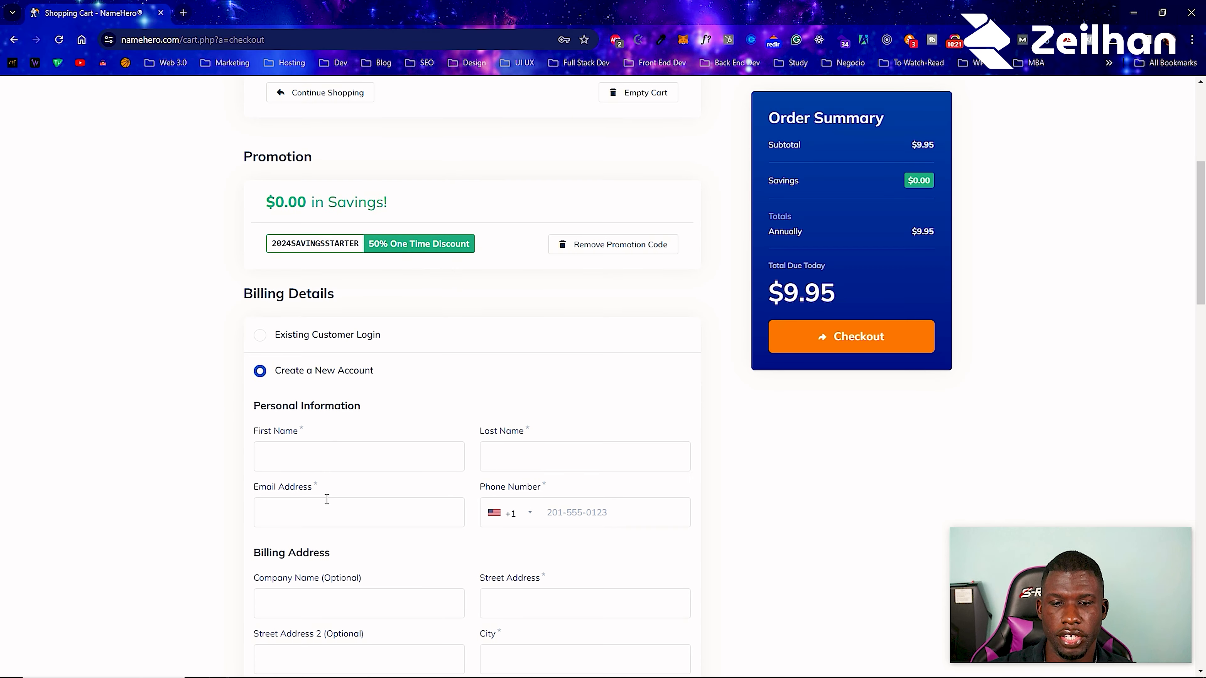
Step through the email, card number, expiry, security code and card name fields, leaving them empty.
left_click(348, 507)
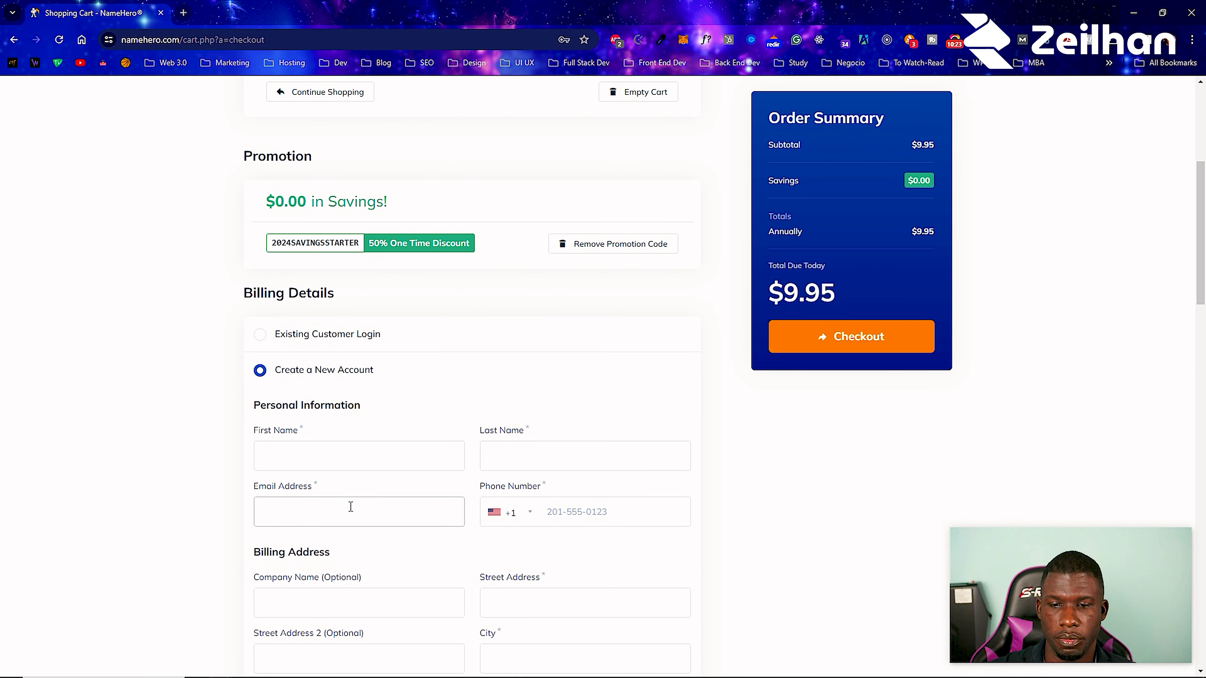
scroll(390, 503, "down", 3)
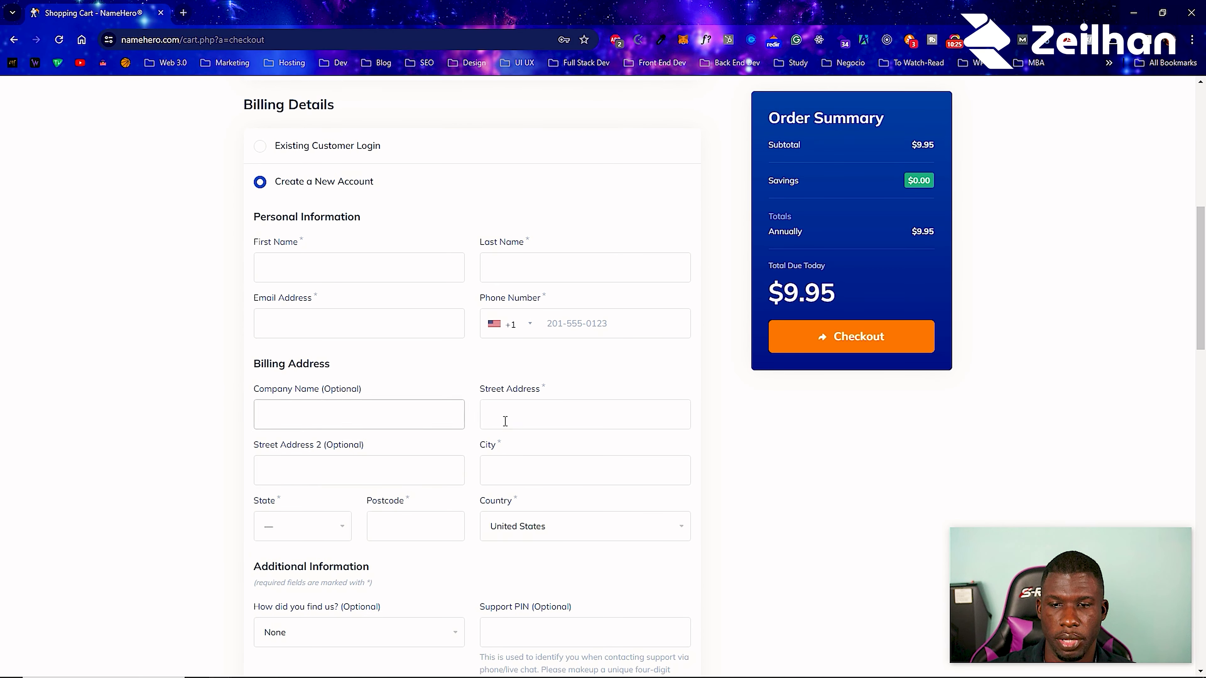
scroll(317, 557, "down", 3)
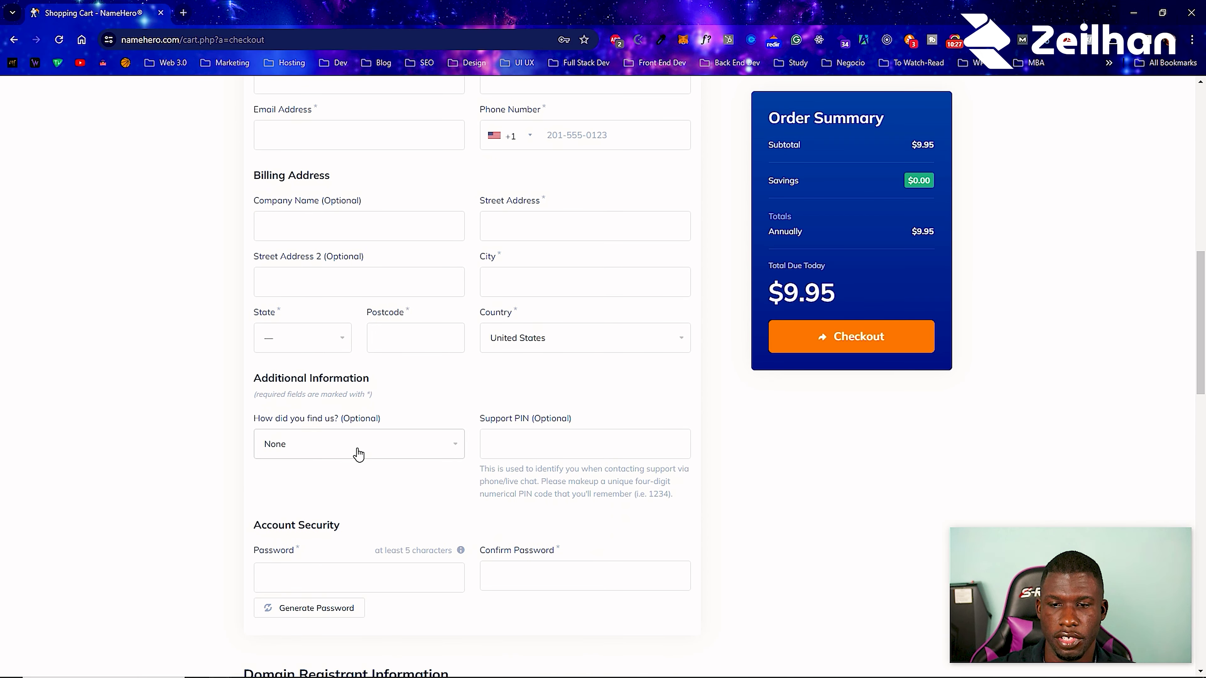
scroll(356, 451, "down", 4)
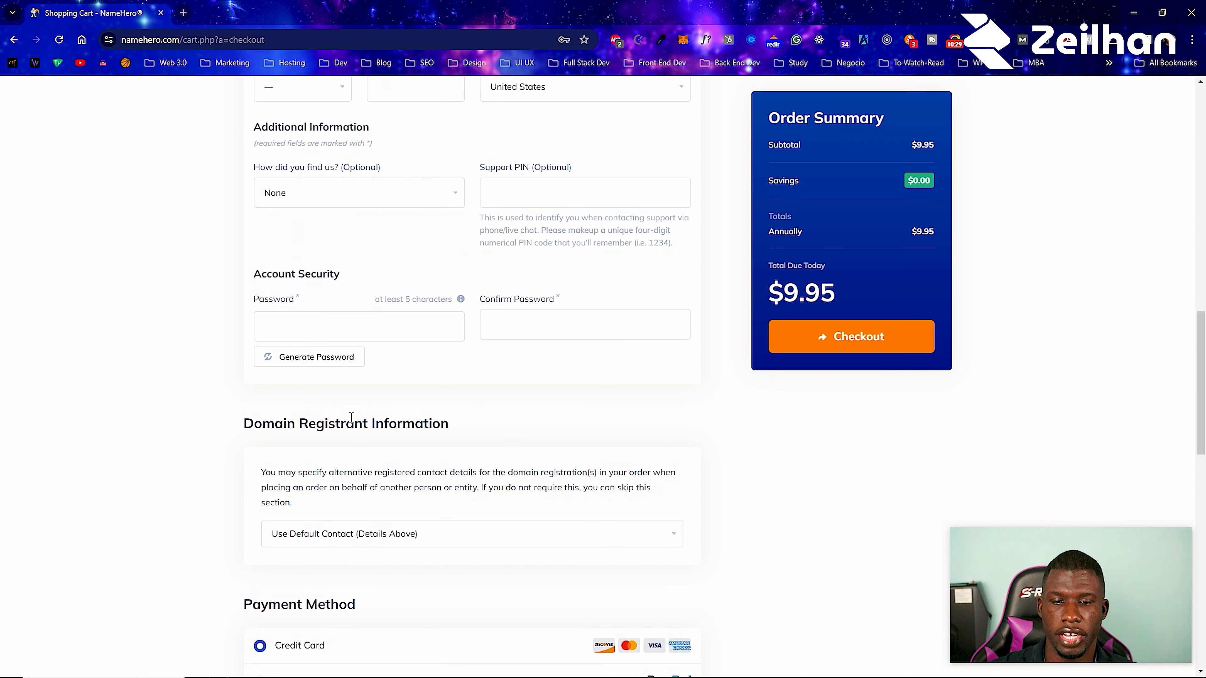
scroll(353, 449, "down", 3)
scroll(351, 416, "down", 1)
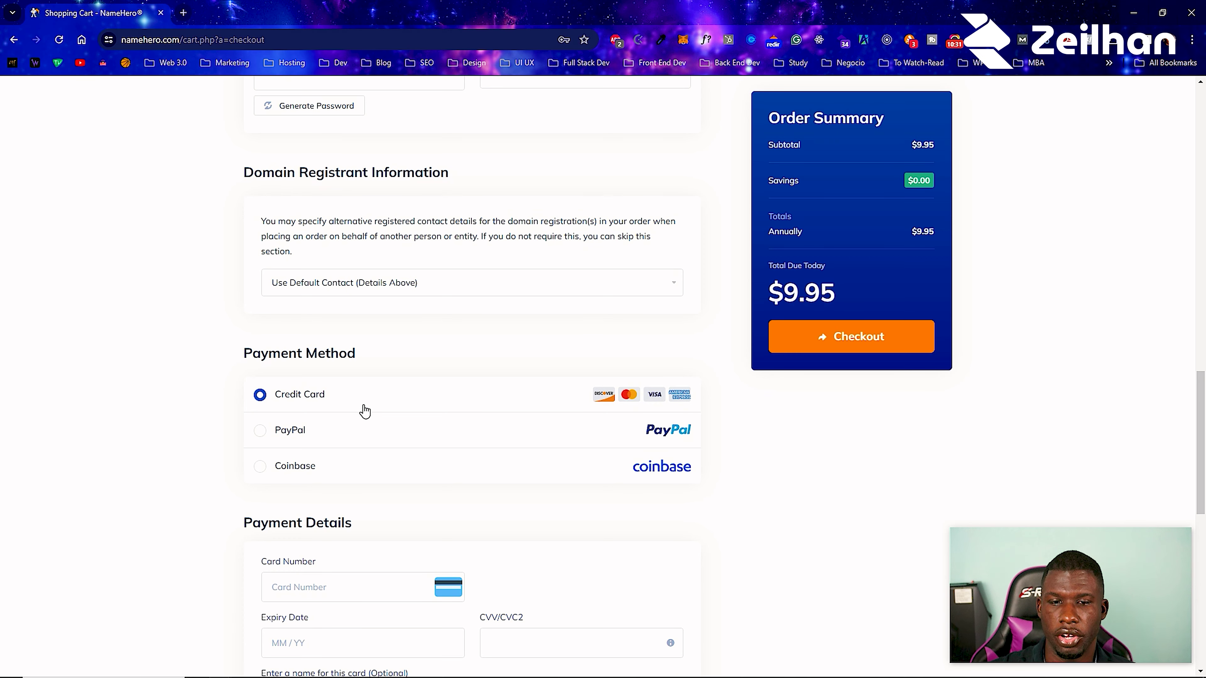
scroll(306, 400, "down", 1)
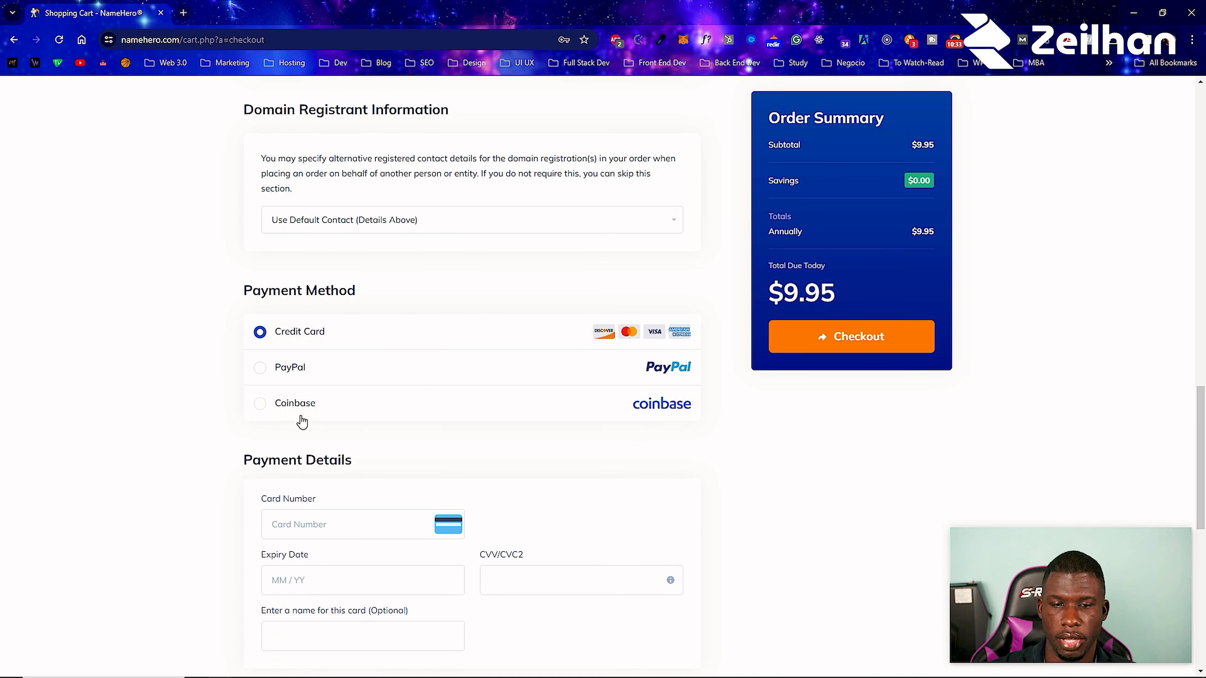
scroll(301, 413, "down", 4)
left_click(296, 280)
left_click(299, 319)
left_click(627, 320)
left_click(393, 377)
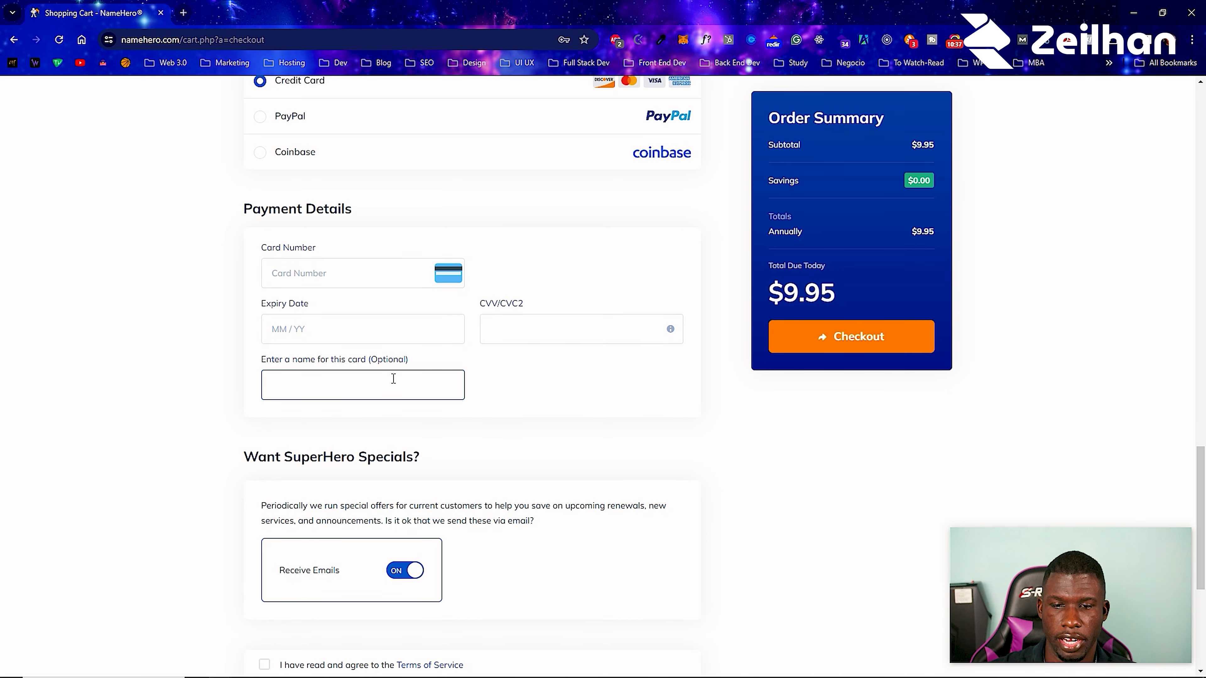
Accept the Terms of Service and scroll back up to Billing Details.
scroll(394, 378, "down", 5)
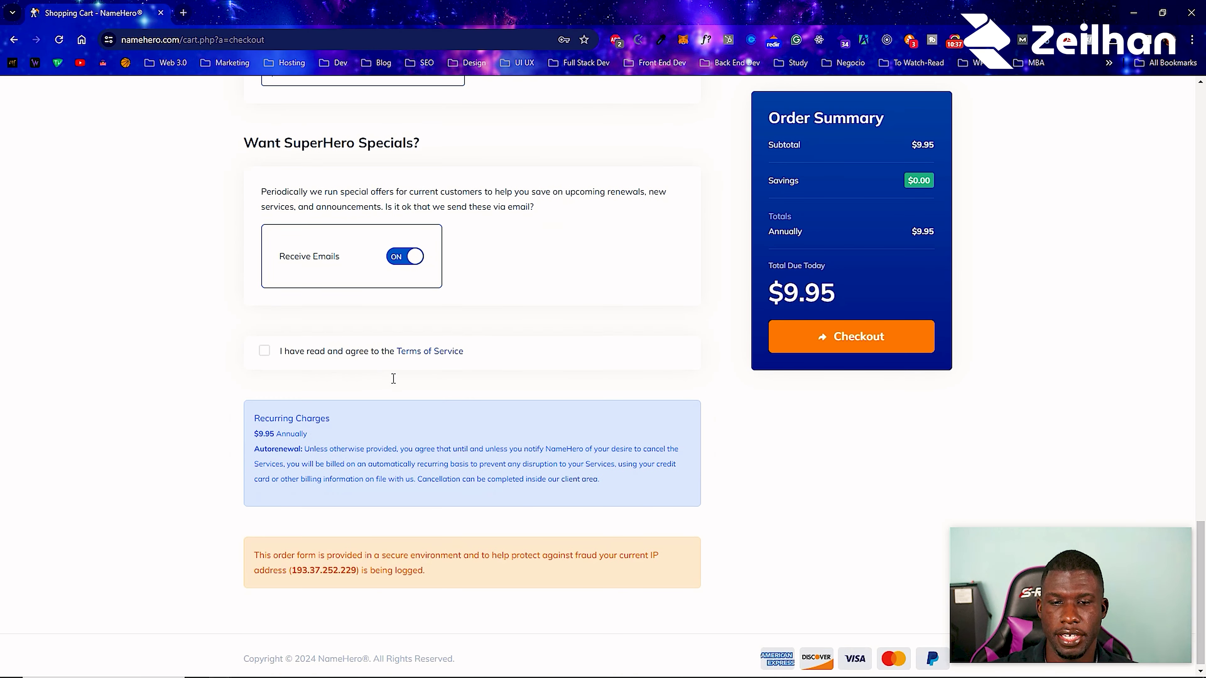
left_click(264, 351)
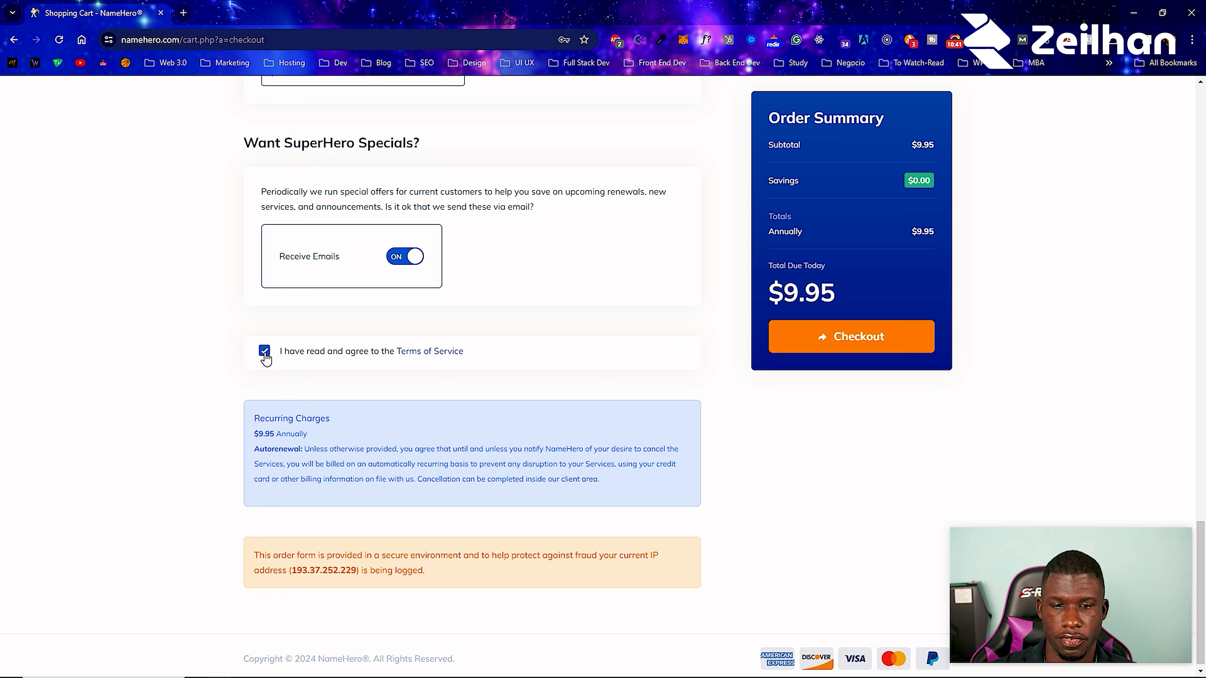
scroll(265, 359, "down", 1)
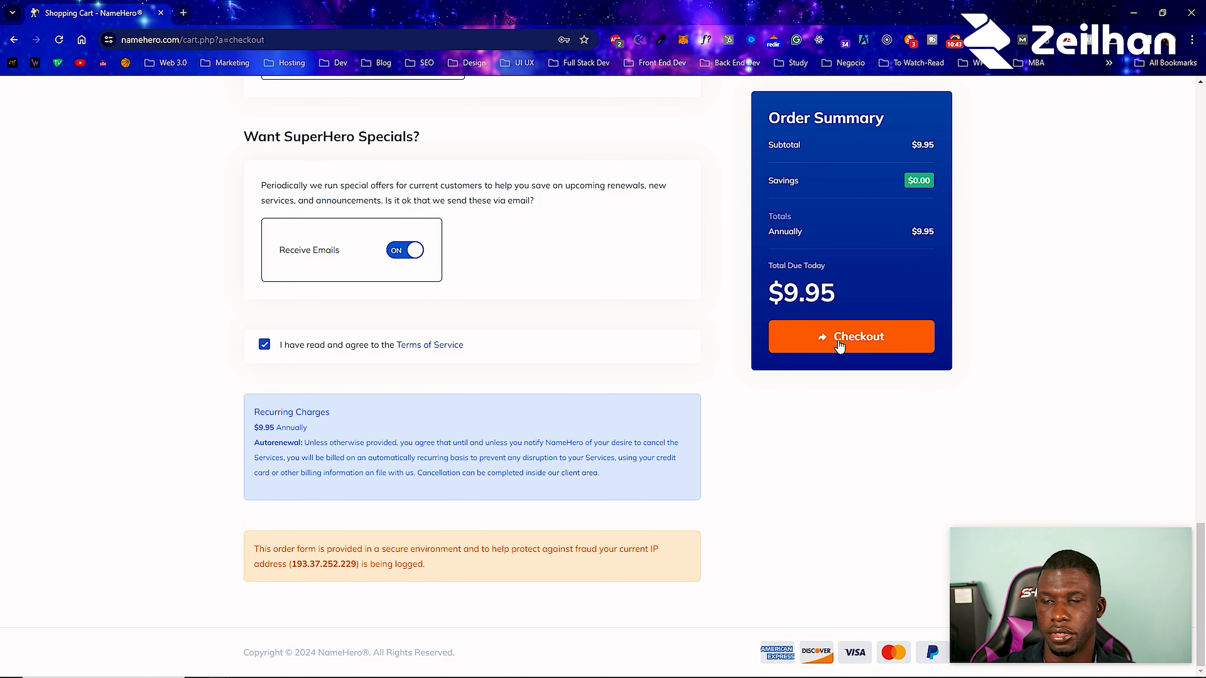
scroll(541, 307, "up", 5)
scroll(510, 304, "up", 10)
scroll(509, 304, "up", 7)
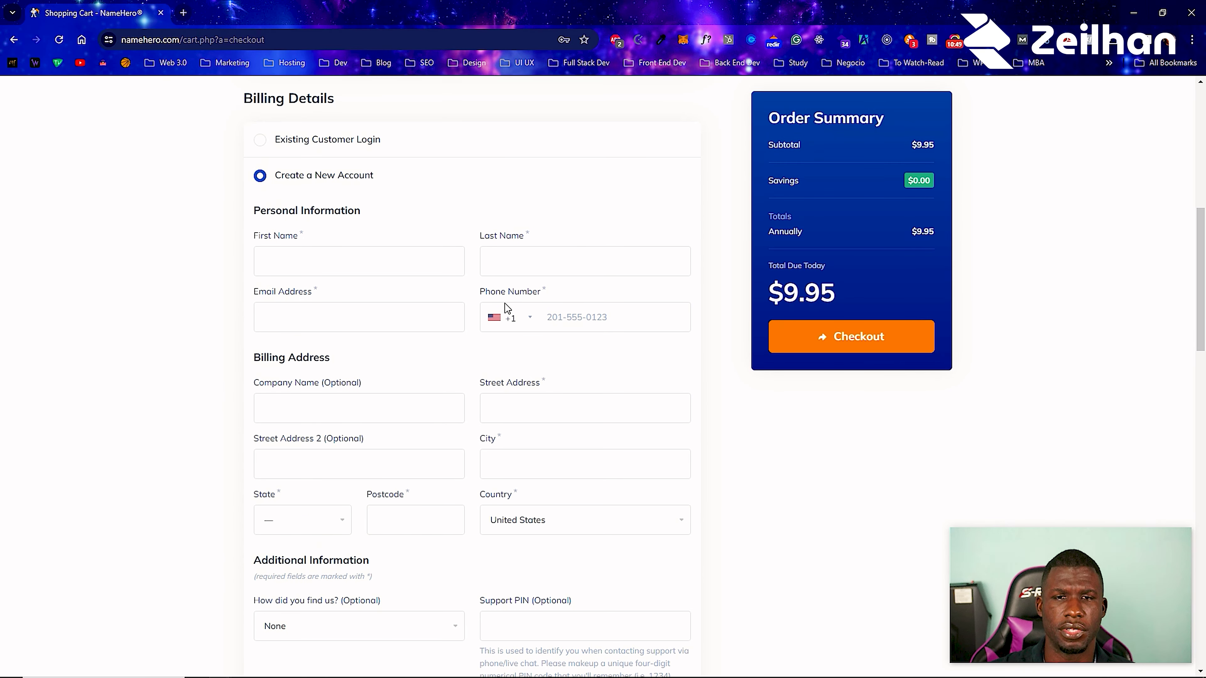
scroll(507, 308, "up", 1)
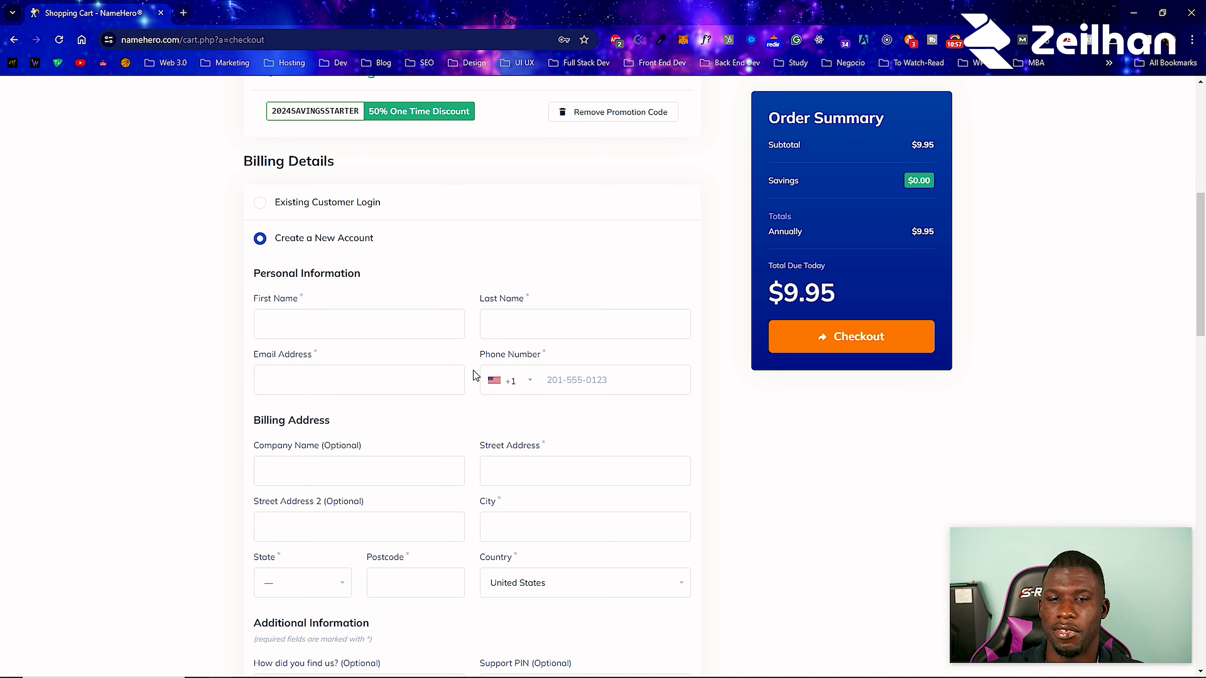
Switch to Existing Customer Login, place the $9.95 domain order and continue to the client area.
left_click(258, 209)
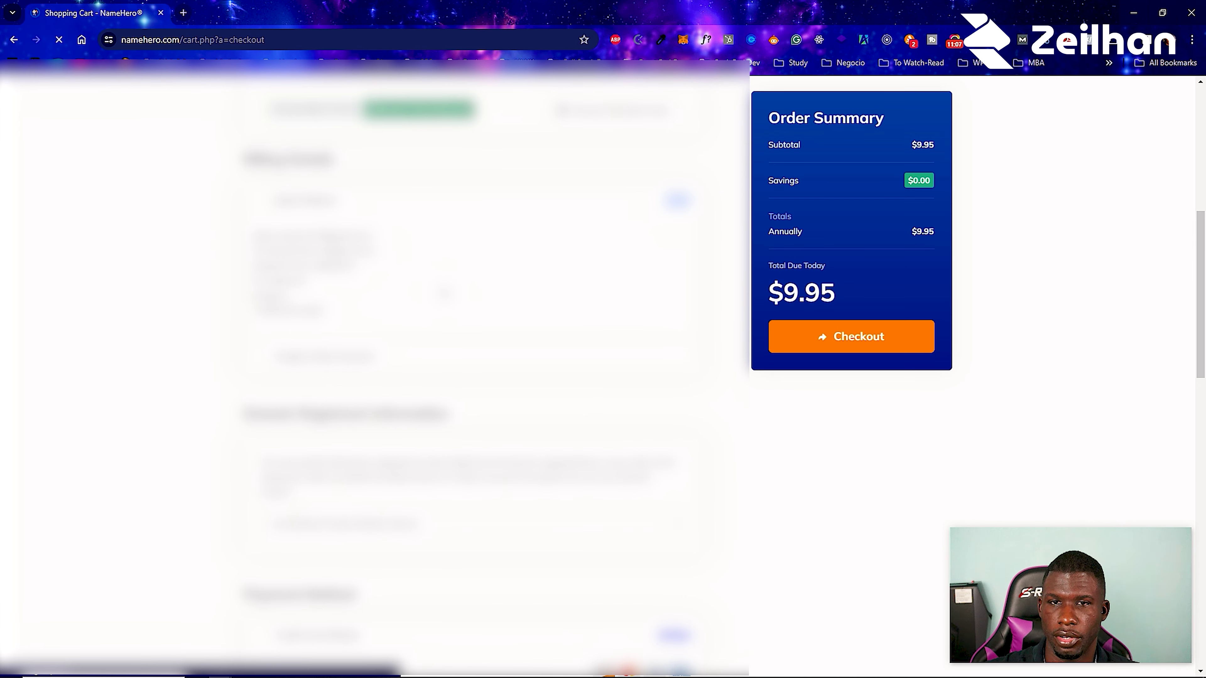
scroll(375, 370, "down", 10)
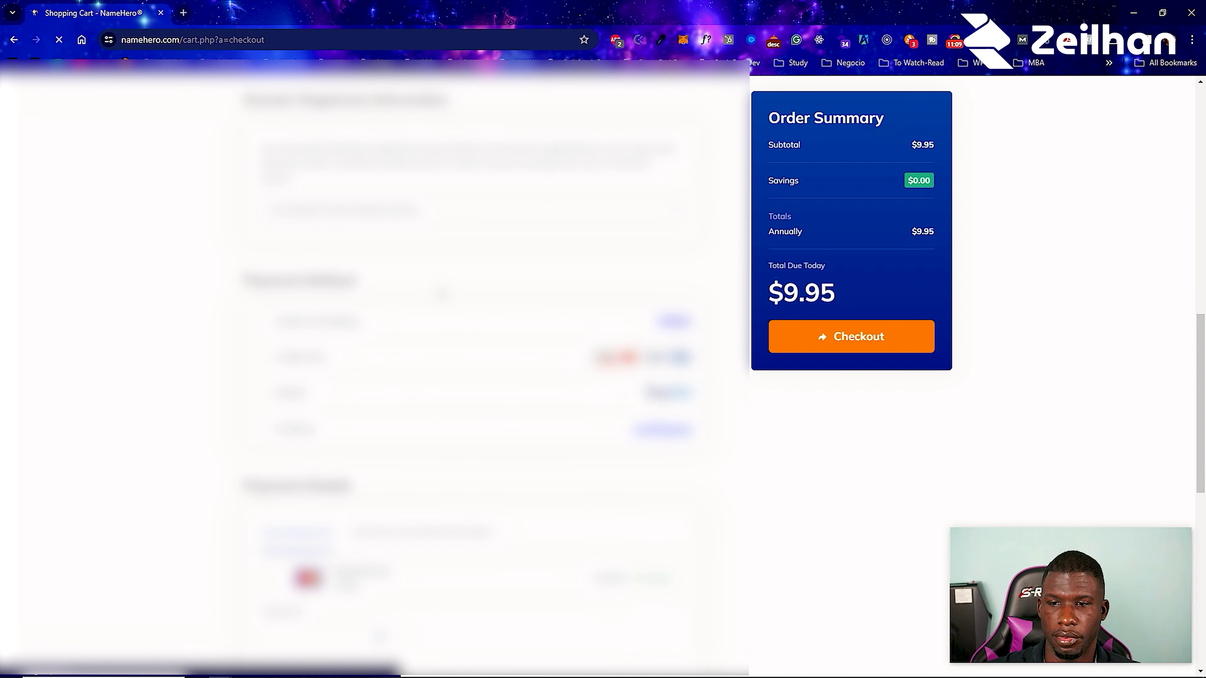
scroll(375, 370, "down", 5)
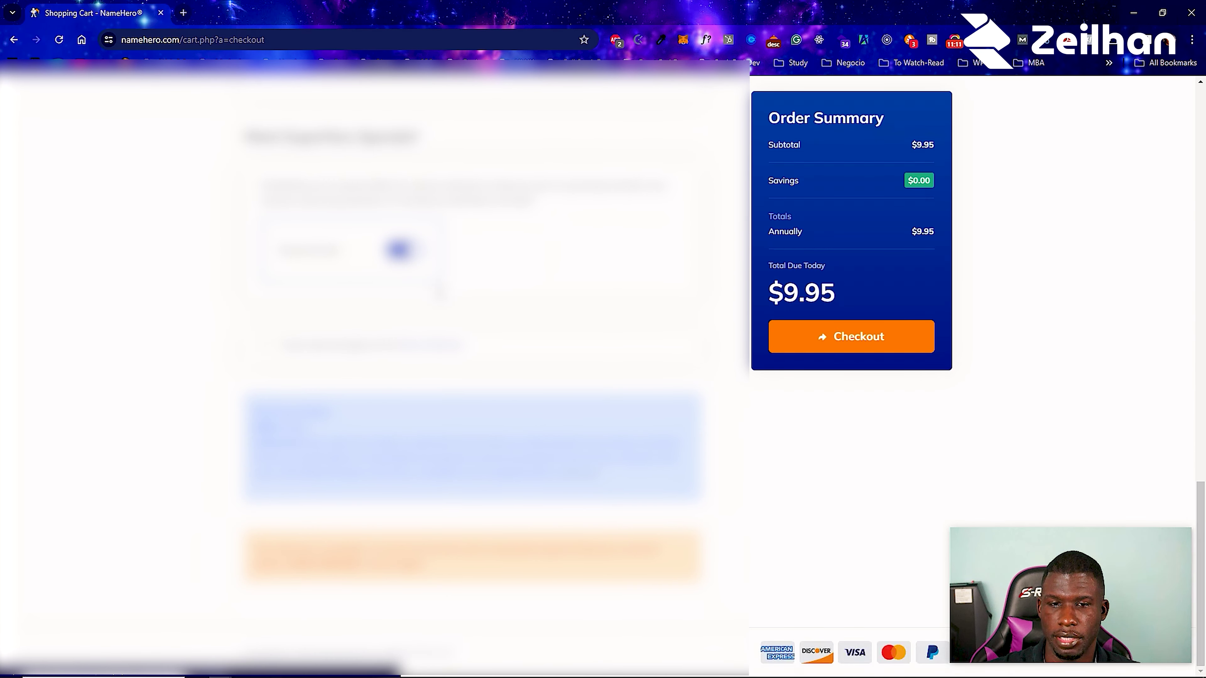
scroll(375, 371, "up", 6)
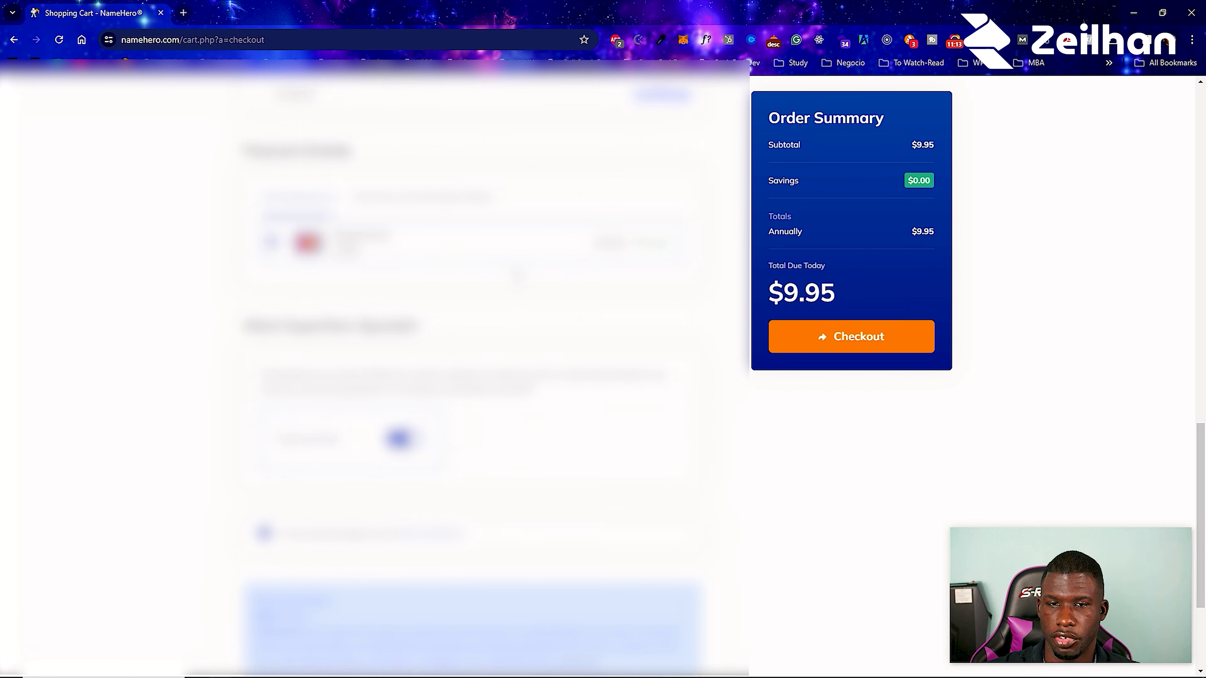
scroll(375, 371, "up", 10)
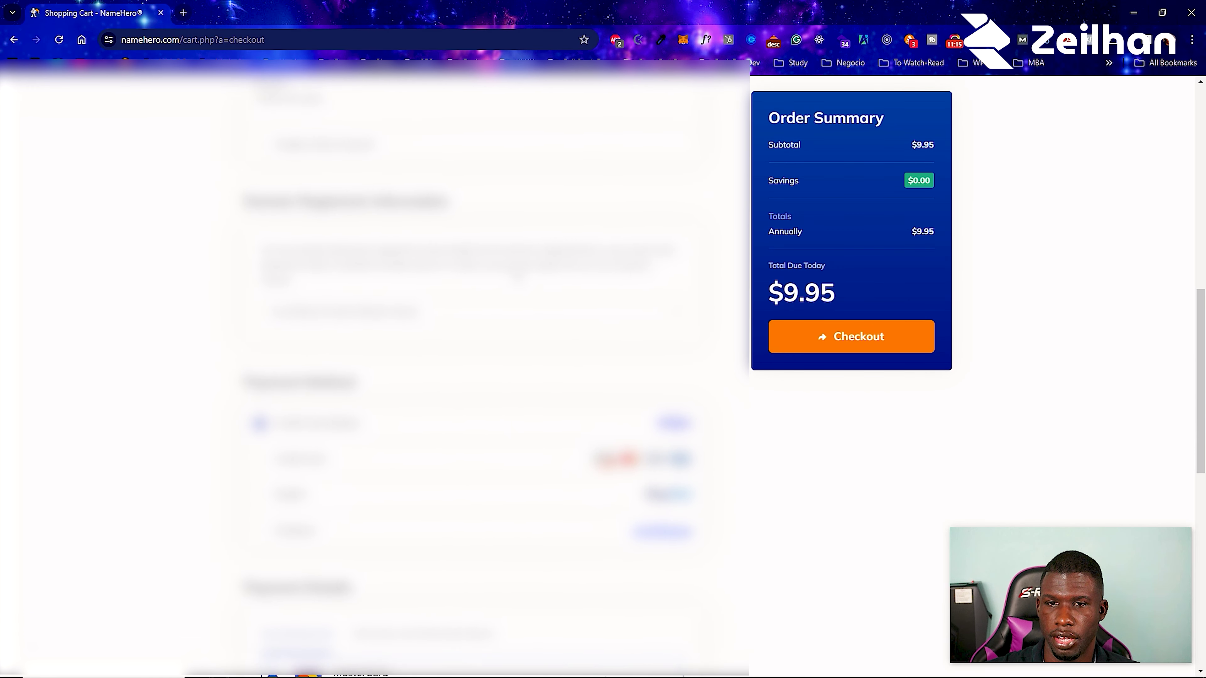
scroll(375, 370, "up", 3)
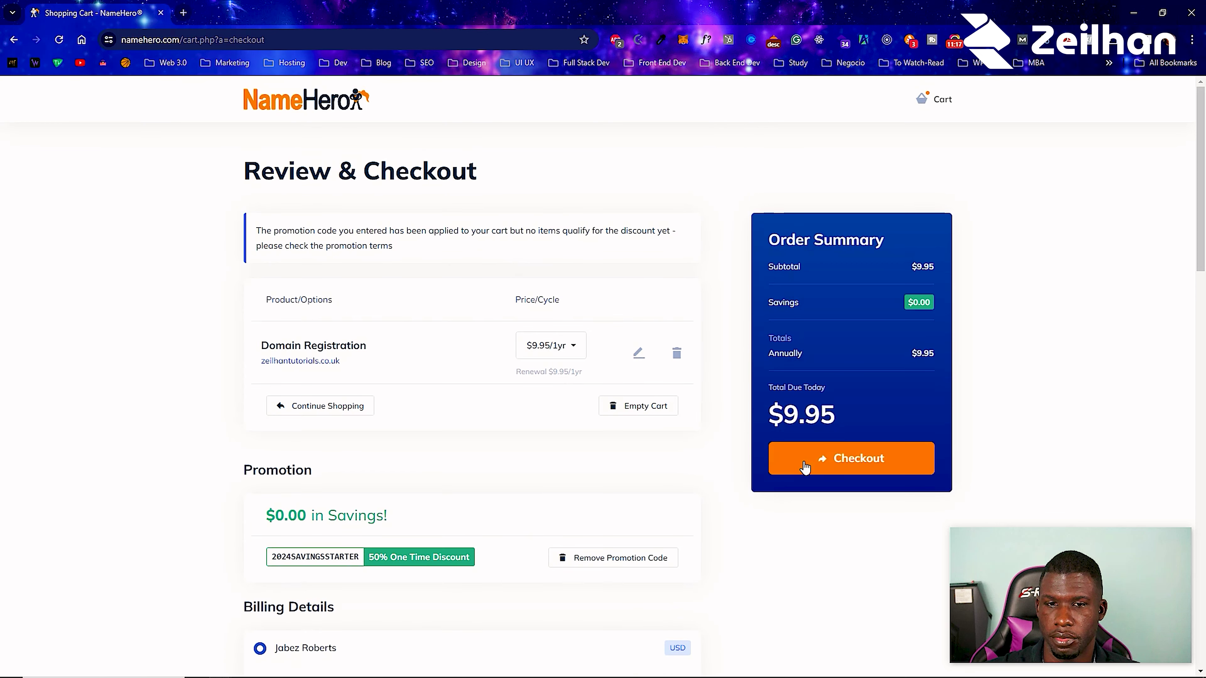
left_click(884, 459)
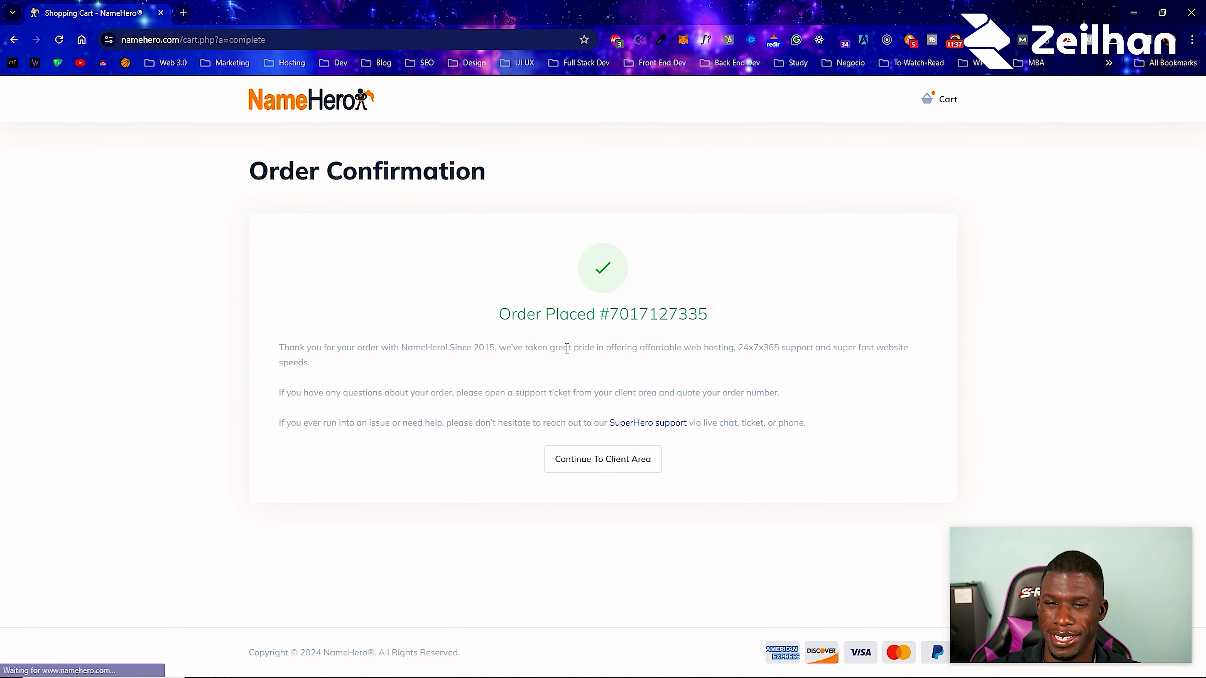
left_click(610, 460)
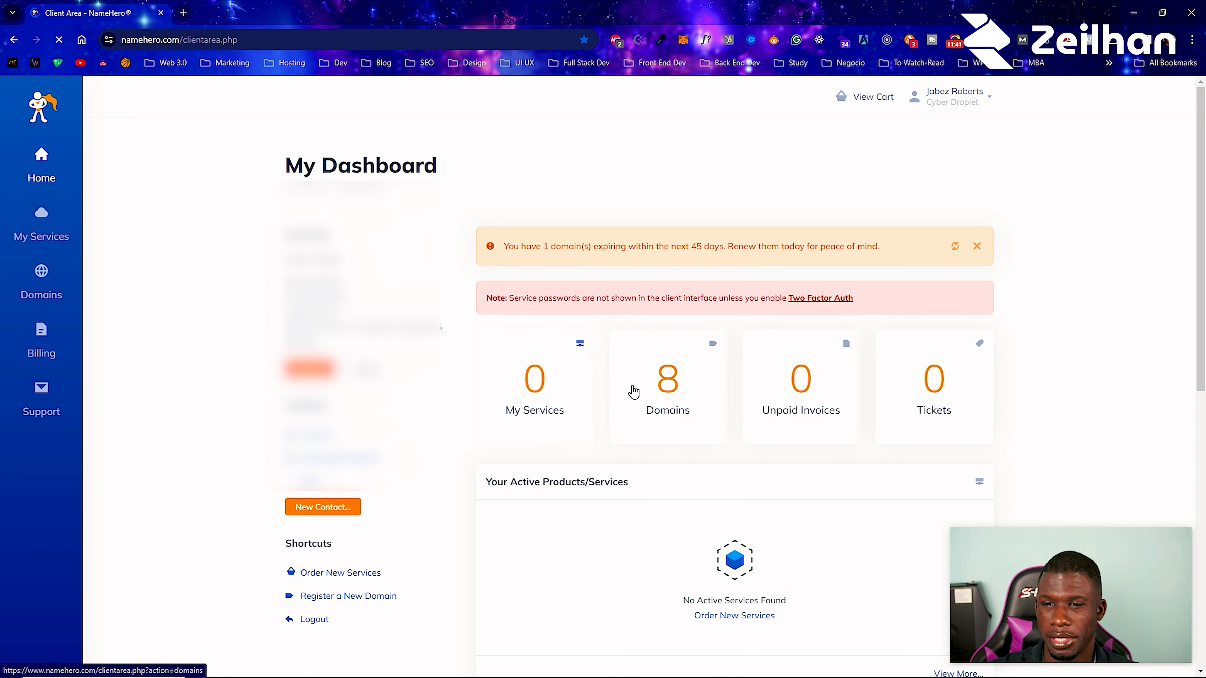
Open zeilhantutorials.co.uk from page 2 of the Domains list, then start a new browser tab.
left_click(670, 378)
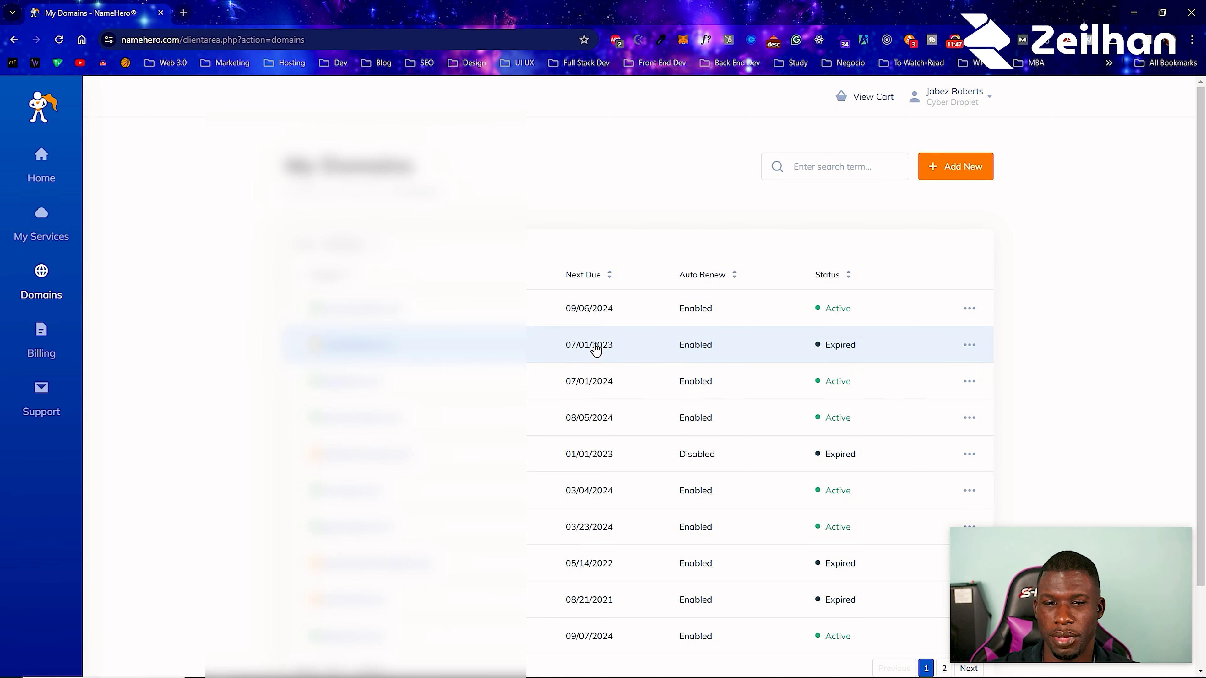
scroll(680, 351, "down", 2)
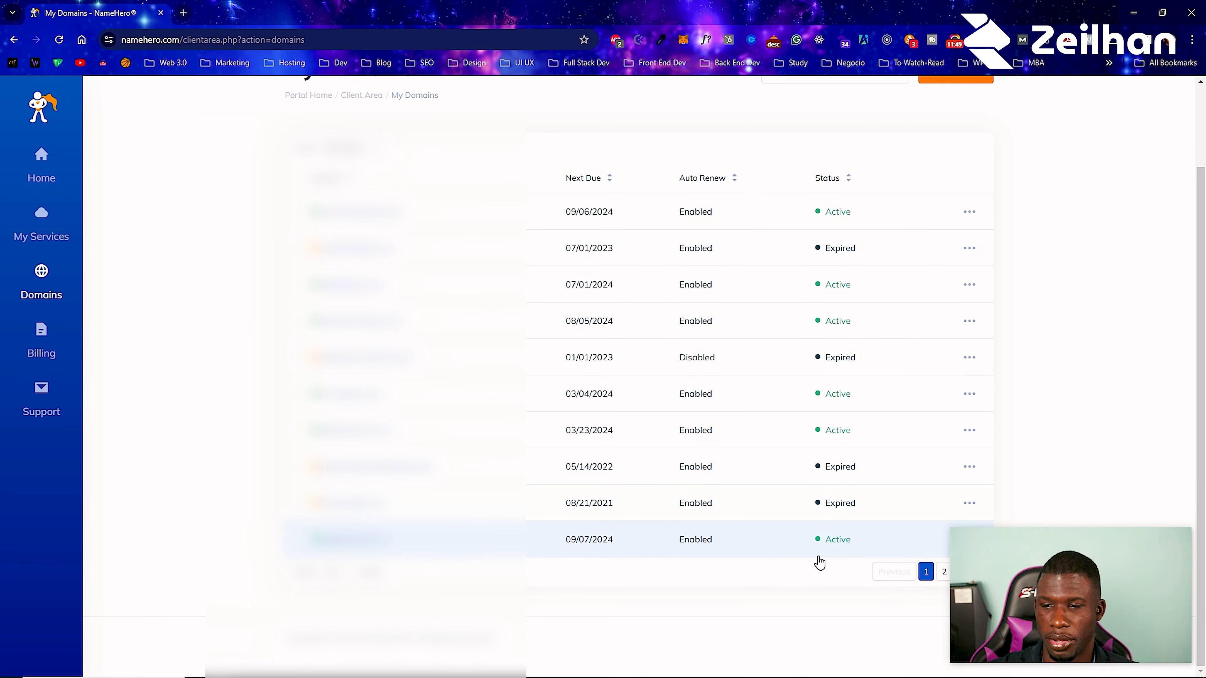
left_click(944, 572)
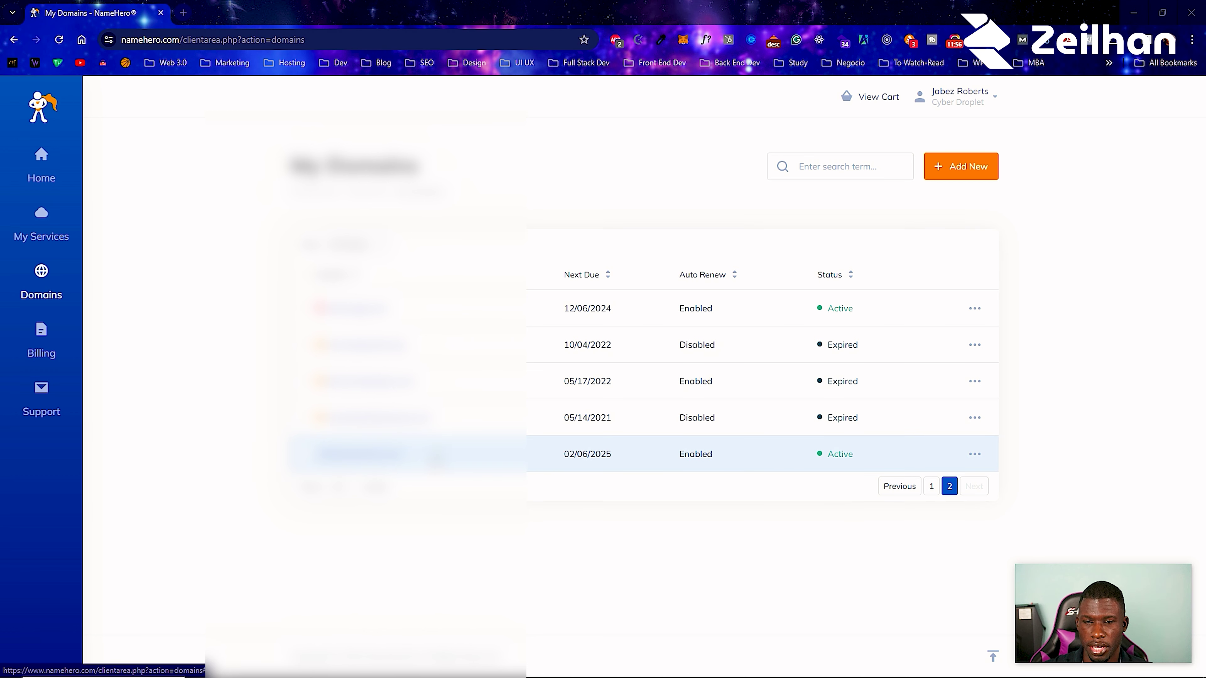
left_click(361, 454)
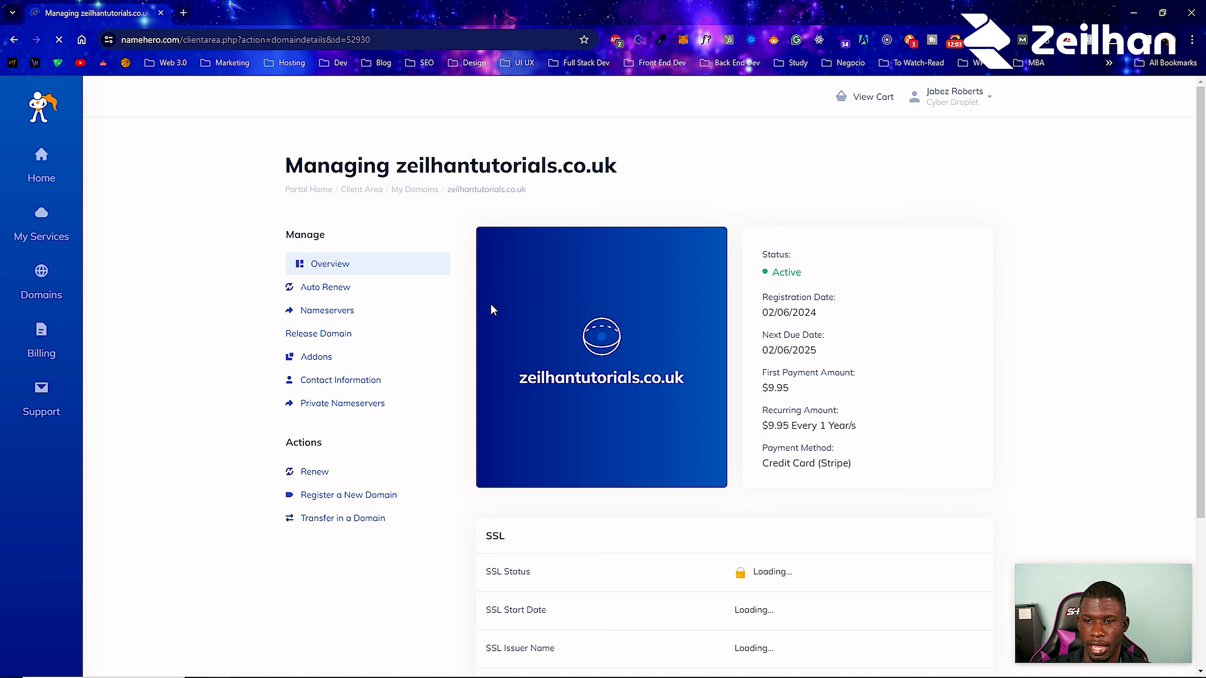
scroll(492, 309, "down", 3)
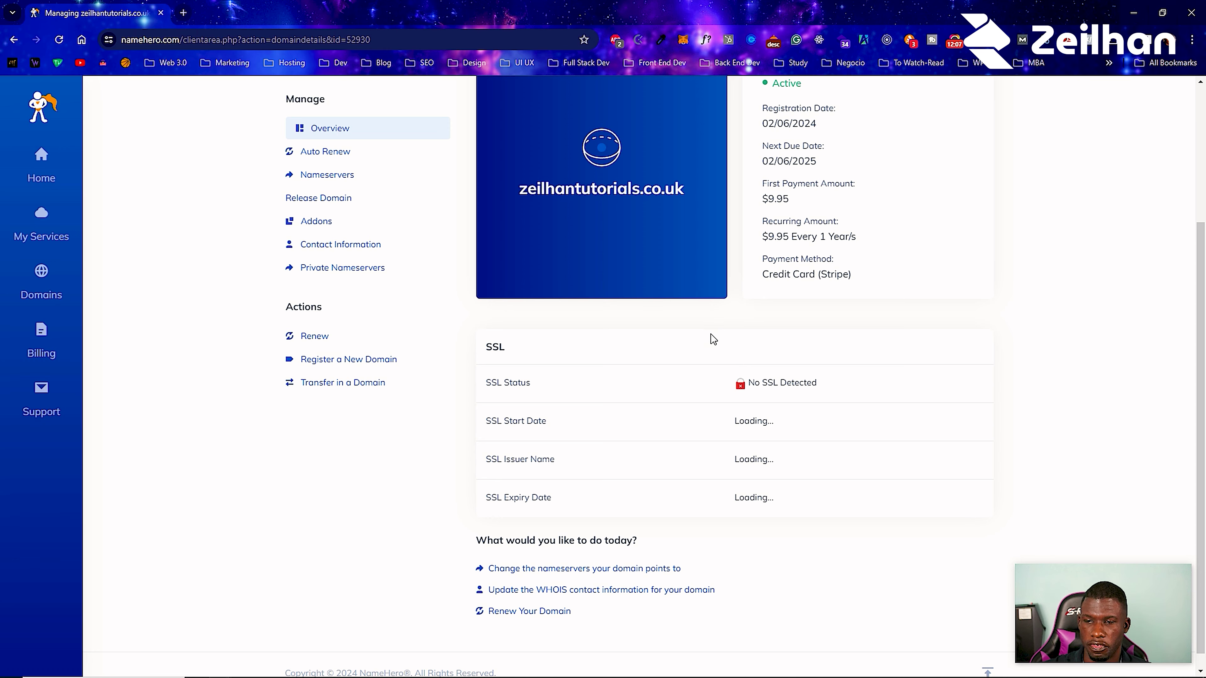
scroll(620, 341, "up", 4)
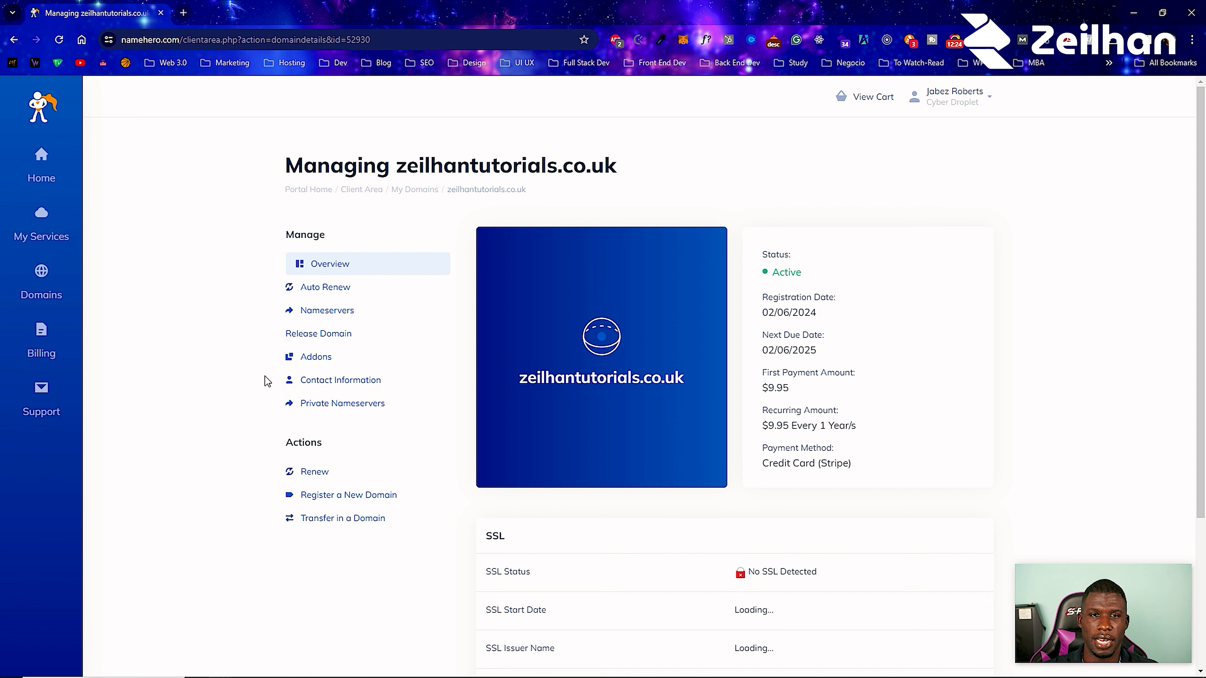
left_click(180, 16)
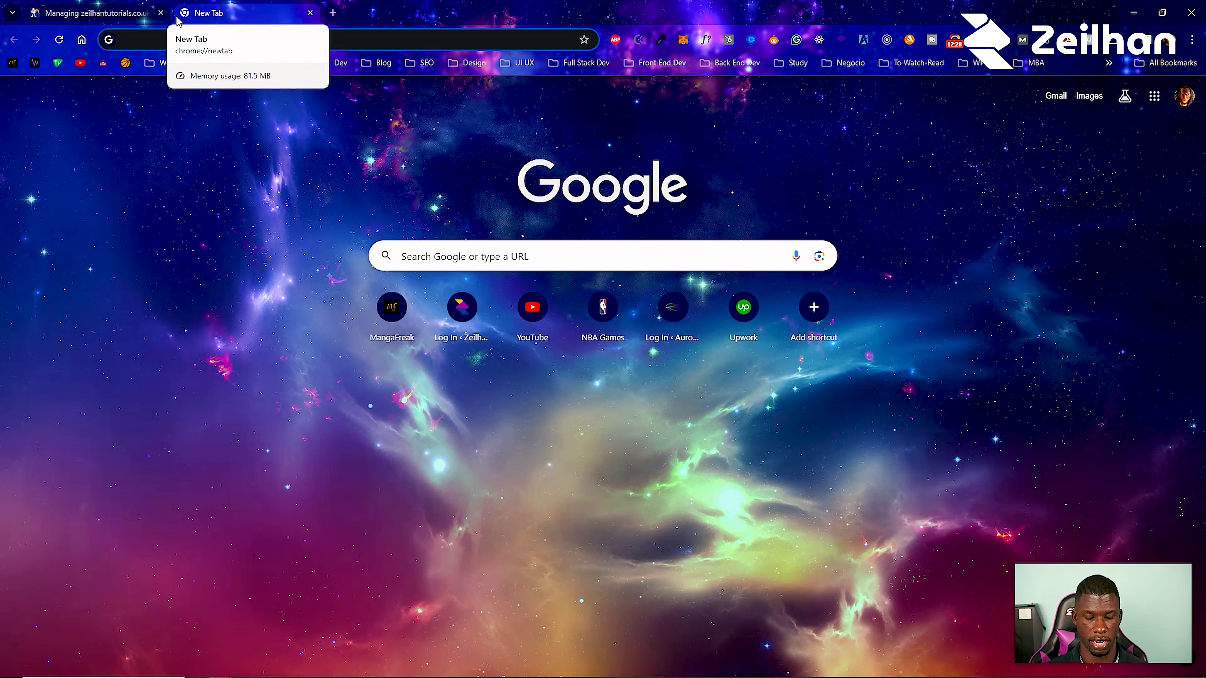
Load cloudways.com in the new tab from the address bar suggestion.
type("cloudways.com")
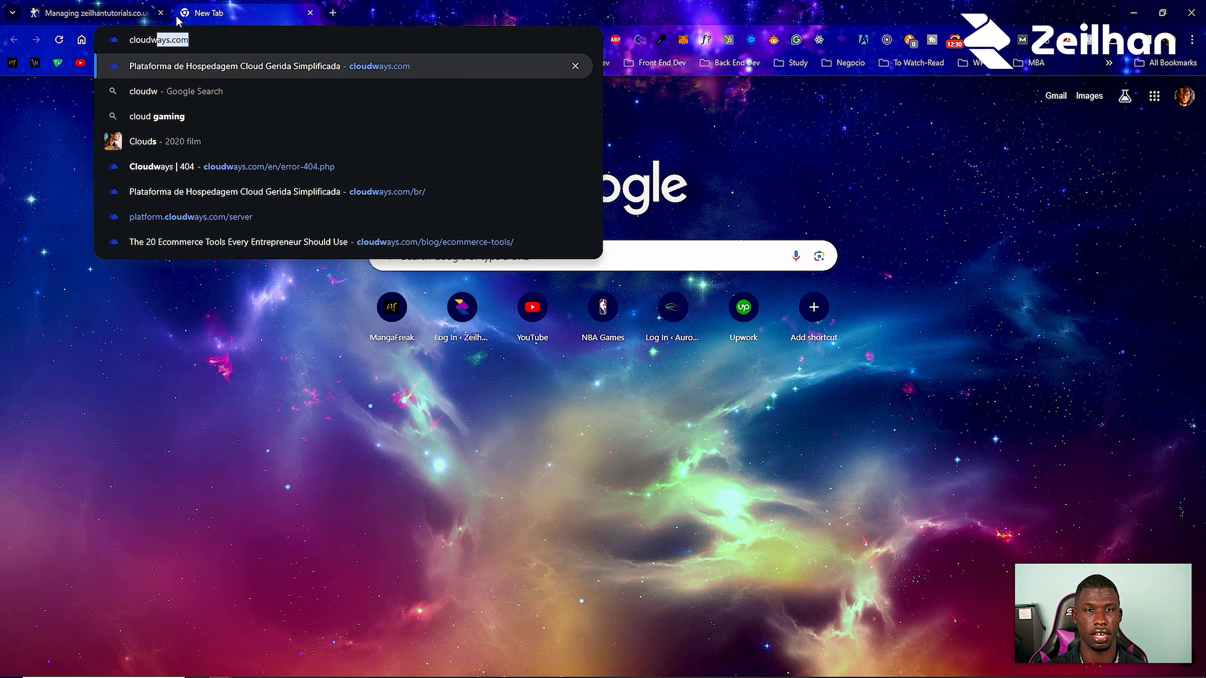
key("Return")
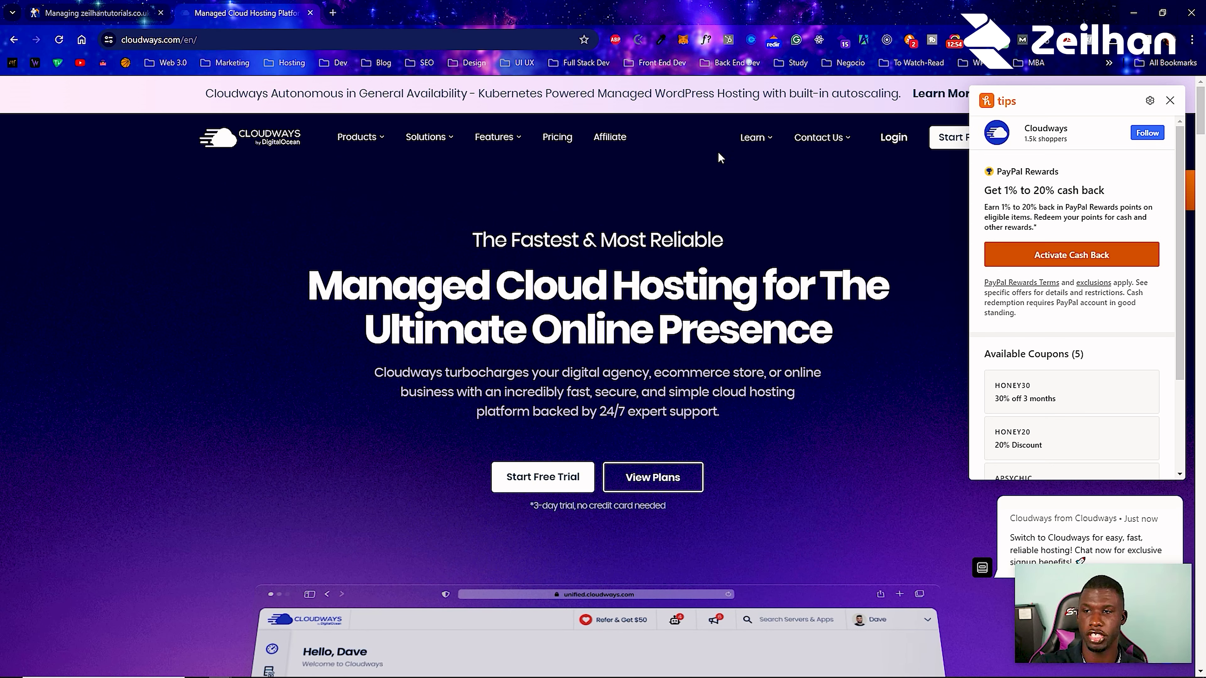
Open the Cloudways Start Free signup page and dismiss the coupon and name-suggestion popups.
scroll(399, 147, "down", 3)
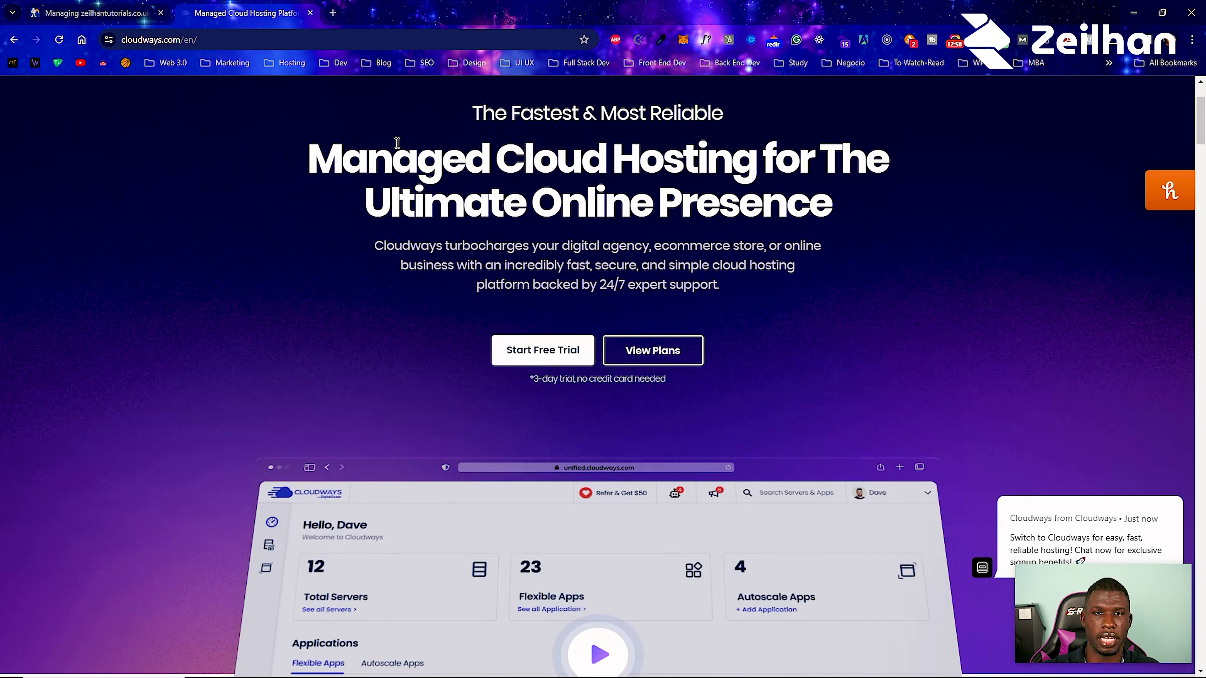
scroll(397, 143, "down", 9)
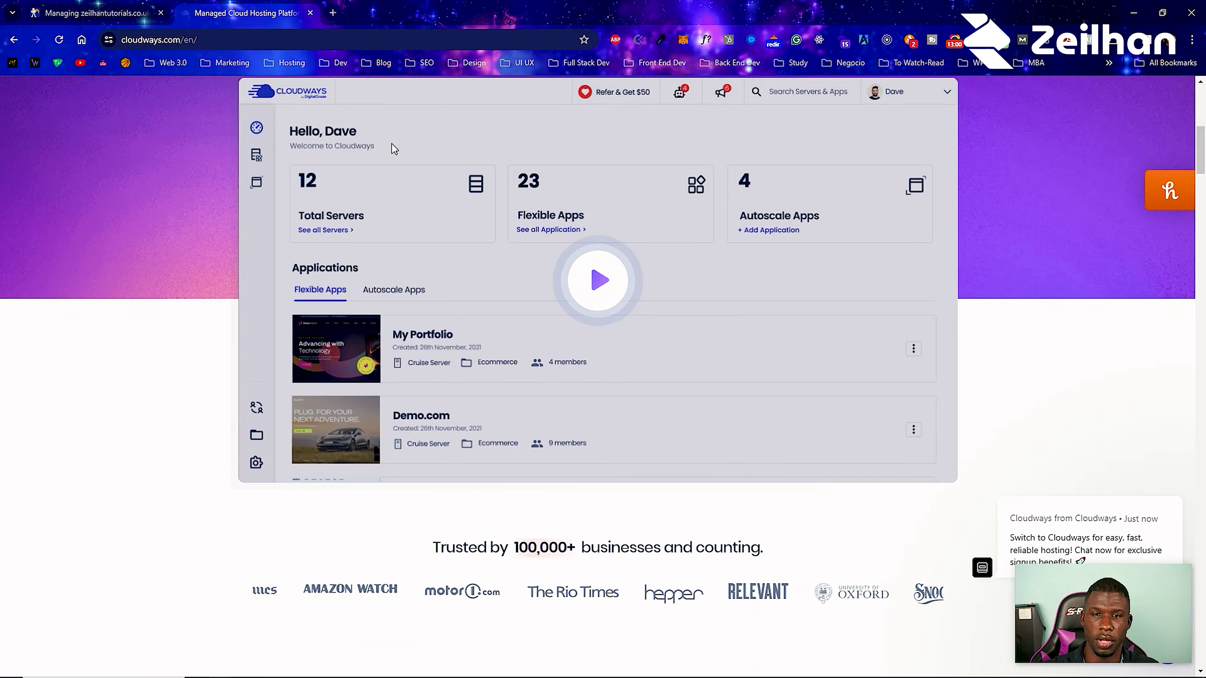
scroll(392, 143, "down", 7)
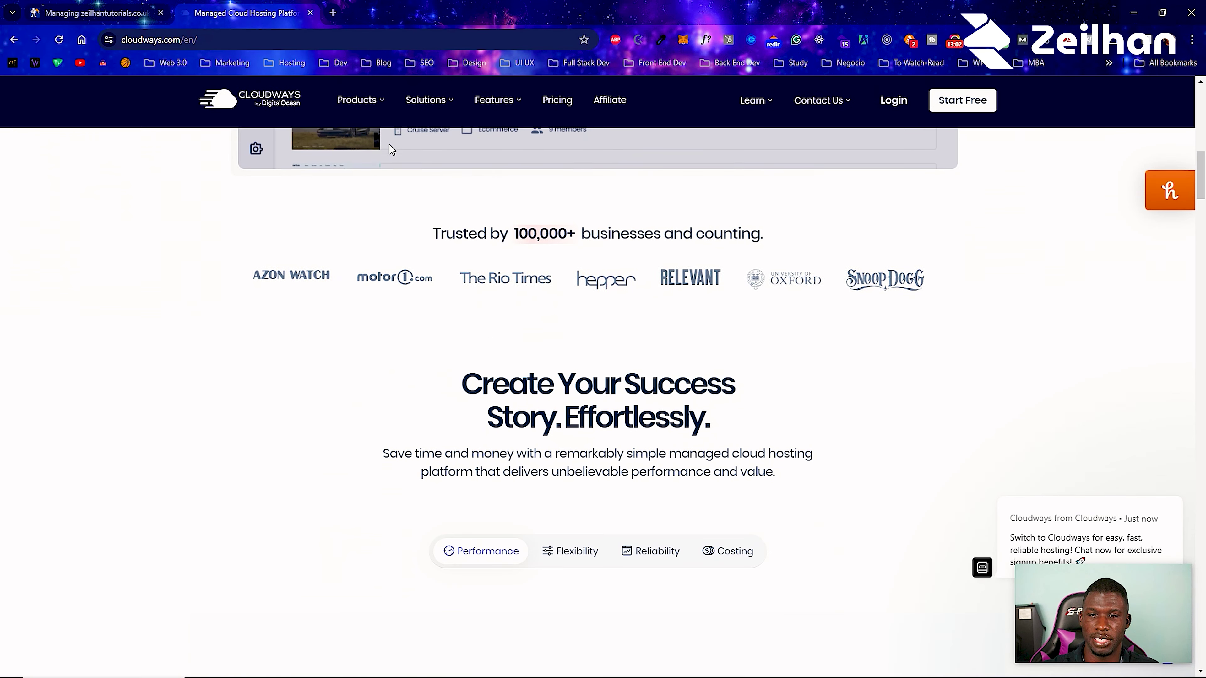
scroll(389, 147, "down", 4)
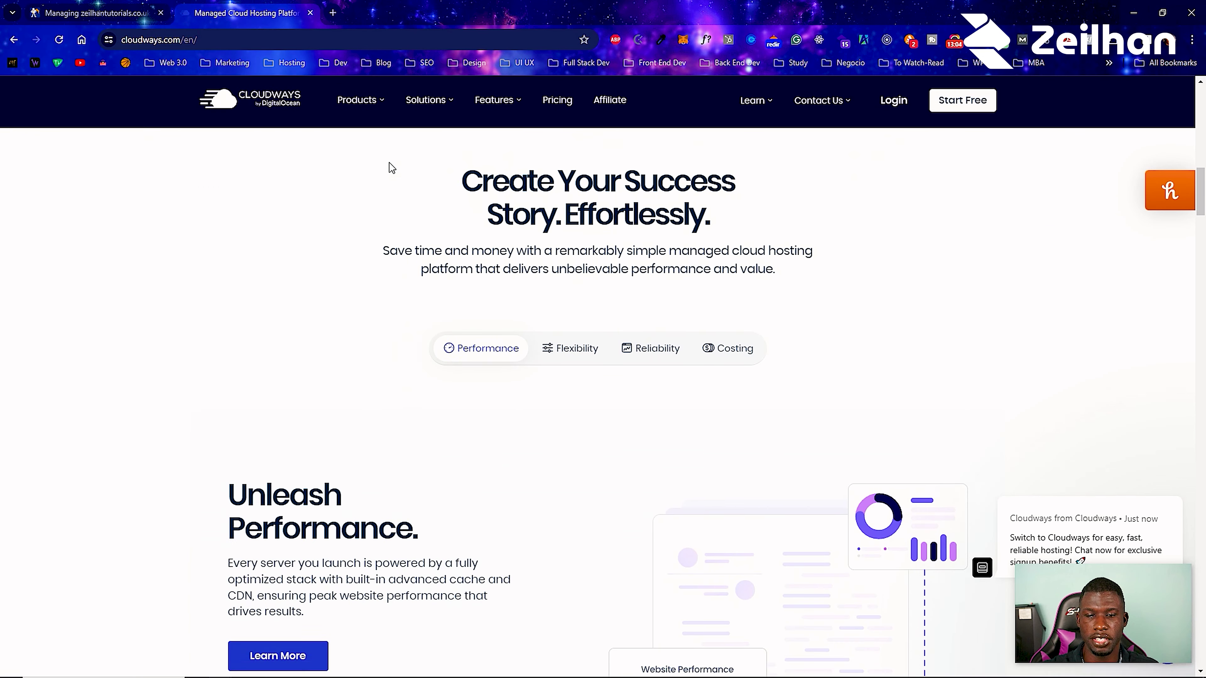
scroll(390, 166, "down", 5)
scroll(844, 243, "up", 18)
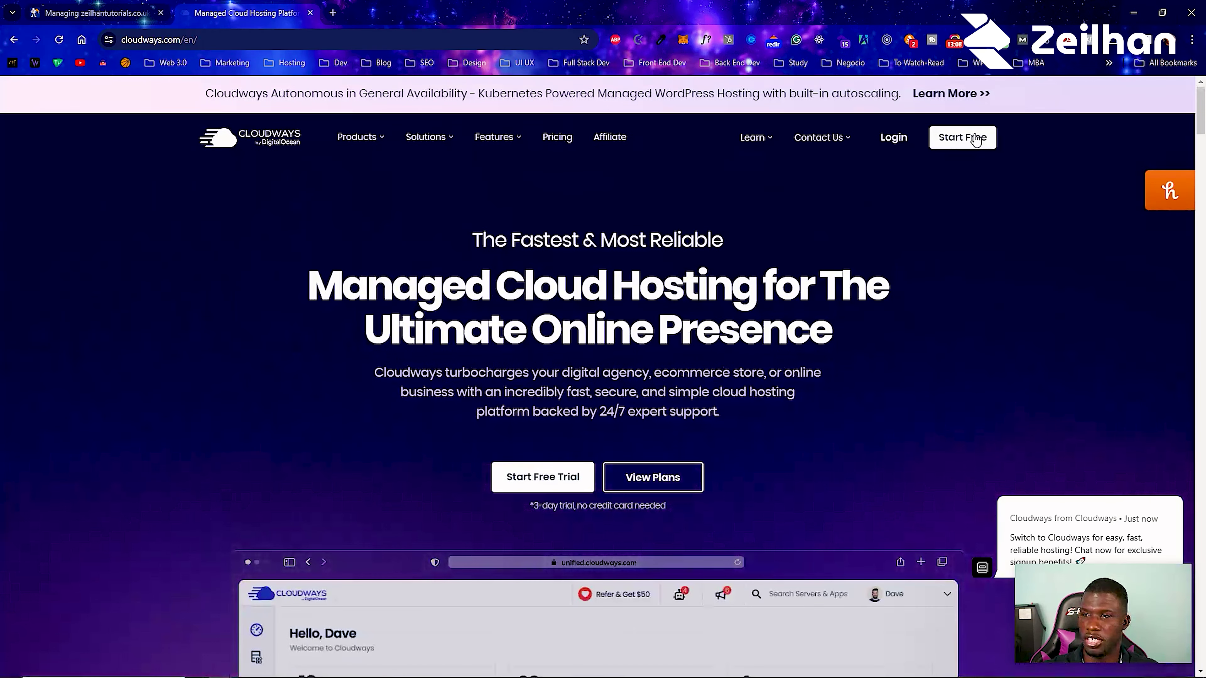
left_click(981, 137)
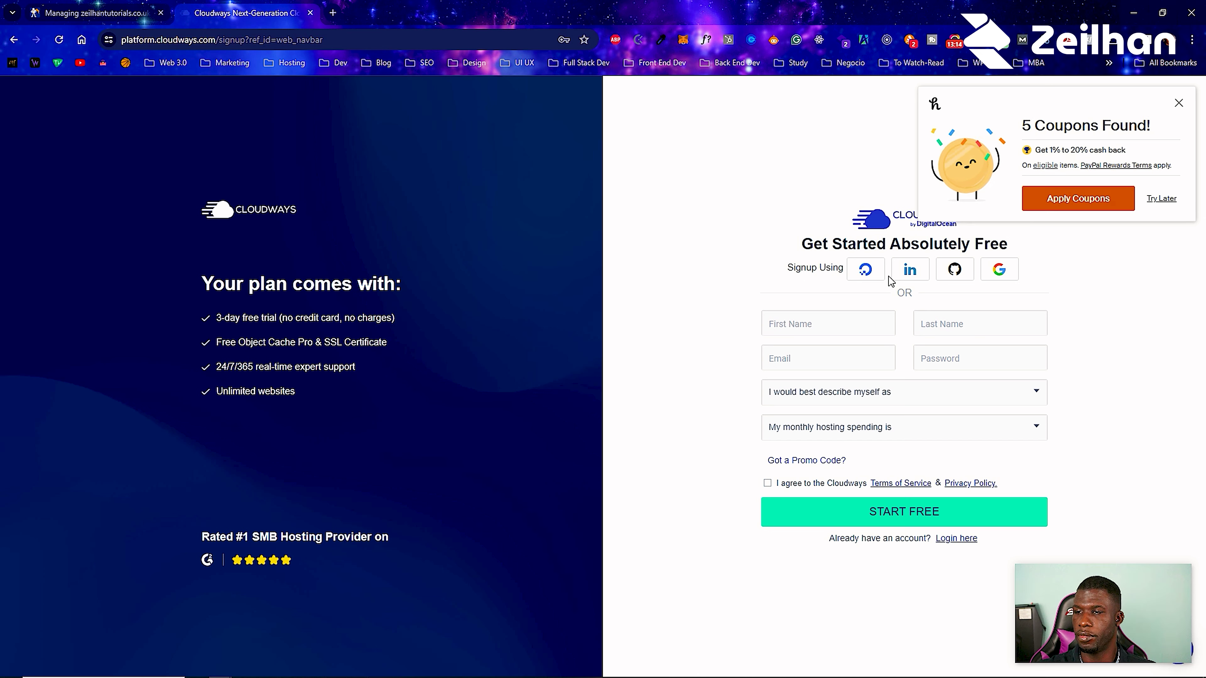
left_click(1184, 110)
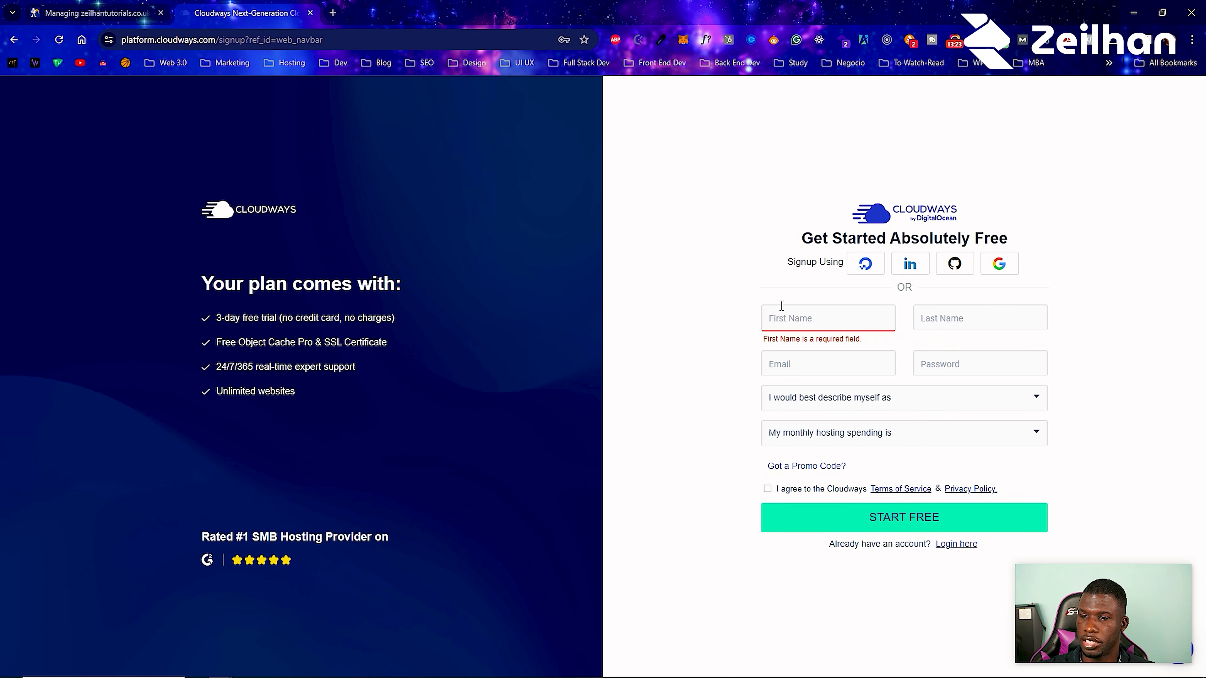
left_click(768, 314)
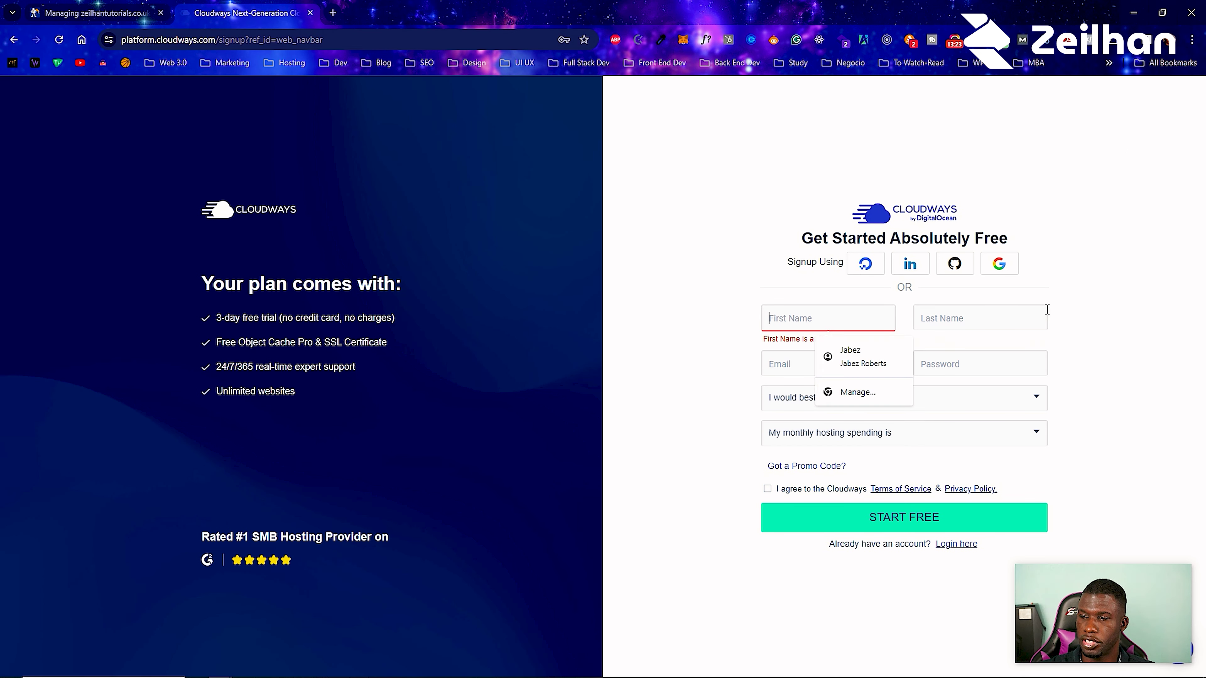
left_click(1138, 374)
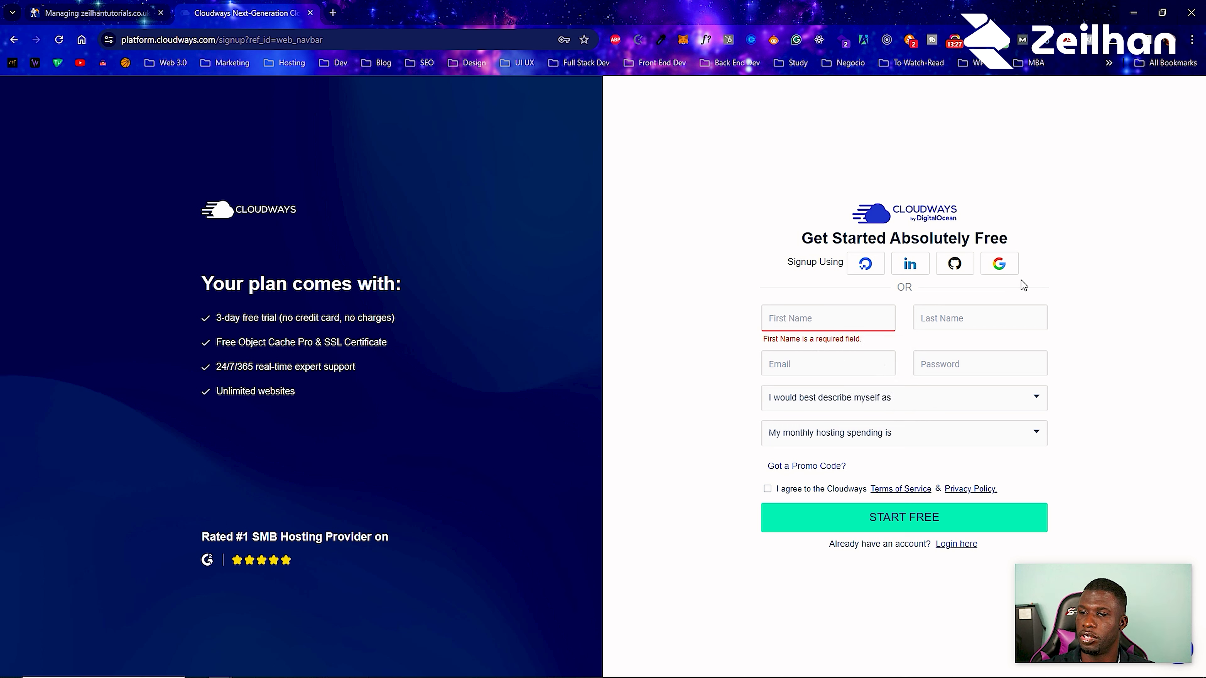
Sign up with a Google account and allow Cloudways access to it.
left_click(1007, 267)
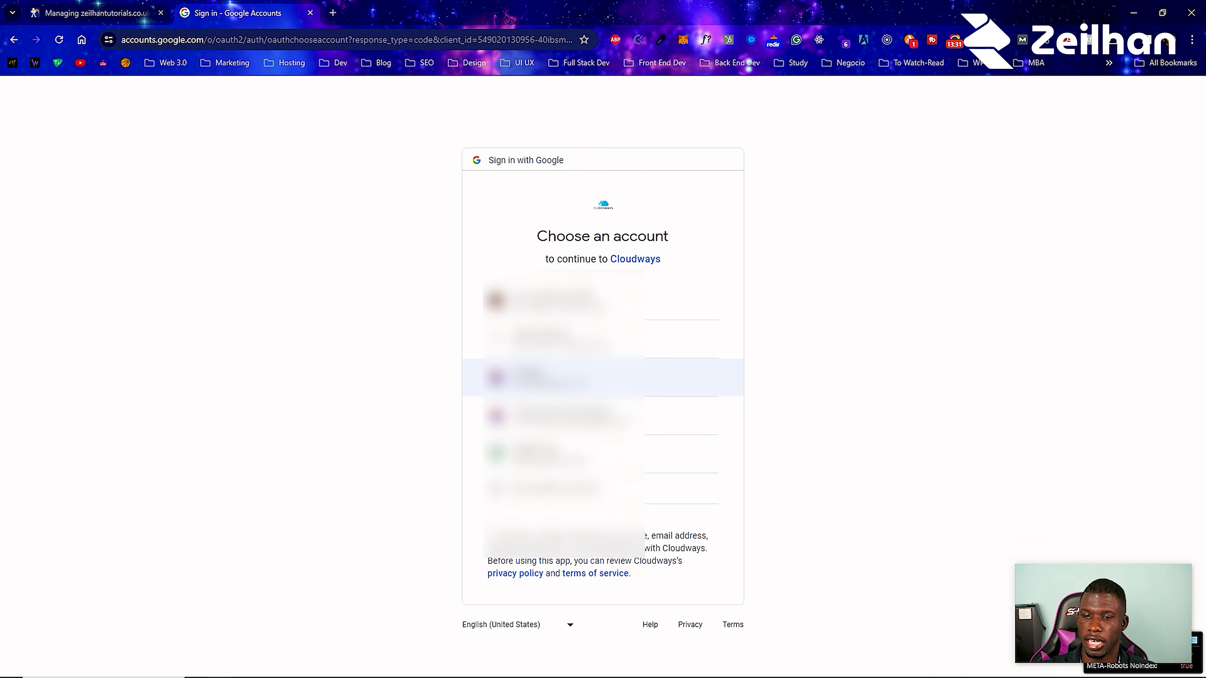
left_click(570, 378)
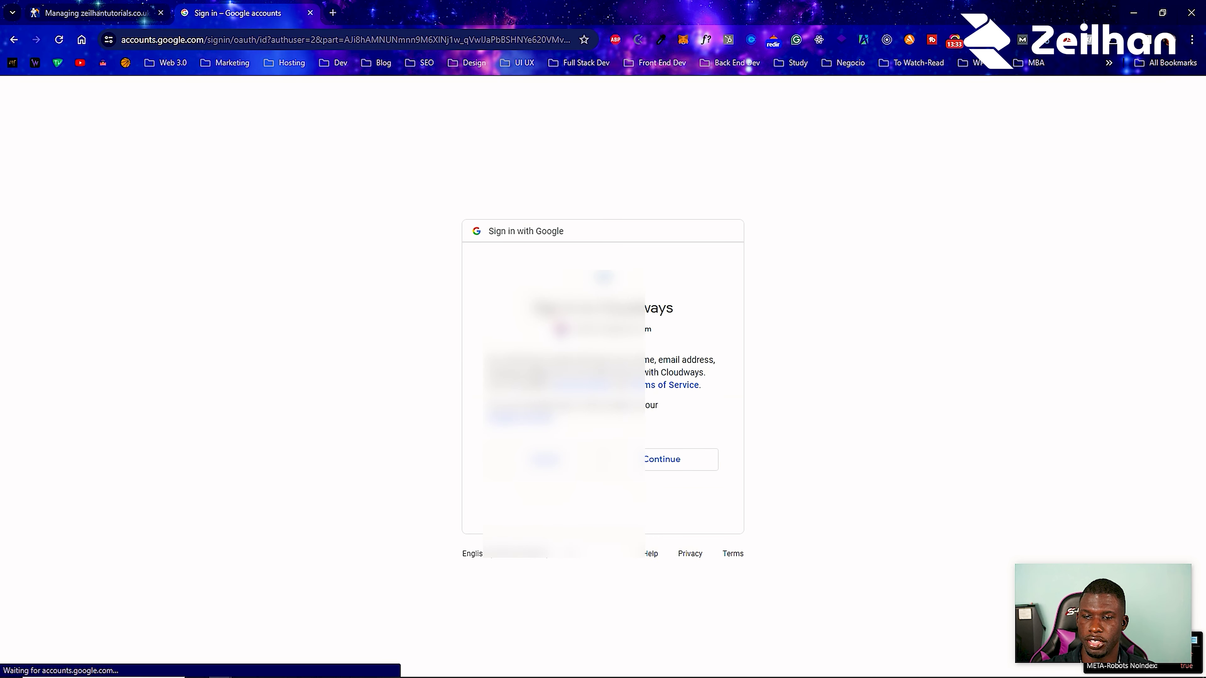
left_click(657, 463)
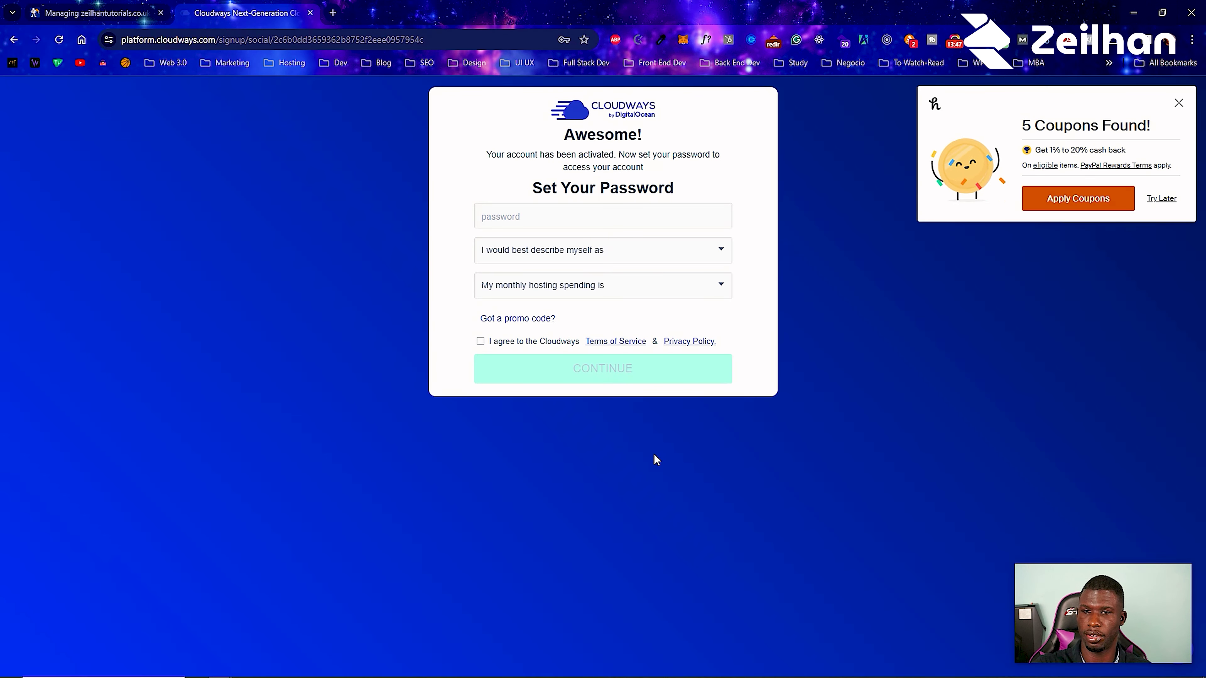
Paste the account password, choose Digital Agency and $50 - $250 (USD), accept the terms and continue.
left_click(533, 217)
key("ctrl+v")
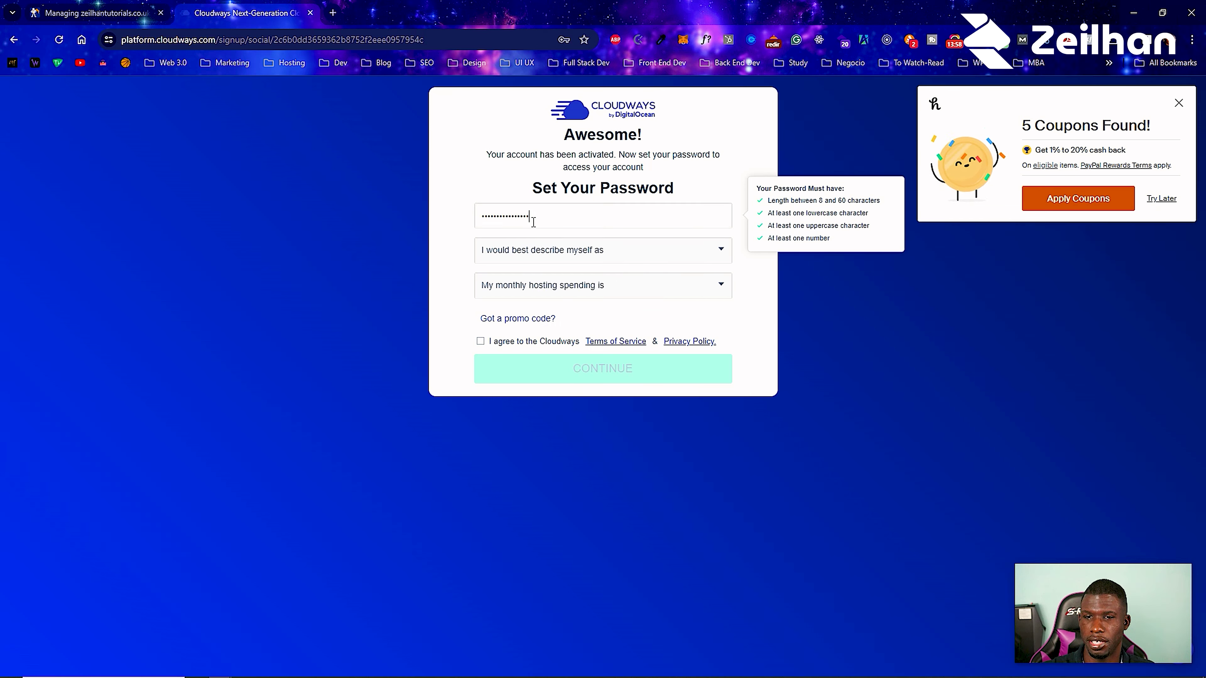
left_click(522, 257)
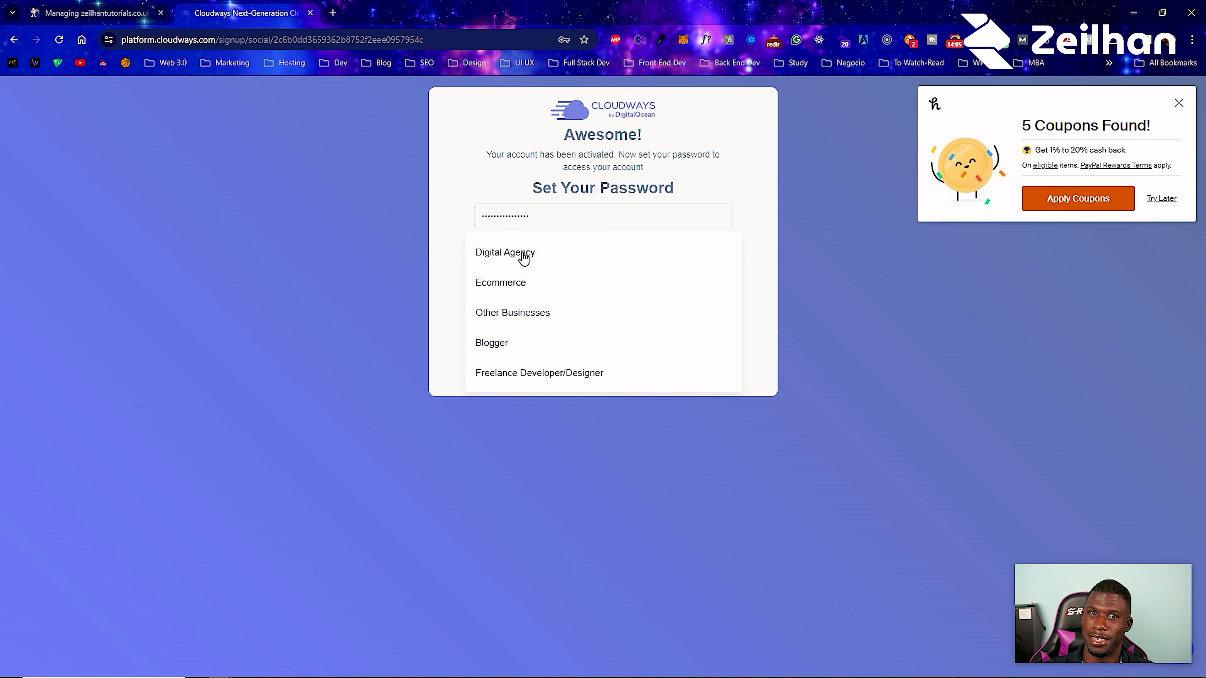
left_click(523, 257)
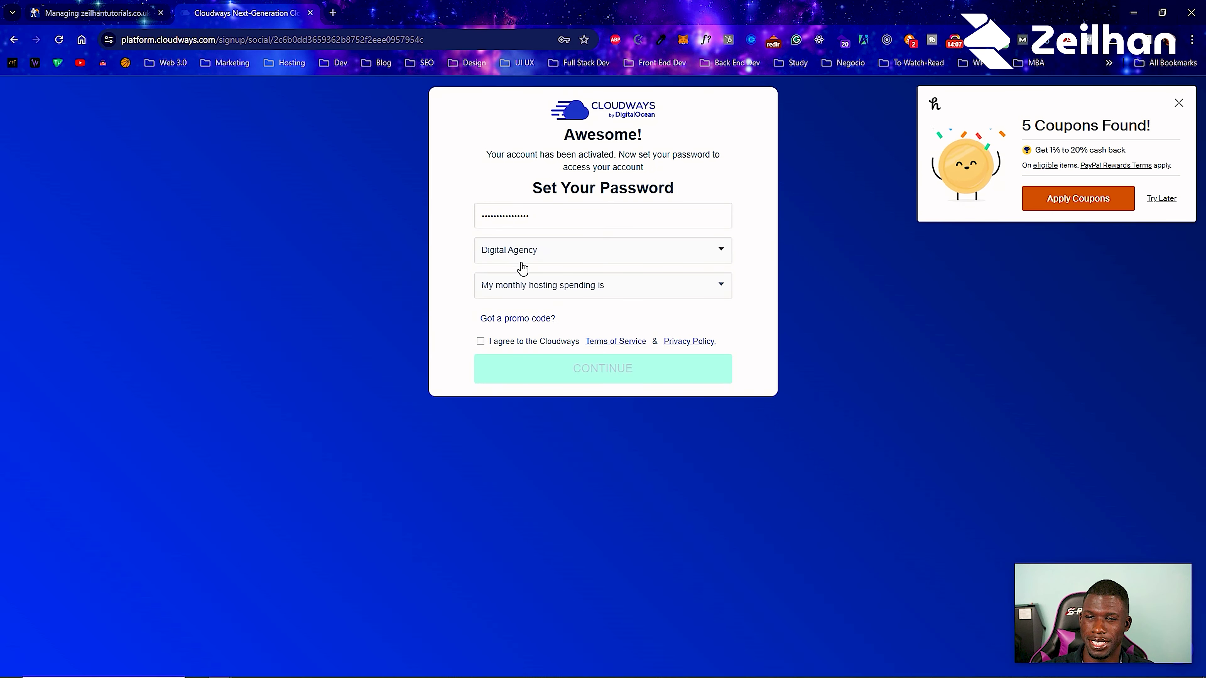
left_click(520, 250)
left_click(466, 311)
left_click(539, 292)
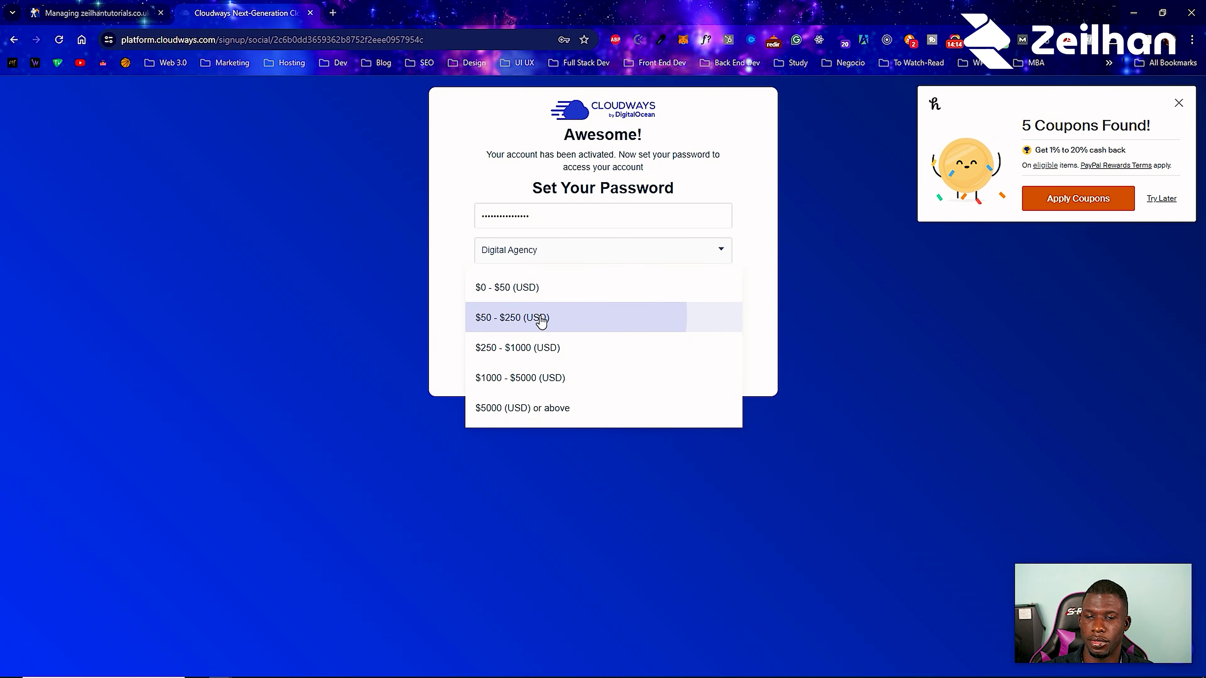
left_click(541, 318)
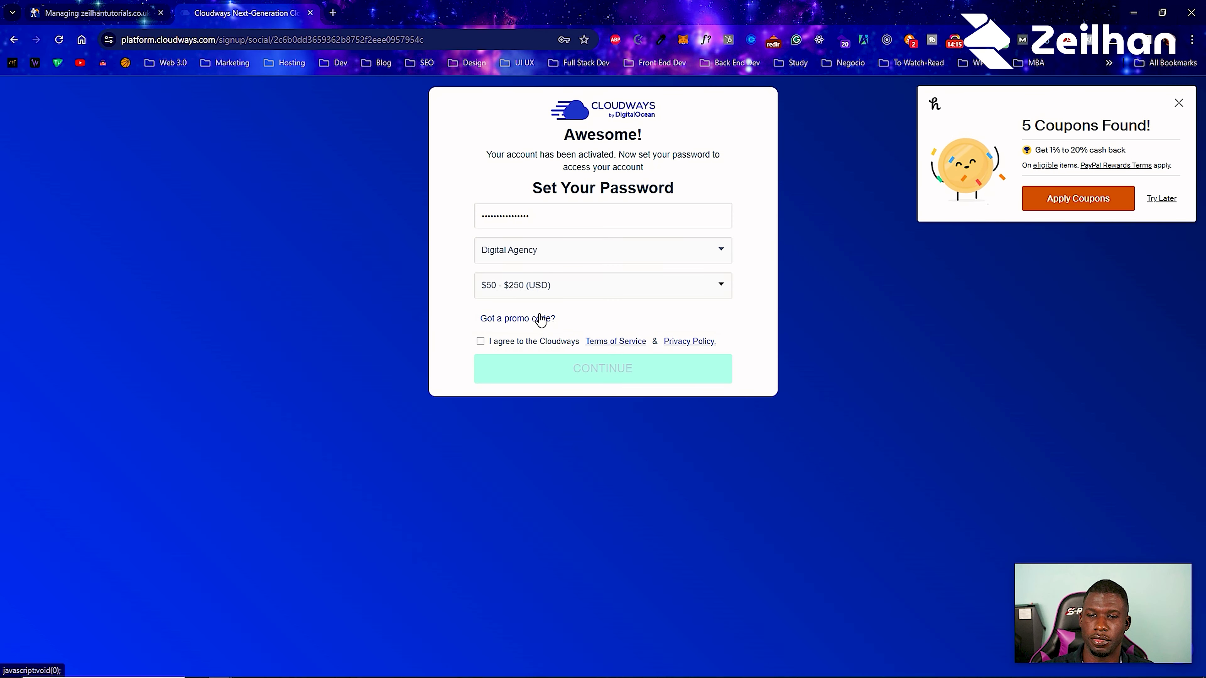
left_click(491, 341)
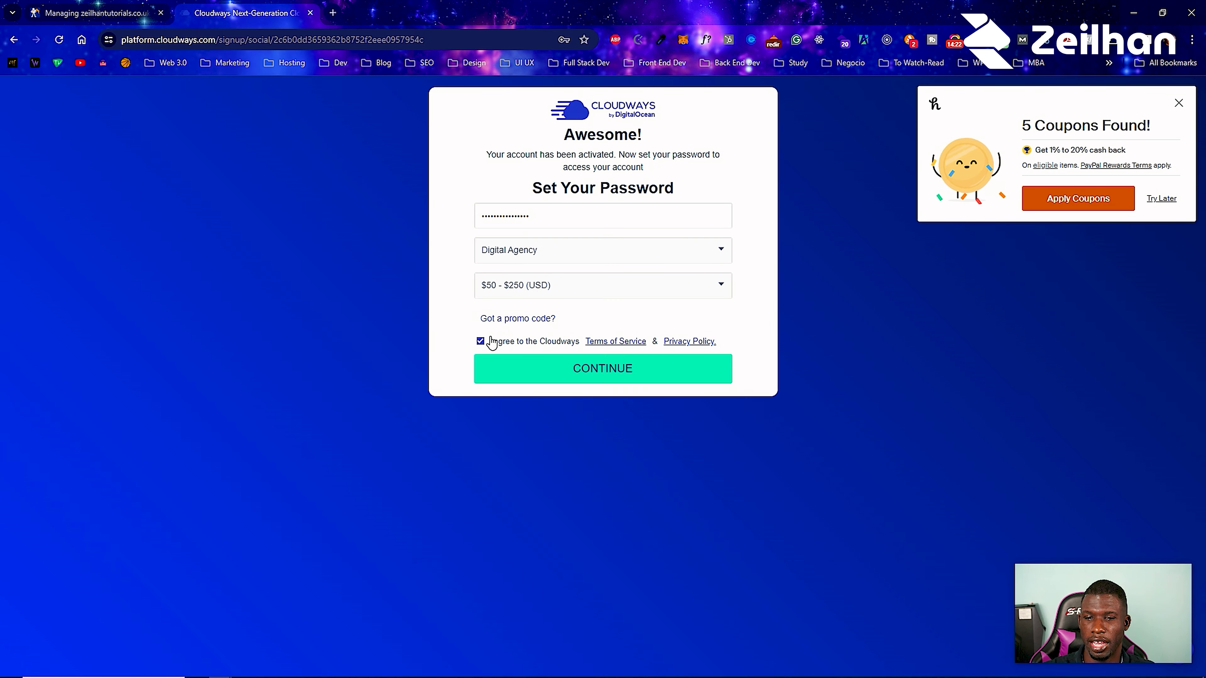
left_click(592, 374)
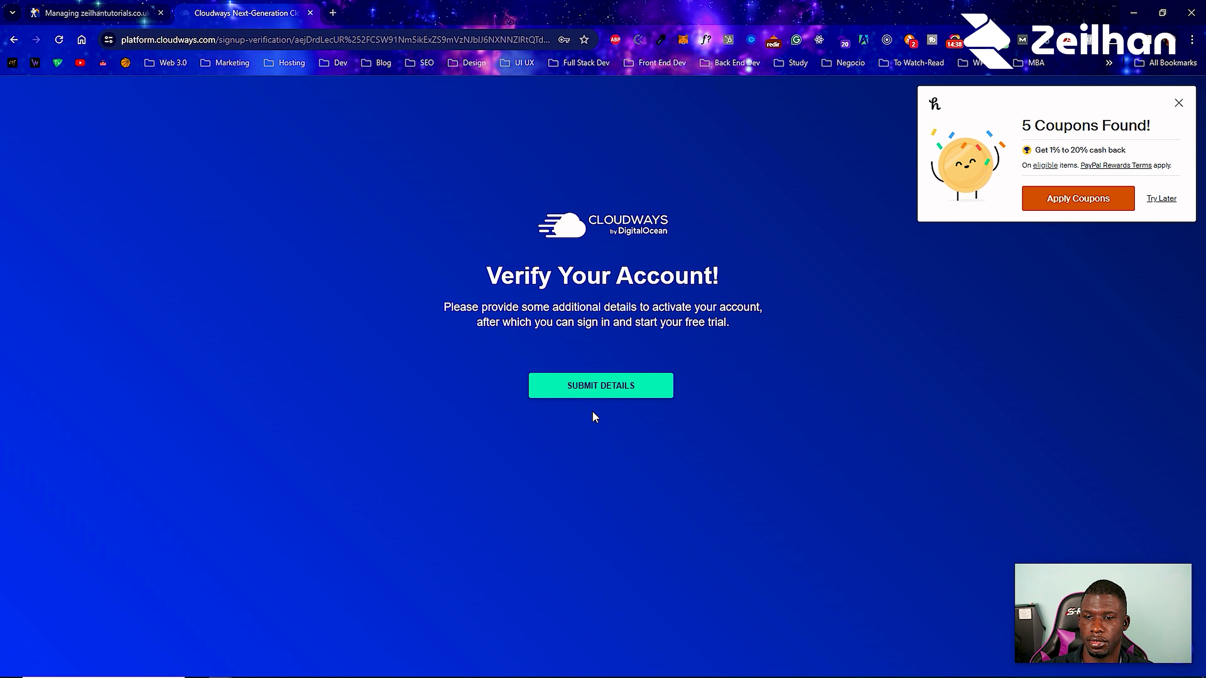
Fill the verification form, remove the trailing ? from the Twitter URL, and submit it.
left_click(595, 394)
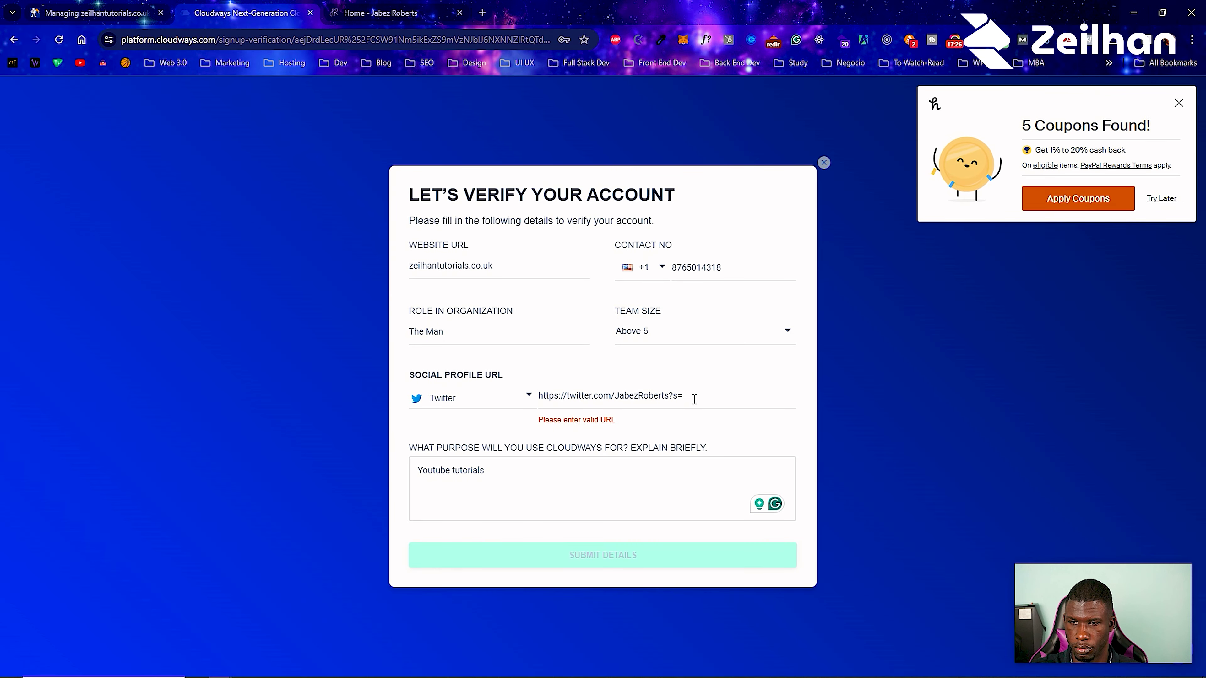
key("BackSpace")
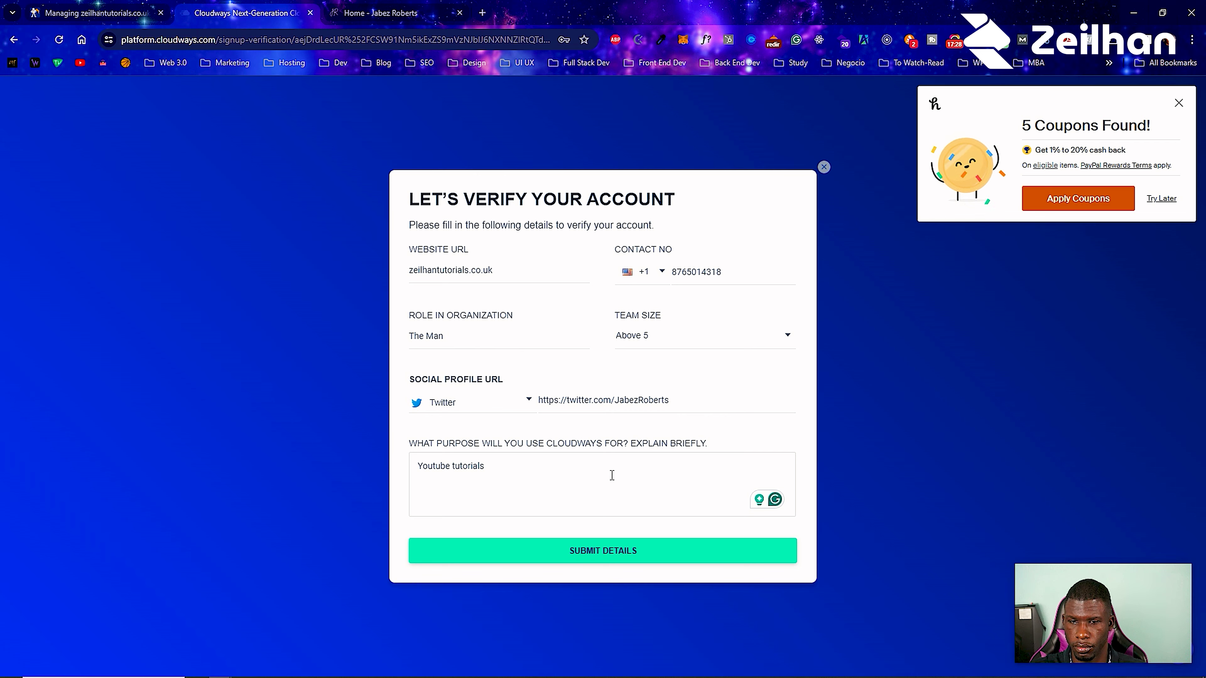
left_click(606, 552)
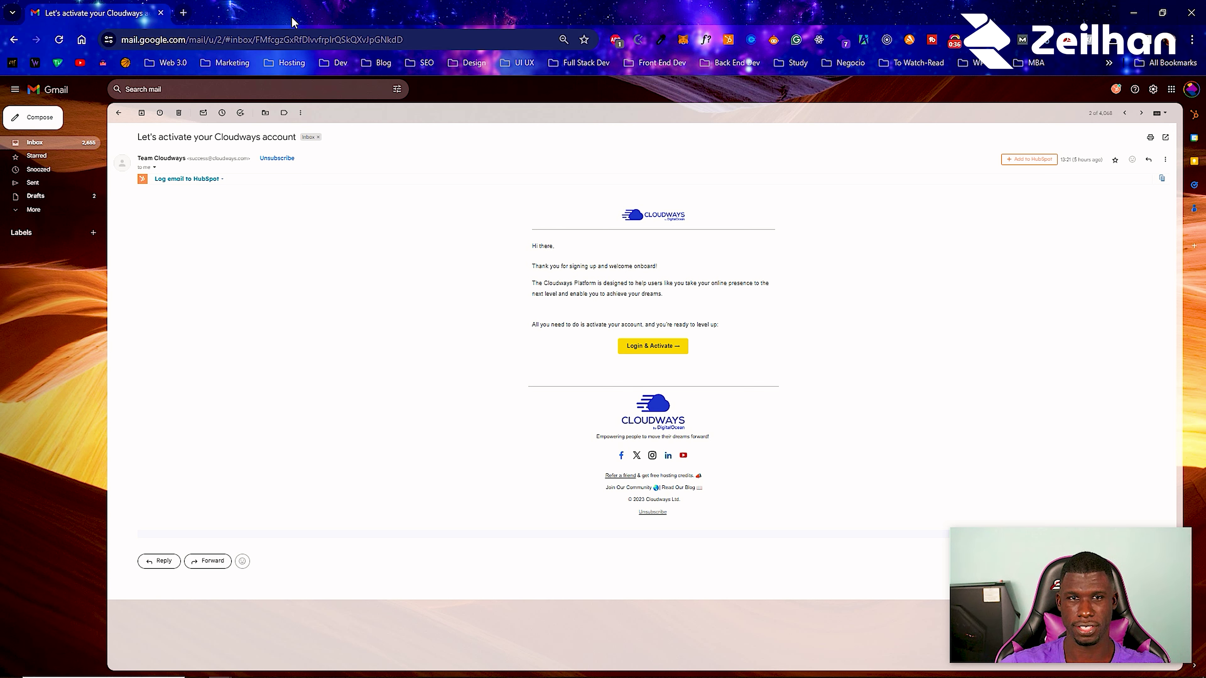
Open a new tab beside Gmail and go to cloudways.com.
left_click(190, 17)
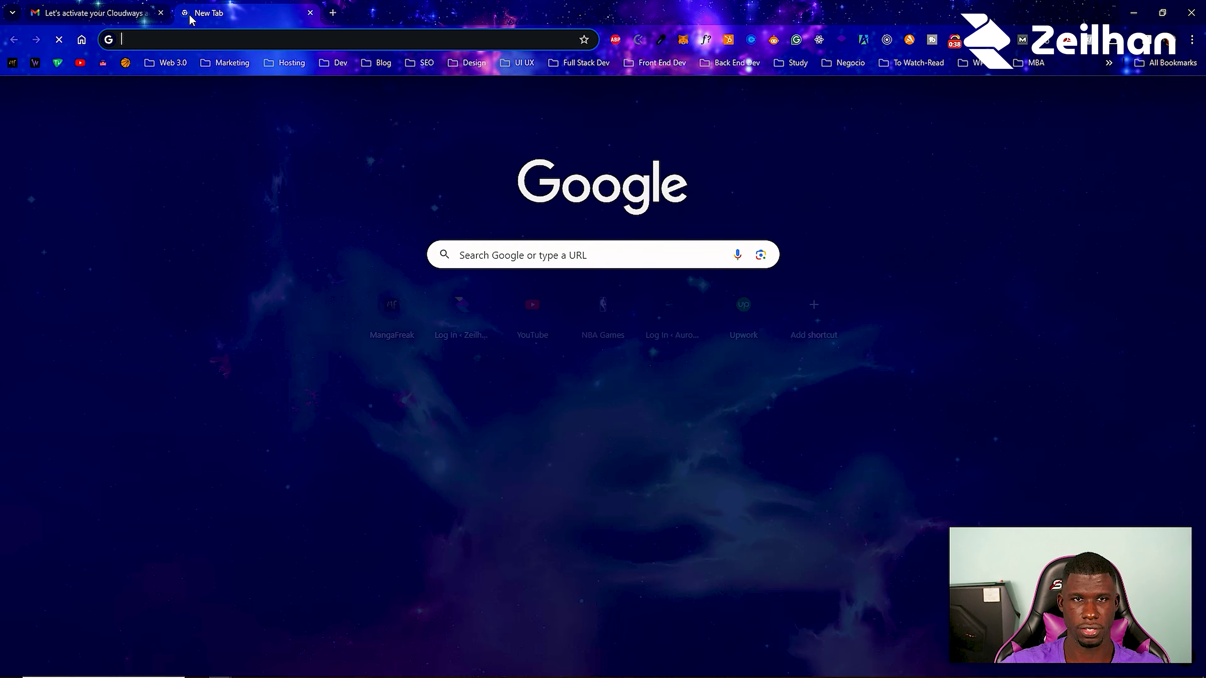
type("cloudwa")
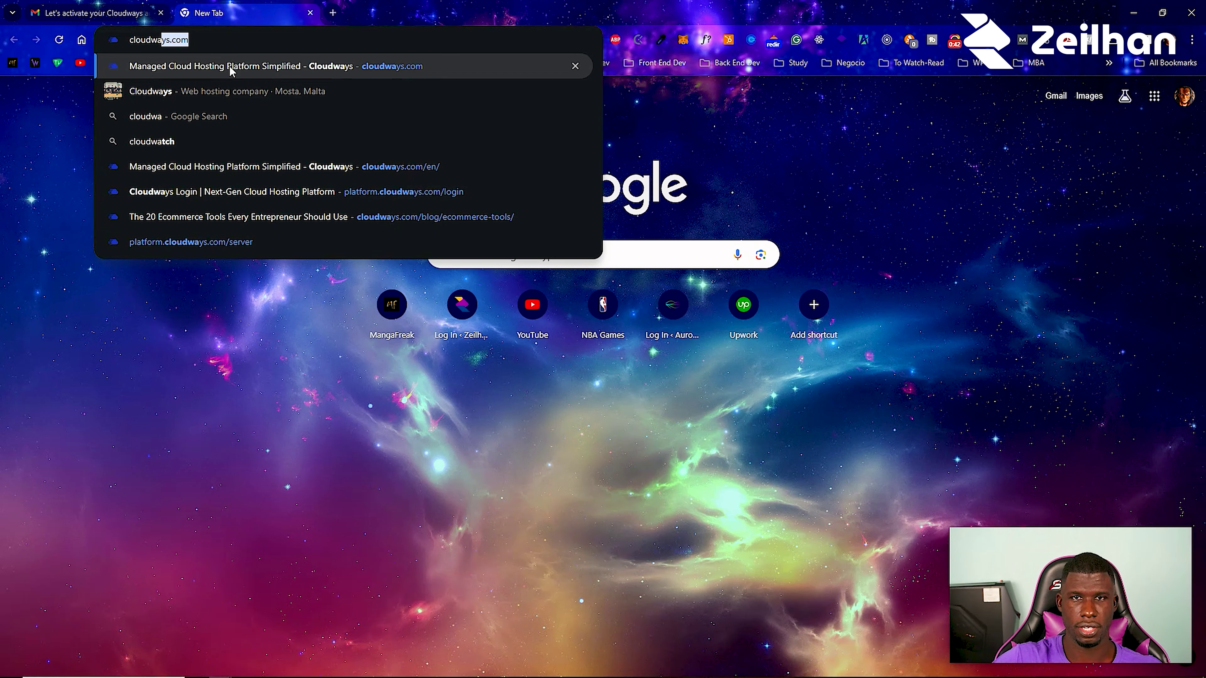
key("Return")
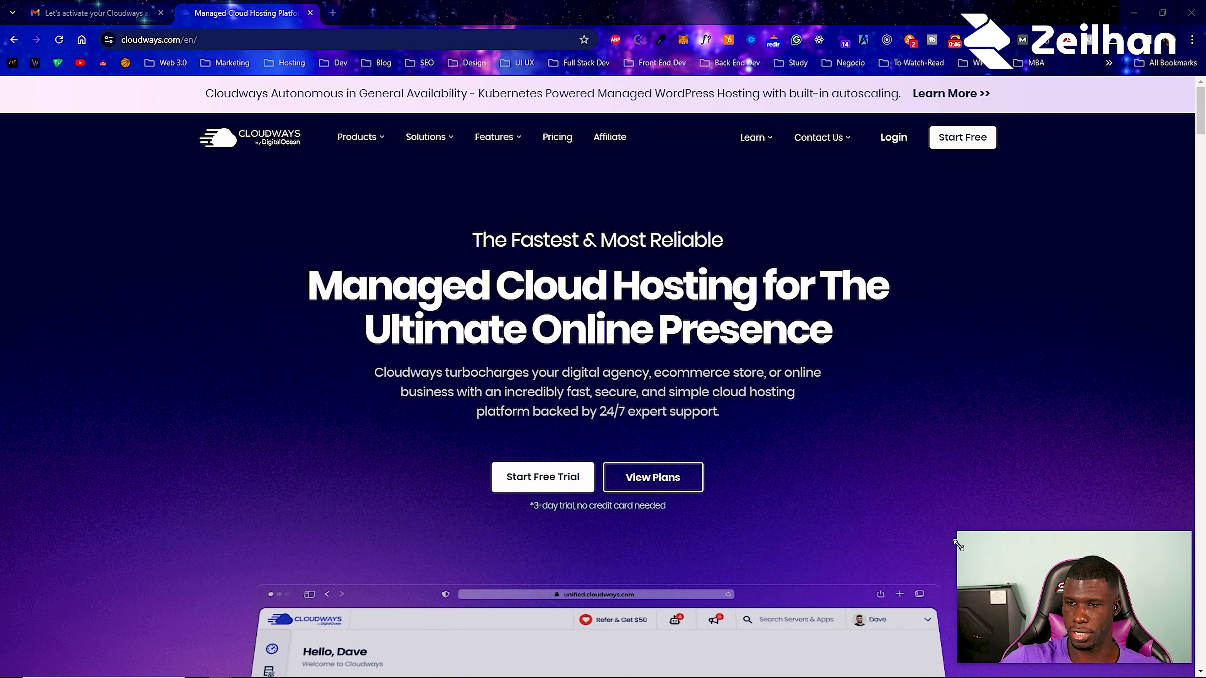
Ask Cloudways chat support about account verification, then return to the activation email tab.
left_click_drag(1050, 585, 701, 397)
left_click(1171, 101)
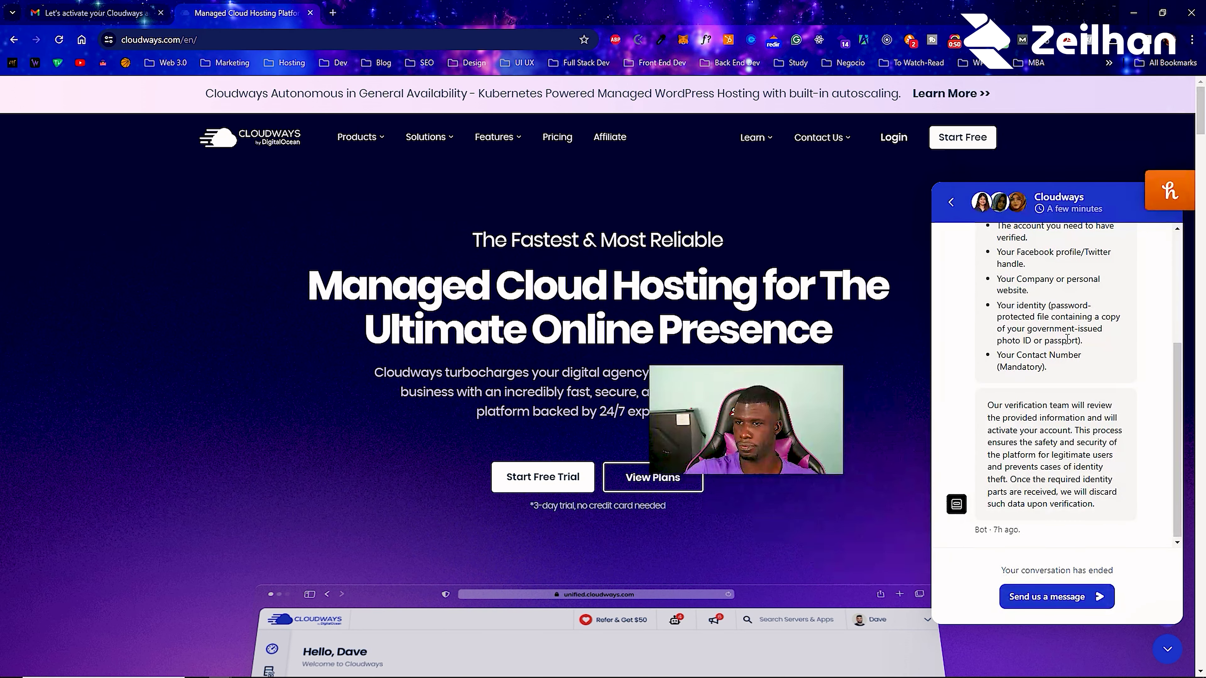
scroll(1033, 448, "up", 5)
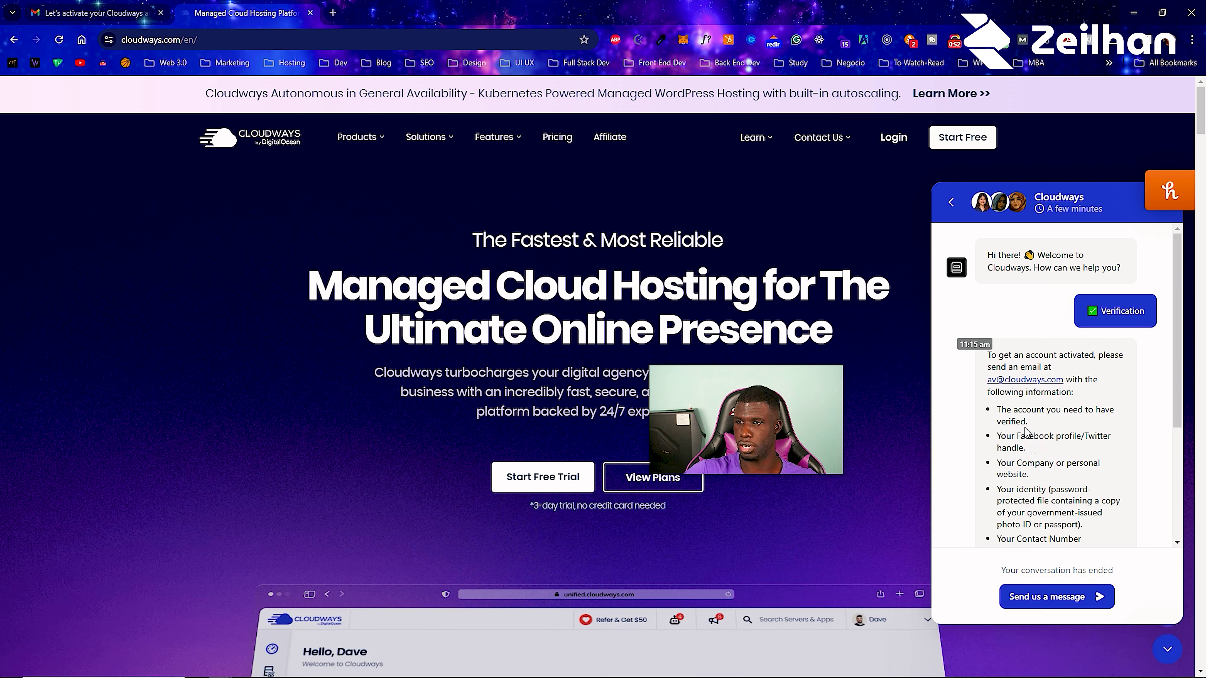
left_click(1062, 597)
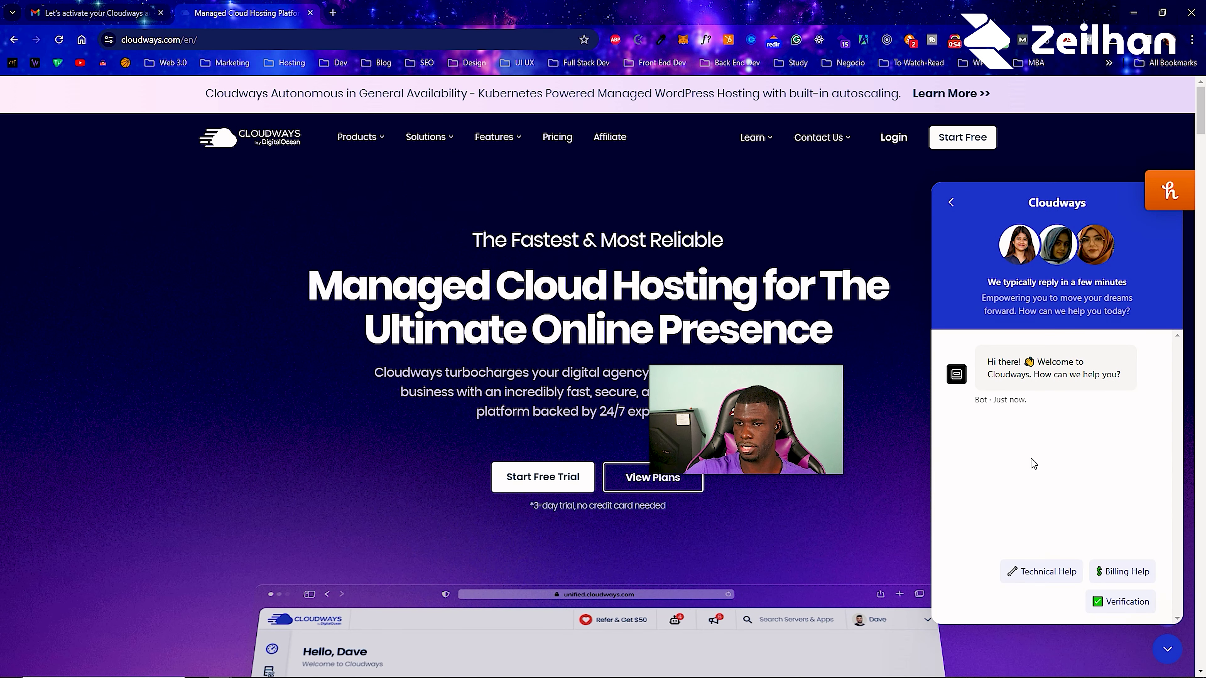
left_click(1119, 600)
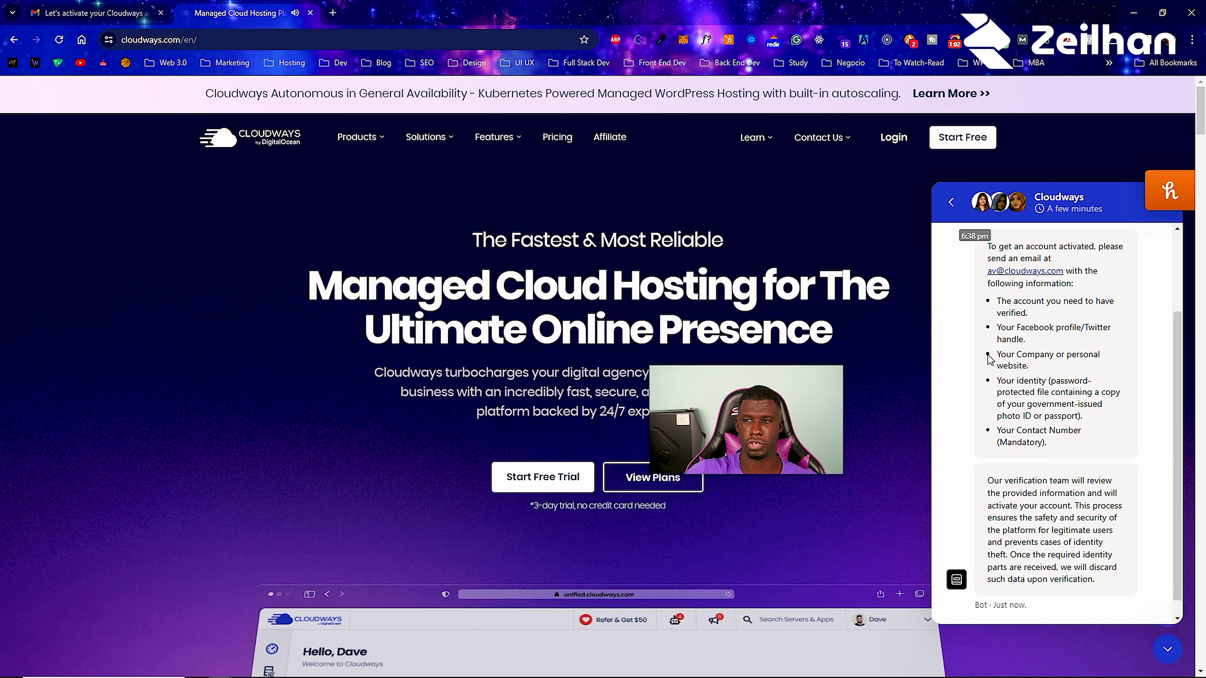
scroll(1063, 342, "up", 3)
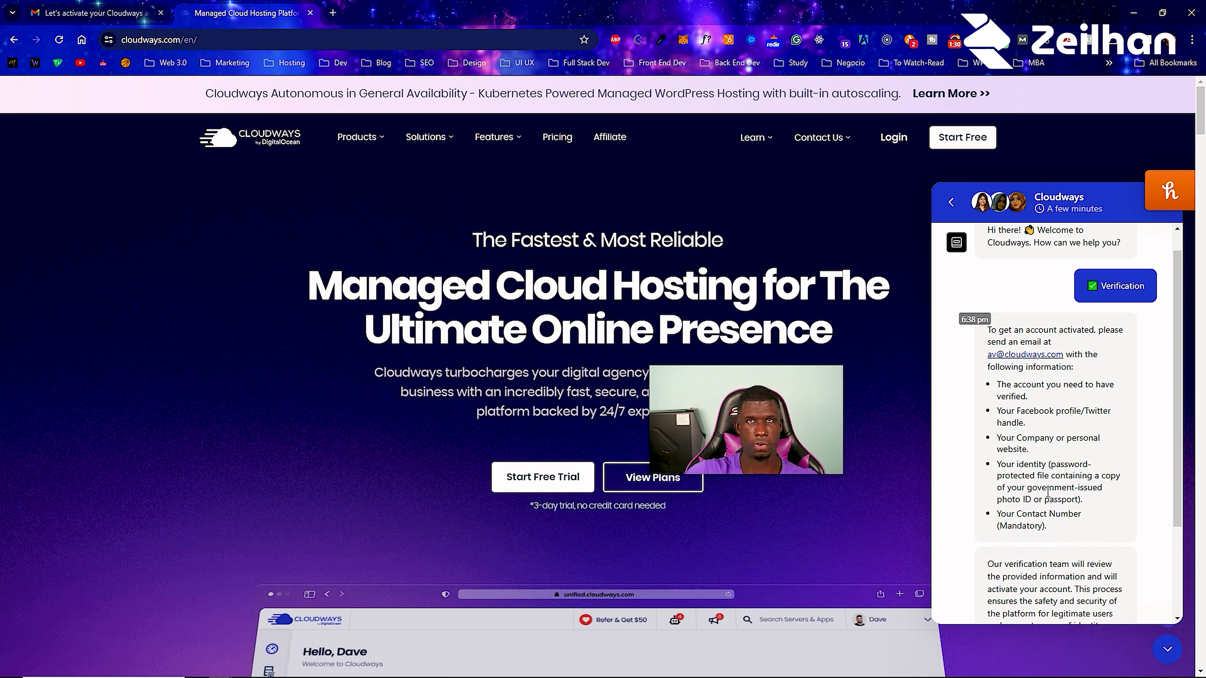
key("ctrl+Tab")
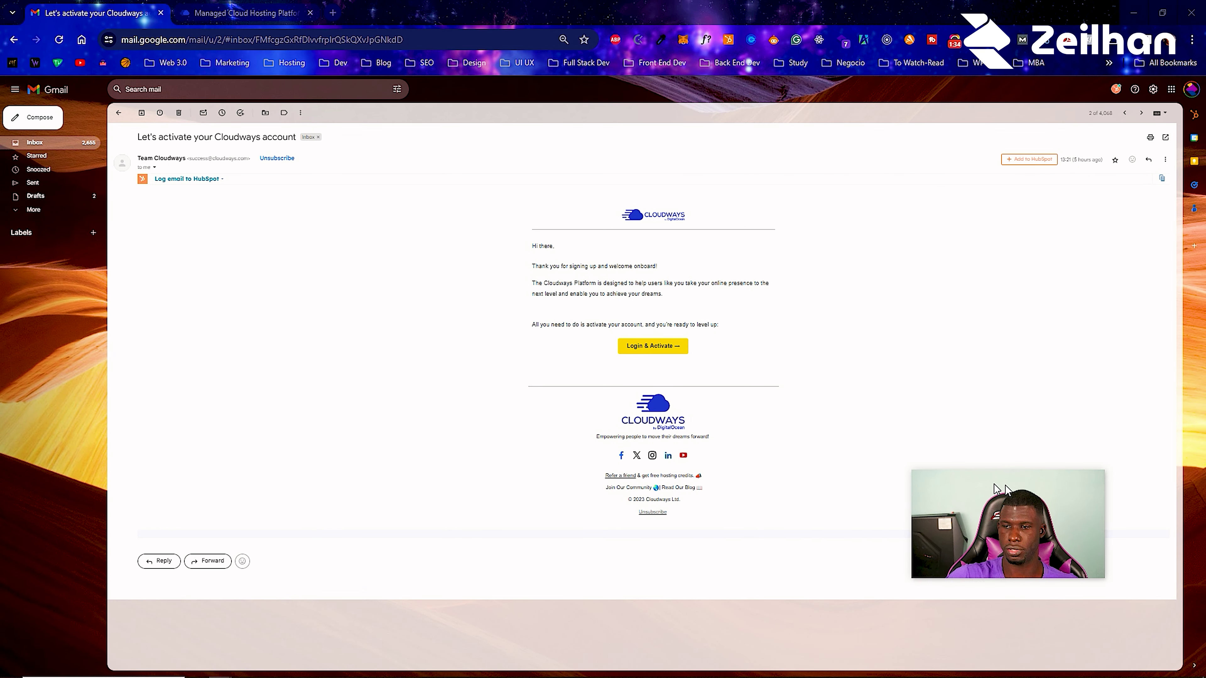
Activate the account from the email, bypass the Bitdefender warning, and start the setup tour.
left_click(647, 351)
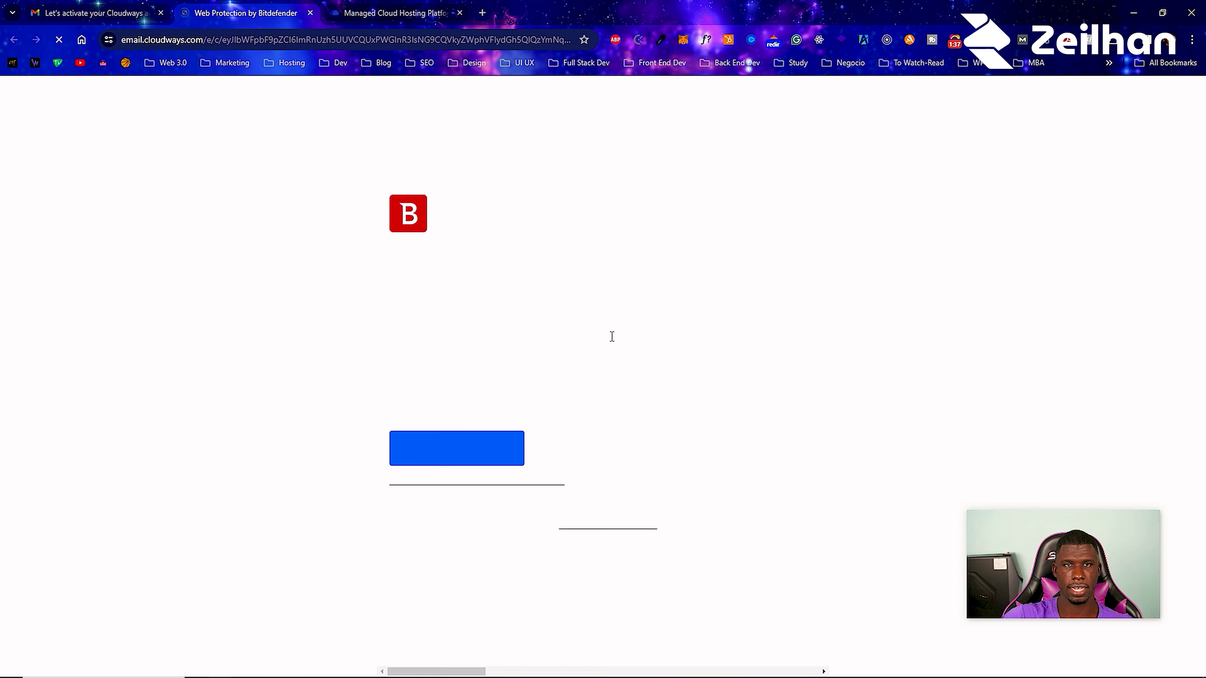
left_click(479, 477)
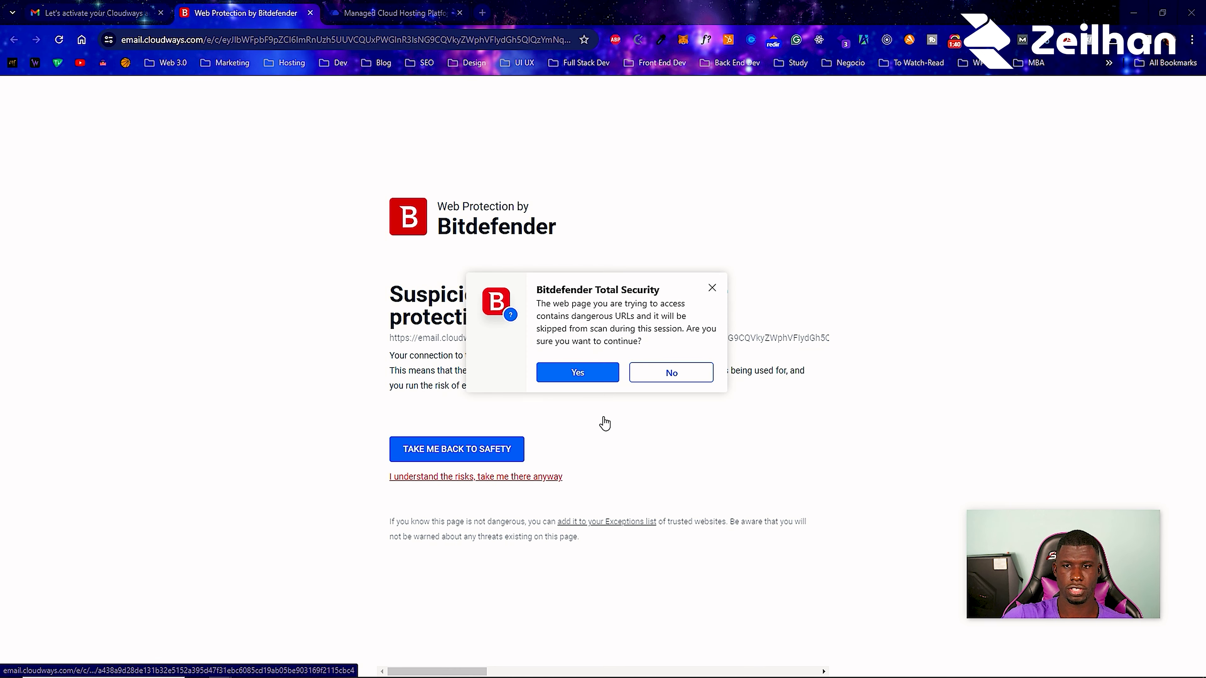
left_click(602, 375)
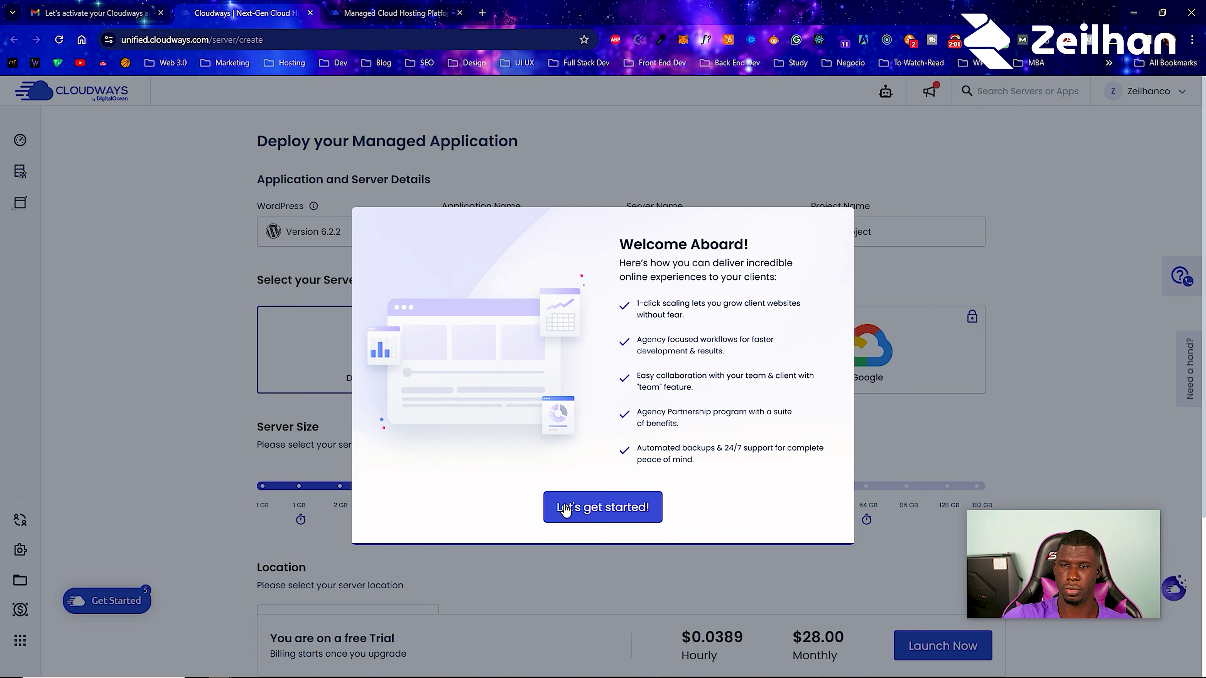
left_click(572, 512)
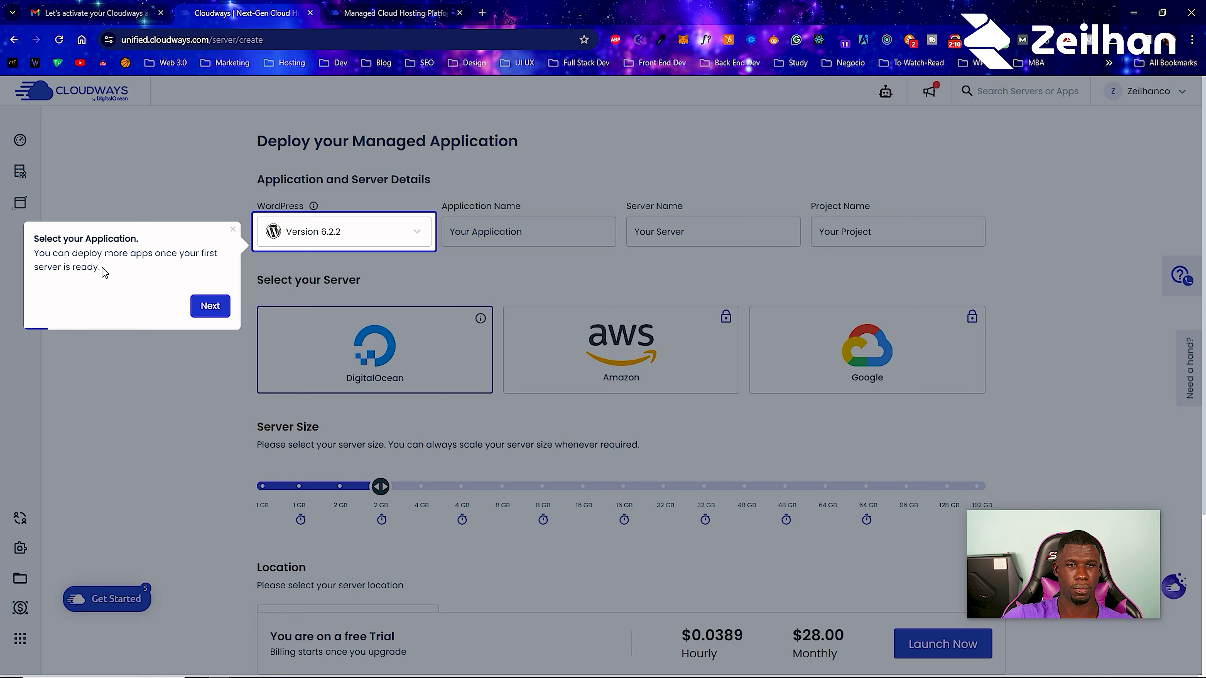
Name the application First App in the deploy form.
left_click(210, 306)
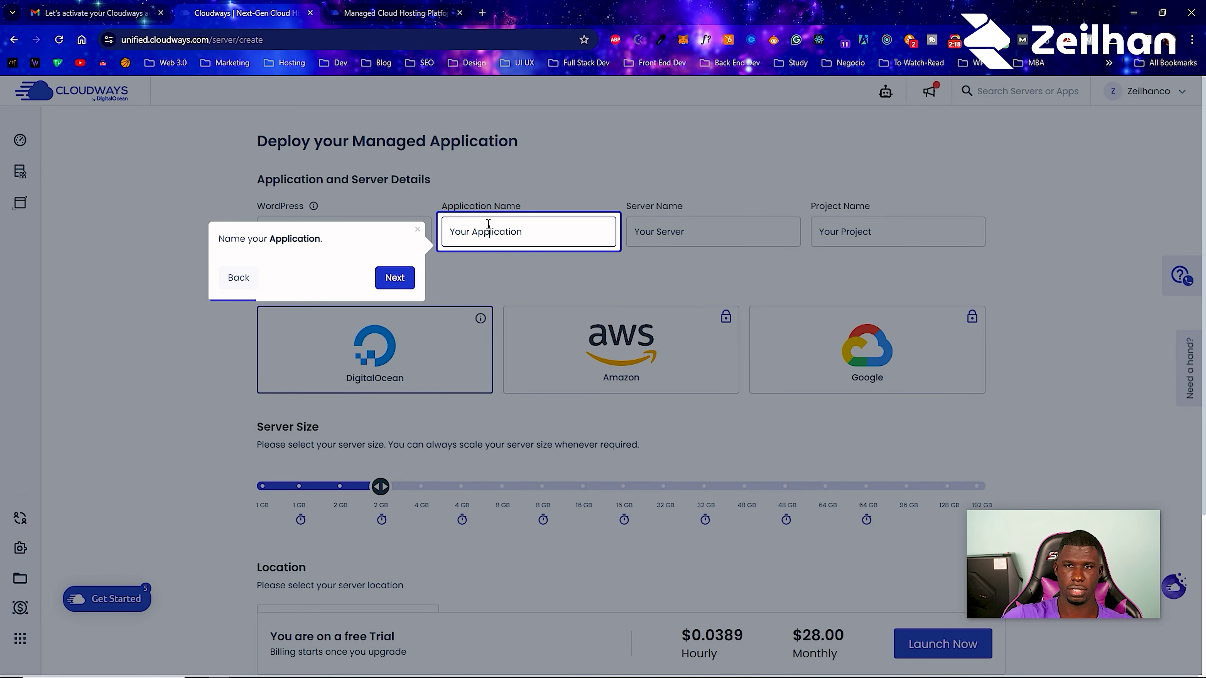
type("First Server")
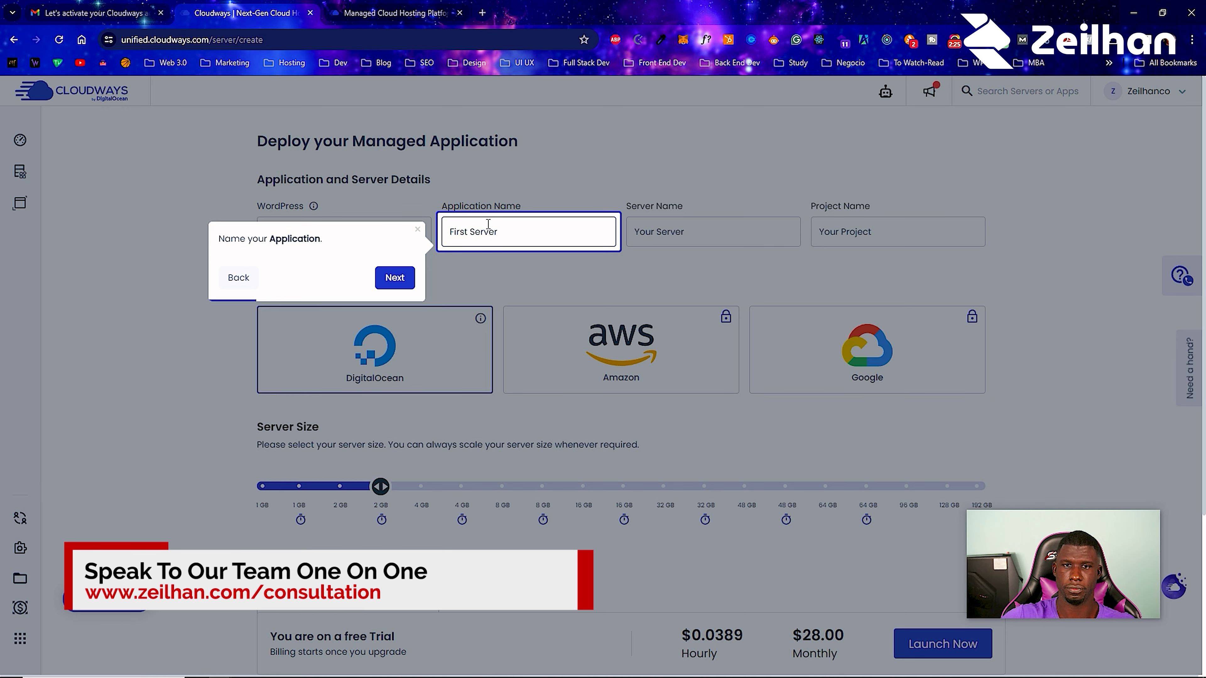
left_click(395, 278)
left_click(421, 279)
double_click(493, 234)
type("Apop")
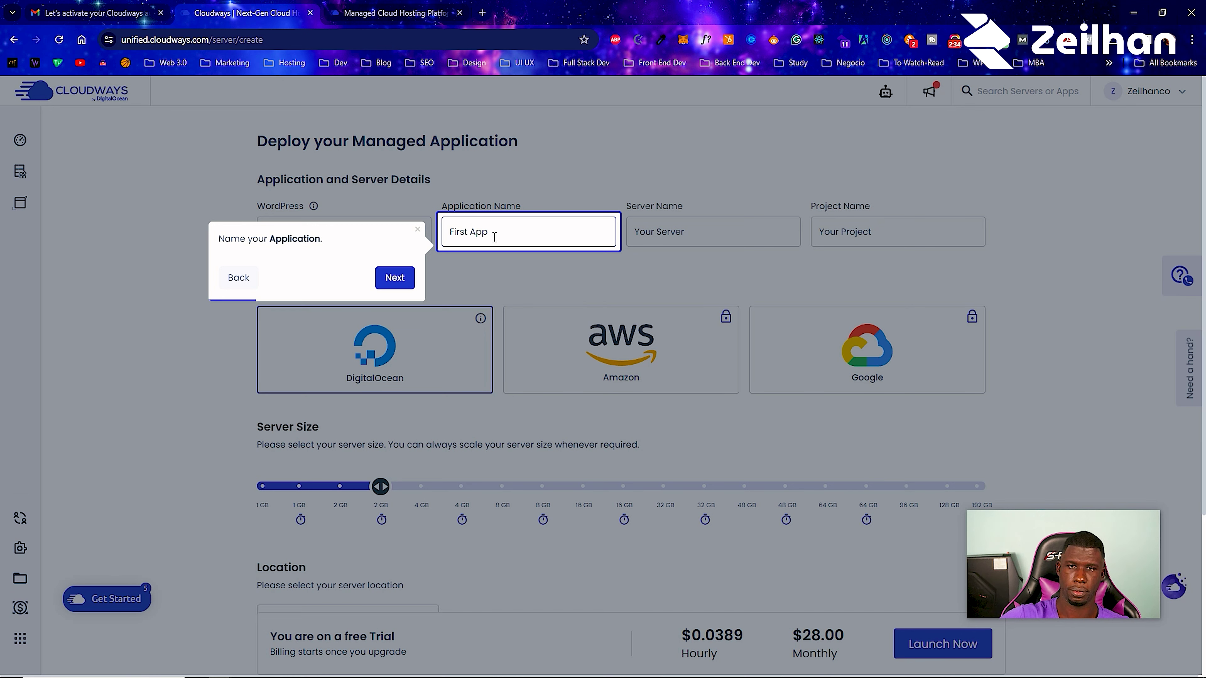
Set the server name to First Server.
double_click(658, 232)
key("Left")
key("ctrl+BackSpace")
type("First")
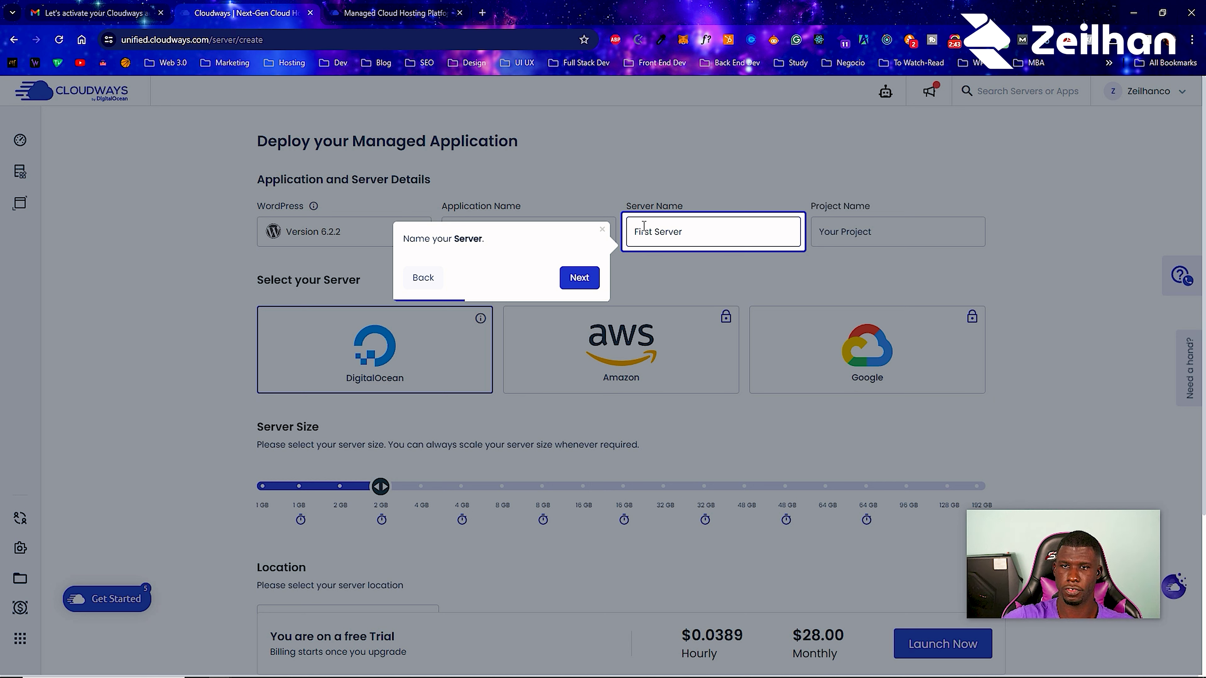
Replace the placeholder project name with Startup Project.
left_click(579, 279)
triple_click(834, 232)
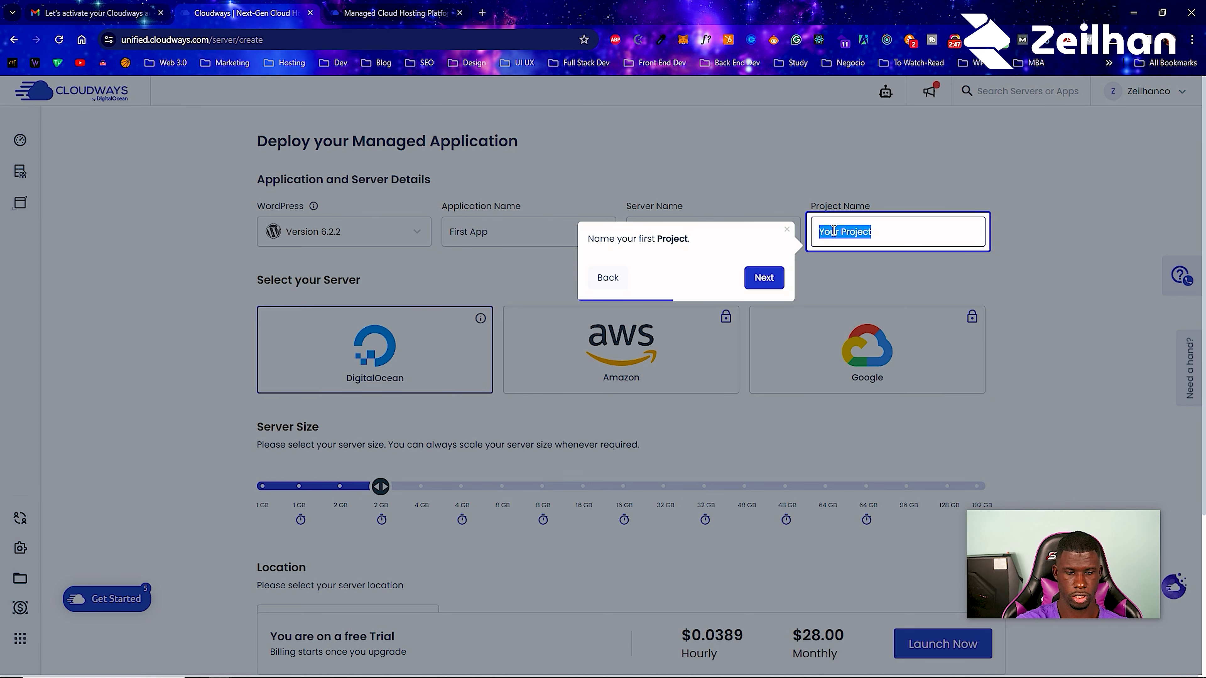
type("Startup")
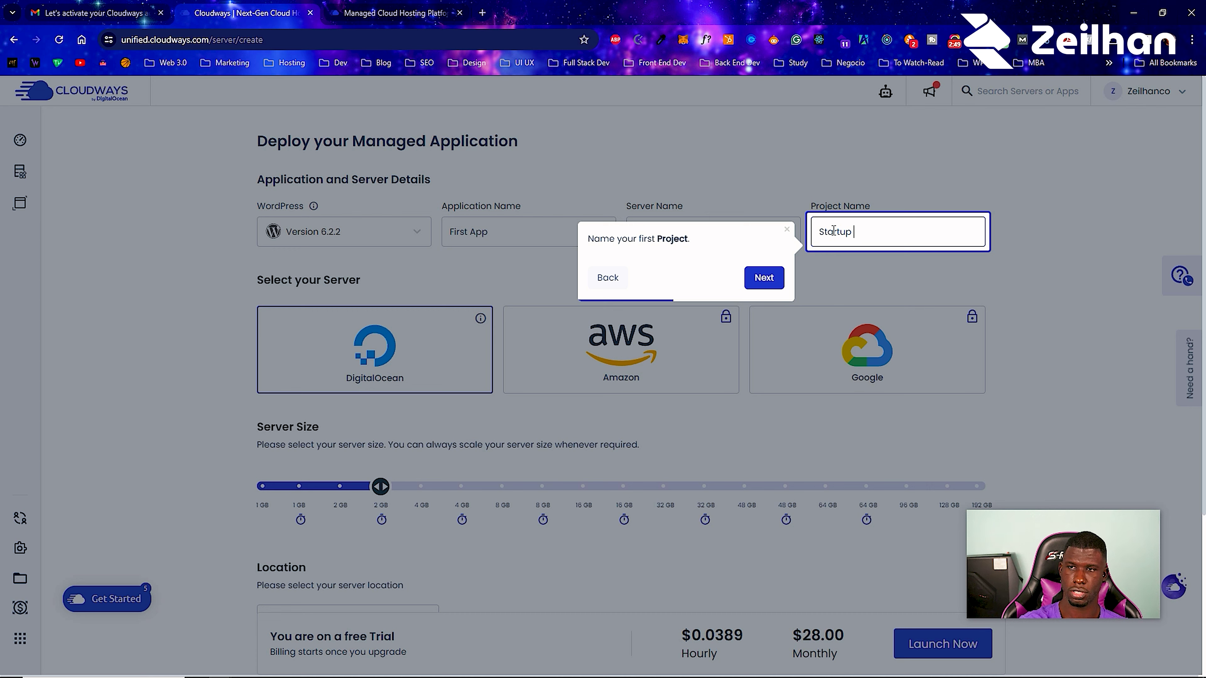
type(" Project")
left_click(752, 277)
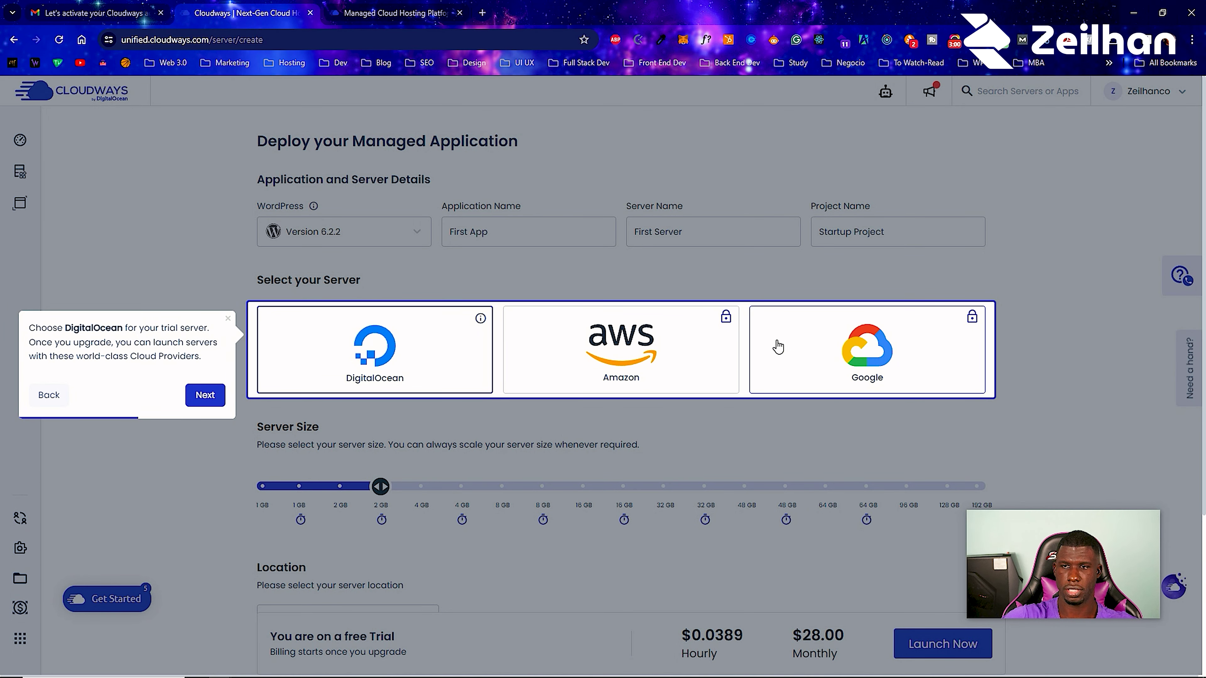
Set the DigitalOcean server size to 1 GB at $11.00 monthly.
left_click(204, 396)
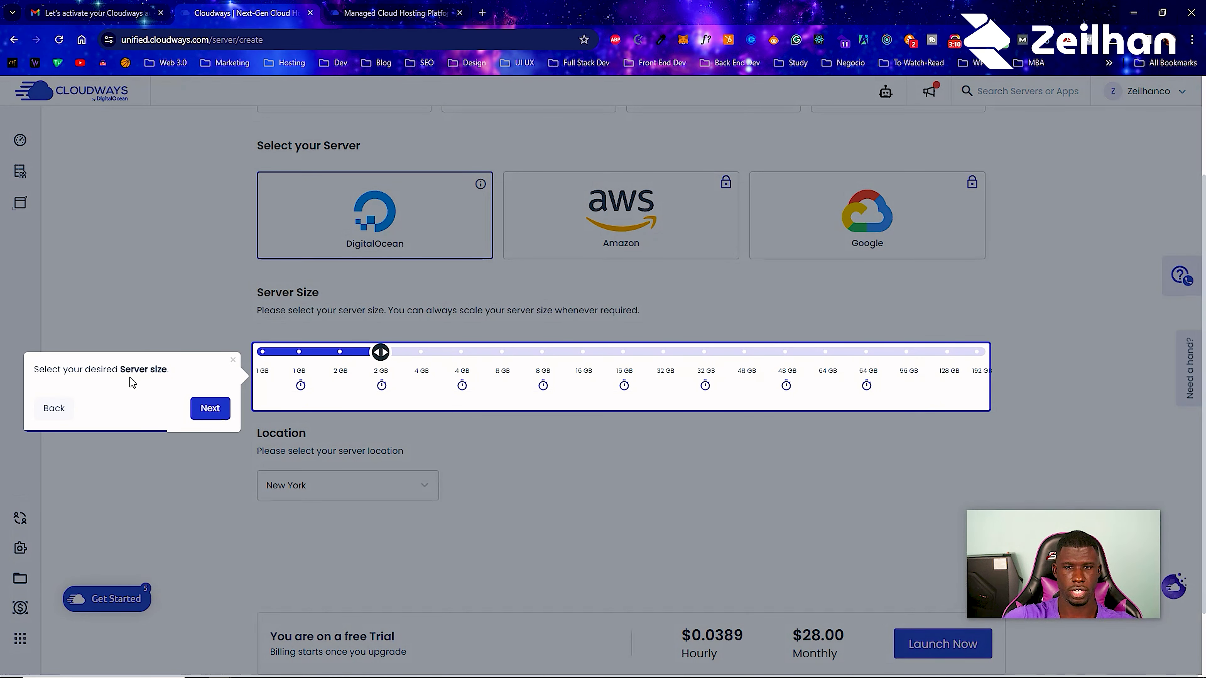
left_click(262, 353)
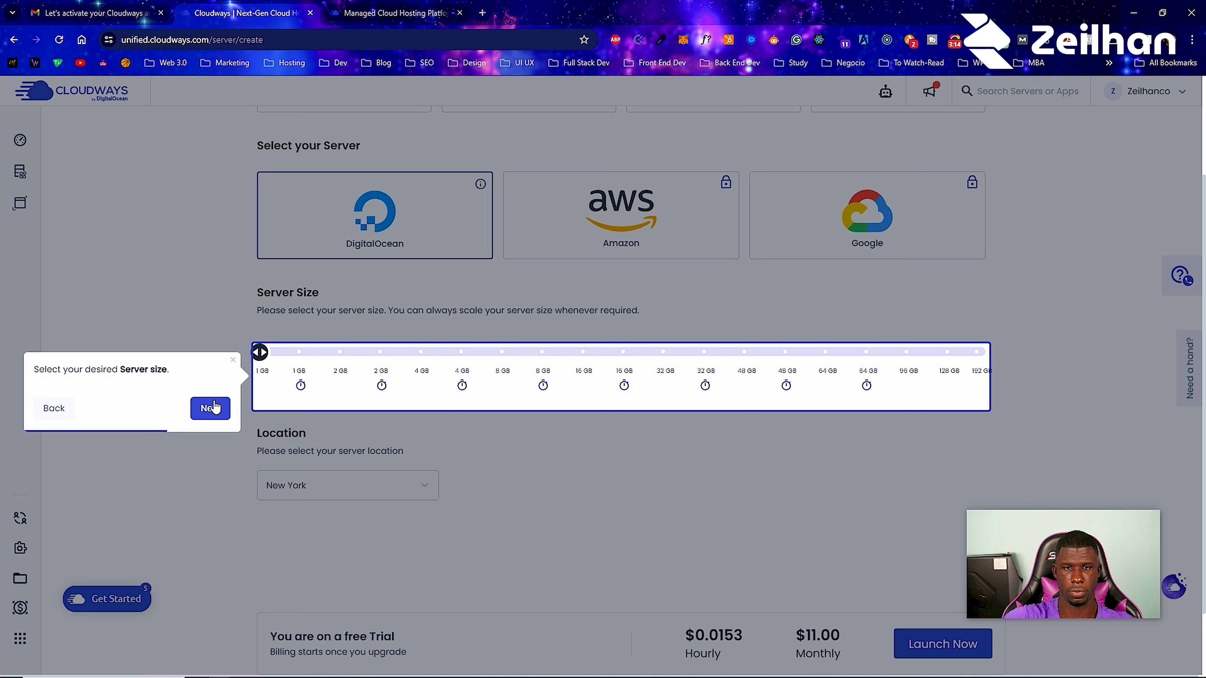
left_click(380, 353)
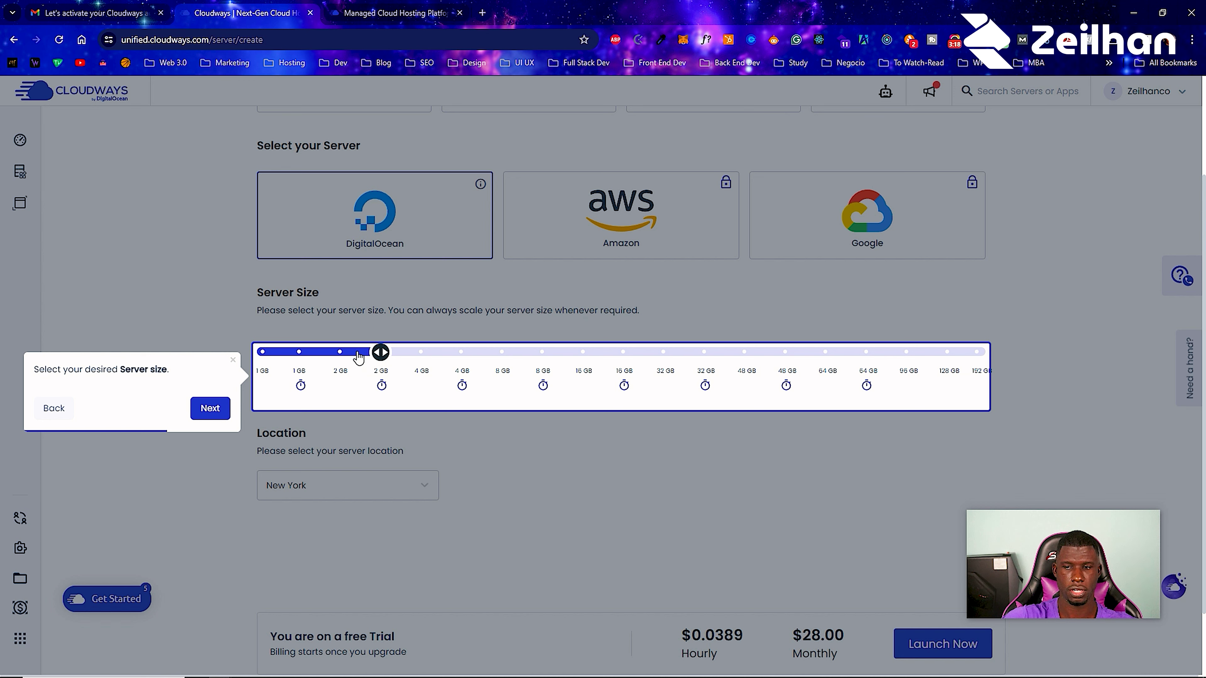
left_click(263, 352)
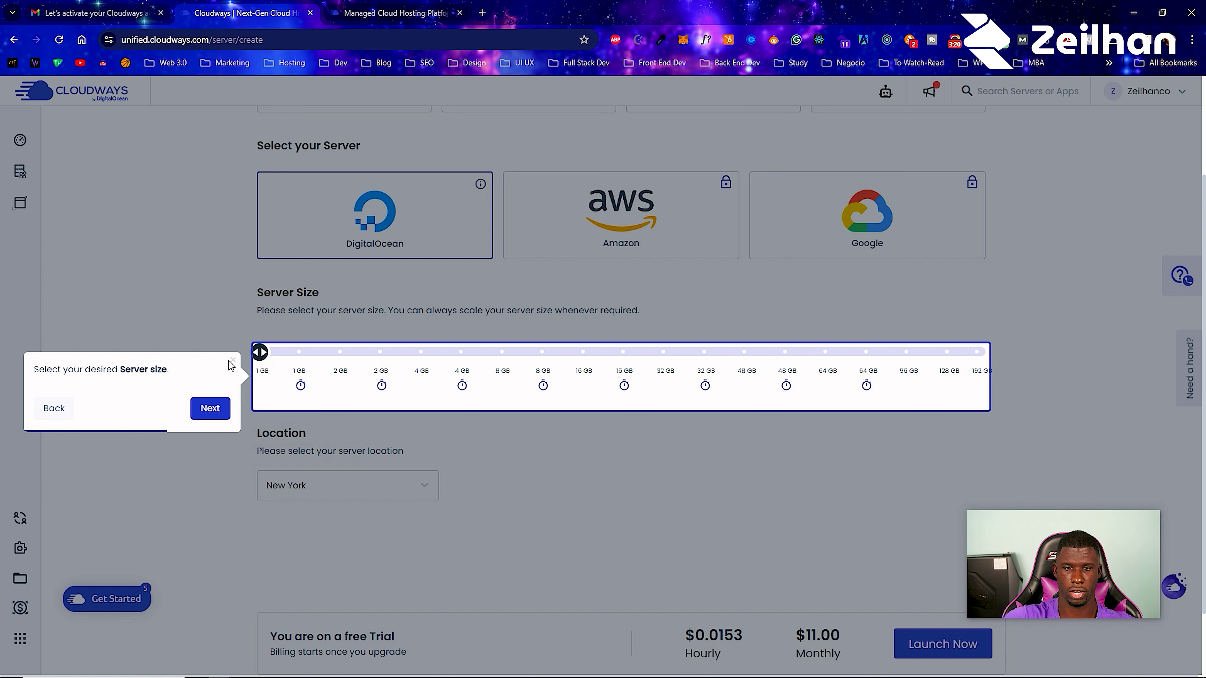
left_click(209, 407)
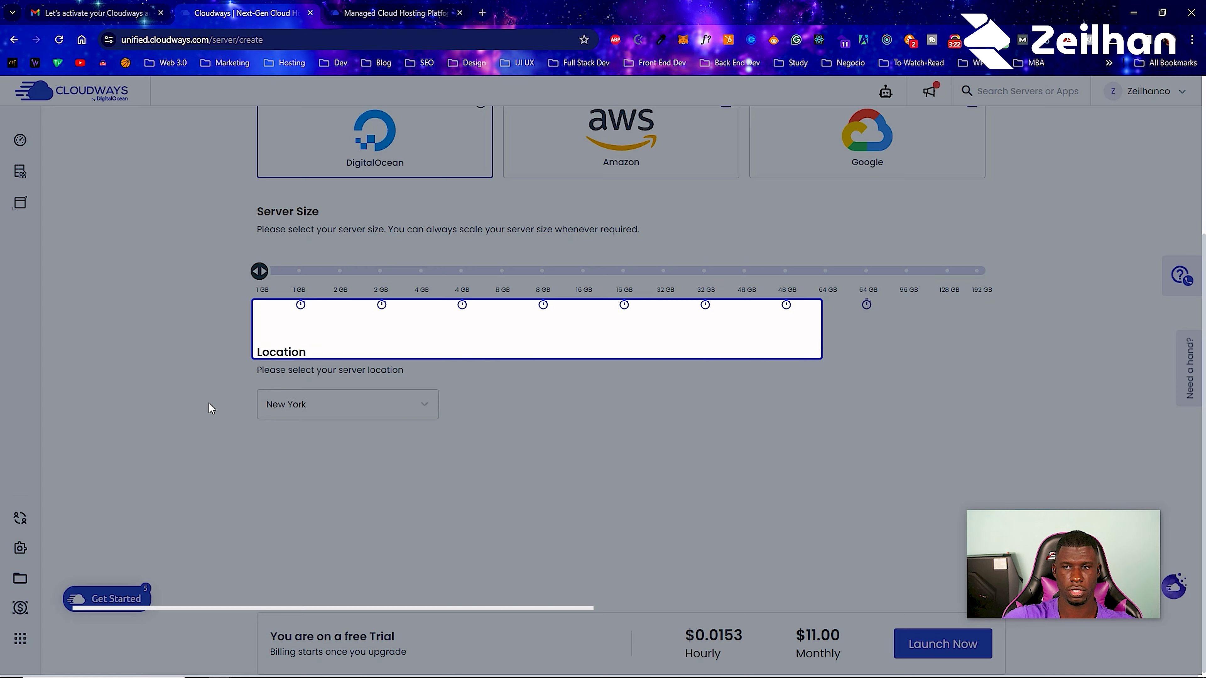
Keep New York as the server location and continue past the free trial step.
left_click(284, 404)
scroll(317, 333, "up", 2)
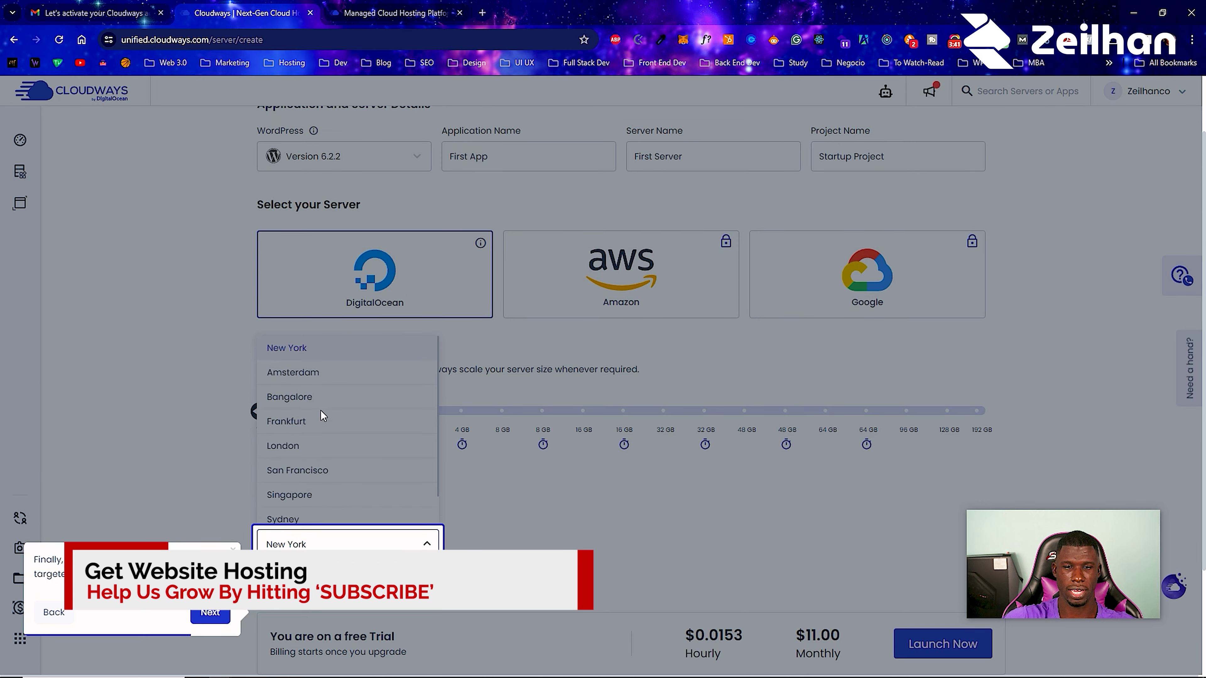
scroll(320, 410, "down", 3)
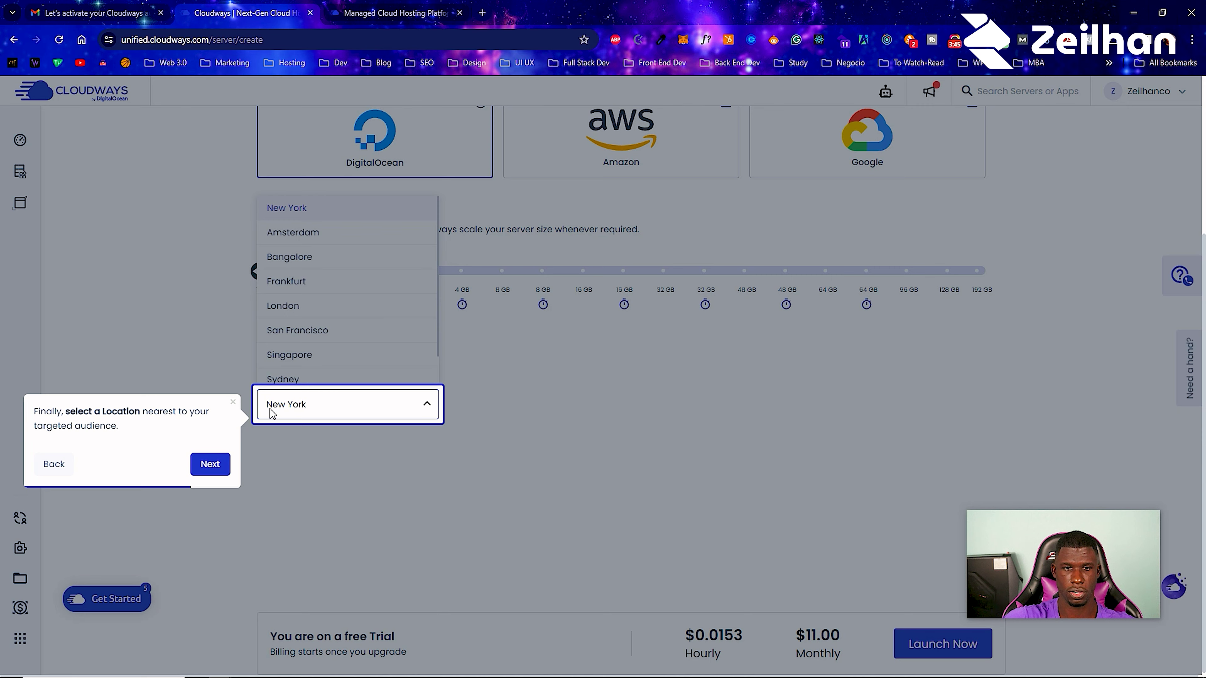
left_click(210, 589)
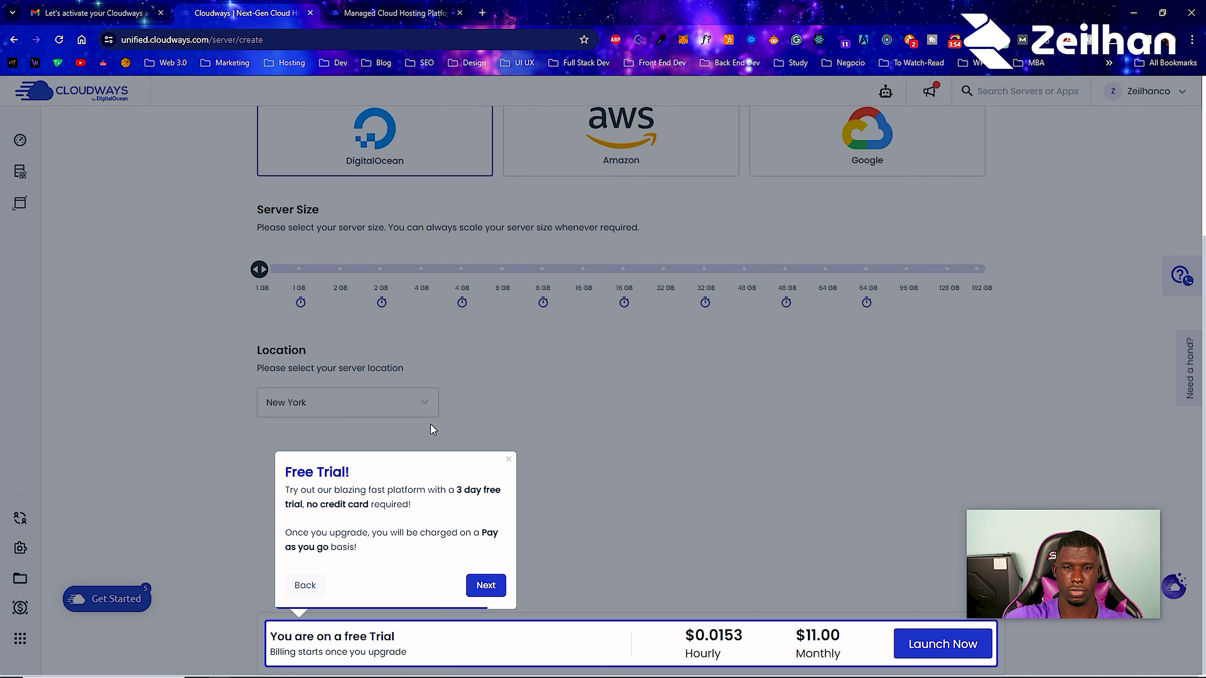
left_click(481, 586)
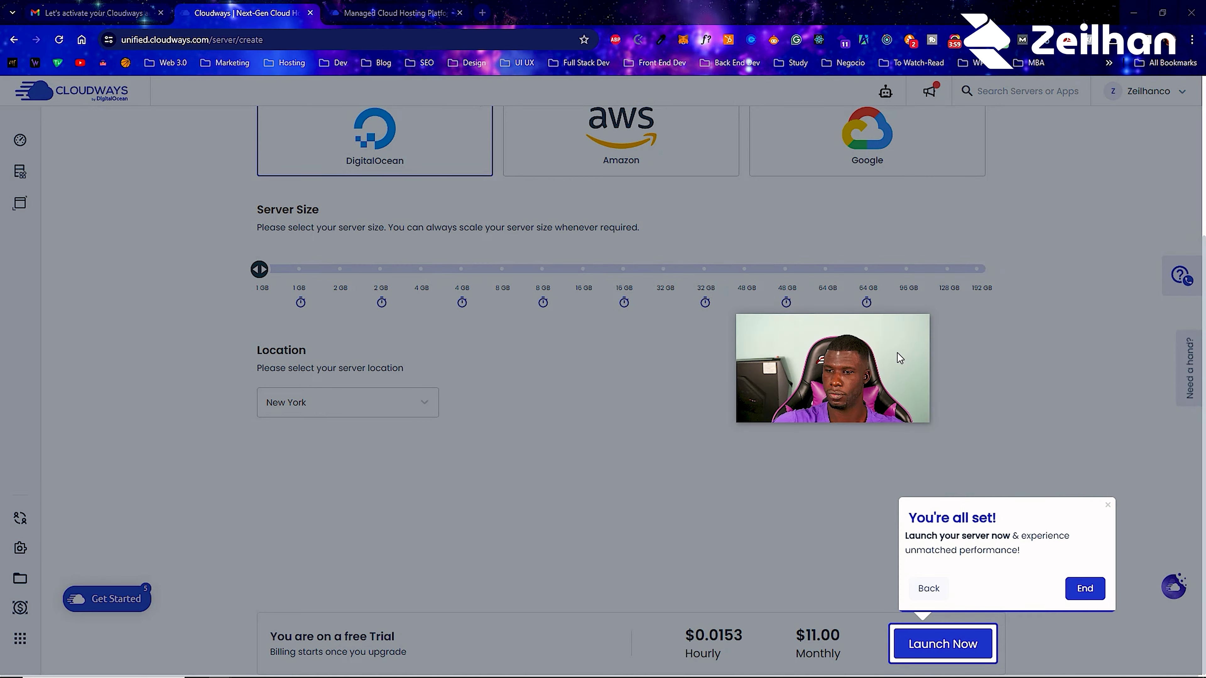
End the tour, review the WordPress version list, and launch First Server with First App.
left_click(1071, 591)
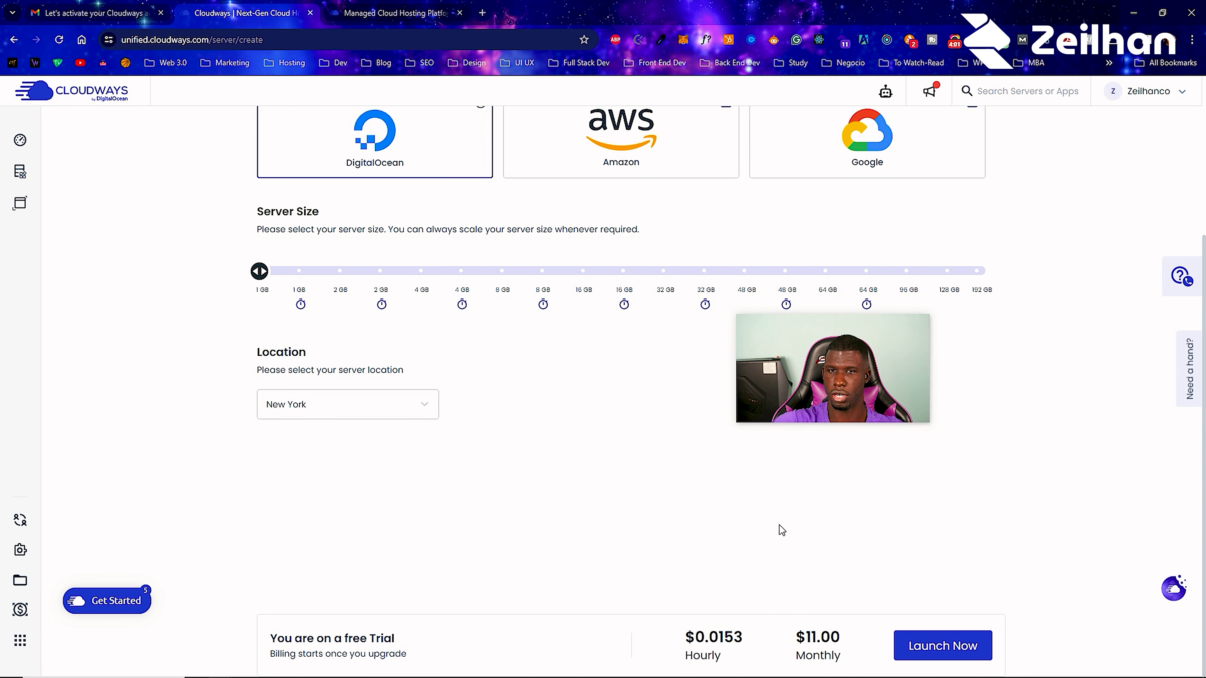
scroll(592, 474, "up", 5)
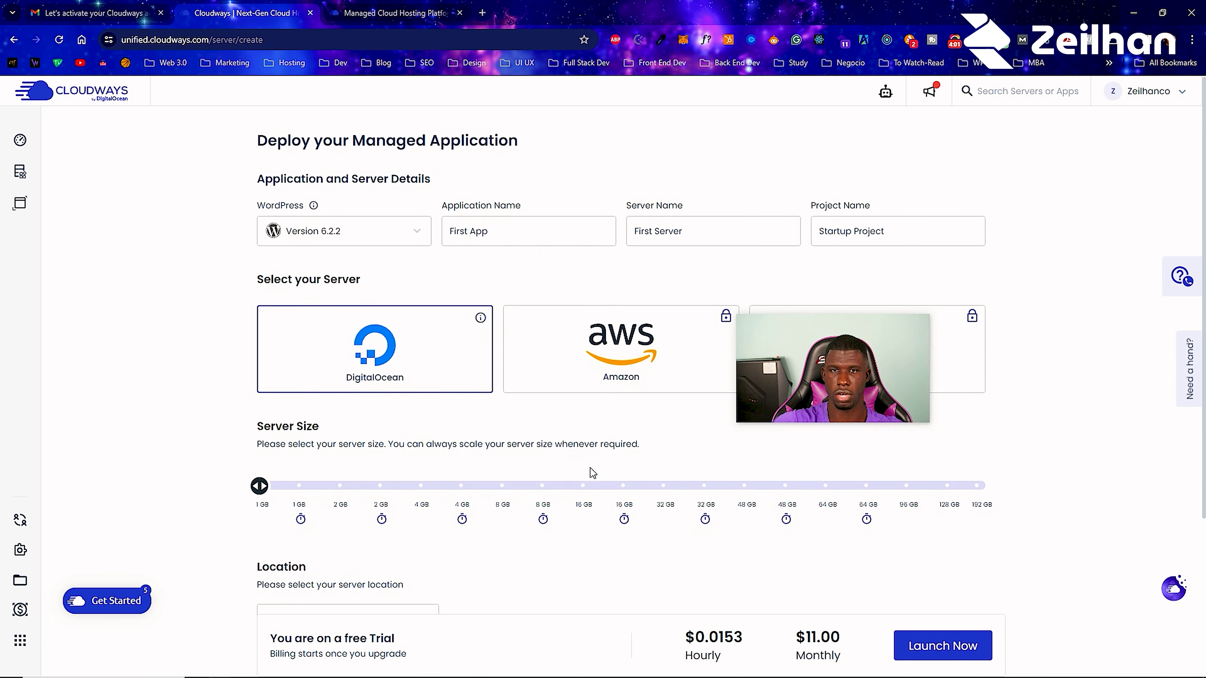
left_click(314, 235)
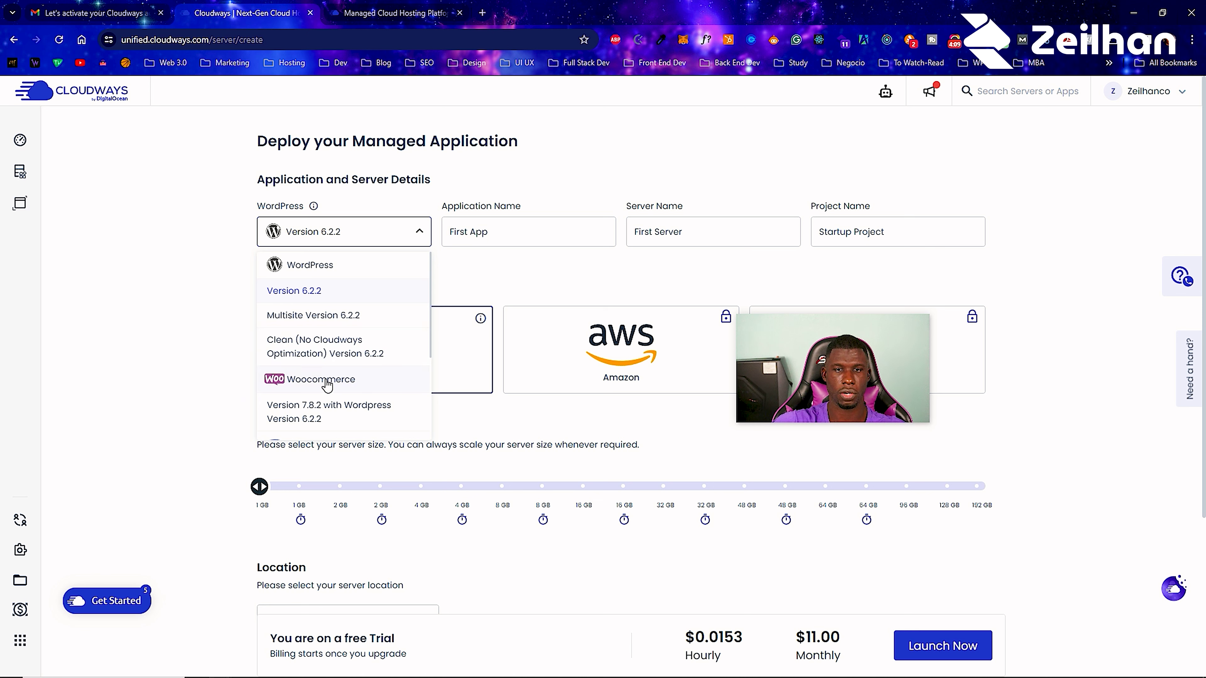
scroll(617, 428, "down", 5)
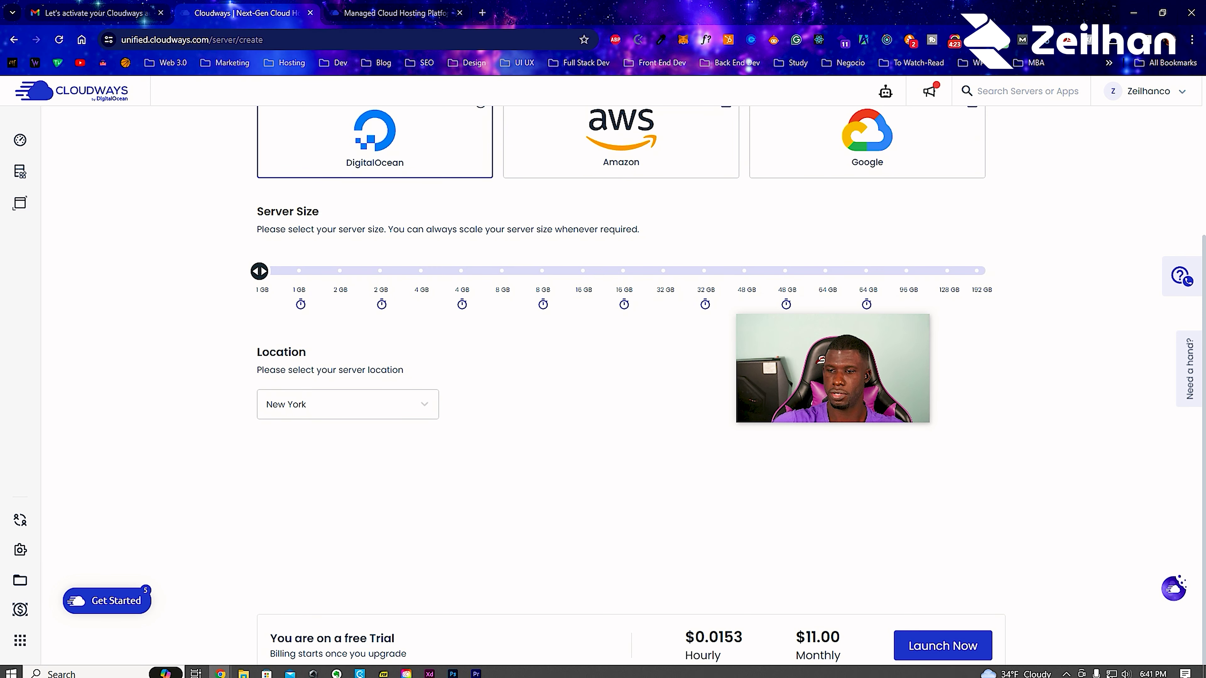
left_click(971, 648)
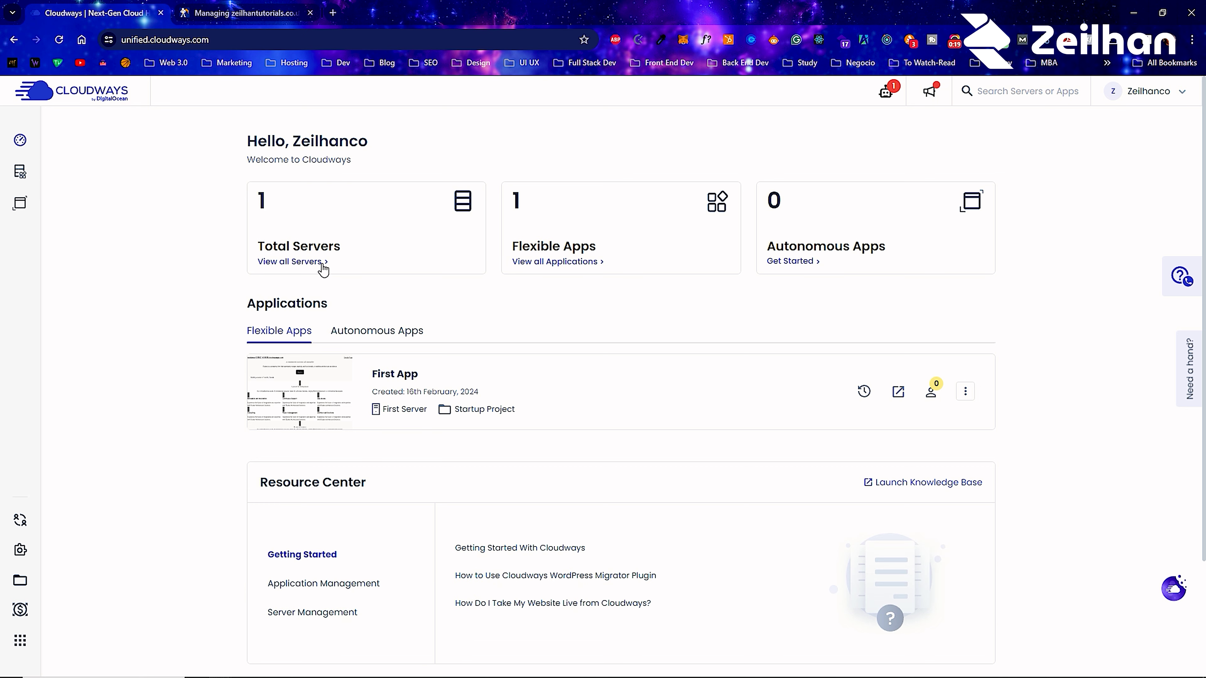
Copy First Server's public IP and return to NameHero's nameservers page for zeilhantutorials.co.uk.
left_click(313, 262)
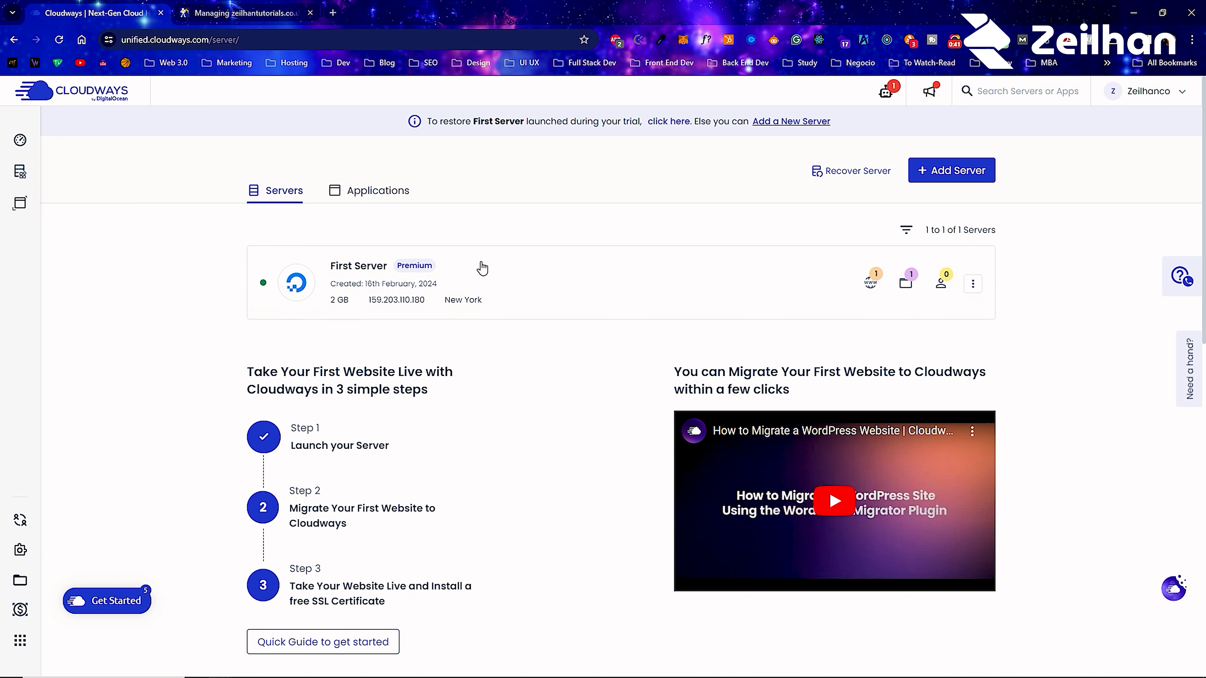
left_click(520, 272)
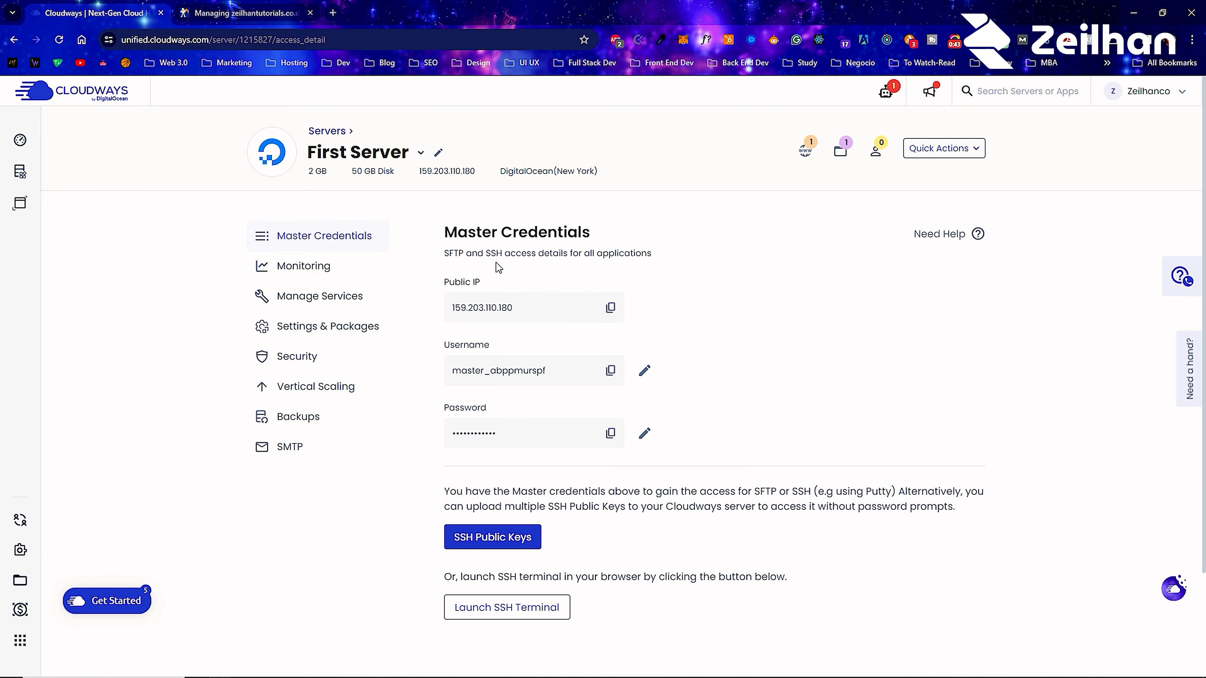
left_click(610, 314)
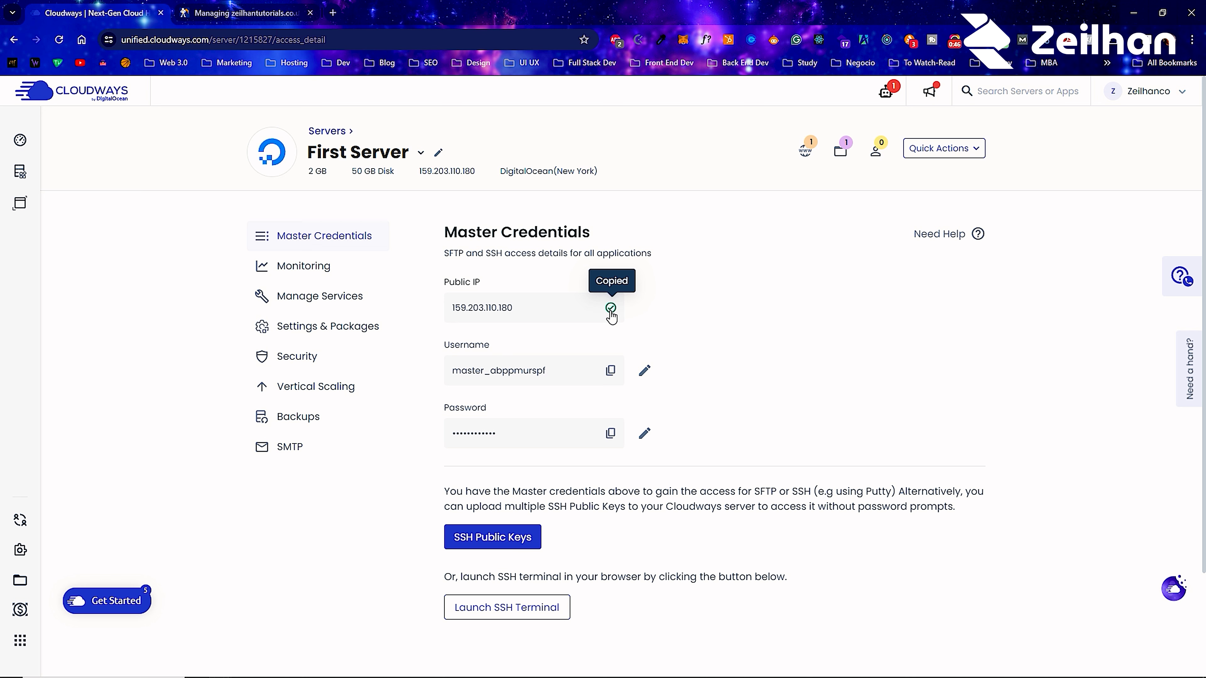
left_click(233, 19)
scroll(403, 272, "down", 2)
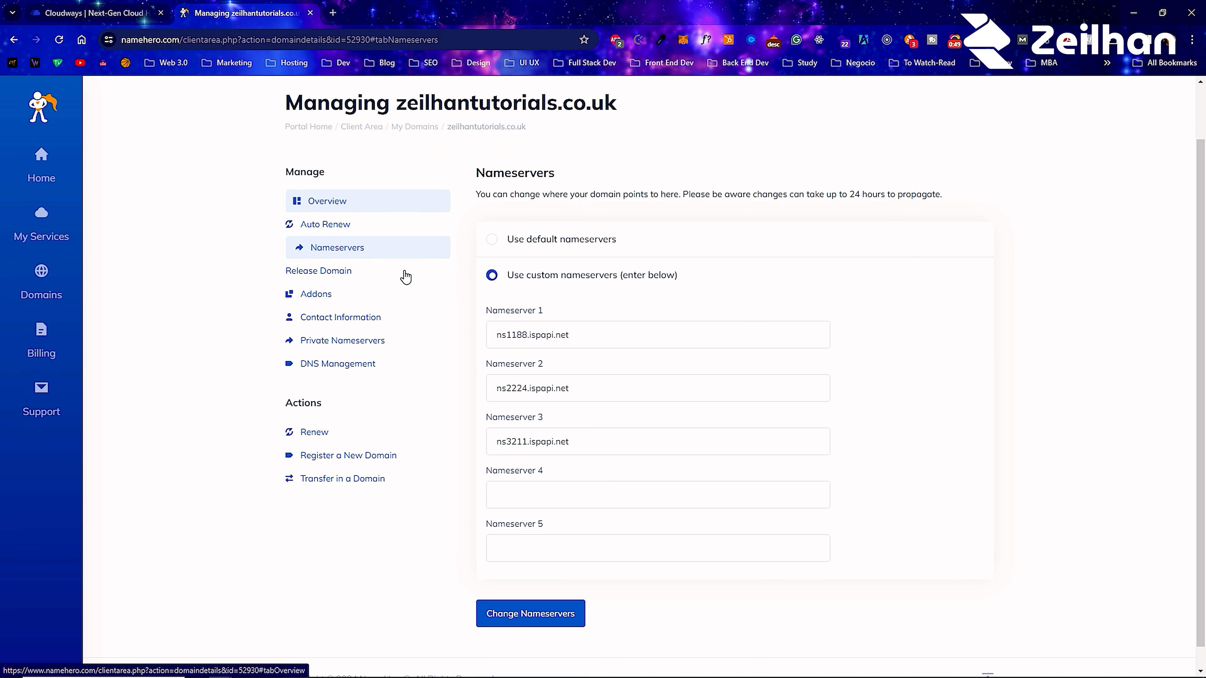
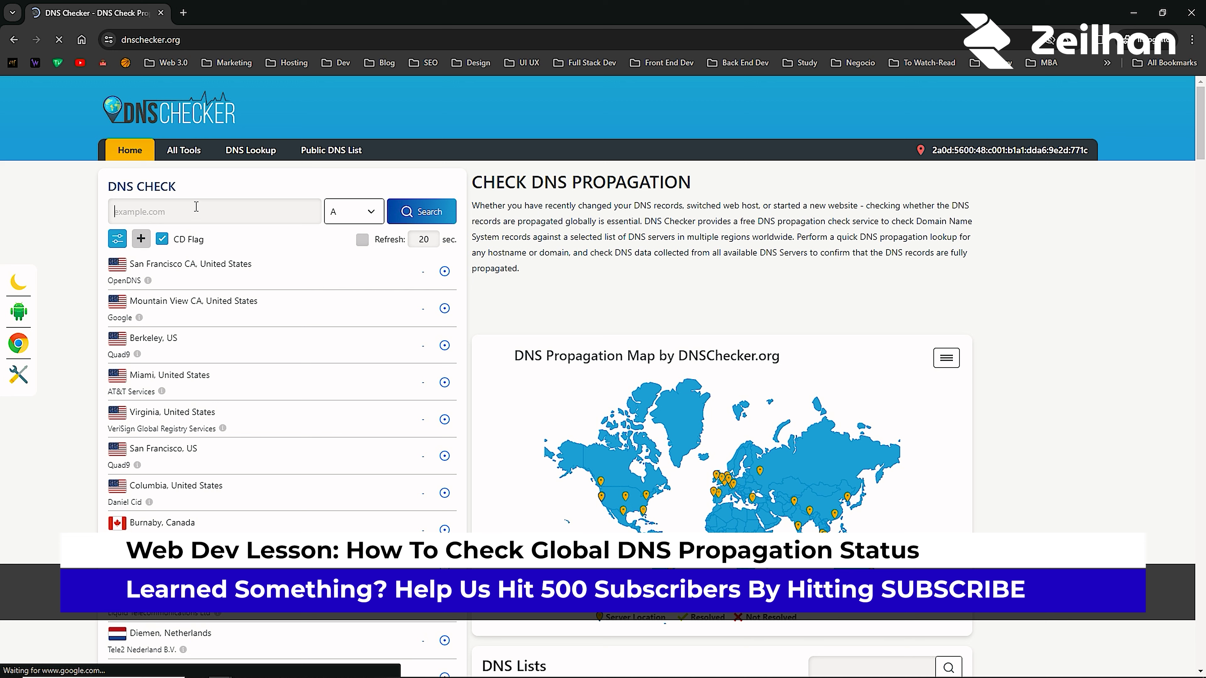
Run the A-record lookup for zeilhantutorials.co.uk and compare it with the Cloudways and NameHero IP, 159.203.110.180.
left_click(420, 209)
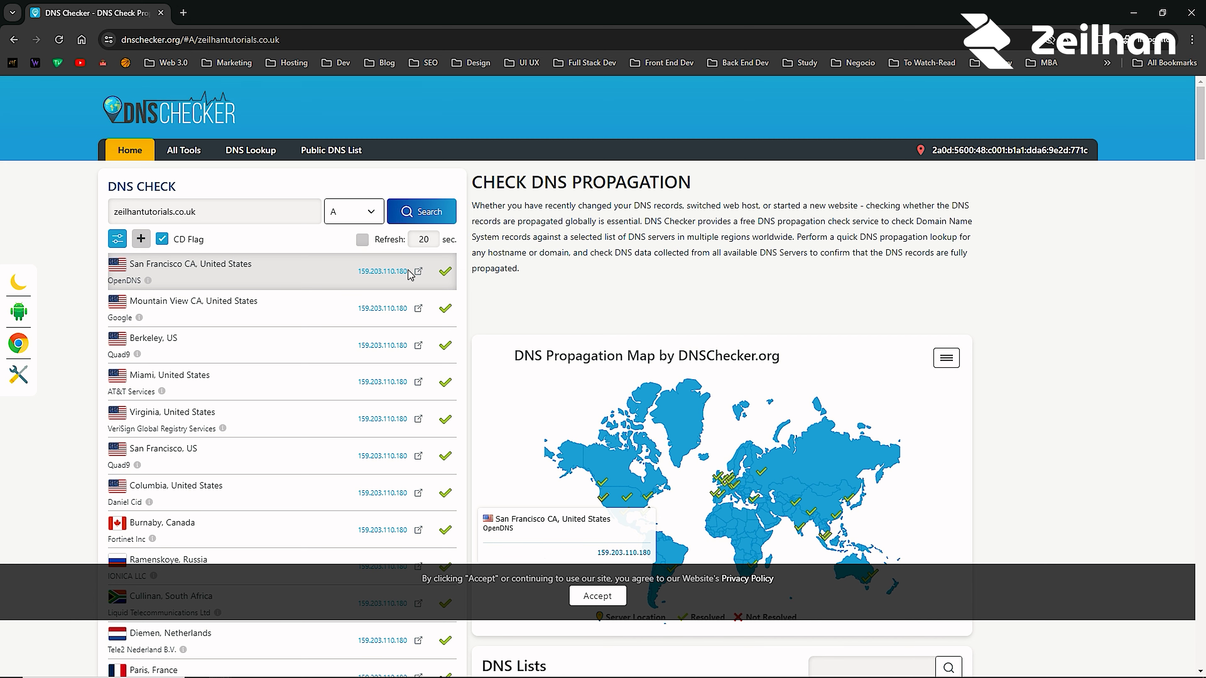
left_click(1133, 14)
left_click(95, 13)
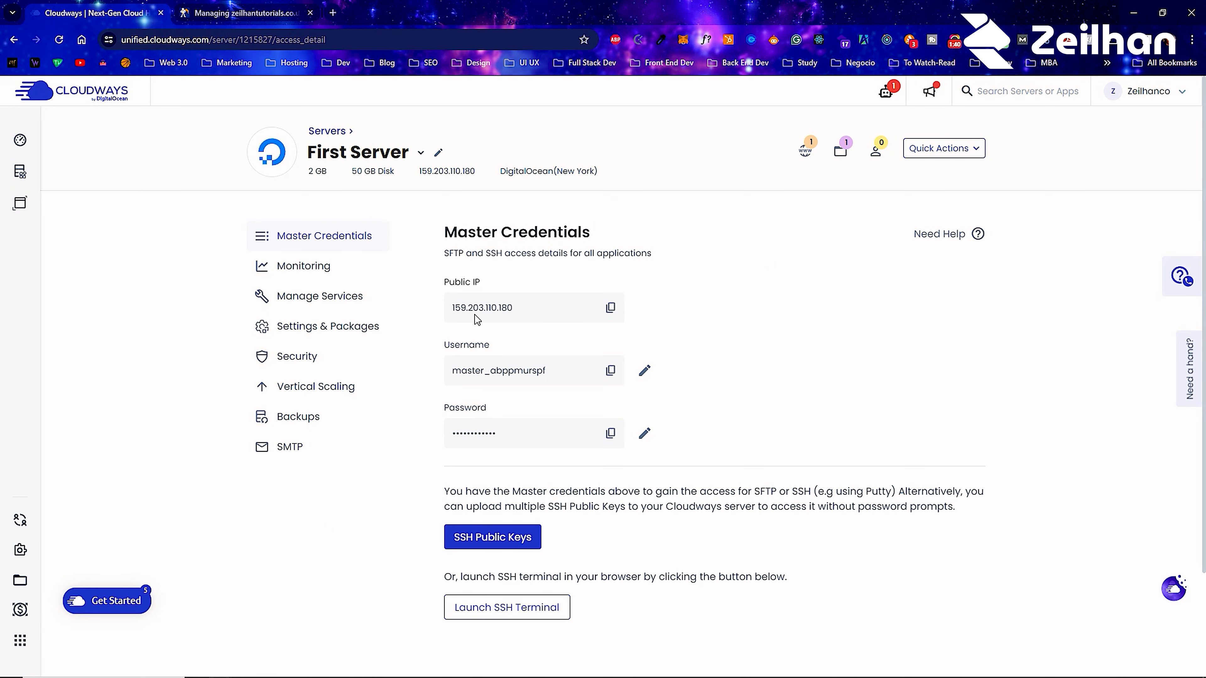
left_click(244, 9)
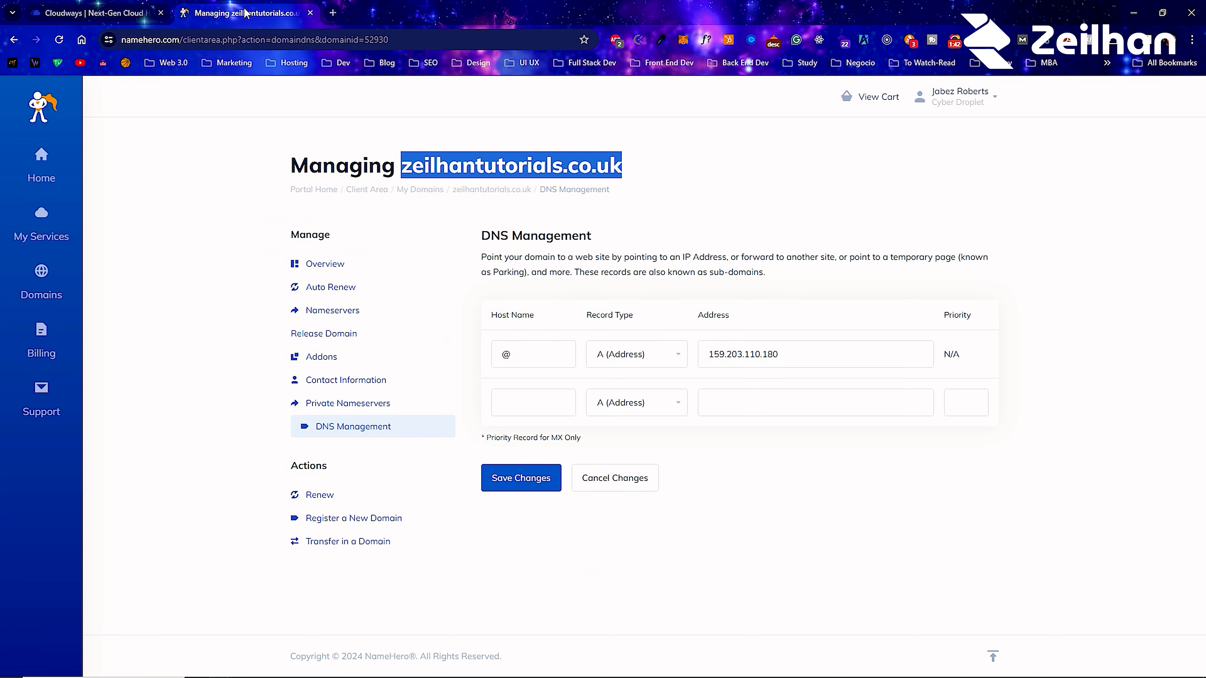
left_click(749, 357)
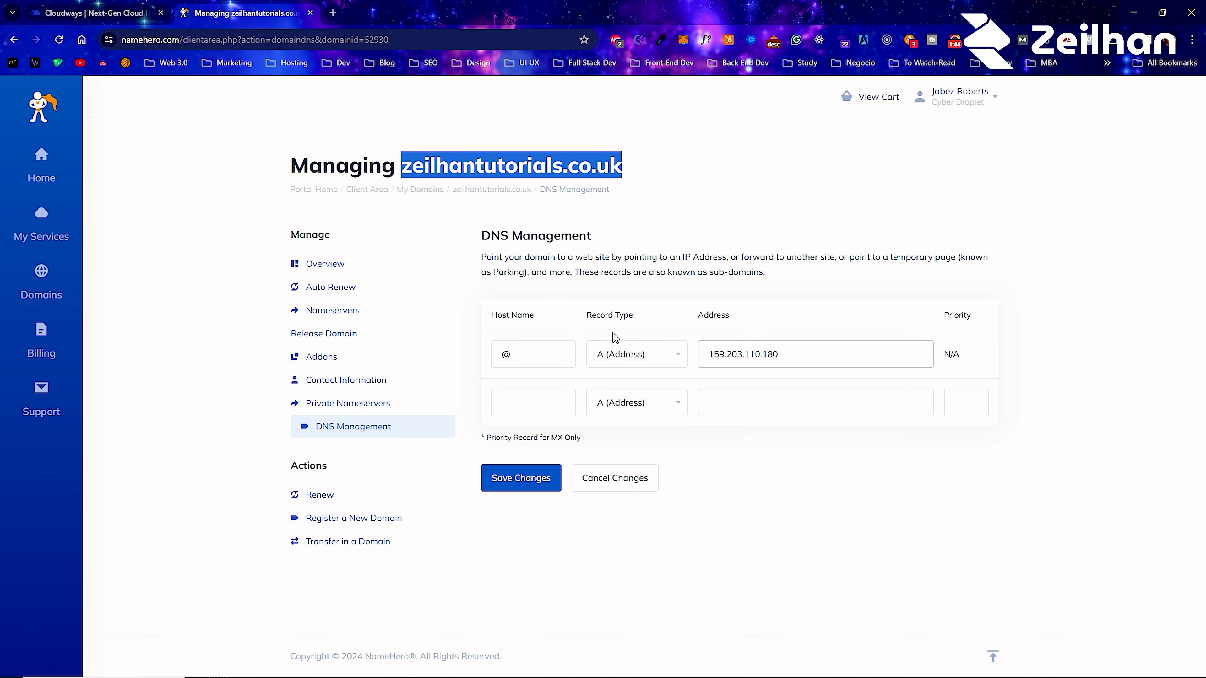
Scroll through the DNS Checker results to confirm every server resolves to 159.203.110.180.
mouse_move(231, 676)
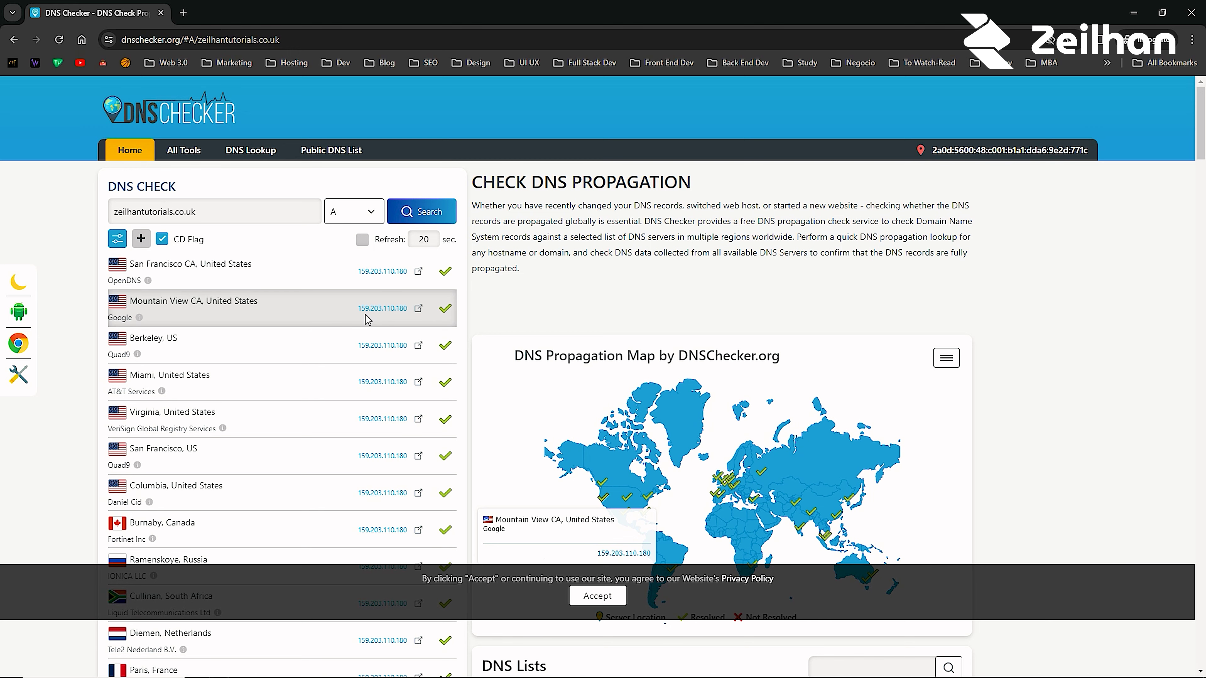
scroll(352, 323, "down", 7)
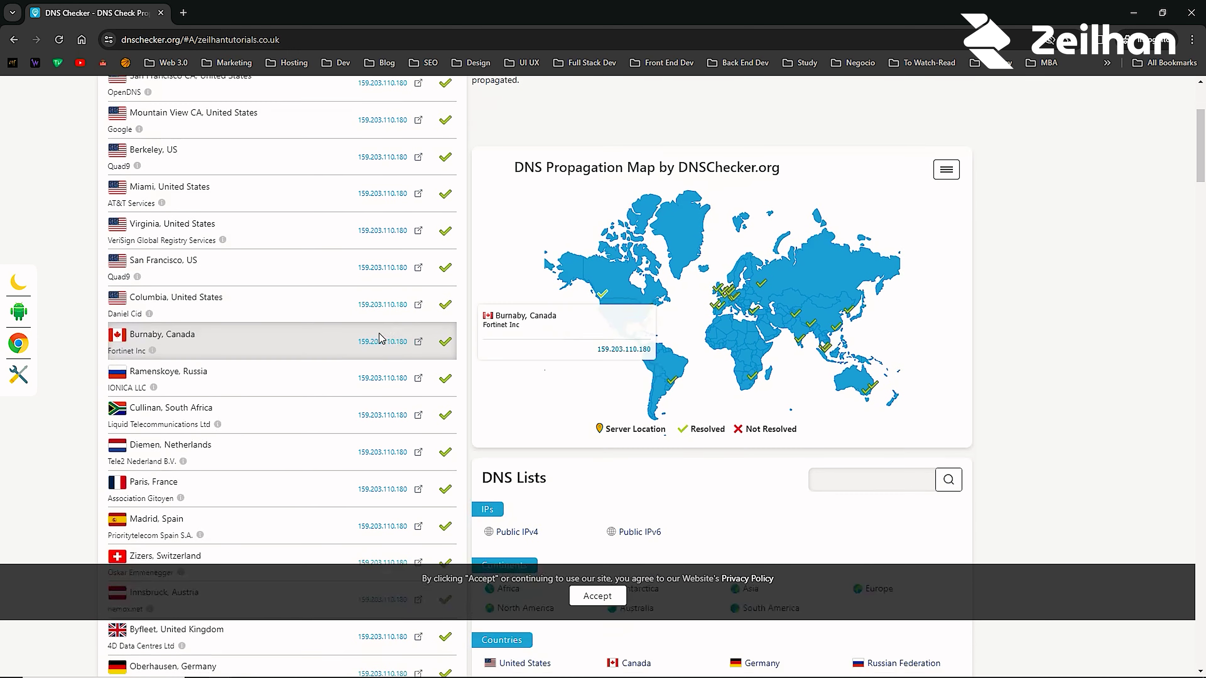
scroll(353, 340, "down", 3)
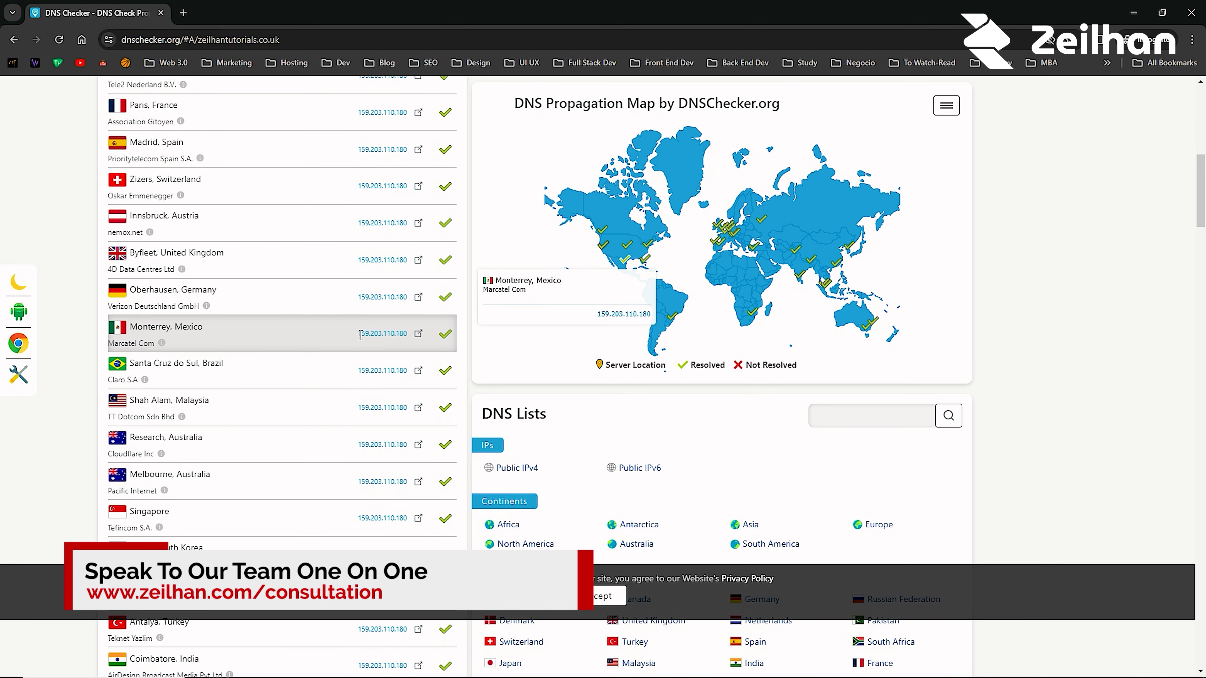
scroll(360, 335, "down", 7)
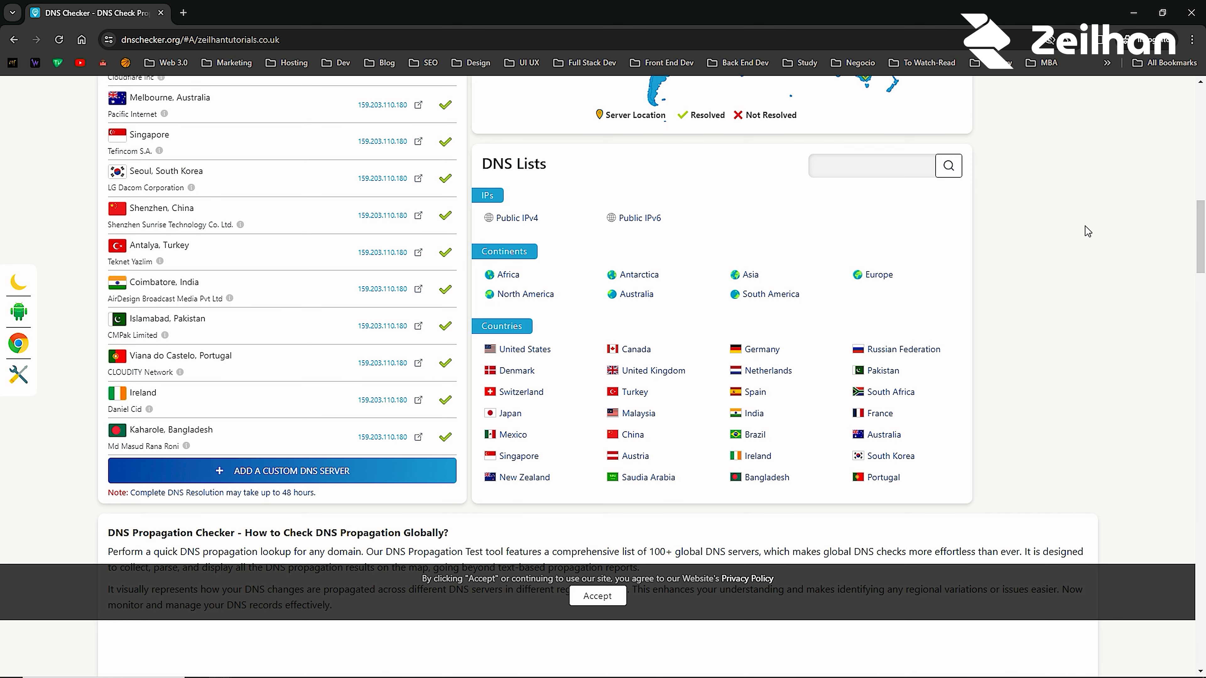
Close DNS Checker and open First App's live WordPress site in a new tab from Cloudways.
left_click(1193, 10)
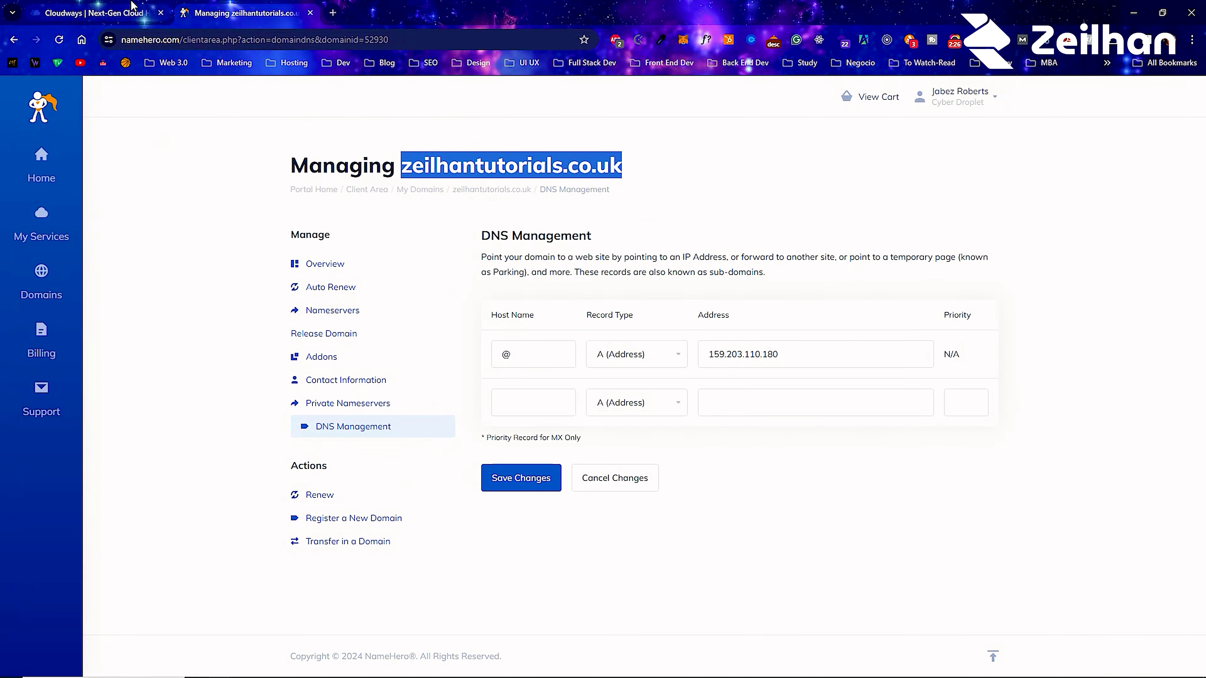
left_click(114, 13)
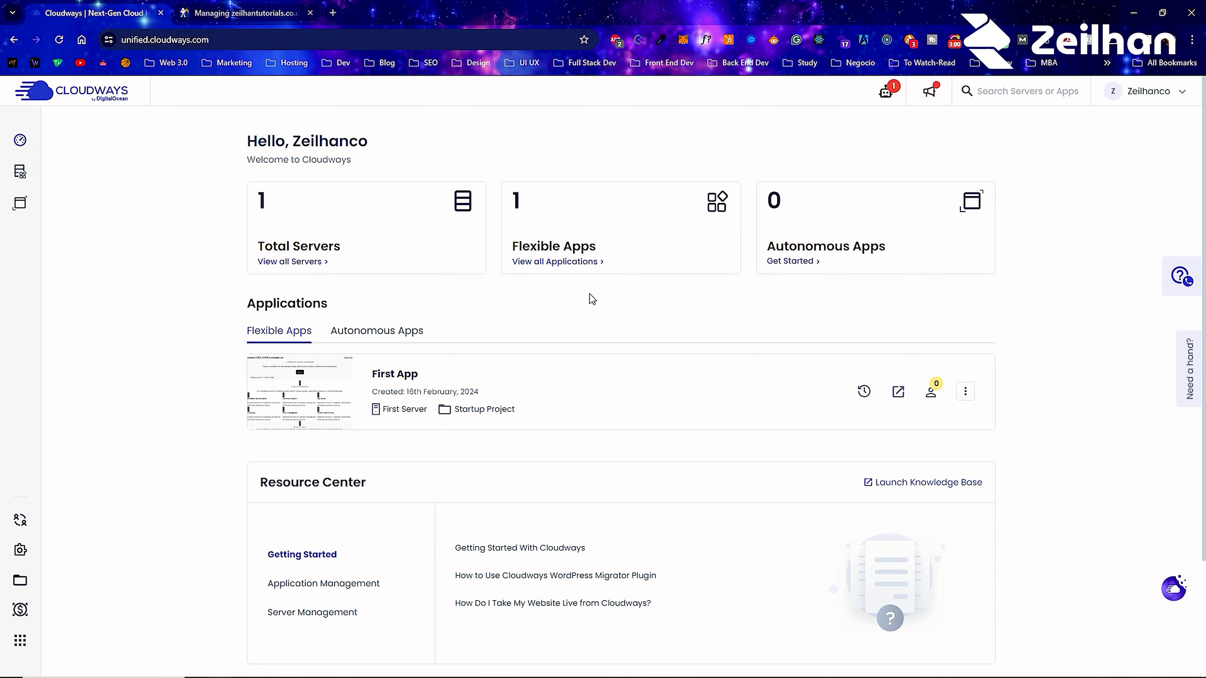
left_click(599, 265)
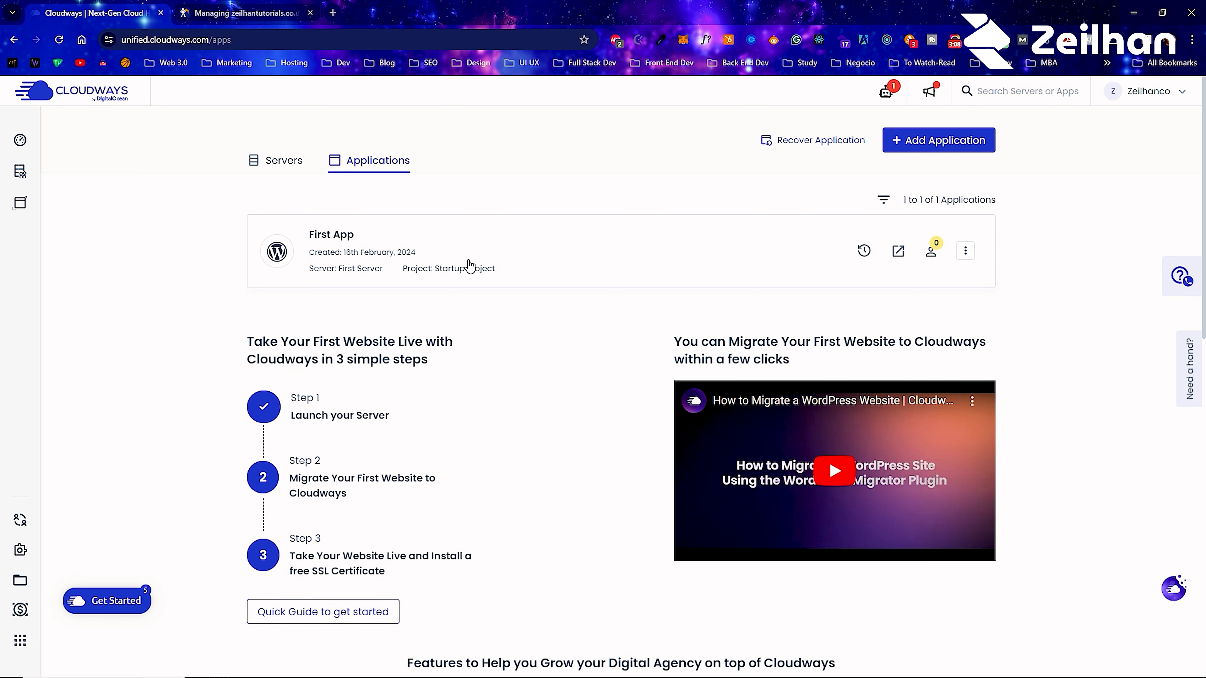
left_click(446, 252)
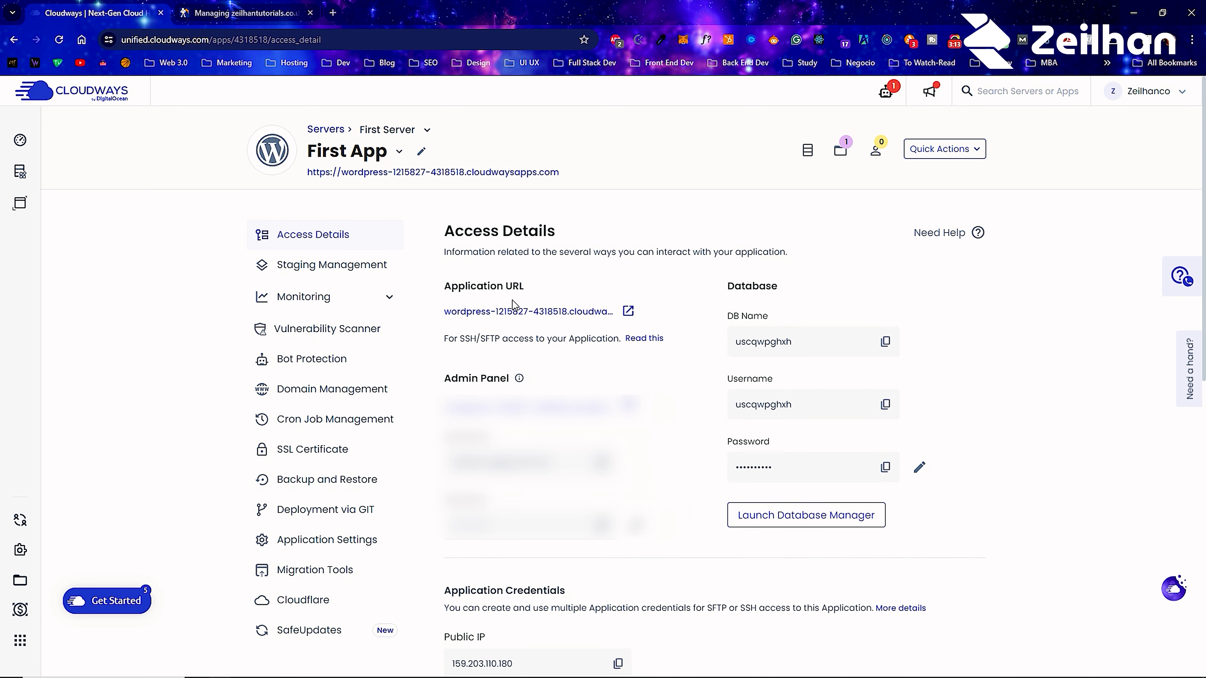
left_click(624, 315)
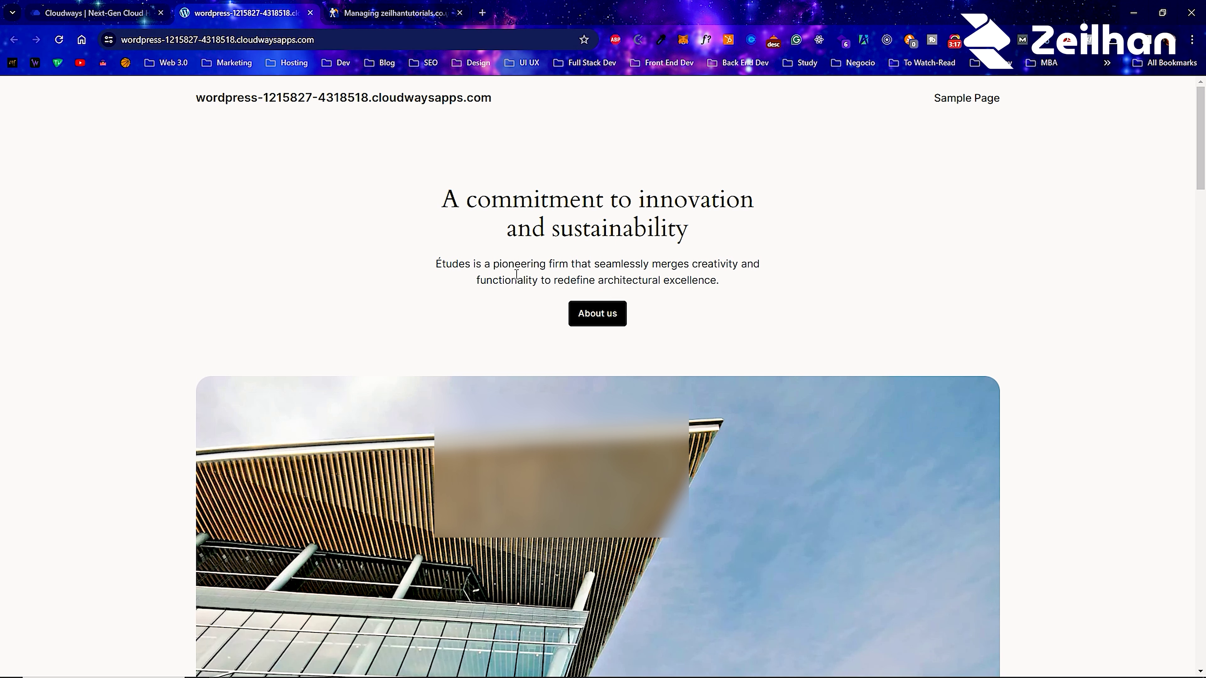
Open First App's WordPress admin login page and sign in using the Cloudways credentials.
left_click(139, 6)
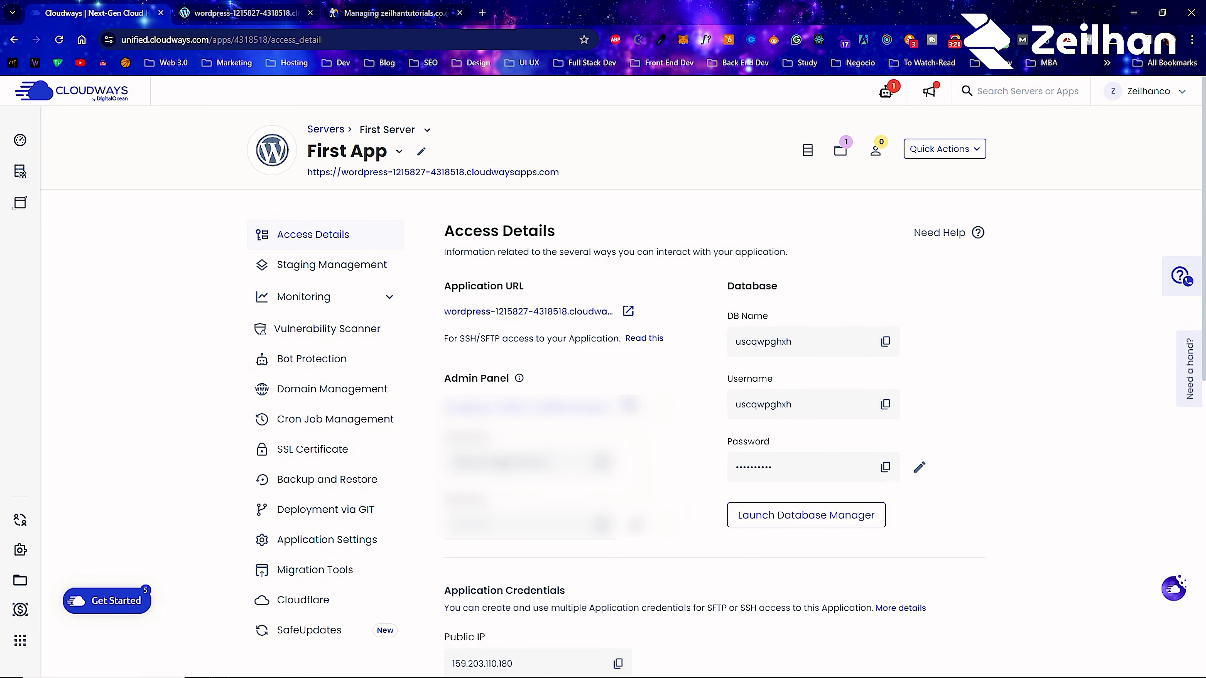
left_click(527, 407)
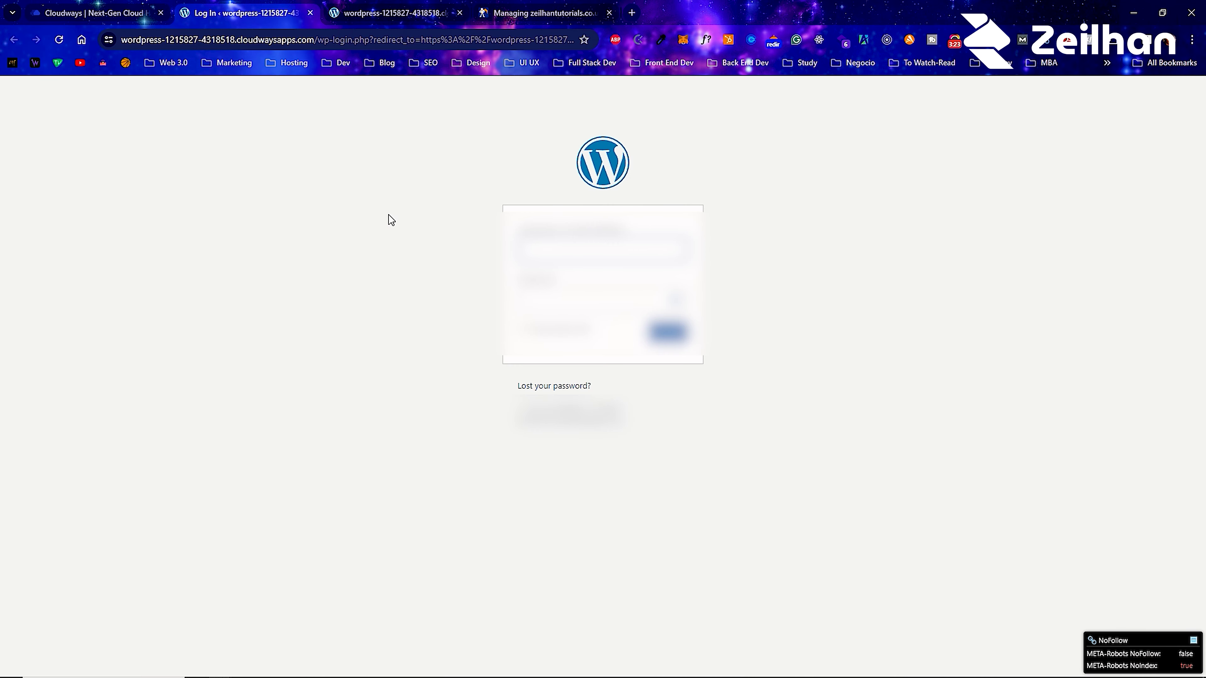
key("ctrl+shift+Tab")
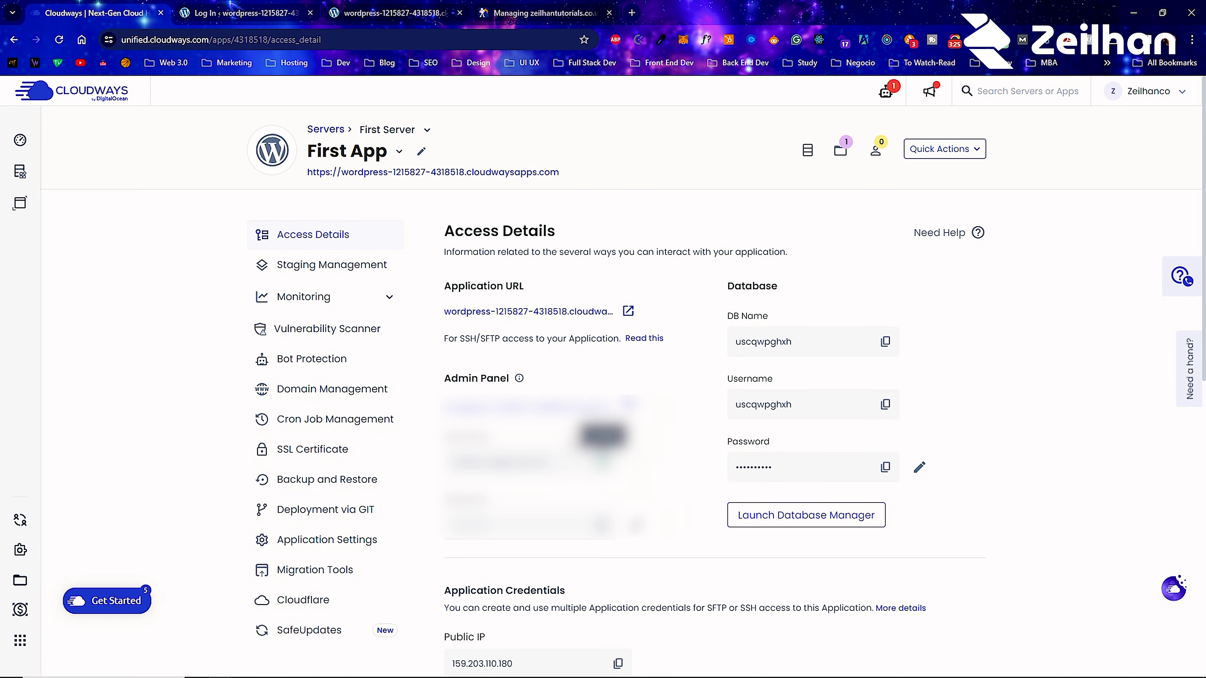
key("ctrl+Tab")
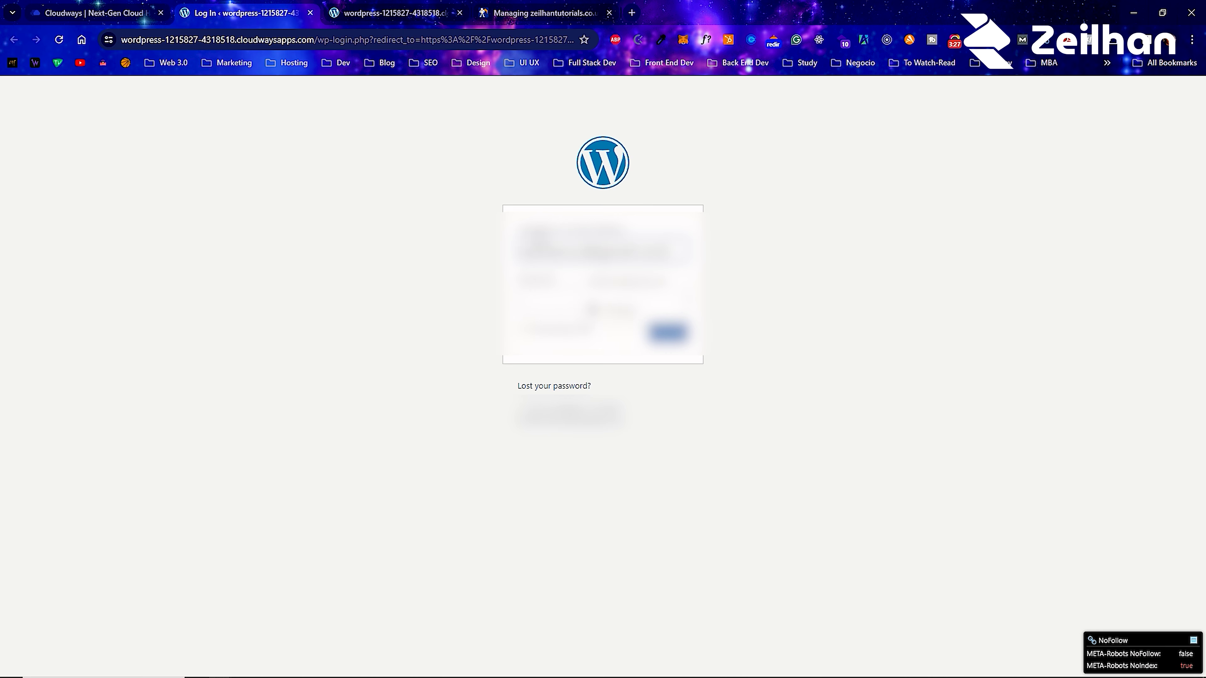
key("ctrl+shift+Tab")
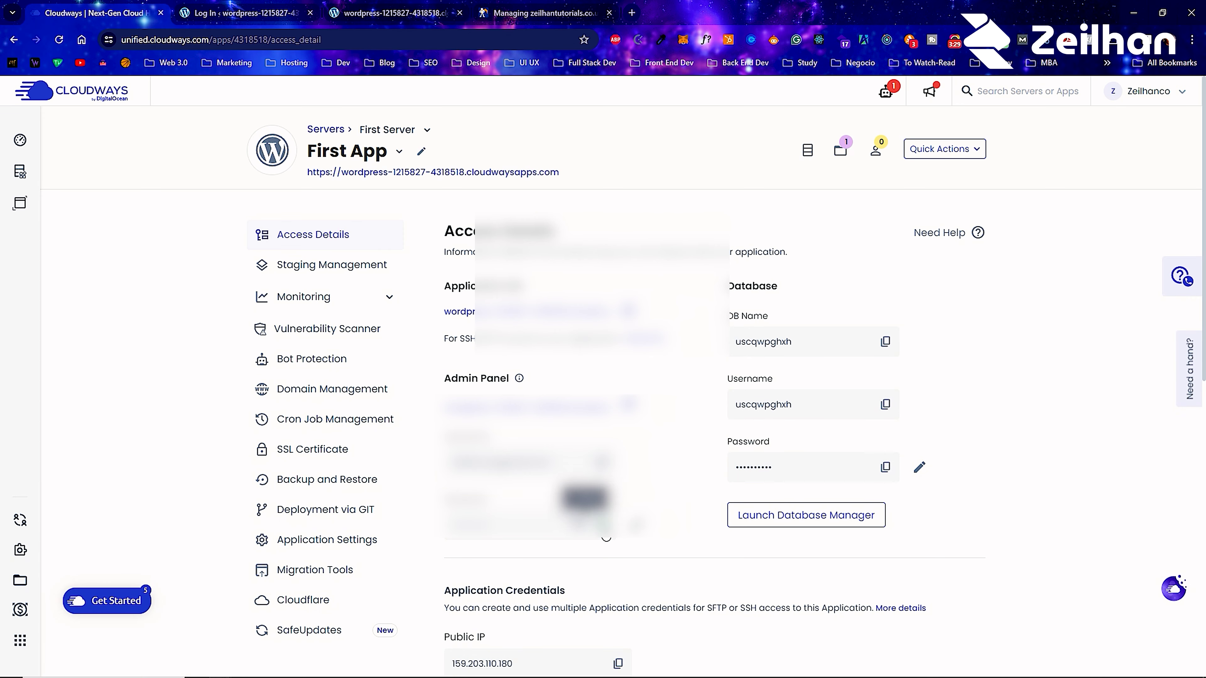
key("ctrl+Tab")
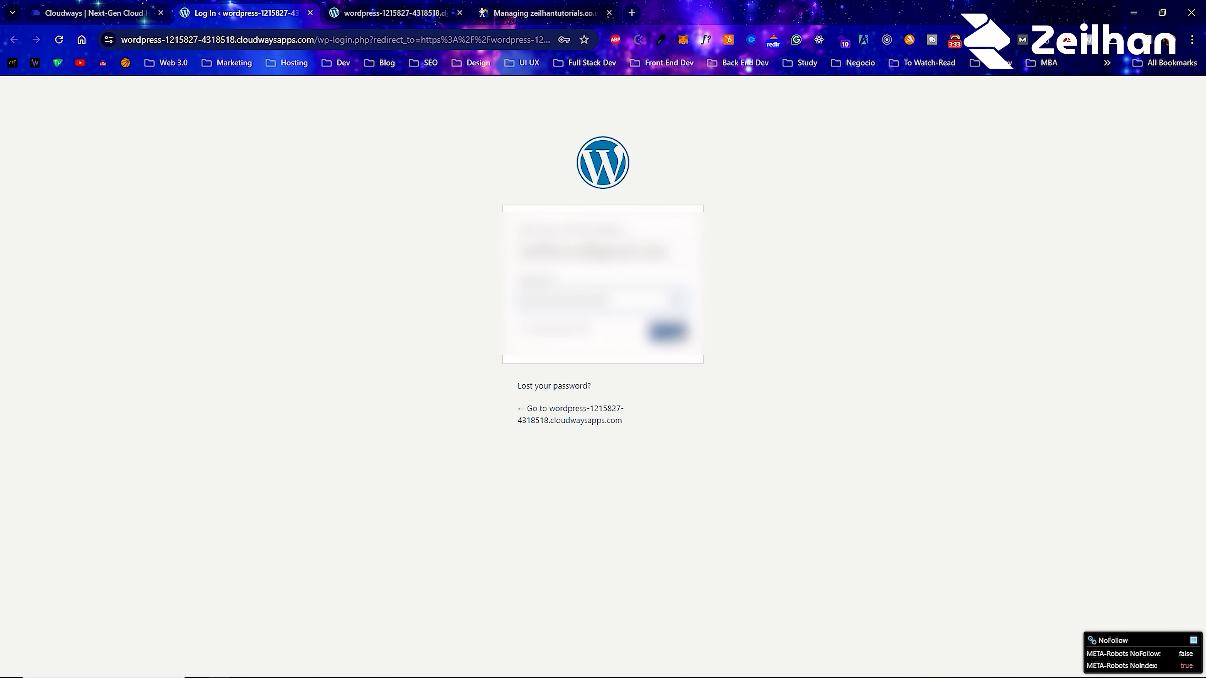
key("Return")
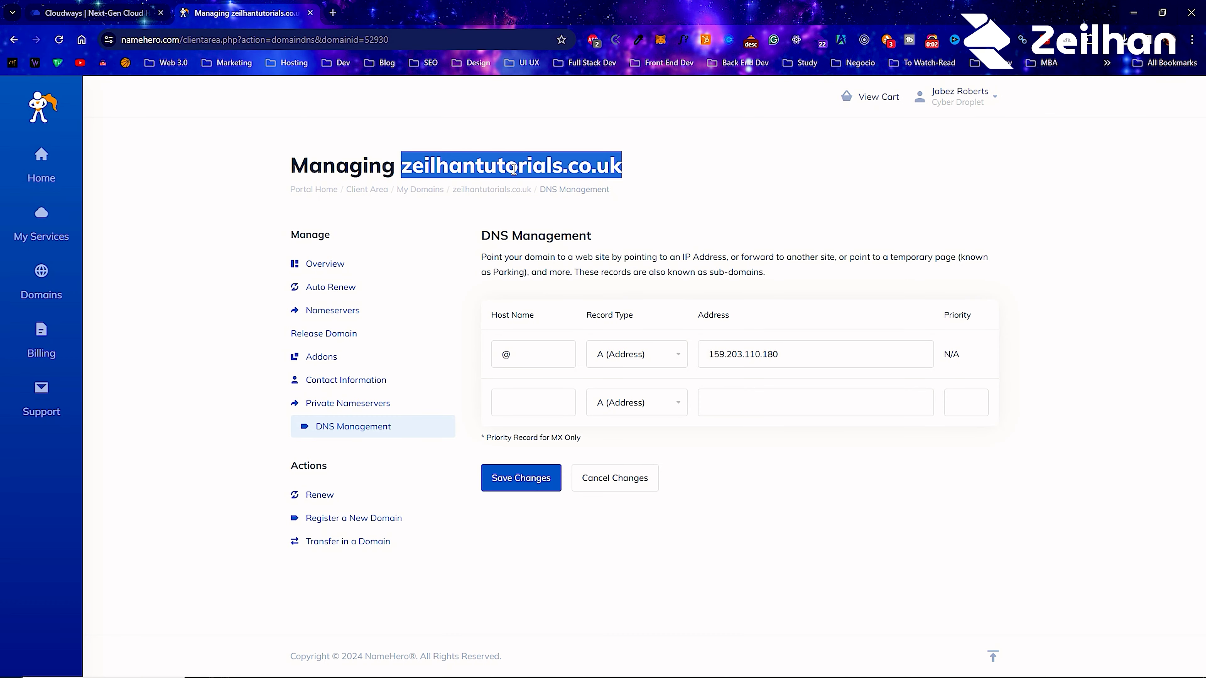
Copy zeilhantutorials.co.uk from NameHero's DNS records and open First App's Domain Management in Cloudways.
left_click(730, 352)
right_click(469, 168)
left_click(518, 181)
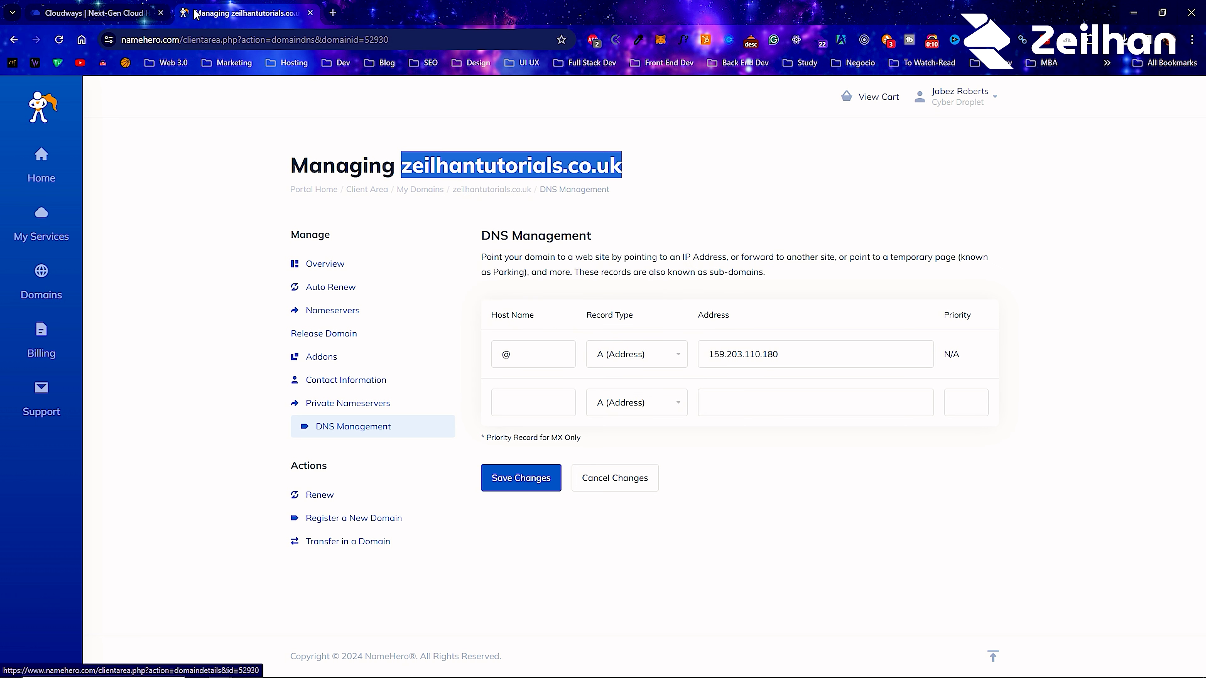
left_click(138, 13)
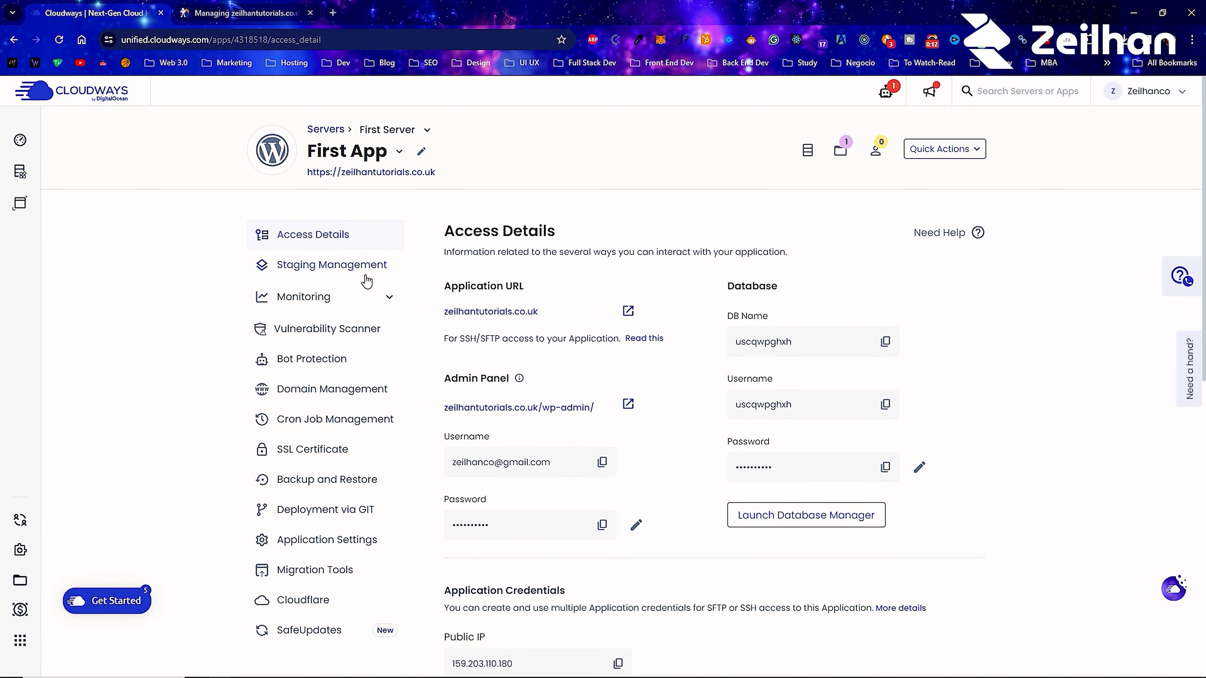
left_click(316, 398)
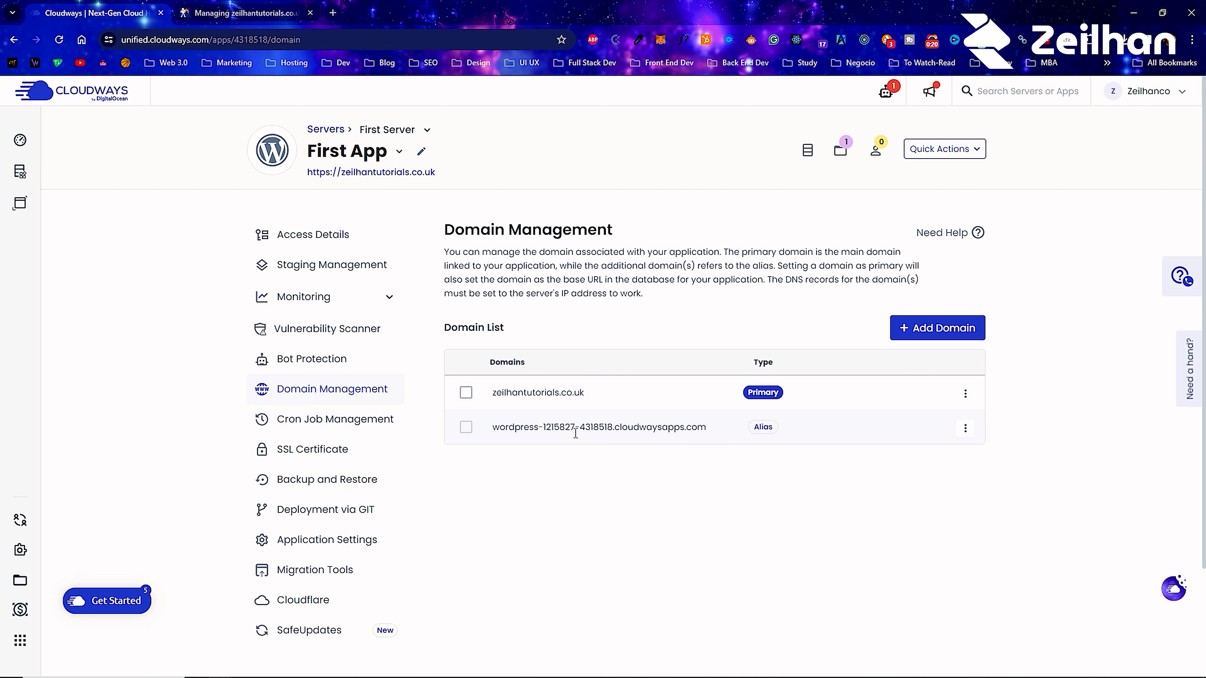
left_click(956, 329)
left_click(568, 447)
right_click(567, 448)
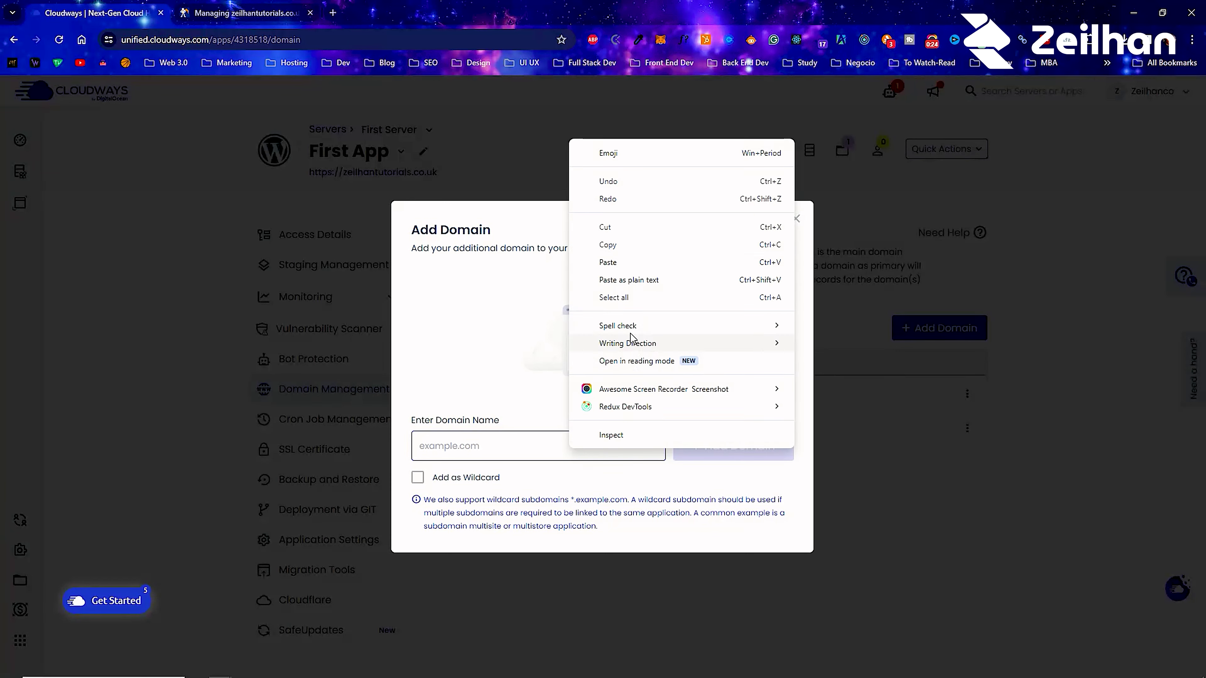
left_click(611, 262)
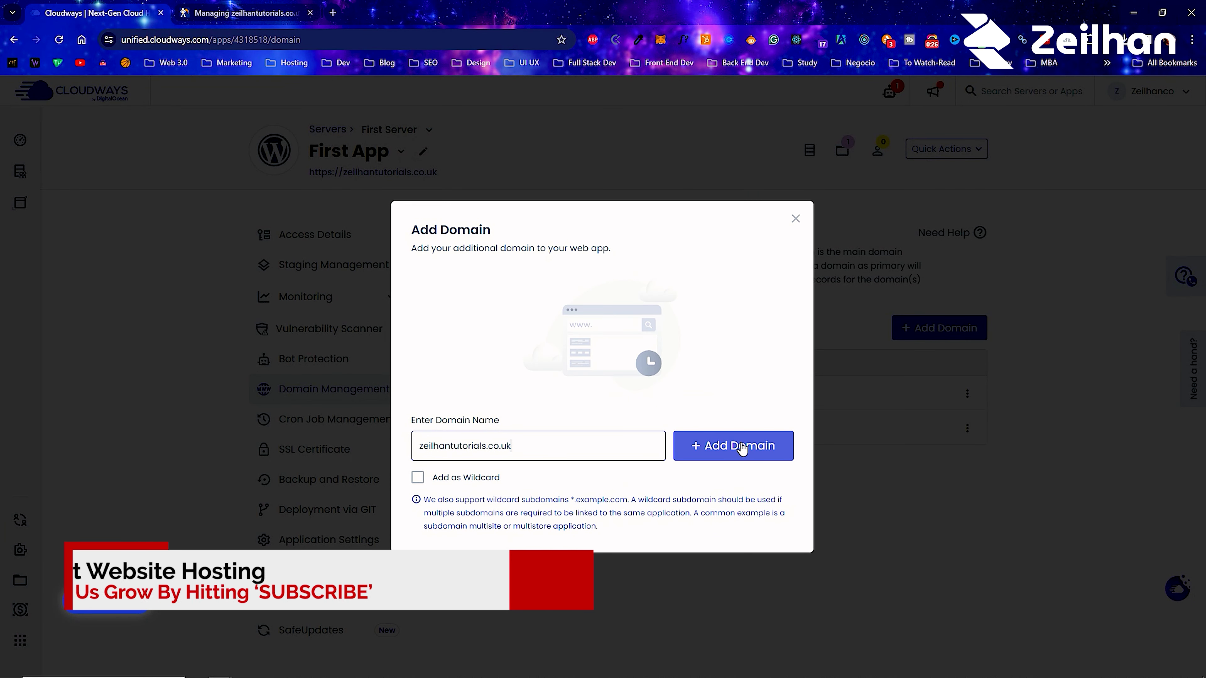
left_click(795, 221)
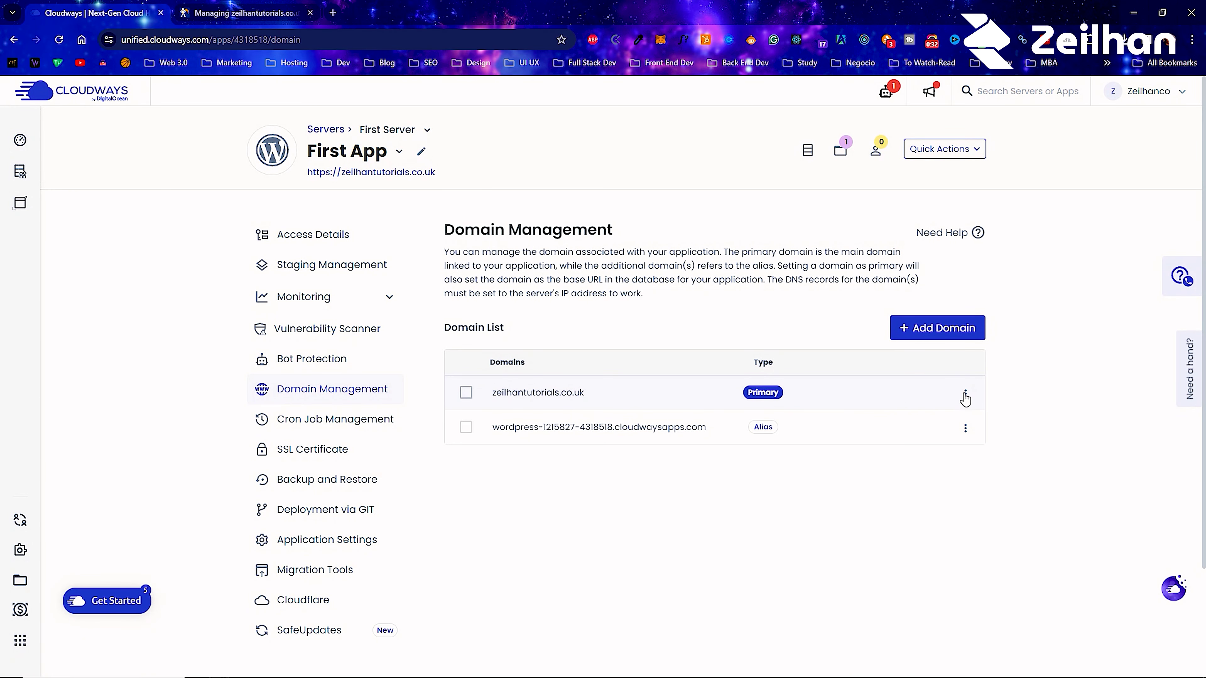
left_click(965, 429)
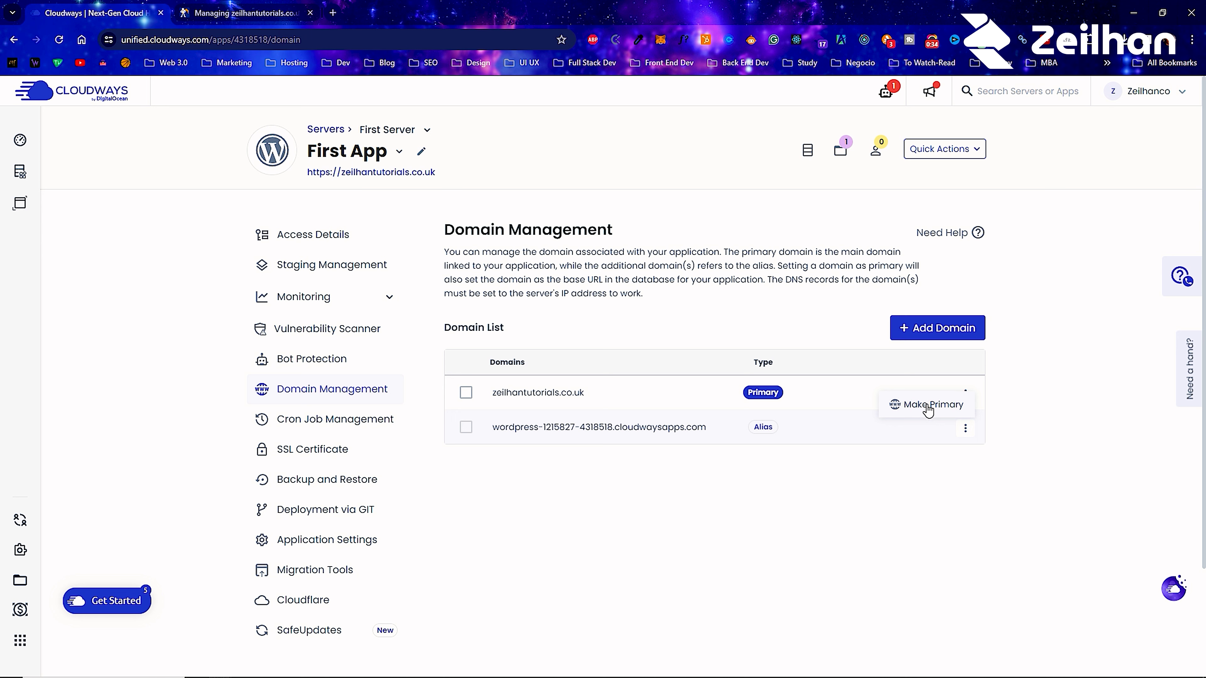
left_click(597, 501)
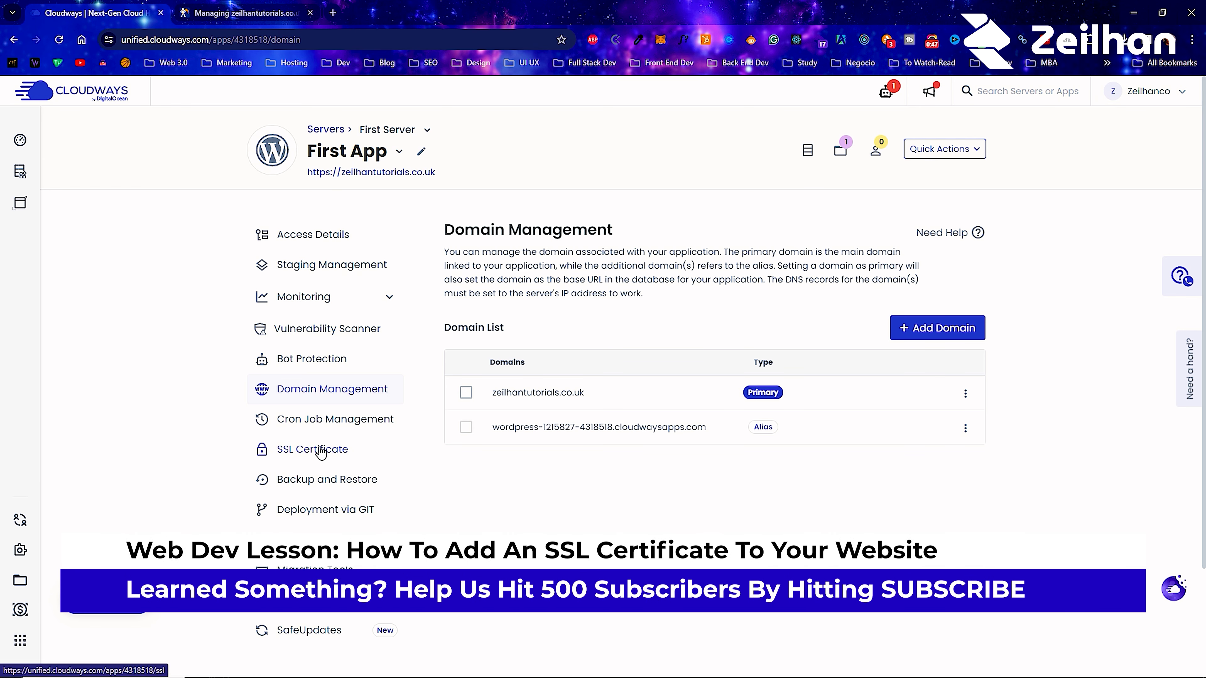
Enter the contact e-mail and domain zeilhantutorials.co.uk, install the Let's Encrypt certificate, then open incognito.
left_click(331, 454)
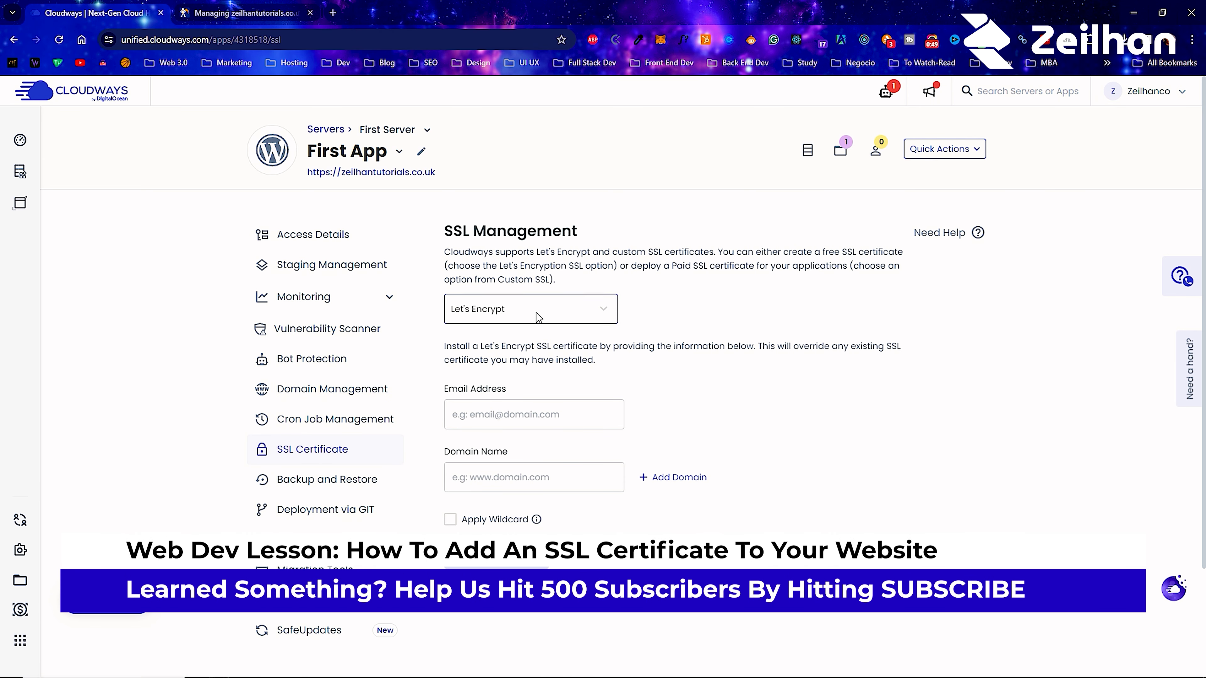
left_click(499, 415)
left_click(504, 435)
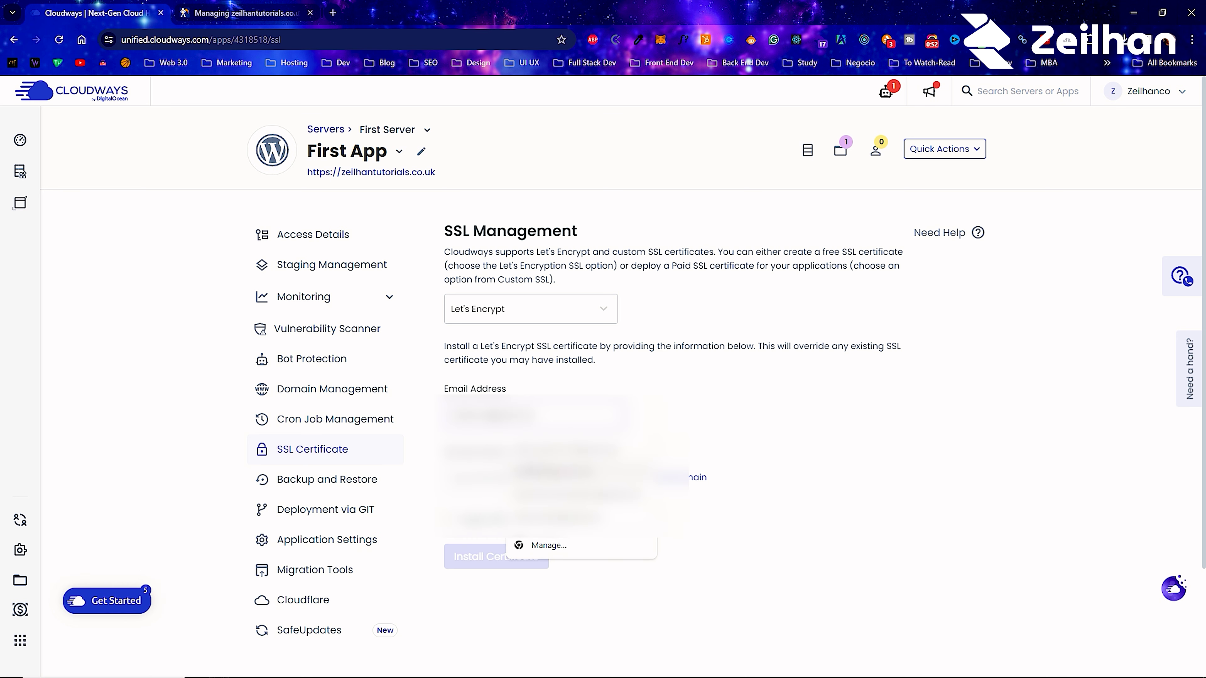
right_click(529, 480)
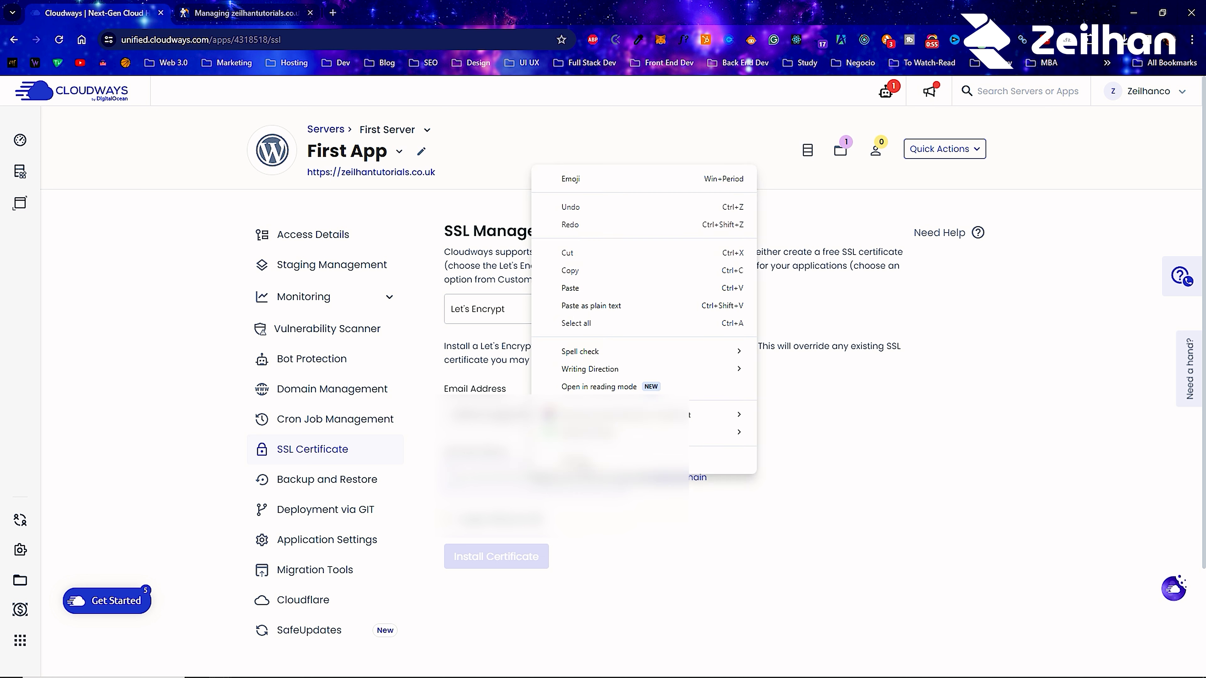
left_click(589, 281)
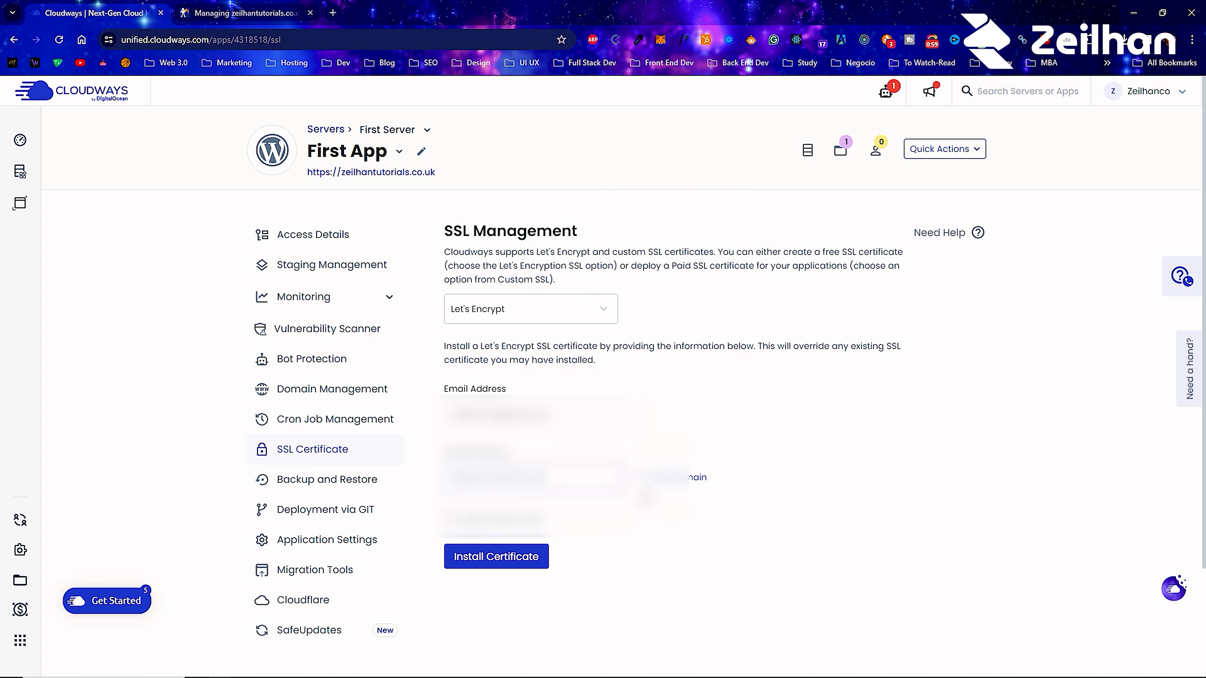
left_click(494, 564)
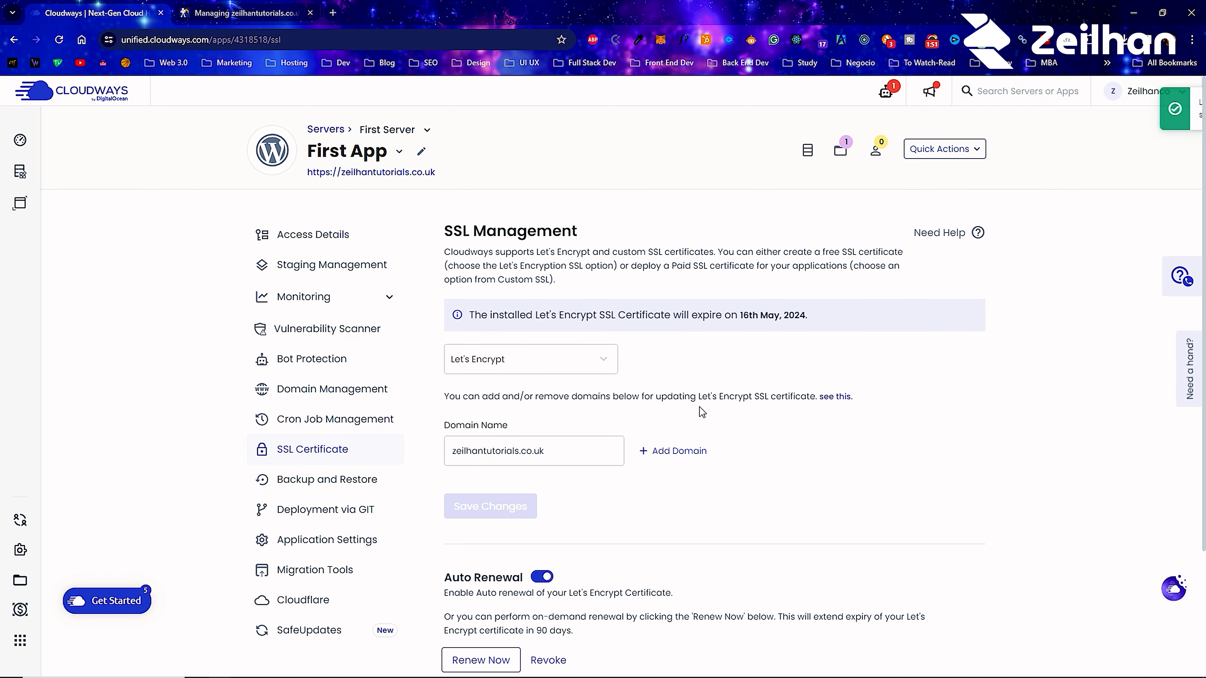
left_click(1192, 40)
left_click(994, 107)
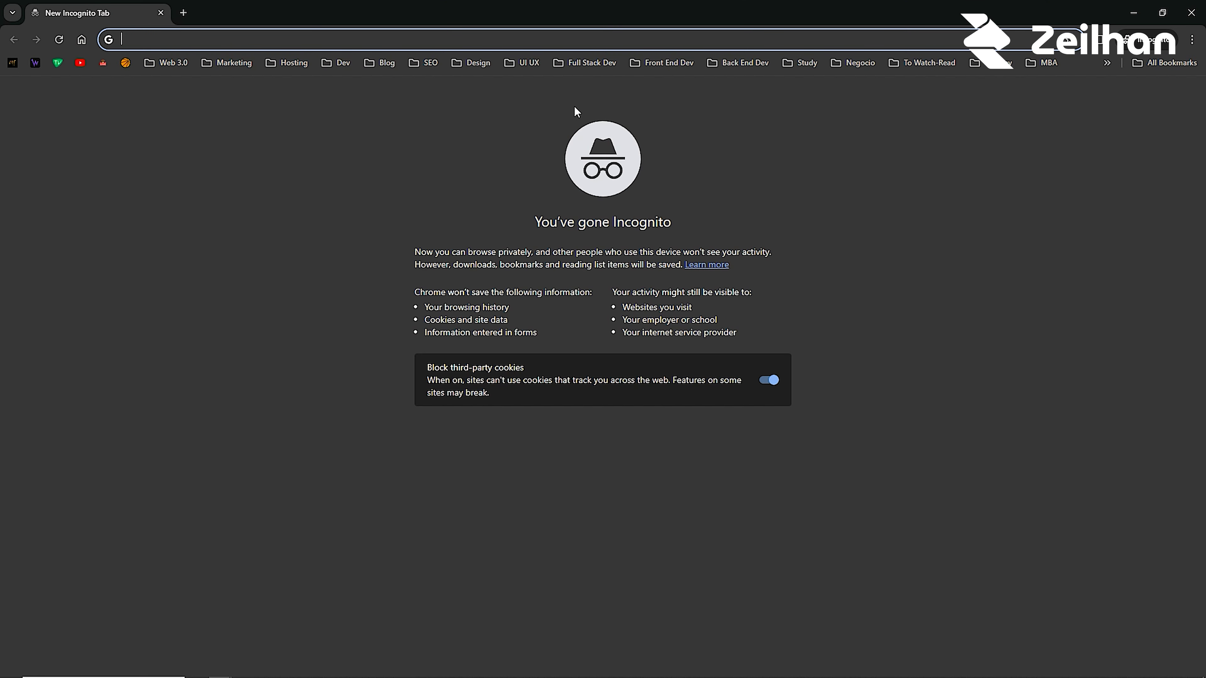
Load zeilhantutorials.co.uk in the incognito window, then go to its /wp-admin login page.
type("zeilhantutorials.co.uk")
key("Return")
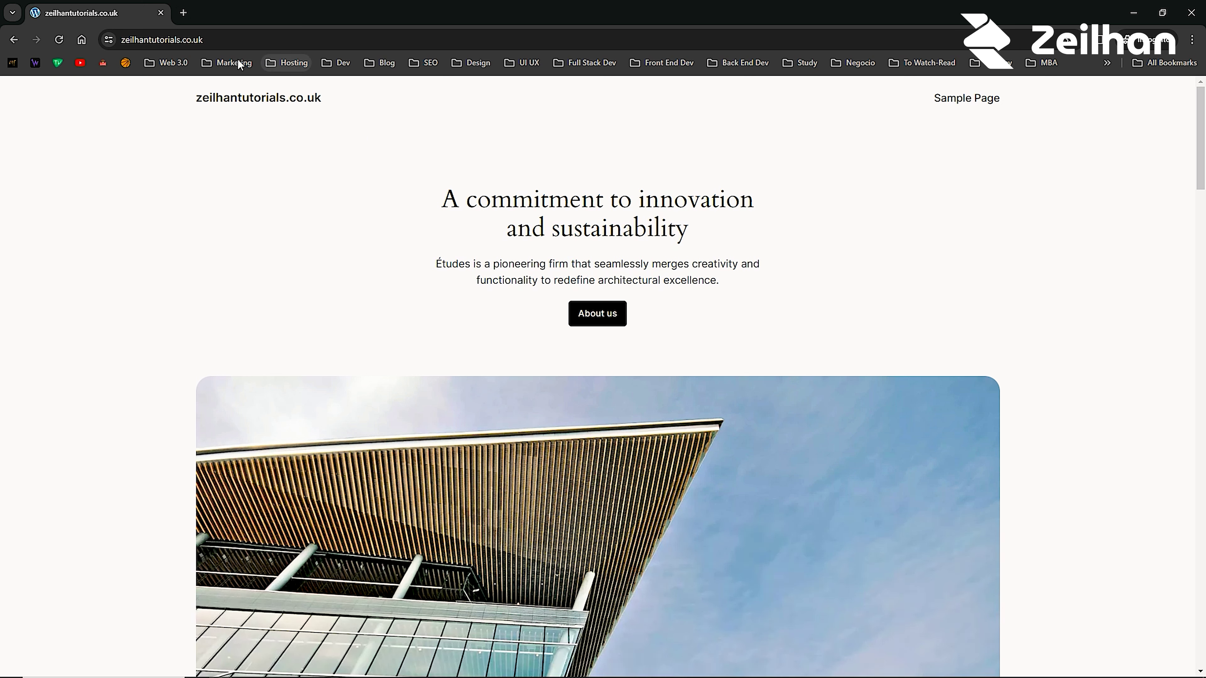
left_click(255, 41)
left_click(259, 40)
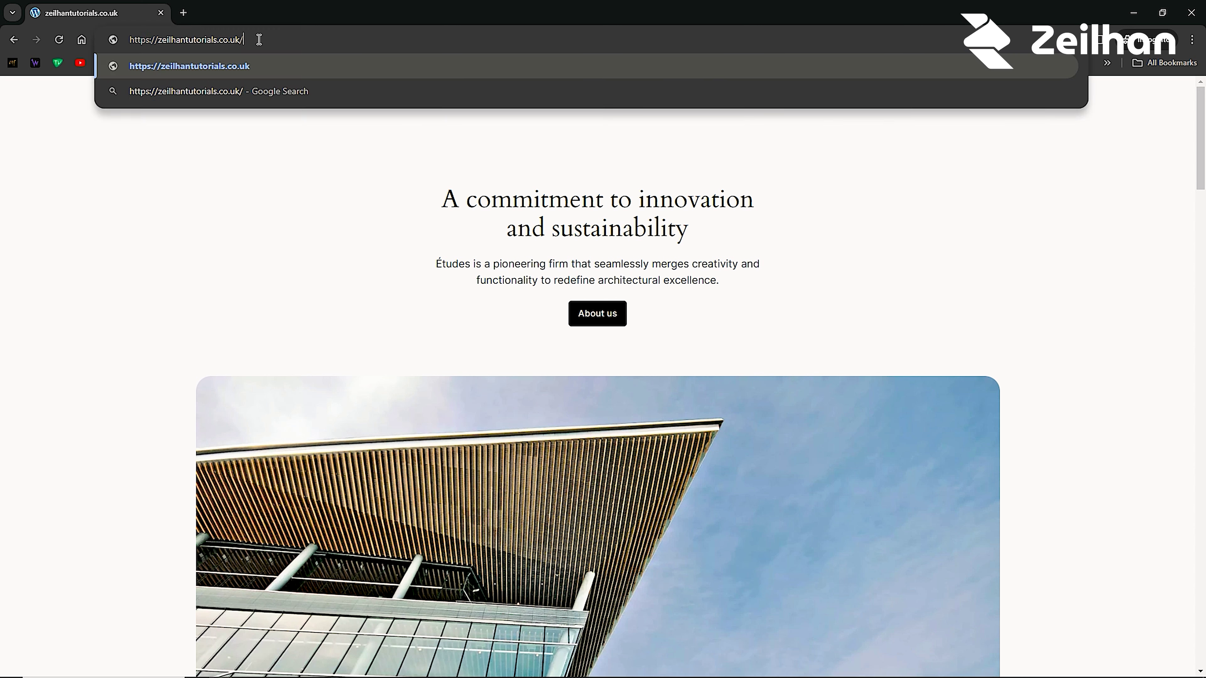
type("wp-admin")
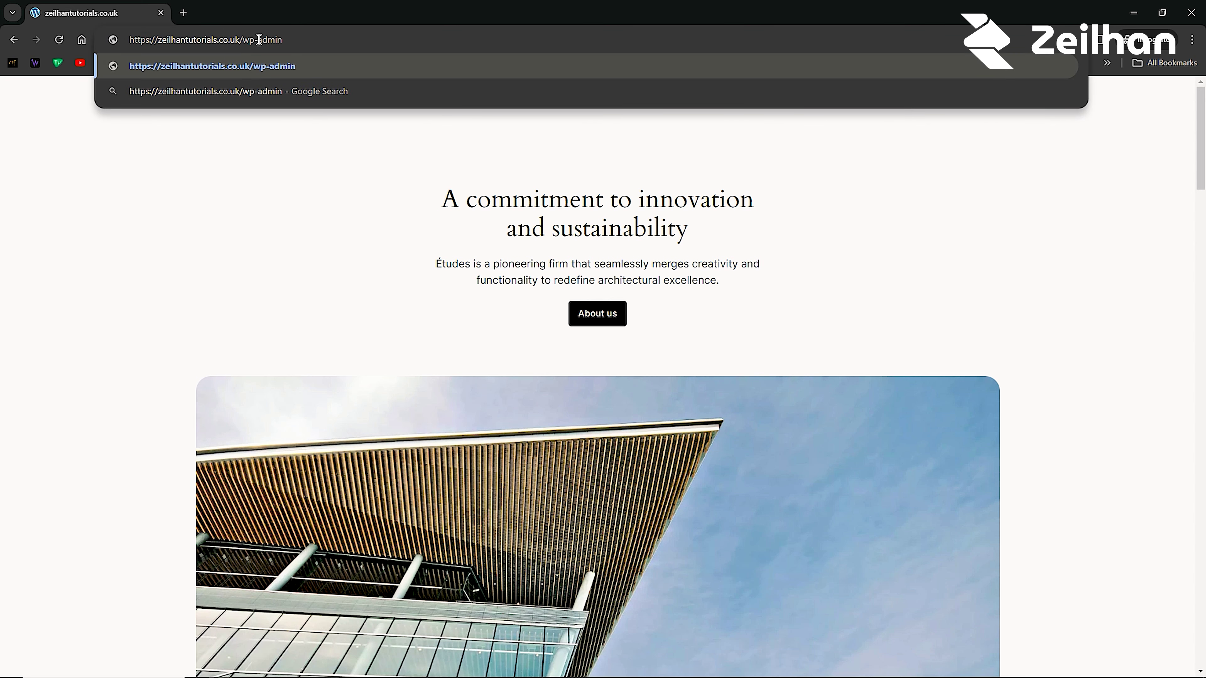
key("Return")
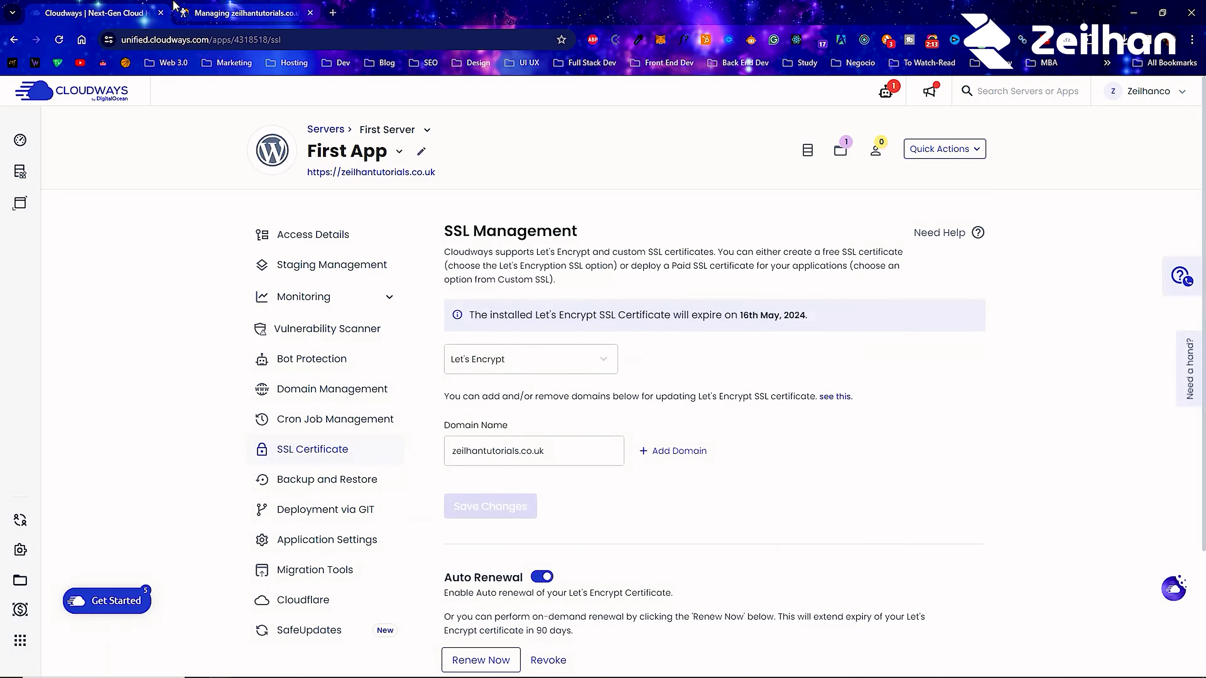
Copy the admin username and password from First App's Access Details and log in to WordPress.
left_click(313, 241)
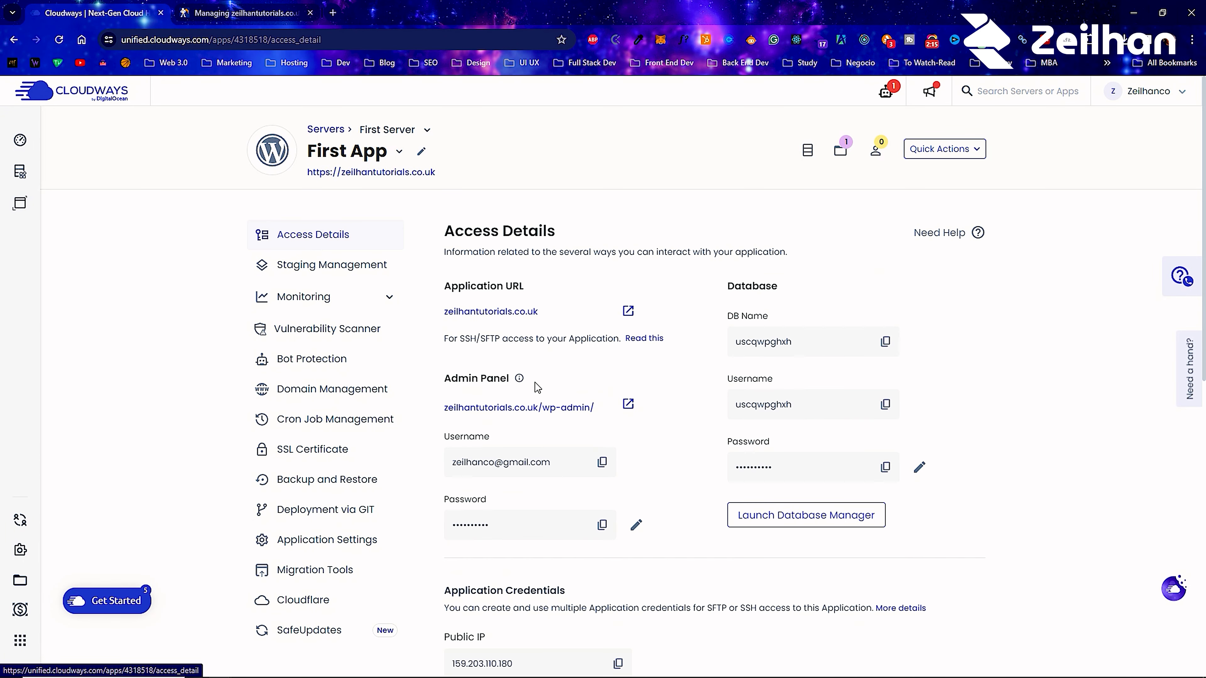
left_click(603, 462)
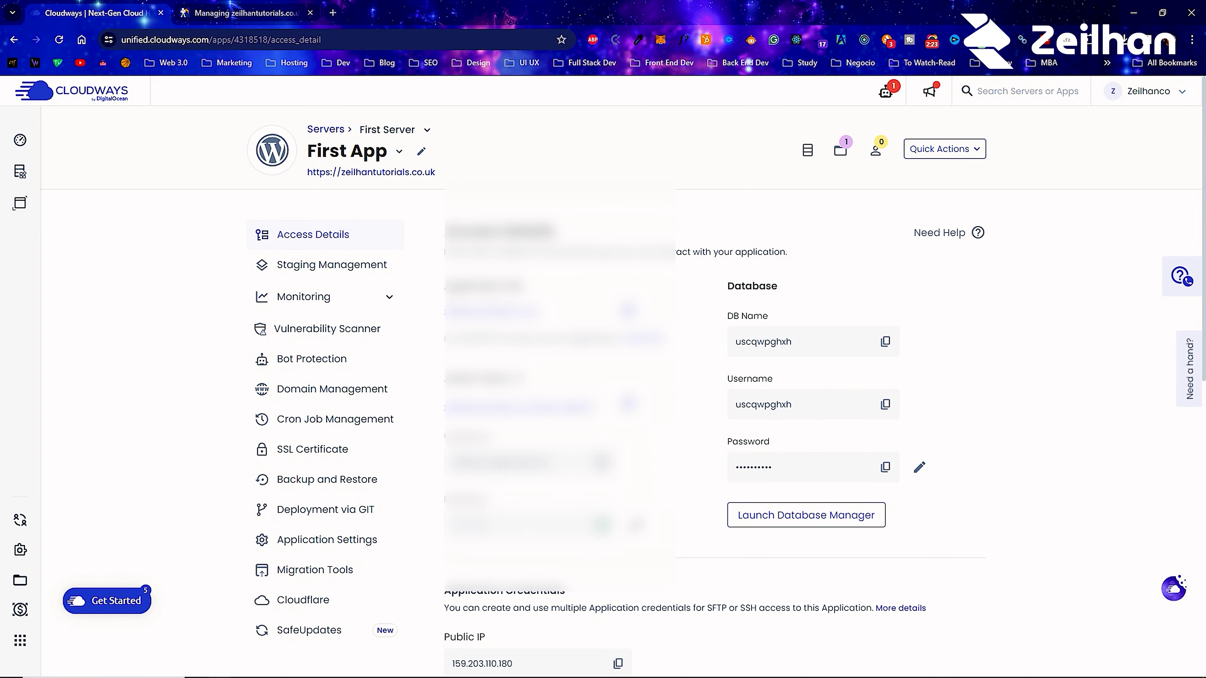
left_click(220, 669)
key("ctrl+v")
left_click(668, 334)
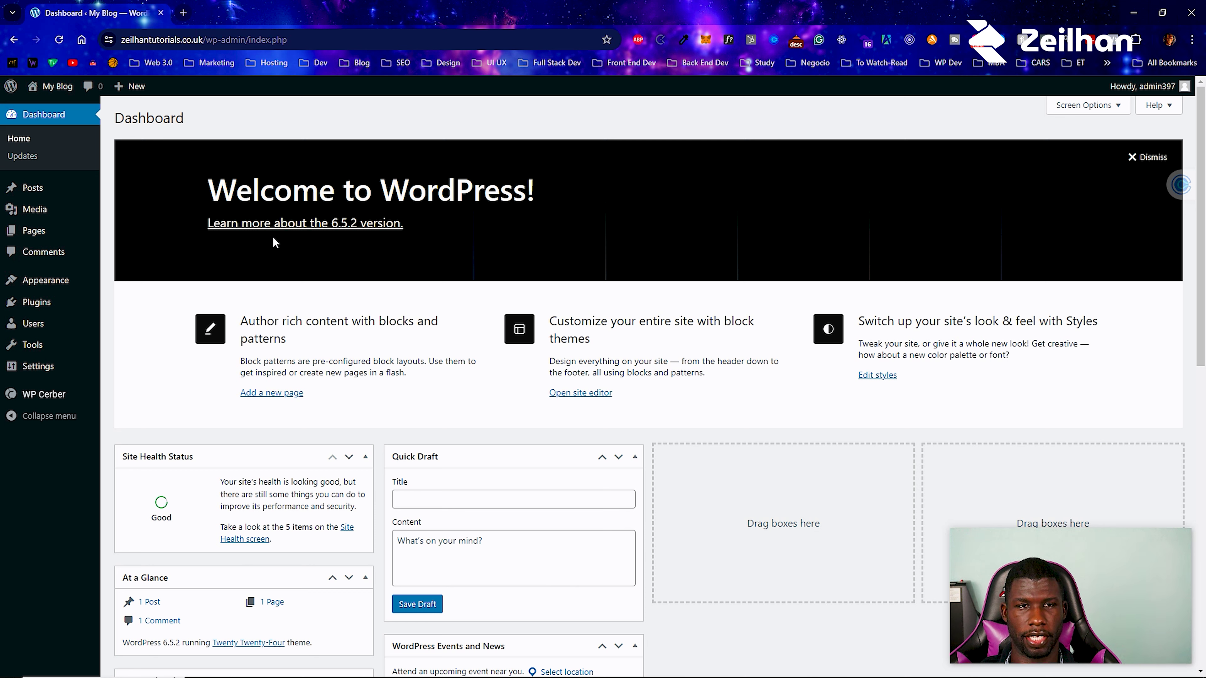
Open the live My Blog site from Visit Site in a new tab.
right_click(54, 108)
left_click(114, 122)
left_click(211, 13)
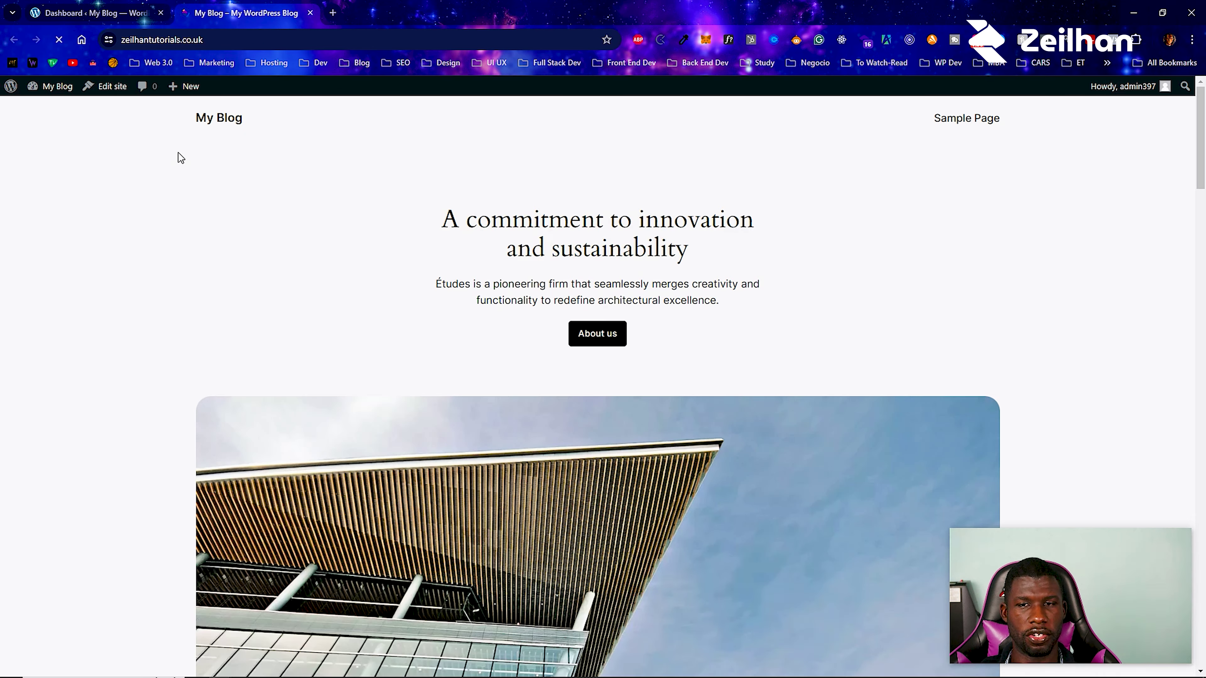
Browse the Twenty Twenty-Four homepage, then return to the WordPress Dashboard tab.
scroll(235, 235, "down", 6)
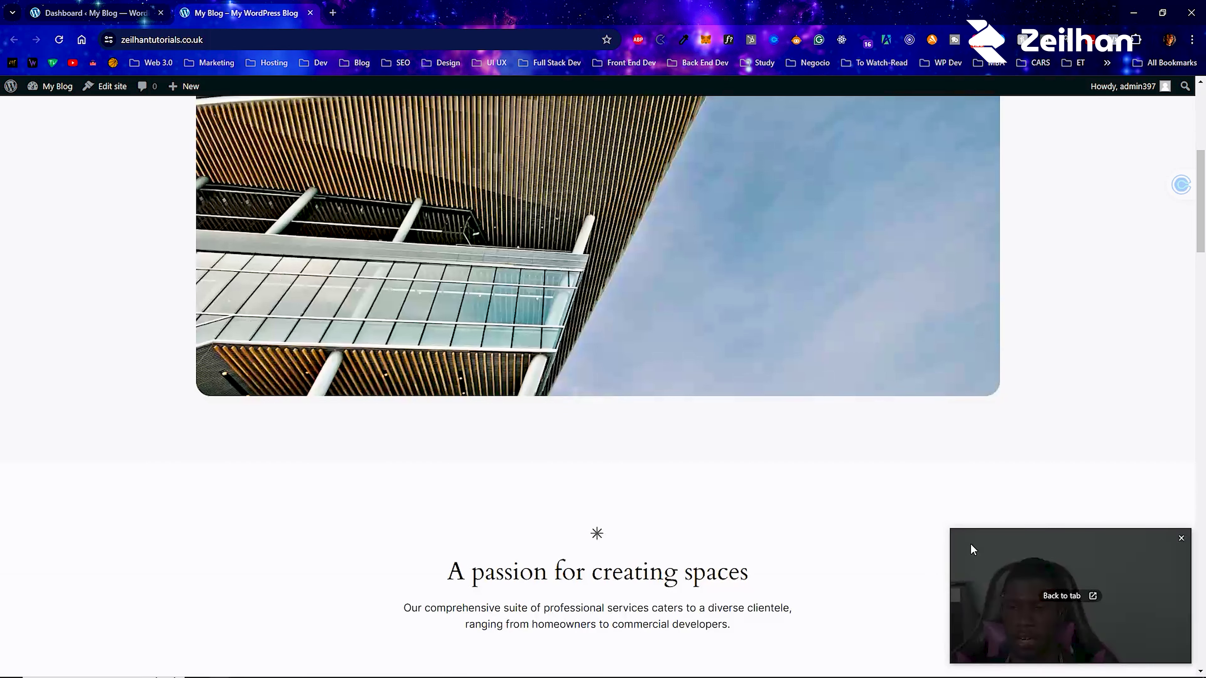
left_click(955, 534)
left_click_drag(955, 534, 1031, 574)
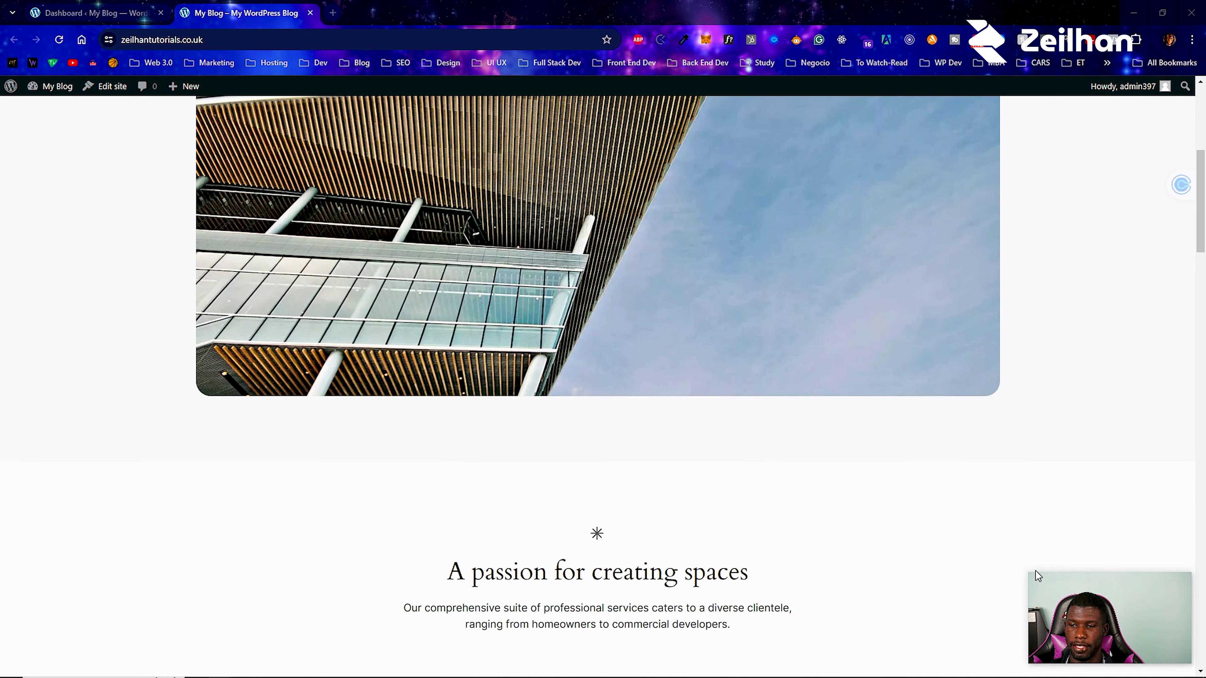
scroll(562, 464, "down", 6)
scroll(562, 465, "down", 15)
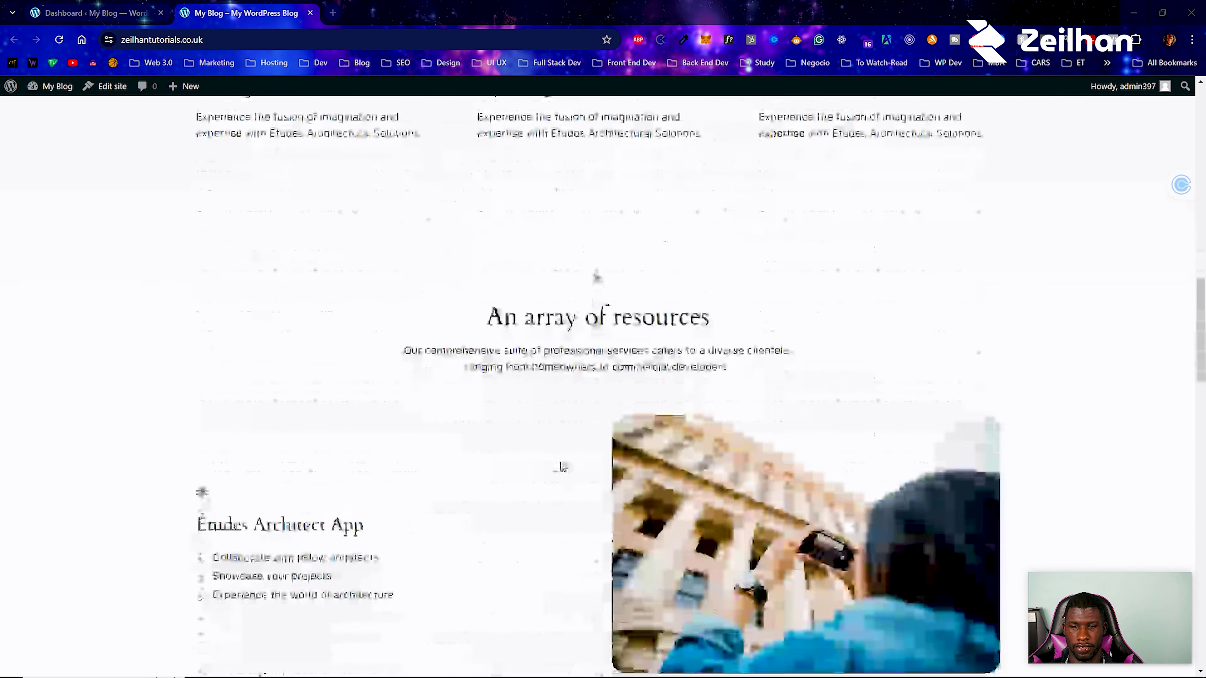
scroll(561, 464, "up", 20)
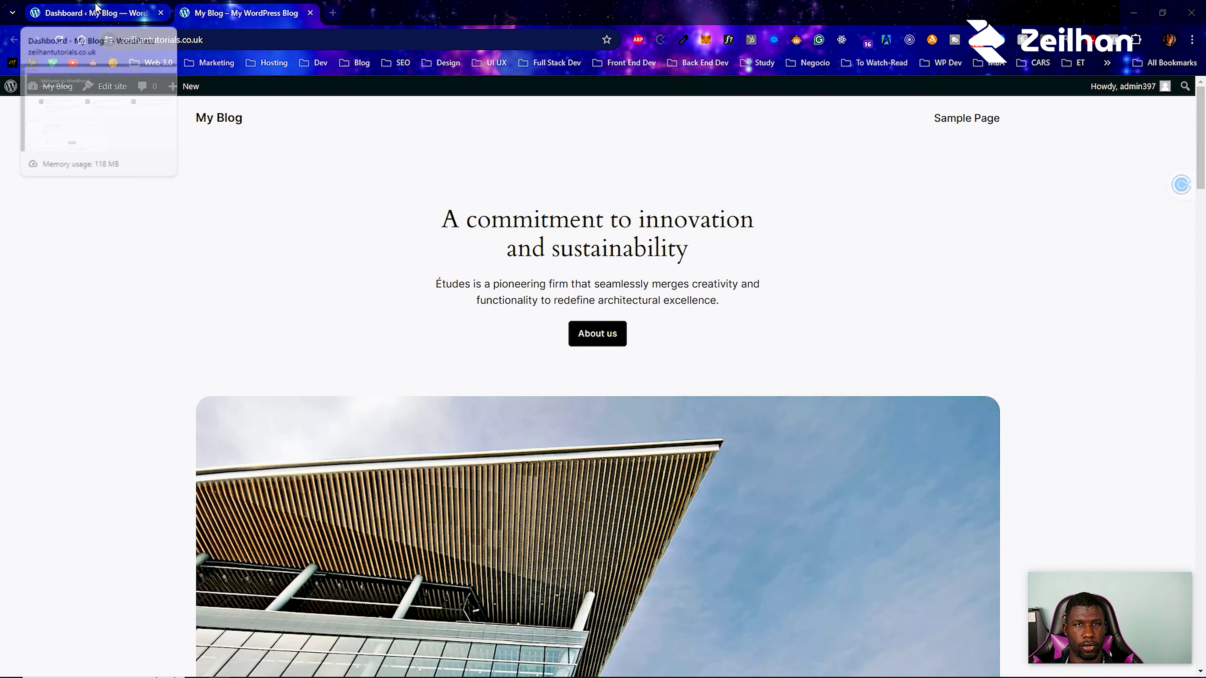
mouse_move(74, 95)
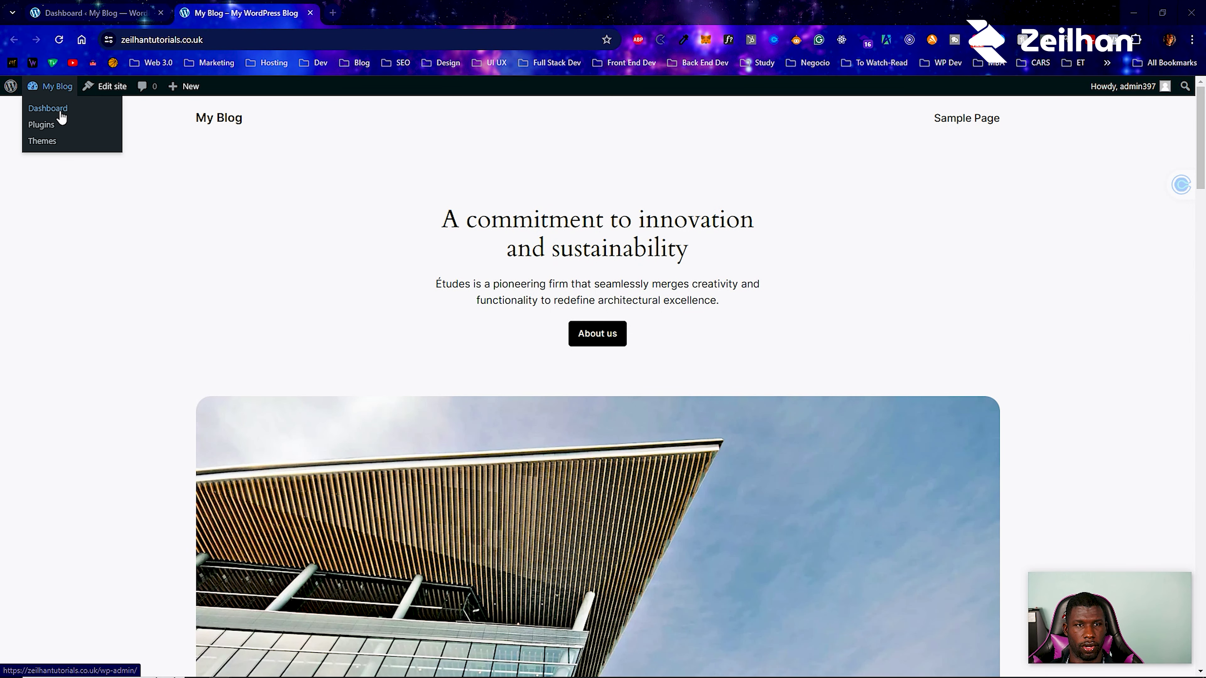
left_click(90, 9)
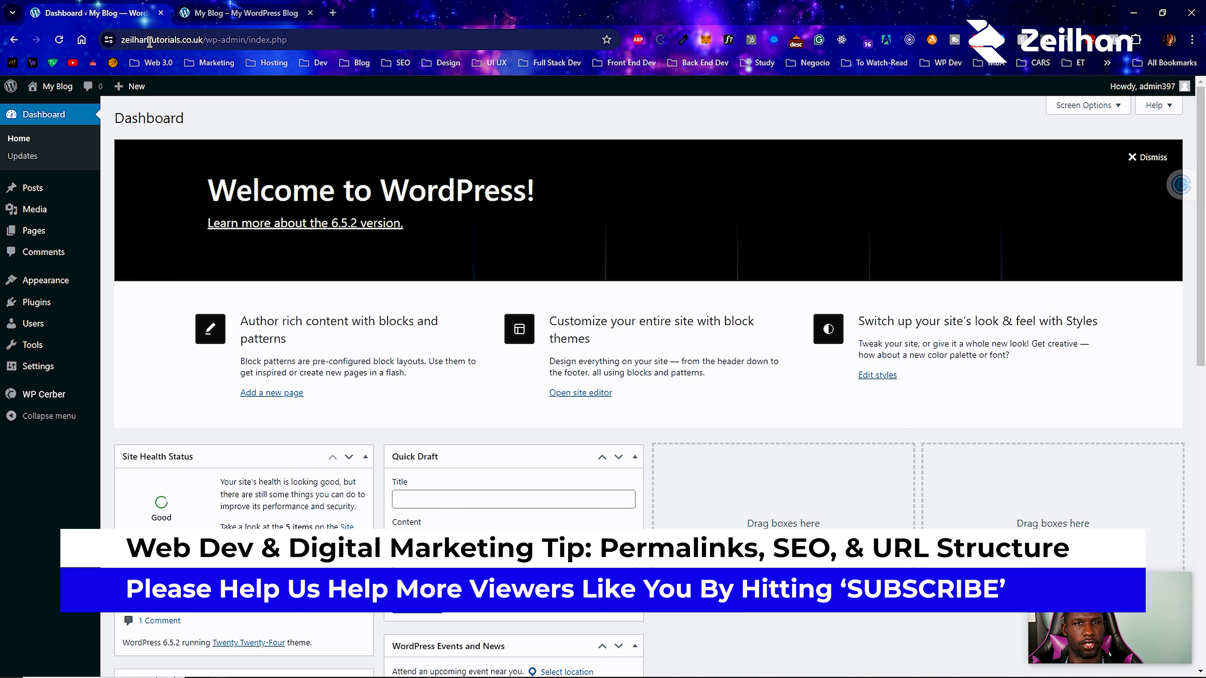
Go to Settings > Permalinks from the admin sidebar.
left_click(172, 39)
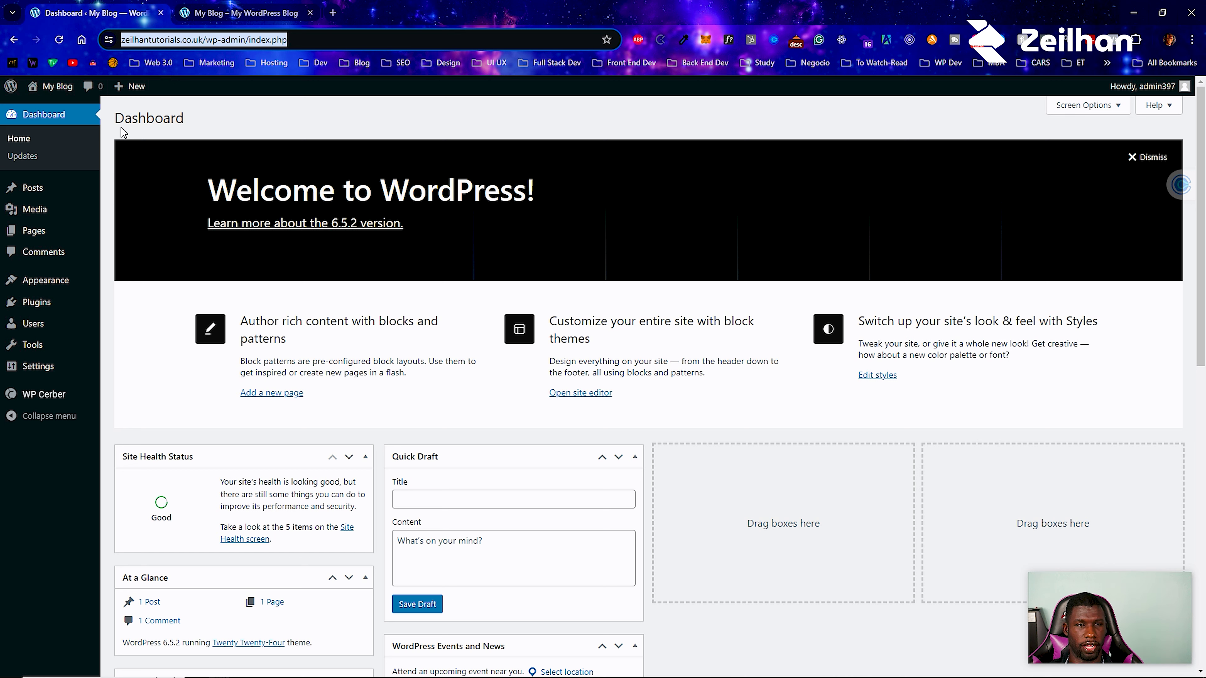
mouse_move(47, 288)
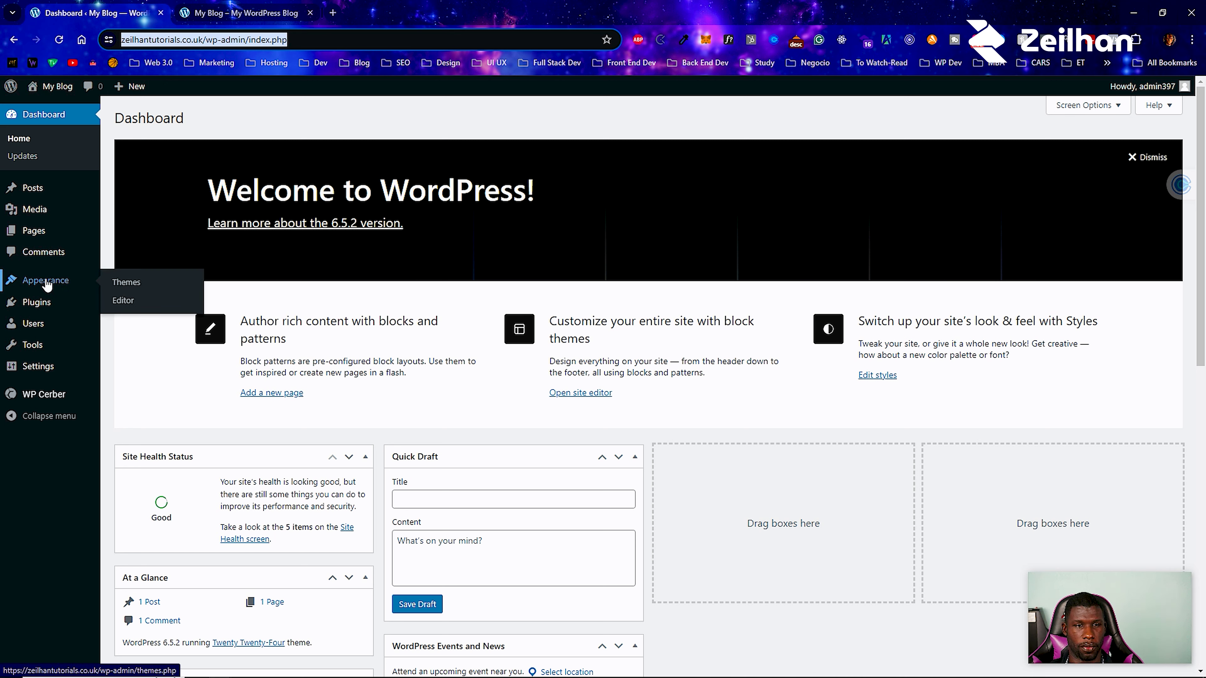
mouse_move(50, 363)
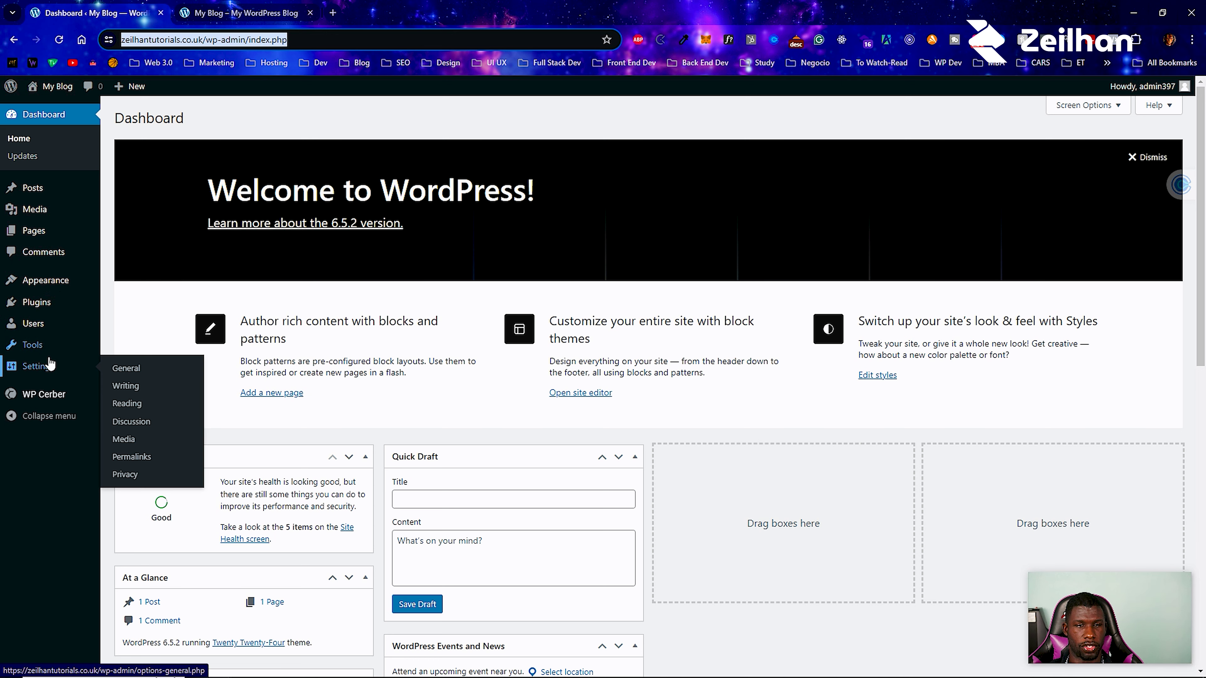
left_click(140, 446)
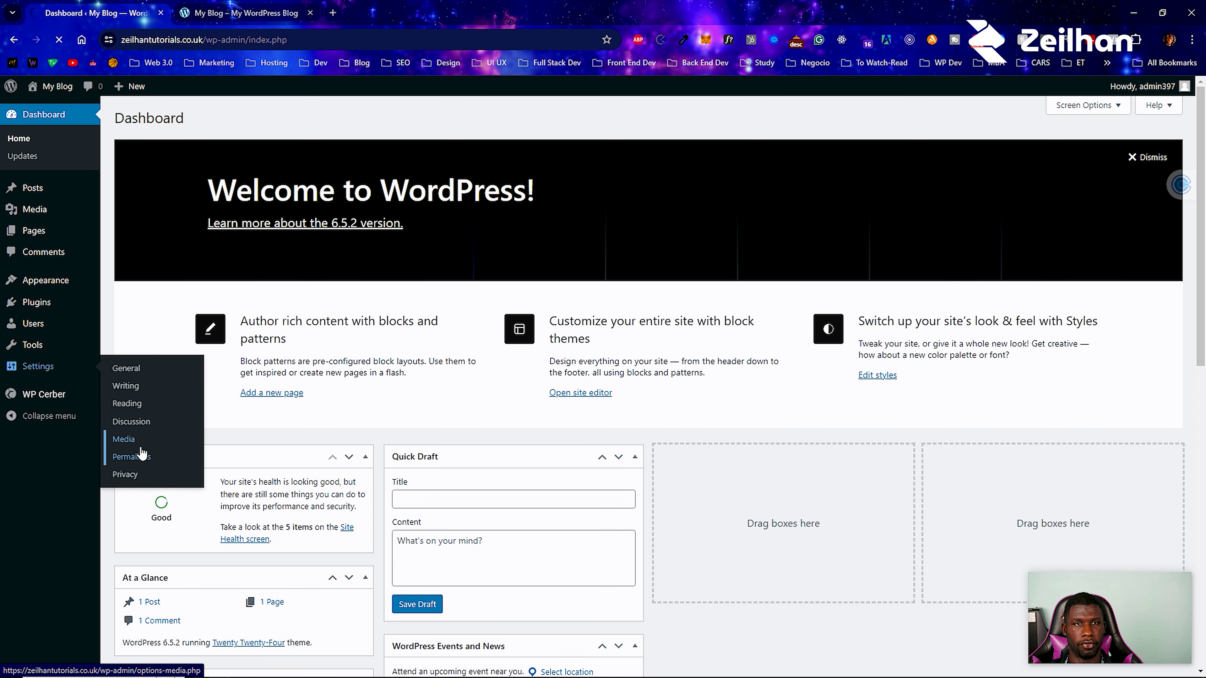
left_click(138, 456)
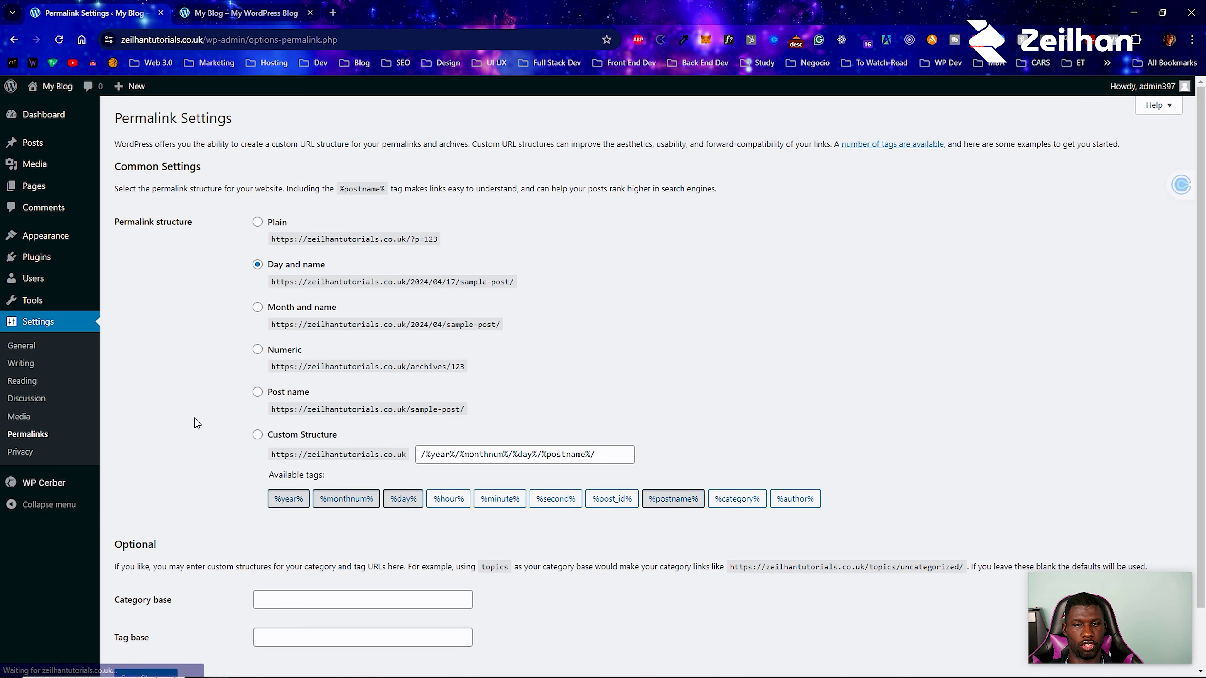
Select the Post name (/%postname%/) permalink structure and save the changes.
left_click(256, 392)
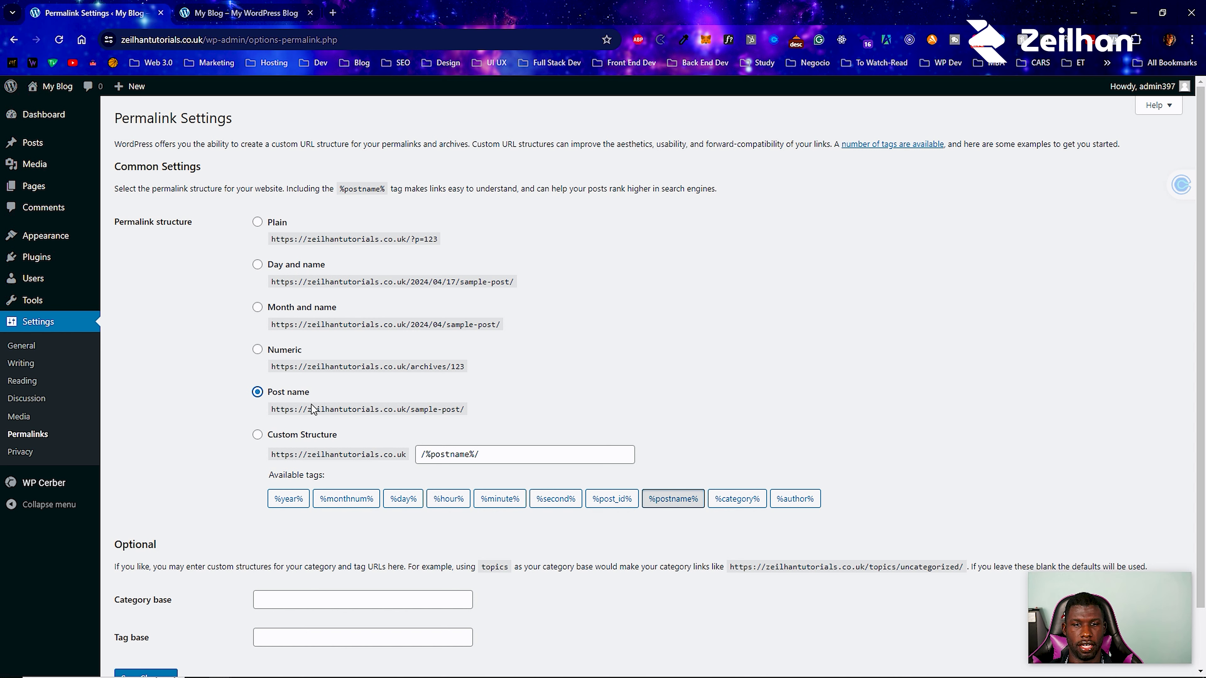
scroll(268, 422, "down", 2)
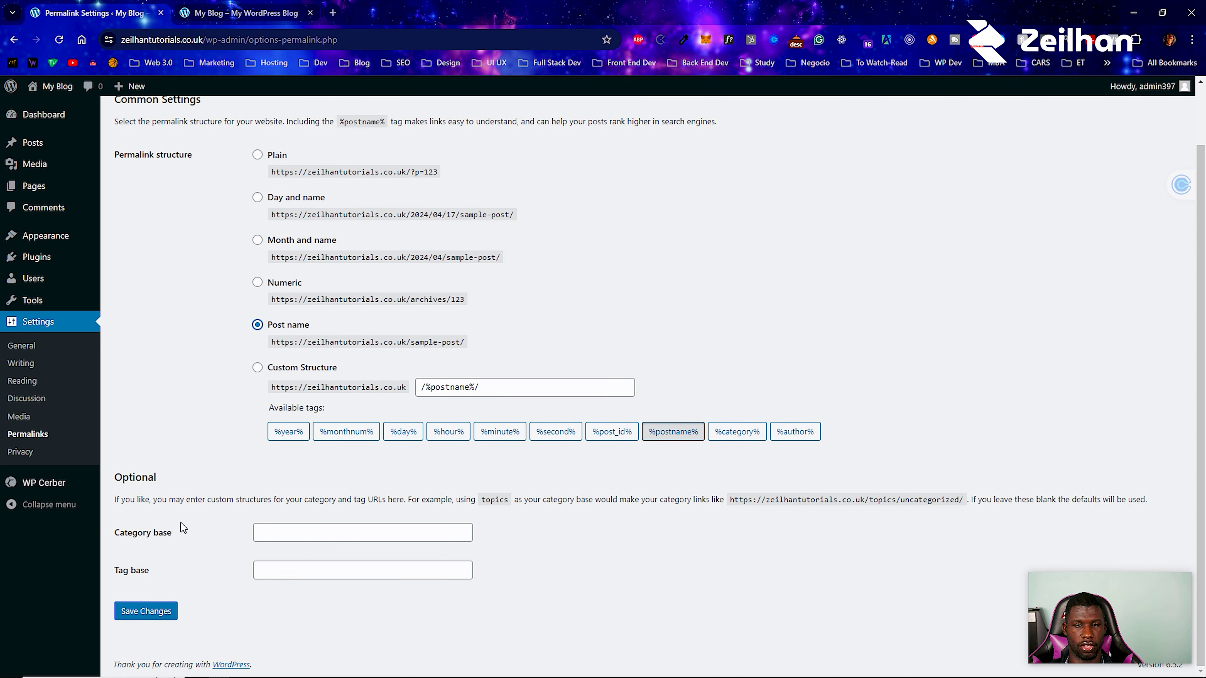
left_click(146, 612)
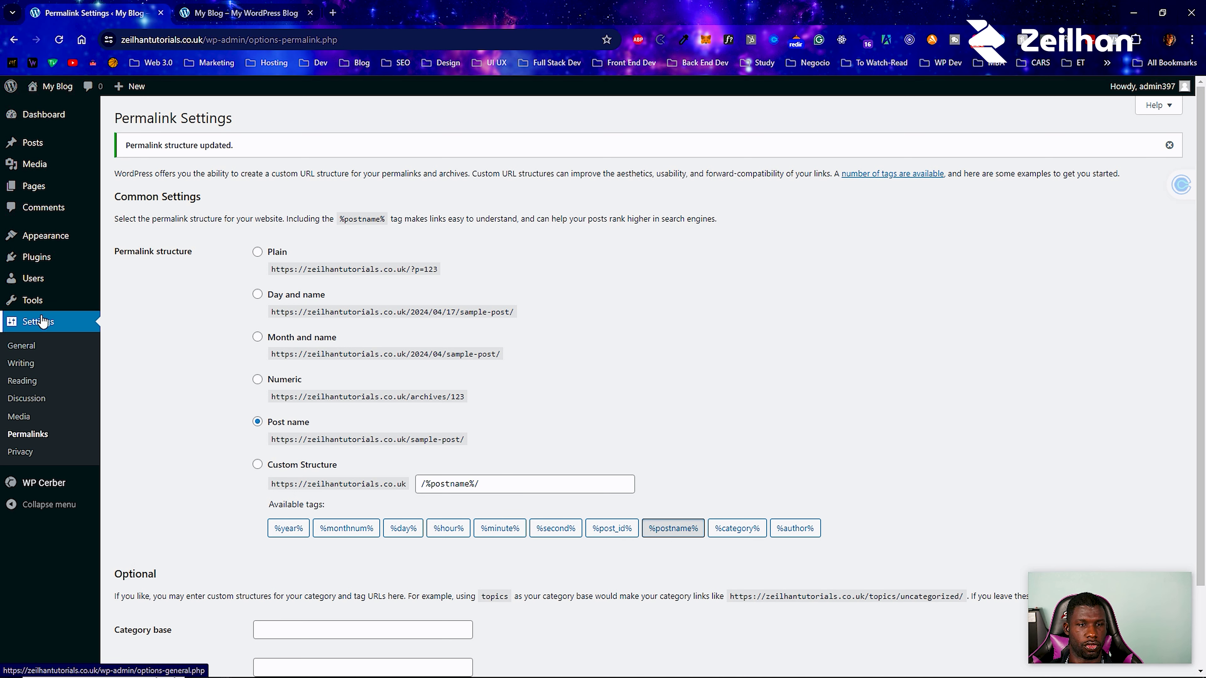
In General Settings, replace the My Blog title with "Zeilhan Real Estate| Los Angeles's Best".
left_click(36, 340)
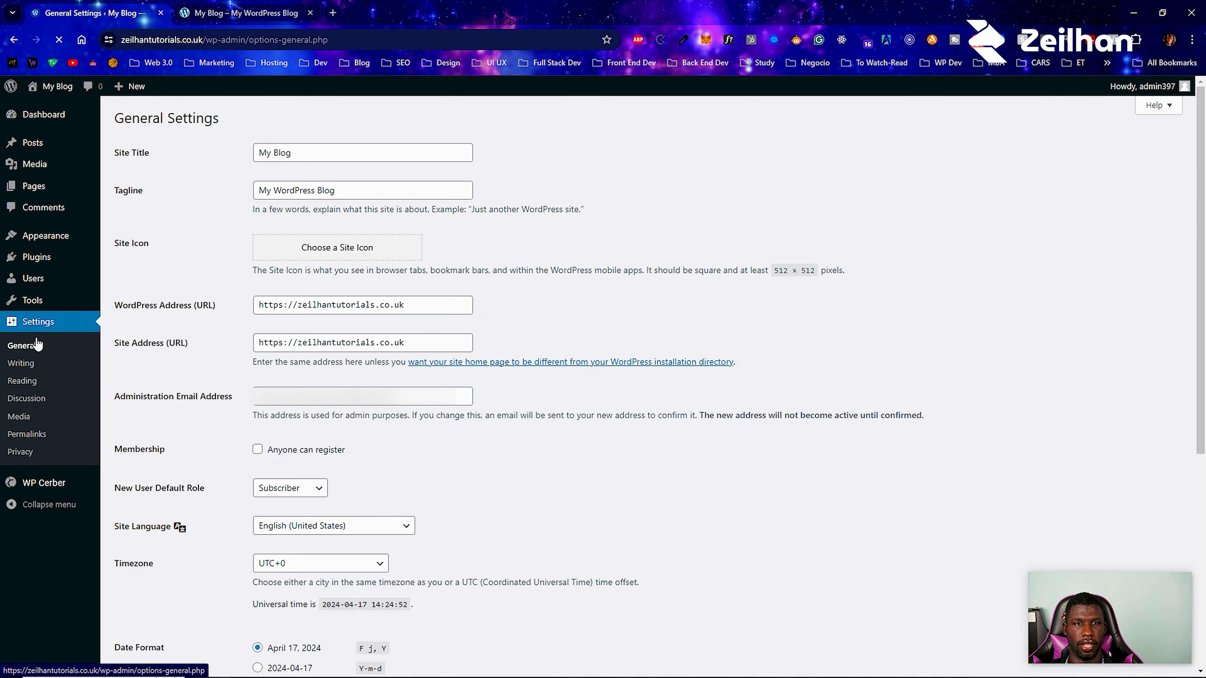
left_click_drag(304, 153, 246, 171)
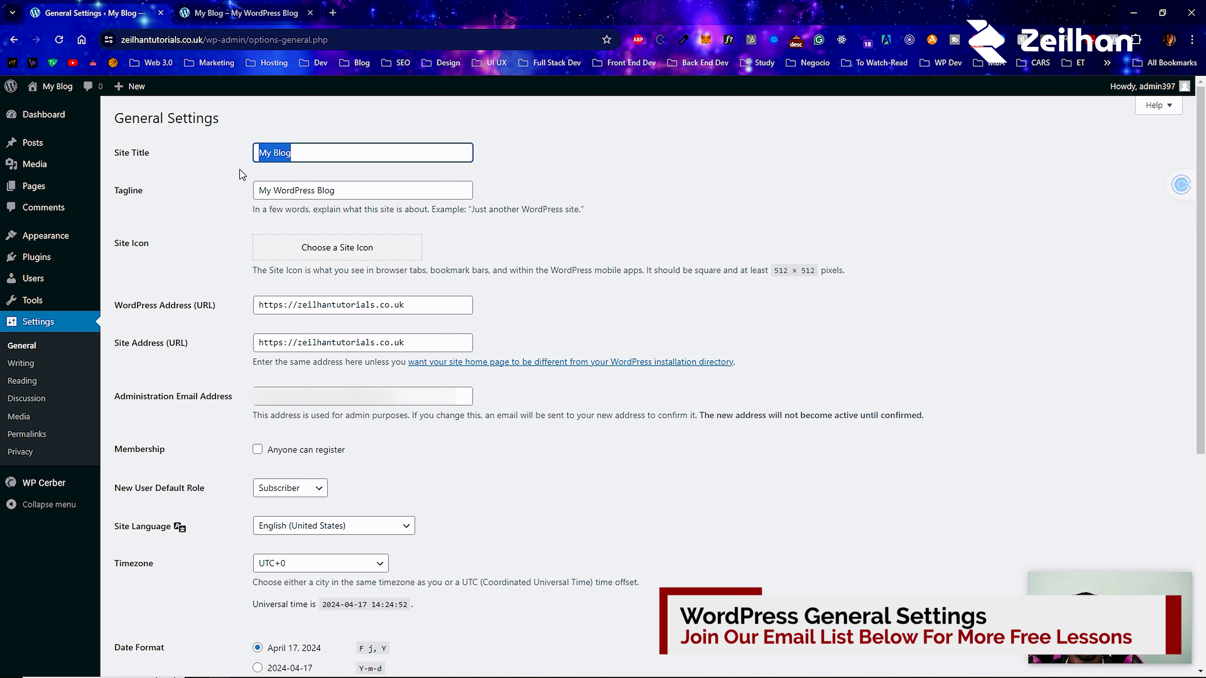
type("Zeilhan Real Estate")
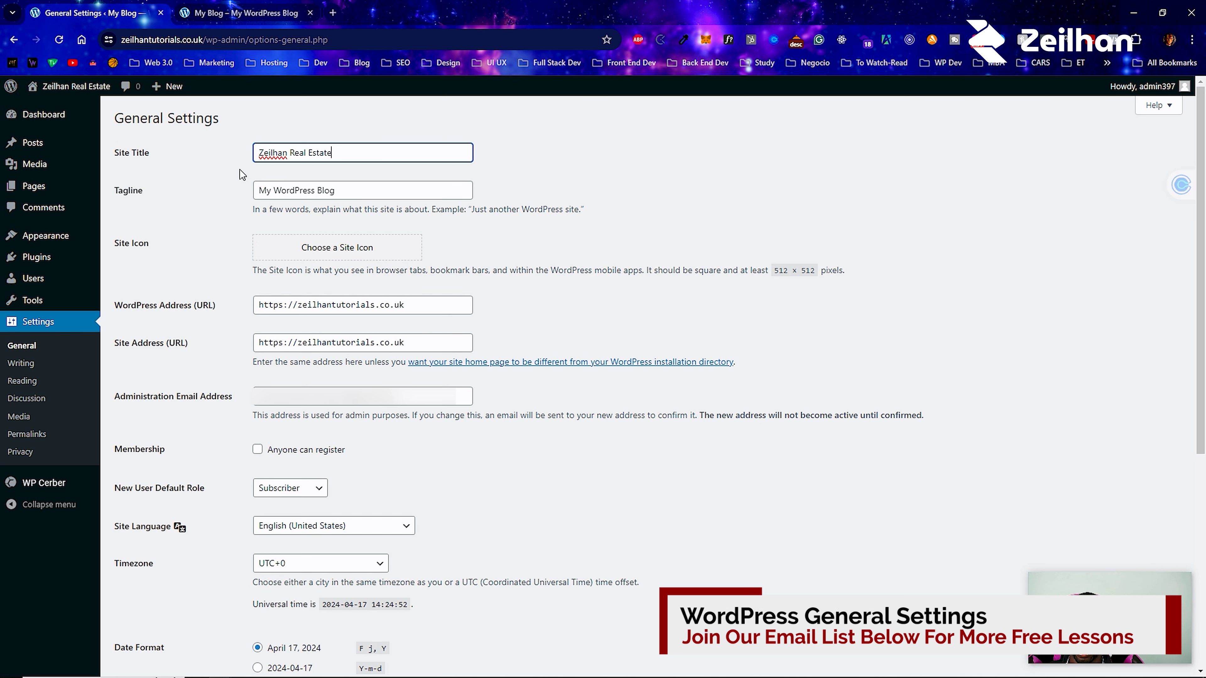
type("| The Besrt Re")
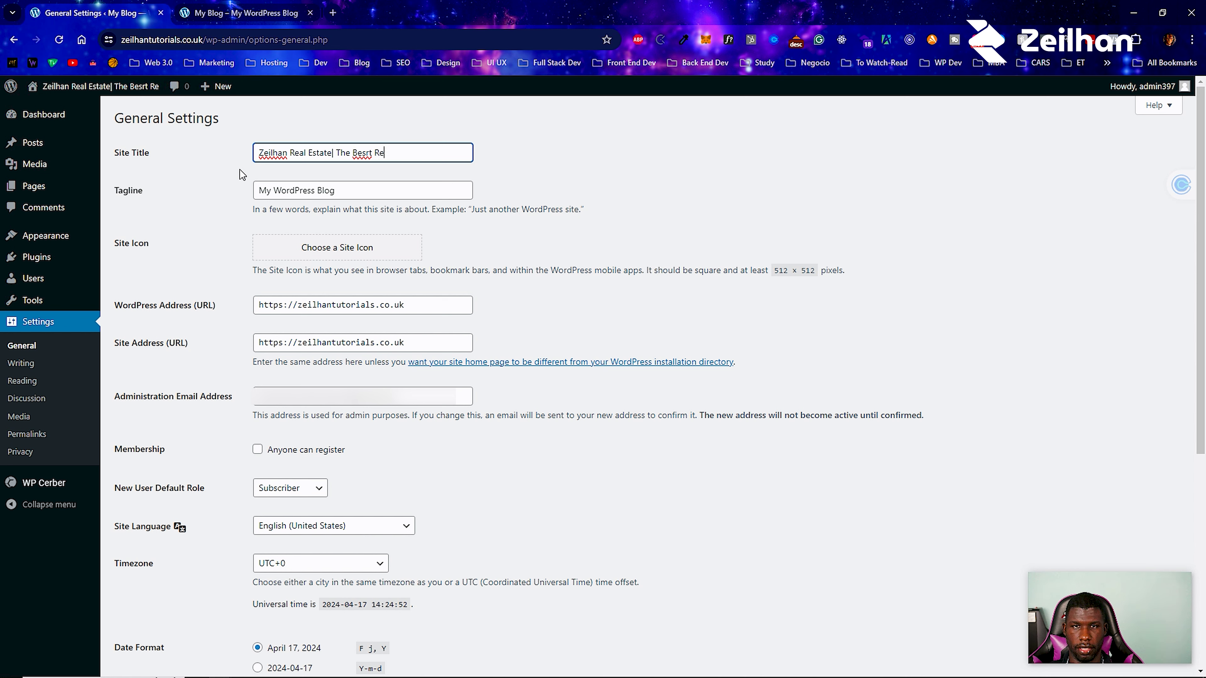
key("BackSpace")
key("BackSpace")
key("BackSpace")
key("BackSpace")
key("BackSpace")
key("BackSpace")
key("BackSpace")
key("BackSpace")
key("BackSpace")
type("Los Angeles's")
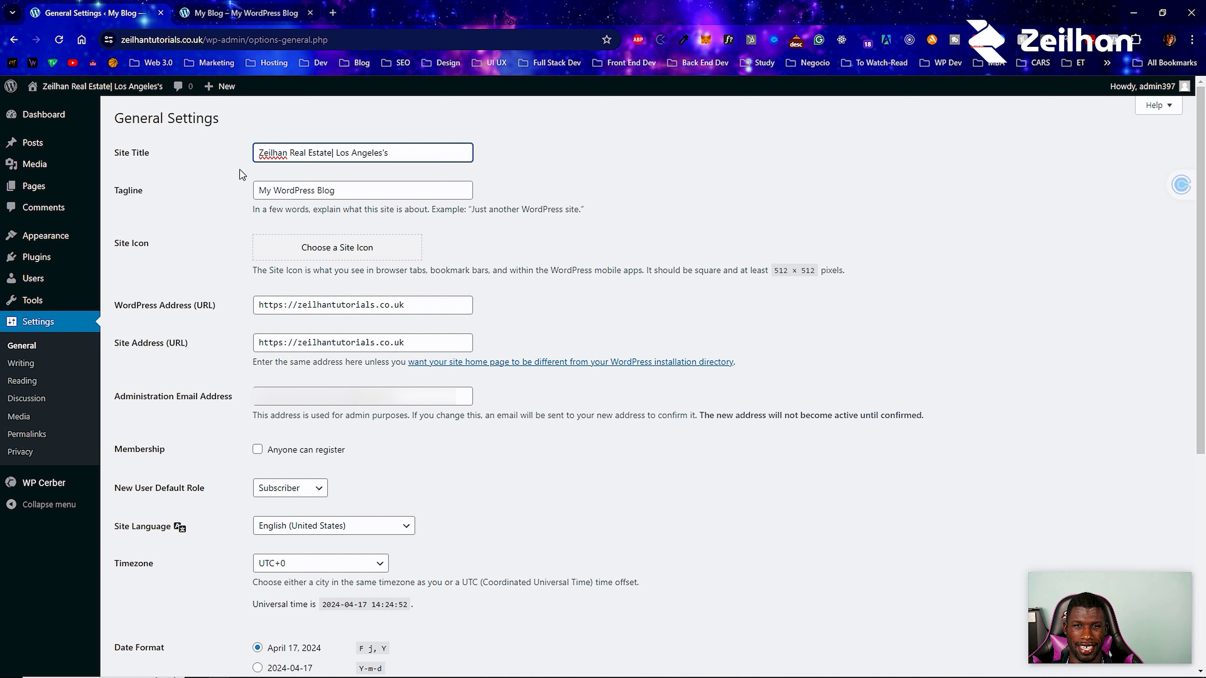
type(" Best")
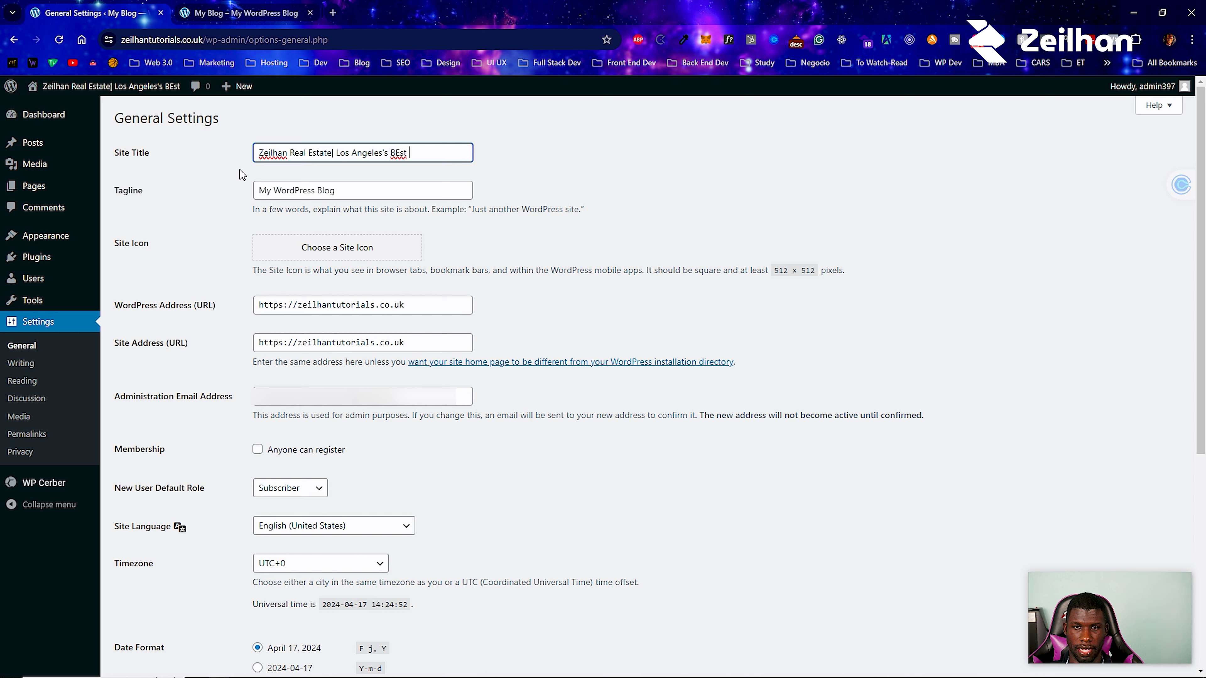
Paste the rest of the title ending "Weekend Service Available", fix the typo, and select it all.
key("ctrl+v")
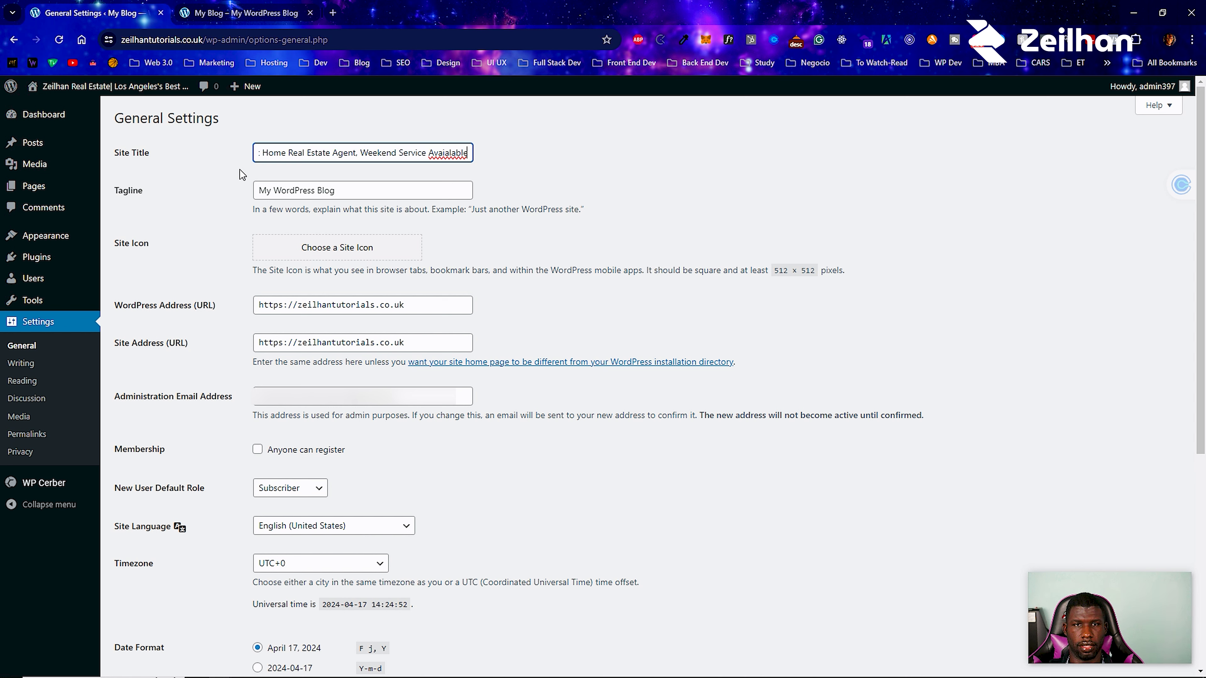
key("BackSpace")
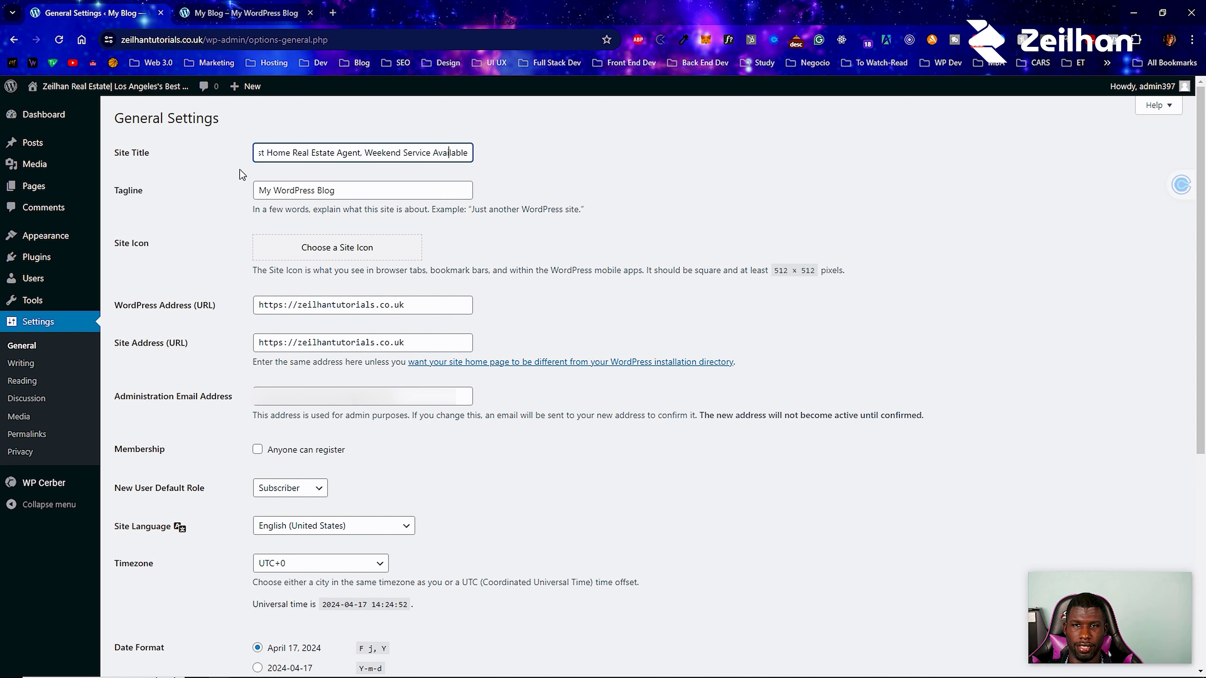
key("Home")
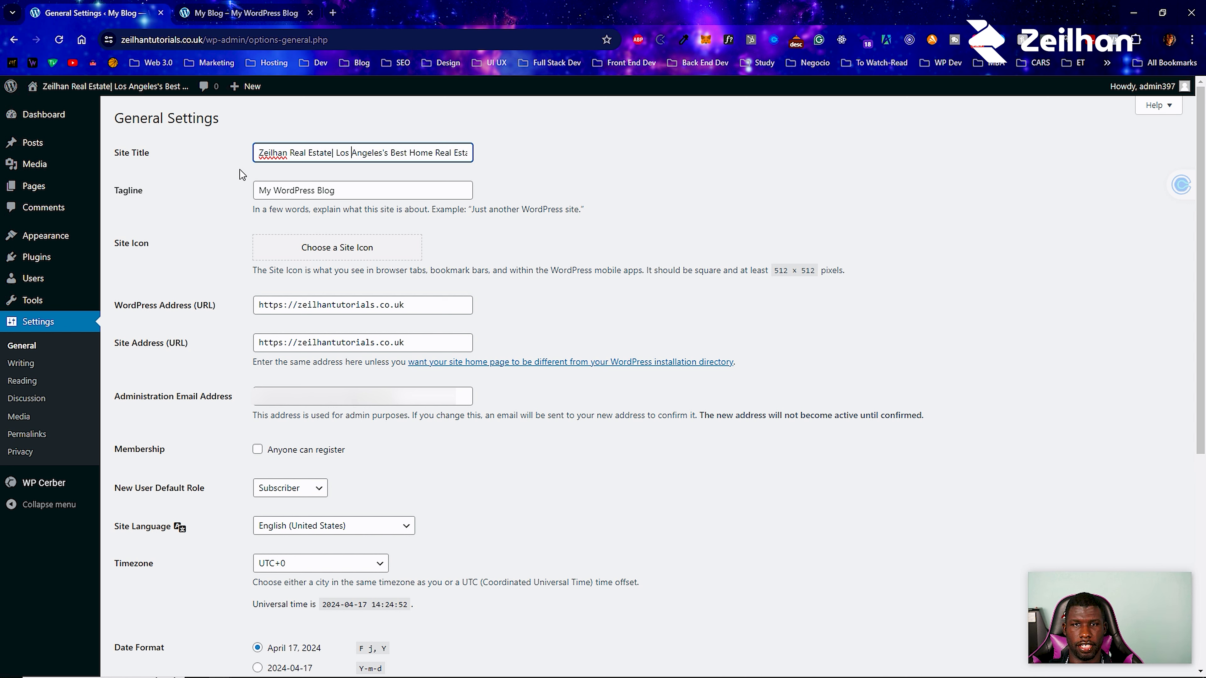
key("Right")
key("Right")
key("Right")
key("Right")
key("Right")
key("Right")
key("Right")
key("Right")
key("Right")
key("Right")
key("Right")
key("Right")
key("Right")
key("Right")
key("Right")
key("Right")
key("Right")
key("Right")
key("Right")
key("Right")
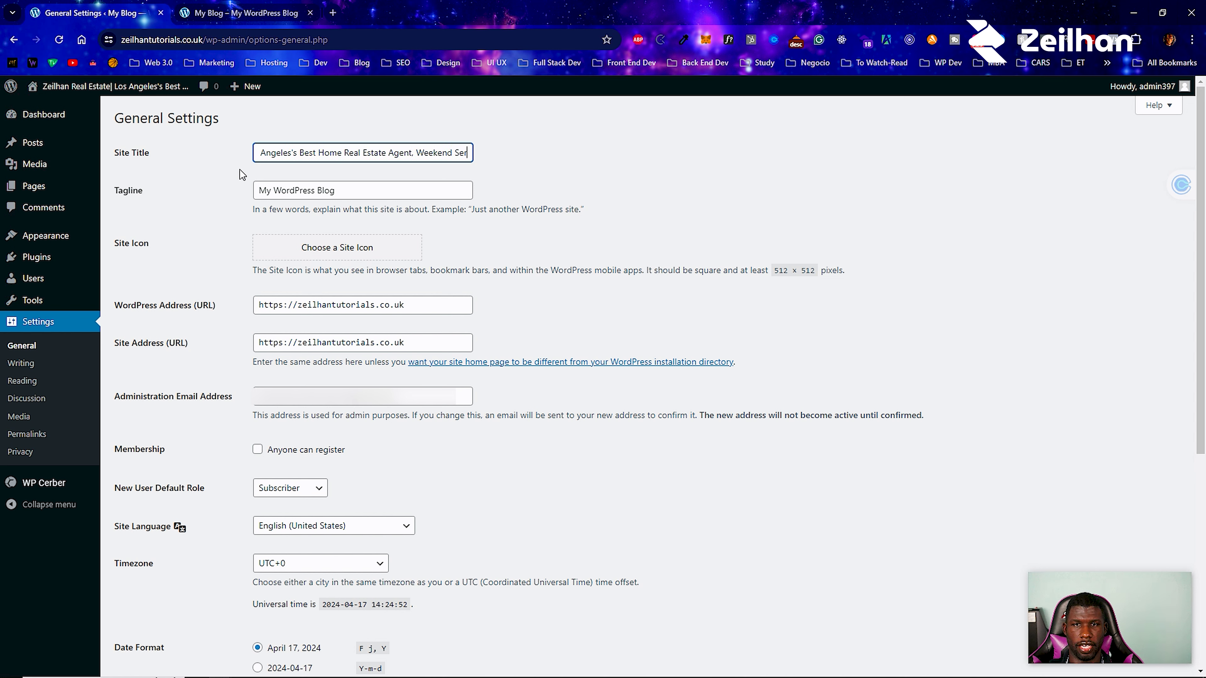
key("Right")
key("Right")
key("Right")
key("Right")
key("Right")
key("Right")
key("Right")
key("Right")
key("Right")
key("Right")
key("Right")
key("Right")
key("Right")
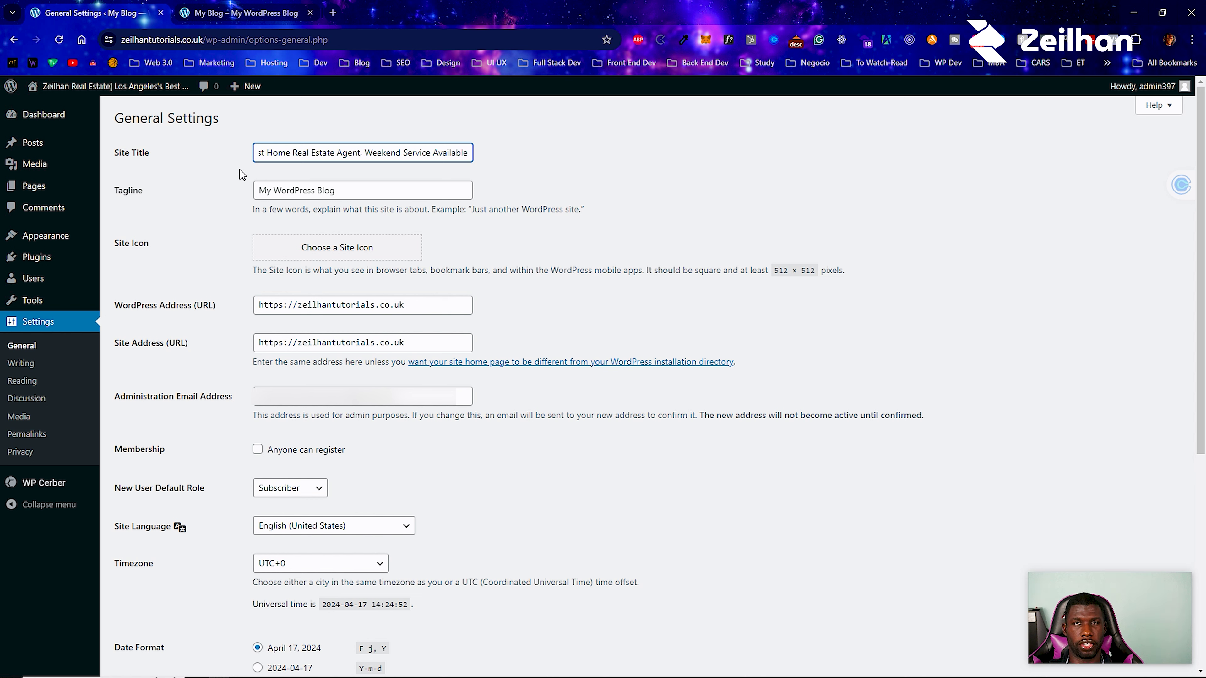
key("ctrl+a")
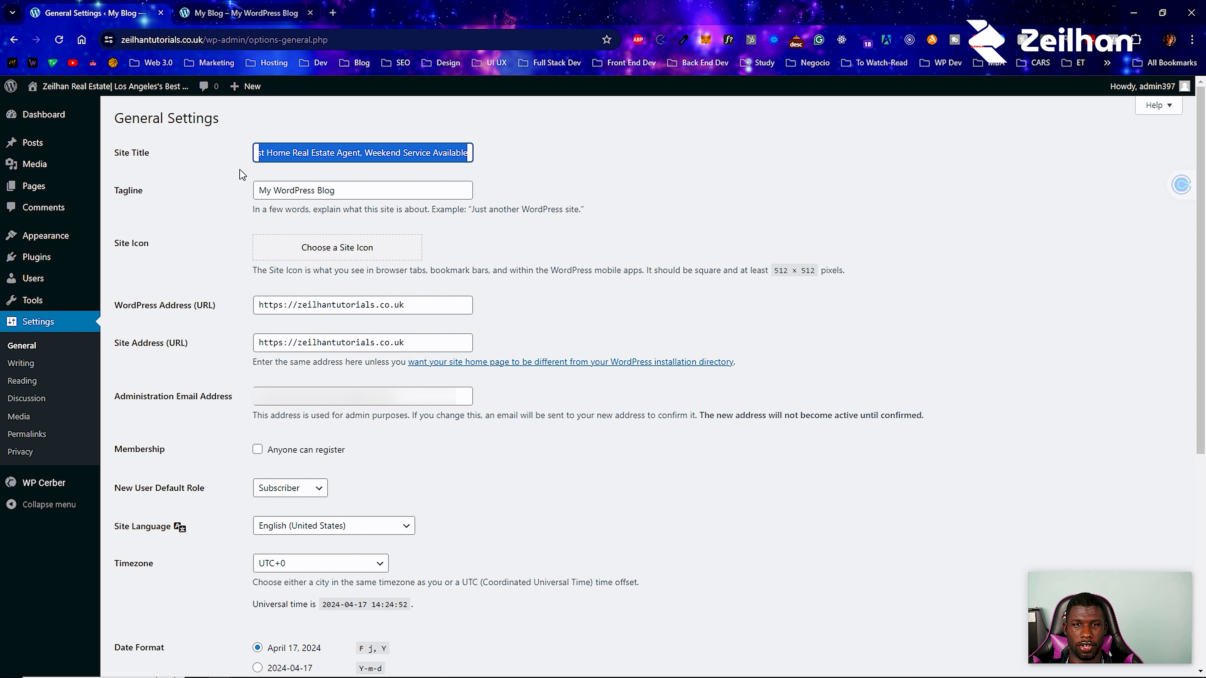
Replace the 'My WordPress Blog' tagline with 'Los Angeles's Best Home Real Estate Agent. Weekend Service Available'.
triple_click(323, 190)
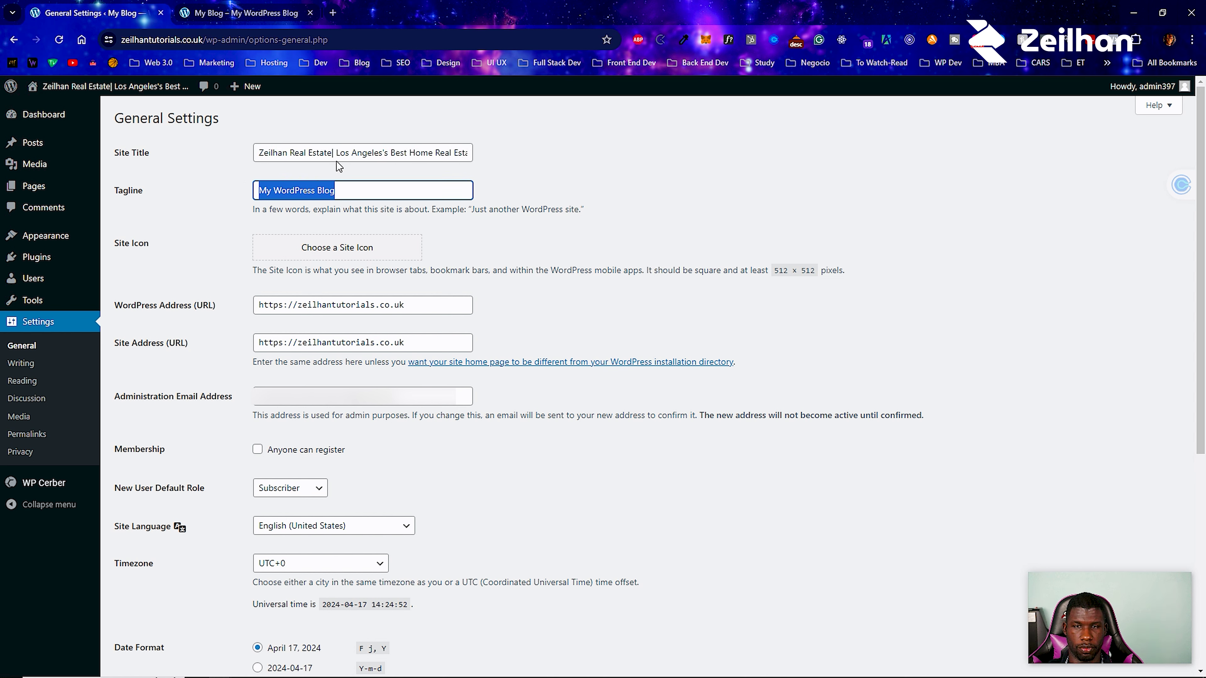
key("shift+Tab")
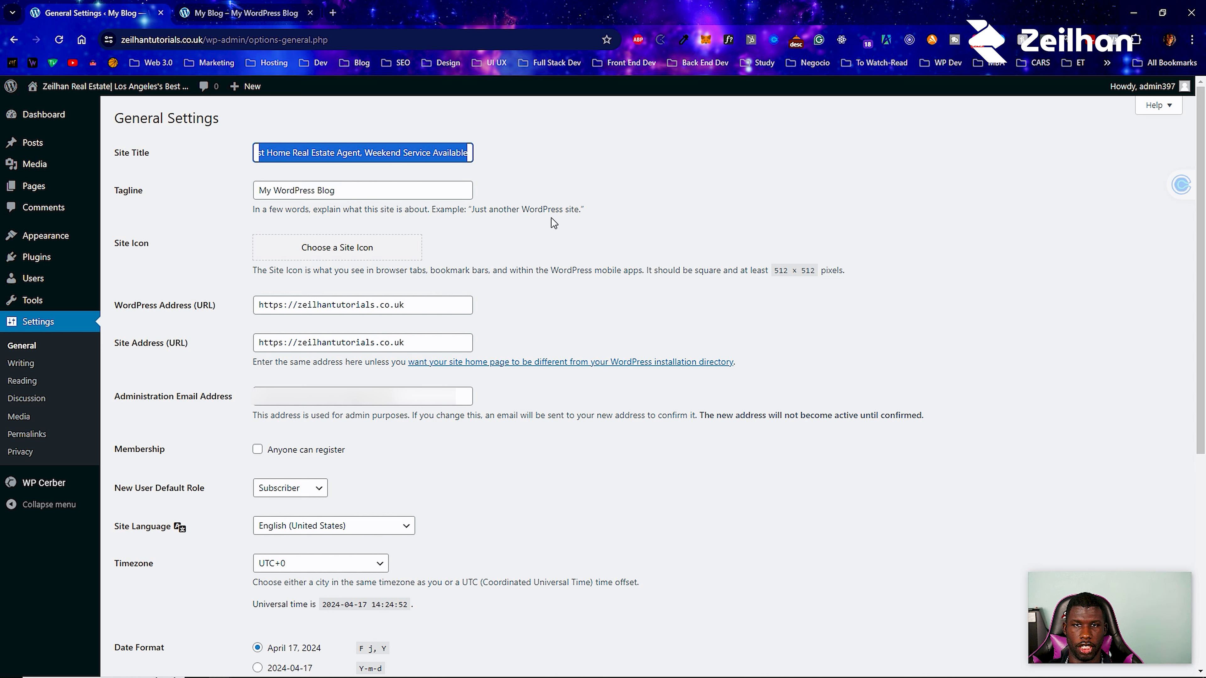
left_click(384, 190)
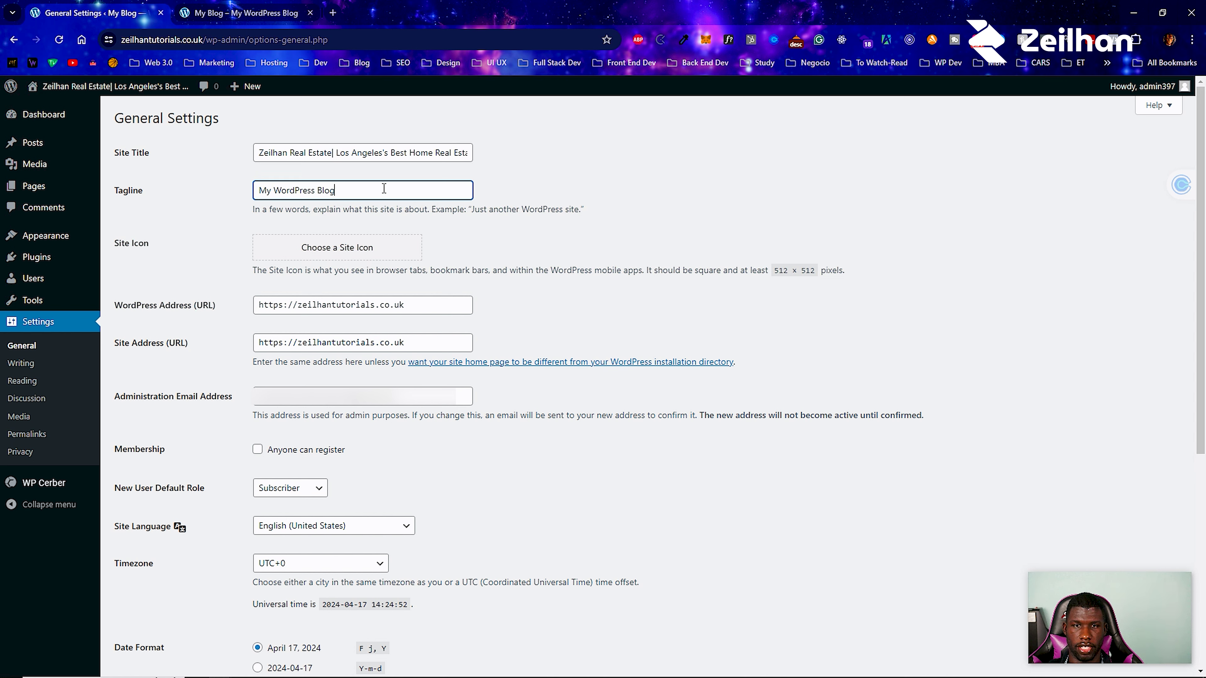
triple_click(384, 189)
key("ctrl+v")
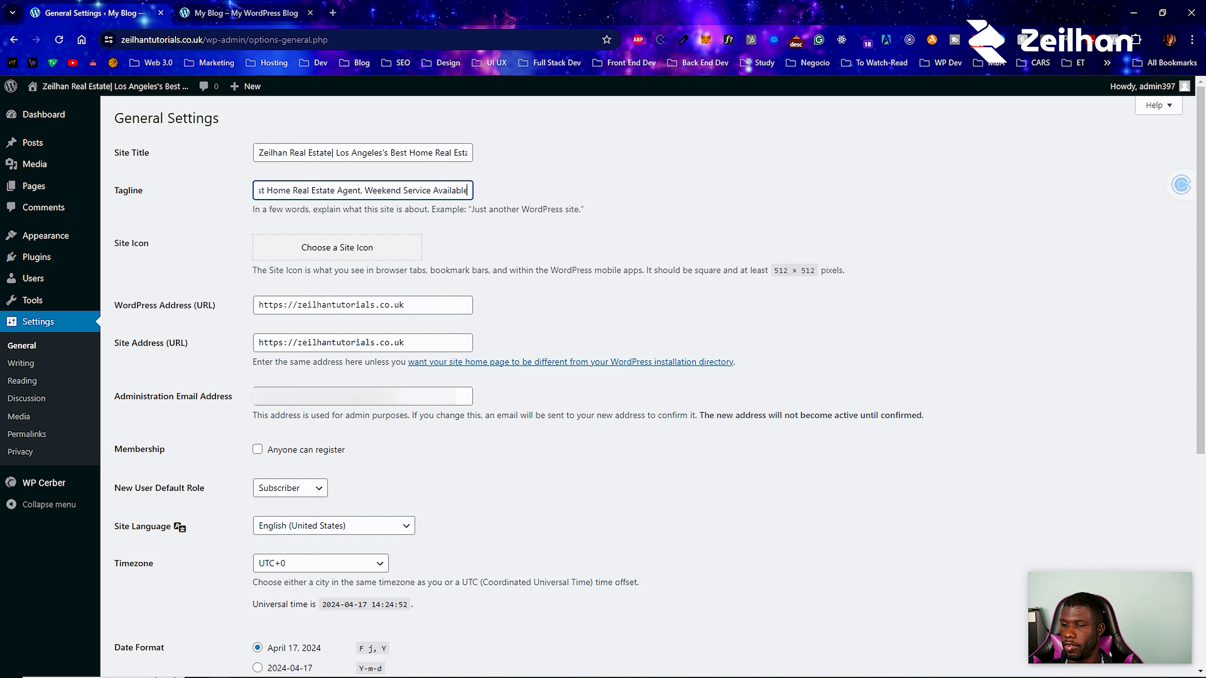
left_click(1153, 669)
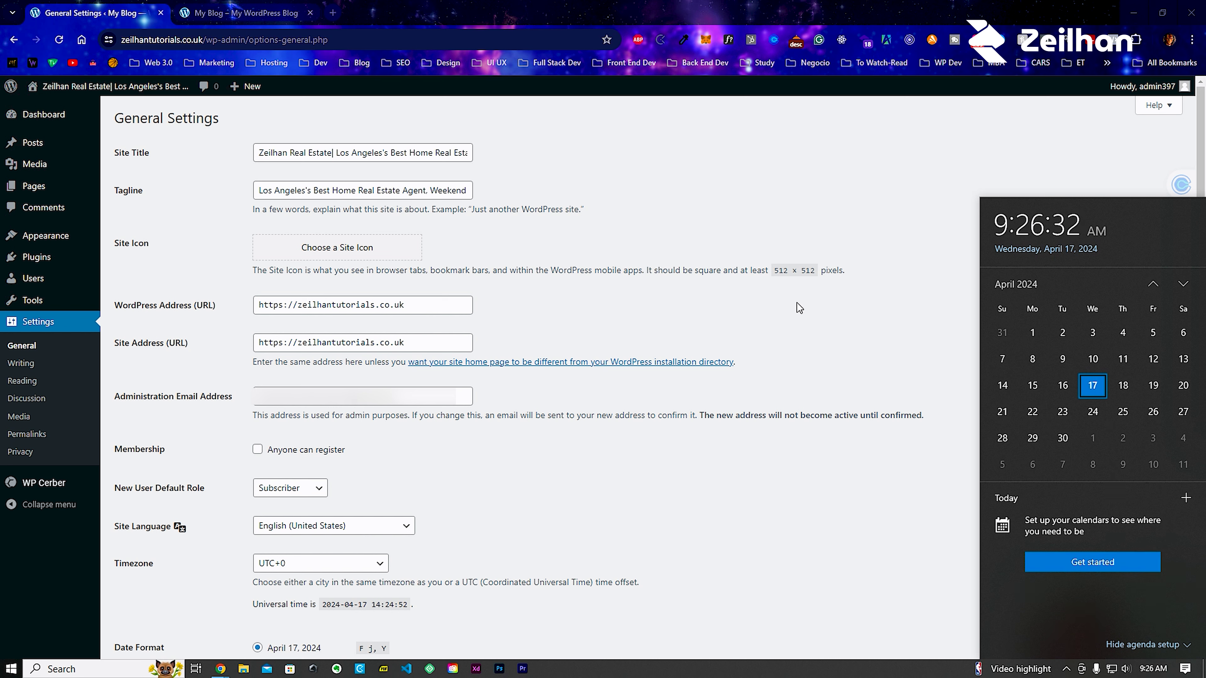
left_click(694, 223)
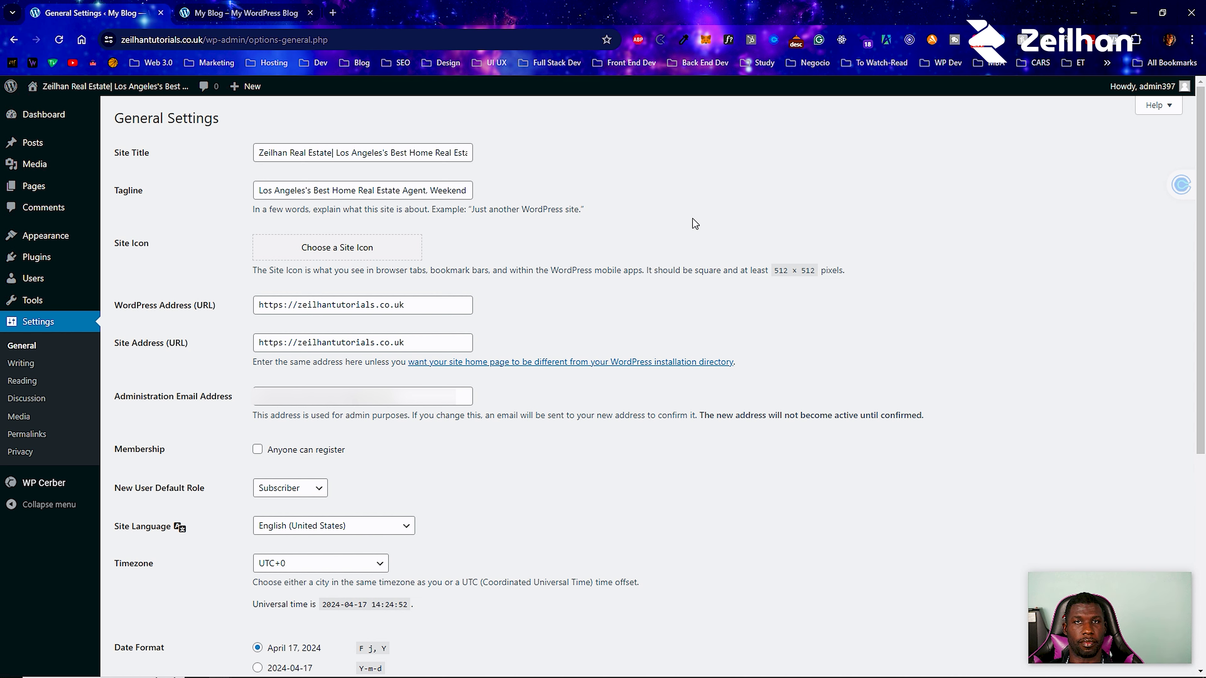
Upload the logo files and set Zeilhan-Official-Logo-Symbol.png as the cropped Site Icon.
left_click(298, 260)
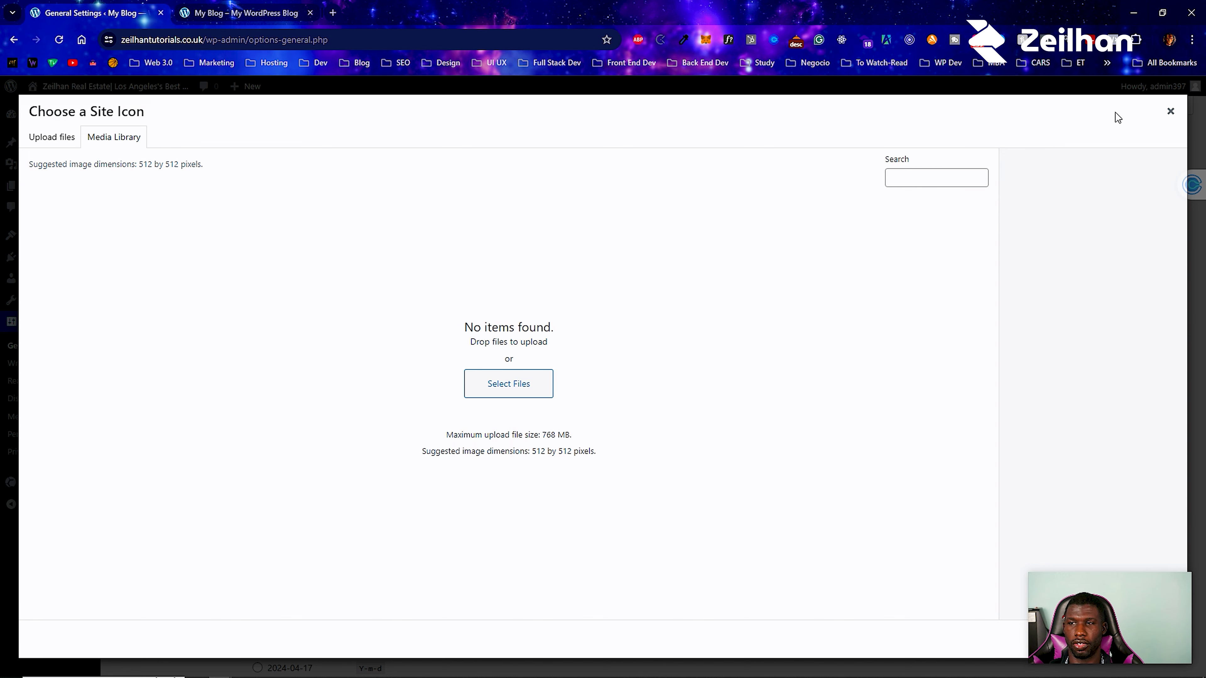
left_click(1170, 111)
left_click(296, 248)
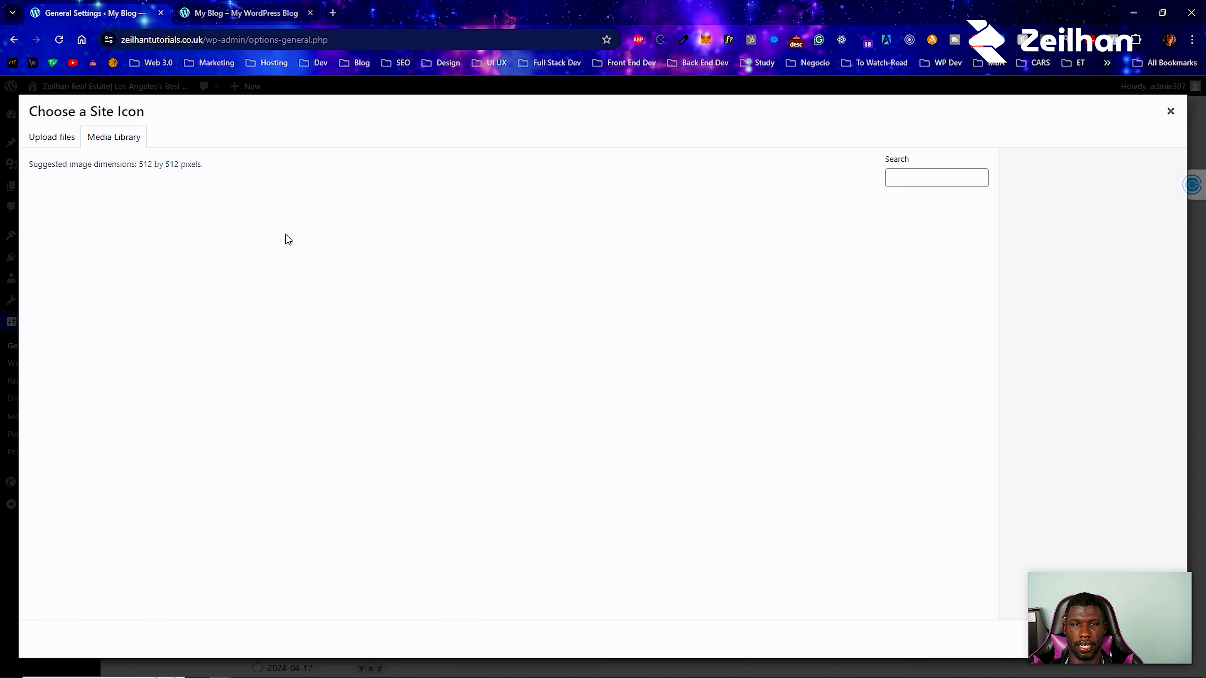
left_click(73, 145)
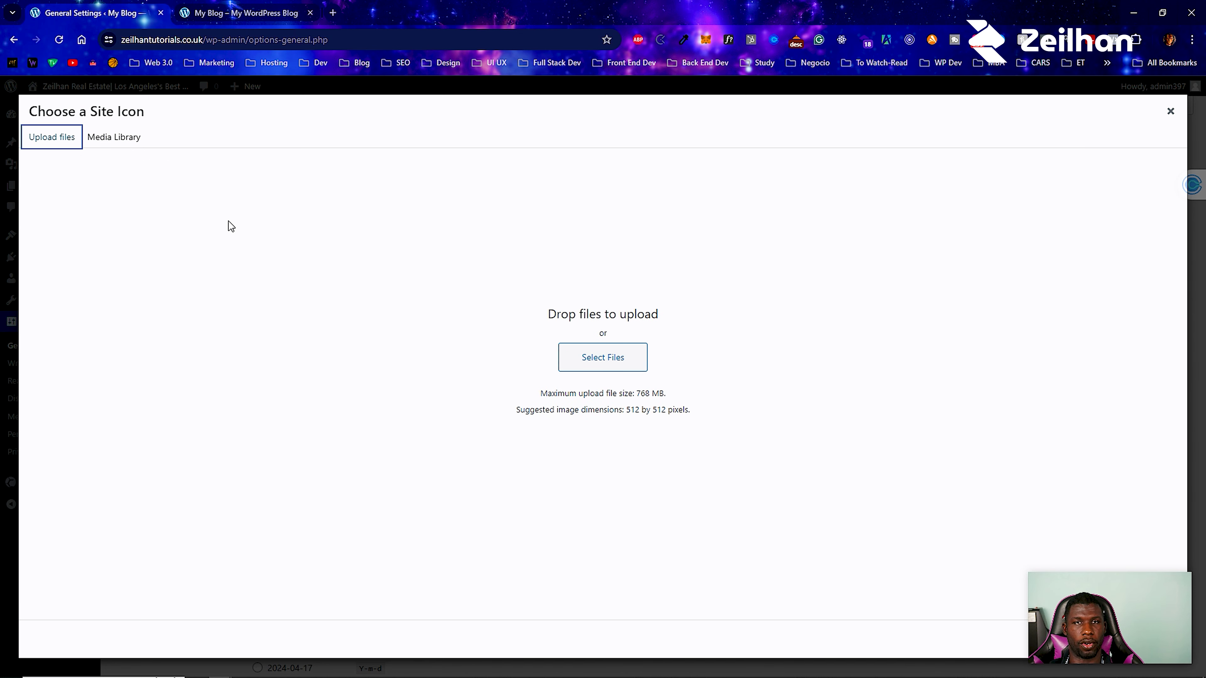
left_click(635, 355)
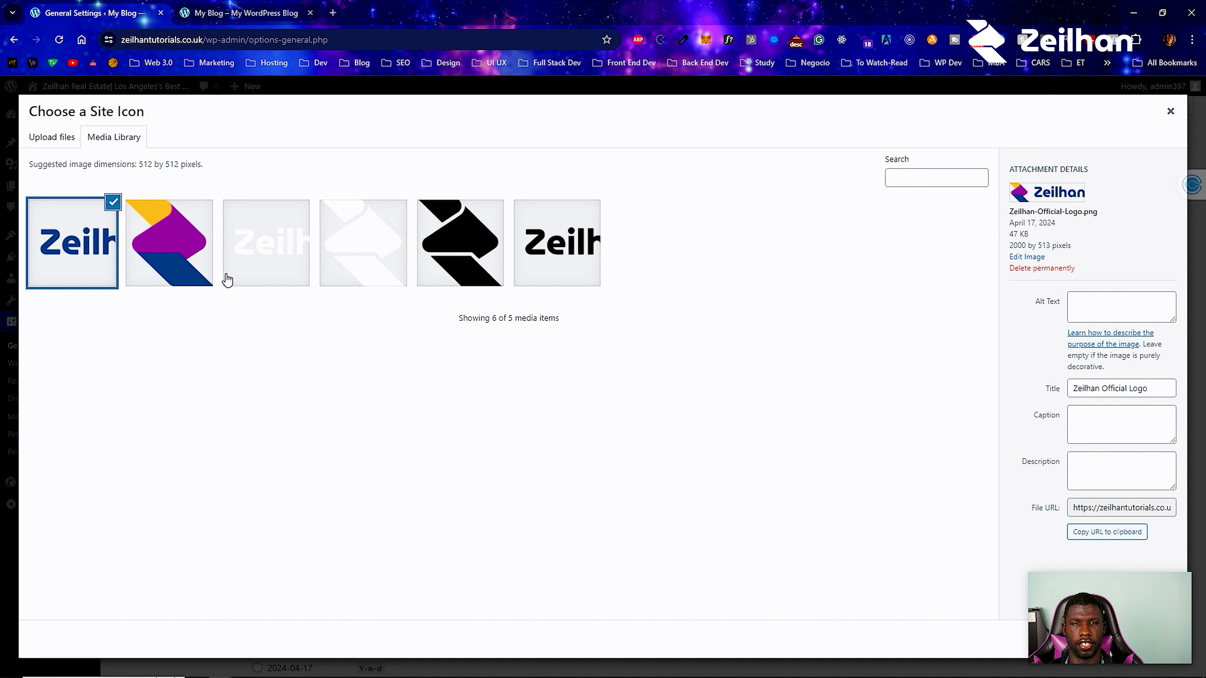
left_click(188, 256)
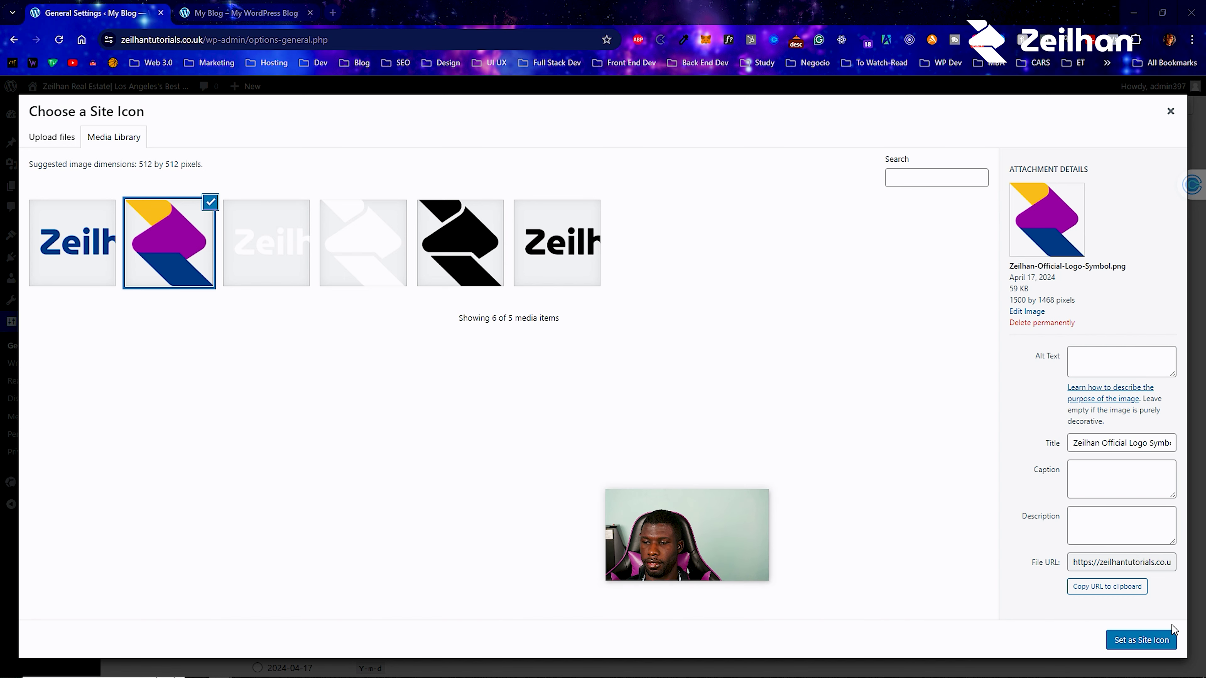
left_click(1154, 640)
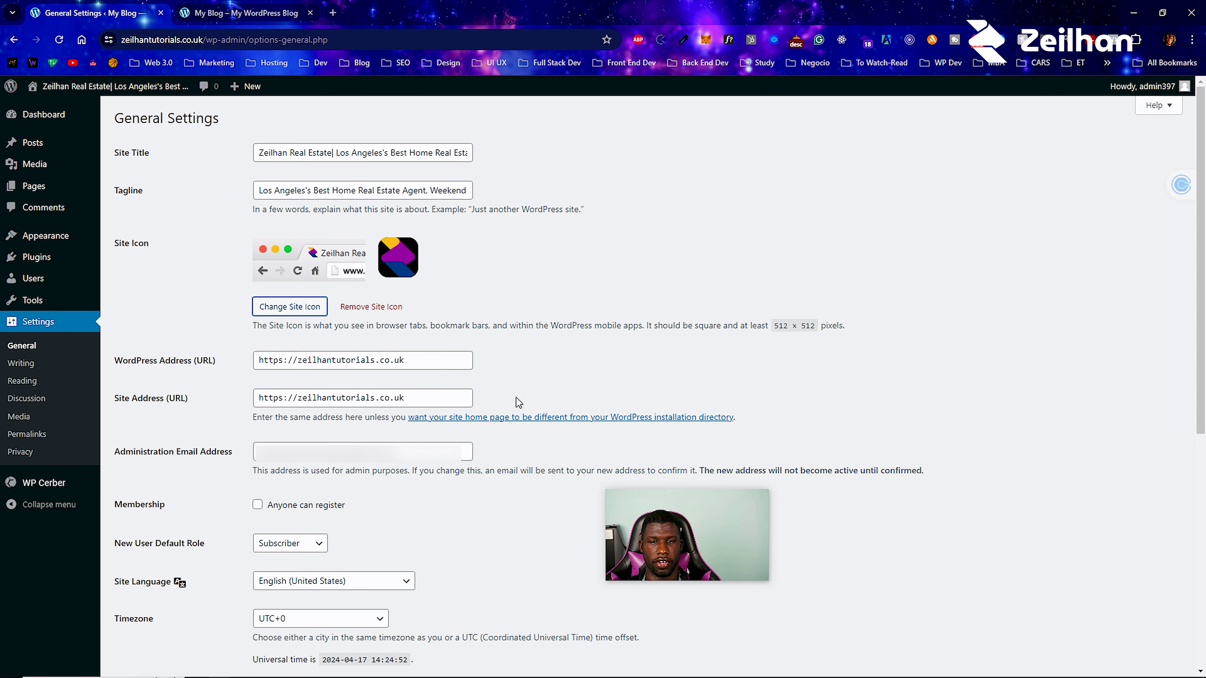
scroll(515, 404, "down", 4)
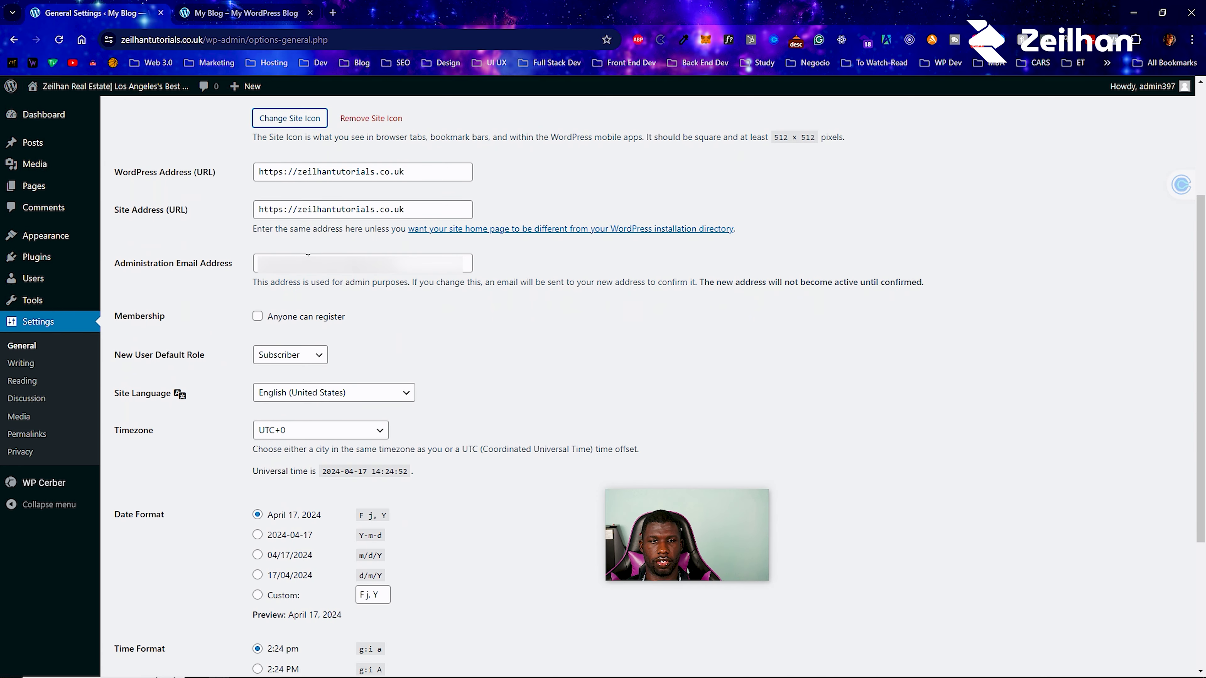
scroll(393, 274, "down", 4)
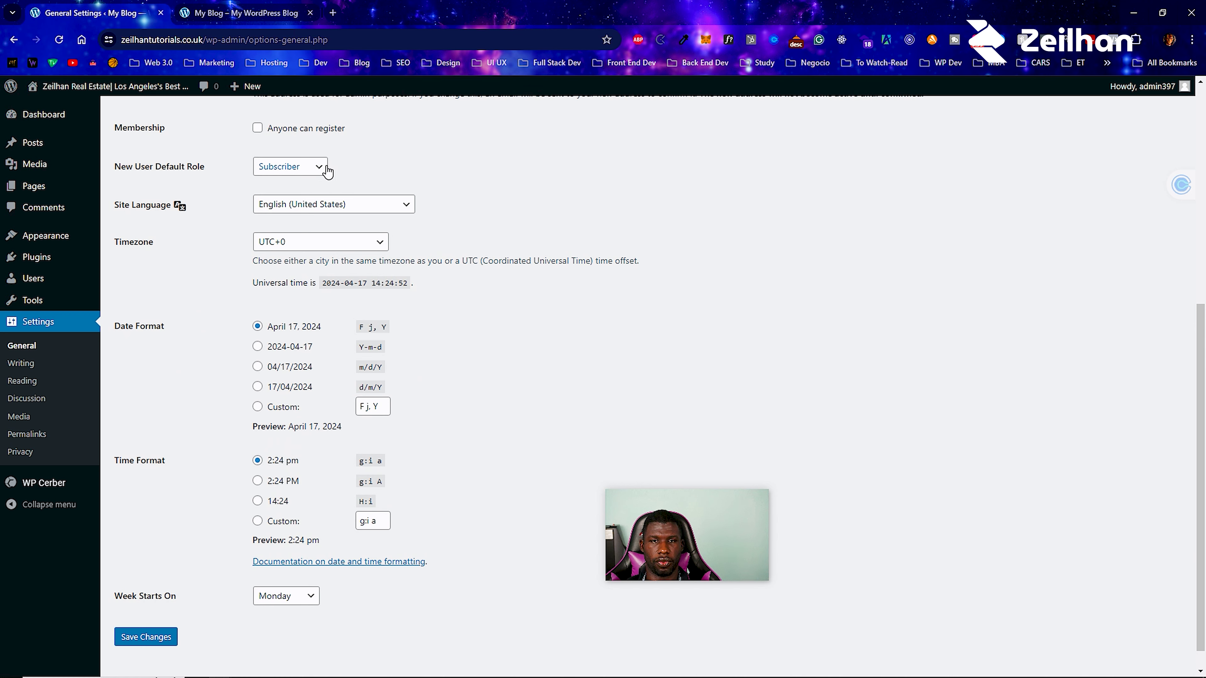
scroll(318, 282, "down", 1)
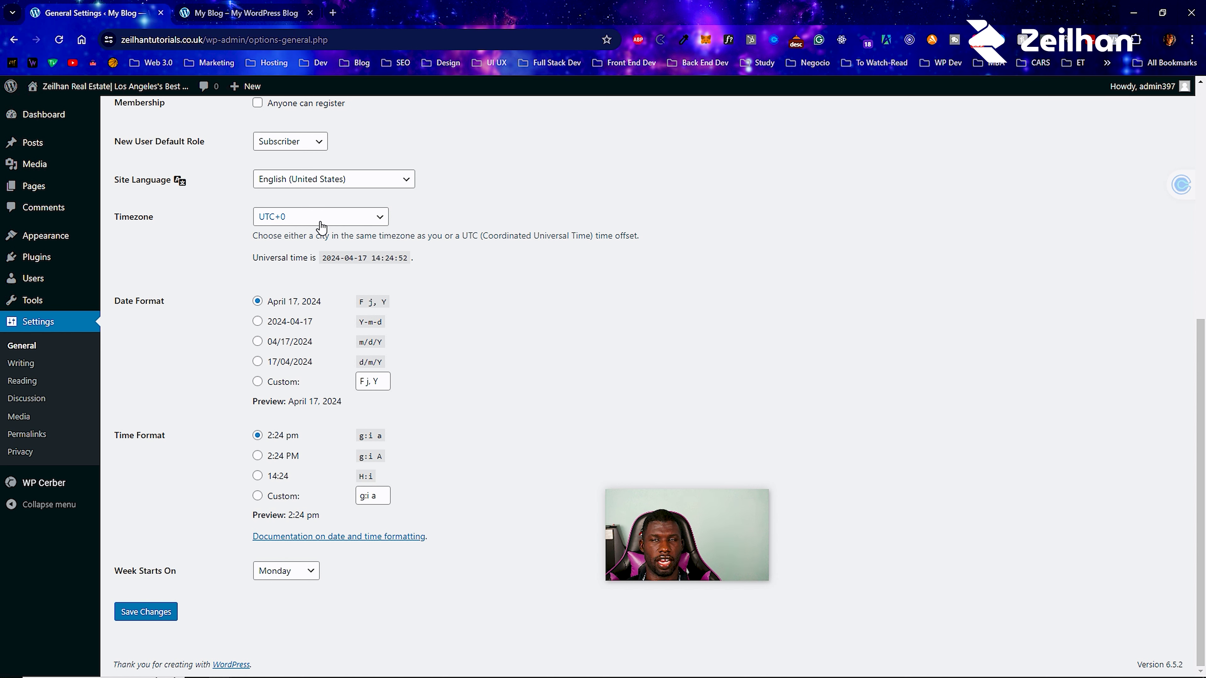
Set timezone Jamaica, time format g:i A and week start Sunday, then save General Settings.
left_click(321, 227)
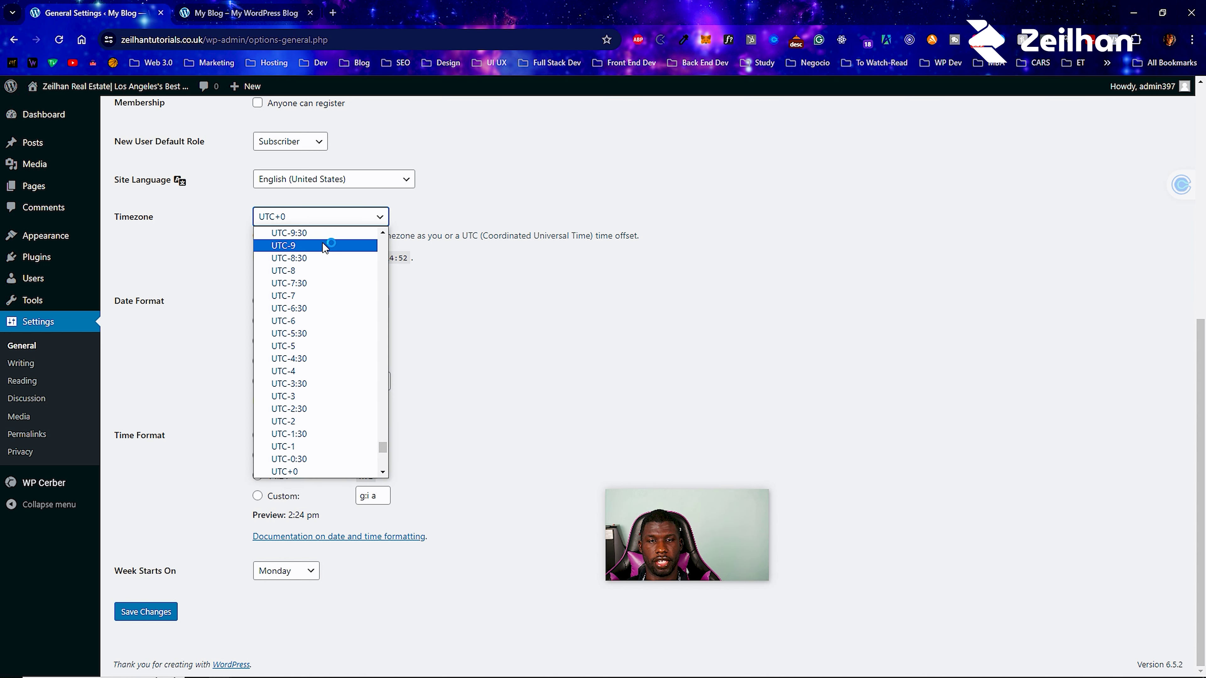
key("j")
key("j")
key("j")
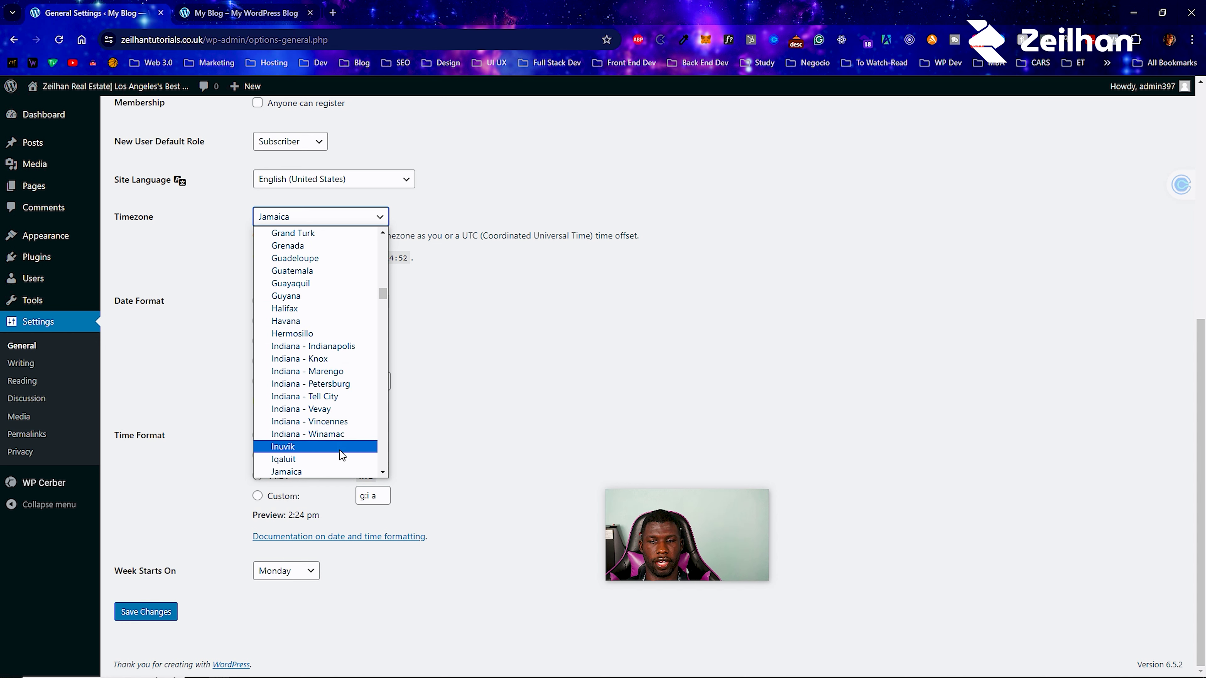
left_click(342, 472)
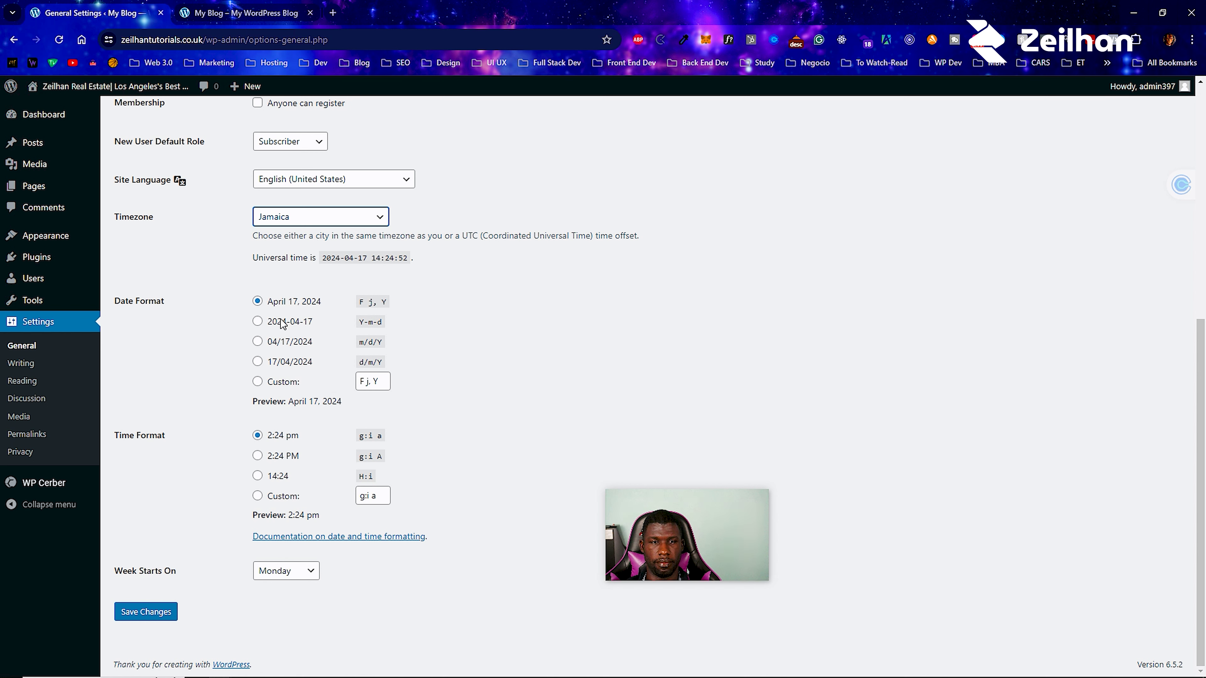
left_click(258, 456)
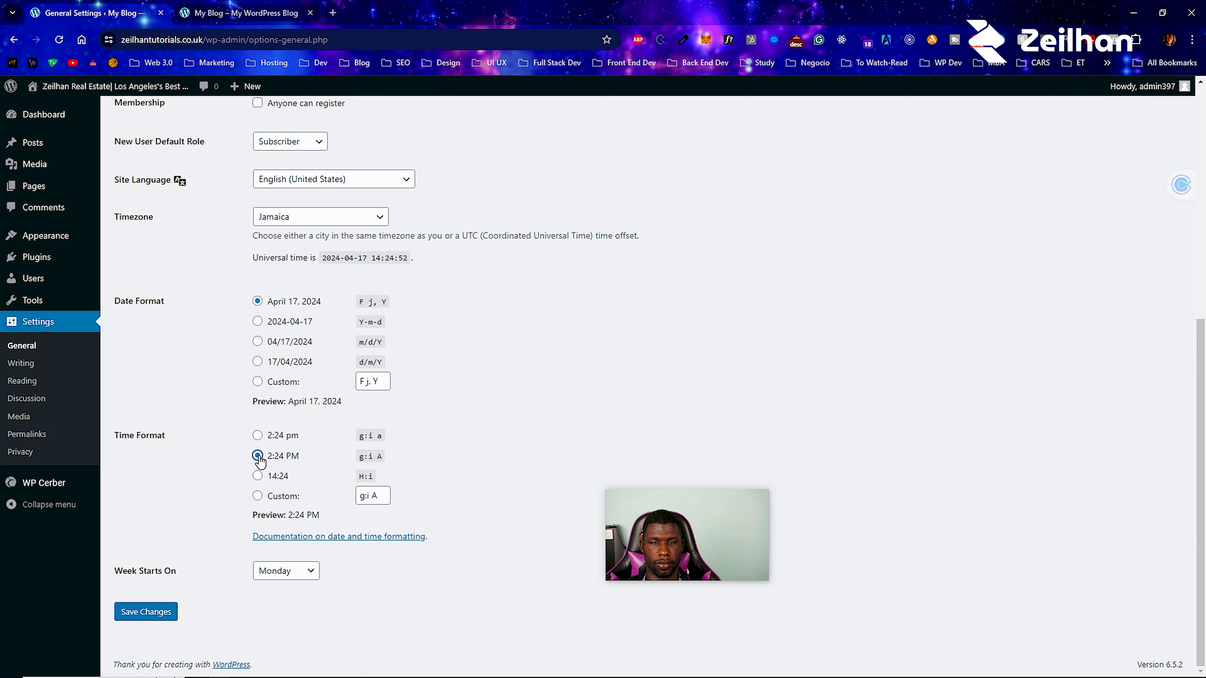
left_click(286, 571)
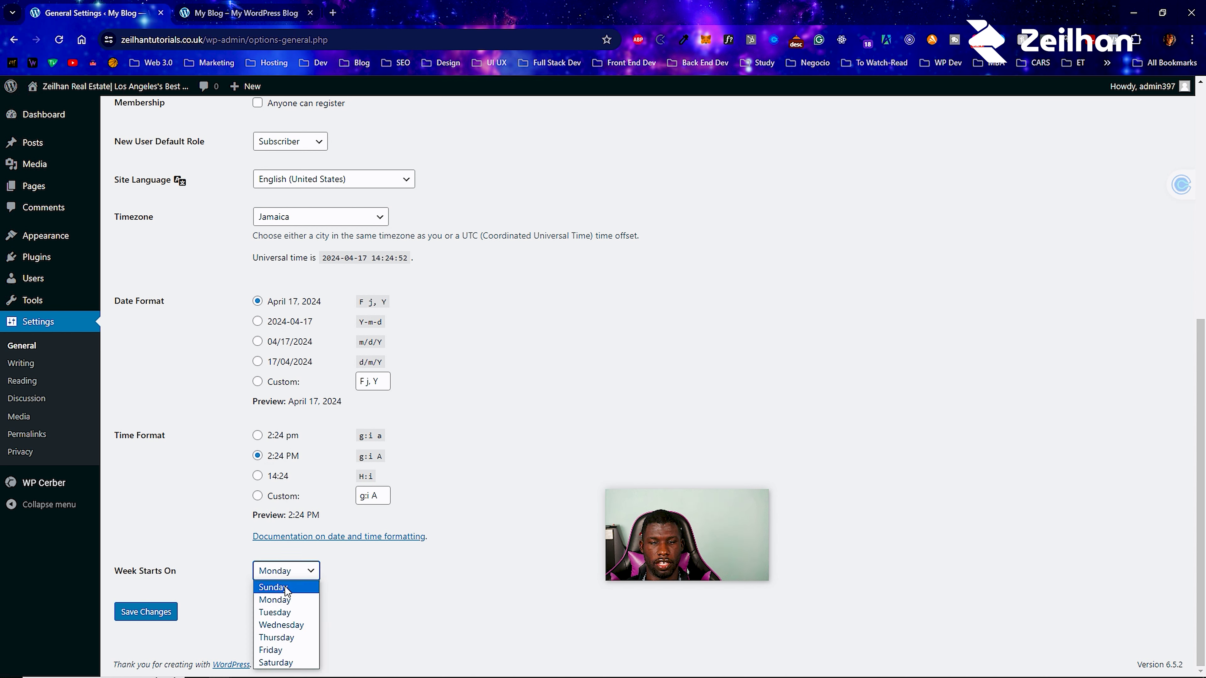
left_click(287, 588)
left_click(211, 451)
left_click(154, 611)
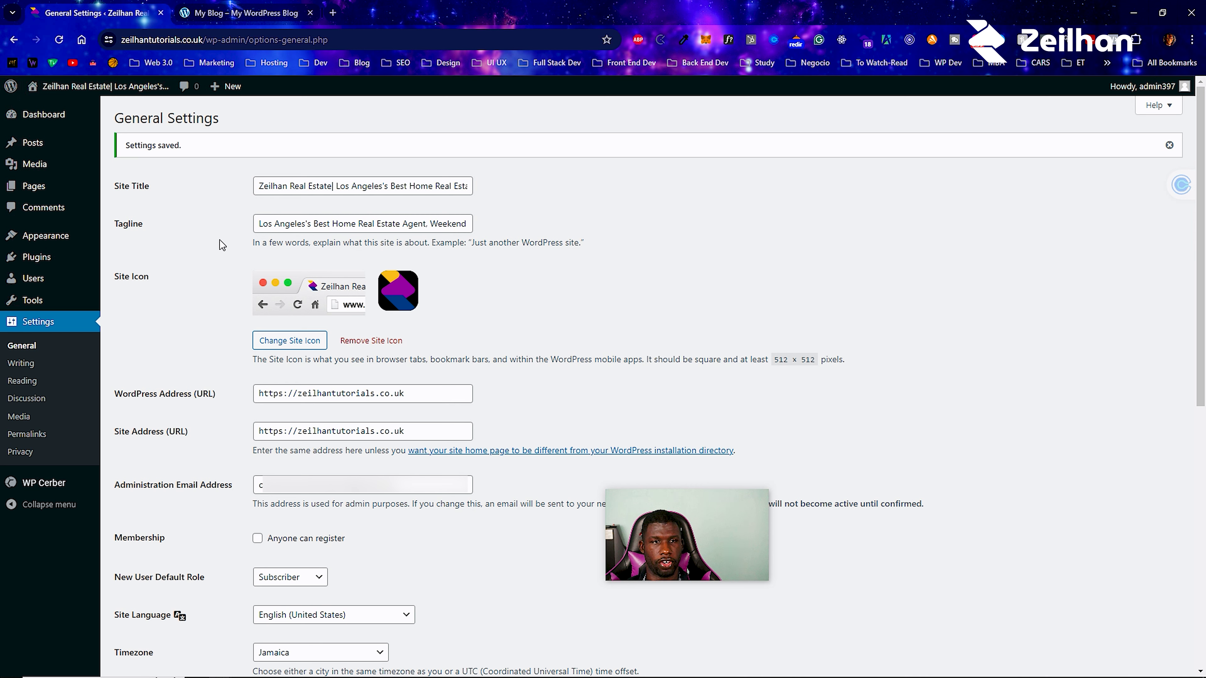
Switch the profile's admin colour scheme to Ectoplasm, save it, and return to the Dashboard.
left_click(56, 119)
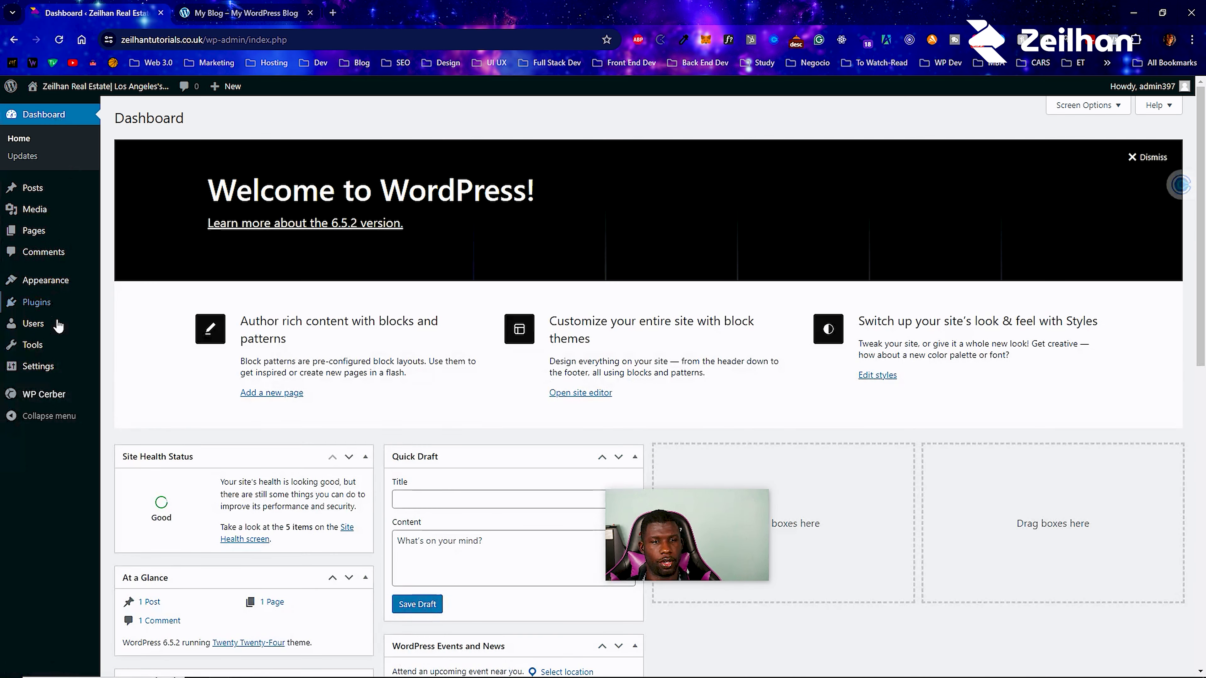
mouse_move(58, 322)
left_click(129, 362)
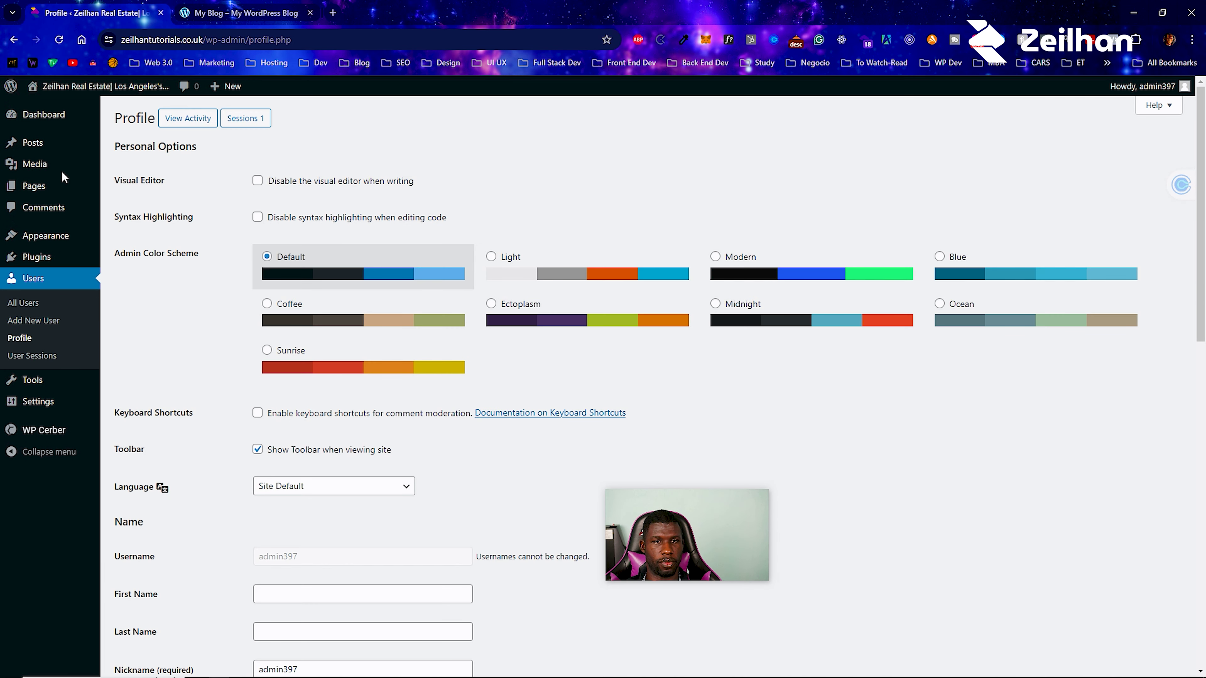
left_click(508, 311)
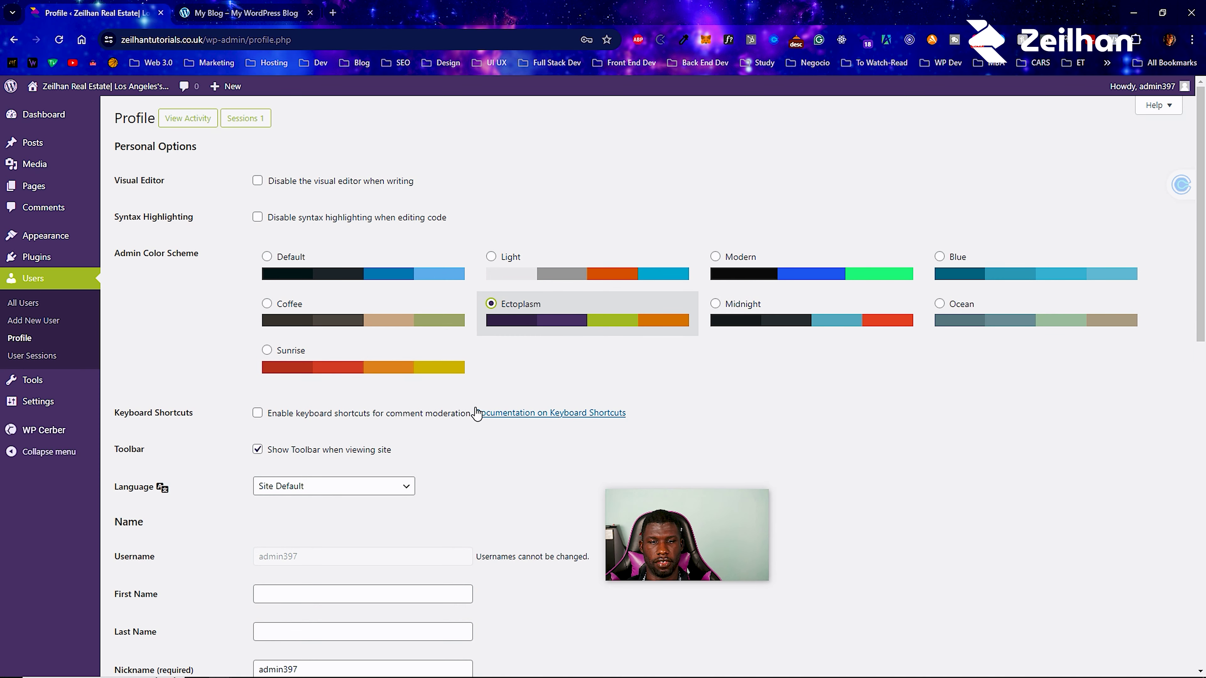
scroll(475, 410, "down", 15)
left_click(166, 611)
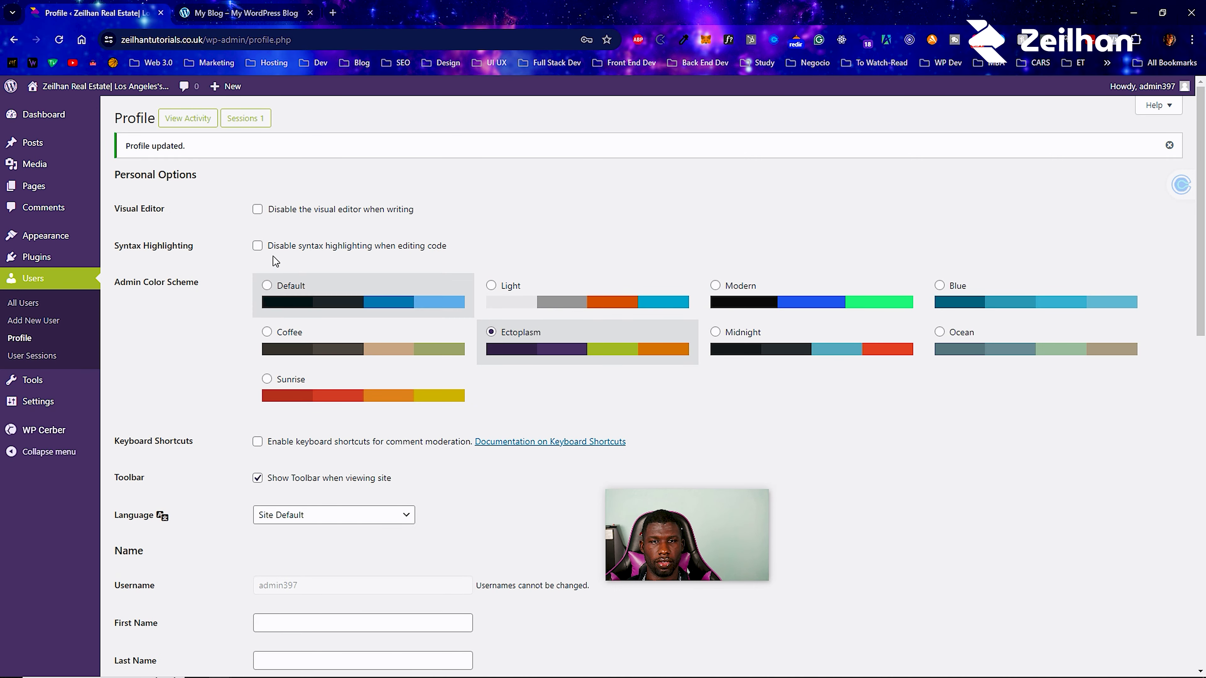
left_click(53, 115)
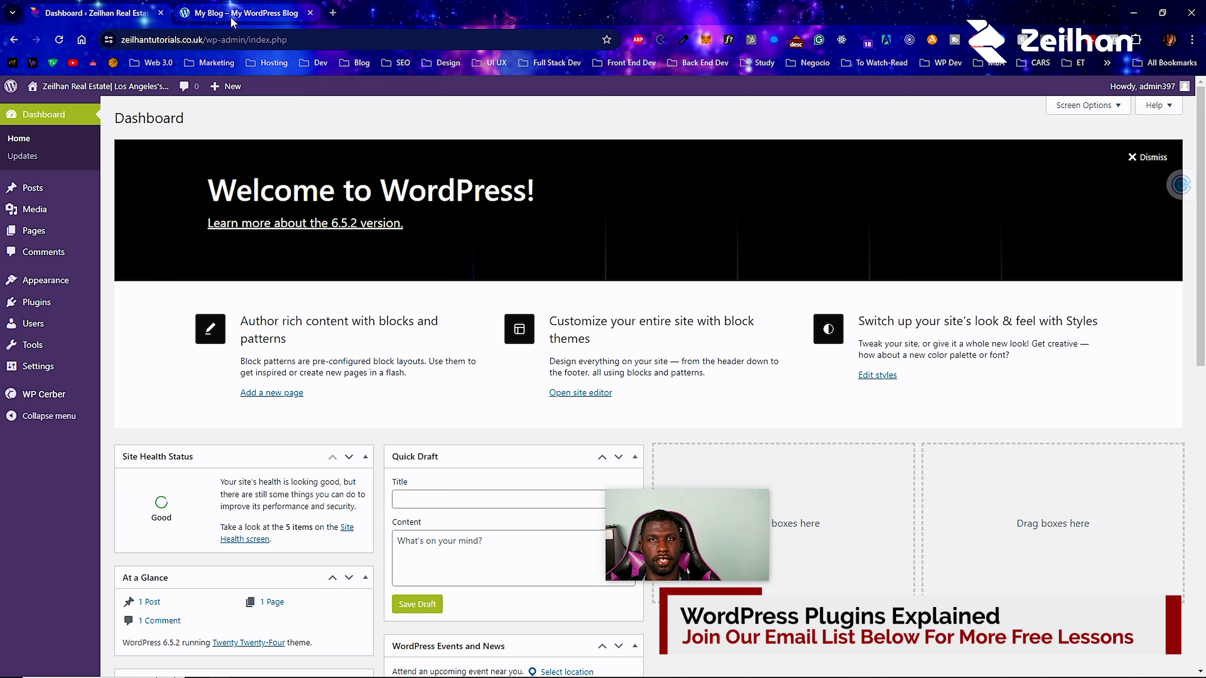
mouse_move(237, 15)
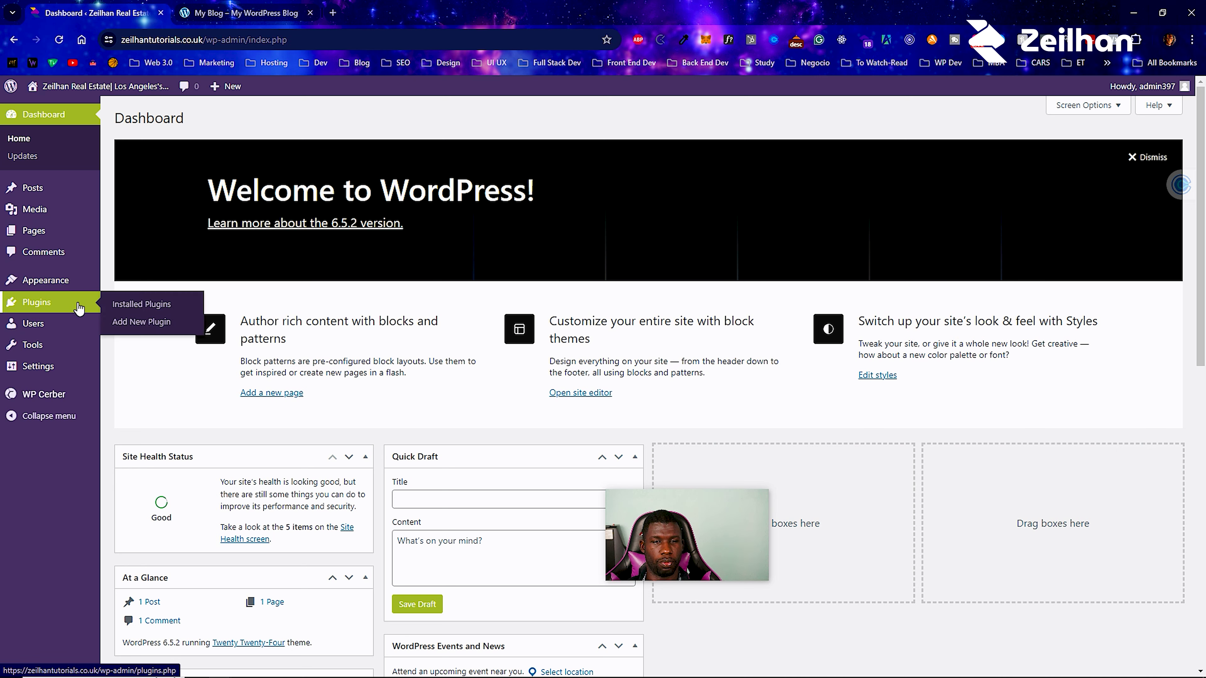
Check the Installed Plugins list, noting WP Cerber Security, then go to Add Plugins.
left_click(129, 303)
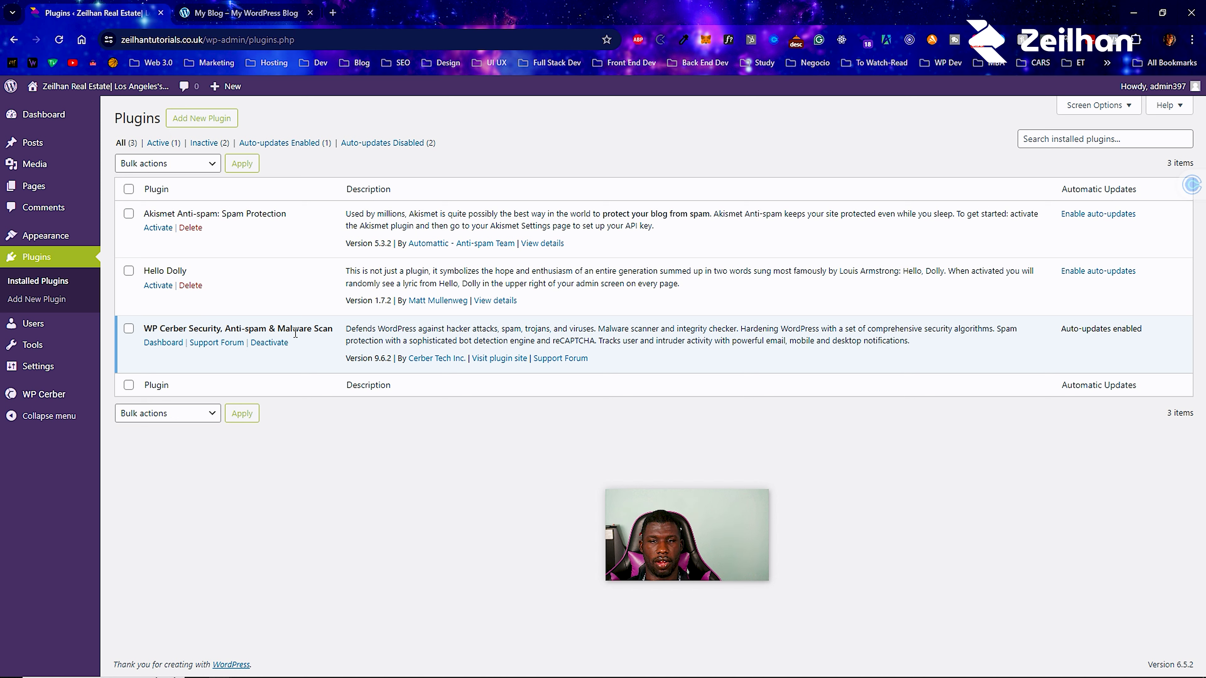
left_click_drag(348, 327, 944, 340)
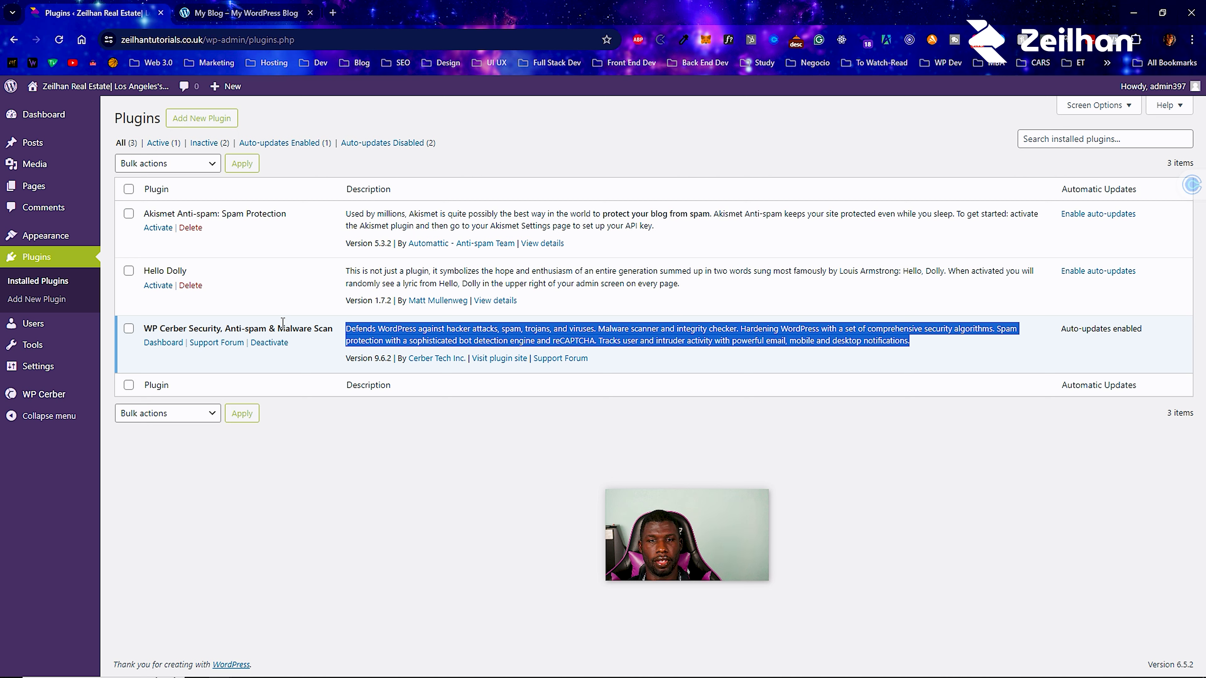
left_click(200, 118)
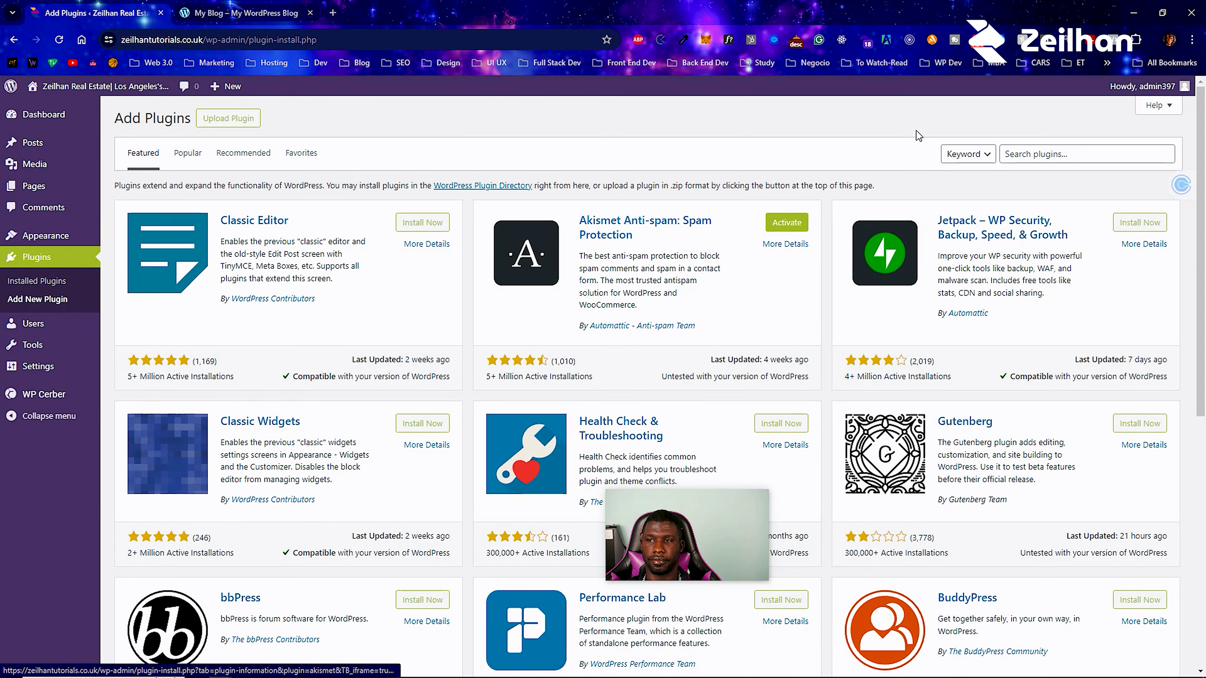
Search the plugin directory for 'REAL ESTATE LISTING' and browse the 164 results.
left_click(1017, 149)
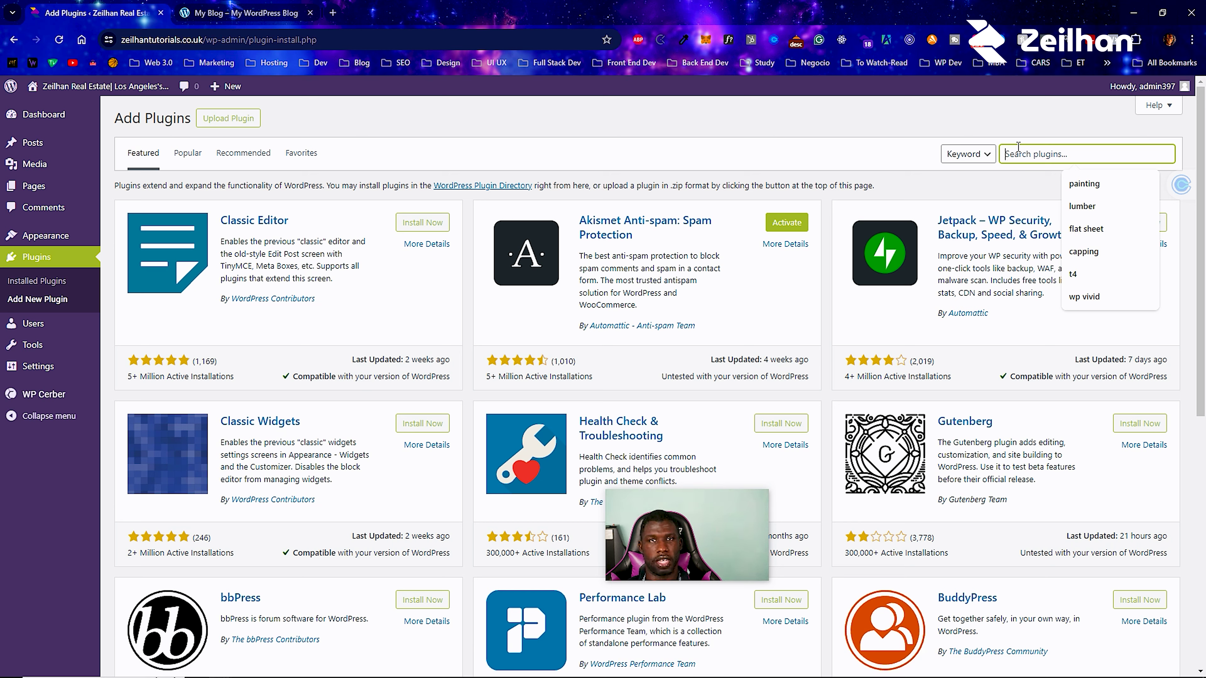
type("REAL ESTATE LISTING")
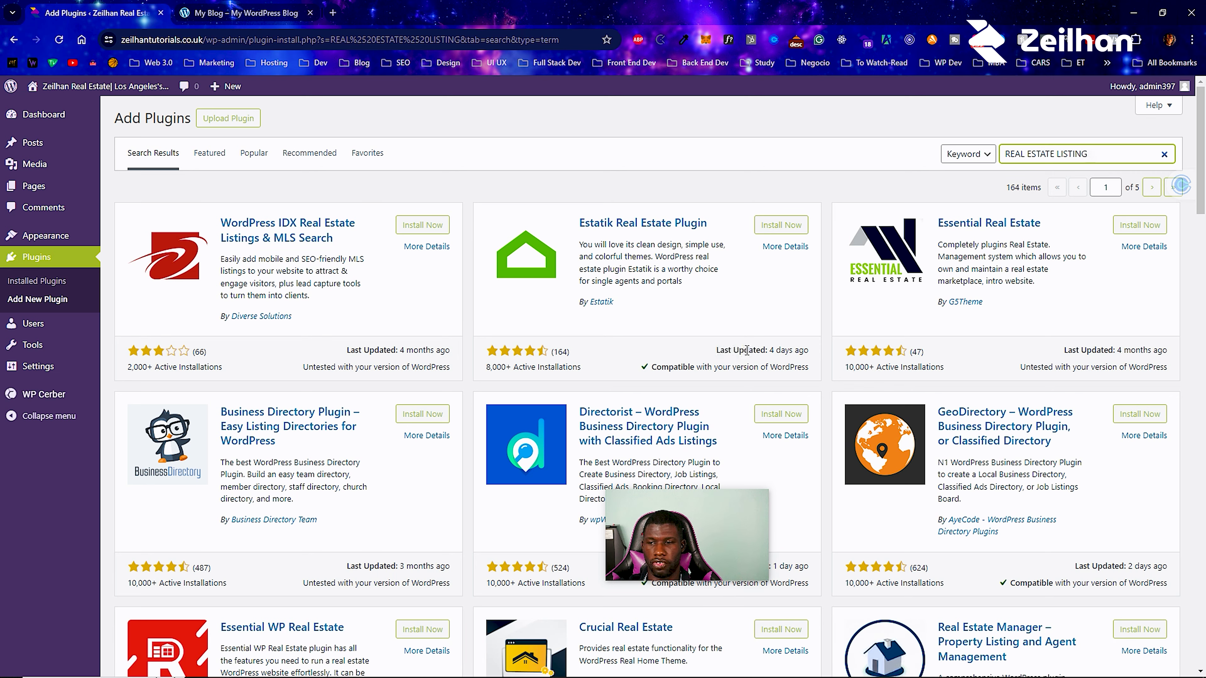
scroll(736, 350, "down", 8)
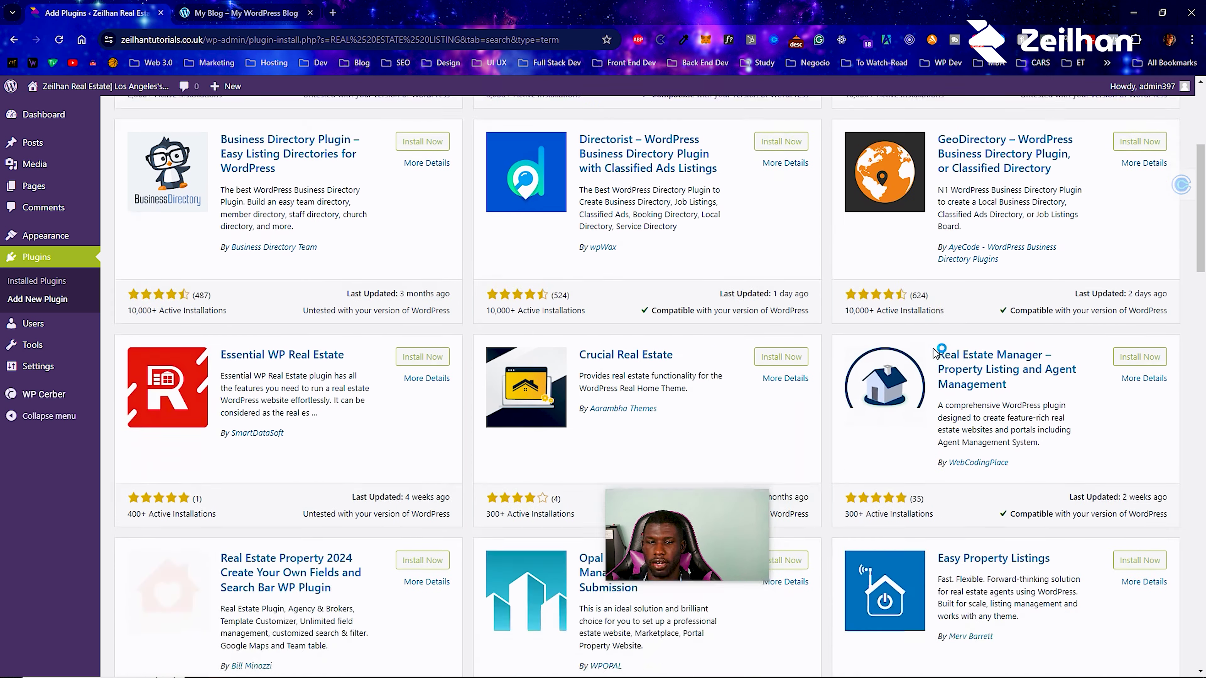
scroll(583, 338, "down", 7)
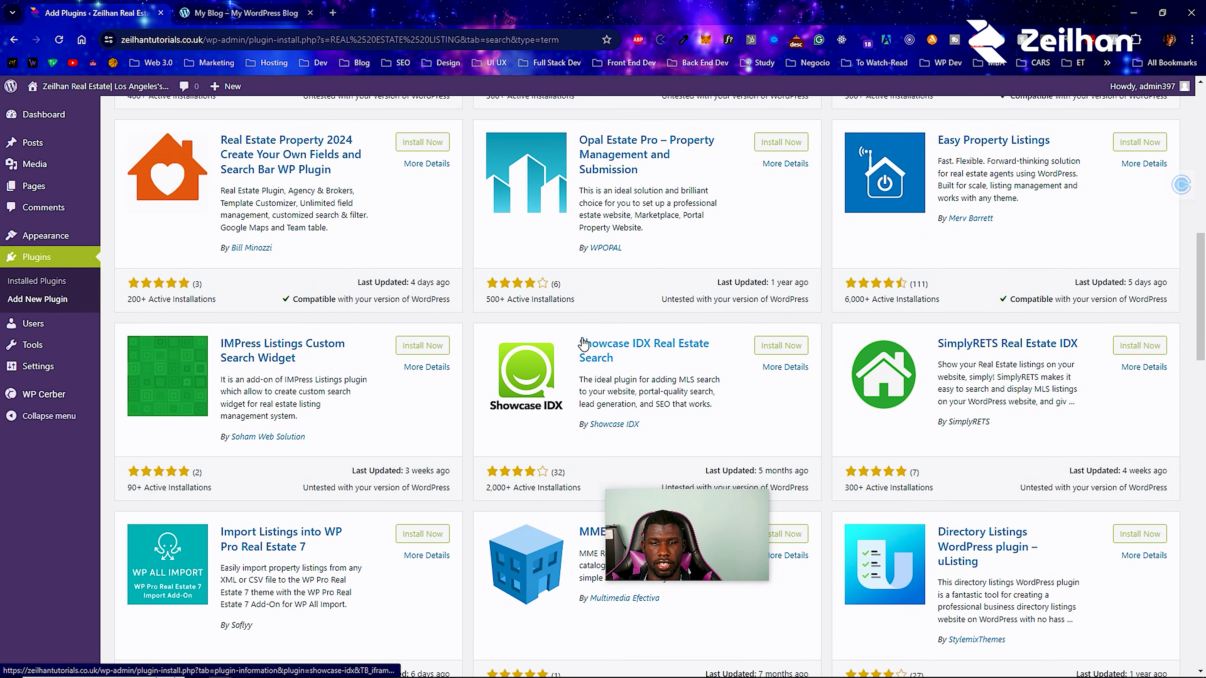
scroll(584, 342, "down", 1)
scroll(584, 340, "up", 10)
scroll(583, 337, "up", 5)
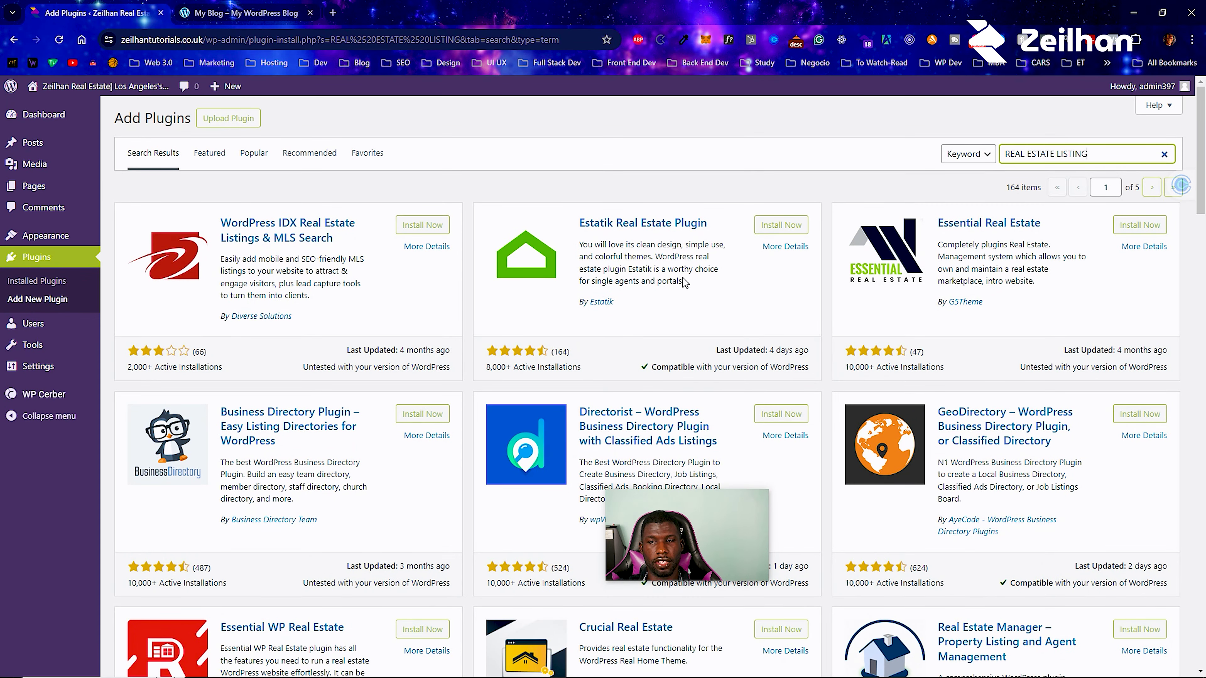
Install and activate the Estatik Real Estate Plugin, retrying after the Activation failed notice.
left_click(775, 225)
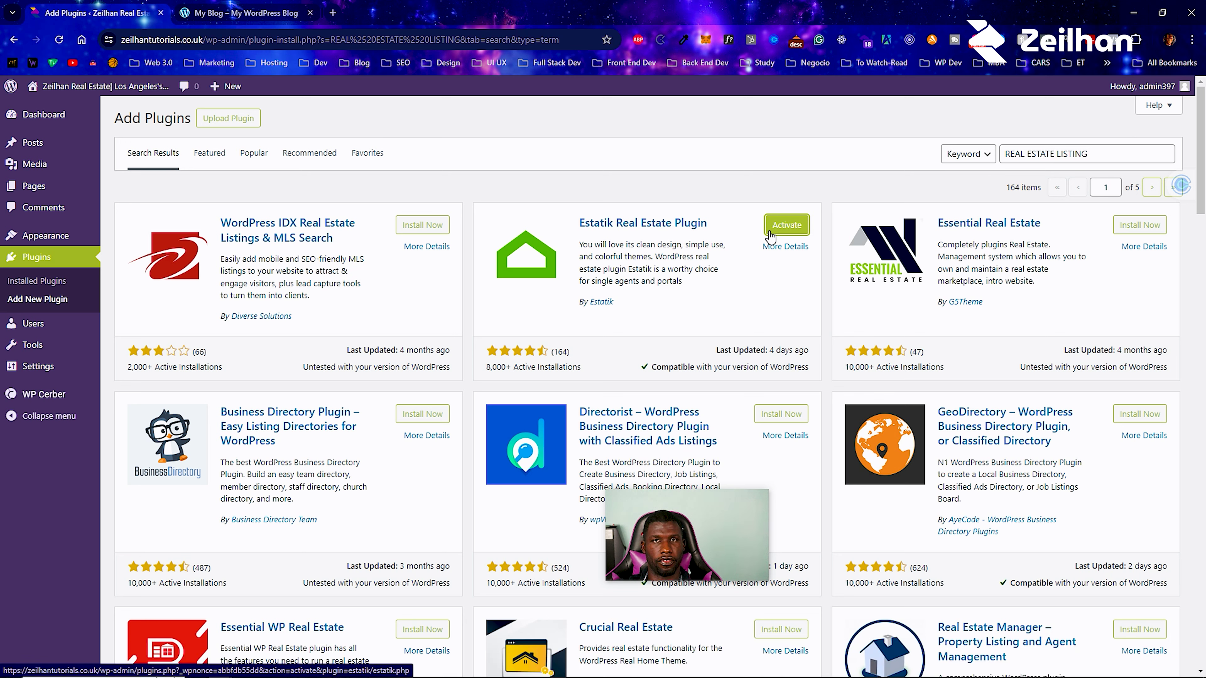
left_click(774, 232)
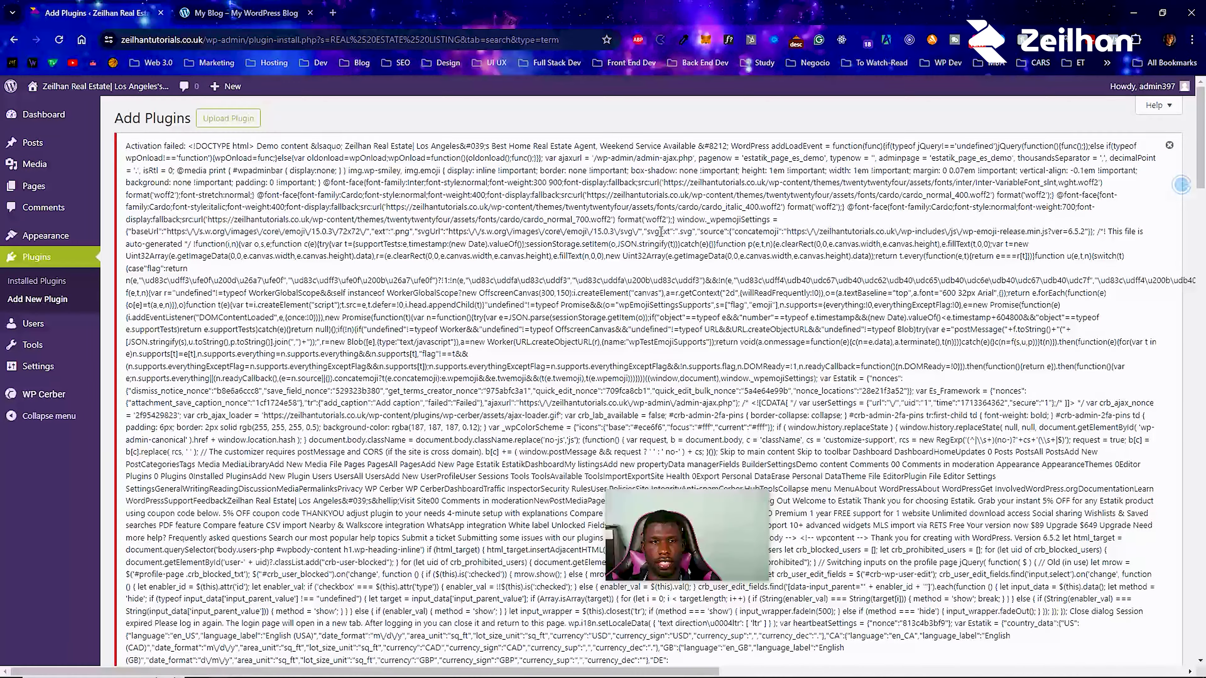
scroll(574, 259, "down", 5)
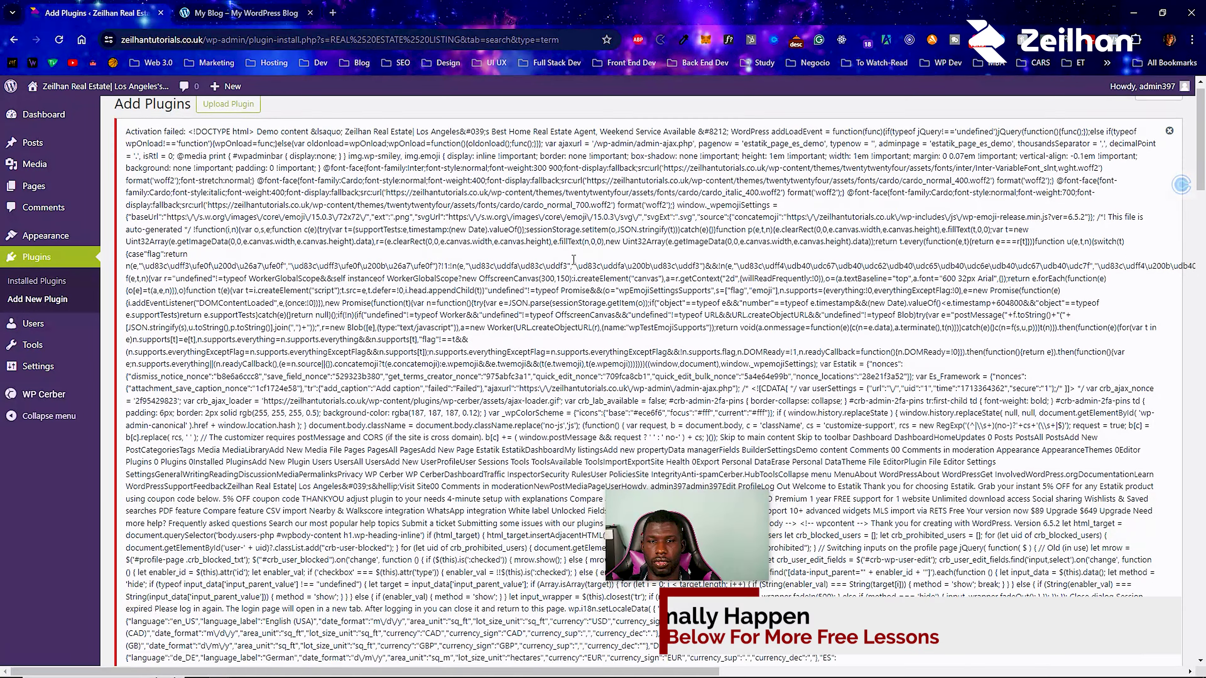
scroll(394, 295, "up", 5)
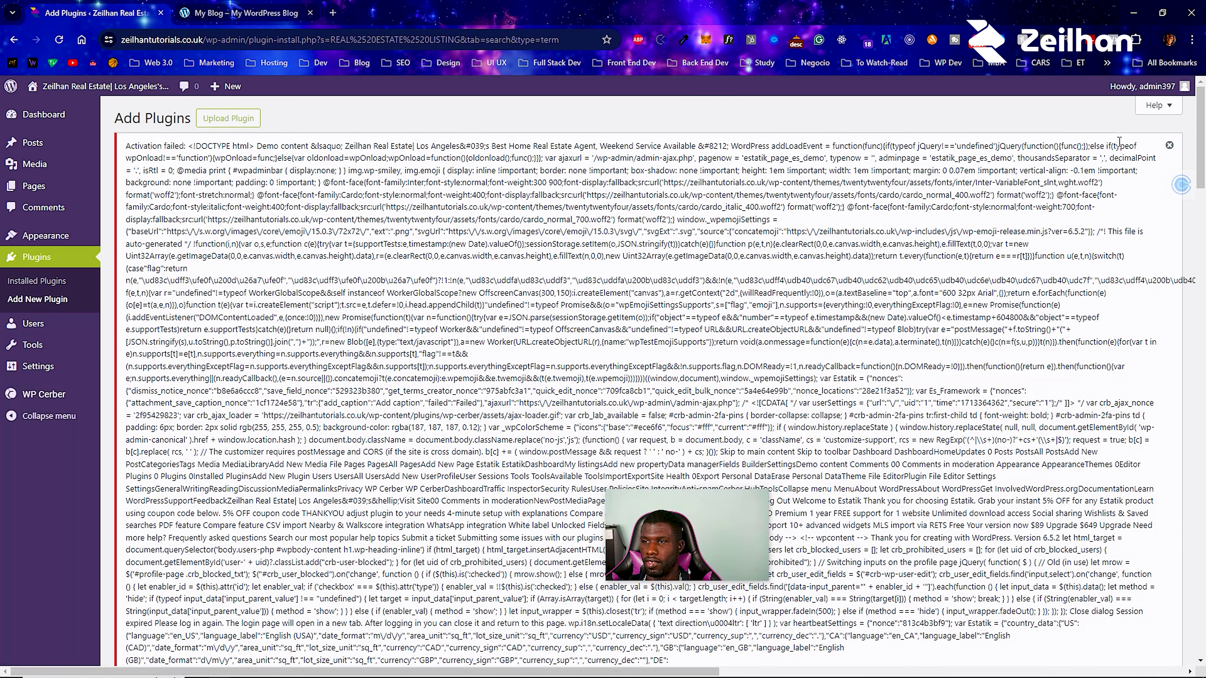
left_click(1168, 145)
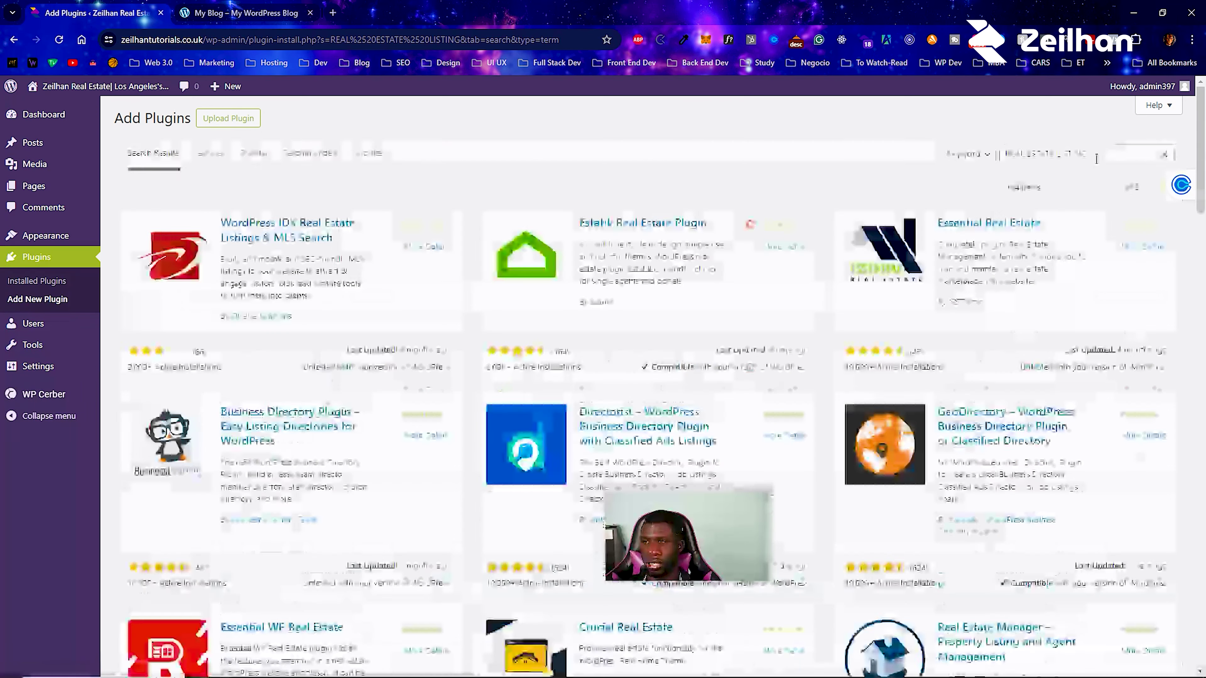
left_click(790, 231)
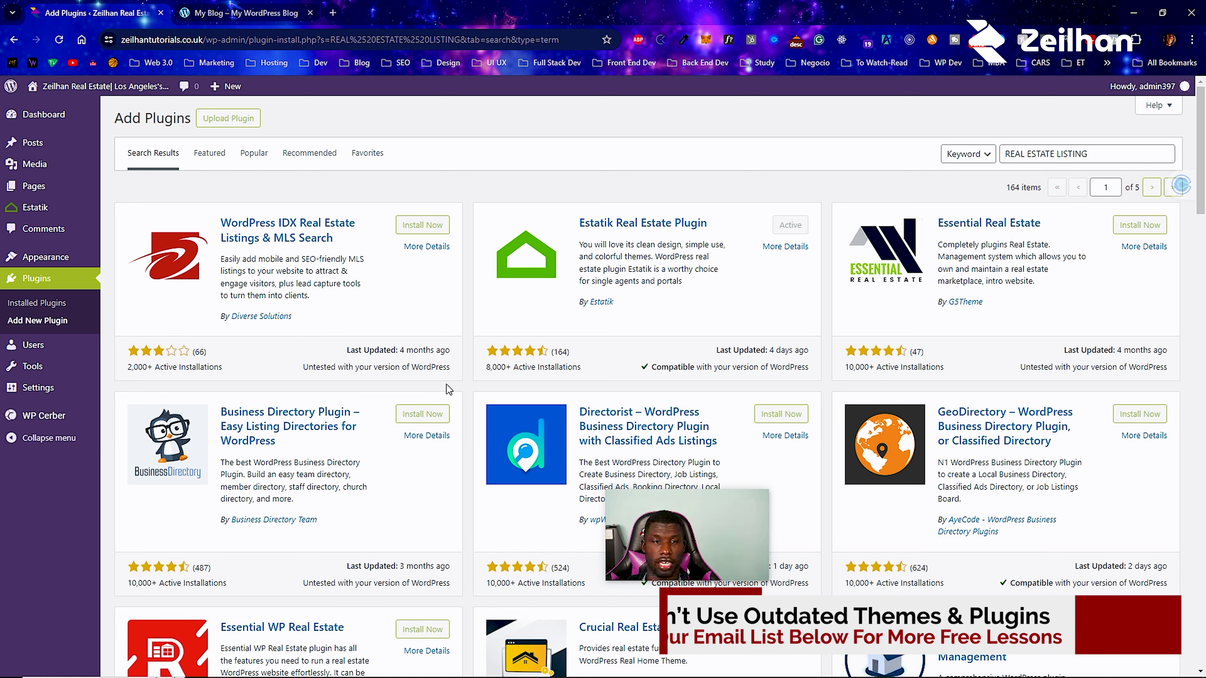
mouse_move(22, 206)
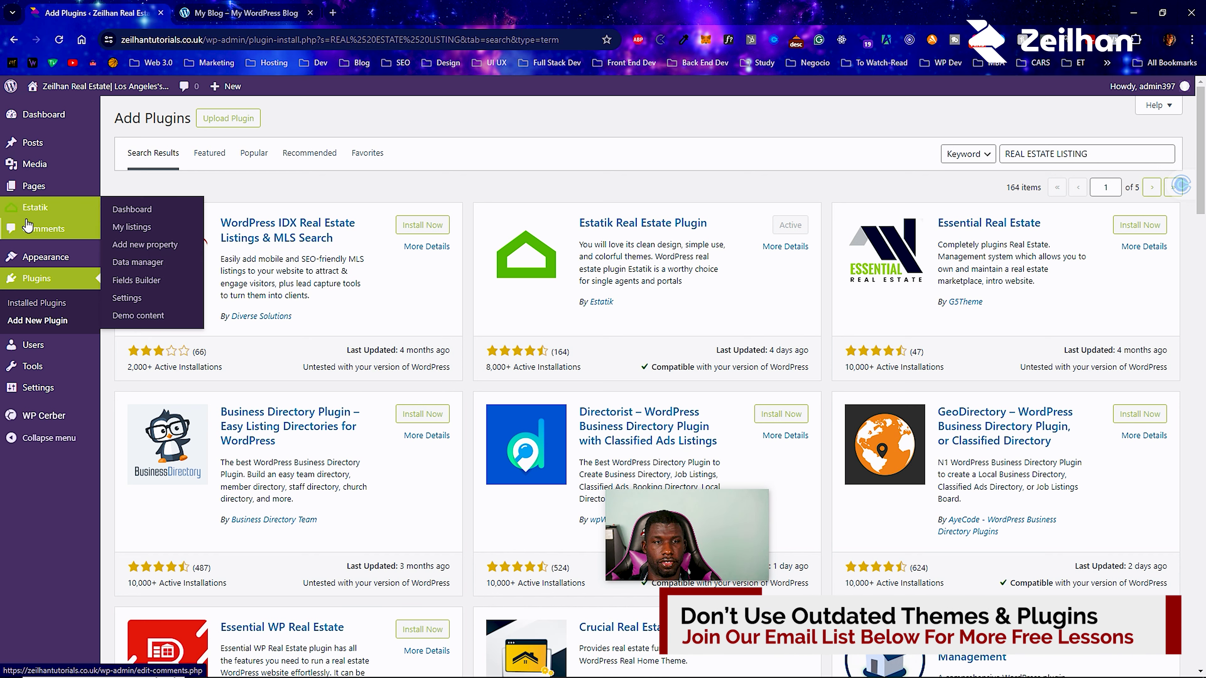
Look through the Estatik dashboard, then go to Plugins > Installed Plugins.
left_click(49, 216)
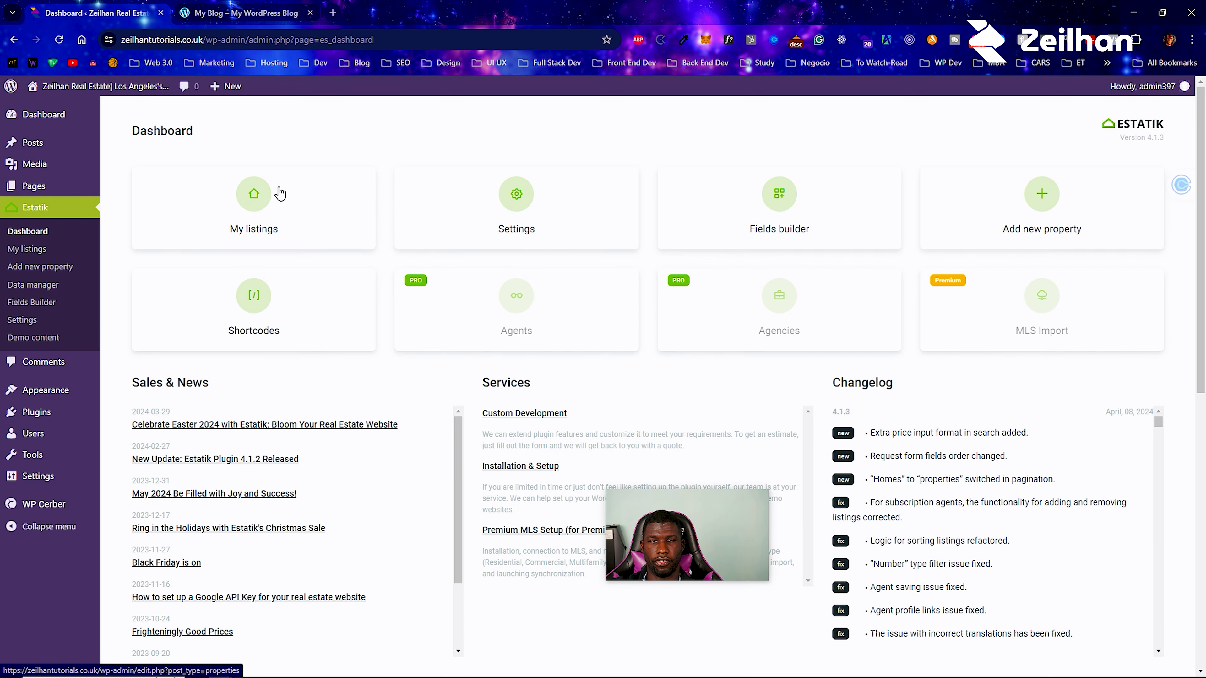
scroll(678, 256, "down", 5)
scroll(648, 280, "down", 4)
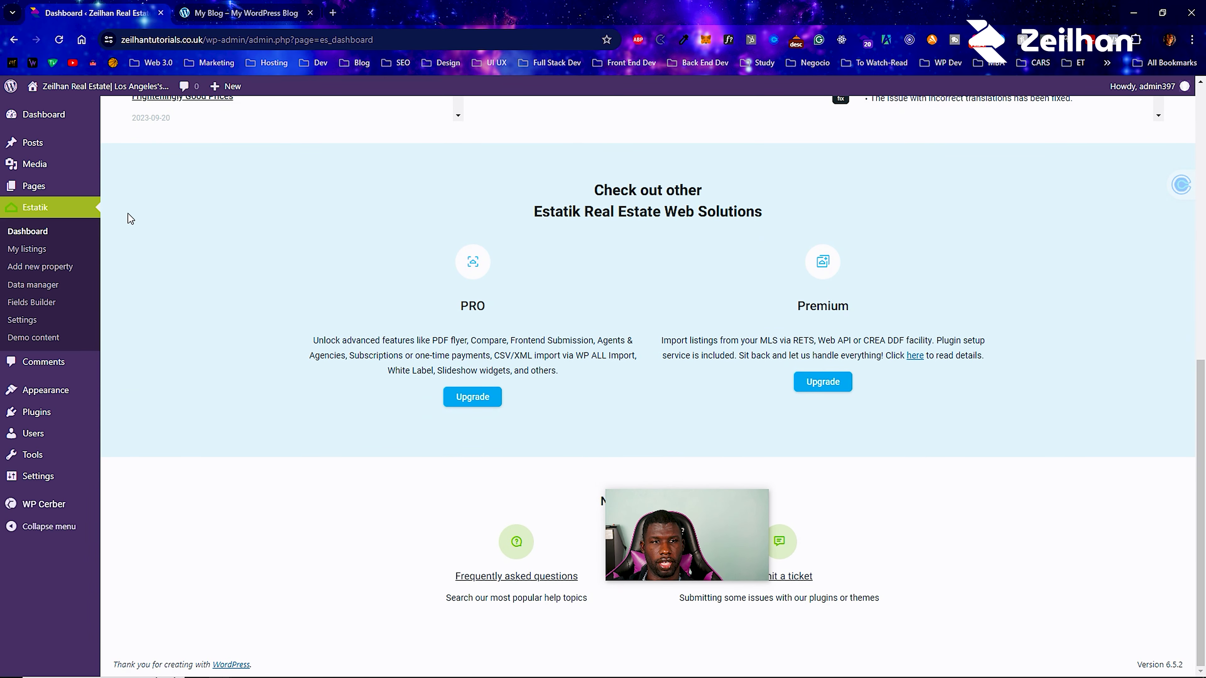
mouse_move(37, 412)
left_click(126, 418)
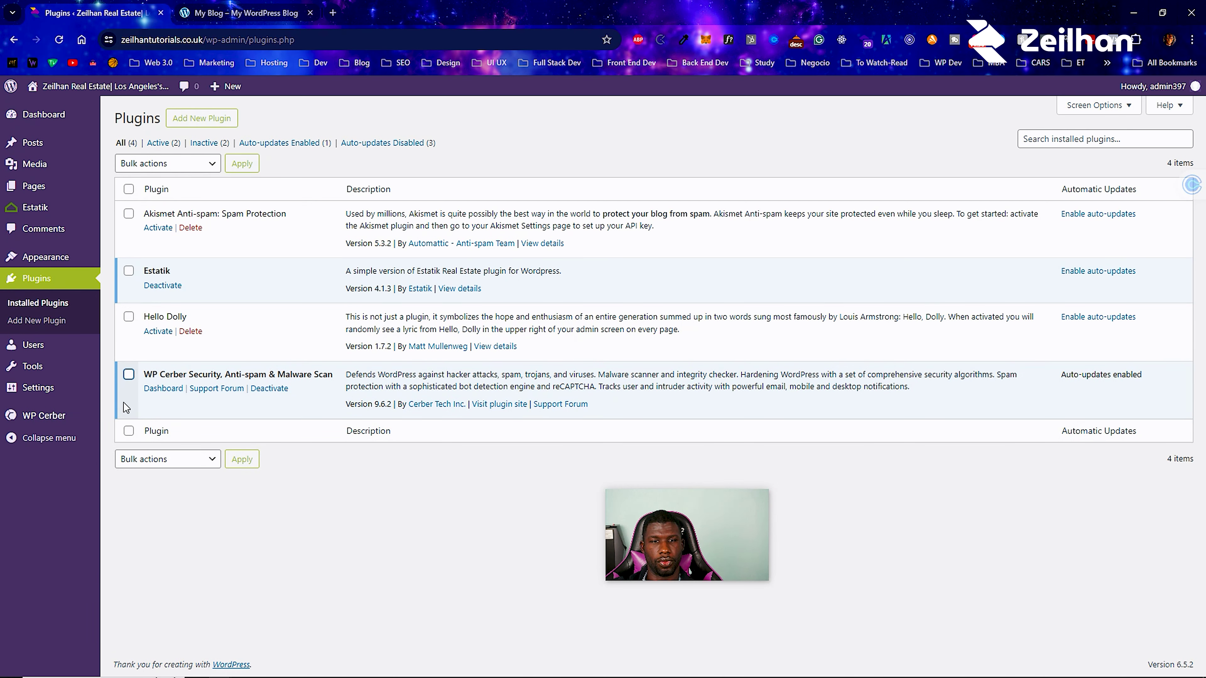
Deactivate and delete the Estatik plugin.
left_click(168, 288)
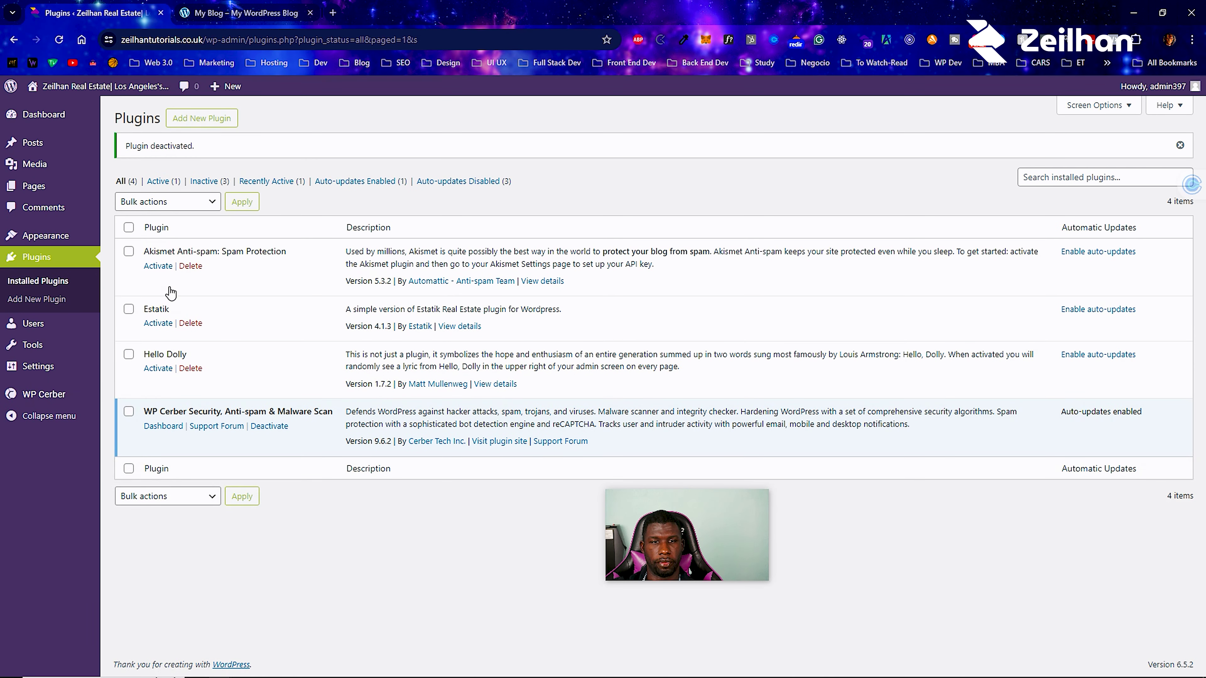
left_click(190, 323)
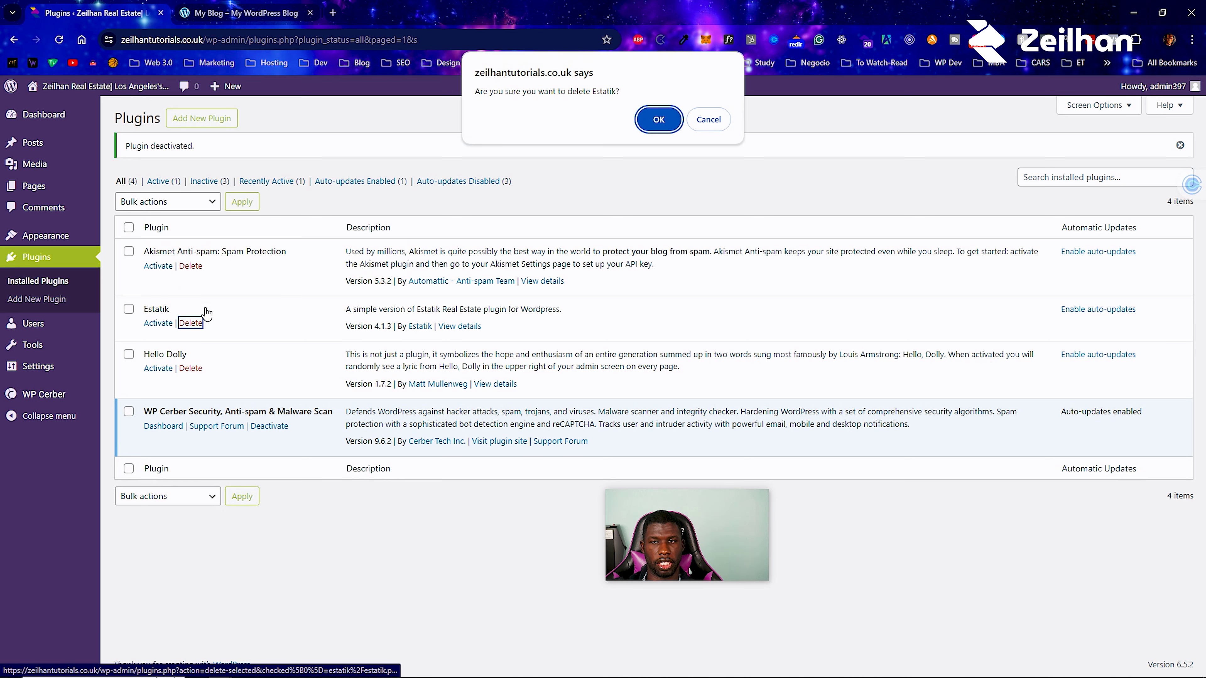
left_click(658, 119)
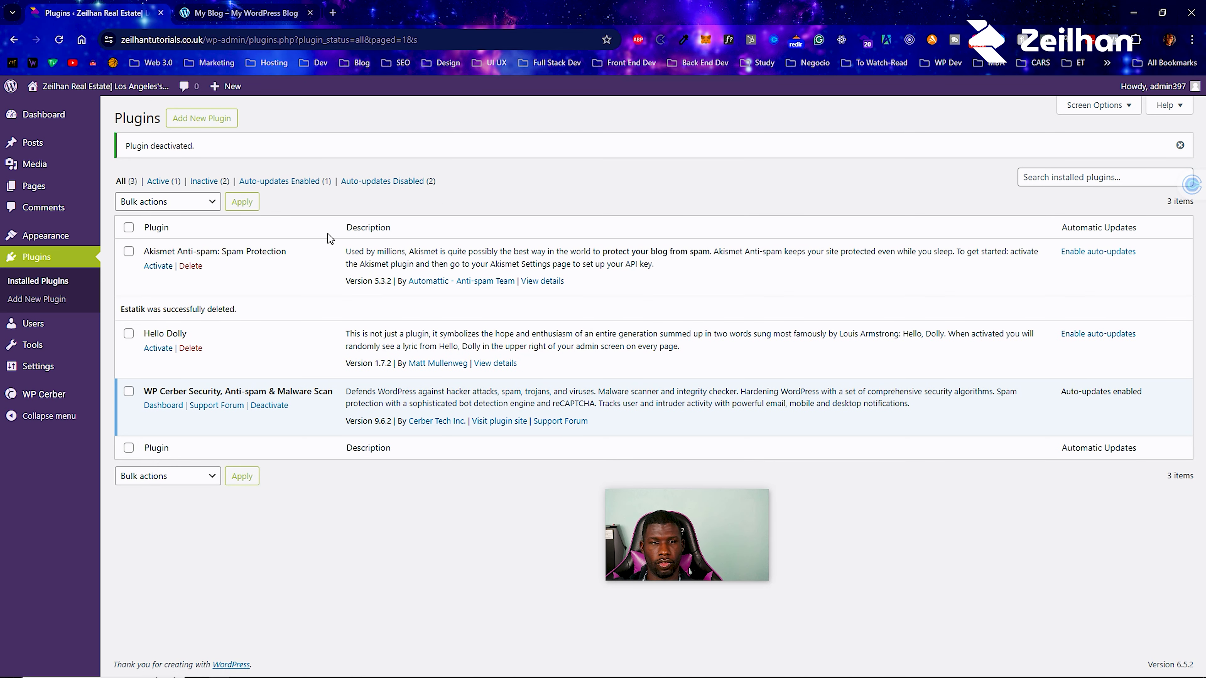
Bulk-deactivate Hello Dolly, leaving WP Cerber and Akismet unselected.
left_click(128, 227)
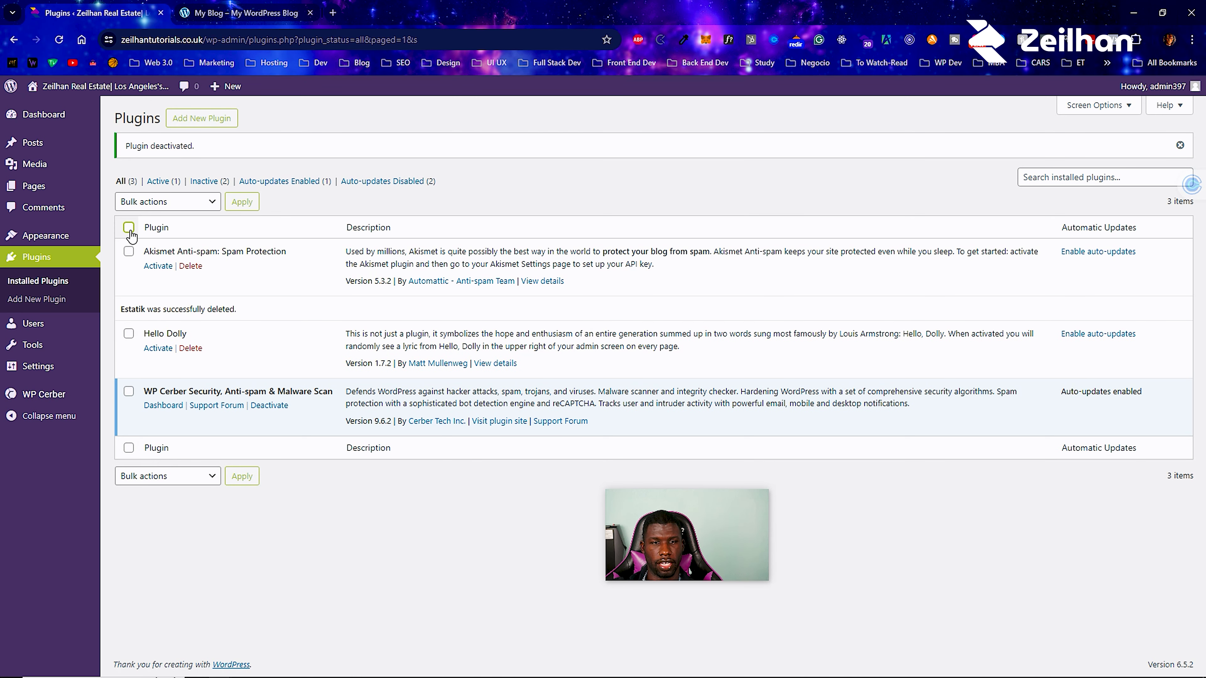
left_click(129, 392)
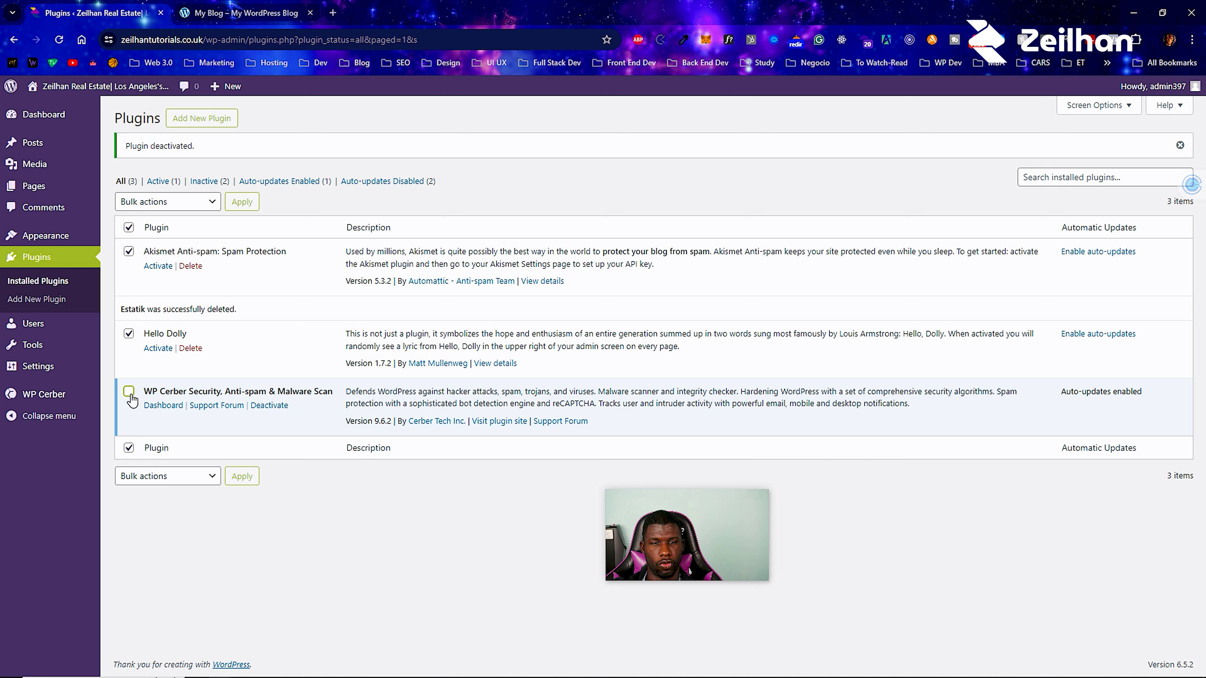
left_click(129, 252)
left_click(161, 203)
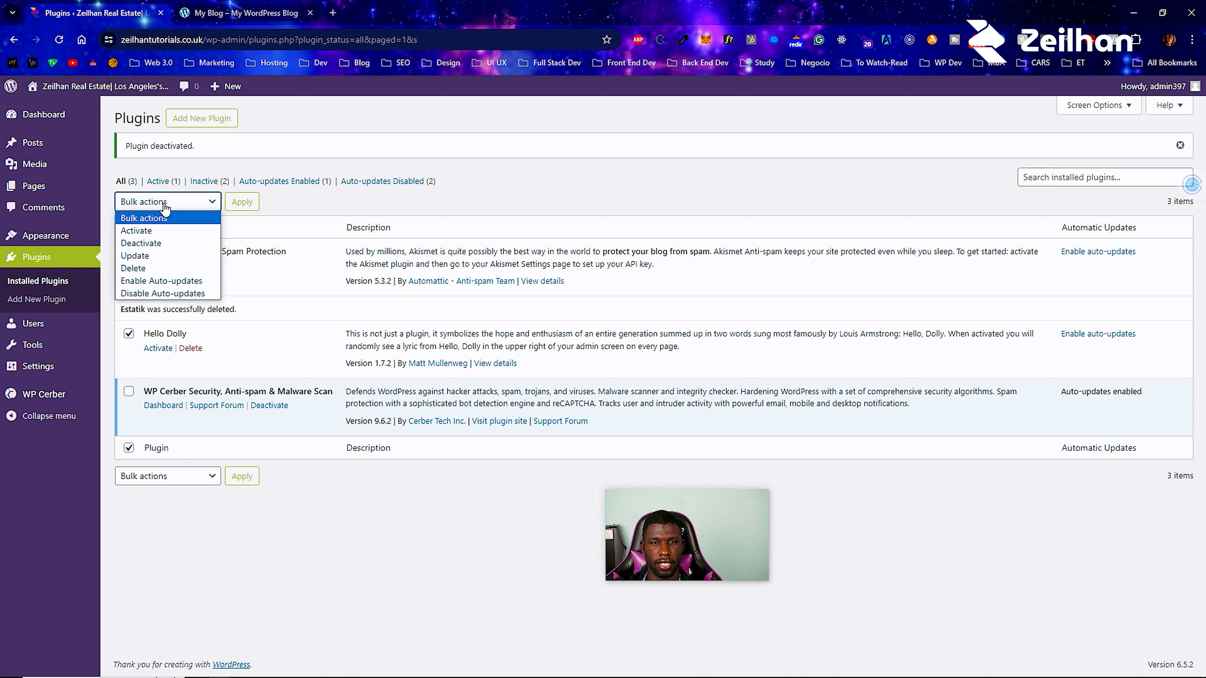
left_click(161, 243)
left_click(237, 204)
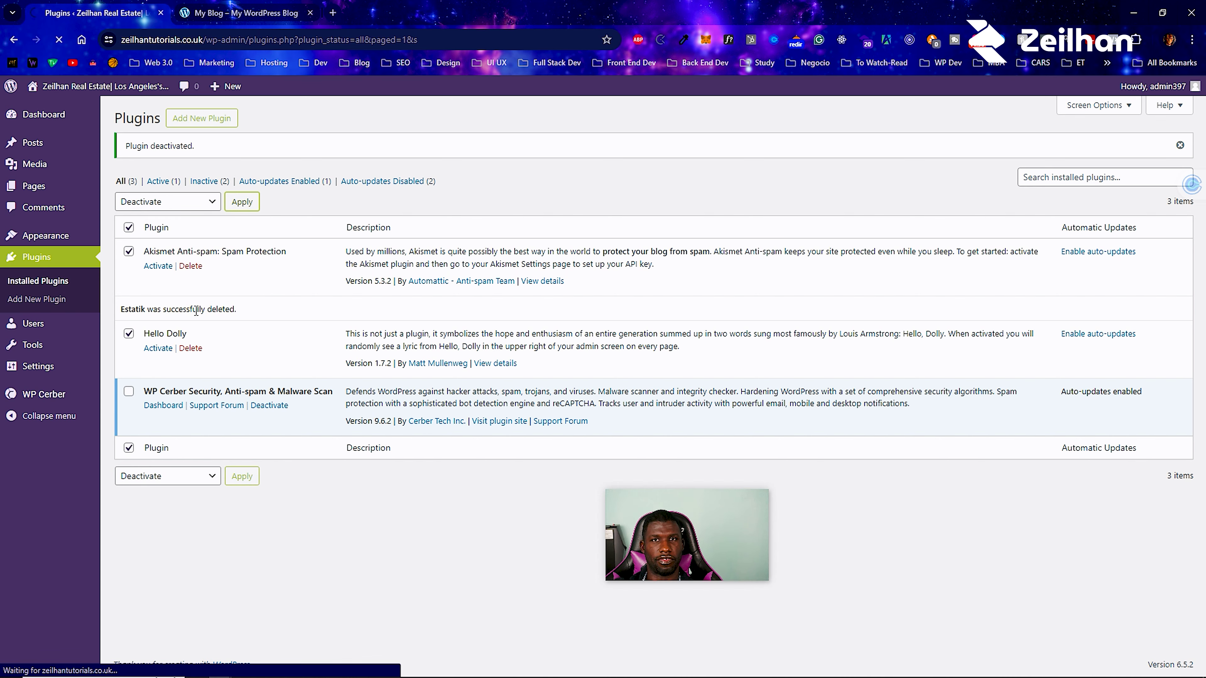
Bulk-delete Akismet and Hello Dolly, keeping WP Cerber Security installed.
left_click(128, 189)
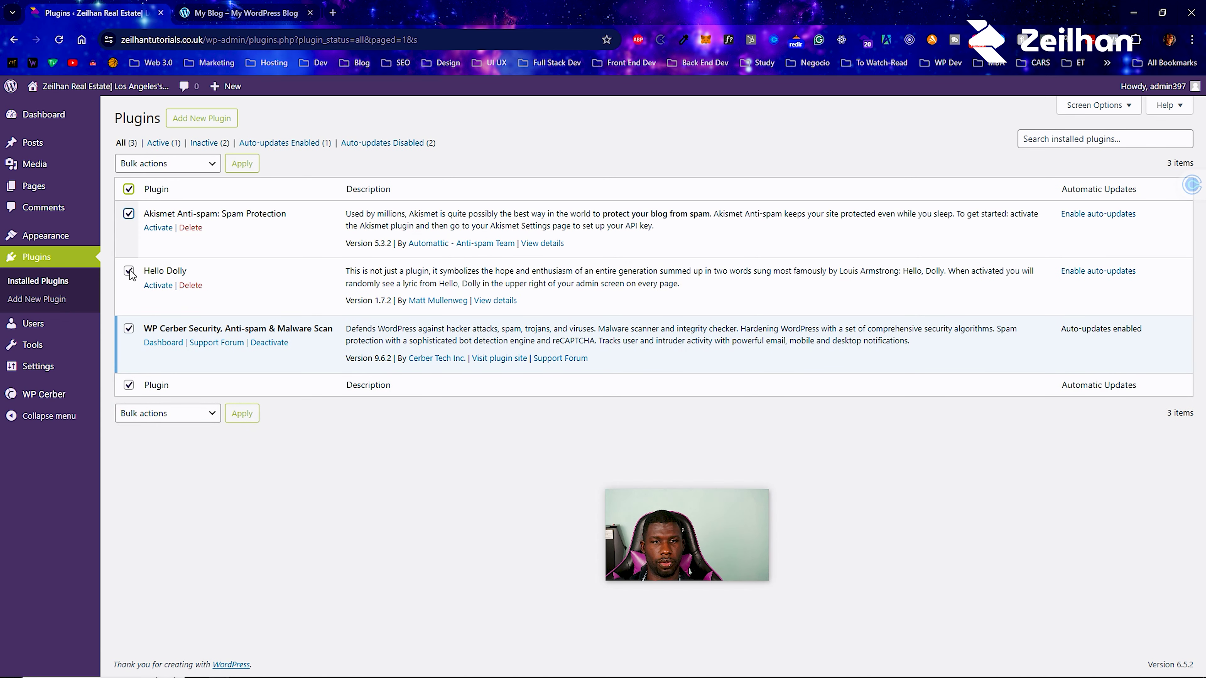
left_click(129, 329)
left_click(156, 165)
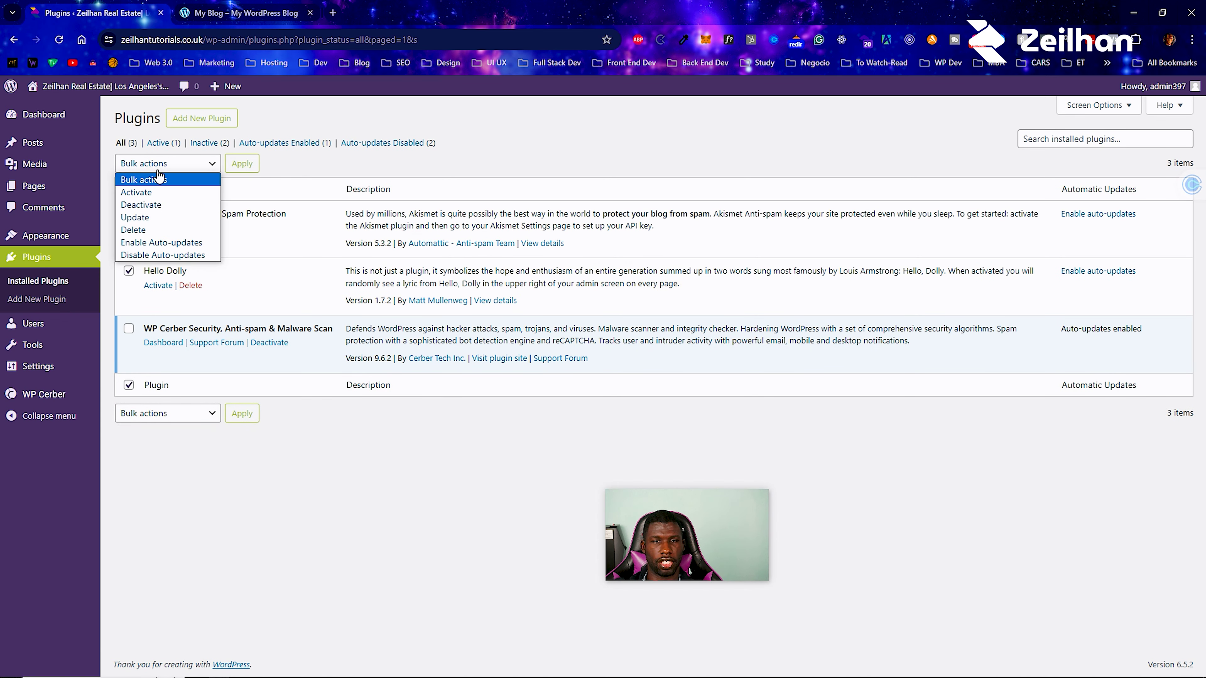
left_click(137, 230)
left_click(242, 164)
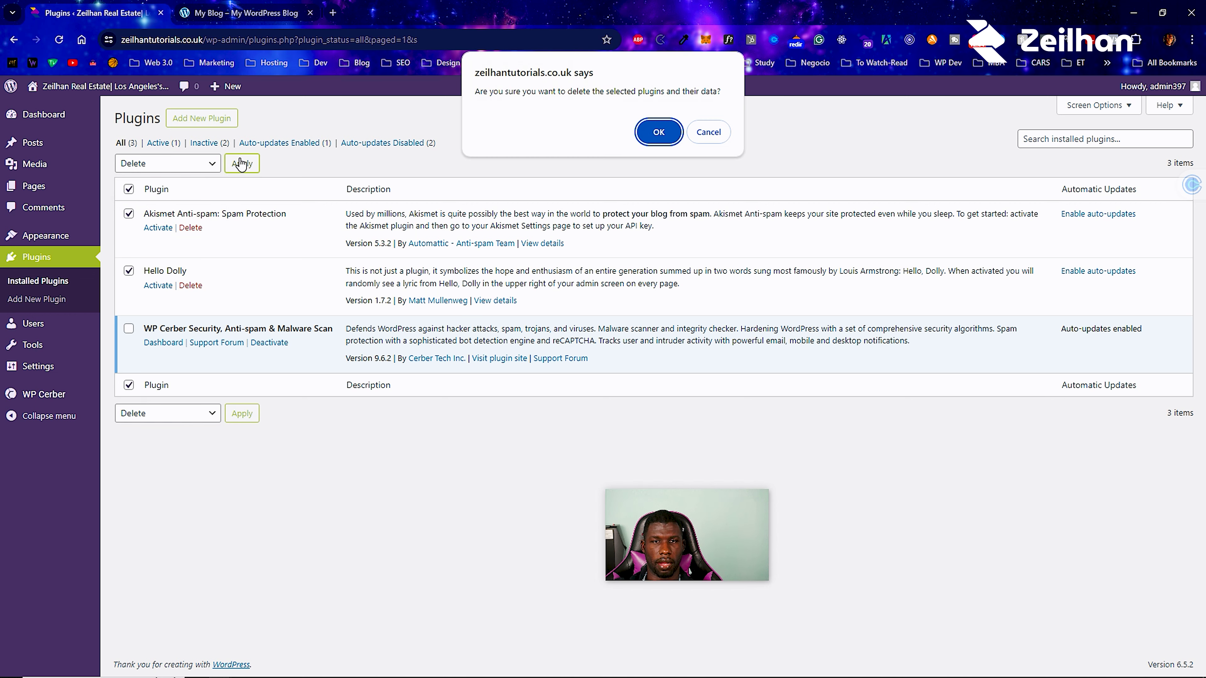
left_click(678, 137)
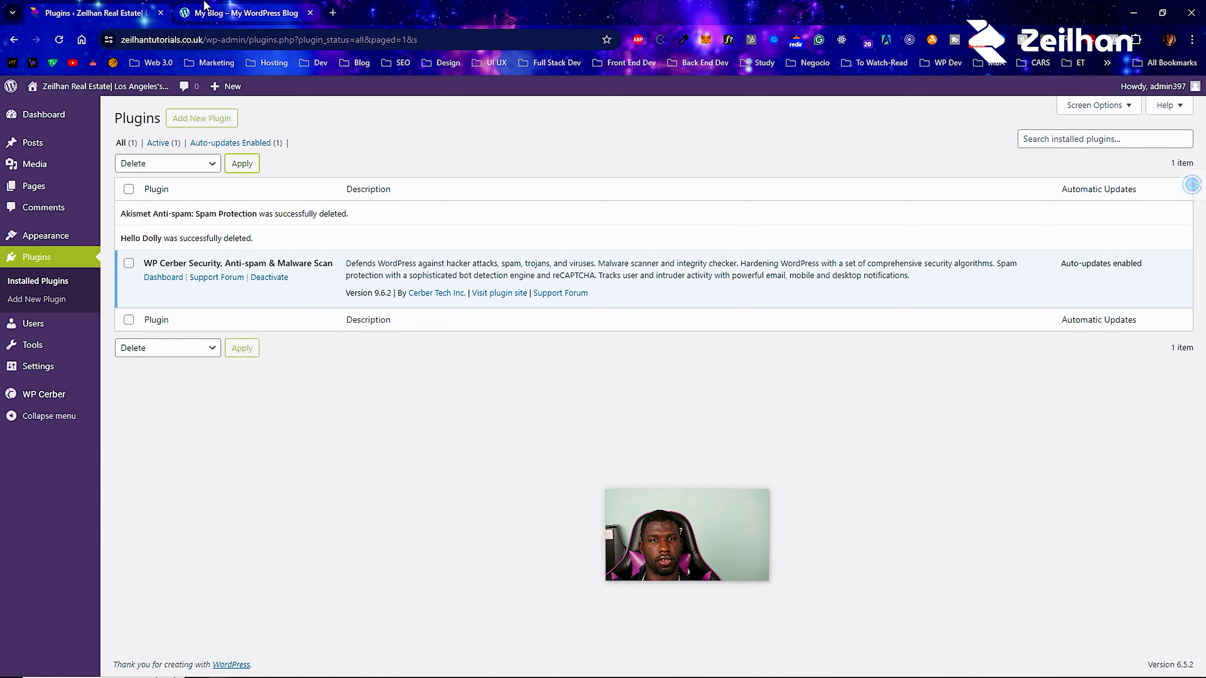
left_click(245, 13)
scroll(416, 313, "down", 10)
scroll(414, 317, "down", 20)
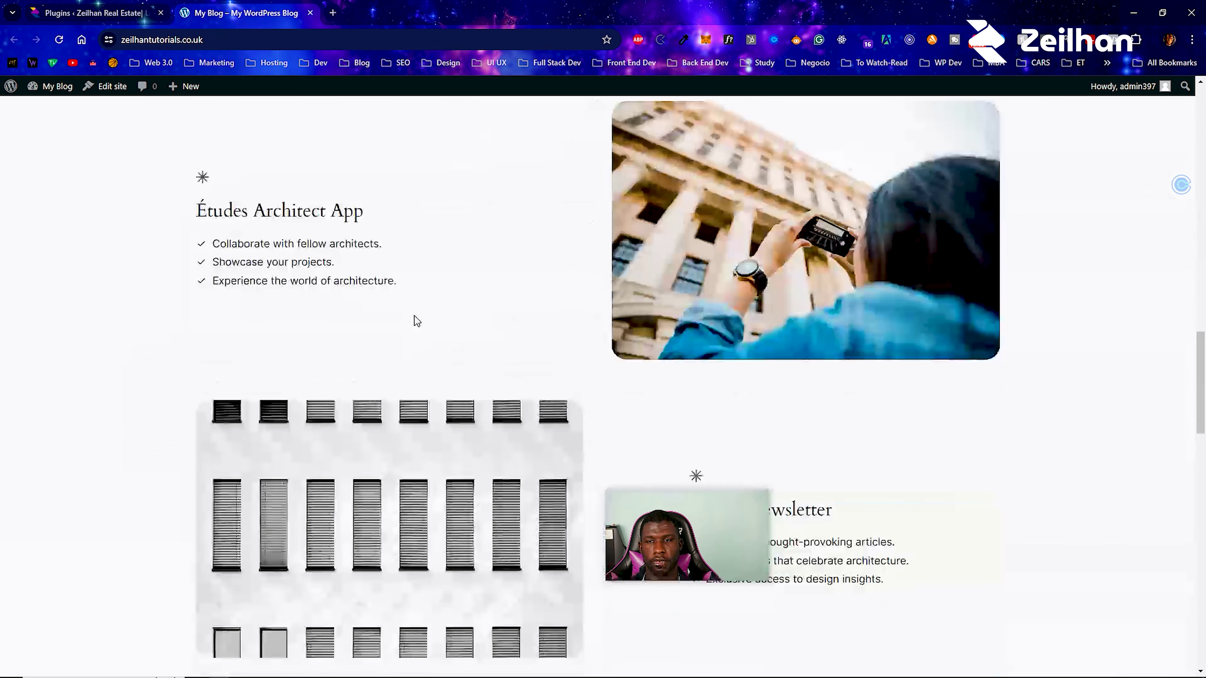
scroll(415, 317, "up", 7)
scroll(414, 316, "up", 15)
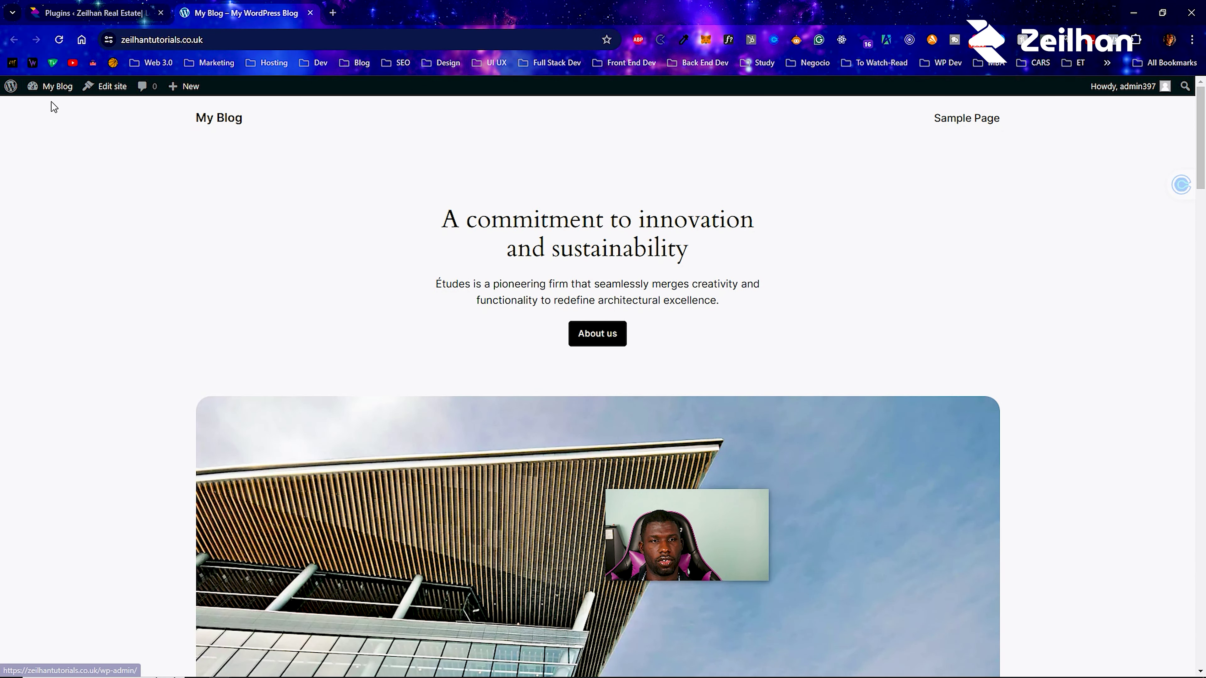
left_click(104, 6)
View Appearance > Themes, showing Twenty Twenty-Four active alongside Twenty Twenty-Three and Twenty Twenty-Two.
mouse_move(57, 236)
left_click(118, 239)
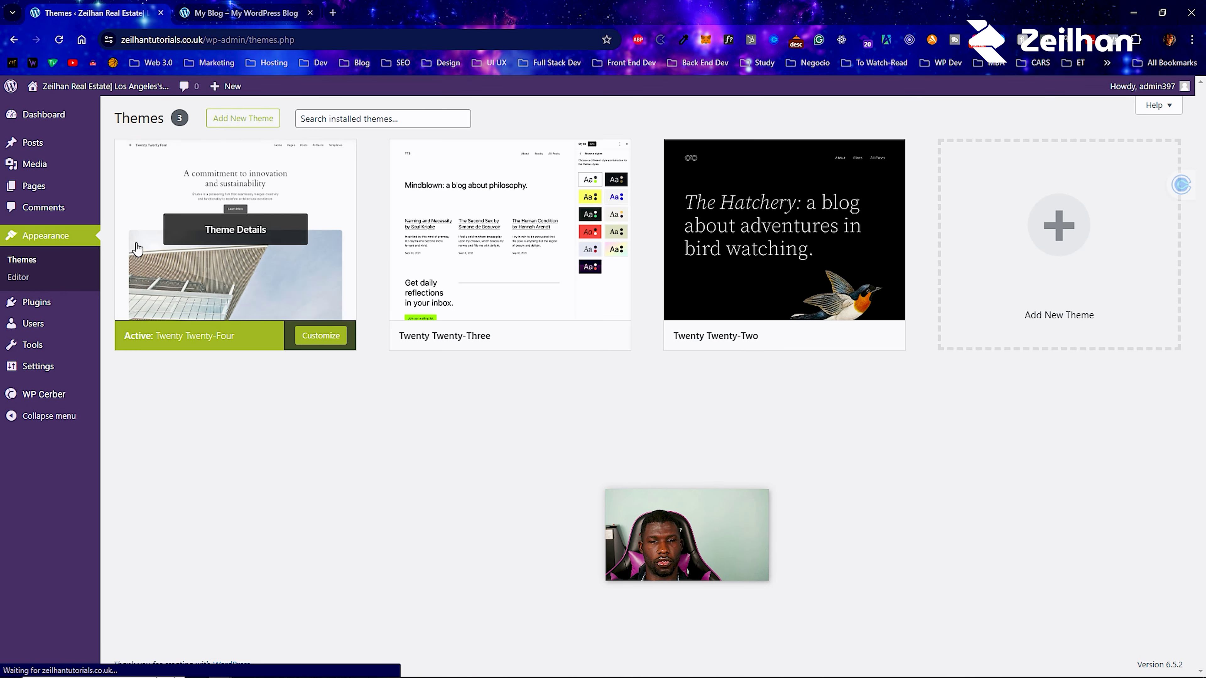
mouse_move(404, 272)
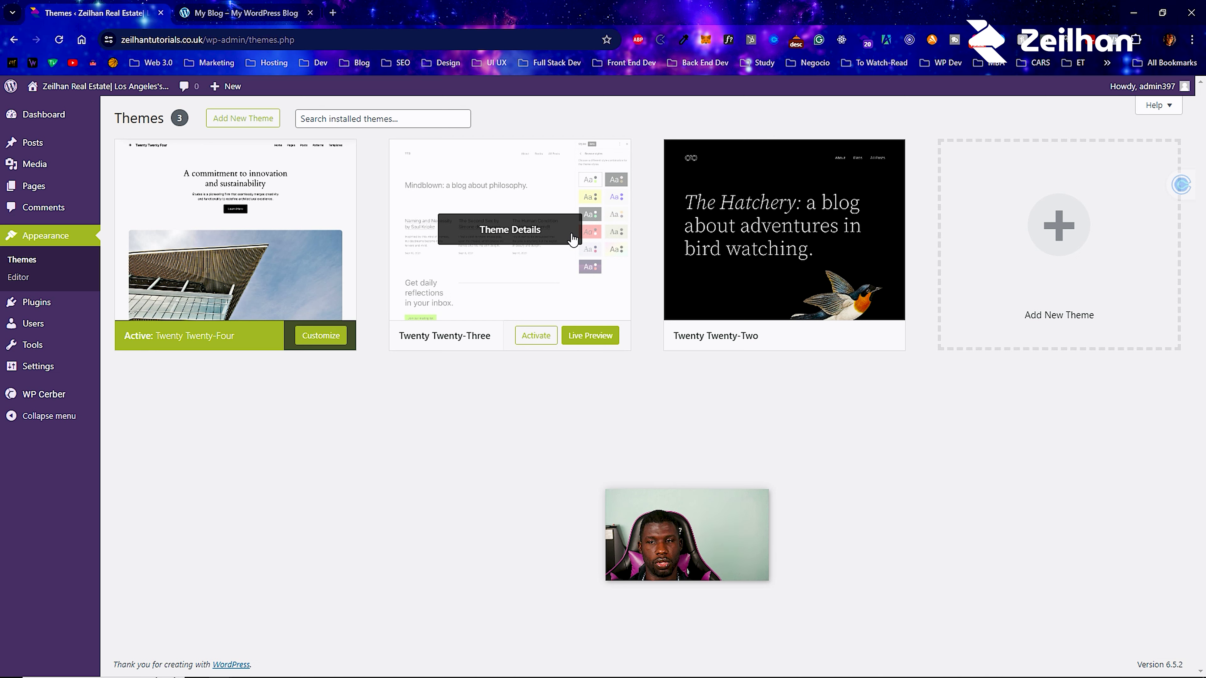
mouse_move(794, 280)
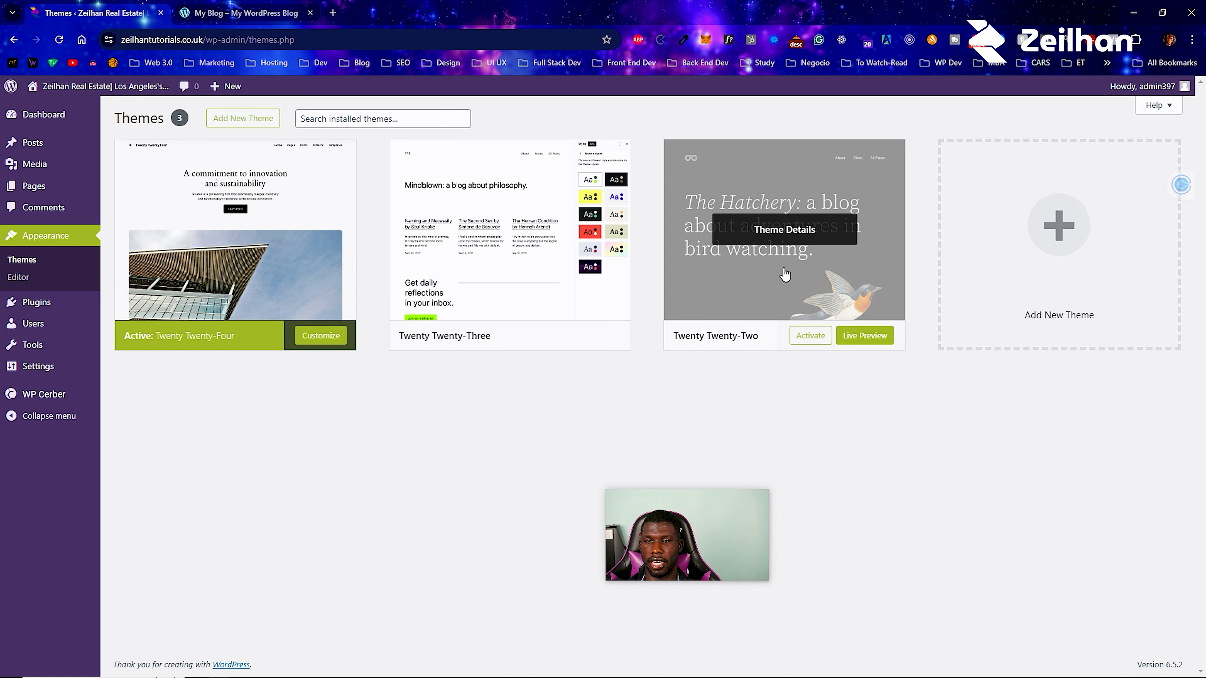
mouse_move(479, 229)
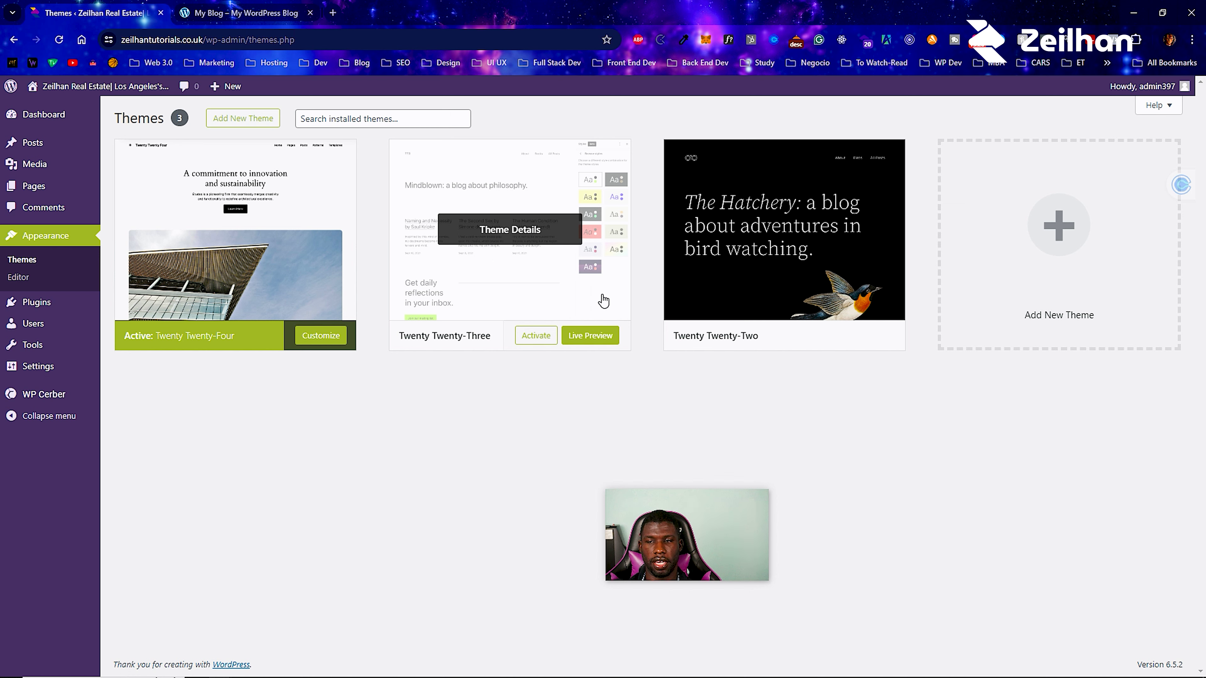
mouse_move(678, 334)
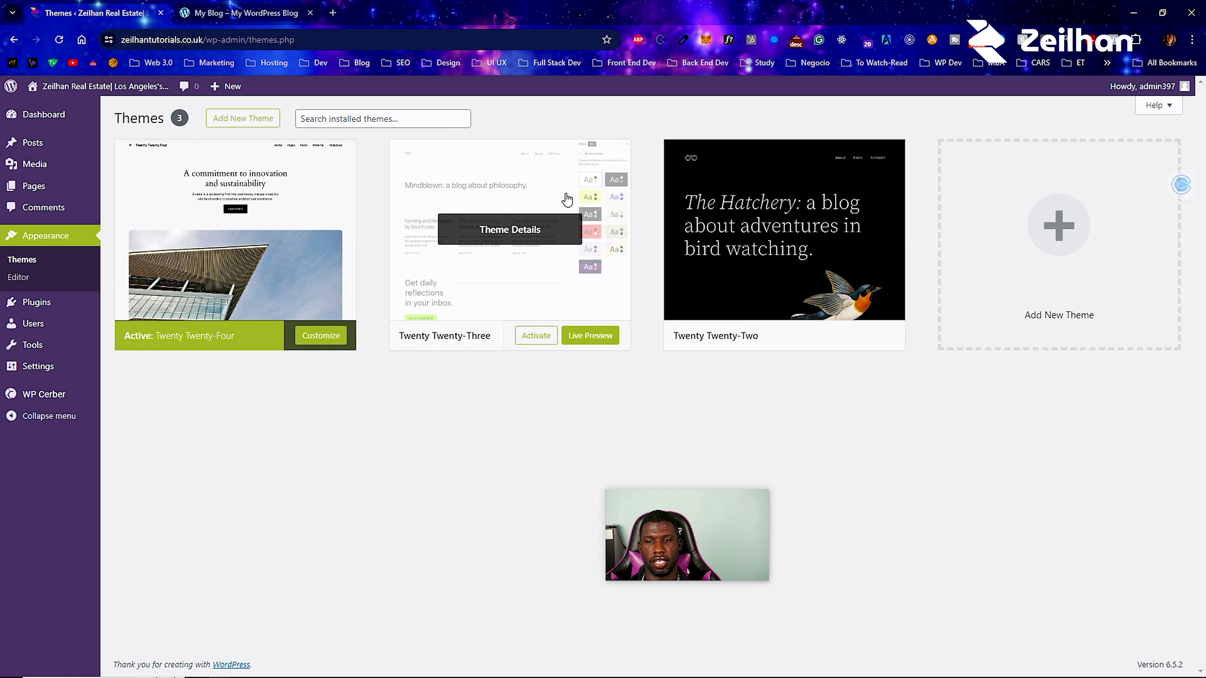
left_click(602, 341)
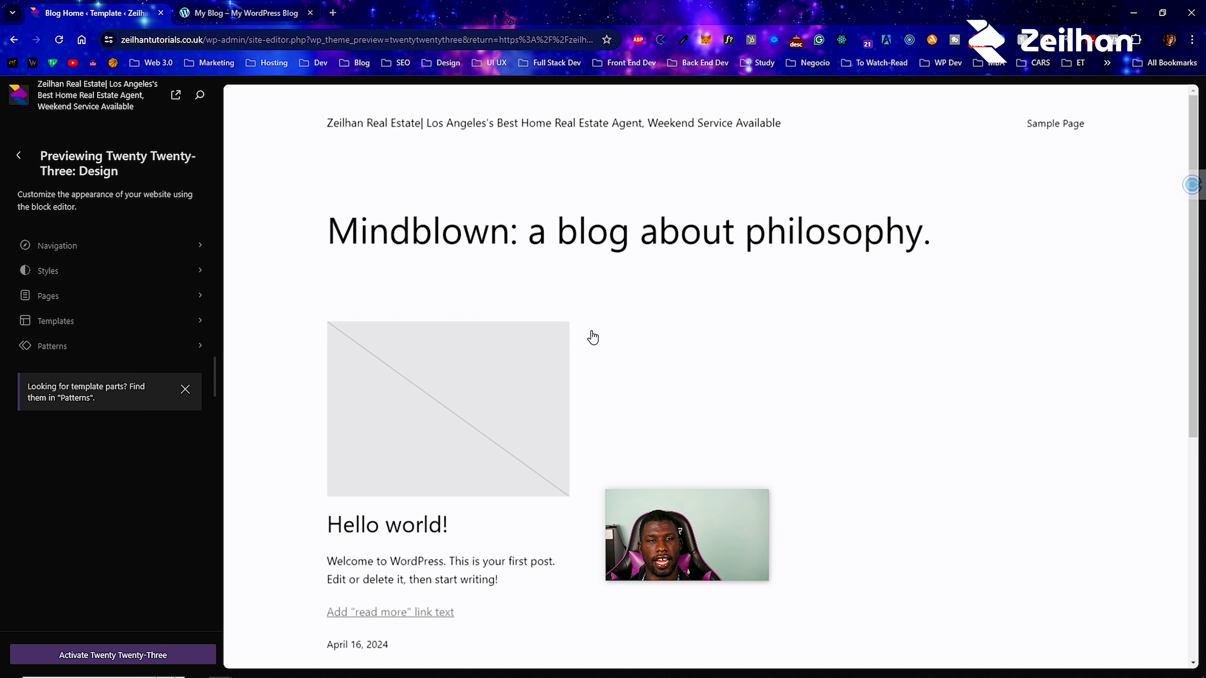
scroll(549, 277, "down", 8)
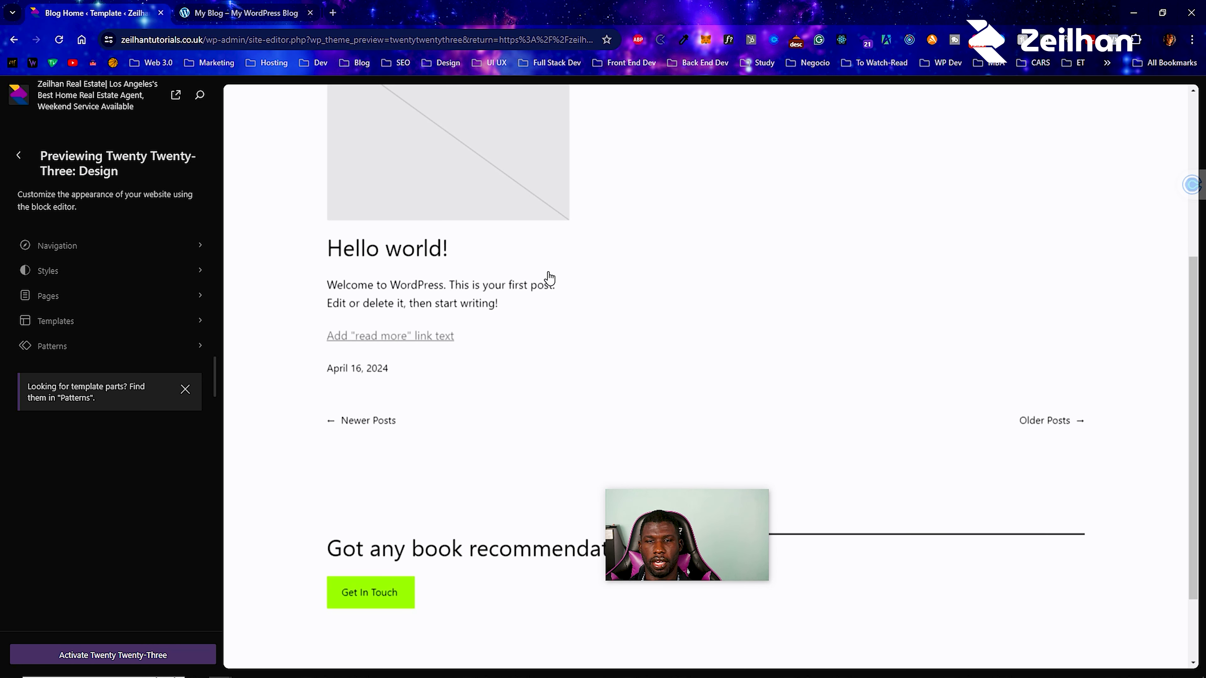
scroll(546, 278, "up", 3)
scroll(544, 279, "up", 5)
scroll(541, 277, "down", 8)
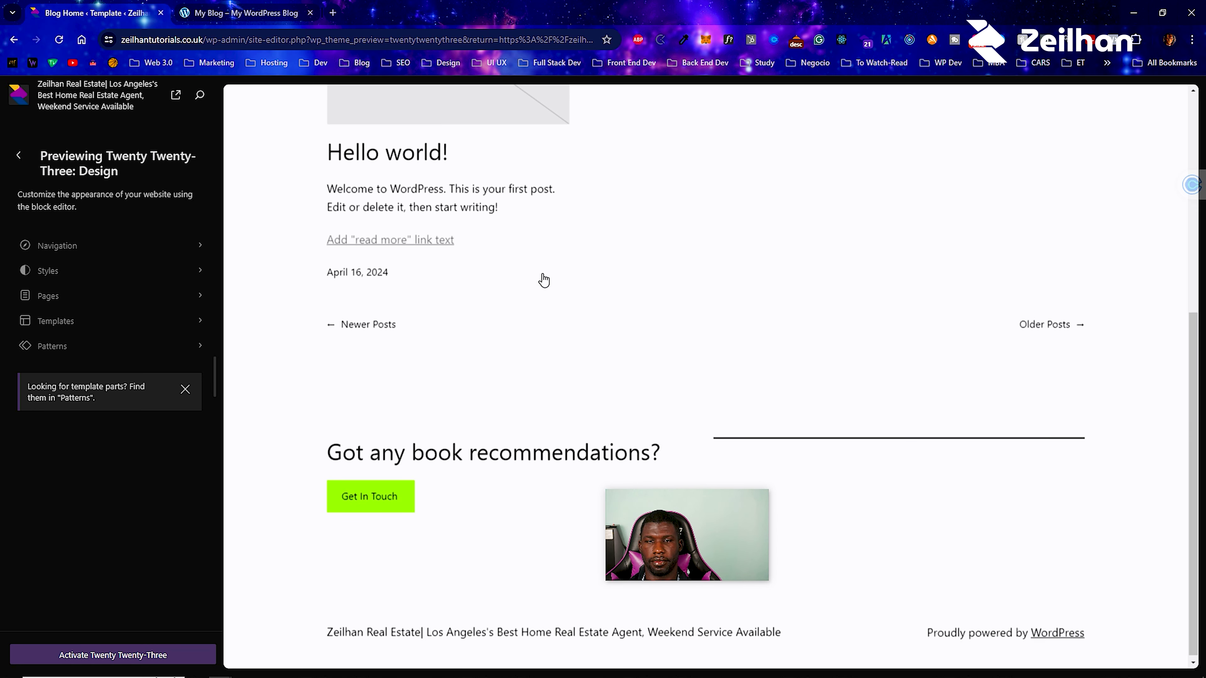
left_click(244, 12)
scroll(391, 307, "down", 10)
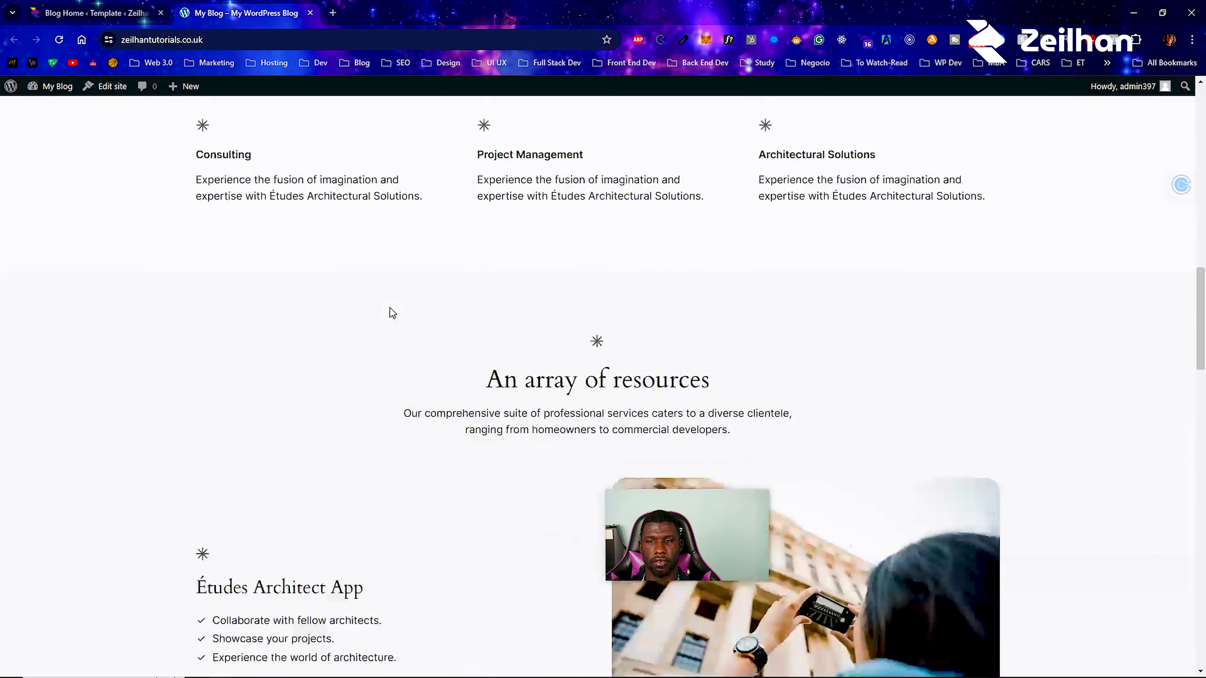
key("ctrl+shift+Tab")
scroll(500, 350, "up", 8)
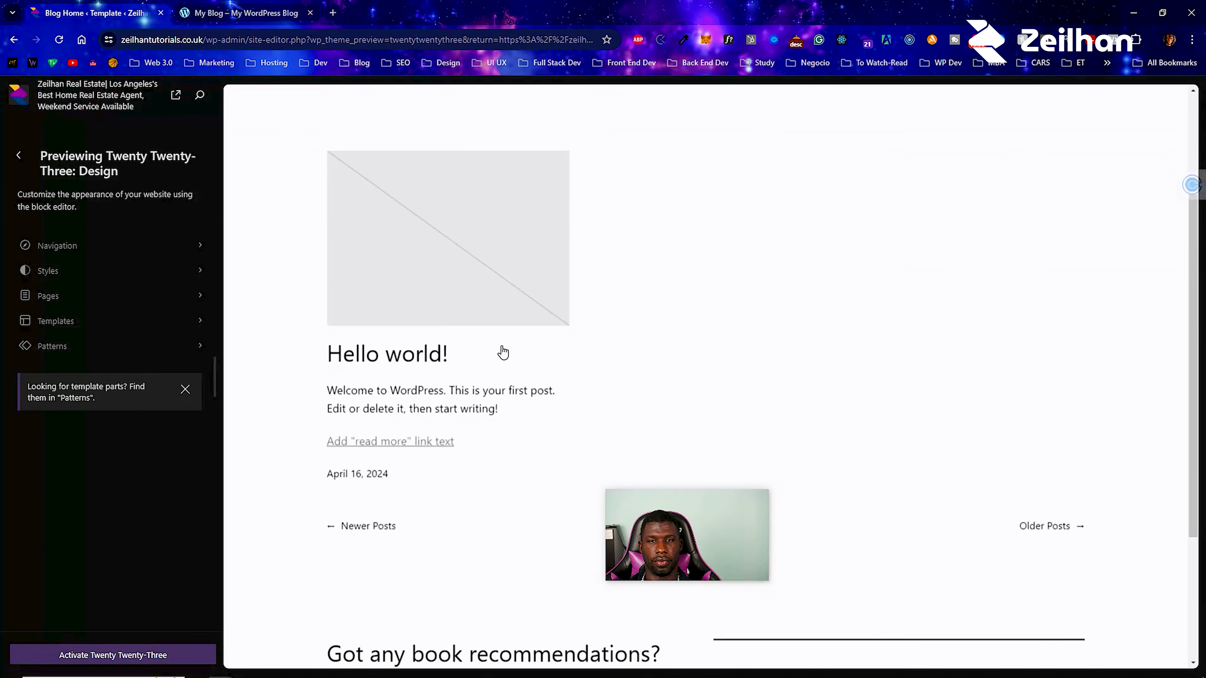
left_click(18, 155)
left_click(112, 281)
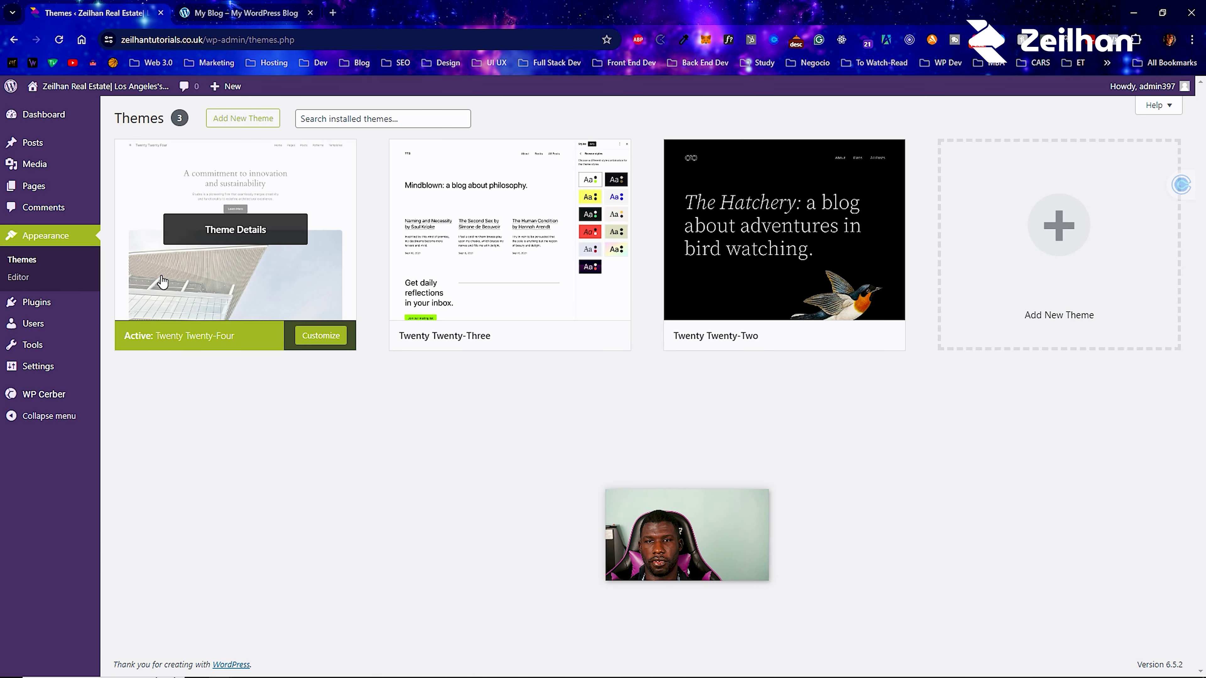
Delete the Twenty Twenty-Two and Twenty Twenty-Three themes, keeping only Twenty Twenty-Four.
left_click(783, 276)
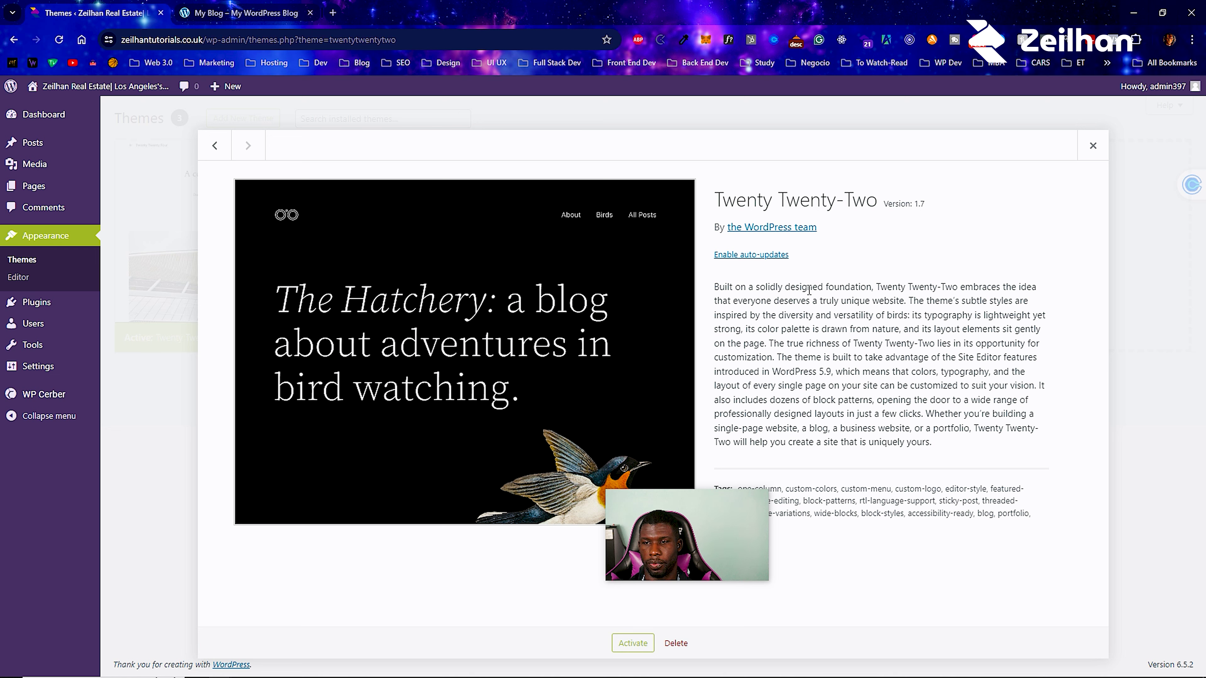
left_click(676, 643)
left_click(658, 143)
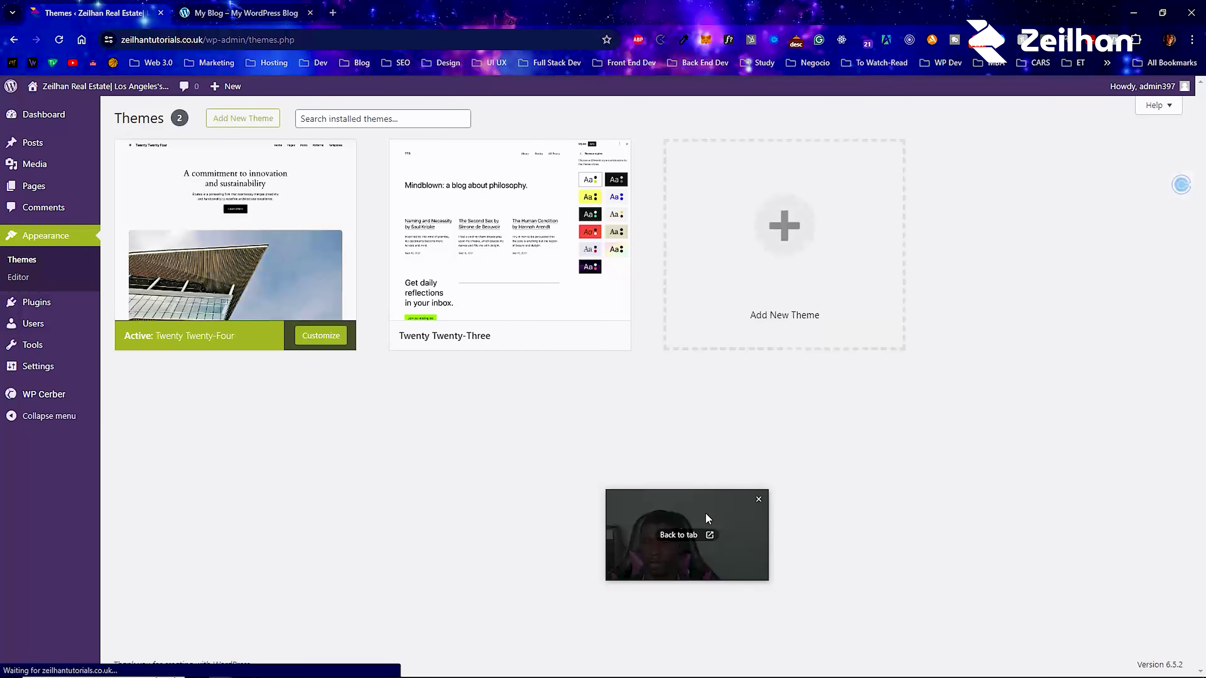
left_click(510, 228)
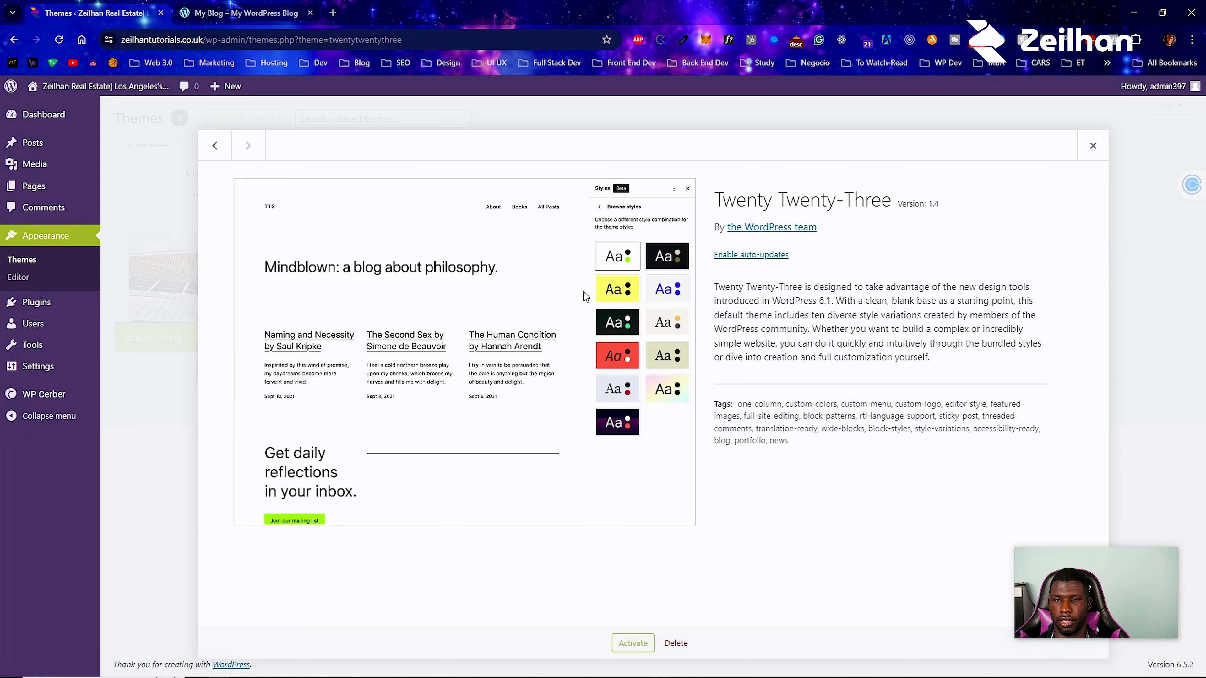
left_click(675, 643)
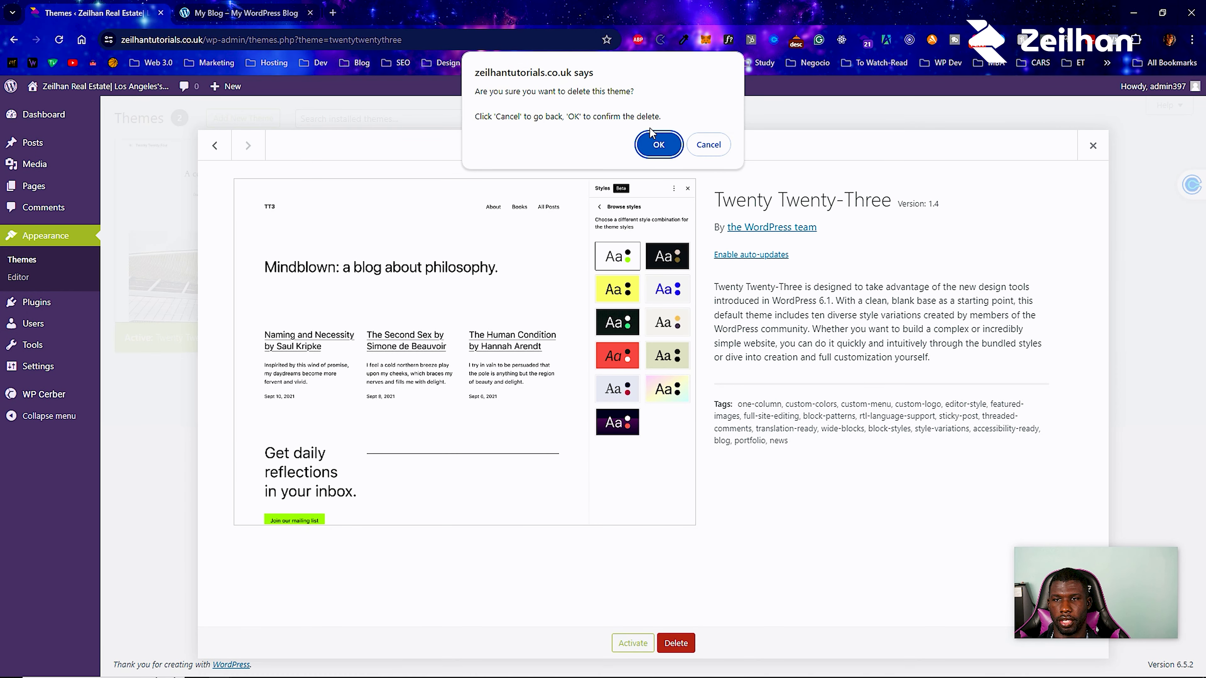
left_click(651, 137)
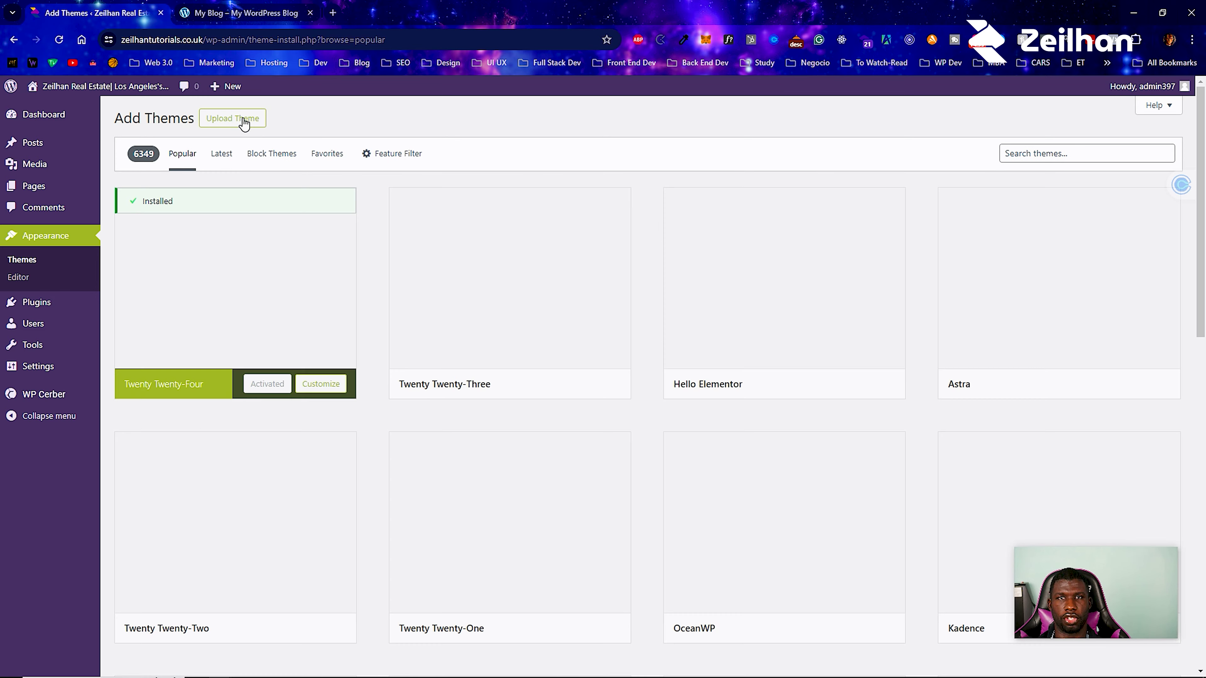
Browse the popular themes gallery (Astra, OceanWP, Kadence, Blocksy) and focus the Search themes box.
scroll(628, 307, "down", 5)
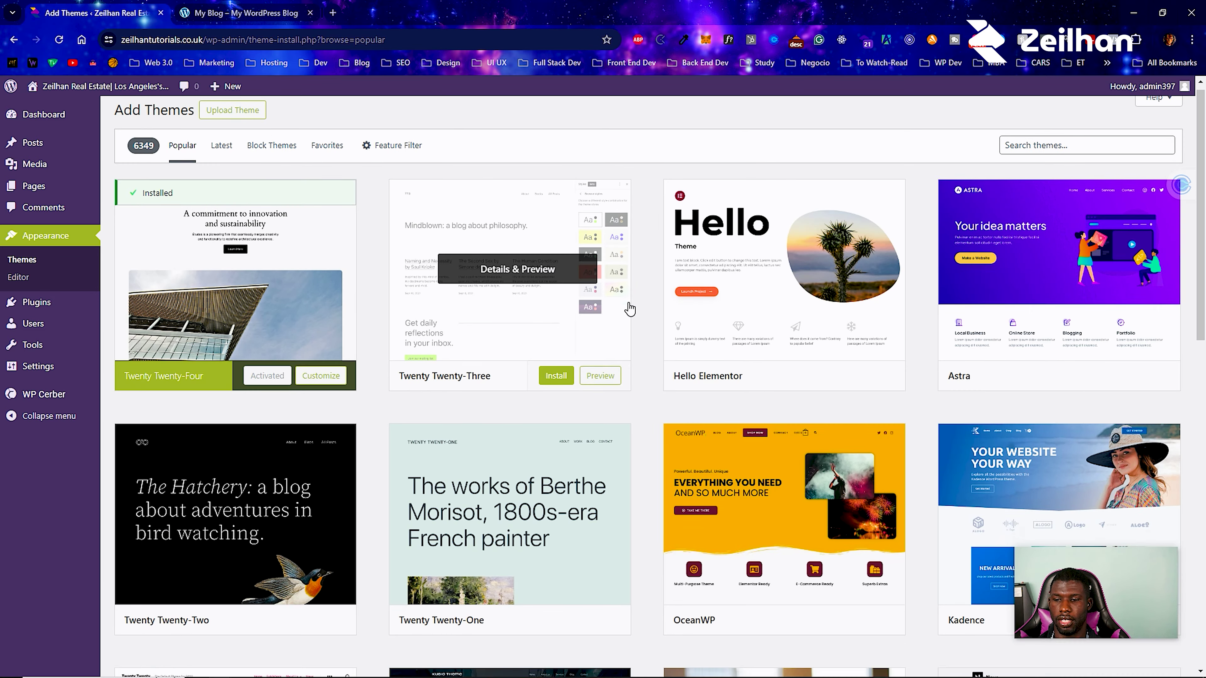
scroll(627, 309, "down", 10)
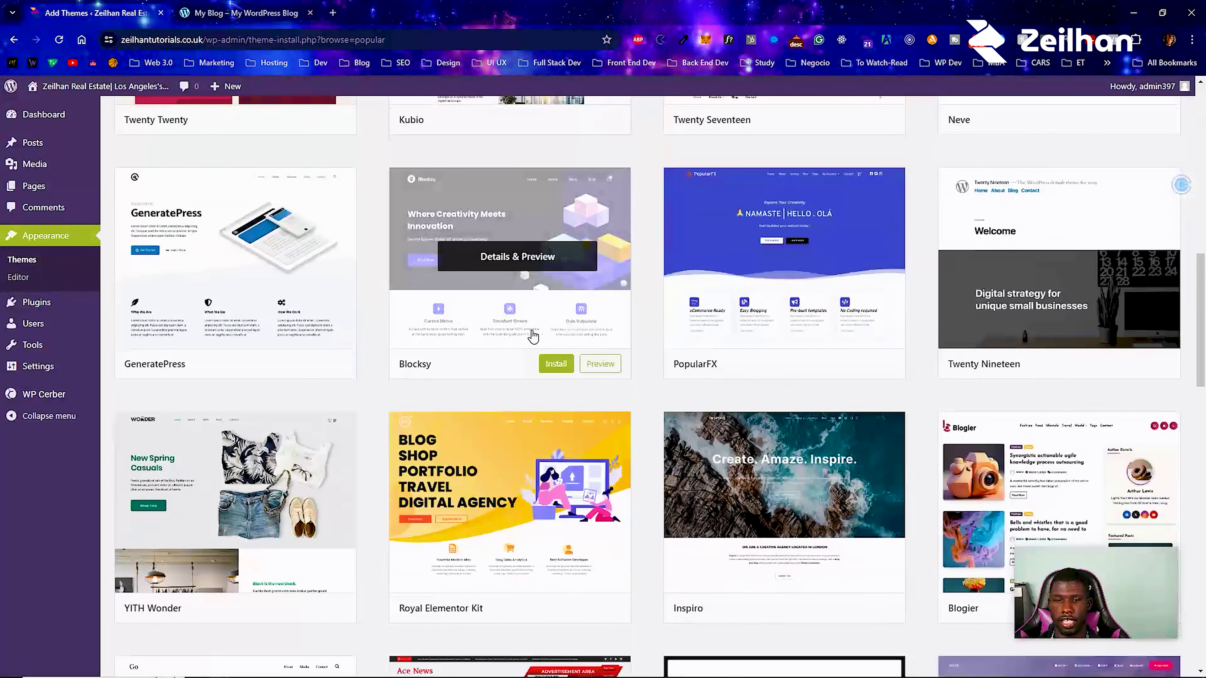
scroll(502, 317, "up", 9)
scroll(502, 317, "up", 6)
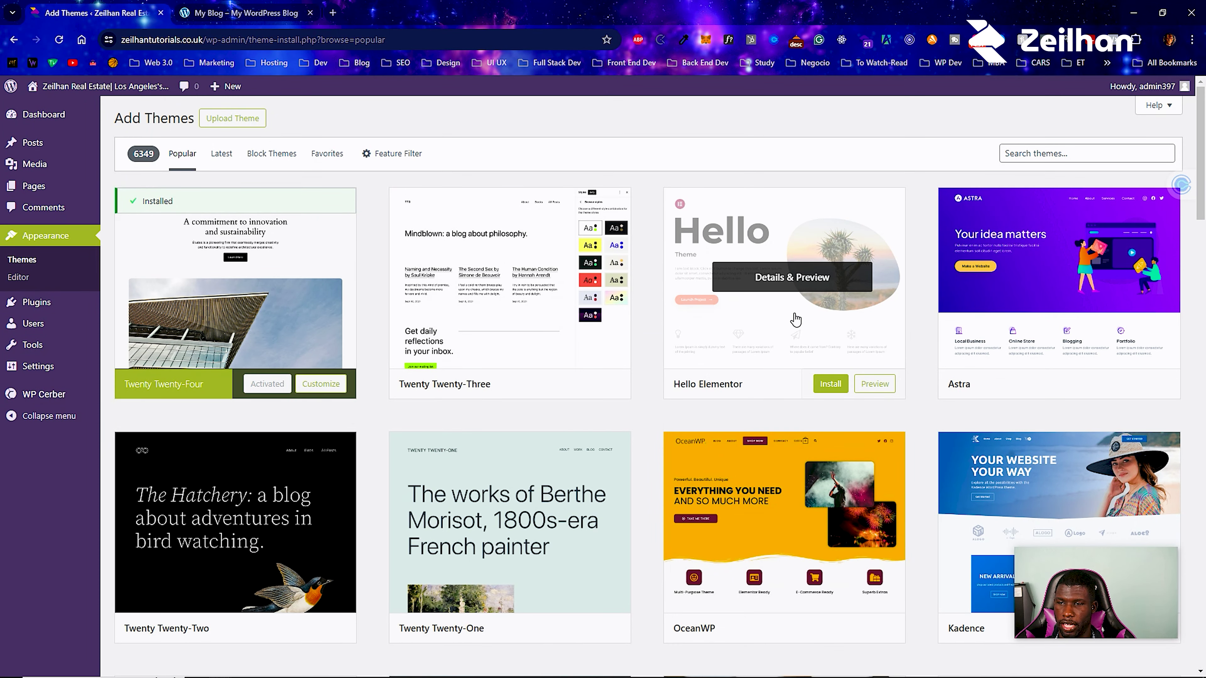
scroll(990, 266, "down", 4)
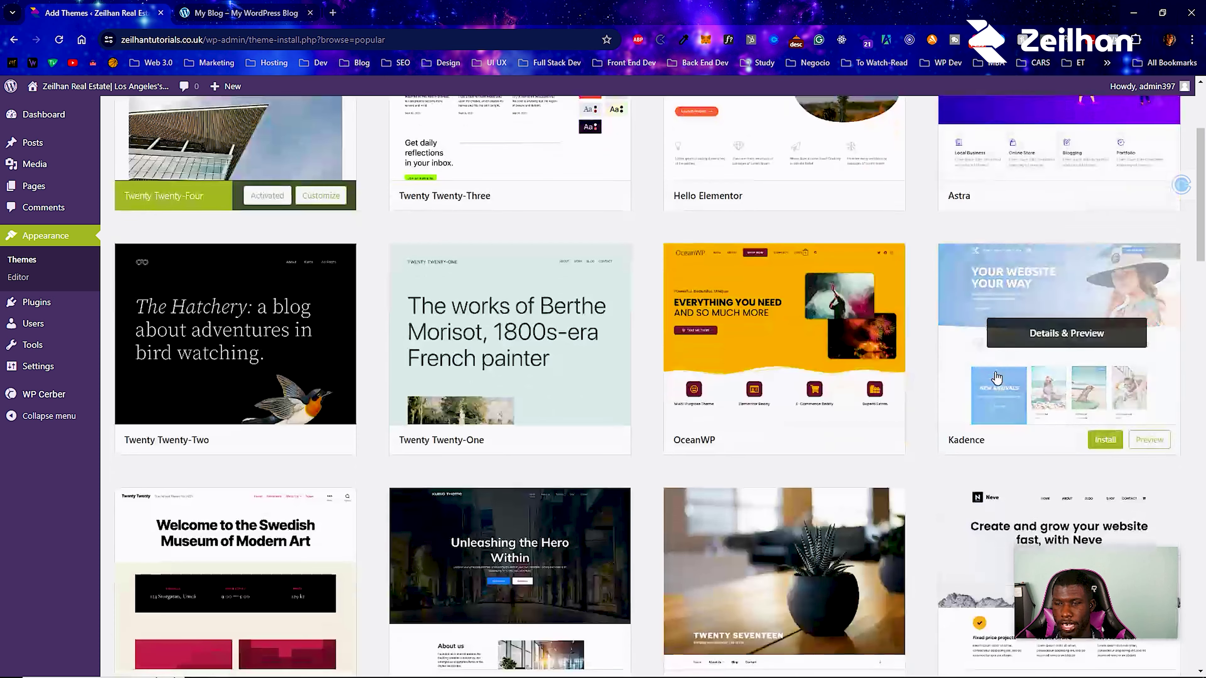
scroll(256, 385, "down", 5)
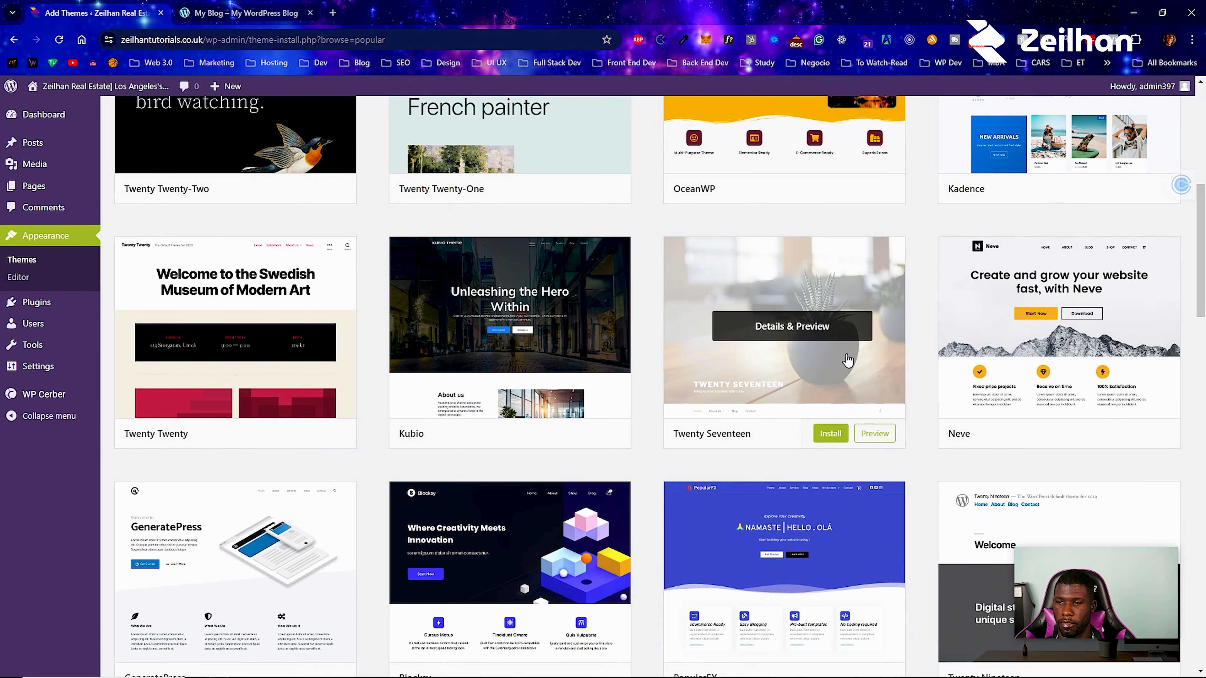
scroll(897, 357, "down", 5)
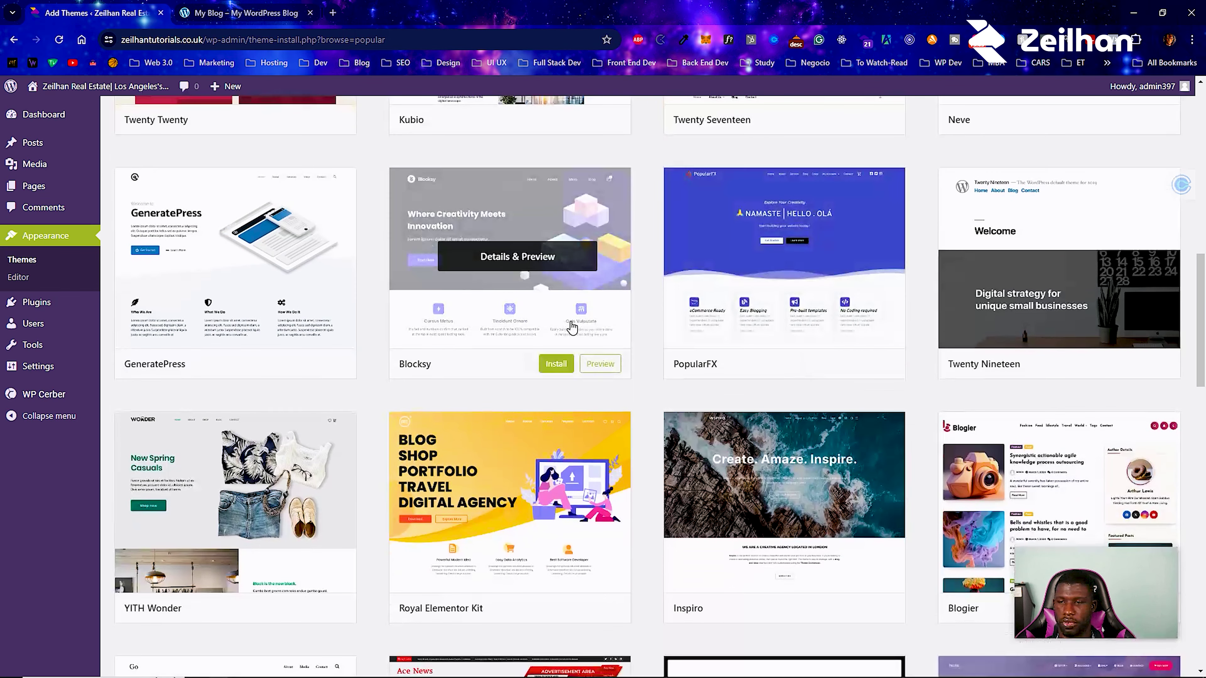
scroll(572, 328, "up", 10)
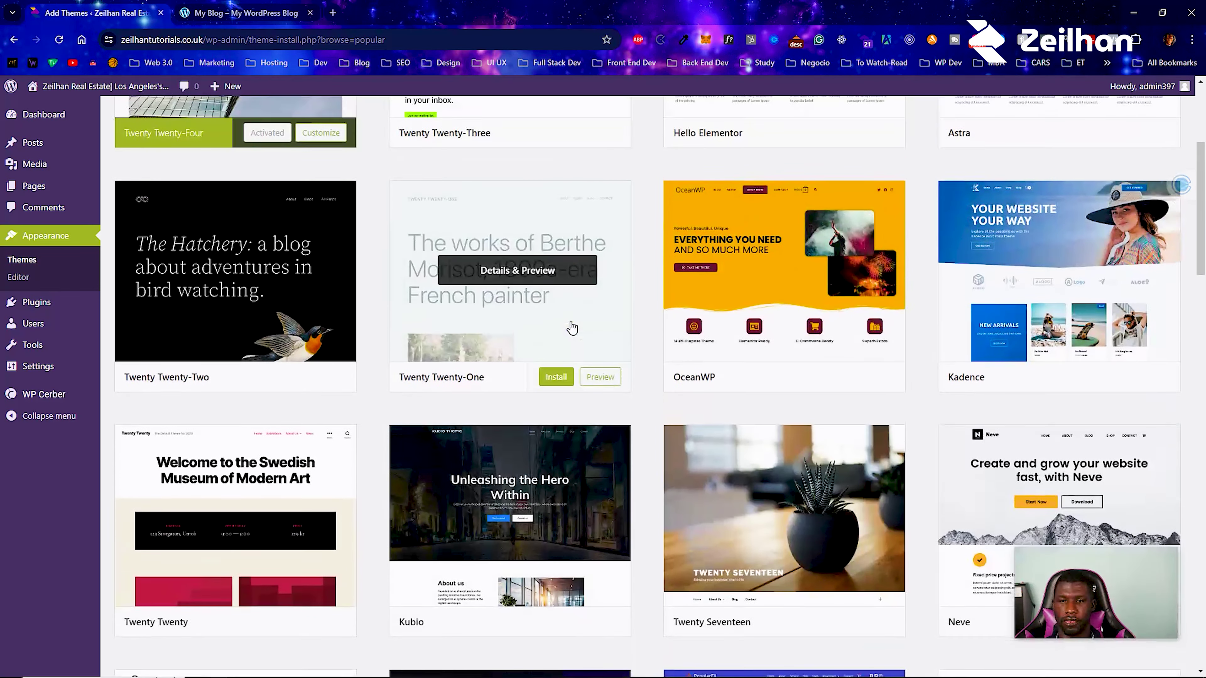
scroll(572, 328, "up", 4)
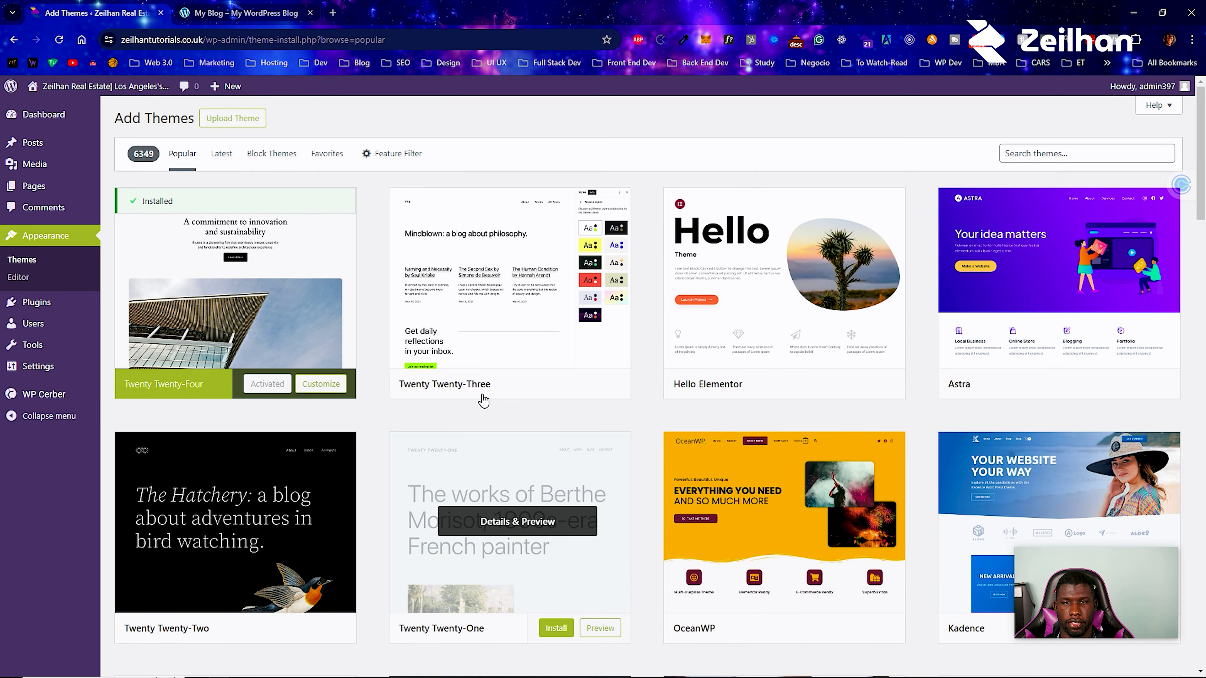
scroll(549, 352, "down", 11)
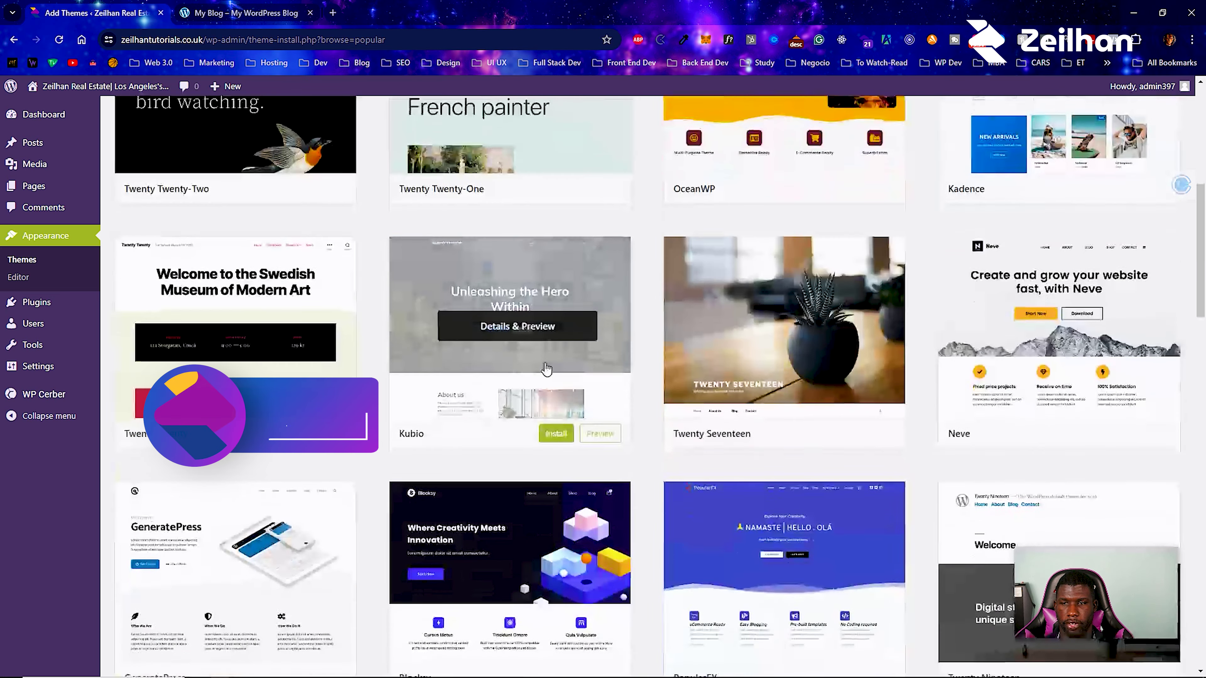
scroll(530, 409, "up", 11)
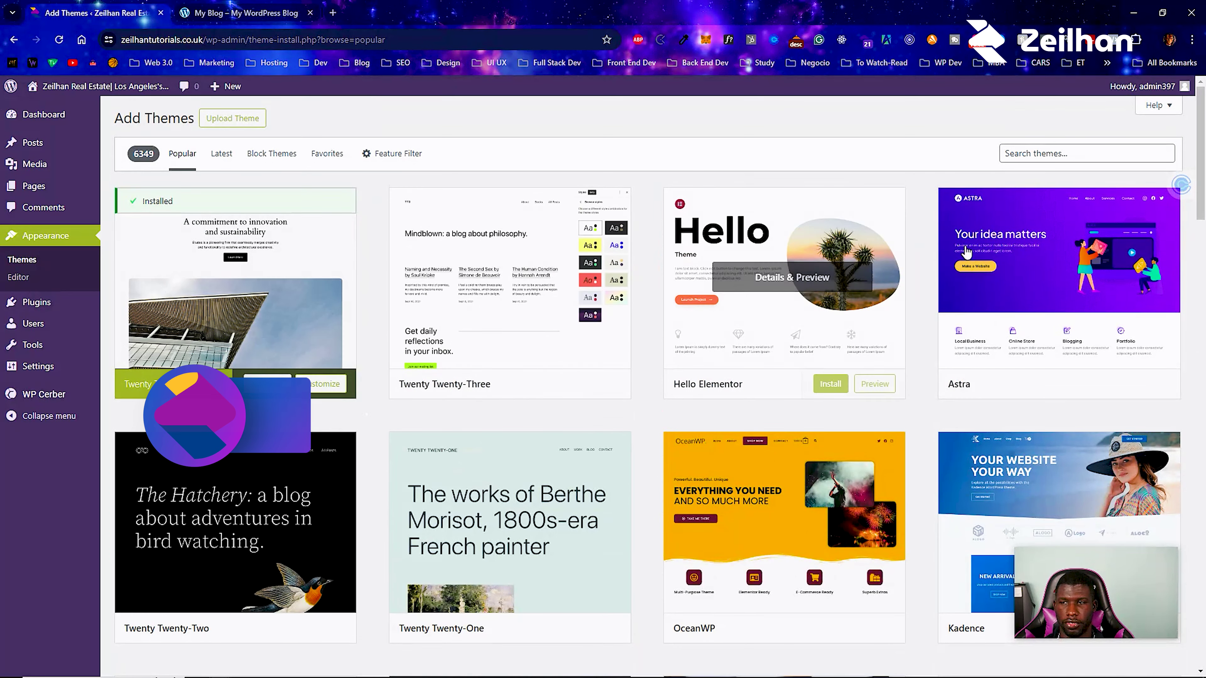
left_click(1114, 160)
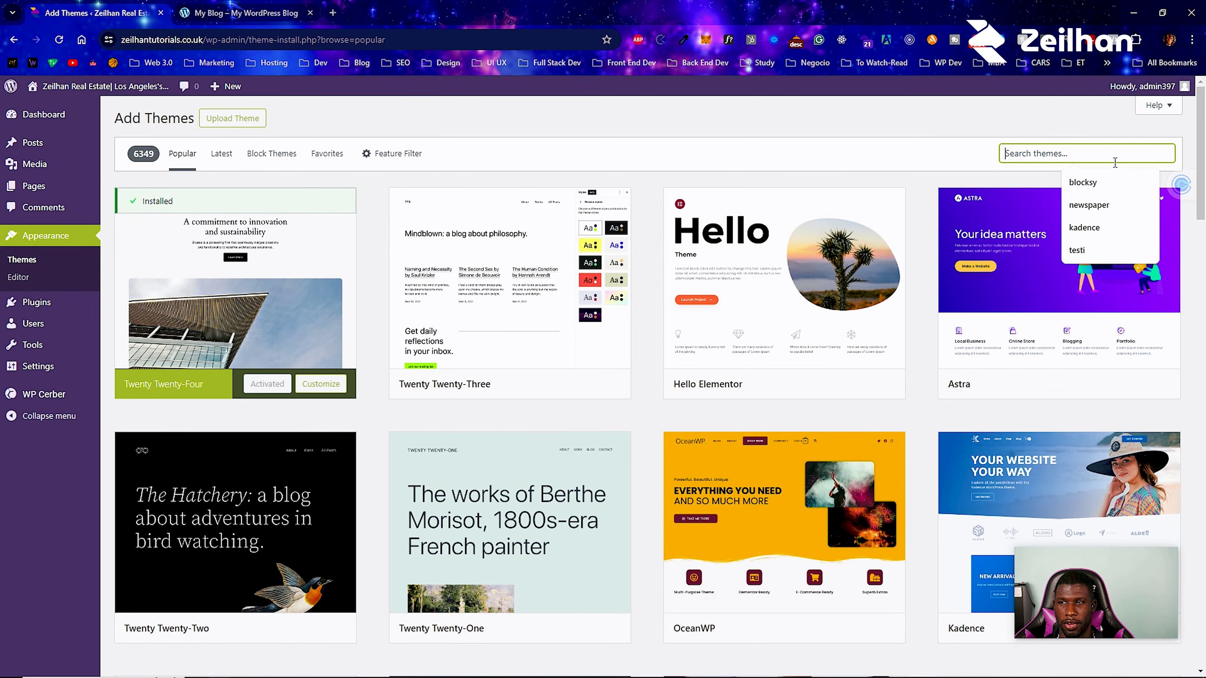
Search for the Blocksy theme, preview its details, and install it.
left_click(1109, 178)
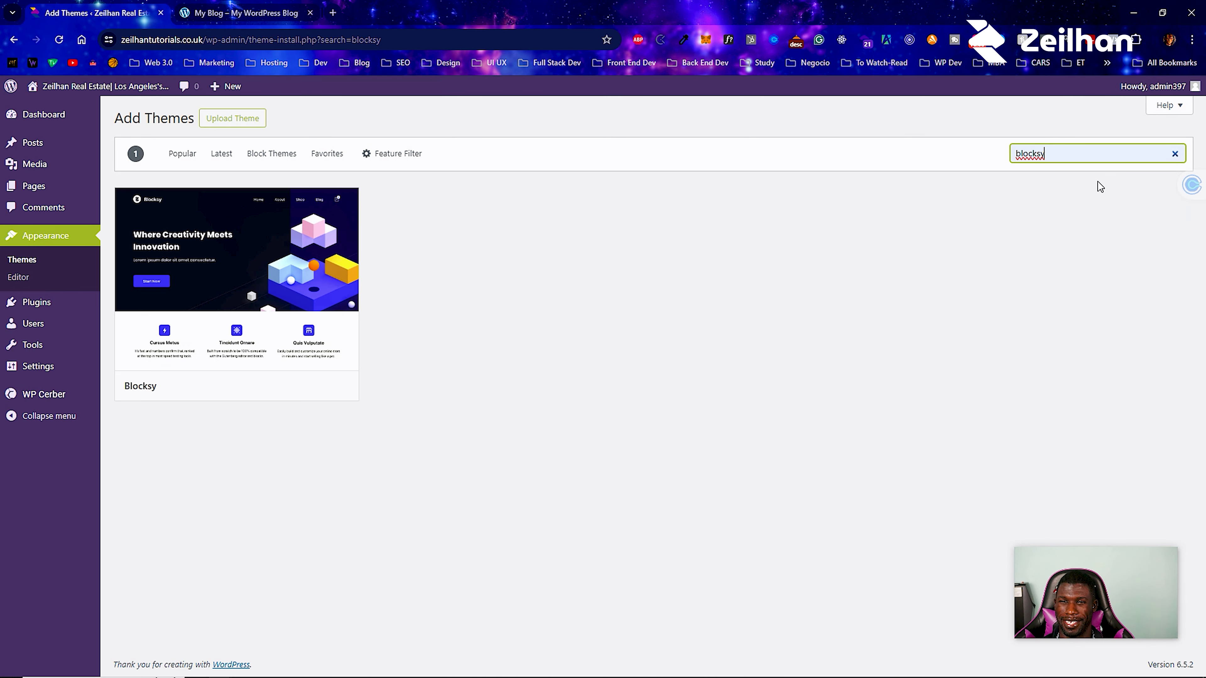
left_click(179, 324)
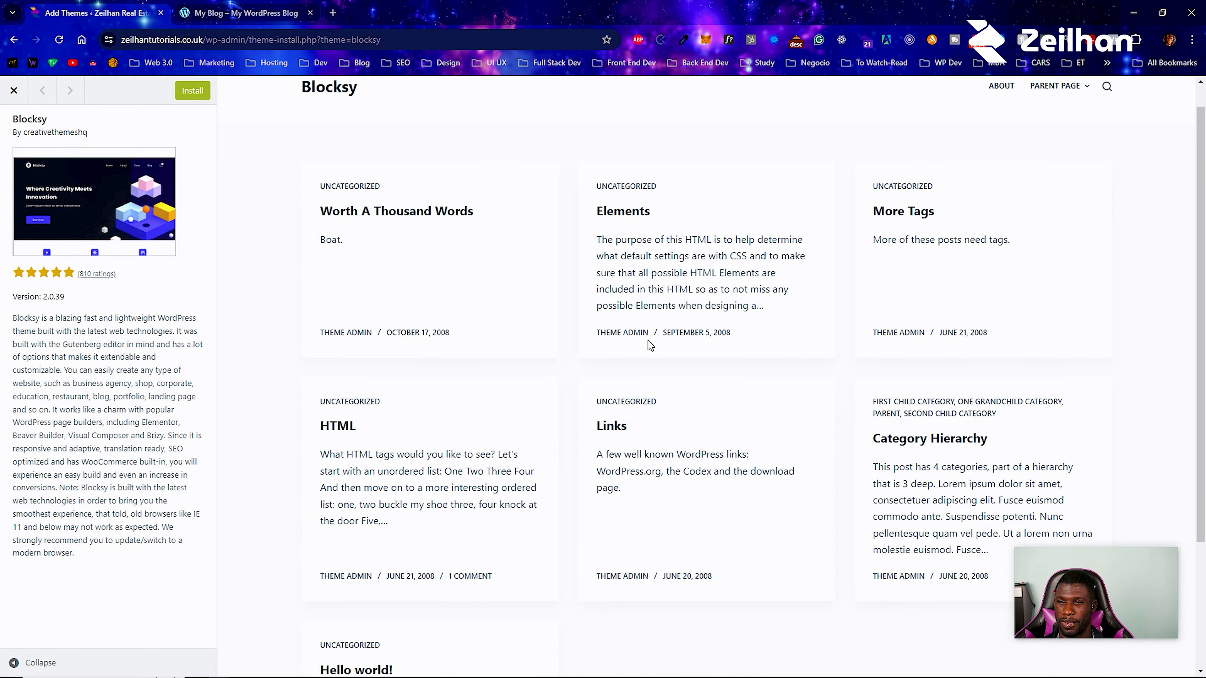
scroll(648, 343, "down", 4)
scroll(650, 346, "up", 4)
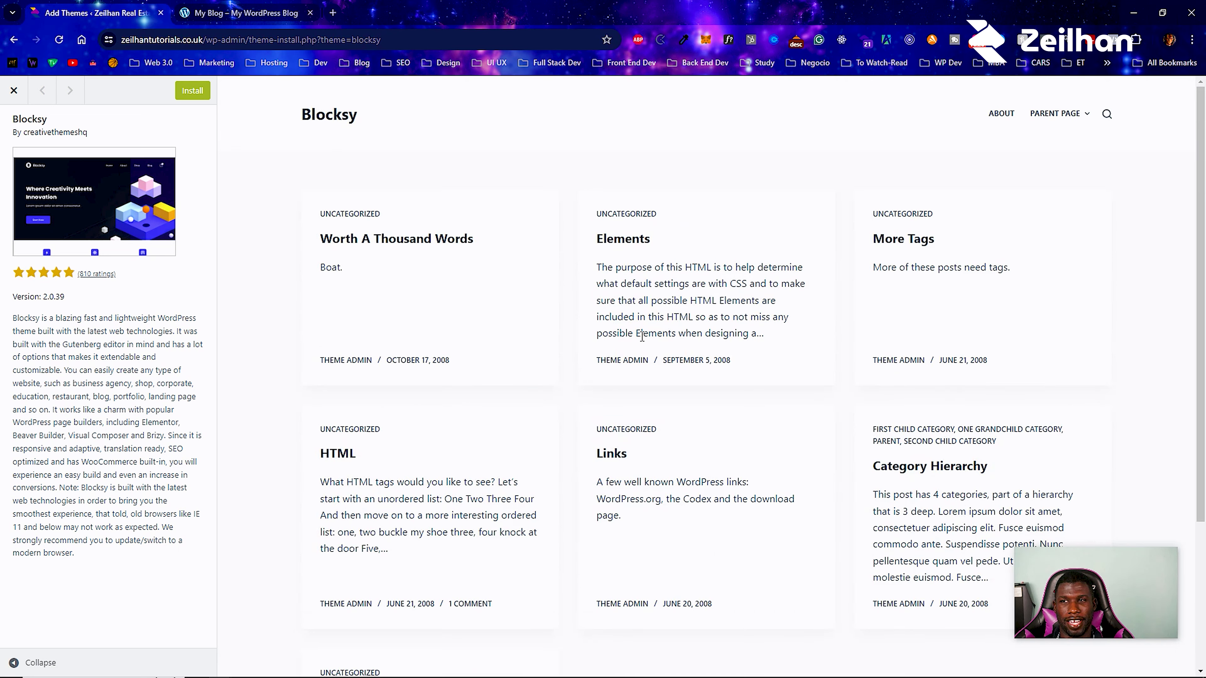
left_click(198, 97)
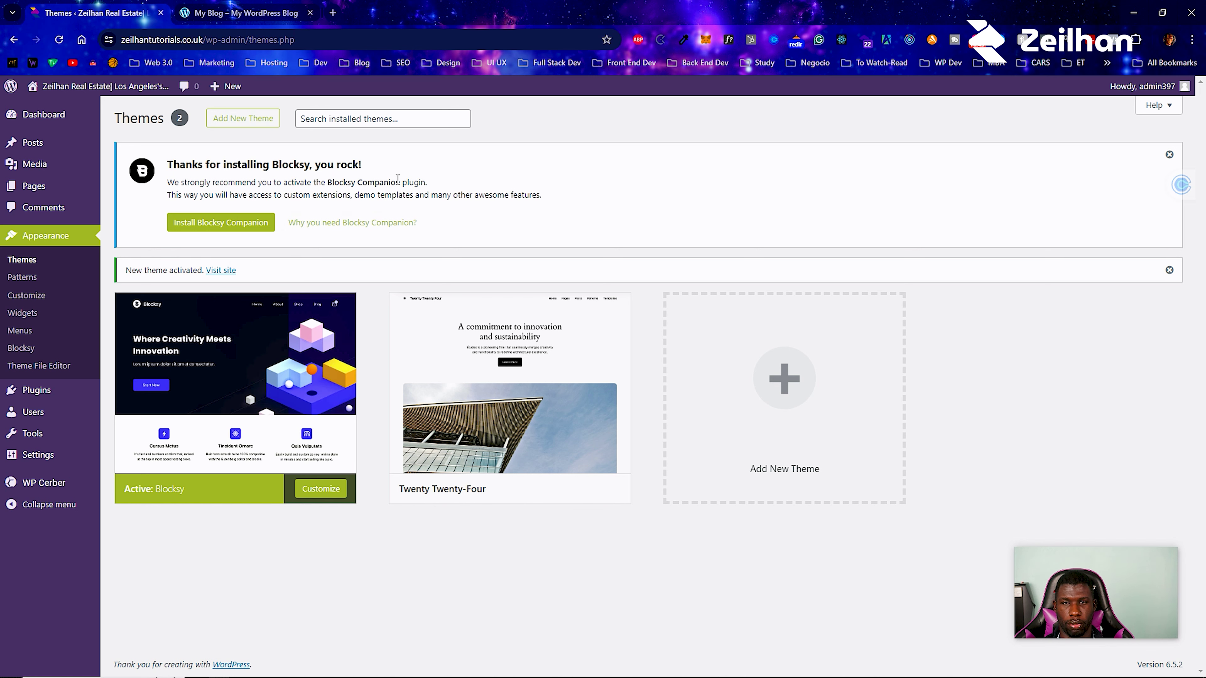
Copy the recommended plugin name 'Blocksy Companion' from the theme notice.
left_click_drag(400, 183, 388, 185)
left_click_drag(343, 191, 329, 192)
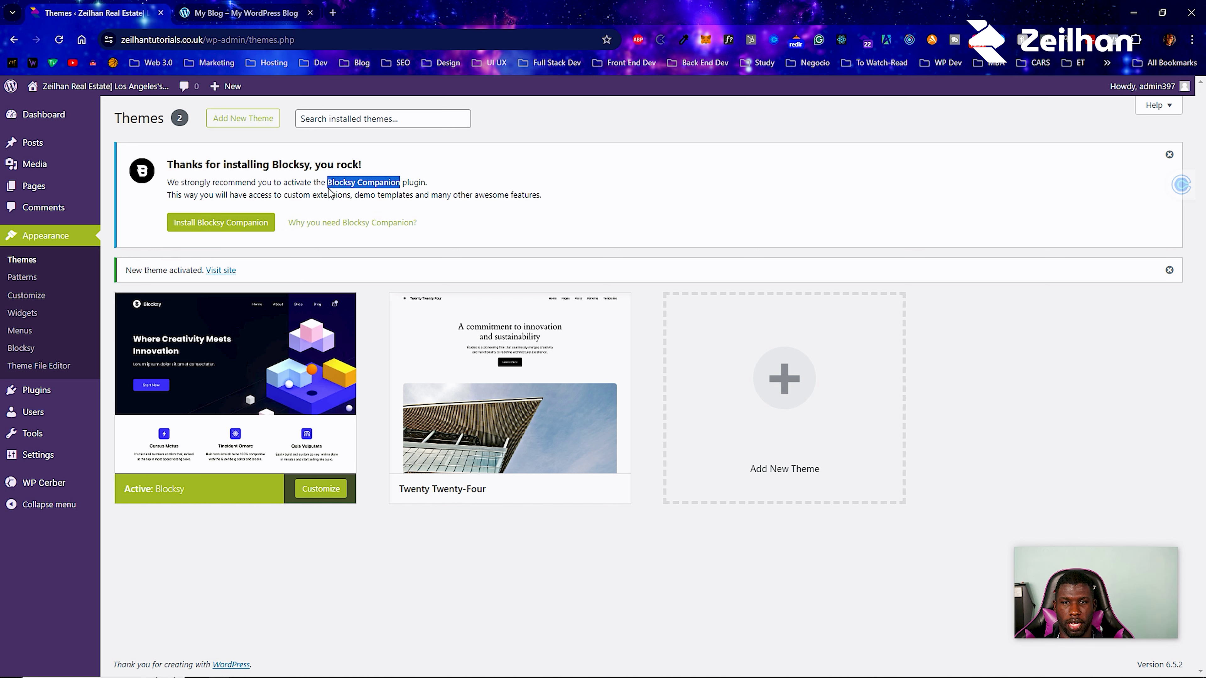
right_click(329, 185)
left_click(369, 211)
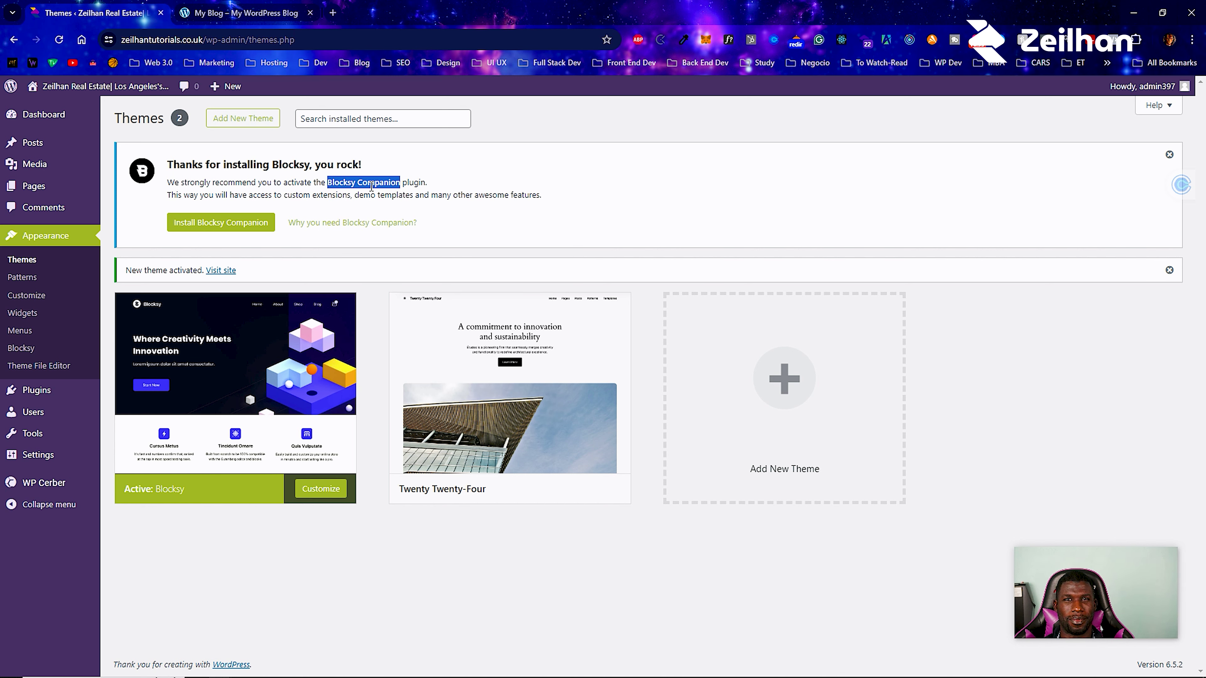
left_click(517, 167)
Search the plugin directory for 'blocksy', then install and activate Blocksy Companion.
mouse_move(86, 390)
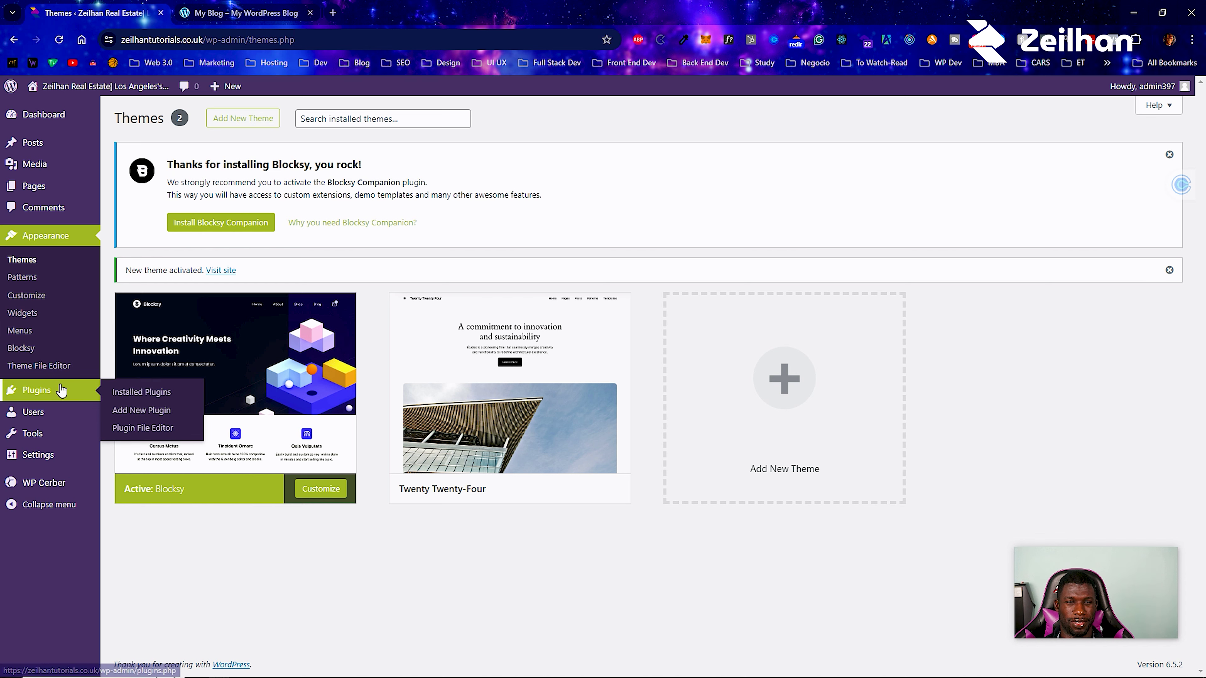
left_click(144, 416)
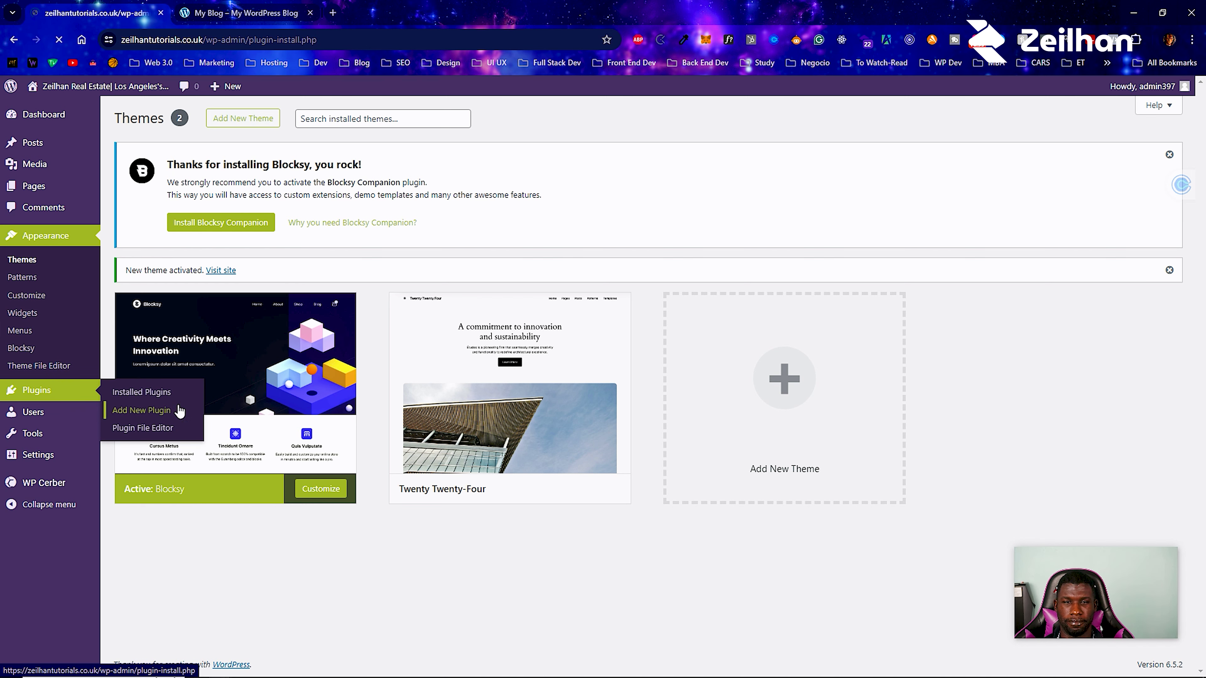
left_click(1068, 272)
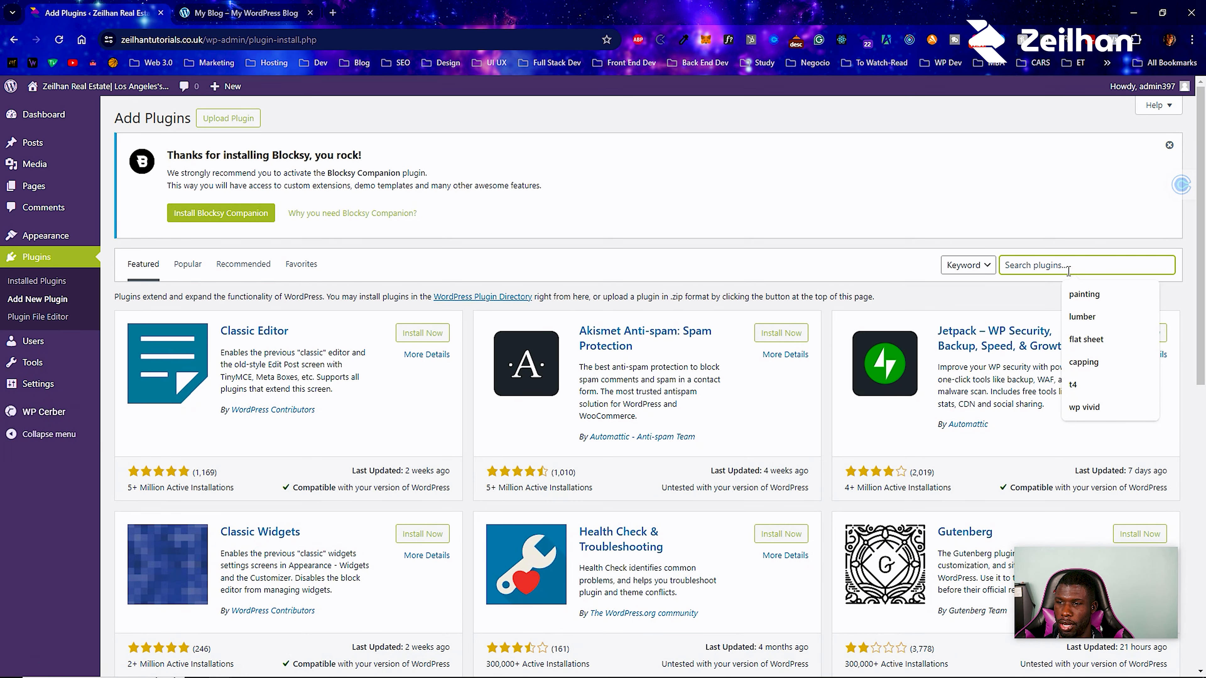
type("blocks")
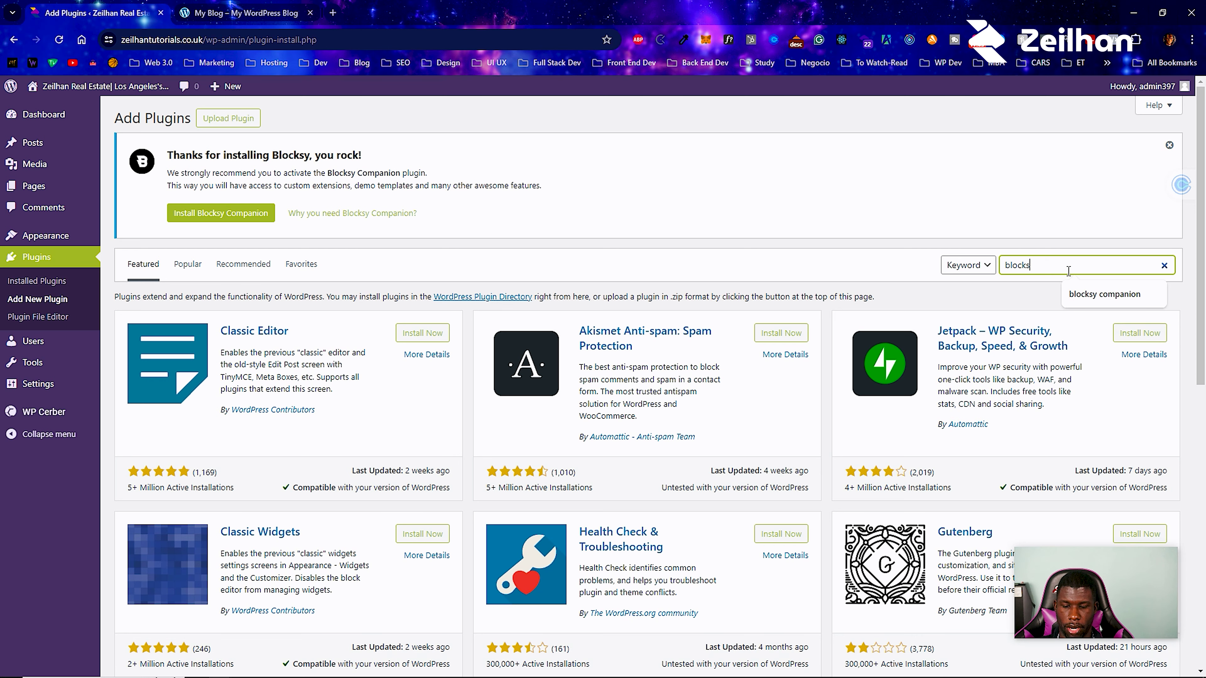
type("y")
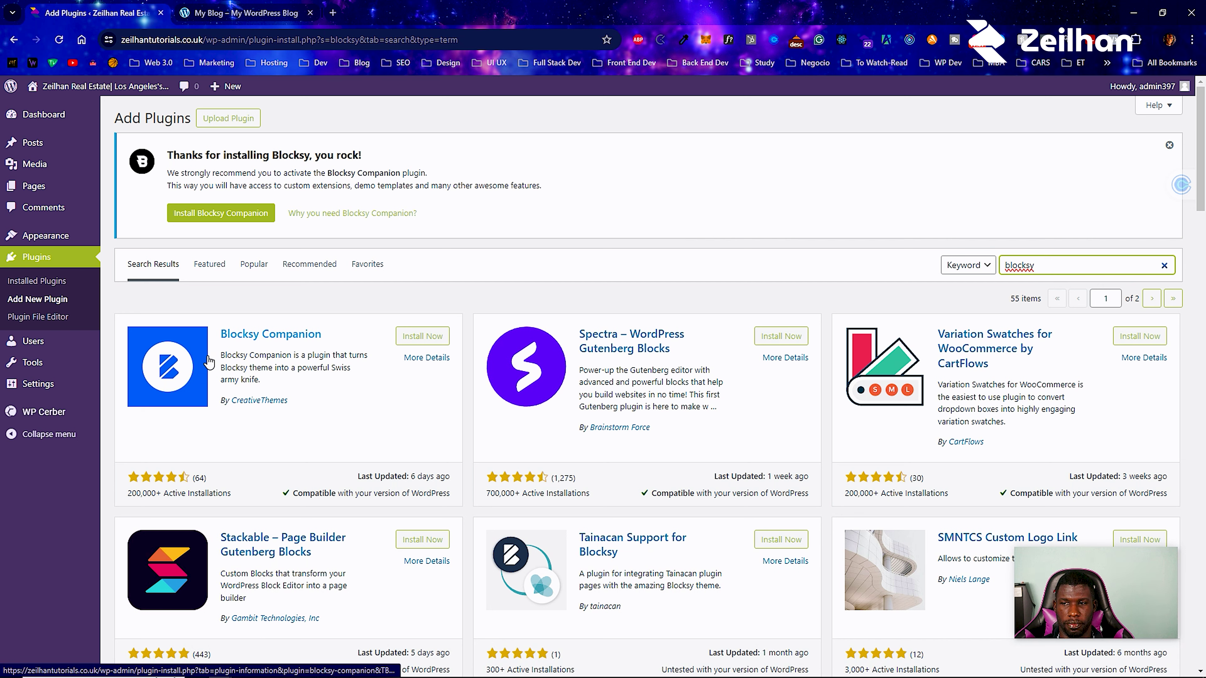
left_click(423, 340)
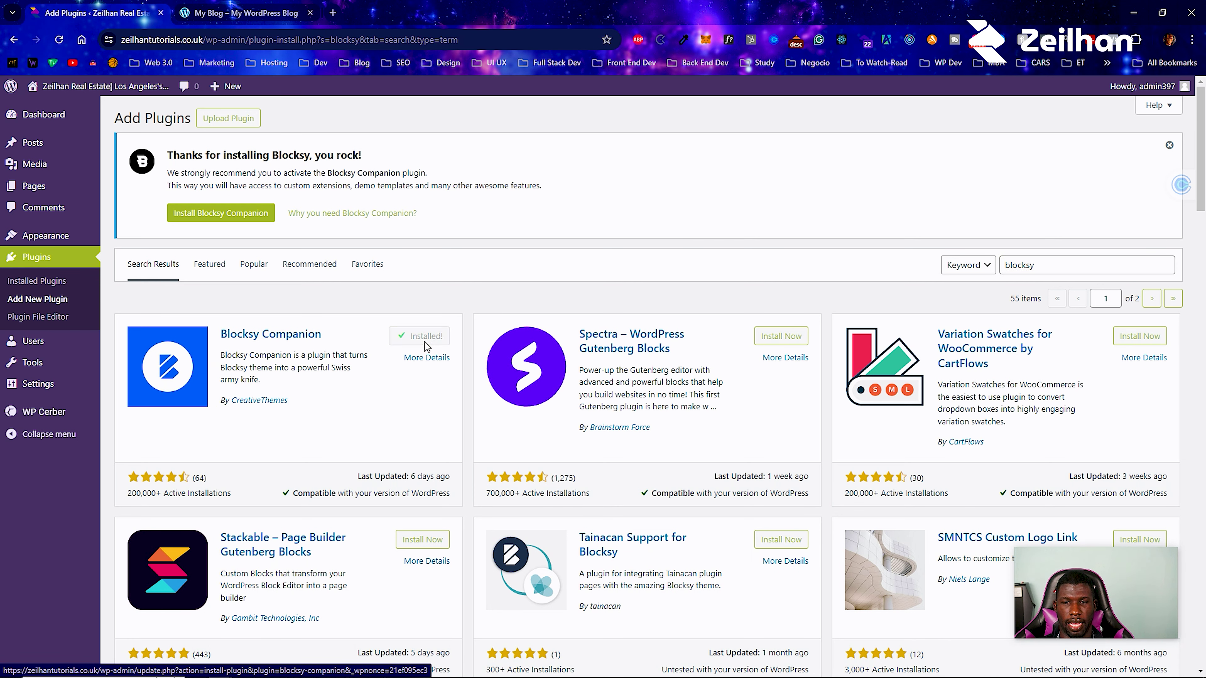
left_click(426, 347)
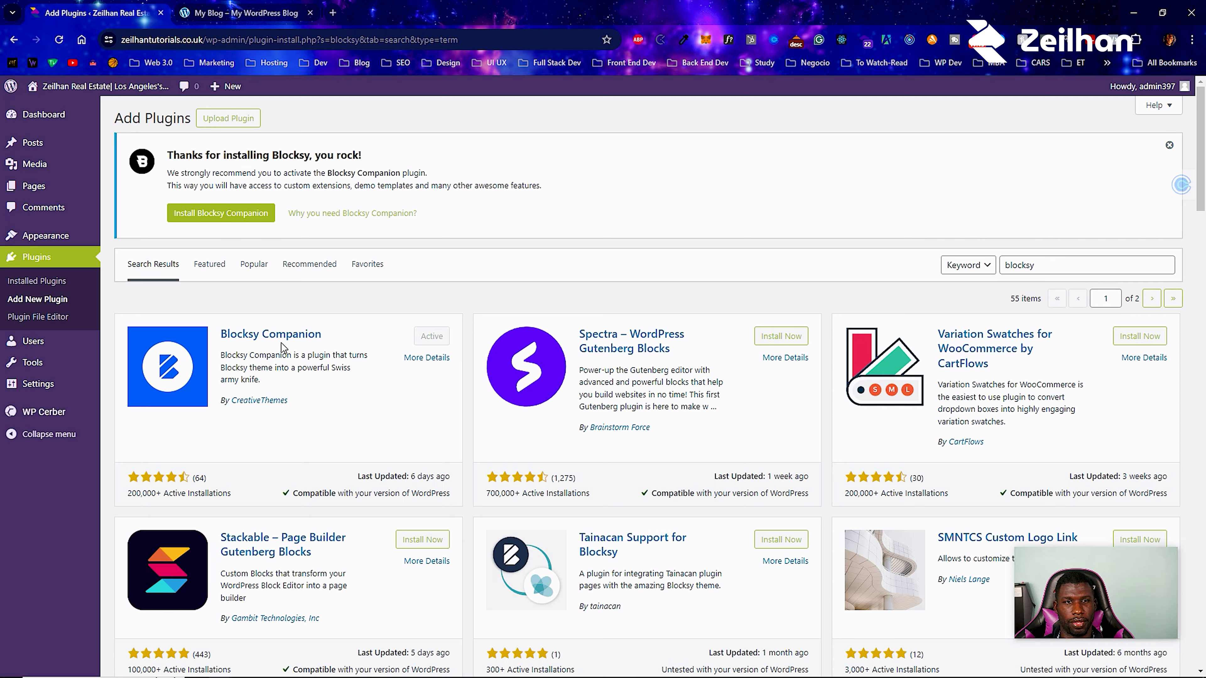
From the Dashboard, open the live site in a new browser tab.
left_click(60, 128)
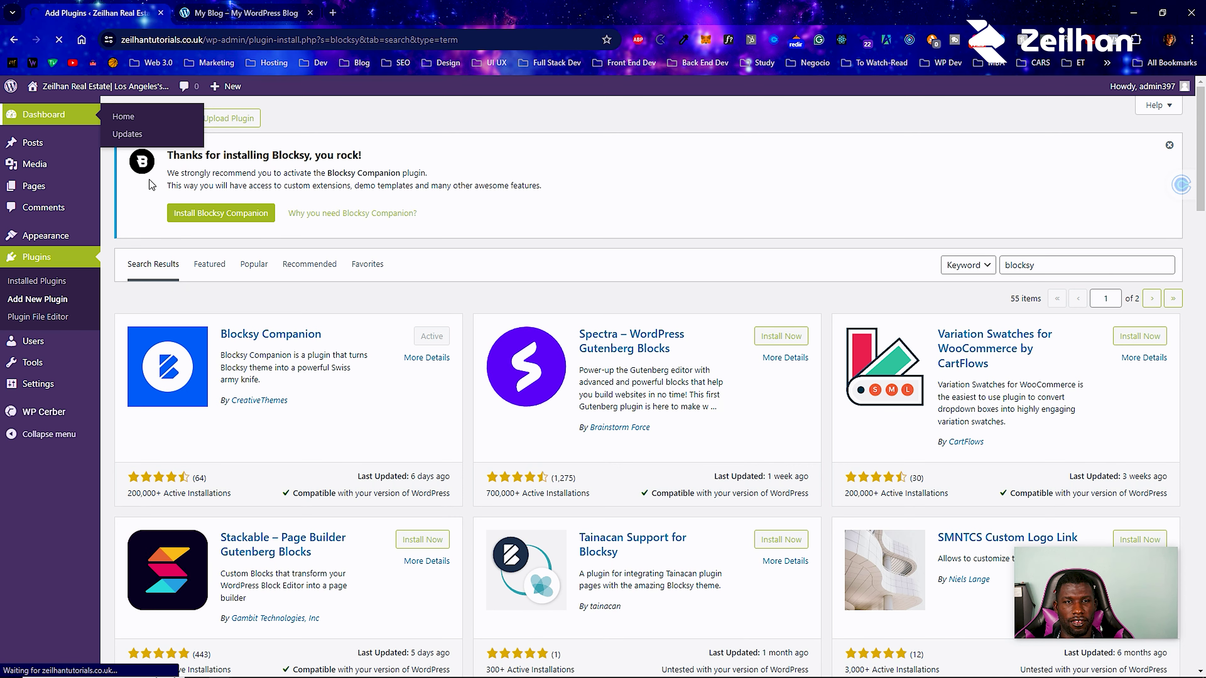
mouse_move(52, 175)
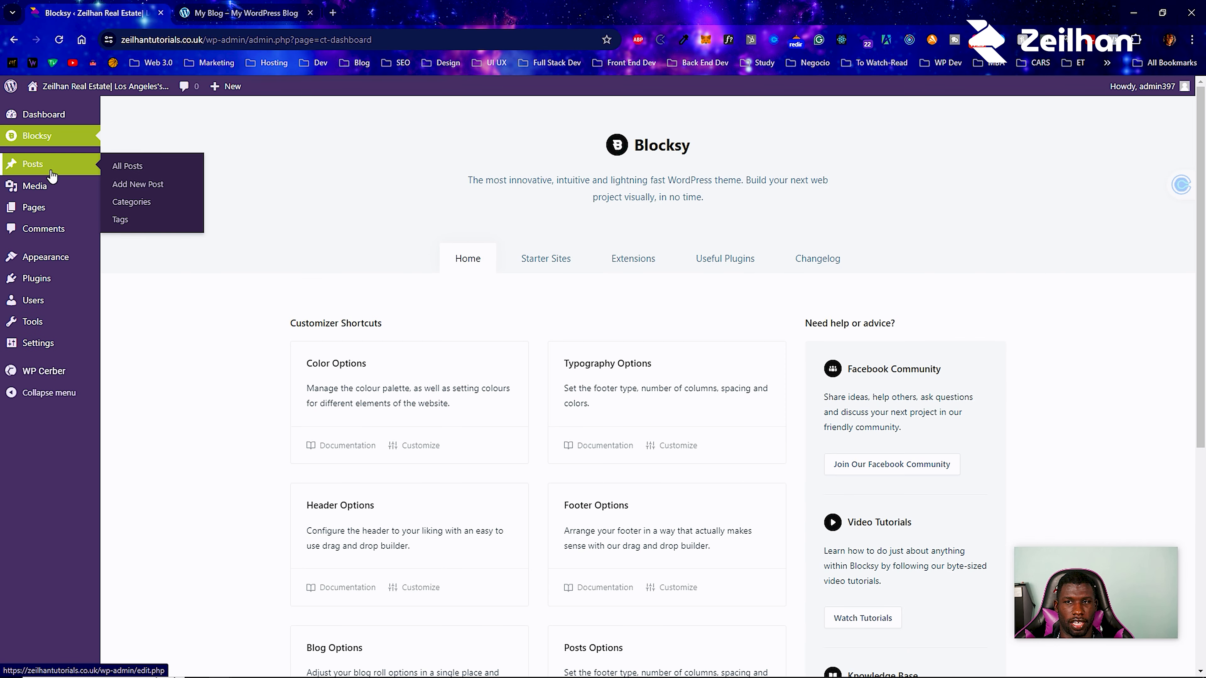
right_click(54, 107)
left_click(103, 118)
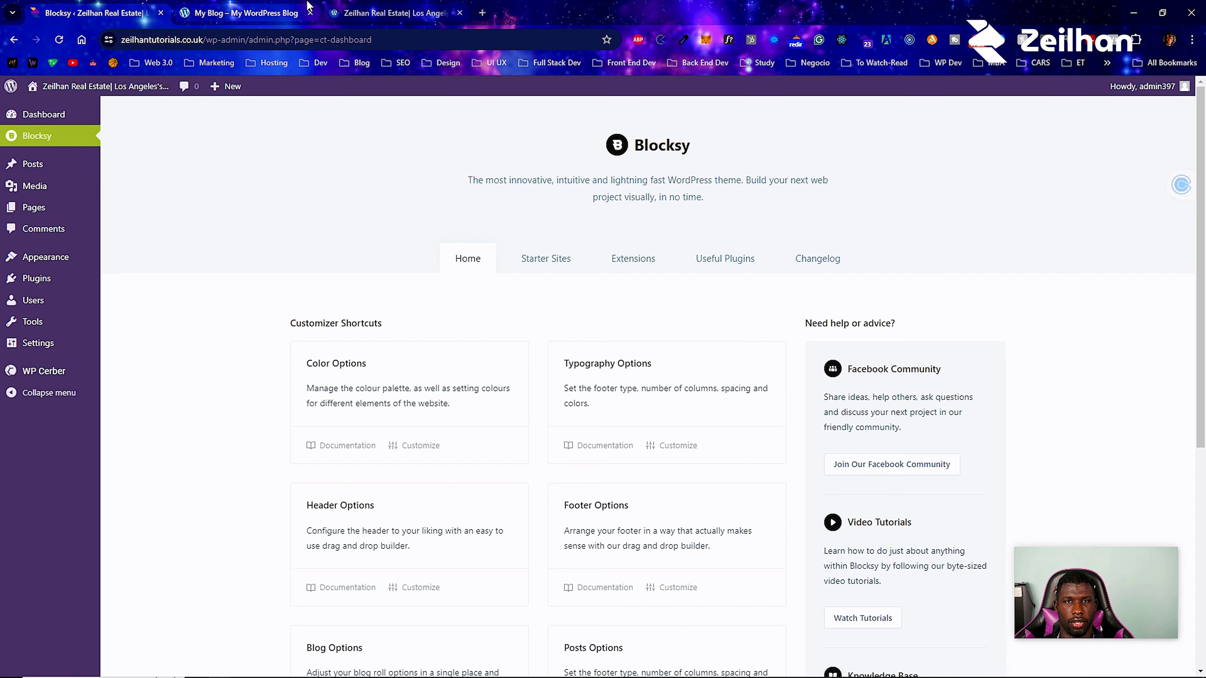
Check the Blocksy-styled live site, then return to the Blocksy dashboard's Starter Sites list.
left_click(295, 6)
scroll(347, 527, "up", 15)
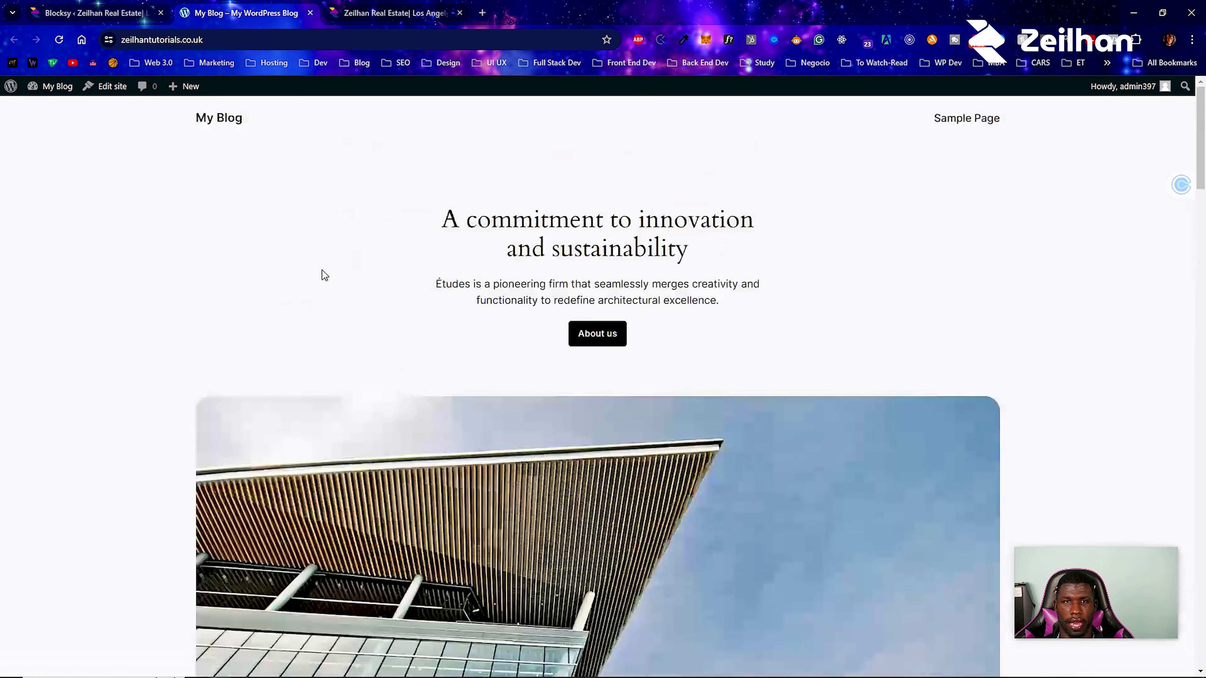
left_click(366, 6)
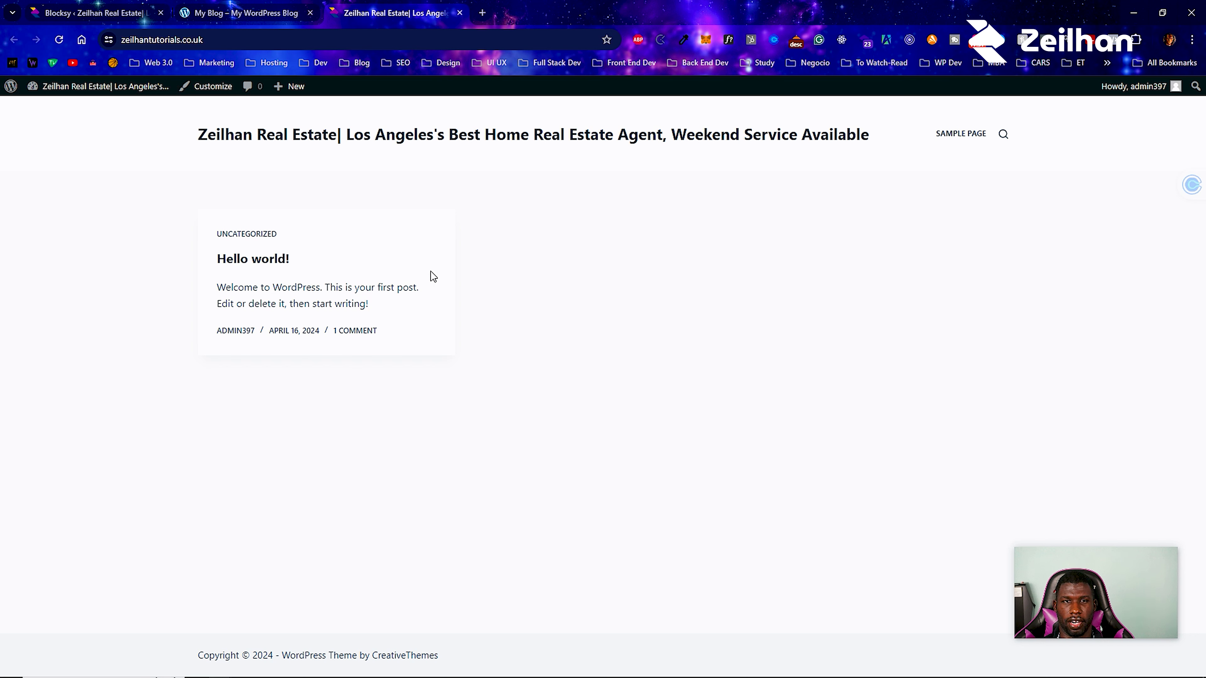
left_click(91, 6)
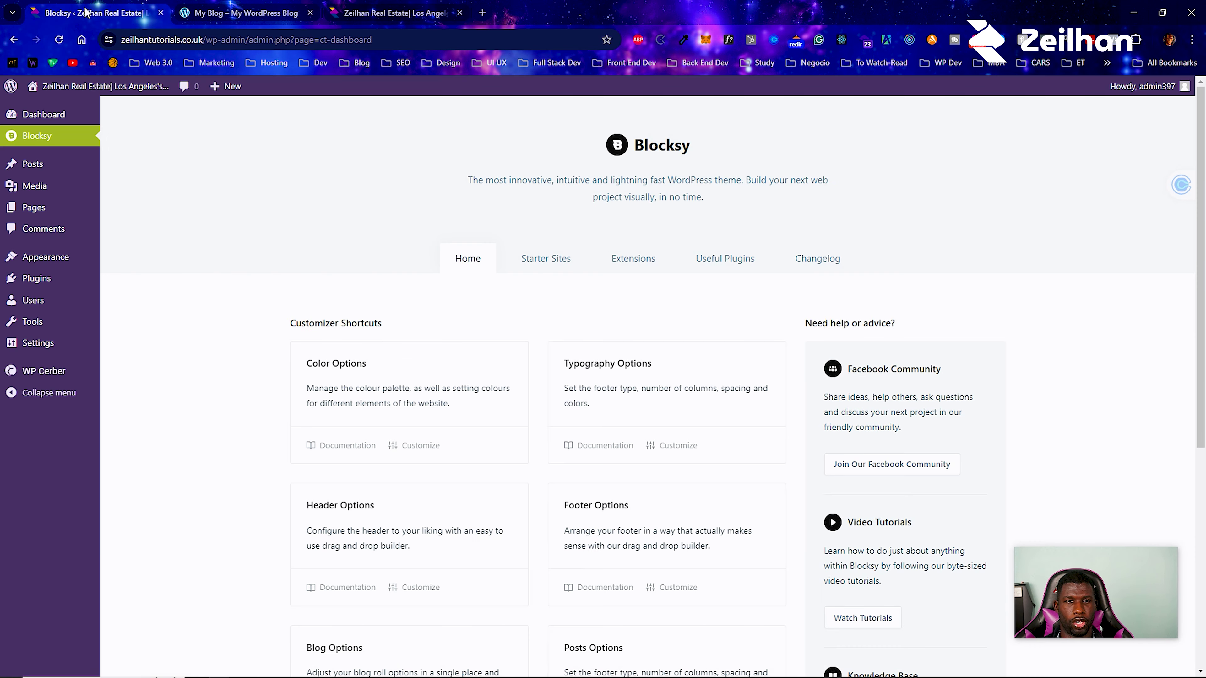
left_click(540, 257)
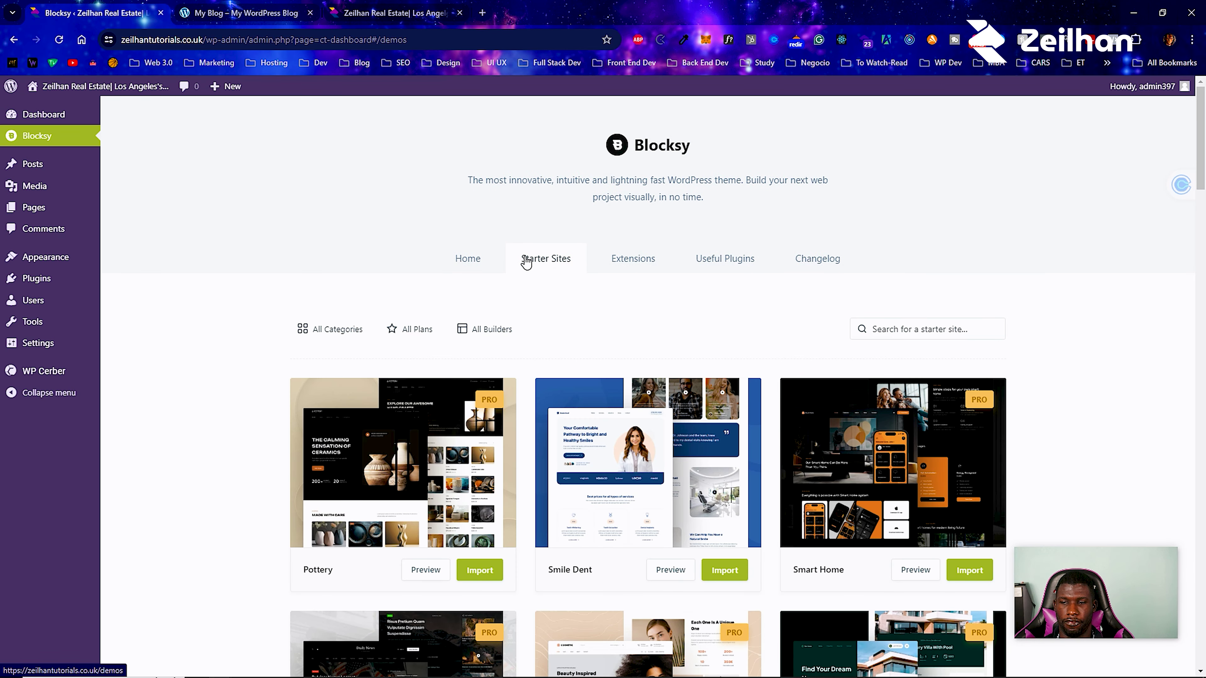
Preview the Real Estate starter site demo and open the Cozy High-Tech Villa property page.
scroll(522, 266, "down", 4)
scroll(522, 268, "down", 3)
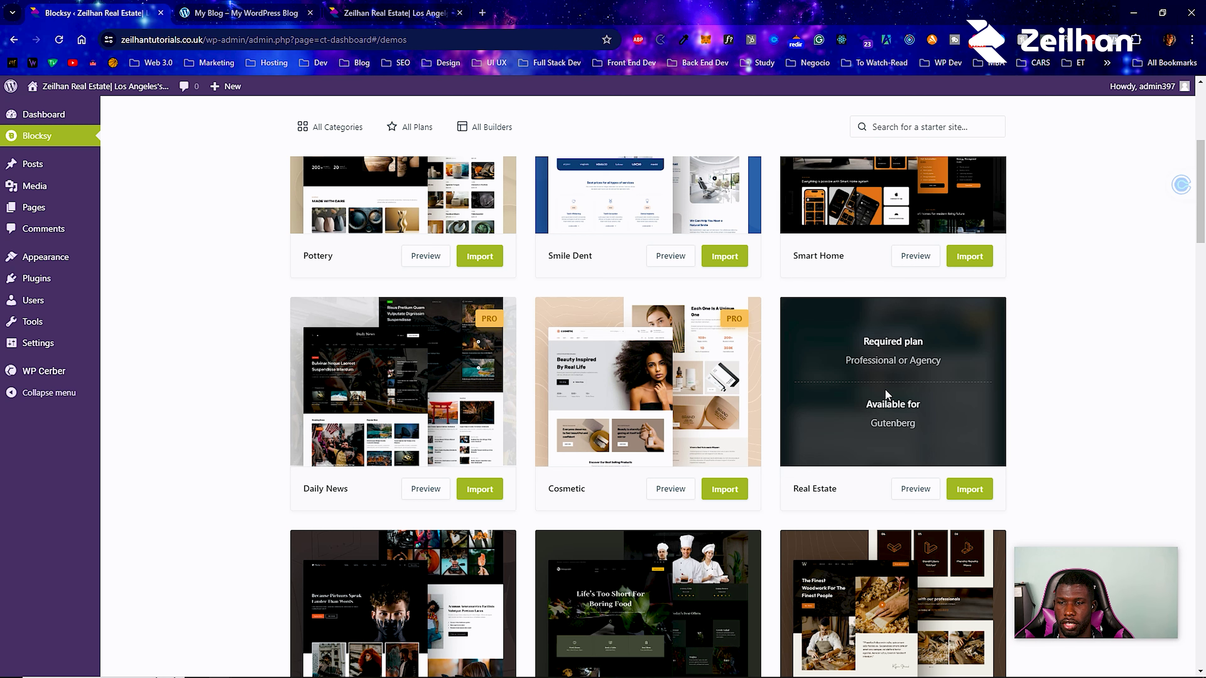
left_click(909, 494)
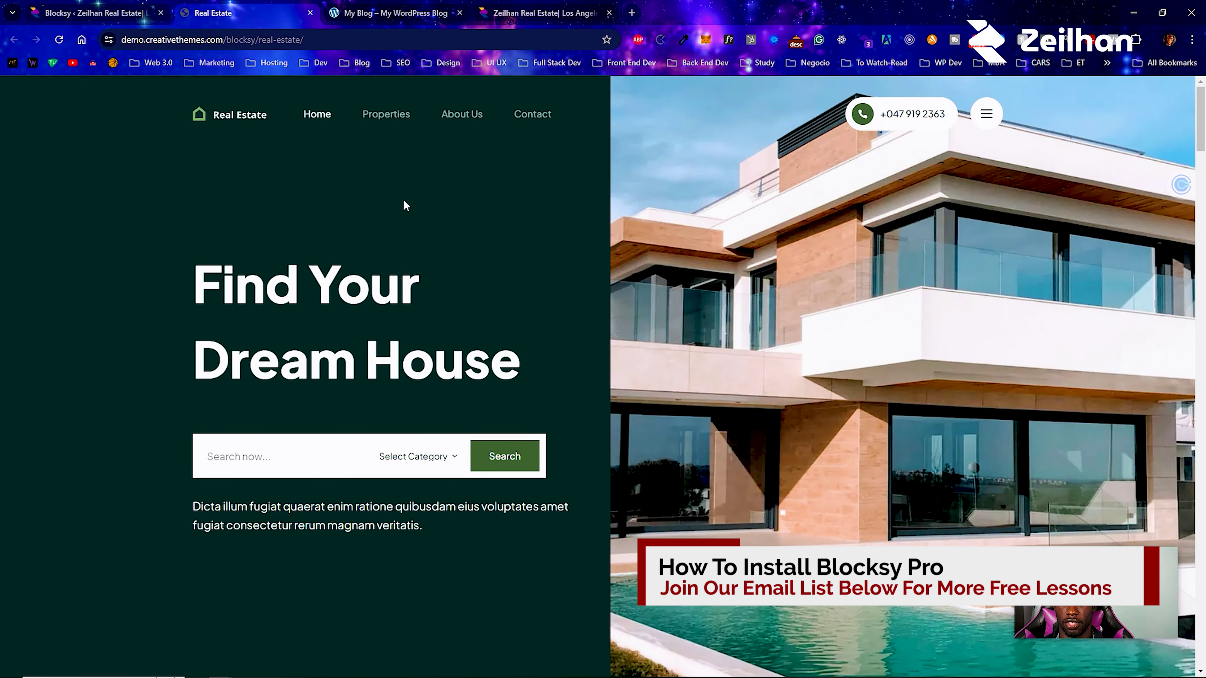
scroll(424, 199, "down", 10)
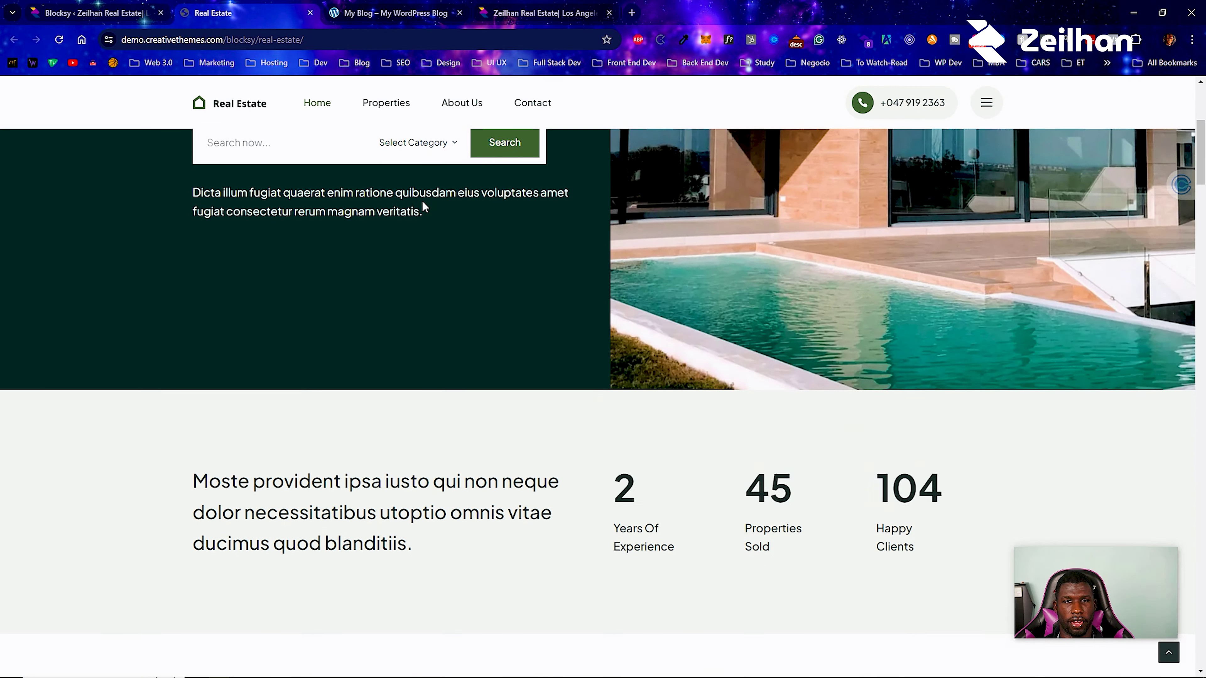
scroll(424, 205, "down", 15)
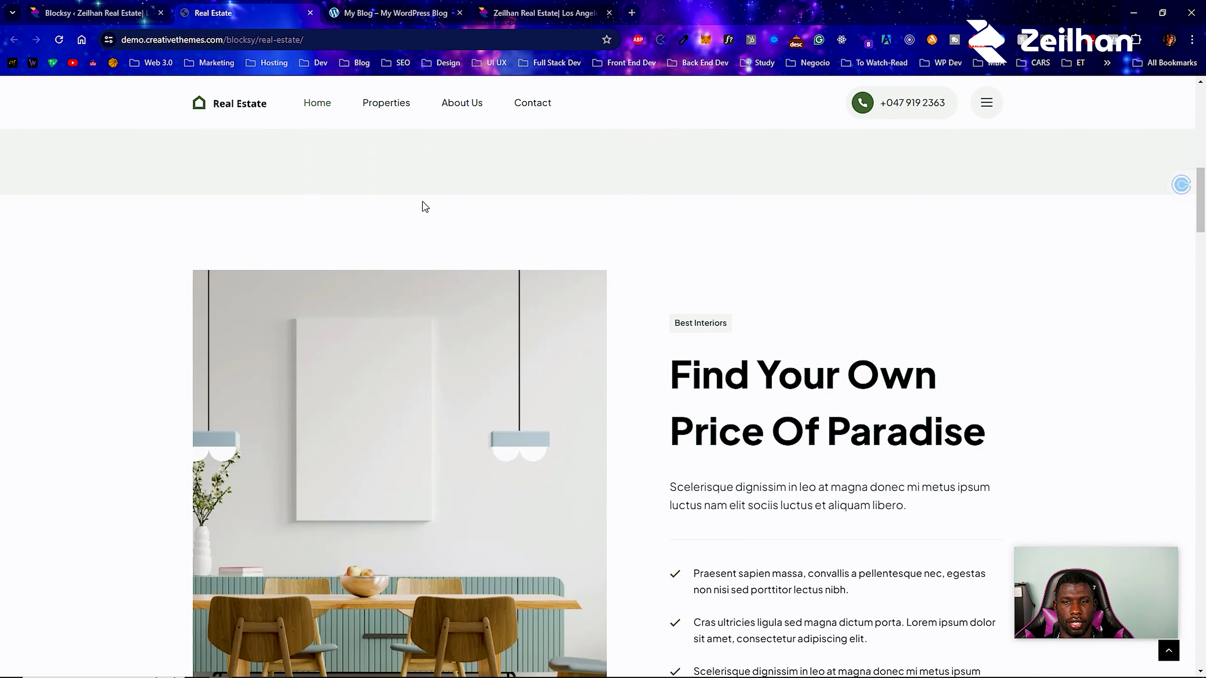
scroll(423, 203, "down", 10)
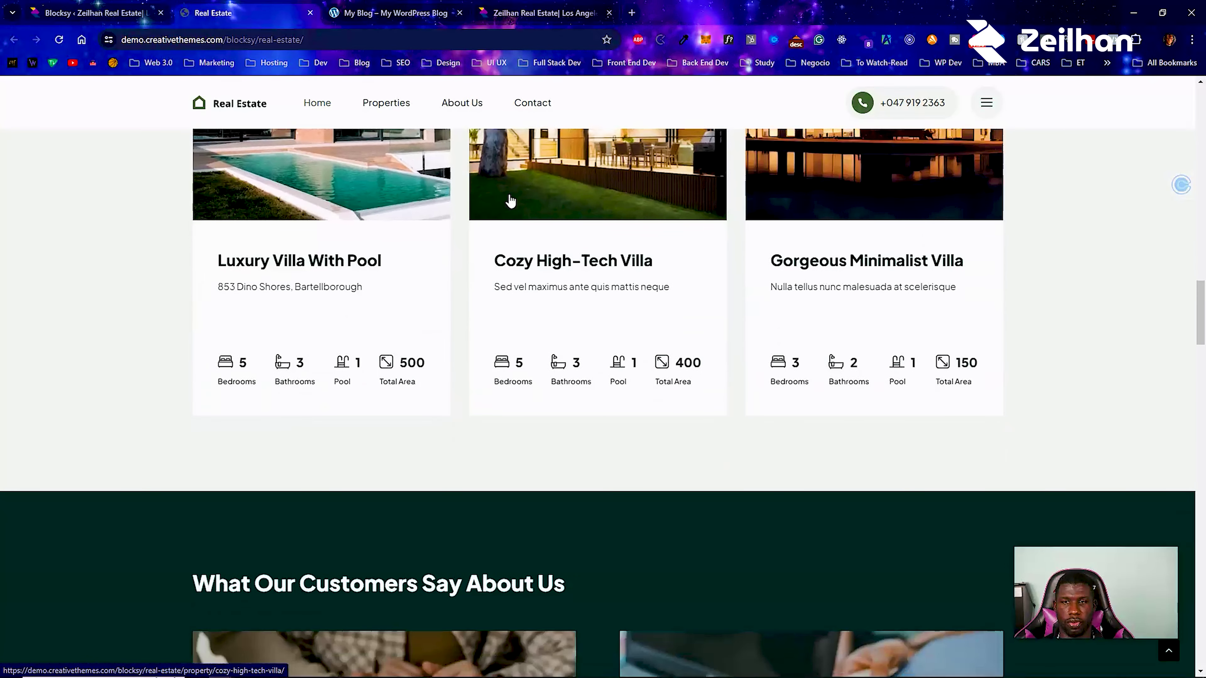
left_click(510, 201)
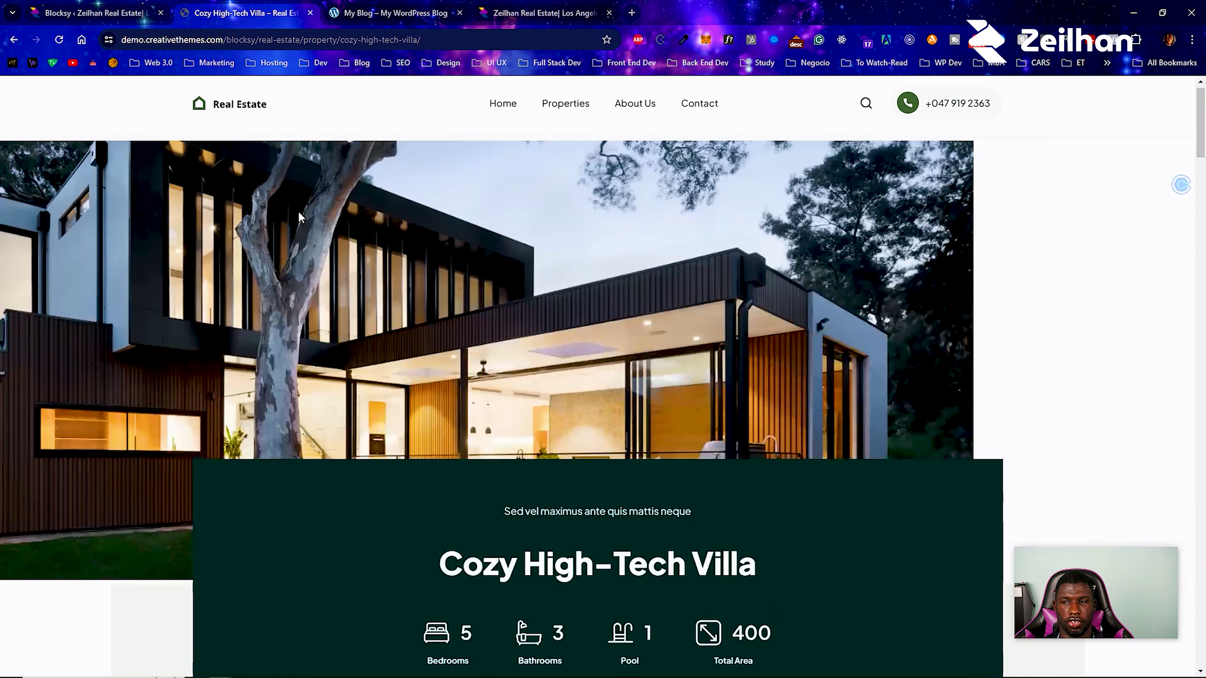
View the villa's second- and third-floor house plans.
scroll(818, 227, "down", 5)
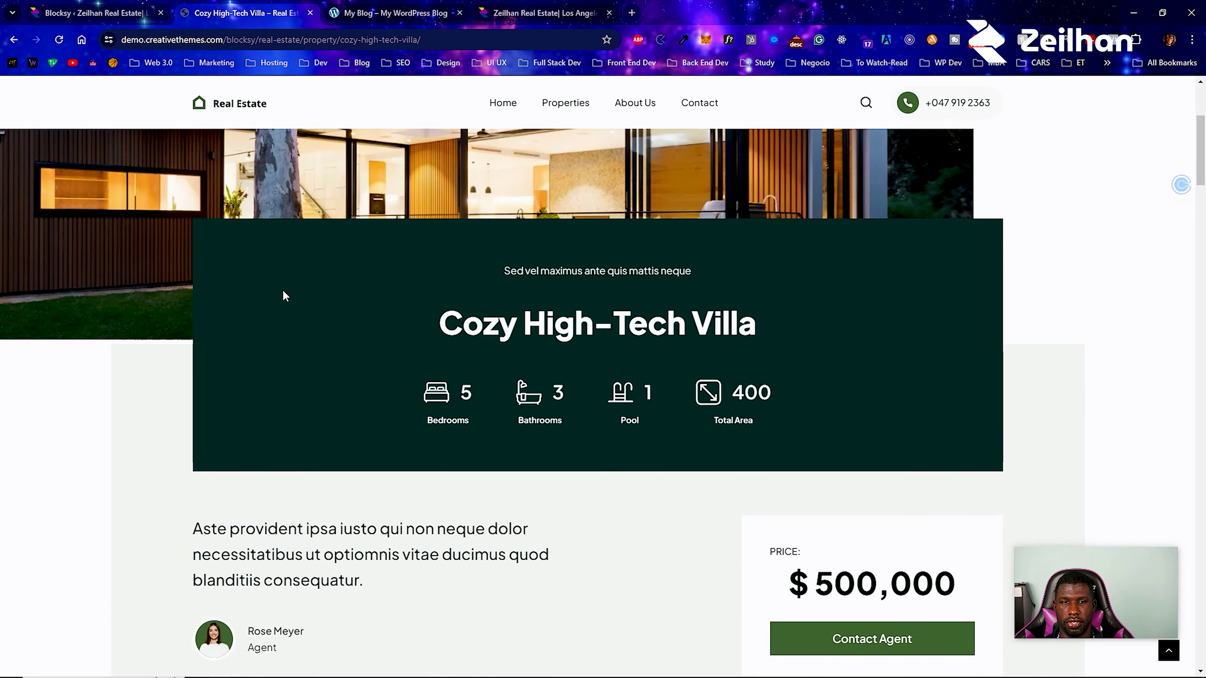
scroll(286, 285, "down", 15)
scroll(321, 399, "down", 7)
left_click(702, 240)
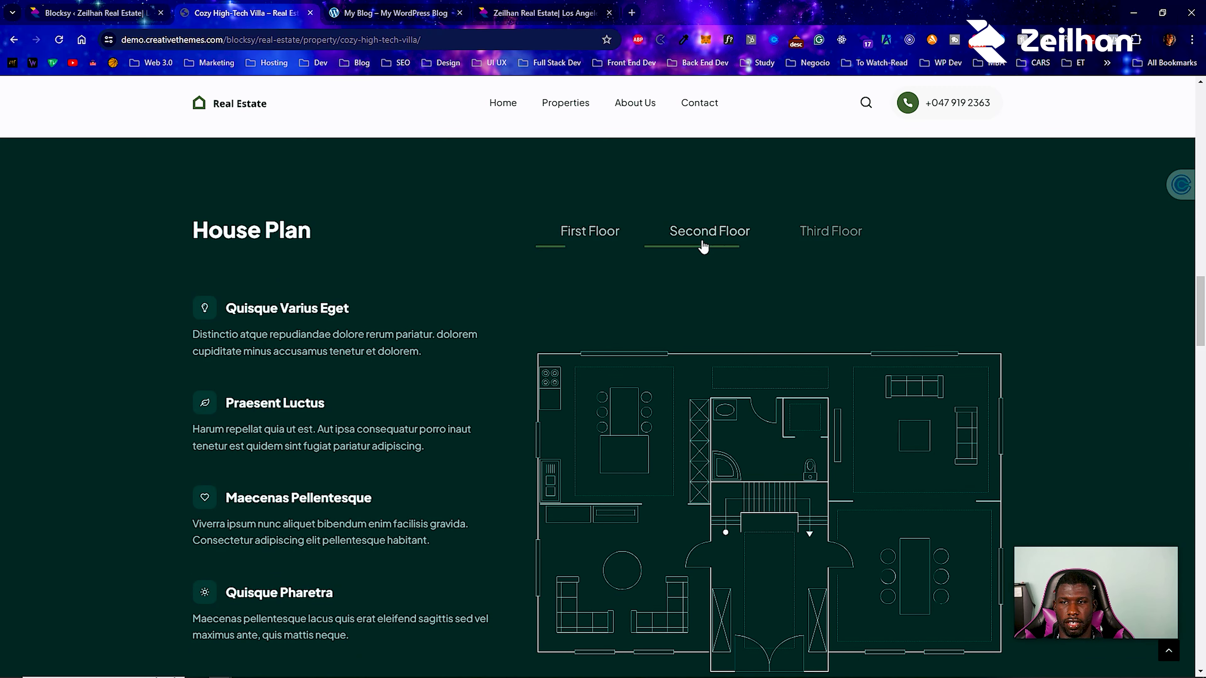
left_click(839, 234)
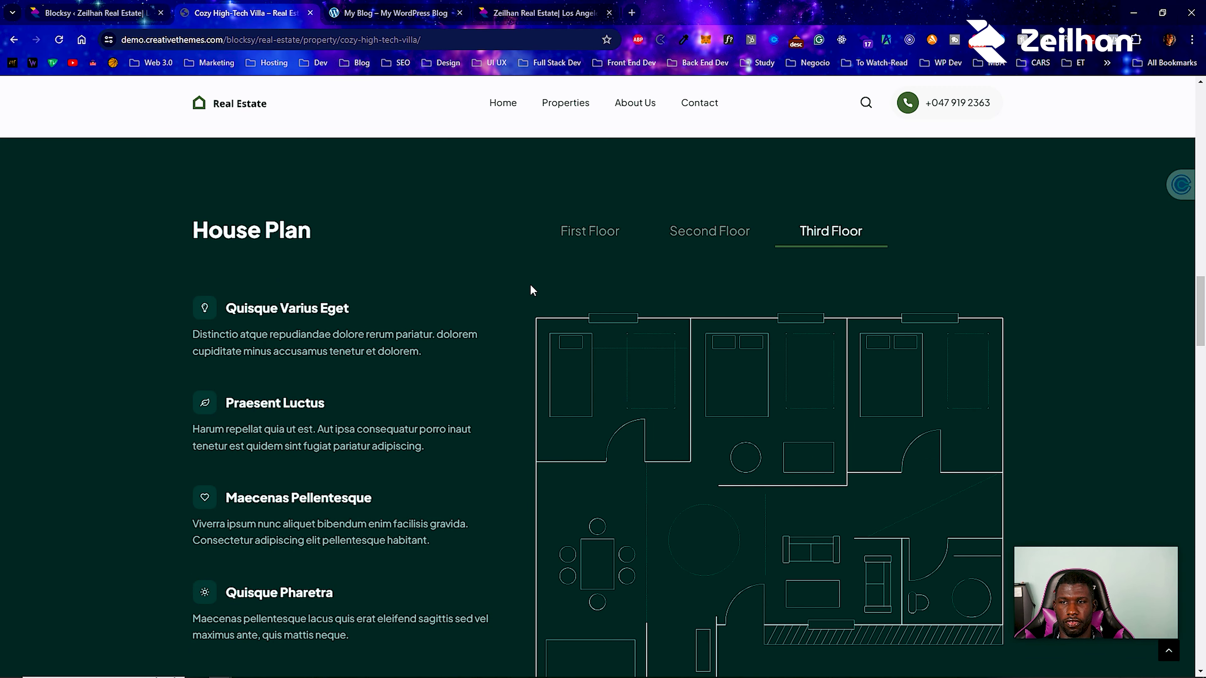
scroll(532, 288, "down", 15)
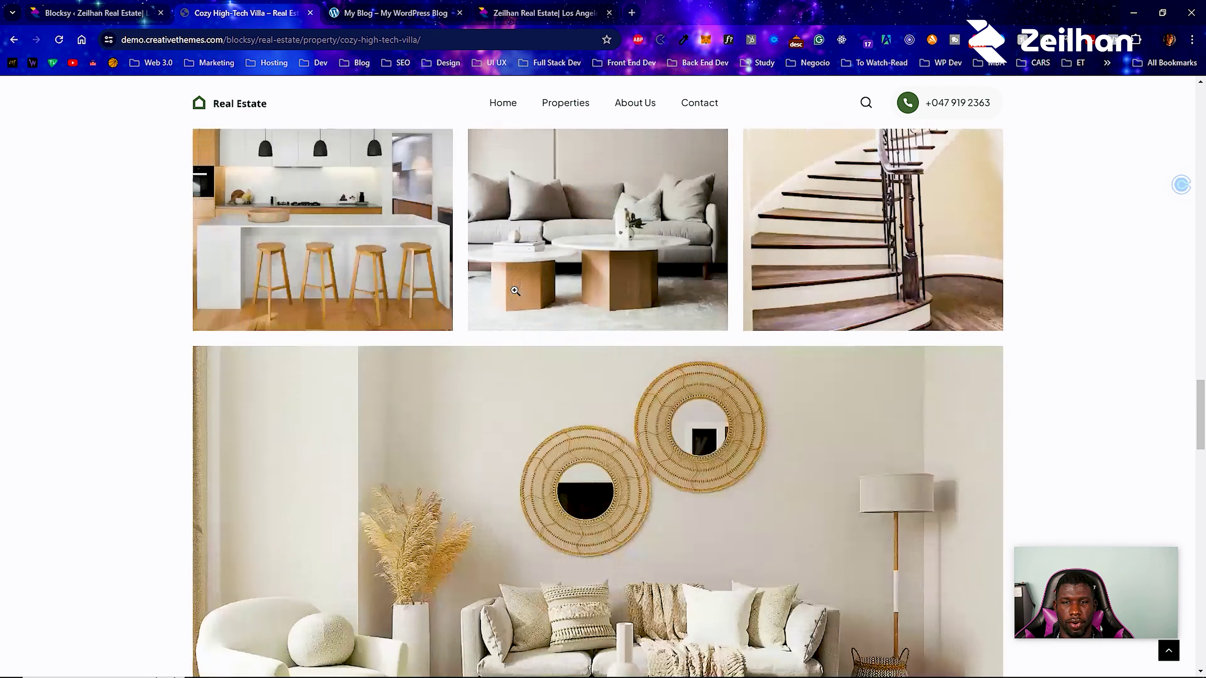
scroll(515, 291, "up", 20)
scroll(517, 295, "up", 10)
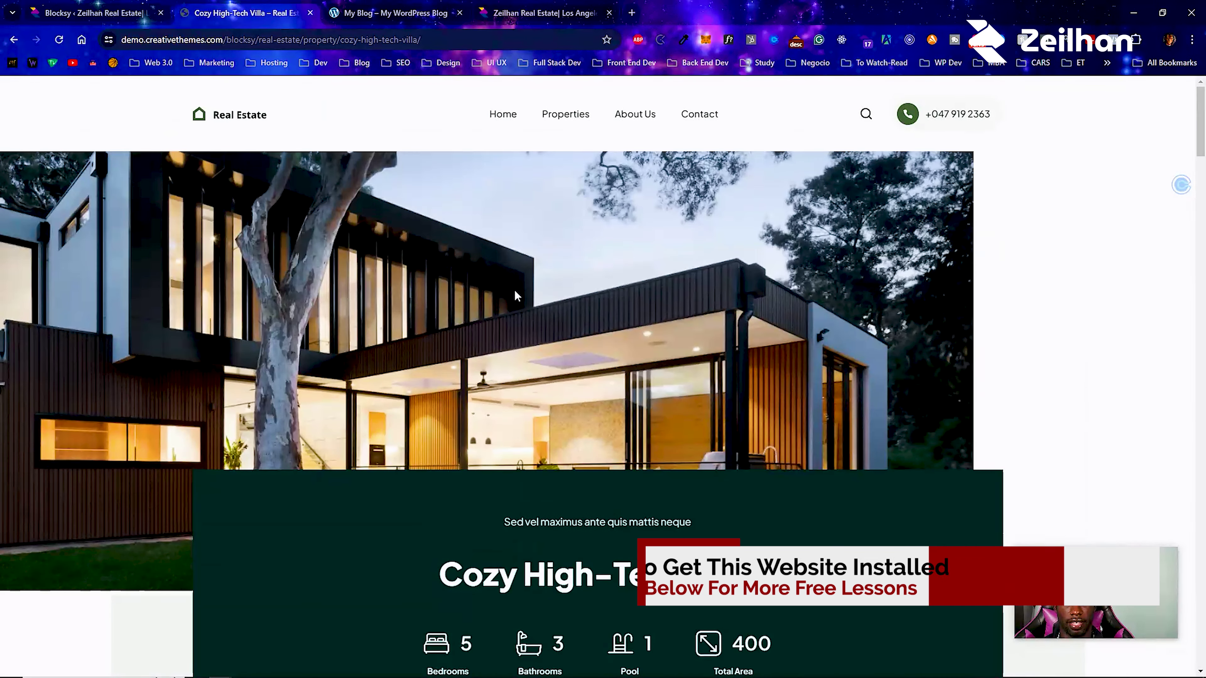
Switch between tabs, go back to the Real Estate listing, and close the demo tab.
key("ctrl+1")
key("ctrl+4")
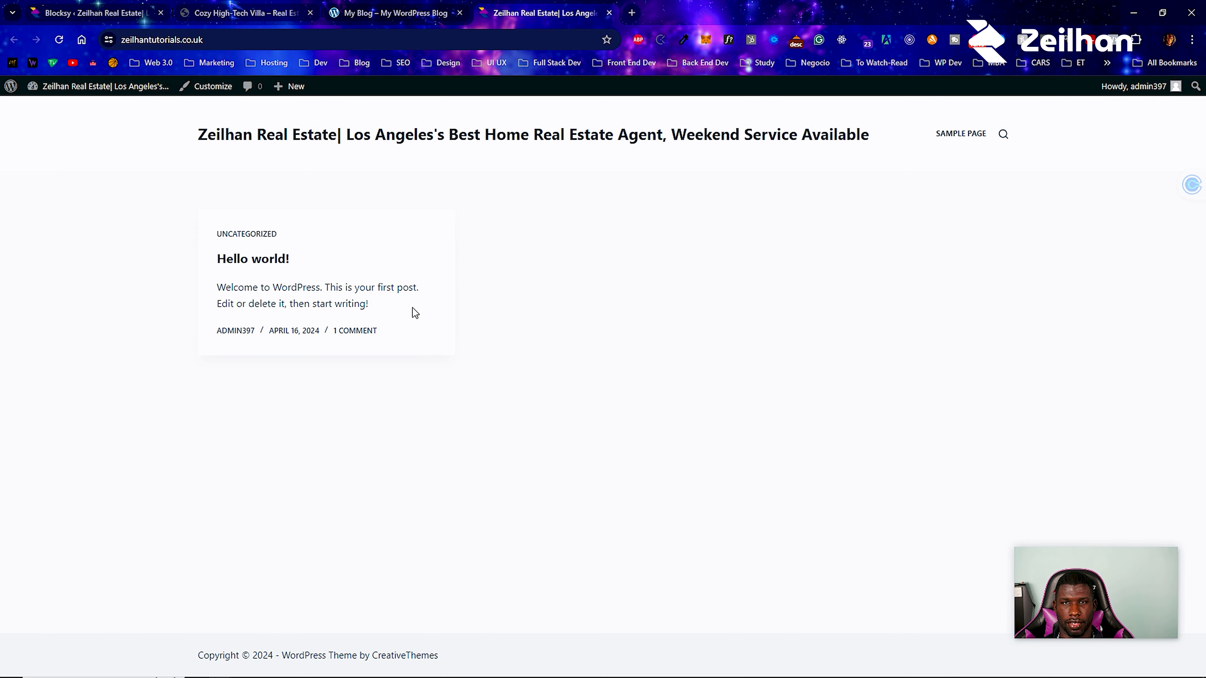
left_click(226, 5)
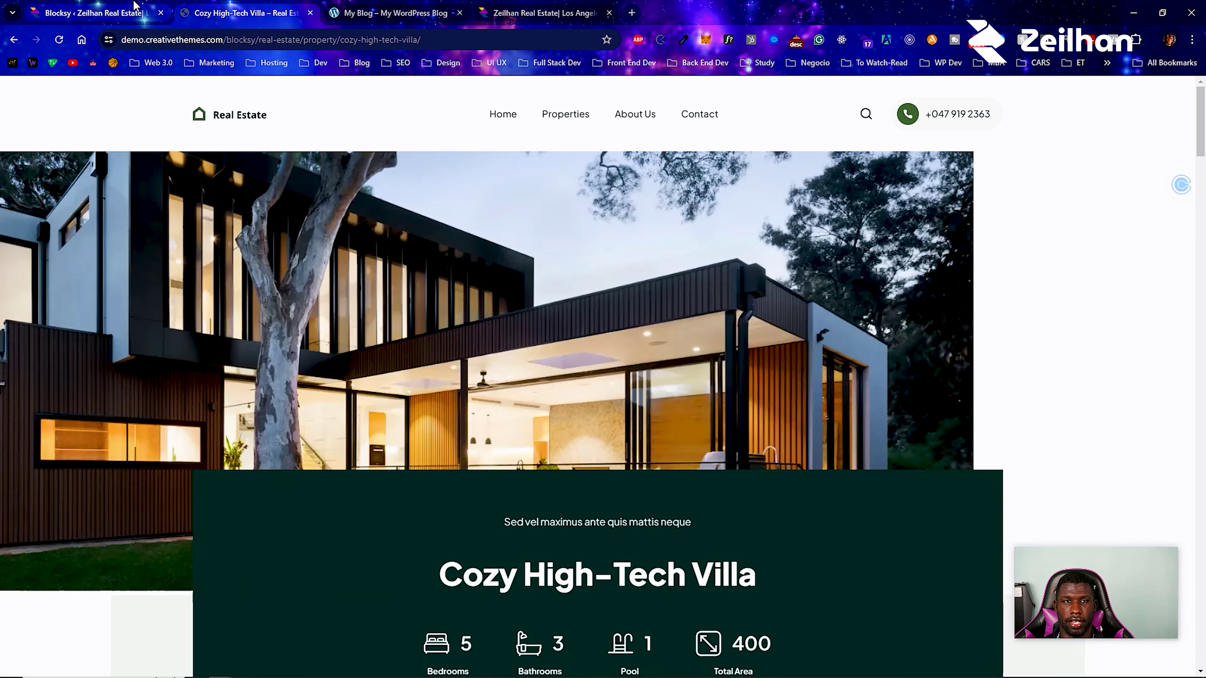
key("alt+Left")
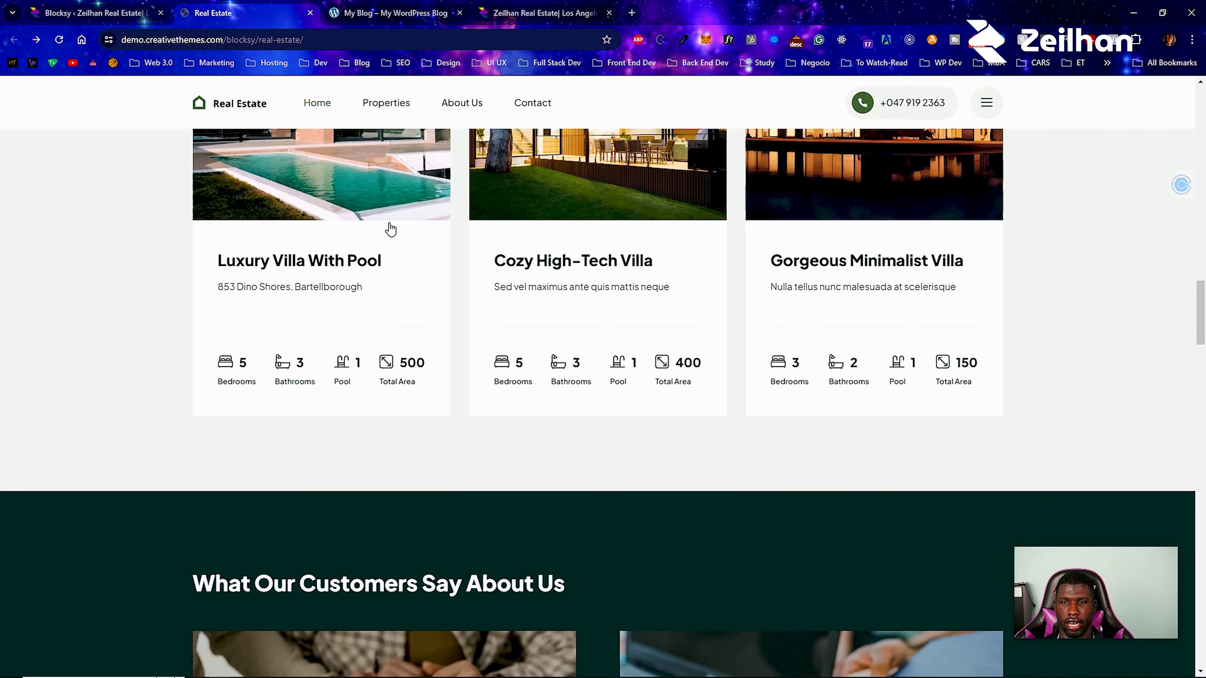
left_click(310, 12)
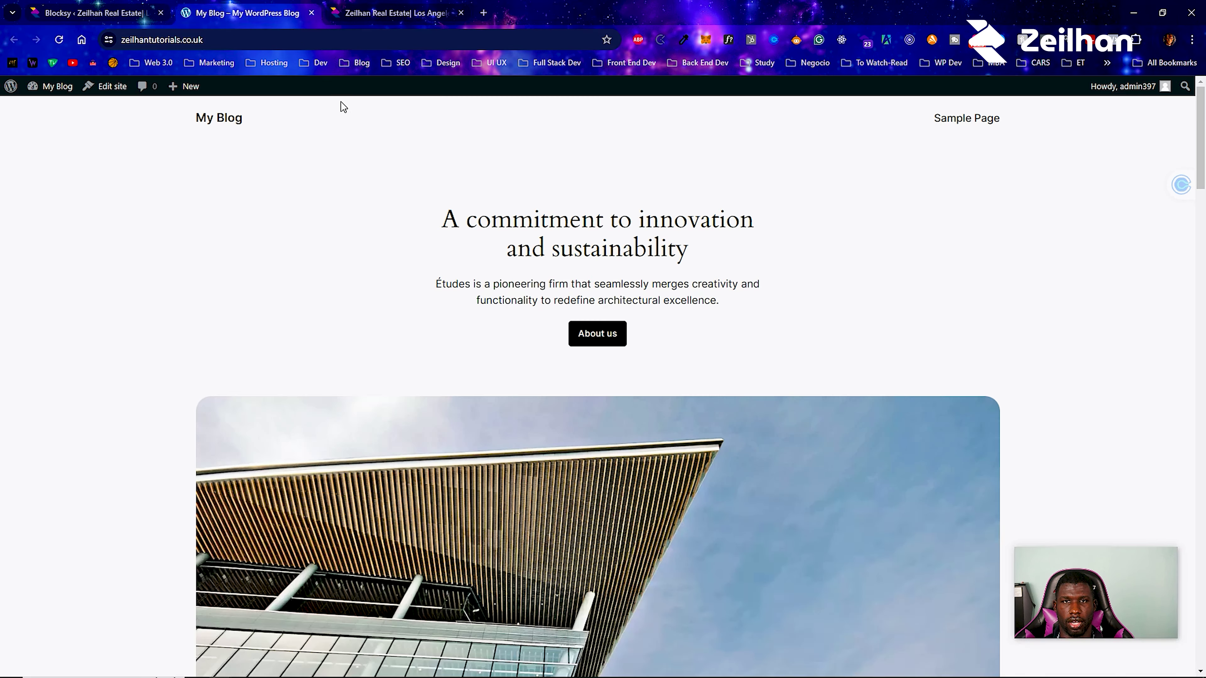
left_click(95, 13)
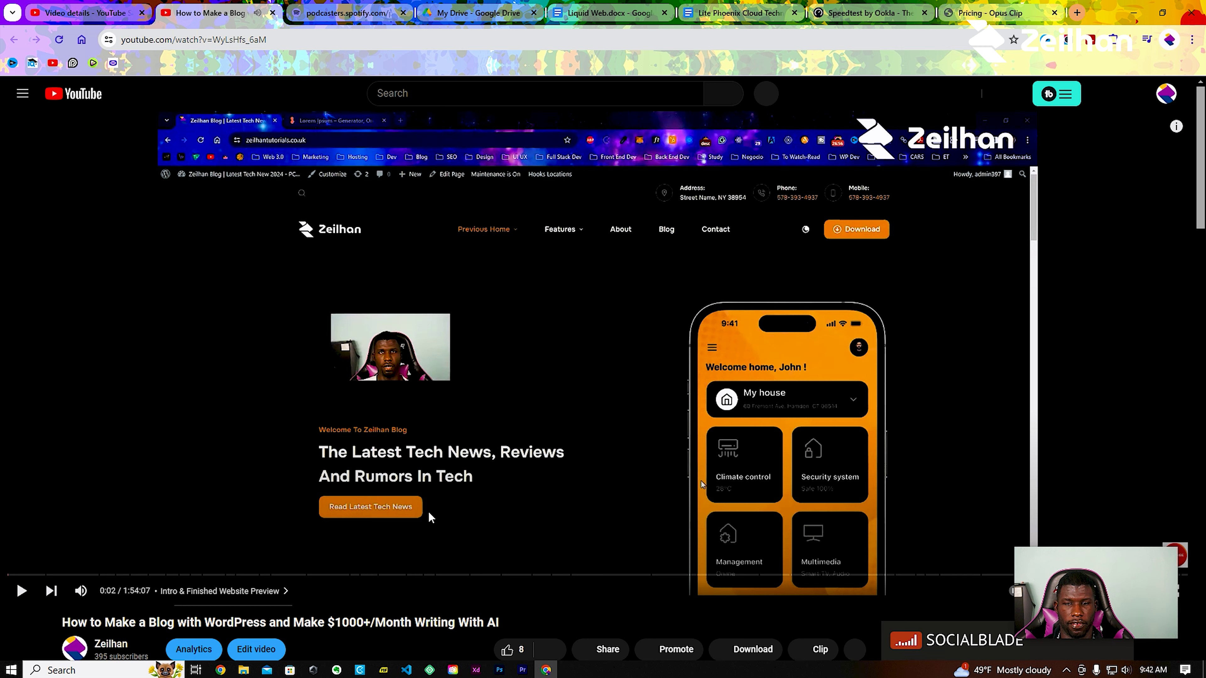
Expand the blog tutorial video's full description and scroll through its download and consultation links.
scroll(345, 564, "down", 4)
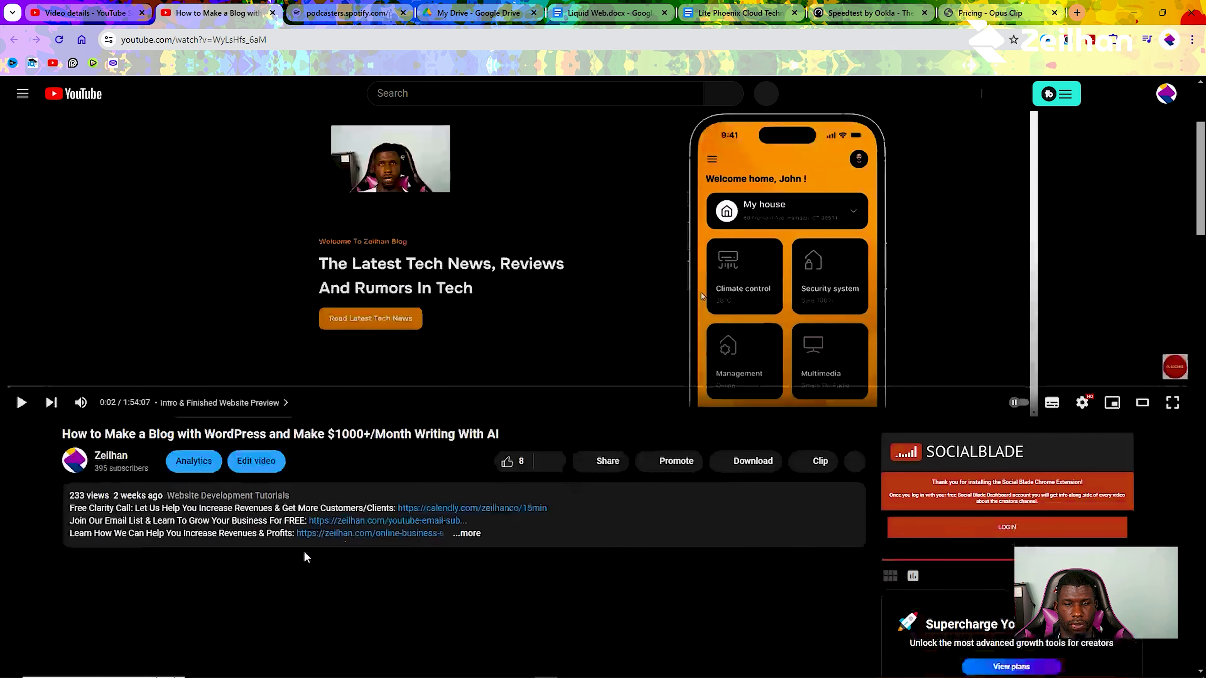
left_click(481, 534)
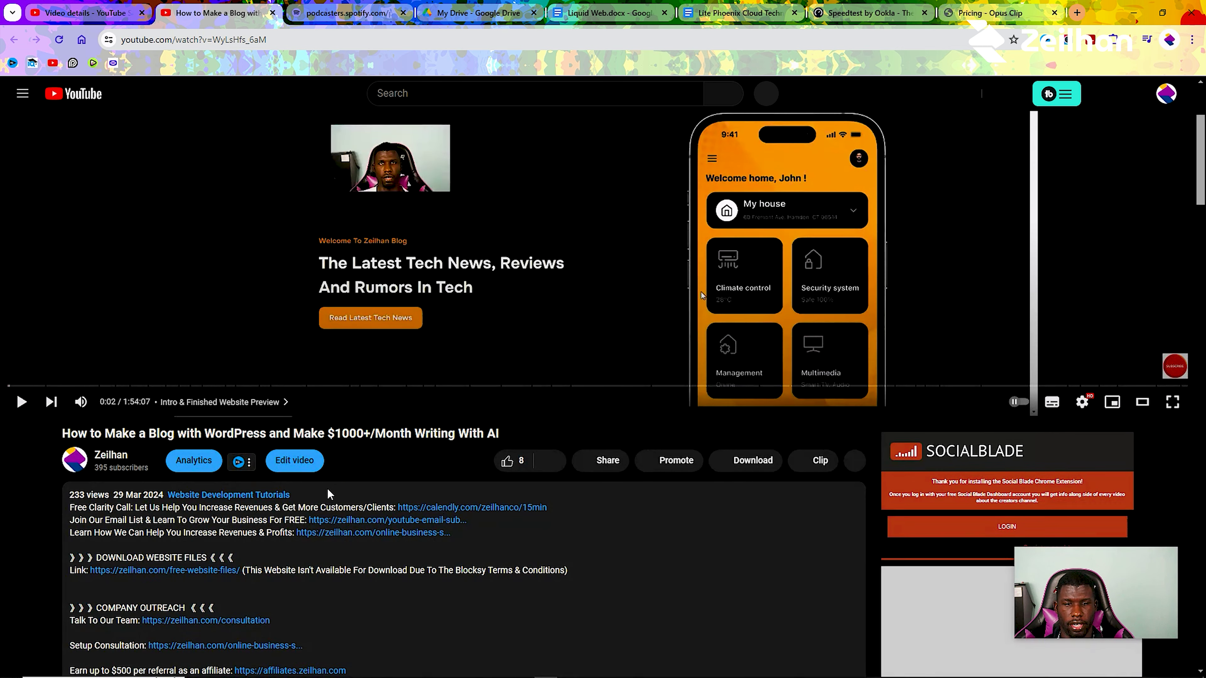
scroll(328, 488, "down", 6)
scroll(203, 460, "down", 15)
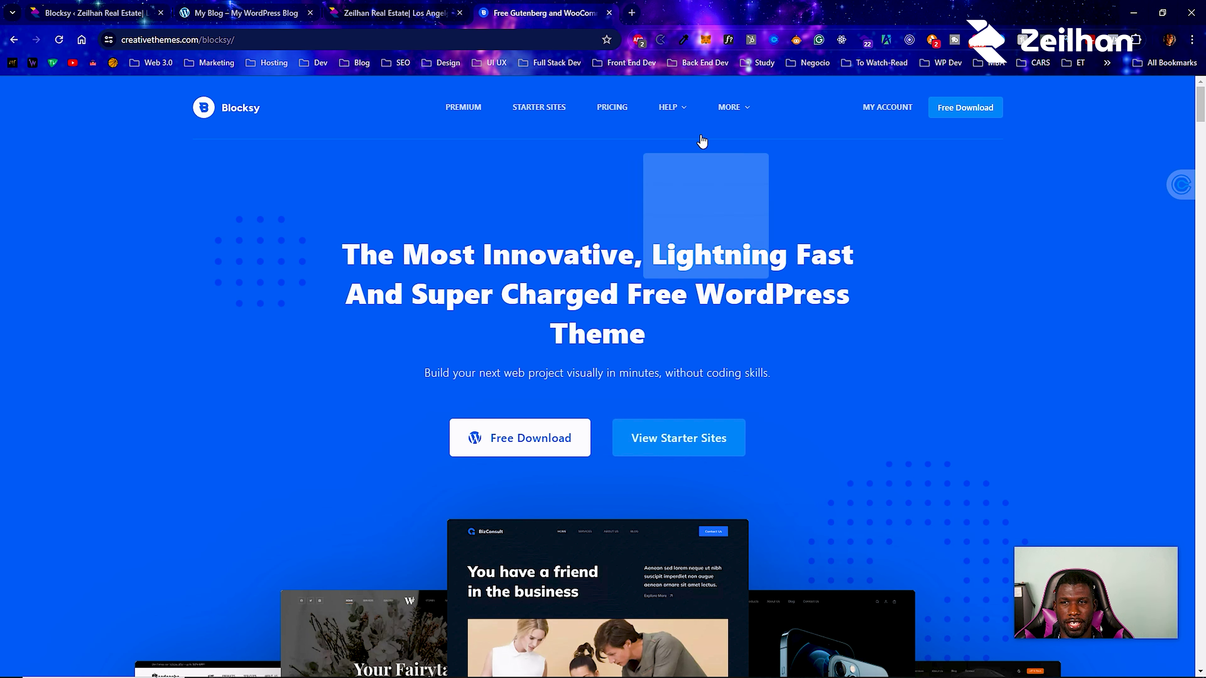
Open Blocksy pricing and compare lifetime against annual plans ($69, $99, $149 per year).
left_click(612, 108)
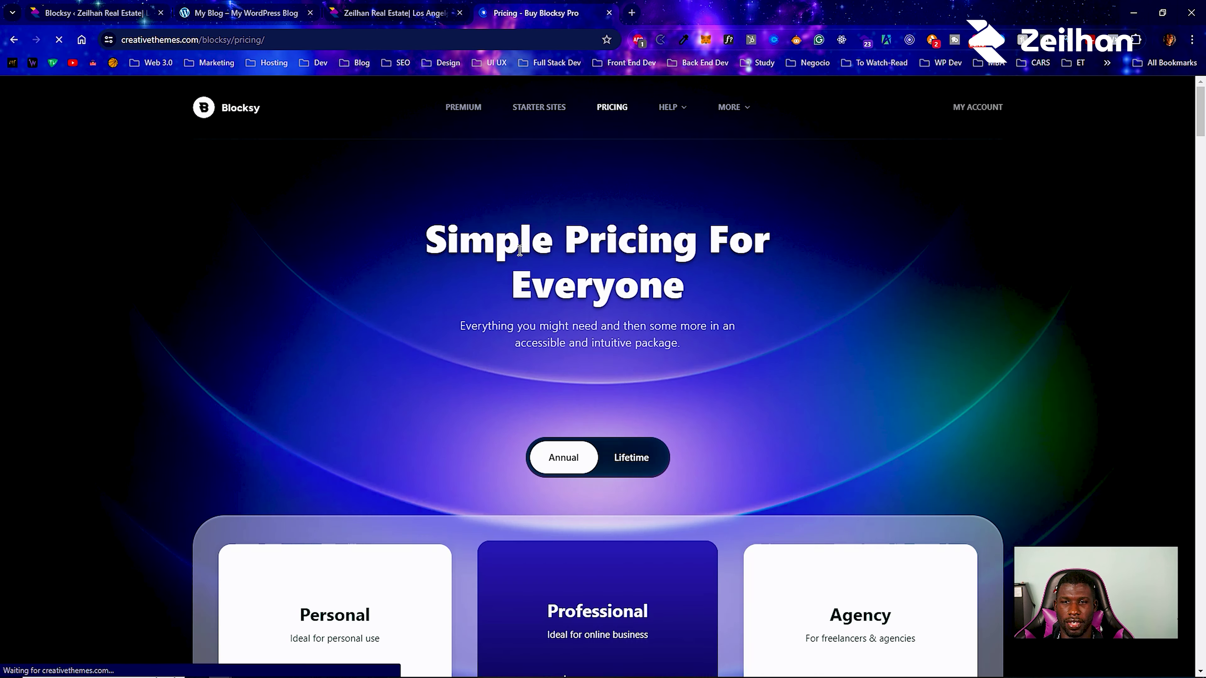
scroll(519, 250, "down", 5)
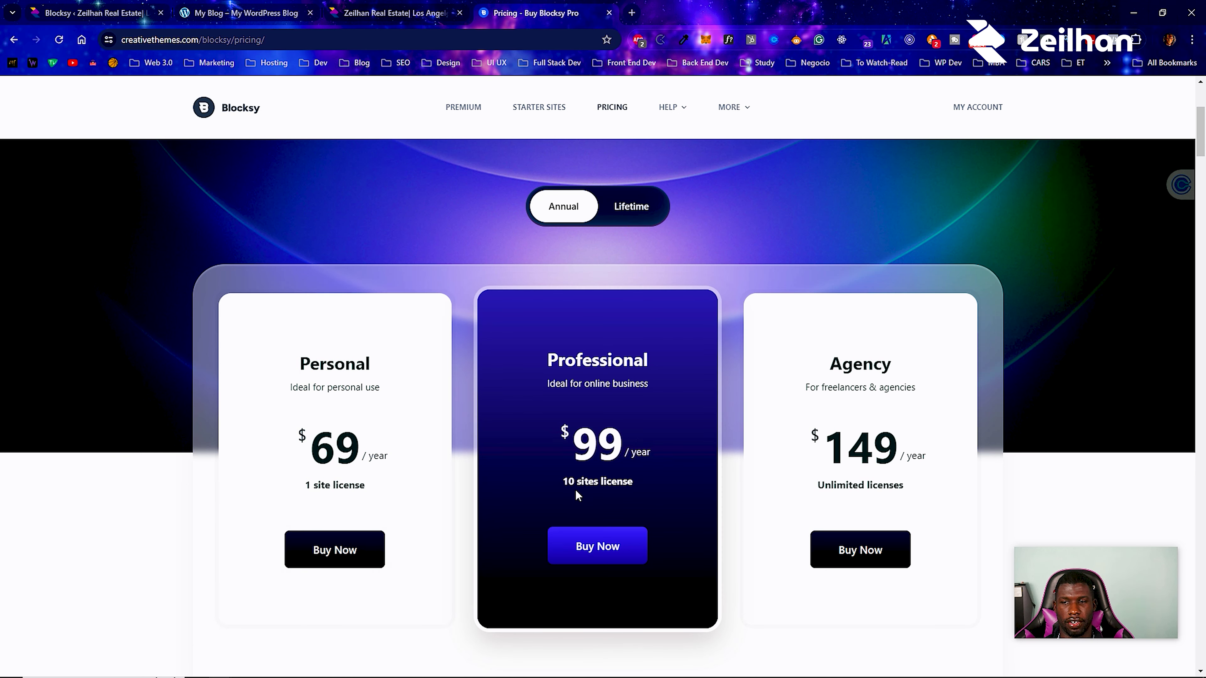
left_click(630, 204)
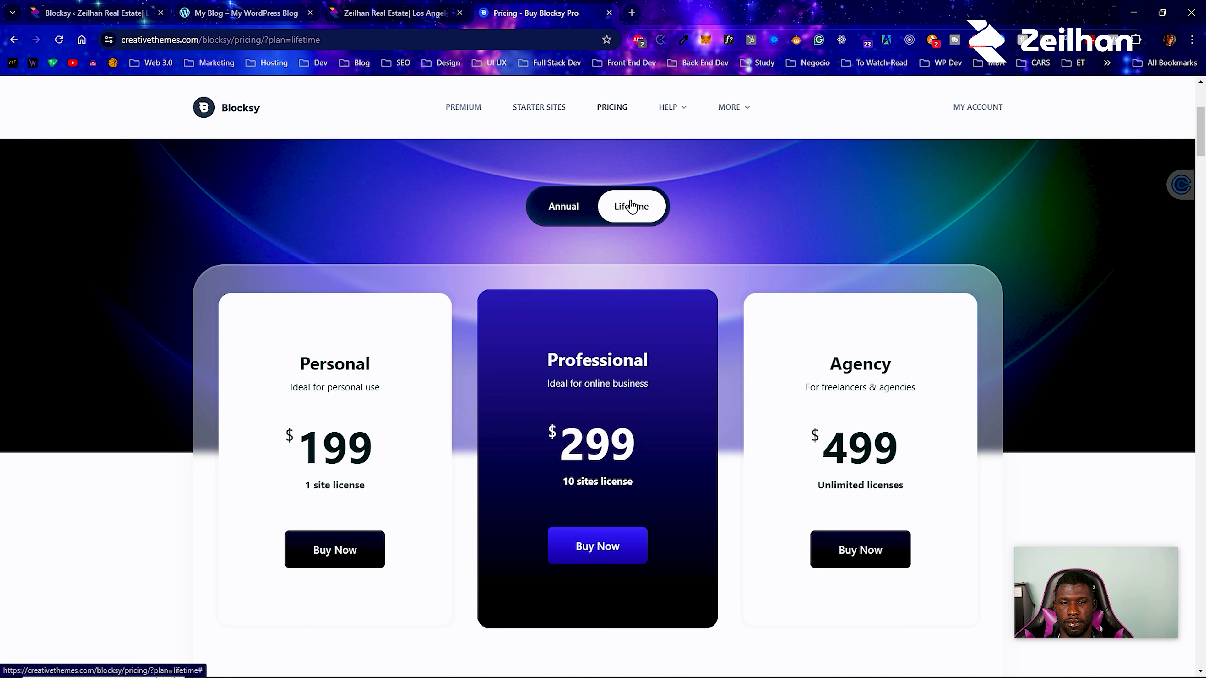
left_click(579, 219)
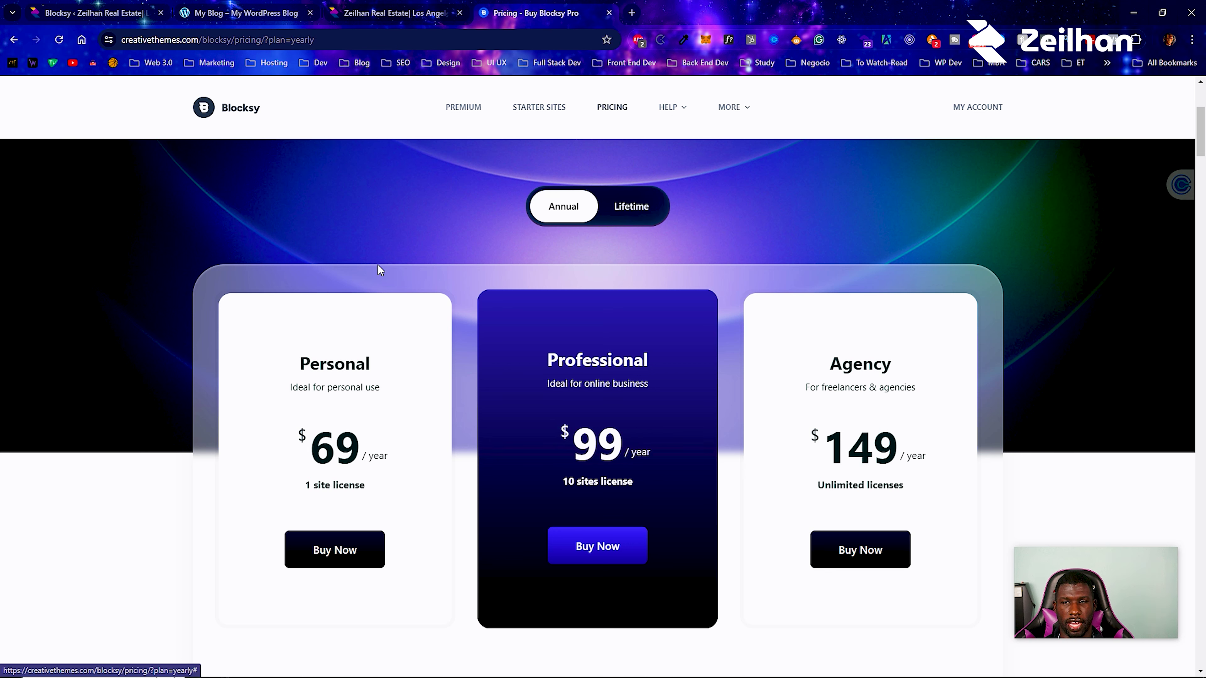
left_click(625, 211)
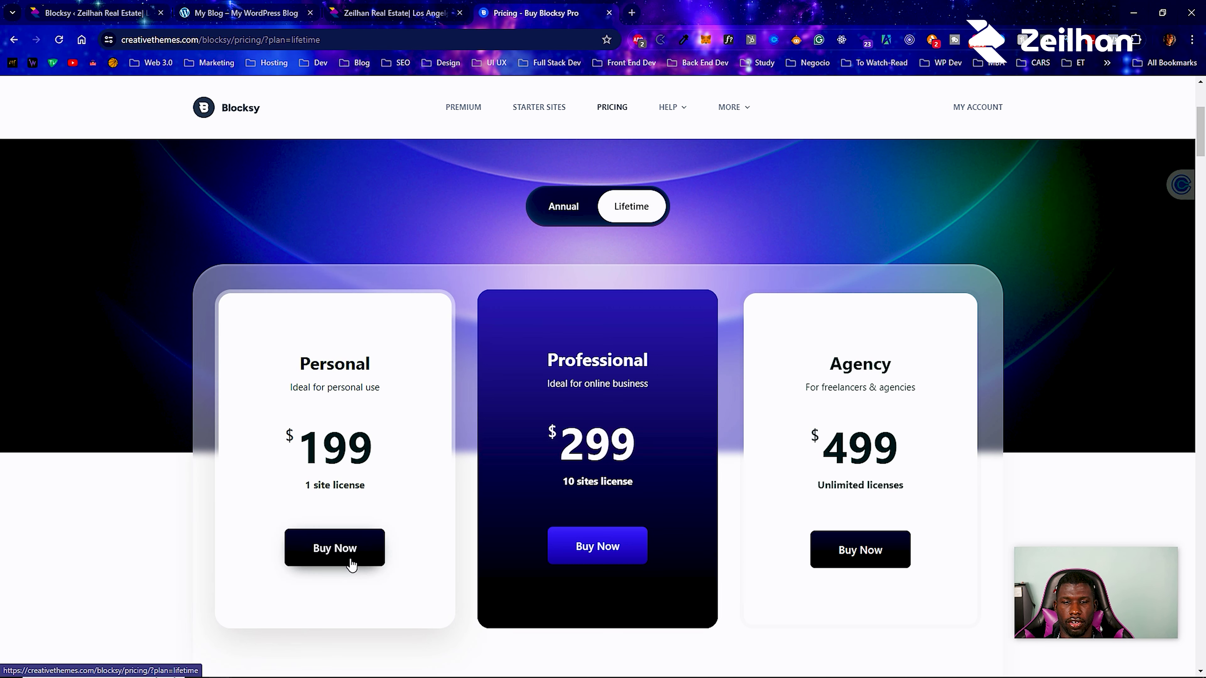
left_click(548, 210)
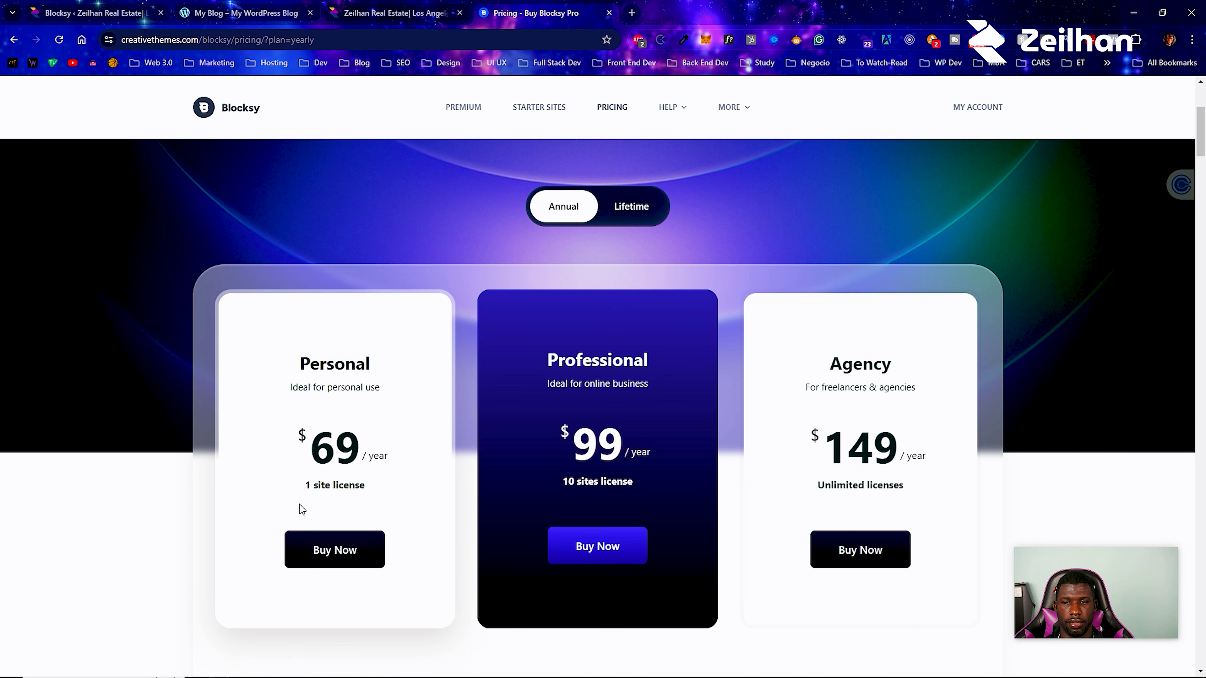
Start the Personal plan checkout, try Review Order, close it, and go to My Account.
left_click(307, 542)
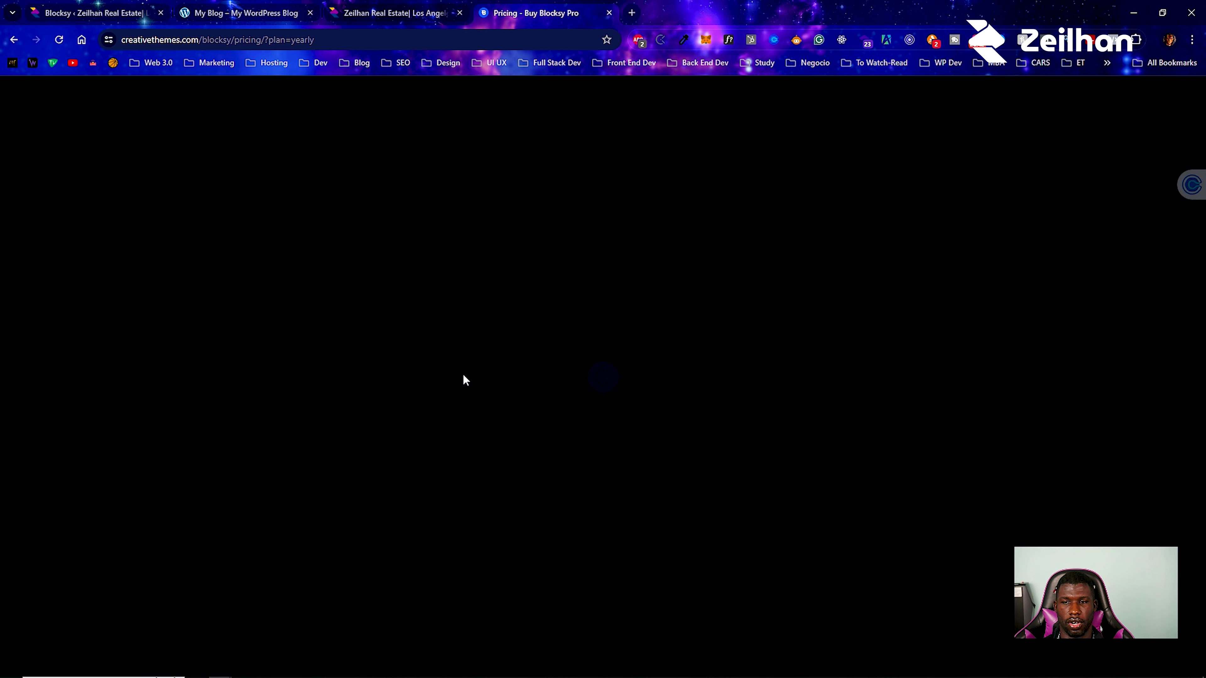
scroll(411, 417, "down", 3)
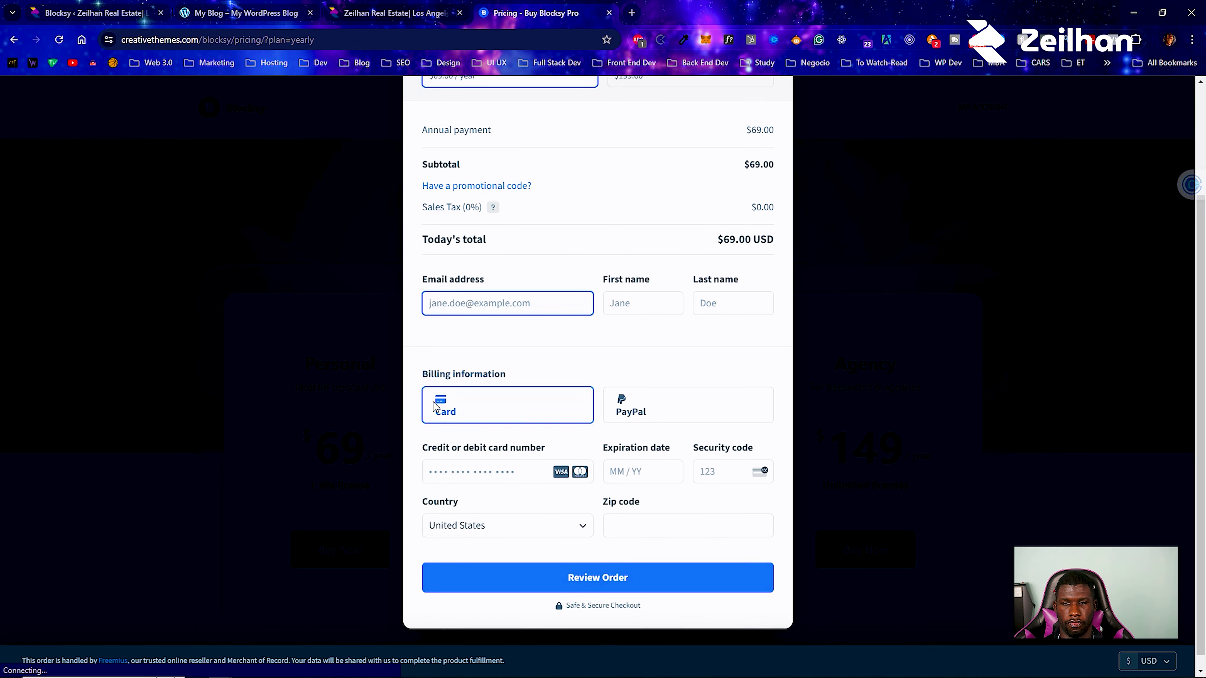
left_click(534, 551)
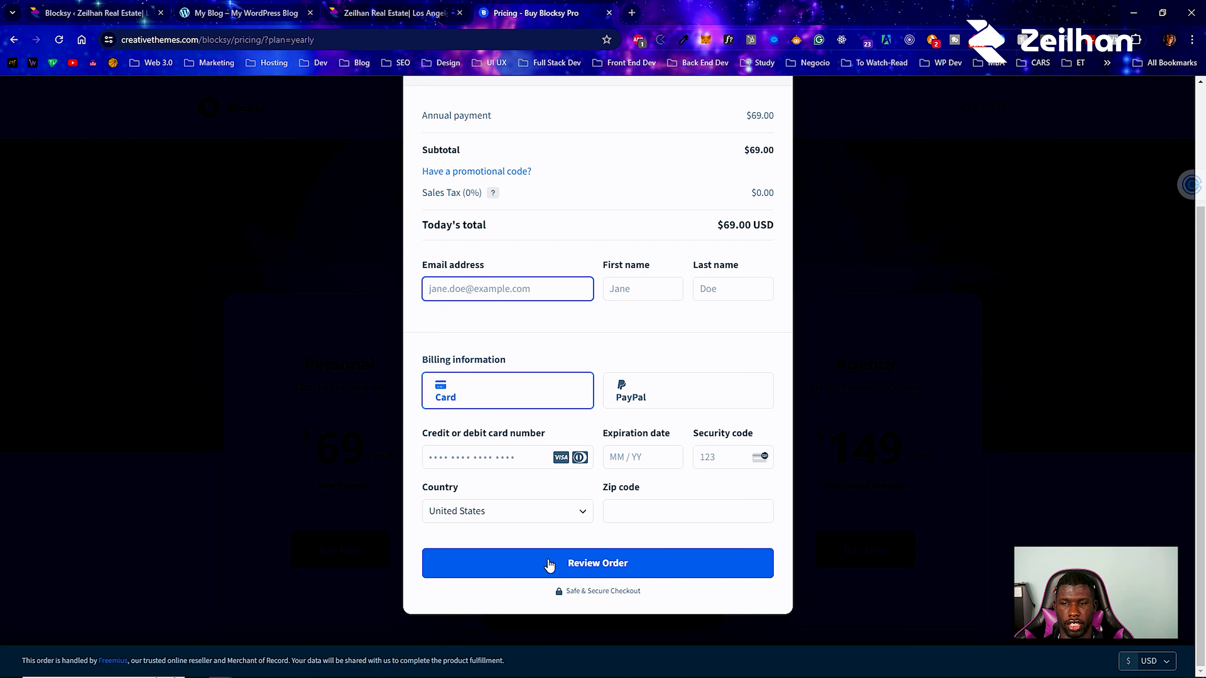
scroll(855, 262, "up", 3)
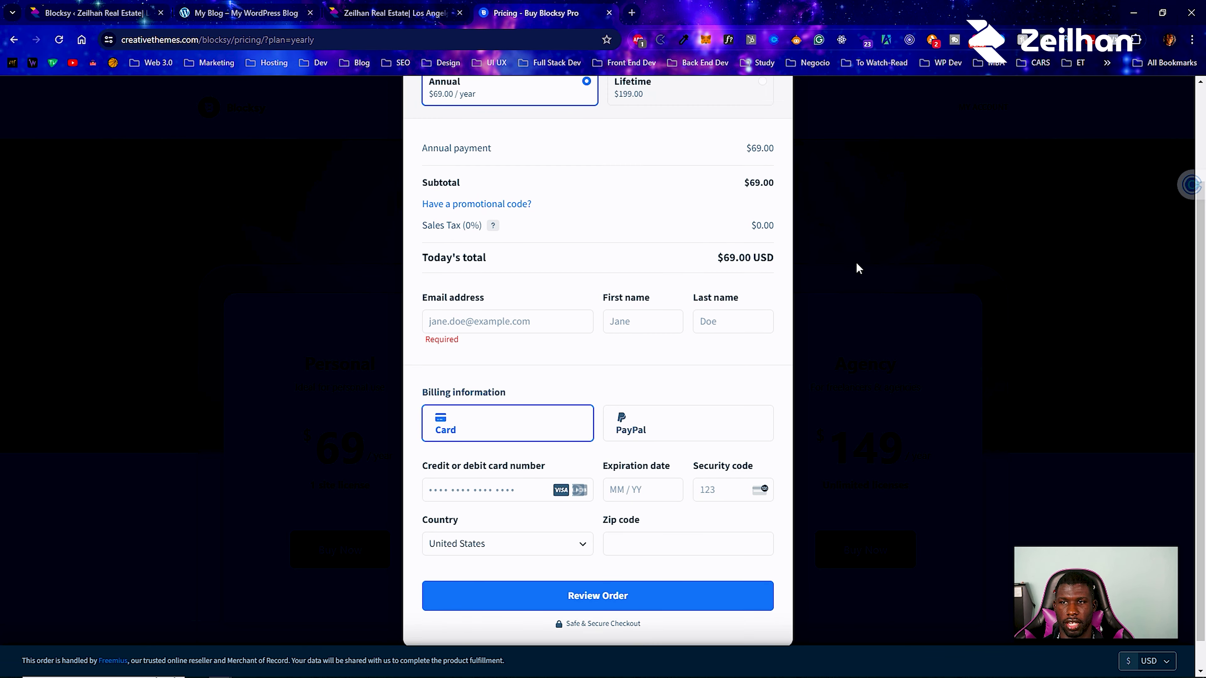
left_click(782, 120)
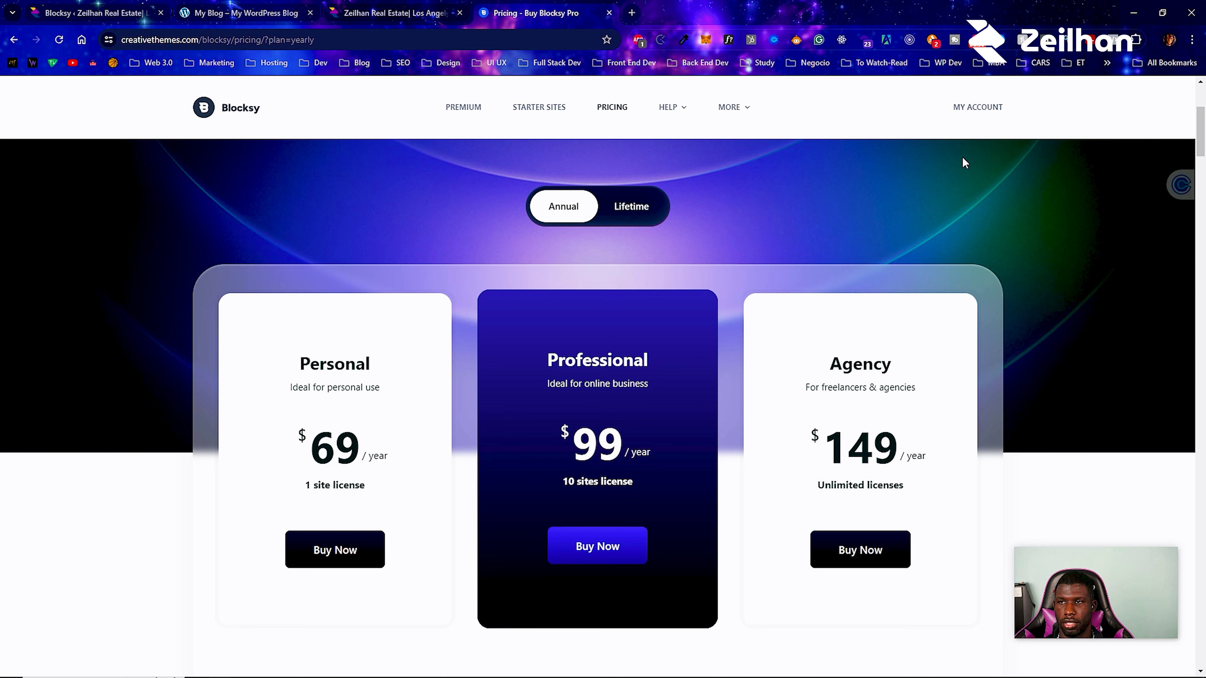
left_click(971, 114)
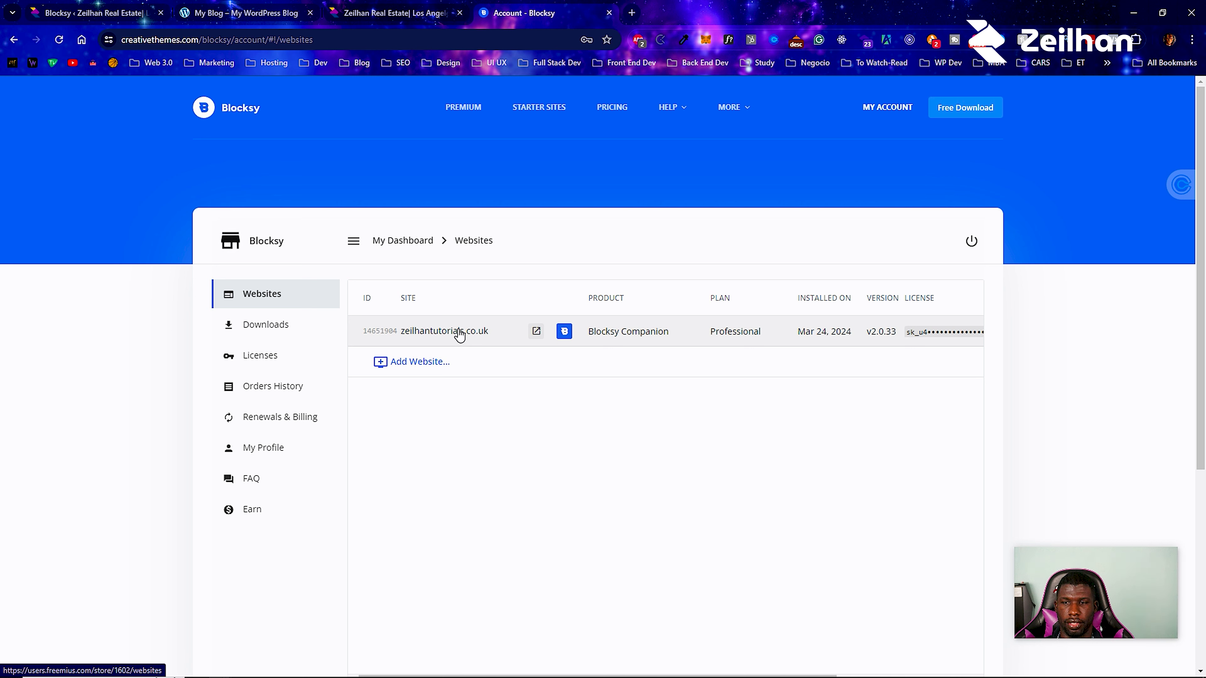
Download Blocksy Companion v2.0.39 from the account's Downloads and copy its license key.
left_click(290, 327)
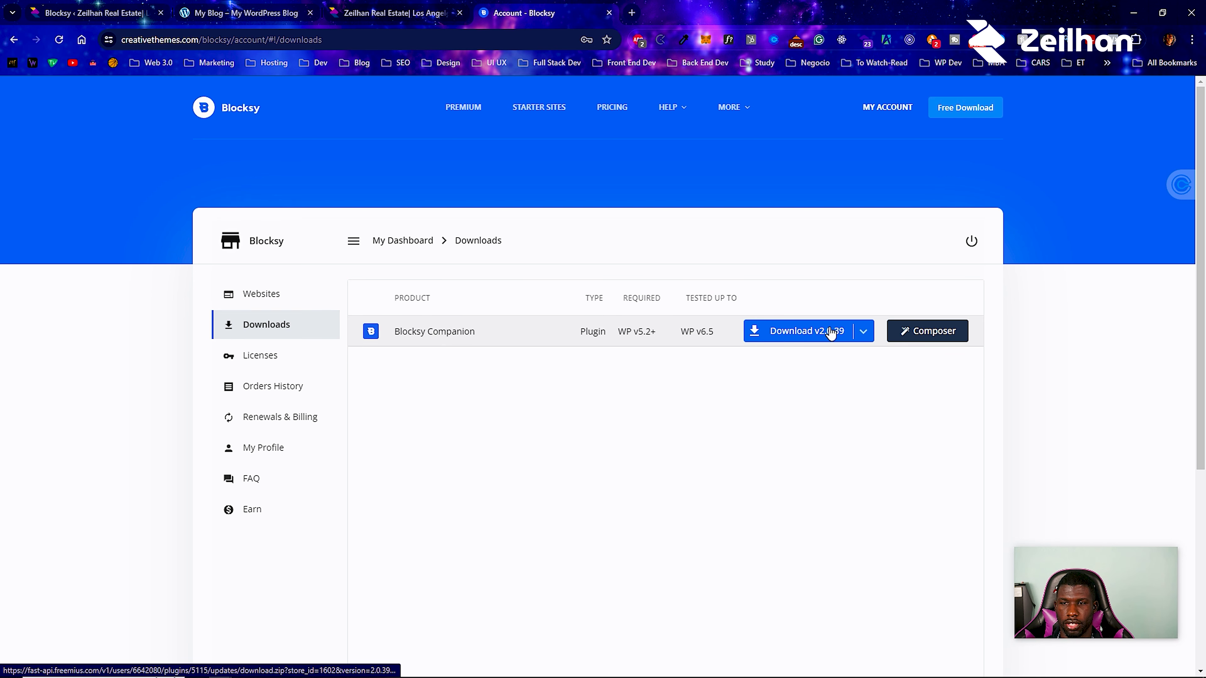
left_click(816, 334)
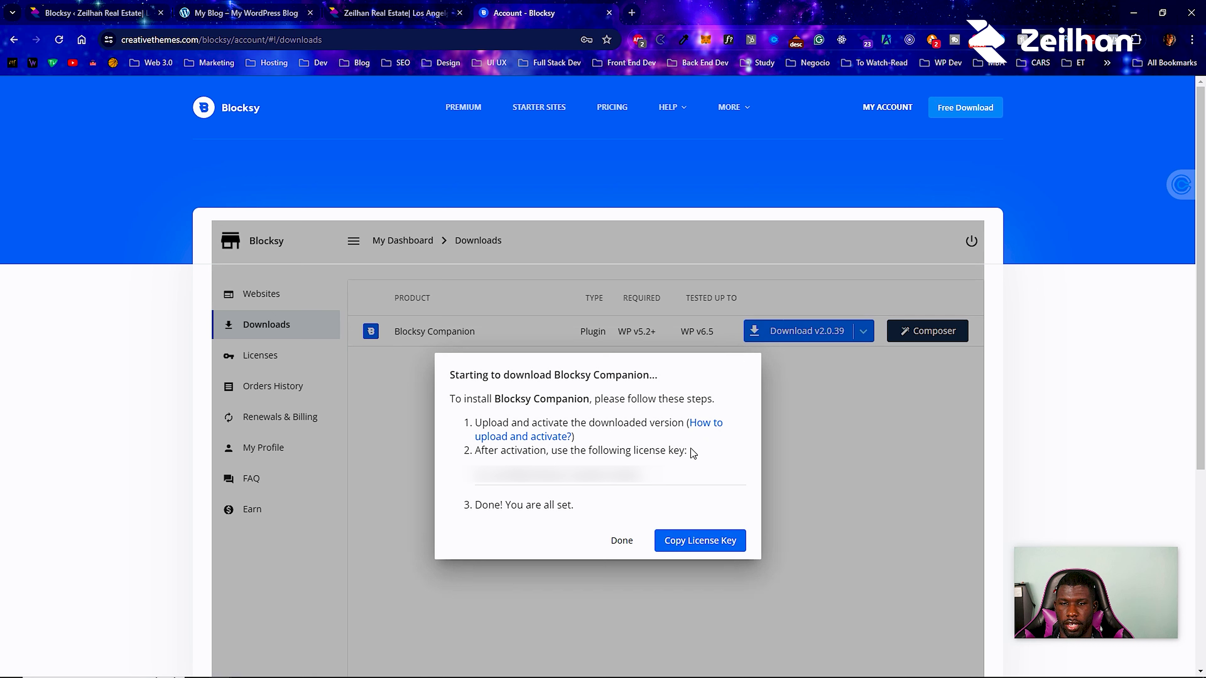
left_click(727, 470)
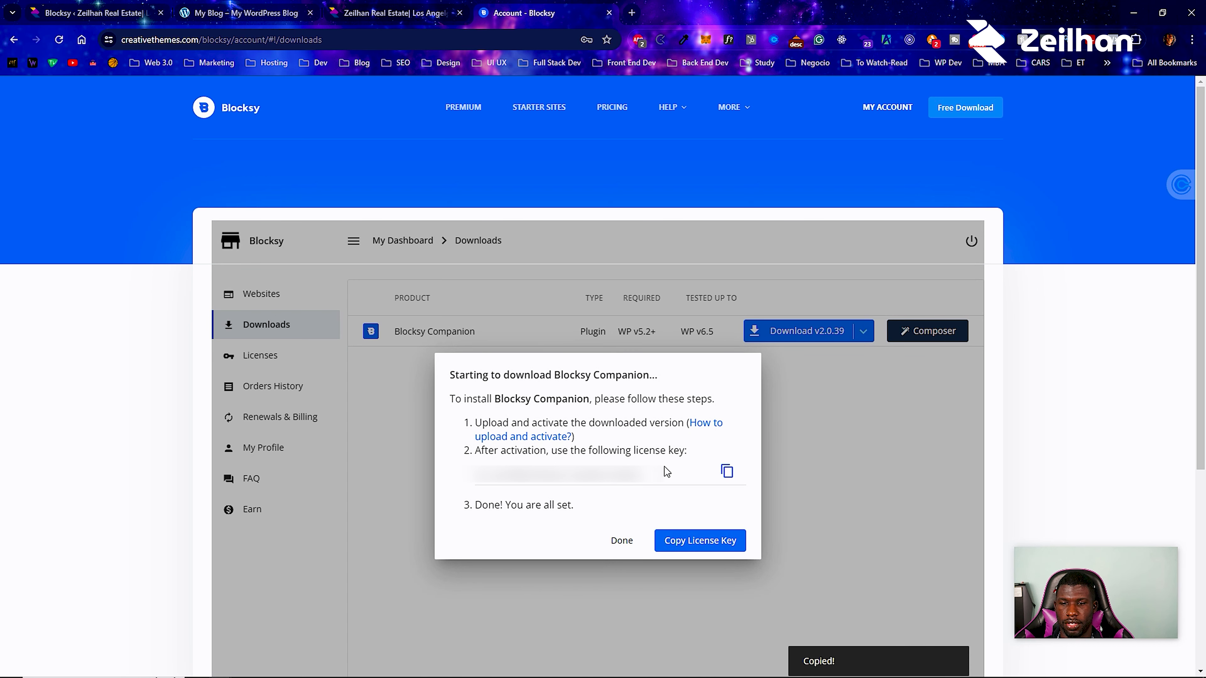
left_click(622, 542)
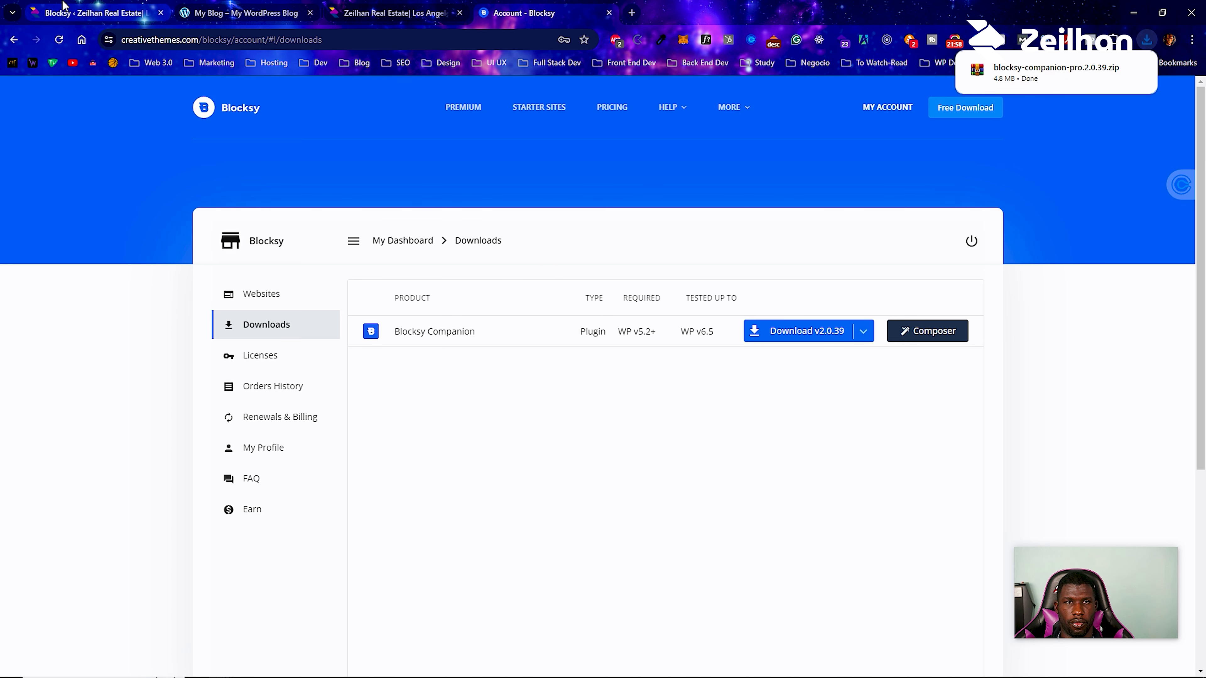
left_click(86, 13)
Go to Plugins > Add New Plugin and reveal the Upload Plugin panel.
scroll(457, 337, "up", 4)
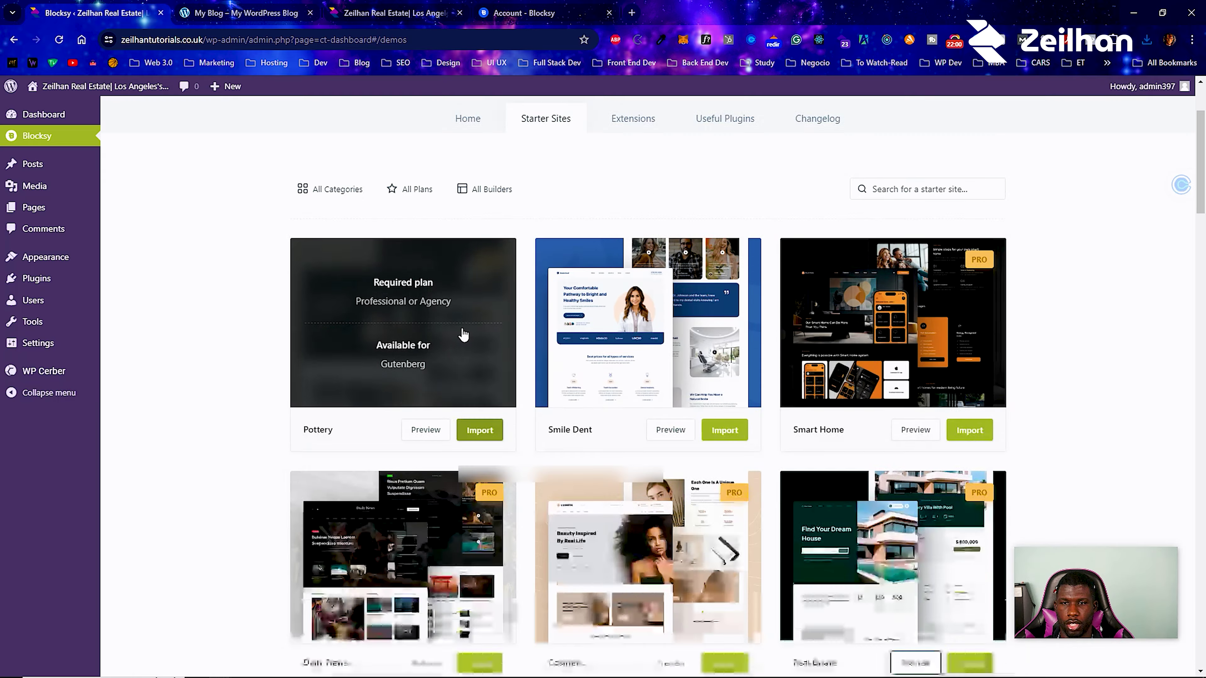
scroll(680, 390, "down", 5)
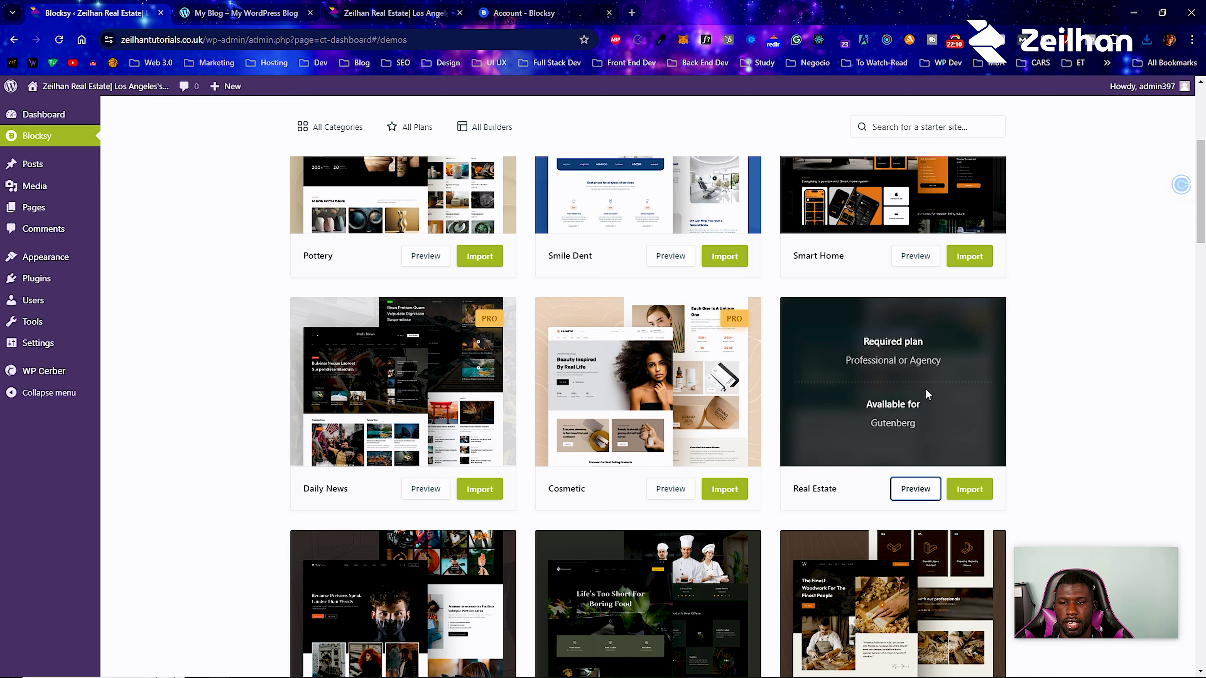
scroll(925, 389, "down", 1)
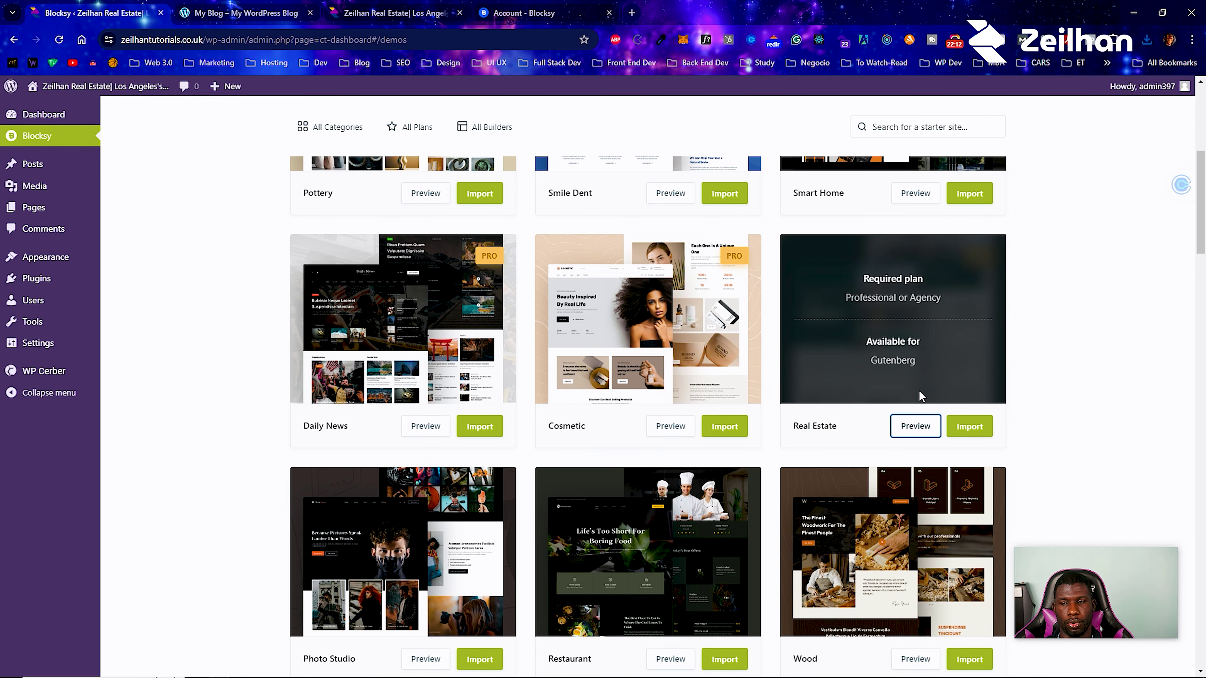
scroll(918, 390, "down", 4)
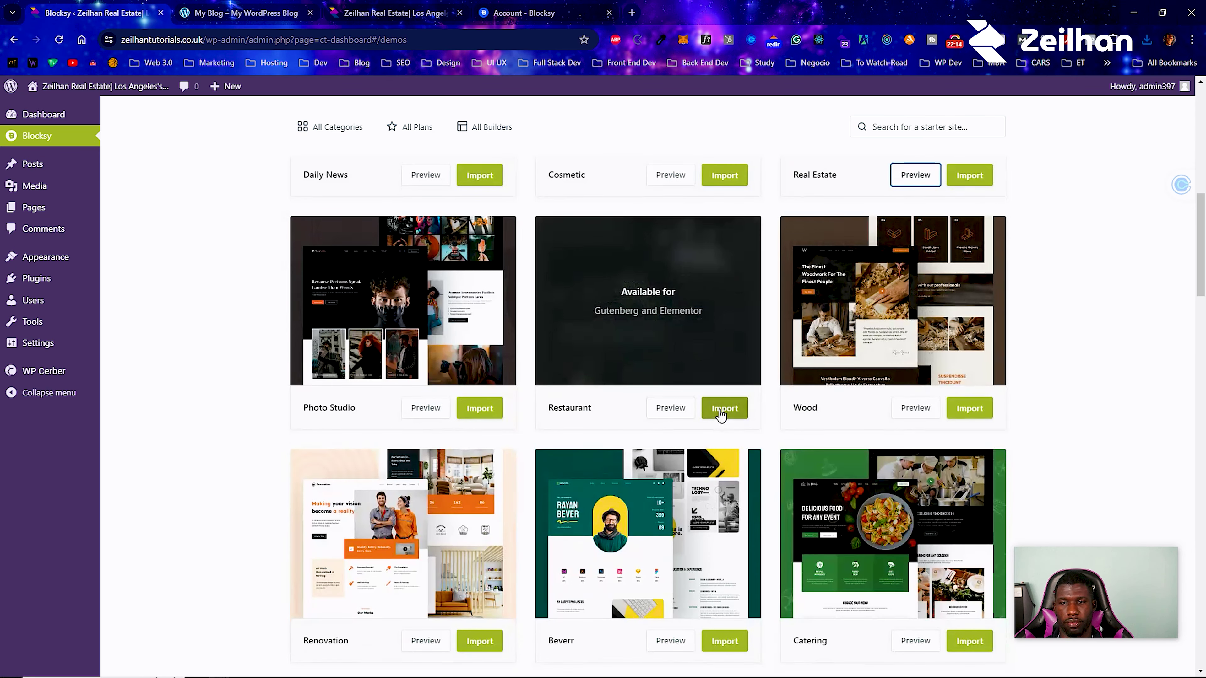
mouse_move(85, 279)
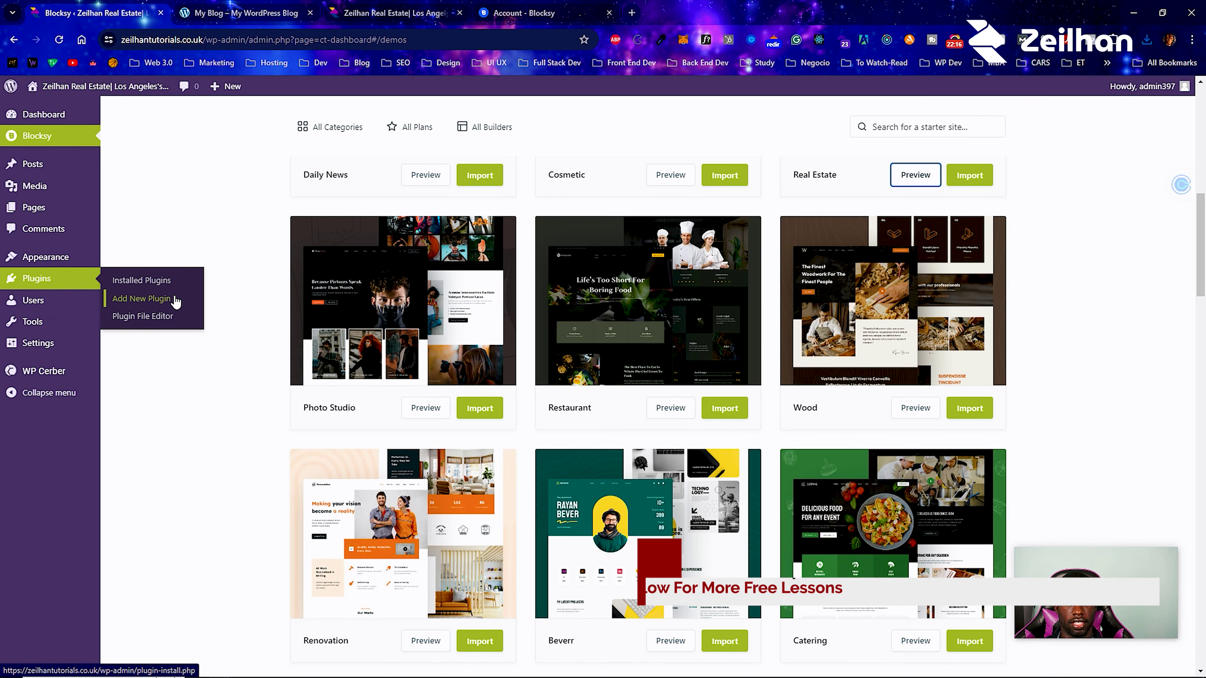
left_click(175, 299)
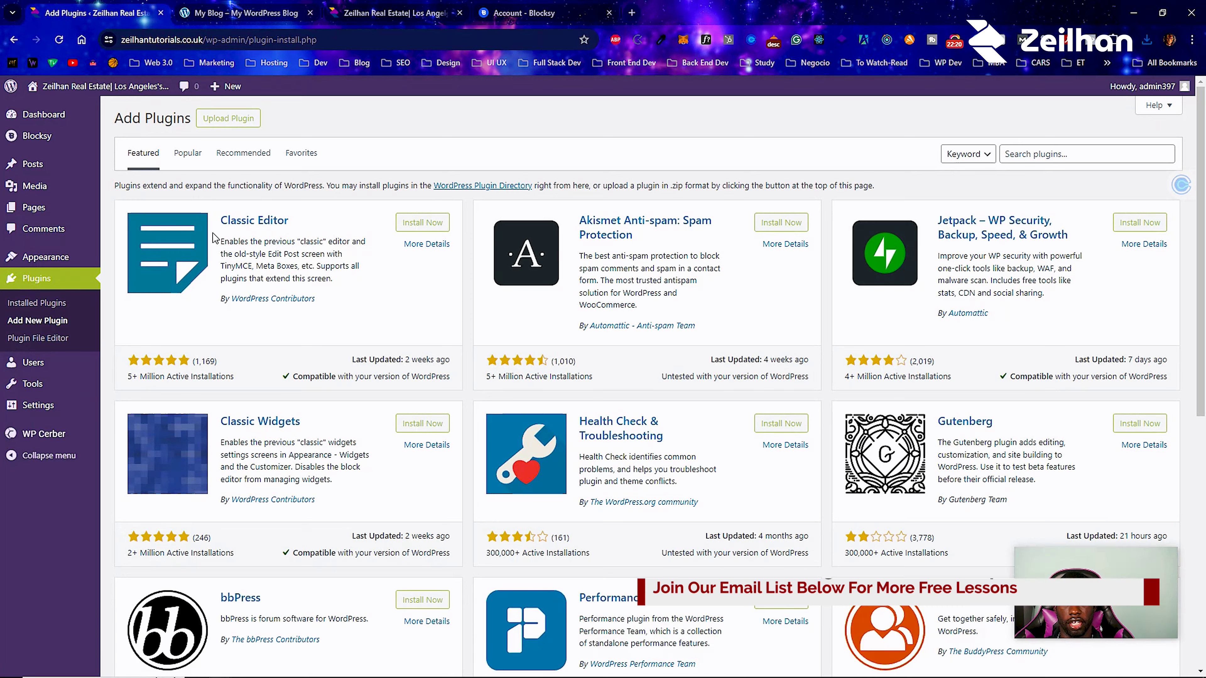
left_click(216, 122)
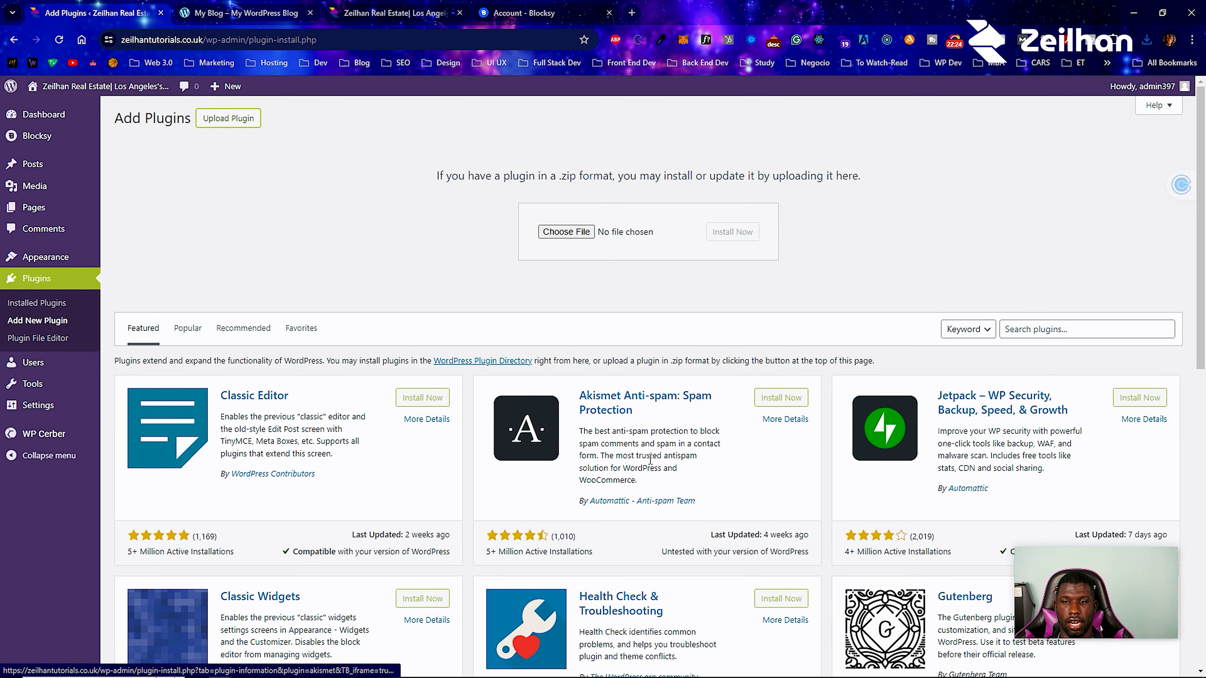
Upload blocksy-companion-pro.2.0.33.zip, install it, and activate the plugin.
left_click(566, 232)
double_click(754, 209)
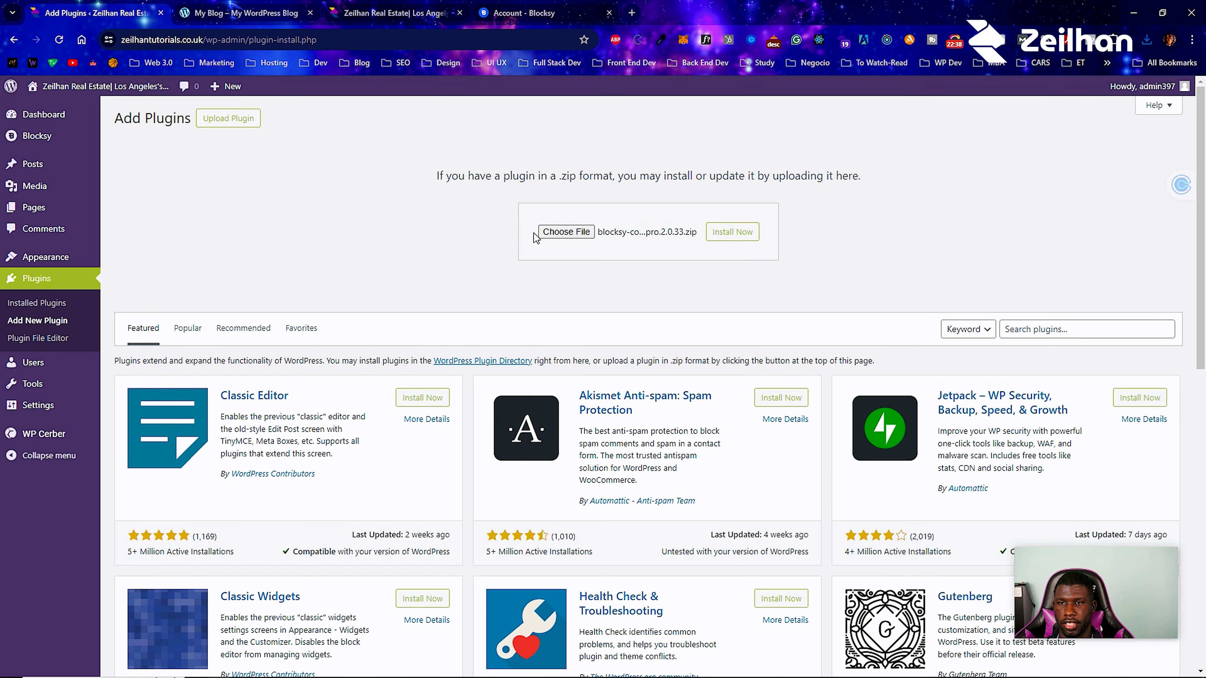
left_click(722, 242)
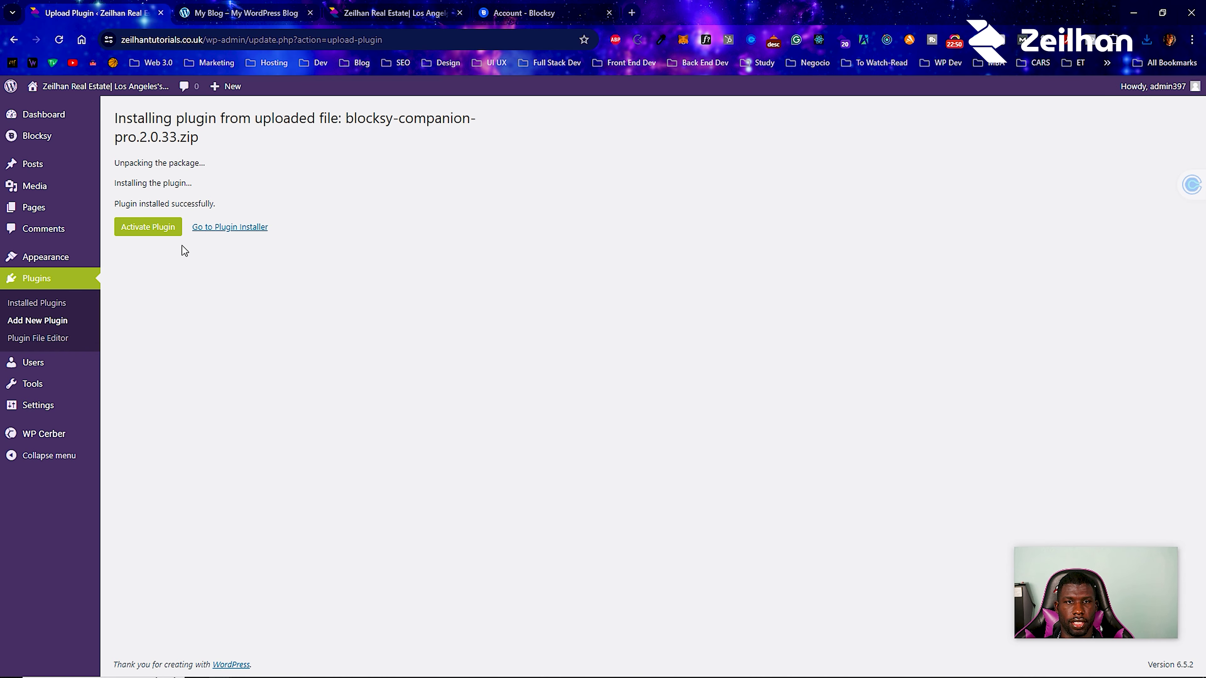
left_click(159, 236)
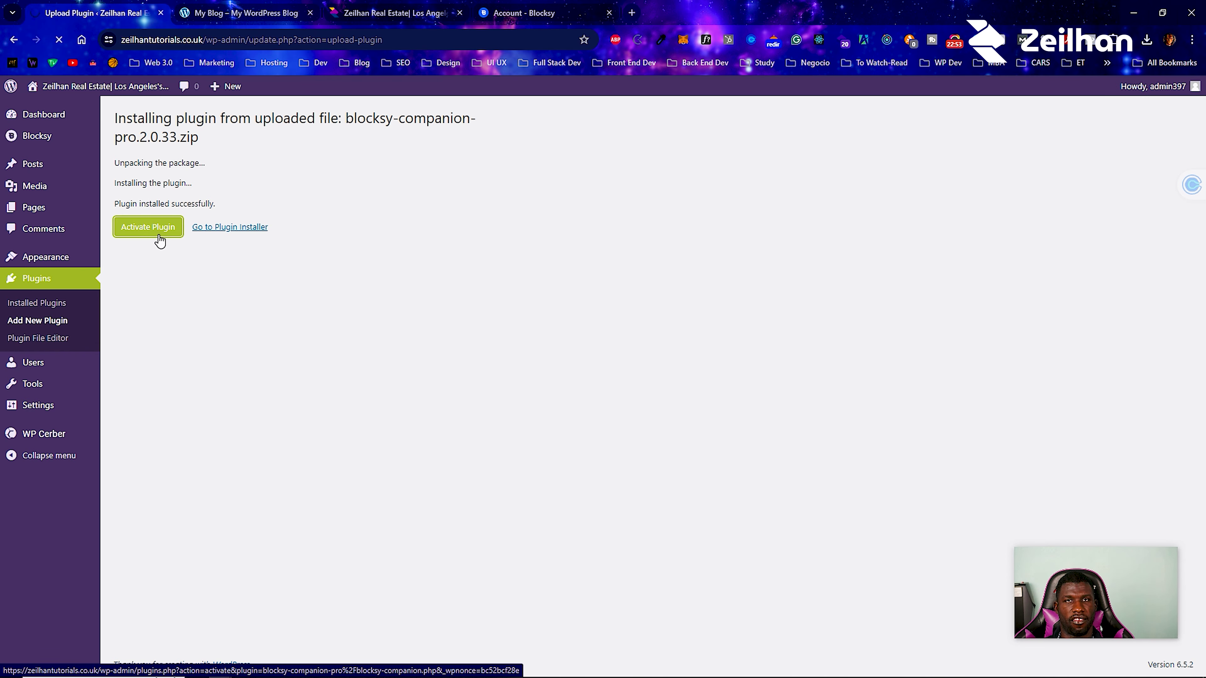
Activate the Blocksy Companion Premium license with the pasted key and browse the Starter Sites gallery.
key("ctrl+v")
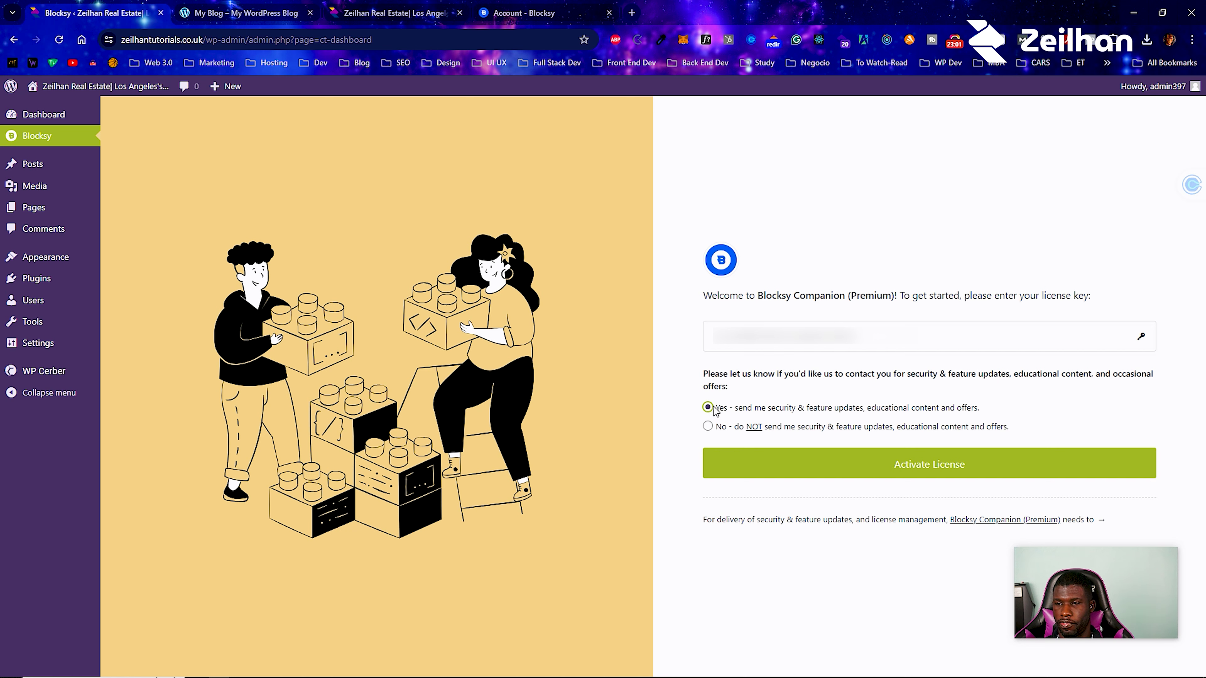
left_click(847, 475)
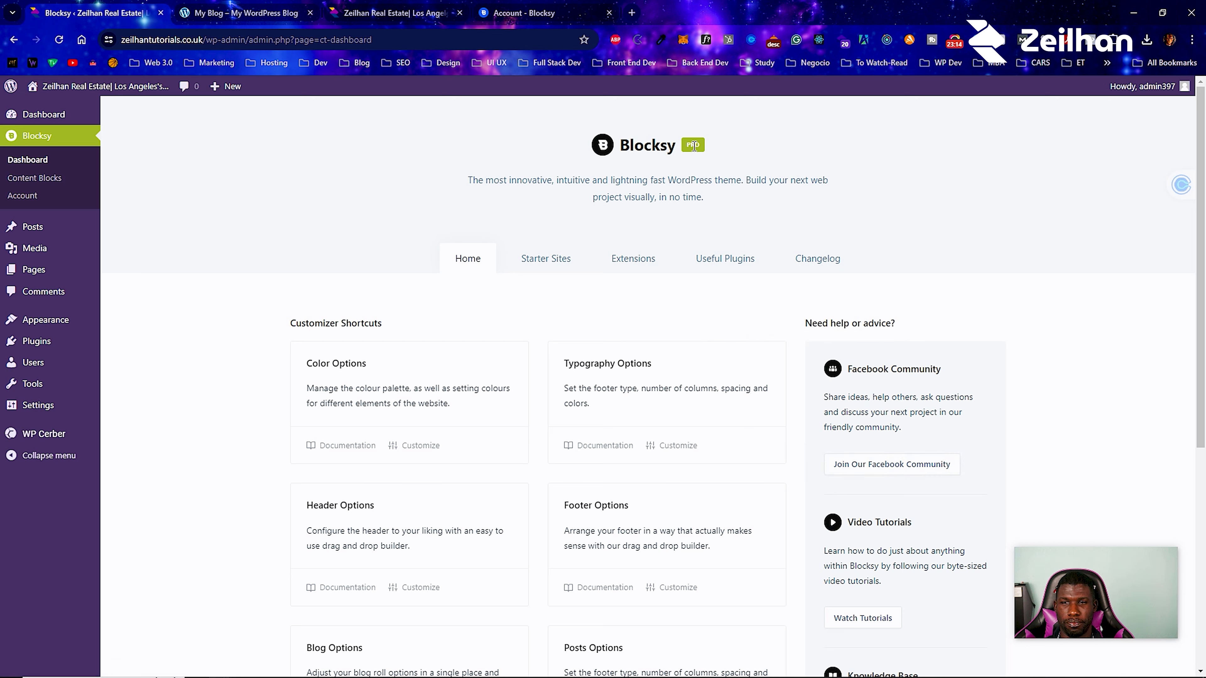
left_click(574, 260)
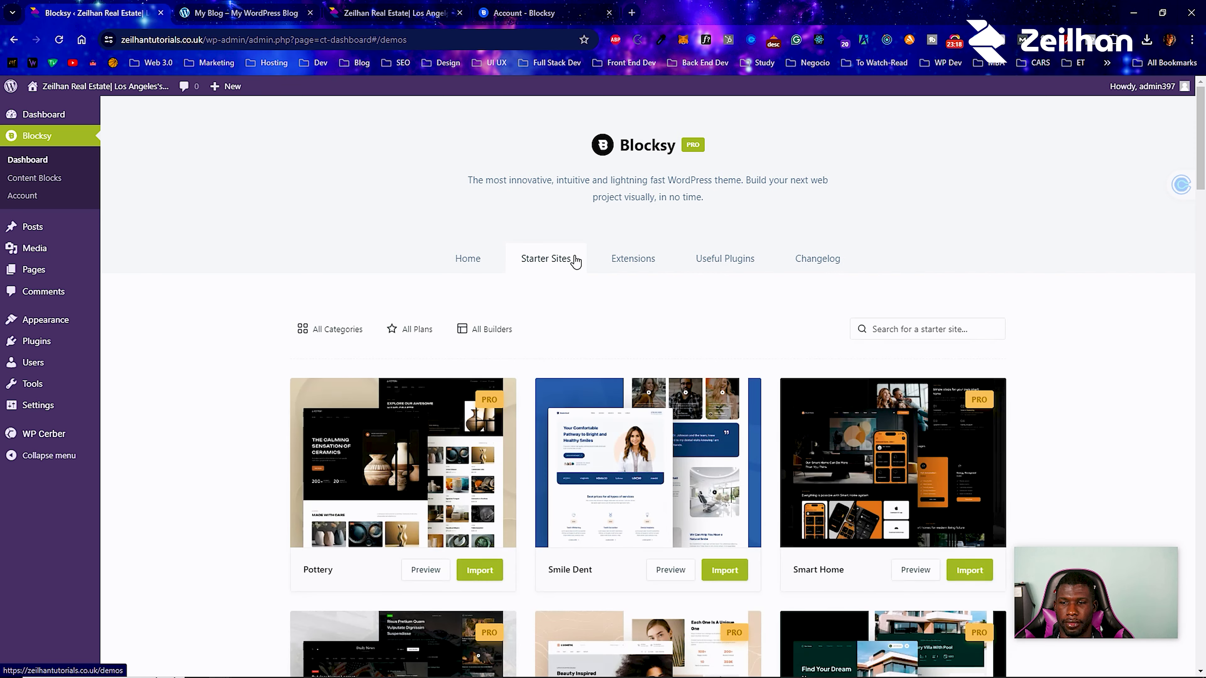
scroll(575, 266, "down", 4)
scroll(855, 463, "down", 1)
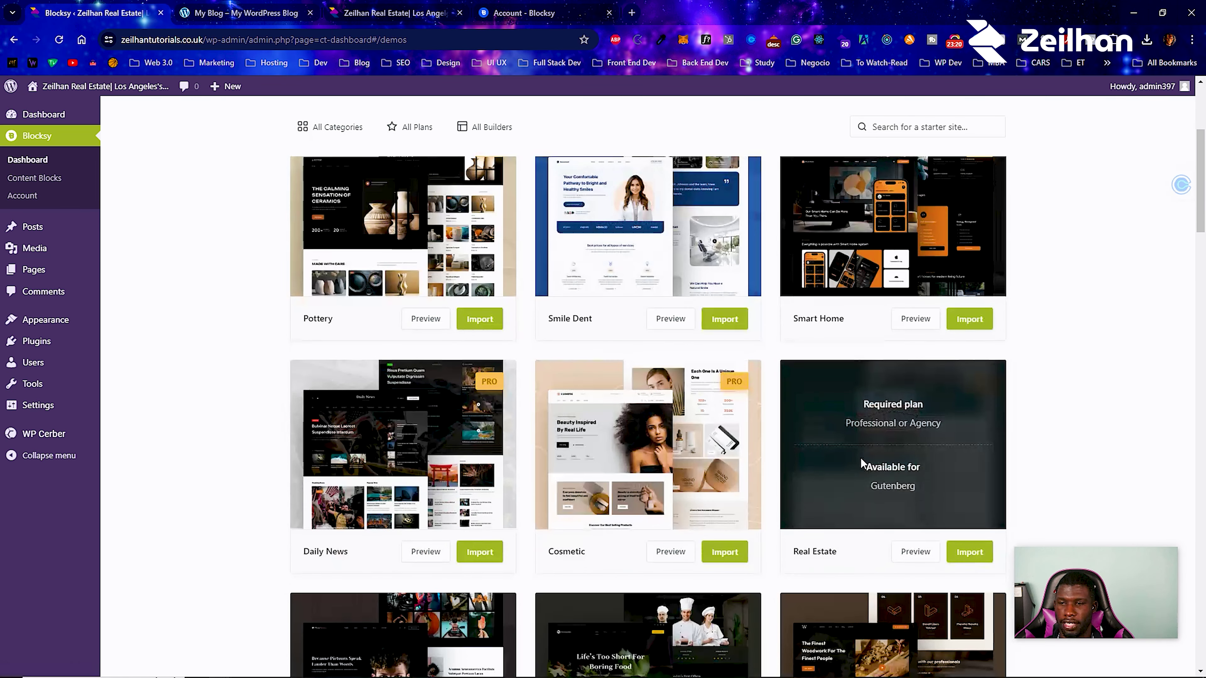
Import the Real Estate starter site with child theme, required plugins and content, then view the site.
scroll(989, 468, "down", 3)
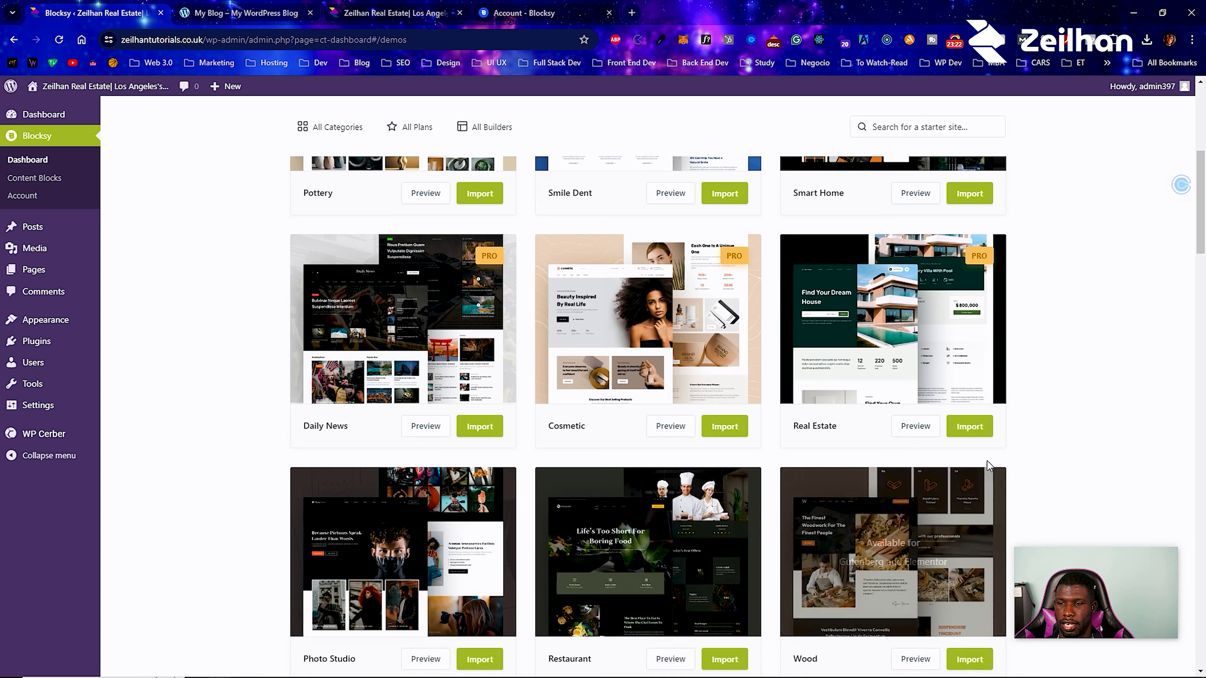
left_click(983, 429)
left_click(669, 395)
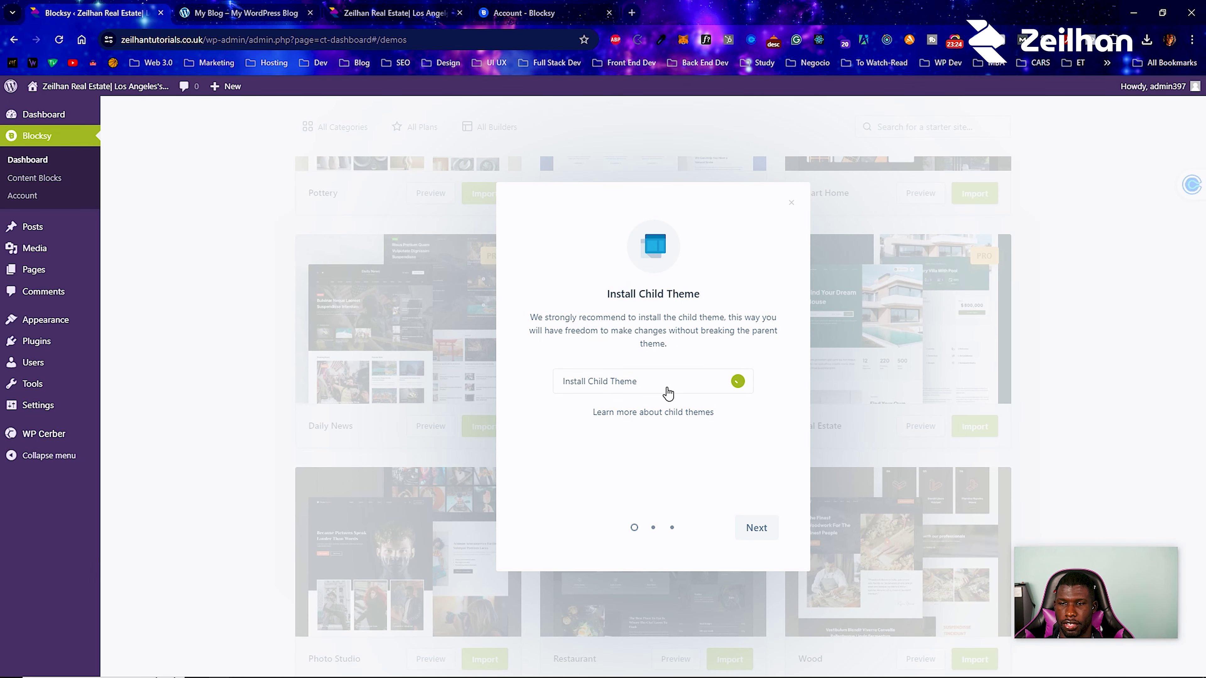
left_click(763, 527)
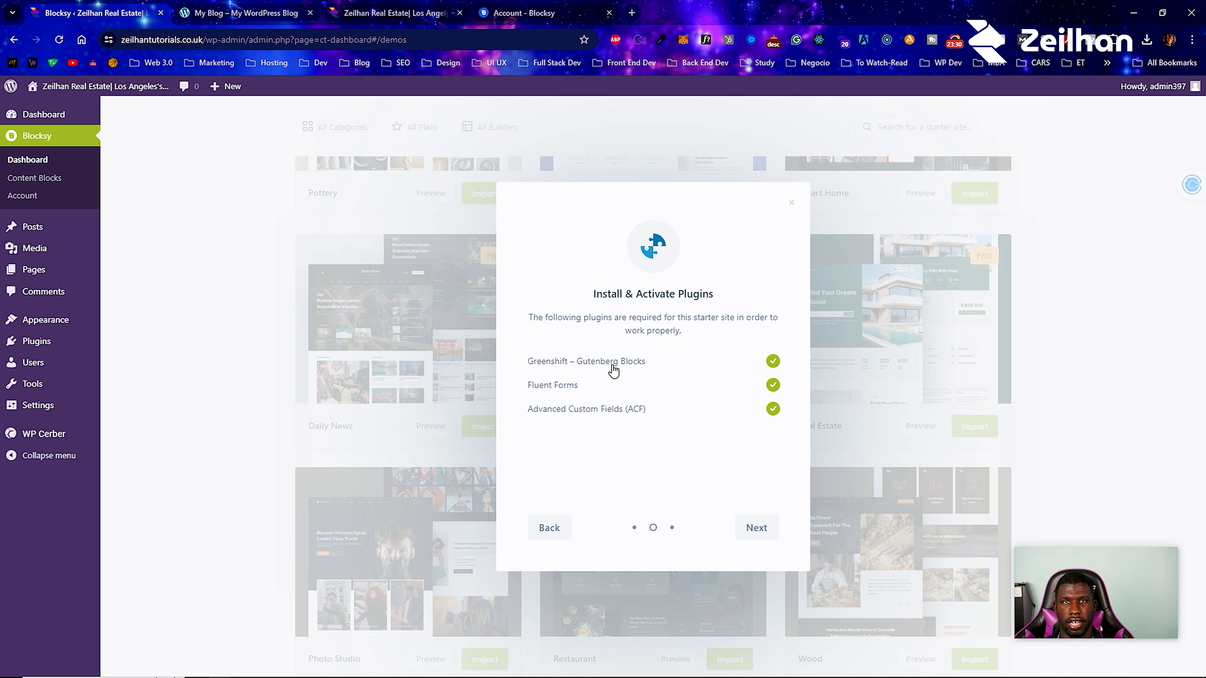
left_click(755, 528)
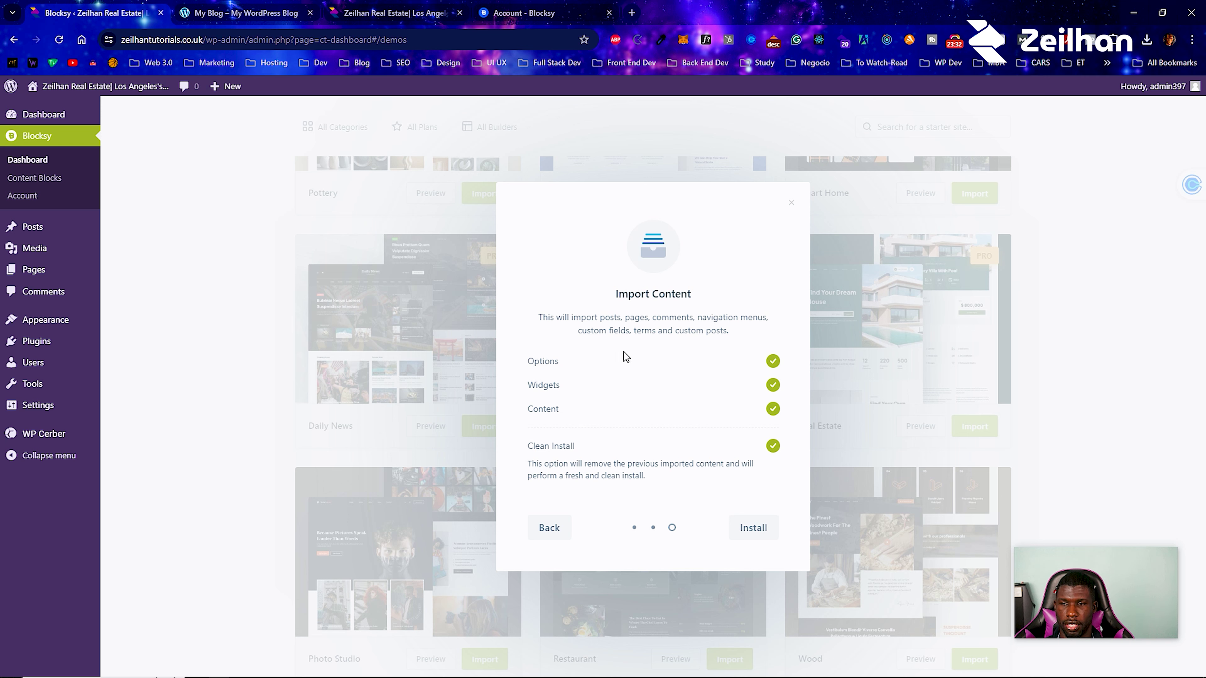
left_click(748, 528)
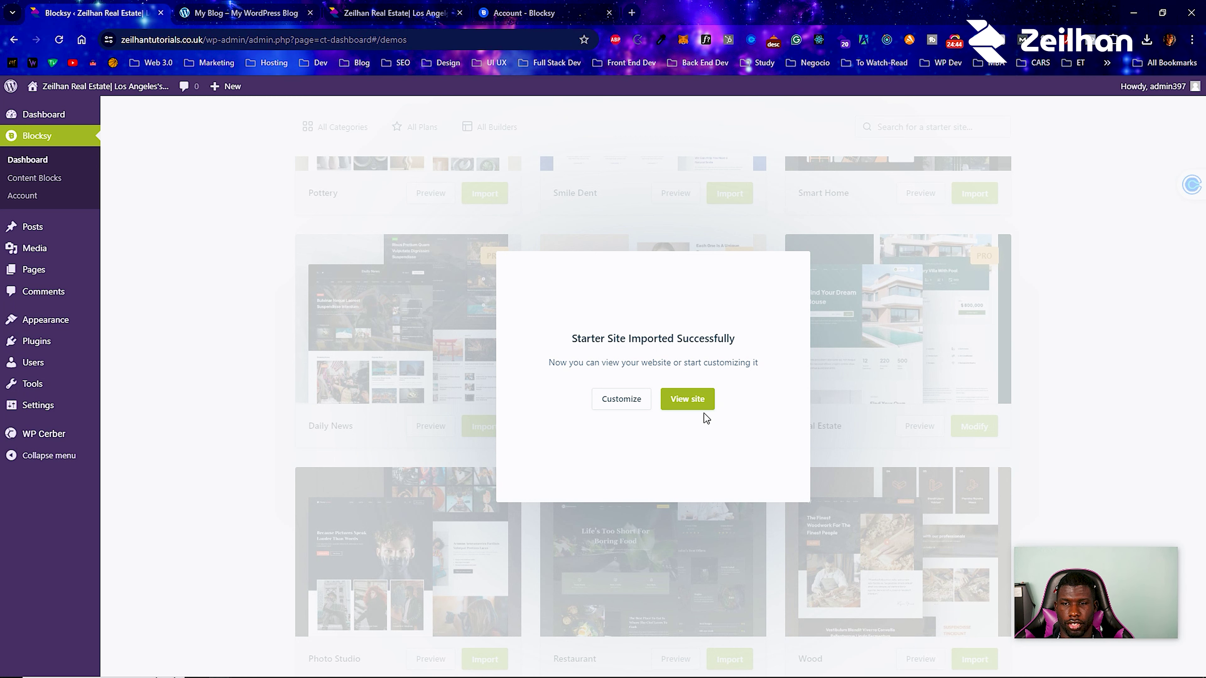
left_click(688, 399)
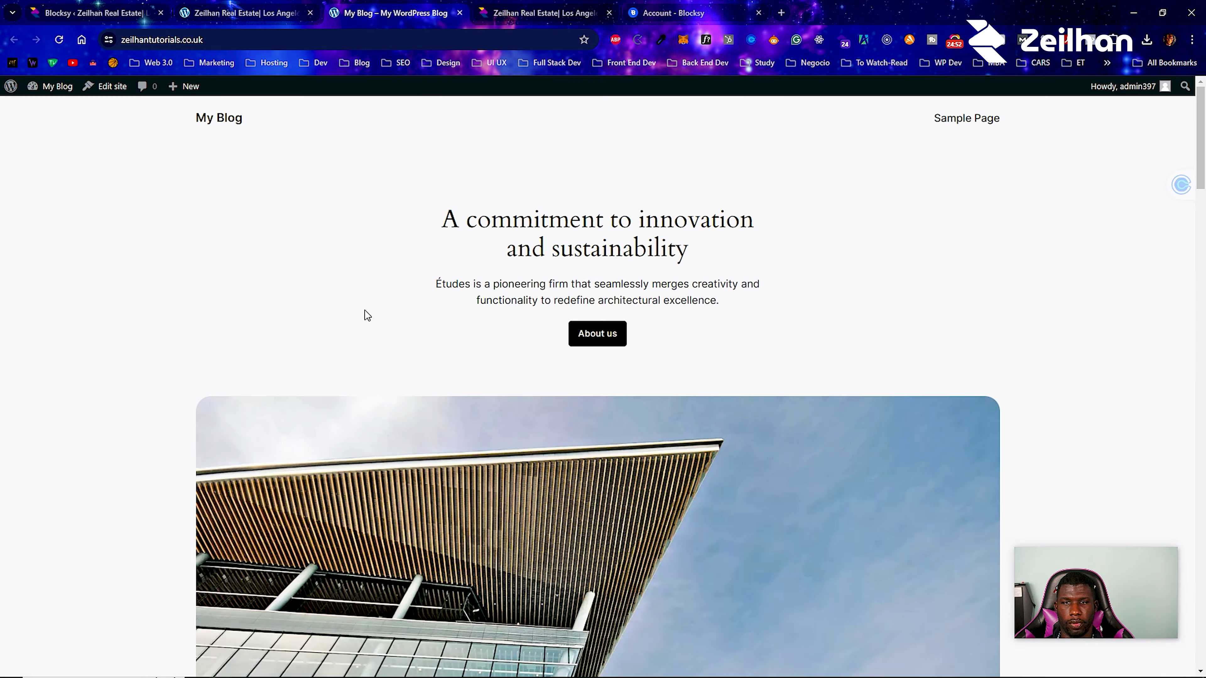
Close the Blocksy account page and switch to the tab showing the imported Real Estate homepage.
scroll(364, 314, "down", 5)
scroll(363, 307, "down", 5)
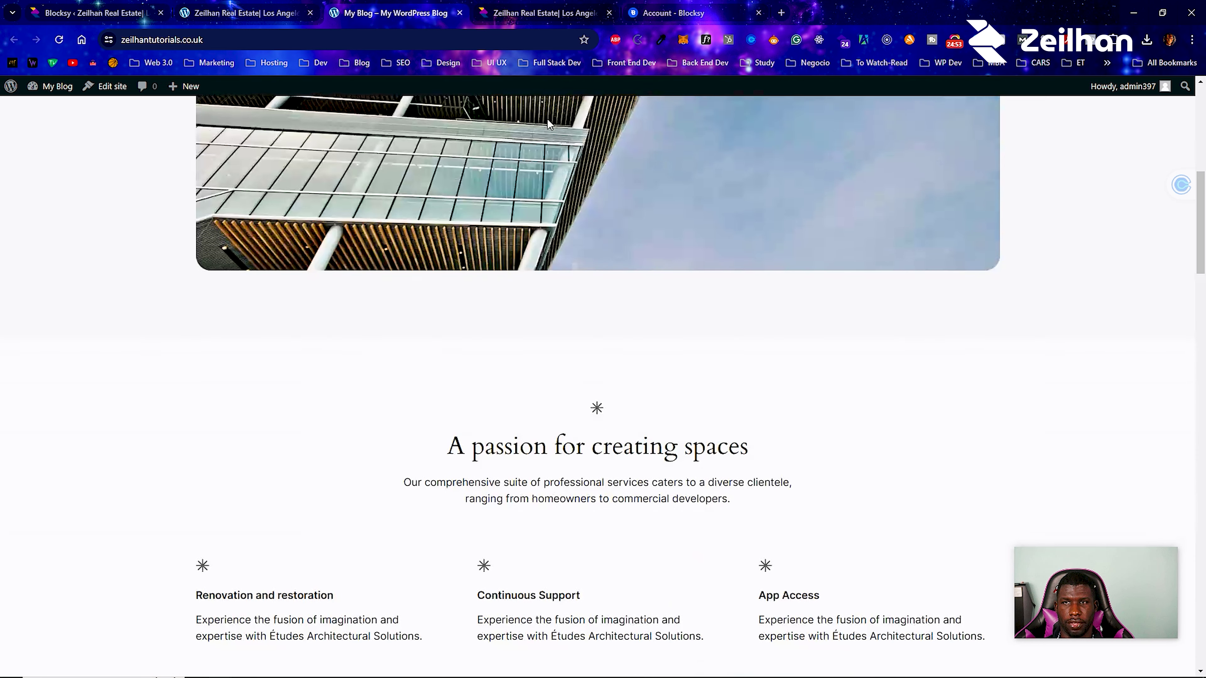
left_click(759, 13)
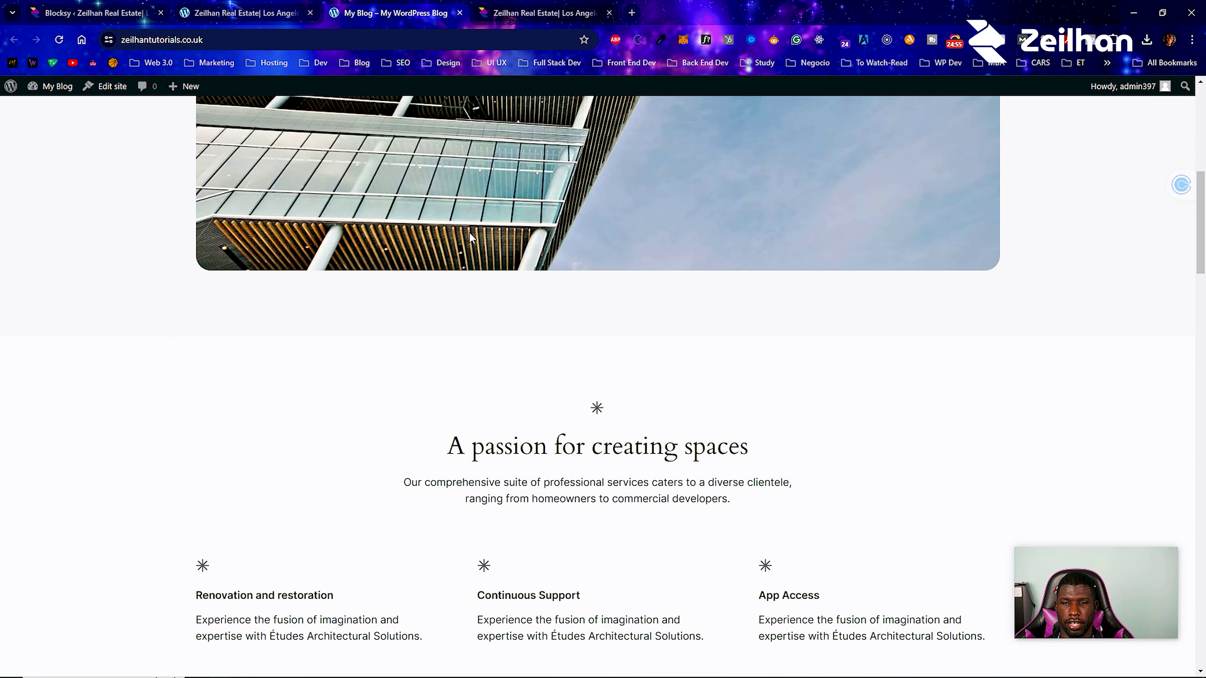
scroll(469, 232, "down", 10)
scroll(465, 235, "down", 20)
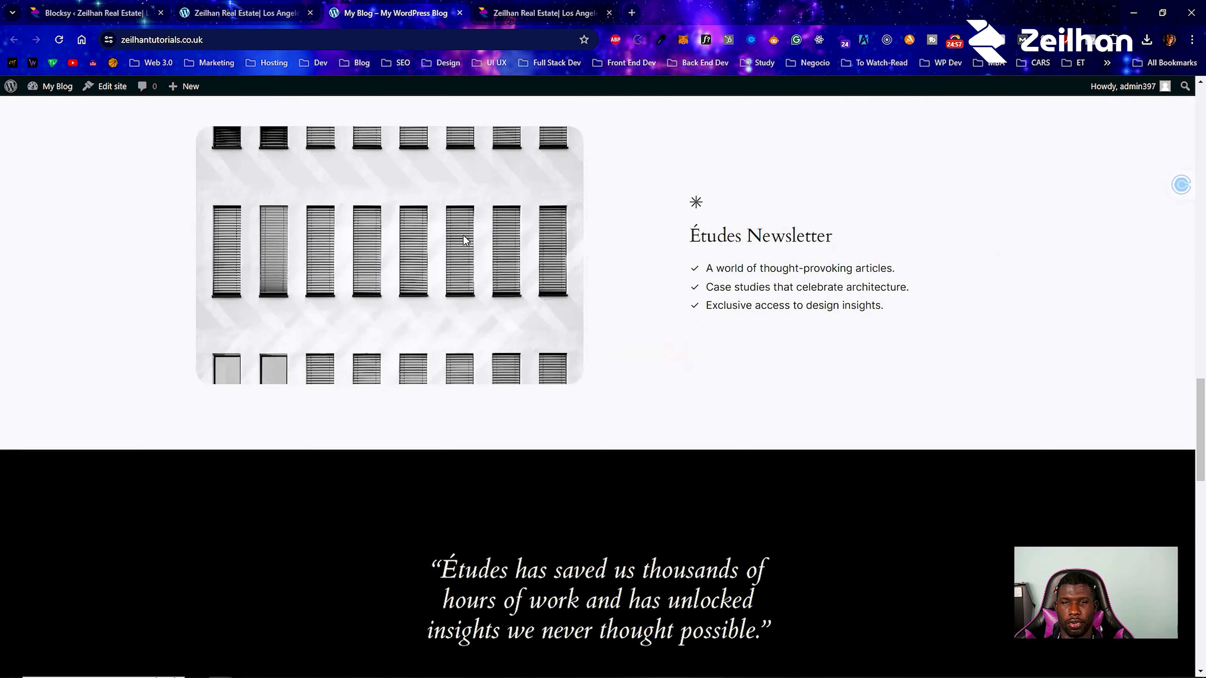
scroll(465, 237, "up", 5)
scroll(464, 237, "up", 20)
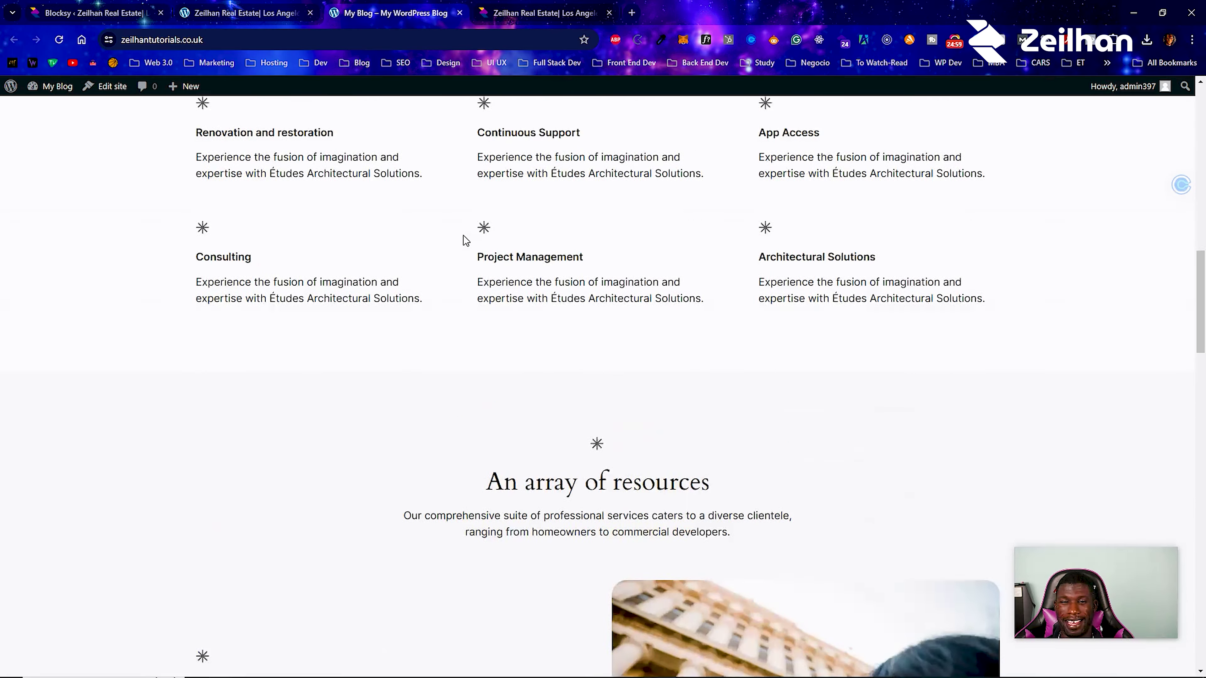
scroll(464, 235, "up", 4)
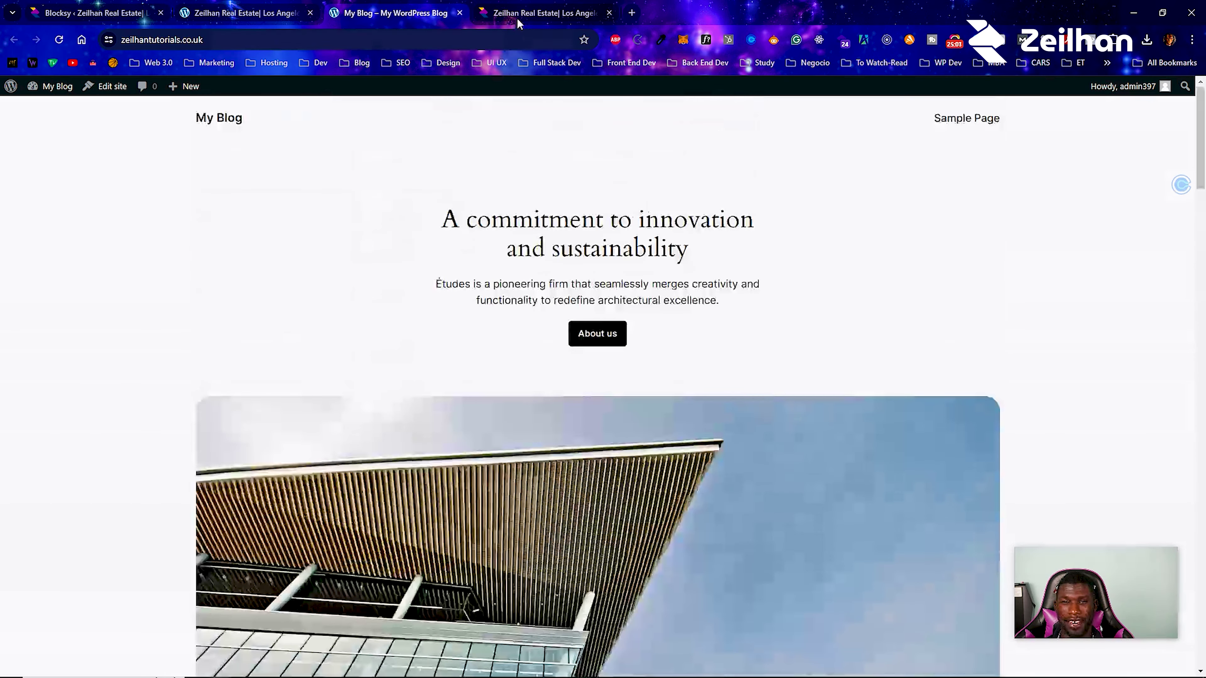
left_click(530, 5)
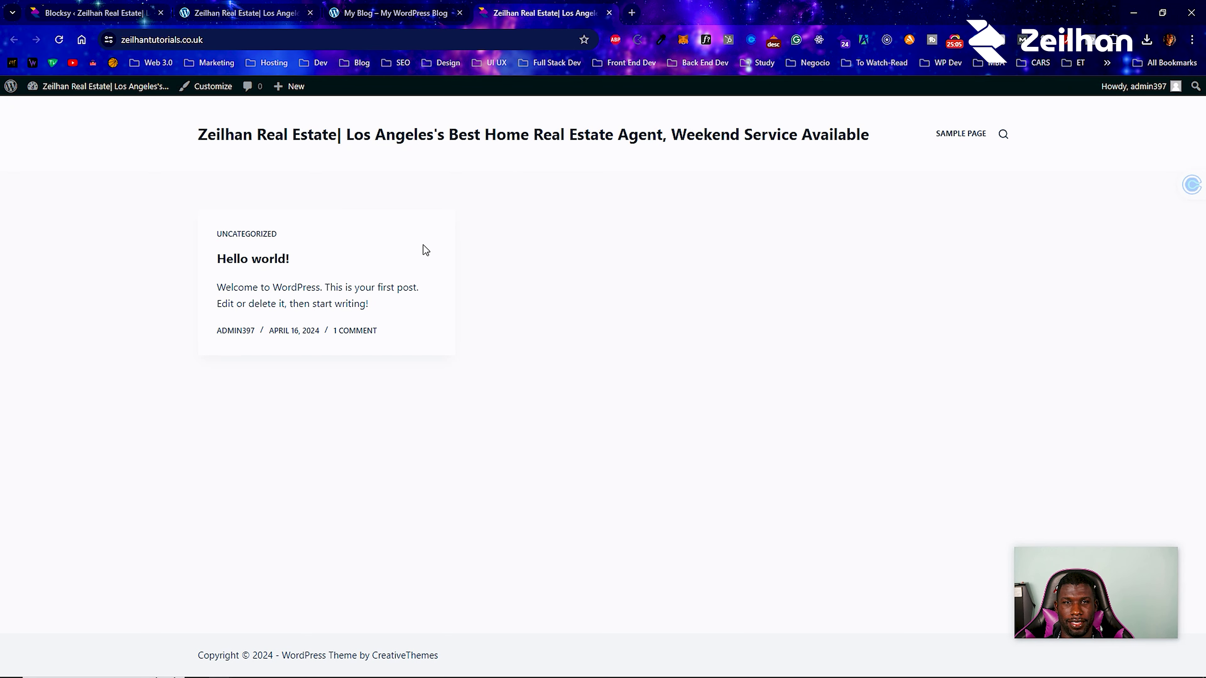
left_click(285, 13)
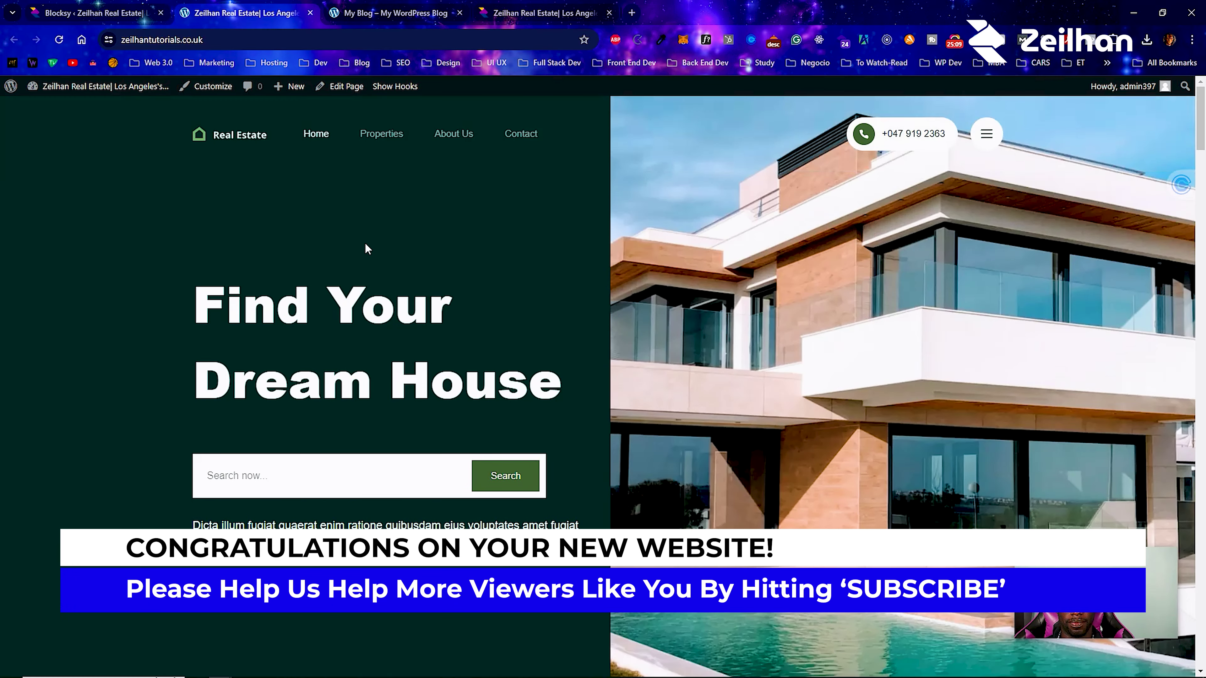
Copy the live site's web address from the address bar.
scroll(368, 248, "down", 10)
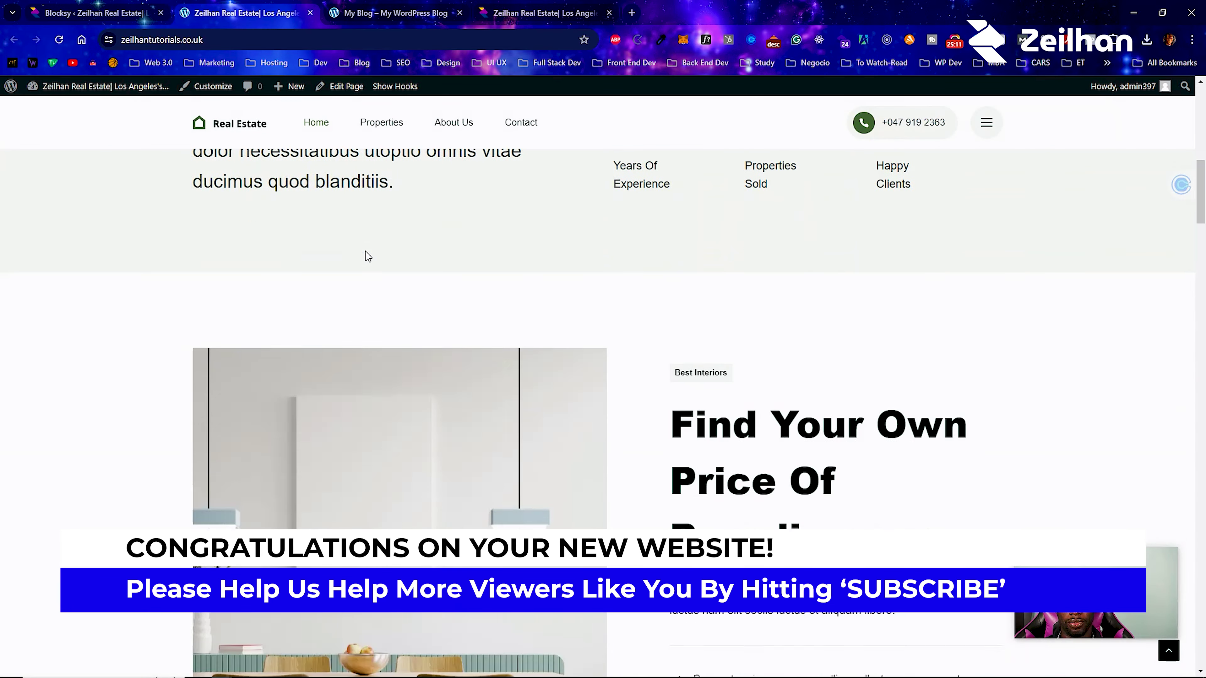
scroll(366, 252, "down", 3)
left_click(166, 40)
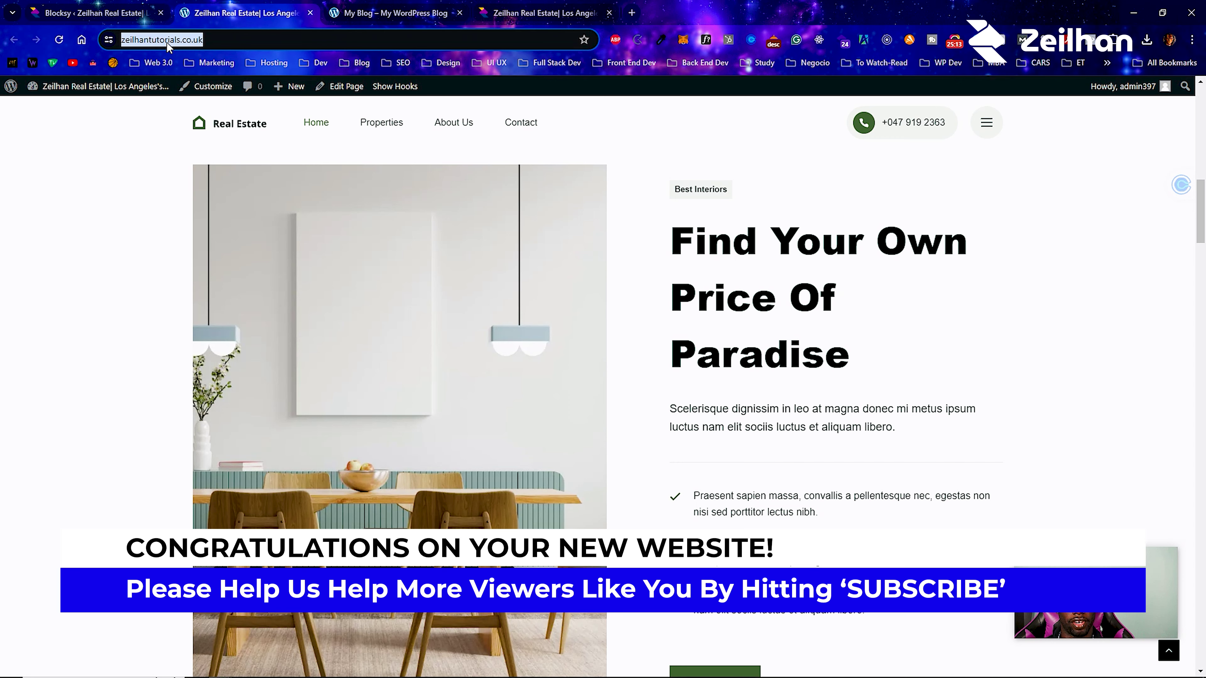
right_click(167, 42)
left_click(248, 158)
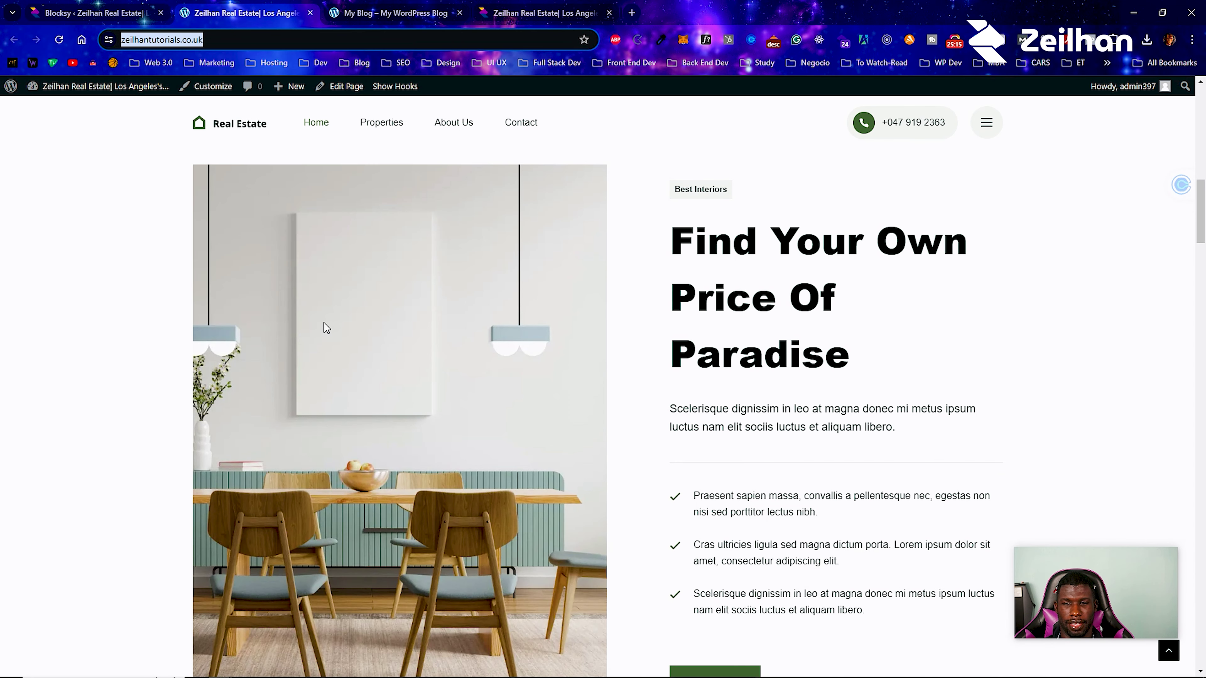
Scroll through the Find Your Dream House homepage, return to the top, and reload it.
scroll(418, 354, "down", 10)
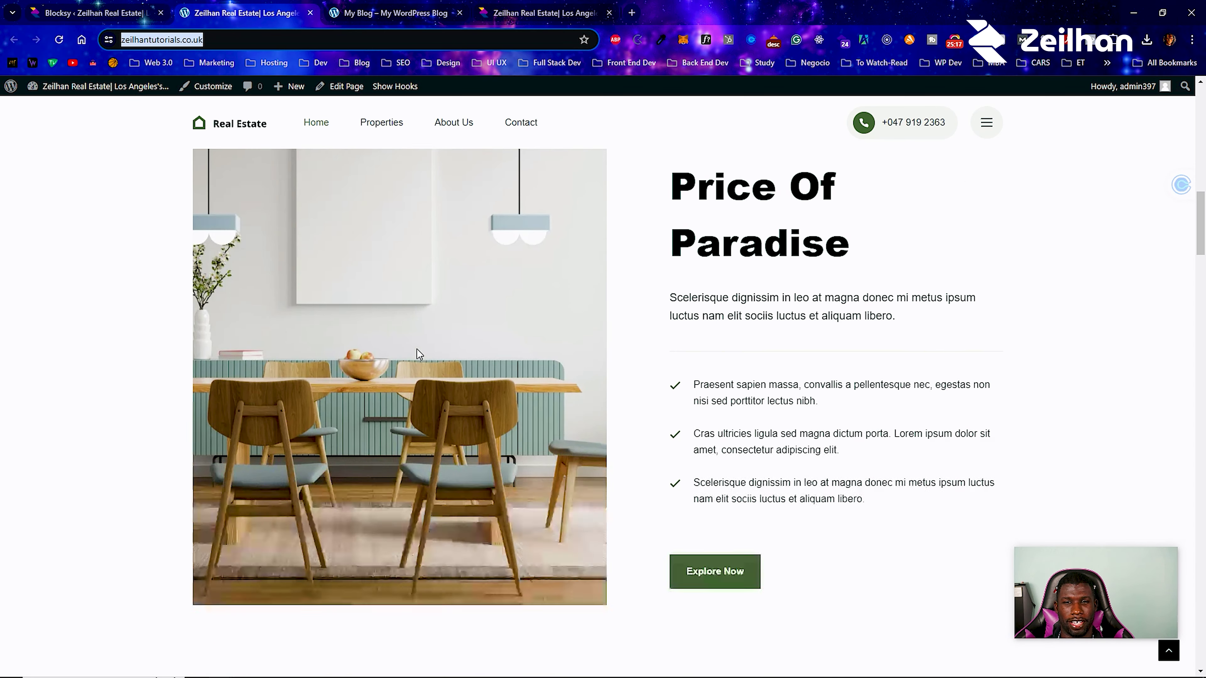
scroll(418, 354, "down", 10)
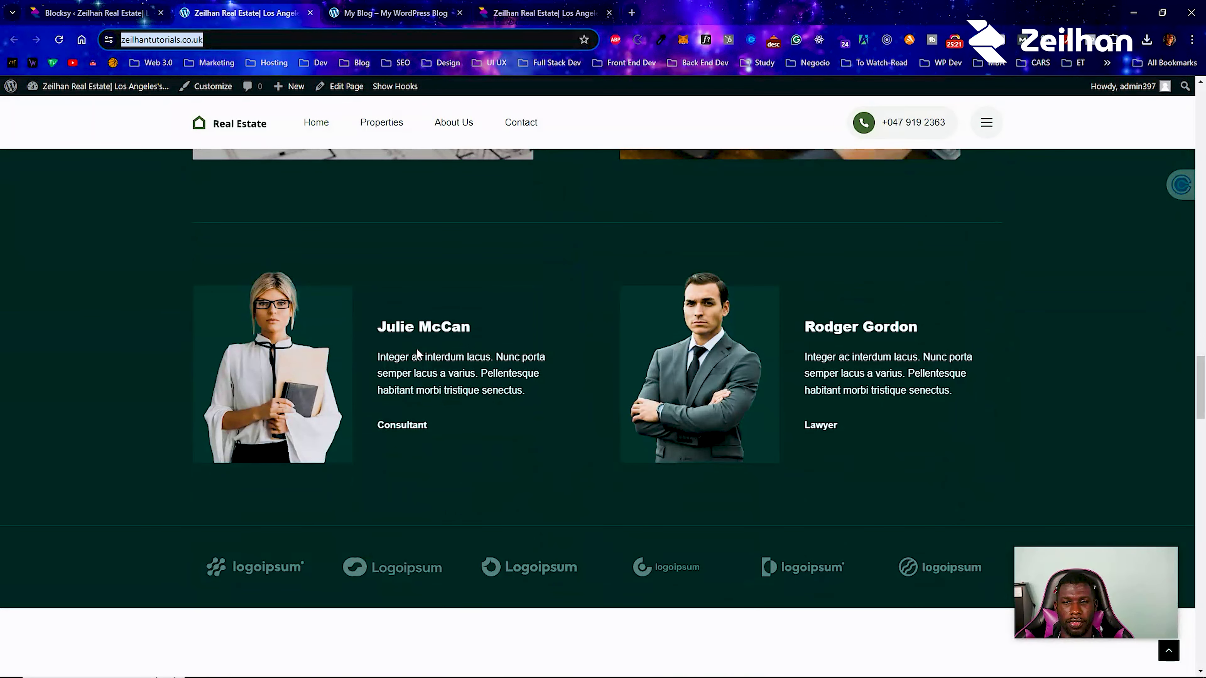
scroll(417, 347, "down", 10)
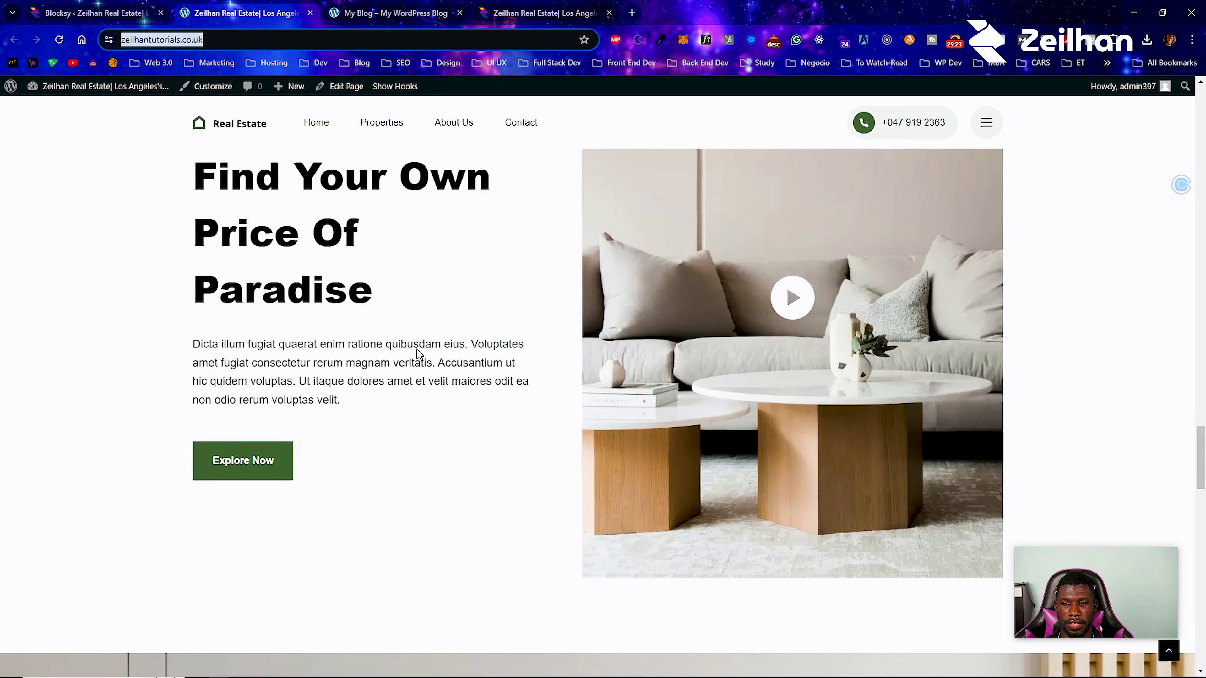
scroll(418, 350, "down", 10)
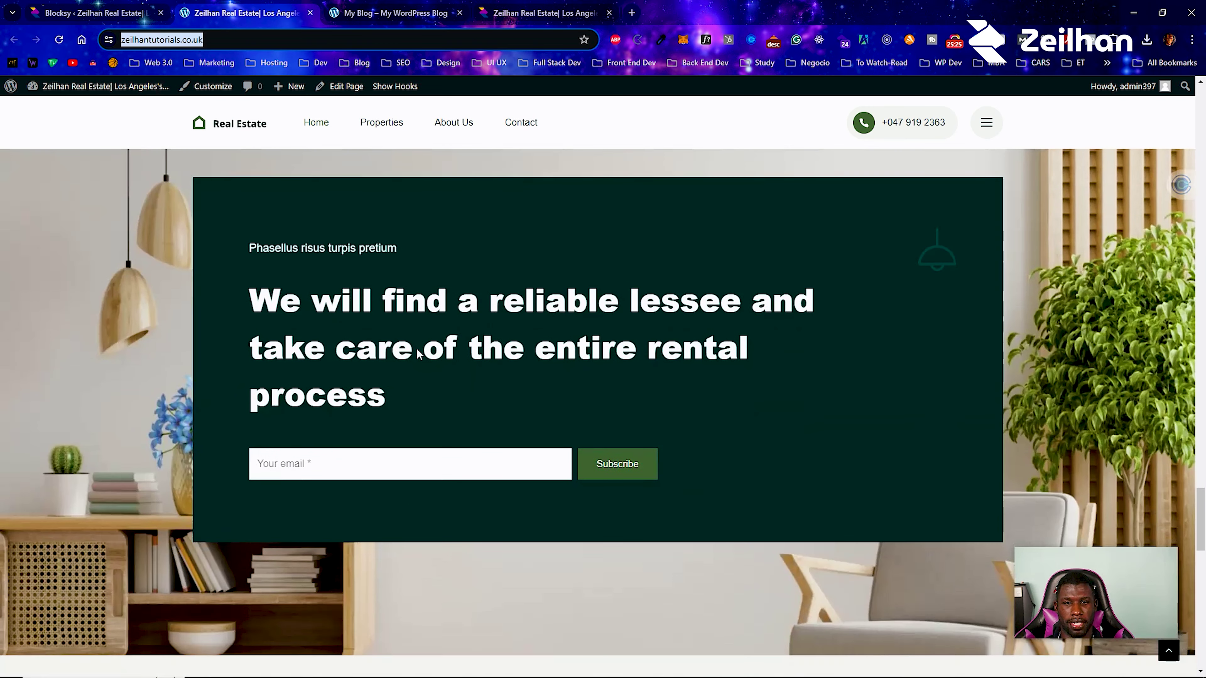
scroll(418, 352, "down", 10)
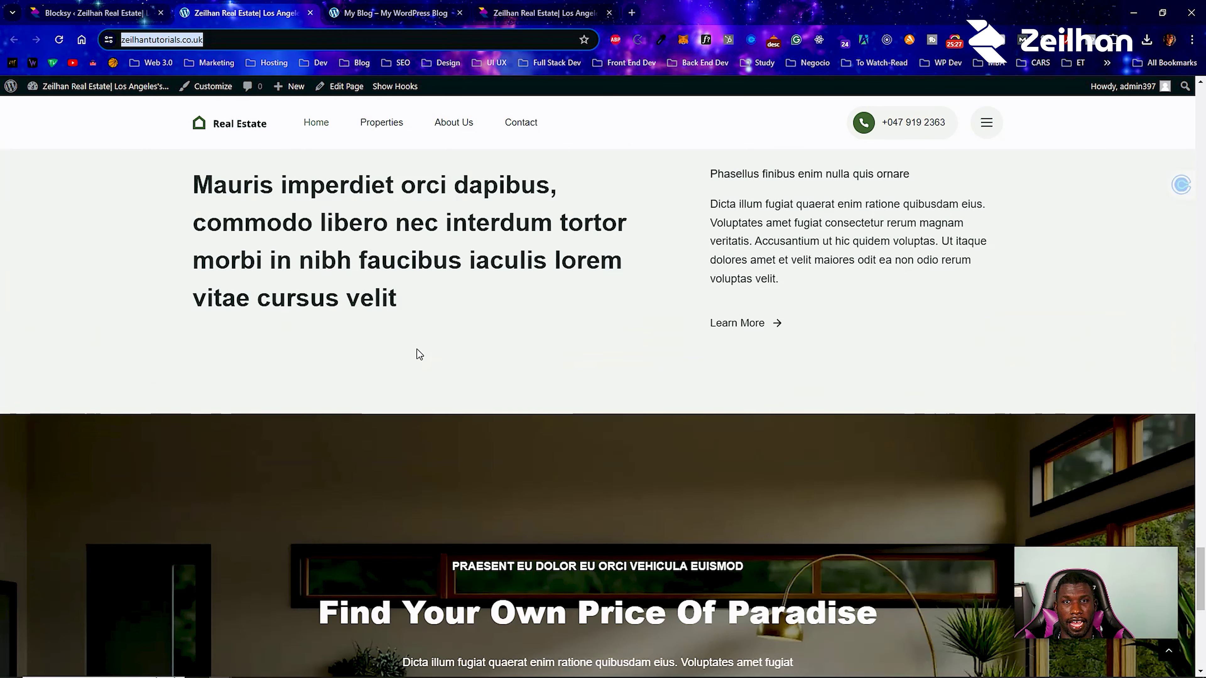
scroll(418, 354, "down", 10)
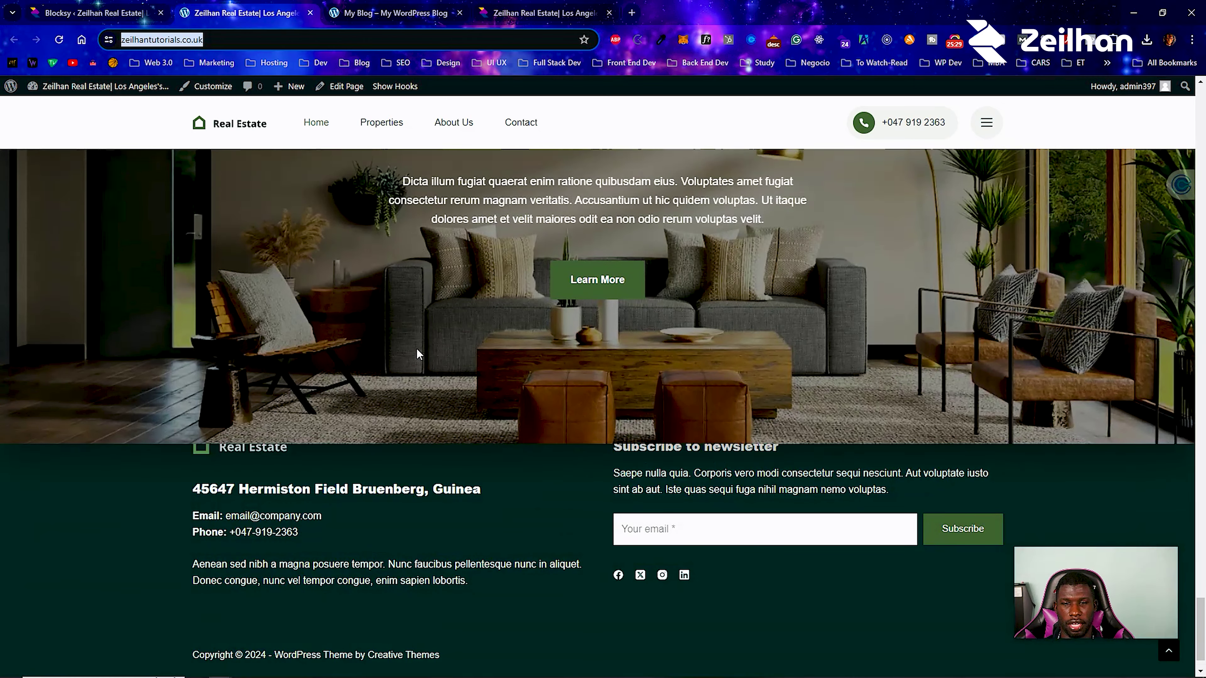
scroll(416, 350, "up", 10)
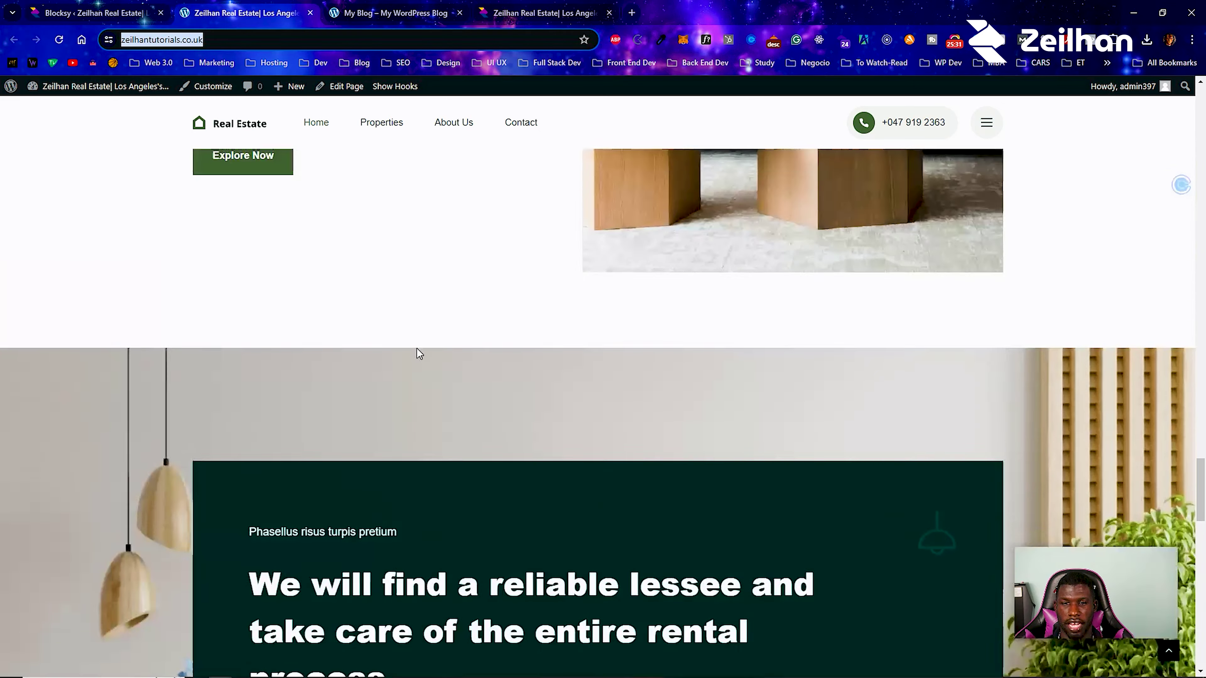
scroll(417, 349, "up", 10)
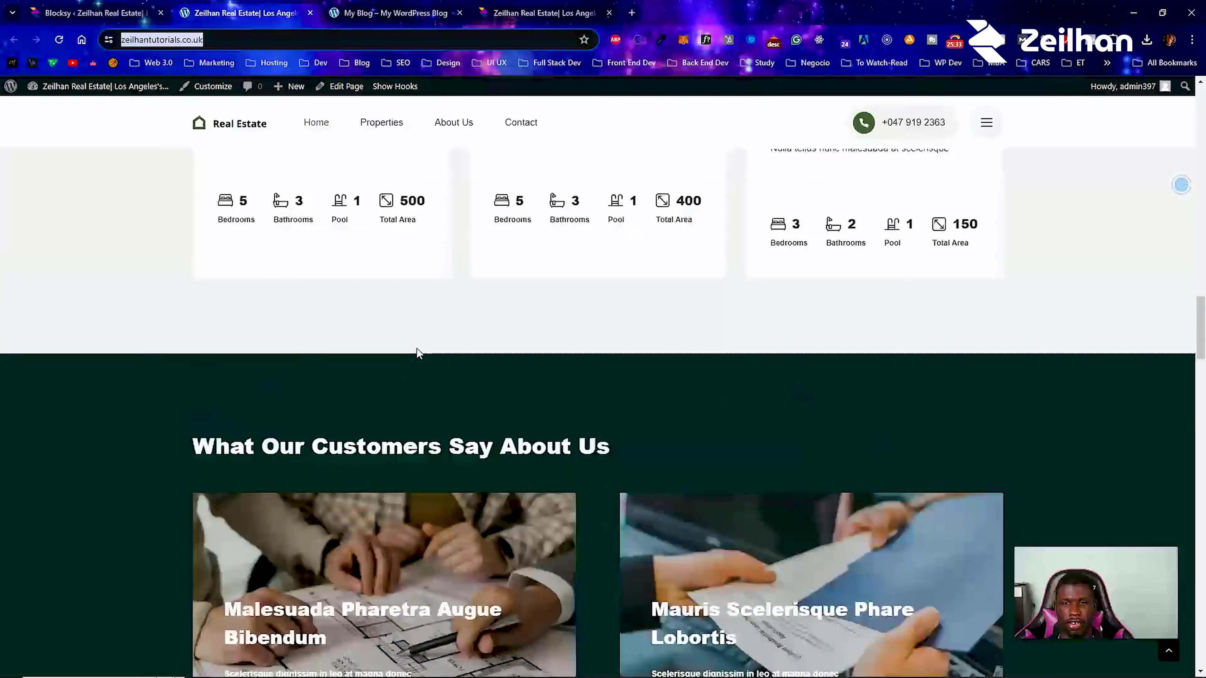
scroll(418, 353, "up", 10)
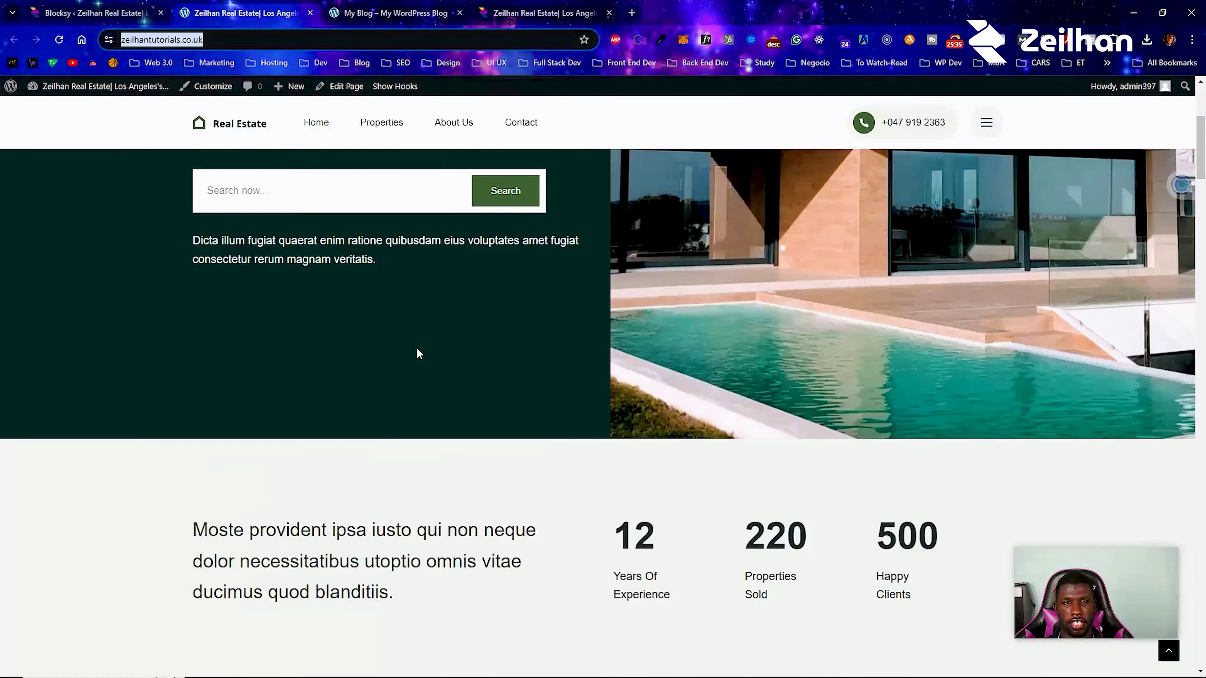
scroll(416, 348, "up", 5)
left_click(53, 40)
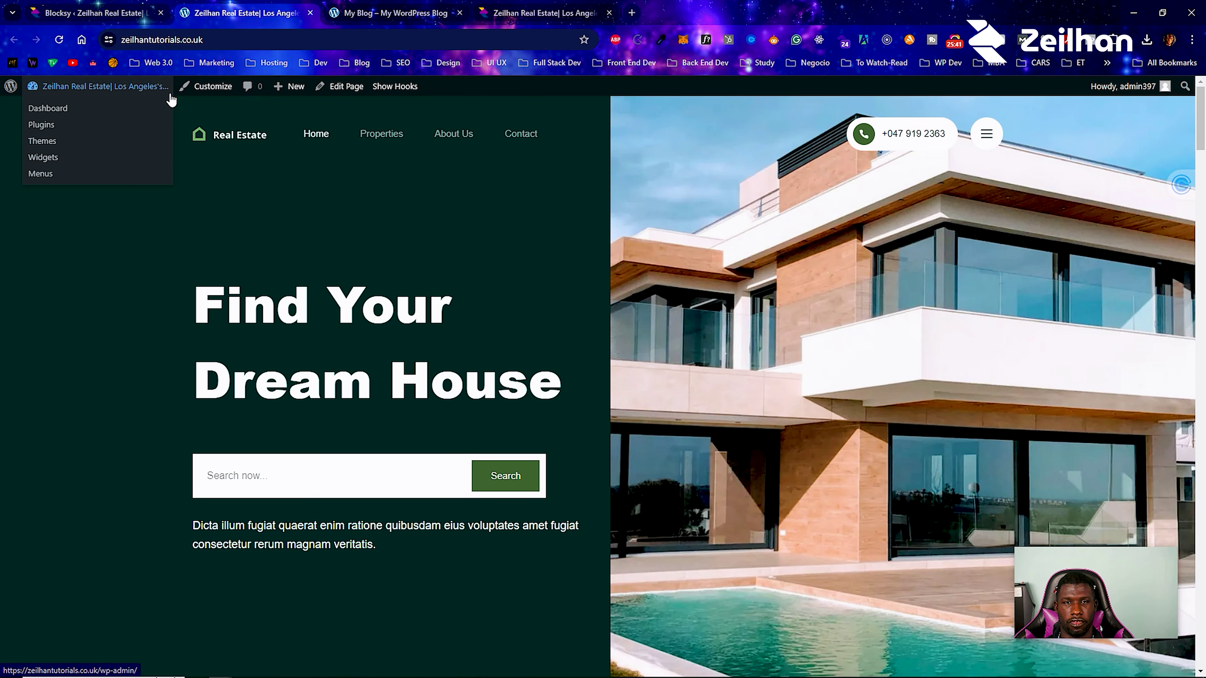
Check the Contact, About Us and Properties pages, ending on 'Discover Your Perfect Property'.
left_click(506, 137)
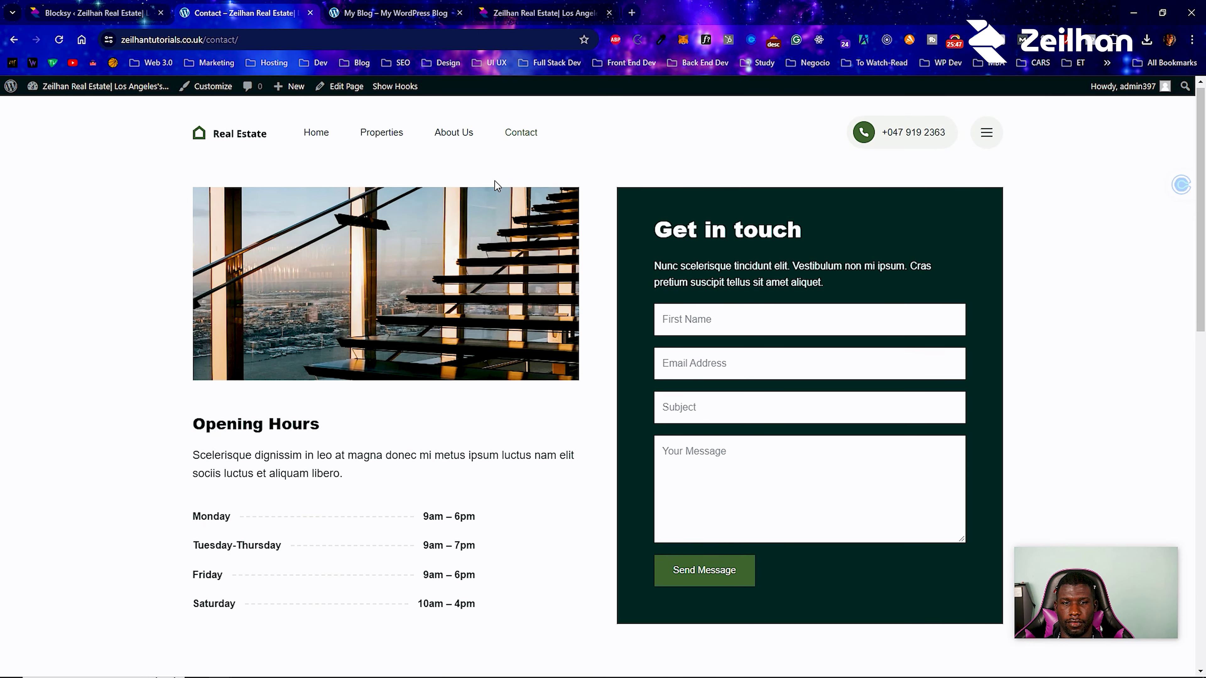
left_click(461, 141)
scroll(429, 242, "down", 10)
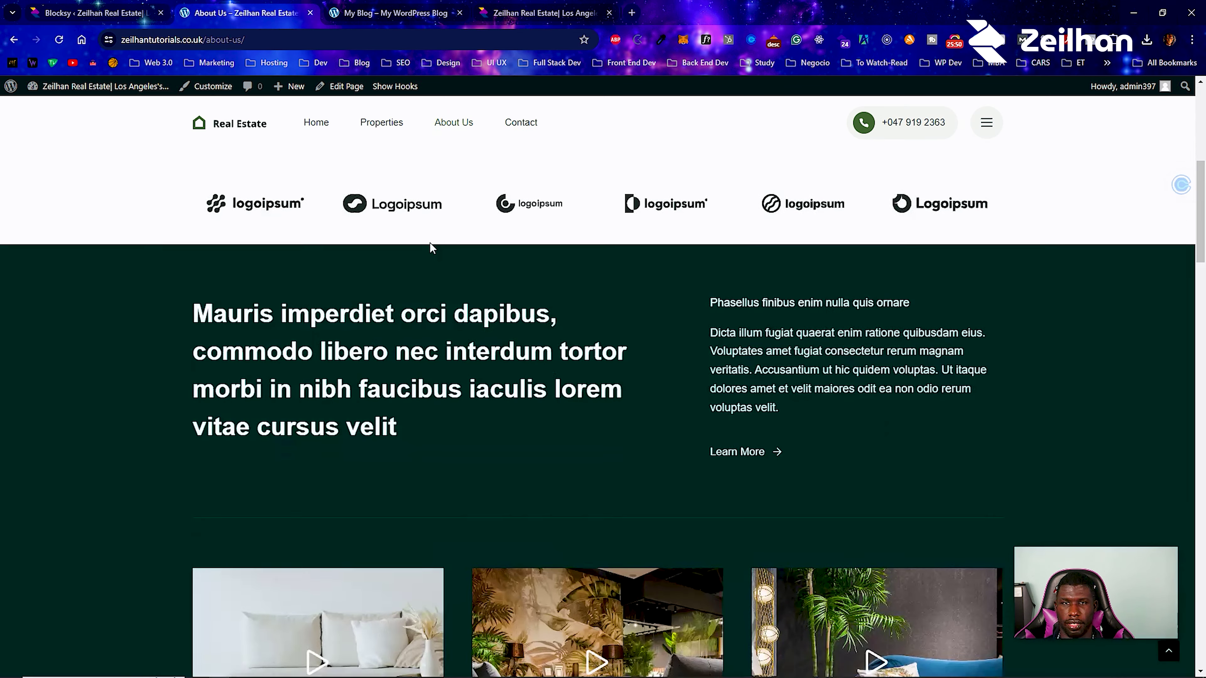
left_click(386, 124)
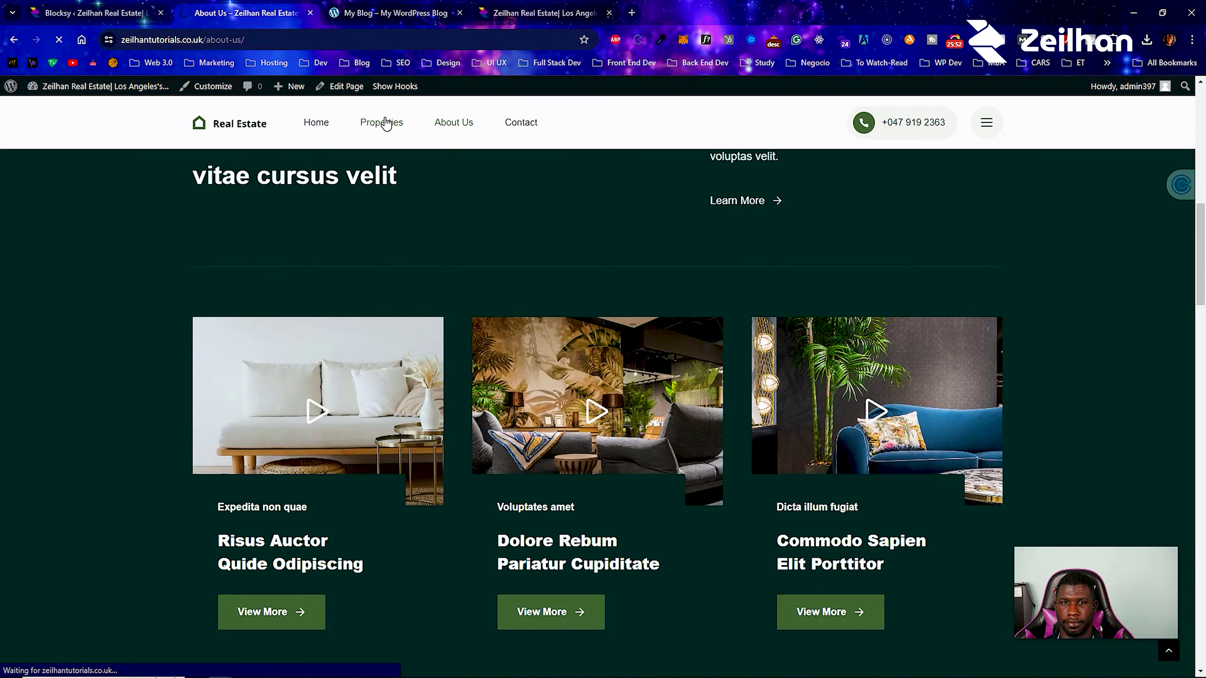
scroll(464, 214, "down", 20)
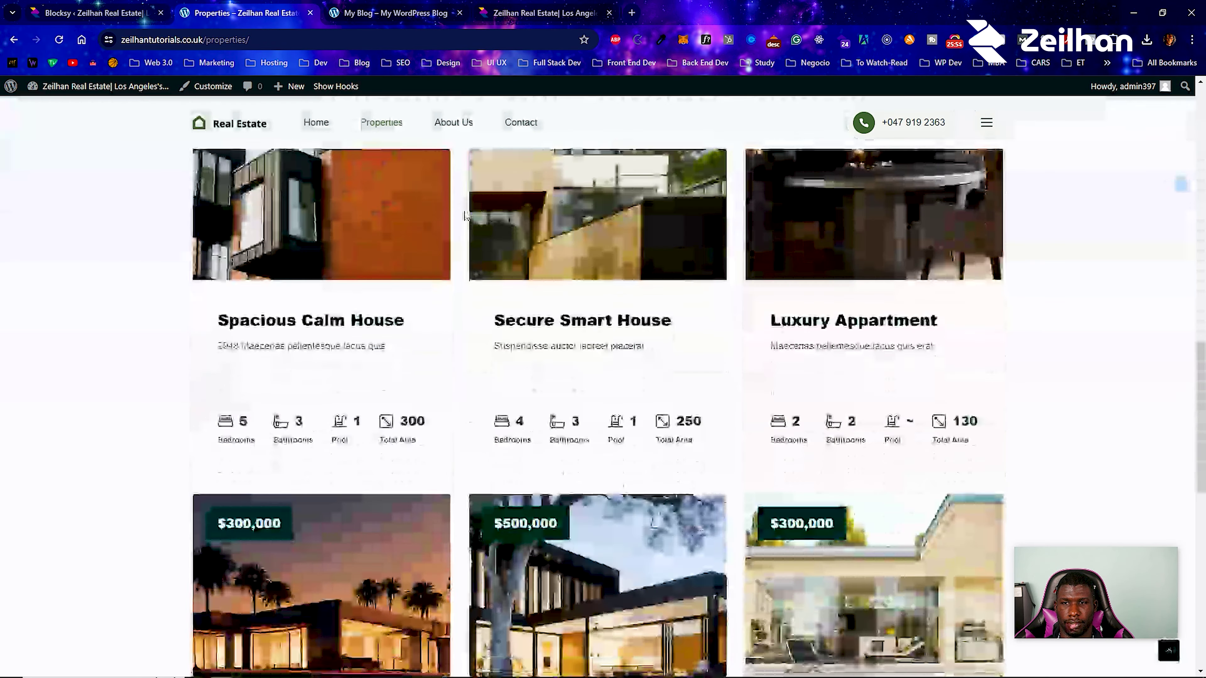
scroll(464, 213, "up", 5)
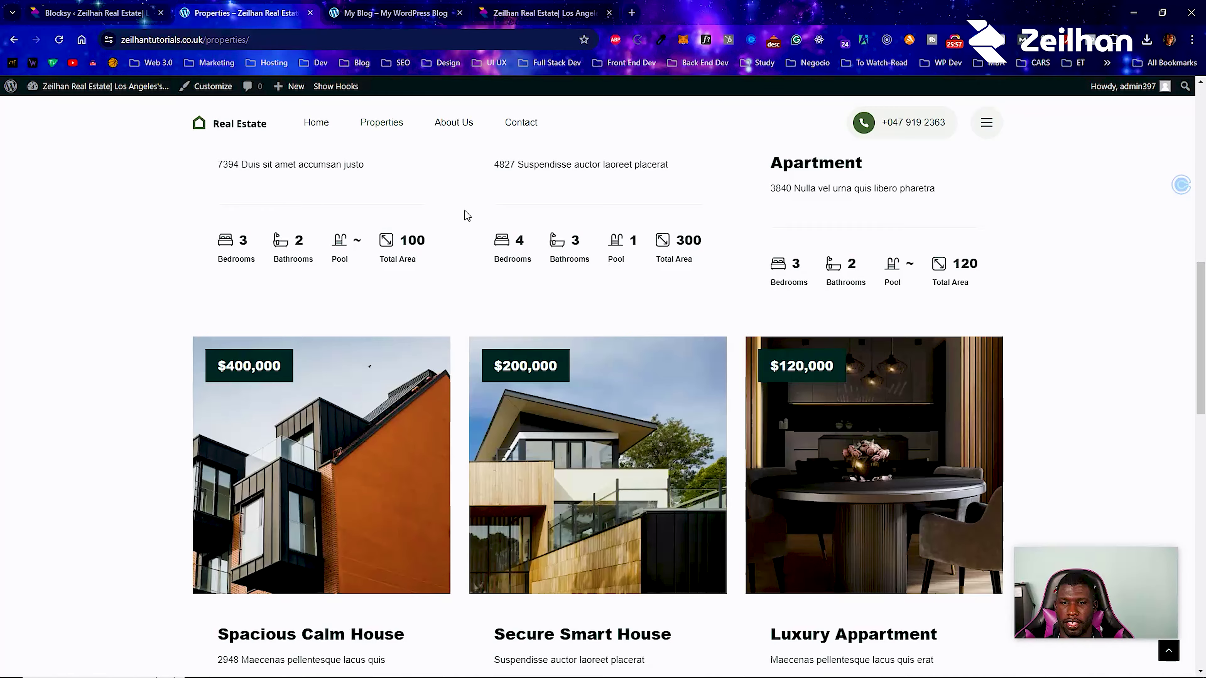
scroll(464, 214, "up", 10)
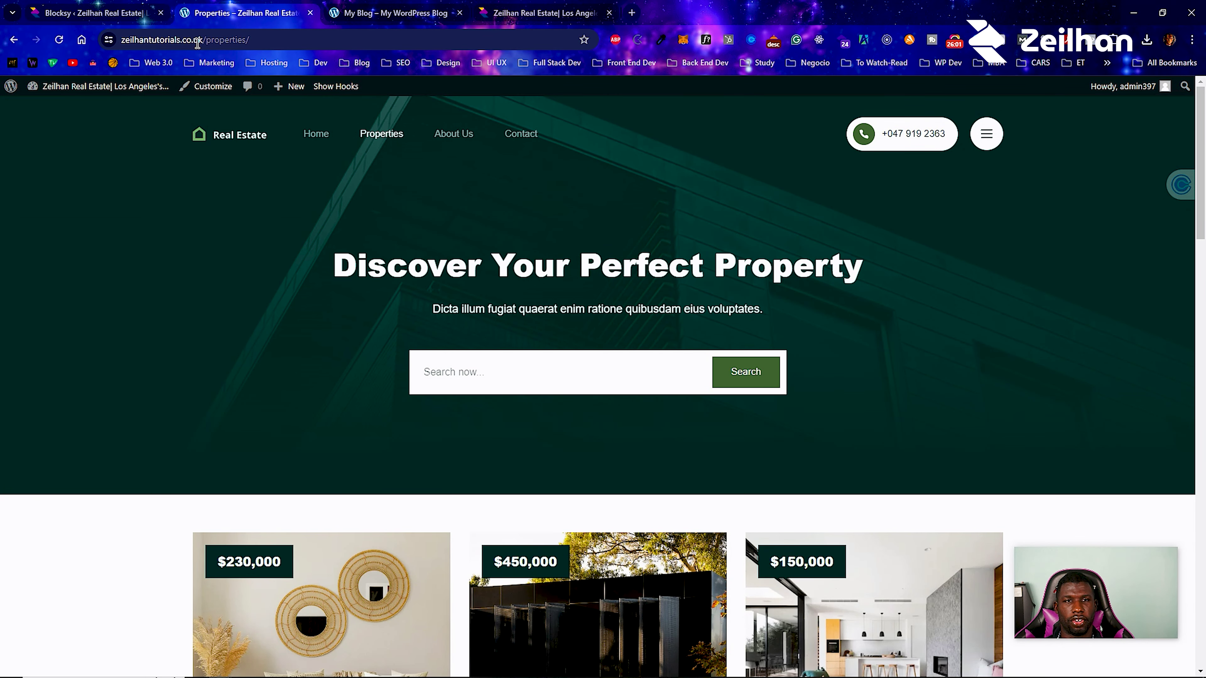
mouse_move(67, 86)
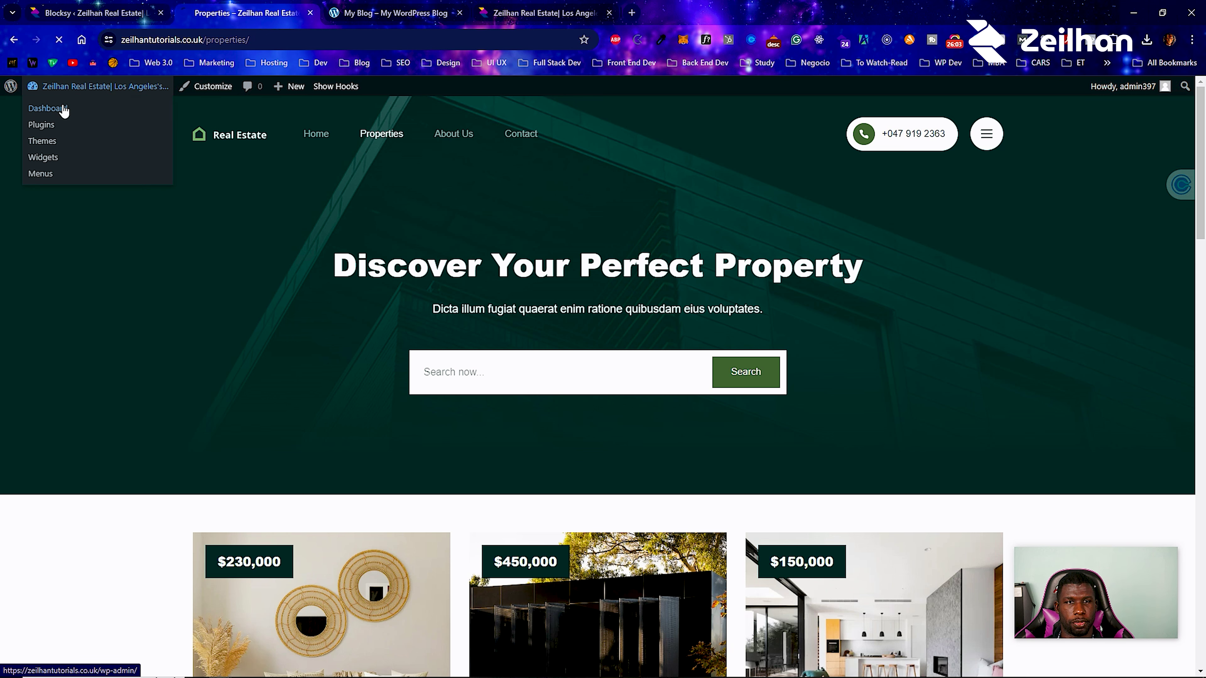
Update Blocksy Companion (Premium) from 2.0.33 to 2.0.39, then return to Dashboard Home.
left_click(65, 101)
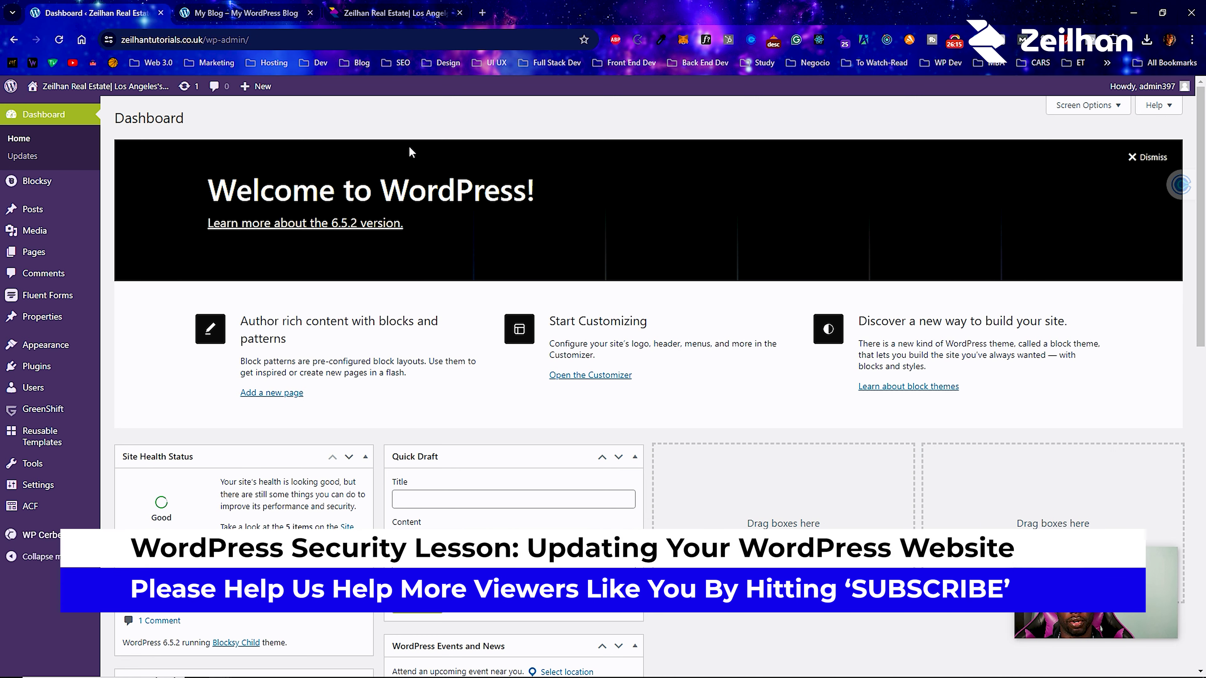
left_click(189, 88)
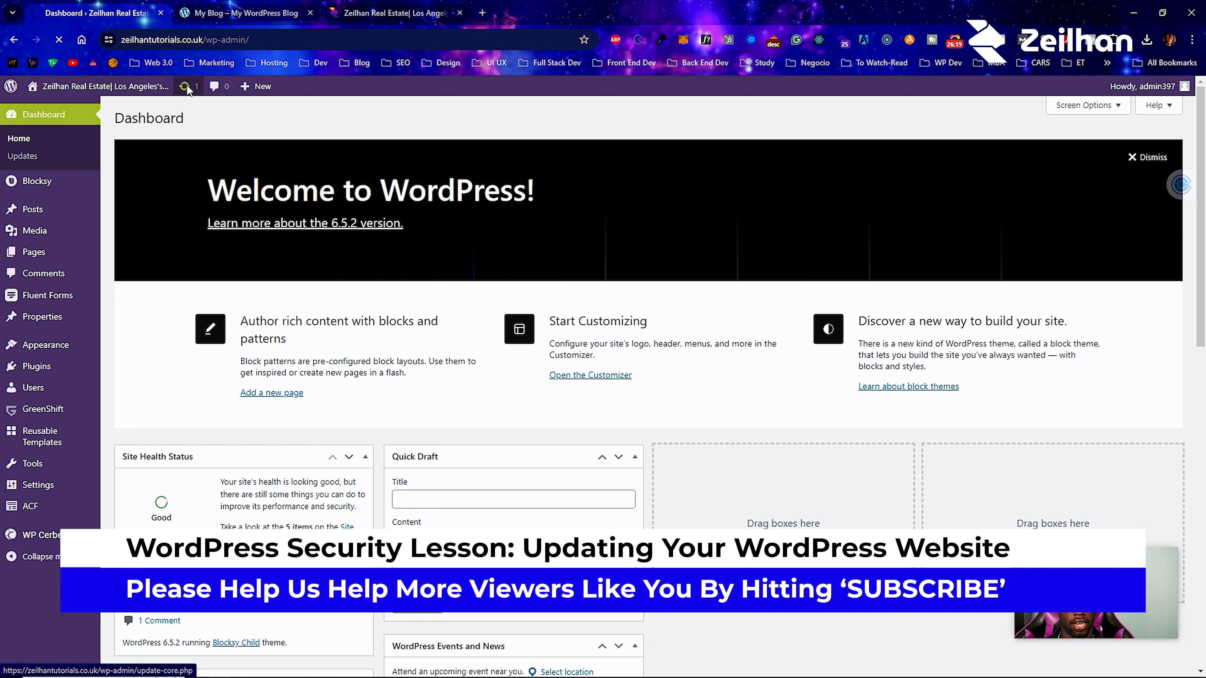
scroll(193, 447, "down", 1)
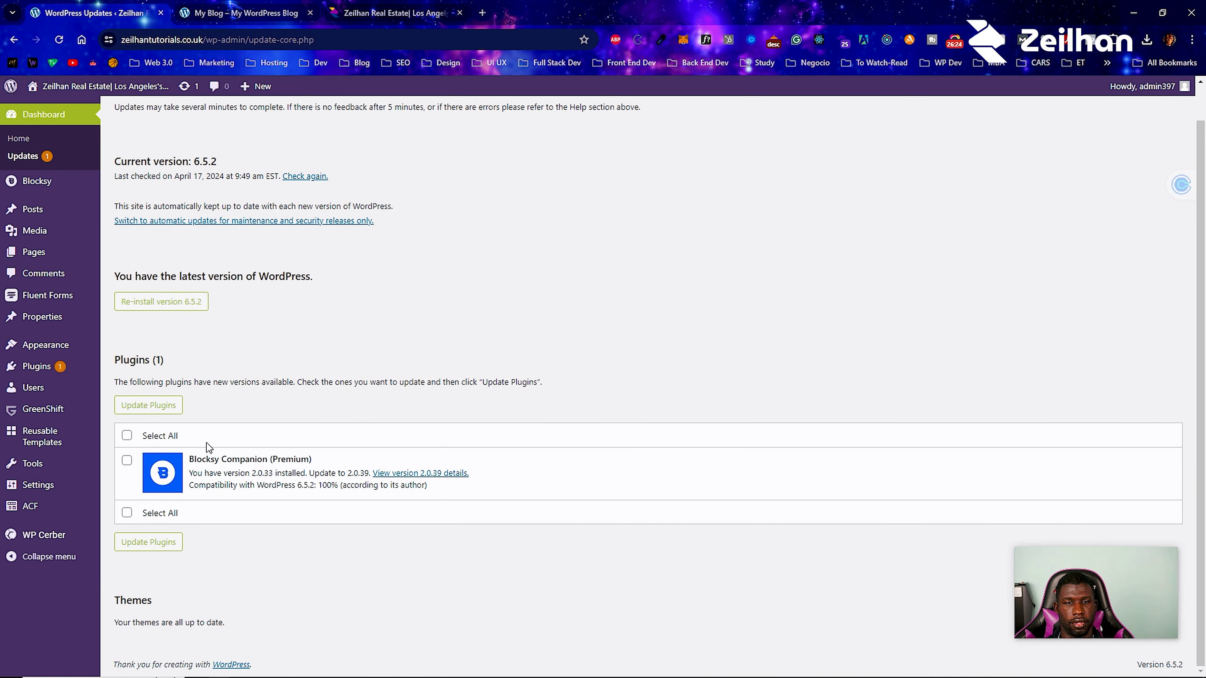
left_click(150, 405)
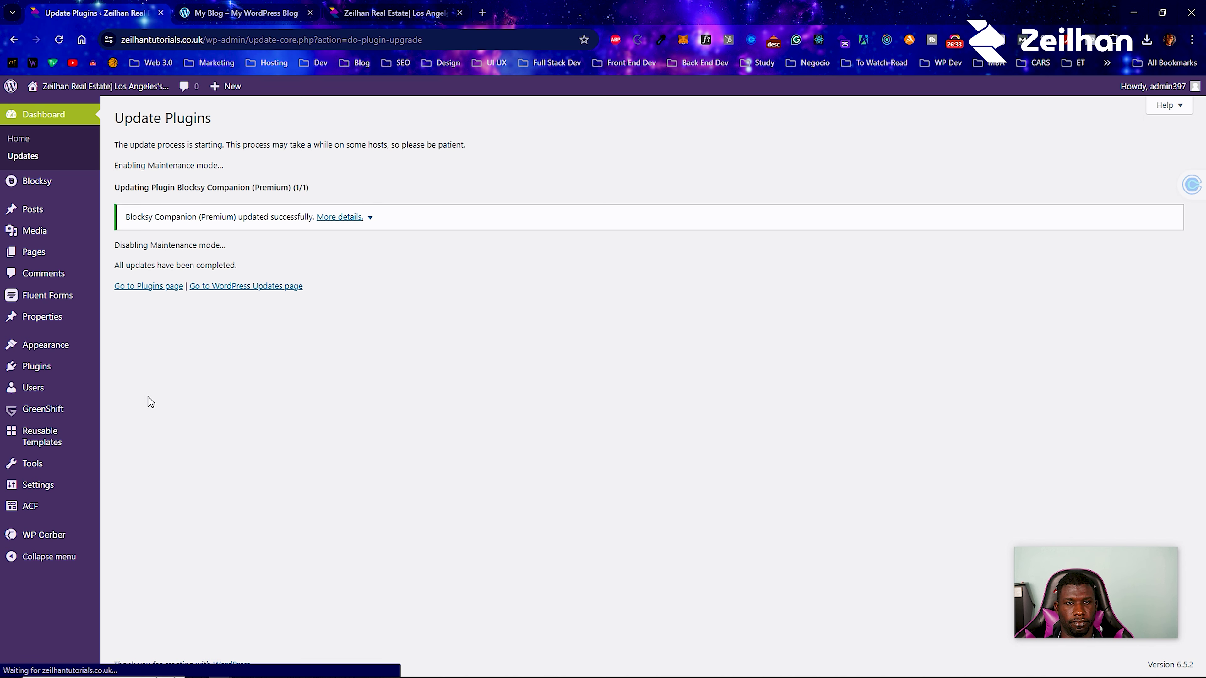
left_click(33, 140)
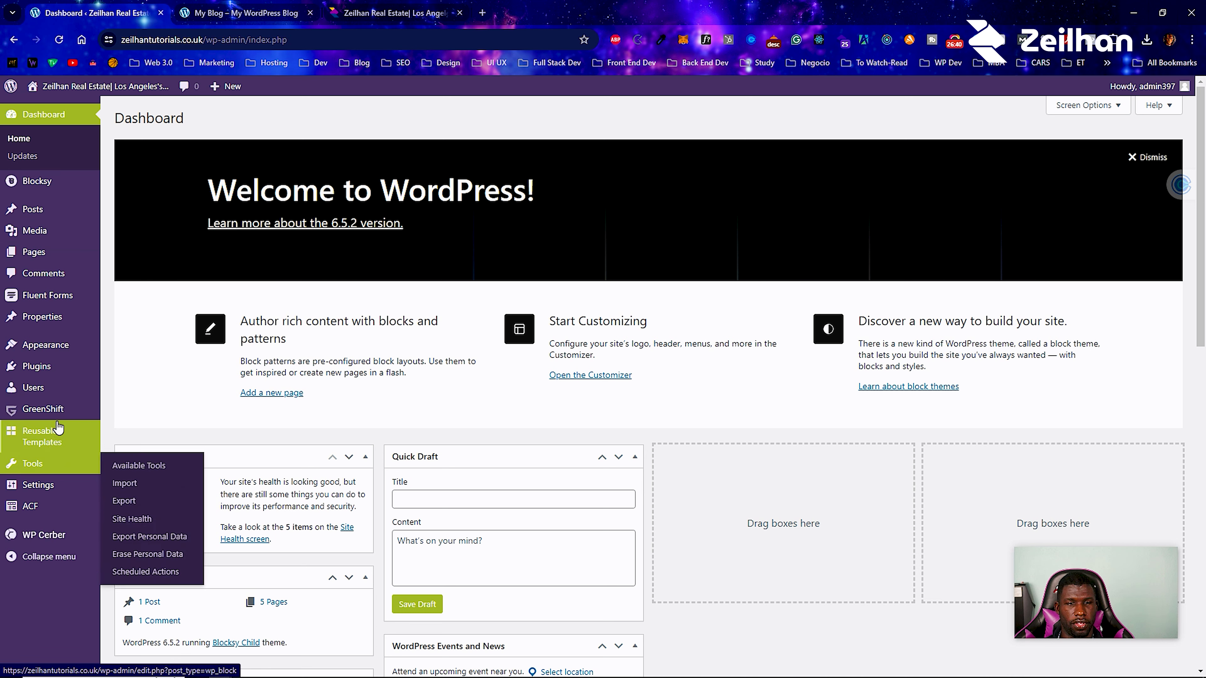
Open zeilhantutorials.co.uk in an incognito window using the admin bar's Visit Site link.
mouse_move(60, 406)
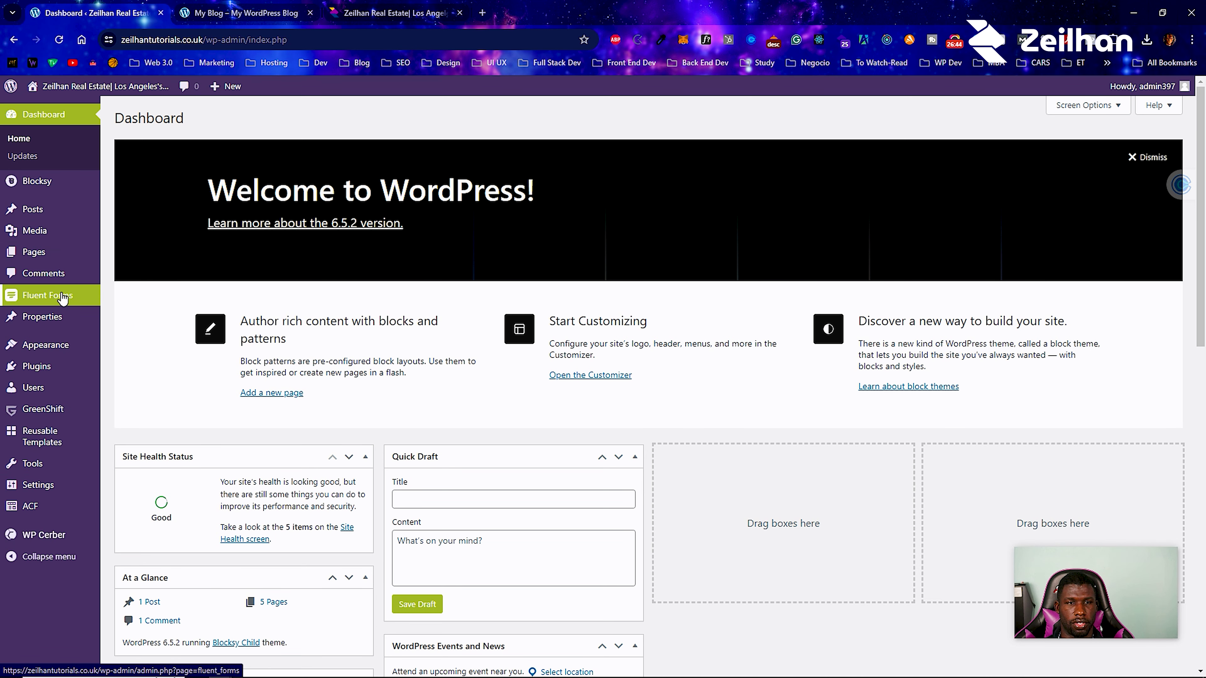
mouse_move(63, 298)
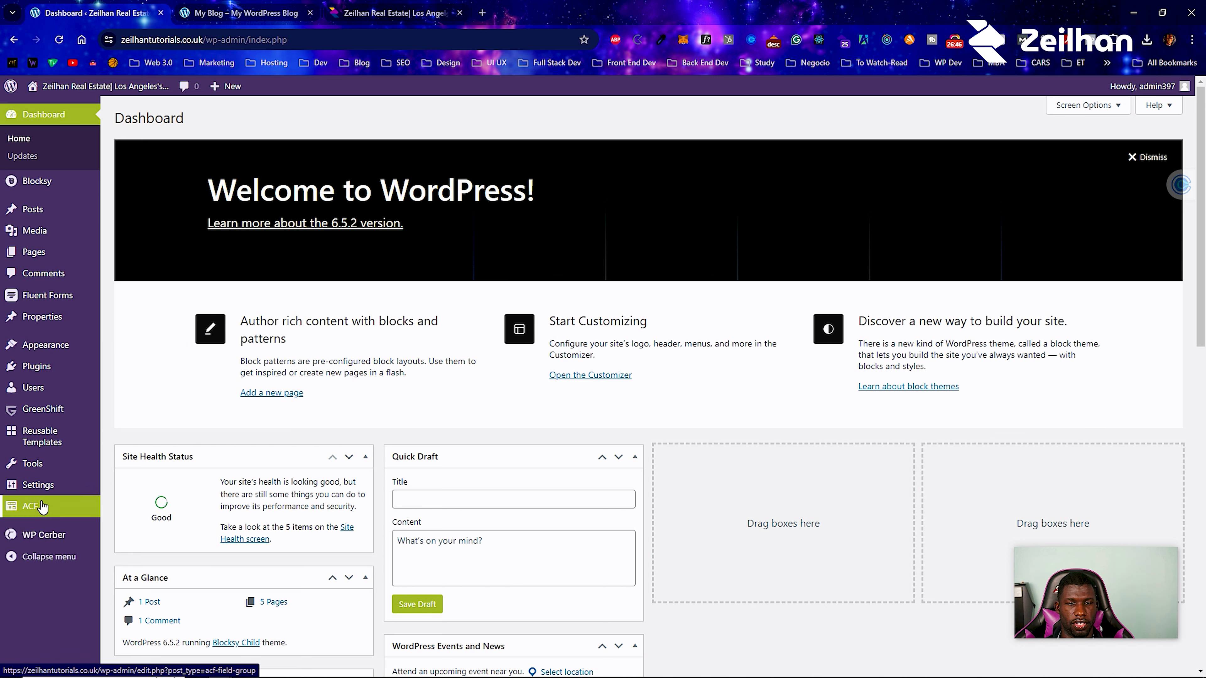
mouse_move(42, 506)
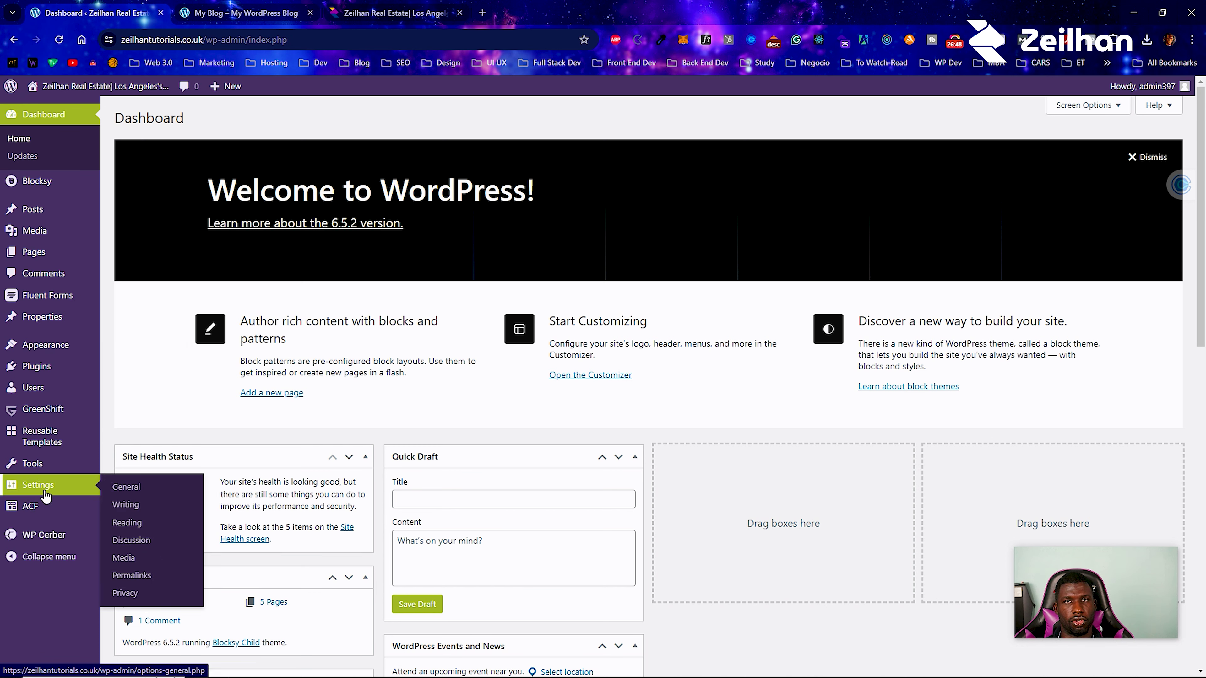
mouse_move(96, 400)
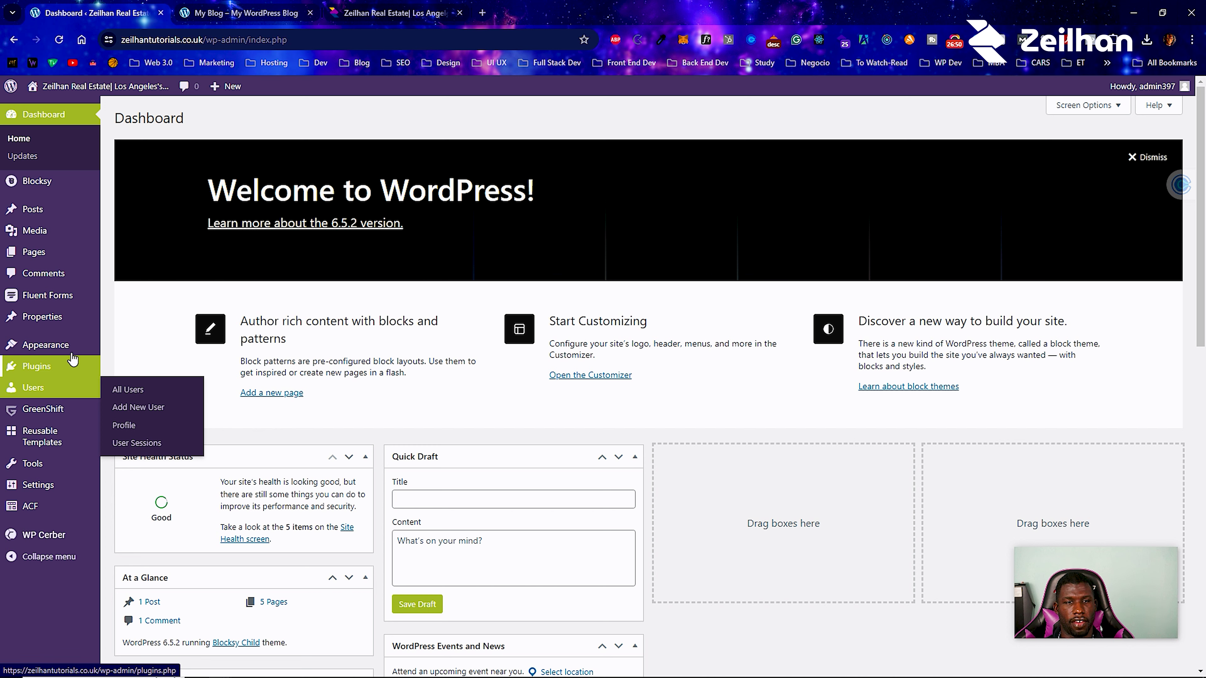
mouse_move(66, 345)
mouse_move(57, 324)
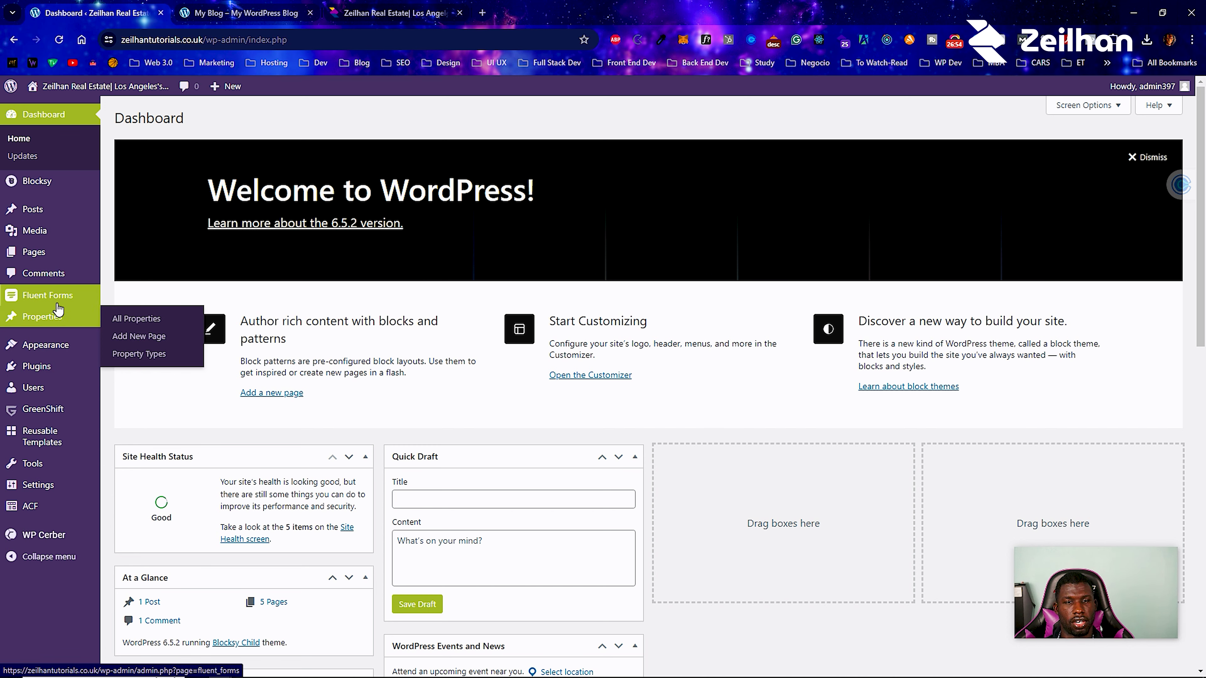
mouse_move(62, 211)
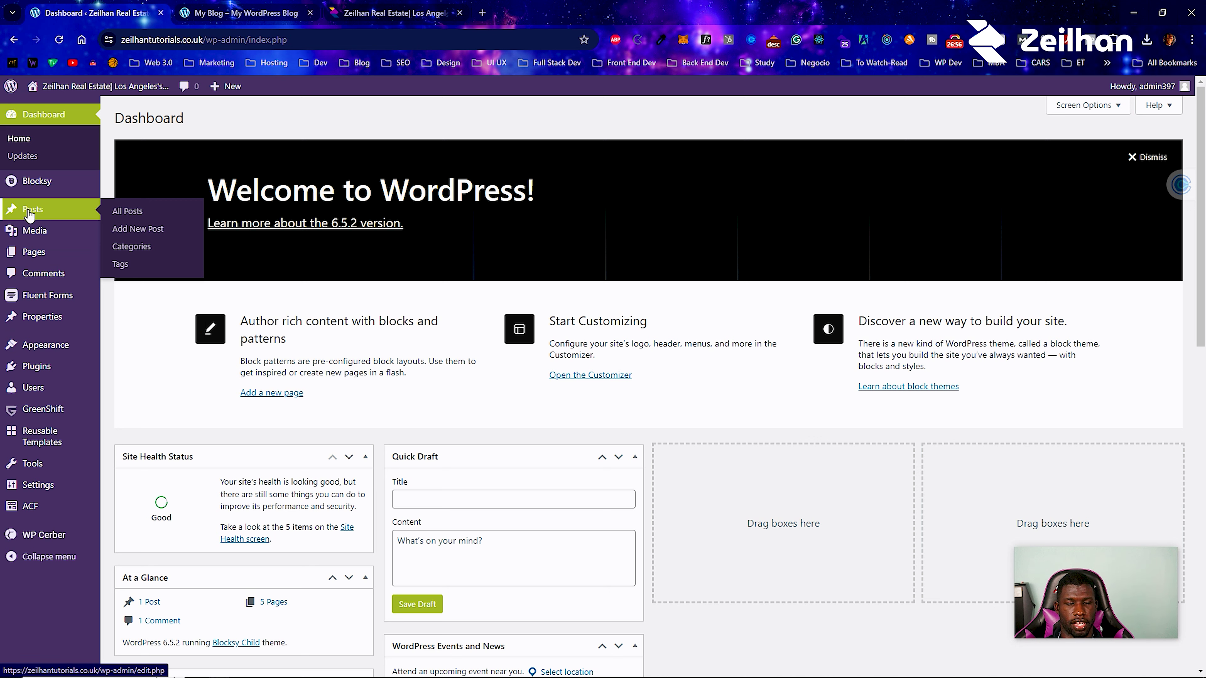
mouse_move(57, 420)
mouse_move(64, 183)
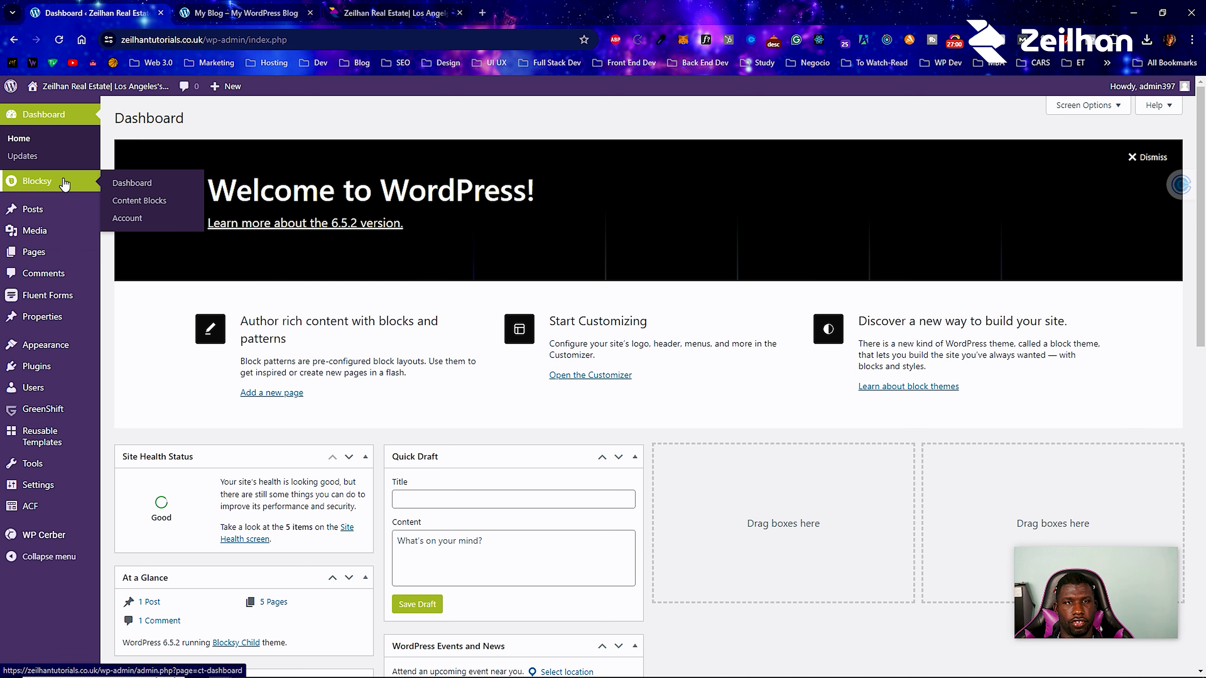
mouse_move(76, 89)
right_click(56, 107)
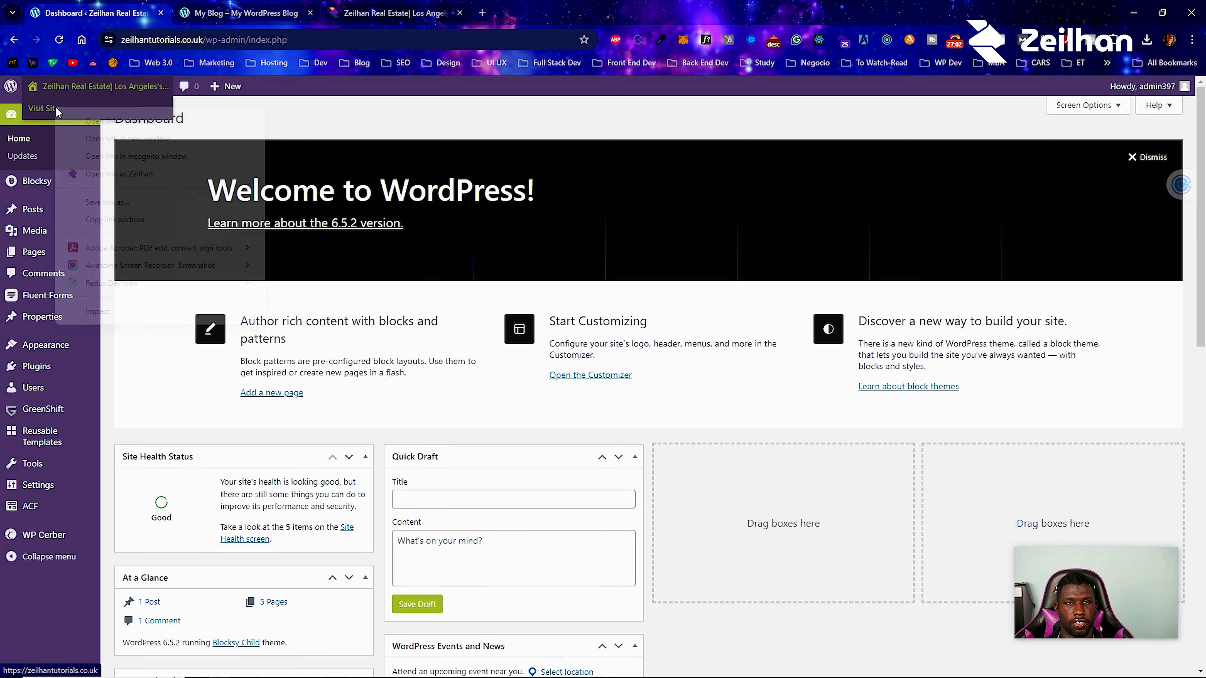
left_click(214, 159)
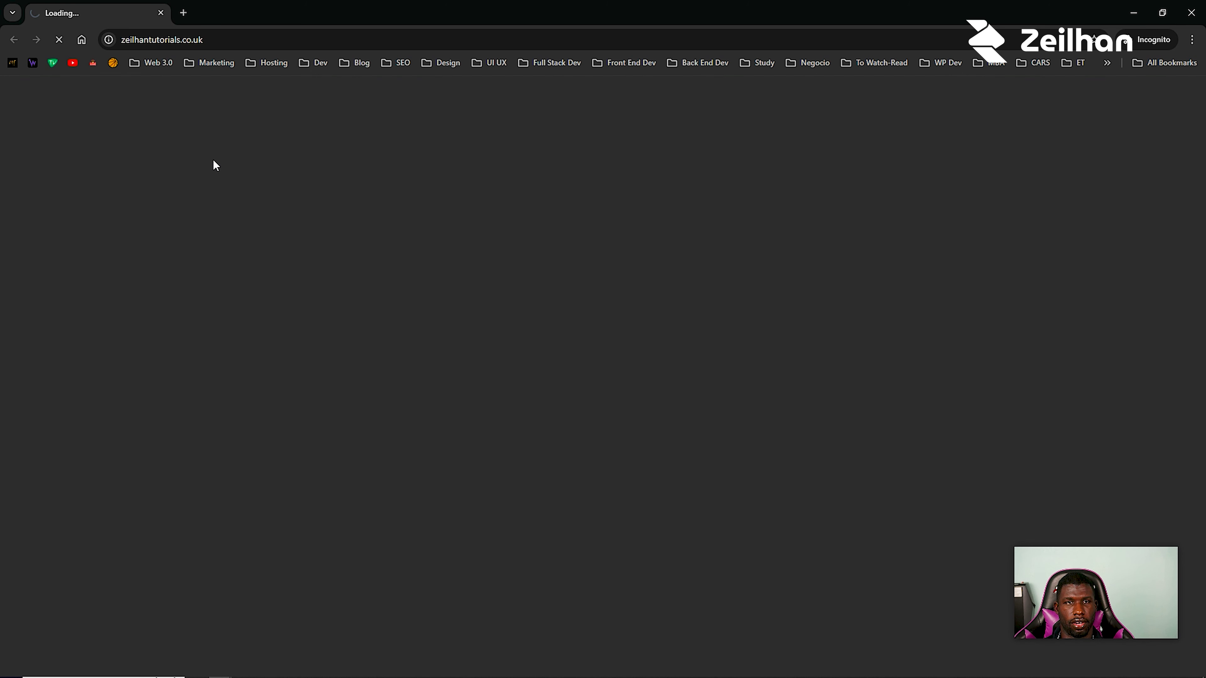
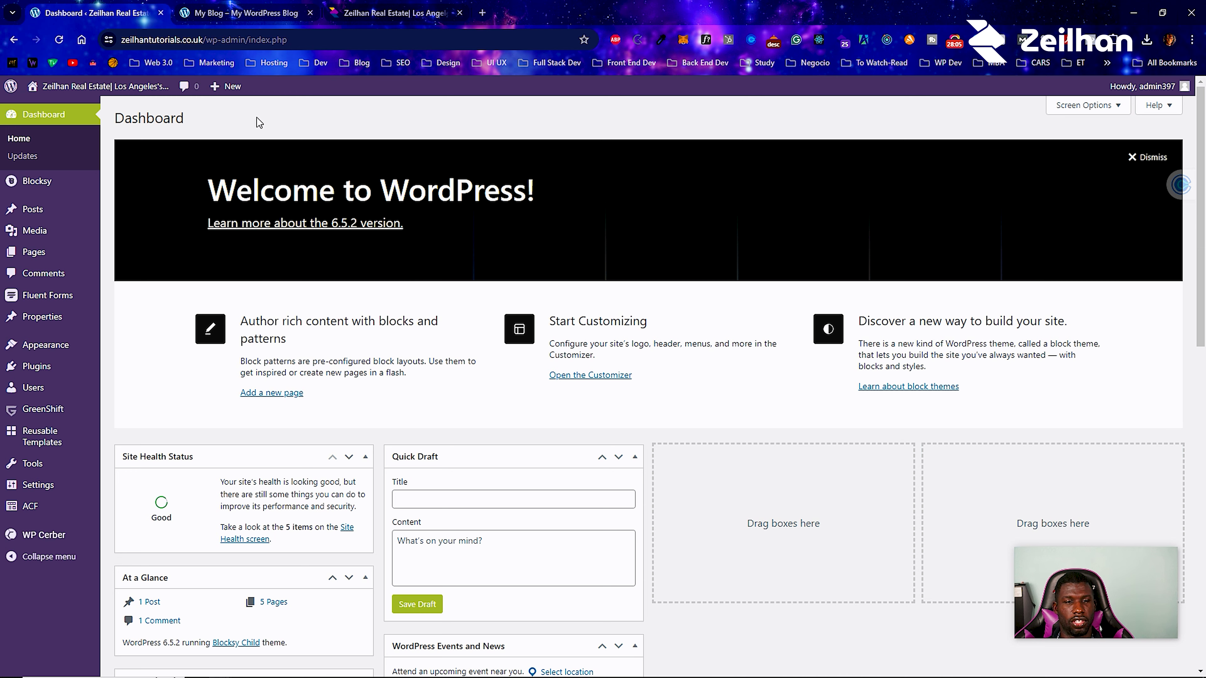
Search plugins for 'construction', then install and activate Under Construction by WebFactory Ltd.
mouse_move(67, 368)
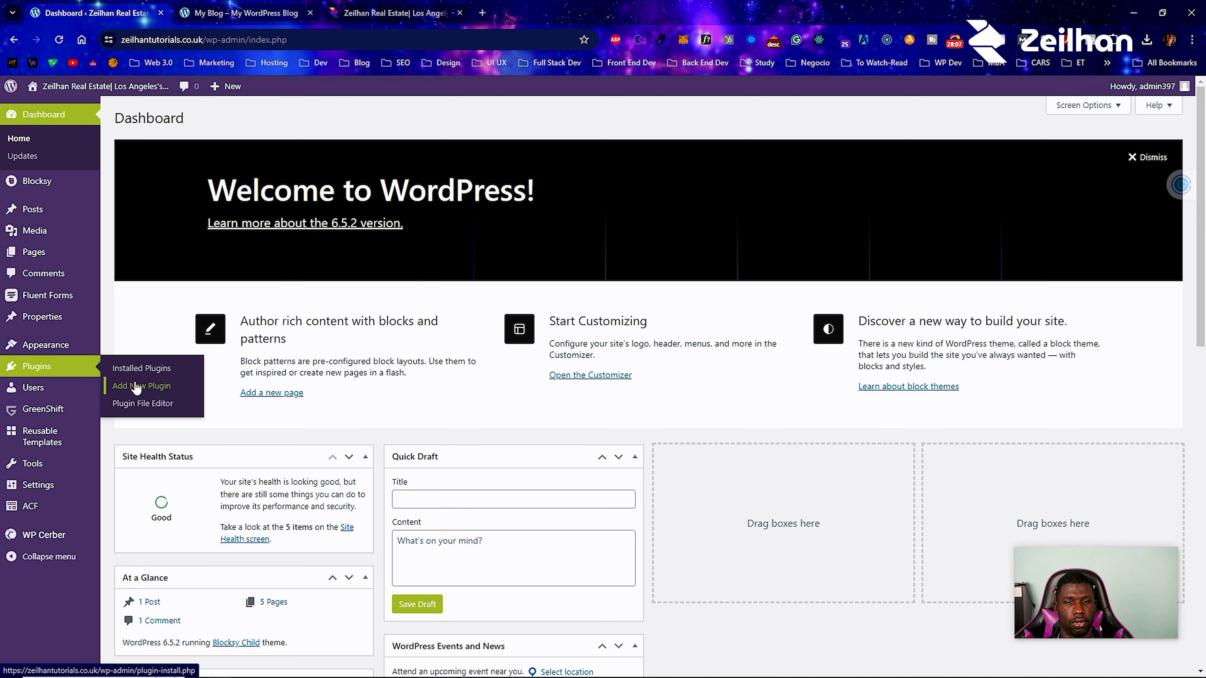
left_click(137, 387)
left_click(1024, 148)
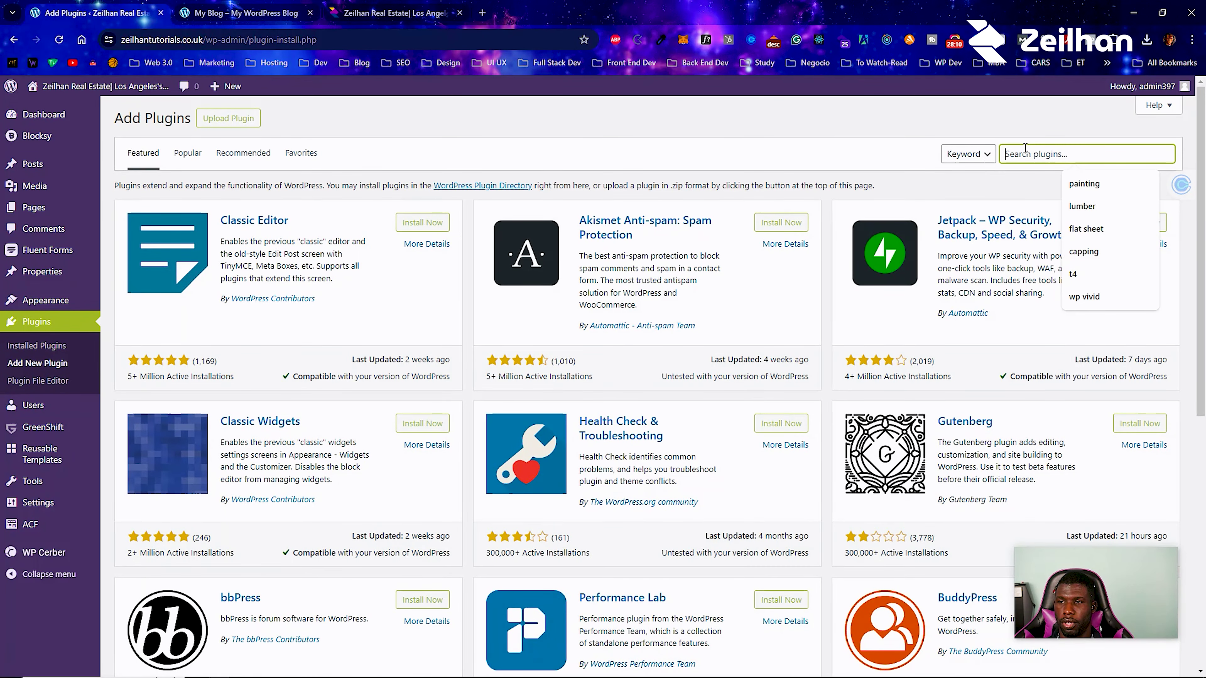
type("o")
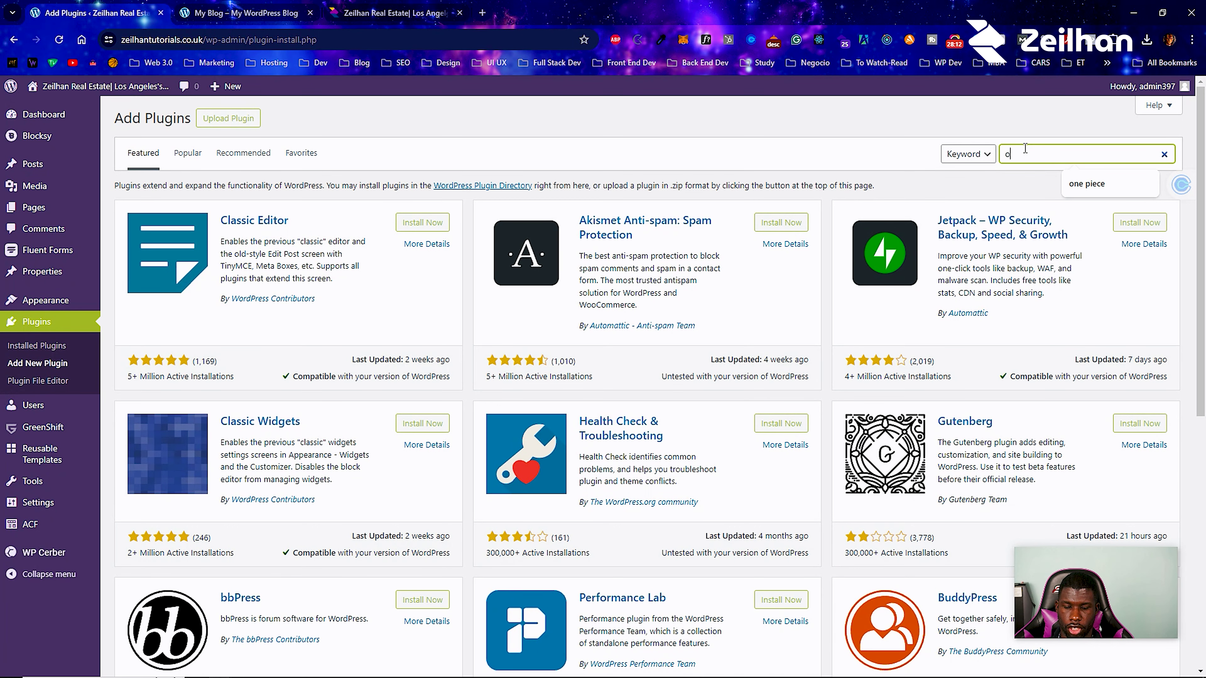
type("nstruction")
key("Home")
type("c")
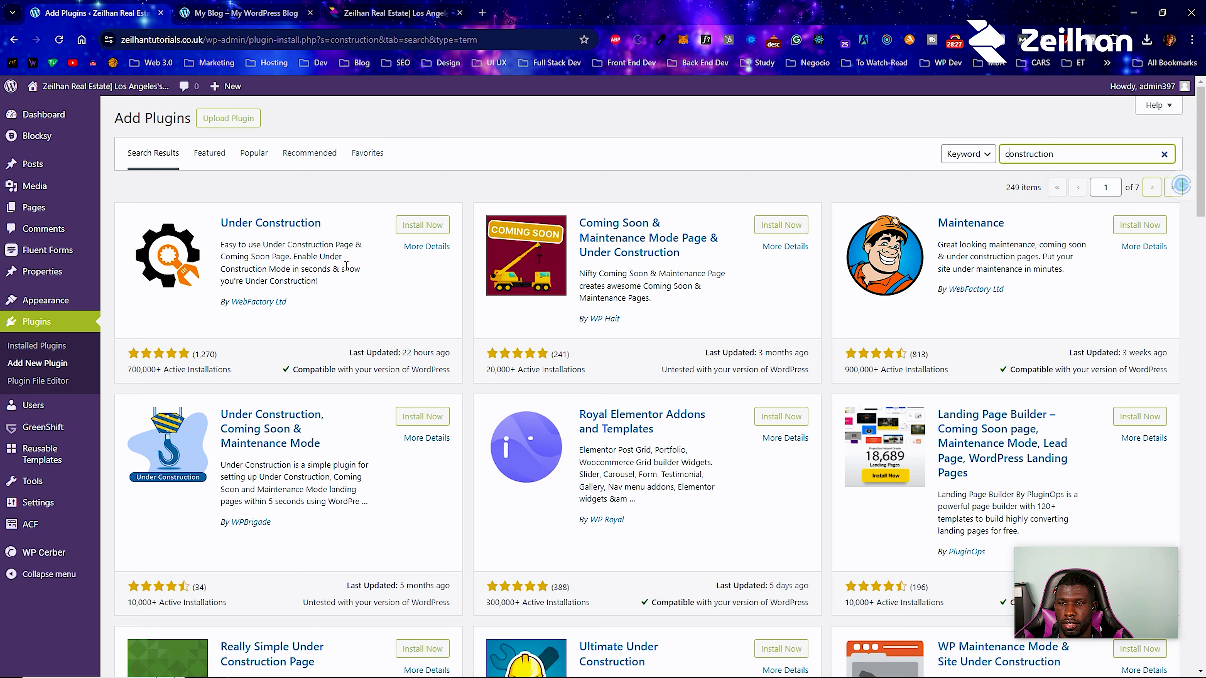
left_click(436, 226)
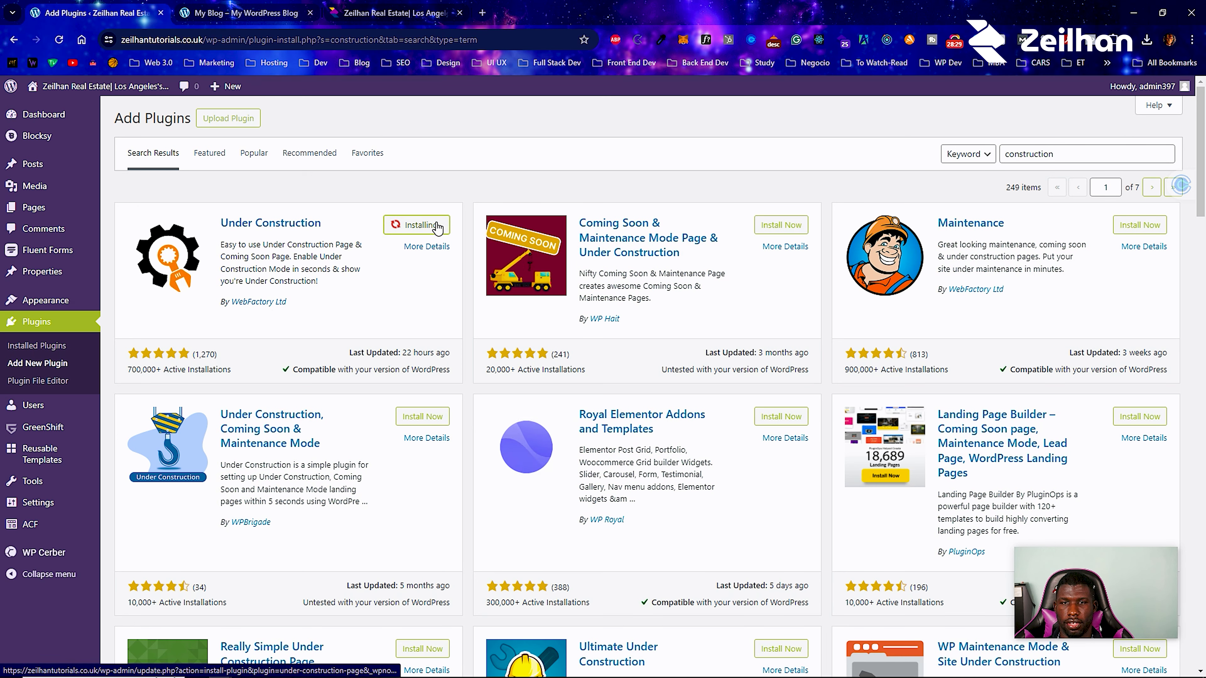
left_click(430, 228)
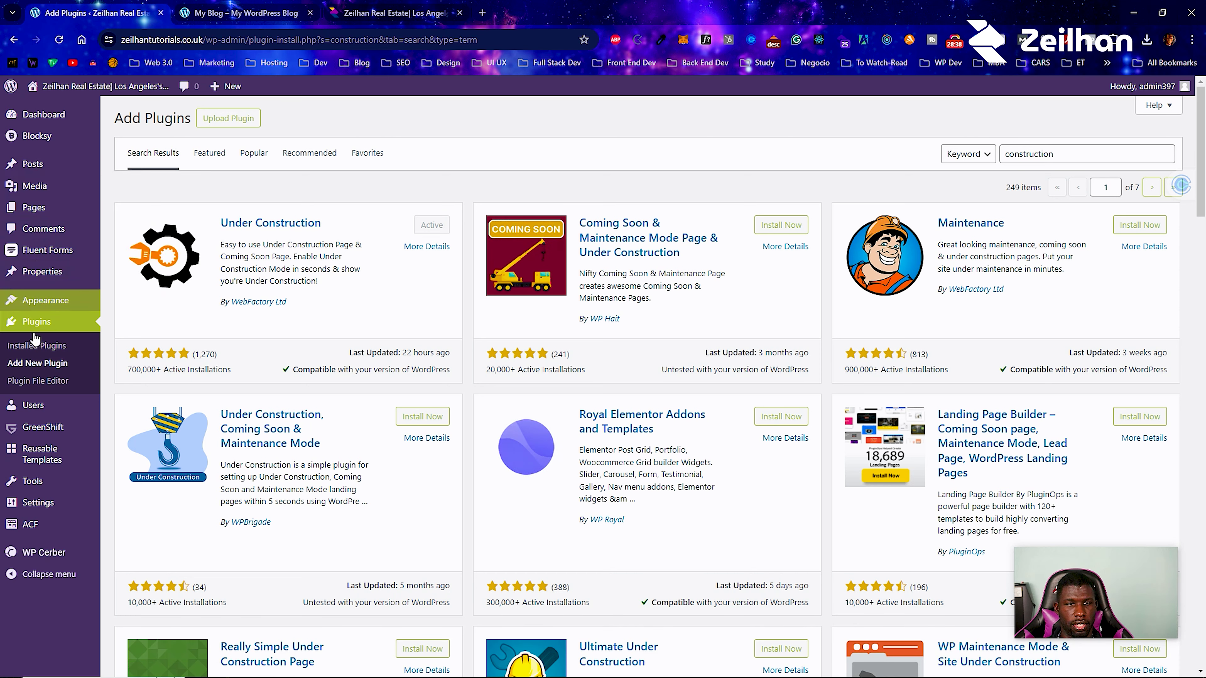
Return to the admin dashboard and open the Under Construction plugin's settings.
mouse_move(48, 87)
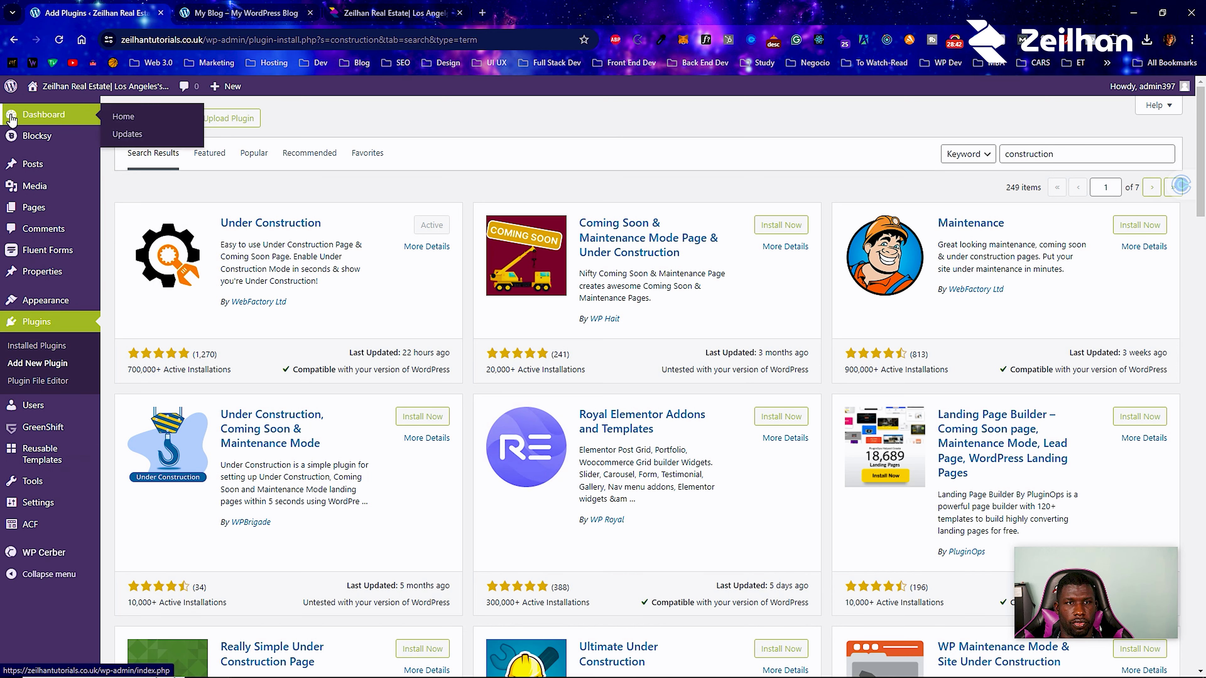
left_click(38, 122)
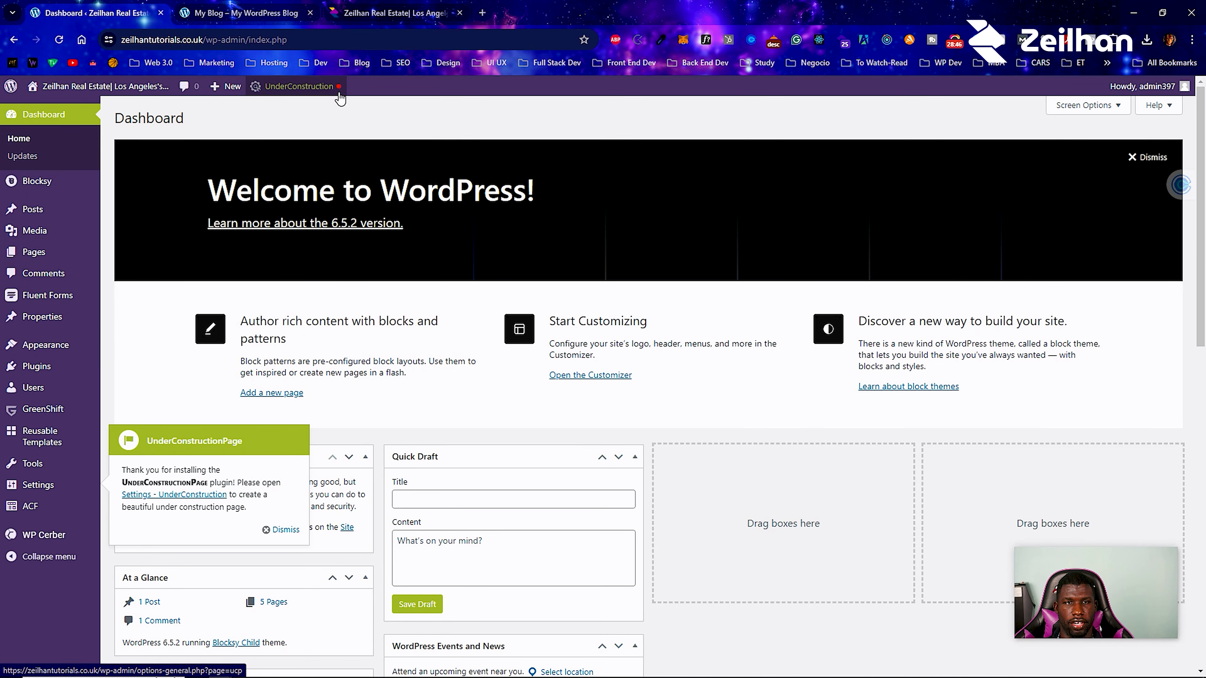
mouse_move(300, 101)
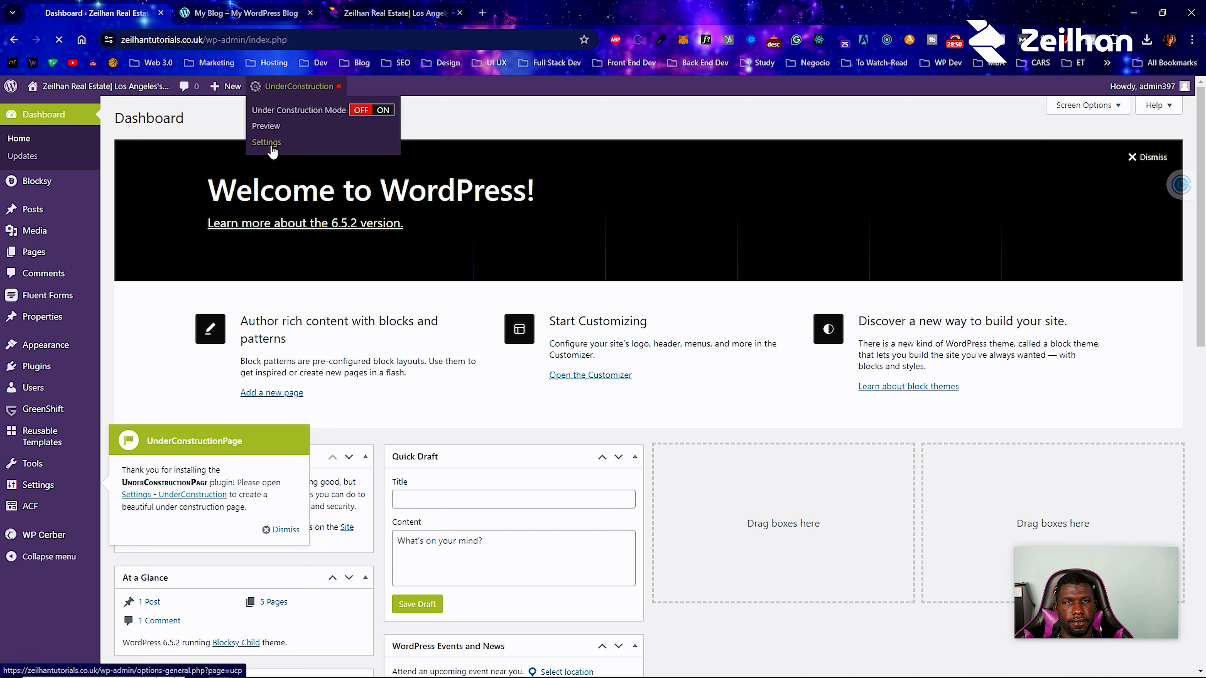
left_click(293, 143)
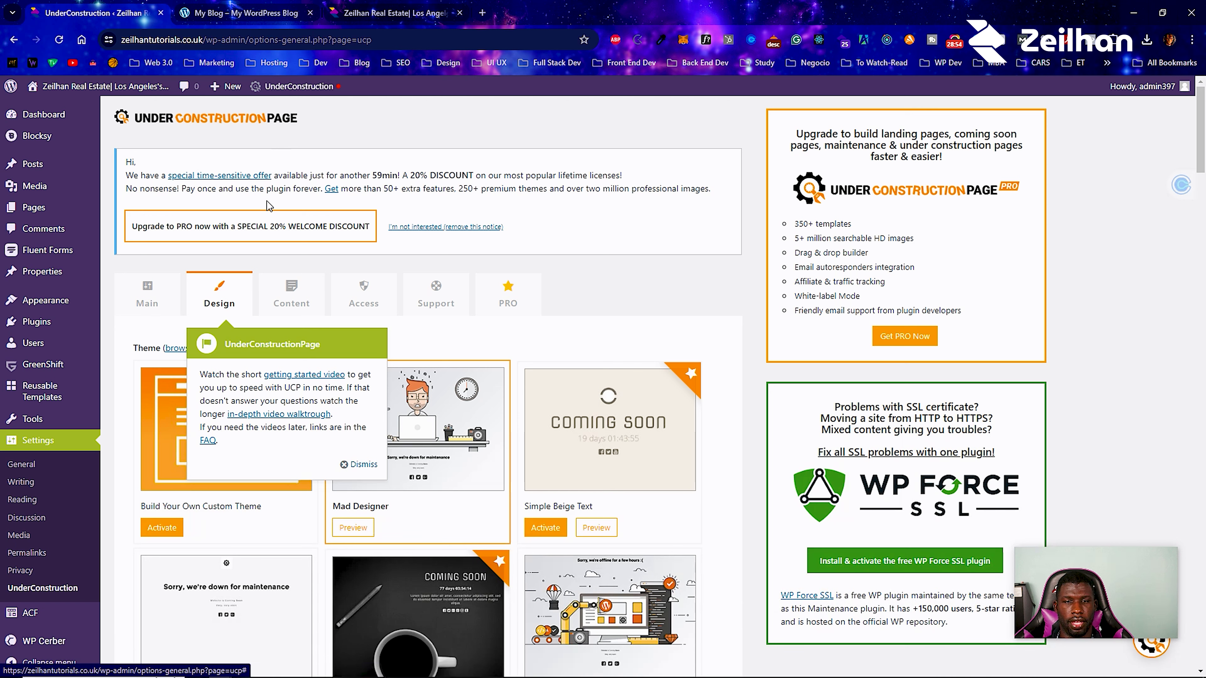
Dismiss the getting-started tip and activate the 'Under Construction' design theme.
left_click(346, 465)
scroll(443, 316, "down", 3)
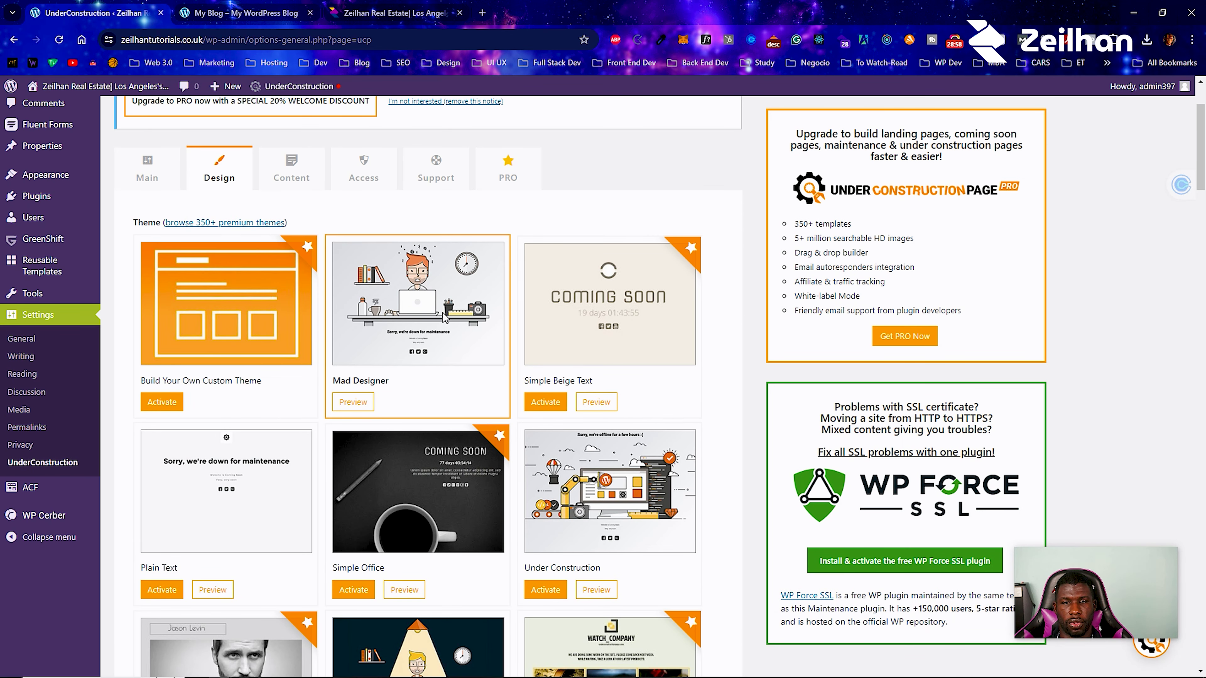
scroll(396, 335, "down", 3)
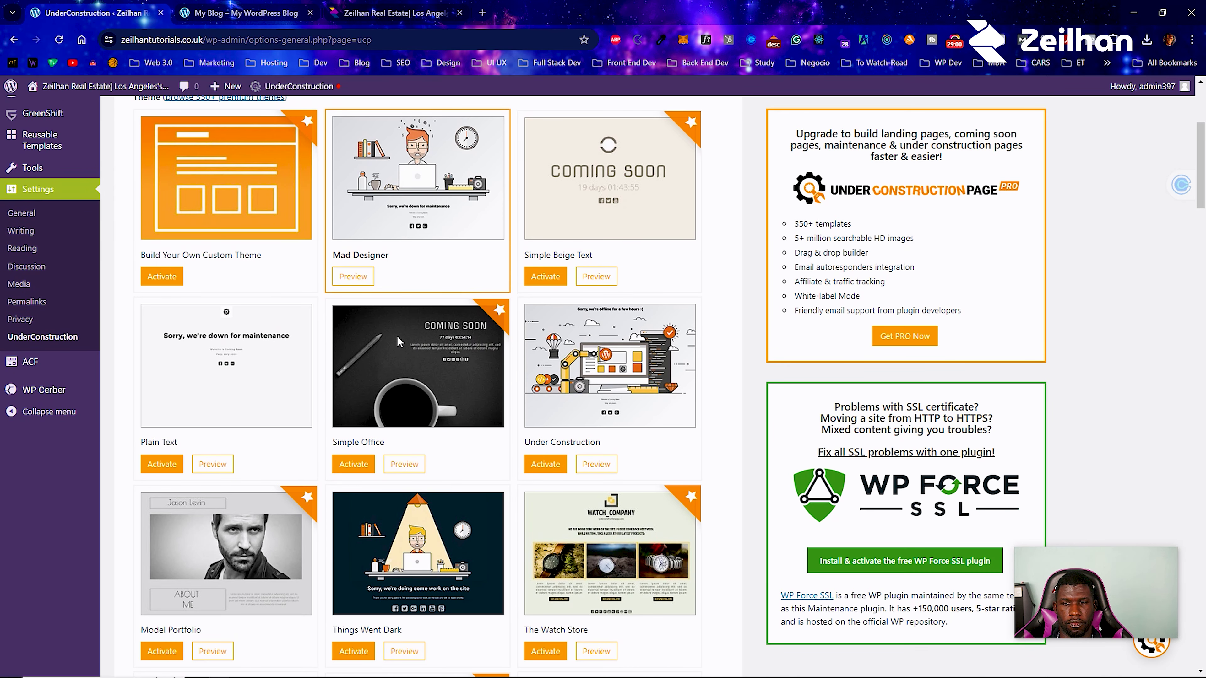
scroll(475, 333, "down", 1)
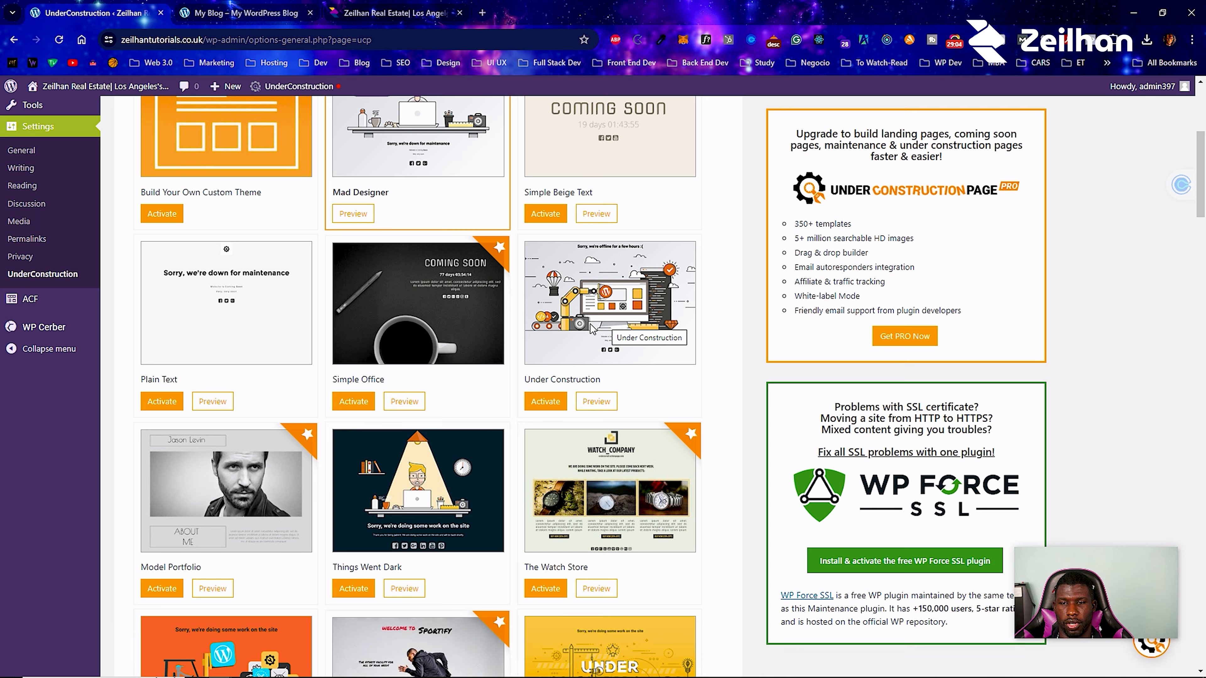
scroll(590, 328, "down", 9)
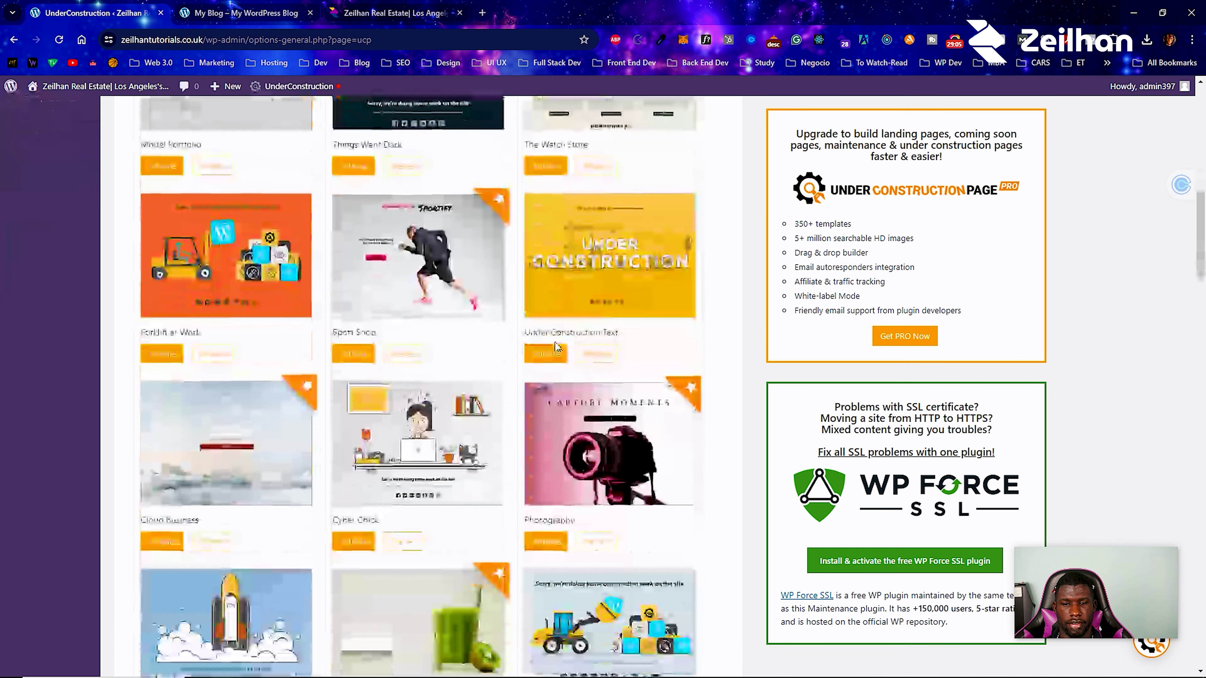
scroll(555, 349, "down", 7)
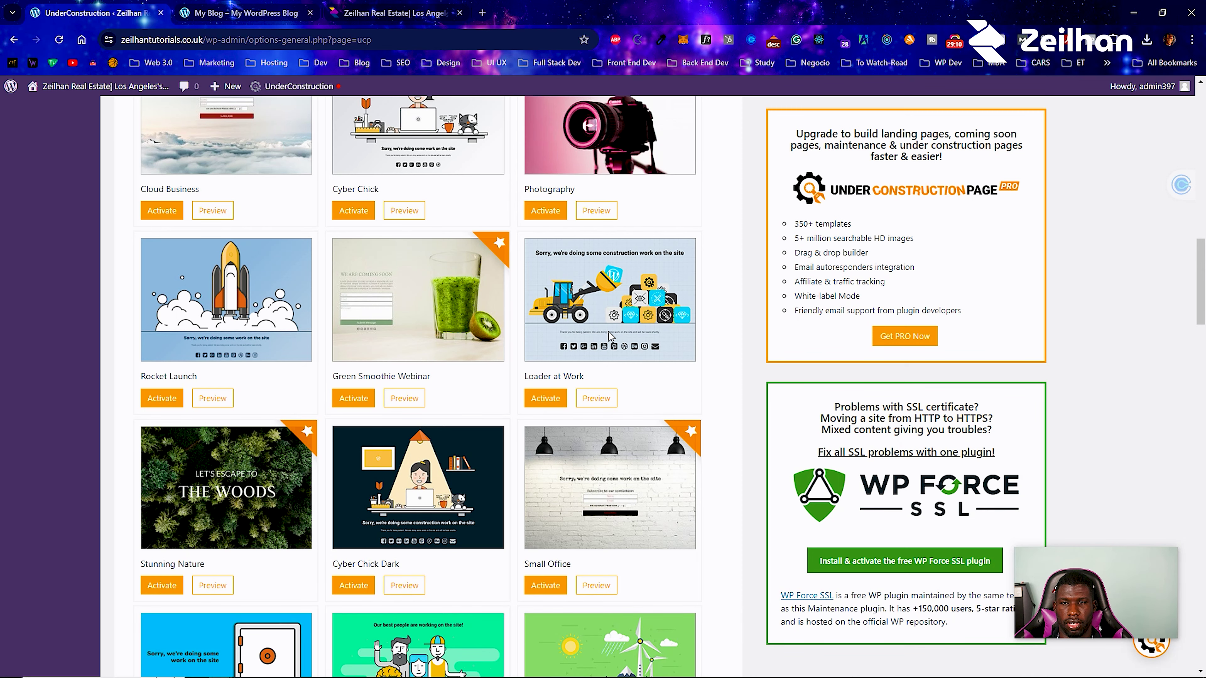
scroll(567, 351, "down", 7)
scroll(567, 349, "down", 8)
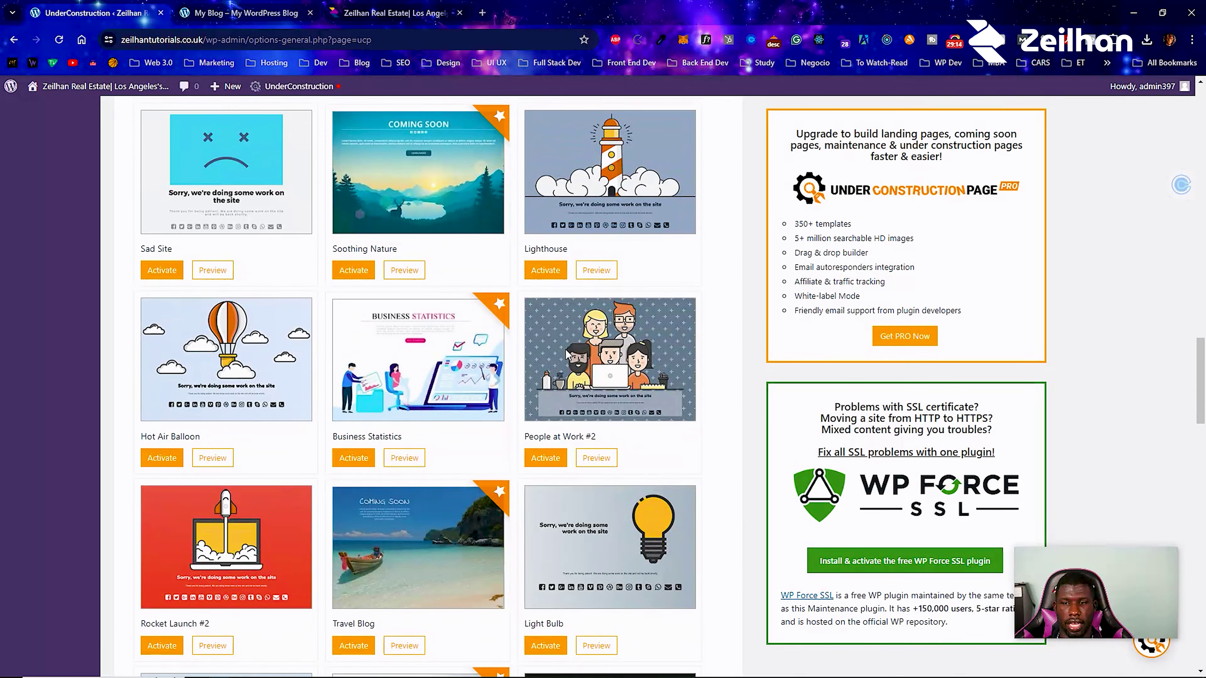
scroll(565, 349, "down", 8)
scroll(565, 350, "up", 16)
scroll(565, 349, "up", 20)
scroll(566, 351, "up", 3)
scroll(565, 350, "down", 5)
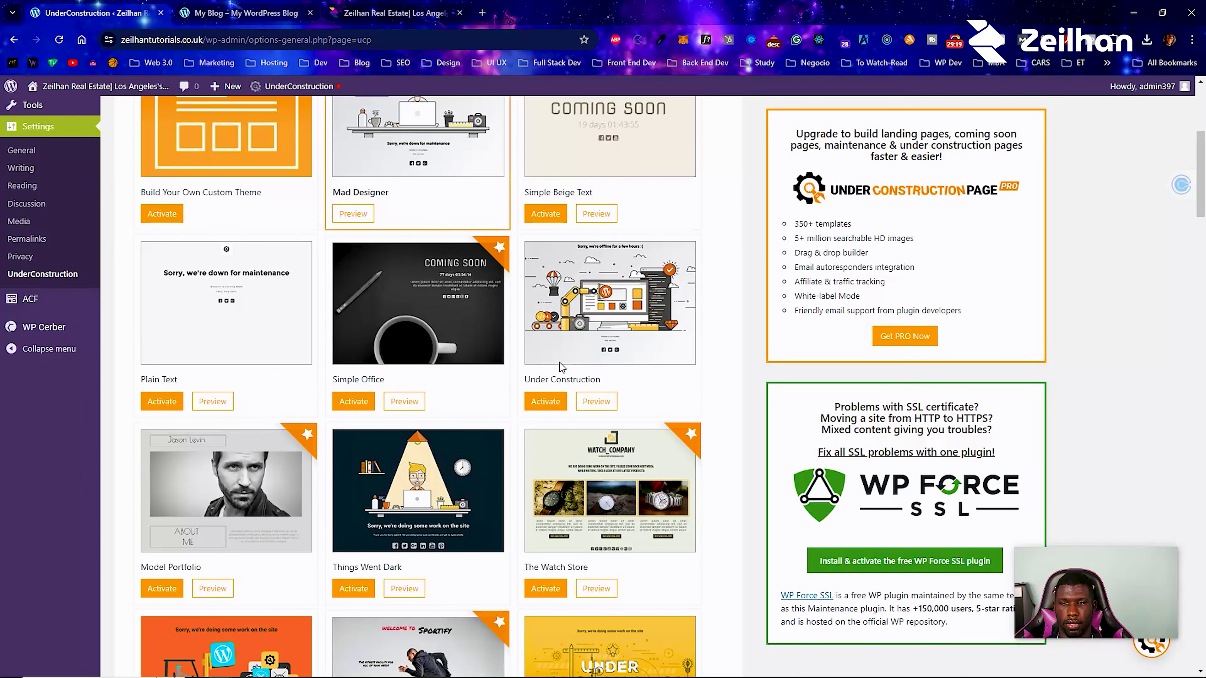
left_click(545, 402)
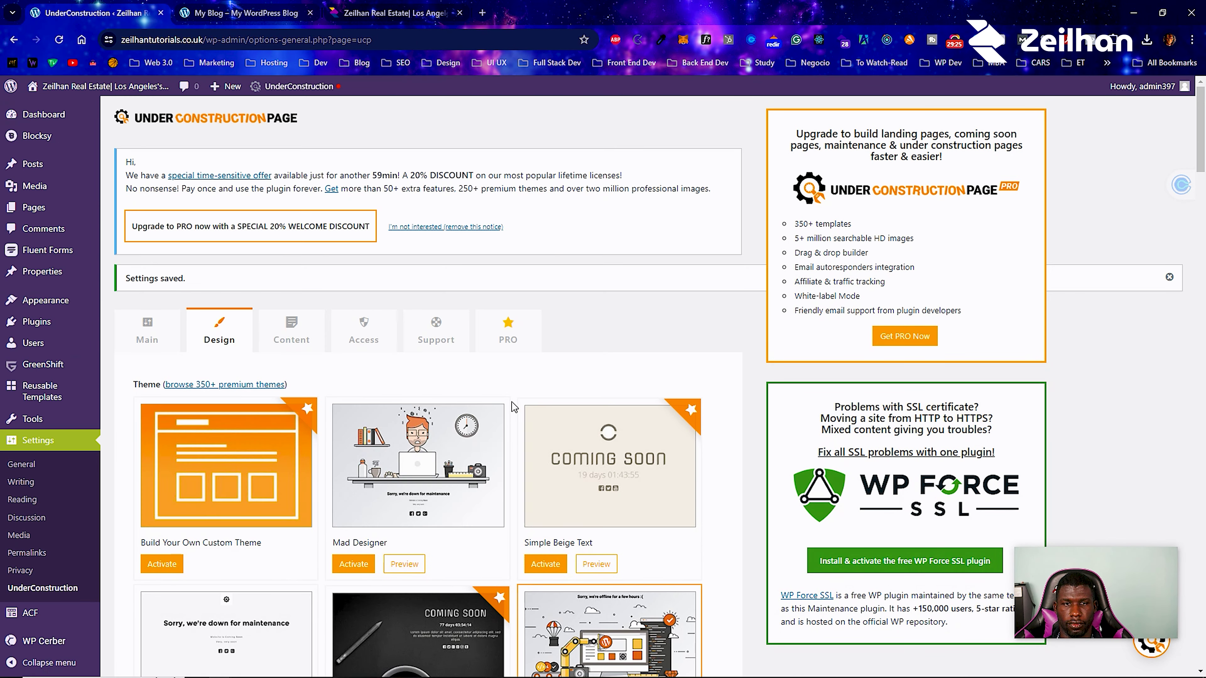
Change the Content headline to 'Sorry, our site is currently under construction'.
left_click(285, 349)
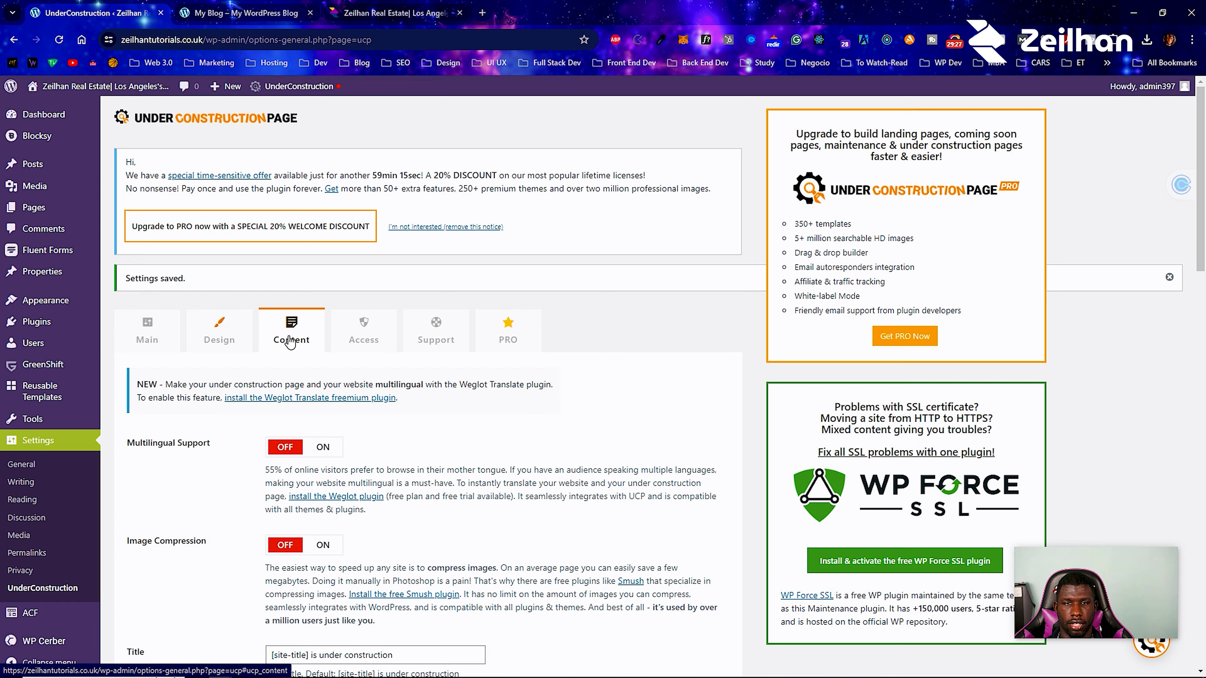
scroll(280, 371, "down", 6)
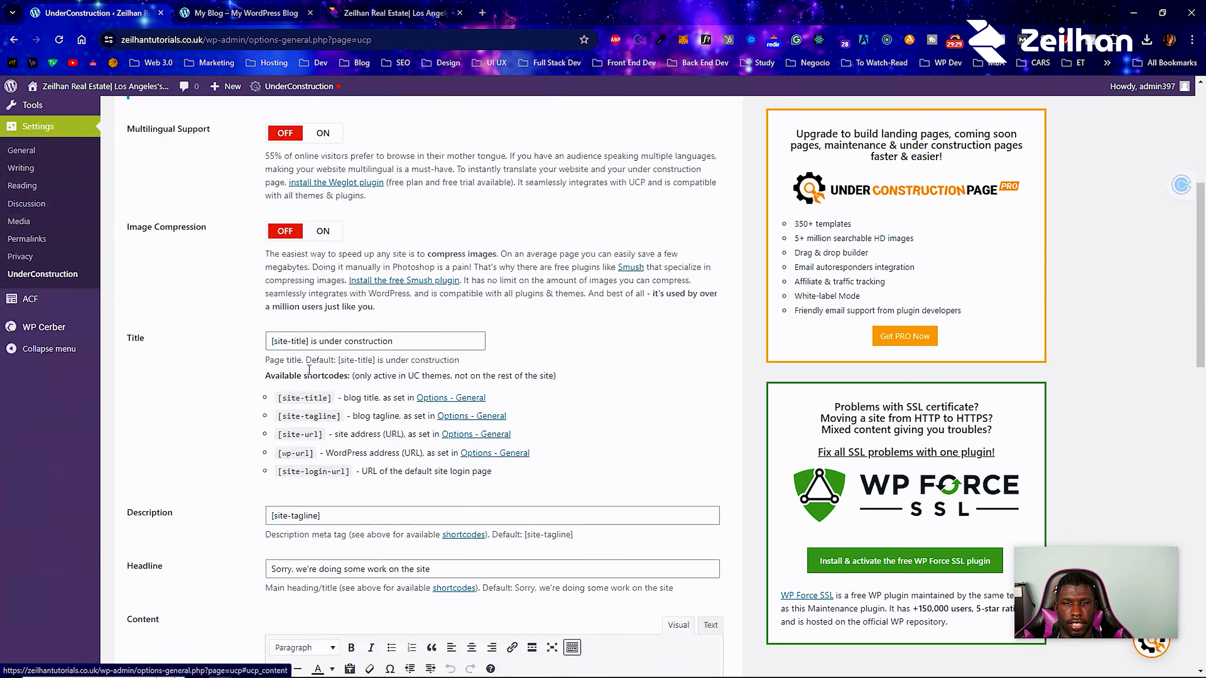
scroll(309, 369, "down", 4)
left_click_drag(432, 381, 348, 378)
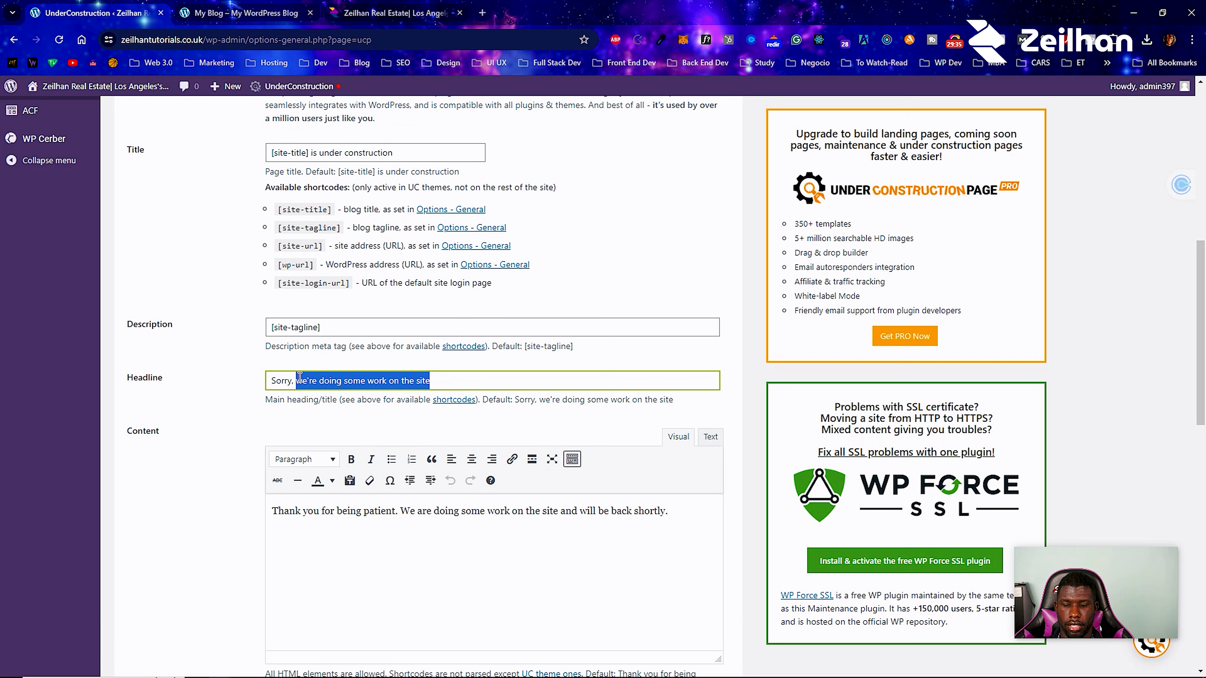
type("our")
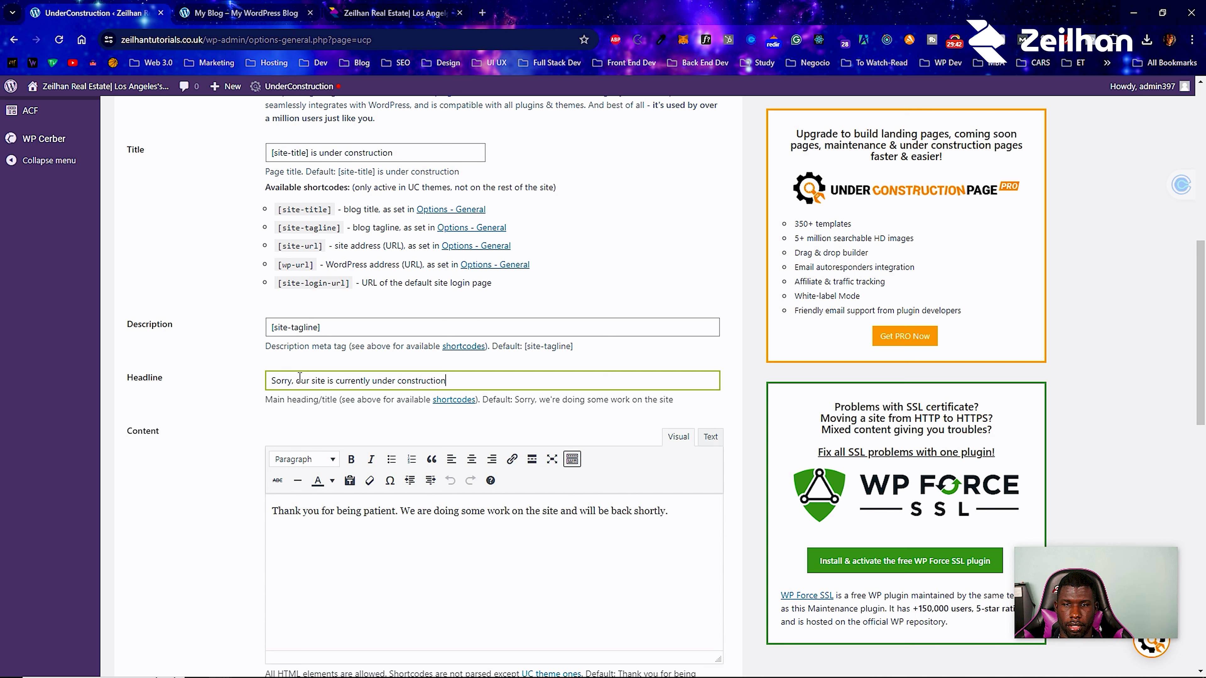
left_click(257, 382)
Save the updated Under Construction content settings.
scroll(216, 506, "down", 3)
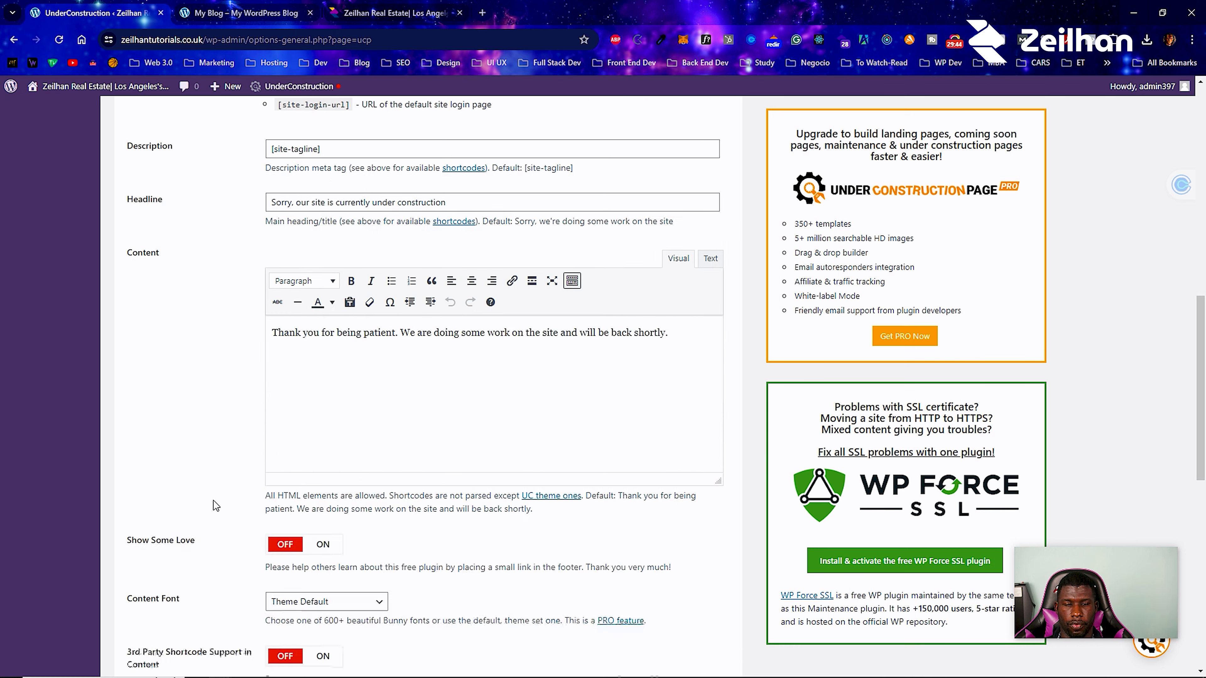
scroll(216, 506, "down", 8)
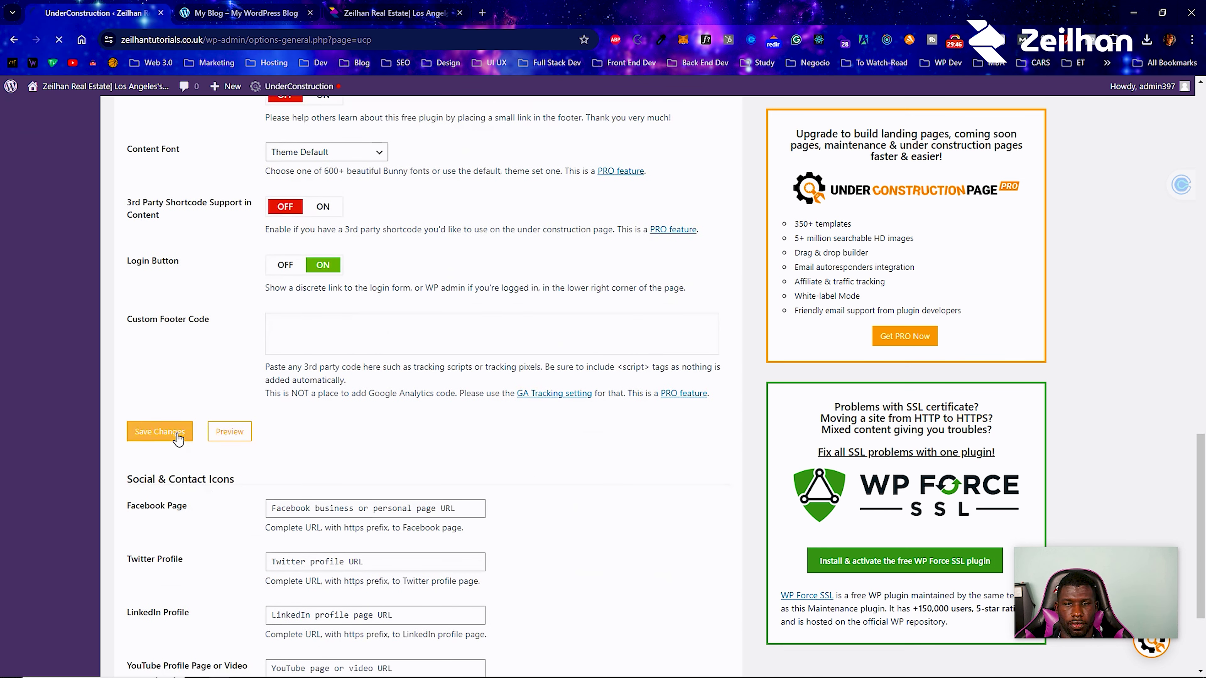
left_click(159, 432)
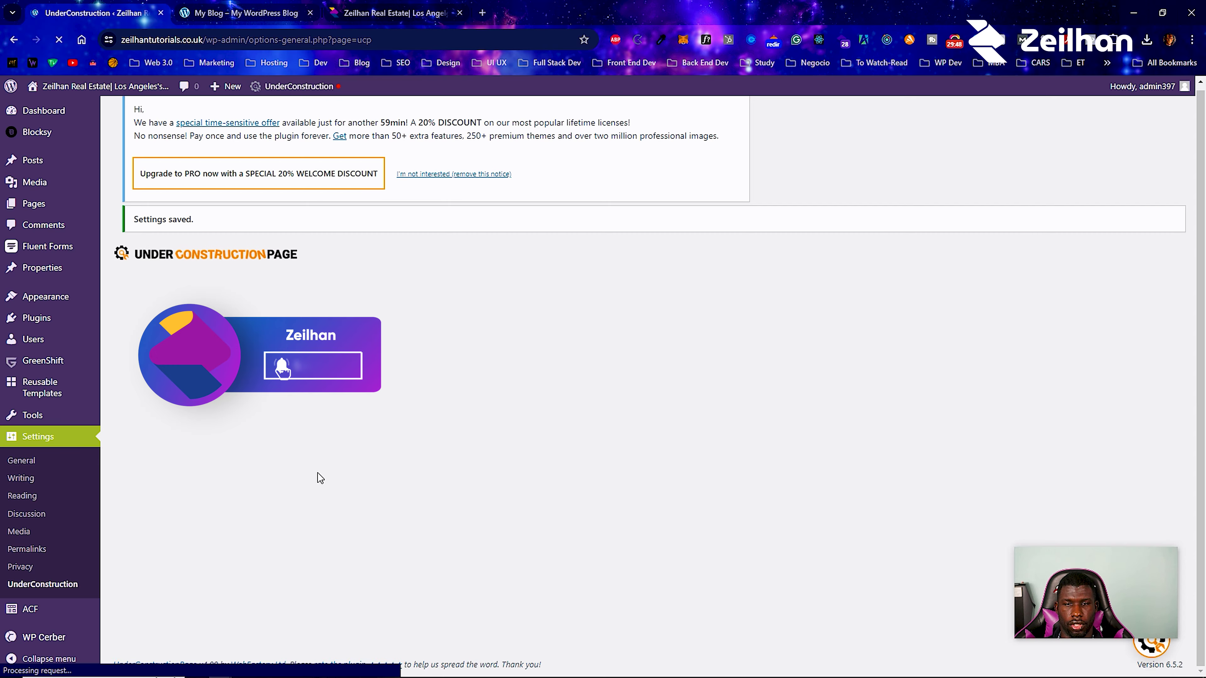
scroll(309, 480, "down", 10)
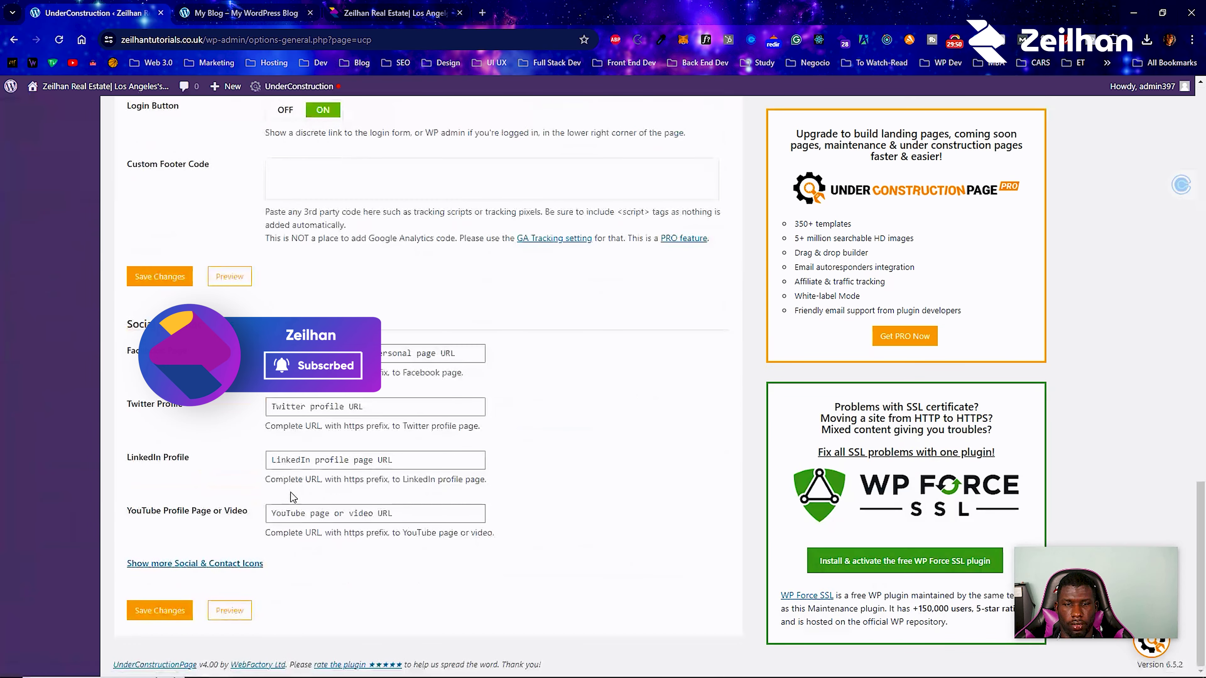
scroll(299, 483, "up", 10)
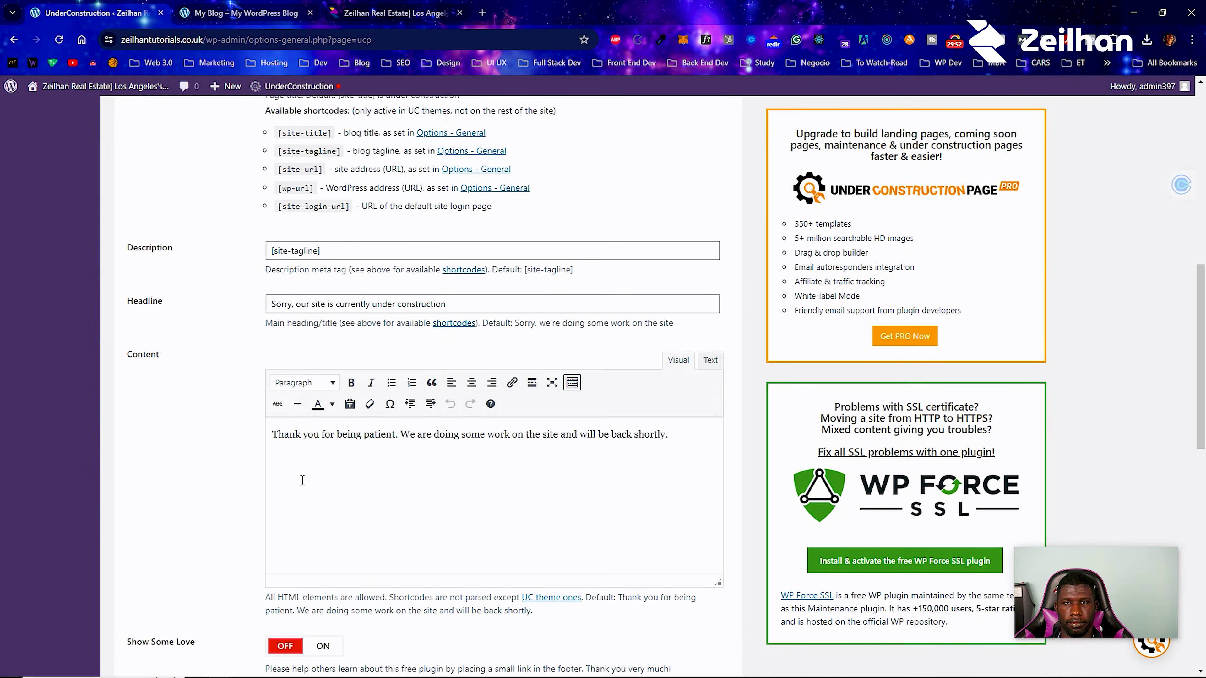
scroll(302, 480, "up", 10)
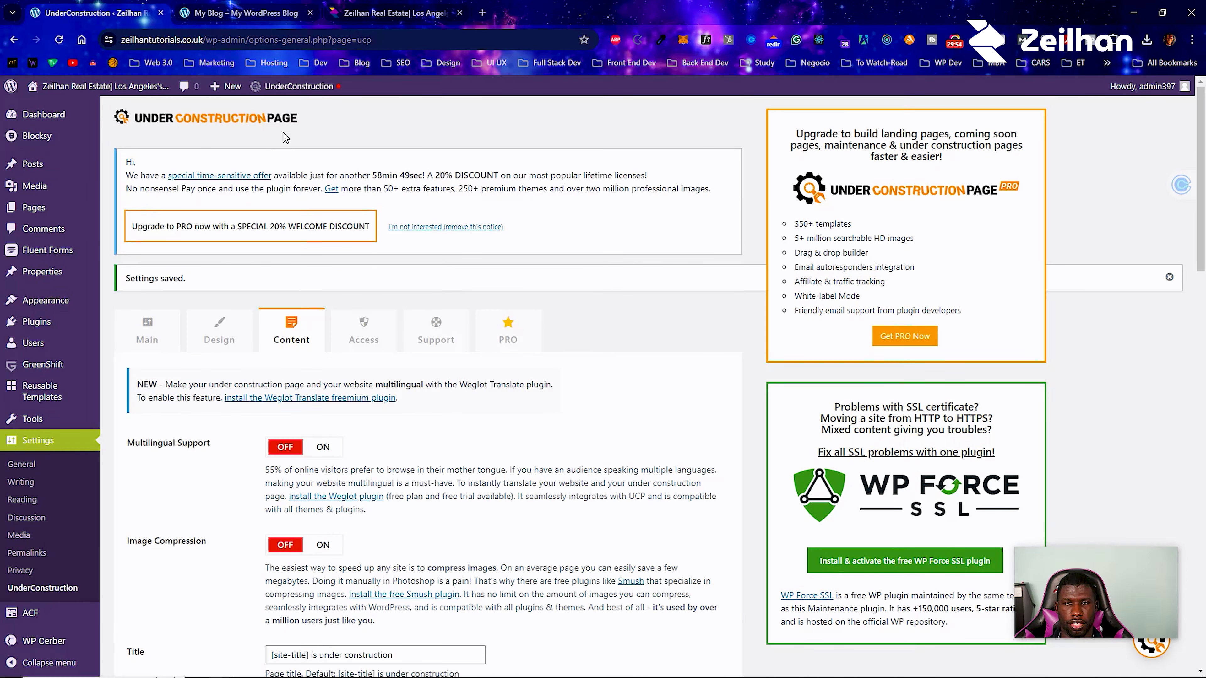
mouse_move(294, 95)
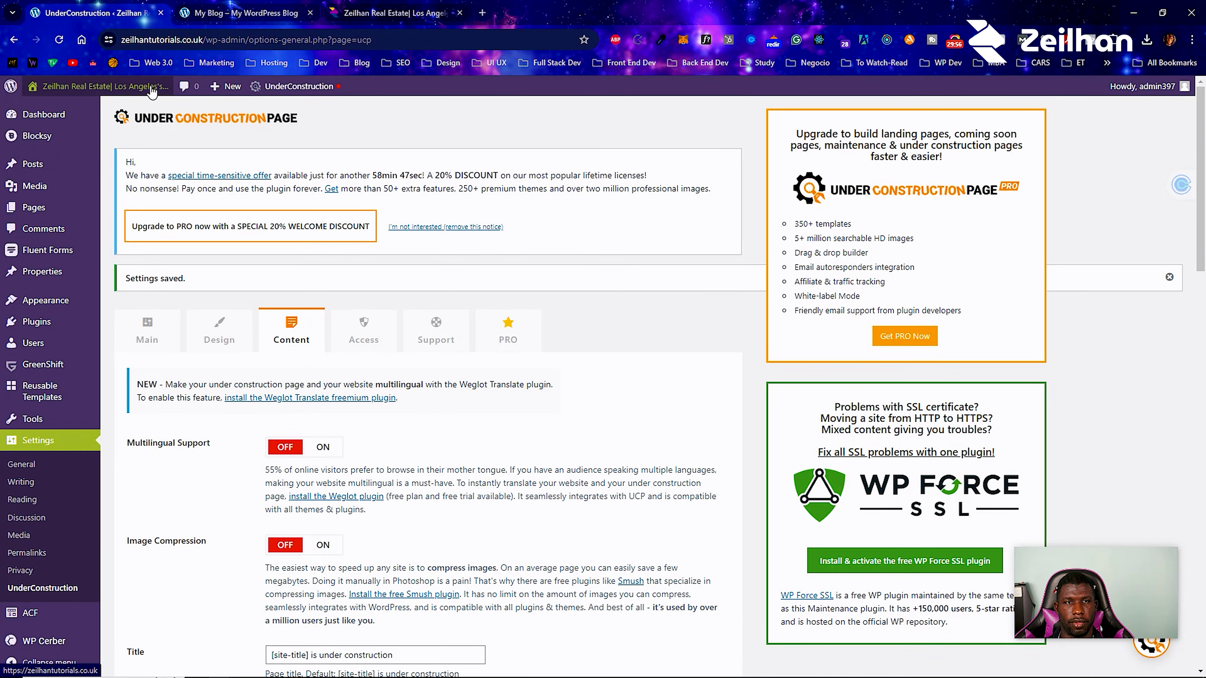
right_click(56, 110)
left_click(158, 153)
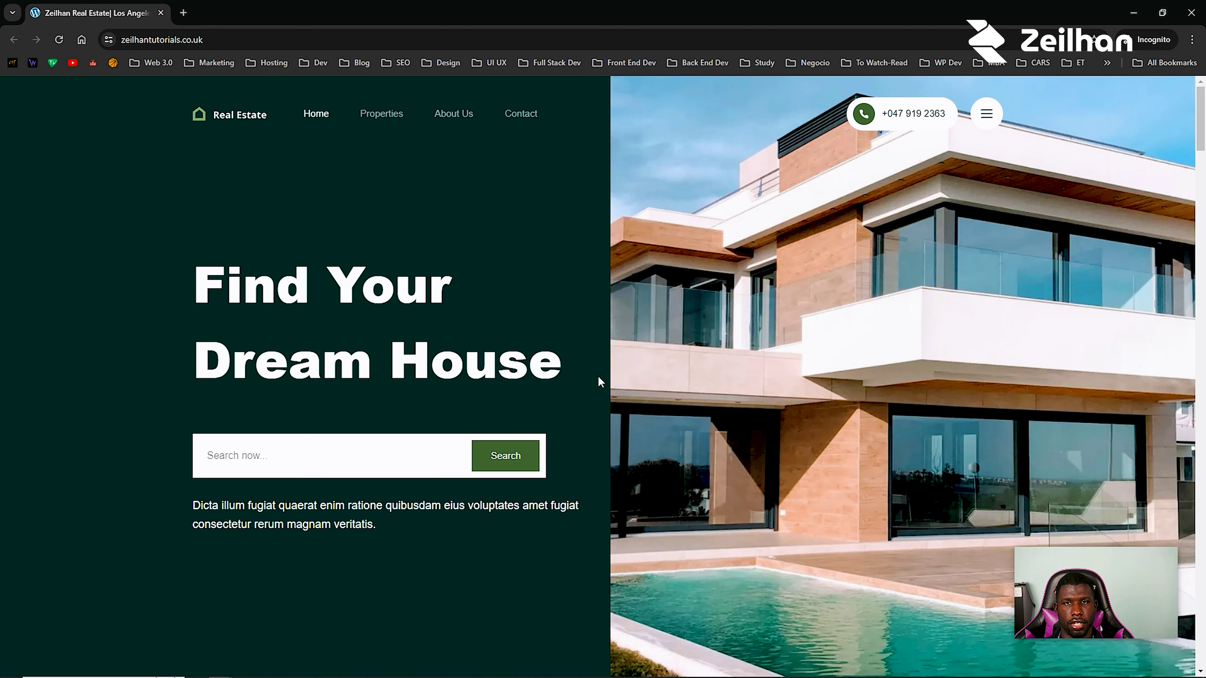
key("alt+Tab")
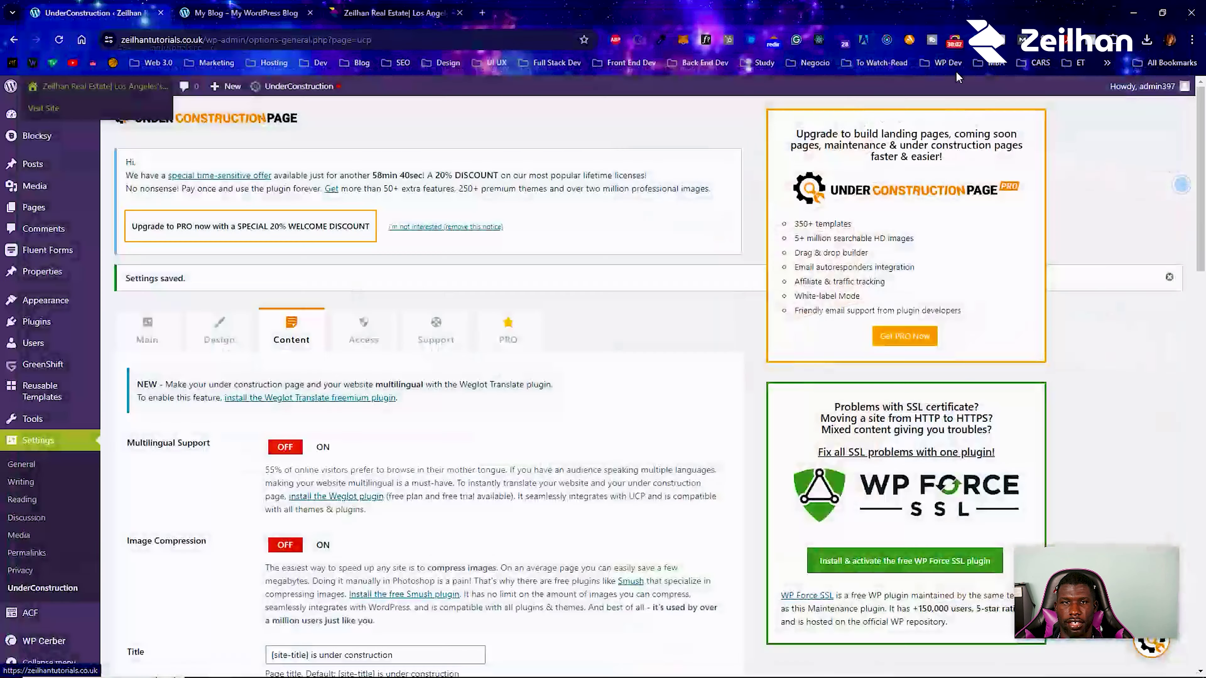
Turn on Under Construction Mode and preview the live site in a private window.
mouse_move(287, 90)
left_click(366, 116)
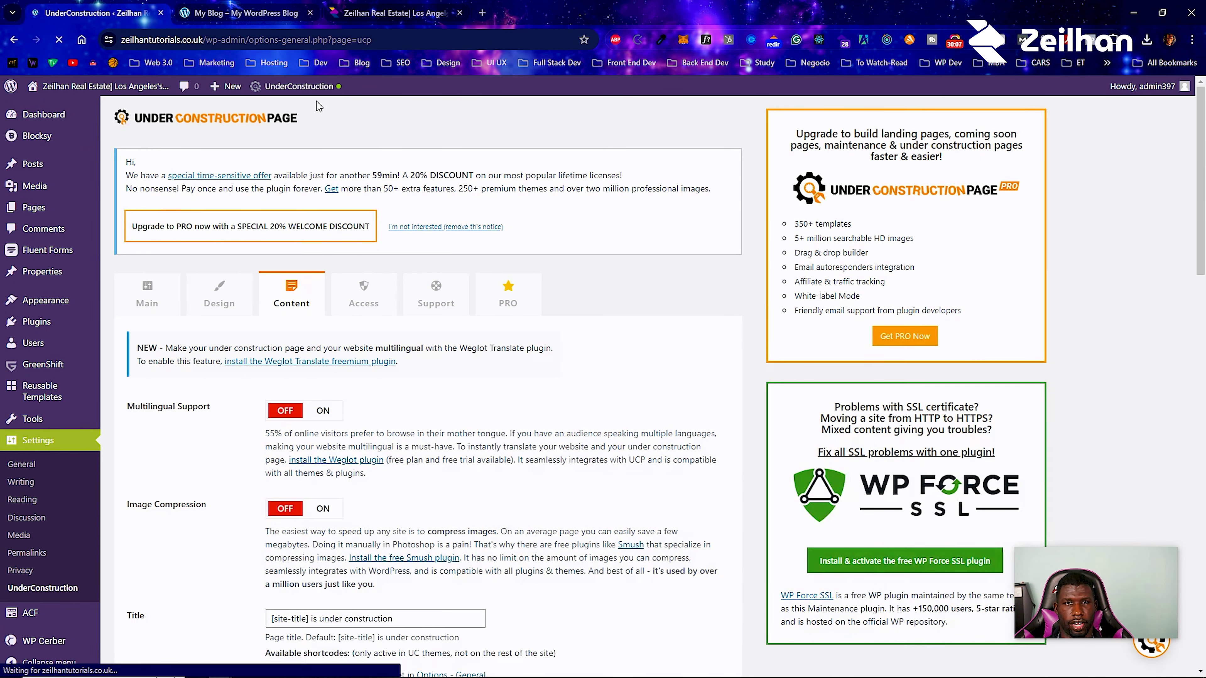
mouse_move(114, 90)
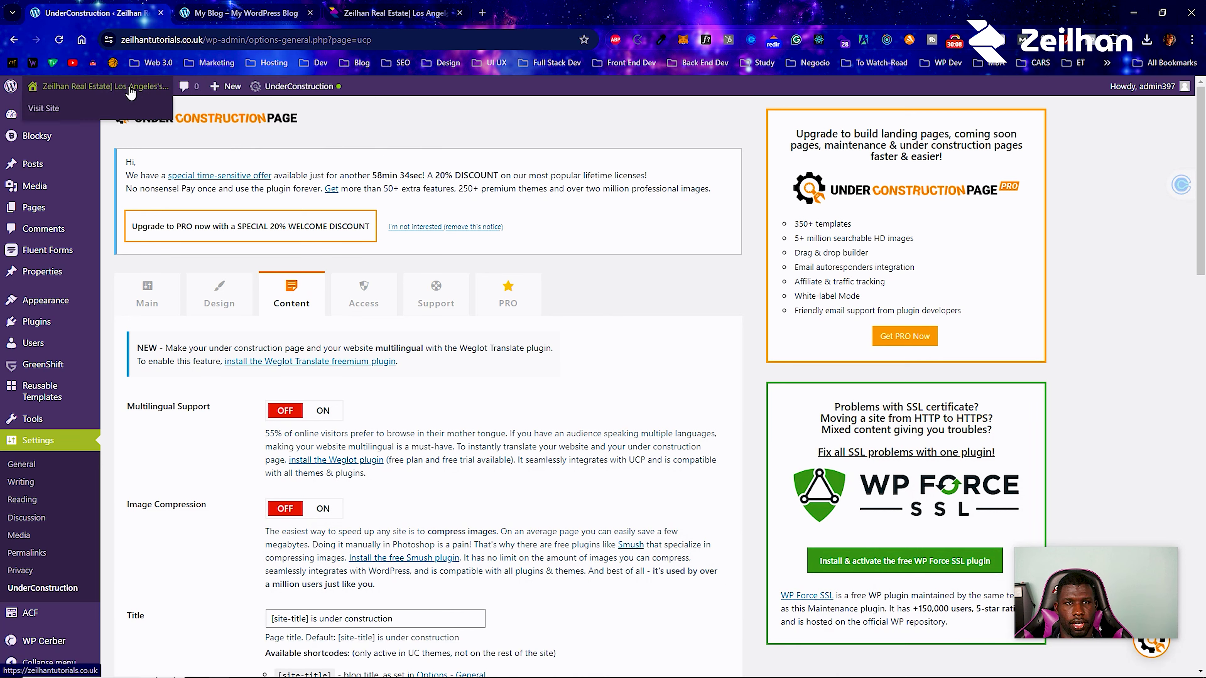
right_click(86, 106)
left_click(164, 154)
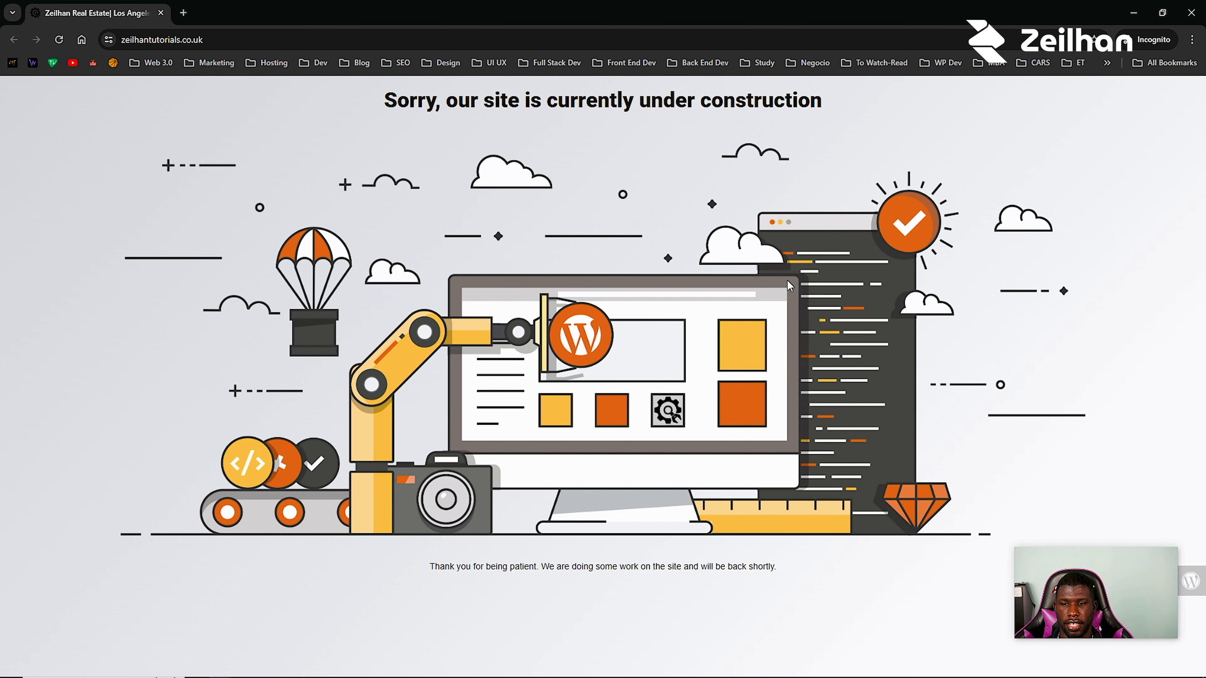
left_click(1133, 13)
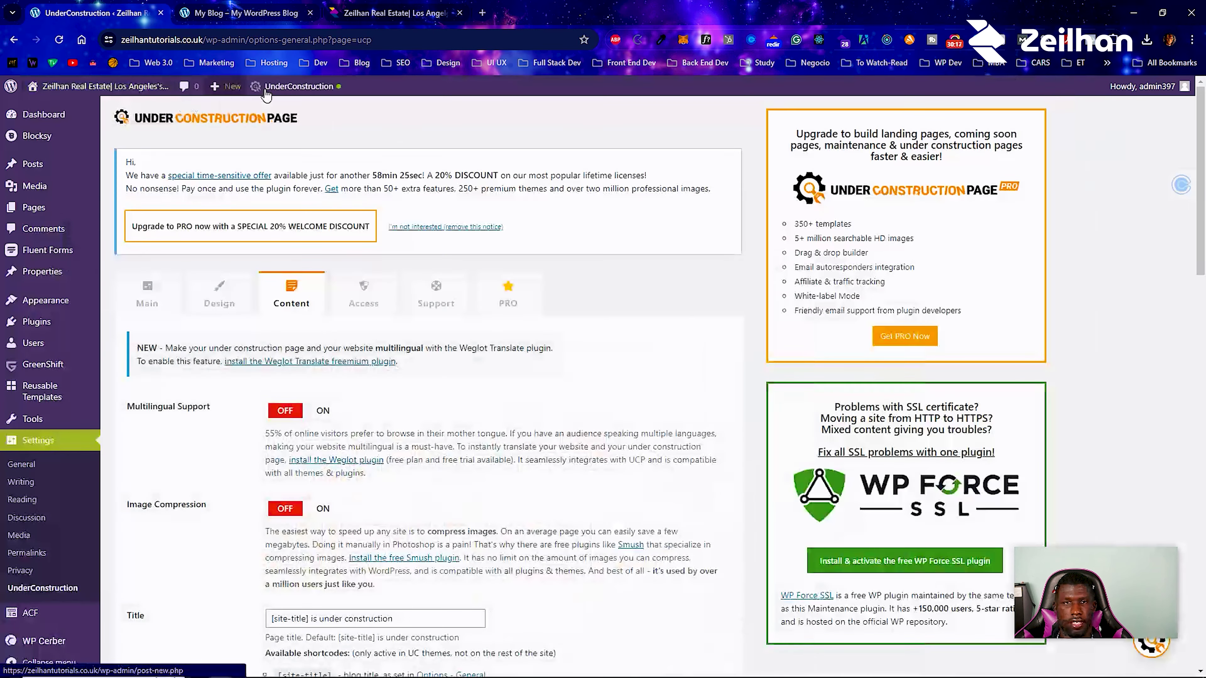
Preview the live site in a private window a second time.
mouse_move(266, 93)
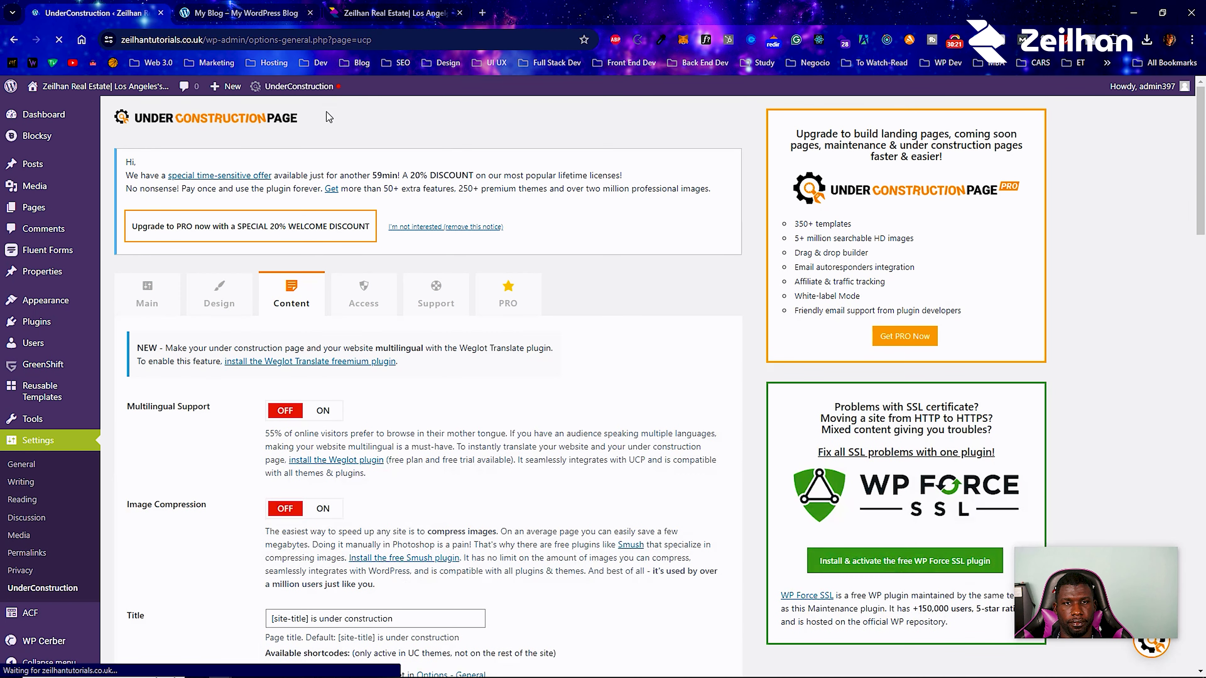
mouse_move(149, 673)
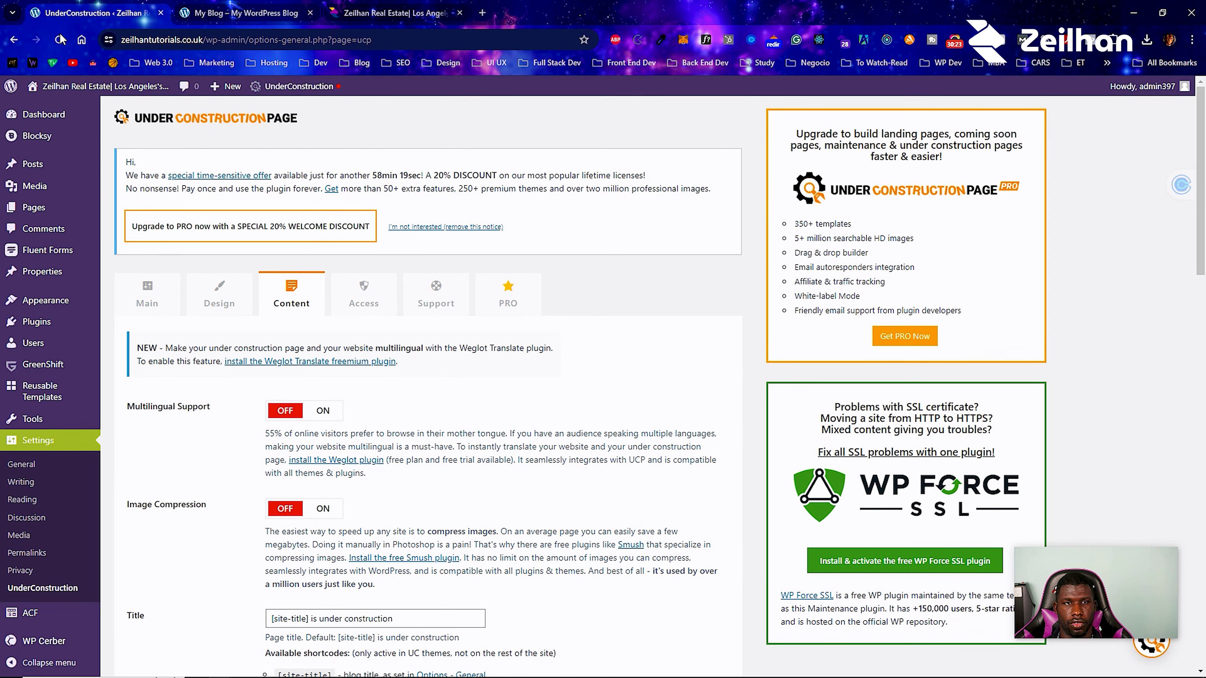
right_click(52, 88)
left_click(90, 130)
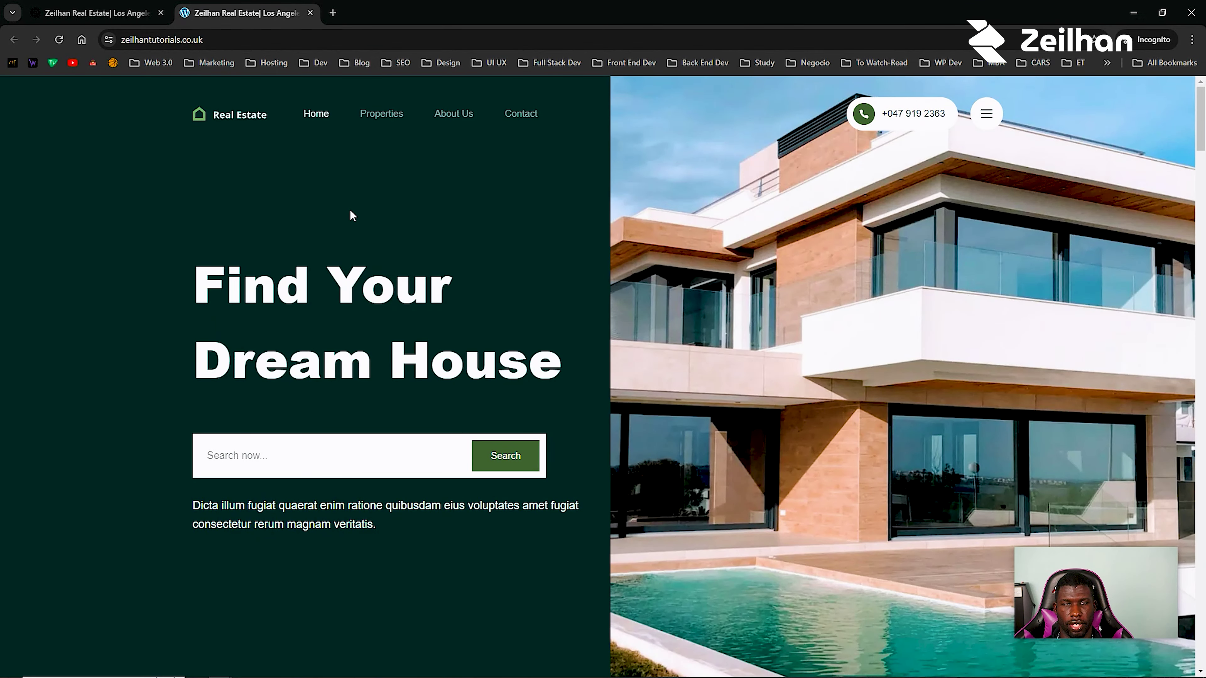
left_click(1190, 12)
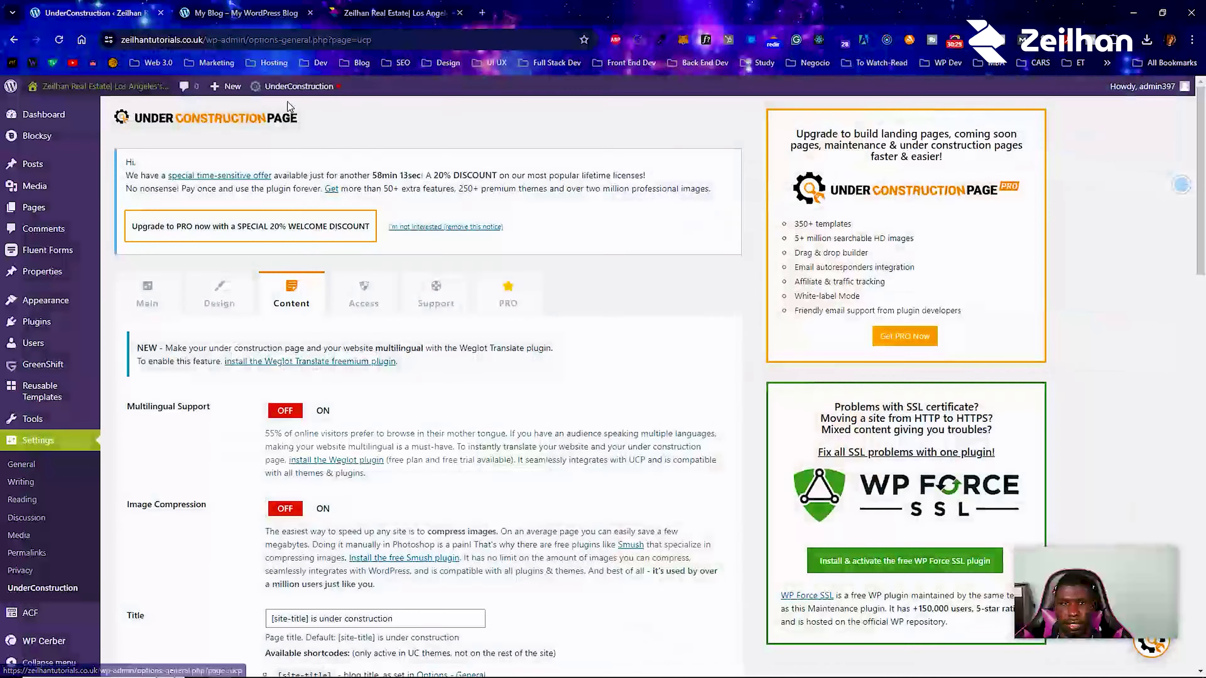
Re-enable Under Construction Mode and check the site as a logged-out visitor.
left_click(361, 111)
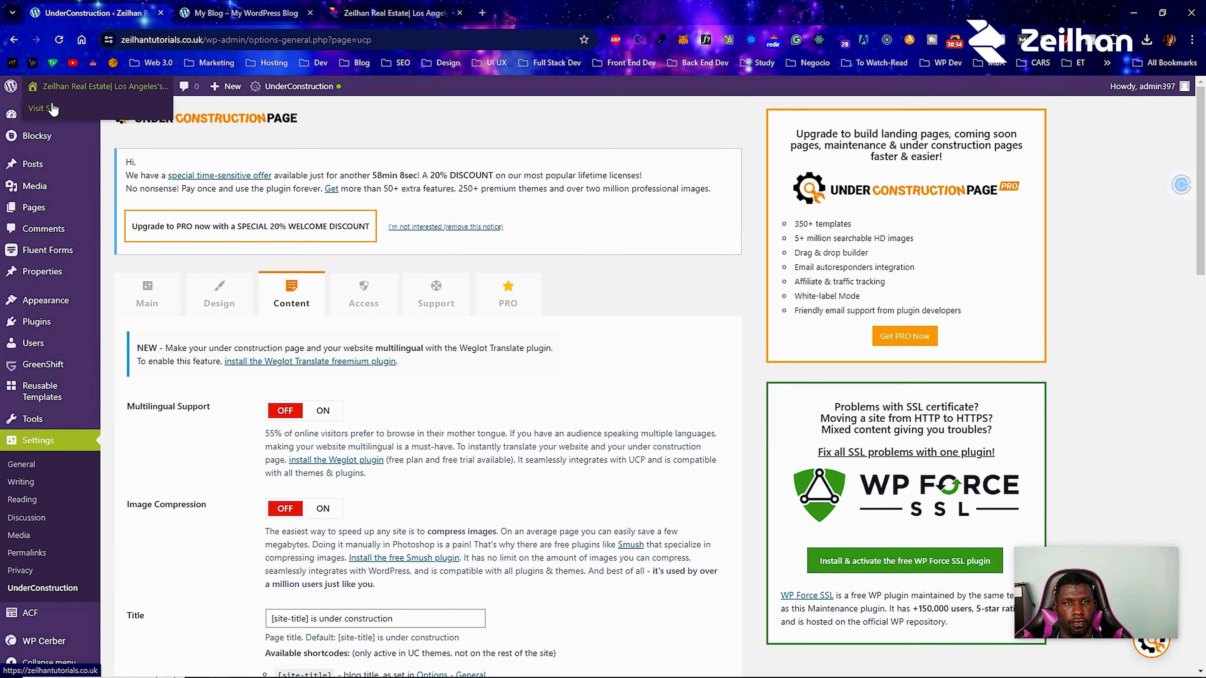
right_click(52, 106)
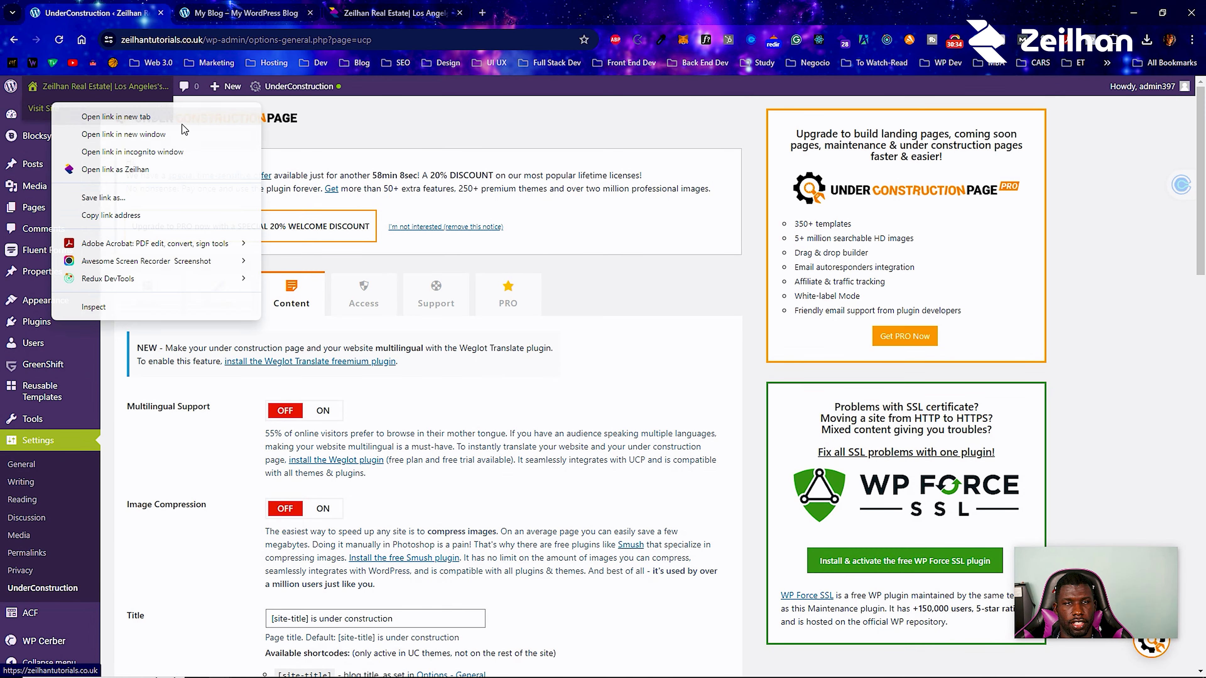
left_click(206, 151)
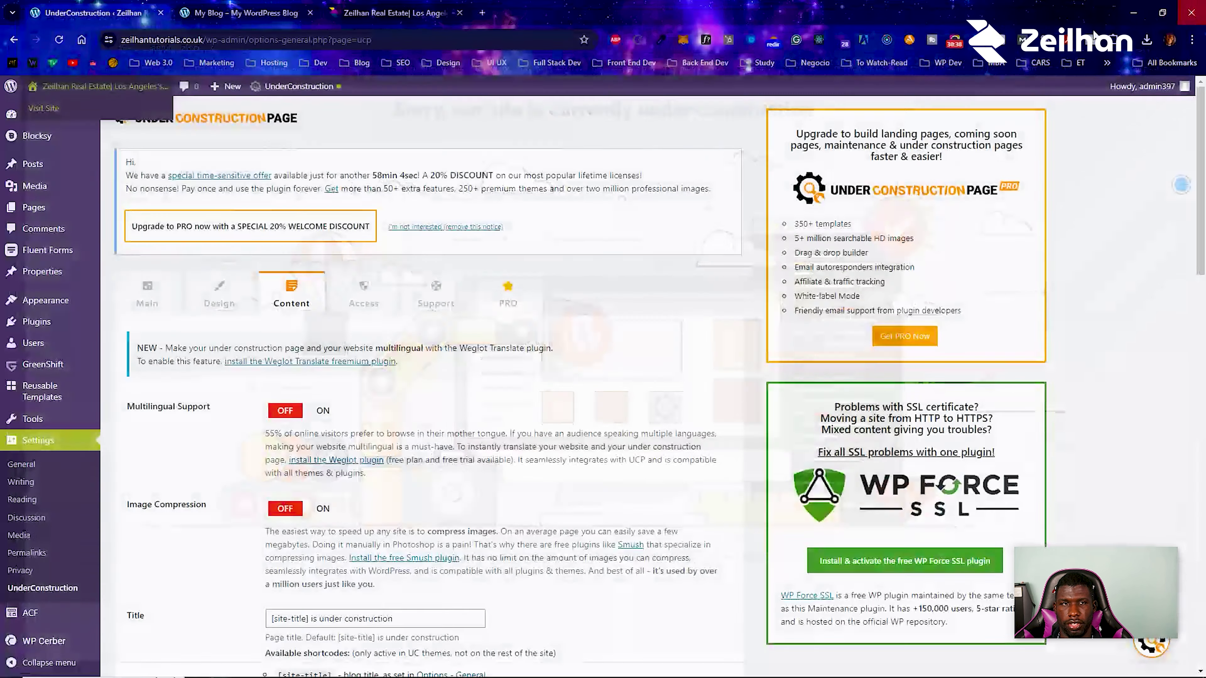
key("alt+Tab")
mouse_move(109, 87)
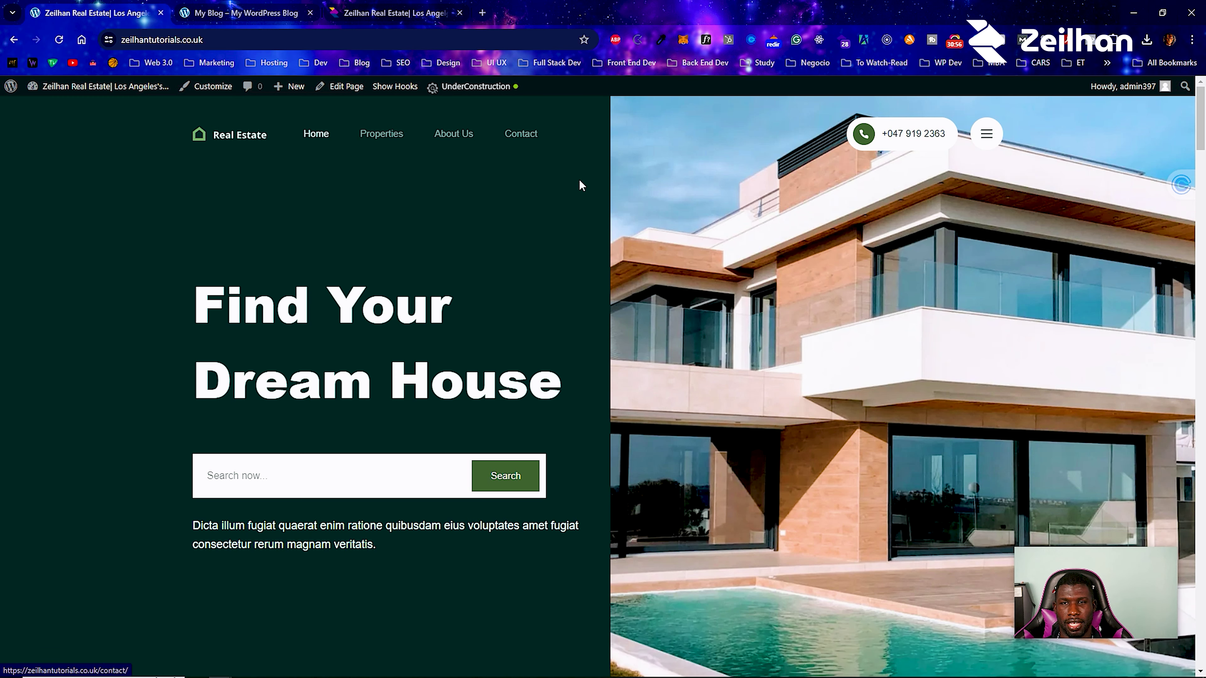
Scroll through the Real Estate homepage, then go to the admin Dashboard.
scroll(468, 231, "down", 15)
scroll(471, 220, "down", 3)
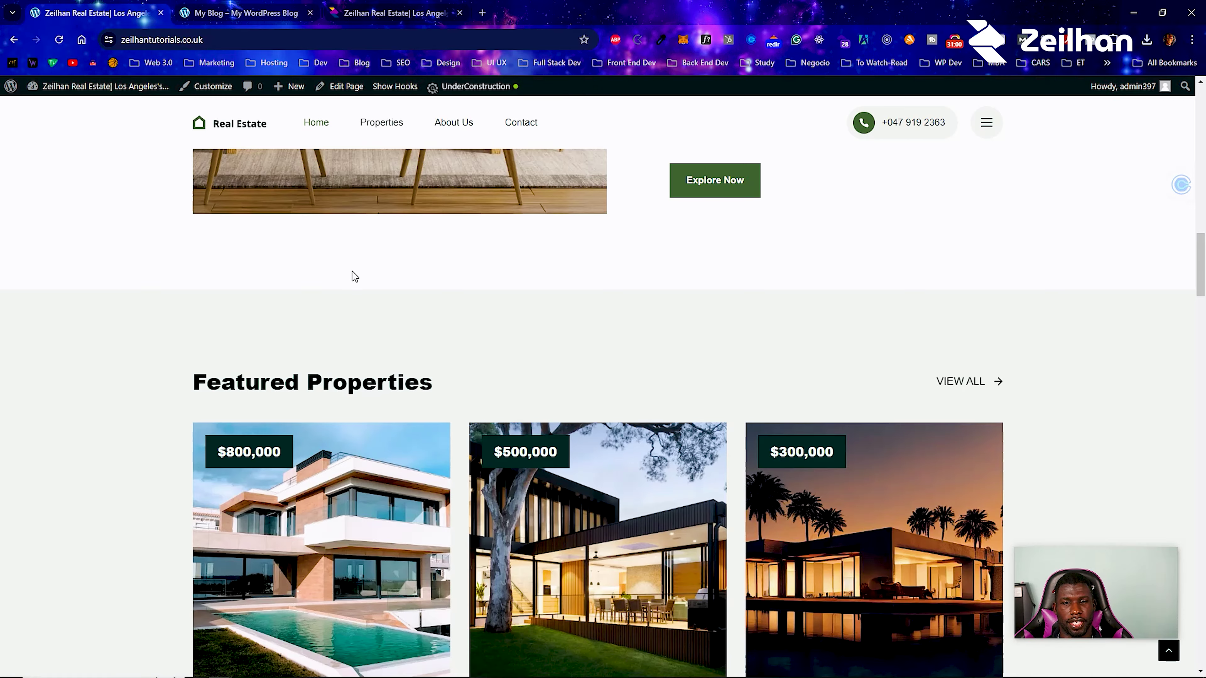
scroll(350, 275, "down", 15)
scroll(346, 279, "up", 5)
scroll(317, 279, "up", 15)
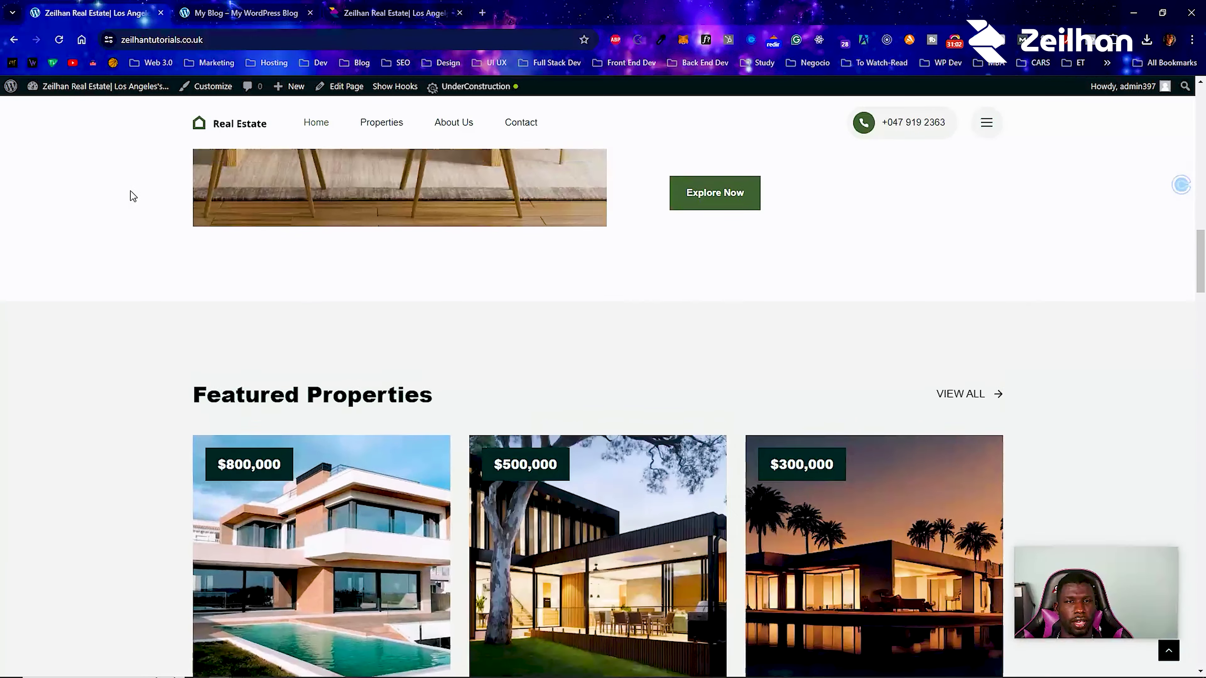
left_click(60, 109)
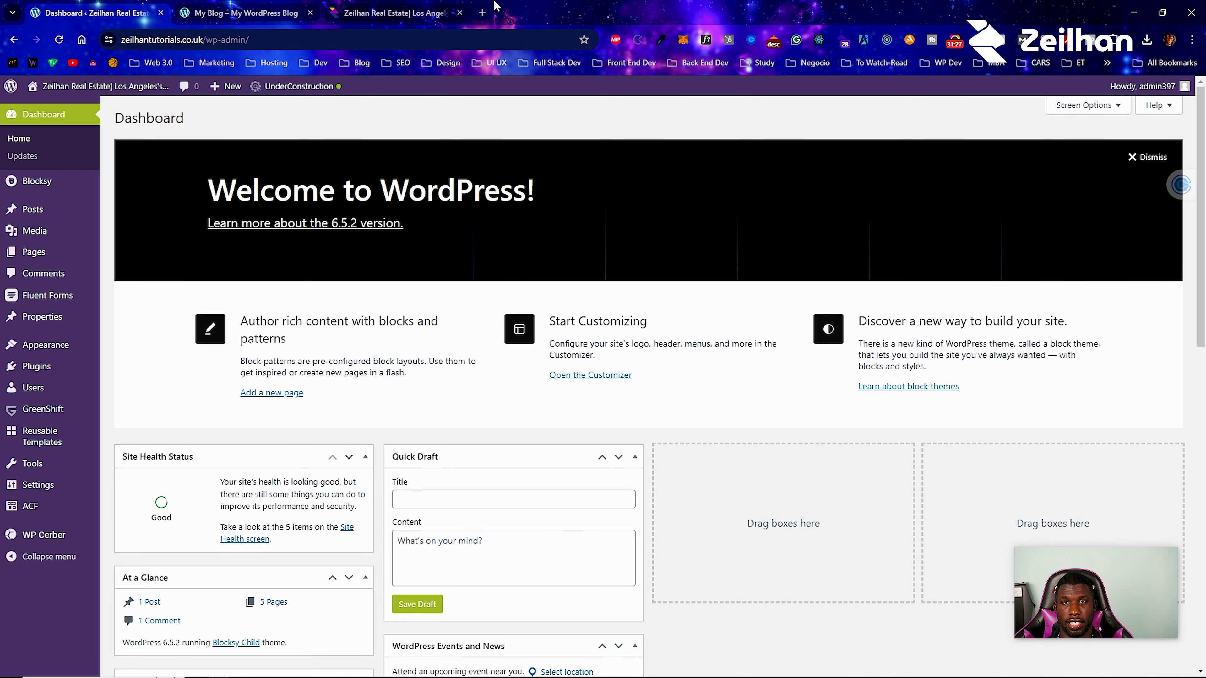
Close the My Blog and site front-page browser tabs, keeping the Dashboard tab.
left_click(394, 13)
left_click(95, 13)
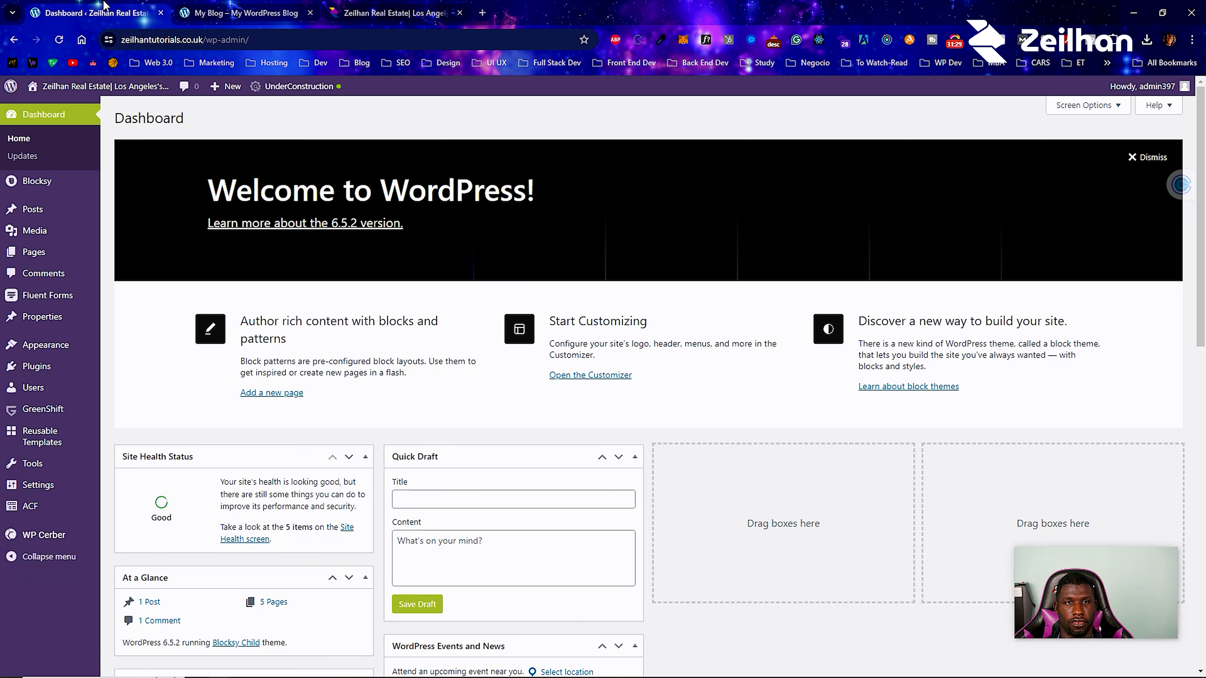
left_click(310, 13)
left_click(310, 13)
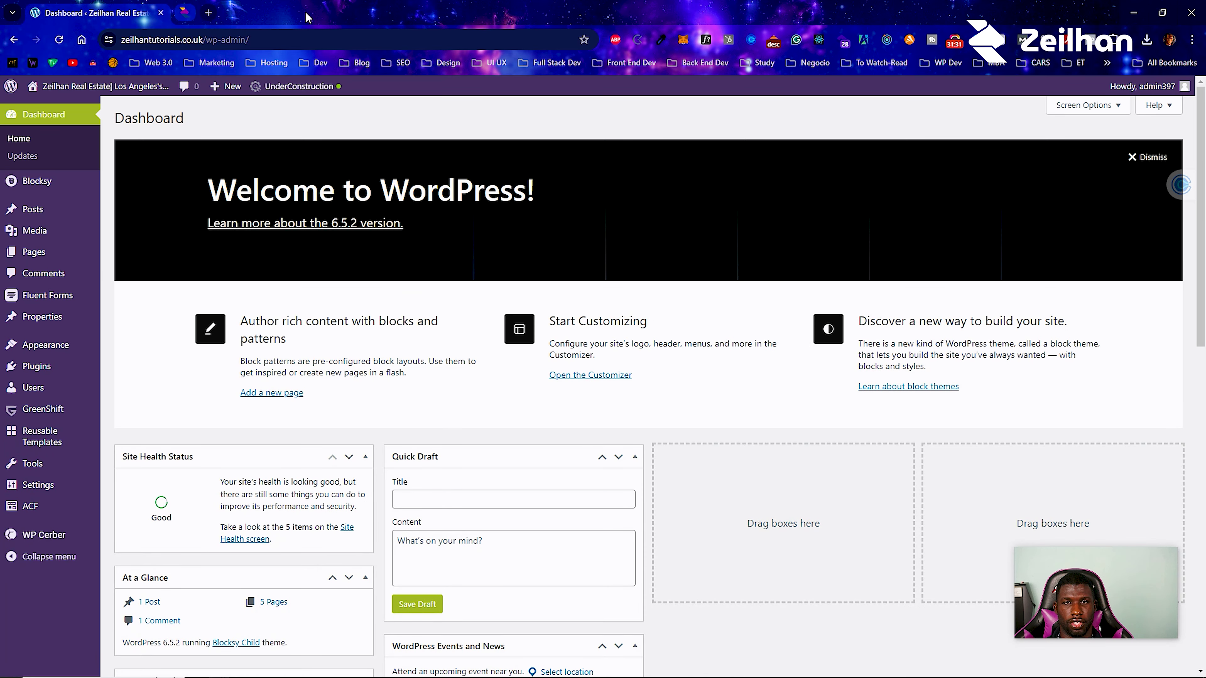
mouse_move(230, 97)
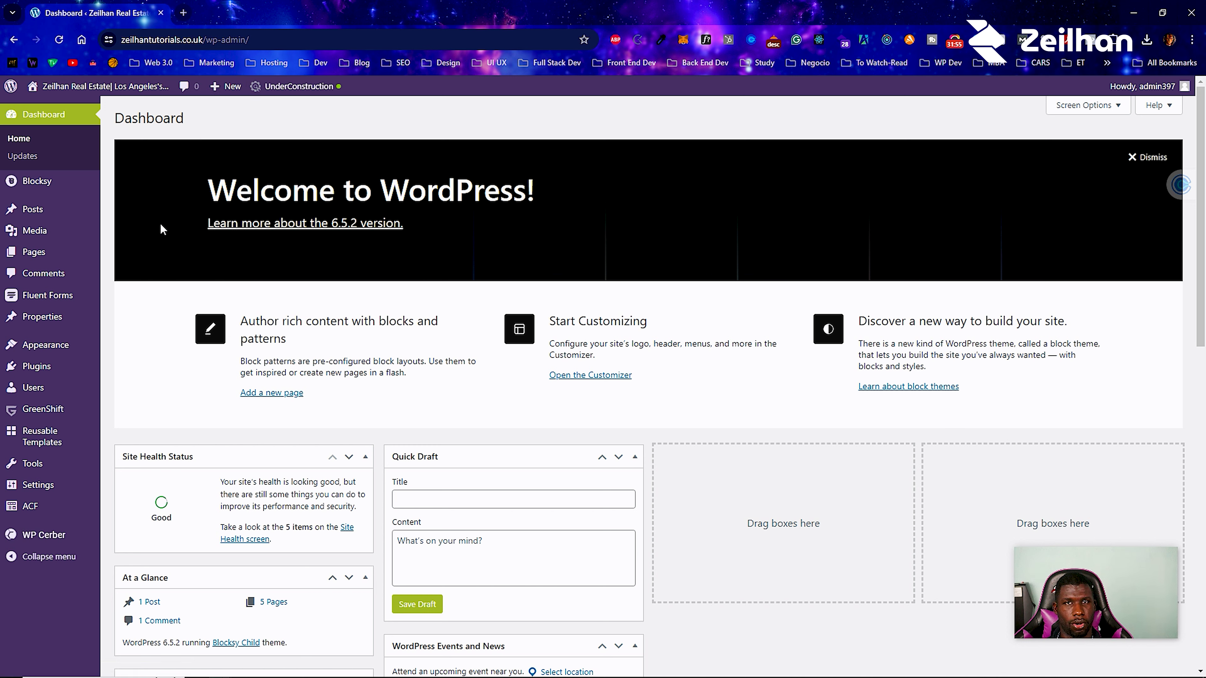
mouse_move(59, 368)
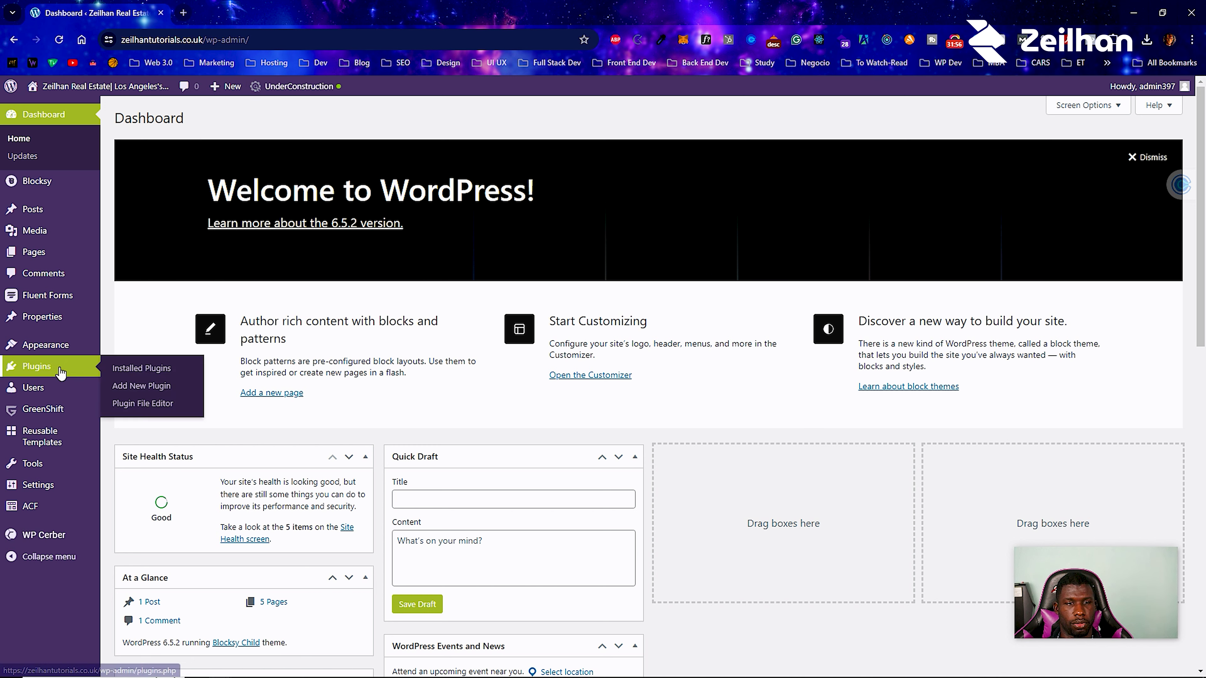
Delete the inactive Blocksy Companion plugin from Installed Plugins and go to Add New Plugin.
left_click(129, 373)
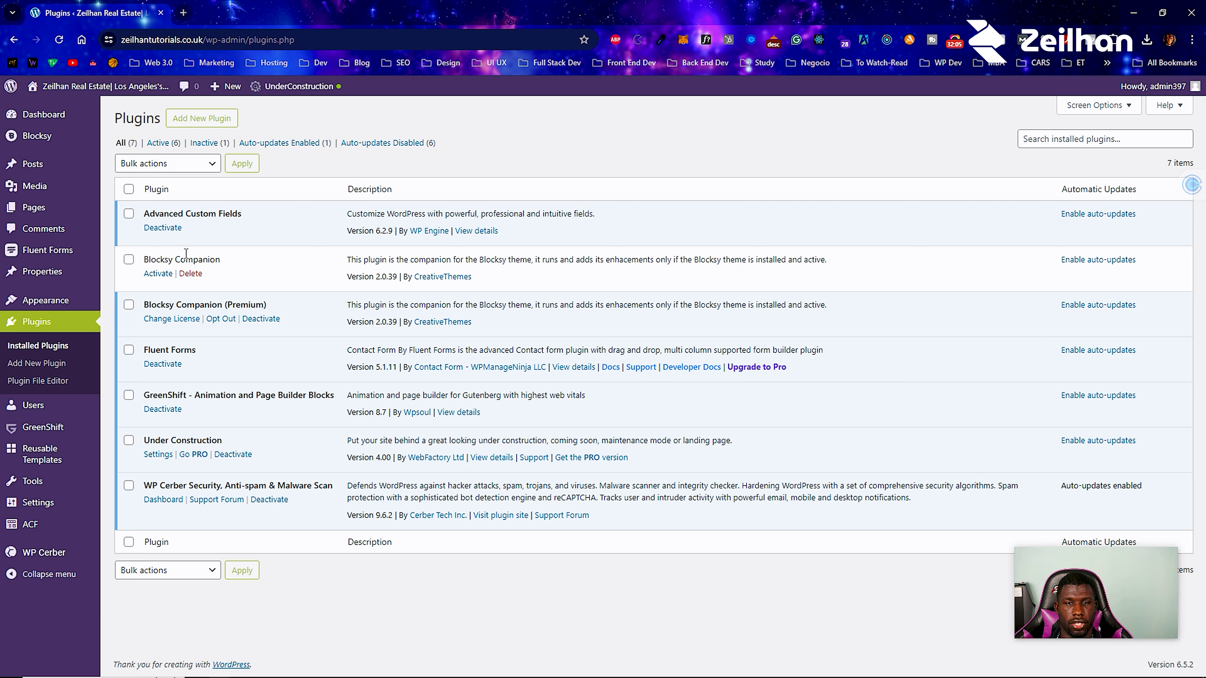
left_click(194, 280)
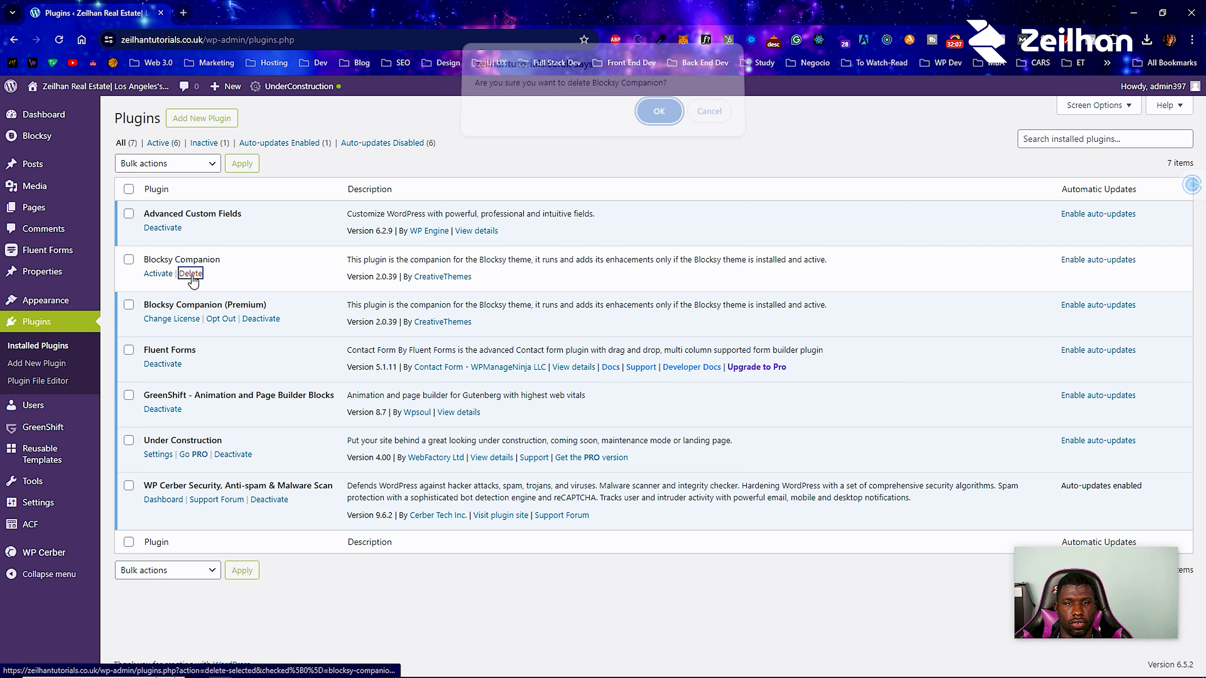
left_click(658, 121)
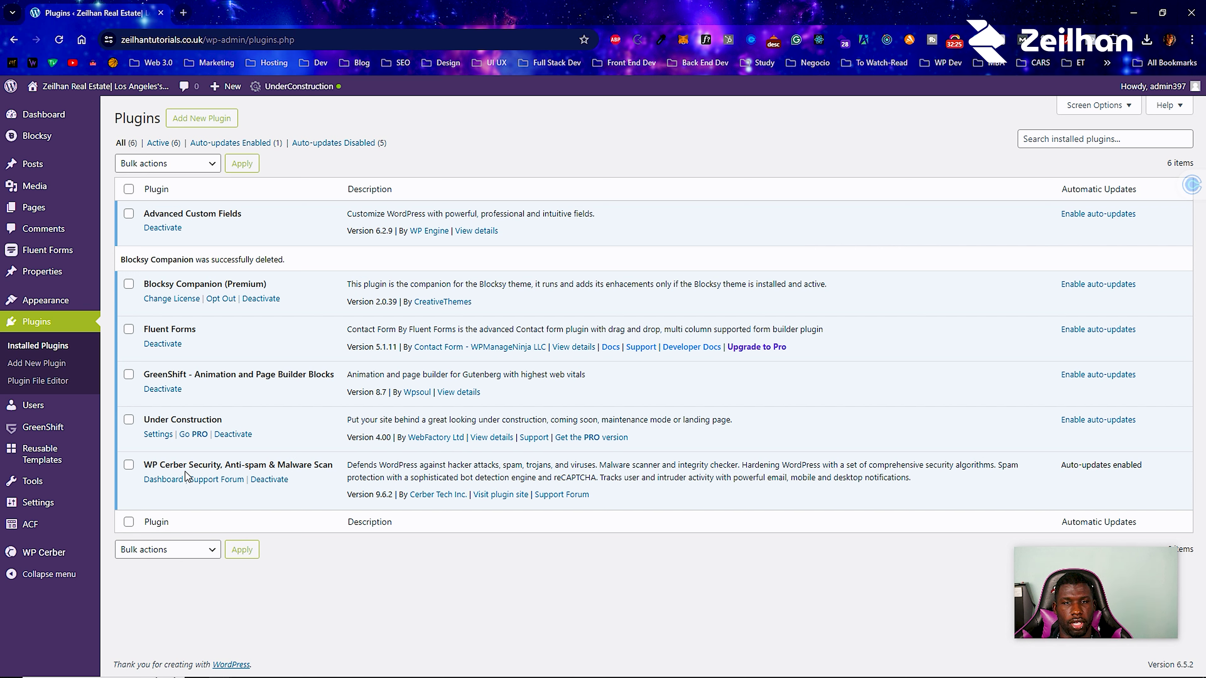
left_click(207, 118)
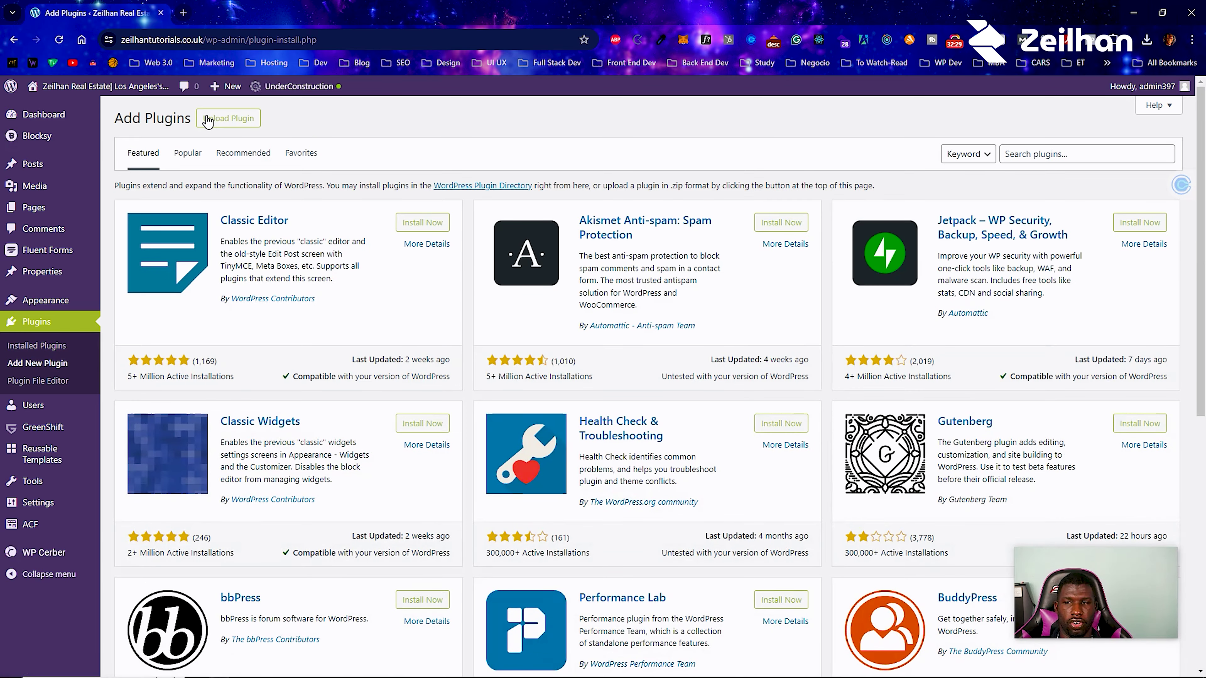
Search the plugin directory and install Really Simple SSL.
left_click(1082, 152)
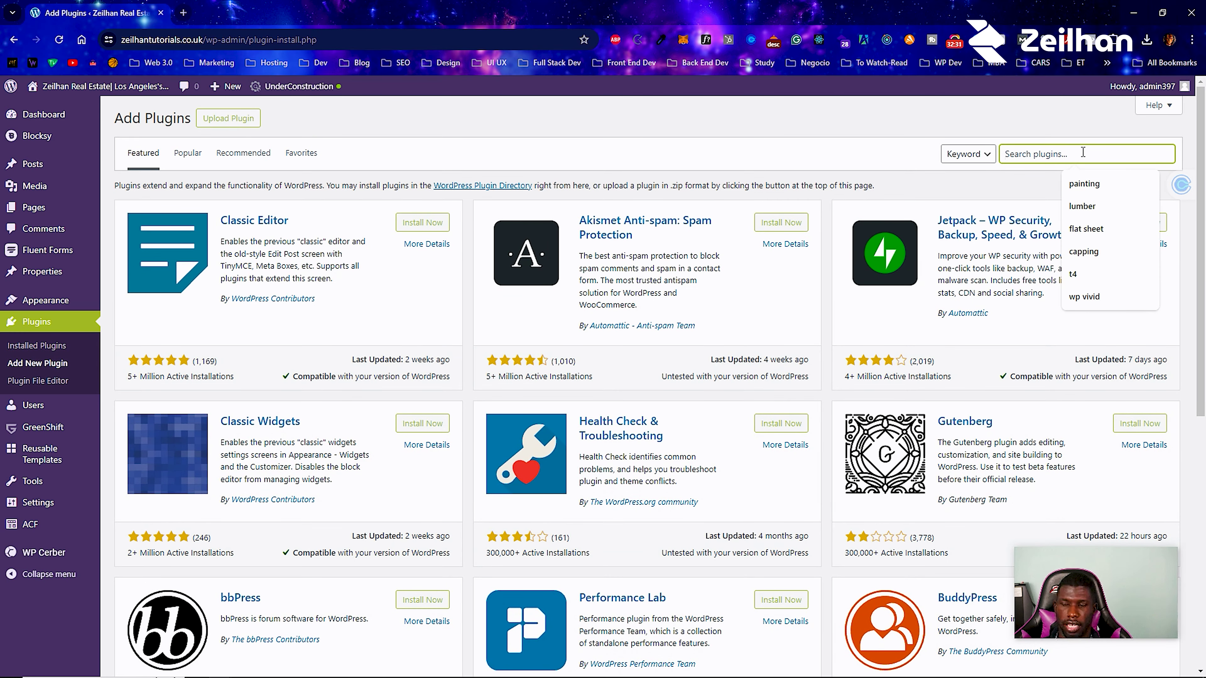
type("really")
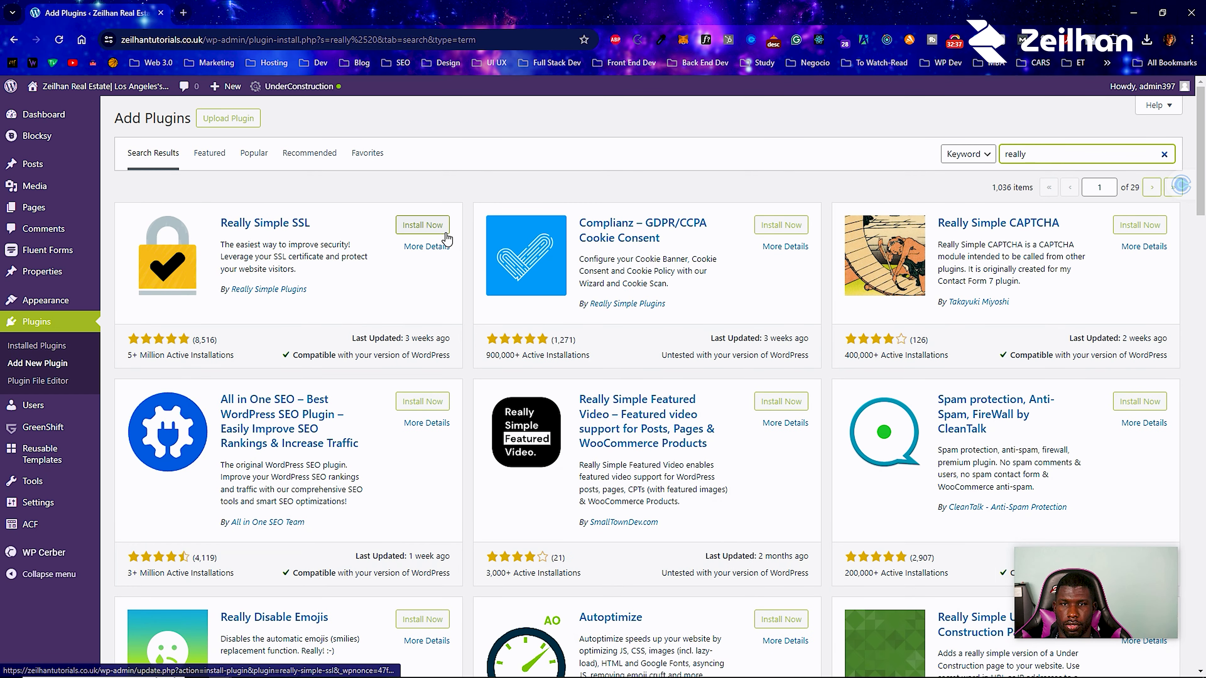
left_click(445, 228)
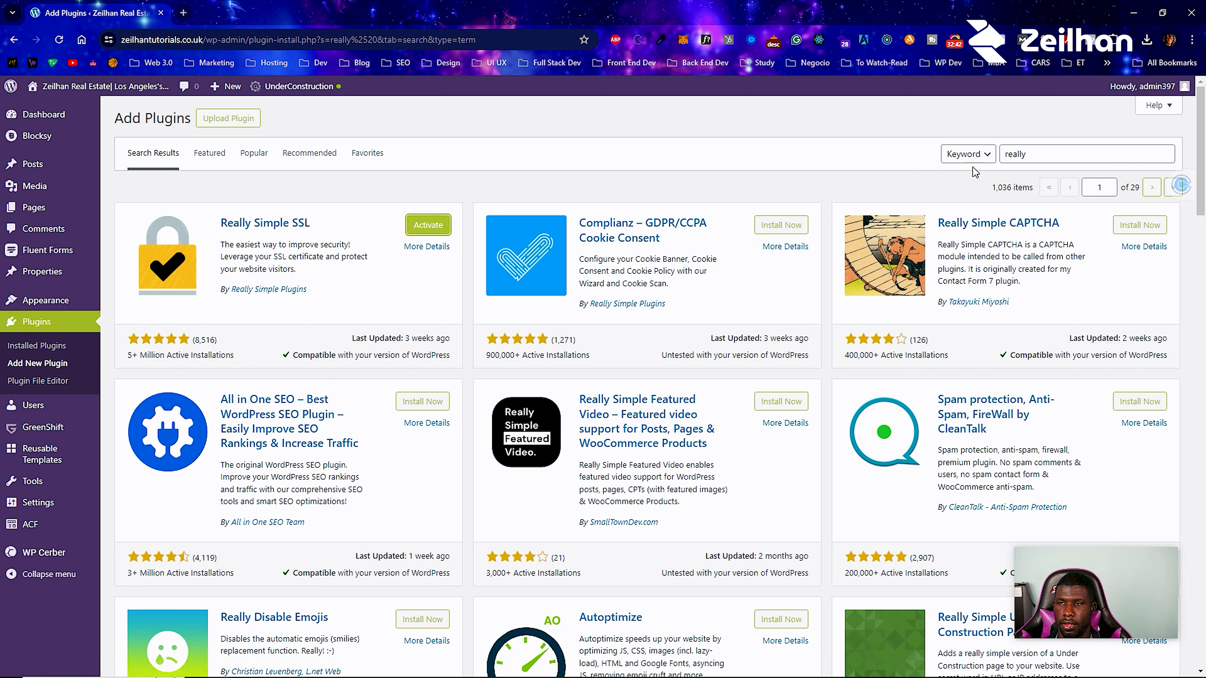
Search 'updraft' and install UpdraftPlus: WordPress Backup & Migration Plugin.
left_click_drag(1030, 151, 983, 157)
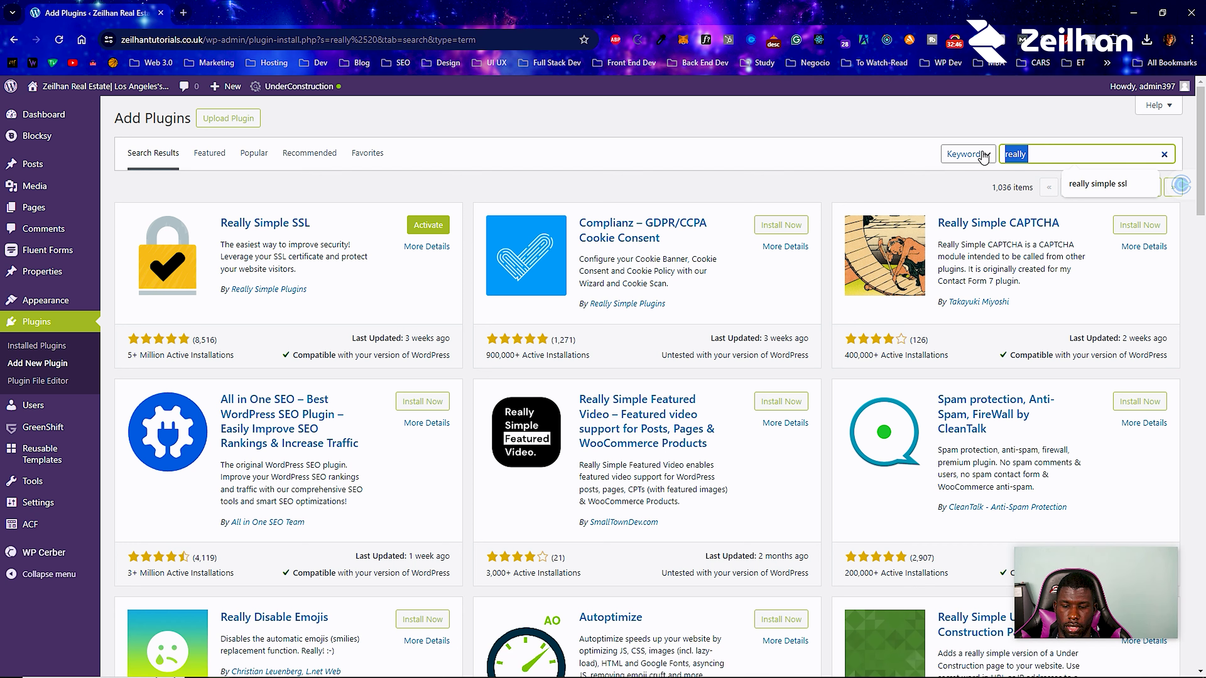
type("updraft")
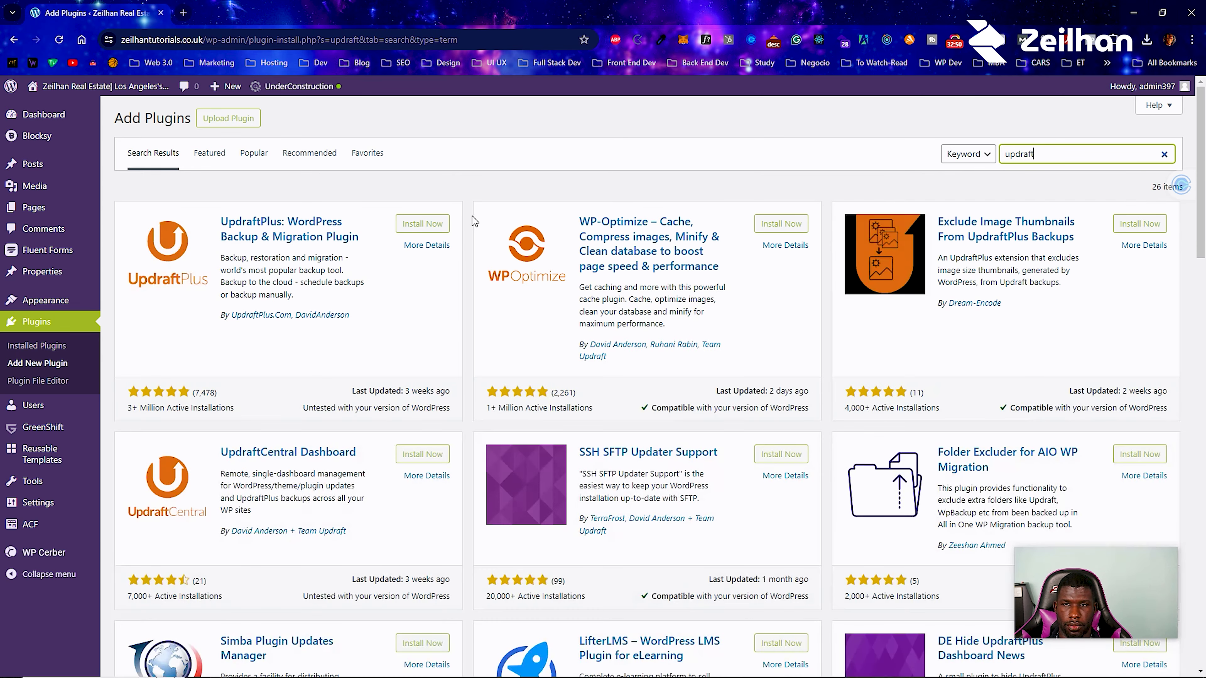
left_click(416, 227)
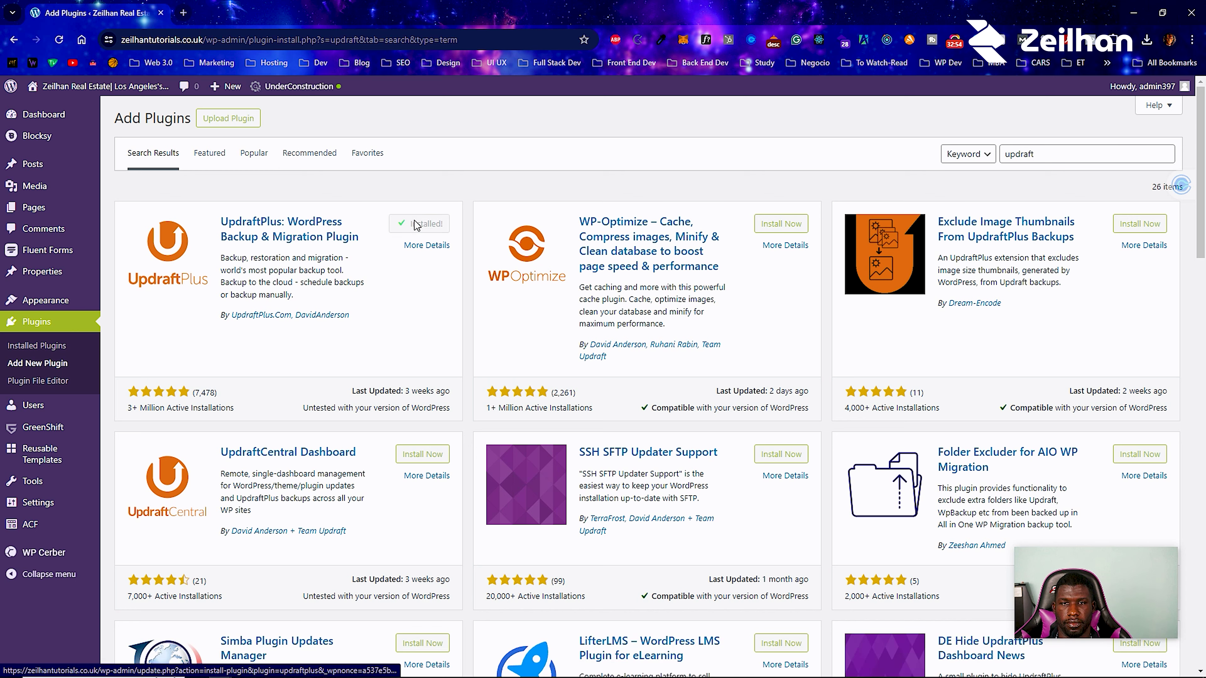
left_click_drag(1035, 157, 1005, 158)
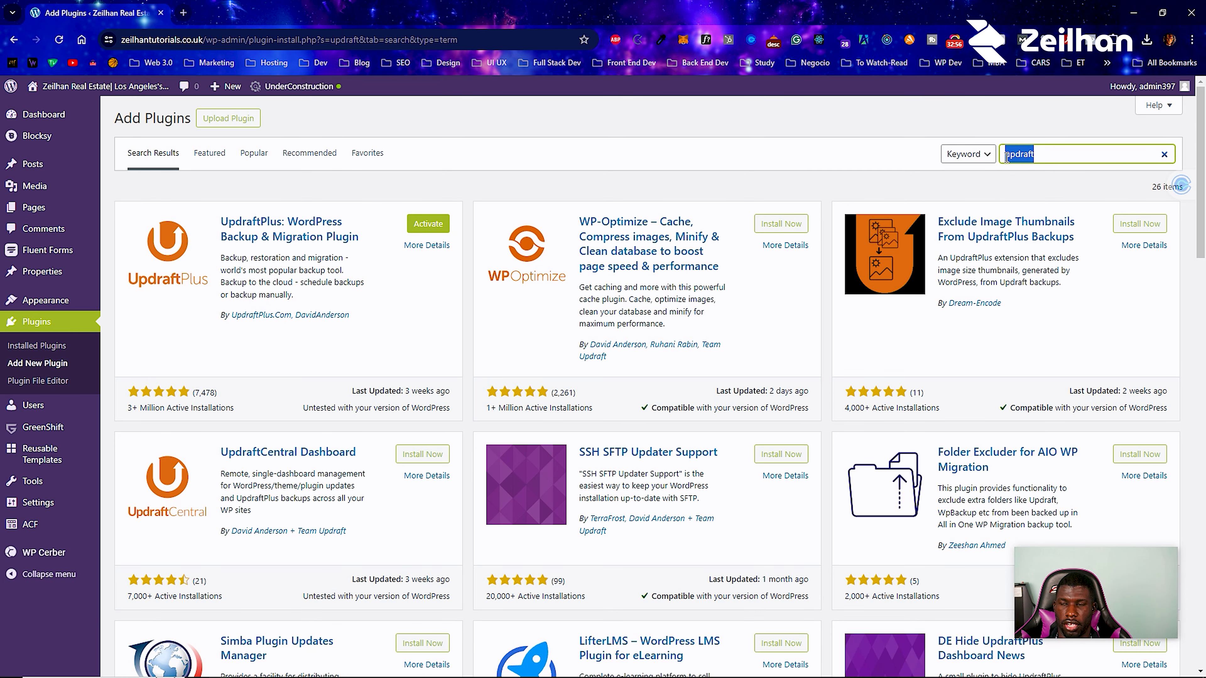
type("ud")
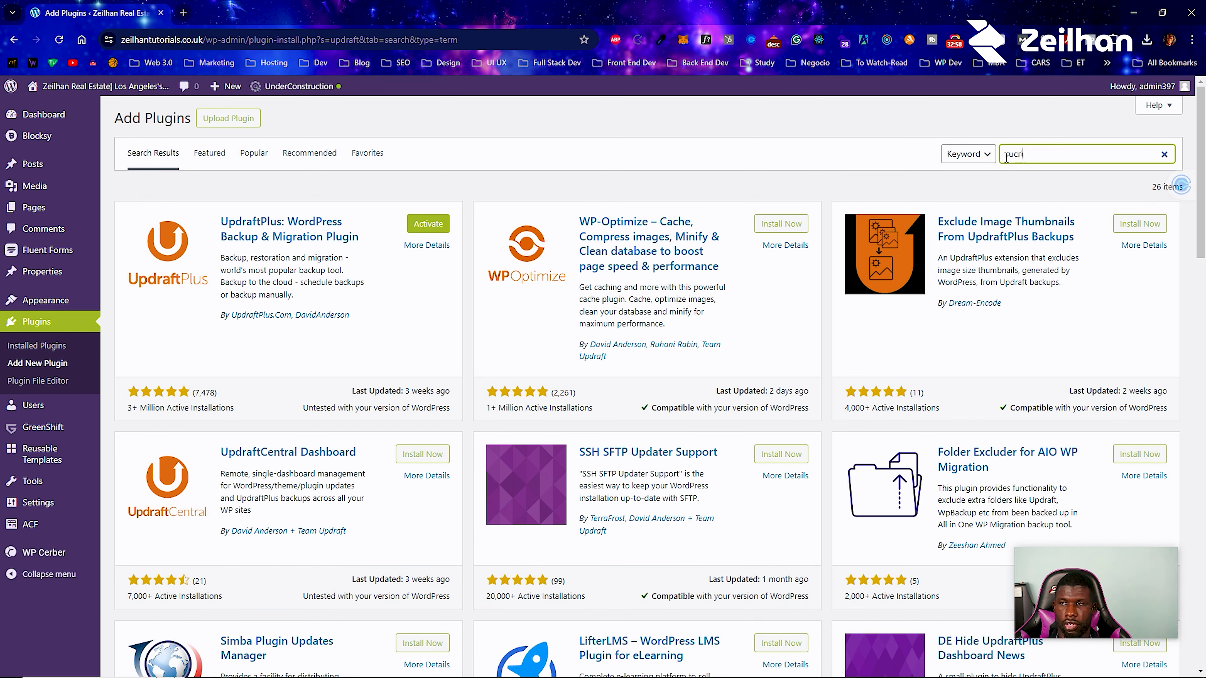
Install Sucuri Security, then search 'website security' and install Solid Security.
left_click(401, 227)
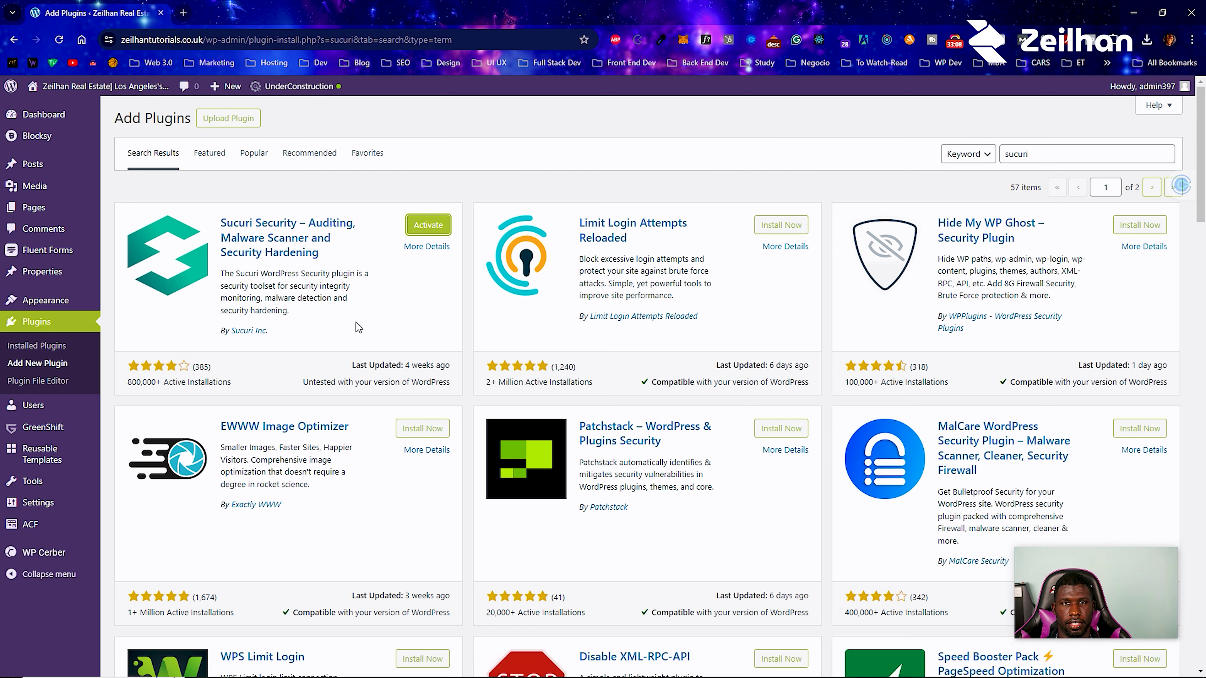
left_click_drag(1048, 152, 959, 155)
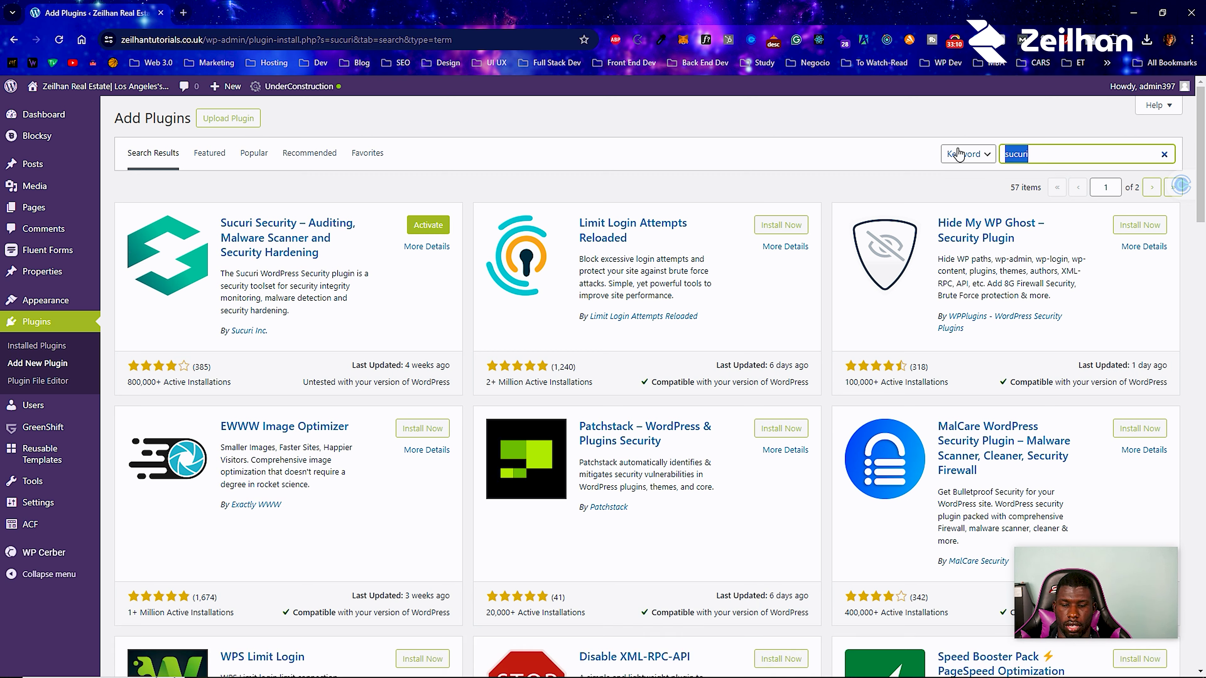
type("websit")
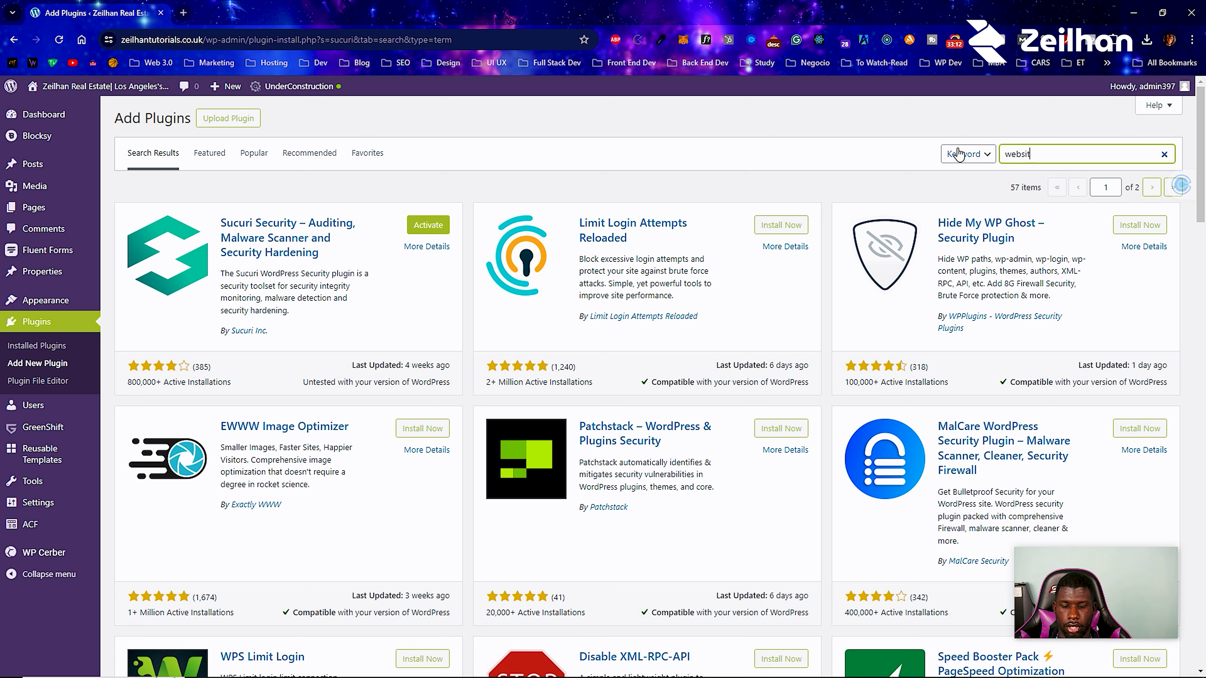
type("e security")
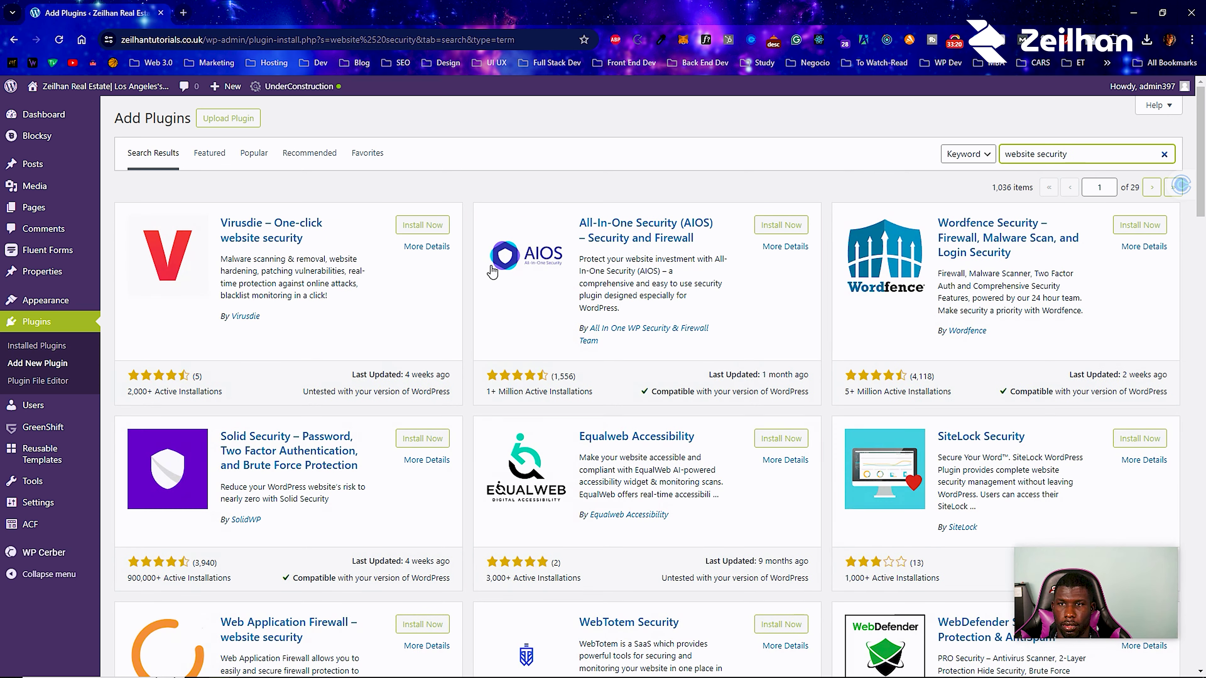
left_click(435, 442)
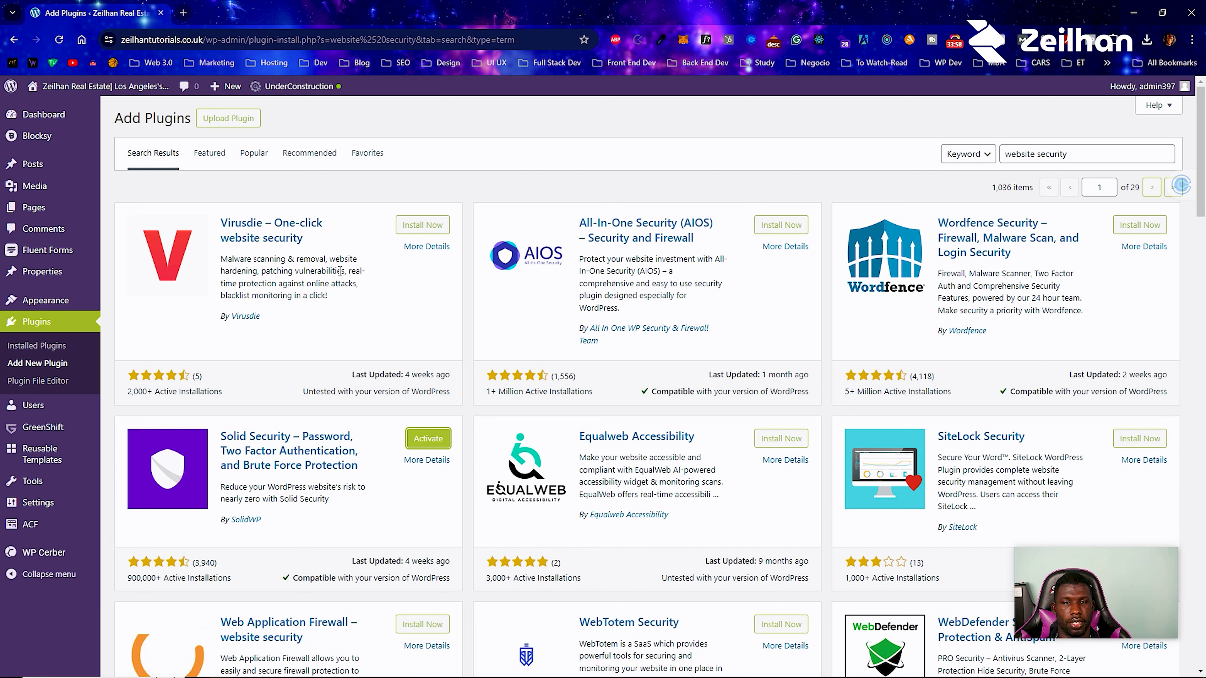
Activate the Really Simple SSL plugin from the Installed Plugins list.
mouse_move(95, 508)
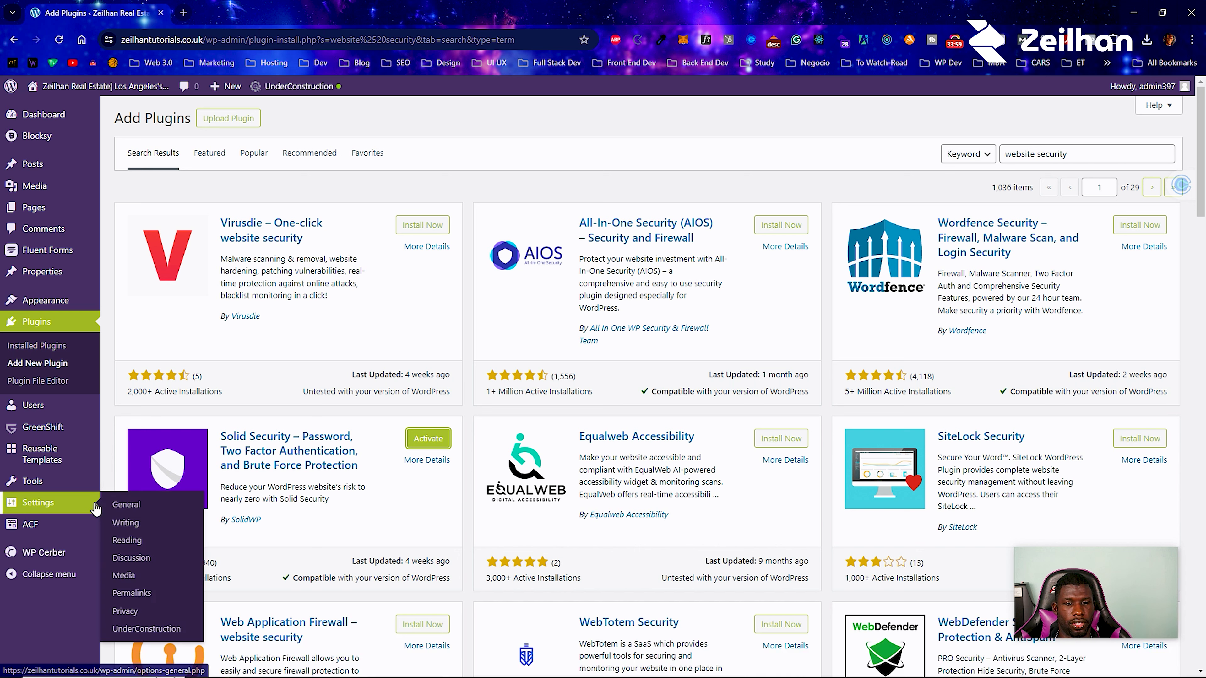
left_click(65, 346)
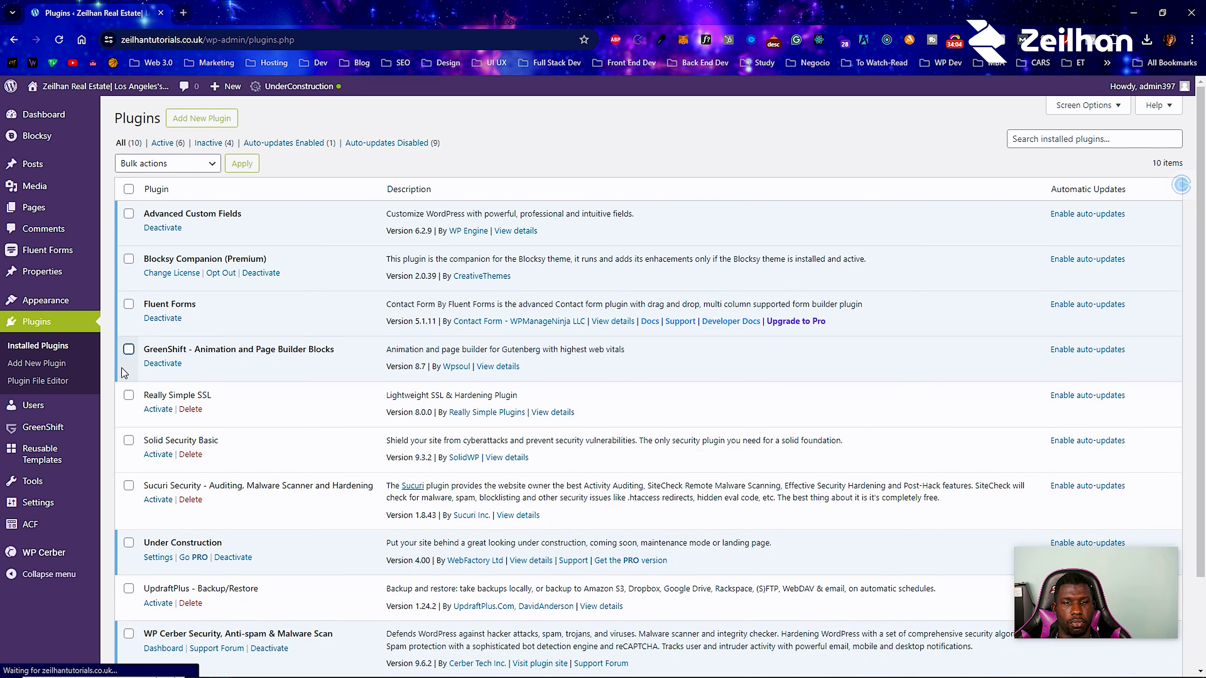
scroll(222, 361, "down", 1)
scroll(221, 361, "down", 1)
left_click(157, 300)
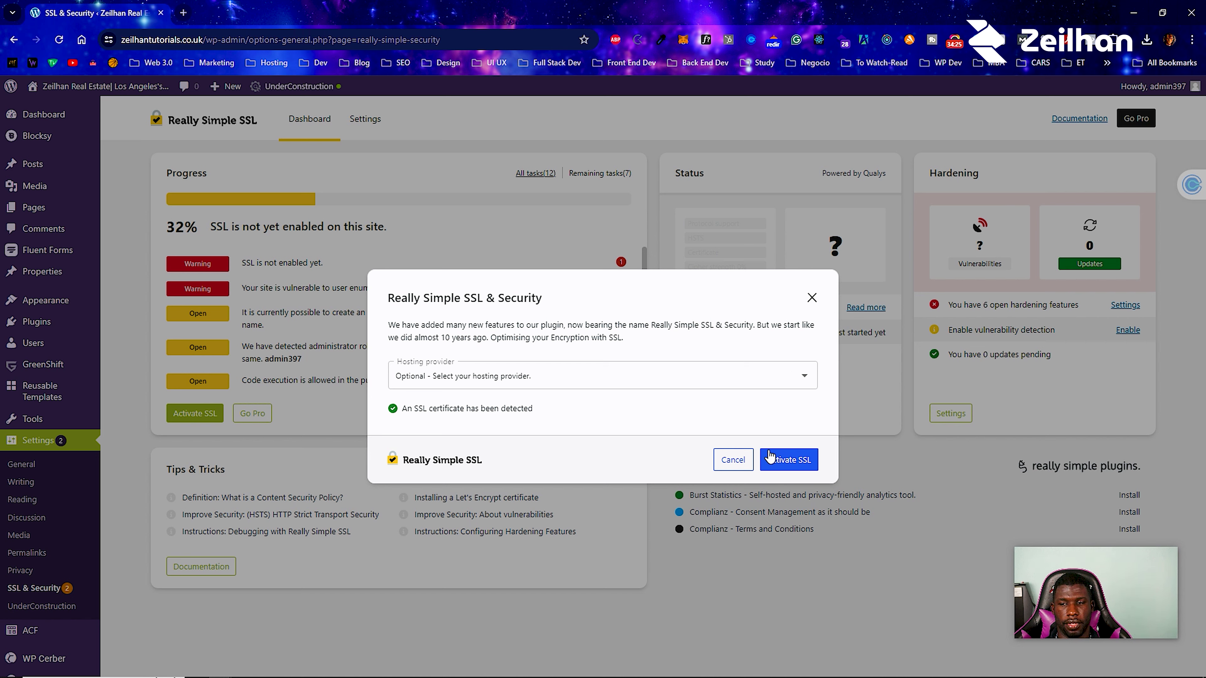
Run the SSL wizard: activate SSL, enable features, opt in to emails, skip plugins, finish.
left_click(778, 461)
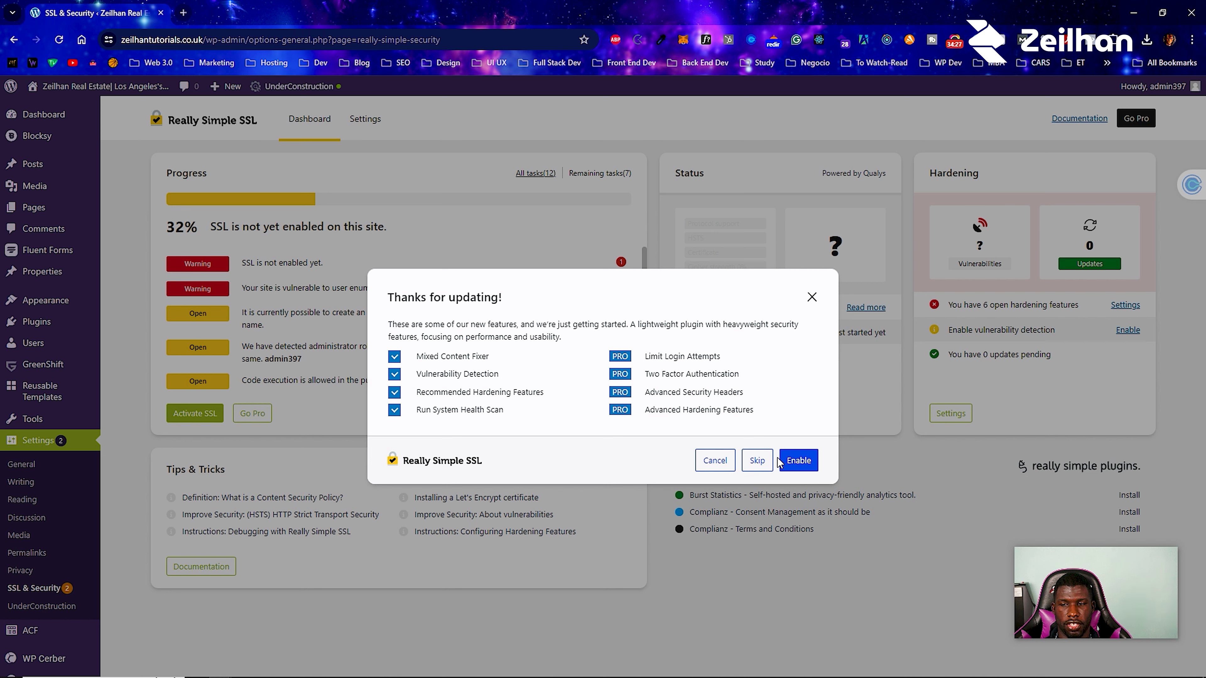
left_click(799, 461)
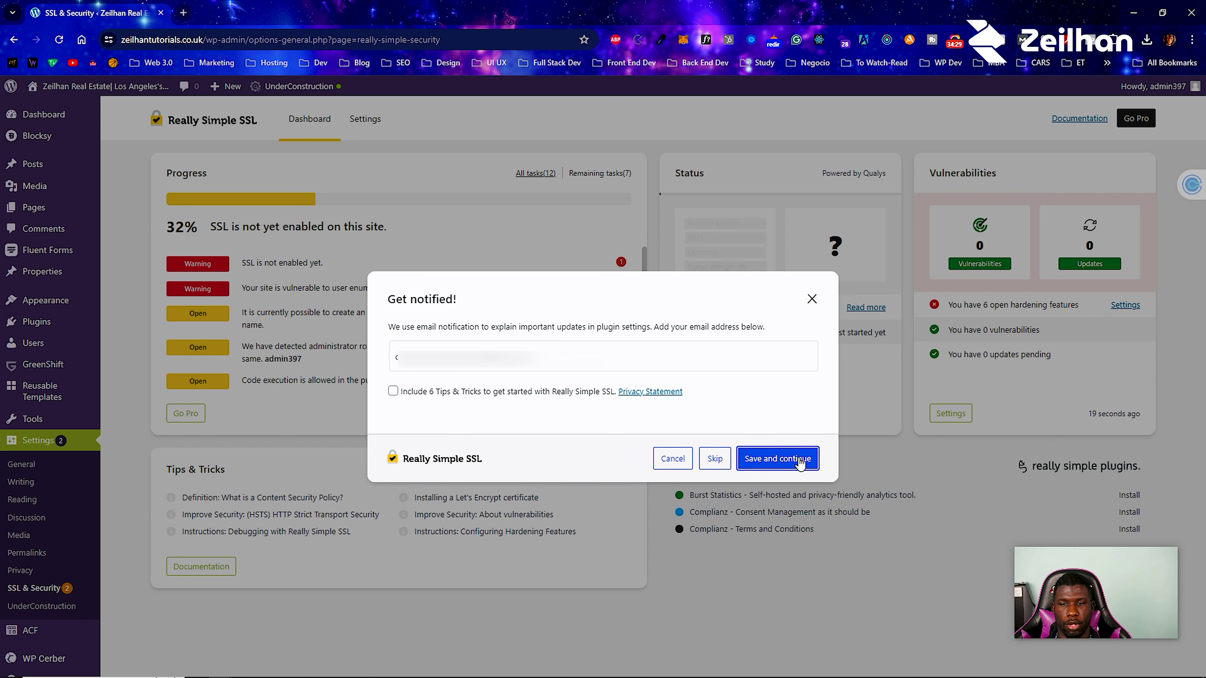
left_click(401, 391)
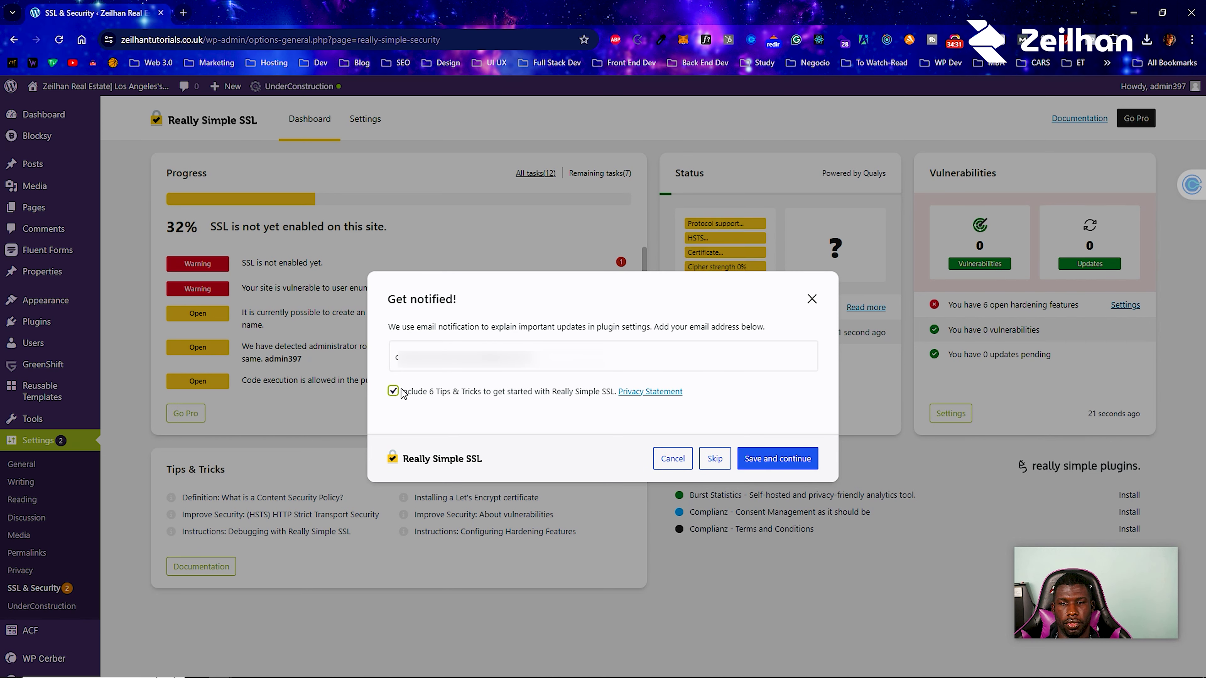
left_click(761, 459)
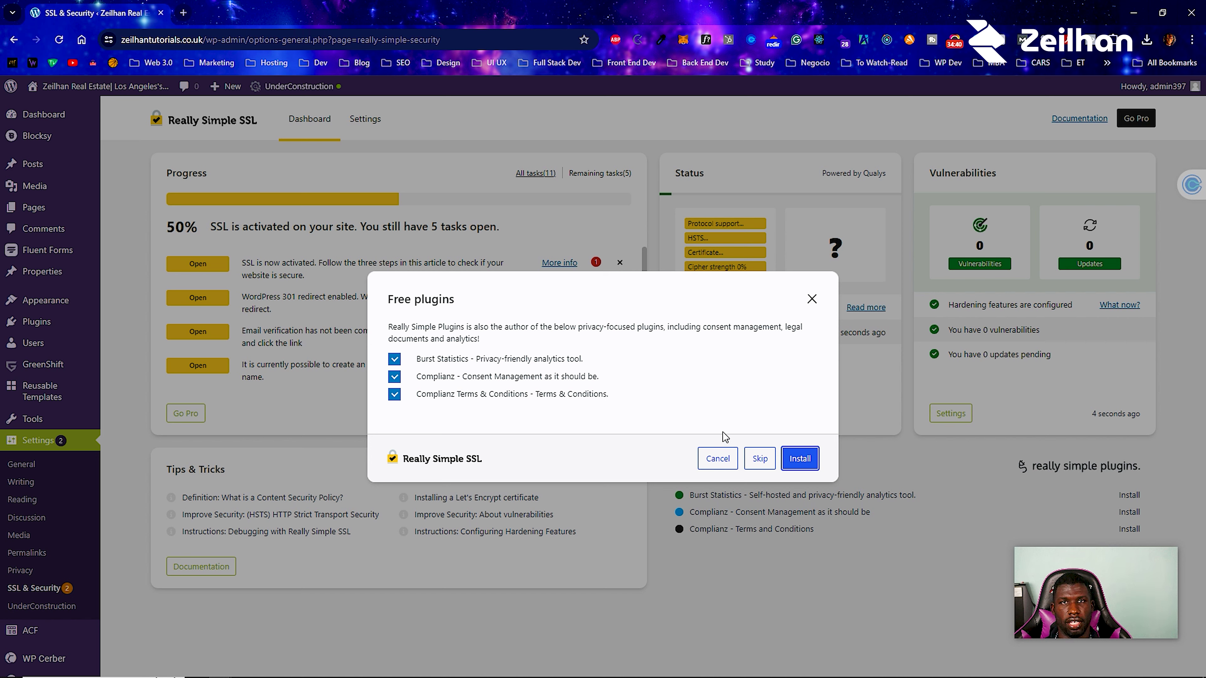
left_click(759, 458)
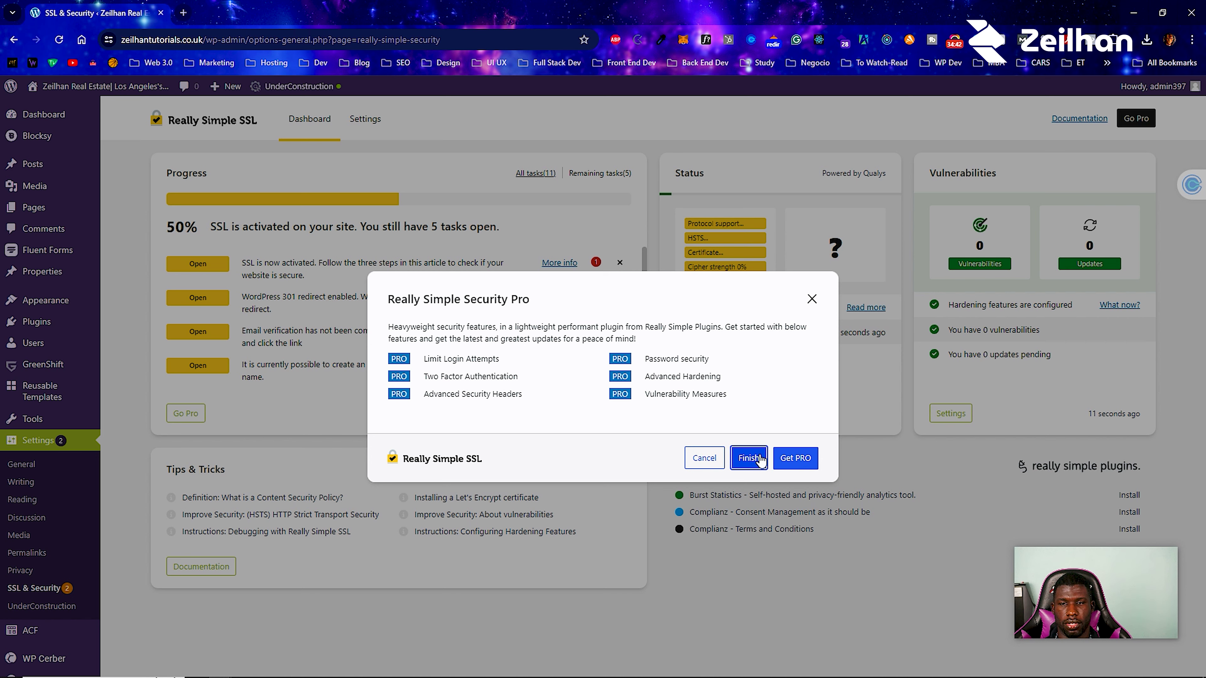
left_click(751, 458)
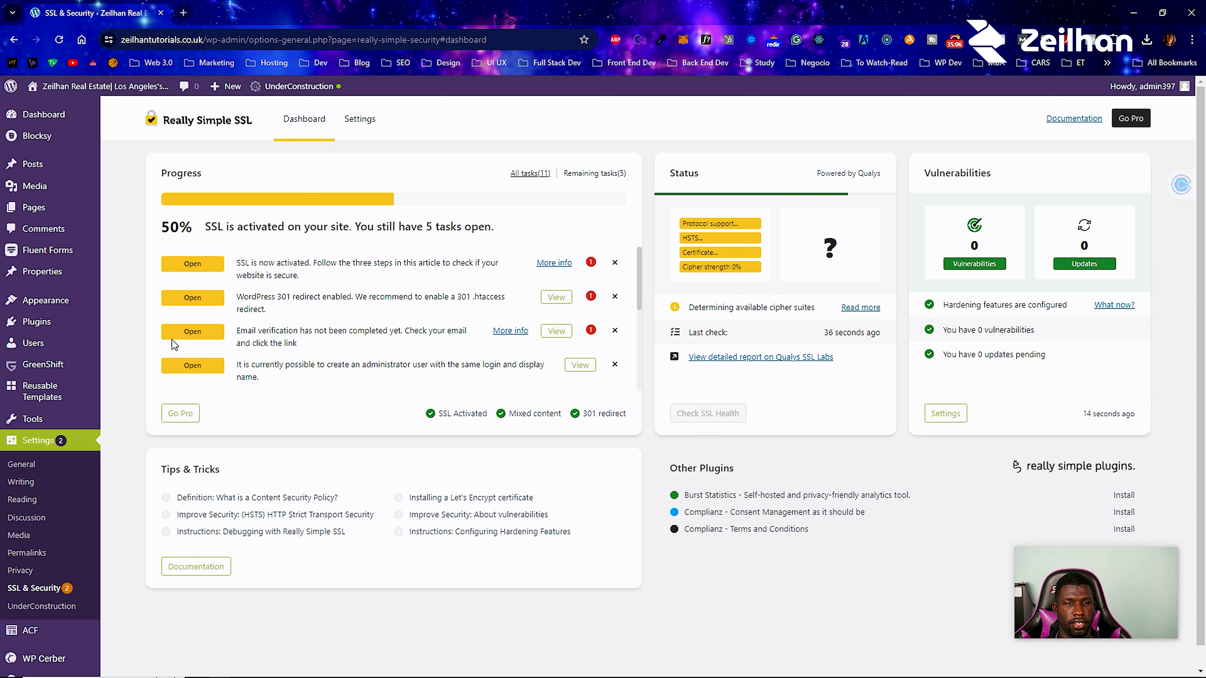
mouse_move(95, 330)
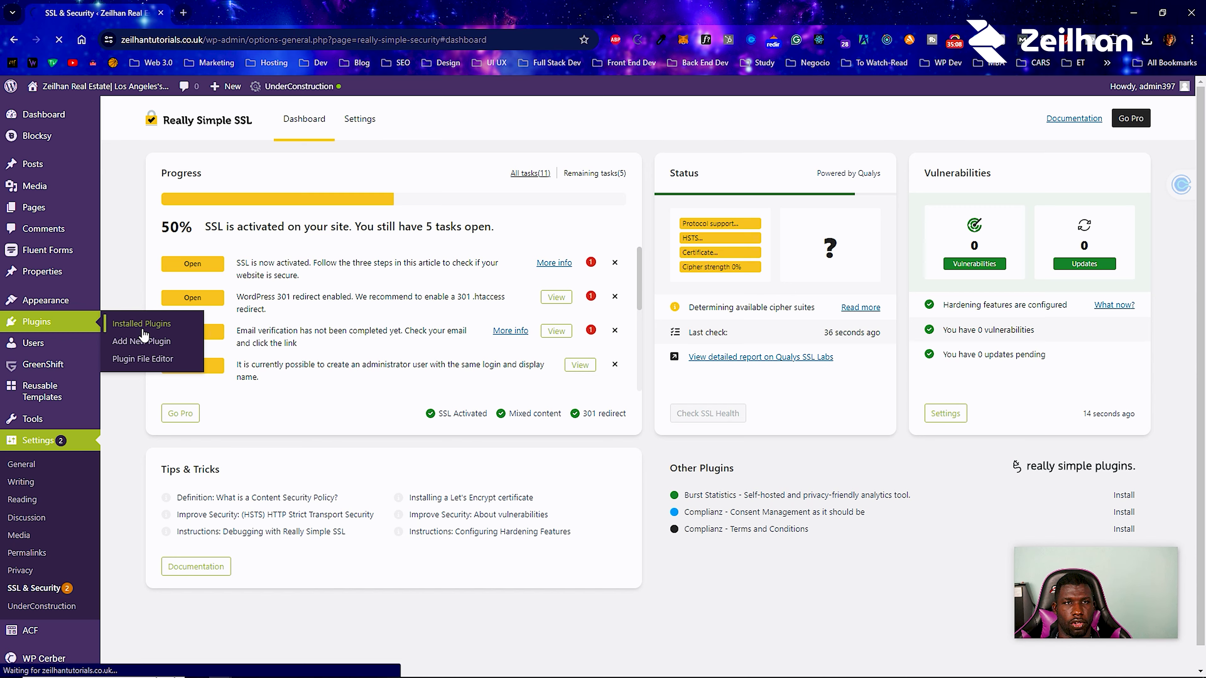
Activate Sucuri Security, then open its Settings page from the Sucuri dashboard.
scroll(214, 399, "down", 3)
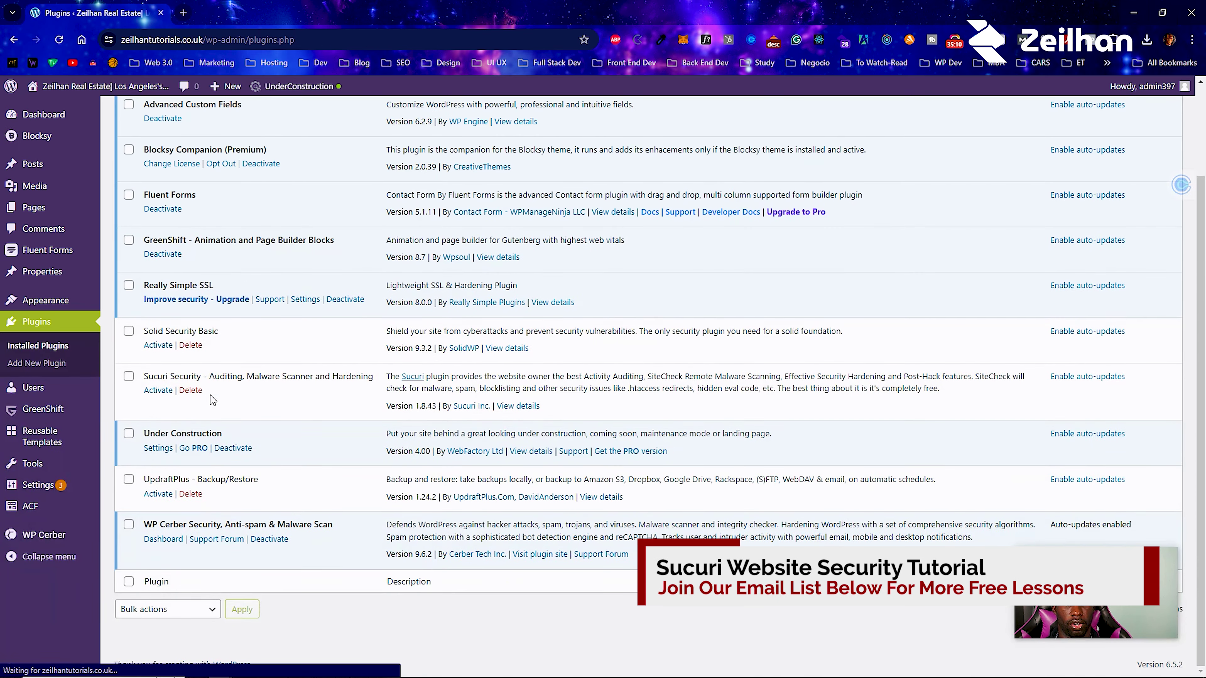
left_click(158, 391)
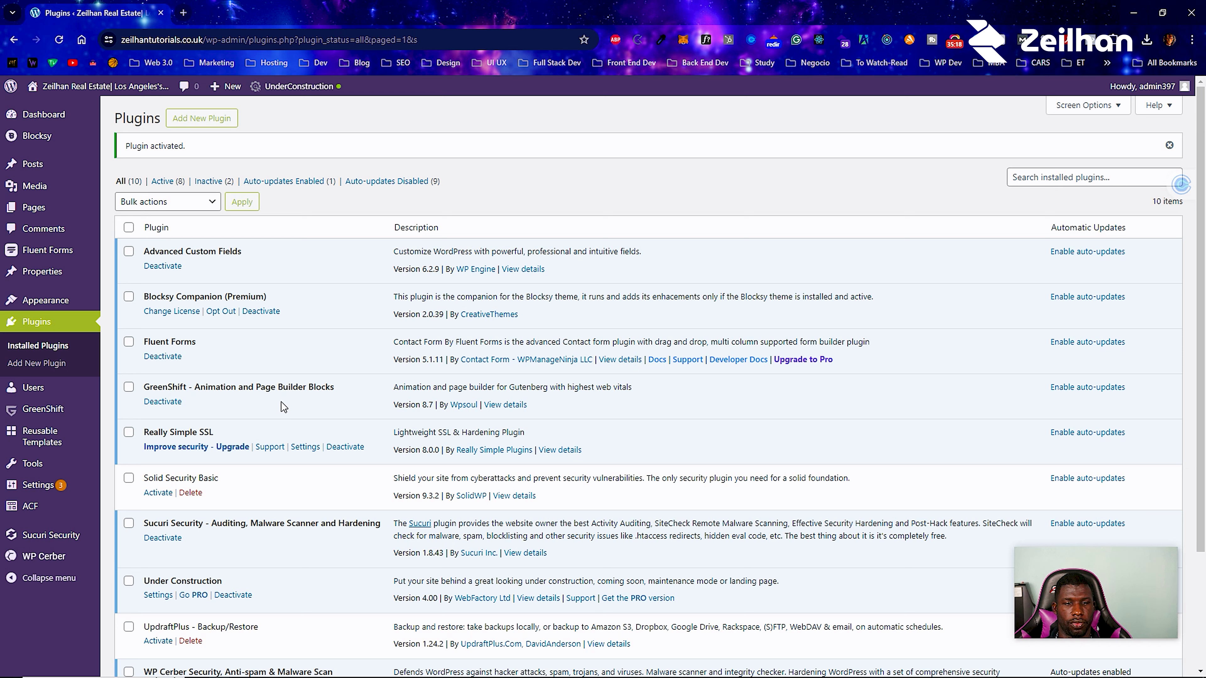
mouse_move(65, 535)
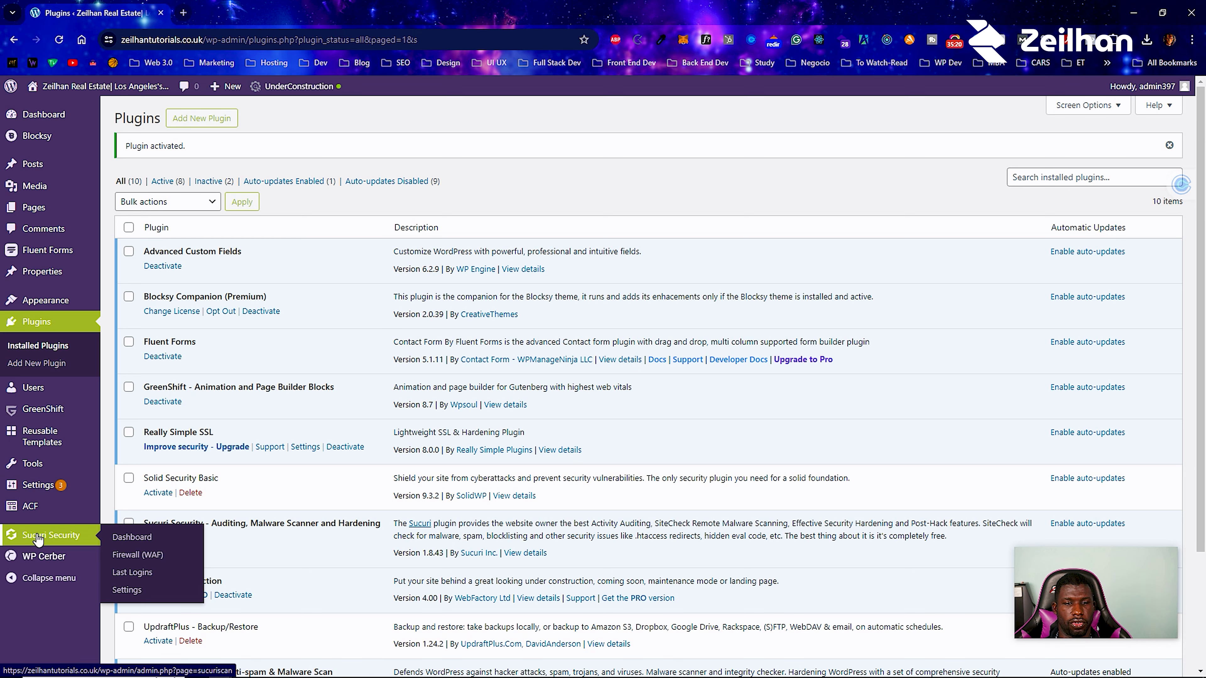
left_click(135, 536)
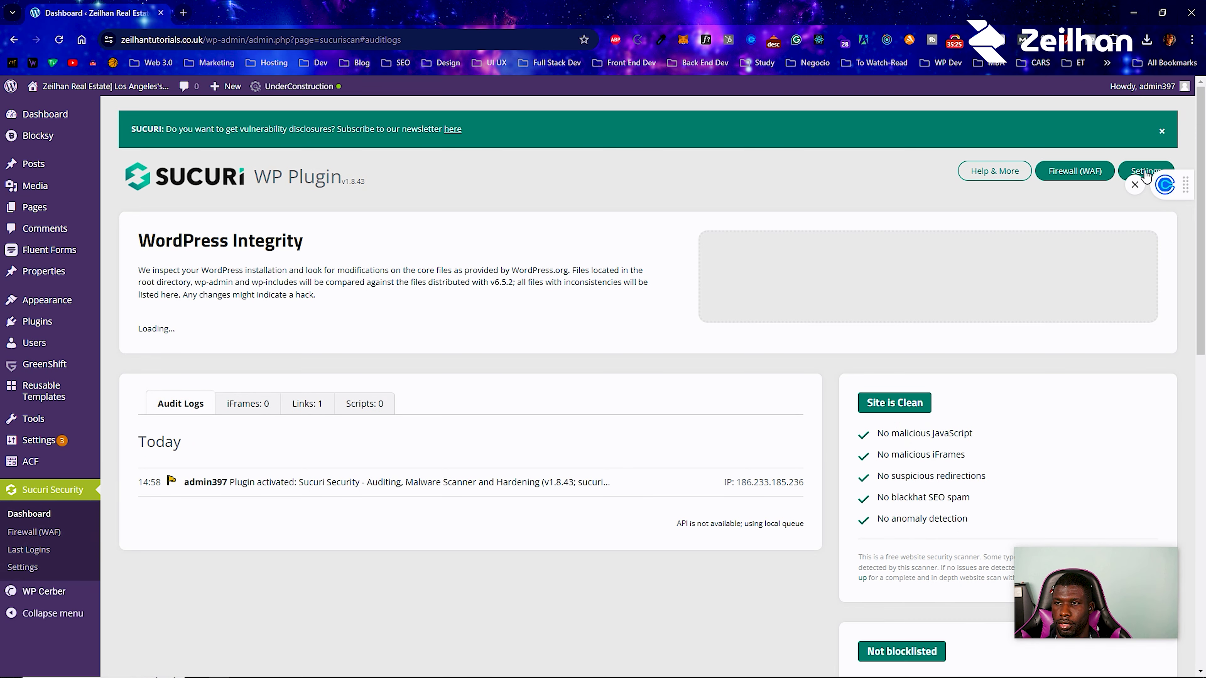
left_click(1145, 175)
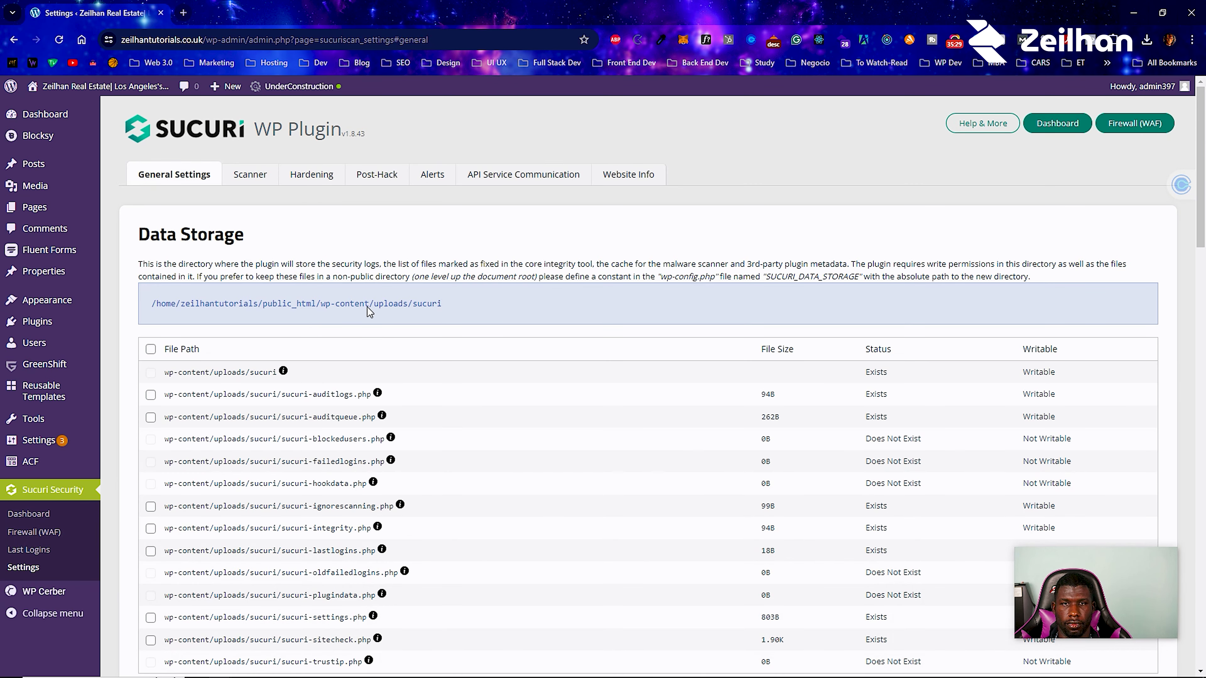
Apply Sucuri's website firewall protection hardening from the Hardening options.
left_click(338, 183)
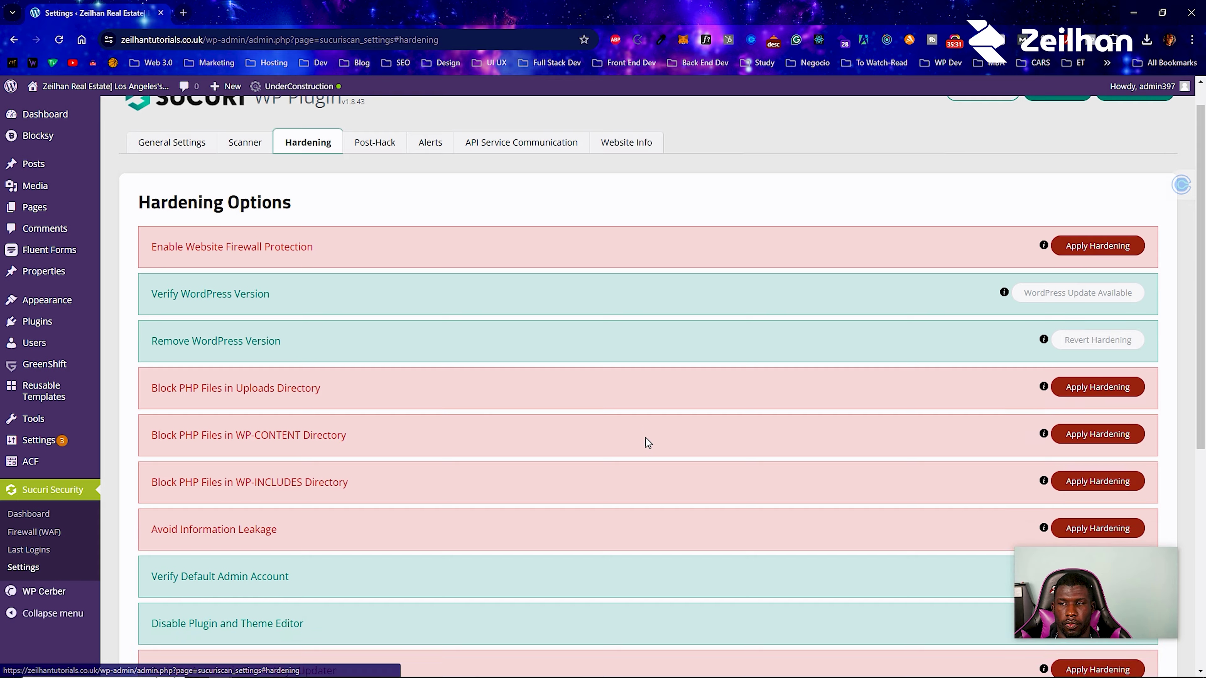
scroll(645, 437, "down", 10)
scroll(645, 438, "up", 10)
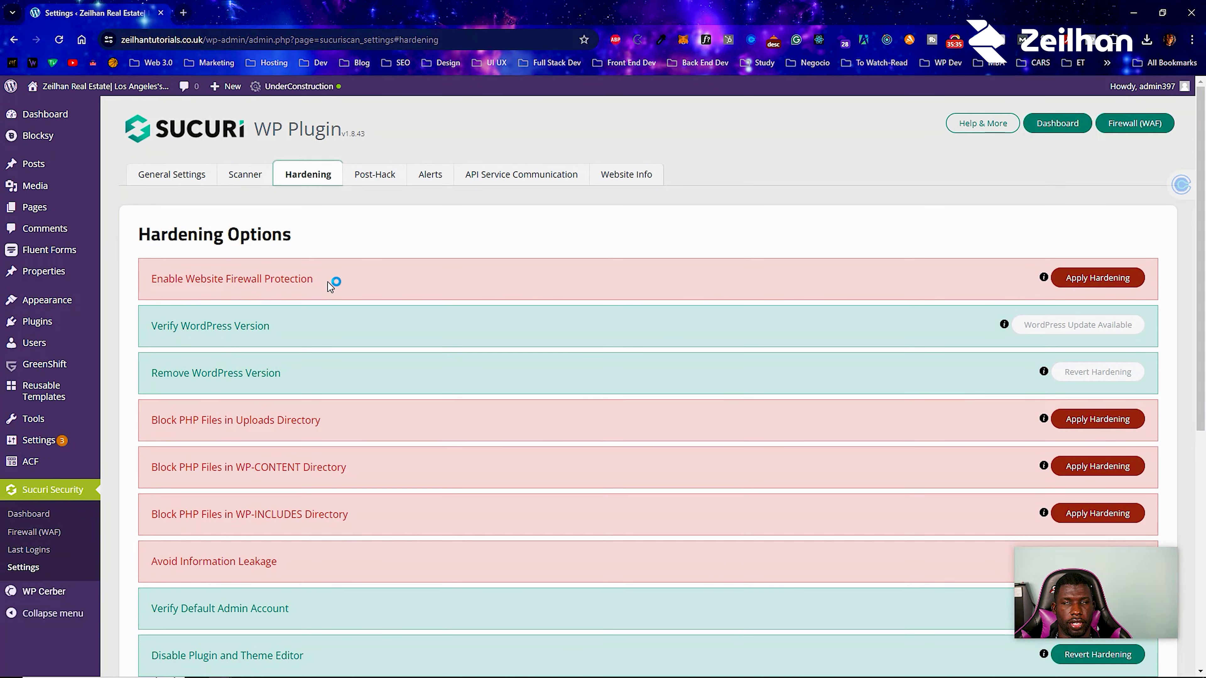
left_click(1086, 280)
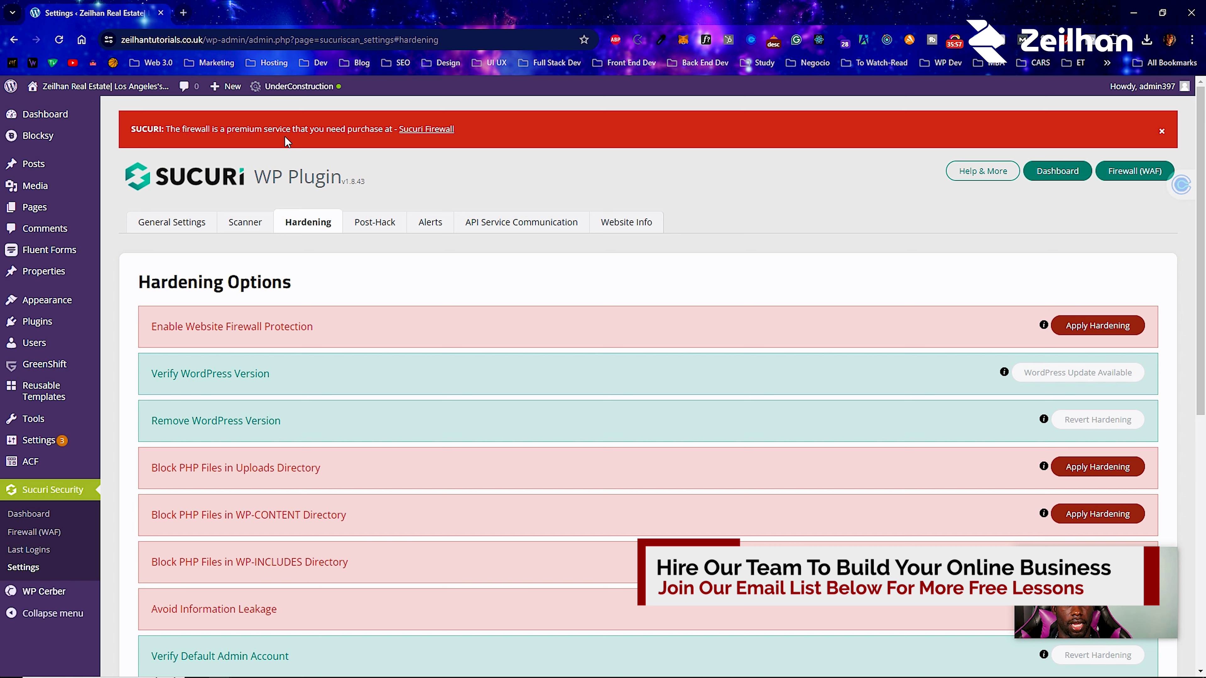
Apply the automatic secret keys updater hardening and return to the admin Dashboard home.
scroll(348, 322, "down", 1)
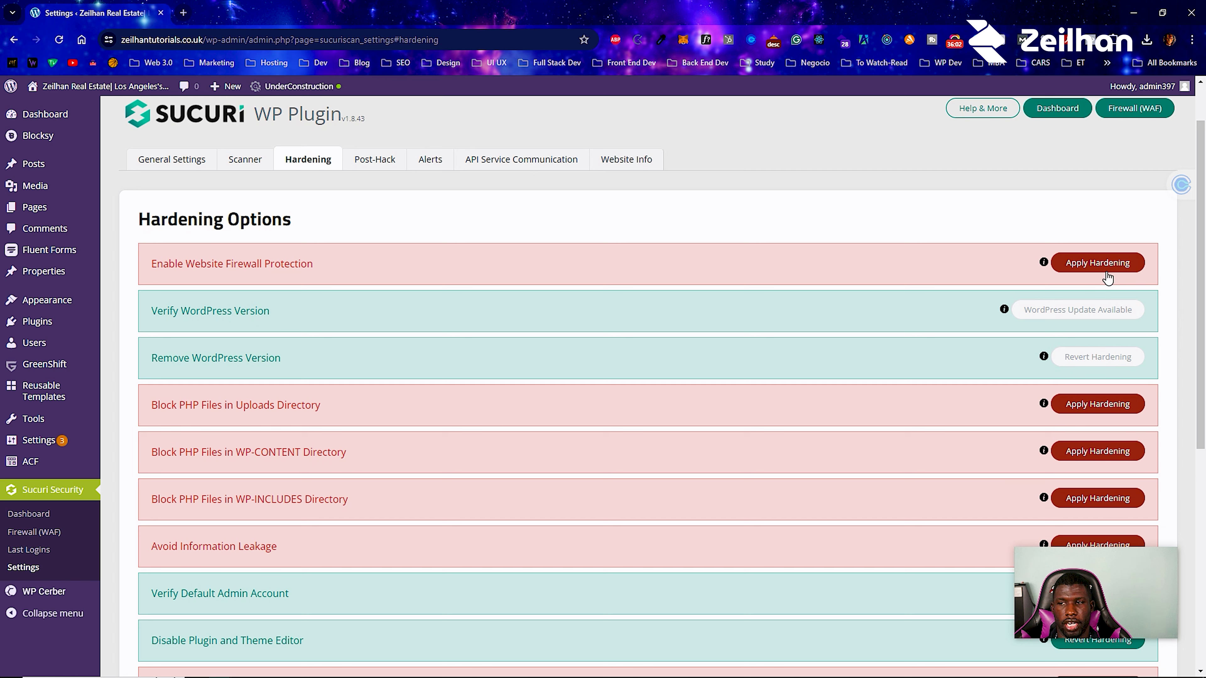
scroll(265, 278, "down", 6)
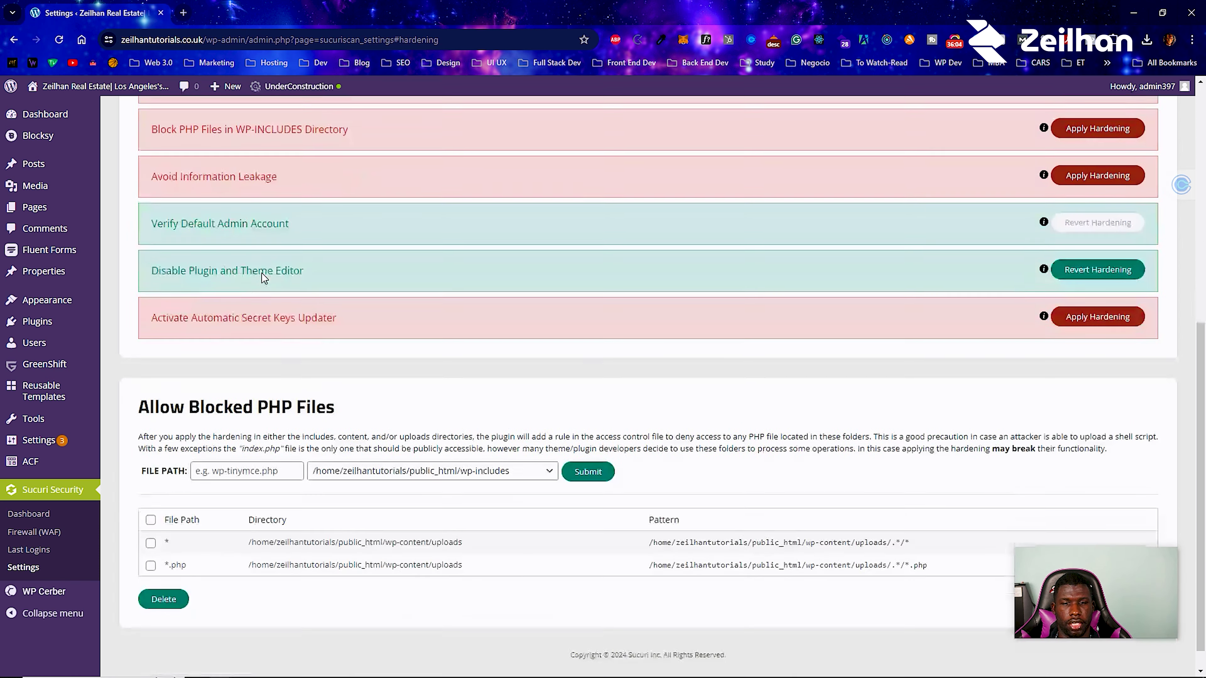
scroll(619, 399, "up", 2)
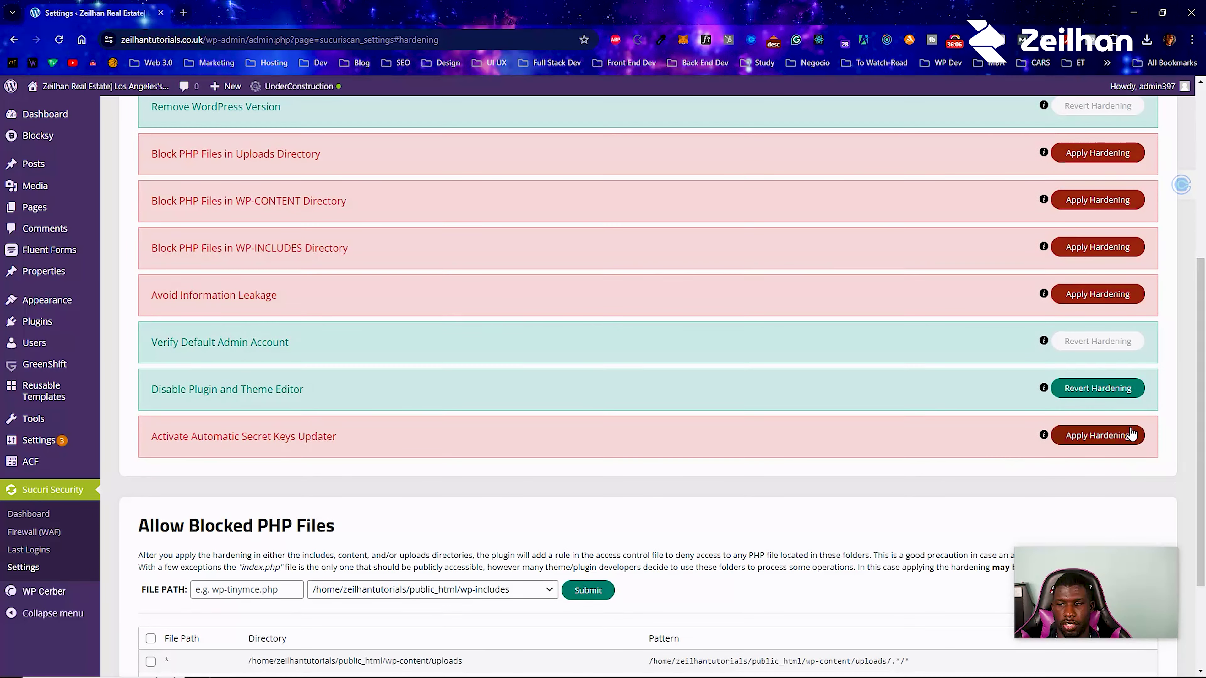
left_click(1115, 435)
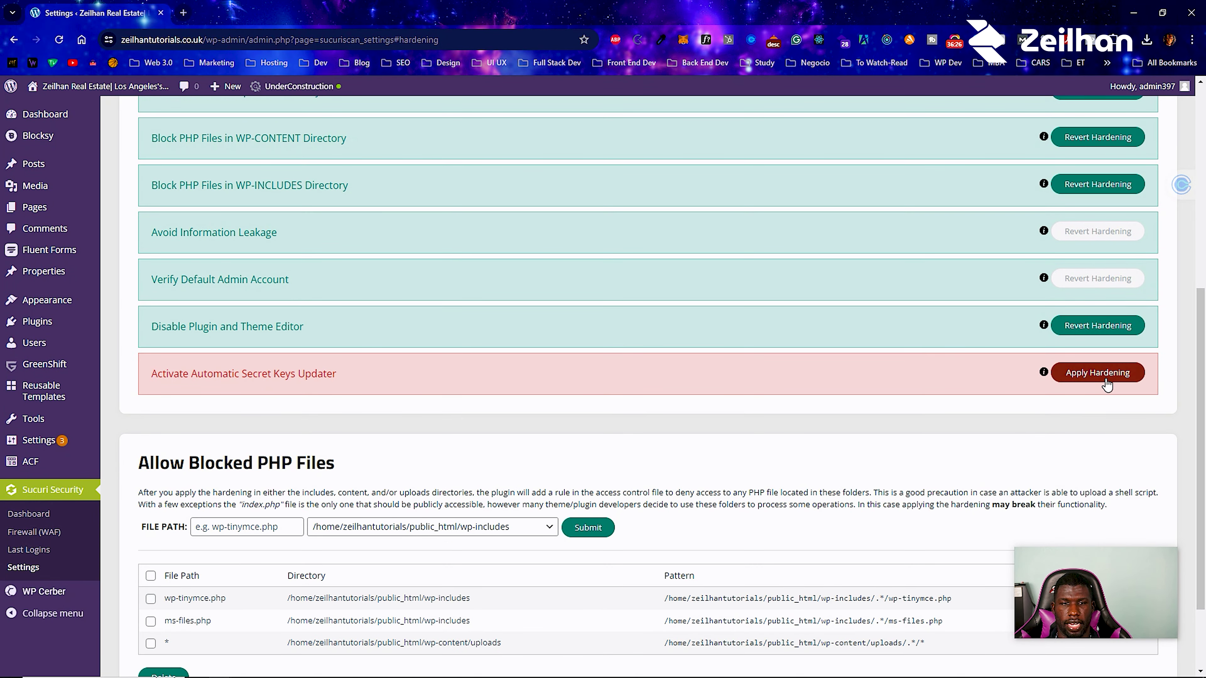
left_click(1106, 375)
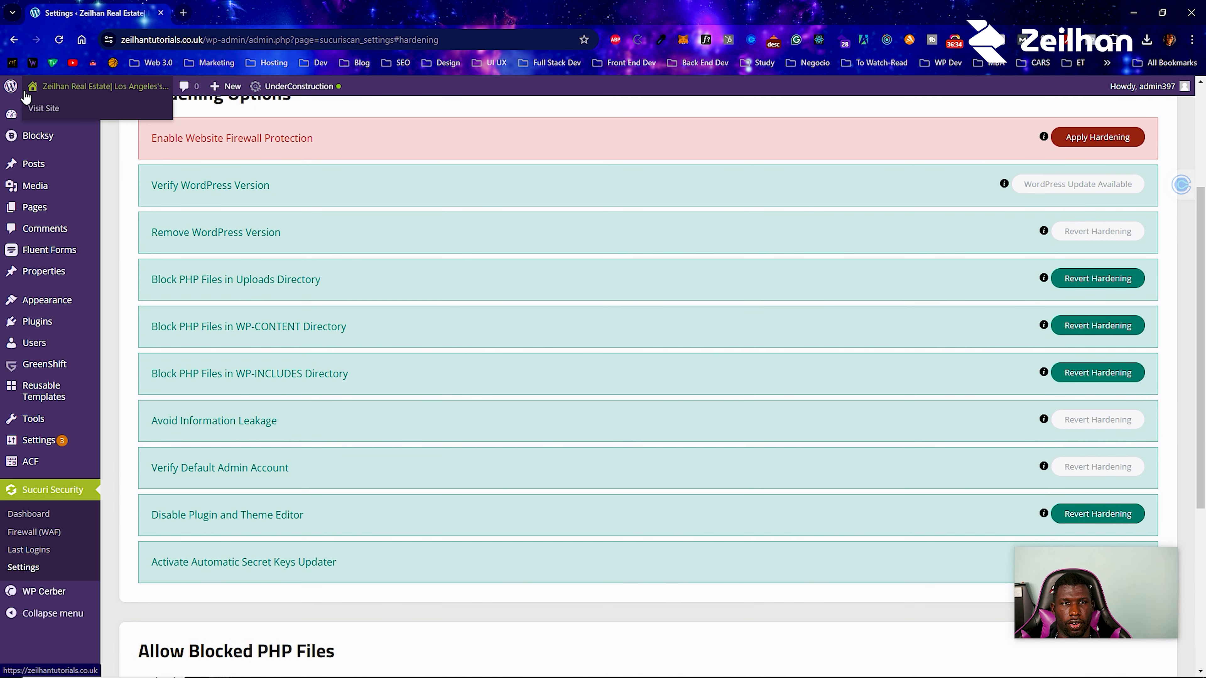
mouse_move(14, 121)
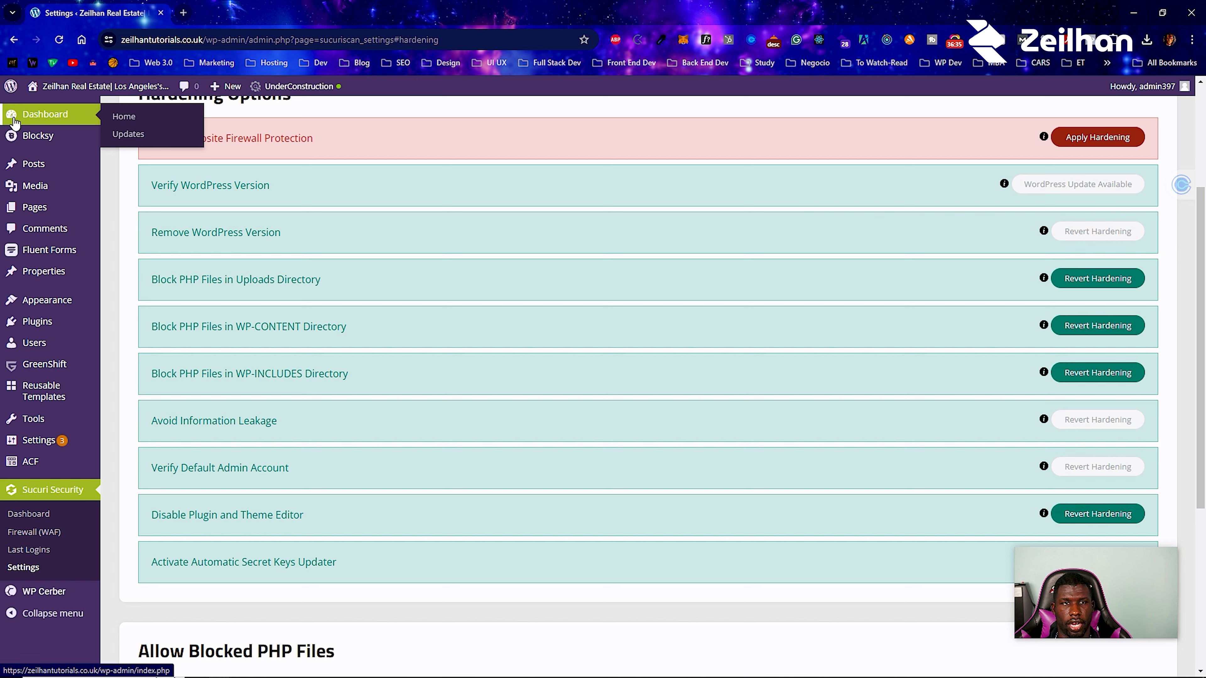
left_click(124, 115)
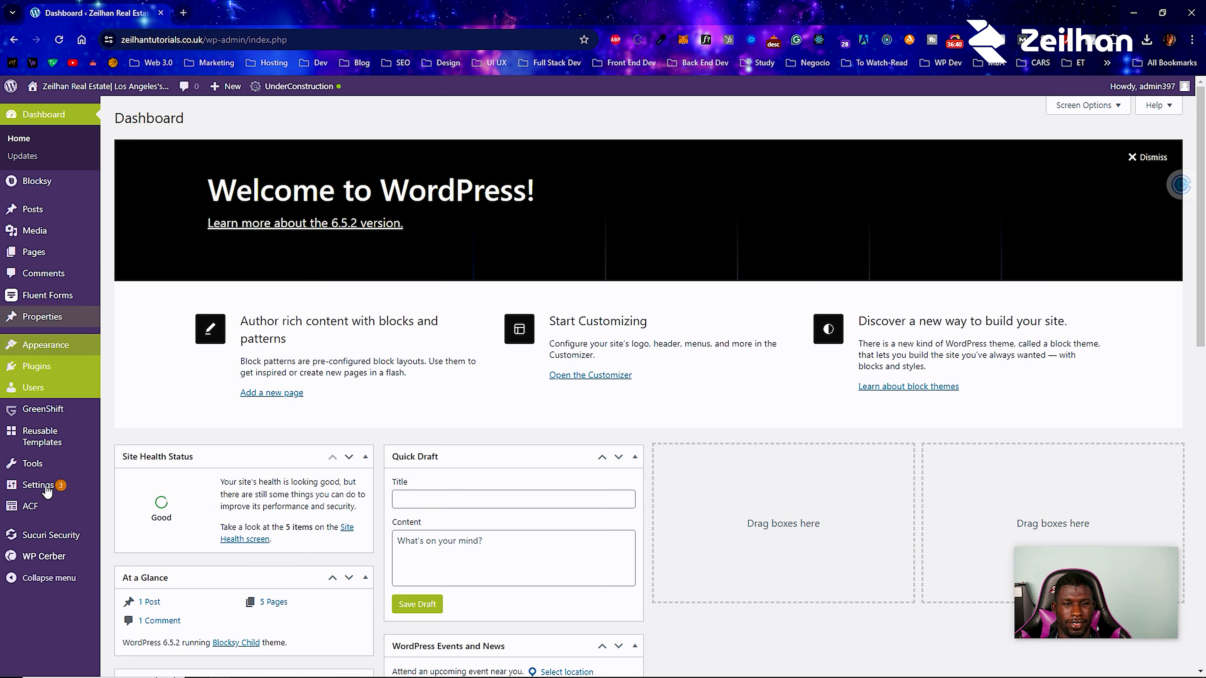
Activate Solid Security Basic in the Installed Plugins list.
mouse_move(77, 372)
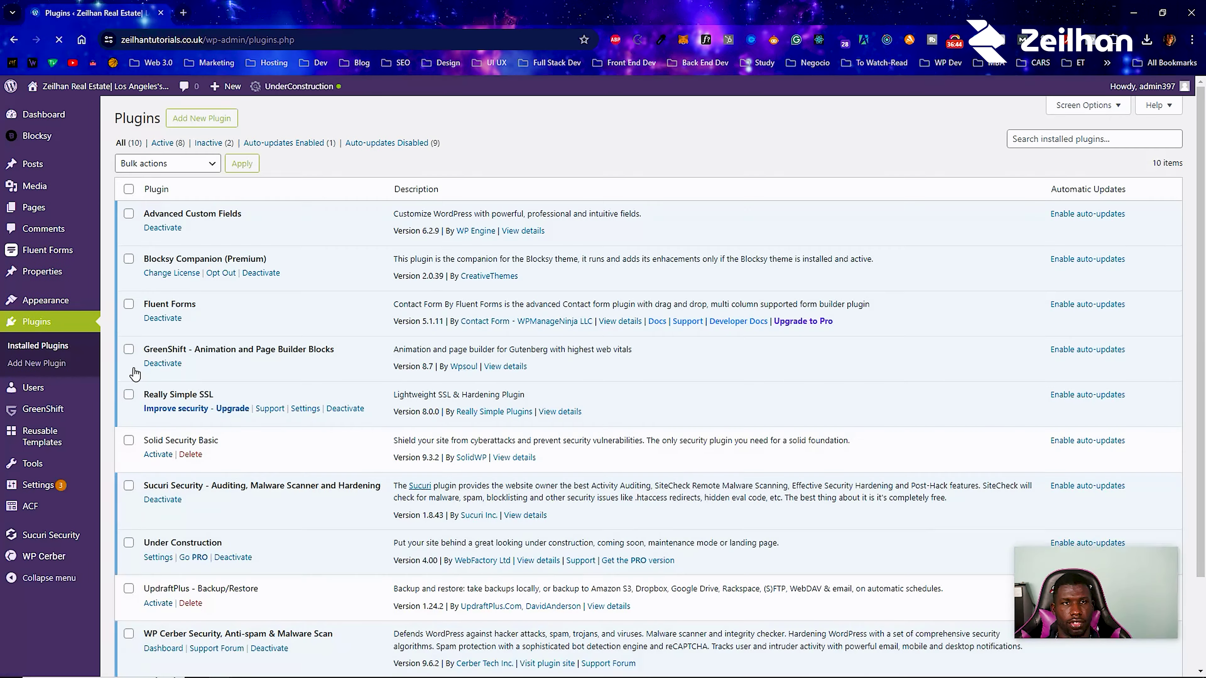
scroll(162, 351, "down", 3)
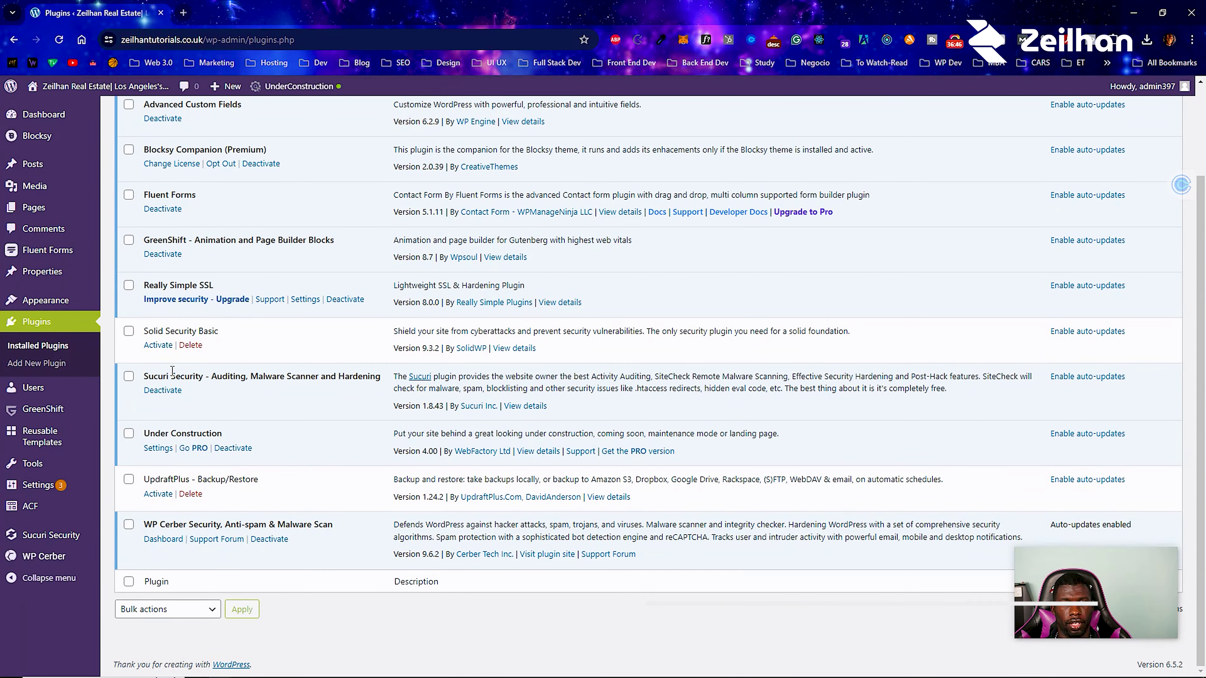
left_click(158, 345)
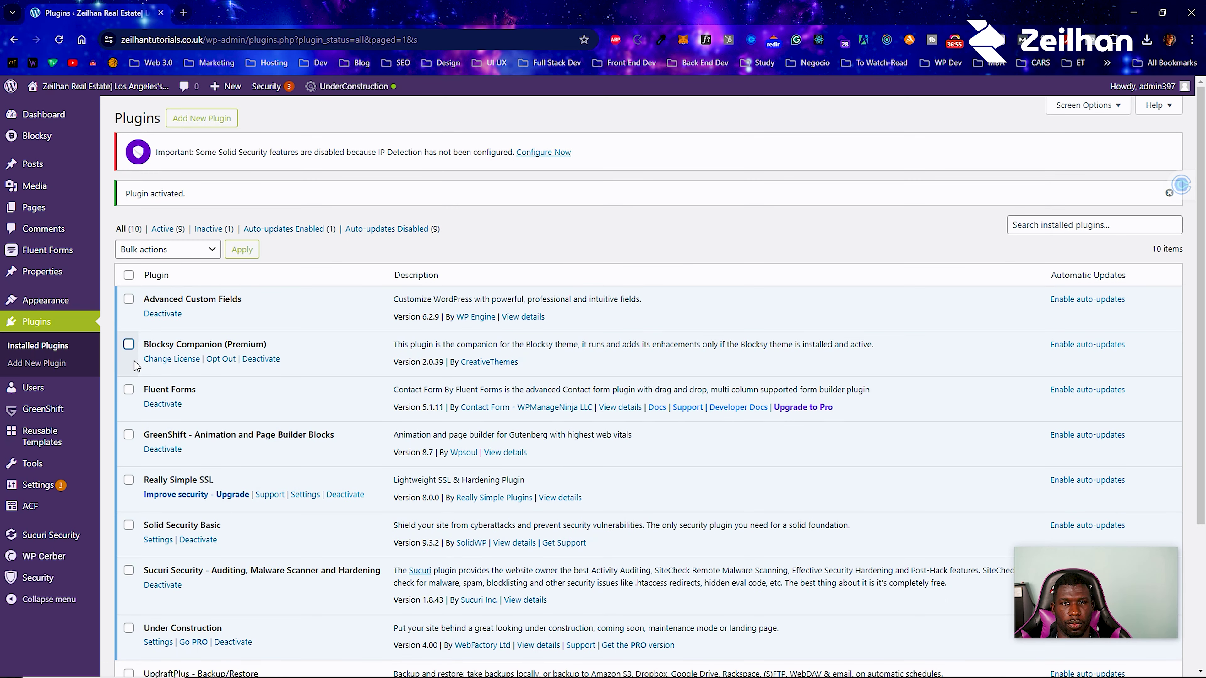
Check the site IP in Solid Security's IP detection settings, proxy unchanged, then launch Security > Setup.
left_click(536, 153)
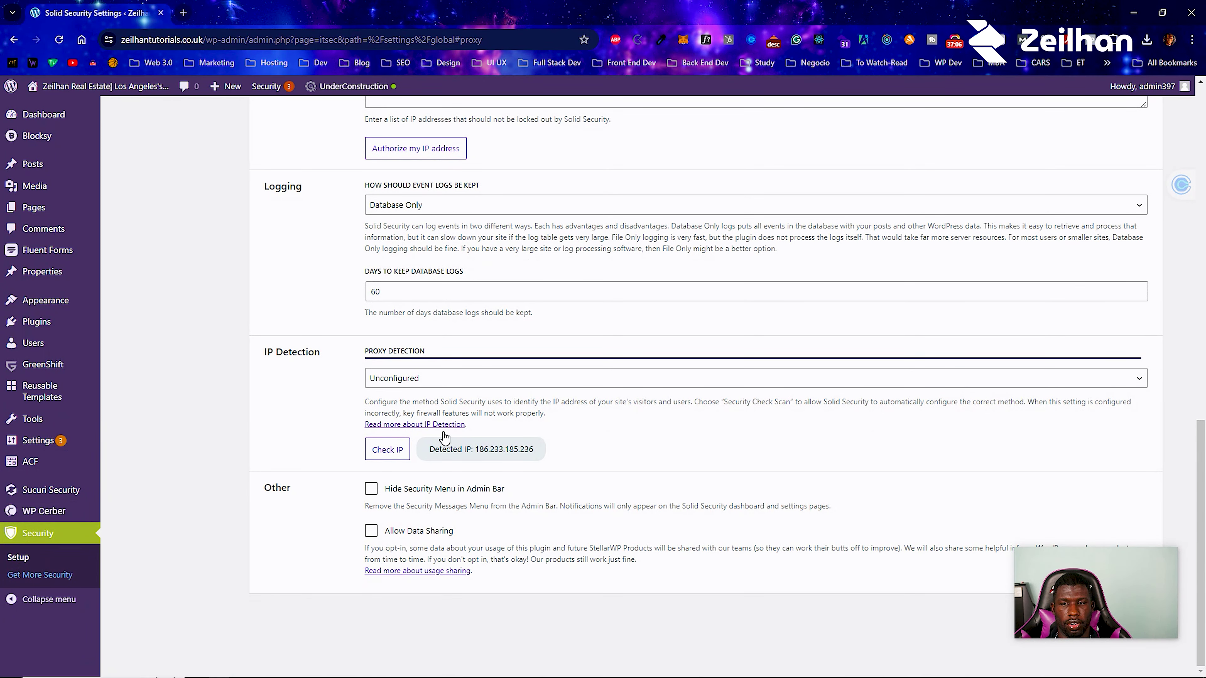
left_click(375, 379)
left_click(340, 387)
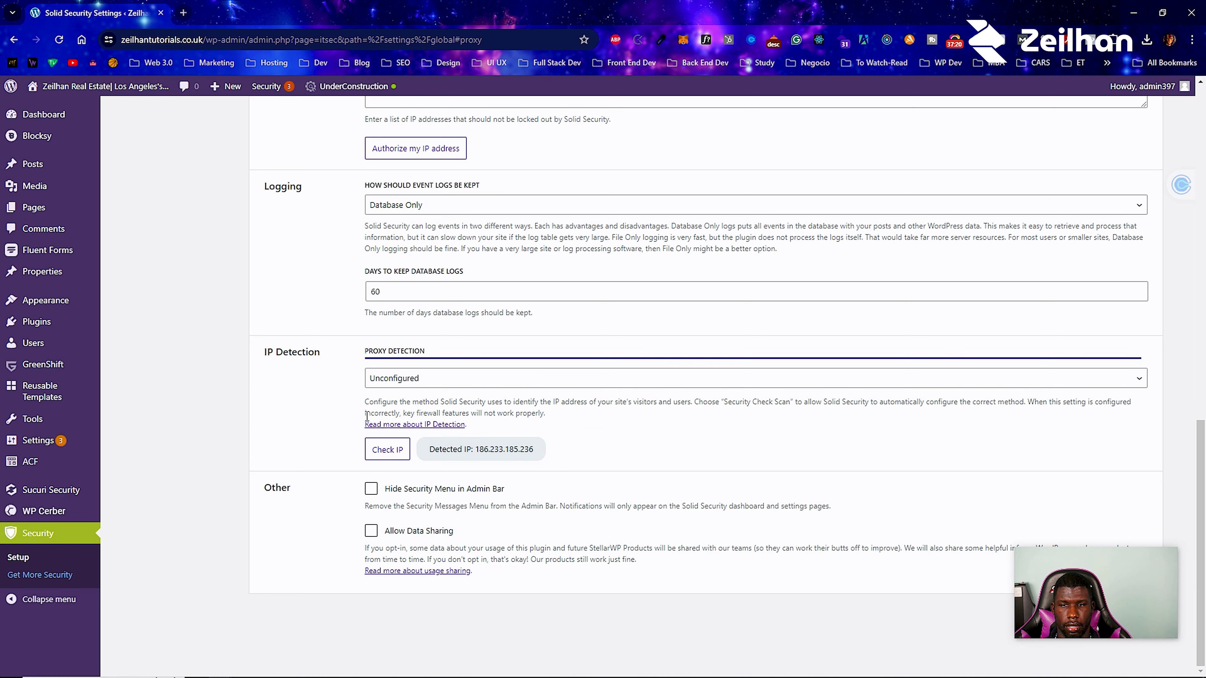
left_click(385, 450)
scroll(309, 480, "up", 10)
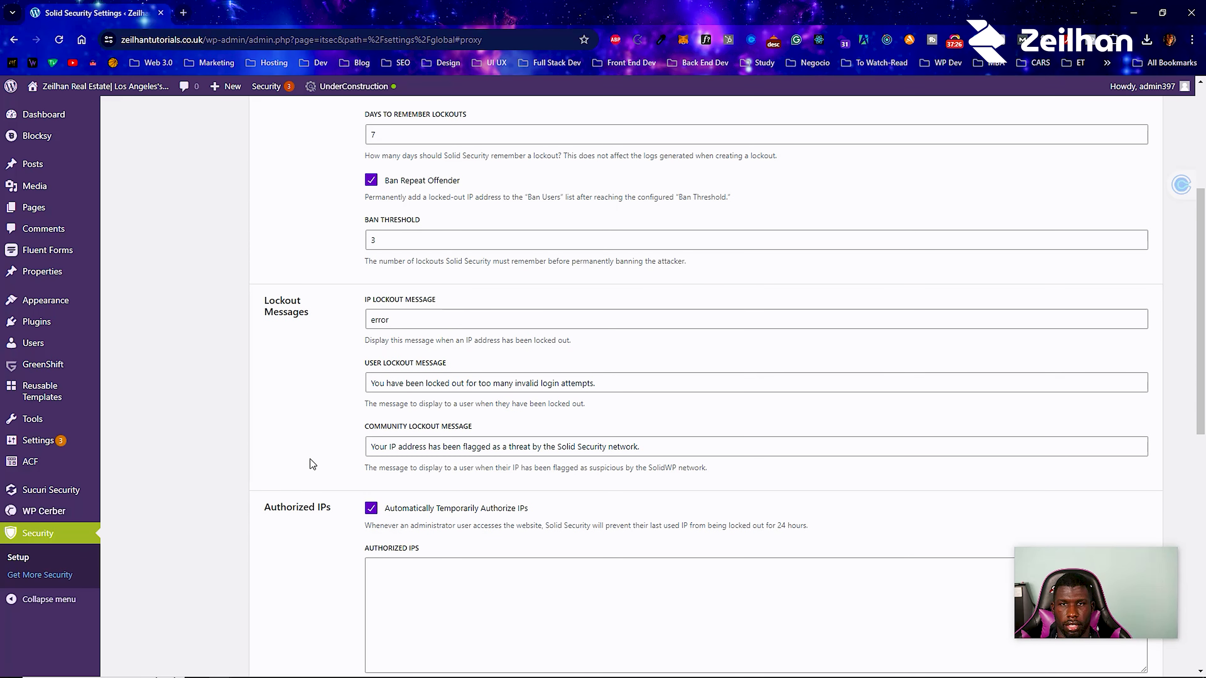
left_click(56, 558)
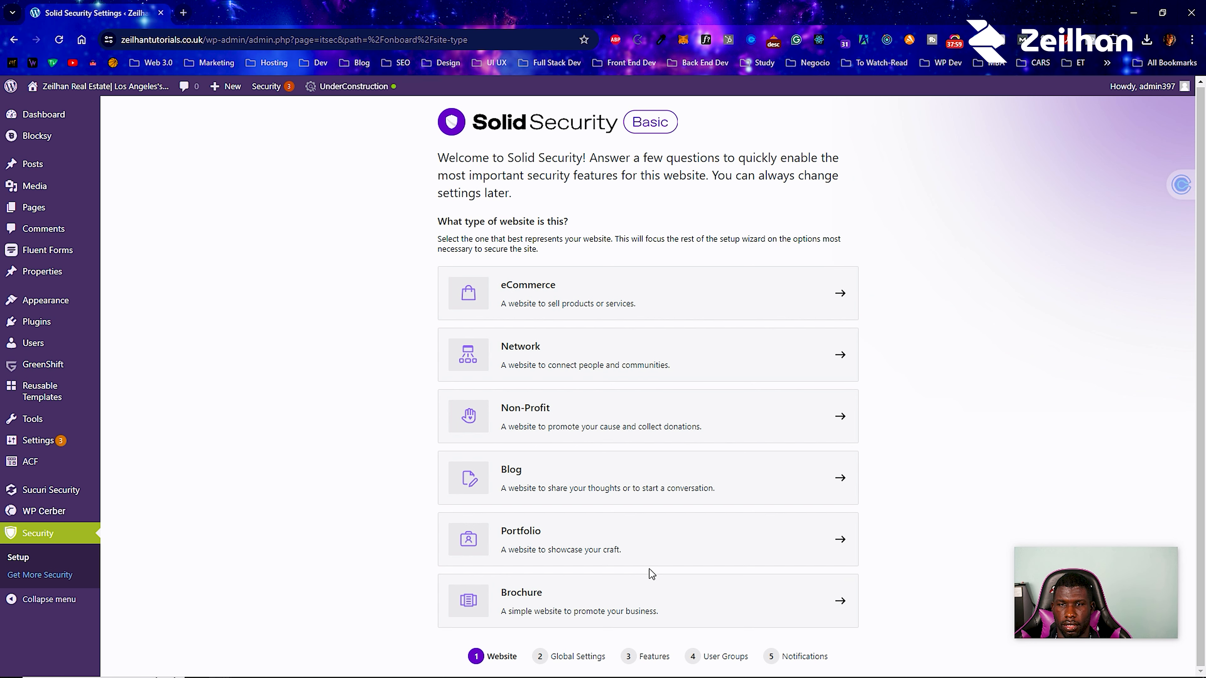
Choose eCommerce as the website type with Security Check Pro enabled.
left_click(703, 301)
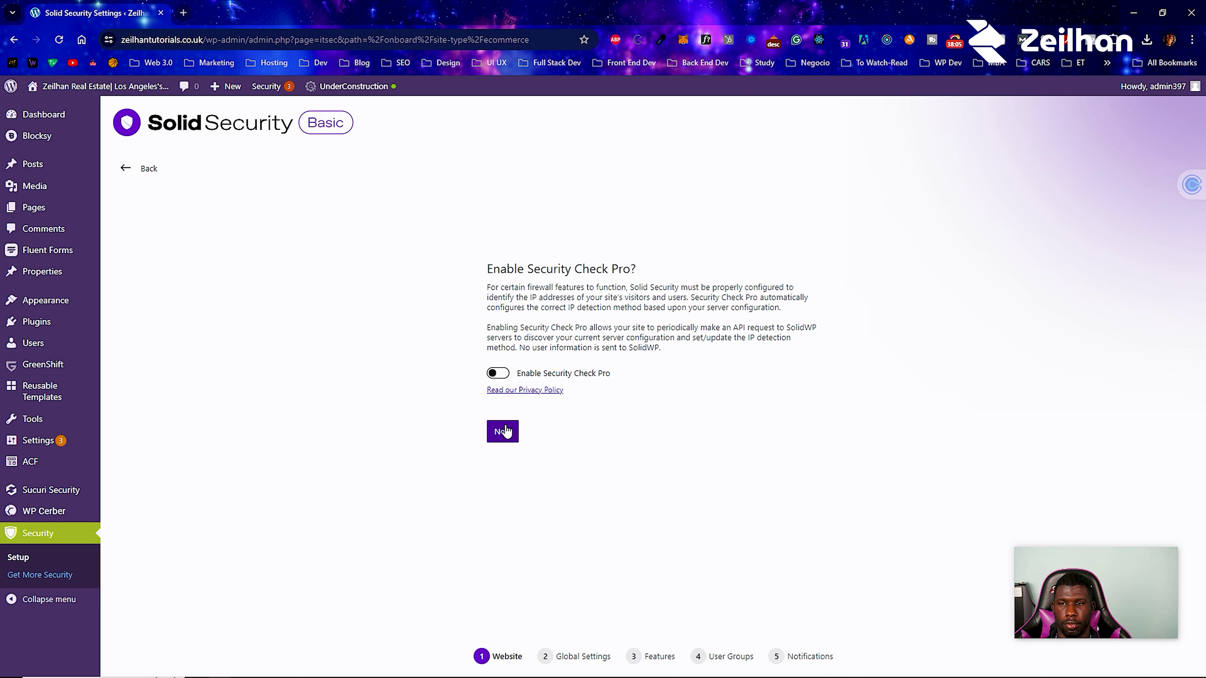
left_click(504, 373)
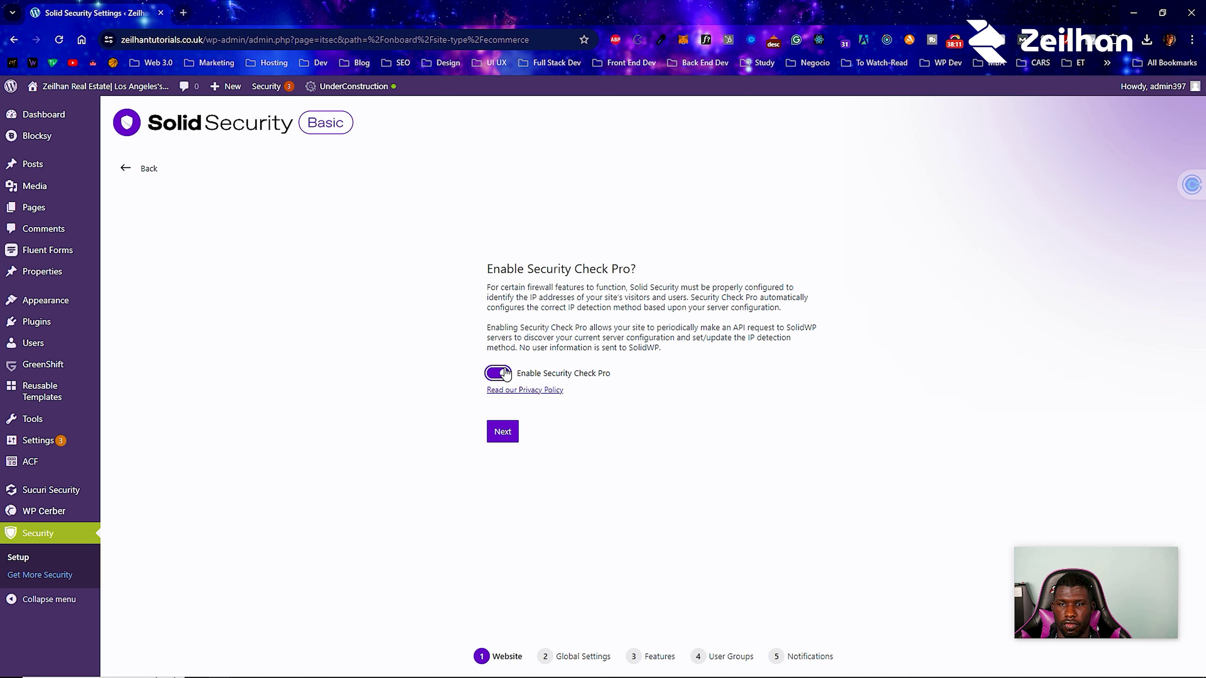
left_click(502, 430)
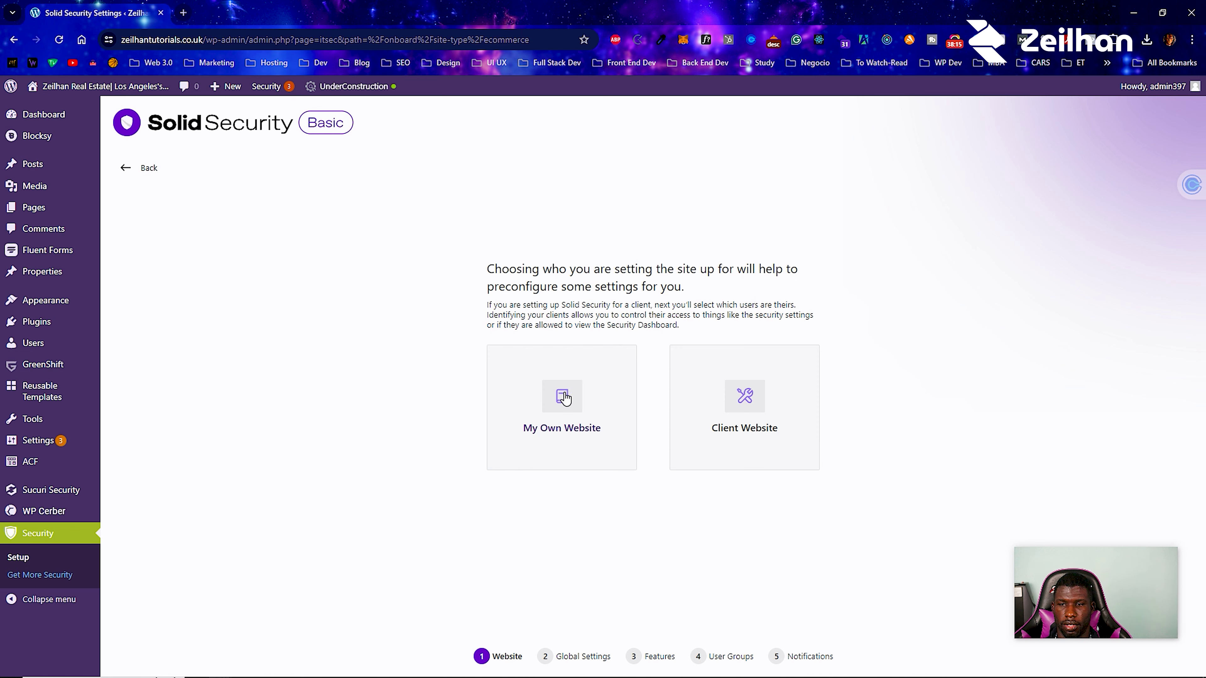
Mark it as my own website with Subscriber customers and enforce the password policy.
left_click(564, 398)
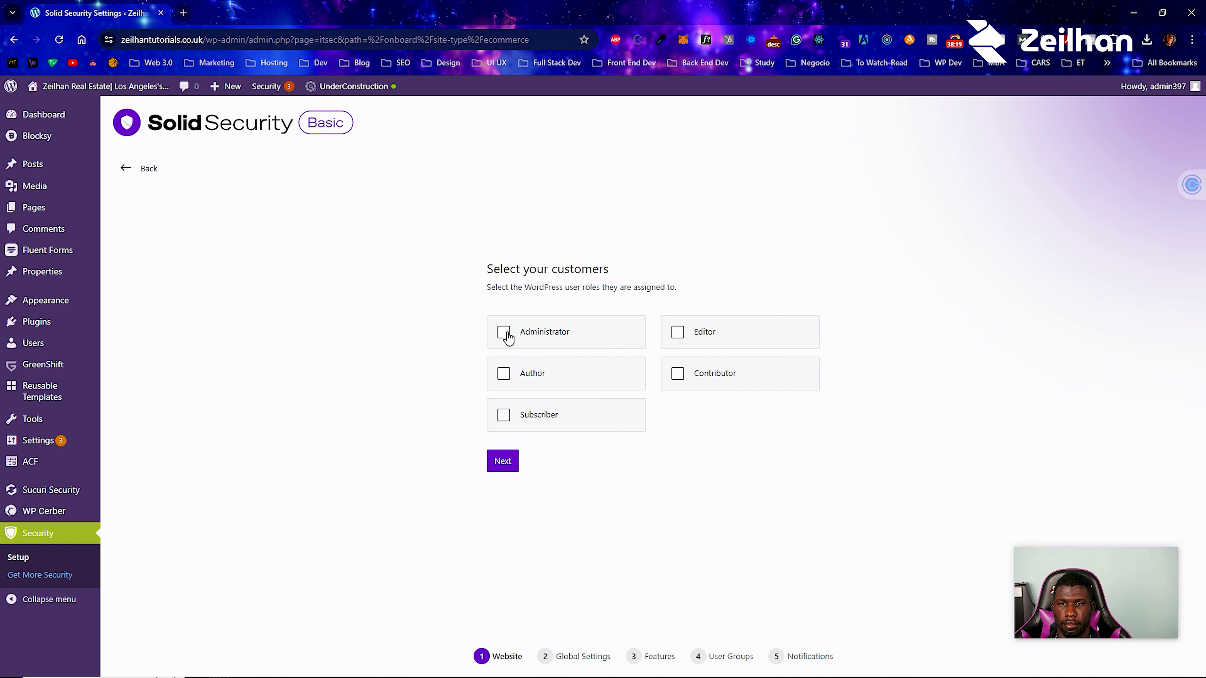
left_click(504, 418)
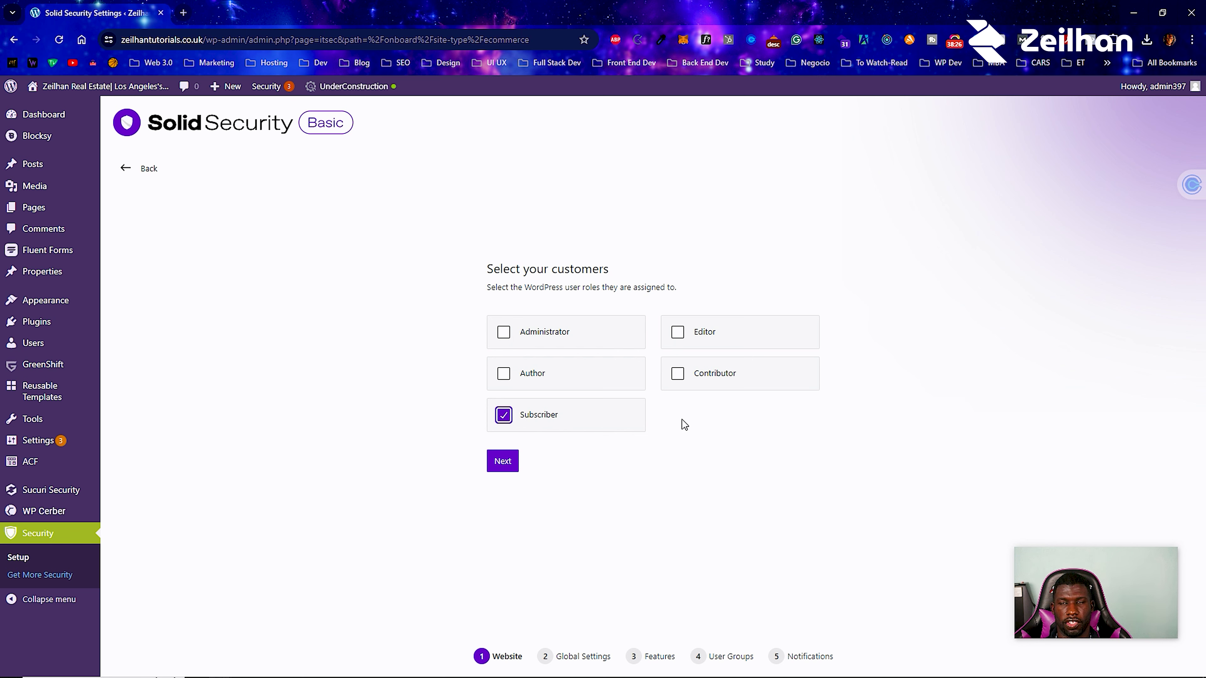
left_click(503, 459)
left_click(498, 341)
left_click(502, 384)
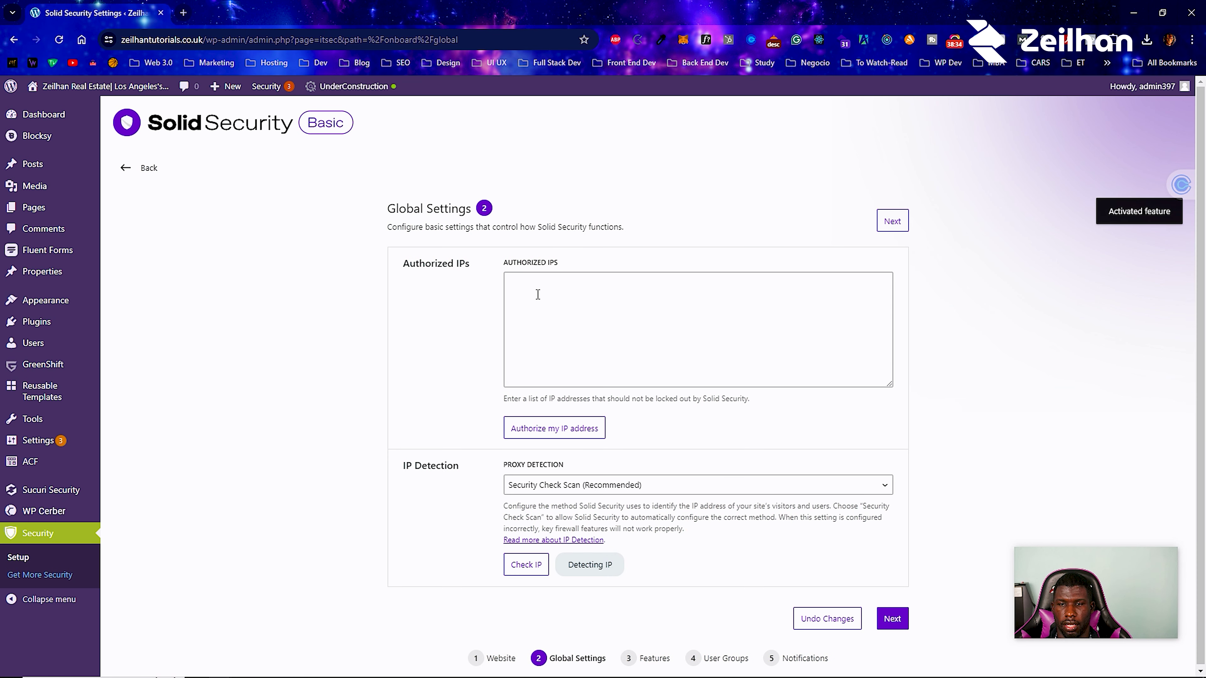
Add the detected IP to Authorized IPs once, deleting the duplicate line, and continue to Features.
left_click(538, 287)
type("186.233.185.236")
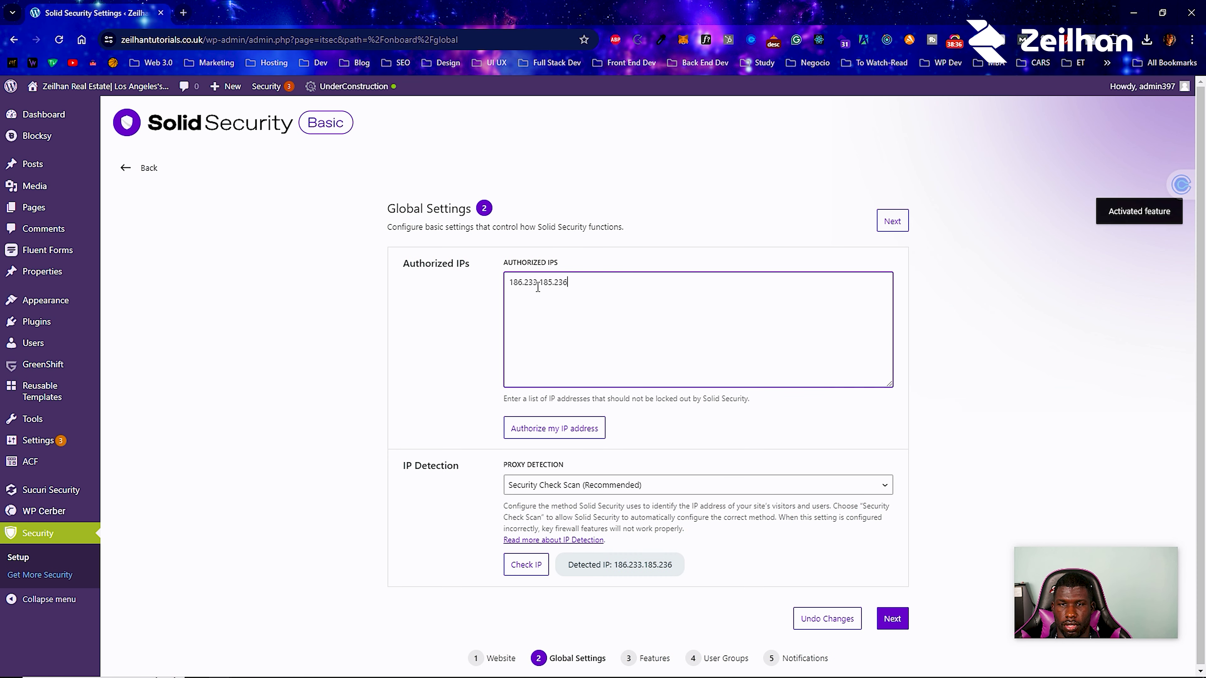
left_click(467, 314)
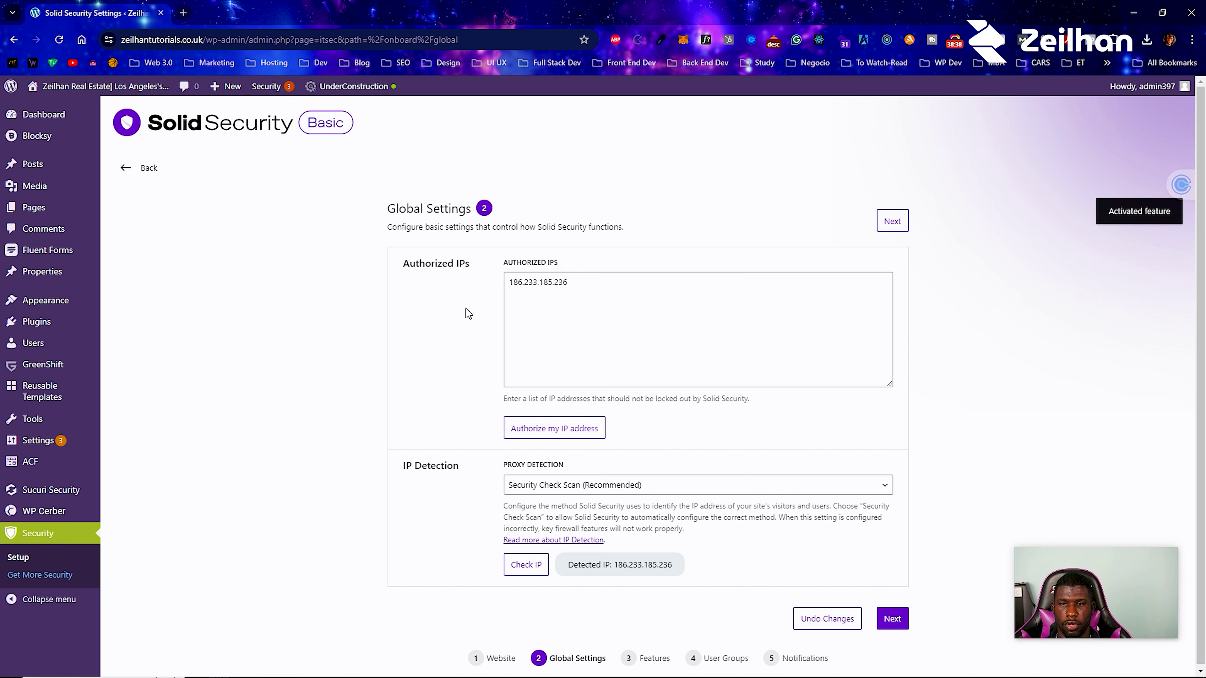
scroll(483, 449, "down", 1)
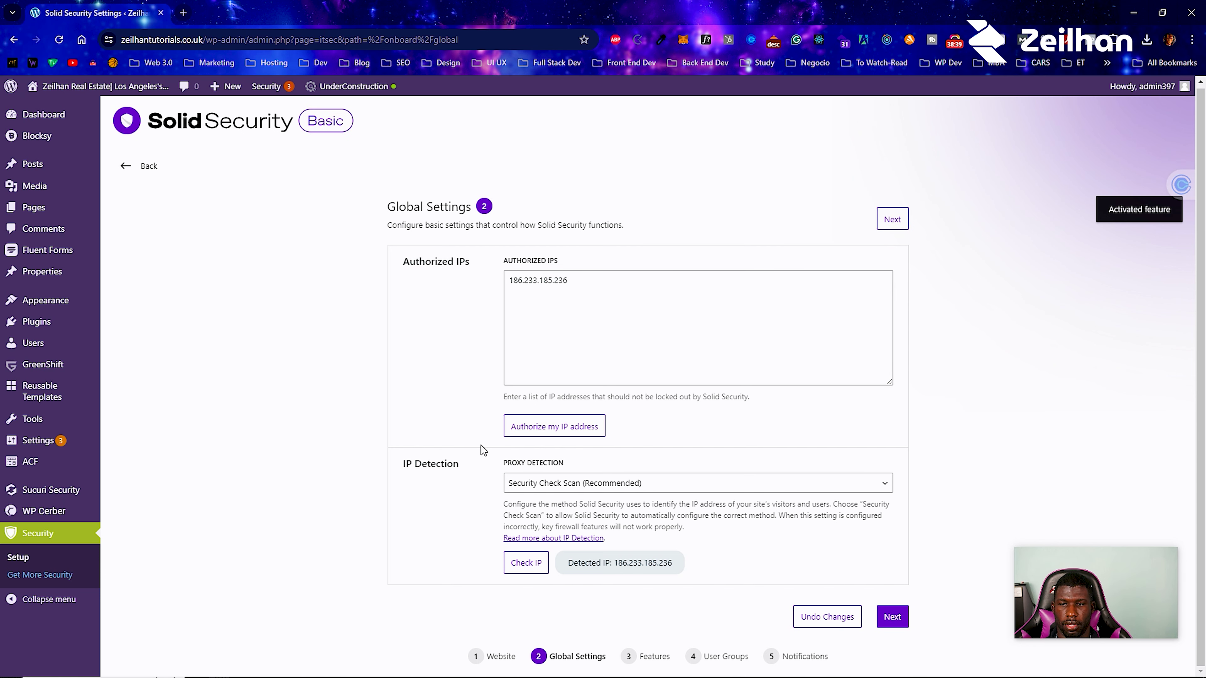
left_click(534, 565)
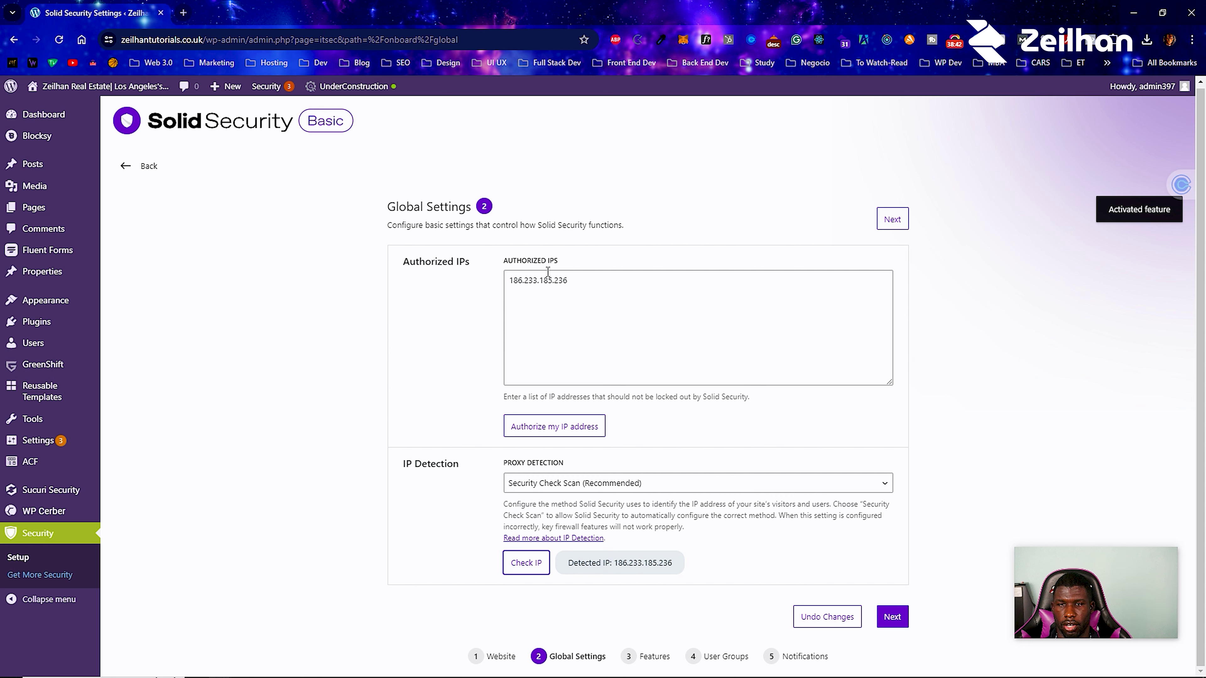
left_click(563, 433)
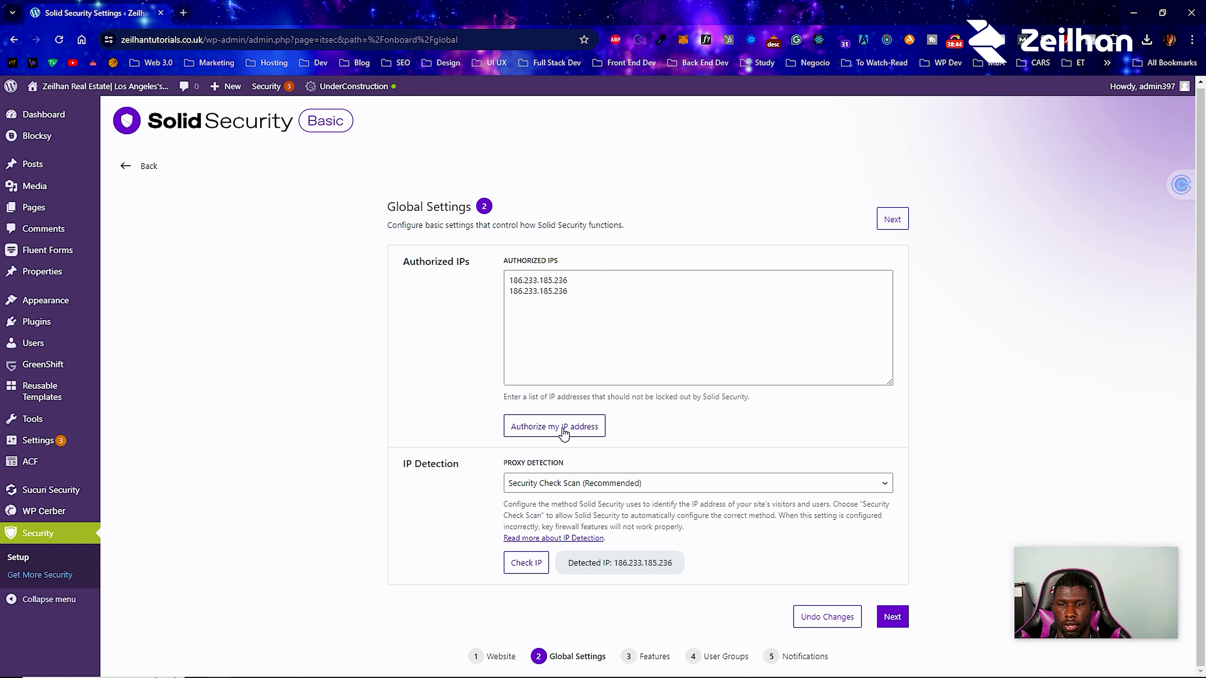
left_click_drag(568, 282, 467, 280)
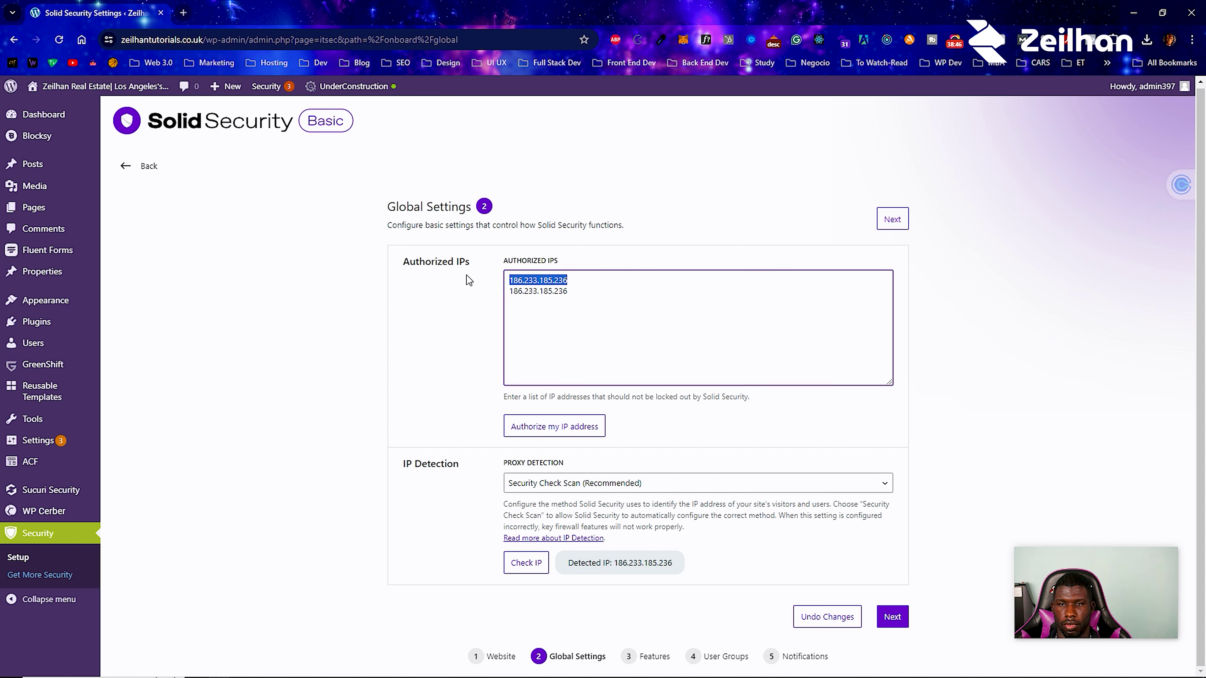
key("BackSpace")
key("Delete")
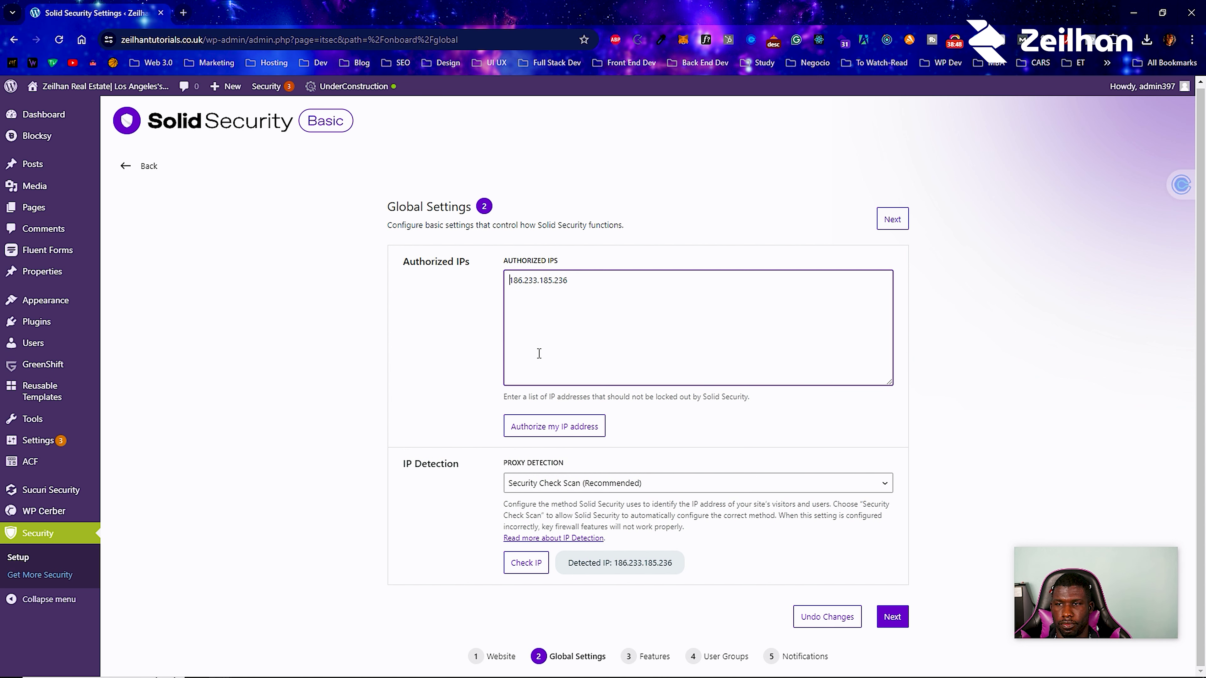
left_click(892, 616)
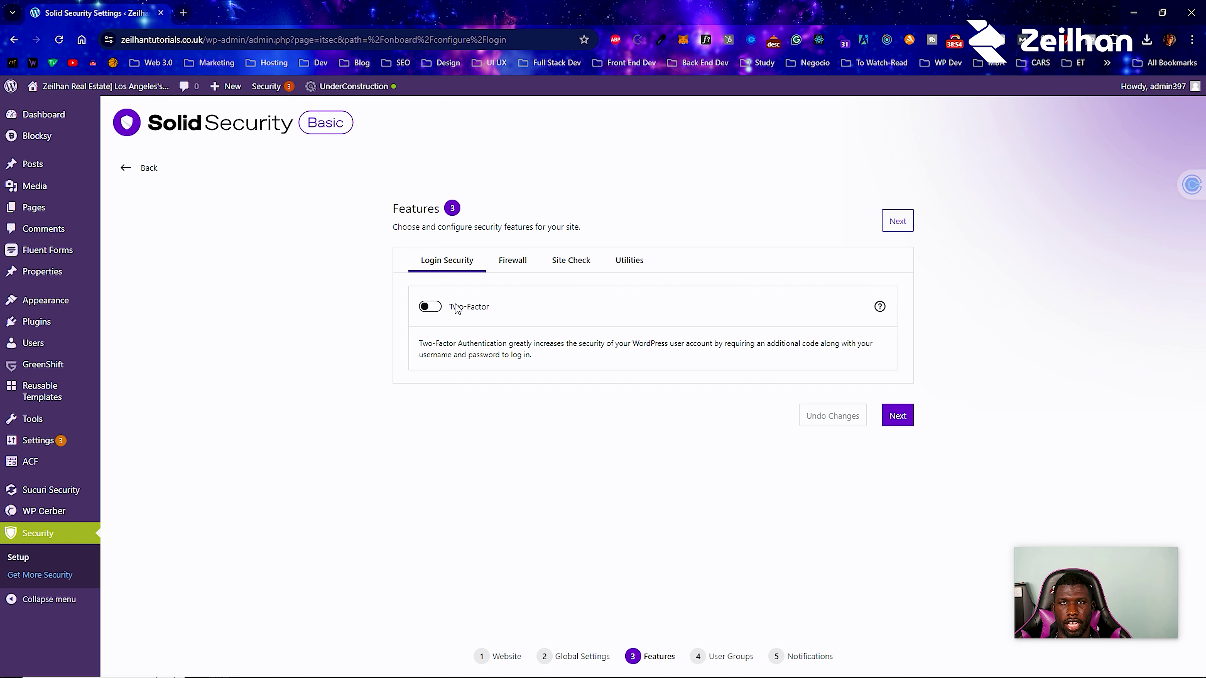
Leave dashboard creation disabled for the Customers user group and advance to Notifications.
left_click(894, 424)
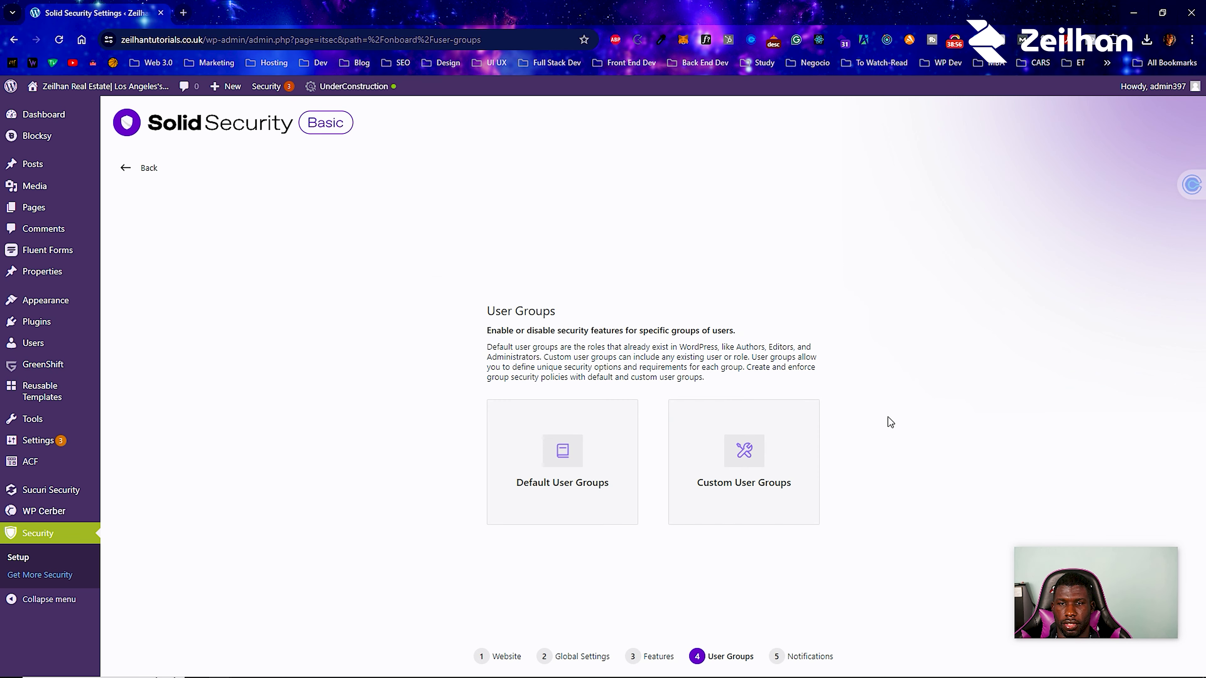
left_click(620, 449)
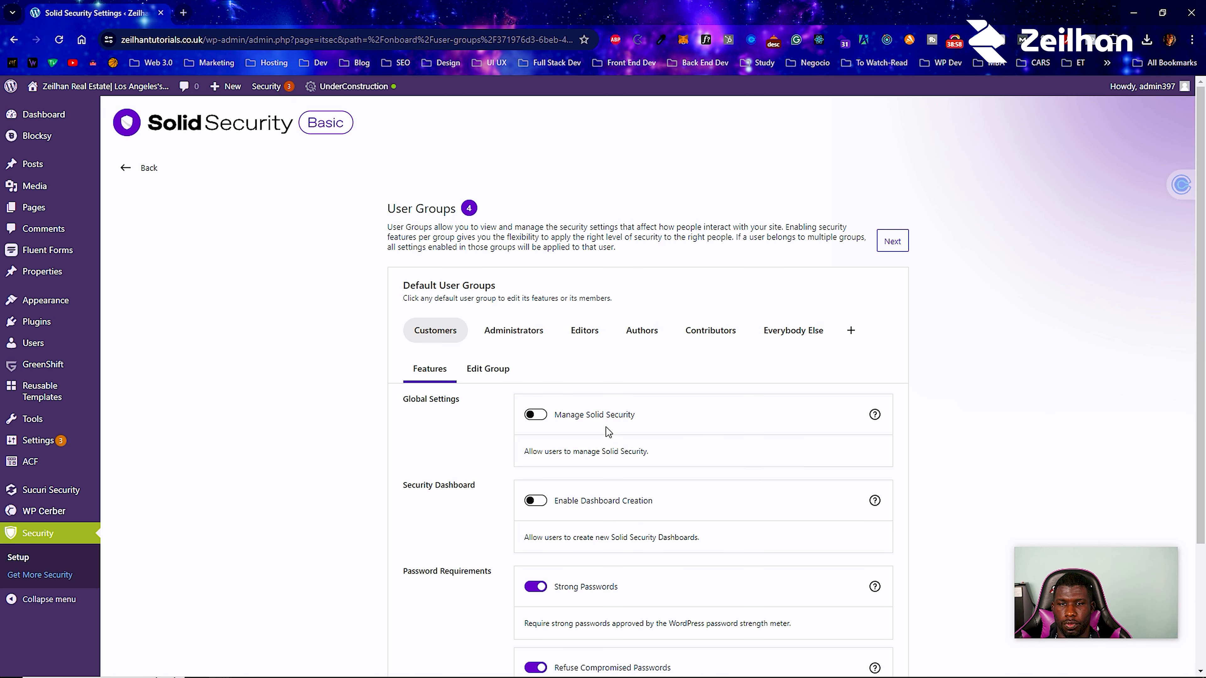
scroll(445, 385, "down", 3)
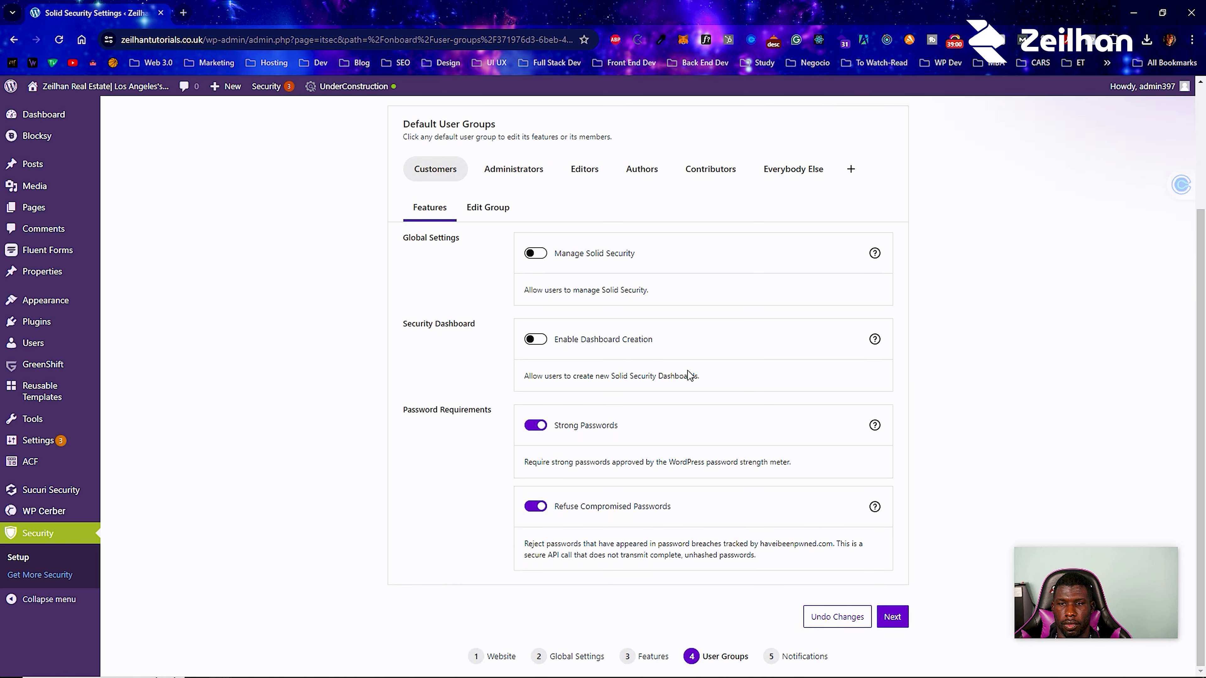
left_click(543, 342)
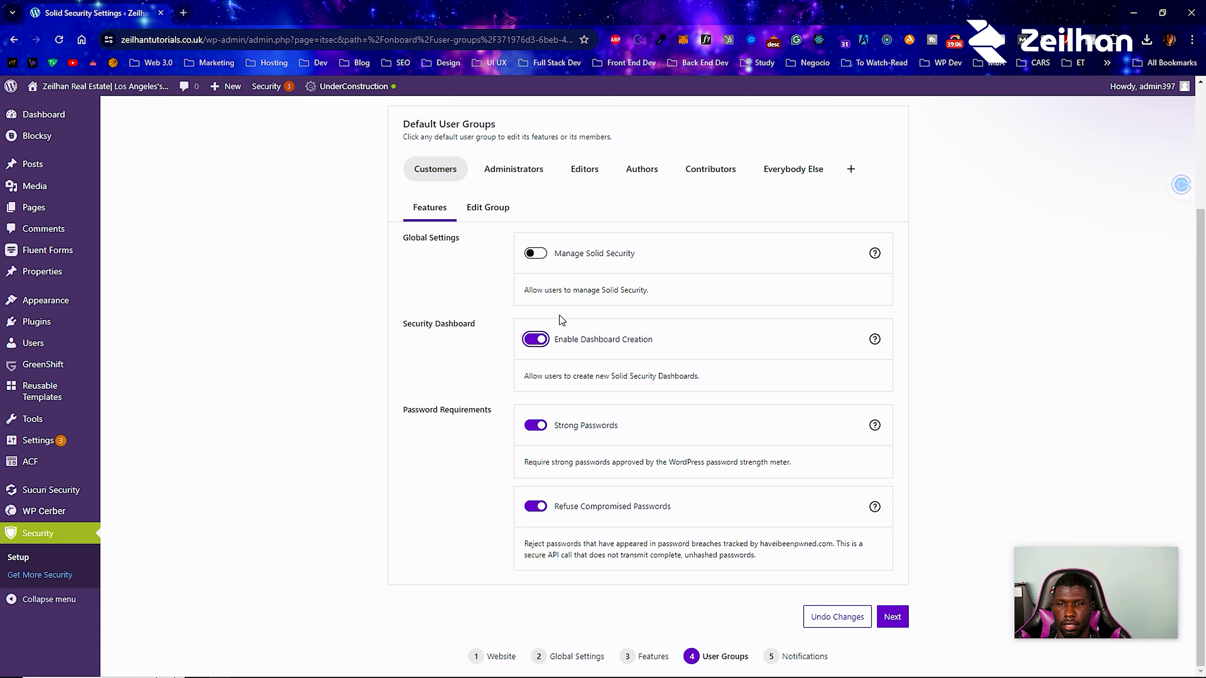
left_click(543, 341)
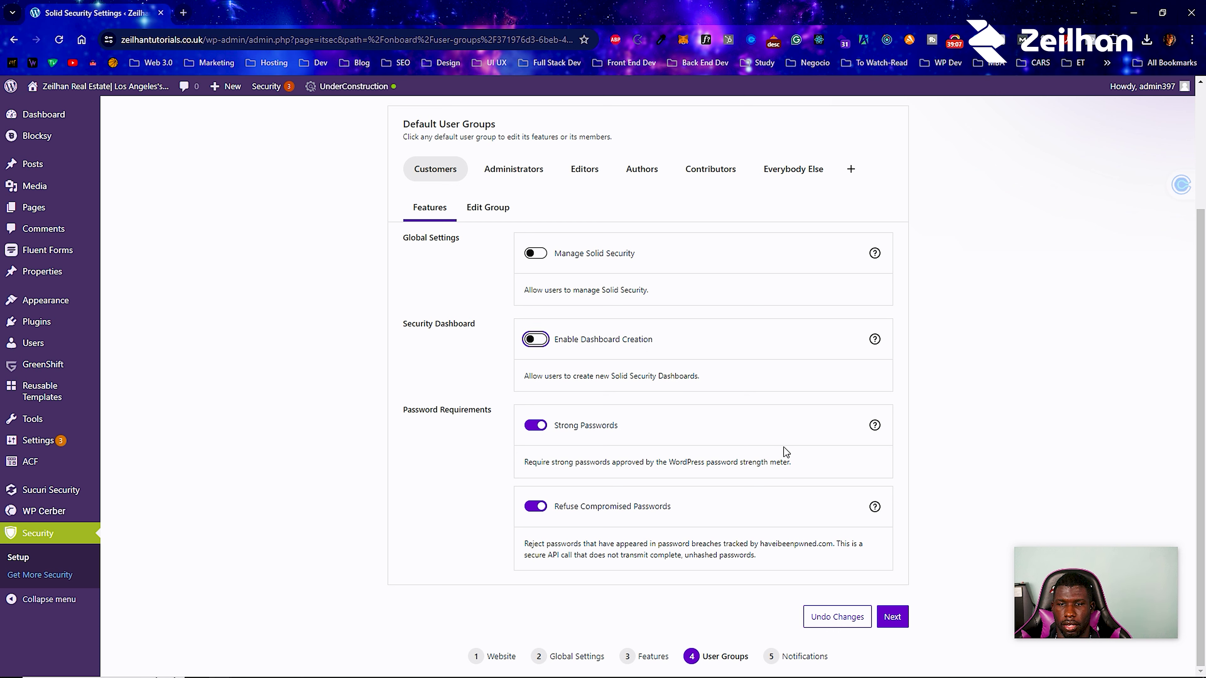
left_click(891, 616)
Fill FROM EMAIL with a saved address and press Complete Setup.
left_click(560, 350)
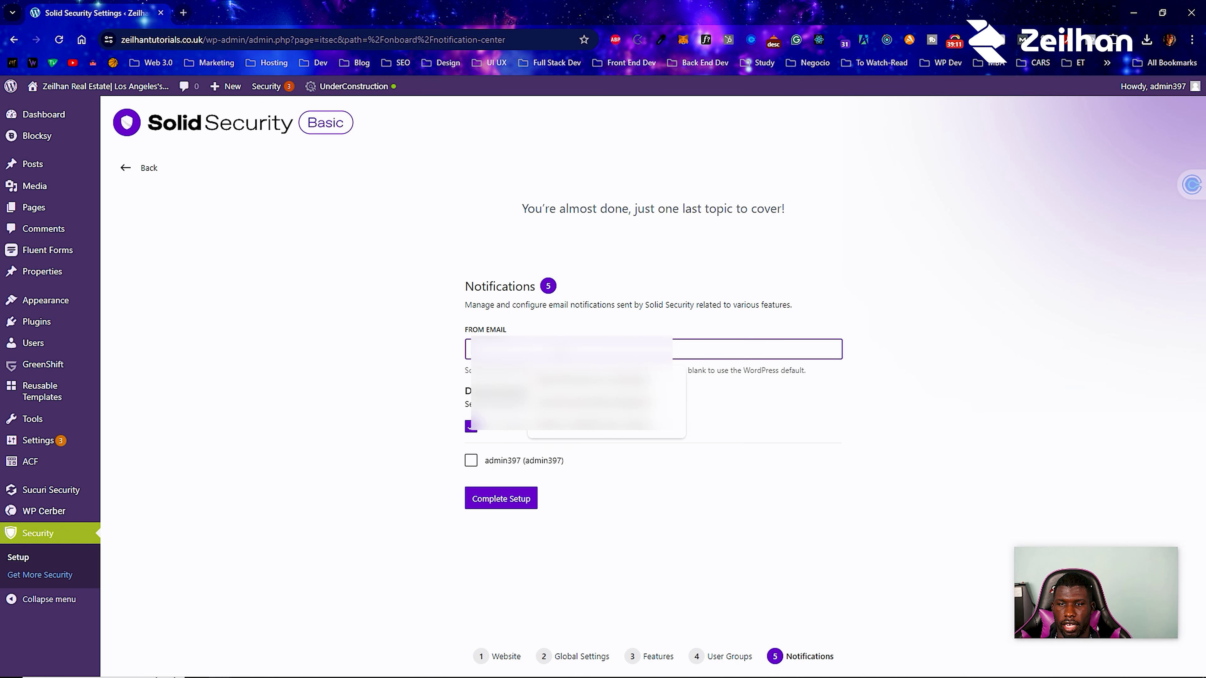
left_click(589, 380)
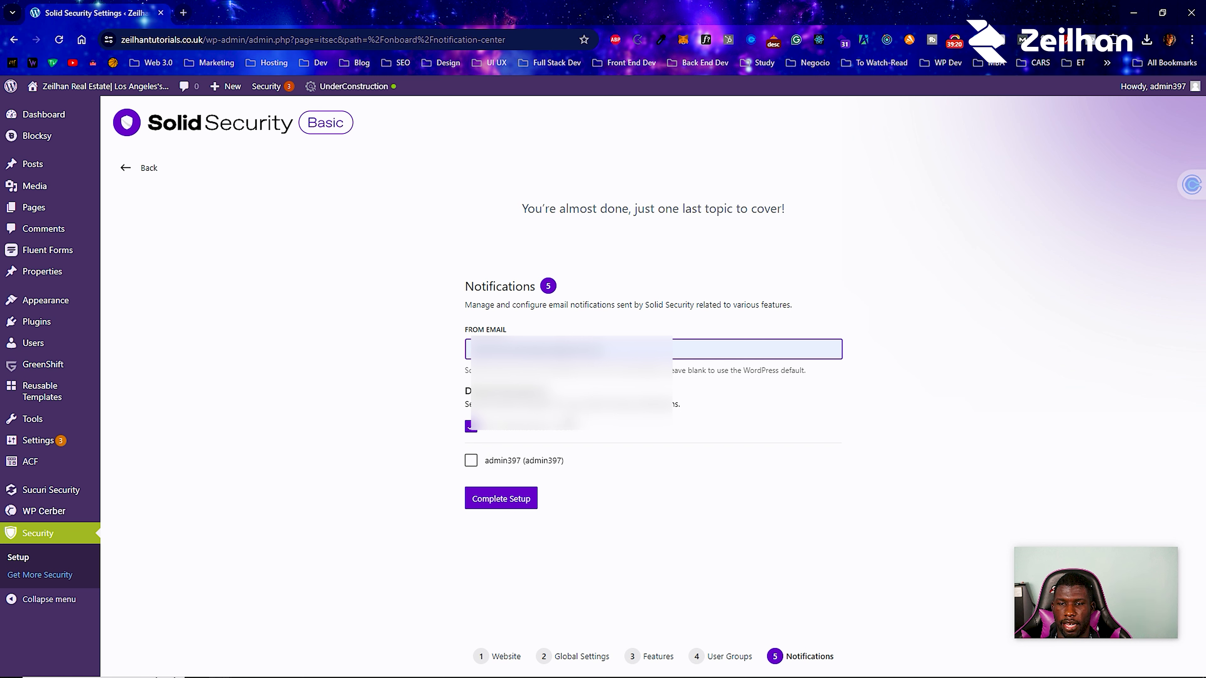
left_click(601, 433)
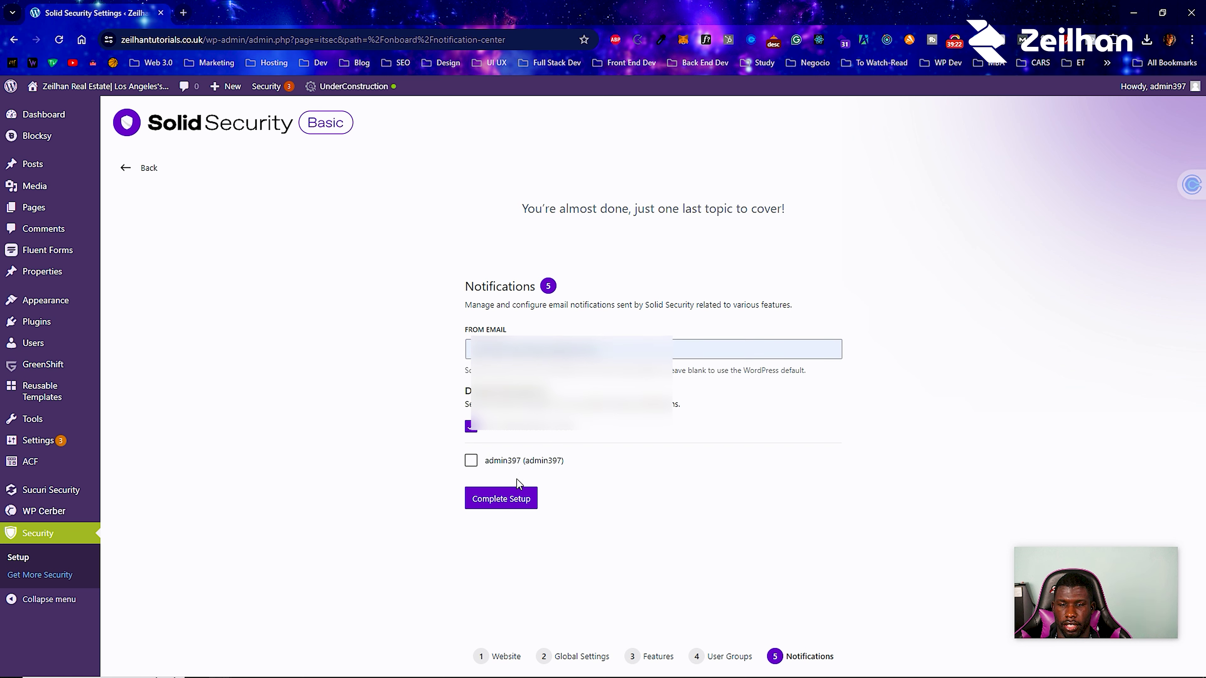
left_click(509, 500)
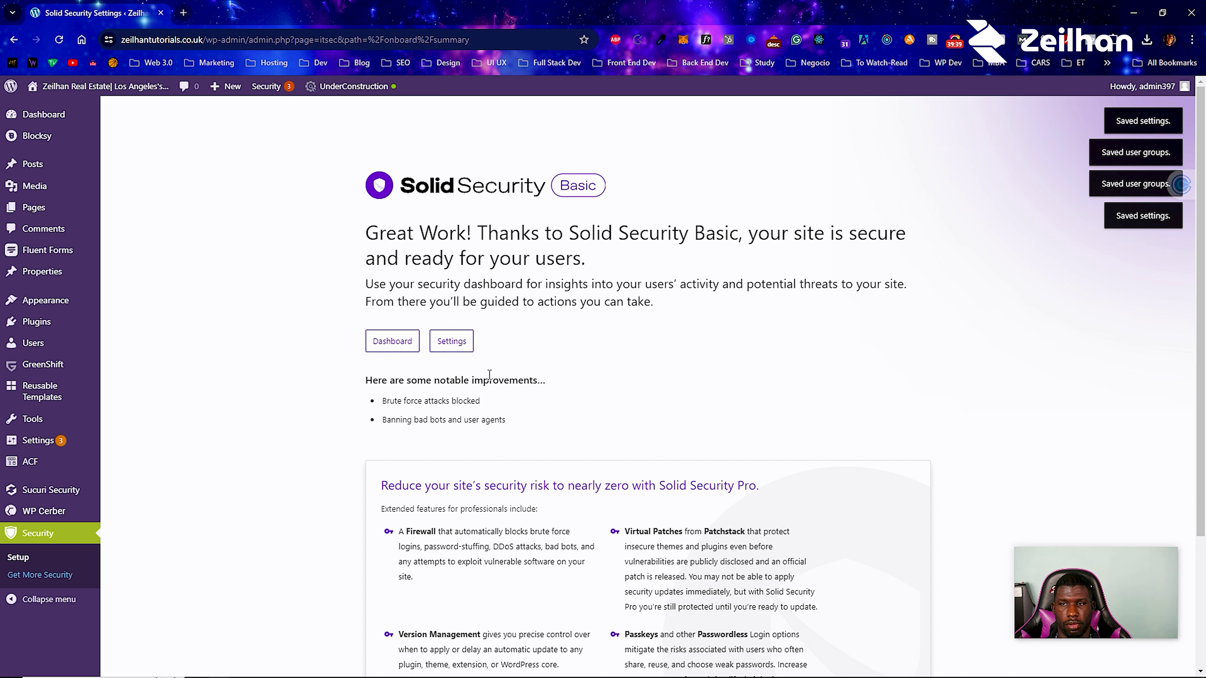
Open Solid Security settings from the summary and accept the Allow & Continue data-sharing opt-in.
scroll(507, 299, "down", 3)
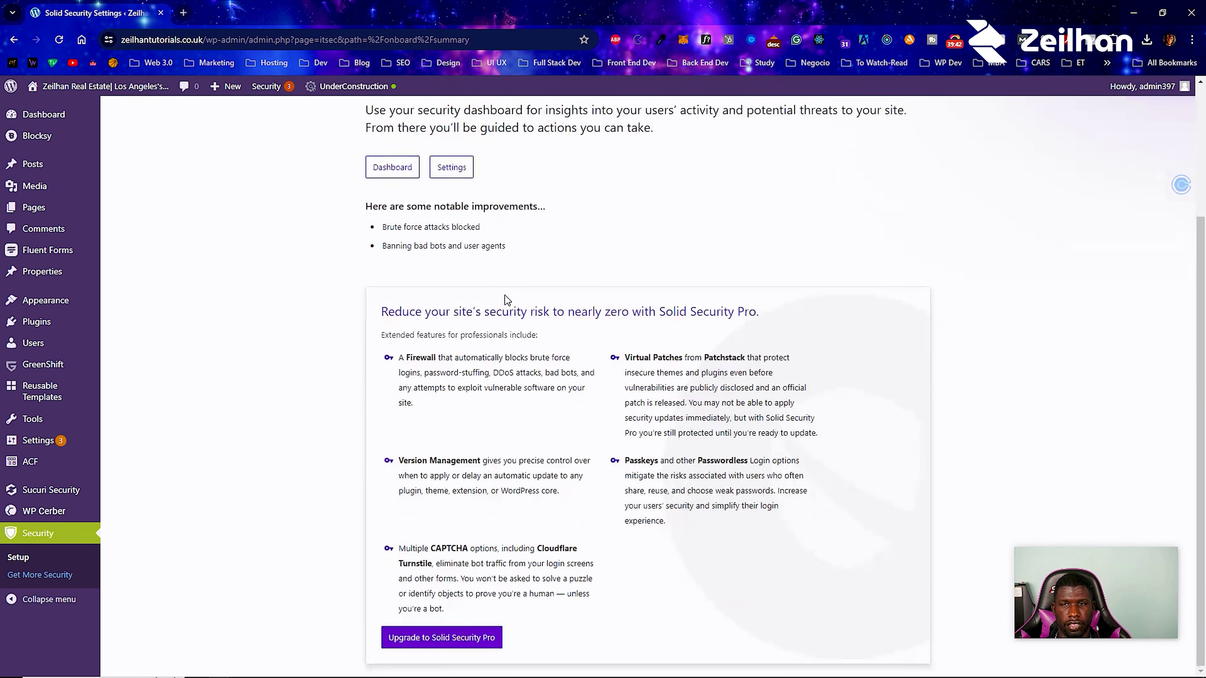
scroll(484, 391, "up", 3)
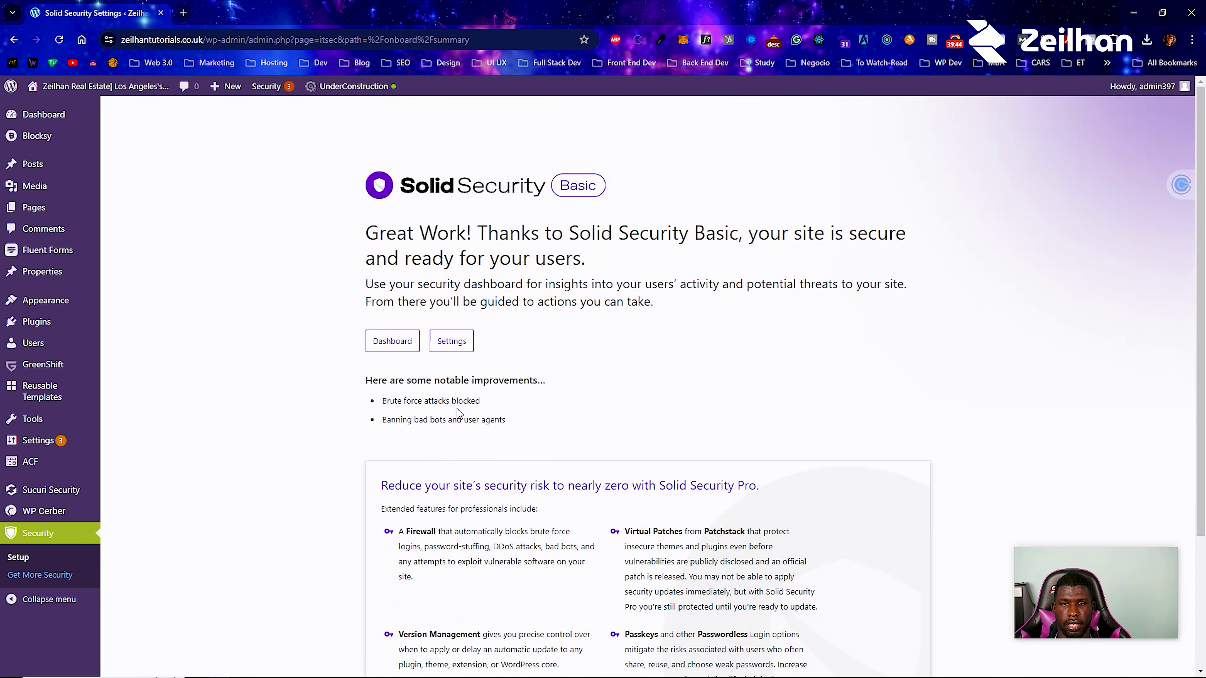
left_click(450, 345)
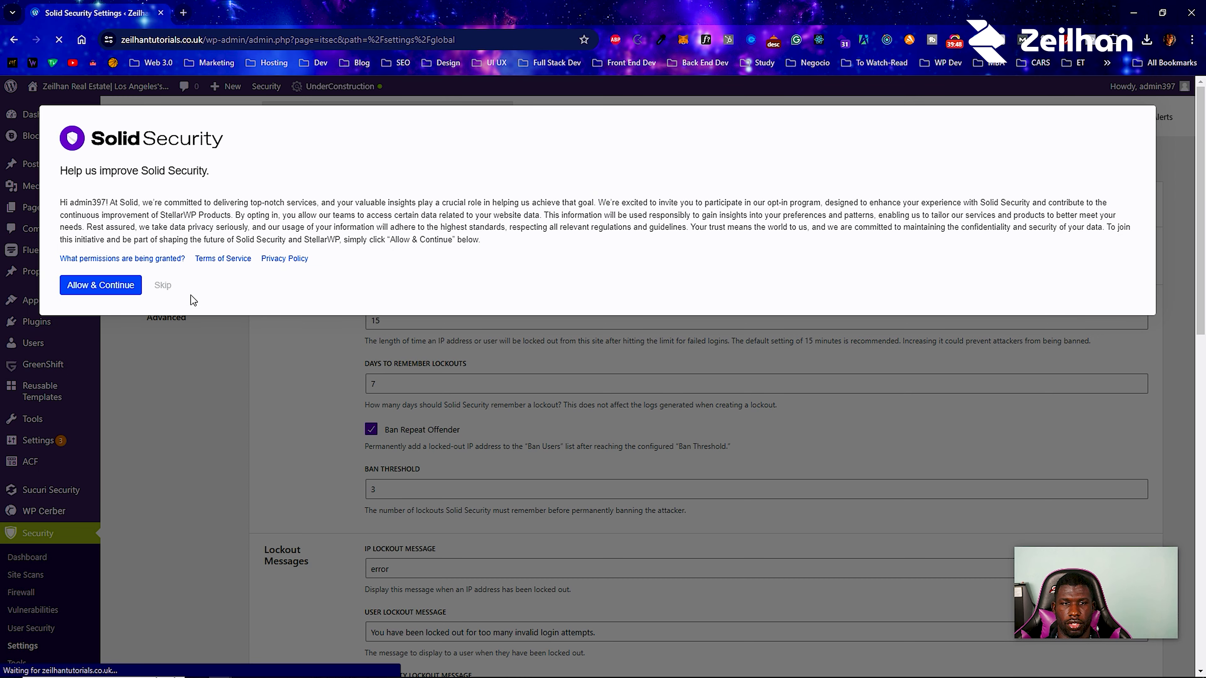
left_click(124, 291)
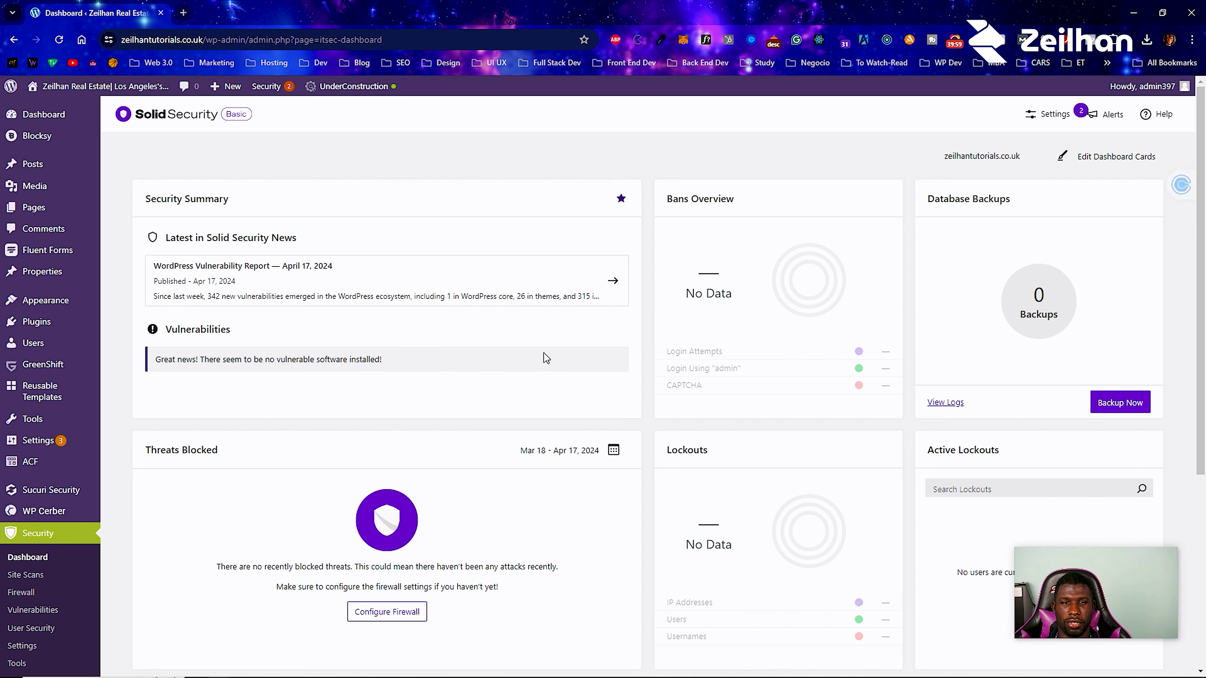
scroll(587, 348, "down", 5)
scroll(537, 265, "up", 4)
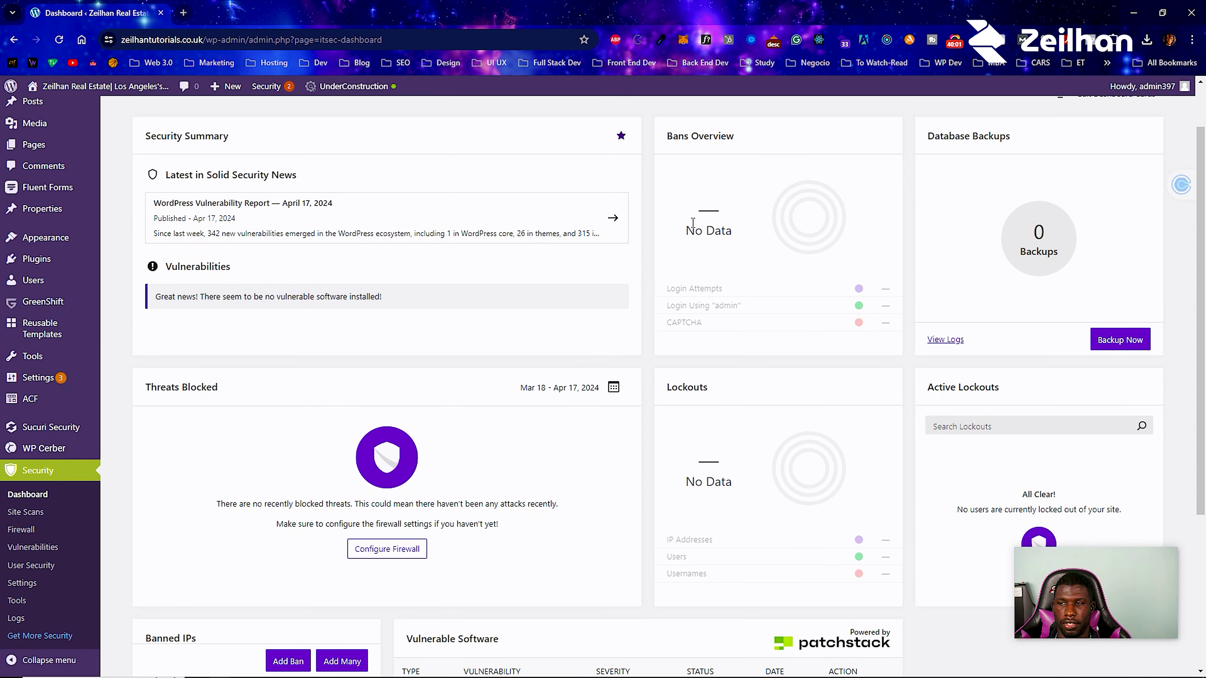
scroll(684, 229, "down", 5)
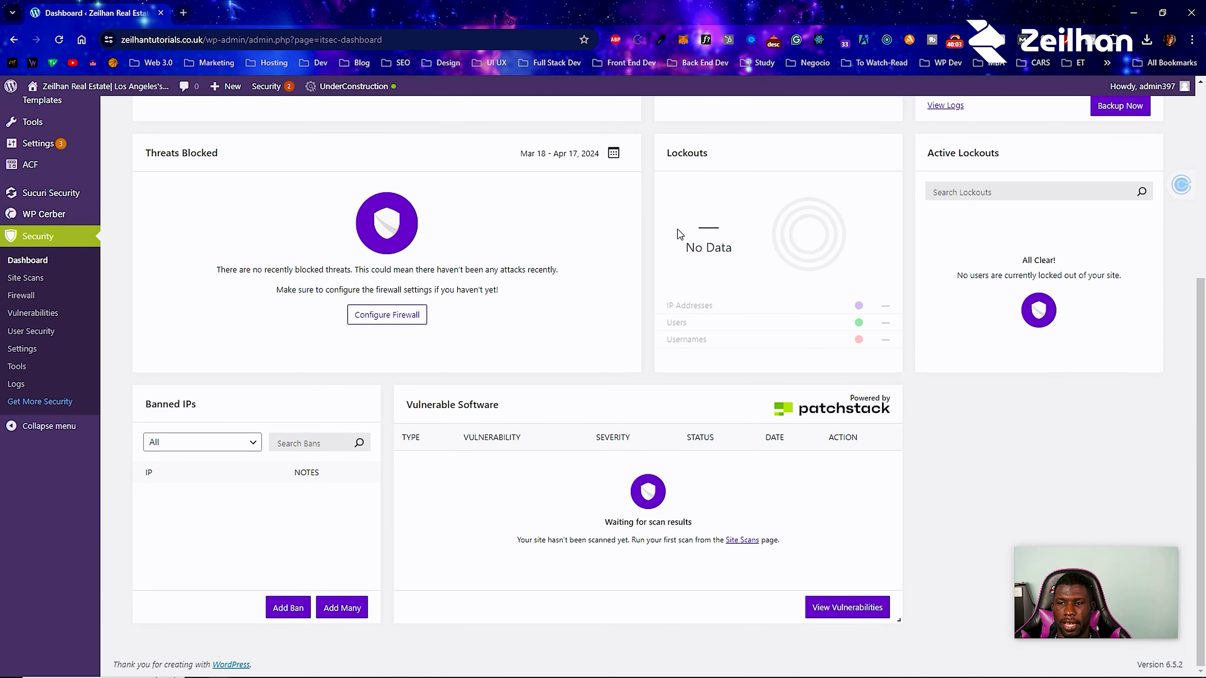
scroll(676, 236, "up", 6)
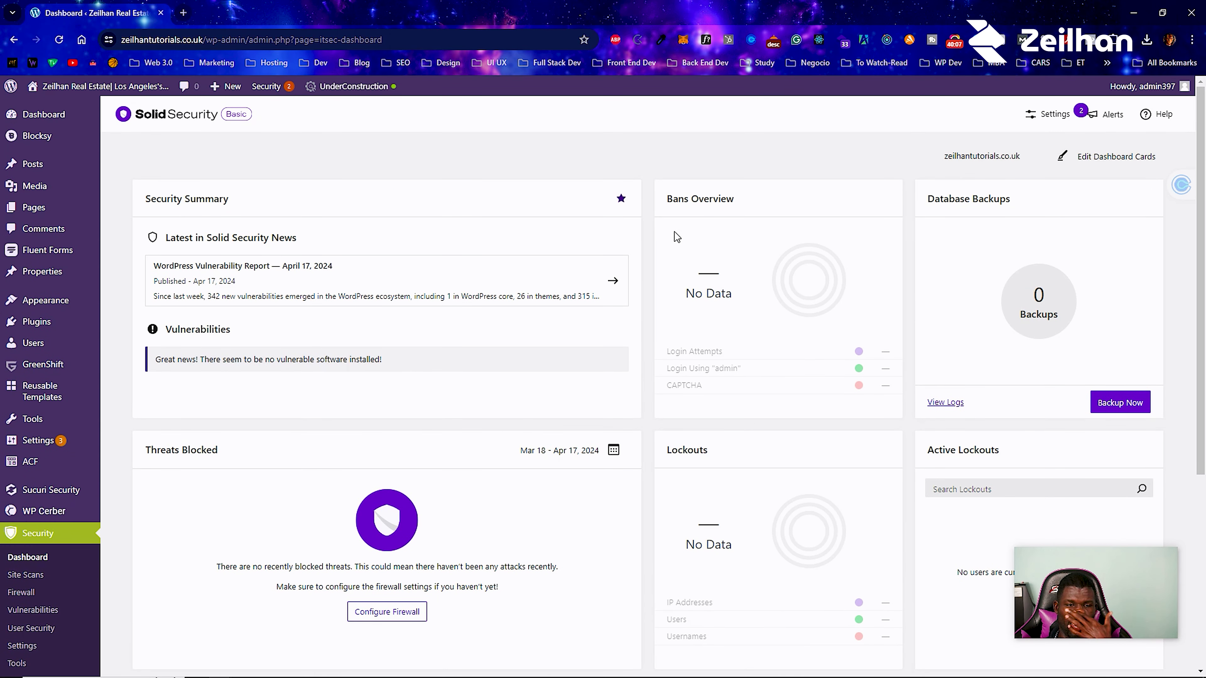
scroll(676, 237, "down", 2)
scroll(676, 236, "down", 4)
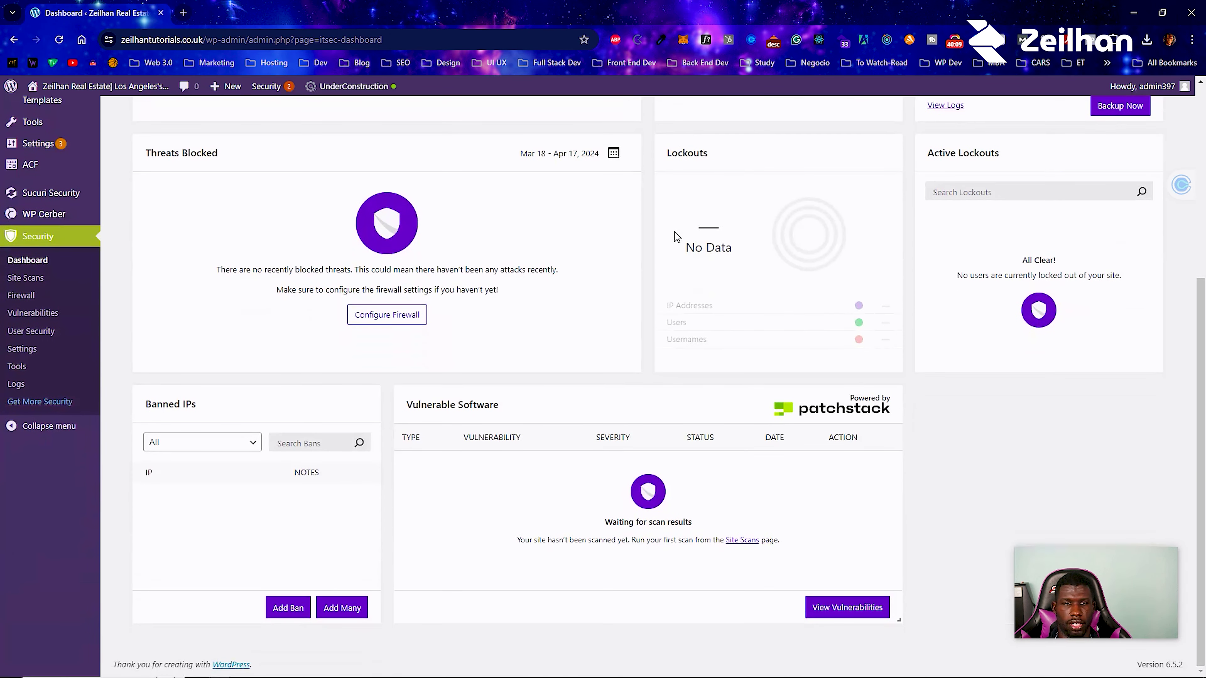
scroll(397, 299, "up", 6)
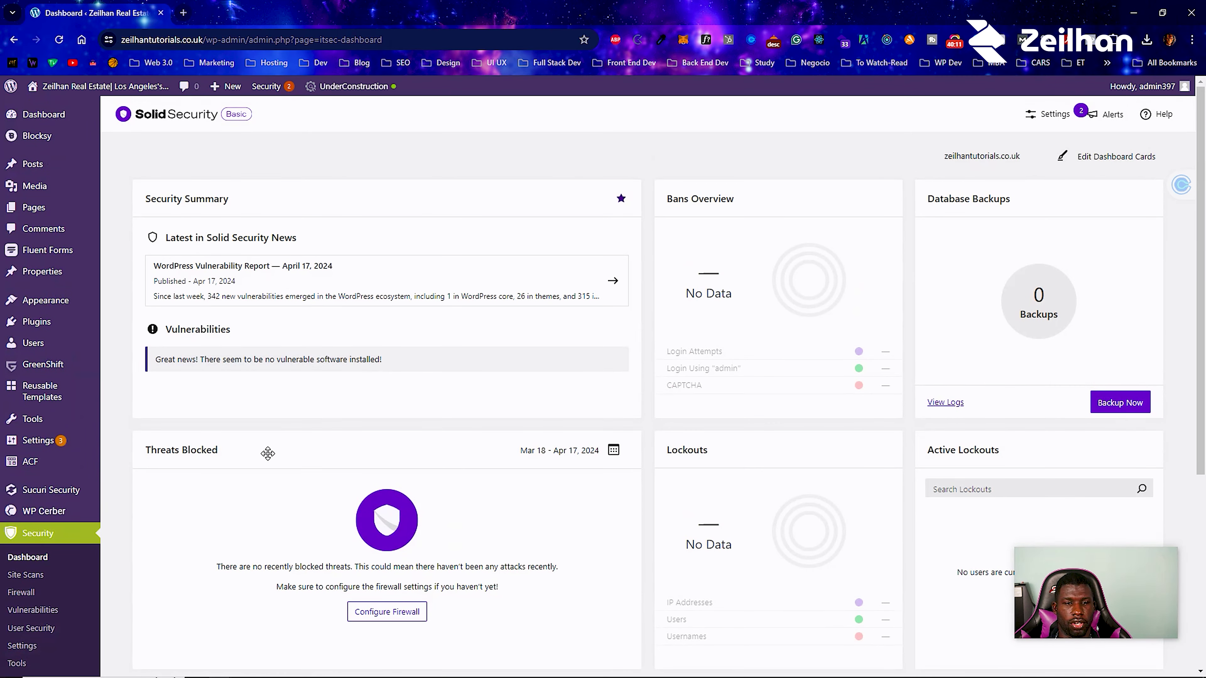
mouse_move(28, 424)
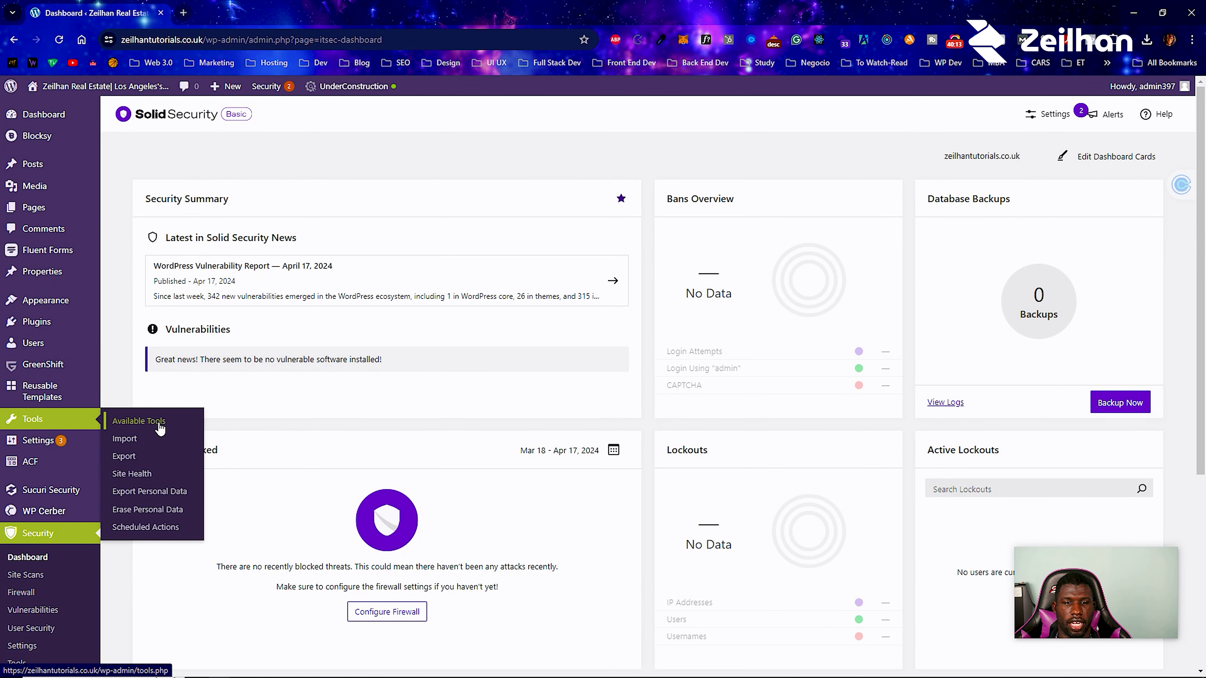
scroll(48, 417, "down", 5)
scroll(48, 269, "up", 3)
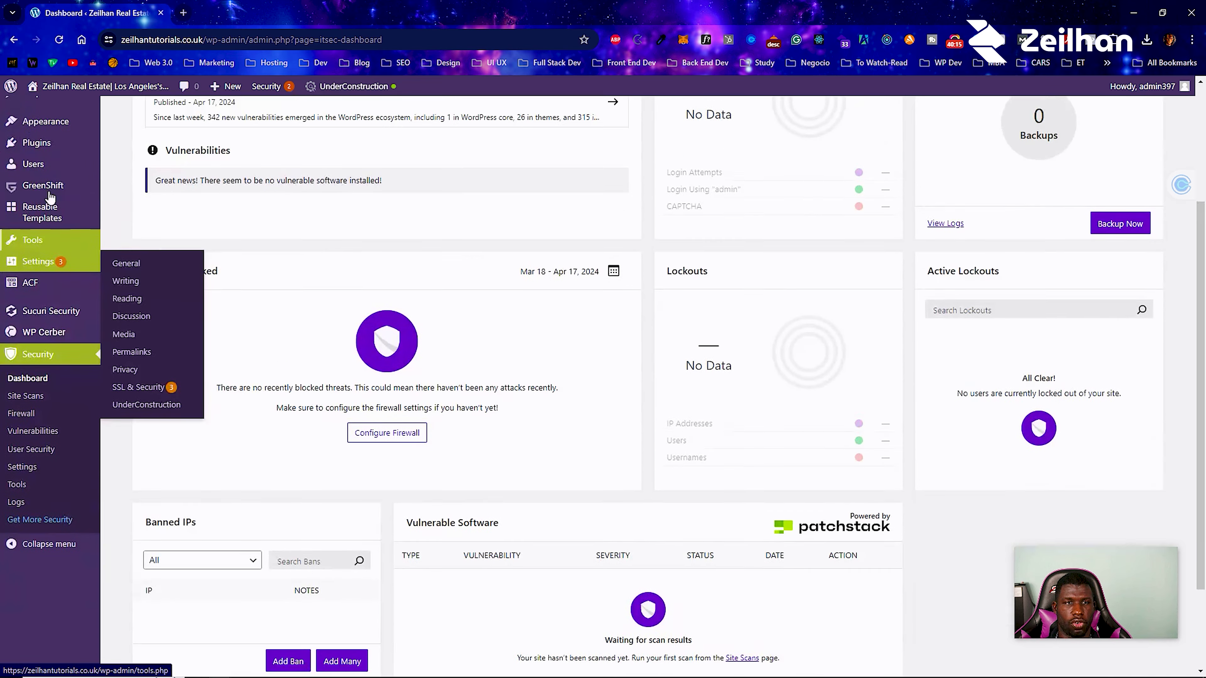
mouse_move(51, 198)
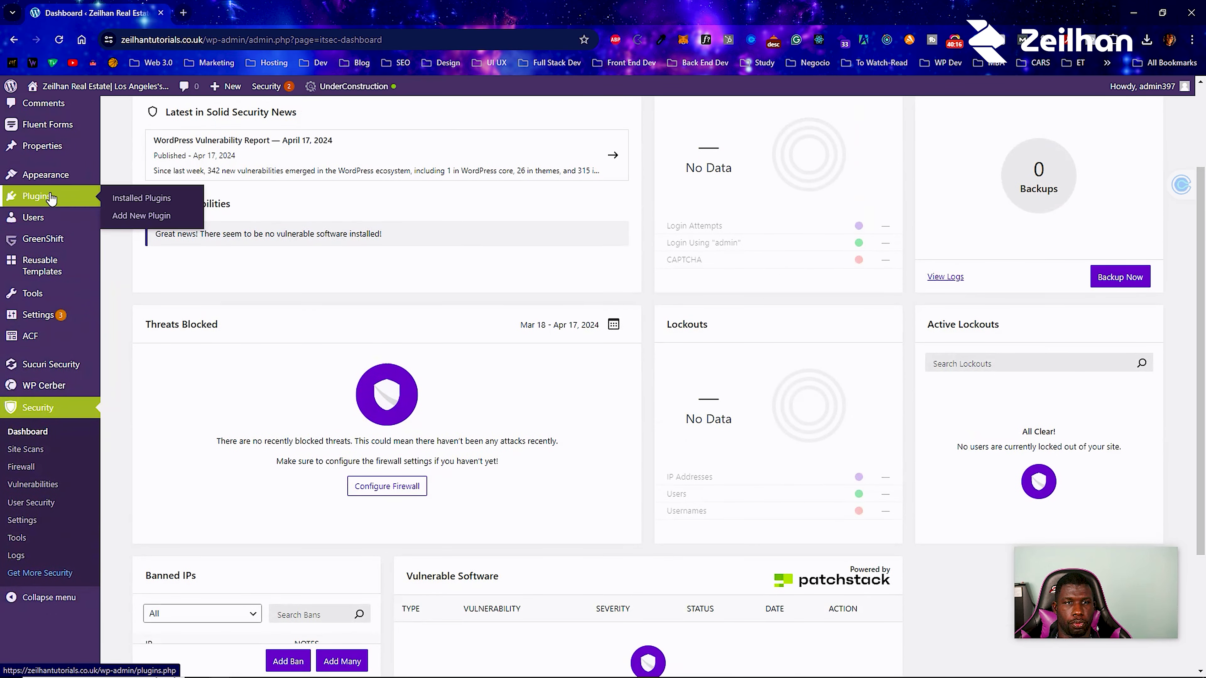
Deactivate WP Cerber, delete it along with its data, and leave the plugins list.
left_click(150, 202)
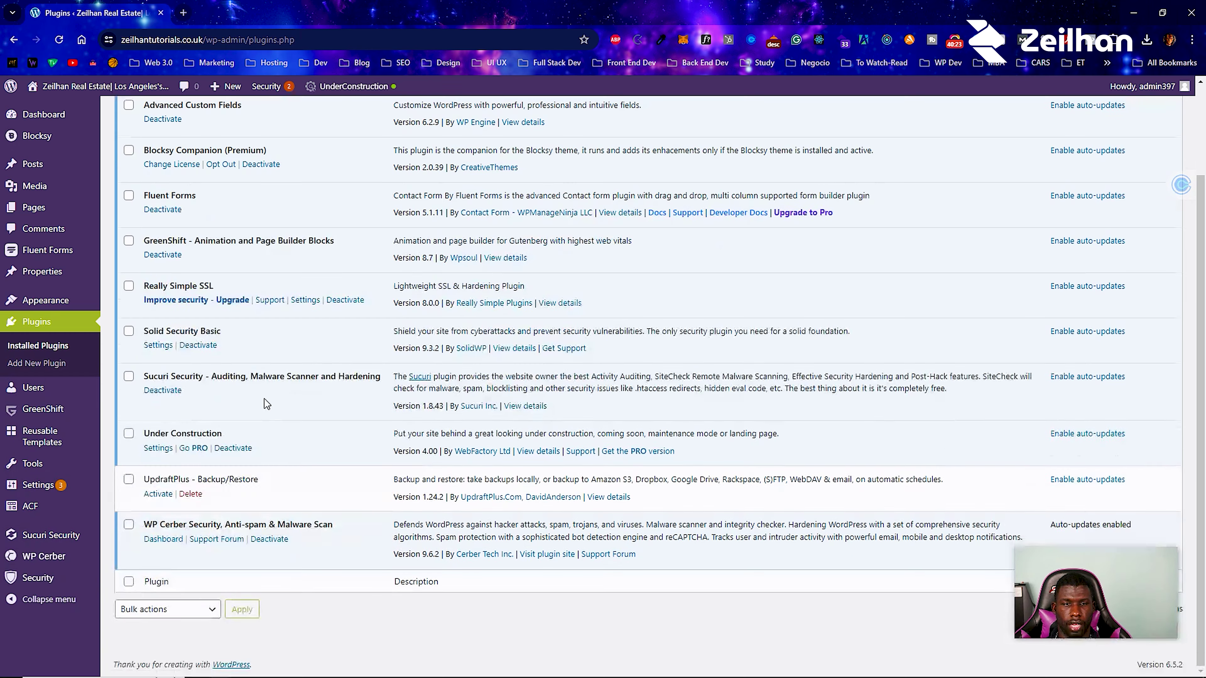
left_click(260, 539)
scroll(246, 495, "down", 2)
left_click(190, 538)
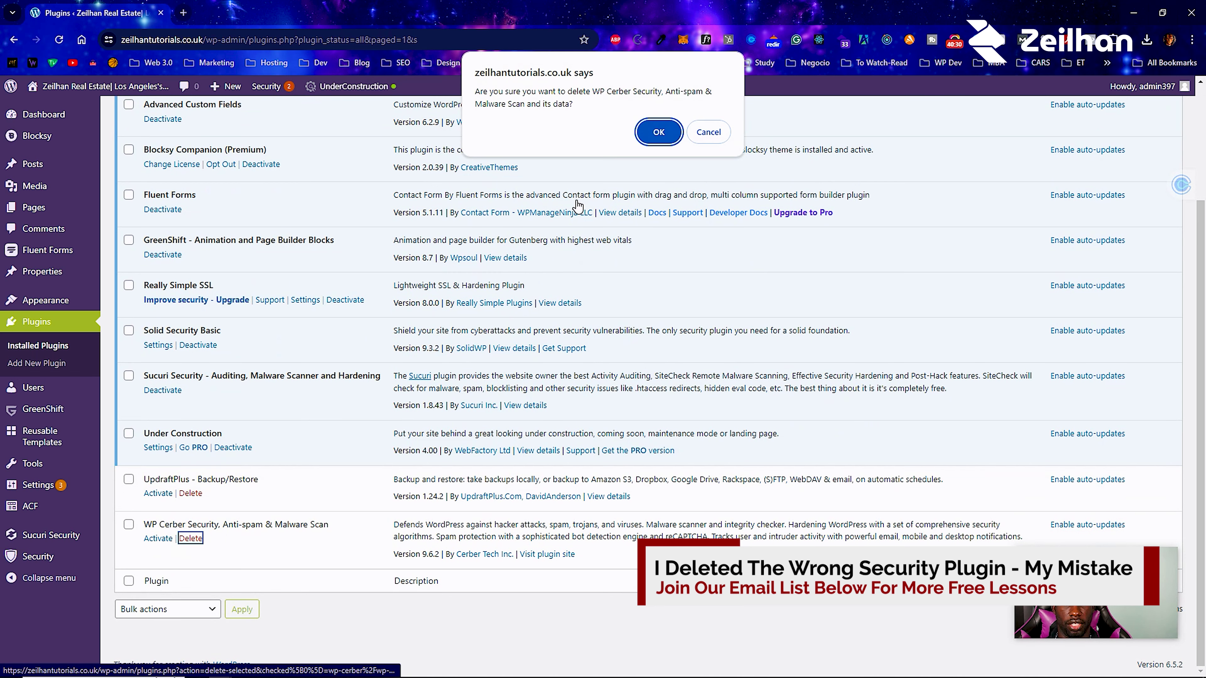
left_click(646, 142)
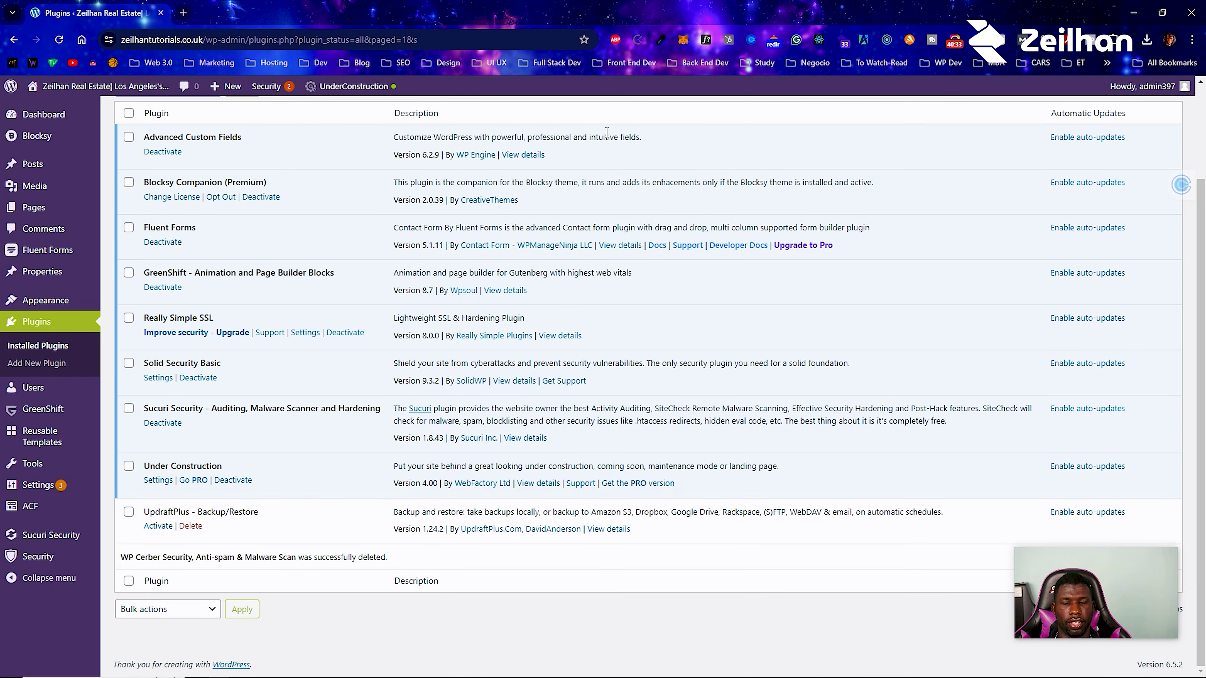
left_click(79, 119)
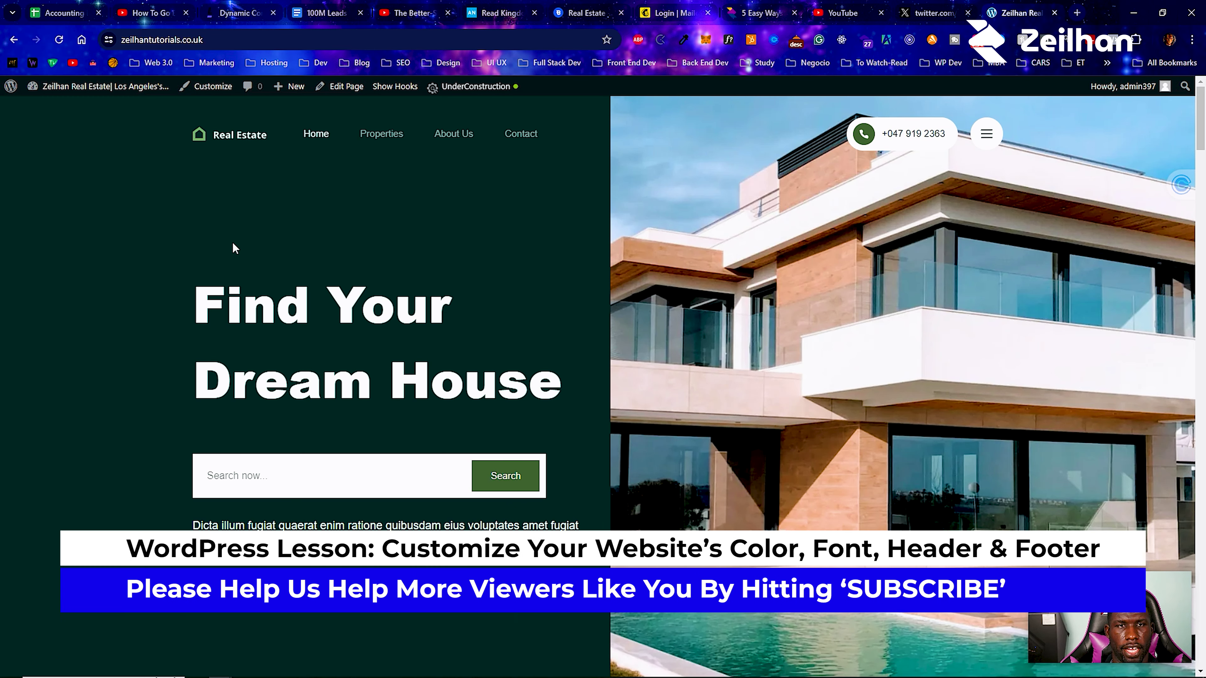
scroll(234, 243, "down", 1)
scroll(233, 243, "down", 10)
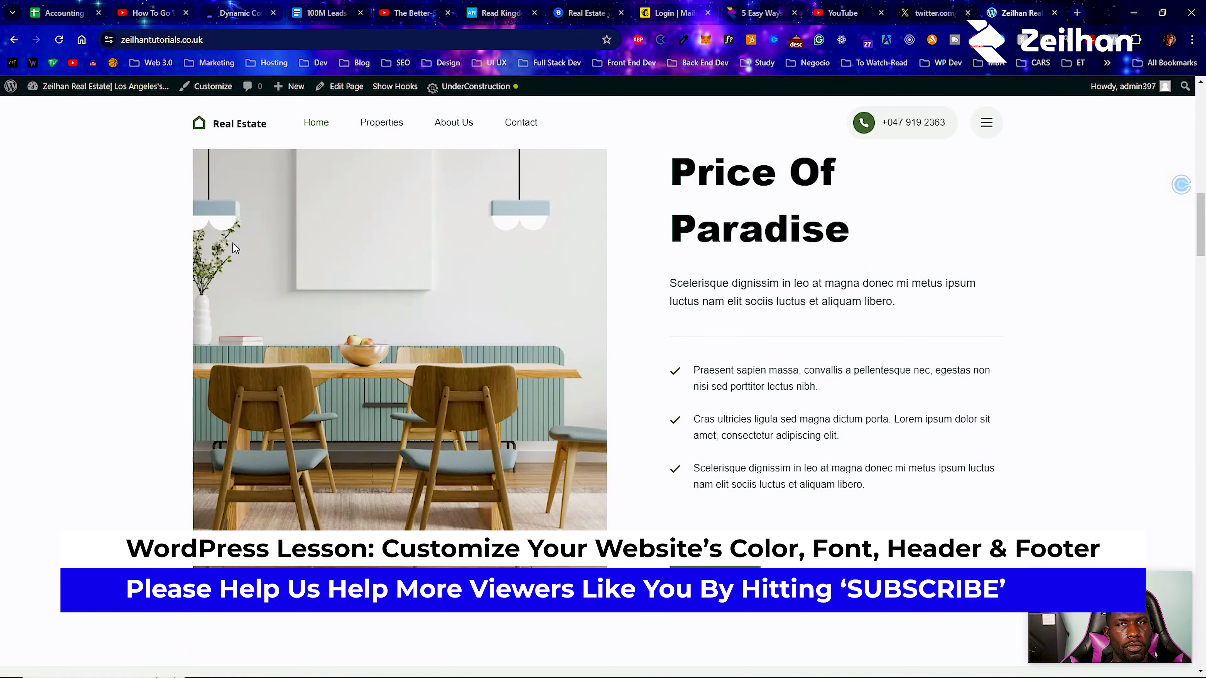
scroll(233, 243, "up", 10)
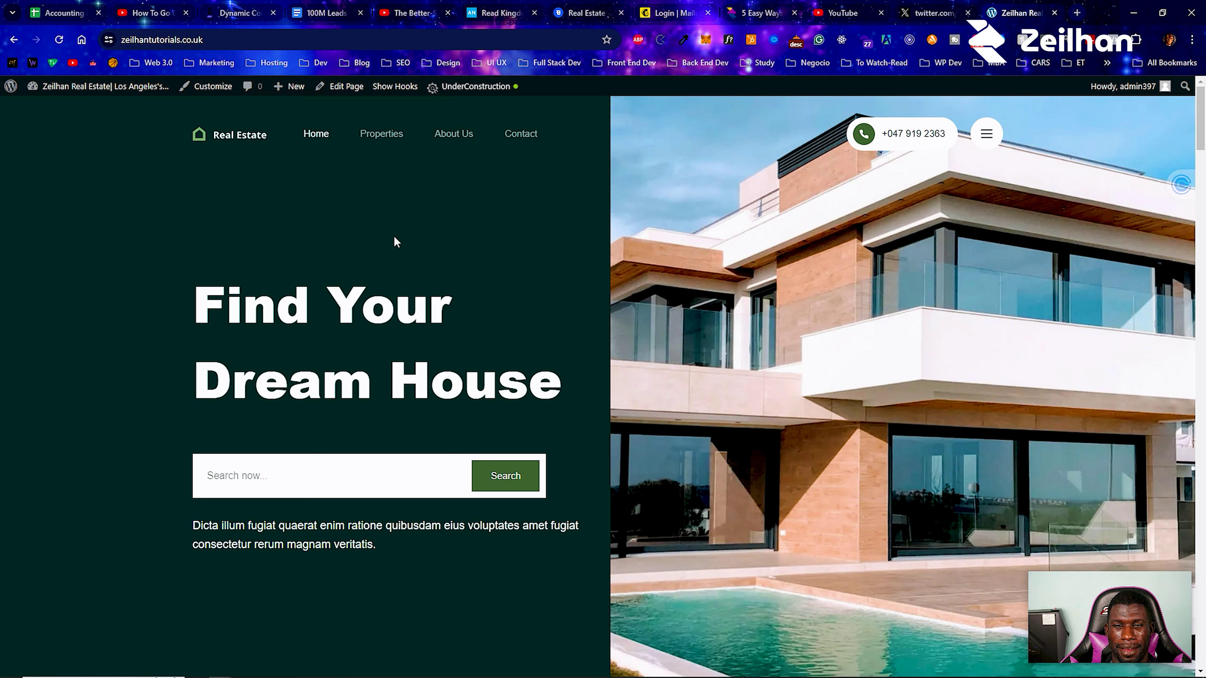
scroll(393, 239, "down", 10)
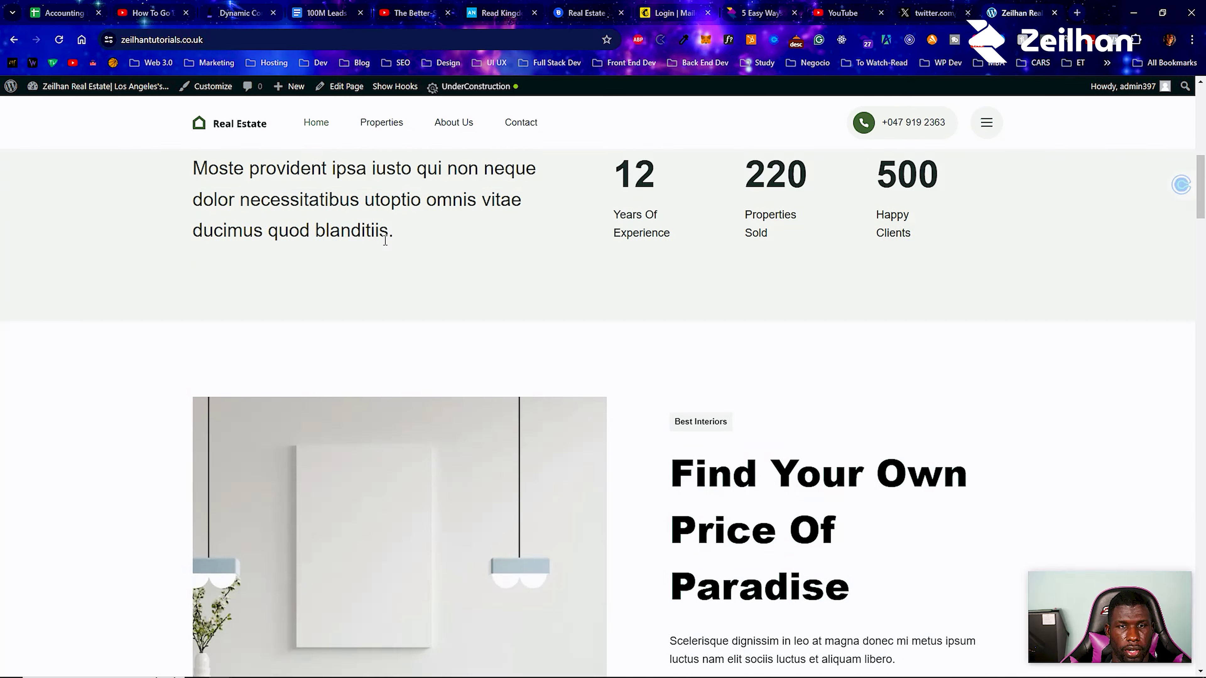
scroll(314, 261, "up", 10)
scroll(237, 359, "up", 4)
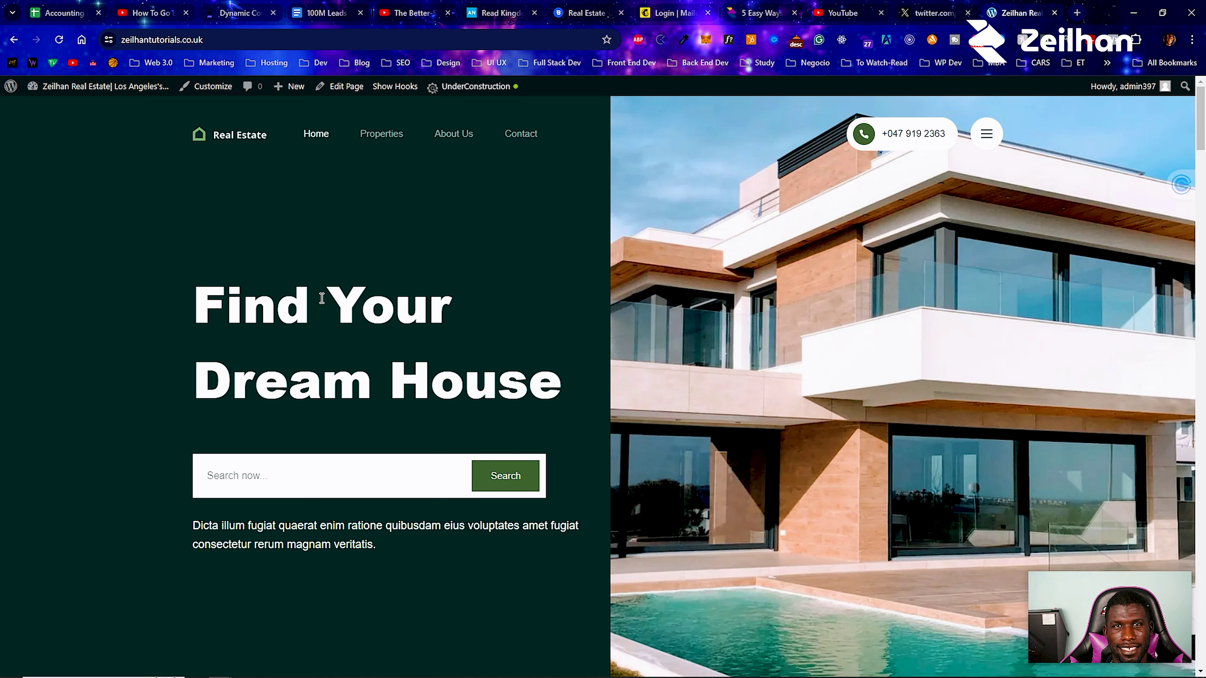
scroll(322, 298, "down", 10)
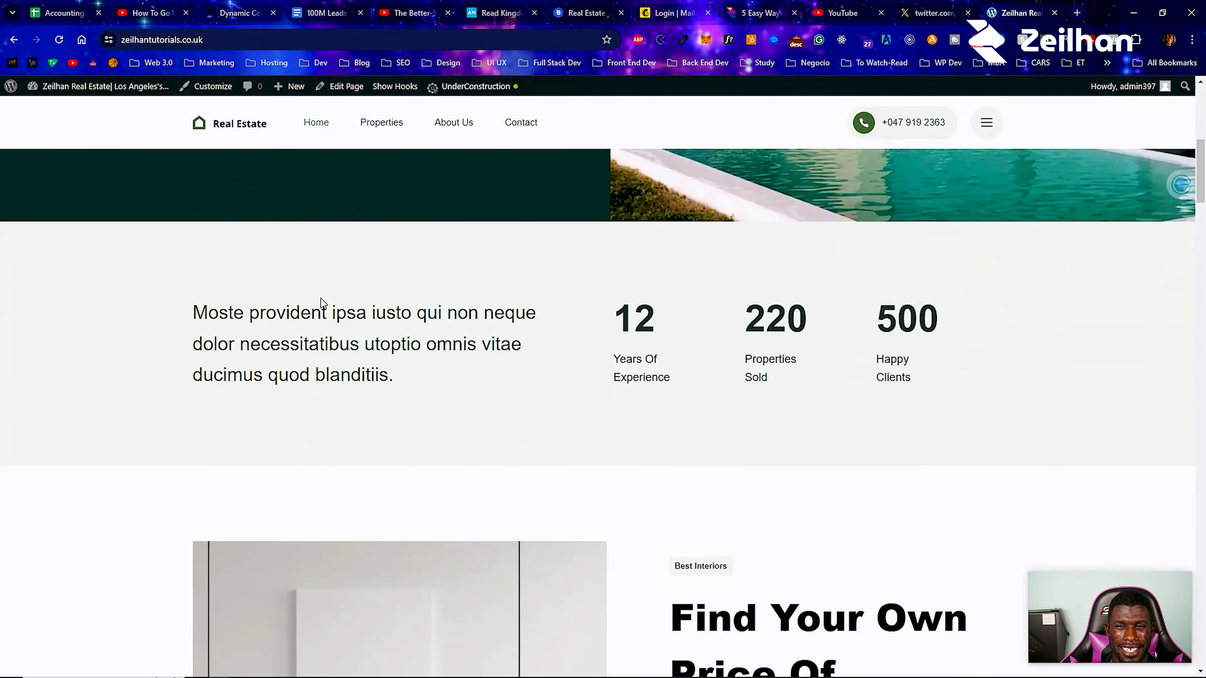
scroll(320, 297, "up", 5)
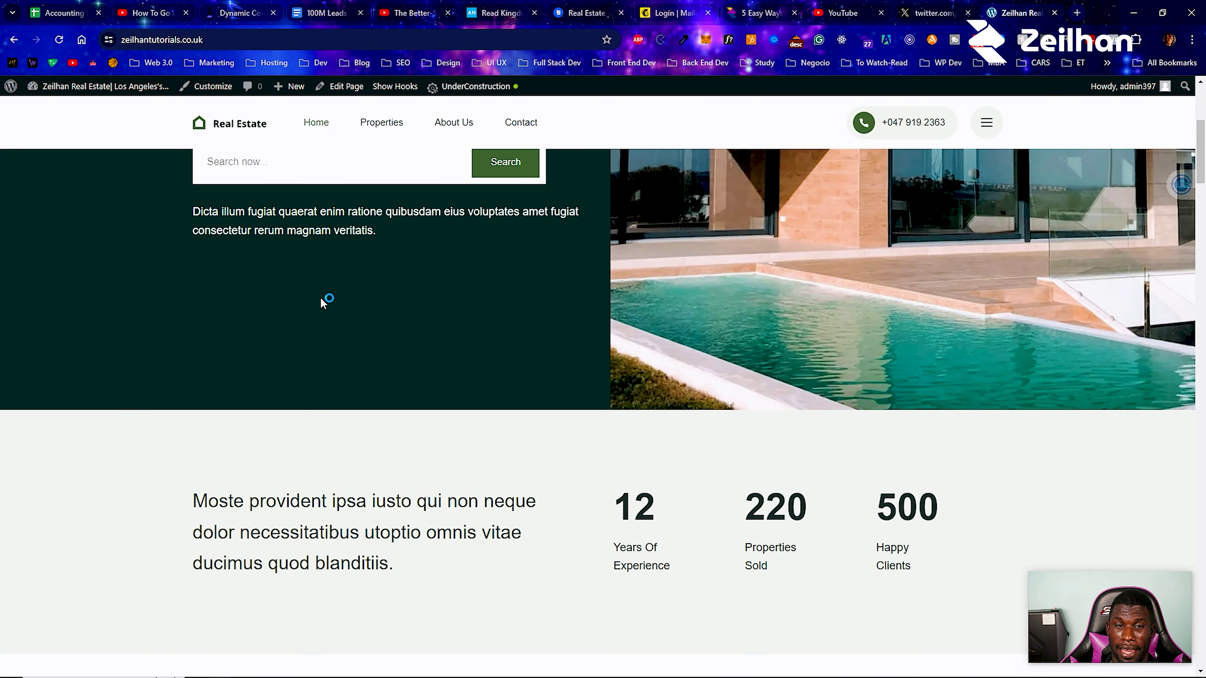
scroll(322, 301, "up", 2)
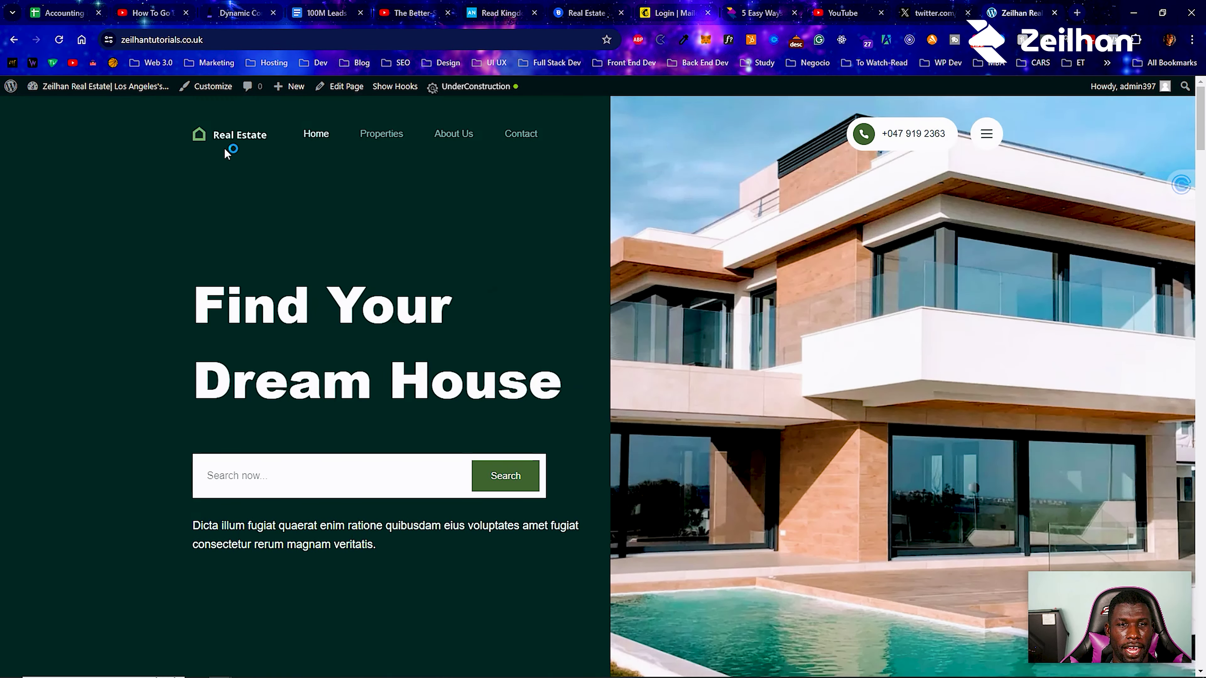
scroll(225, 147, "up", 3)
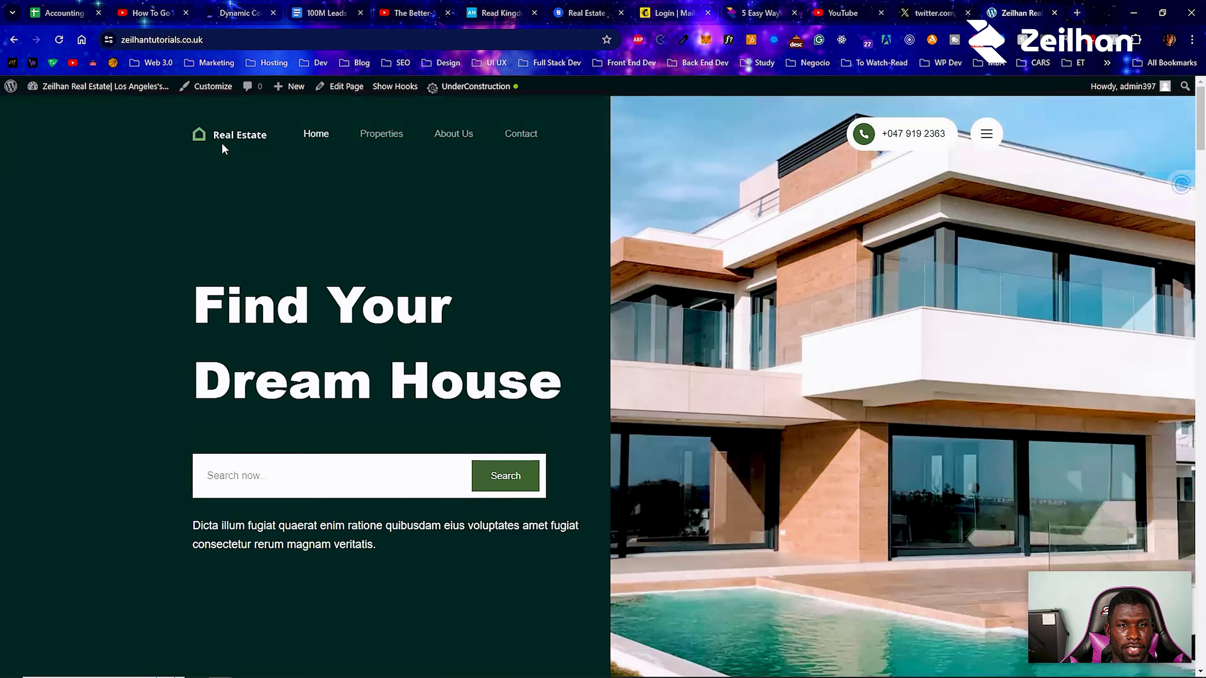
scroll(206, 145, "down", 3)
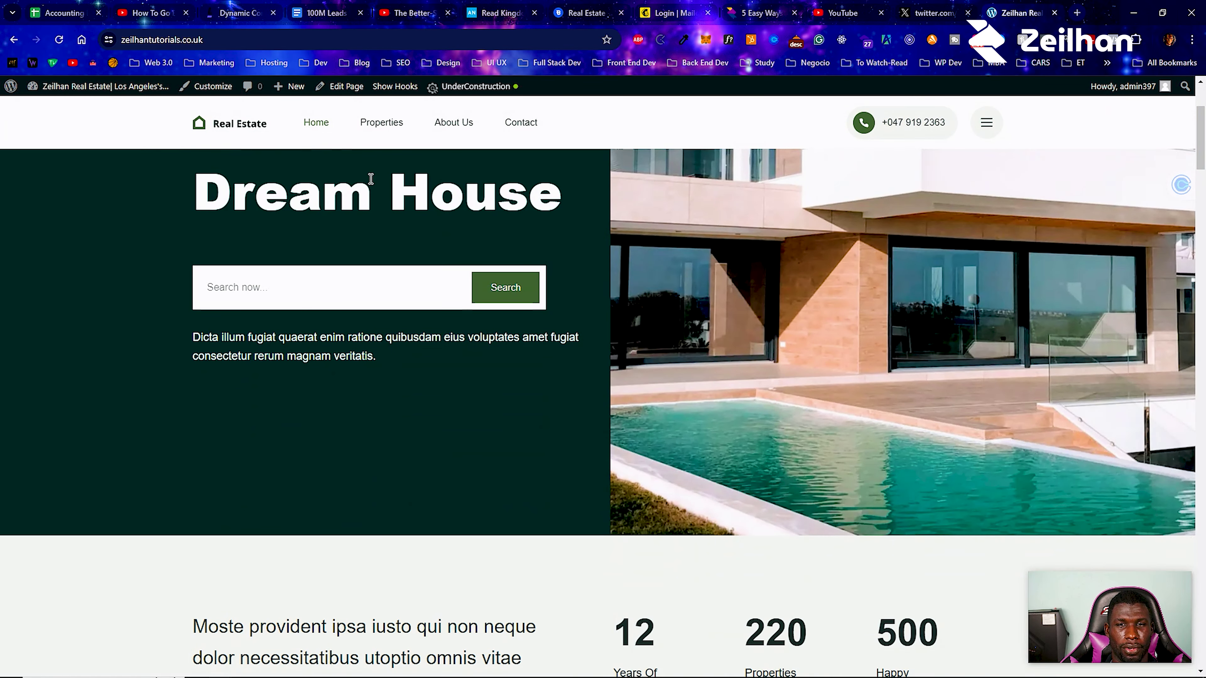
scroll(484, 227, "down", 10)
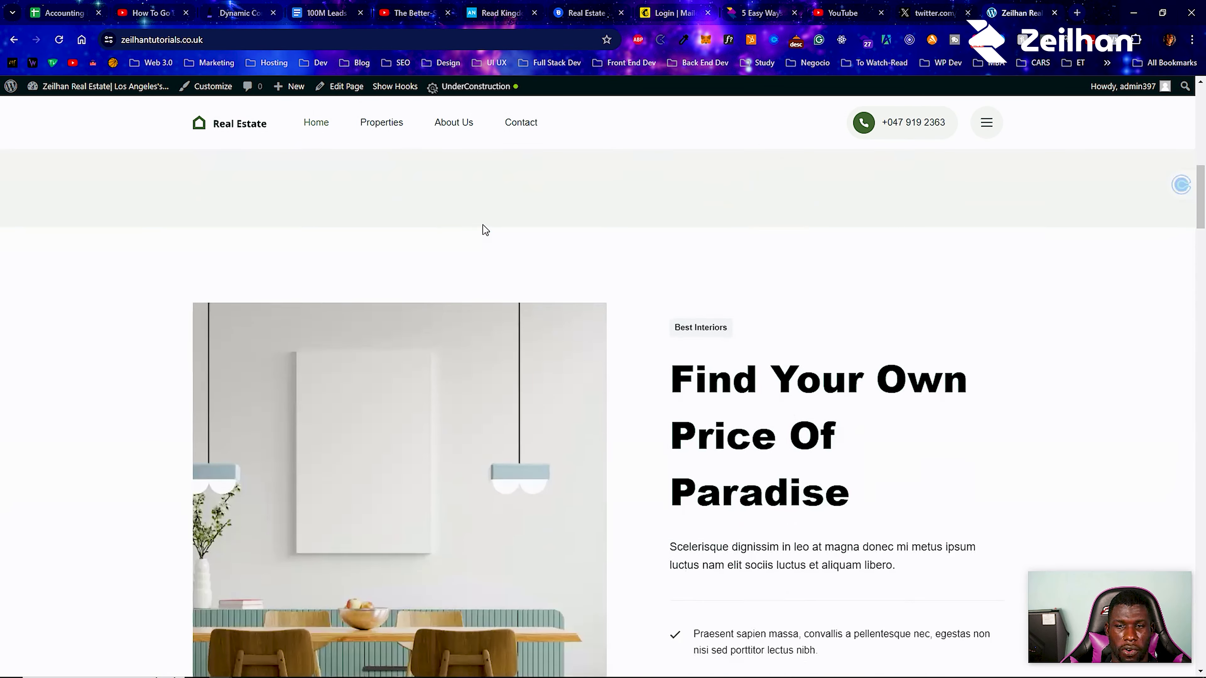
scroll(484, 229, "down", 12)
scroll(484, 230, "down", 5)
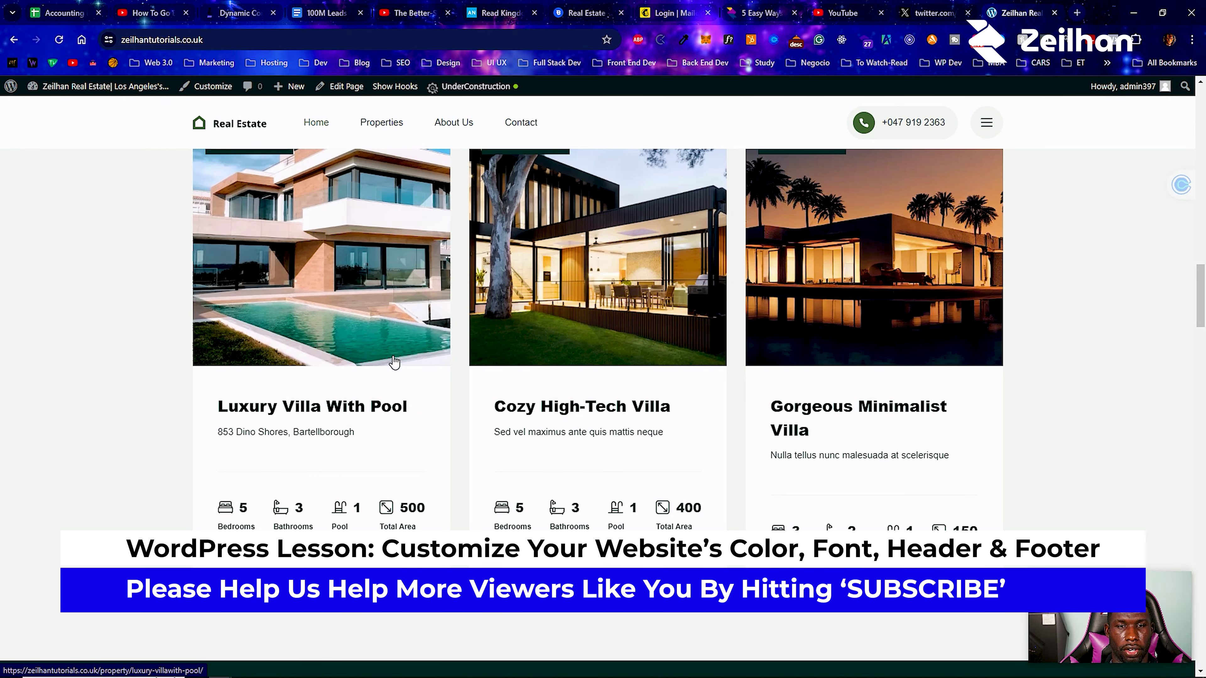
scroll(552, 327, "up", 7)
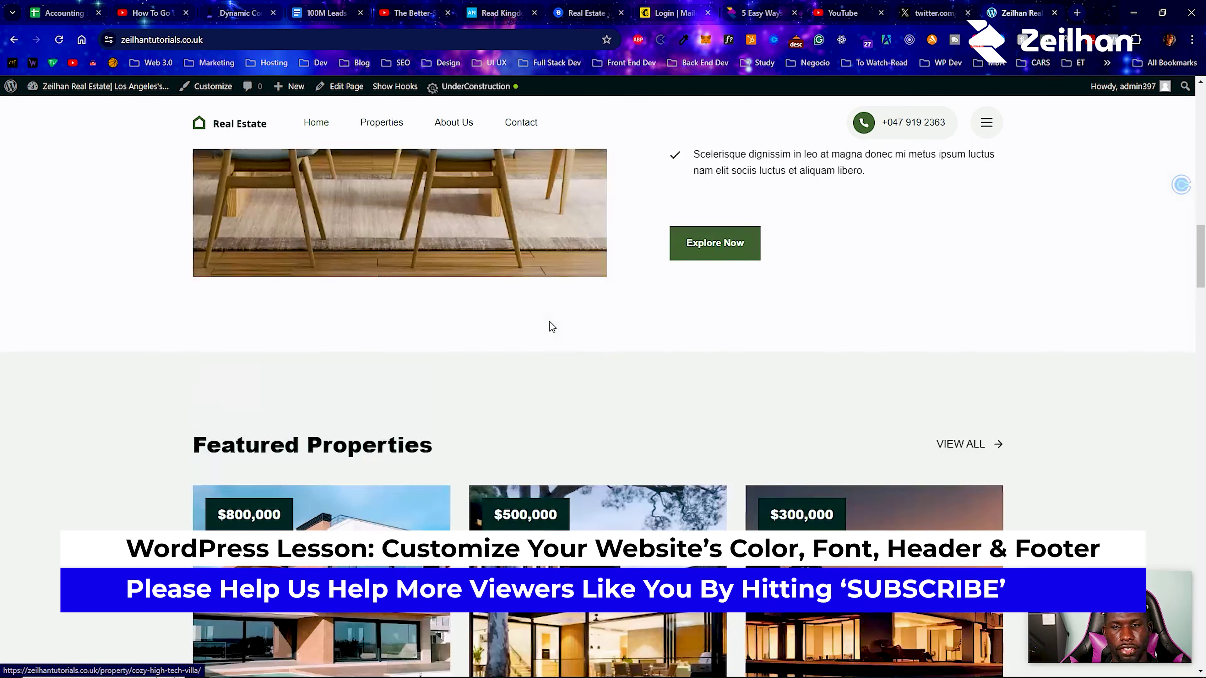
scroll(551, 327, "up", 15)
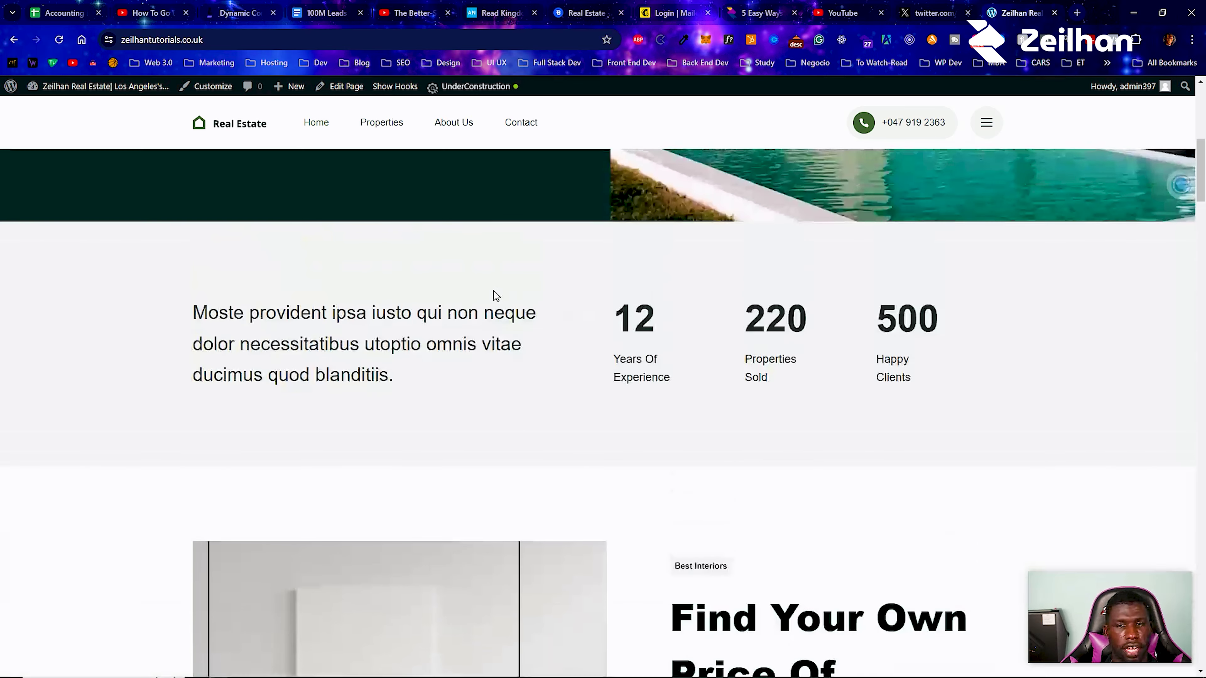
scroll(494, 295, "up", 9)
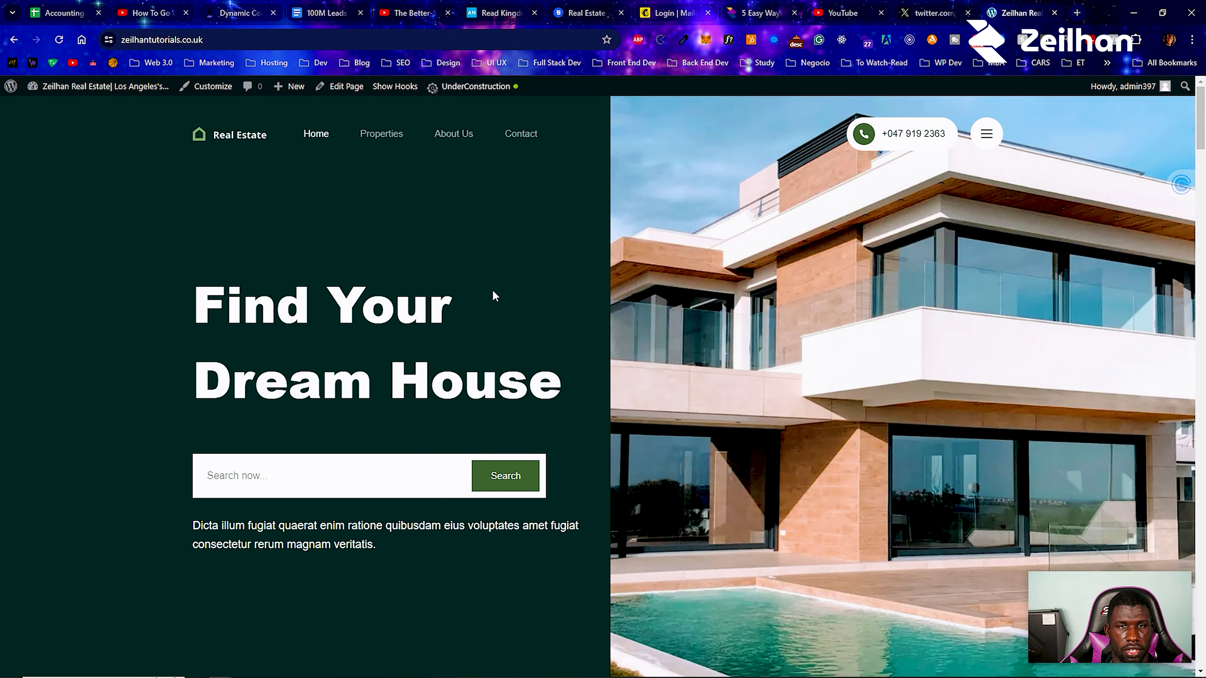
scroll(494, 296, "down", 8)
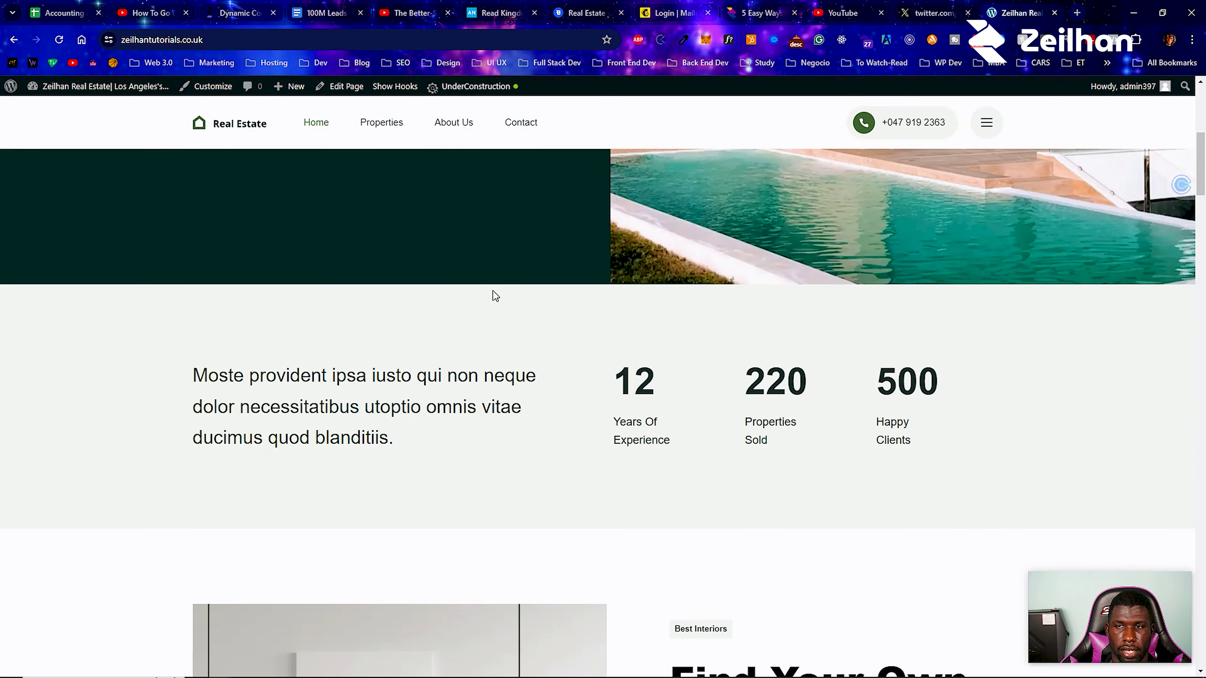
scroll(493, 296, "down", 2)
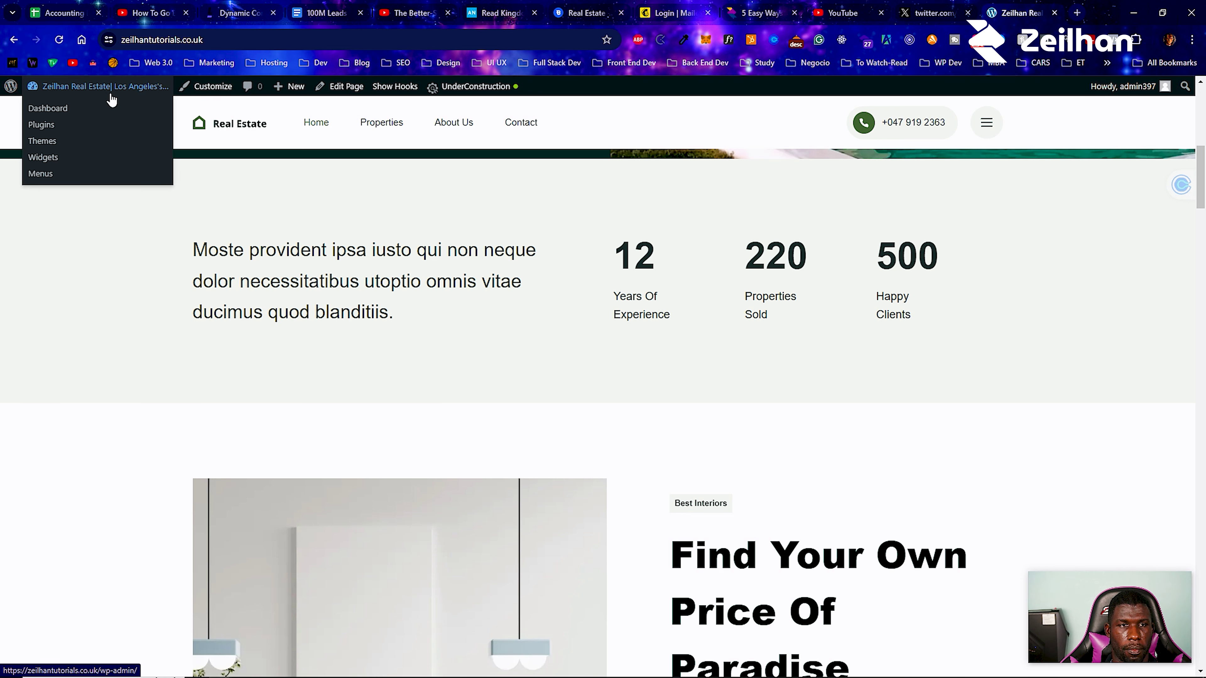
Leave the live homepage for the admin dashboard and open the Appearance Customizer.
left_click(81, 109)
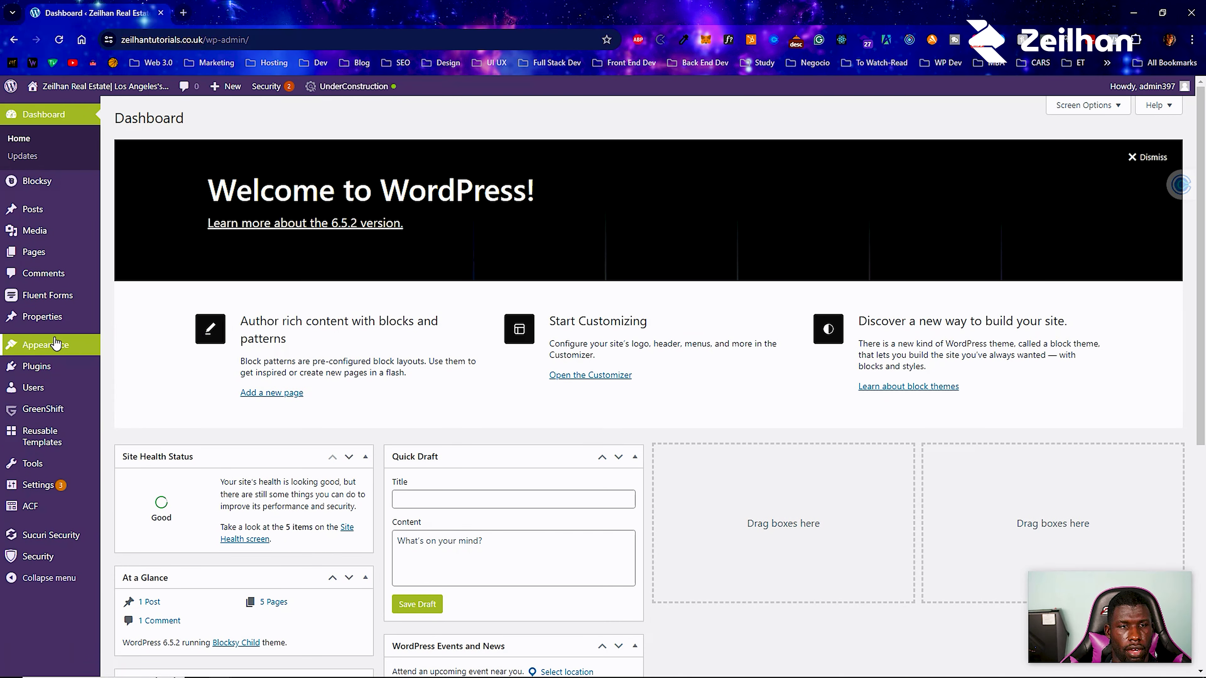
mouse_move(31, 348)
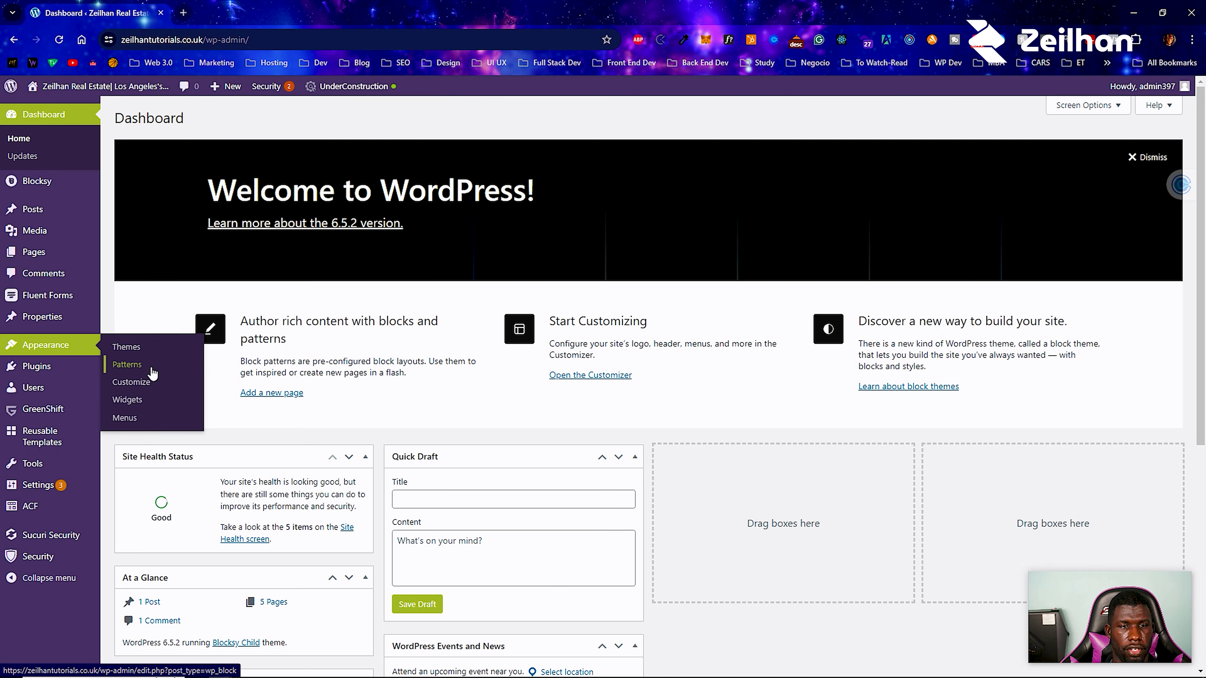
left_click(144, 385)
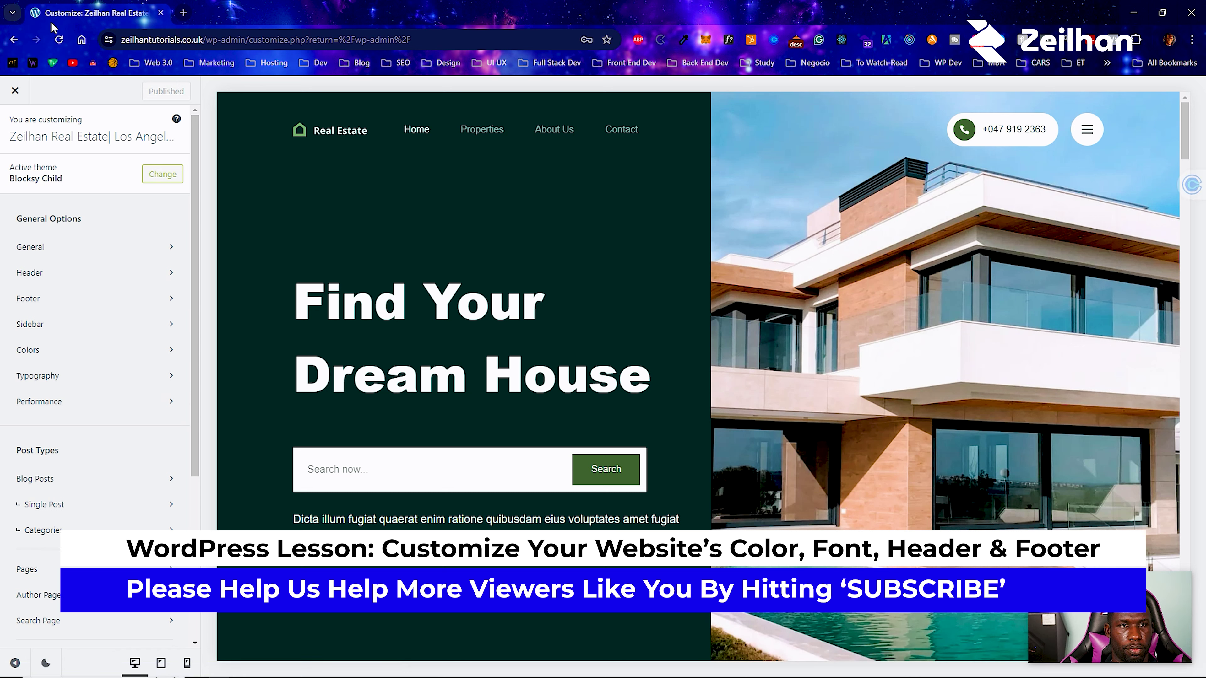
Set the purple Zeilhan logo symbol as the Site Icon in Site Identity and publish.
scroll(124, 280, "down", 5)
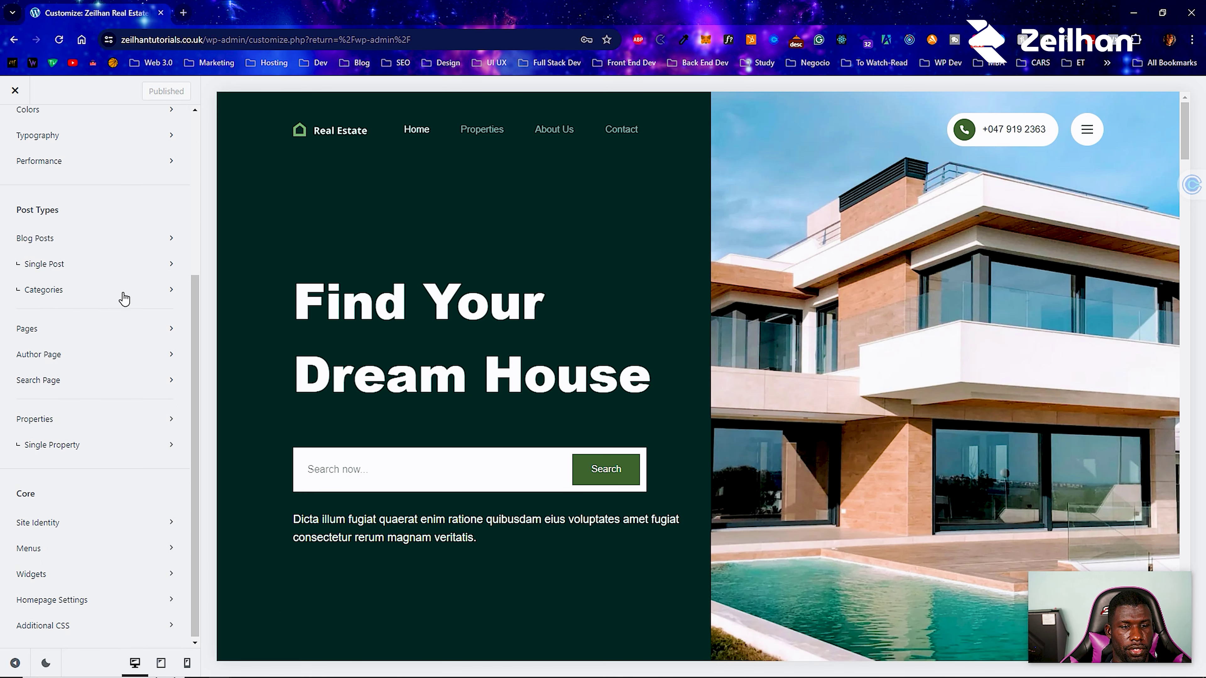
left_click(80, 522)
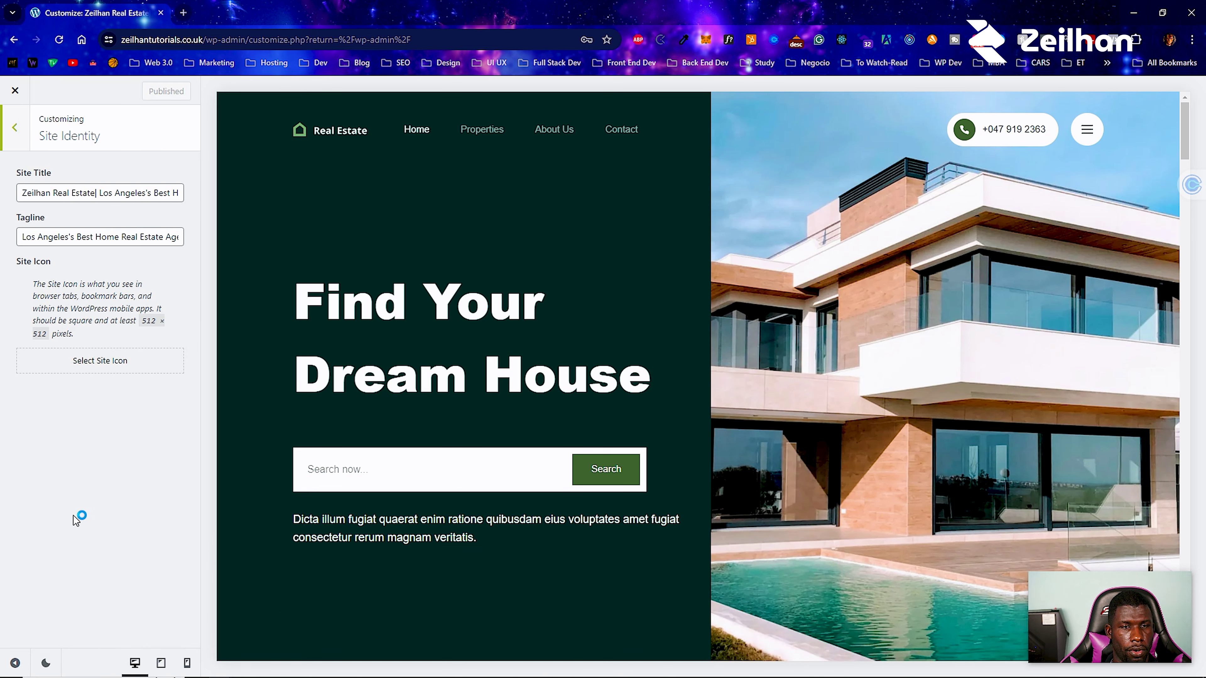
left_click(112, 364)
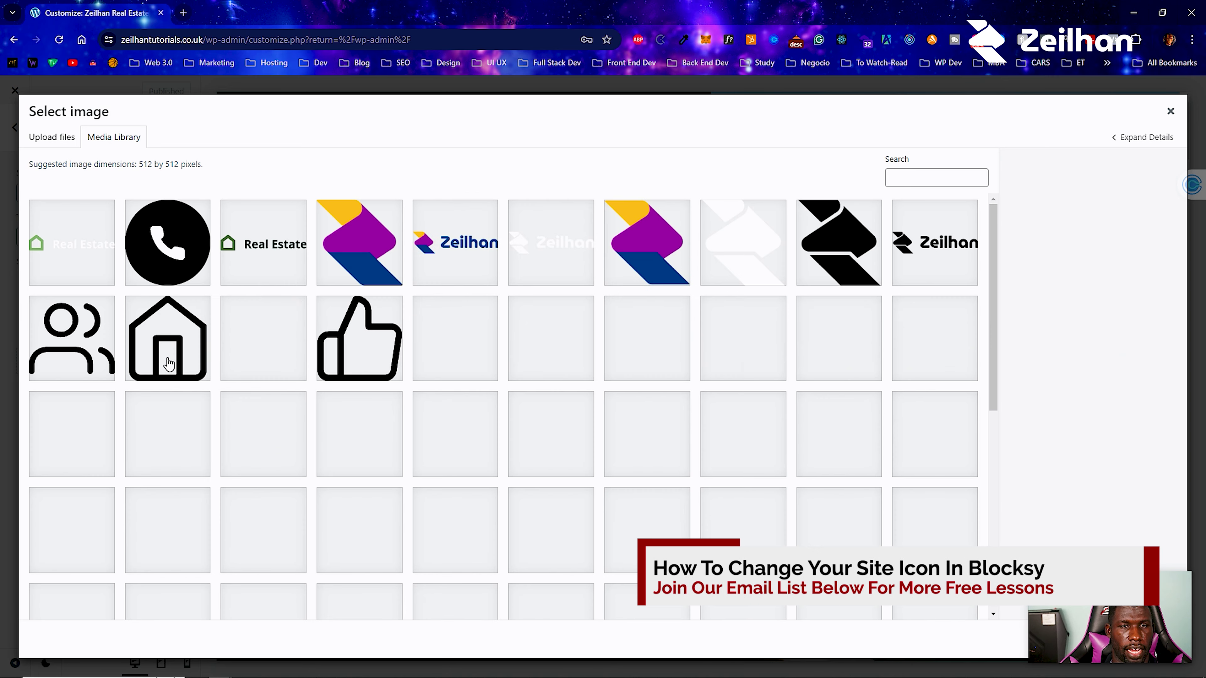
left_click(385, 272)
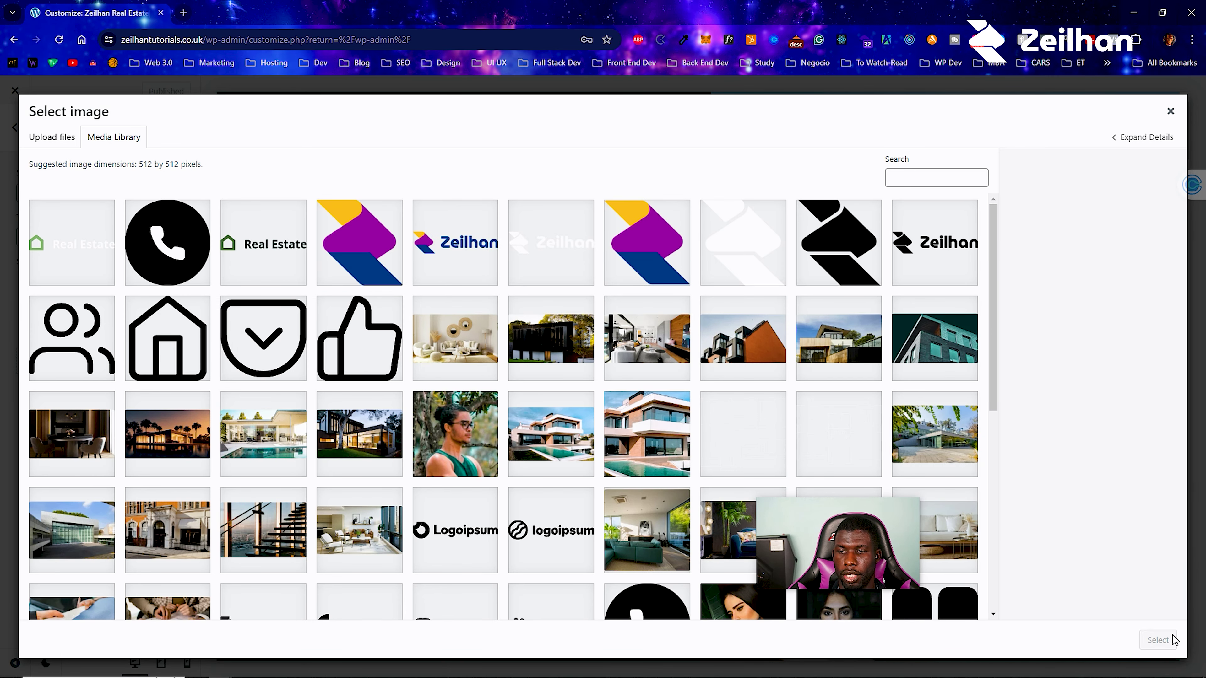
left_click(1171, 640)
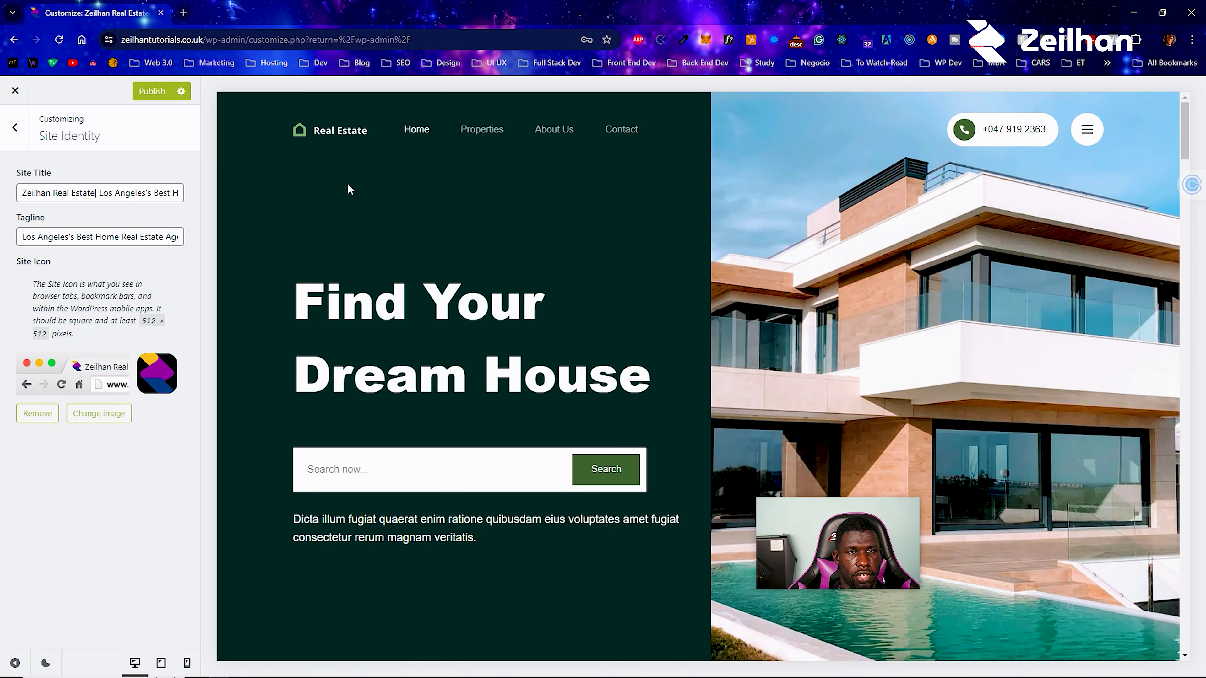
left_click(162, 92)
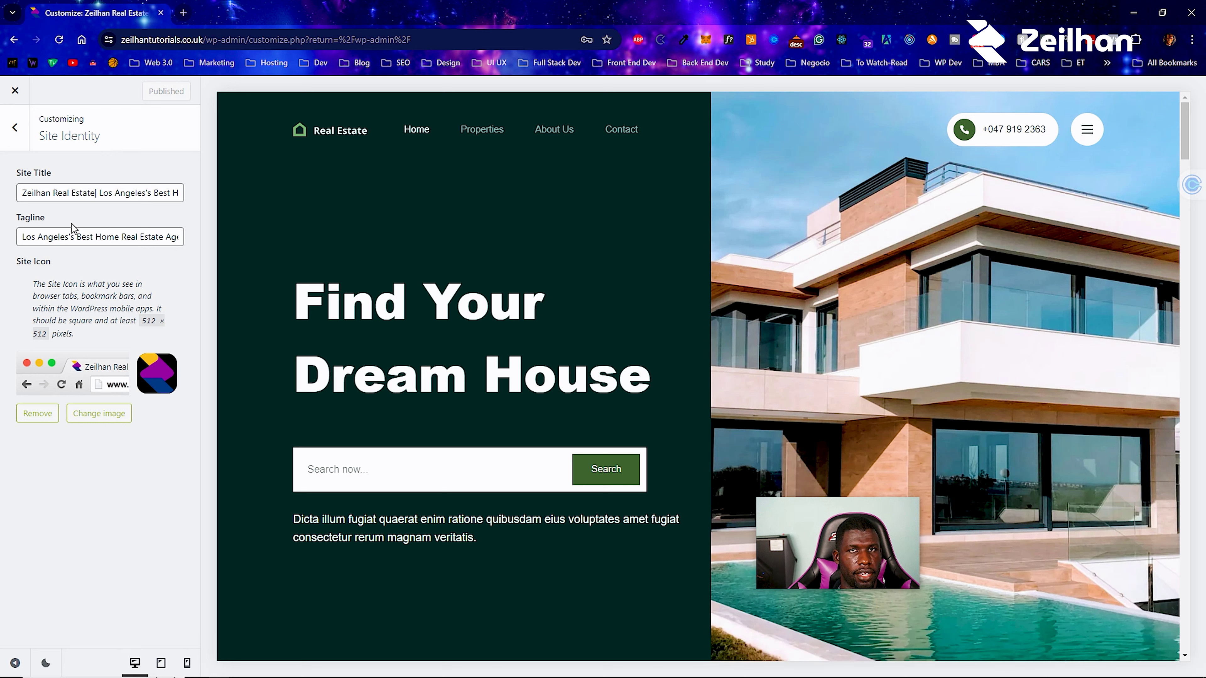
left_click(15, 129)
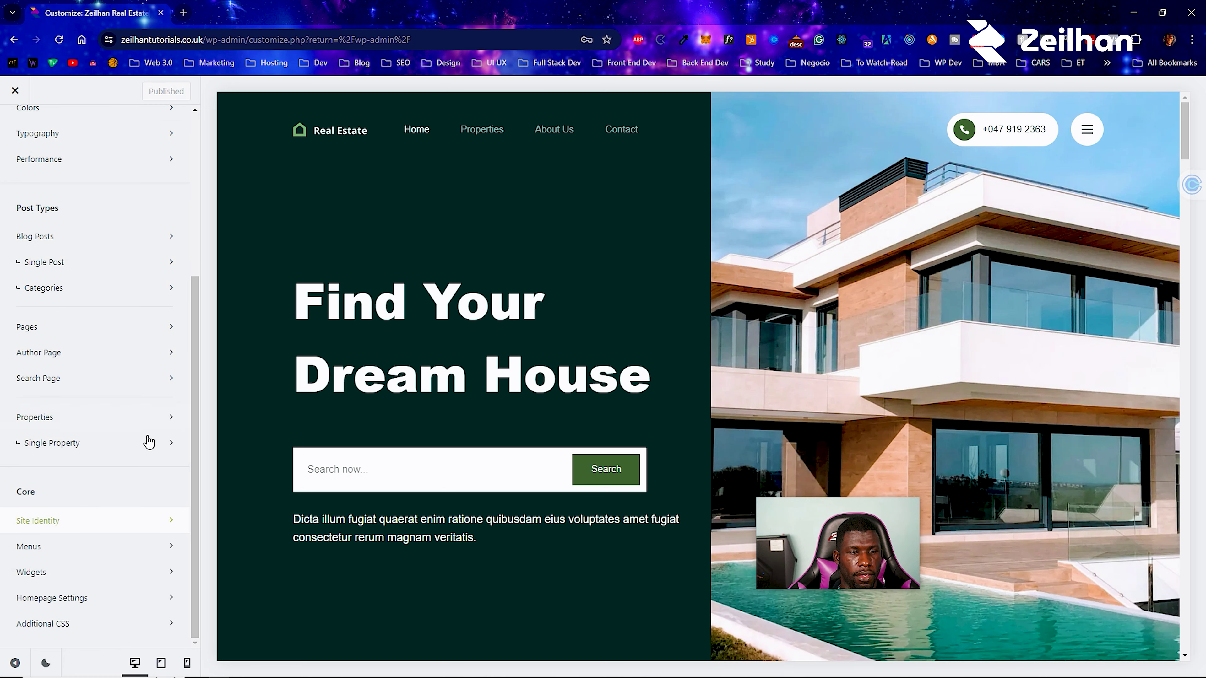
Set the Zeilhan logo image as the header's main Logo.
scroll(125, 473, "up", 5)
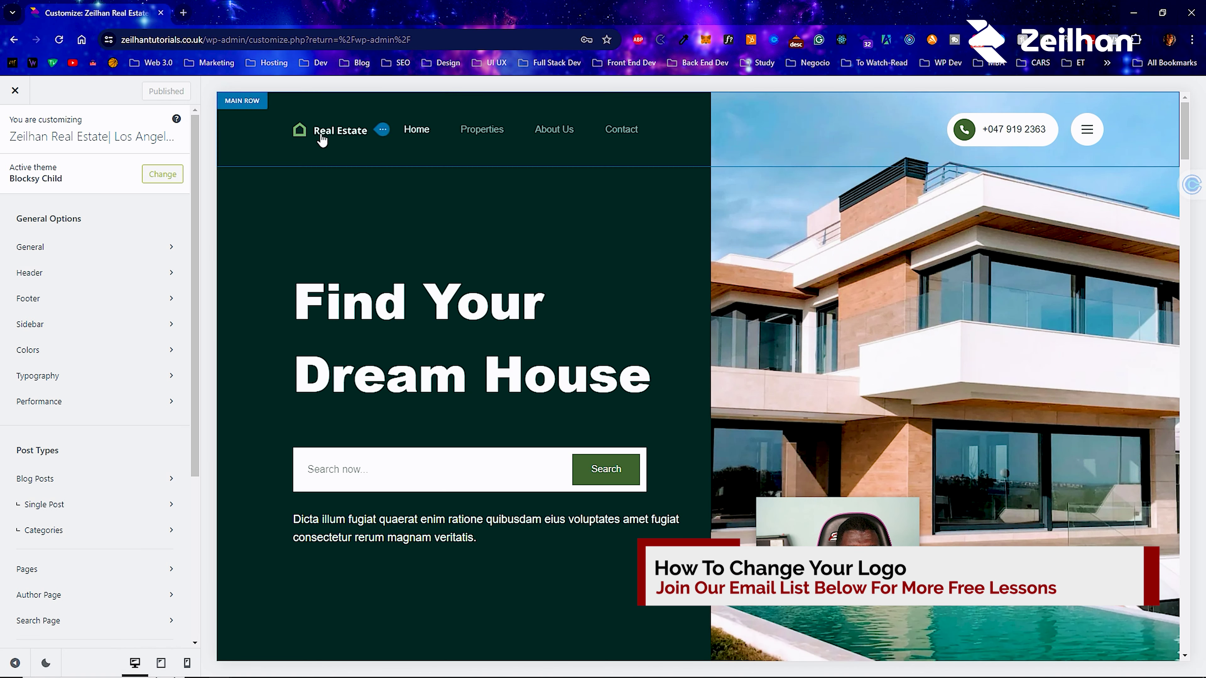
left_click(383, 133)
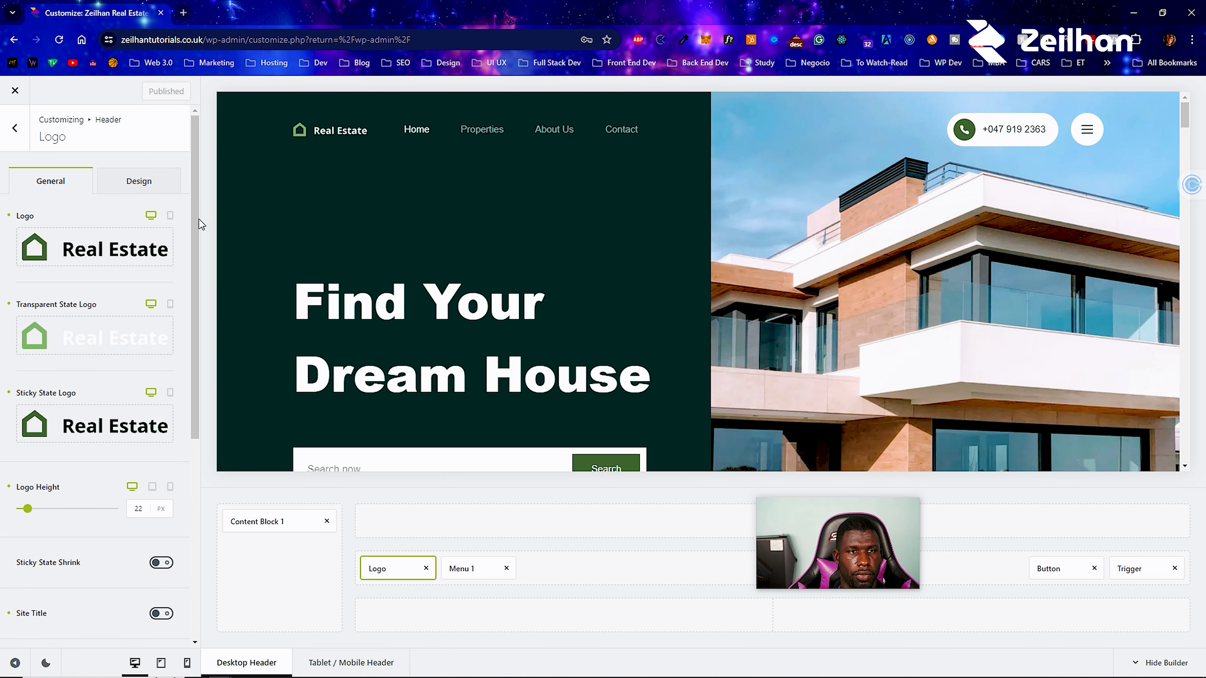
mouse_move(81, 237)
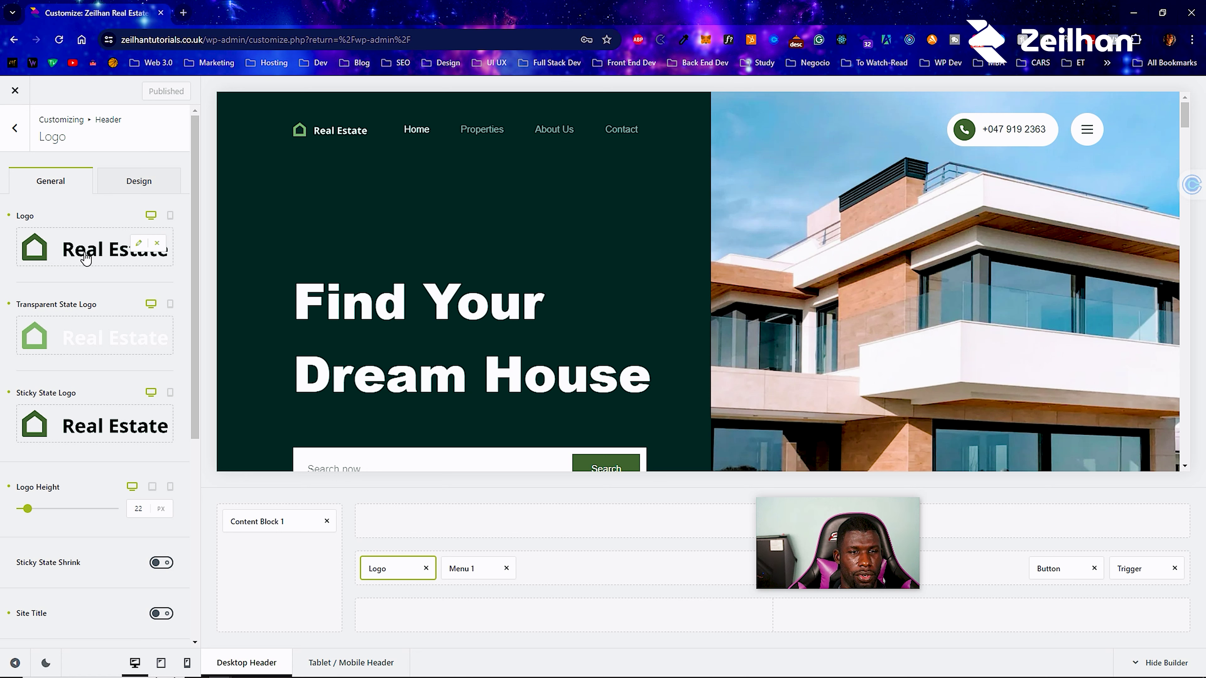
mouse_move(91, 339)
mouse_move(96, 418)
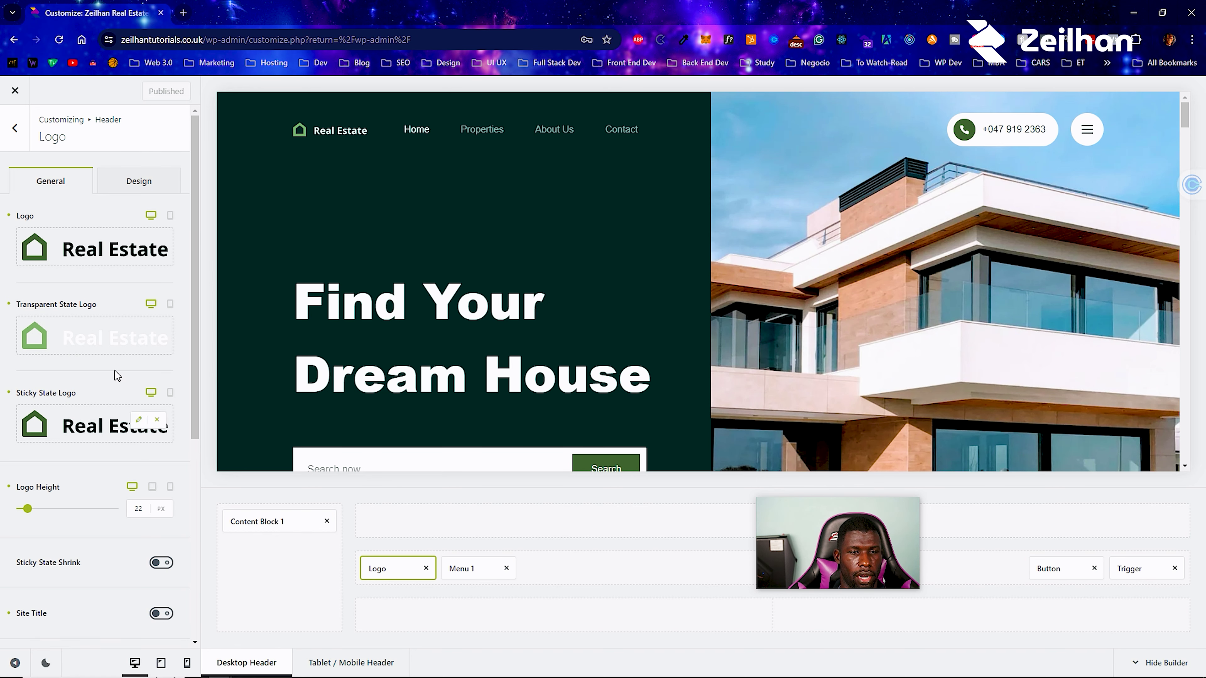
left_click(81, 239)
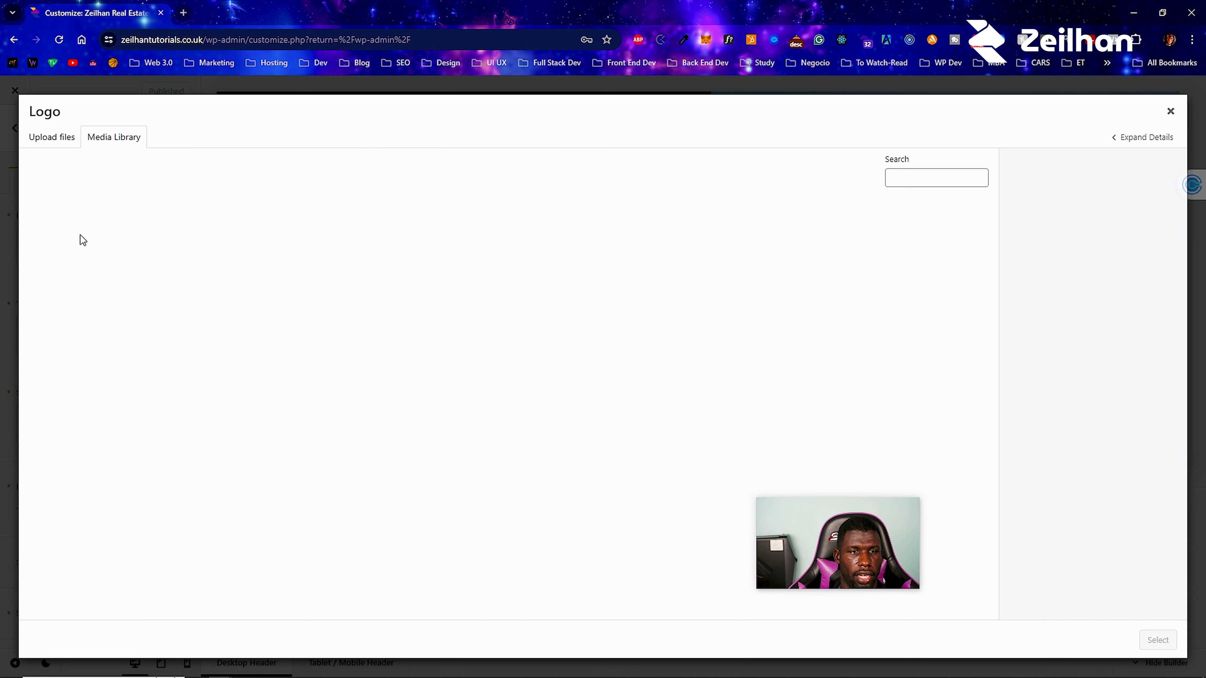
left_click(442, 255)
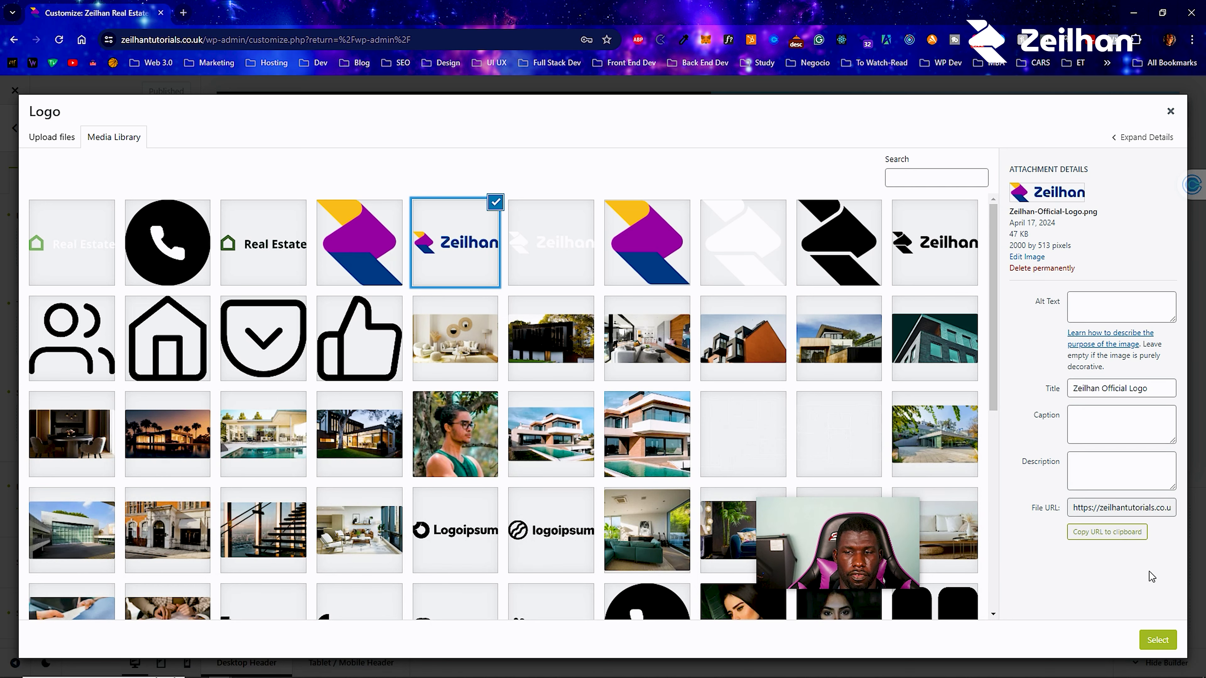
left_click(1156, 639)
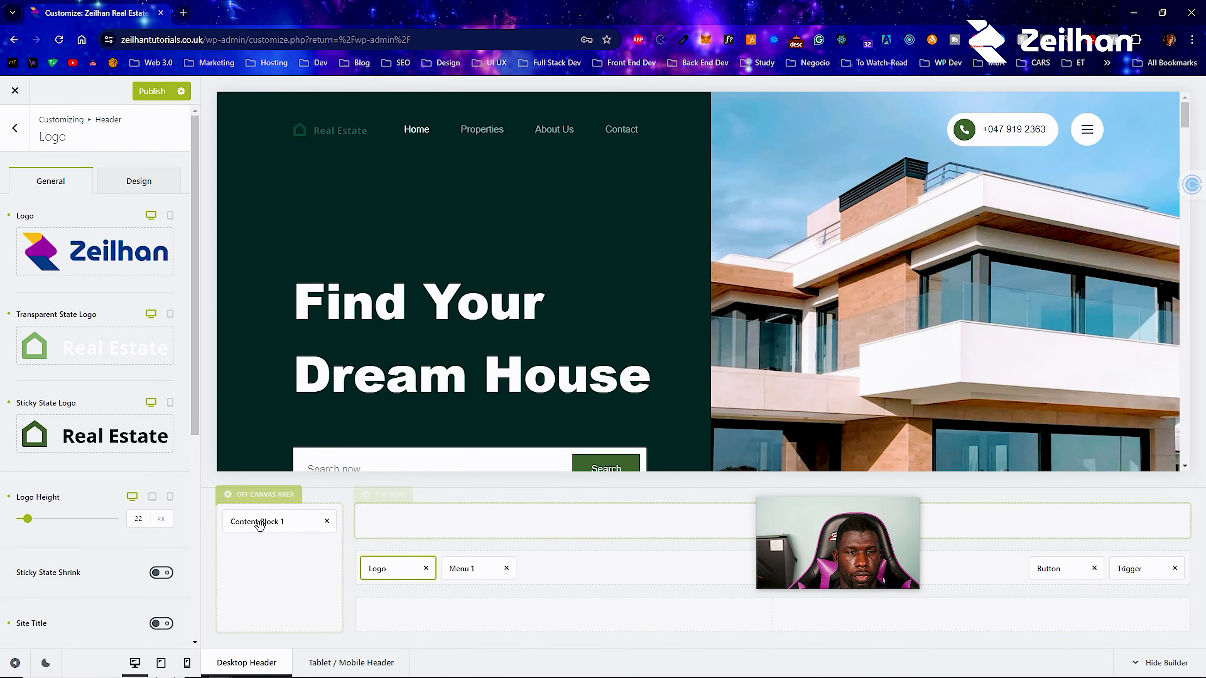
Use the Zeilhan logo for the Sticky State and the white Zeilhan logo for the Transparent State.
left_click(119, 439)
left_click(470, 251)
left_click(1157, 640)
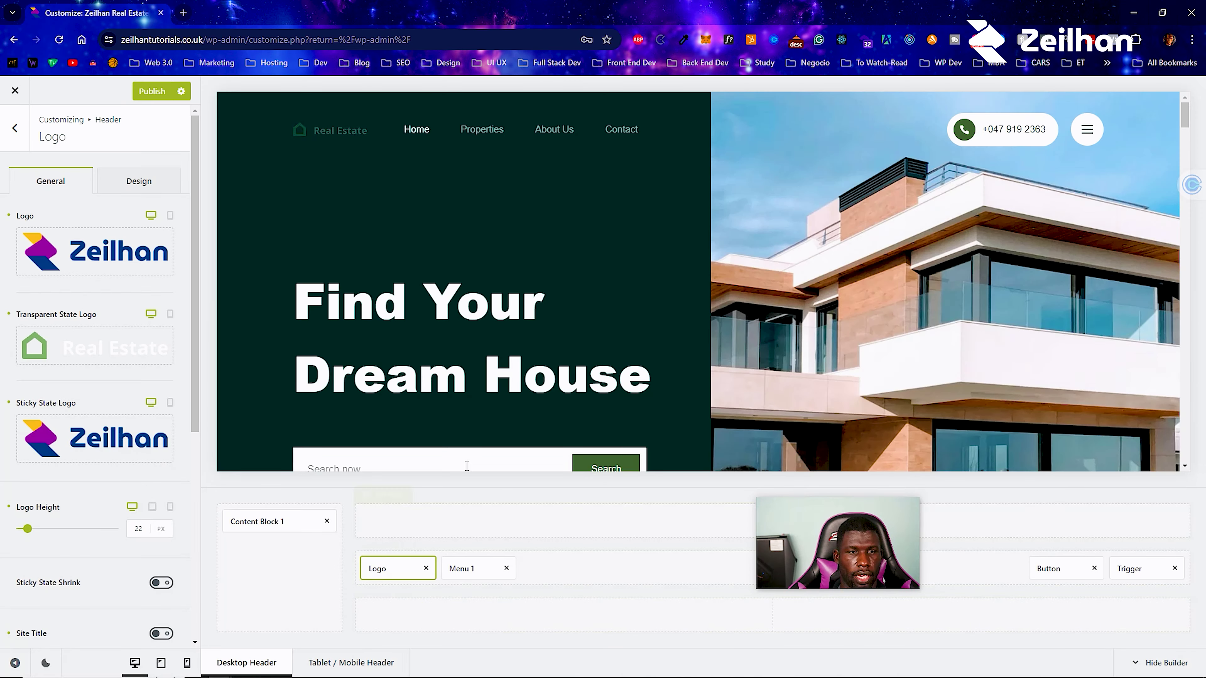
left_click(89, 344)
left_click(542, 283)
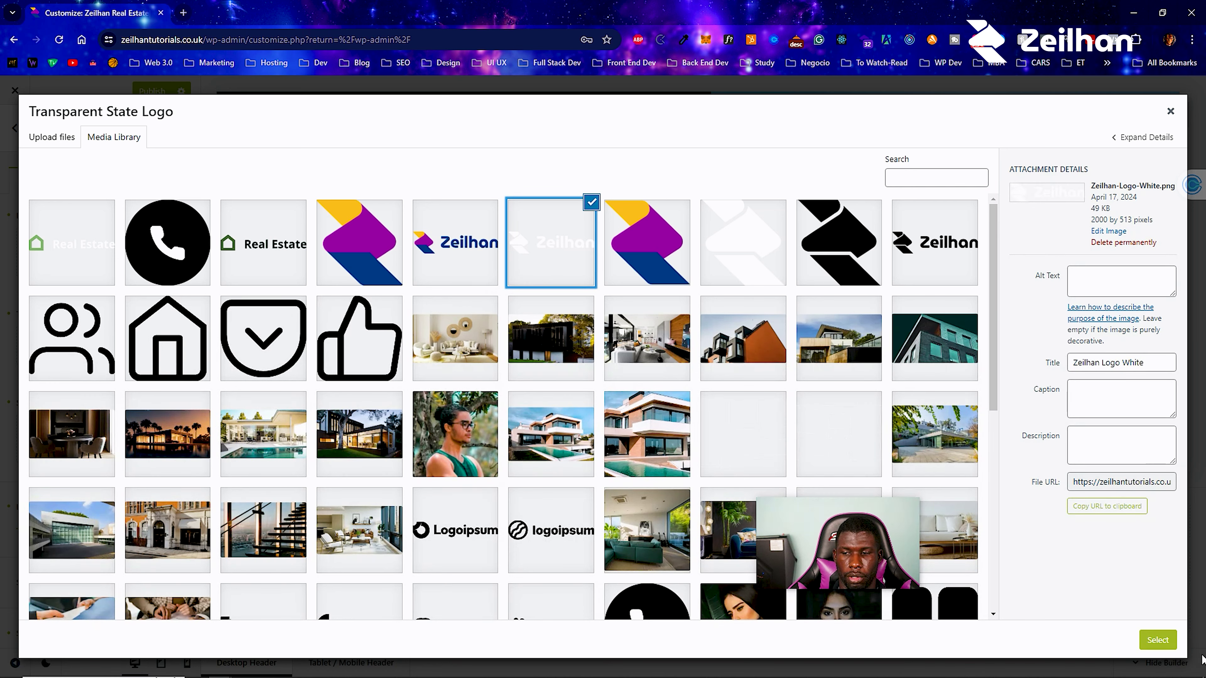
left_click(1167, 649)
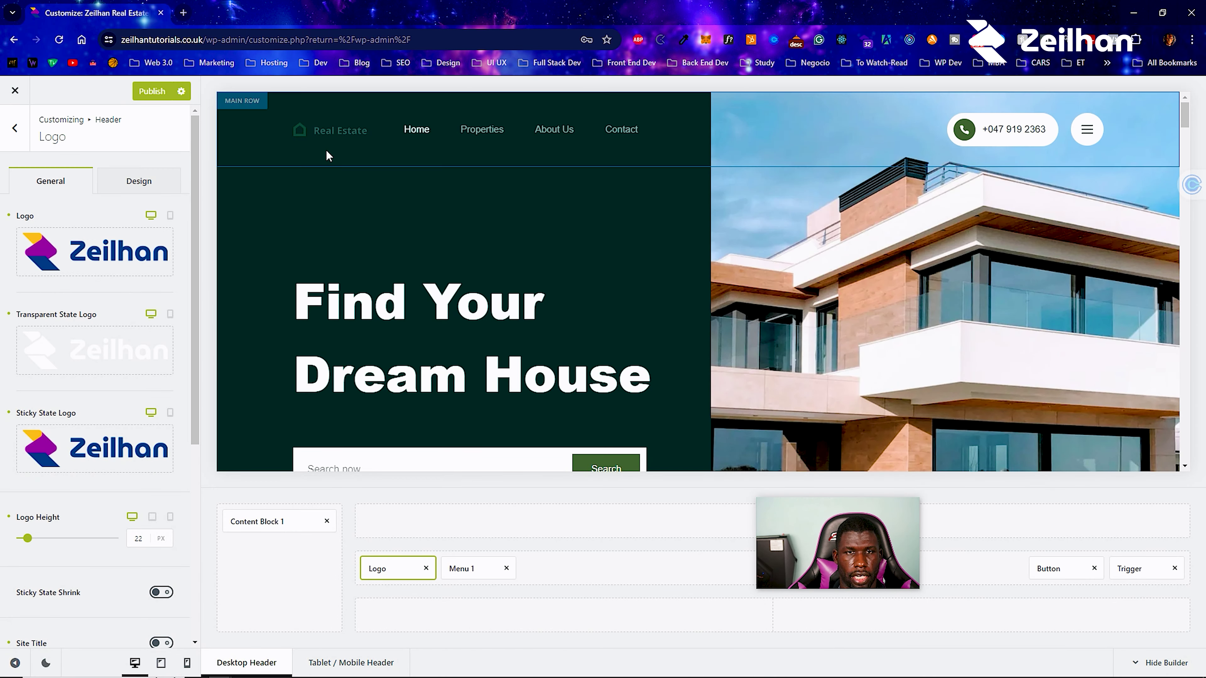
Lower the header Logo Height to about 25 px.
scroll(428, 286, "down", 5)
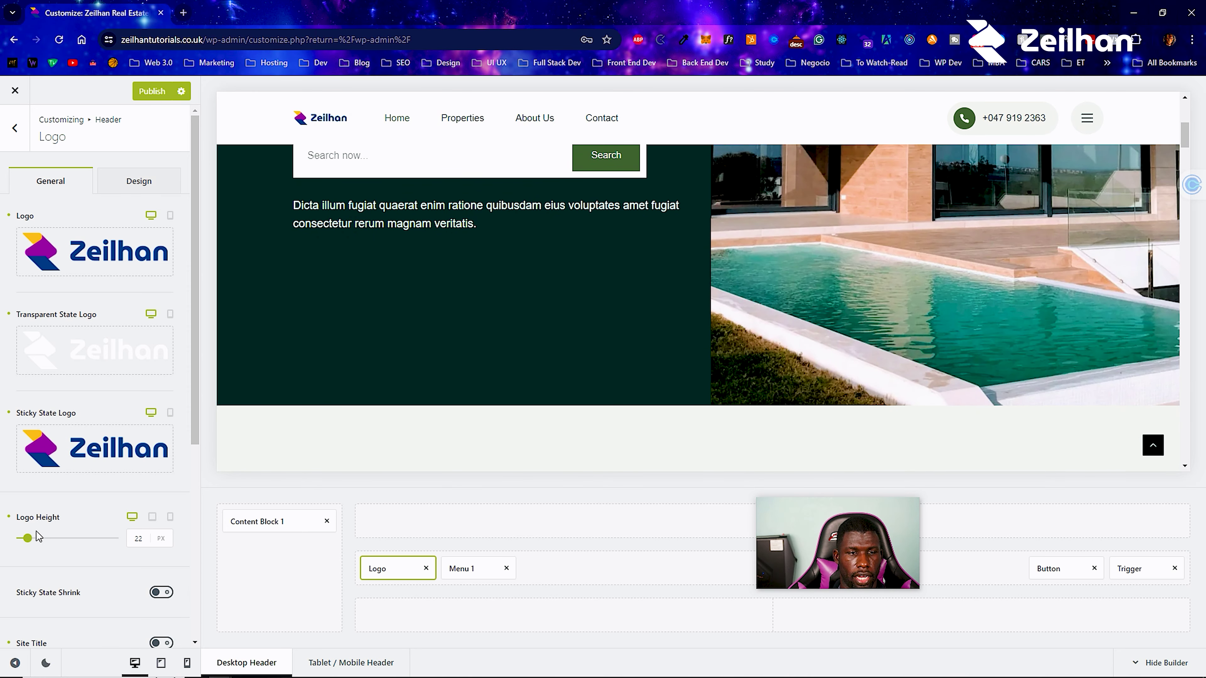
scroll(81, 524, "down", 7)
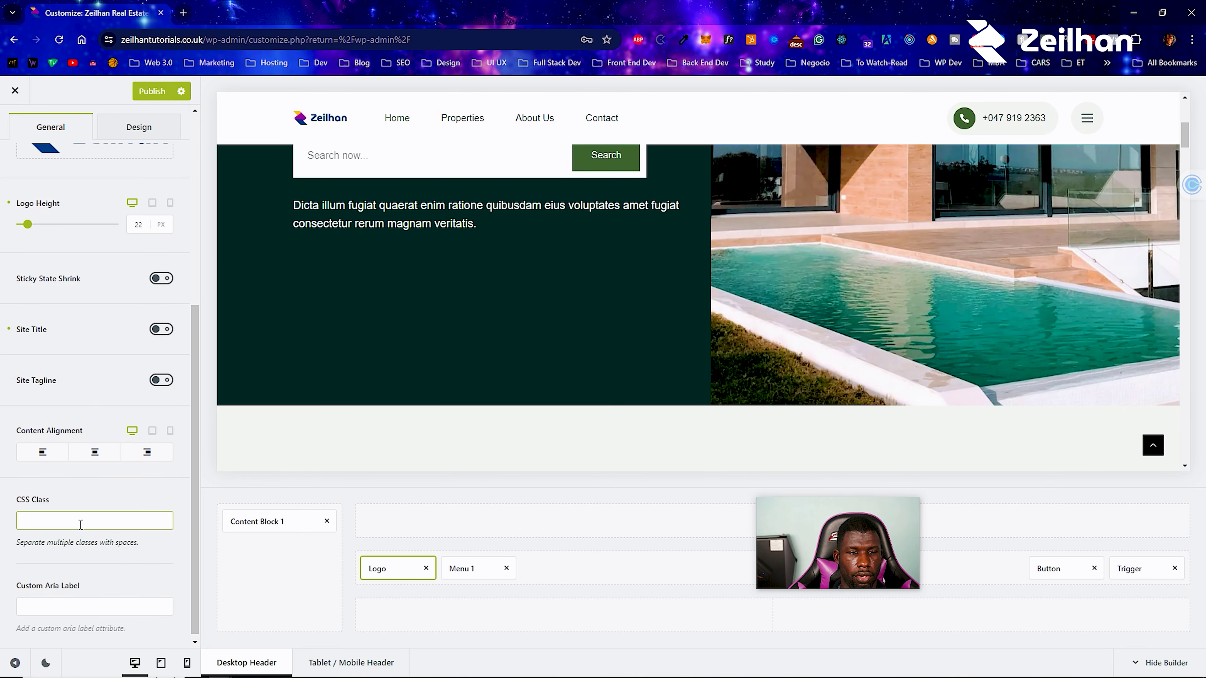
scroll(81, 525, "up", 8)
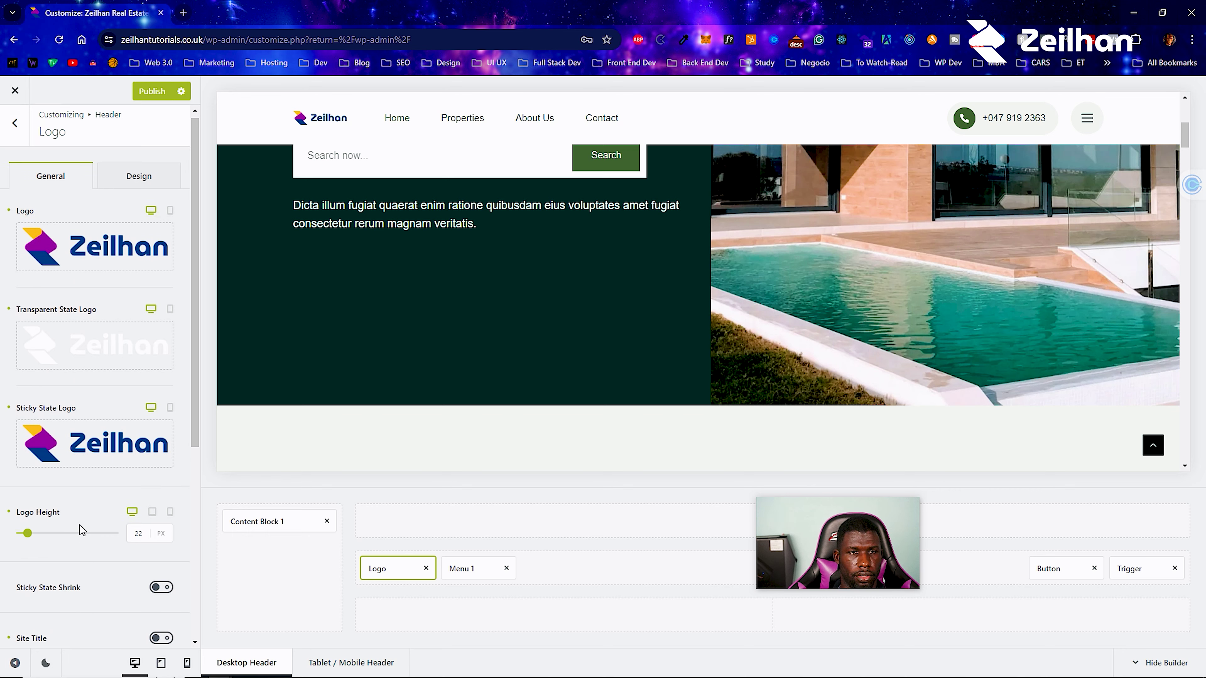
left_click(140, 181)
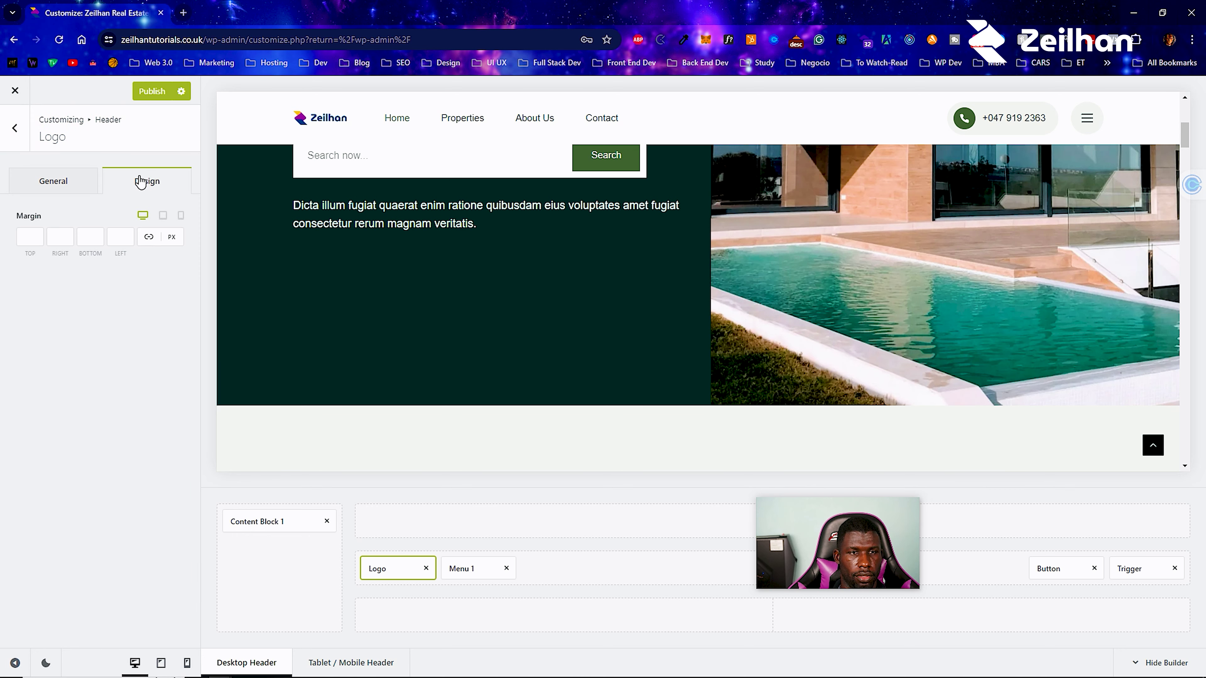
left_click(53, 181)
mouse_move(28, 538)
left_mouse_down()
mouse_move(38, 539)
mouse_move(26, 538)
left_mouse_up()
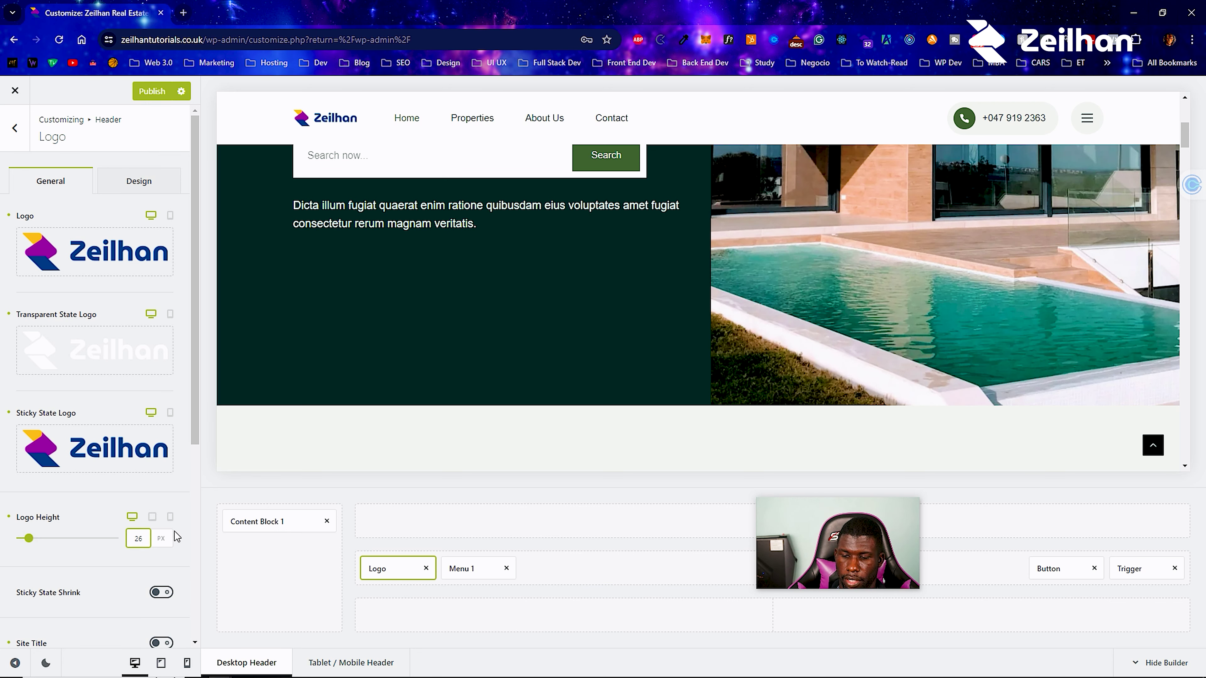
key("Down")
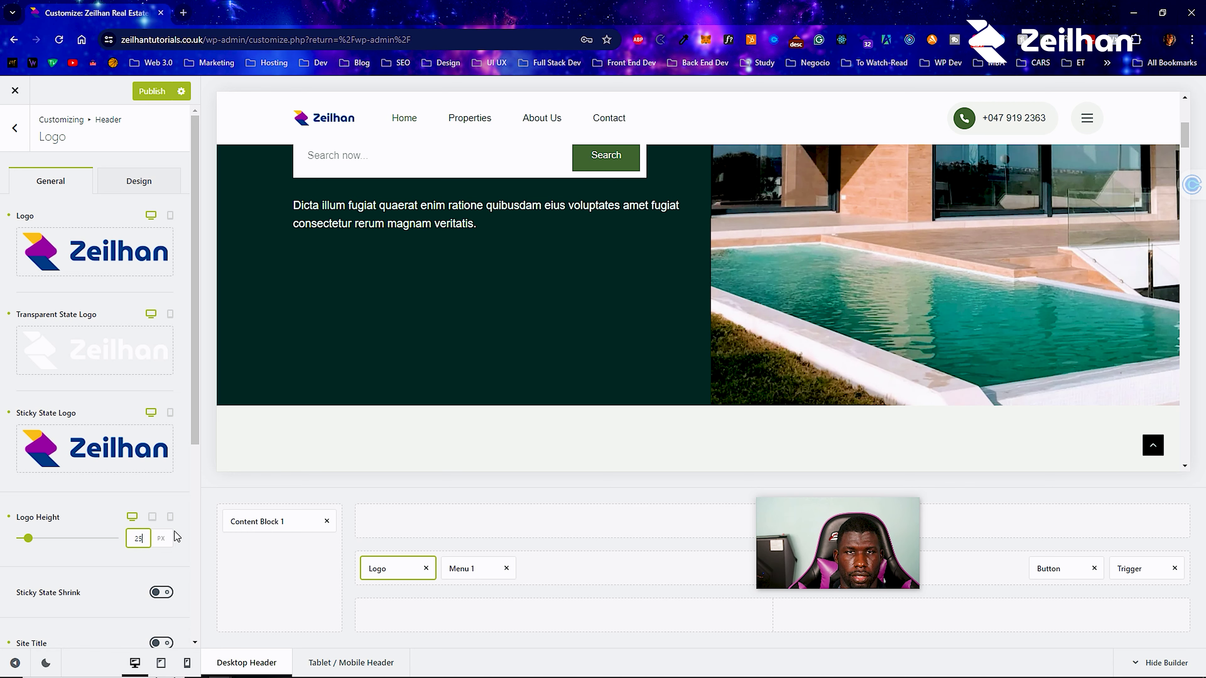
mouse_move(152, 429)
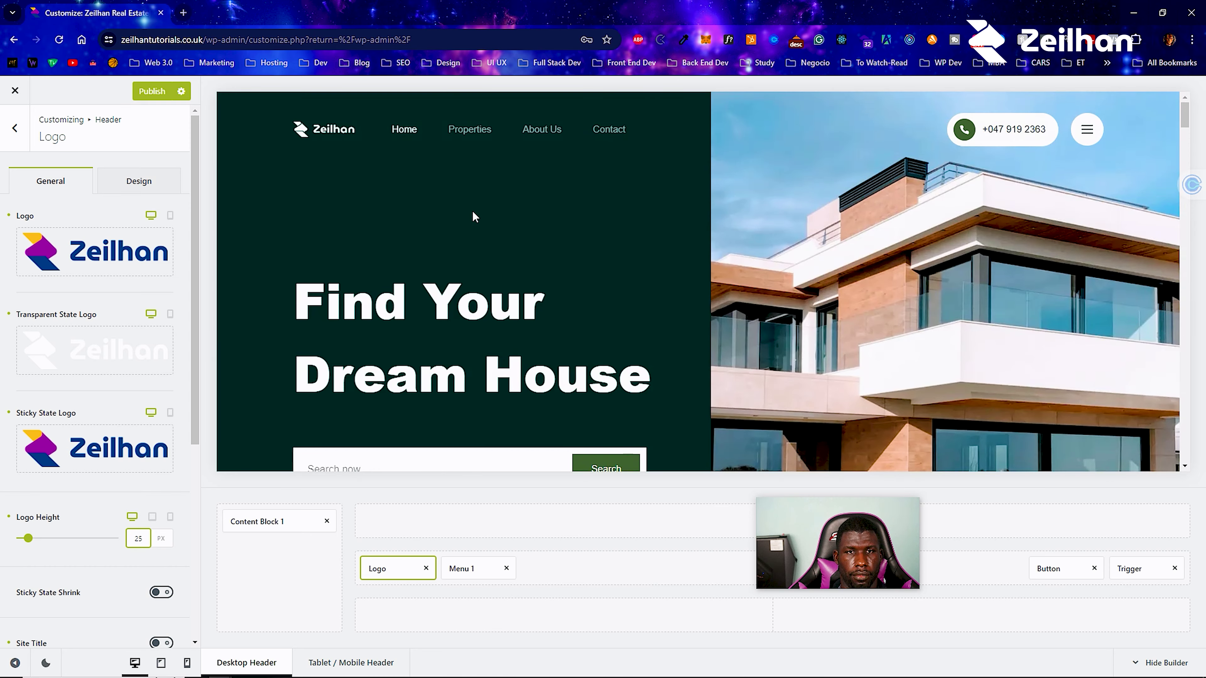
Publish the Customizer changes and select the header phone button in the preview.
scroll(472, 214, "down", 15)
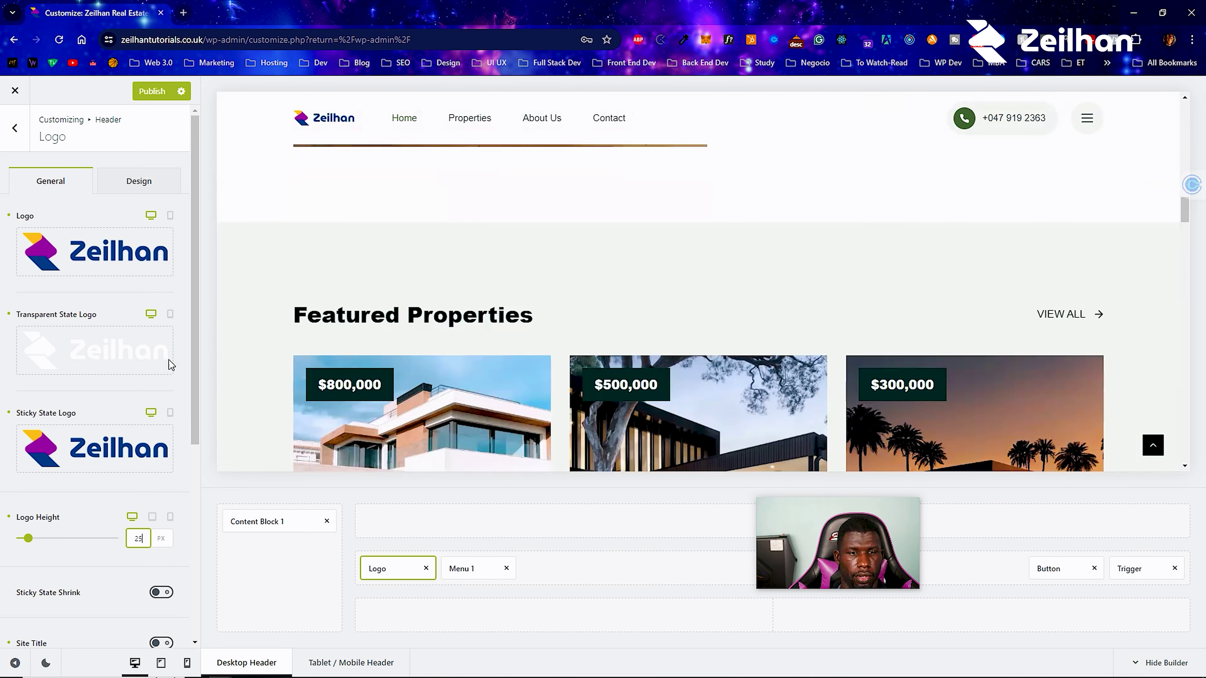
left_click(150, 95)
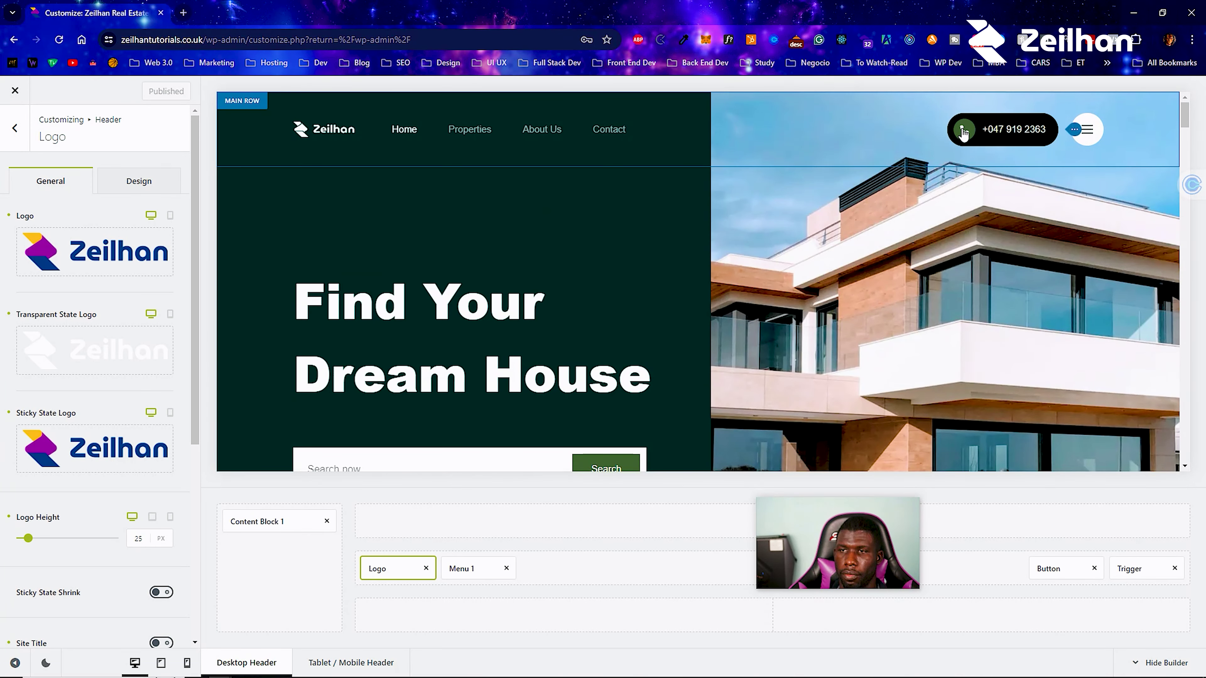
left_click(1072, 132)
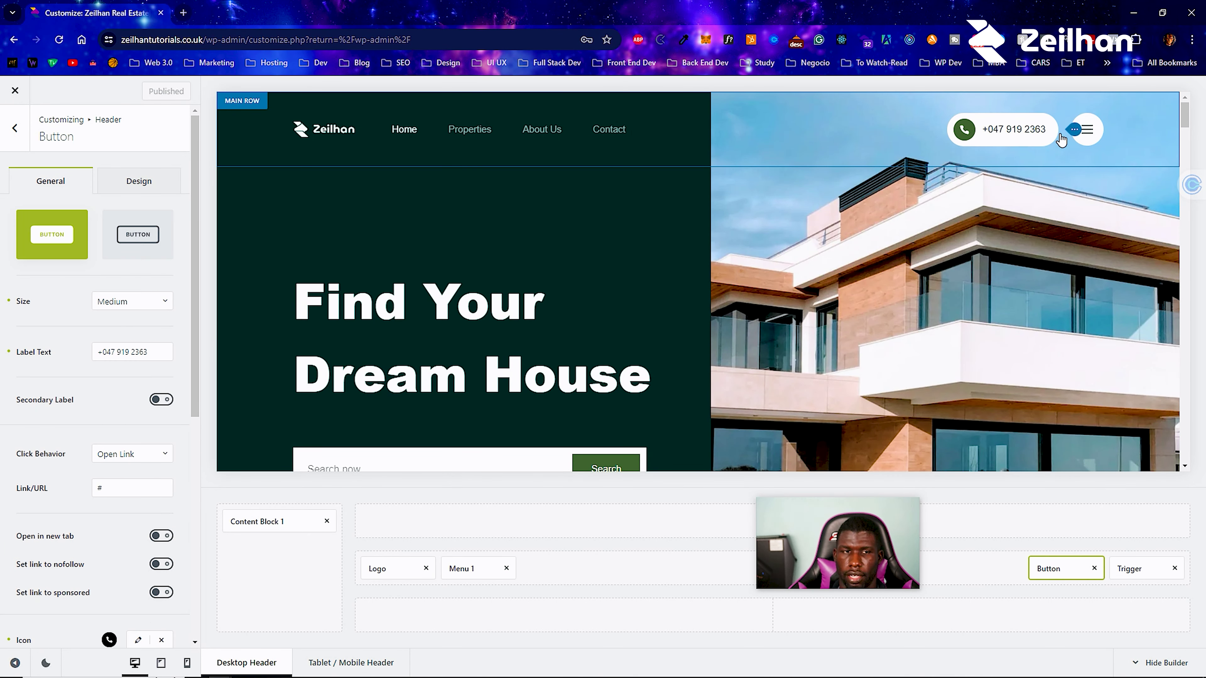
Inspect the button's Design tab and Label Text Color picker unchanged, then return to Header elements.
left_click(144, 194)
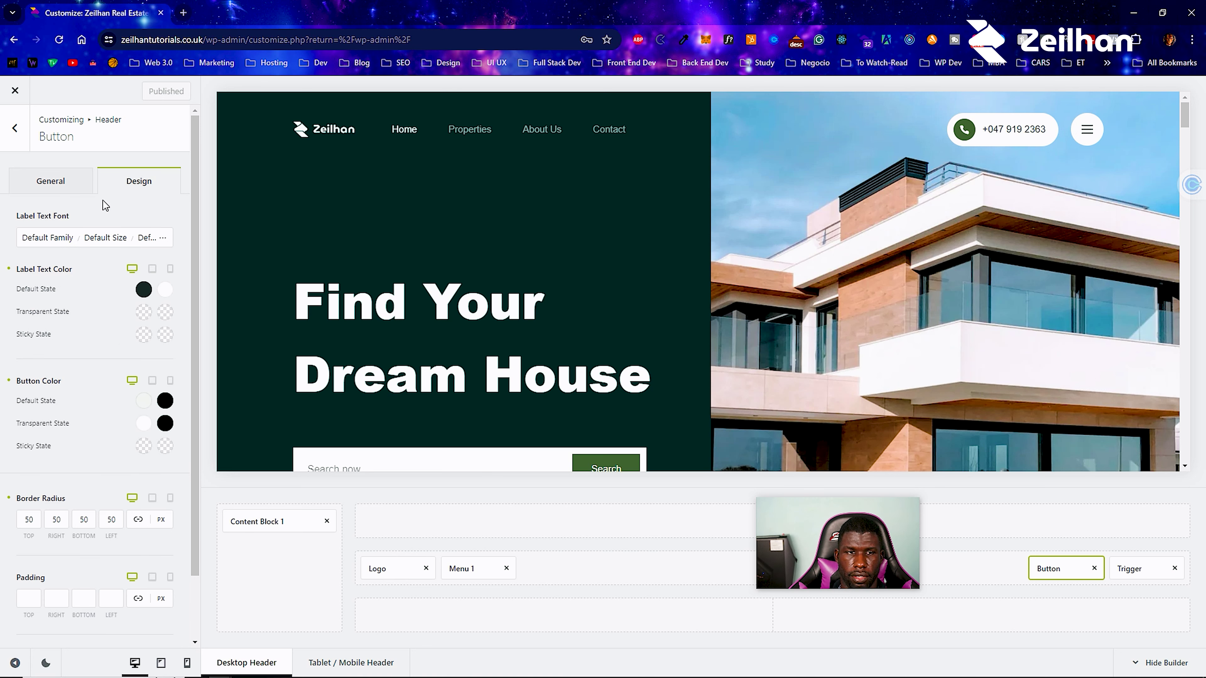
left_click(143, 289)
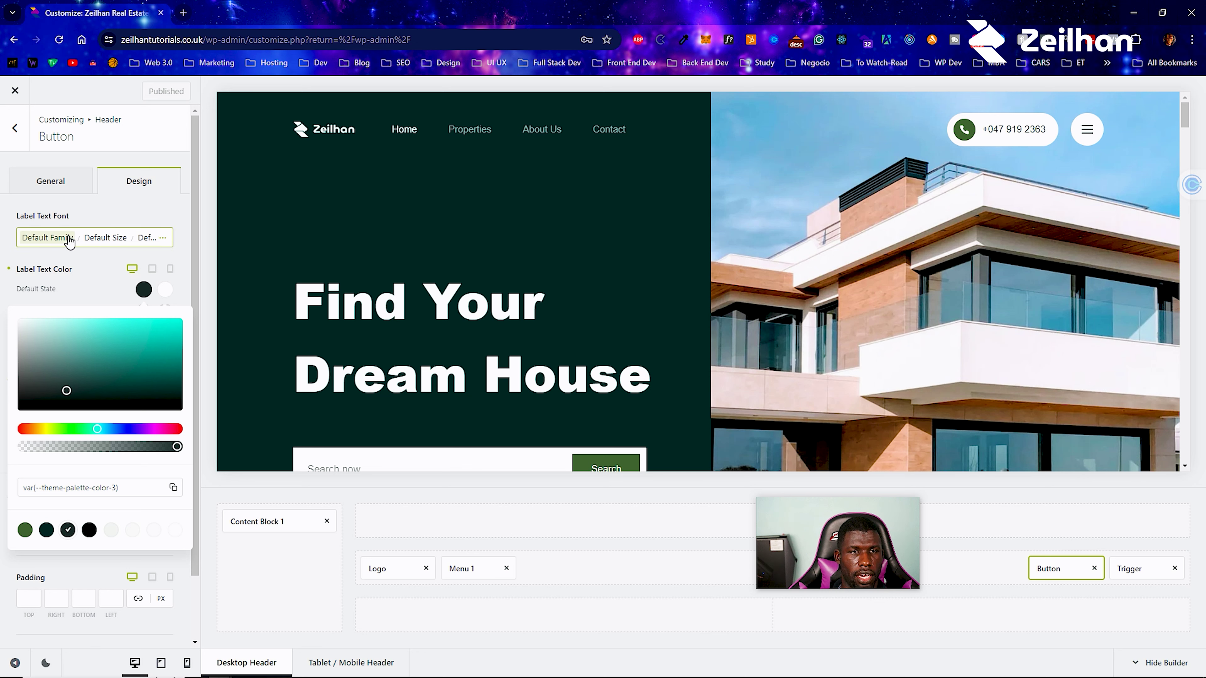
left_click(178, 216)
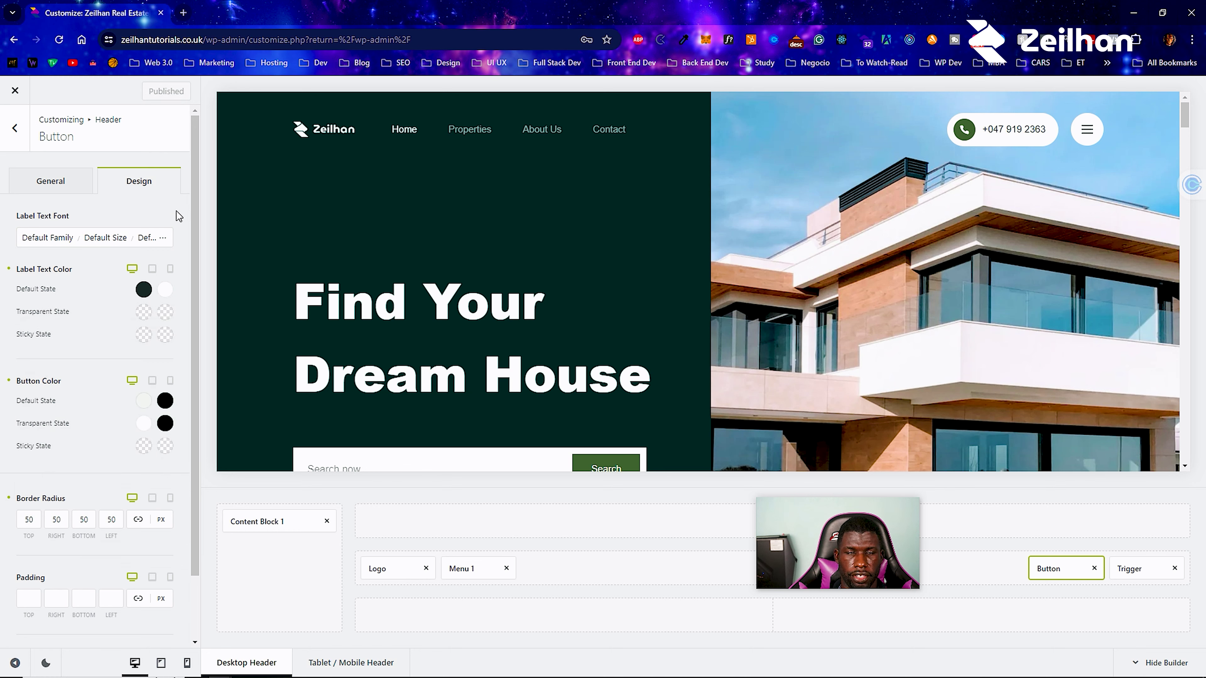
scroll(152, 305, "down", 3)
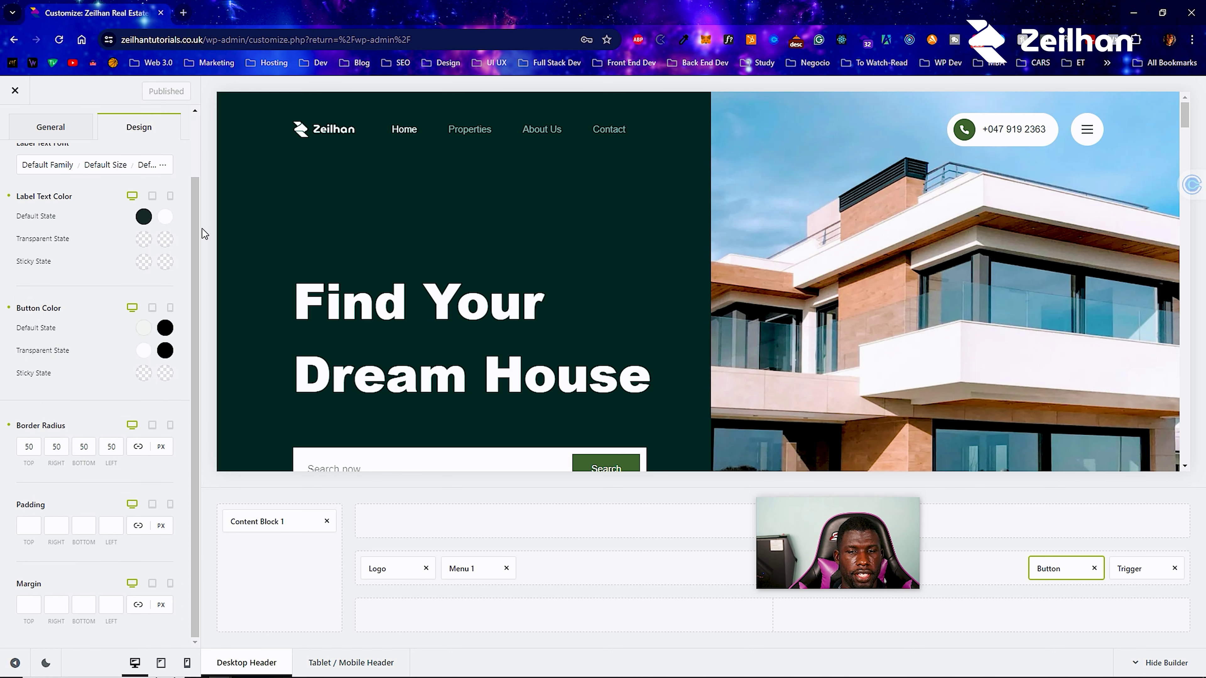
scroll(264, 377, "down", 4)
scroll(597, 372, "down", 4)
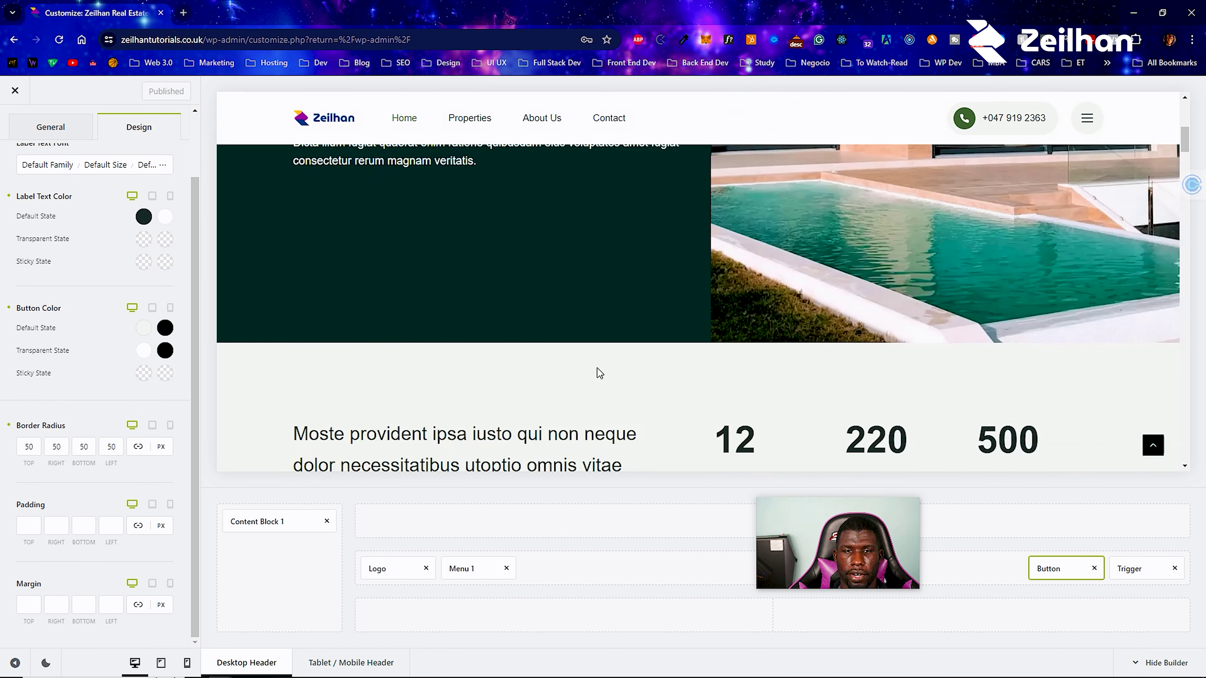
scroll(526, 322, "up", 3)
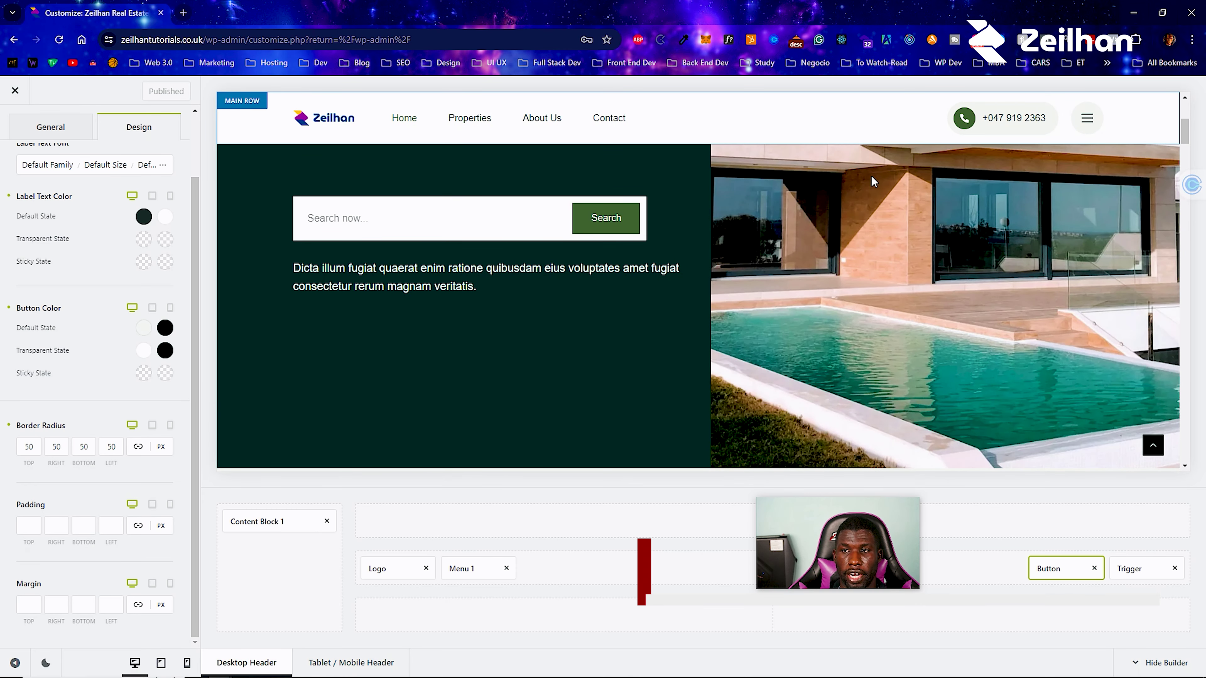
scroll(519, 363, "down", 15)
scroll(512, 362, "down", 2)
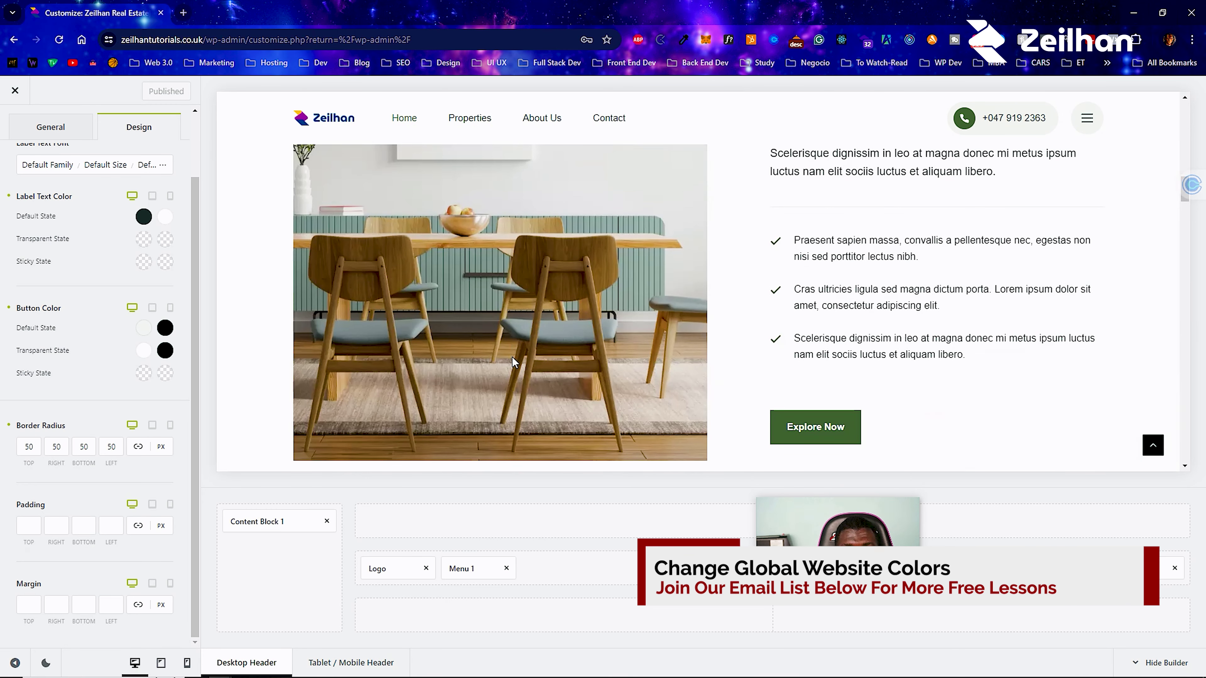
scroll(420, 275, "up", 15)
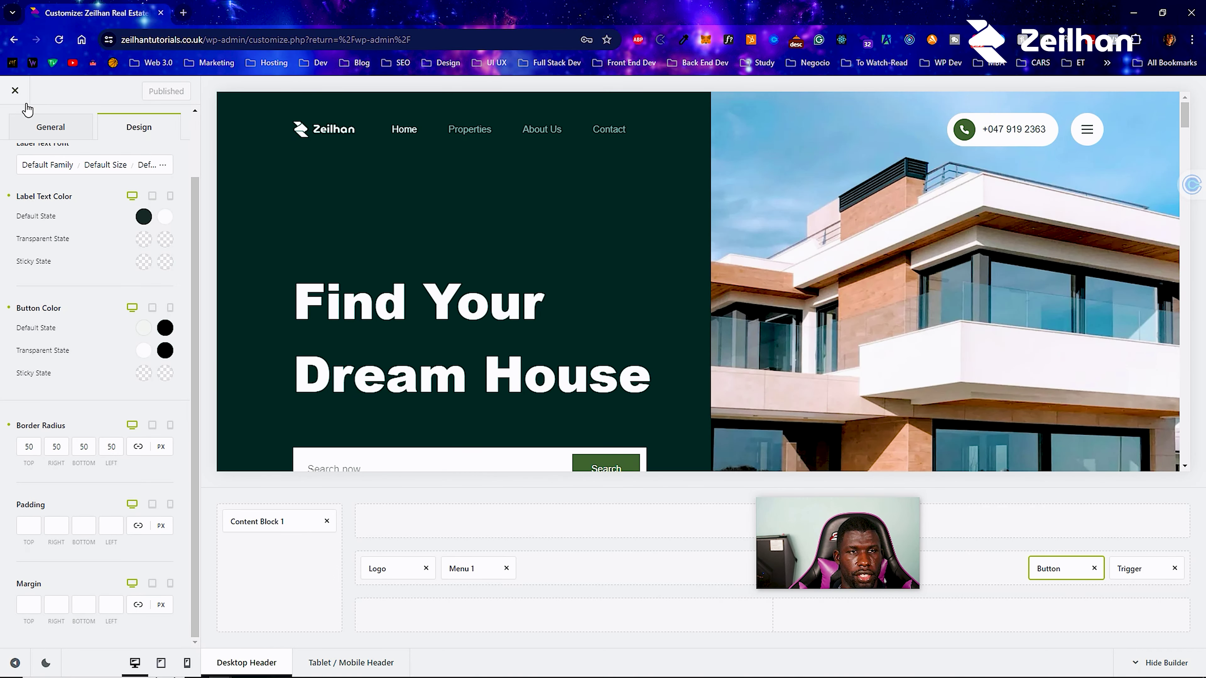
scroll(32, 137, "up", 3)
left_click(15, 129)
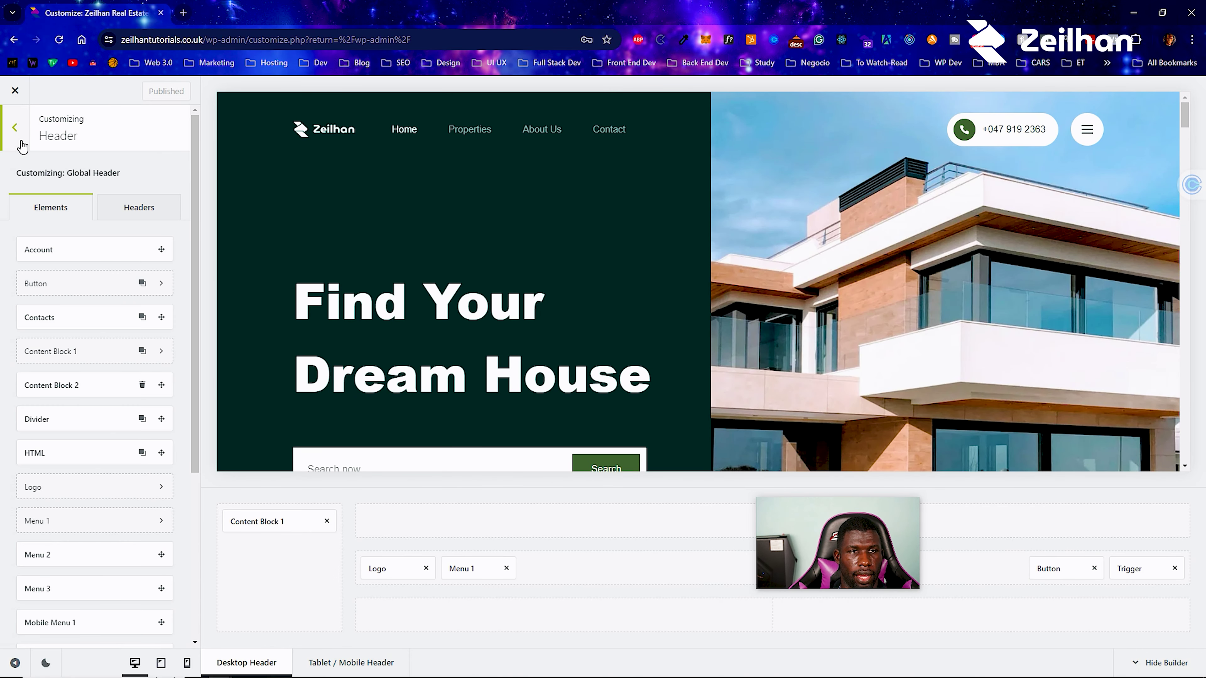
Open Colors and bring up the Global Color Palette's Color Palettes presets dialog.
left_click(18, 138)
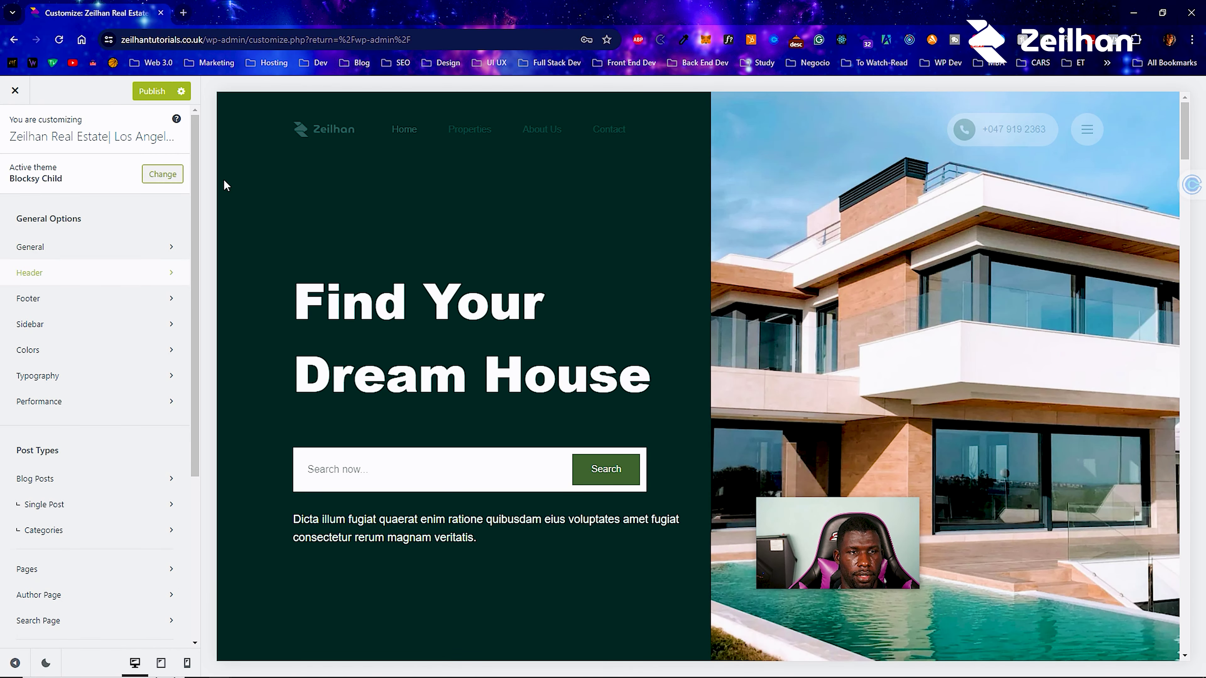
left_click(144, 358)
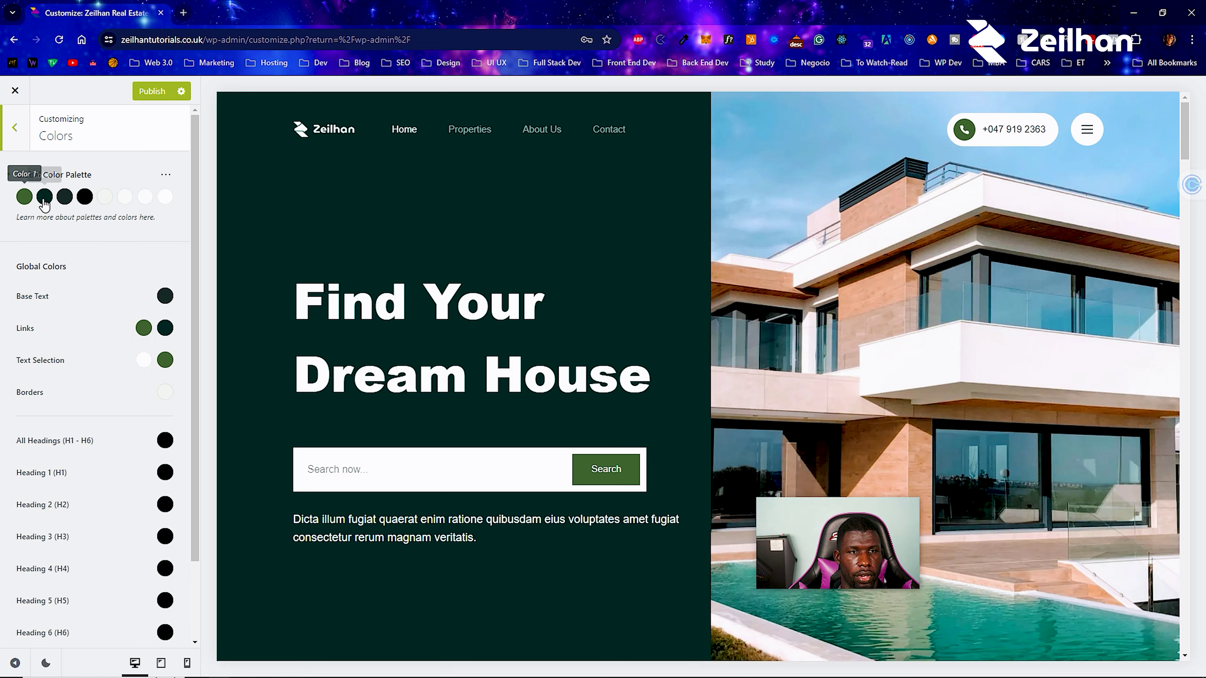
left_click(169, 178)
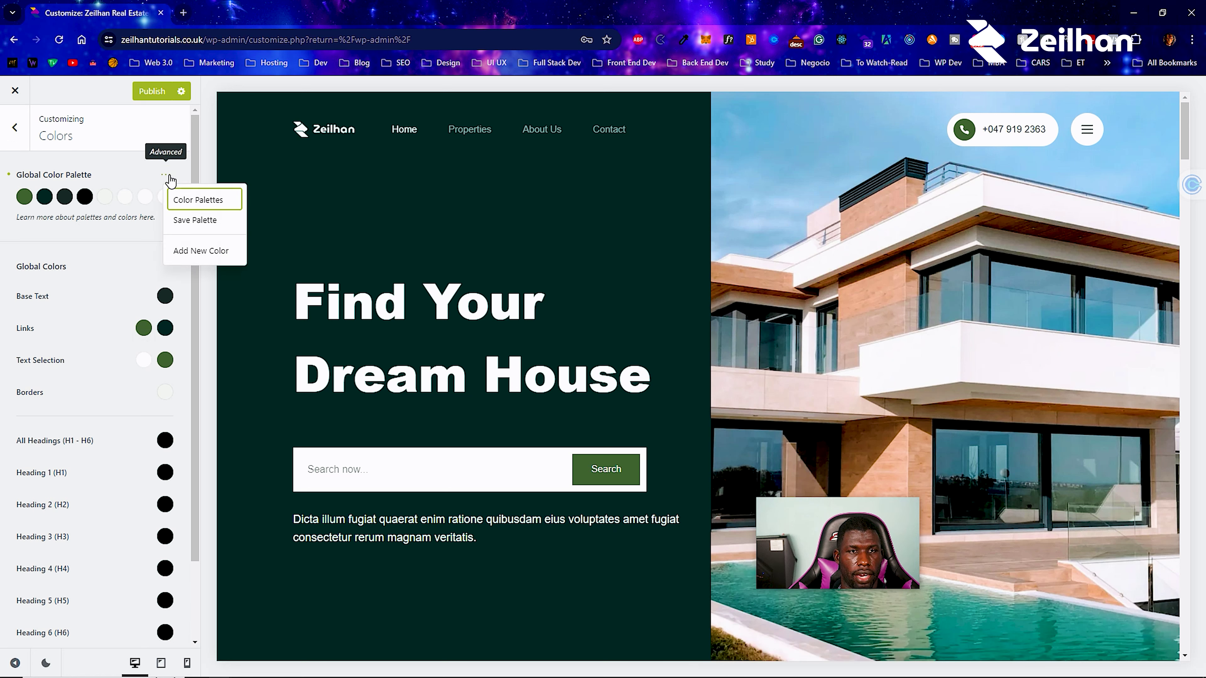
left_click(189, 218)
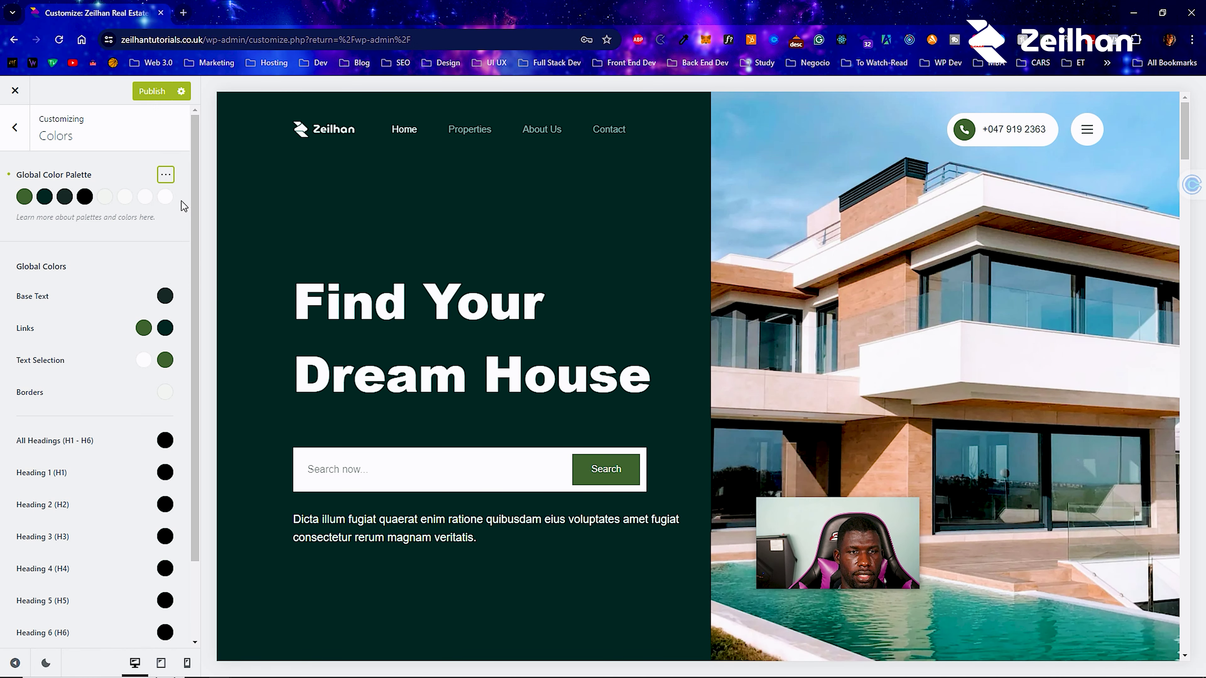
left_click(166, 178)
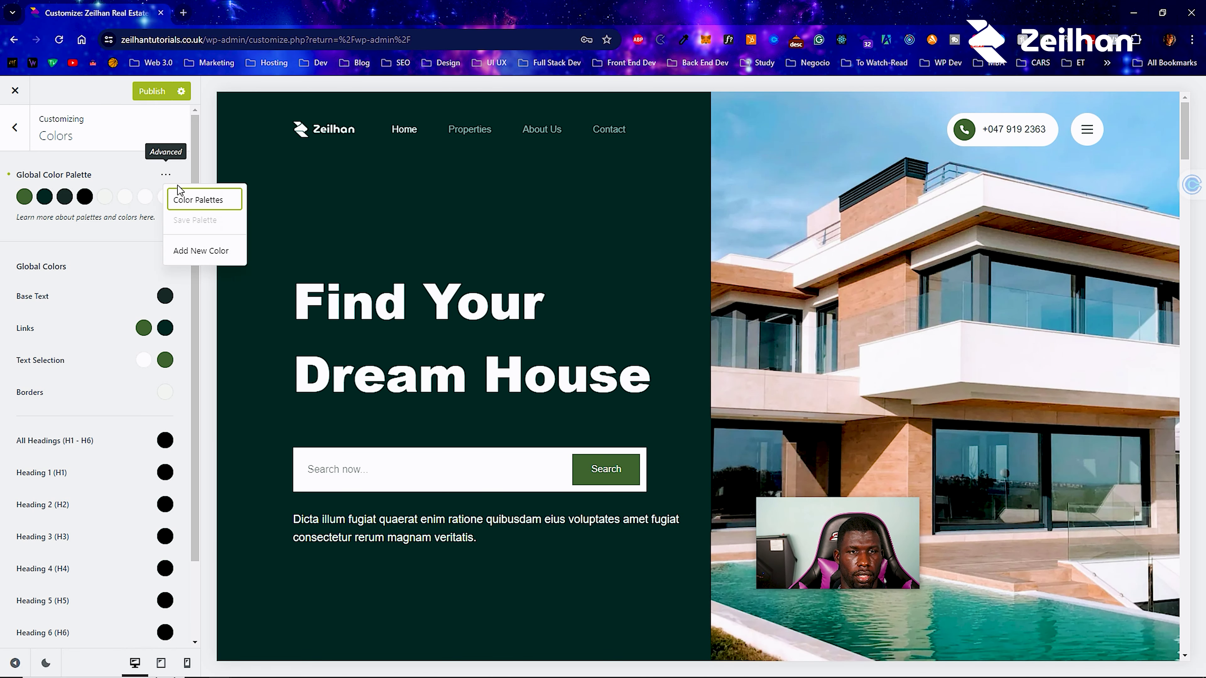
left_click(183, 200)
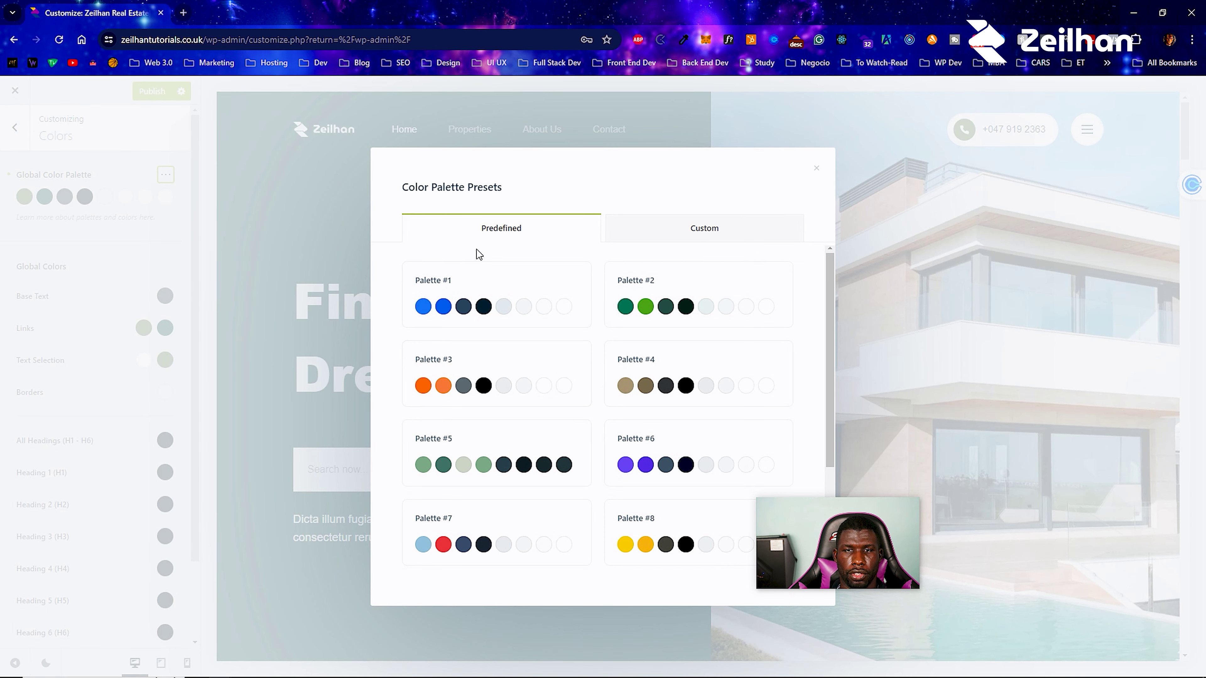
Try the blue preset Palette #1 and then the green Palette #2 on the site.
scroll(489, 361, "down", 3)
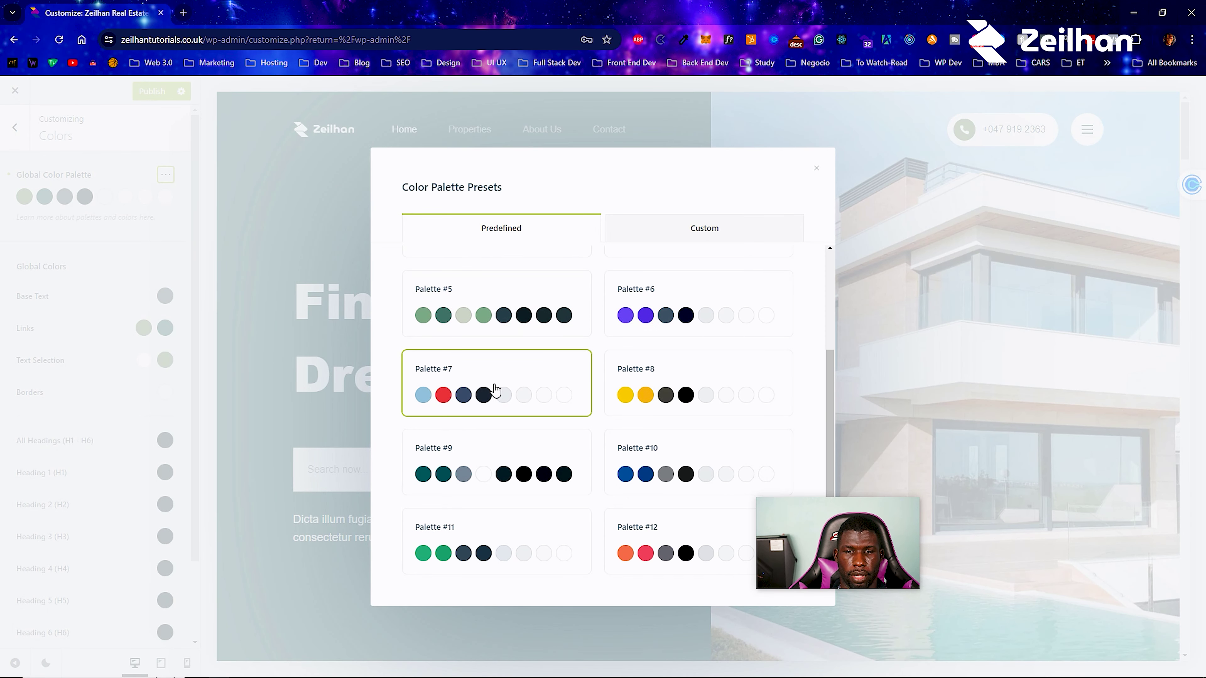
scroll(447, 470, "up", 3)
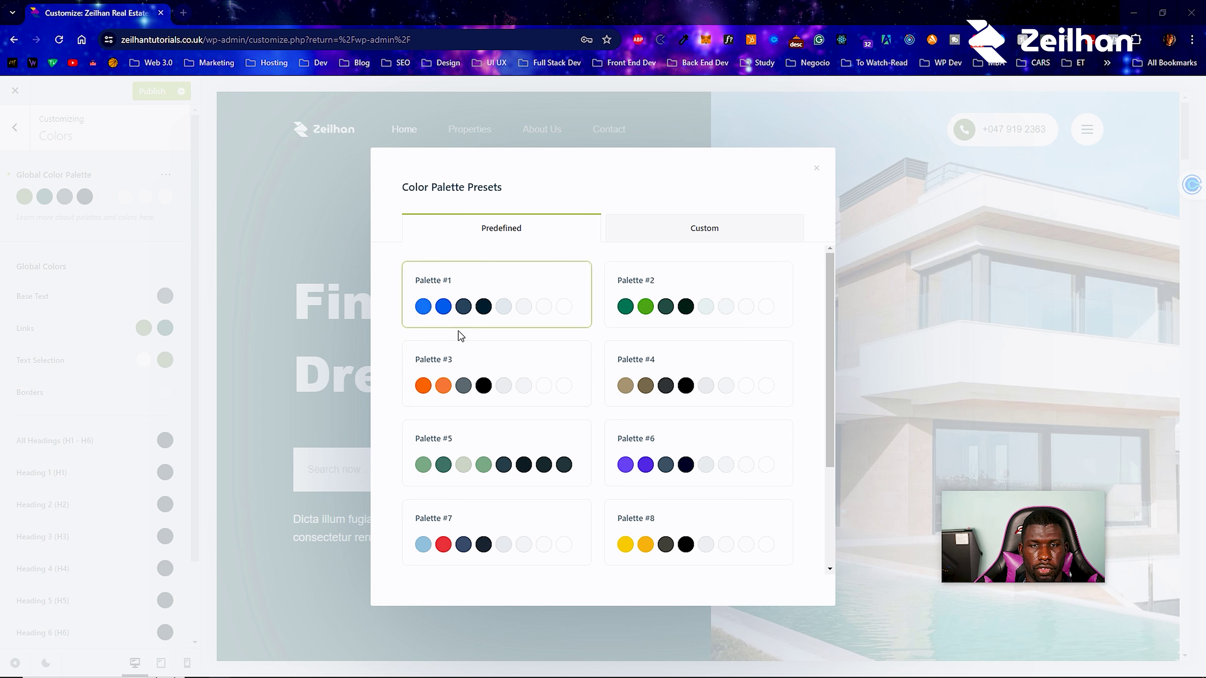
left_click(485, 283)
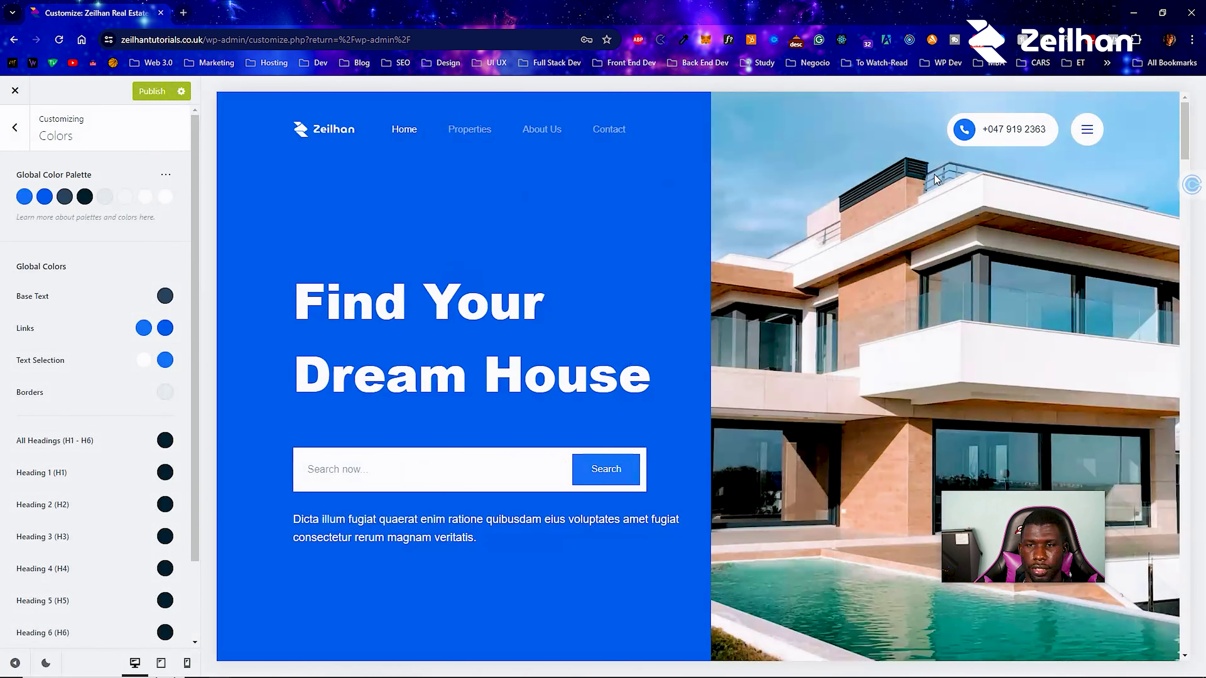
scroll(649, 259, "down", 15)
scroll(648, 259, "down", 10)
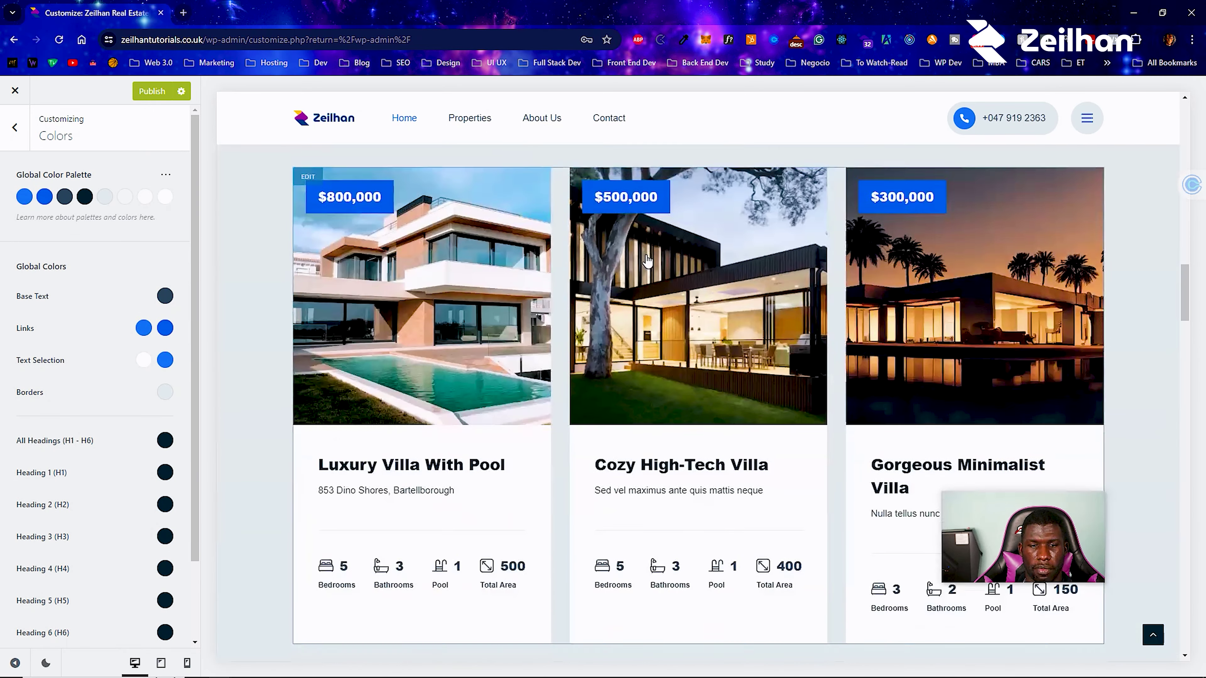
scroll(647, 260, "up", 15)
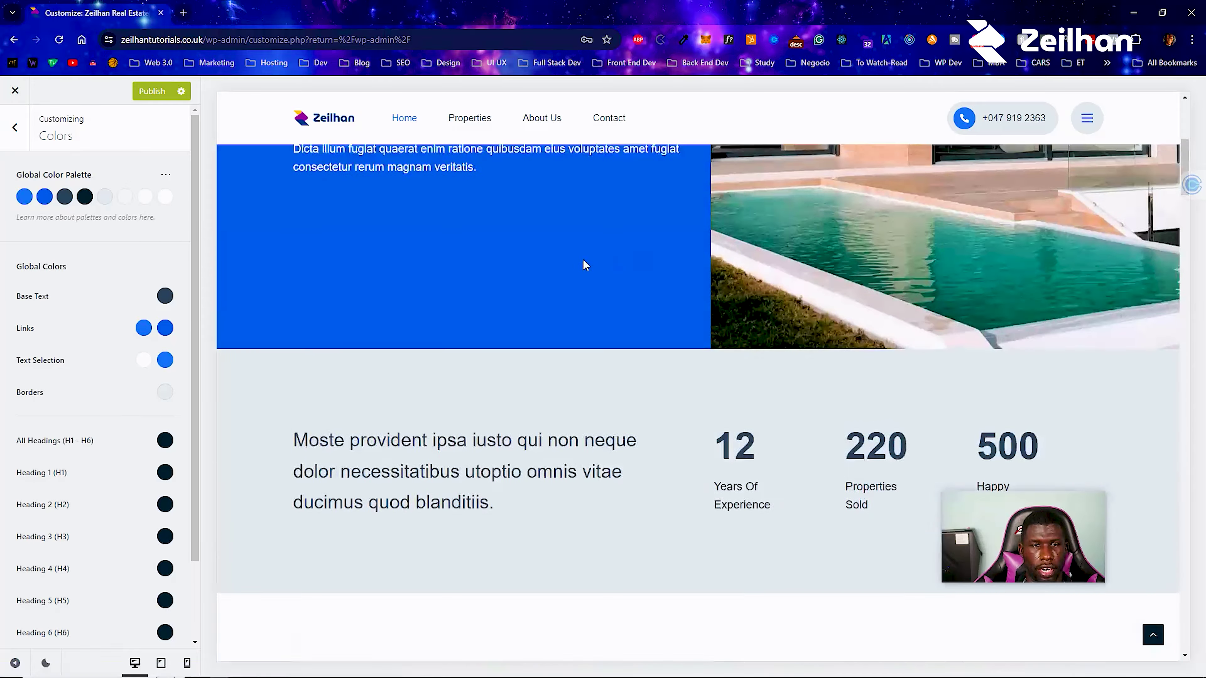
scroll(583, 260, "up", 5)
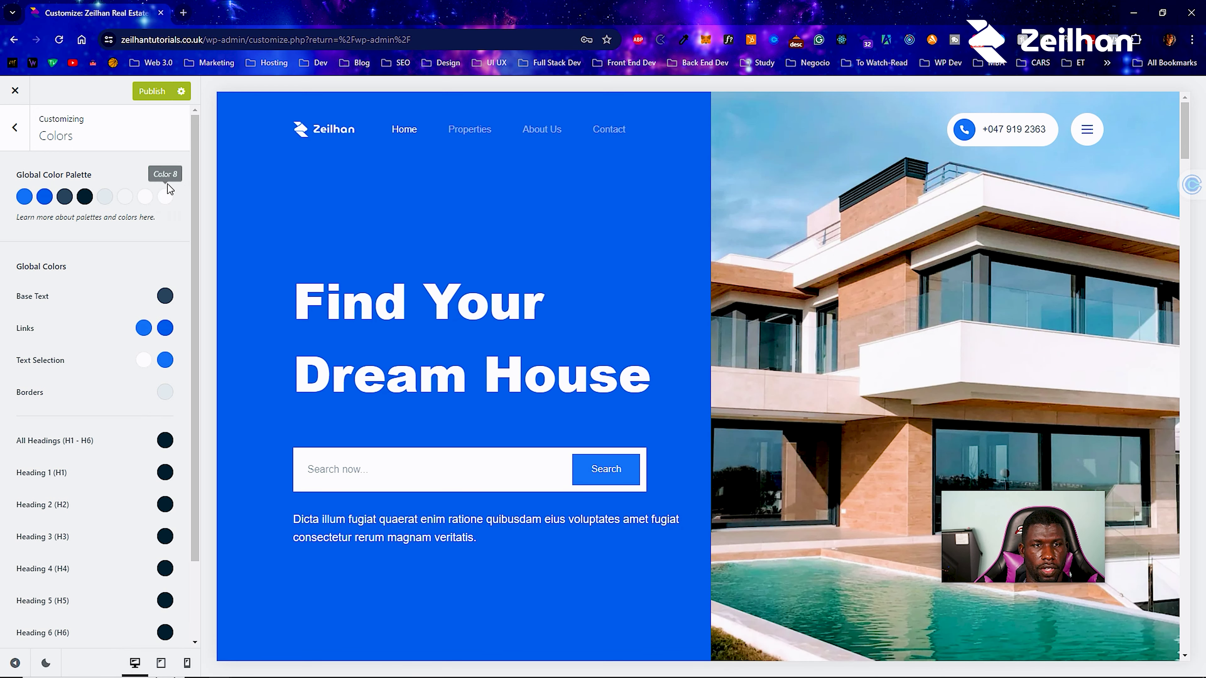
left_click(165, 174)
left_click(178, 201)
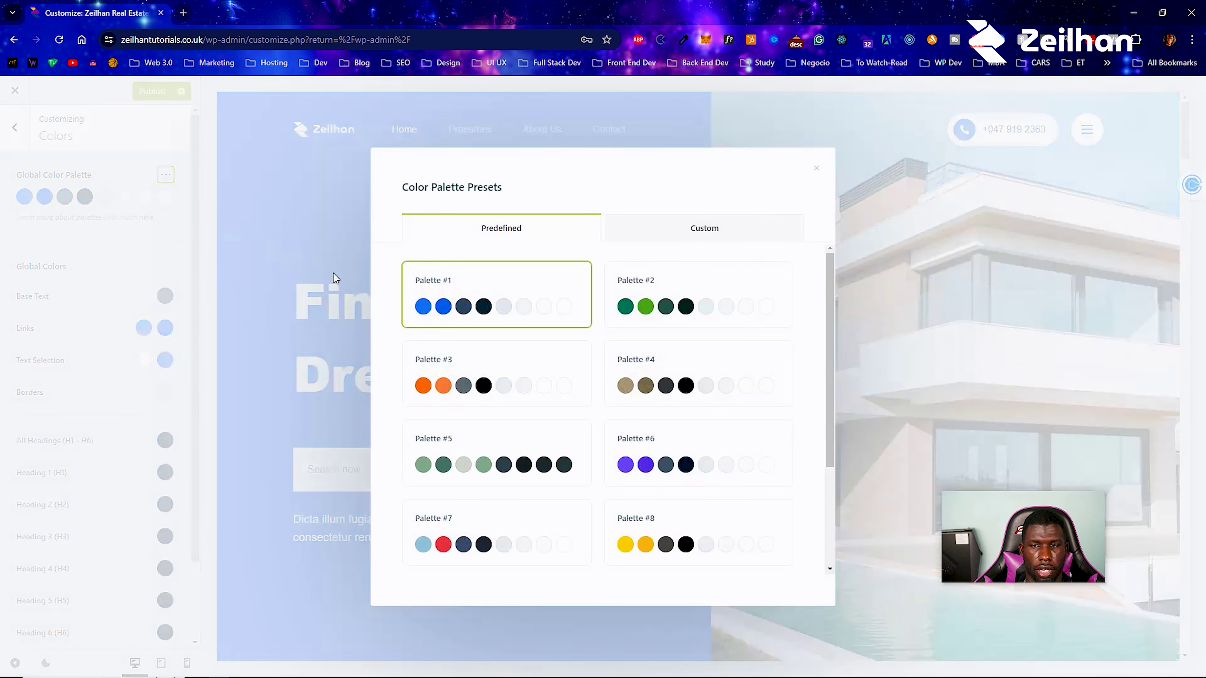
left_click(626, 306)
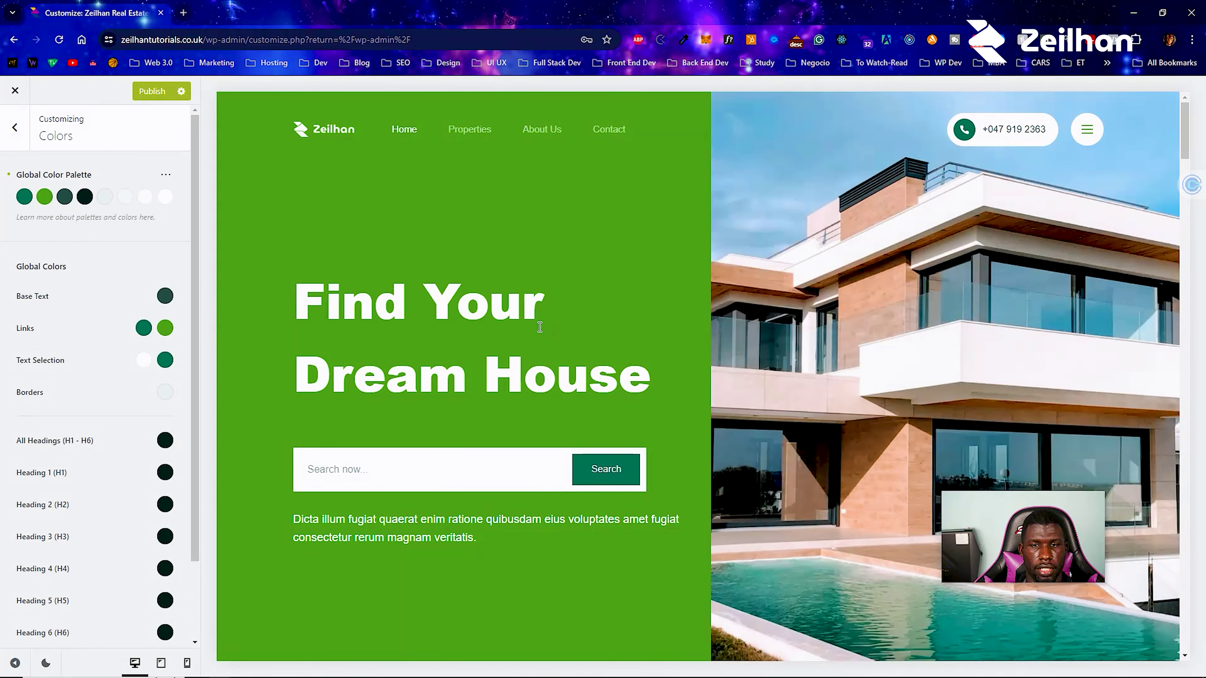
scroll(378, 221, "down", 5)
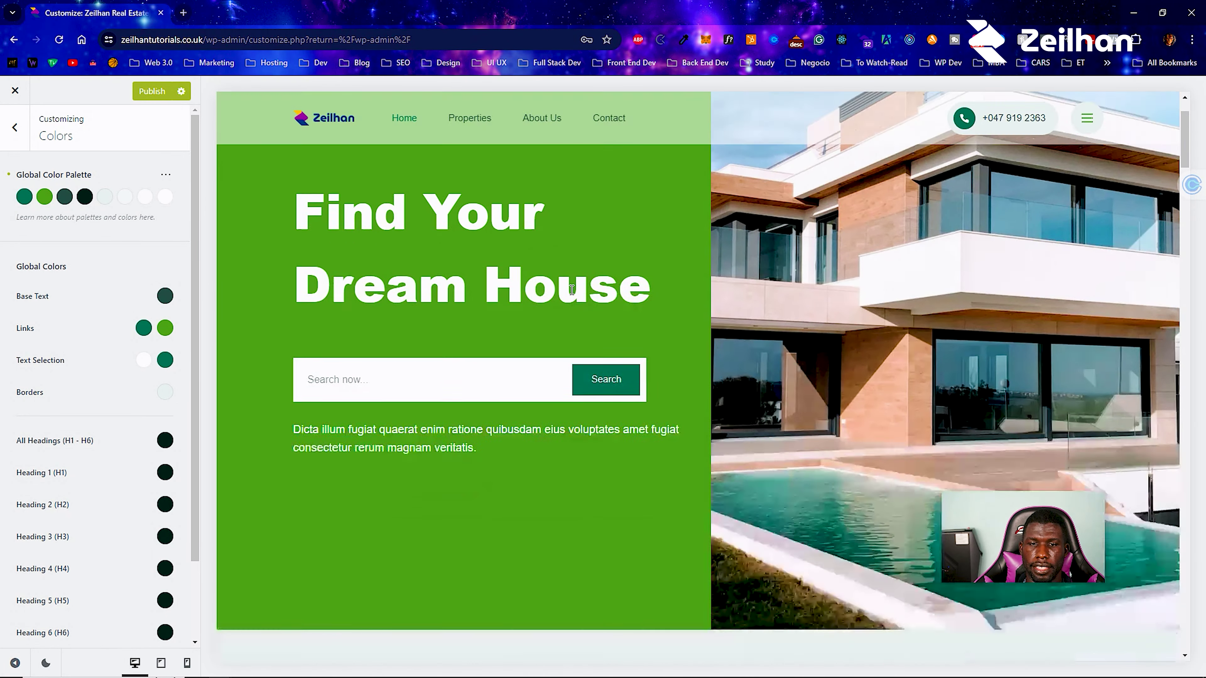
scroll(379, 222, "up", 5)
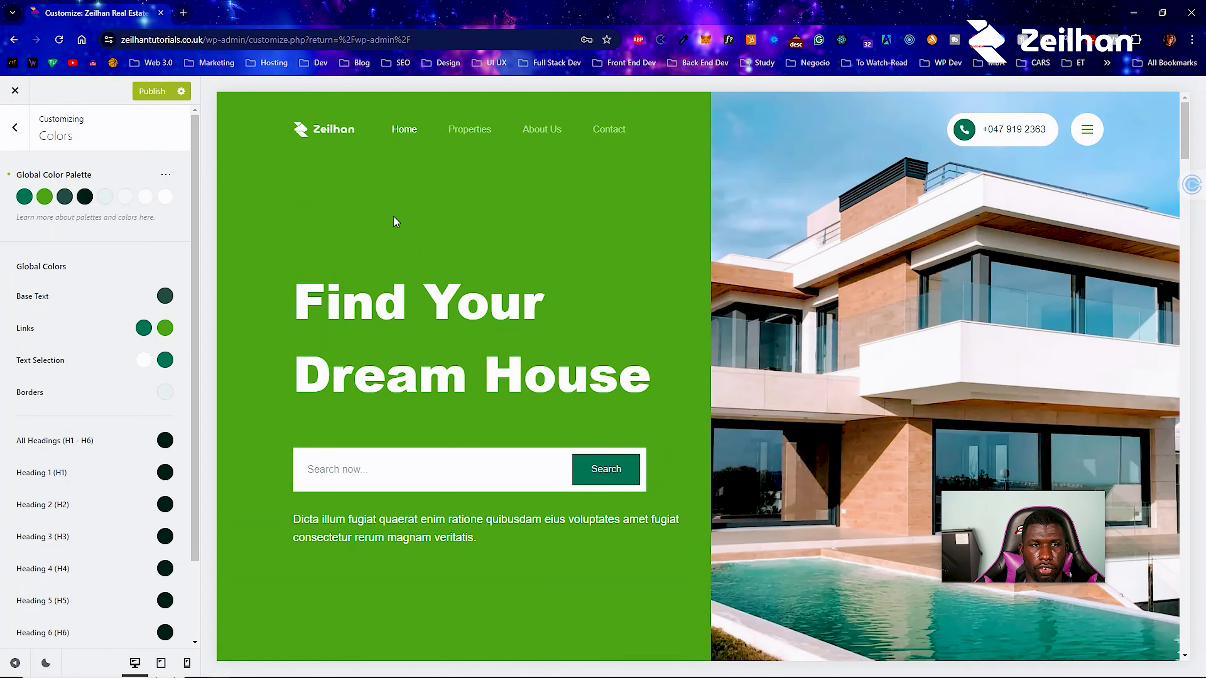
Preview the blue preset Palette #10.
left_click(167, 176)
left_click(200, 199)
scroll(664, 328, "down", 2)
scroll(640, 395, "down", 2)
left_click(646, 463)
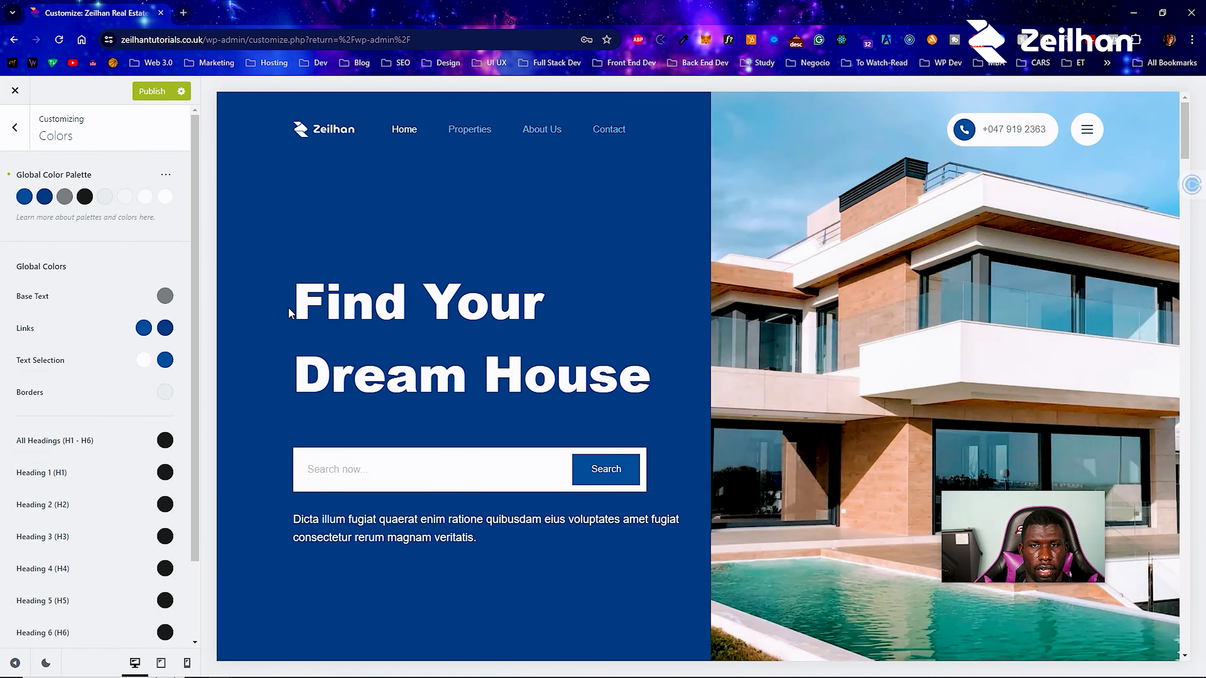
Apply the saved dark green Custom Palette #1 from the Custom presets.
left_click(166, 174)
left_click(197, 198)
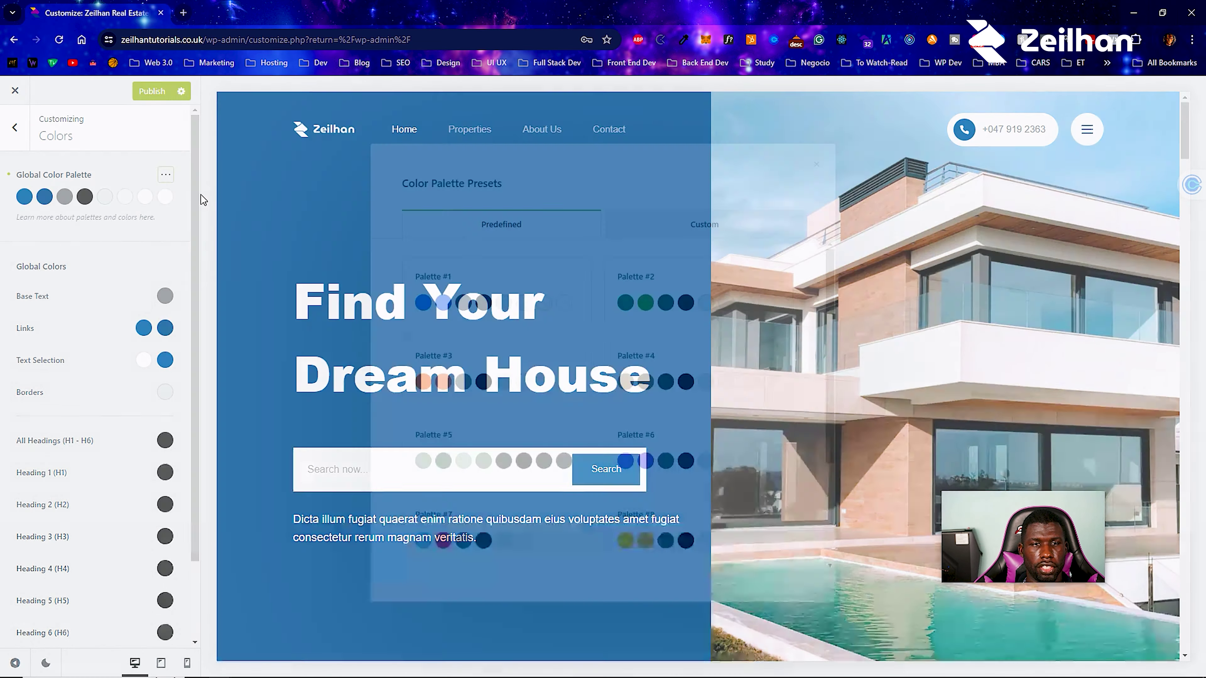
left_click(692, 242)
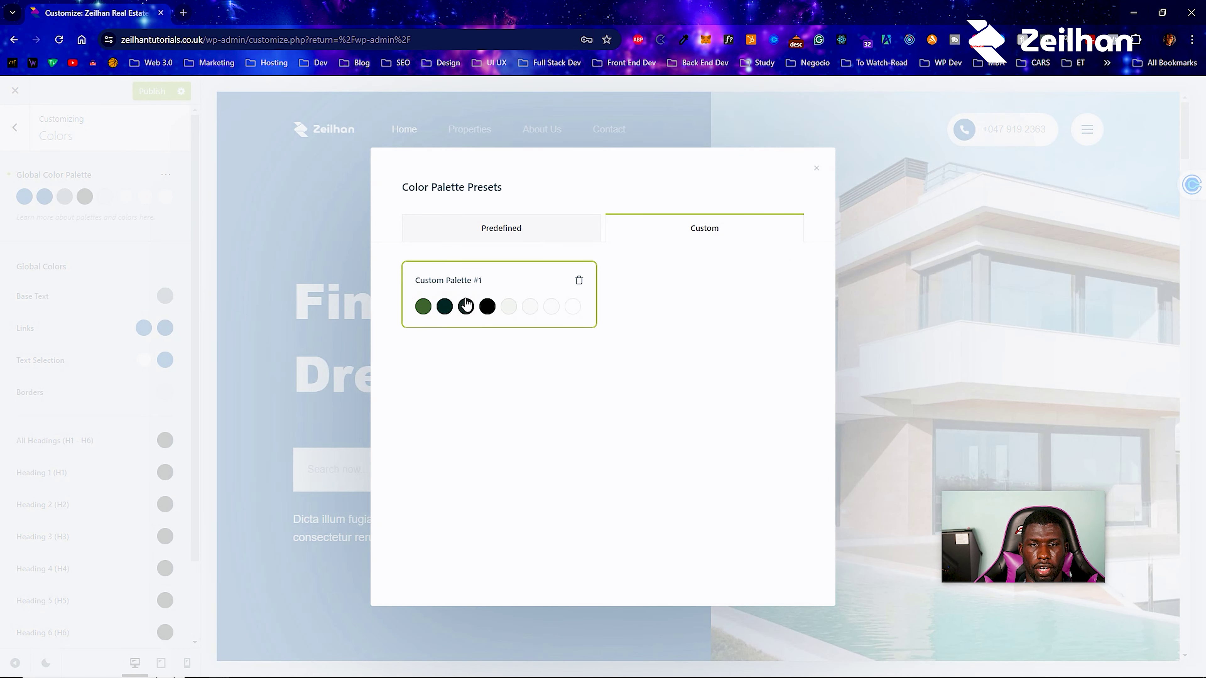
left_click(532, 291)
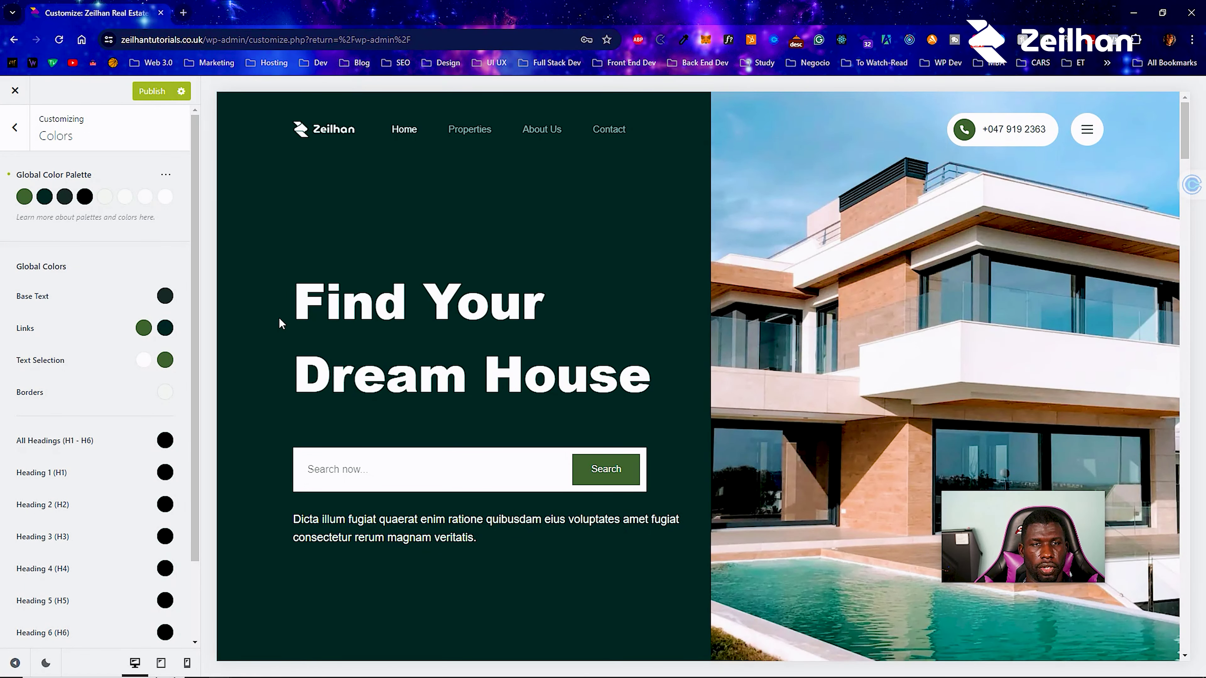
Load coolors.co in a new browser tab and accept its cookies.
left_click(181, 10)
type("coolors.co")
key("Return")
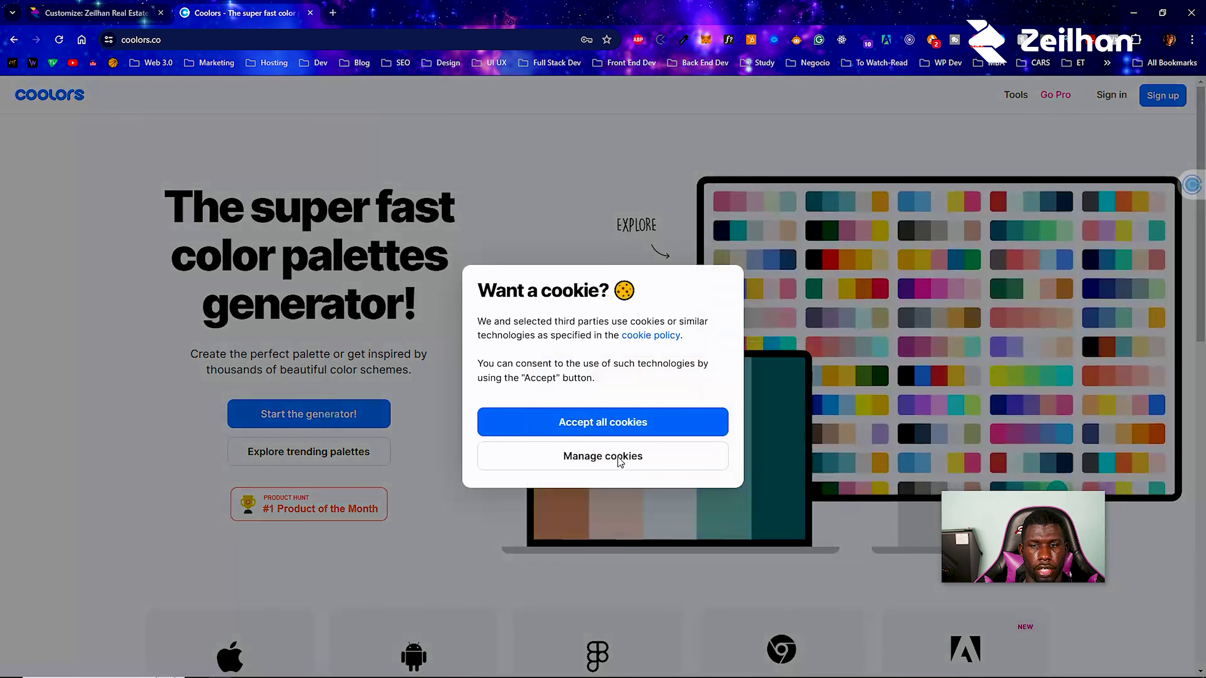
left_click(613, 424)
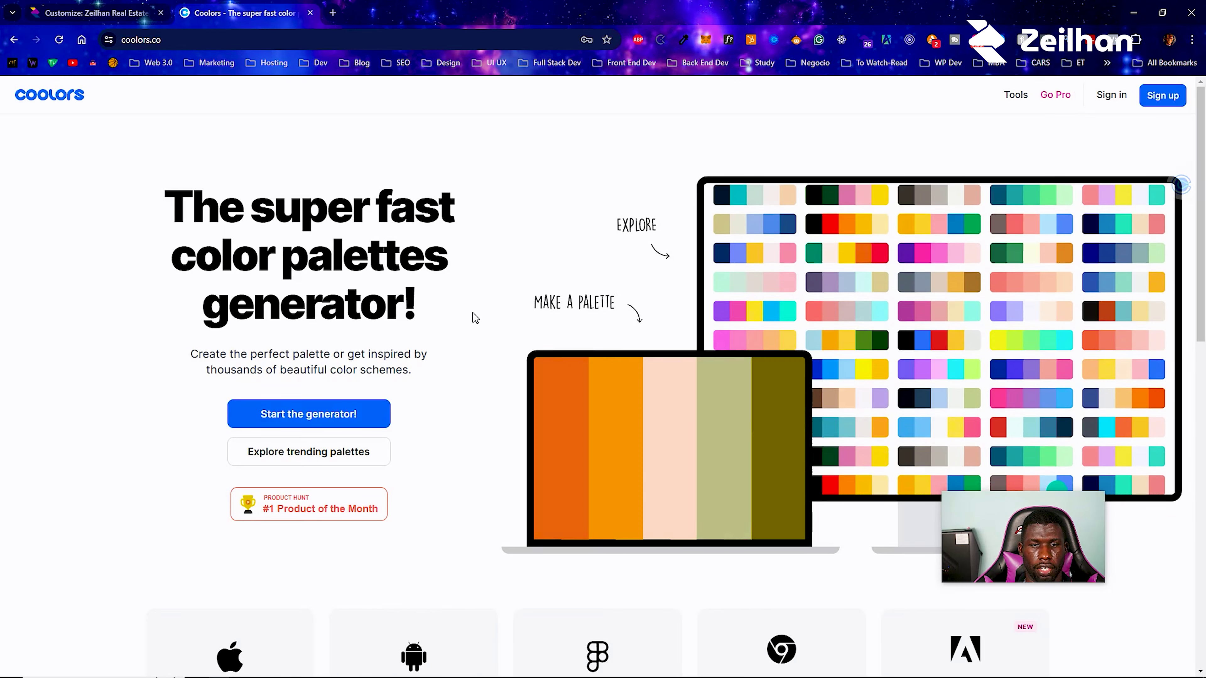
Browse Coolors' trending palettes, then switch back to the Customize tab.
left_click(273, 451)
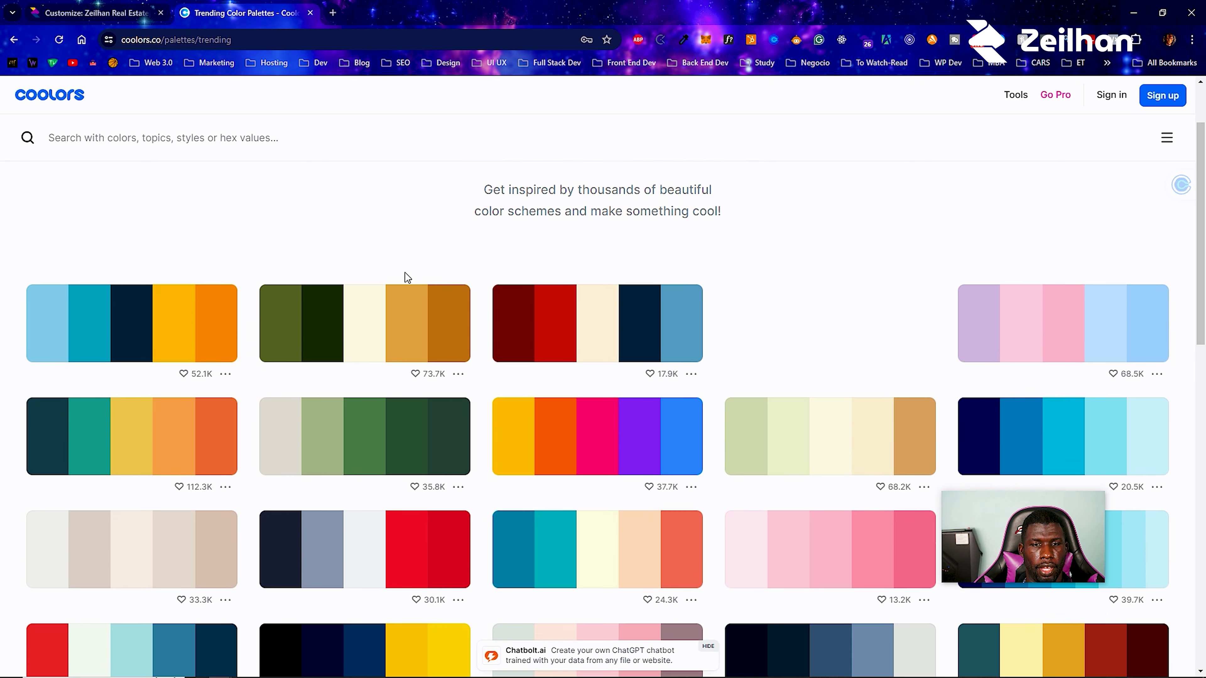
scroll(407, 277, "down", 1)
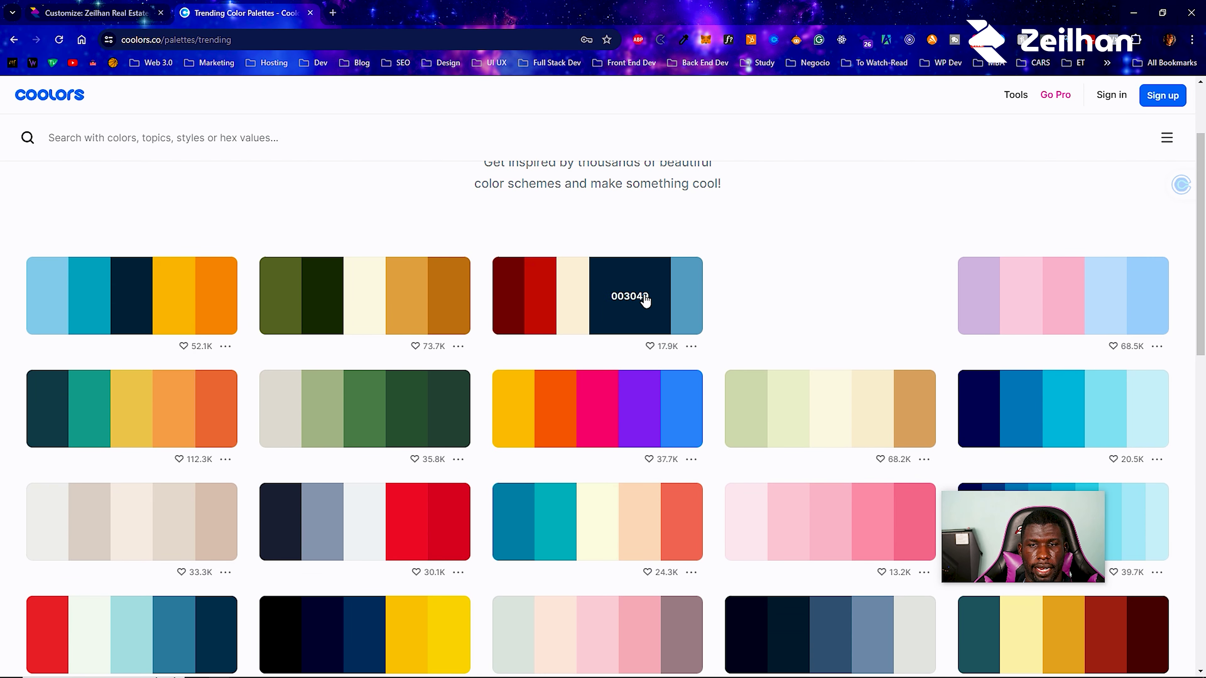
scroll(727, 307, "down", 3)
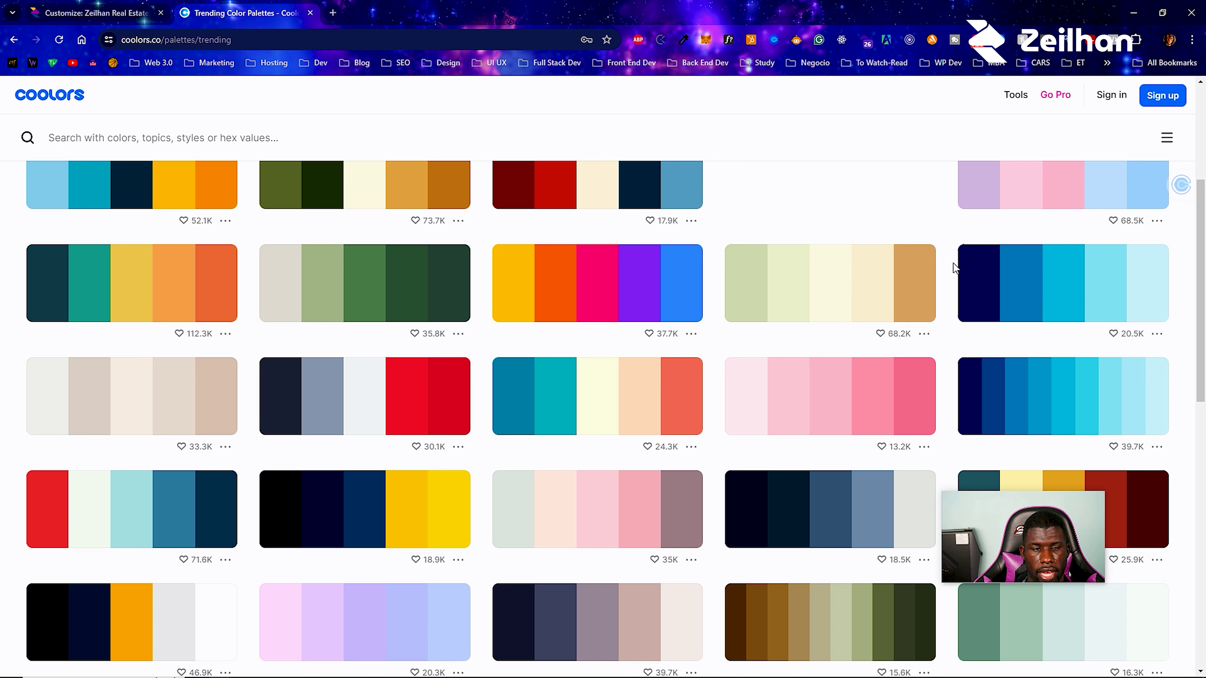
scroll(956, 269, "down", 2)
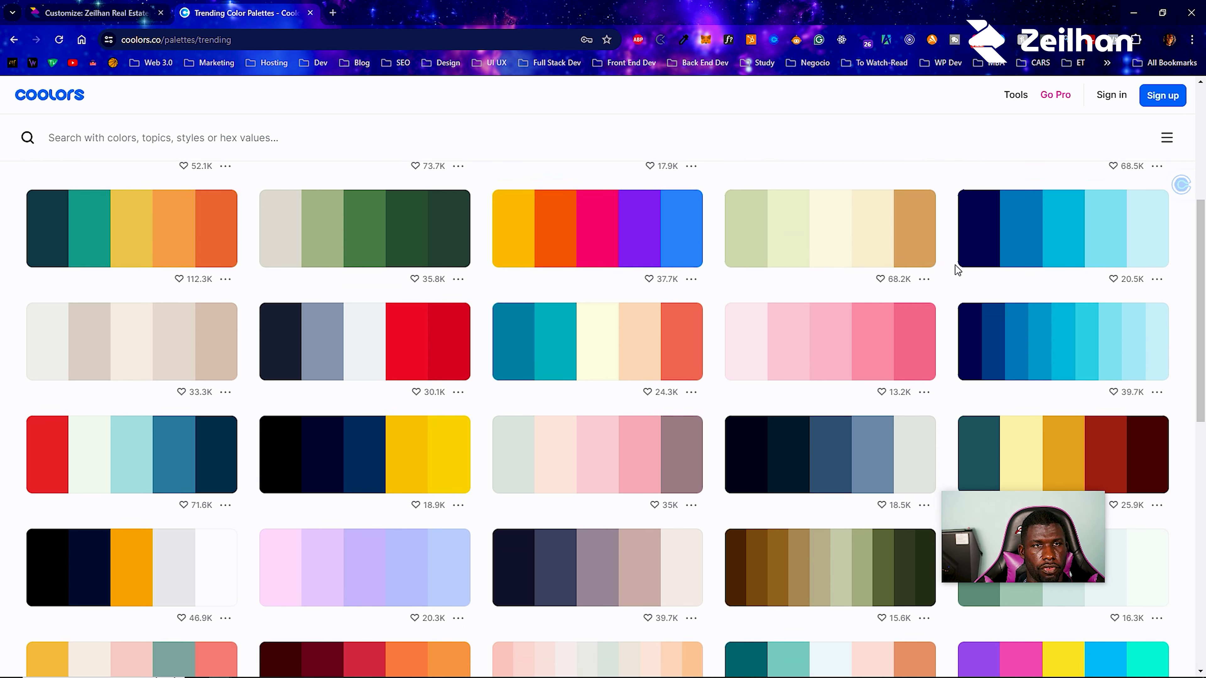
left_click(93, 10)
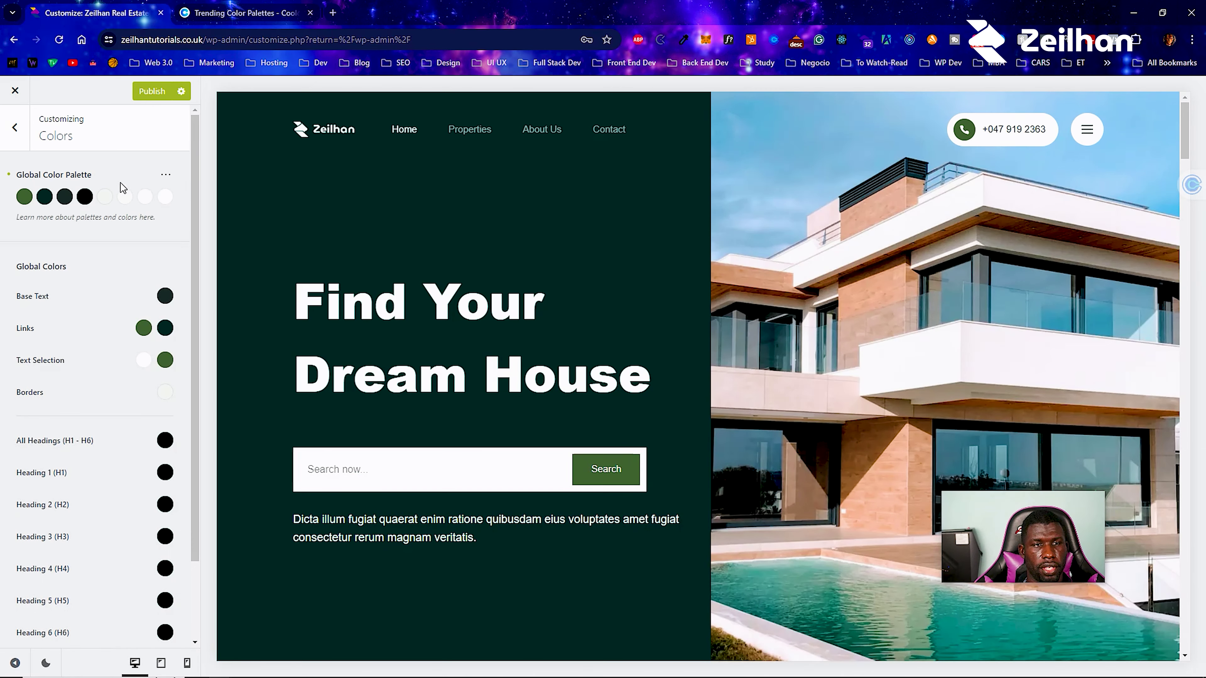
Apply the blue preset Palette #10 as the global palette.
left_click(166, 174)
left_click(219, 209)
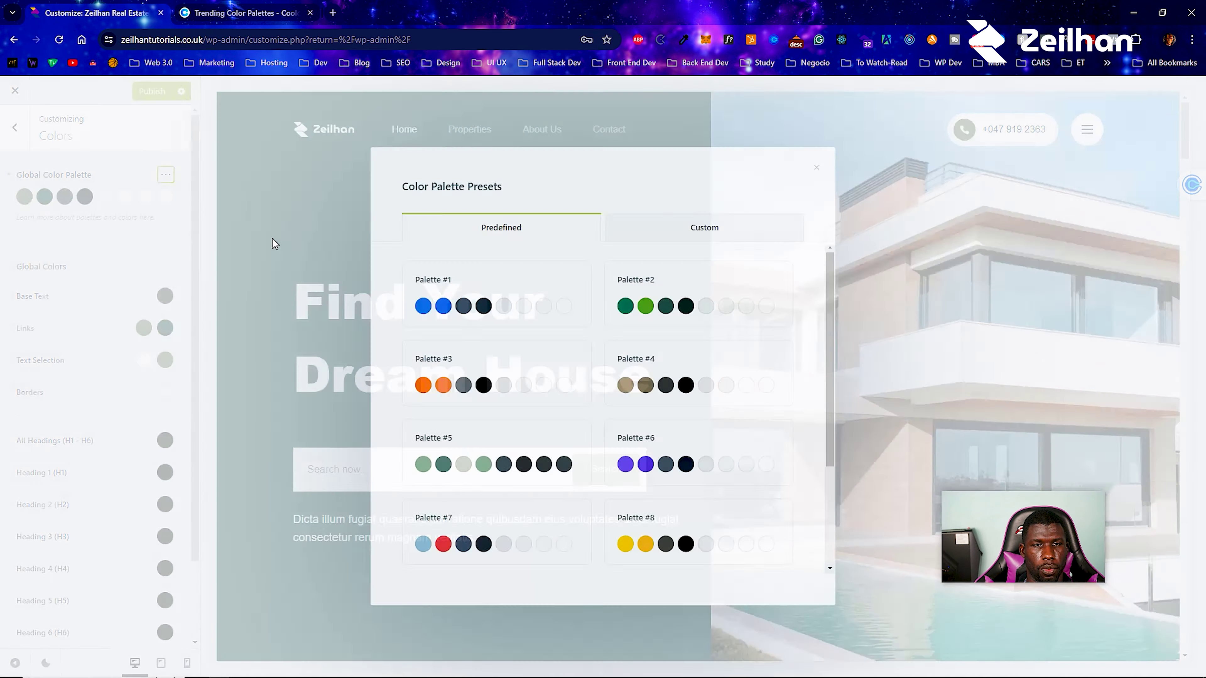
scroll(708, 437, "down", 3)
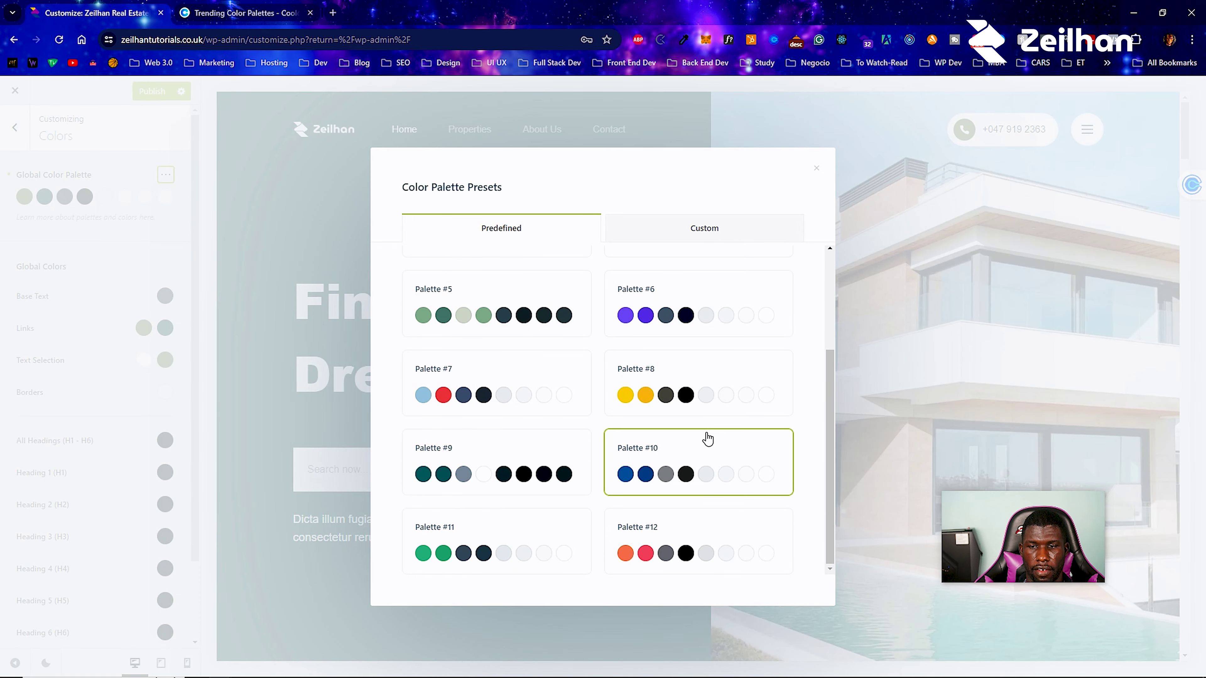
left_click(656, 471)
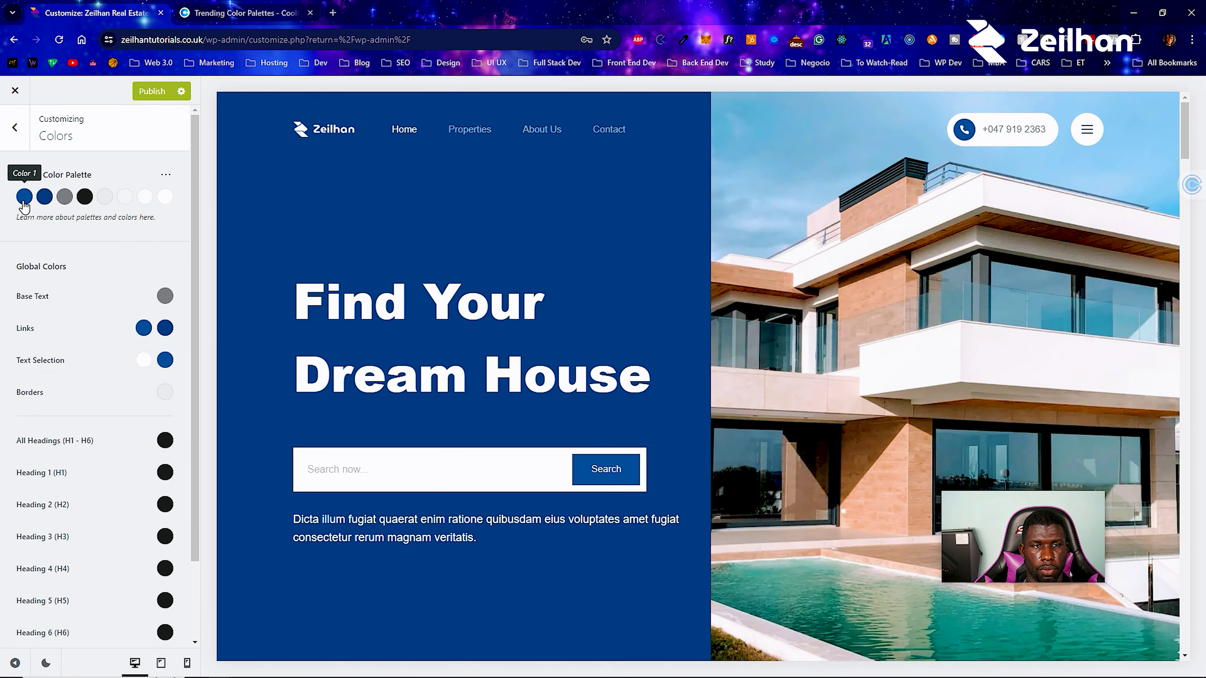
scroll(445, 300, "down", 4)
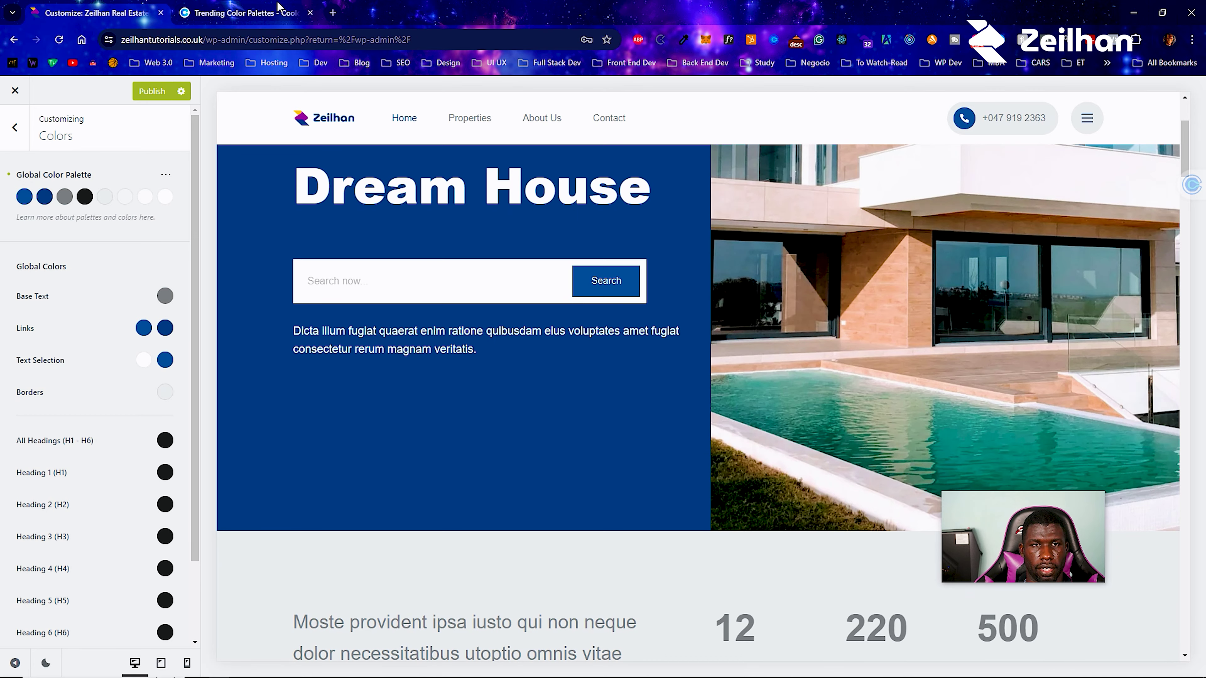
scroll(444, 280, "up", 4)
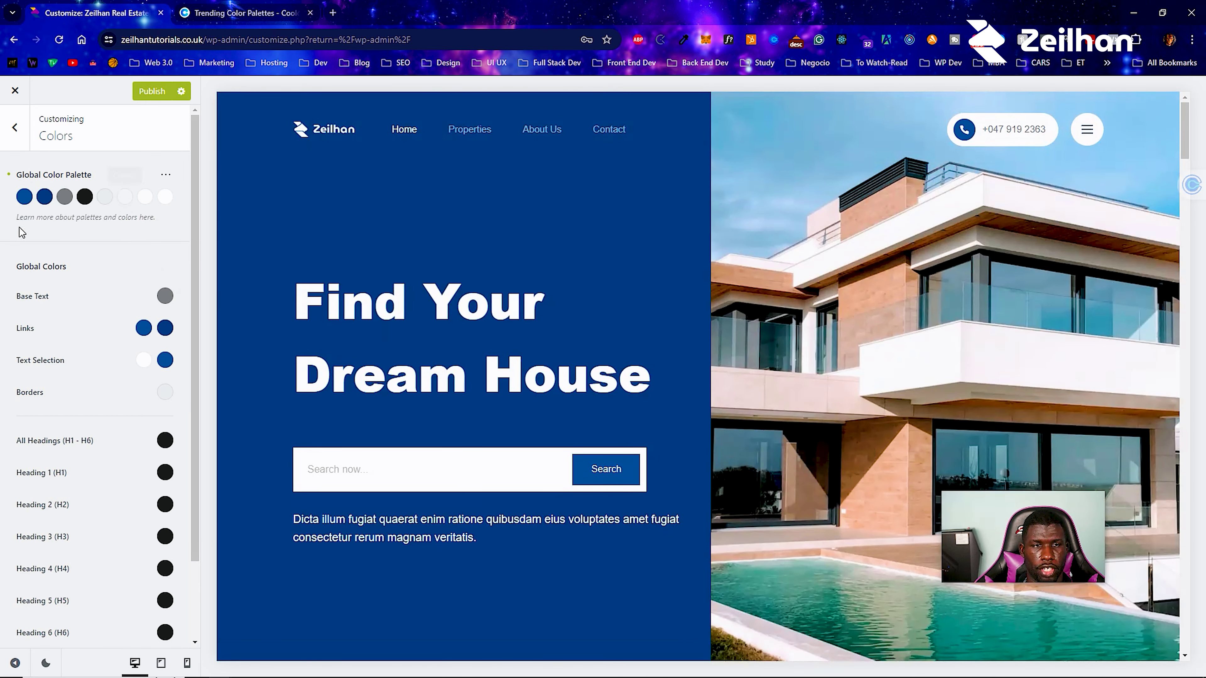
Copy navy #03045e from Coolors and paste it as the palette's second colour, replacing 003f88.
left_click(242, 13)
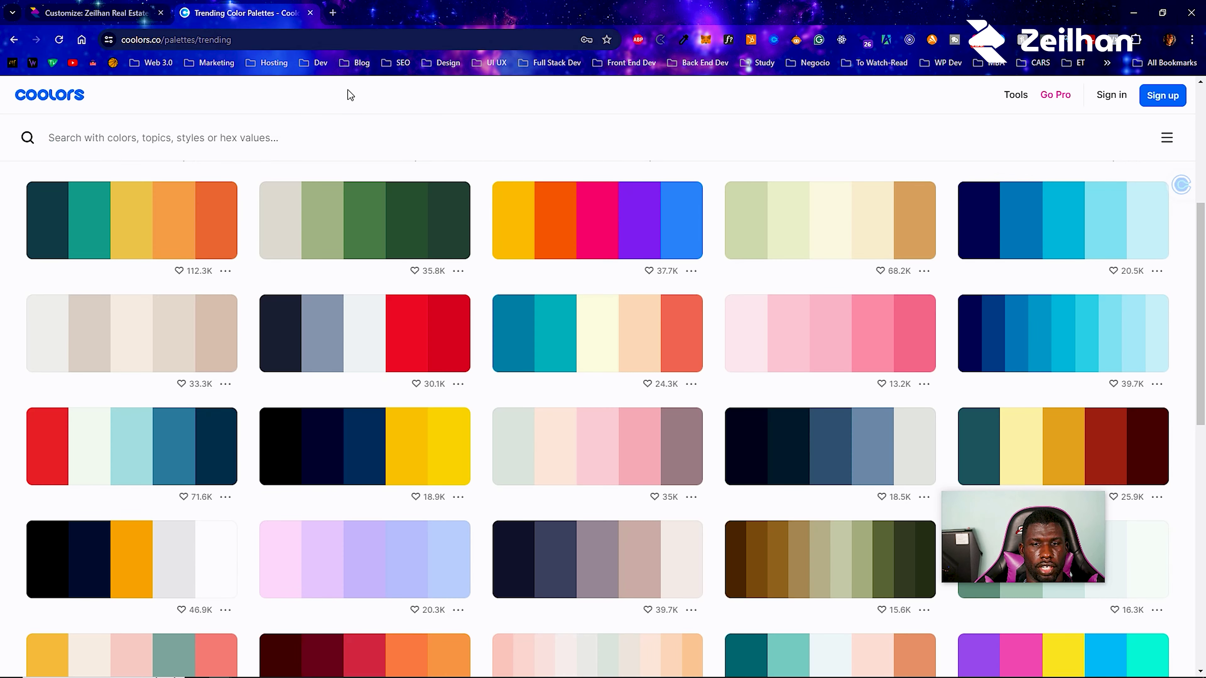
scroll(767, 471, "up", 5)
left_click(988, 451)
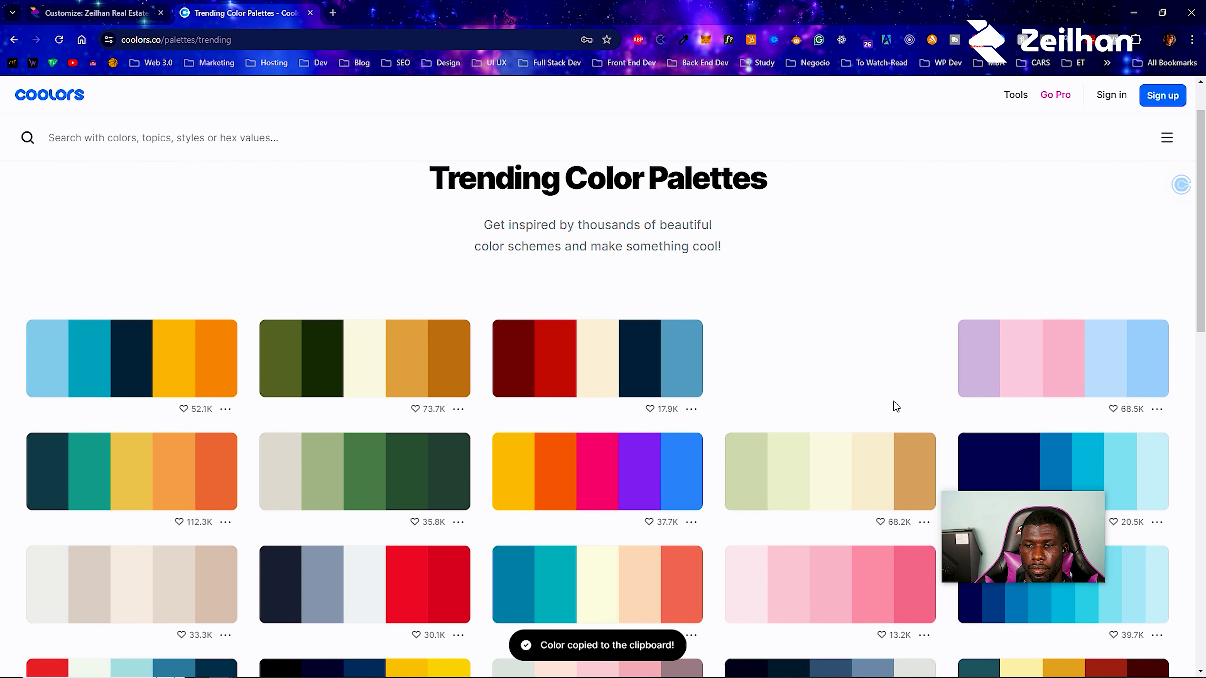
left_click(79, 6)
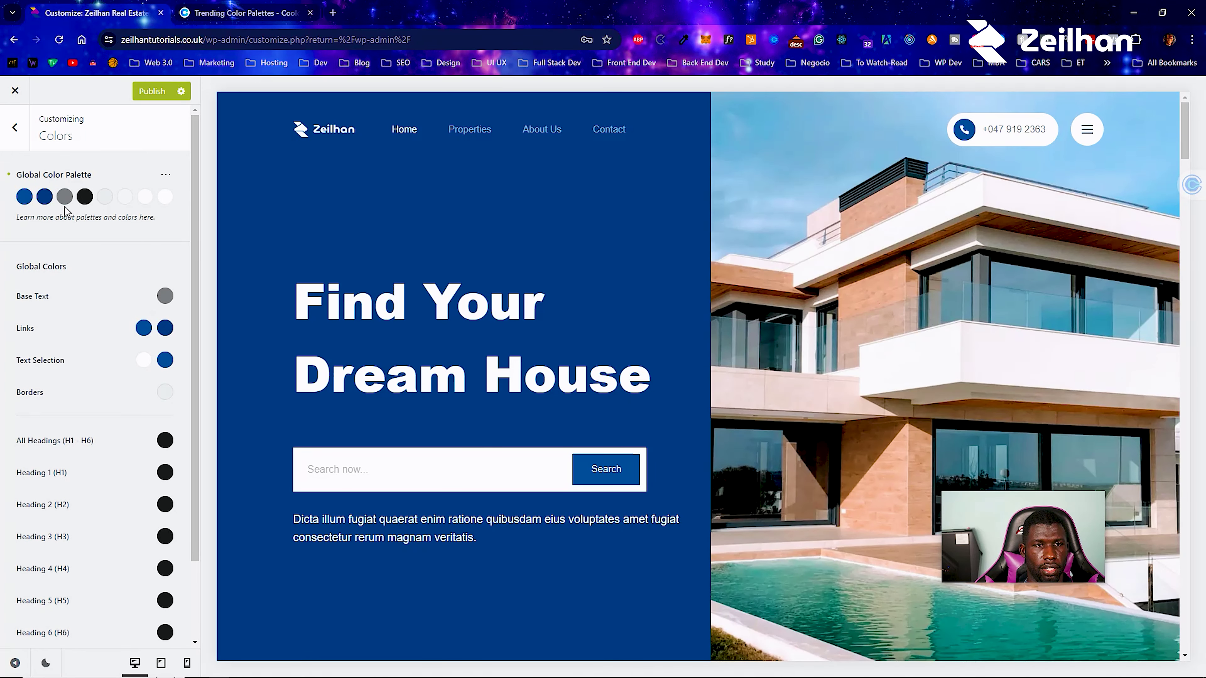
left_click(44, 197)
left_click(114, 392)
double_click(112, 392)
key("ctrl+v")
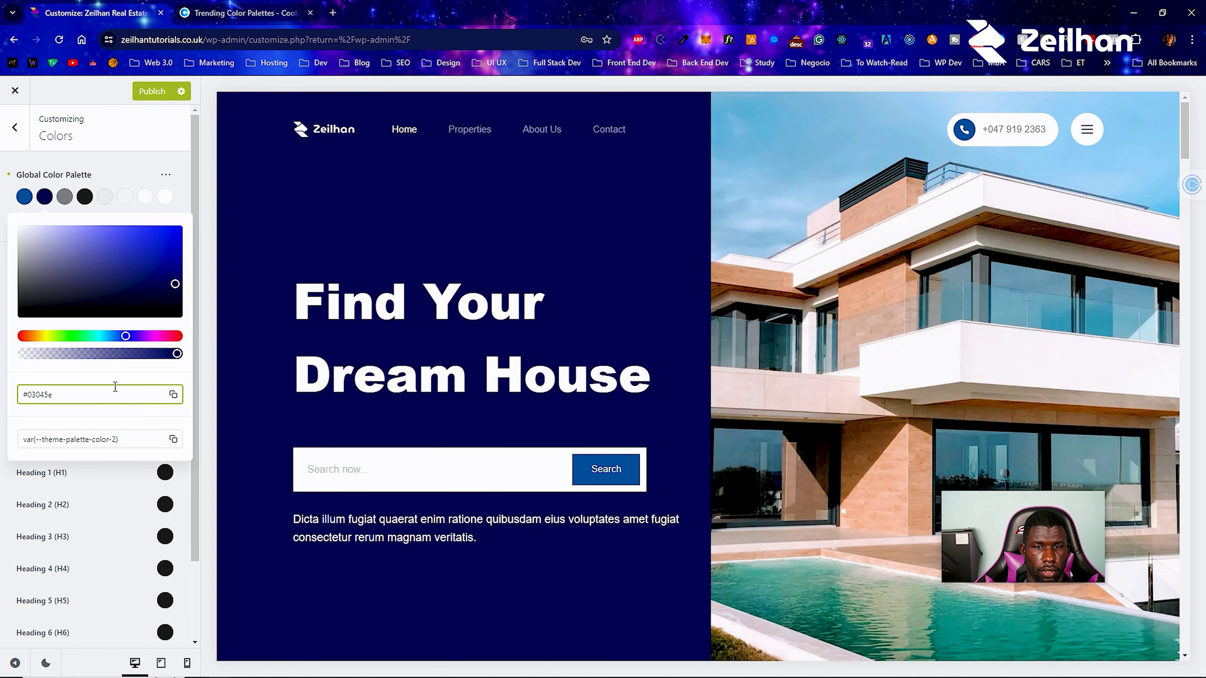
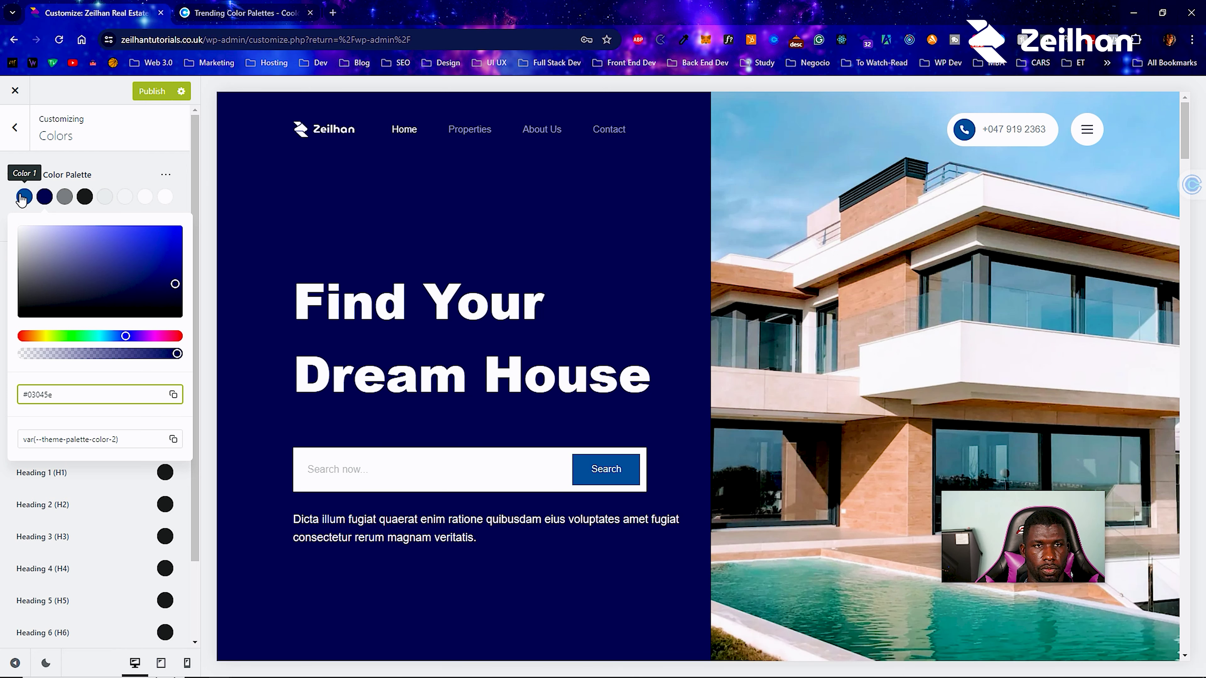
Copy the blue 0077B6 from a Coolors trending palette.
left_click(244, 13)
scroll(710, 283, "down", 5)
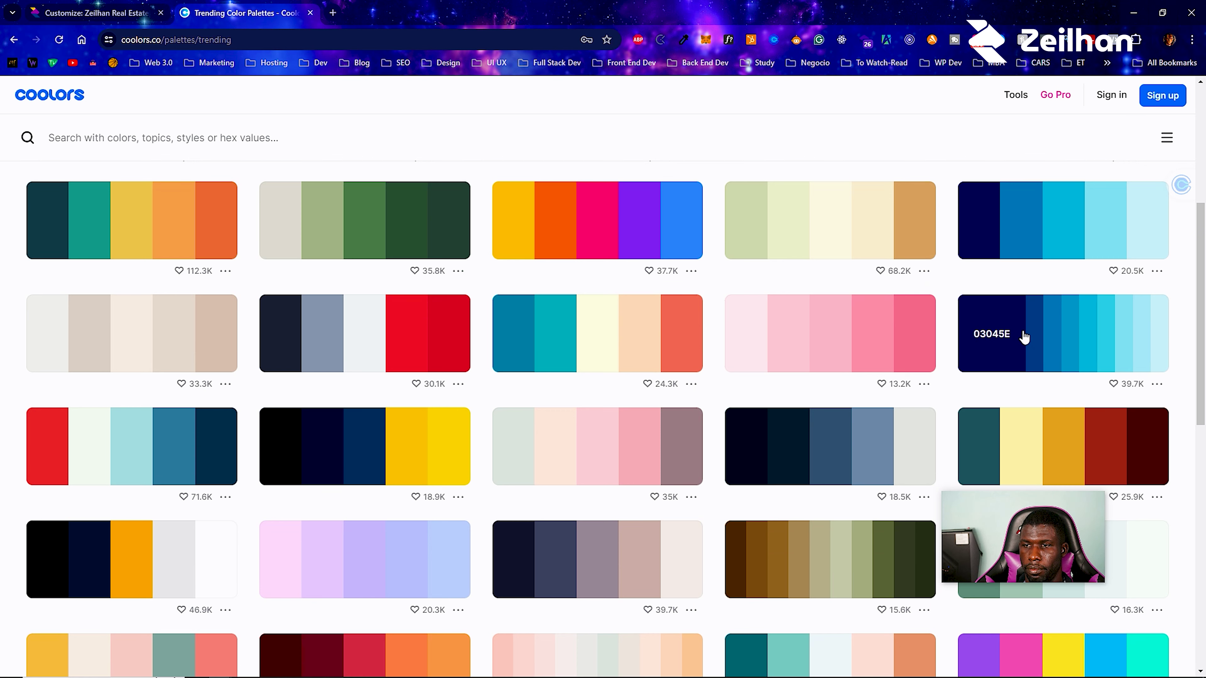
left_click(1027, 335)
left_click(1019, 214)
Paste #0077b6 into the first global palette colour and close the picker.
left_click(95, 13)
left_click(39, 202)
left_click(24, 196)
double_click(97, 399)
key("ctrl+v")
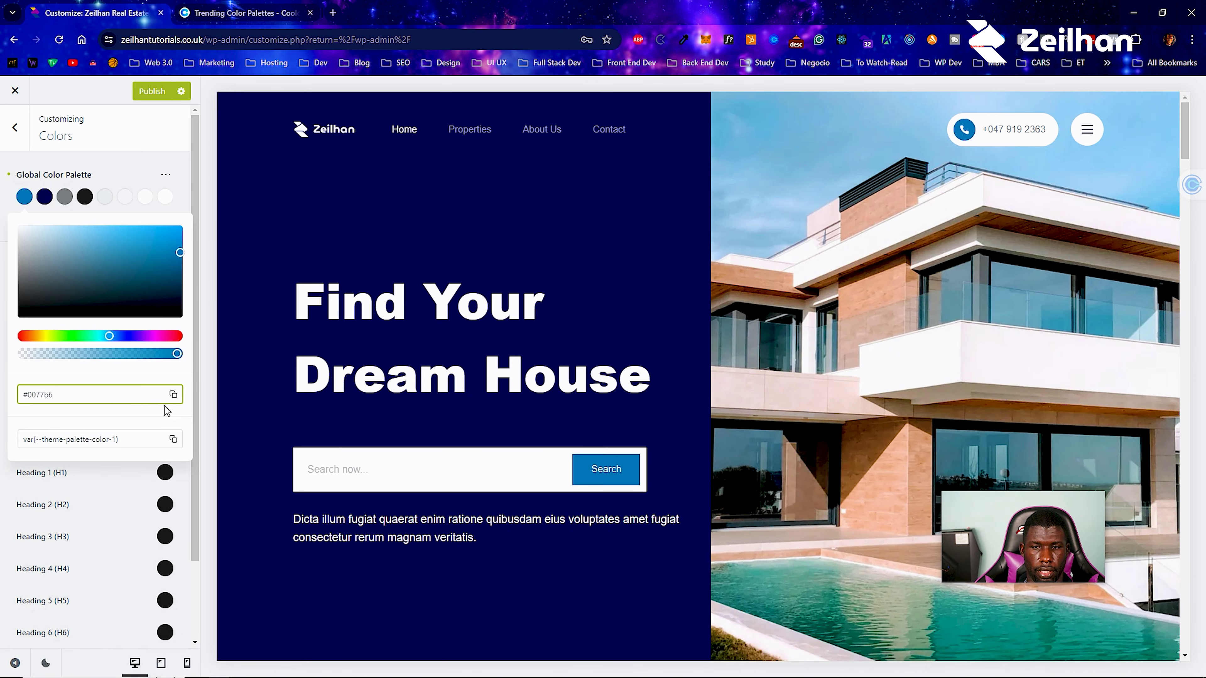
scroll(539, 431, "down", 1)
scroll(537, 429, "up", 1)
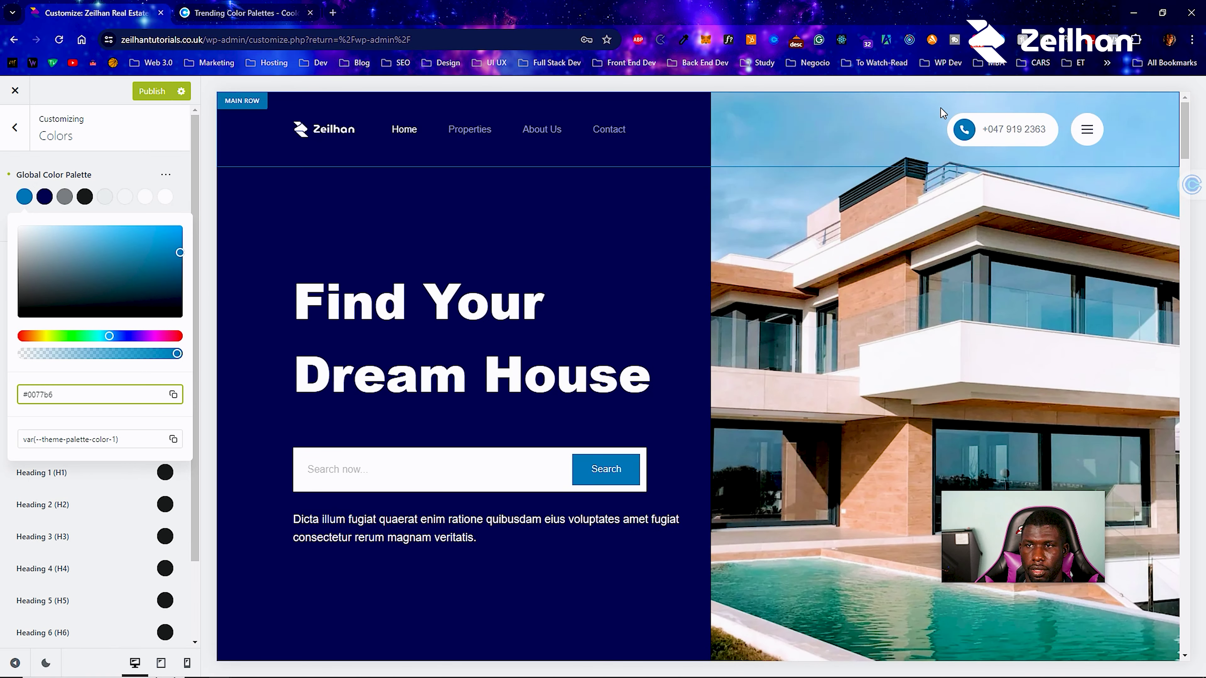
scroll(295, 366, "down", 6)
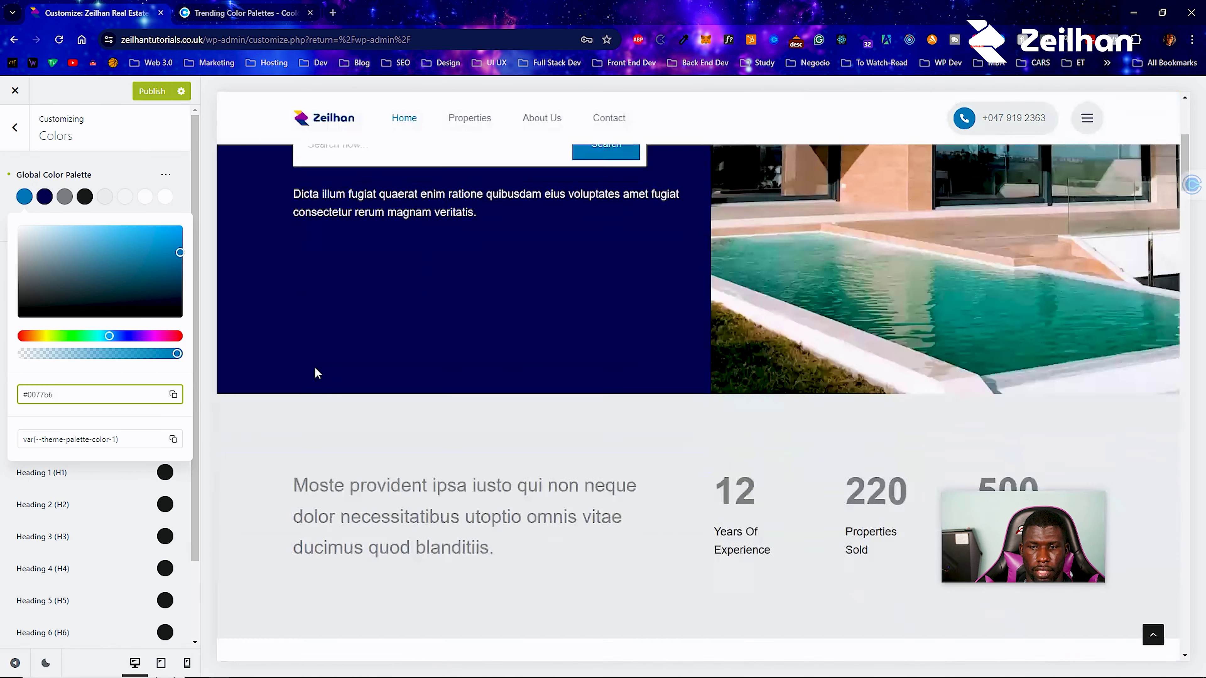
scroll(317, 373, "down", 3)
scroll(331, 372, "down", 2)
scroll(555, 320, "up", 2)
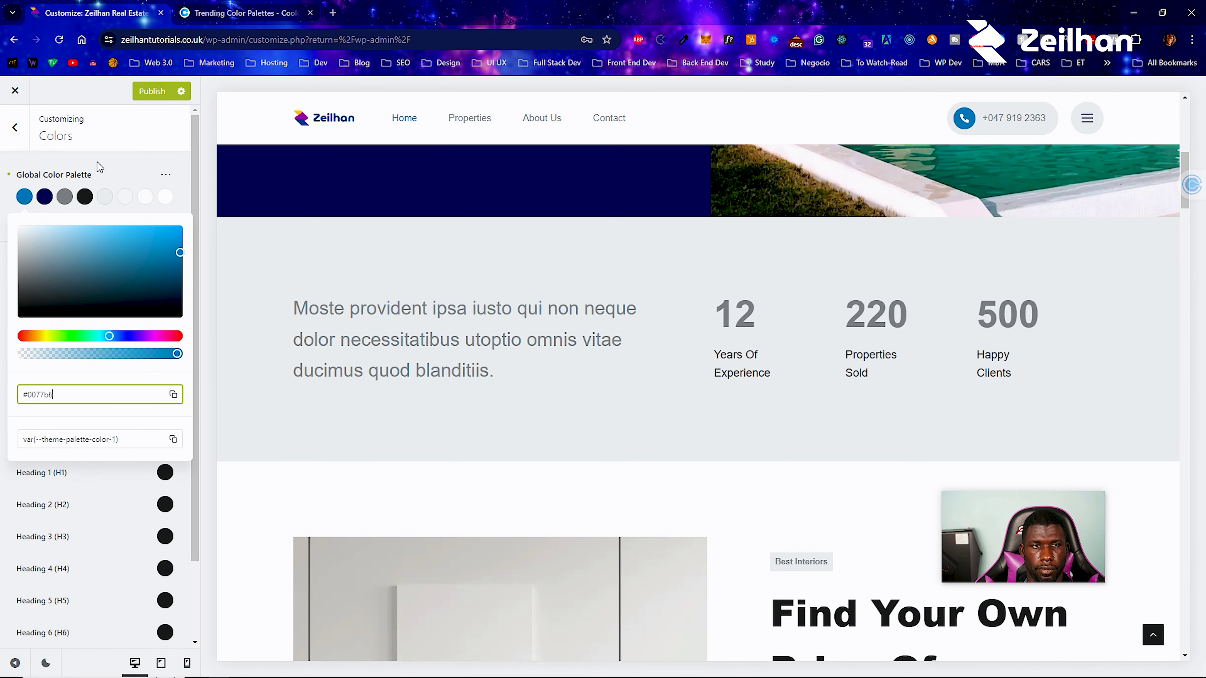
left_click(660, 370)
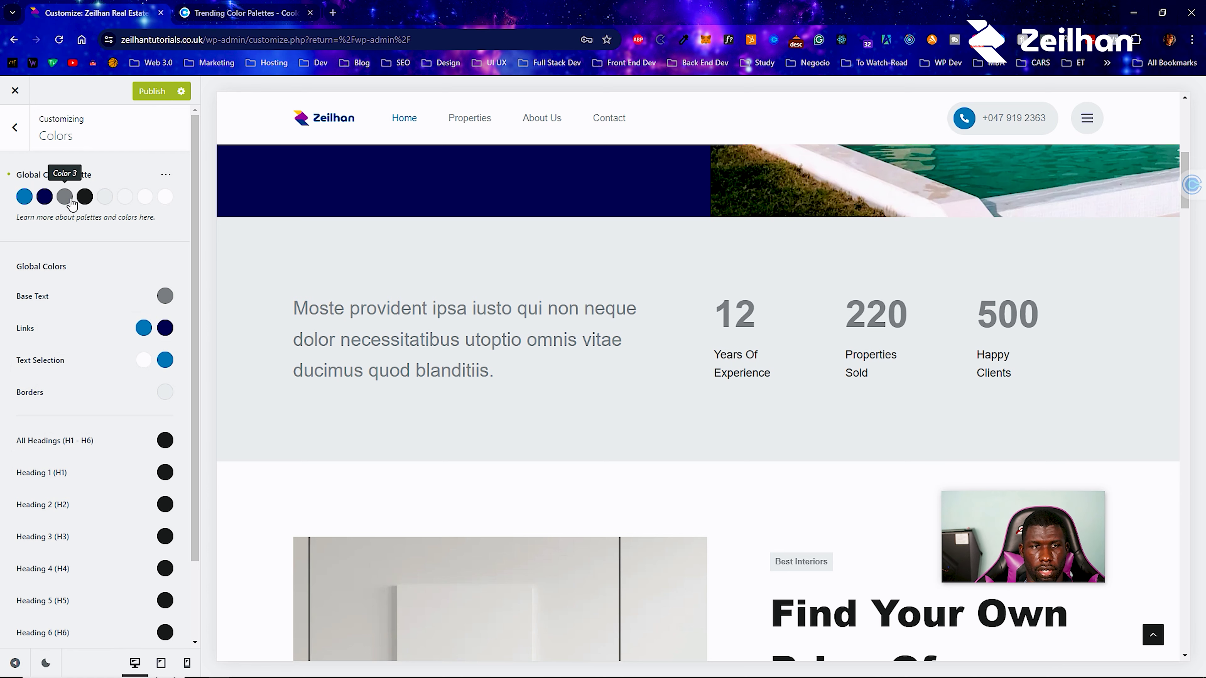
left_click(227, 19)
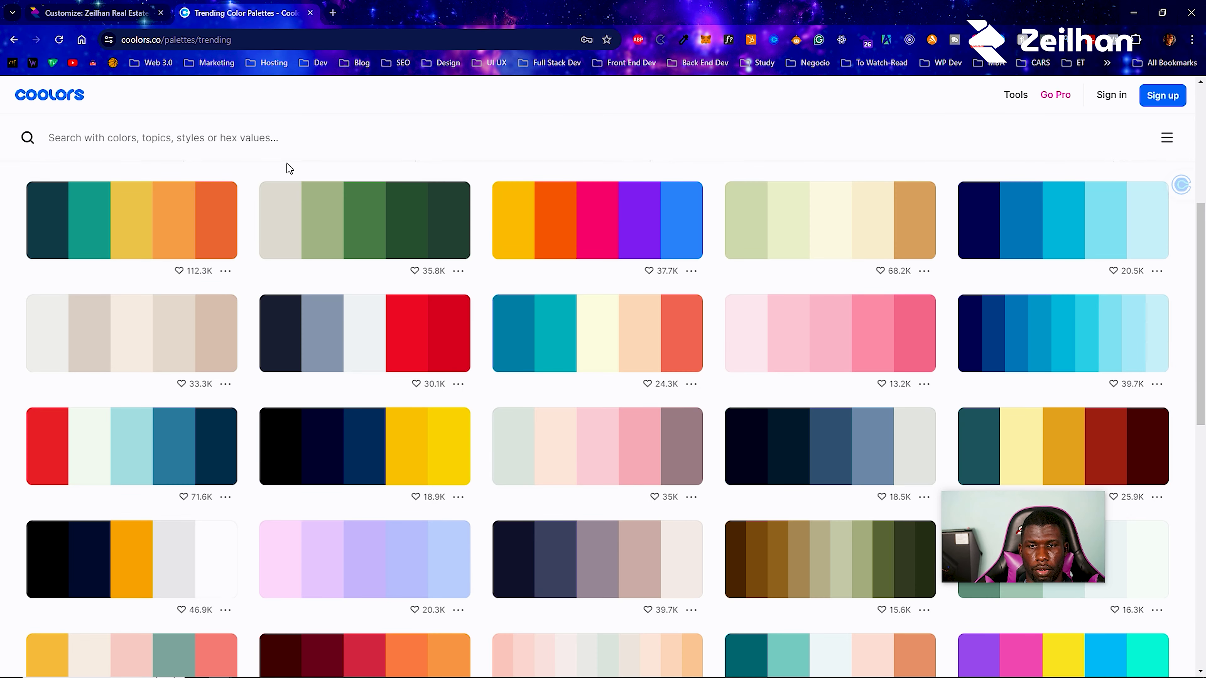
Preview the predefined Color Palettes presets and close them without applying one.
scroll(976, 422, "up", 3)
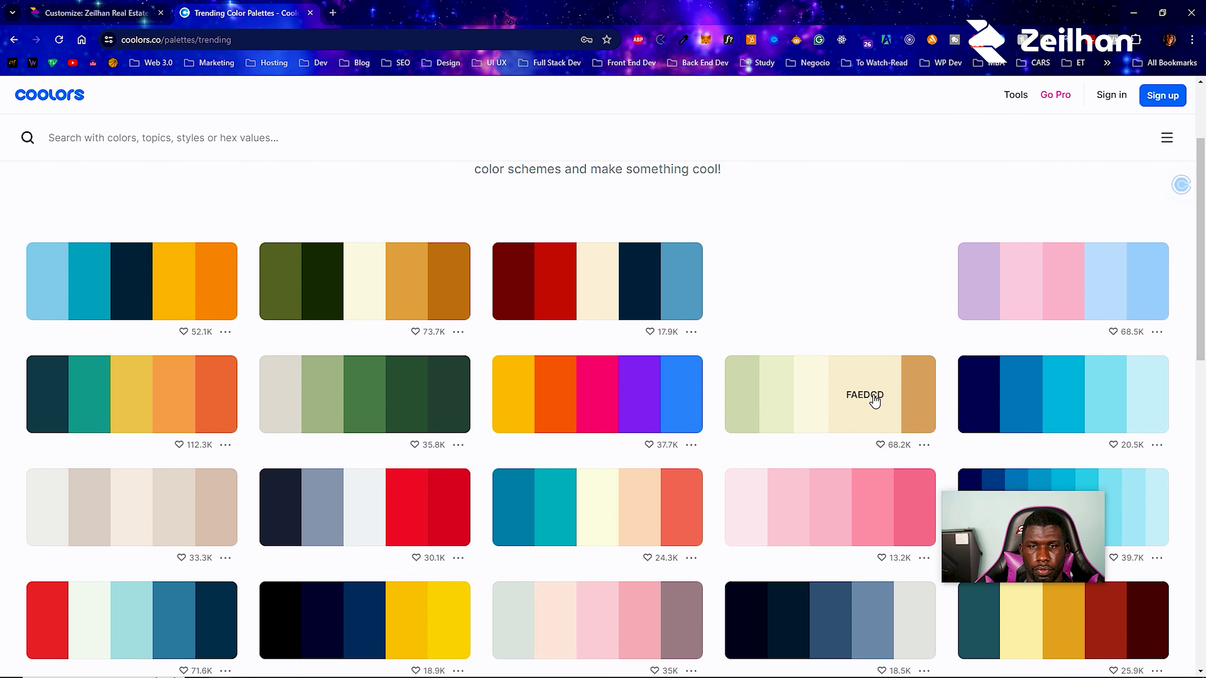
scroll(874, 401, "up", 1)
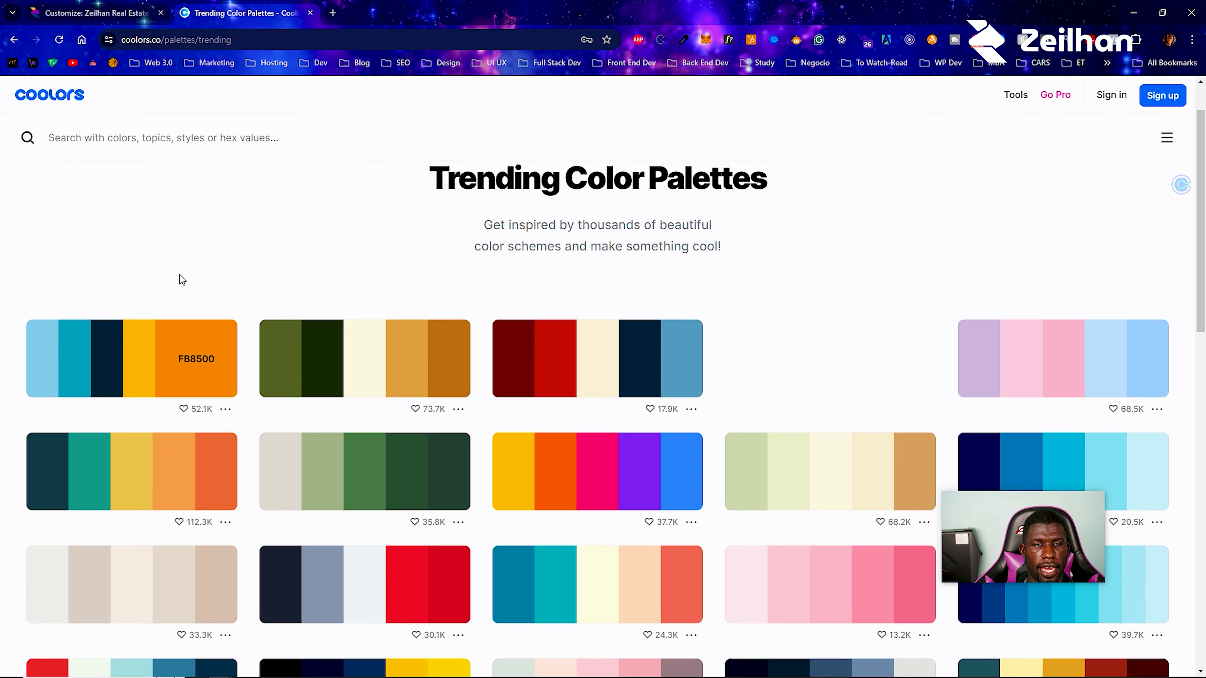
left_click(107, 14)
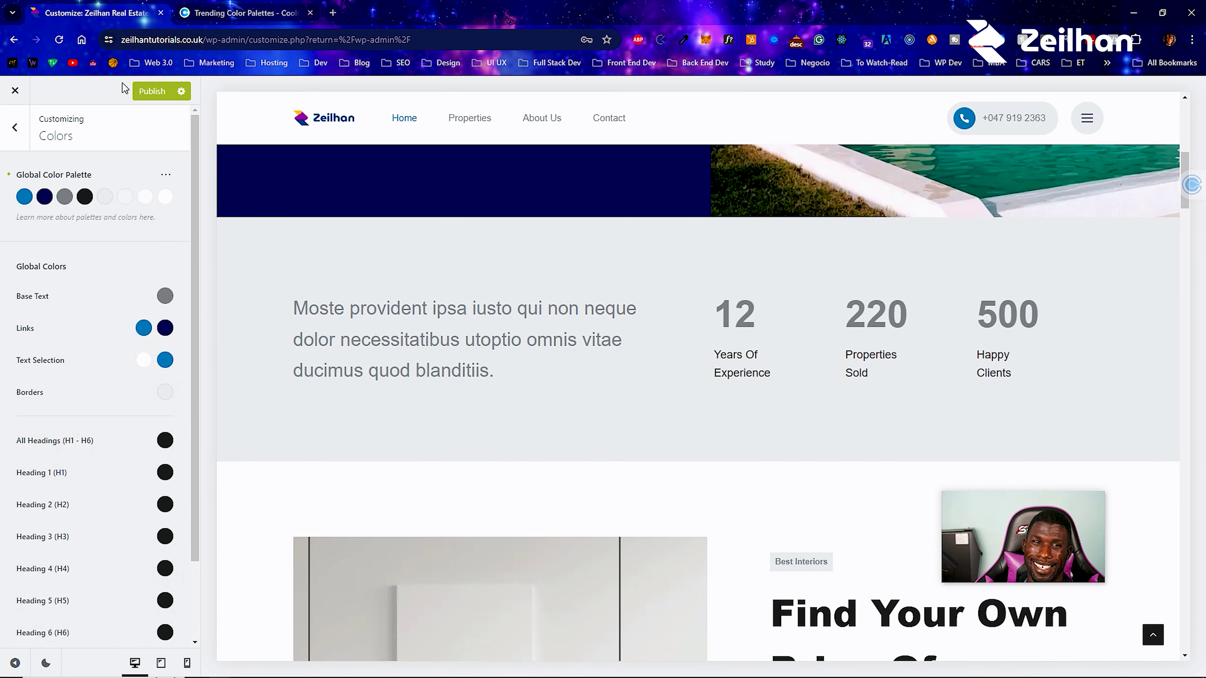
left_click(166, 175)
left_click(189, 202)
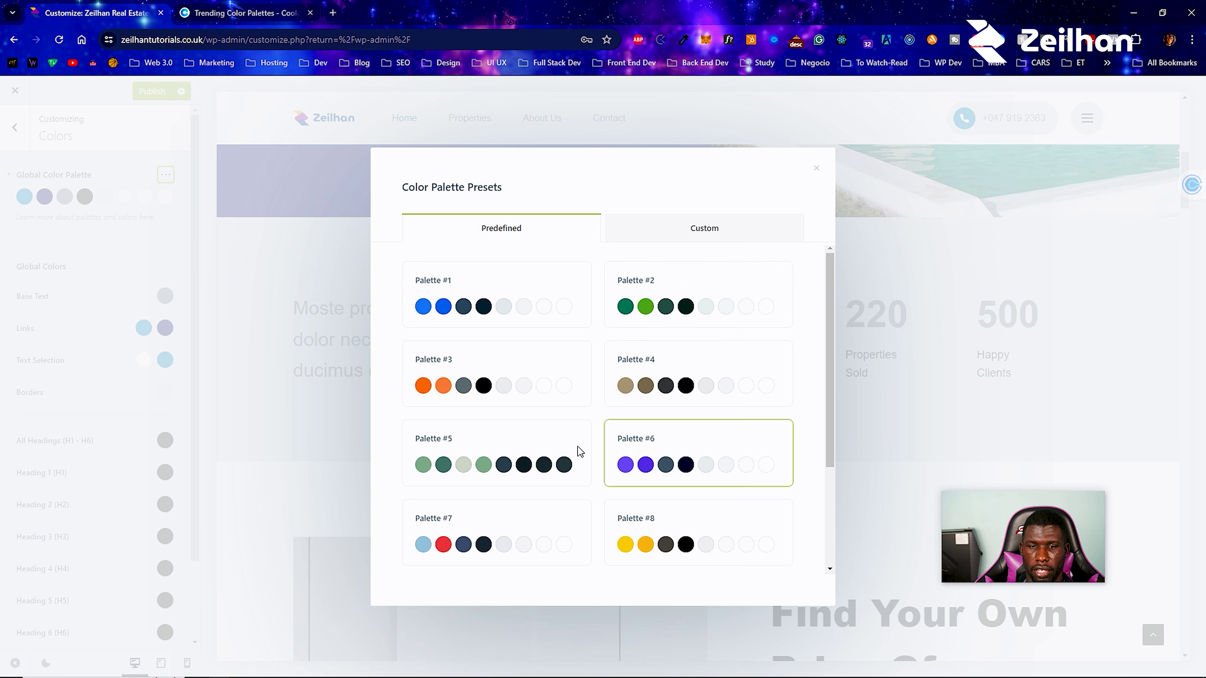
scroll(470, 472, "down", 3)
scroll(508, 463, "down", 1)
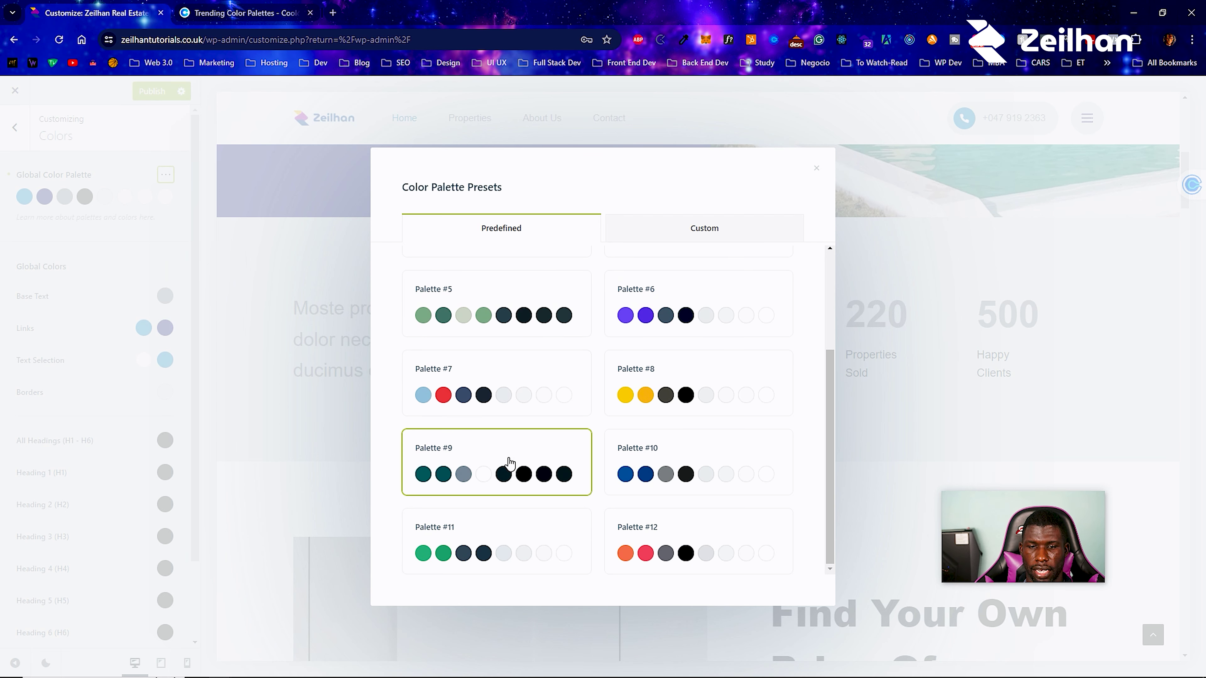
left_click(126, 190)
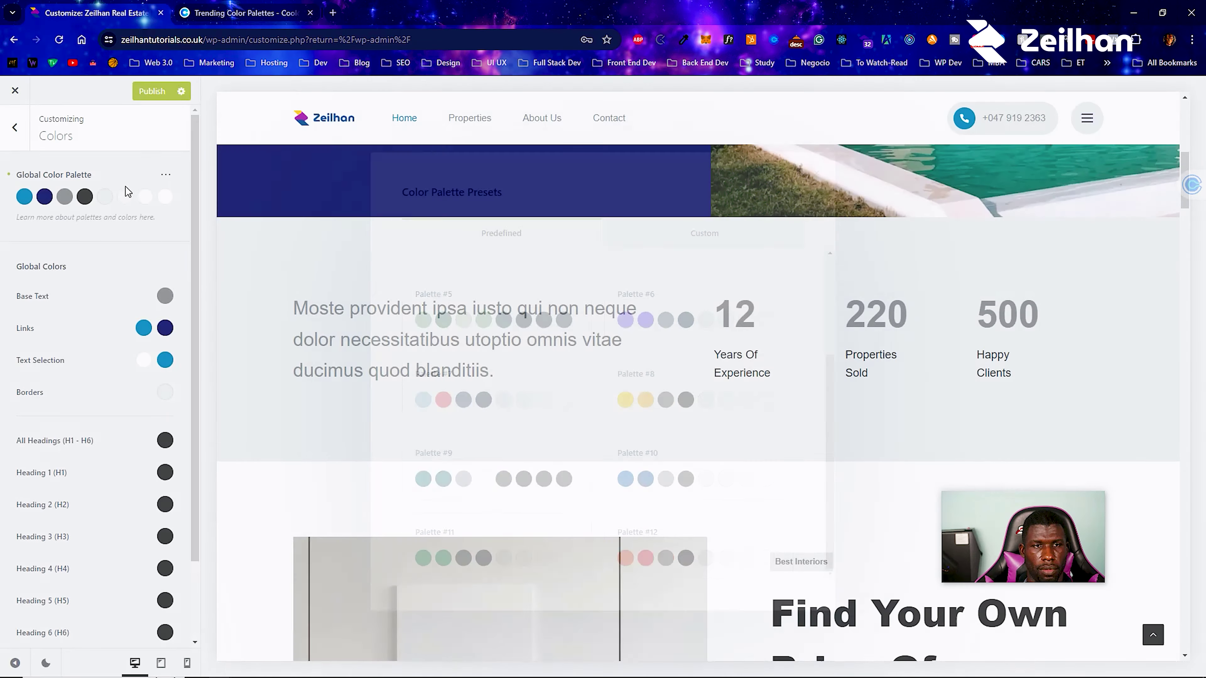
Copy the orange FCA311 from the Coolors trending palettes.
left_click(242, 13)
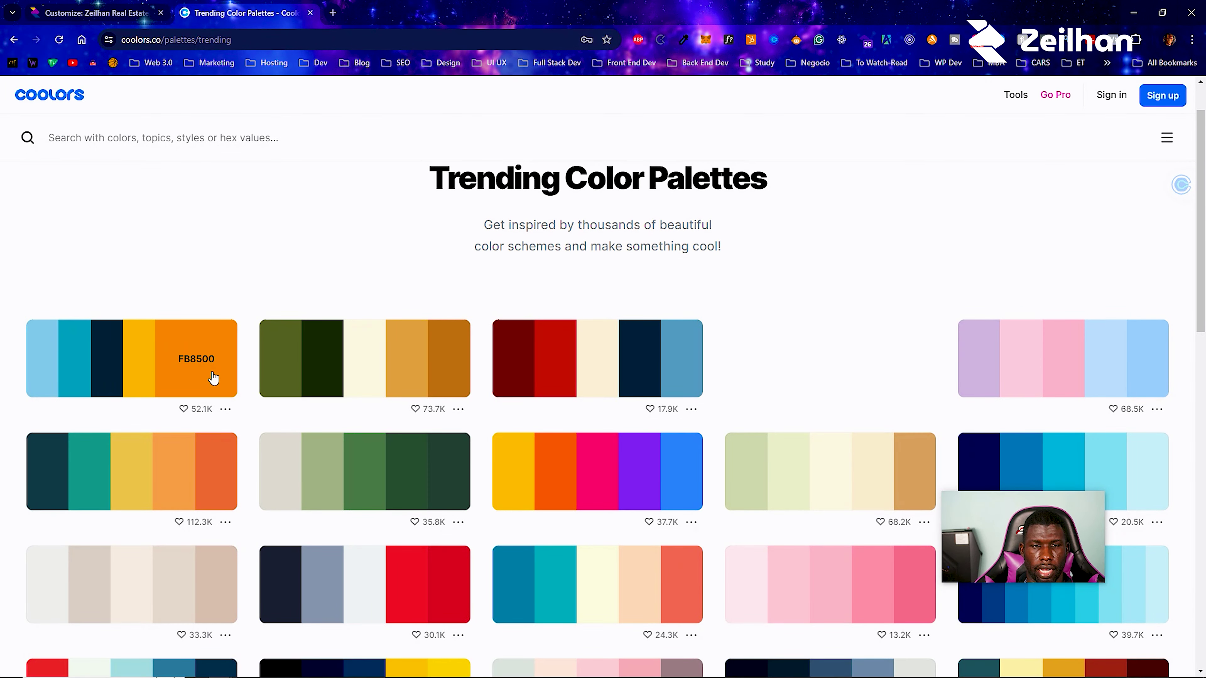
scroll(217, 369, "down", 8)
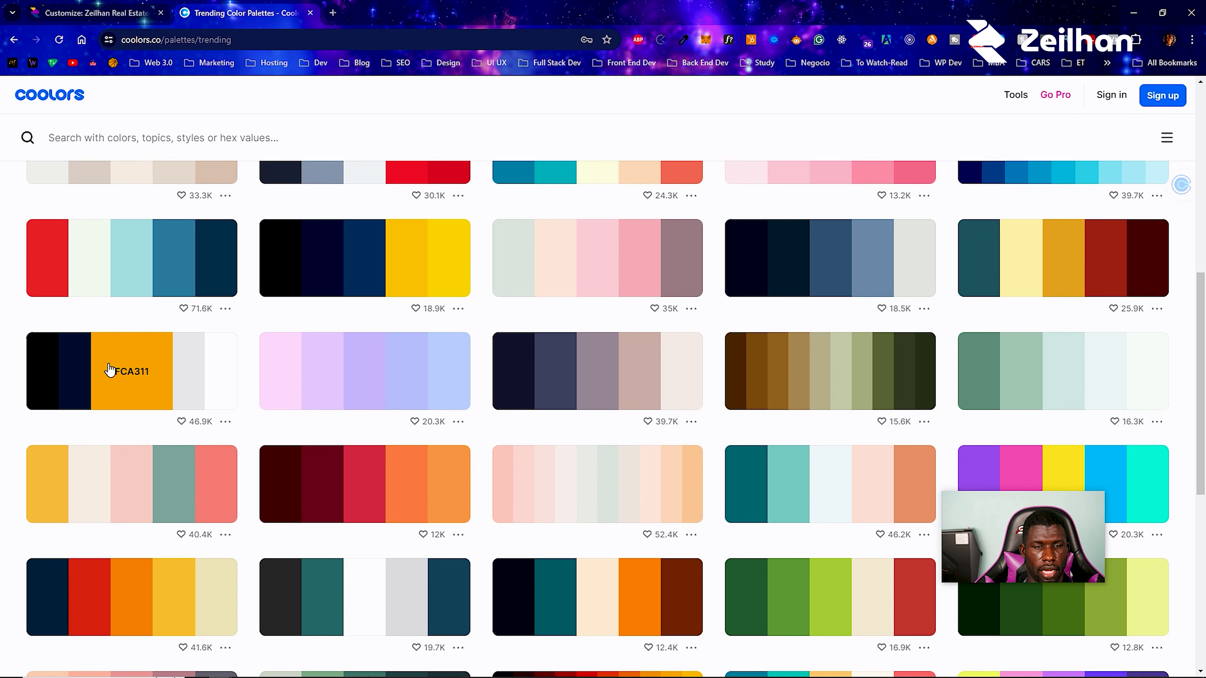
left_click(110, 369)
left_click(94, 13)
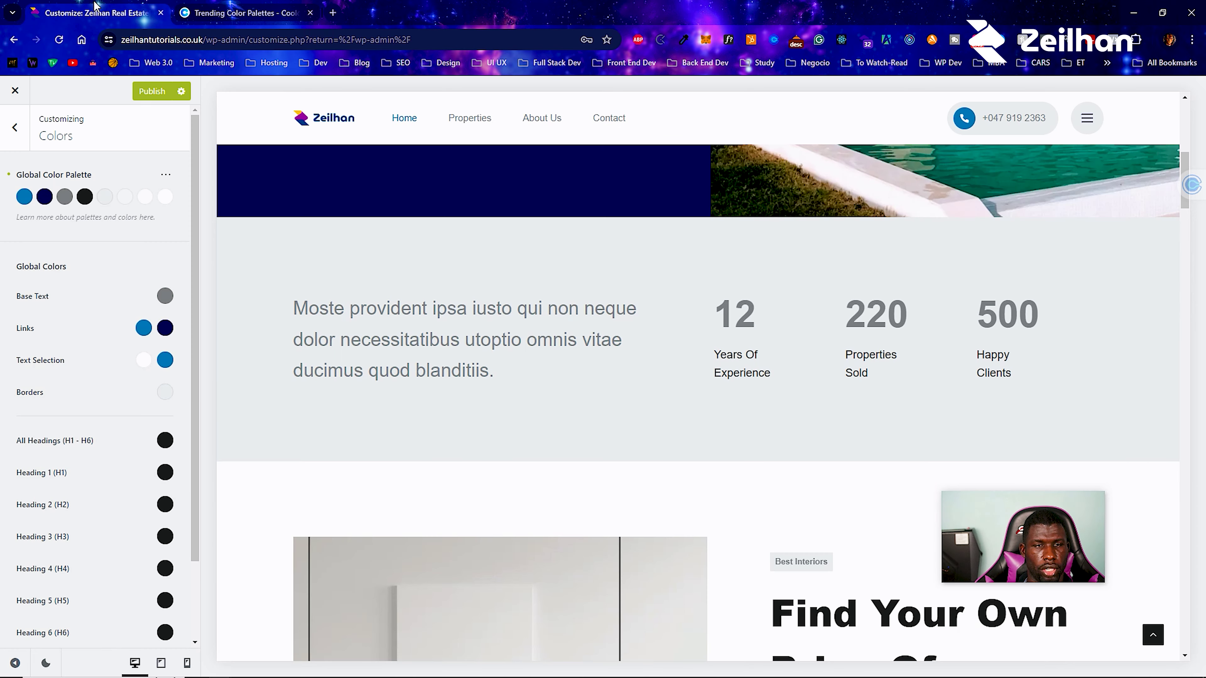
Try orange #fca311 as the third palette colour, re-pasting it after a darkening test.
left_click(67, 199)
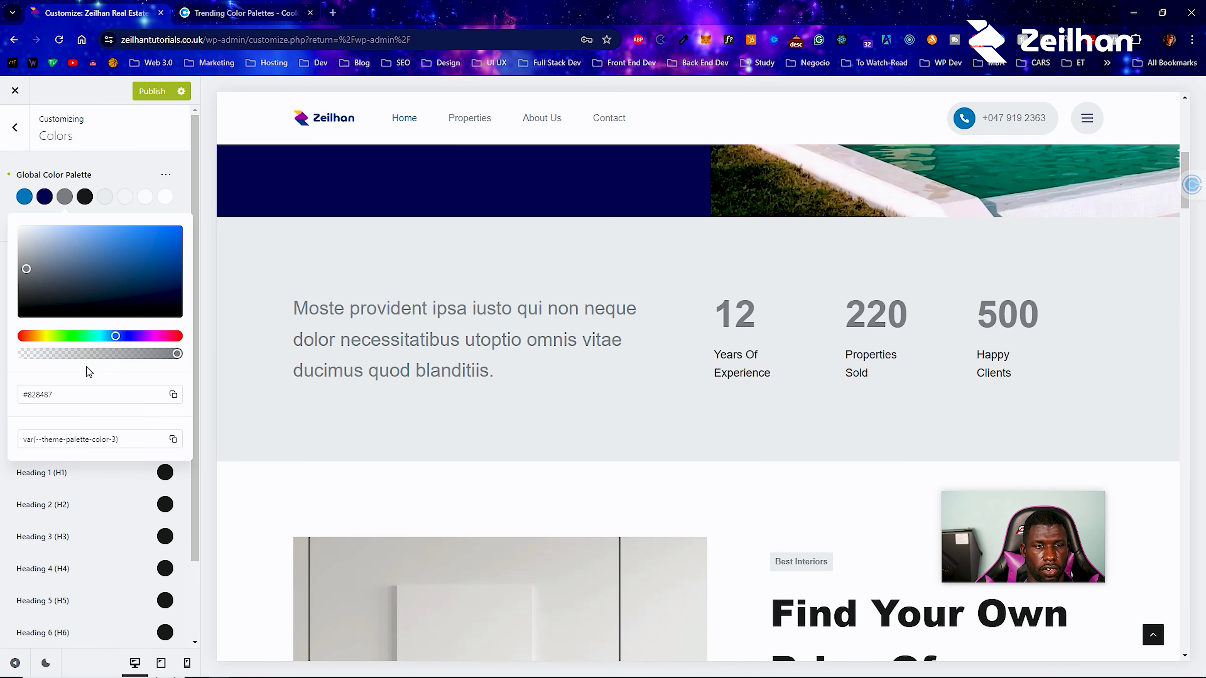
left_click(86, 389)
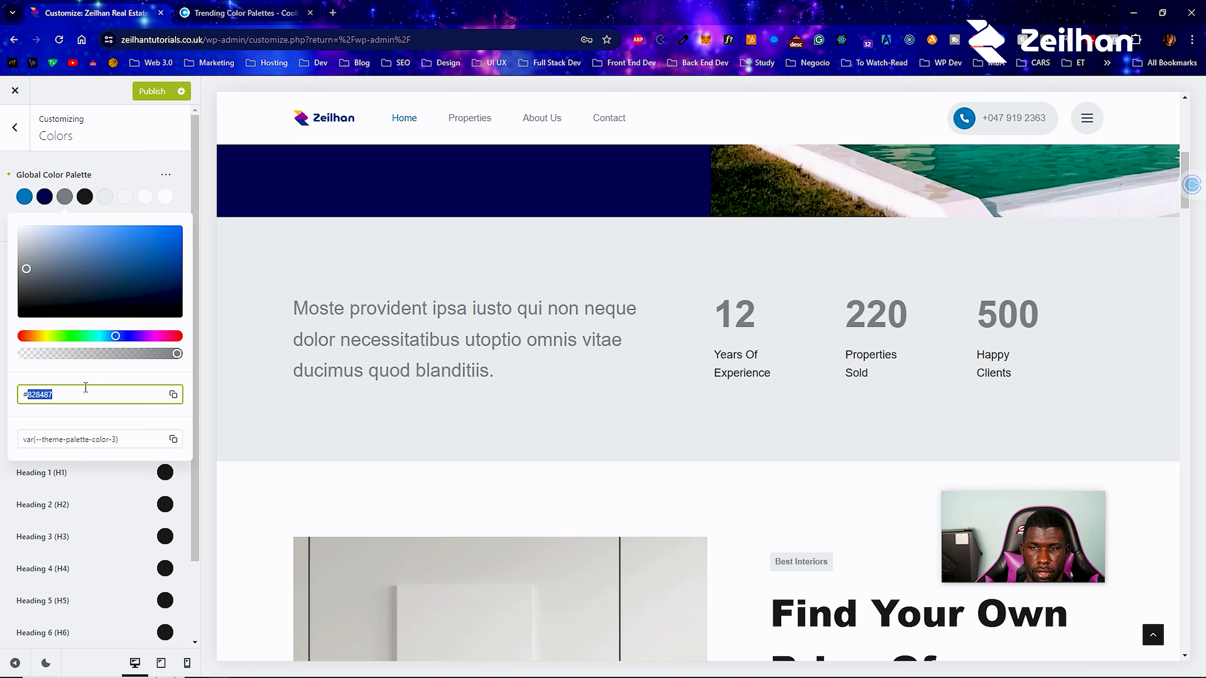
key("ctrl+v")
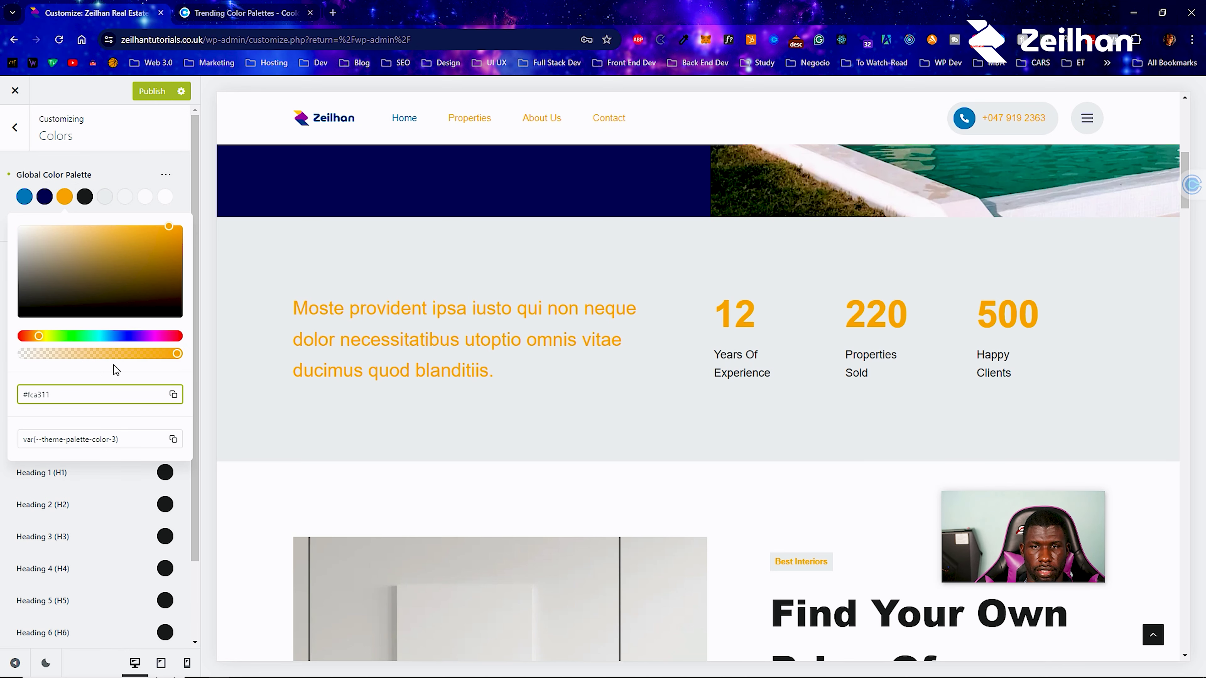
scroll(293, 381, "up", 10)
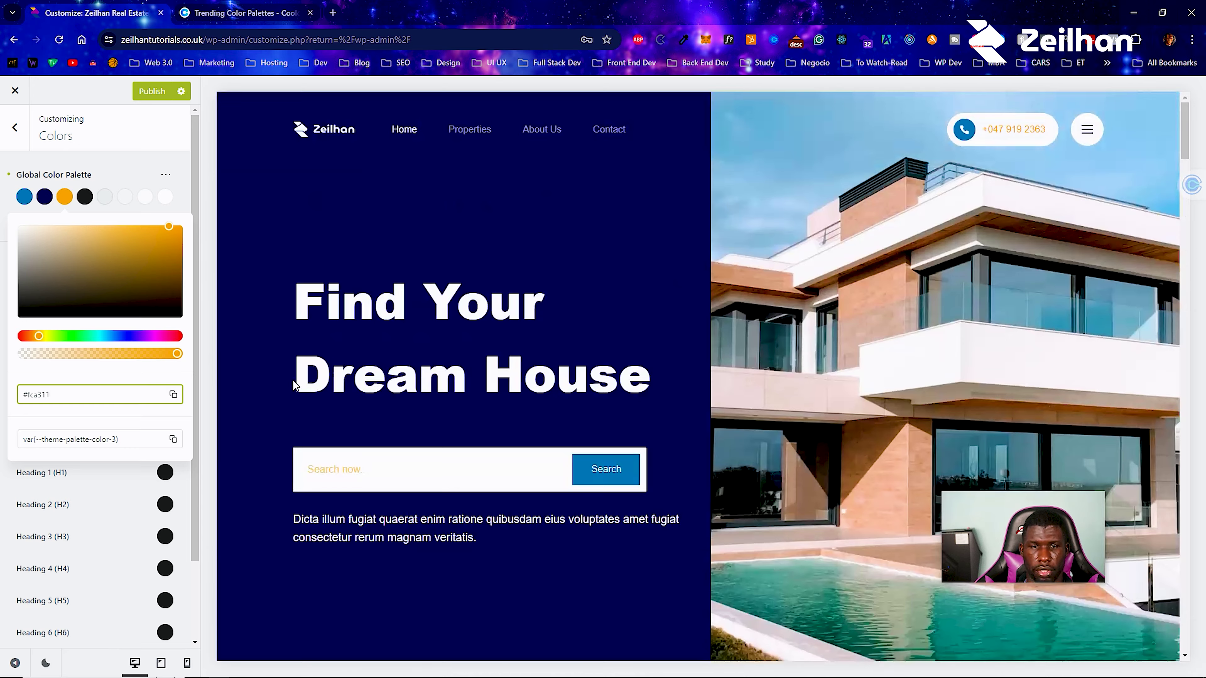
scroll(294, 384, "down", 10)
left_click_drag(64, 300, 16, 319)
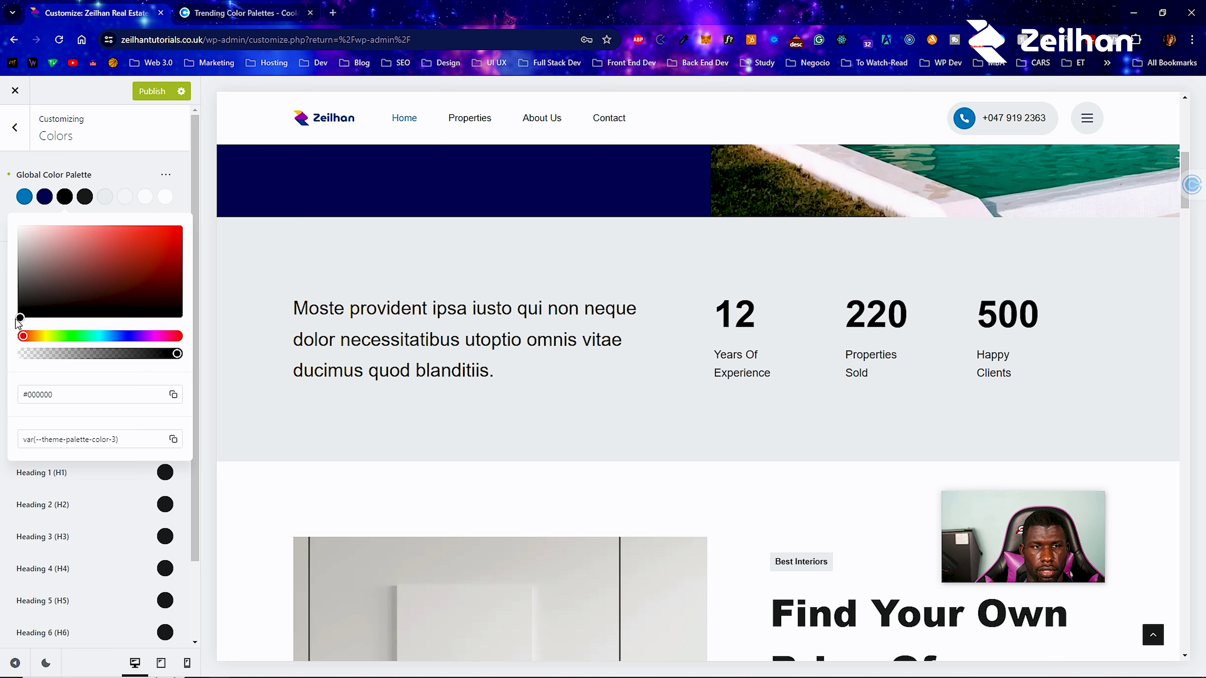
left_click(109, 393)
key("ctrl+a")
key("ctrl+v")
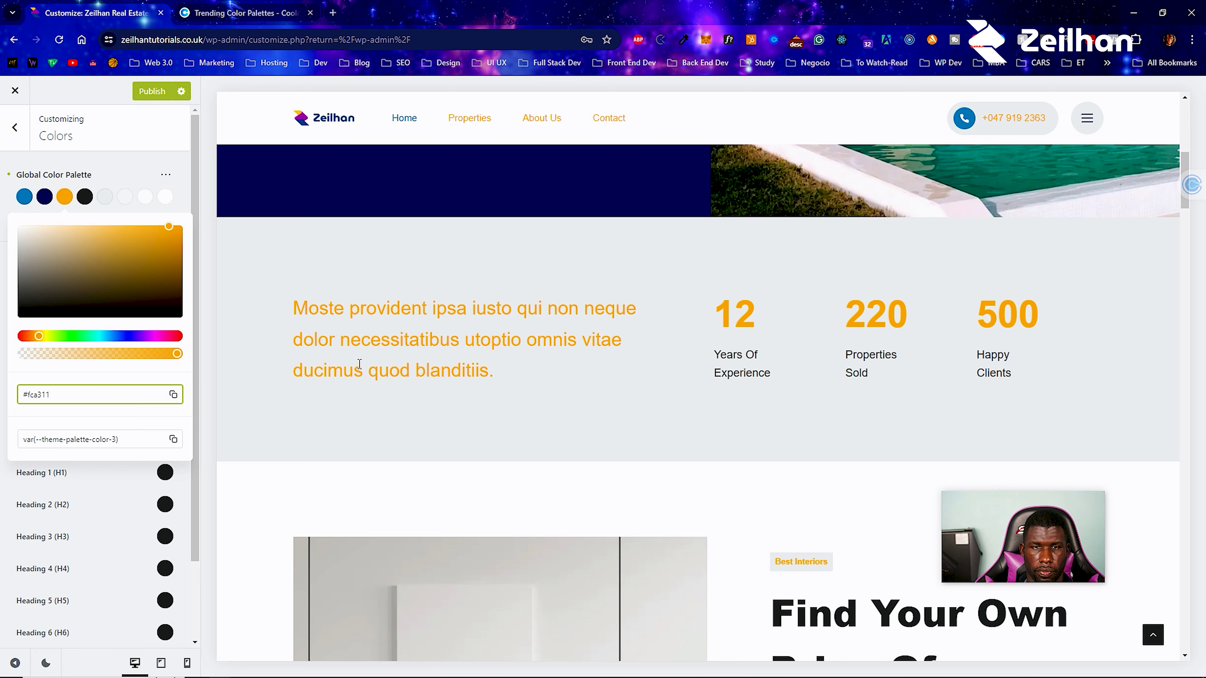
Set the third palette colour to pure black #000000.
scroll(462, 363, "down", 9)
scroll(459, 360, "down", 8)
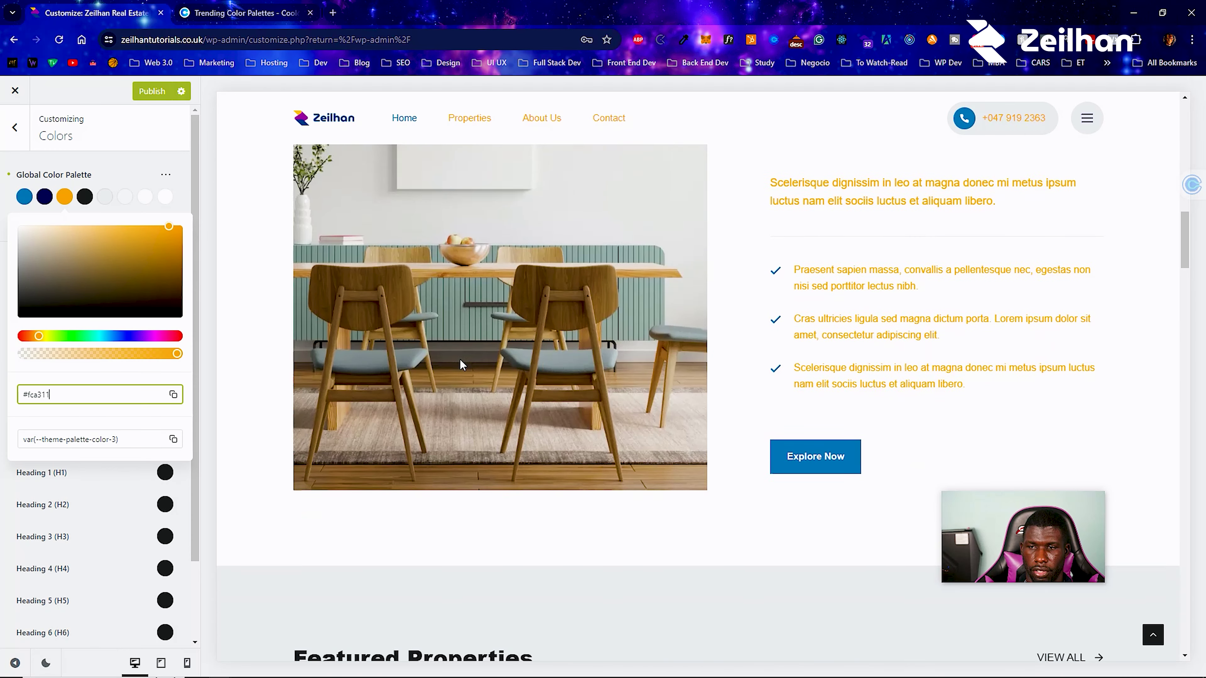
scroll(460, 360, "down", 3)
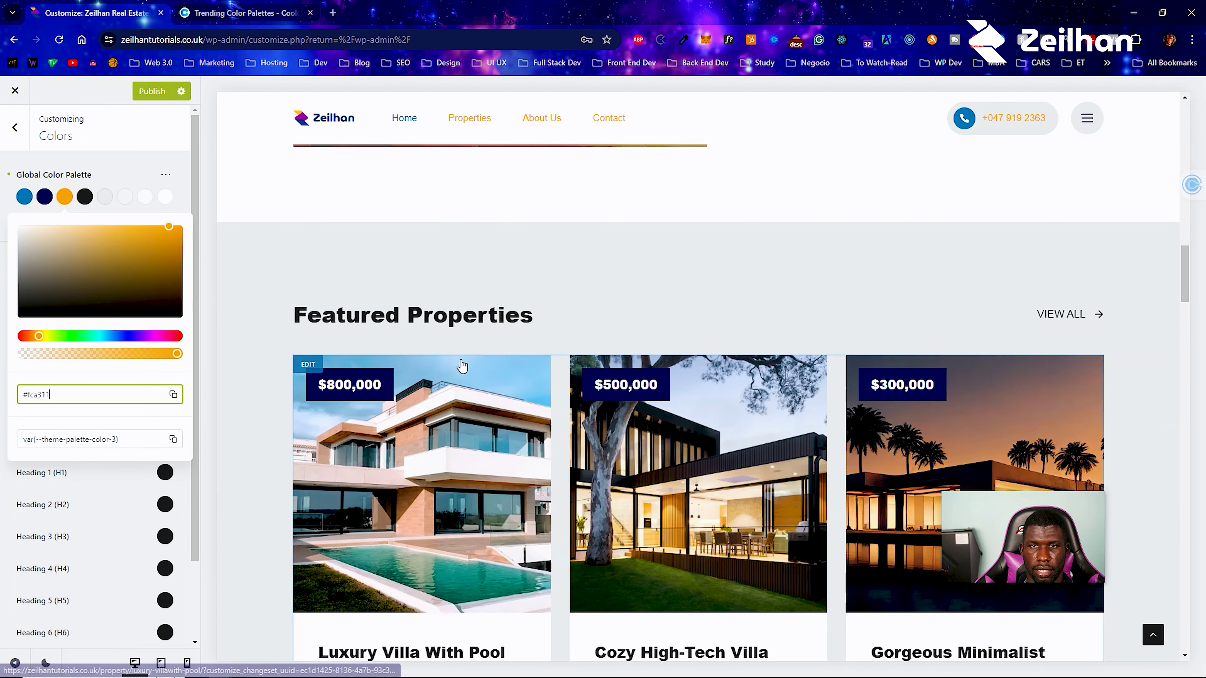
scroll(484, 347, "down", 1)
scroll(484, 346, "up", 4)
scroll(487, 352, "up", 4)
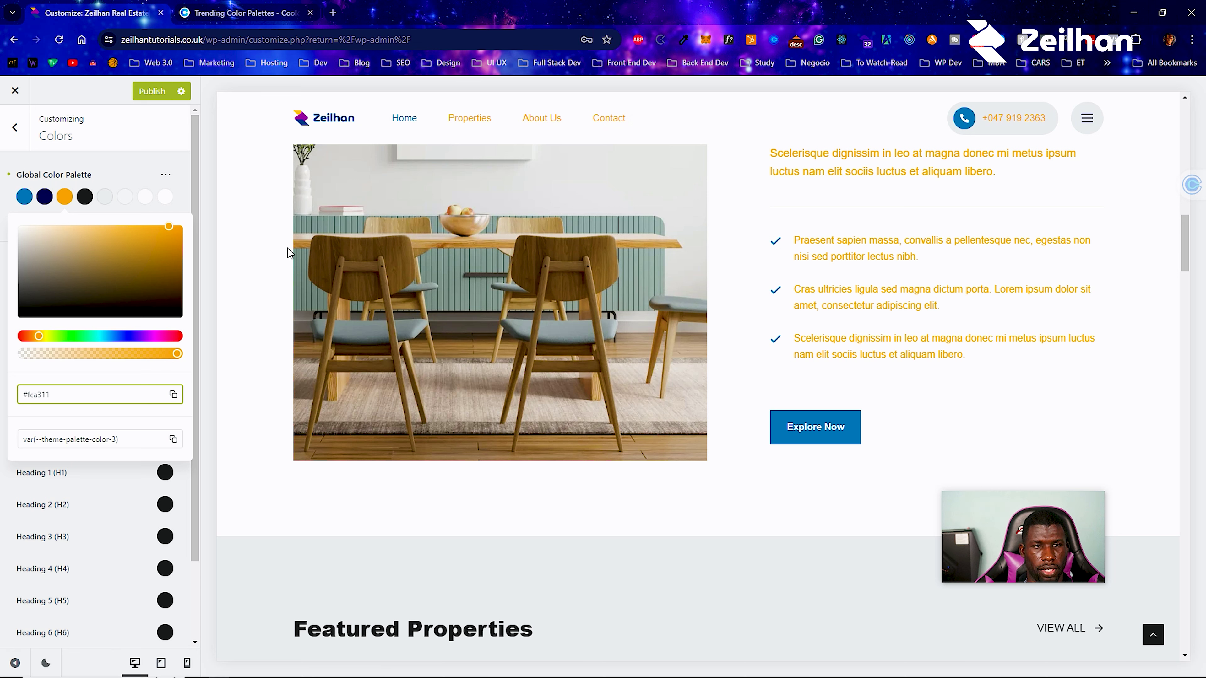
left_click_drag(56, 272, 4, 342)
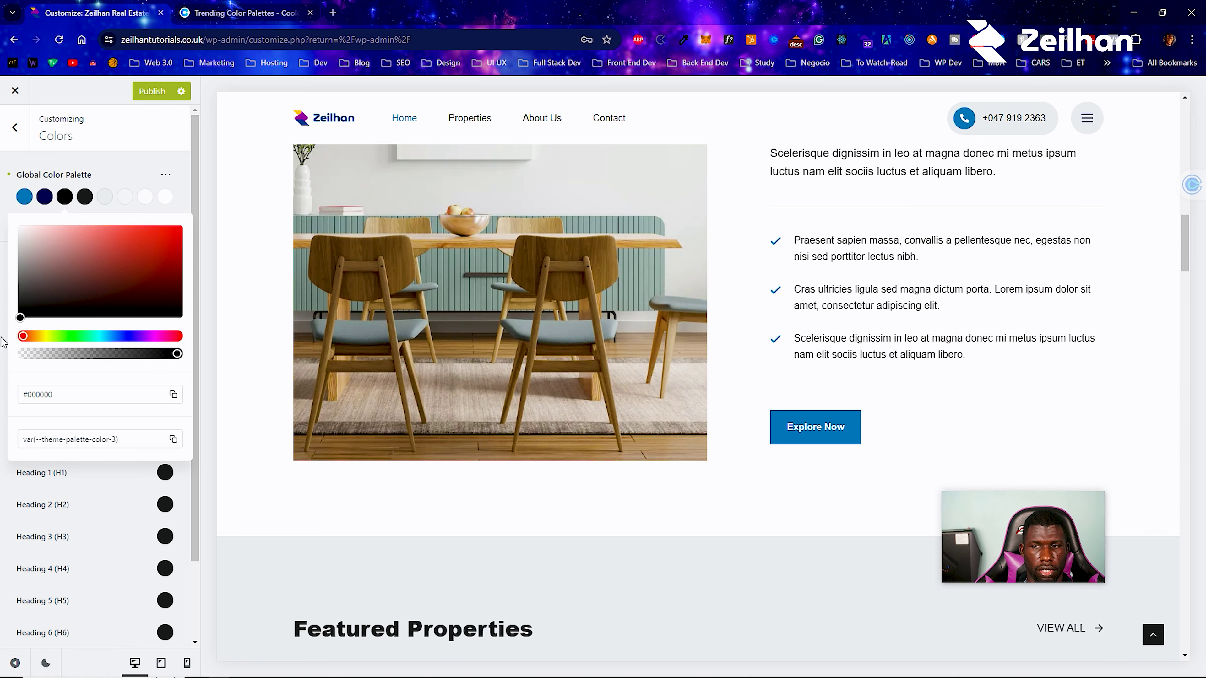
Paste orange #fca311 into the fourth palette colour.
left_click(87, 196)
scroll(946, 398, "up", 10)
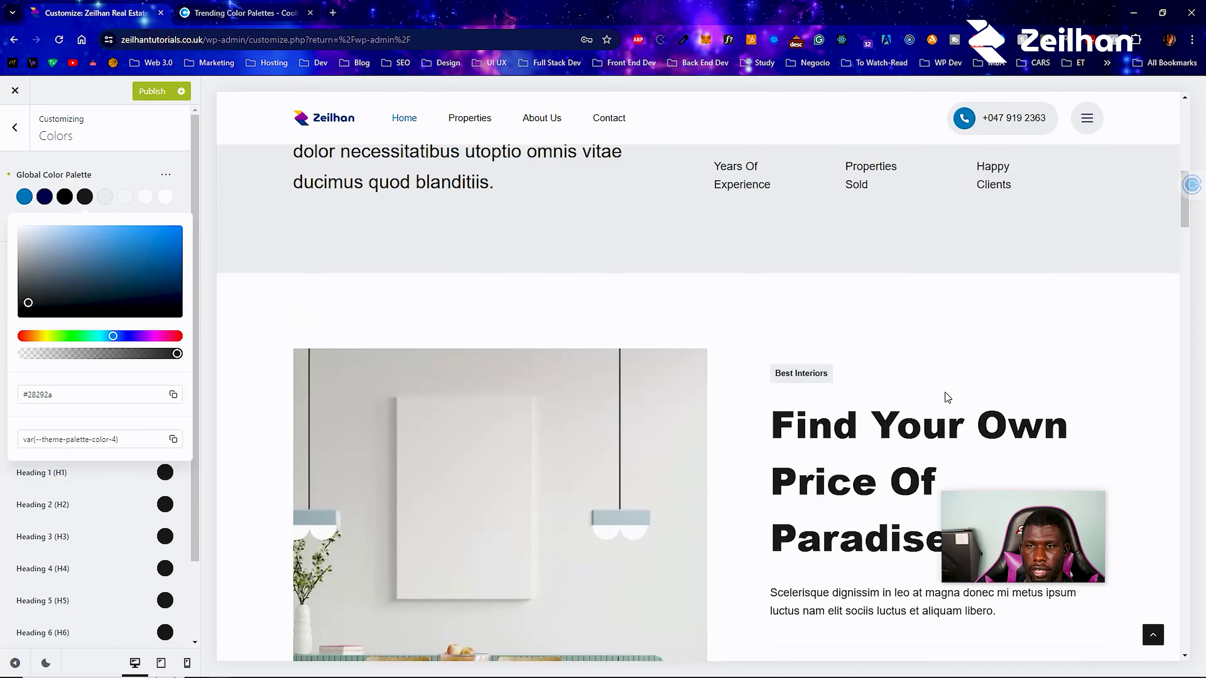
double_click(77, 386)
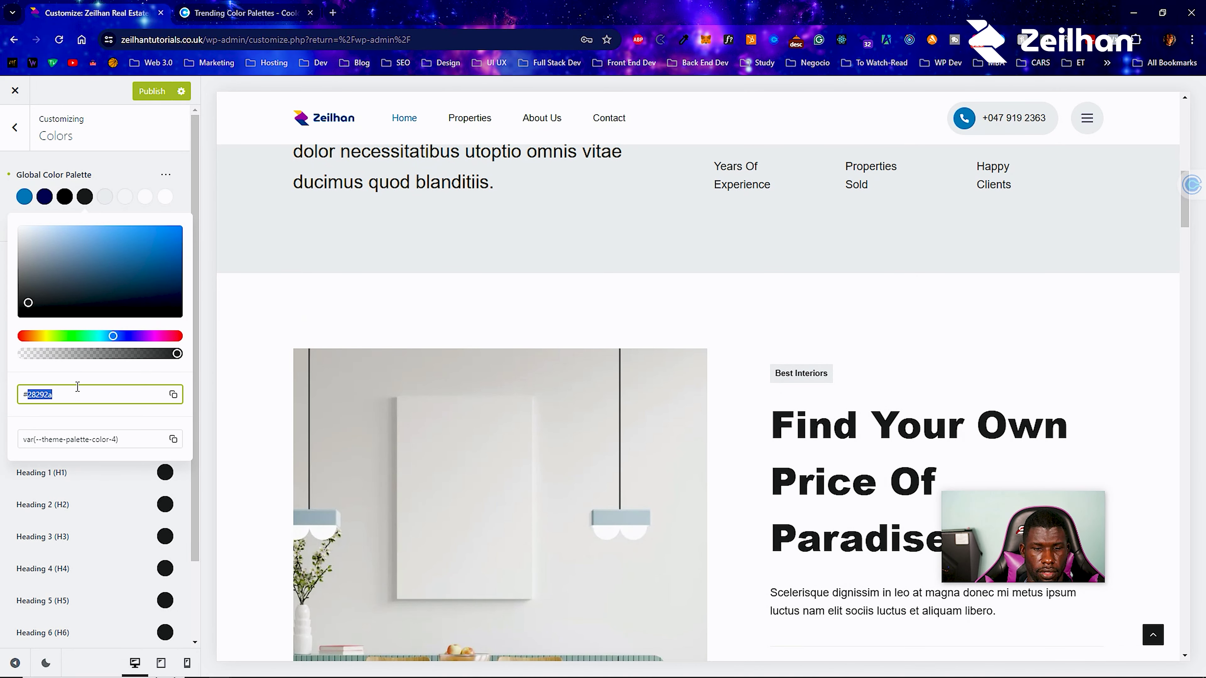
type("fca311")
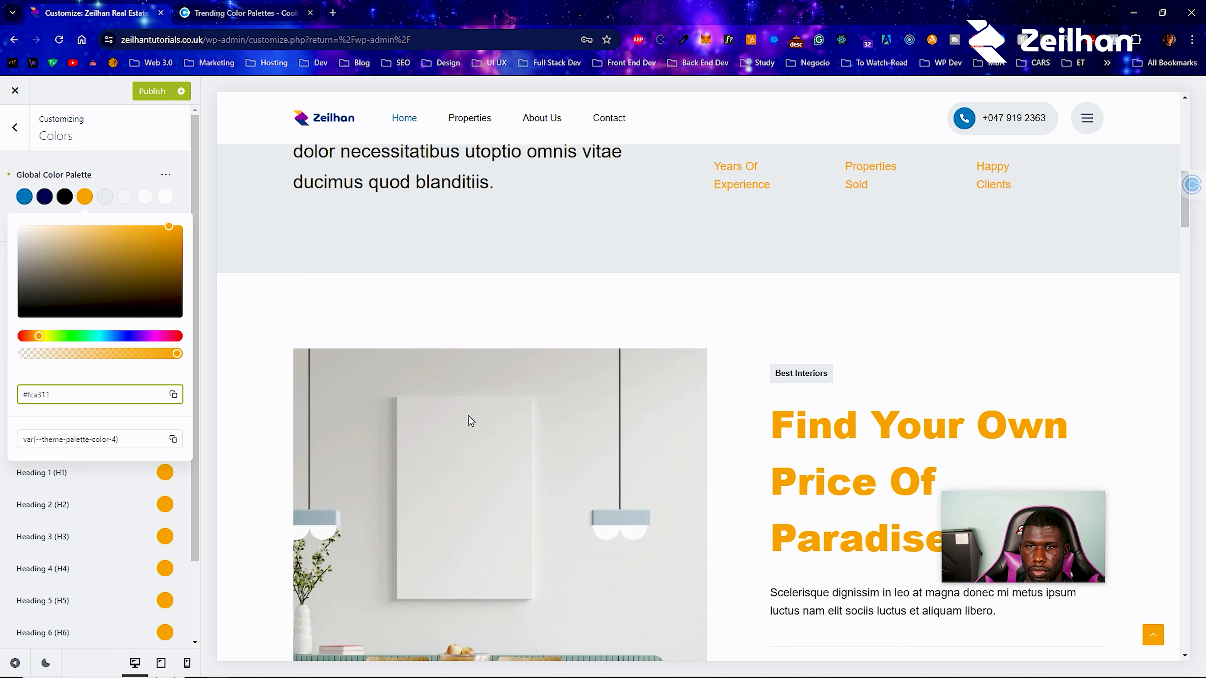
Change the fourth palette colour to black #000000 and close the picker.
scroll(853, 446, "up", 5)
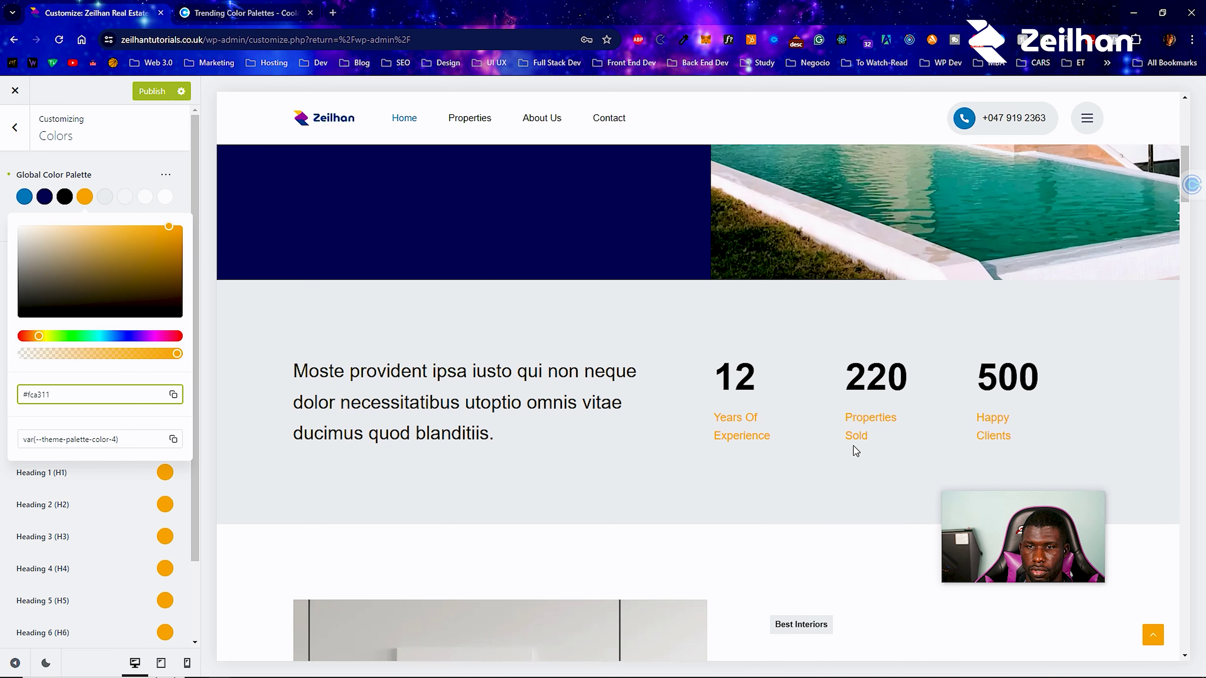
scroll(853, 445, "up", 3)
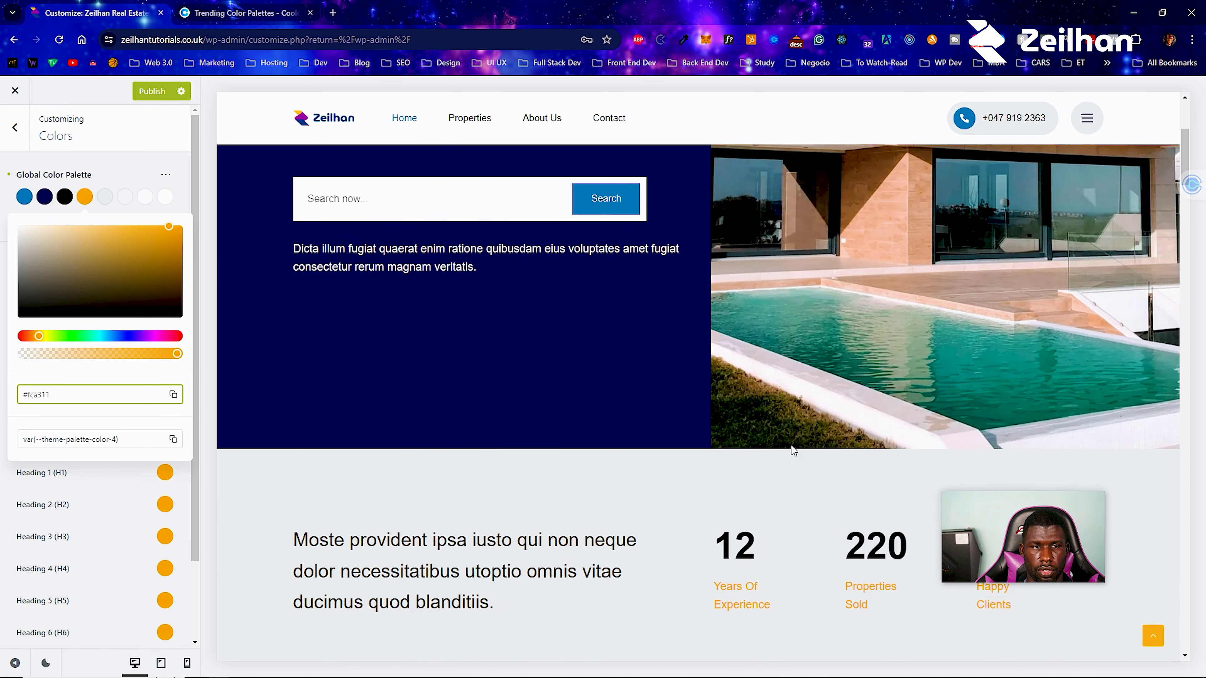
scroll(793, 450, "down", 1)
scroll(551, 340, "down", 10)
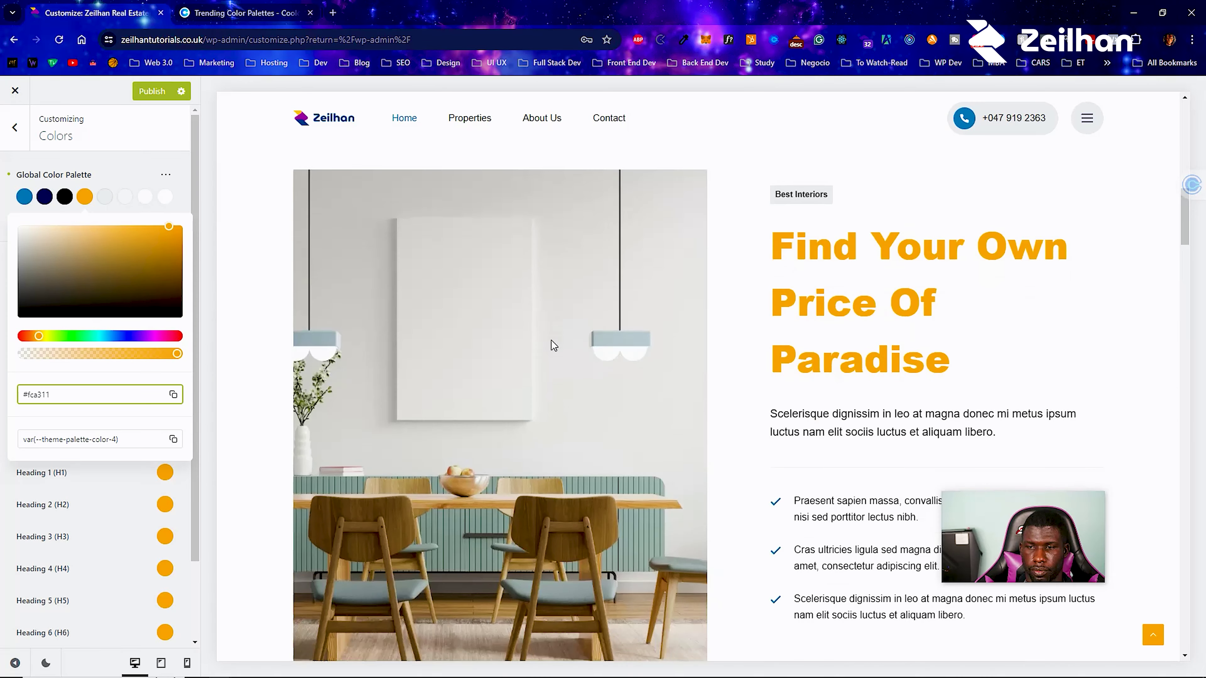
scroll(551, 340, "up", 3)
left_click_drag(43, 312, 1, 330)
scroll(901, 352, "up", 3)
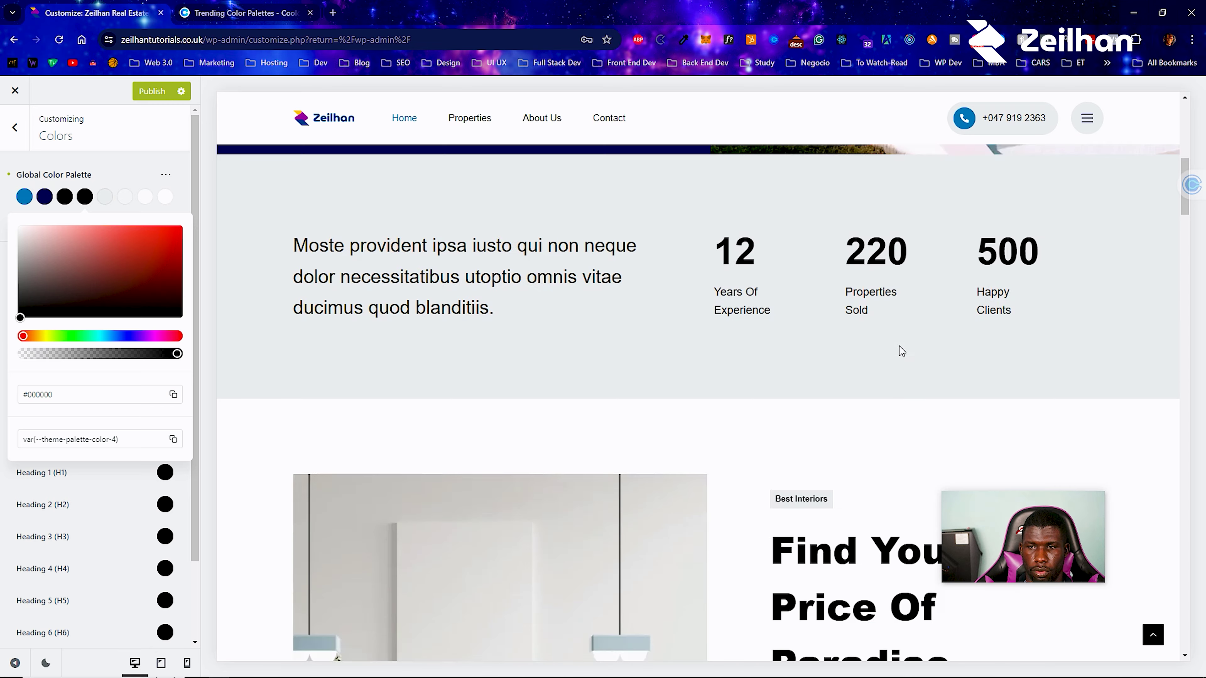
left_click(59, 199)
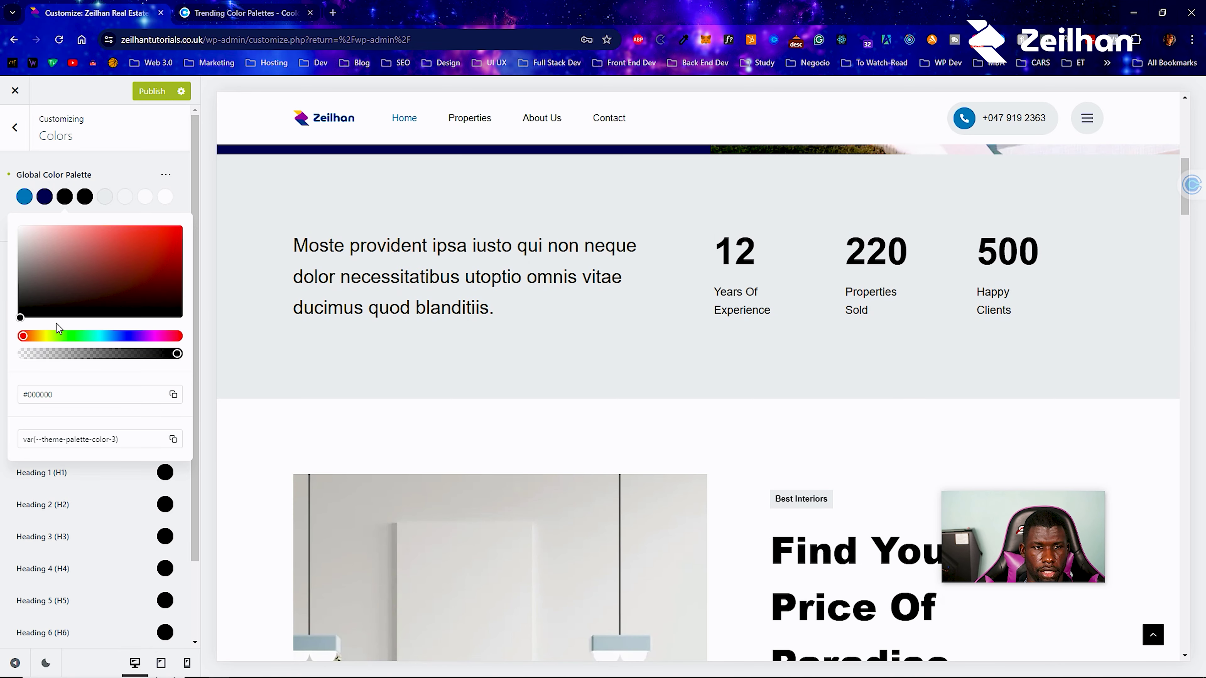
left_click(63, 198)
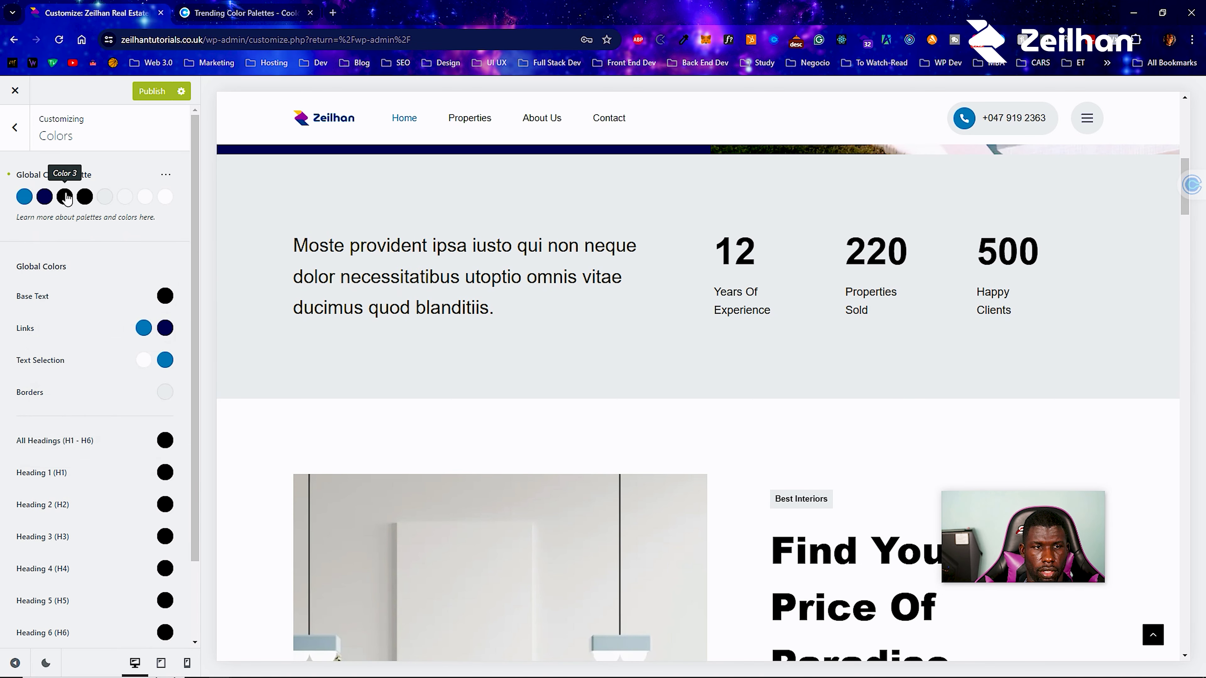
Scroll Coolors' trending palettes and copy the F35B04 orange swatch.
left_click(305, 7)
scroll(329, 256, "down", 5)
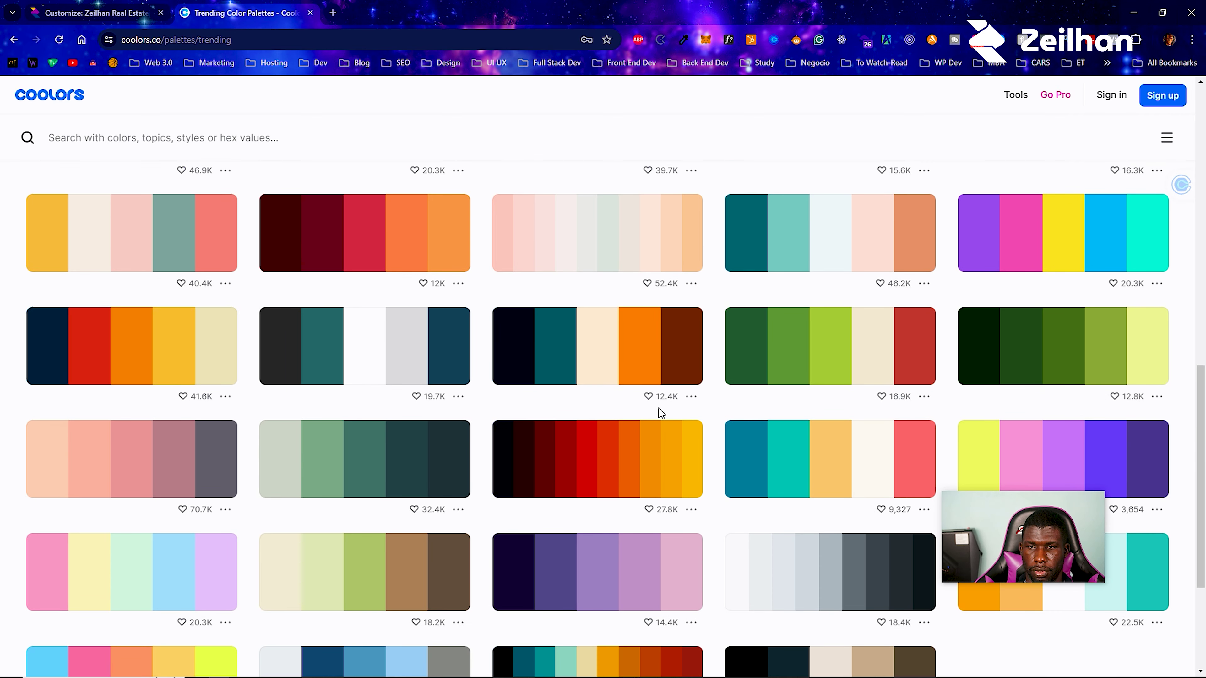
scroll(820, 345, "down", 4)
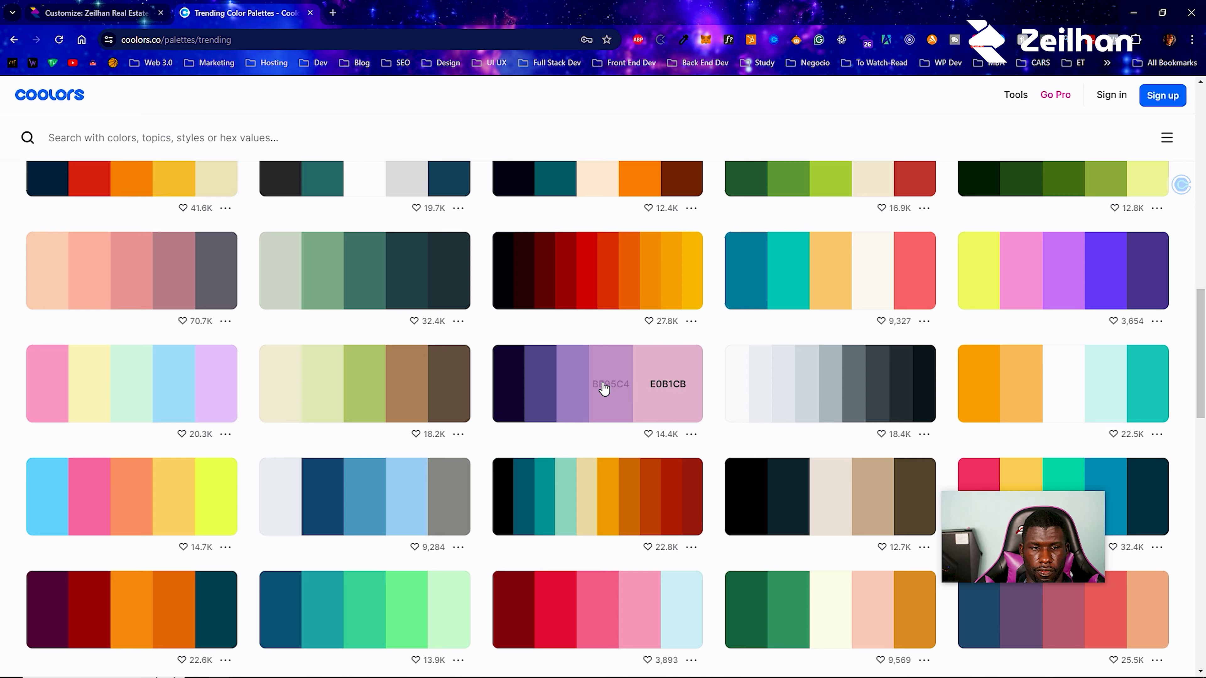
scroll(555, 394, "down", 7)
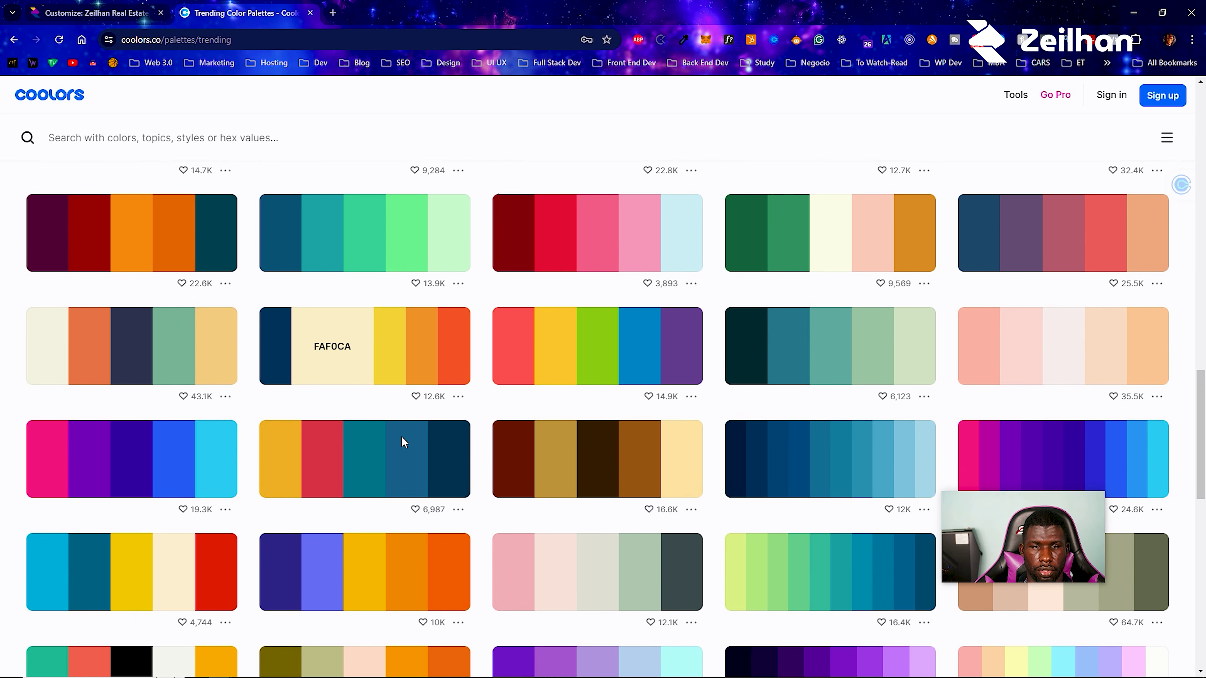
left_click(446, 576)
left_click(94, 13)
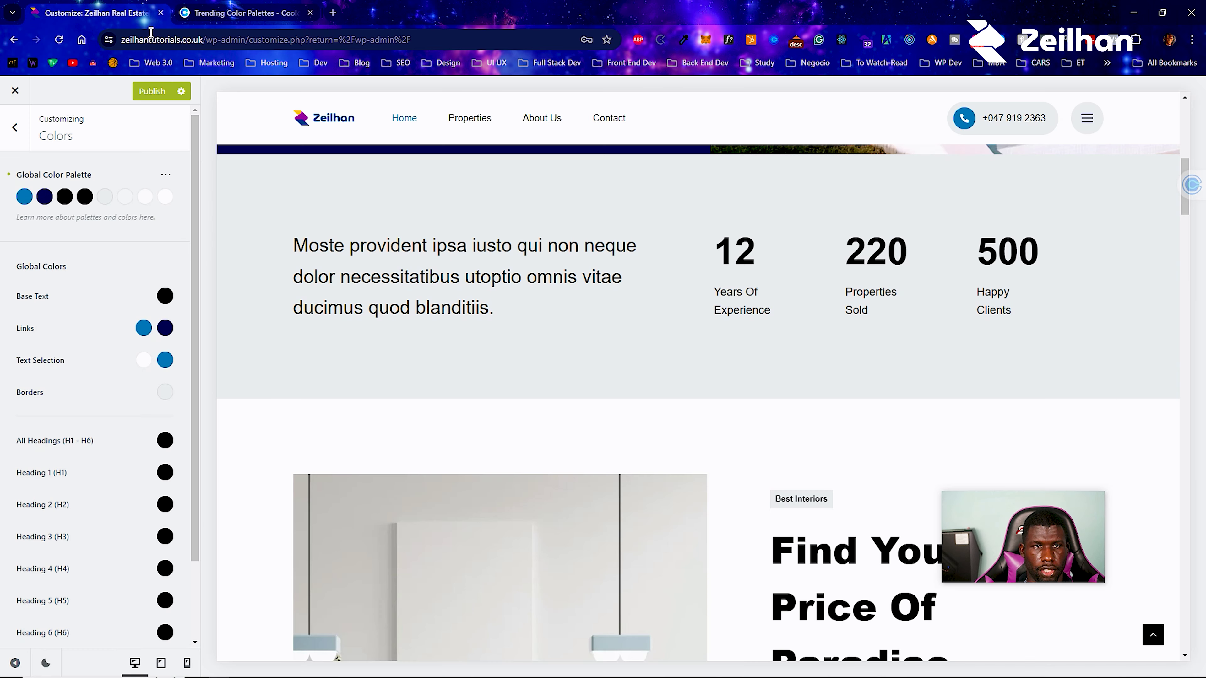
Paste orange #f35b04 into the third palette colour.
left_click(84, 196)
double_click(68, 394)
key("ctrl+v")
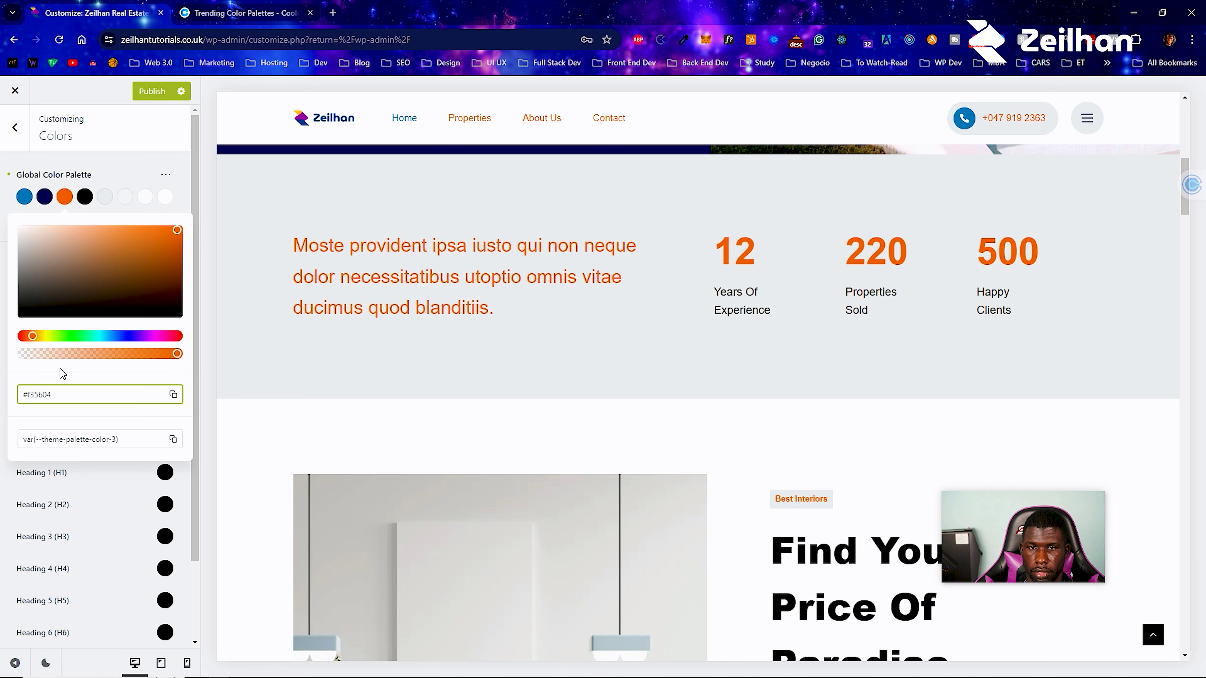
scroll(682, 235, "up", 1)
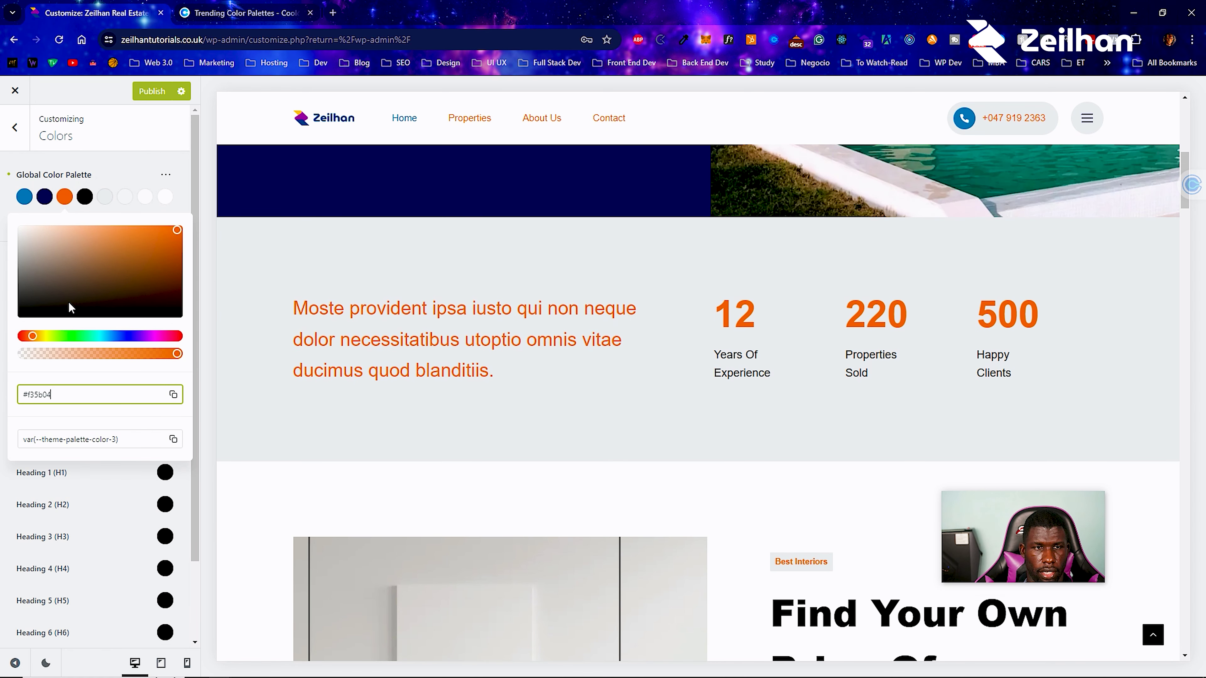
Adjust hue and shade to darken it to #cb5f00, then review the preview.
left_click_drag(176, 234, 173, 232)
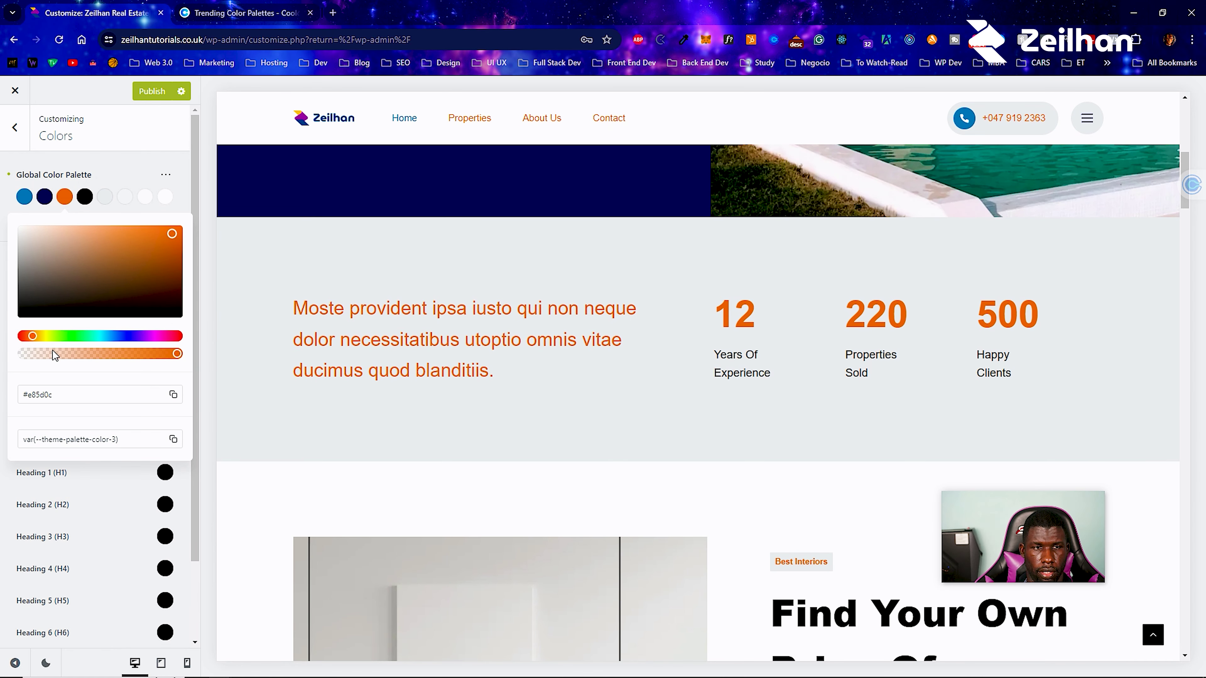
left_click_drag(35, 339, 37, 339)
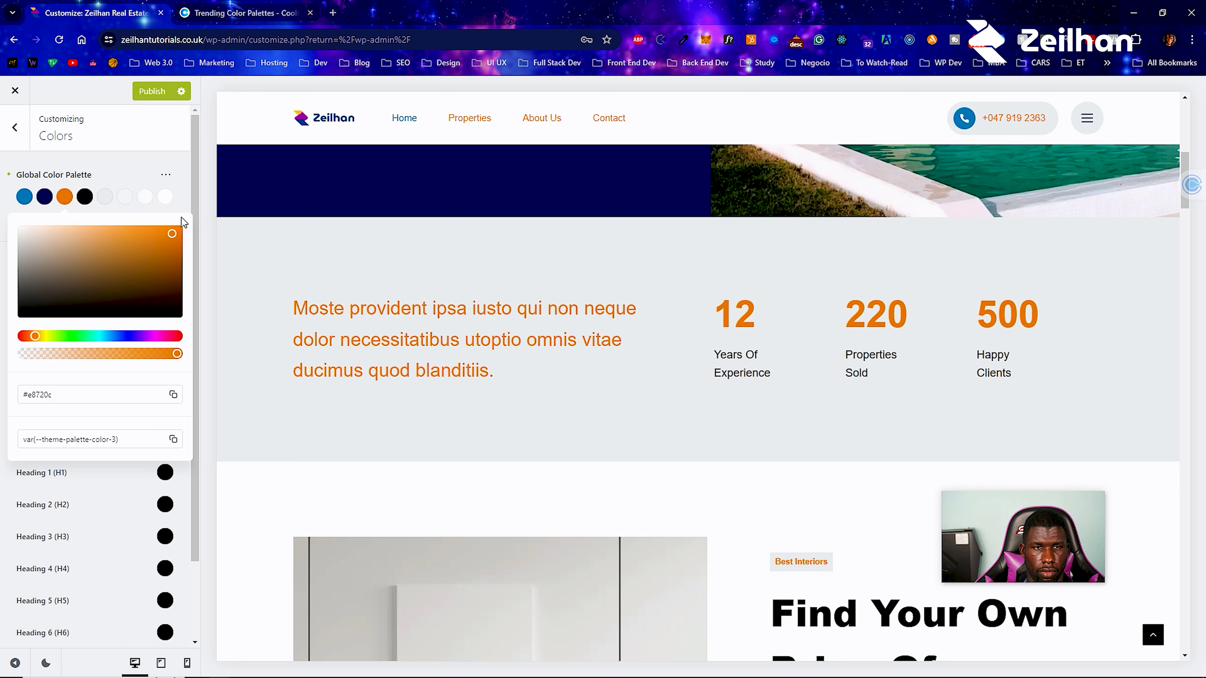
left_click_drag(181, 236, 181, 253)
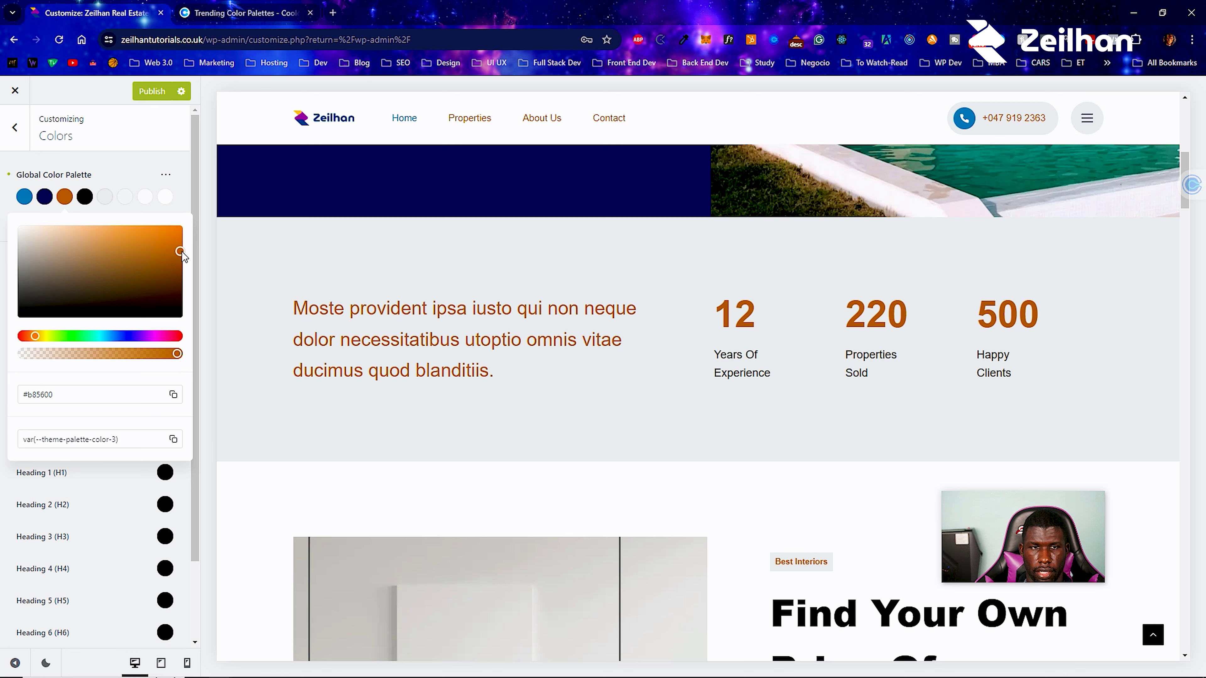
scroll(564, 284, "up", 6)
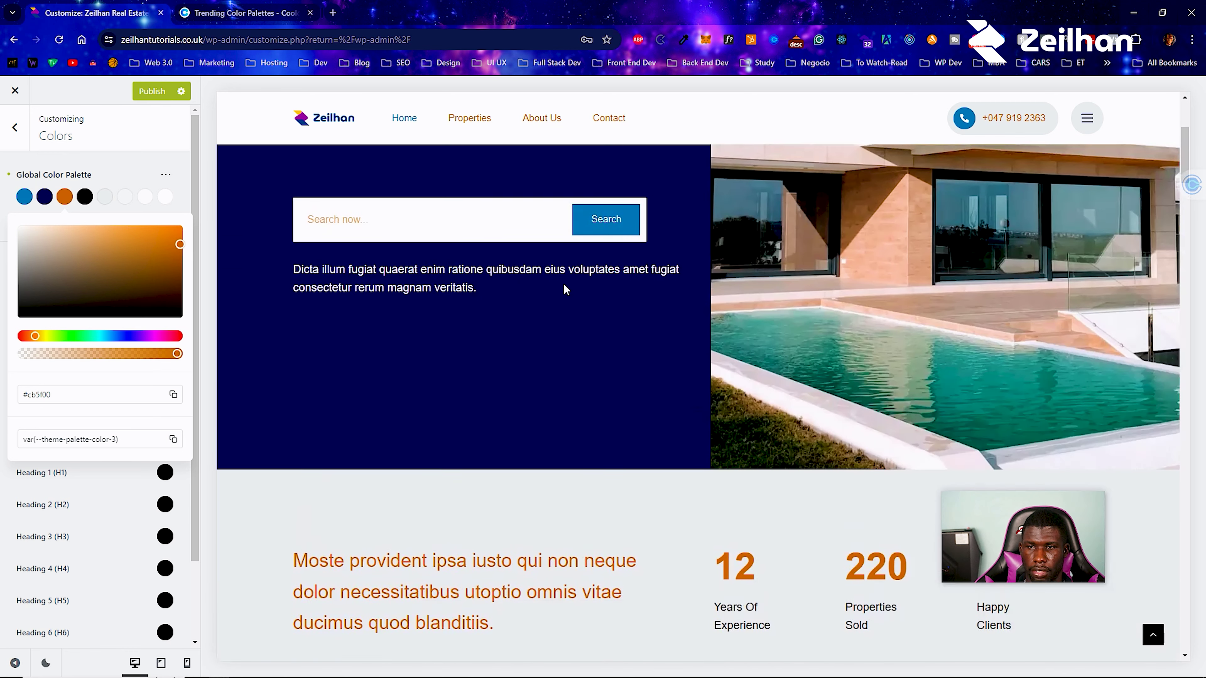
scroll(564, 283, "up", 1)
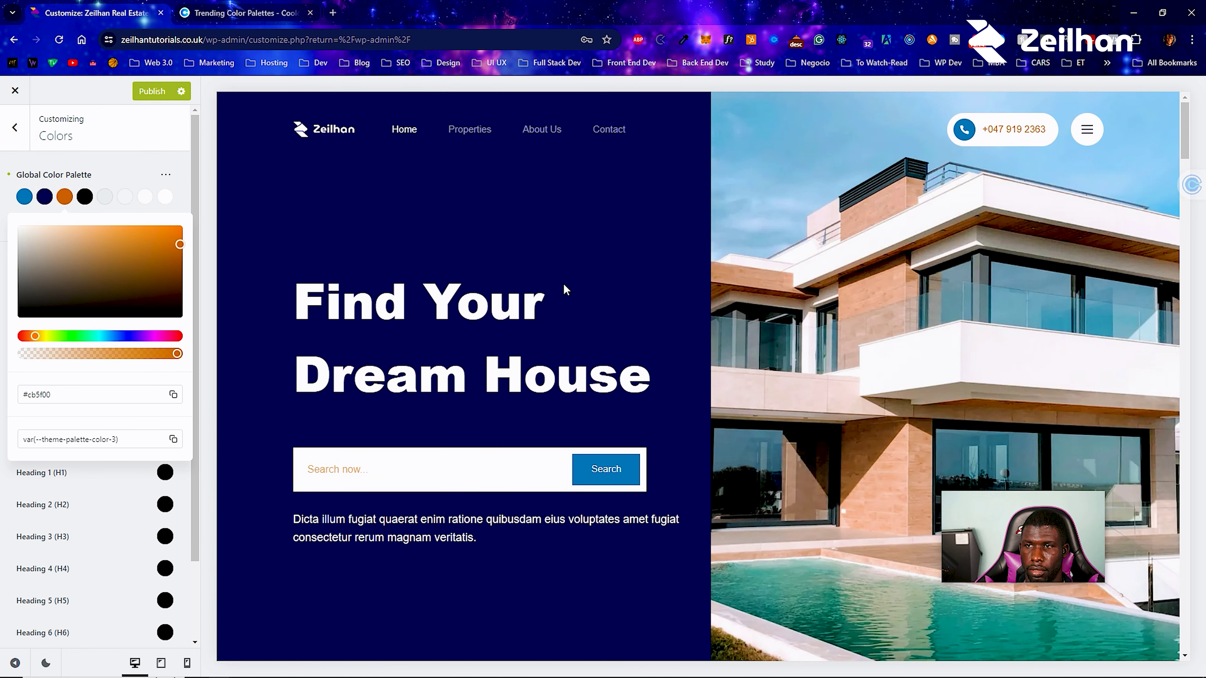
scroll(564, 283, "down", 7)
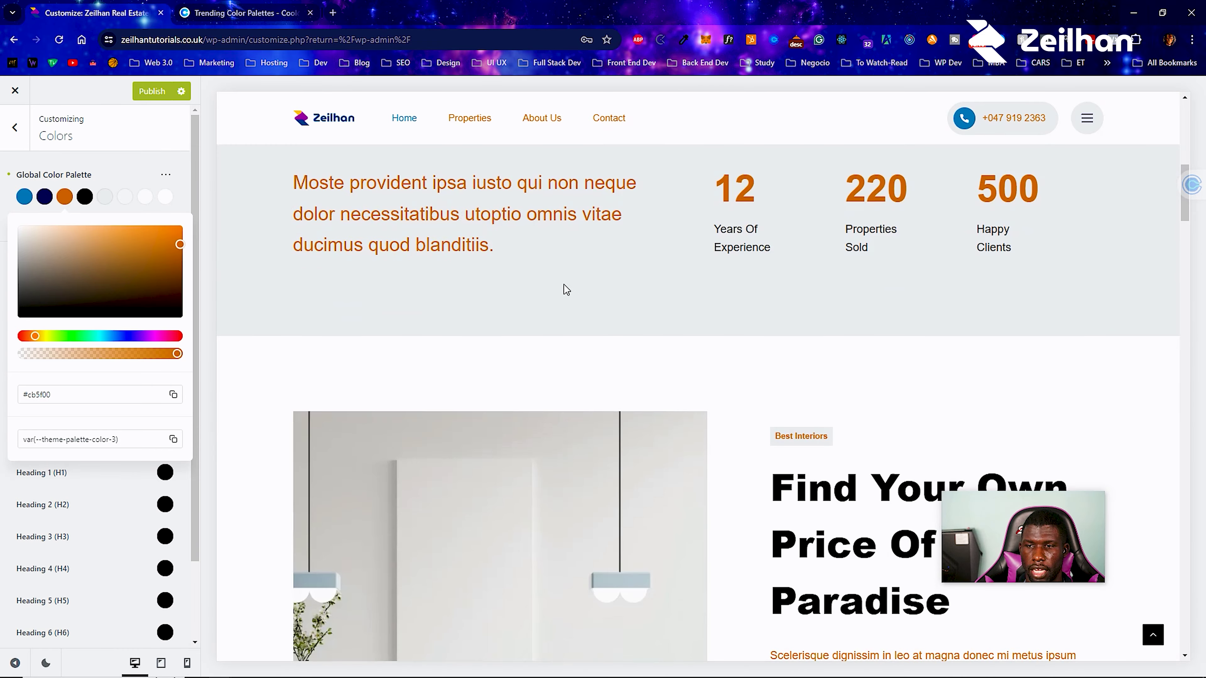
scroll(563, 284, "down", 12)
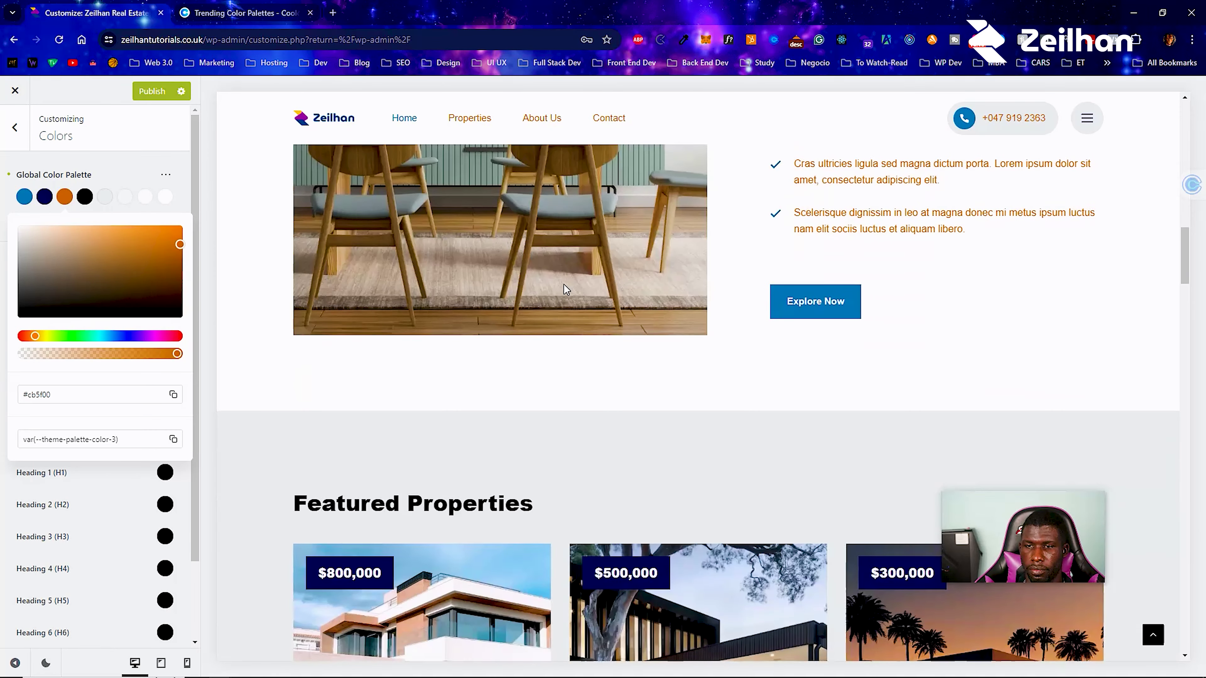
scroll(563, 284, "down", 8)
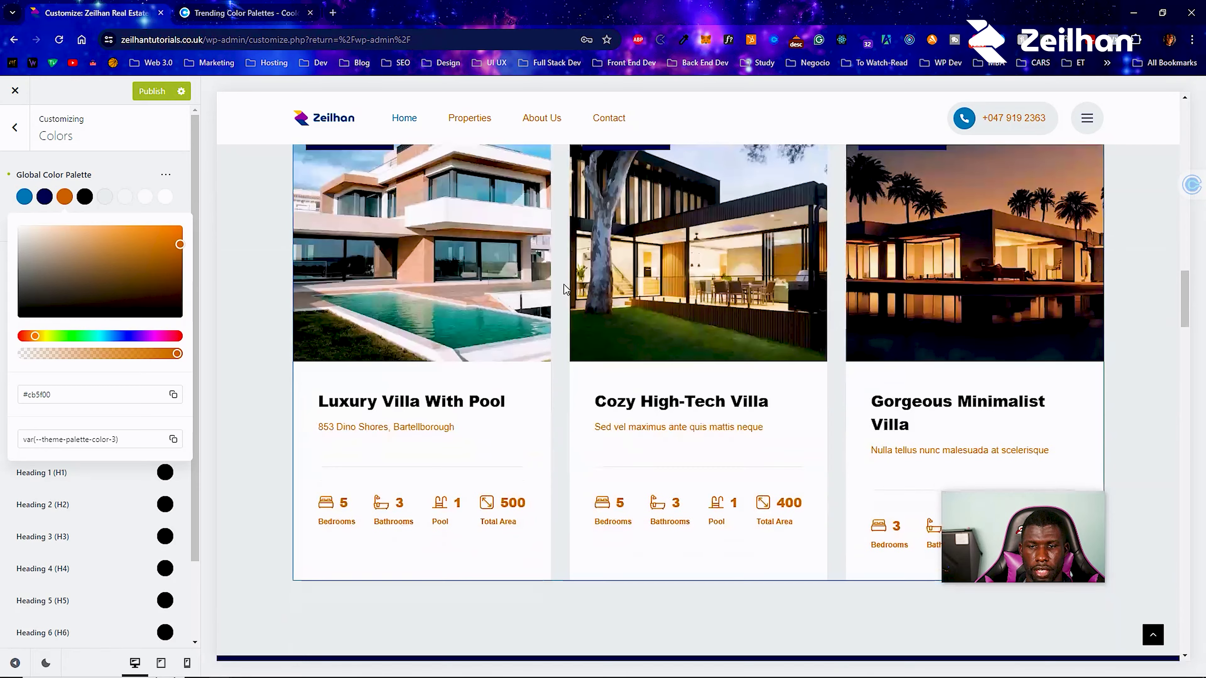
scroll(564, 285, "down", 3)
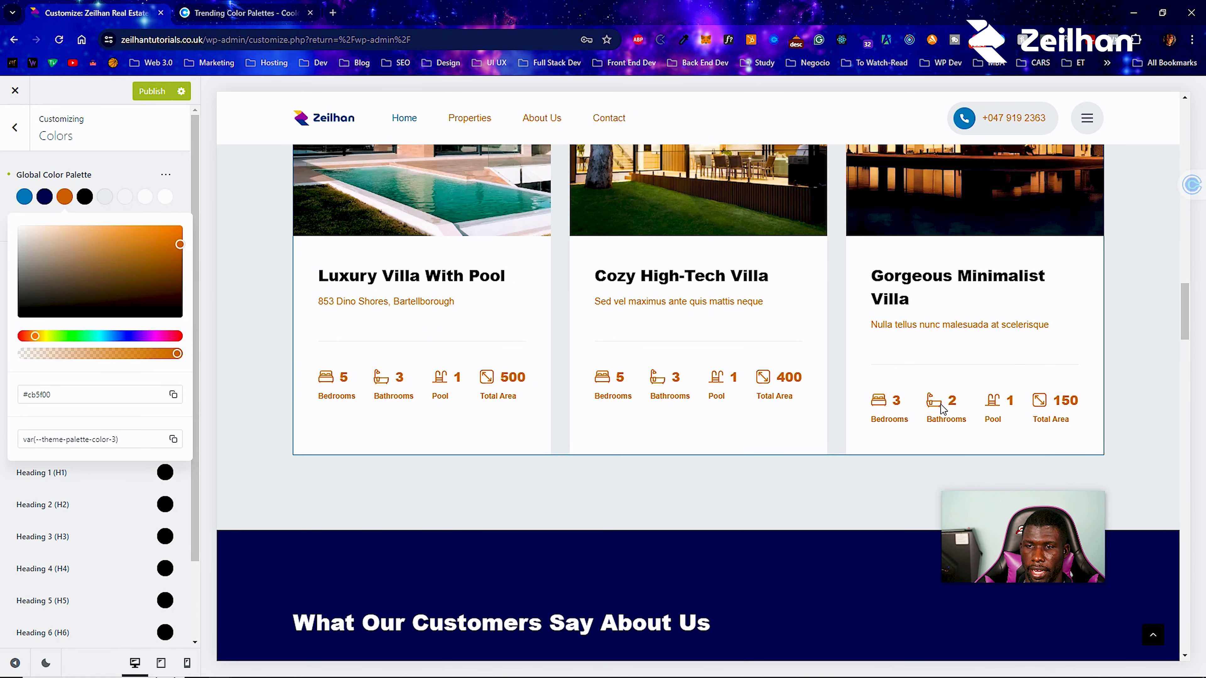
scroll(571, 369, "down", 3)
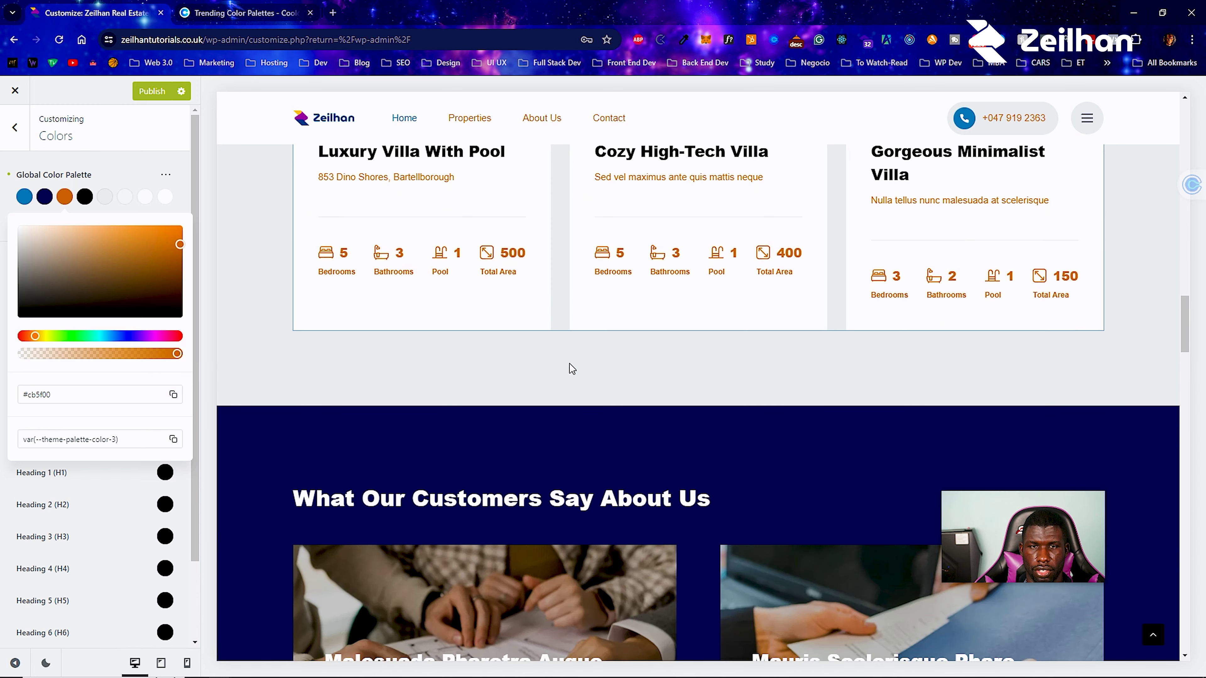
scroll(570, 364, "down", 6)
scroll(569, 362, "up", 7)
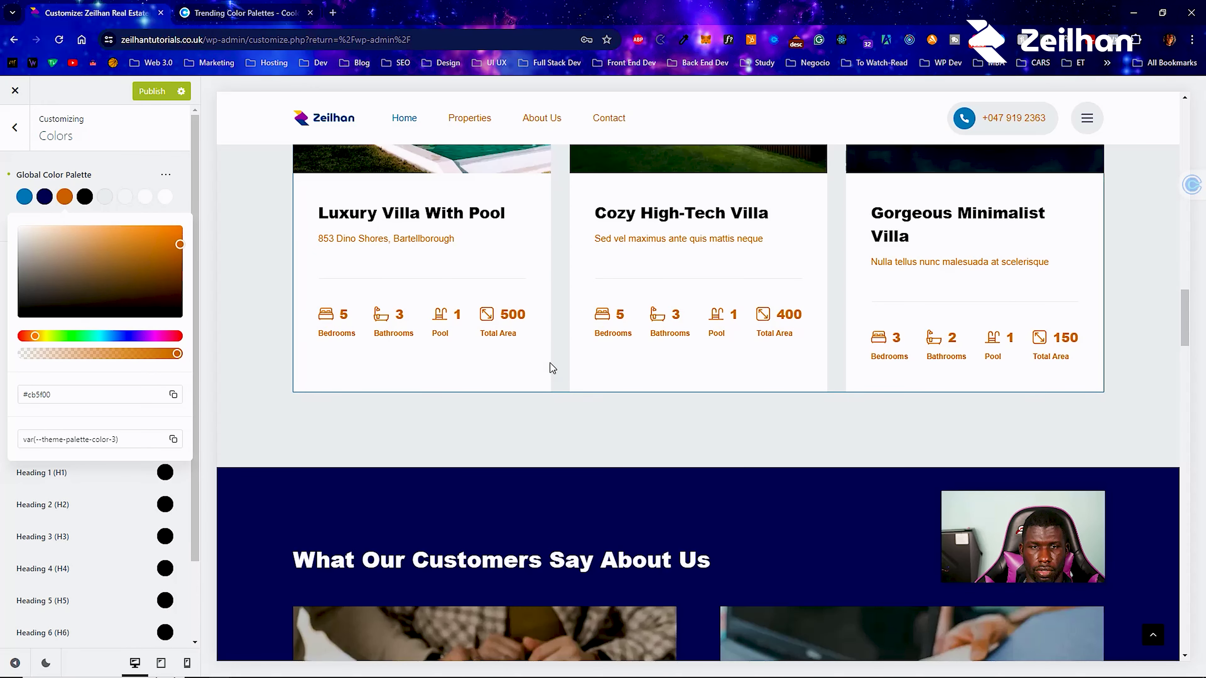
Move the third palette colour from black toward a dark grey.
left_click_drag(50, 395, 30, 398)
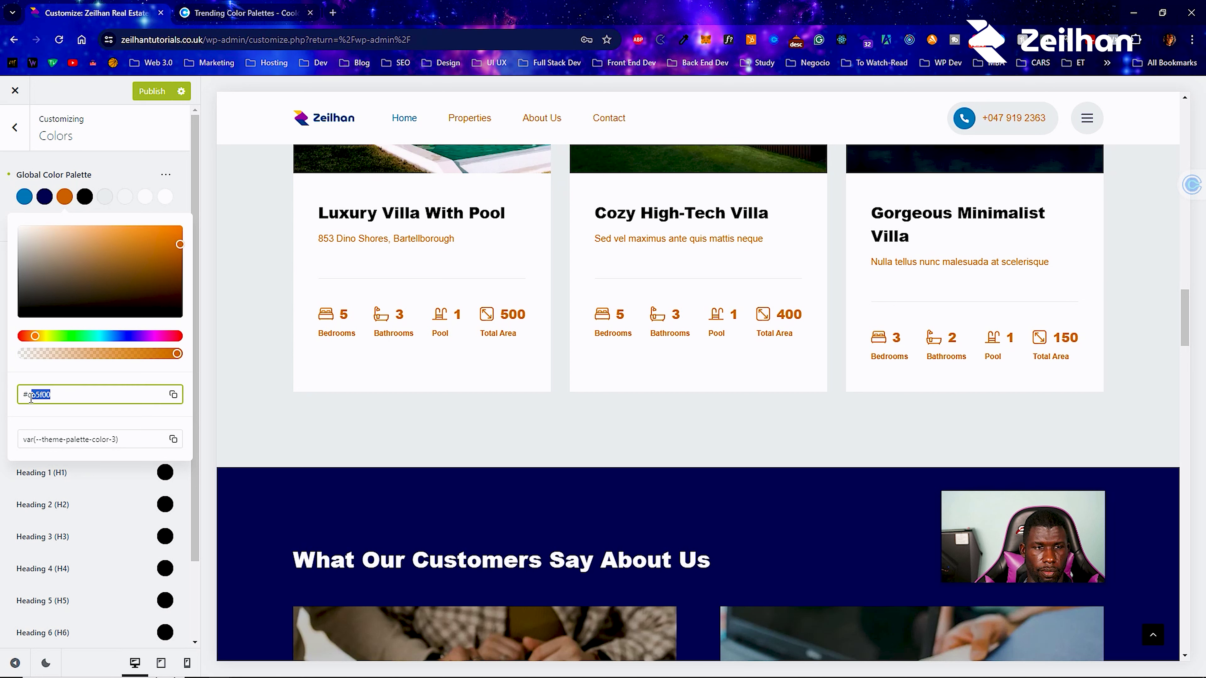
left_click_drag(52, 310, 26, 313)
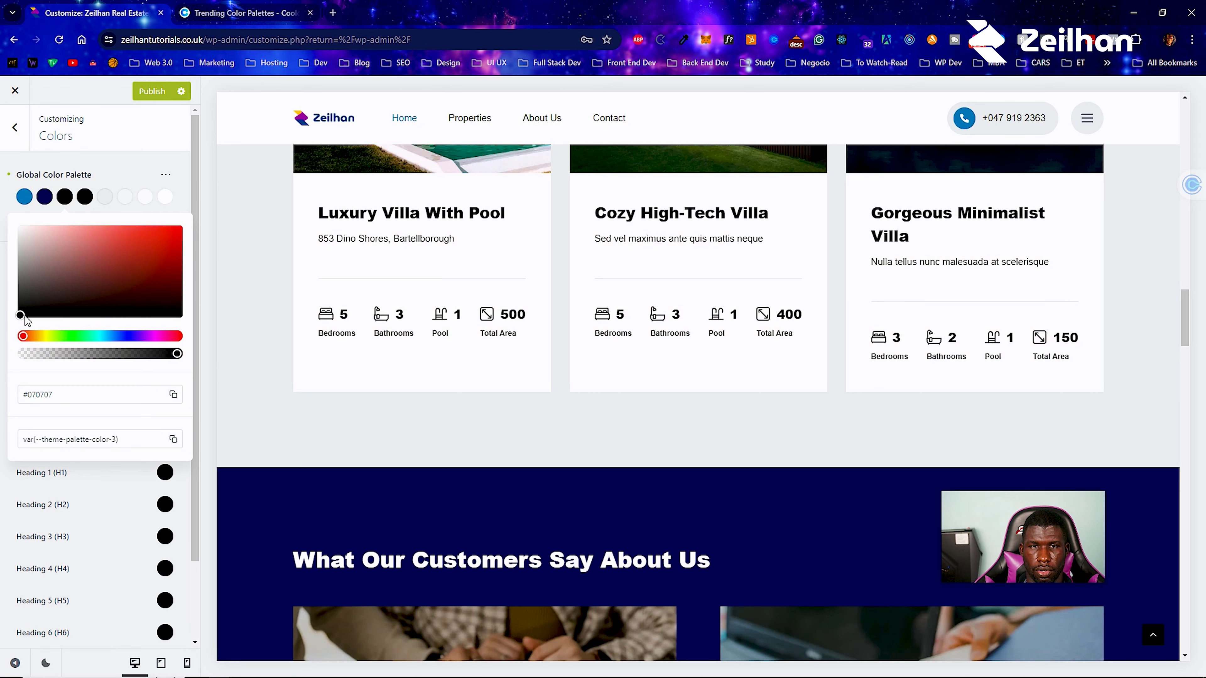
left_click(23, 300)
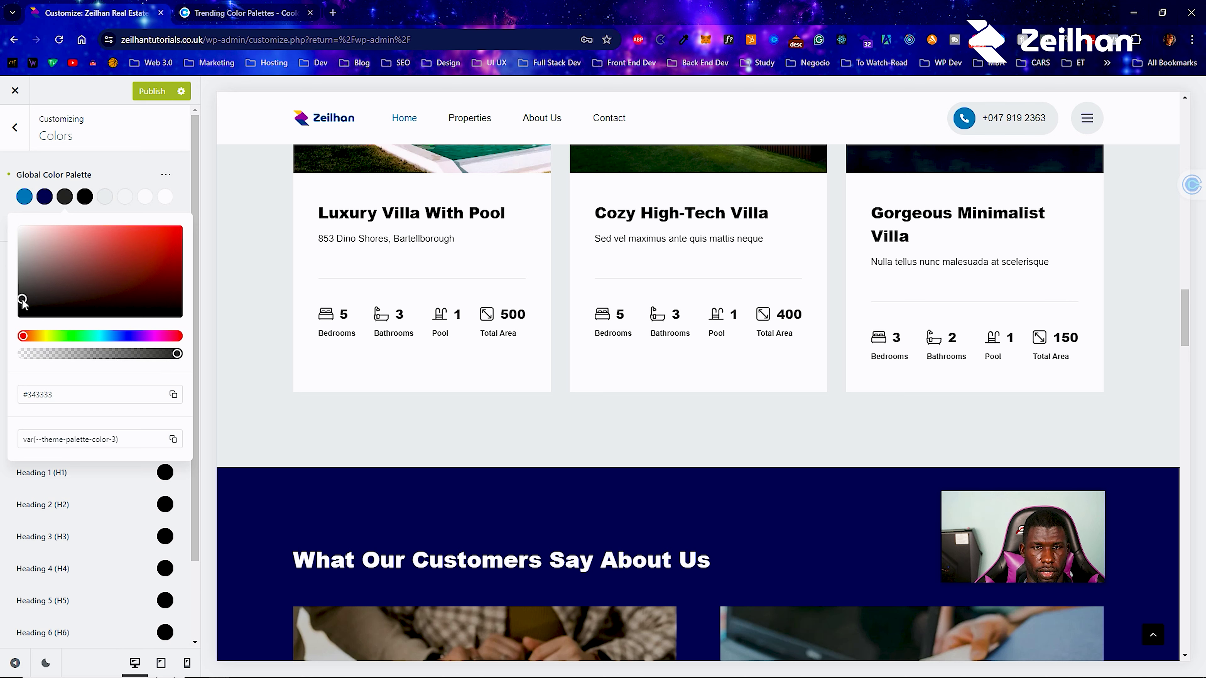
left_click_drag(22, 302, 25, 296)
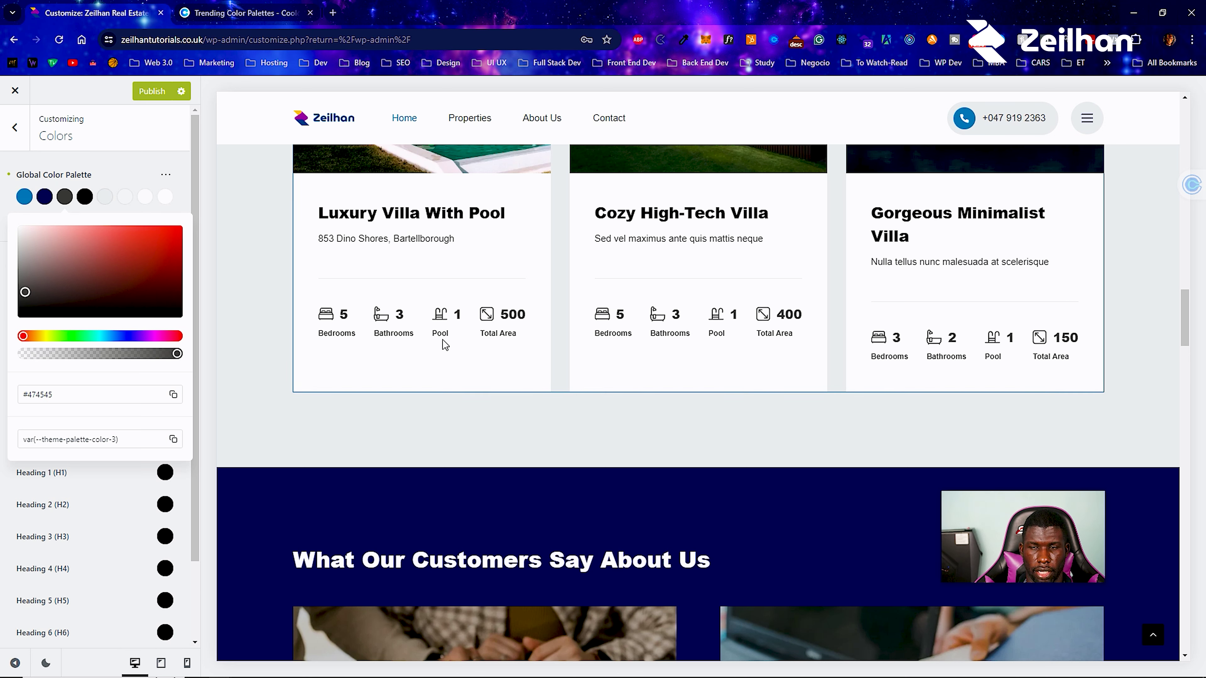
left_click_drag(22, 294, 17, 344)
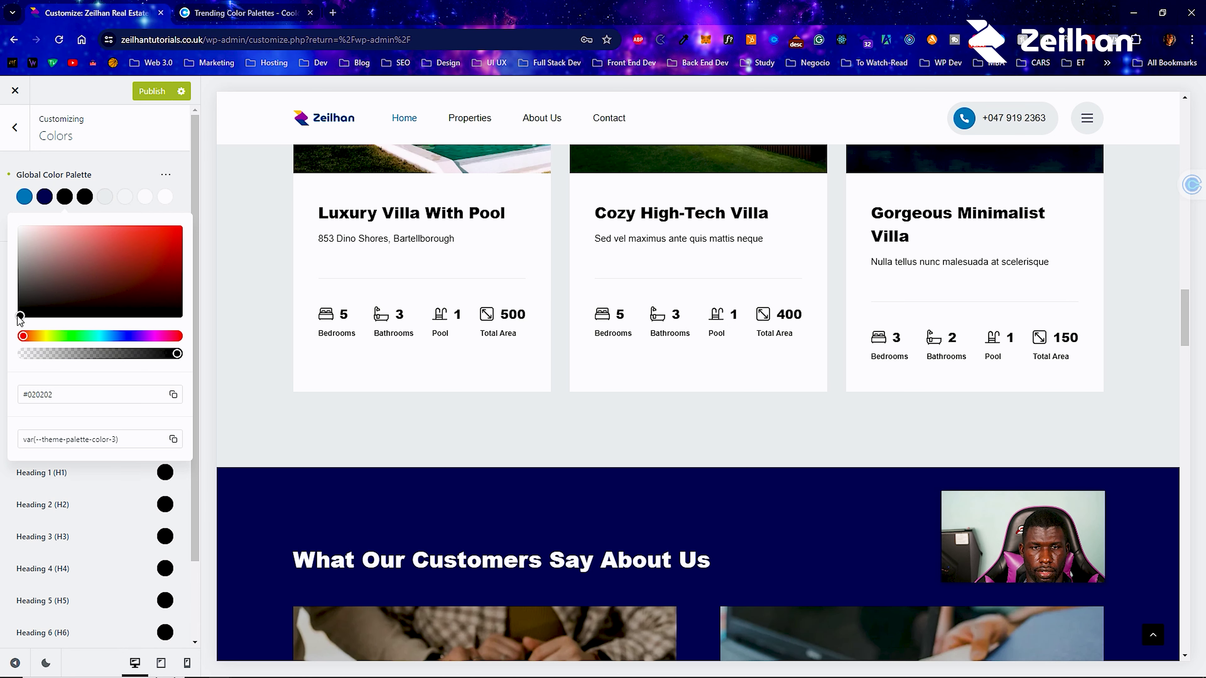
left_click_drag(20, 317, 25, 296)
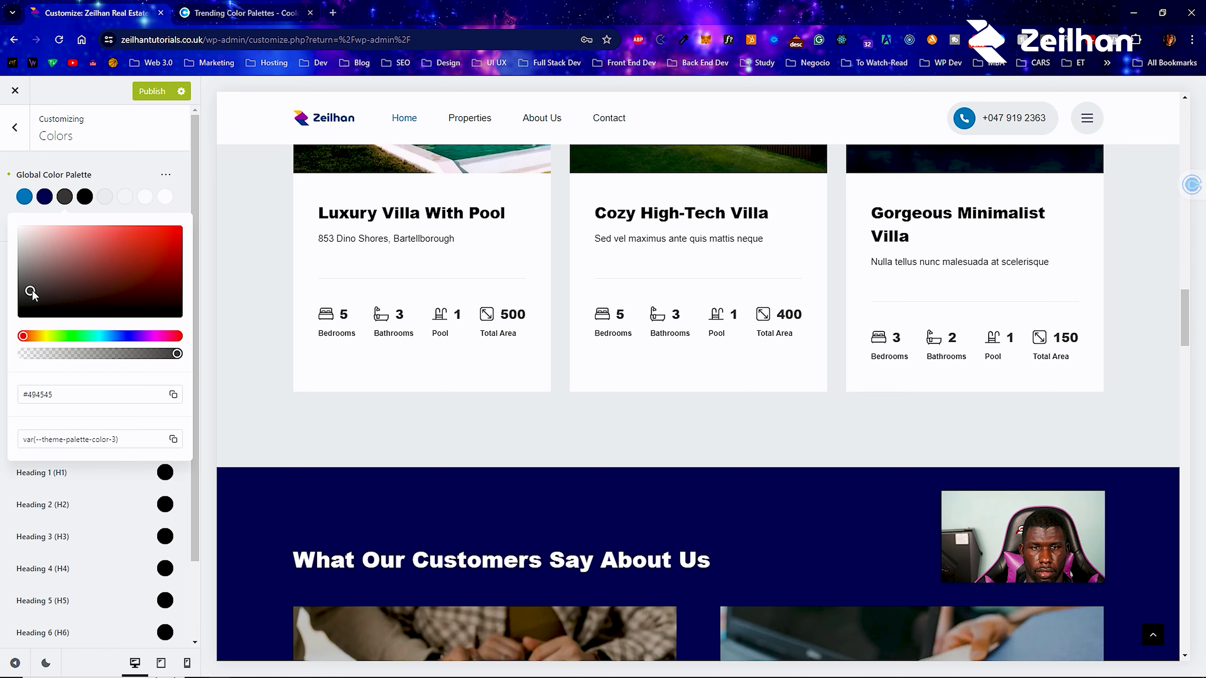
scroll(948, 382, "up", 10)
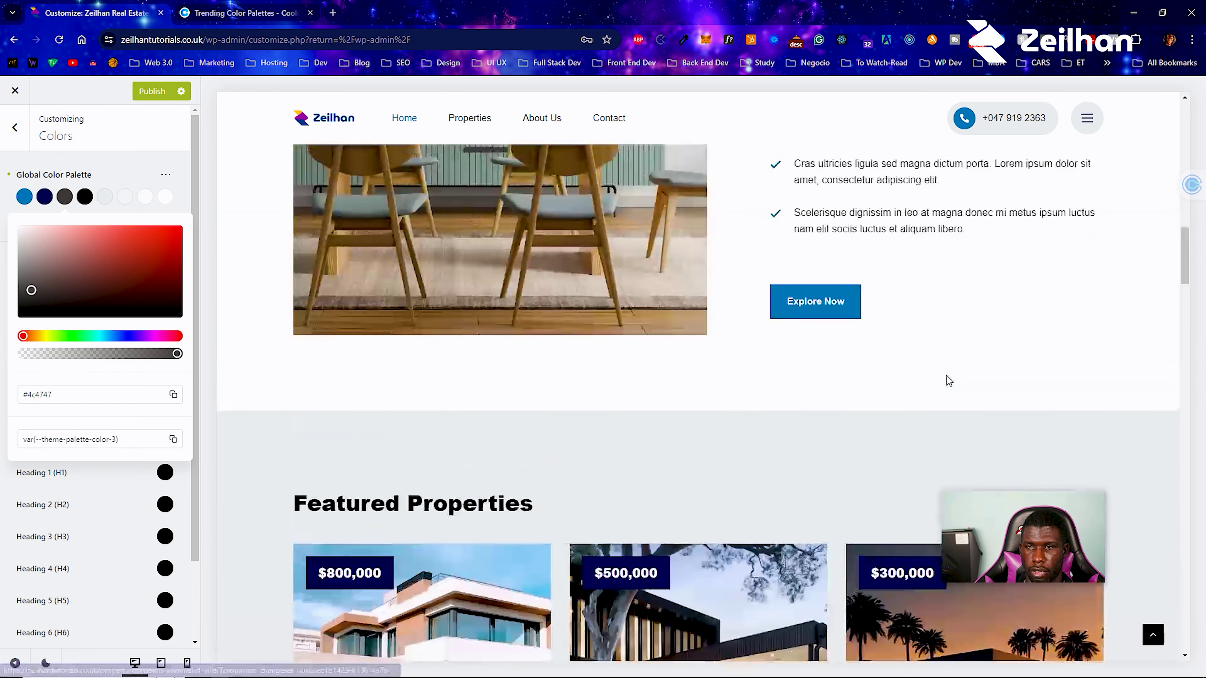
scroll(947, 382, "up", 10)
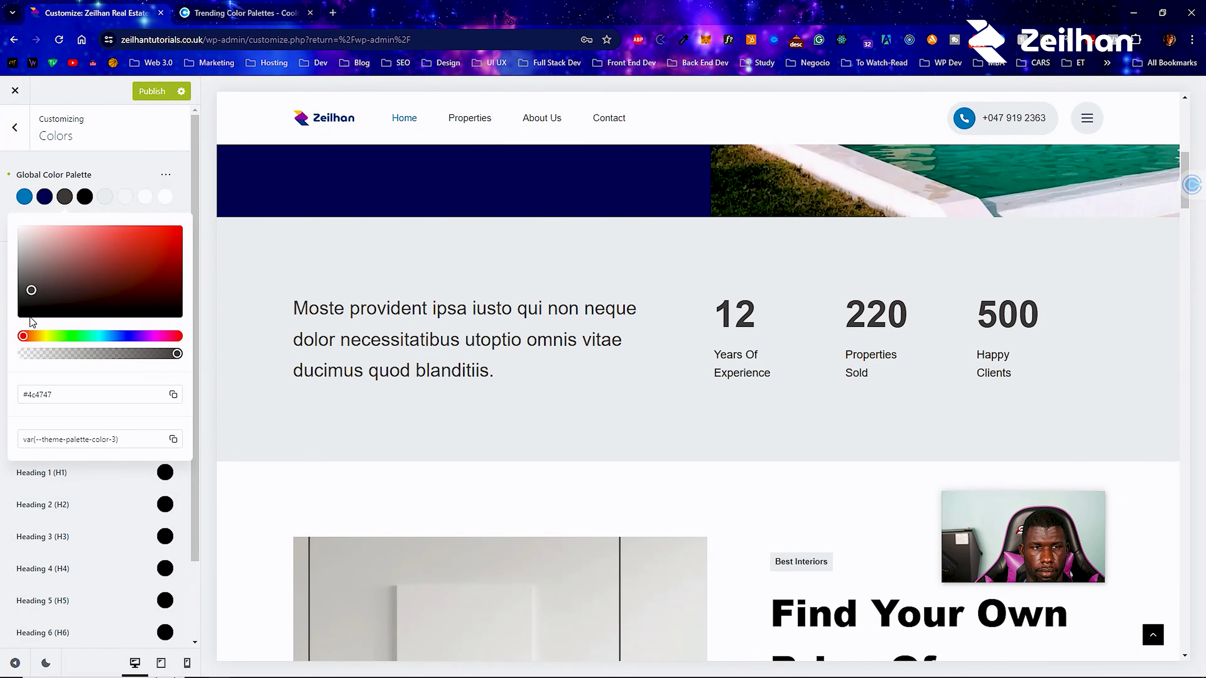
Settle on dark grey #444444, review the homepage, and close the picker.
mouse_move(31, 294)
left_mouse_down()
mouse_move(24, 316)
mouse_move(35, 287)
mouse_move(20, 296)
left_mouse_up()
scroll(777, 368, "down", 15)
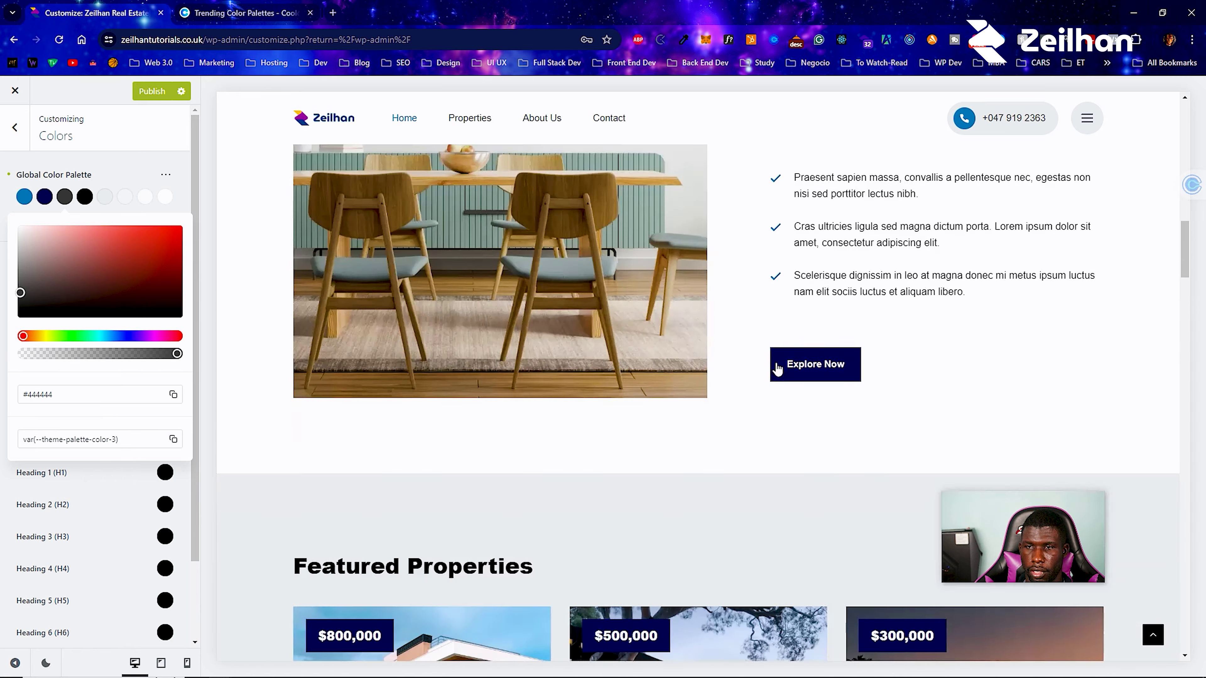
scroll(777, 368, "down", 15)
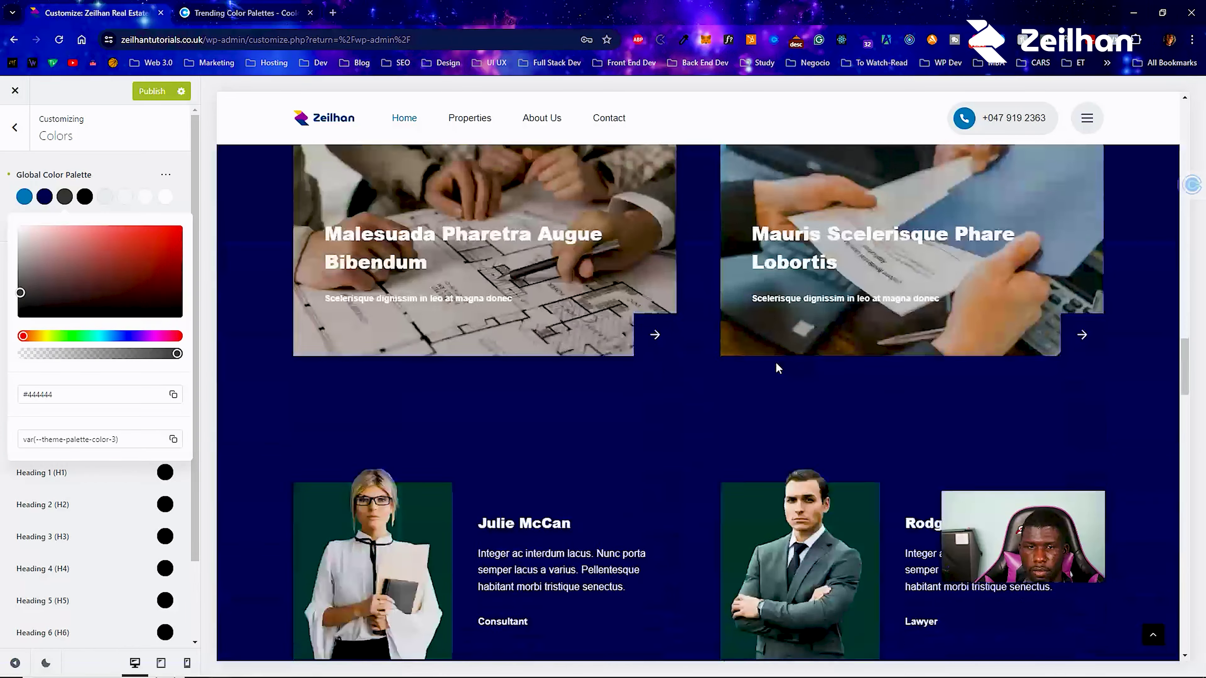
scroll(776, 367, "up", 5)
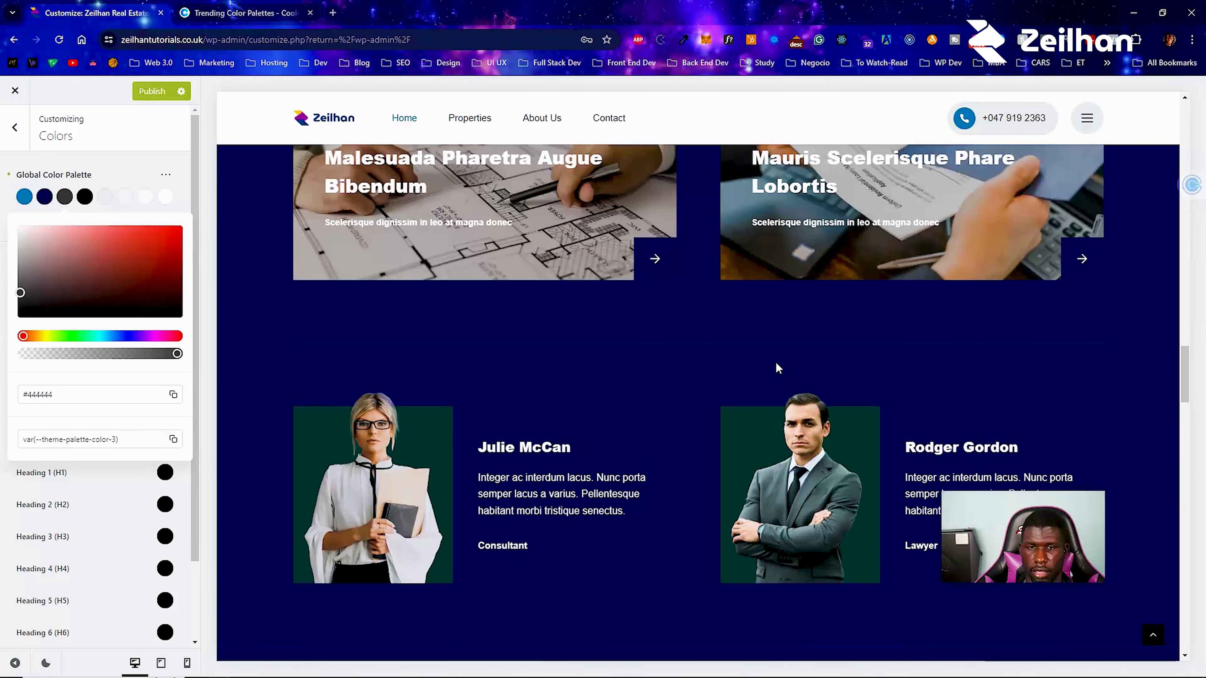
scroll(758, 376, "down", 3)
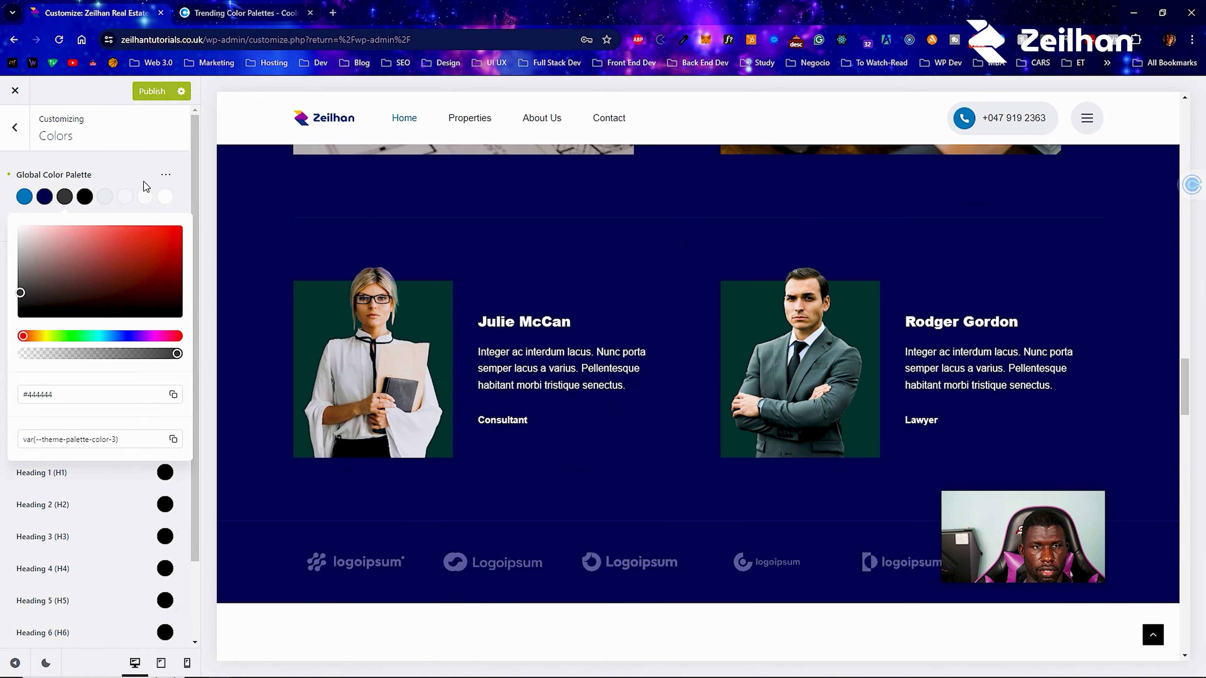
left_click(120, 173)
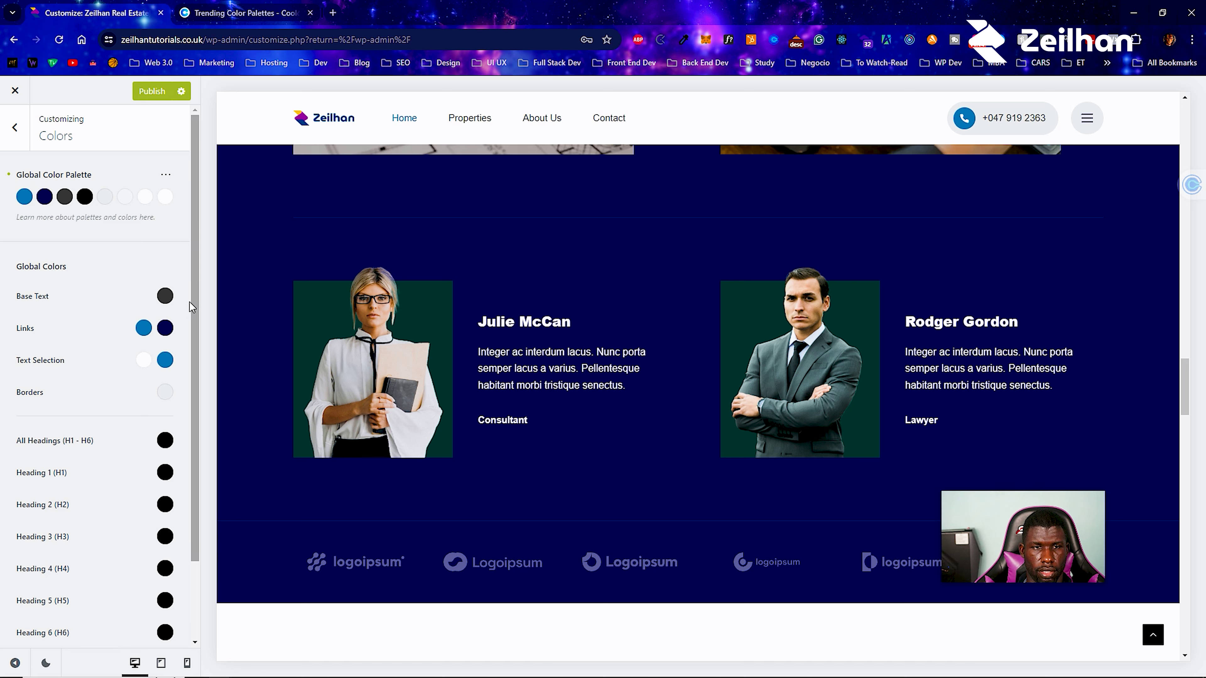
Publish the changes, then turn the third palette colour bright green #1ce808.
left_click(171, 301)
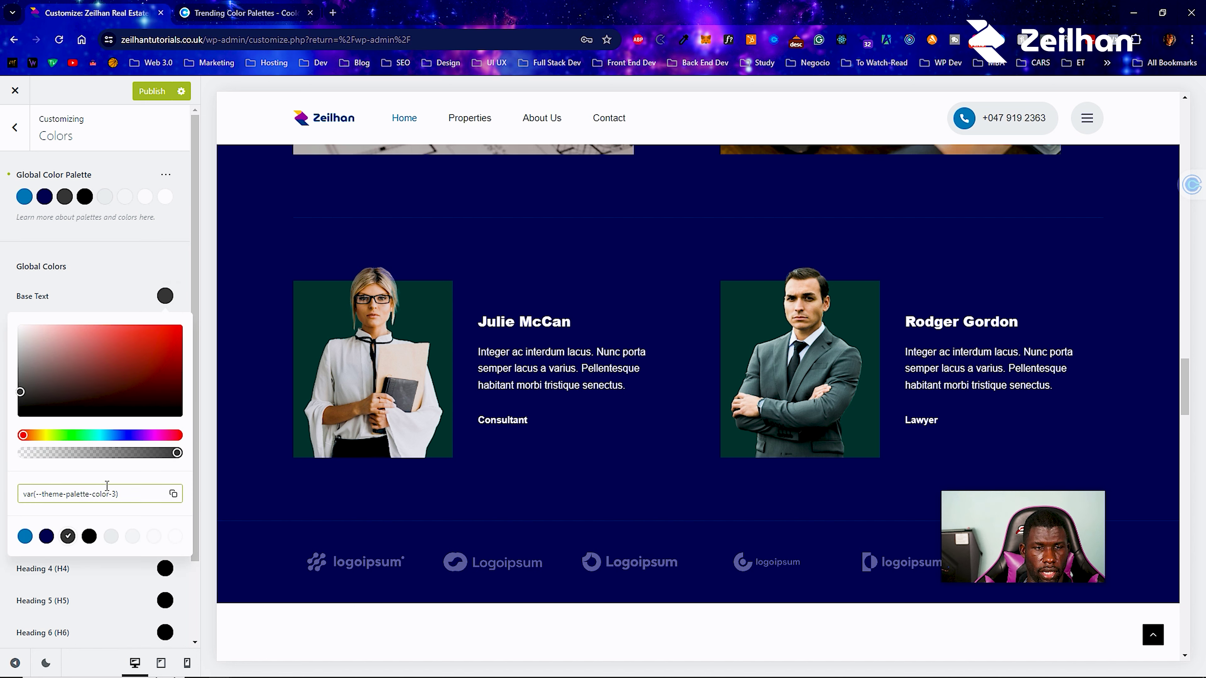
left_click(147, 163)
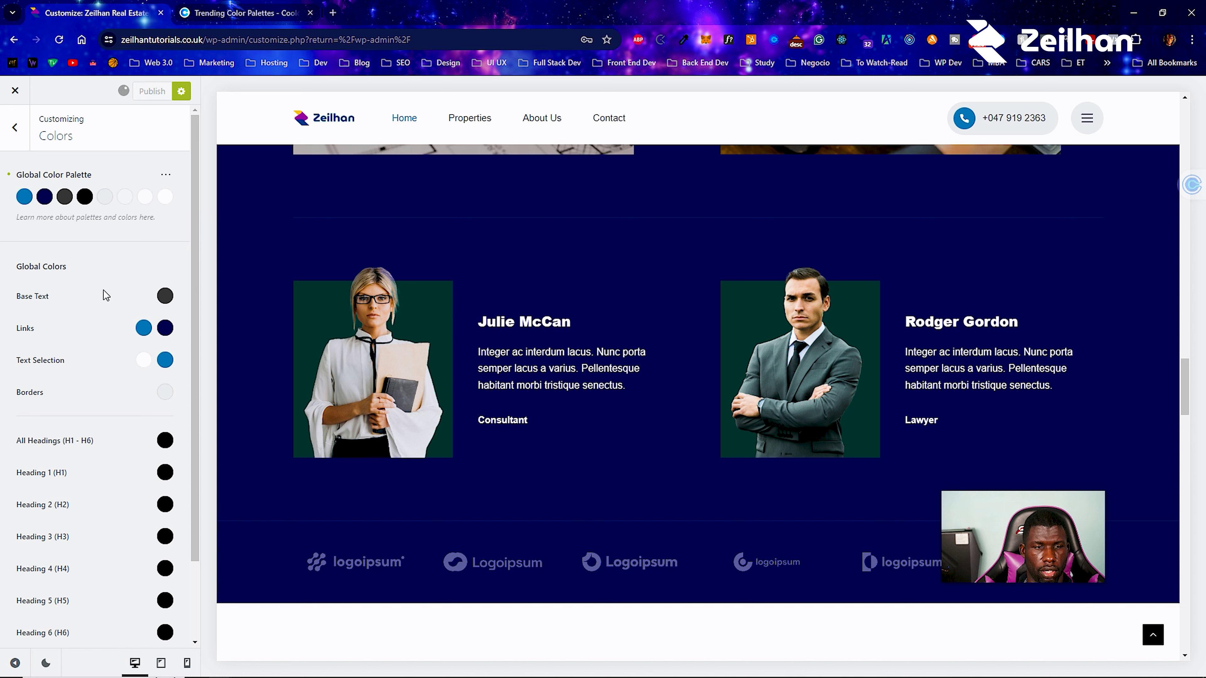
left_click(67, 202)
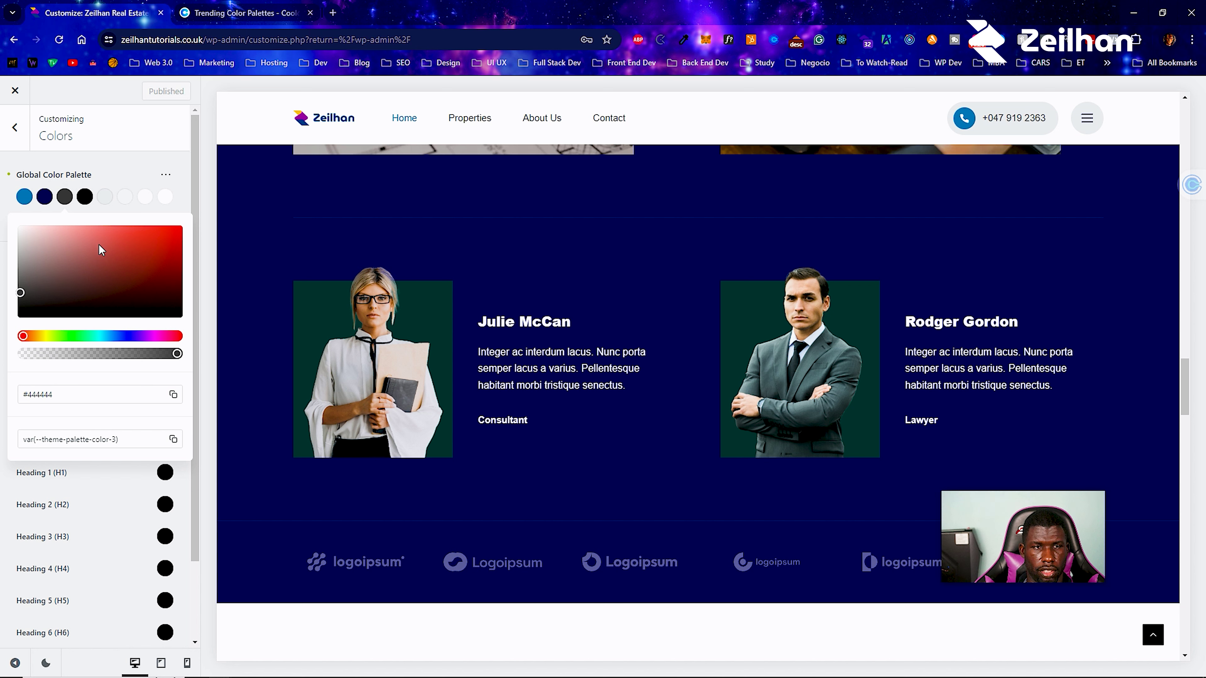
left_click(84, 338)
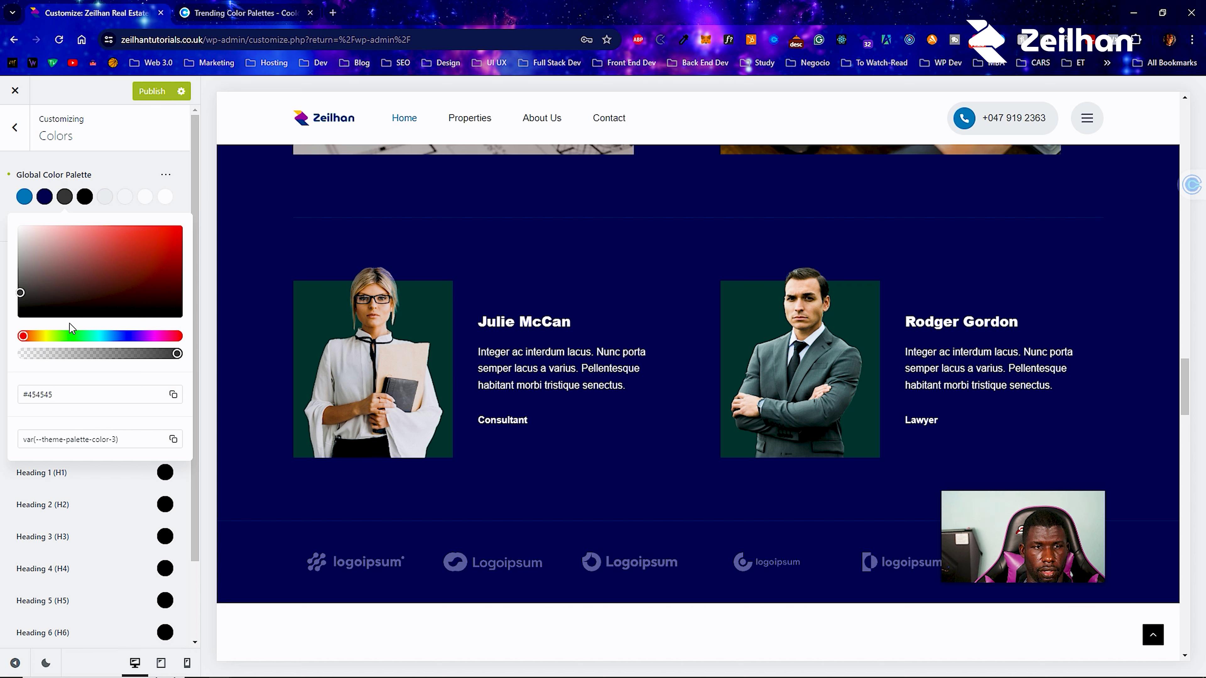
left_click(72, 335)
left_click(174, 233)
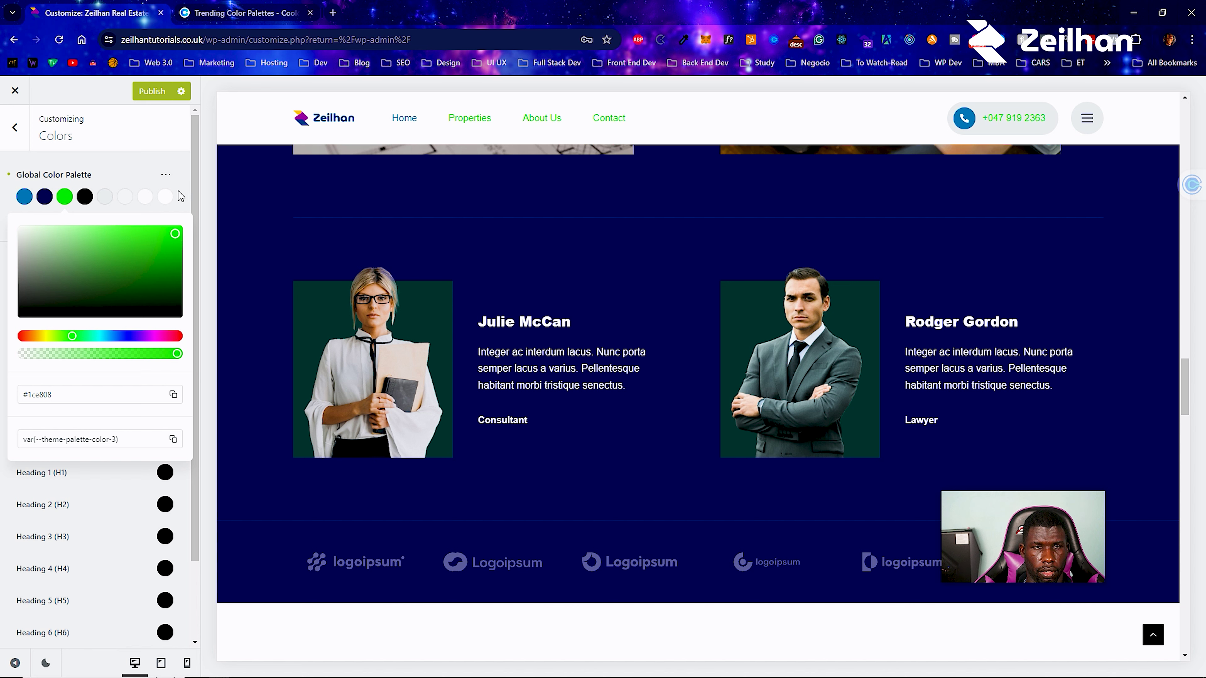
left_click(168, 170)
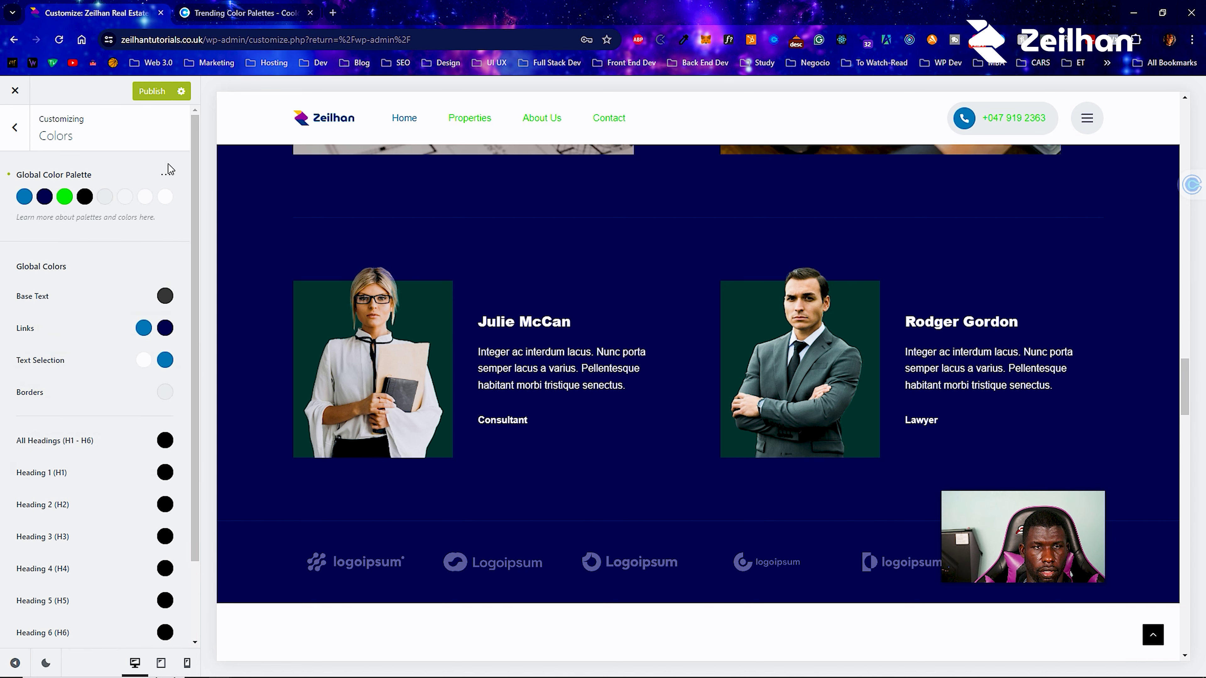
Link Base Text to the third palette colour.
left_click(164, 296)
left_click(68, 536)
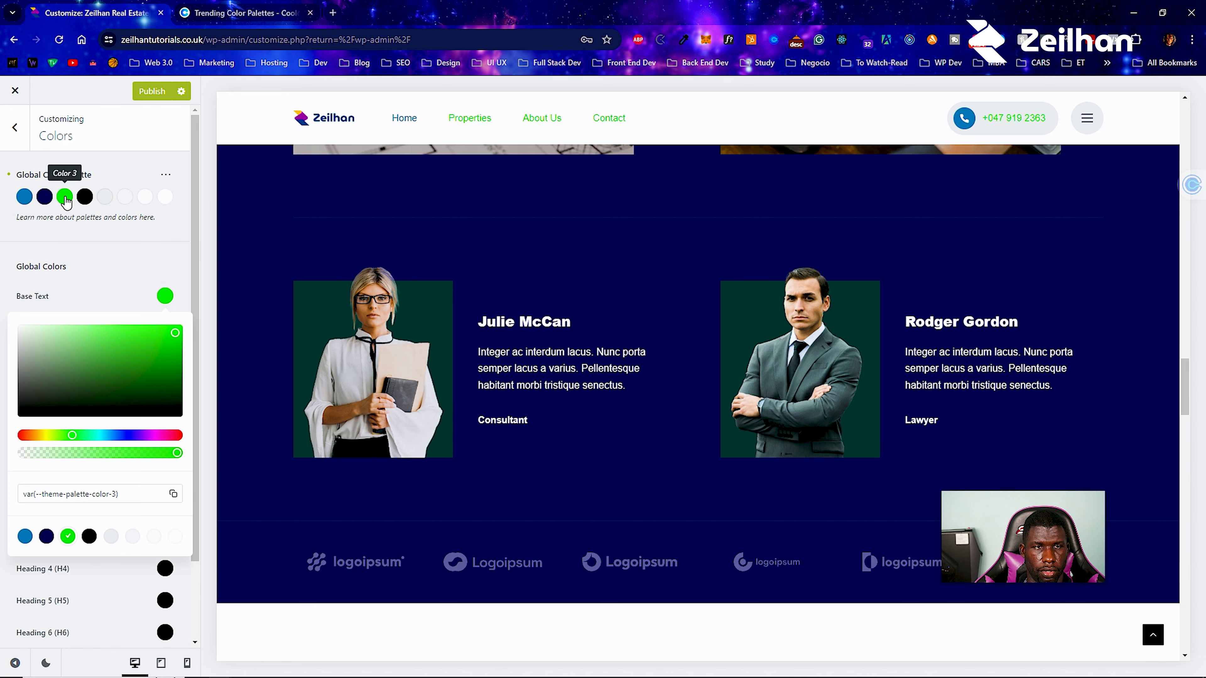
left_click(145, 238)
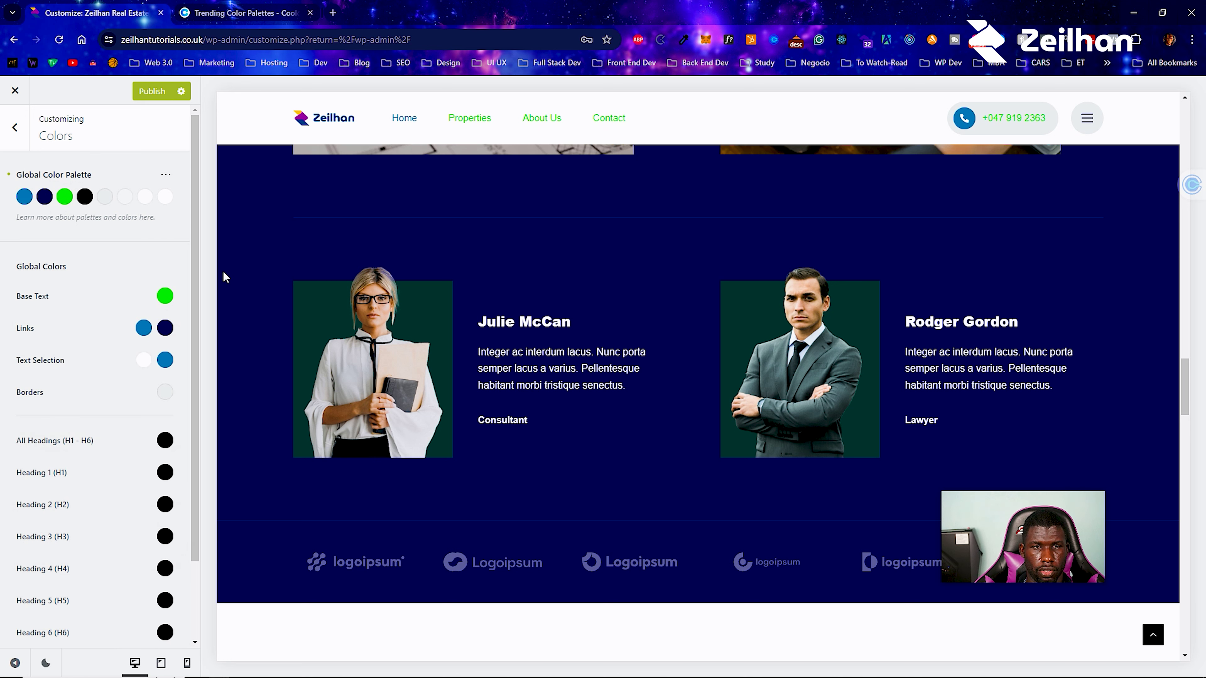
Paste #cb5f00 into the third colour, then drag it back to dark grey #444343.
left_click(65, 196)
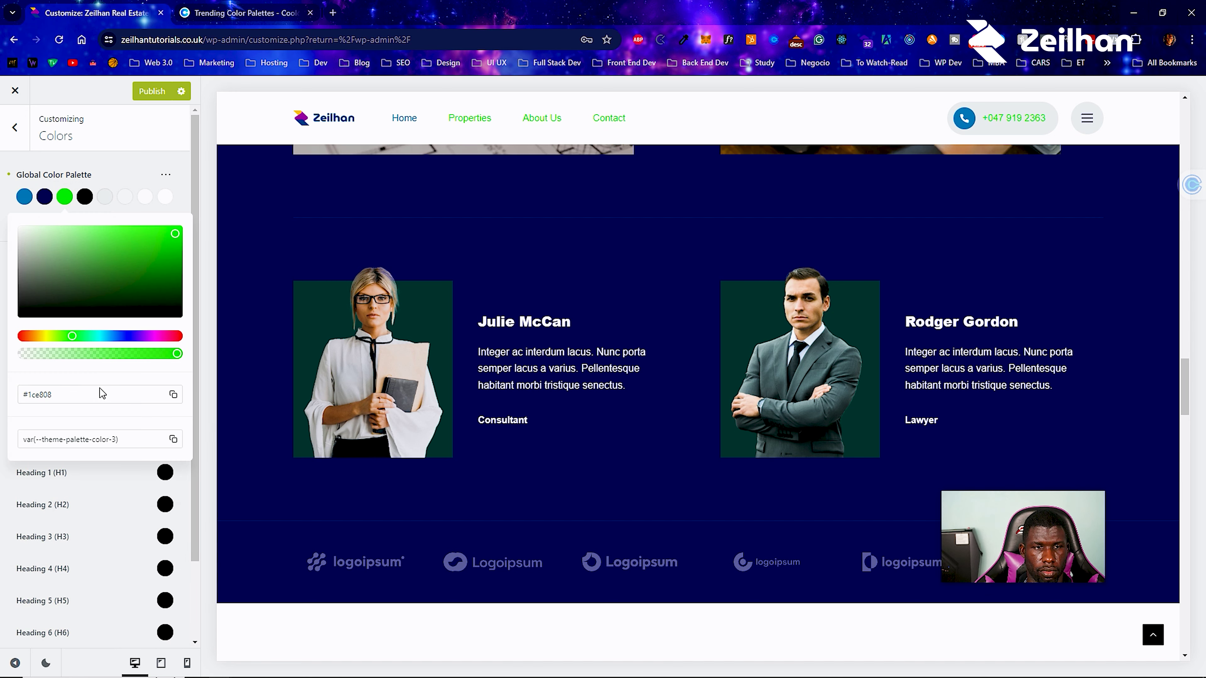
triple_click(103, 397)
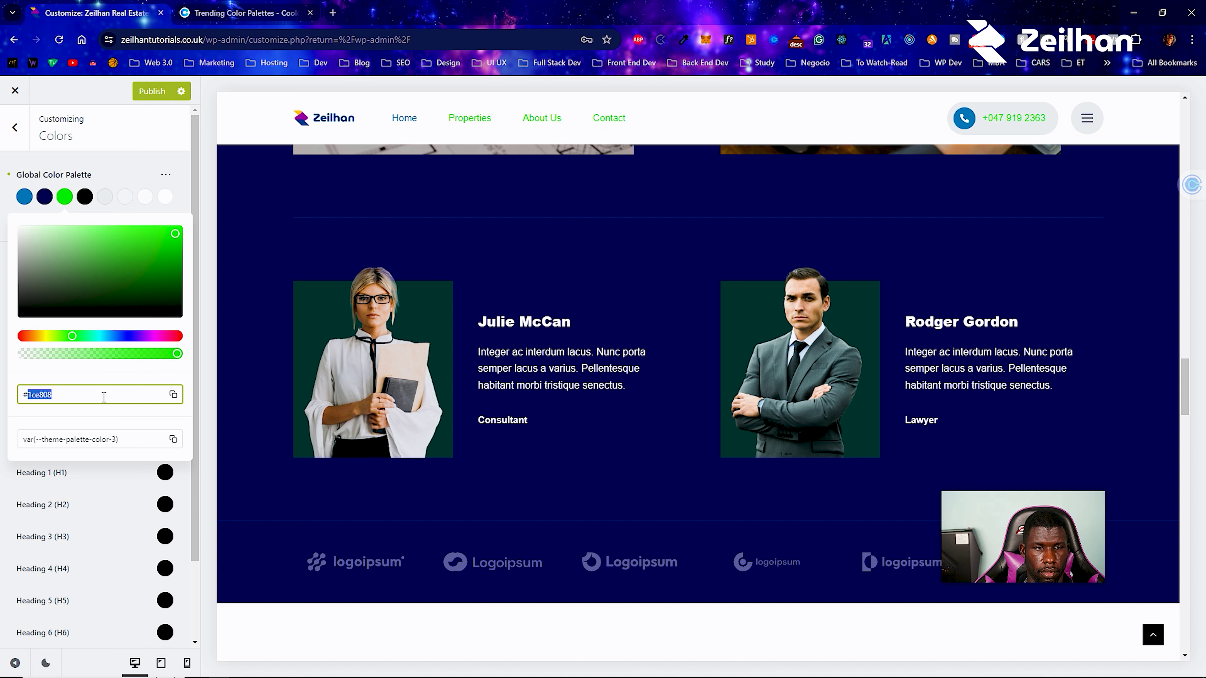
type("cb5f00")
left_click_drag(73, 309, 22, 293)
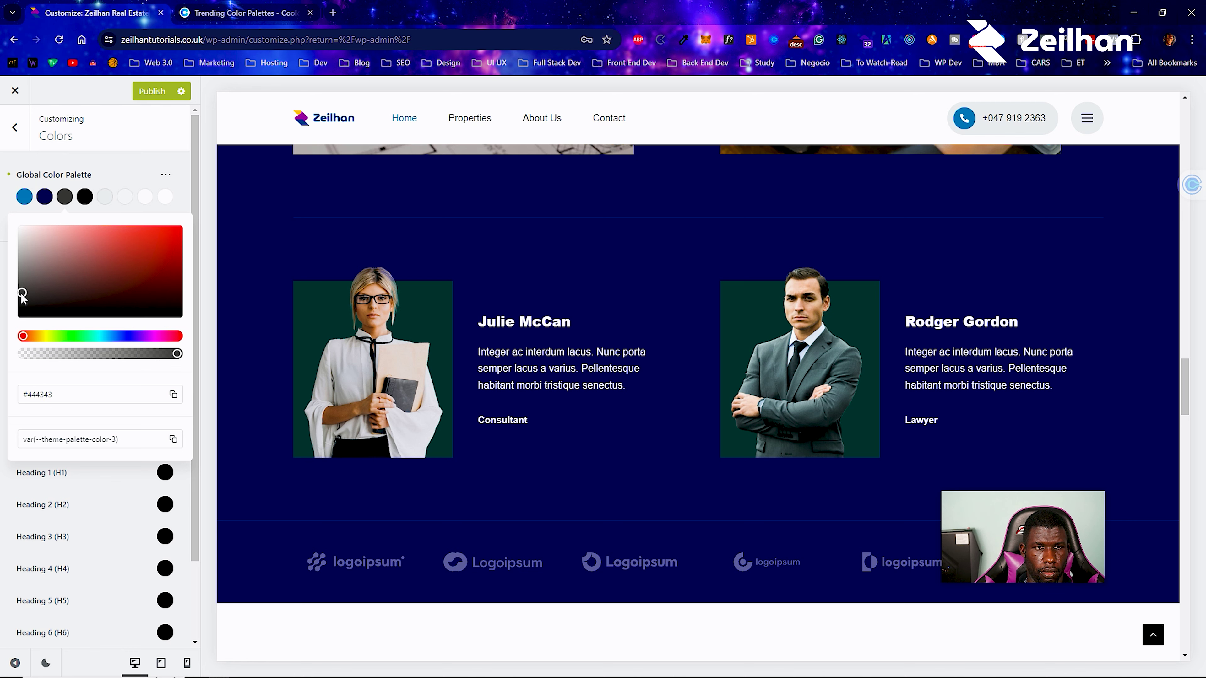
scroll(242, 276, "up", 10)
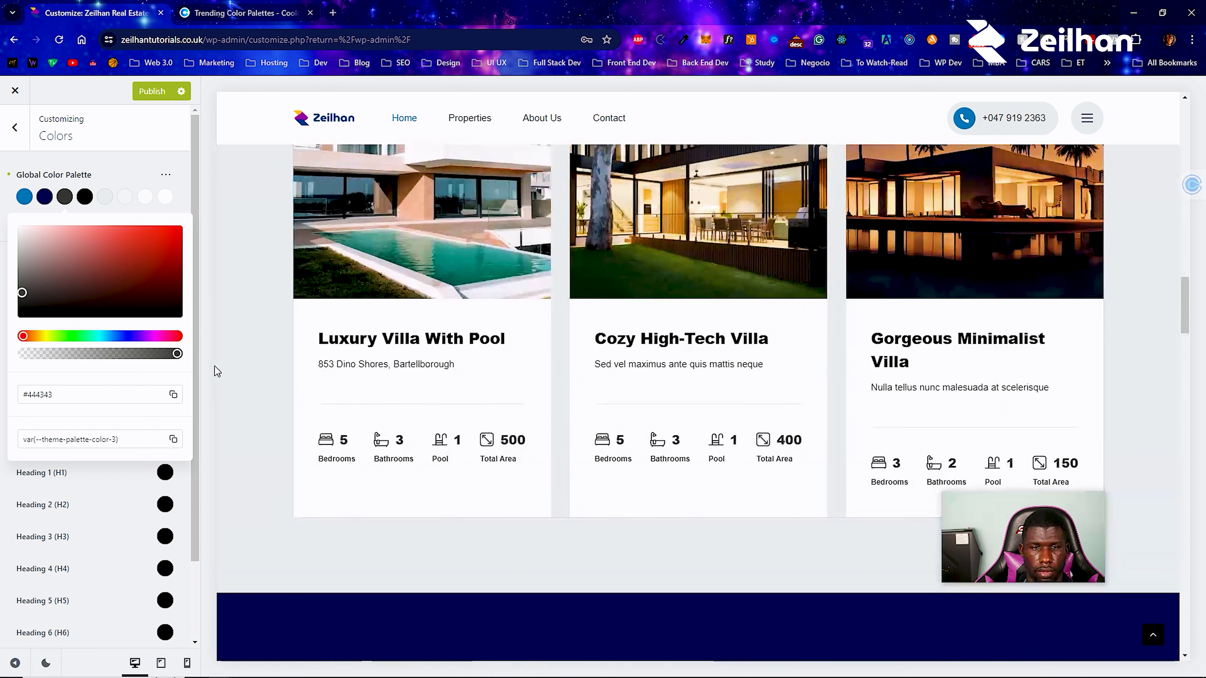
Close the third colour's picker and scroll the homepage sections to check the text colour.
left_click(149, 179)
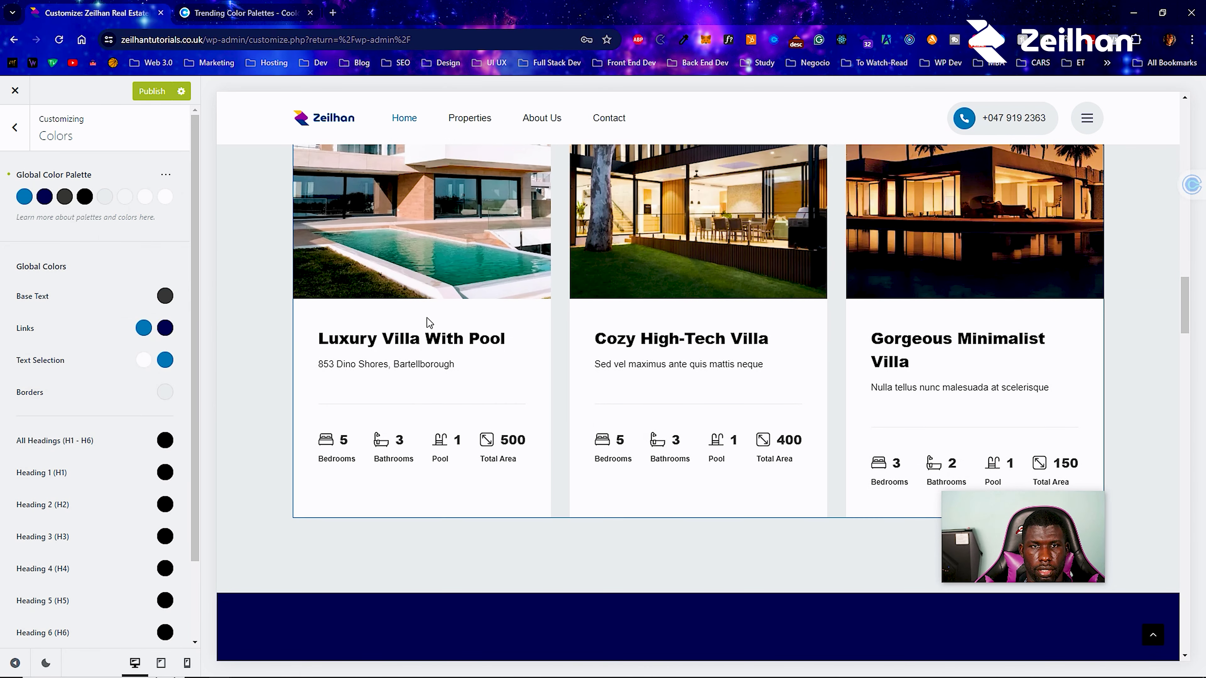
scroll(849, 362, "down", 10)
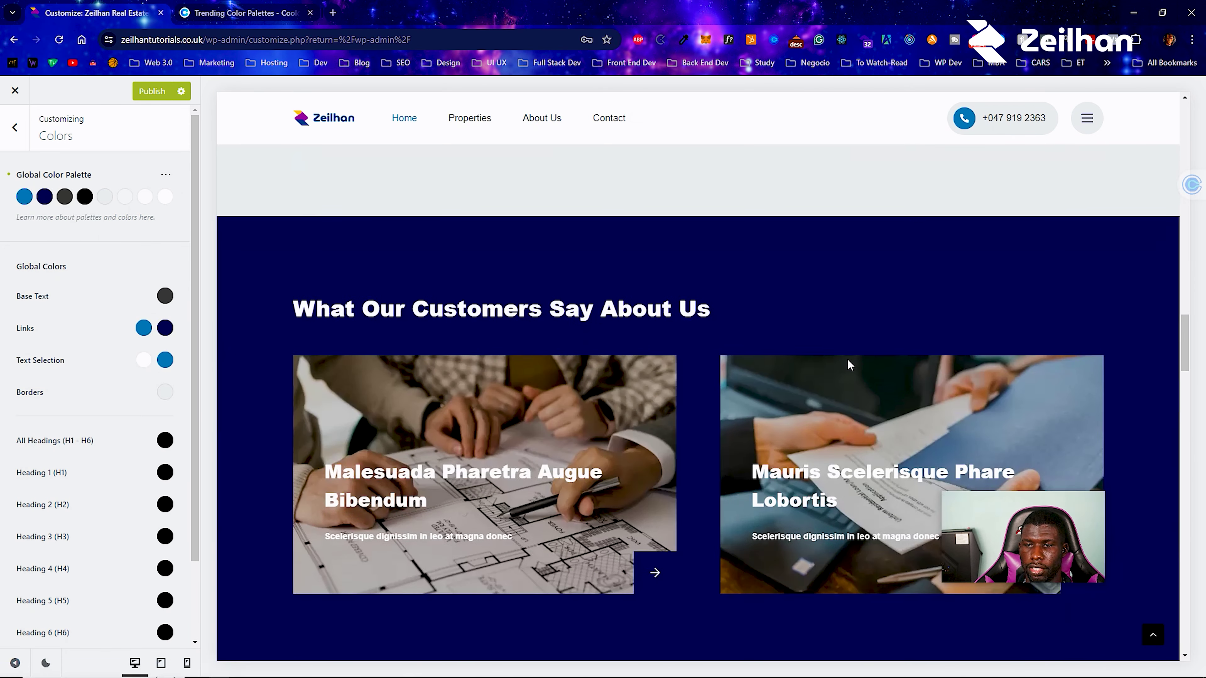
scroll(413, 304, "up", 1)
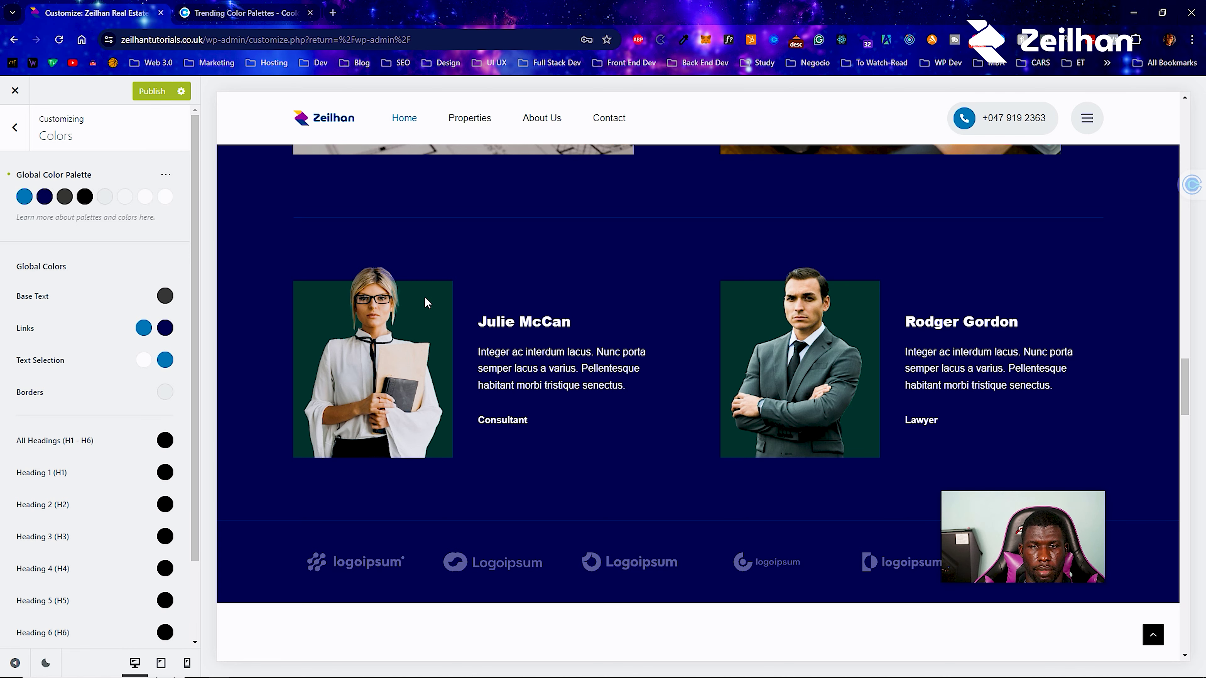
scroll(426, 302, "down", 12)
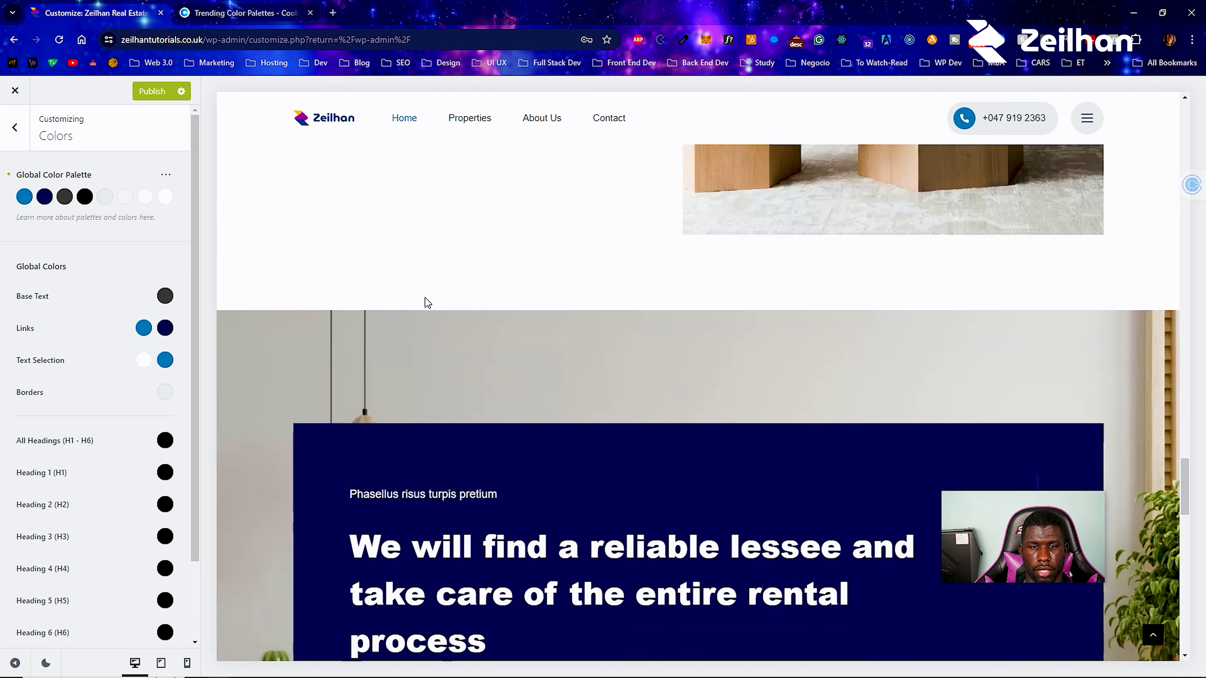
scroll(426, 302, "down", 6)
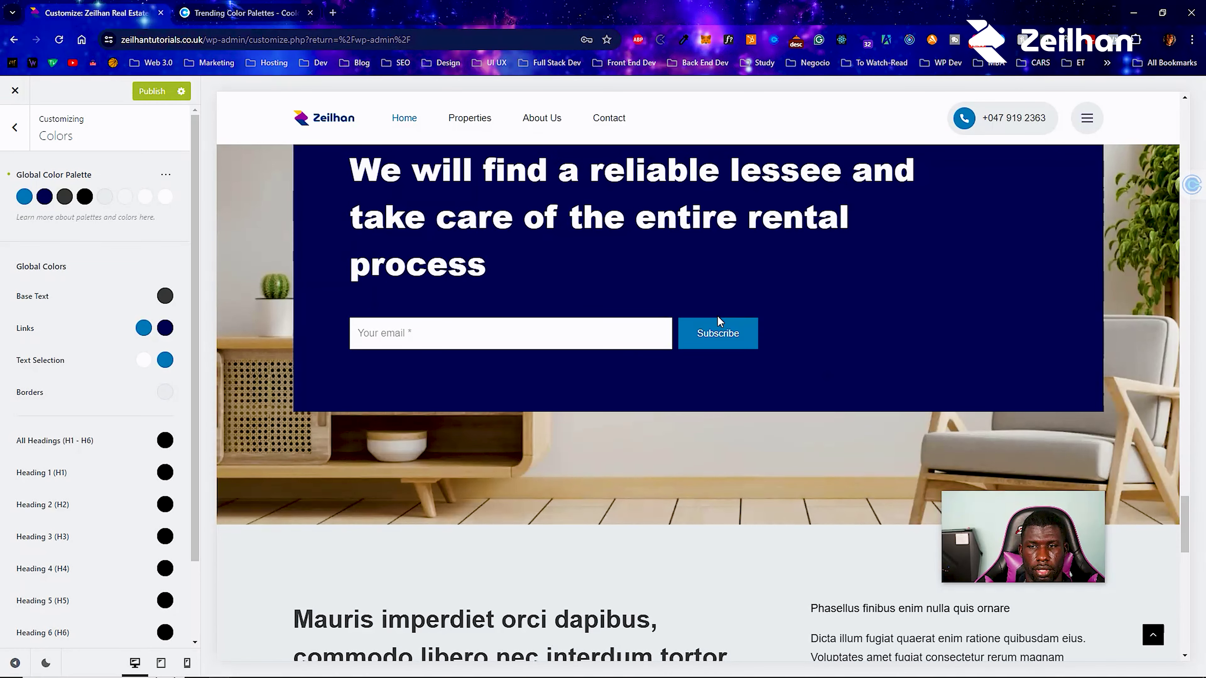
scroll(699, 358, "down", 4)
scroll(700, 360, "down", 5)
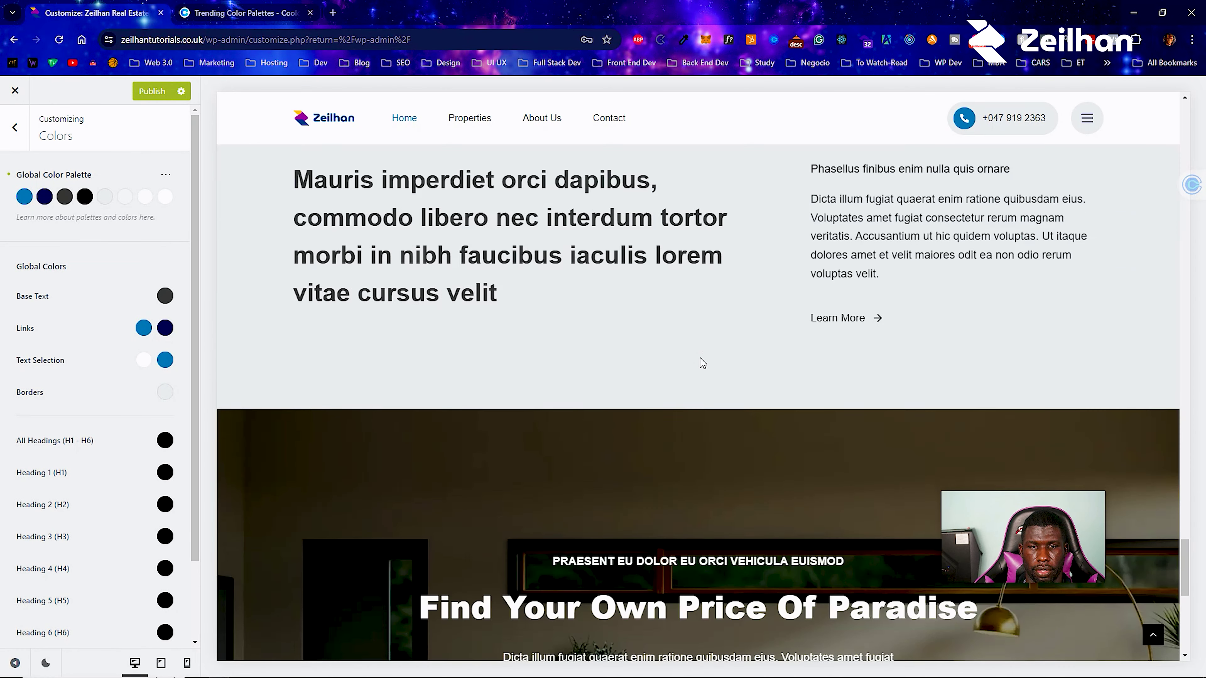
scroll(700, 359, "up", 1)
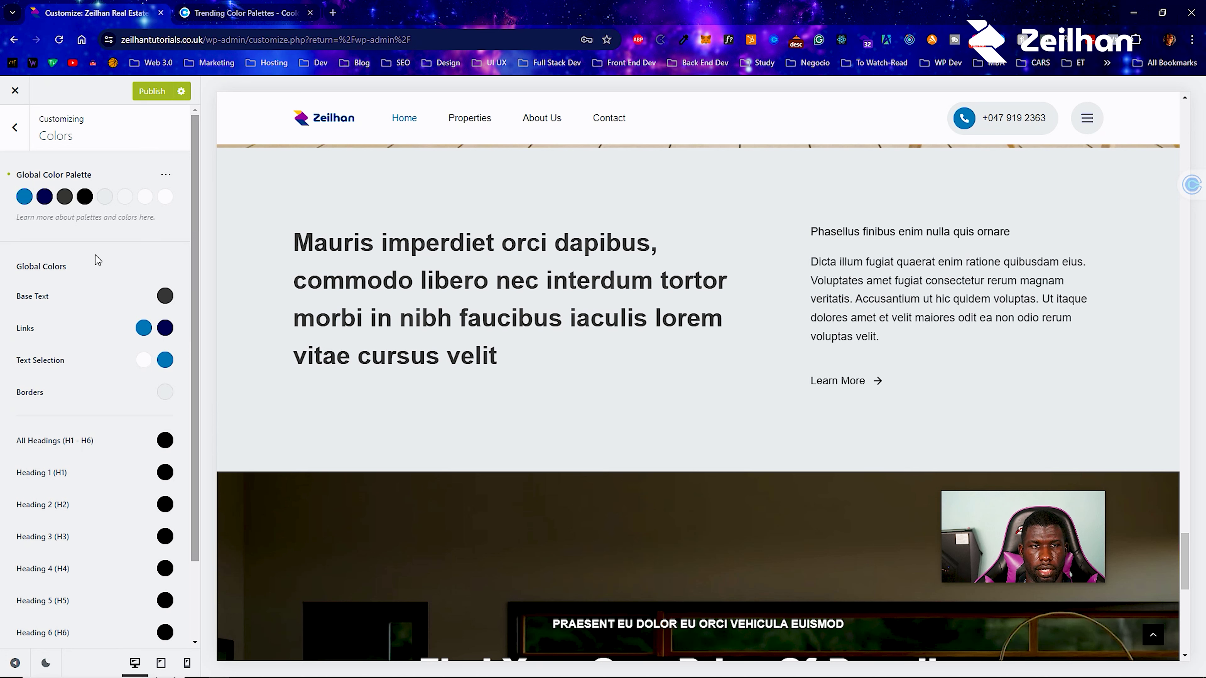
left_click(64, 196)
Set palette Color 3 to pure black on its colour picker.
left_click(20, 290)
left_click_drag(21, 291, 14, 337)
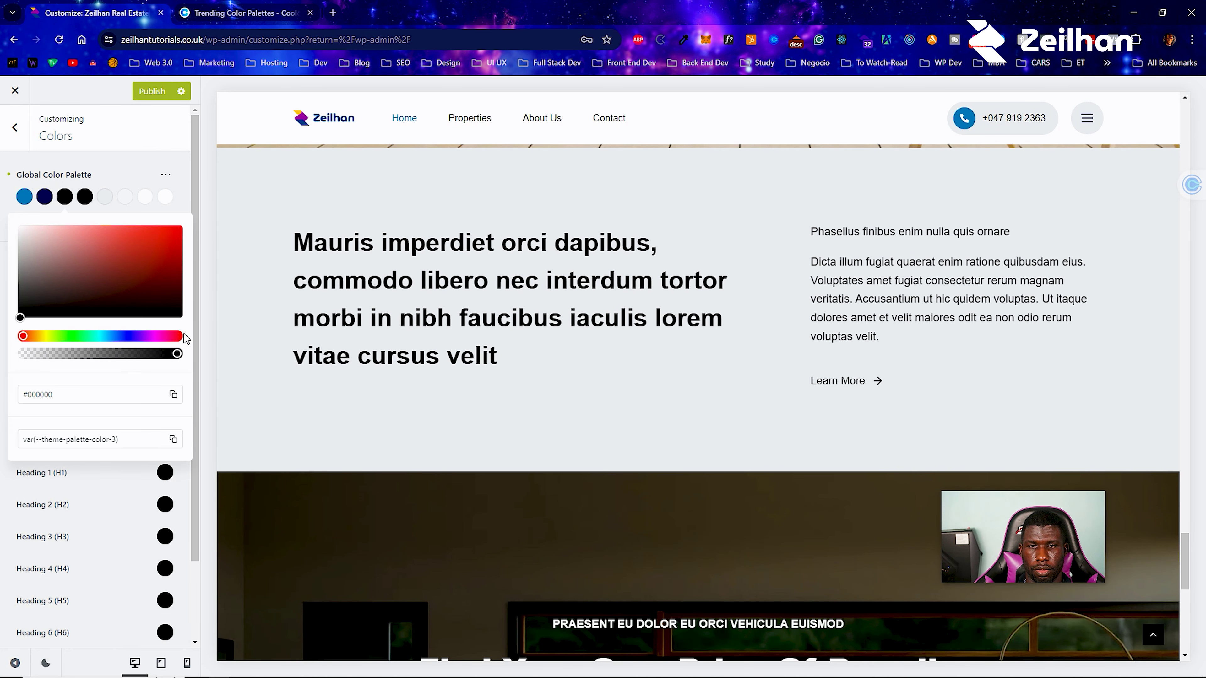
scroll(716, 348, "up", 15)
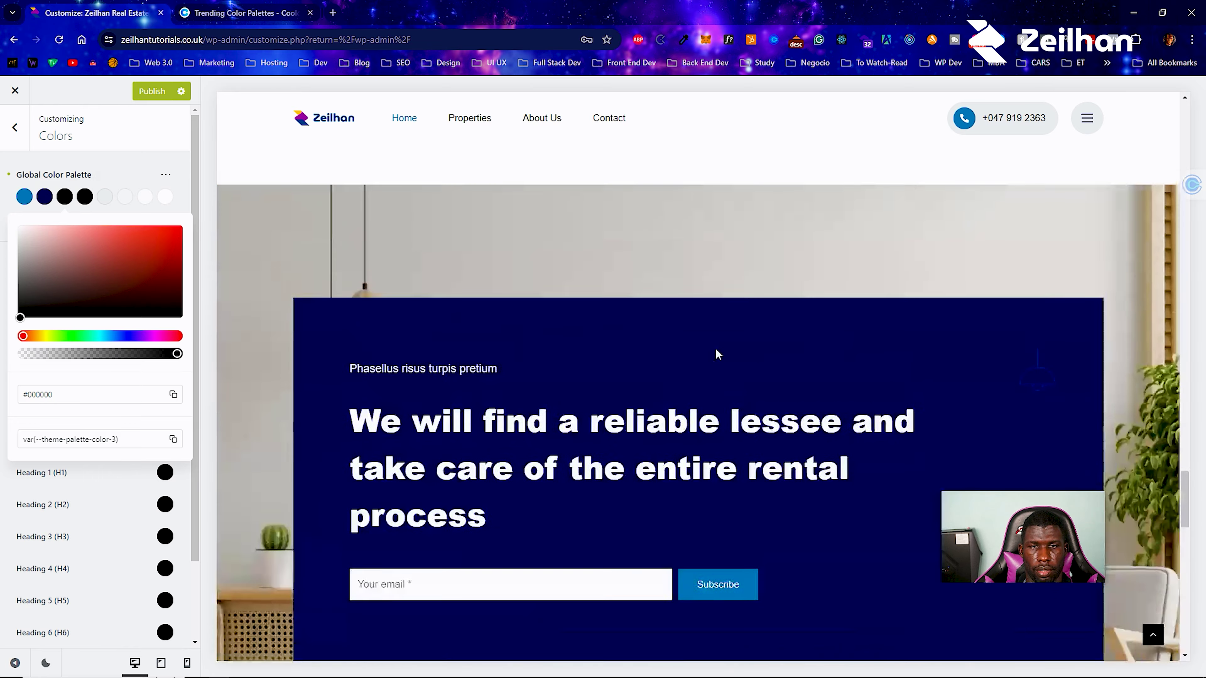
scroll(717, 355, "up", 15)
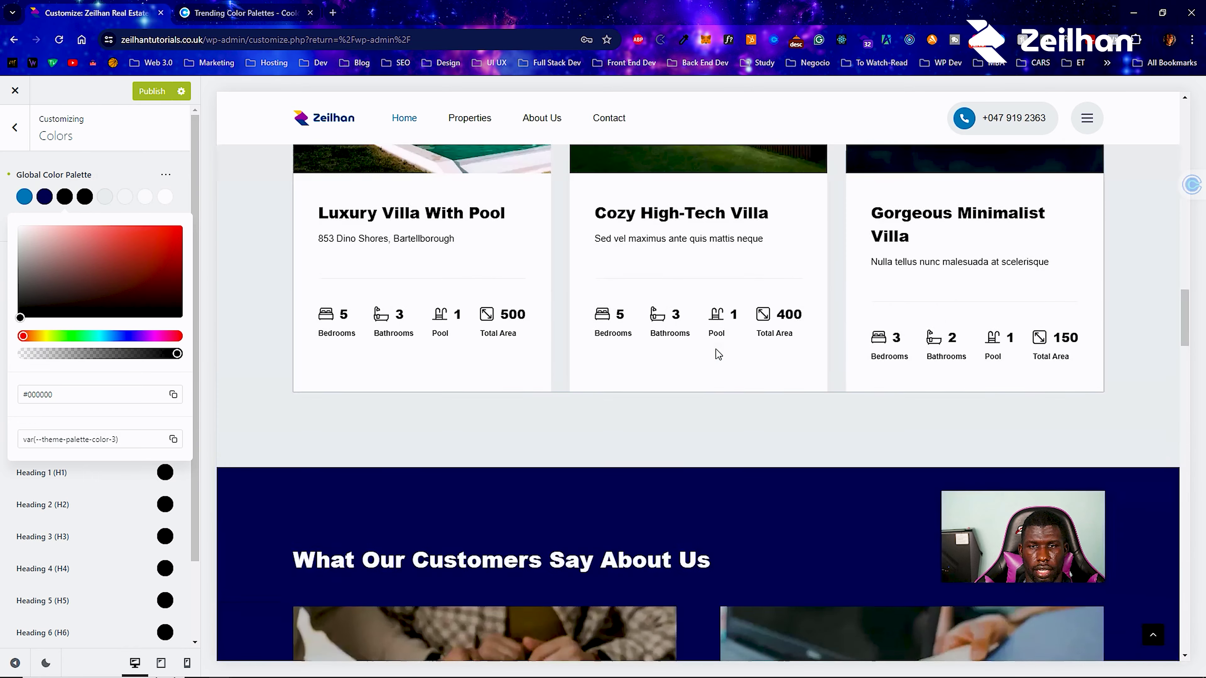
scroll(716, 353, "up", 3)
Edit palette Color 4, taking it from dark grey to black, then to bright red.
left_click(84, 196)
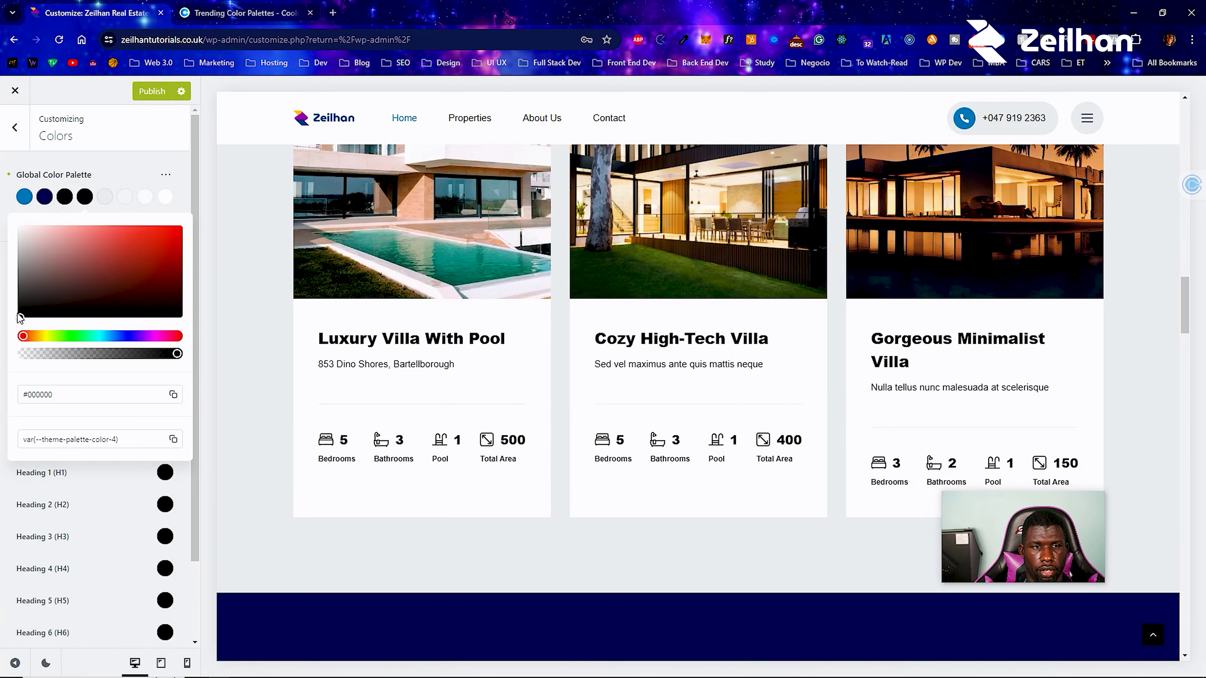
left_click(22, 300)
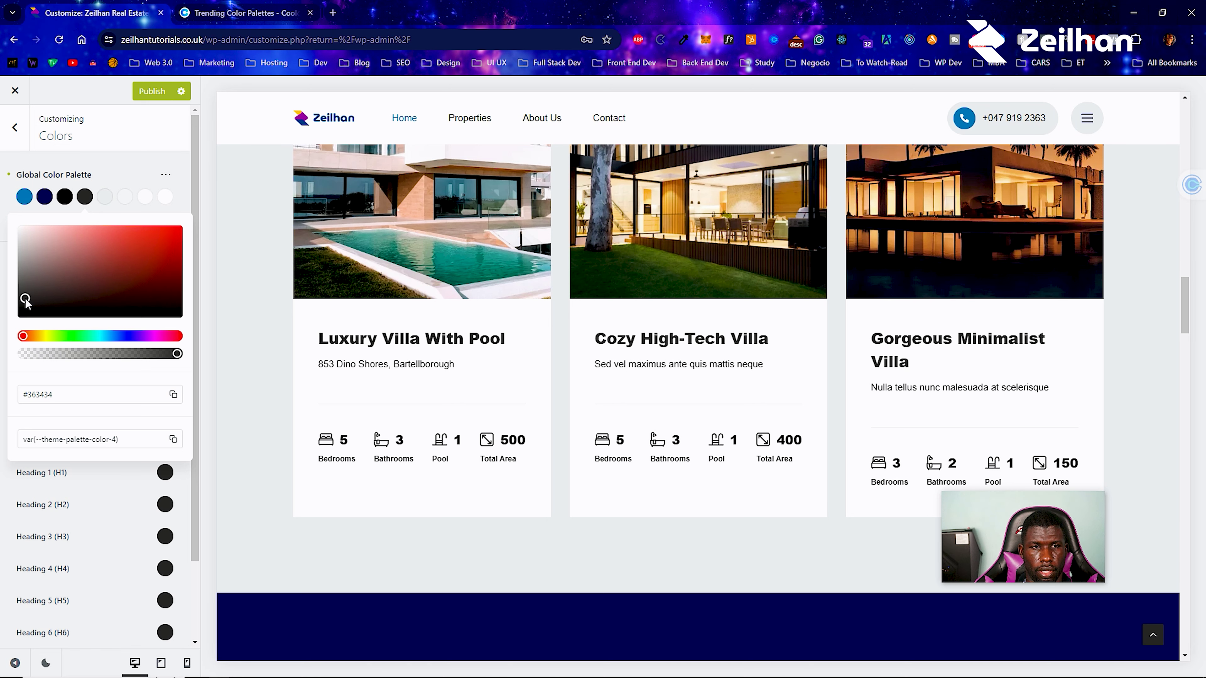
left_click_drag(25, 299, 16, 327)
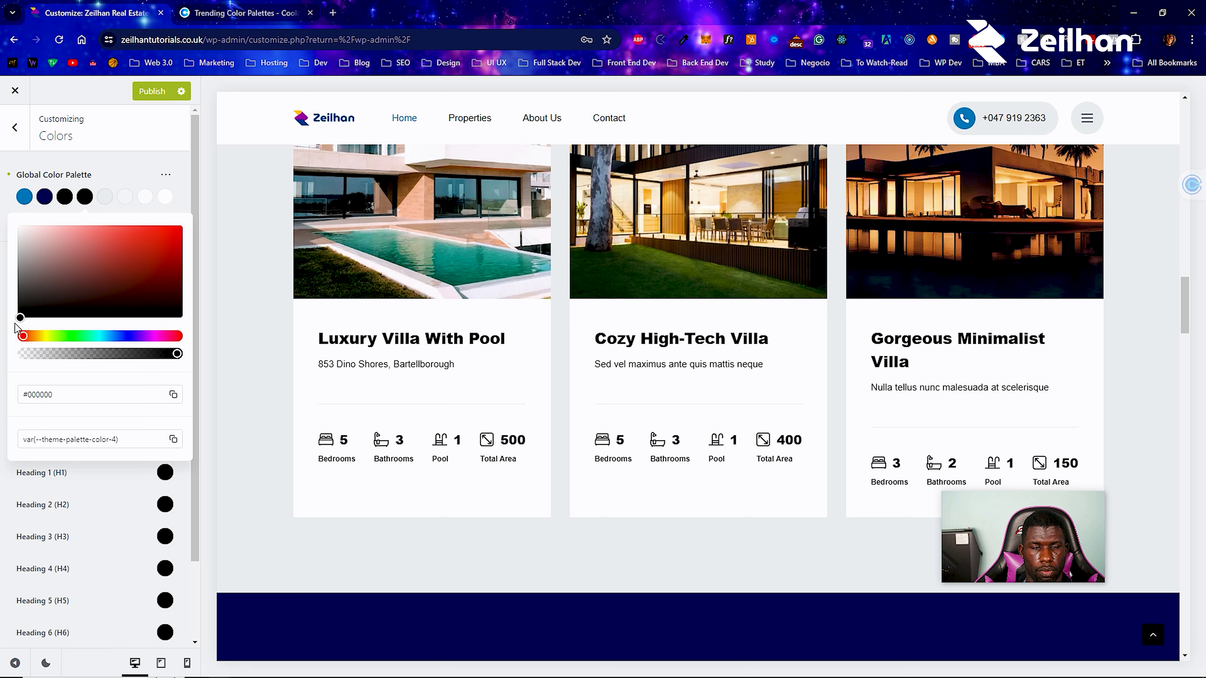
left_click(176, 238)
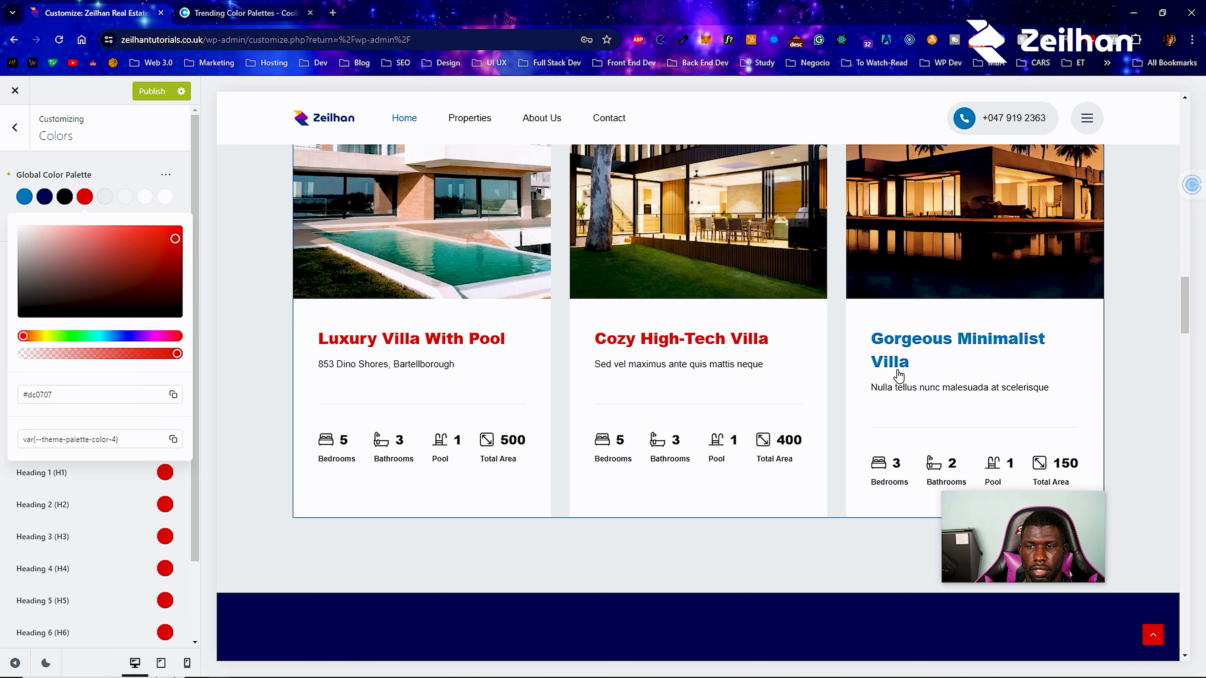
scroll(796, 384, "up", 1)
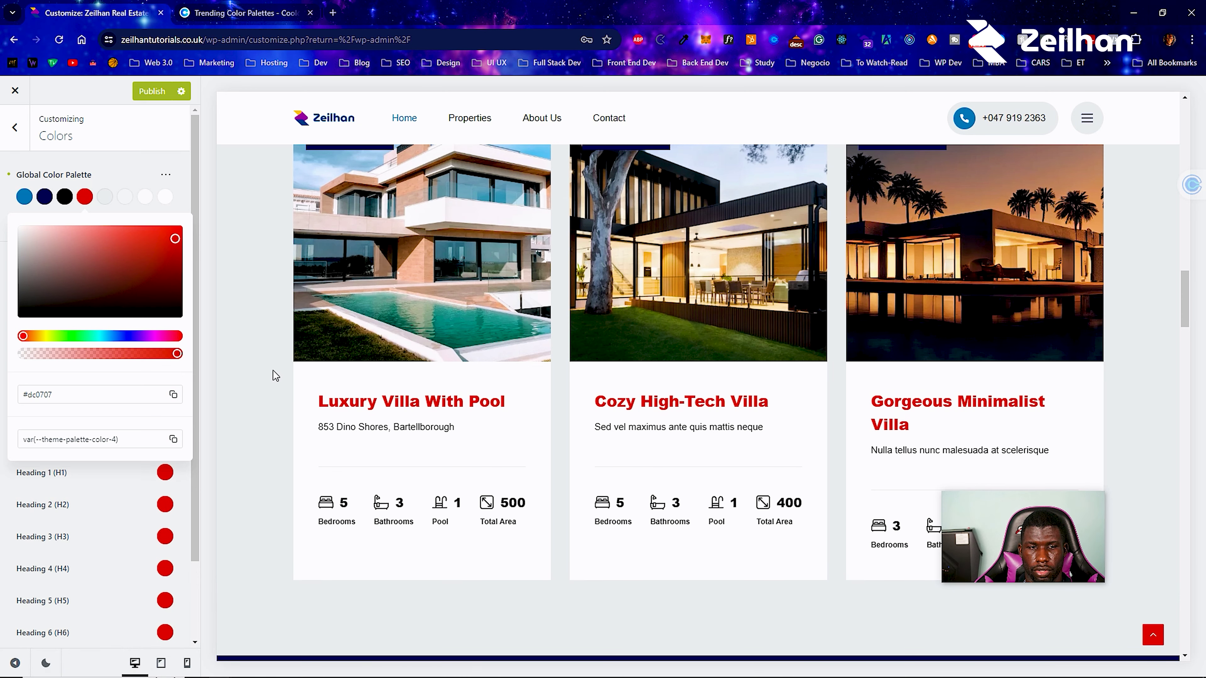
scroll(274, 375, "up", 9)
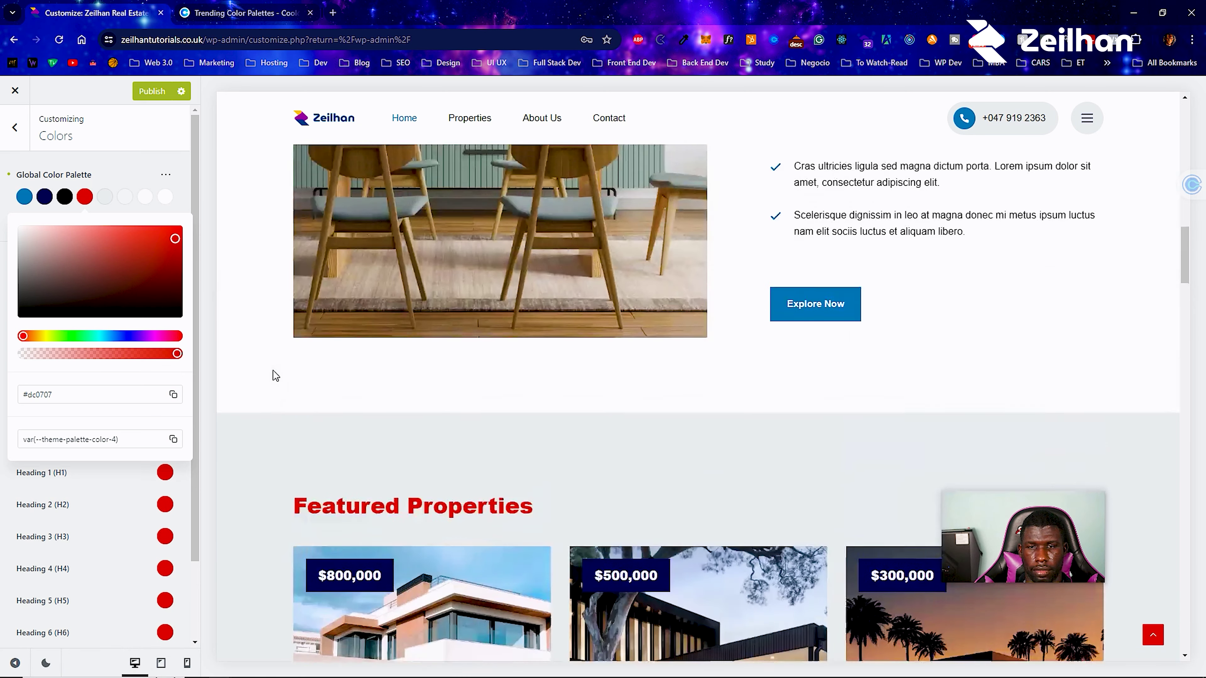
scroll(274, 375, "up", 10)
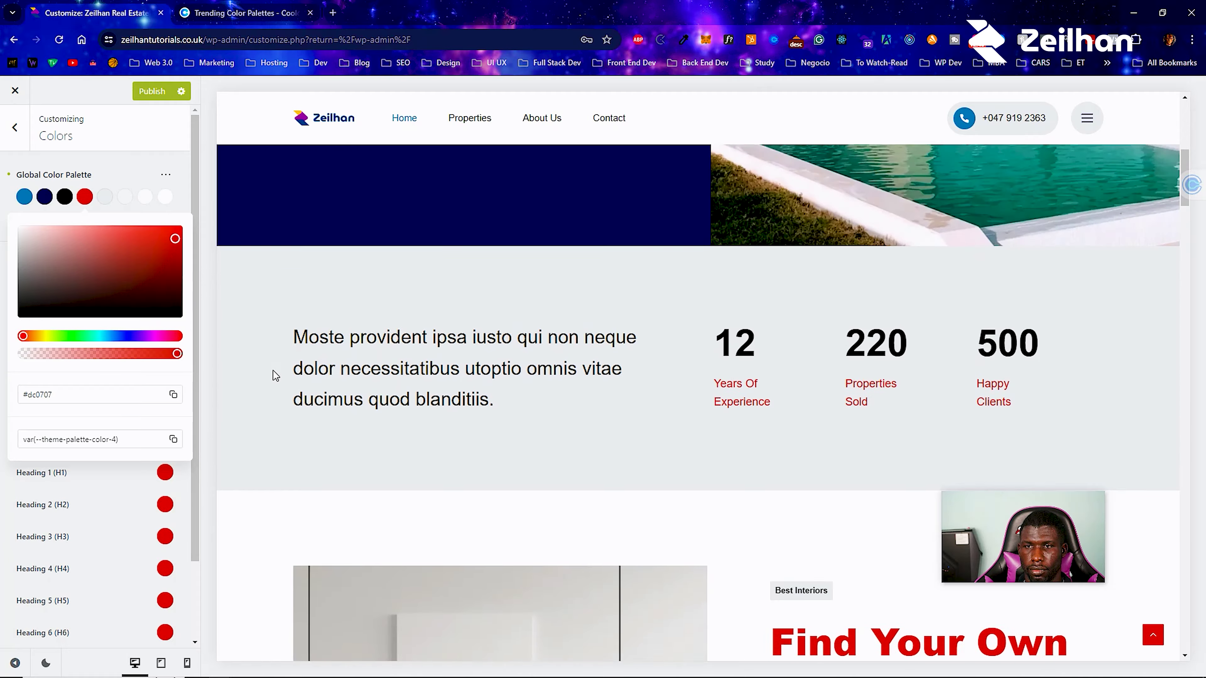
scroll(274, 375, "up", 7)
scroll(274, 375, "down", 6)
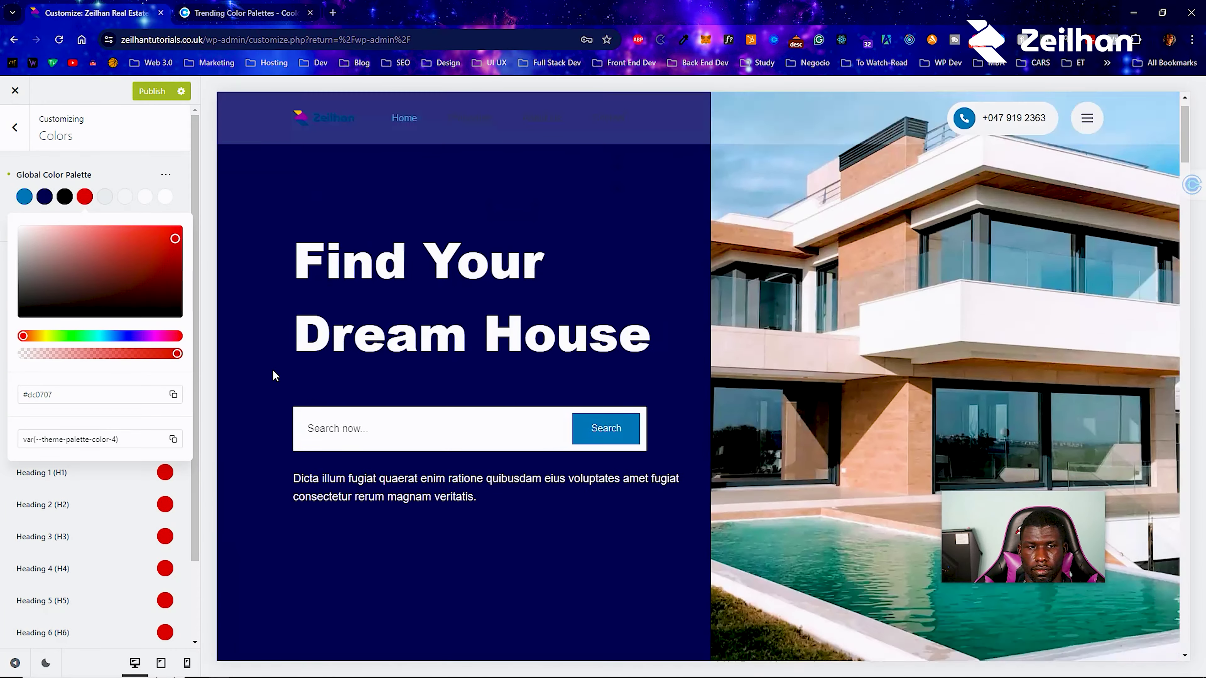
scroll(274, 375, "down", 8)
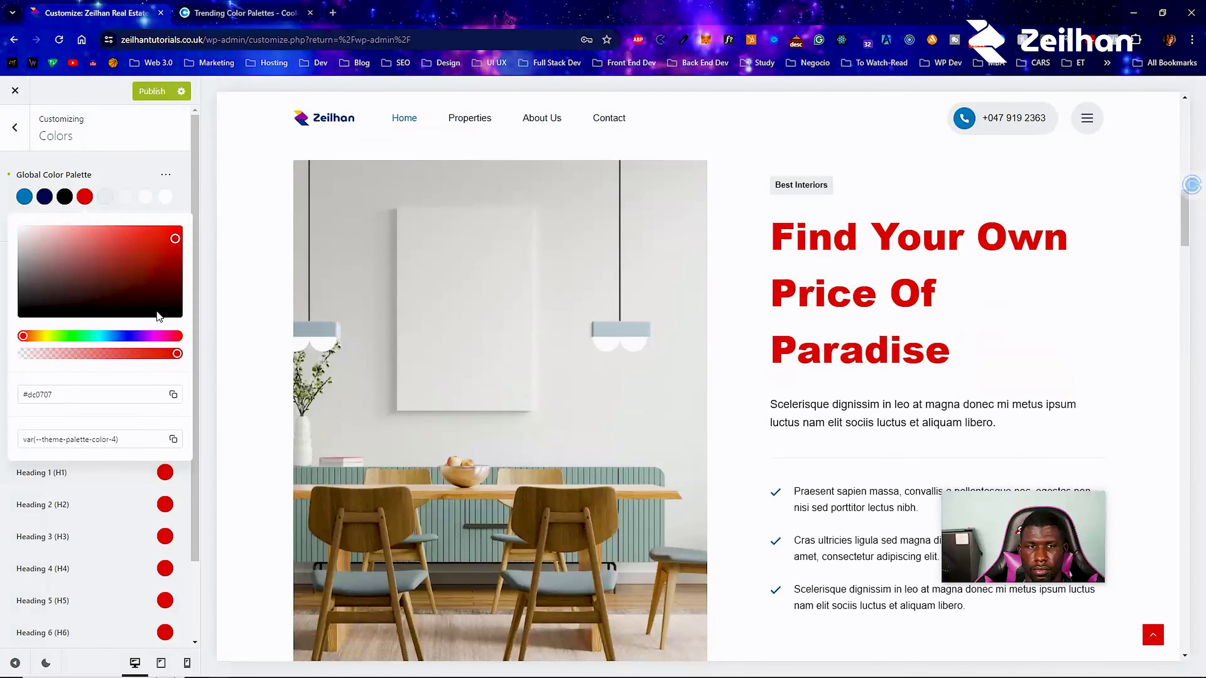
Shift Color 4's hue to blue and darken it to #1603a1 for the headings.
left_click(129, 341)
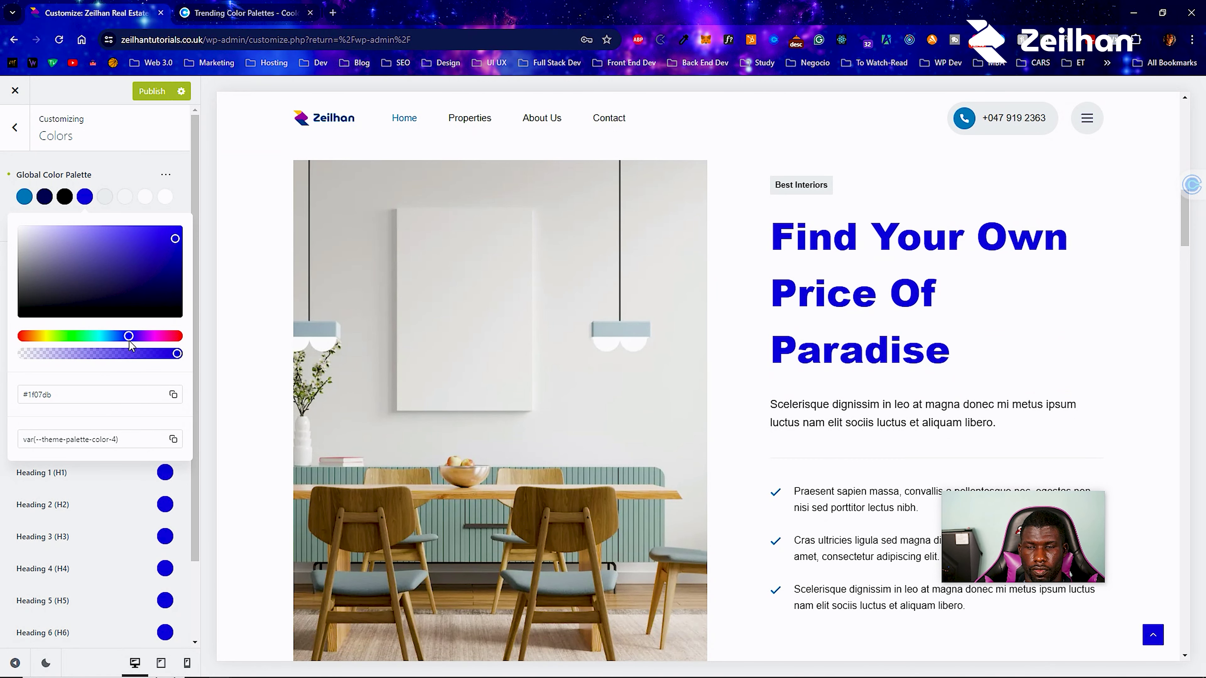
left_click(177, 259)
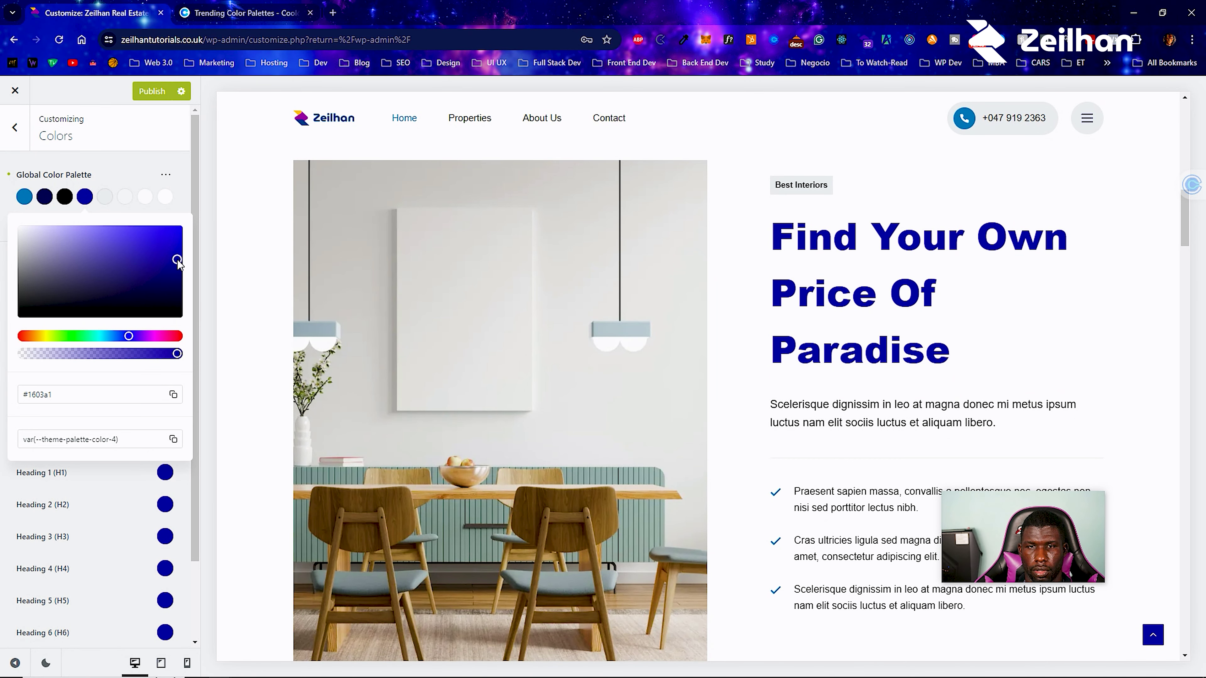
scroll(704, 344, "down", 12)
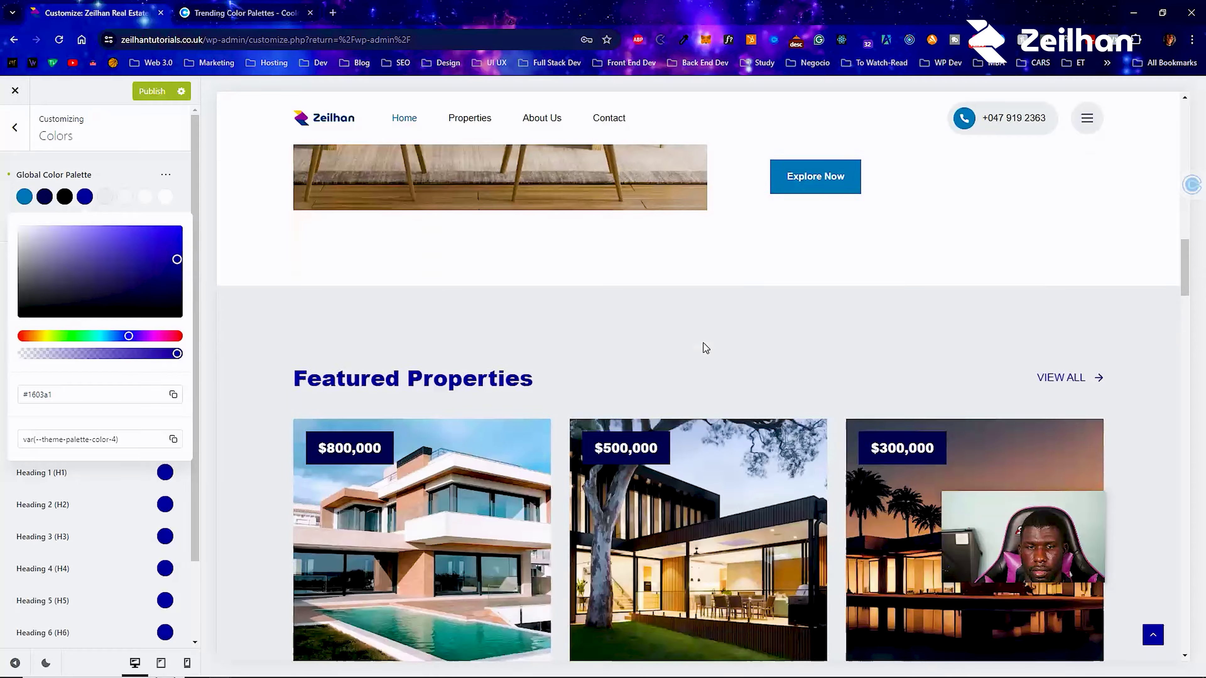
scroll(705, 349, "down", 12)
scroll(705, 344, "up", 3)
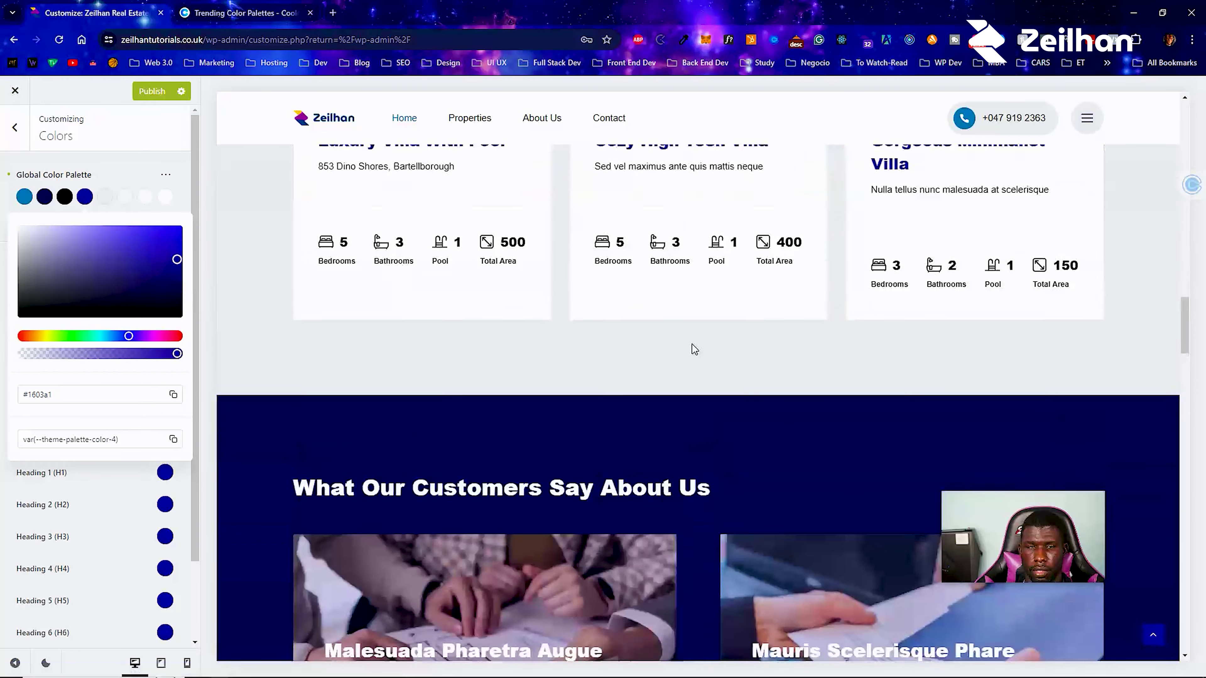
scroll(385, 218, "up", 3)
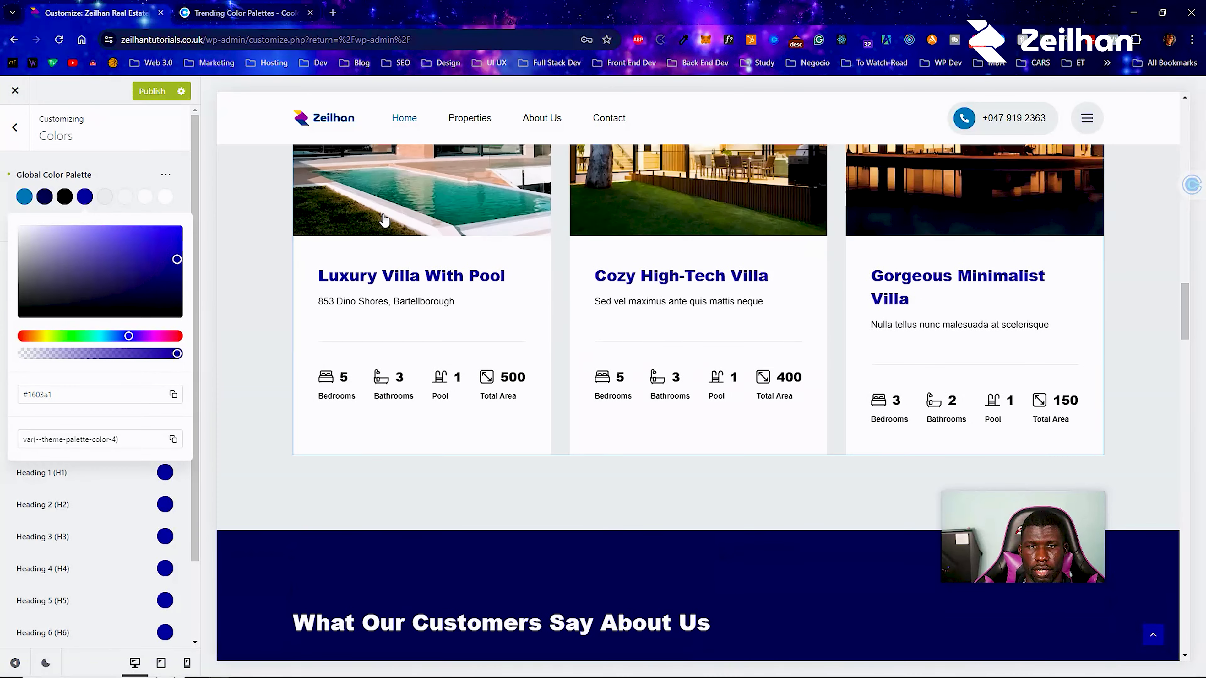
Open palette Color 3, then go to the Coolors trending palettes tab.
left_click(72, 202)
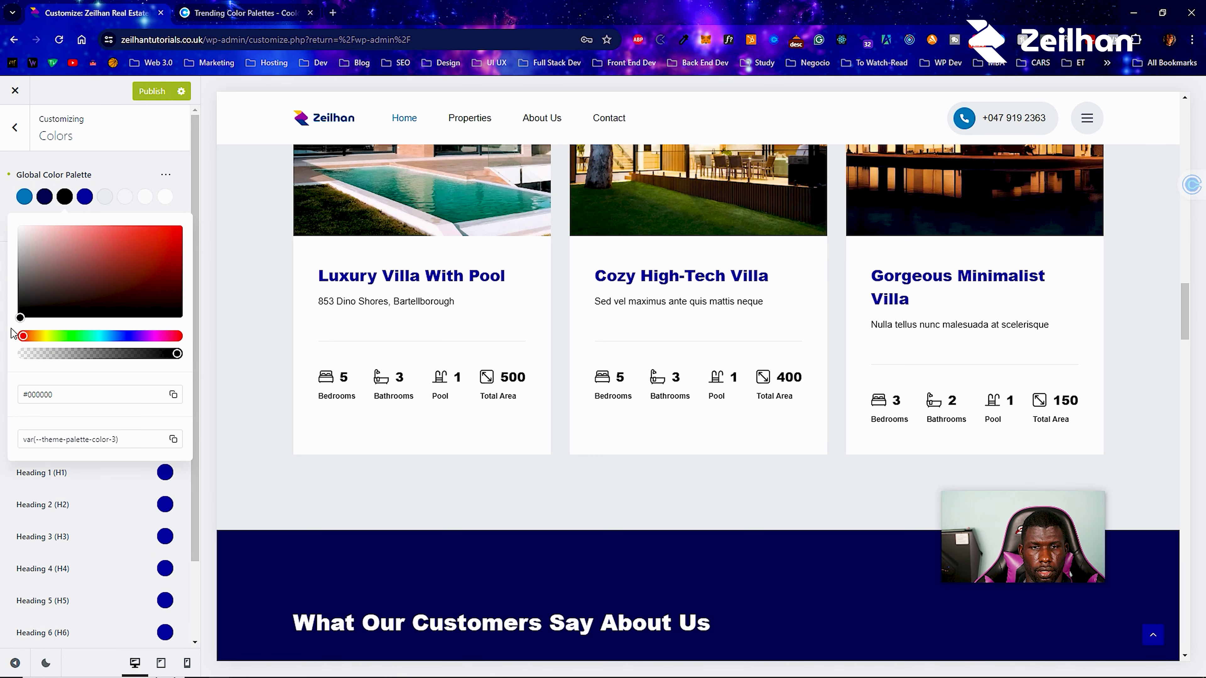
scroll(519, 371, "up", 5)
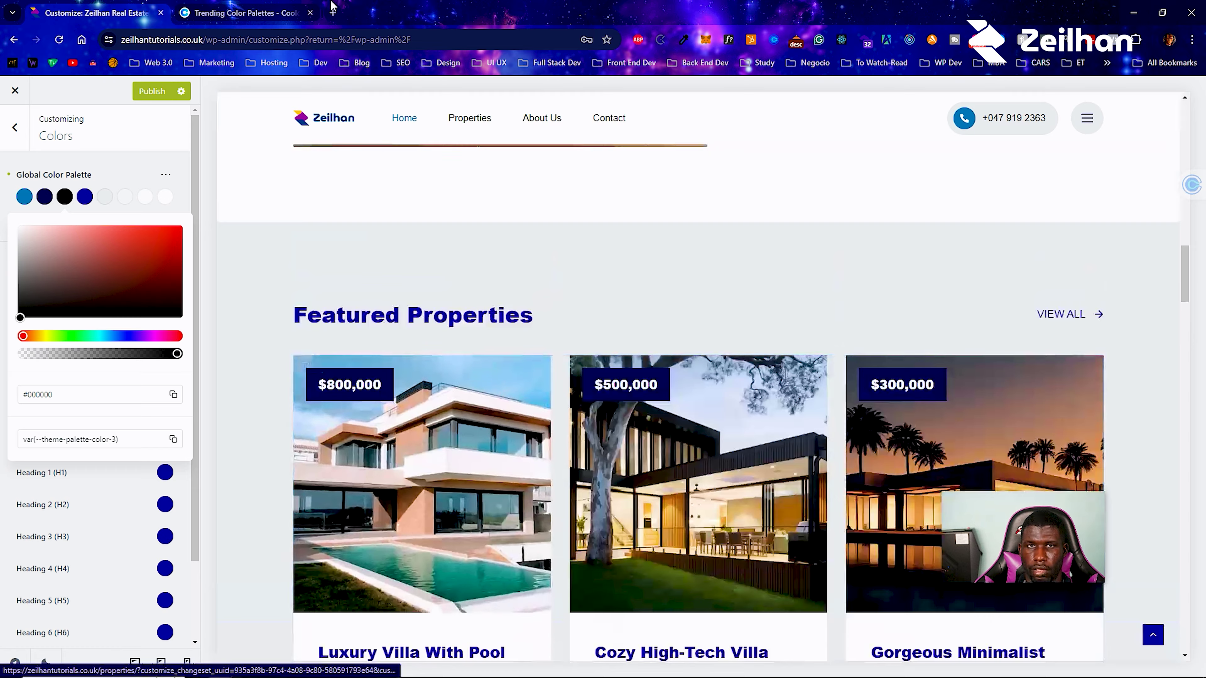
left_click(242, 13)
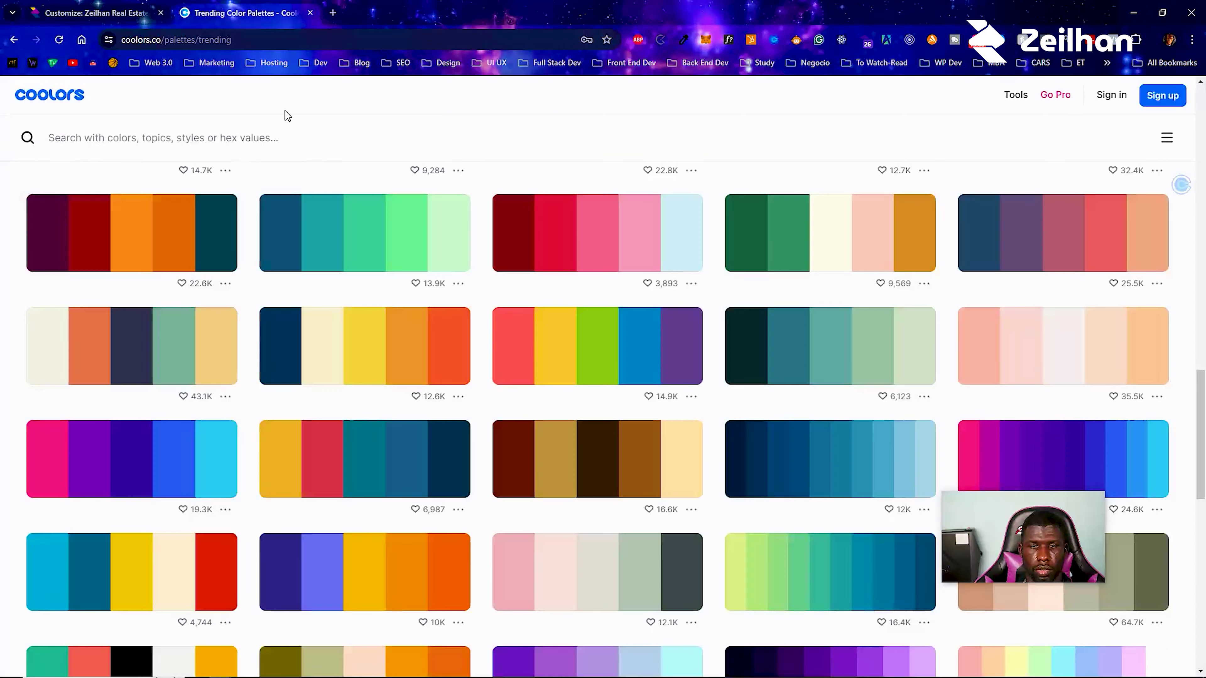
Copy the Coolors 003D5B swatch and paste #003d5b into palette Color 4's hex field.
left_click(438, 443)
left_click(114, 13)
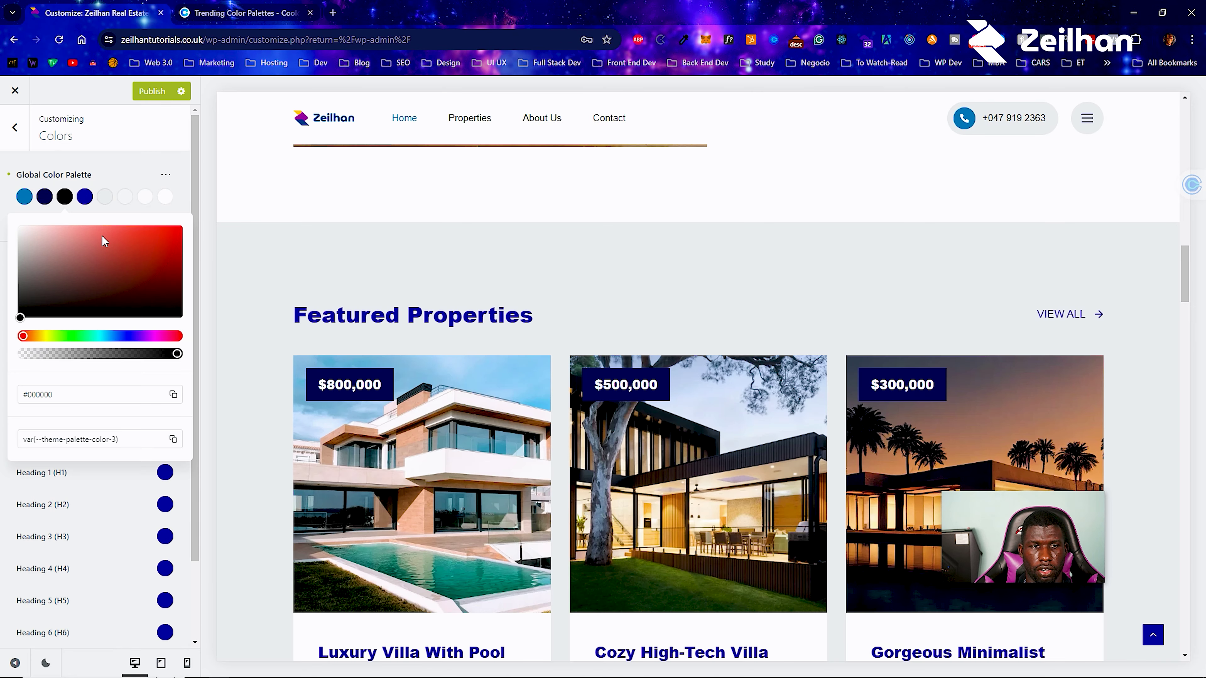
left_click(81, 199)
left_click(63, 388)
key("ctrl+a")
left_click(67, 389)
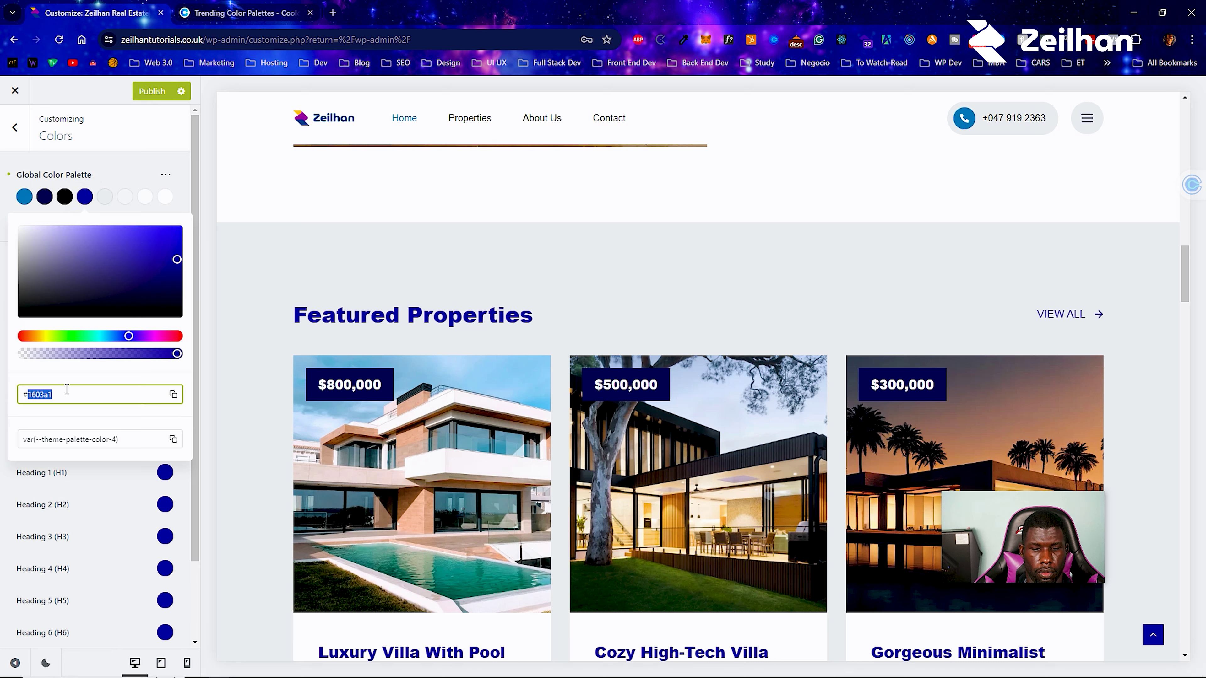
key("ctrl+v")
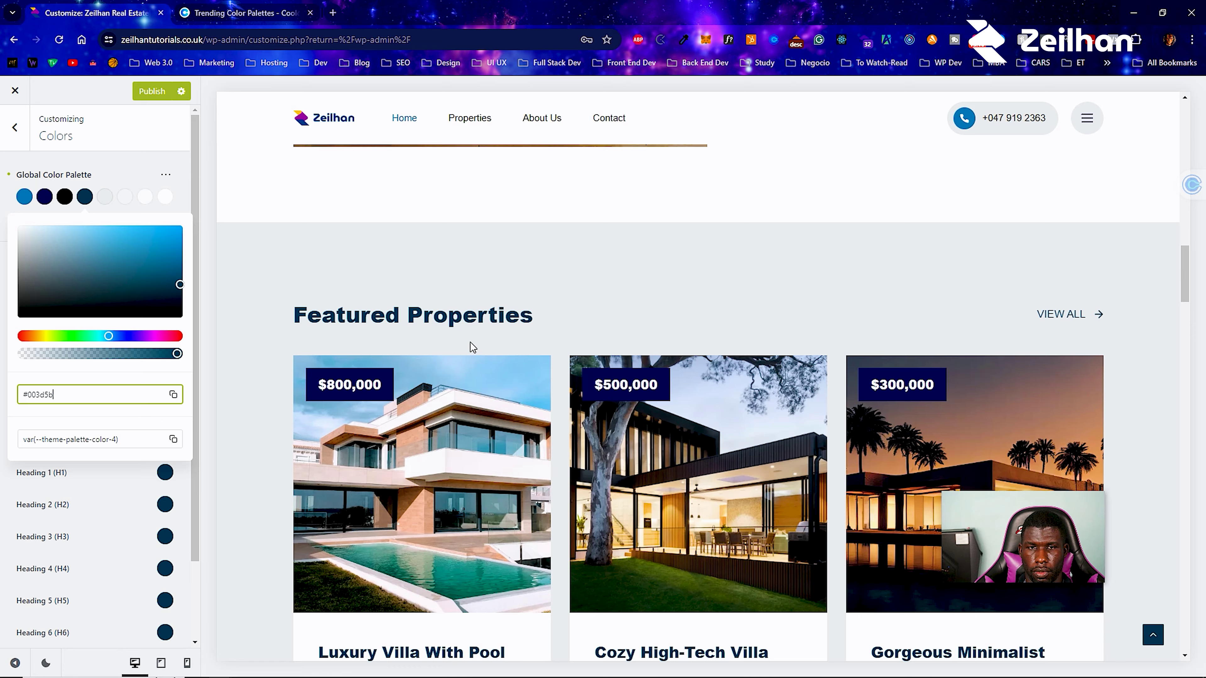
scroll(470, 343, "up", 10)
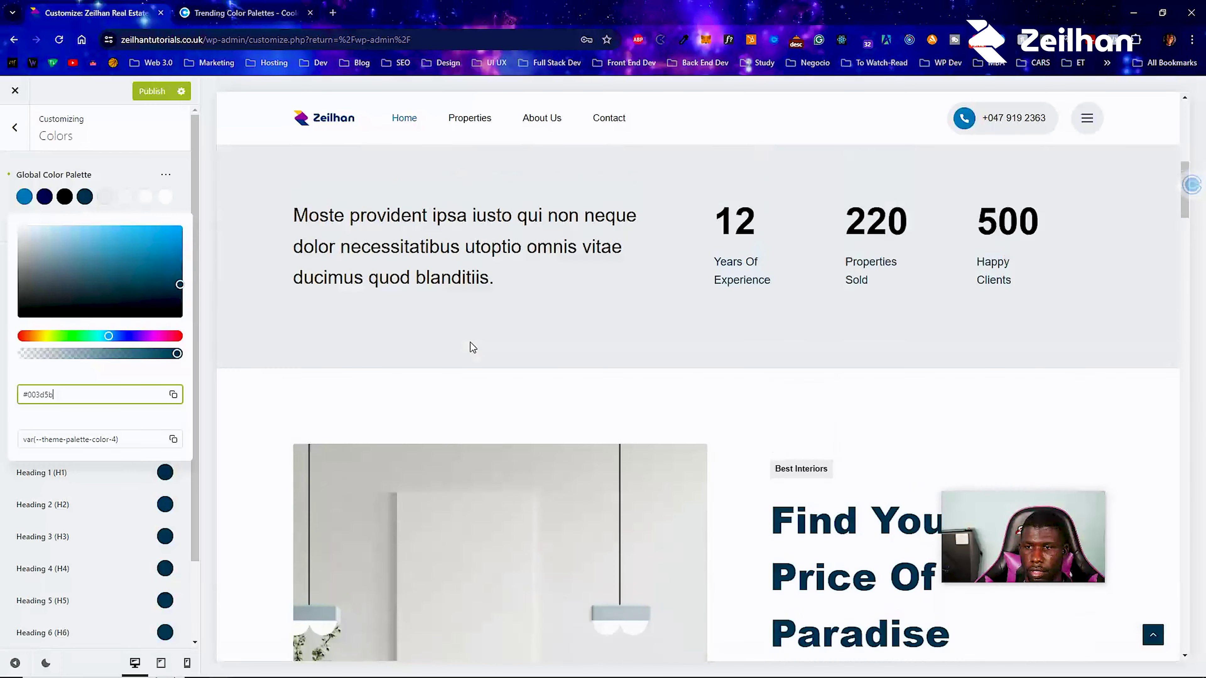
scroll(471, 345, "up", 3)
scroll(471, 341, "up", 10)
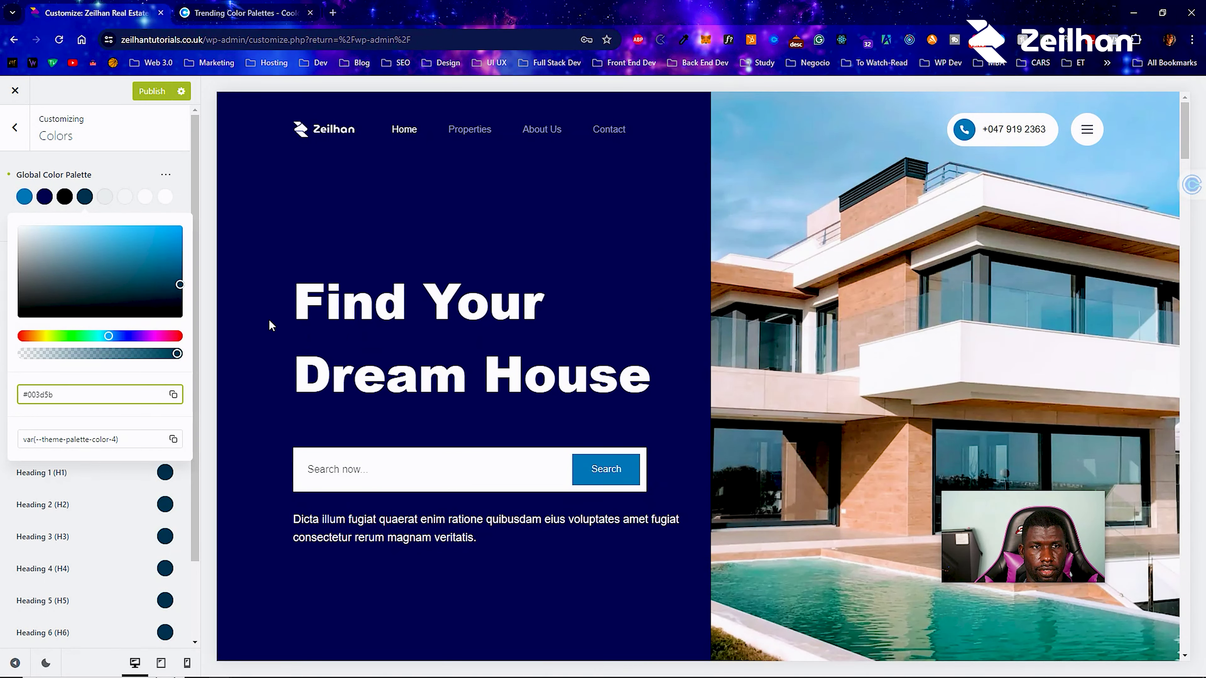
scroll(398, 327, "down", 10)
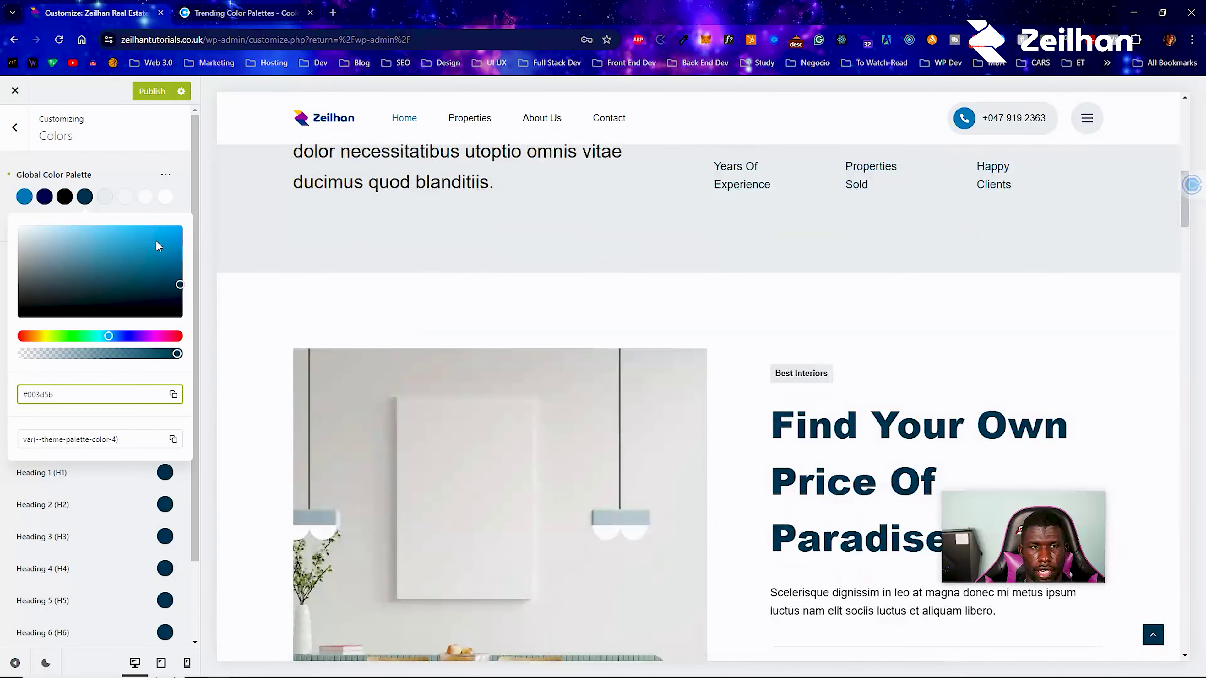
Open palette Color 3 and review the new colours in the homepage preview.
left_click(64, 196)
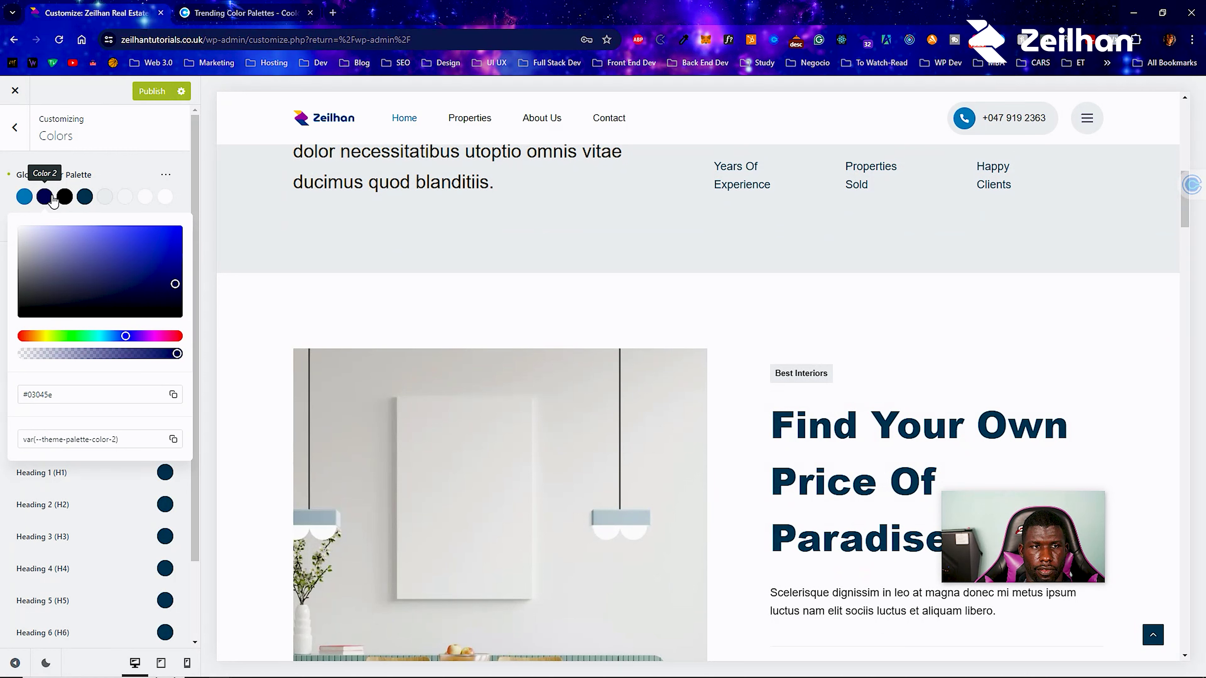
scroll(684, 373, "down", 12)
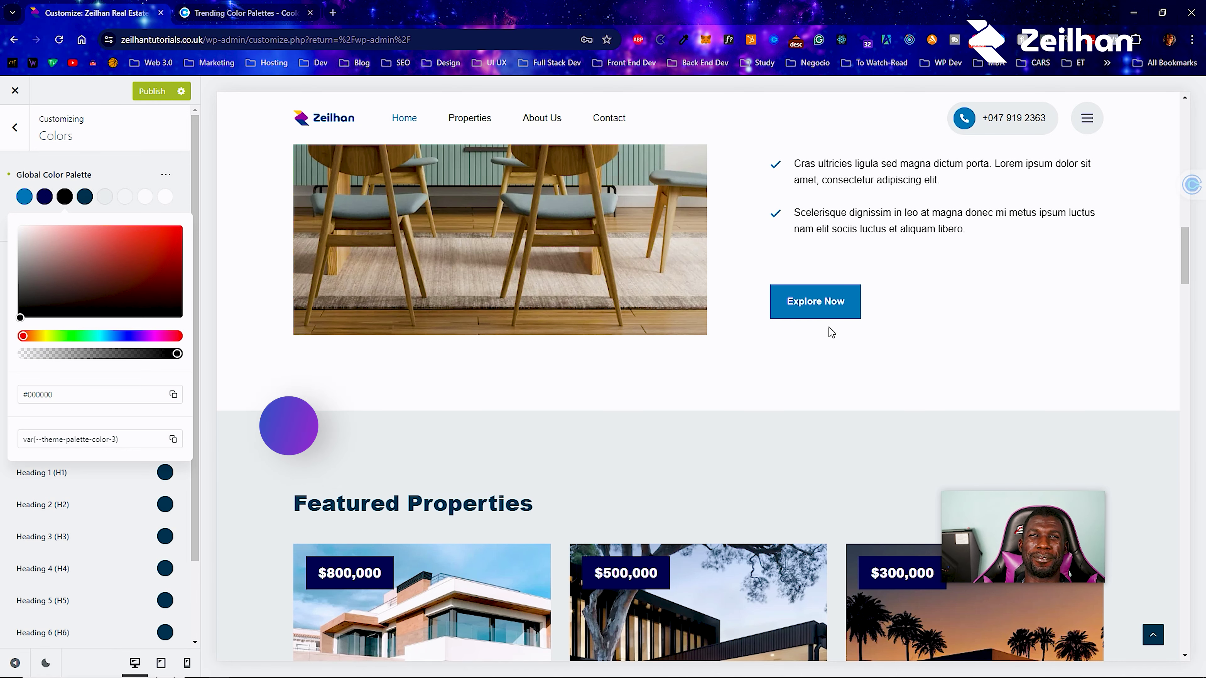
scroll(831, 332, "down", 6)
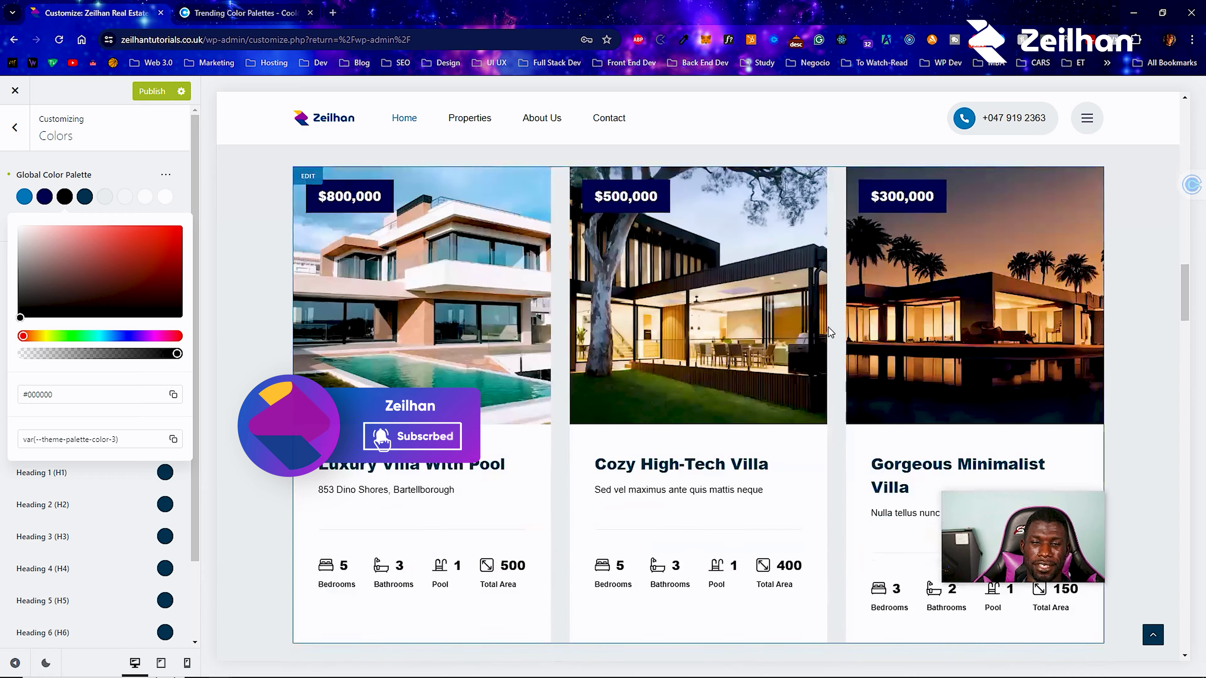
scroll(607, 335, "down", 4)
scroll(608, 335, "up", 1)
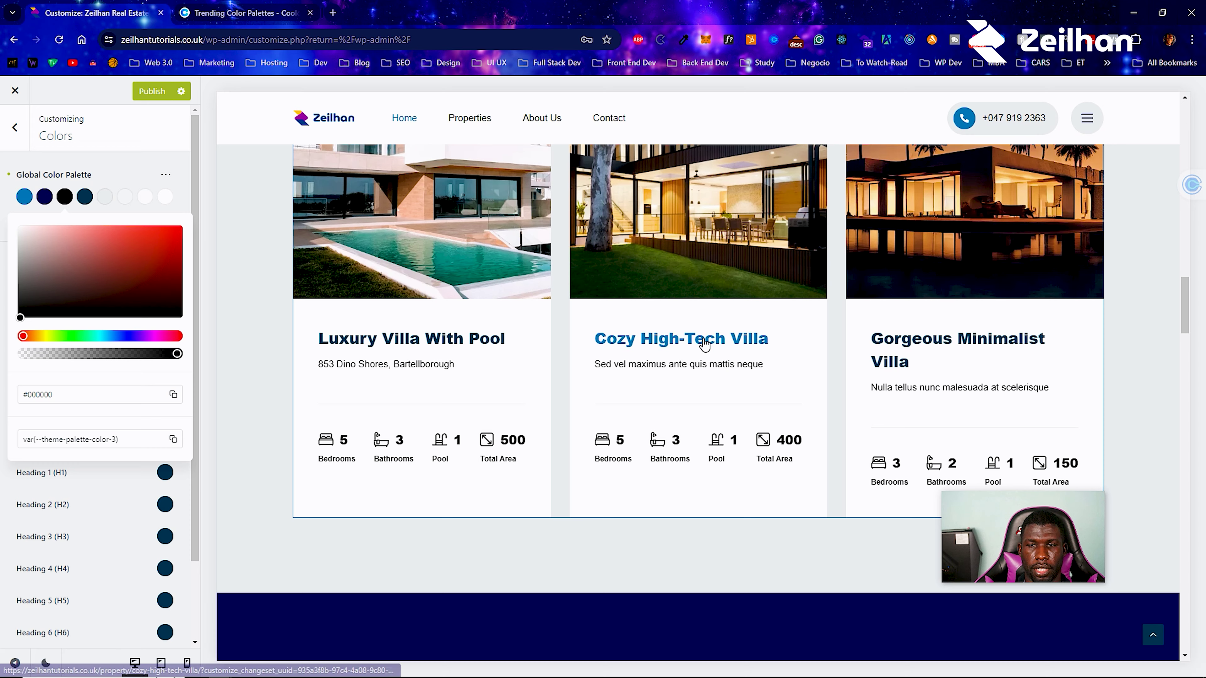
scroll(668, 390, "up", 3)
Publish the global palette with black Color 3 and #003d5b headings.
scroll(669, 389, "down", 10)
scroll(675, 424, "up", 5)
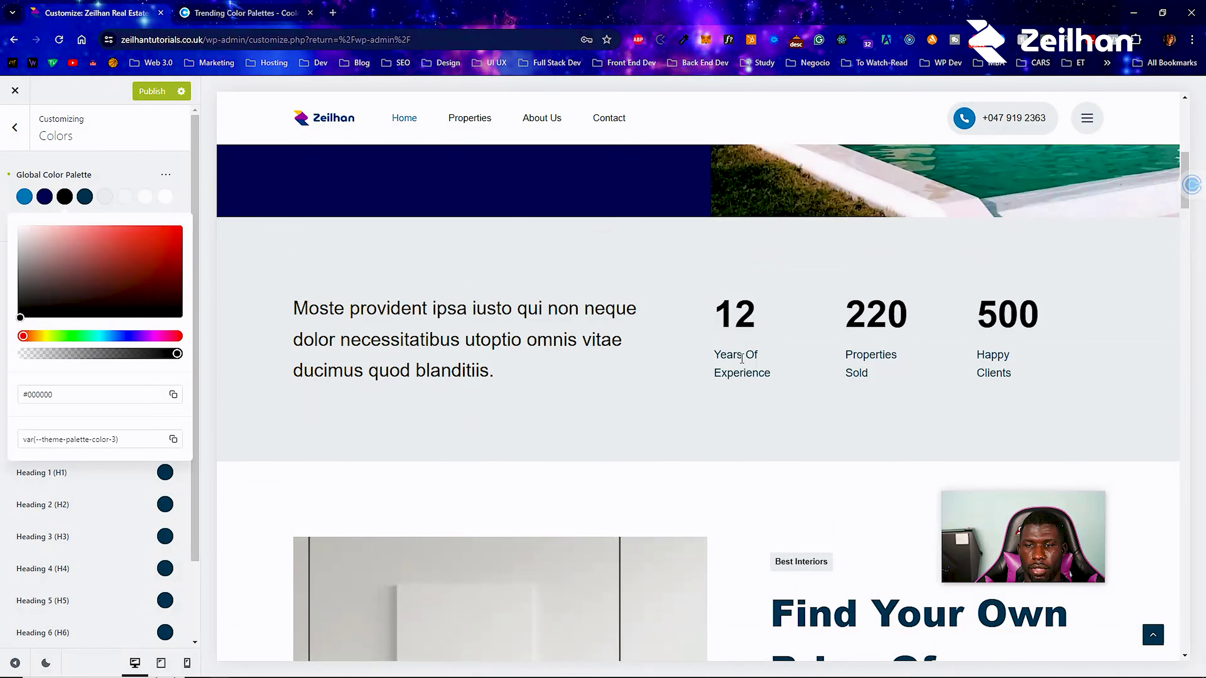
scroll(738, 373, "down", 15)
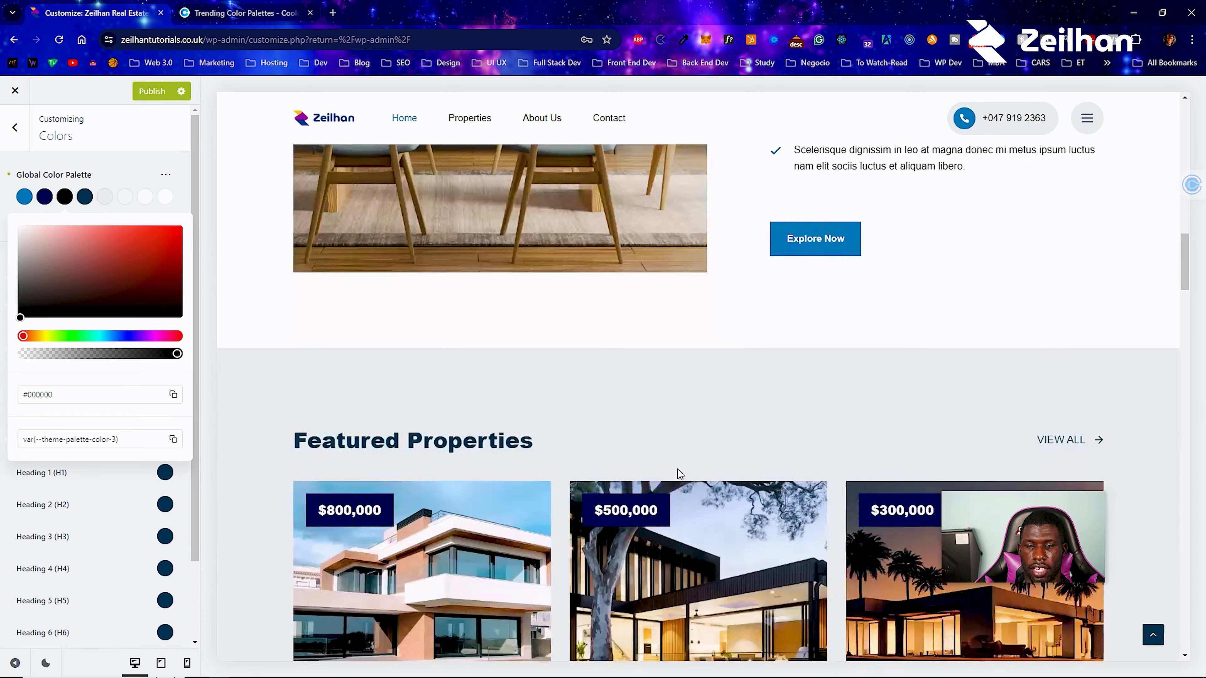
scroll(679, 477, "down", 3)
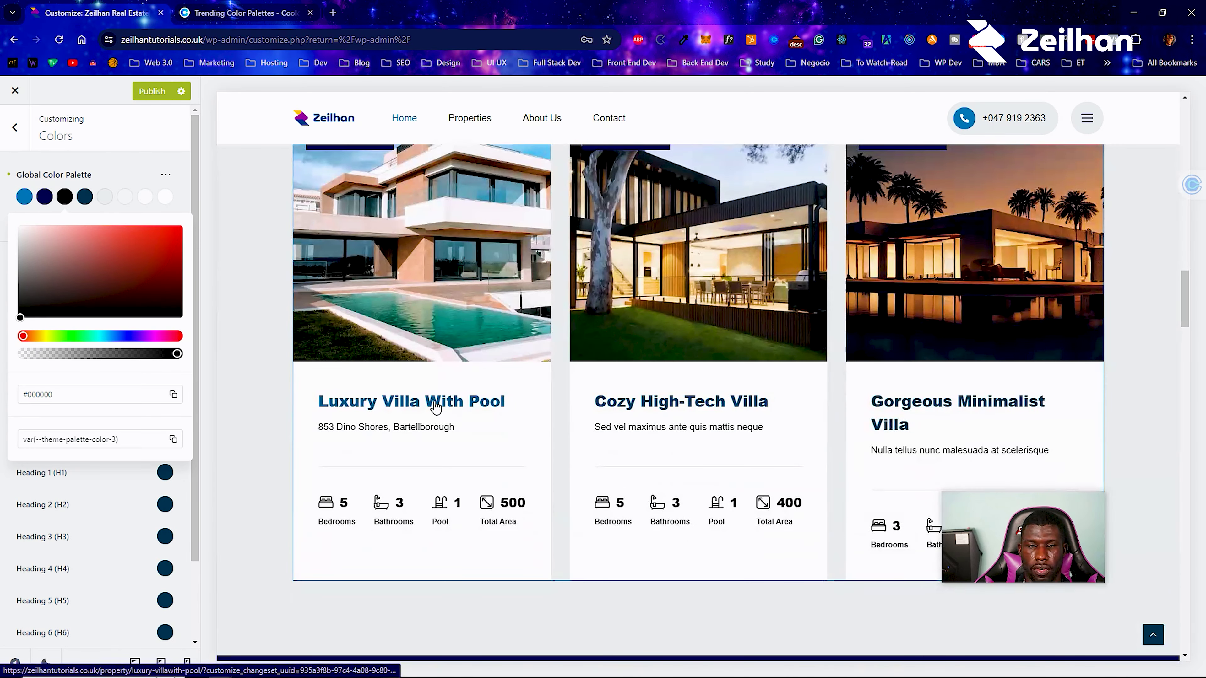
scroll(395, 415, "up", 3)
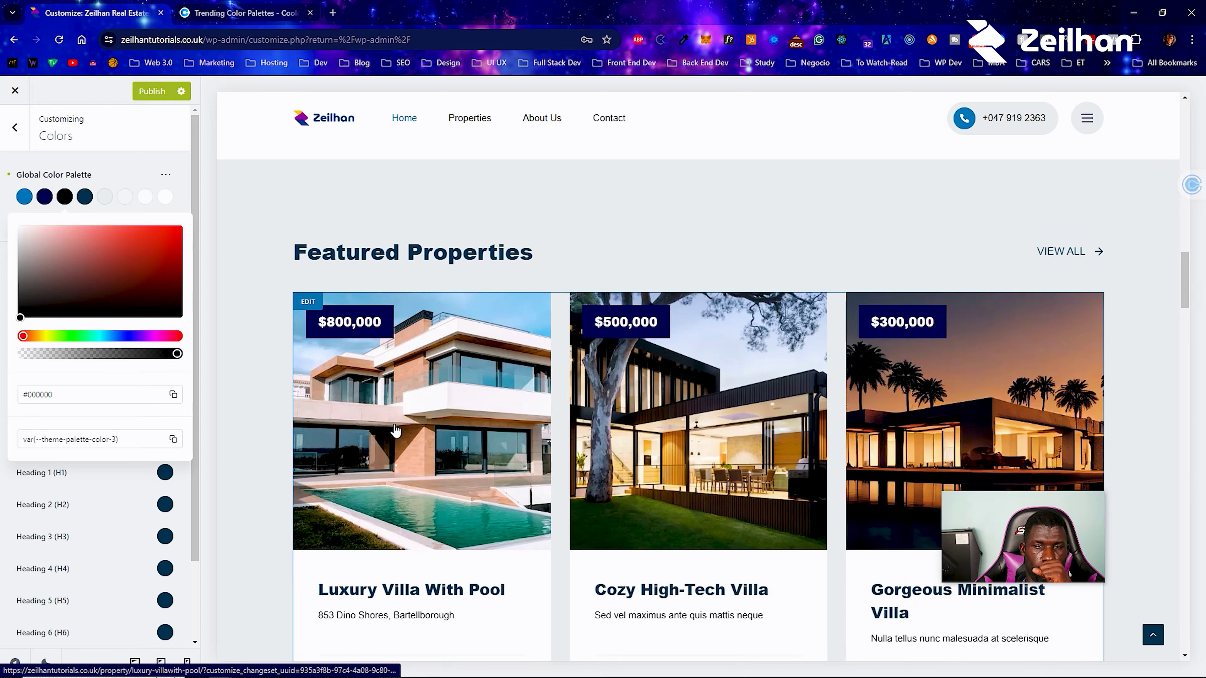
scroll(399, 437, "up", 8)
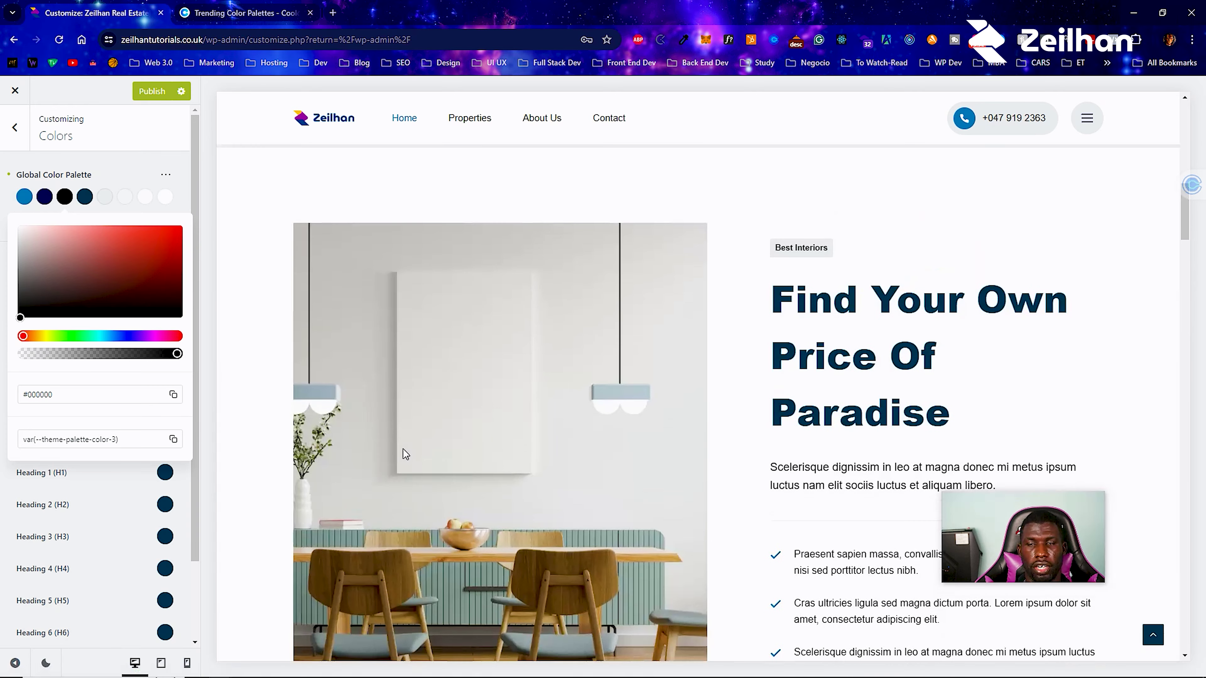
scroll(651, 492, "up", 10)
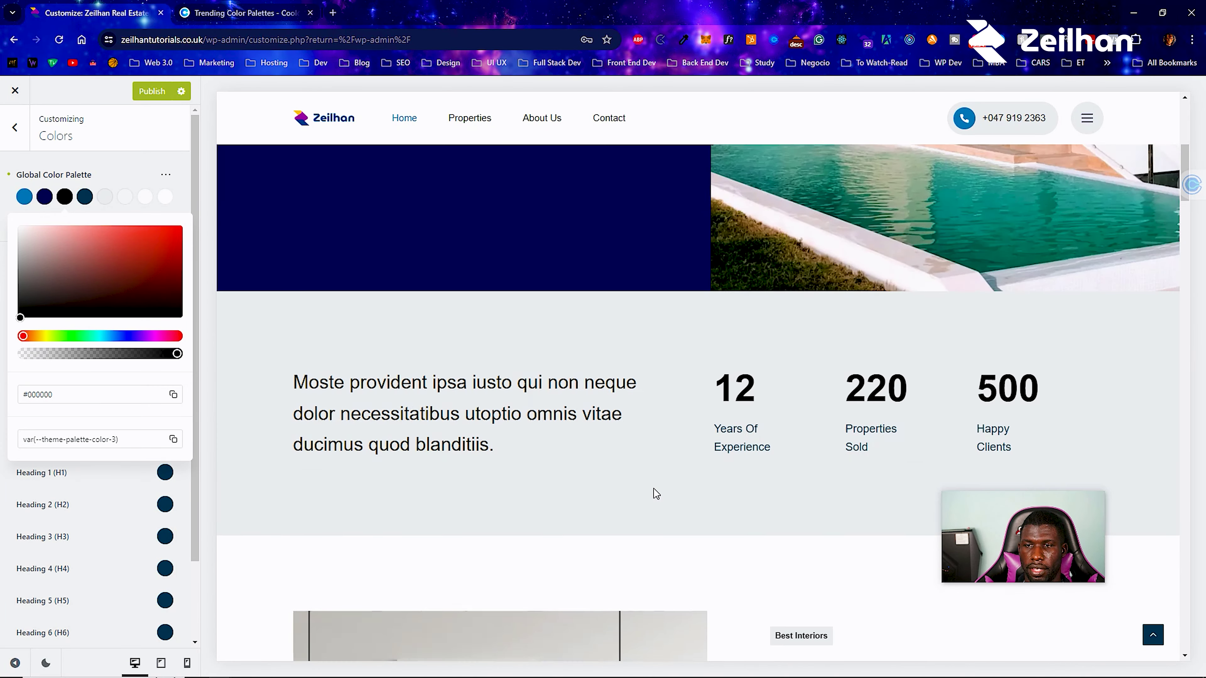
scroll(617, 474, "up", 2)
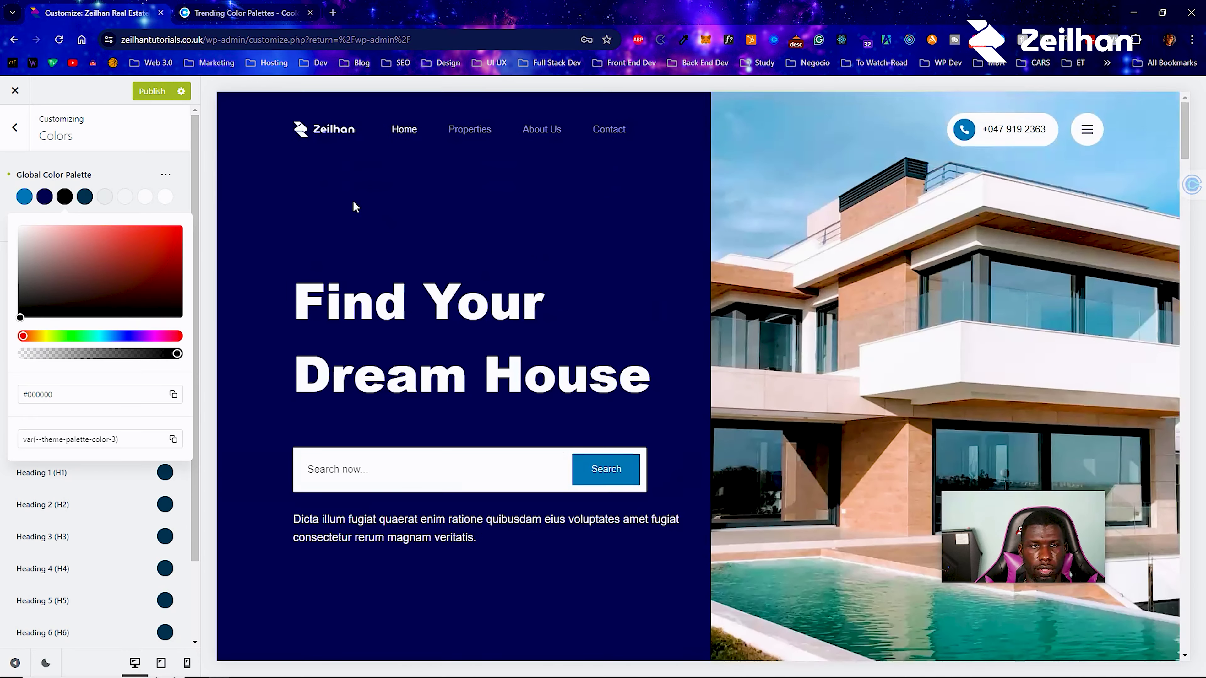
left_click(139, 97)
Open the header Menu 1 Design settings under Top Level Options, then return to Coolors.
scroll(550, 271, "down", 4)
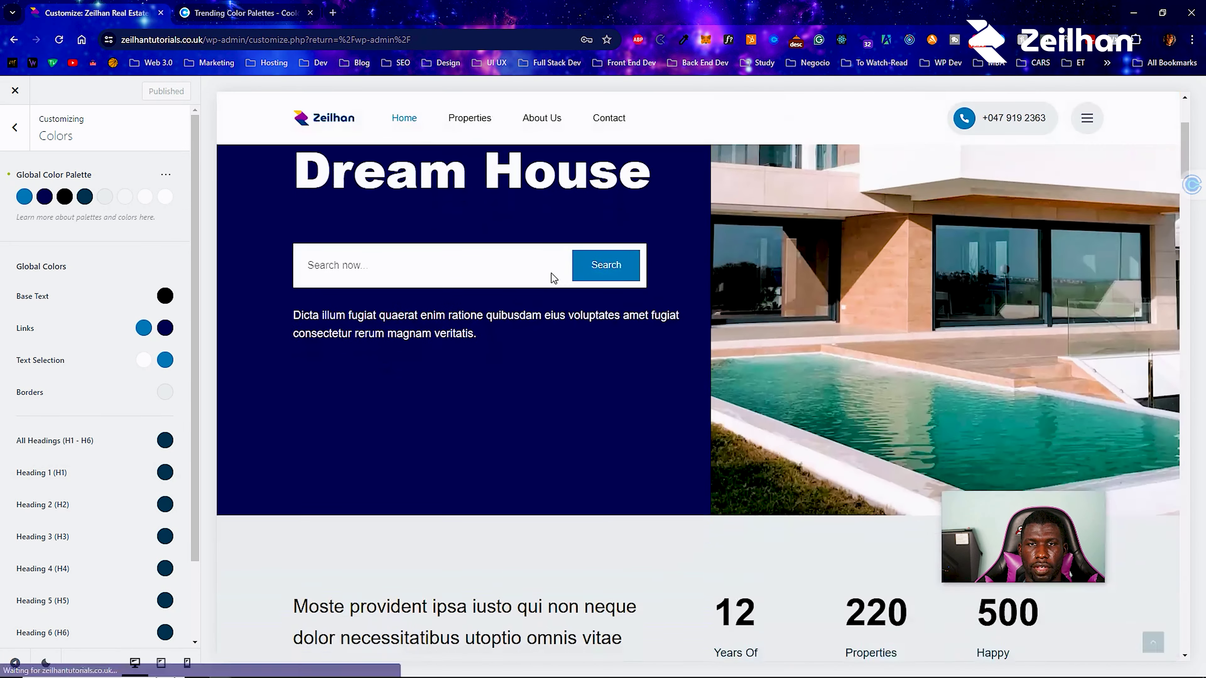
scroll(553, 278, "down", 2)
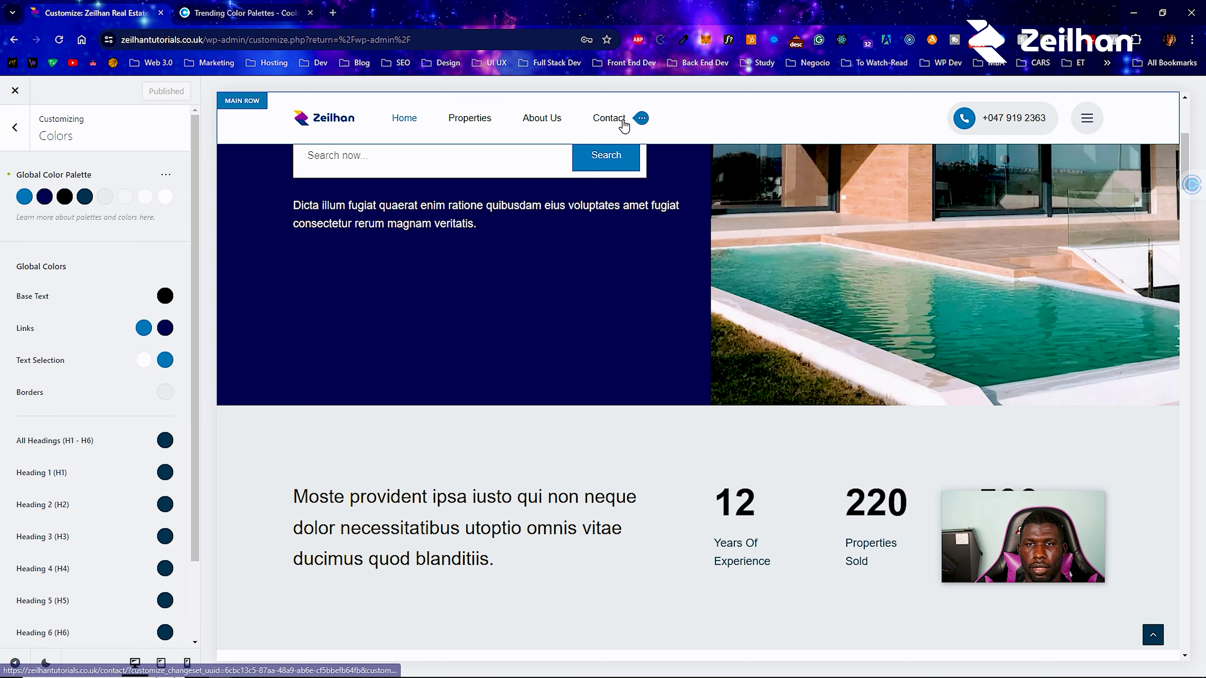
left_click(641, 119)
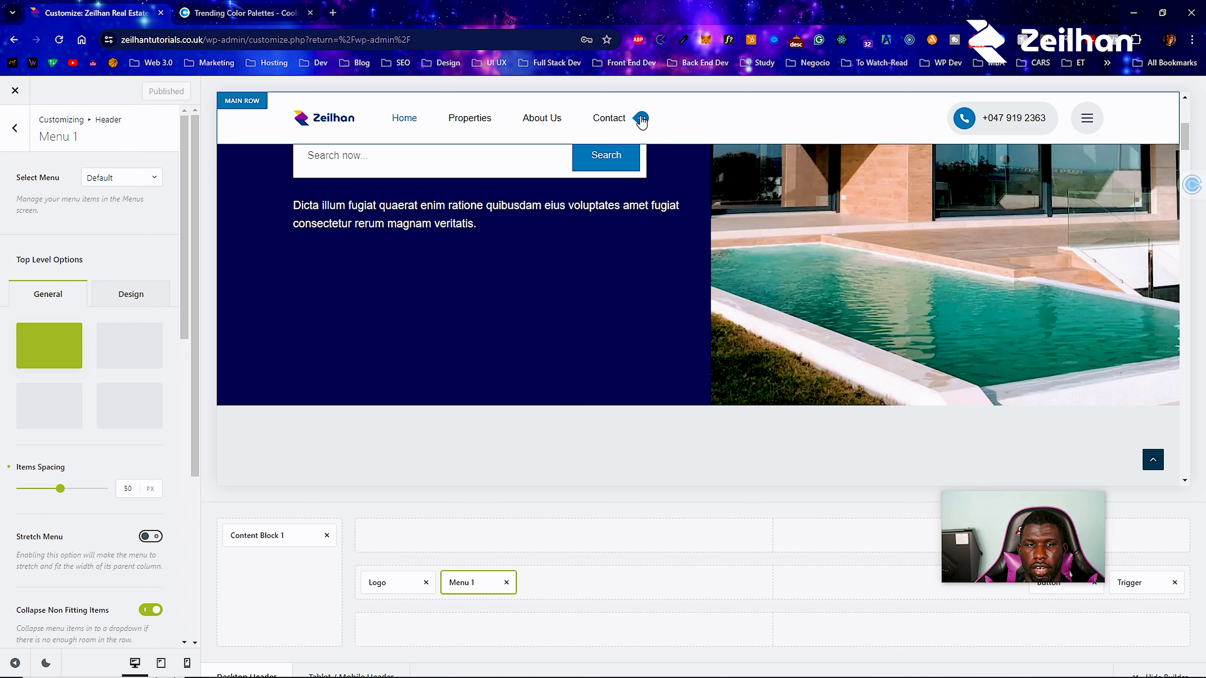
left_click(143, 285)
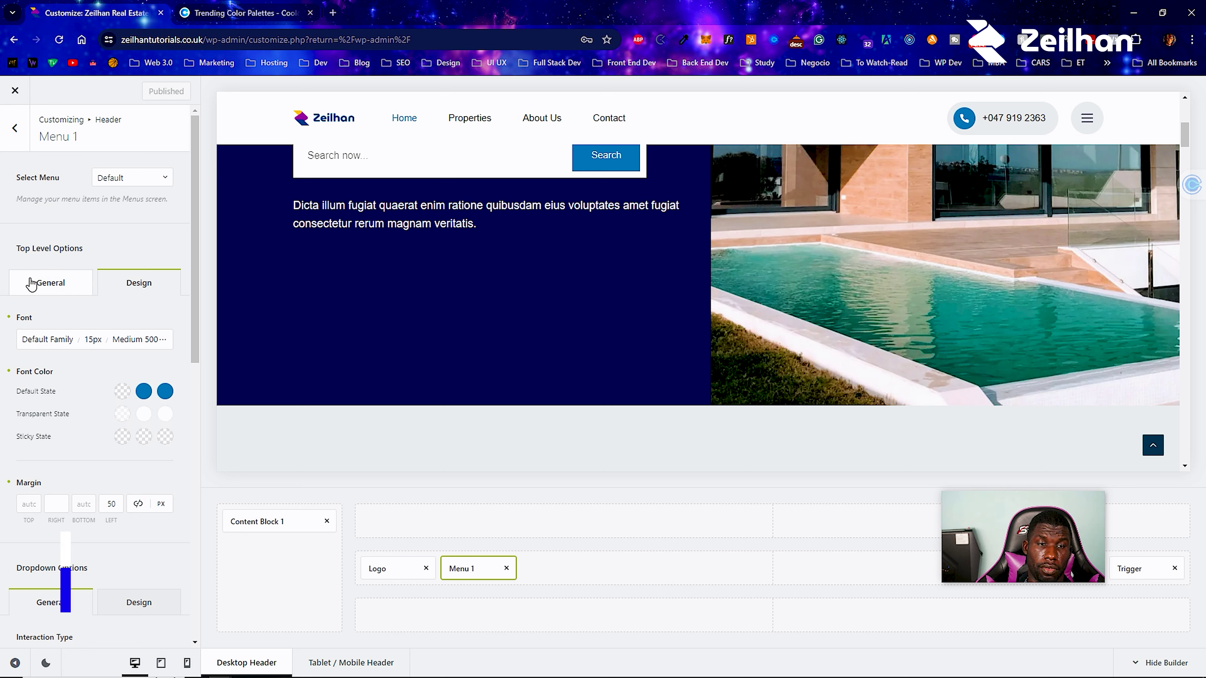
left_click(242, 13)
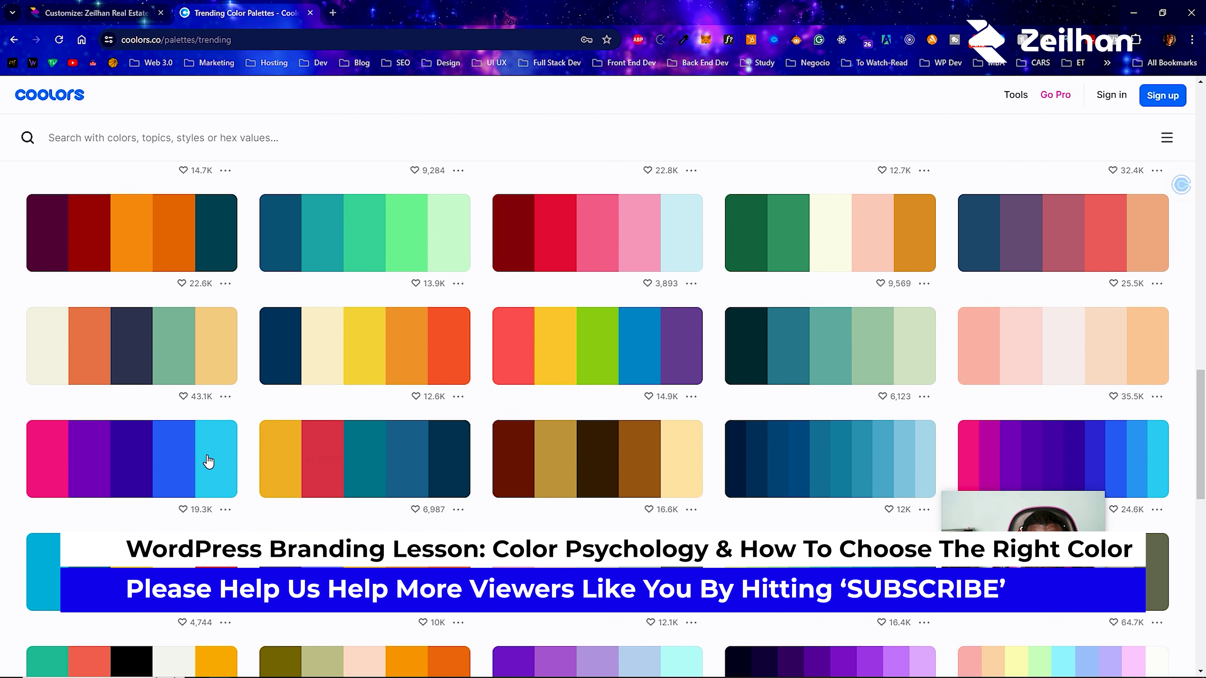
Open a new browser tab and search Google for 'color psychology'.
scroll(193, 465, "up", 9)
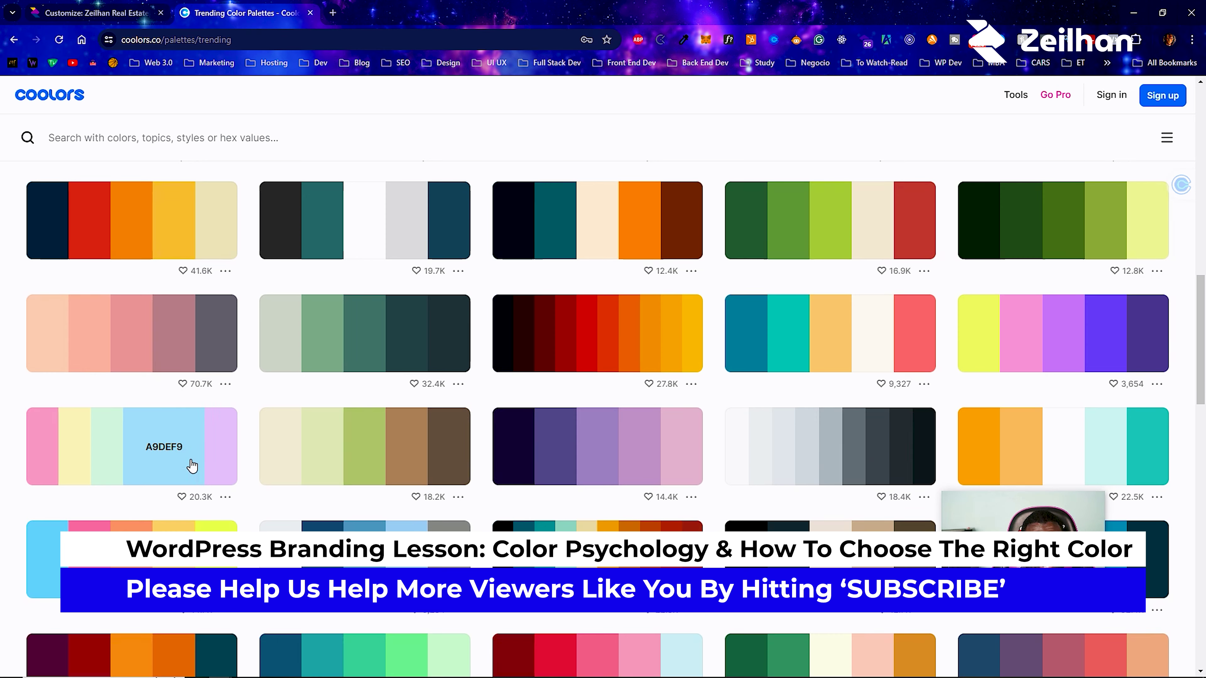
left_click(333, 13)
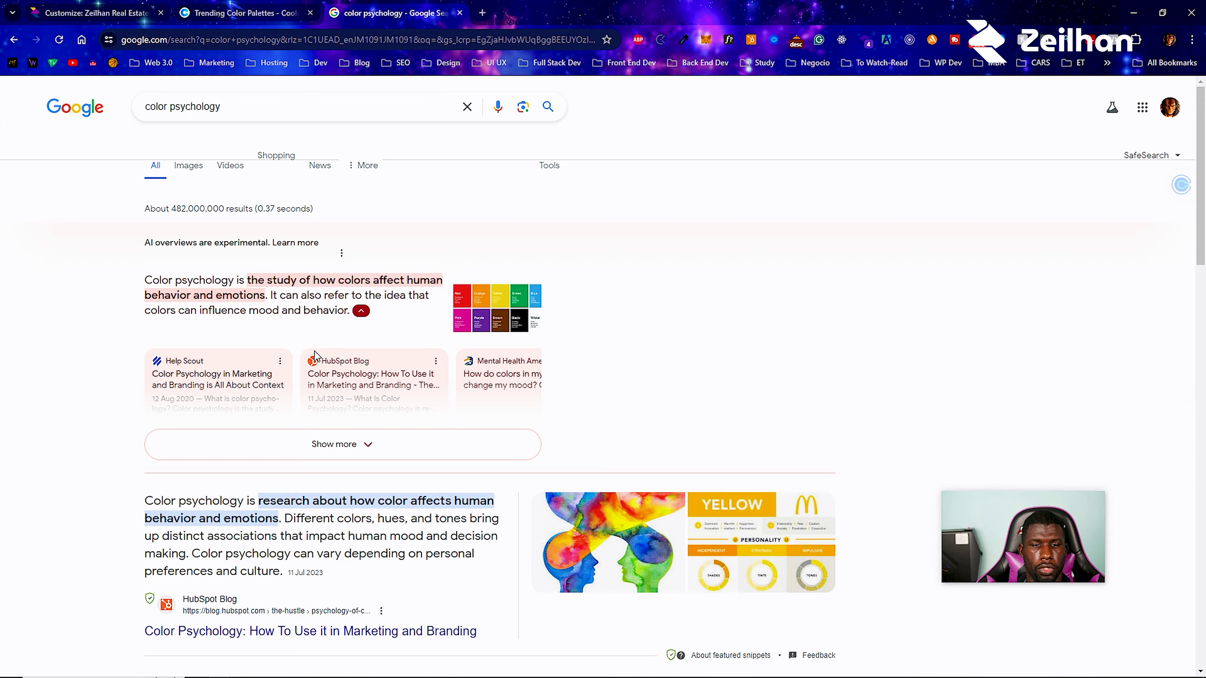
scroll(316, 361, "down", 4)
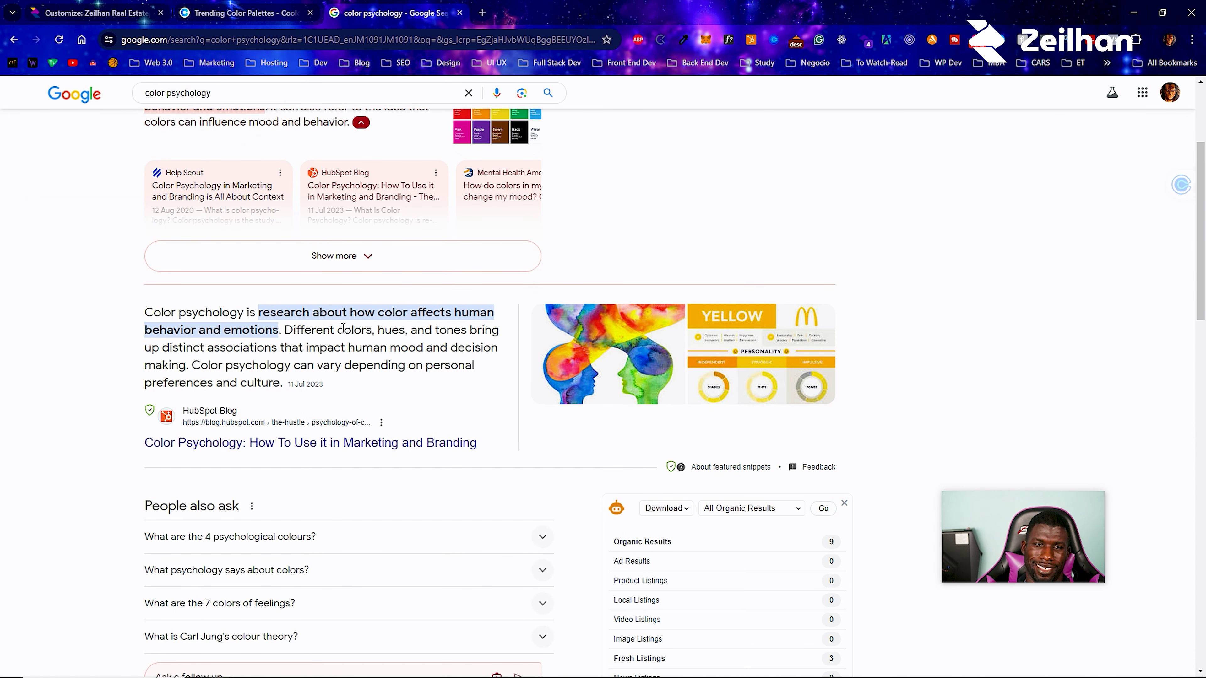
Expand the color psychology AI overview and read its warm, cool and emotion lists.
left_click(360, 257)
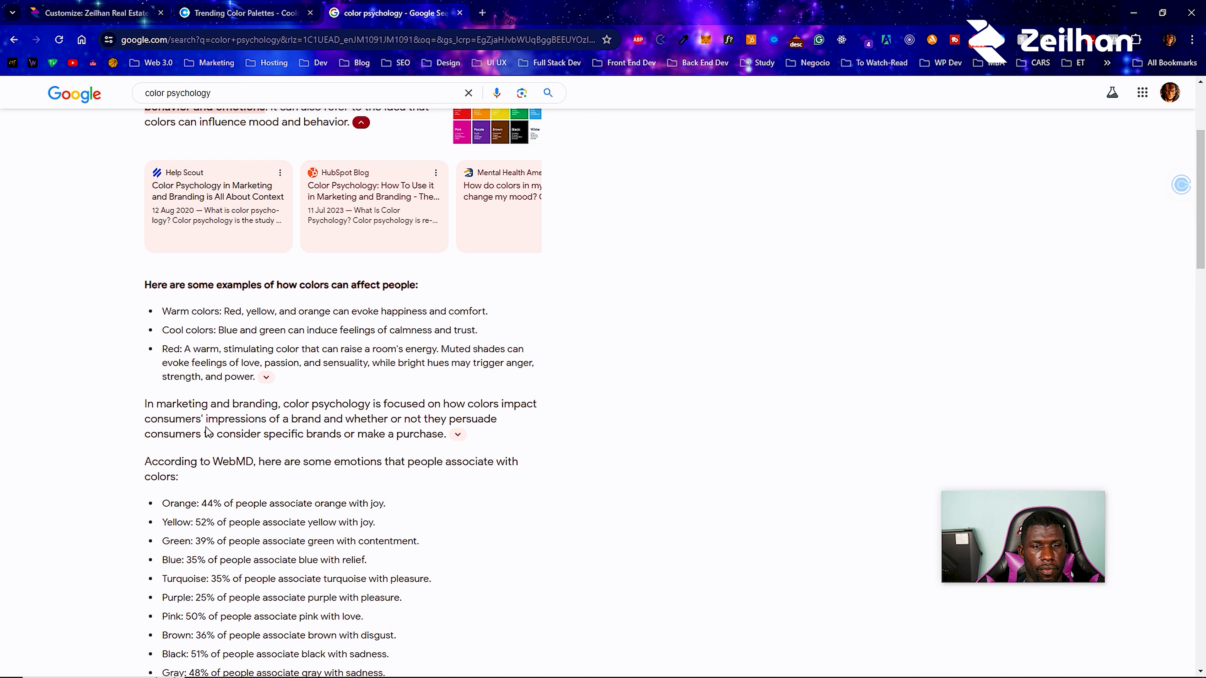
scroll(207, 432, "down", 3)
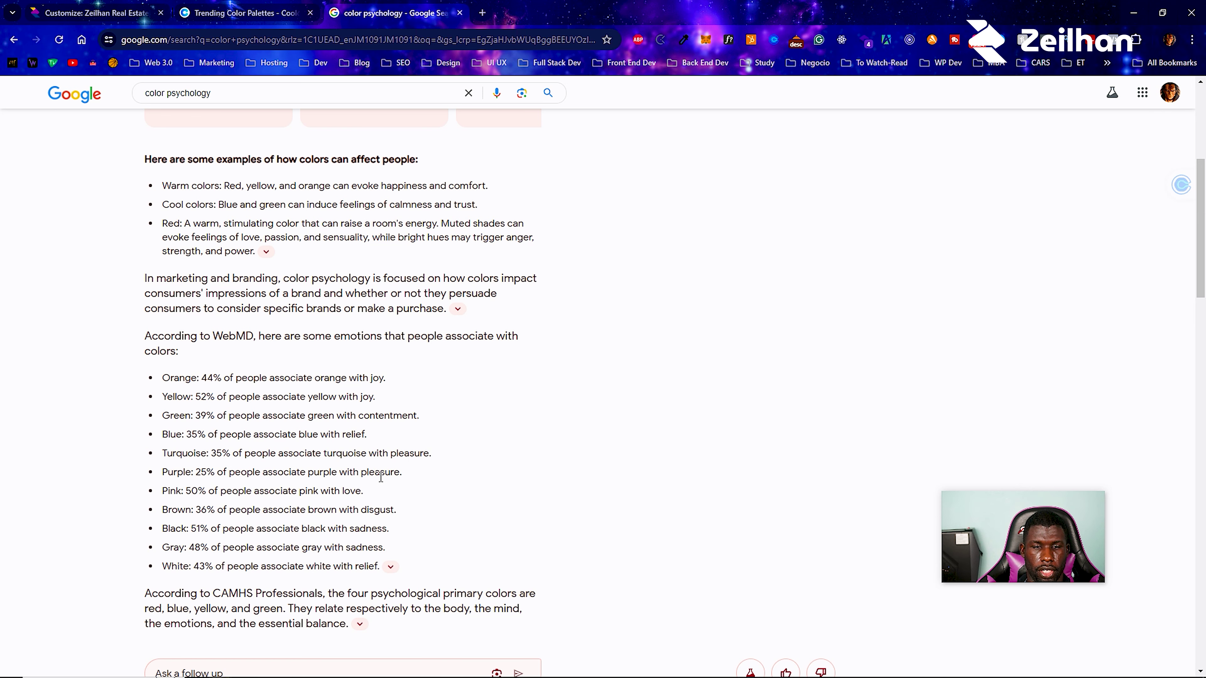
scroll(316, 476, "up", 6)
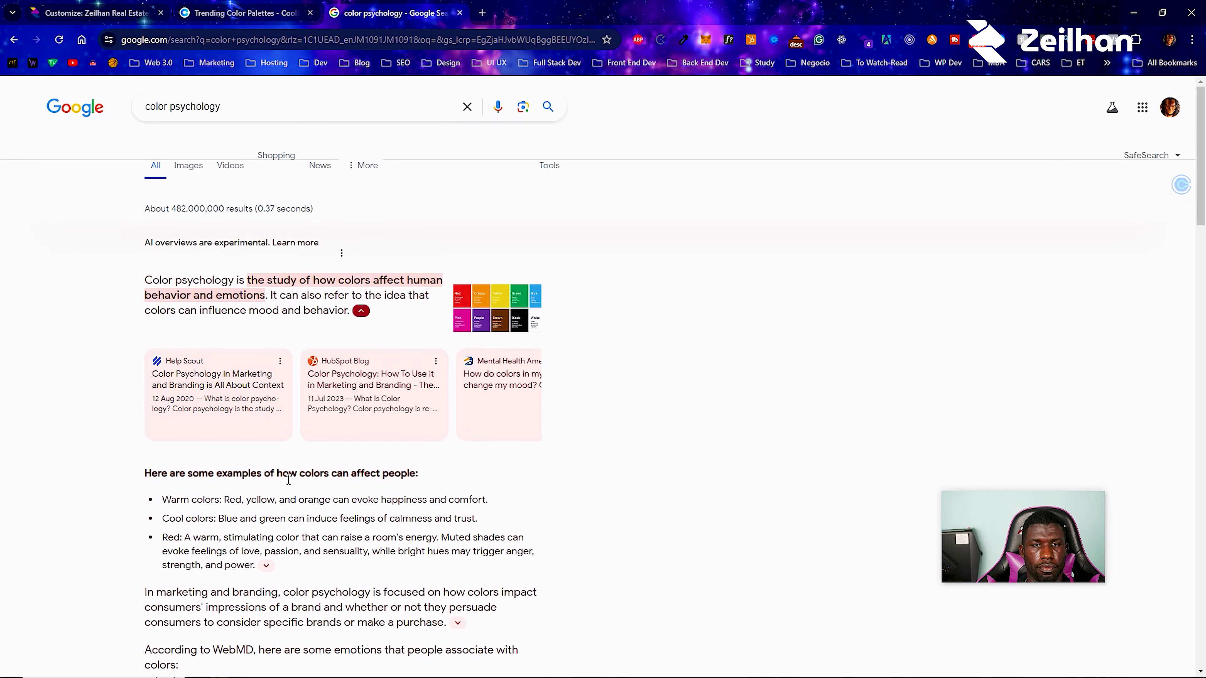
Open the Reddit colour psychology infographic from Google Images in a new tab.
left_click(174, 171)
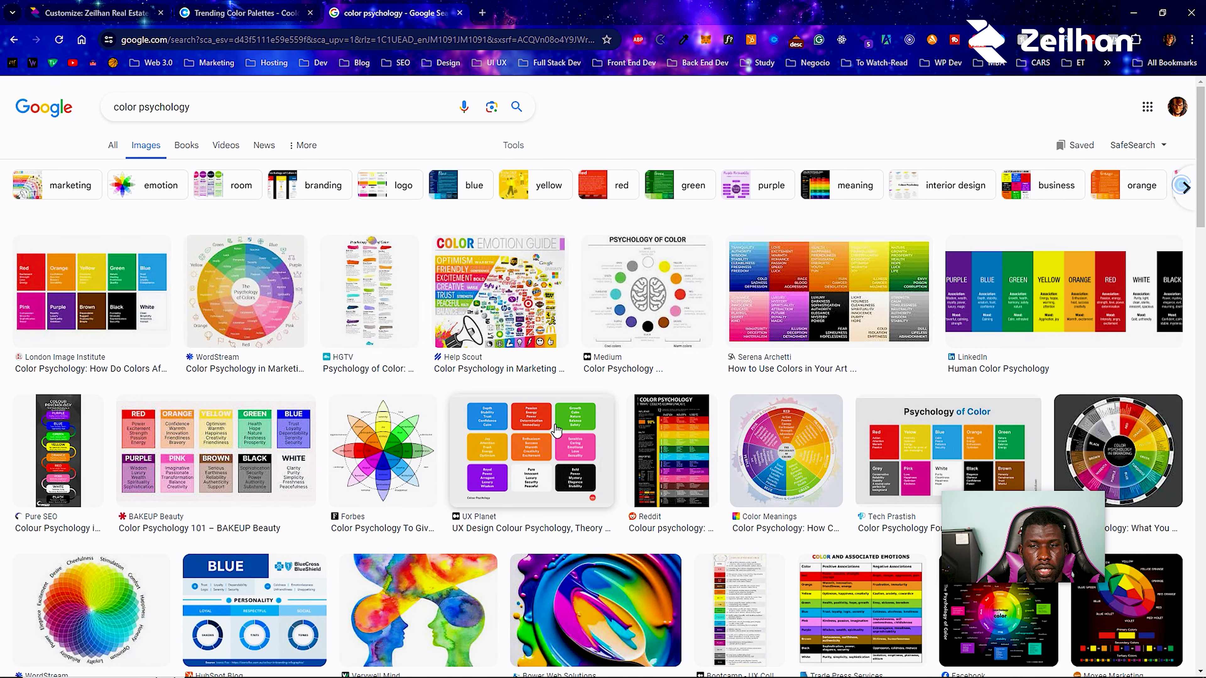
left_click(689, 408)
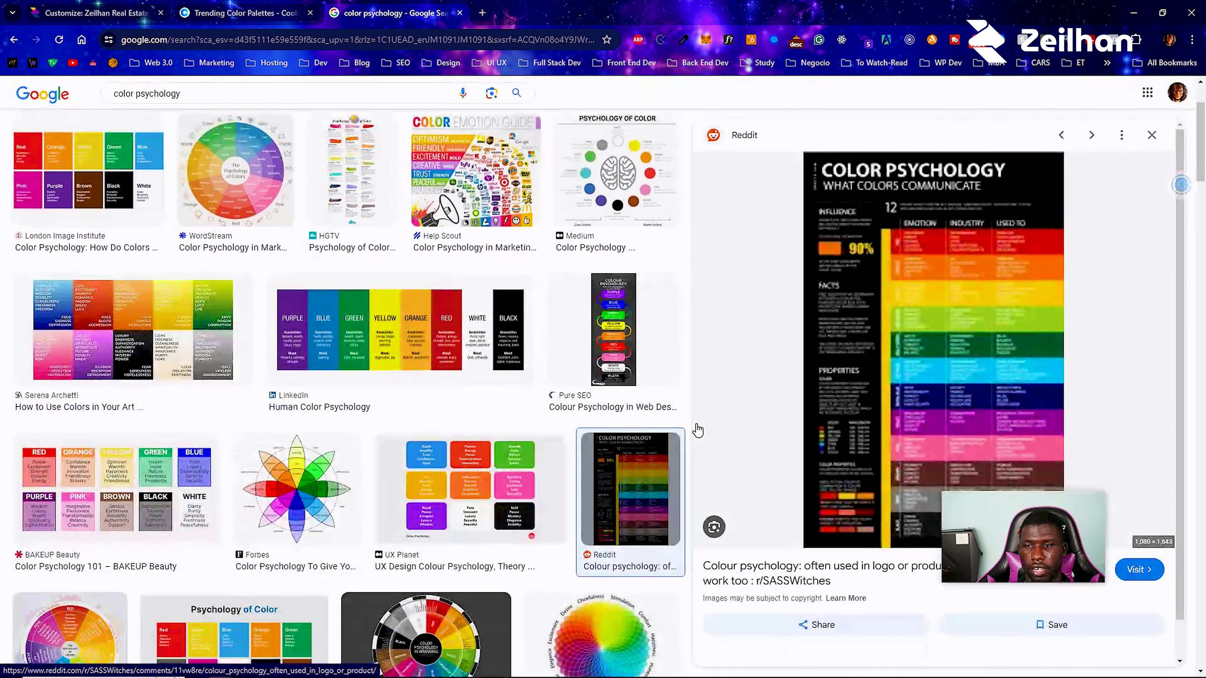
right_click(957, 241)
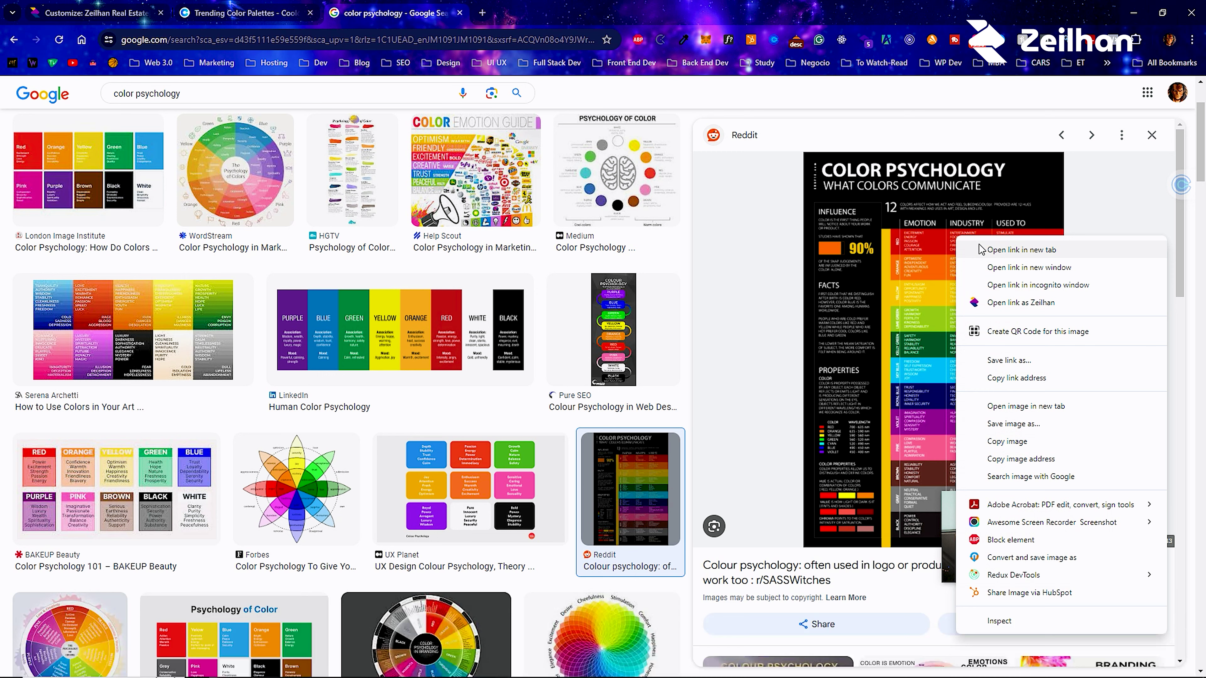
left_click(1020, 250)
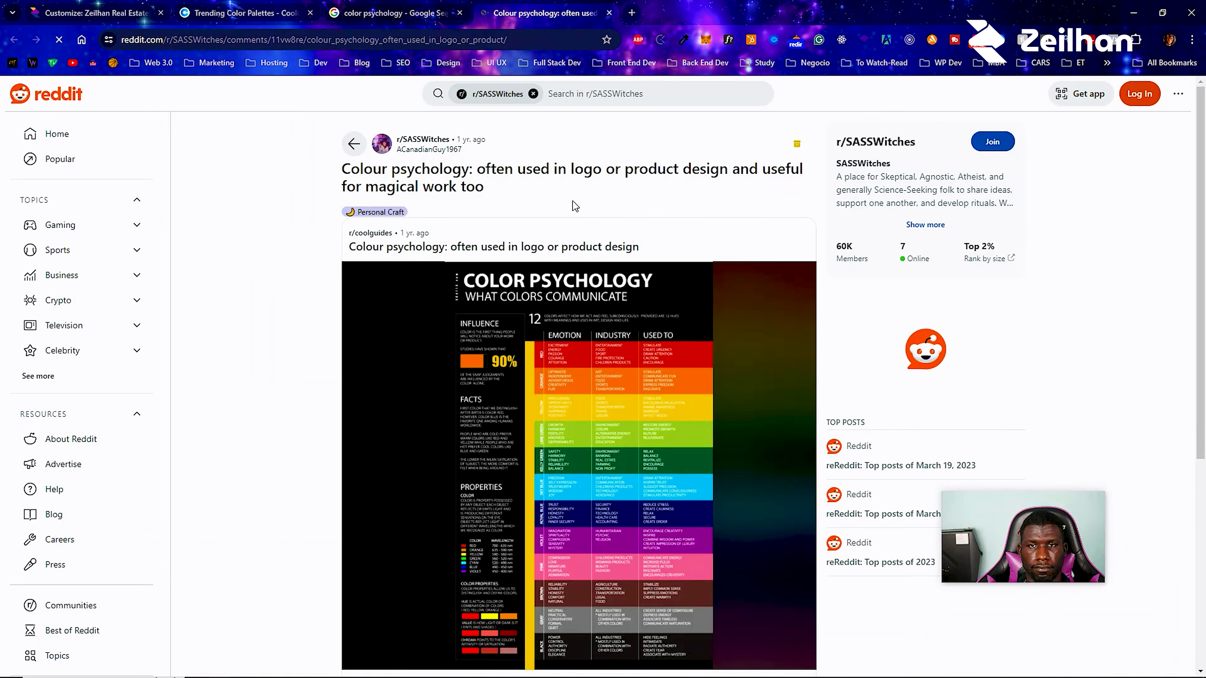
Open the Reddit infographic image and enlarge it to full size.
scroll(631, 332, "down", 2)
scroll(631, 333, "up", 1)
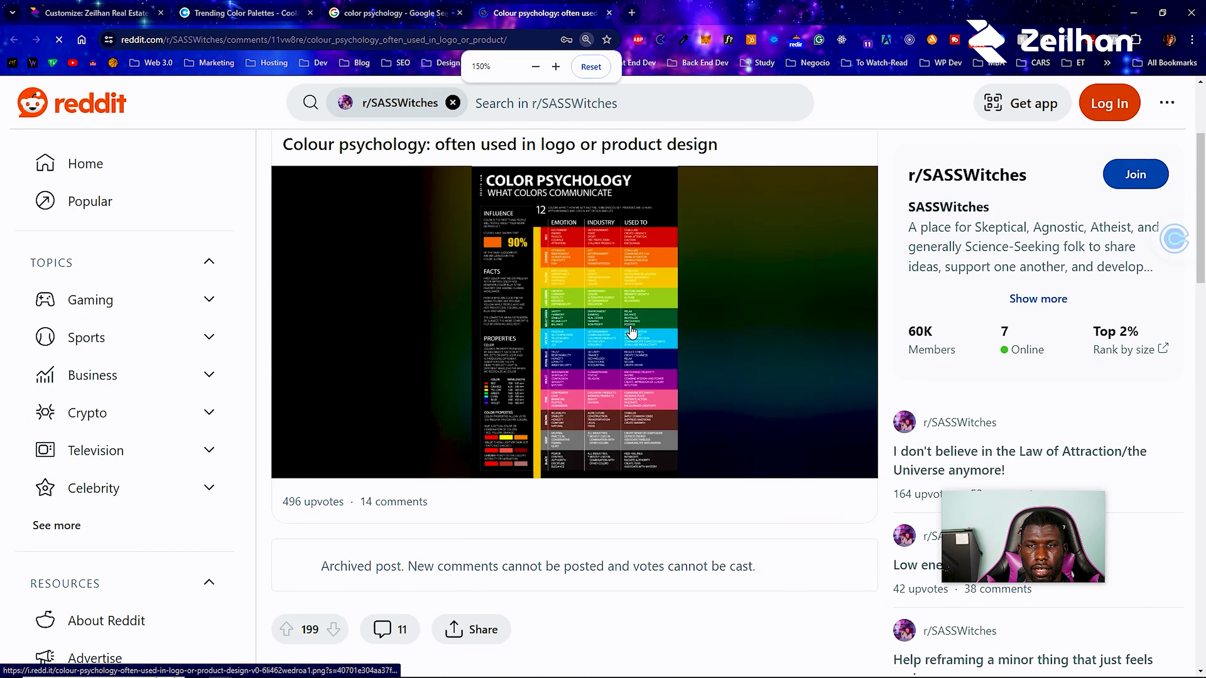
scroll(617, 327, "down", 1)
left_click(609, 321)
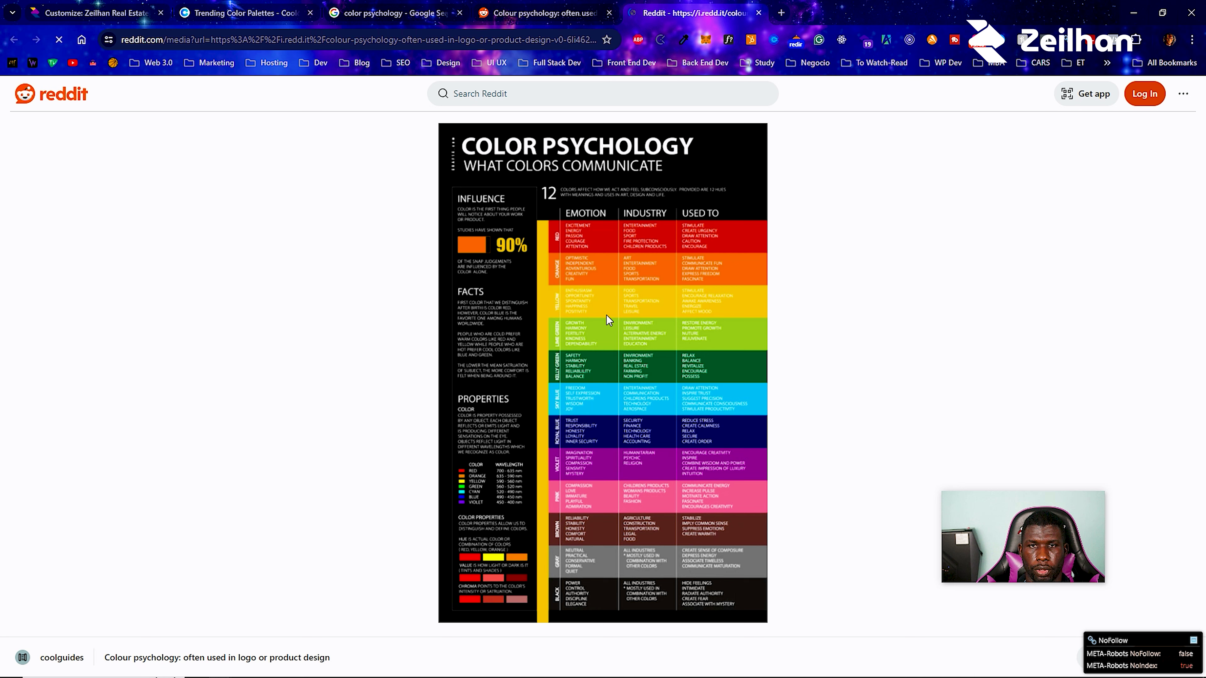
left_click(630, 224)
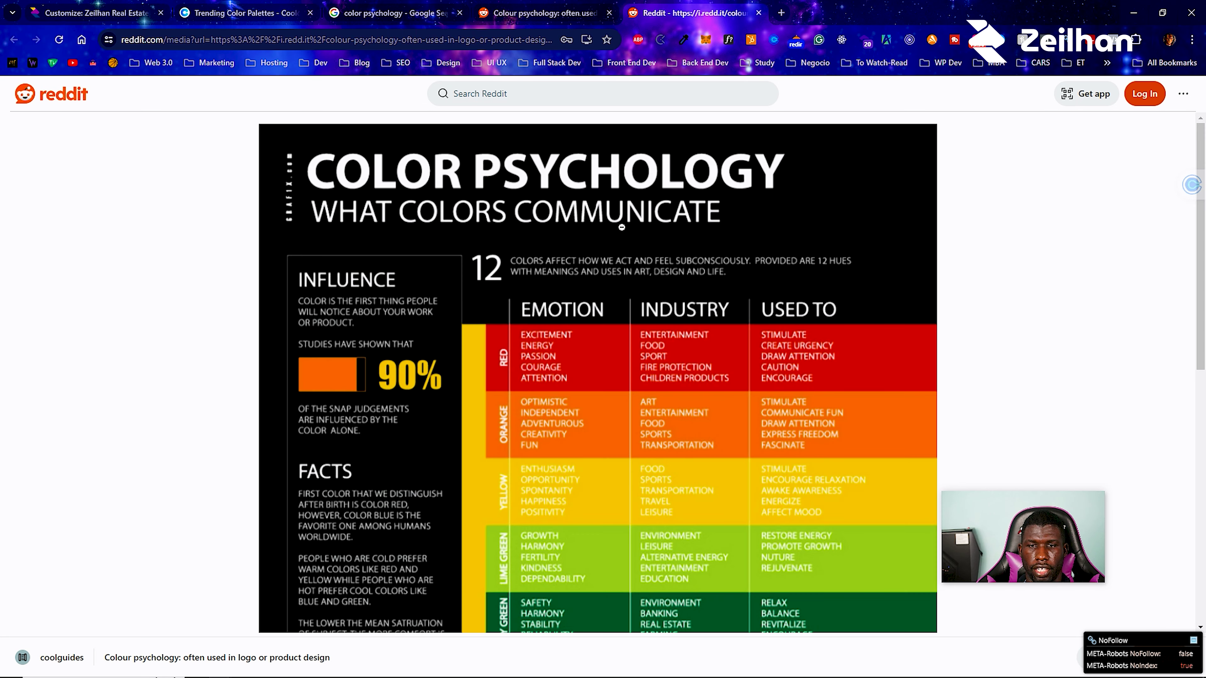
scroll(572, 326, "down", 8)
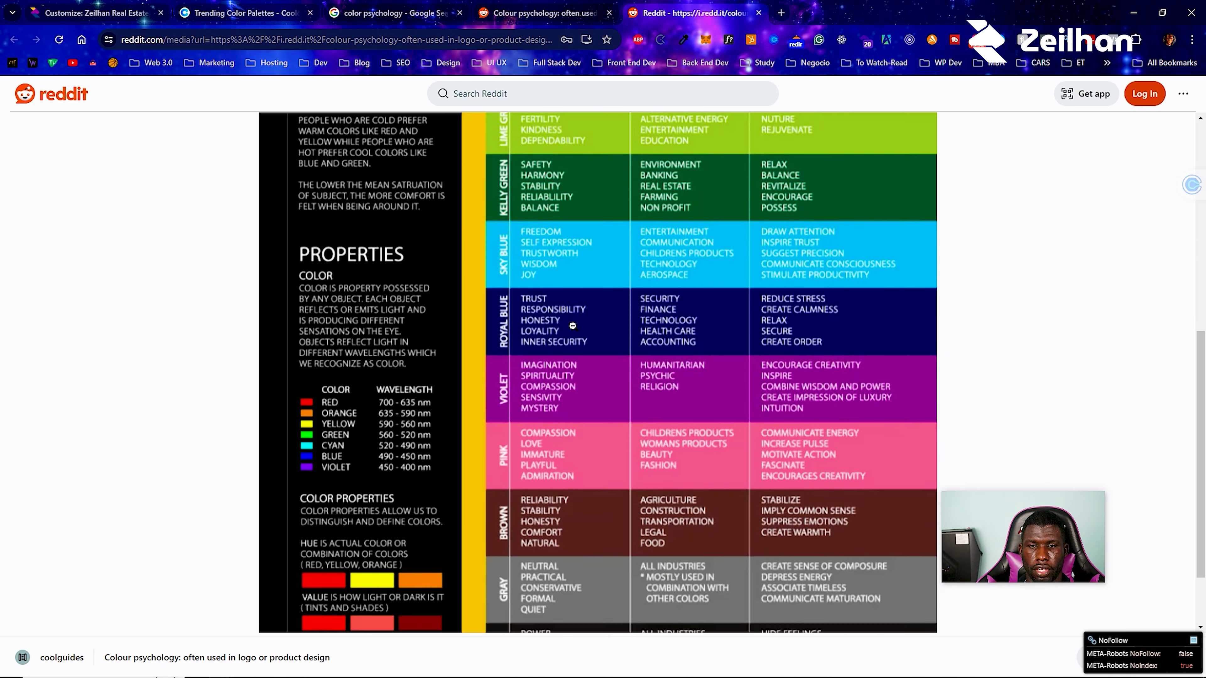
scroll(572, 326, "down", 2)
scroll(572, 326, "up", 8)
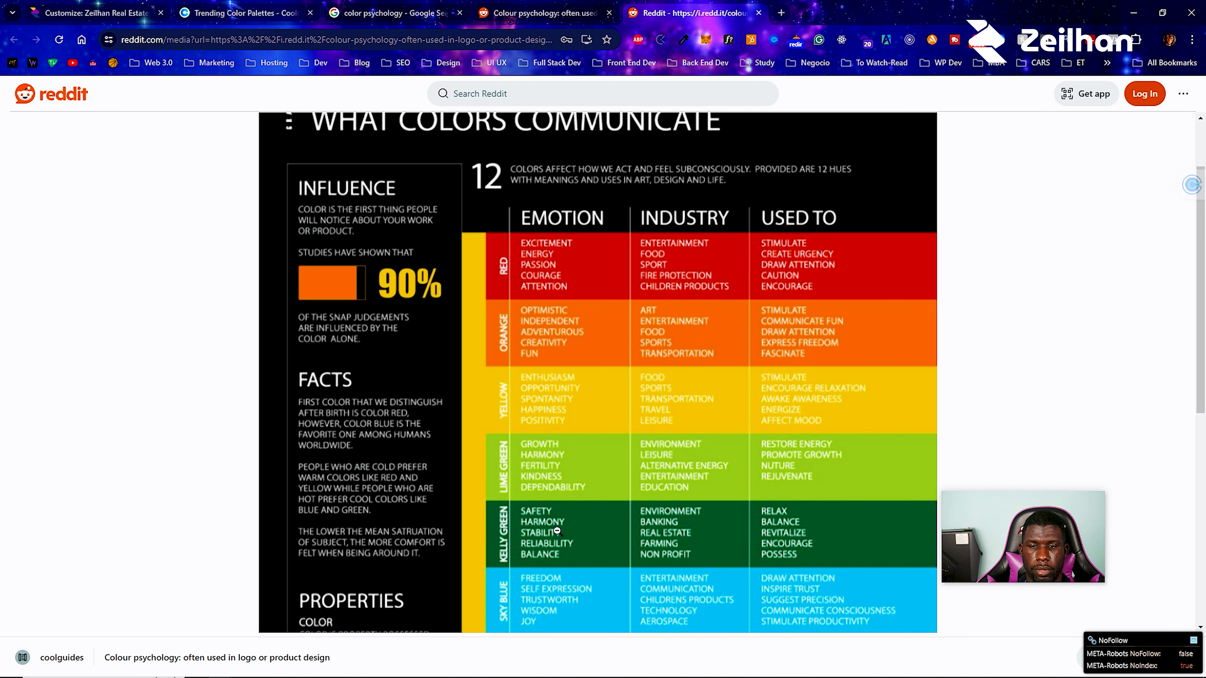
Read down the infographic's Properties section to the brown, gray and black rows.
scroll(555, 555, "down", 3)
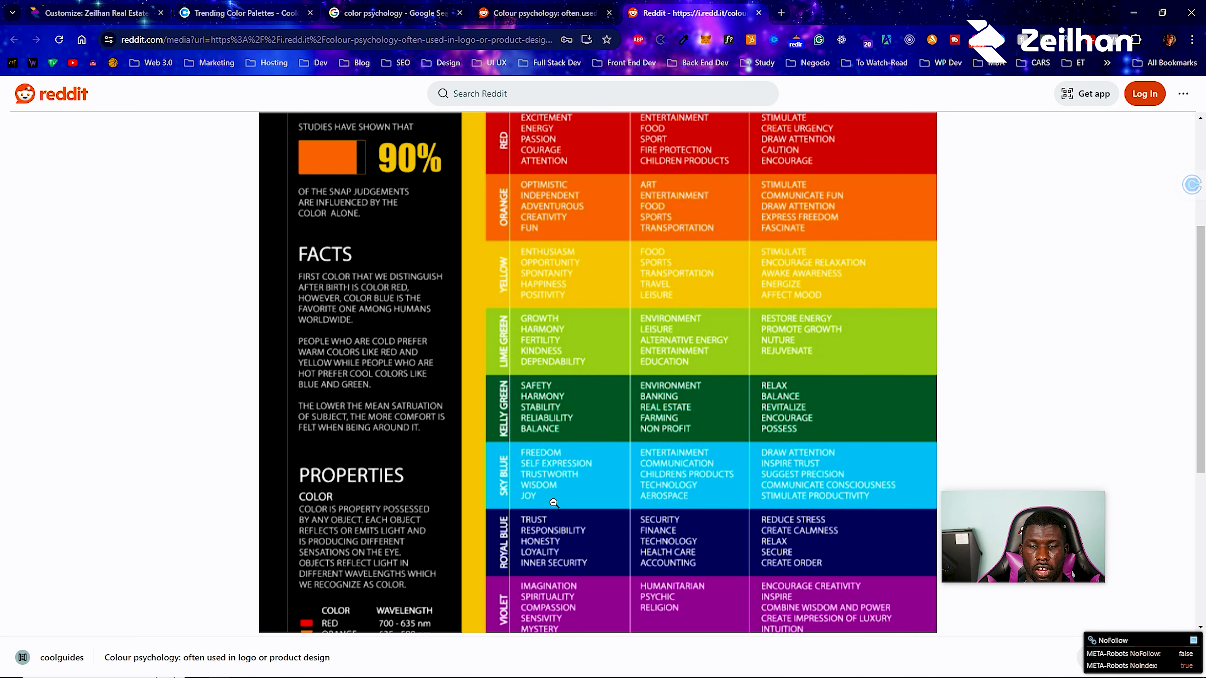
scroll(554, 499, "up", 5)
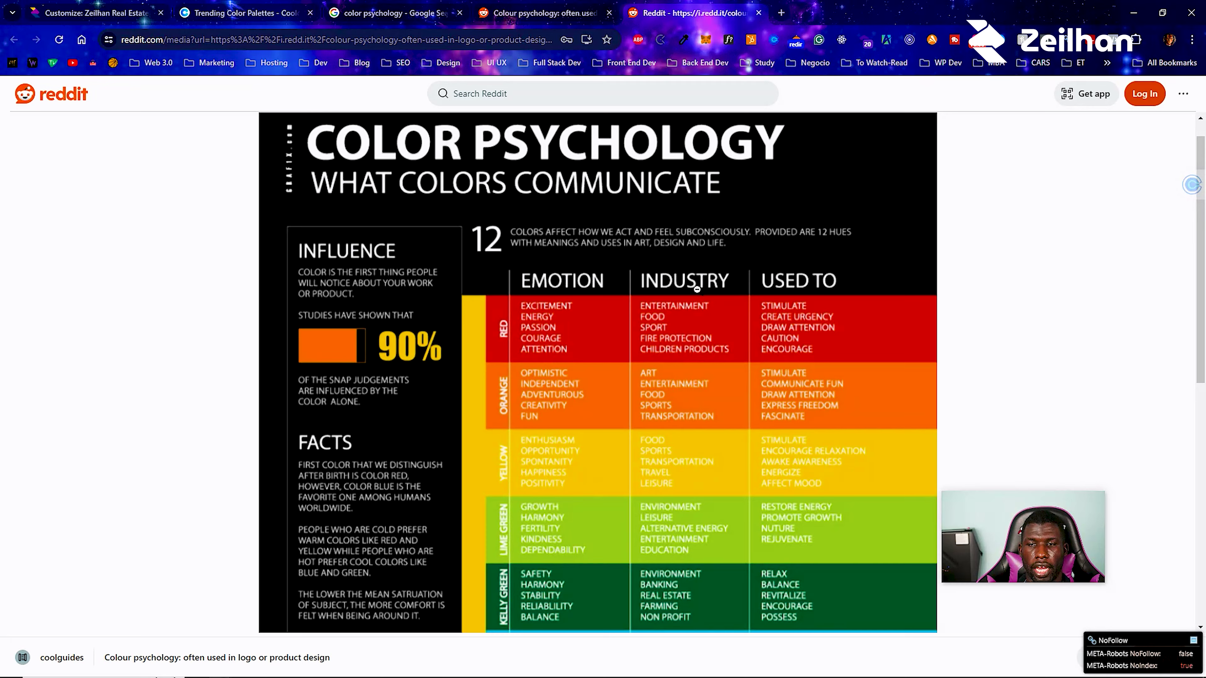
scroll(687, 295, "down", 7)
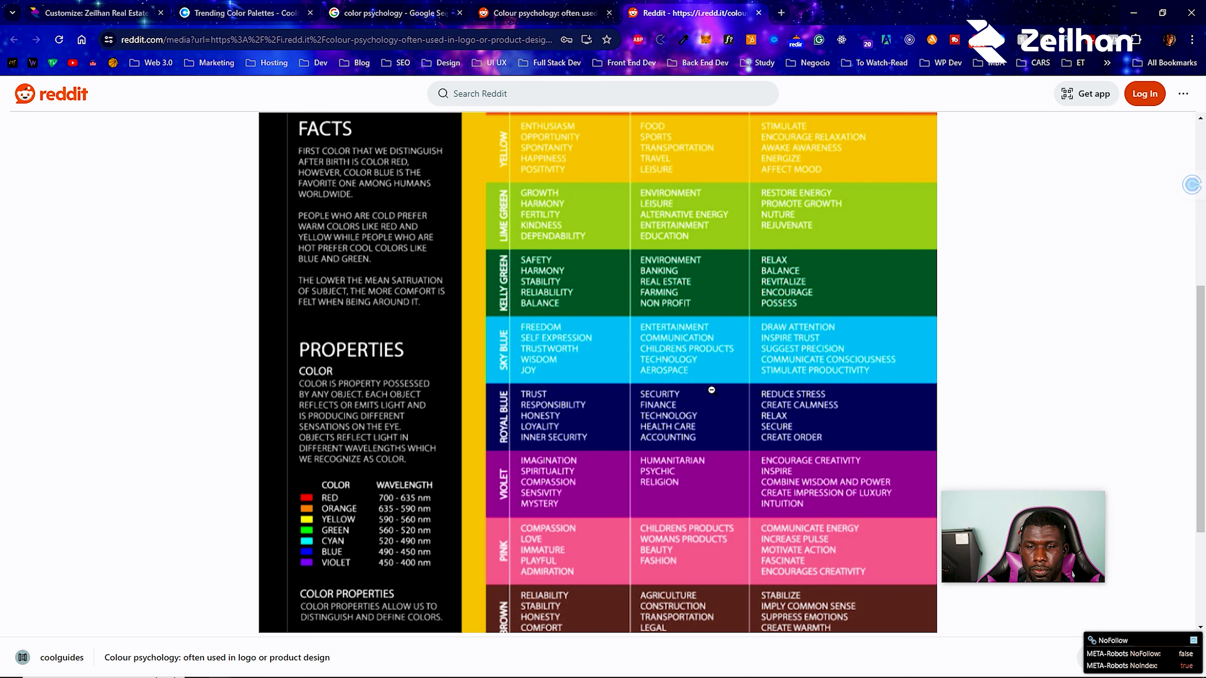
scroll(712, 390, "up", 6)
scroll(786, 285, "down", 3)
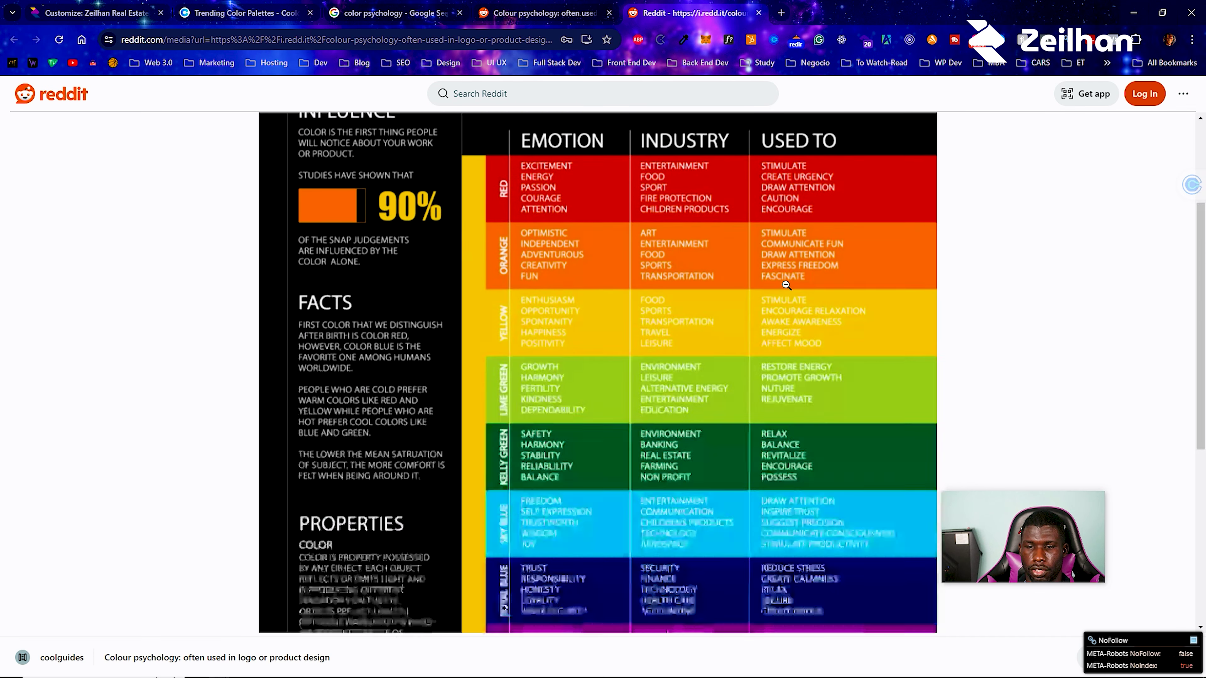
scroll(786, 285, "down", 3)
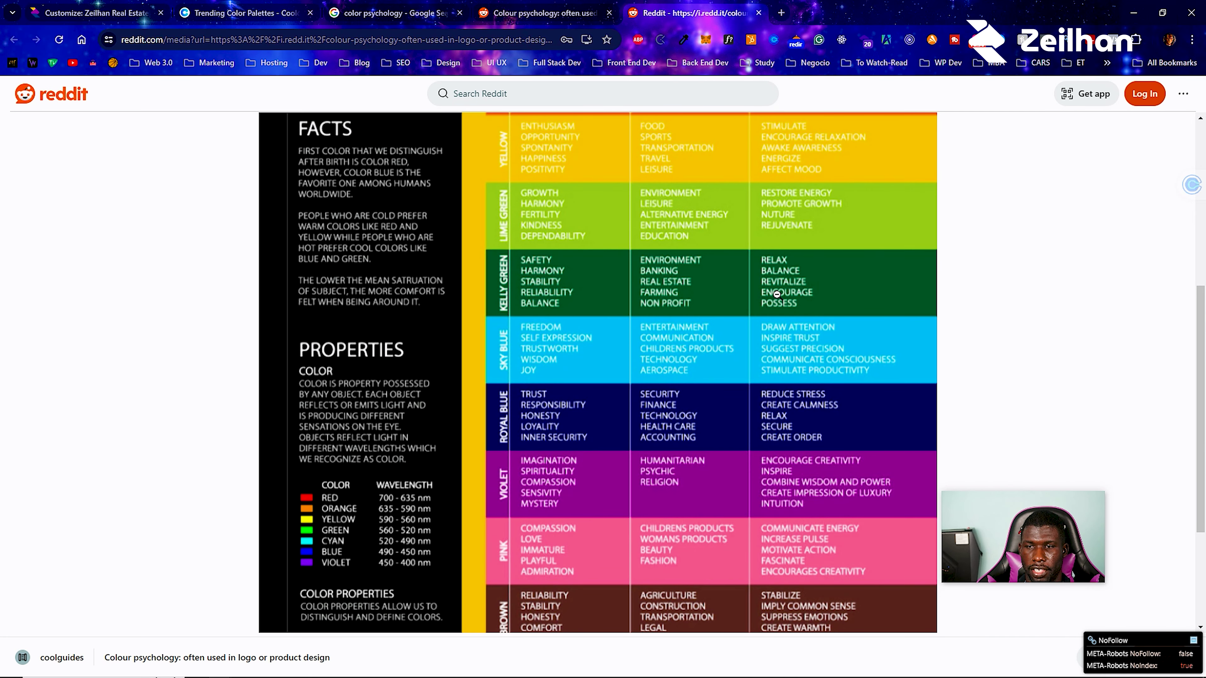
scroll(777, 294, "up", 3)
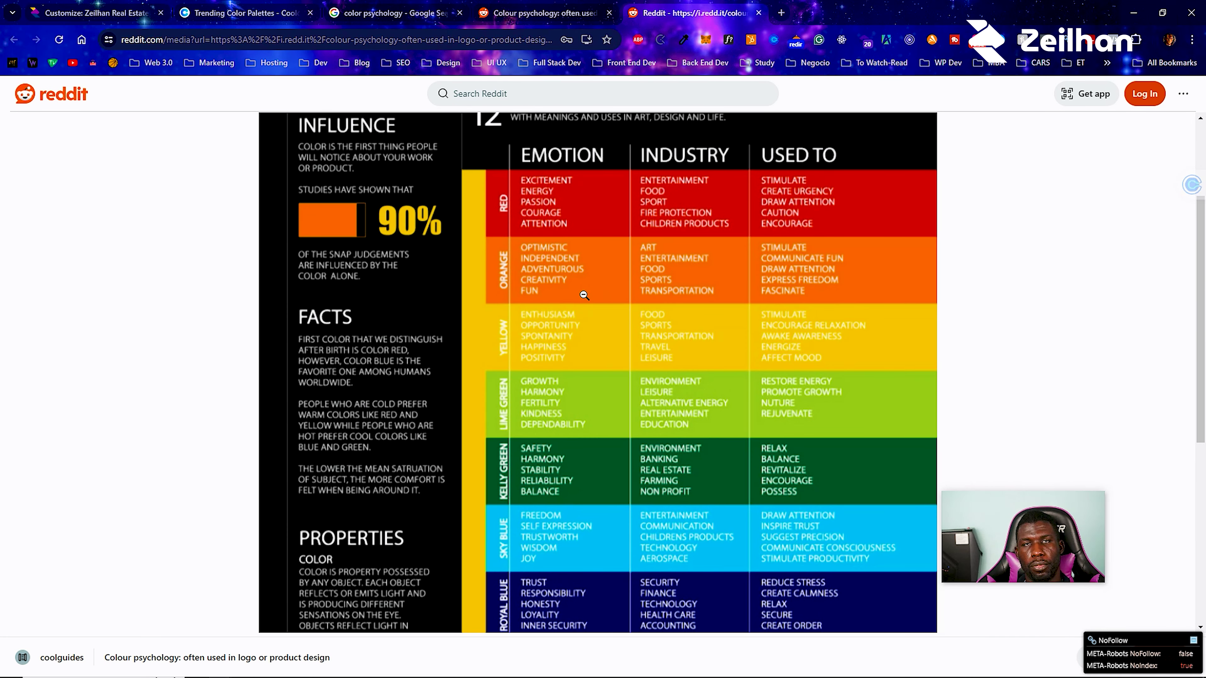
scroll(583, 292, "down", 3)
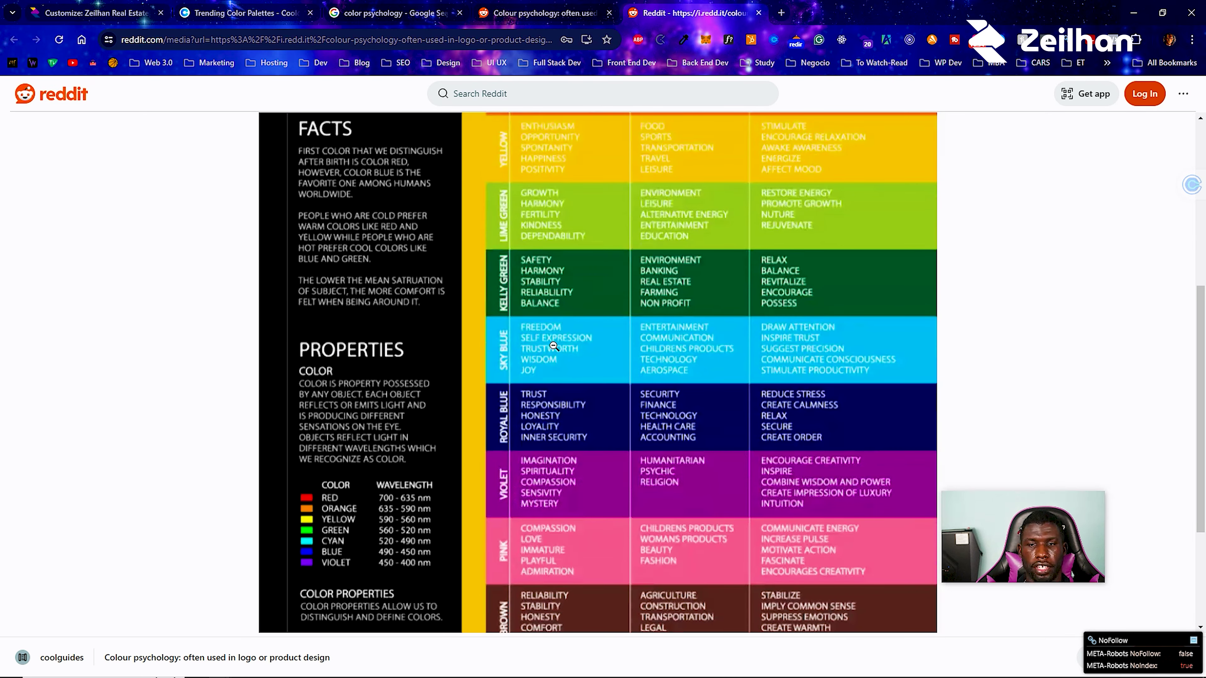
scroll(577, 289, "down", 3)
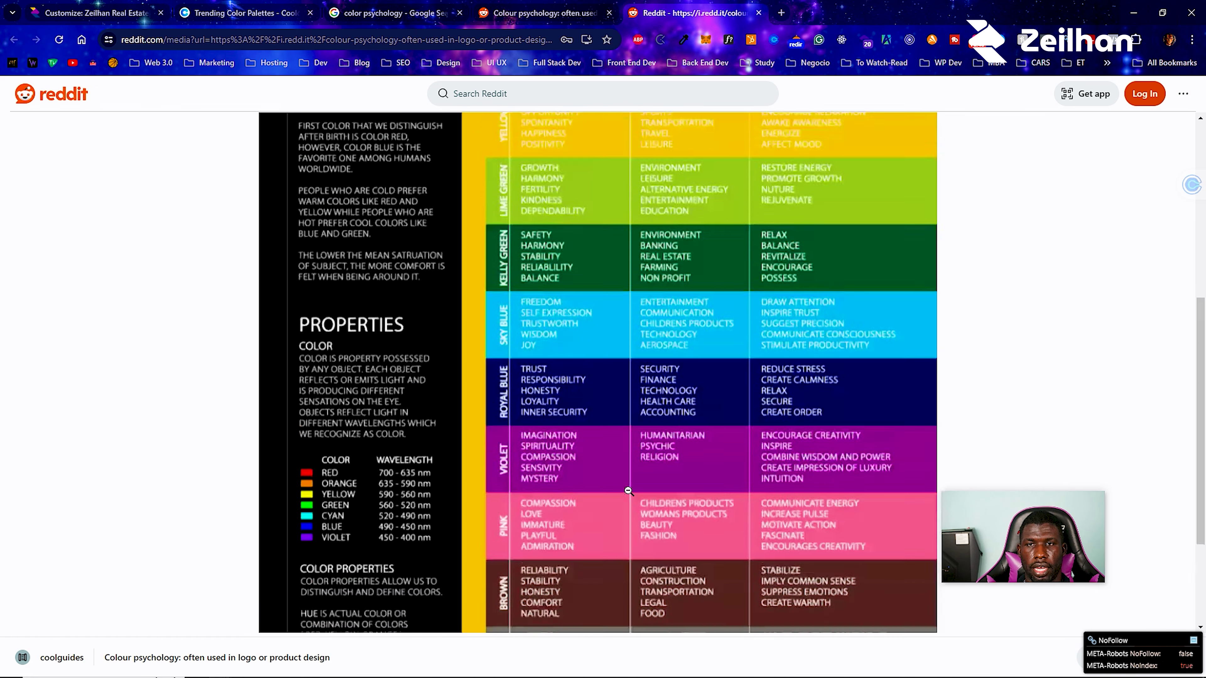
scroll(611, 511, "up", 8)
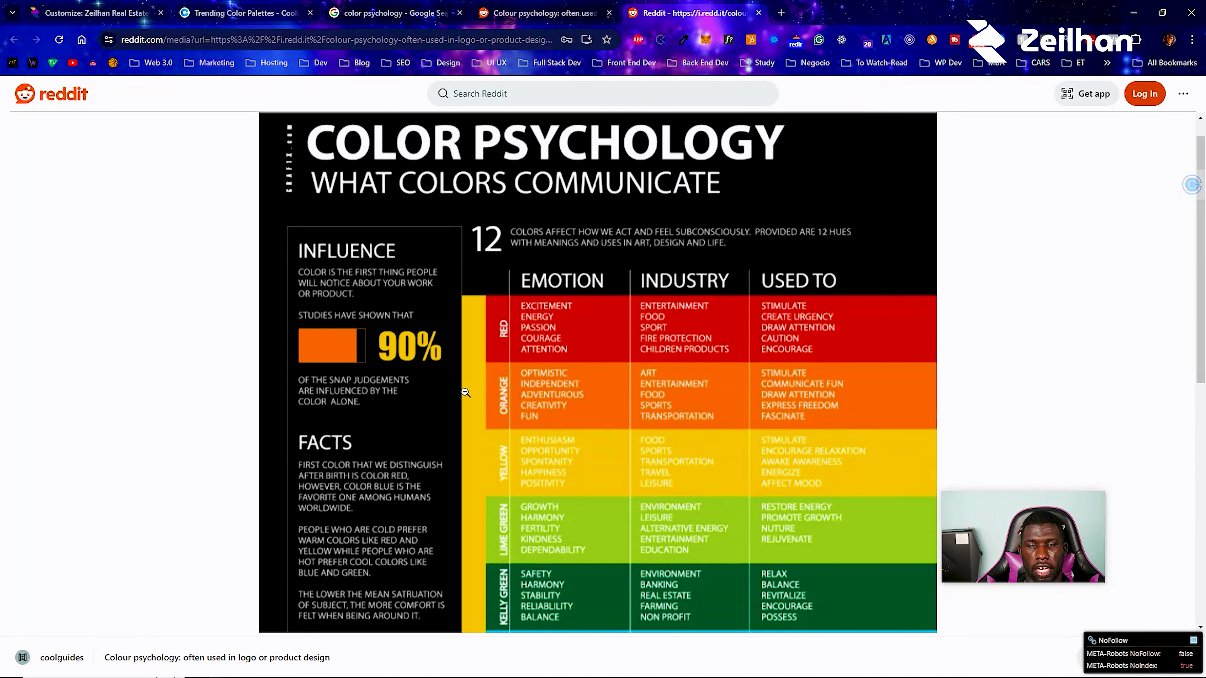
scroll(464, 394, "up", 1)
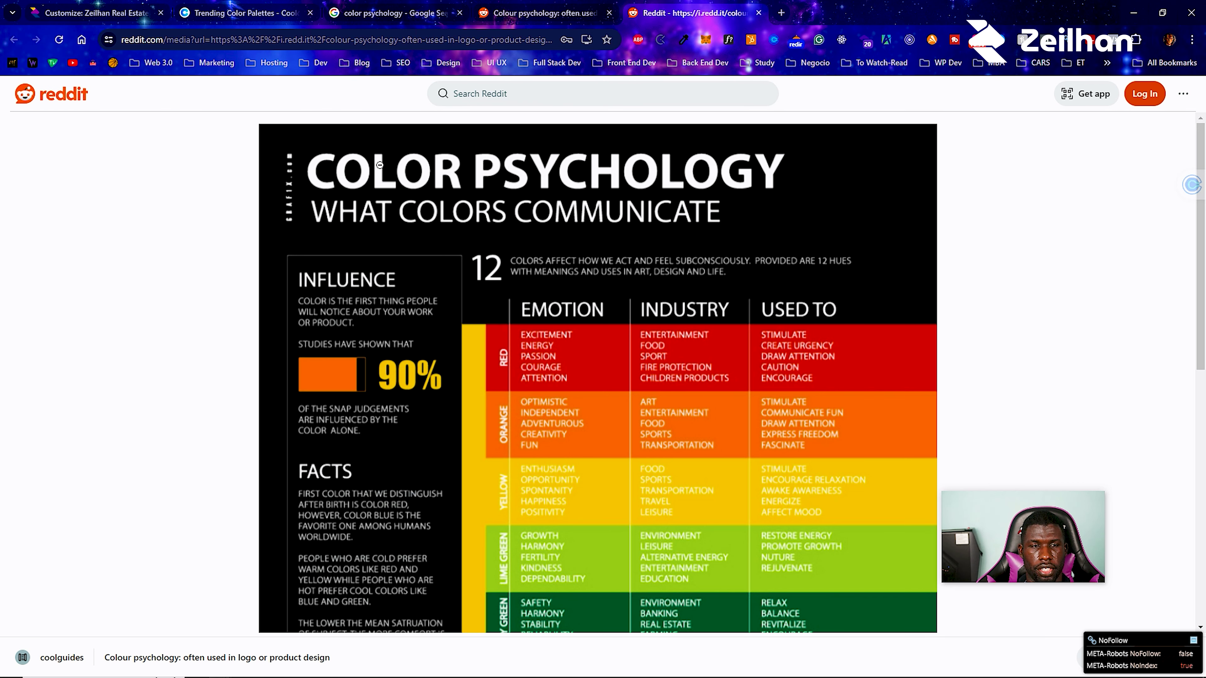
left_click(623, 302)
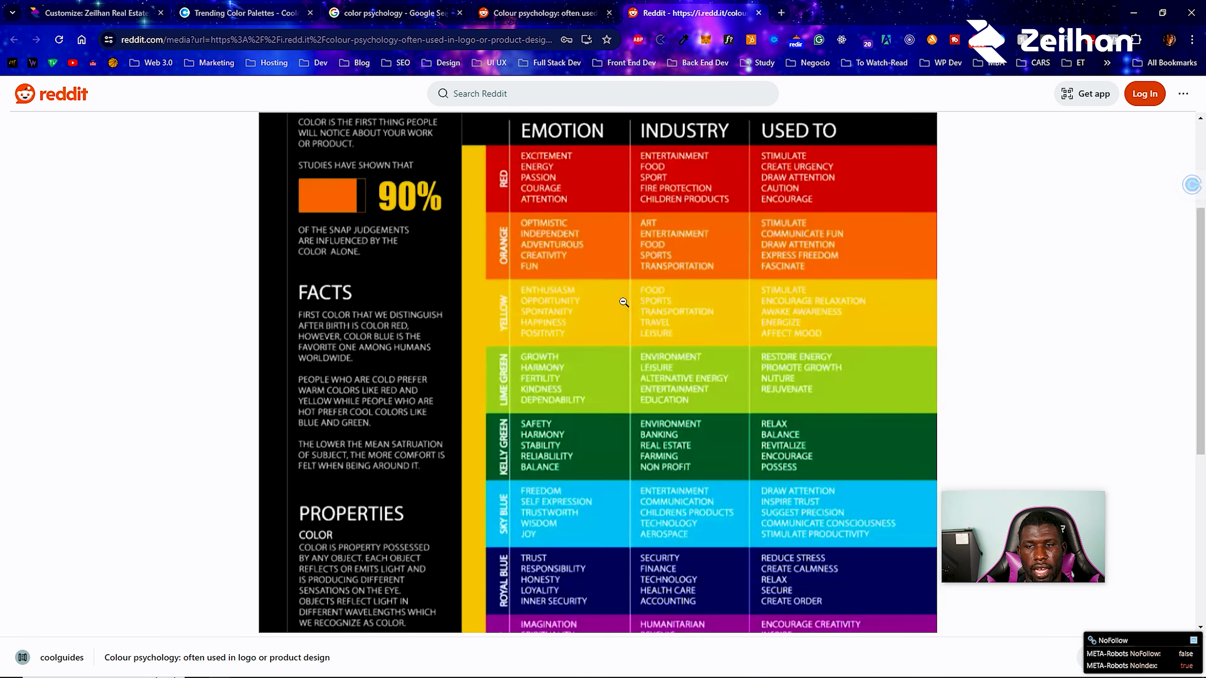
scroll(624, 302, "down", 6)
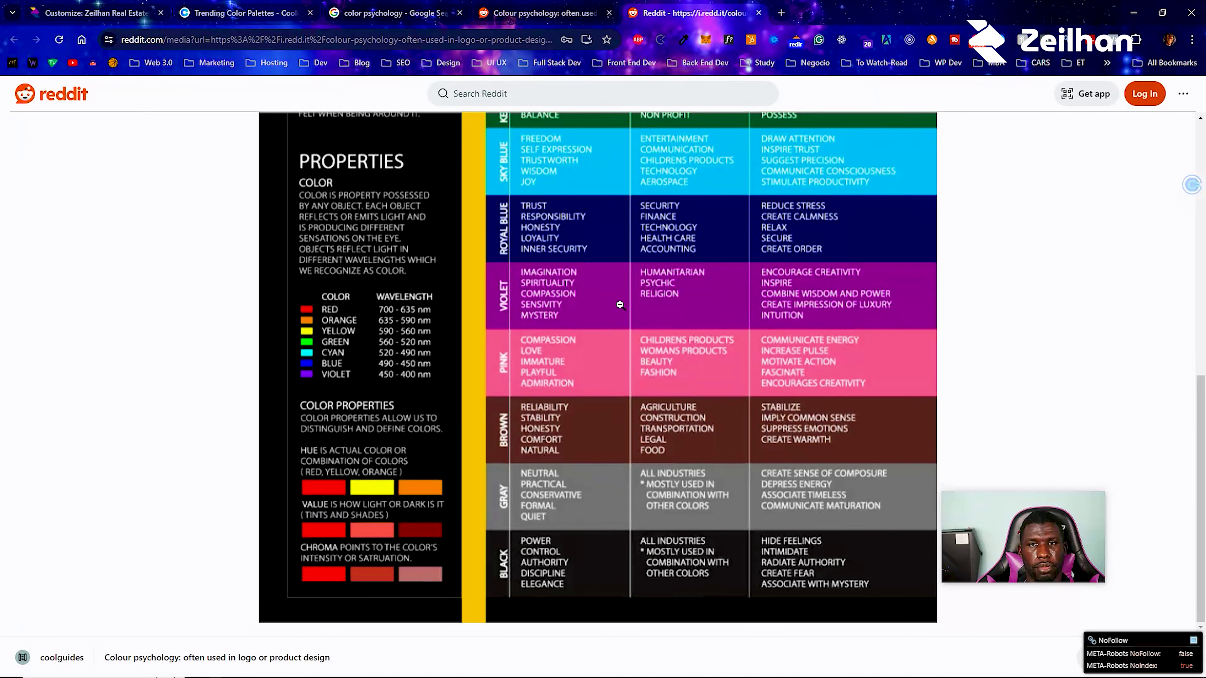
Search 'fonts for real estate business' and open the VanEd result.
left_click(327, 44)
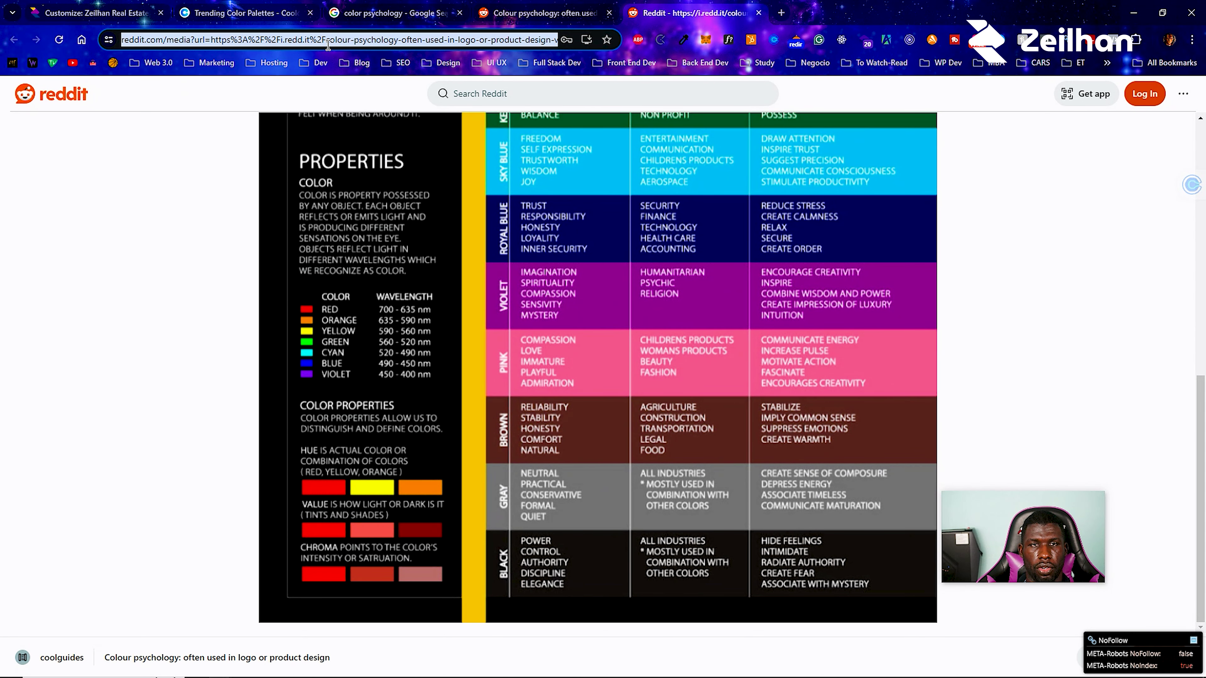
type("font ")
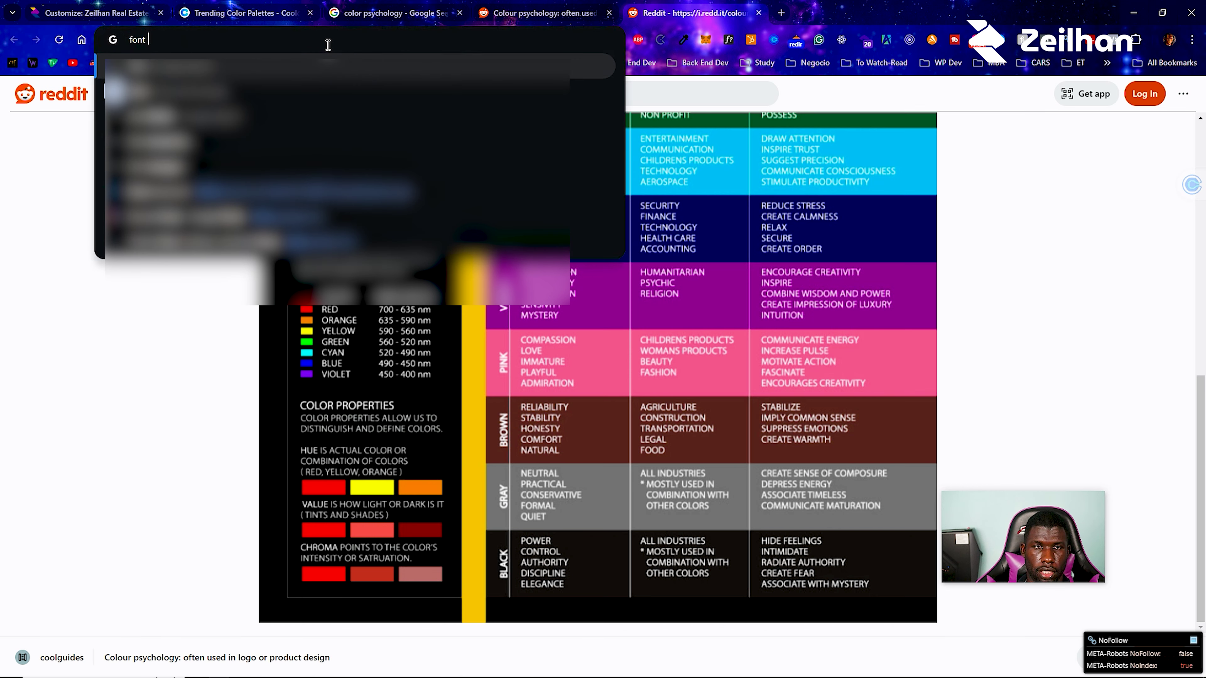
type("s for real ")
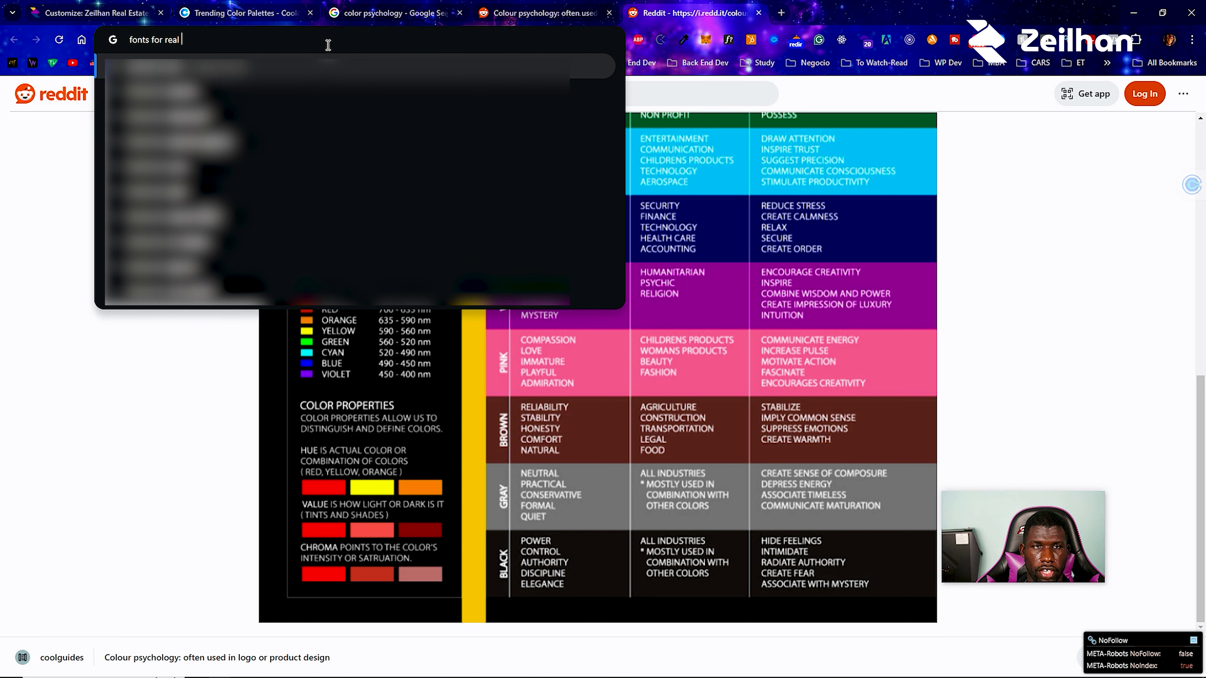
type("estate business")
key("Return")
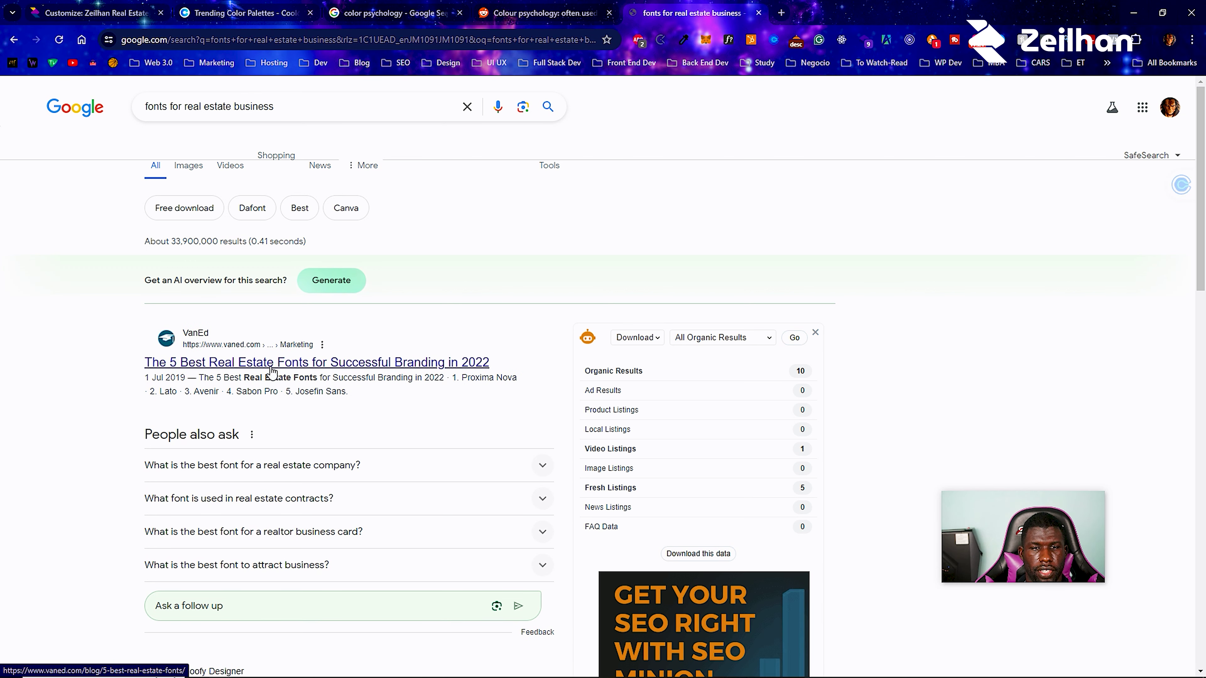
left_click(302, 364)
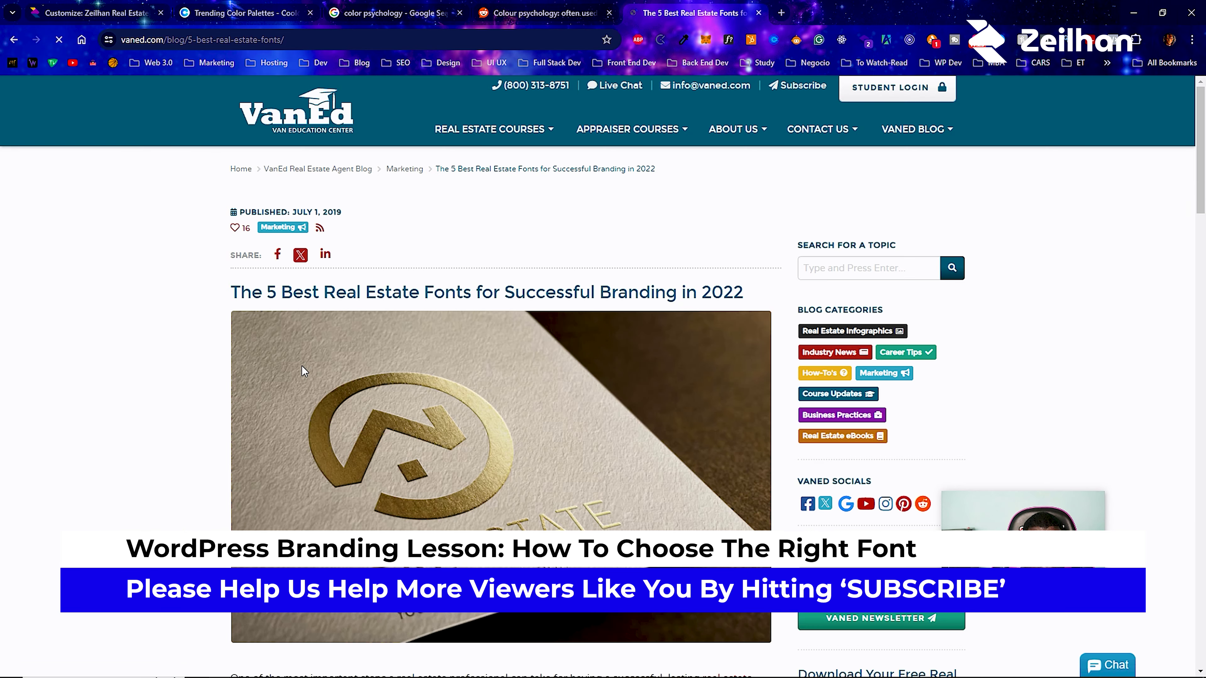
Read through VanEd's 'The 5 Best Real Estate Fonts' article.
scroll(302, 368, "down", 12)
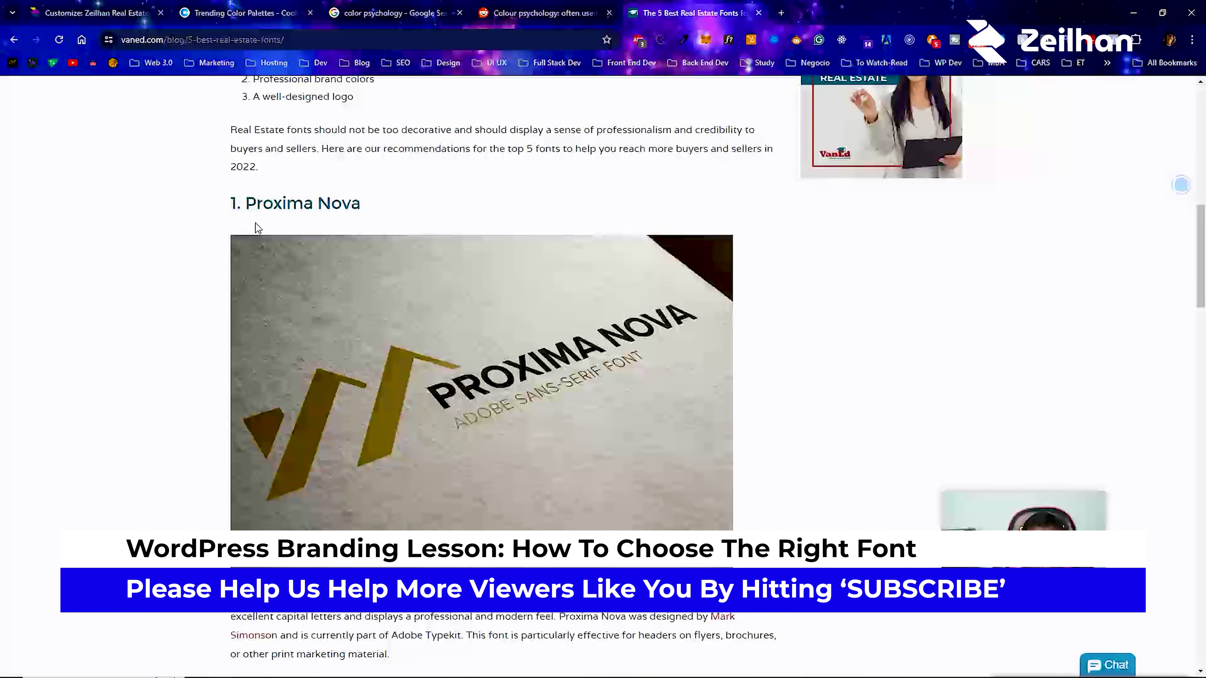
scroll(306, 260, "down", 8)
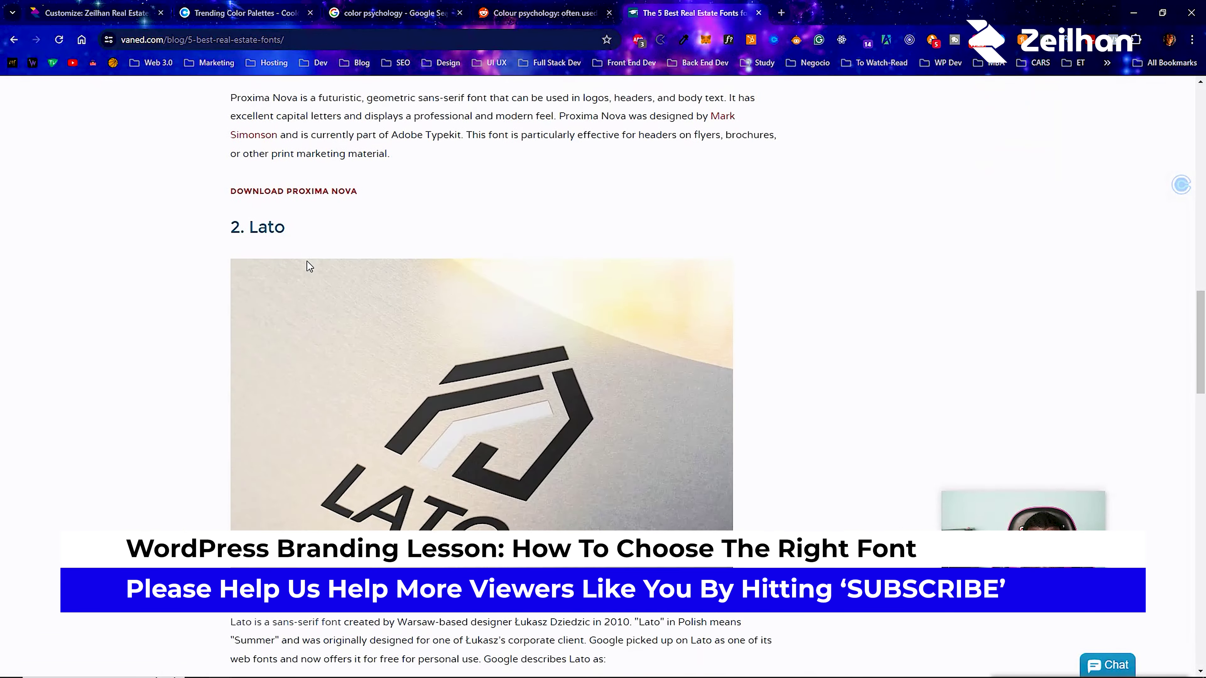
scroll(447, 458, "down", 8)
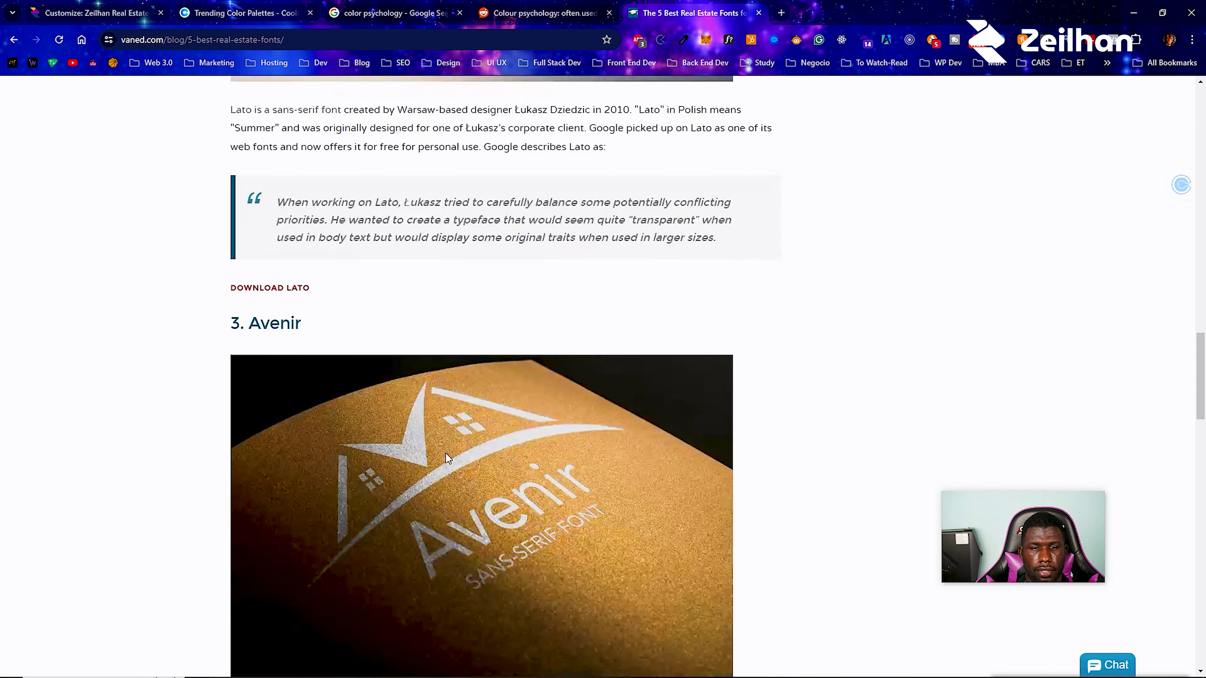
scroll(396, 411, "down", 2)
scroll(467, 386, "down", 6)
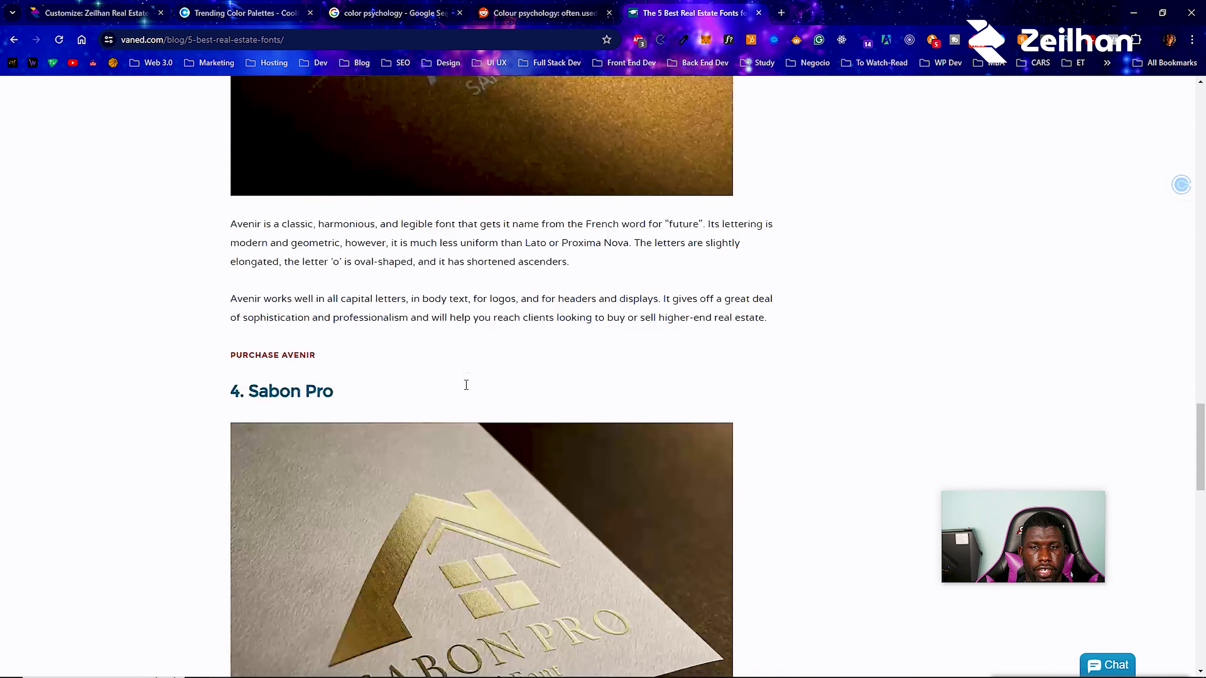
scroll(463, 389, "down", 5)
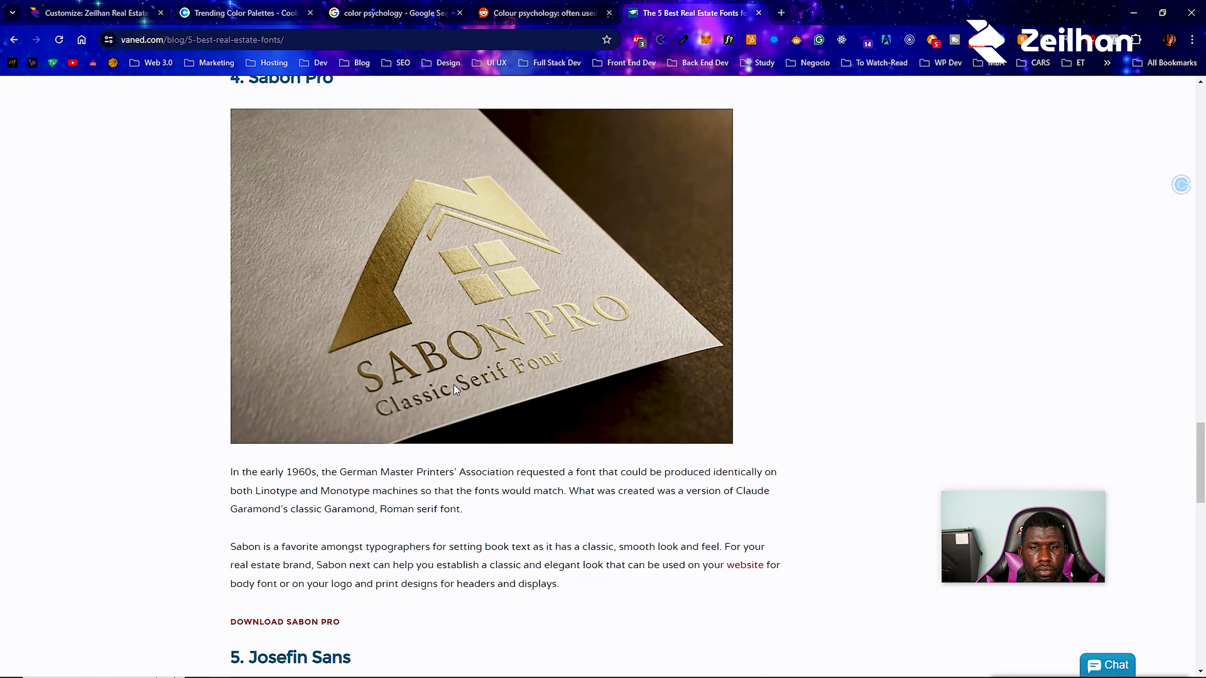
scroll(454, 385, "down", 6)
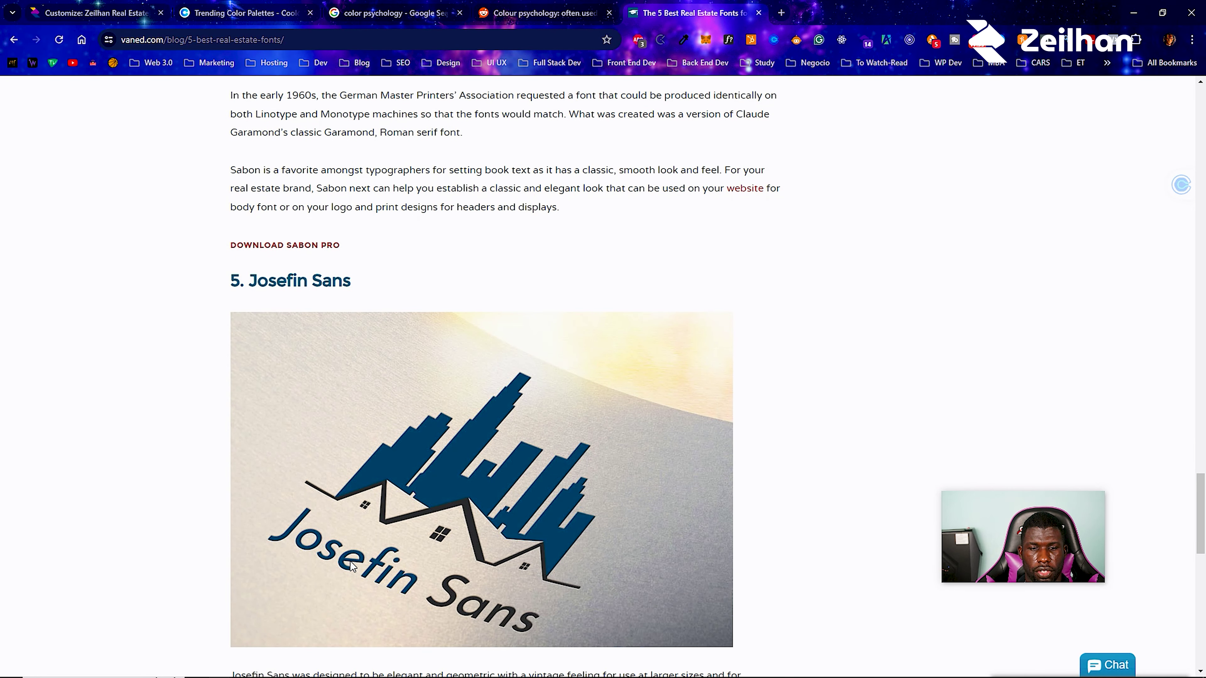
scroll(350, 565, "down", 7)
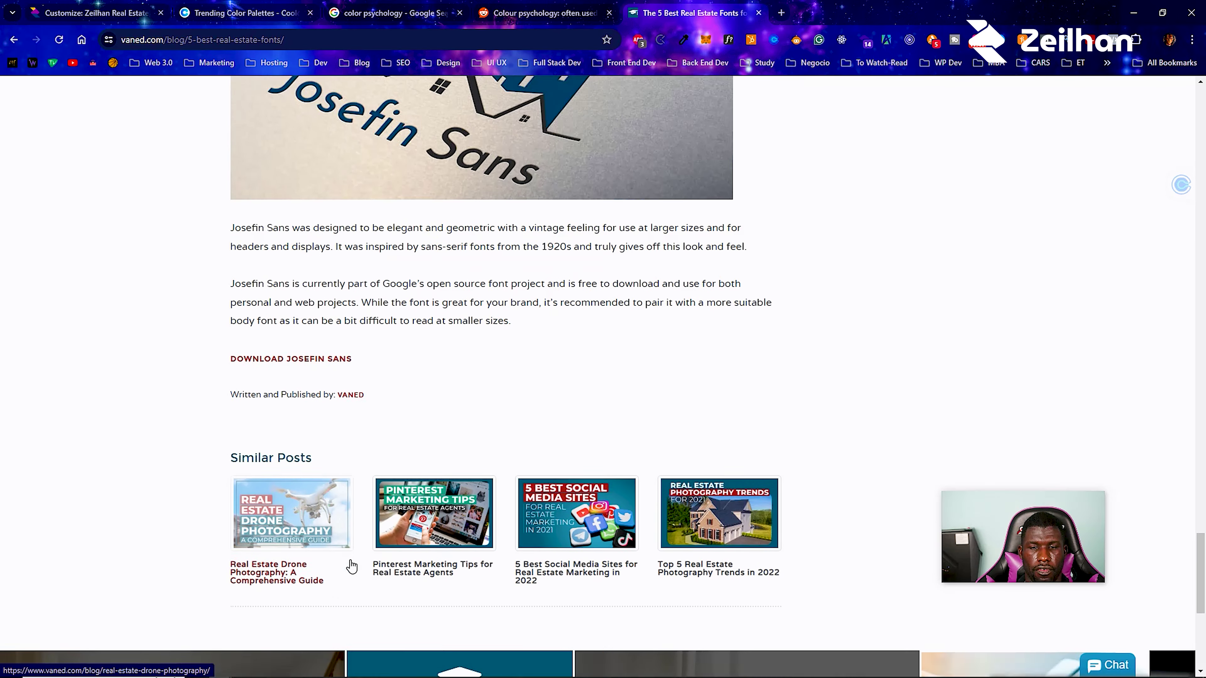
scroll(351, 566, "down", 4)
scroll(352, 564, "up", 20)
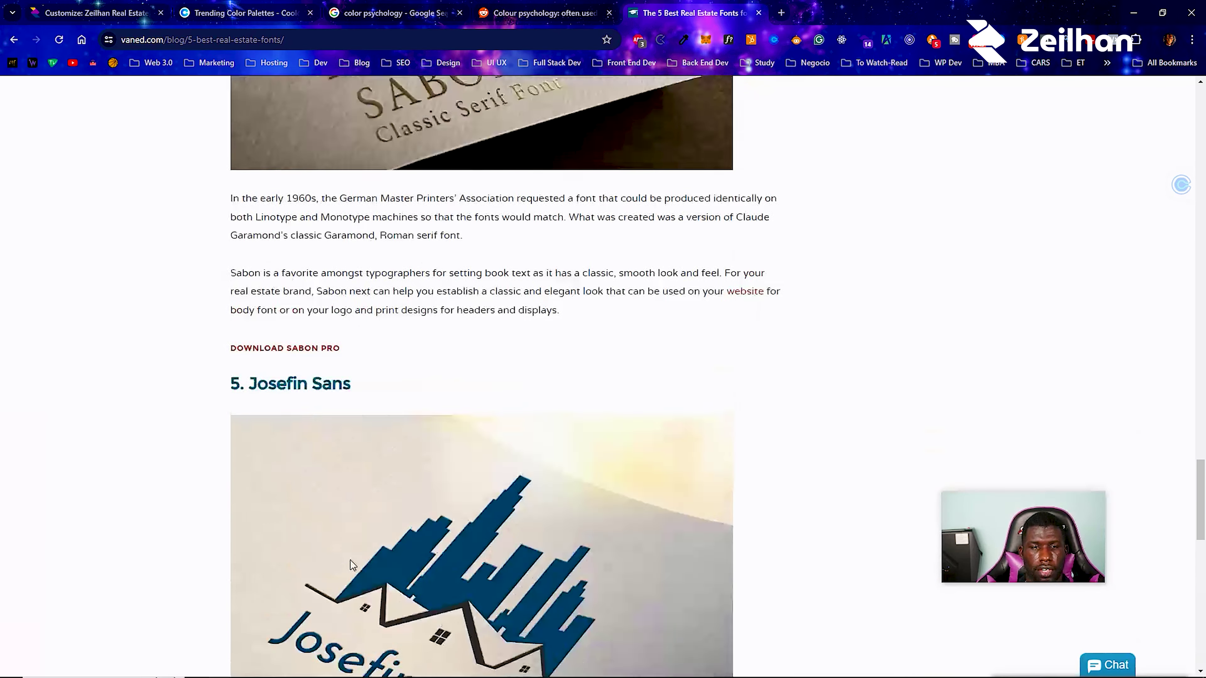
scroll(351, 564, "up", 15)
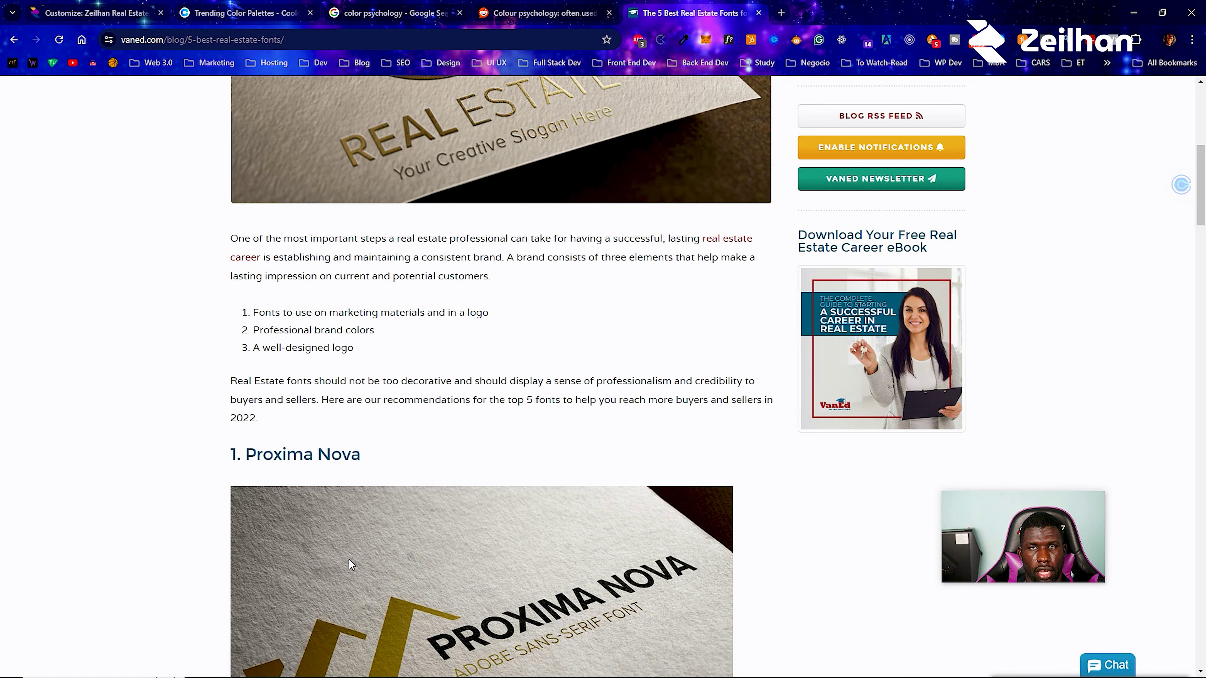
left_click(107, 7)
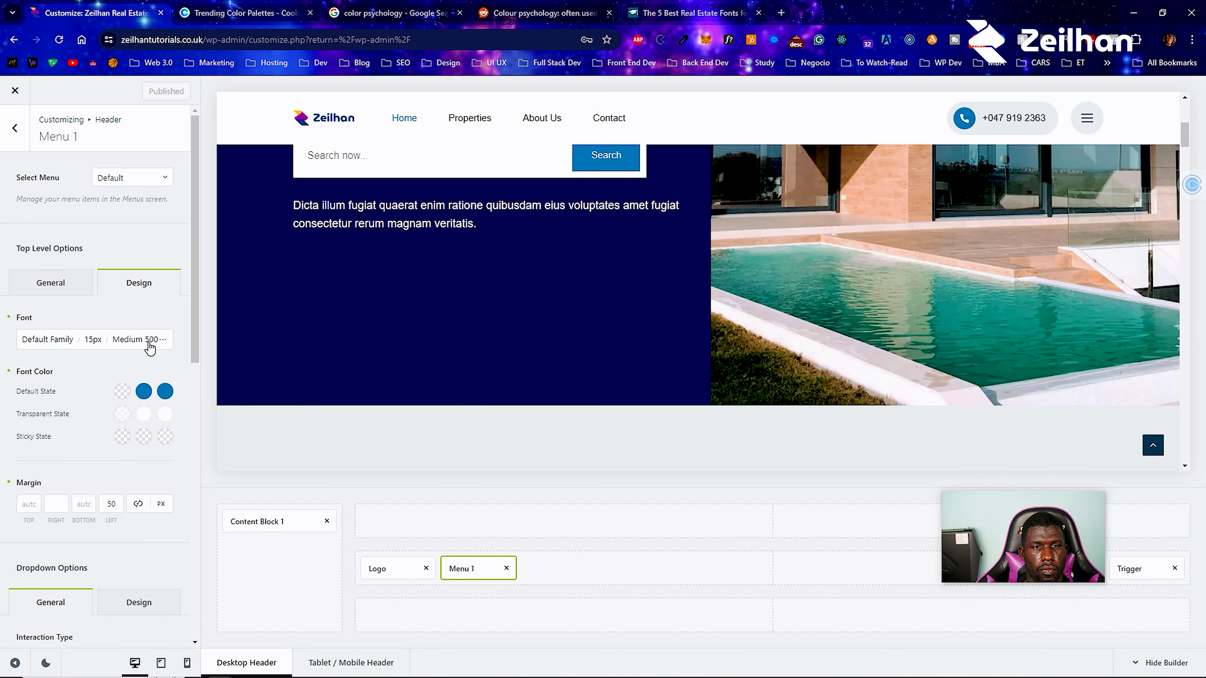
Back out to the Customizer root, open Typography and the Plus Jakarta Sans 16px Base Font.
left_click(19, 139)
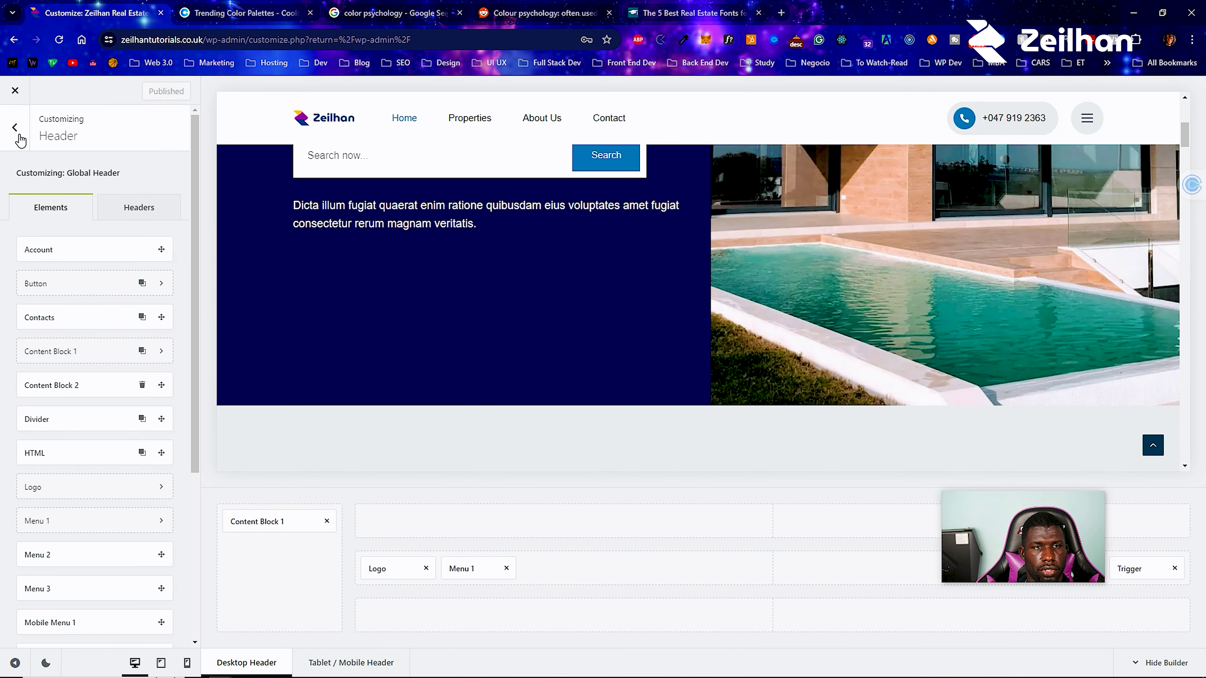
left_click(20, 139)
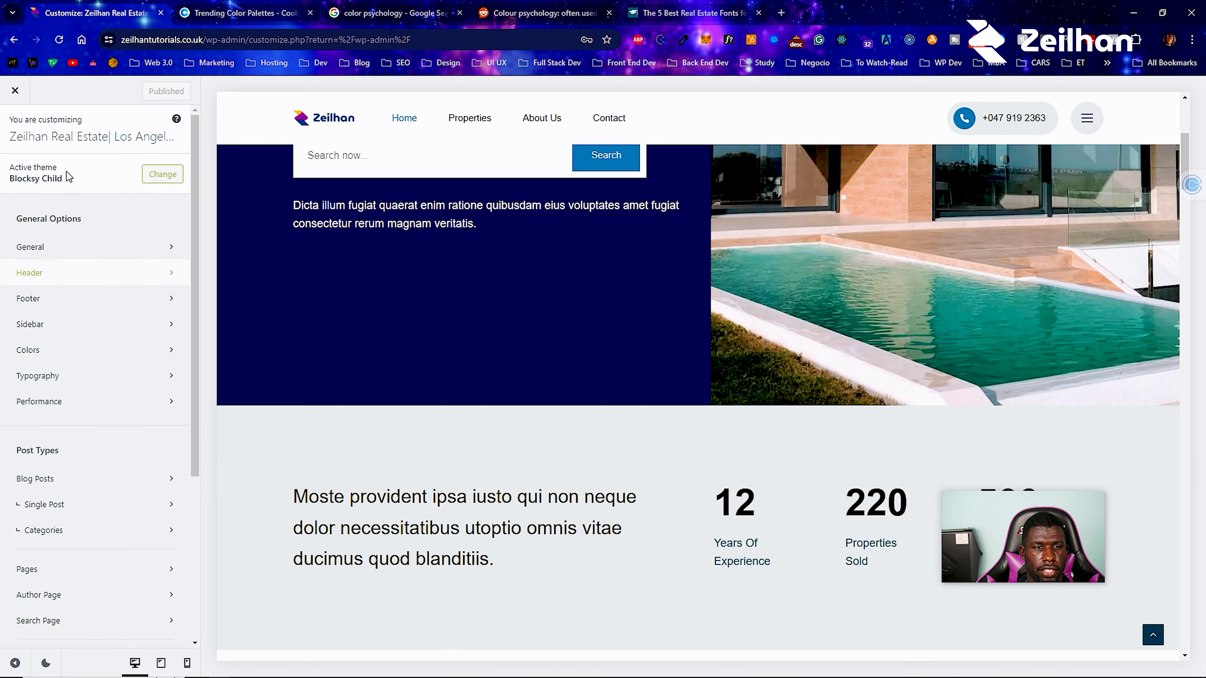
left_click(45, 377)
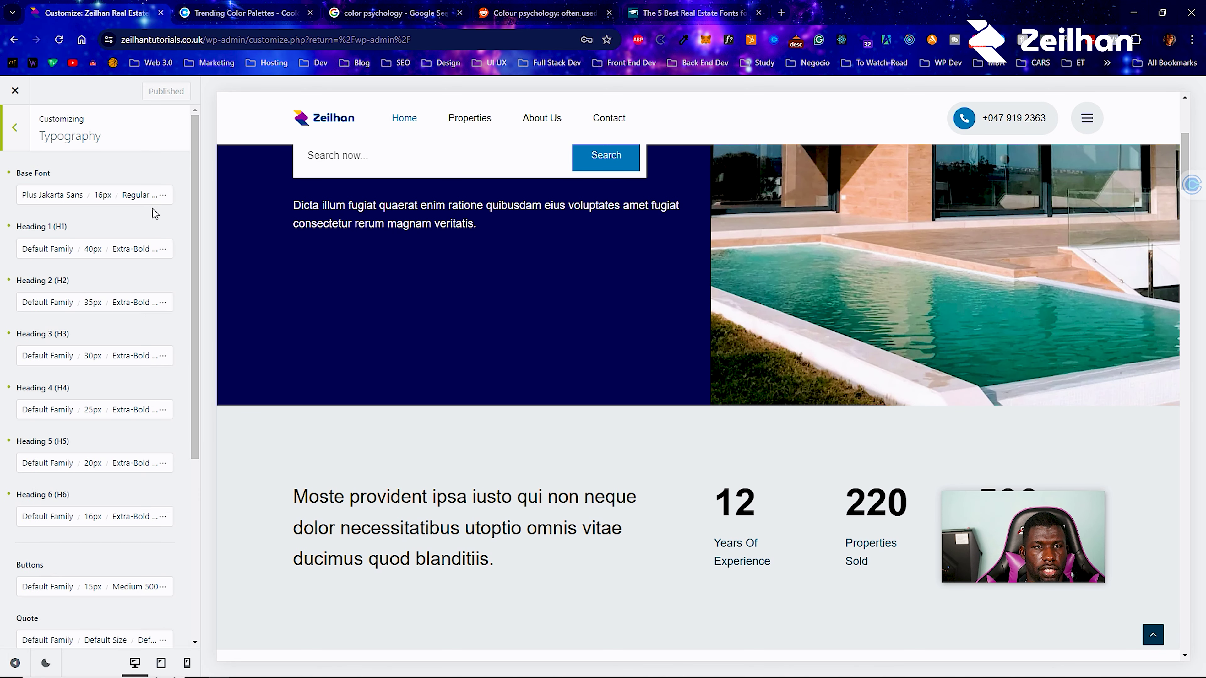
scroll(330, 347, "up", 5)
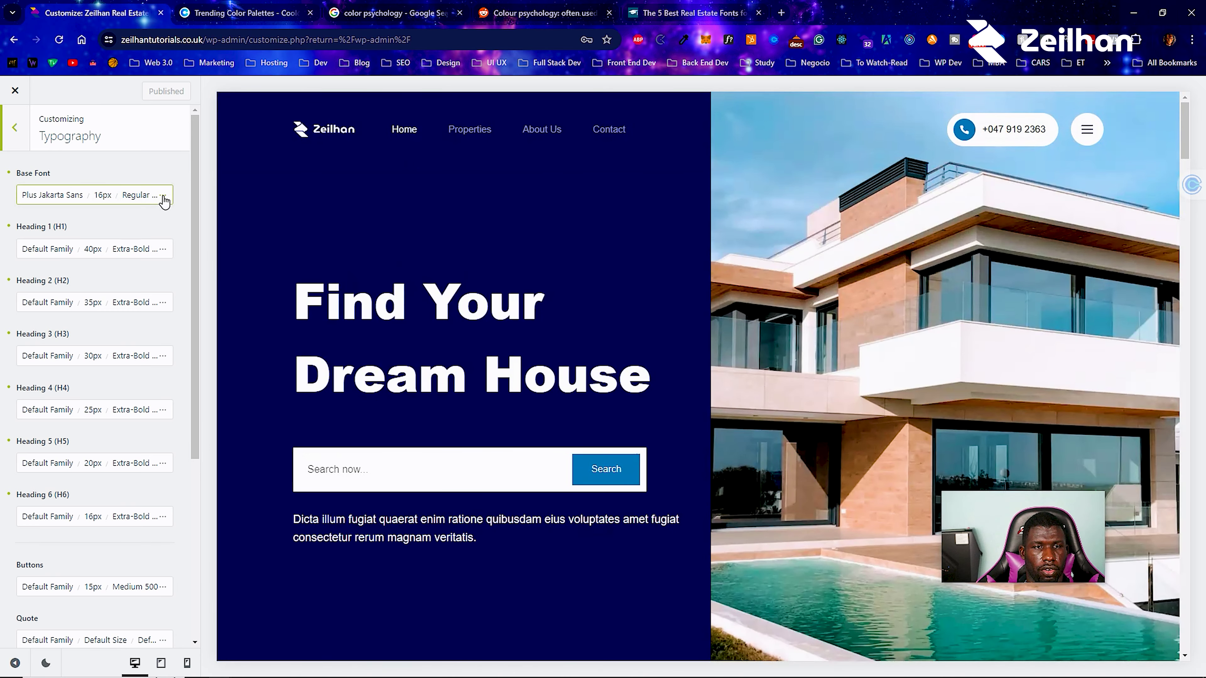
left_click_drag(164, 201, 240, 219)
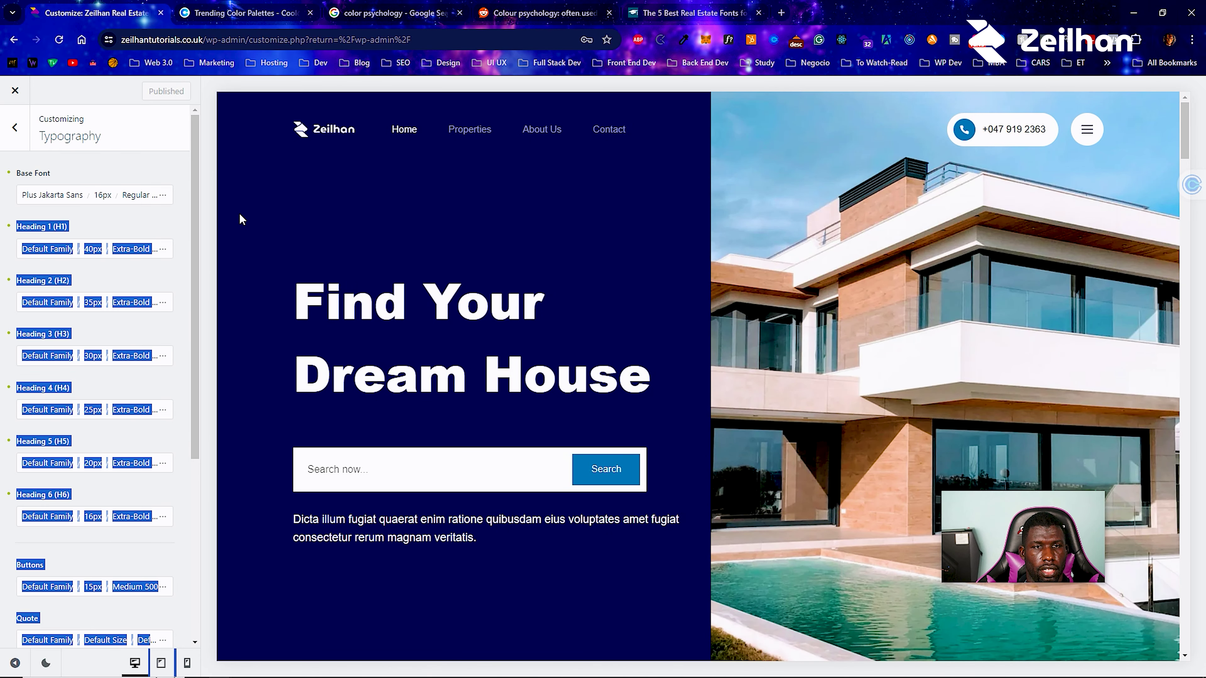
left_click(164, 201)
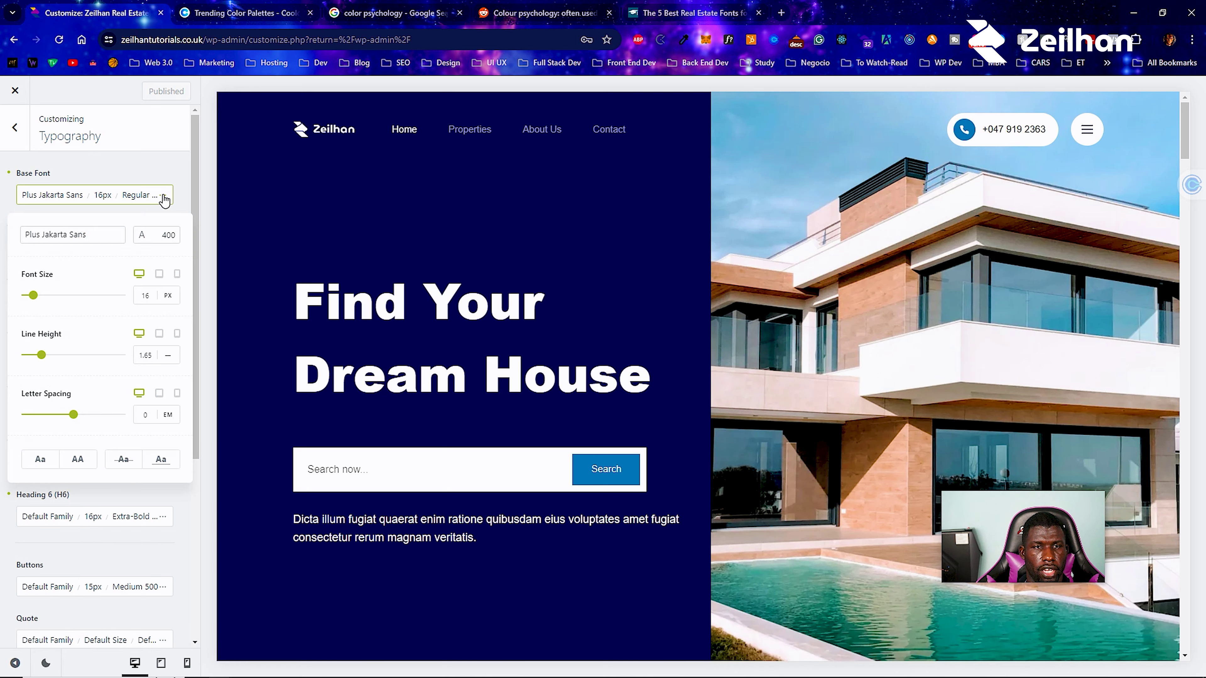
Browse the base font family list, closing and reopening it without changing the font.
left_click(93, 236)
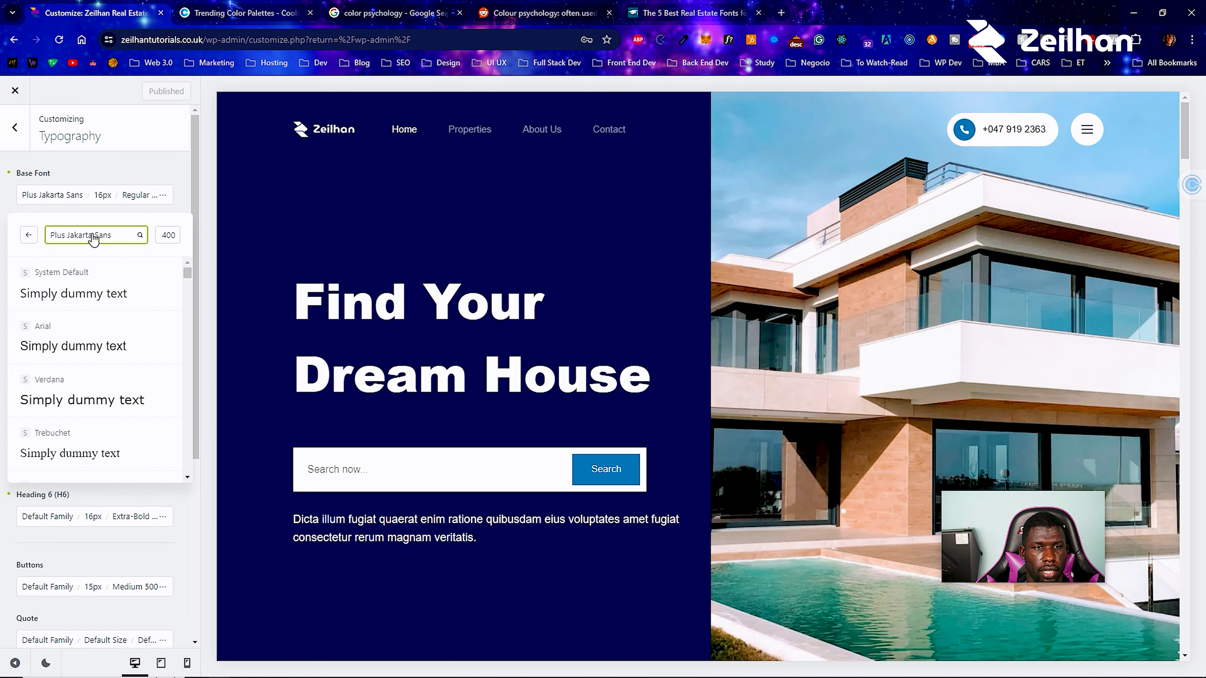
scroll(109, 303, "down", 5)
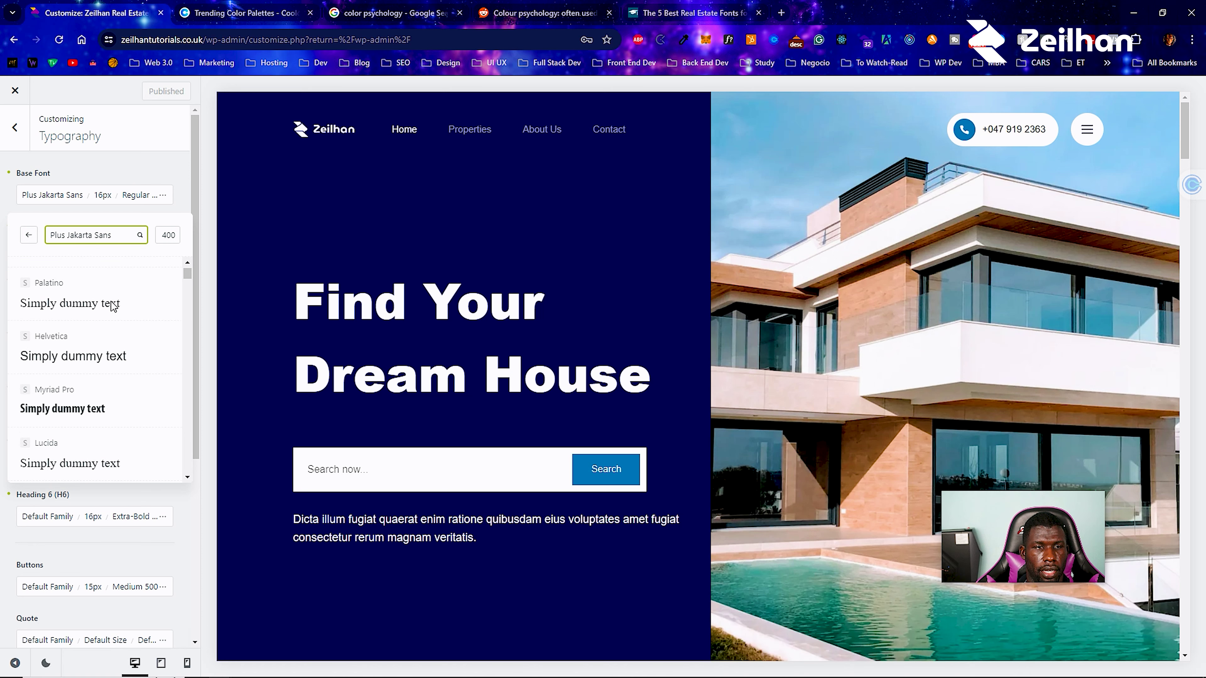
scroll(112, 307, "down", 6)
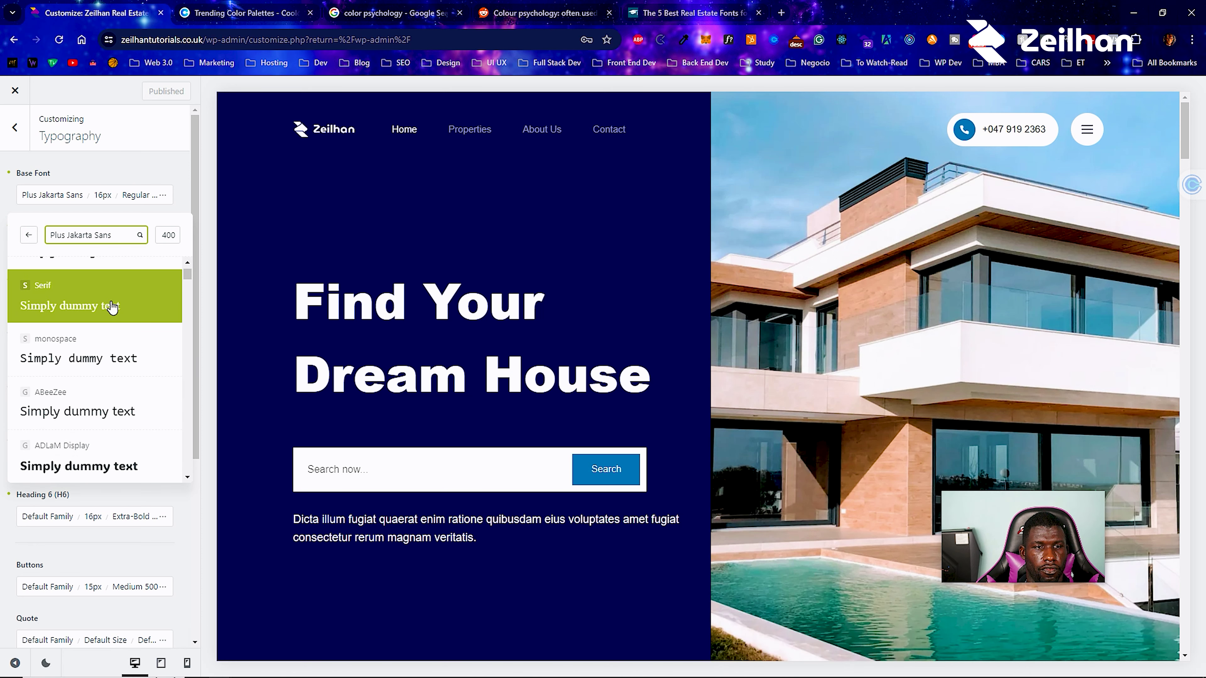
left_click(66, 200)
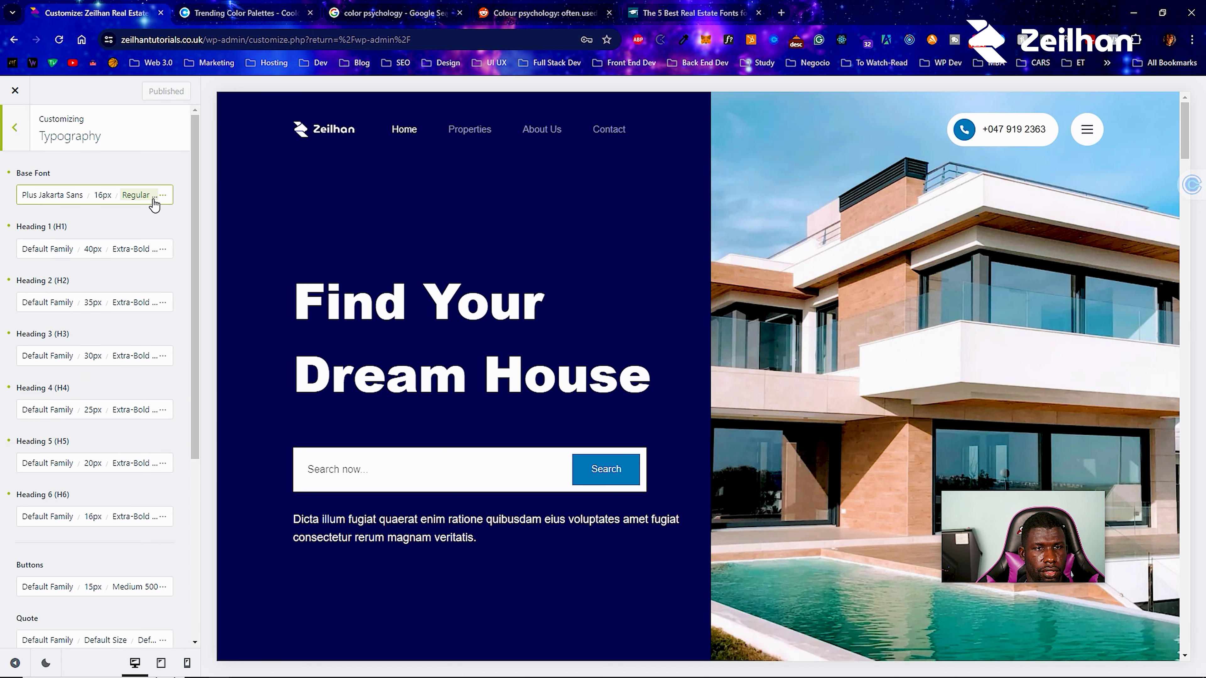
left_click(67, 199)
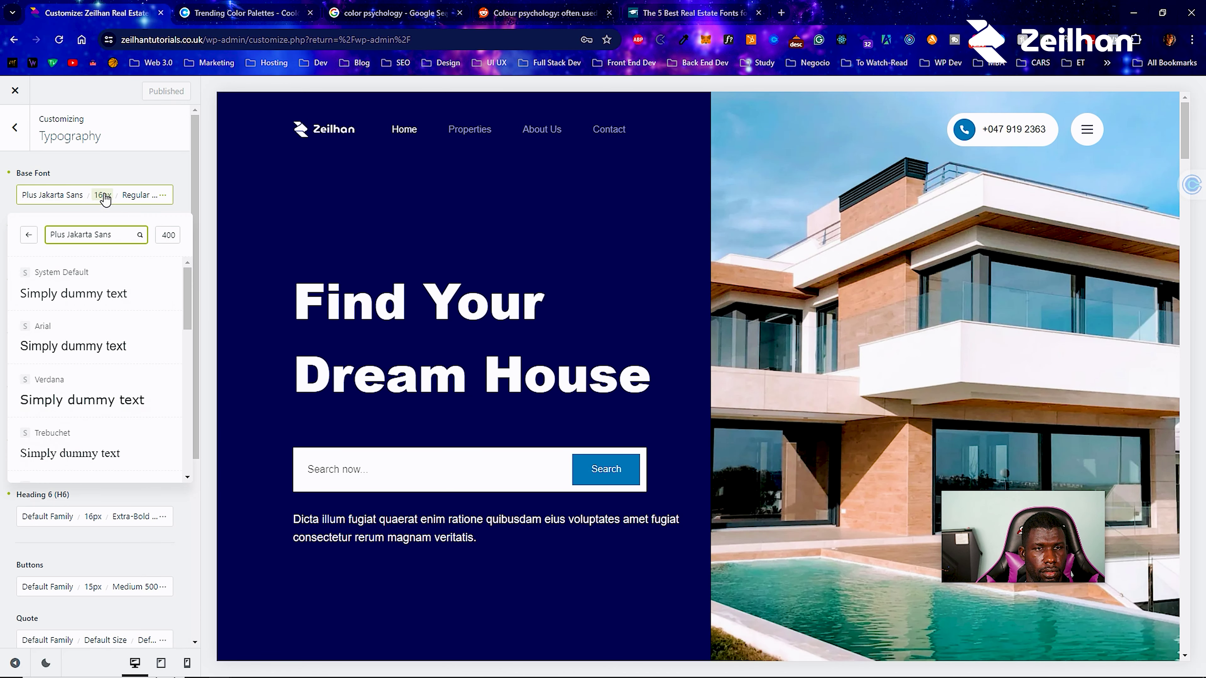
left_click(185, 201)
left_click(166, 200)
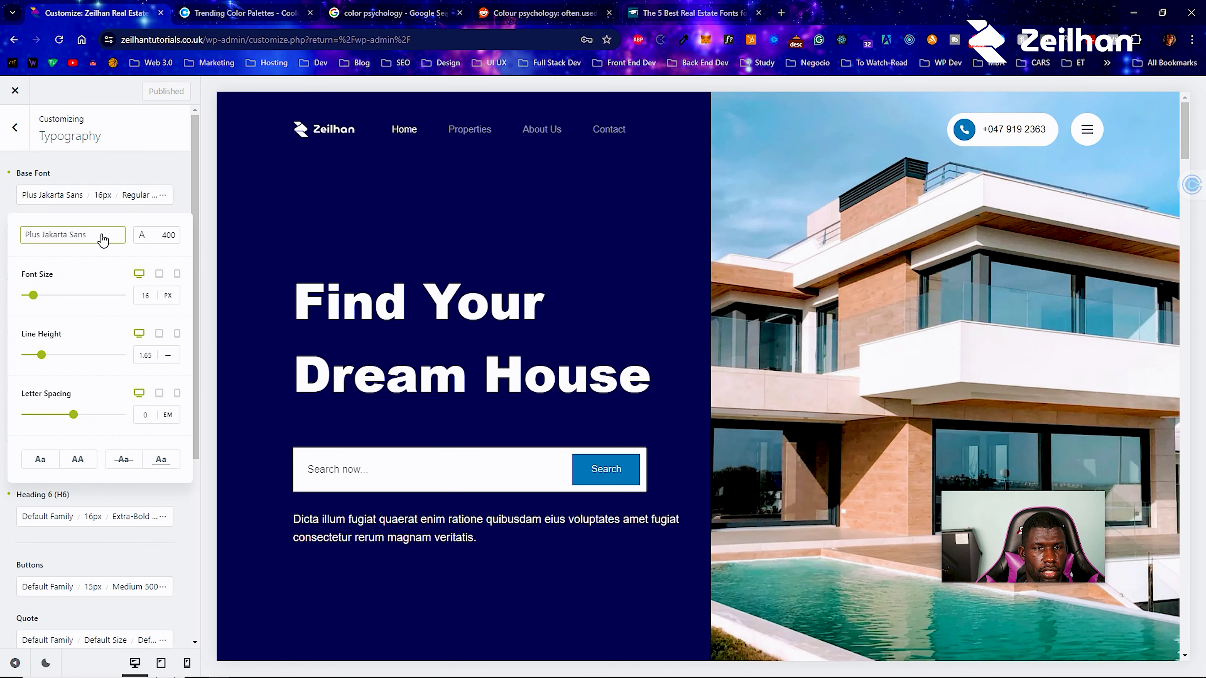
Try Trebuchet, Arial, Helvetica and Palatino as the base font, then pick Myriad Pro.
left_click(81, 237)
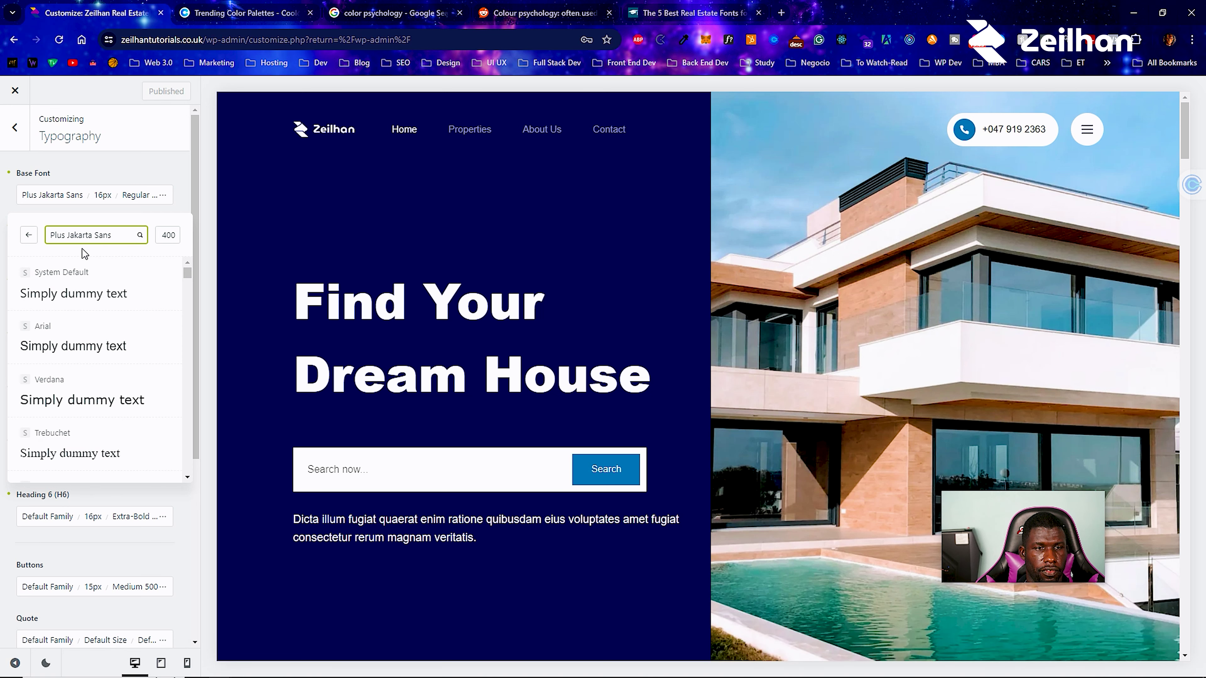
left_click(91, 458)
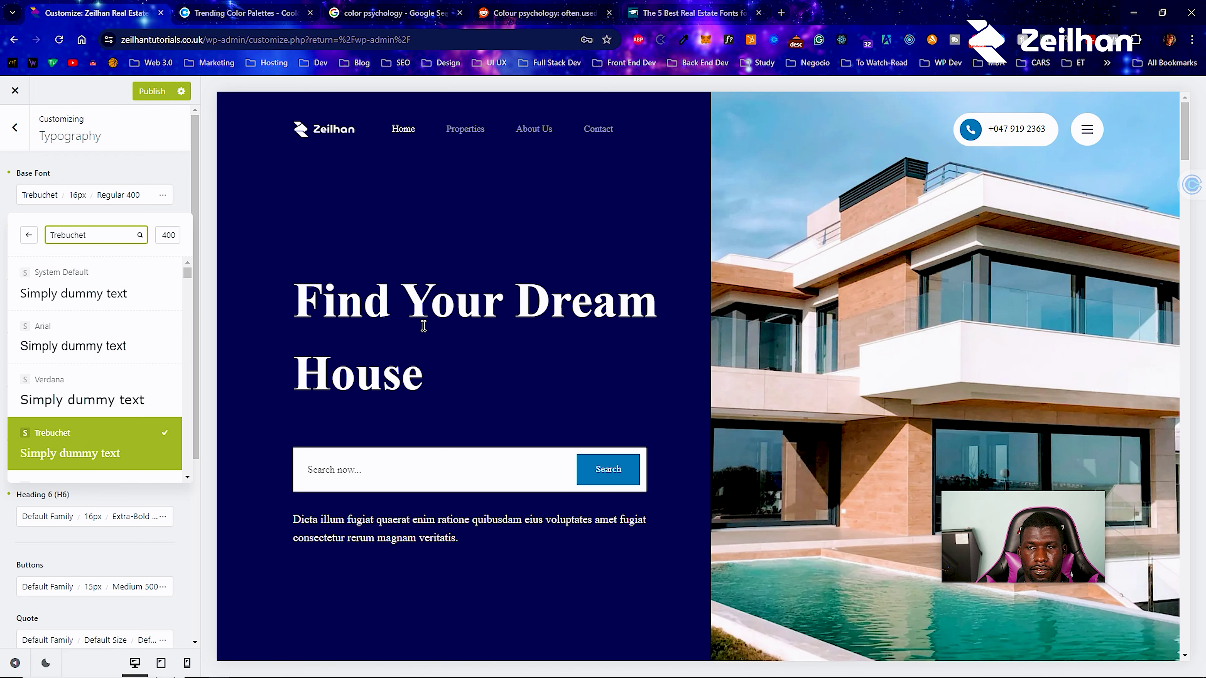
scroll(430, 321, "down", 6)
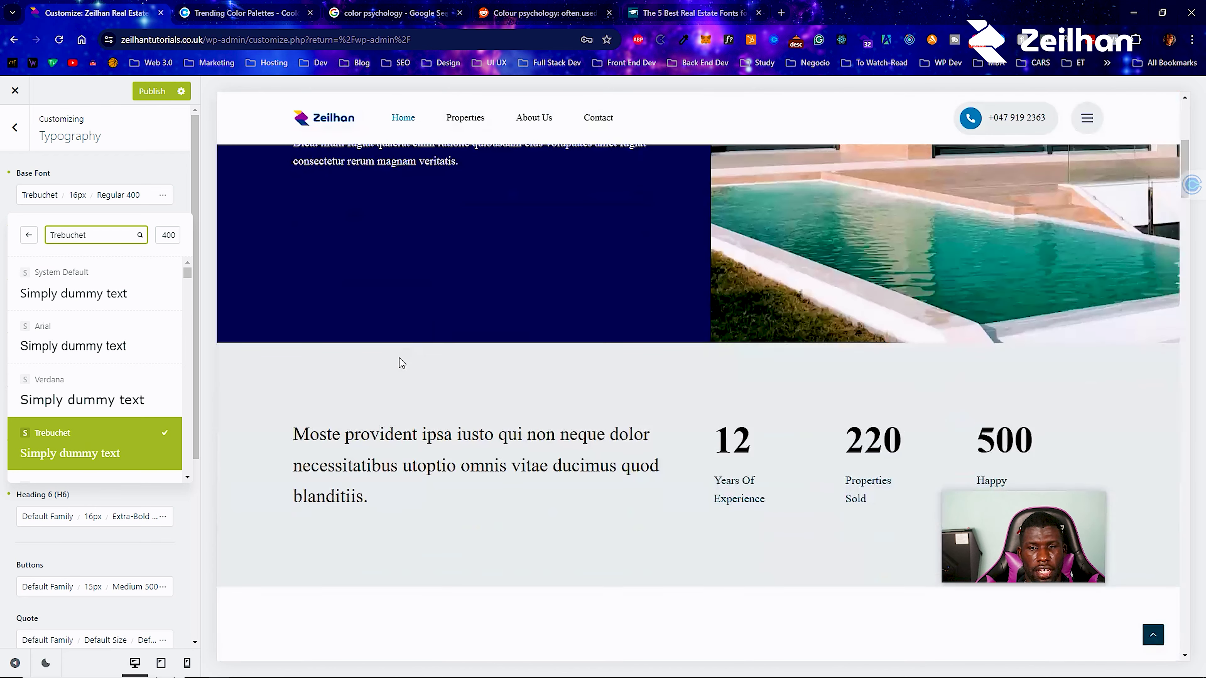
scroll(390, 372, "down", 8)
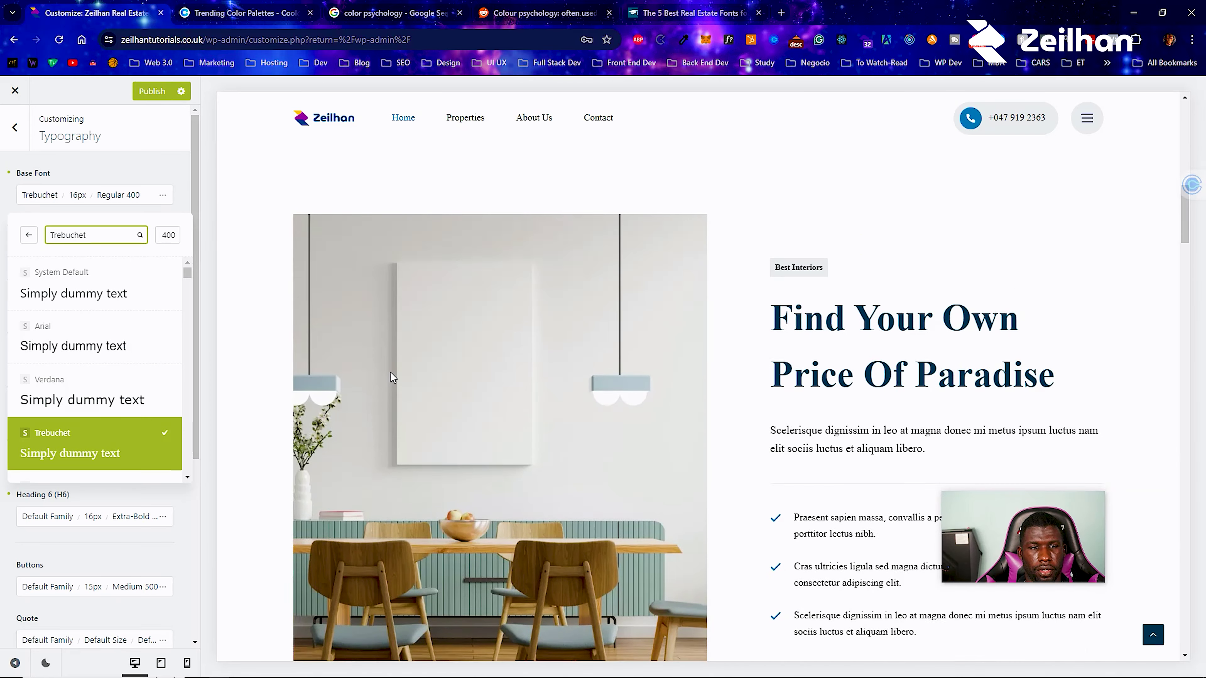
scroll(390, 373, "up", 3)
left_click(106, 334)
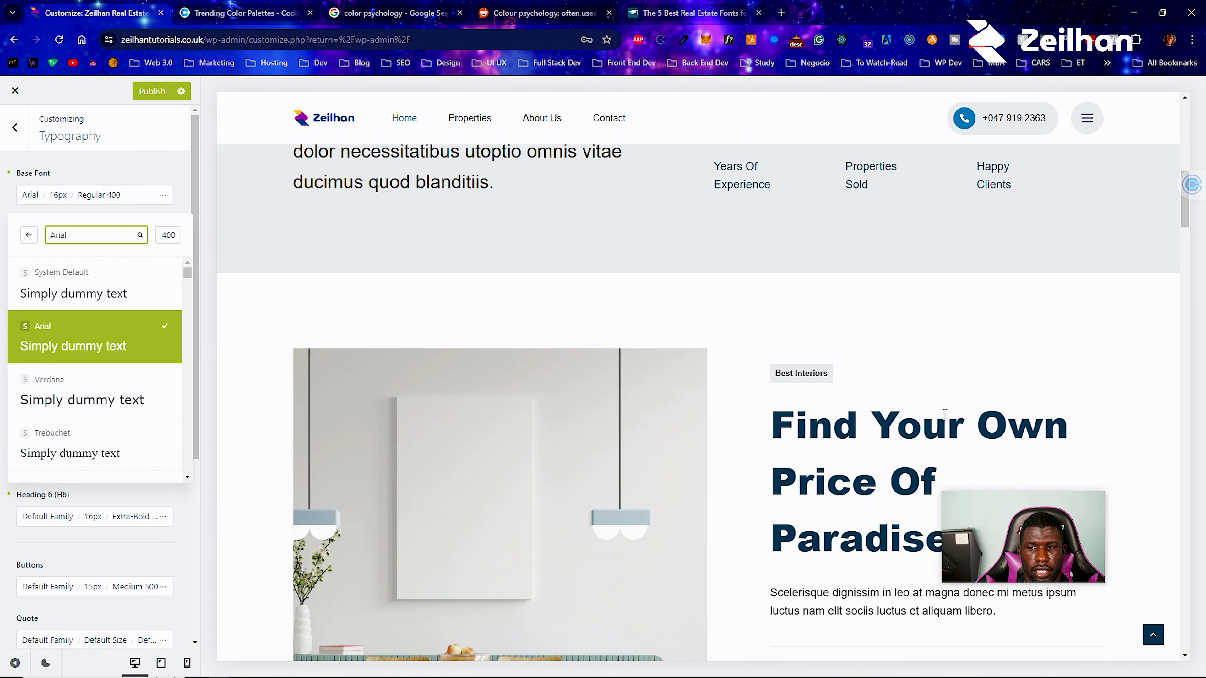
scroll(944, 415, "down", 3)
scroll(697, 379, "up", 10)
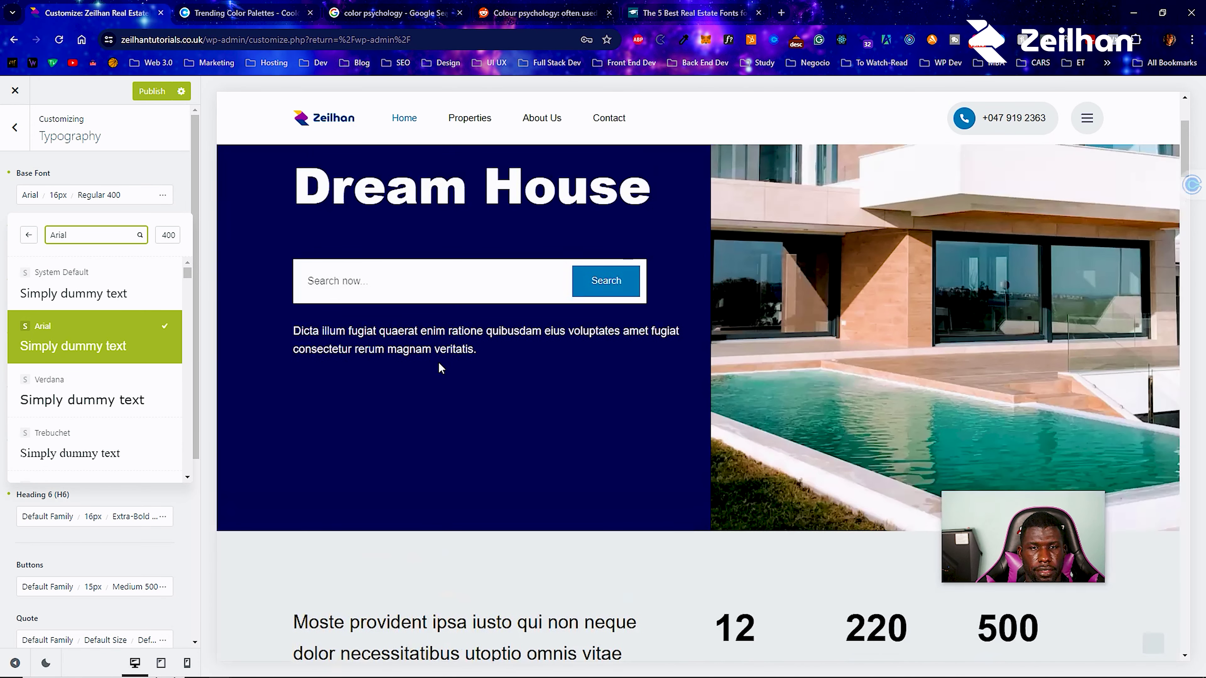
scroll(74, 361, "down", 5)
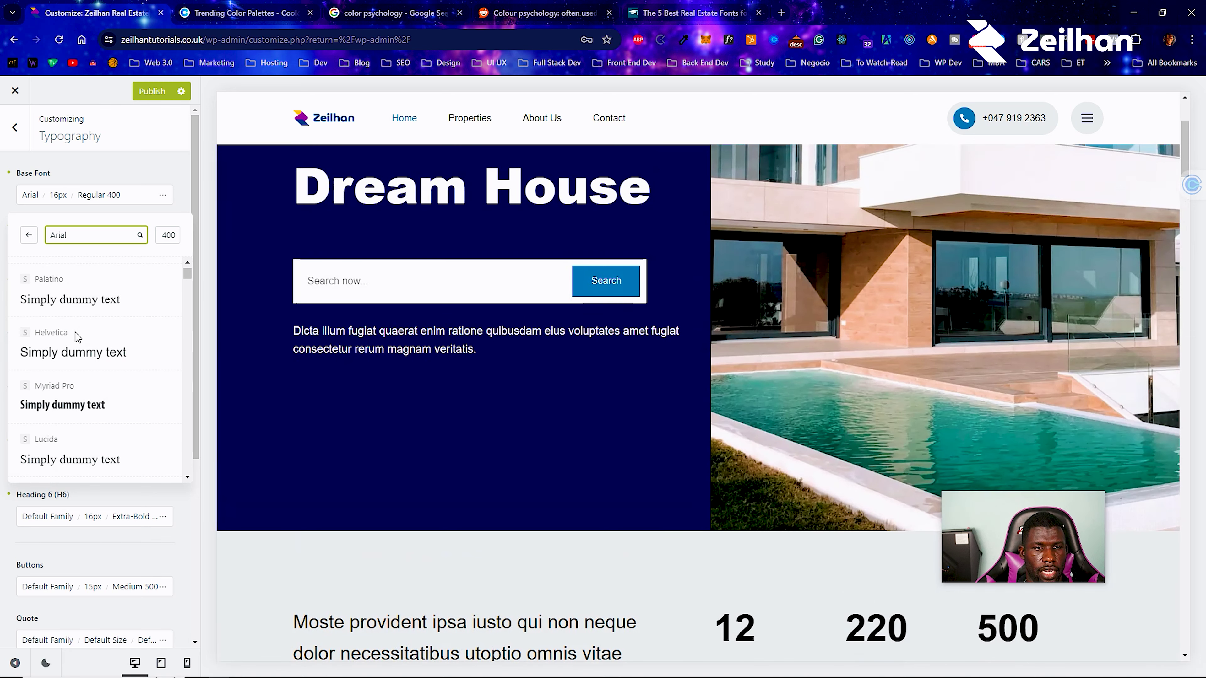
left_click(74, 362)
scroll(450, 411, "up", 3)
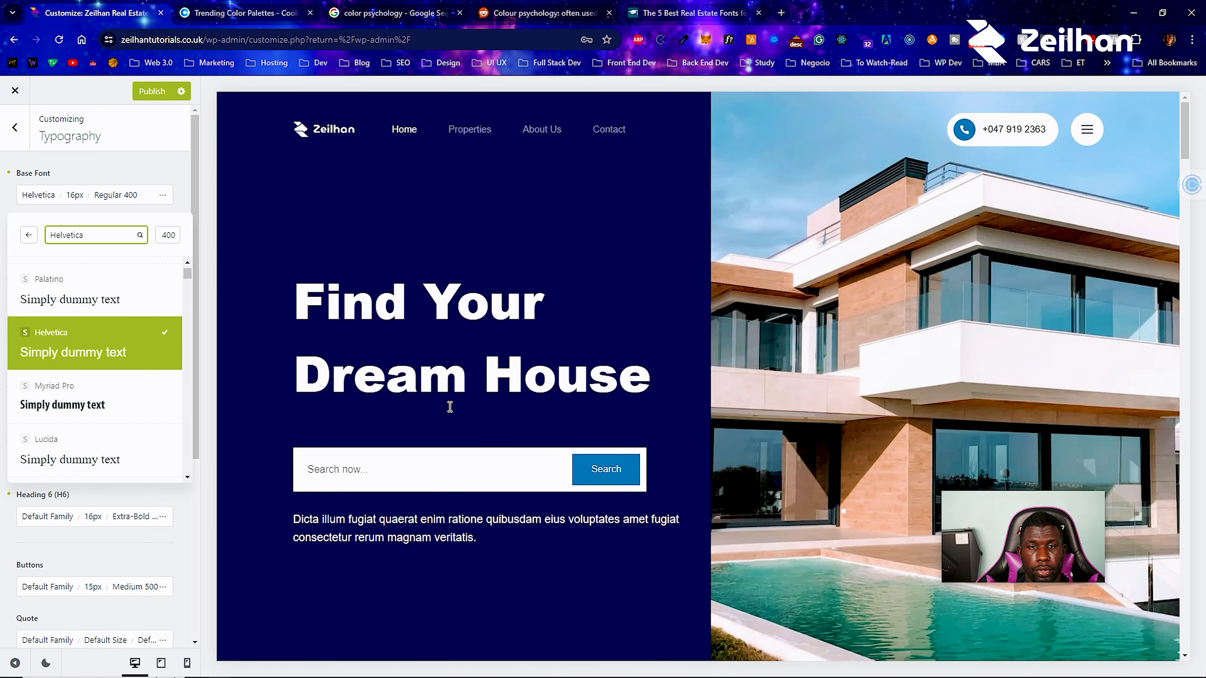
left_click(86, 305)
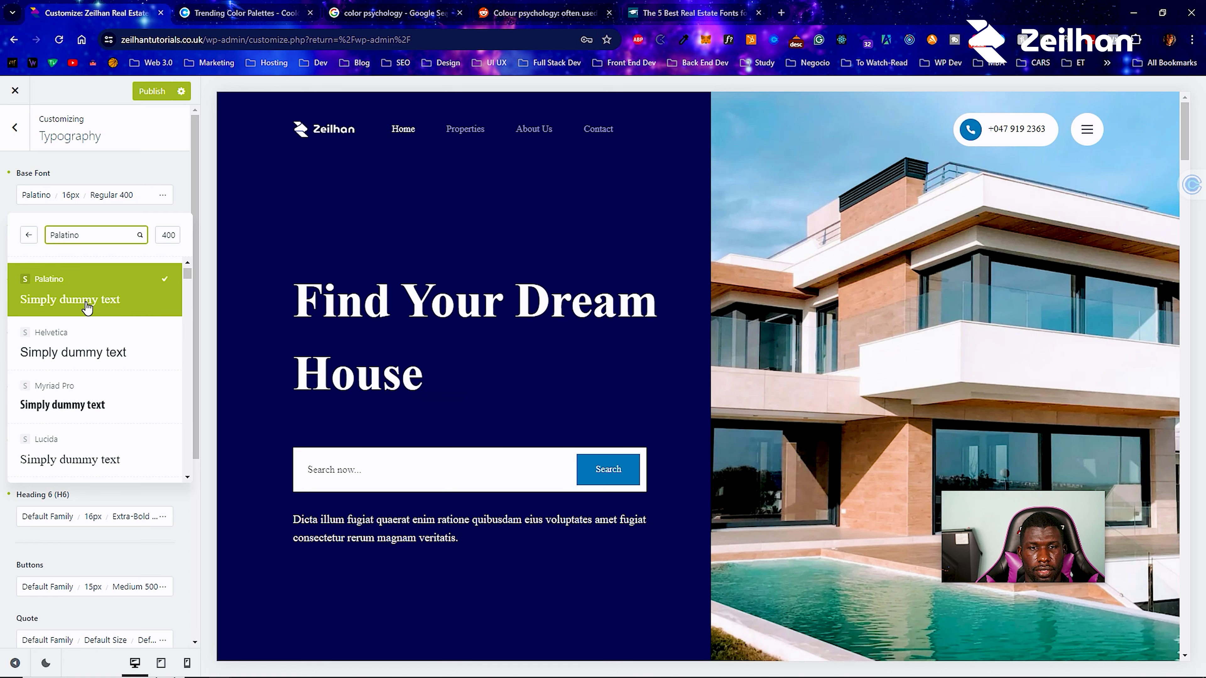
left_click(88, 392)
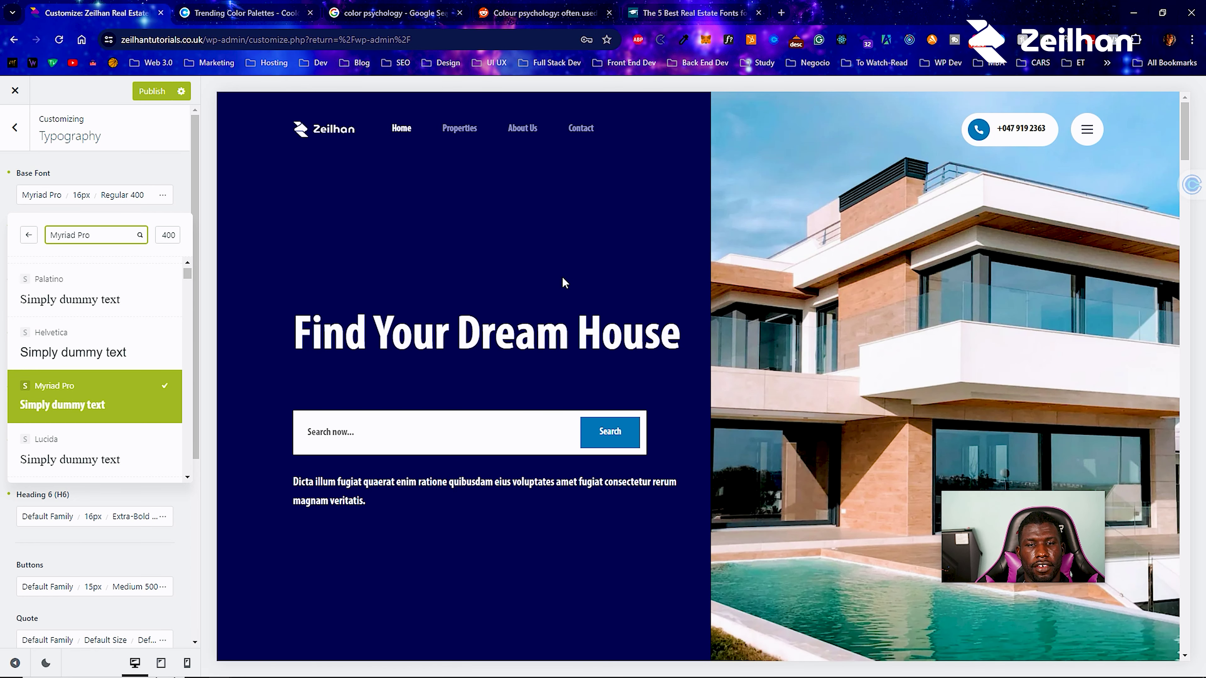
Search for 'lato' and try it, declining the Google Font warning to keep Myriad Pro.
scroll(557, 282, "down", 5)
scroll(554, 284, "down", 10)
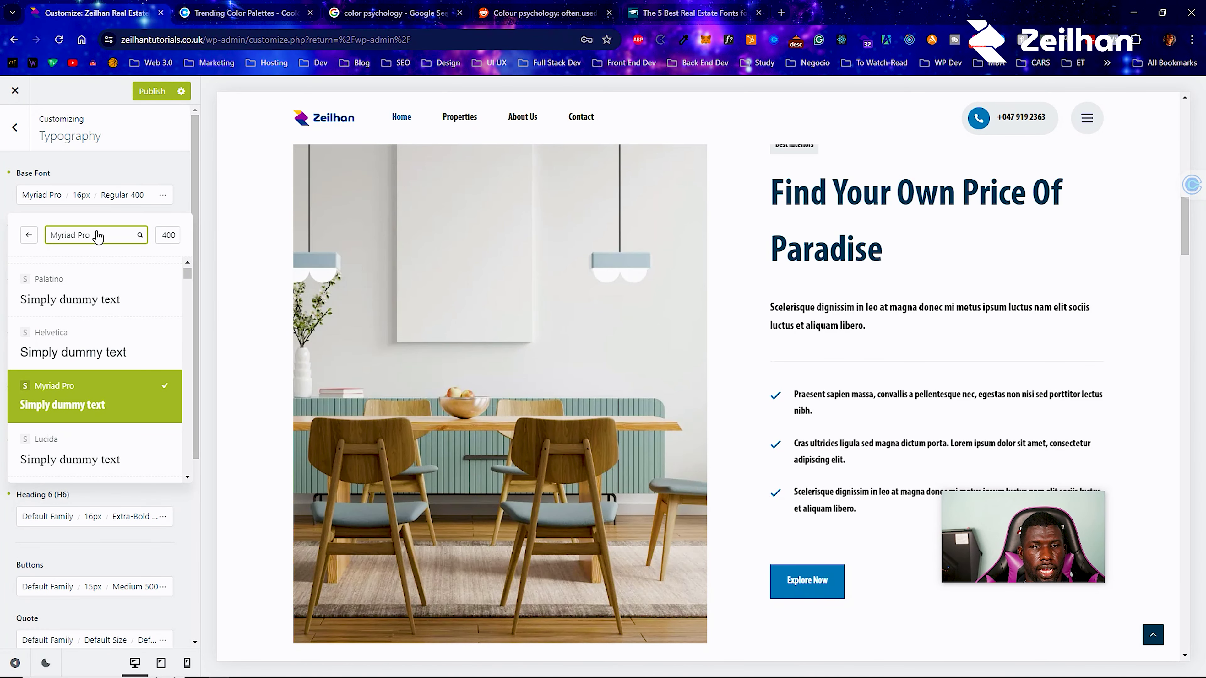
scroll(102, 382, "down", 5)
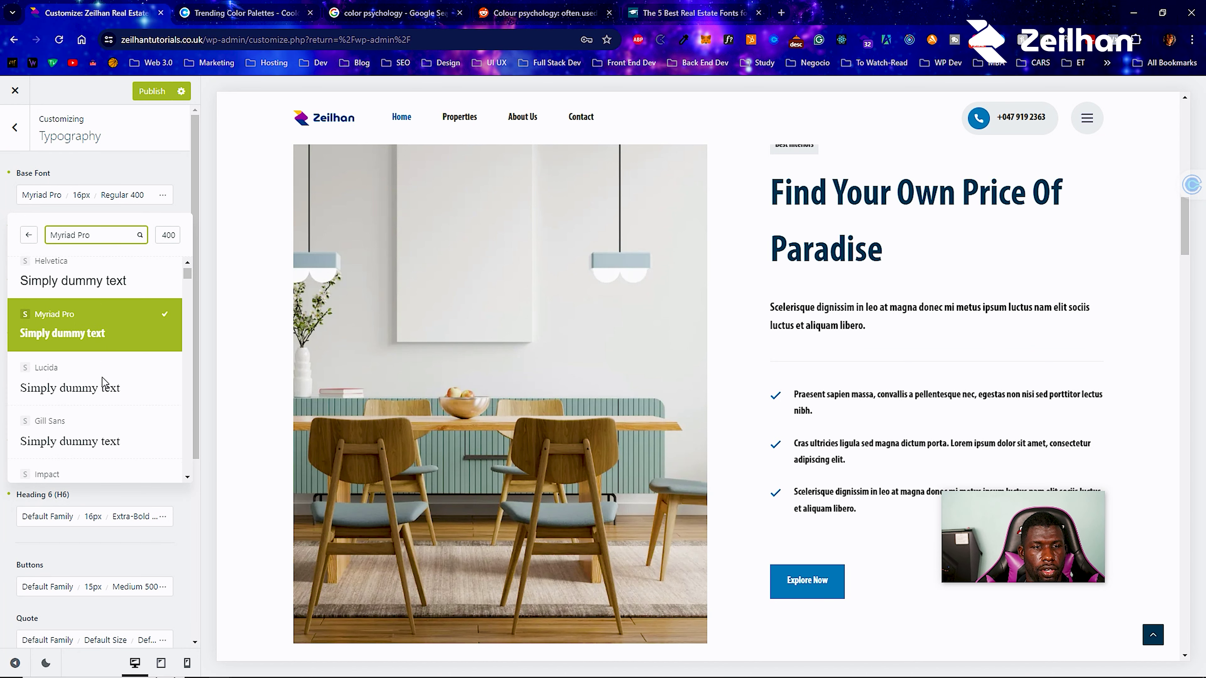
left_click(99, 237)
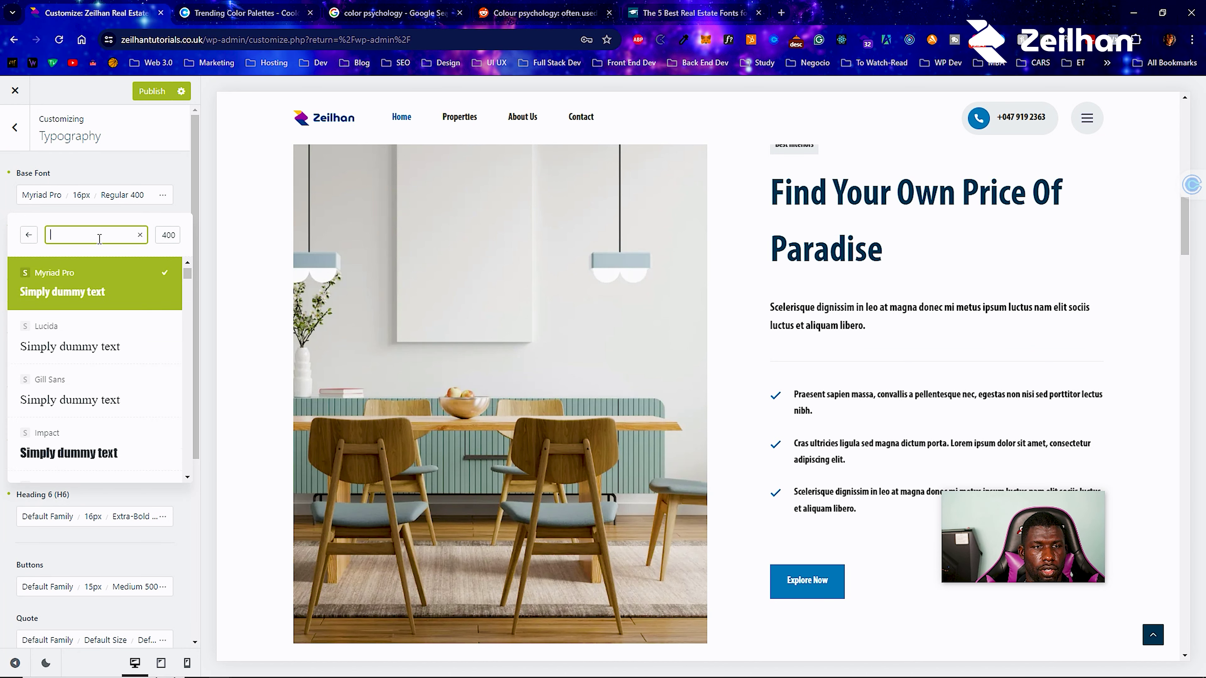
type("lato")
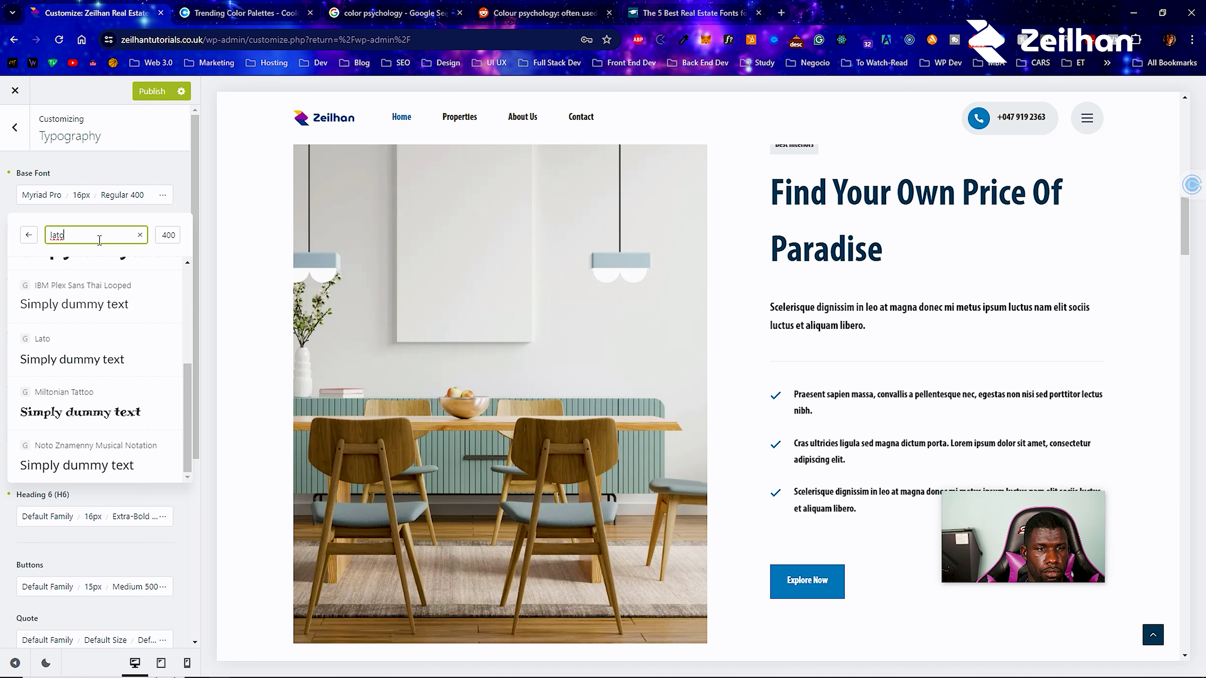
left_click(96, 340)
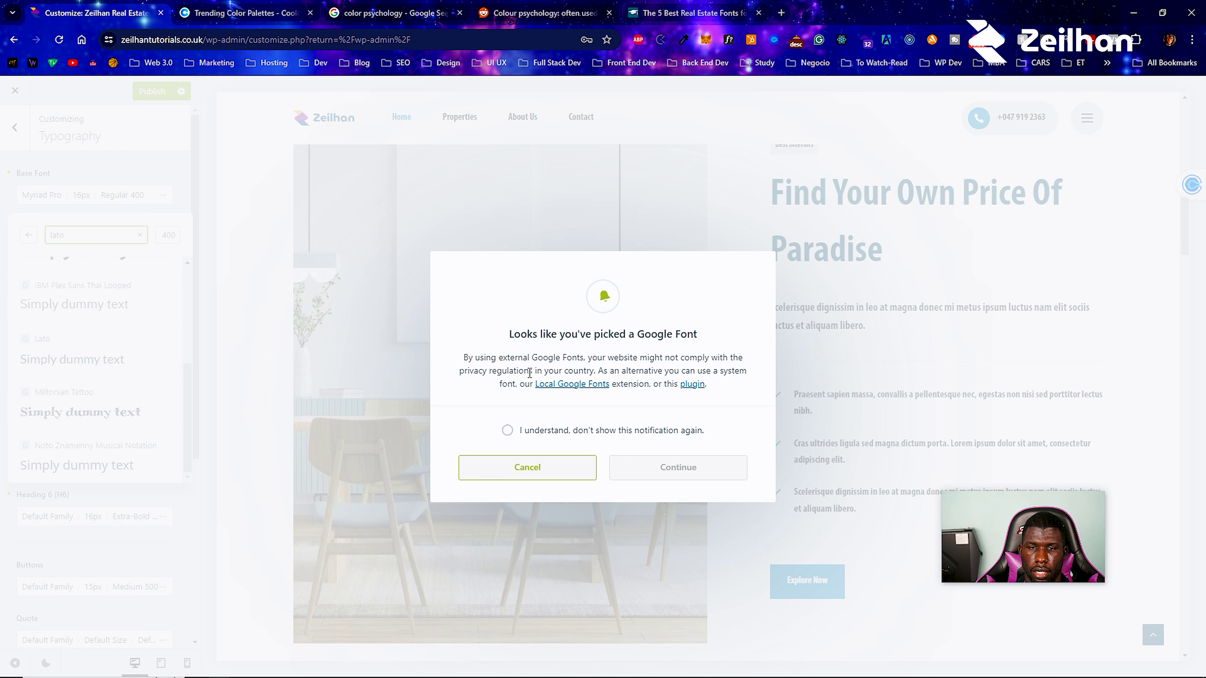
left_click(512, 468)
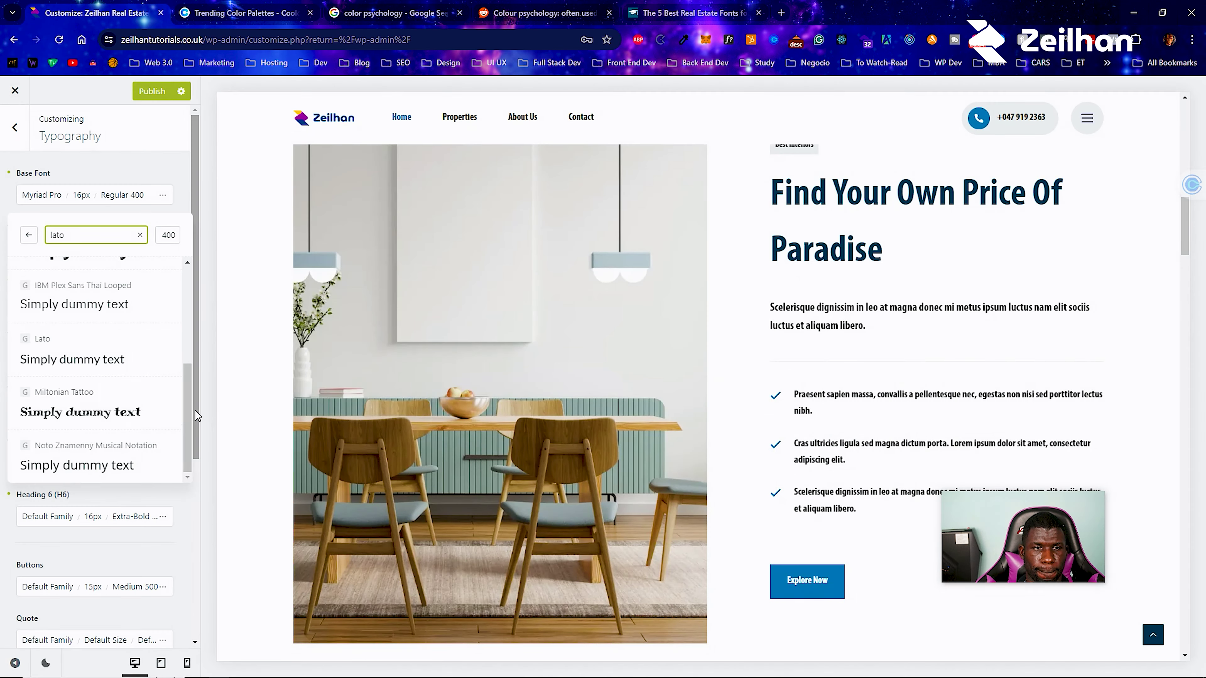
Search 'avenir', try Averia Sans Libre, decline the Google Font warning, and restore the full list.
left_click(139, 236)
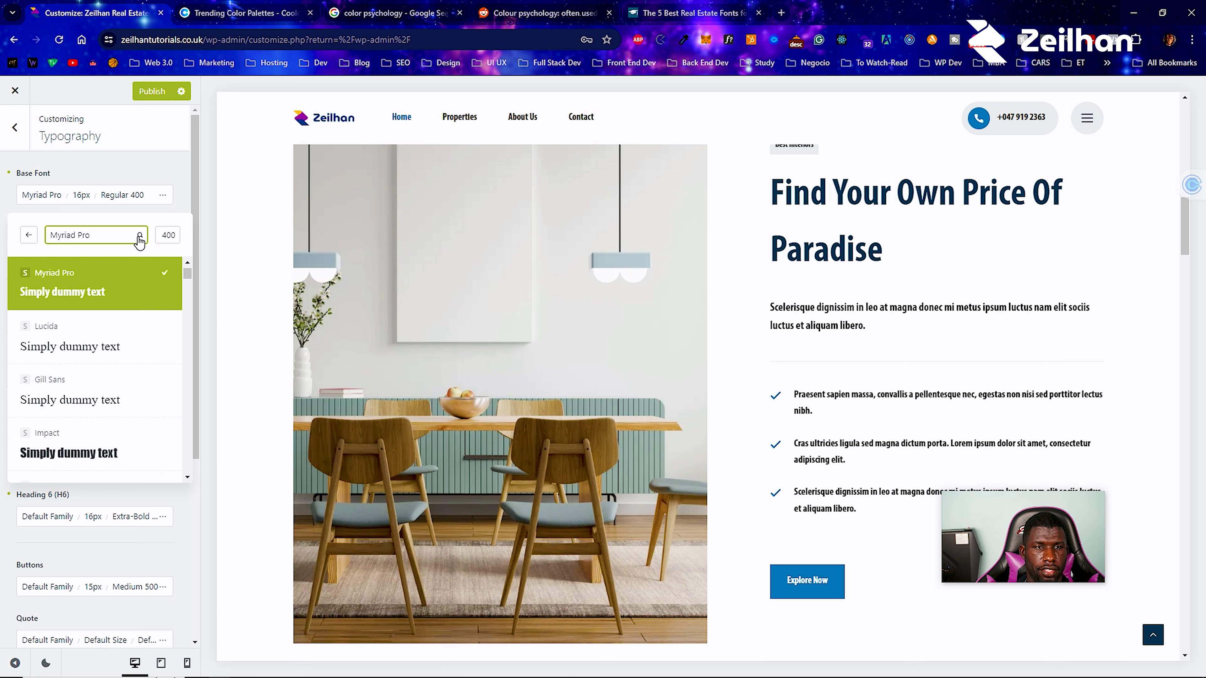
left_click(121, 235)
type("a")
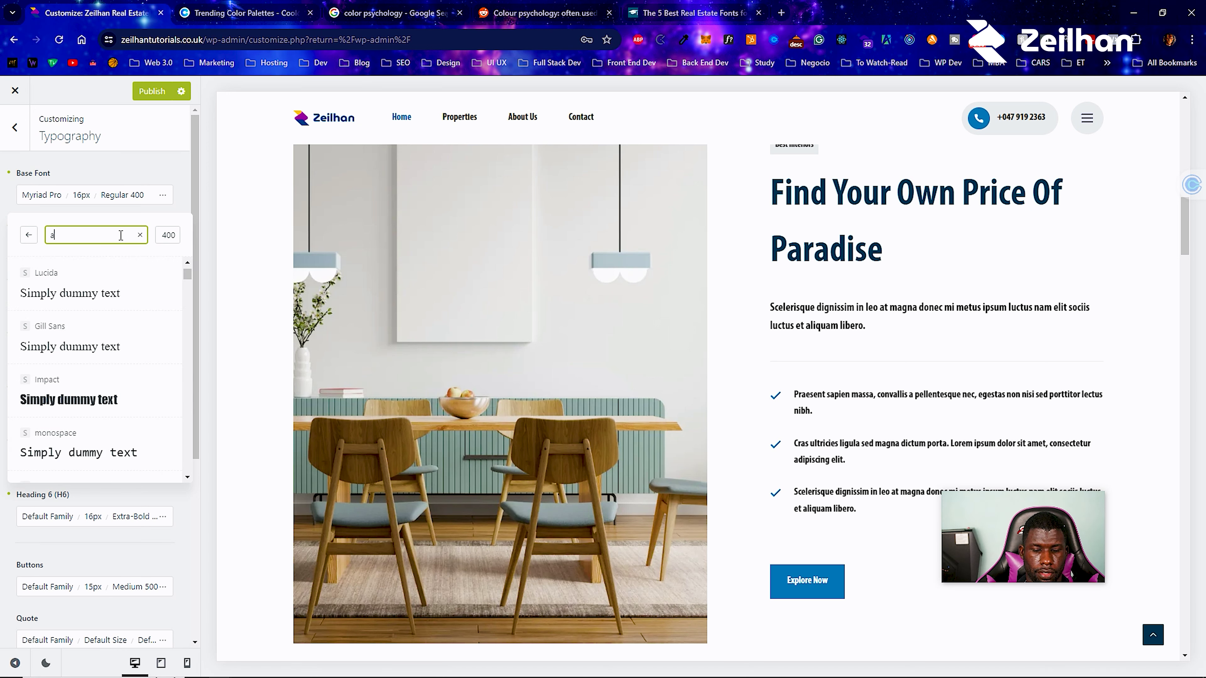
type("venir")
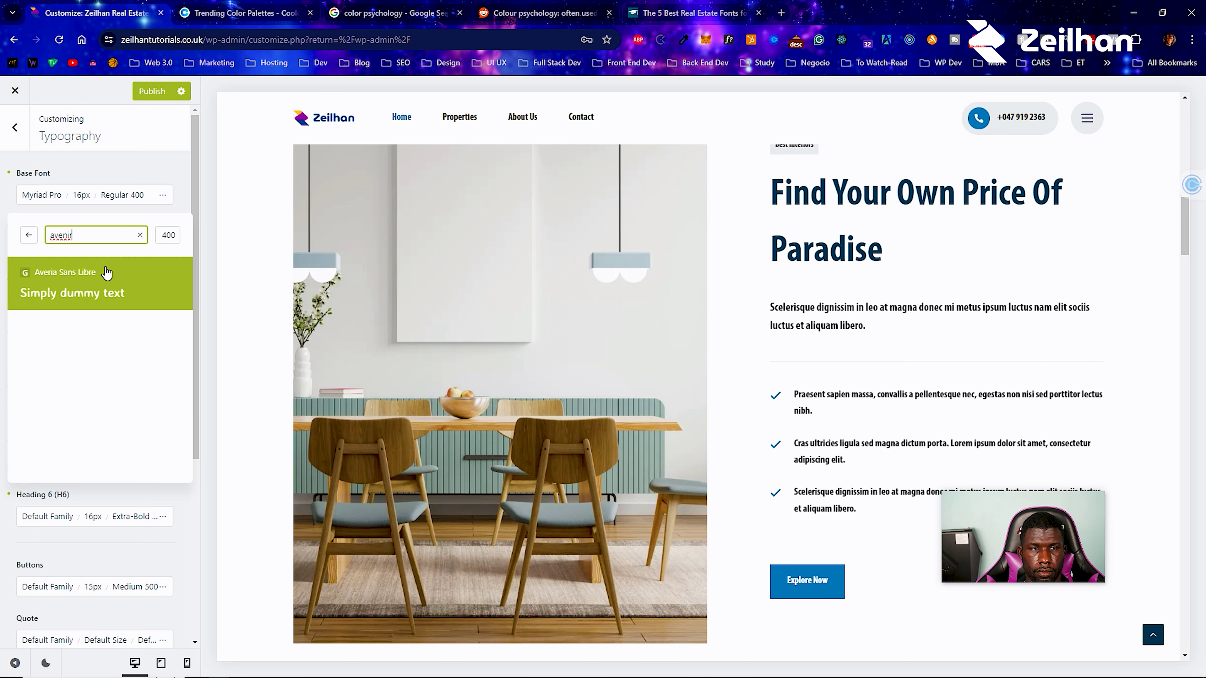
scroll(512, 349, "up", 10)
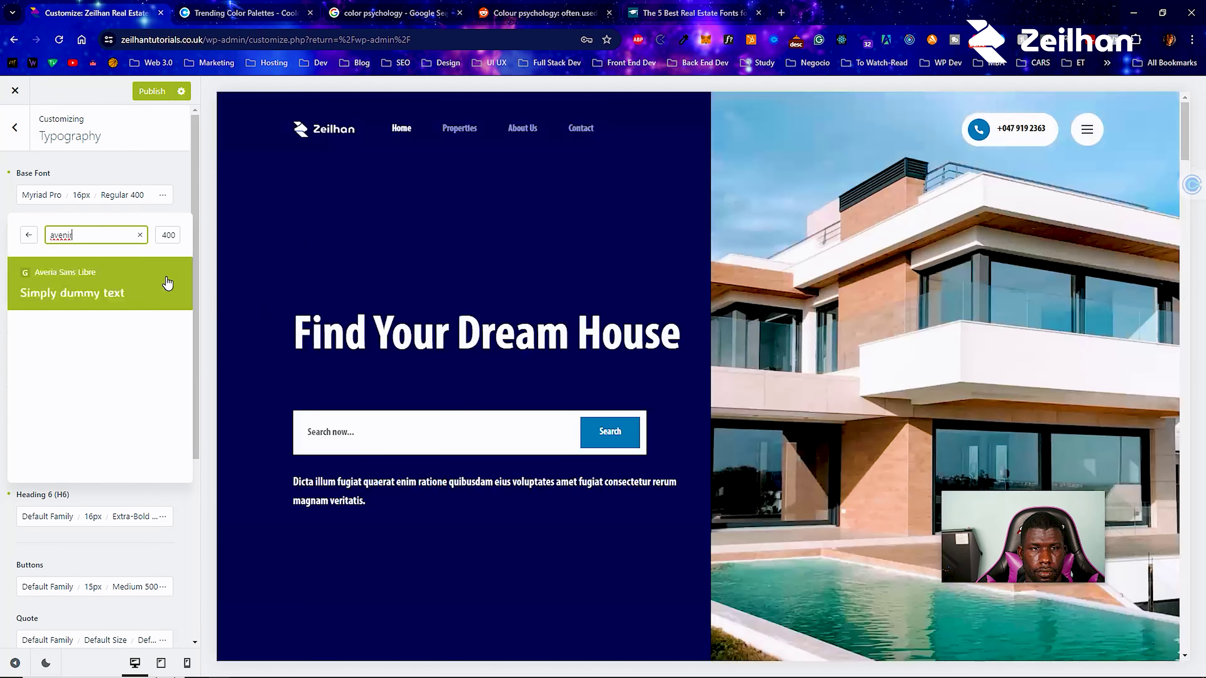
left_click(152, 277)
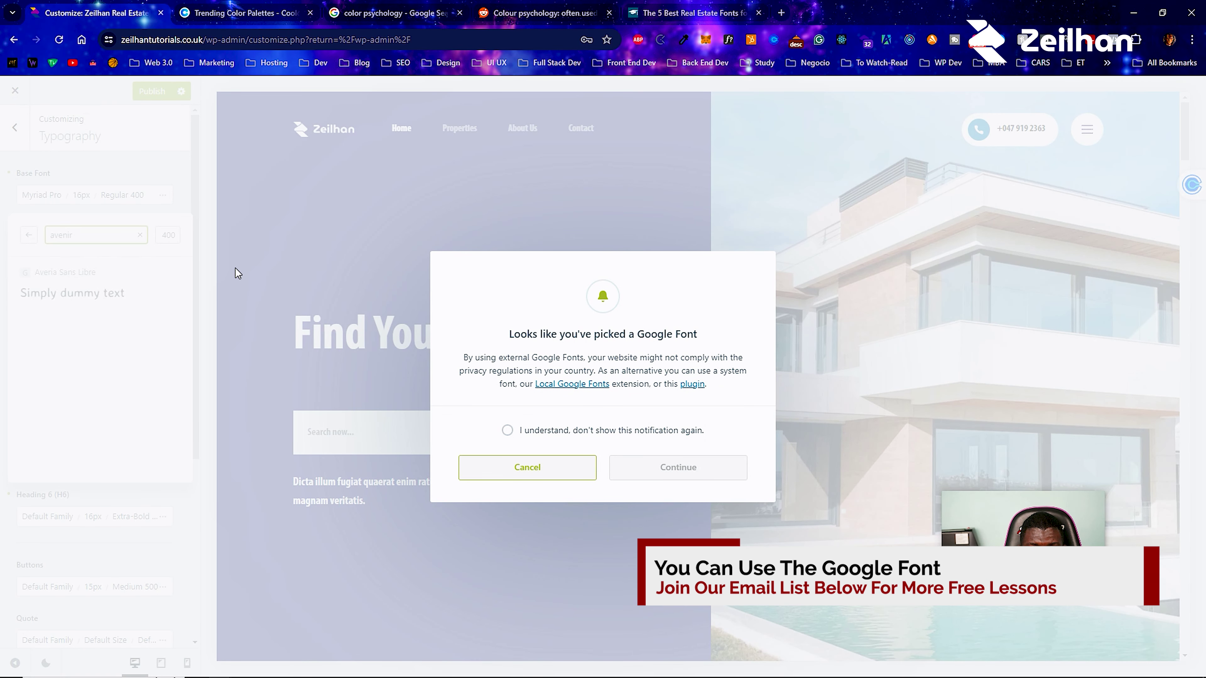
left_click(558, 471)
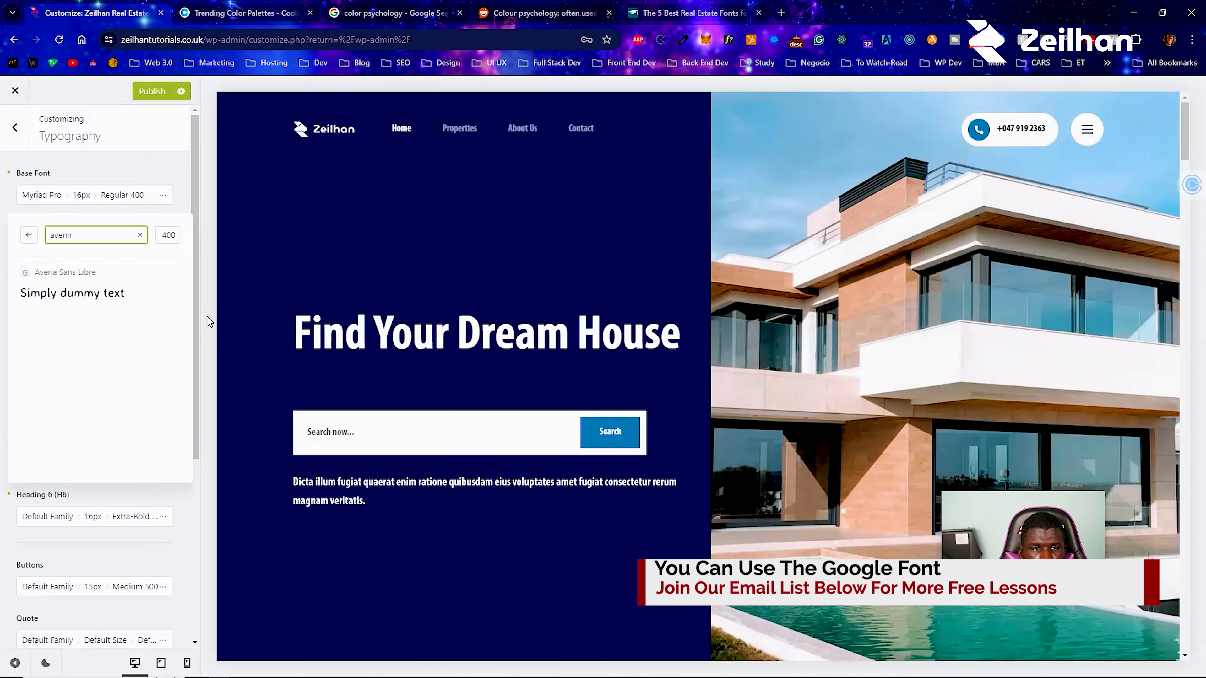
left_click(141, 236)
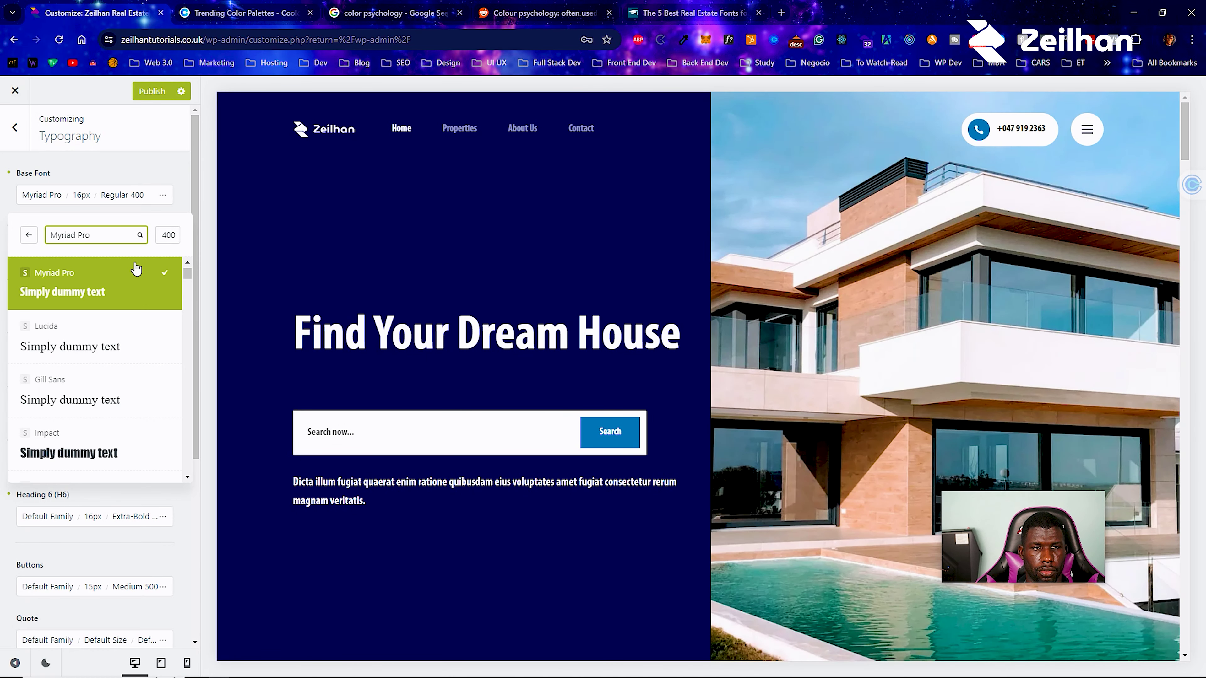
scroll(128, 296, "up", 5)
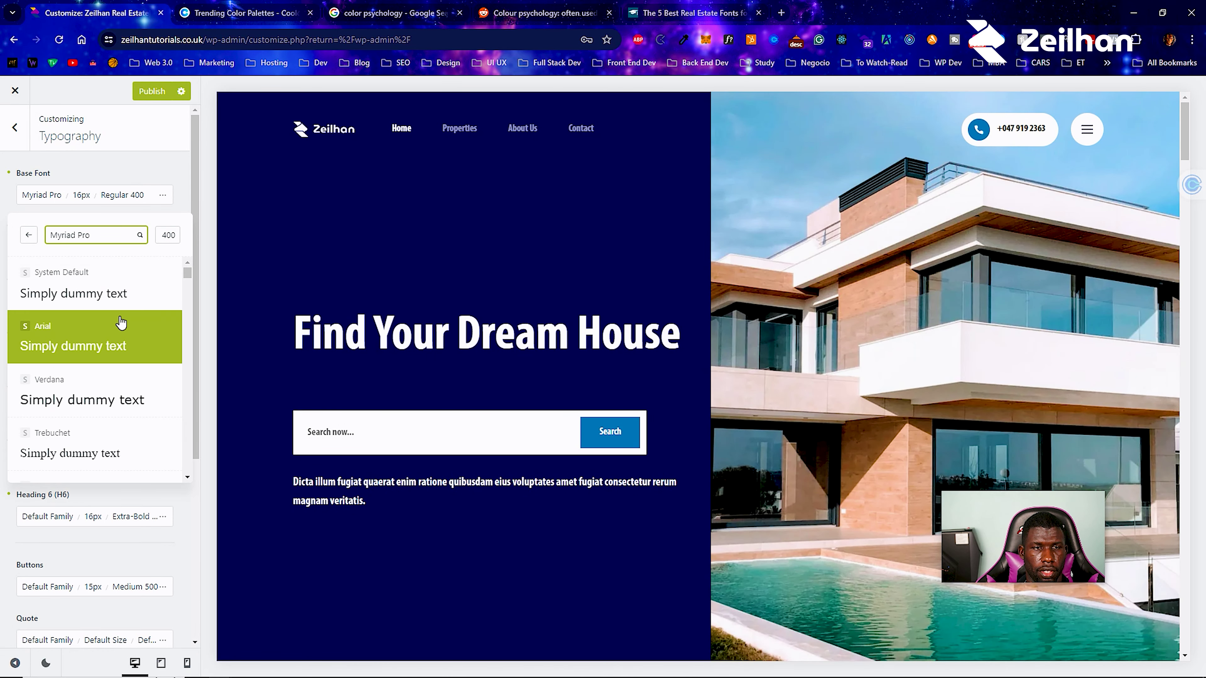
Set the base font to System Default and scroll the preview to review it.
left_click(127, 300)
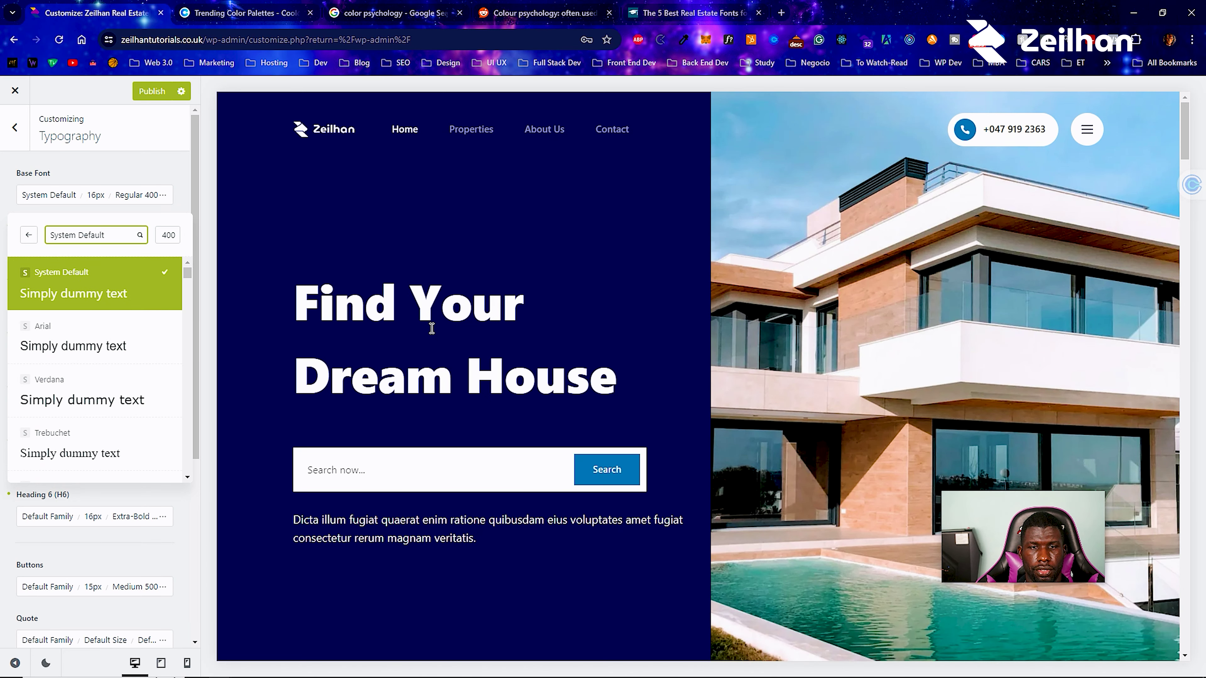
scroll(431, 328, "down", 15)
scroll(432, 329, "down", 9)
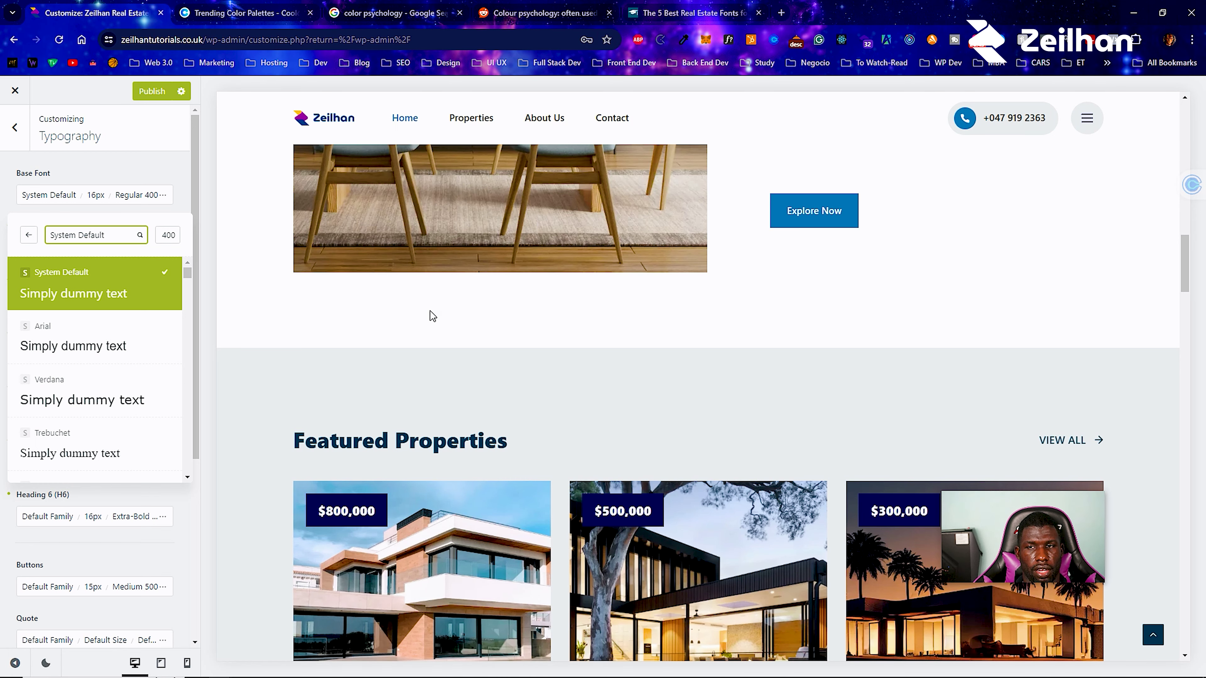
scroll(432, 315, "down", 10)
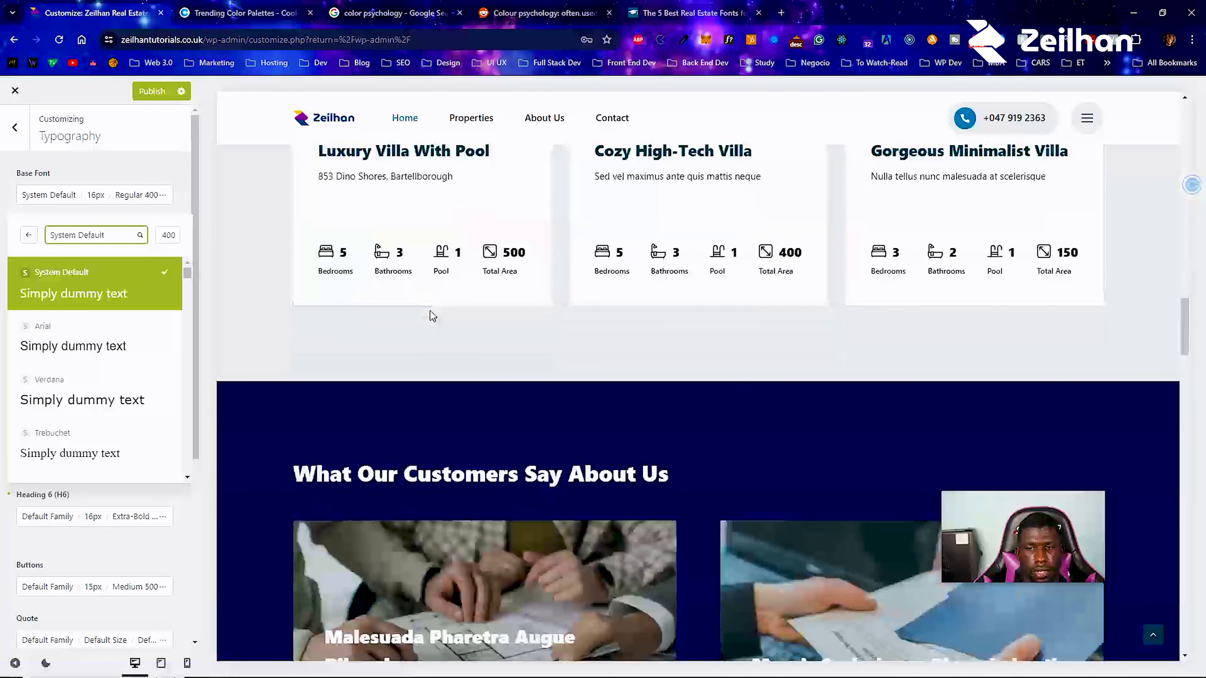
scroll(432, 315, "down", 12)
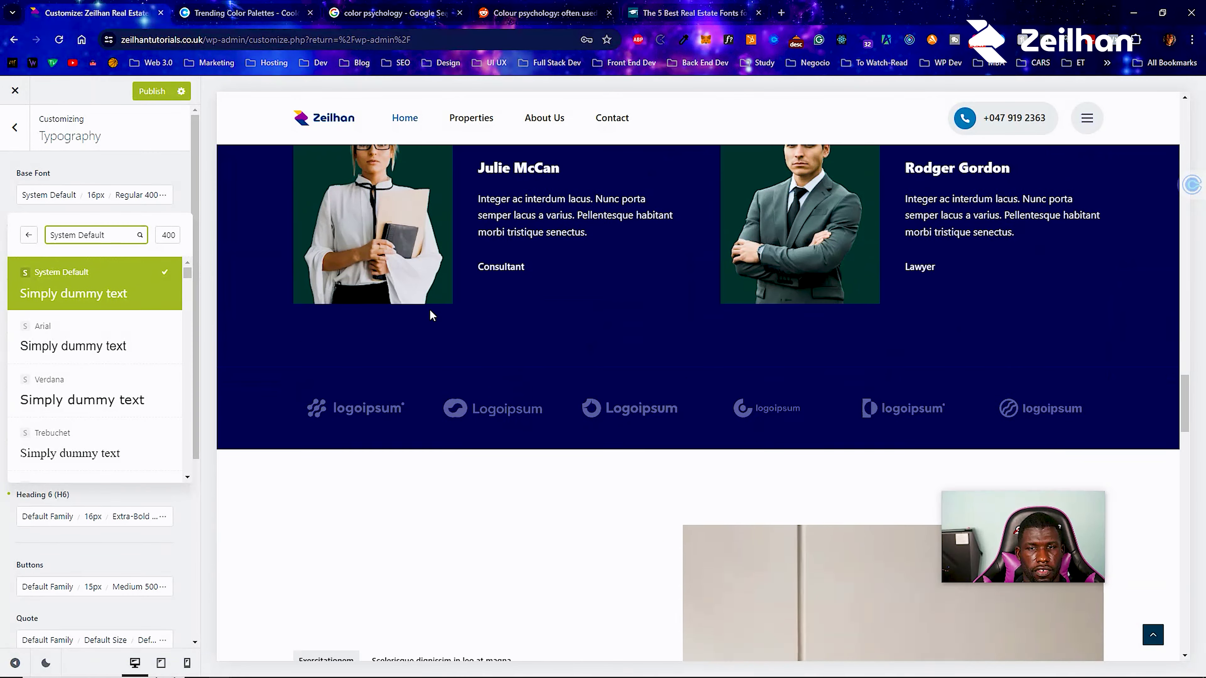
Hide the Customizer controls so the homepage preview fills the full width.
scroll(429, 309, "up", 12)
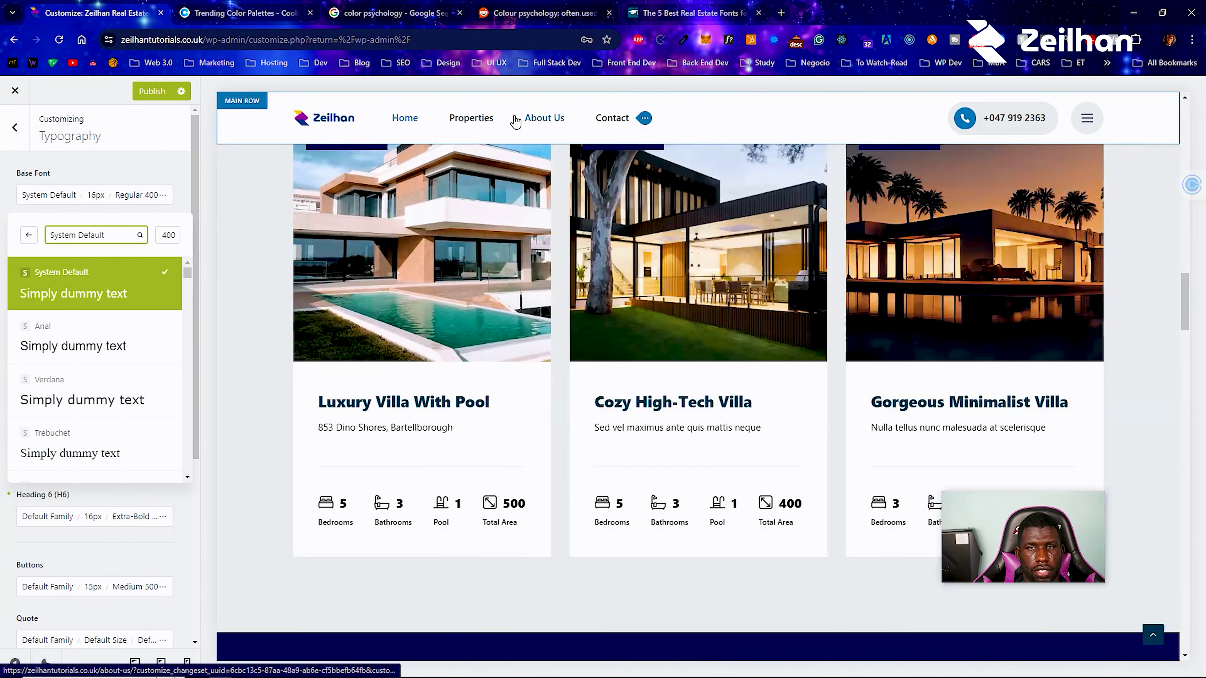
scroll(515, 123, "up", 10)
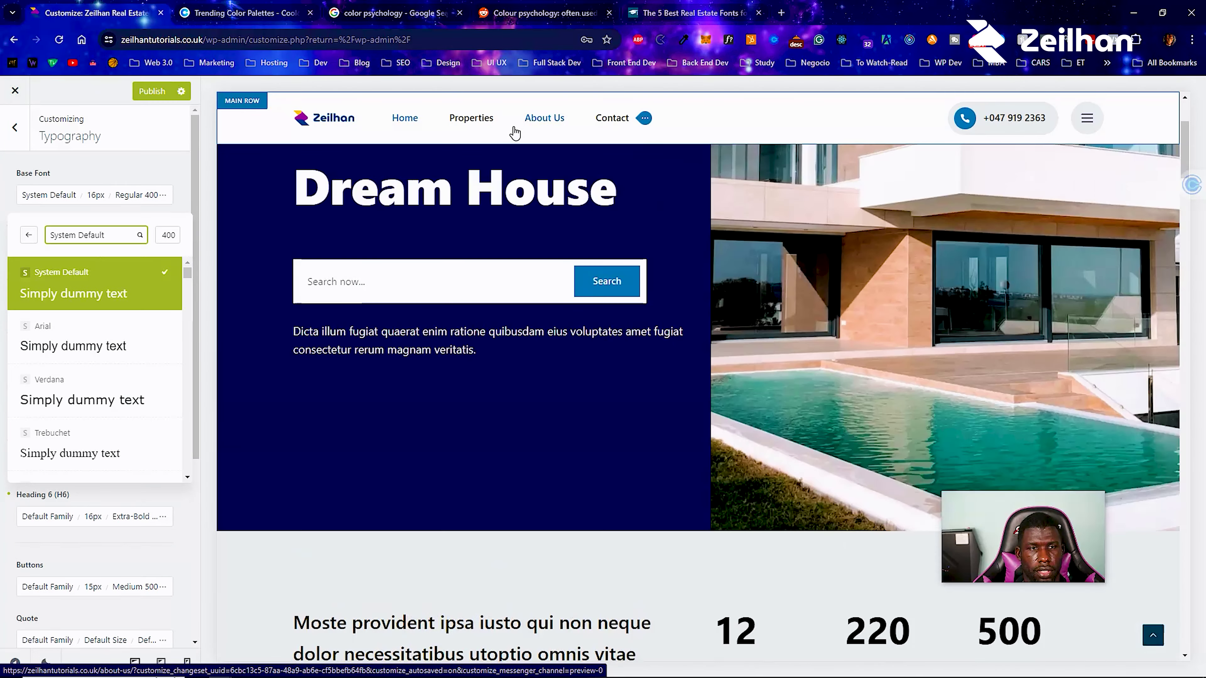
scroll(515, 133, "up", 4)
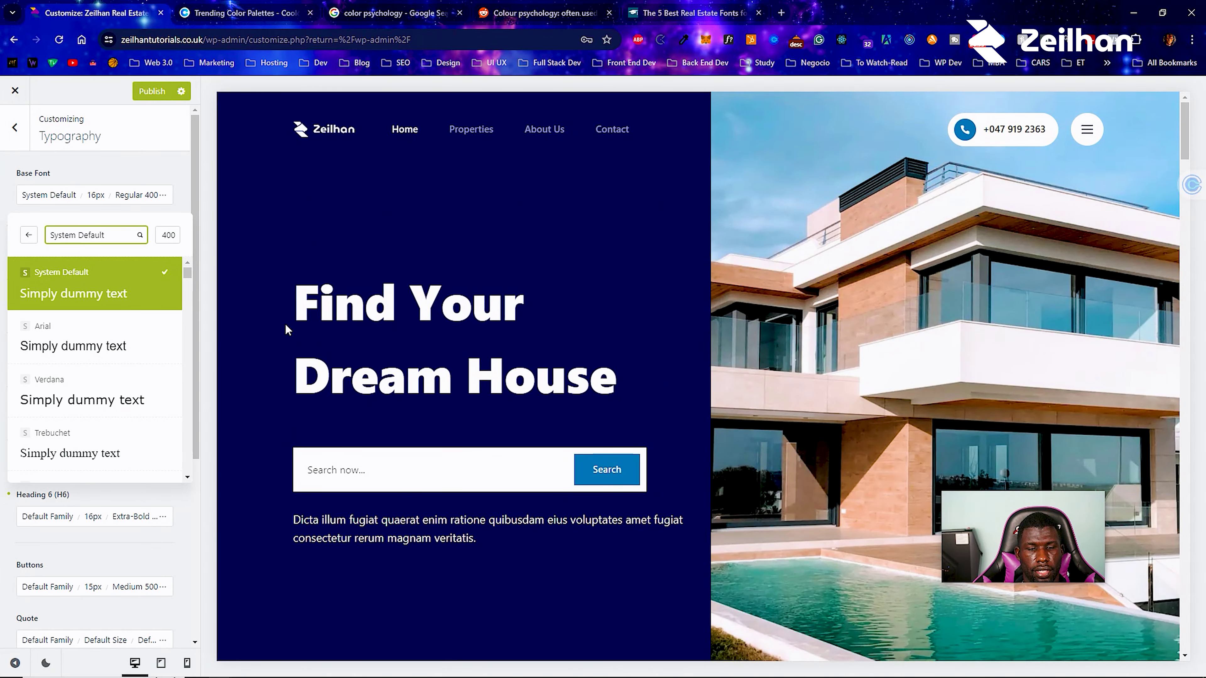
left_click(14, 662)
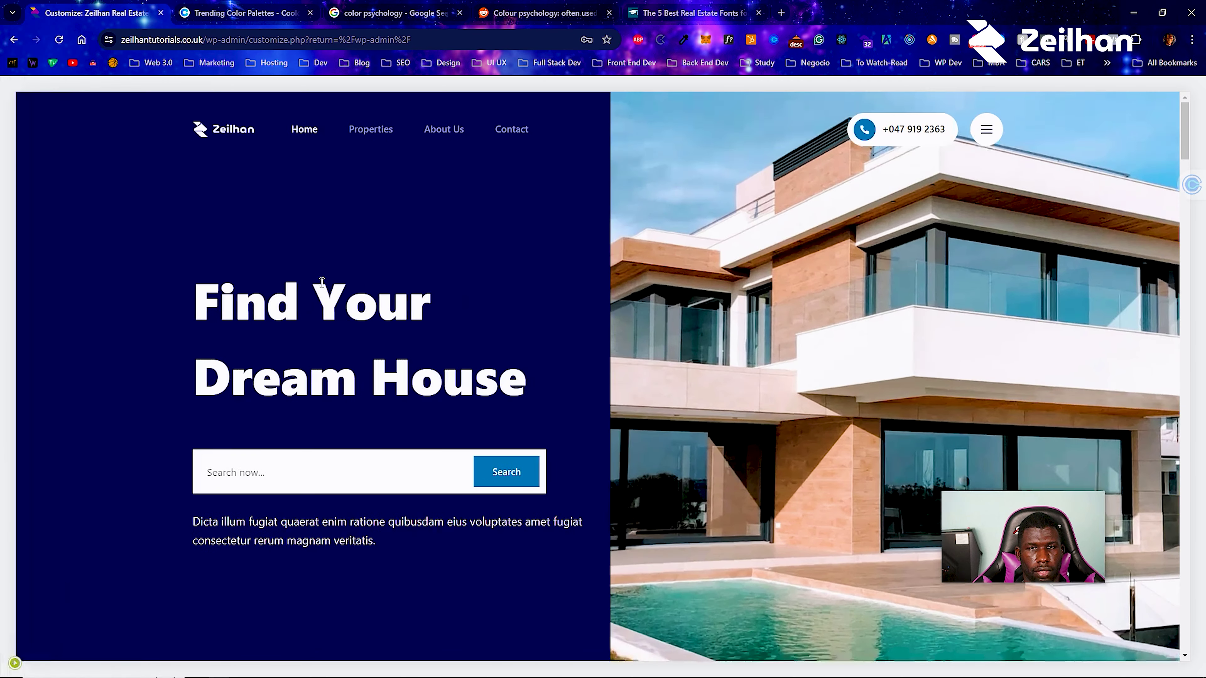
scroll(322, 282, "down", 4)
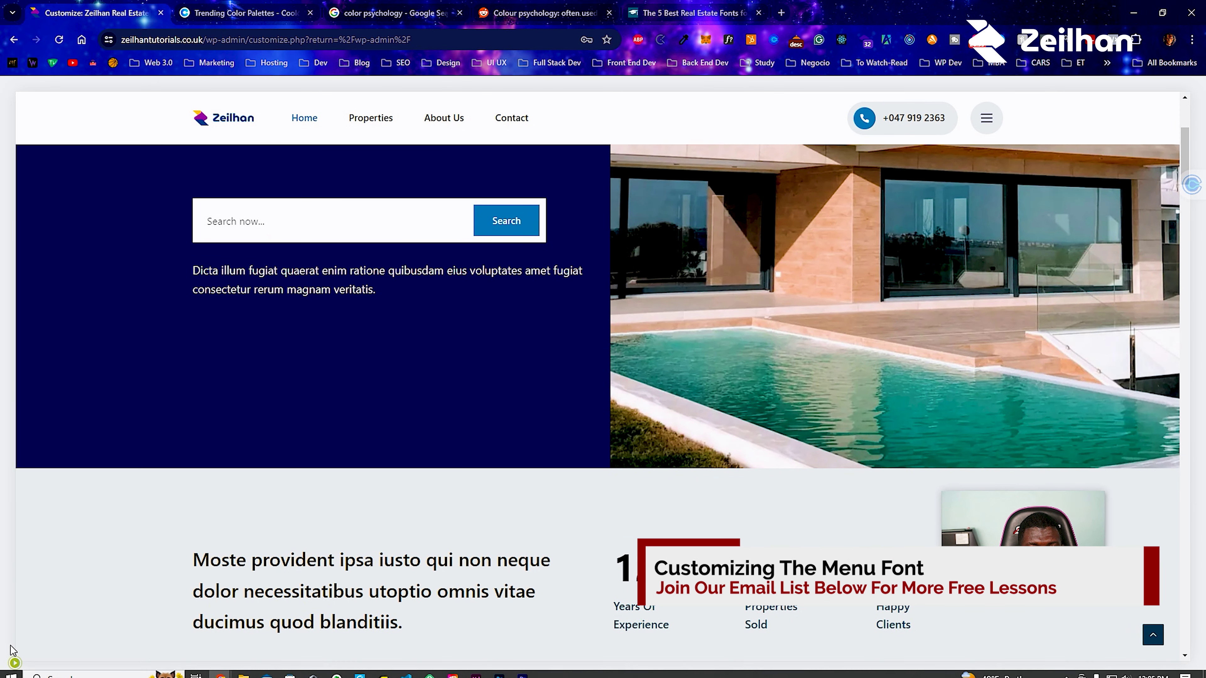
In the header menu's Design options, try Semi-Bold 600 and Bold 700 font weights.
left_click(14, 663)
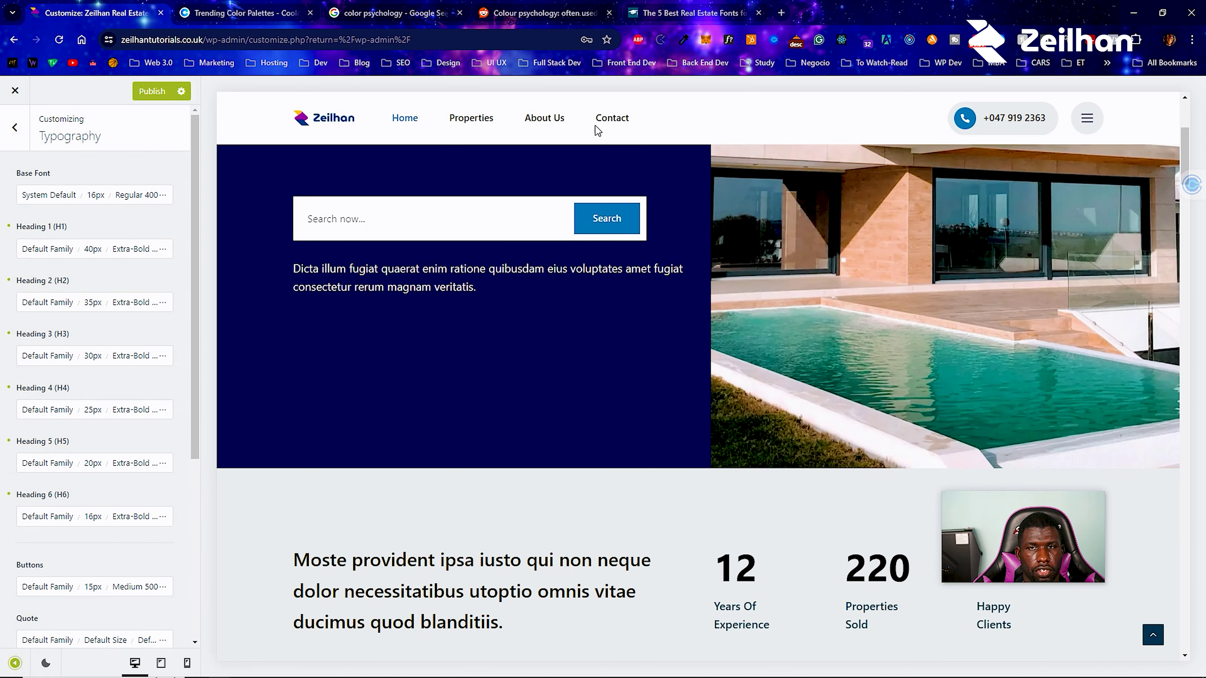
left_click(644, 117)
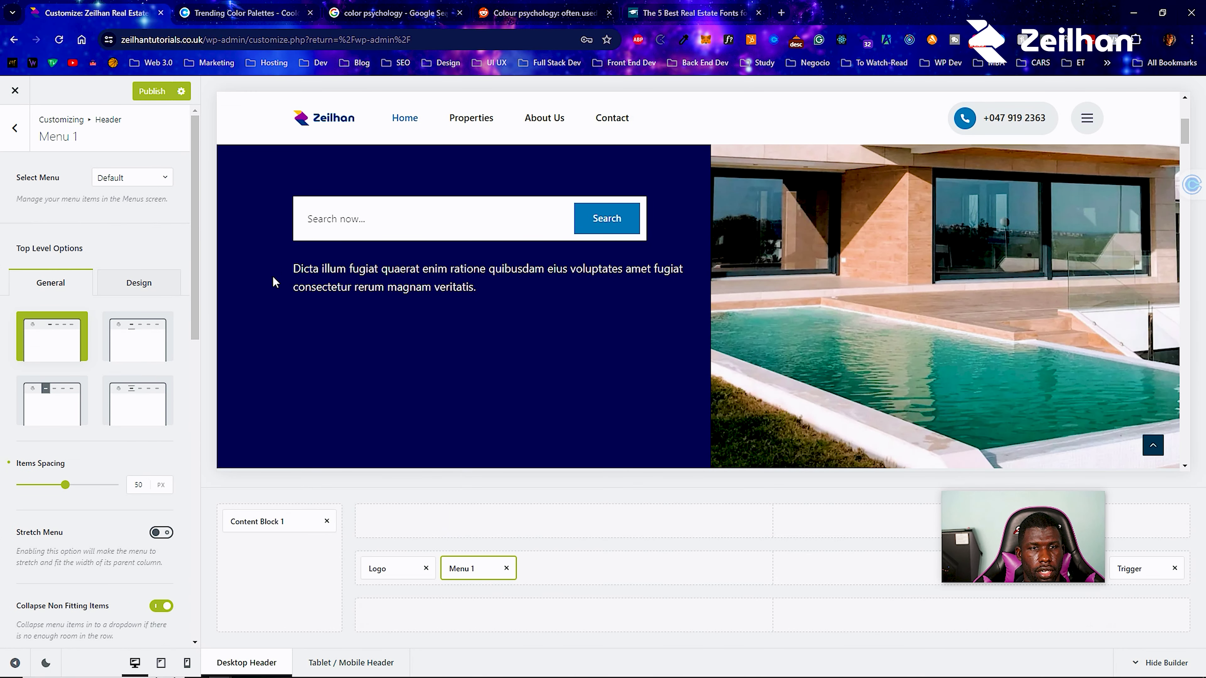
left_click(178, 292)
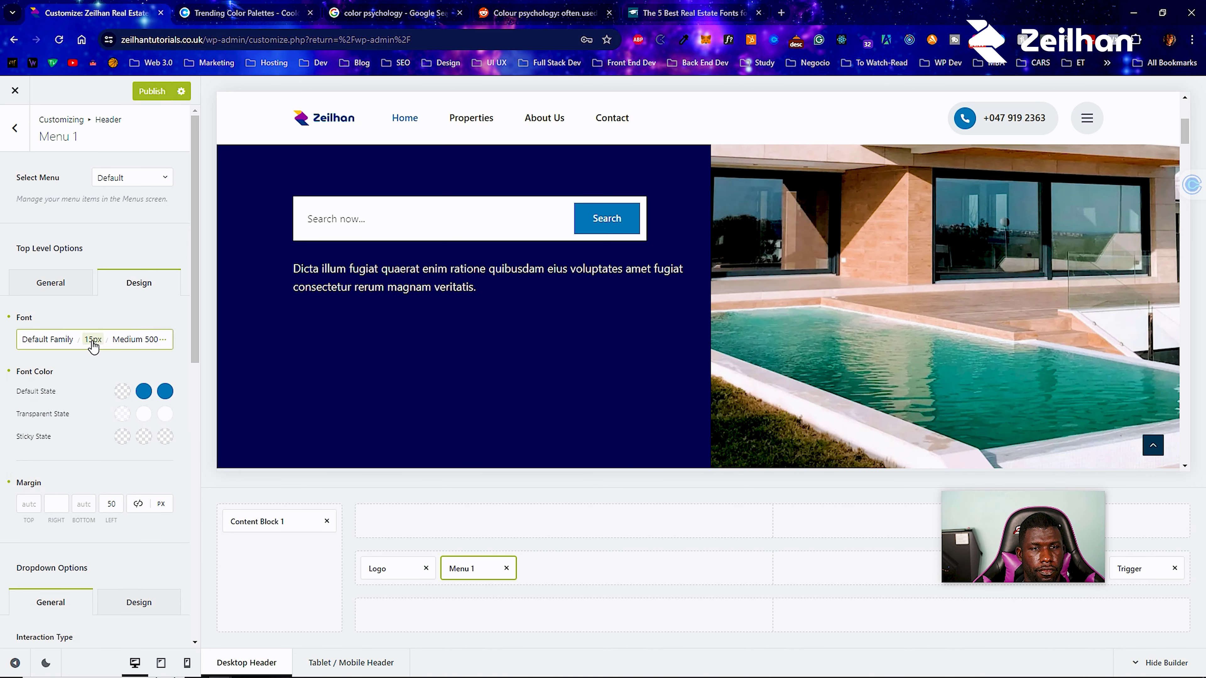
left_click(129, 340)
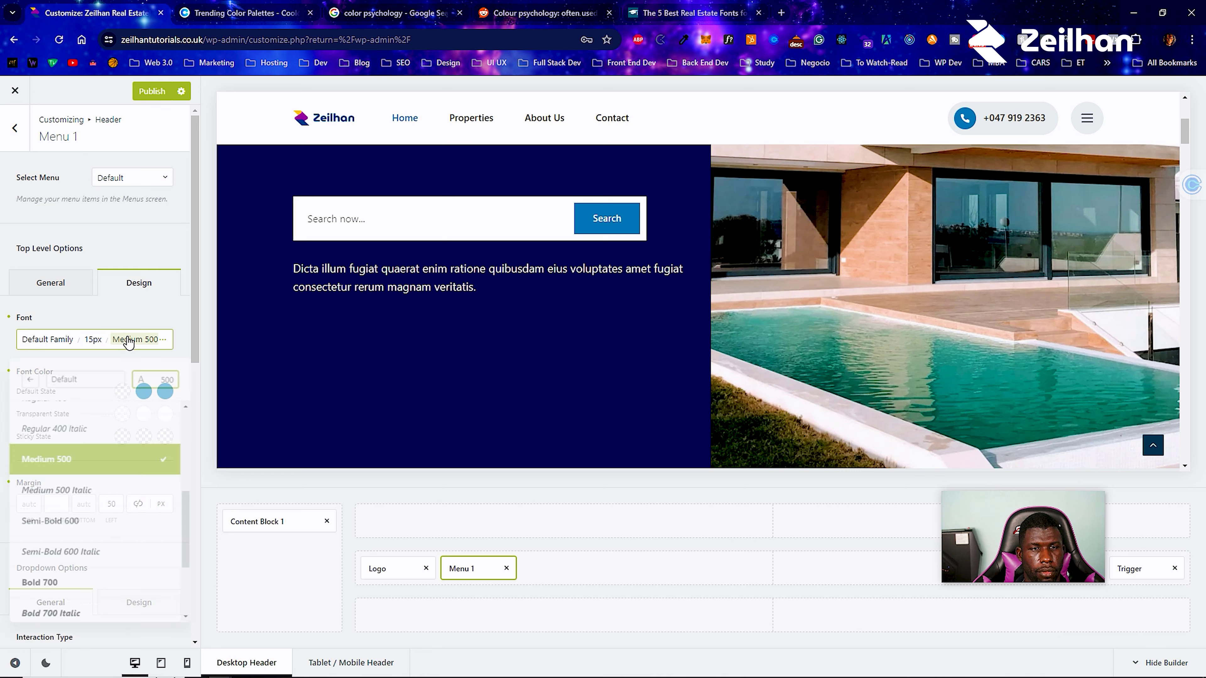
left_click(89, 528)
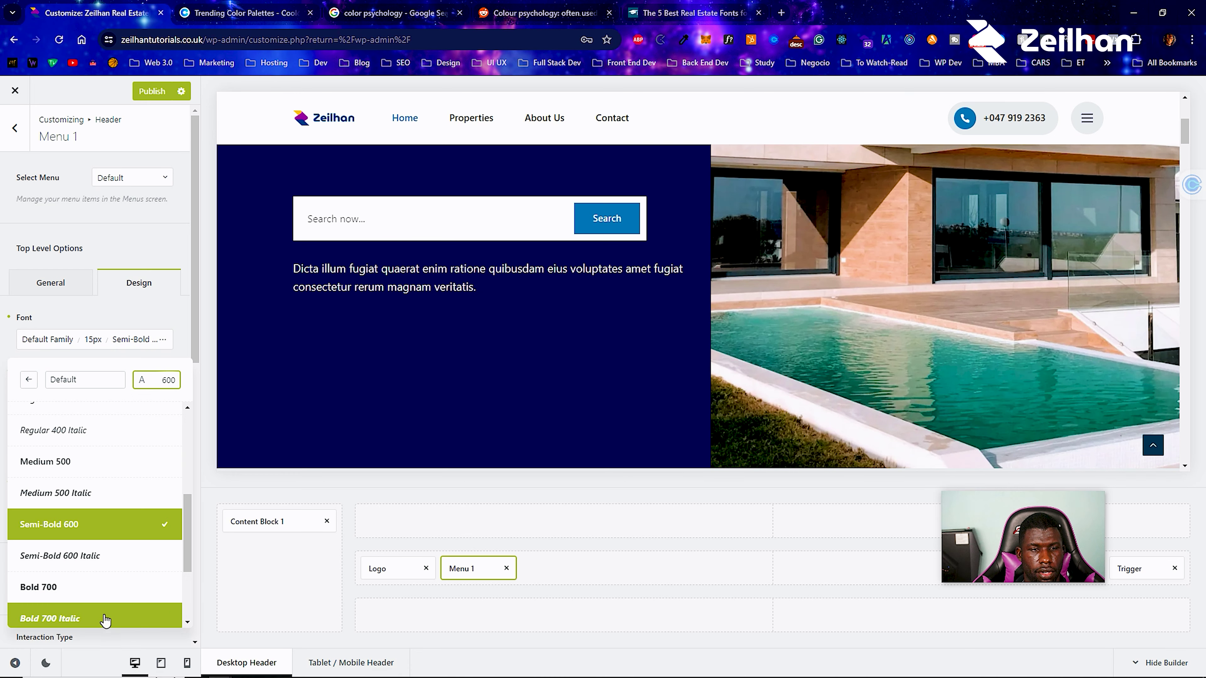
left_click(104, 596)
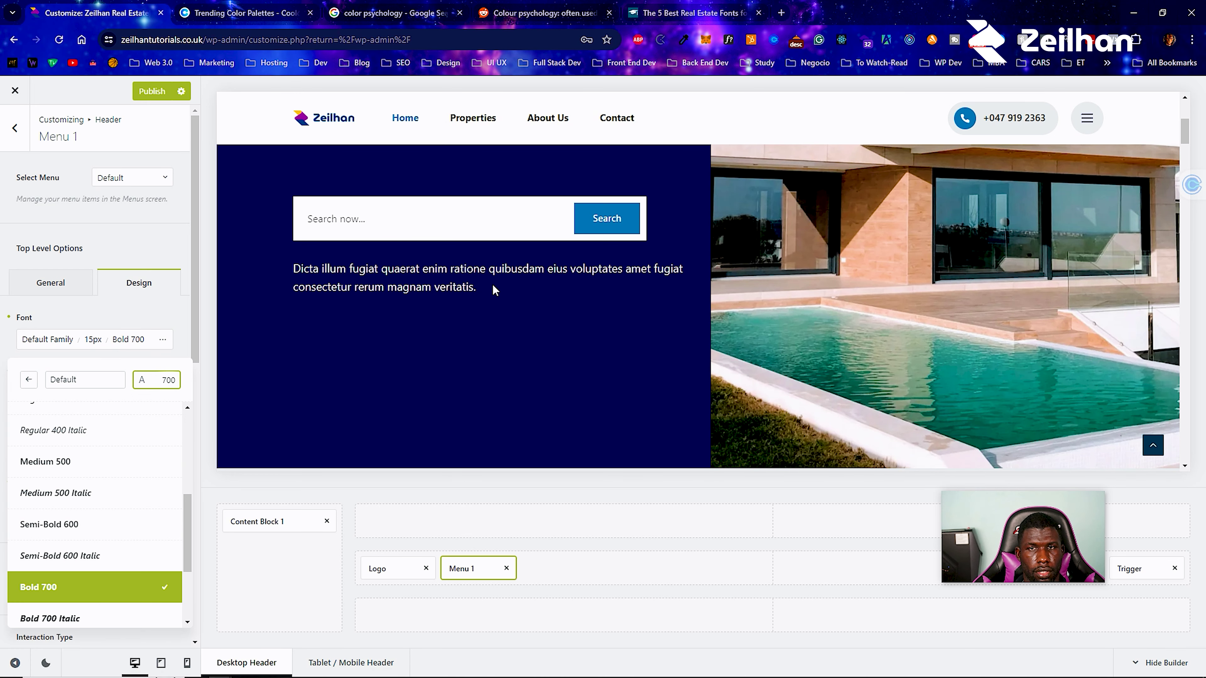
Settle the menu font weight on Medium 500 after testing Light 300 and Bold 700, then publish.
scroll(491, 323, "up", 5)
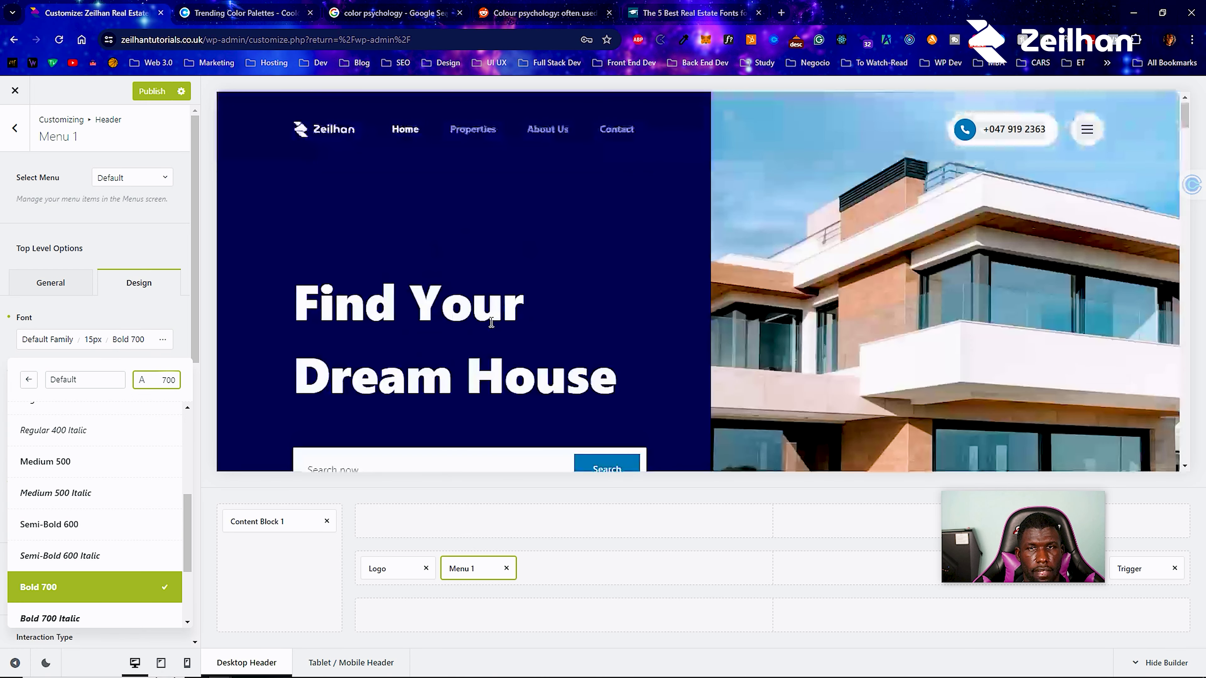
scroll(491, 323, "down", 10)
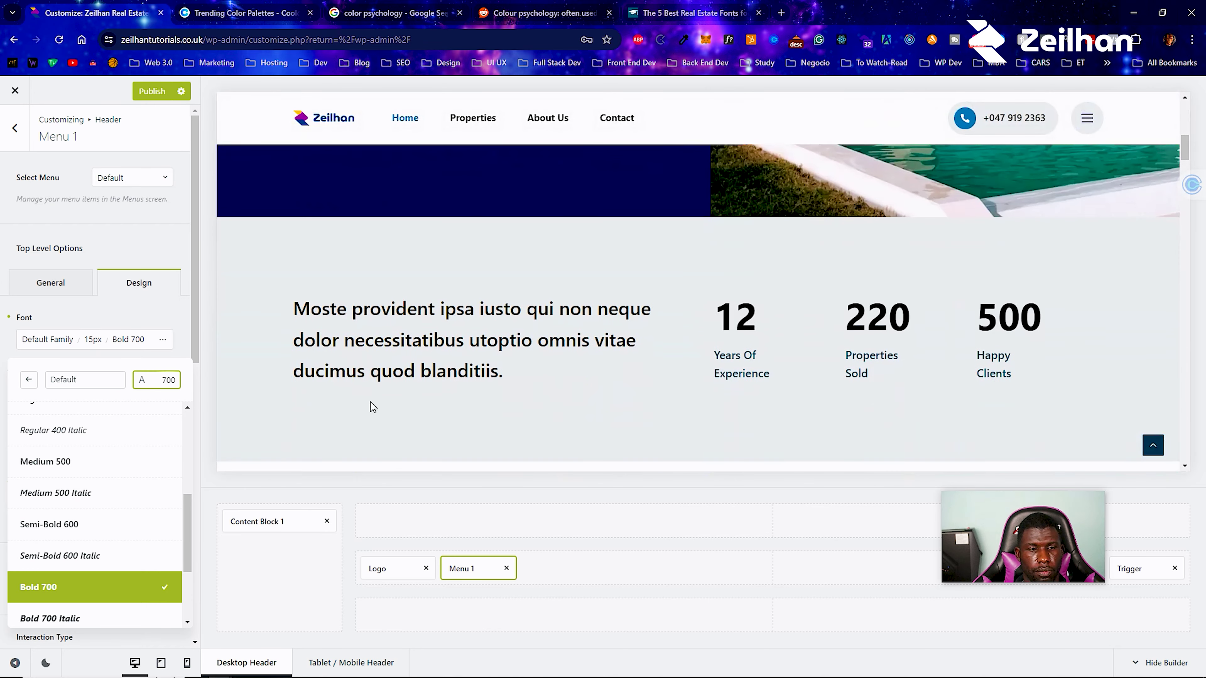
left_click(126, 478)
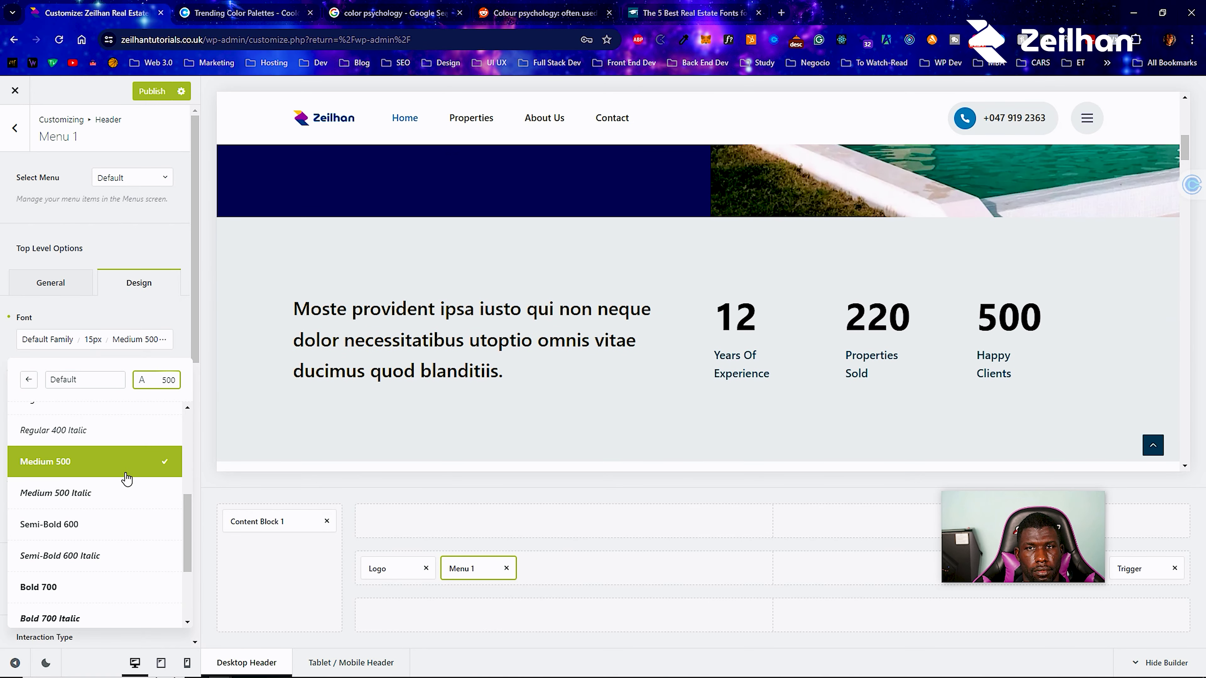
scroll(24, 494, "up", 2)
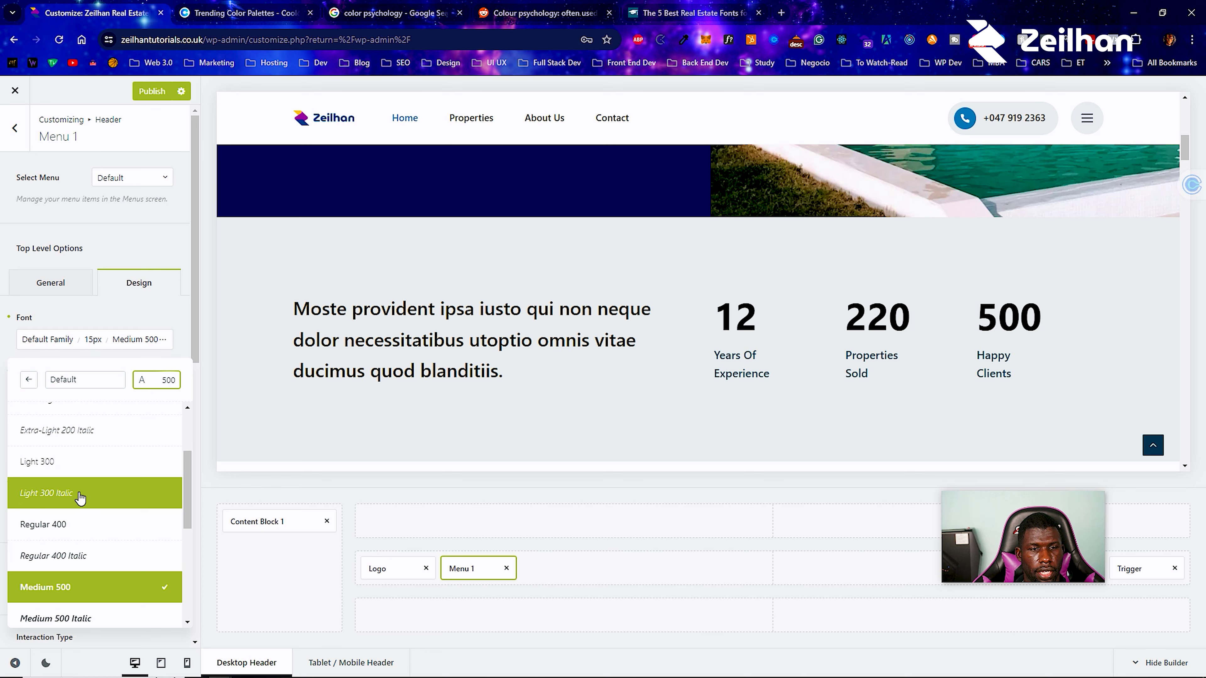
left_click(104, 475)
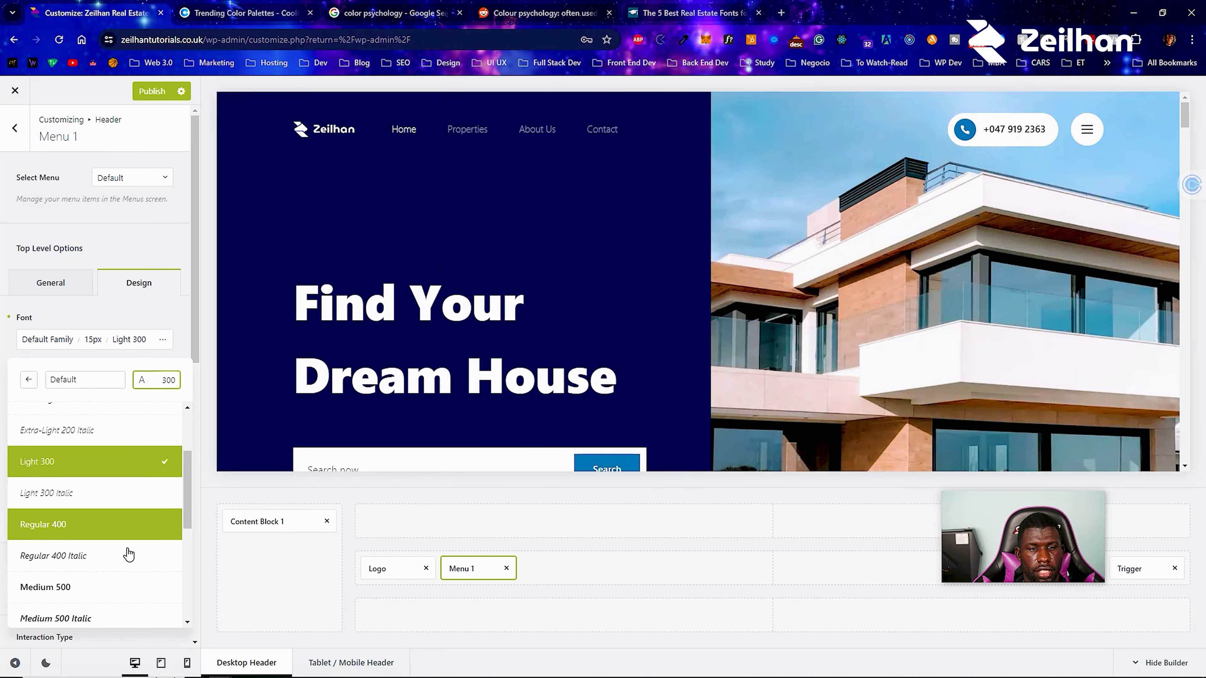
left_click(101, 588)
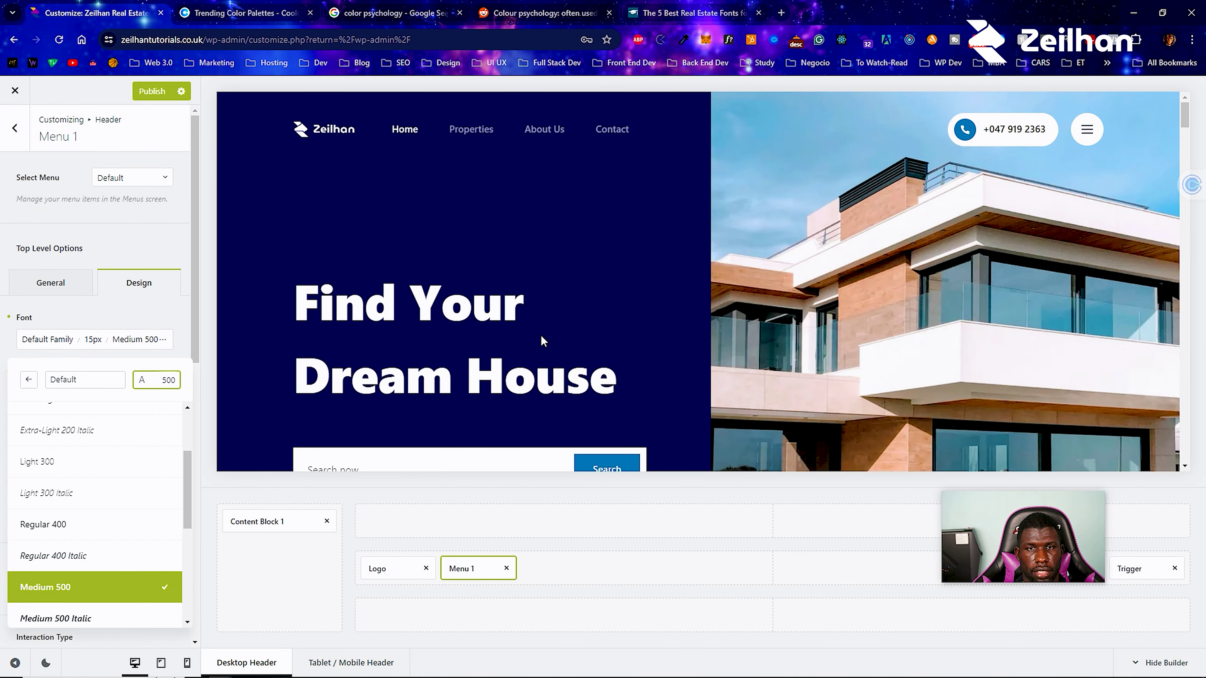
scroll(544, 341, "down", 5)
scroll(118, 560, "down", 5)
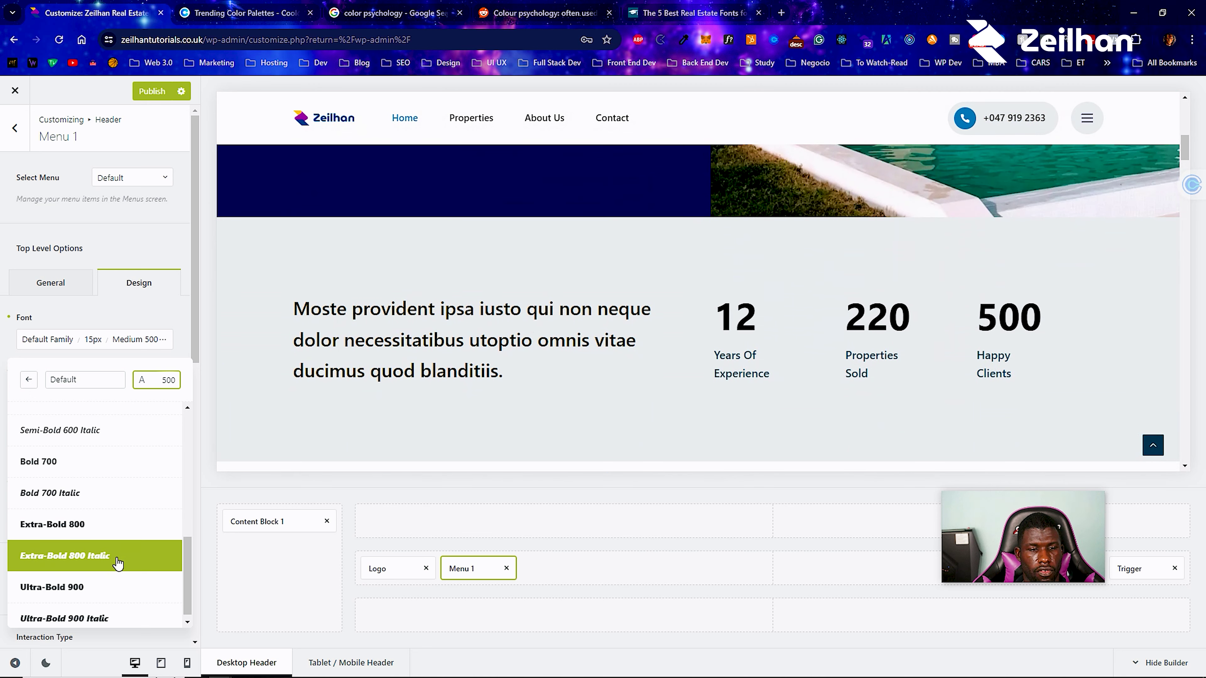
left_click(96, 469)
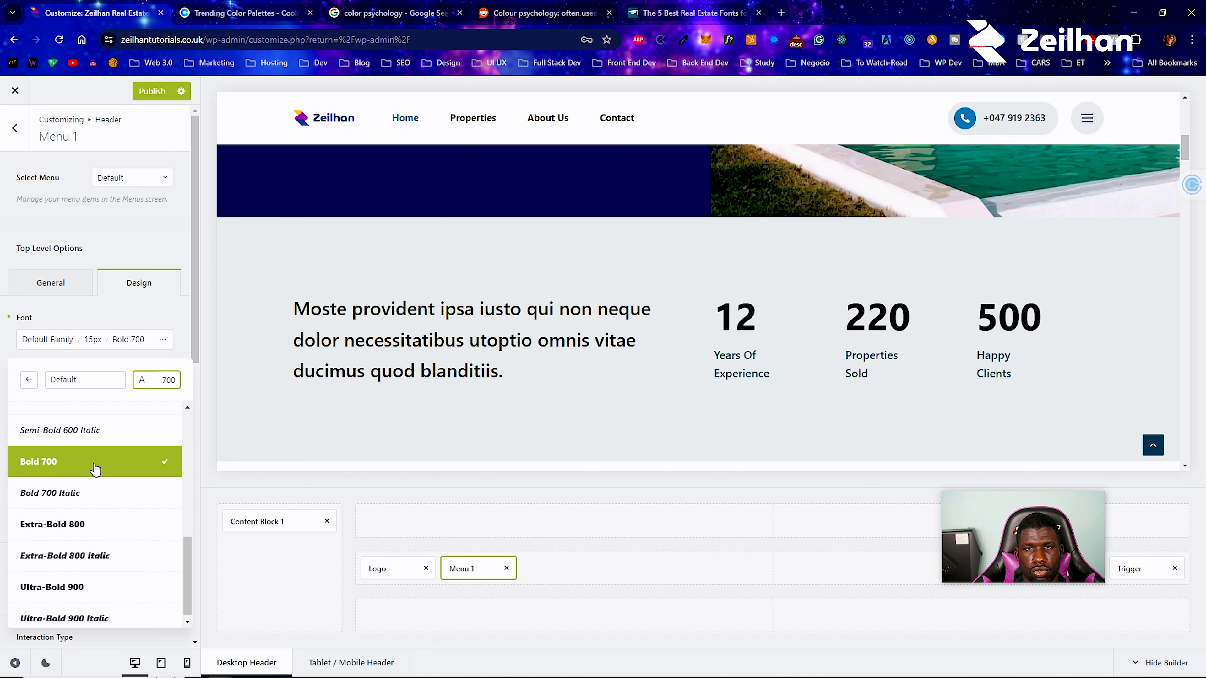
scroll(96, 463, "up", 4)
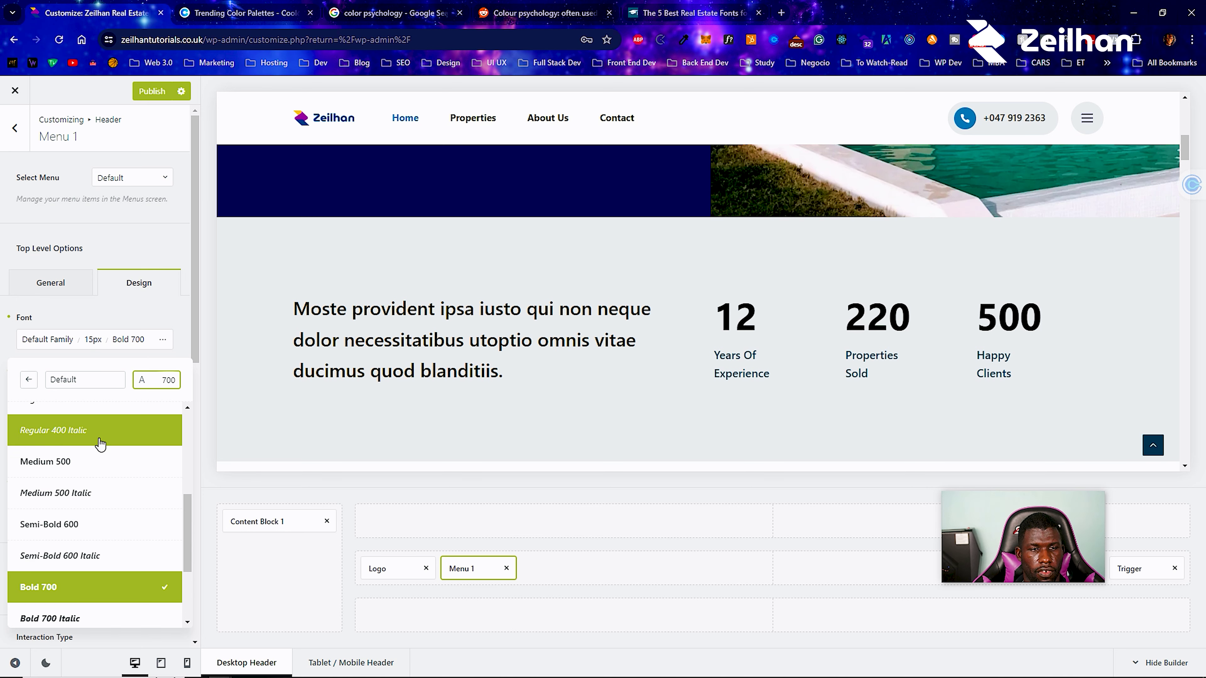
left_click(99, 453)
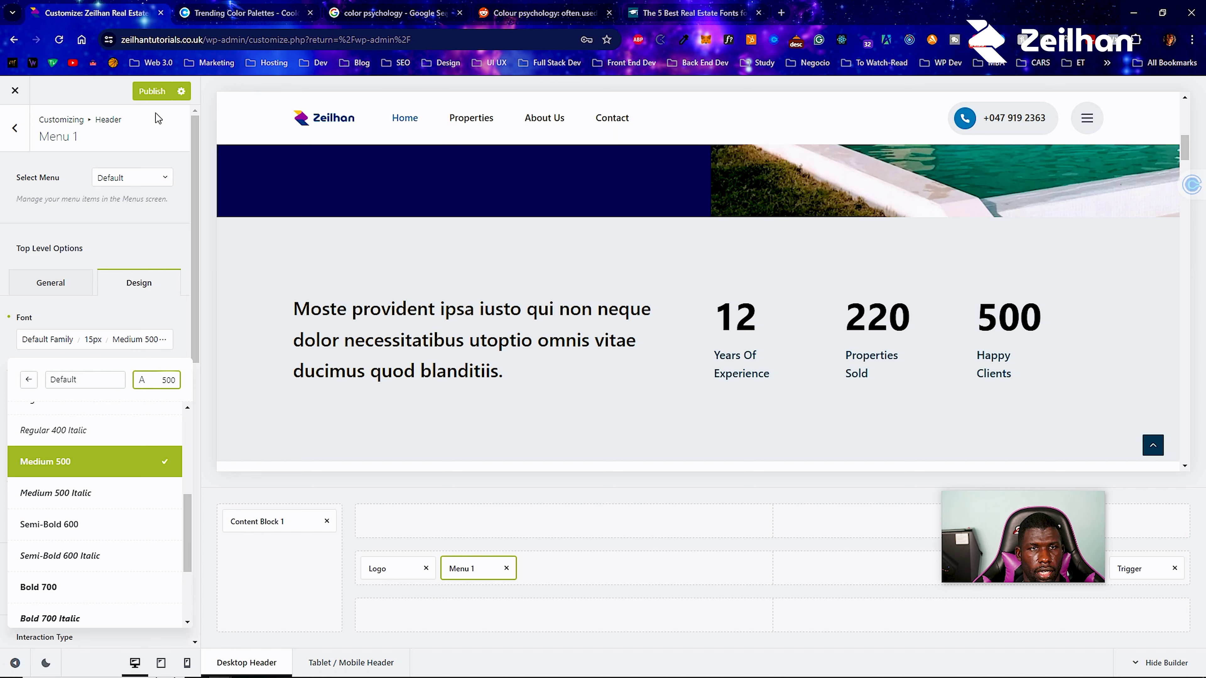
left_click(154, 93)
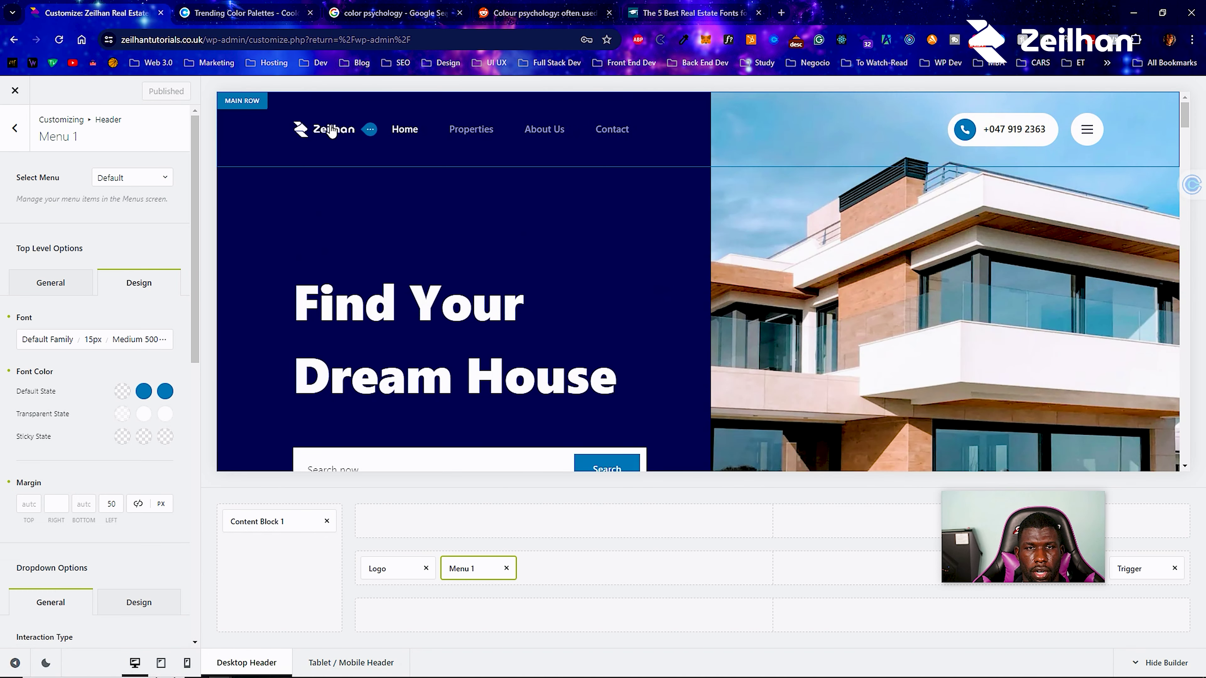
scroll(333, 126, "down", 4)
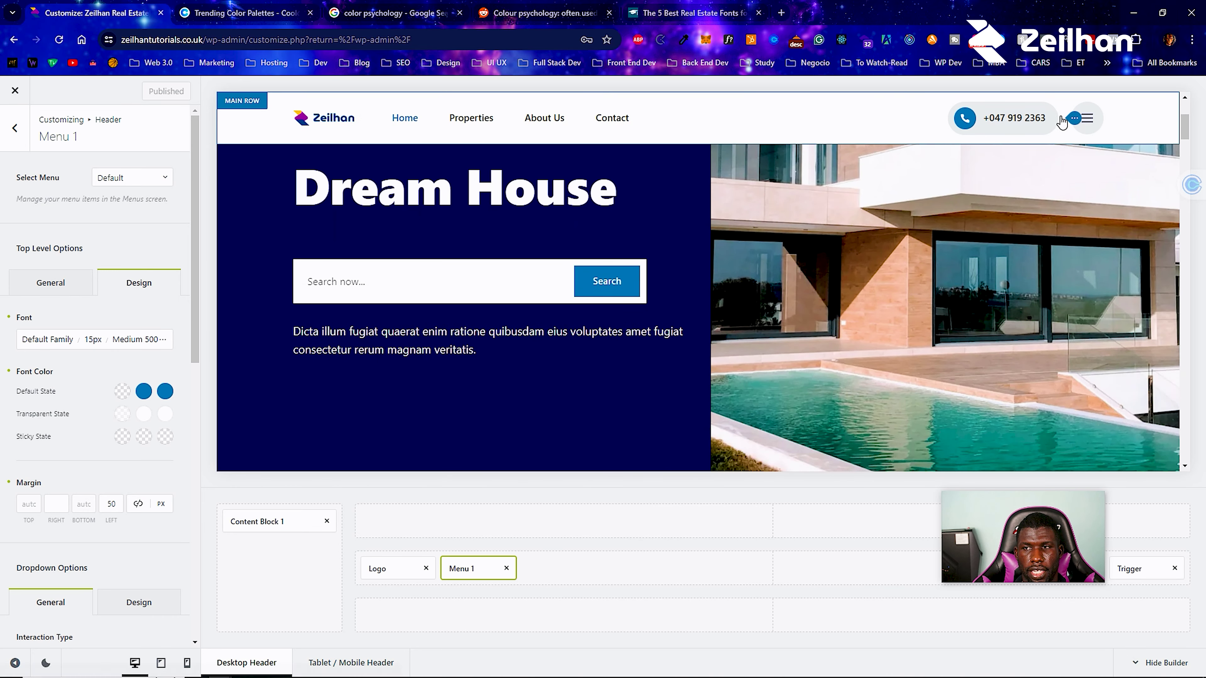
Replace the header call button's phone-number label with 'Schedule Viewing'.
left_click(1070, 120)
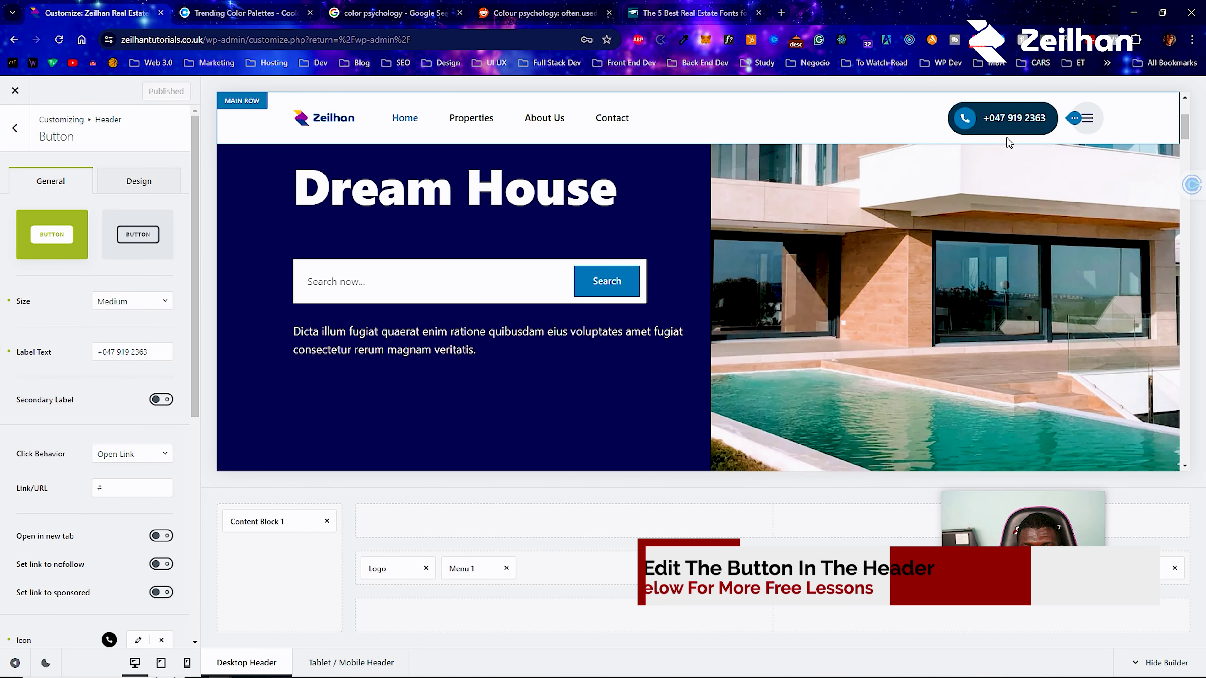
left_click(132, 356)
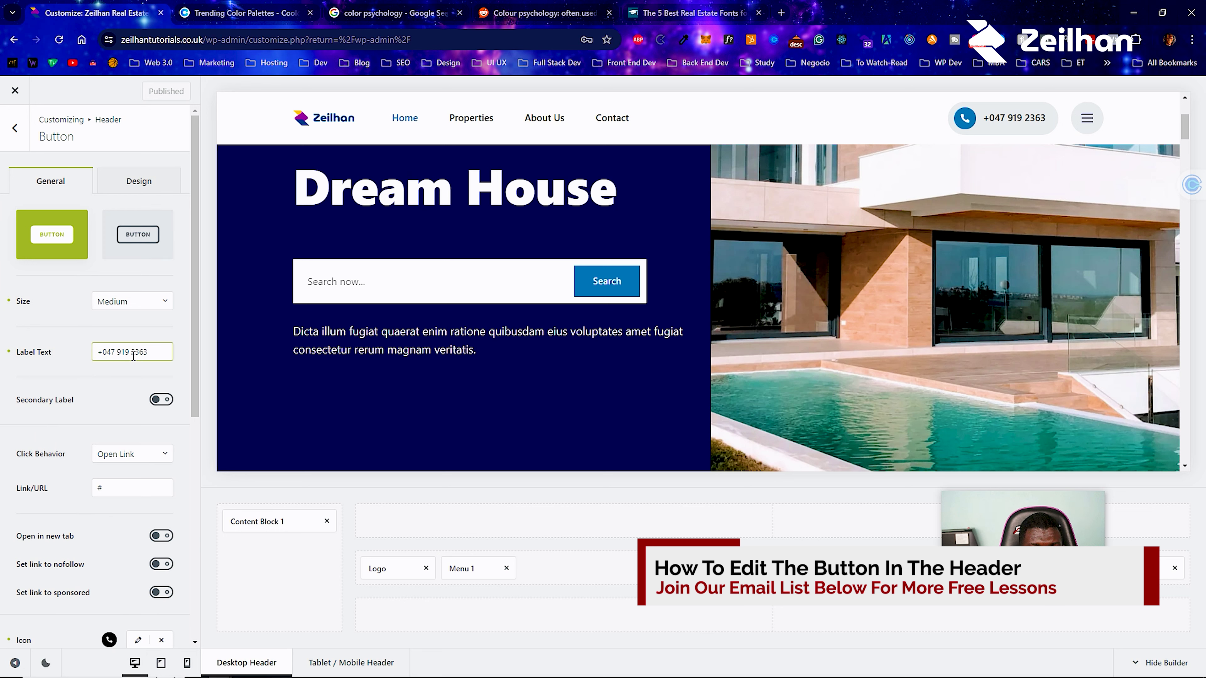
left_click_drag(130, 354, 84, 361)
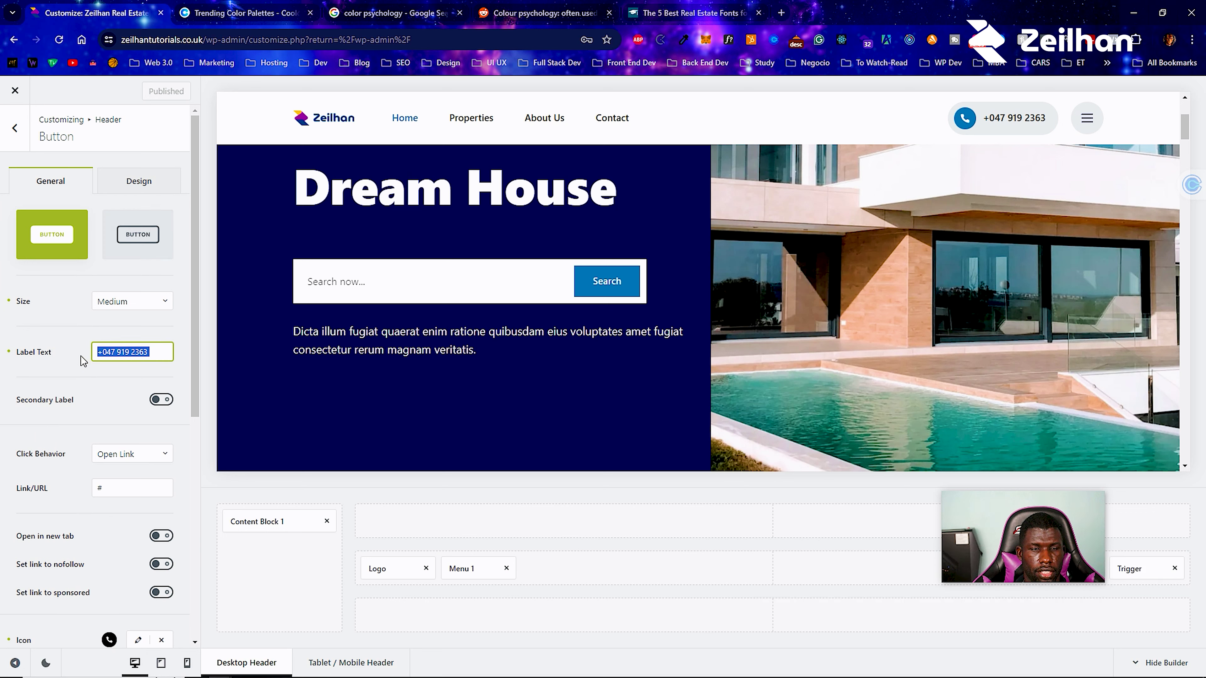
type("Sche")
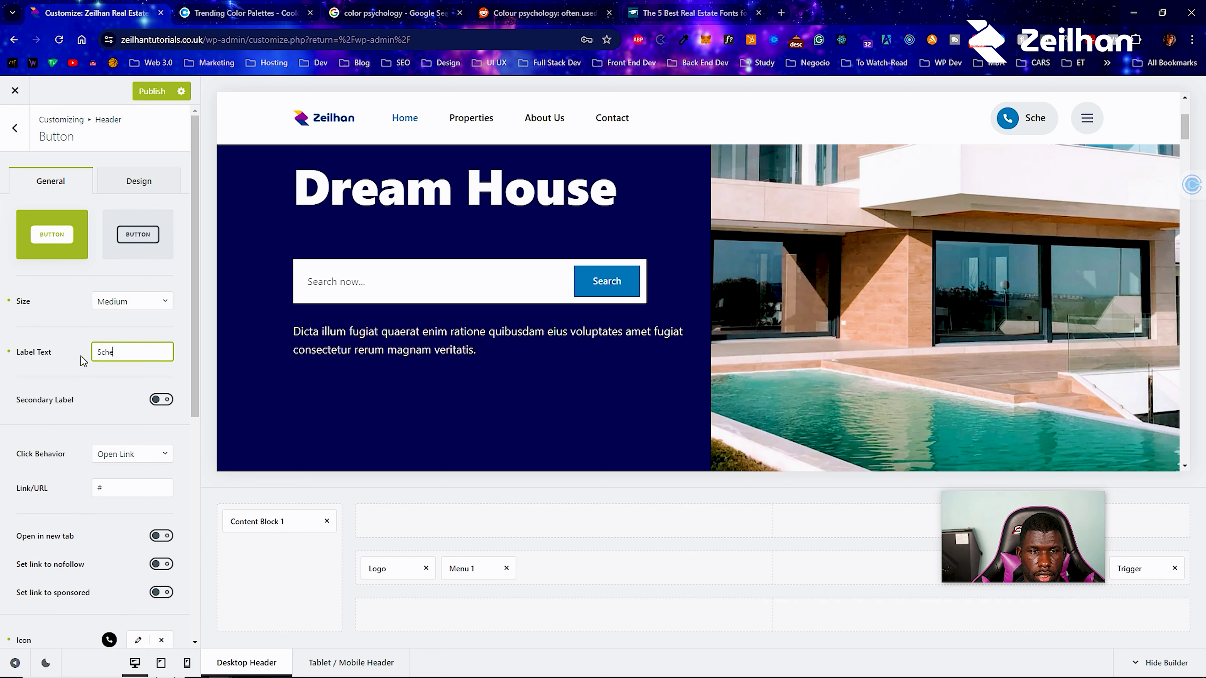
type("dule Viewing")
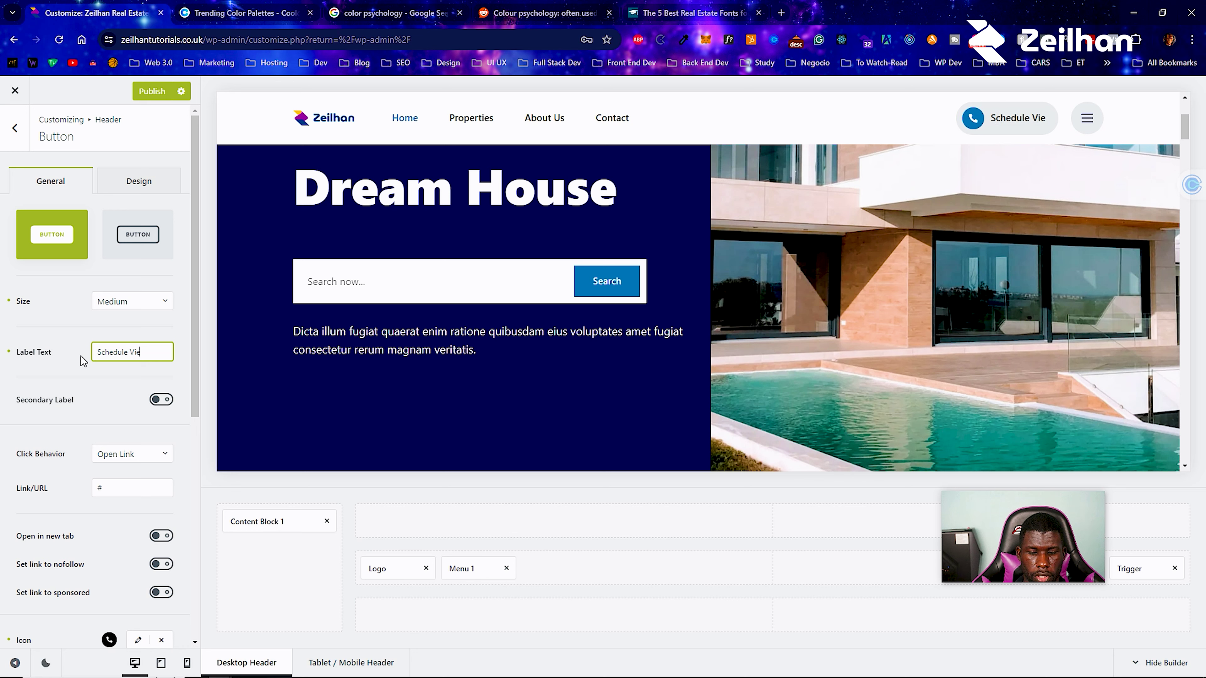
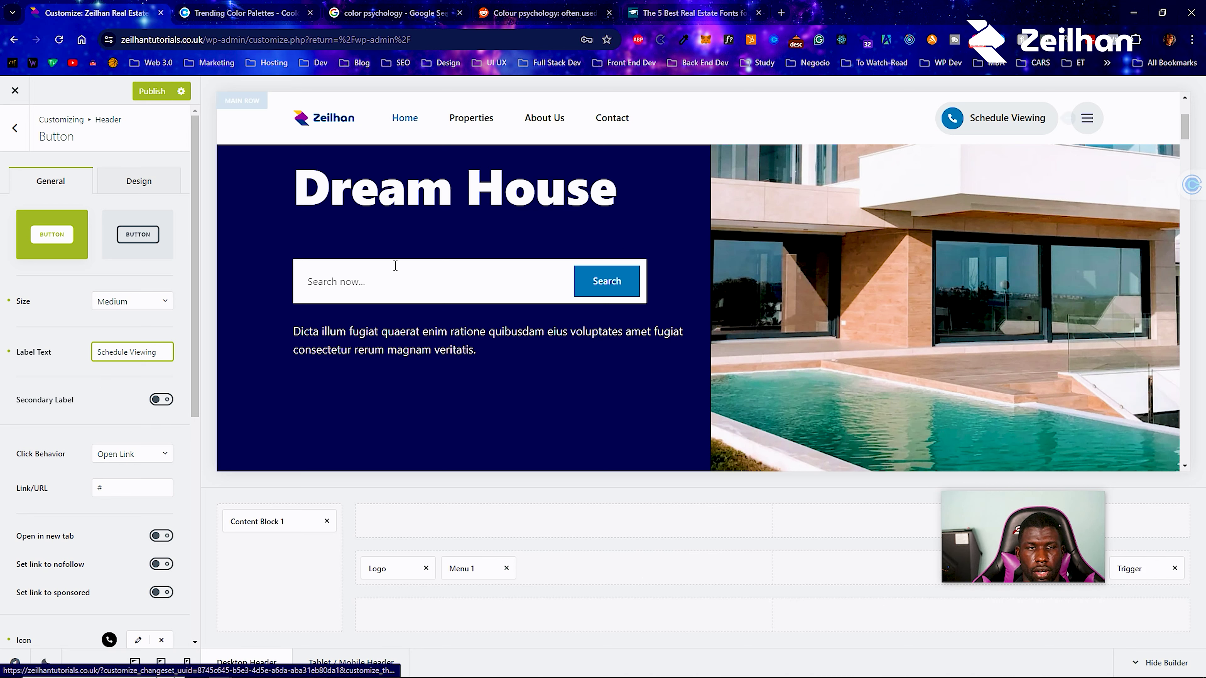
Replace the Schedule Viewing button's phone icon with the house icon from All Icons > Theme Icons.
scroll(76, 303, "down", 2)
scroll(76, 304, "down", 4)
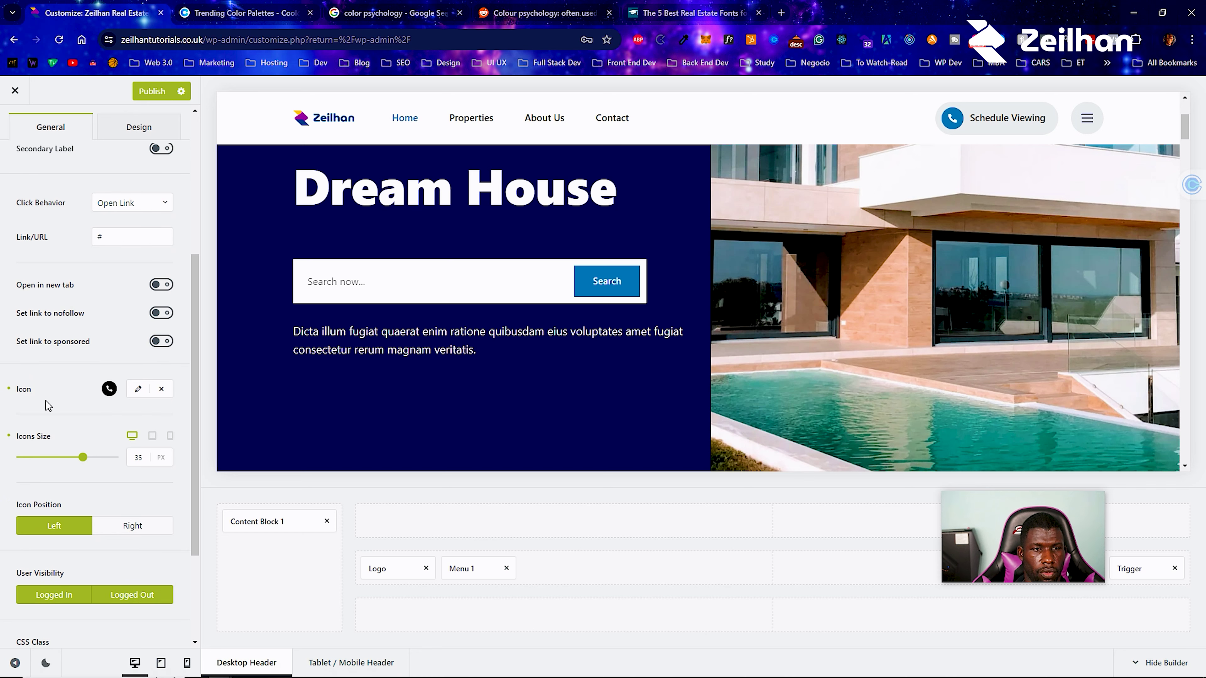
left_click(108, 391)
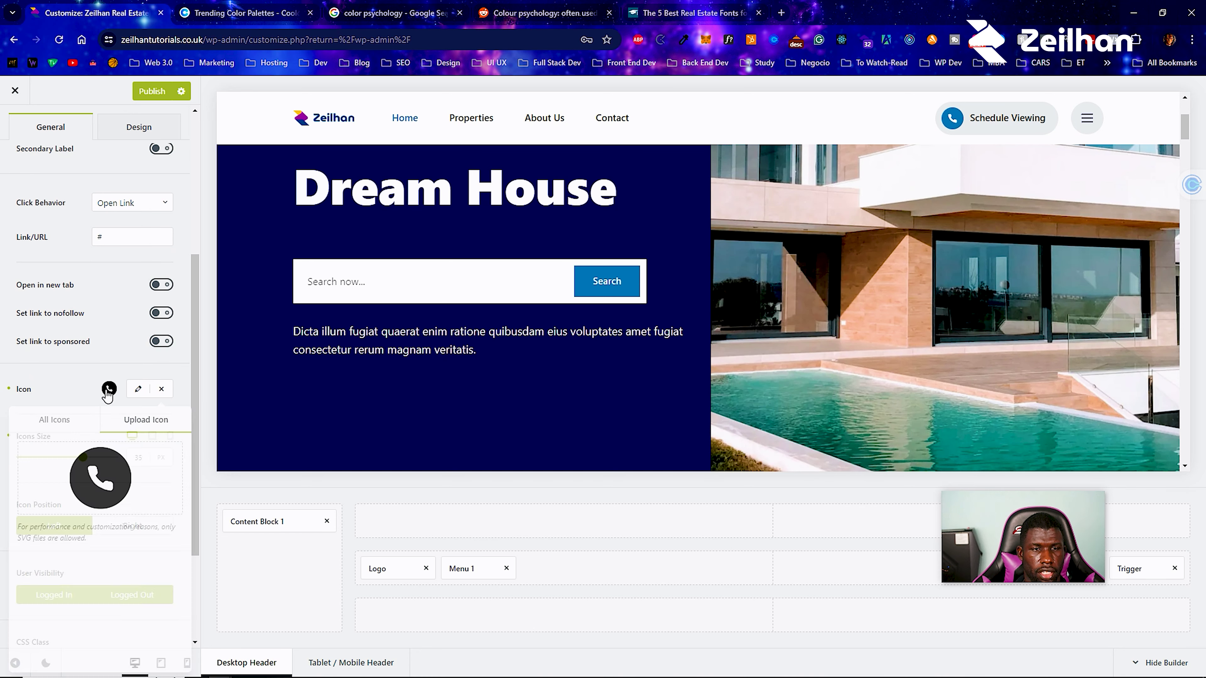
left_click(71, 421)
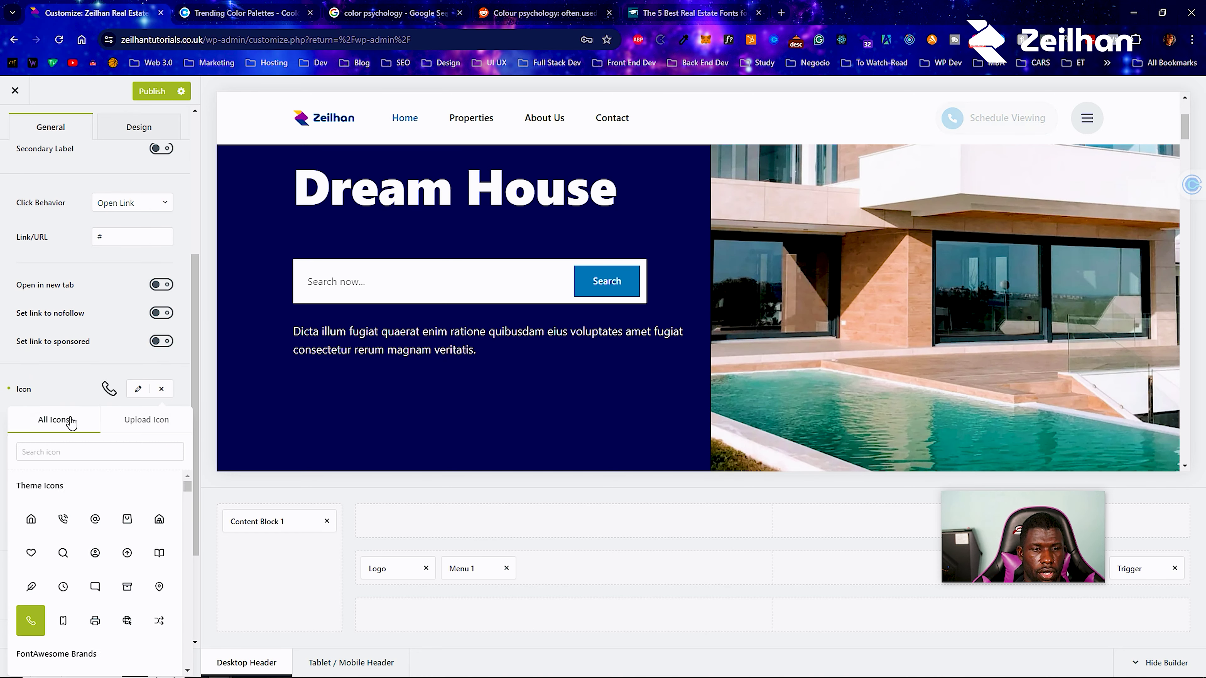
left_click(31, 520)
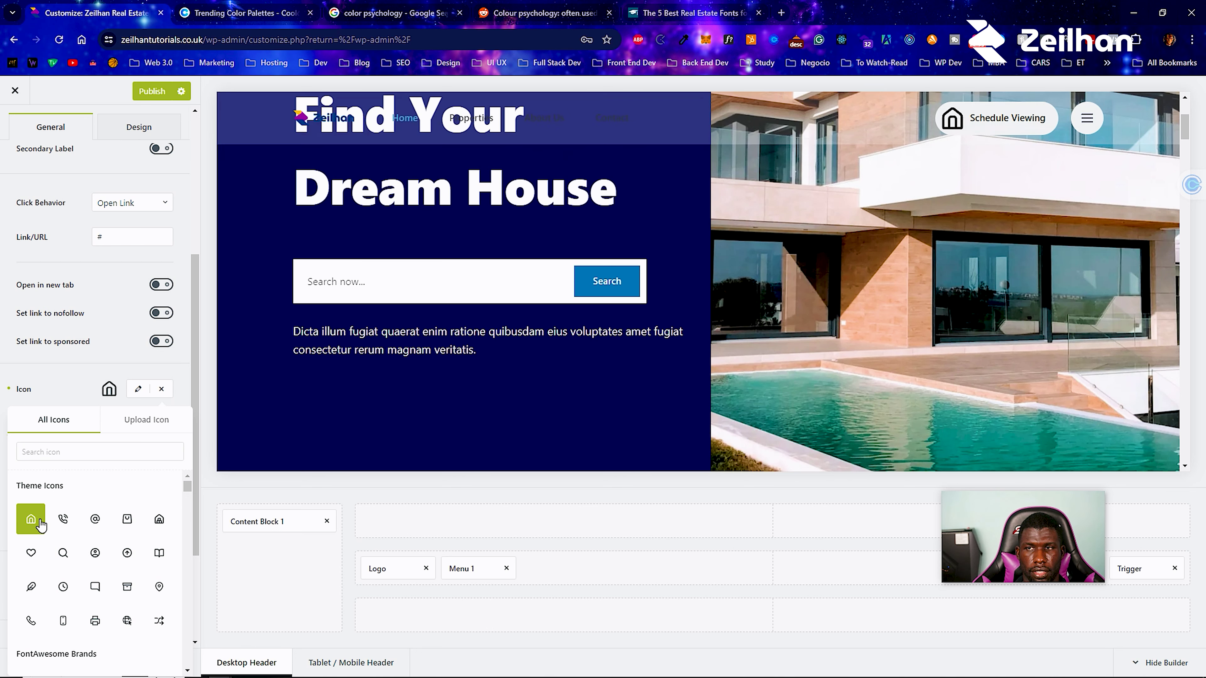
left_click(73, 392)
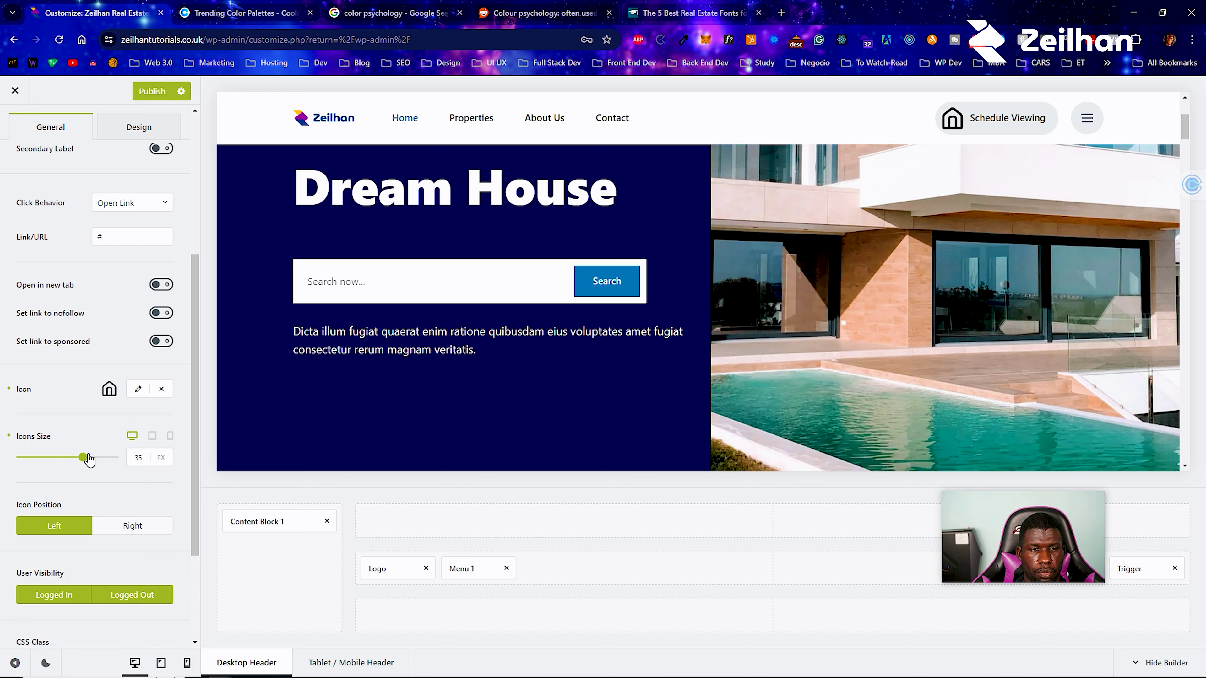
Shrink the button's icon with the Icons Size slider, then recheck and close the icon choices.
left_click_drag(87, 460, 53, 466)
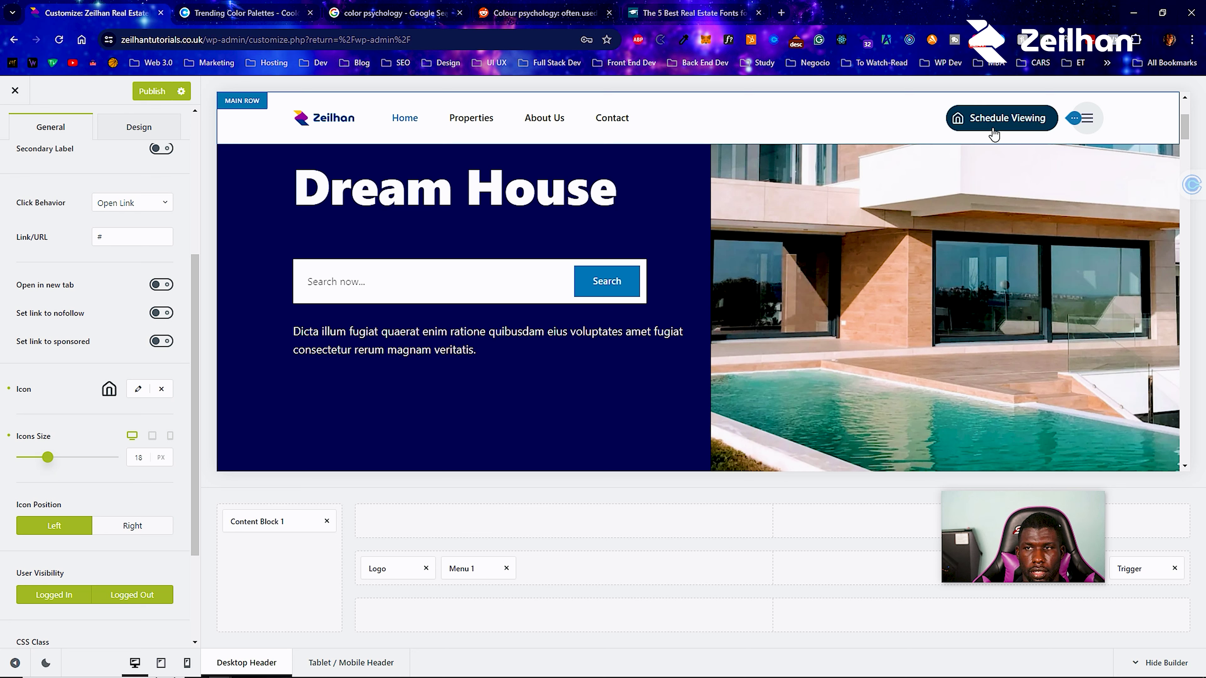
left_click(145, 396)
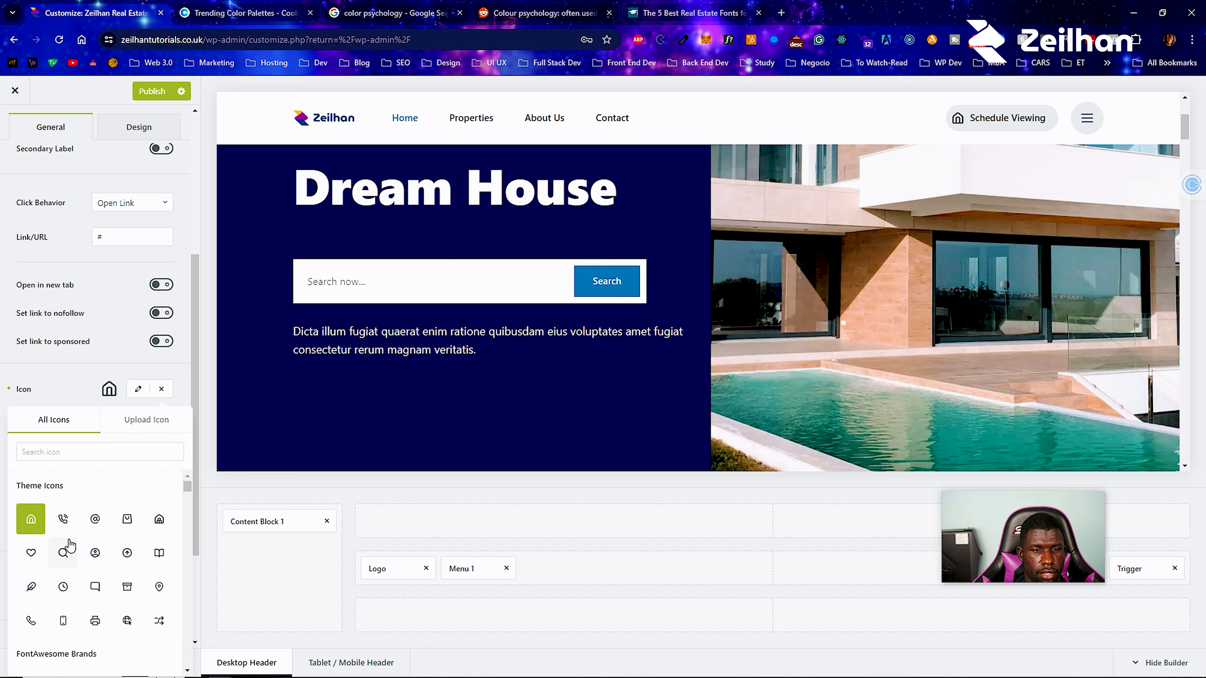
scroll(71, 546, "down", 1)
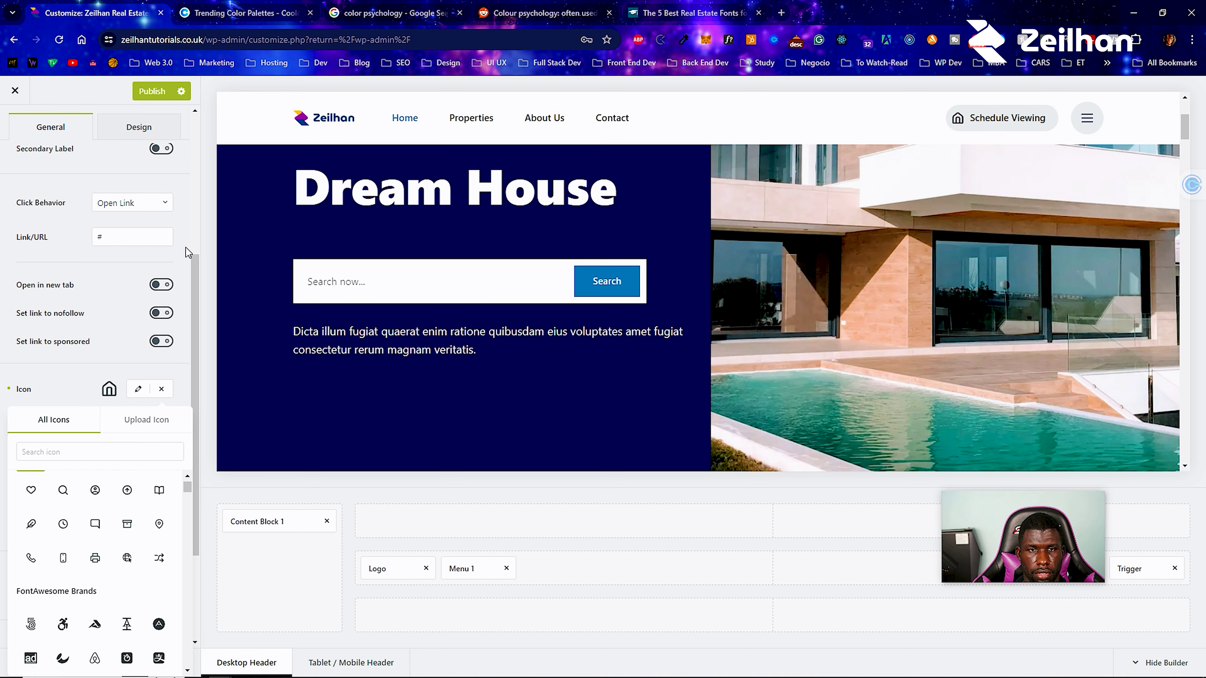
scroll(186, 247, "up", 3)
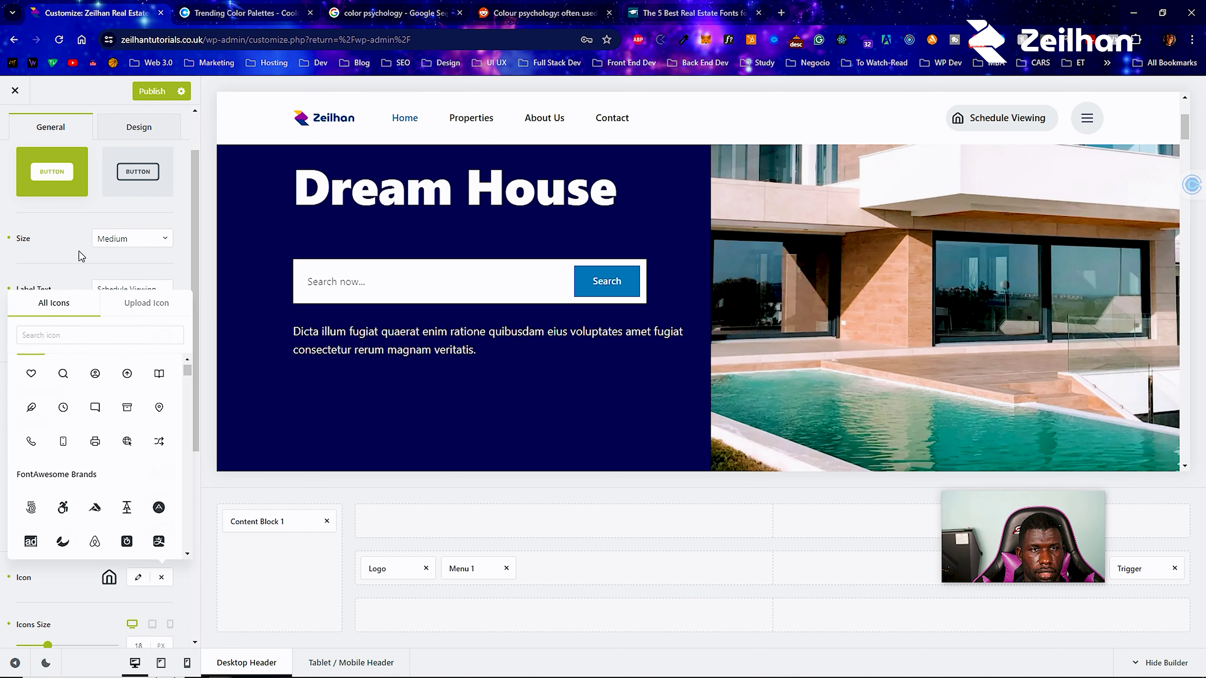
left_click(78, 256)
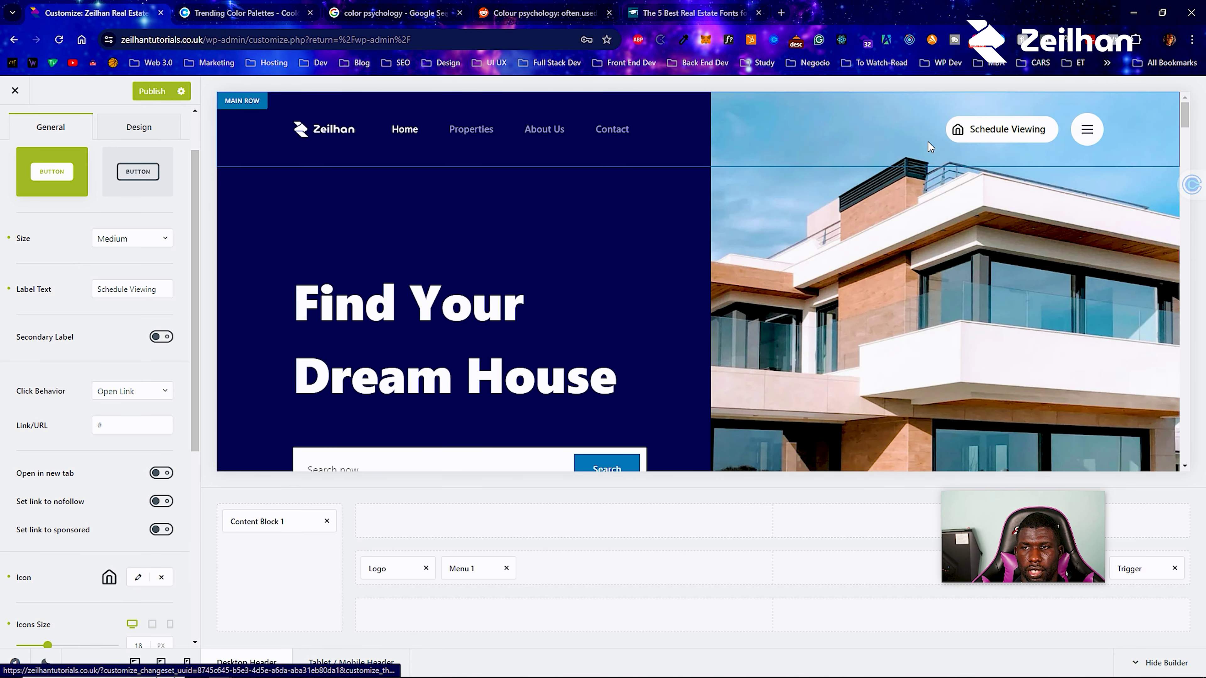
left_click(108, 429)
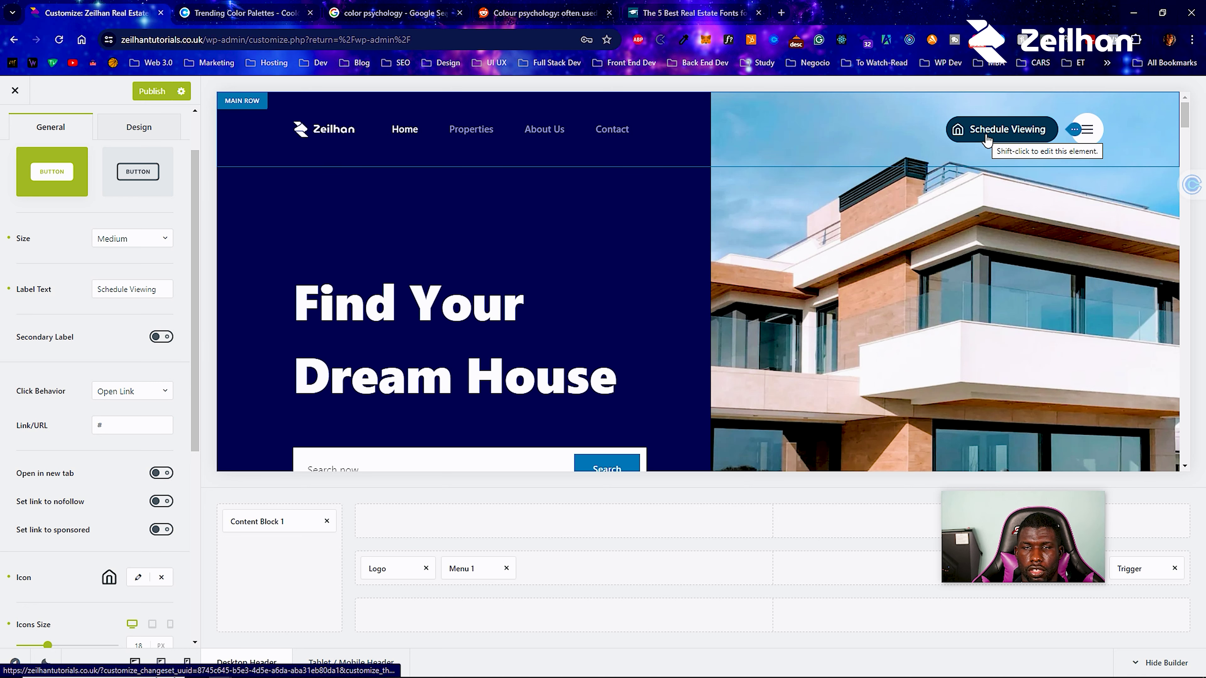
Publish the Customizer changes to the live site.
left_click(155, 92)
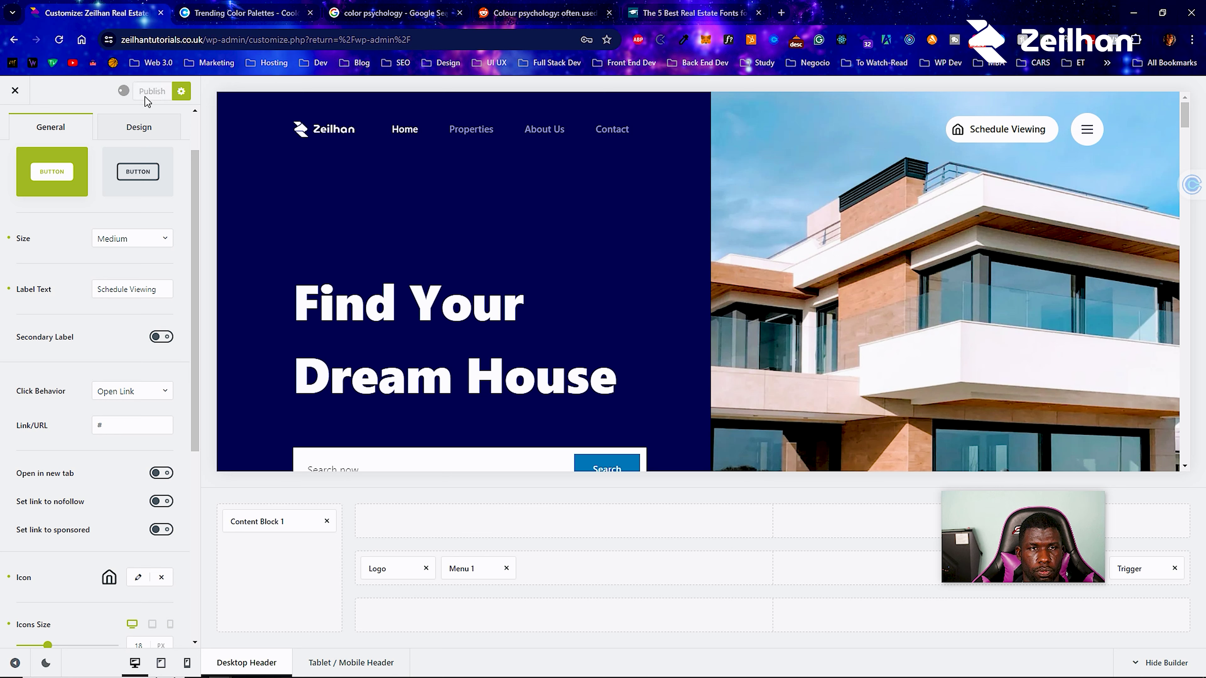
scroll(2, 477, "down", 1)
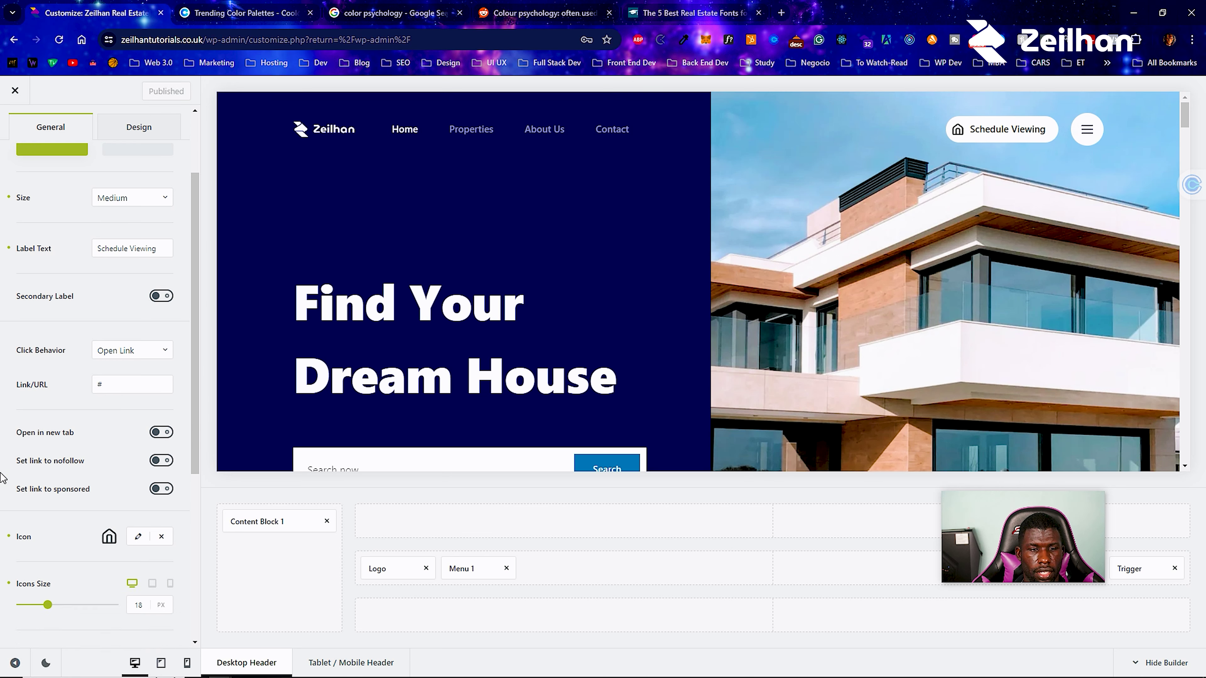
scroll(78, 409, "down", 3)
Look at the icon picker's Upload Icon option, return to All Icons, and start a new browser tab.
left_click(109, 390)
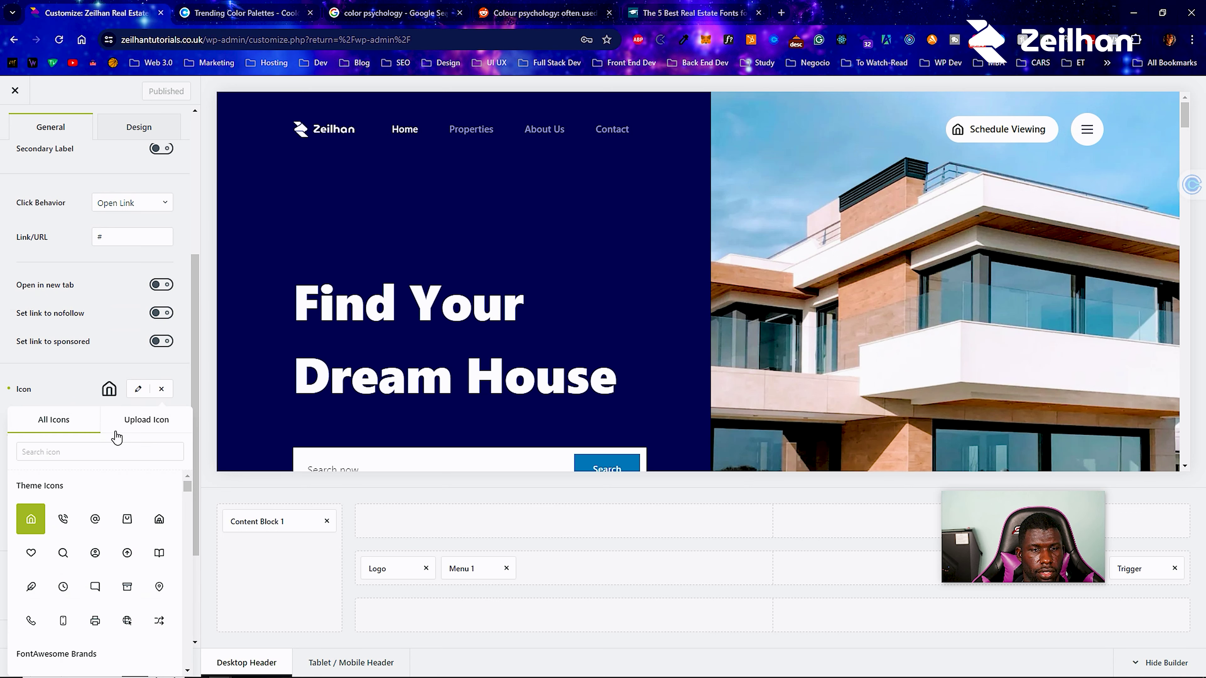
left_click(151, 427)
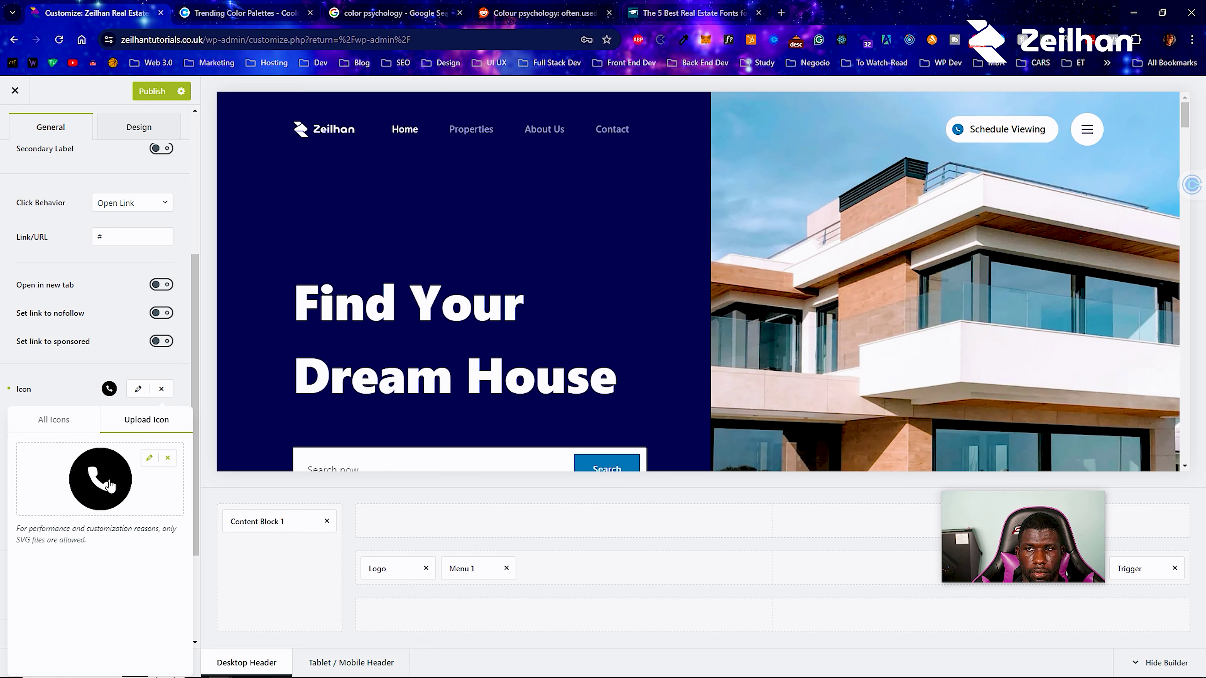
left_click(54, 419)
scroll(97, 551, "down", 3)
scroll(102, 557, "down", 3)
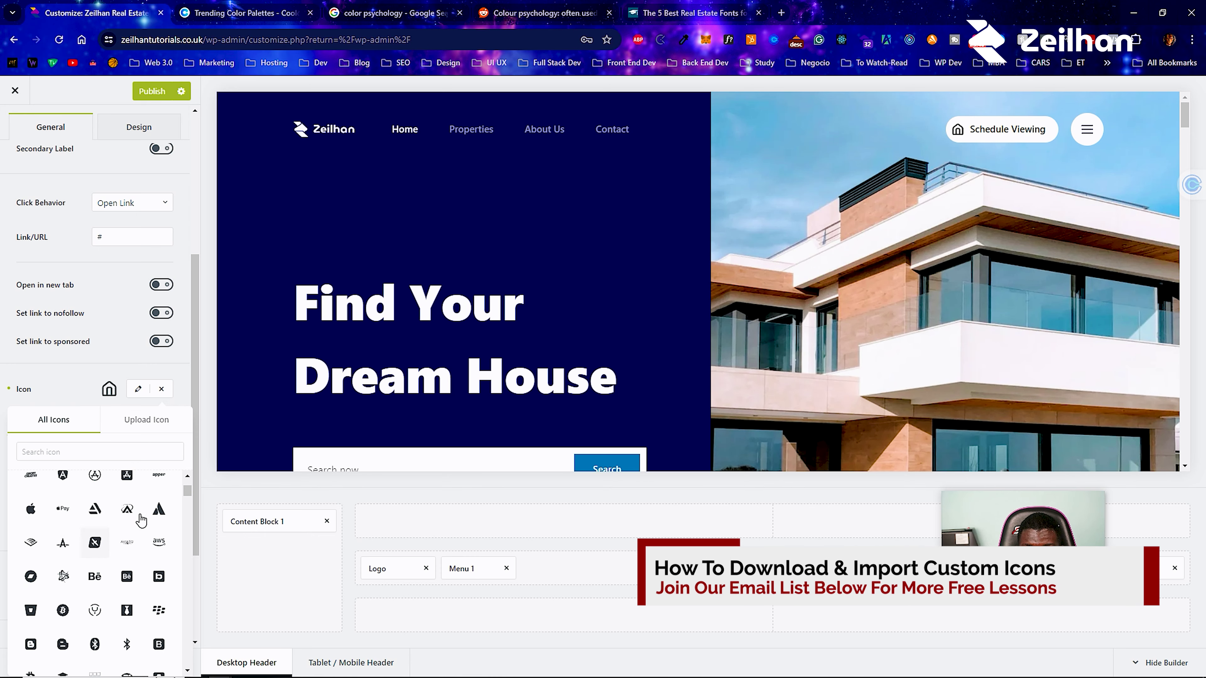
left_click(781, 13)
Search the web for 'flaticons' and search Flaticon for 'house' icons.
type("flaticons")
key("Return")
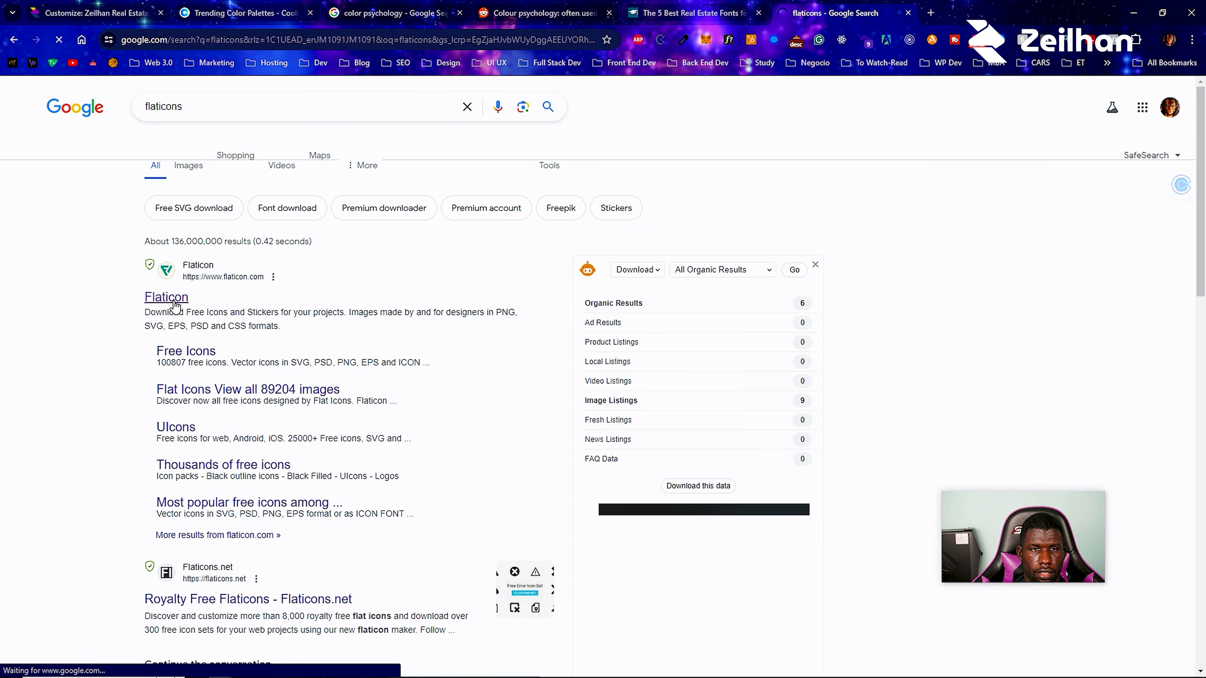
left_click(173, 299)
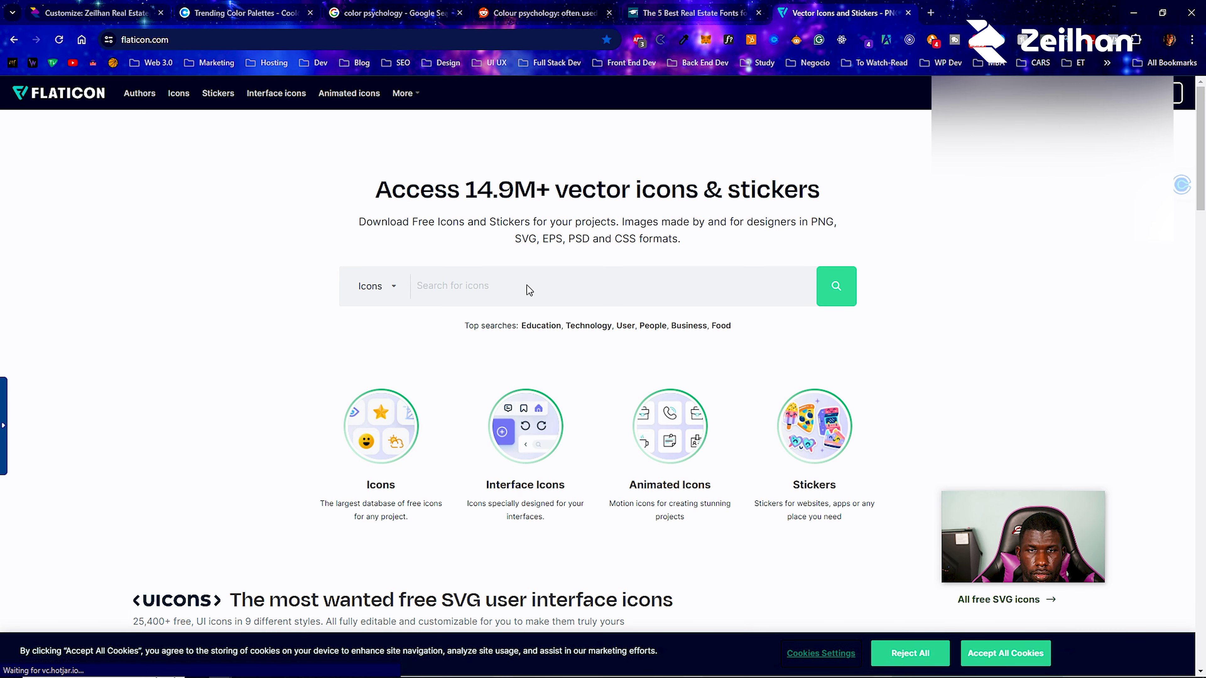
type("house")
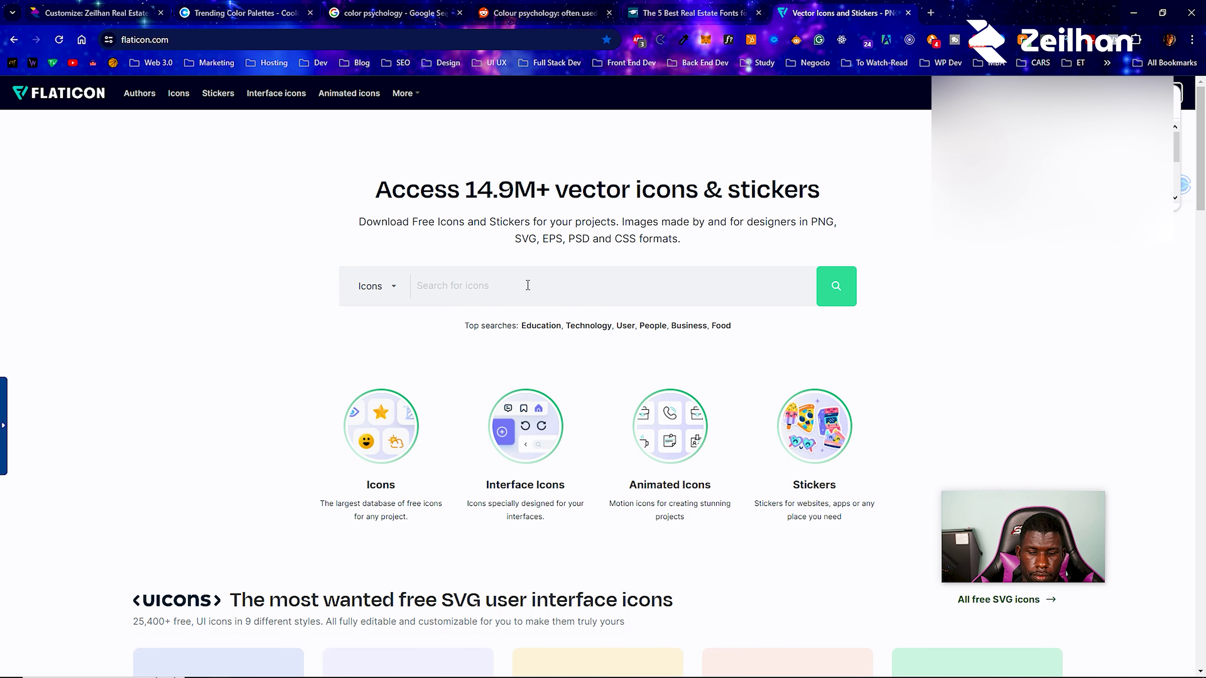
left_click(853, 286)
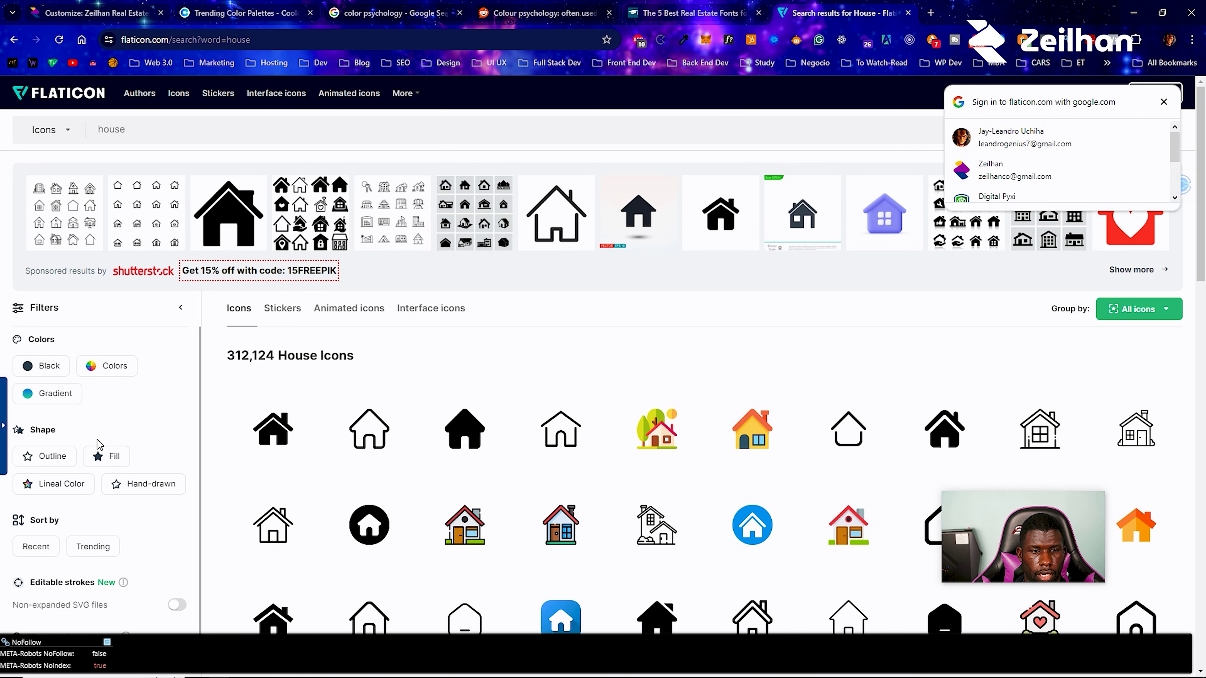
Try the circular home icon's premium SVG, then download it as a free PNG instead.
scroll(99, 451, "down", 5)
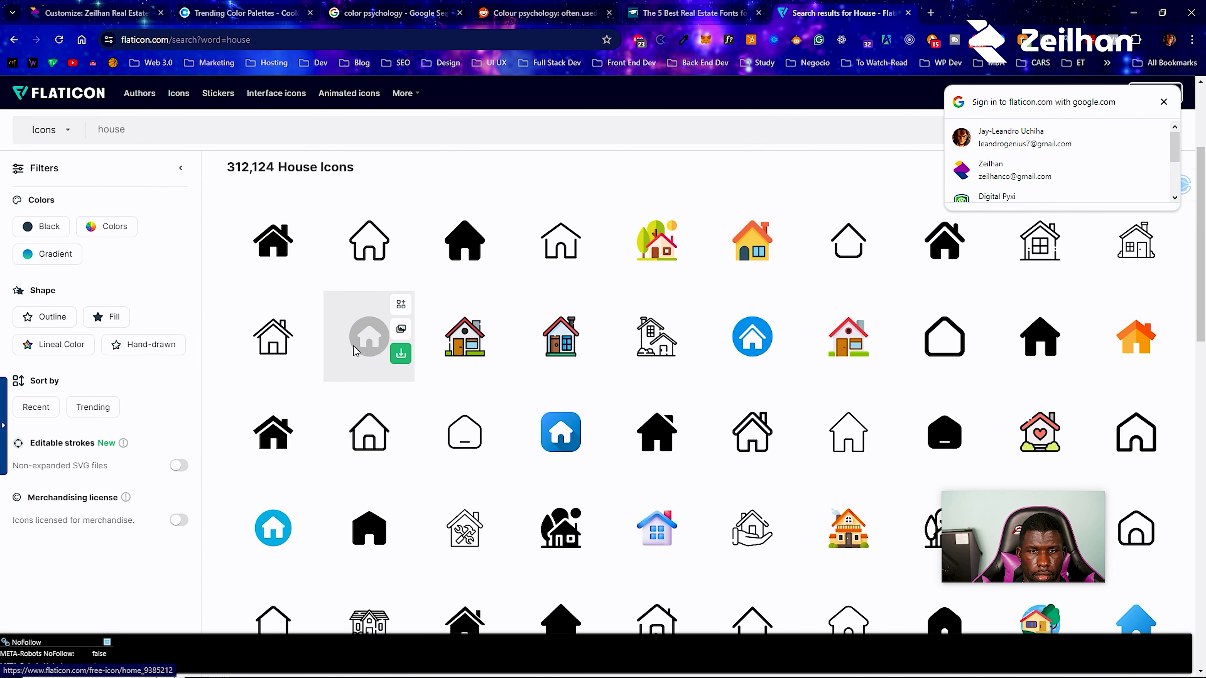
left_click(355, 351)
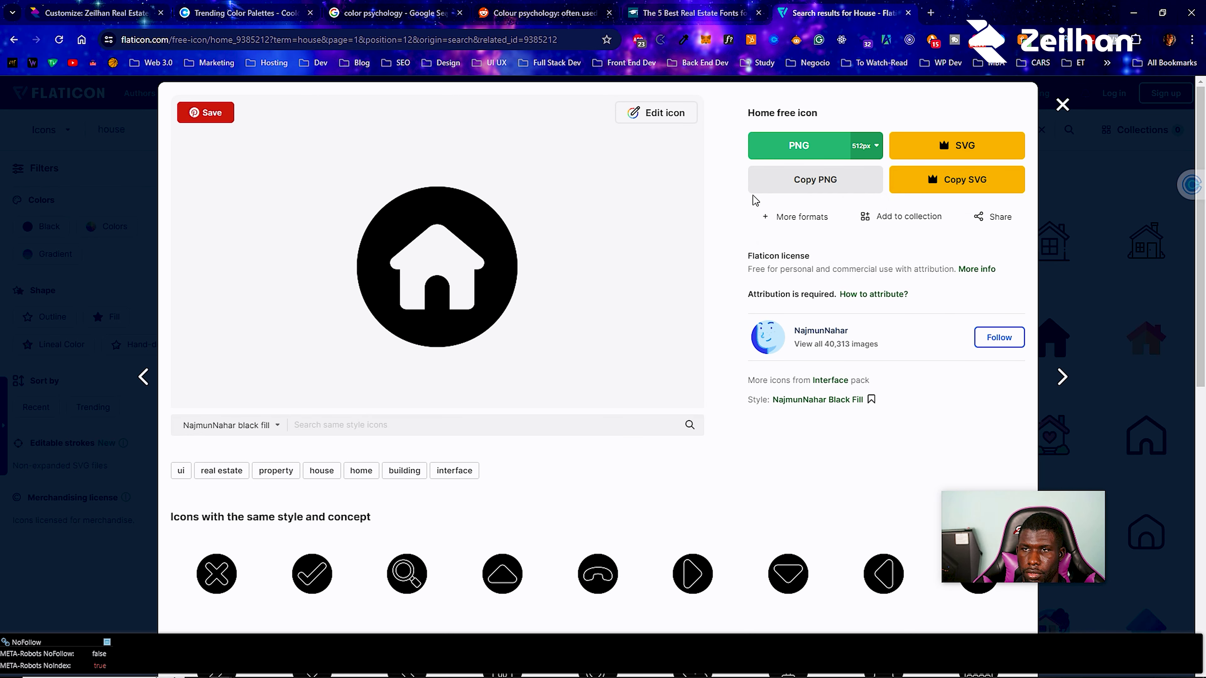
left_click(946, 156)
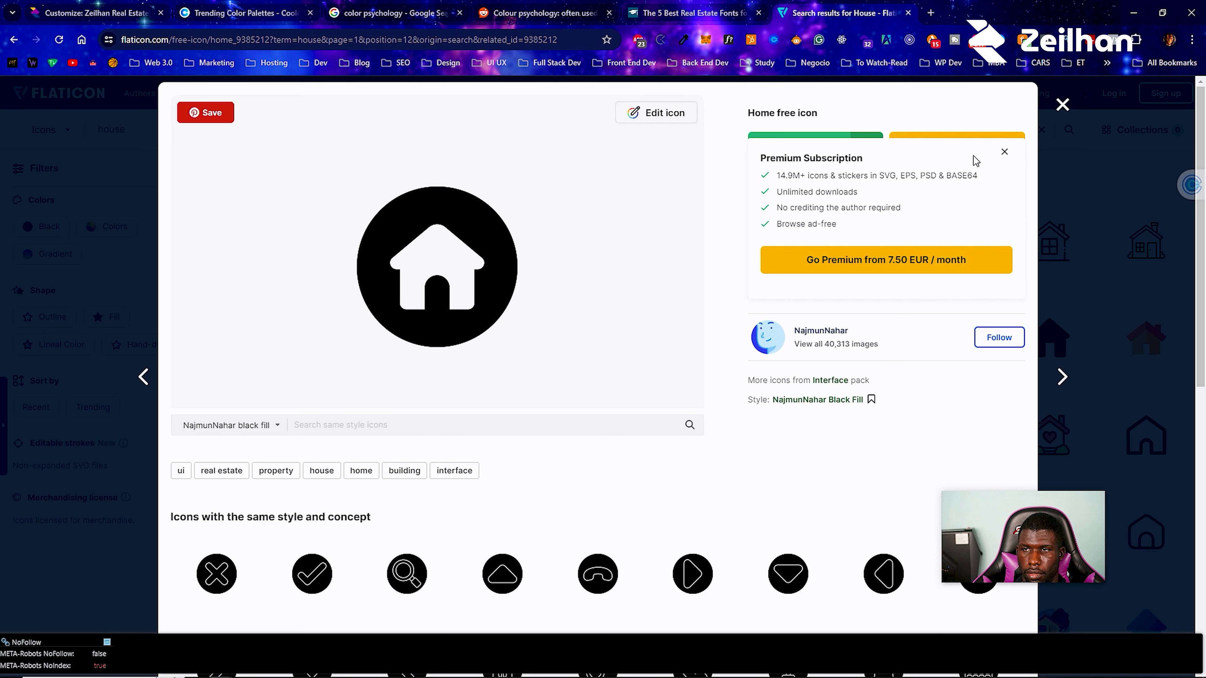
left_click(1004, 155)
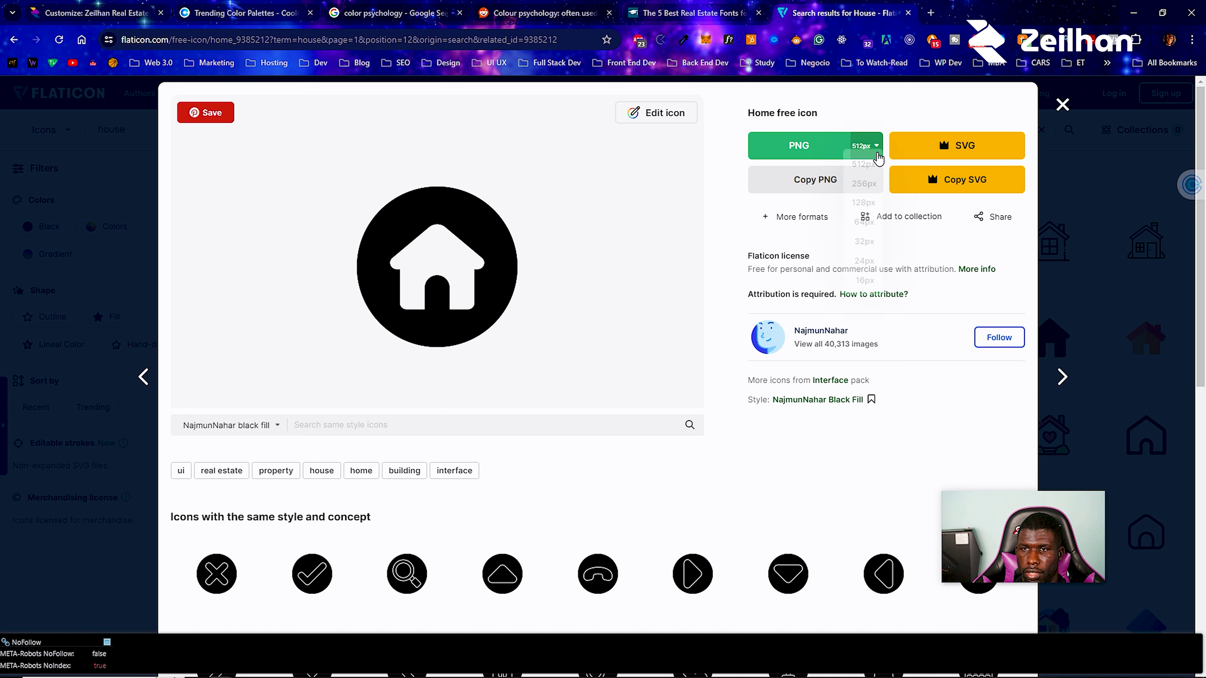
left_click(863, 146)
left_click(934, 175)
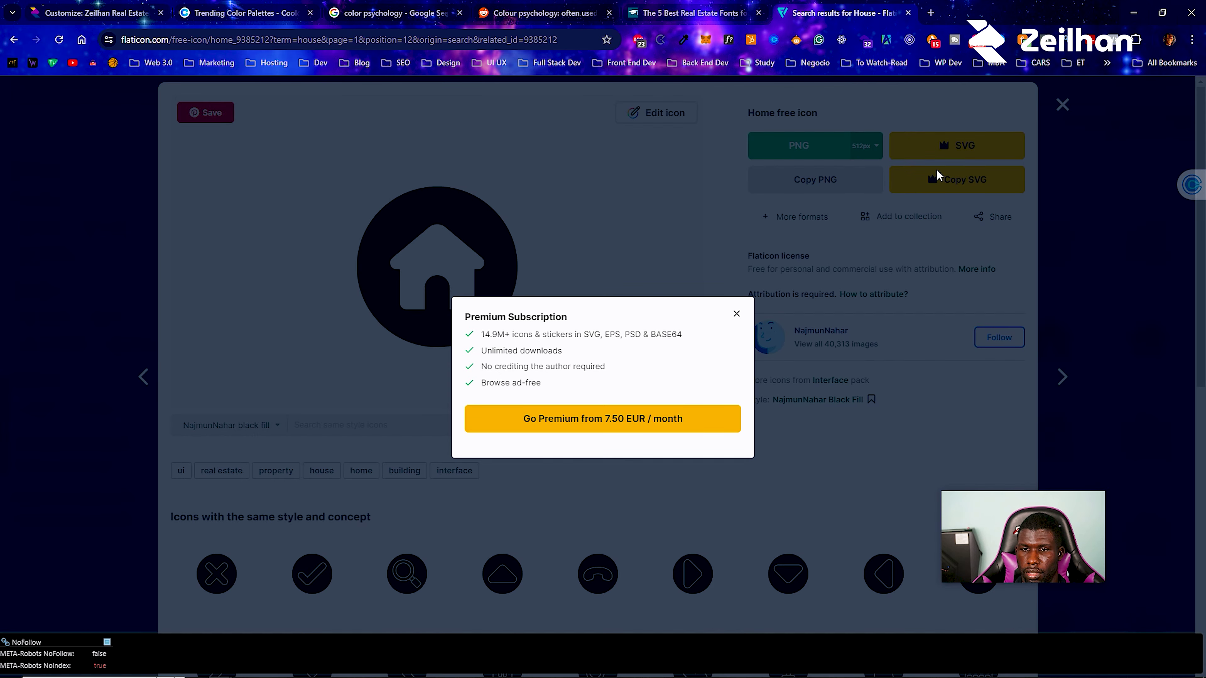
left_click(732, 316)
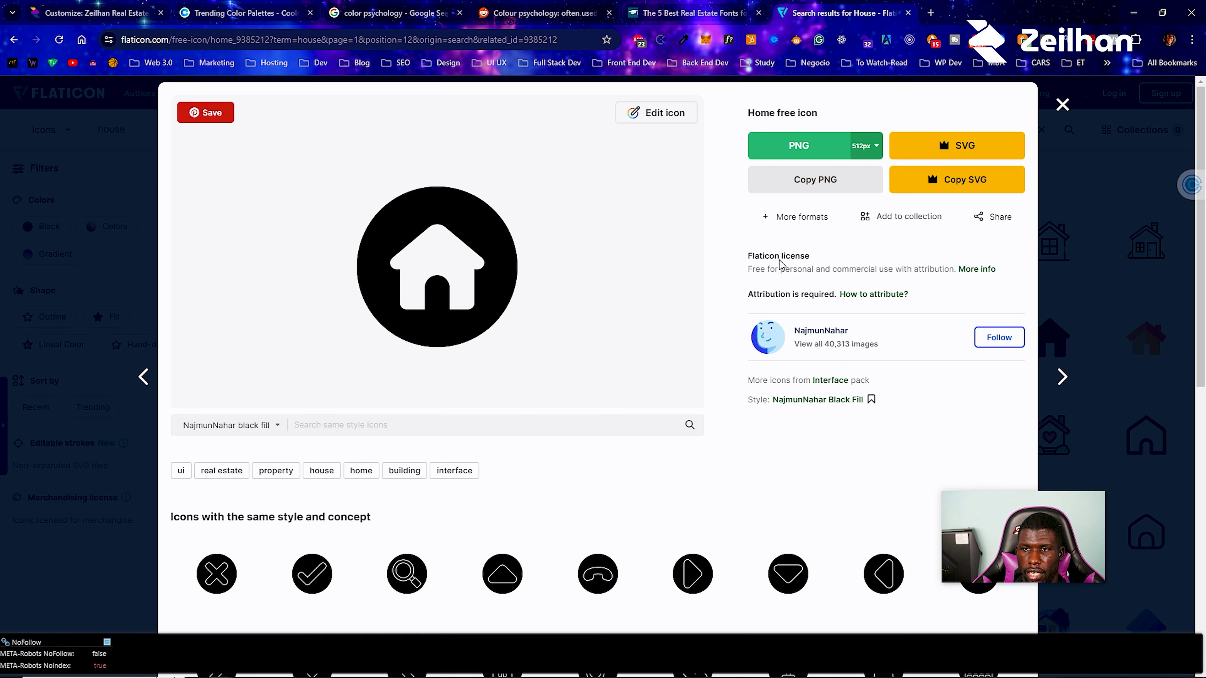
left_click(817, 152)
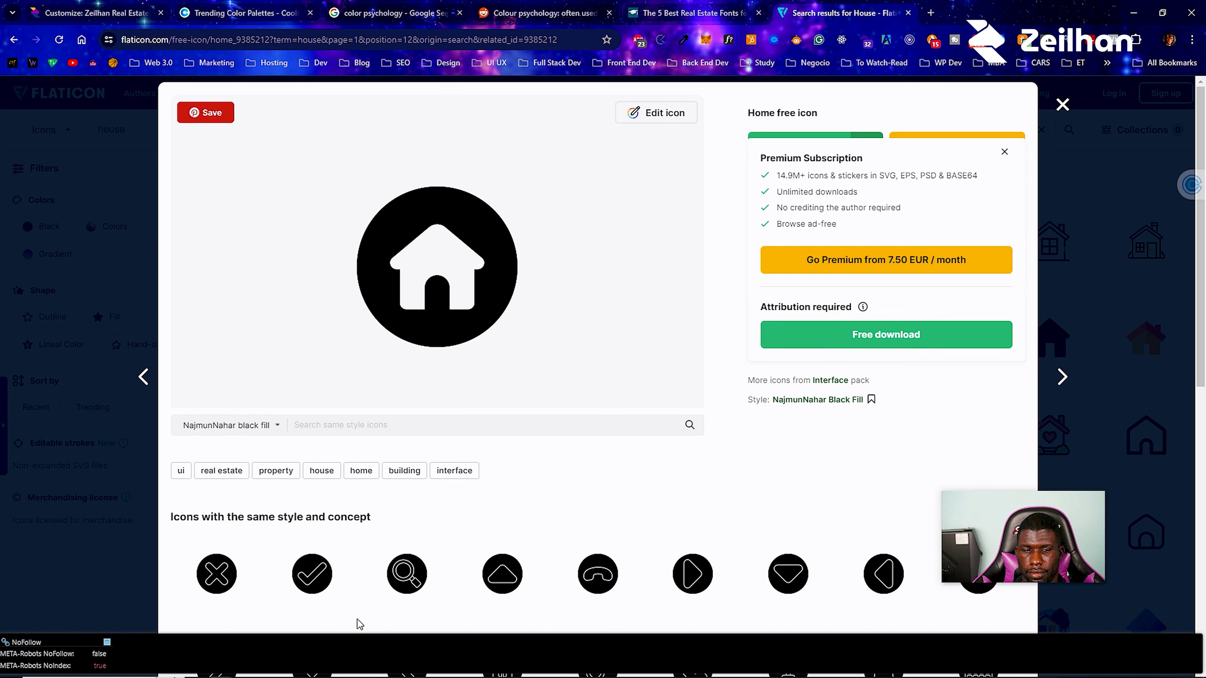
left_click(1061, 104)
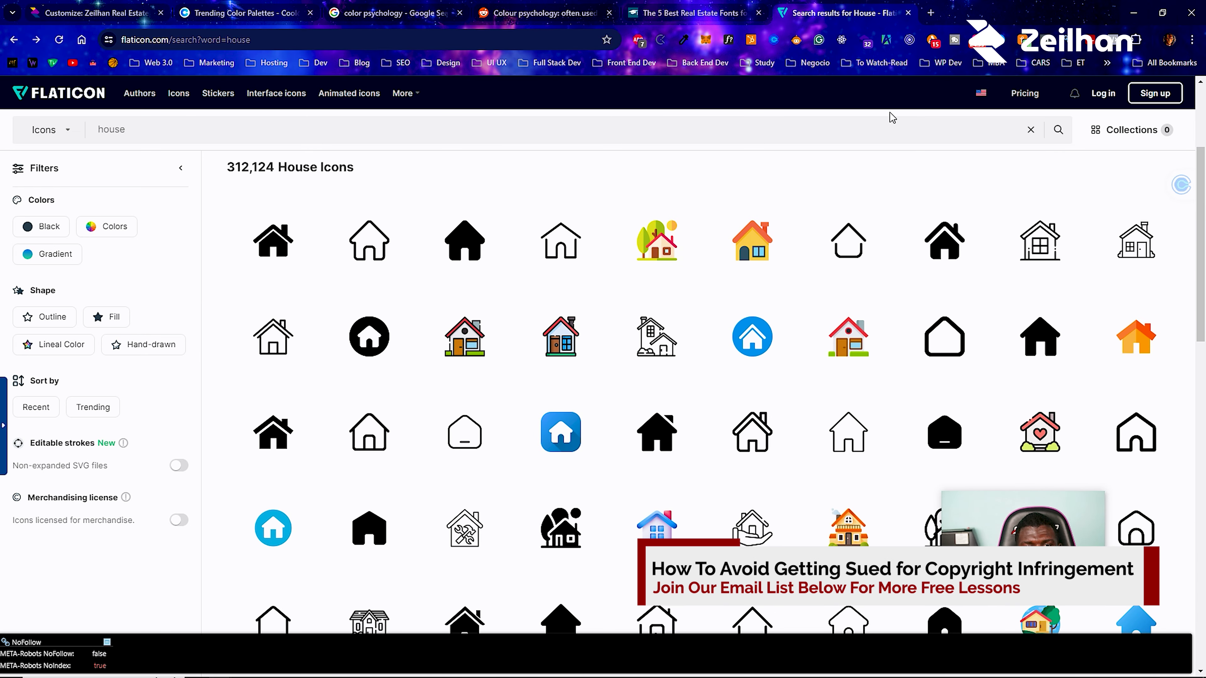
Try the location-pin house icon's SVG, then load freepik.com in the same tab.
scroll(654, 212, "down", 5)
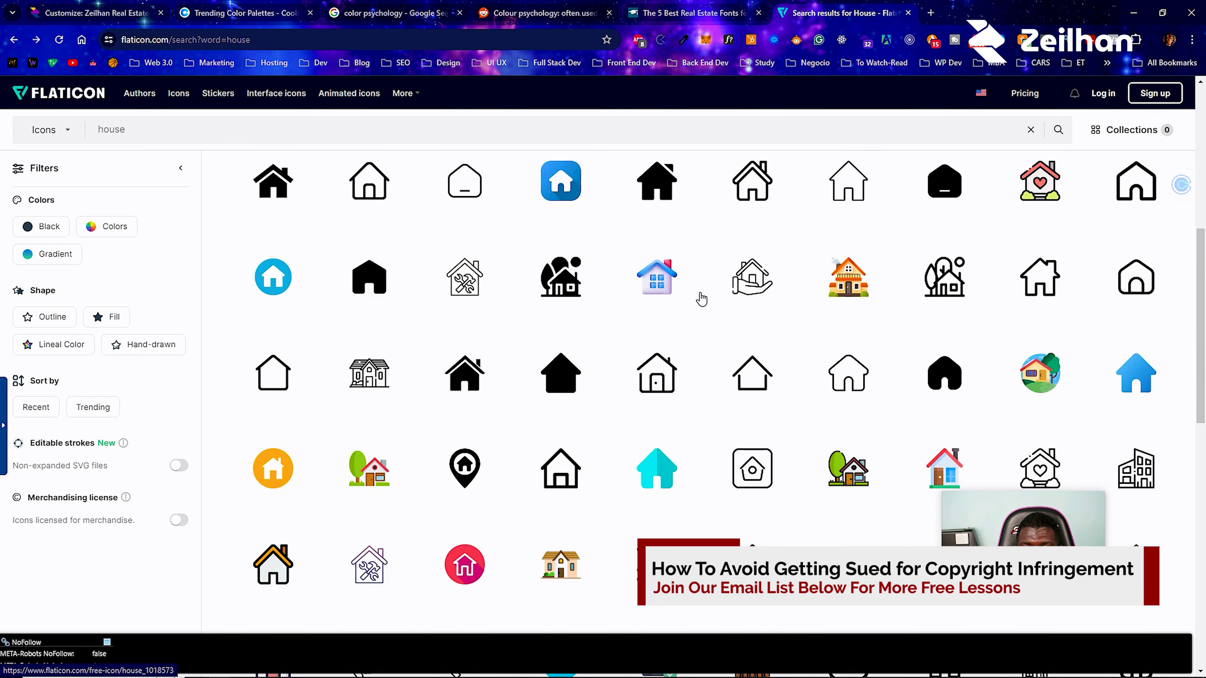
scroll(701, 299, "down", 4)
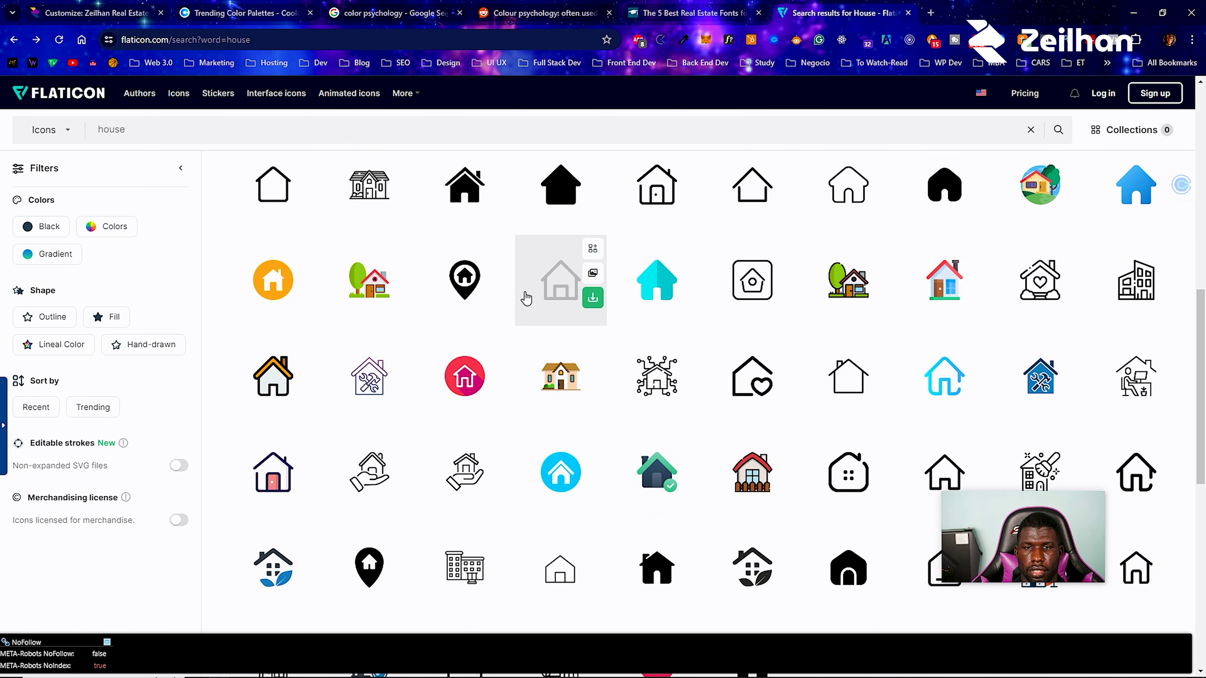
left_click(449, 279)
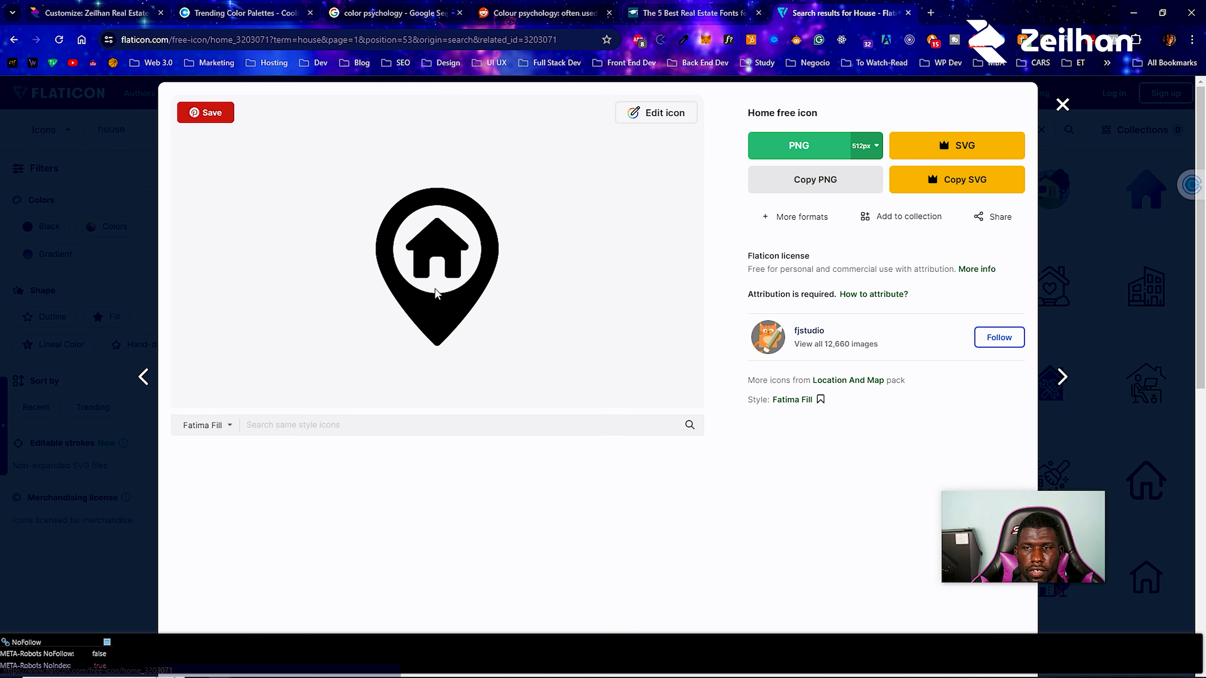
left_click(967, 143)
left_click(163, 42)
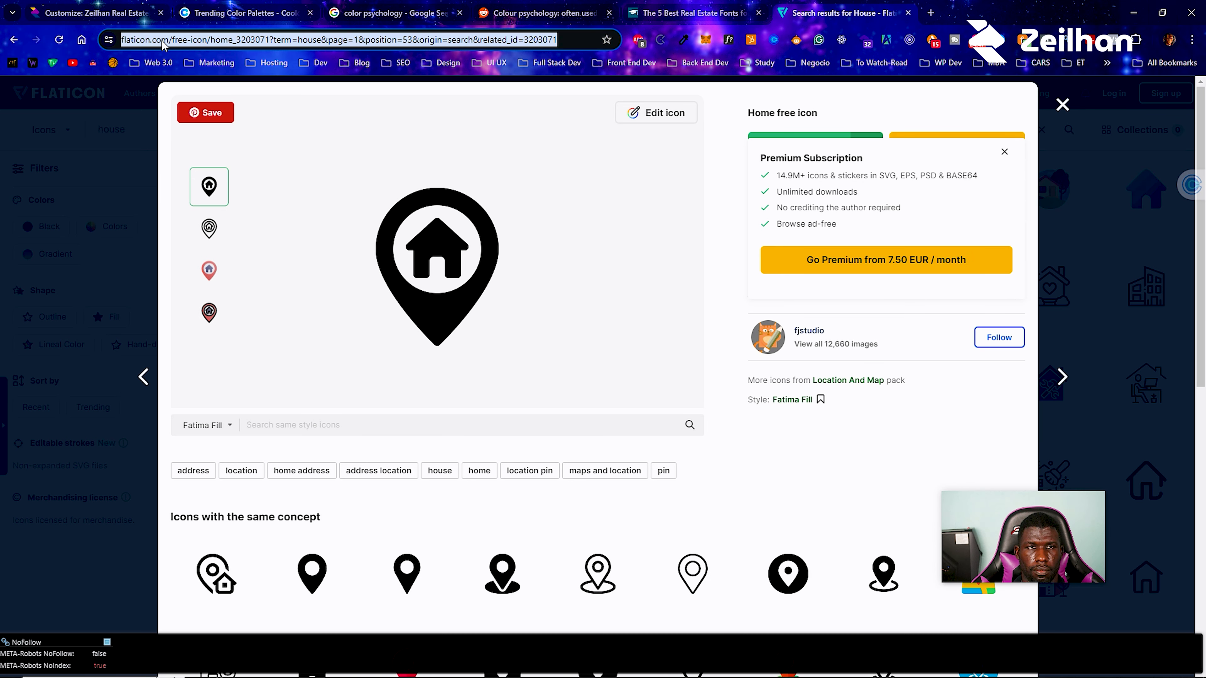
type("free")
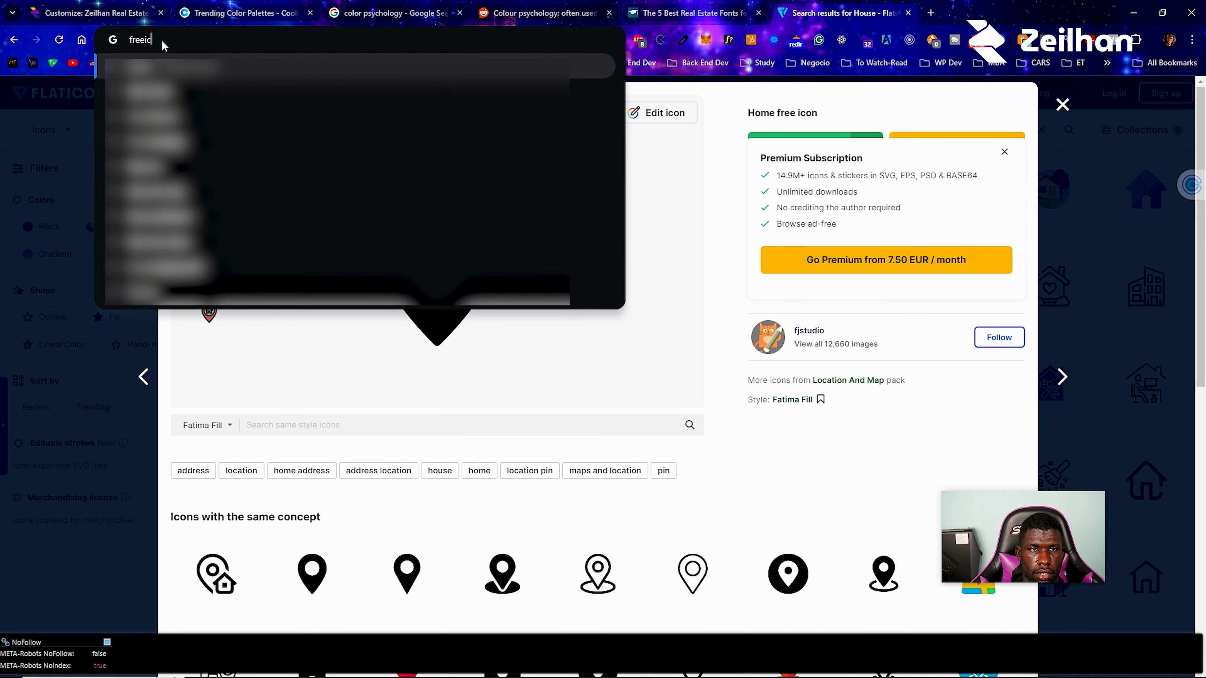
left_click(185, 88)
Search Freepik icons for 'house' and filter the results to black icons.
left_click(438, 240)
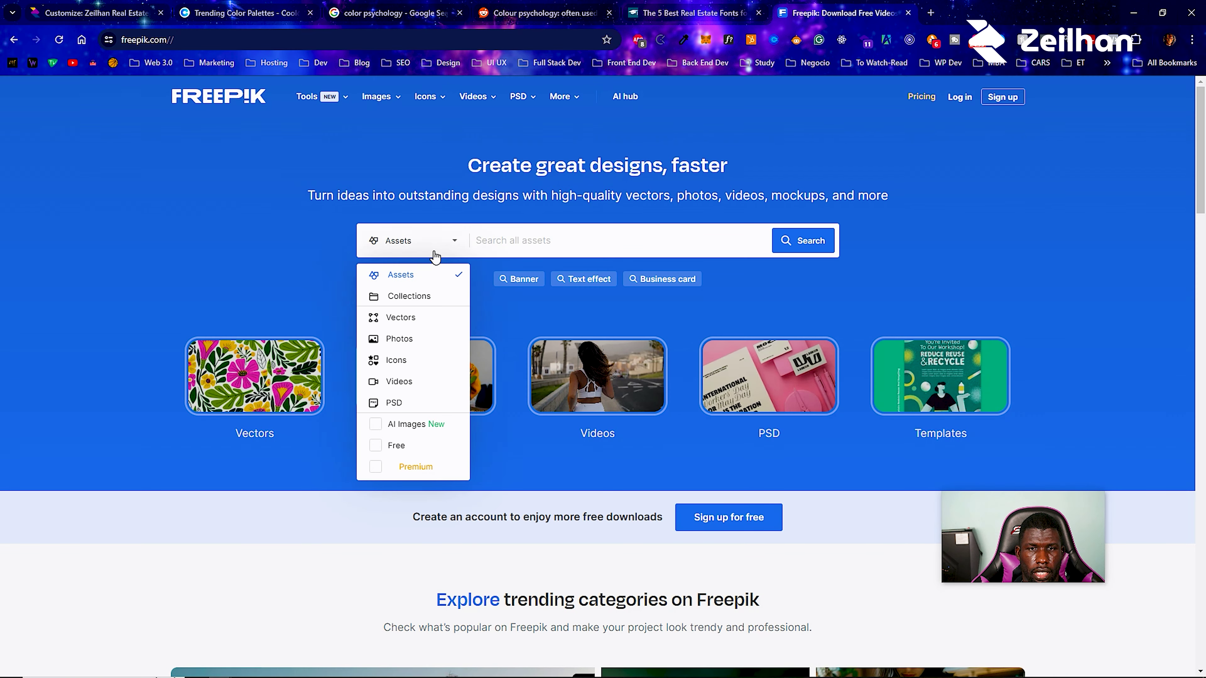
left_click(417, 359)
left_click(533, 241)
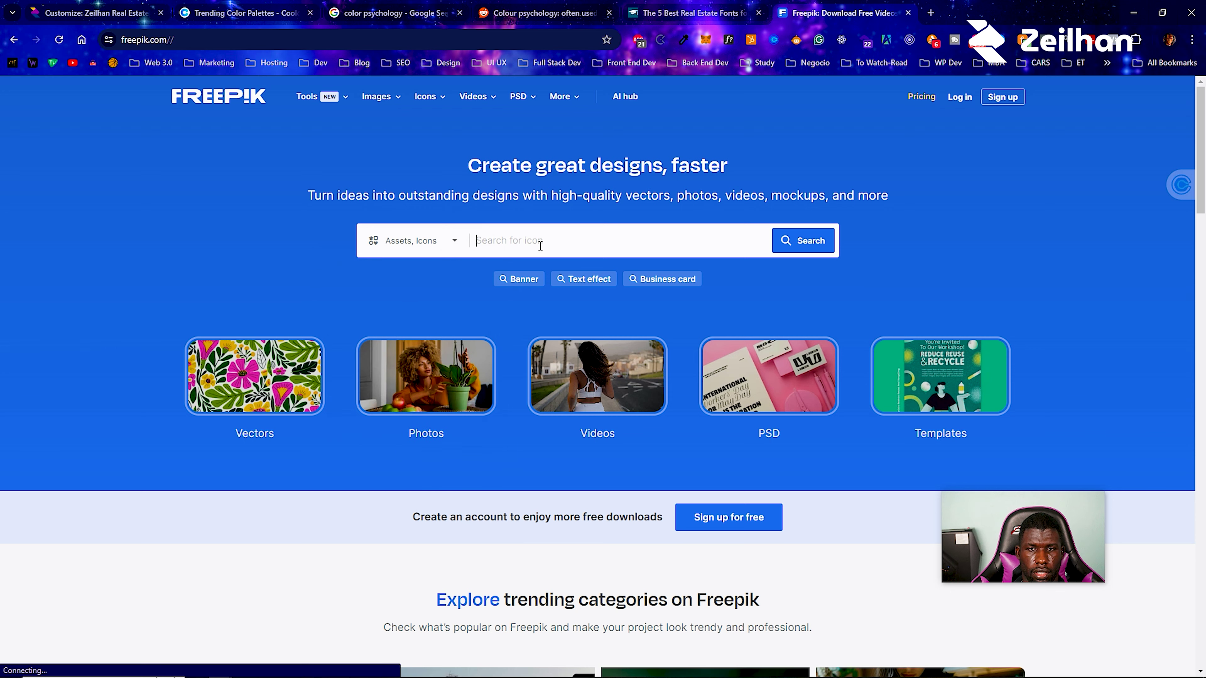
type("house")
key("Return")
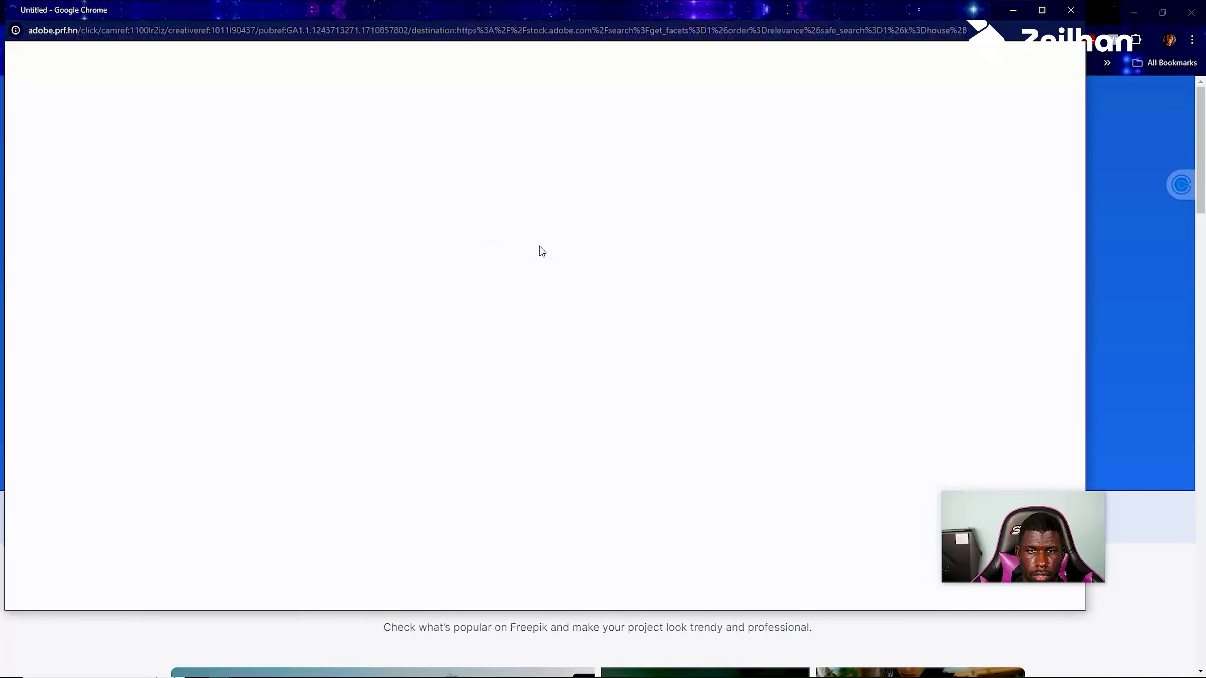
left_click(94, 380)
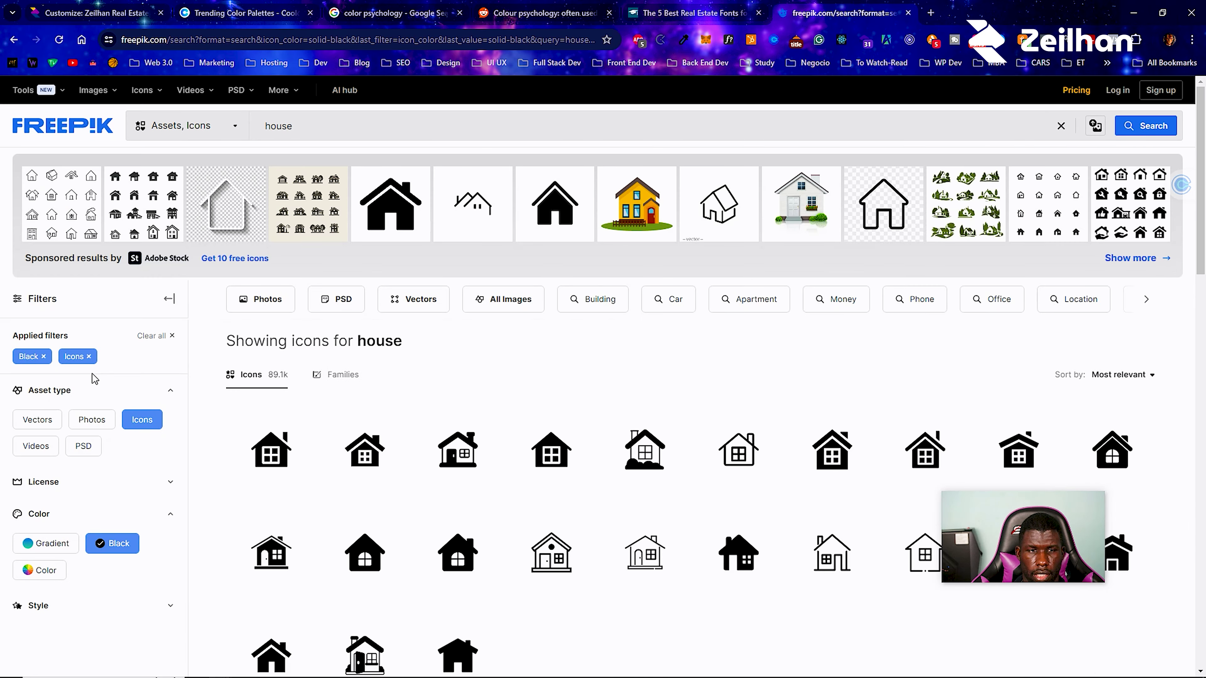
On page 2, try the circled house icon's SVG and dismiss the premium upgrade offer.
scroll(461, 381, "down", 10)
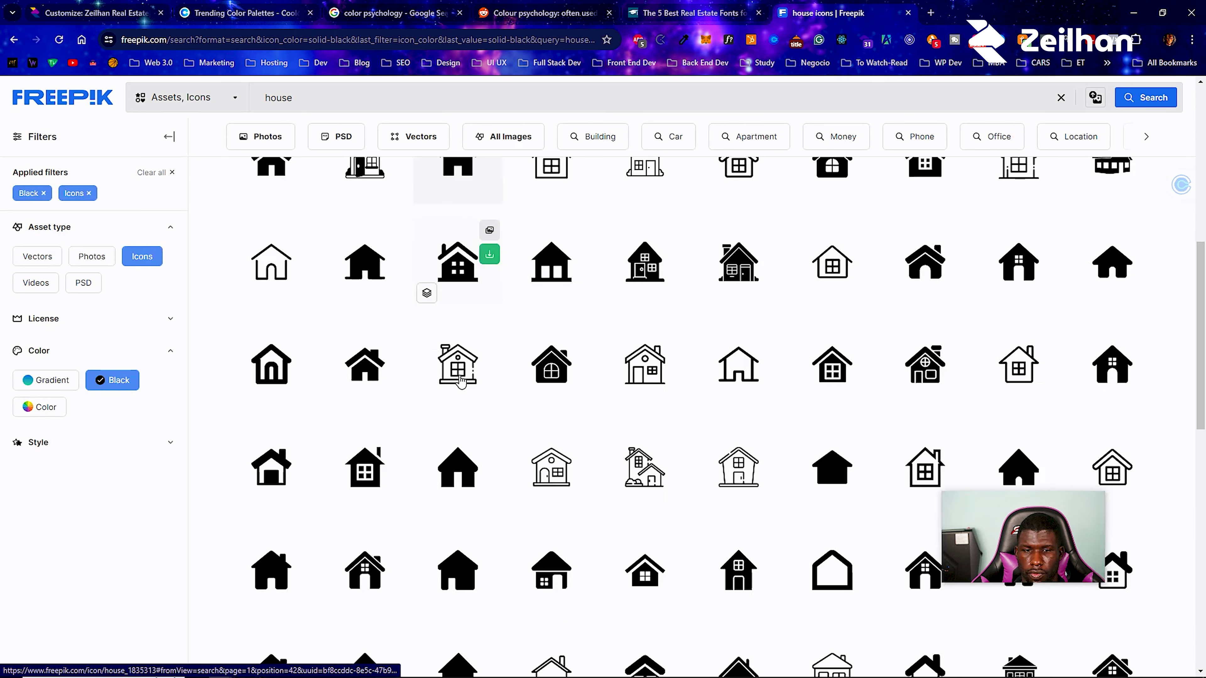
left_click(684, 469)
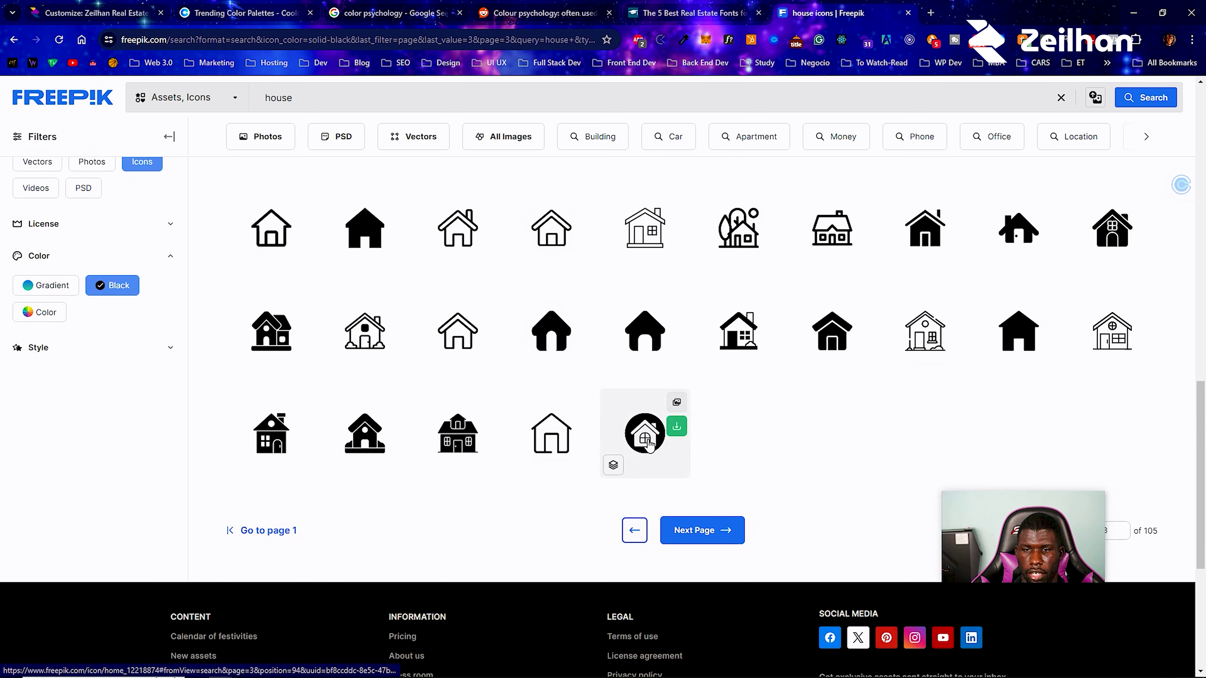
left_click(648, 444)
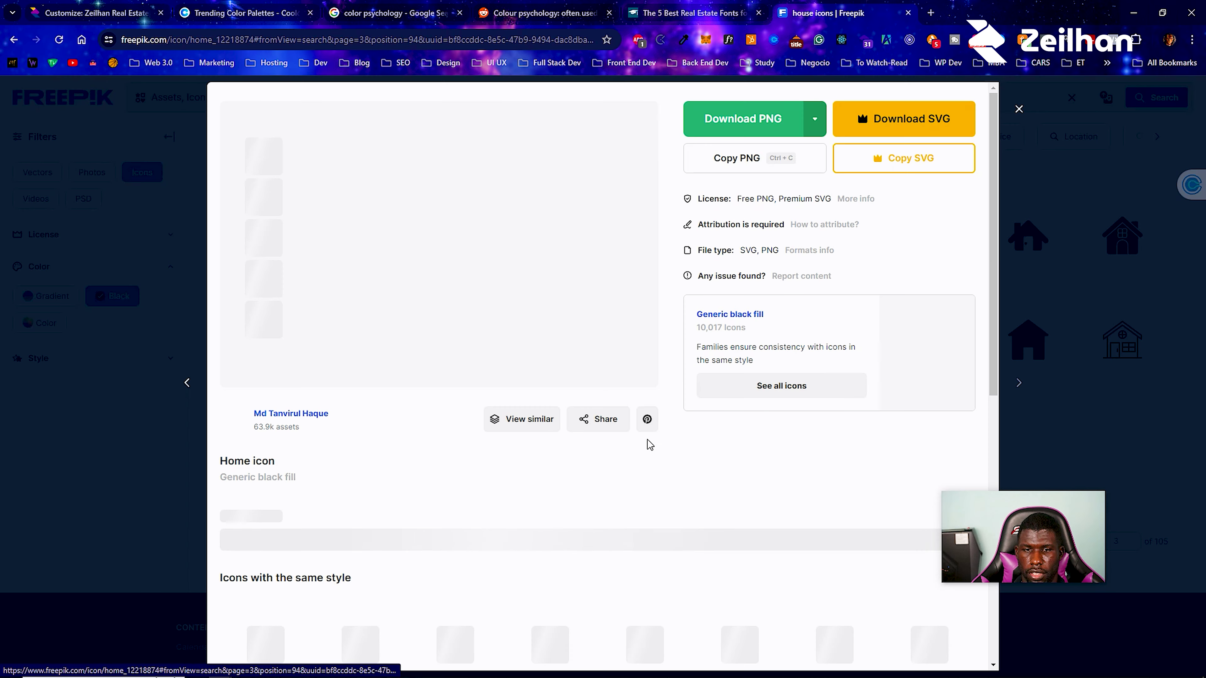
left_click(889, 119)
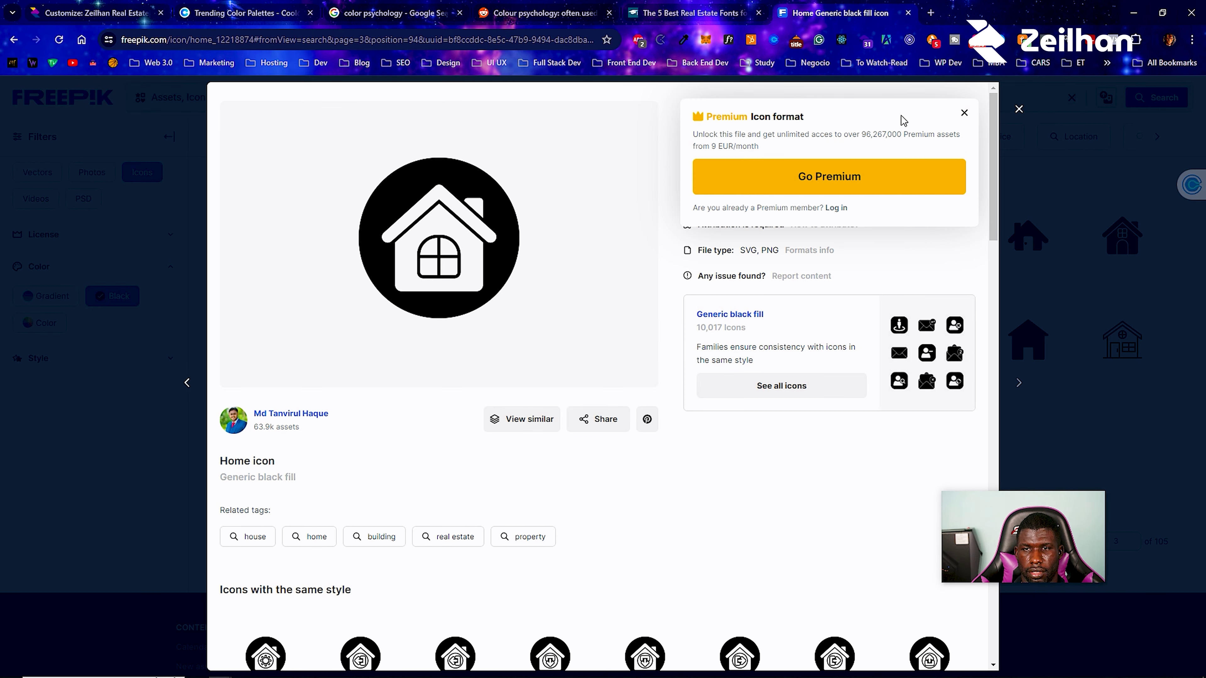
left_click(964, 112)
left_click(1033, 173)
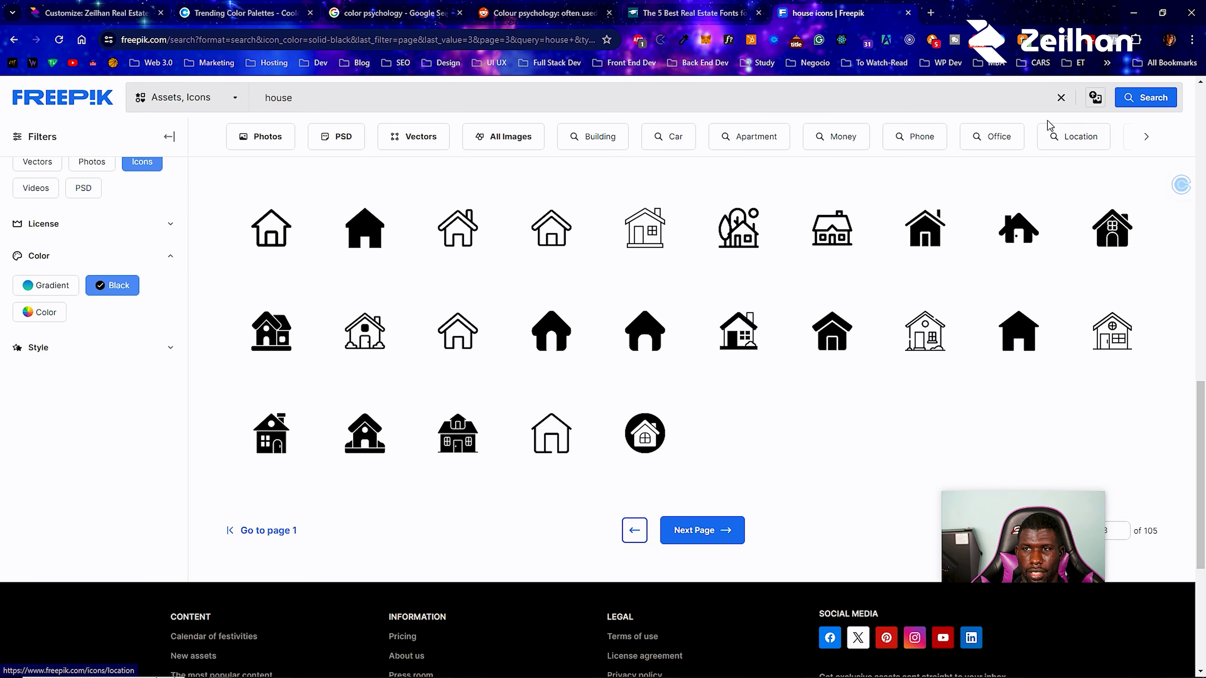
Filter to Free SVG, download the Map-marker-home icon as SVG, and return to the Customizer.
scroll(40, 308, "up", 3)
left_click(116, 320)
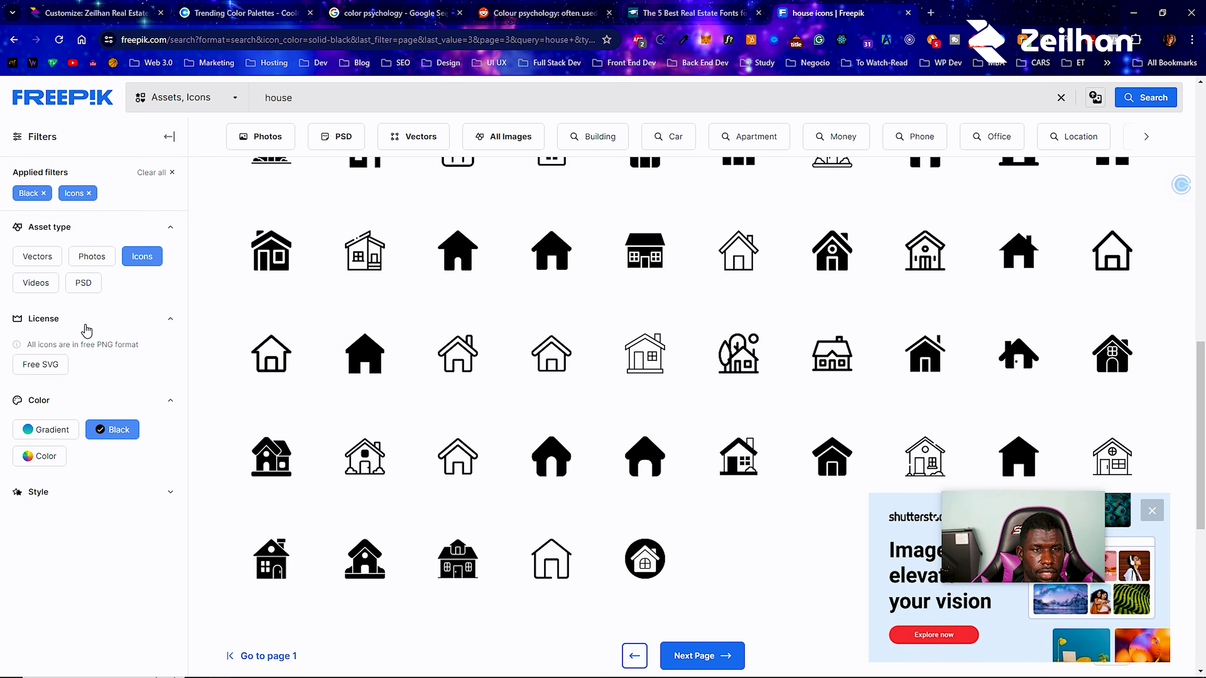
left_click(55, 365)
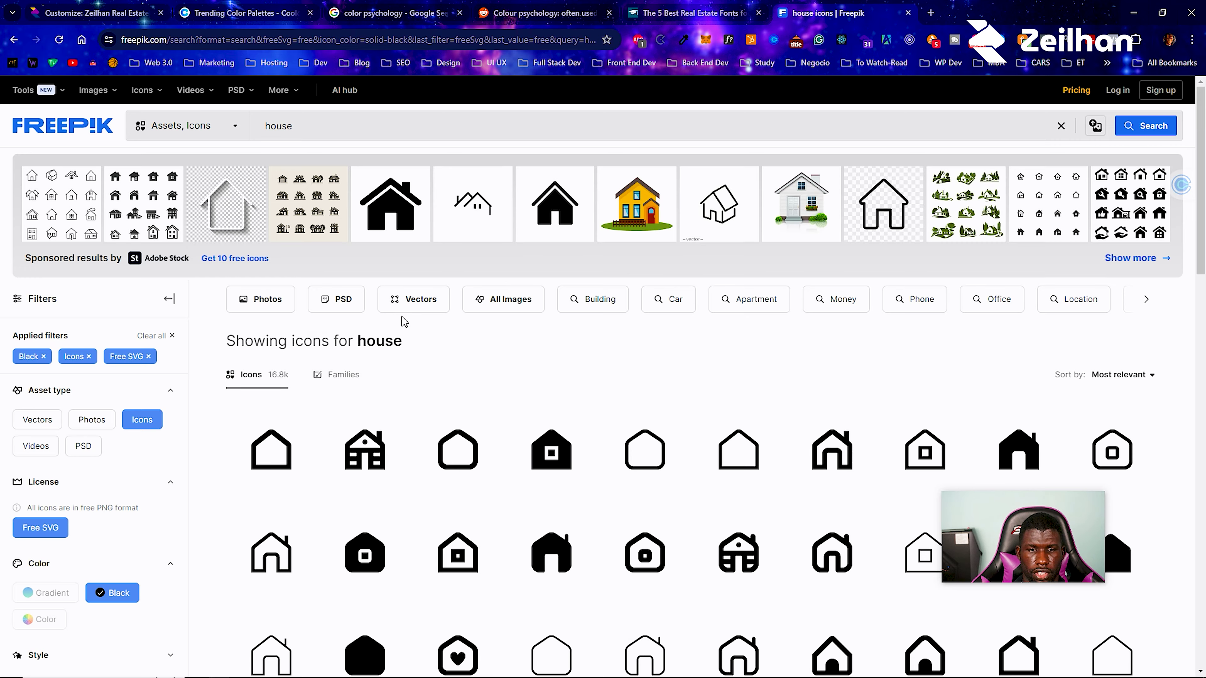
scroll(403, 321, "down", 10)
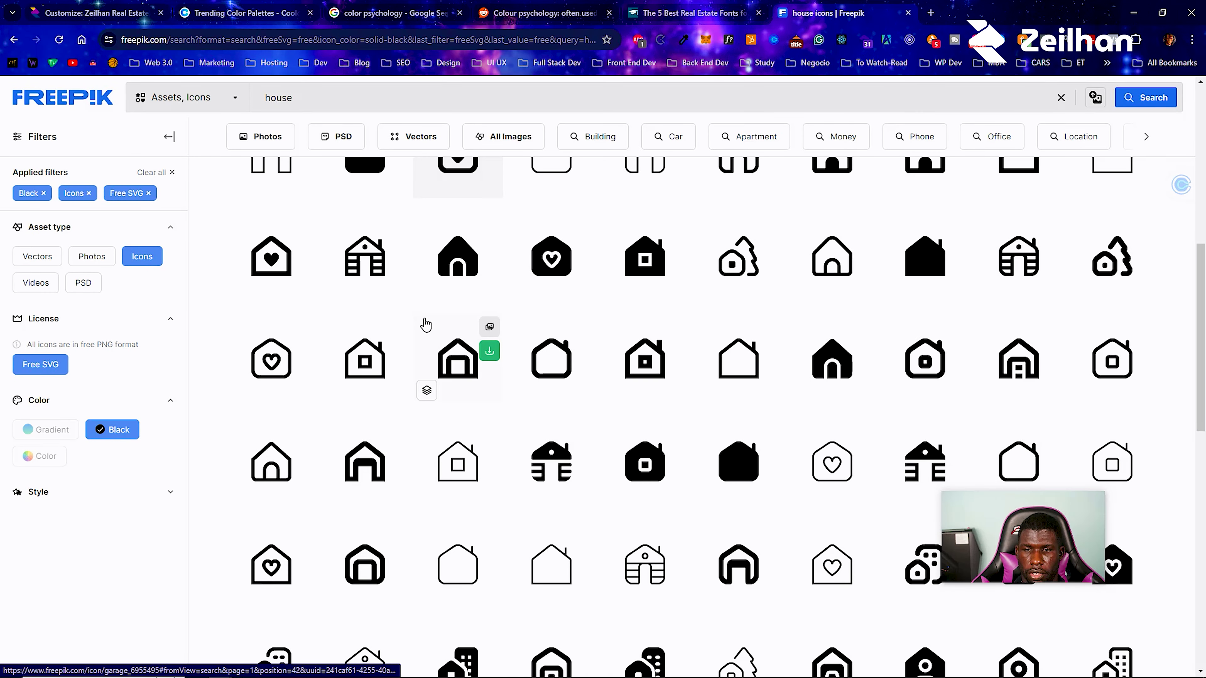
scroll(426, 325, "down", 10)
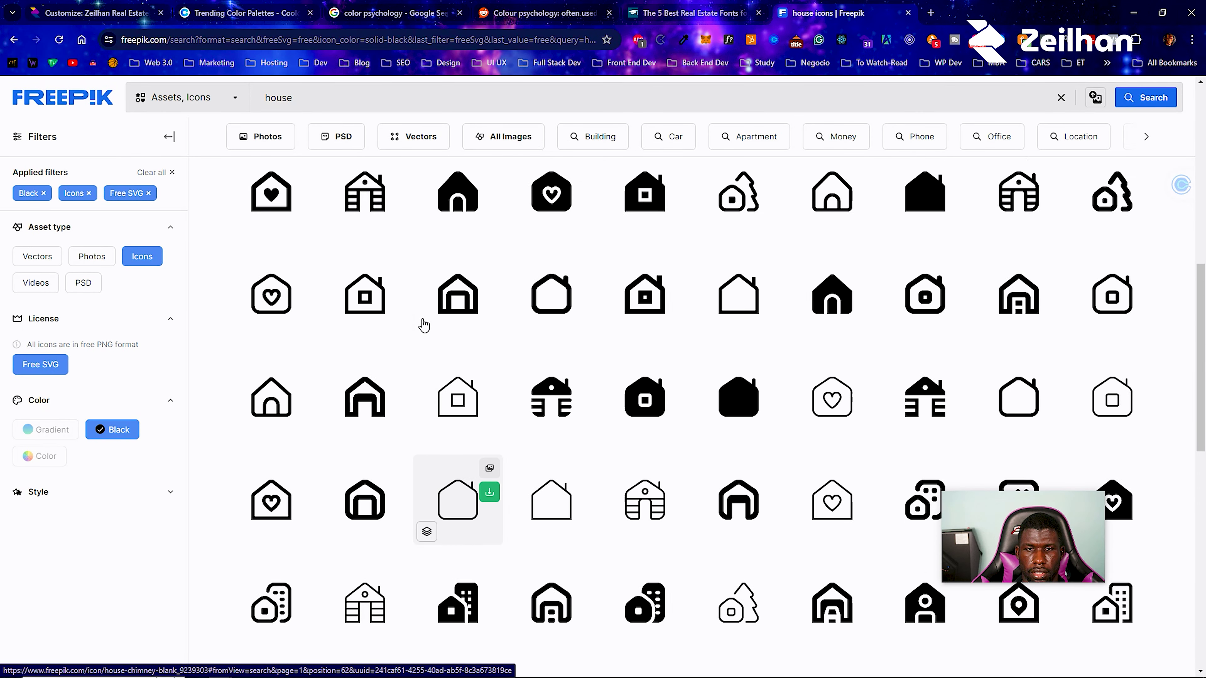
left_click(1106, 275)
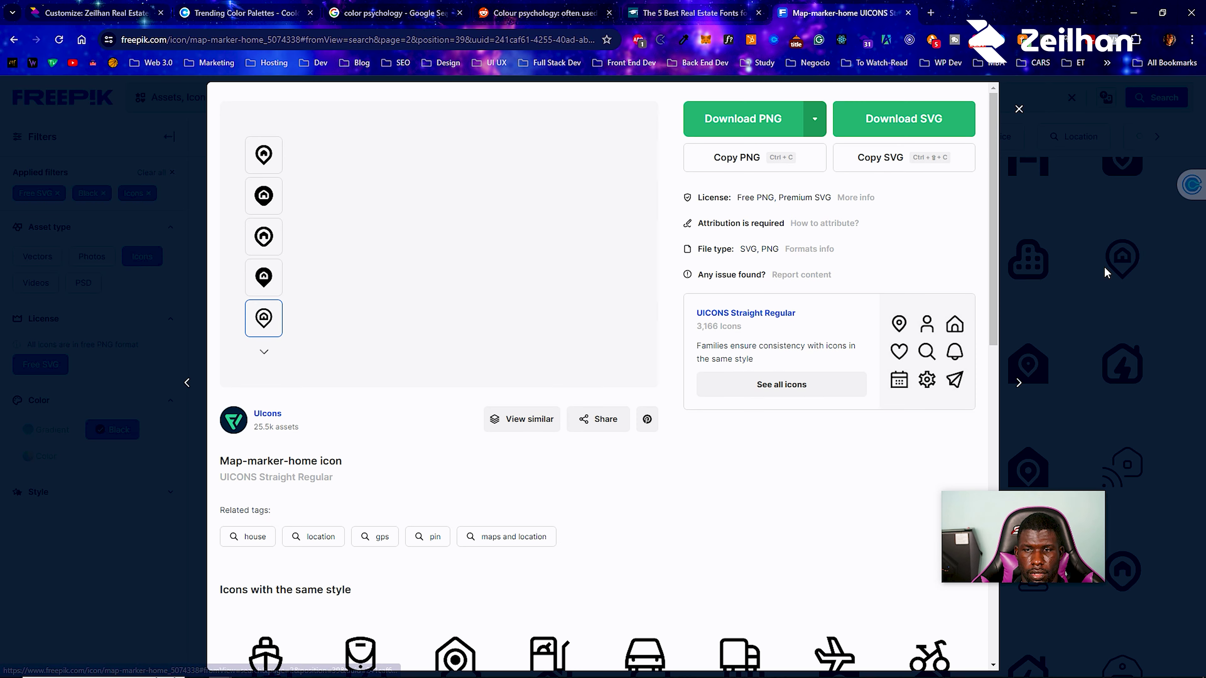
left_click(900, 132)
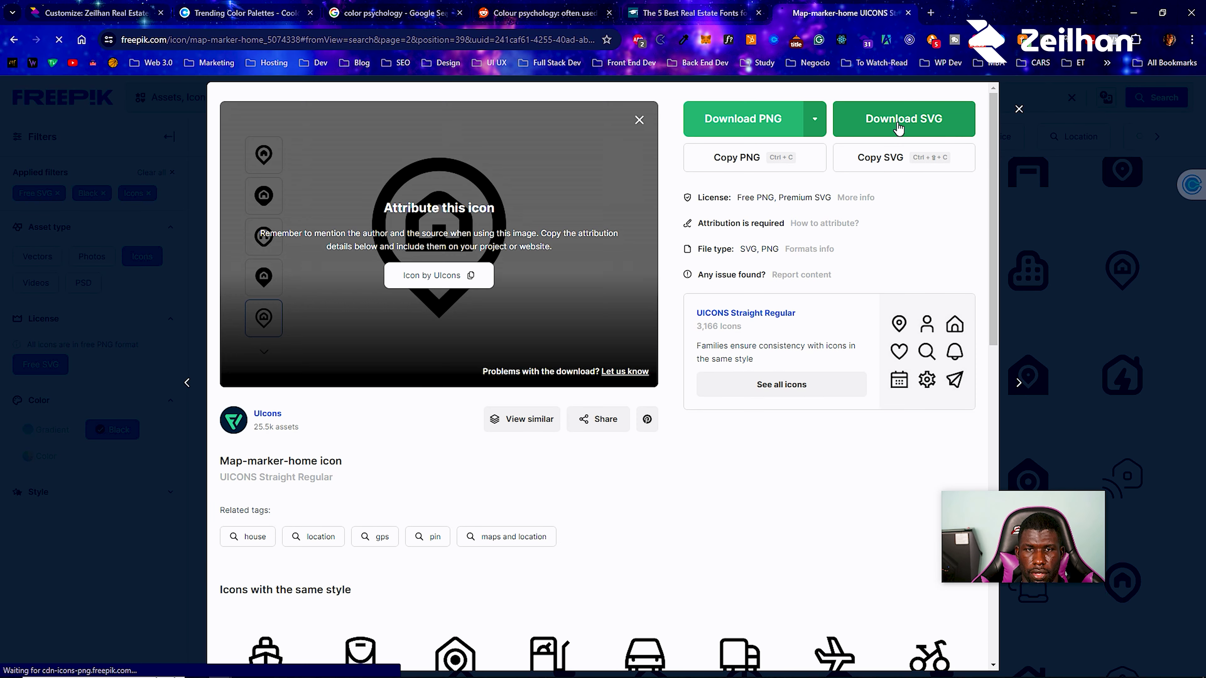
left_click(1094, 390)
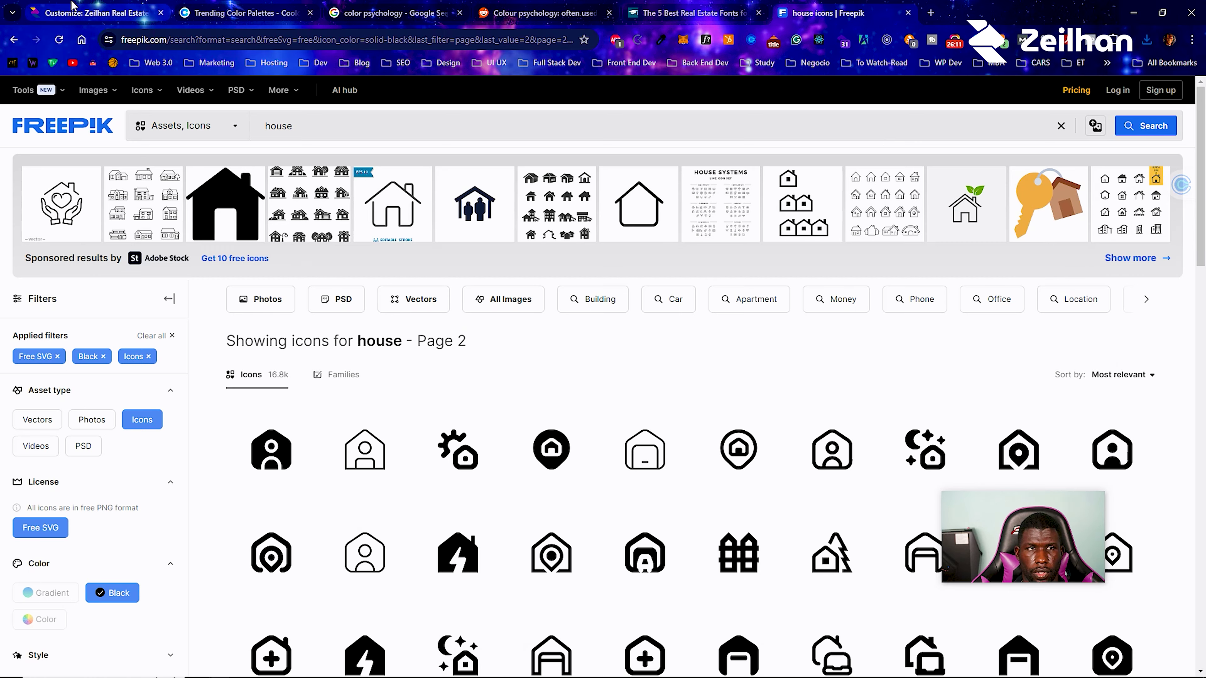
left_click(95, 13)
Upload map-marker-home from the Media Library as the Schedule Viewing button's custom icon.
left_click(134, 418)
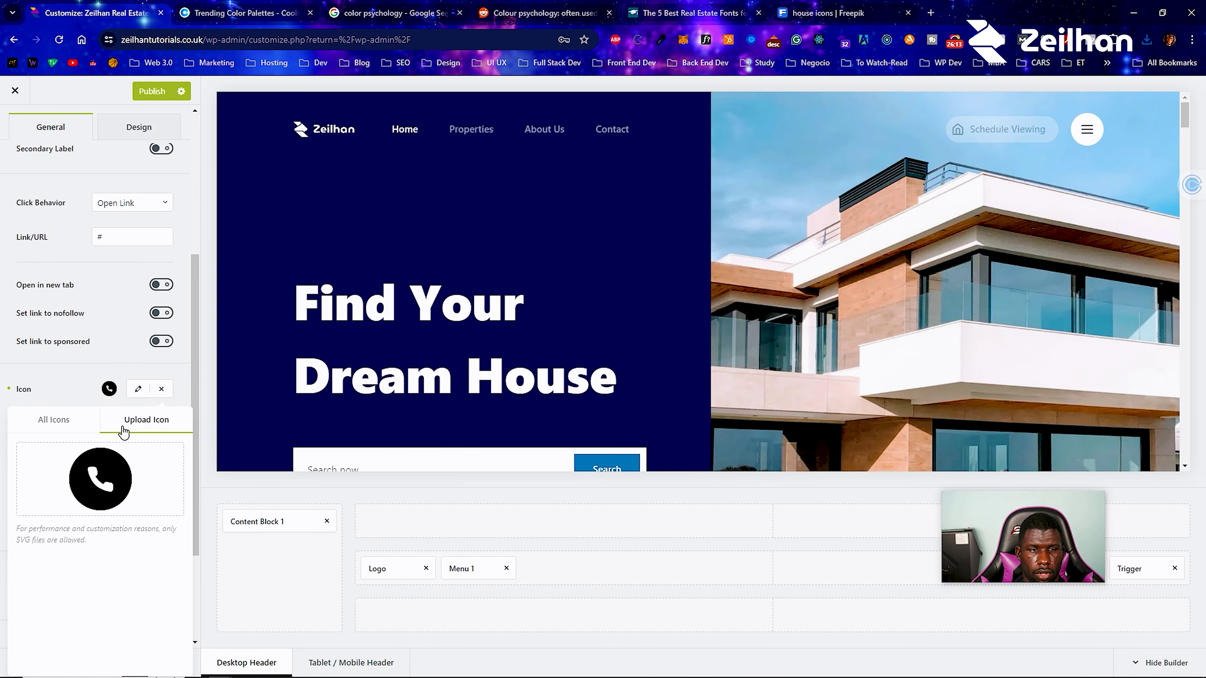
left_click(102, 483)
left_click(68, 137)
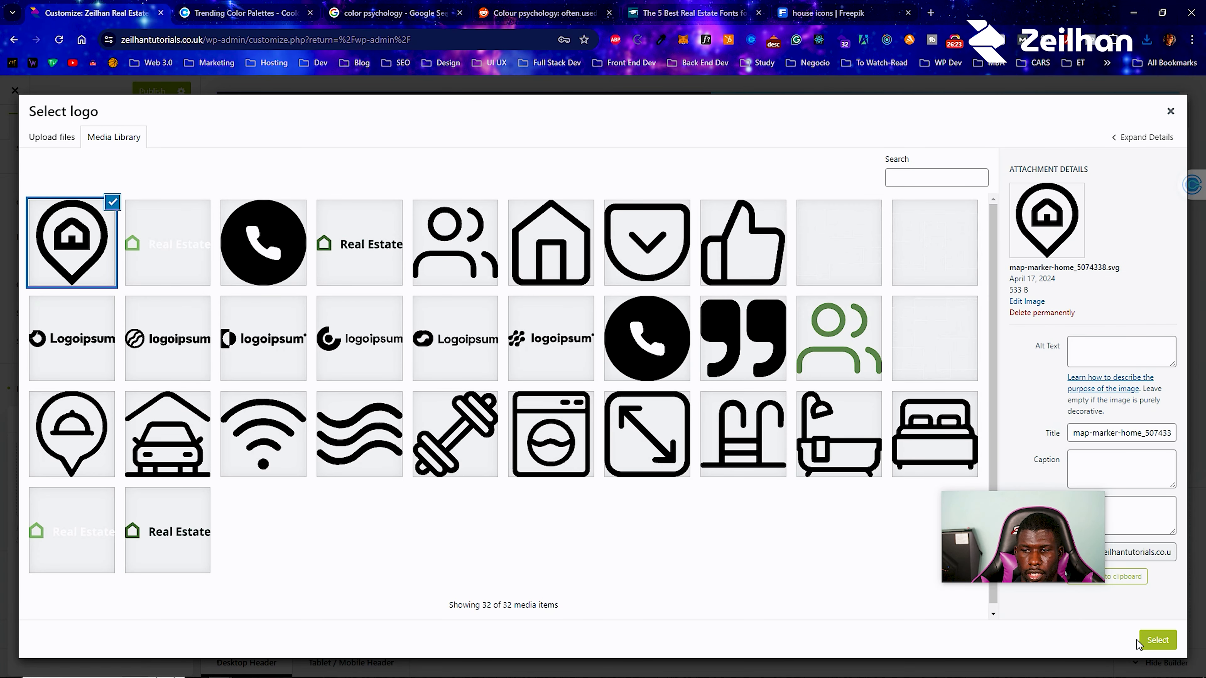
left_click(1156, 640)
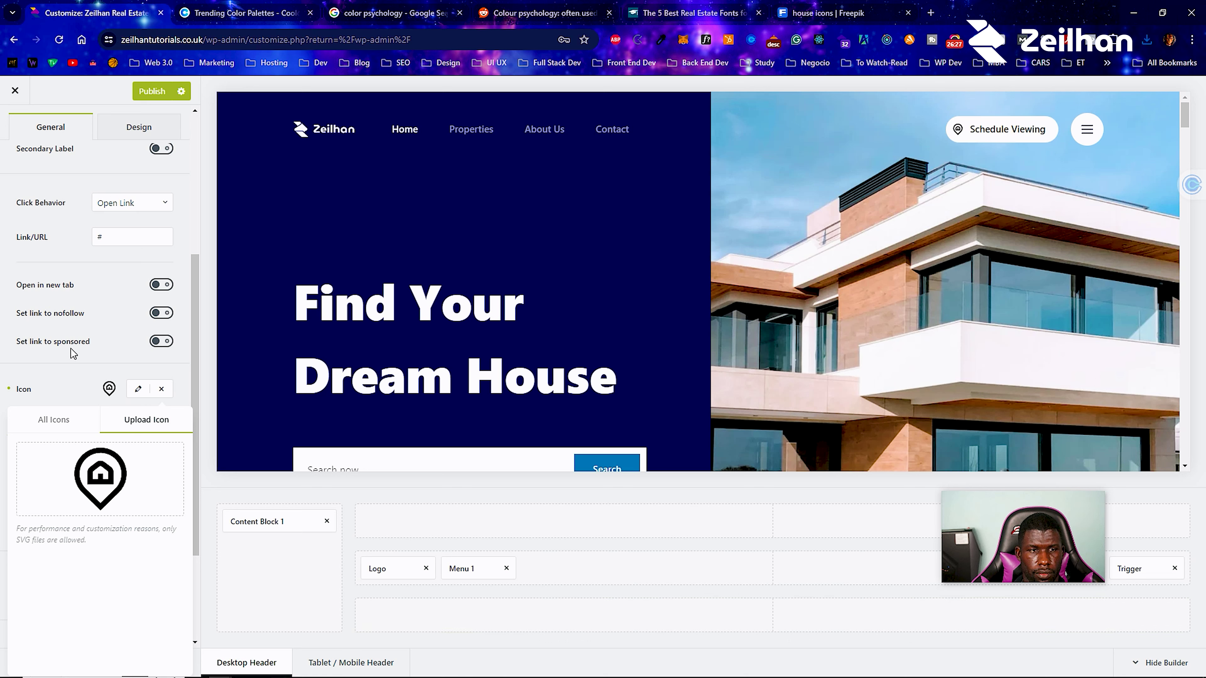
left_click(61, 374)
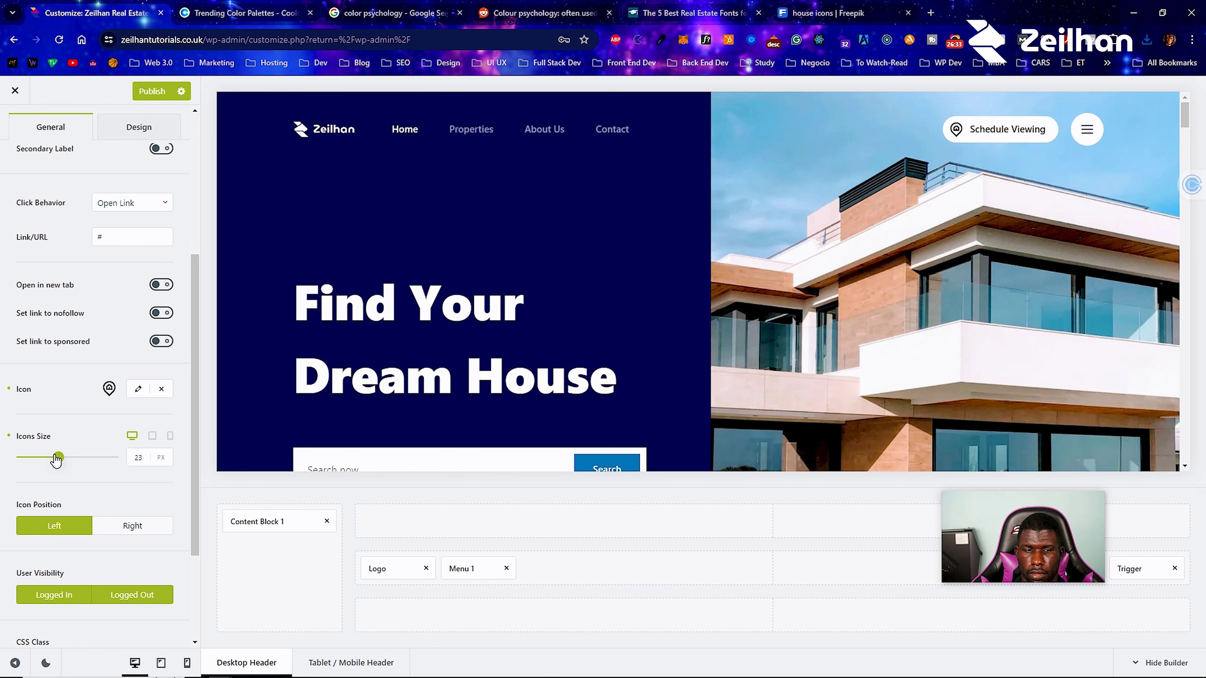
scroll(56, 459, "down", 3)
Review the updated header in the preview and publish the header changes.
scroll(1015, 245, "down", 8)
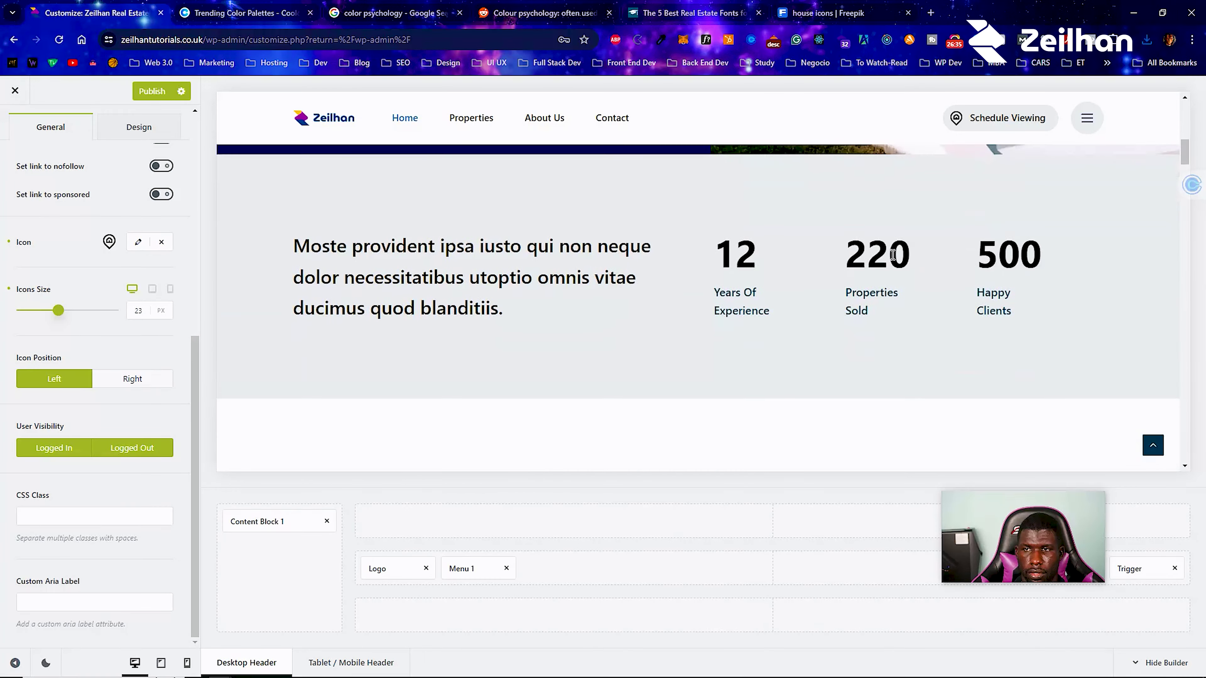
scroll(888, 258, "down", 4)
scroll(883, 261, "up", 8)
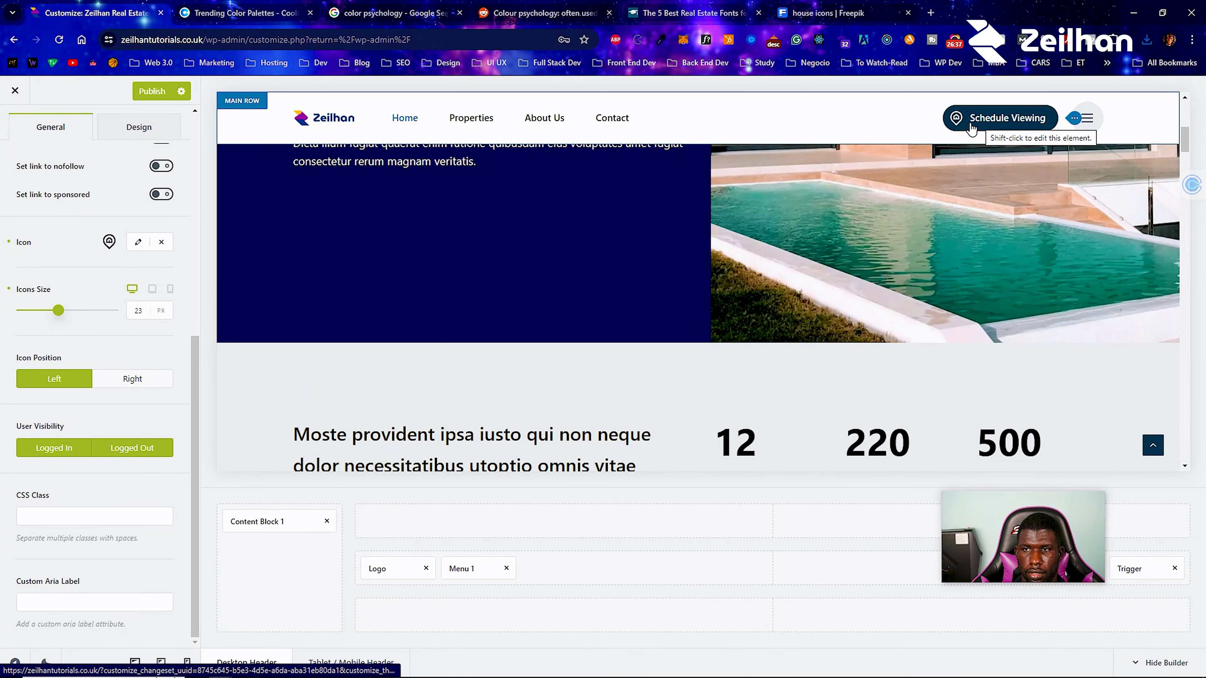
scroll(723, 215, "up", 5)
scroll(157, 459, "up", 1)
scroll(157, 460, "down", 1)
left_click(147, 92)
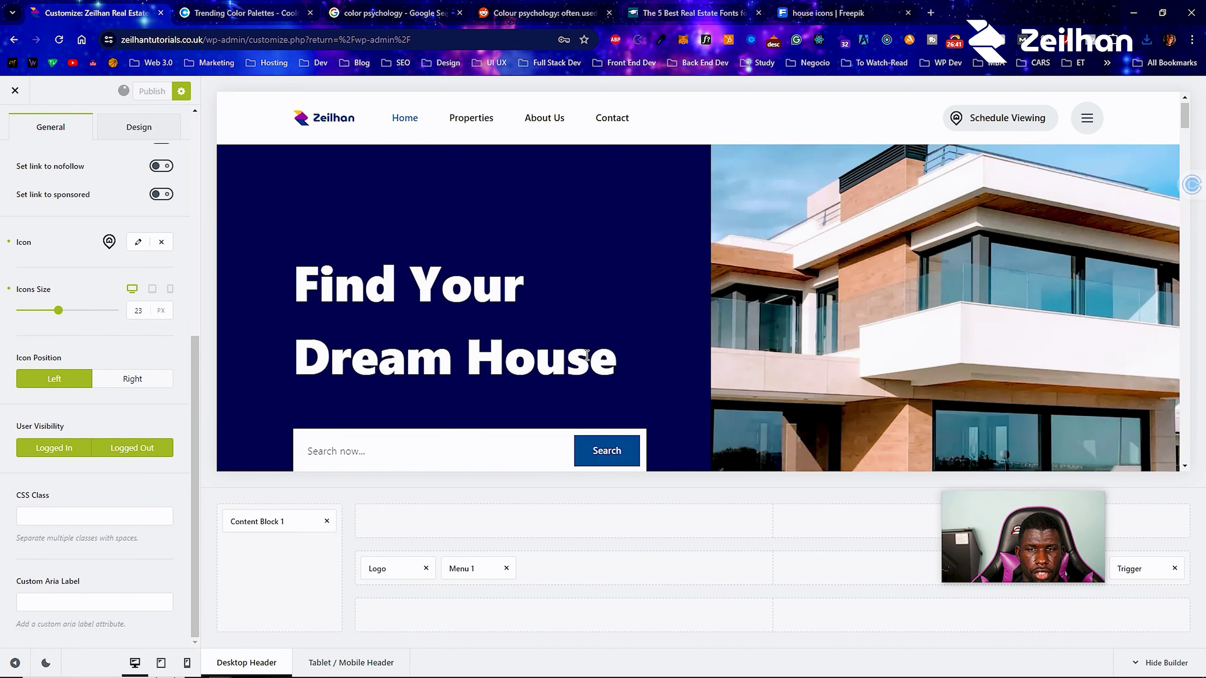
Scroll through the site preview, then go back to the Header elements list.
scroll(406, 364, "down", 5)
scroll(404, 360, "down", 3)
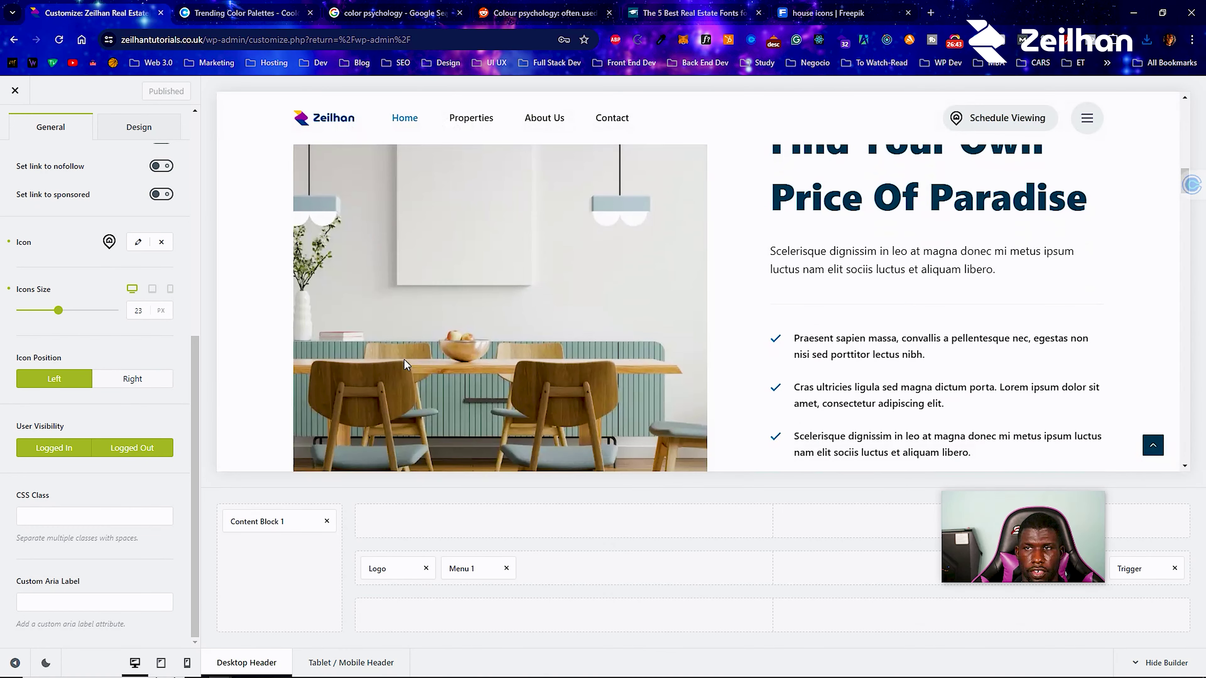
scroll(443, 296, "down", 5)
scroll(443, 301, "down", 10)
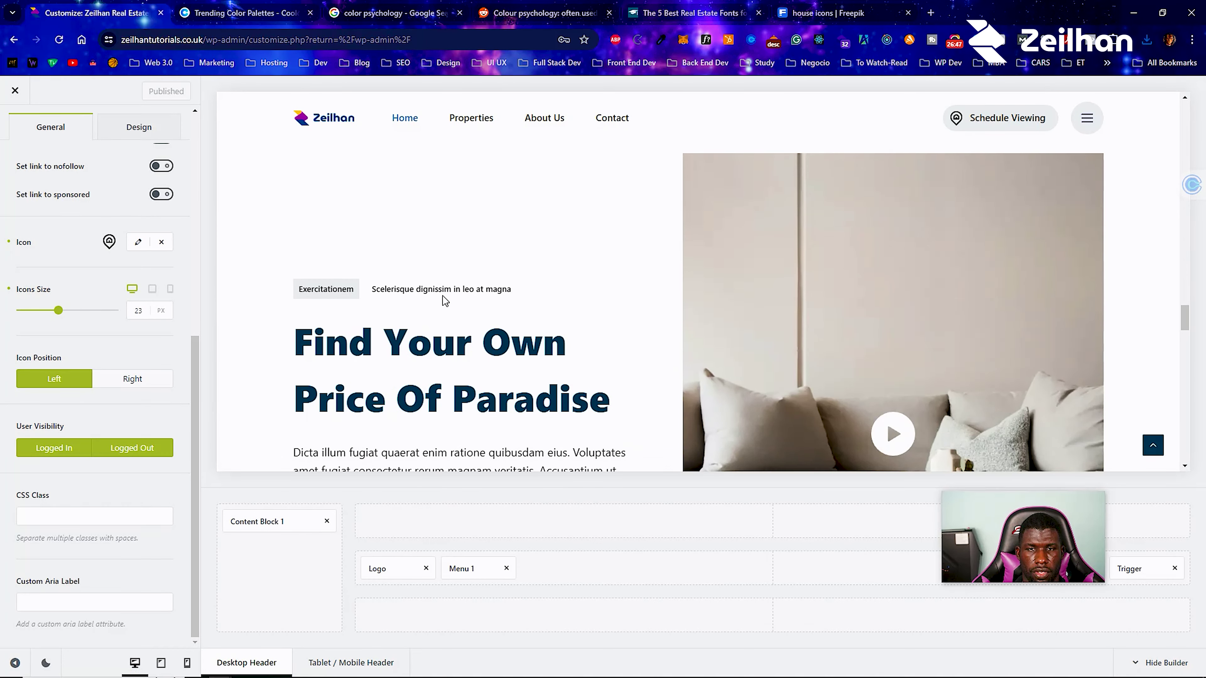
scroll(443, 299, "down", 5)
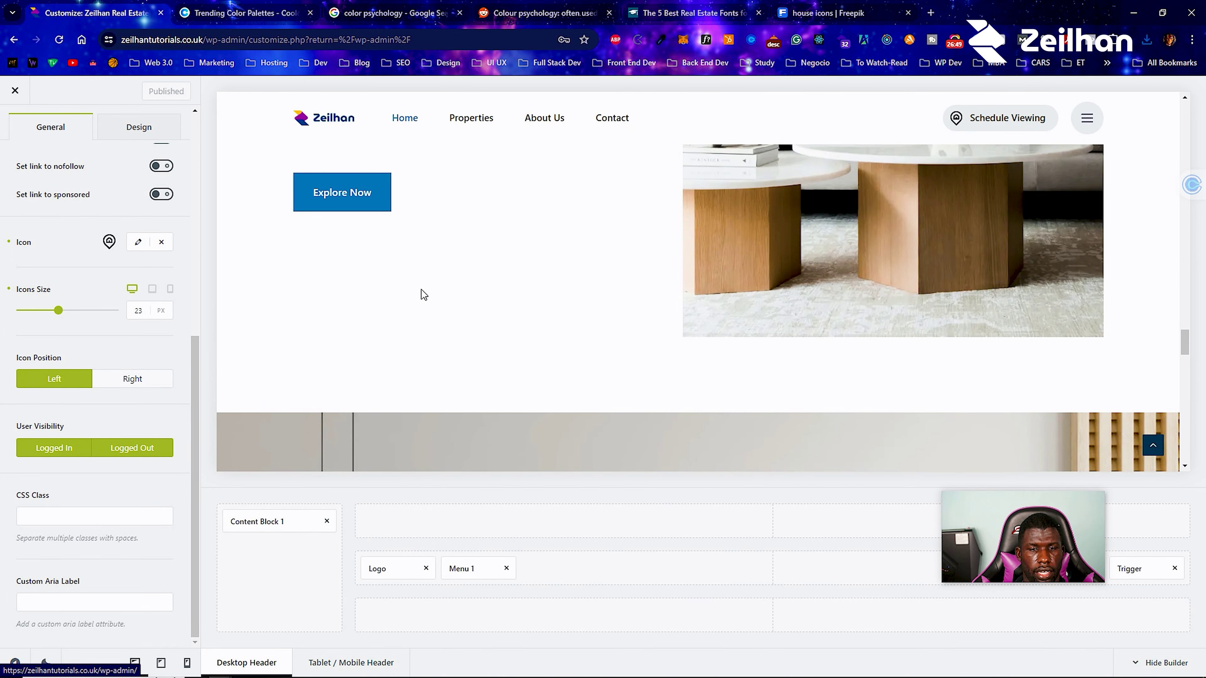
scroll(412, 292, "down", 5)
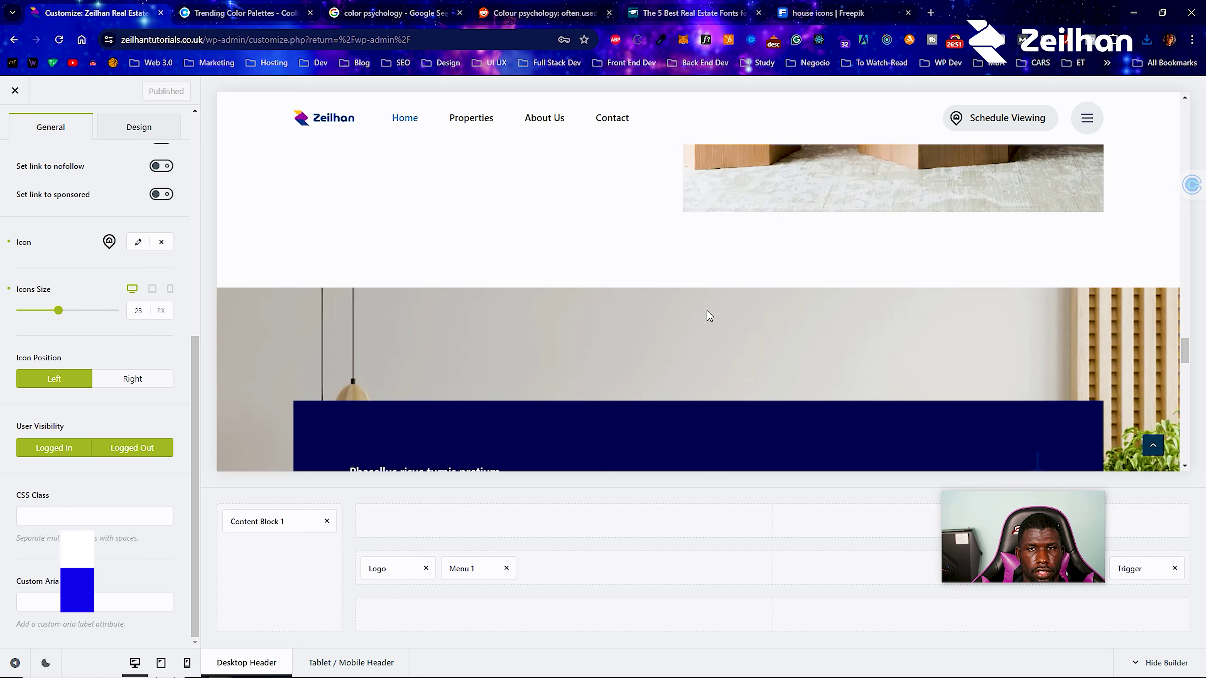
scroll(672, 290, "down", 10)
scroll(667, 288, "up", 10)
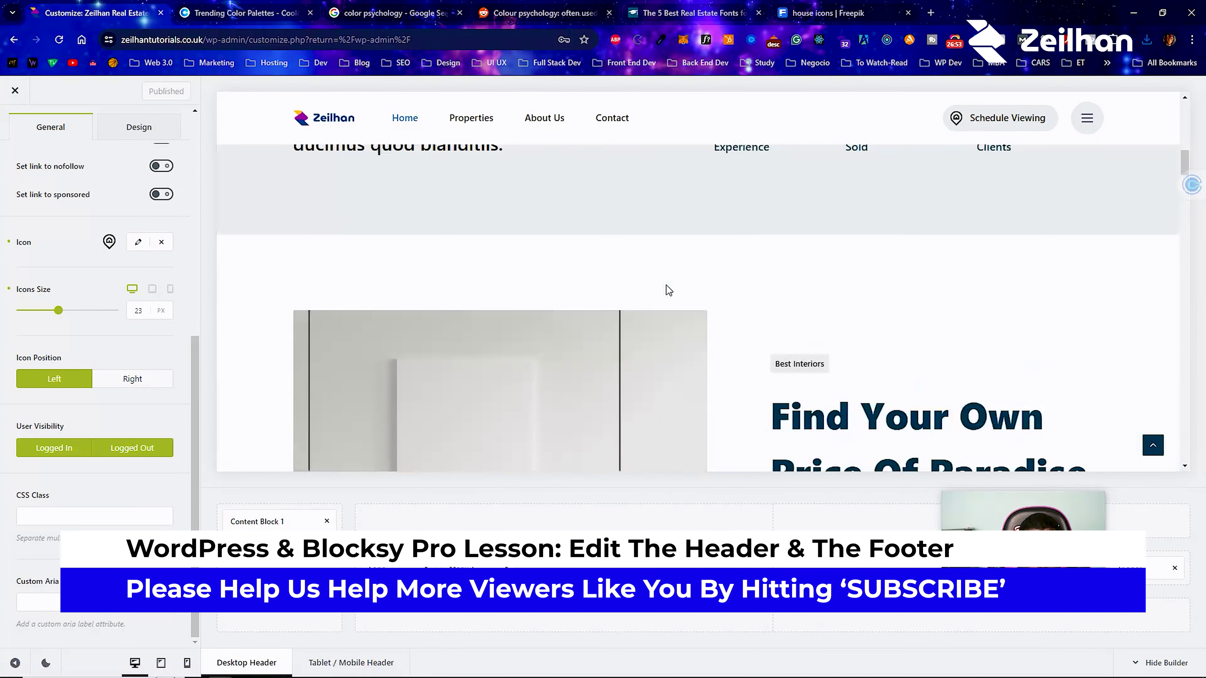
scroll(95, 238, "up", 10)
left_click(13, 127)
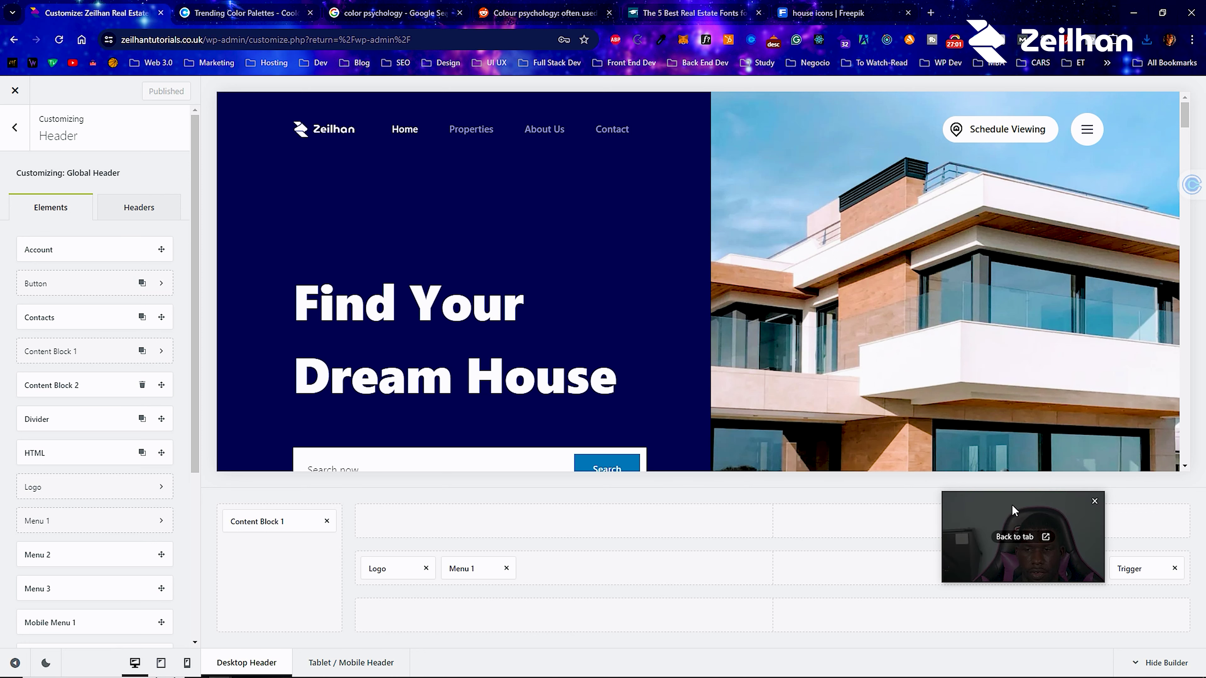
Set the Main Row's sticky-state background to #fefefe after trying red and blue.
left_click_drag(1012, 509, 853, 201)
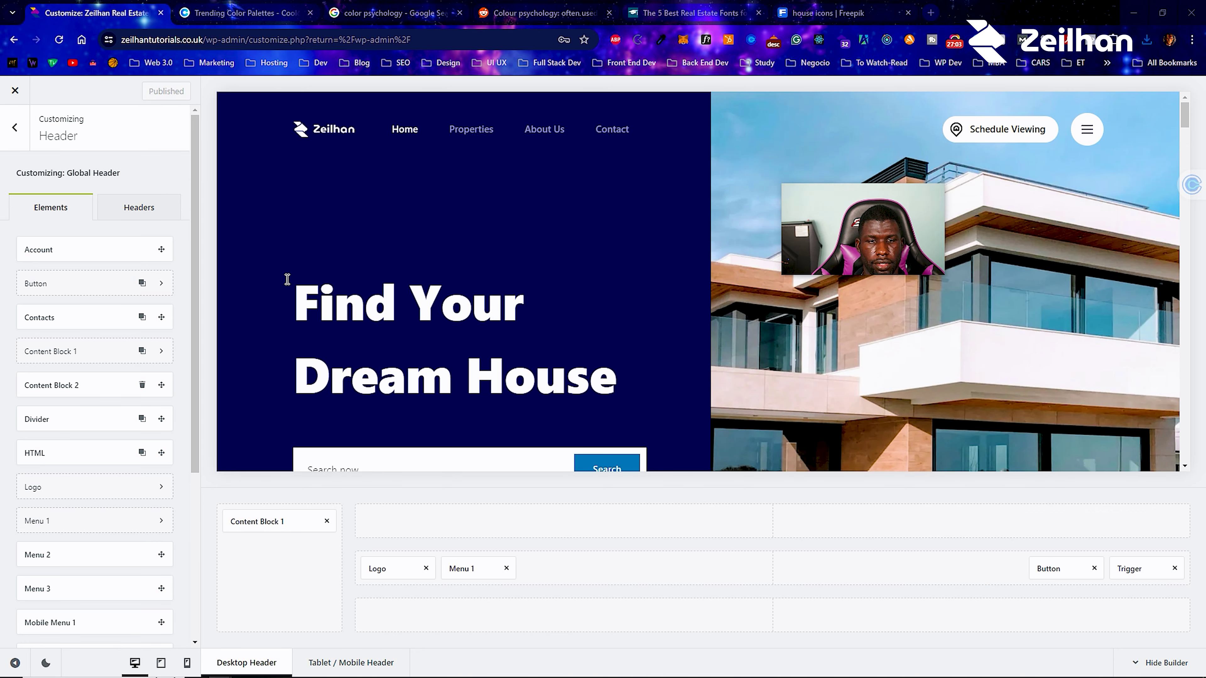
left_click(246, 102)
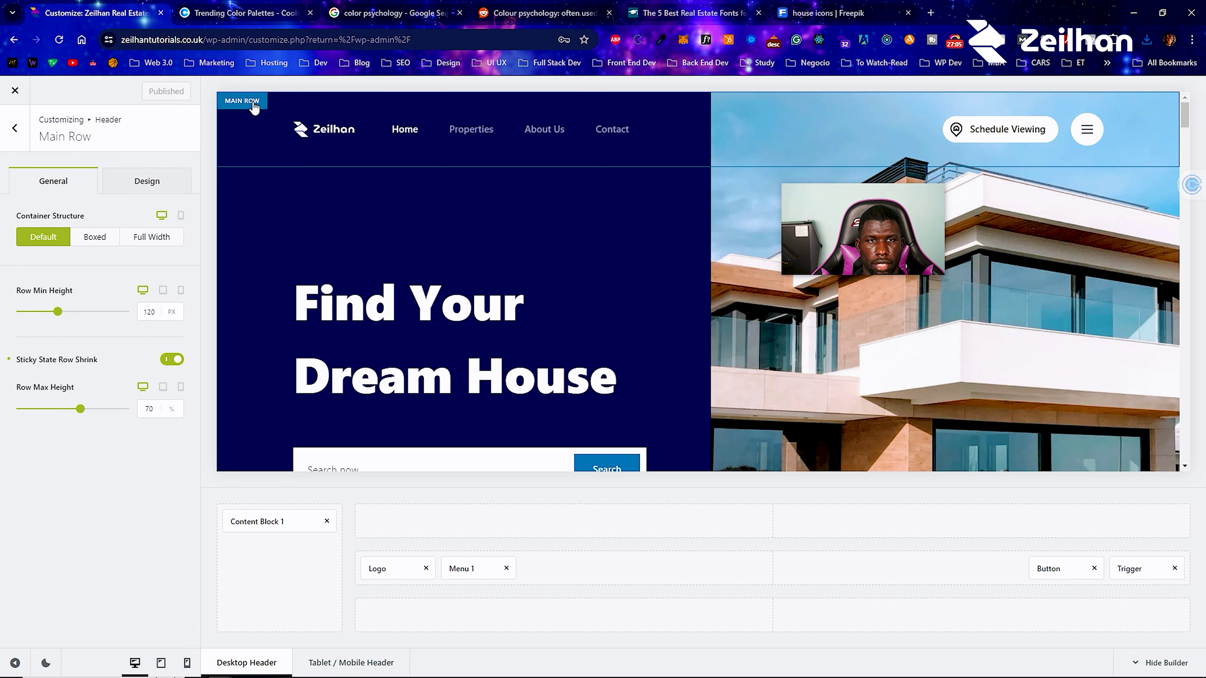
left_click(147, 190)
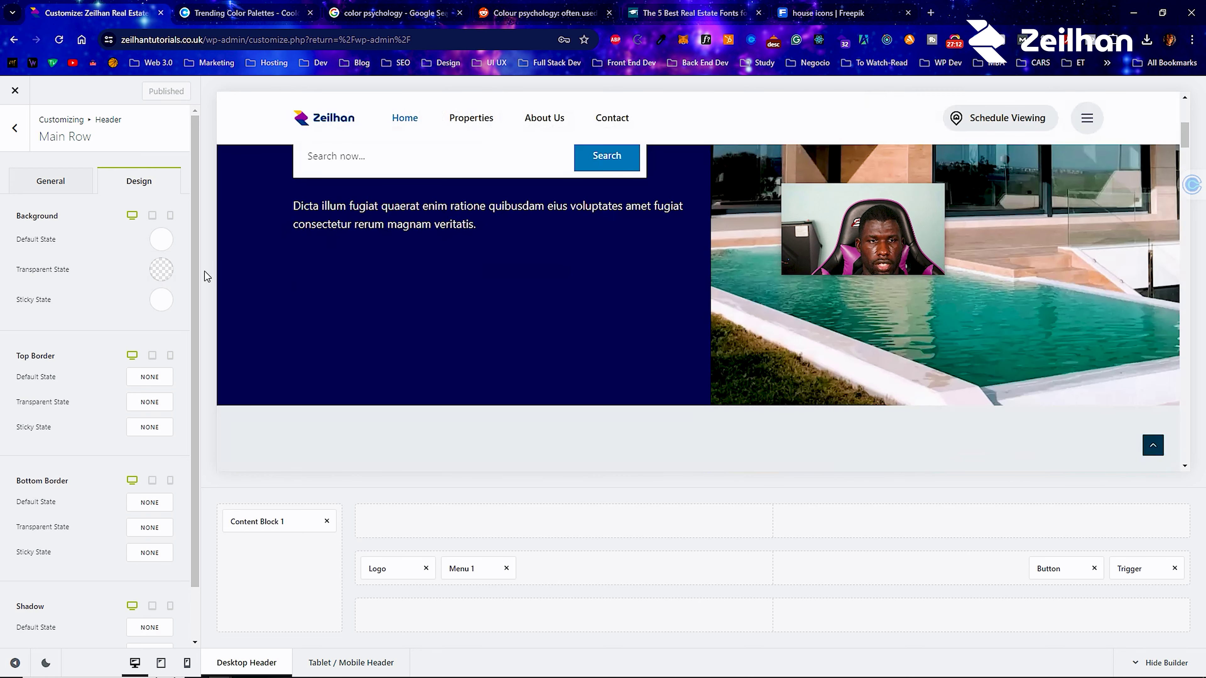
left_click(161, 299)
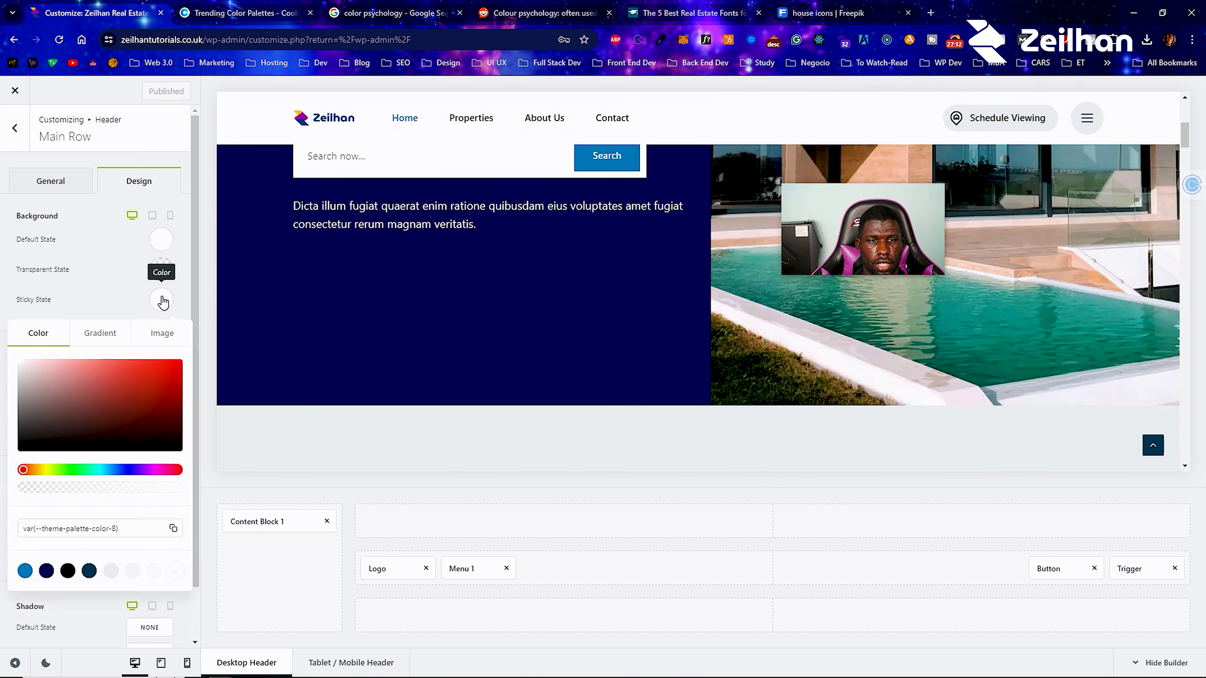
left_click(179, 378)
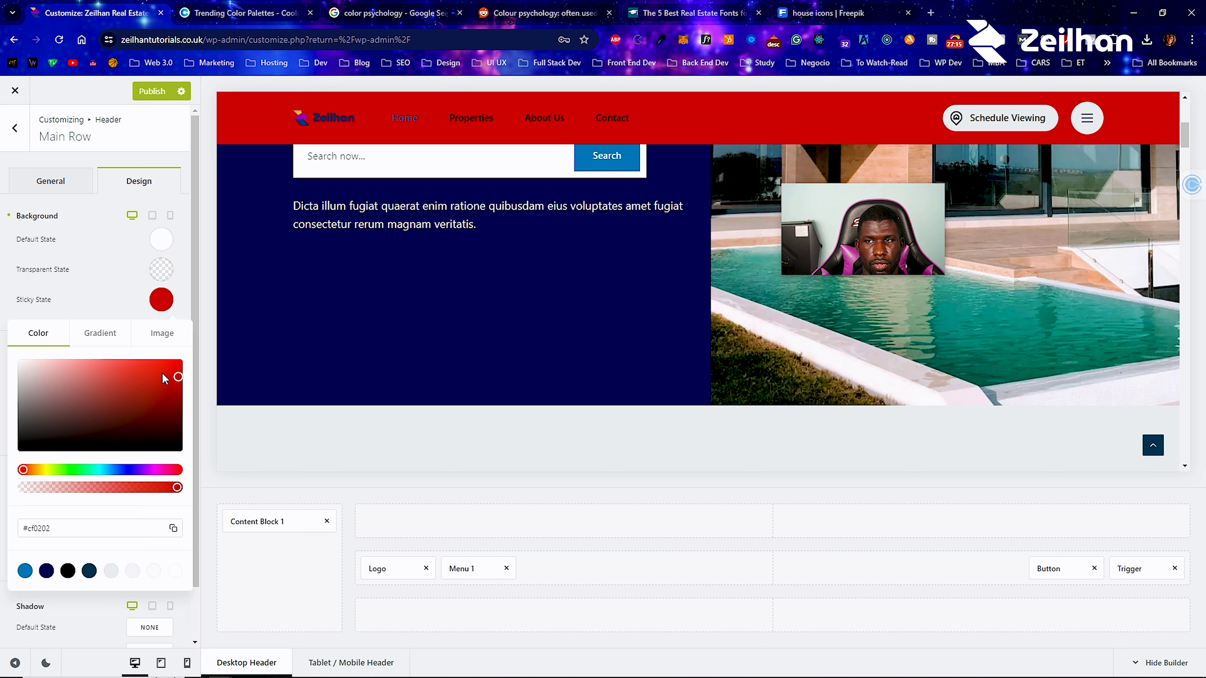
left_click(122, 469)
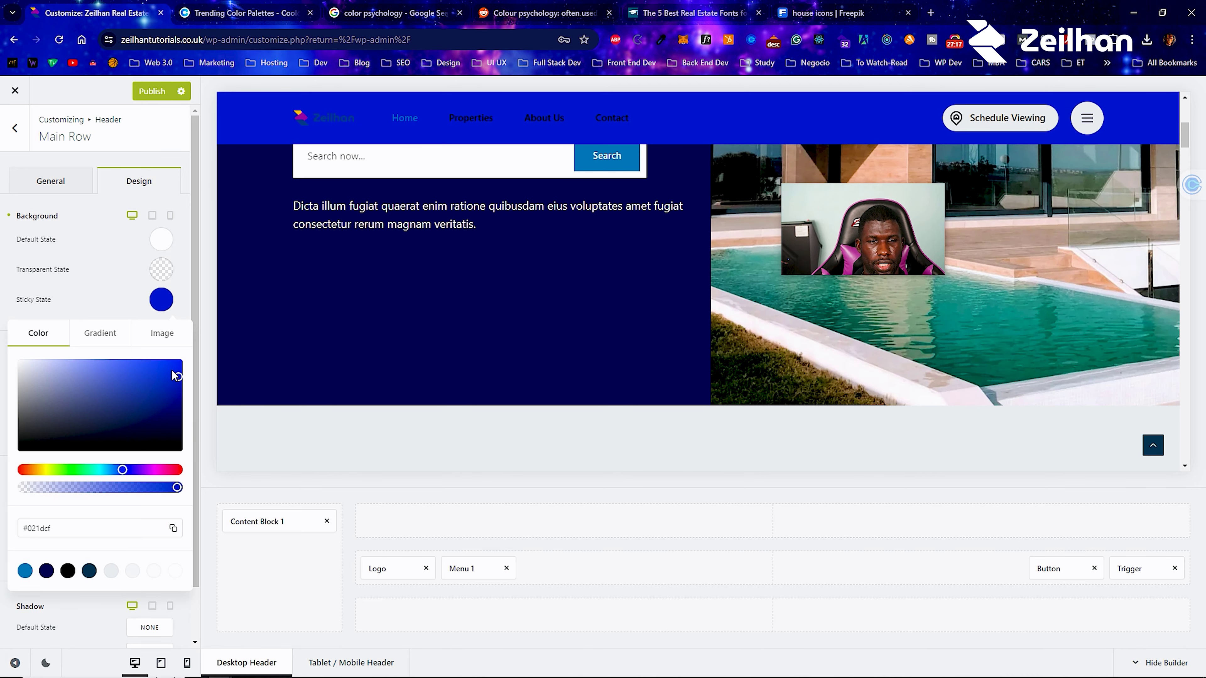
left_click(44, 375)
left_click_drag(30, 374, 2, 361)
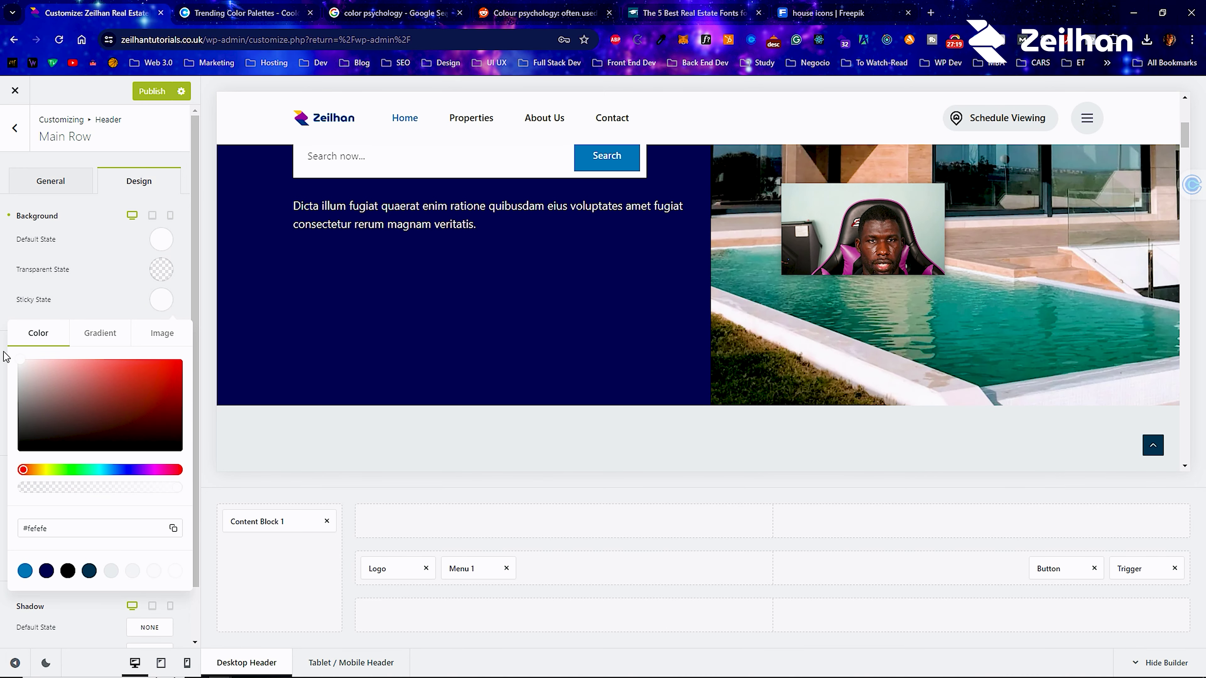
scroll(387, 274, "down", 5)
left_click(100, 277)
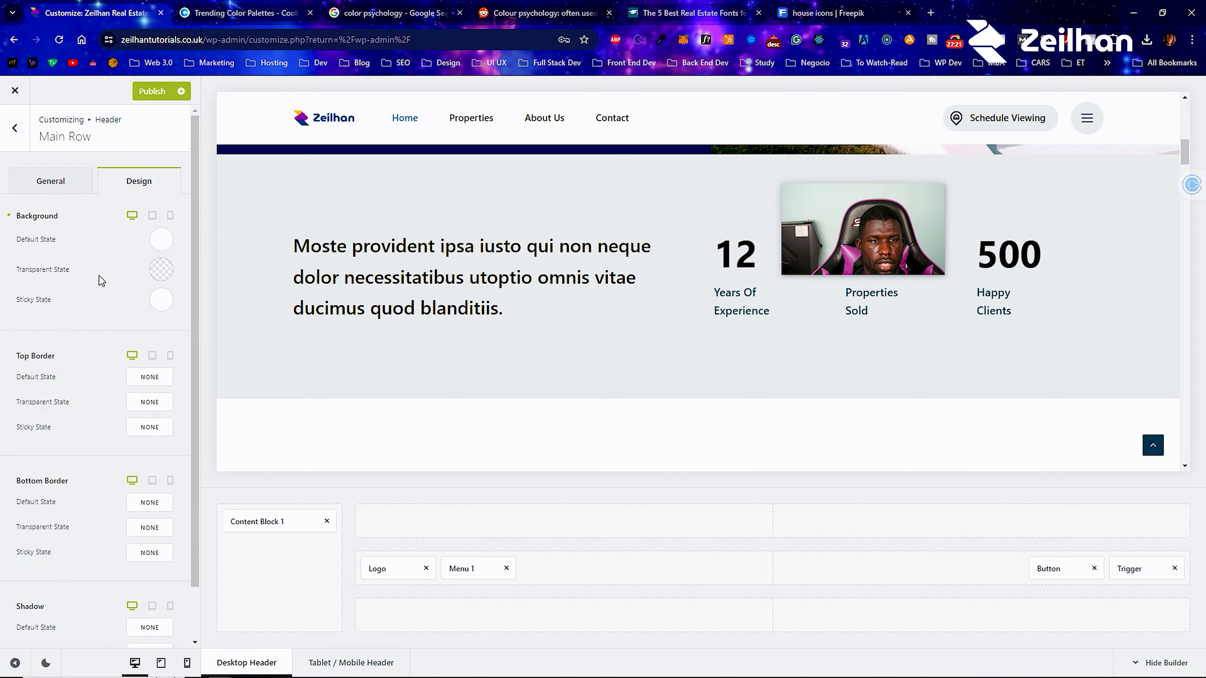
Test a red 0.8 transparent-state background, then reset it to rgba(255, 255, 255, 0).
left_click(158, 271)
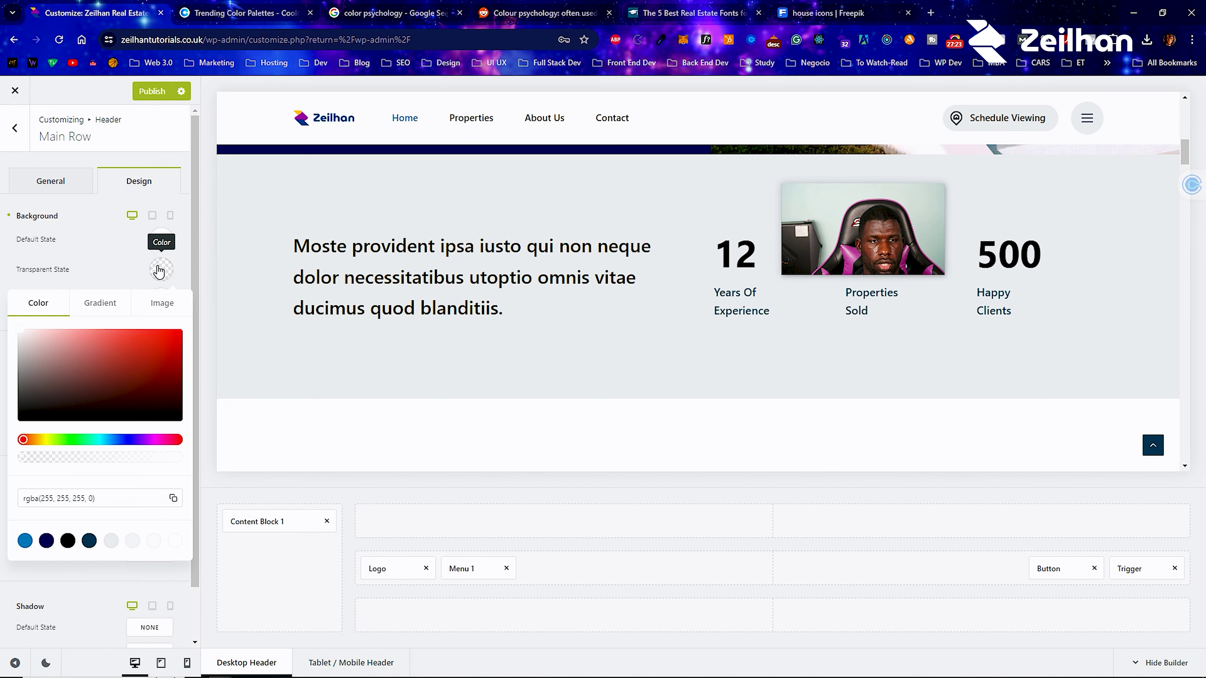
left_click_drag(154, 378, 231, 339)
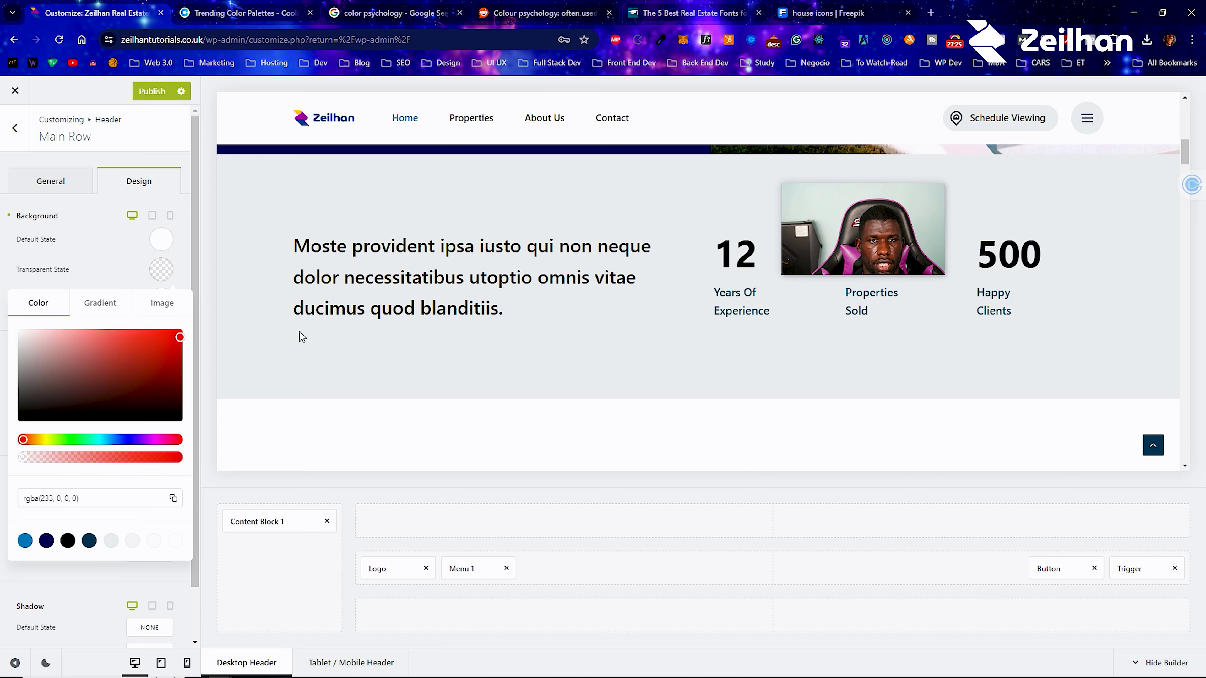
scroll(332, 309, "up", 10)
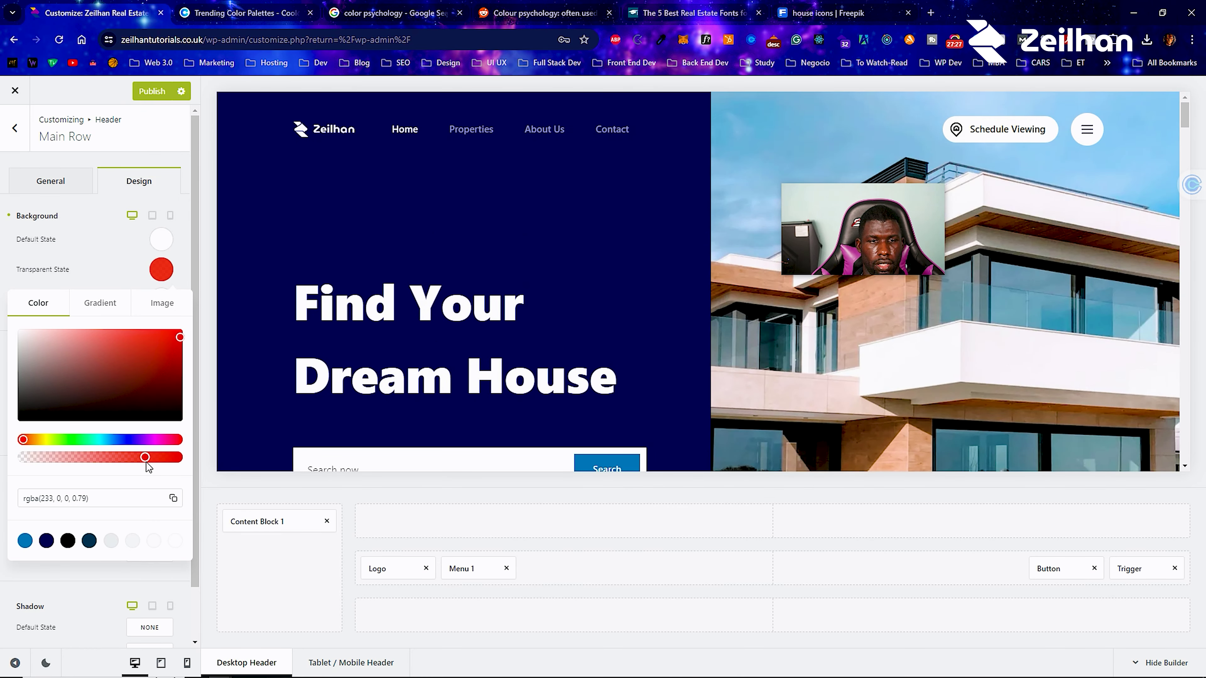
left_click(146, 457)
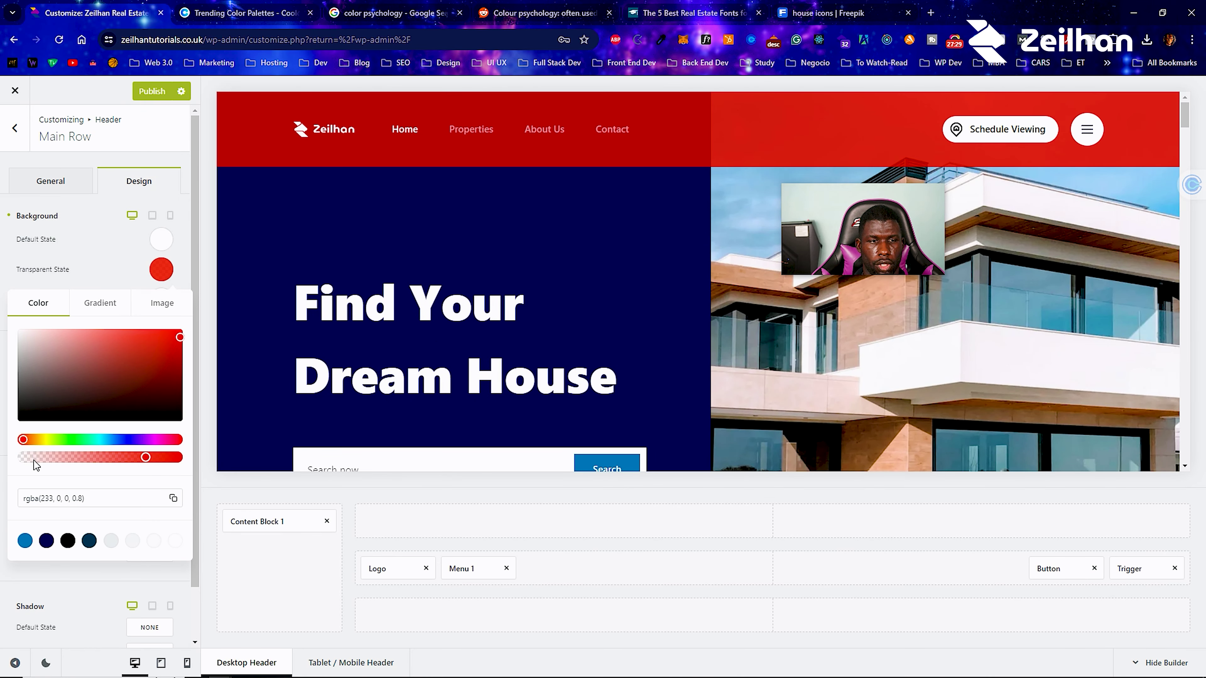
left_click_drag(35, 459, 21, 457)
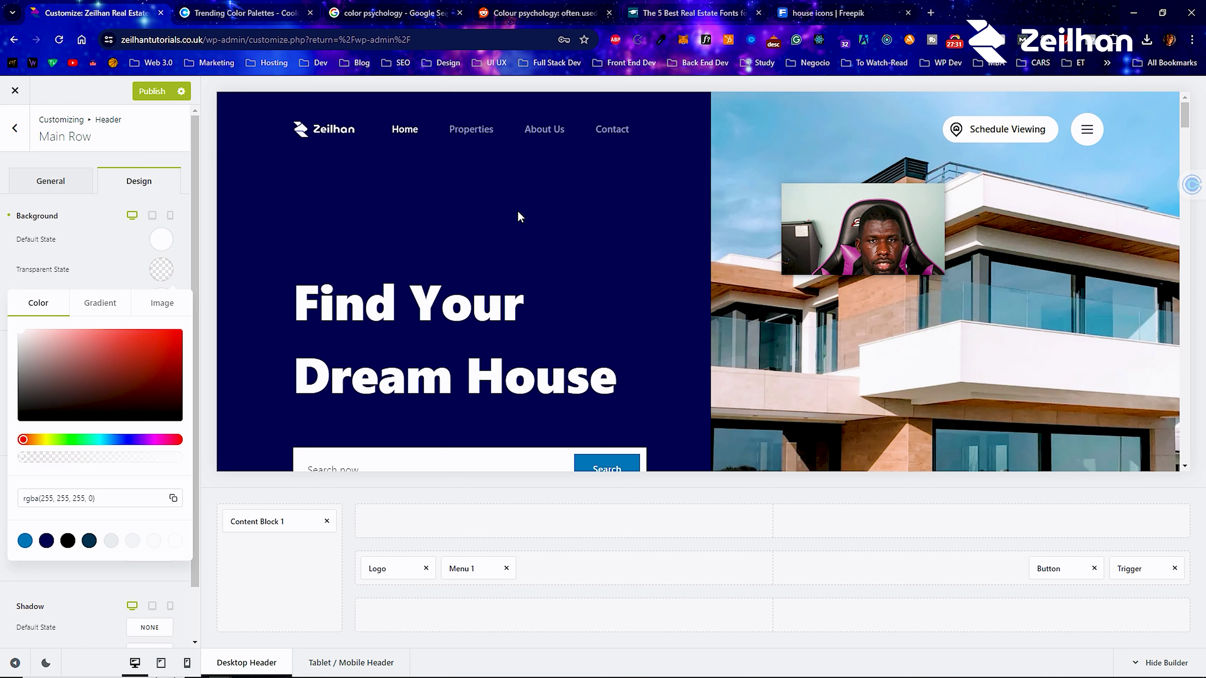
left_click(124, 256)
scroll(124, 257, "down", 1)
scroll(124, 257, "down", 1)
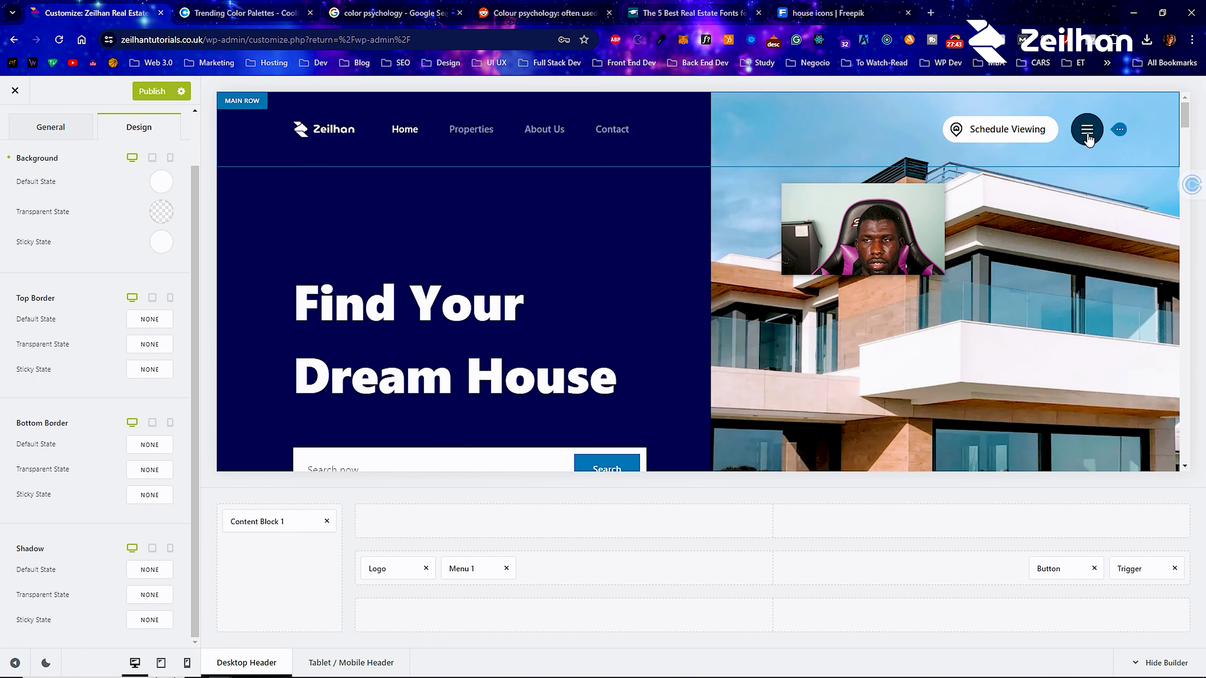
Preview the menu trigger's off-canvas contact panel, open the trigger's Design options, and close the panel.
left_click(1120, 130)
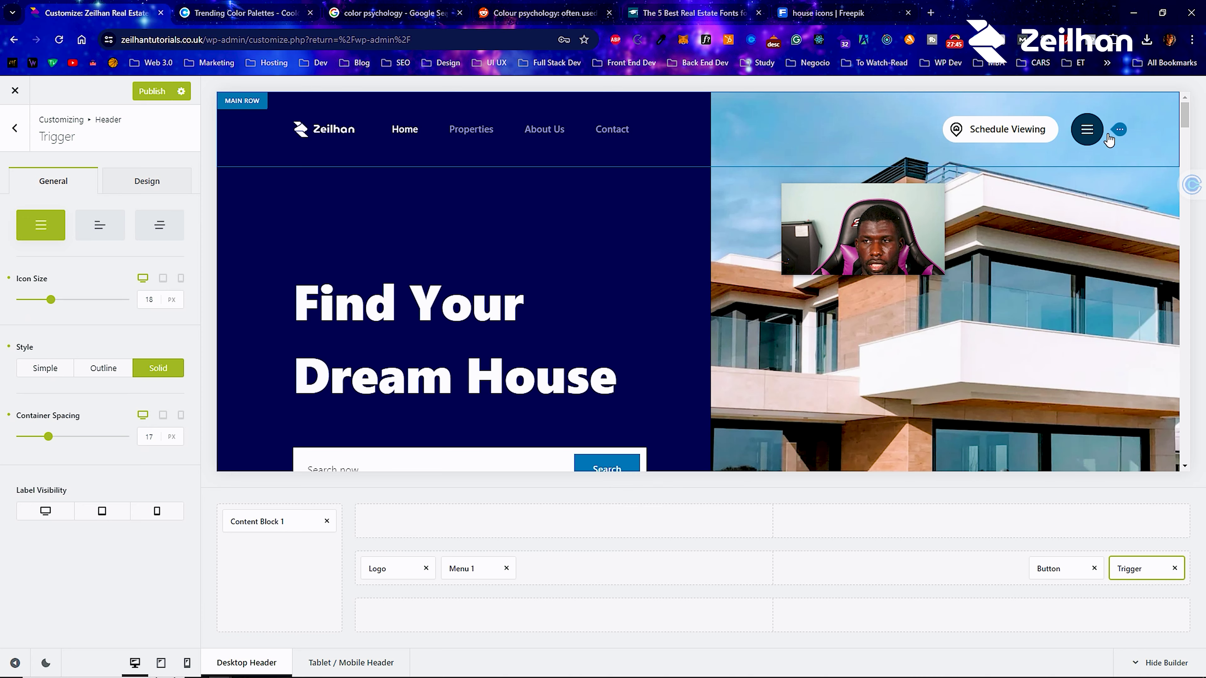
left_click(1098, 139)
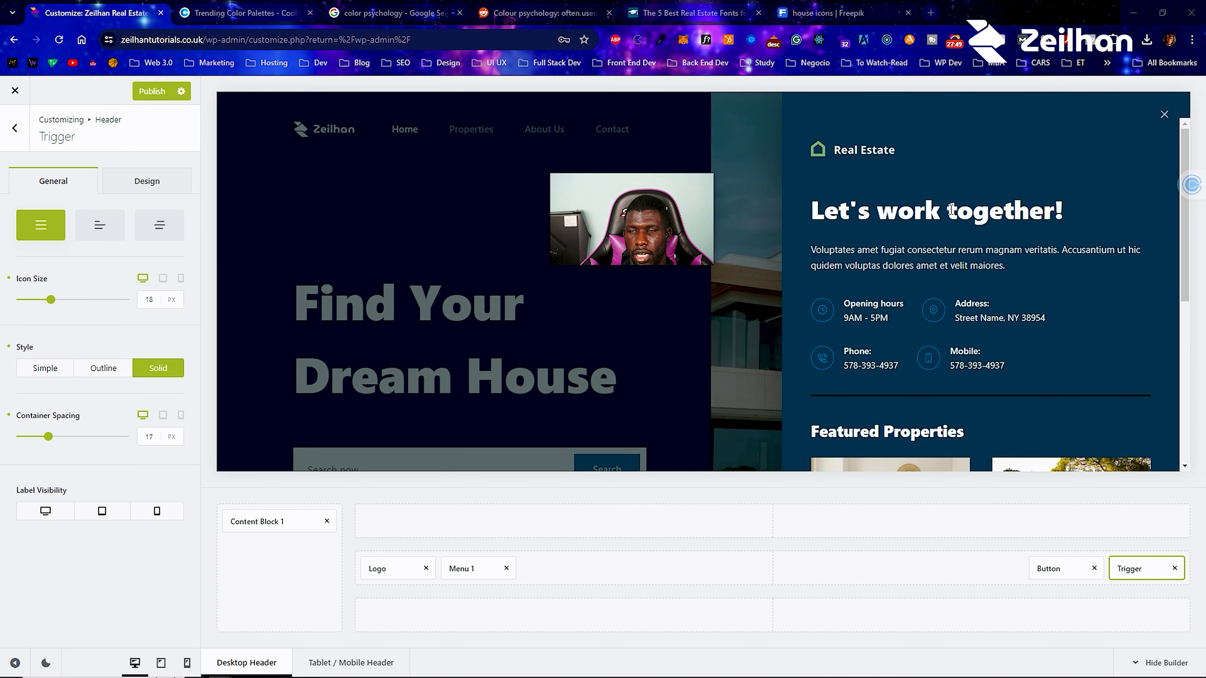
scroll(918, 212, "down", 8)
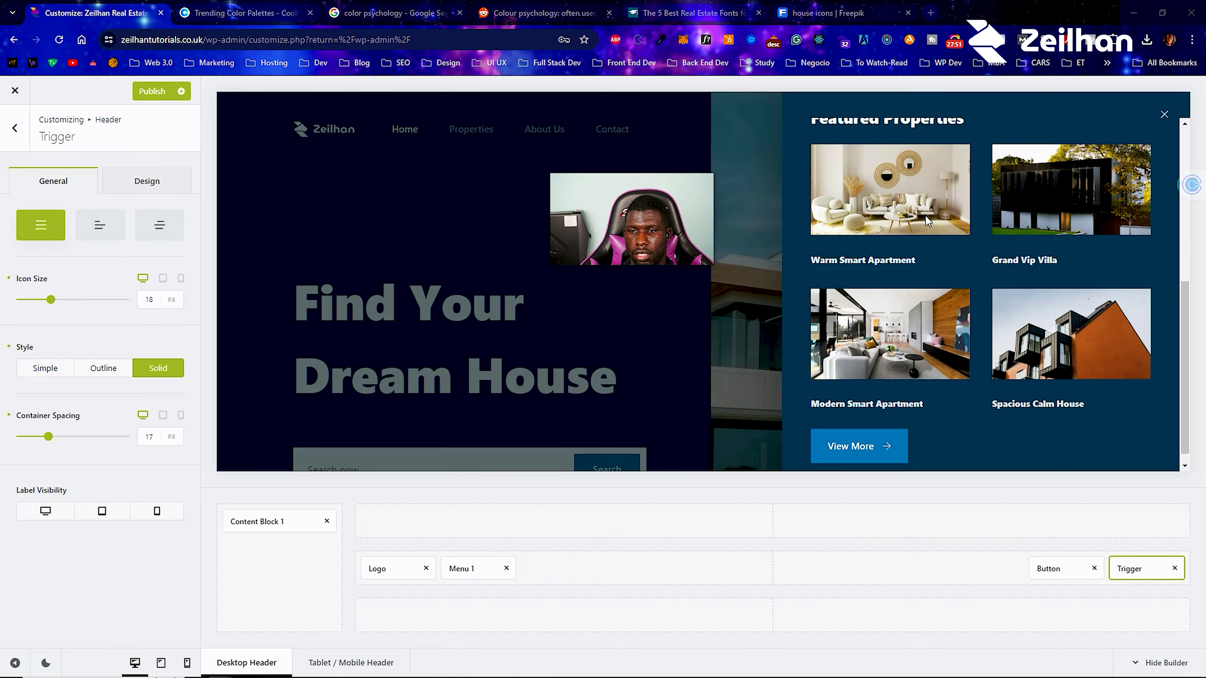
scroll(927, 221, "up", 5)
scroll(927, 221, "up", 4)
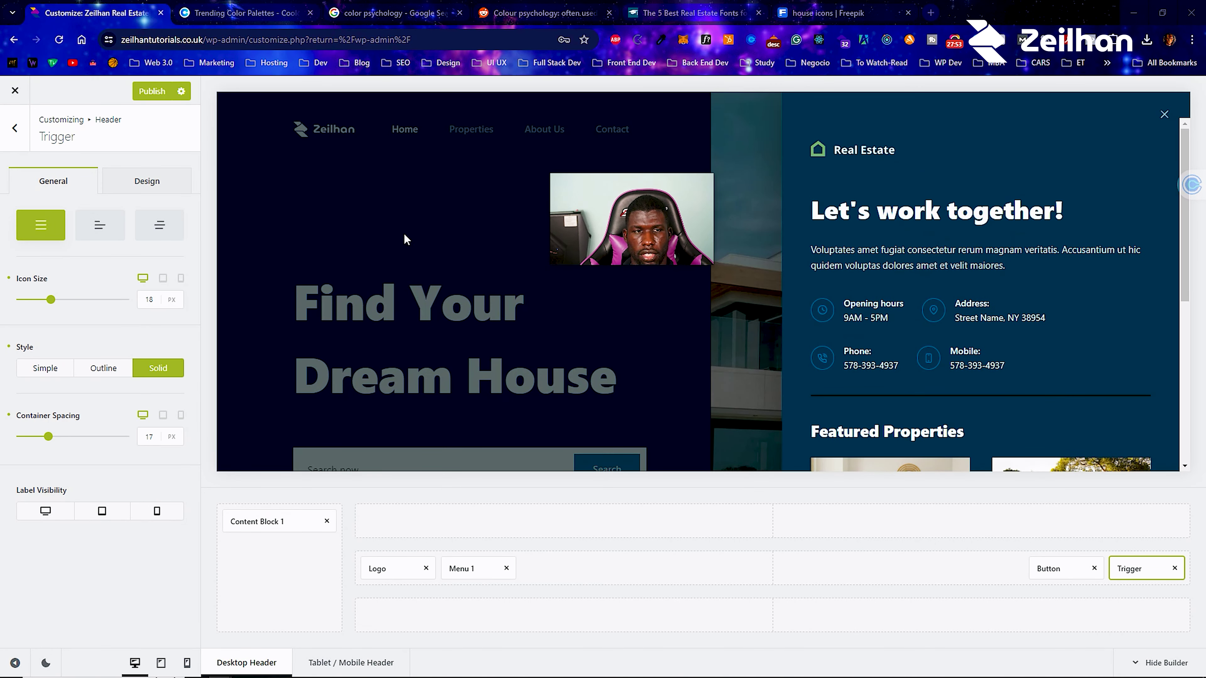
left_click(134, 189)
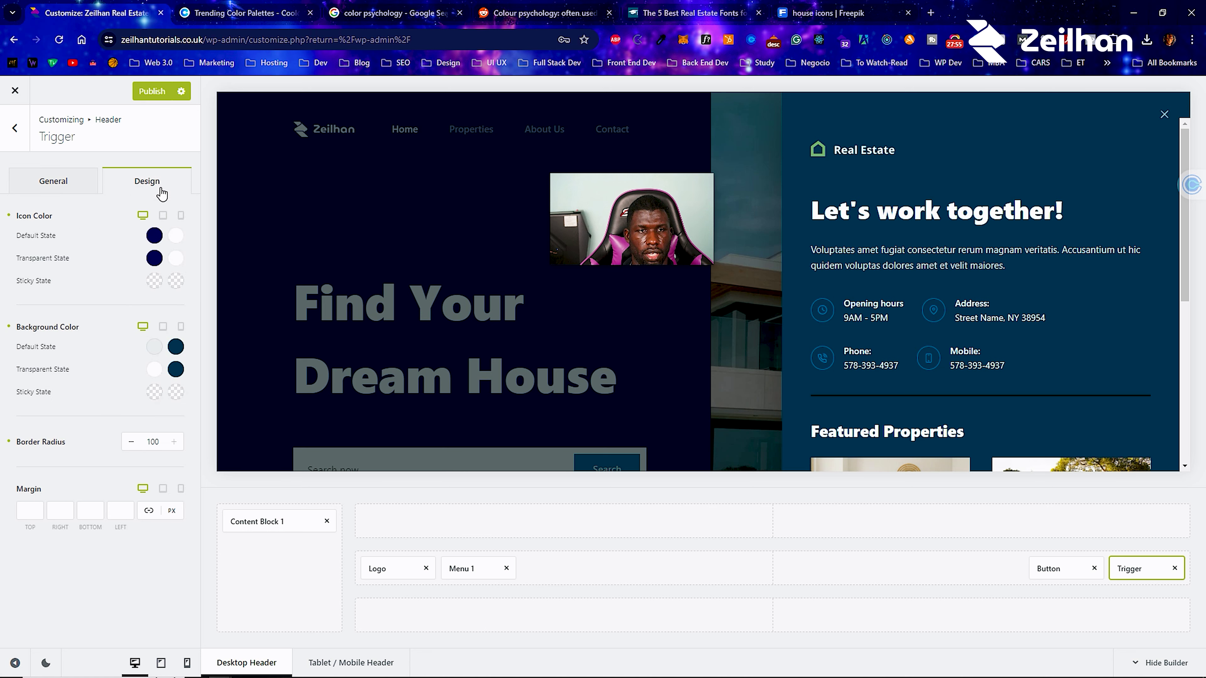
left_click(1165, 116)
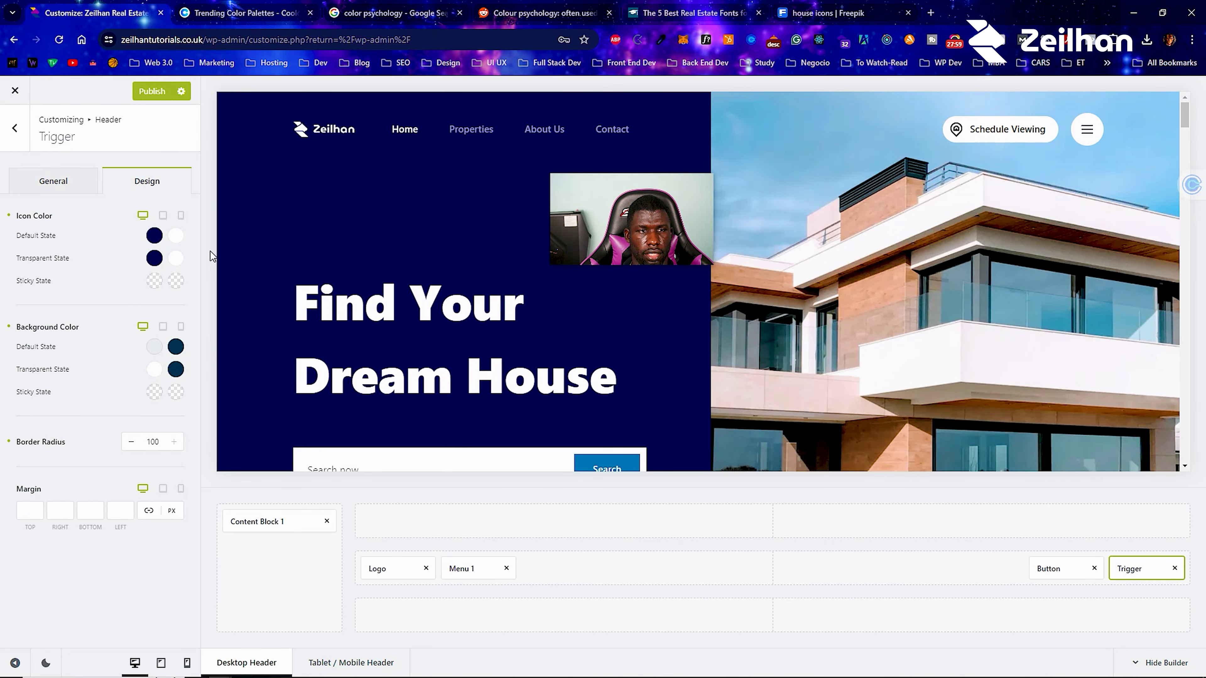
scroll(536, 237, "down", 5)
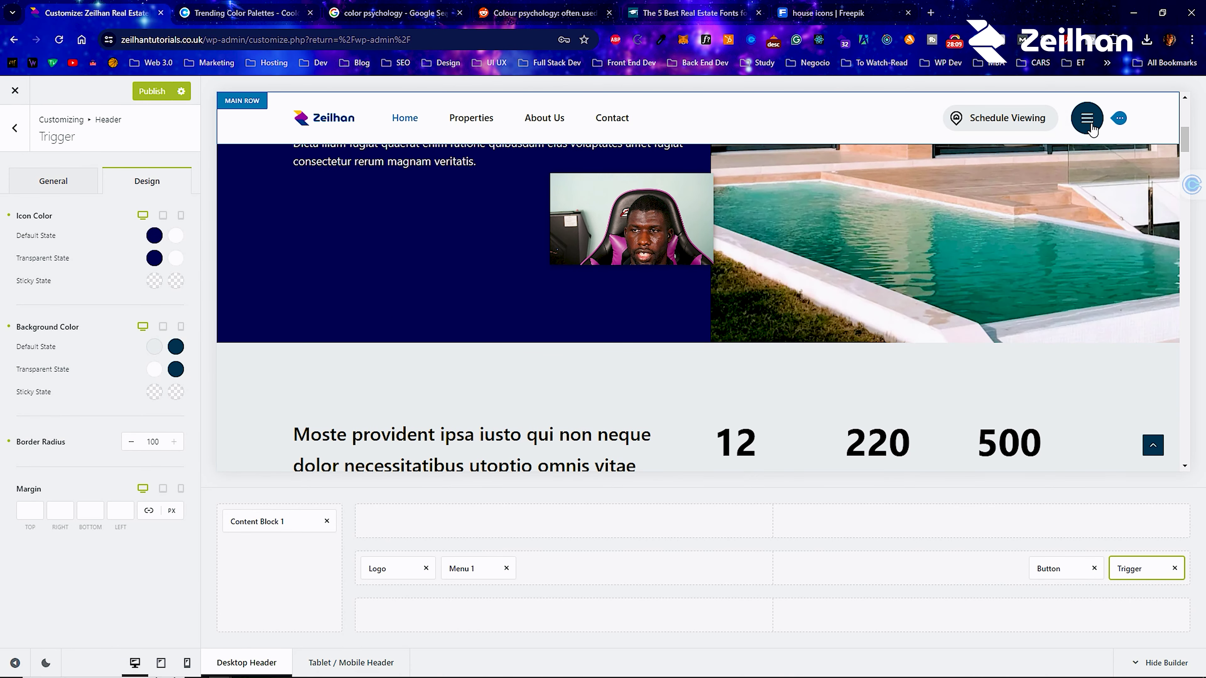
scroll(405, 291, "up", 5)
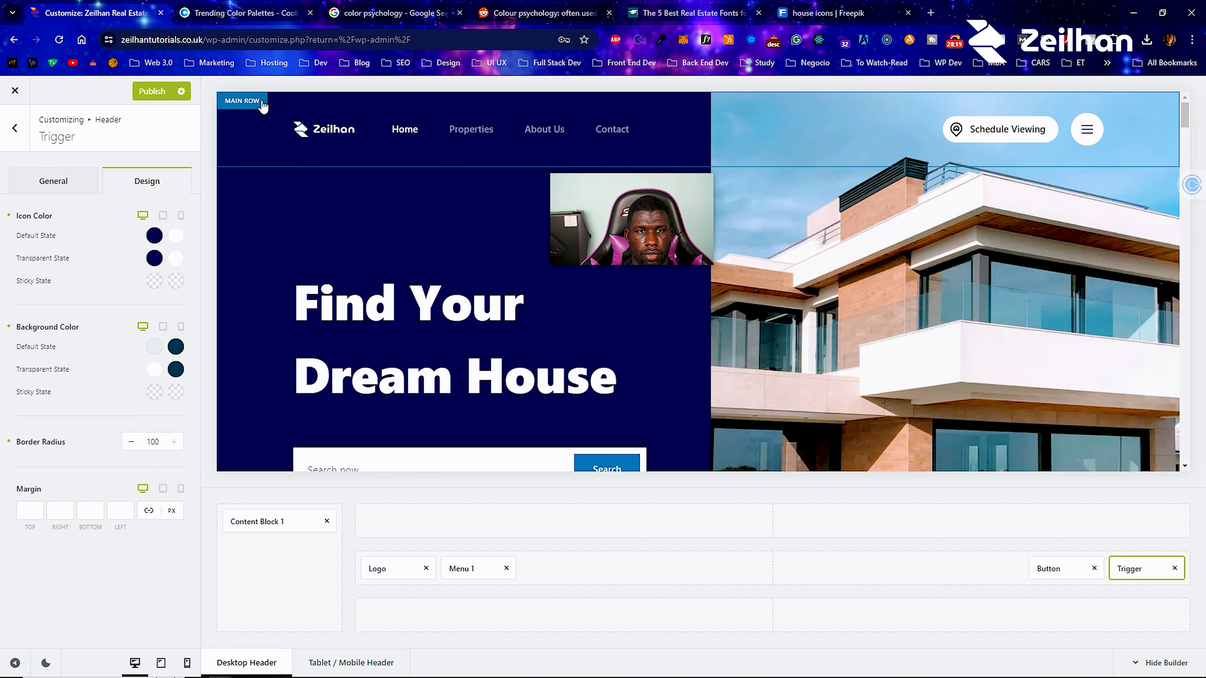
scroll(928, 333, "down", 5)
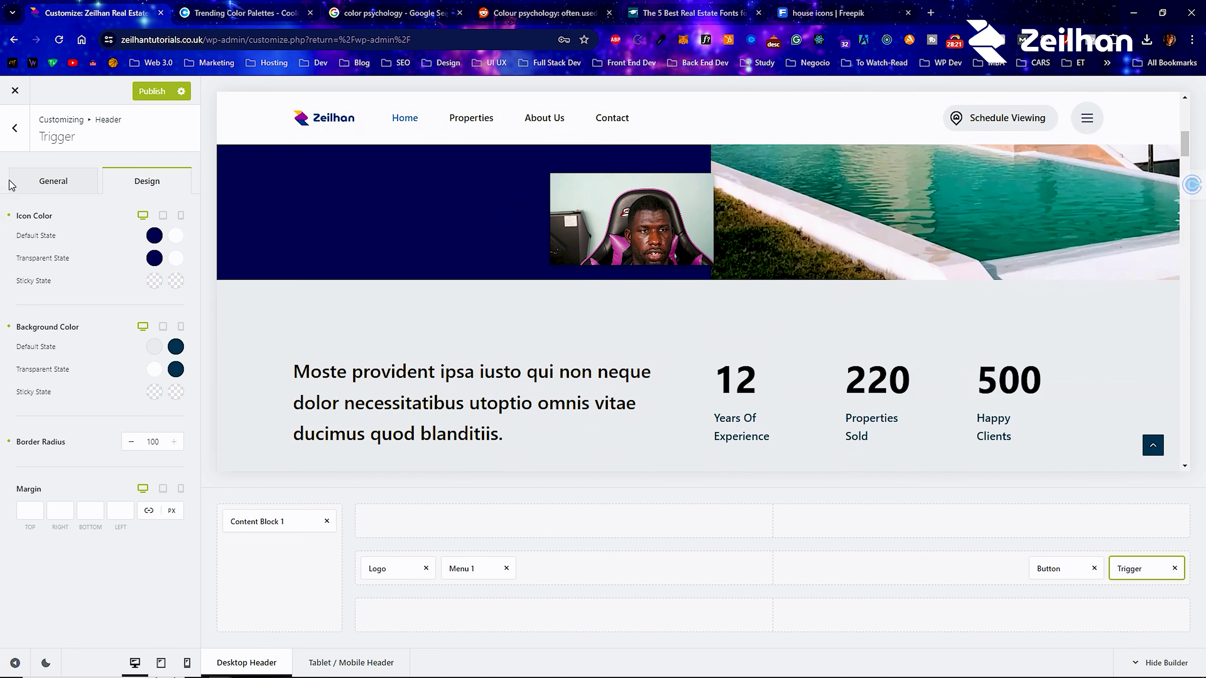
Leave the header settings, open the Footer builder, and scroll to the navy newsletter footer.
left_click(15, 128)
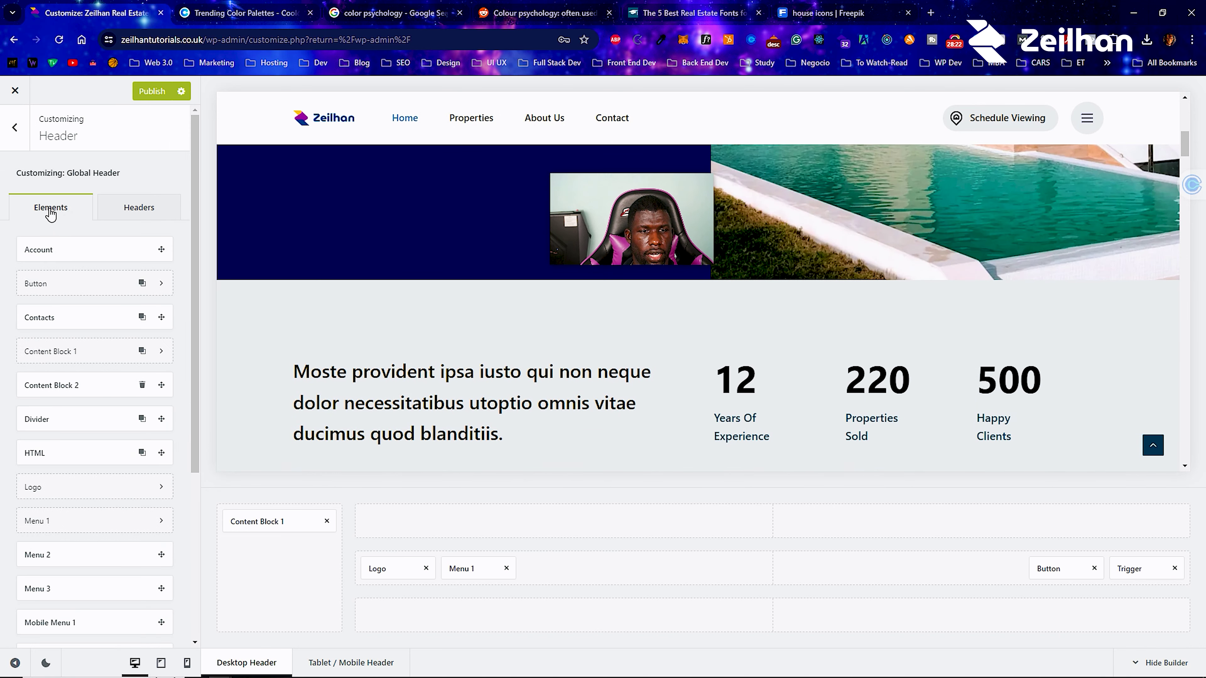
left_click(27, 147)
scroll(102, 342, "down", 5)
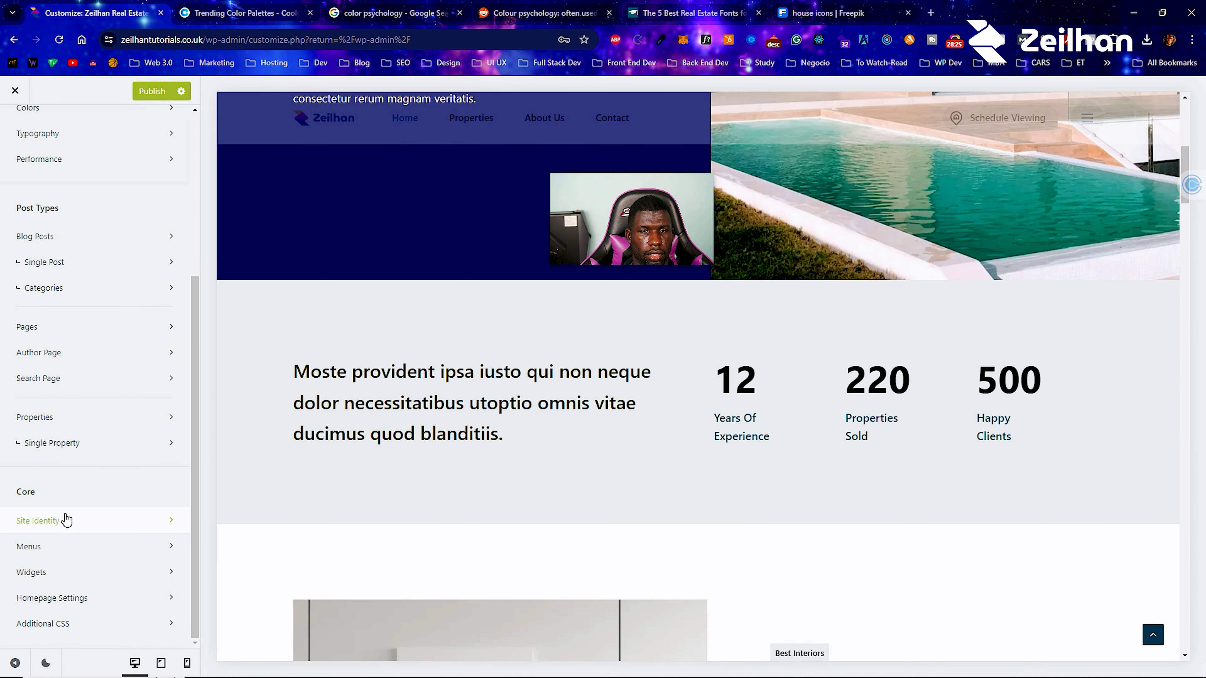
scroll(38, 585, "up", 2)
scroll(54, 613, "down", 2)
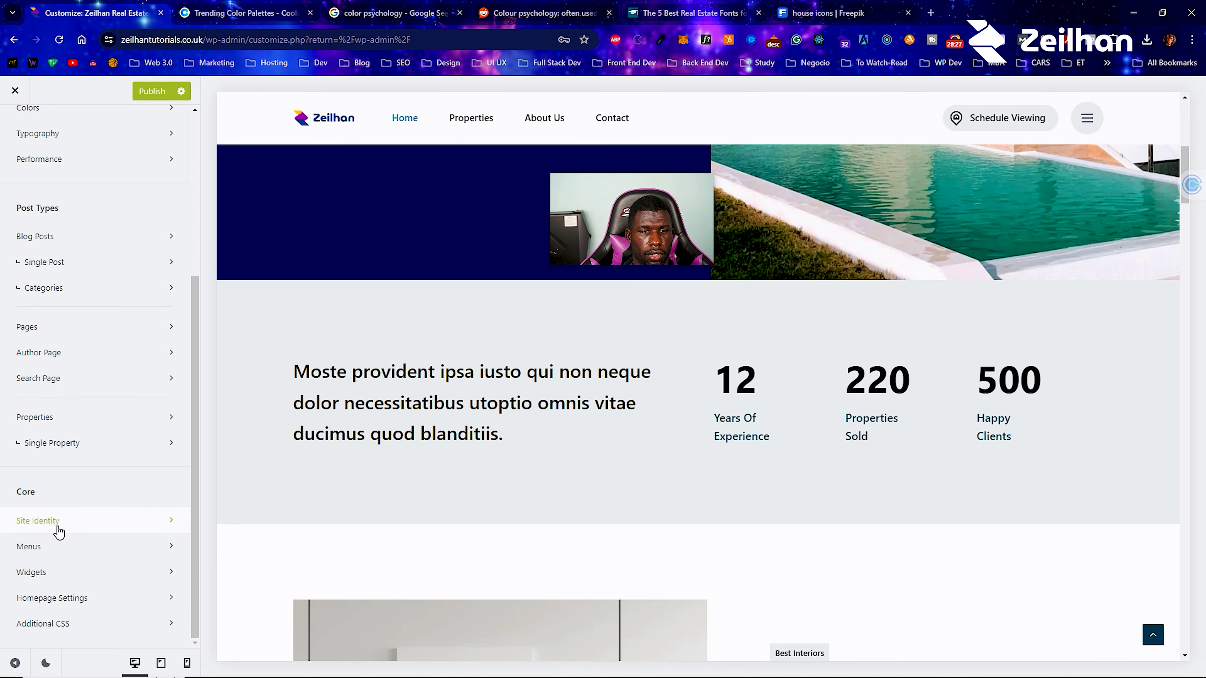
scroll(71, 508, "up", 5)
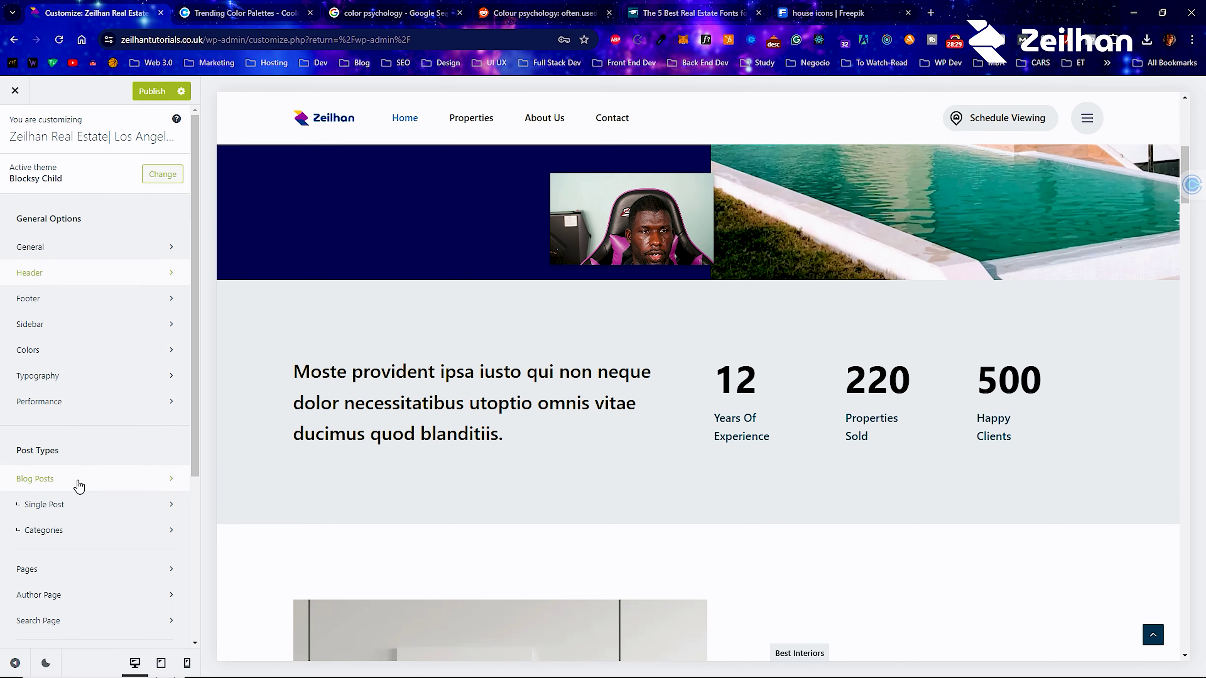
left_click(58, 305)
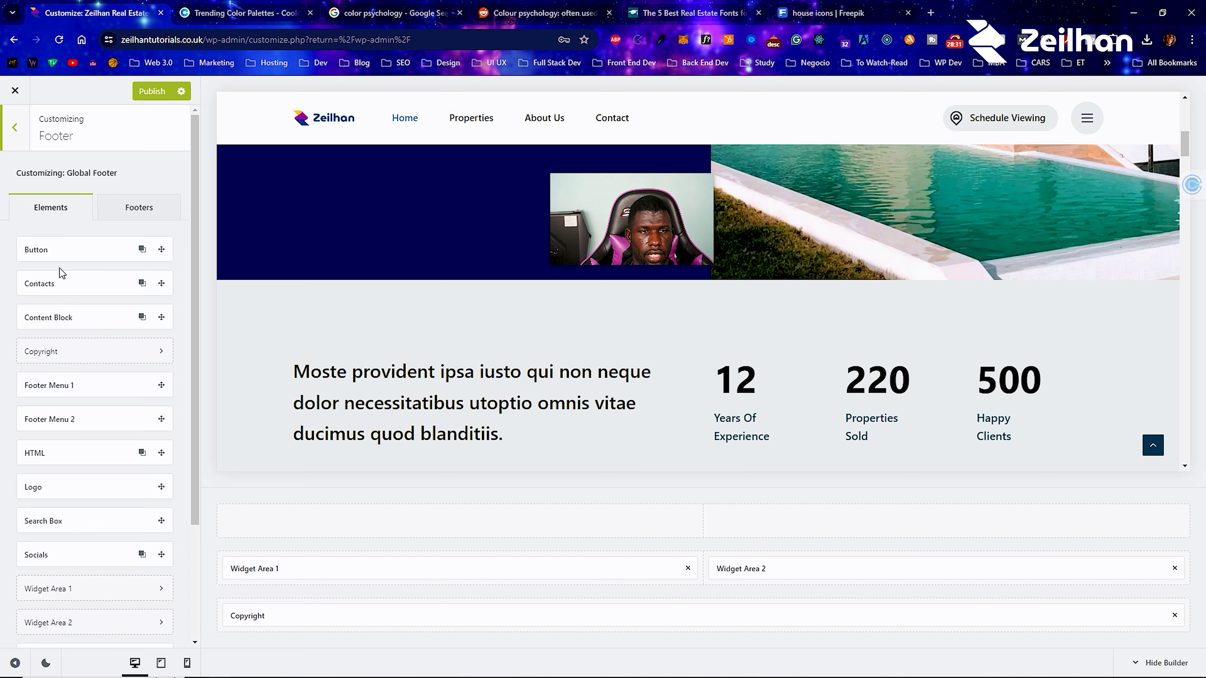
scroll(1019, 339, "down", 6)
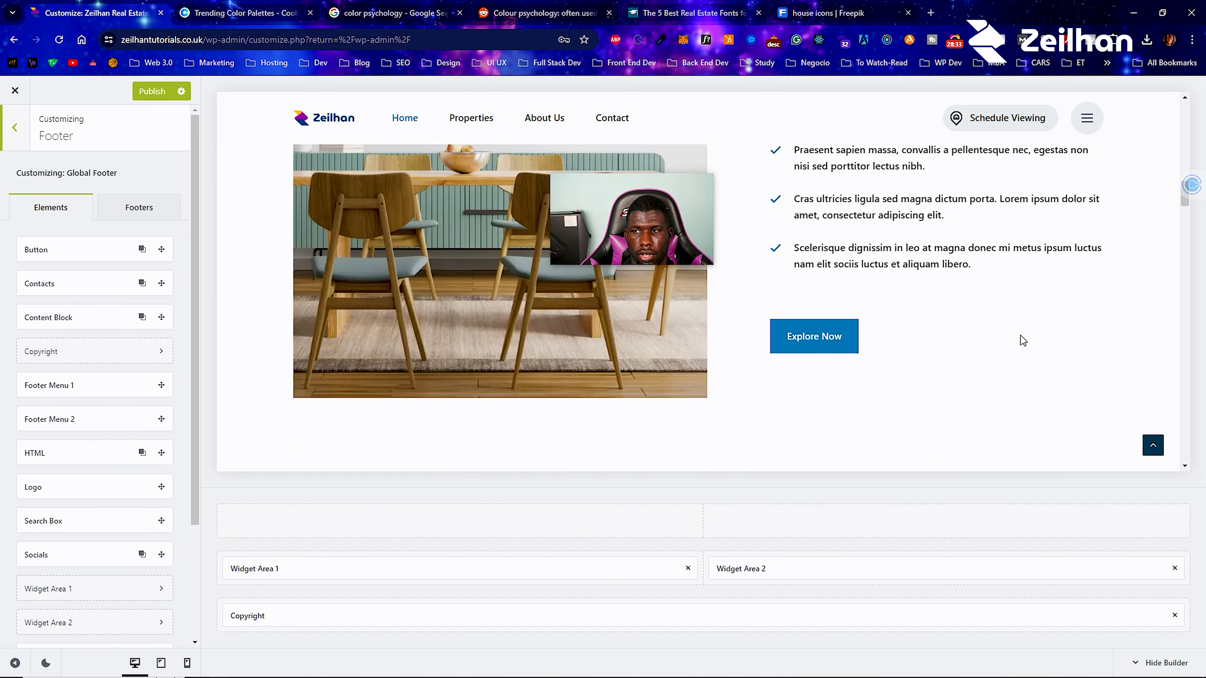
scroll(1021, 341, "down", 10)
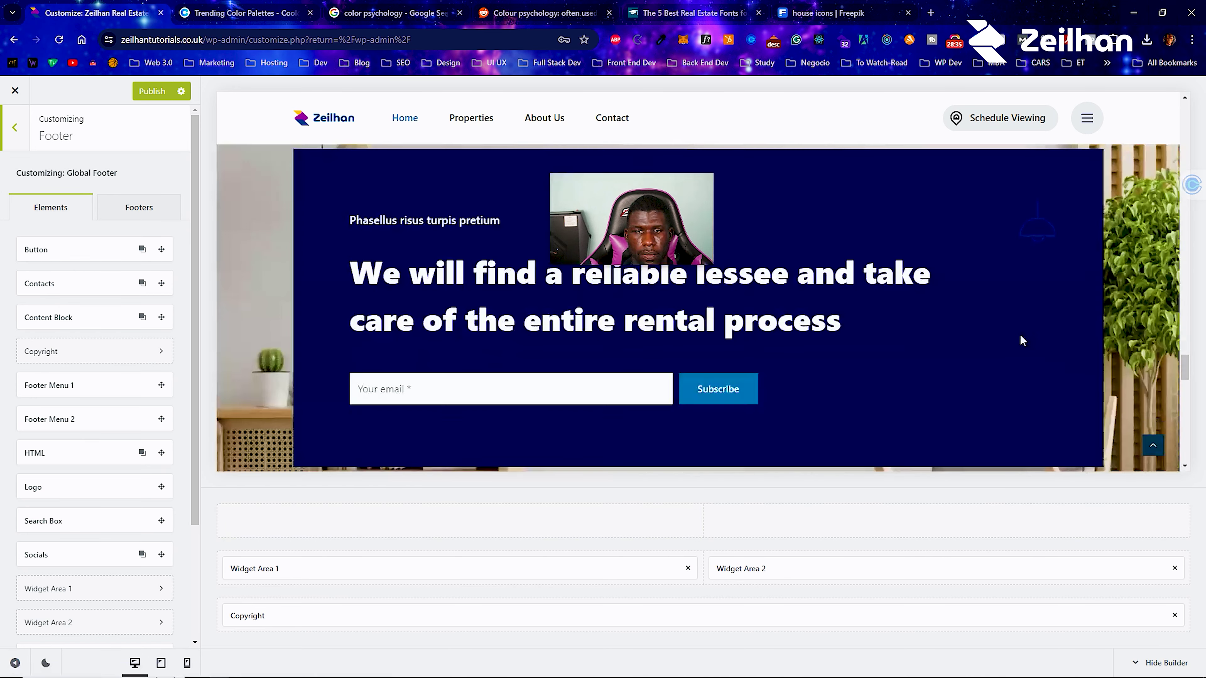
scroll(1019, 333, "down", 10)
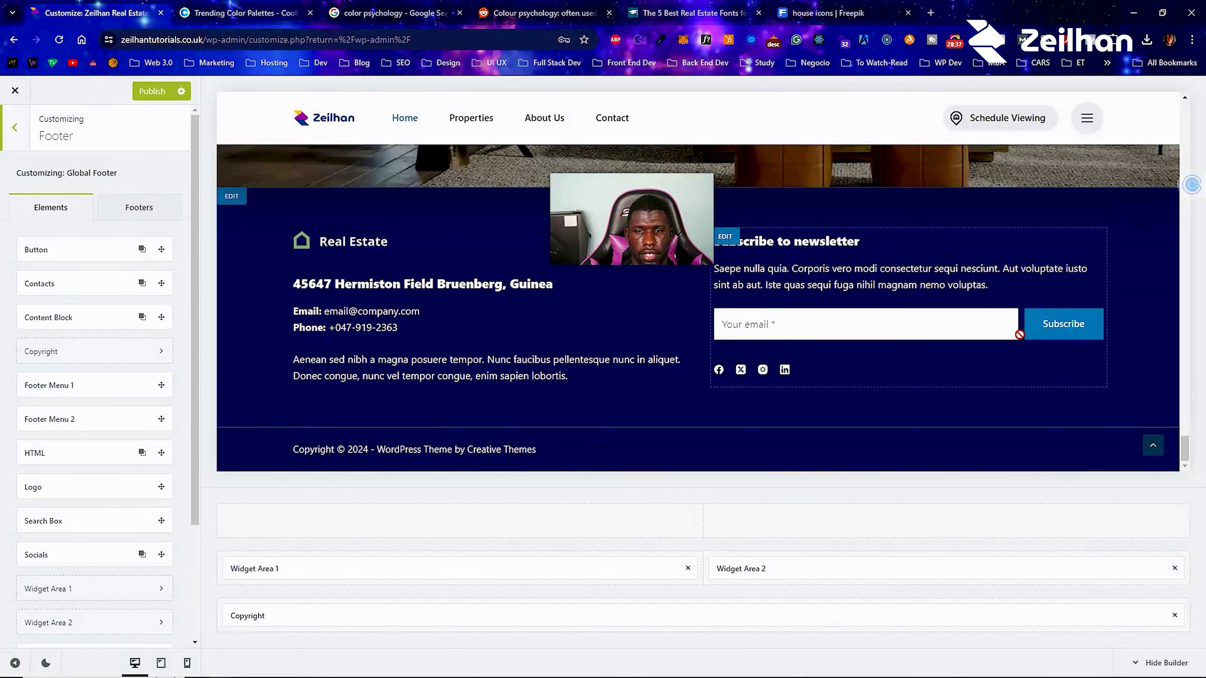
left_click_drag(640, 245, 955, 132)
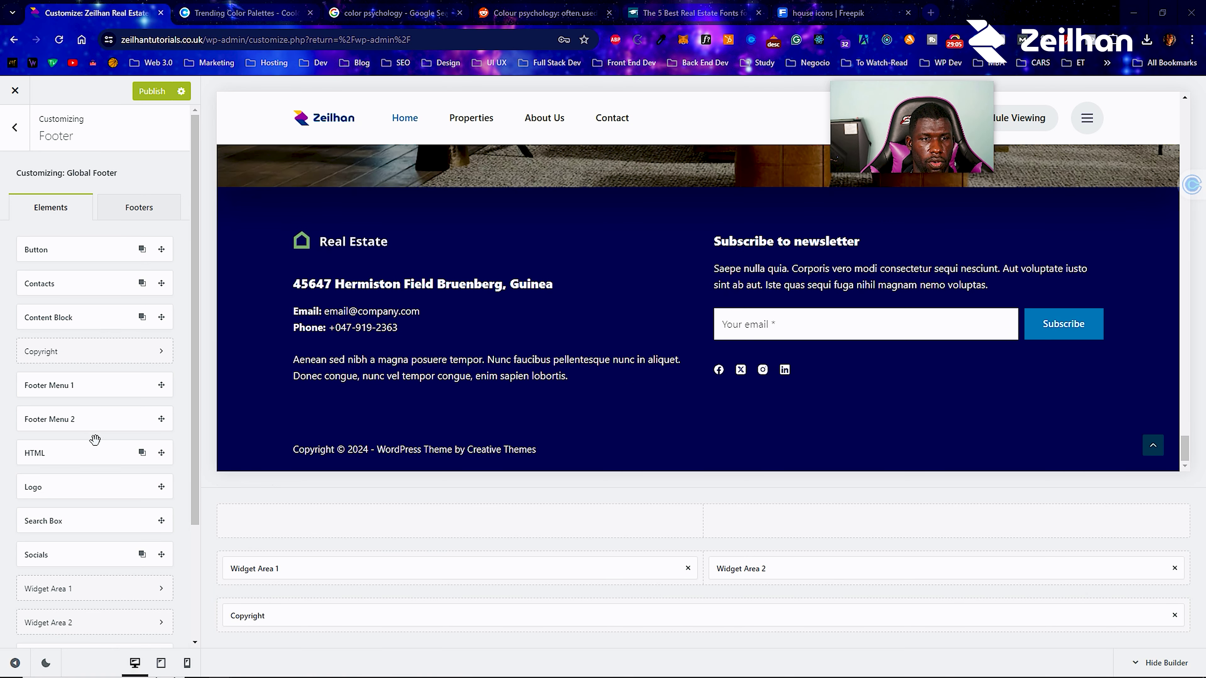
Place a Button and Footer Menu 1 in the footer's top row.
left_click_drag(56, 256, 758, 526)
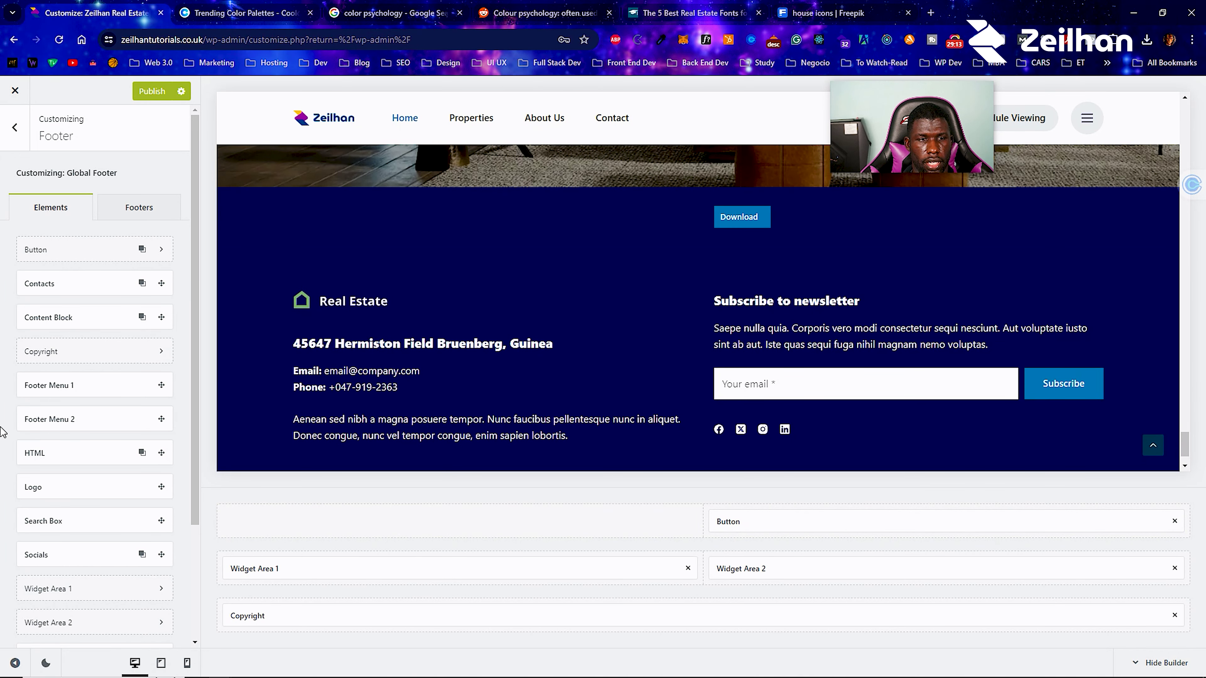
left_click_drag(44, 389, 612, 521)
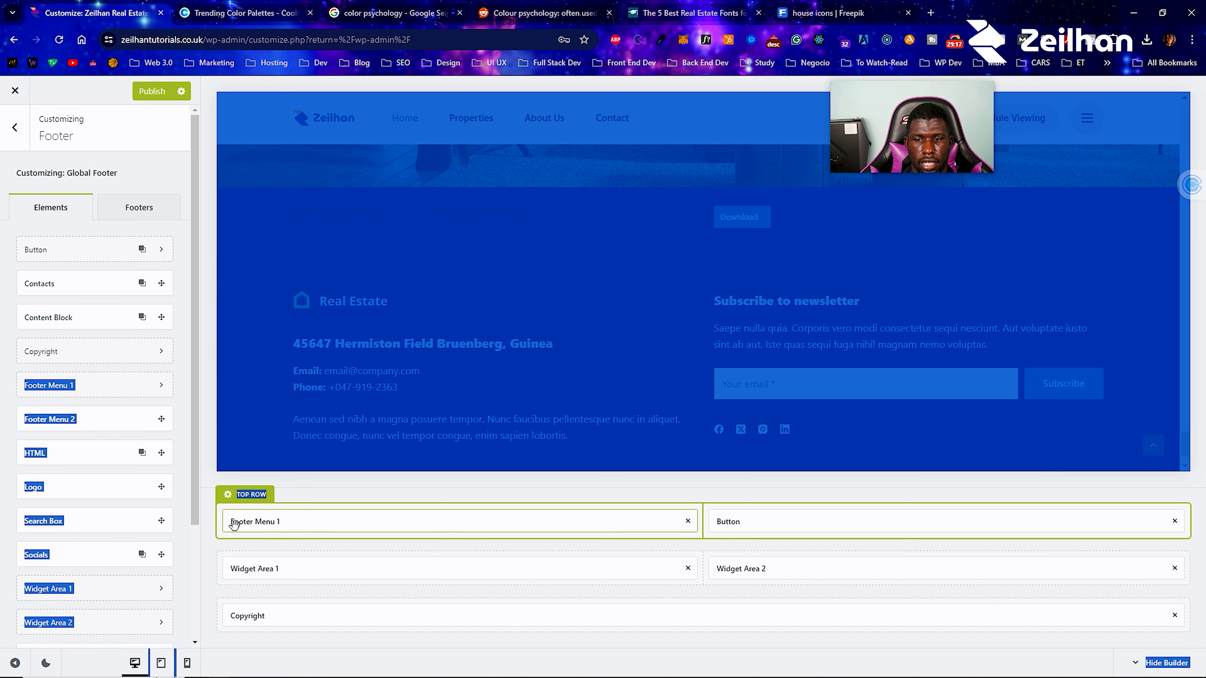
left_click(551, 329)
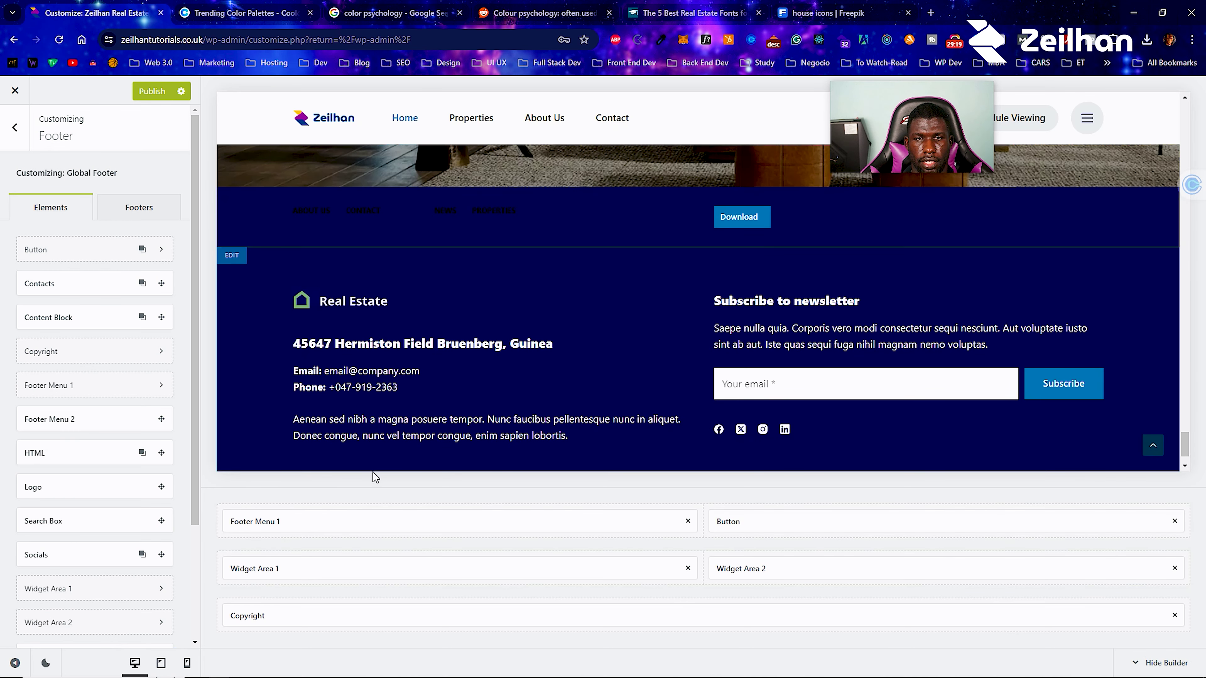
Set Footer Menu 1's link font colour to white #ffffff.
left_click(493, 210)
left_click(135, 258)
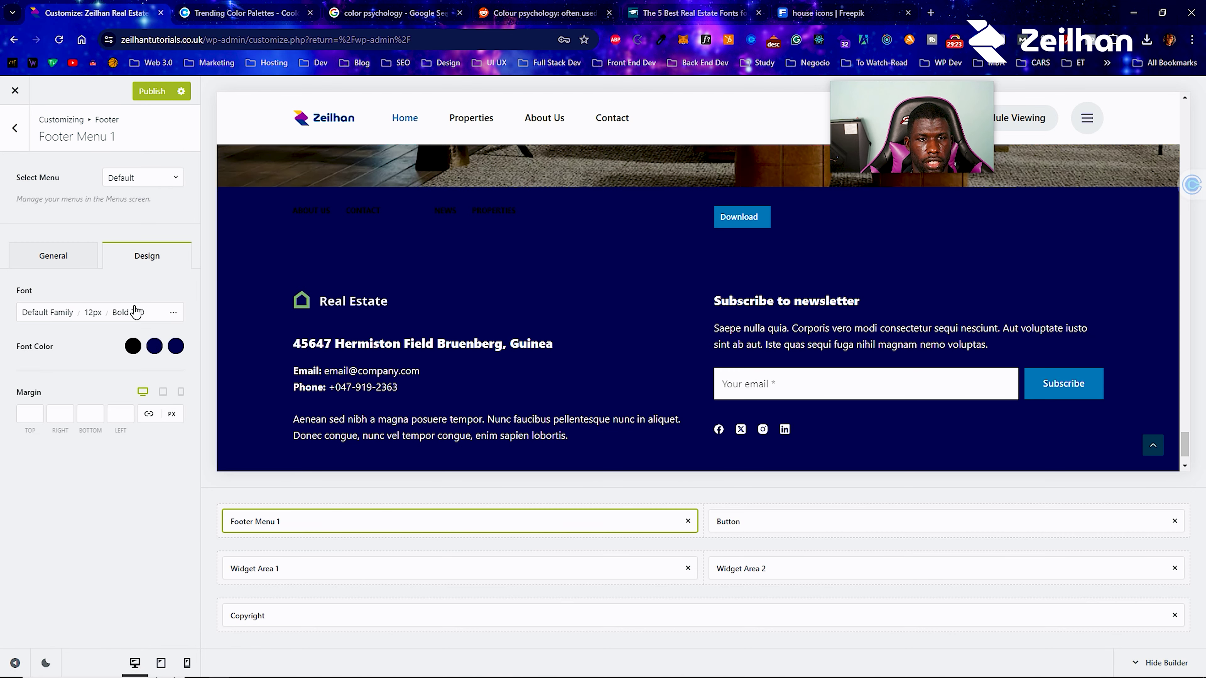
left_click(131, 345)
left_click_drag(20, 376, 8, 374)
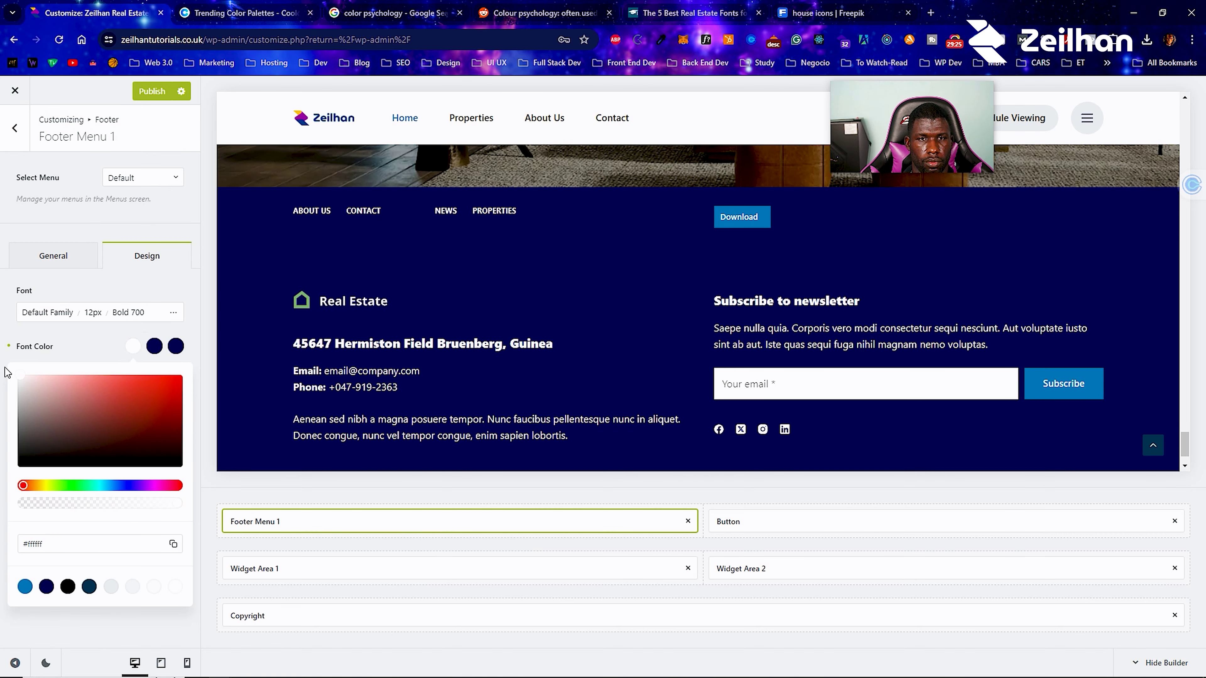
left_click(15, 128)
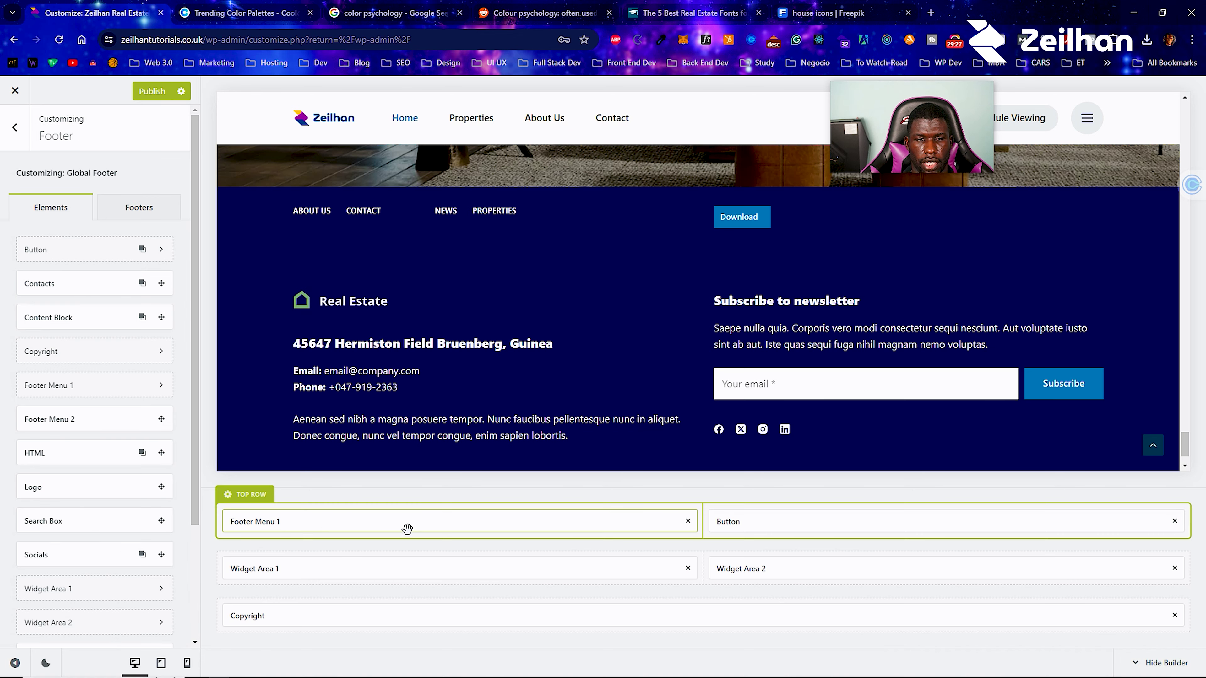
Split the footer middle row into 3 columns and drag the Search Box into the third.
left_click(257, 542)
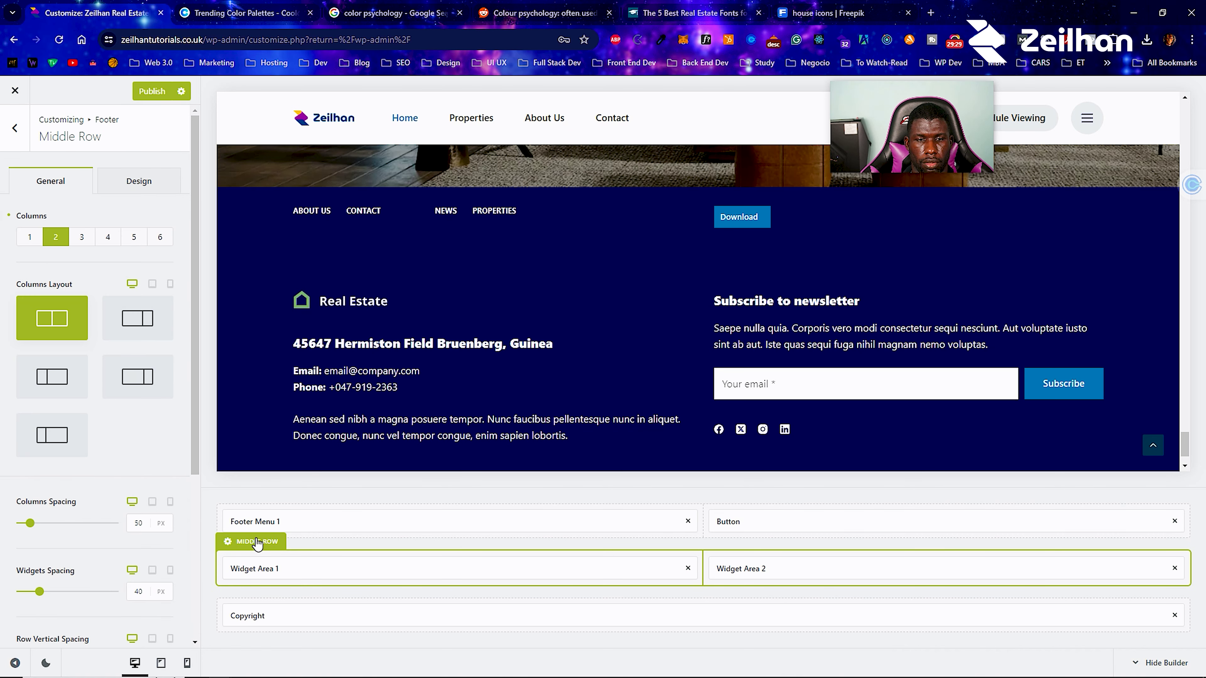
left_click(82, 236)
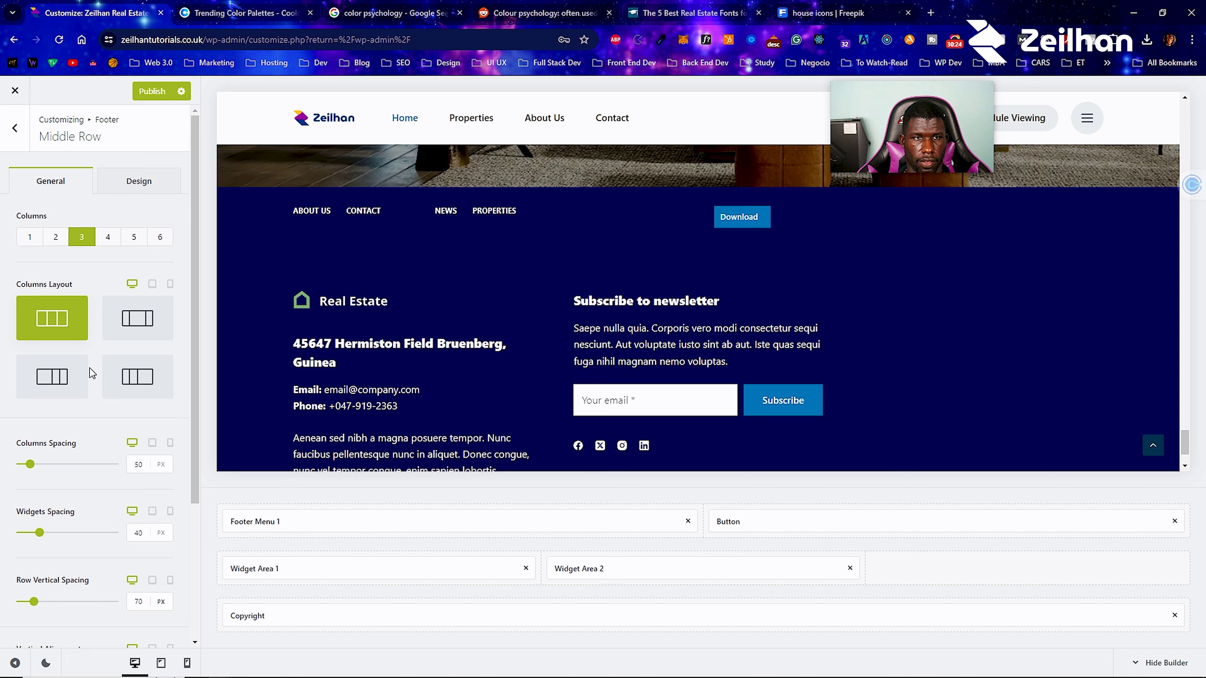
left_click(15, 127)
scroll(98, 379, "down", 3)
left_click_drag(95, 386, 1043, 570)
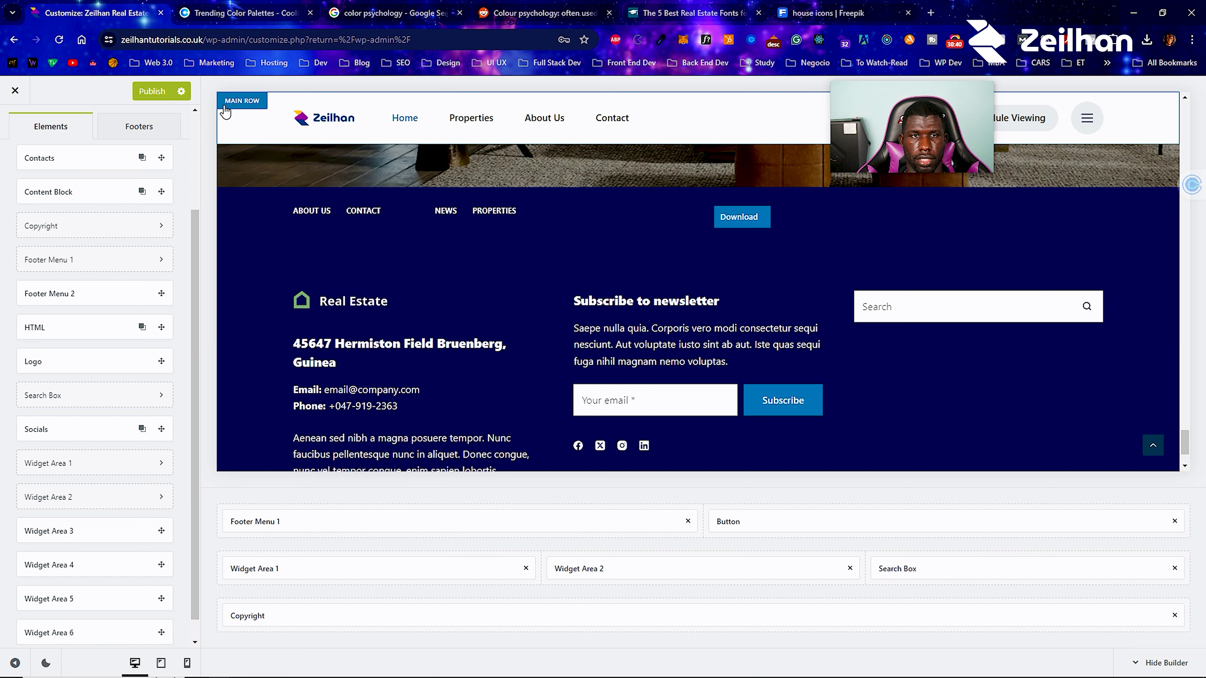
Look over the header Main Row settings, then reload the Customizer page.
left_click(241, 101)
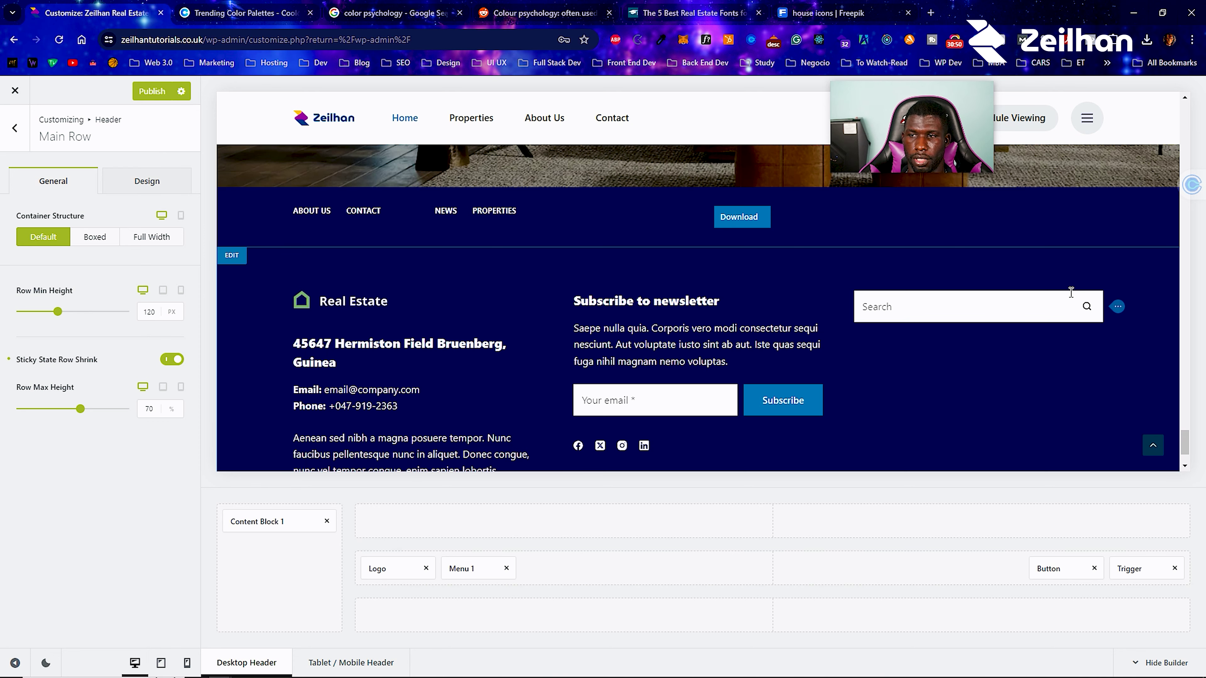
scroll(545, 350, "down", 1)
scroll(545, 350, "down", 1)
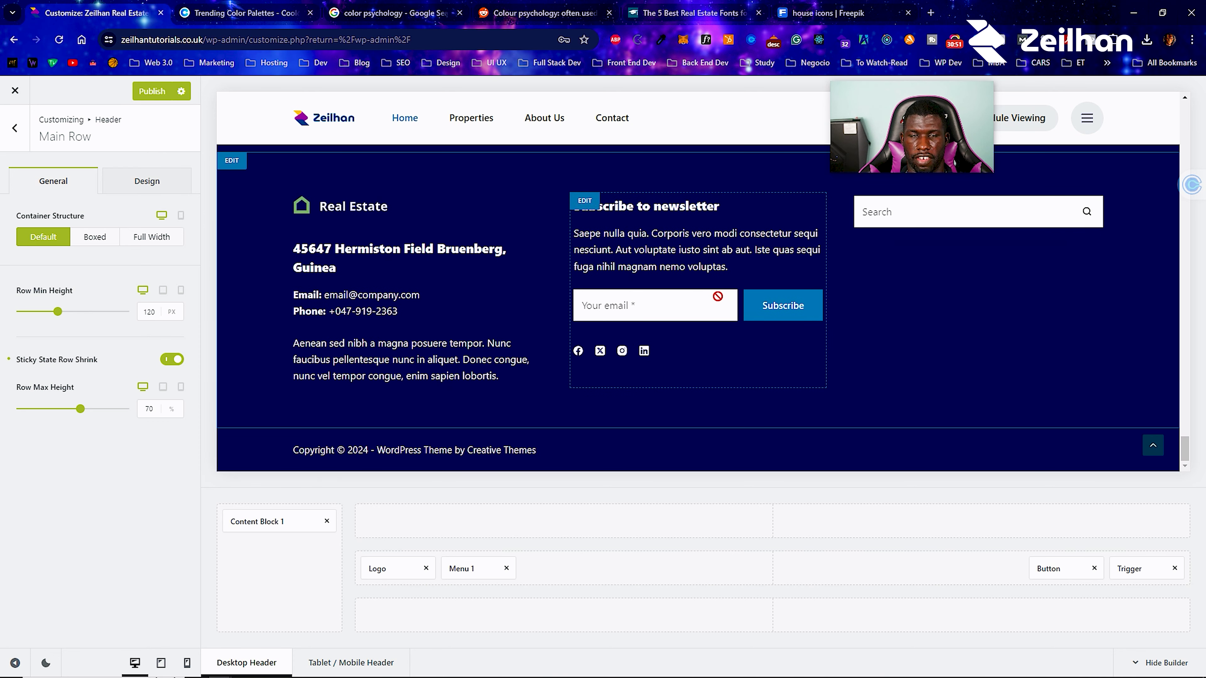
left_click(62, 47)
Discard the unsaved changes on reload, dismiss the autosave notice and reopen the Footer settings.
left_click(656, 132)
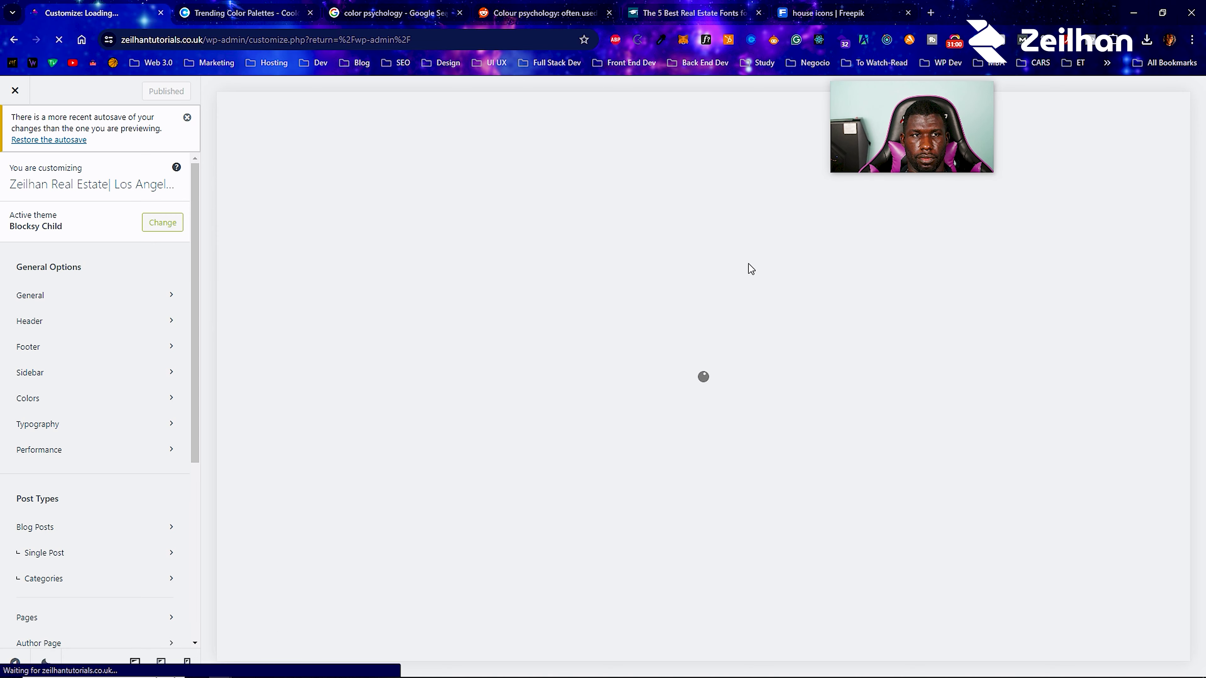
left_click(188, 118)
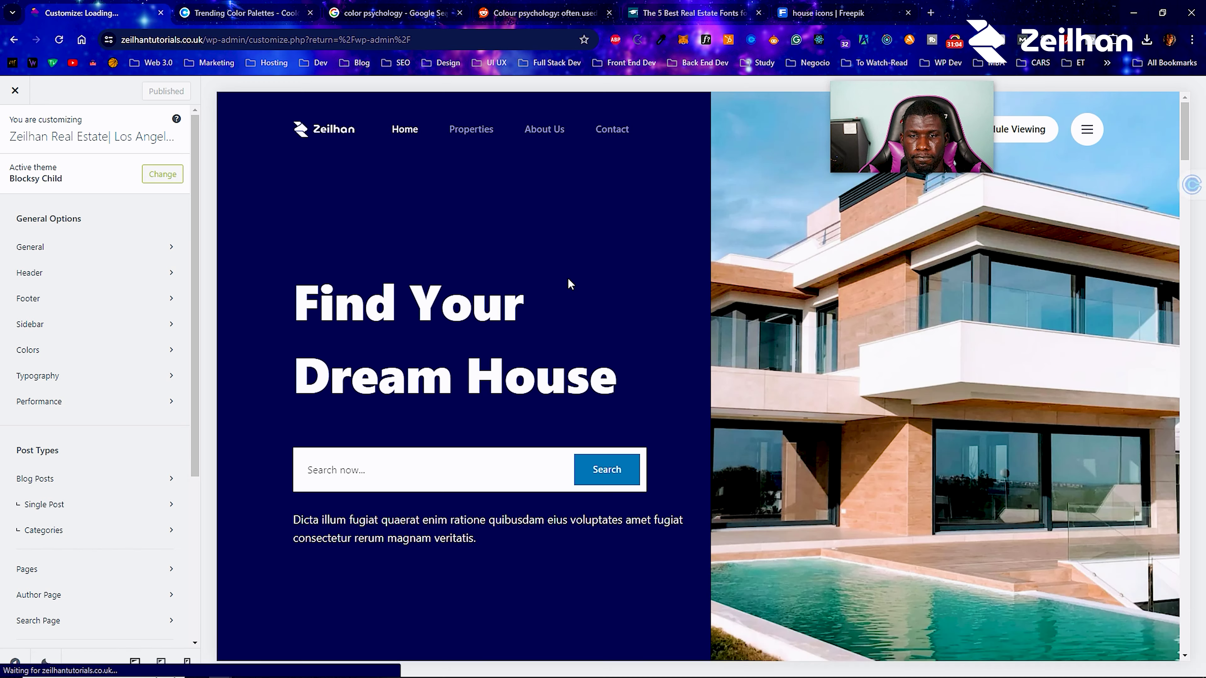
left_click_drag(1194, 146, 1184, 627)
left_click(91, 301)
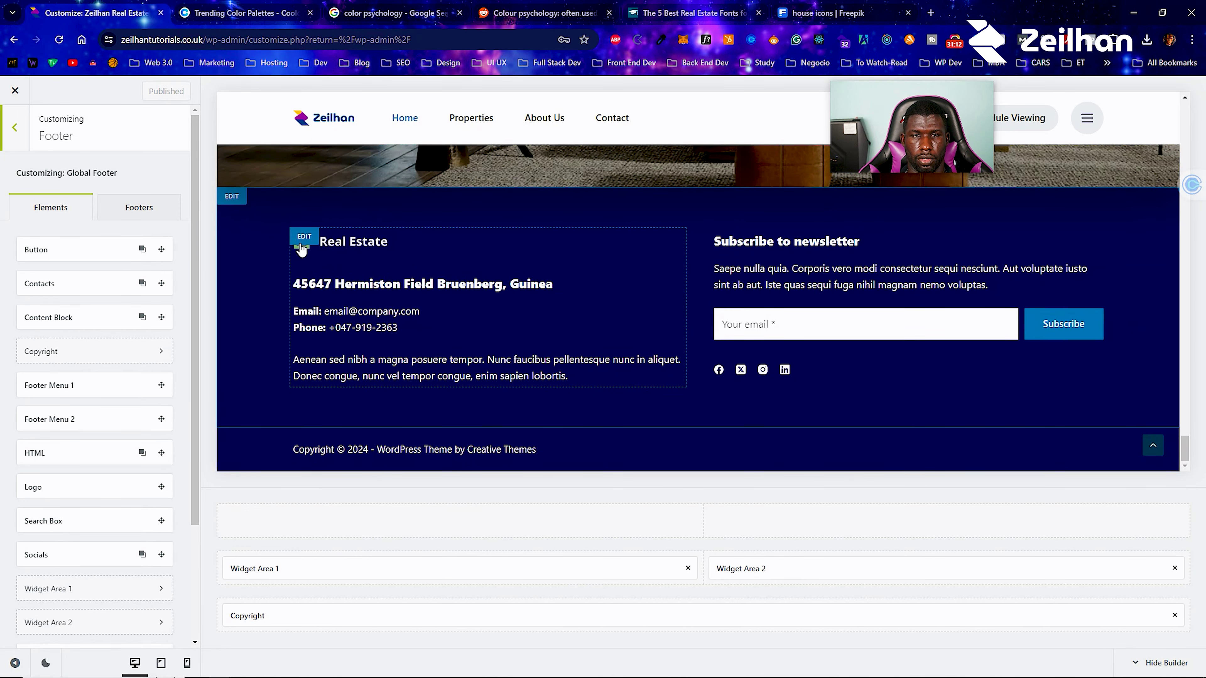
In footer Widget Area 1, replace the house logo image with the coloured Zeilhan logo.
left_click(303, 239)
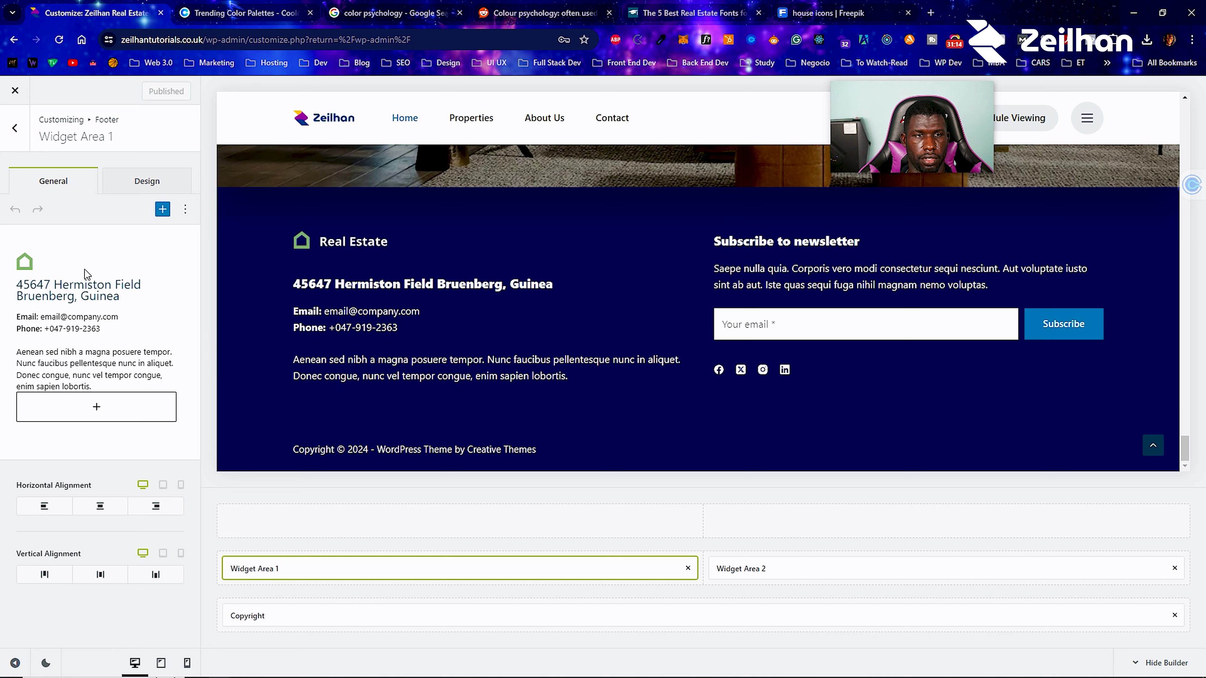
left_click(40, 267)
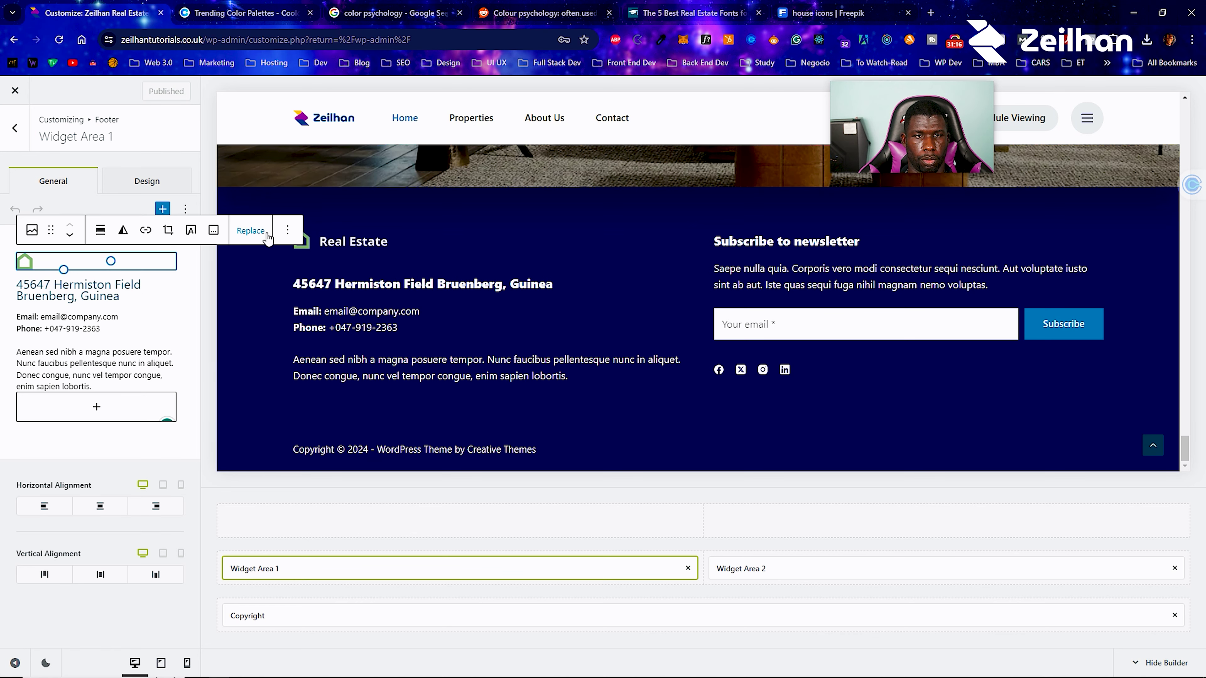
left_click(248, 237)
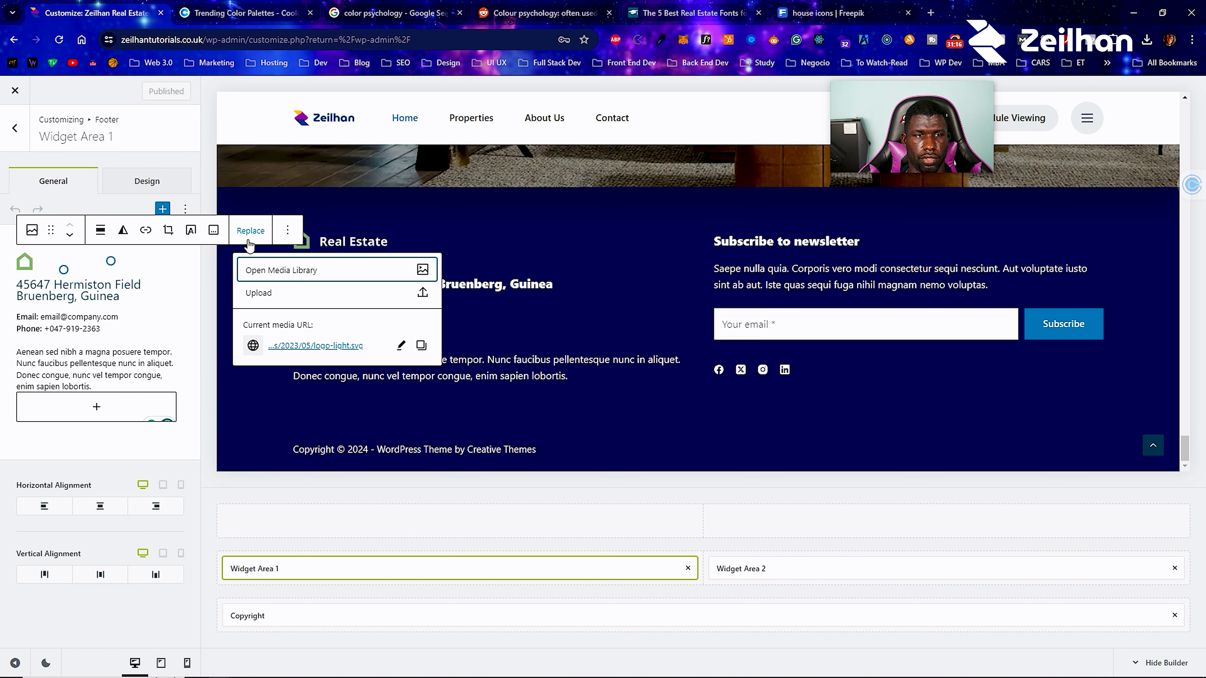
left_click(273, 274)
left_click(544, 290)
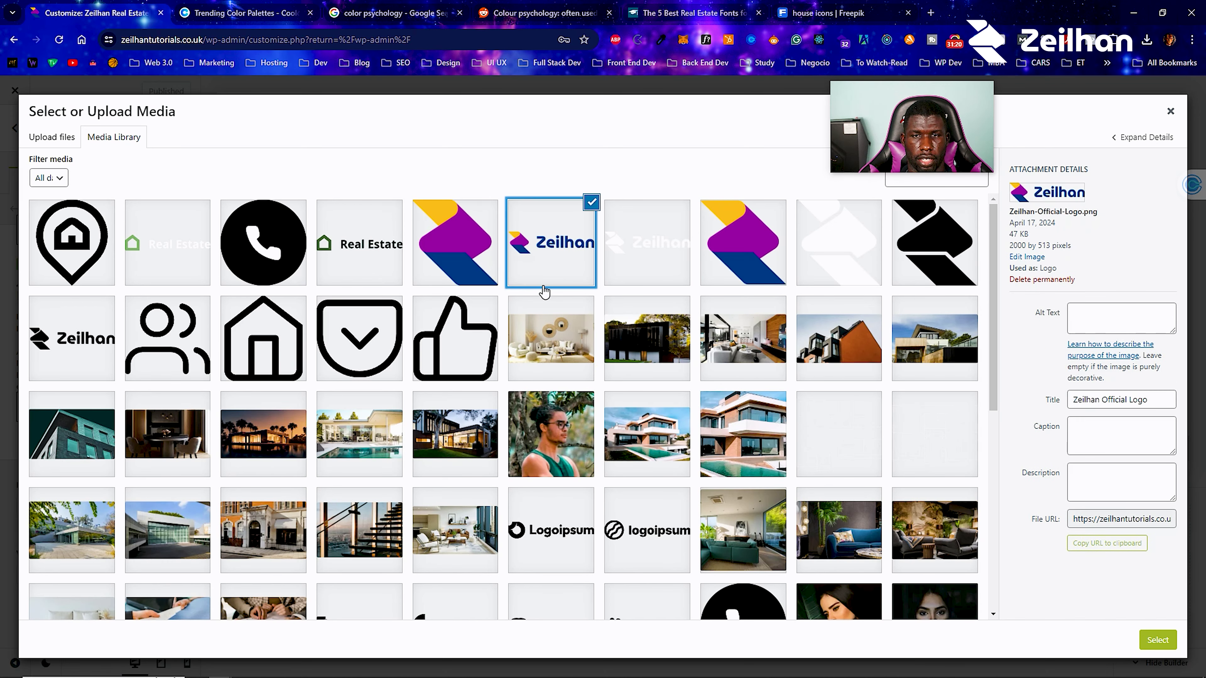
left_click(1154, 640)
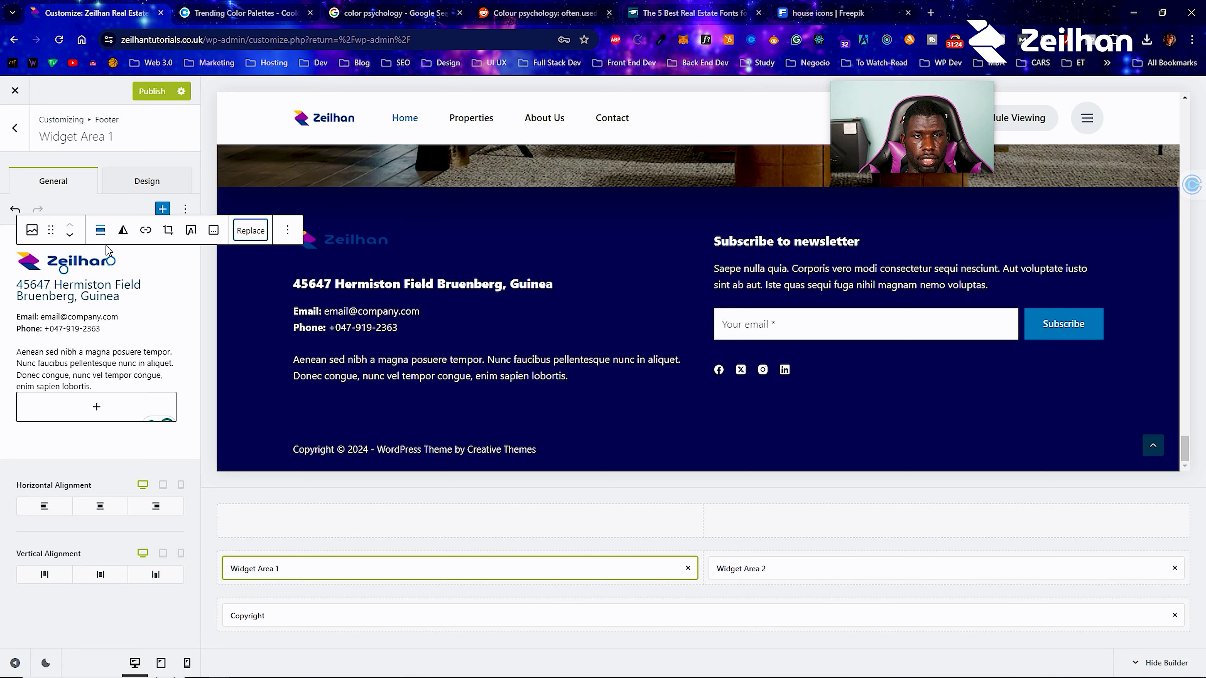
Swap the widget image for the white Zeilhan logo and select the old address heading.
left_click(250, 231)
left_click(300, 271)
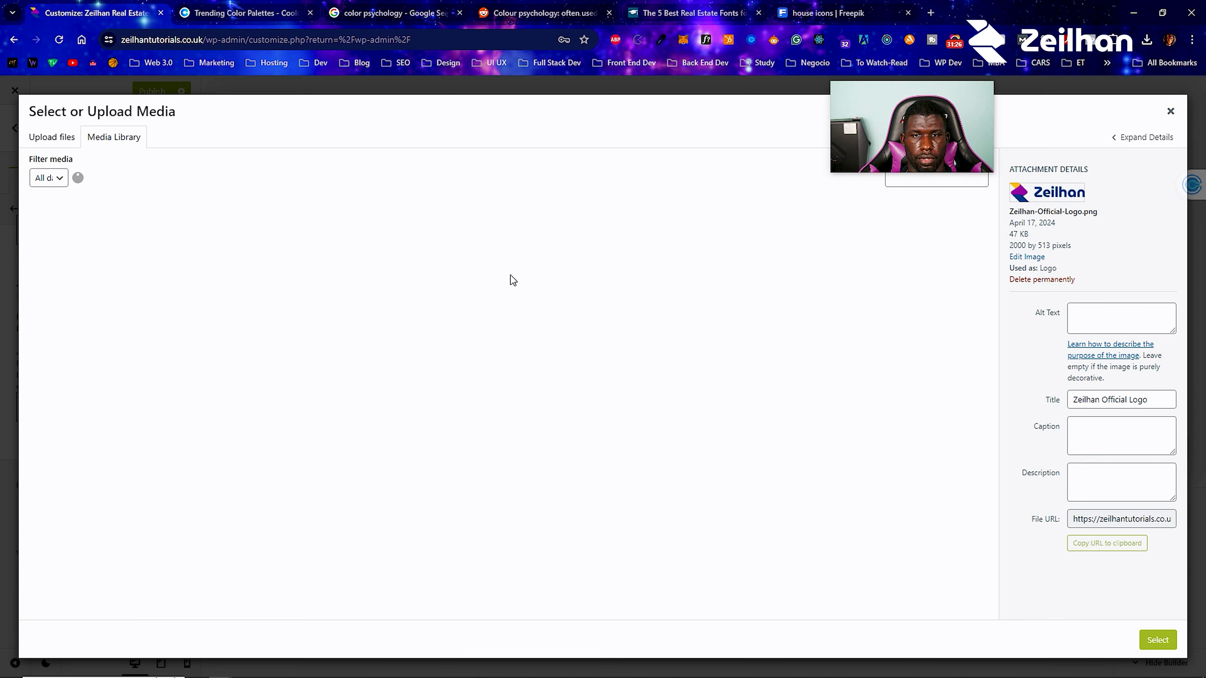
left_click(650, 255)
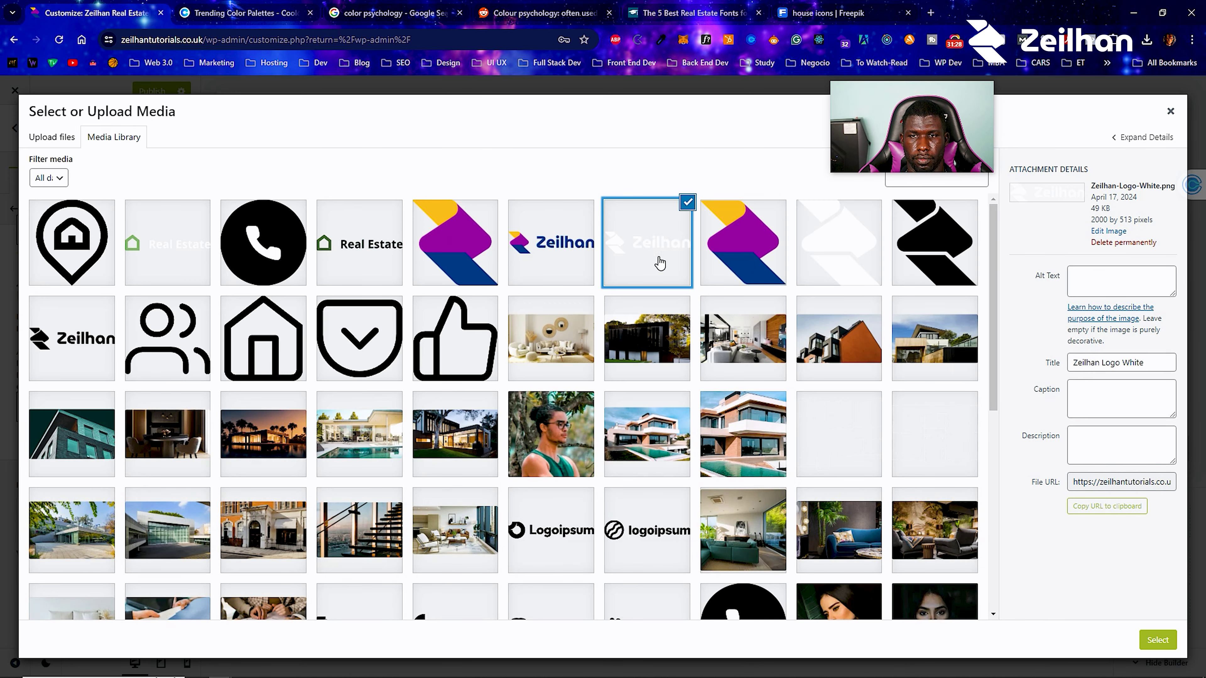
left_click(1151, 641)
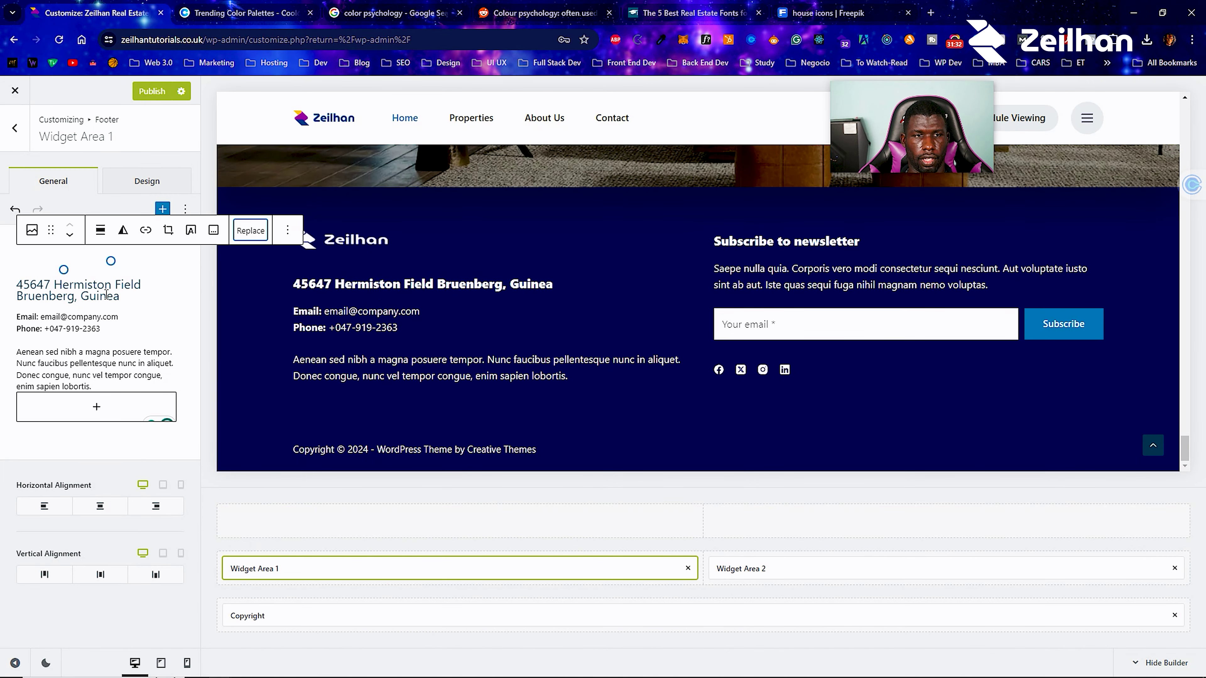
left_click_drag(136, 298, 15, 292)
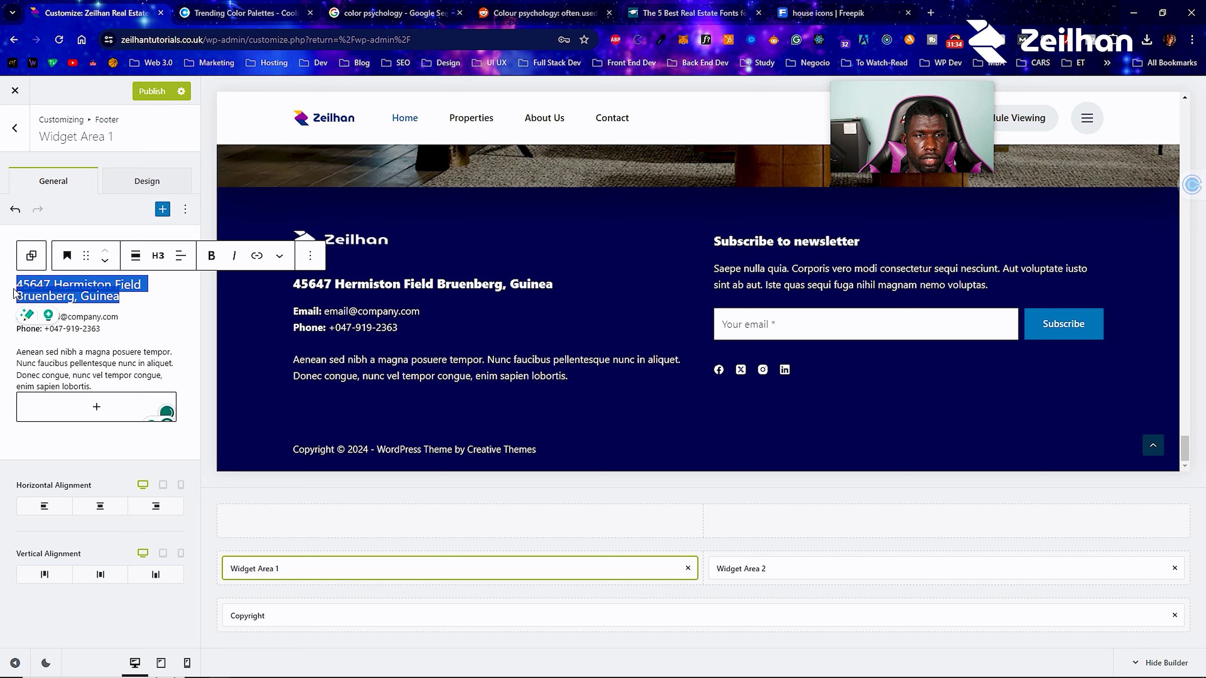
Retitle the address heading 'Zeilhan Real Estate Agents LA', check the contact text, then open Widget Area 2.
type("Zeilhan Real Estate Agents LA")
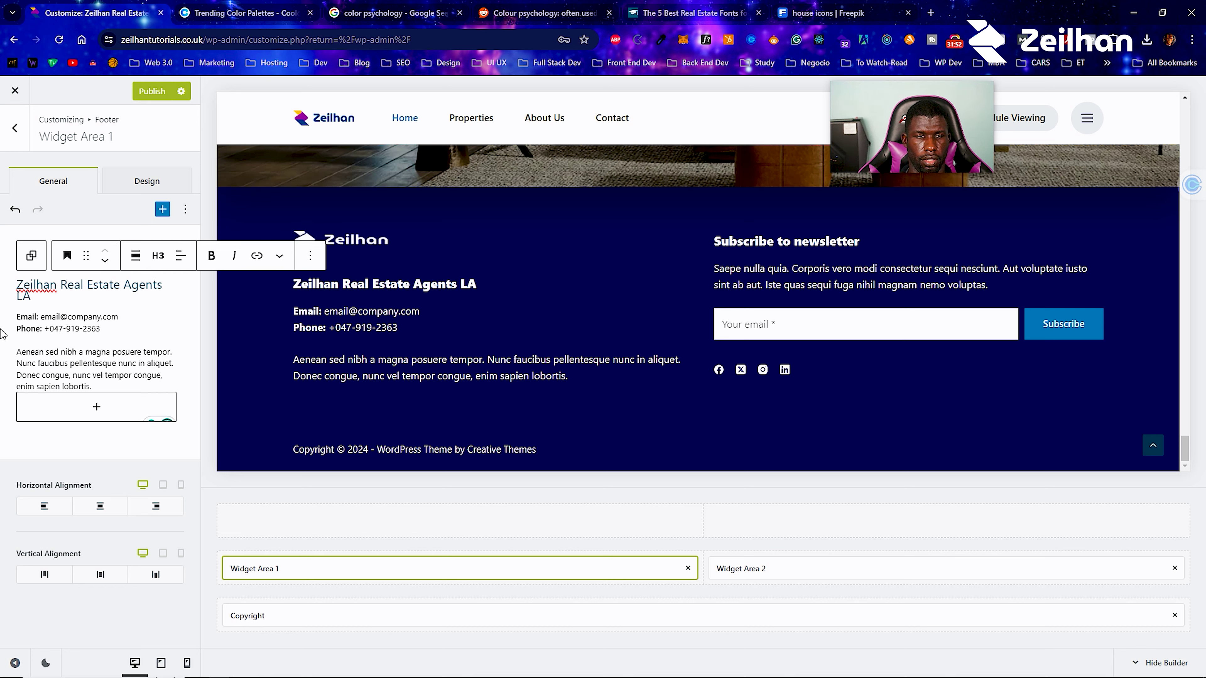
left_click_drag(90, 387, 17, 354)
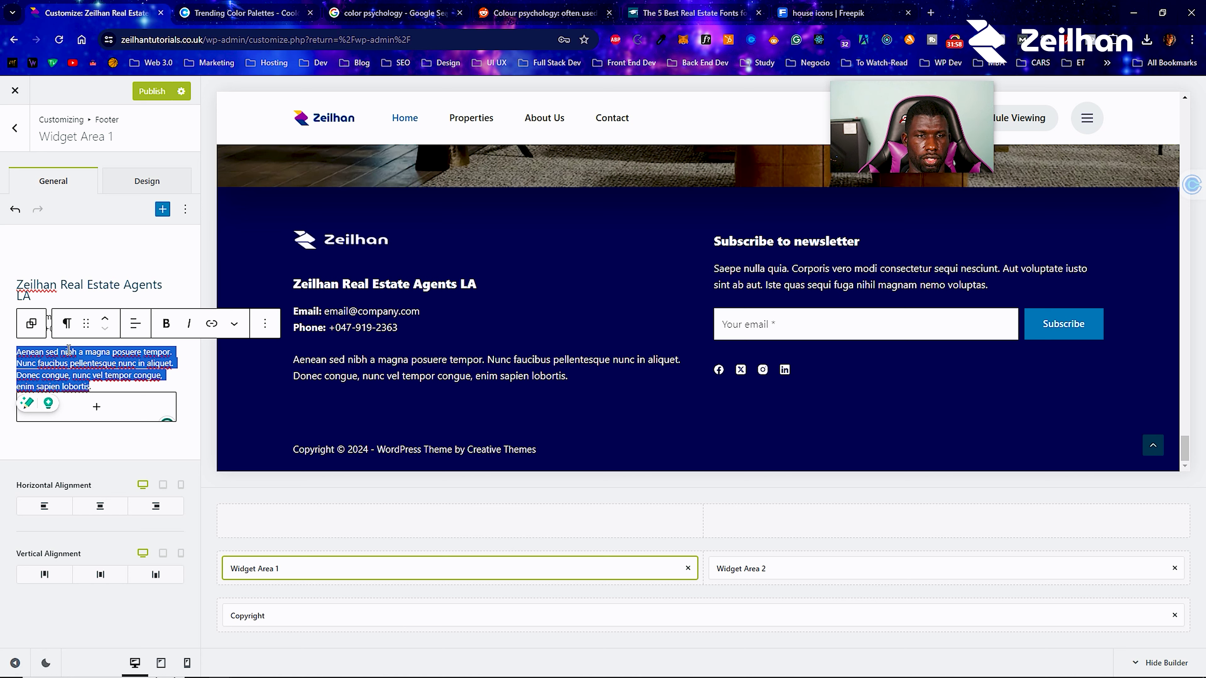
left_click(108, 285)
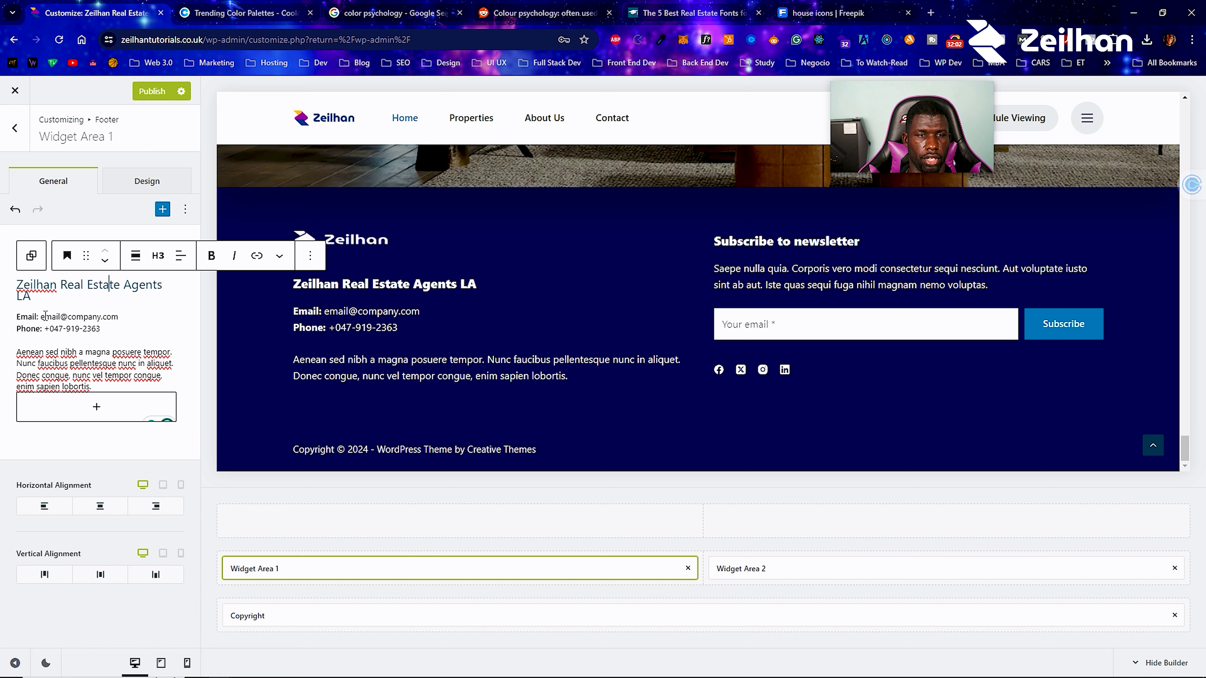
key("ctrl+alt+0")
mouse_move(62, 315)
left_mouse_down()
mouse_move(120, 316)
mouse_move(28, 342)
mouse_move(63, 328)
left_mouse_up()
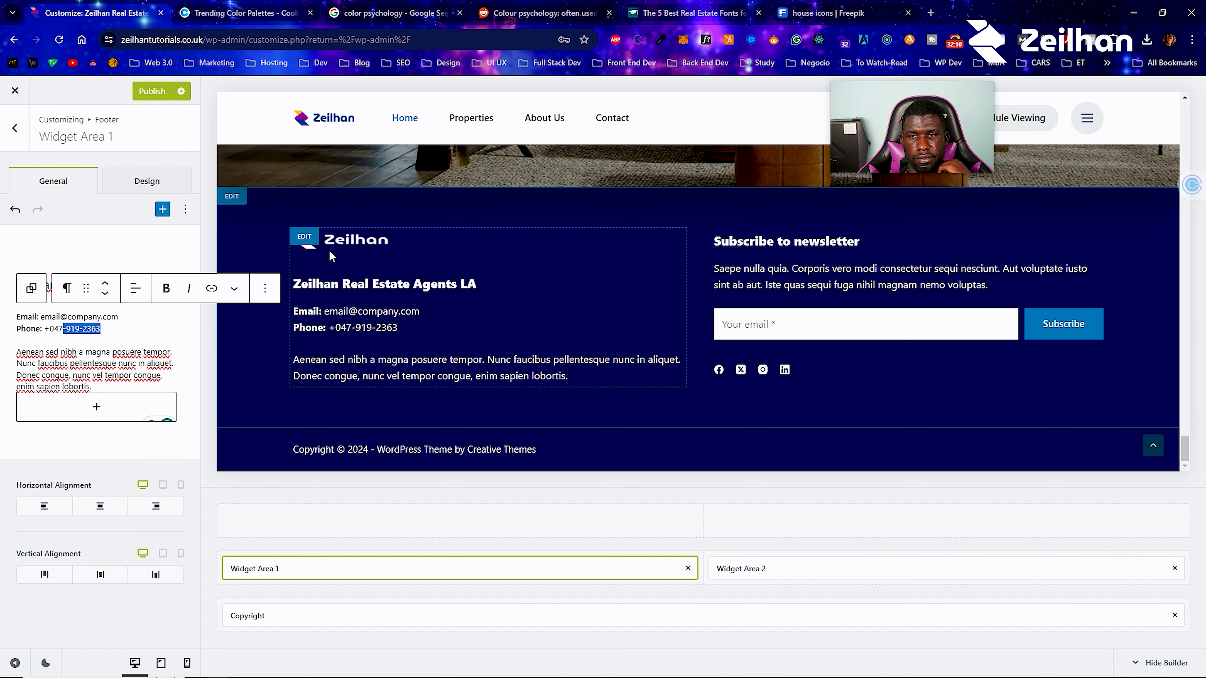
left_click(839, 272)
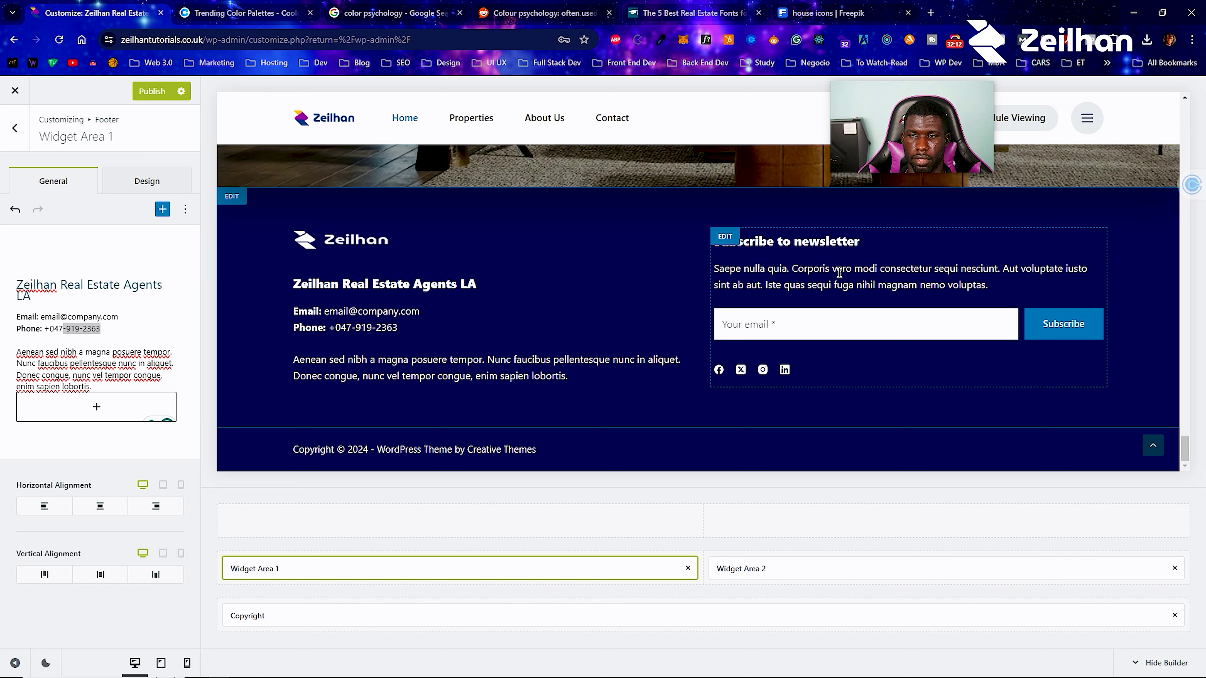
left_click(737, 243)
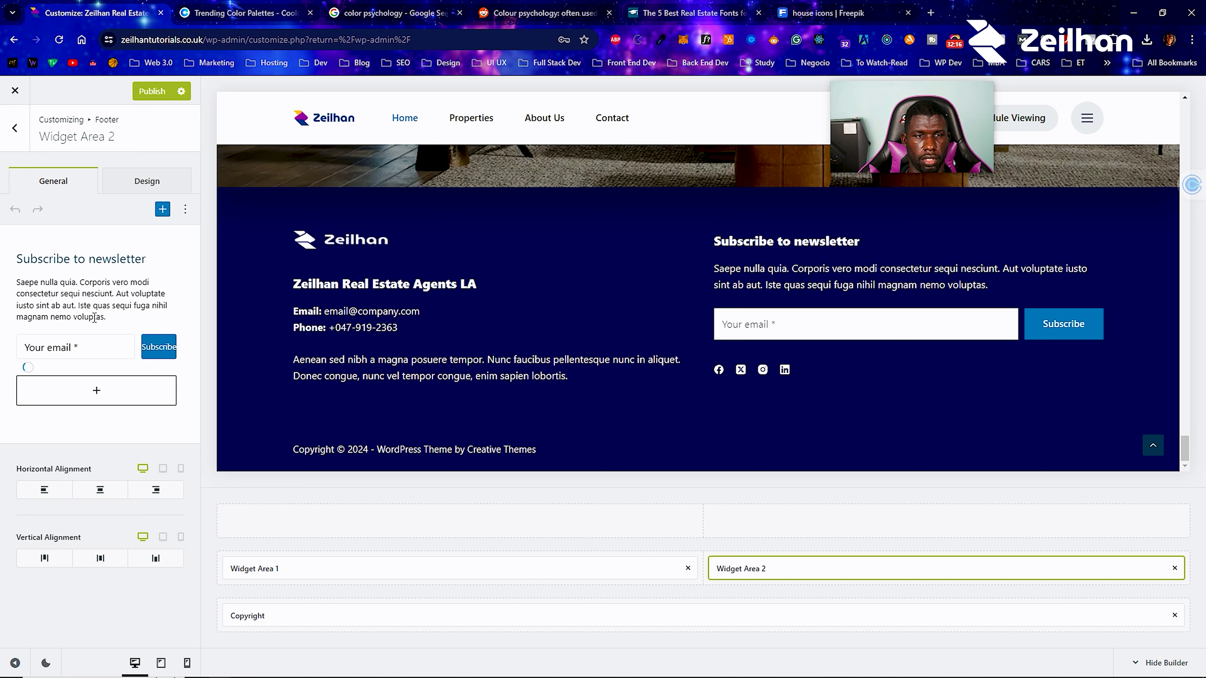
Replace the newsletter placeholder with 'Learn the best tips and advice when selling and buying your home…'.
left_click_drag(108, 317, 17, 285)
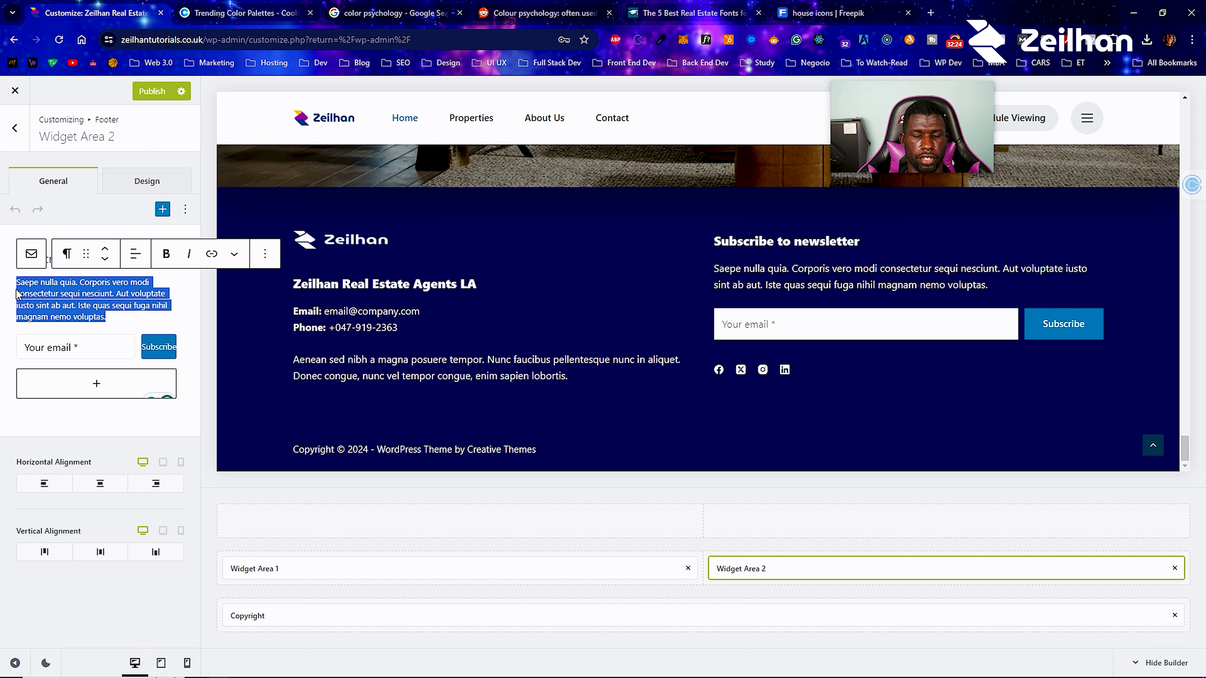
key("BackSpace")
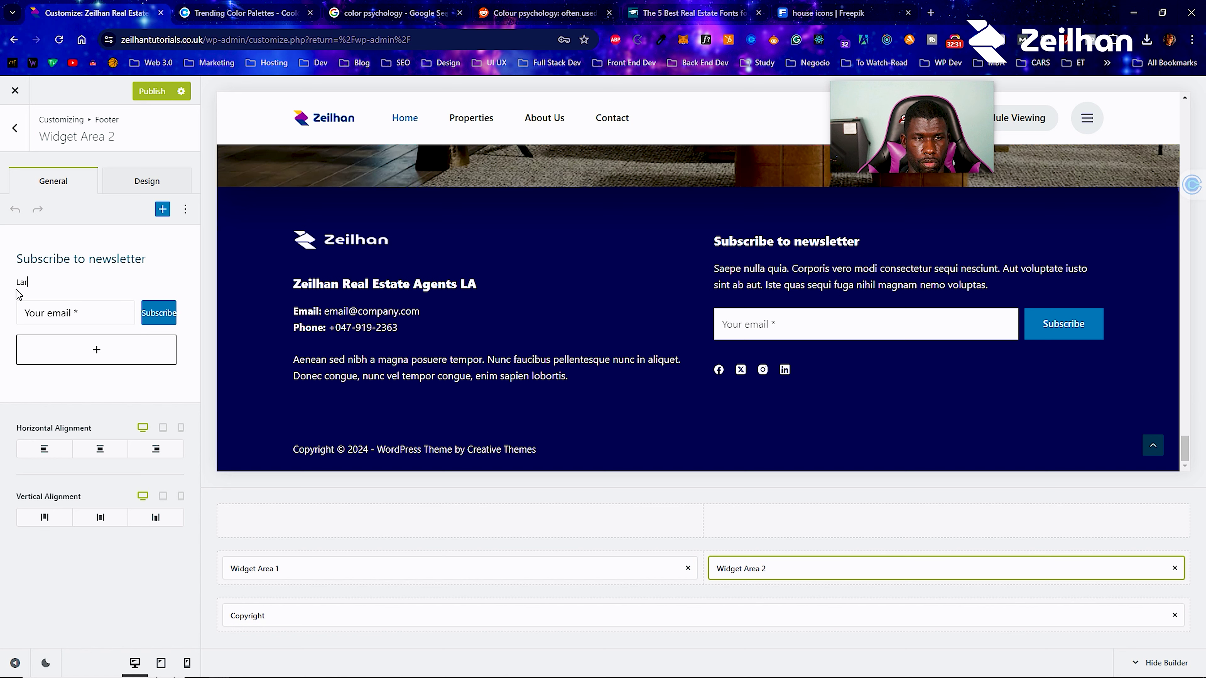
type("Learn the bes")
type("t tips and advice when selling and buying your home from our team with over 100 years of combined experience.")
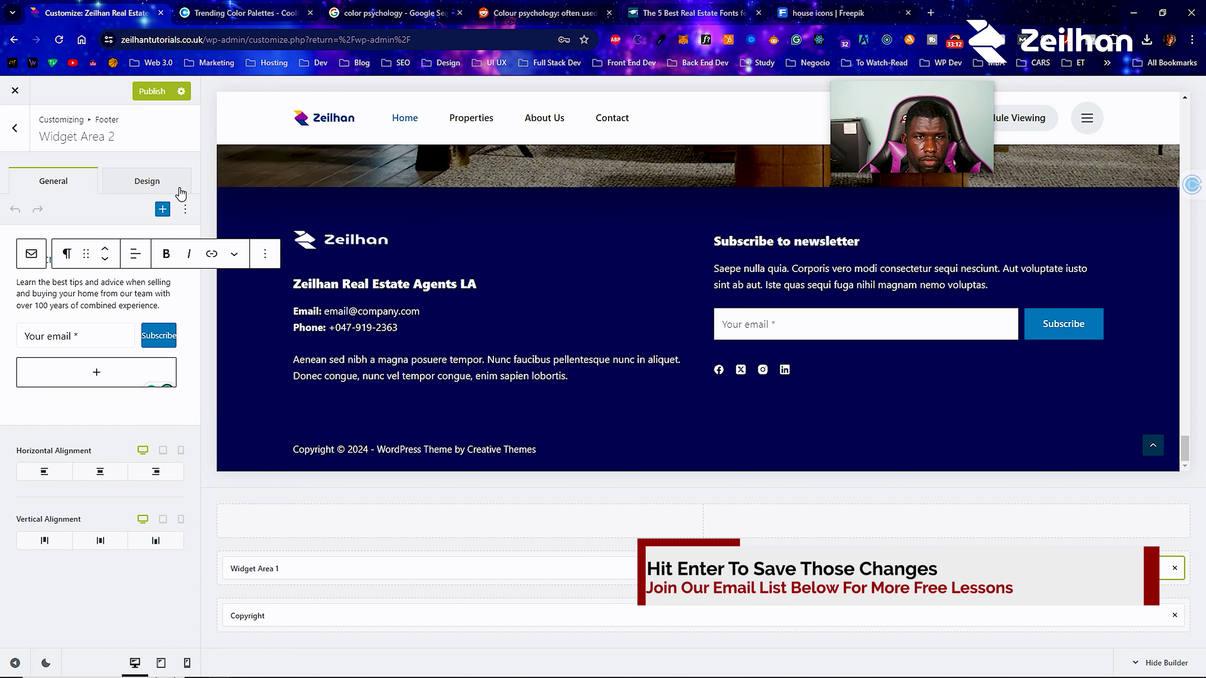
left_click(157, 158)
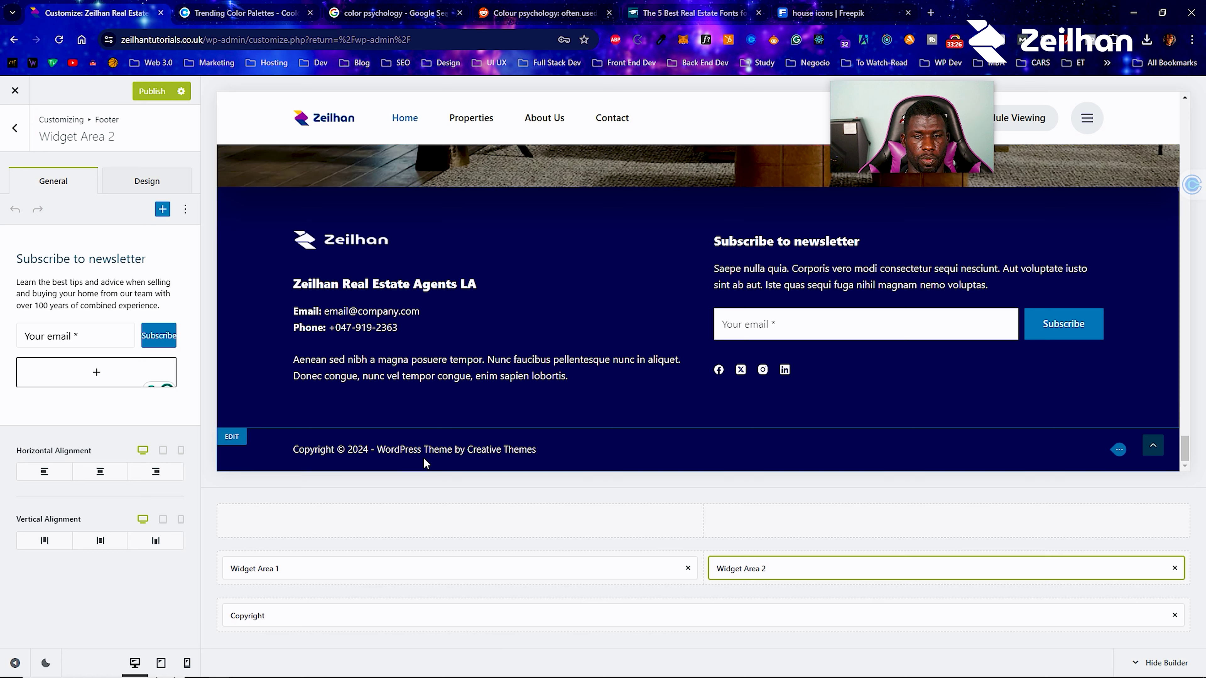
Change the copyright credit to 'Tutorial by Zeilhan', linking Zeilhan to zeilhan.com in a new tab.
left_click(269, 613)
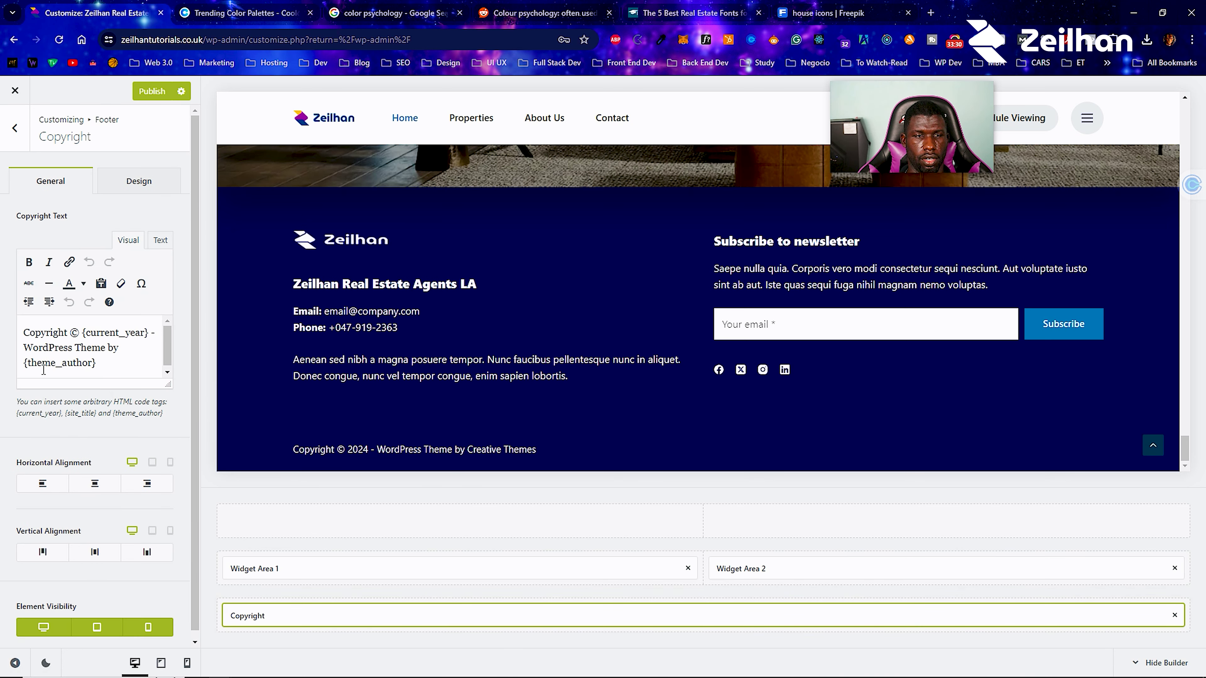
left_click_drag(99, 363, 88, 349)
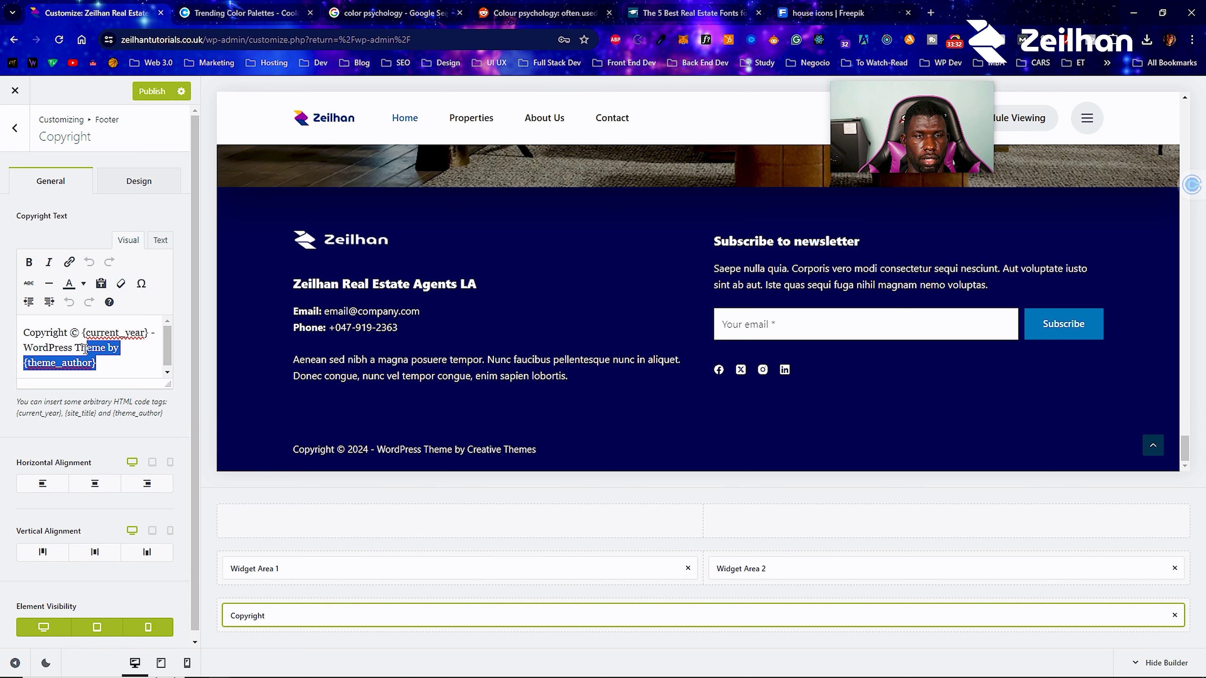
type("utorial")
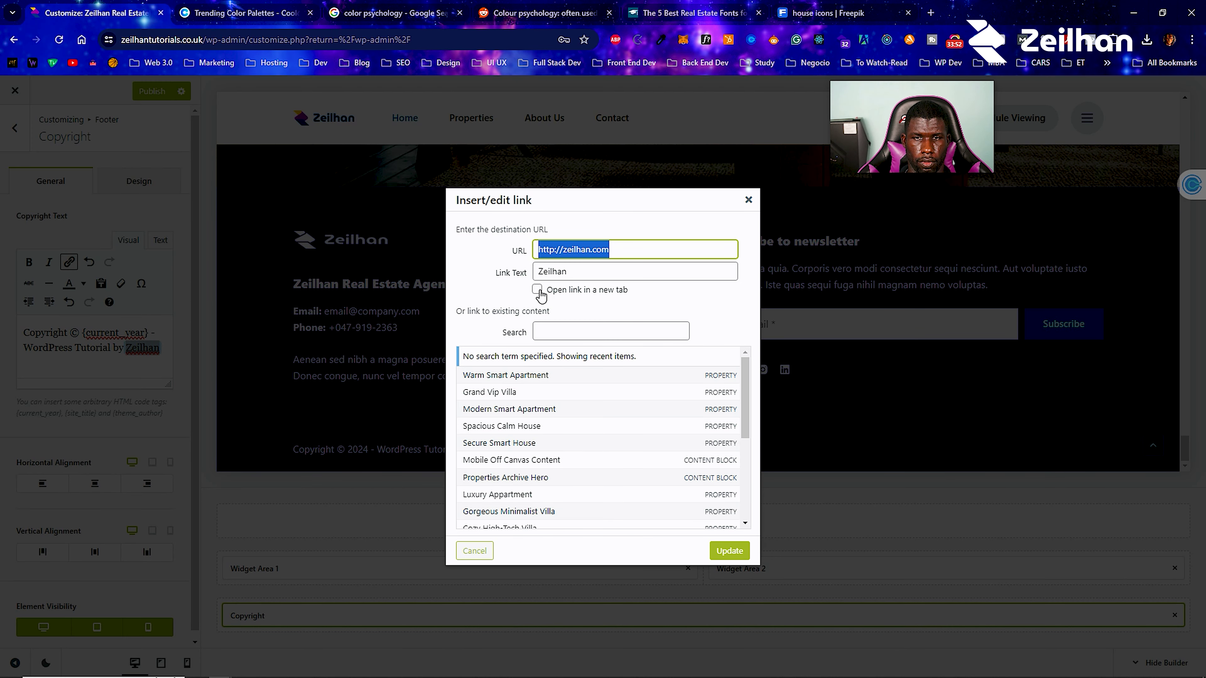
left_click(537, 291)
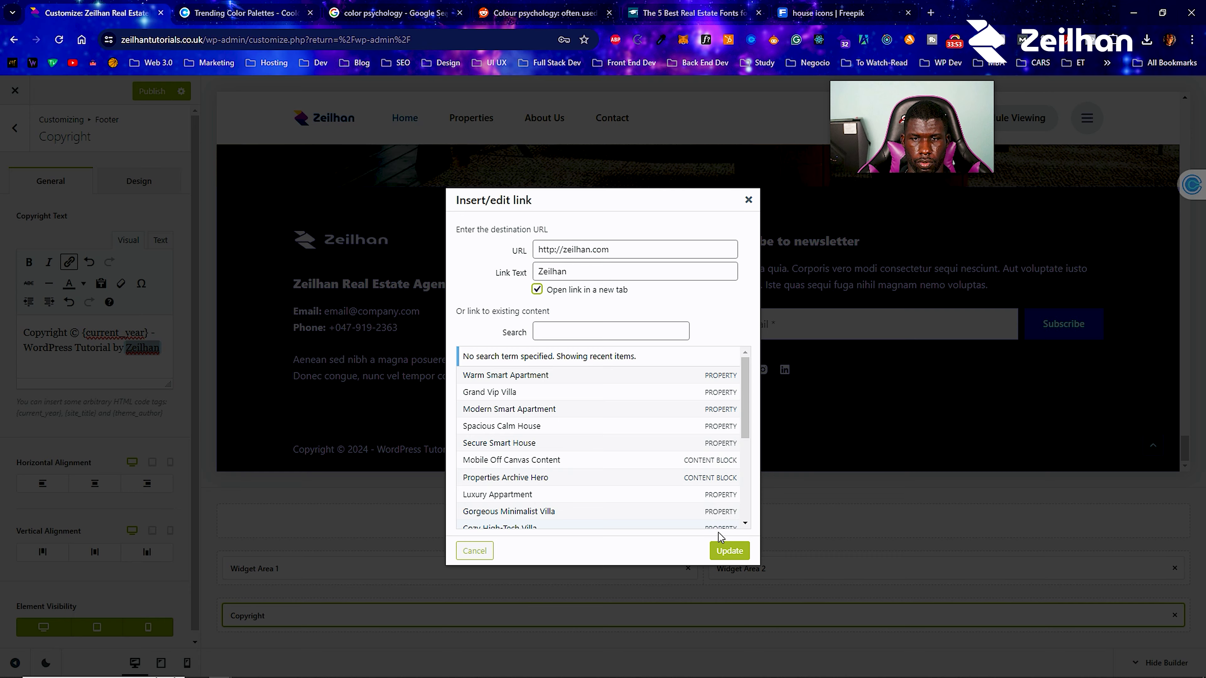
left_click(729, 550)
left_click(57, 376)
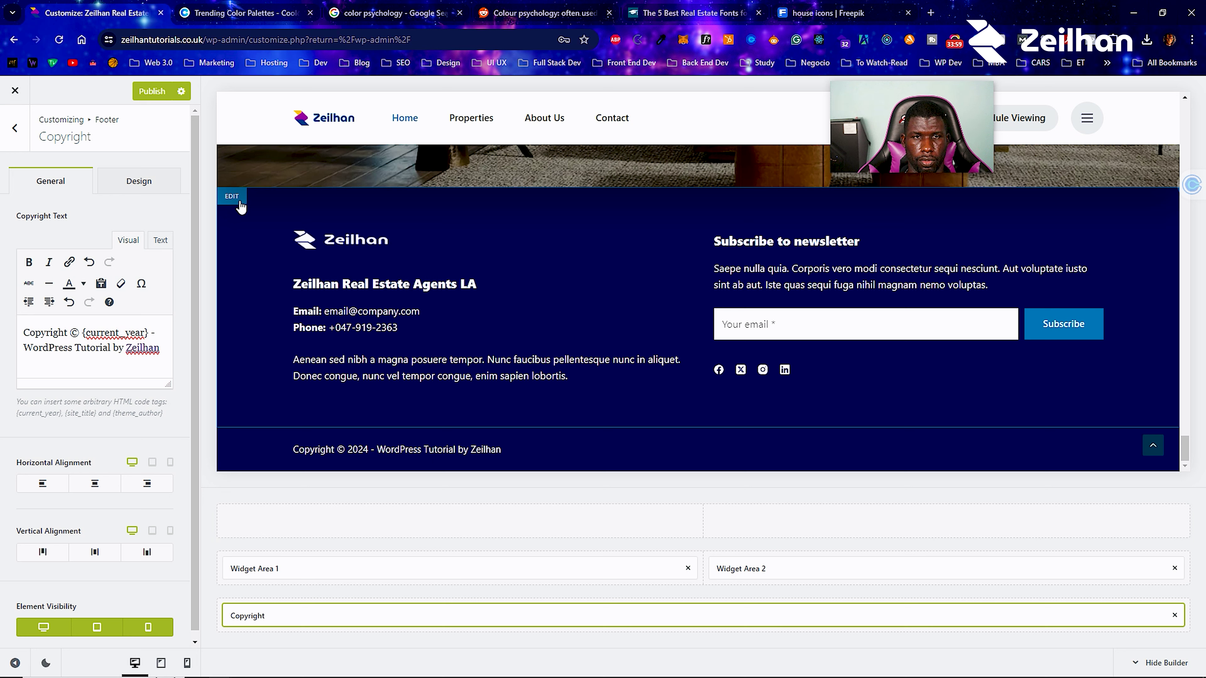
left_click(240, 201)
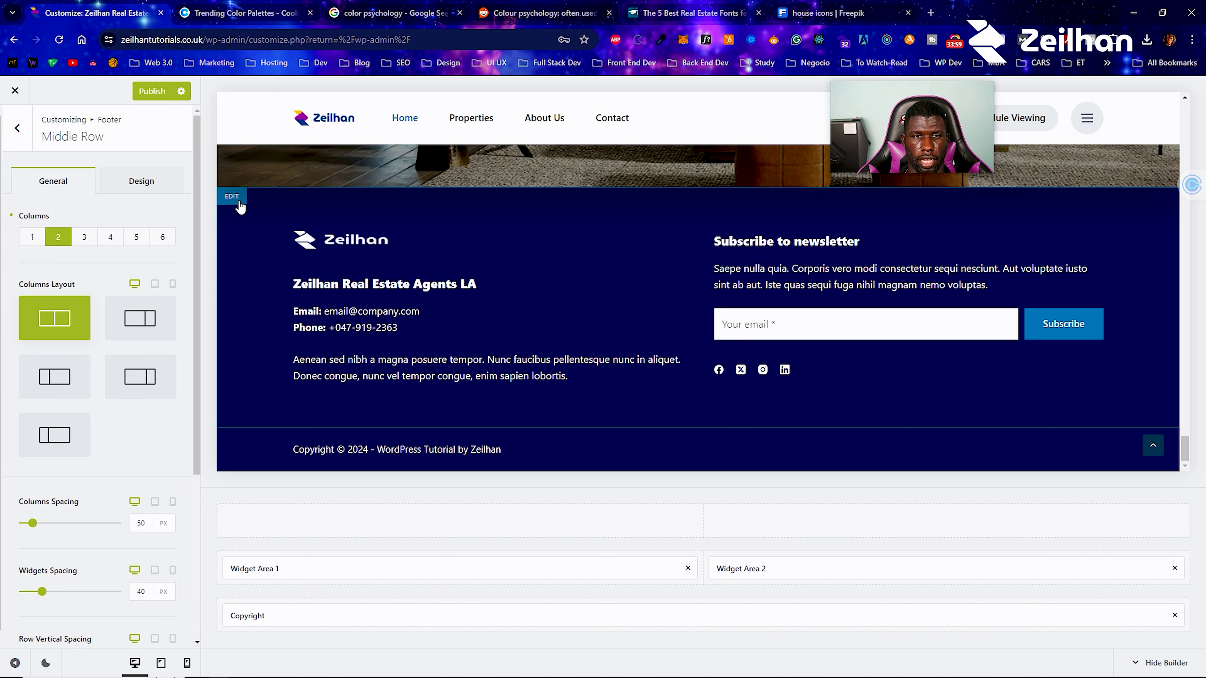
After trying several palette colours, set the footer middle row background to dark navy Color 2.
left_click(138, 183)
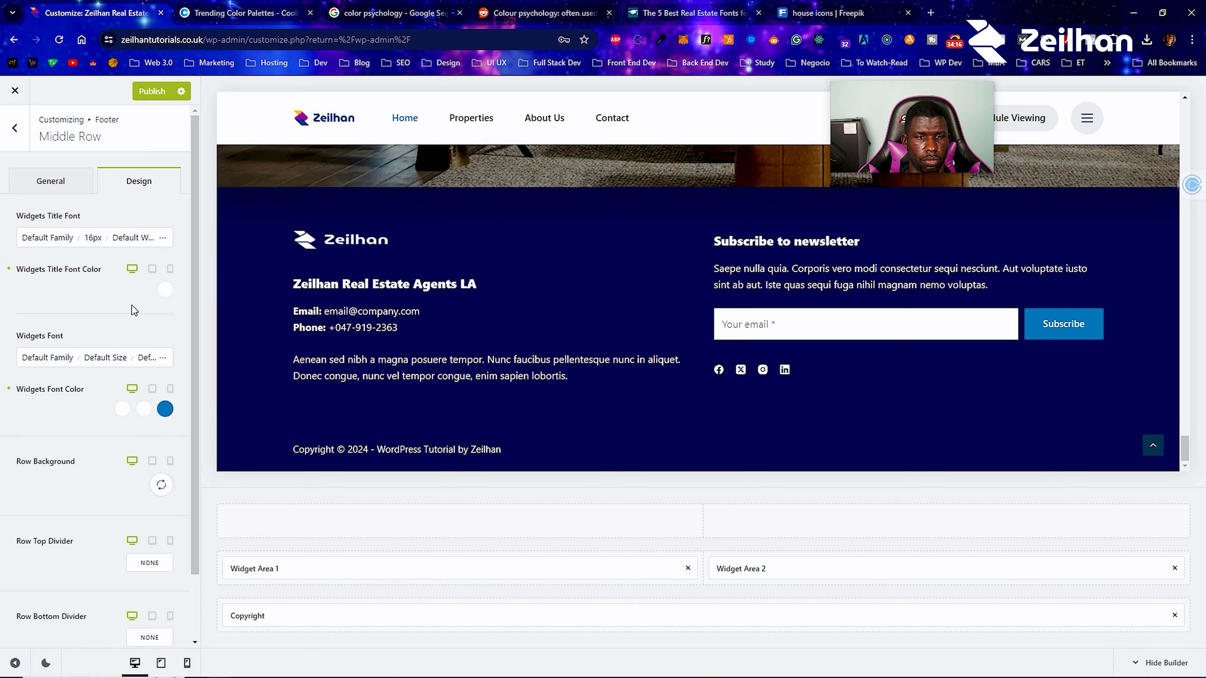
scroll(131, 305, "down", 2)
left_click(161, 411)
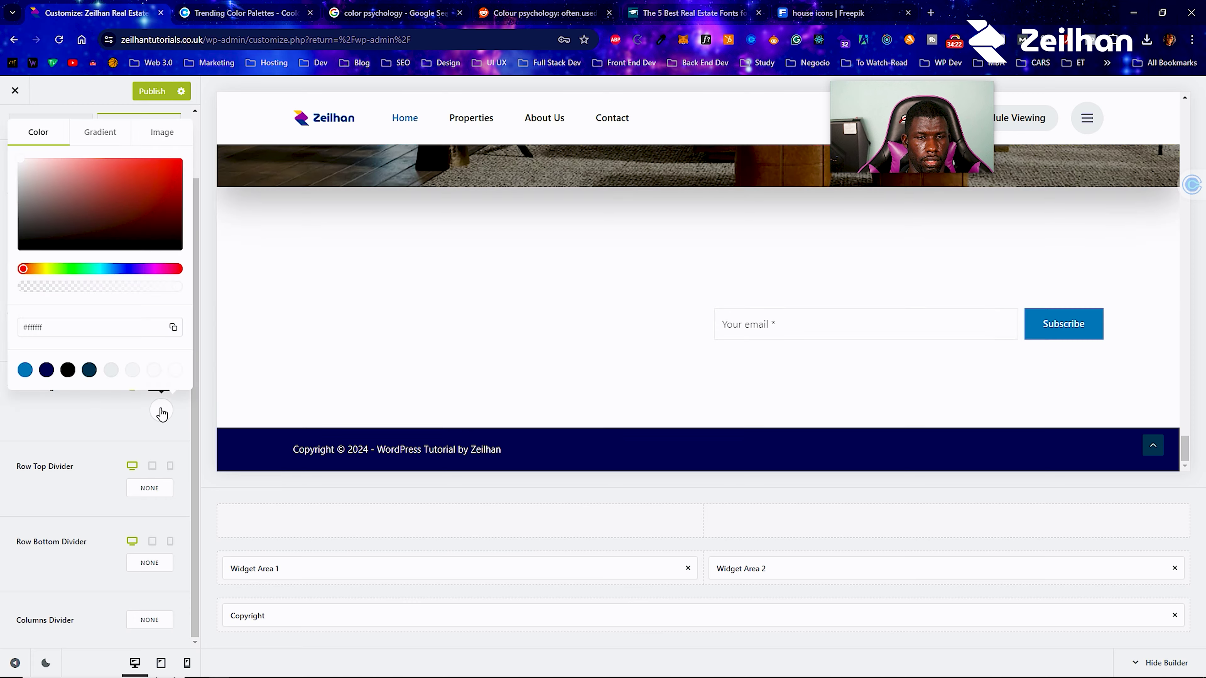
left_click(346, 387)
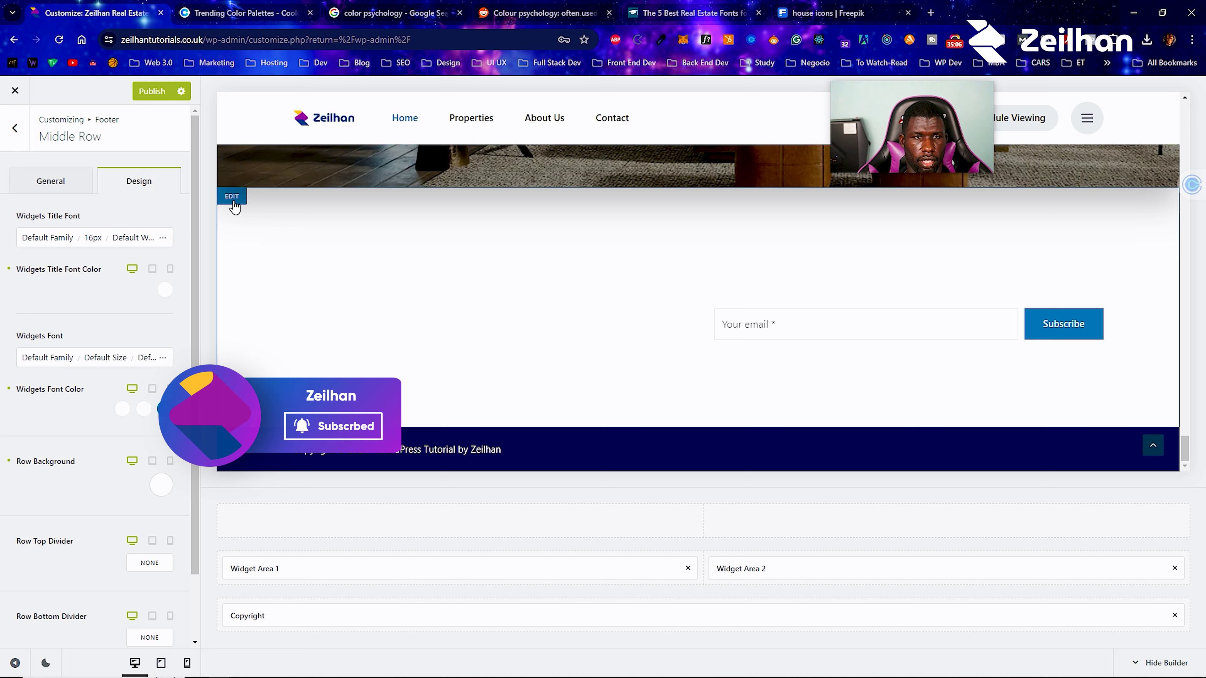
left_click(162, 485)
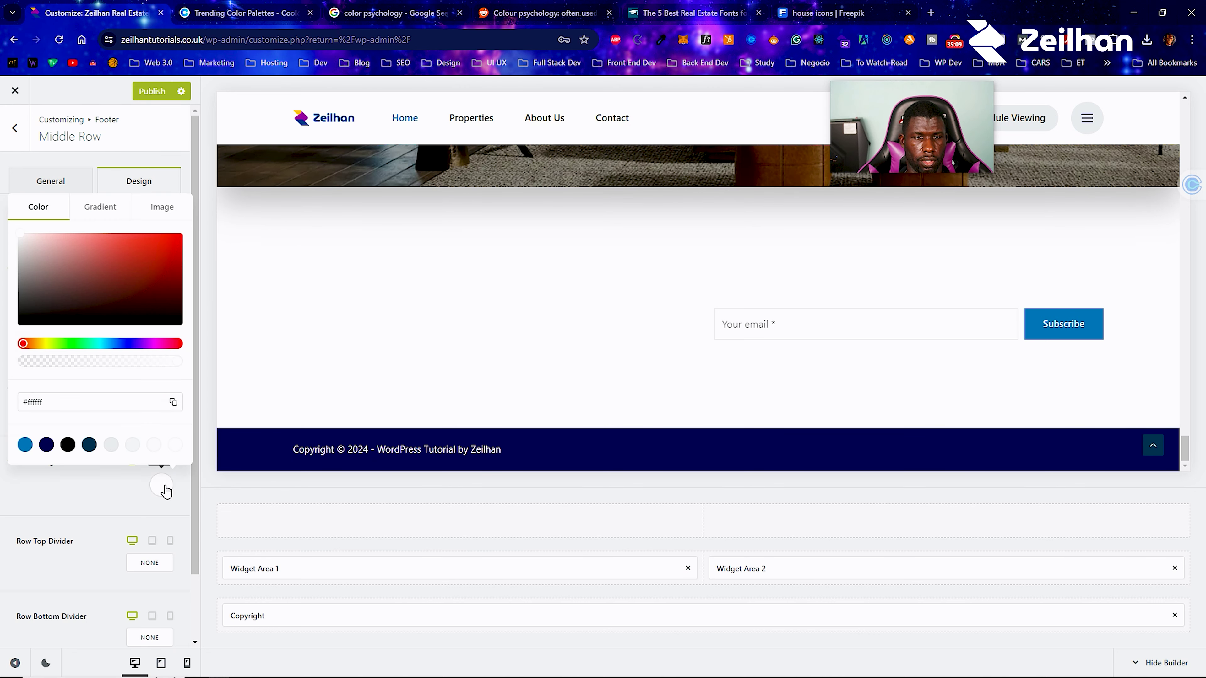
left_click(25, 444)
left_click(53, 446)
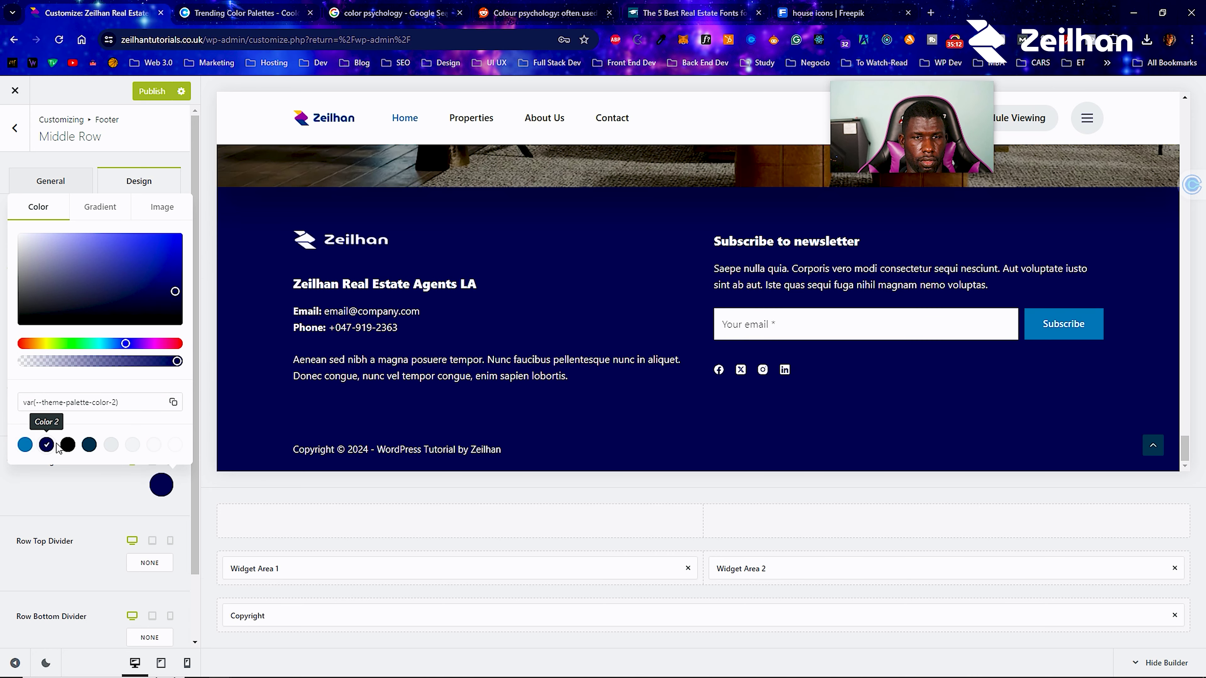
left_click(90, 446)
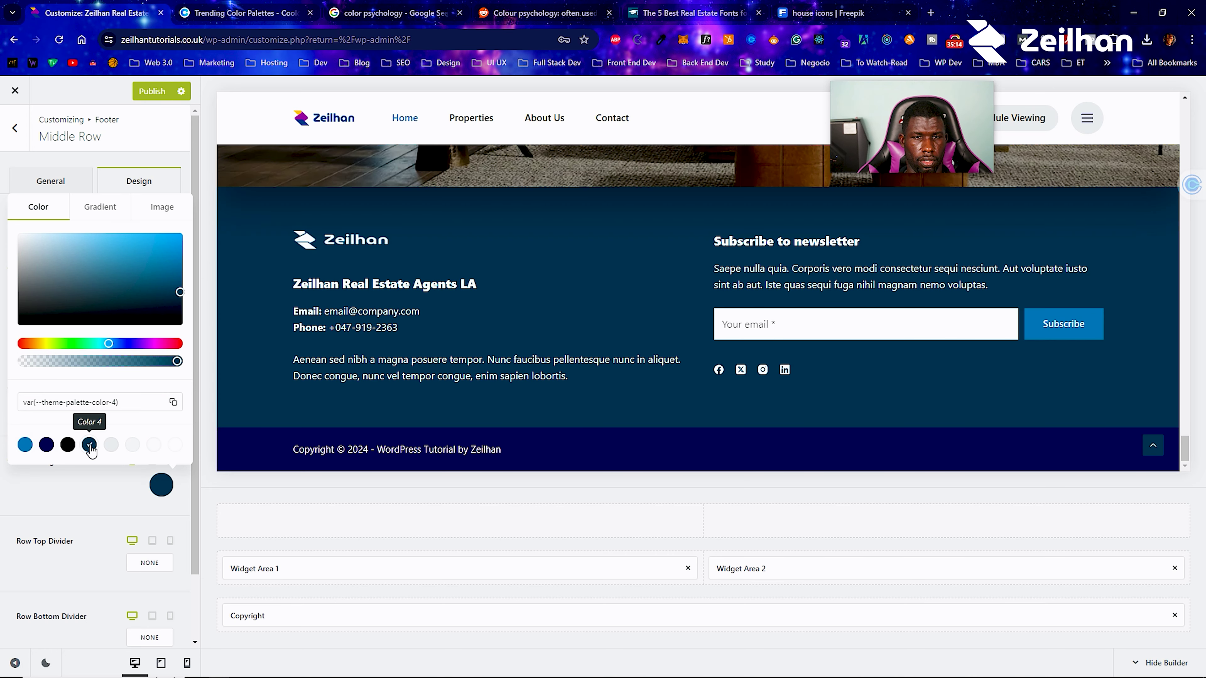
left_click(46, 447)
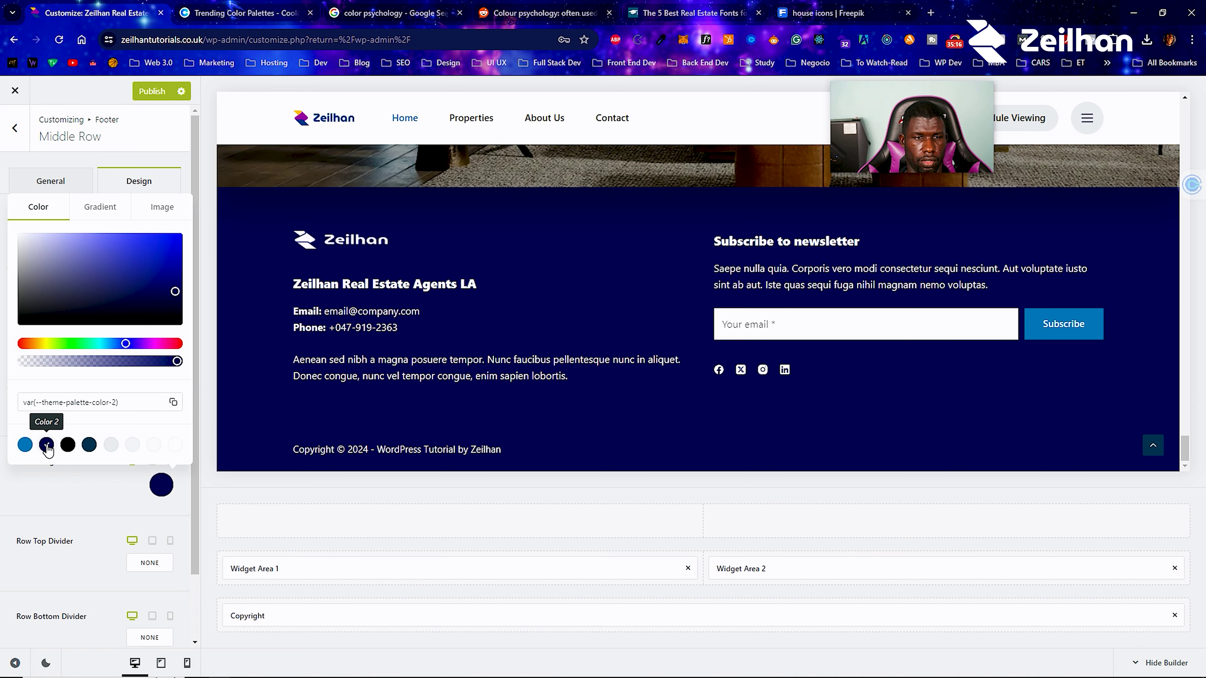
left_click(239, 444)
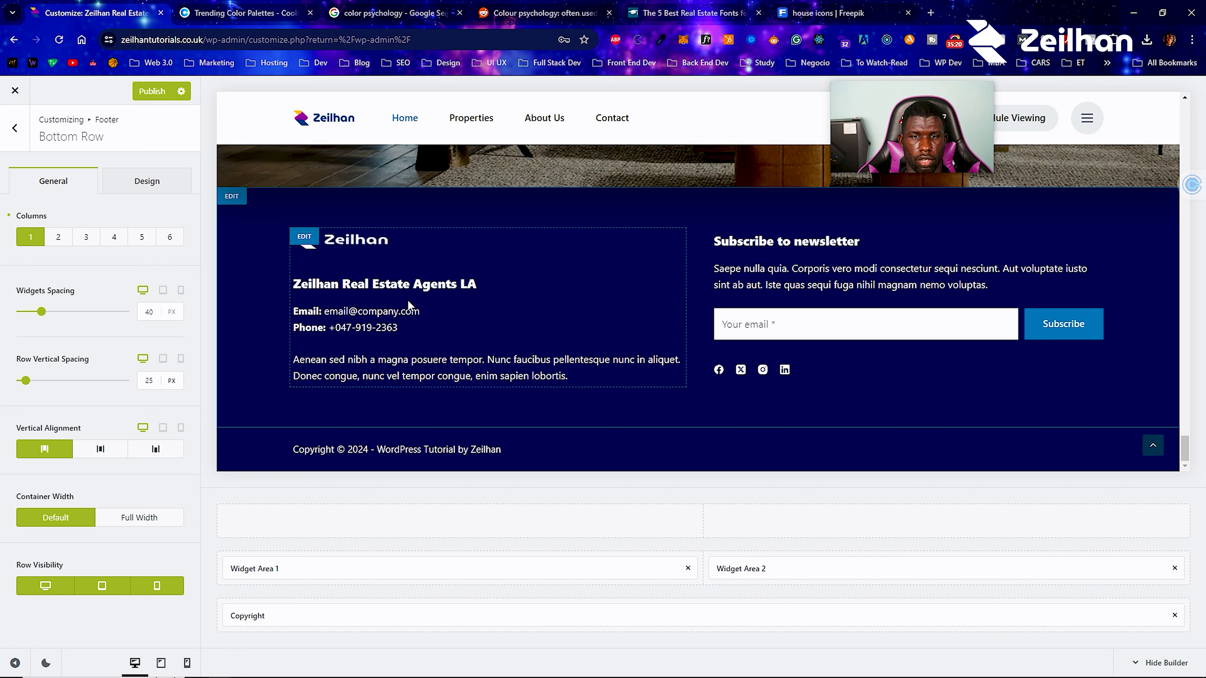
Publish the footer changes and go back to the main Customizer menu.
left_click(180, 91)
left_click(161, 94)
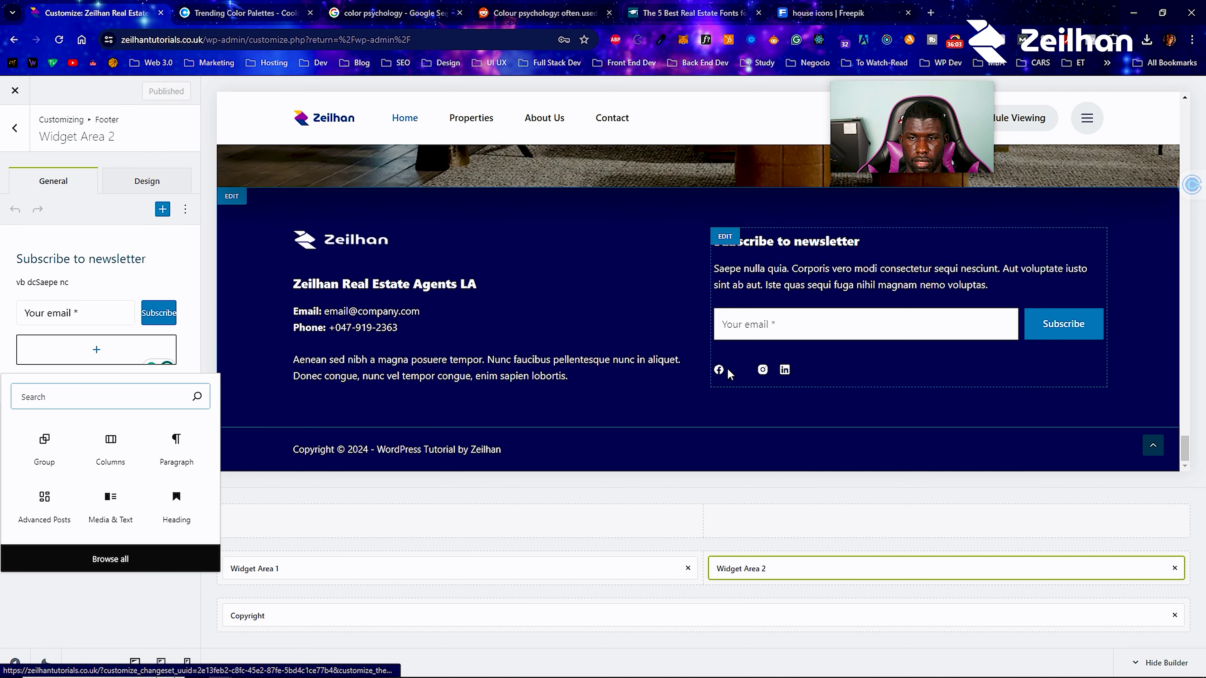
left_click(21, 152)
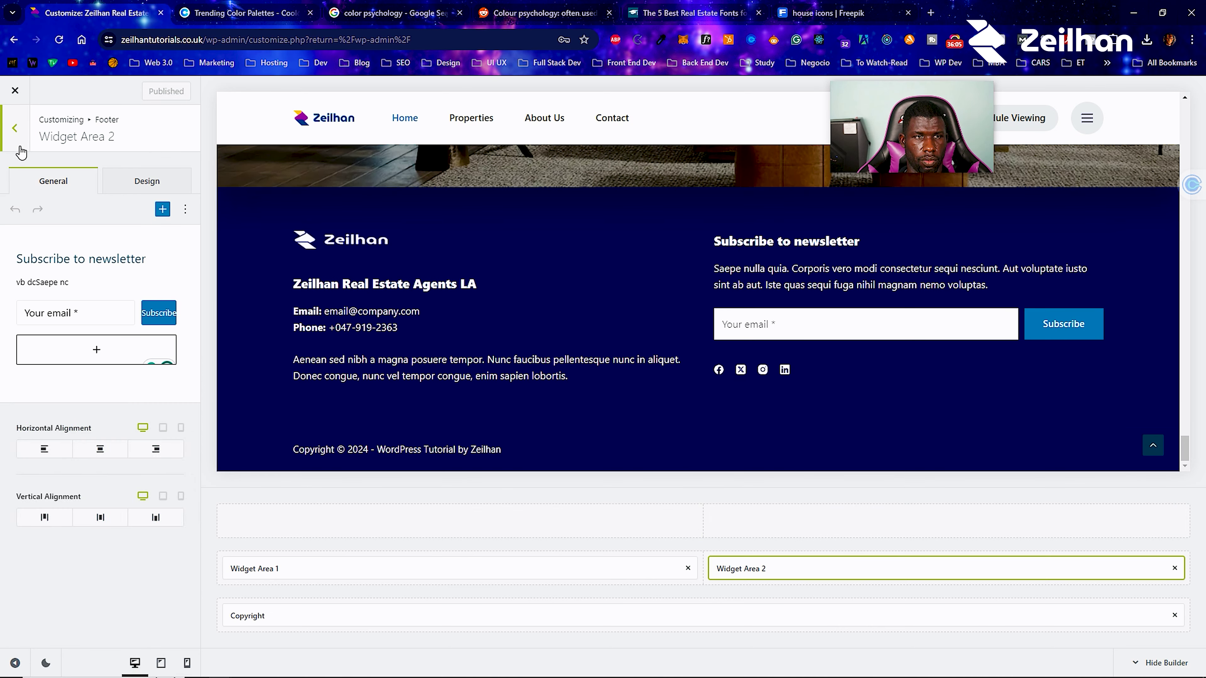
left_click(21, 152)
left_click(21, 152)
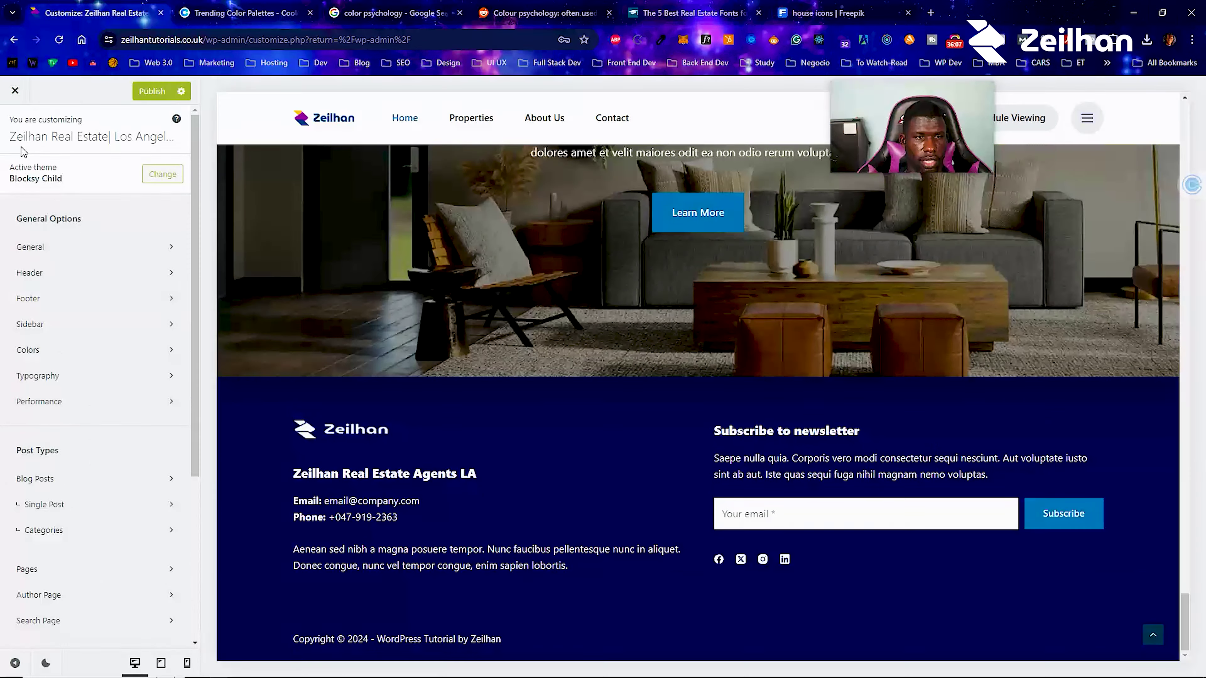
left_click(82, 248)
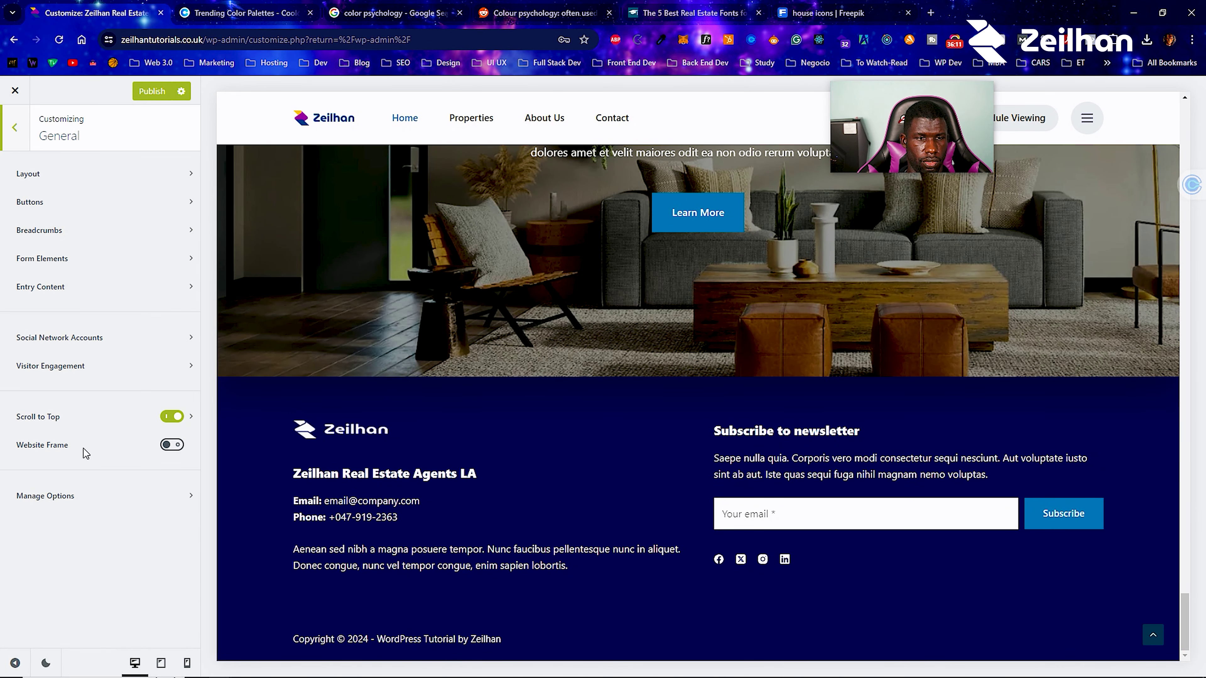
Browse the Social Network Accounts fields down to YouTube, then back out of the General options.
left_click(105, 344)
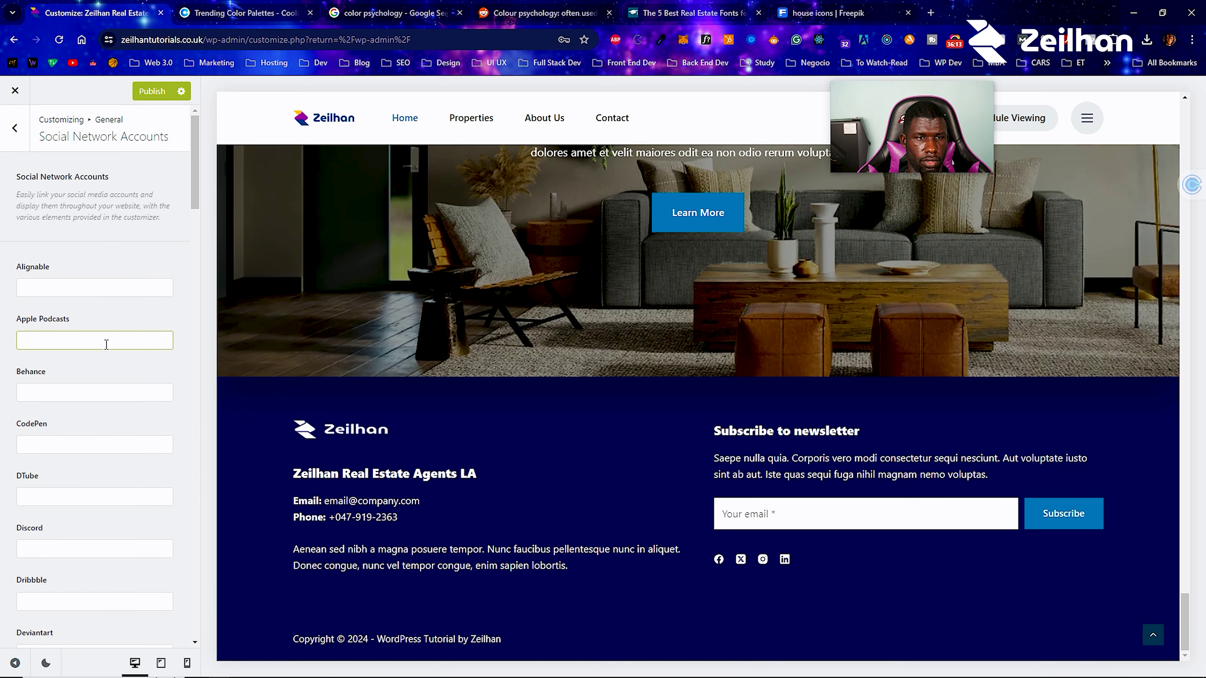
scroll(102, 315, "down", 12)
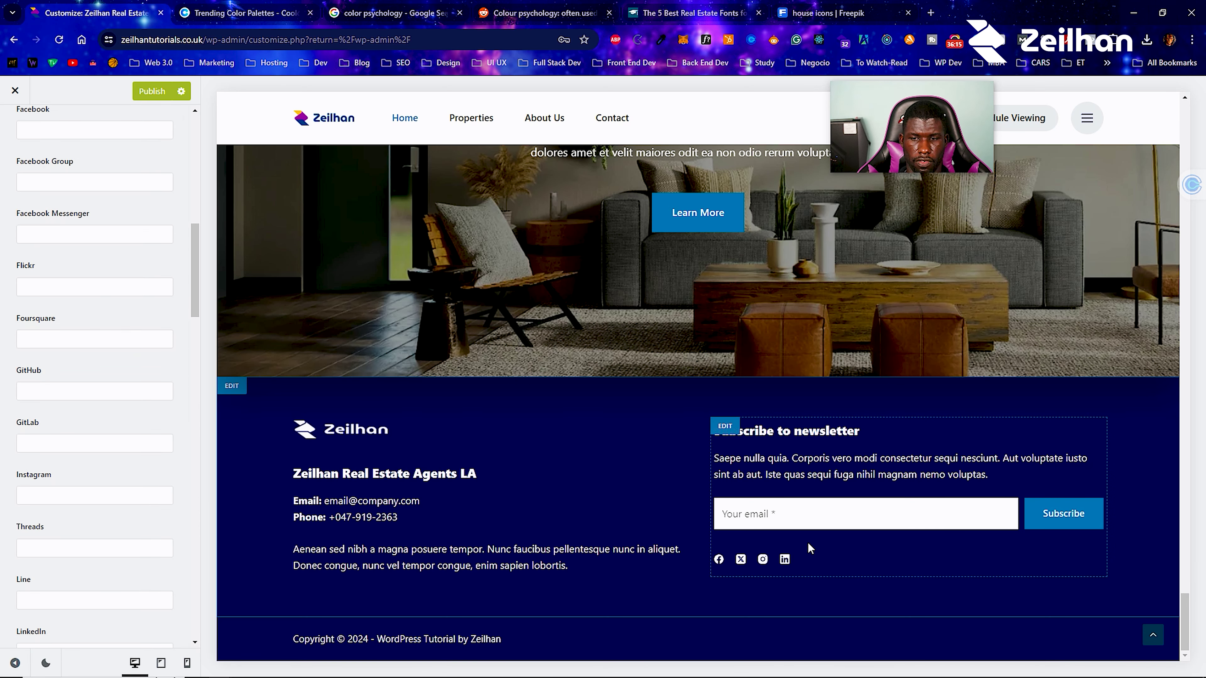
scroll(82, 483, "down", 15)
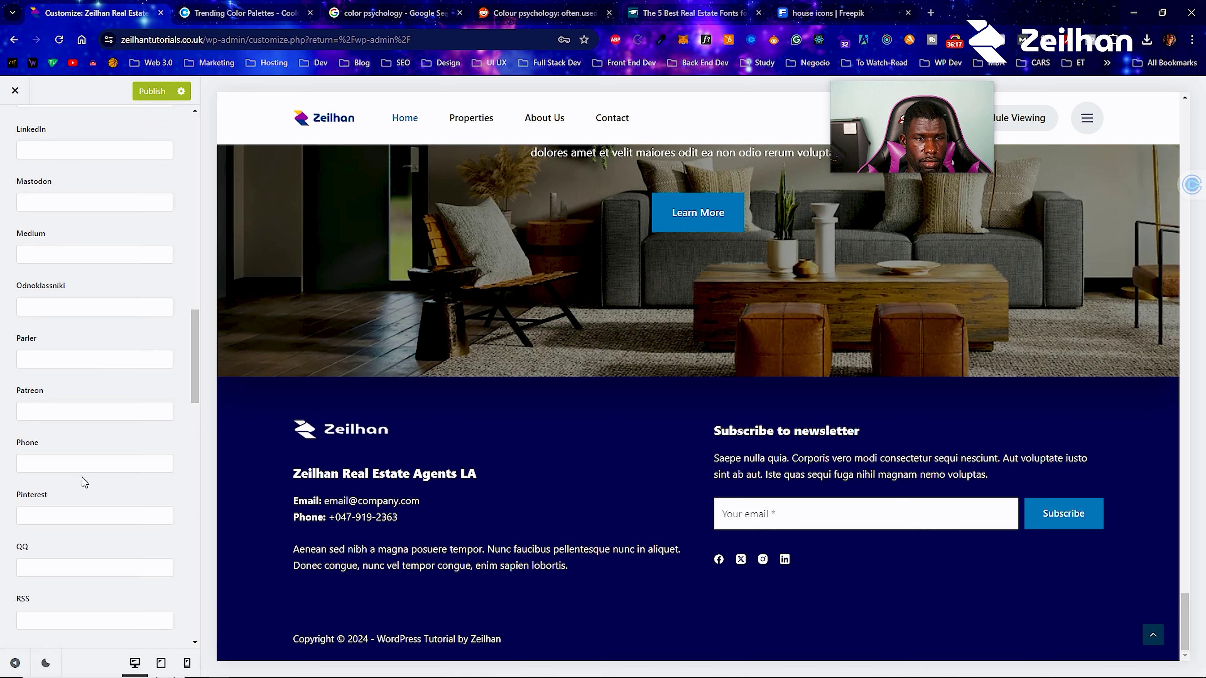
scroll(83, 482, "down", 15)
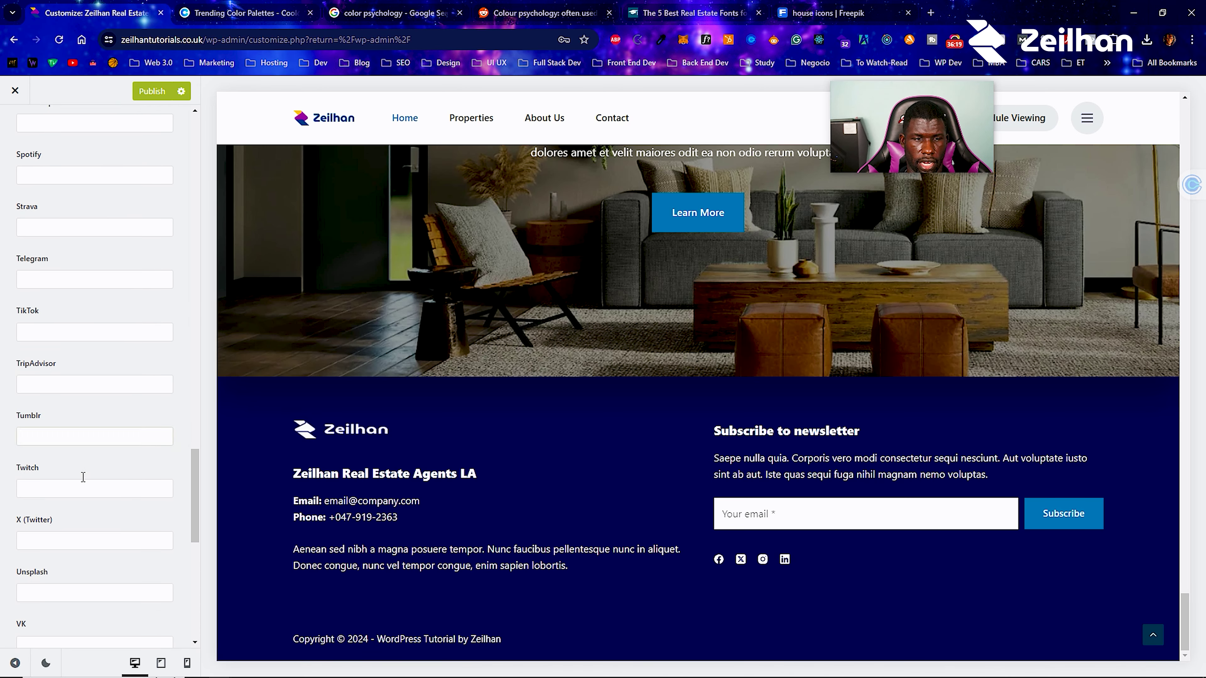
scroll(84, 479, "down", 5)
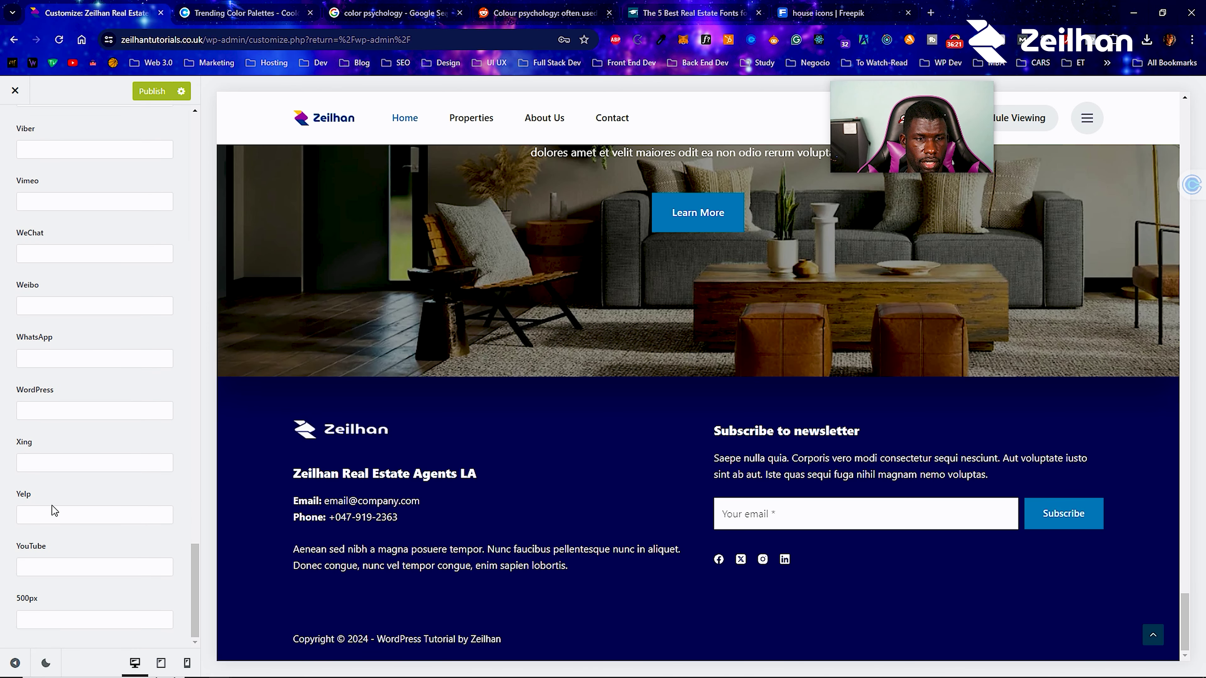
left_click(45, 572)
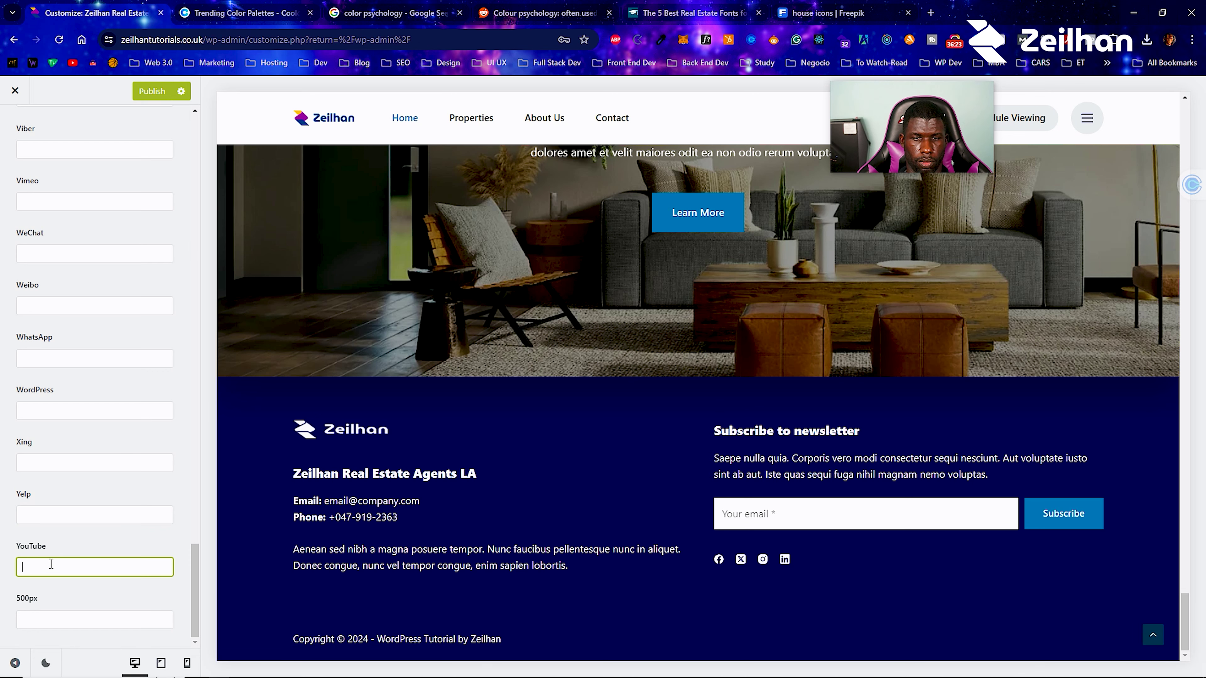
scroll(66, 546, "up", 15)
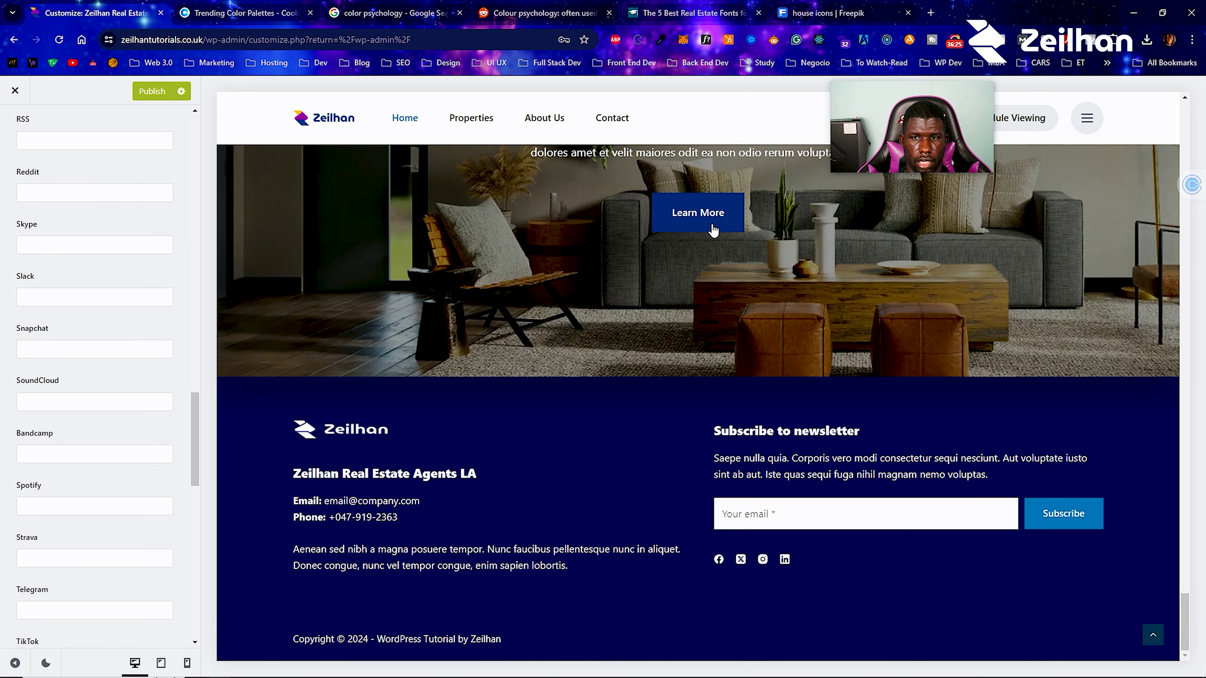
scroll(759, 518, "up", 8)
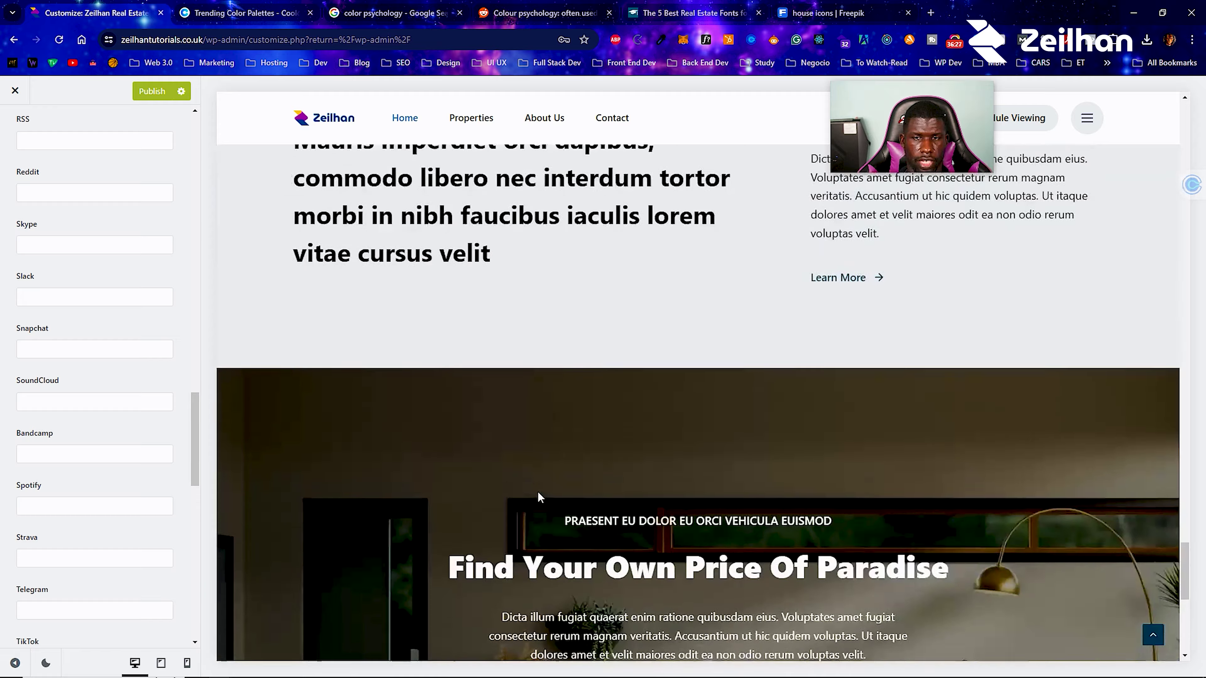
scroll(538, 495, "down", 10)
scroll(23, 175, "up", 4)
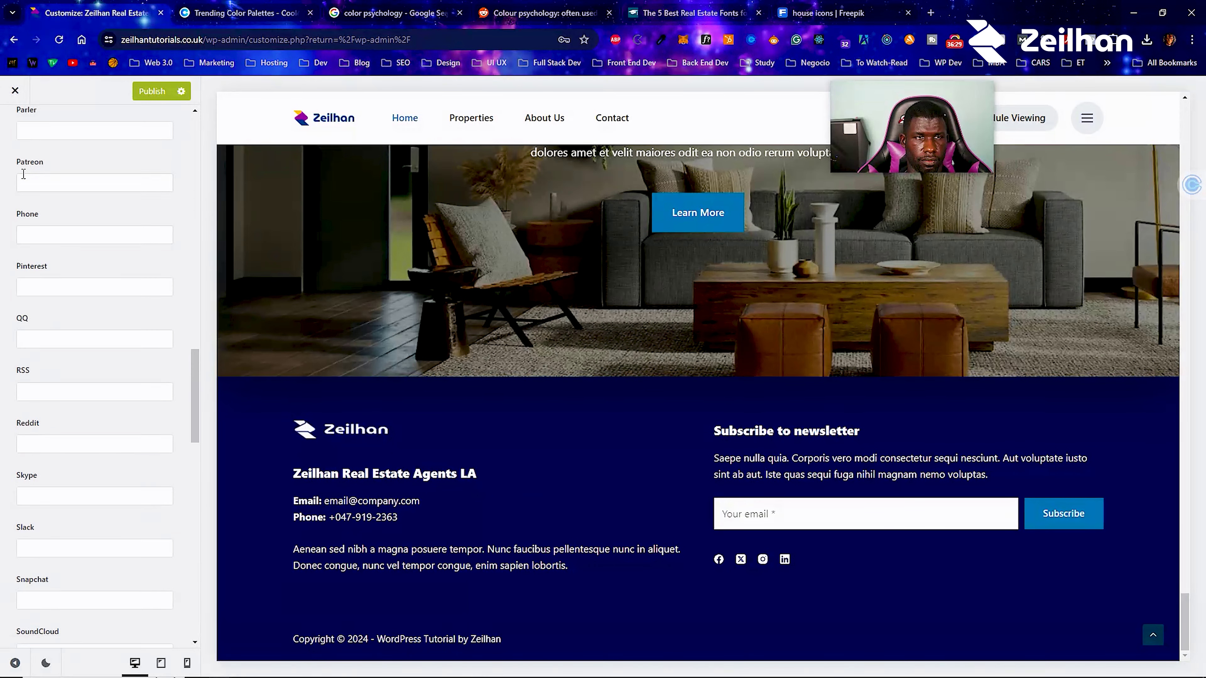
scroll(23, 174, "up", 3)
left_click(15, 128)
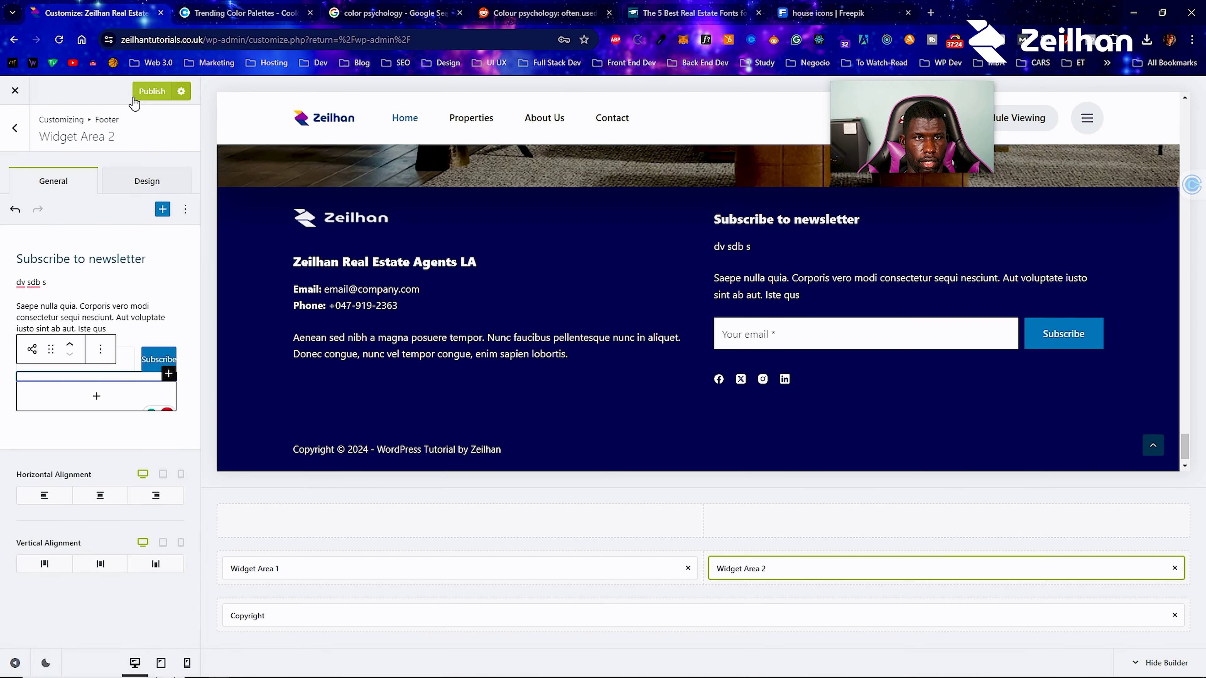
left_click(15, 90)
Leave the Customizer discarding changes and go to the live site's Contact page.
left_click(643, 136)
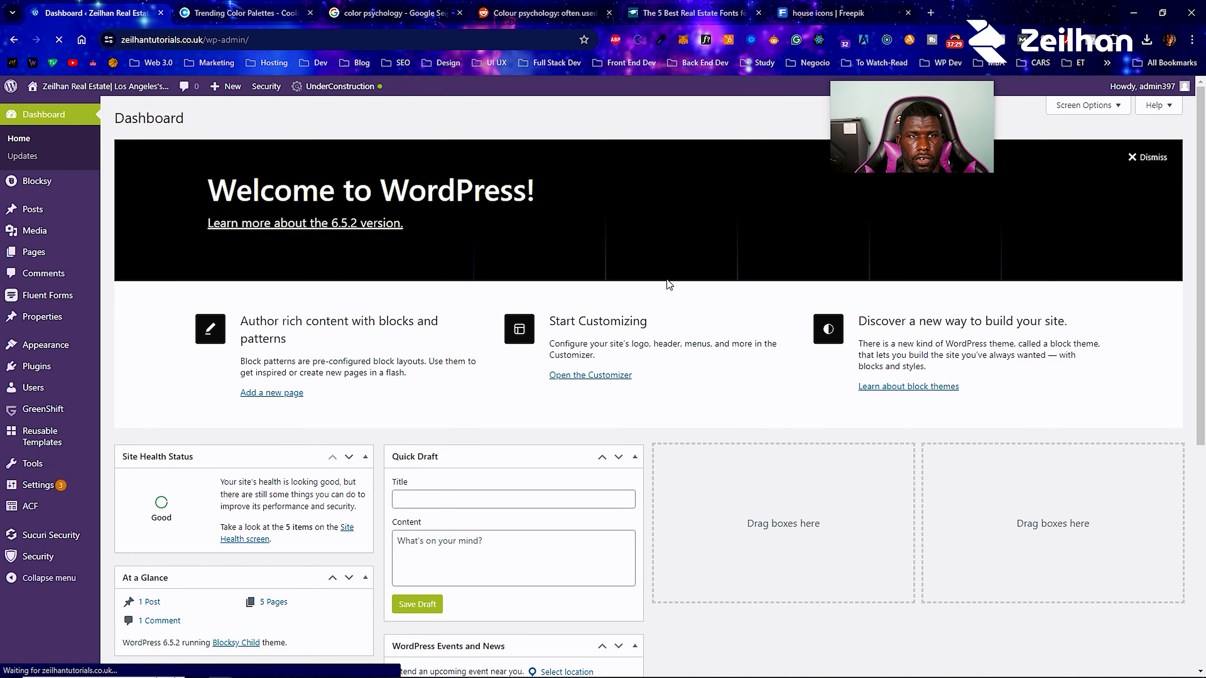
left_click(43, 108)
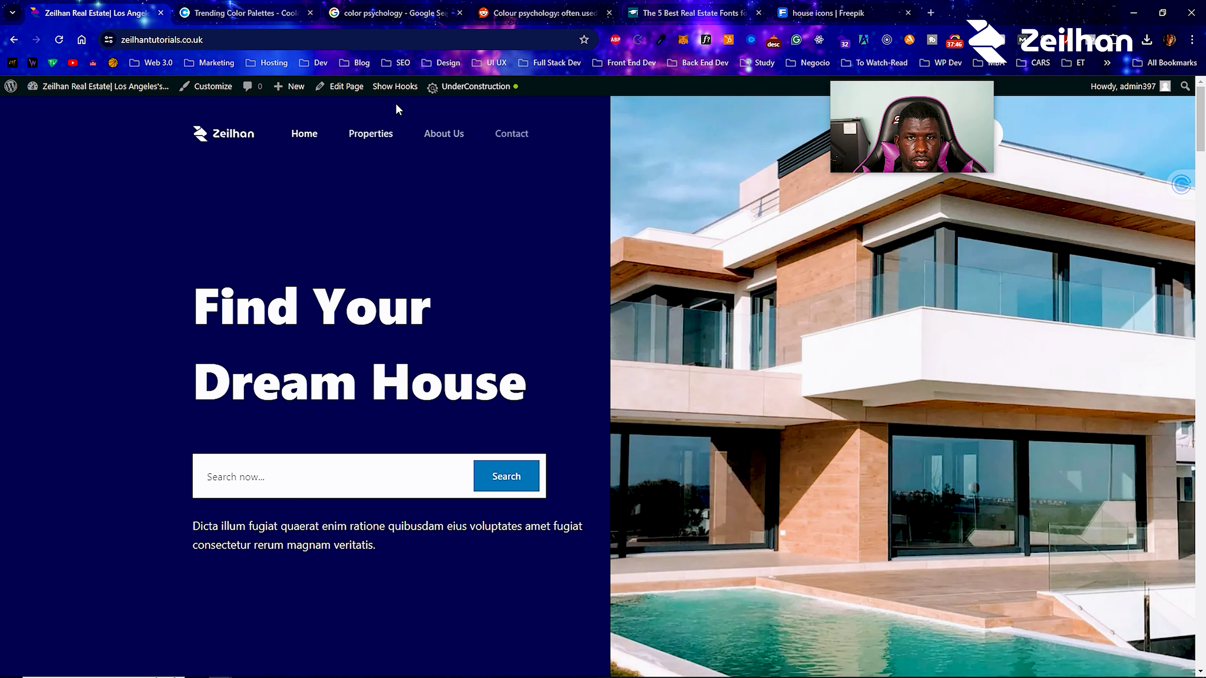
left_click(503, 140)
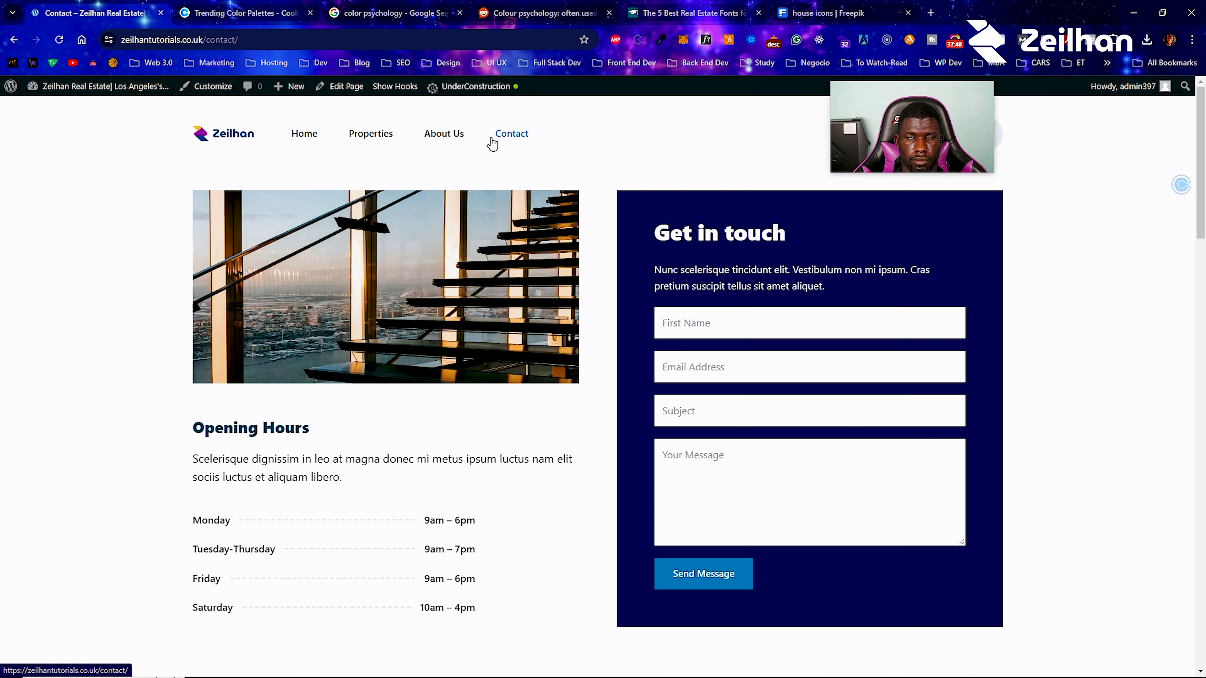
Scroll through the Contact page with its staircase photo and open it in the block editor.
scroll(745, 266, "down", 3)
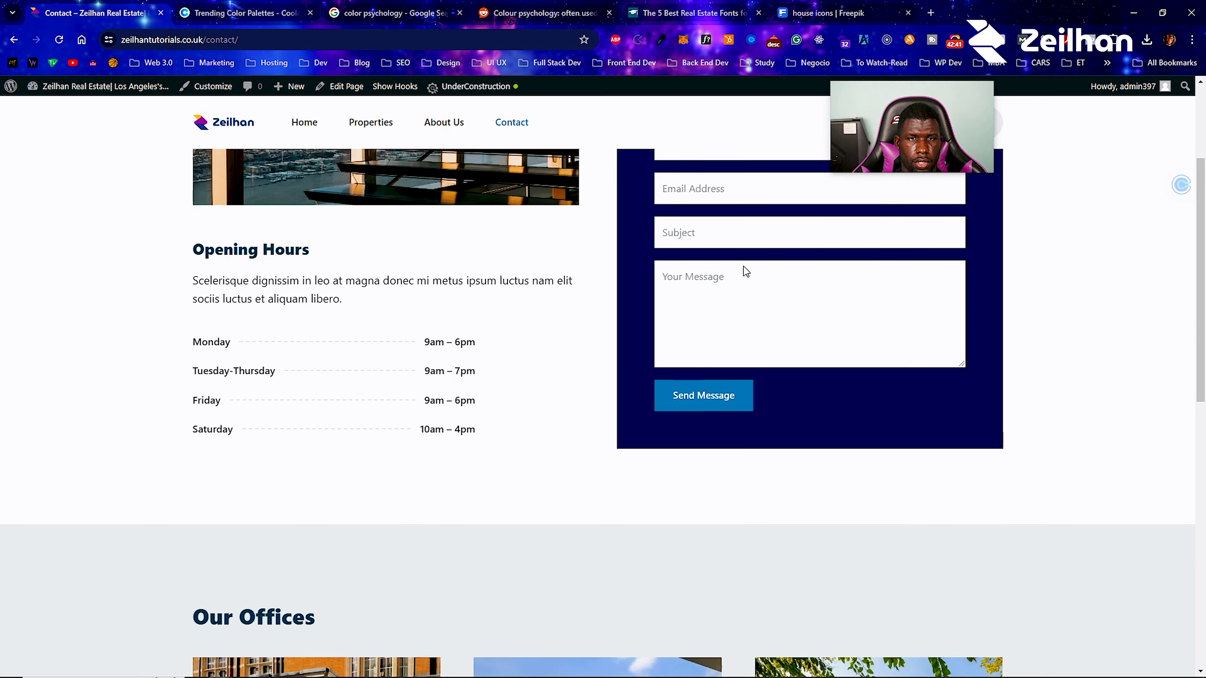
scroll(743, 269, "up", 3)
scroll(572, 253, "down", 5)
scroll(572, 253, "down", 10)
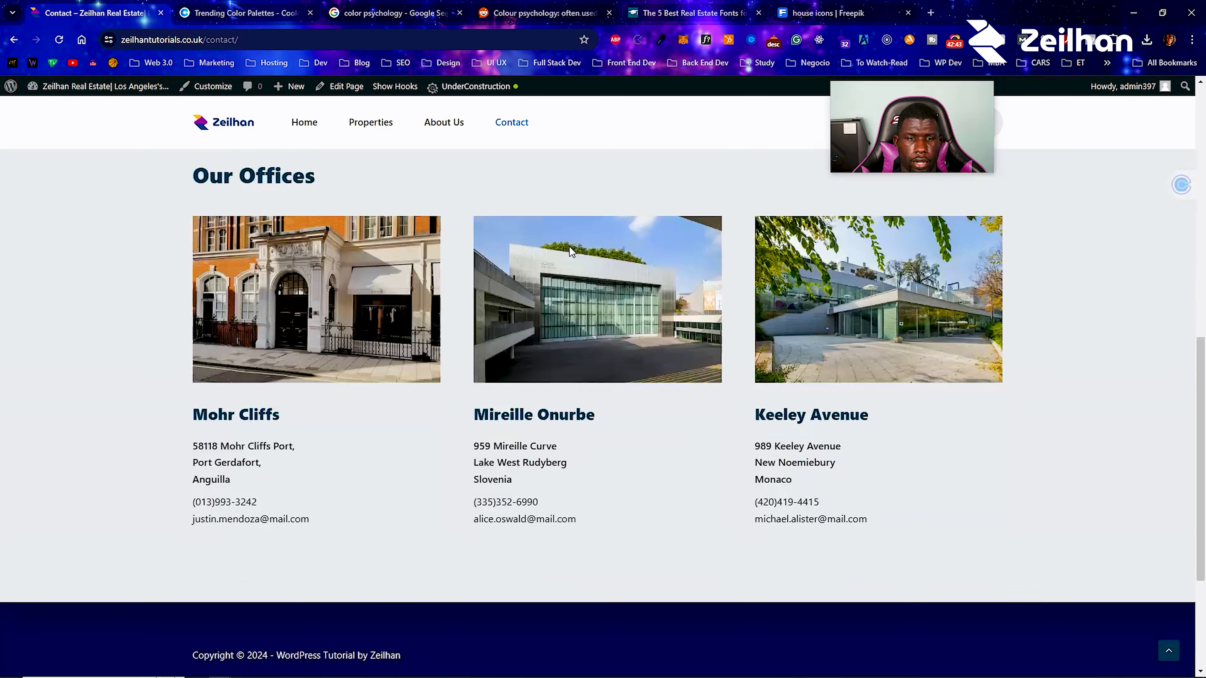
scroll(572, 252, "up", 9)
scroll(570, 247, "up", 6)
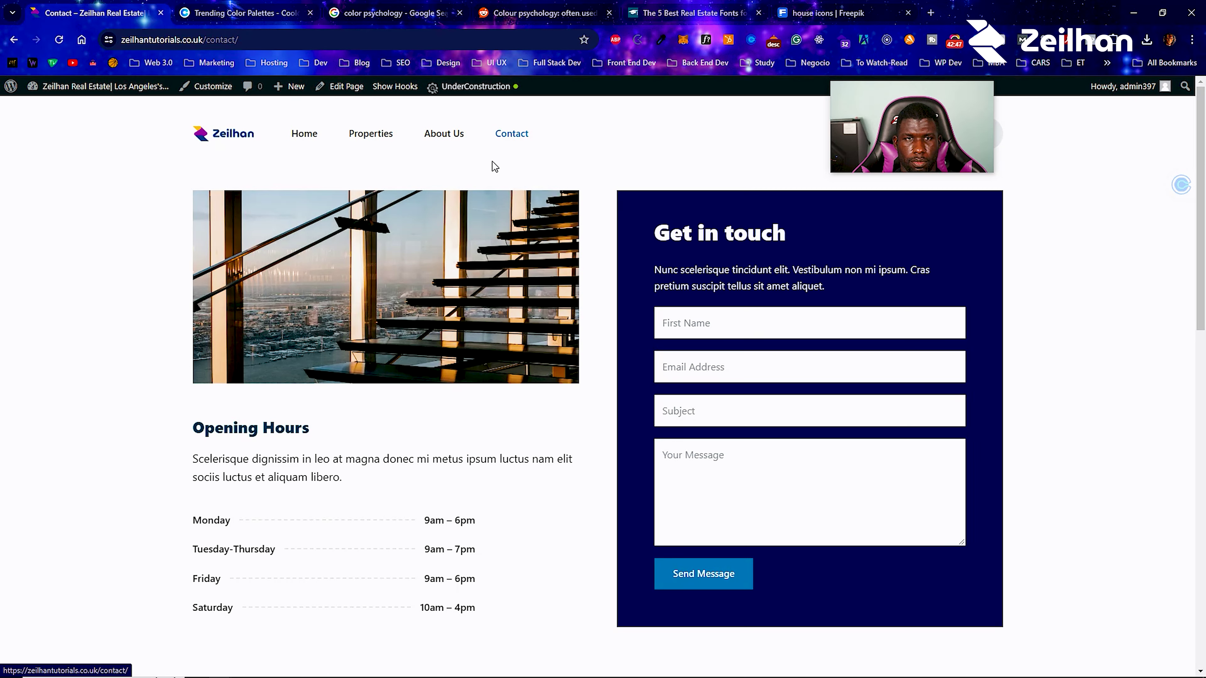
left_click(341, 86)
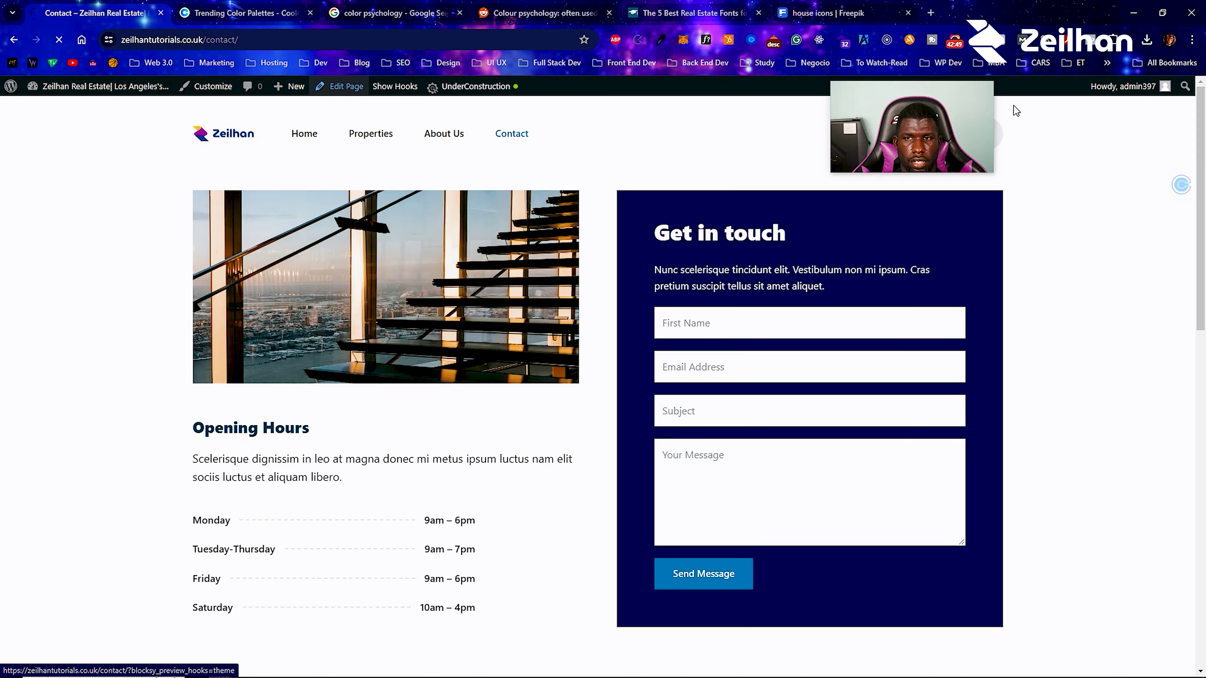
left_click_drag(975, 108, 1166, 599)
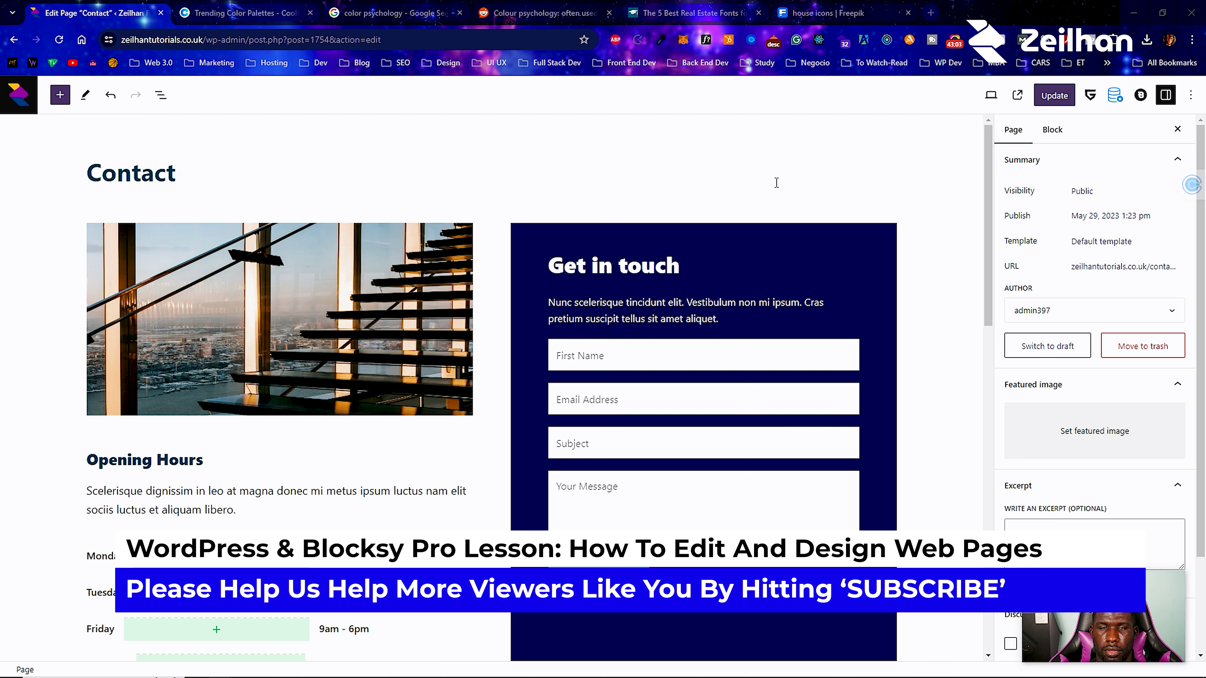
Preview the live Contact page in a new tab, scroll through it, and come back to the editor.
left_click(1018, 96)
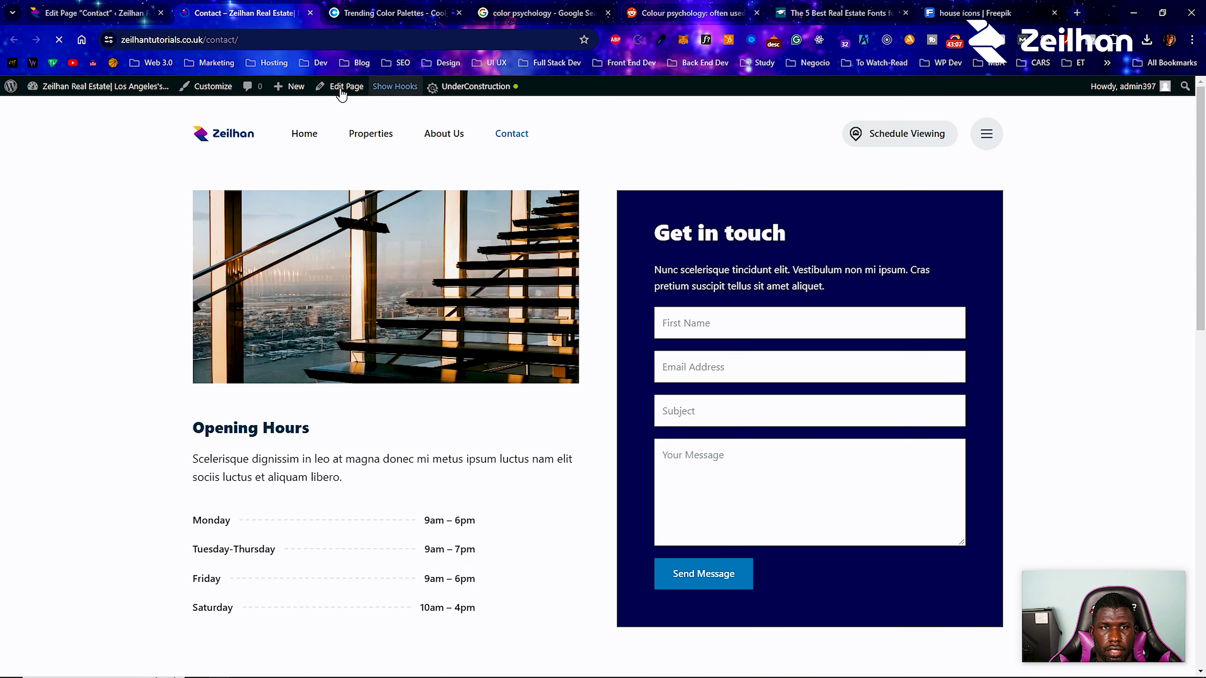
scroll(557, 259, "down", 8)
scroll(557, 264, "up", 8)
scroll(556, 260, "down", 2)
scroll(546, 262, "down", 5)
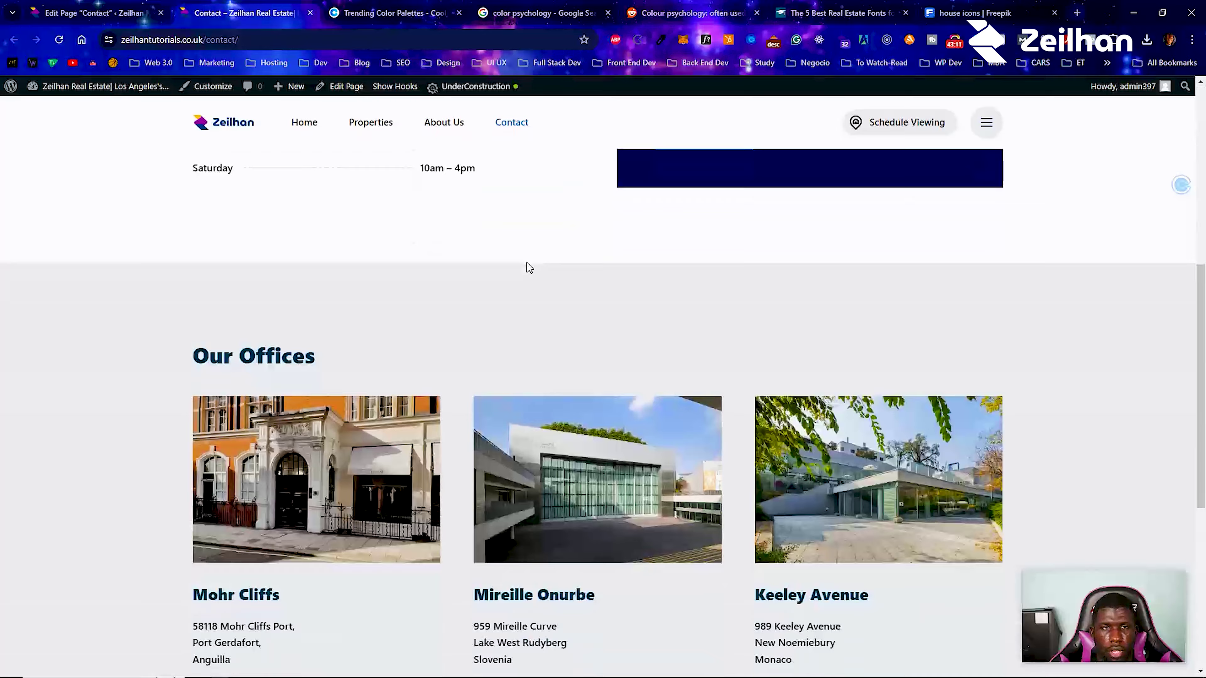
scroll(527, 264, "up", 3)
left_click(120, 6)
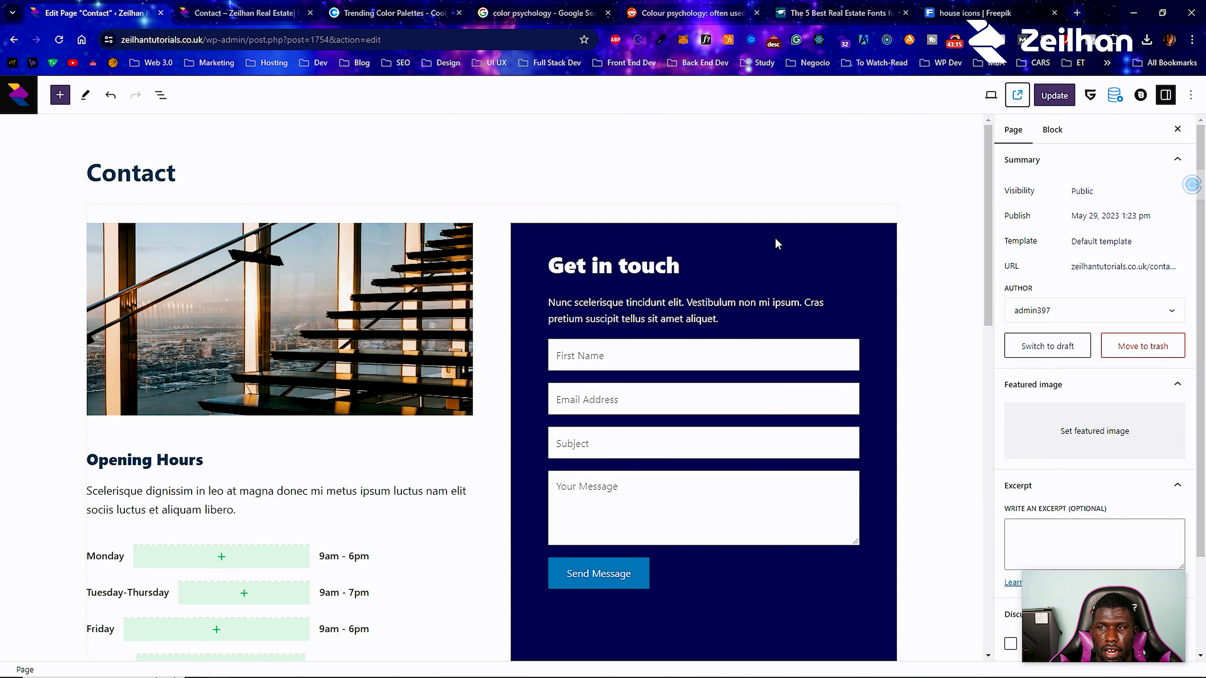
scroll(459, 246, "down", 1)
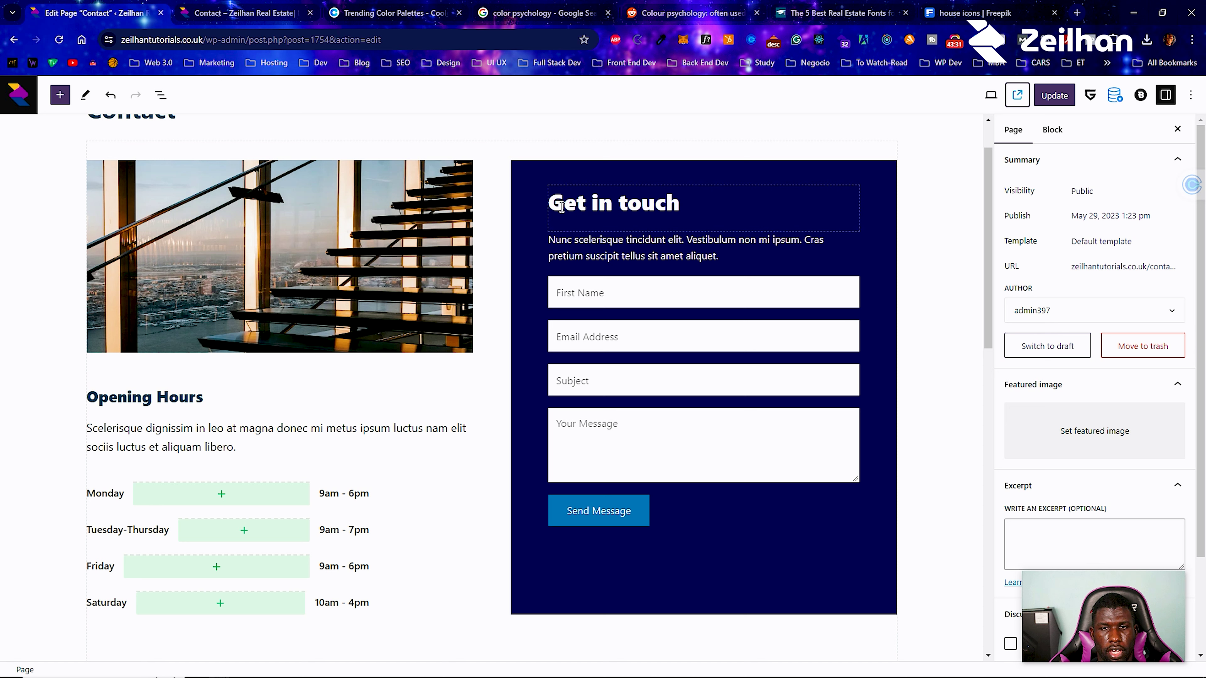
scroll(287, 236, "up", 2)
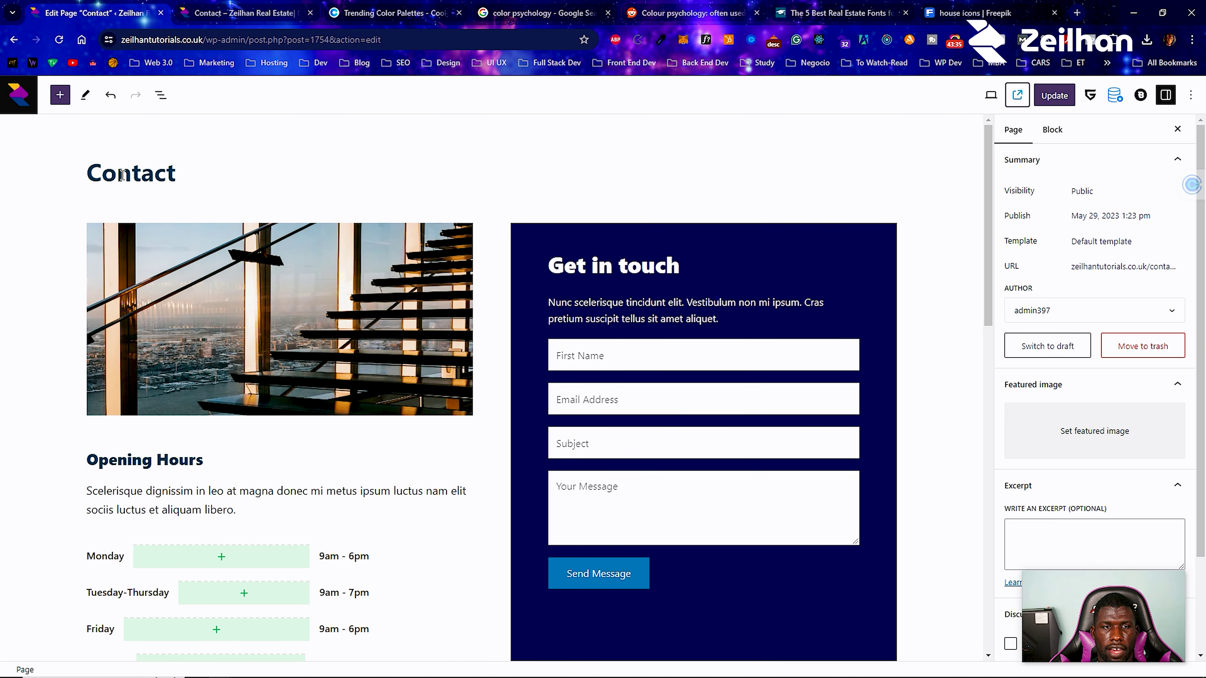
left_click(239, 13)
scroll(233, 260, "up", 4)
left_click(74, 7)
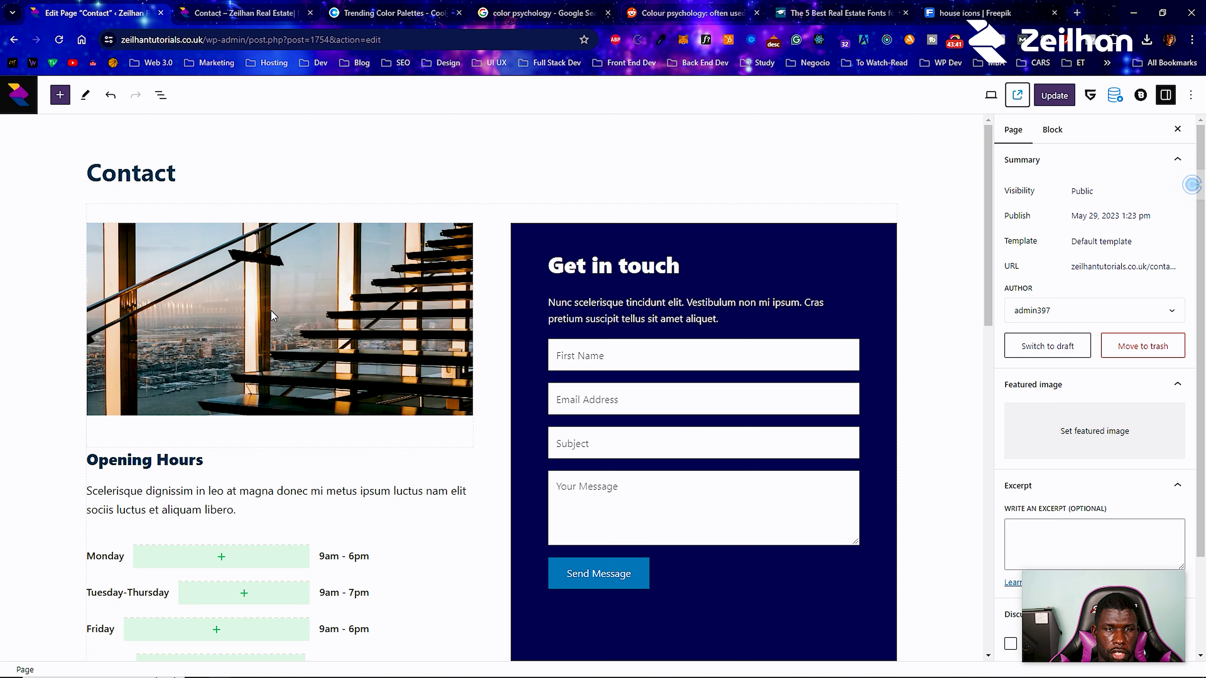
Select the staircase image block and open its Replace options.
left_click(258, 286)
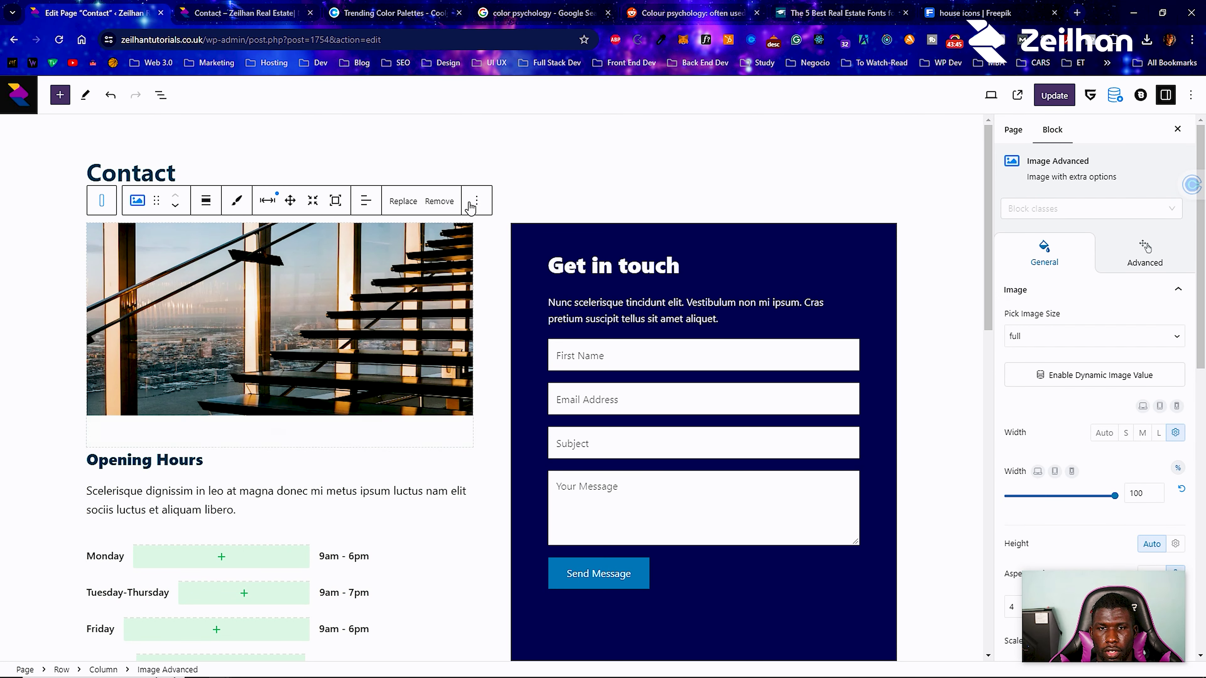
left_click(401, 203)
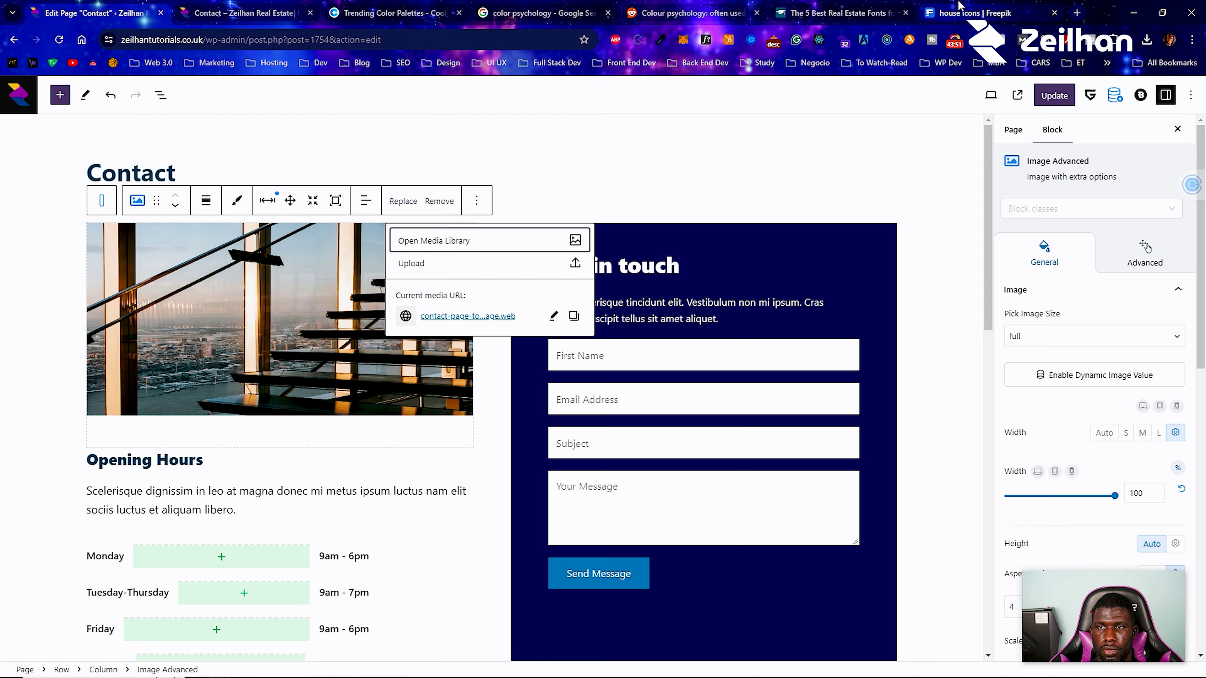
left_click(964, 12)
Close the four old research tabs on fonts, colour psychology and colour palettes.
left_click(905, 12)
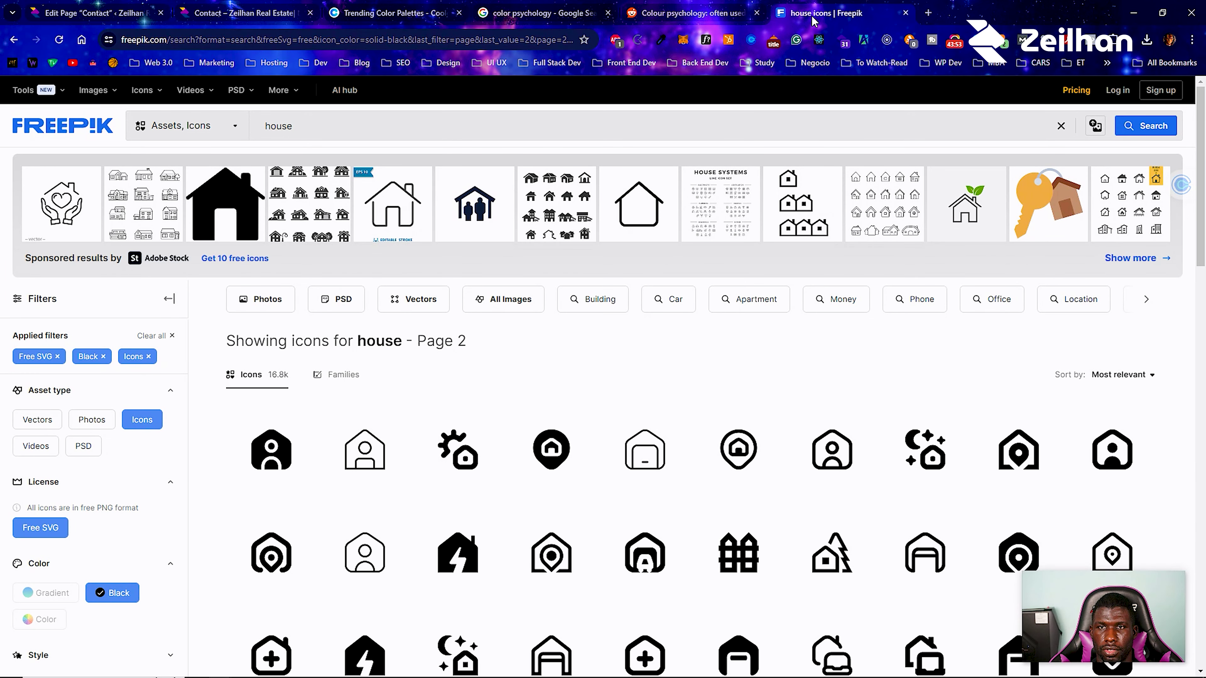
left_click(756, 13)
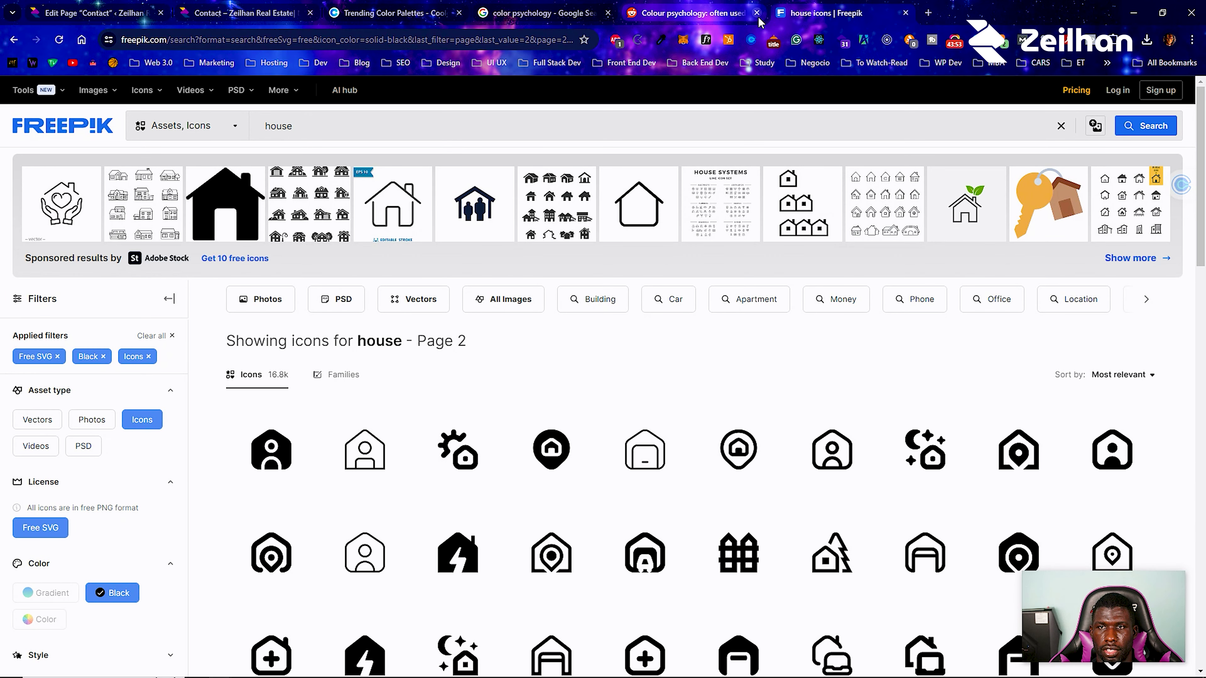
left_click(608, 13)
left_click(458, 13)
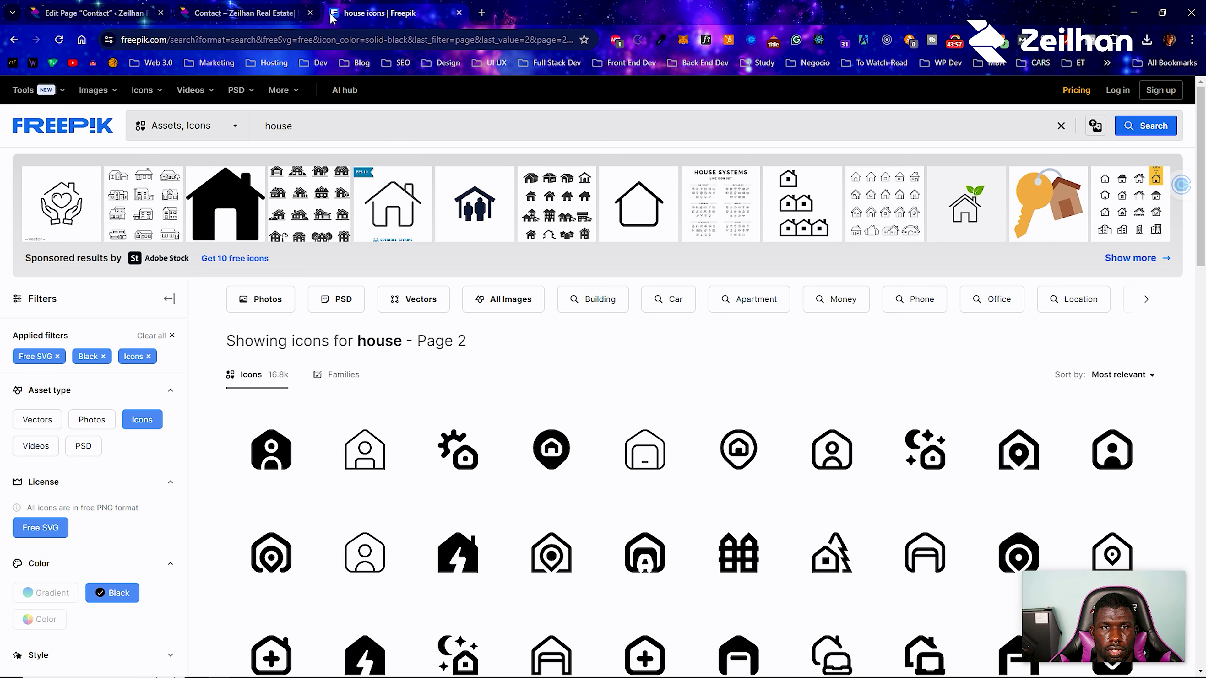
Load pixabay.com in the current tab and pexels.com in a new tab.
left_click(392, 46)
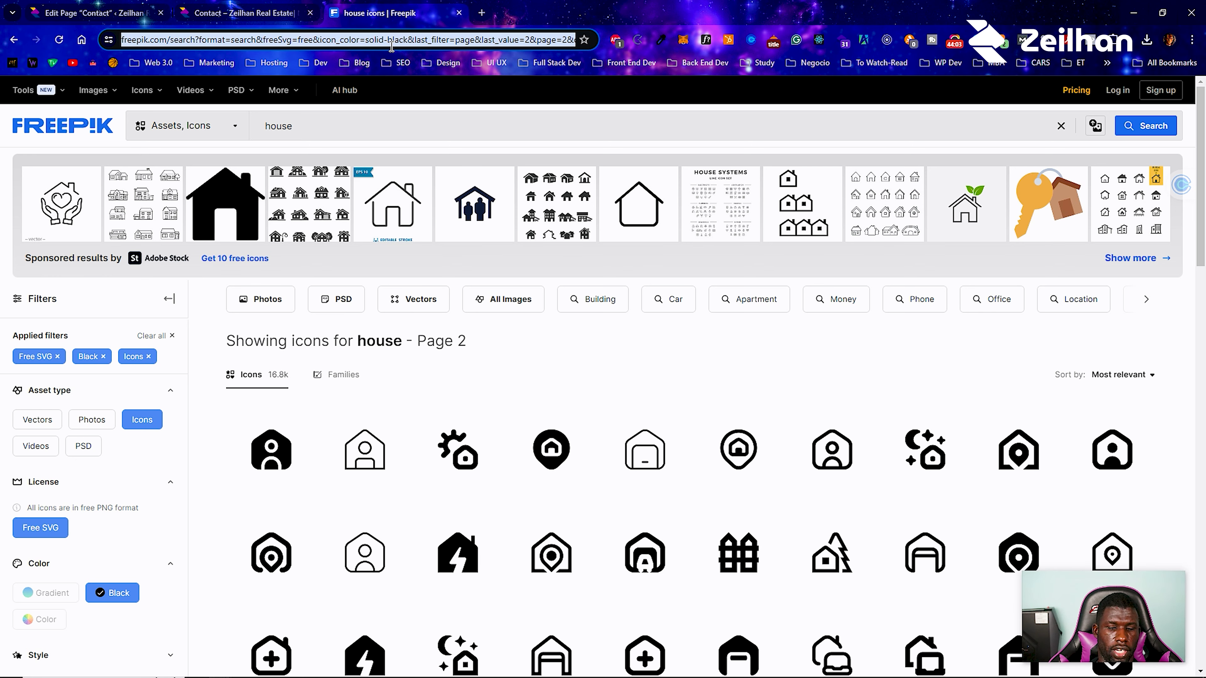
type("pixa")
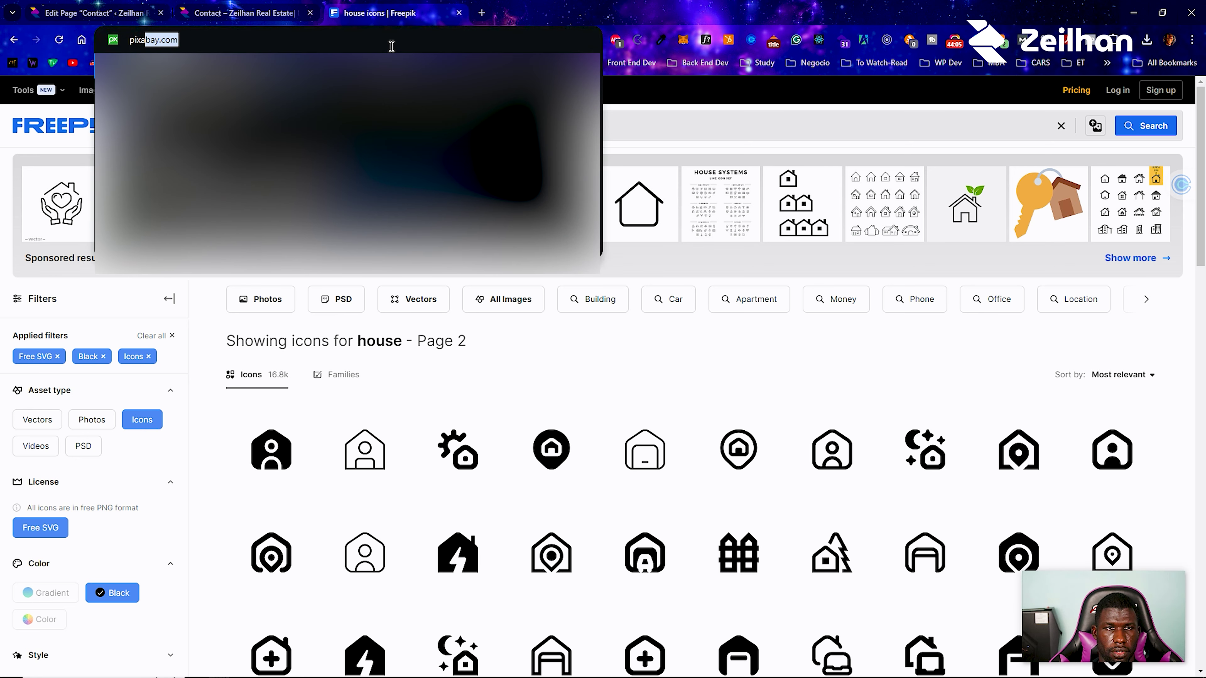
key("Return")
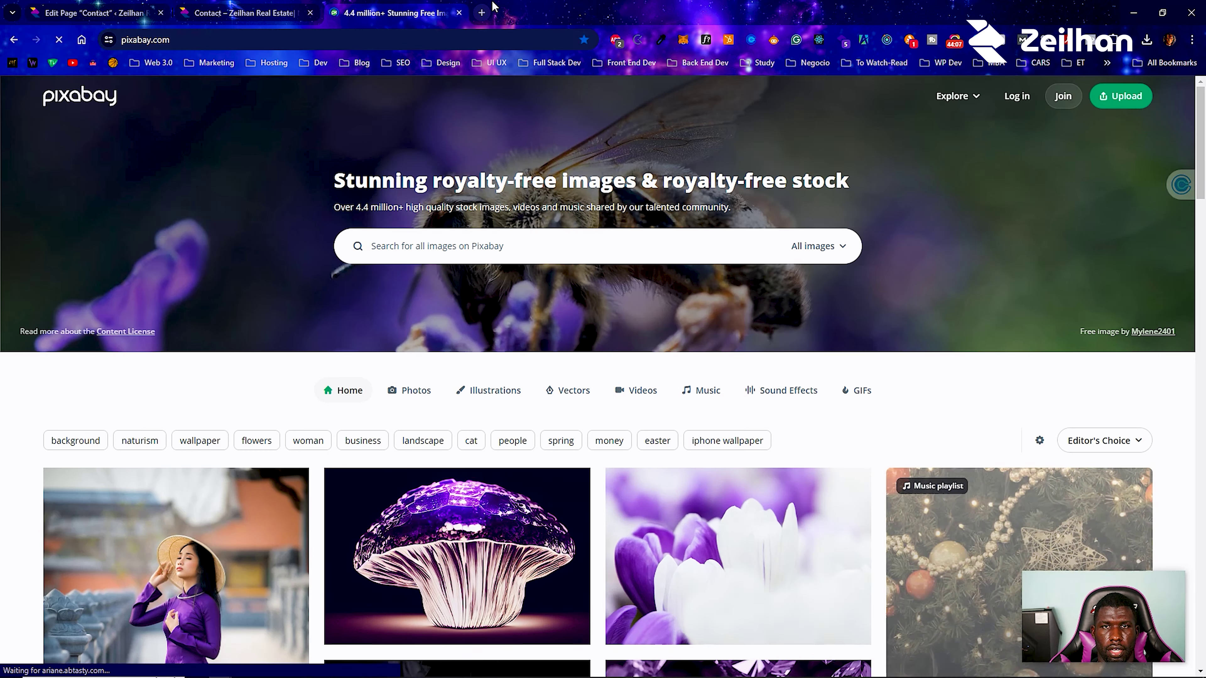
left_click(486, 7)
type("pexels.com")
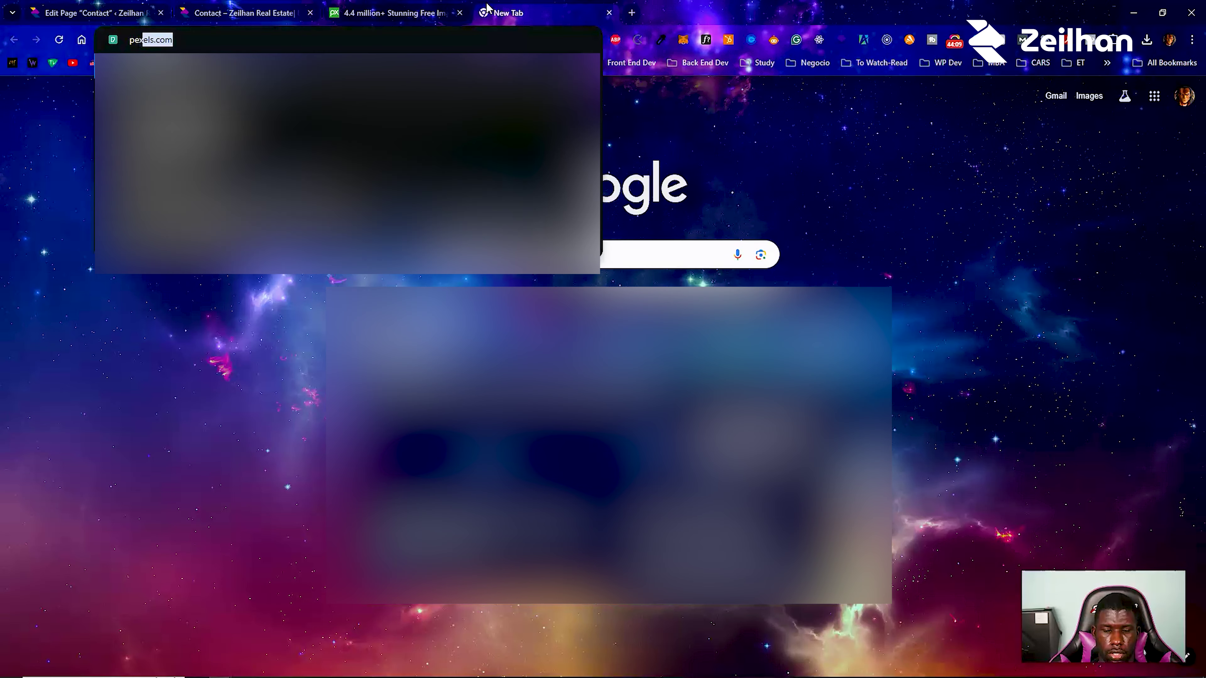
key("Return")
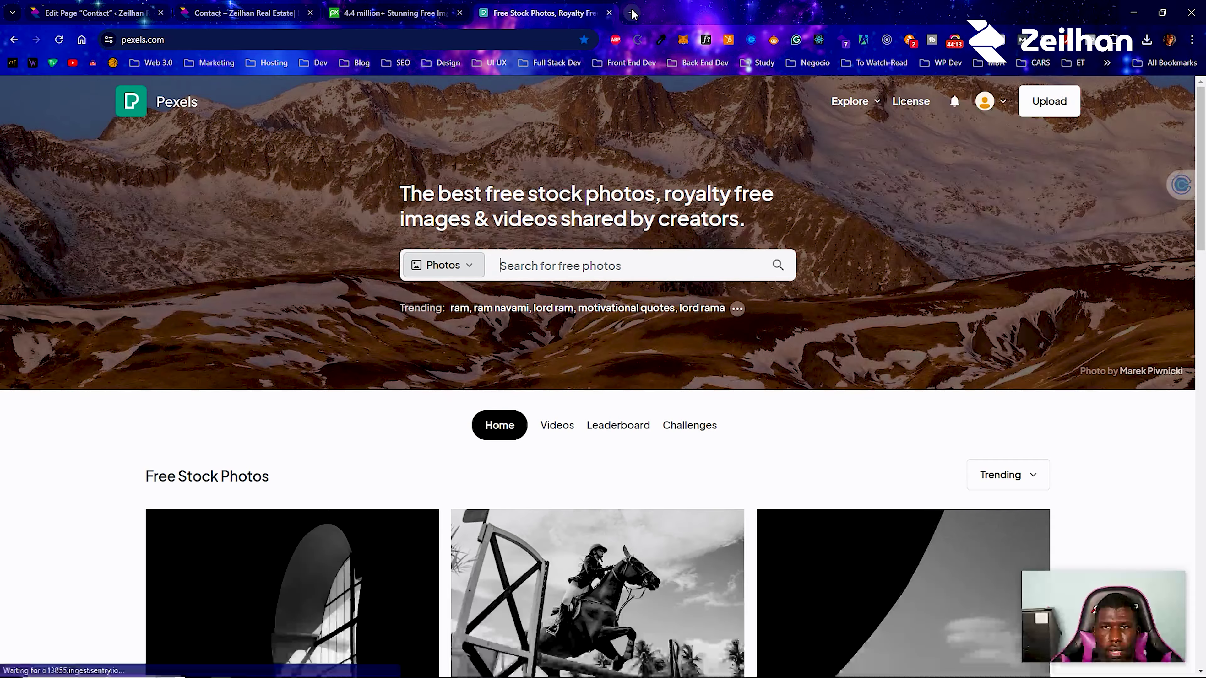
Load unsplash.com and freepik.com in their own new tabs, plus one blank tab.
left_click(632, 13)
type("unsplash.com")
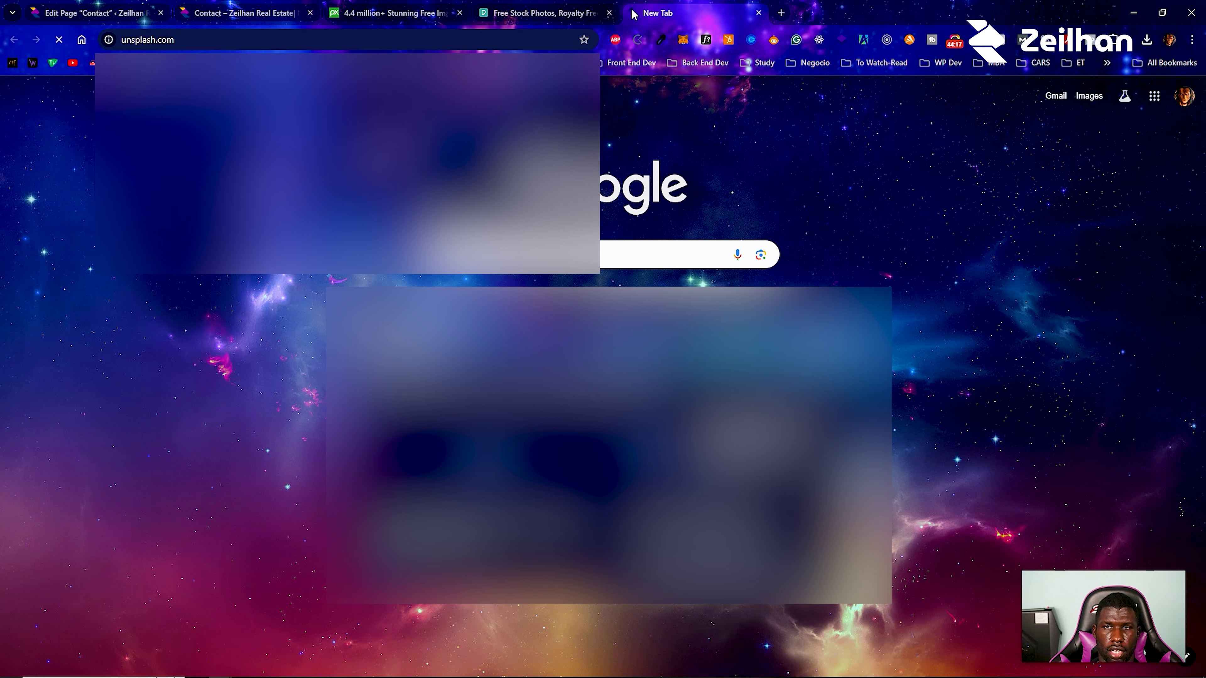
key("Return")
left_click(781, 13)
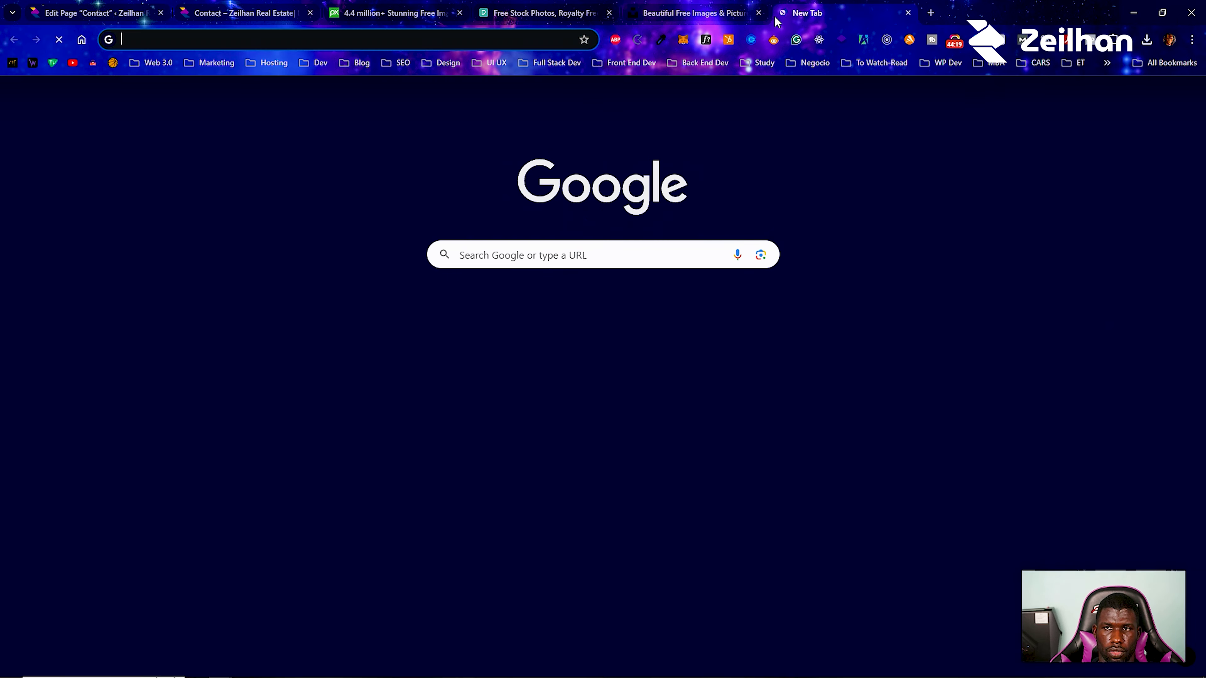
type("fre")
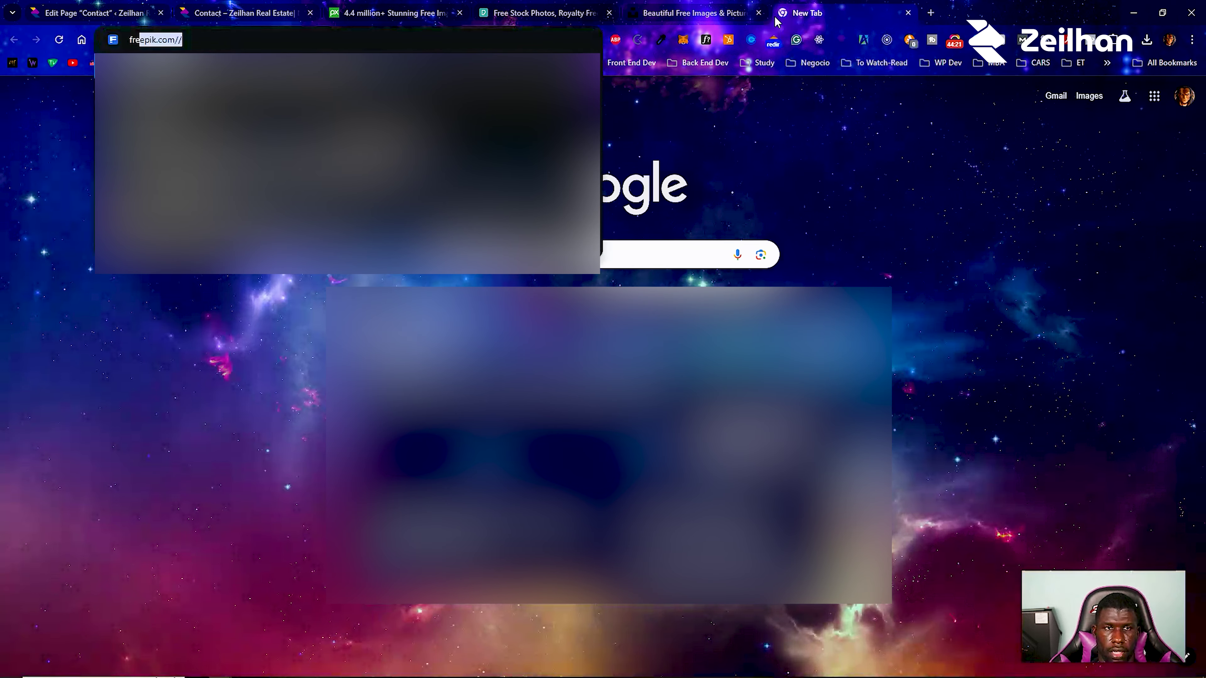
key("Return")
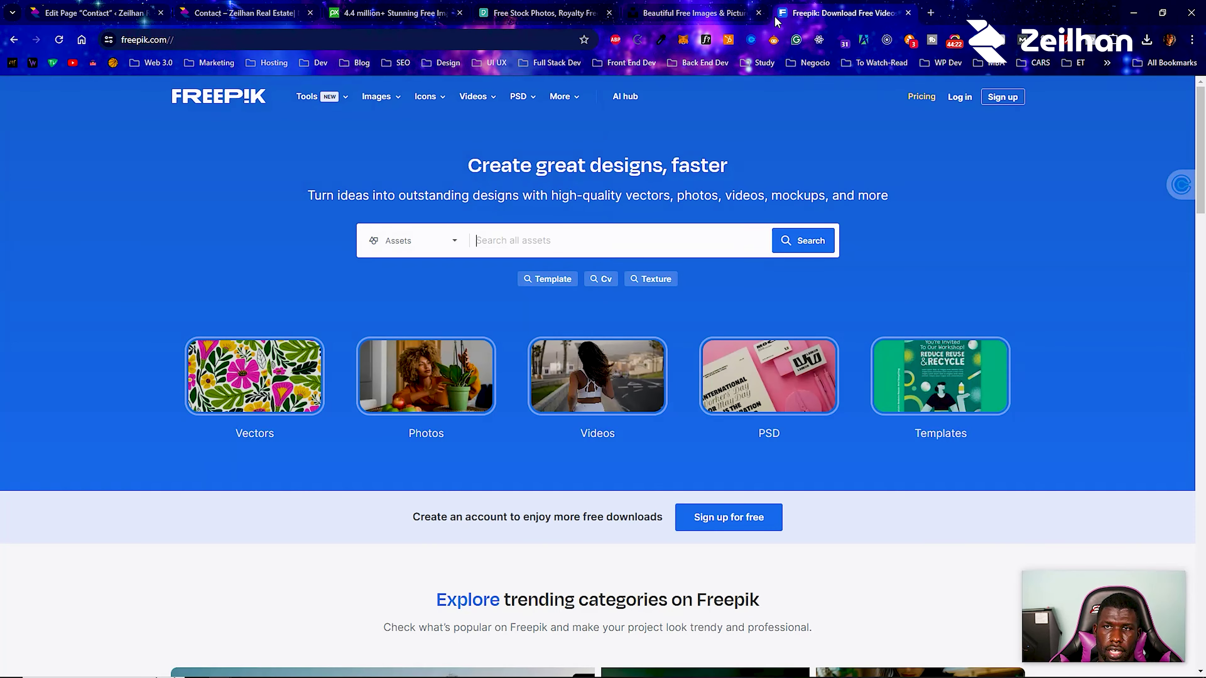
left_click(929, 13)
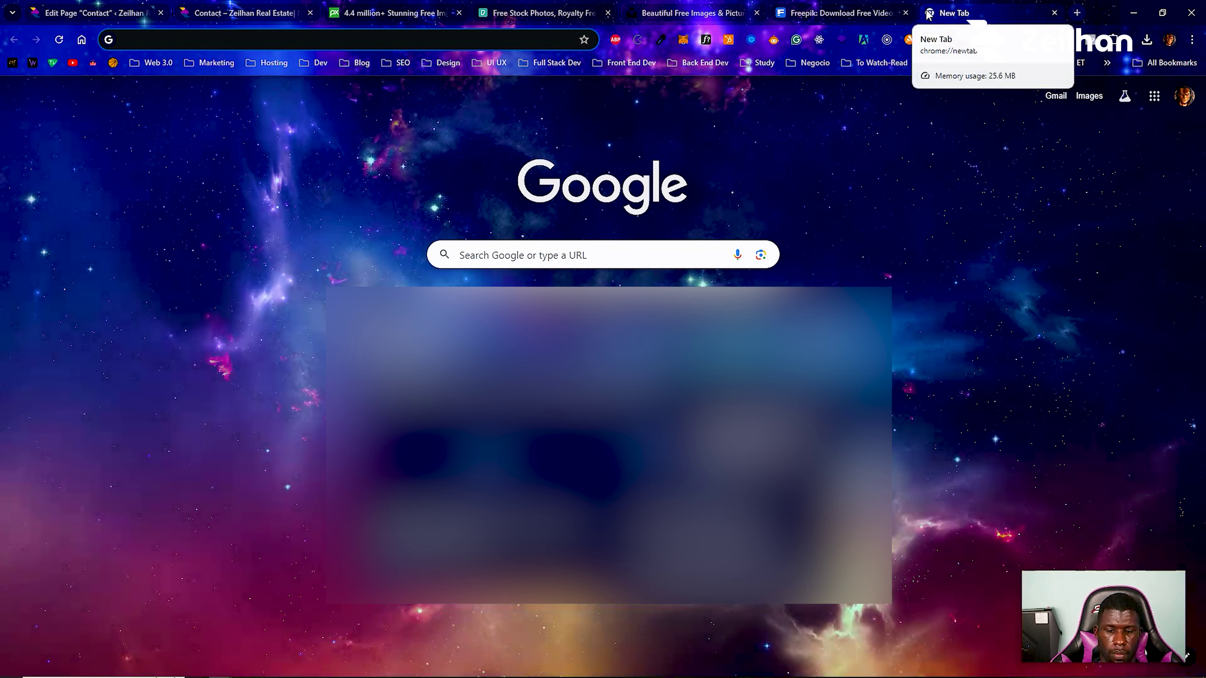
Search Google for 'real estate' and preview the Bankrate houses photo in Images.
type("real estate")
key("Return")
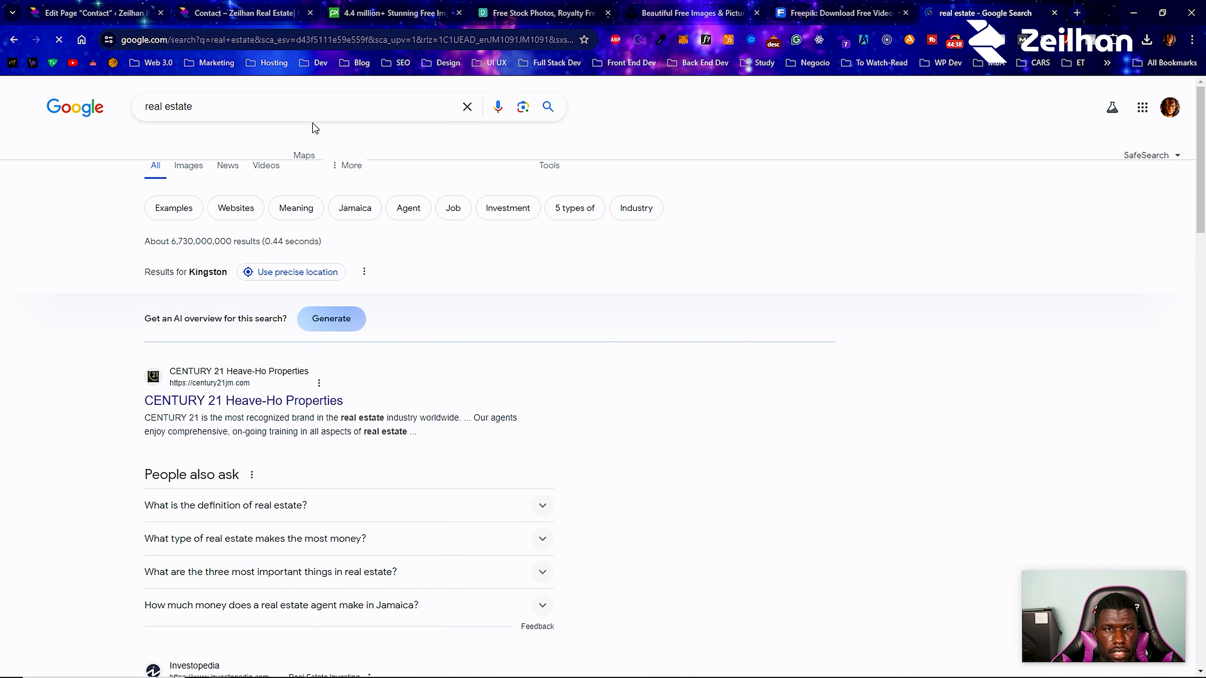
left_click(188, 171)
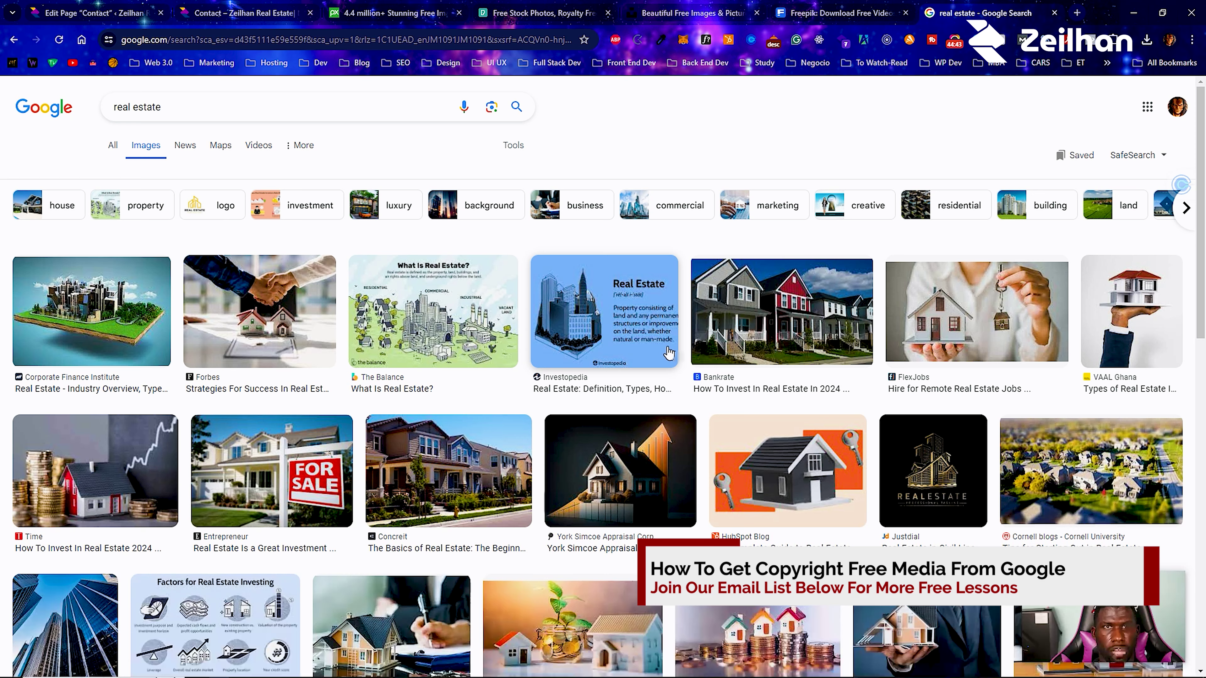
left_click(739, 337)
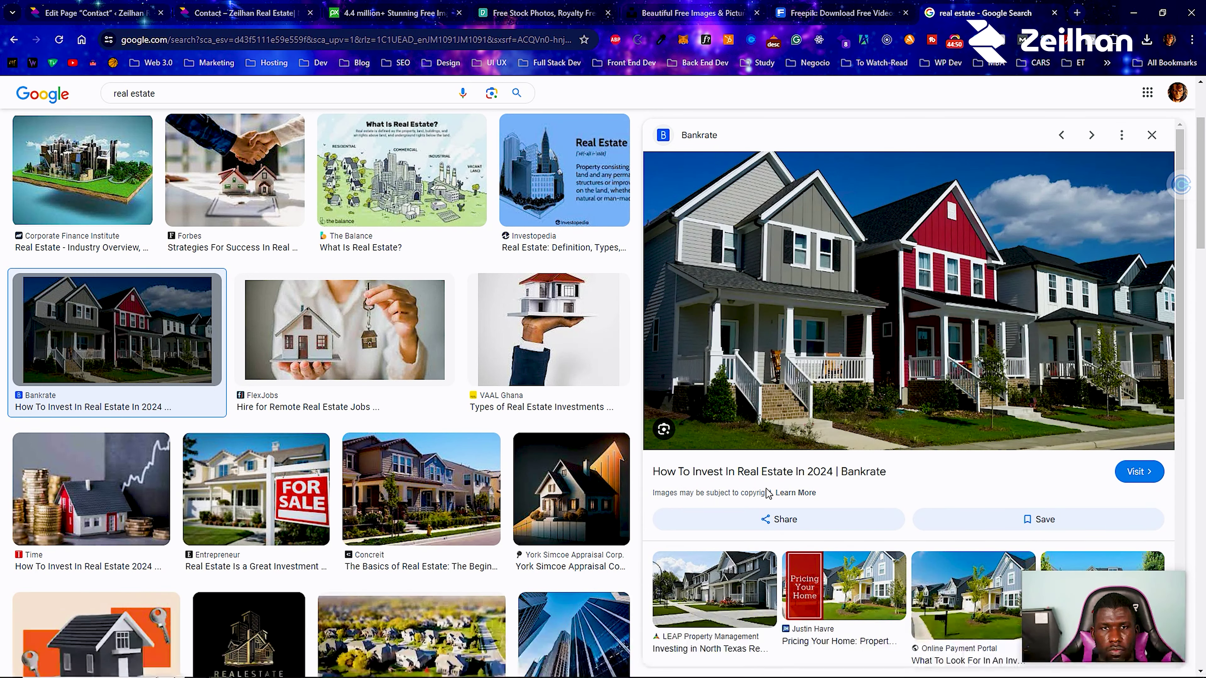
scroll(743, 489, "up", 3)
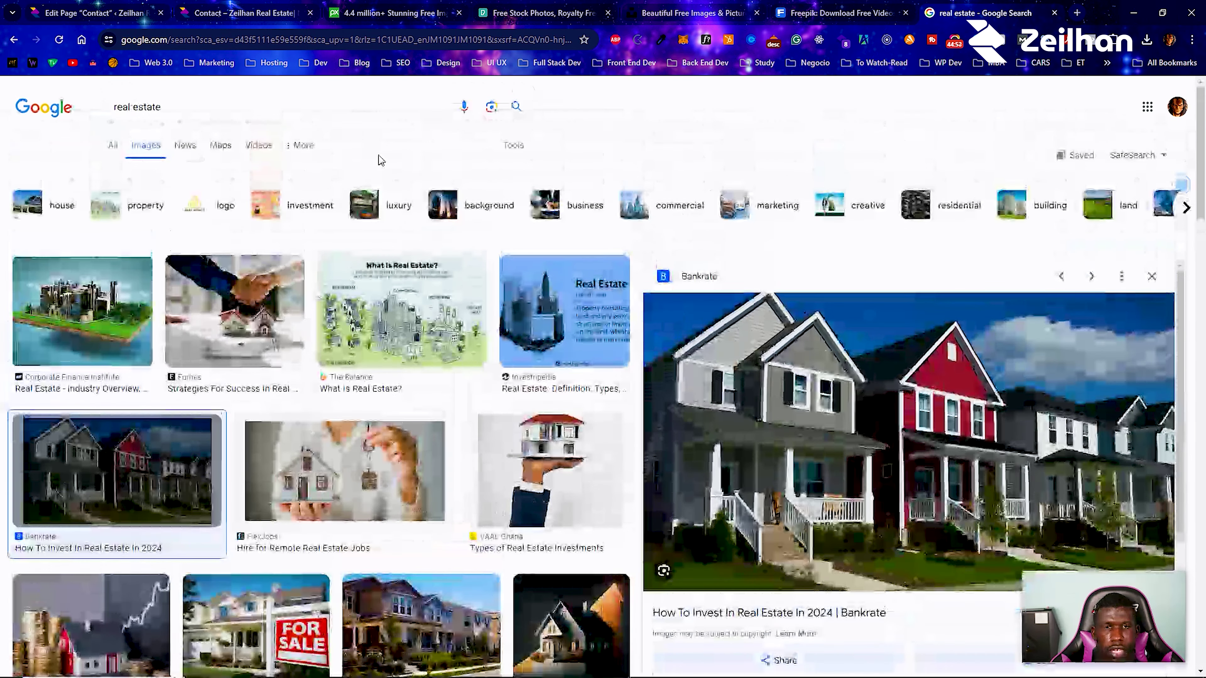
Filter the image results to Creative Commons licenses and preview the JamesEdition house photo.
left_click(317, 151)
left_click(520, 151)
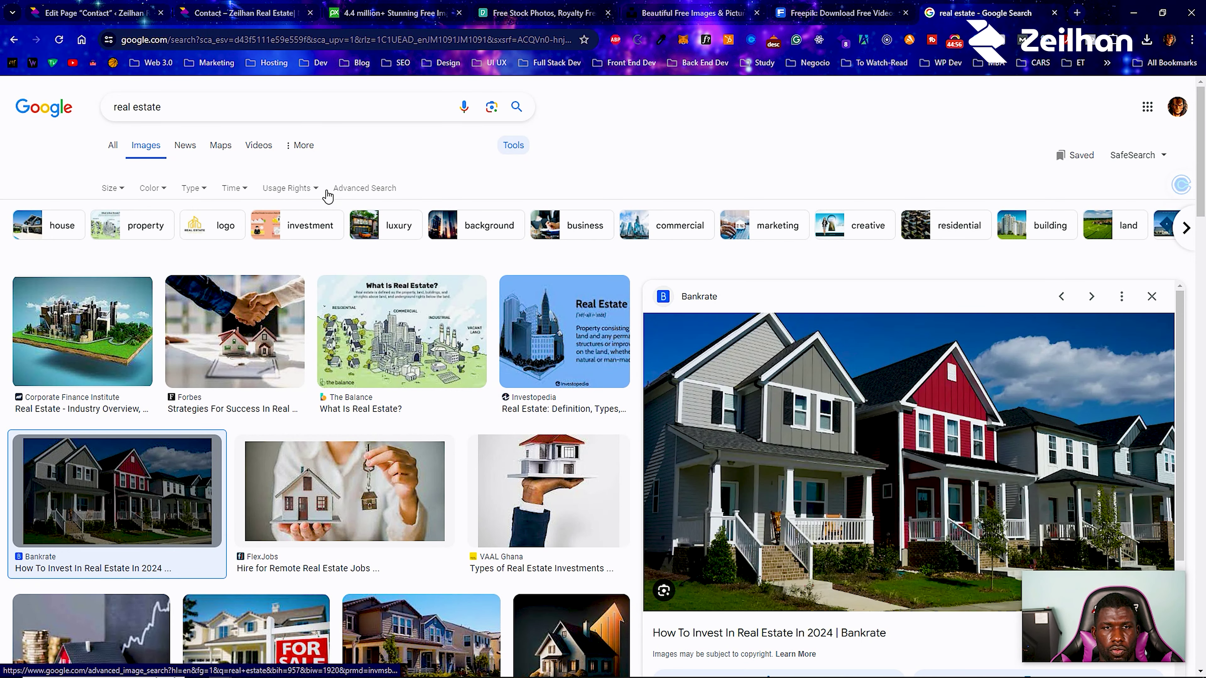
left_click(314, 189)
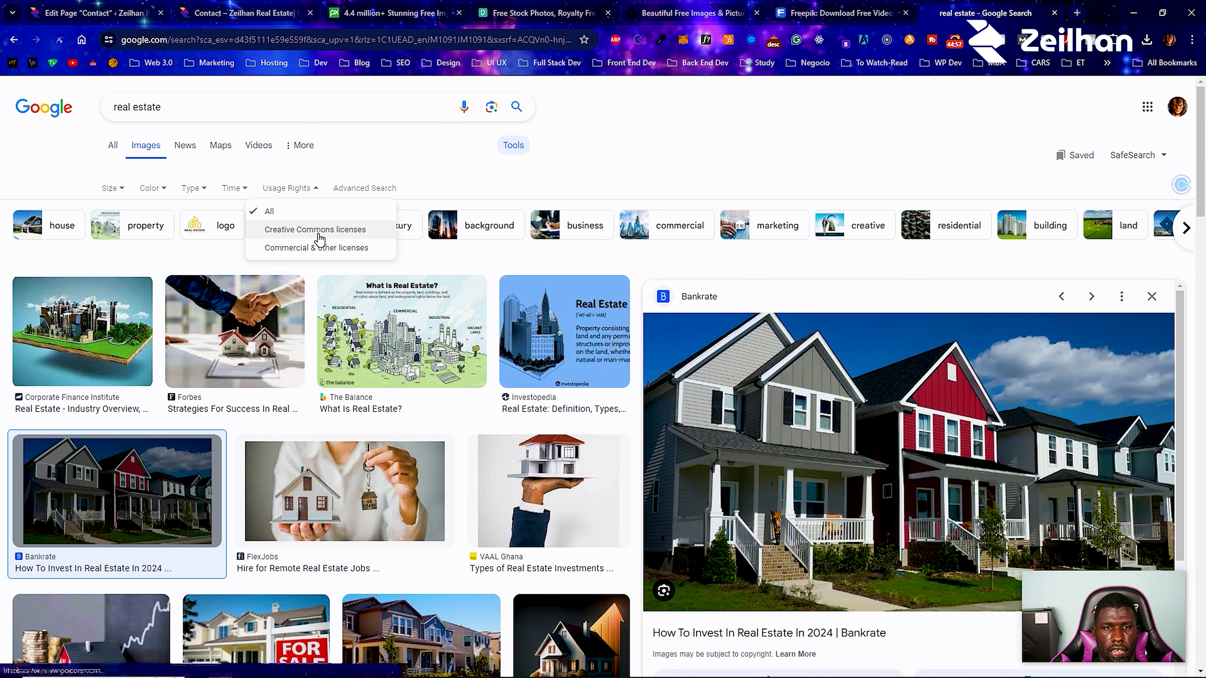
left_click(315, 229)
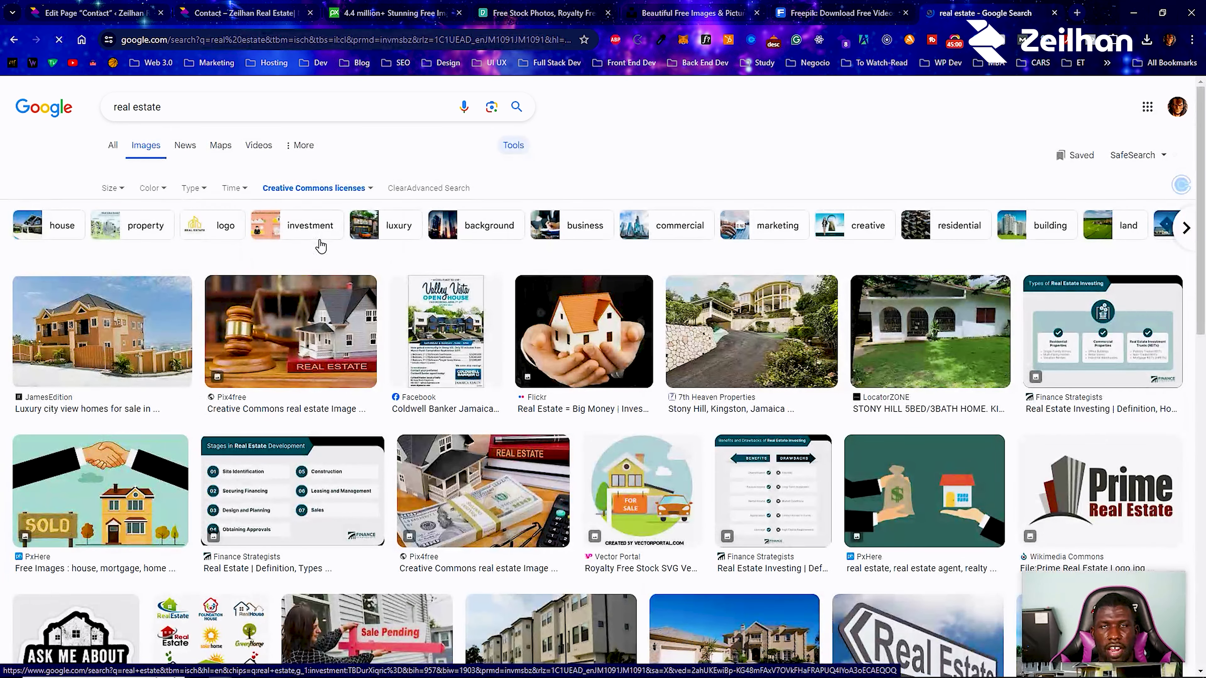
left_click(150, 335)
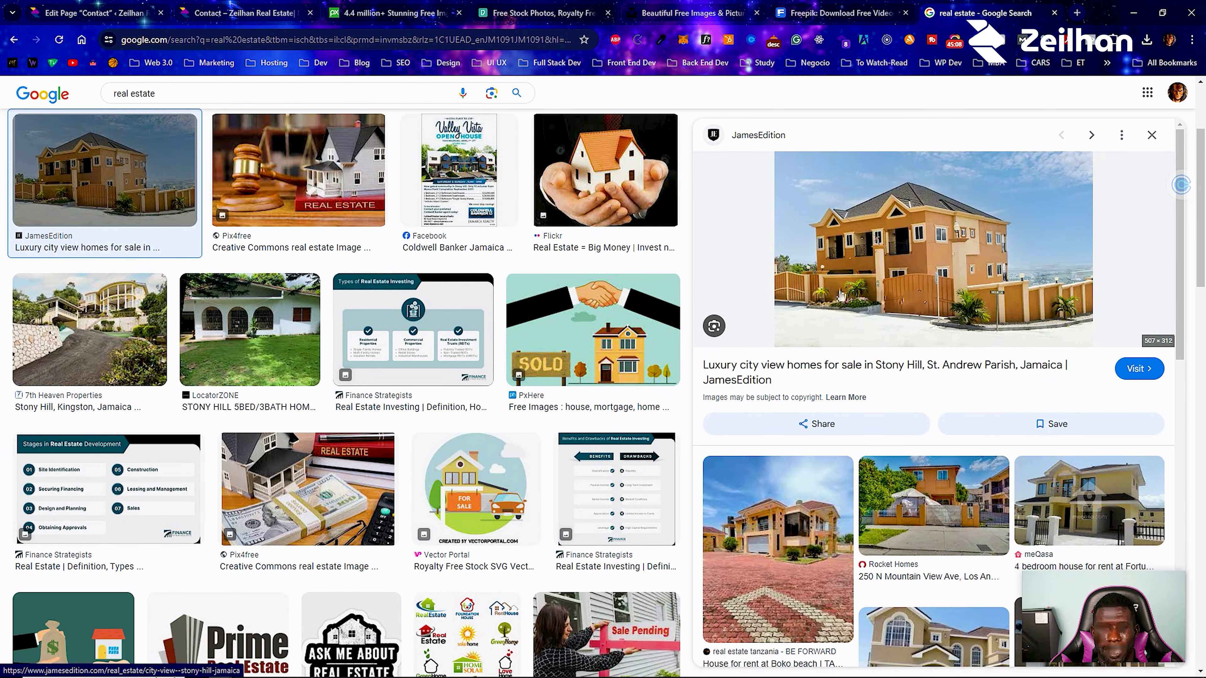
scroll(435, 231, "up", 4)
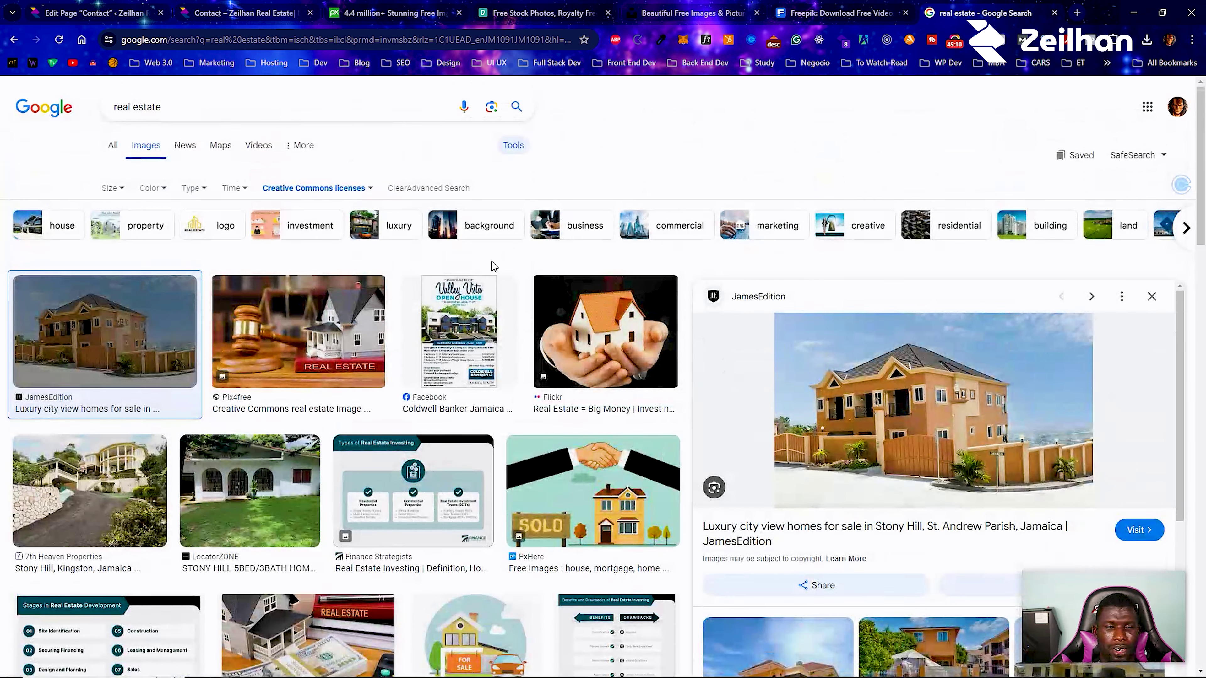
scroll(862, 434, "down", 5)
scroll(831, 428, "up", 1)
scroll(807, 423, "down", 4)
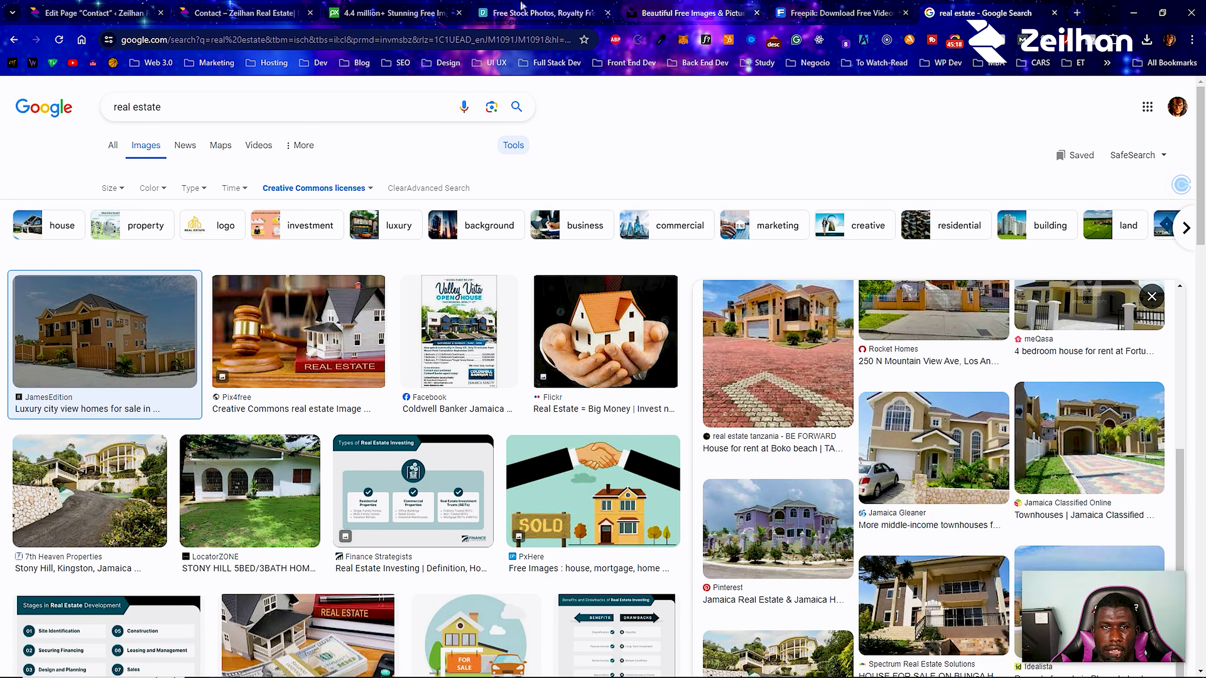
Search Pixabay for 'real estate' images.
left_click(429, 13)
left_click(441, 237)
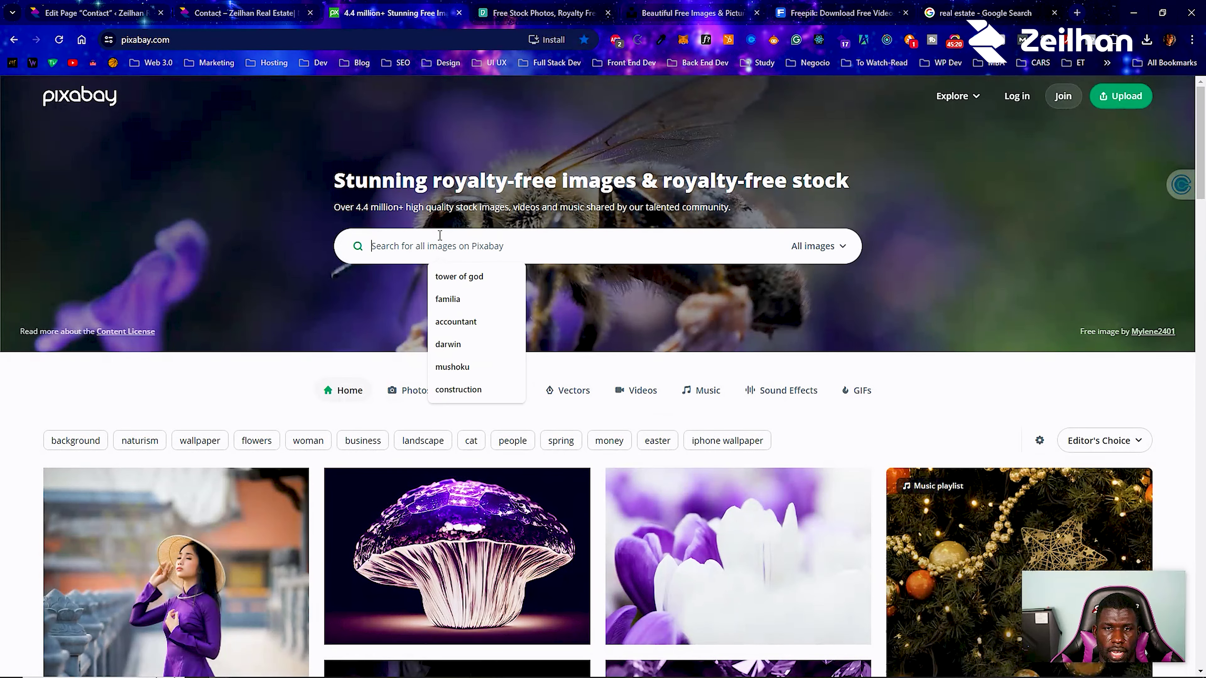
type("real estate")
key("Return")
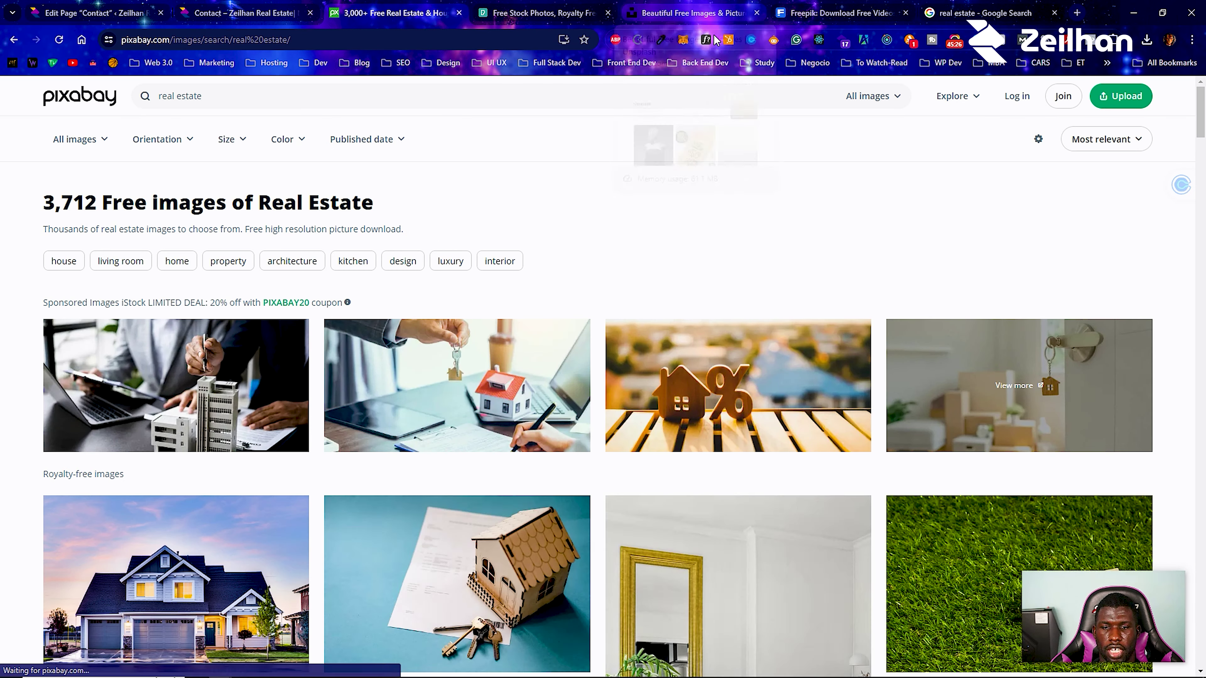
Browse the results, skipping an iStock house-and-keys photo, and open the kitchen image's page.
left_click(488, 366)
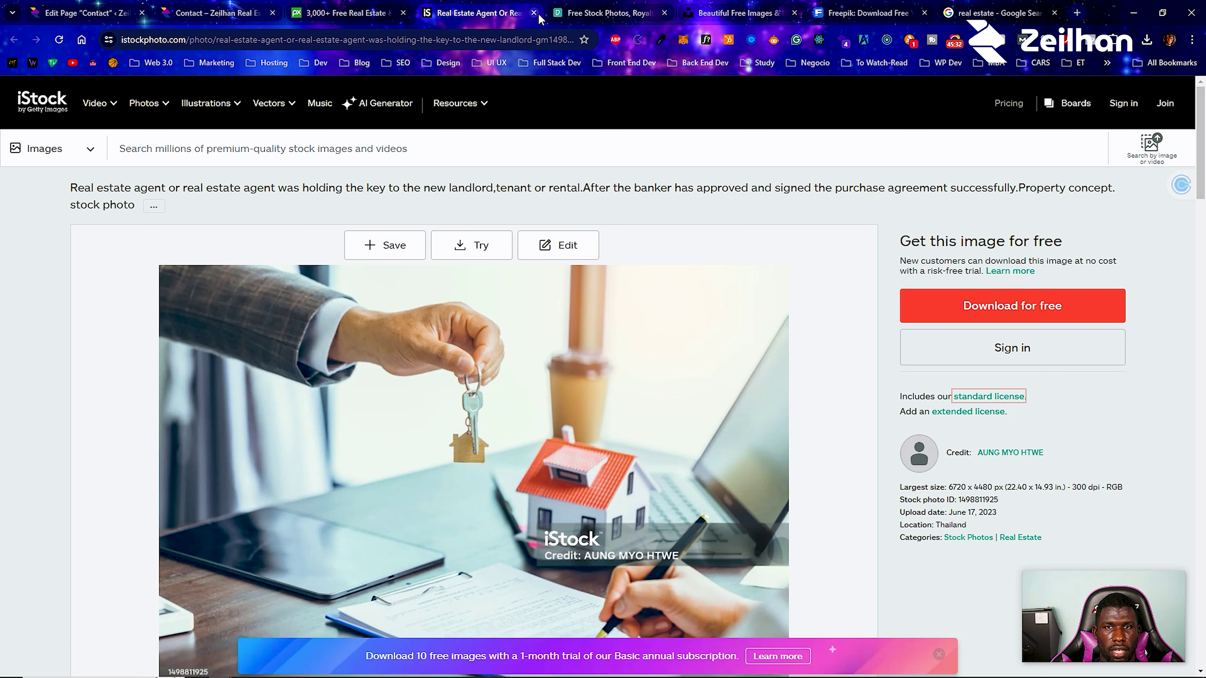
left_click(533, 12)
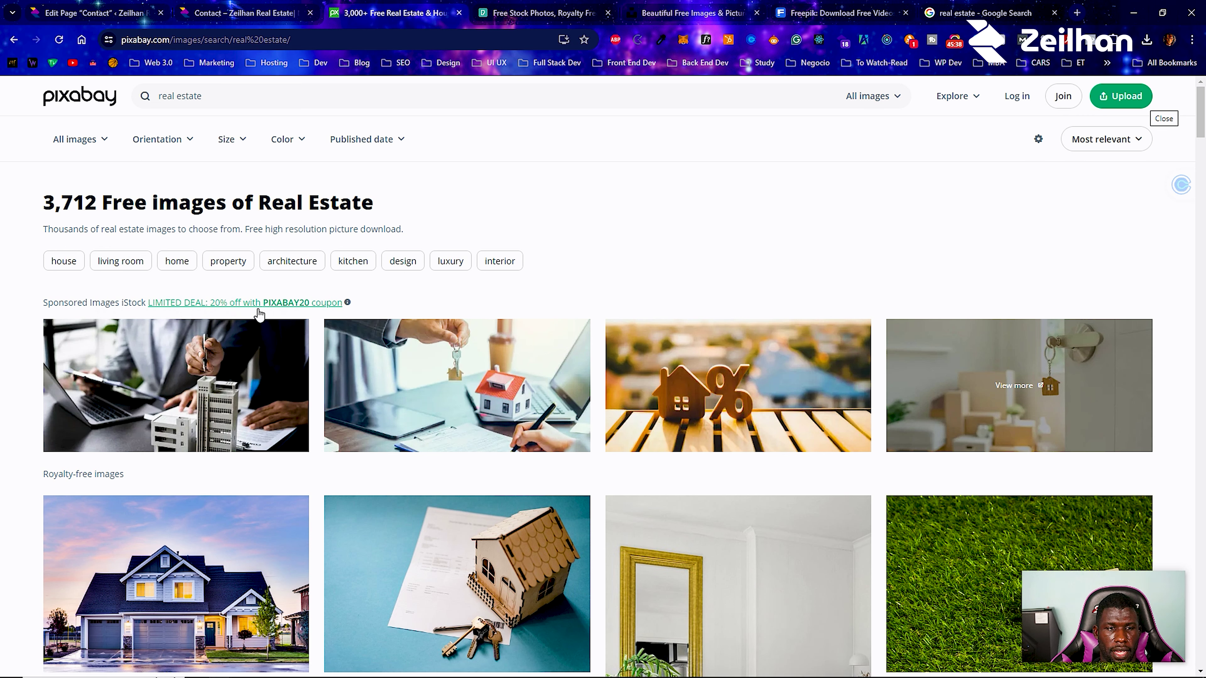
scroll(736, 380, "down", 3)
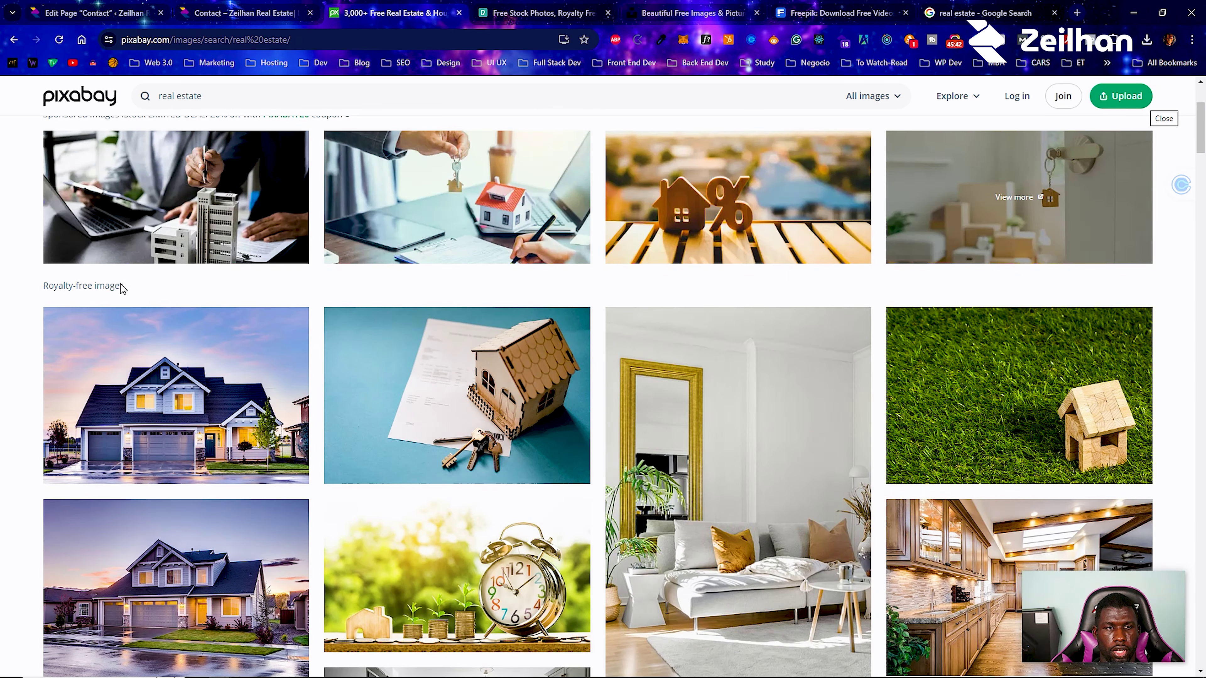
scroll(760, 370, "down", 3)
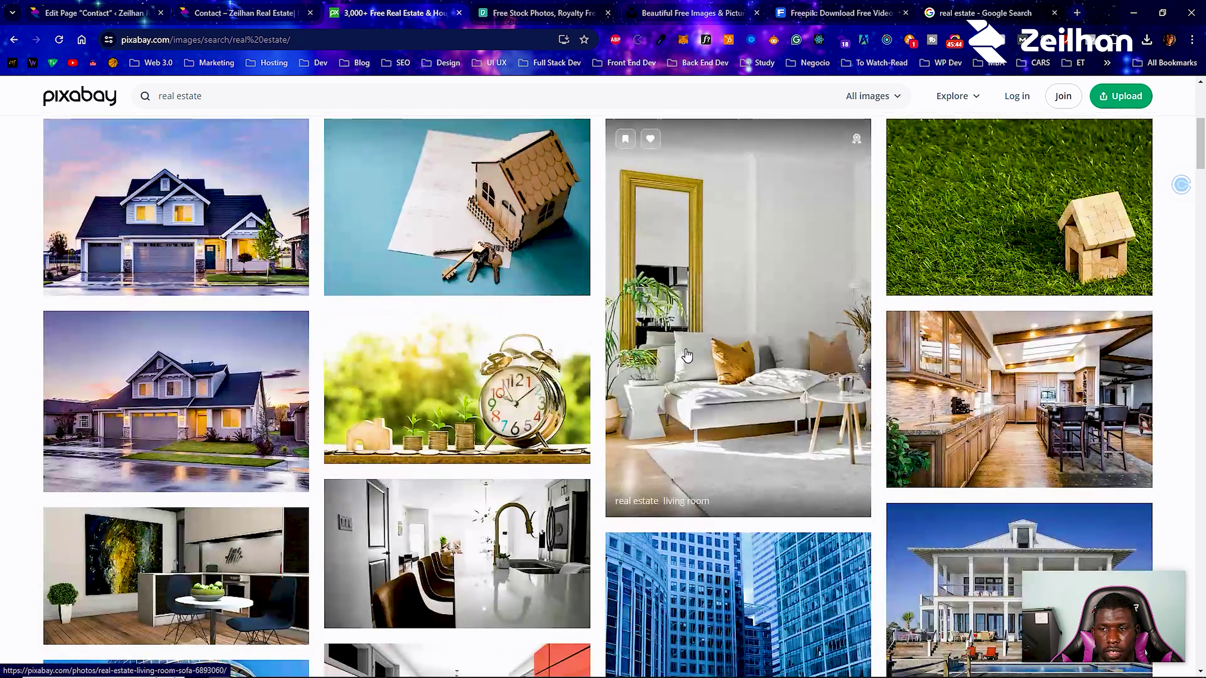
scroll(609, 364, "down", 2)
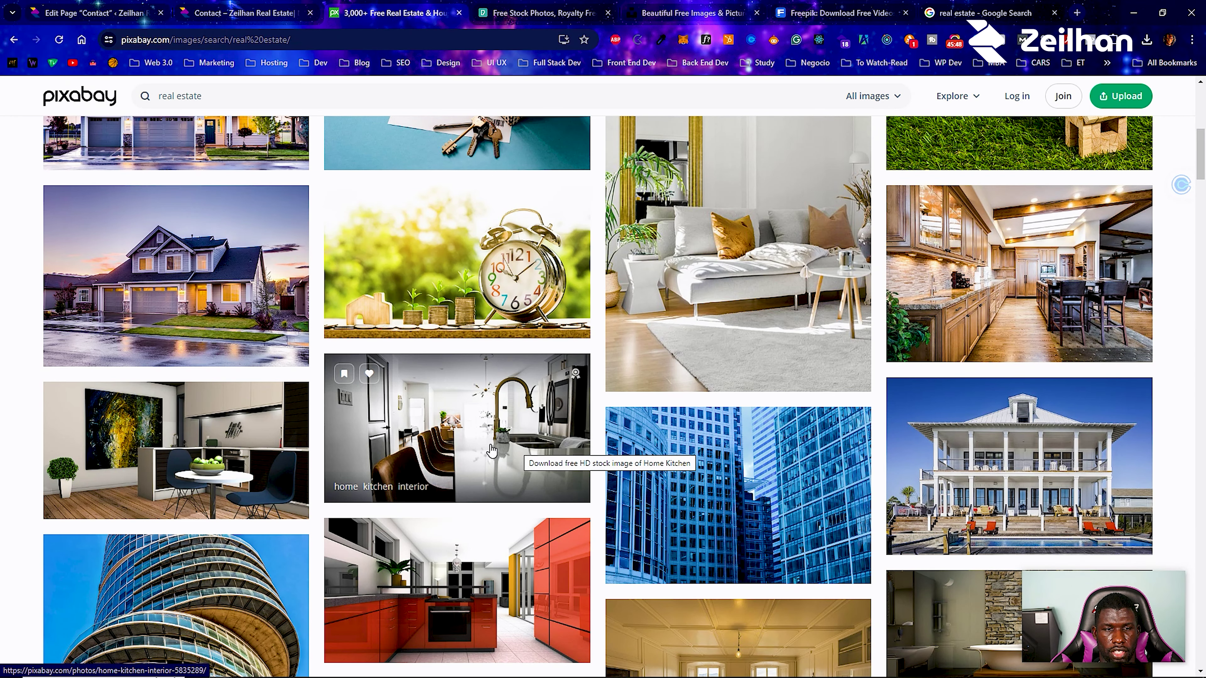
left_click(150, 453)
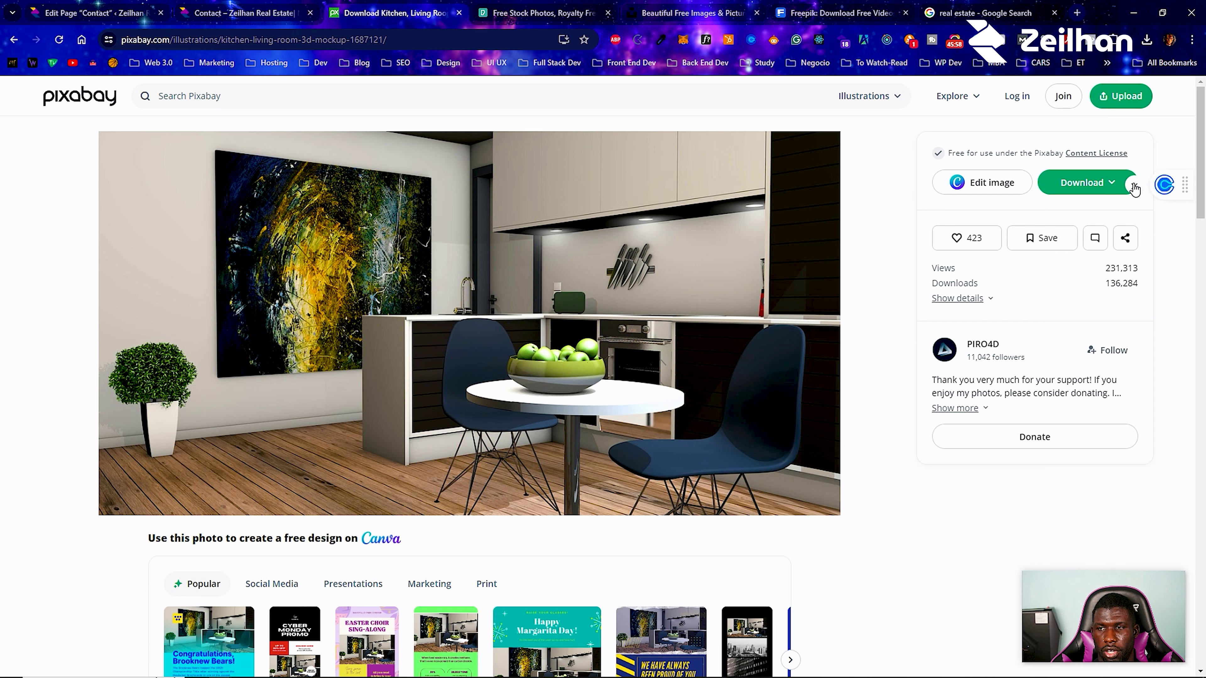
Download the kitchen image as a 1280×664 JPG, then start a new browser tab.
left_click(1113, 186)
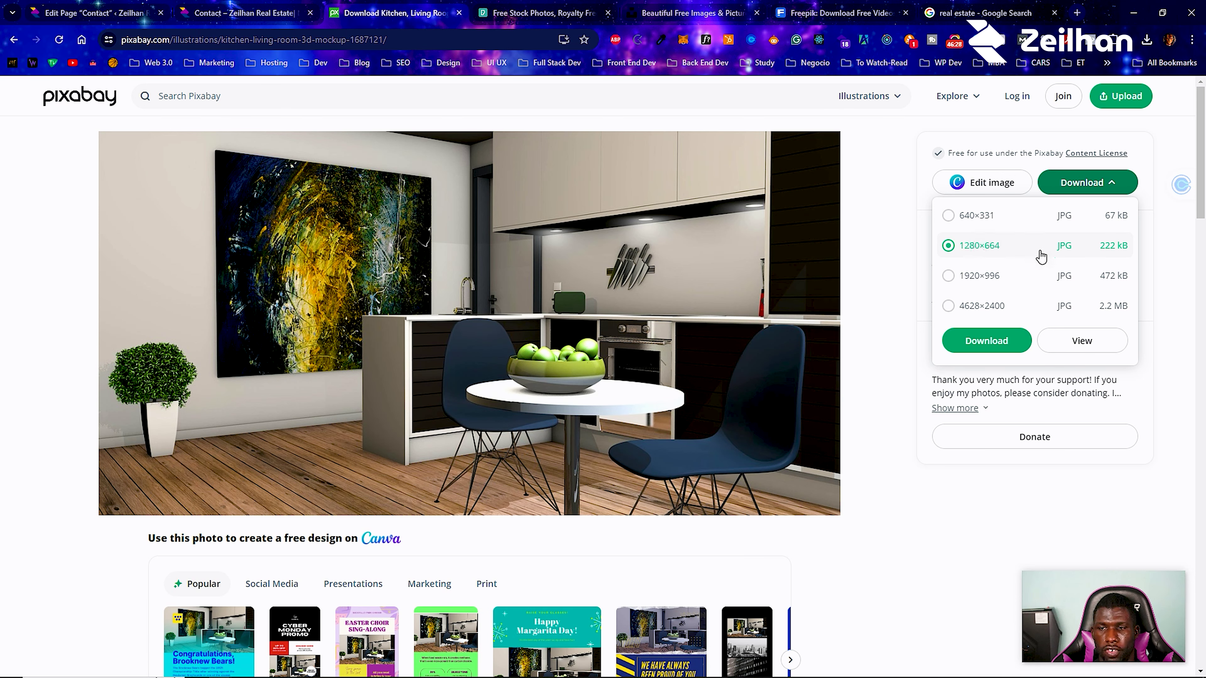
left_click(986, 340)
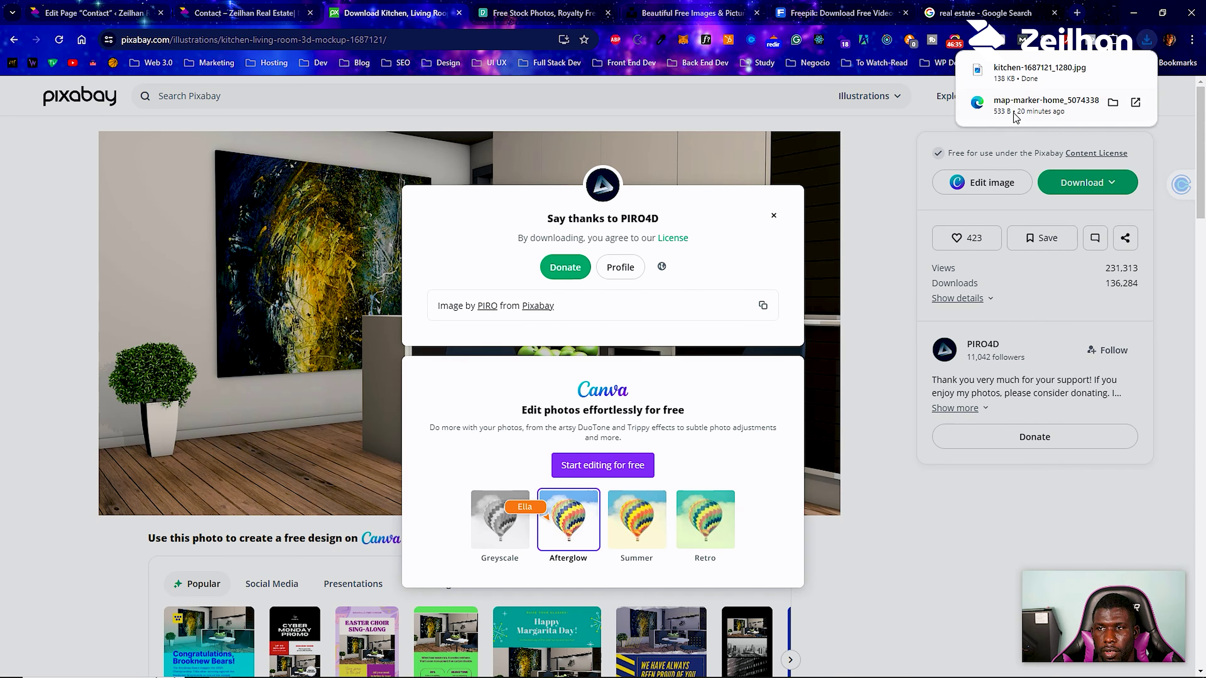
left_click(1077, 15)
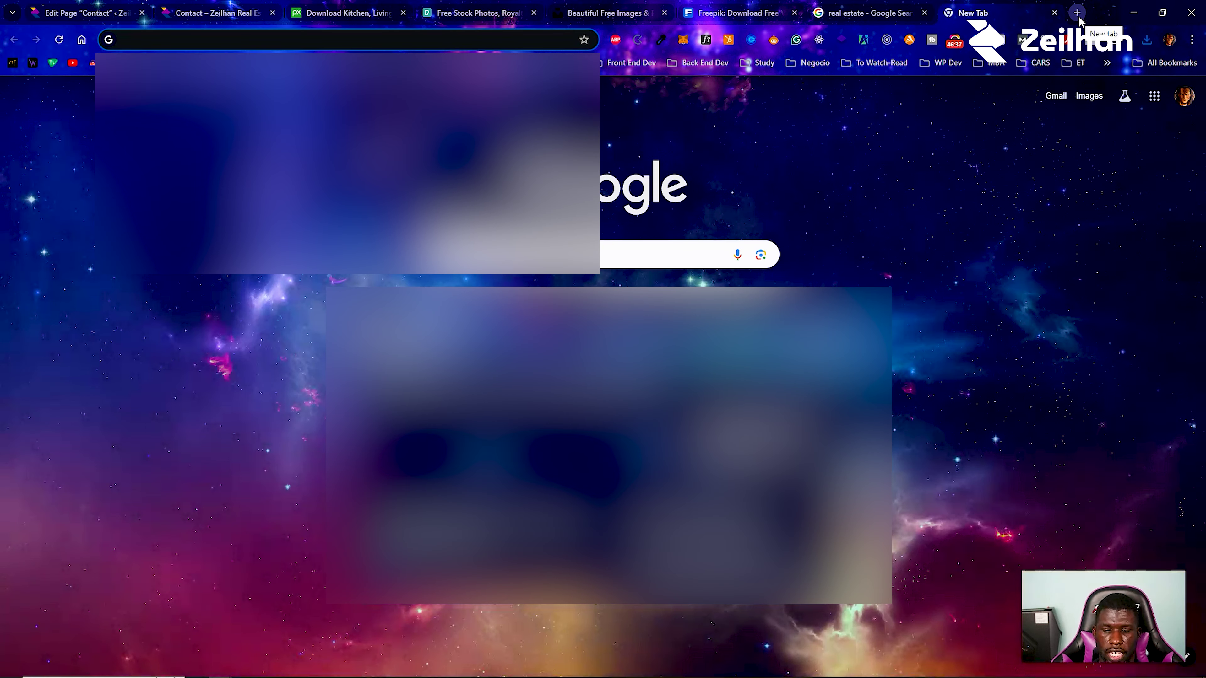
Compress kitchen-1687121_1280.jpg on TinyJPG to 85.7 KB, download it, and return to WordPress.
type("tinyj")
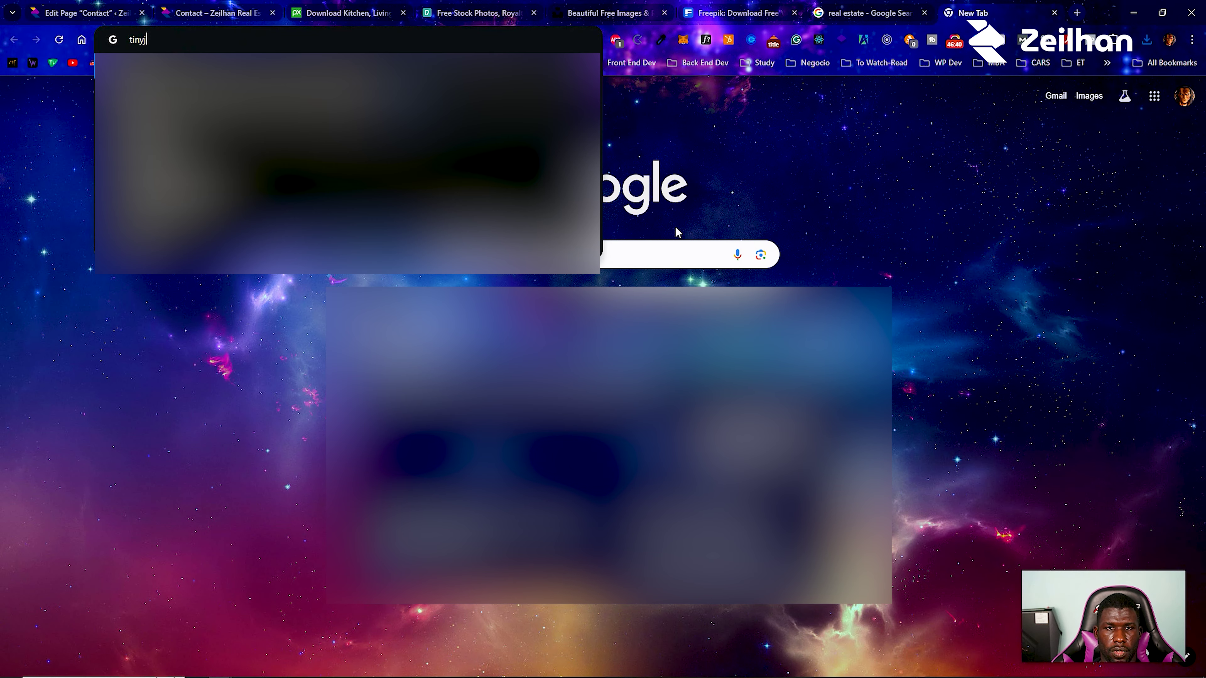
type("pg.com")
left_click(552, 101)
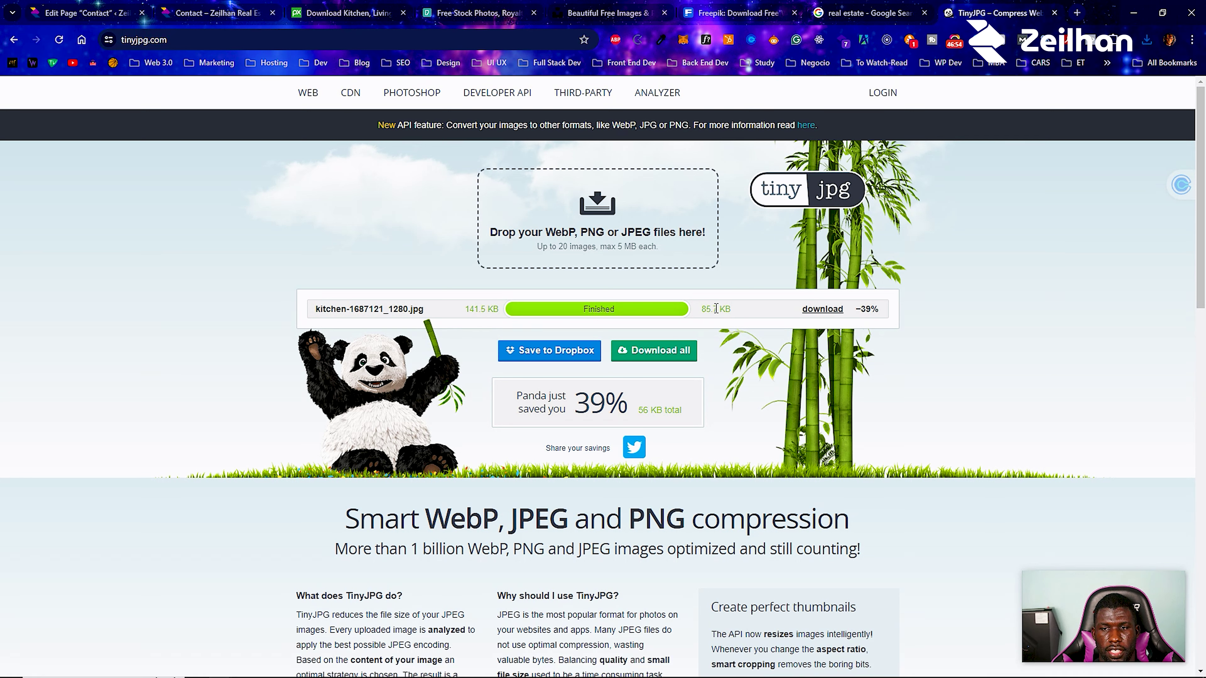
left_click(822, 310)
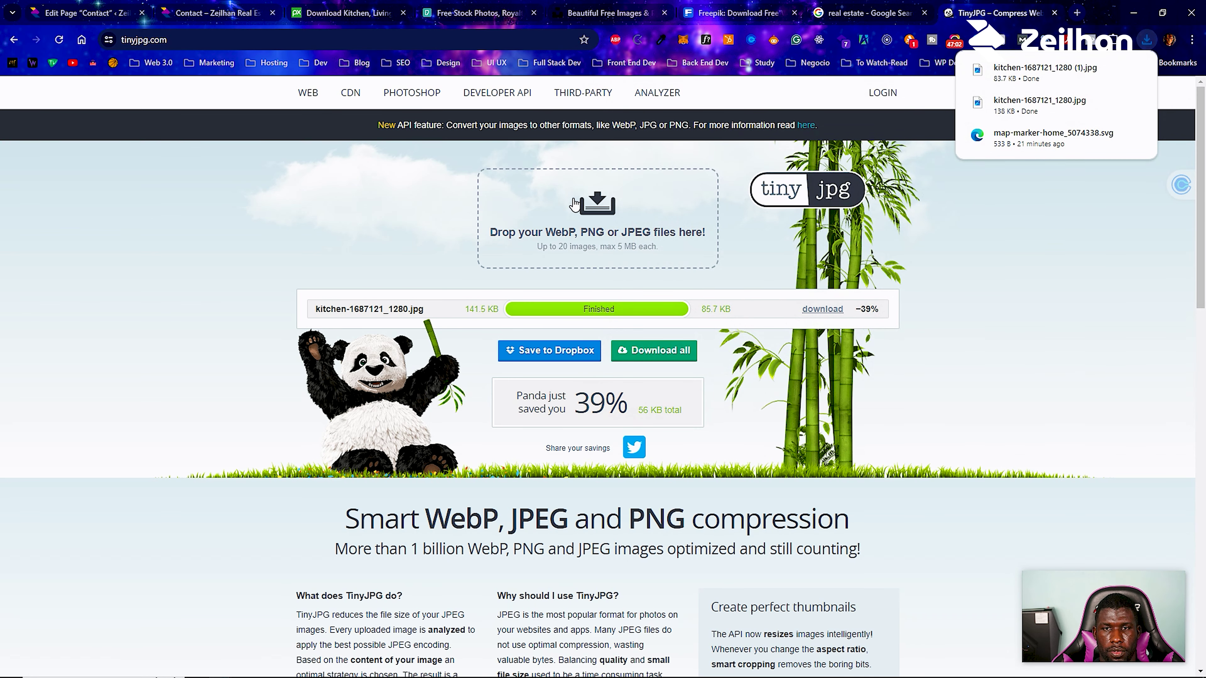
left_click(85, 13)
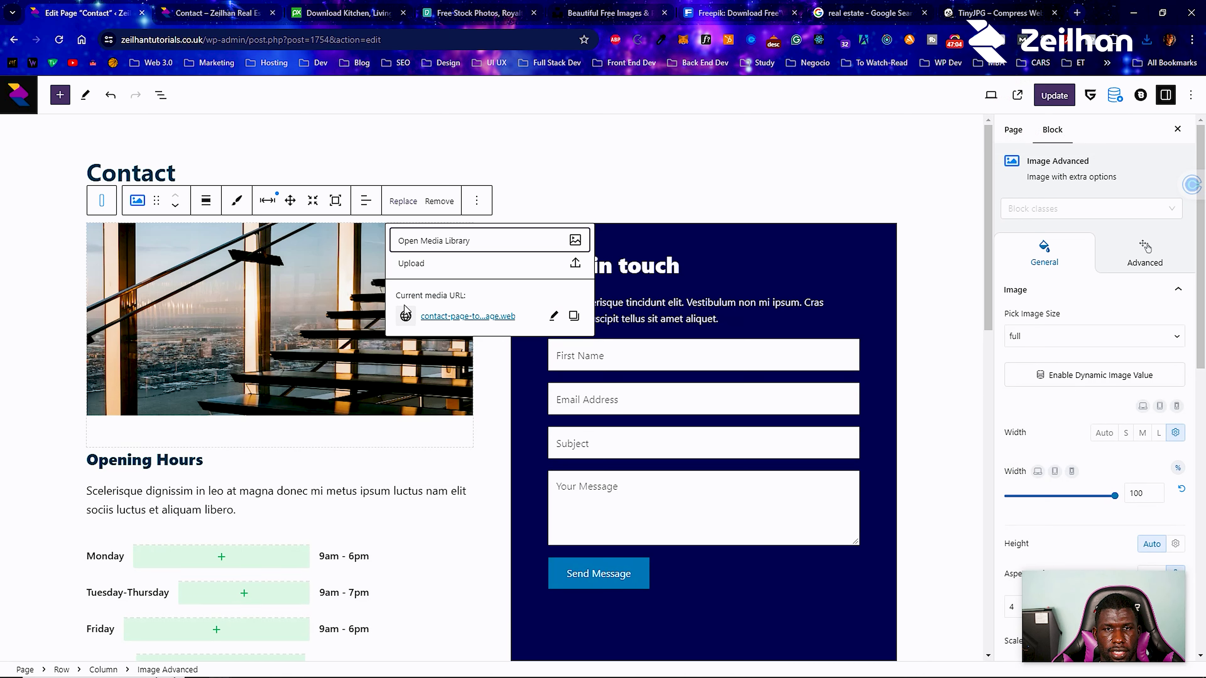
Upload the compressed kitchen JPG through Replace so it takes the staircase photo's place.
left_click(315, 306)
left_click(399, 202)
left_click(392, 280)
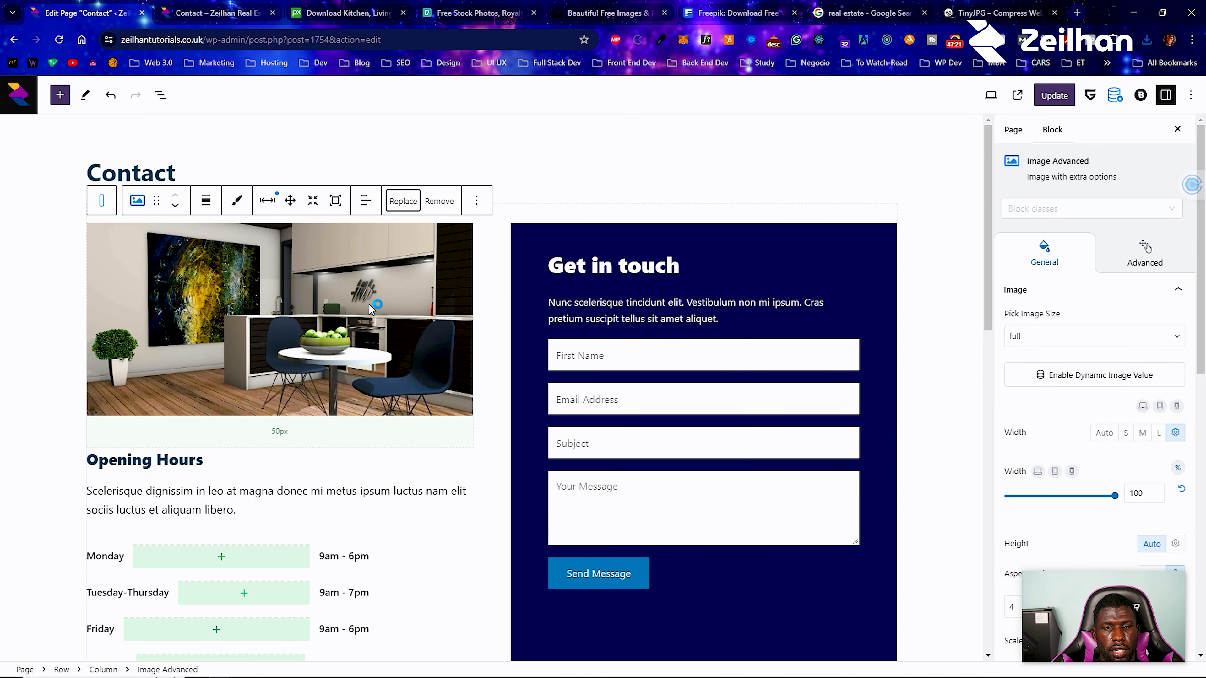
mouse_move(1072, 595)
left_click_drag(1071, 595, 183, 458)
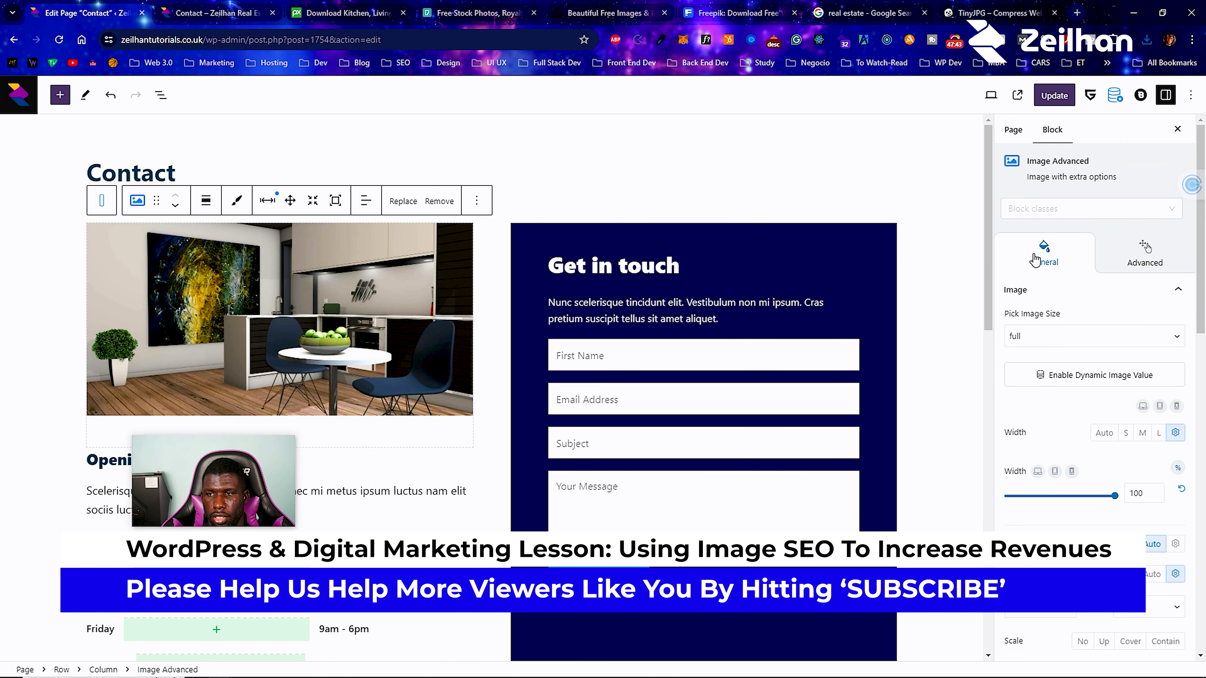
Enter alt text 'Zeilhan Real Estate minimalist townhouse kitchen from Los Angeles with granite counter tops'.
scroll(1064, 354, "down", 10)
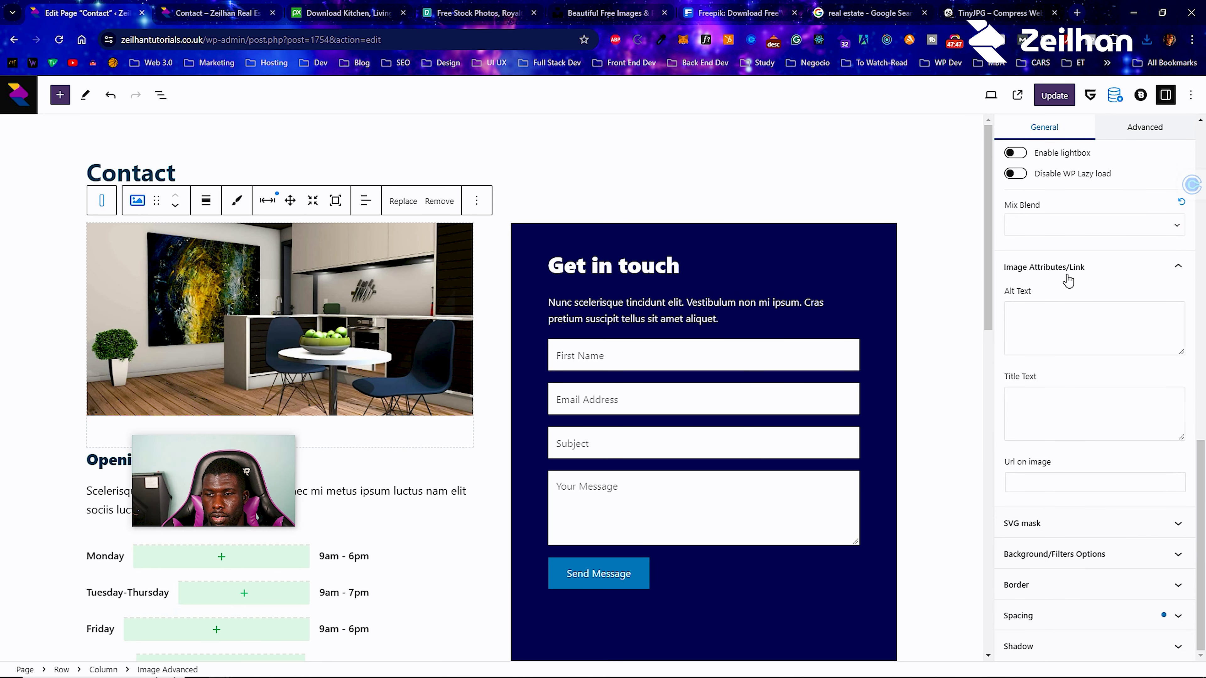
left_click(1055, 316)
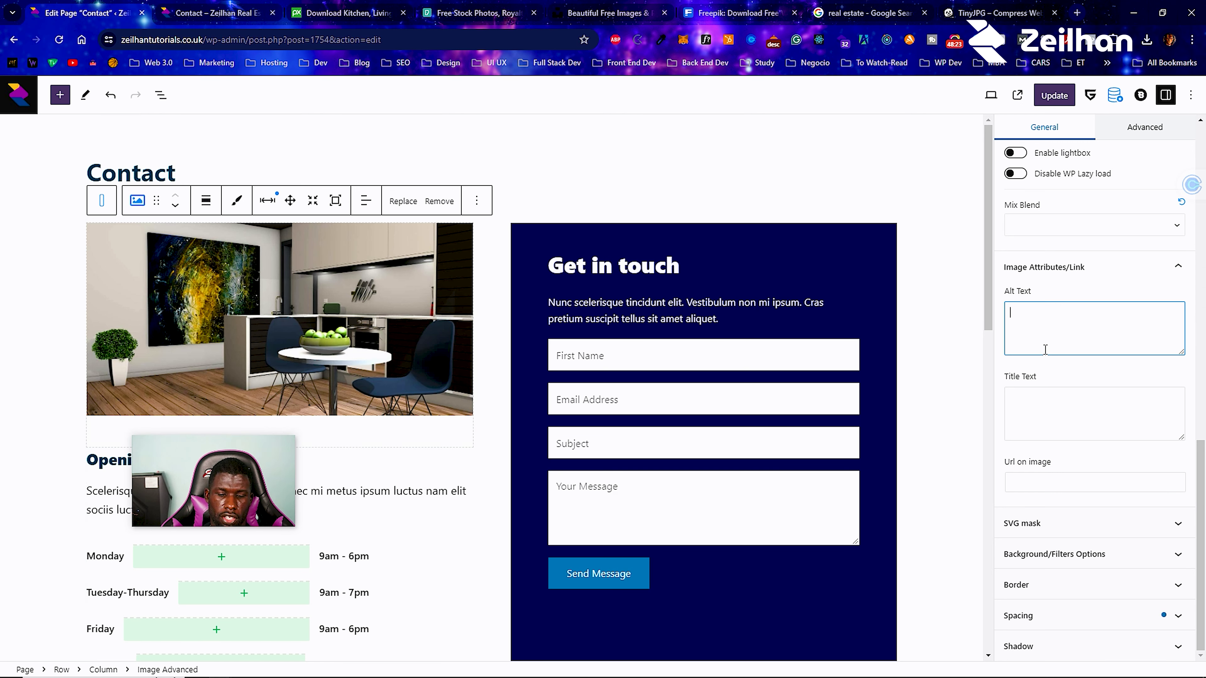
type("eilhan ")
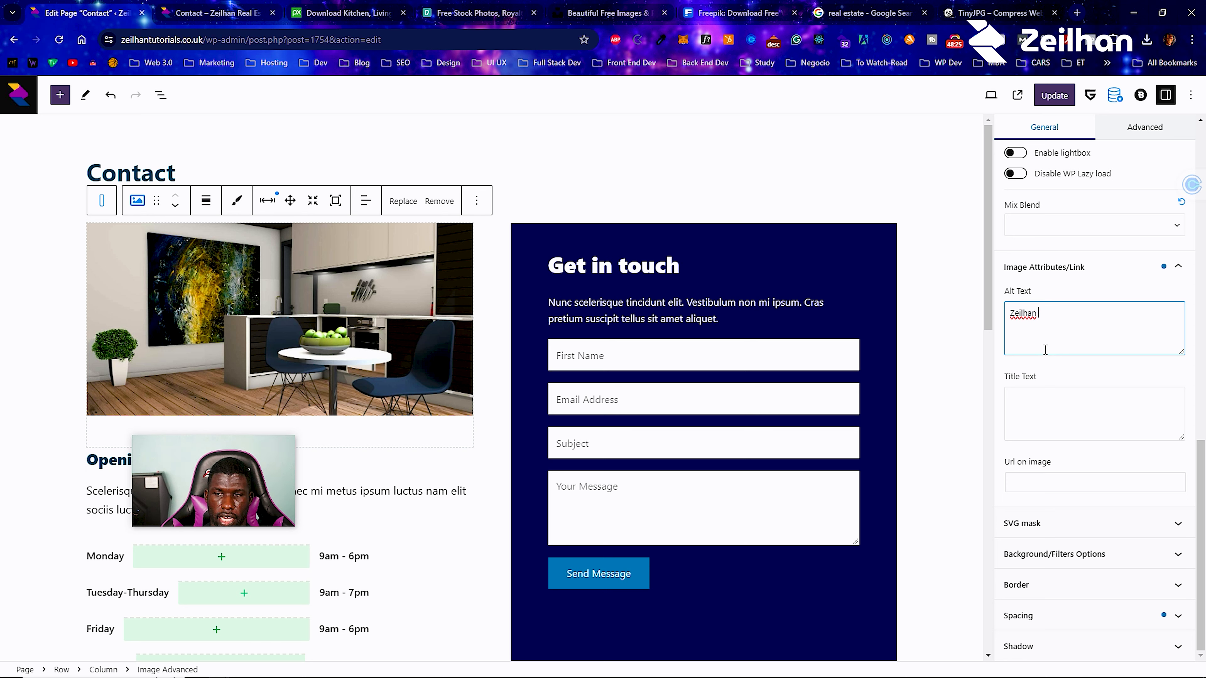
type("Real Estate ")
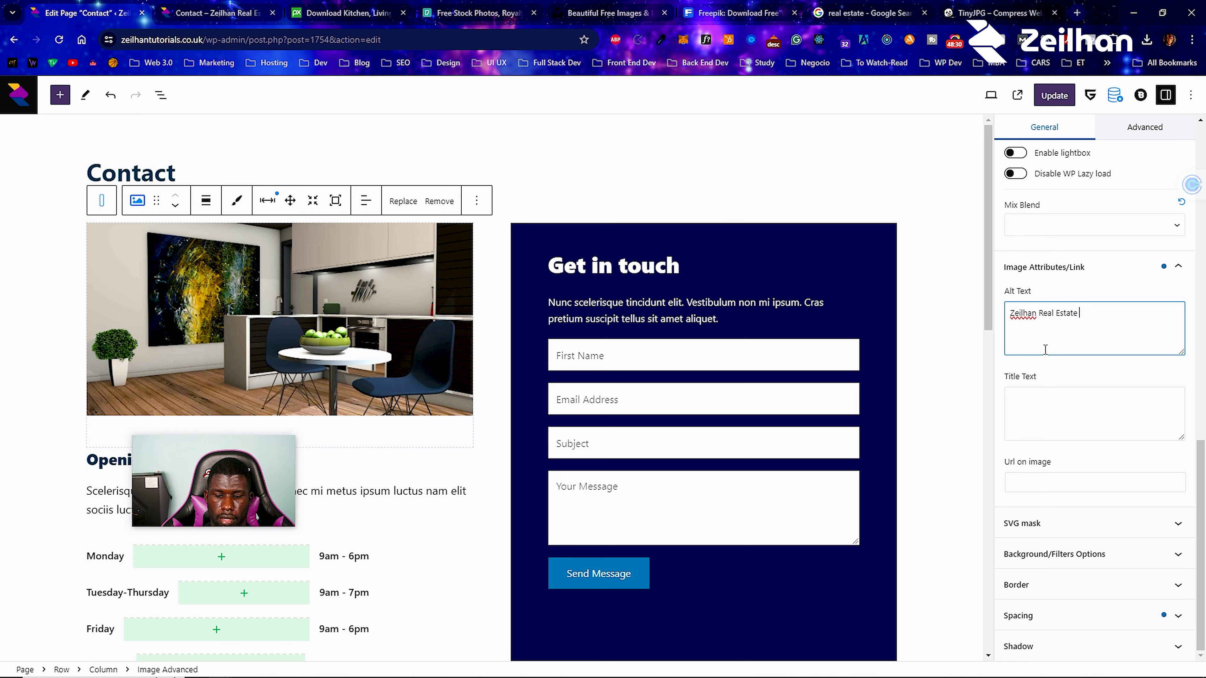
type("minimalist townh")
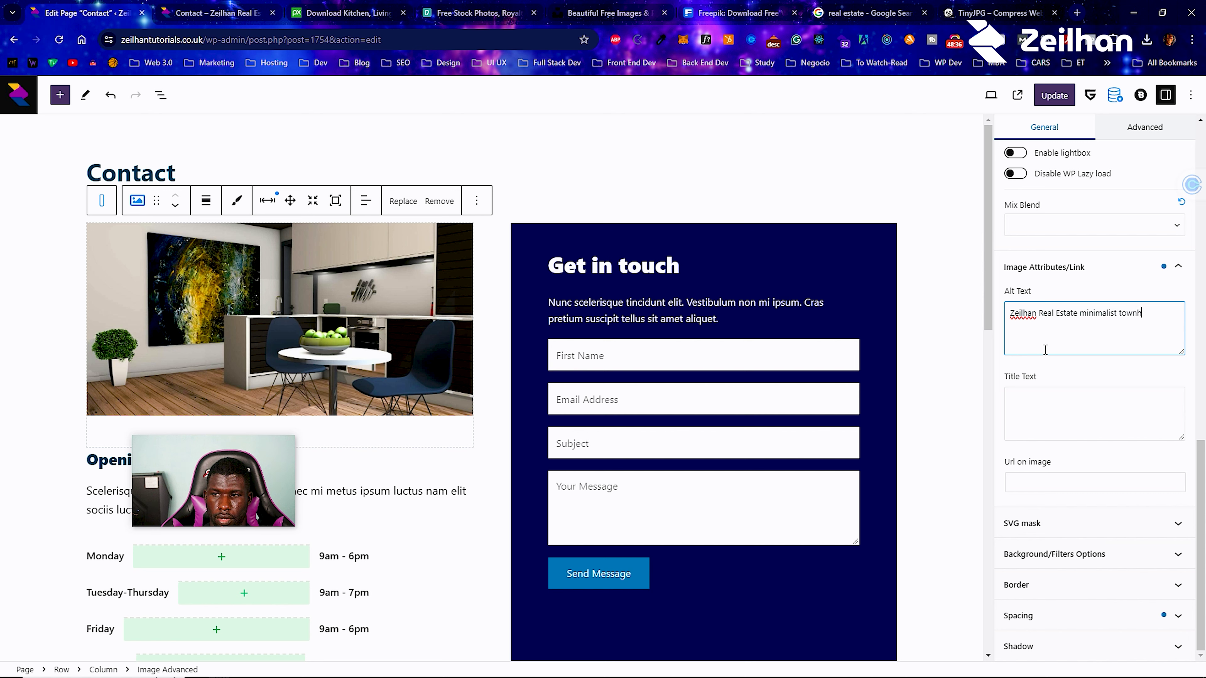
type("ouse kitchen from Los Angeles")
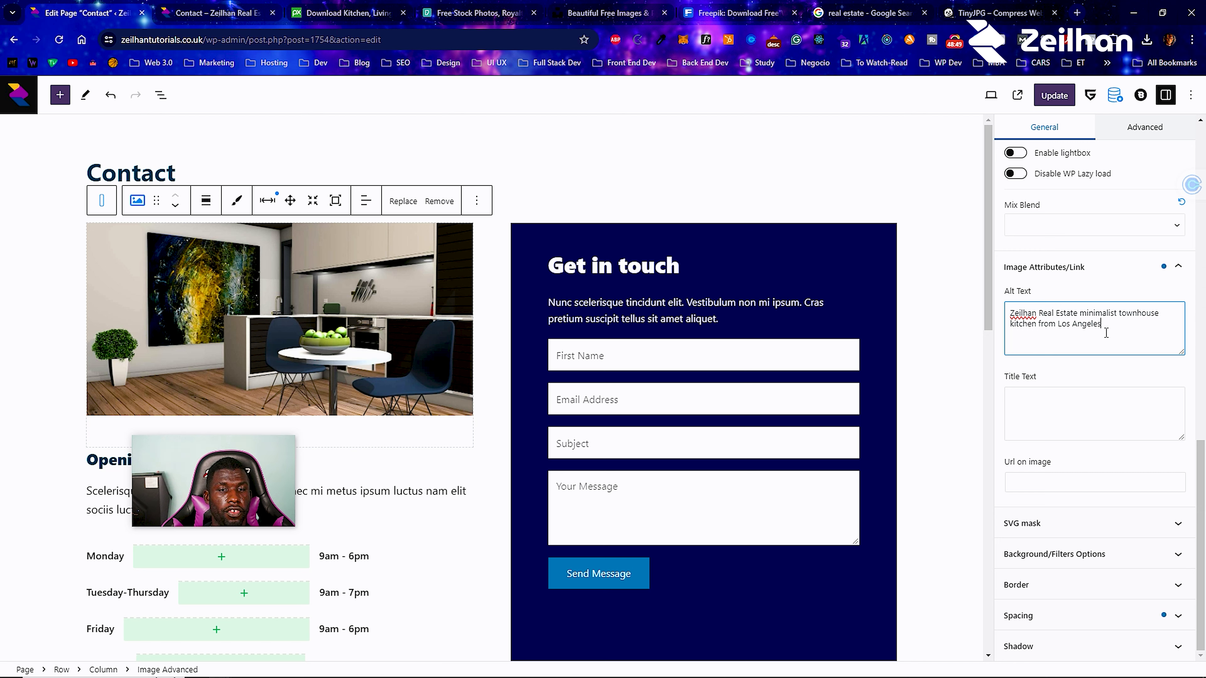
type("wei")
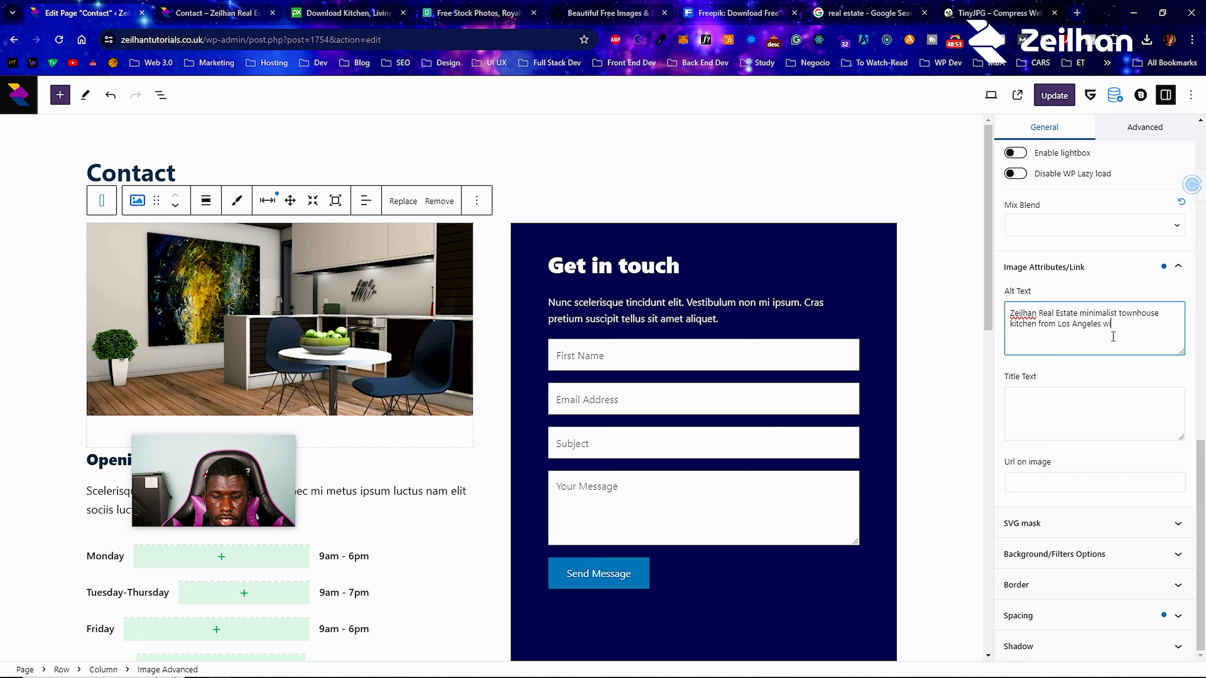
type("th granite counter tops for sale")
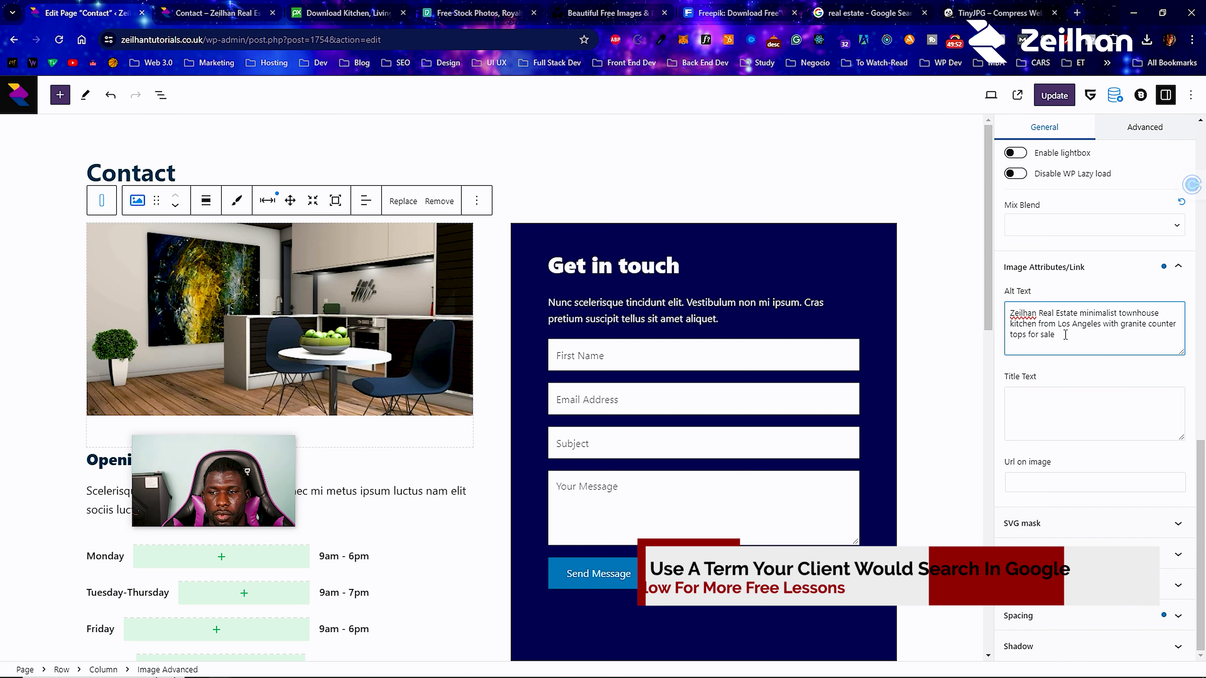
Copy the alt text into Title Text, then open the Media Library via Replace.
left_click_drag(1067, 334, 1006, 318)
key("ctrl+c")
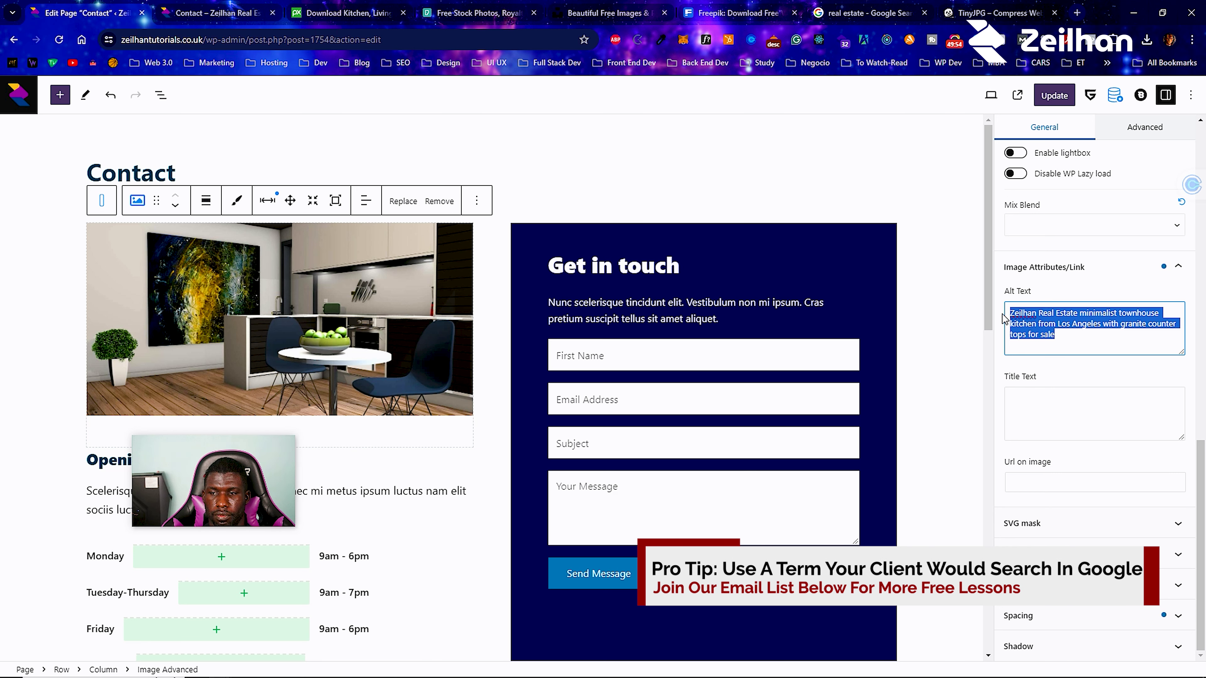
left_click(1052, 409)
key("ctrl+v")
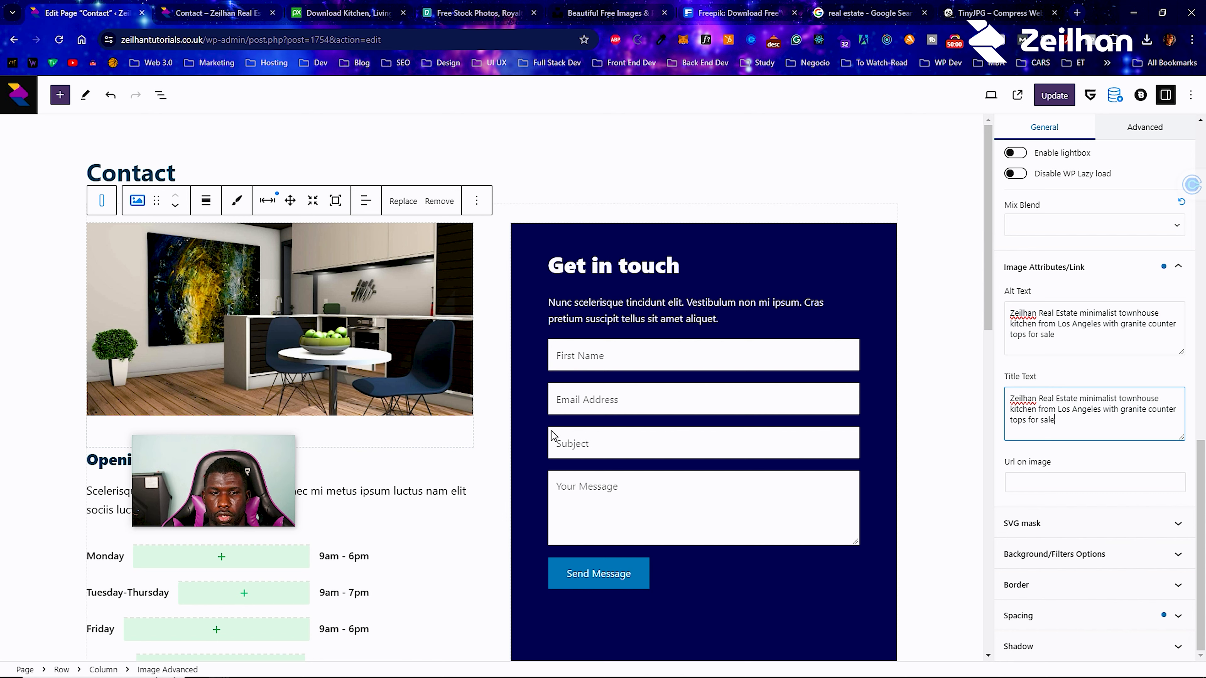
left_click(399, 291)
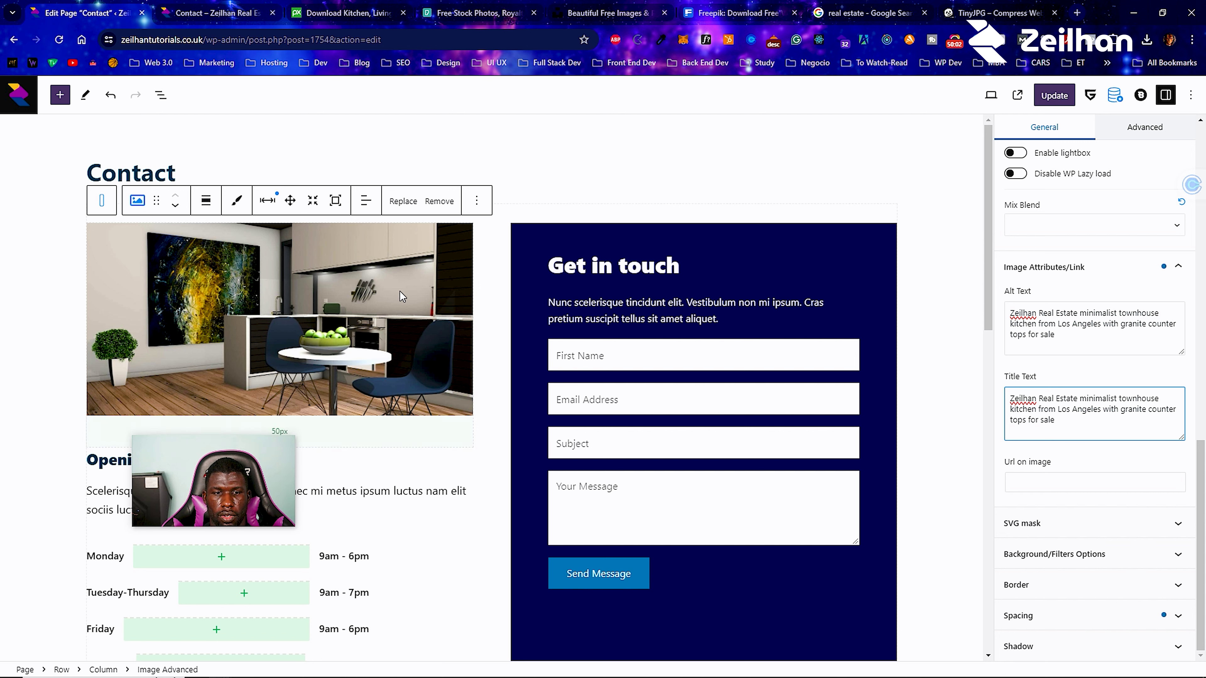
left_click(411, 201)
left_click(473, 242)
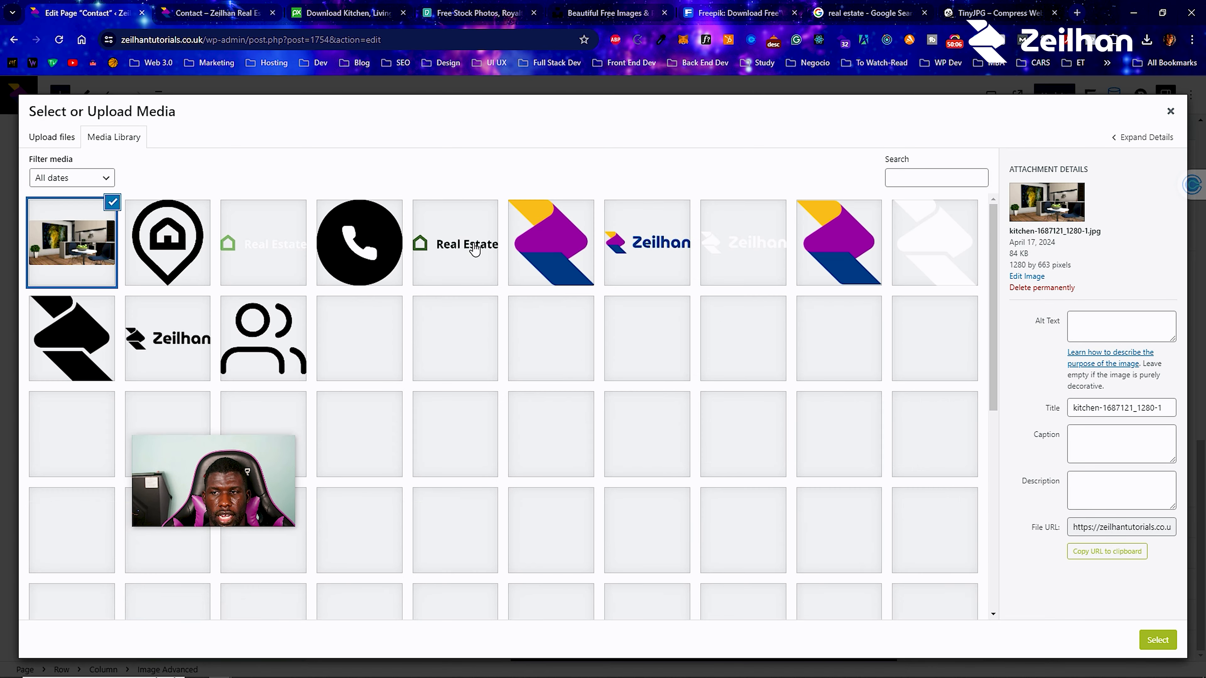
Paste the kitchen description into the attachment's Alt Text, Caption and Description fields.
left_click(1127, 325)
type("minimalist townhouse kitchen from Los Angeles with granite counter tops for sale")
left_click(1098, 428)
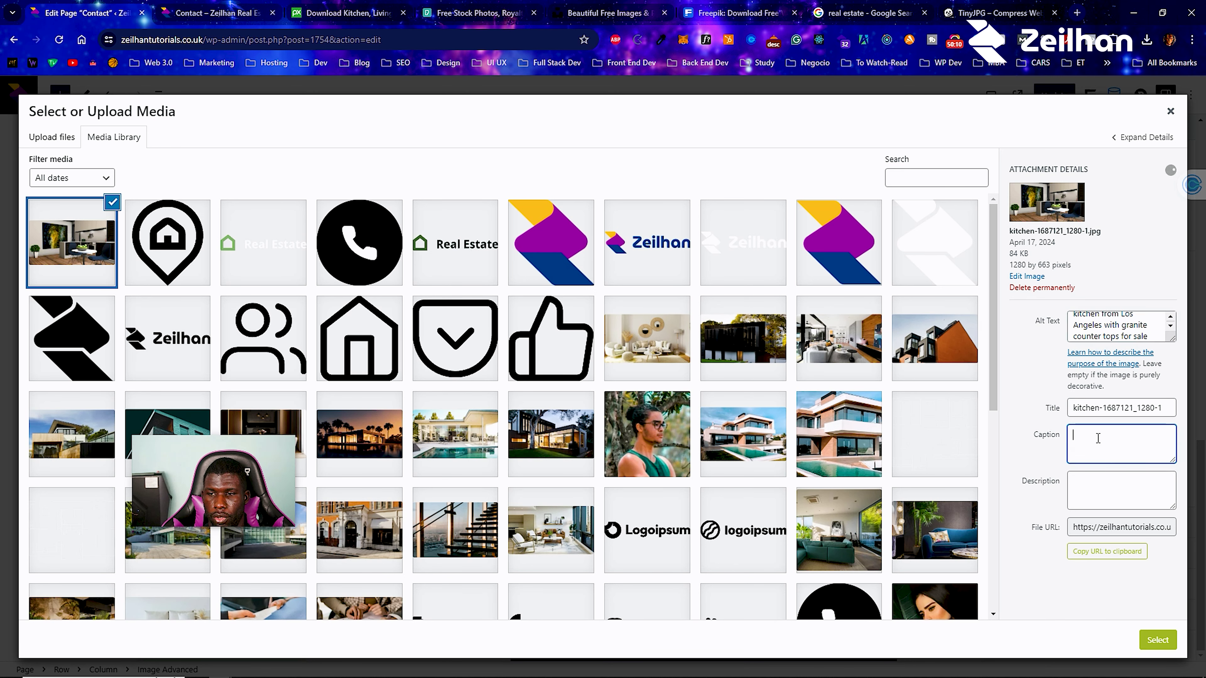
type("minimalist townhouse kitchen from Los Angeles with granite counter tops for sale")
left_click(1096, 475)
key("ctrl+v")
Retitle the attachment 'zeilhan-real-estate-kitchen-los-angeles-for-sale'.
left_click(1108, 412)
key("ctrl+a")
type("z")
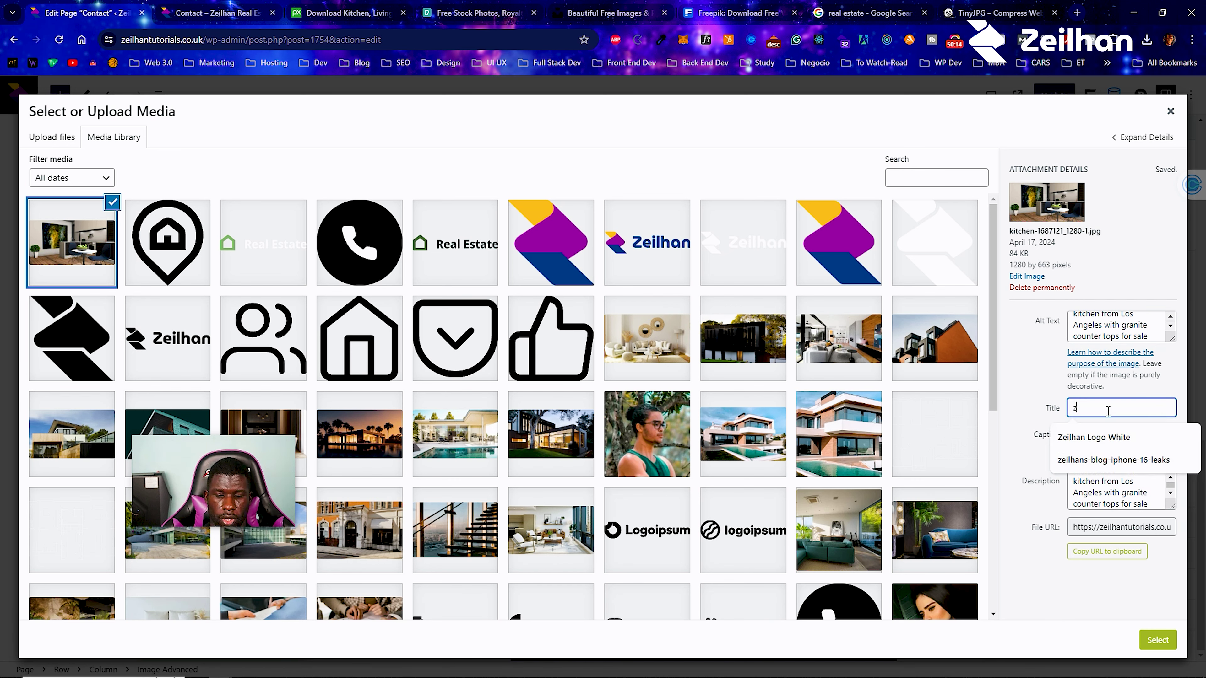
type("eilhan-")
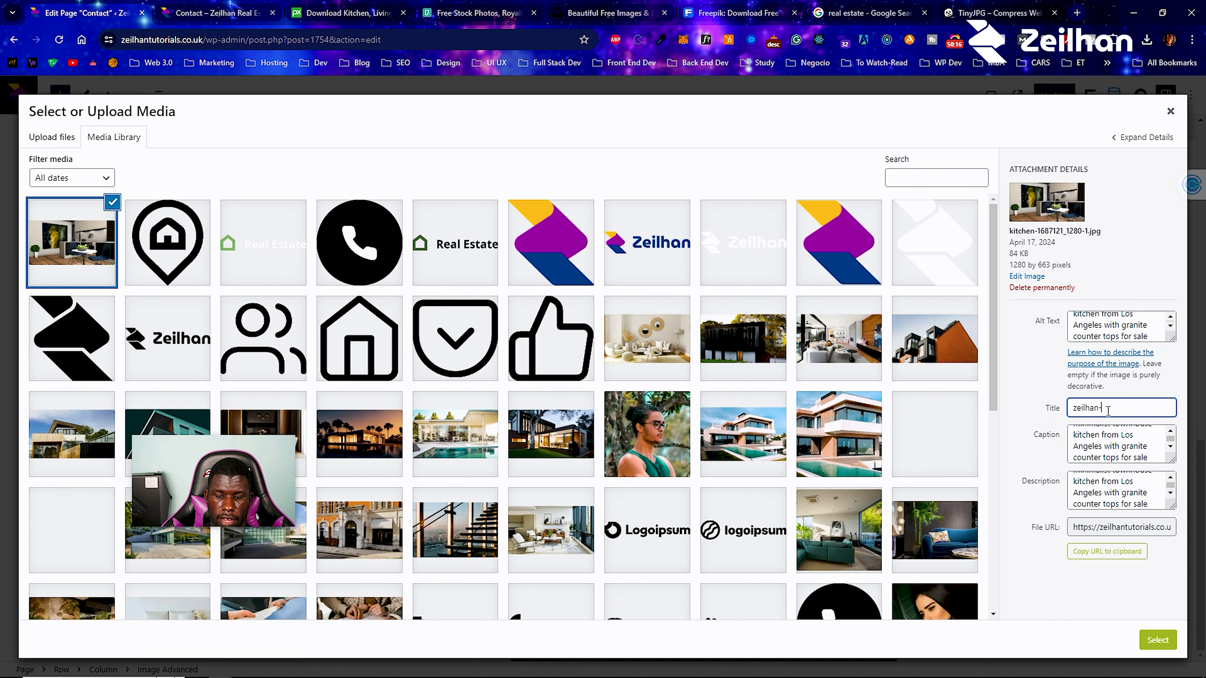
type("real0-estate-kitchen-")
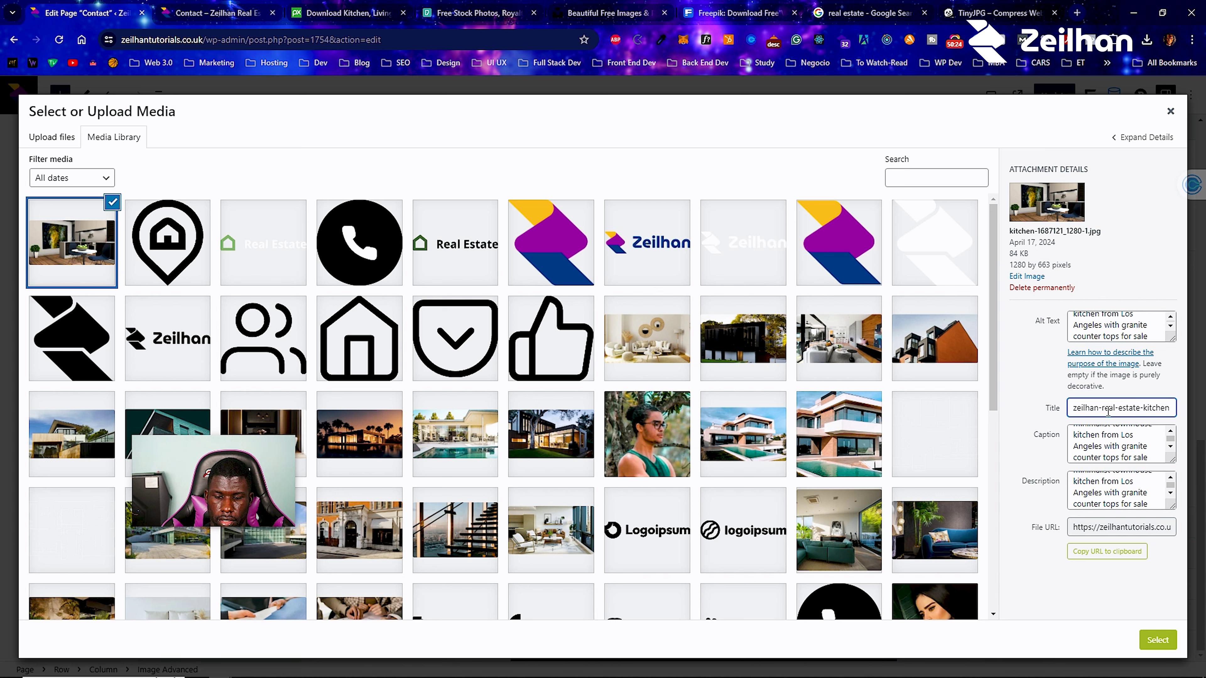
type("los=ang")
key("BackSpace")
key("BackSpace")
key("BackSpace")
key("BackSpace")
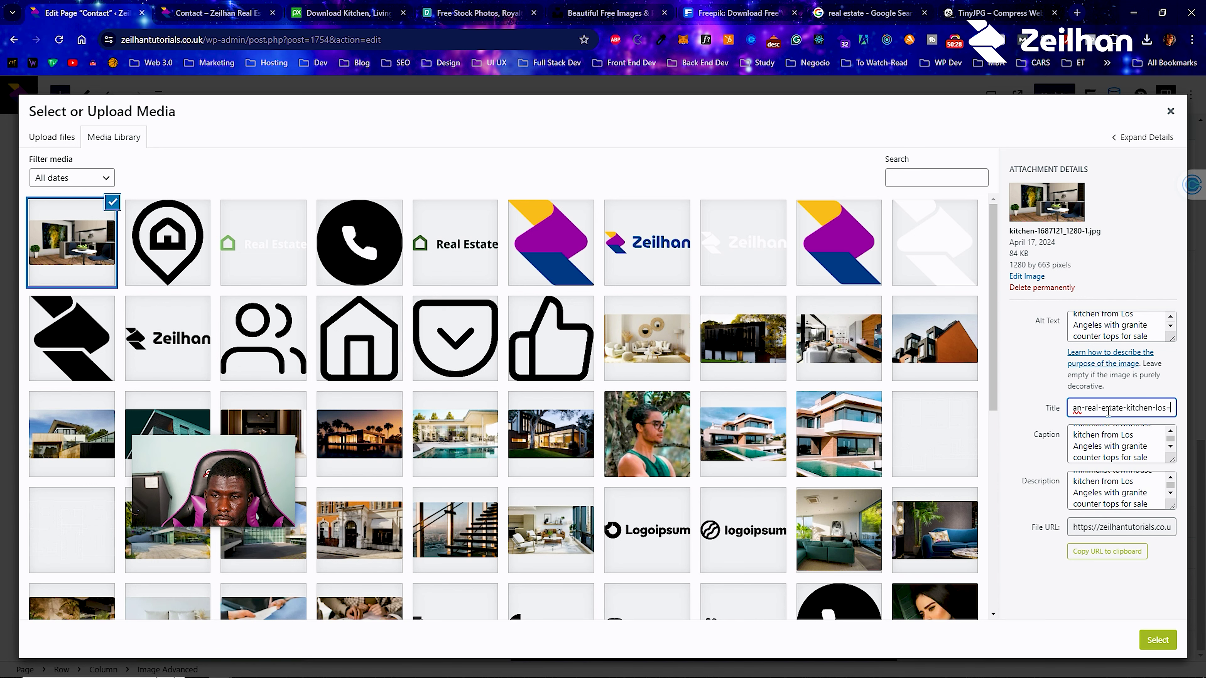
type("-angeles-f")
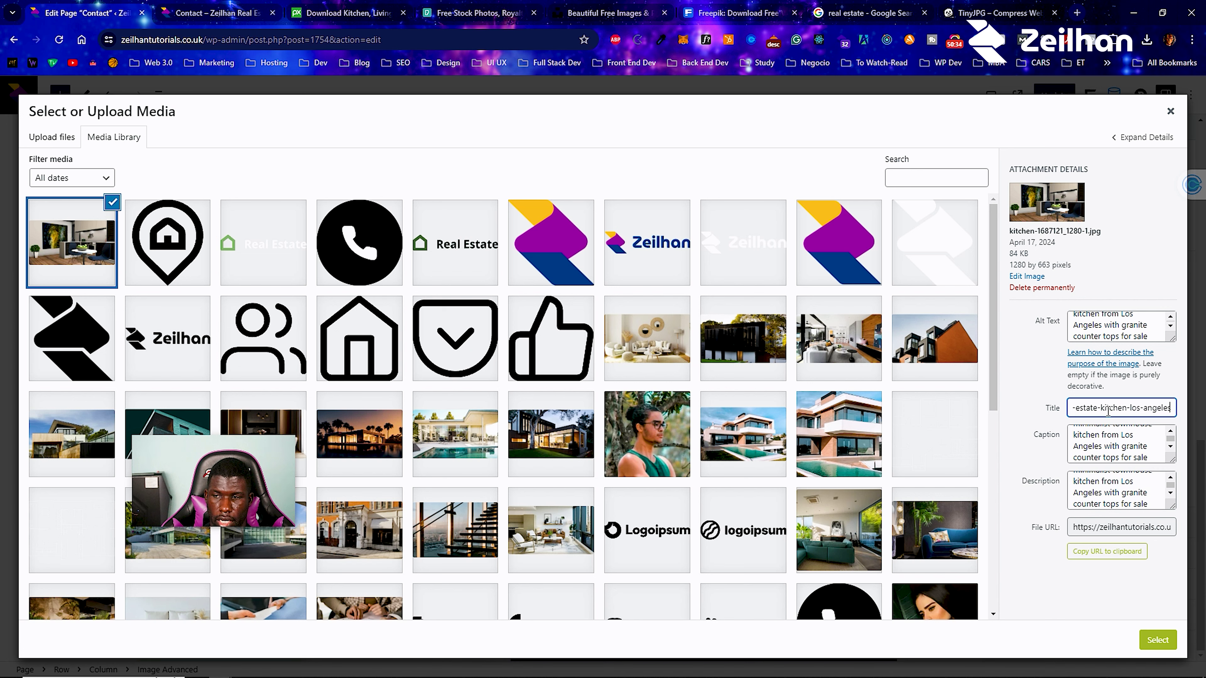
type("-sale")
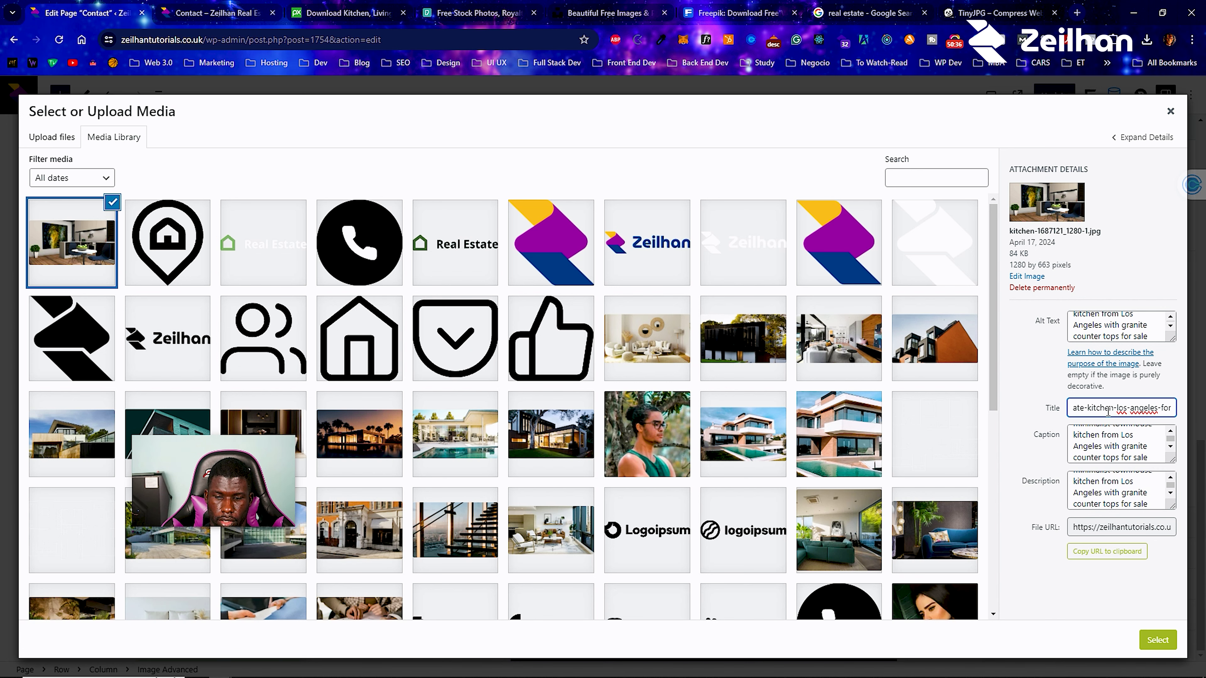
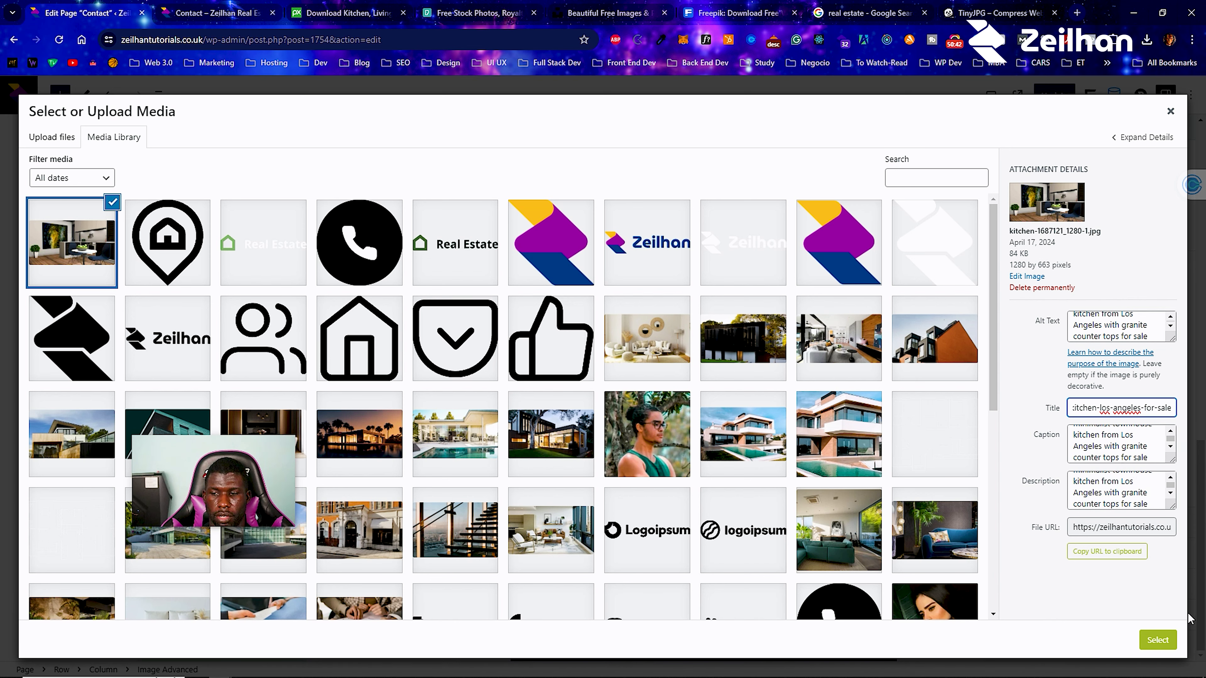
Insert the chosen kitchen photo into the left column's Image Advanced block.
left_click(1158, 640)
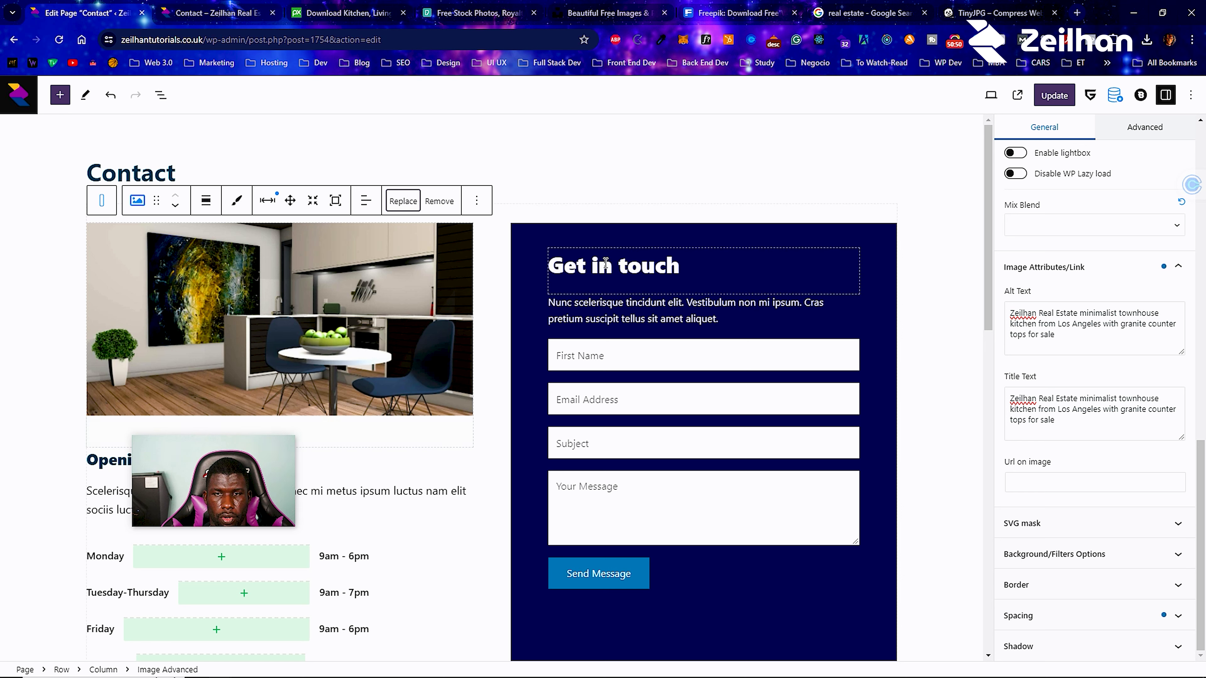
left_click(619, 305)
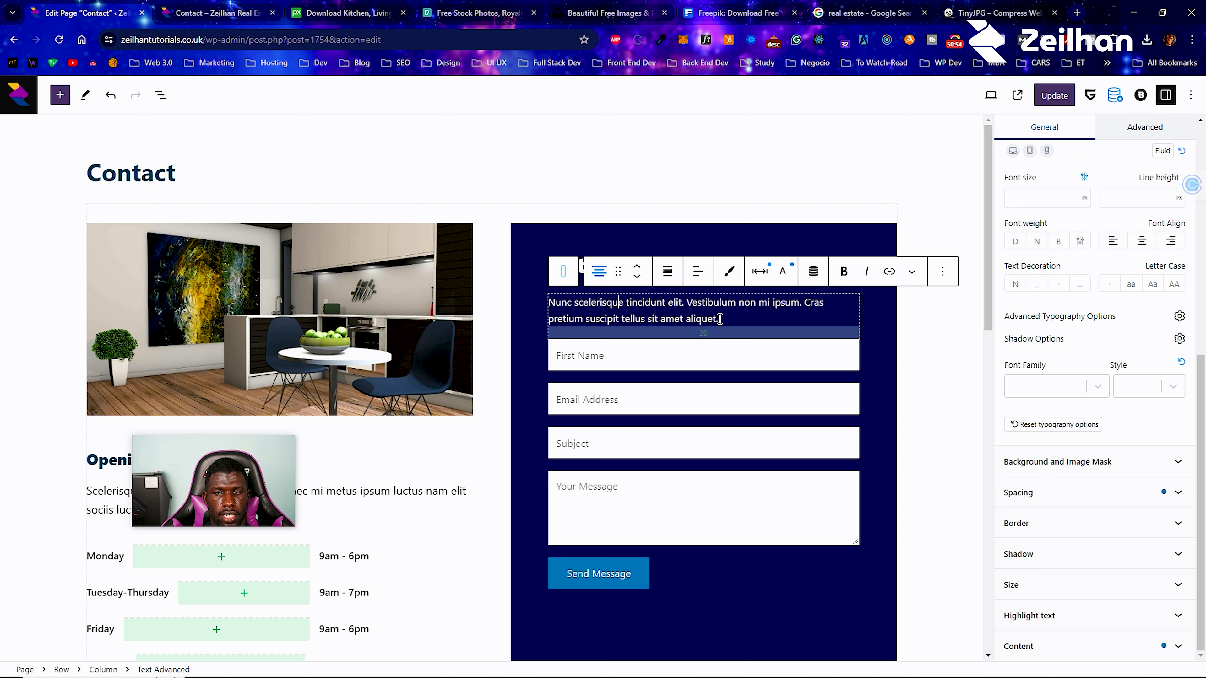
Replace the Get in touch text with 'Our team is waiting to help you find your dream home…', update, and view the live page.
left_click_drag(720, 318, 552, 308)
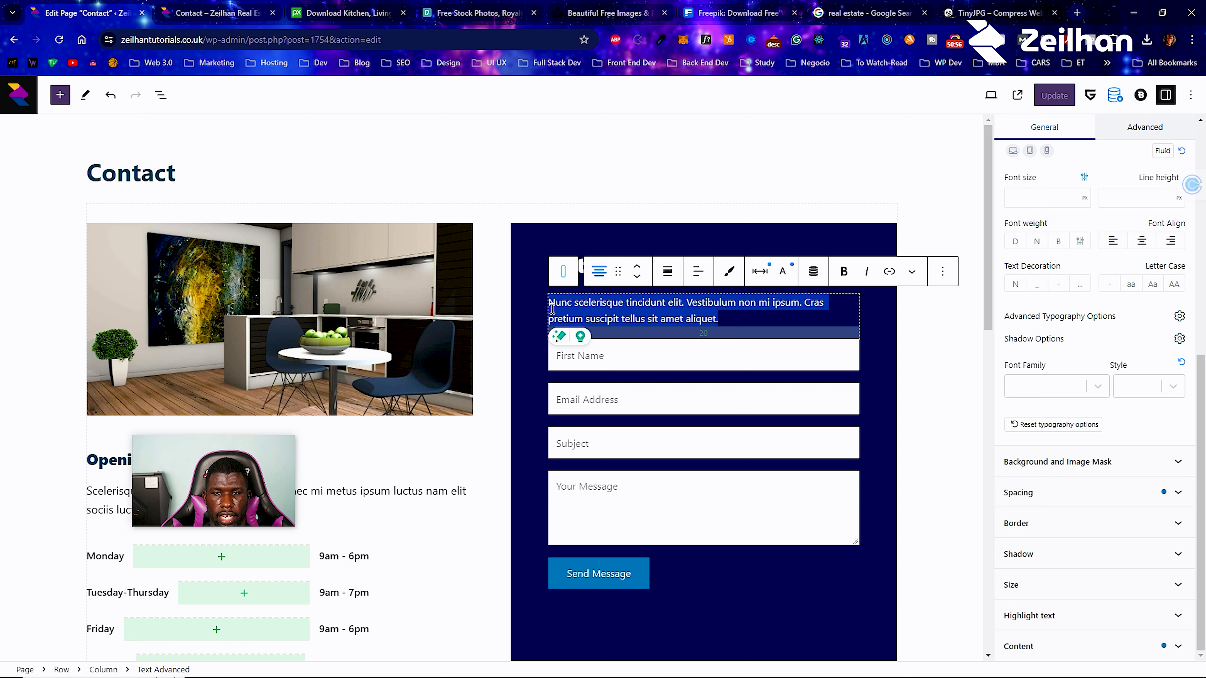
type("Our team")
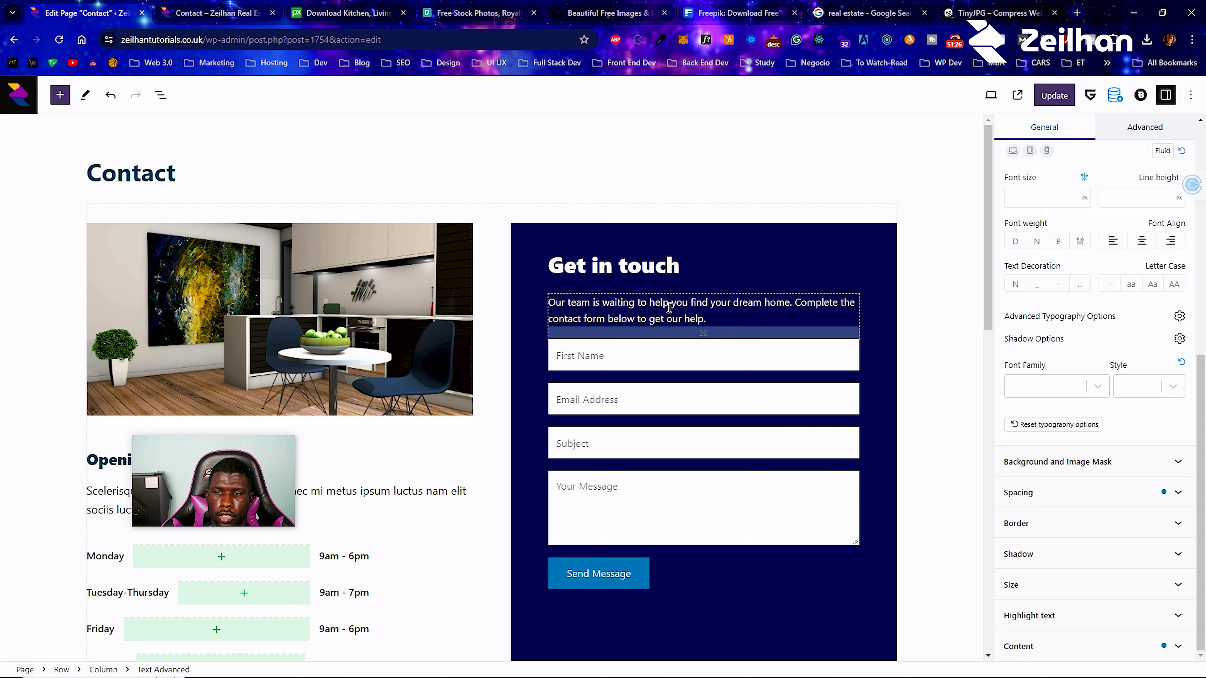
mouse_move(677, 310)
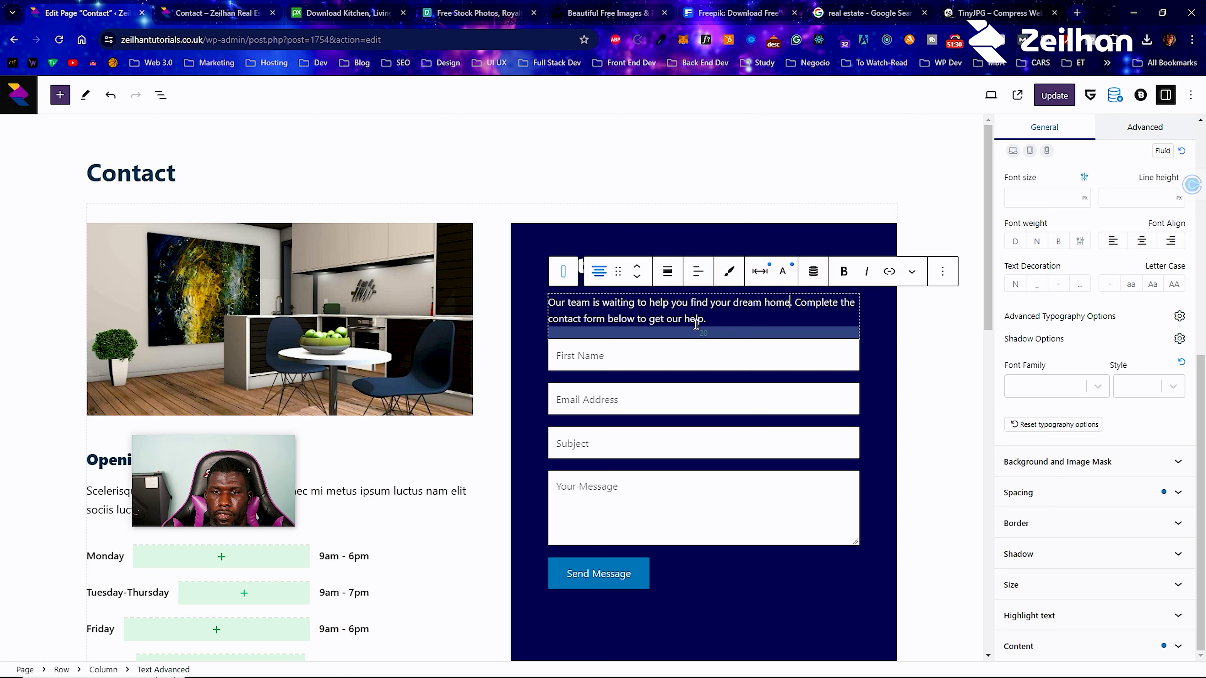
left_click(1049, 100)
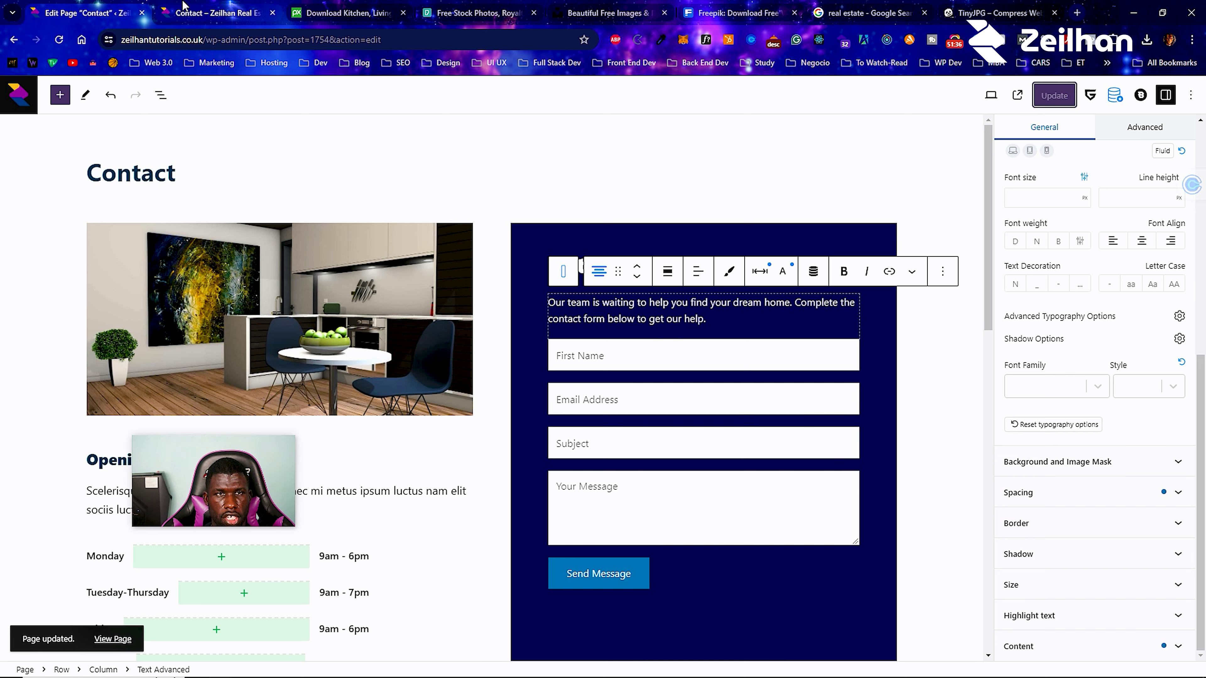
left_click(206, 6)
Reload the live Contact page to check the new text and kitchen photo title, then go back to the editor.
left_click(59, 40)
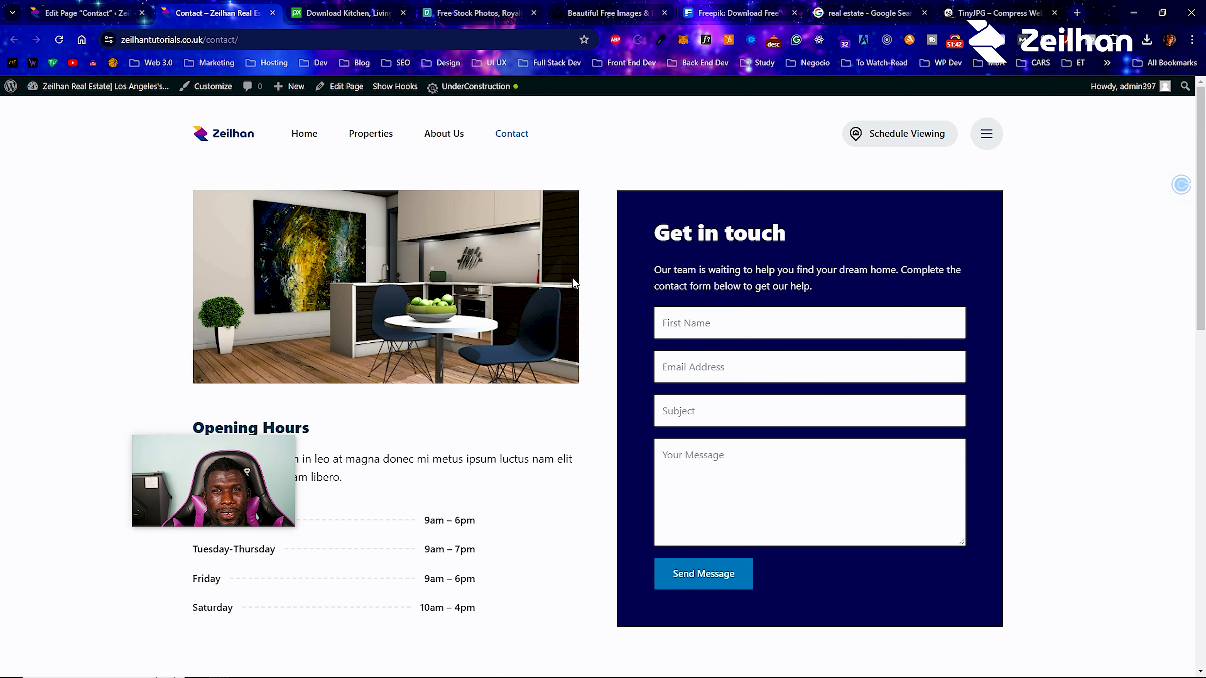
mouse_move(492, 276)
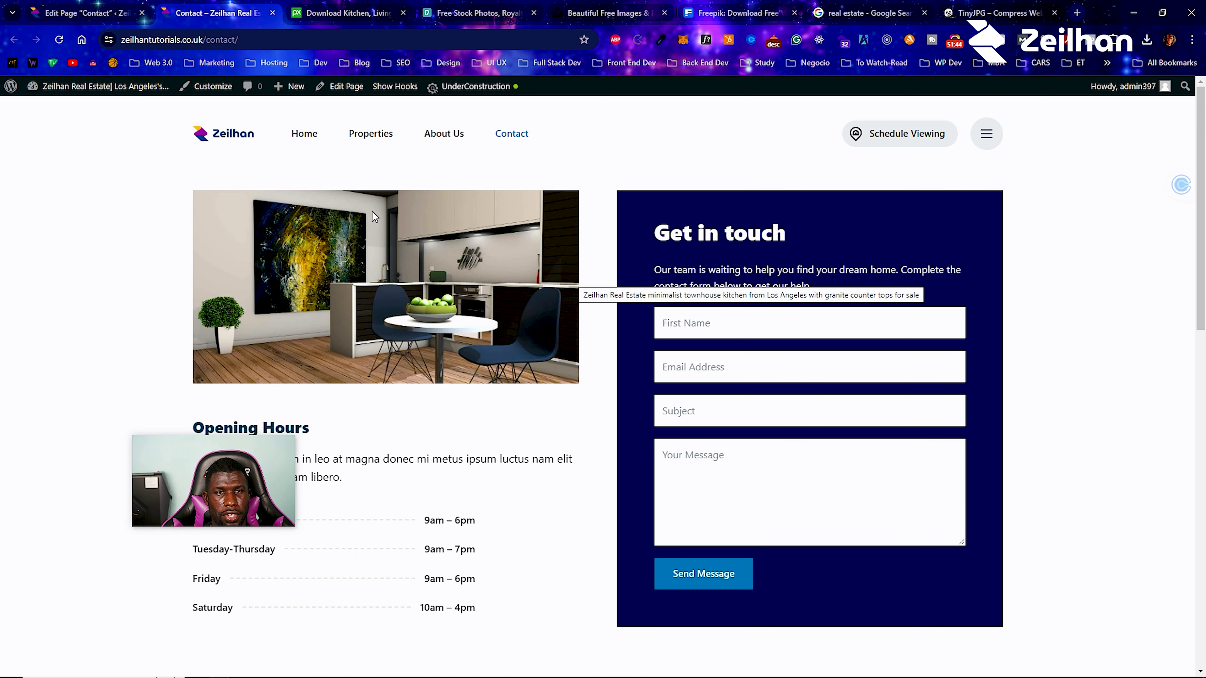
left_click(85, 13)
left_click_drag(229, 477, 1168, 260)
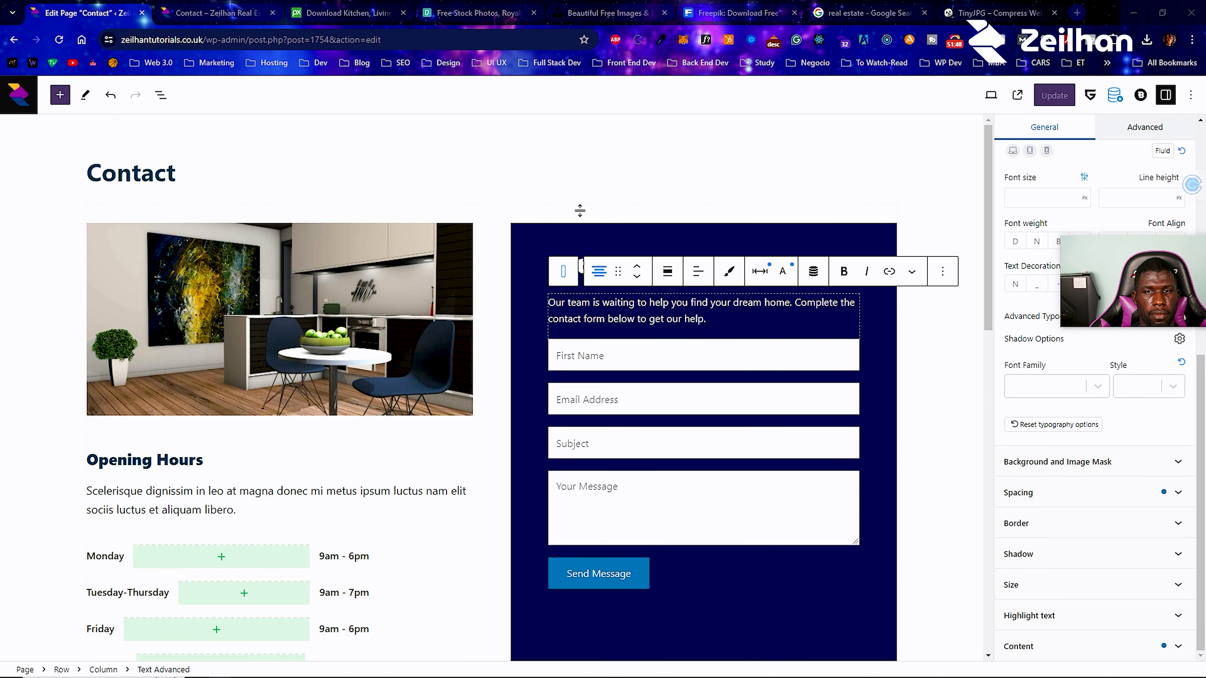
scroll(493, 312, "down", 5)
scroll(492, 312, "down", 12)
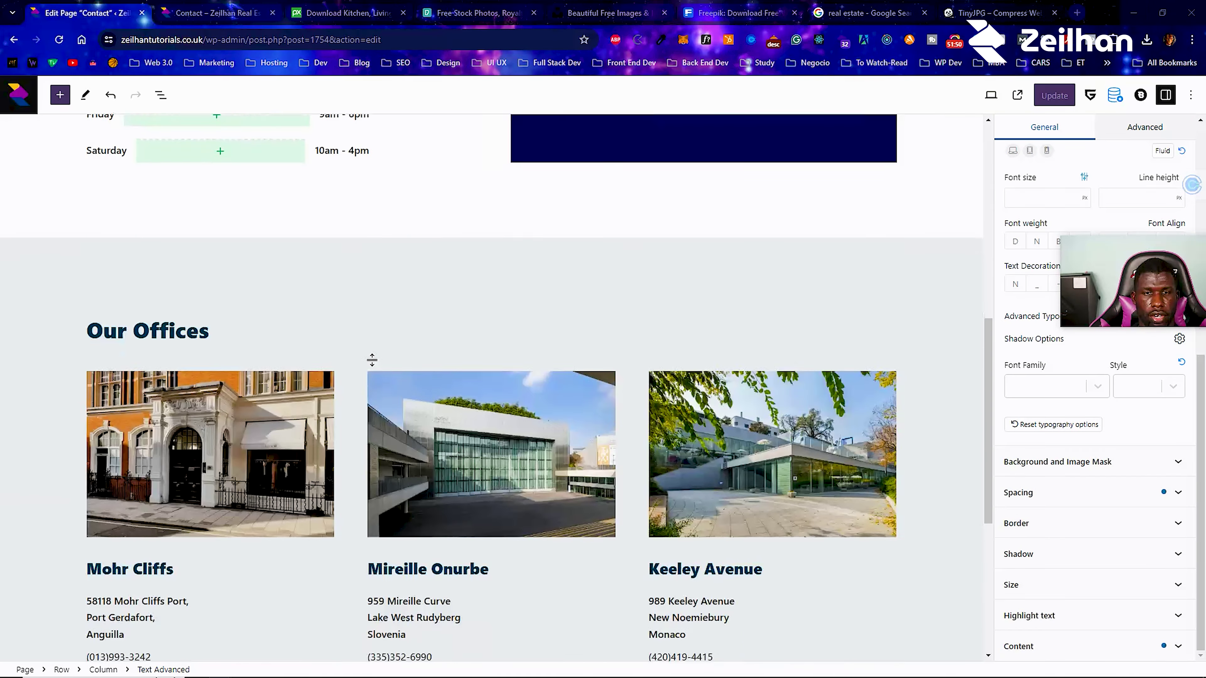
scroll(290, 361, "up", 6)
scroll(285, 427, "up", 3)
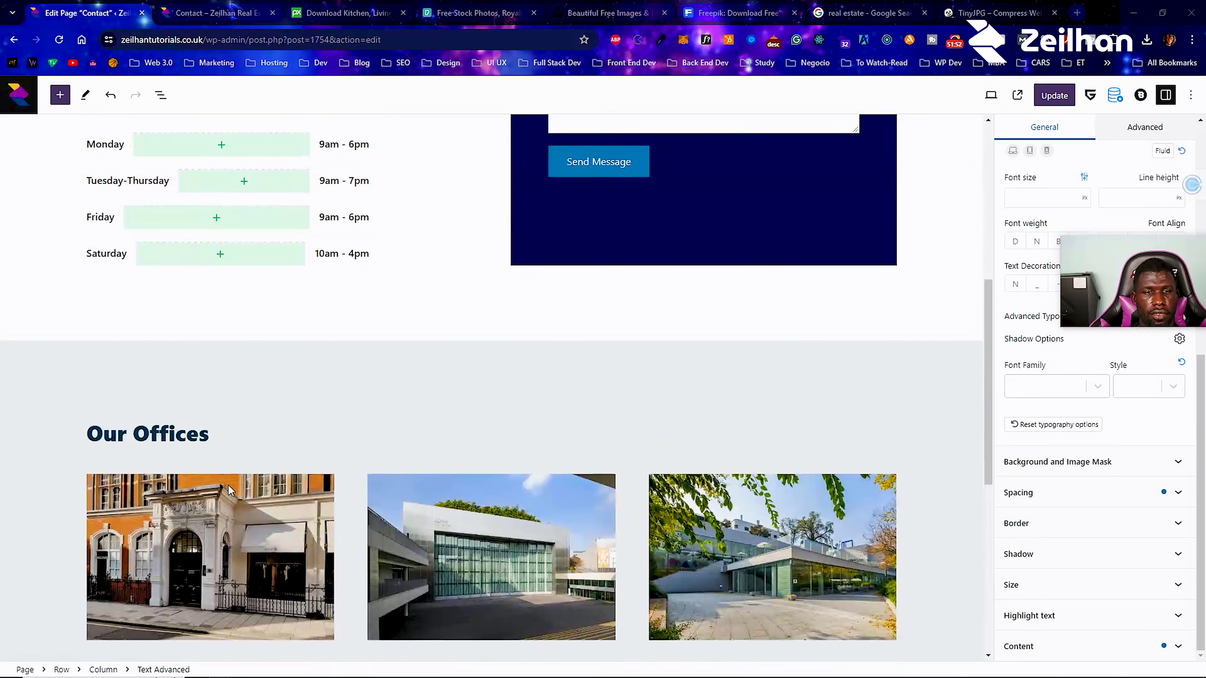
scroll(374, 474, "up", 9)
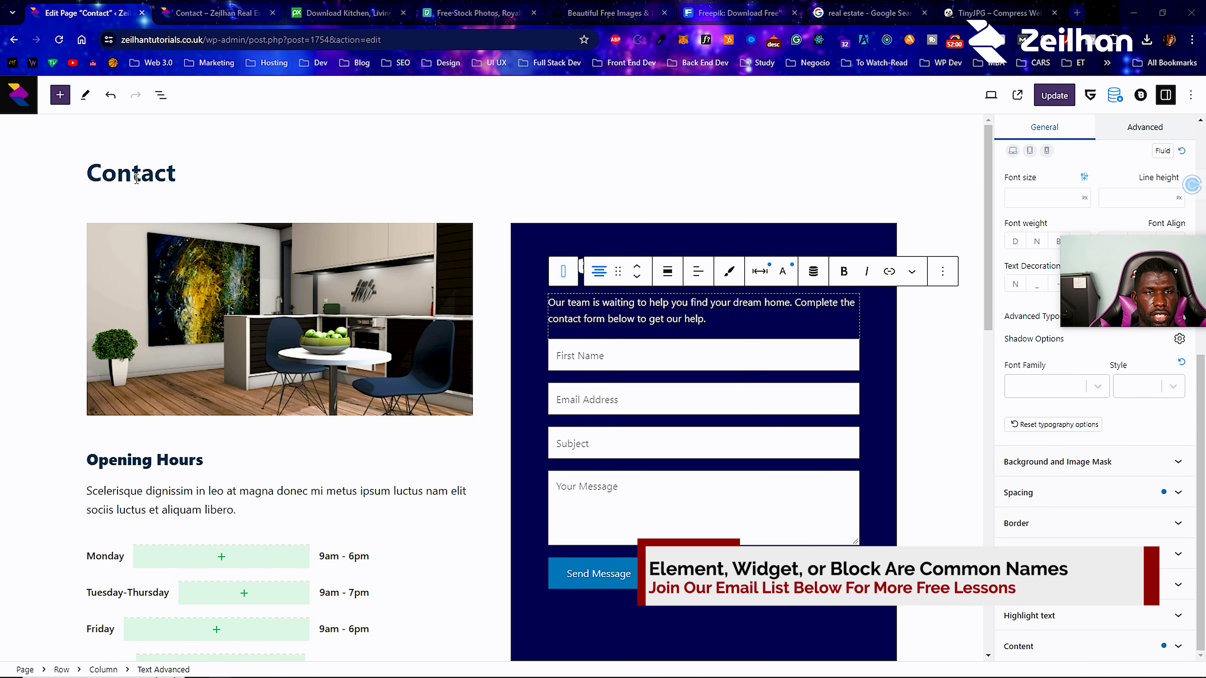
left_click(189, 332)
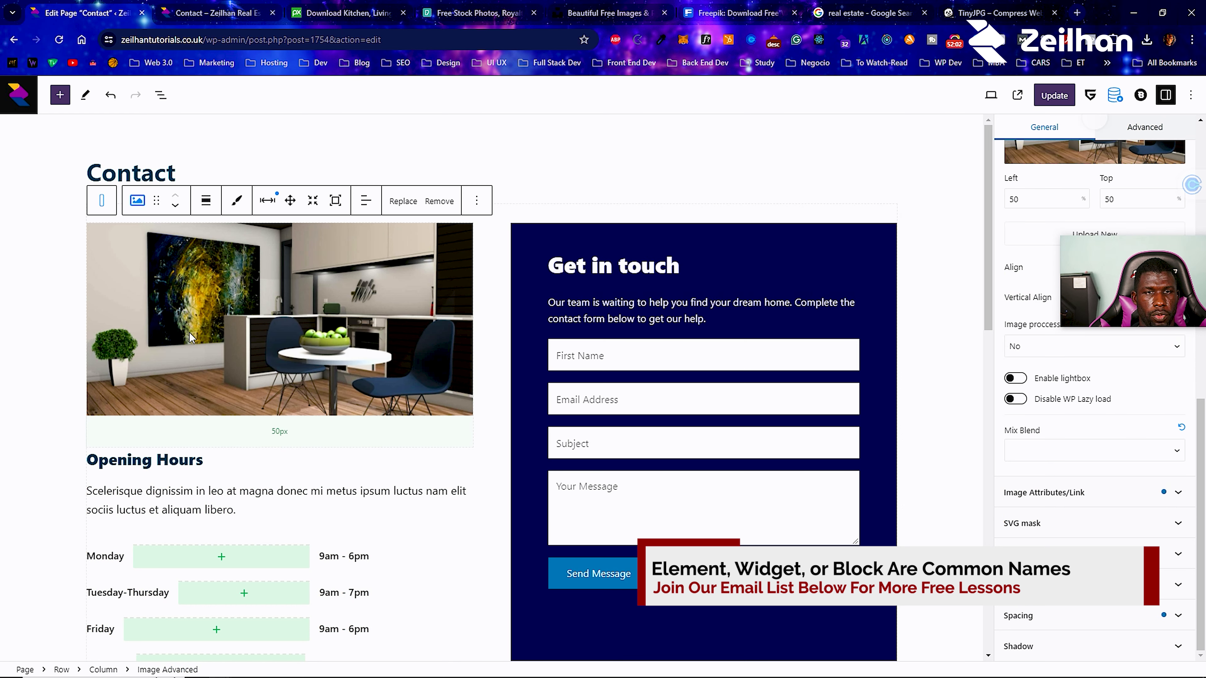
left_click(144, 456)
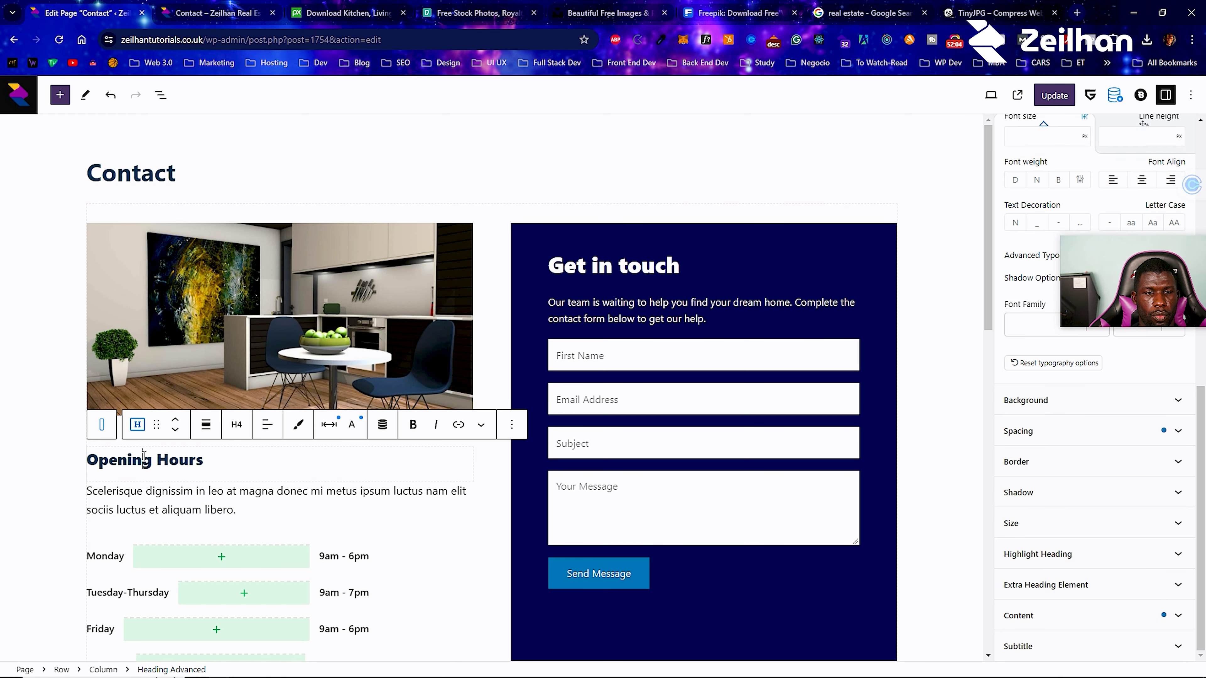
left_click(158, 494)
scroll(159, 494, "down", 1)
scroll(159, 494, "down", 1)
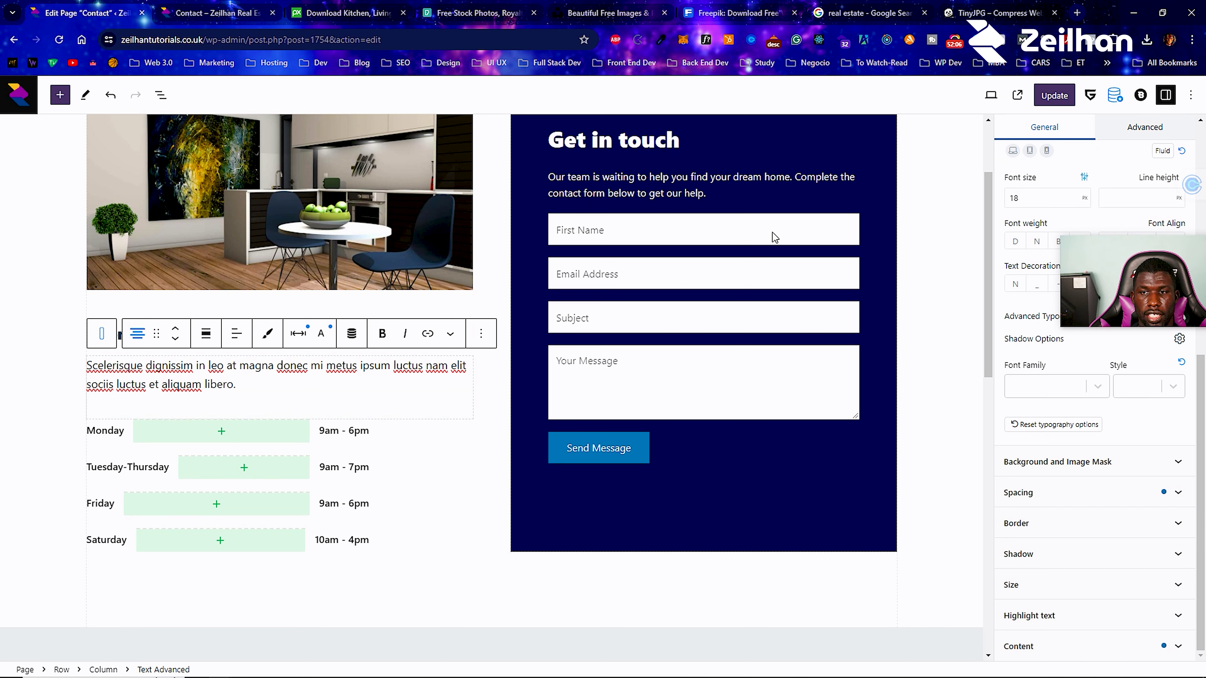
scroll(712, 276, "up", 2)
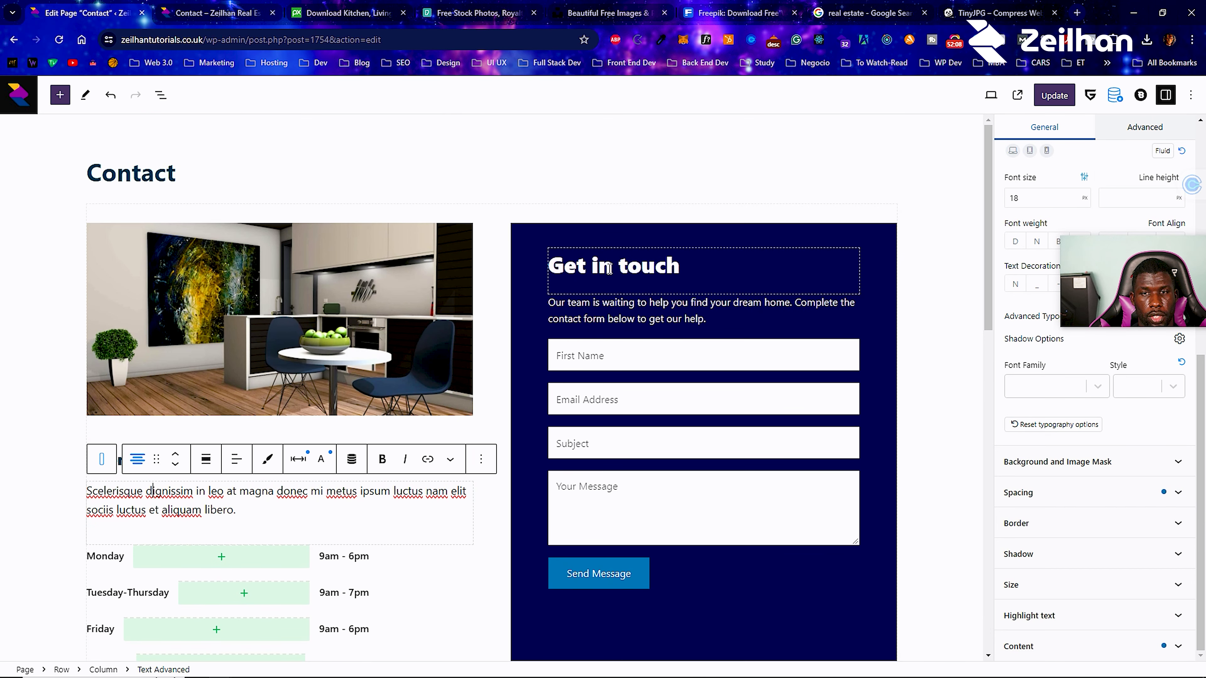
Drag a Paragraph block from the inserter's Text section to below the Send Message button.
left_click(59, 96)
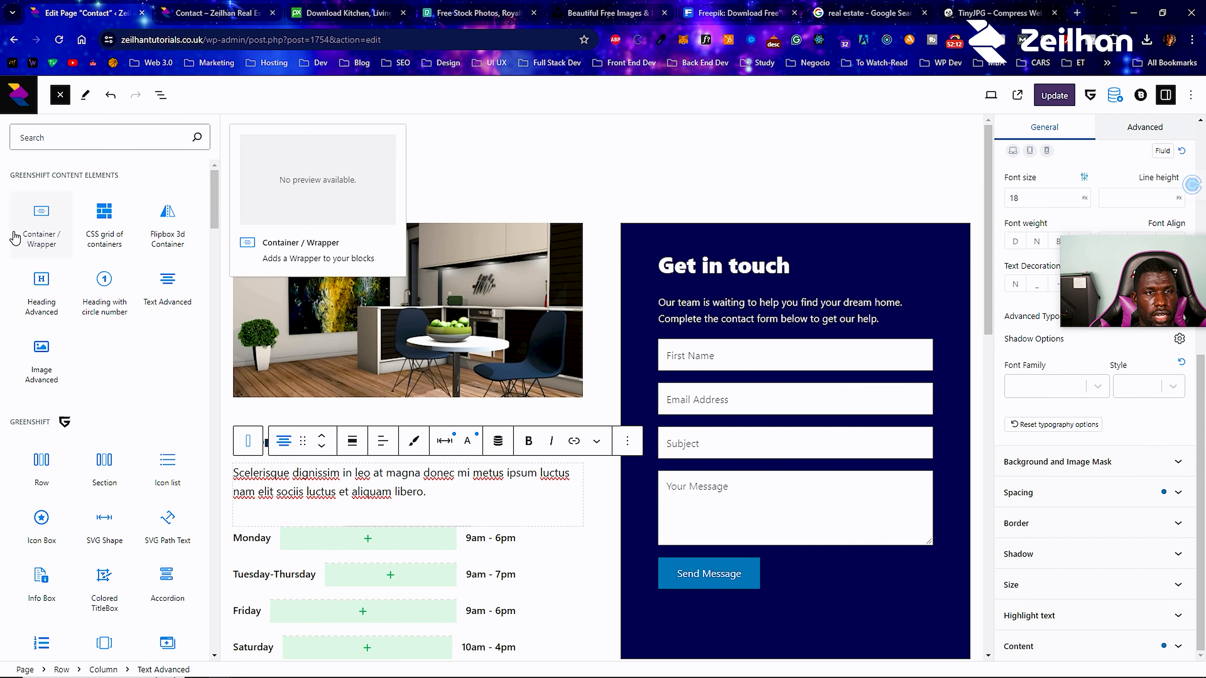
scroll(65, 416, "down", 15)
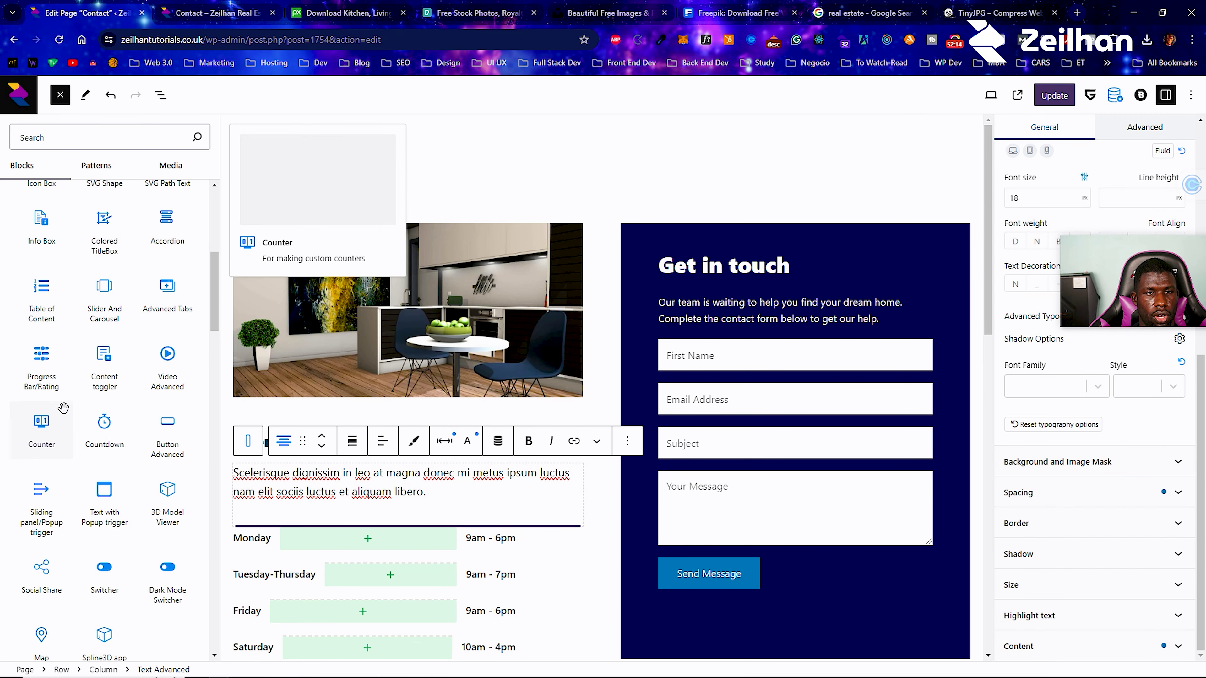
scroll(66, 416, "down", 10)
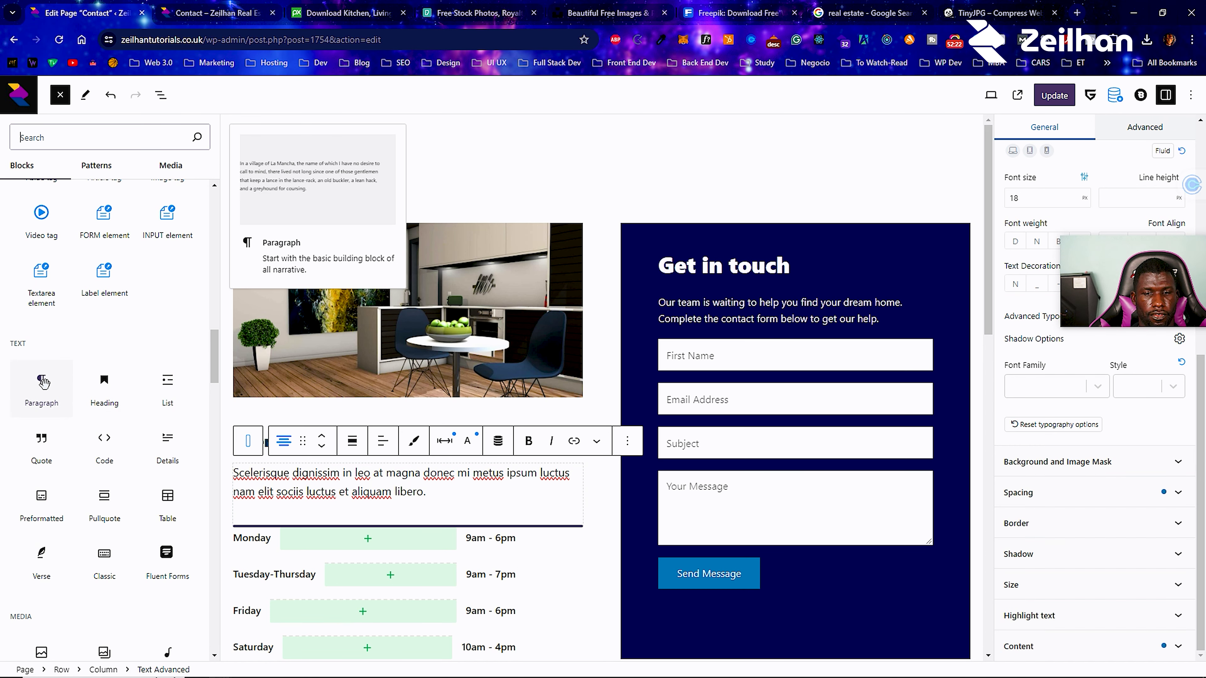
scroll(764, 417, "down", 4)
left_click_drag(42, 383, 708, 397)
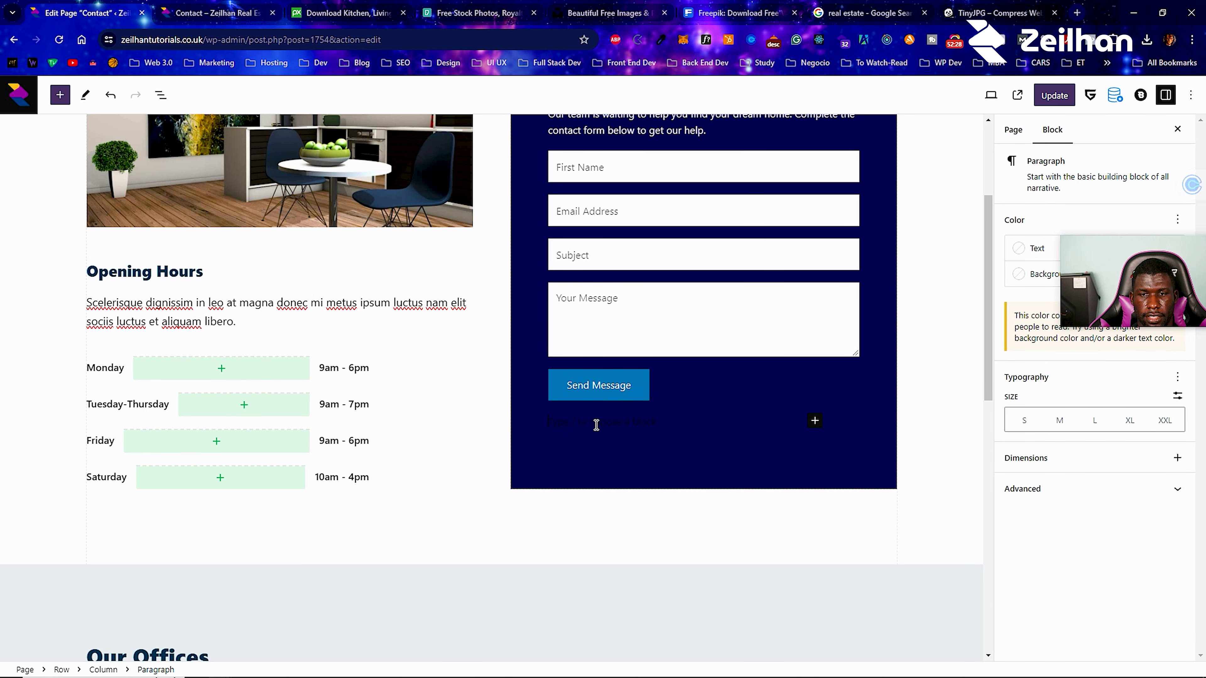
Type the filler text 'gdbd fsdfkdsf' into the new paragraph and reselect it.
type("gdbd fsdfkdsf lkdsmf dk ndedh lnk bn asdfklsw fdsmf")
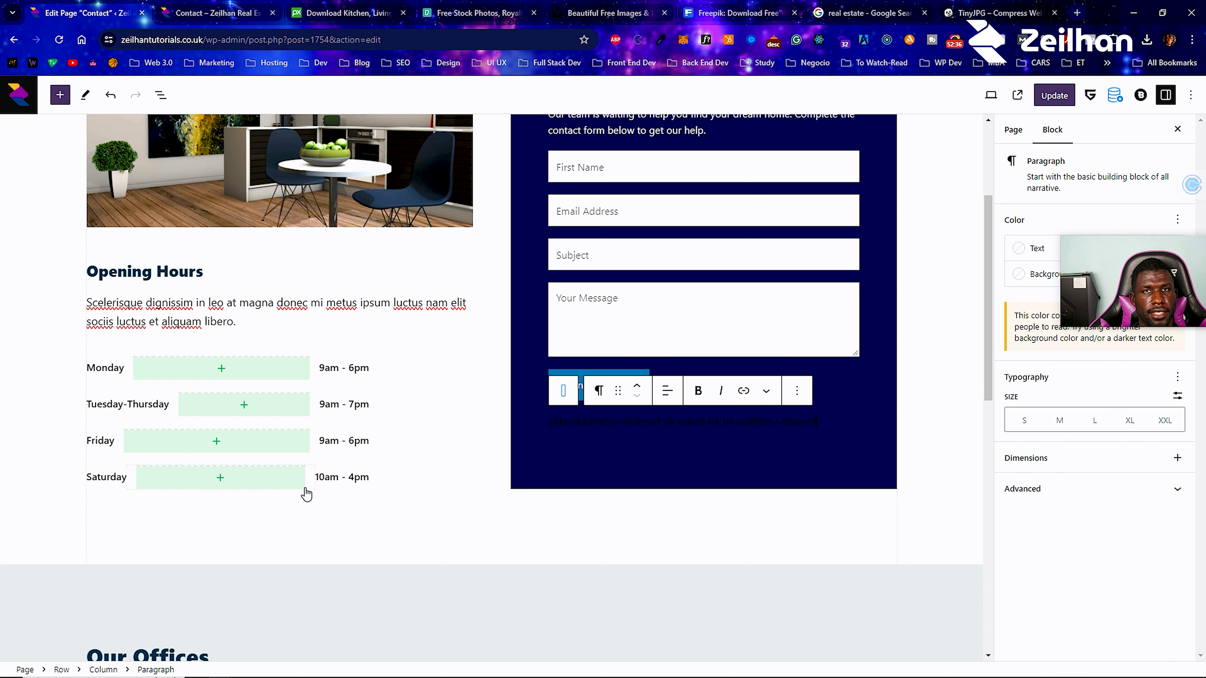
left_click(35, 409)
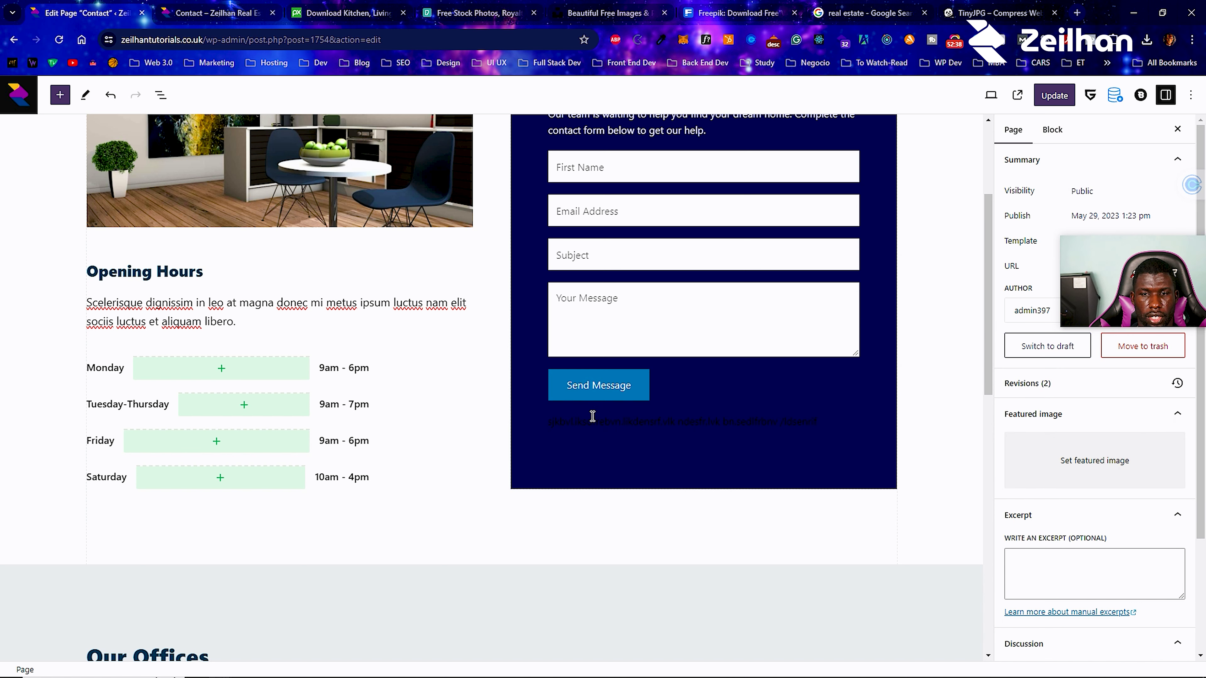
left_click(600, 423)
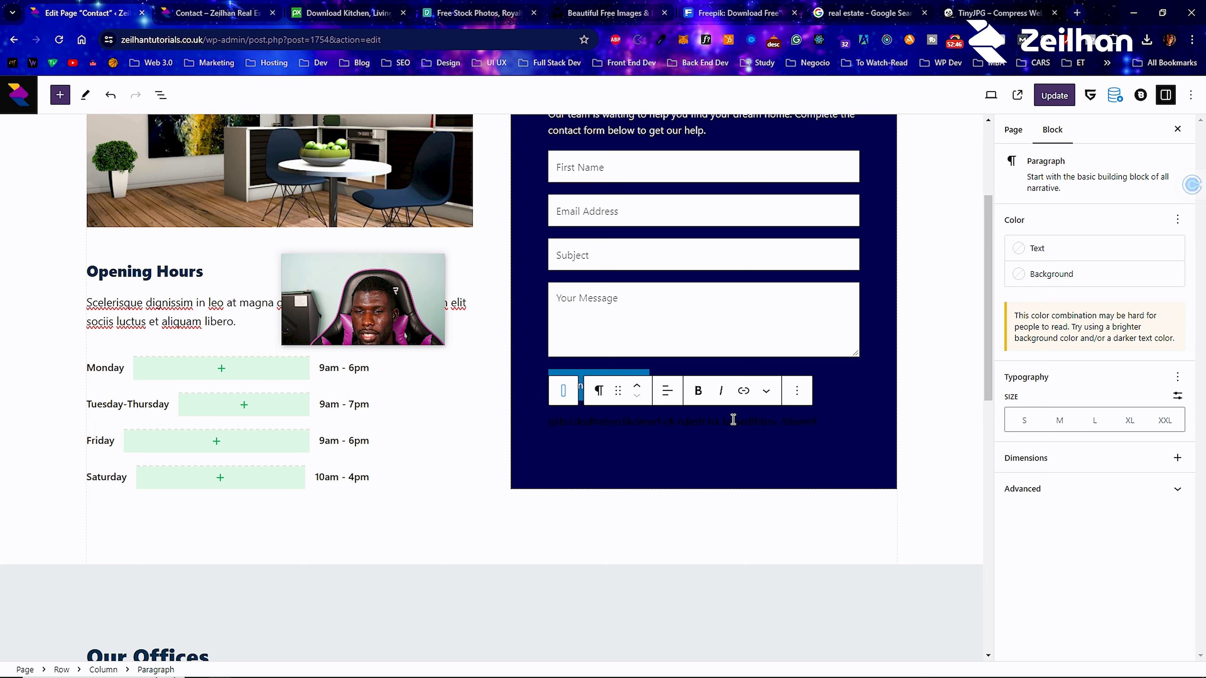
Toggle the Settings sidebar until the paragraph's block settings show.
left_click(1173, 97)
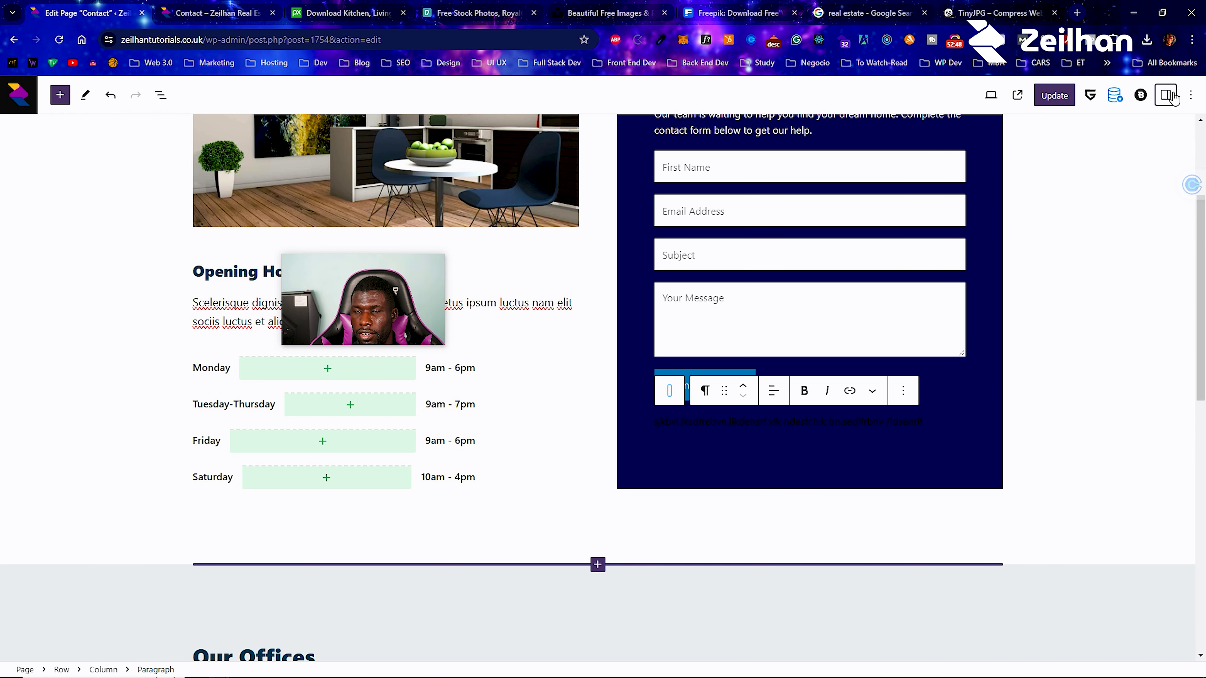
left_click(1173, 97)
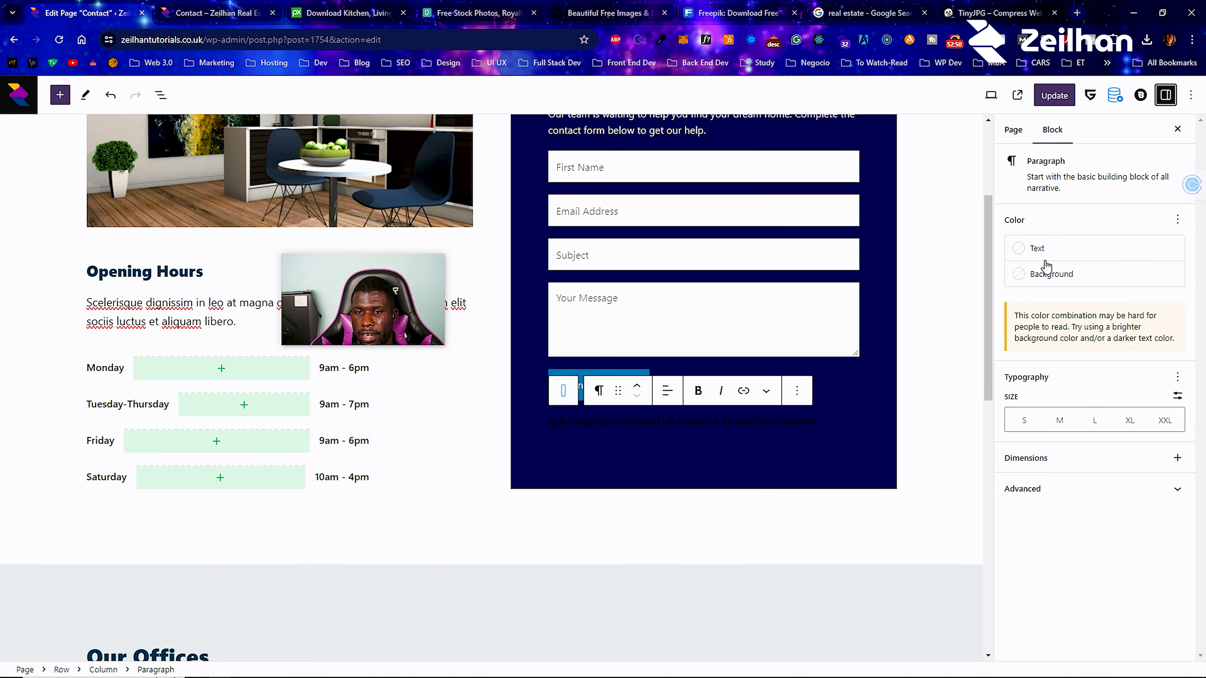
left_click(1171, 97)
left_click(1172, 97)
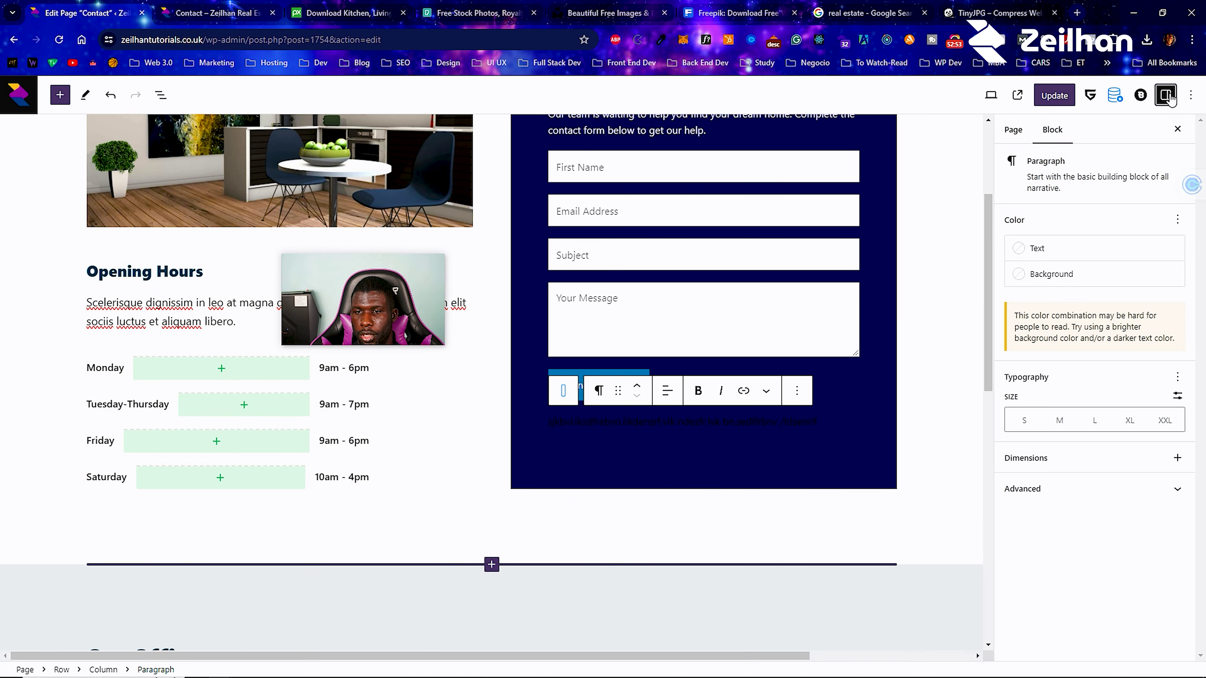
Try several palette colours and settle on white Palette Color 7 for the paragraph text.
left_click(1036, 248)
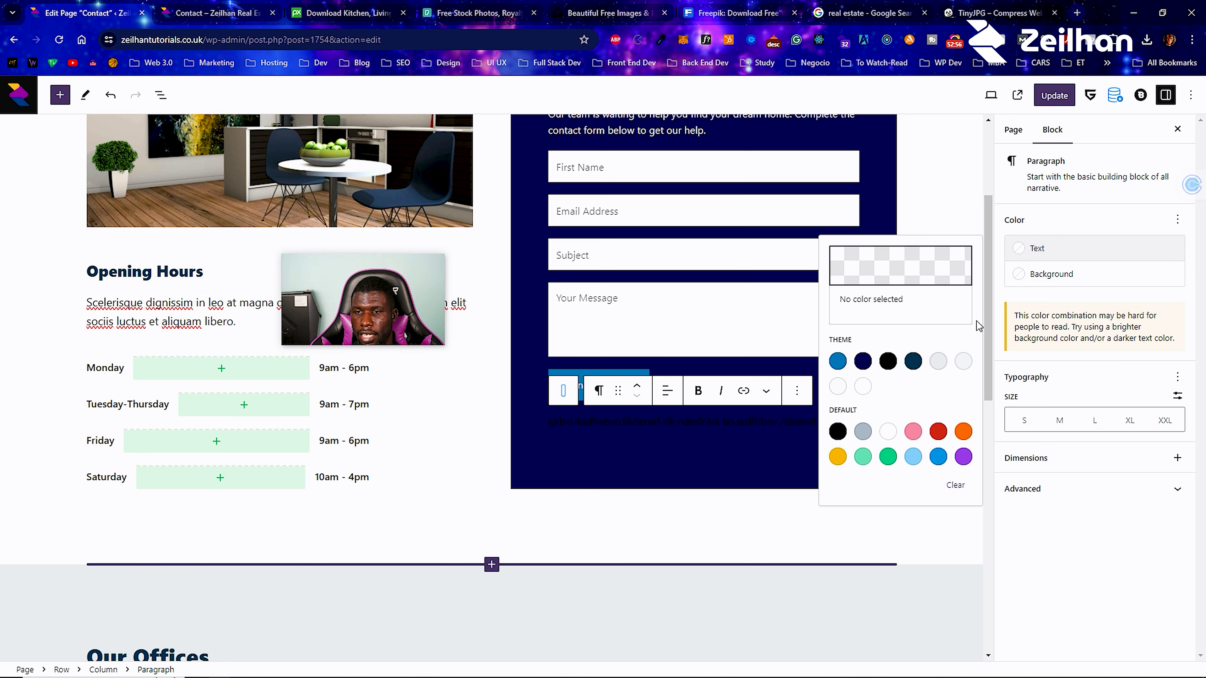
left_click(838, 361)
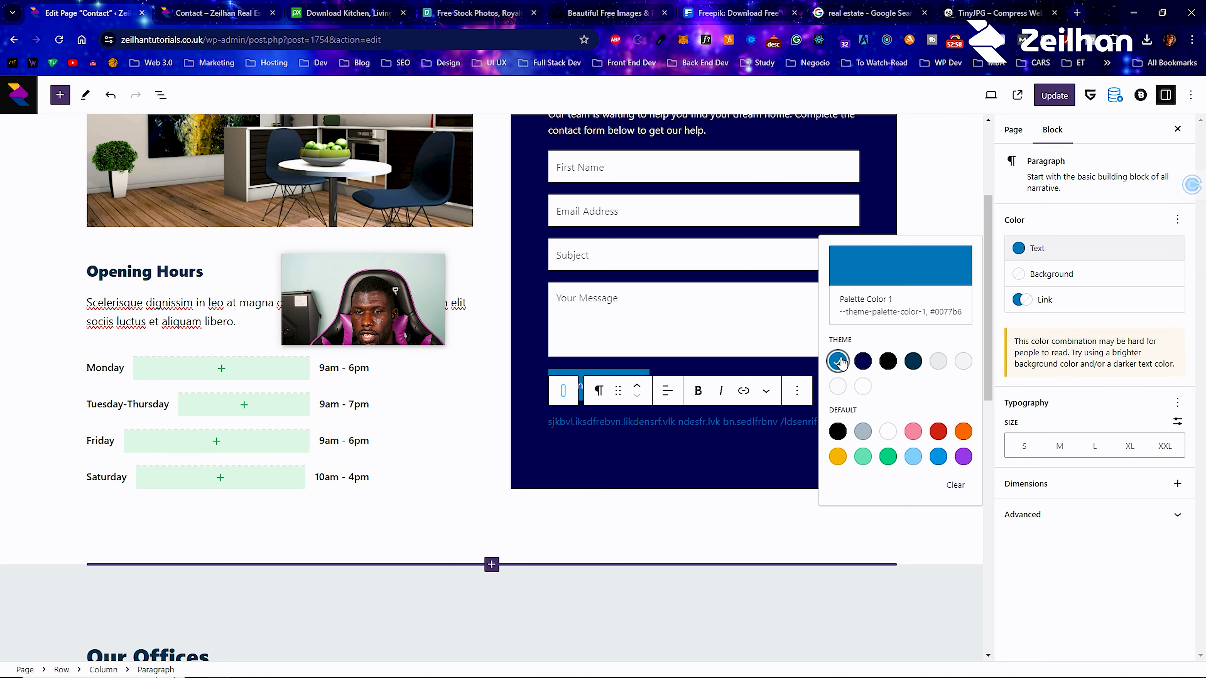
left_click(863, 361)
left_click(887, 361)
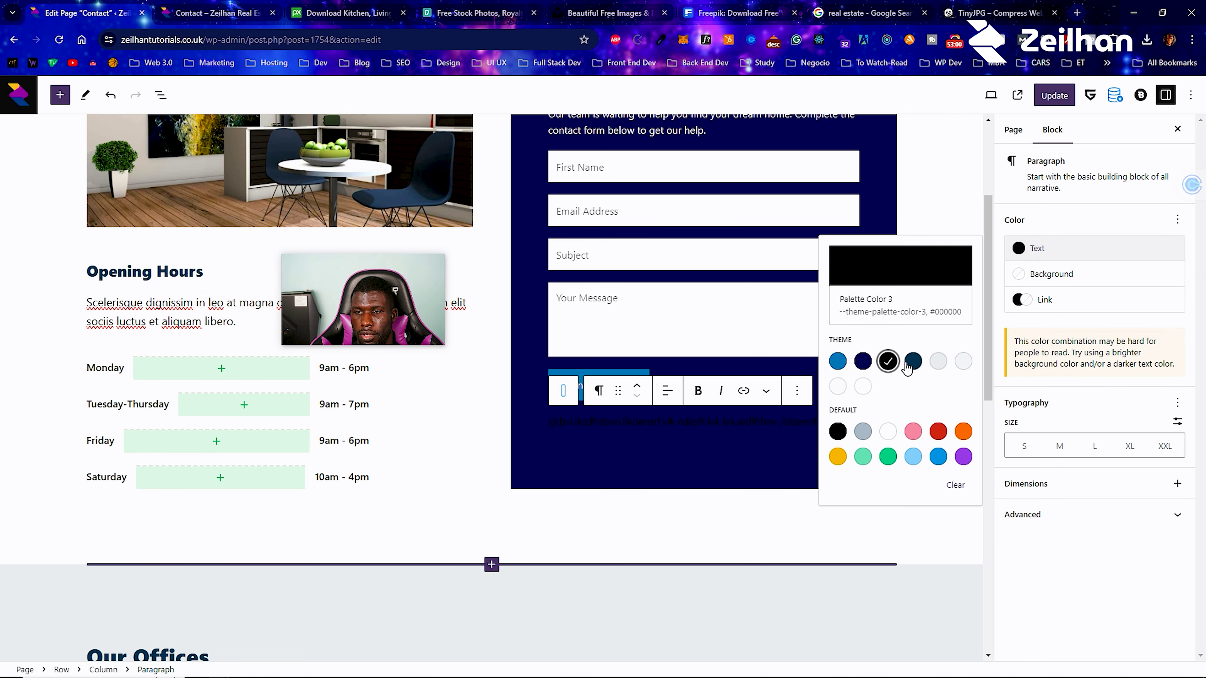
left_click(908, 367)
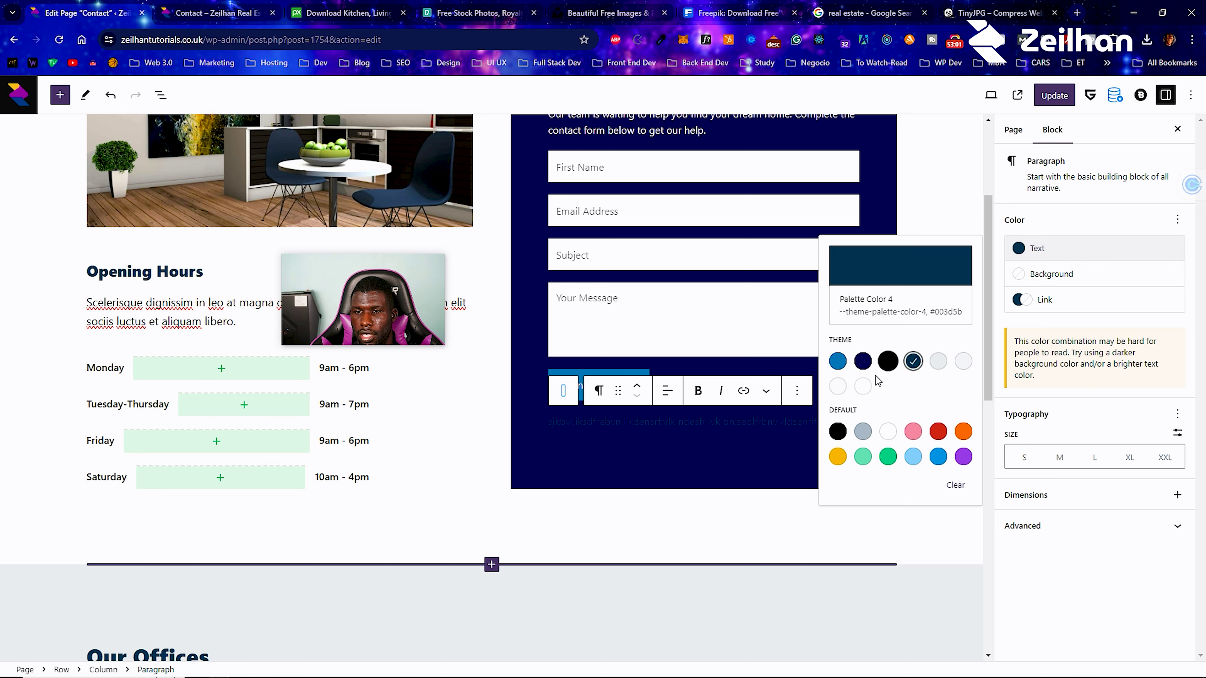
left_click(862, 386)
left_click(837, 386)
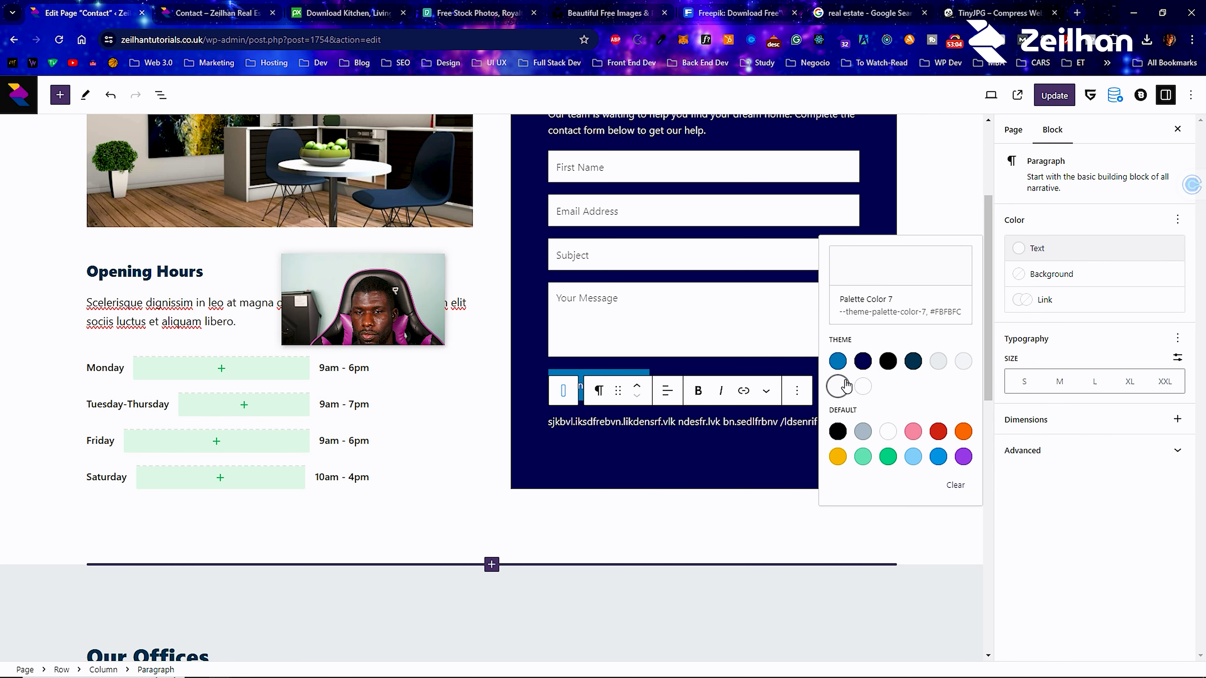
left_click(1115, 525)
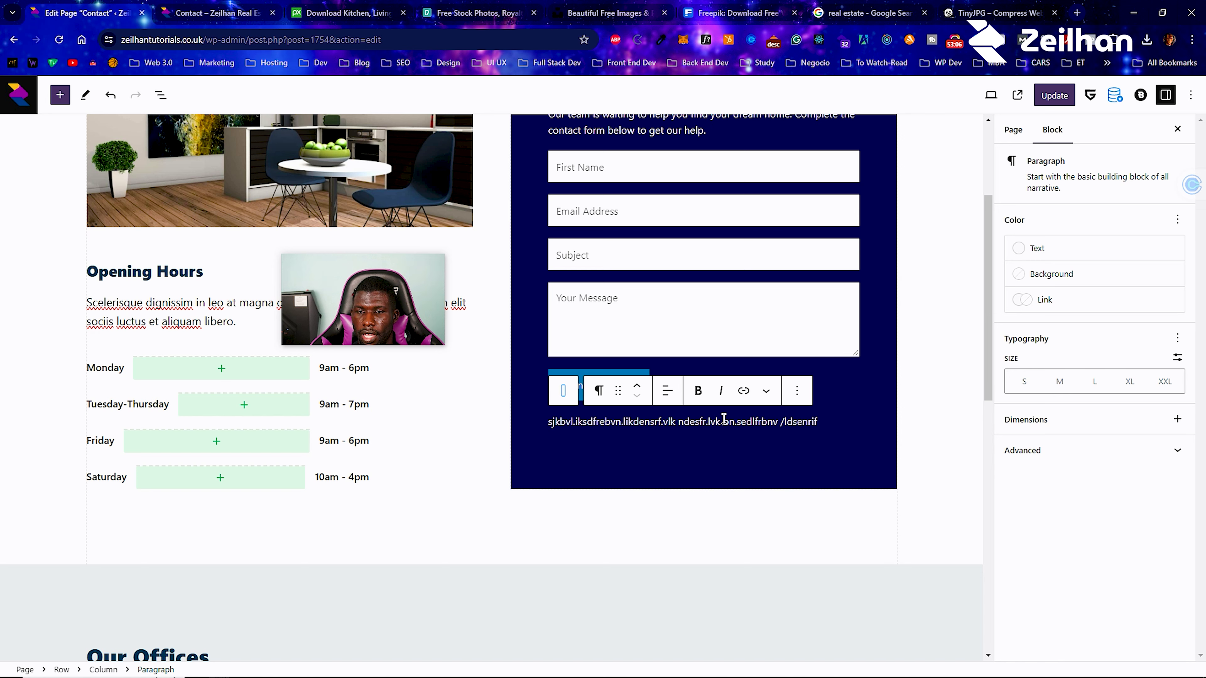
Save the page and reload the live Contact page to see the white line.
left_click(1041, 102)
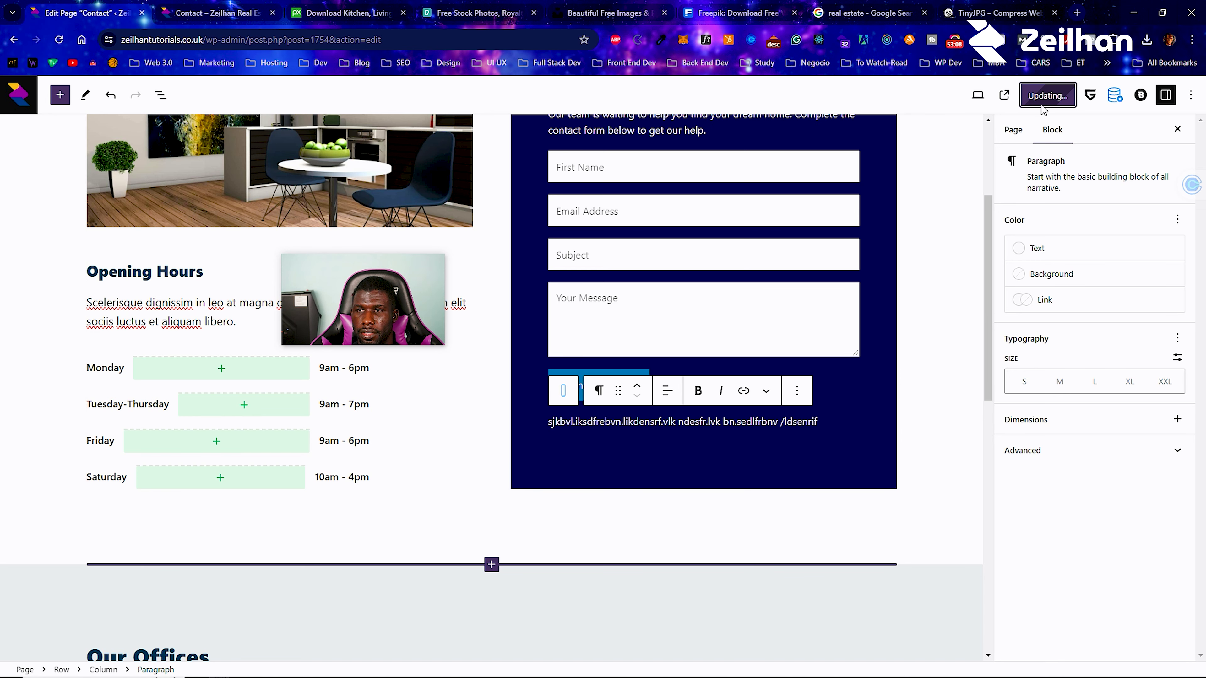
left_click(213, 13)
left_click(59, 40)
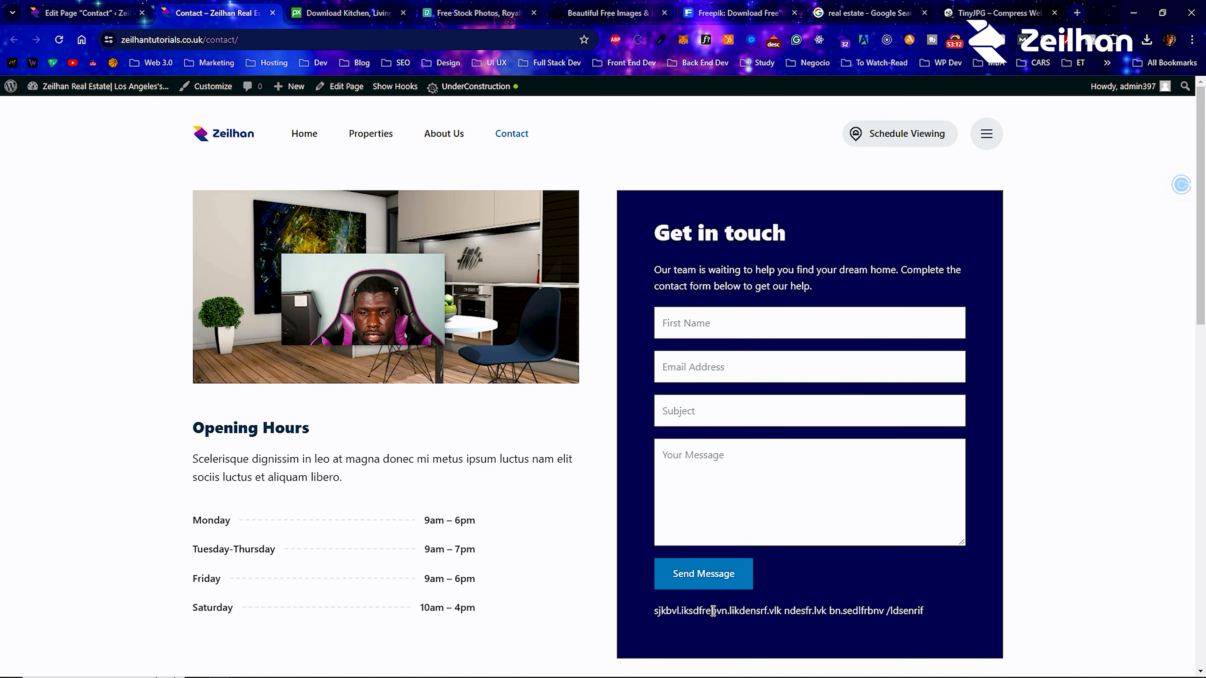
Delete the gibberish paragraph block via its options menu and update the page.
key("ctrl+shift+Tab")
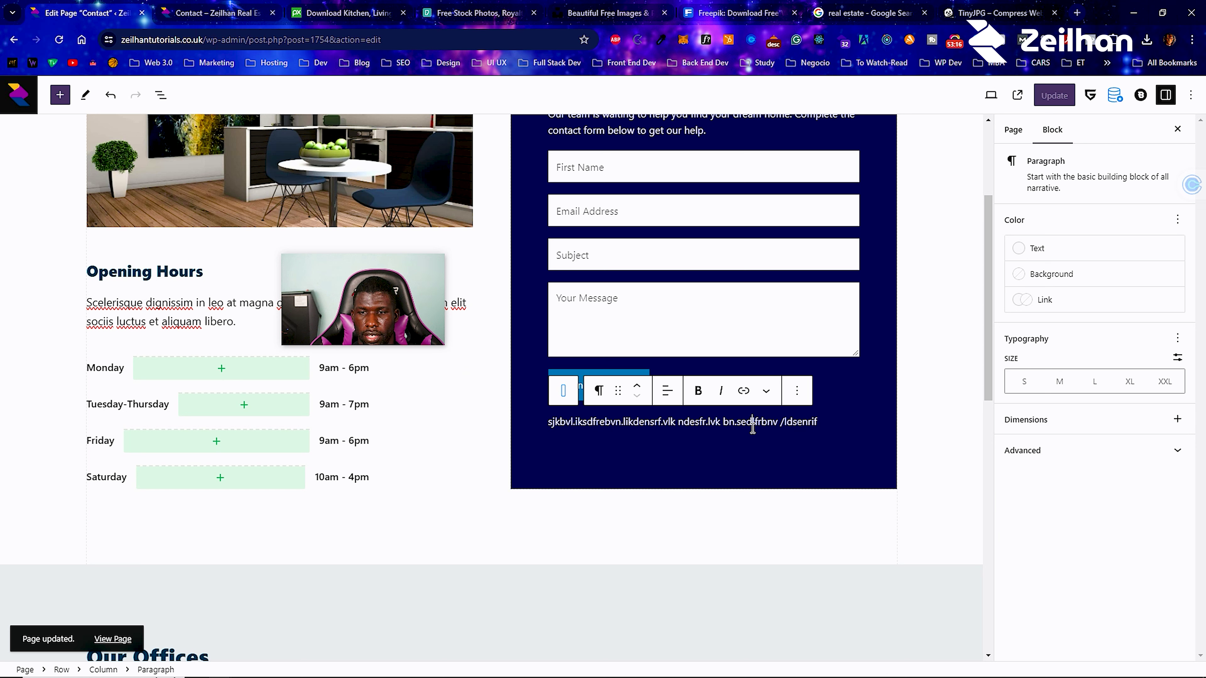
left_click(797, 391)
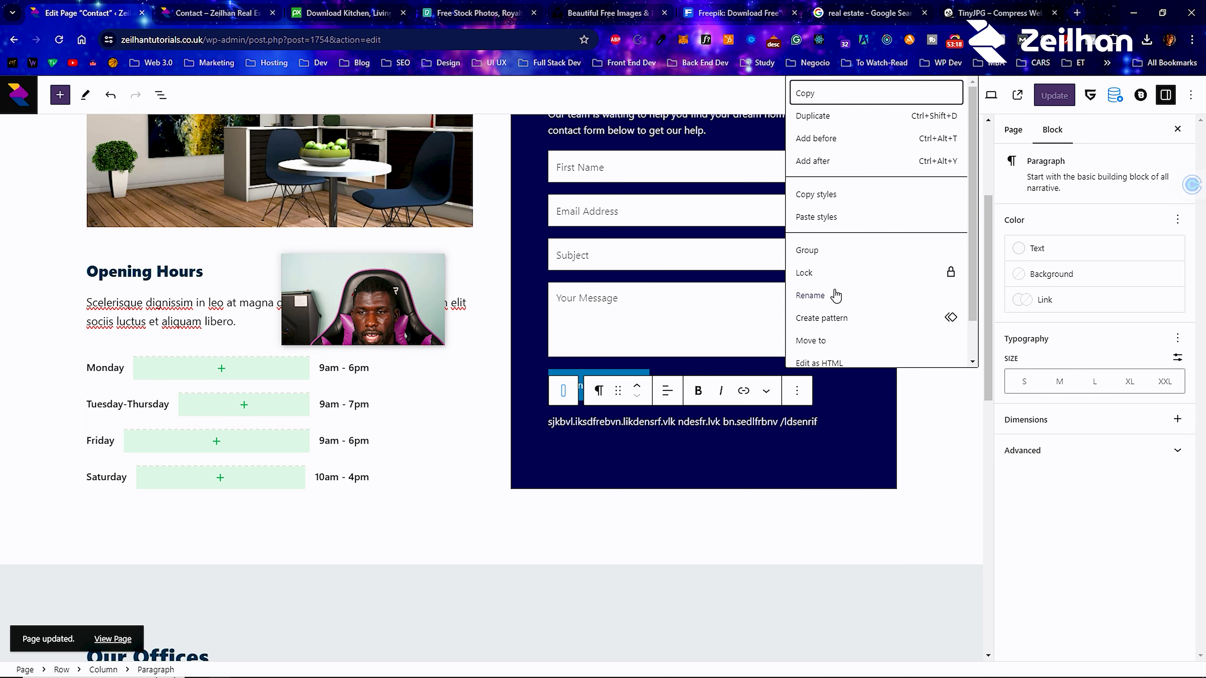
scroll(836, 295, "down", 1)
left_click(820, 356)
left_click(1054, 95)
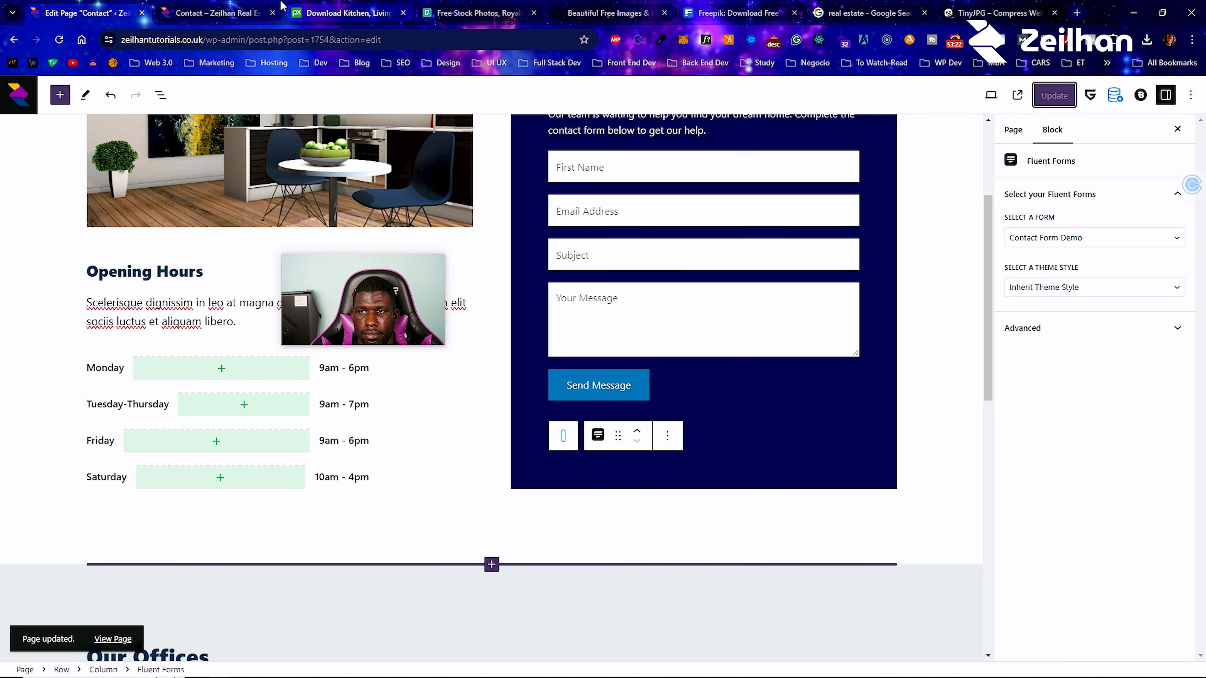
Reload the live Contact page to confirm the removal, then return to the editor.
left_click(221, 13)
left_click(59, 39)
key("ctrl+shift+Tab")
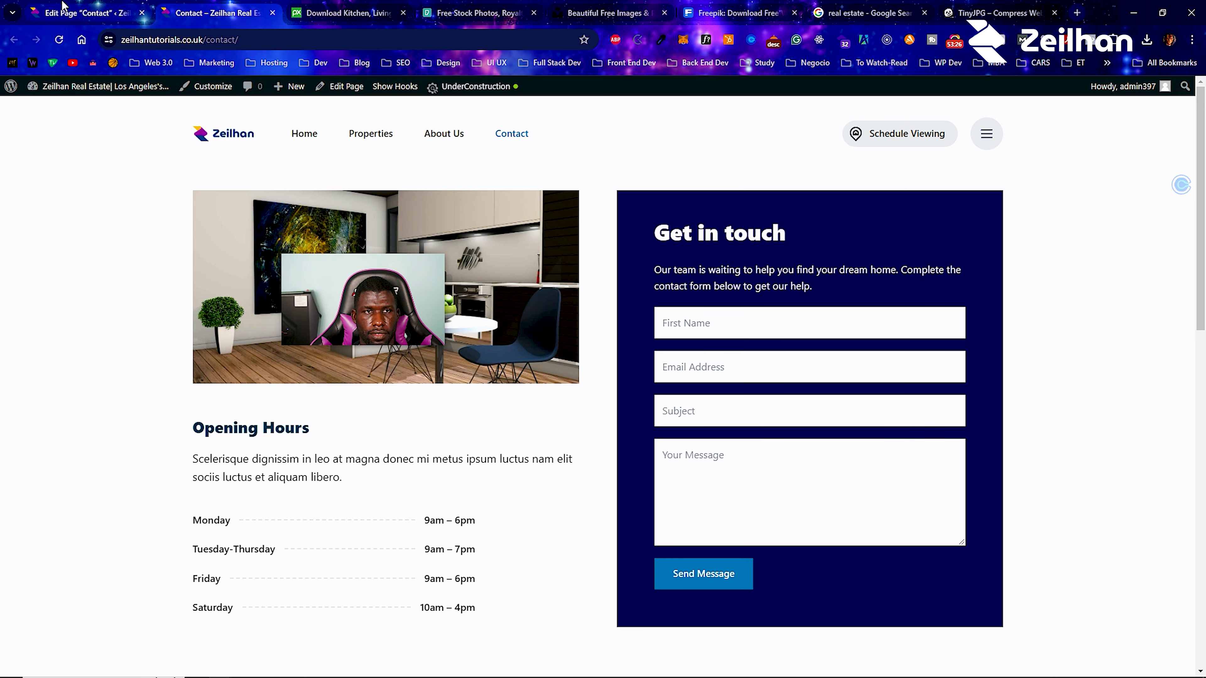
scroll(767, 339, "up", 3)
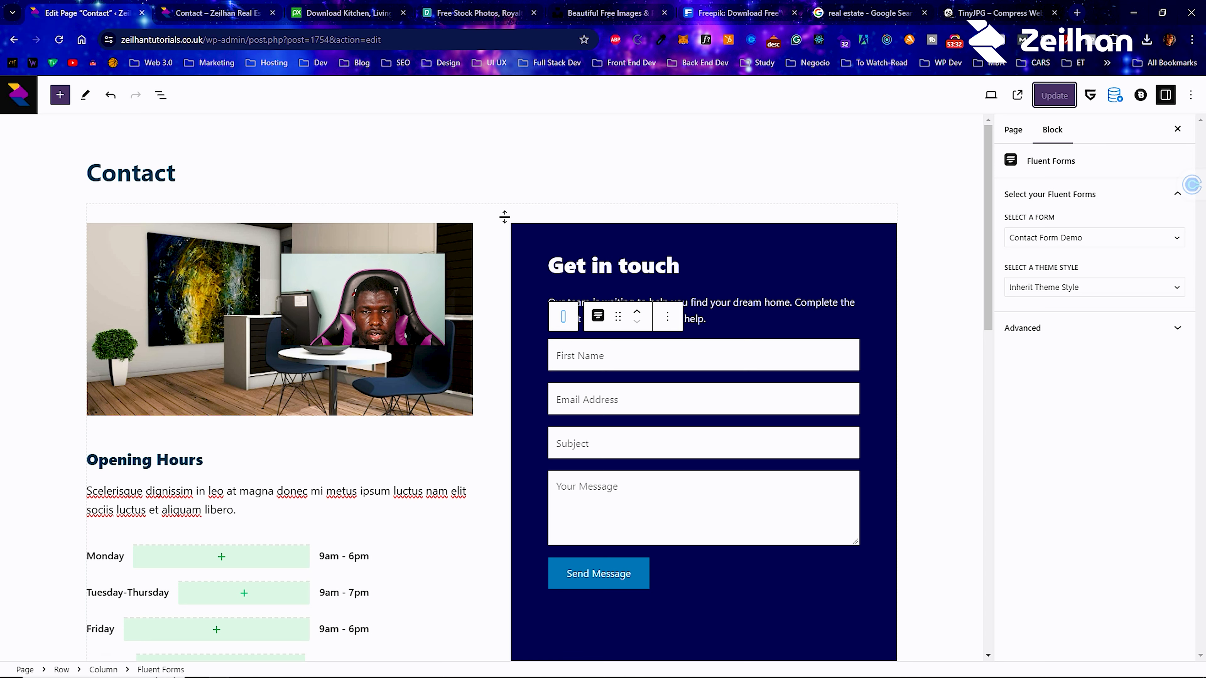
Experiment with the row's padding handles, first raising the top padding to 152px.
left_click_drag(506, 220, 498, 258)
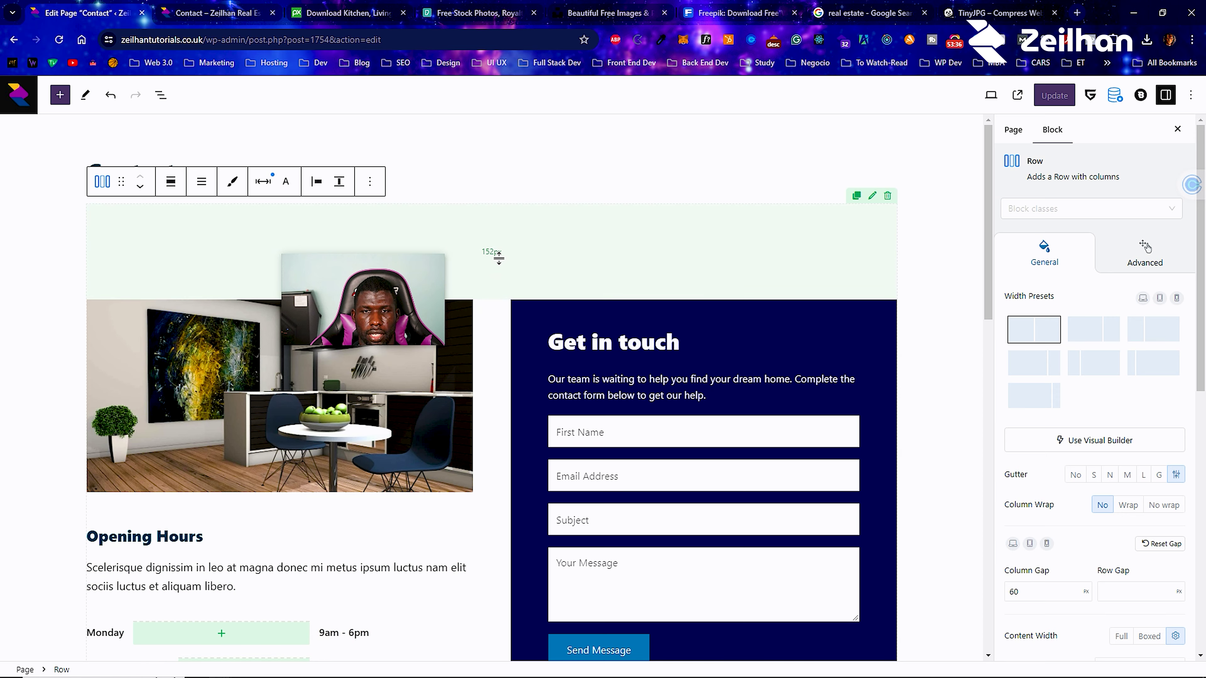
scroll(498, 258, "down", 8)
left_click_drag(511, 354, 514, 334)
scroll(514, 334, "up", 8)
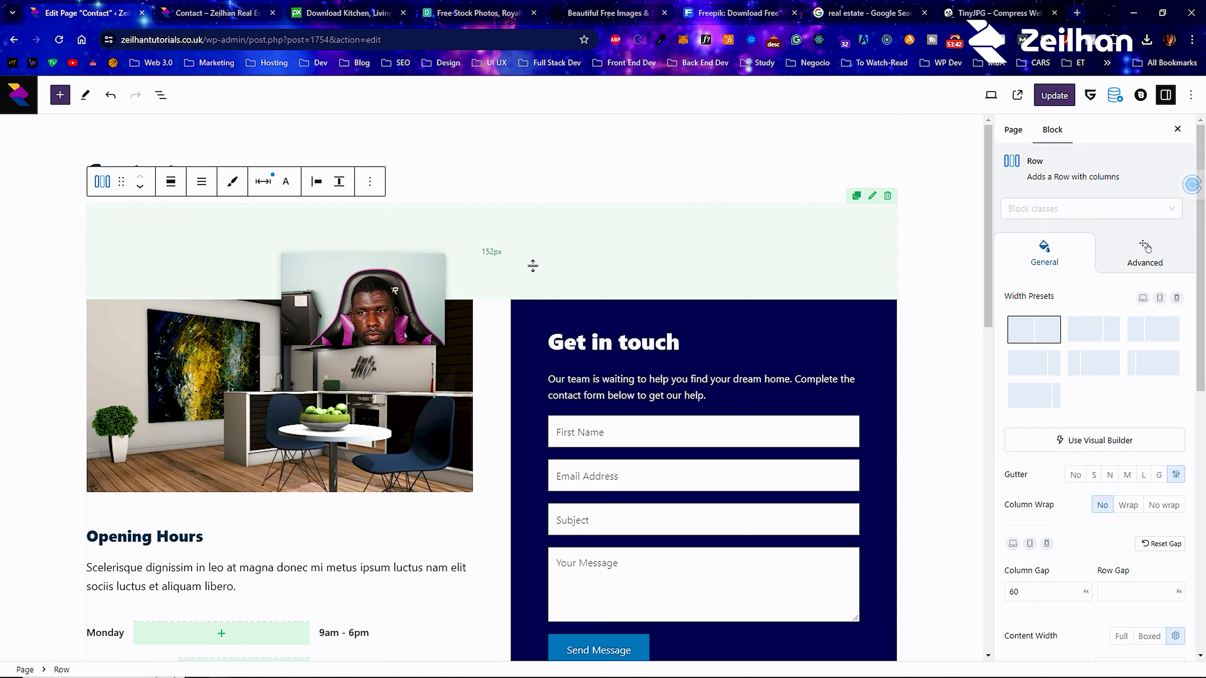
mouse_move(422, 287)
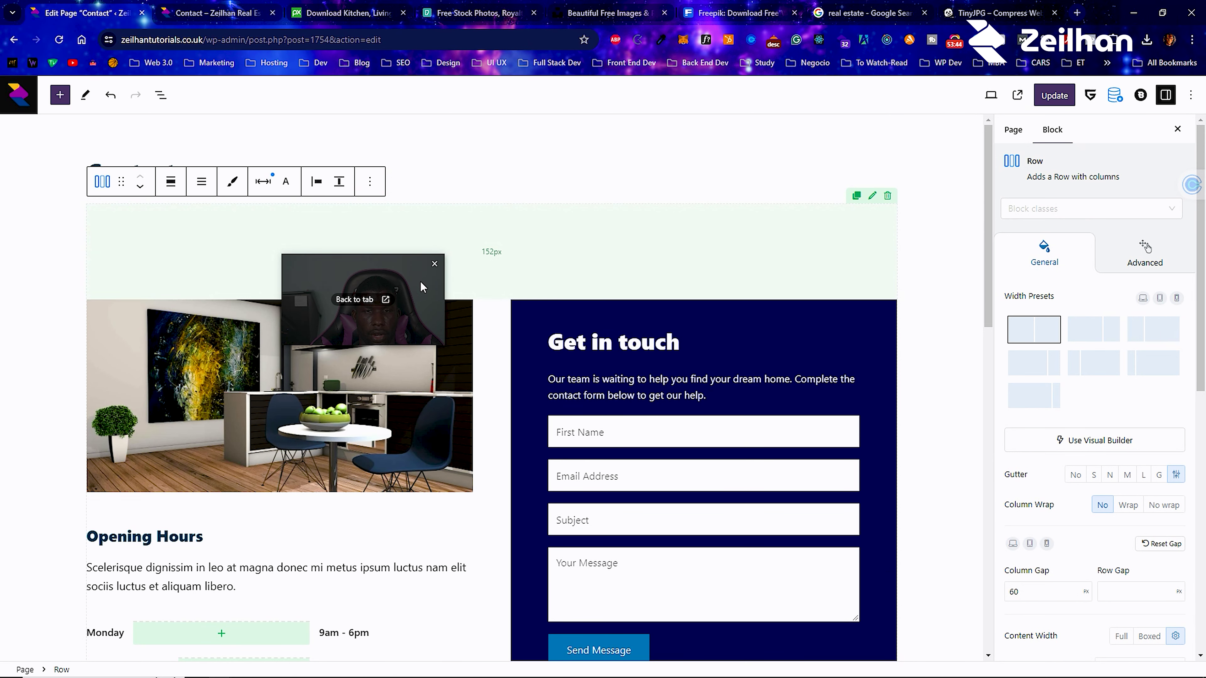
left_click_drag(409, 289, 933, 484)
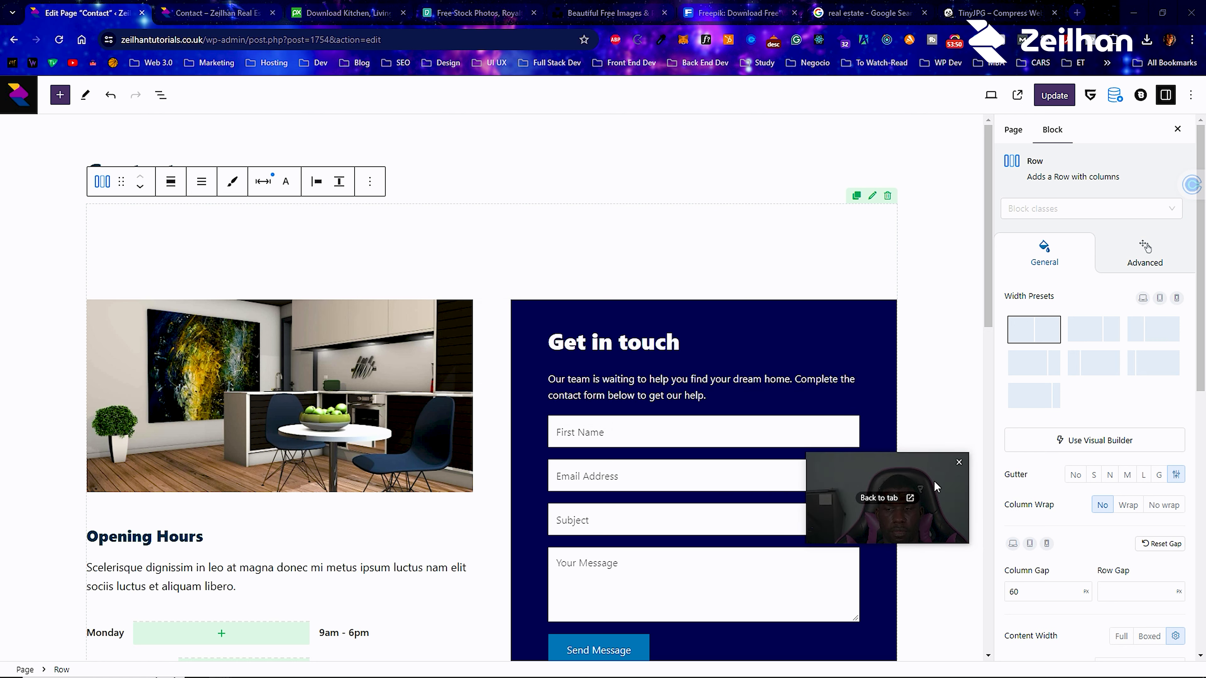
left_click_drag(938, 479, 964, 529)
Settle the row's padding at 36px top and 82px bottom, then show List View.
left_click_drag(521, 286, 522, 255)
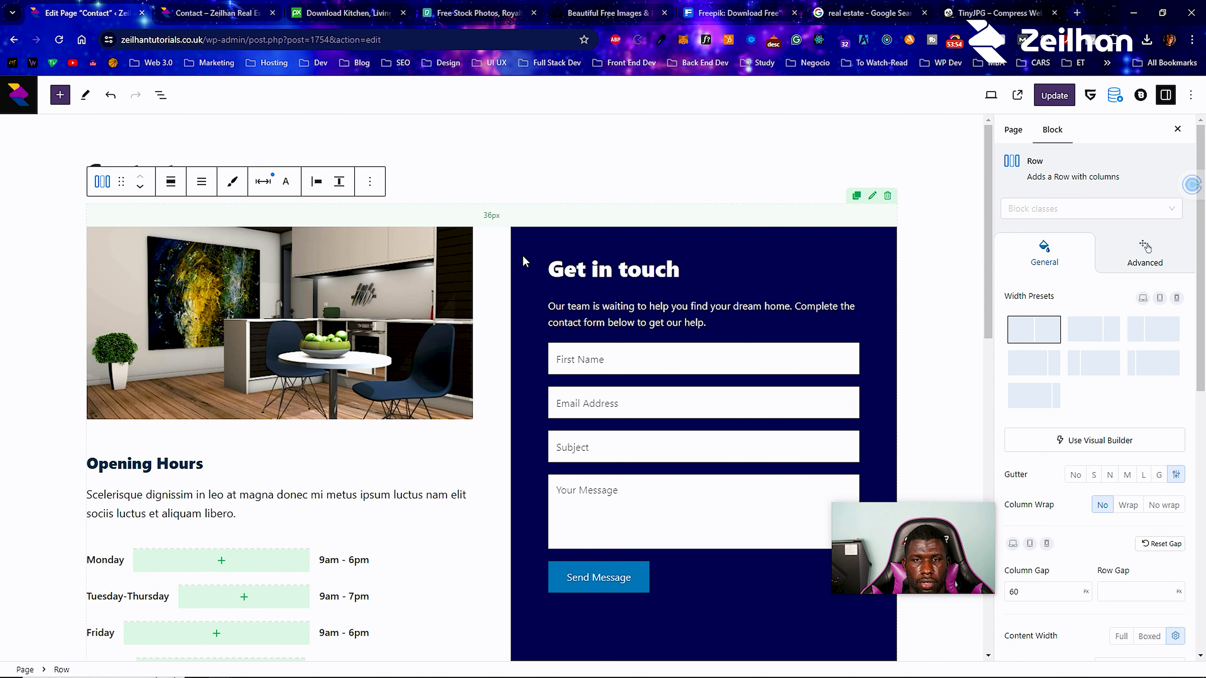
scroll(500, 463, "down", 4)
mouse_move(491, 502)
left_mouse_down()
mouse_move(489, 520)
mouse_move(495, 503)
left_mouse_up()
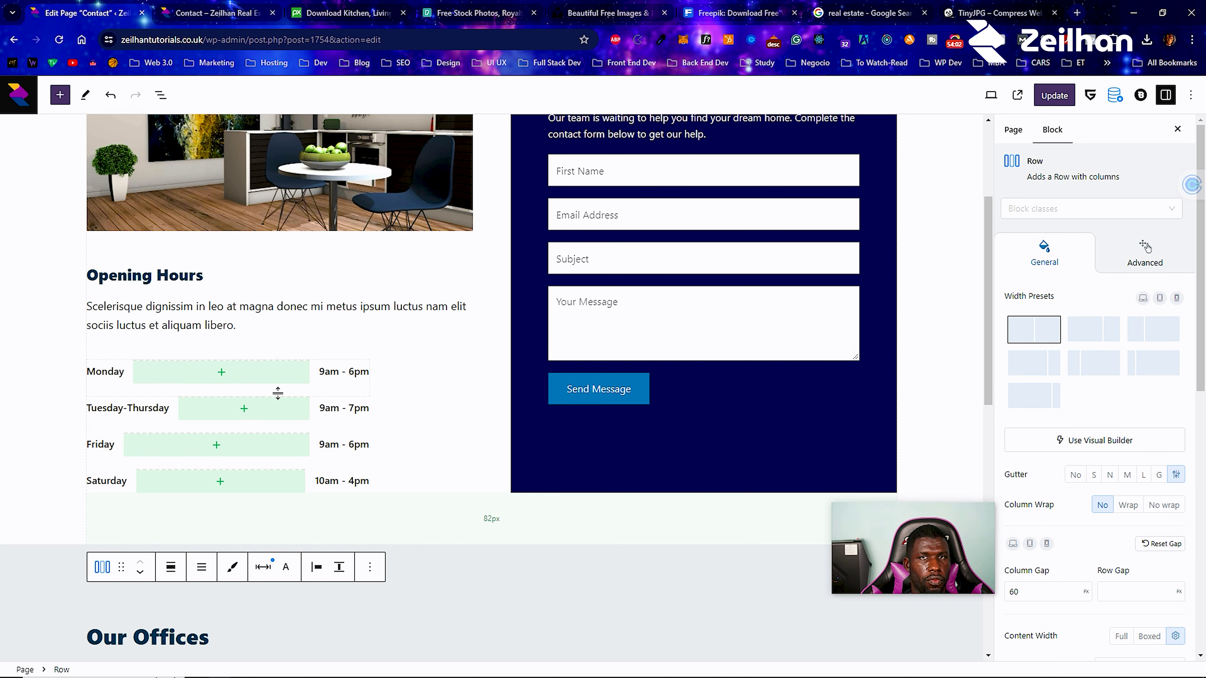
left_click(161, 95)
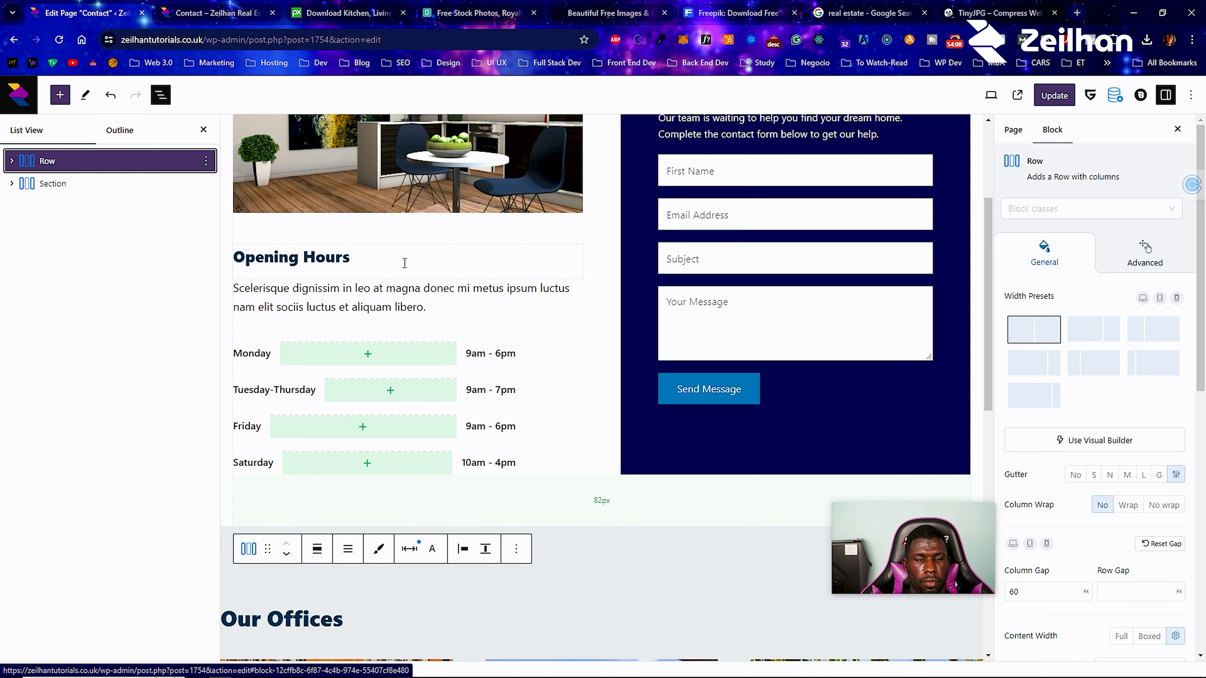
Expand the Row in List View and inspect its two Columns and the Image Advanced block.
scroll(481, 298, "up", 4)
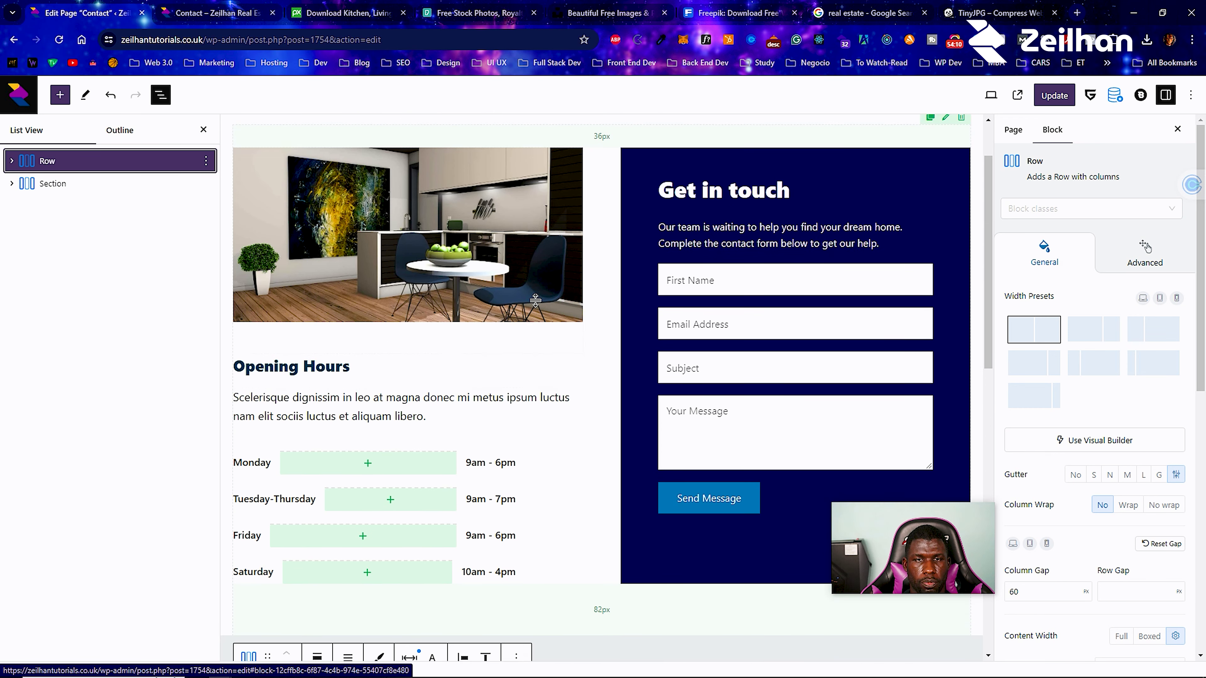
left_click(12, 161)
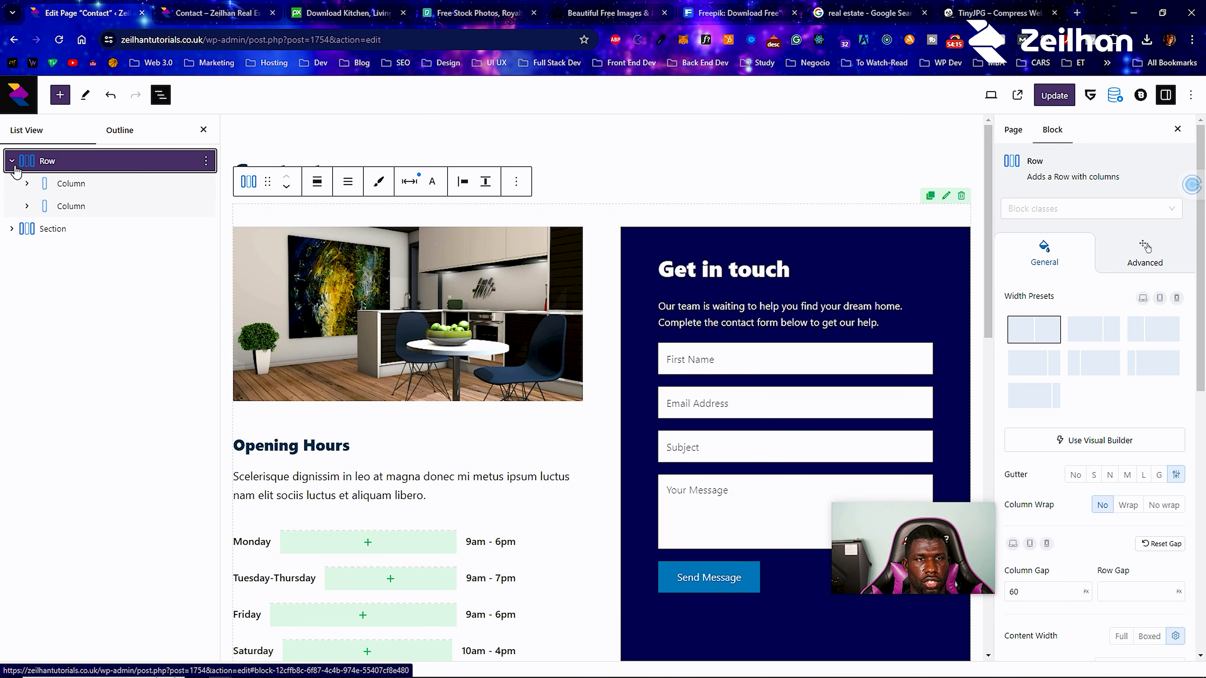
left_click(97, 189)
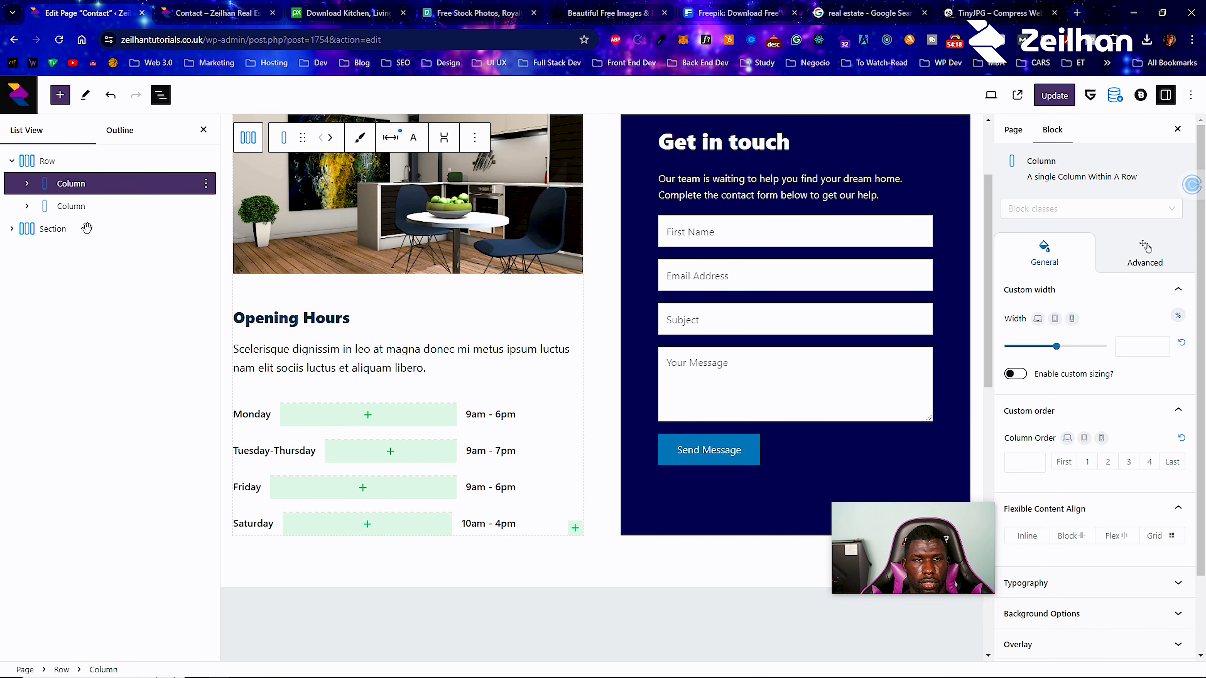
left_click(85, 207)
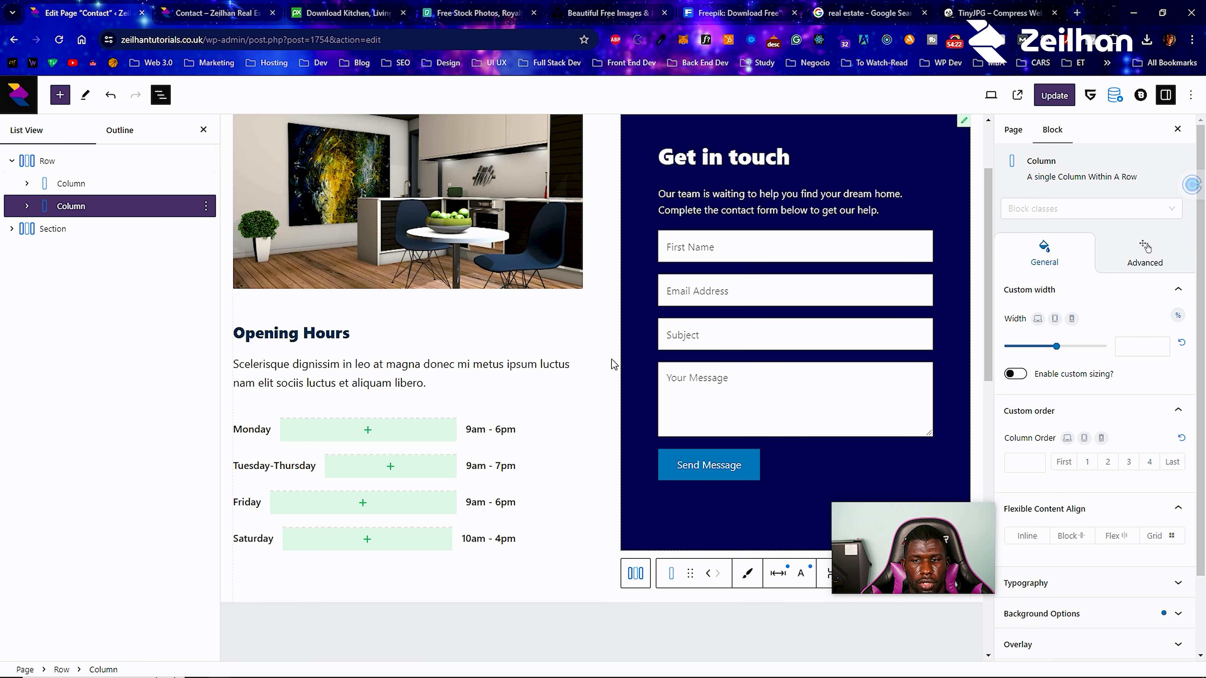
left_click(93, 189)
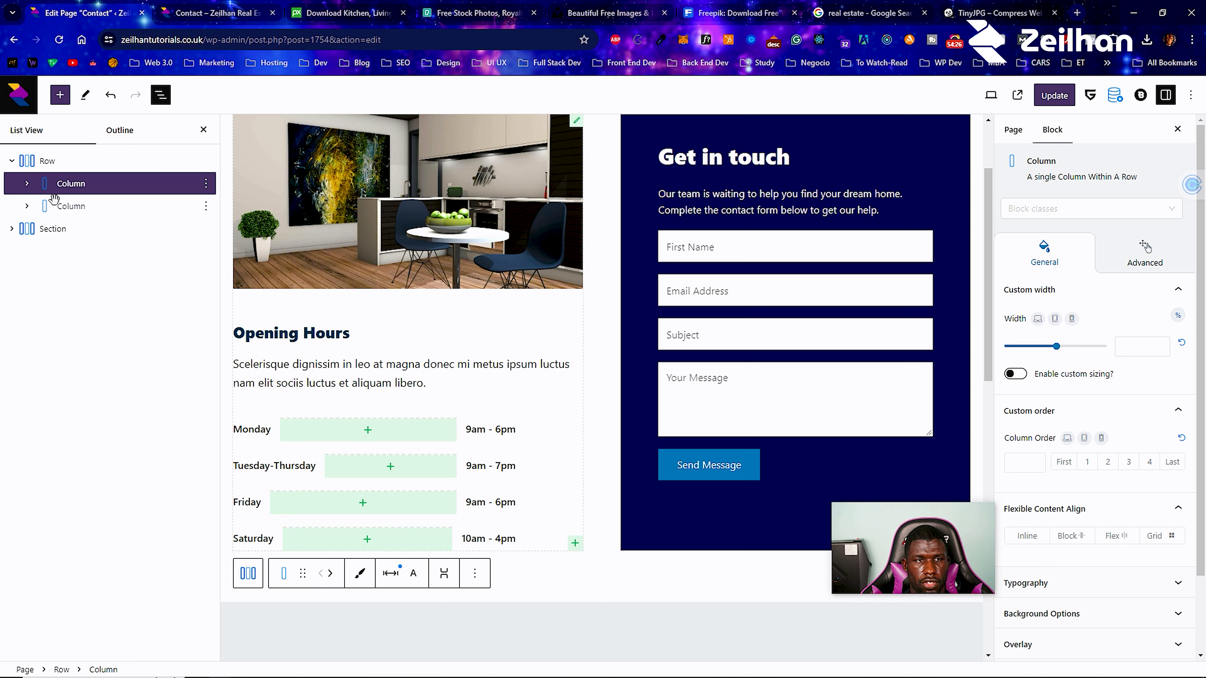
left_click(28, 185)
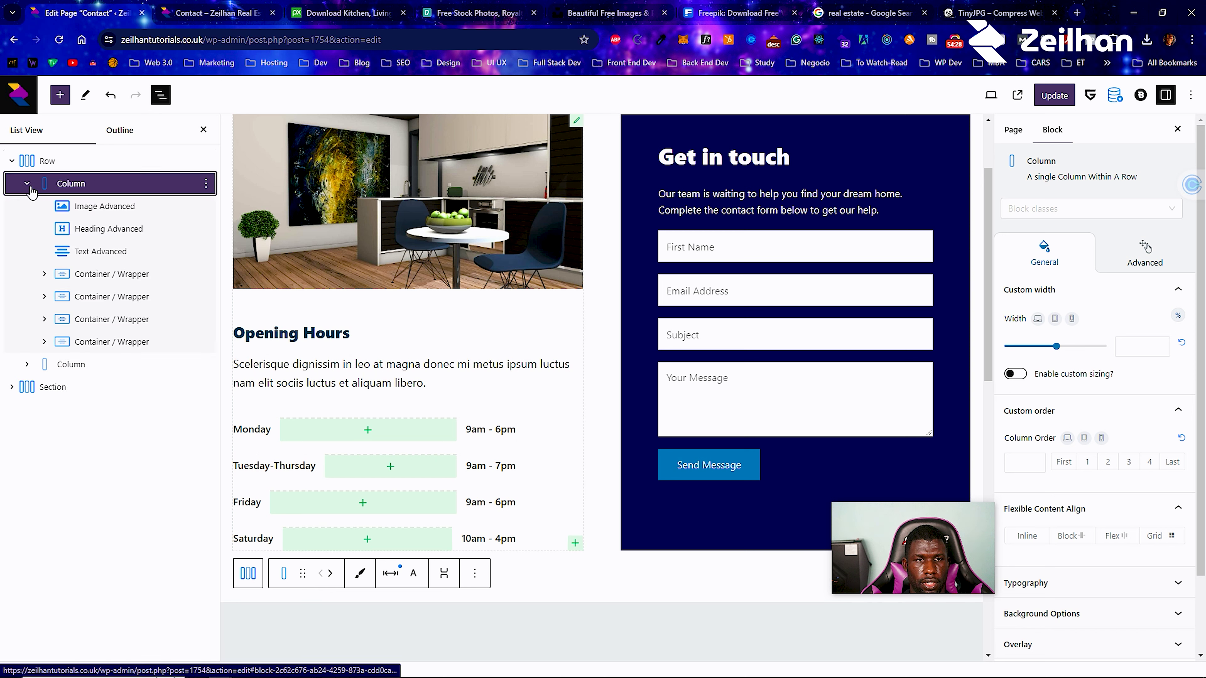
left_click(104, 207)
scroll(368, 256, "up", 2)
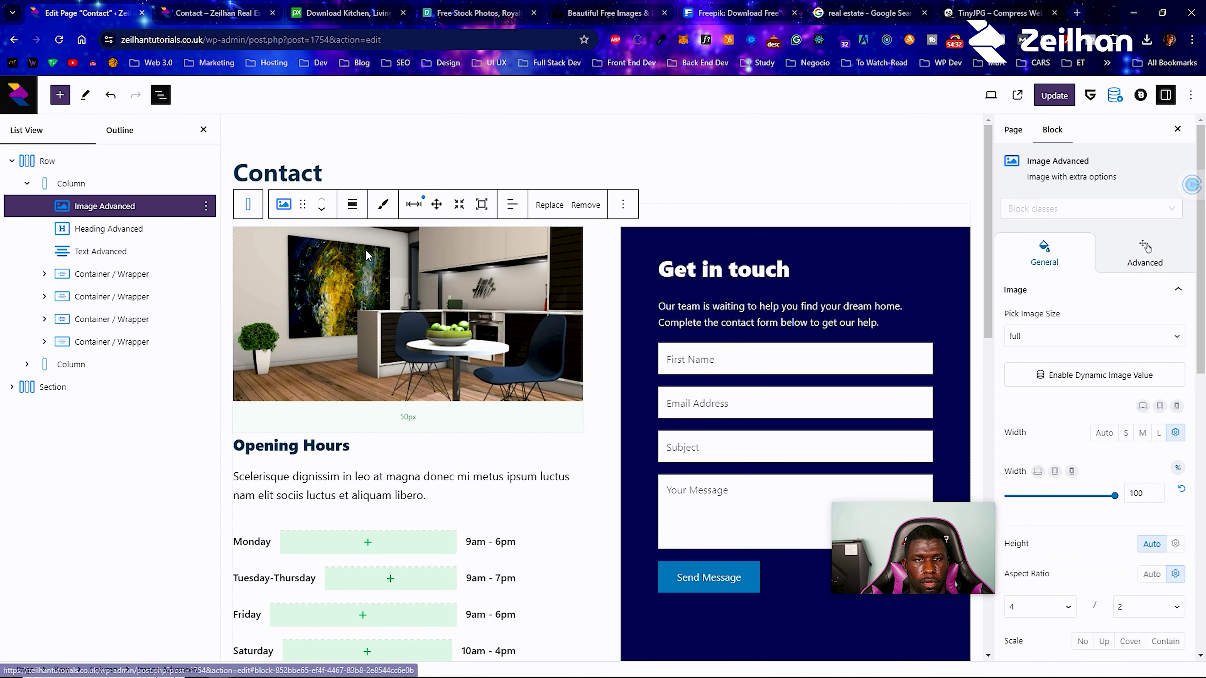
Inspect the Opening Hours heading, intro text and nested hour containers, then view the live page.
left_click(117, 231)
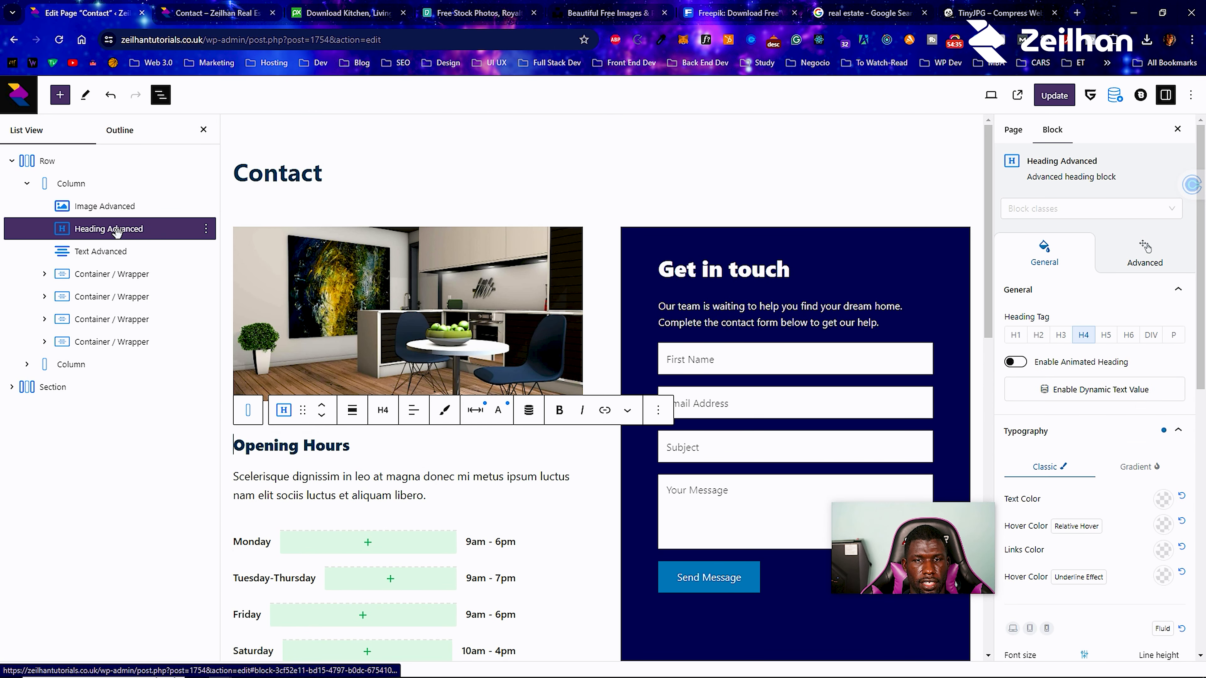
left_click(102, 256)
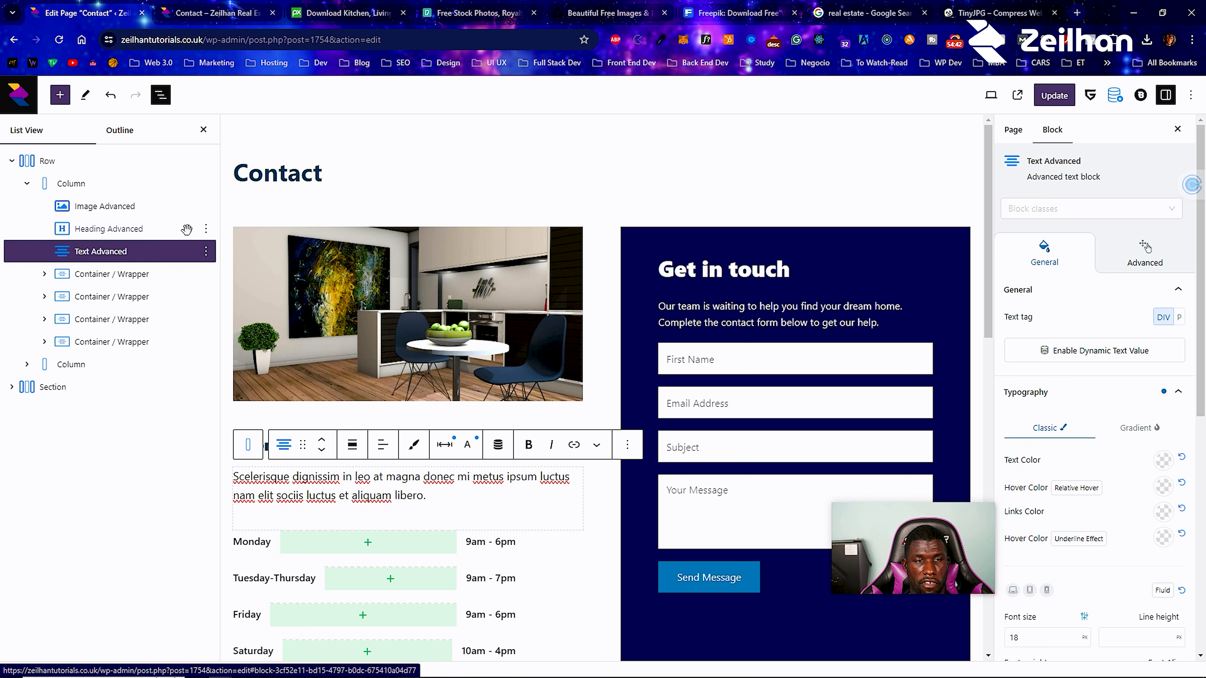
left_click(45, 275)
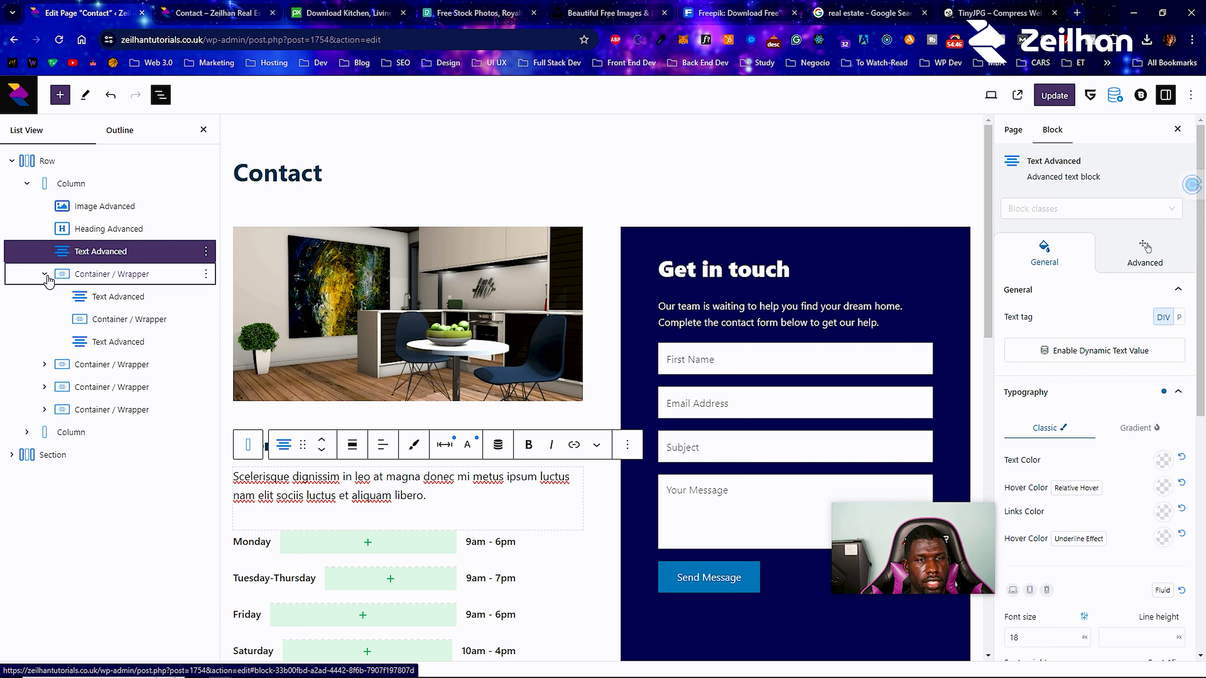
left_click(105, 325)
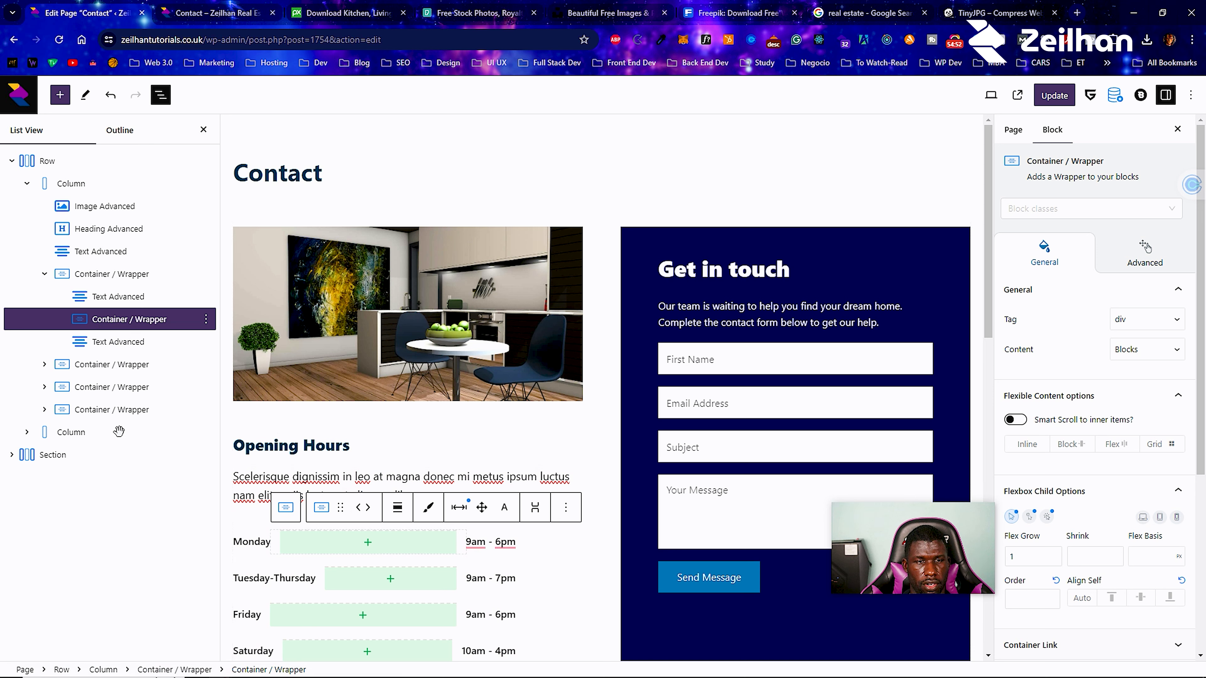
left_click(93, 343)
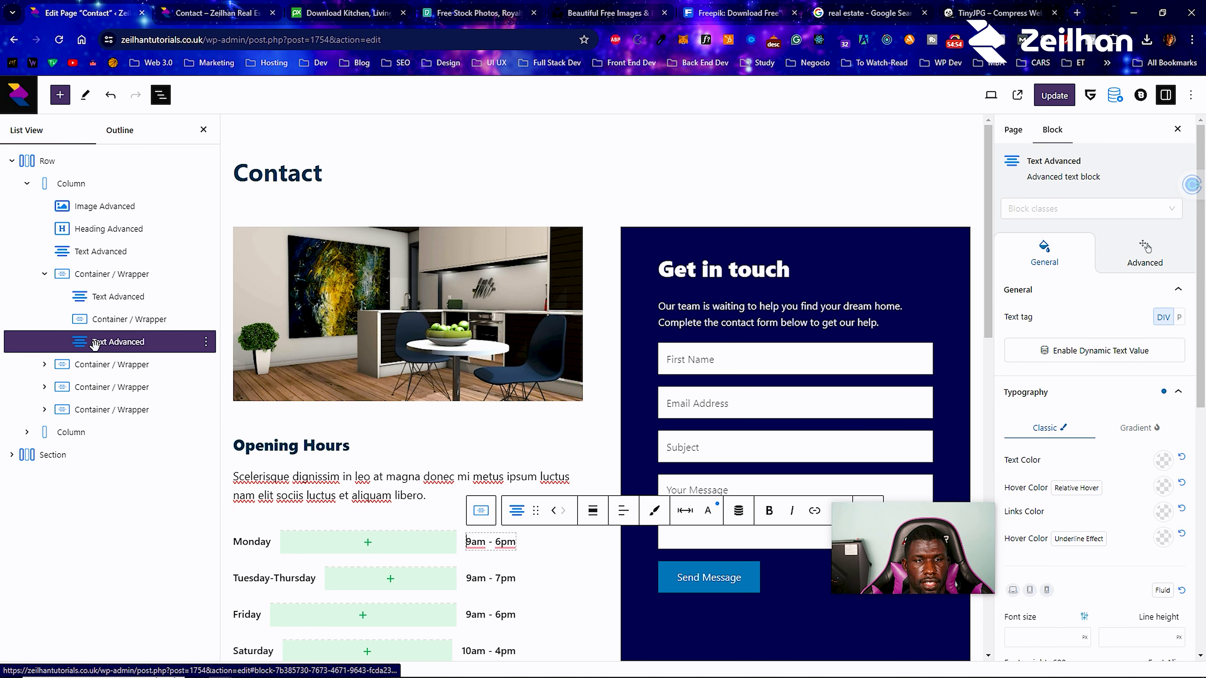
left_click(142, 299)
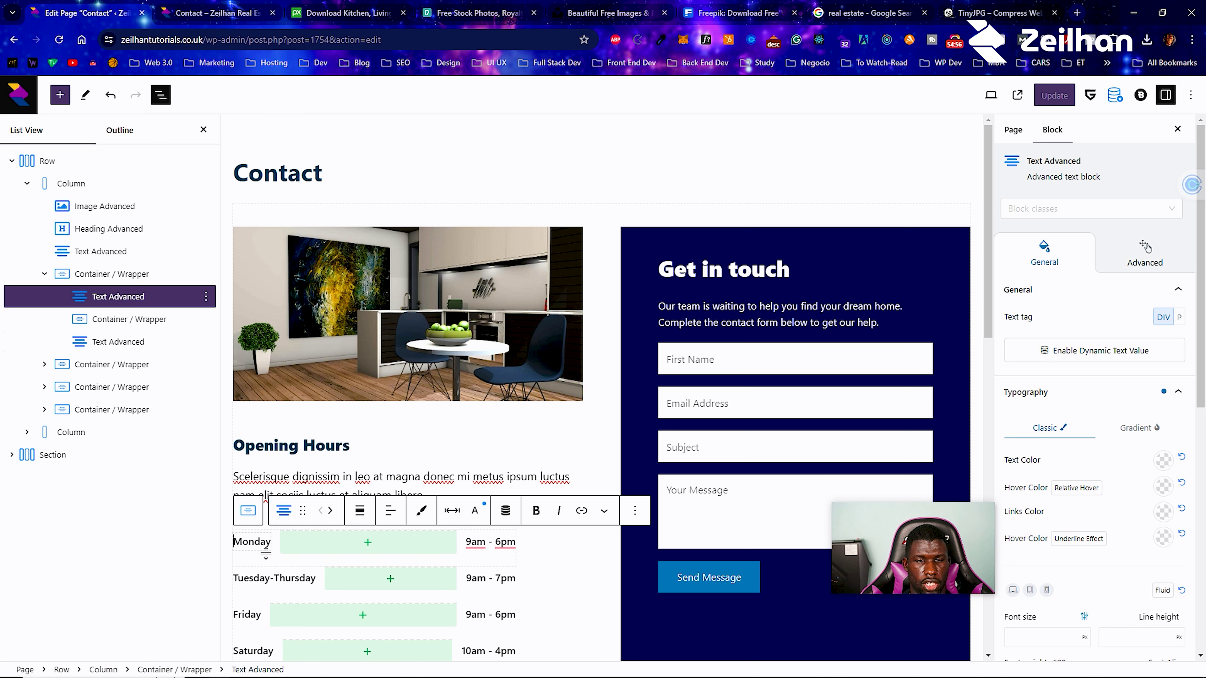
left_click(147, 319)
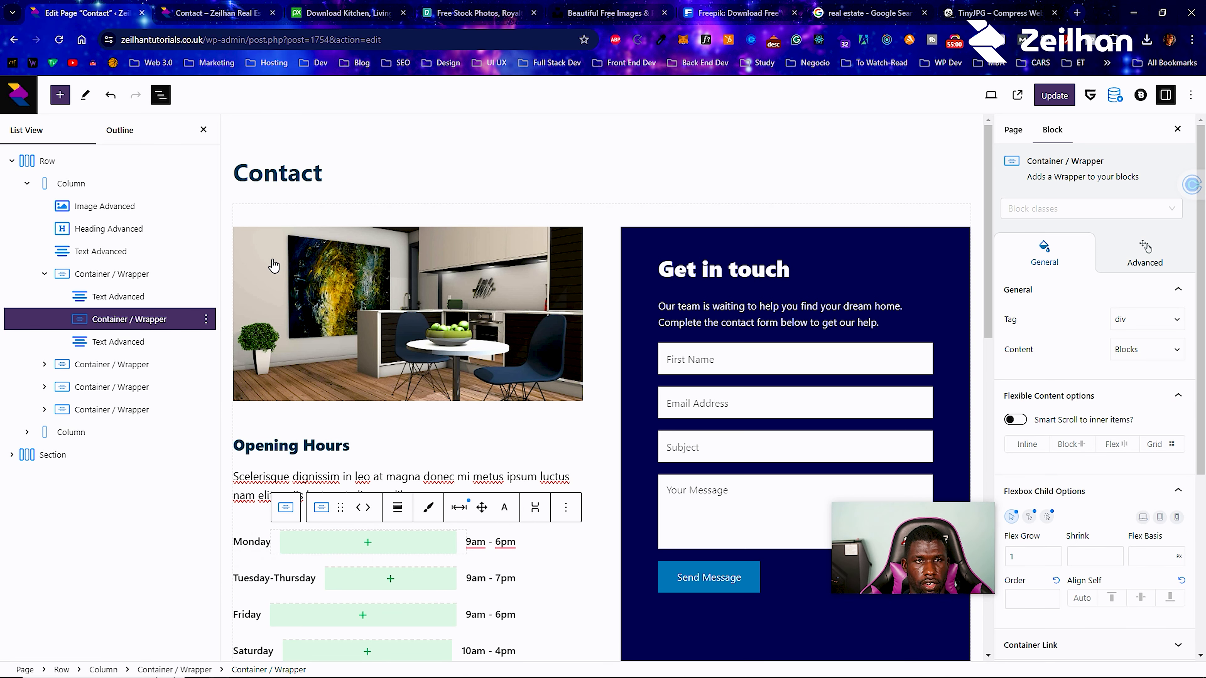
left_click(189, 5)
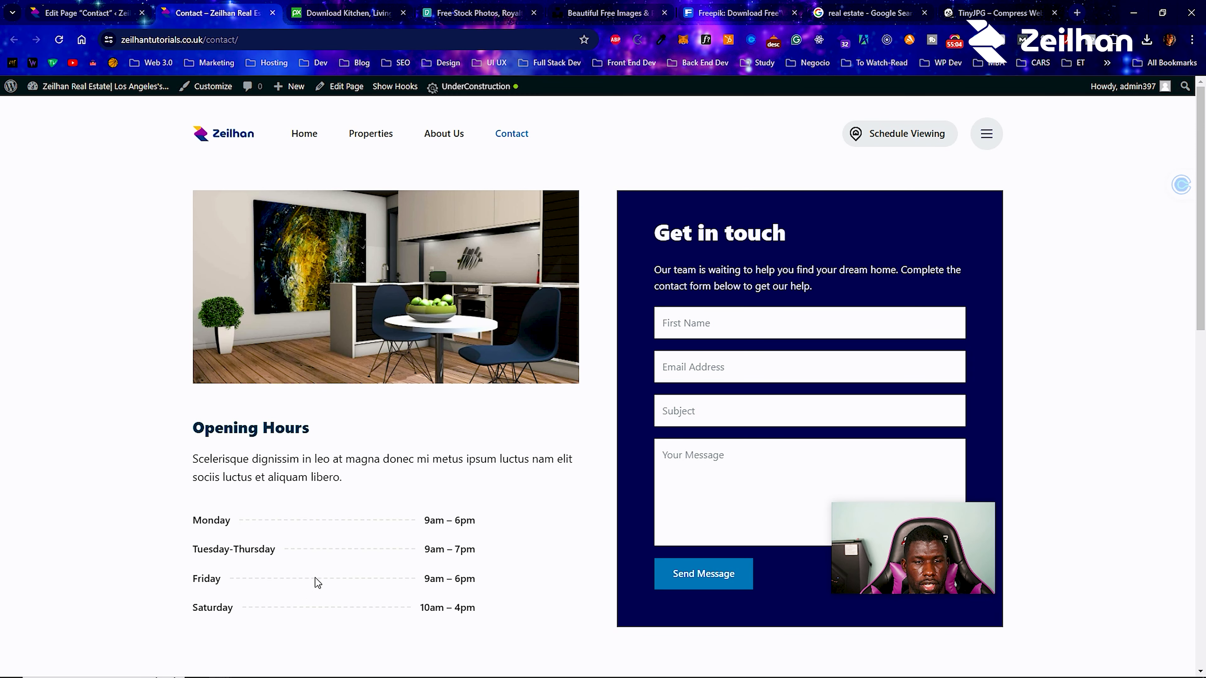
Change Monday's closing time from 6pm to 5pm so it reads 9am - 5pm.
left_click(88, 13)
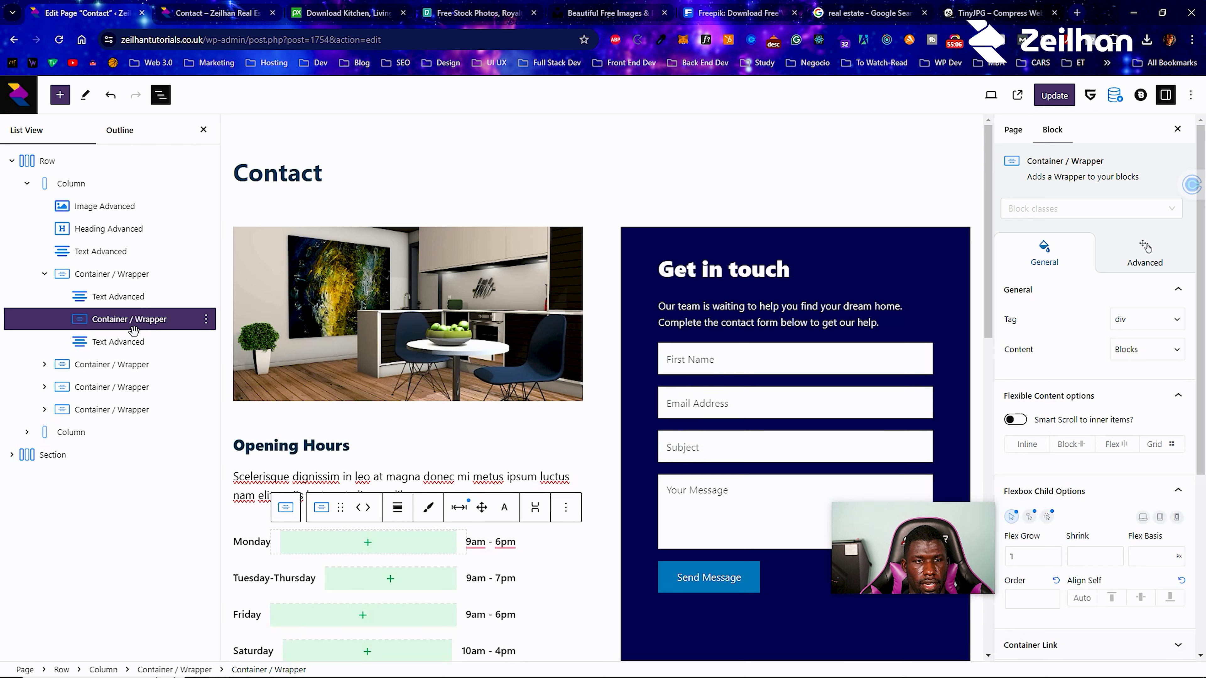
left_click(130, 342)
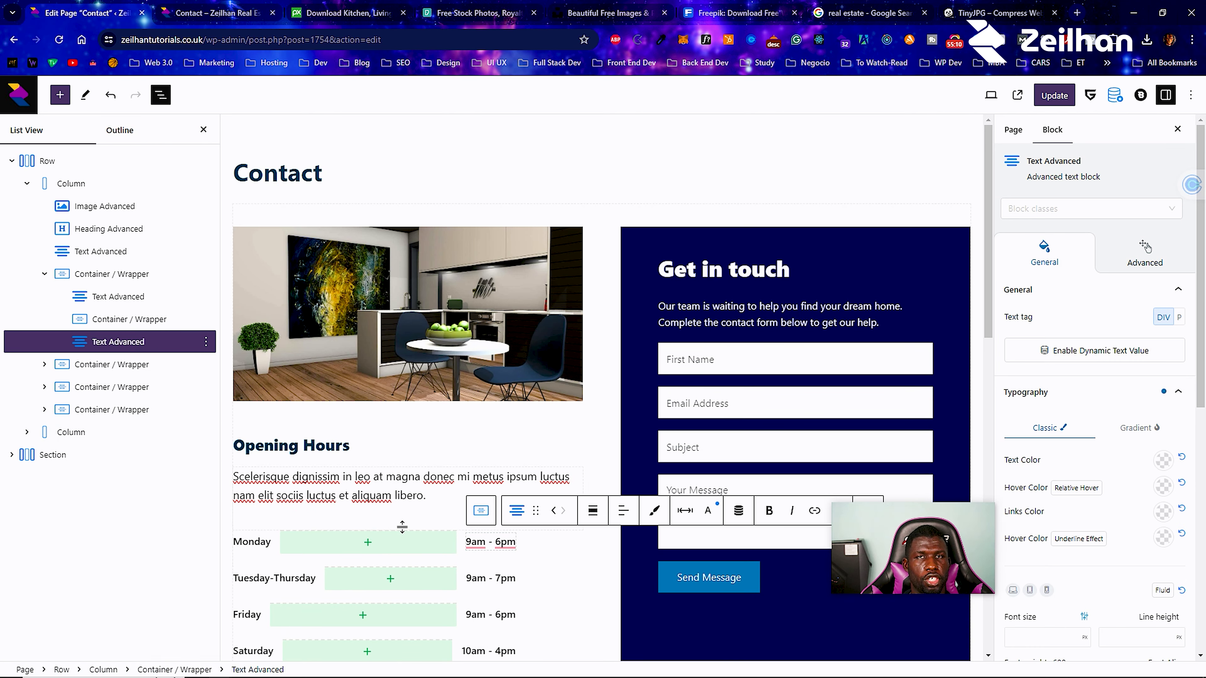
left_click(506, 543)
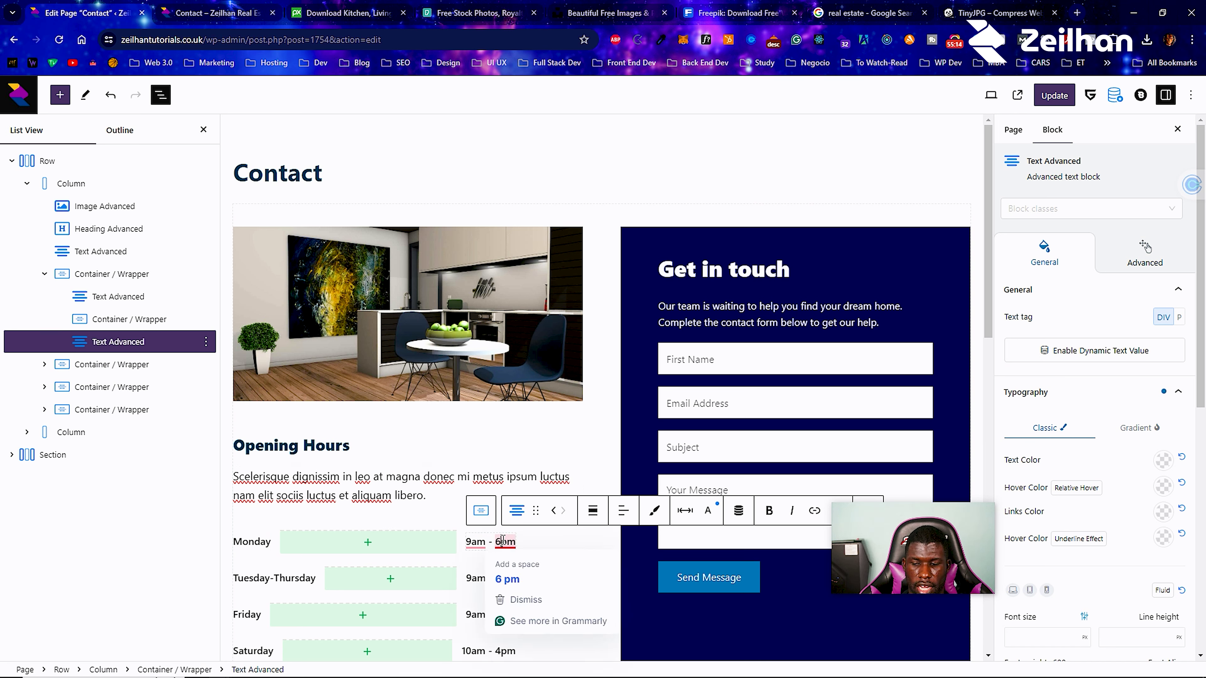
type("5")
key("BackSpace")
key("BackSpace")
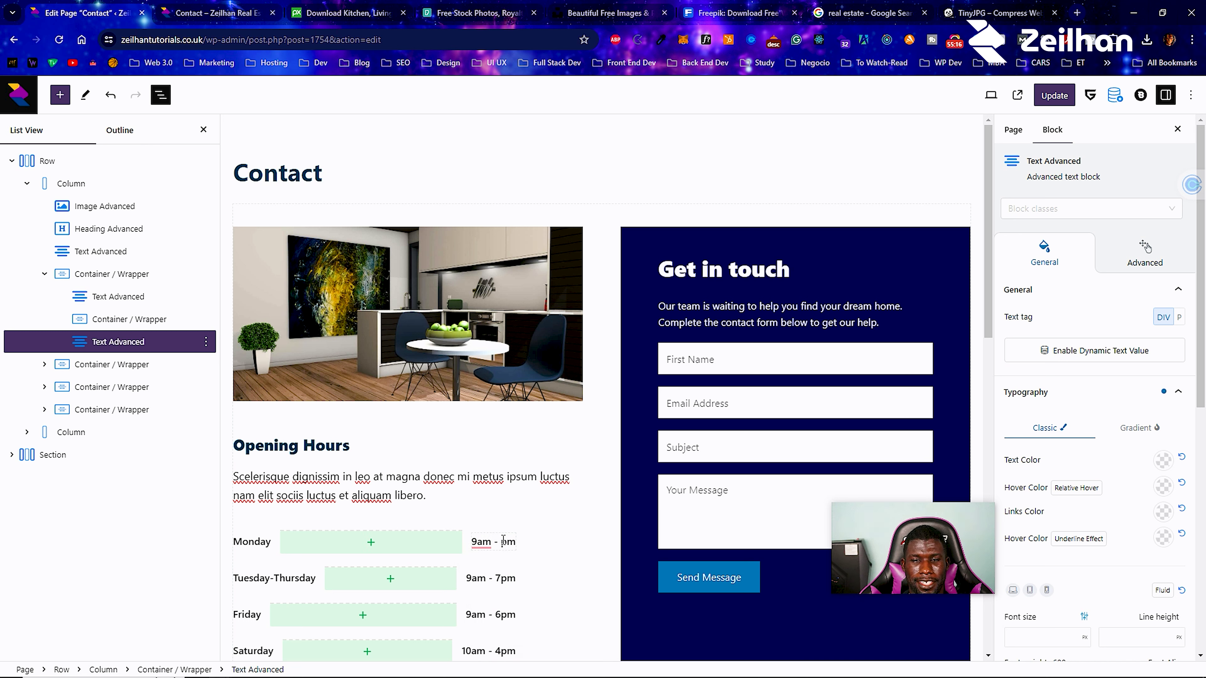
type("5")
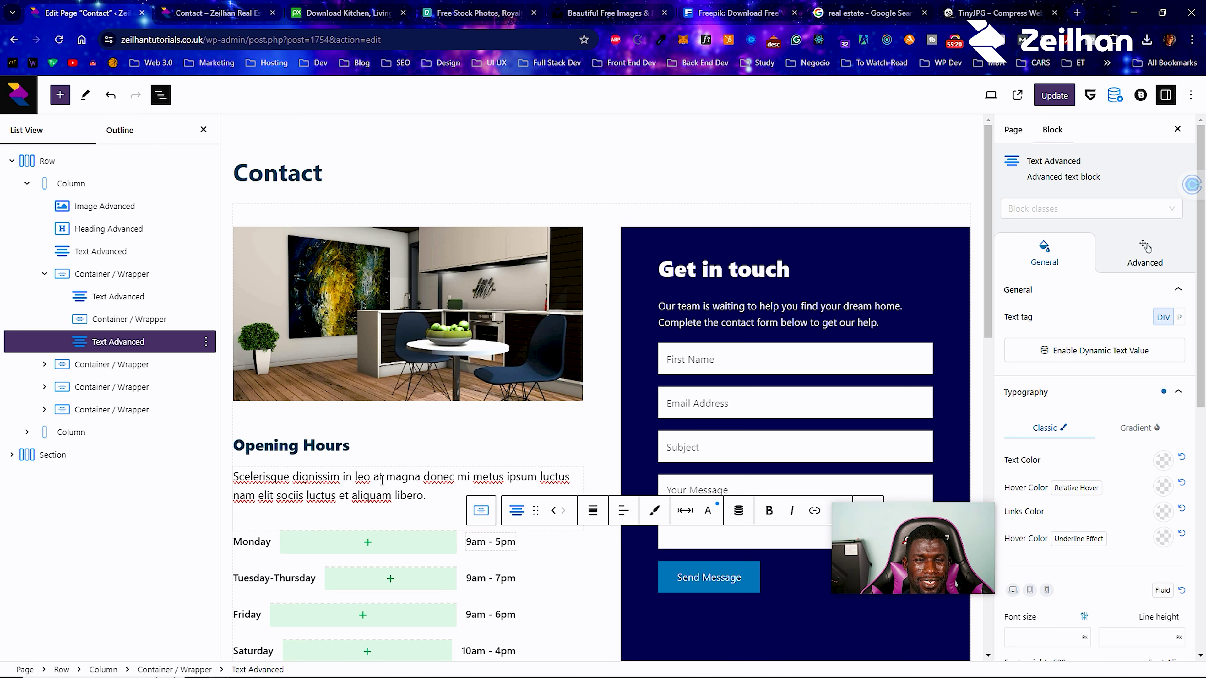
Expand the remaining hour-row Container / Wrapper blocks in List View.
left_click(45, 364)
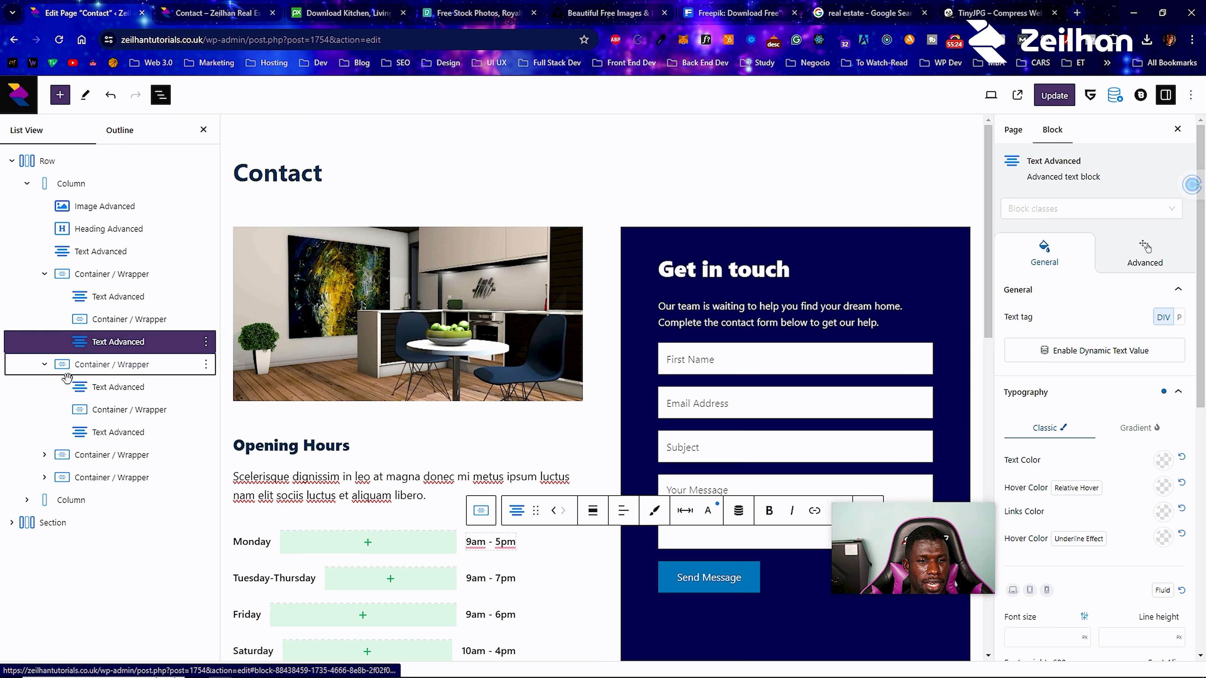
left_click(44, 453)
left_click(45, 544)
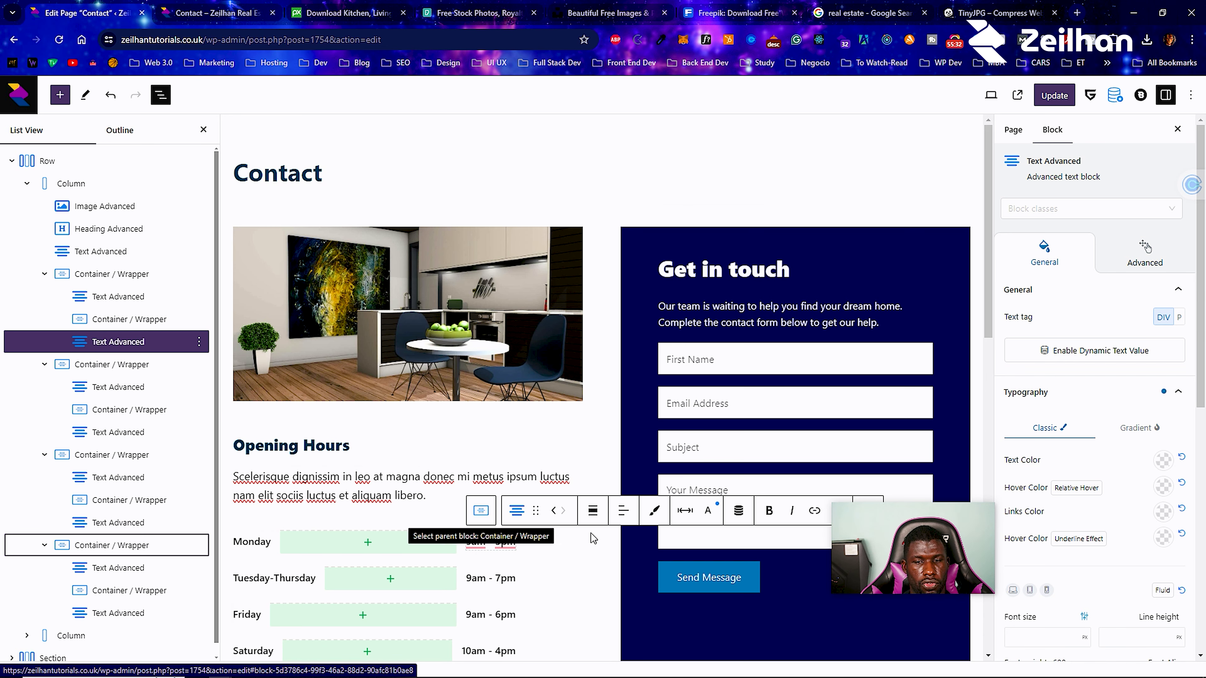
scroll(468, 555, "down", 3)
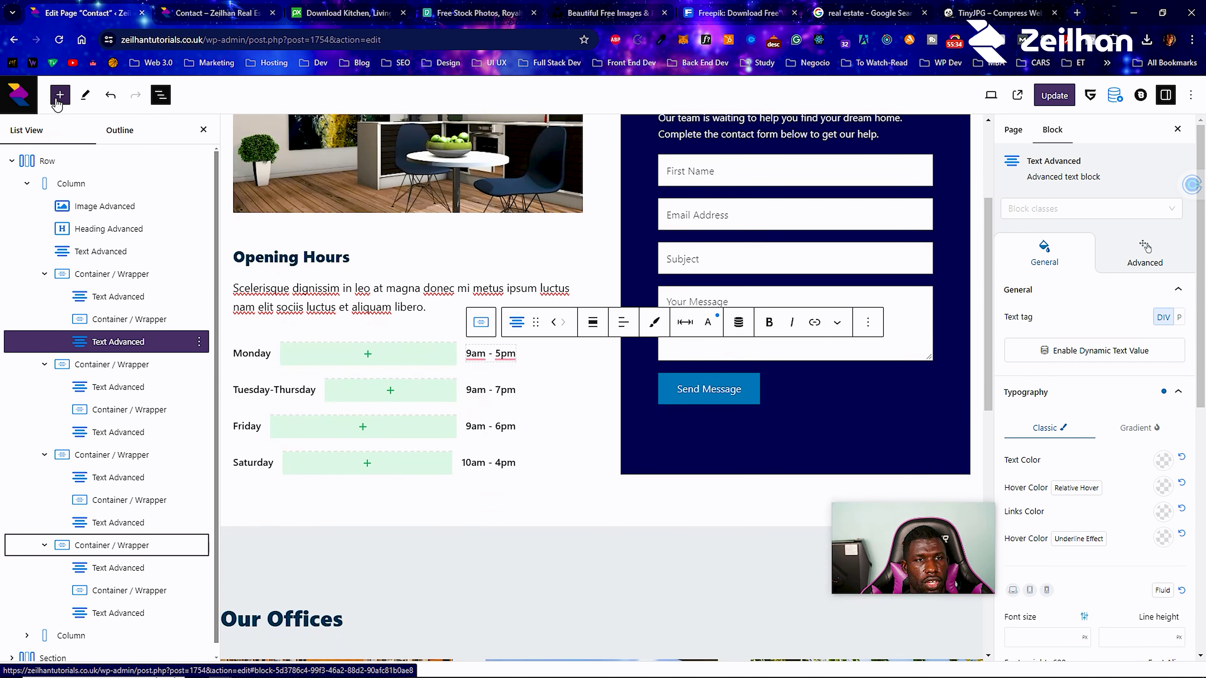
Search the block library for 'container' and drag a Container / Wrapper below the Send Message button.
left_click(58, 102)
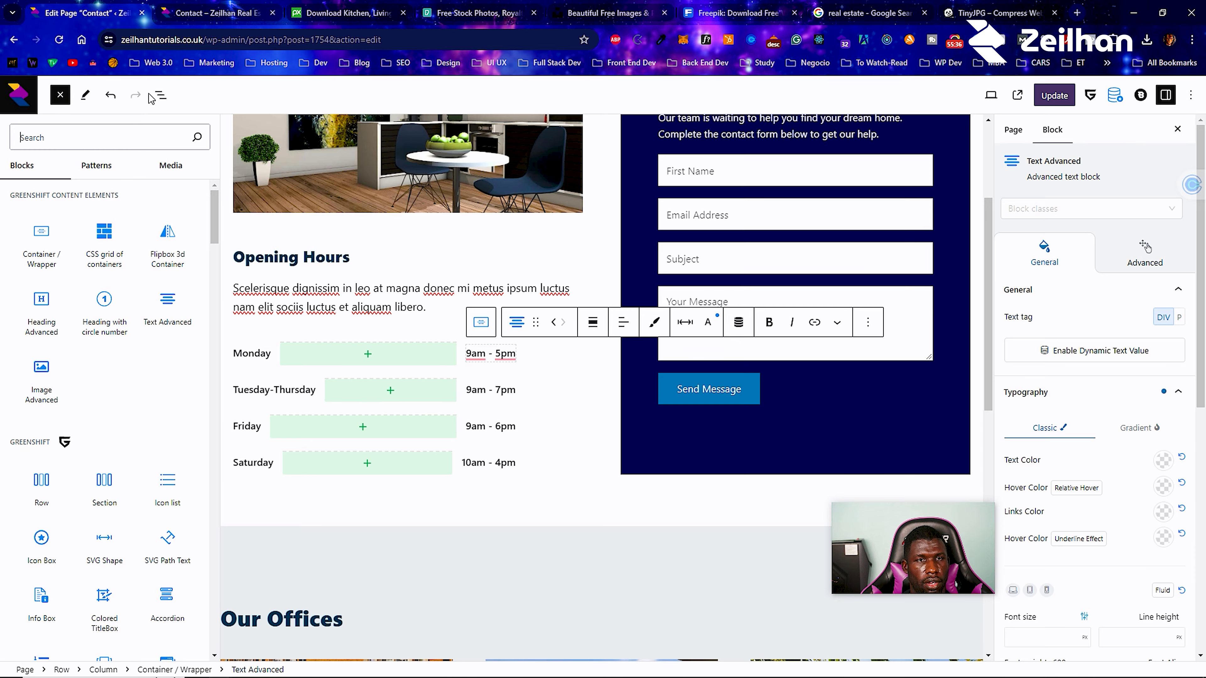
left_click(159, 97)
left_click(159, 97)
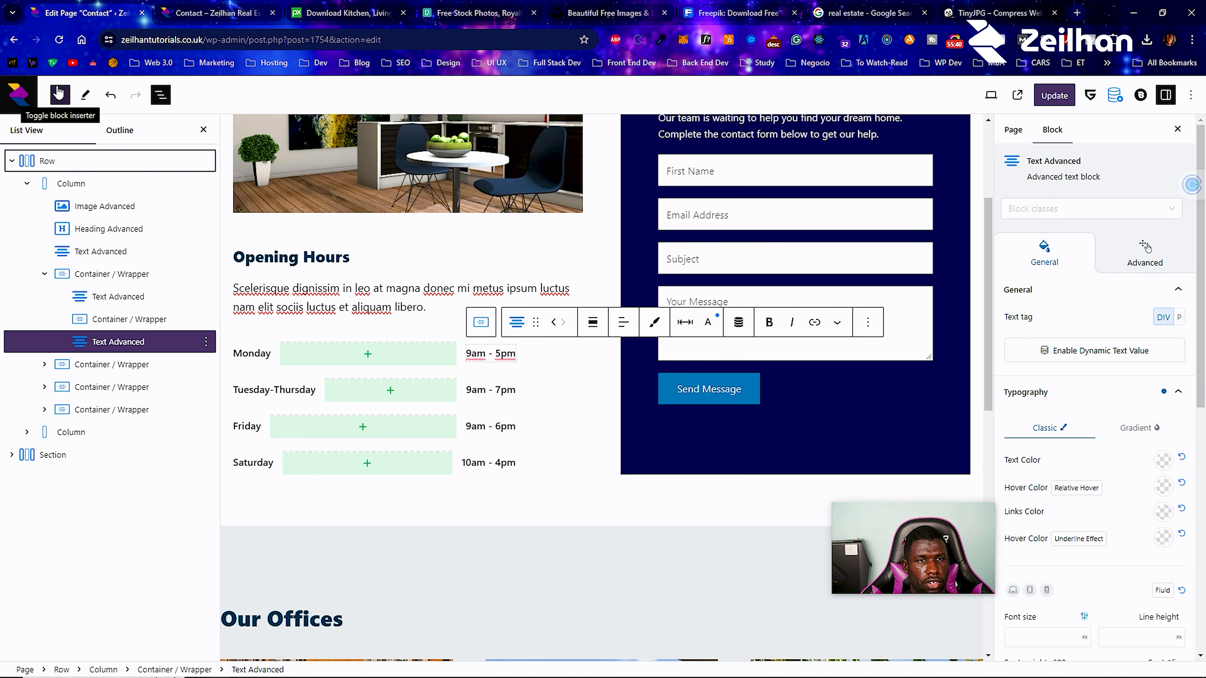
left_click(59, 95)
type("contai")
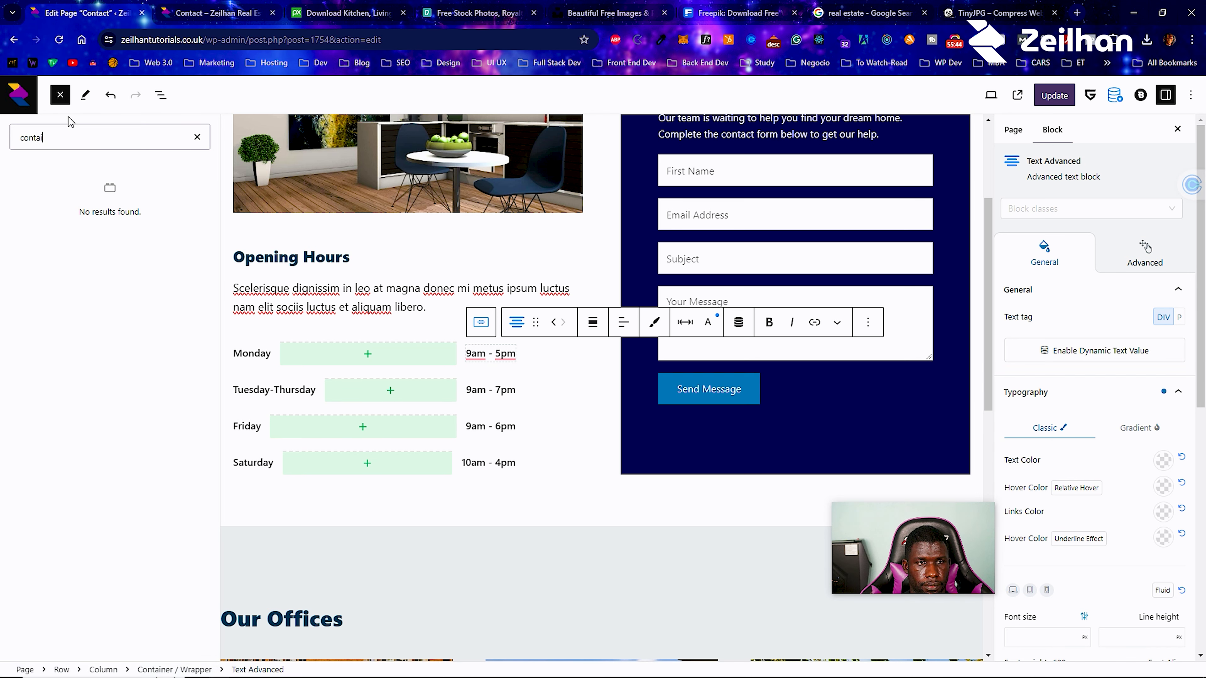
type("ner")
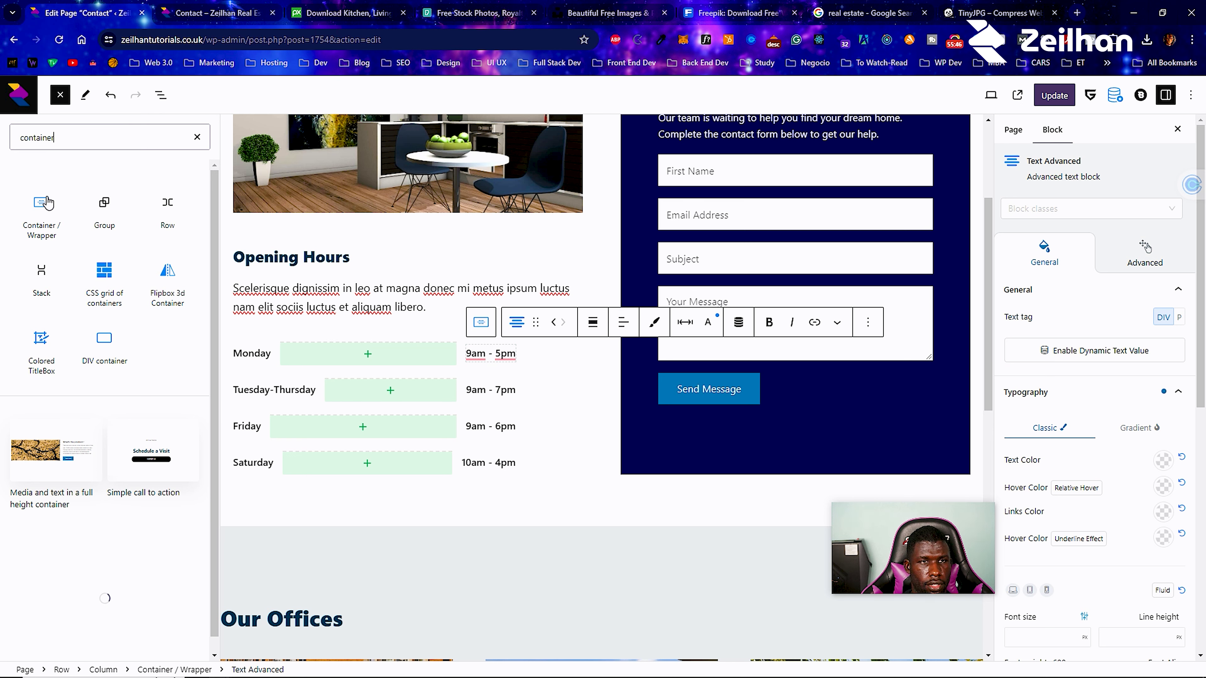
mouse_move(48, 240)
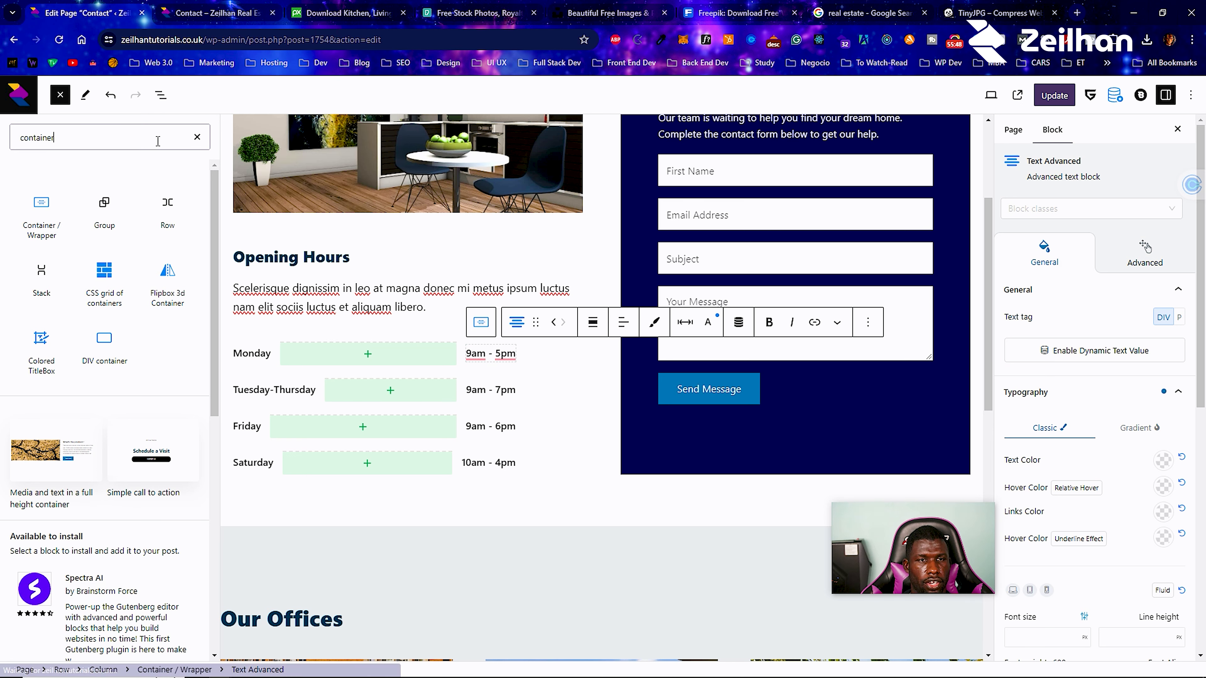
left_click(197, 137)
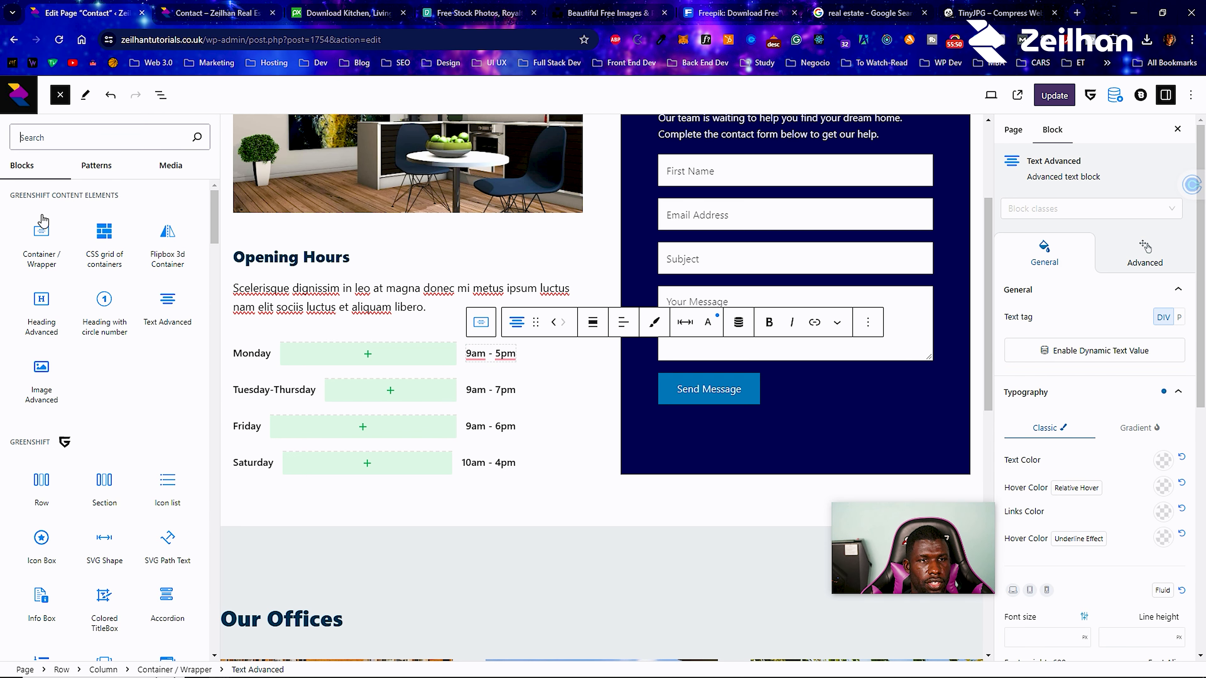
mouse_move(45, 218)
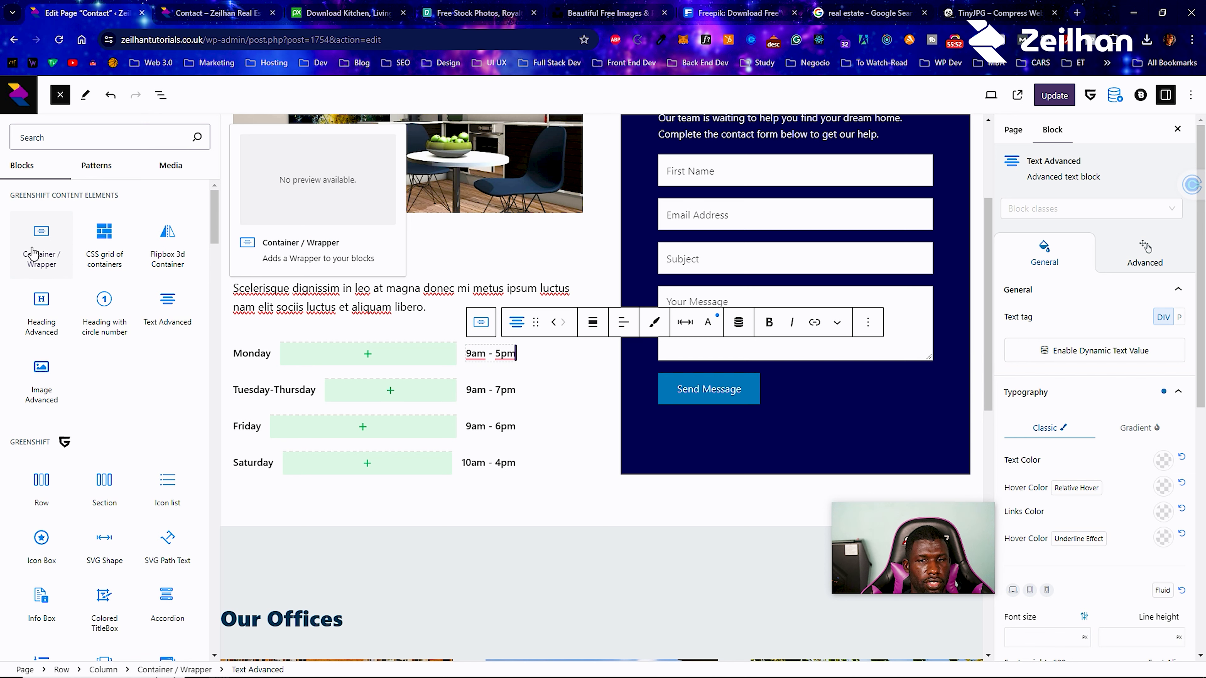
left_click(38, 242)
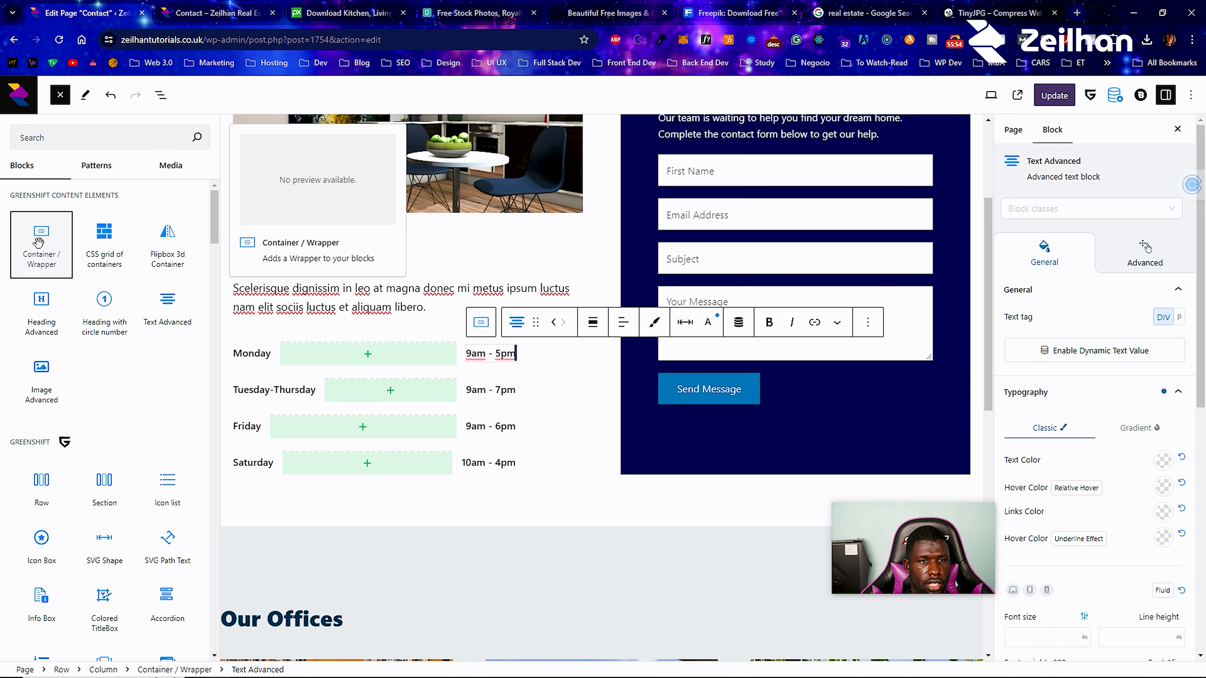
left_click_drag(38, 242, 699, 402)
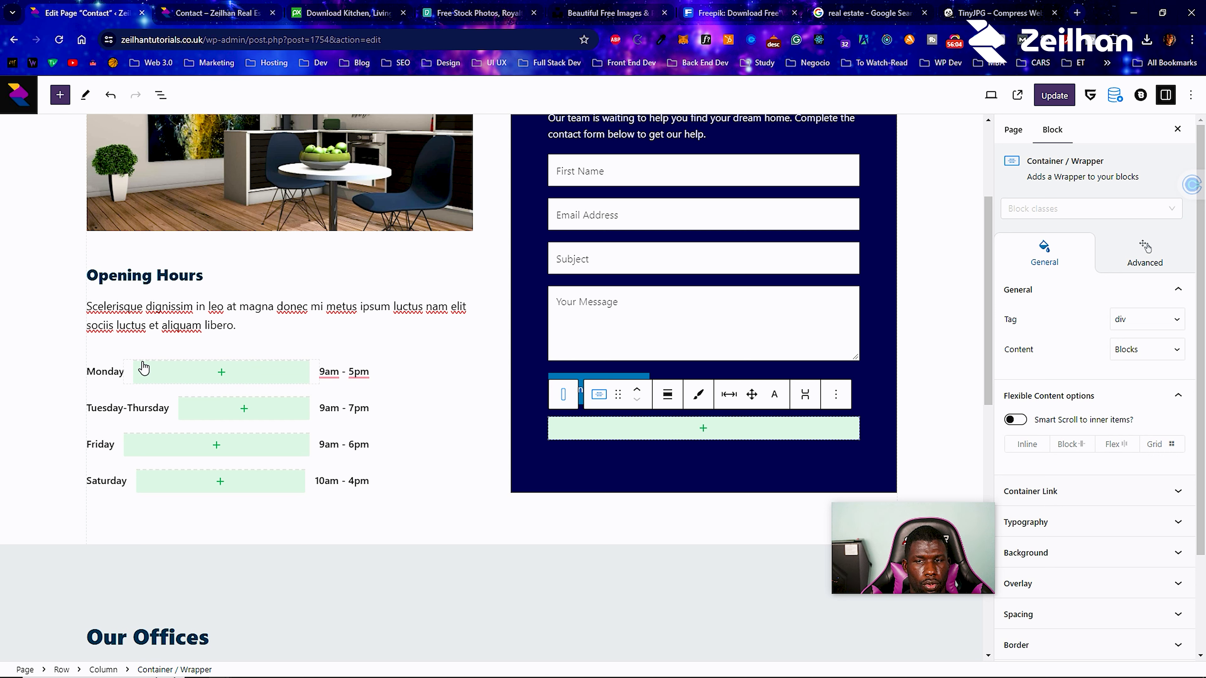
Select the dotted Container / Wrapper in Monday's opening-hours row.
left_click(226, 374)
left_click(262, 374)
left_click(315, 370)
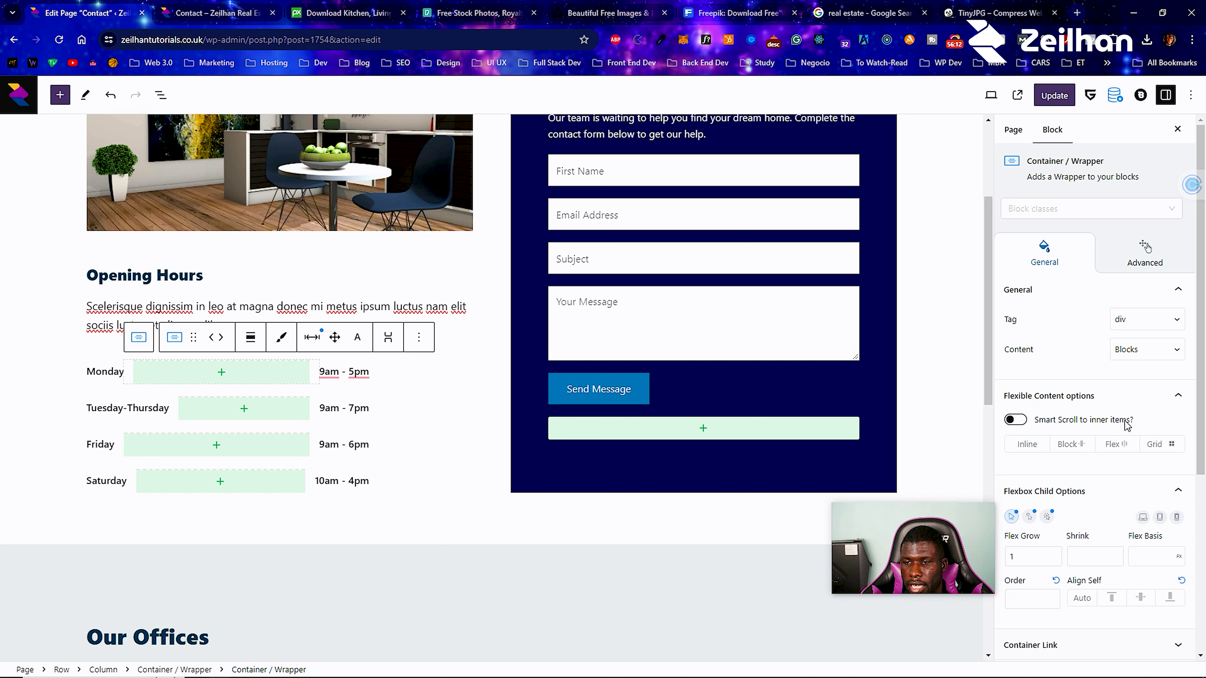
scroll(1115, 437, "down", 1)
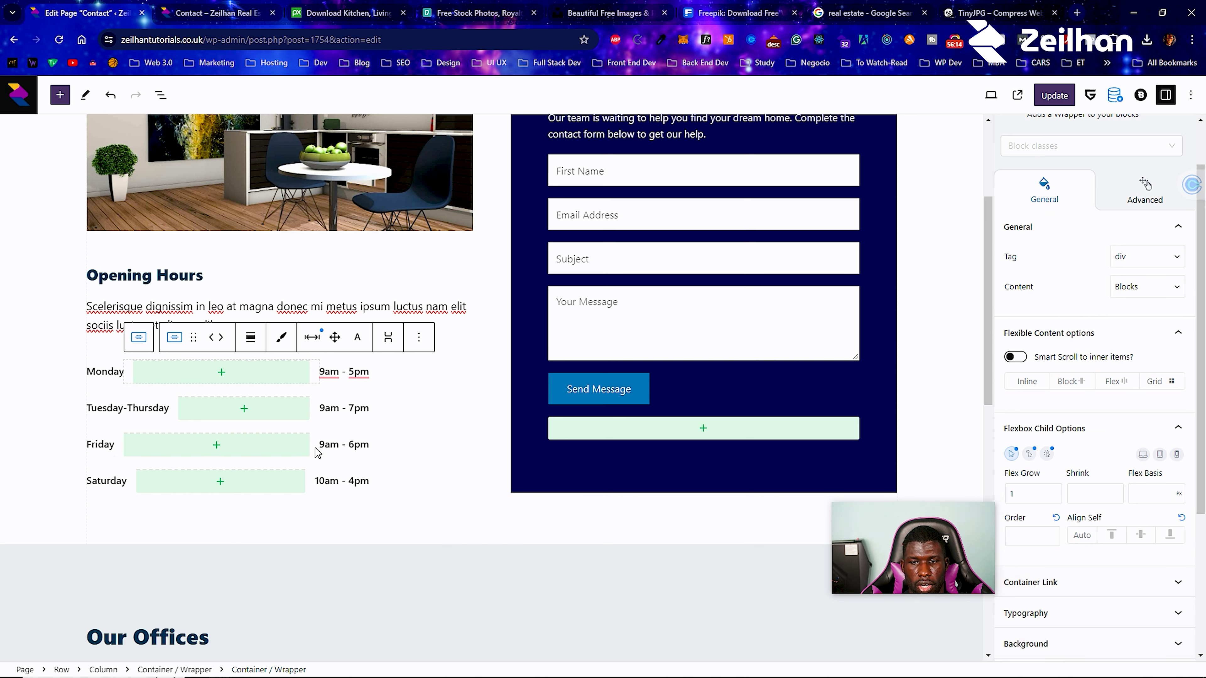
scroll(1153, 489, "down", 3)
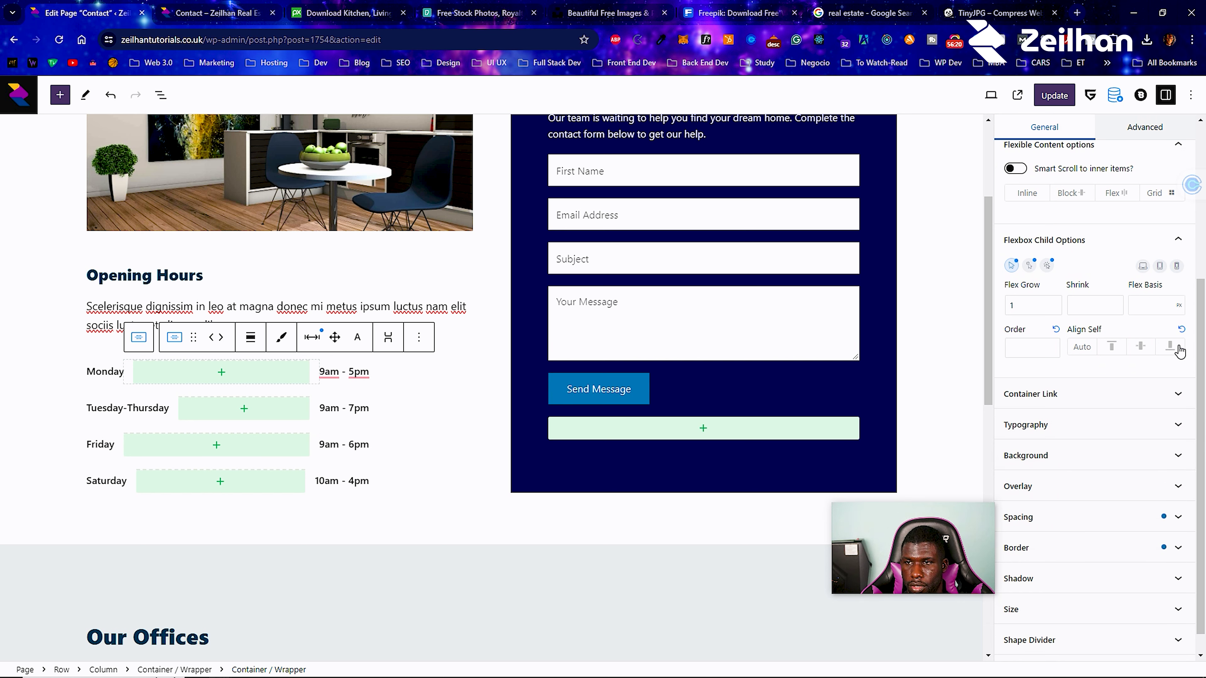
scroll(1145, 338, "up", 1)
scroll(1145, 339, "up", 1)
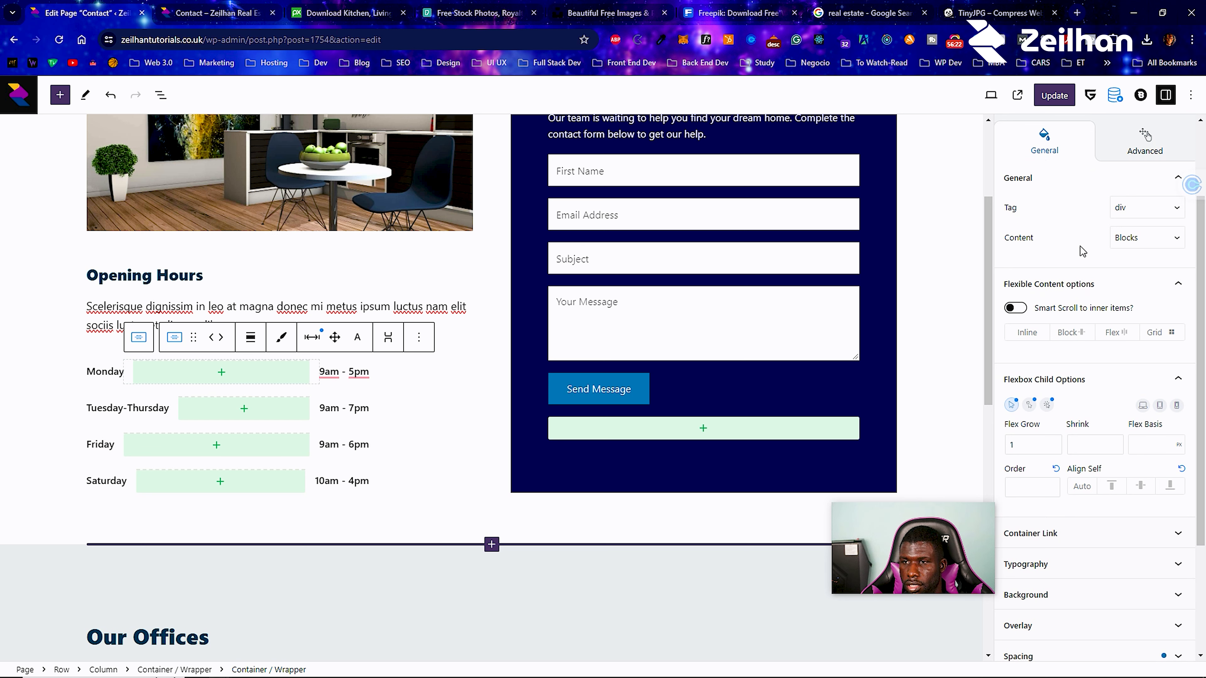
scroll(1082, 252, "down", 2)
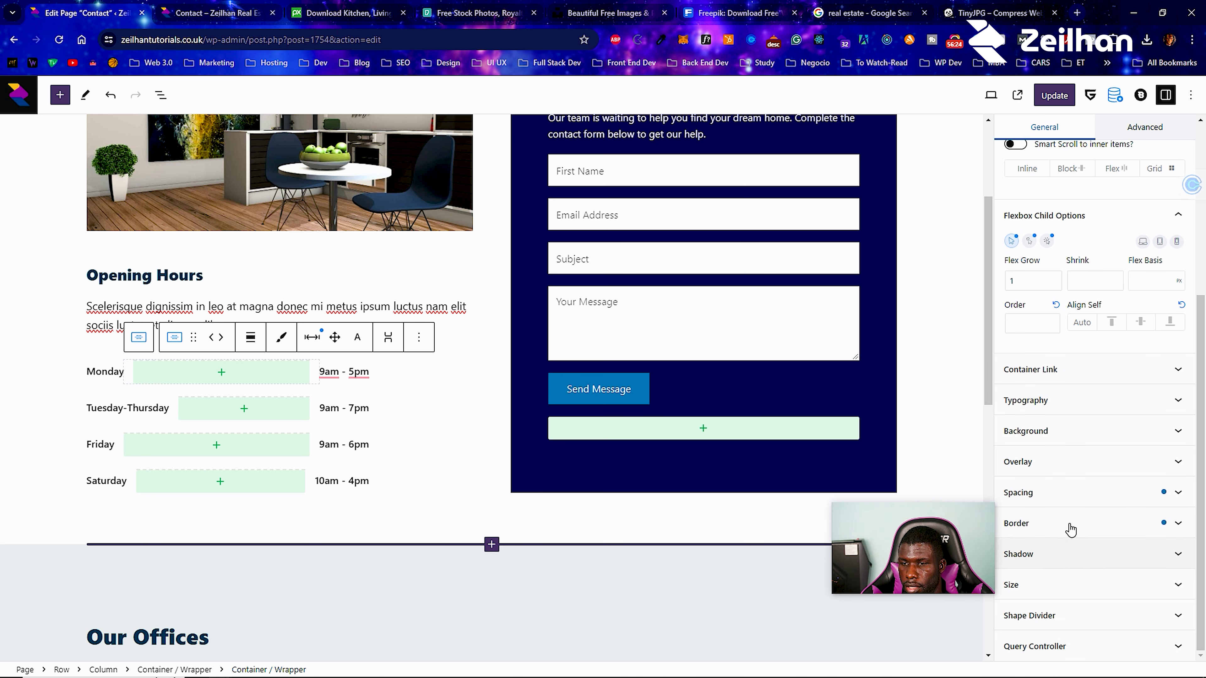
Show that container's Border and Spacing settings, with margins 0, 15, 0, 15.
left_click(1174, 524)
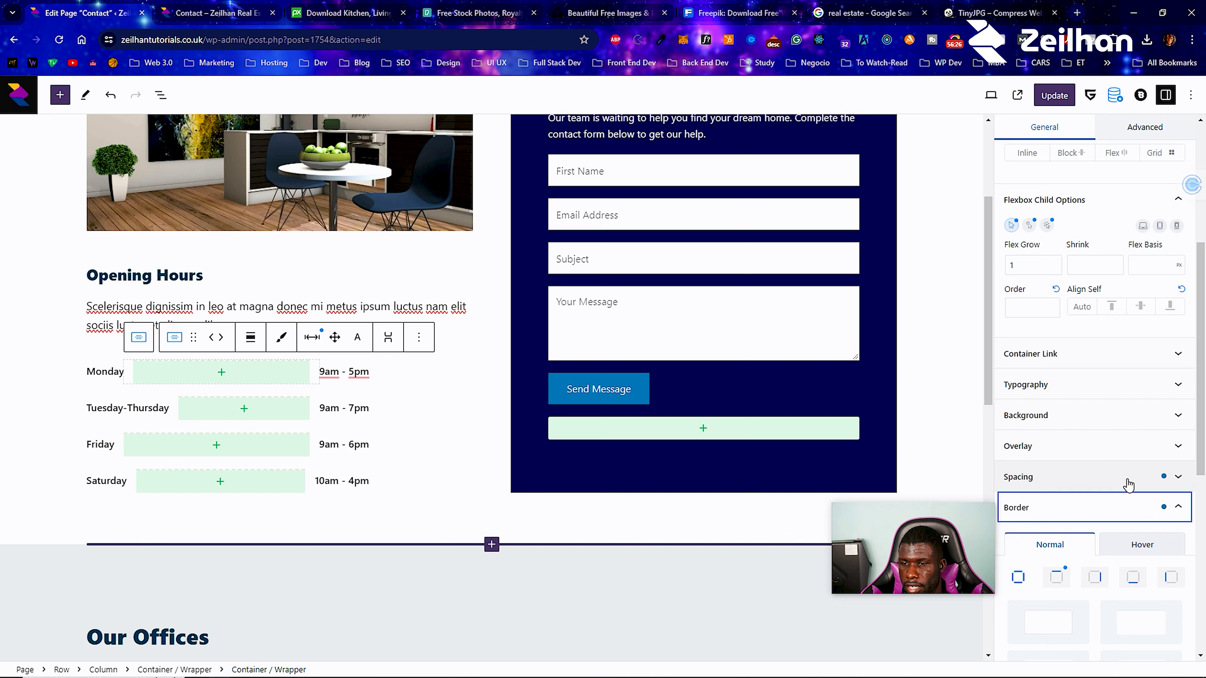
scroll(1085, 467, "down", 2)
scroll(1054, 452, "down", 3)
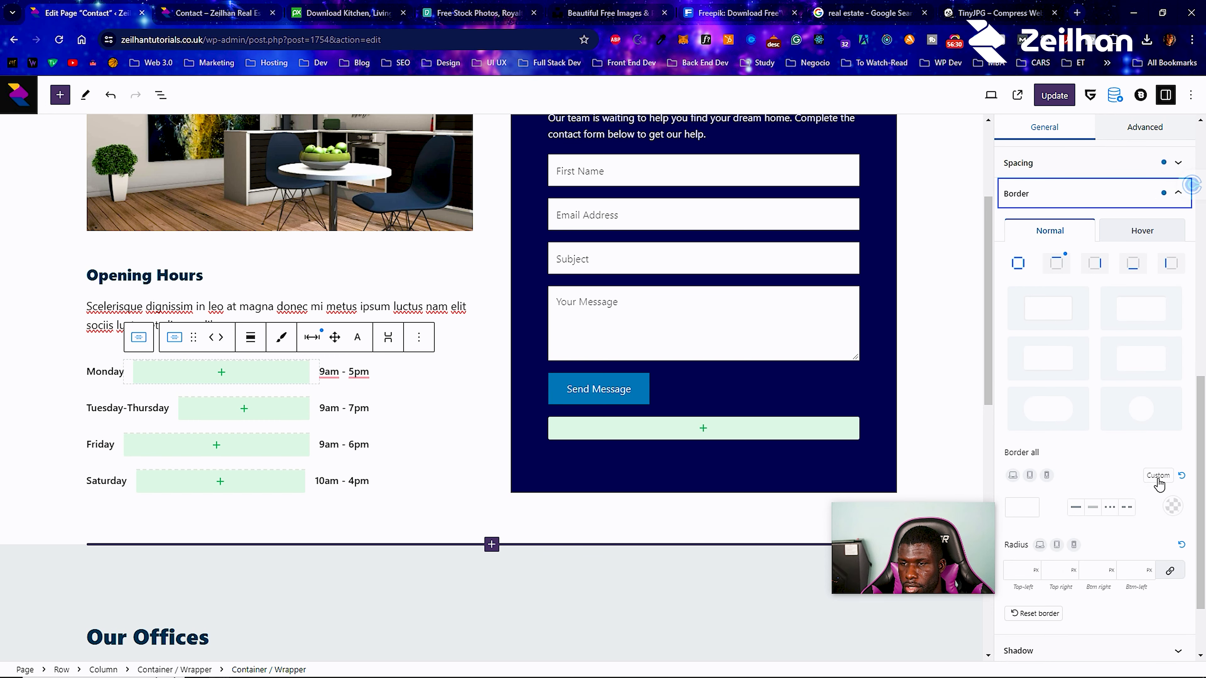
scroll(1144, 491, "down", 2)
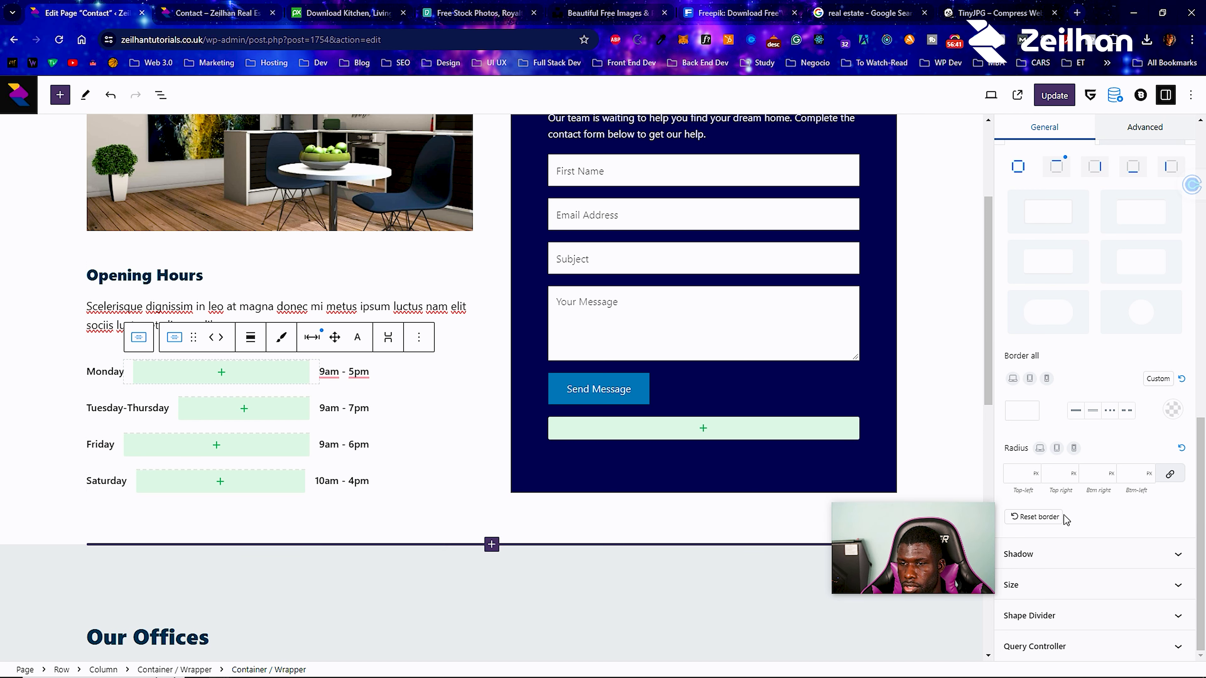
scroll(1094, 448, "up", 4)
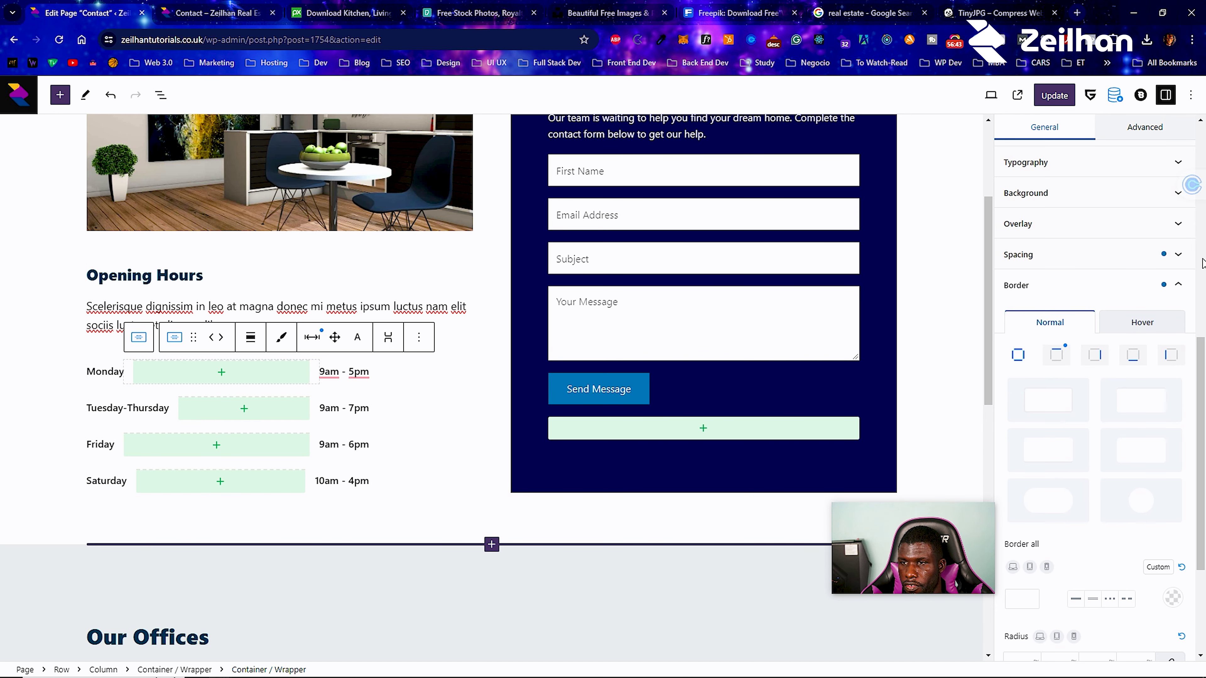
left_click(1185, 264)
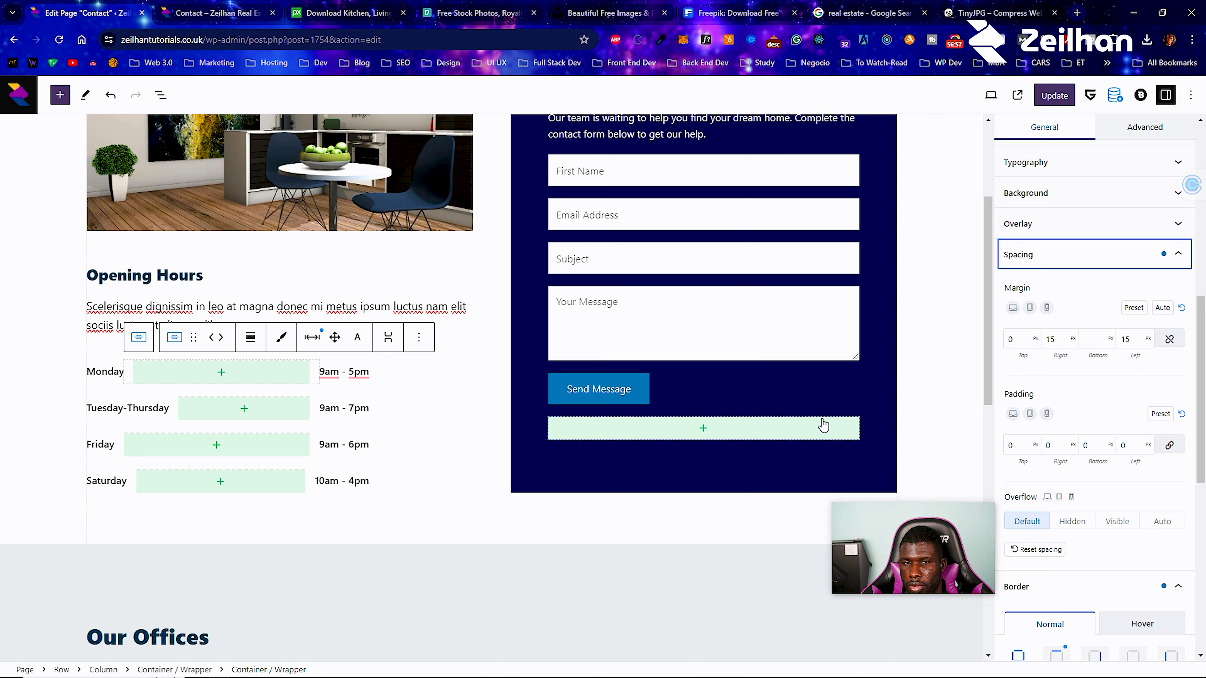
right_click(825, 430)
left_click(317, 374)
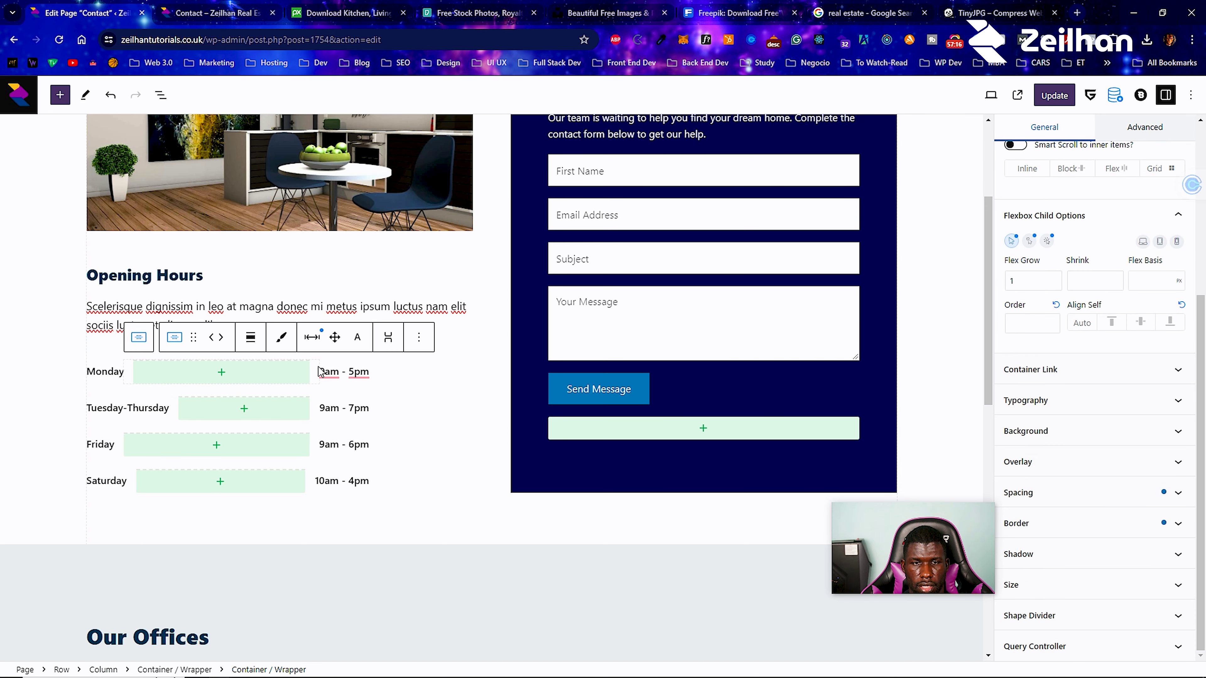
Duplicate the Monday hours block and drag the copy beneath the contact form.
left_click(418, 337)
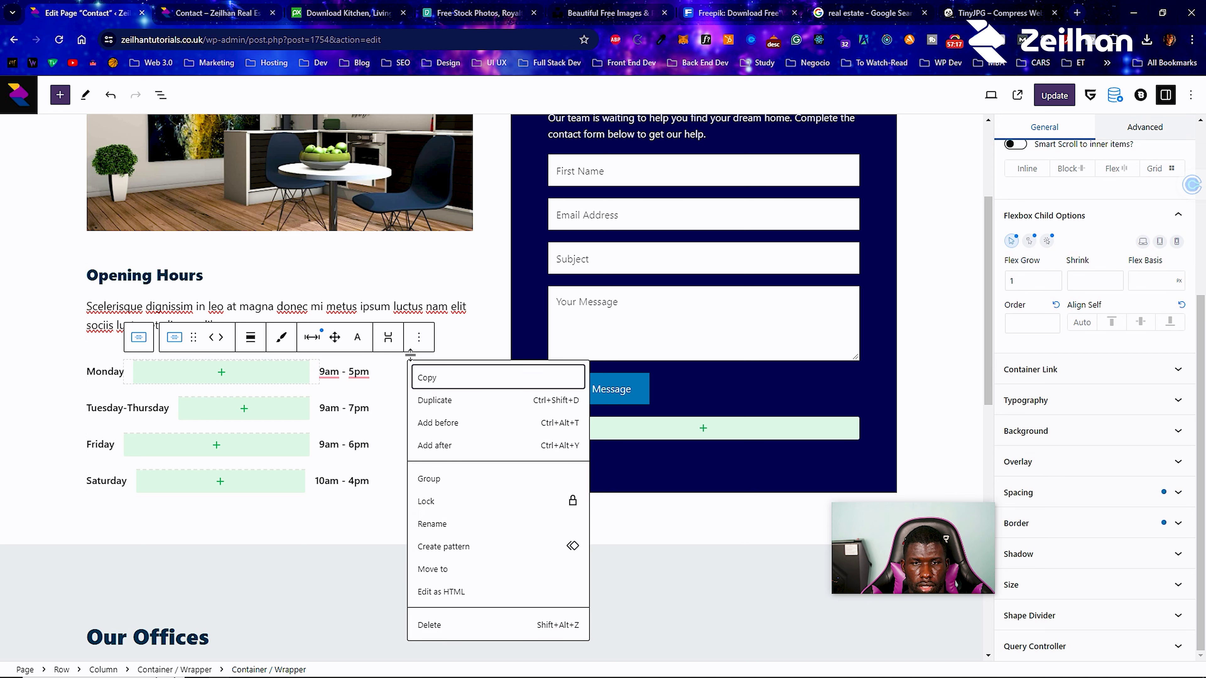
left_click(447, 403)
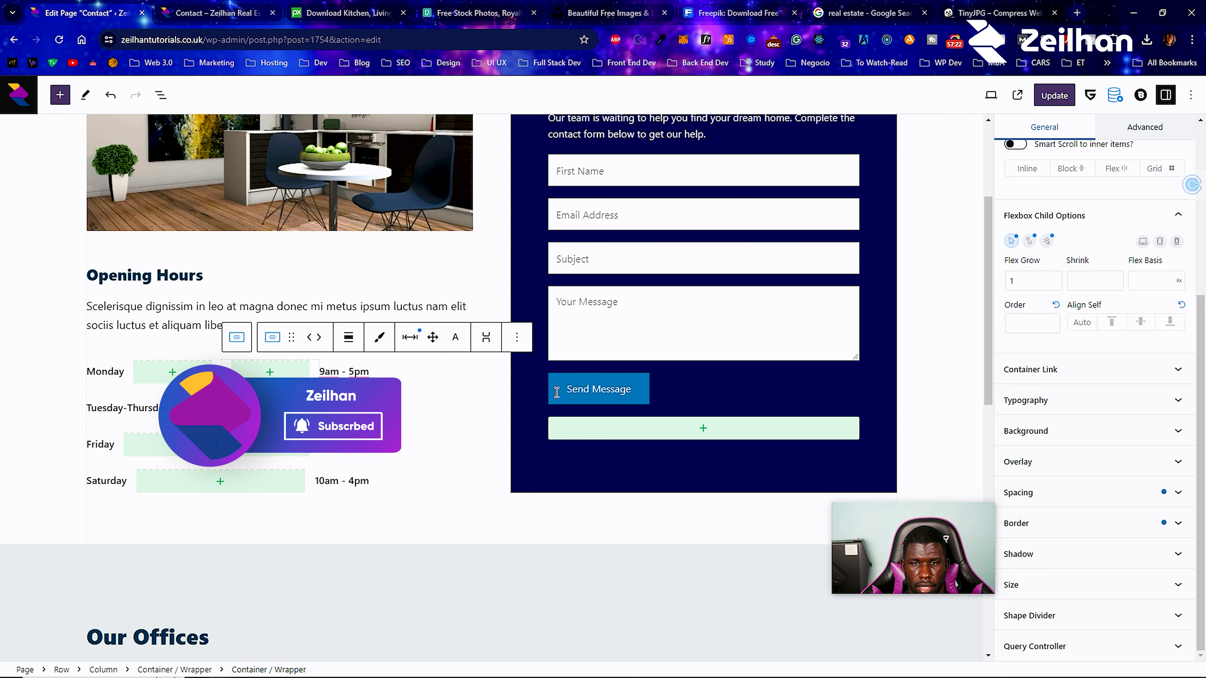
left_click_drag(291, 337, 655, 365)
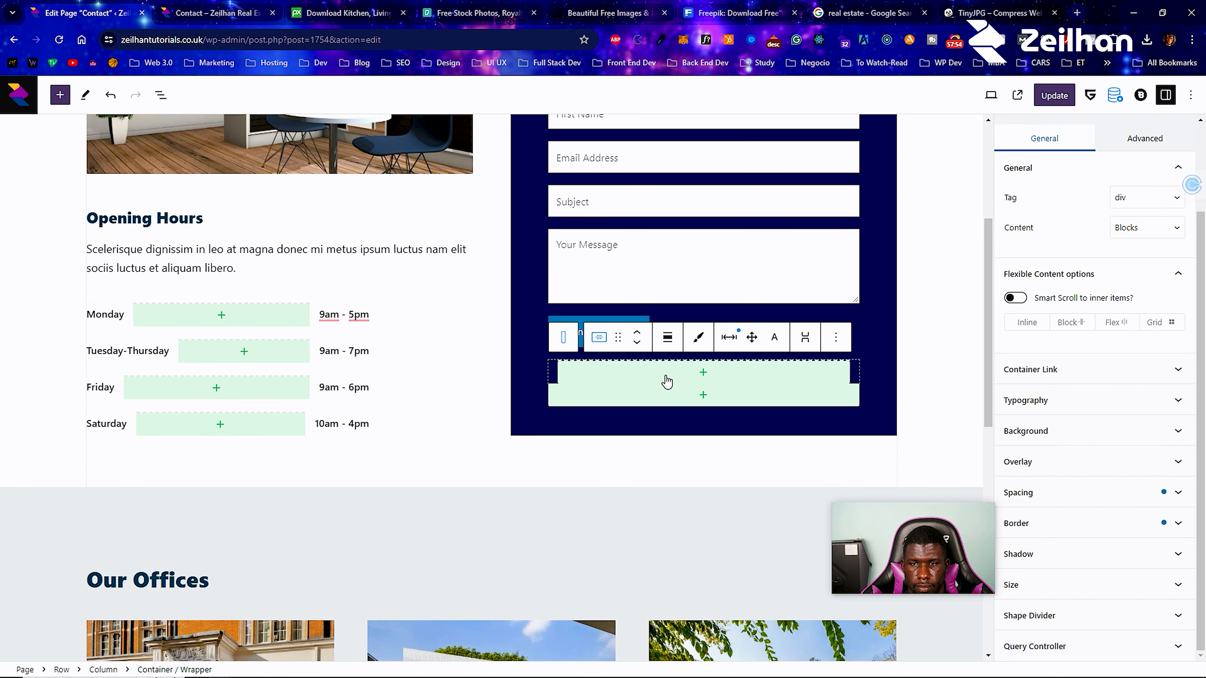
left_click(703, 395)
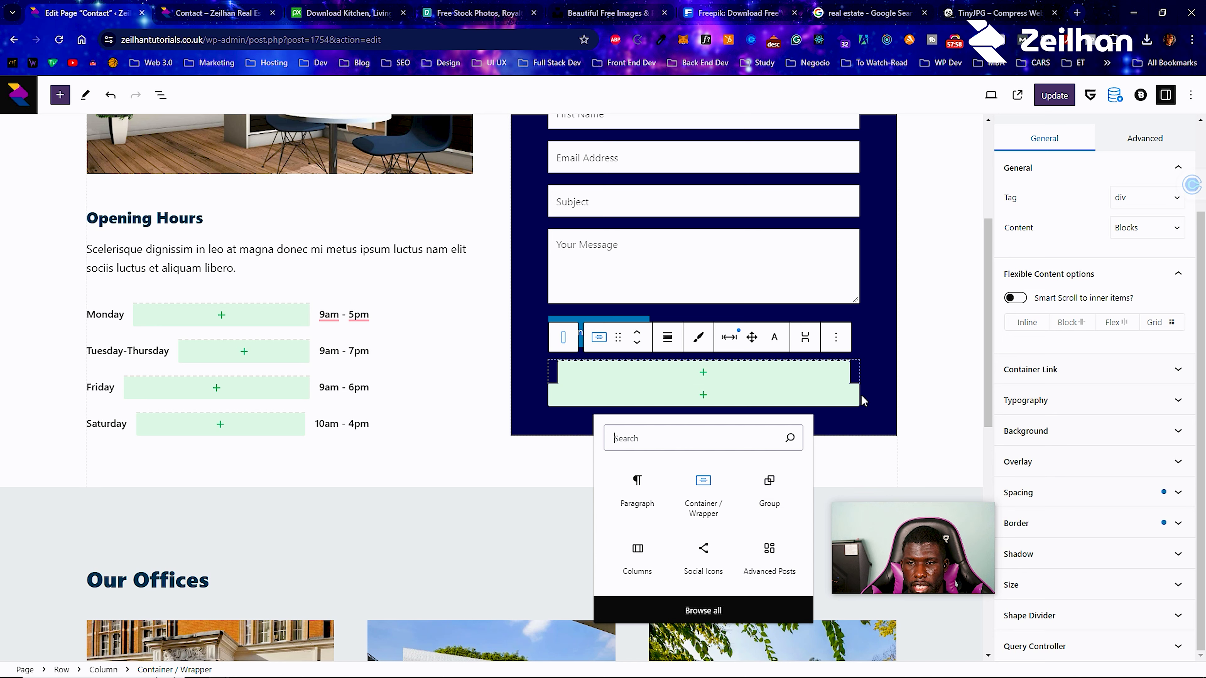
left_click(860, 401)
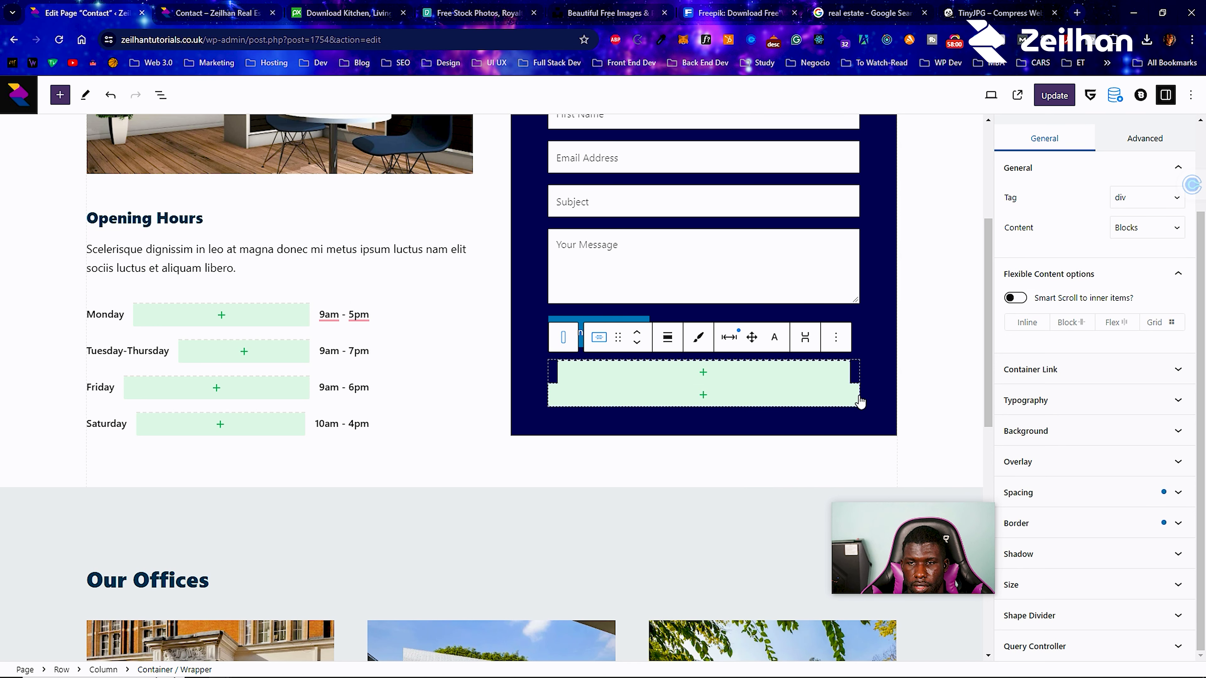
Delete the container under the form, then the form column, undoing both deletions.
left_click(836, 337)
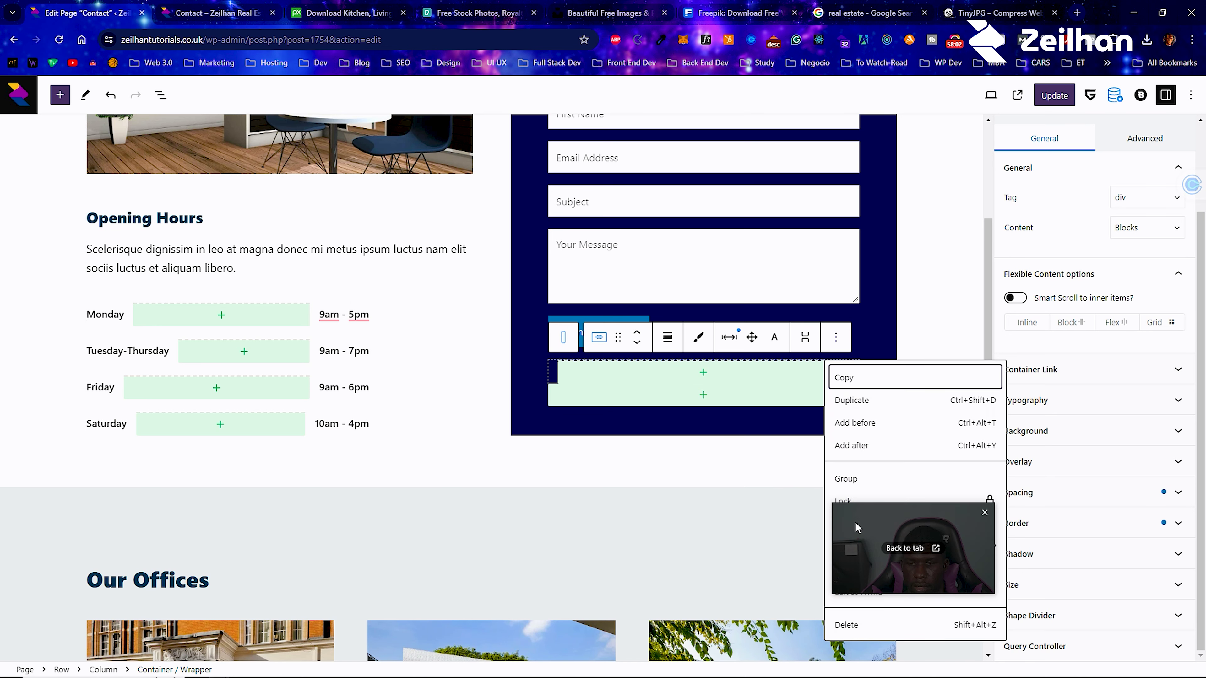
left_click(846, 624)
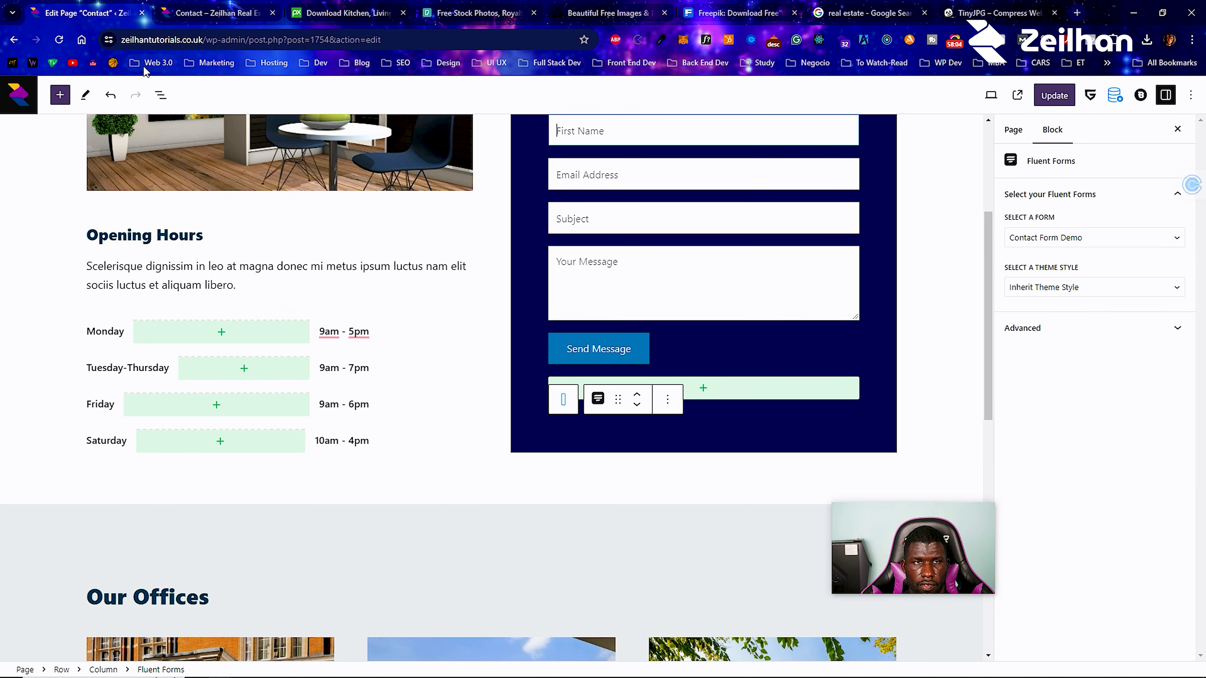
left_click(110, 95)
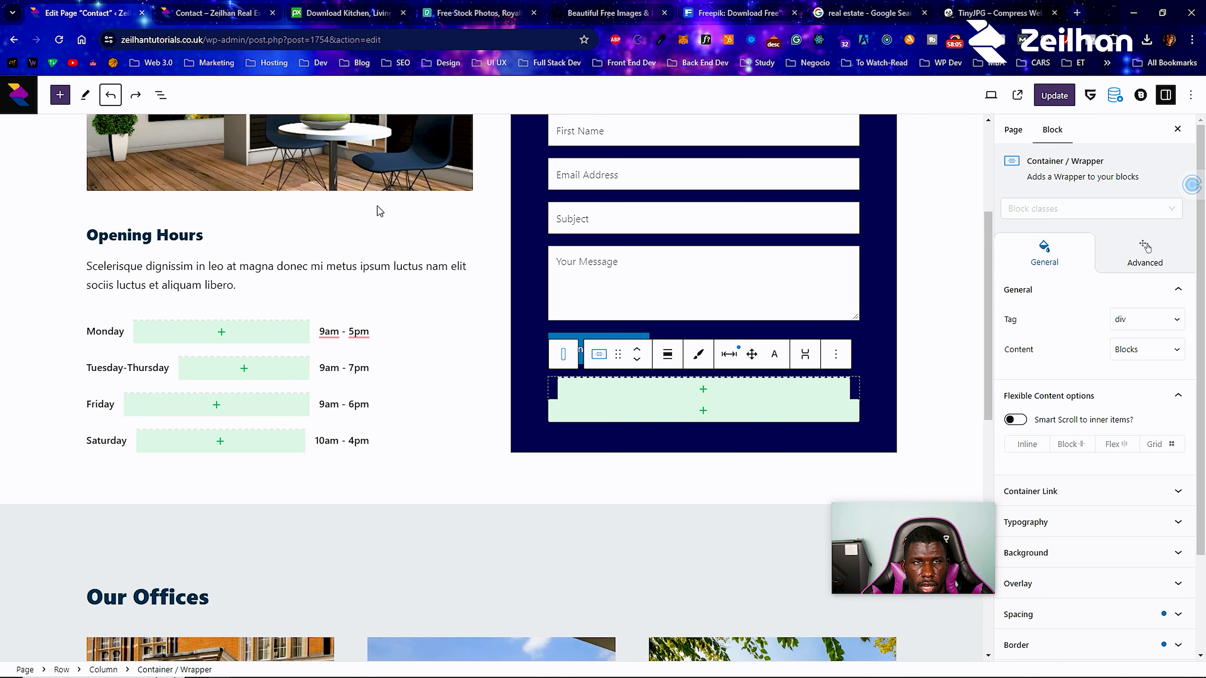
left_click(863, 411)
left_click(763, 481)
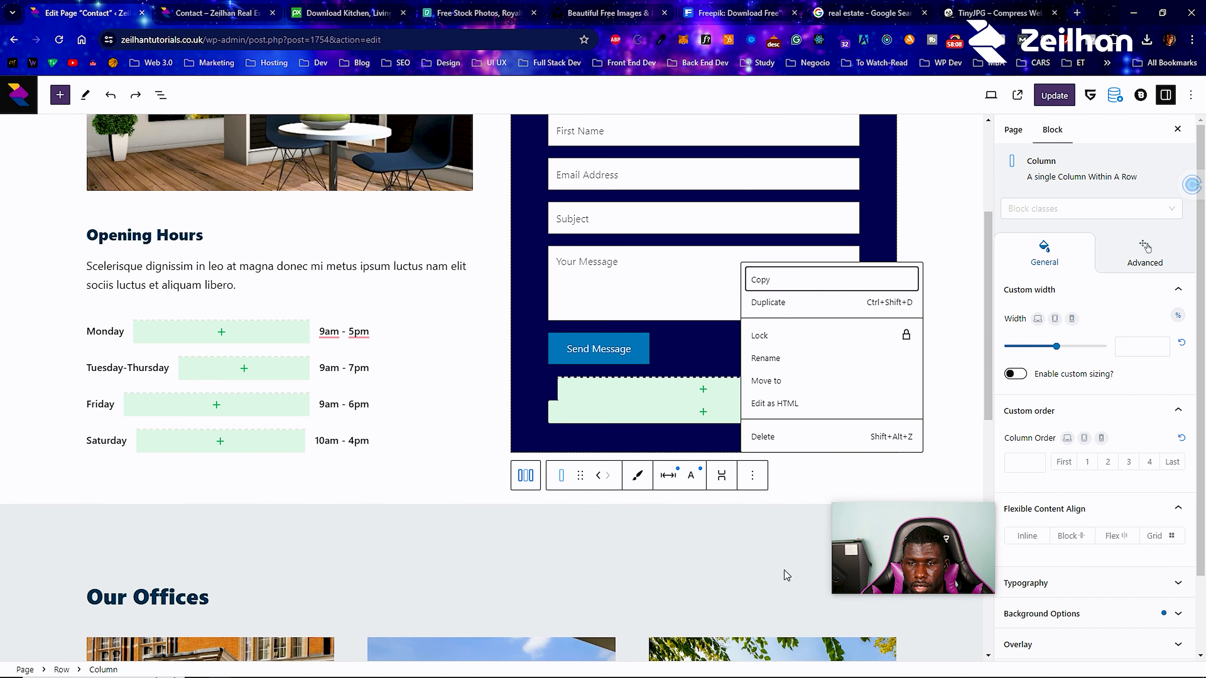
left_click(764, 437)
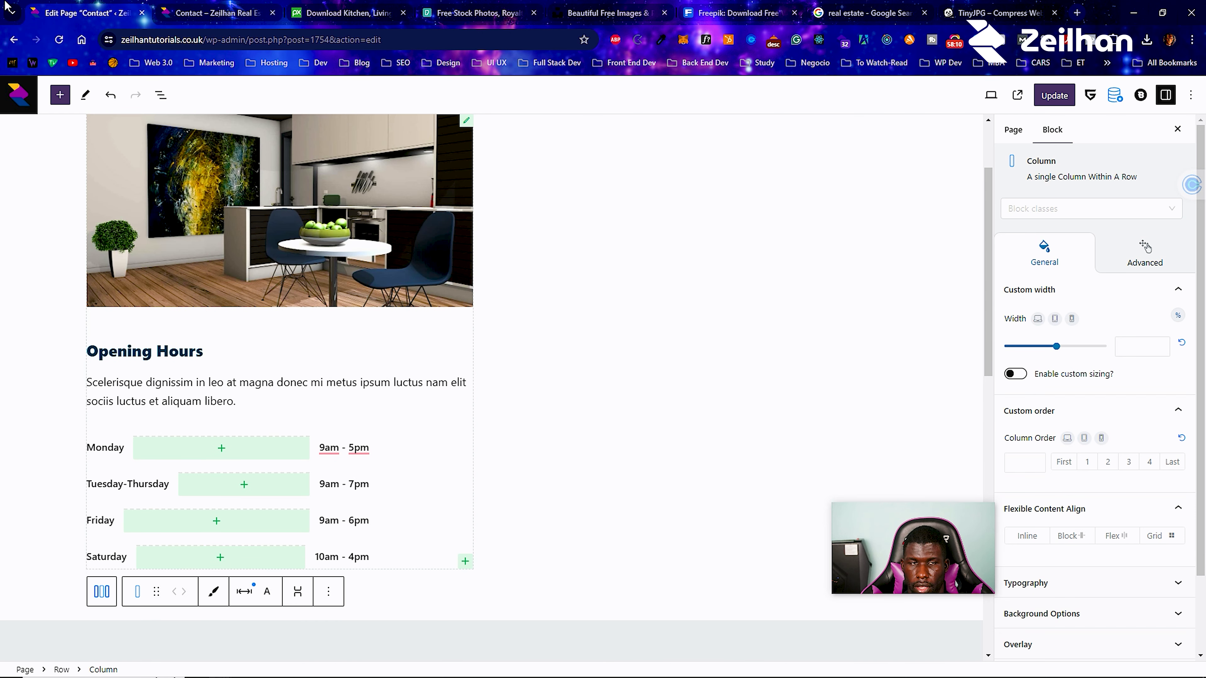
left_click(110, 95)
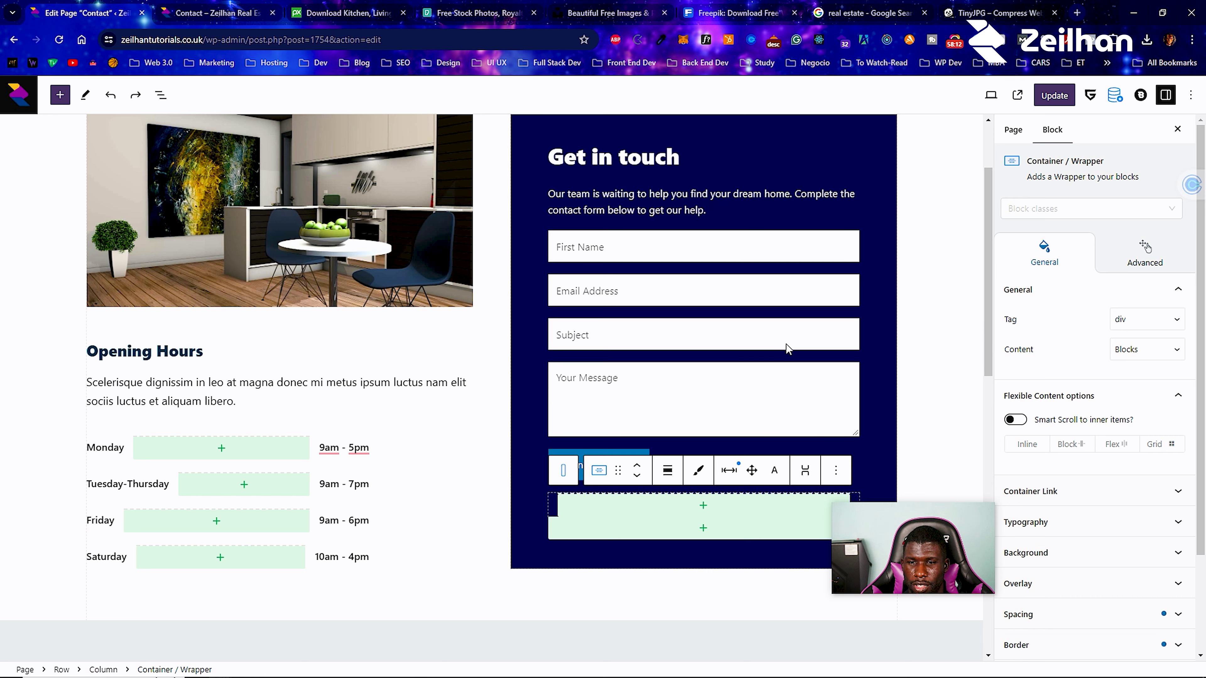
left_click(745, 527)
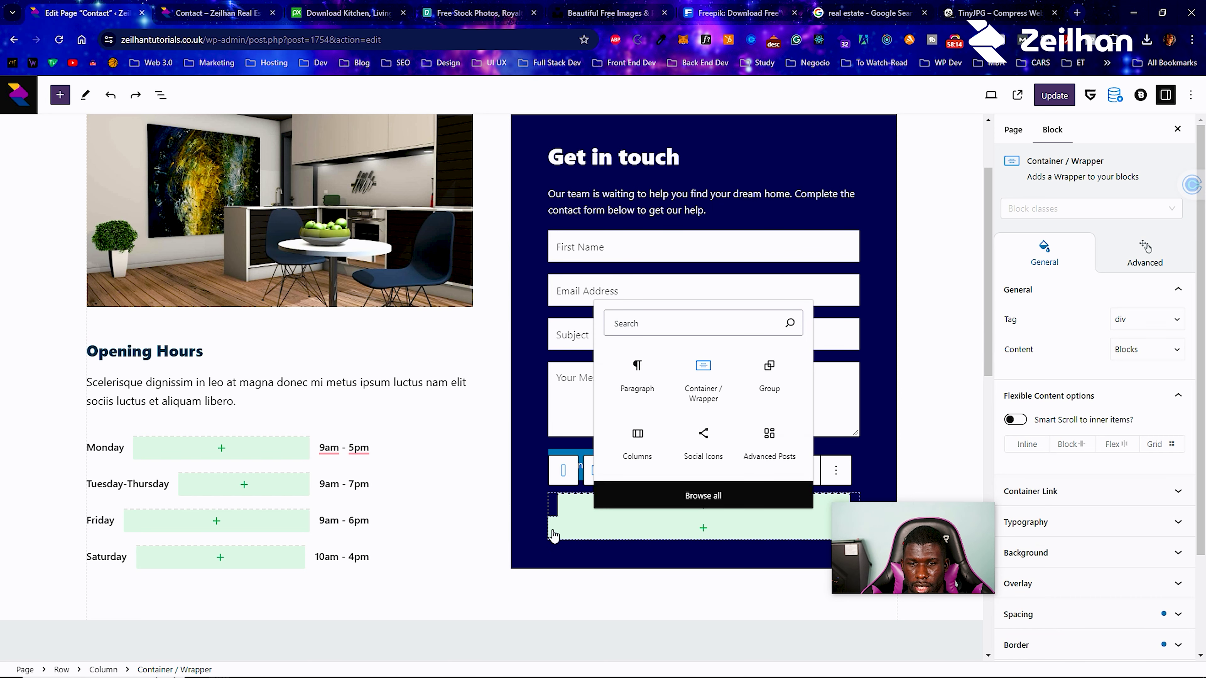
scroll(570, 528, "up", 3)
left_click(607, 525)
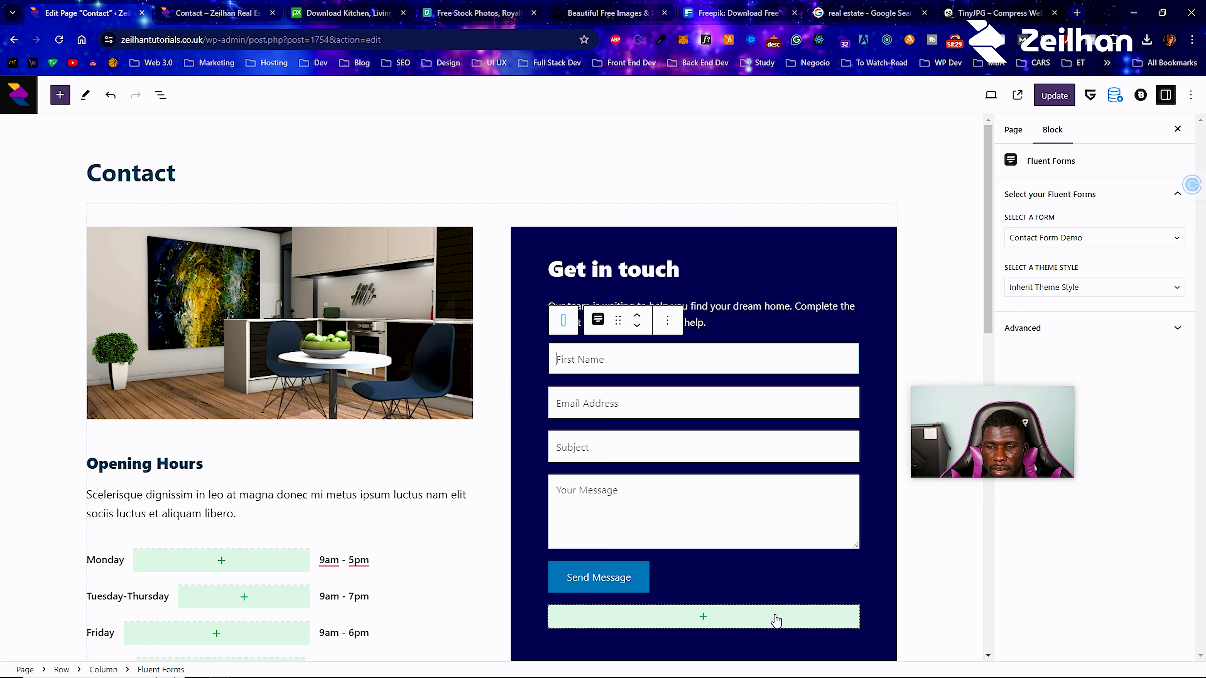
In List View, find the lower Container / Wrapper under the form and delete it.
left_click(110, 95)
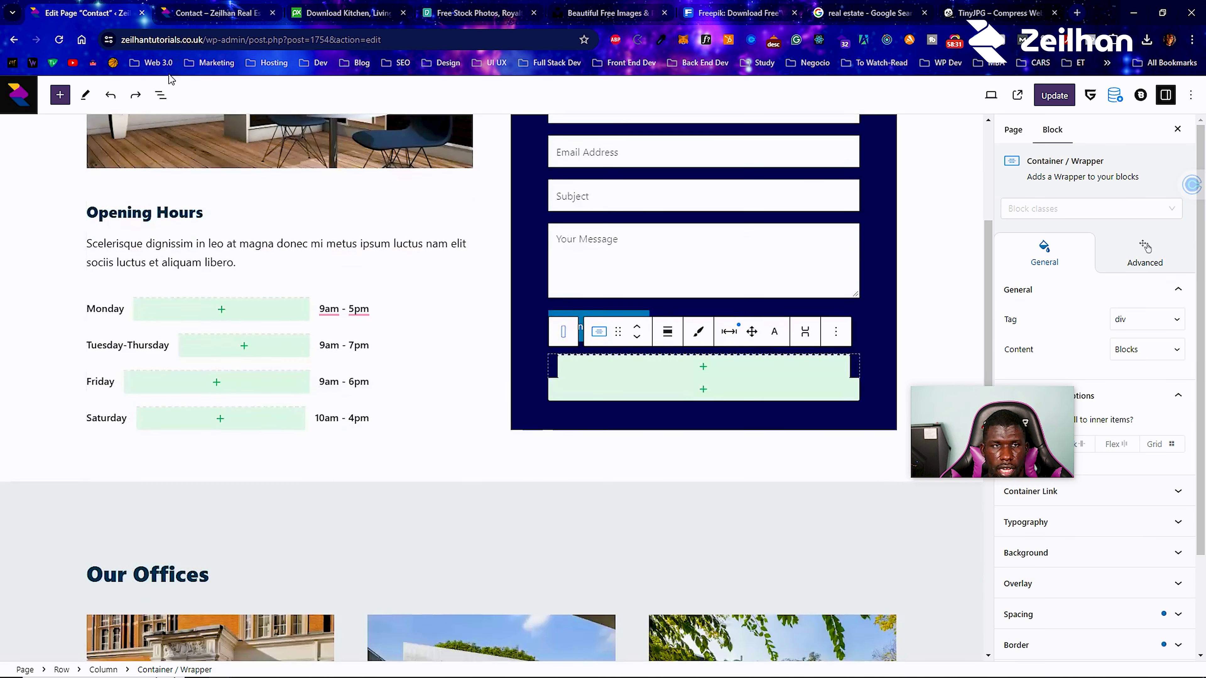
left_click(160, 95)
left_click(13, 164)
left_click(13, 164)
left_click(27, 185)
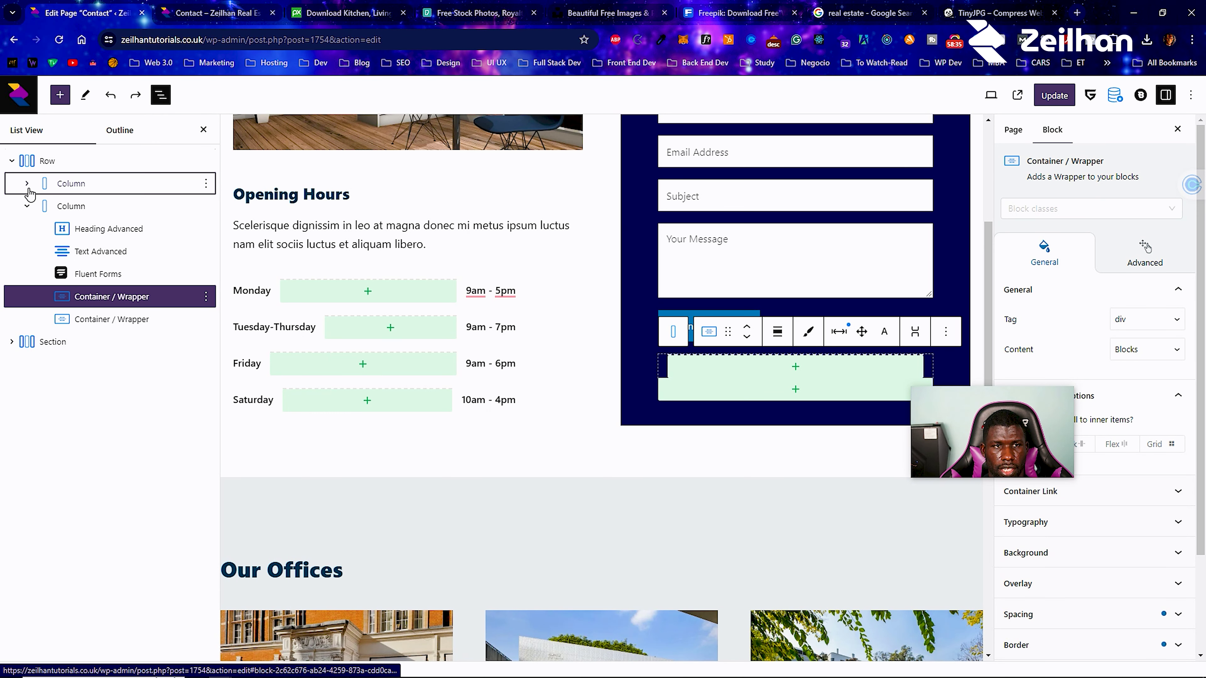
left_click(27, 184)
left_click(27, 206)
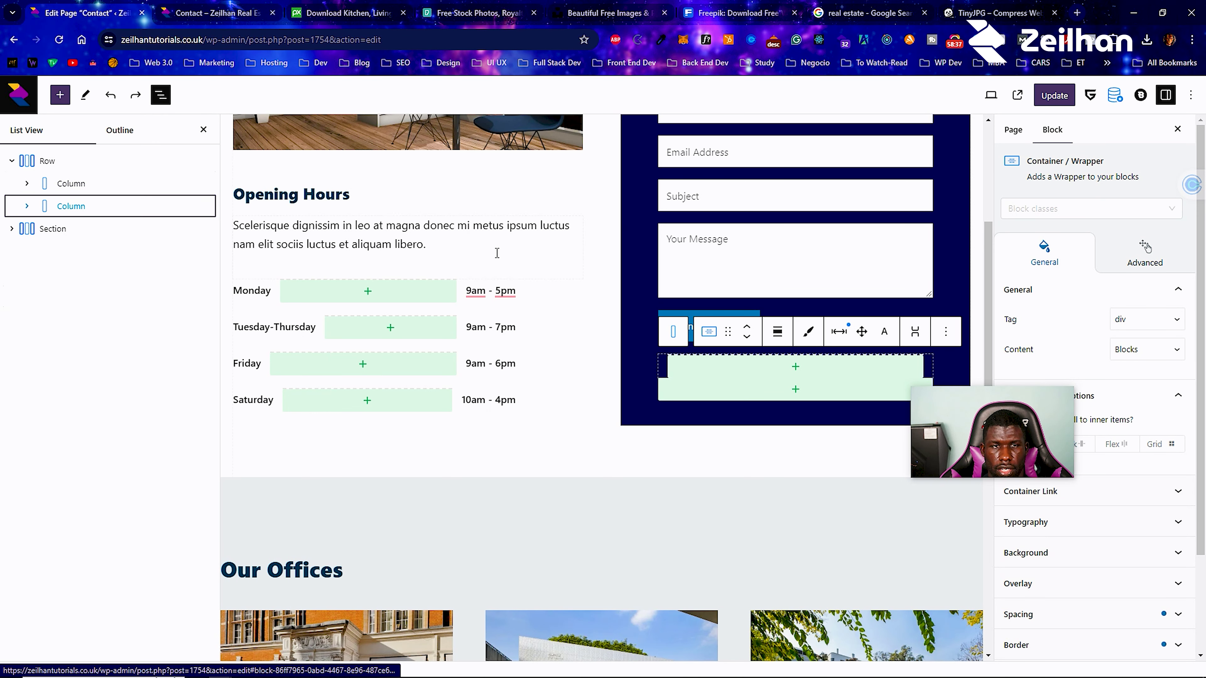
left_click(852, 392)
left_click(27, 206)
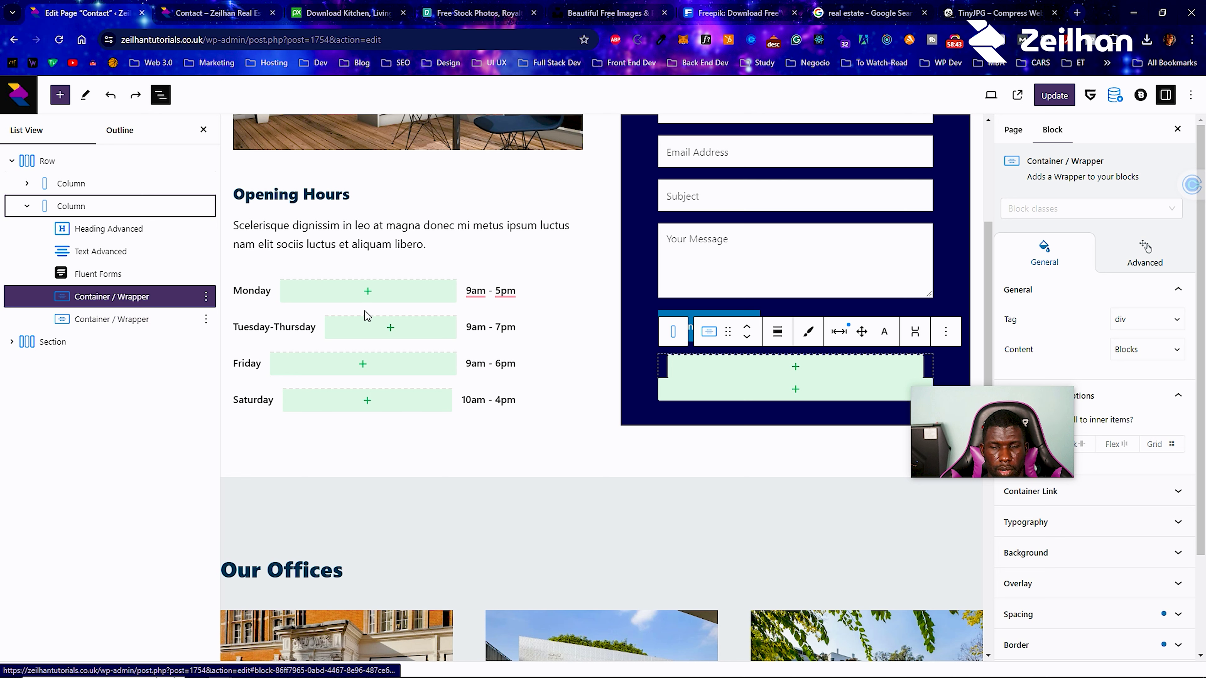
left_click(176, 320)
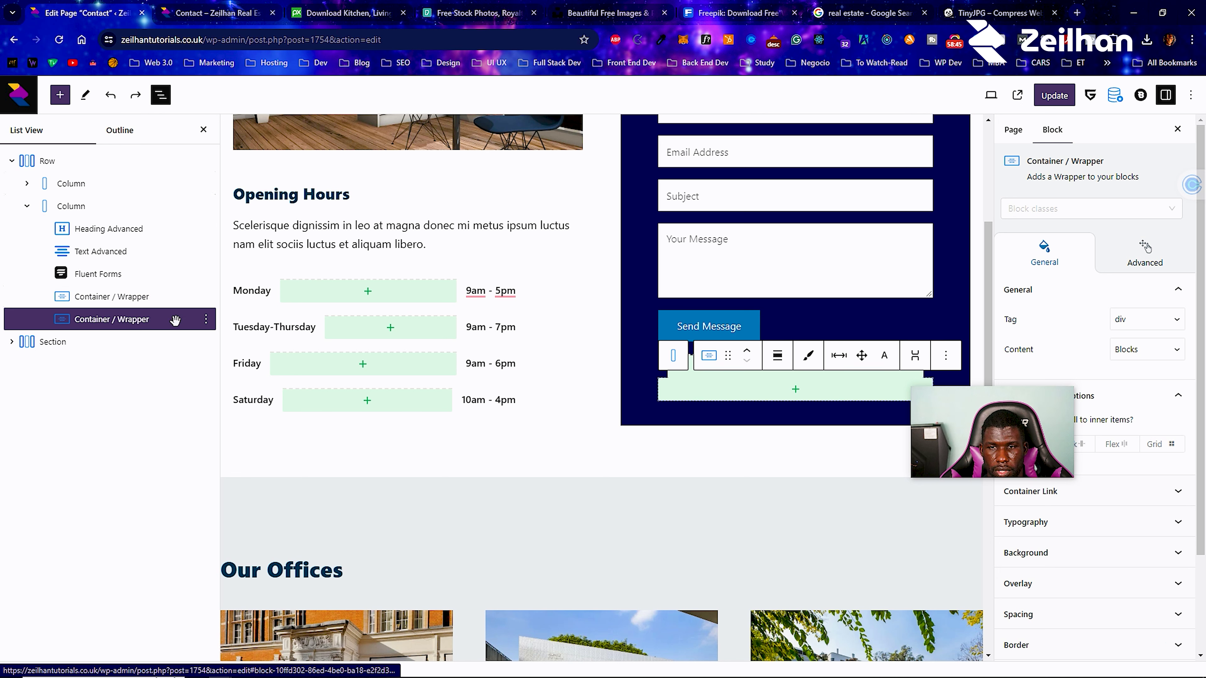
left_click(206, 318)
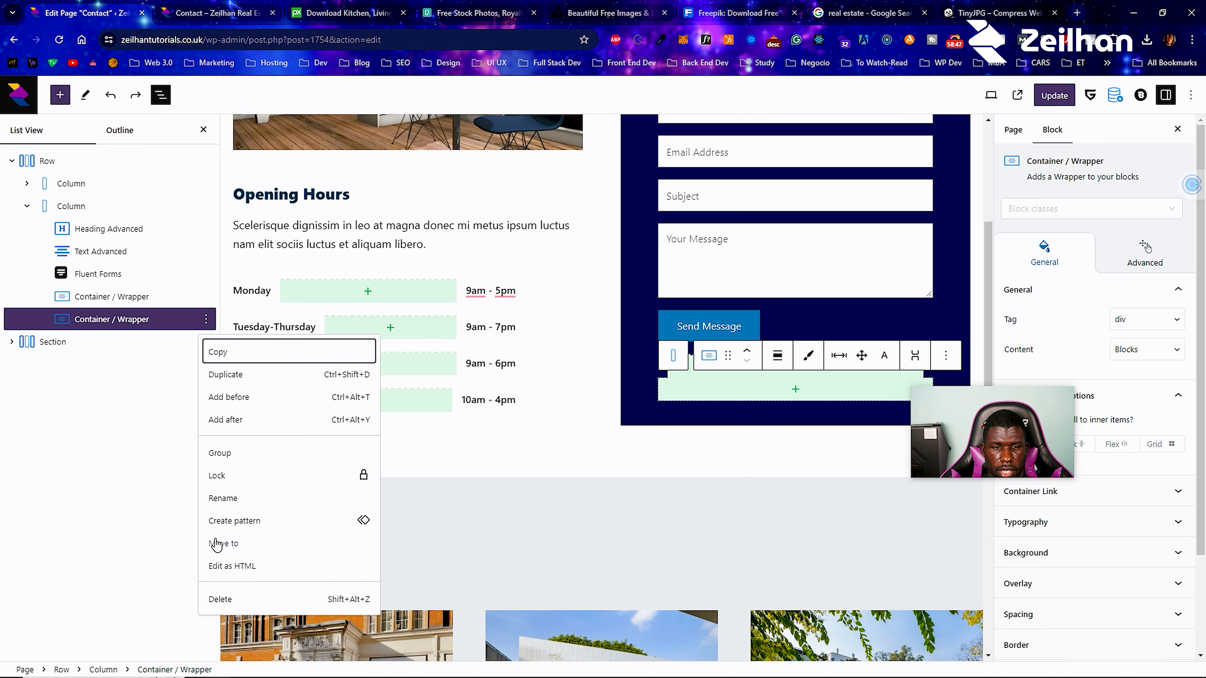
left_click(229, 599)
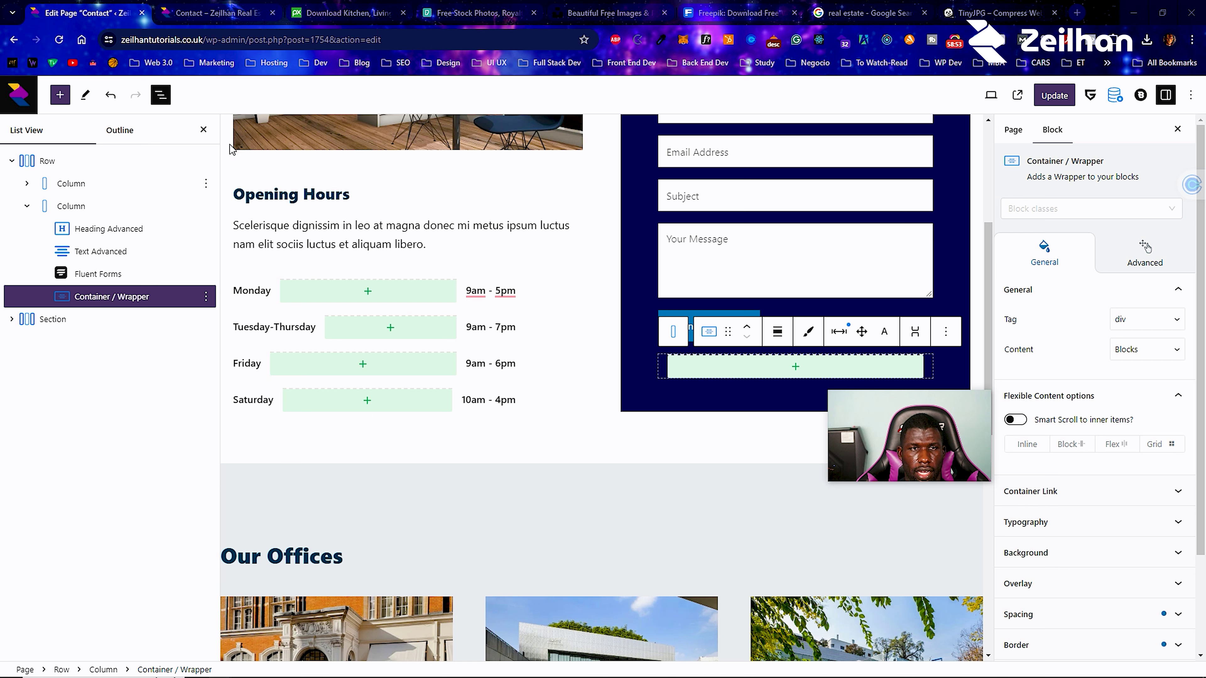
Update the Contact page and reload the live page to check it.
left_click(1058, 97)
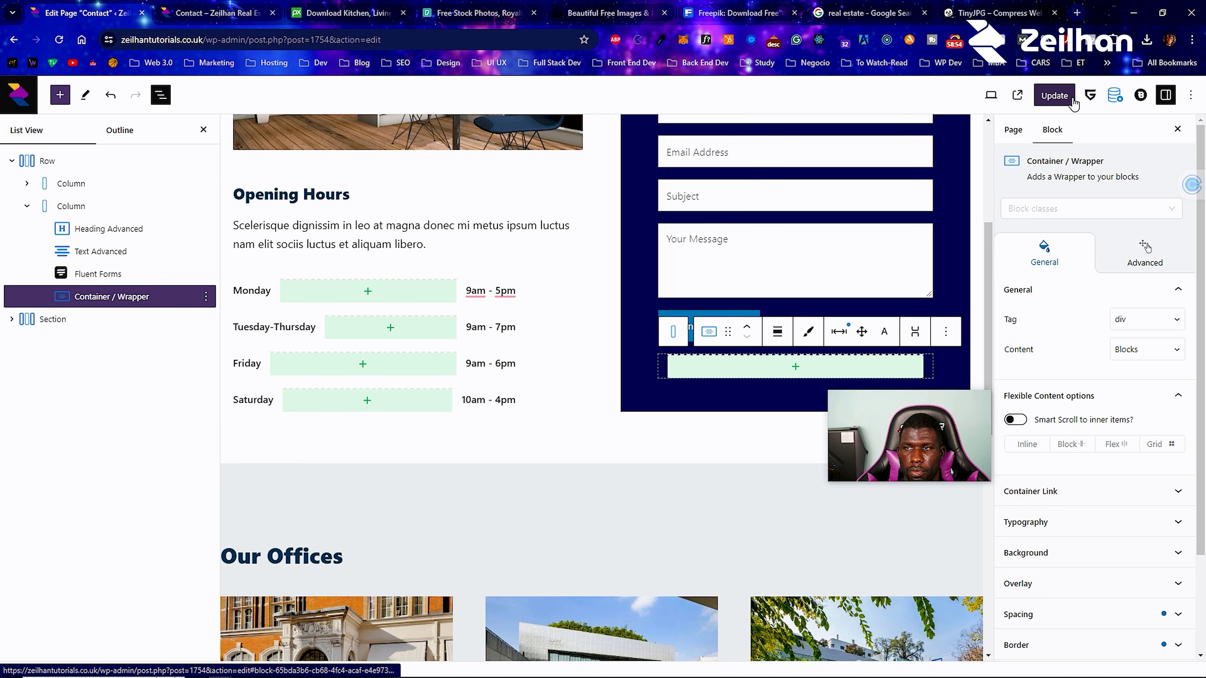
left_click(232, 7)
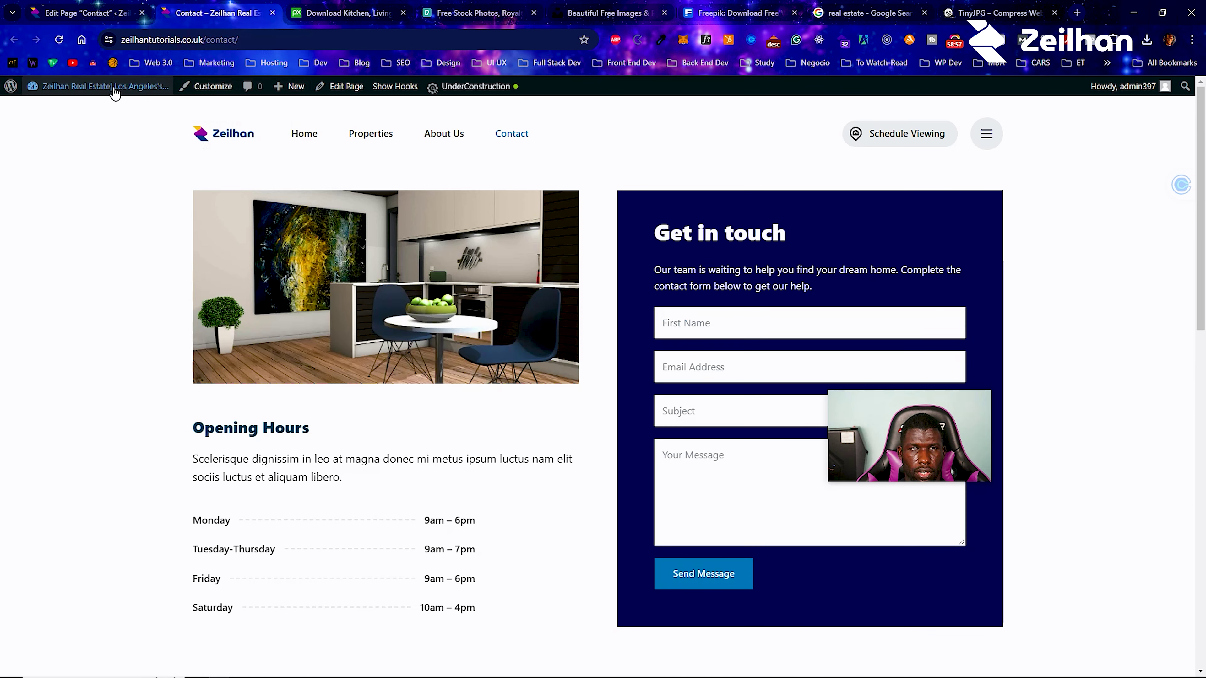
left_click(59, 40)
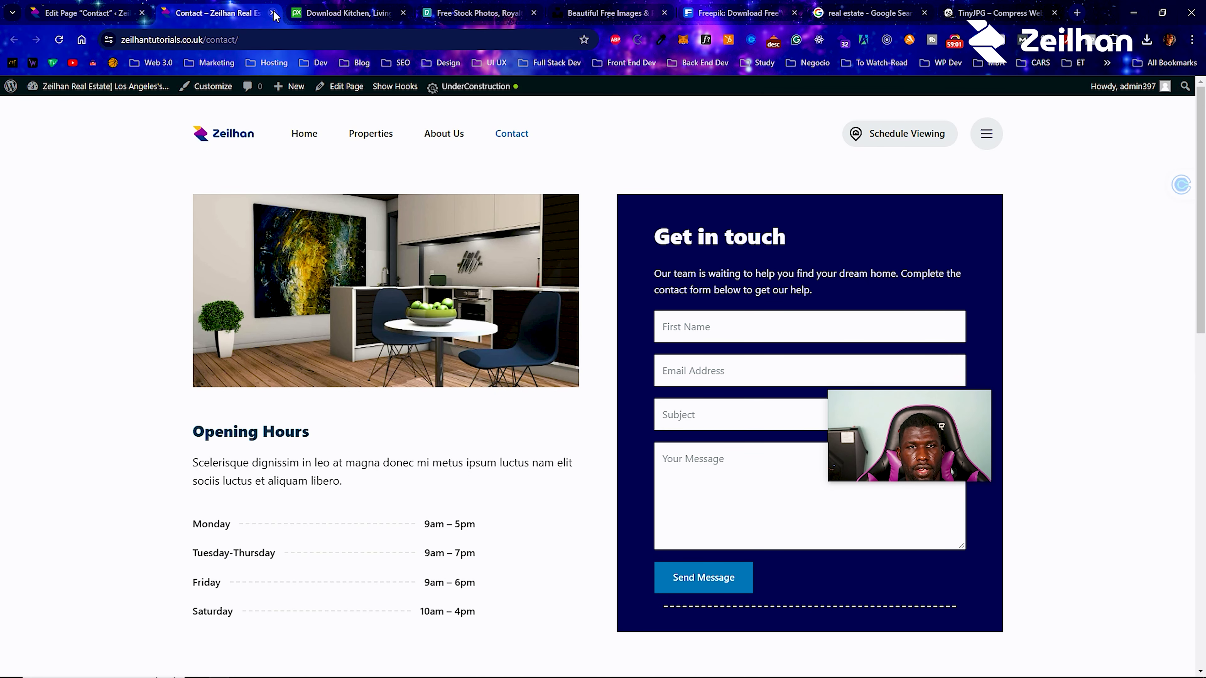
left_click(97, 13)
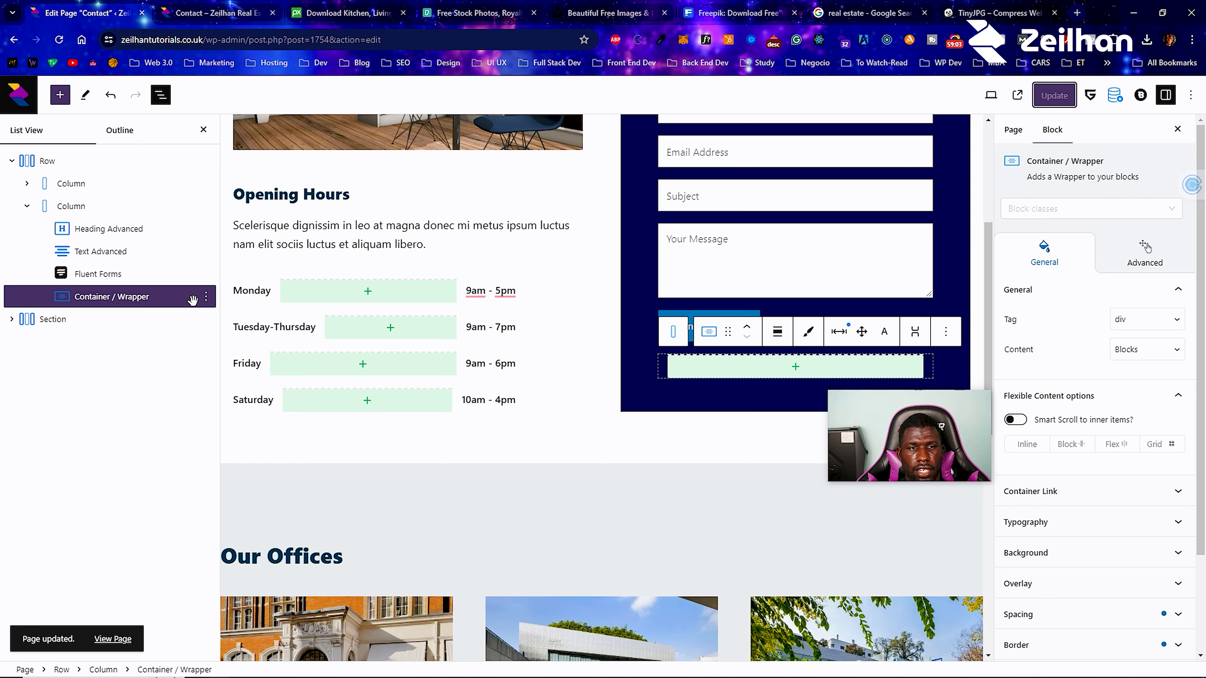
Delete the remaining container under the contact form.
left_click(206, 296)
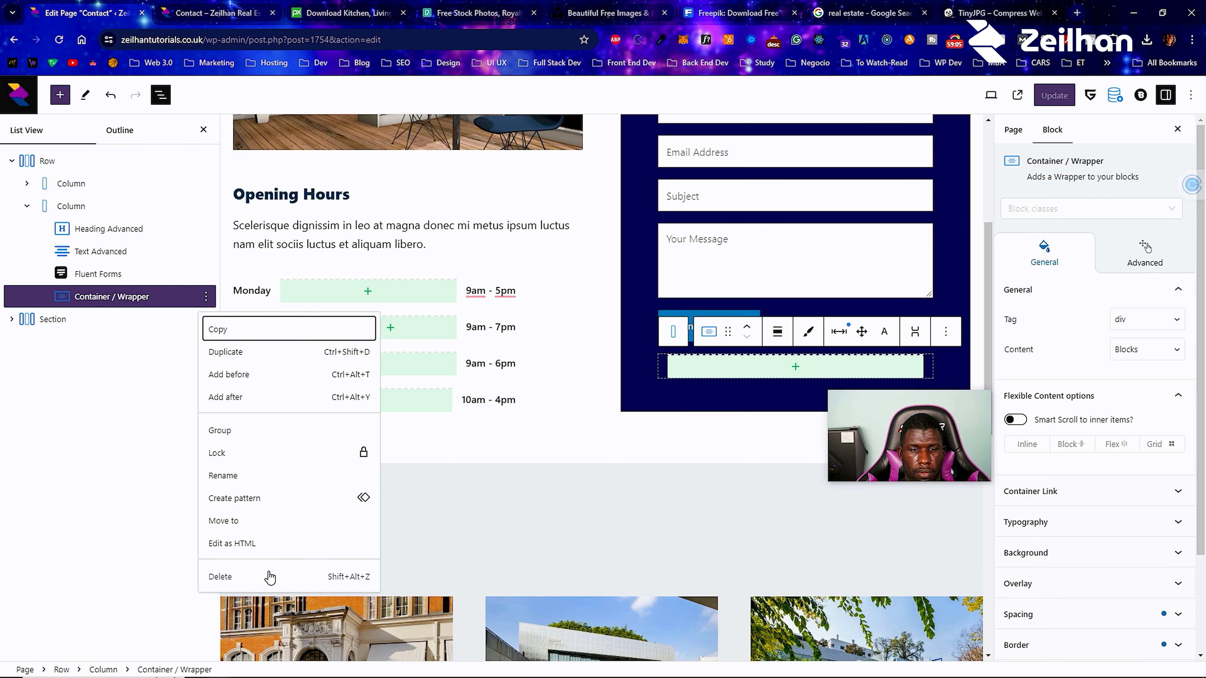
left_click(270, 577)
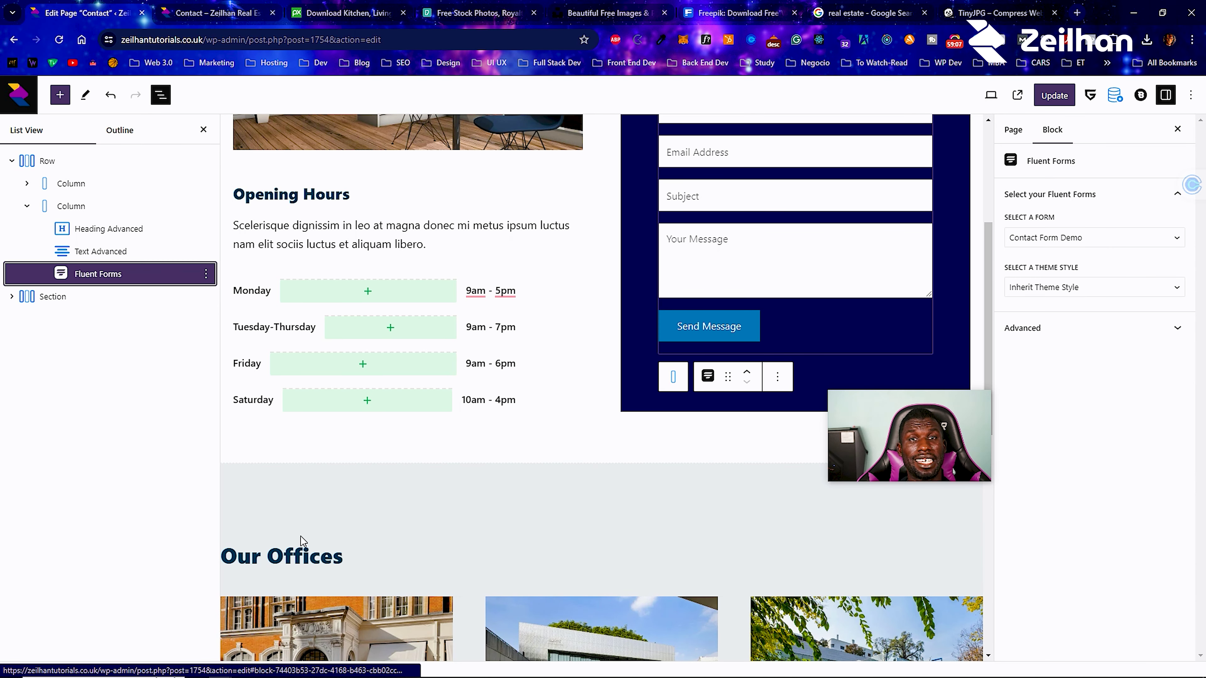
scroll(293, 525, "down", 8)
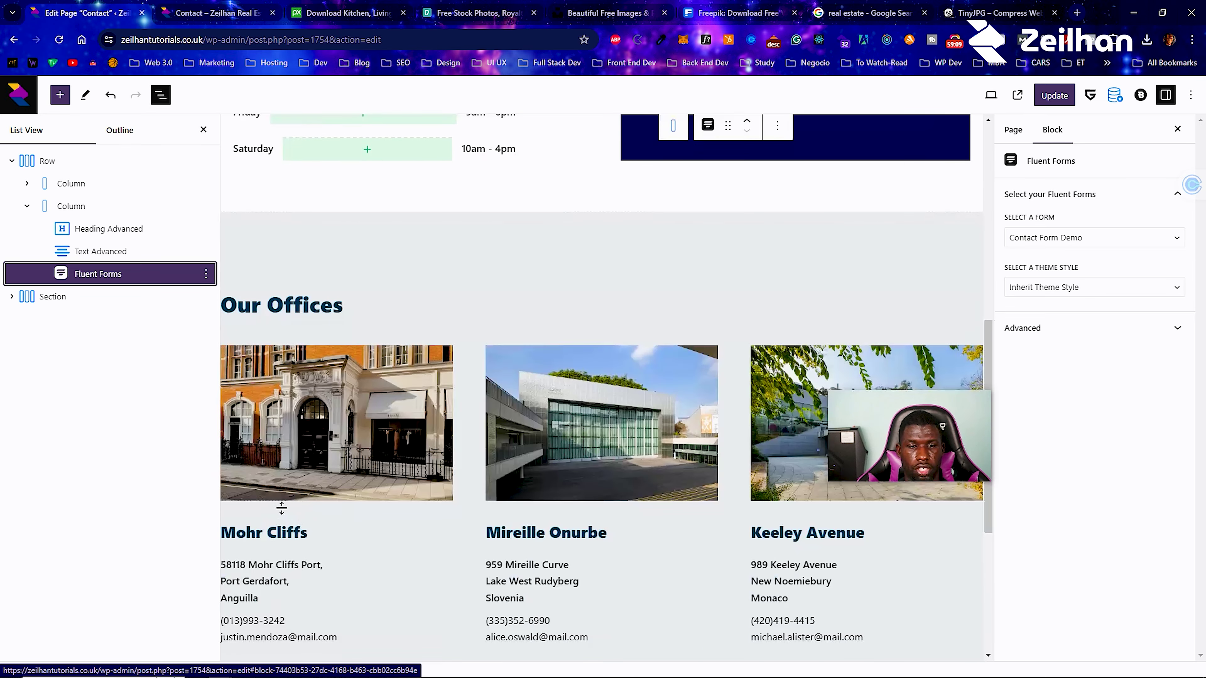
scroll(287, 413, "up", 1)
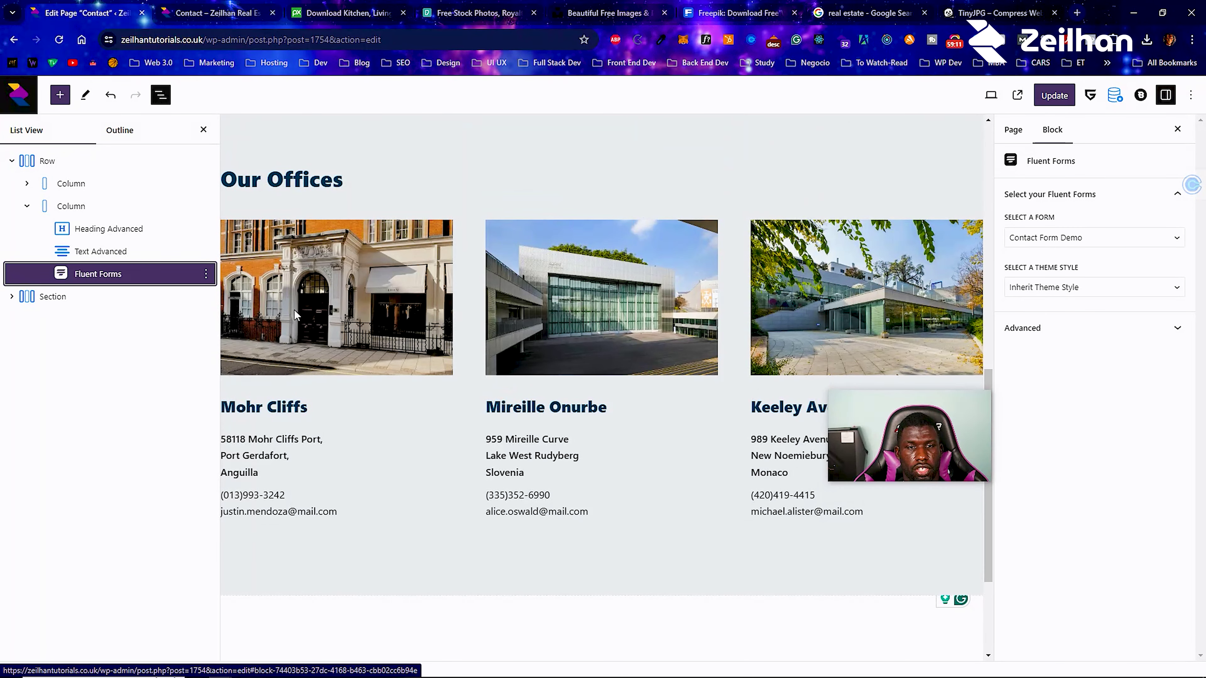
Expand Section, Row and the first office column, stepping through its photo, Mohr Cliffs heading and text blocks.
left_click(13, 162)
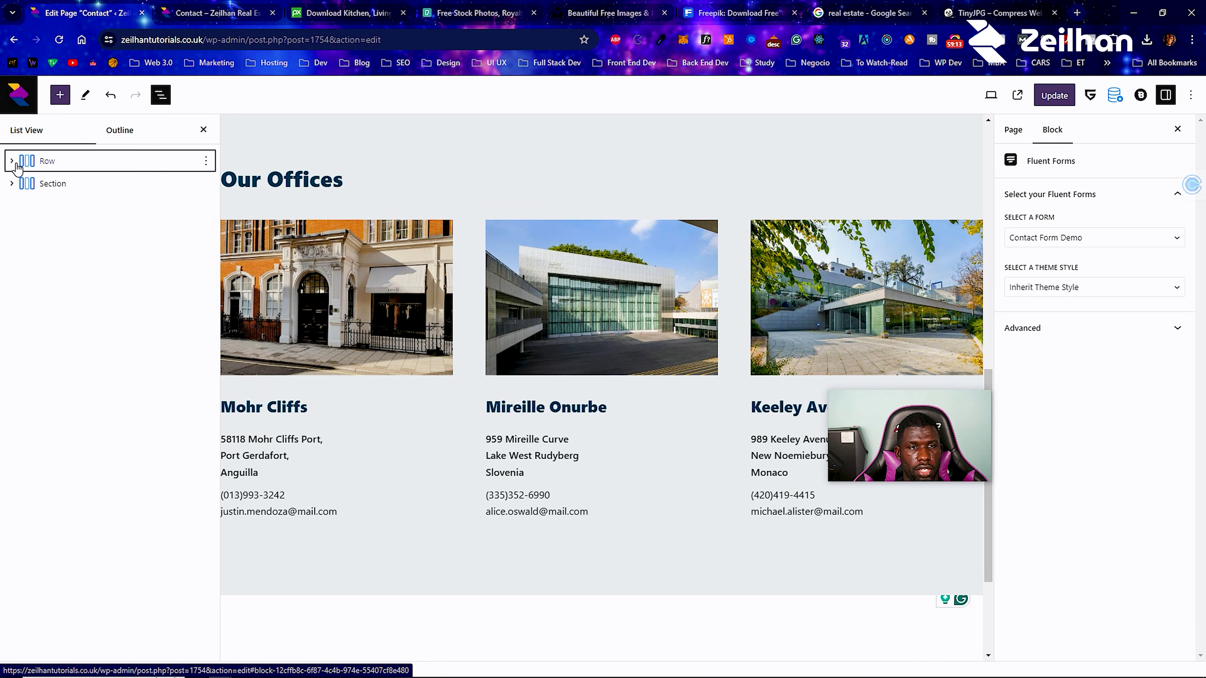
left_click(15, 184)
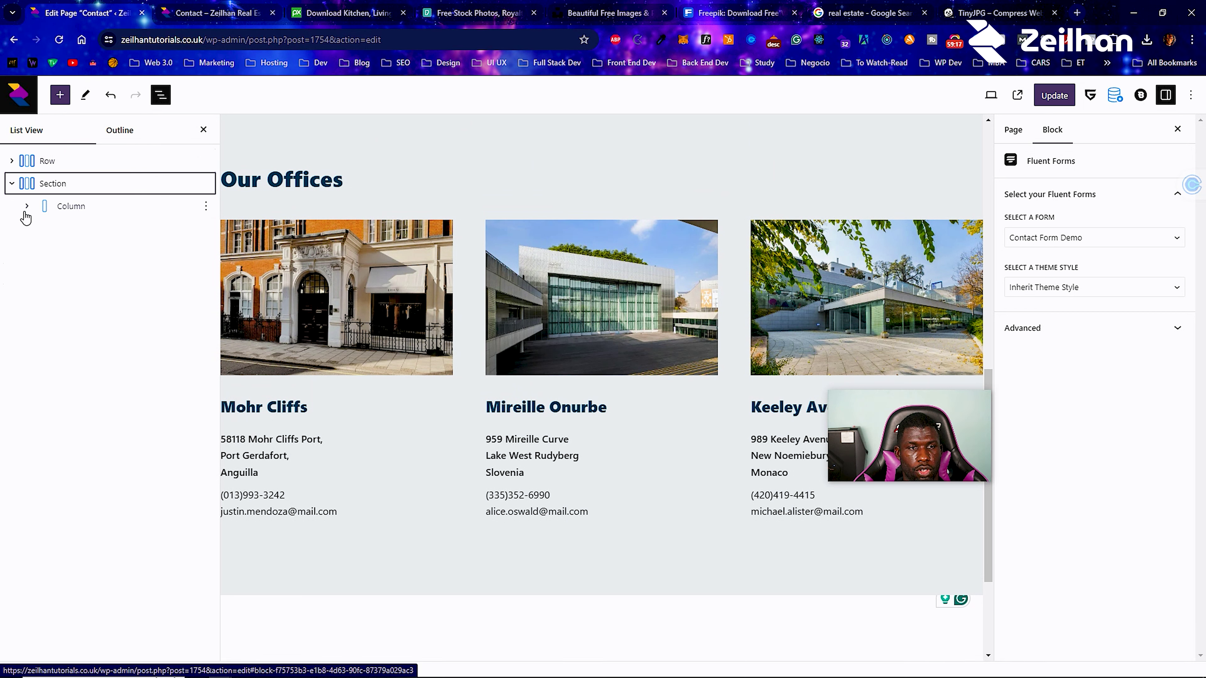
left_click(27, 206)
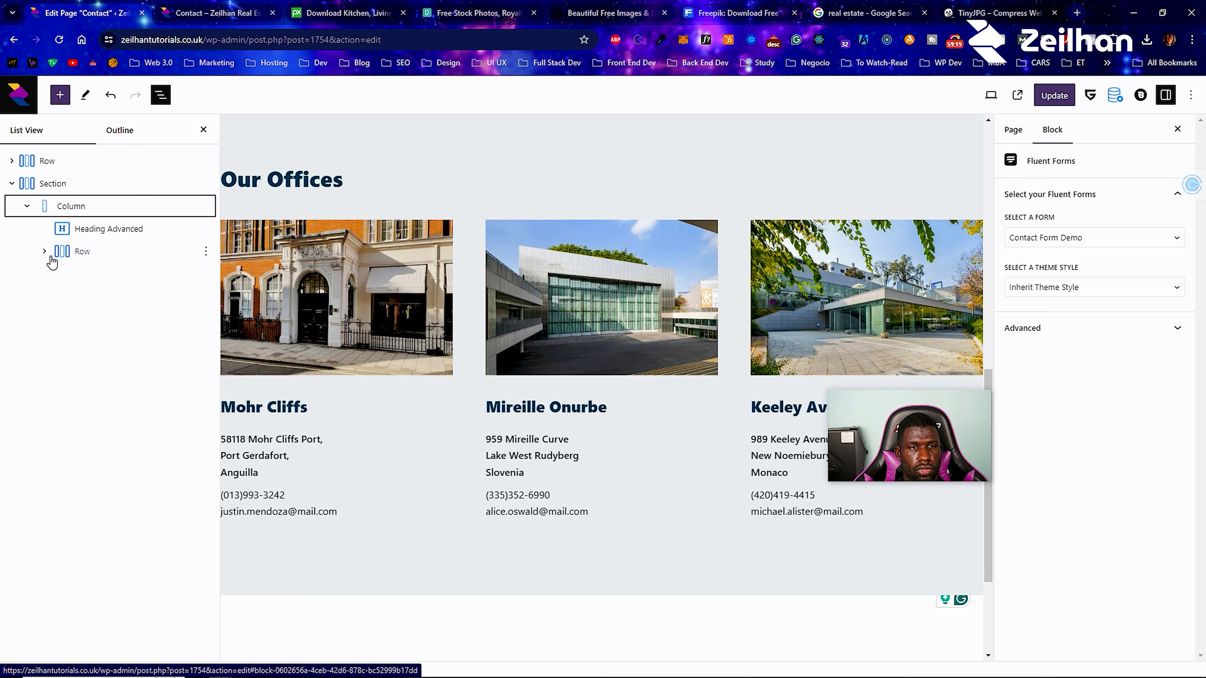
left_click(90, 228)
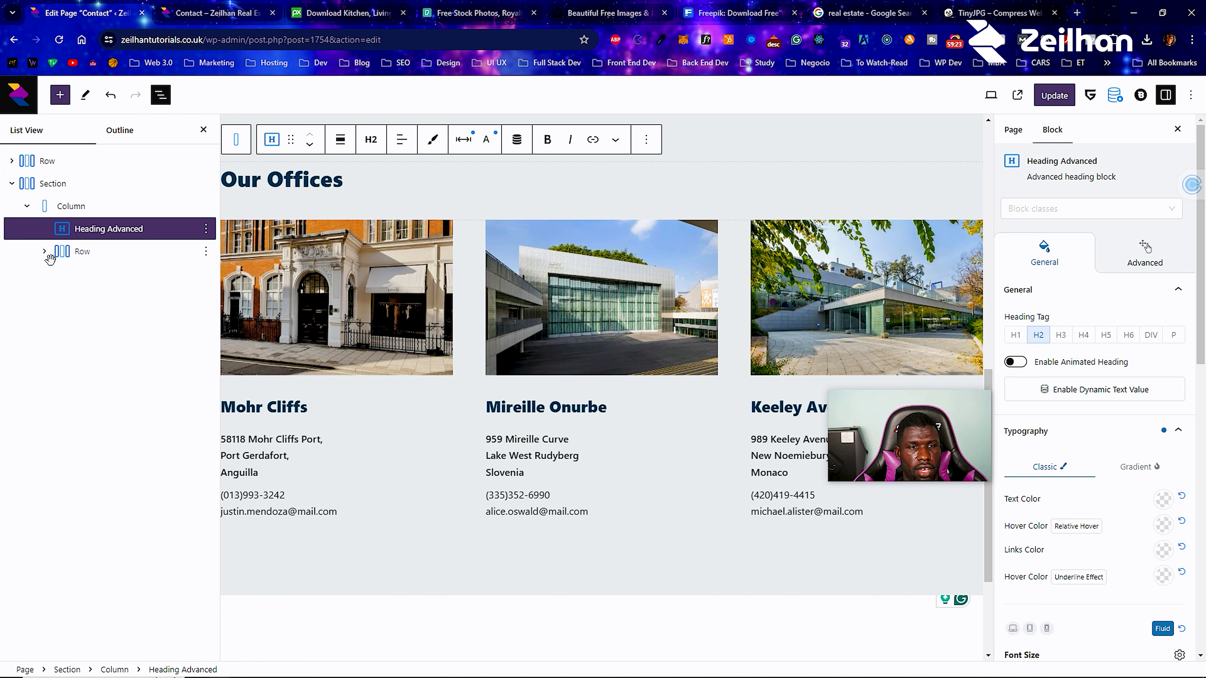
left_click(44, 251)
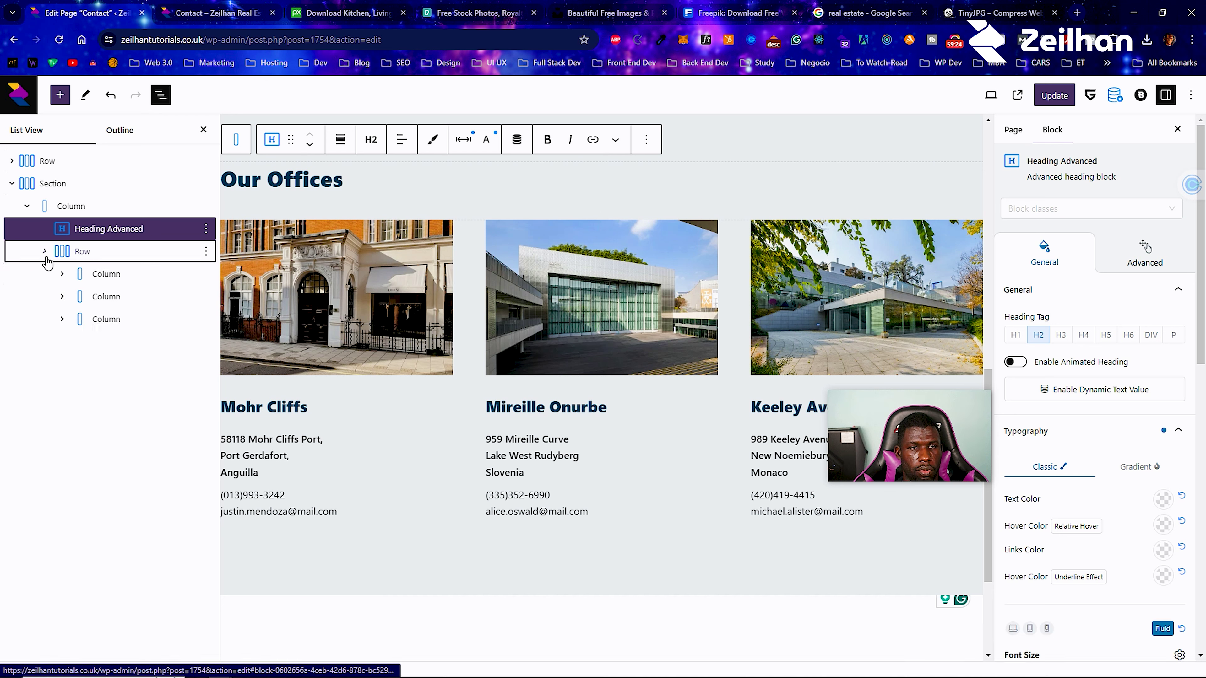
left_click(62, 274)
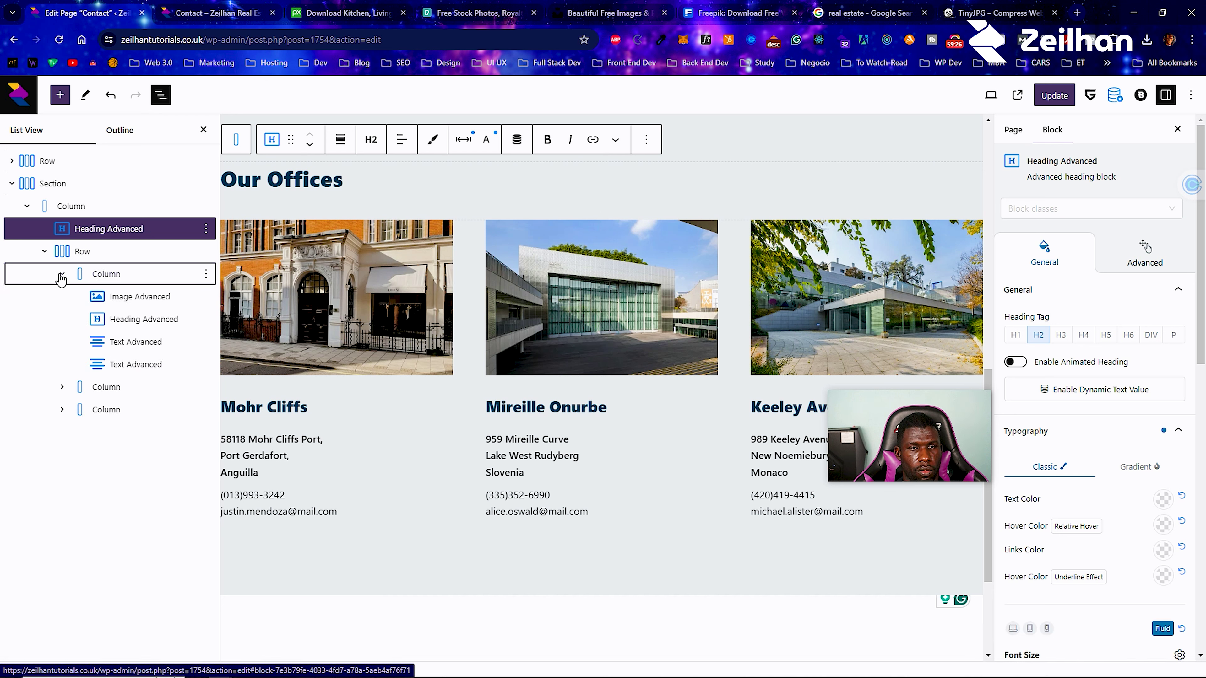
left_click(131, 299)
left_click(152, 319)
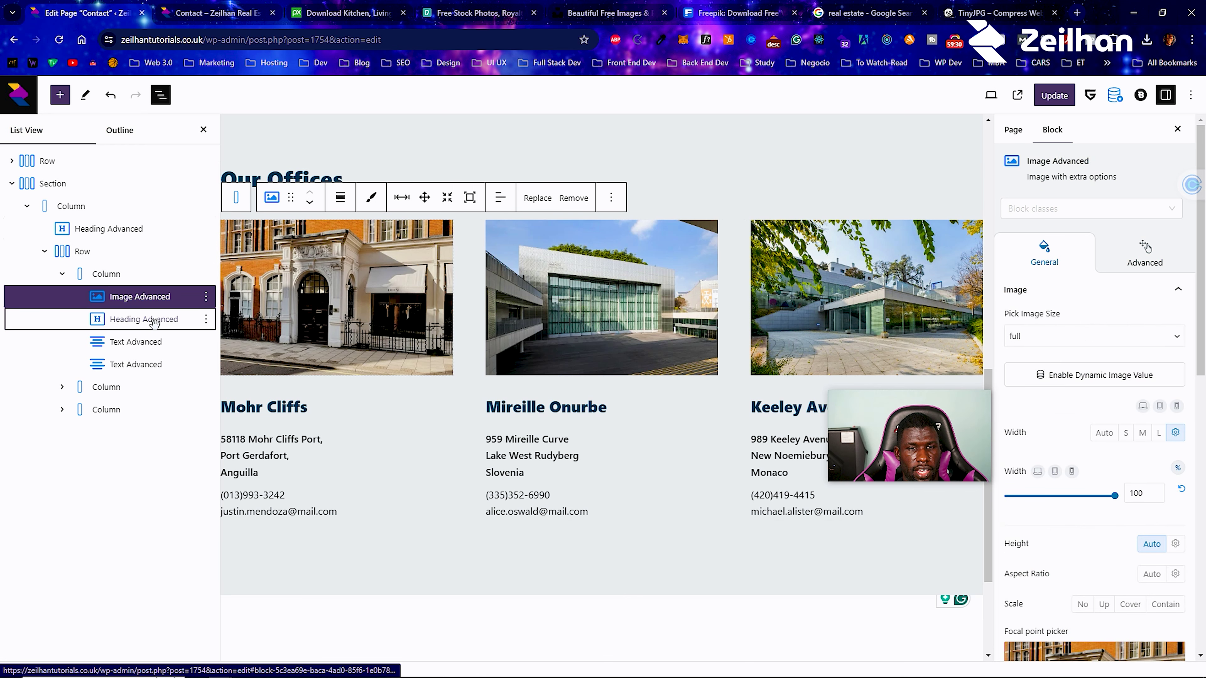
left_click(137, 342)
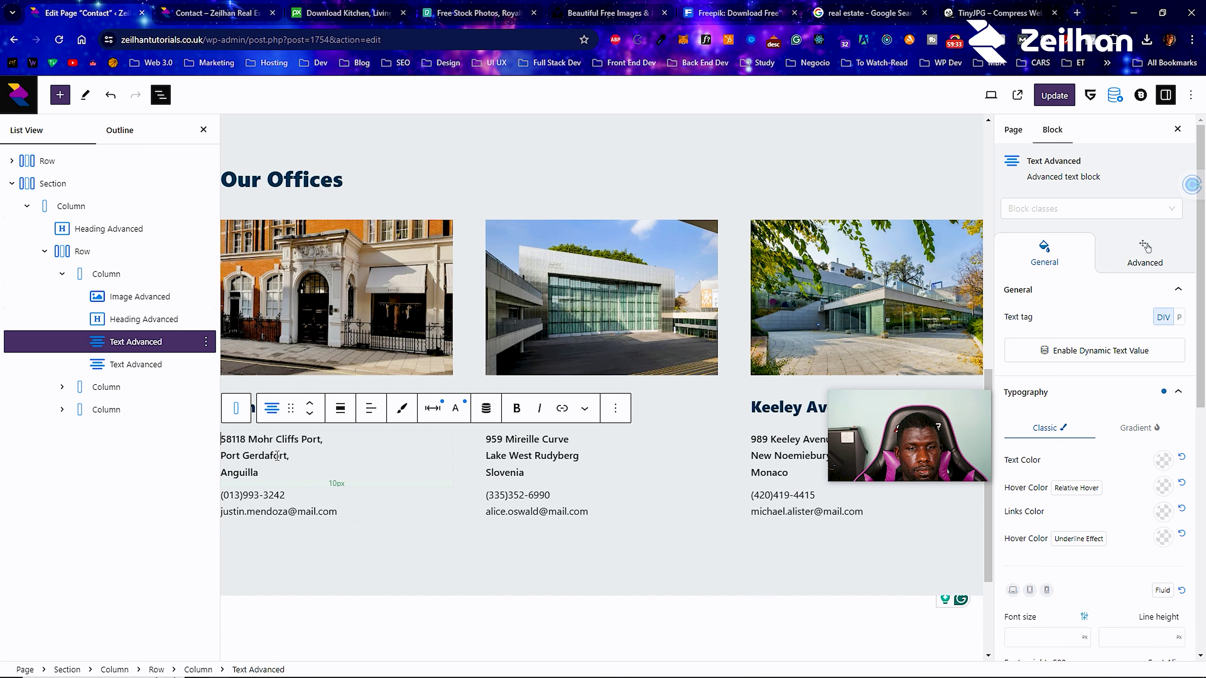
left_click(158, 364)
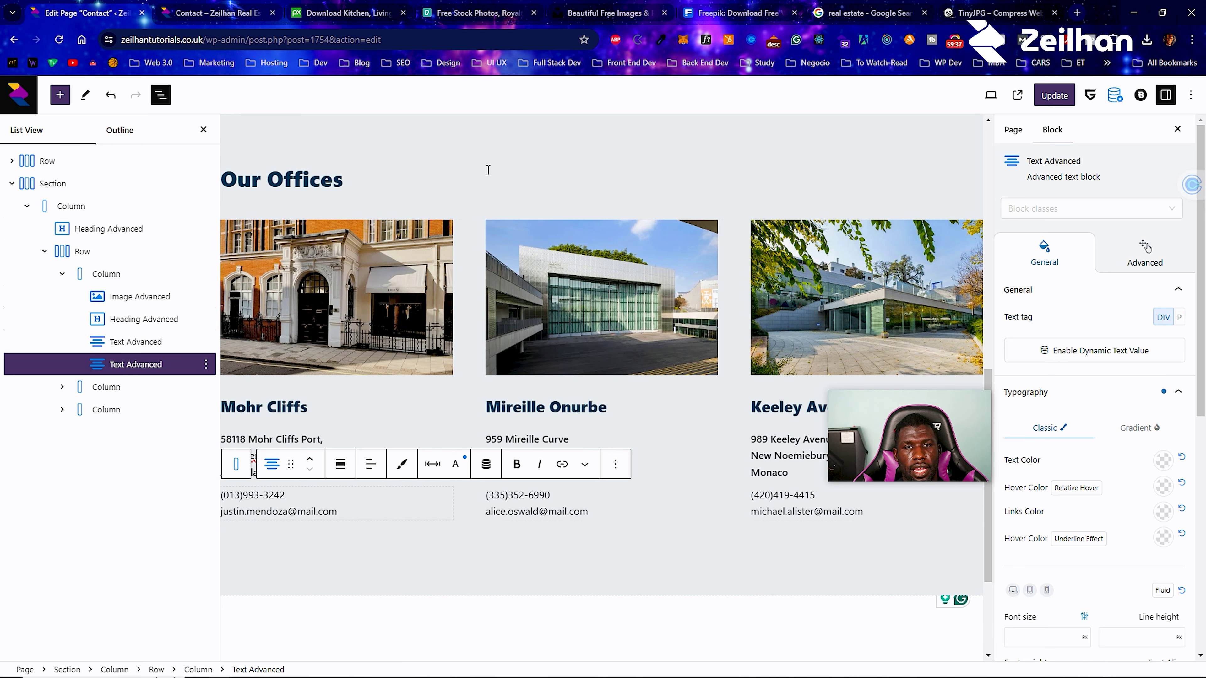
left_click(458, 163)
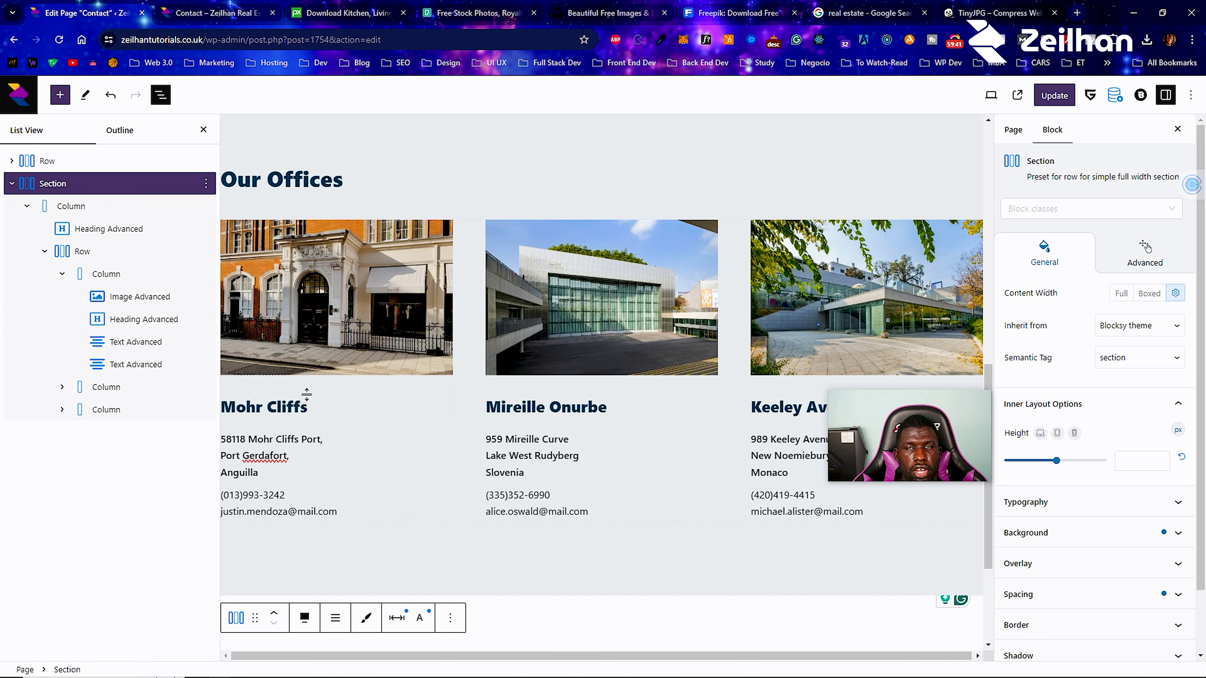
left_click_drag(308, 403, 220, 405)
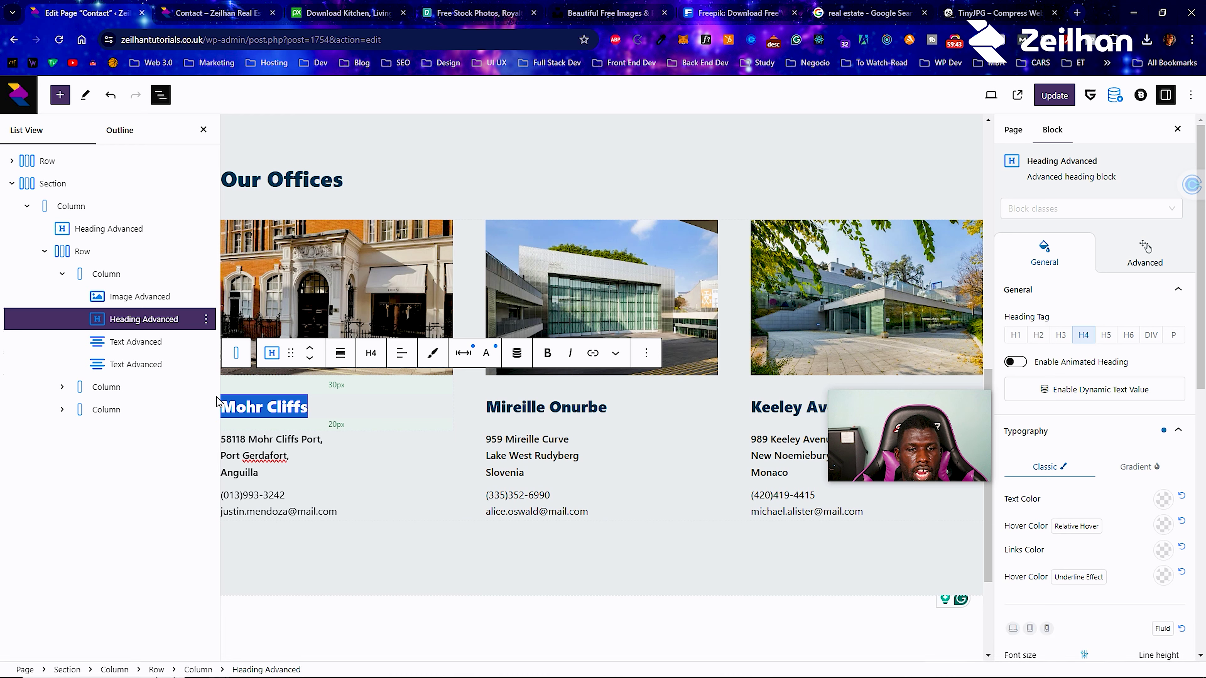
type("Kingston")
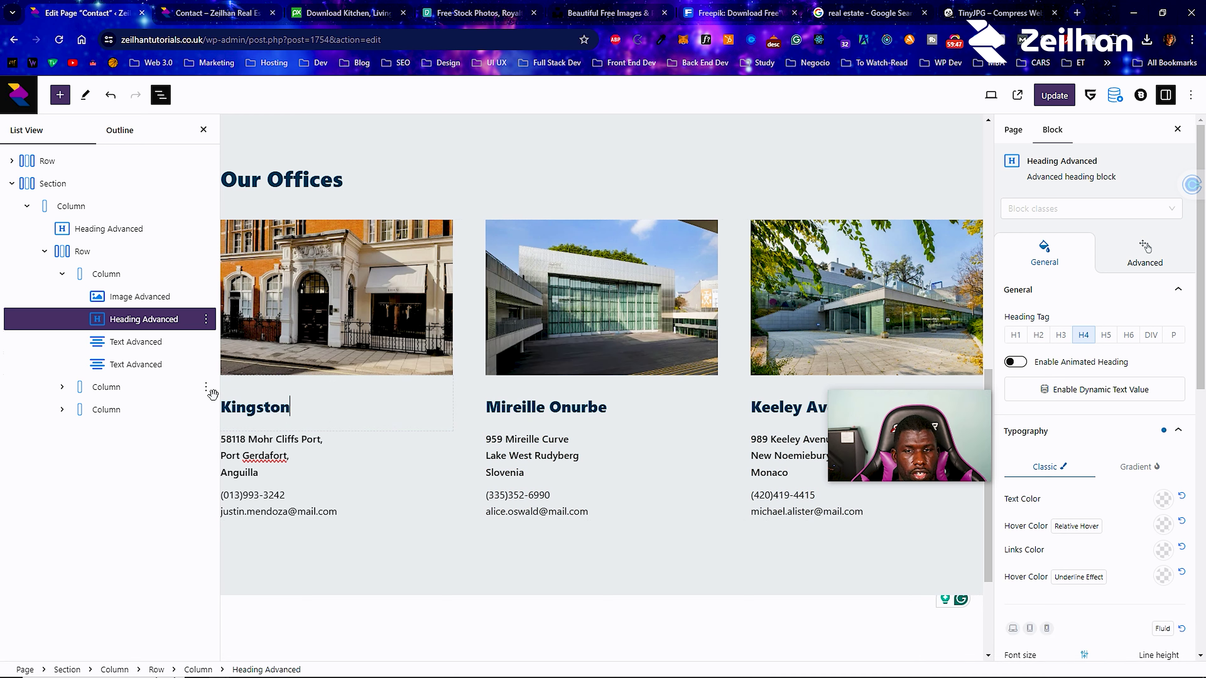
left_click_drag(485, 407, 607, 406)
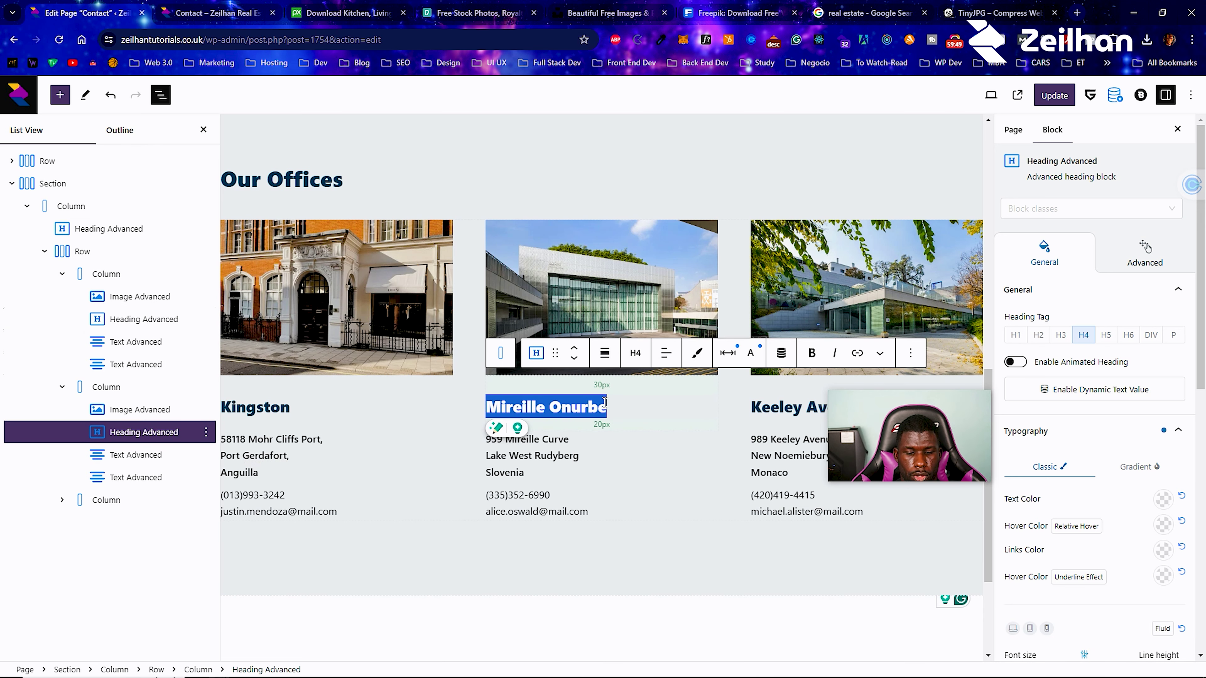
type("Montegio")
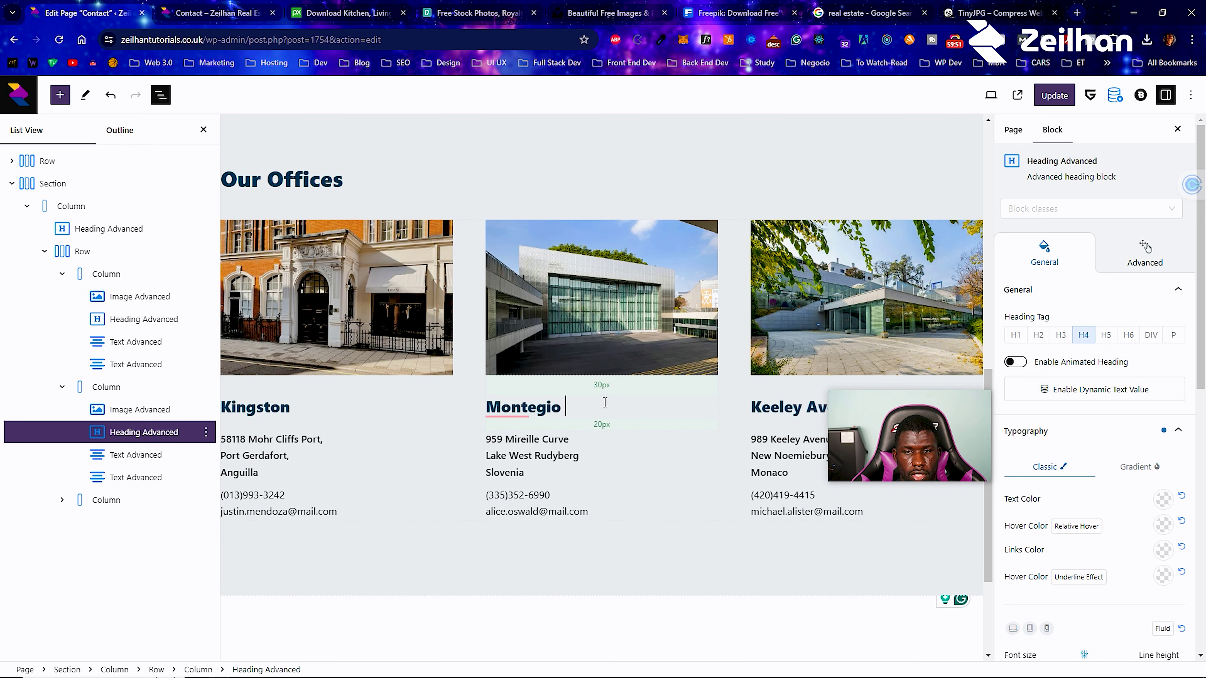
key("Return")
type("B")
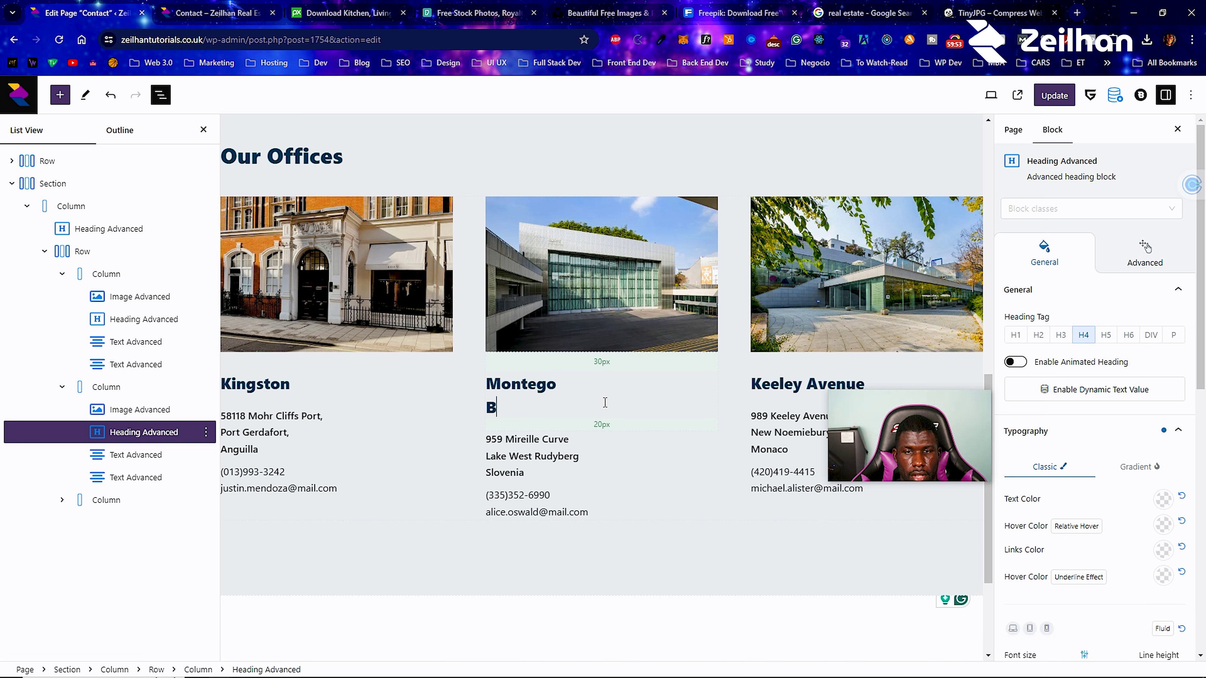
key("BackSpace")
key("BackSpace")
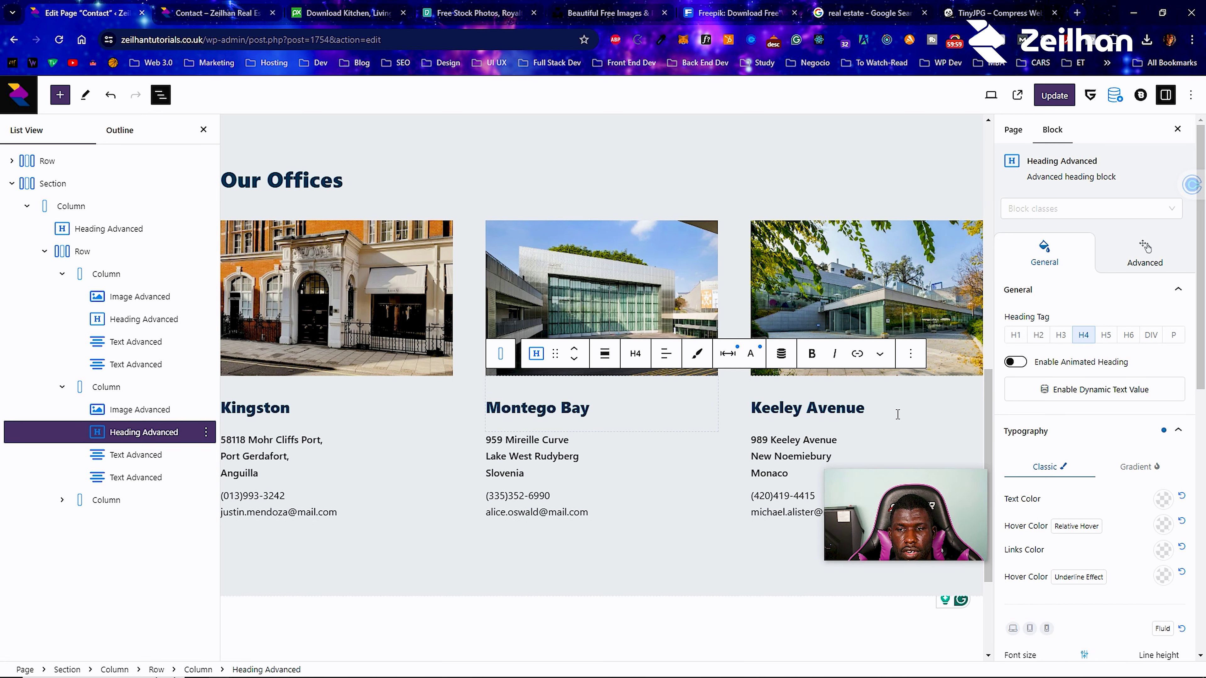
Clear the Keeley Avenue heading and start typing Negril.
left_click(897, 414)
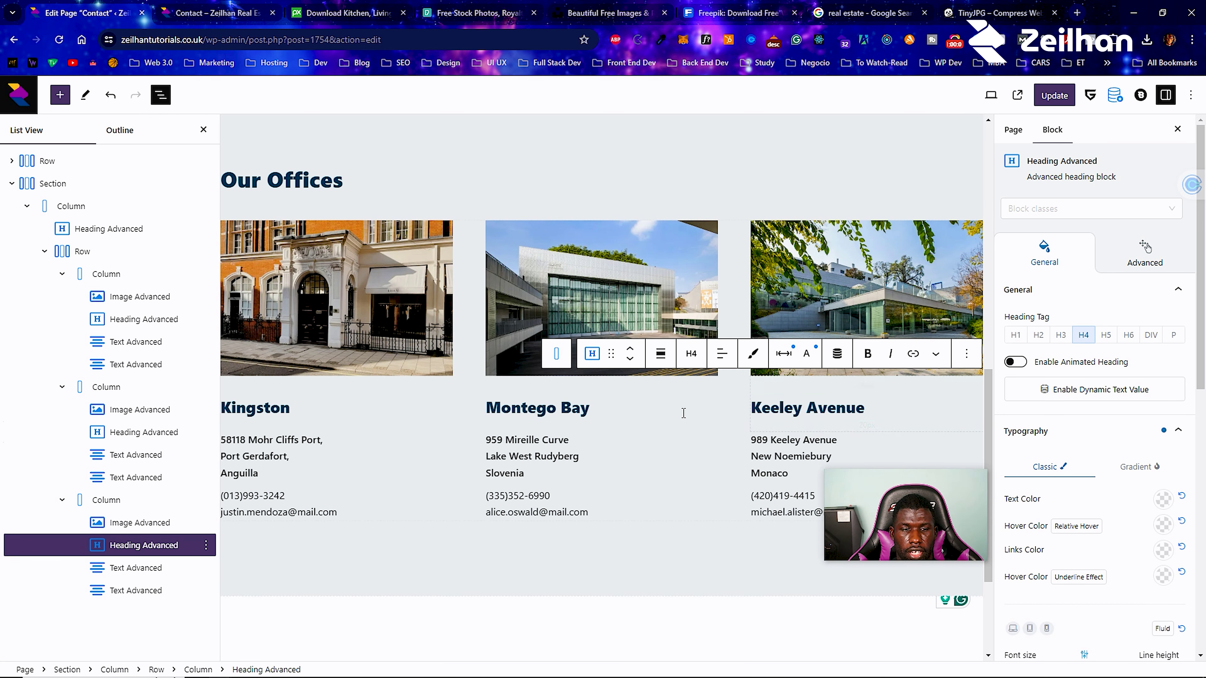
double_click(815, 409)
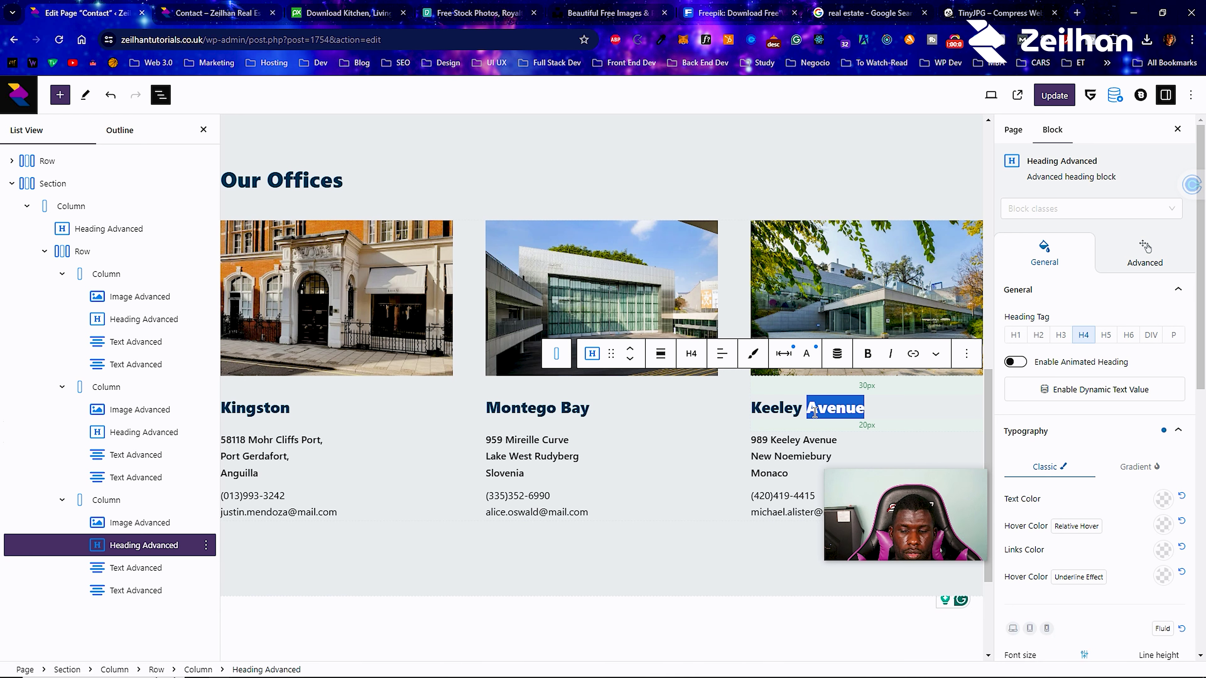
key("BackSpace")
key("BackSpace")
key("BackSpace")
key("BackSpace")
key("BackSpace")
key("BackSpace")
type("Negril")
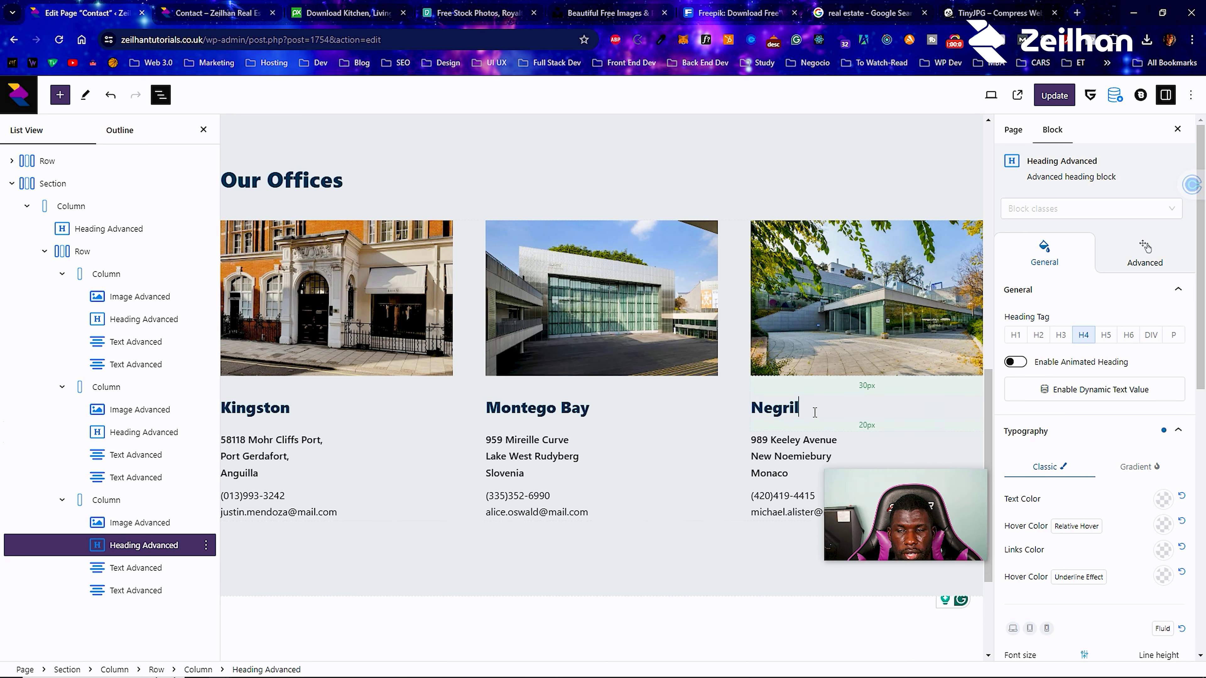
Search Google Images for 'negril beach' and save the first photo as negril-beach.jpg.
left_click(1071, 15)
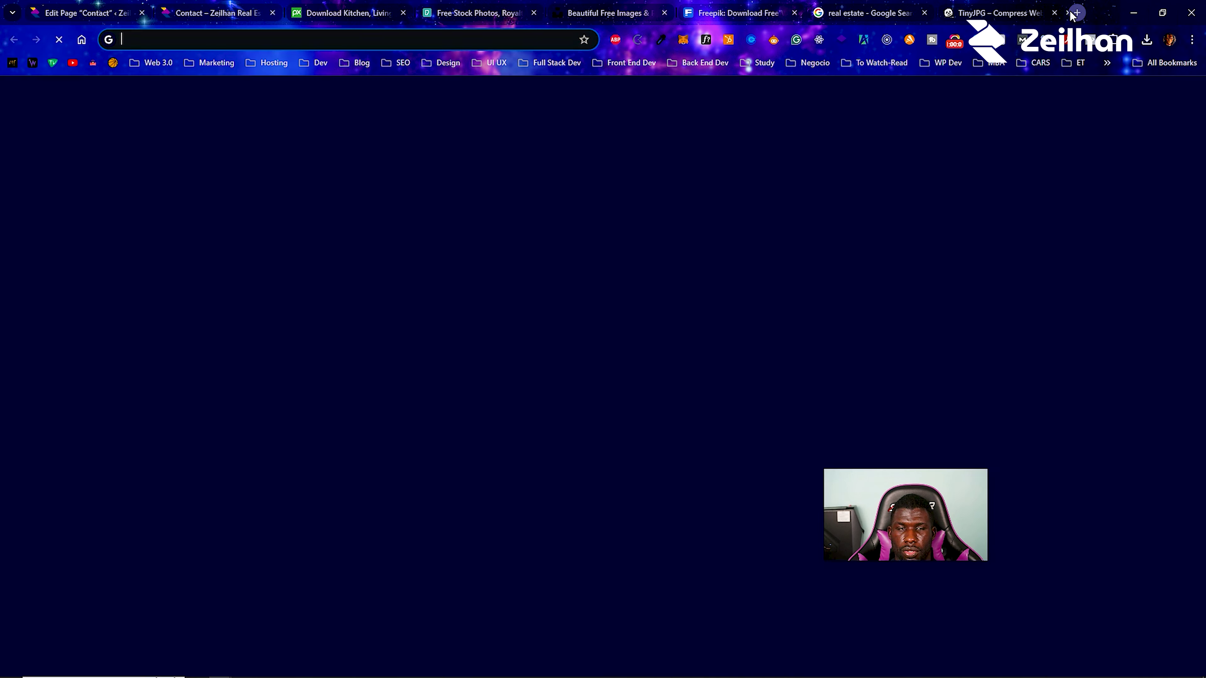
type("negril beach")
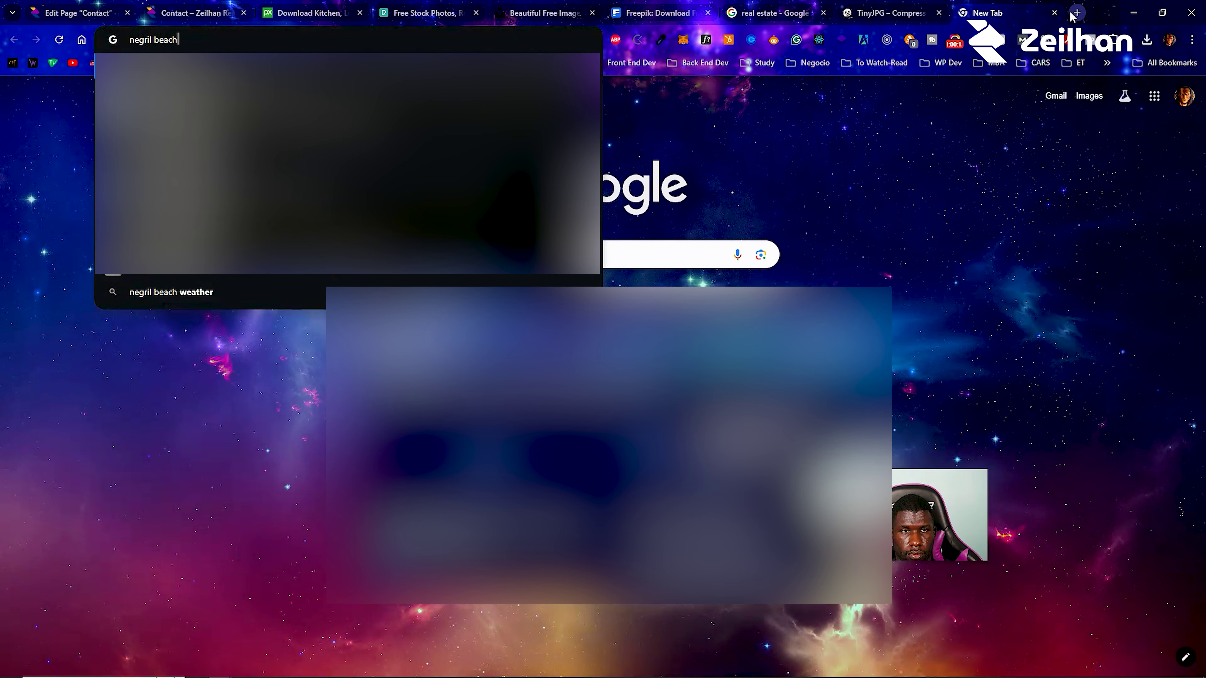
key("Return")
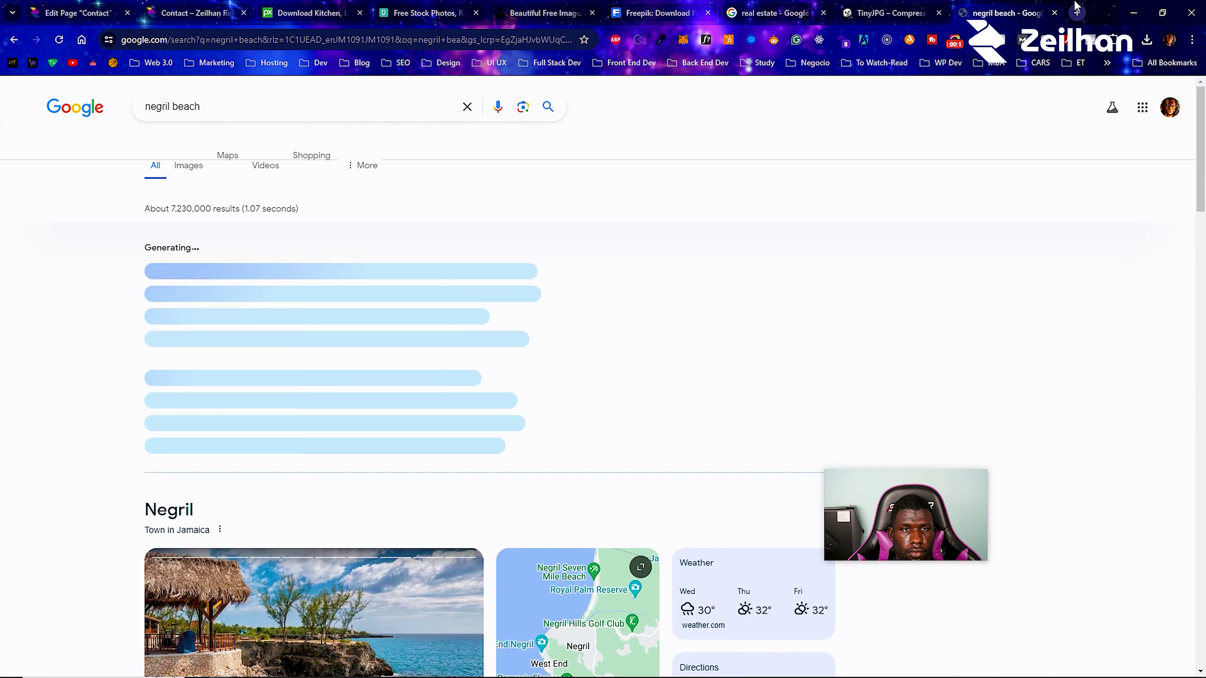
left_click(192, 164)
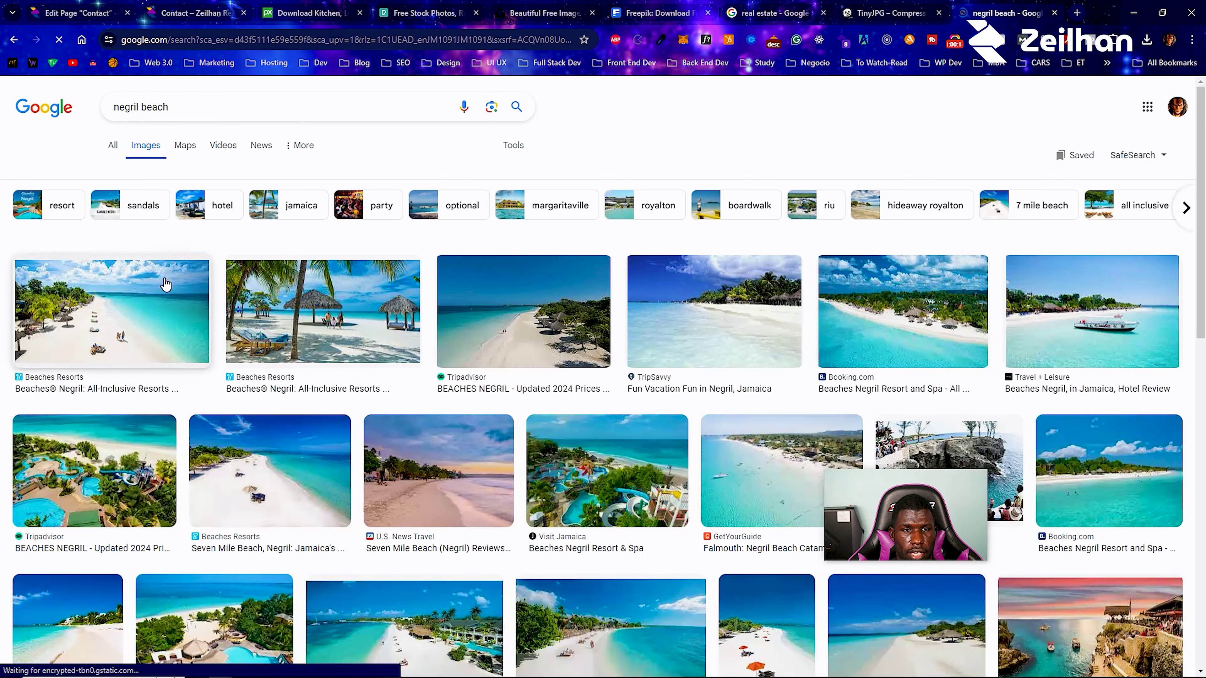
left_click(144, 327)
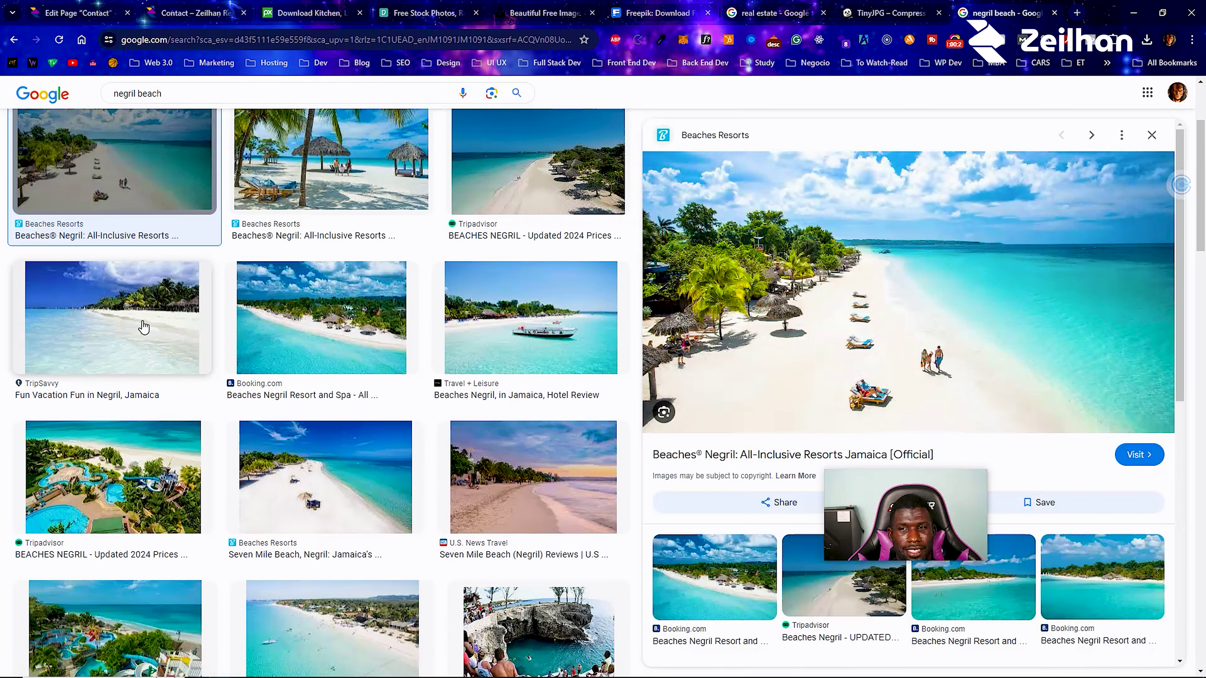
right_click(929, 314)
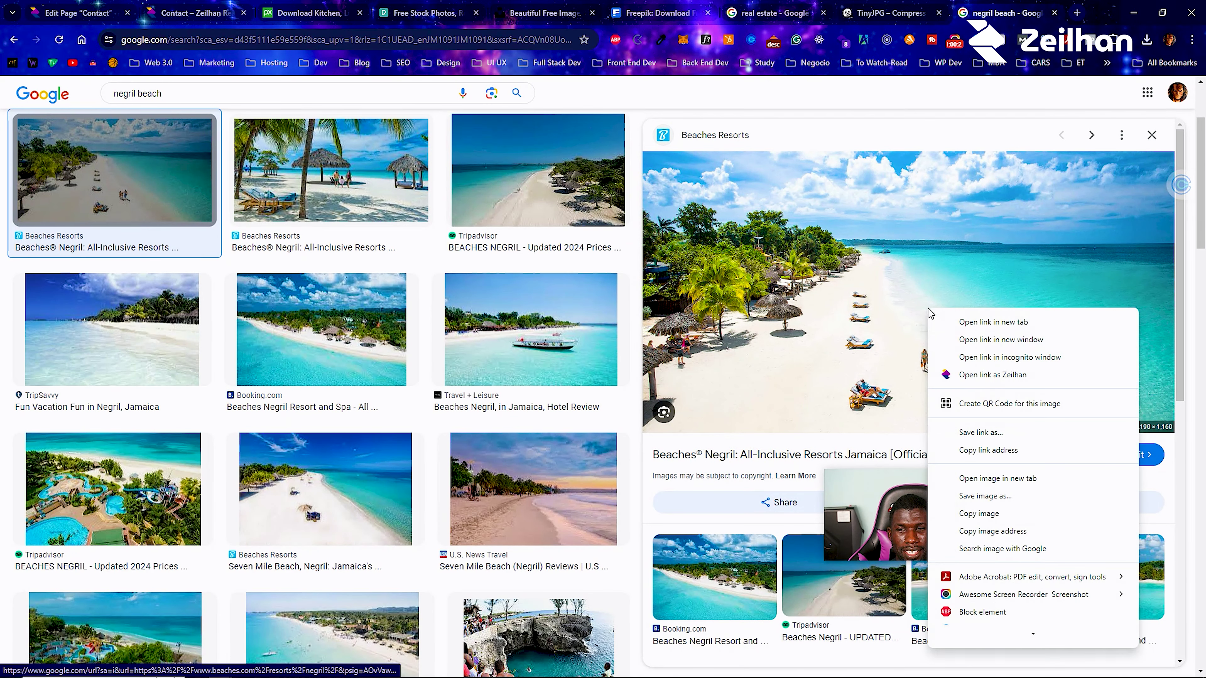
left_click(1001, 496)
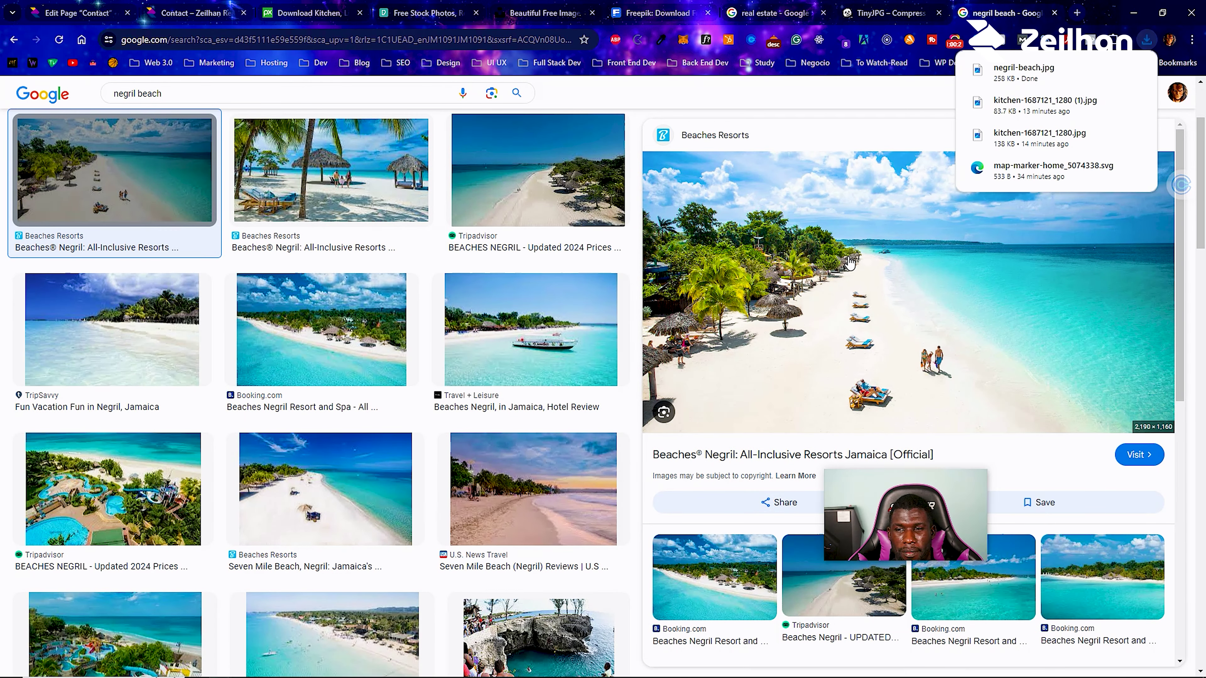
Open Replace for the Negril office photo, then go to TinyJPG to compress negril-beach.jpg.
left_click(76, 12)
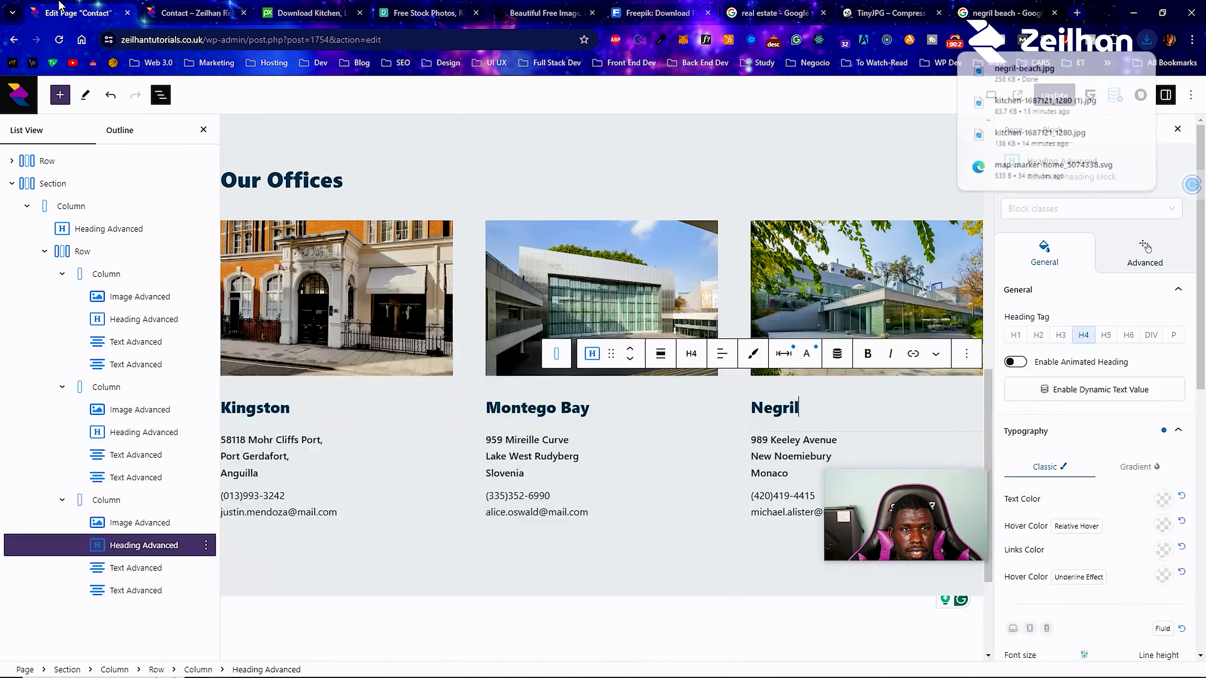
left_click(824, 297)
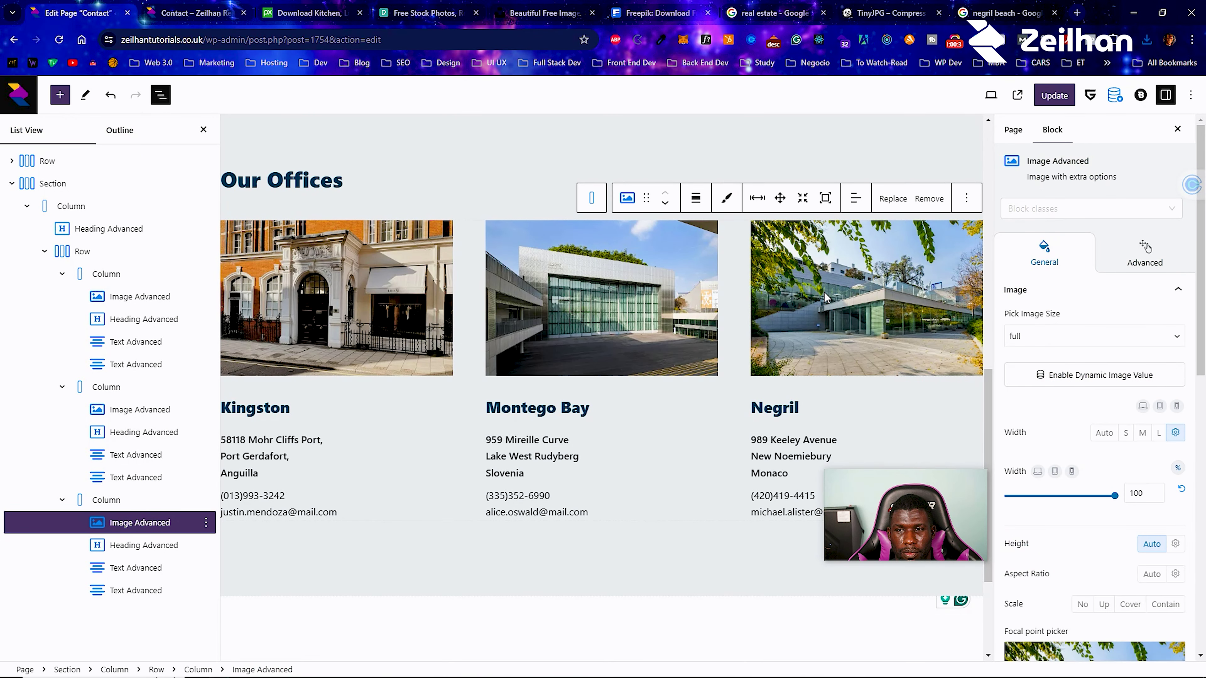
left_click(881, 200)
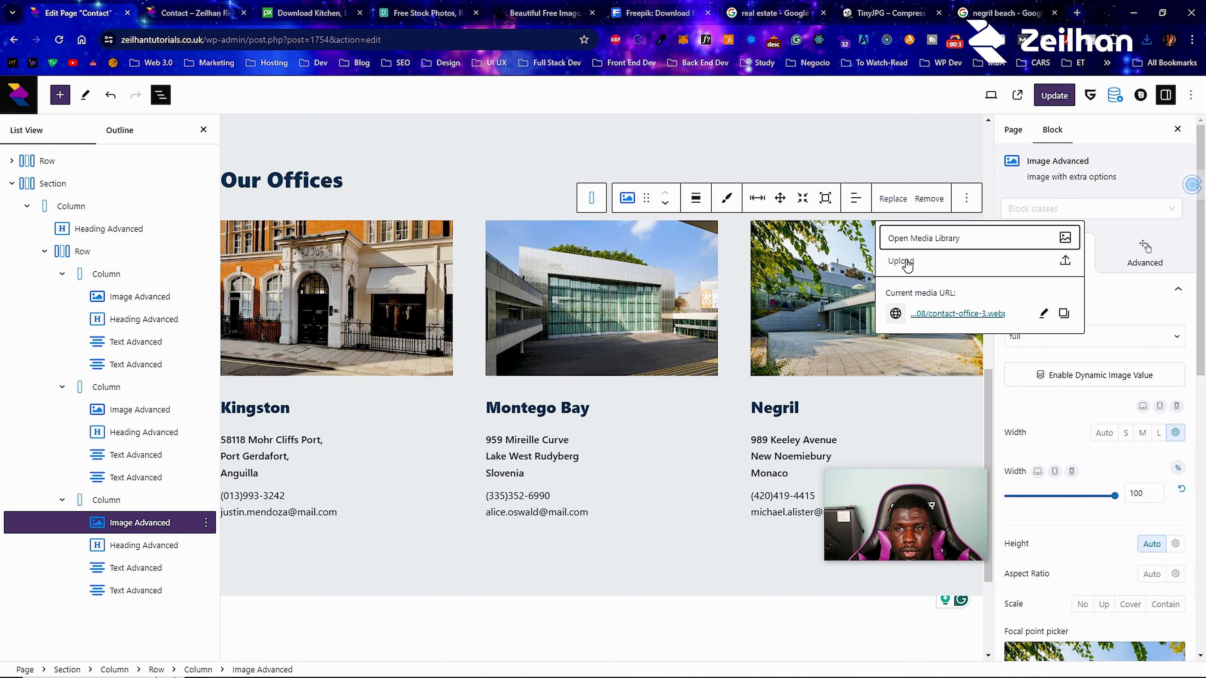
left_click(884, 13)
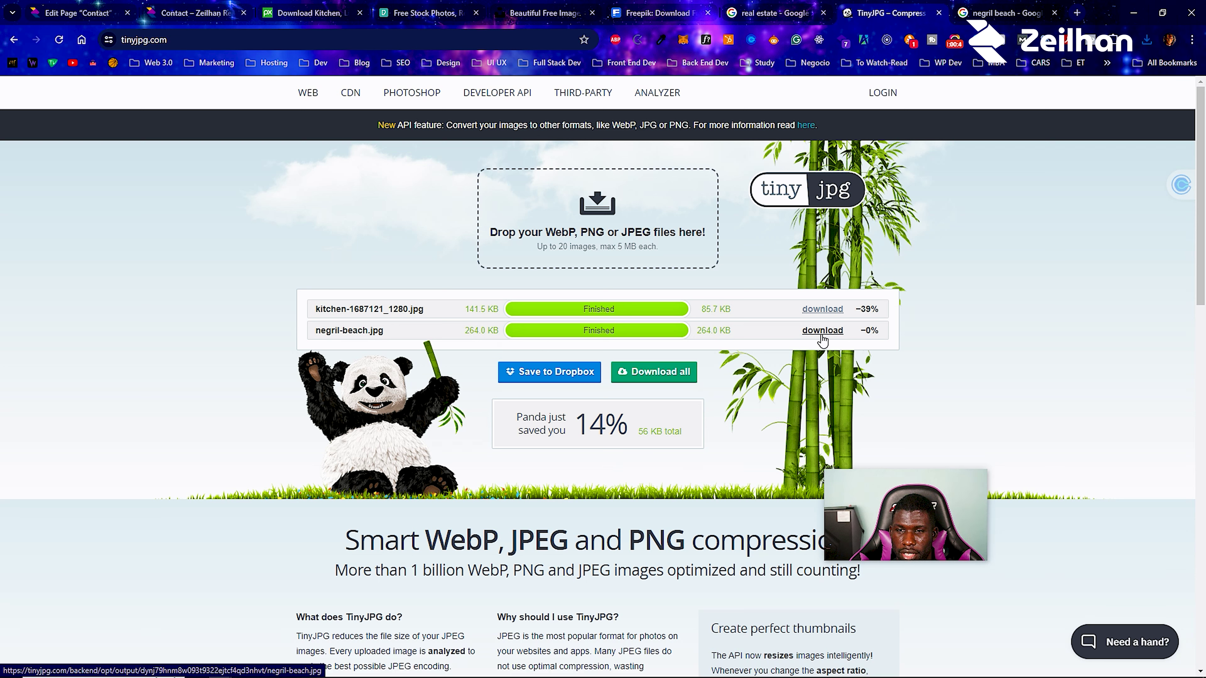
Review the TinyJPG result for negril-beach.jpg and return to the Edit Page tab with Ctrl+1.
scroll(660, 326, "down", 15)
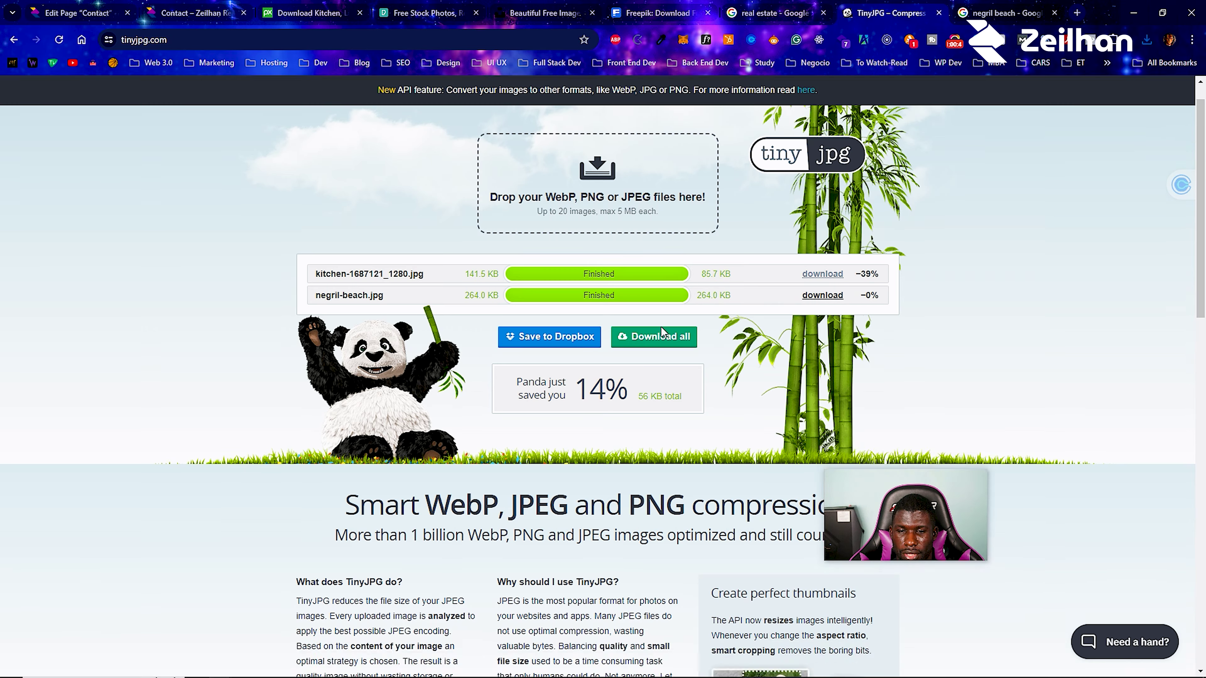
scroll(661, 327, "up", 6)
scroll(663, 332, "up", 10)
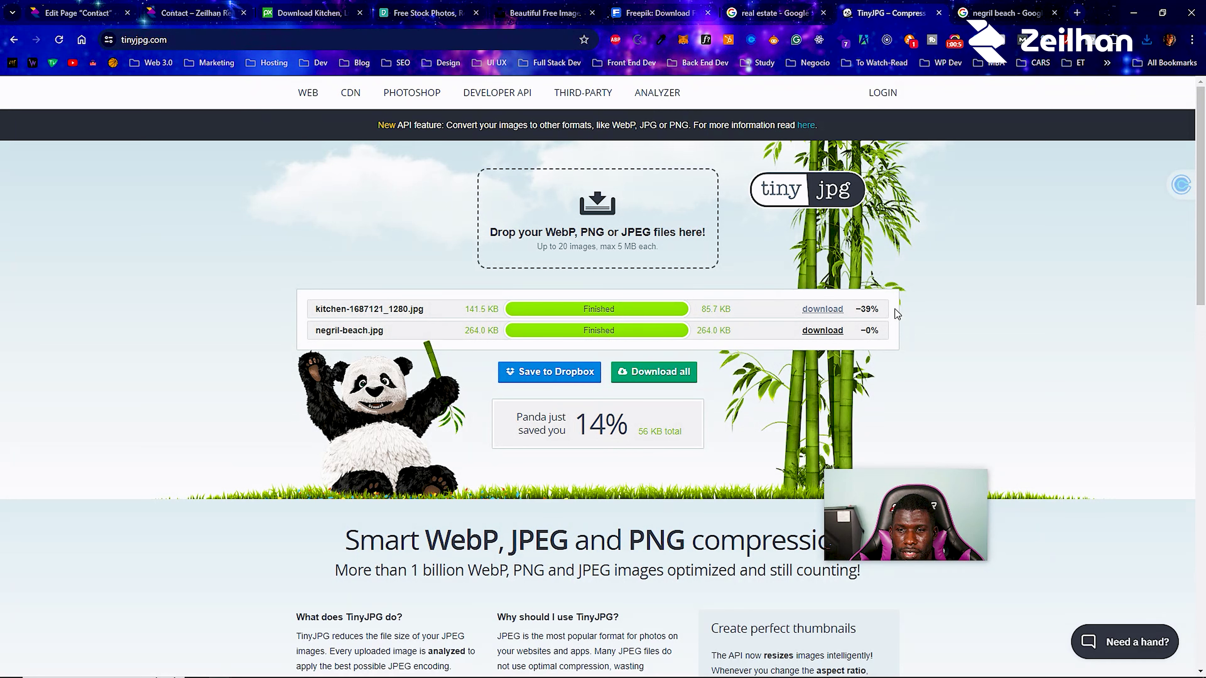
key("ctrl+1")
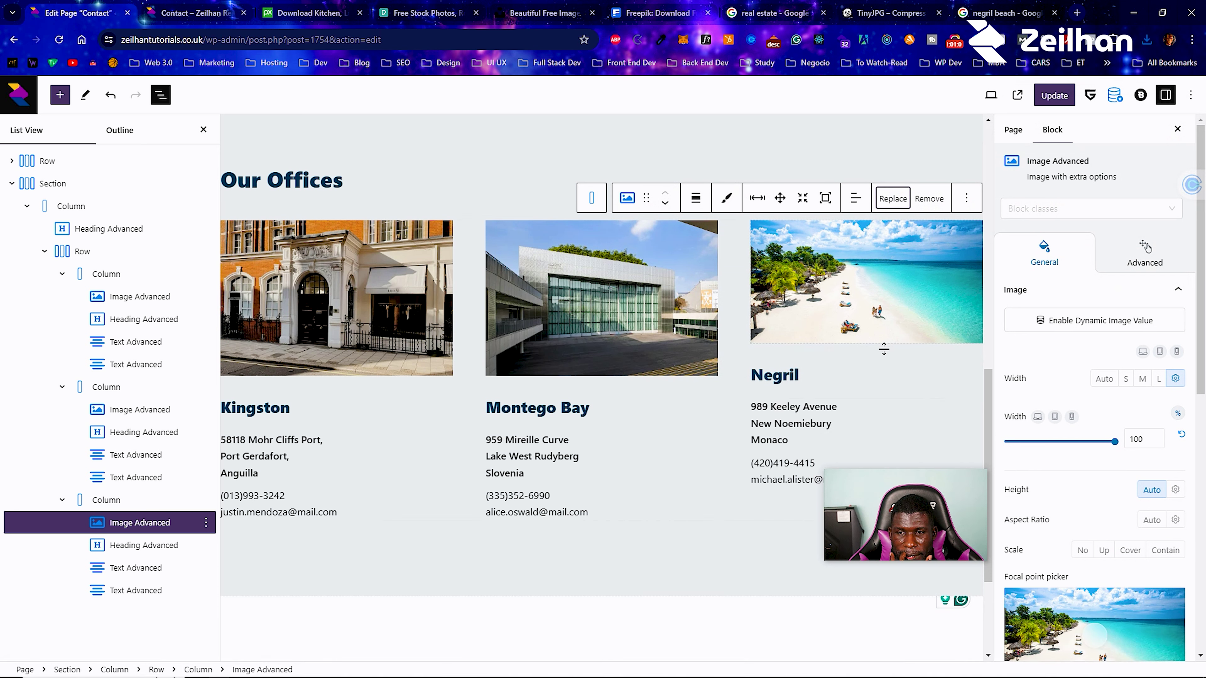
Add spacing below the Negril beach photo, then open Replace for the Montego Bay photo (contact-office-2.webp).
left_click_drag(874, 342, 872, 352)
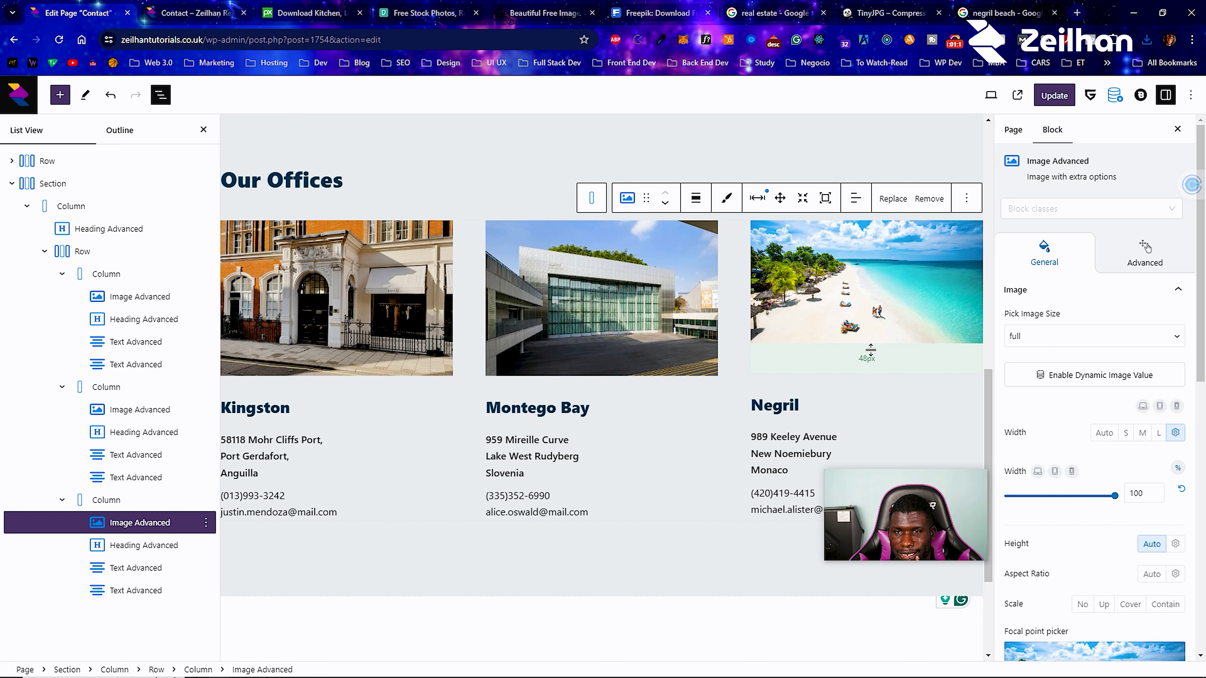
scroll(993, 485, "down", 10)
scroll(977, 475, "up", 3)
scroll(855, 379, "down", 3)
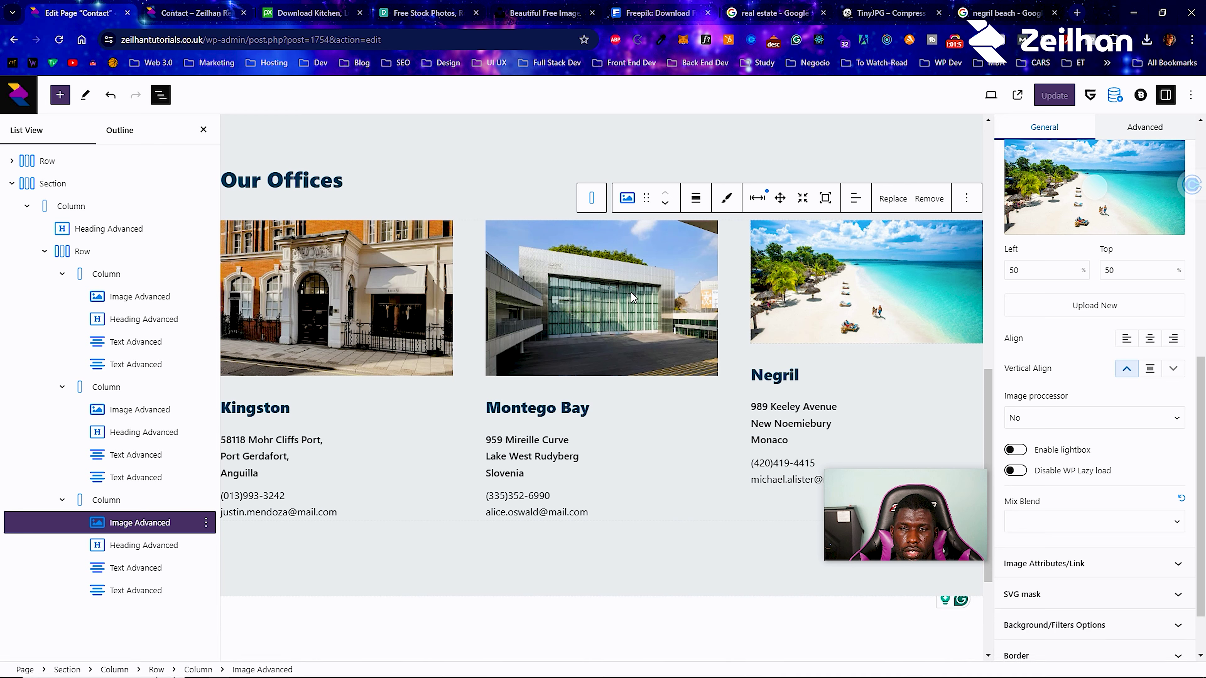
left_click(650, 299)
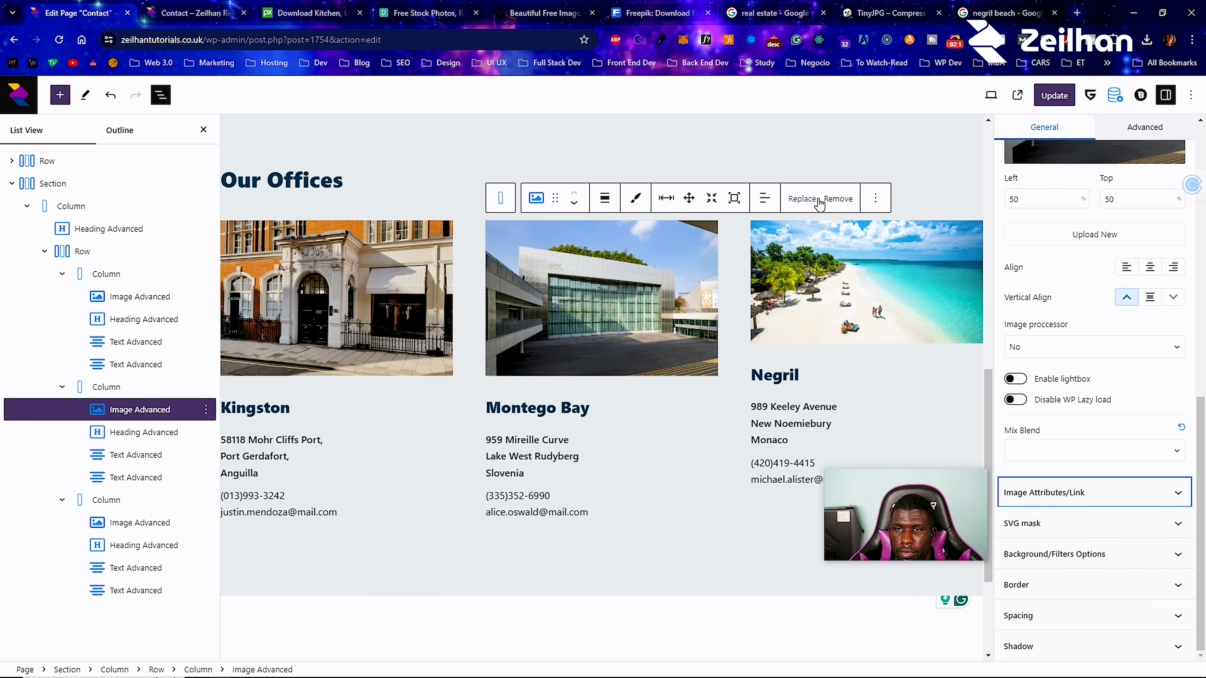
left_click(810, 203)
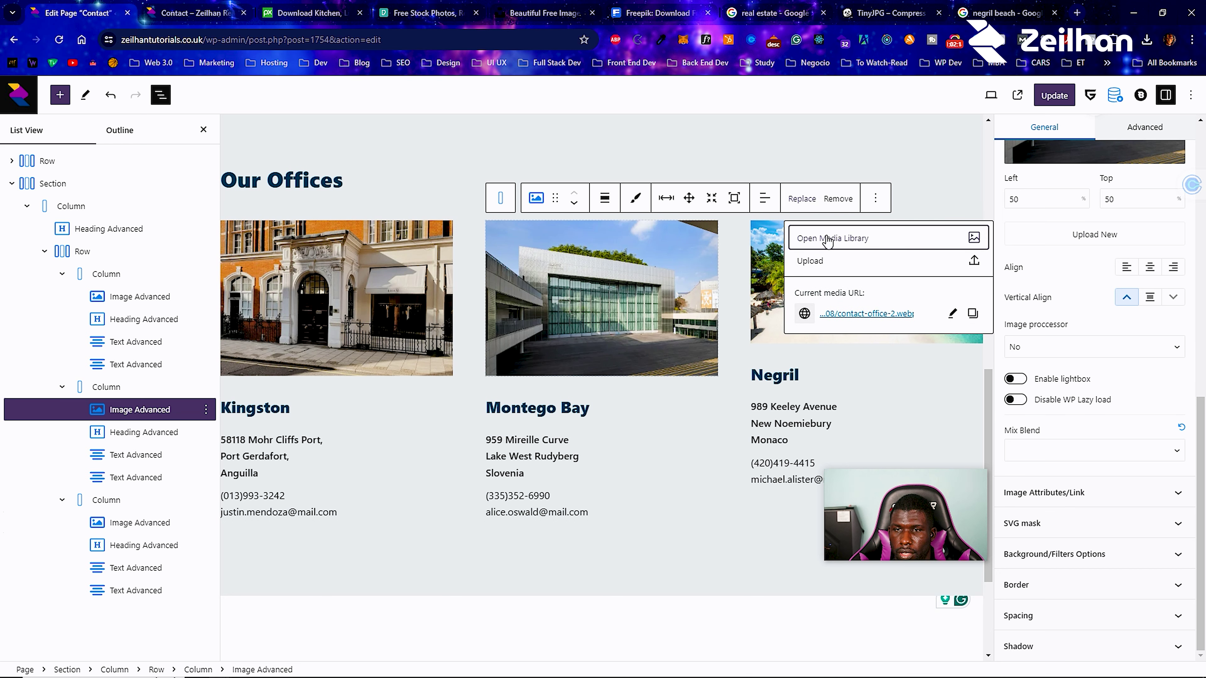
Browse the negril-beach and kitchen images, then close the library keeping contact-office-2.webp.
left_click(828, 240)
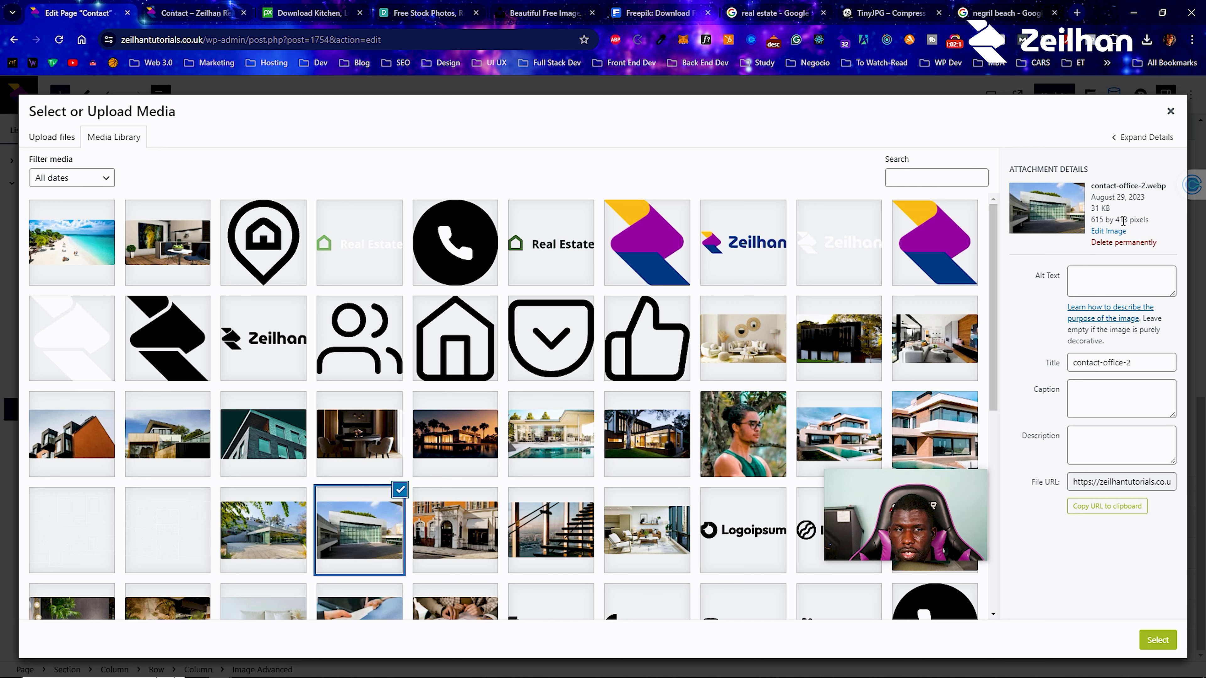
left_click(57, 249)
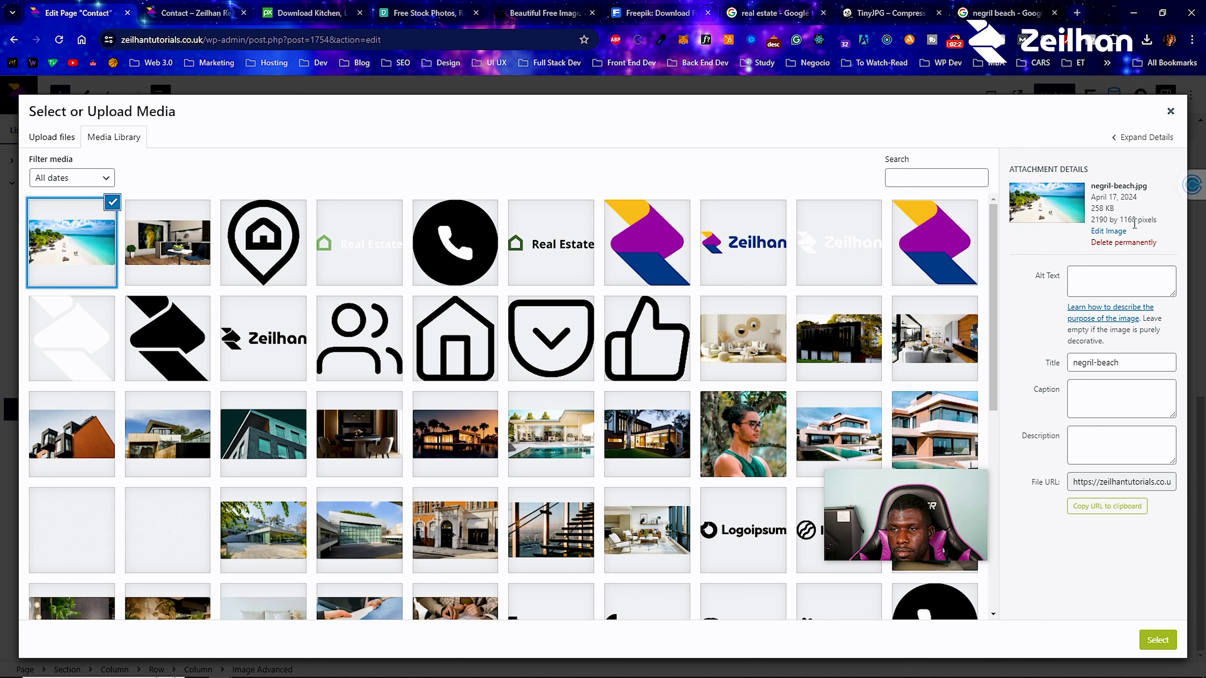
left_click(205, 247)
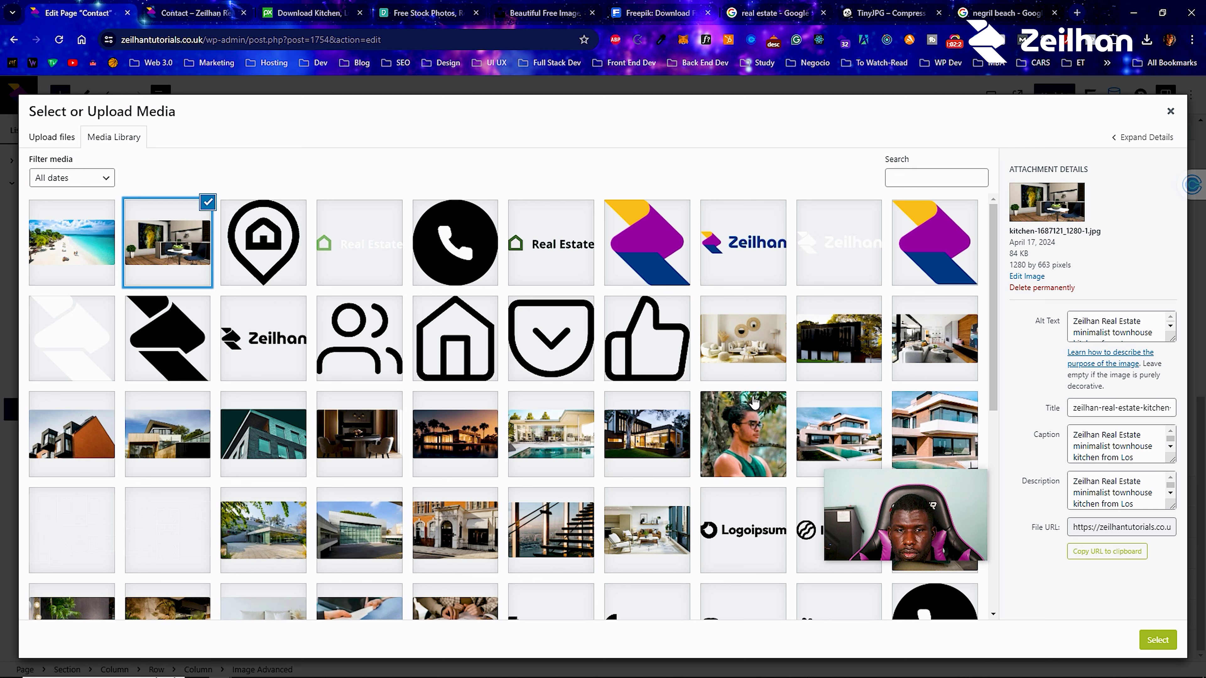
left_click(1170, 111)
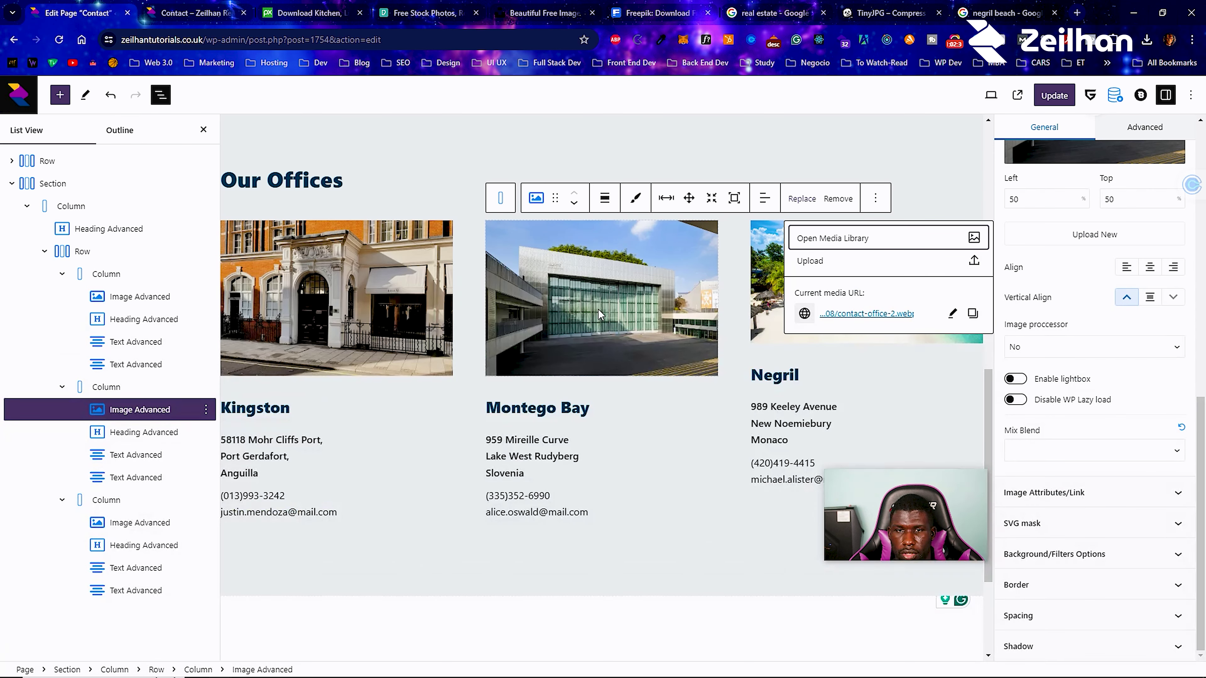
left_click(802, 198)
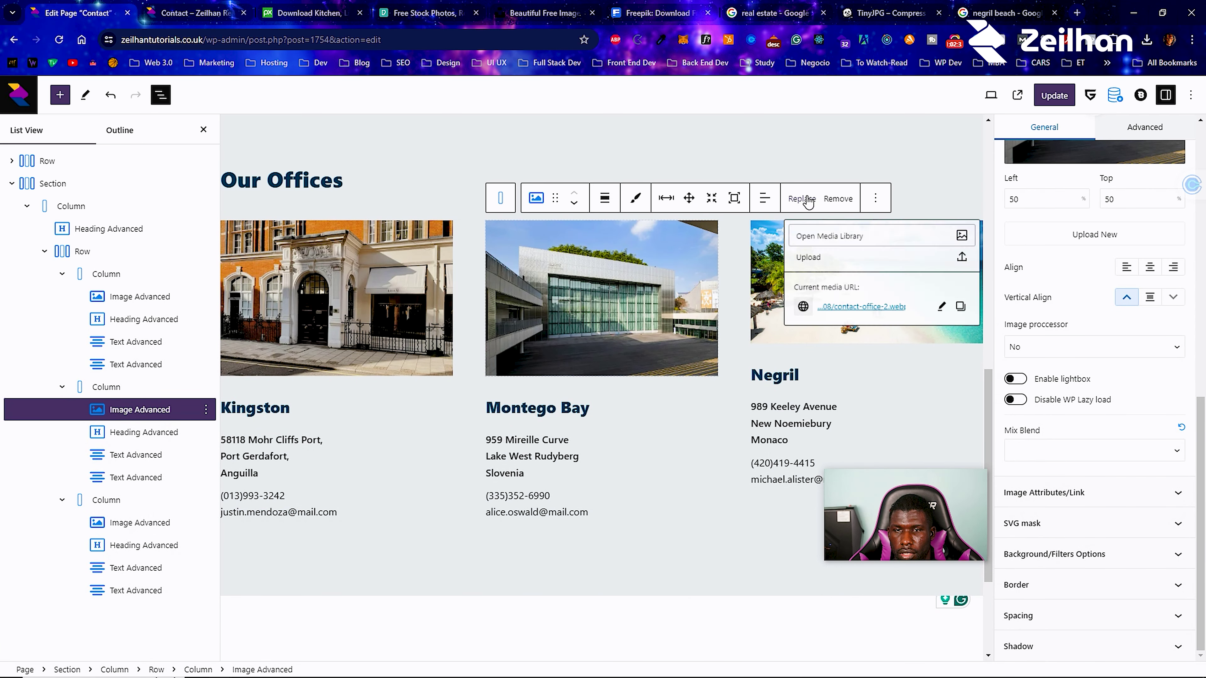
left_click(885, 237)
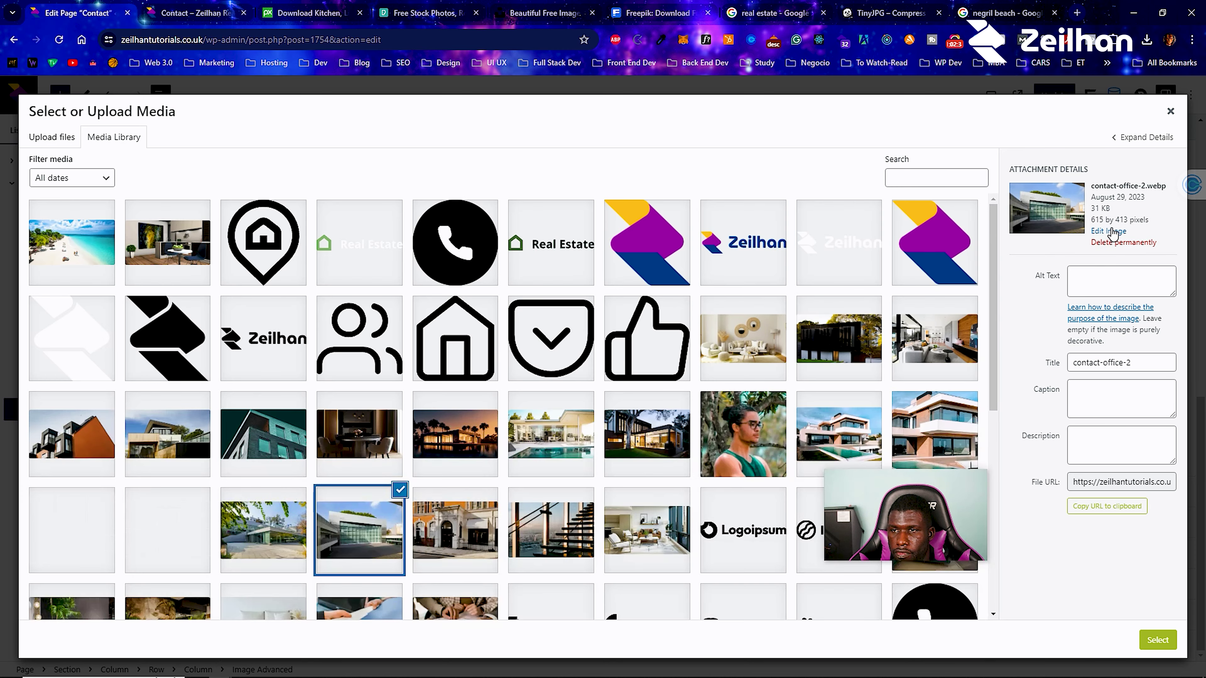
key("Escape")
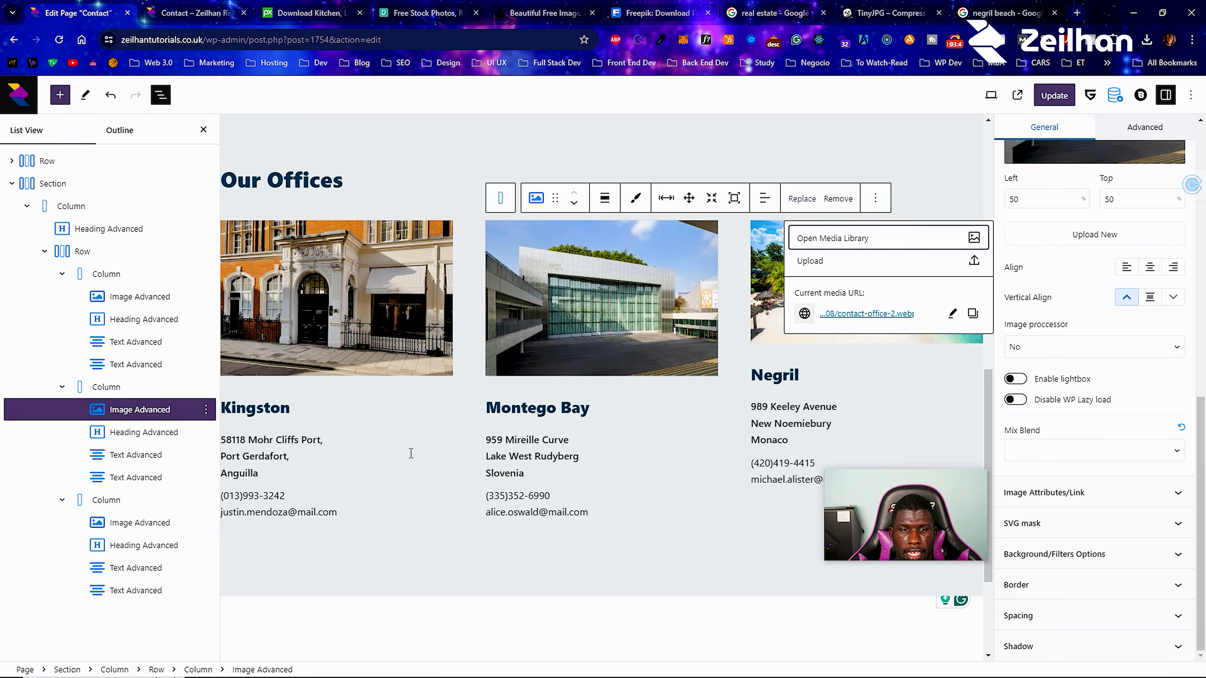
scroll(347, 451, "up", 15)
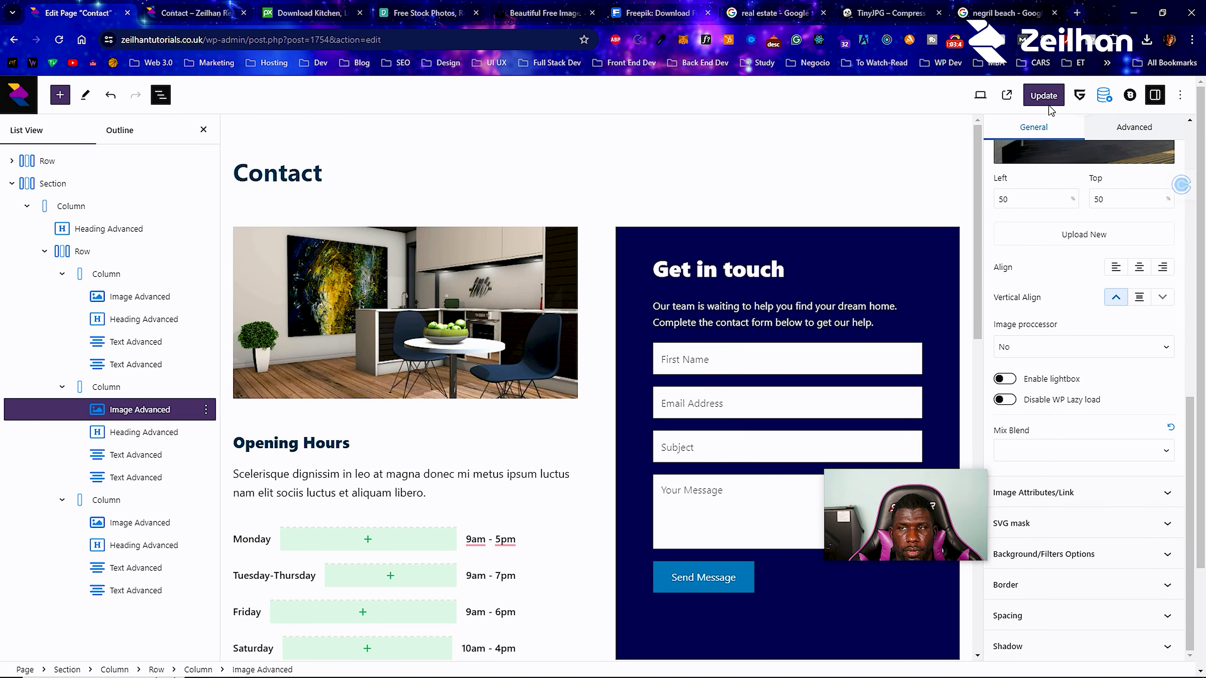
Save the Contact page, view it live, and browse the Properties page listings.
left_click(1042, 95)
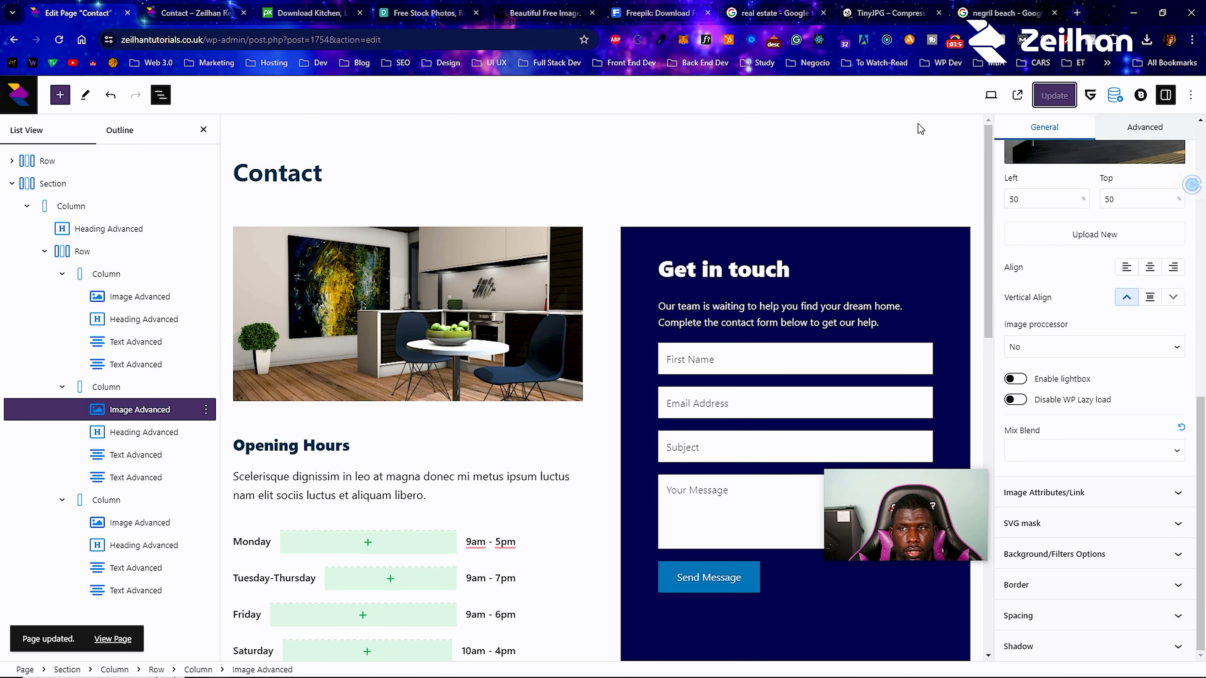
left_click(106, 638)
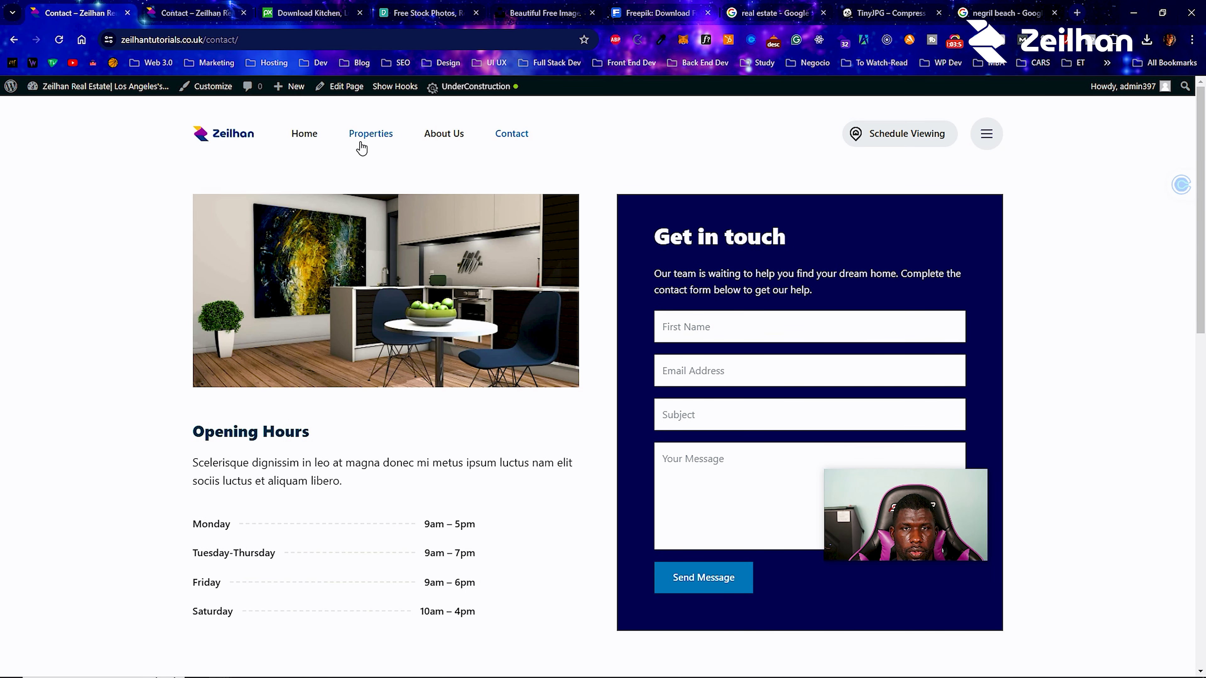
left_click(360, 138)
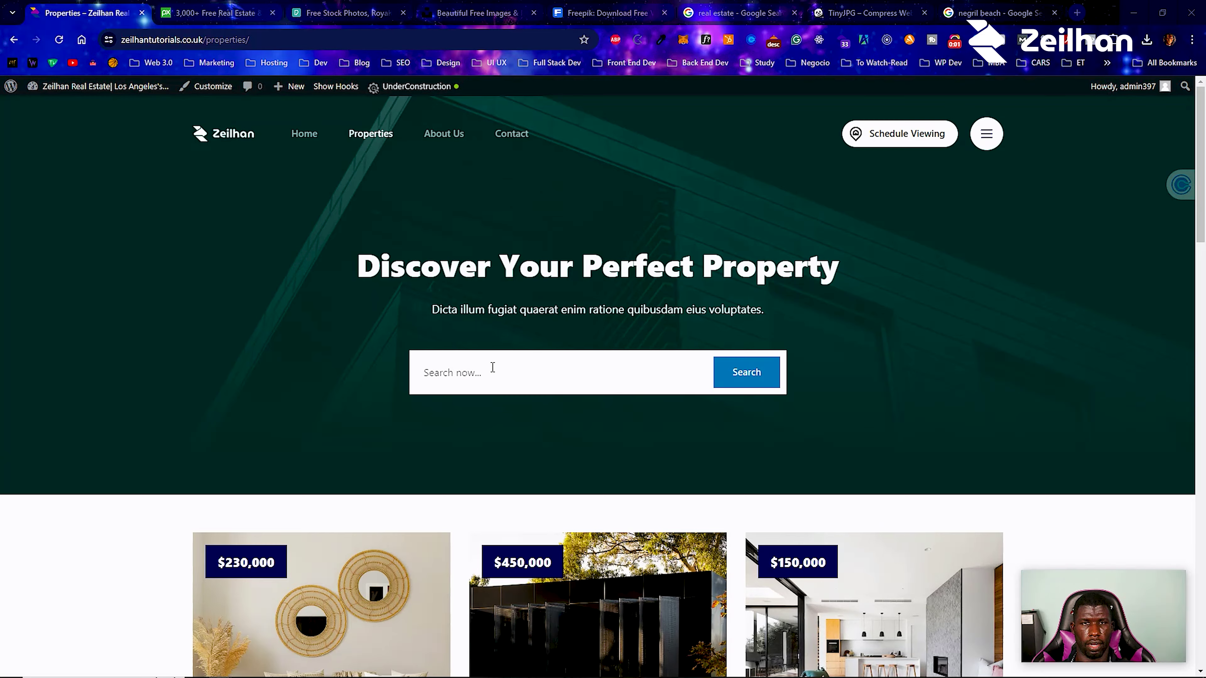
scroll(397, 314, "down", 4)
scroll(396, 316, "down", 3)
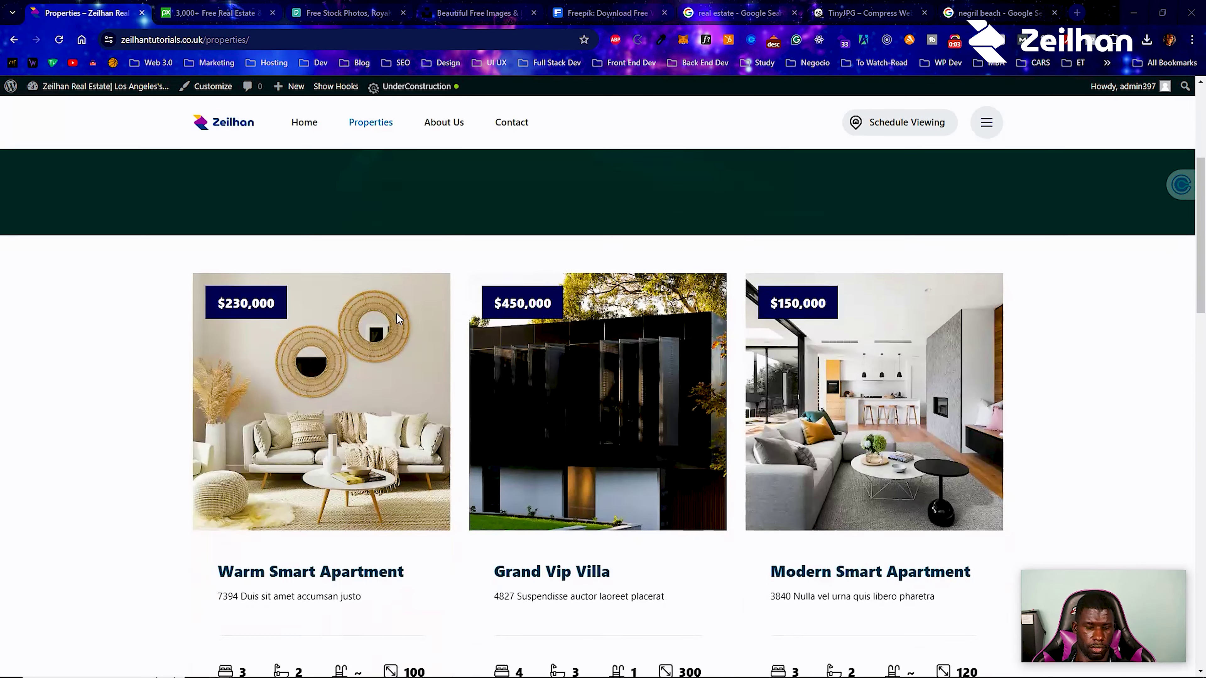
scroll(396, 321, "up", 5)
scroll(396, 318, "up", 4)
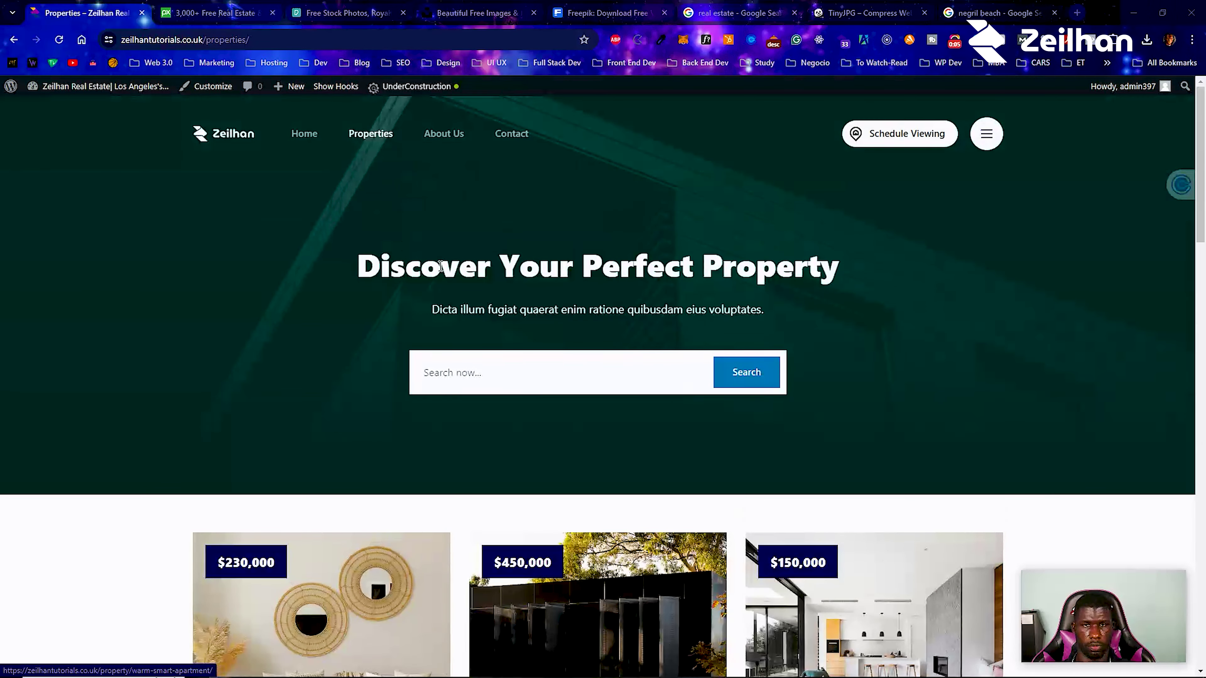
scroll(481, 298, "down", 5)
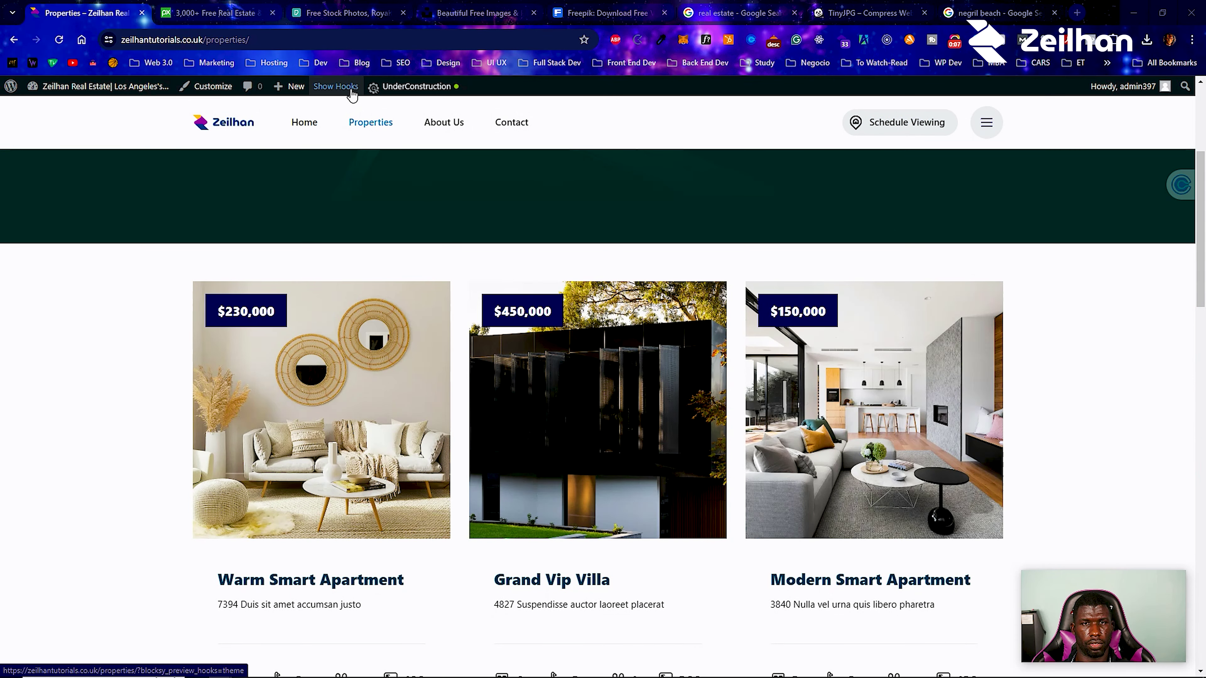
Open the Contact page in a new tab, visit the home page, then close that tab.
right_click(510, 124)
left_click(551, 143)
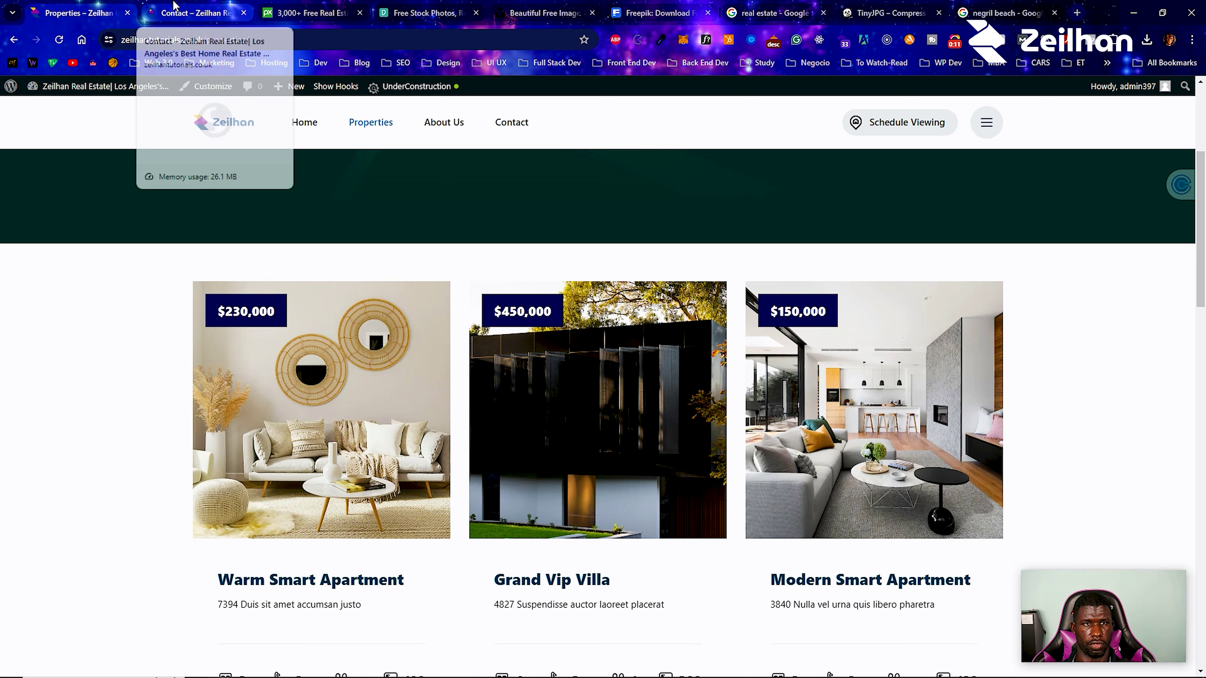
left_click(178, 11)
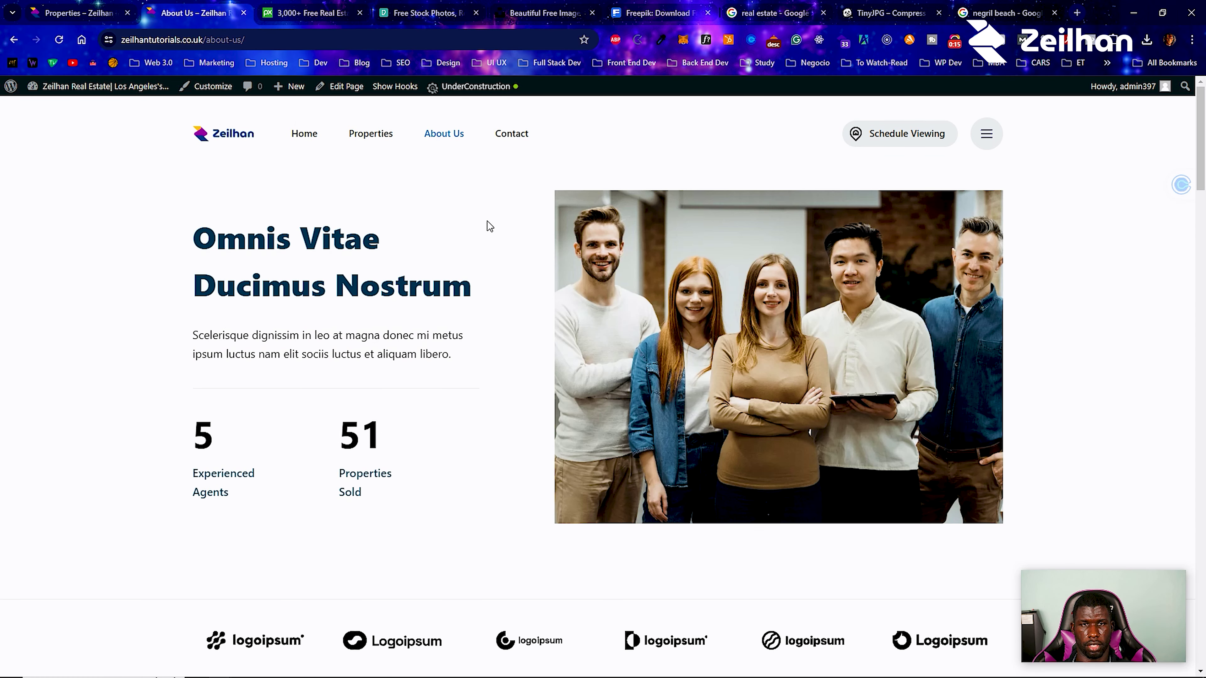
left_click(305, 138)
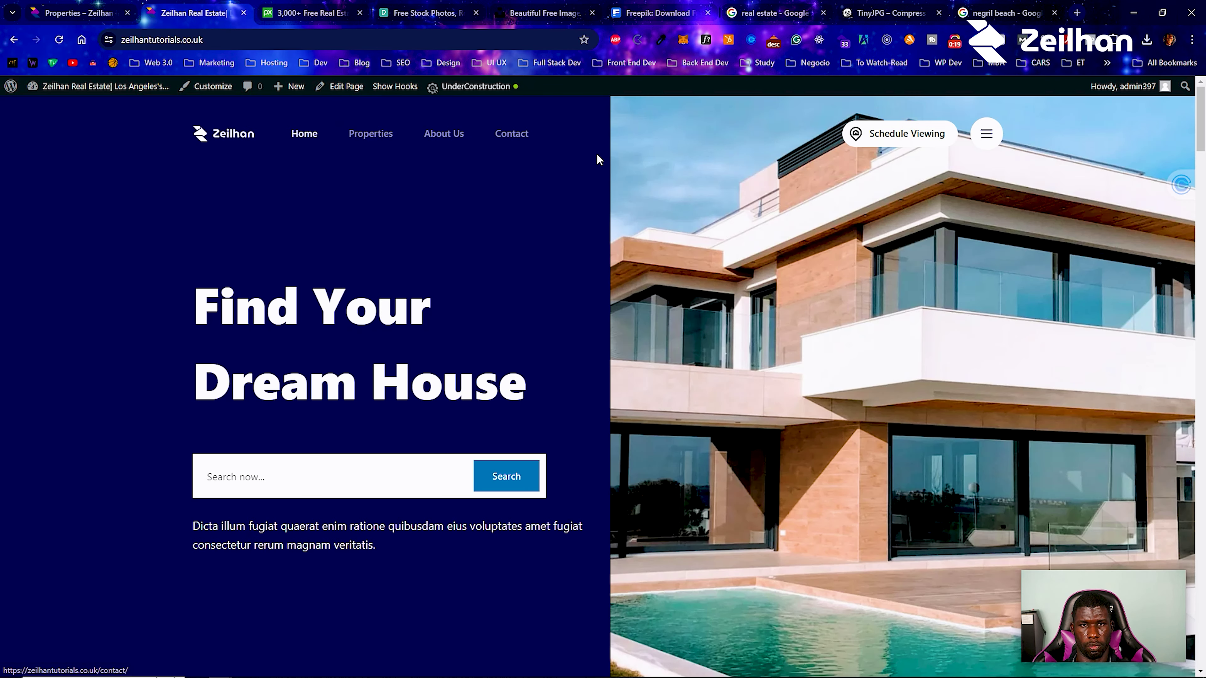
key("ctrl+w")
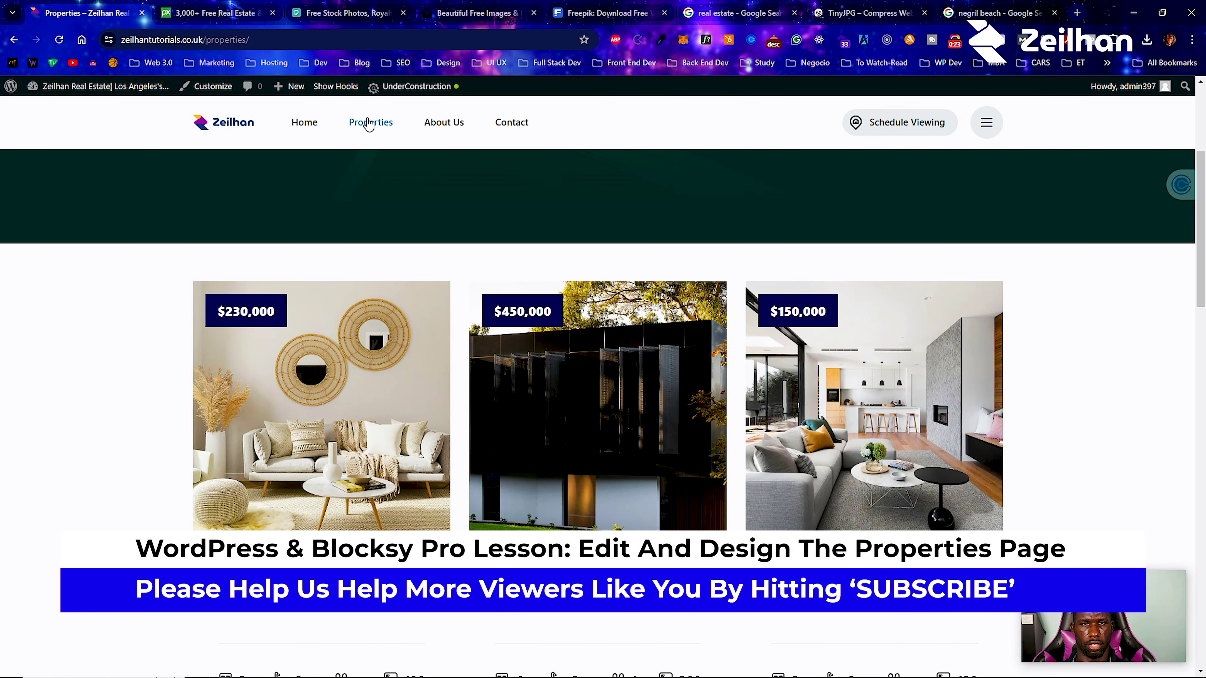
Open the Warm Smart Apartment listing separately, scroll through it, and return to Properties.
right_click(316, 368)
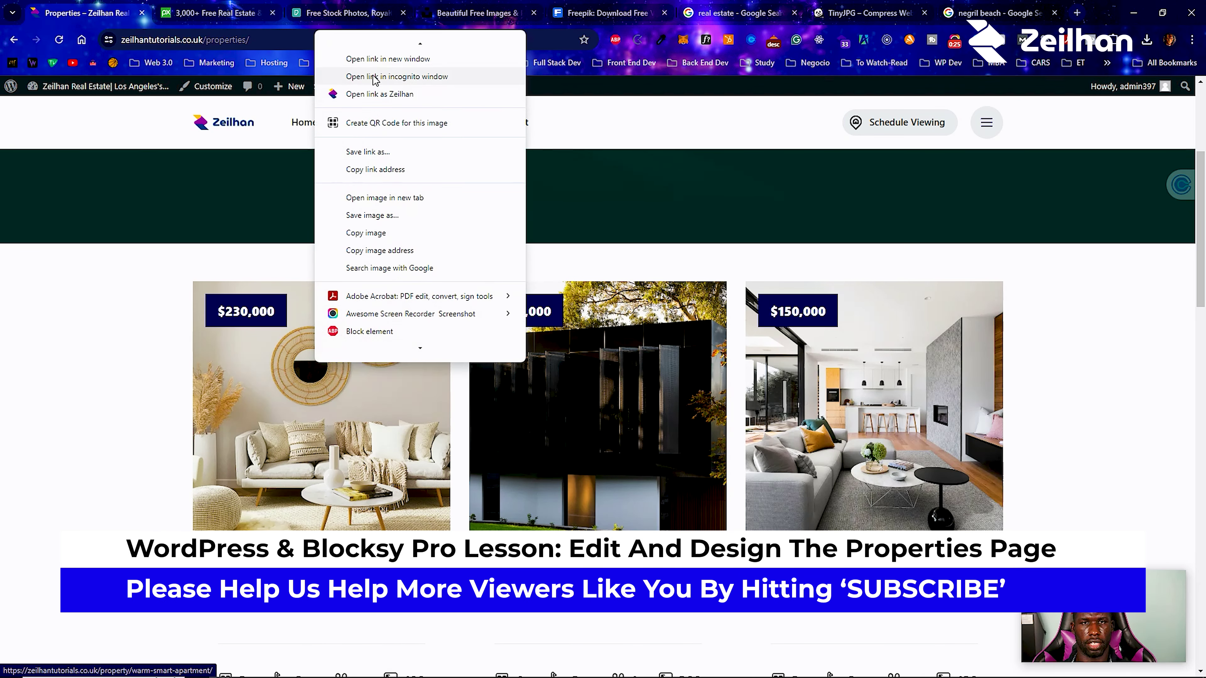
left_click(374, 61)
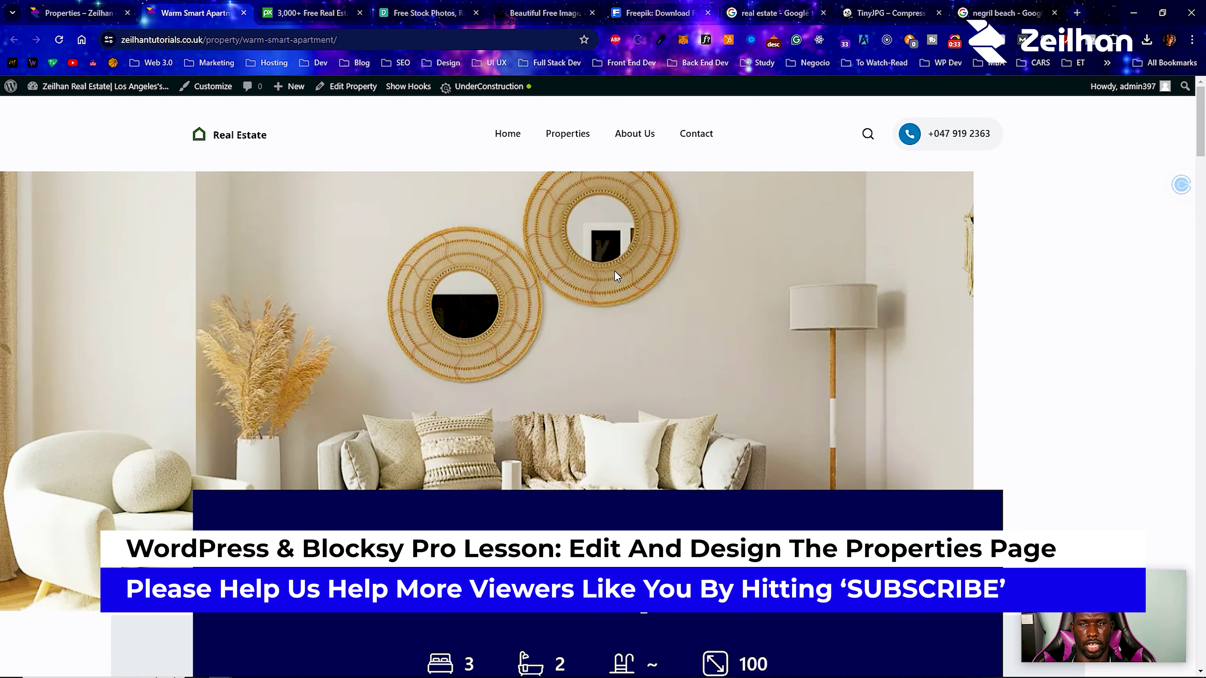
mouse_move(290, 86)
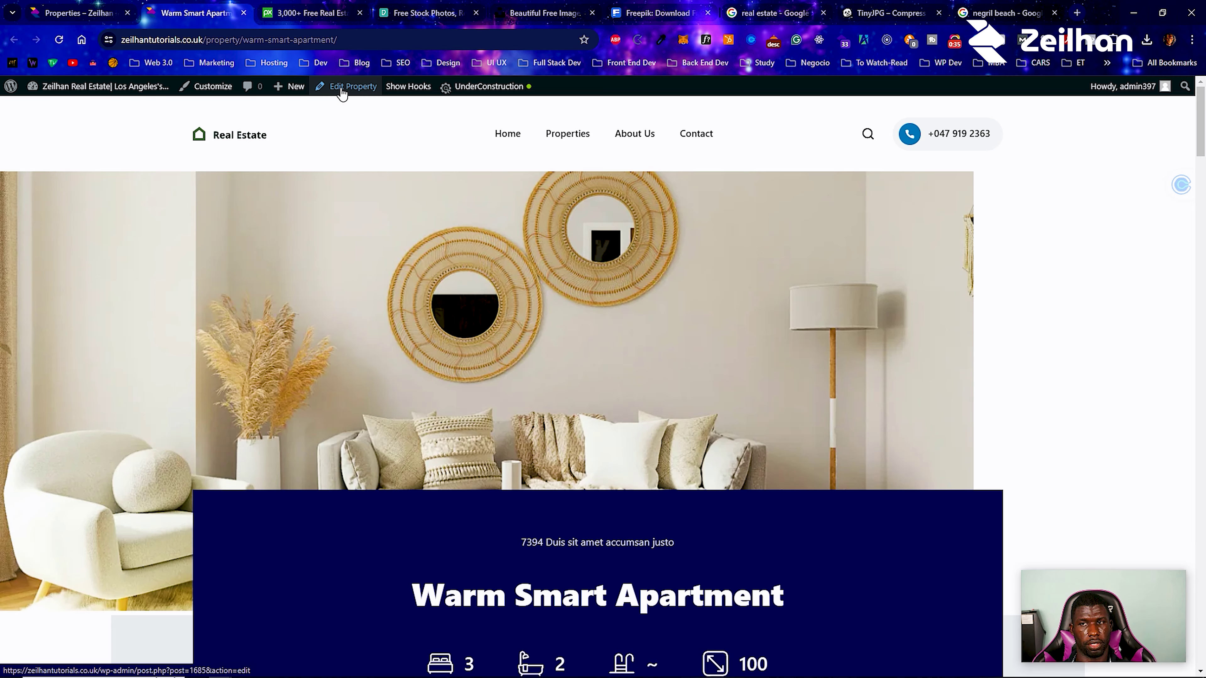
scroll(556, 343, "down", 8)
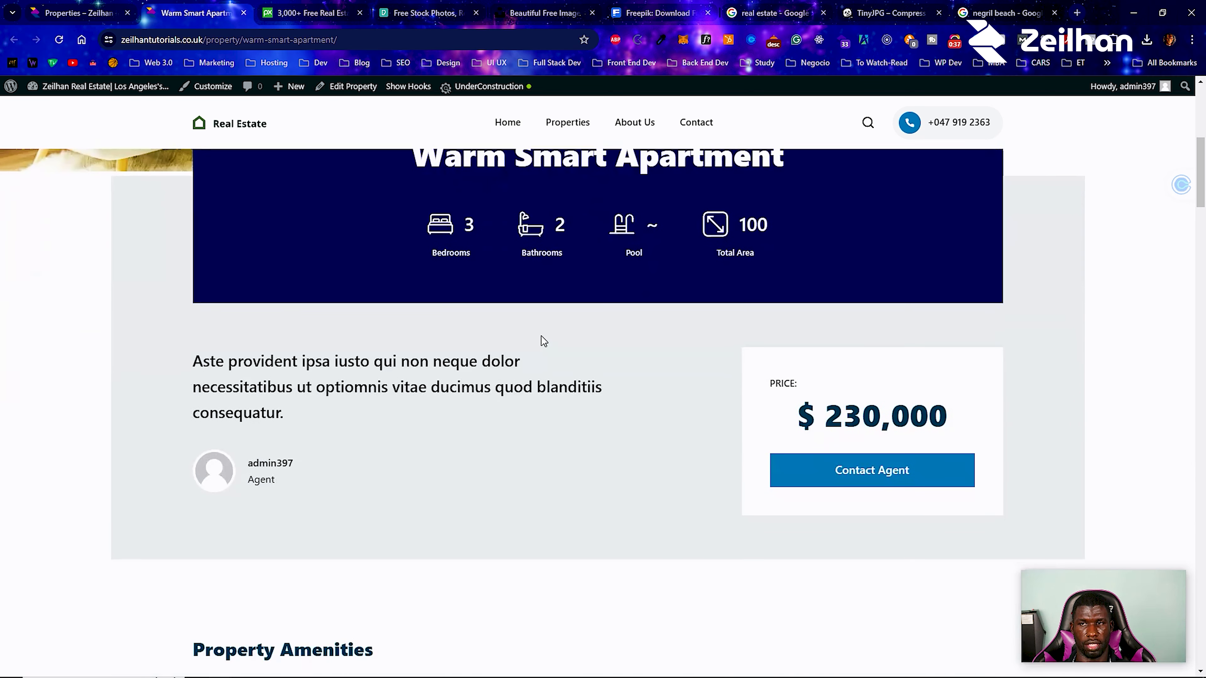
scroll(487, 335, "up", 8)
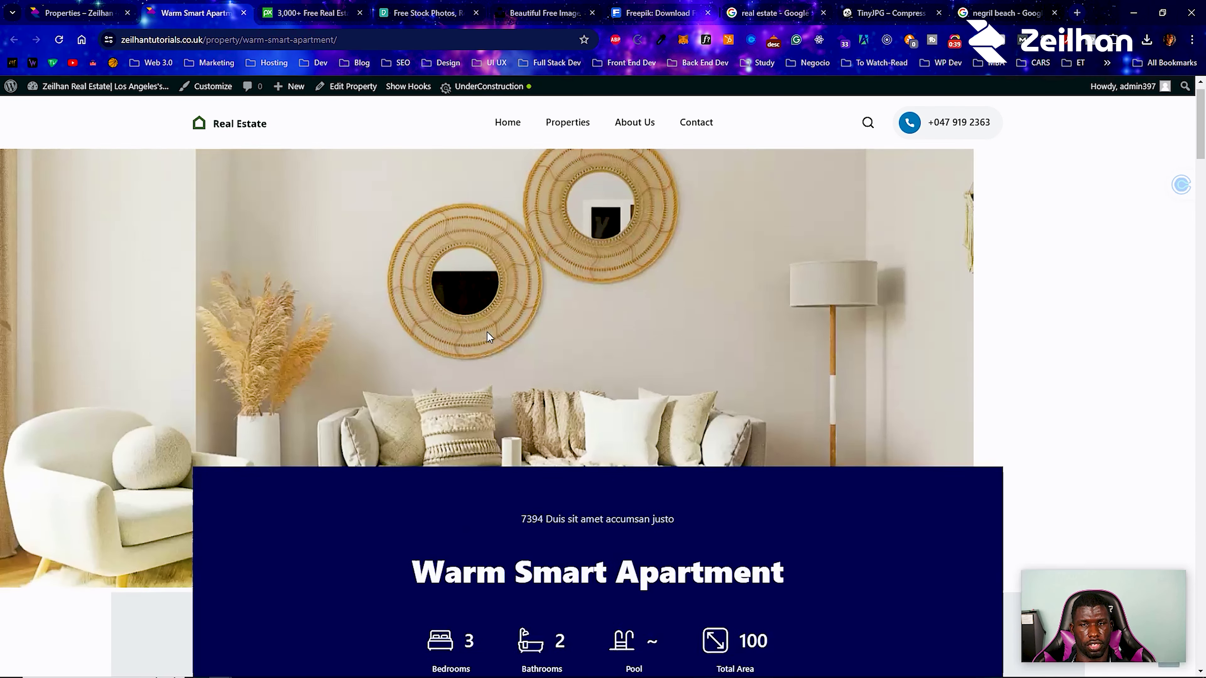
scroll(394, 365, "down", 18)
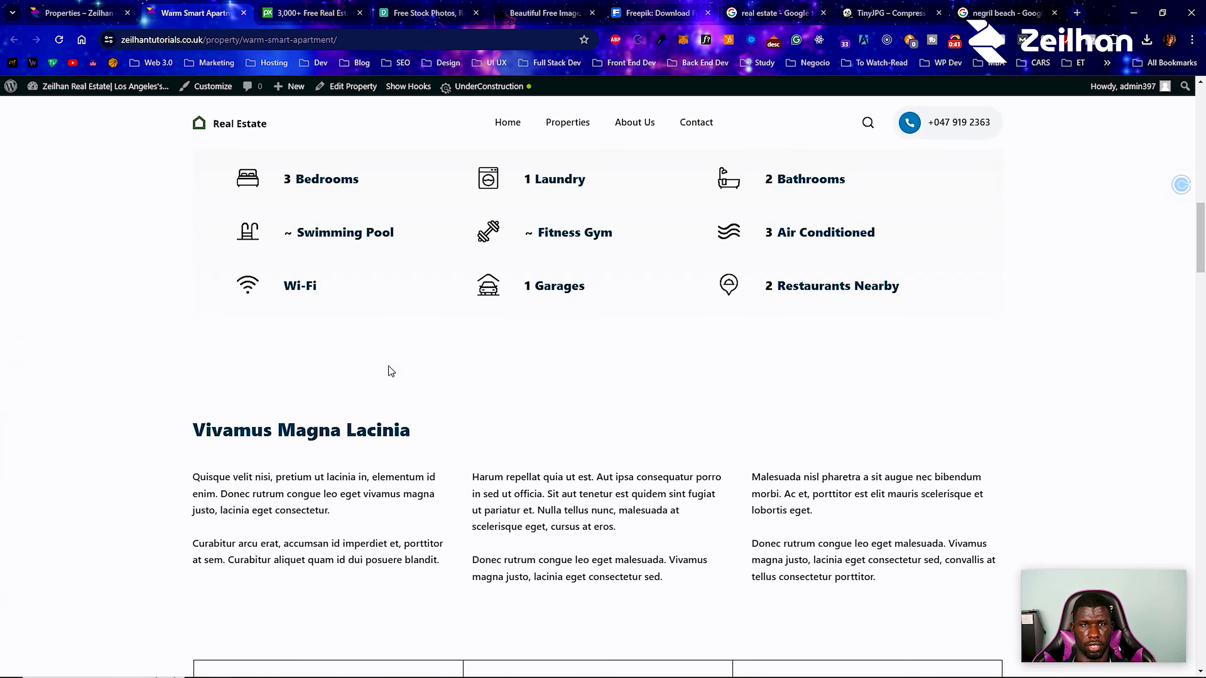
left_click(94, 5)
scroll(208, 228, "up", 5)
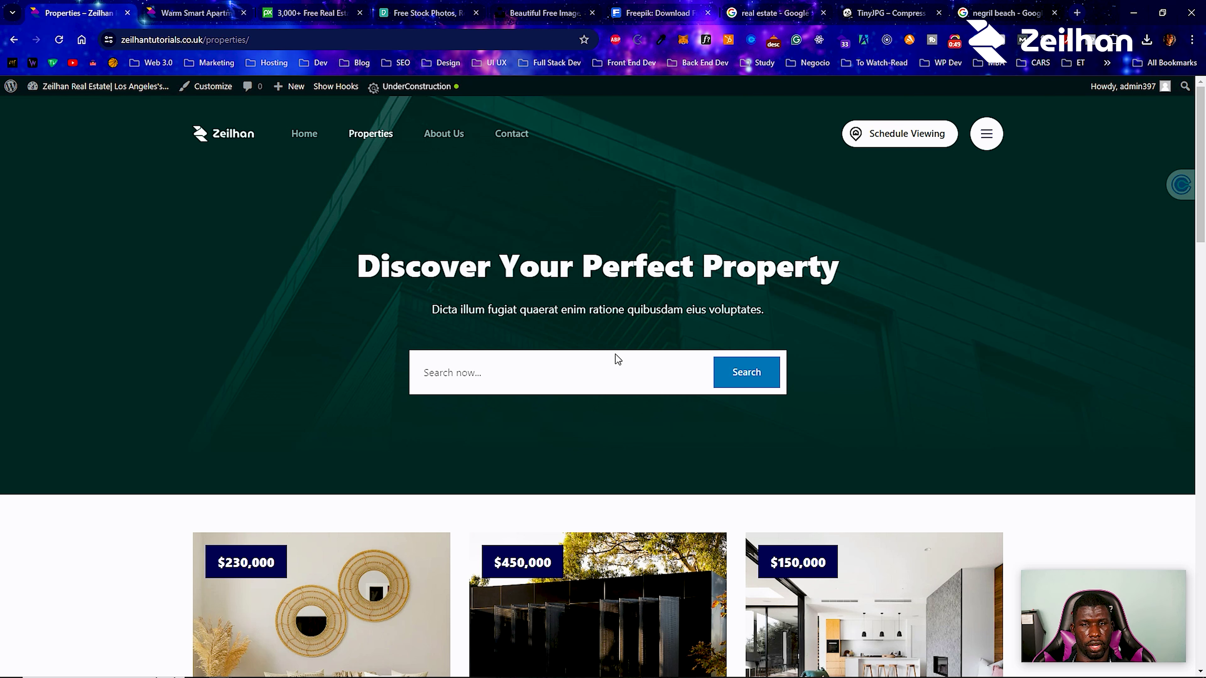
Open the Dashboard in a new front tab and go to Blocksy Content Blocks.
mouse_move(84, 92)
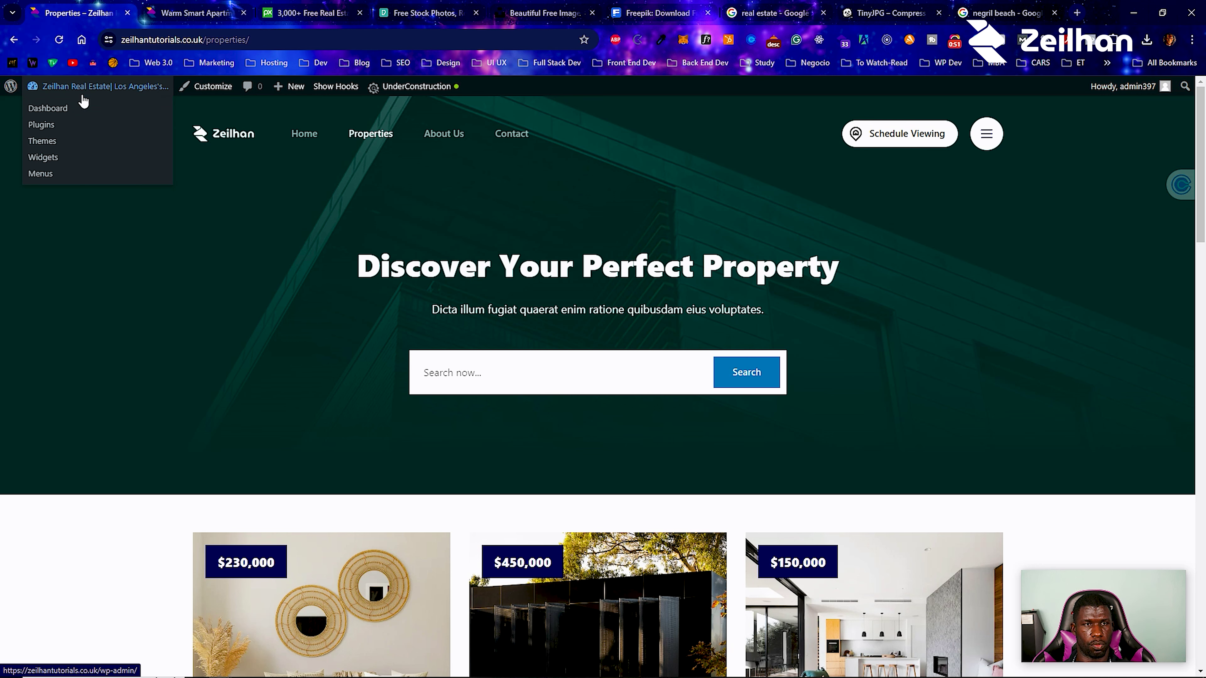
right_click(79, 109)
left_click(200, 115)
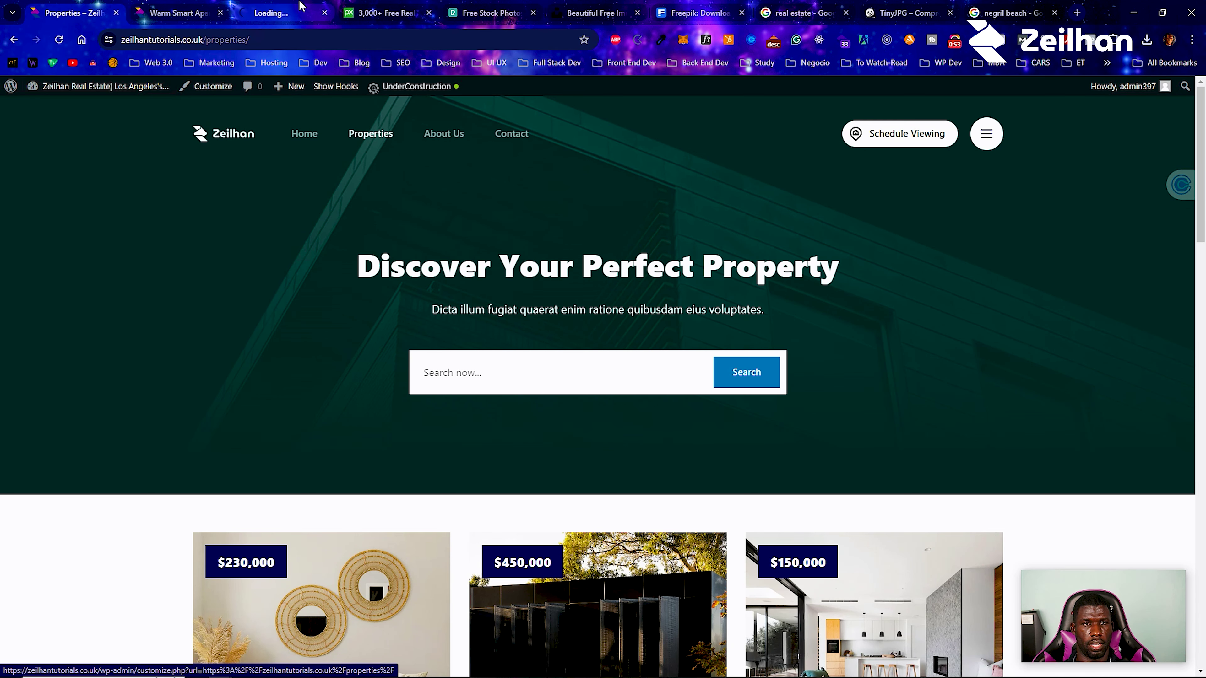
left_click(146, 6)
left_click_drag(145, 6, 71, 9)
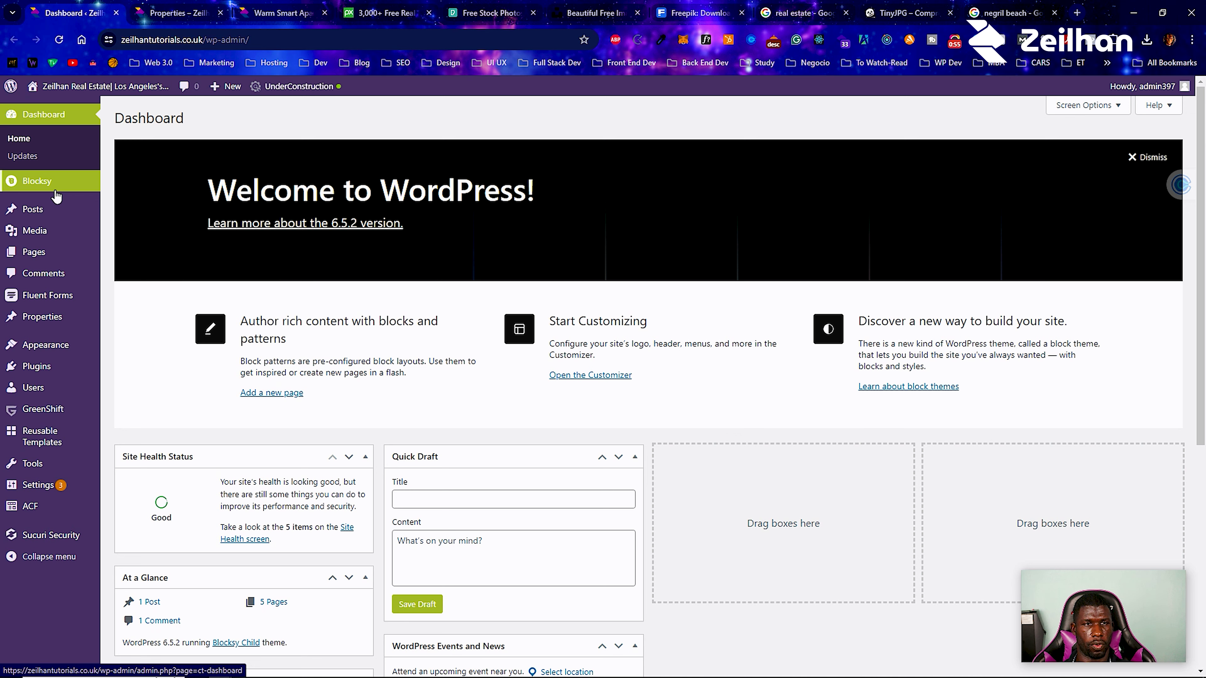
mouse_move(69, 189)
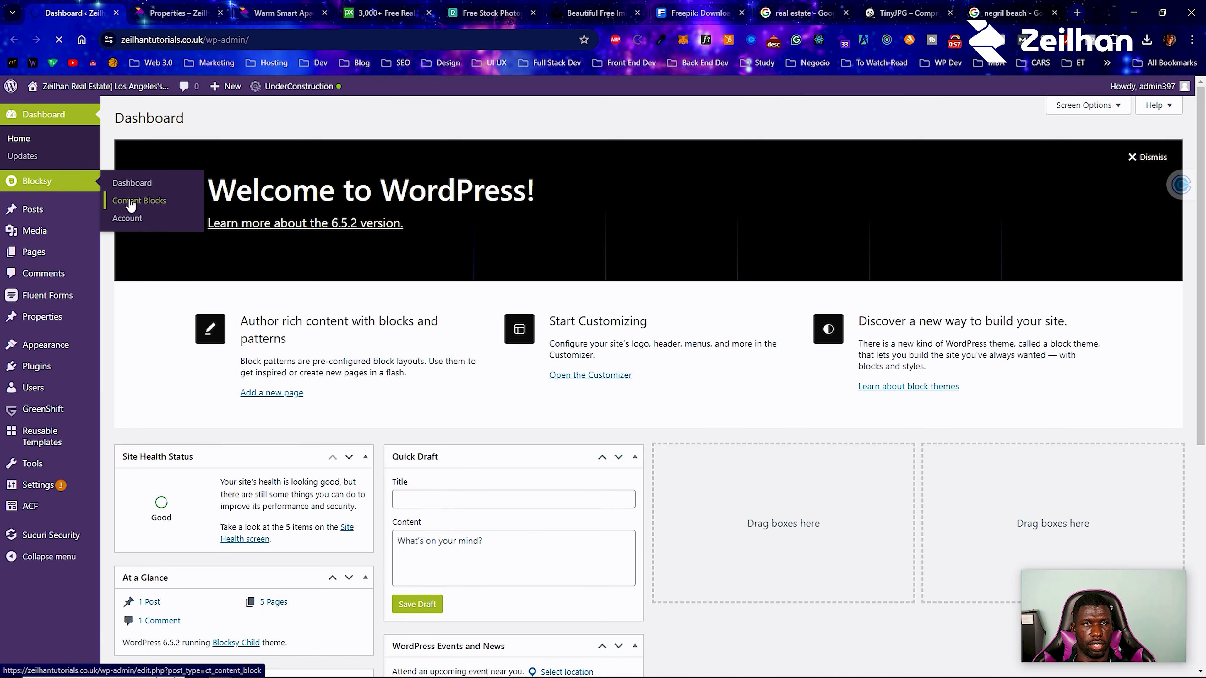
left_click(131, 205)
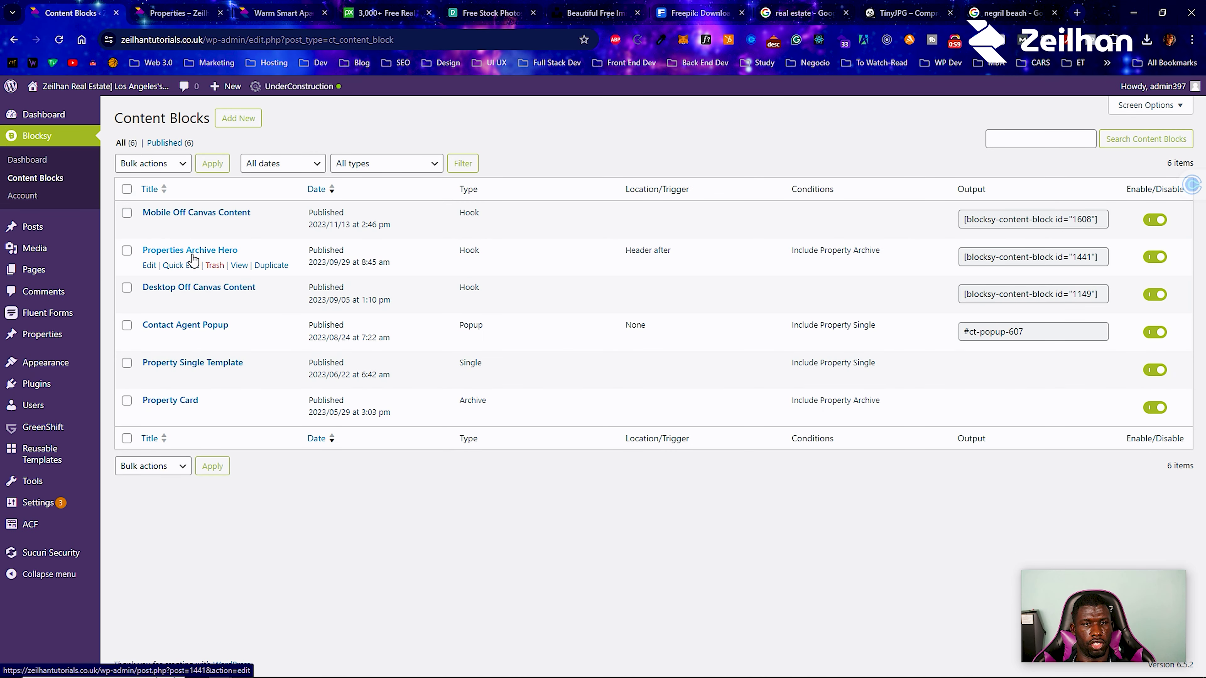
Preview Properties Archive Hero in a new tab, close it, and start editing the block.
right_click(235, 268)
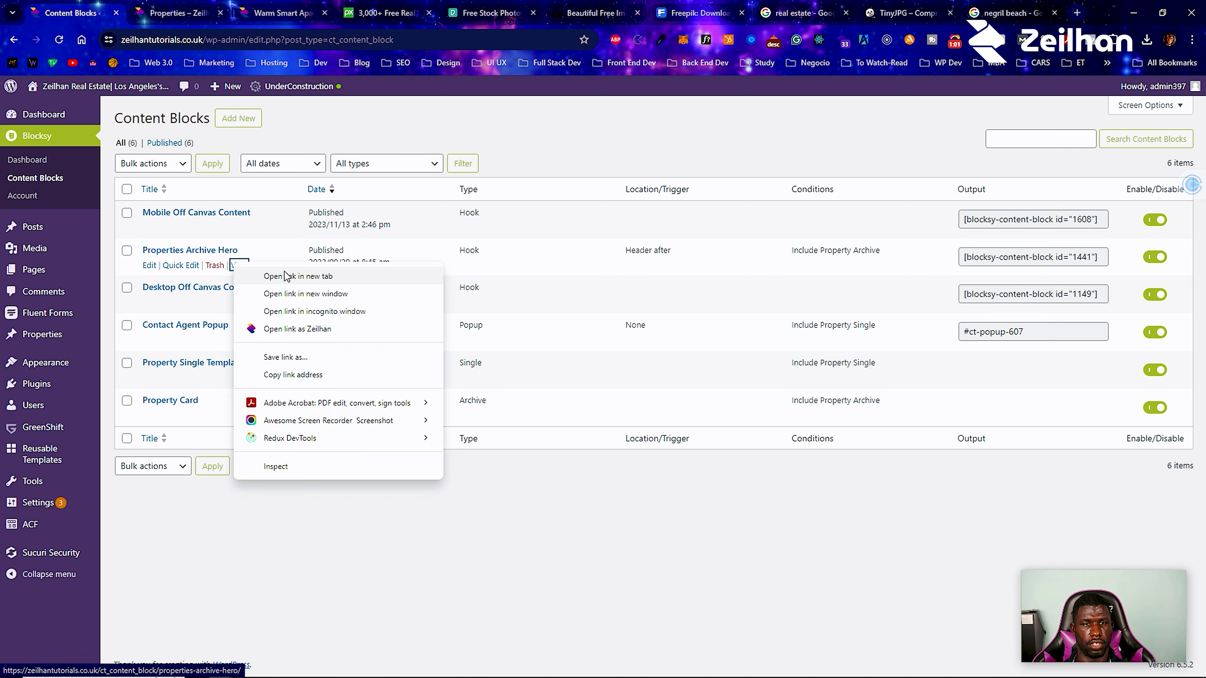
left_click(285, 274)
key("ctrl+Tab")
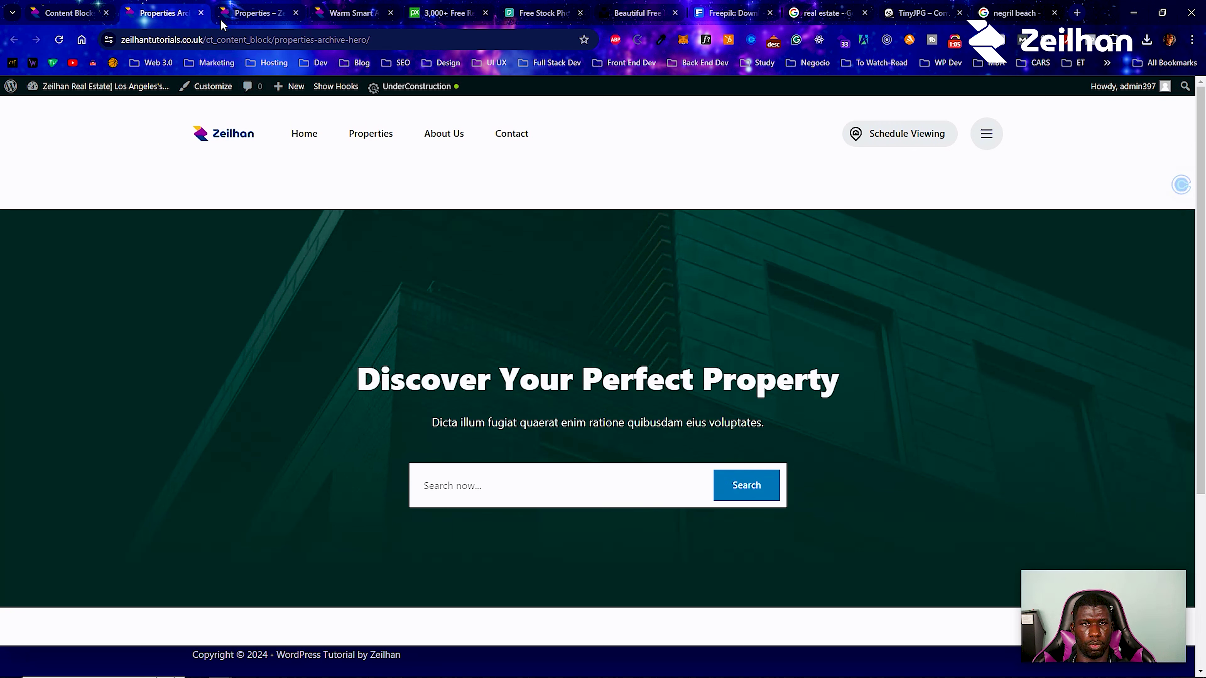
left_click(202, 14)
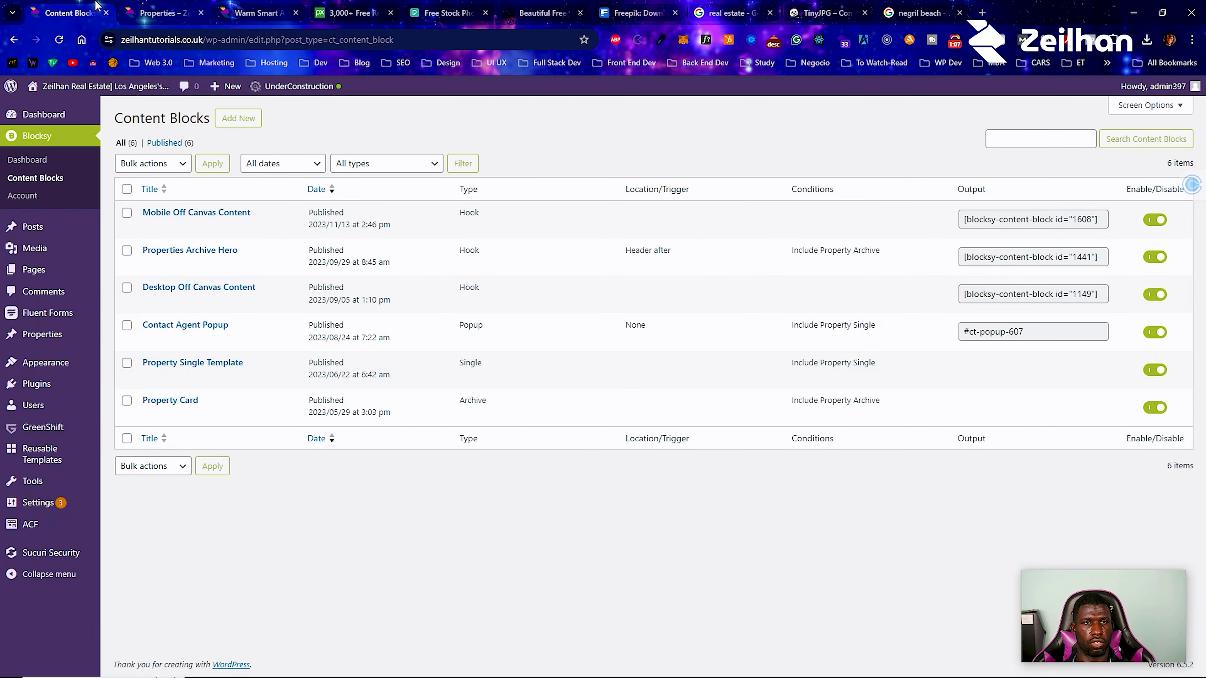
left_click(149, 266)
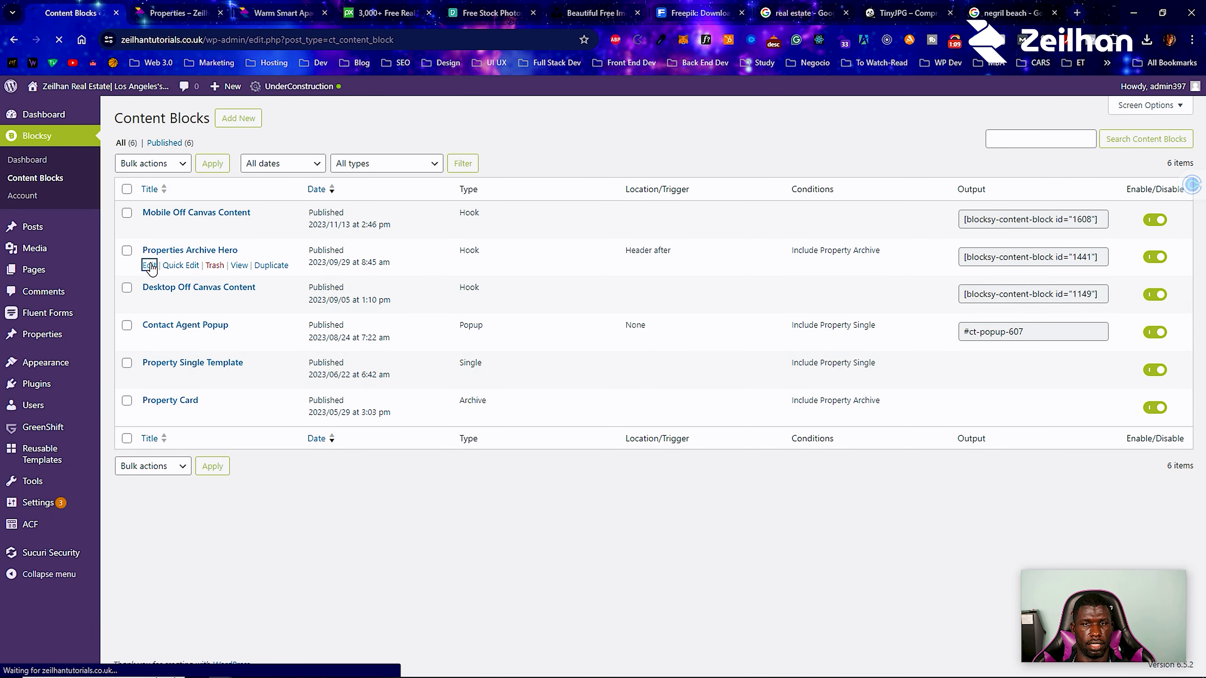
Select the Properties Archive Hero's row block to show its settings, then move to Pixabay's results.
scroll(331, 317, "down", 3)
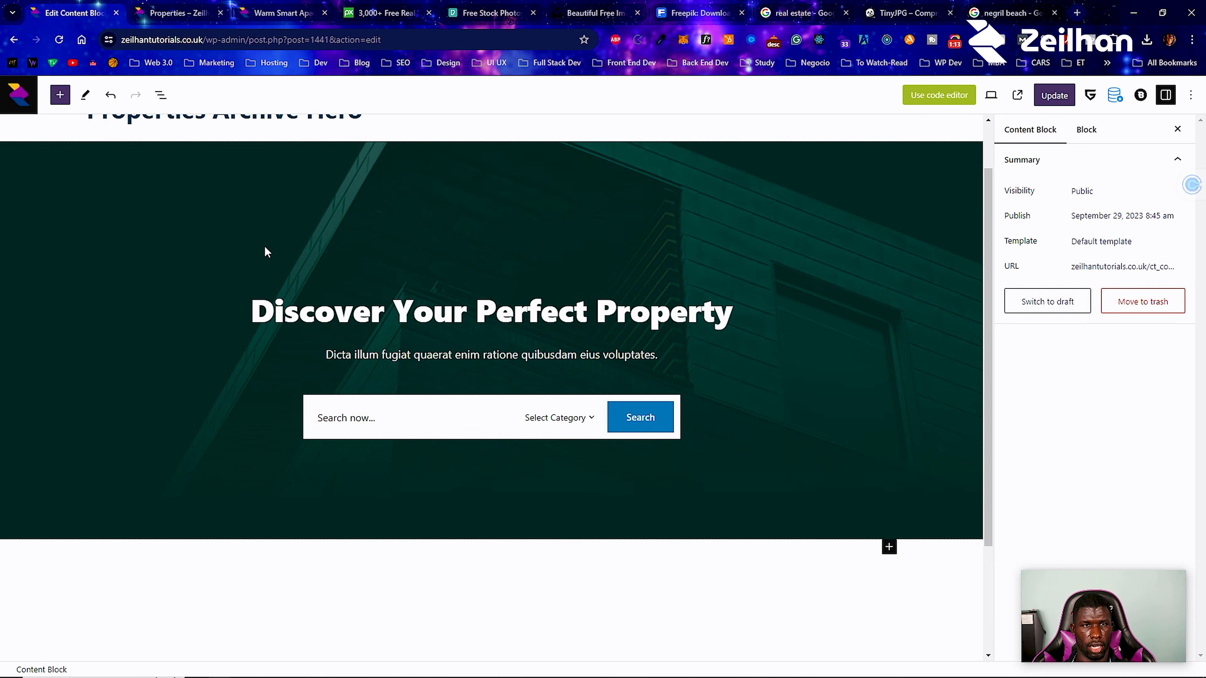
scroll(269, 265, "down", 2)
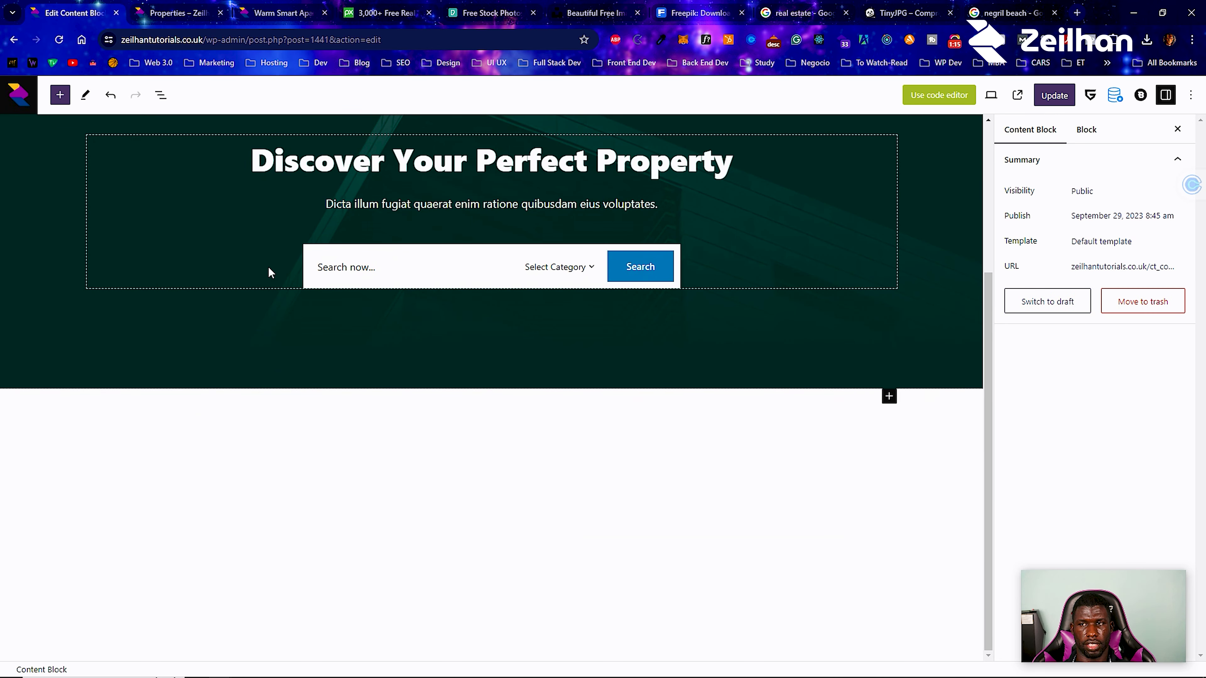
scroll(269, 268, "up", 5)
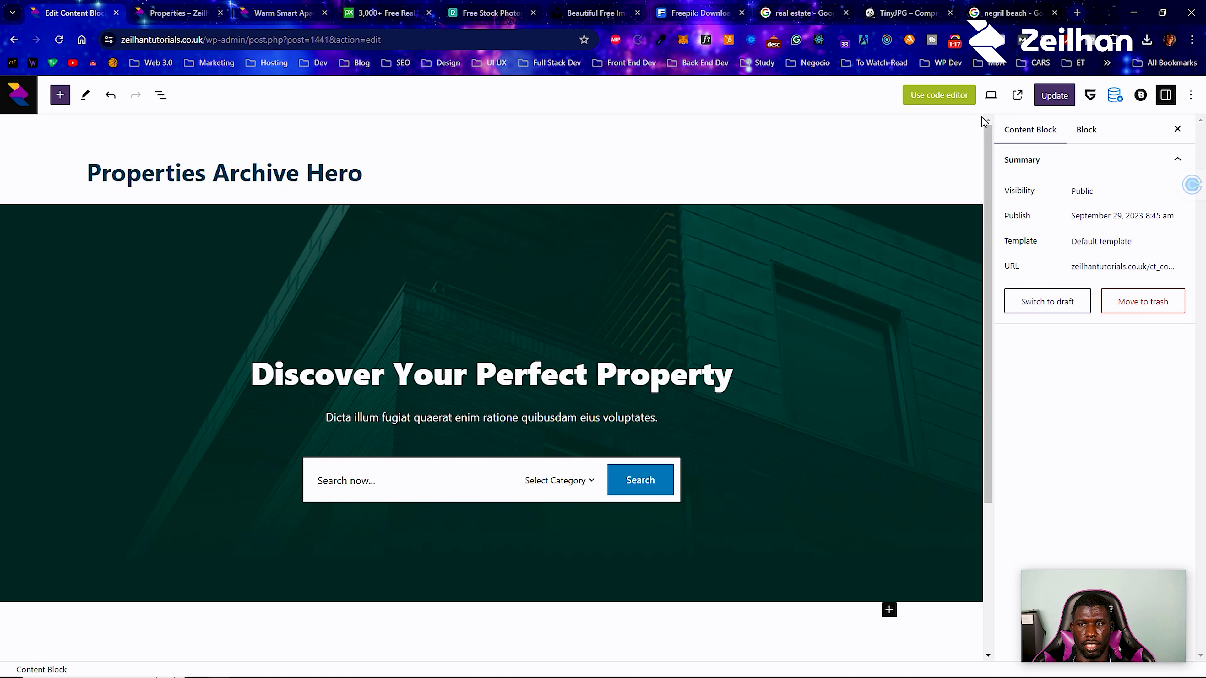
left_click(189, 298)
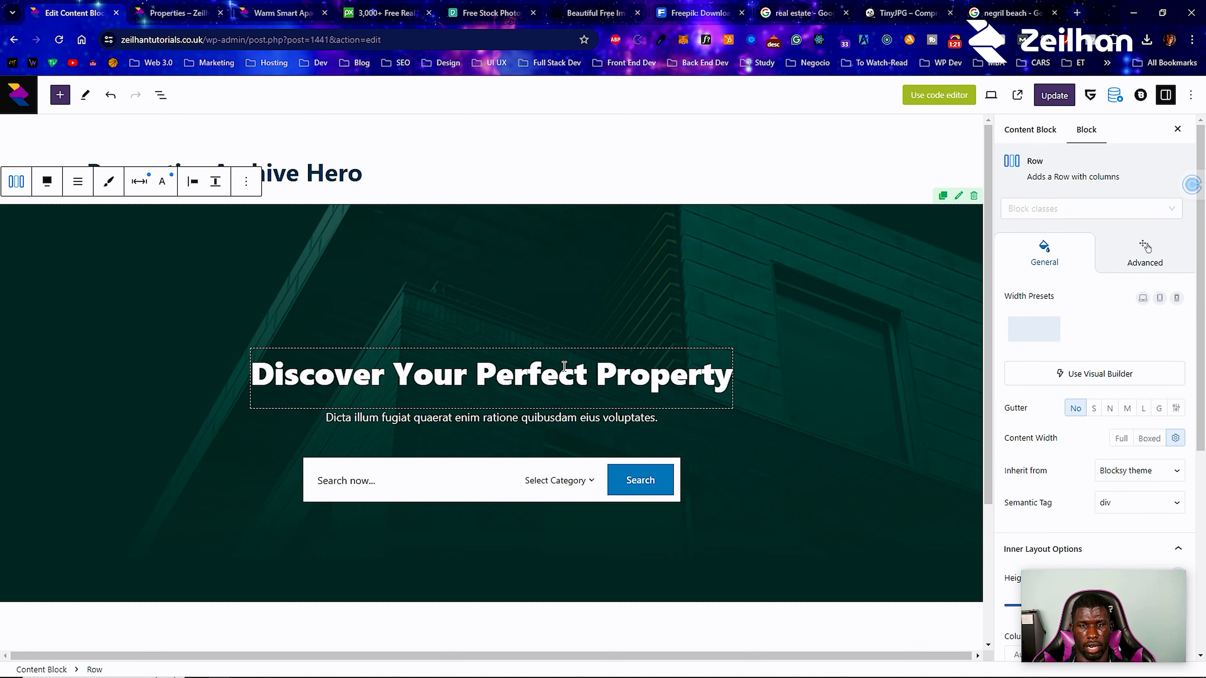
scroll(707, 302, "down", 2)
scroll(706, 302, "up", 2)
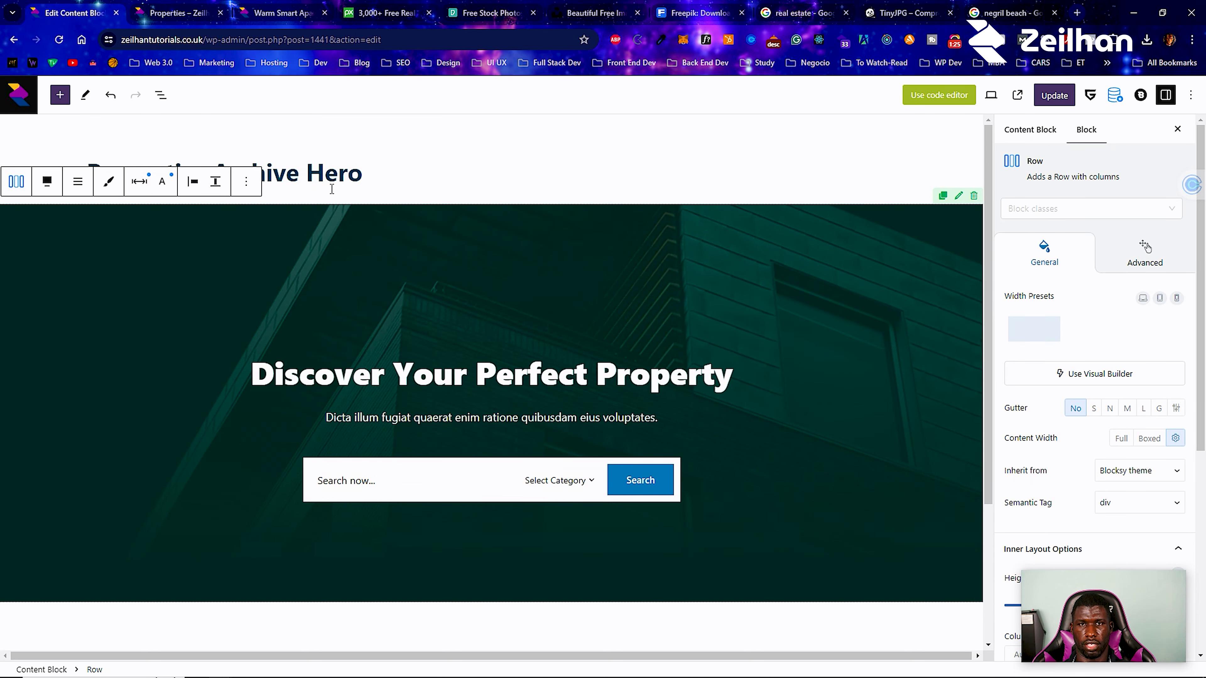
left_click(385, 13)
Download the living-room sofa photo at 1280×823 JPG and drop it into TinyJPG.
scroll(458, 332, "up", 1)
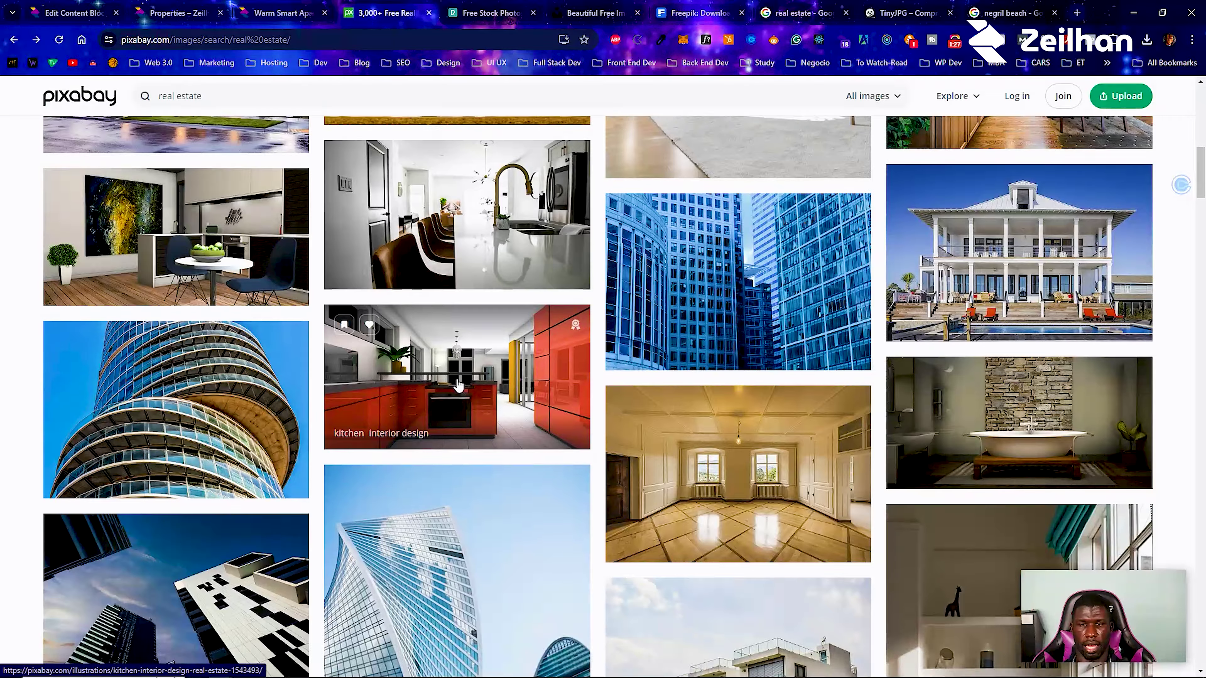
scroll(458, 385, "up", 8)
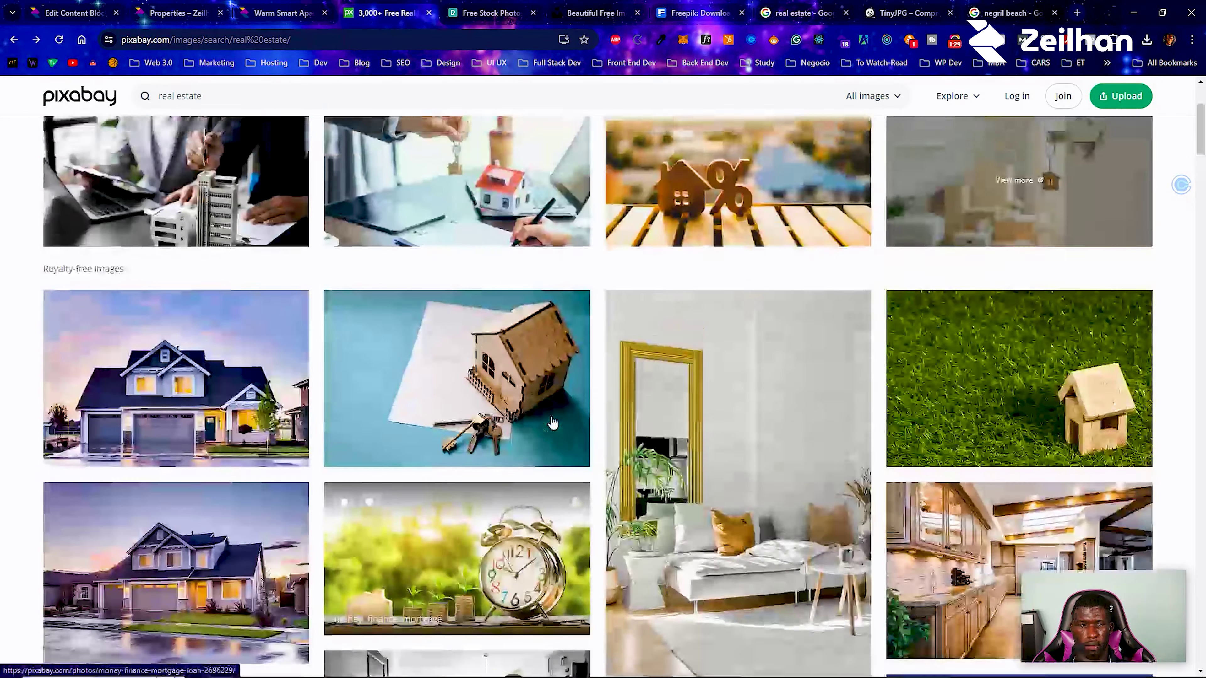
scroll(552, 422, "up", 4)
scroll(552, 421, "down", 6)
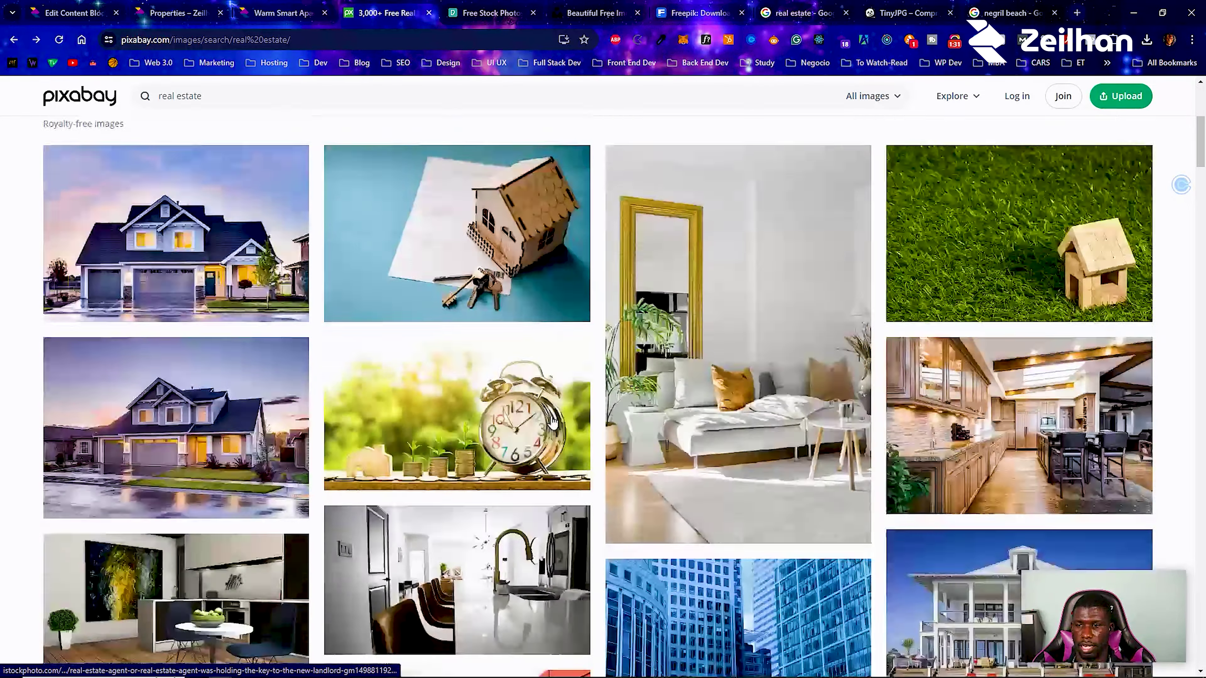
left_click(626, 422)
left_click(742, 431)
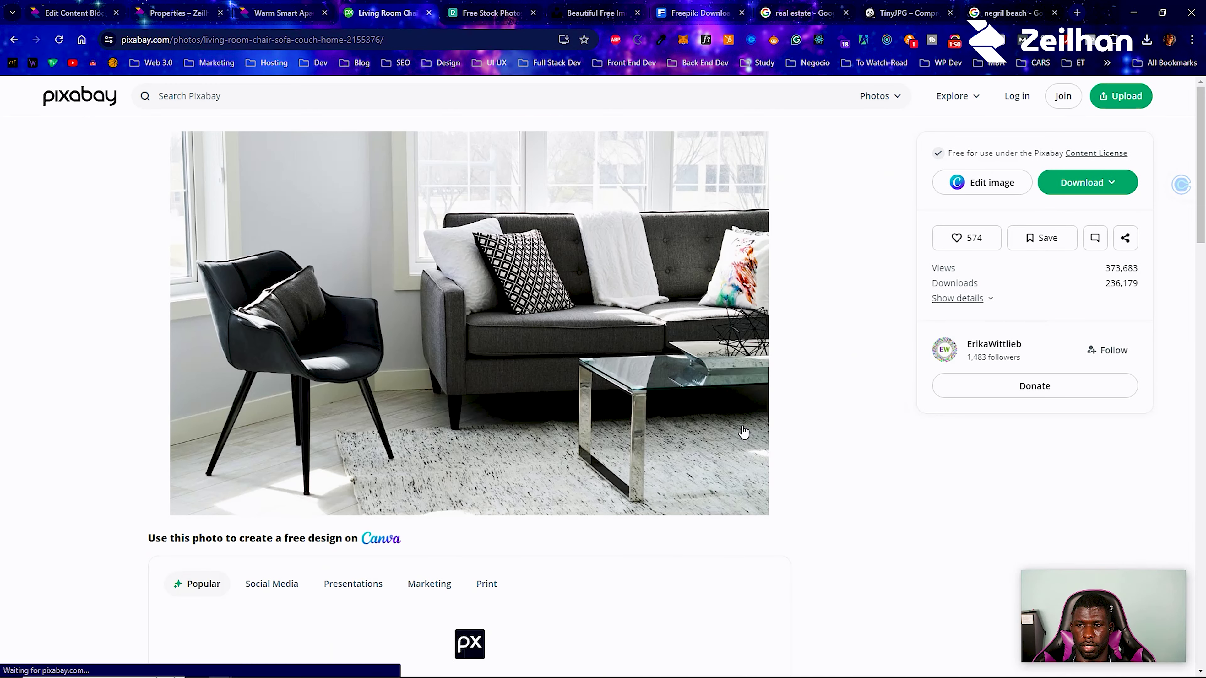
left_click(1089, 182)
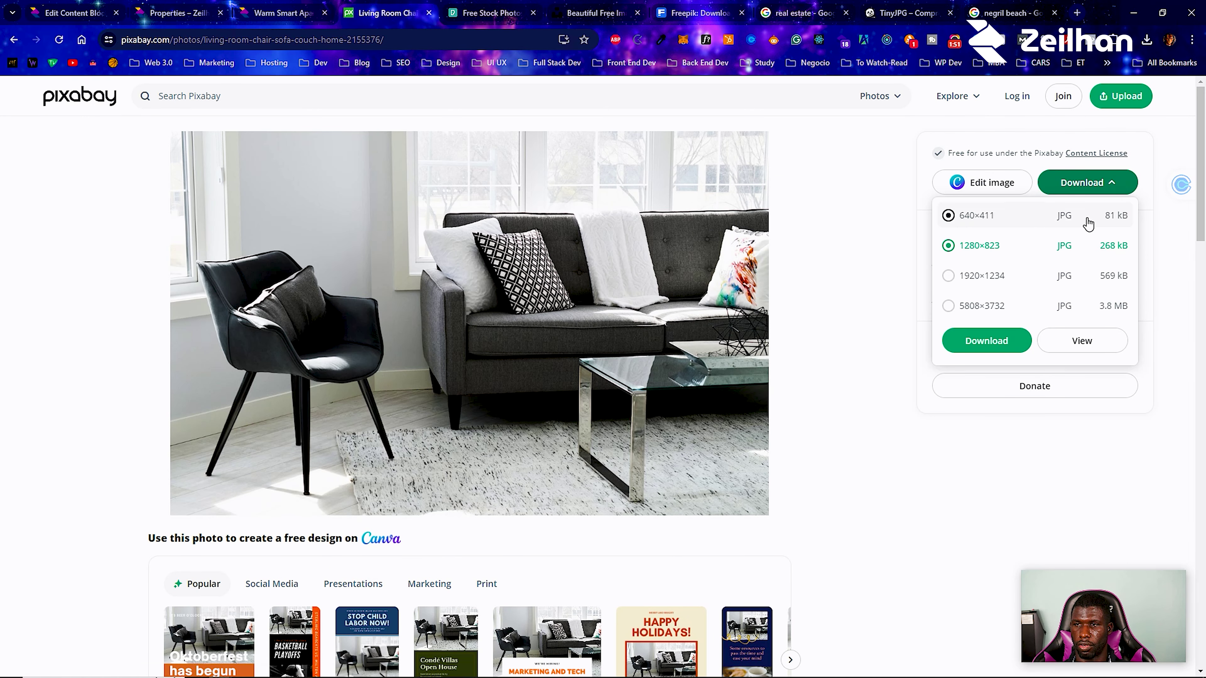
left_click(987, 352)
left_click_drag(983, 5, 633, 230)
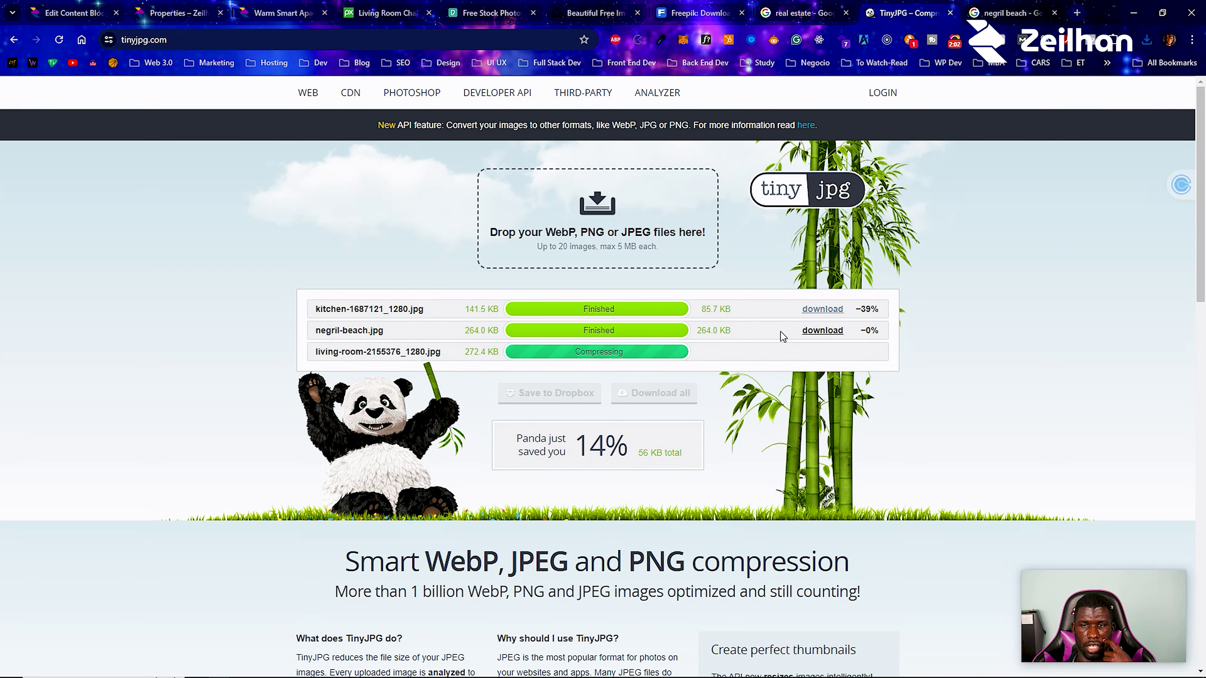
Download the 201.0 KB compressed living-room-2155376_1280.jpg and confirm it finished.
left_click(823, 351)
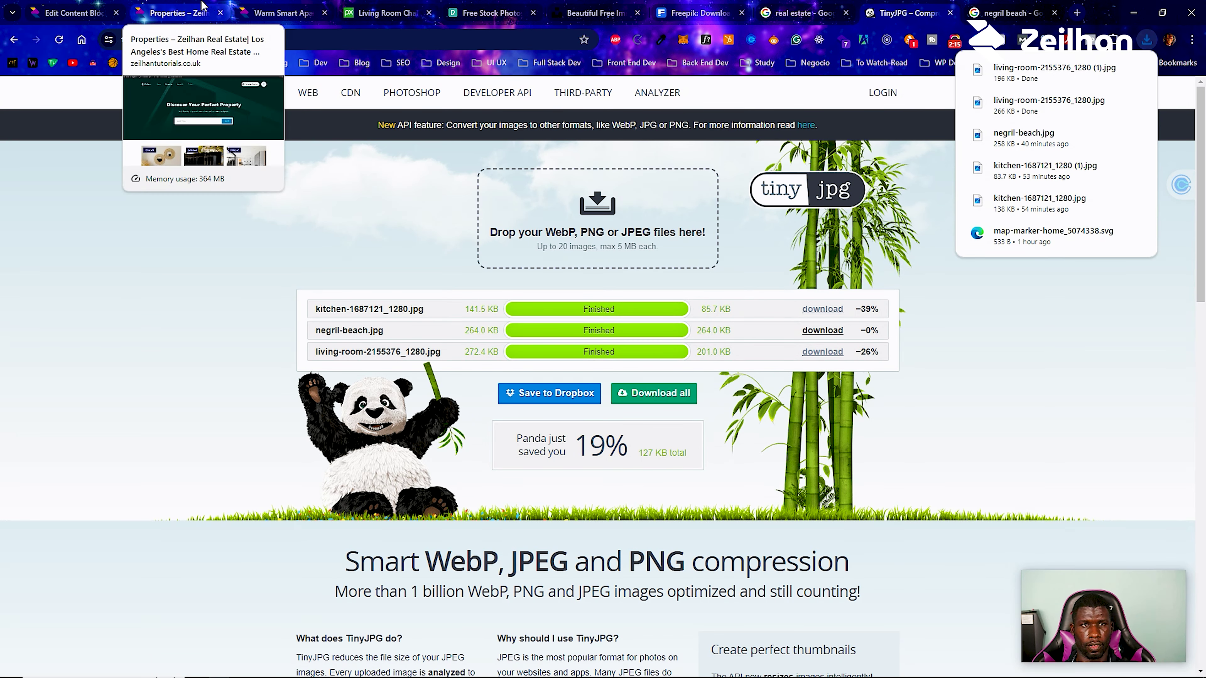
left_click(176, 13)
Return to the content block editor and expand the hero row's Background settings.
left_click(13, 9)
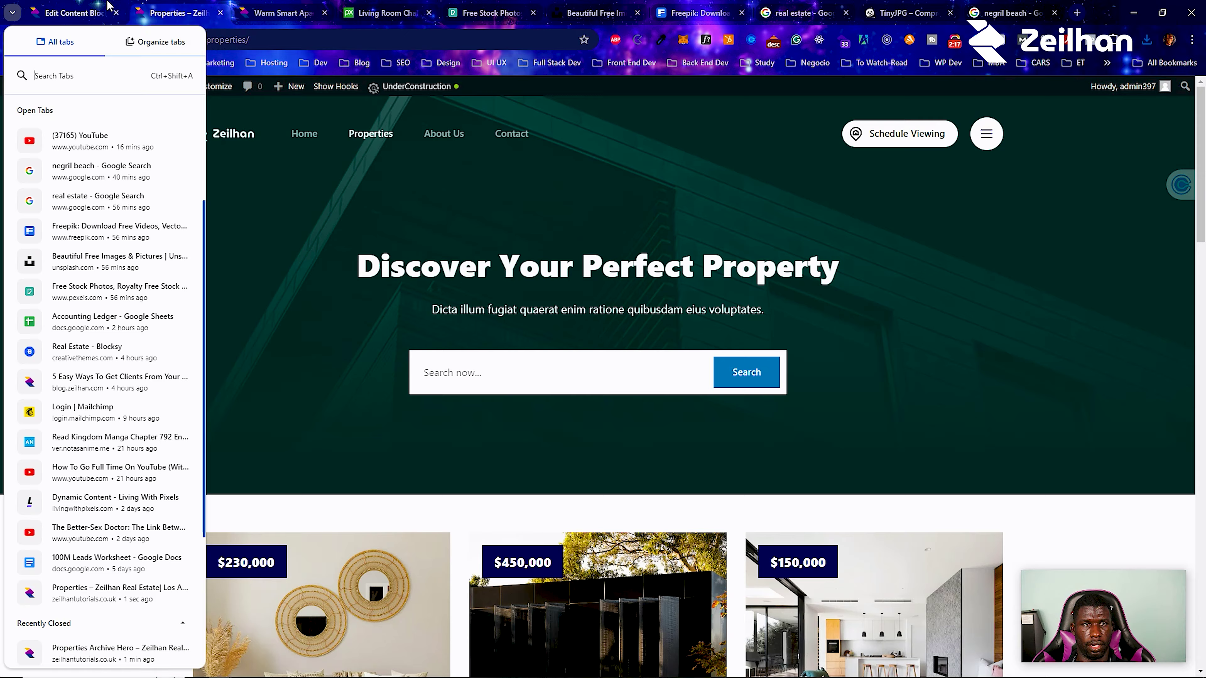
left_click(108, 5)
scroll(1114, 336, "down", 5)
scroll(1114, 335, "down", 2)
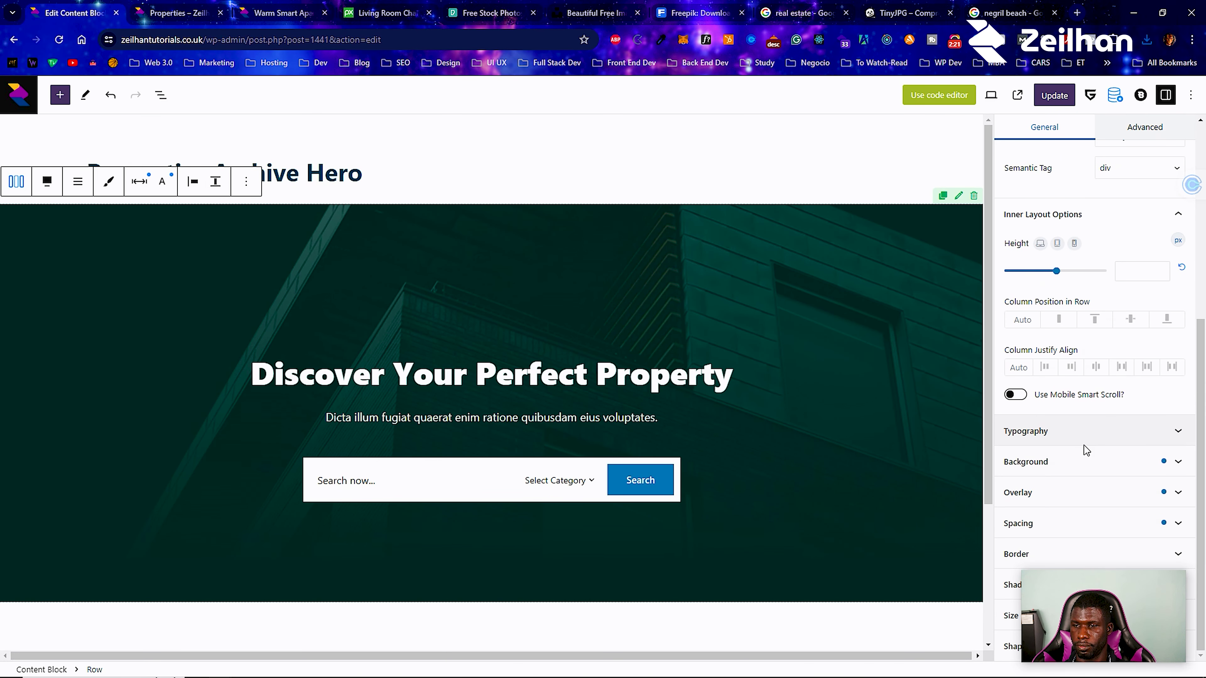
left_click(1081, 461)
Upload the compressed living-room photo and apply it as the row's background image.
scroll(1081, 463, "down", 4)
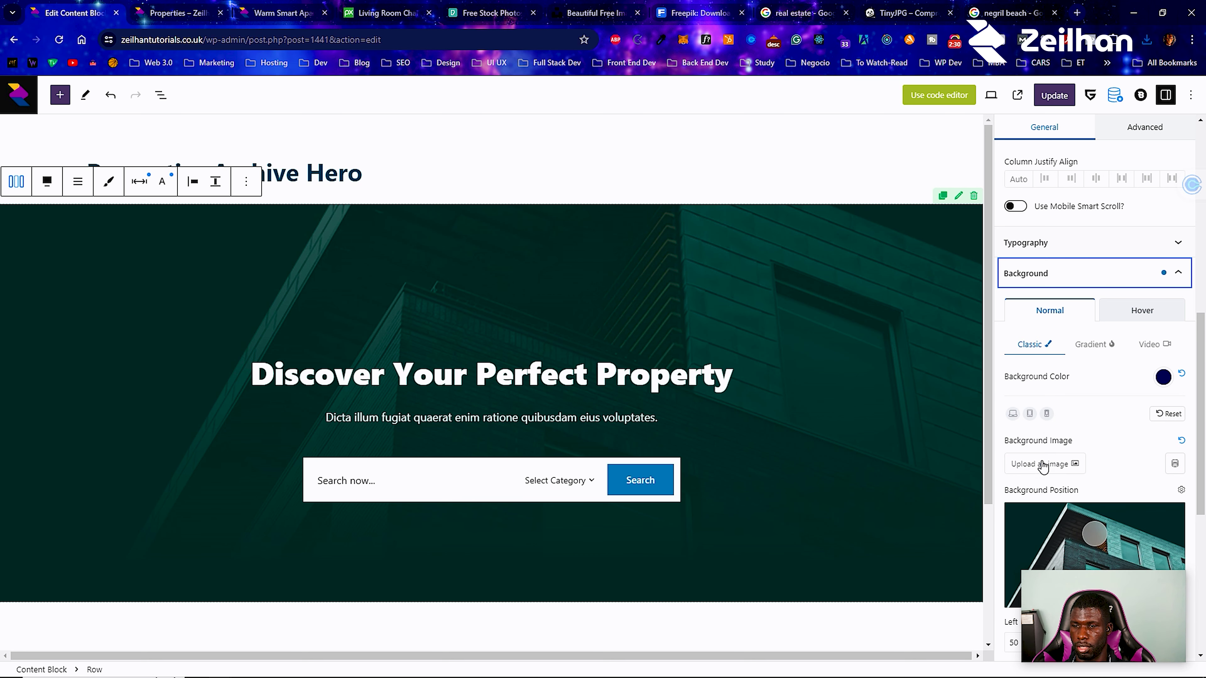
scroll(1043, 461, "down", 1)
left_click(1041, 402)
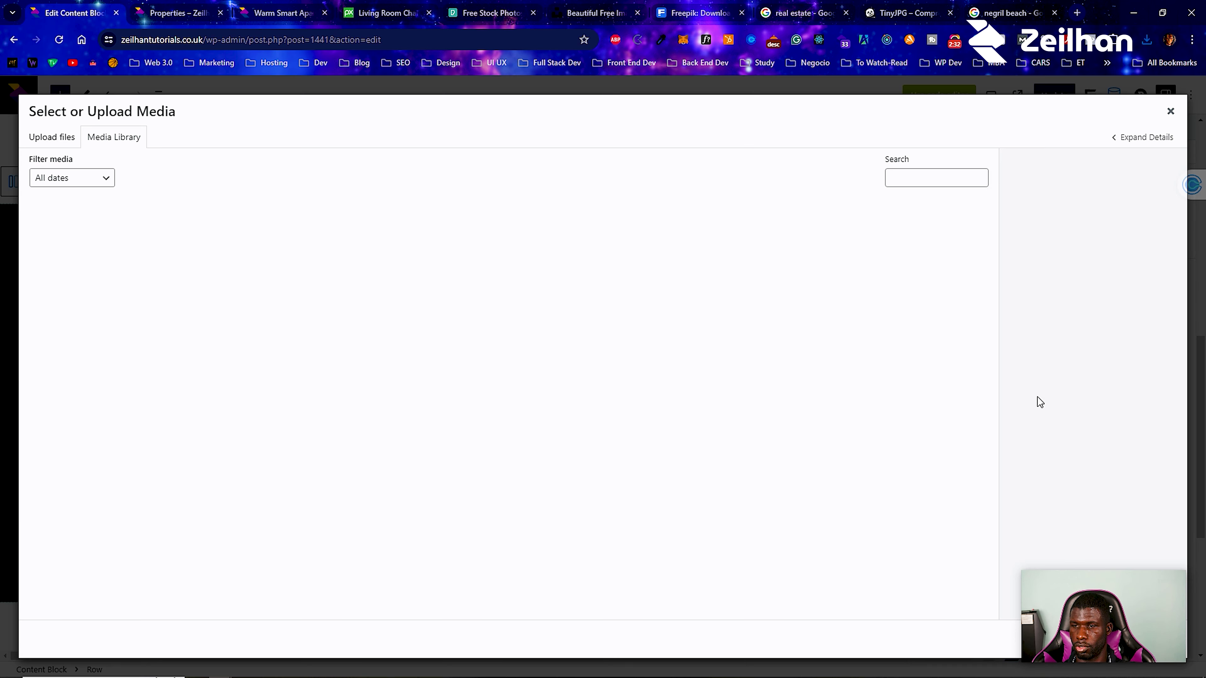
left_click(73, 142)
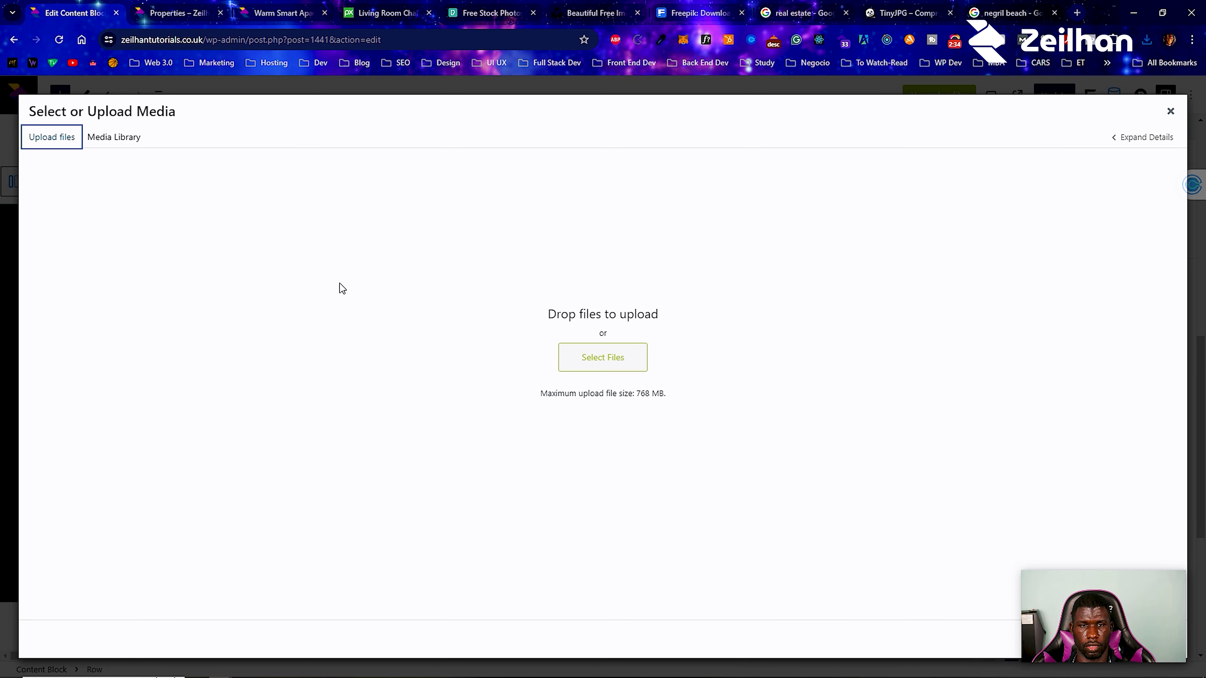
left_click(630, 357)
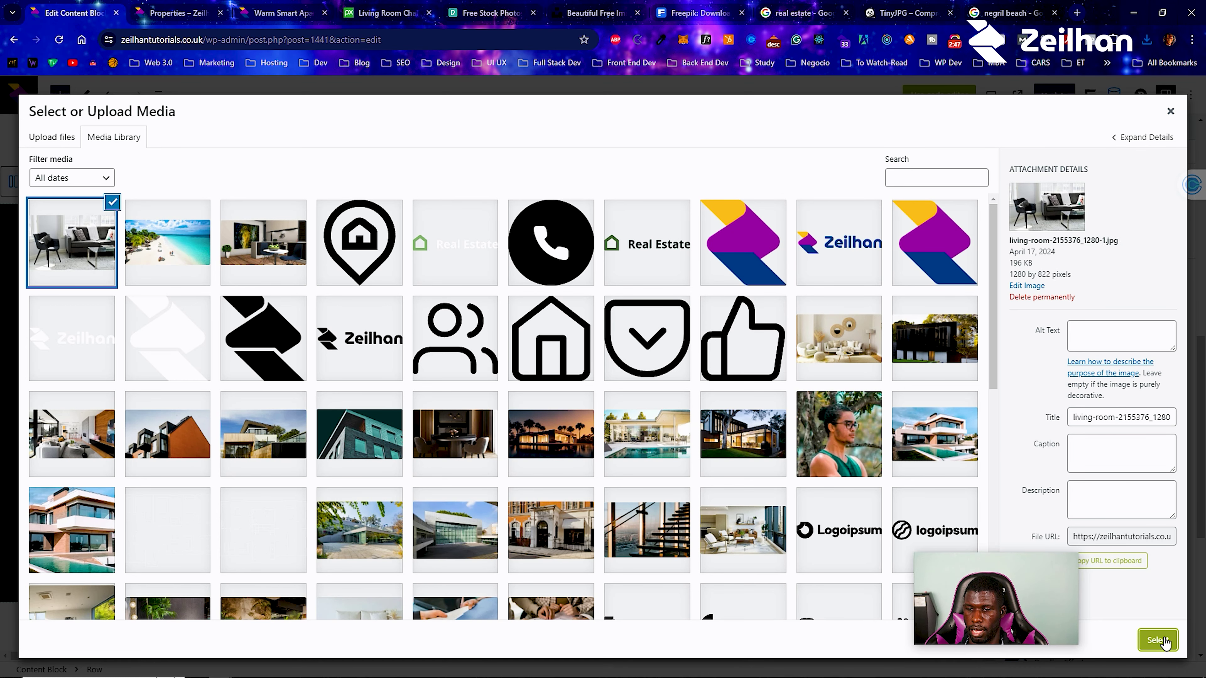
left_click(1158, 639)
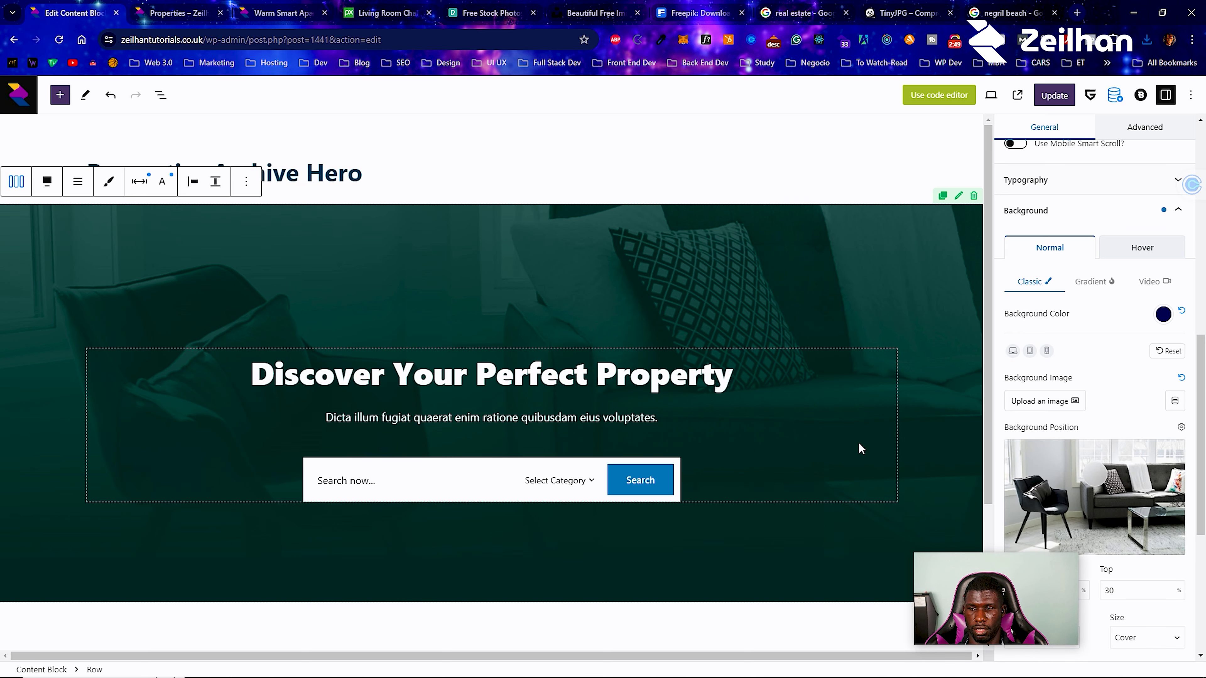
Adjust the background image's focal point lower and expand the Overlay settings.
left_click_drag(1057, 498, 1055, 492)
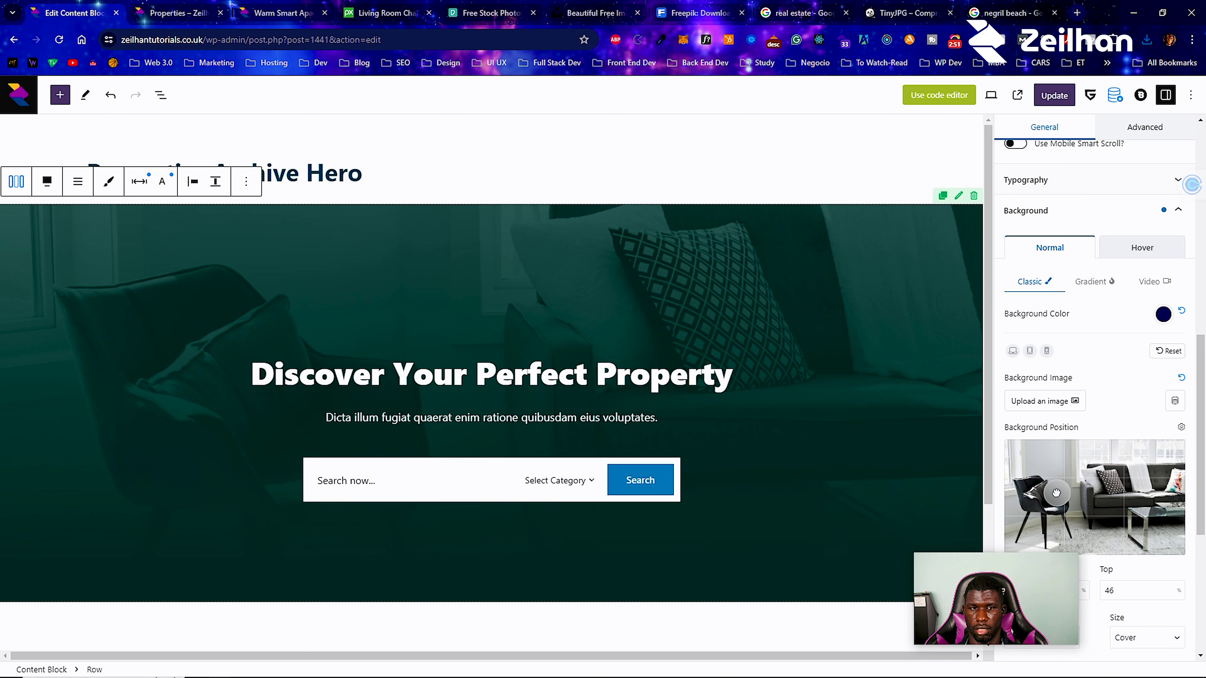
left_click(1158, 479)
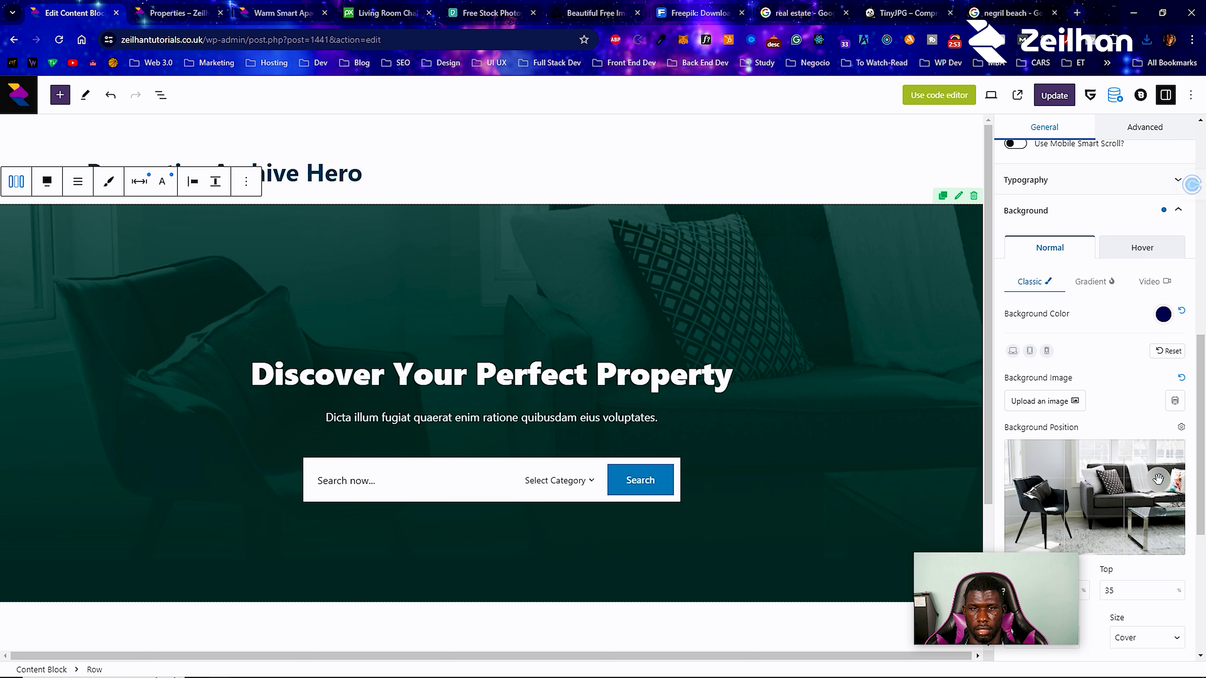
left_click(1179, 486)
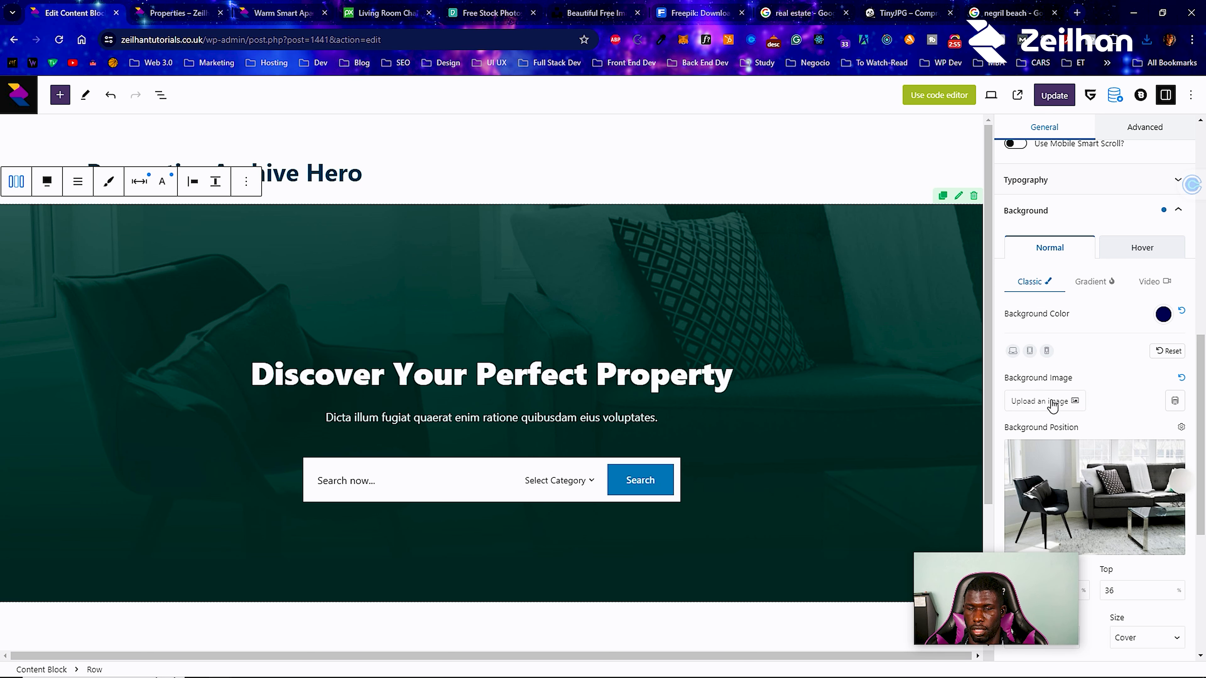
scroll(1072, 285, "down", 6)
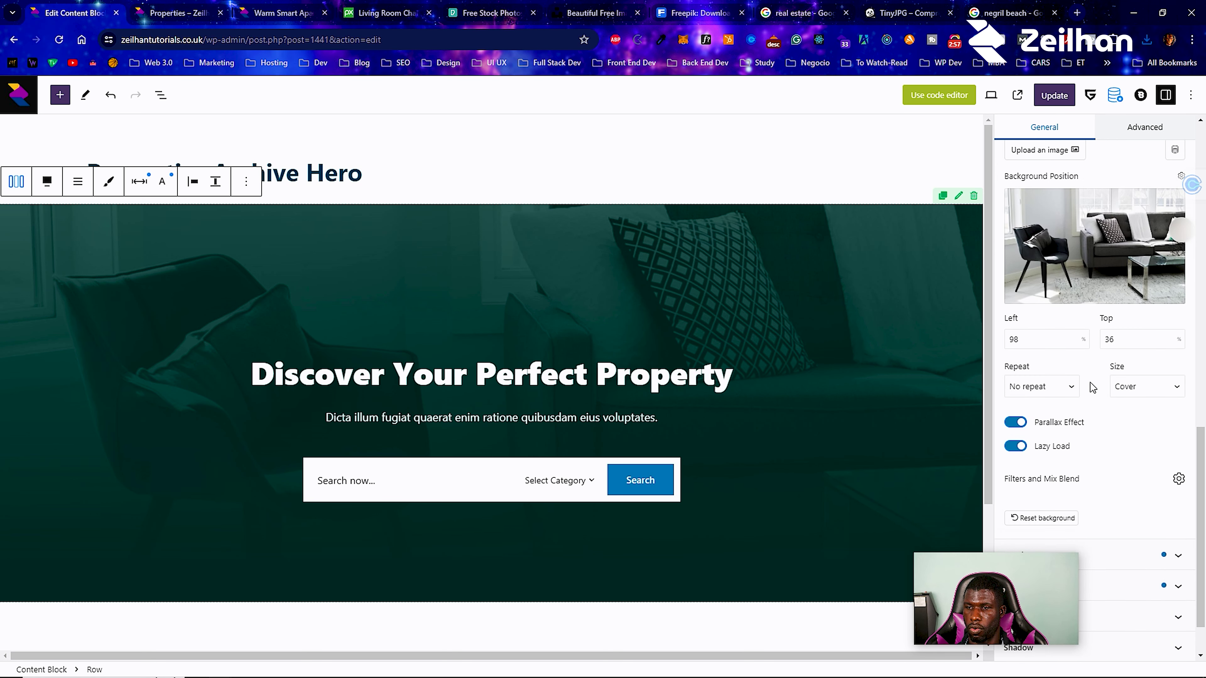
left_click(1086, 493)
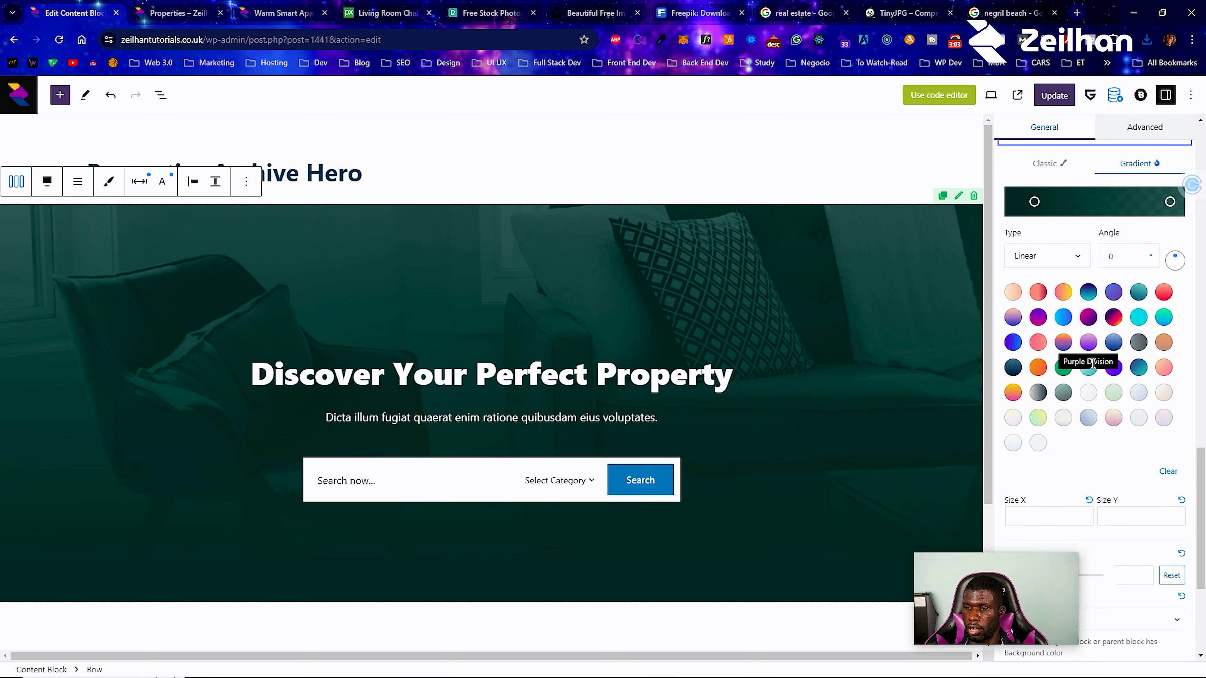
Try several preset gradient overlays, settling on cyan-to-blue, and lower the overlay opacity.
scroll(1030, 340, "up", 3)
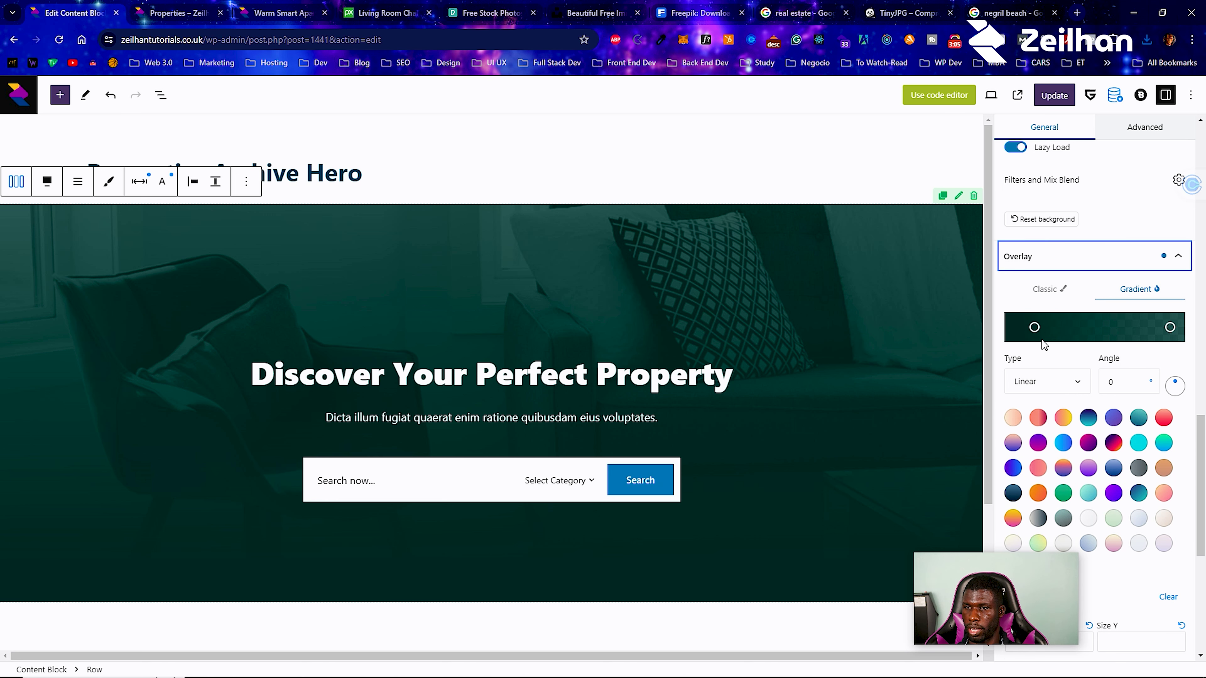
left_click(1031, 331)
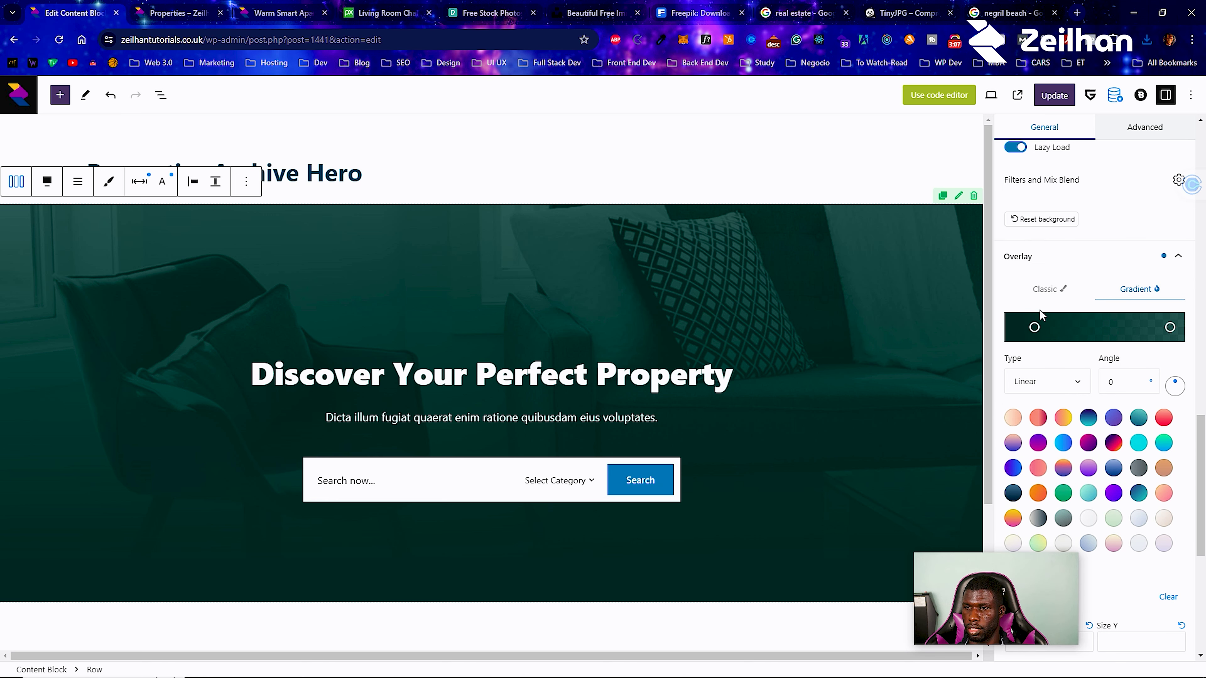
scroll(1047, 347, "down", 3)
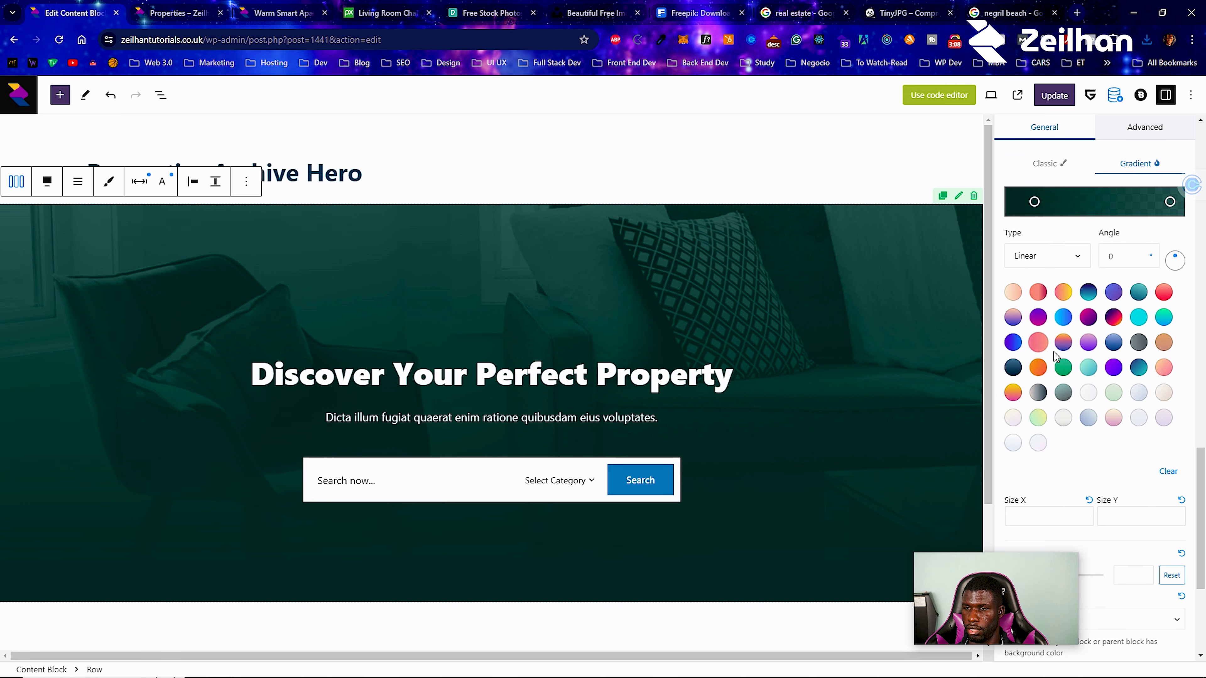
left_click(1089, 293)
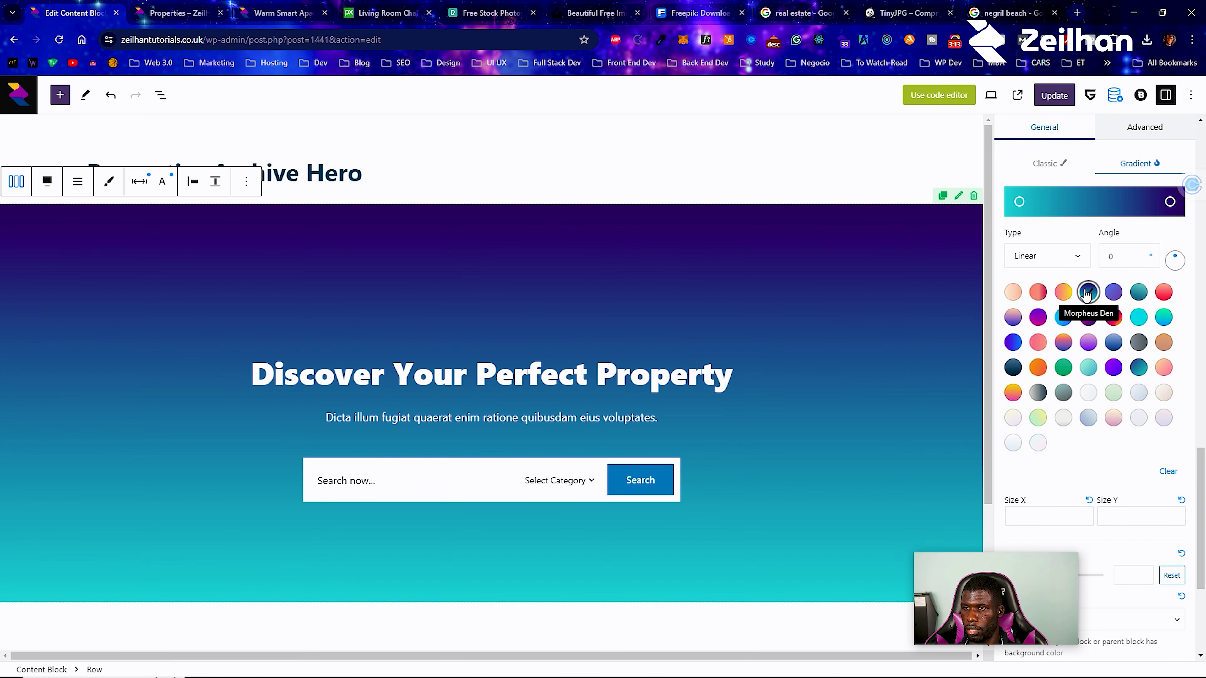
scroll(1087, 294, "down", 2)
left_click(1013, 281)
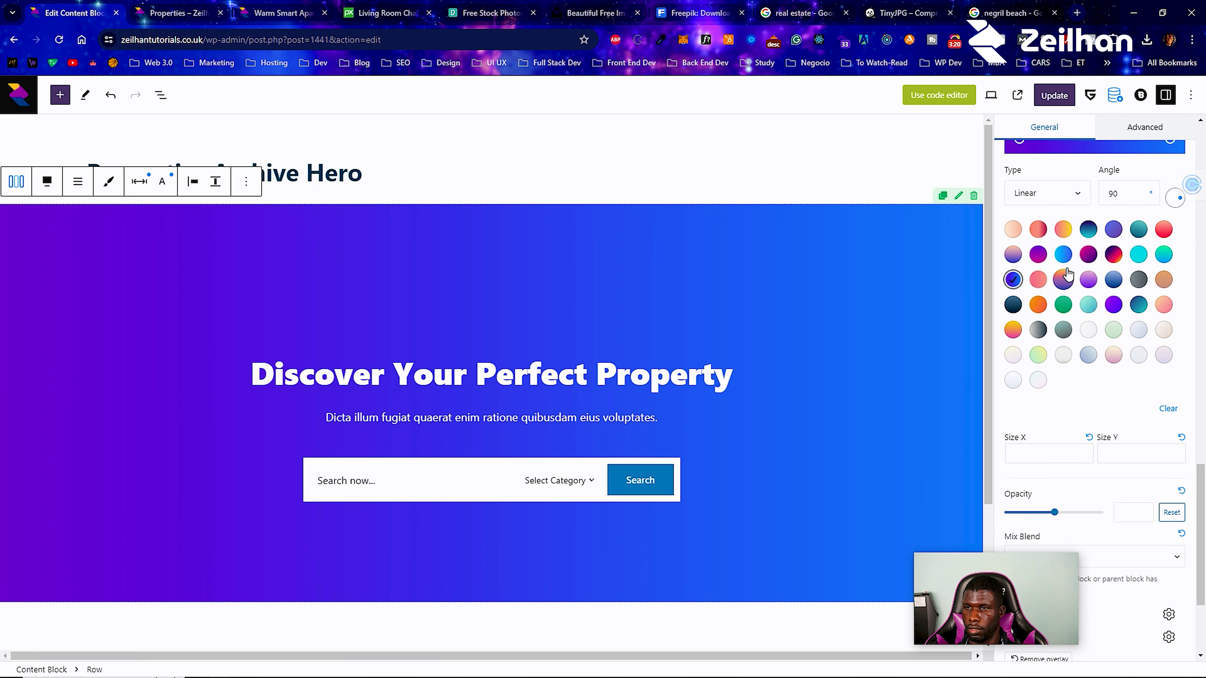
left_click(1063, 255)
scroll(1104, 384, "down", 2)
left_click_drag(1061, 447, 1041, 454)
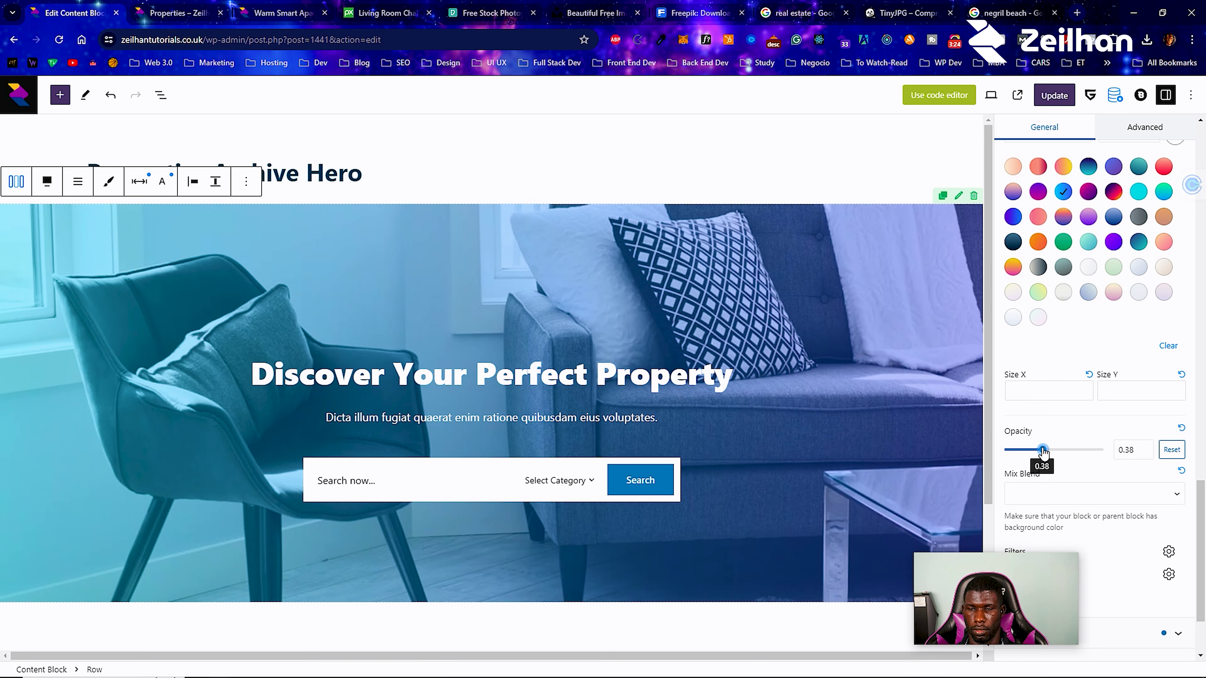
scroll(1113, 270, "up", 4)
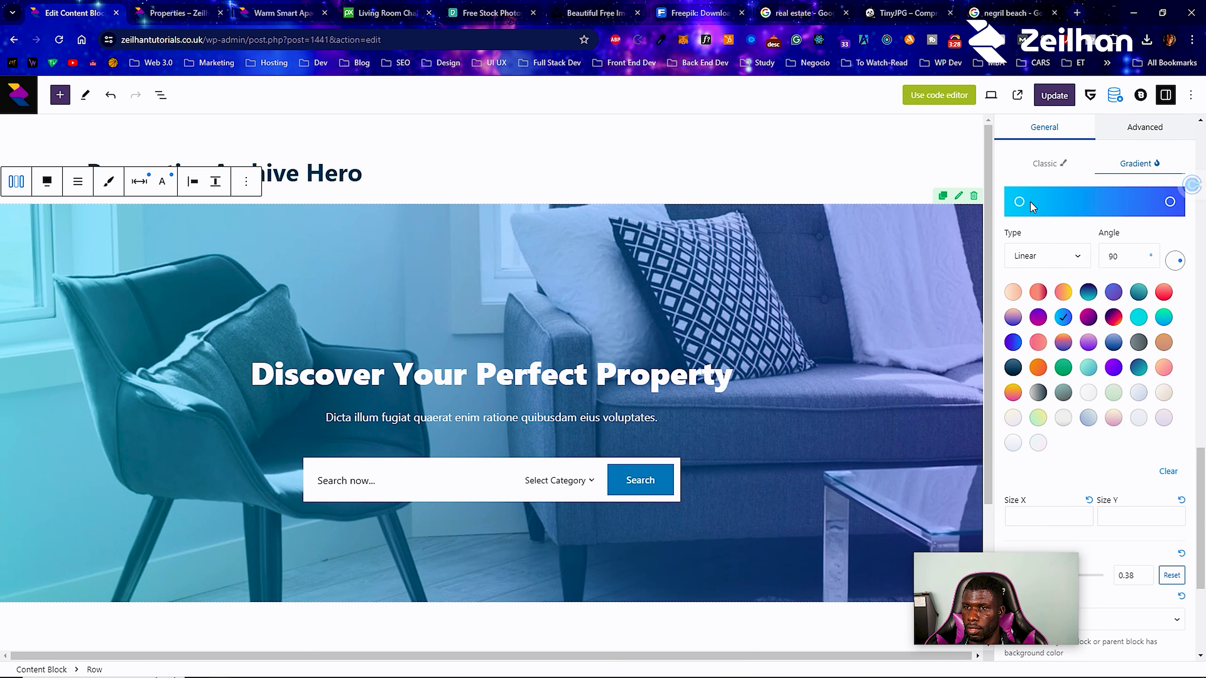
Set the gradient's left stop to #000000, right stop to deep blue, and opacity 0.42.
left_click(1020, 204)
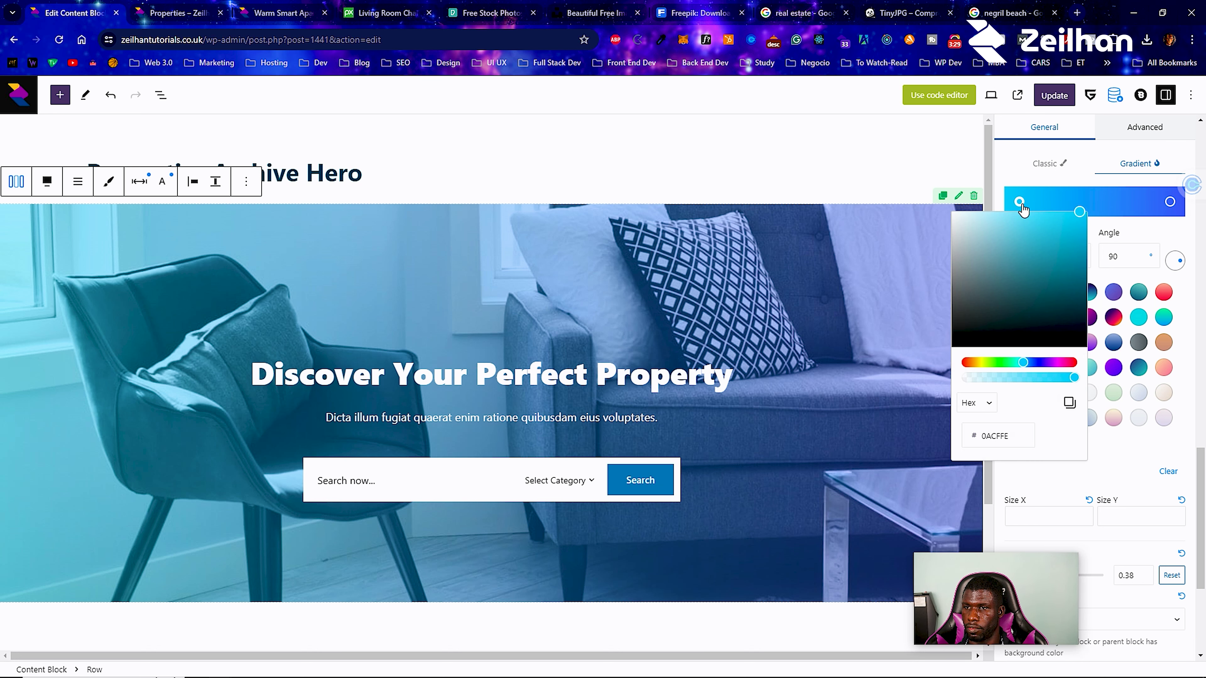
left_click(1037, 363)
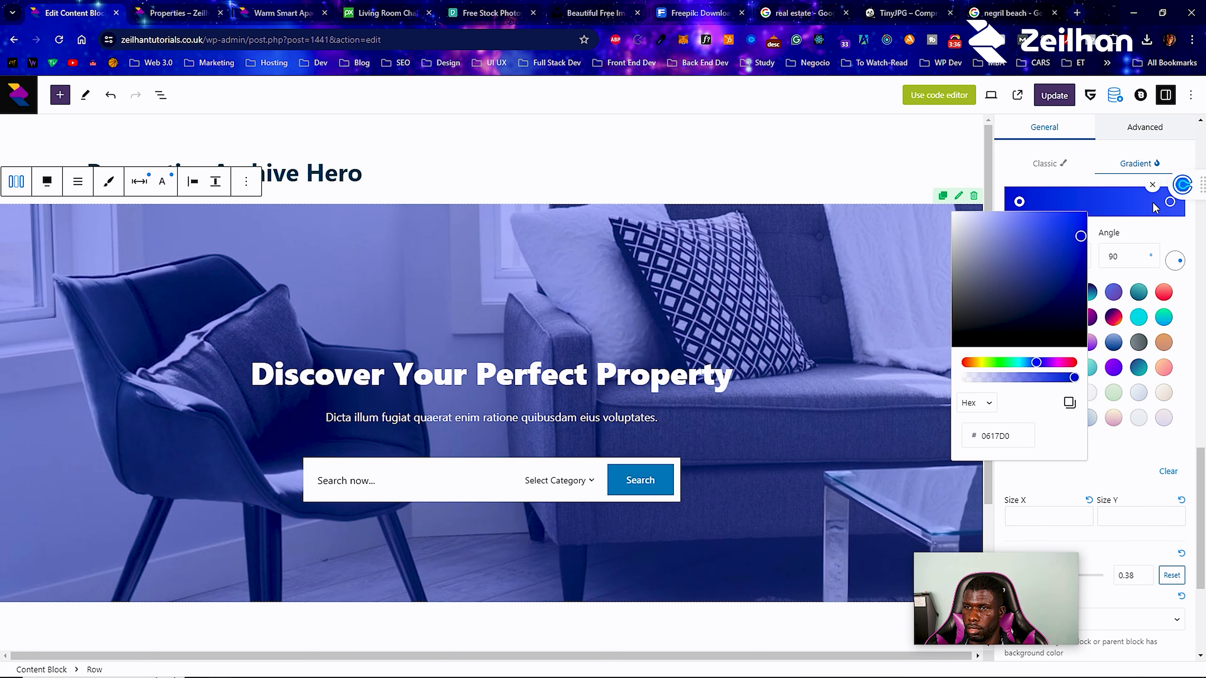
left_click(954, 348)
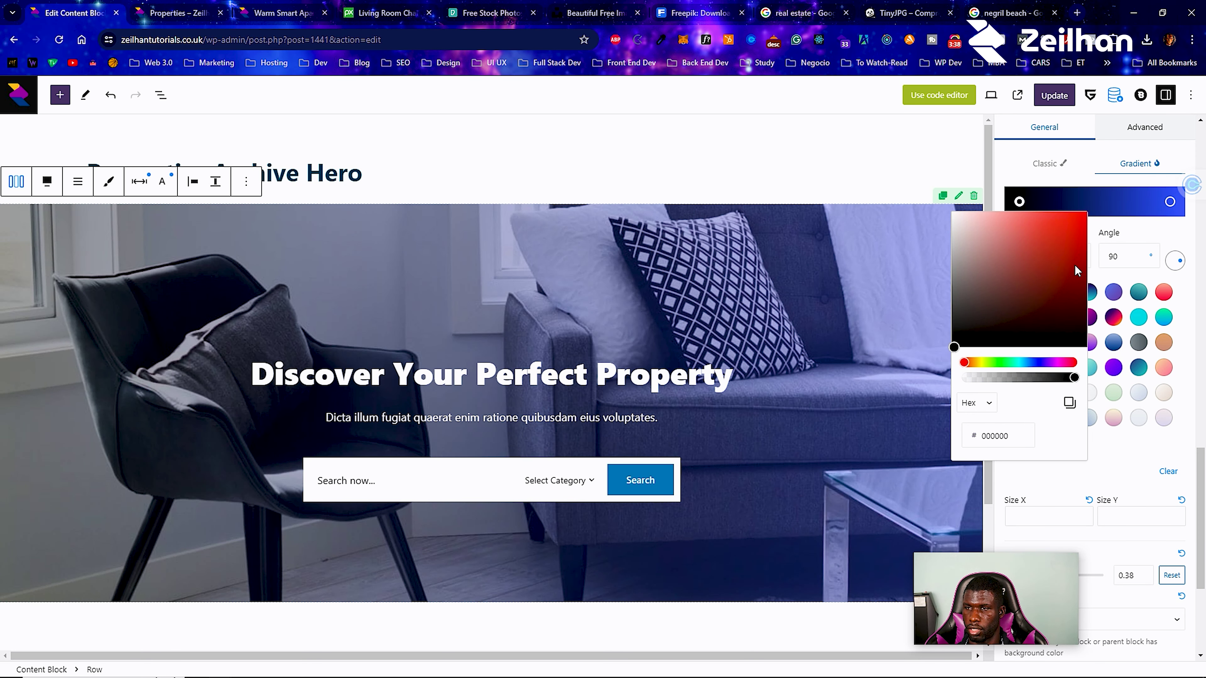
left_click(1170, 202)
left_click_drag(1159, 261, 1199, 220)
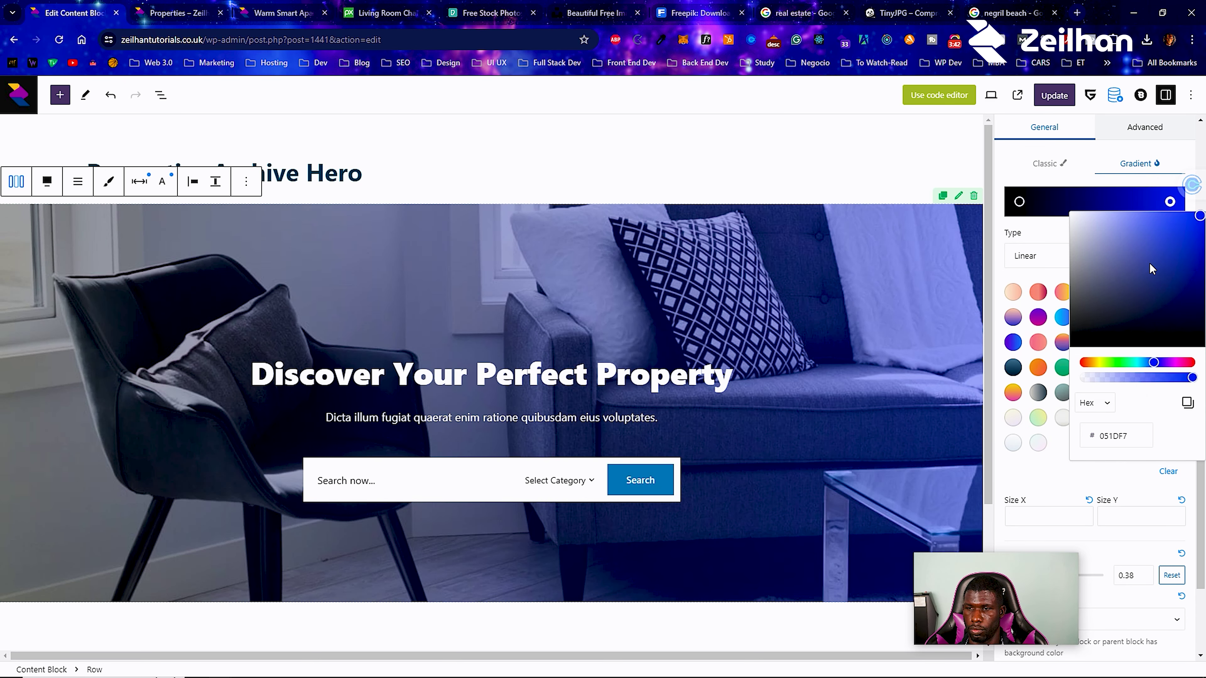
left_click(1086, 486)
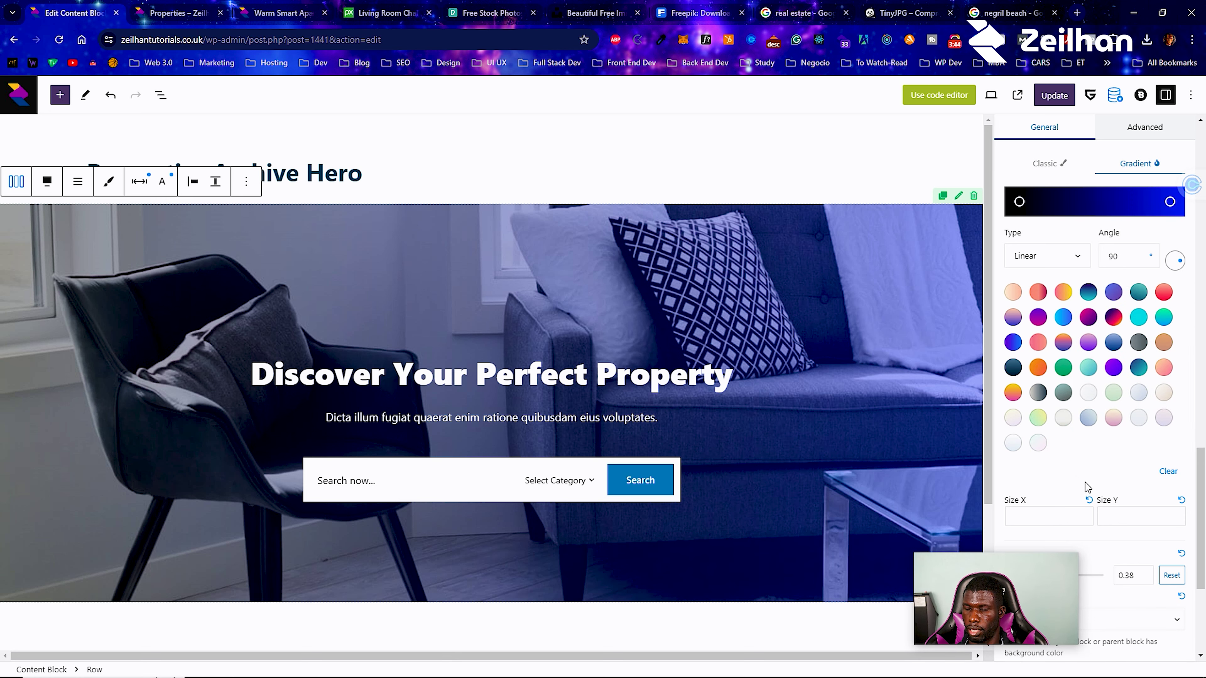
scroll(1085, 486, "down", 1)
mouse_move(1049, 513)
left_mouse_down()
mouse_move(1091, 512)
mouse_move(1047, 514)
left_mouse_up()
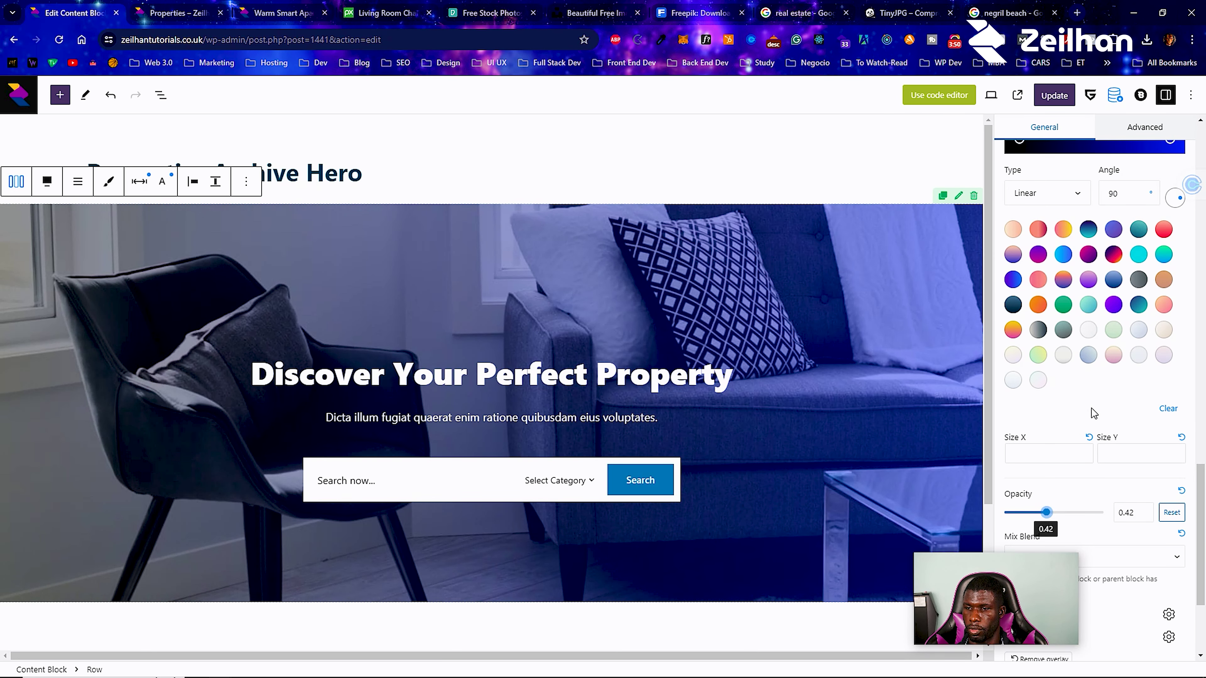
scroll(1091, 412, "down", 3)
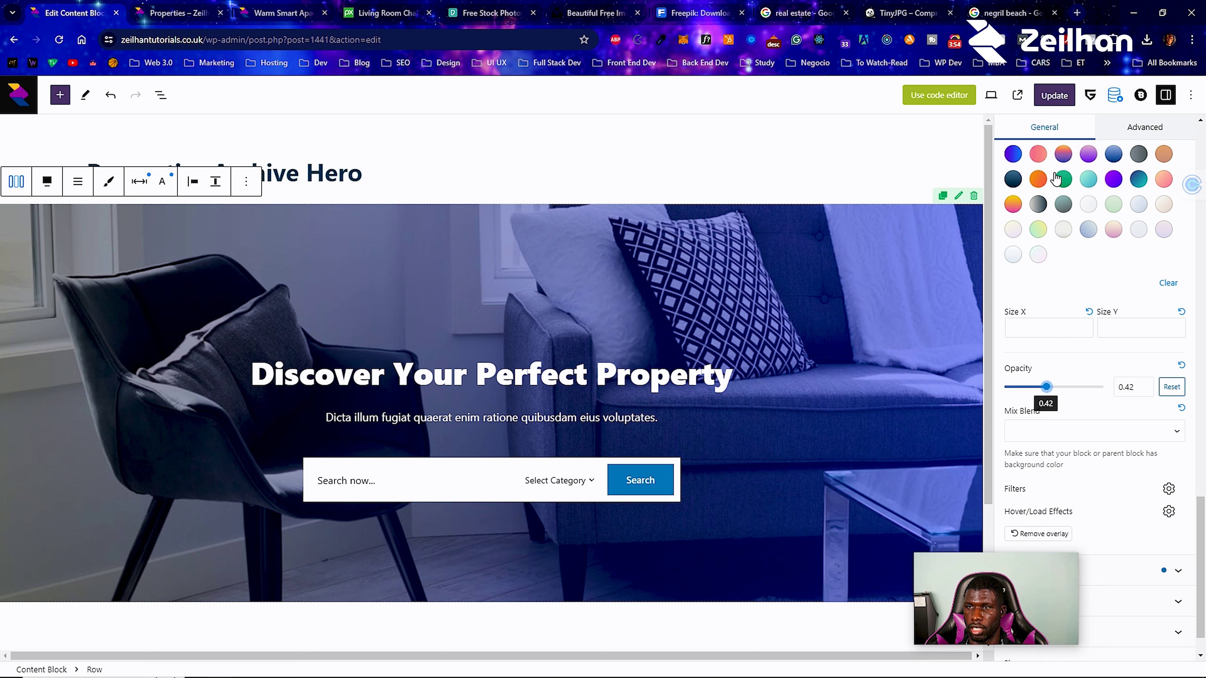
Save the content block and check its front-end preview in a new tab, then close it.
left_click(1053, 96)
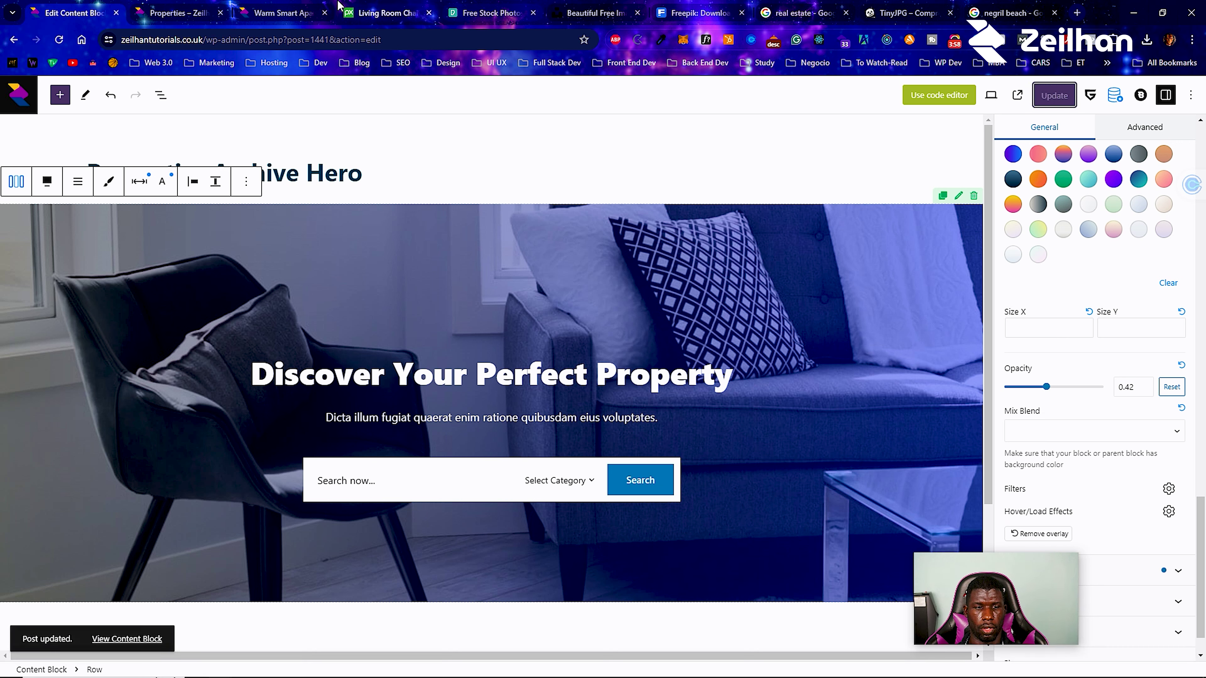
right_click(127, 641)
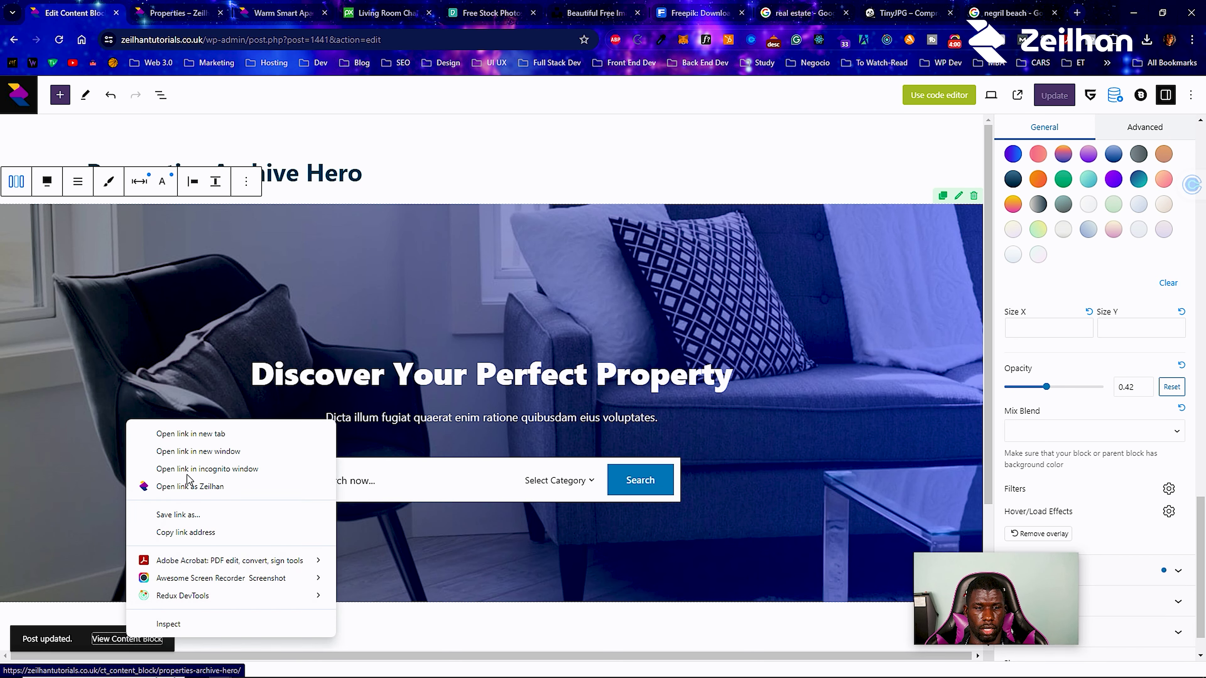
left_click(167, 429)
left_click(165, 6)
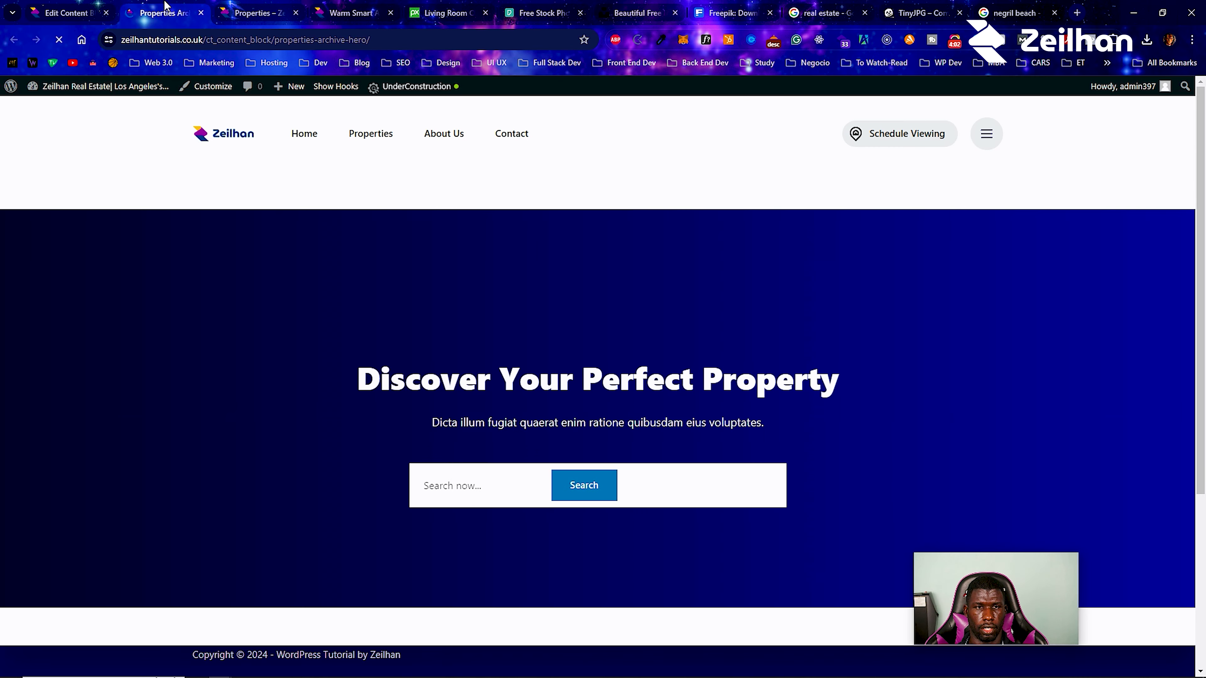
left_click(200, 13)
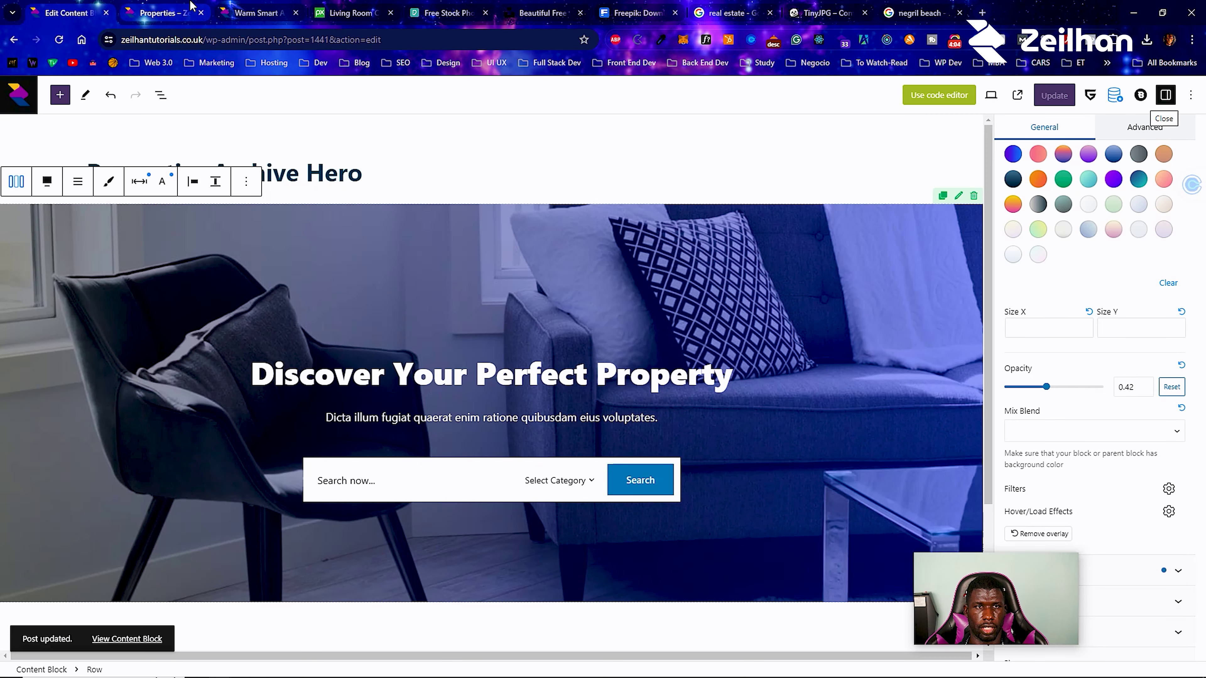
Check the new hero on the Properties page and go to page 2 of listings.
left_click(171, 12)
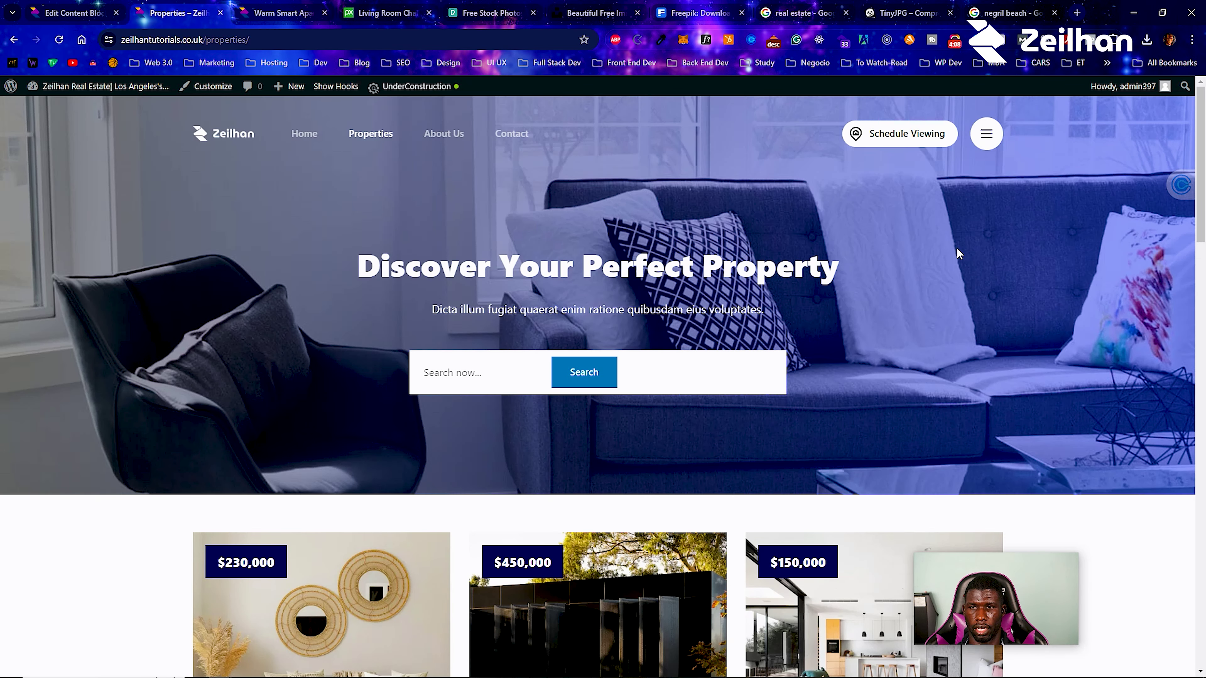
scroll(349, 228, "down", 10)
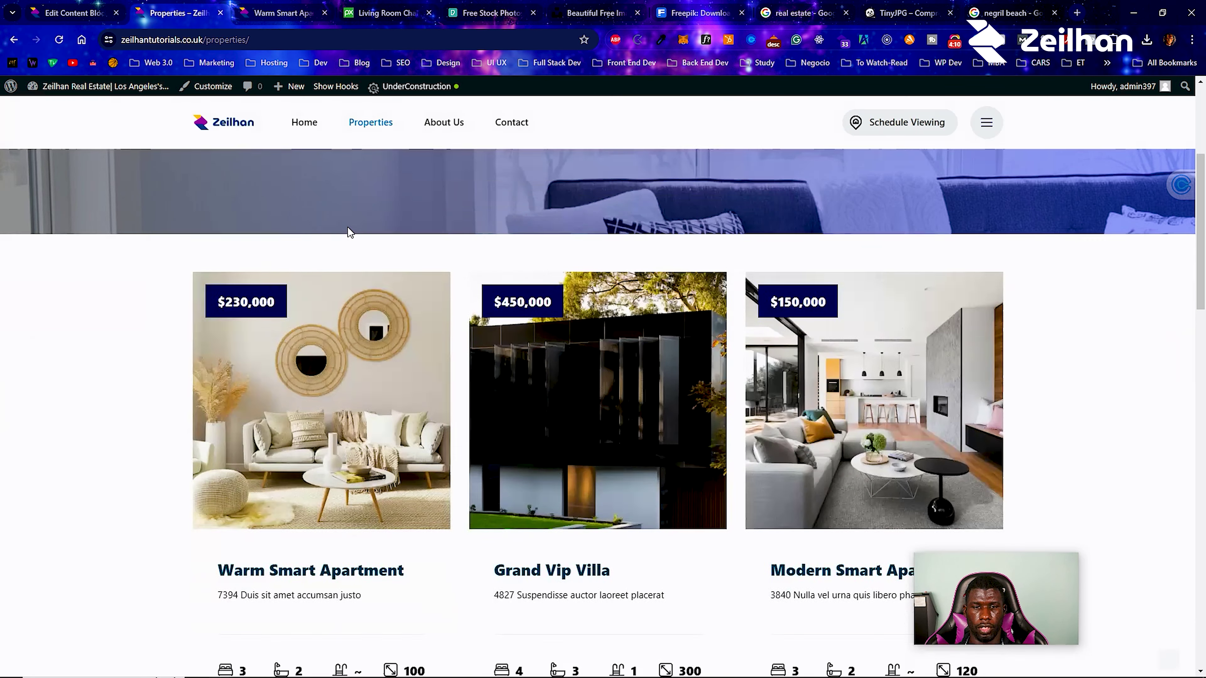
scroll(590, 383, "down", 6)
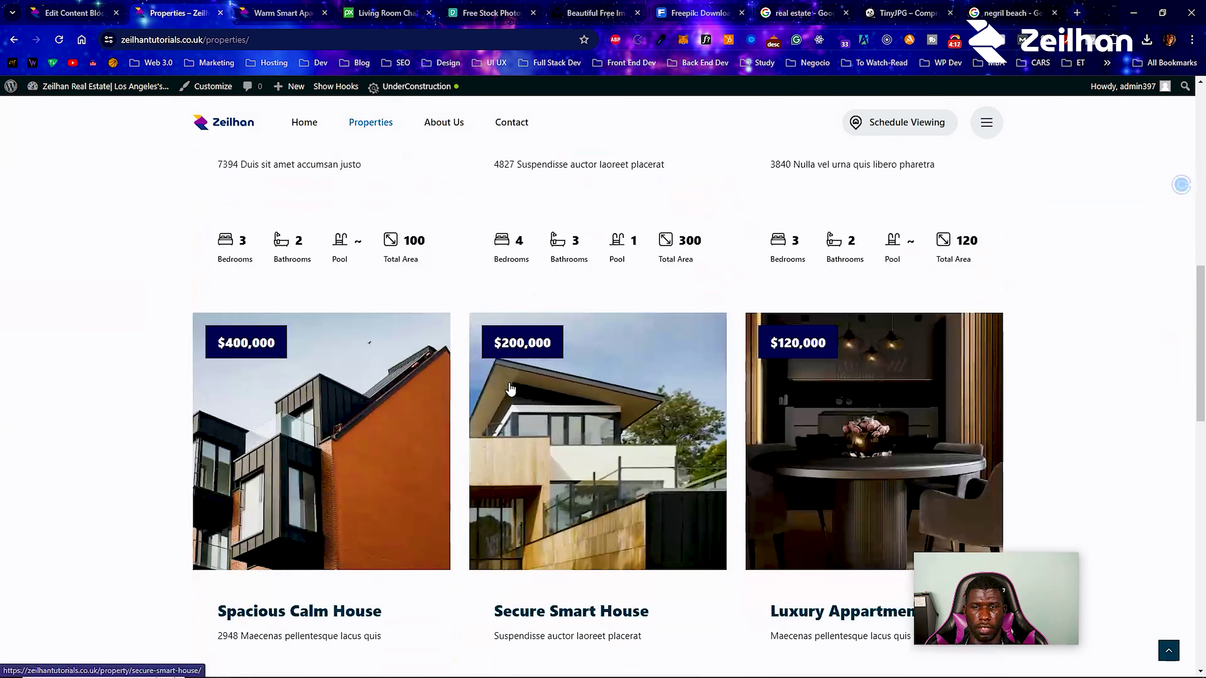
scroll(498, 390, "down", 5)
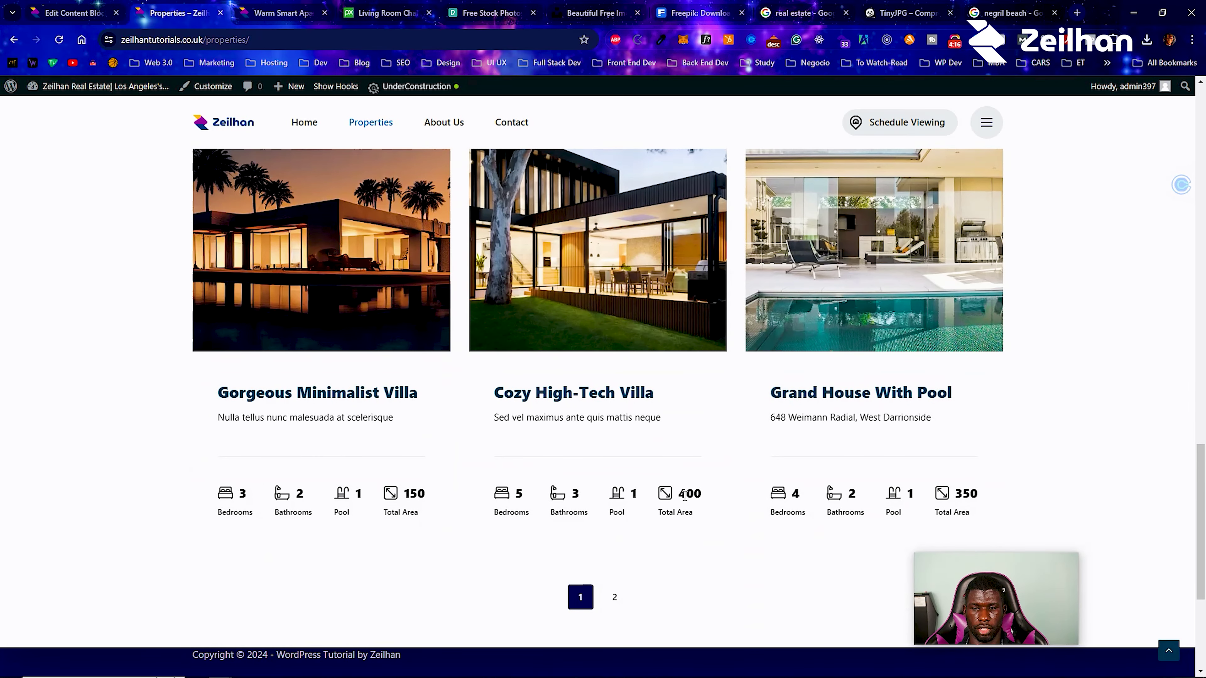
scroll(684, 496, "down", 3)
left_click(612, 409)
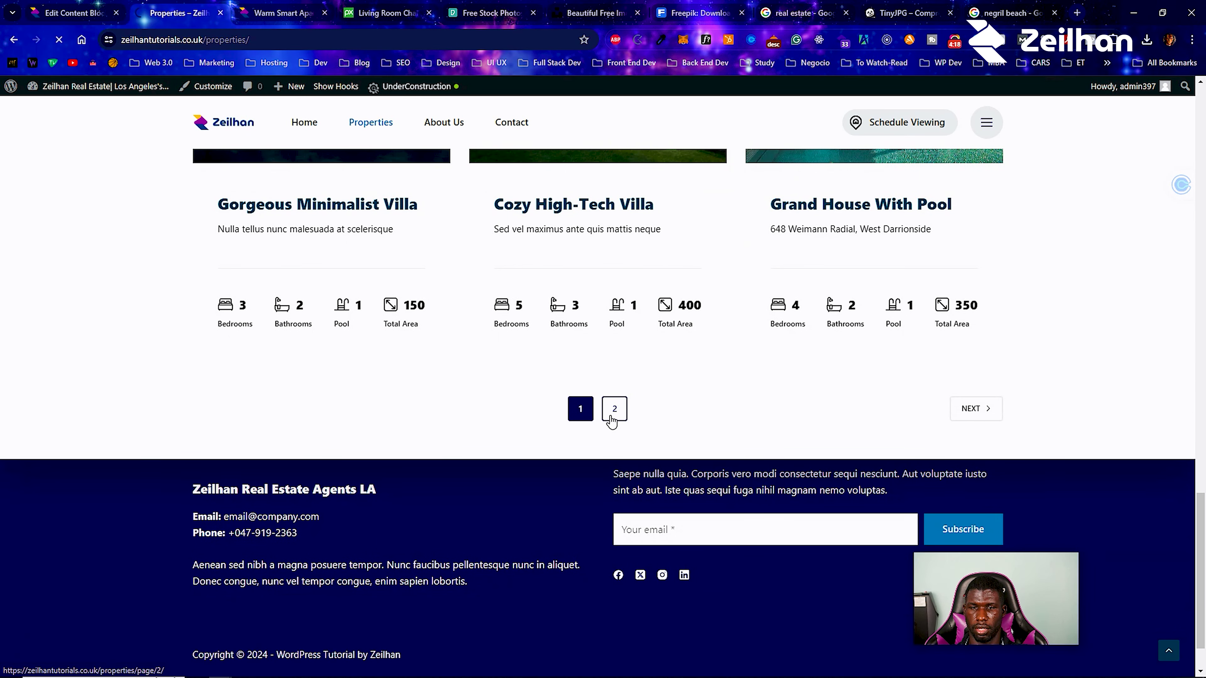
scroll(503, 293, "down", 6)
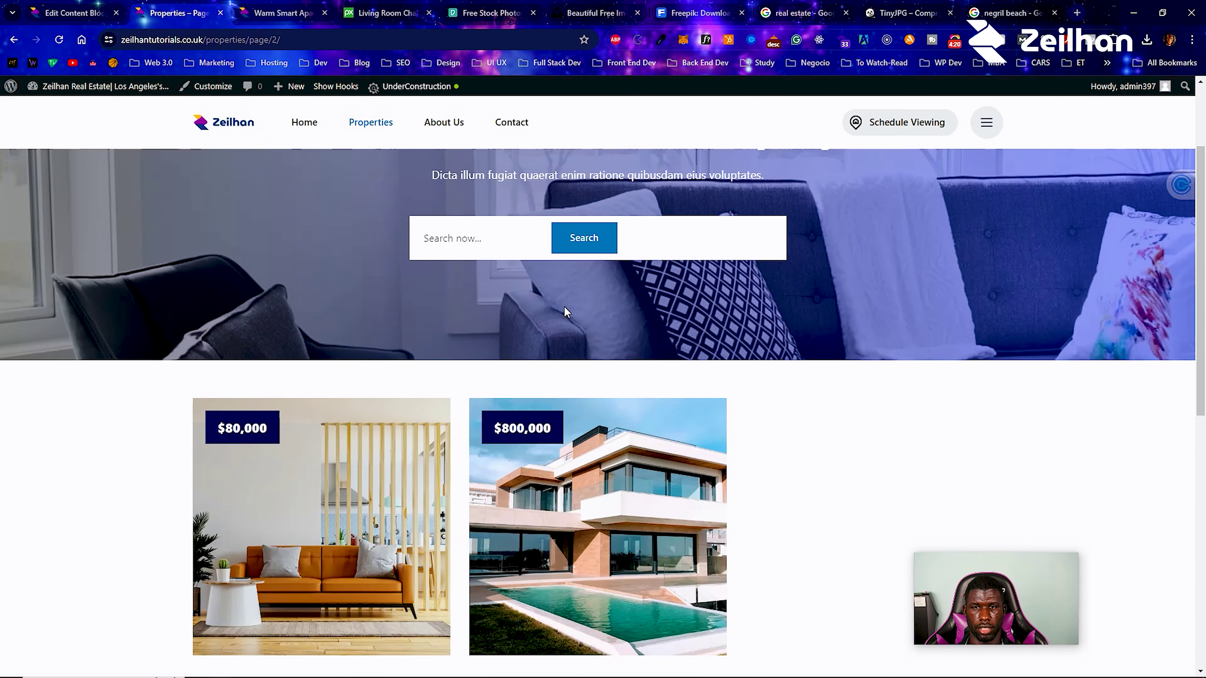
Scroll through the Comfortable Apartment listing, then return to the content block editor.
left_click(304, 239)
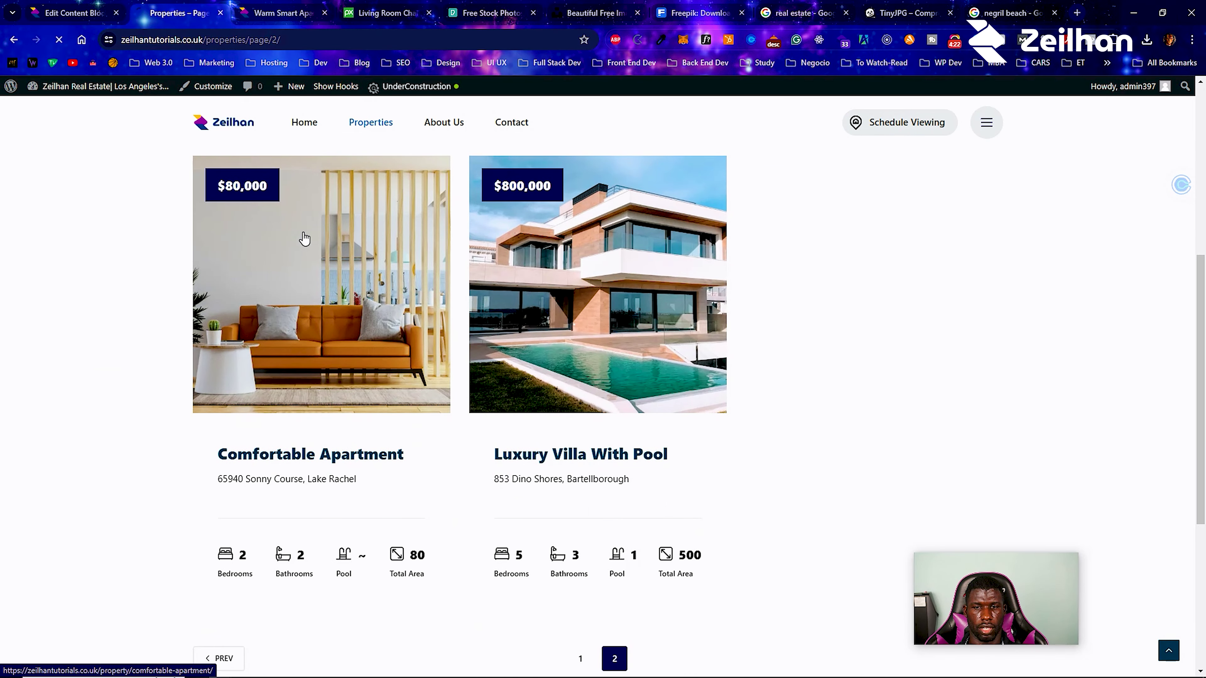
scroll(476, 234, "down", 4)
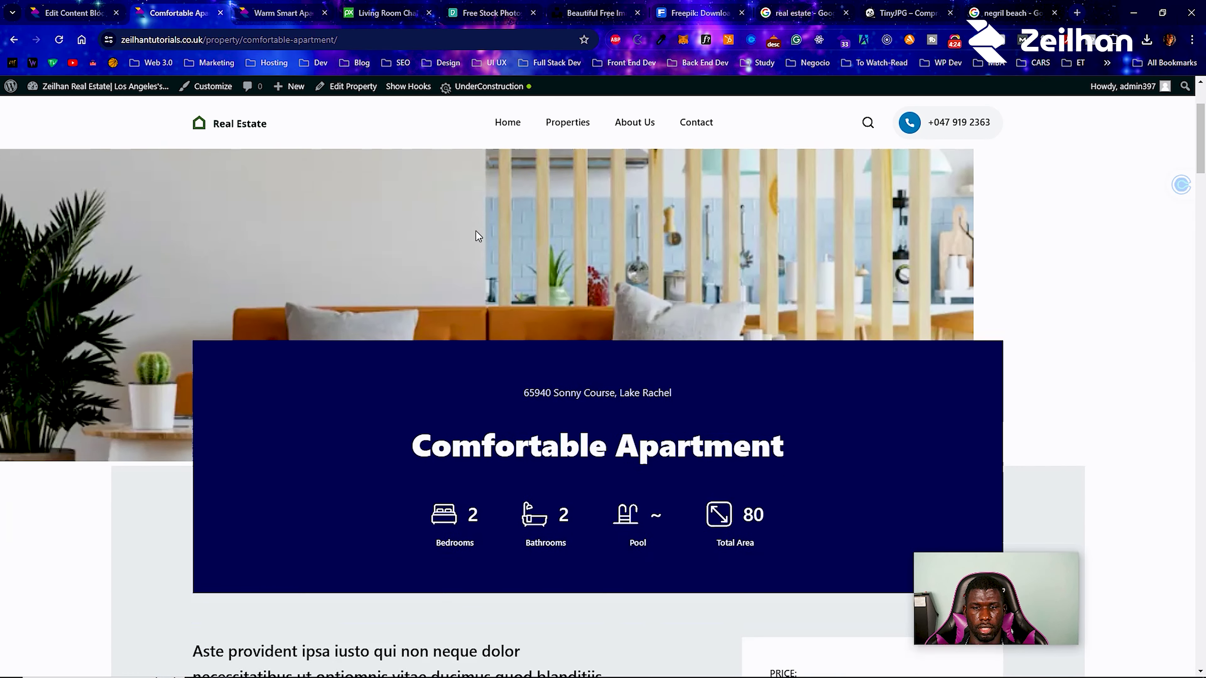
scroll(309, 312, "down", 8)
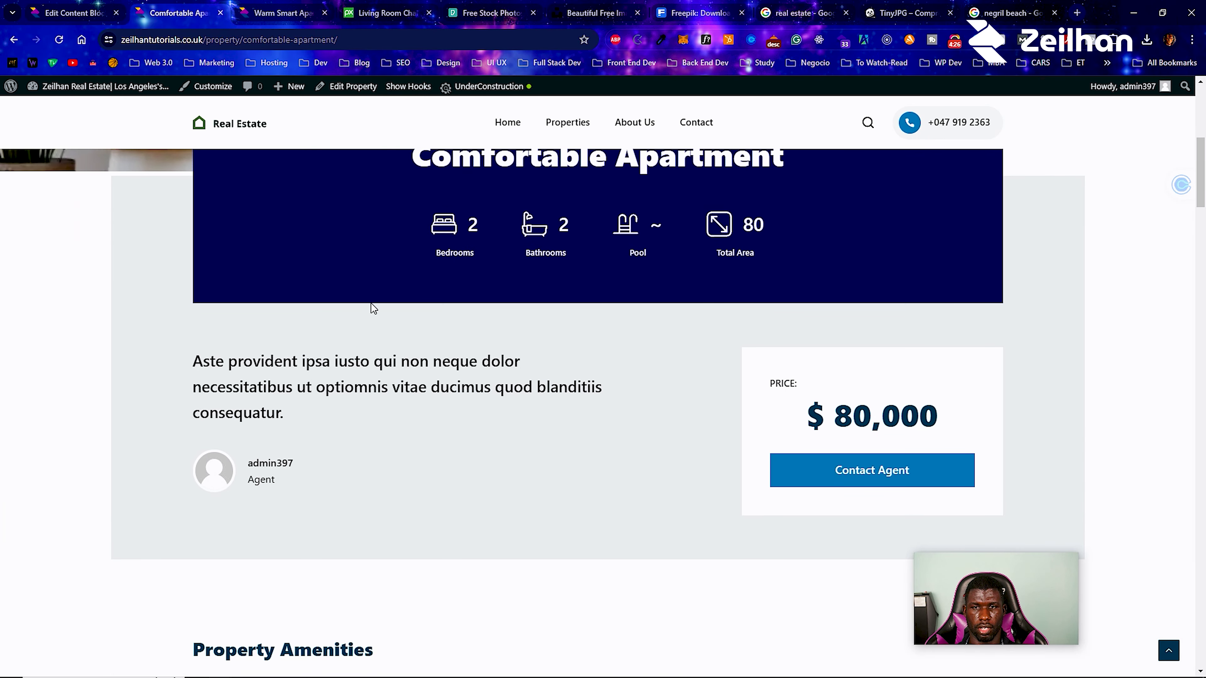
scroll(785, 304, "down", 8)
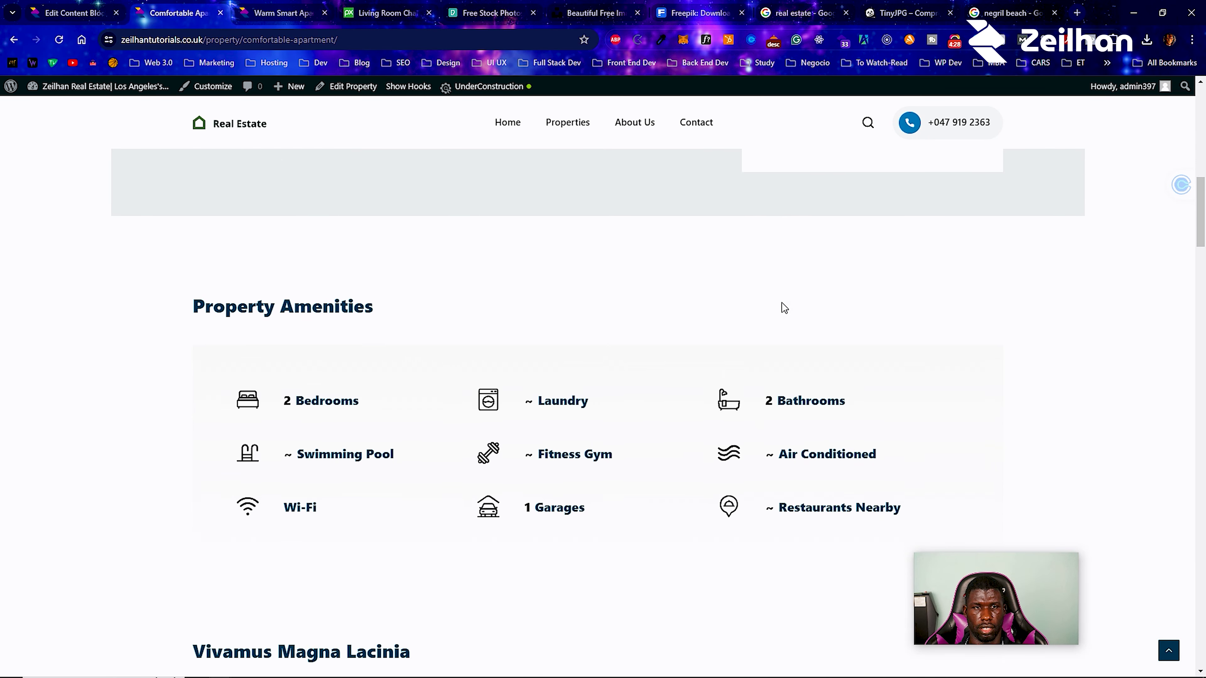
scroll(759, 296, "up", 10)
scroll(761, 301, "up", 5)
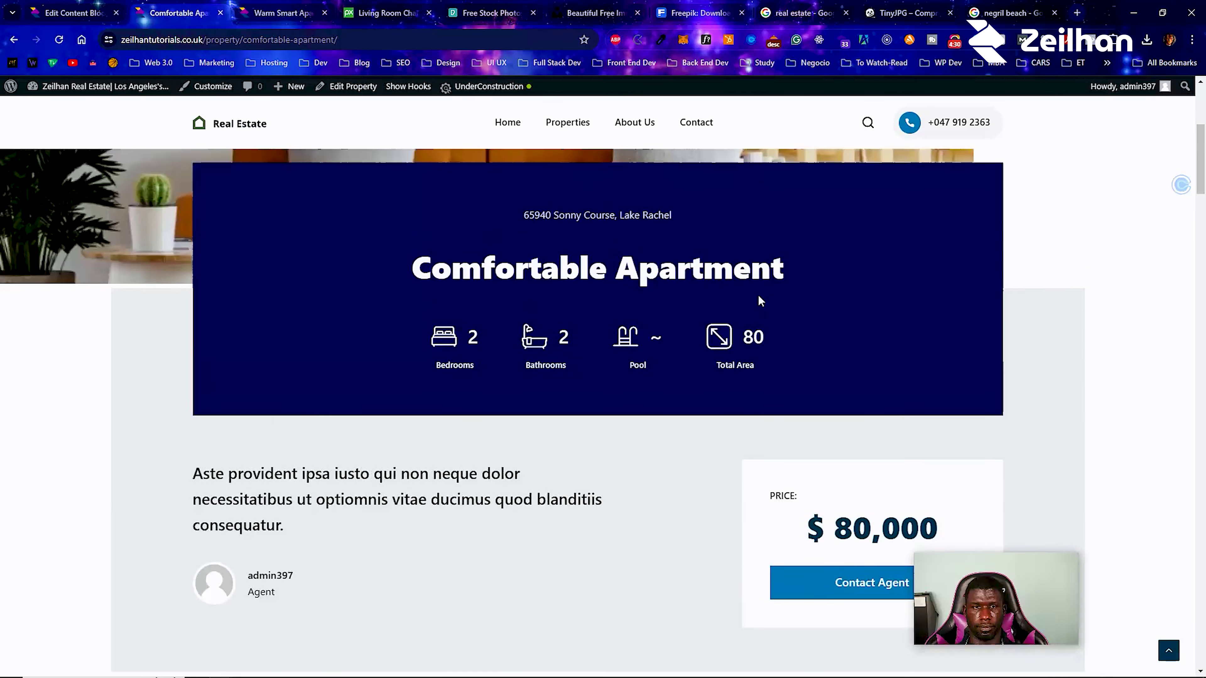
scroll(759, 296, "down", 15)
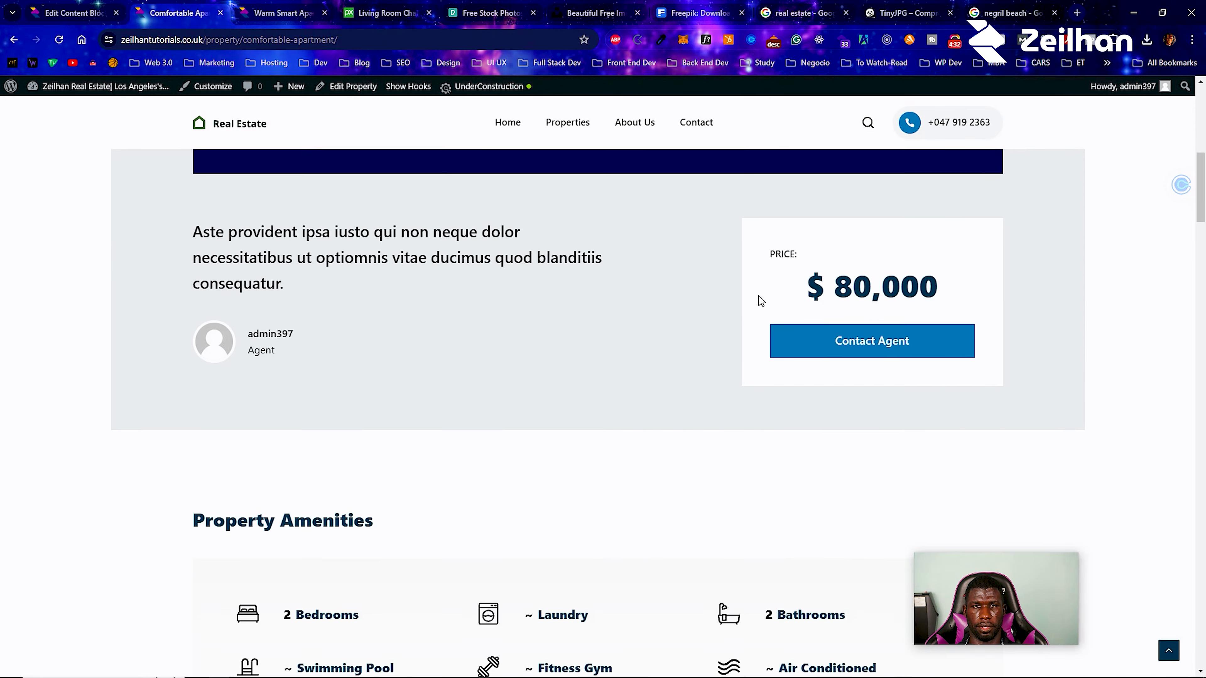
scroll(759, 299, "up", 15)
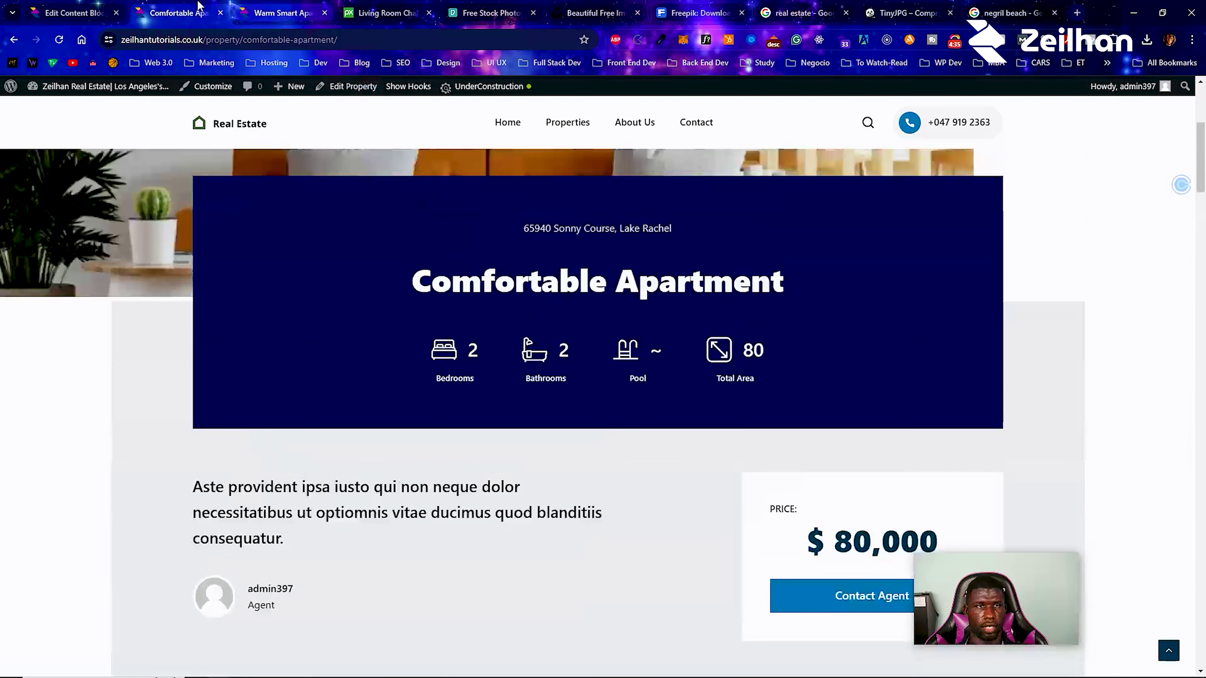
left_click(85, 6)
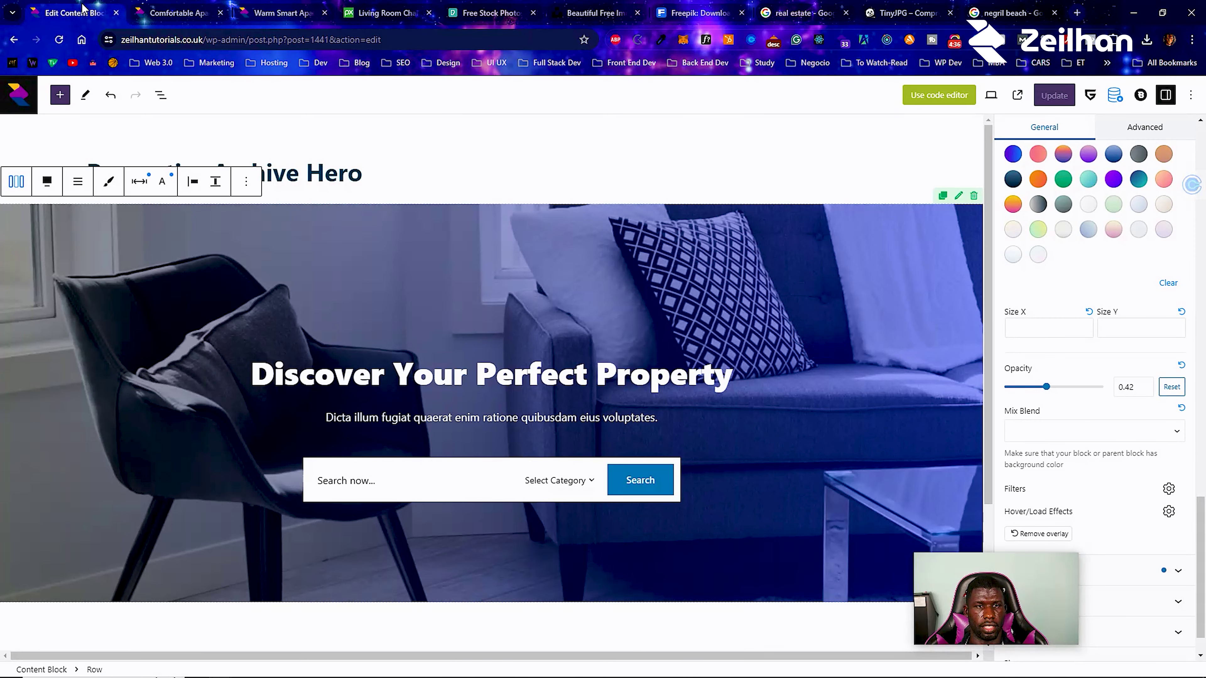
Go to the Content Blocks list and preview Mobile Off Canvas Content in a new tab, then close it.
left_click(26, 100)
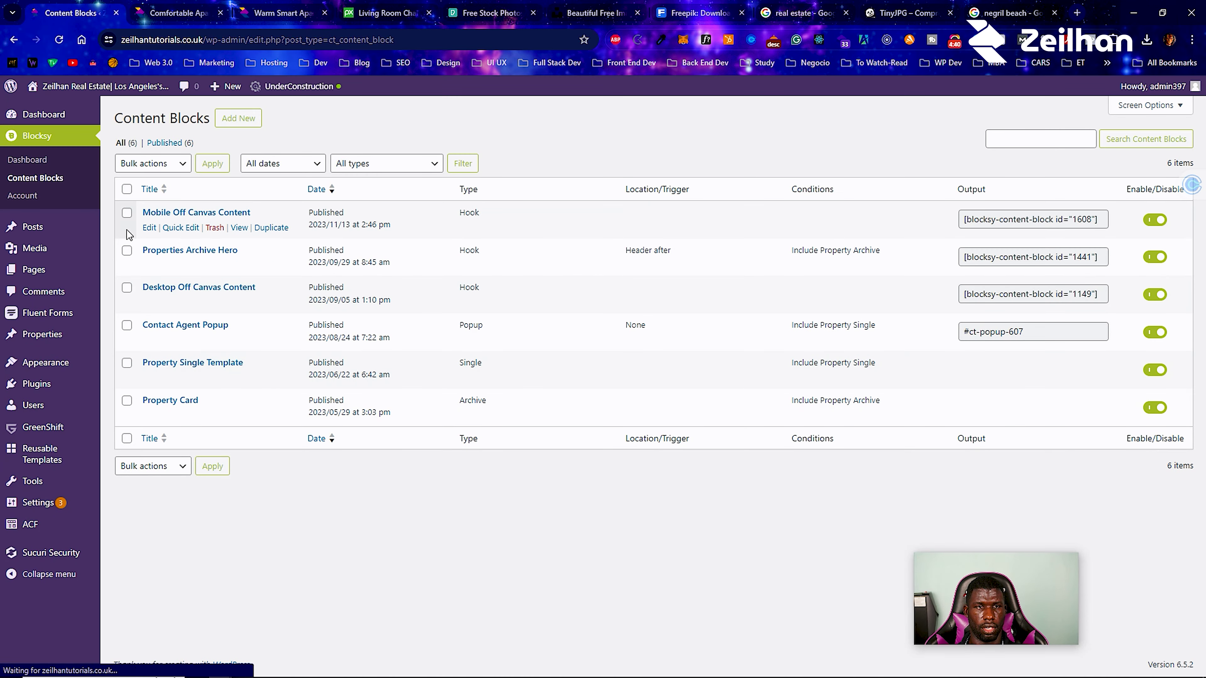
left_click(241, 228)
right_click(241, 228)
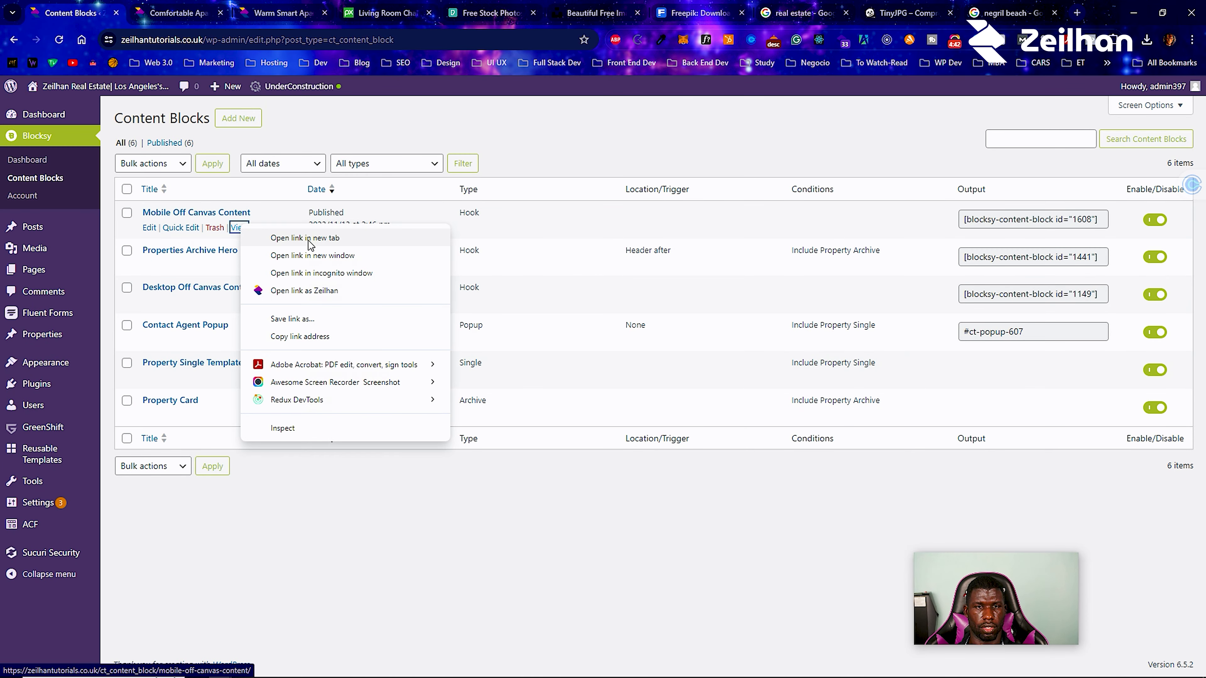
left_click(311, 237)
left_click(164, 13)
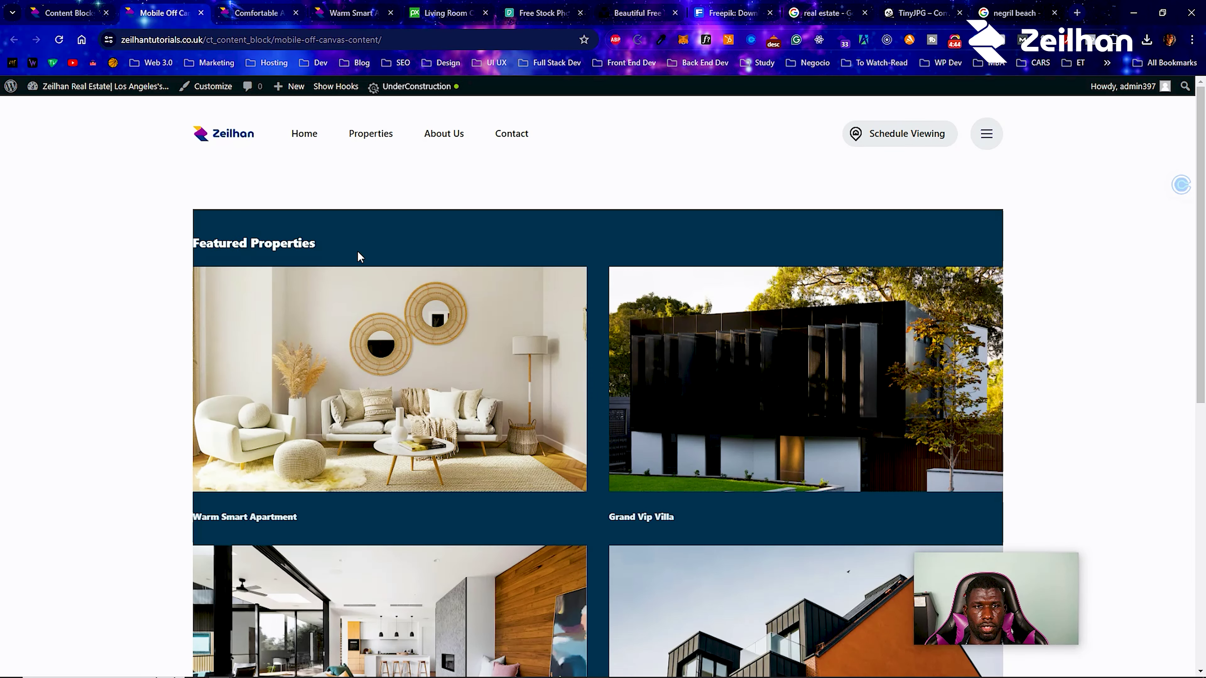
scroll(655, 257, "down", 10)
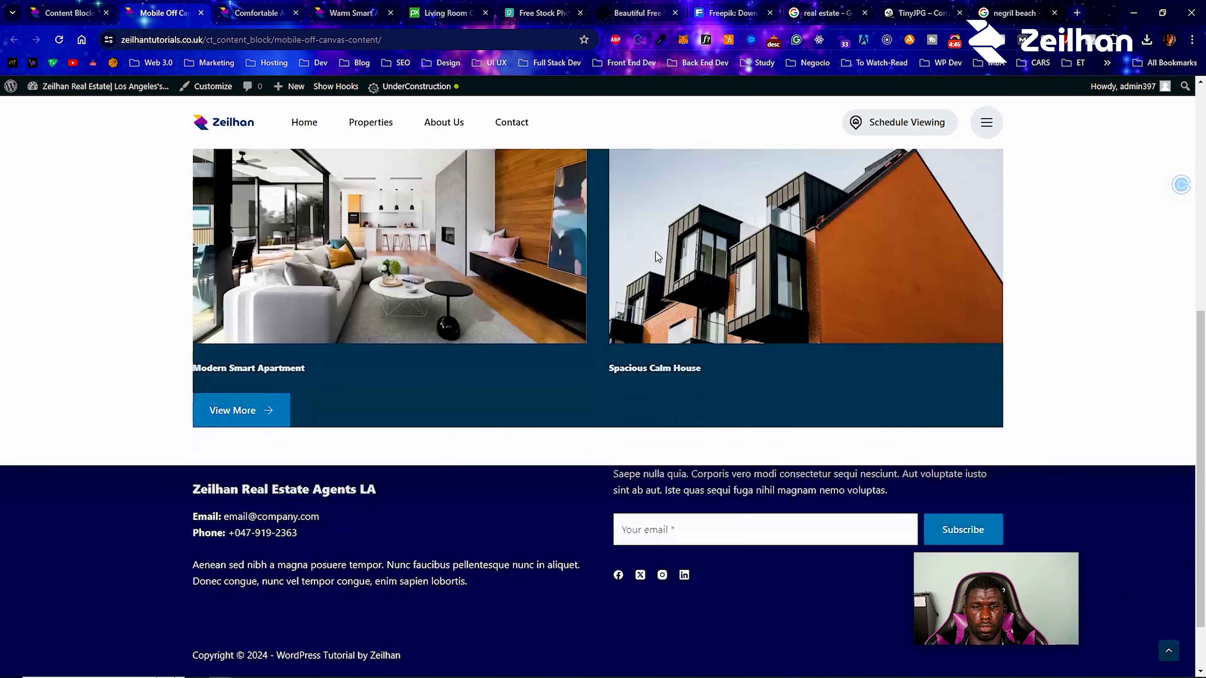
scroll(652, 268, "up", 10)
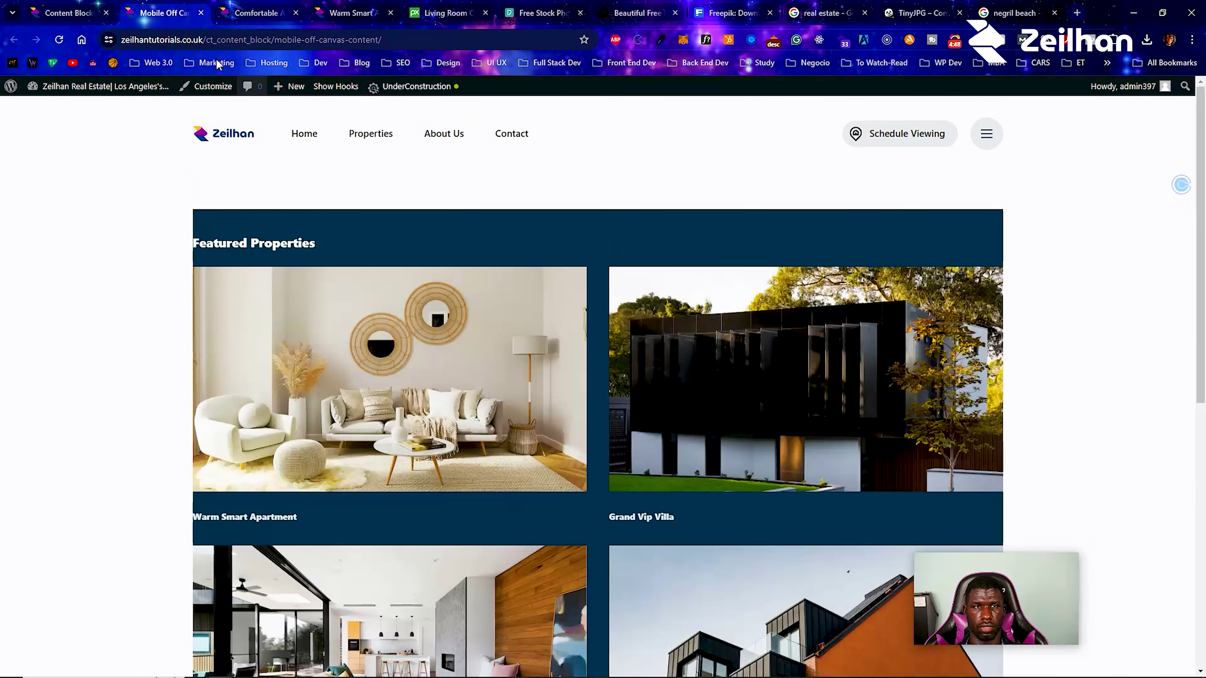
left_click(202, 13)
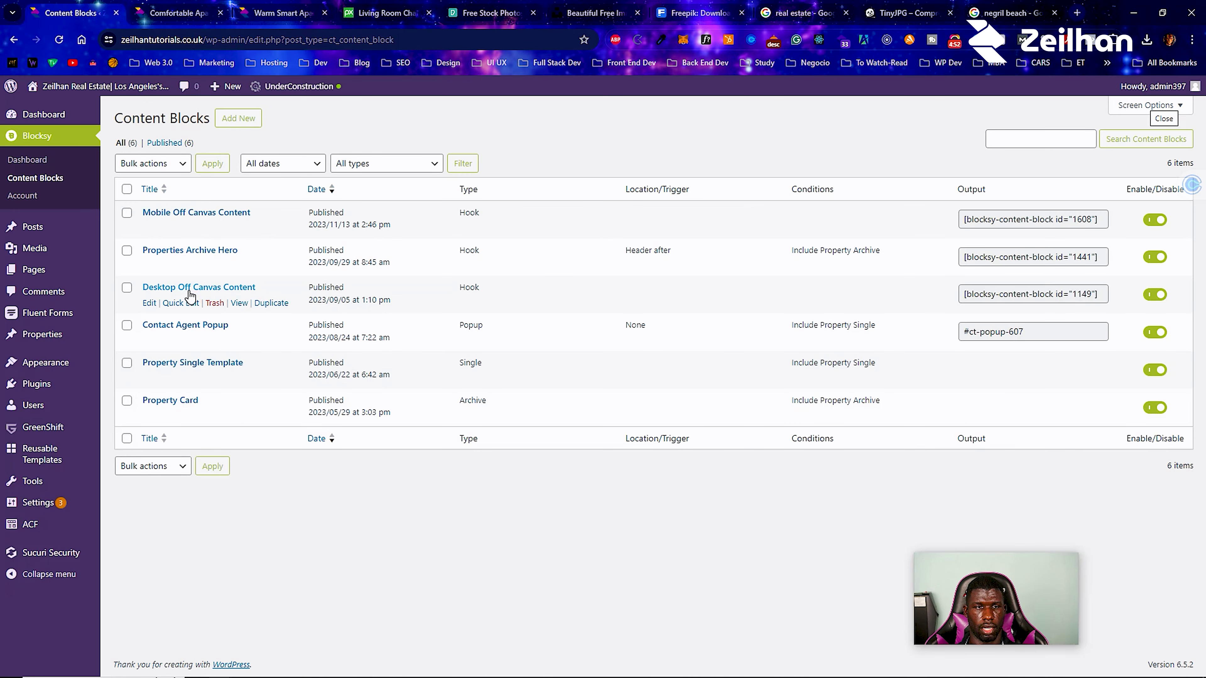
Preview Desktop Off Canvas Content and Contact Agent Popup in new tabs, closing each.
right_click(238, 303)
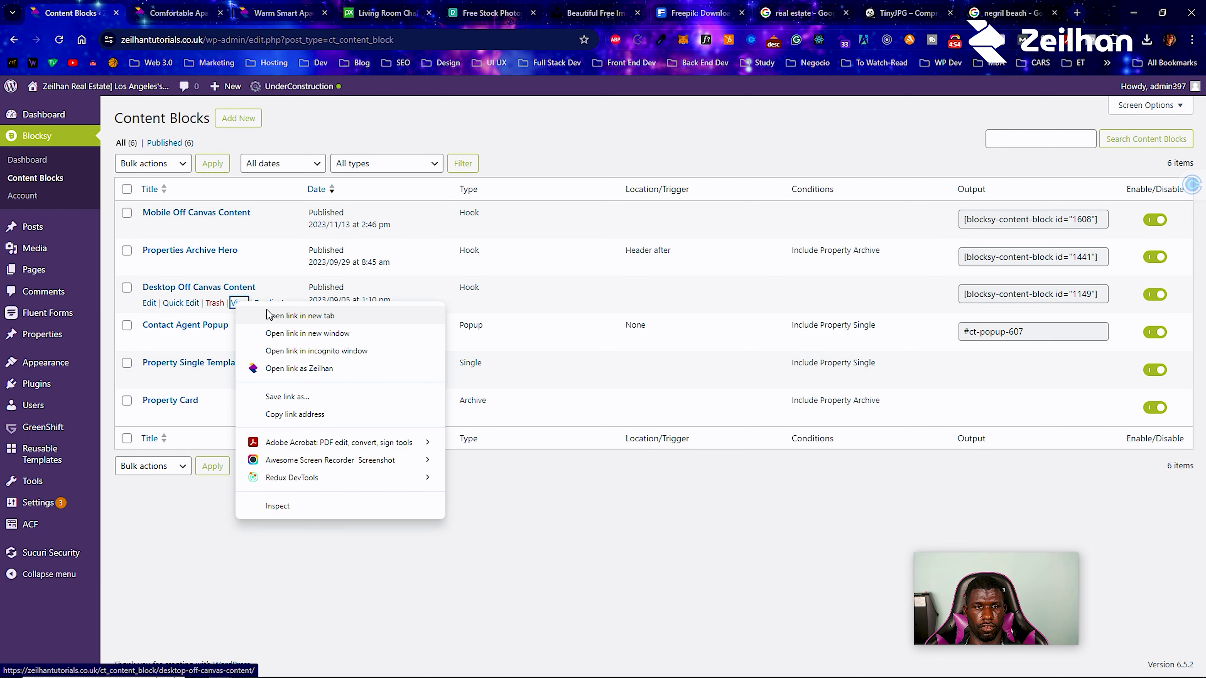
left_click(278, 314)
left_click(174, 9)
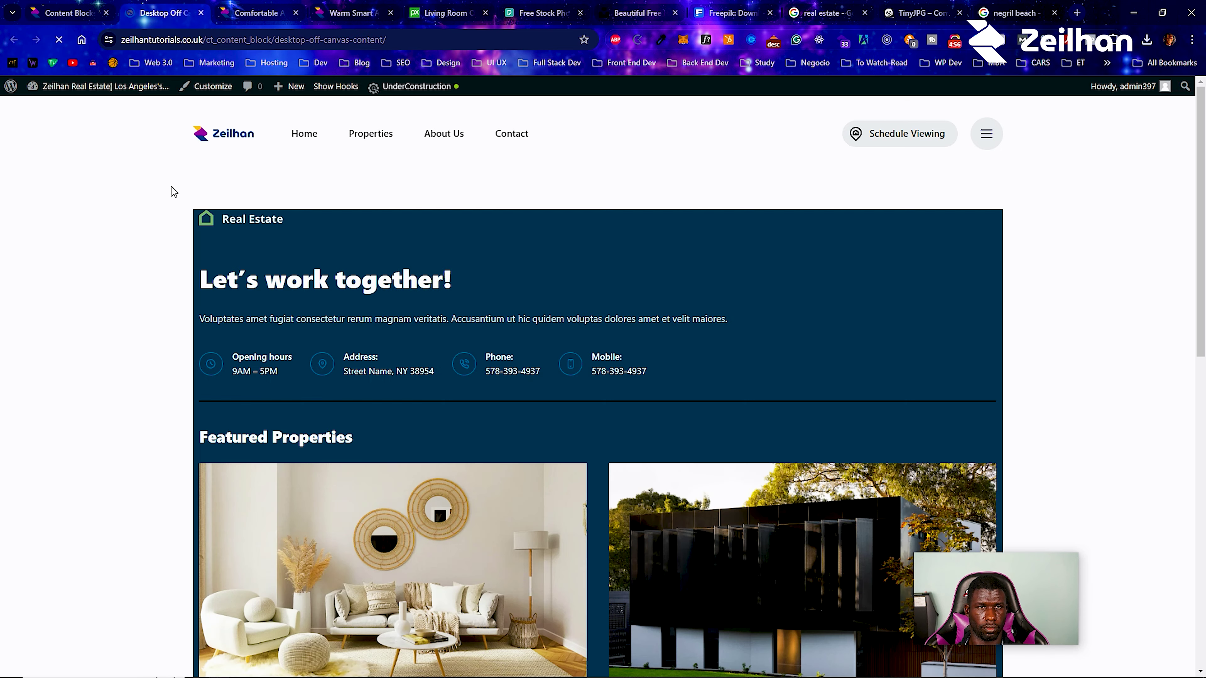
scroll(387, 272, "down", 10)
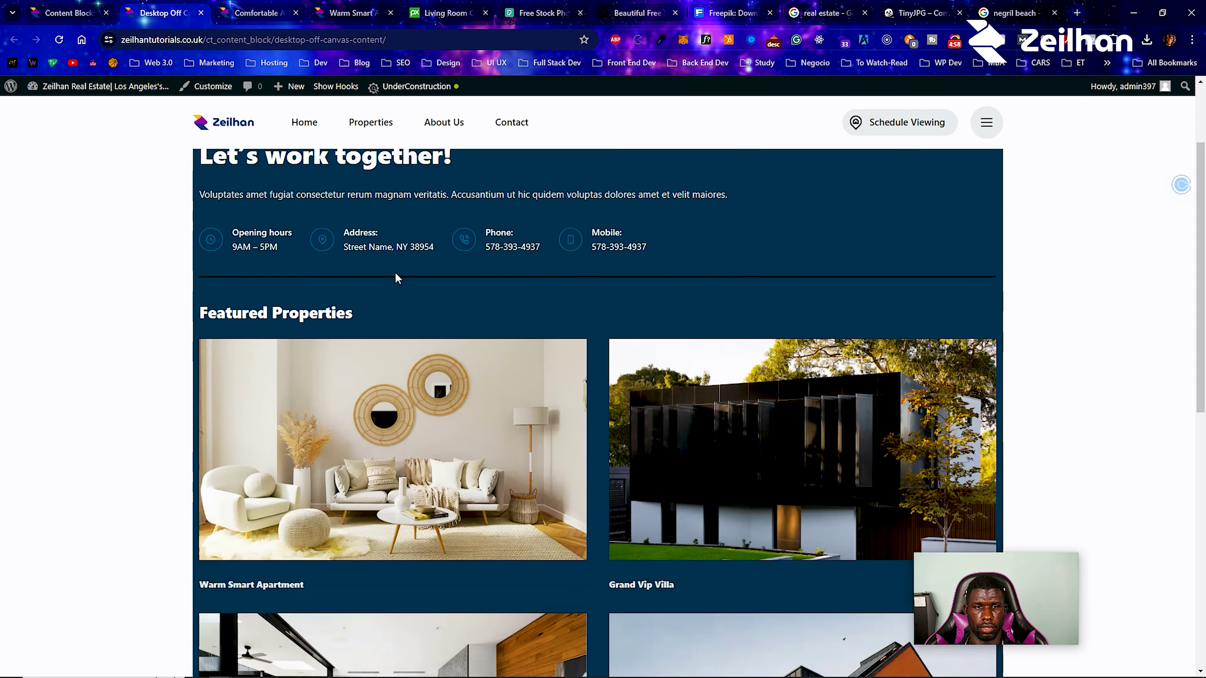
scroll(492, 275, "up", 4)
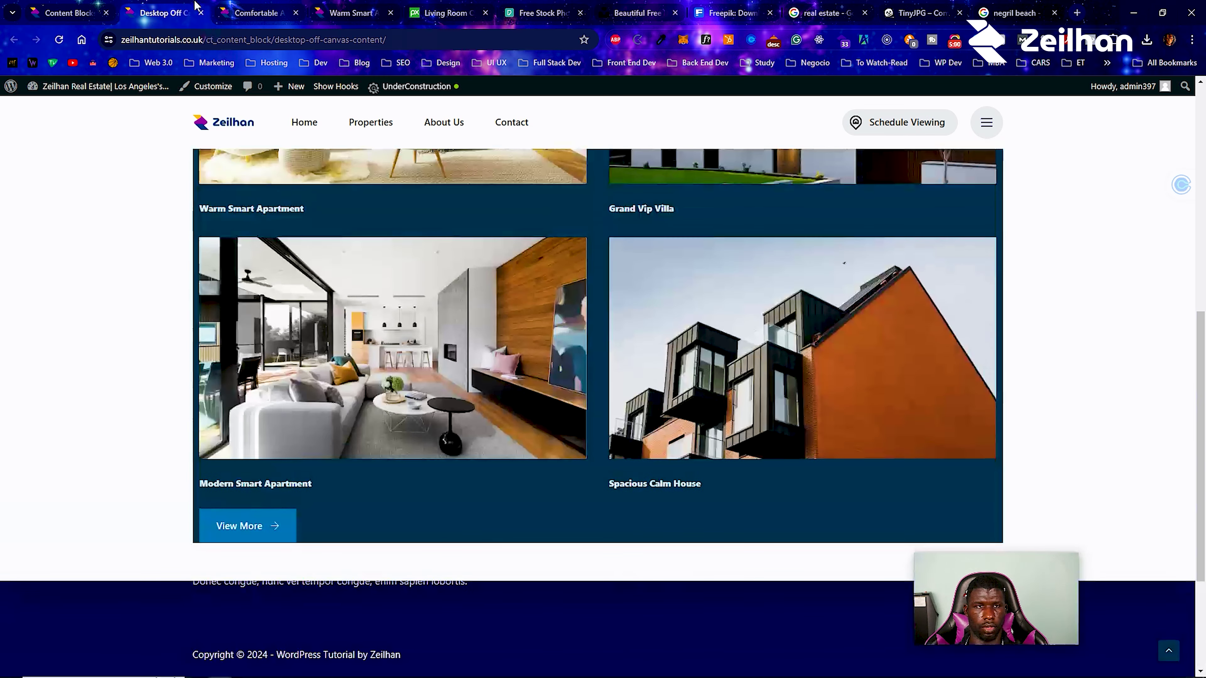
left_click(200, 13)
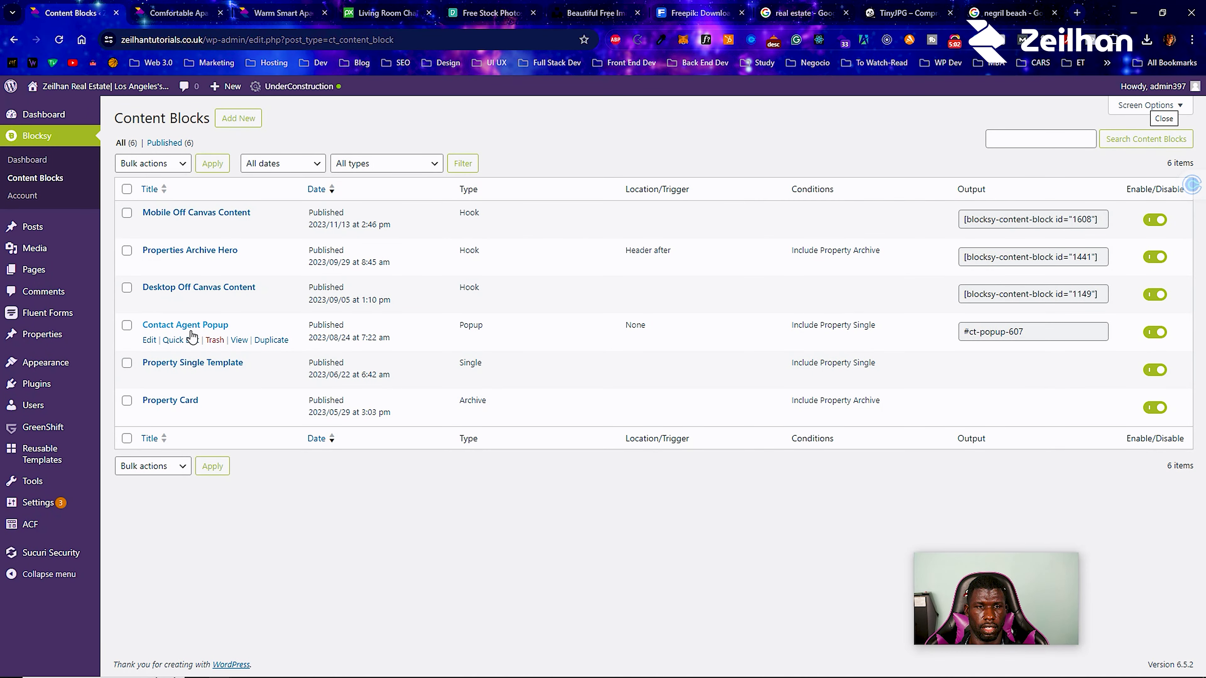
right_click(239, 340)
left_click(266, 352)
left_click(198, 5)
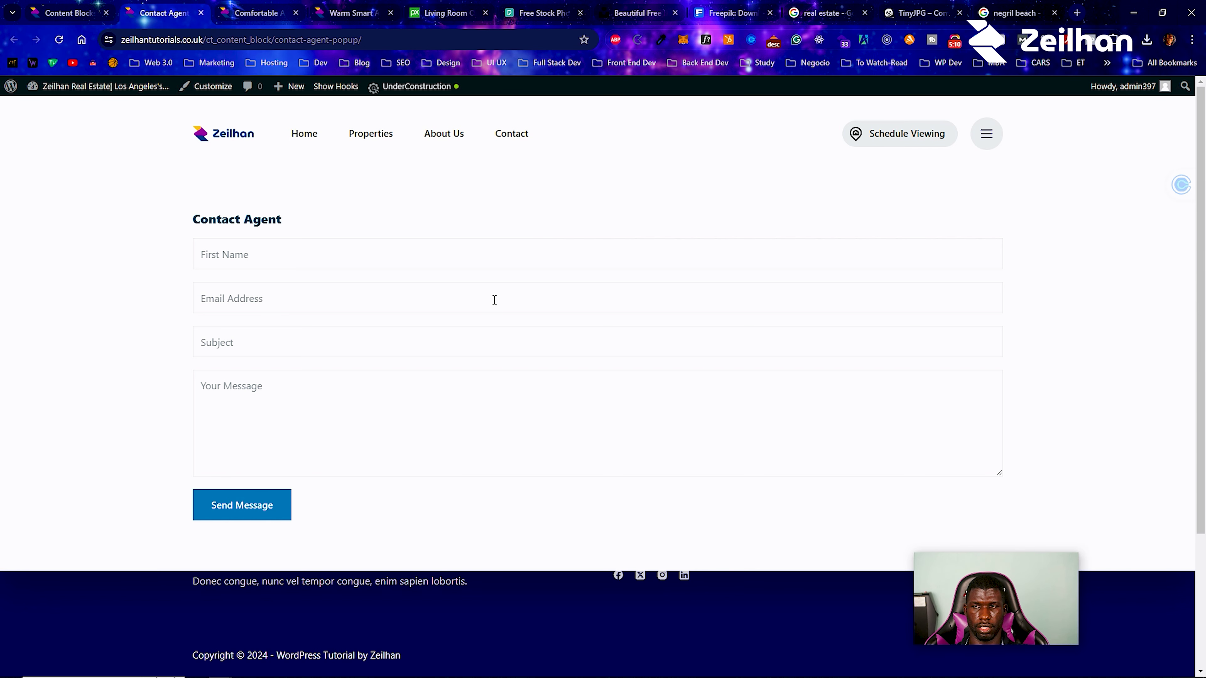
scroll(475, 309, "down", 3)
scroll(266, 282, "up", 3)
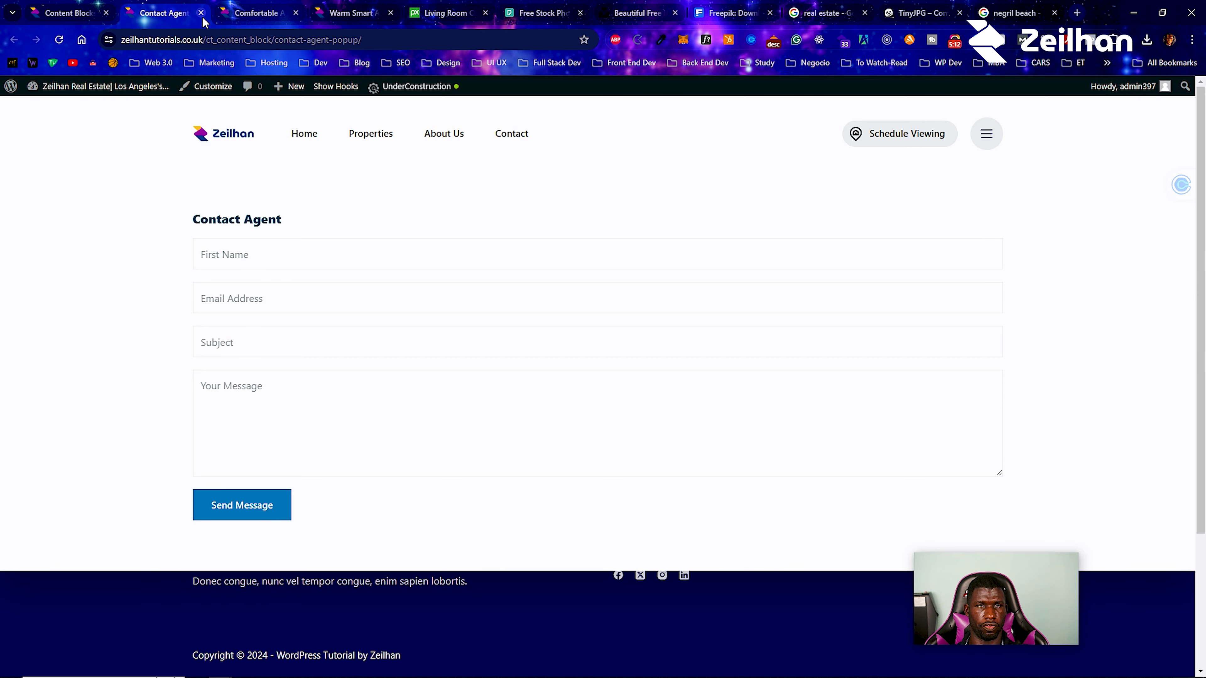
left_click(201, 13)
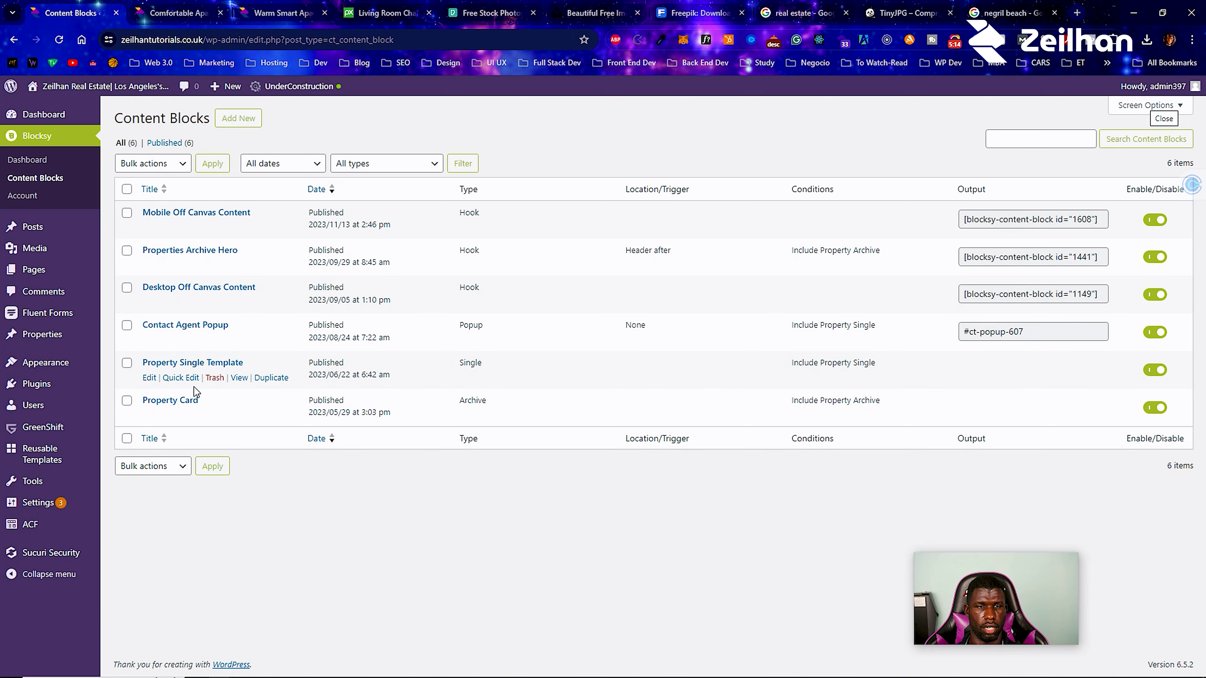
Open the Property Single Template preview in a new tab and scroll through it.
right_click(236, 380)
left_click(276, 390)
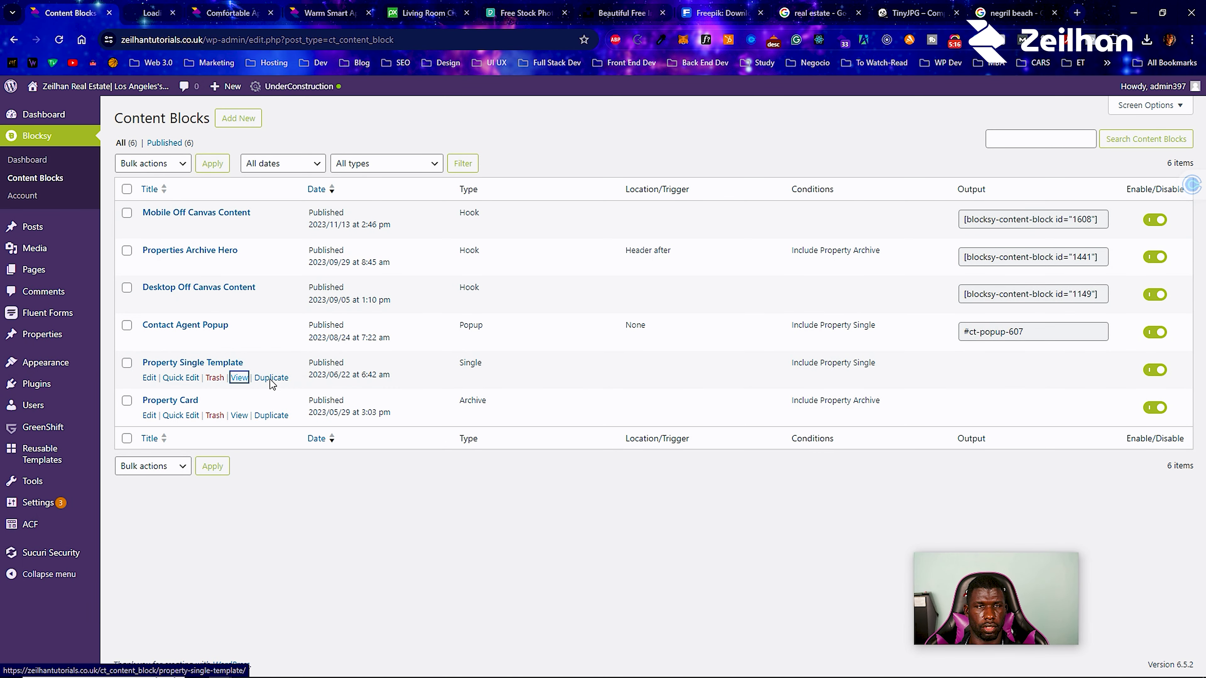
left_click(148, 5)
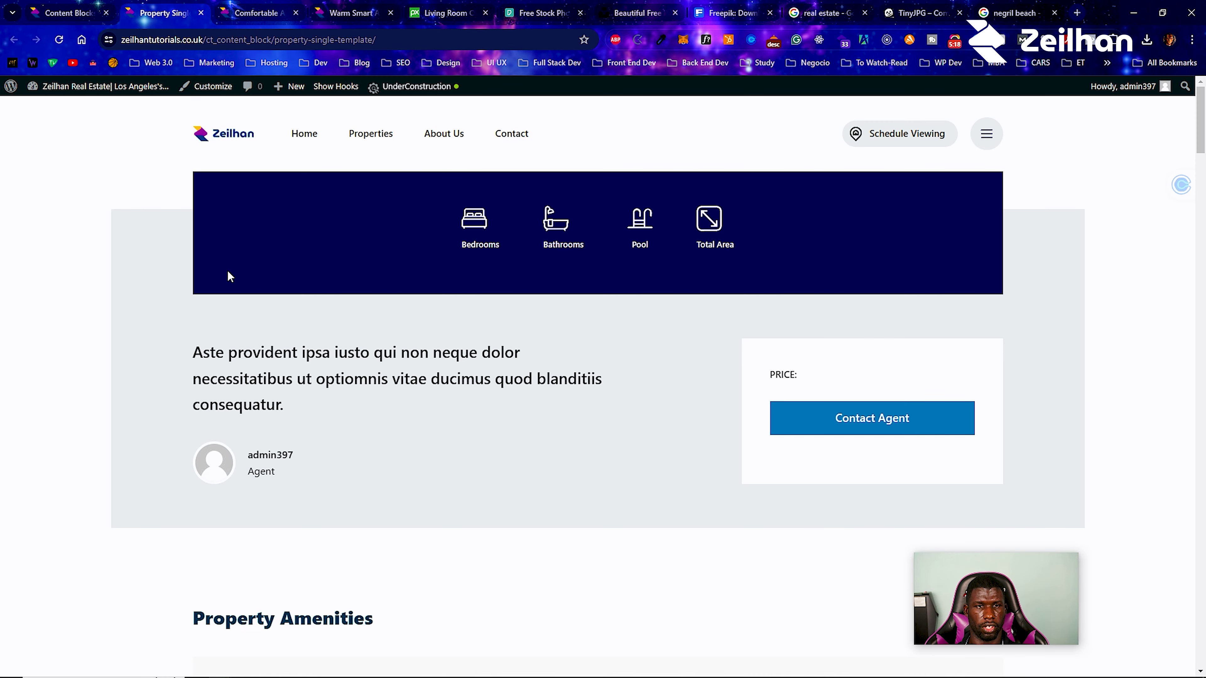
scroll(228, 303, "down", 3)
scroll(228, 303, "up", 3)
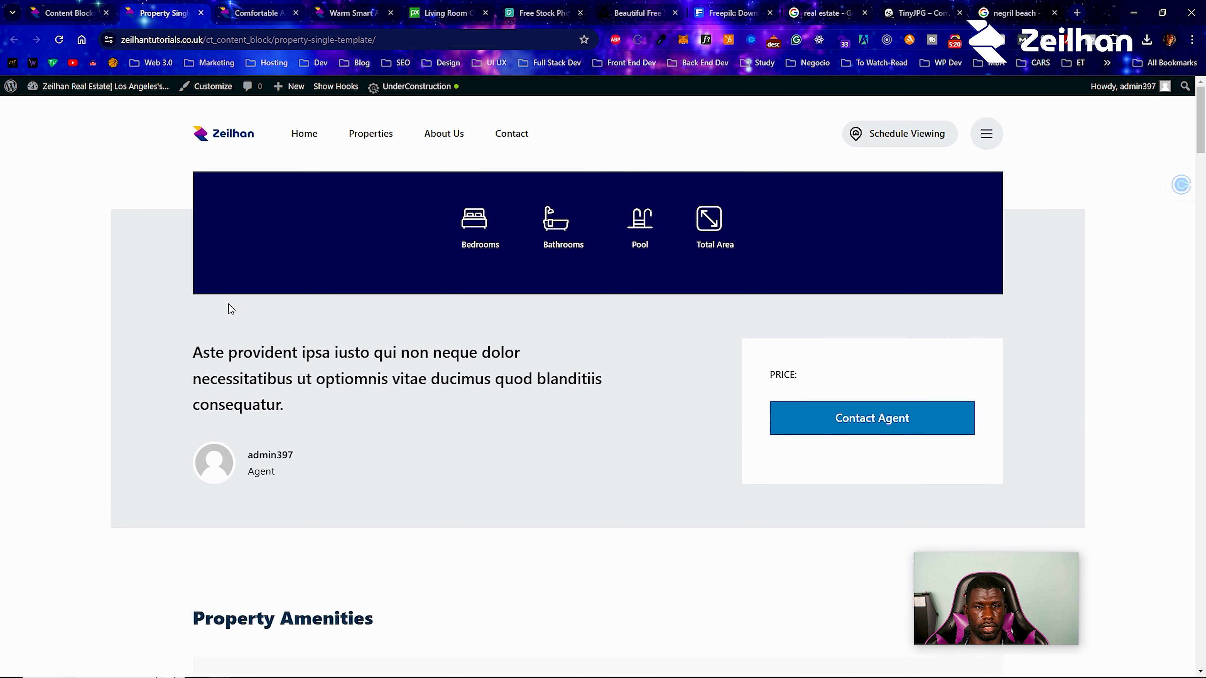
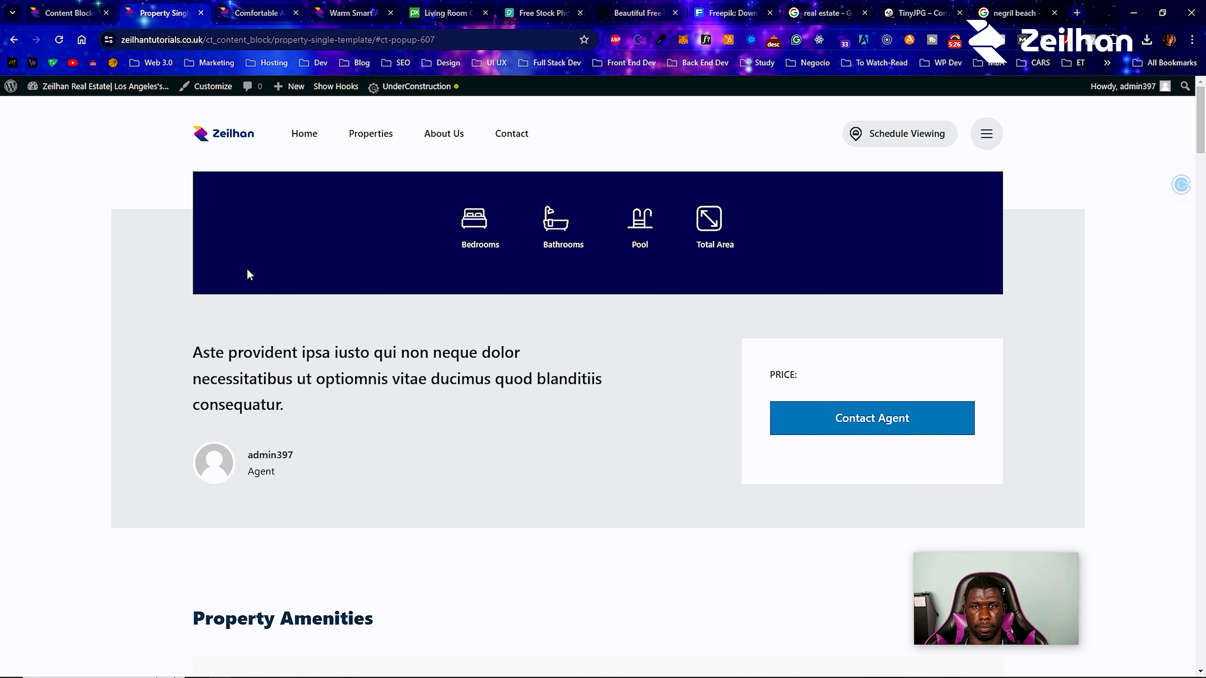
Browse the stock photo results and return to the open Pixabay photo page.
scroll(690, 231, "down", 1)
scroll(690, 228, "down", 5)
scroll(869, 226, "up", 4)
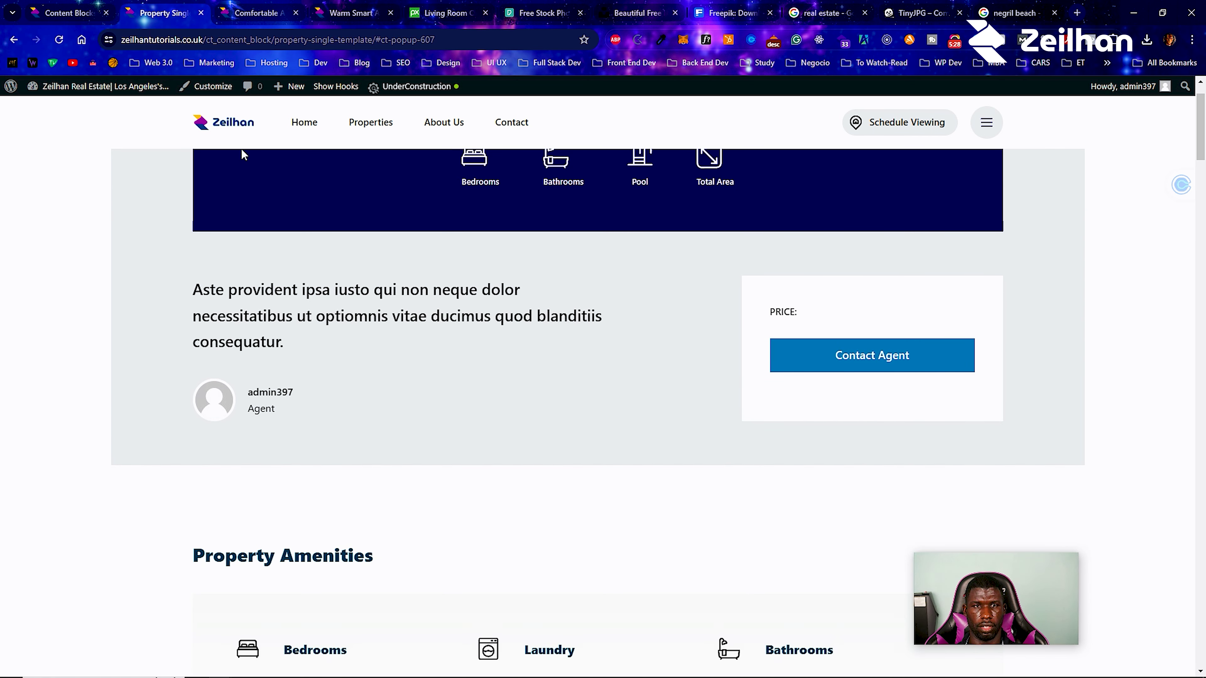
scroll(512, 215, "up", 1)
scroll(232, 320, "down", 10)
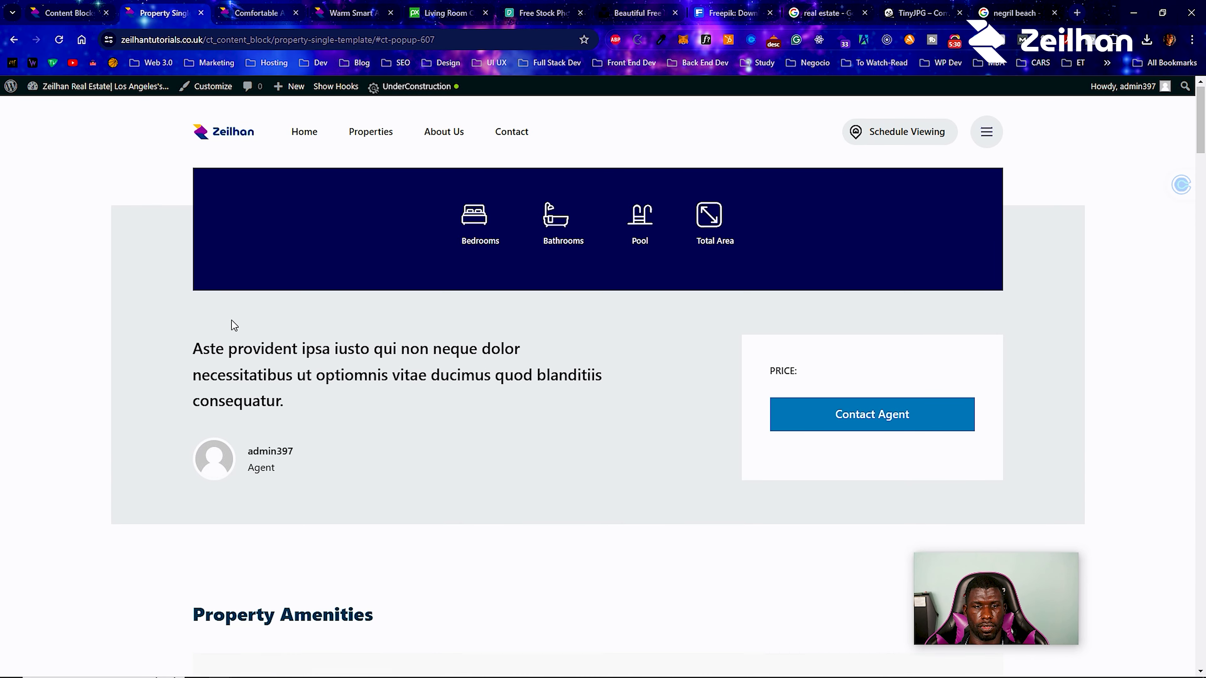
scroll(233, 403, "down", 20)
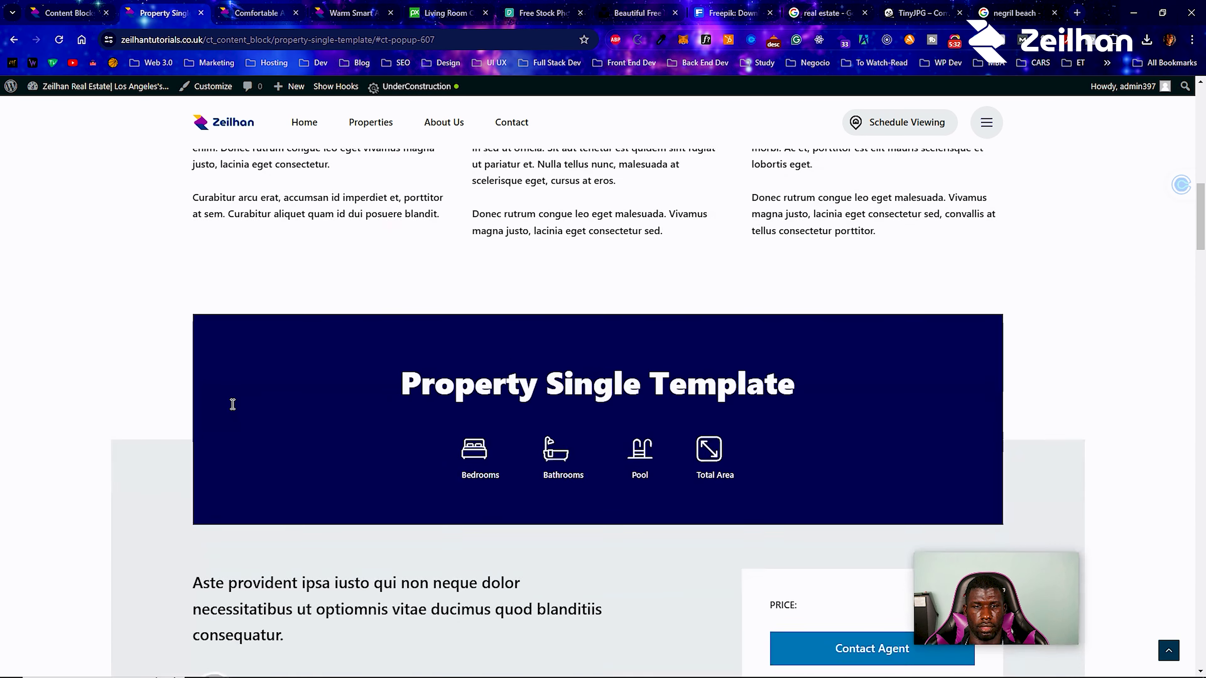
scroll(233, 409, "down", 15)
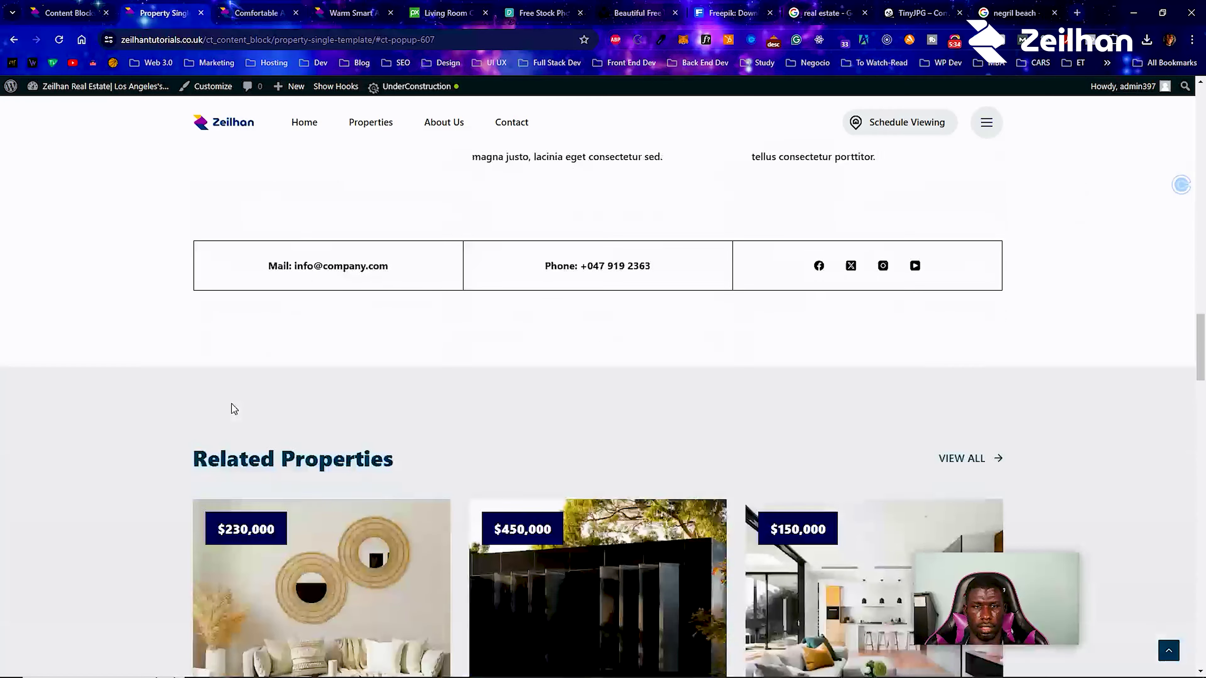
scroll(233, 409, "down", 5)
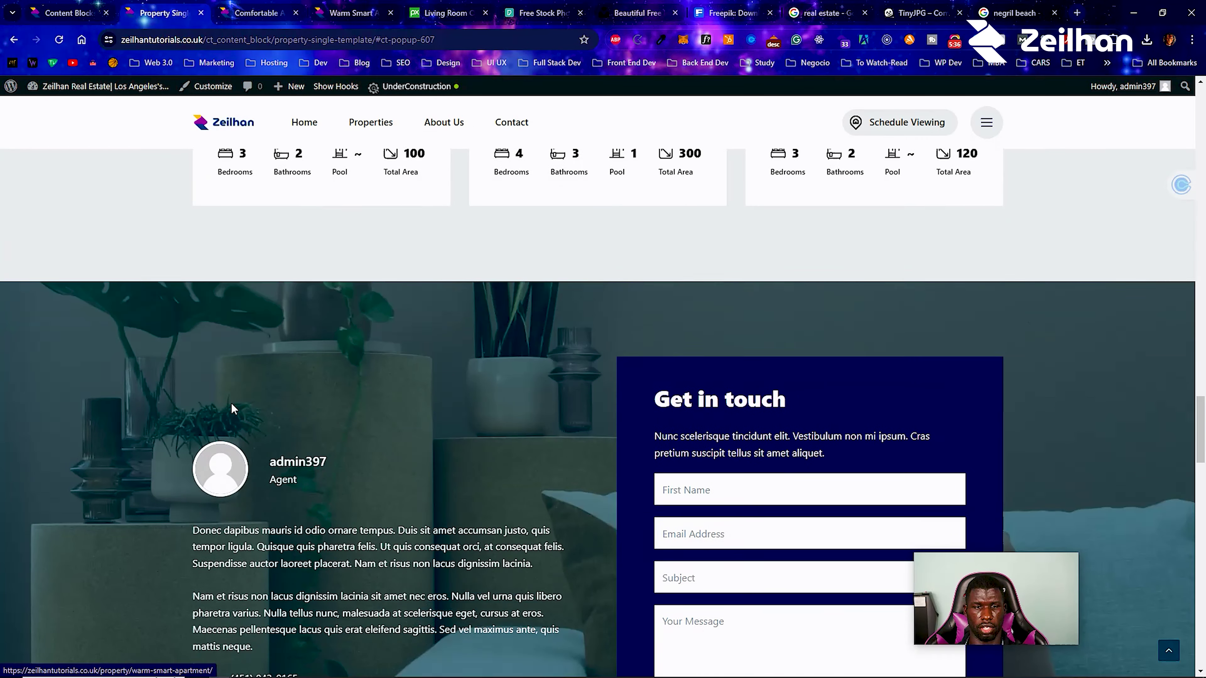
scroll(432, 314, "up", 4)
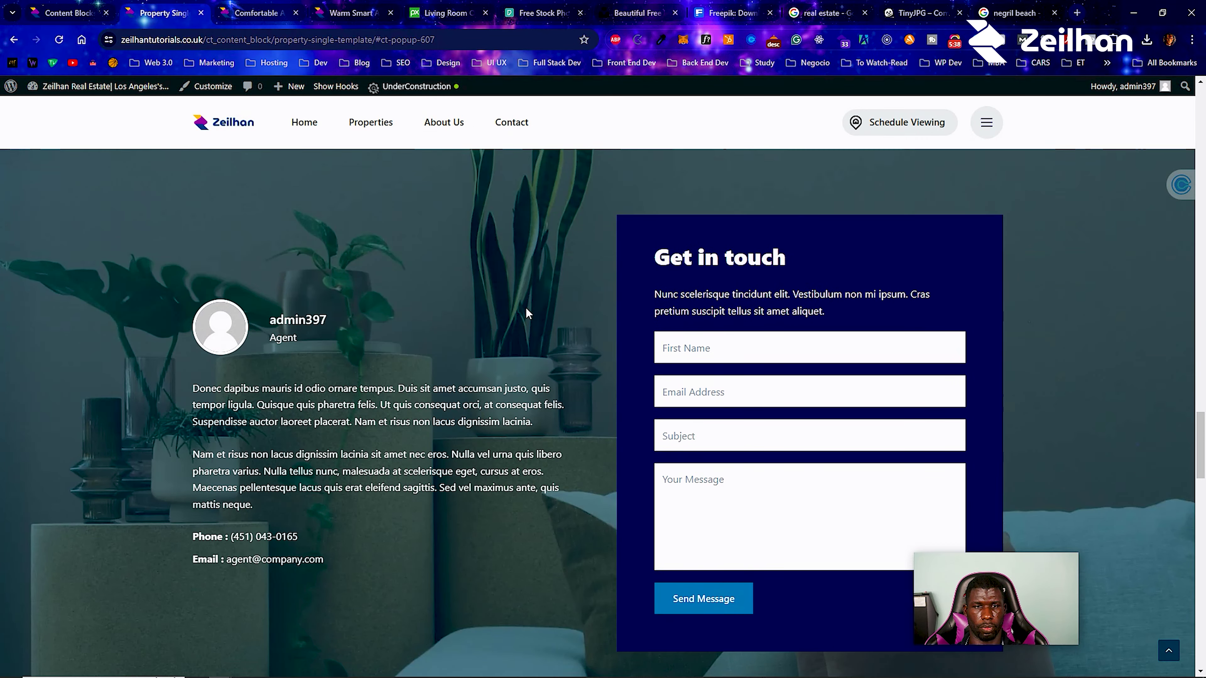
scroll(515, 301, "down", 4)
scroll(475, 361, "down", 1)
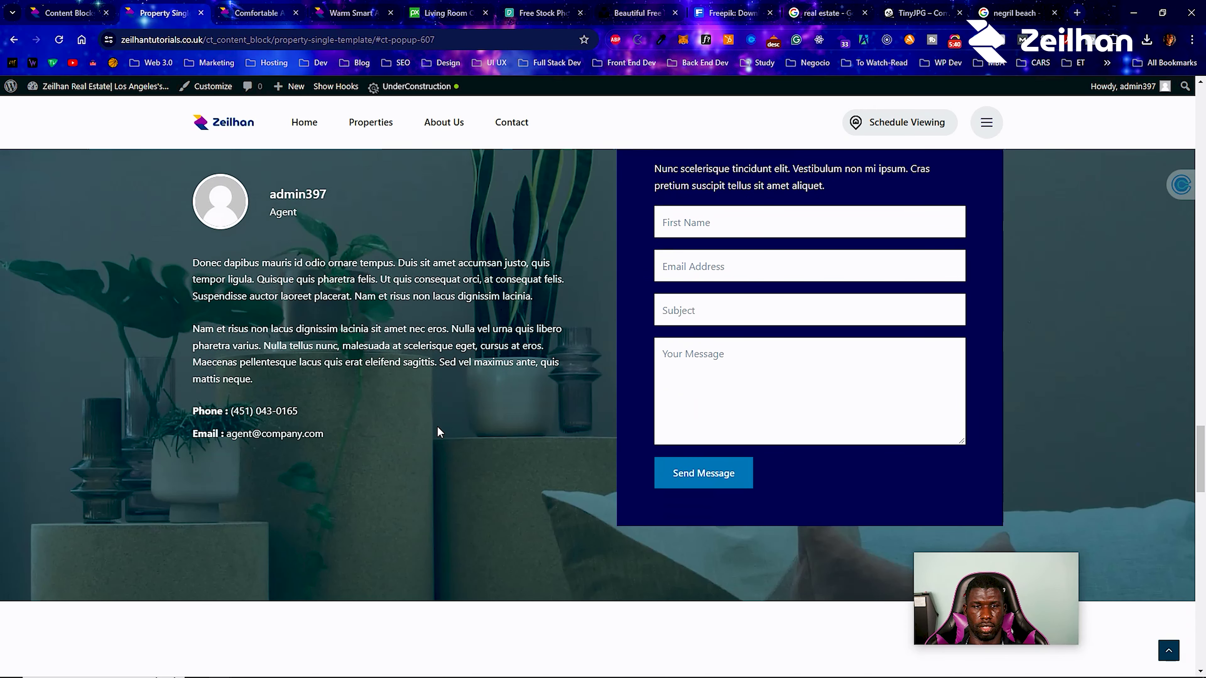
scroll(327, 450, "up", 5)
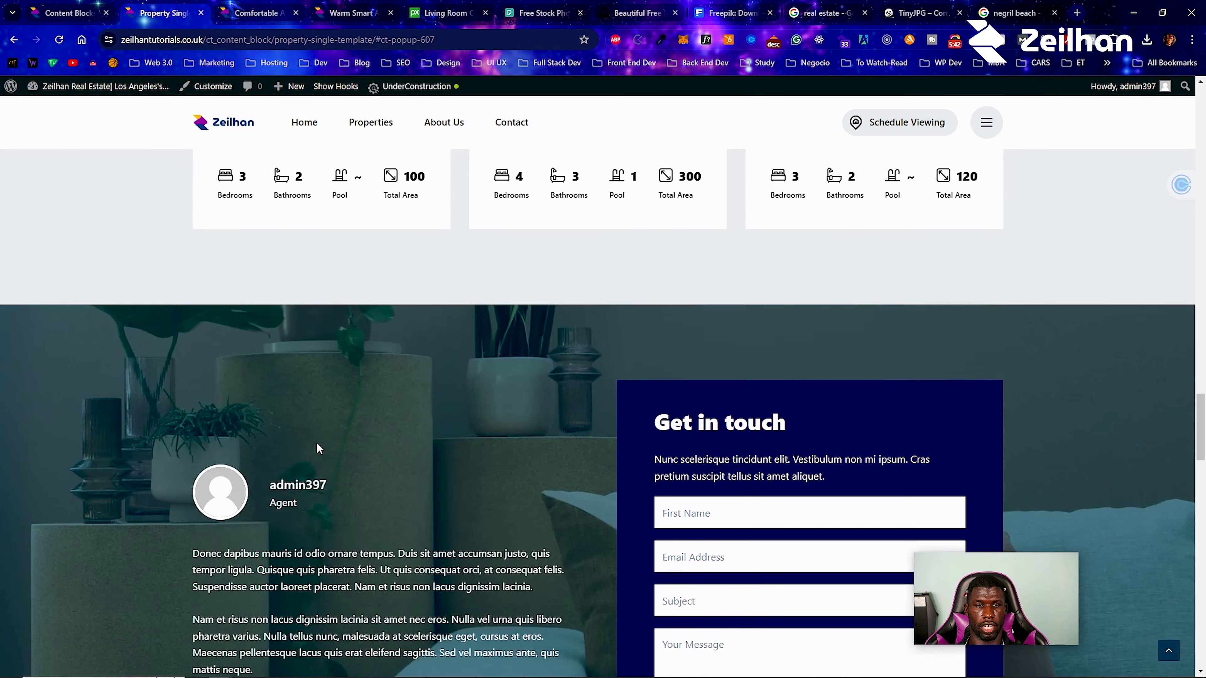
left_click(473, 7)
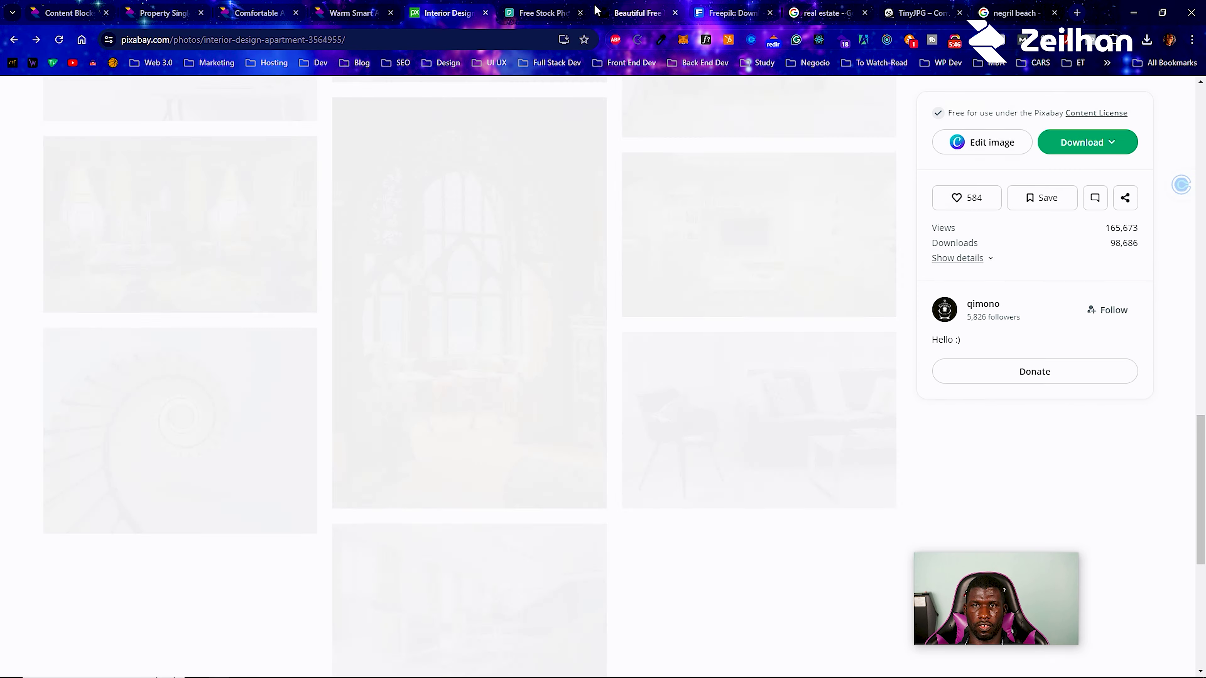
Search Pexels for 'real estate villa'.
left_click(557, 6)
left_click(540, 263)
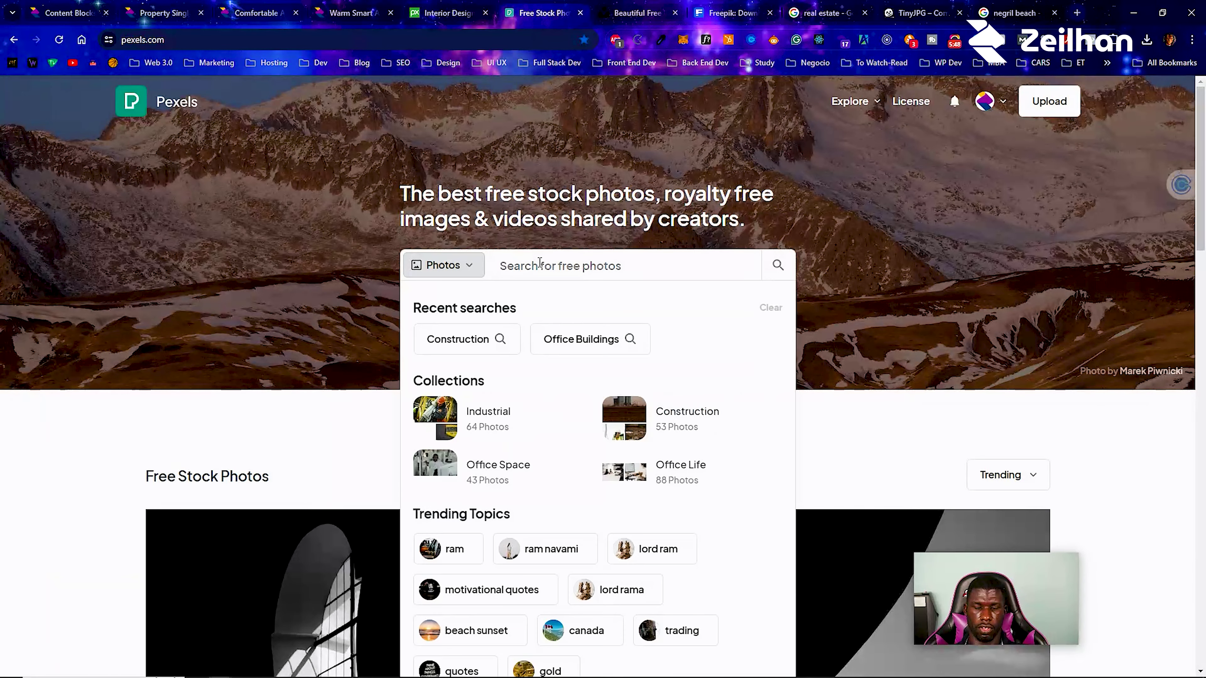
type("real estate villa")
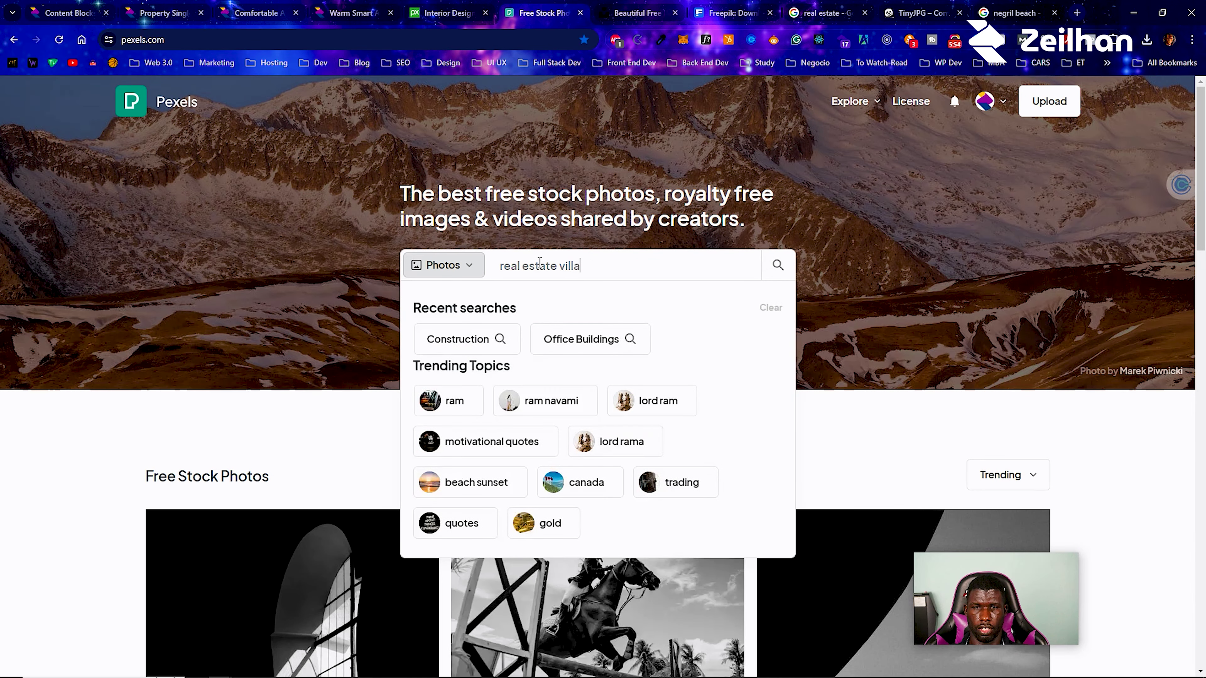
key("Return")
Download the hallway-with-stairs modern villa photo at Original size.
scroll(475, 328, "down", 5)
scroll(475, 325, "down", 4)
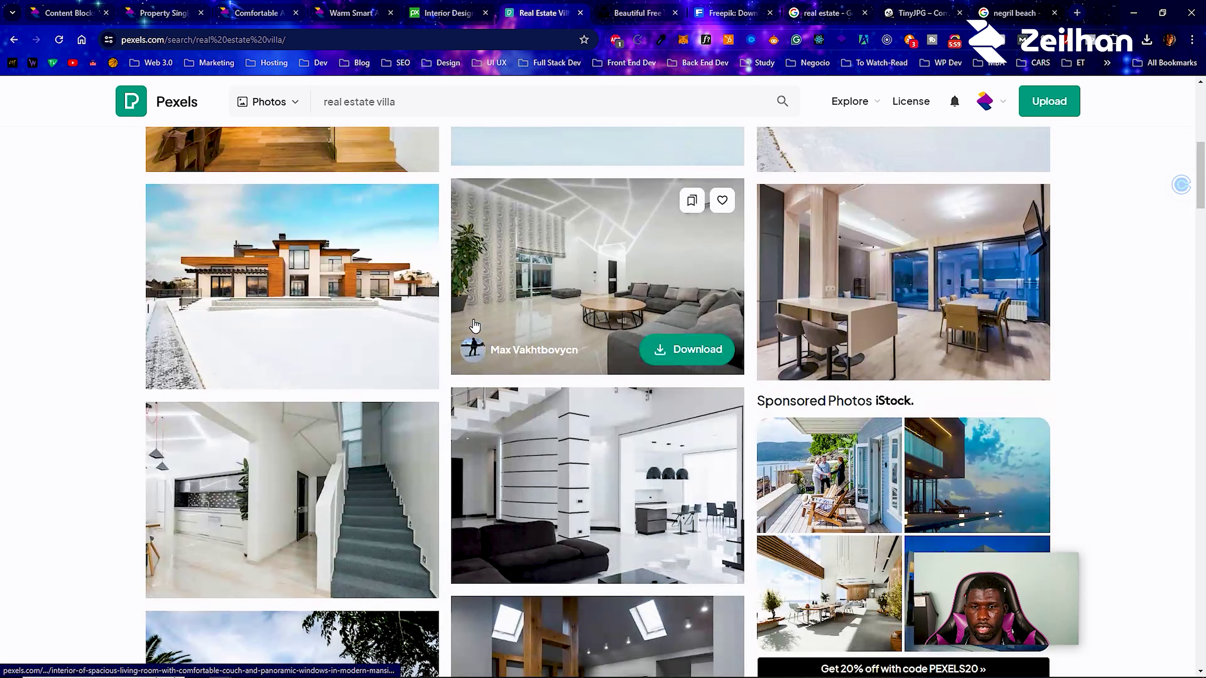
left_click(362, 446)
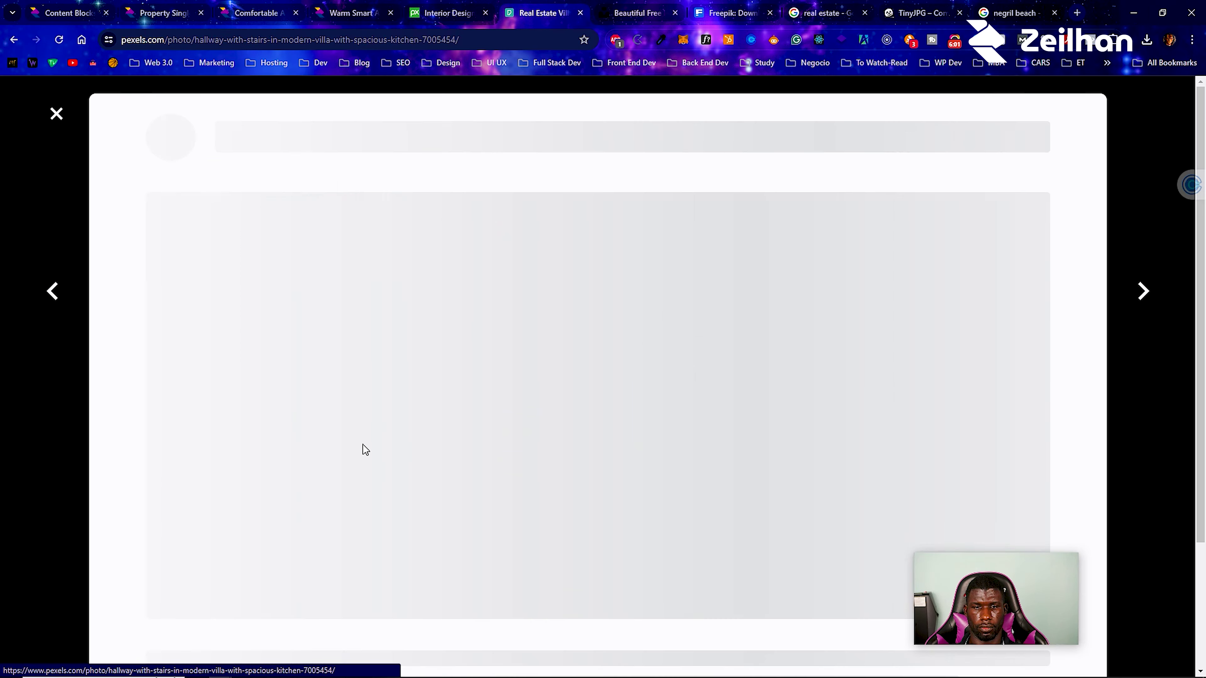
left_click(1071, 136)
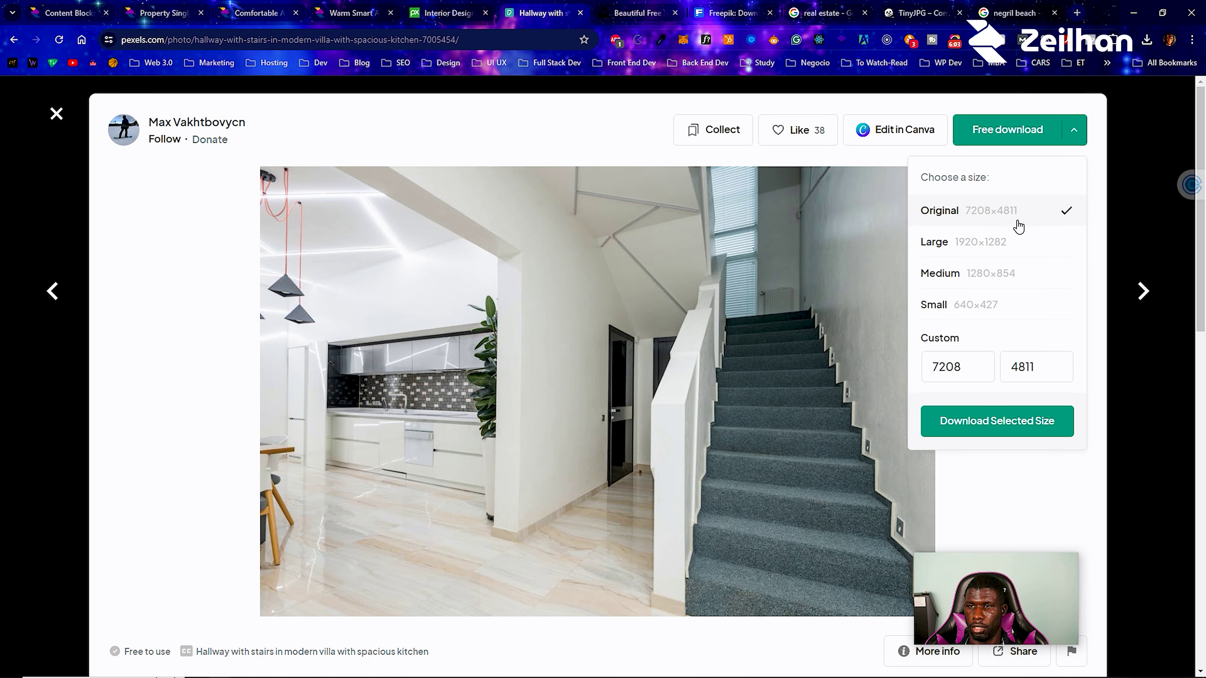
left_click(978, 416)
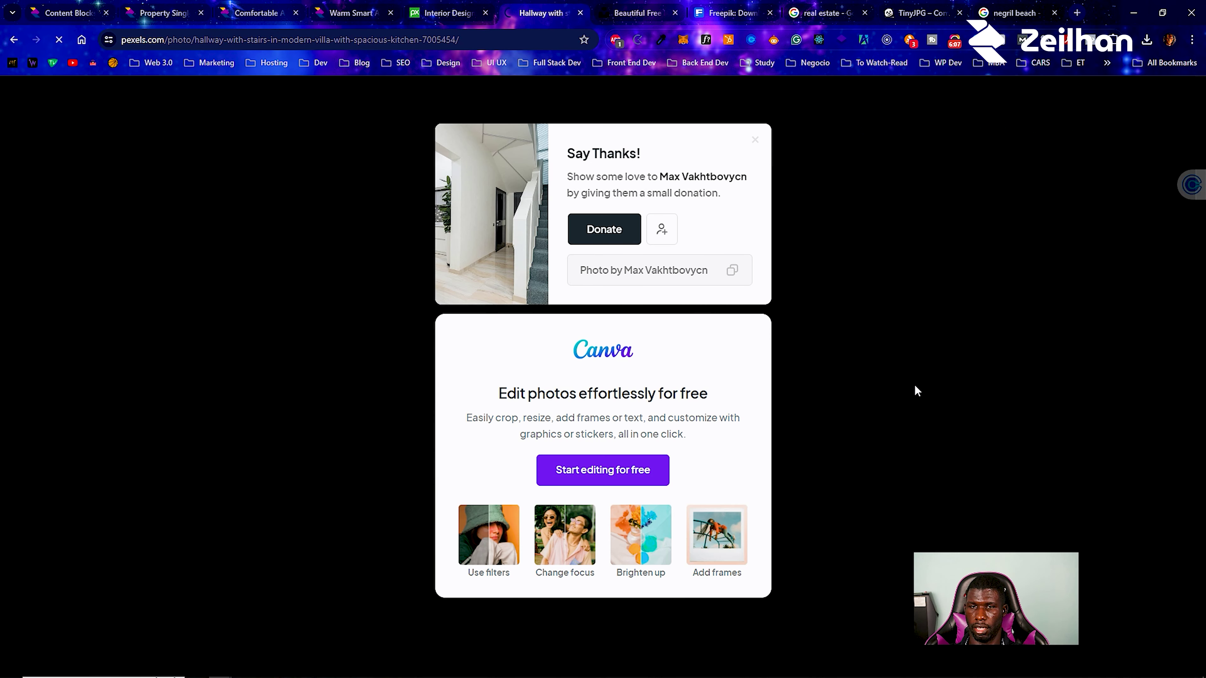
Compress pexels-heyho-7005454.jpg in TinyJPG, then close the Property Single page.
left_click(918, 13)
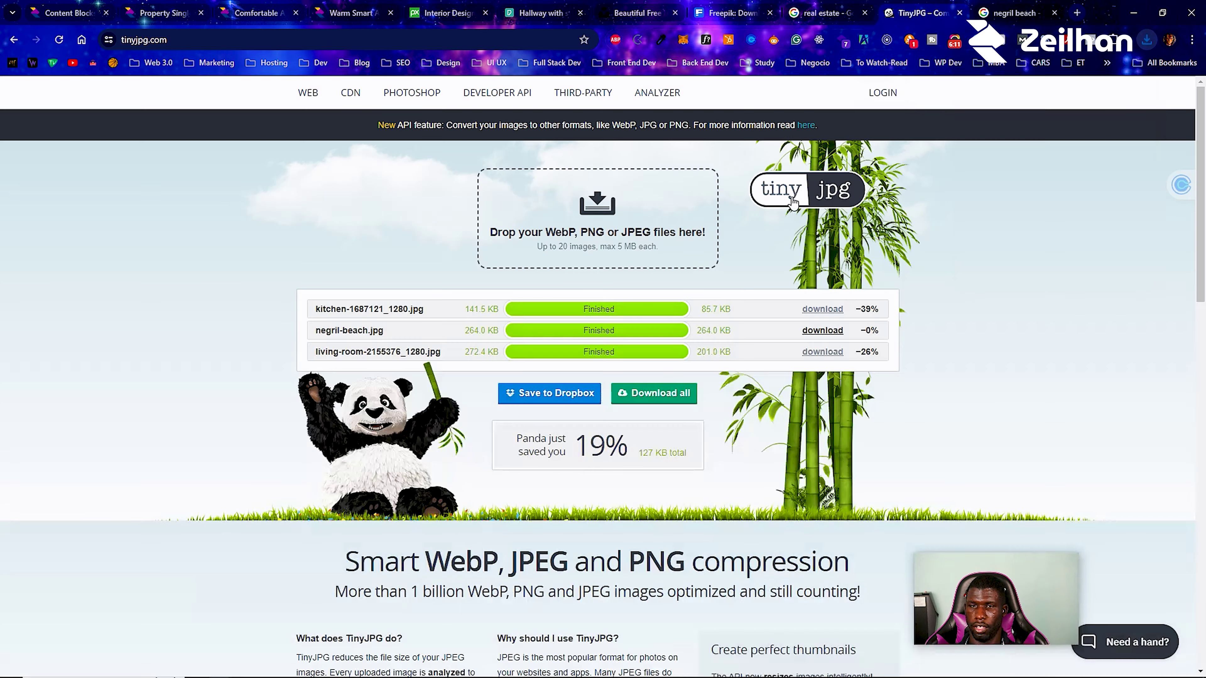
left_click_drag(694, 224, 696, 226)
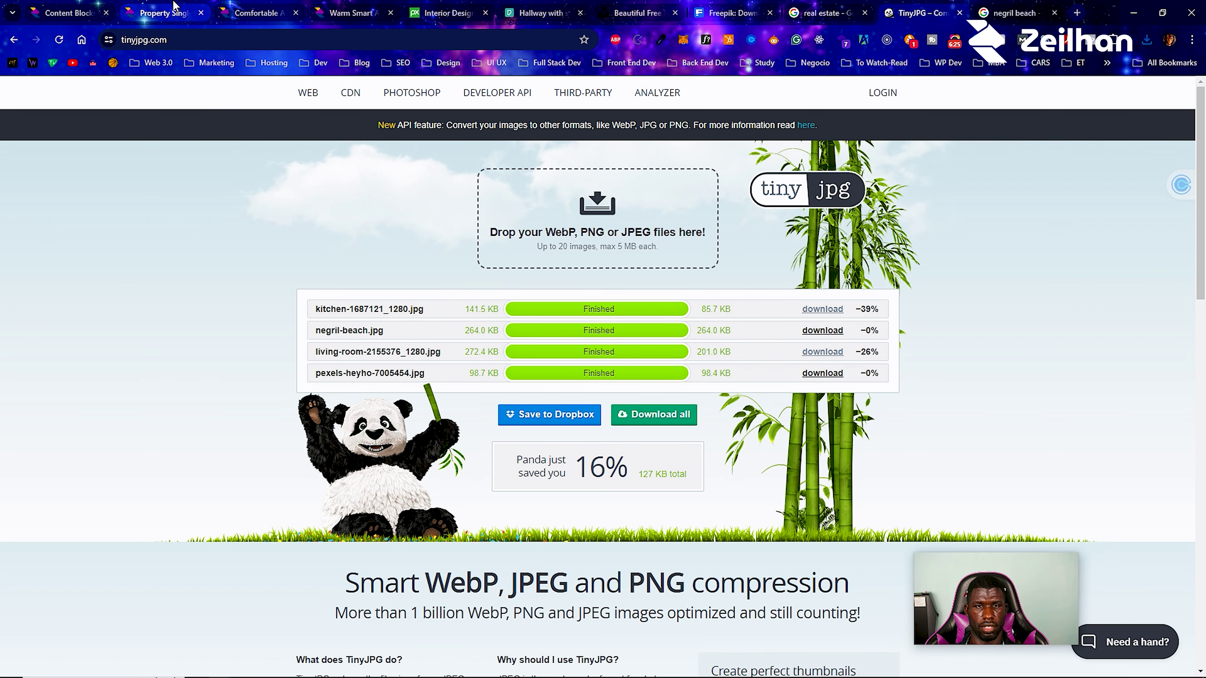
left_click(160, 13)
scroll(544, 355, "down", 1)
key("ctrl+w")
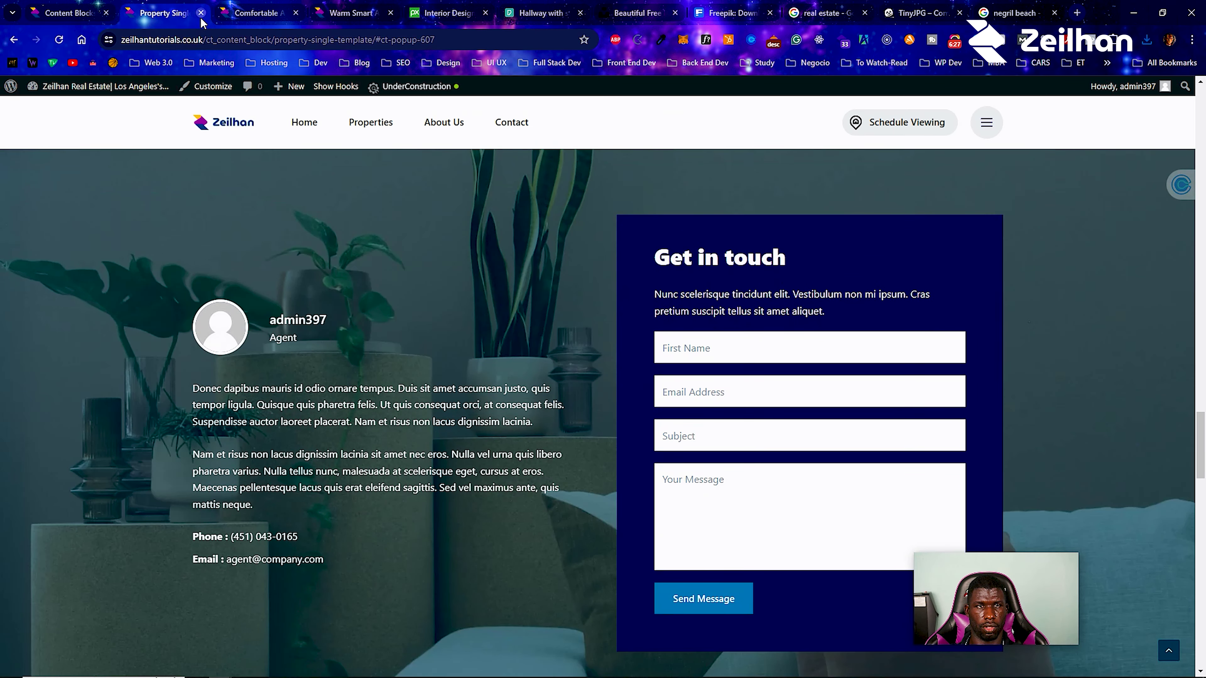
right_click(146, 383)
Edit the Property Single Template and select the Get in touch row.
left_click(148, 378)
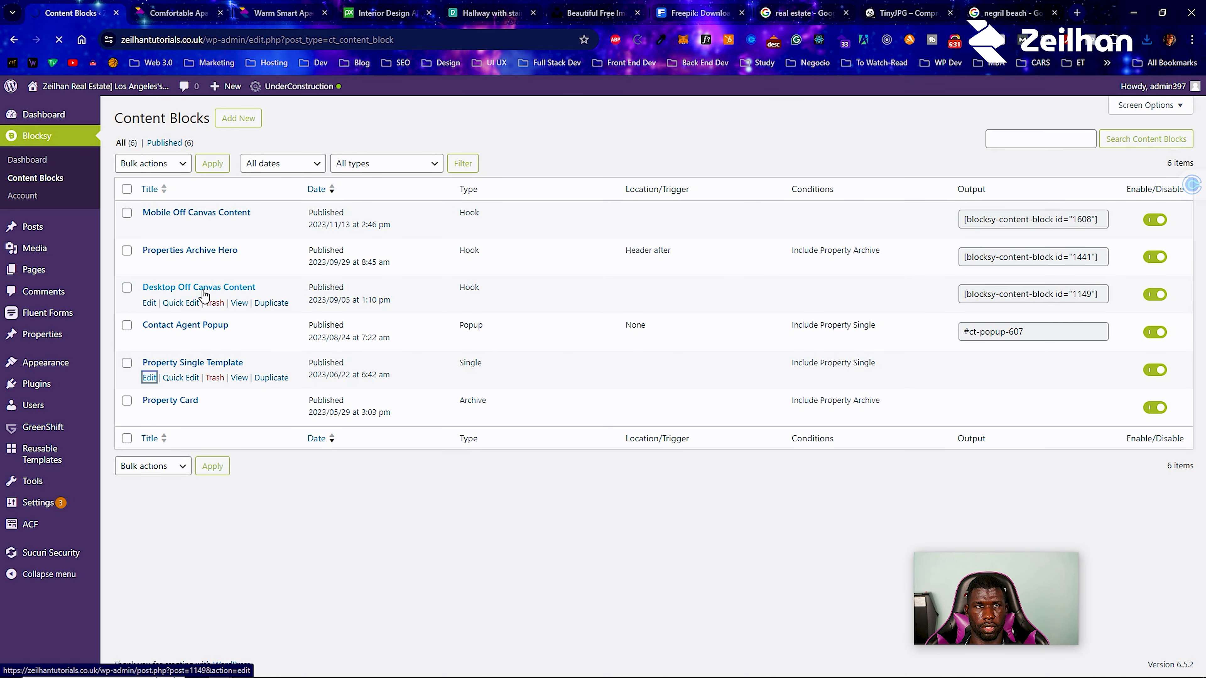
scroll(522, 318, "down", 15)
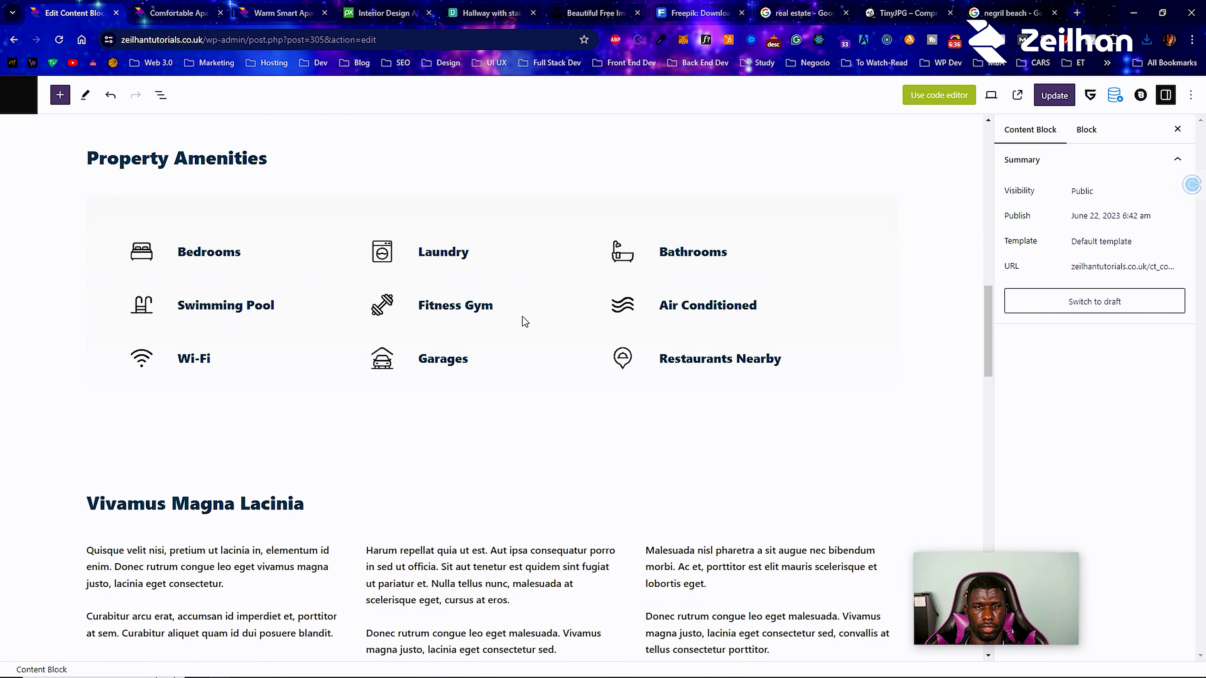
scroll(524, 321, "down", 15)
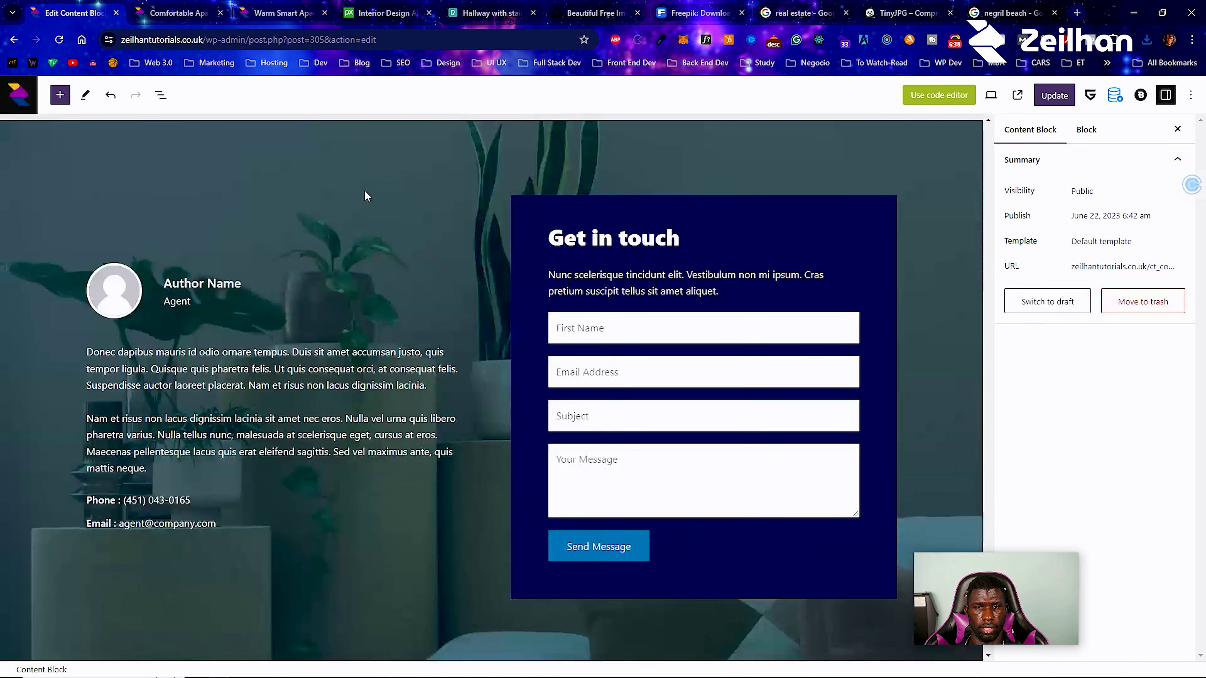
left_click(214, 163)
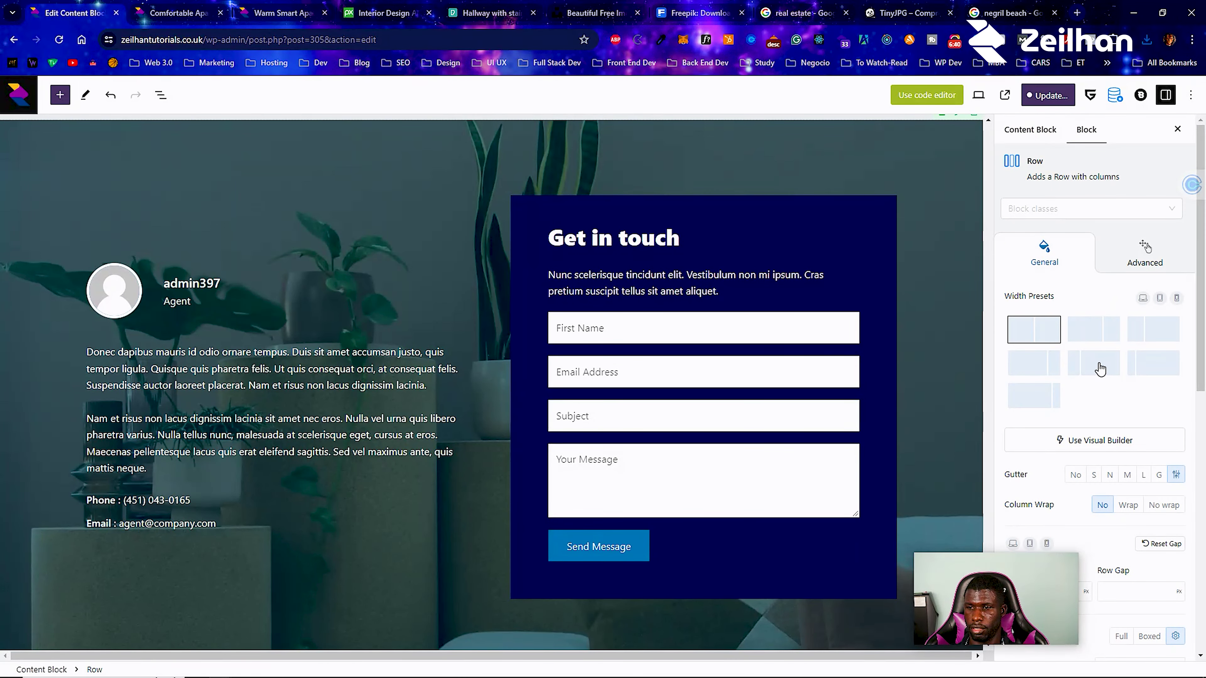
scroll(1087, 352, "down", 5)
scroll(1112, 393, "down", 3)
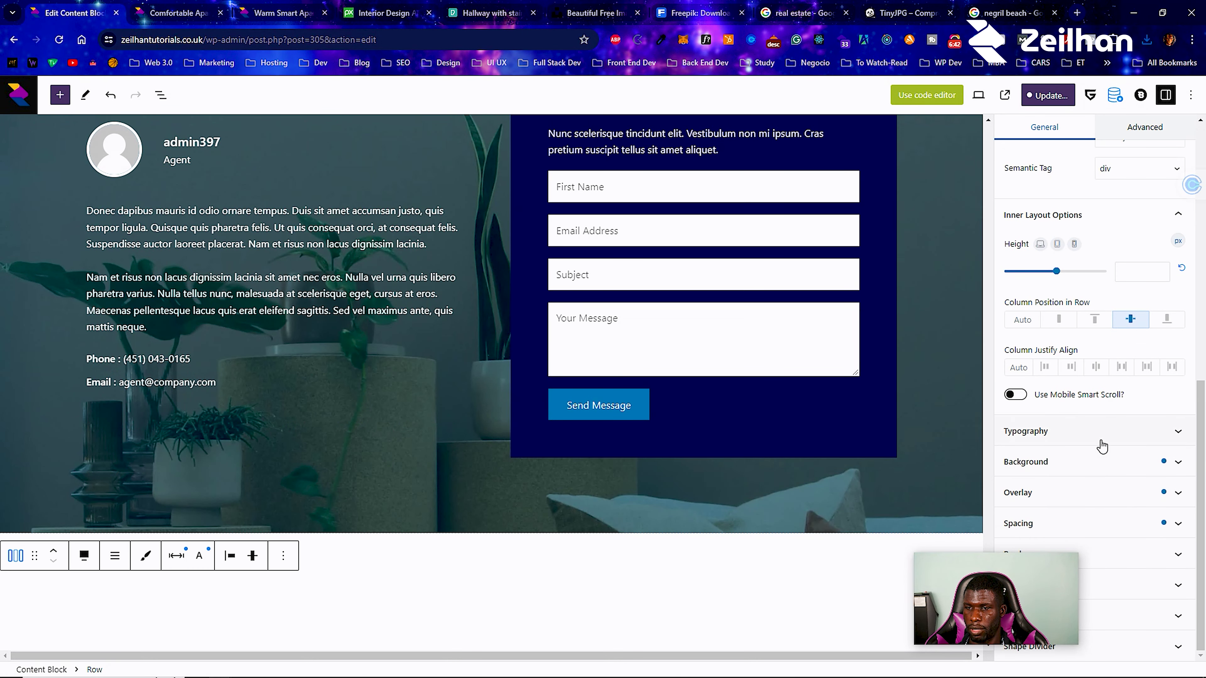
Upload pexels-heyho-7005454.jpg as the row background, focal point at Left 14, Top 54.
left_click(1101, 459)
scroll(1102, 456, "down", 7)
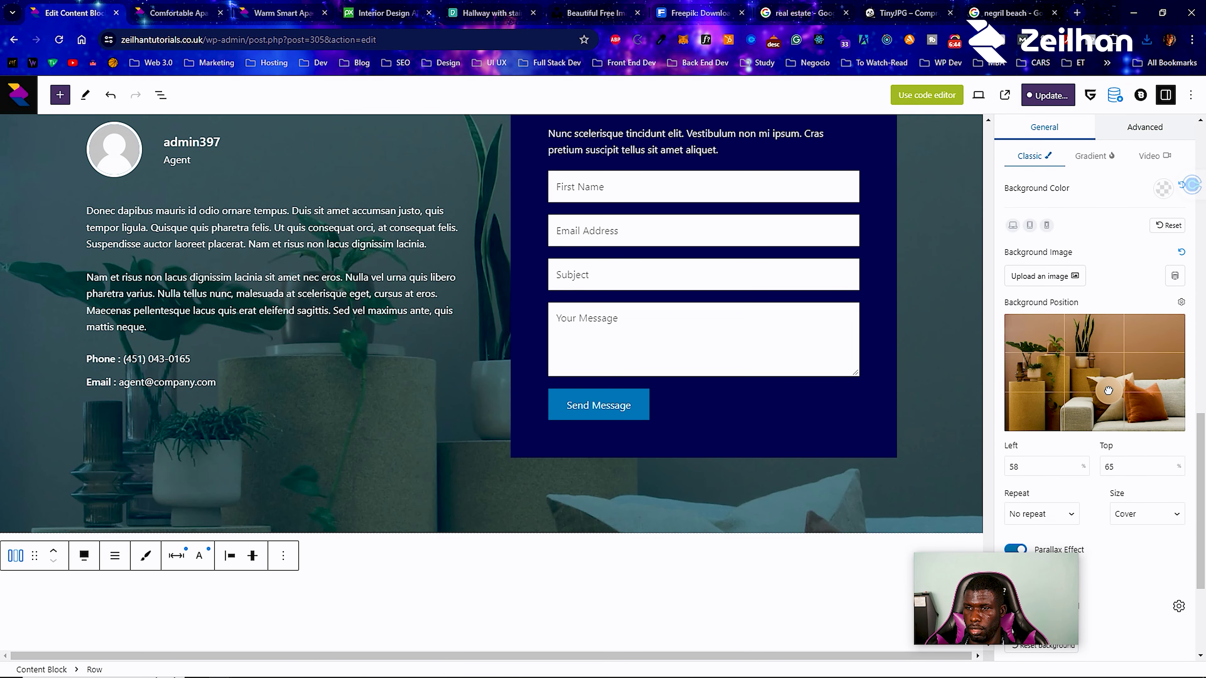
left_click(1039, 276)
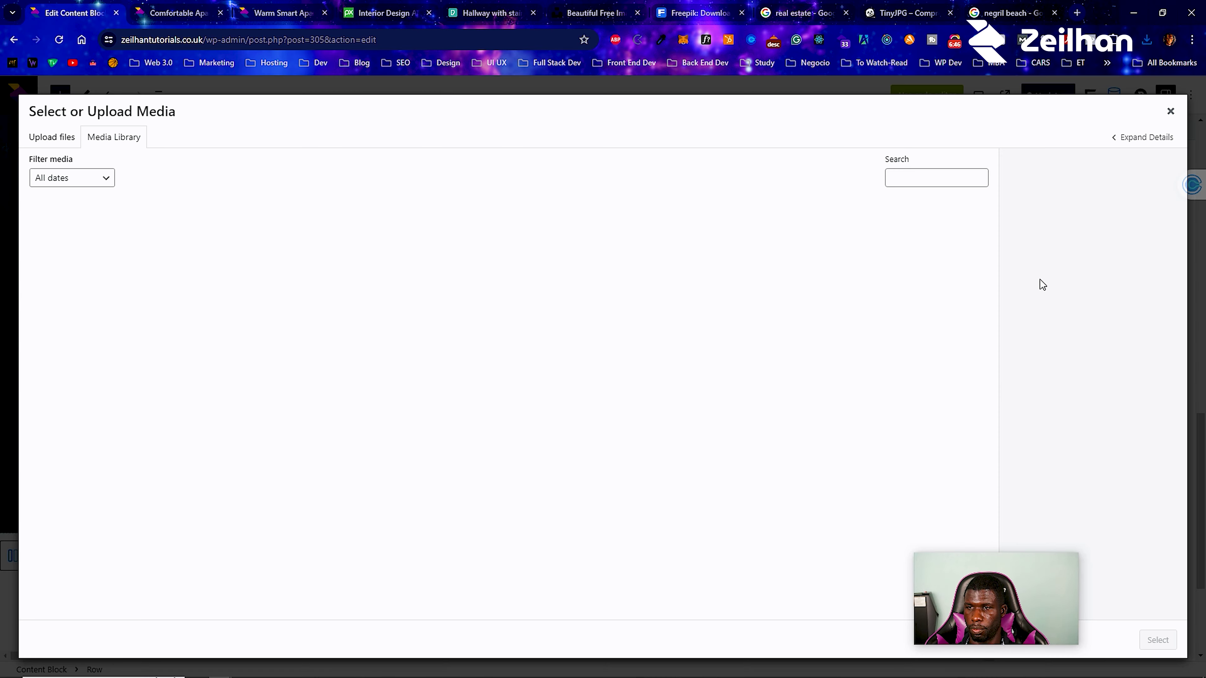
left_click(38, 142)
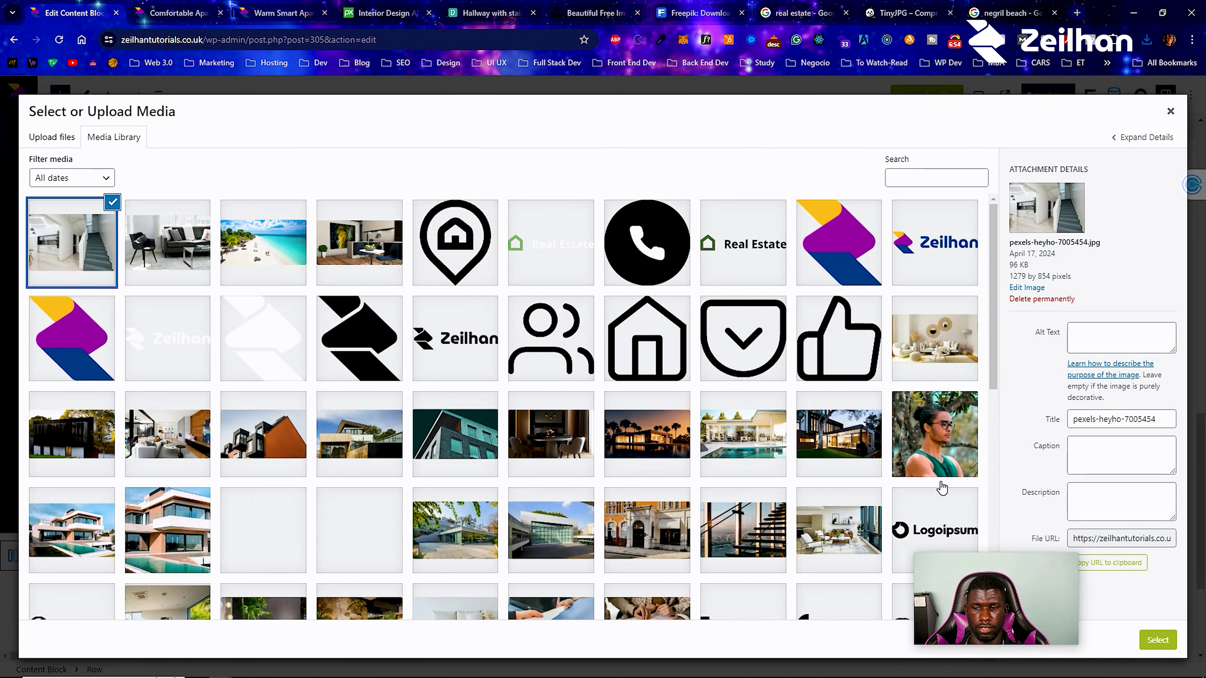
left_click(1158, 639)
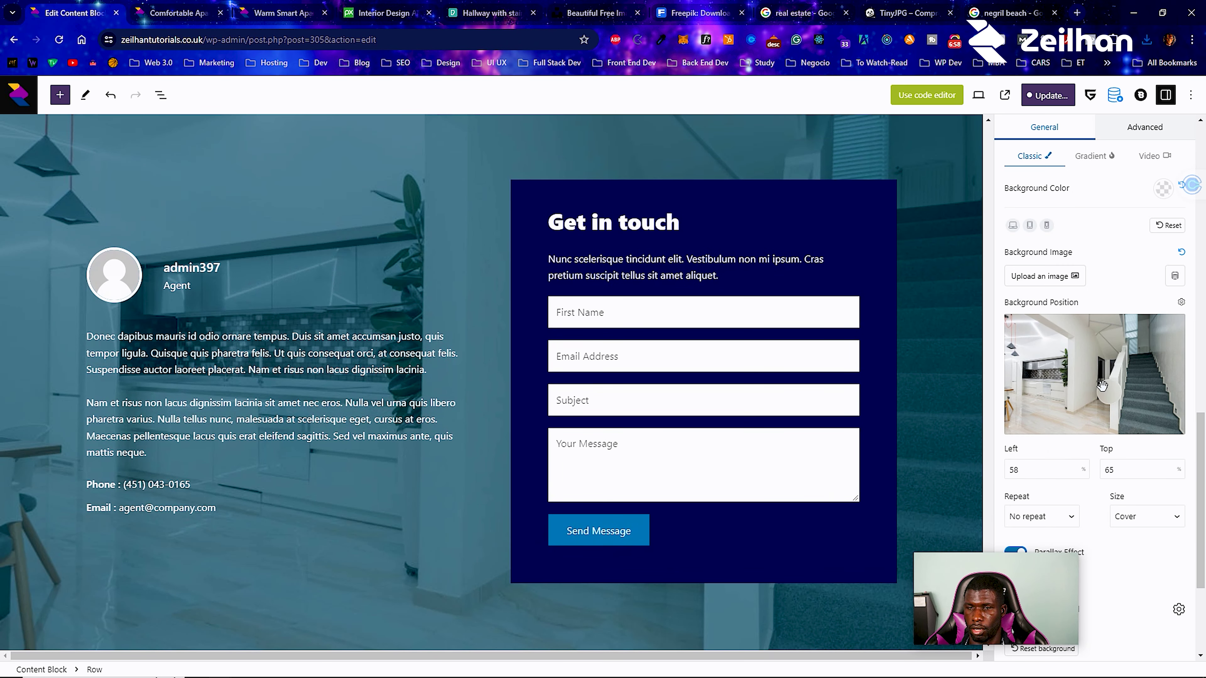
left_click_drag(1101, 384, 1029, 379)
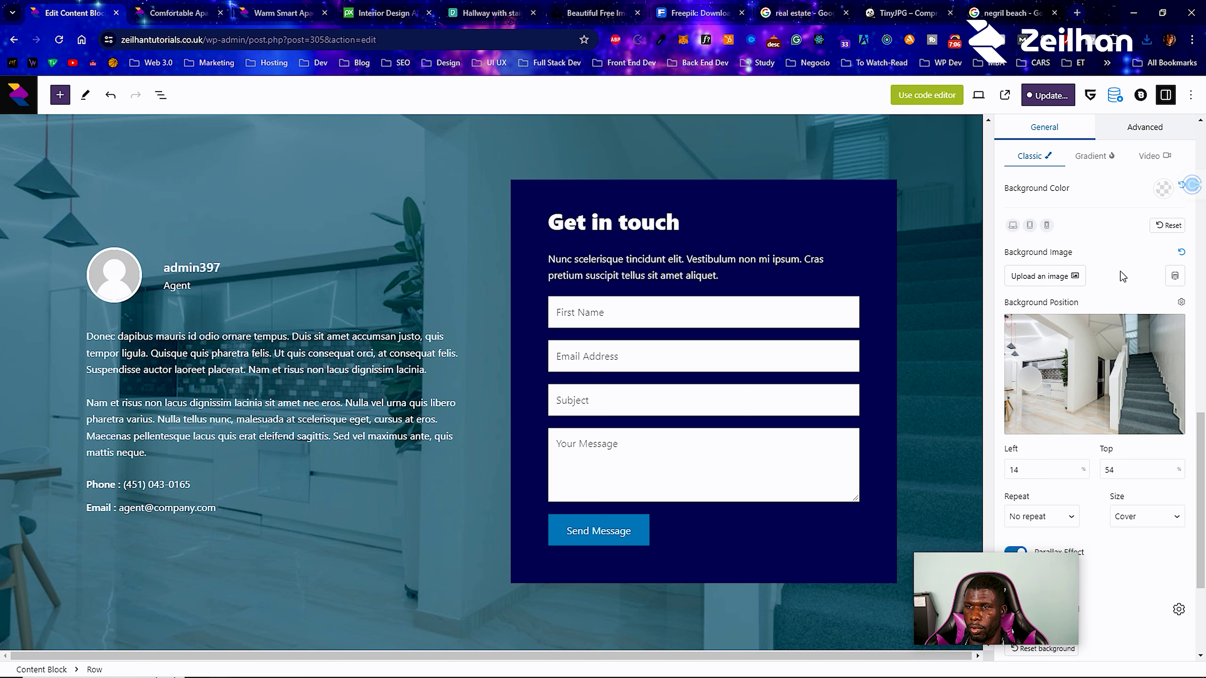
Try theme colours for the row overlay, settling on navy at 0.53 opacity.
scroll(1122, 276, "down", 4)
left_click(1098, 492)
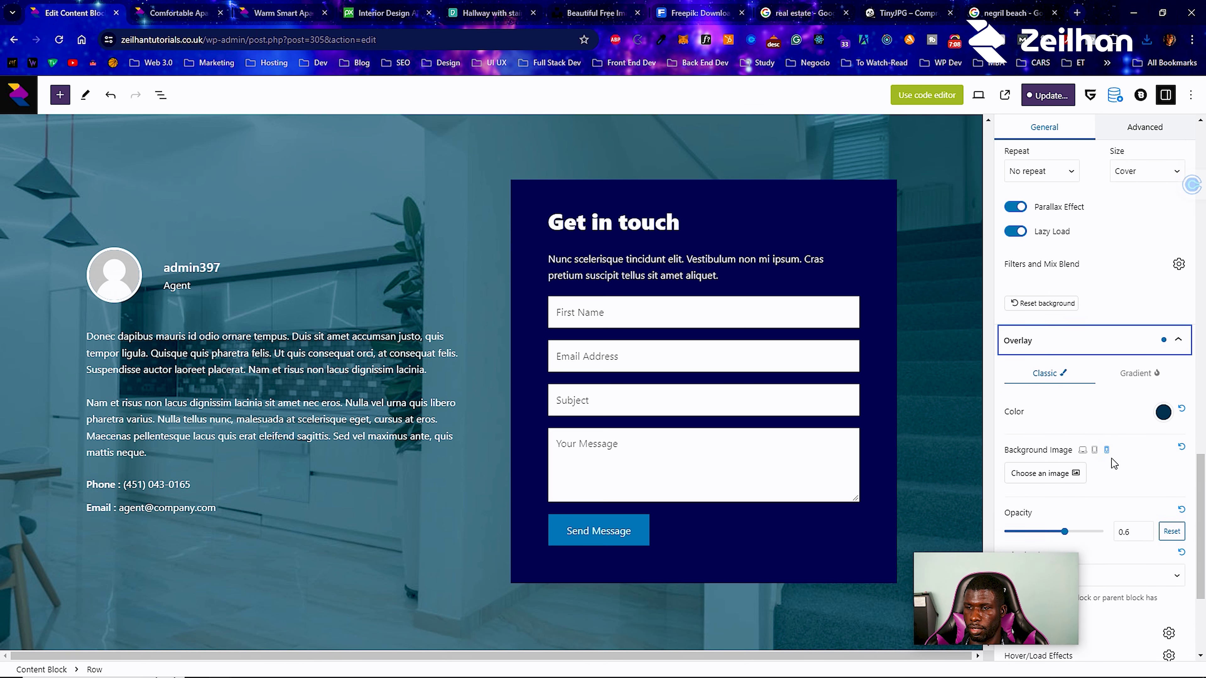
scroll(1113, 463, "down", 3)
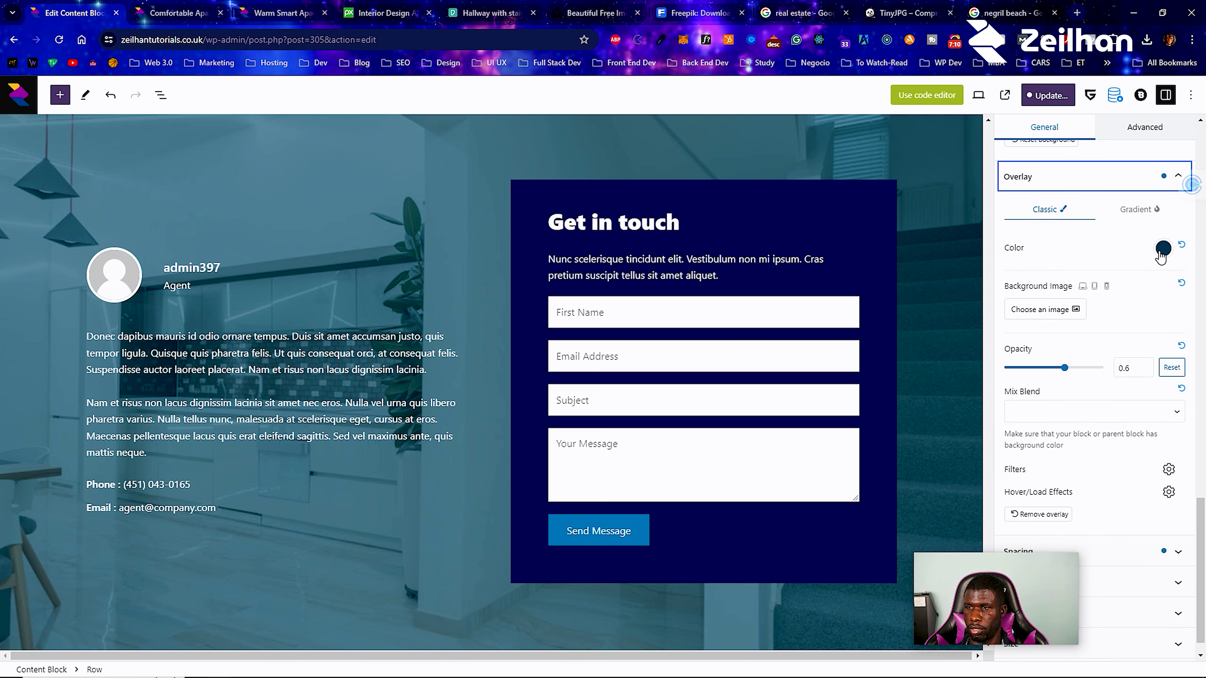
left_click_drag(1066, 369, 1100, 367)
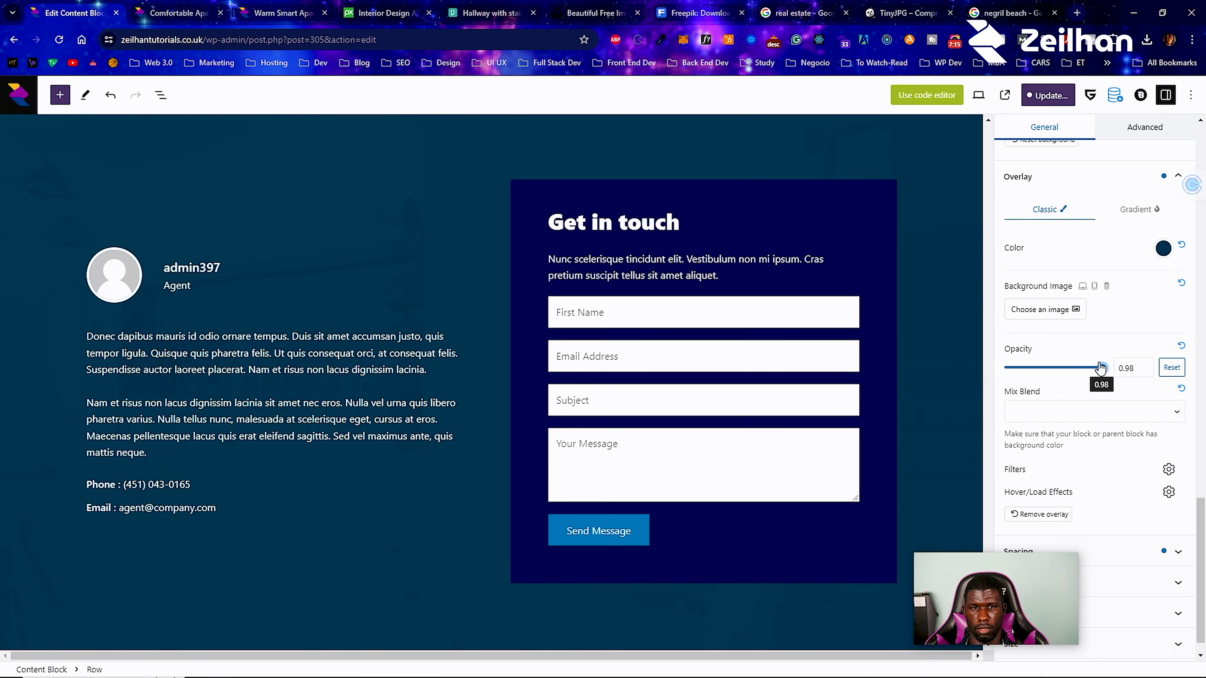
left_click(1166, 251)
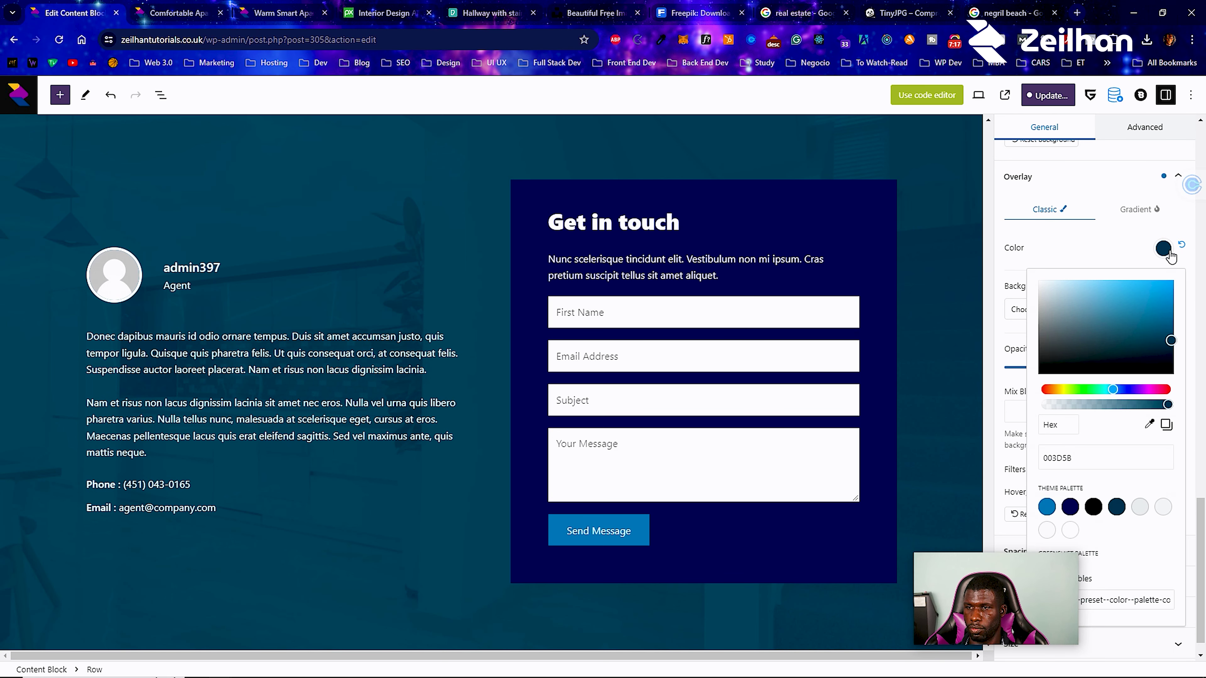
left_click(1047, 507)
left_click(1069, 507)
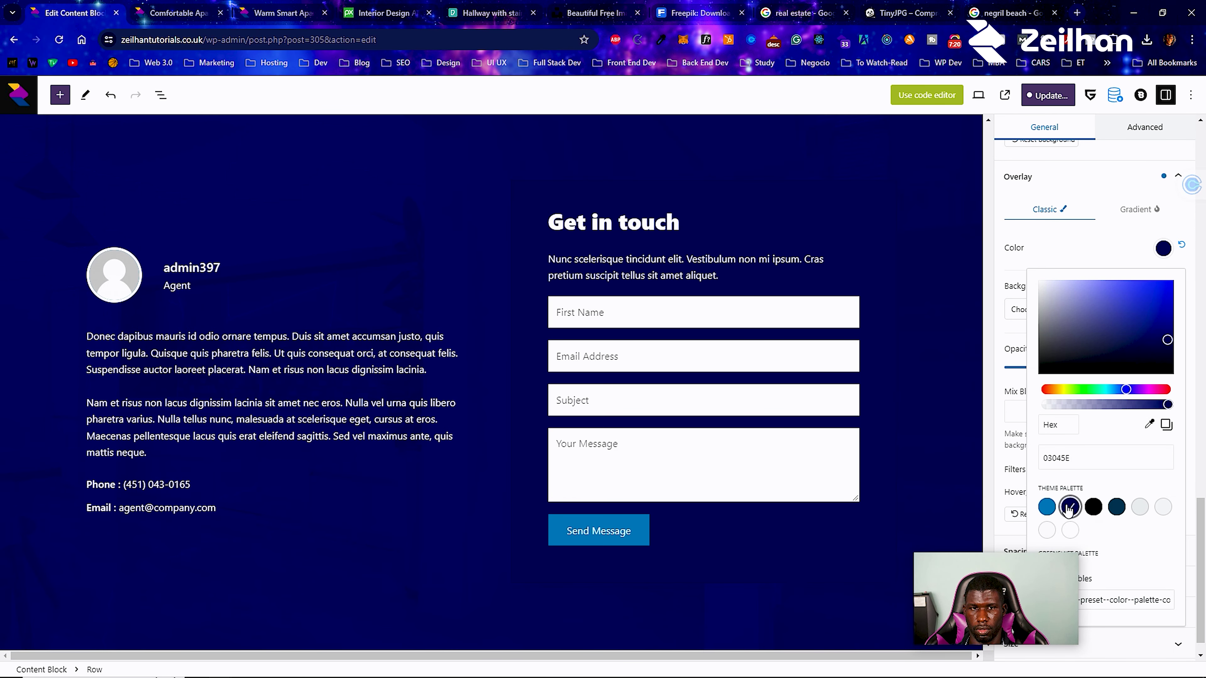
left_click(1093, 507)
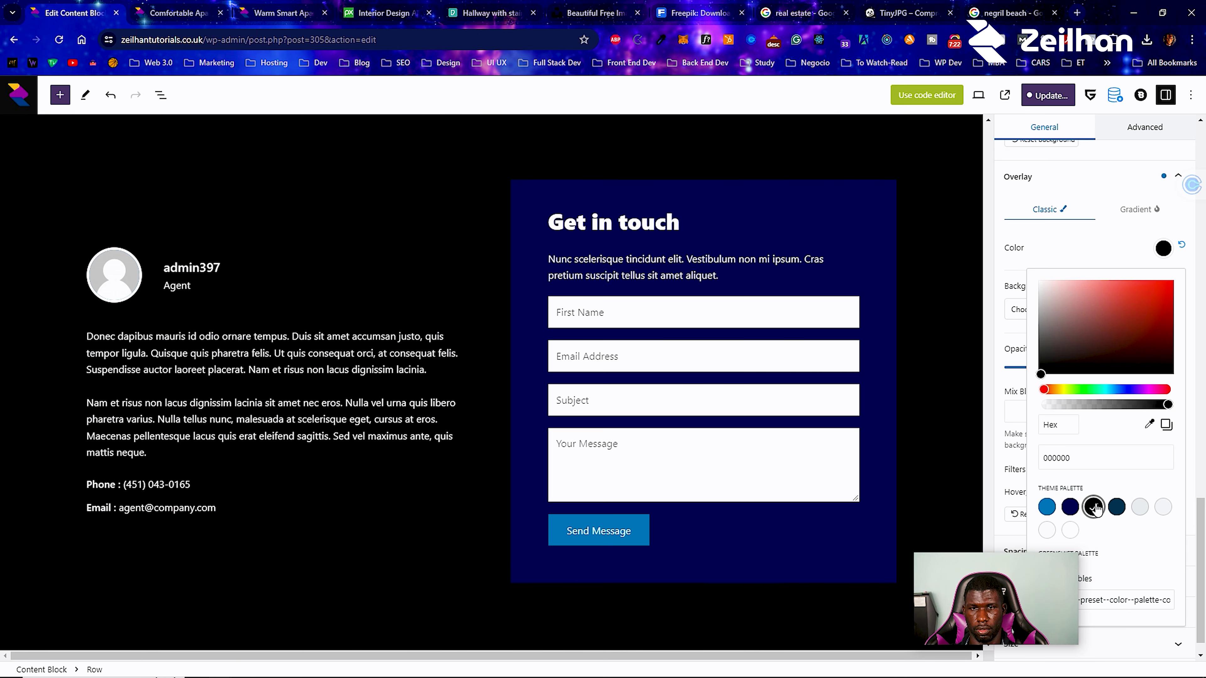
left_click(1019, 355)
left_click_drag(1100, 367, 1076, 367)
left_click(1163, 248)
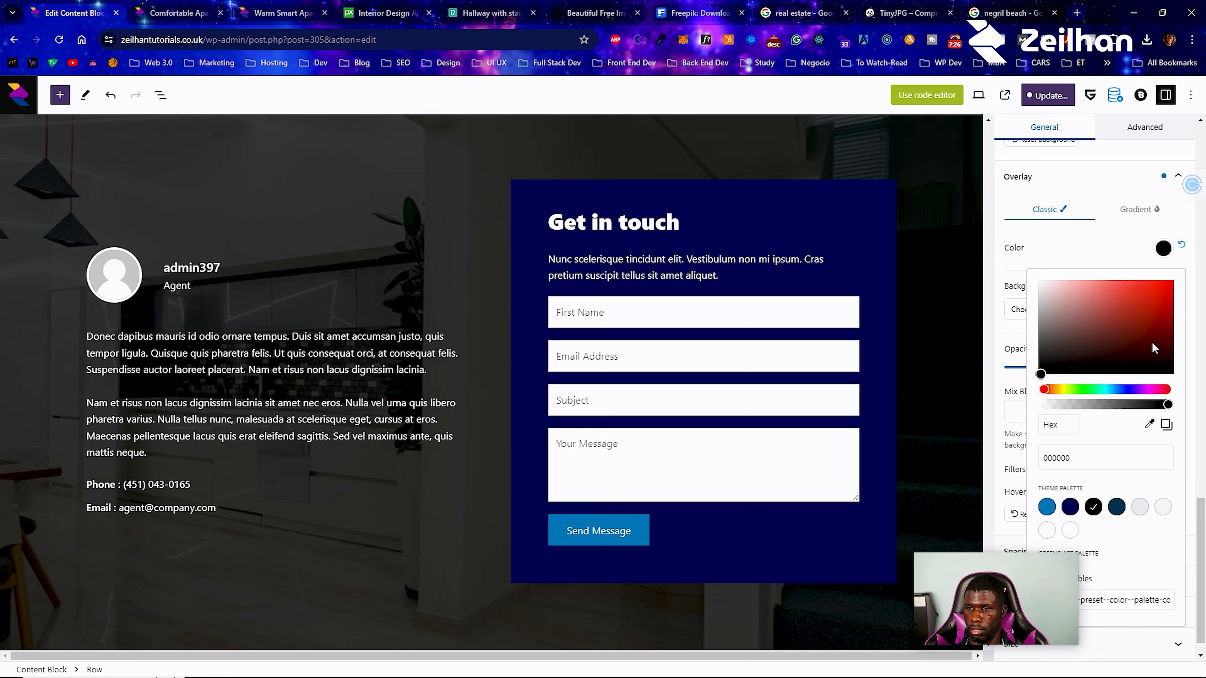
left_click(1076, 508)
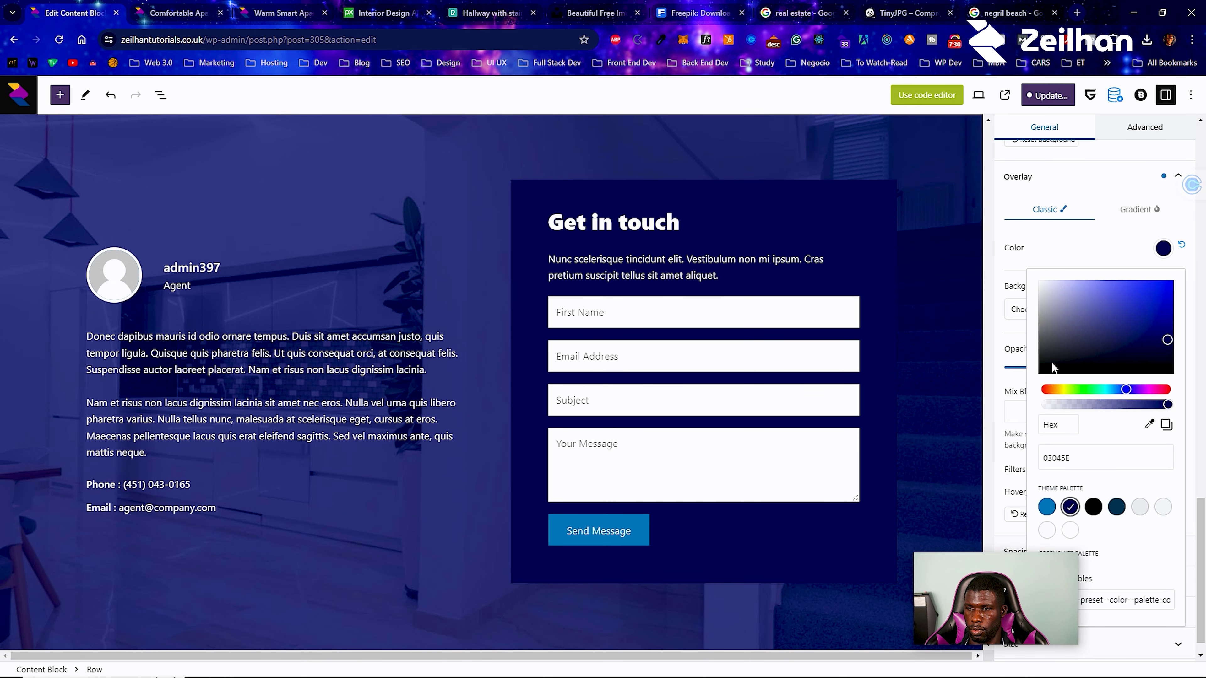
left_click(1011, 303)
left_click_drag(1075, 370, 1053, 370)
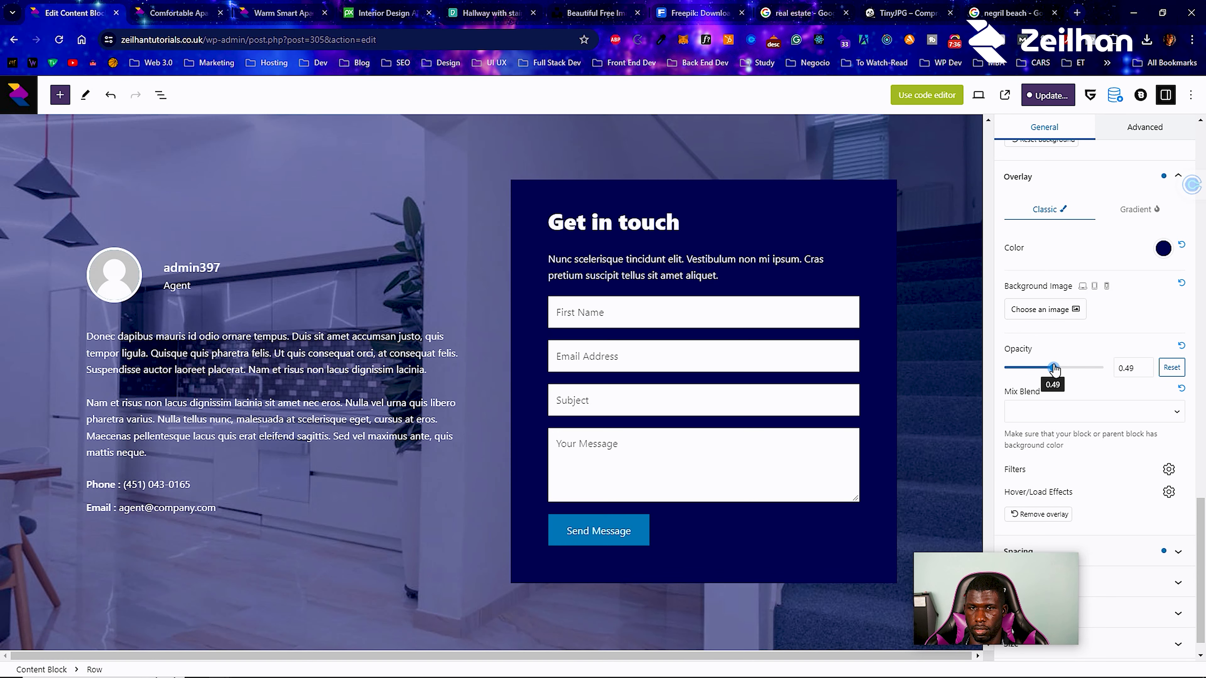
Switch the overlay to a blue gradient preset with a near-black left and deeper blue right stop.
left_click(1134, 218)
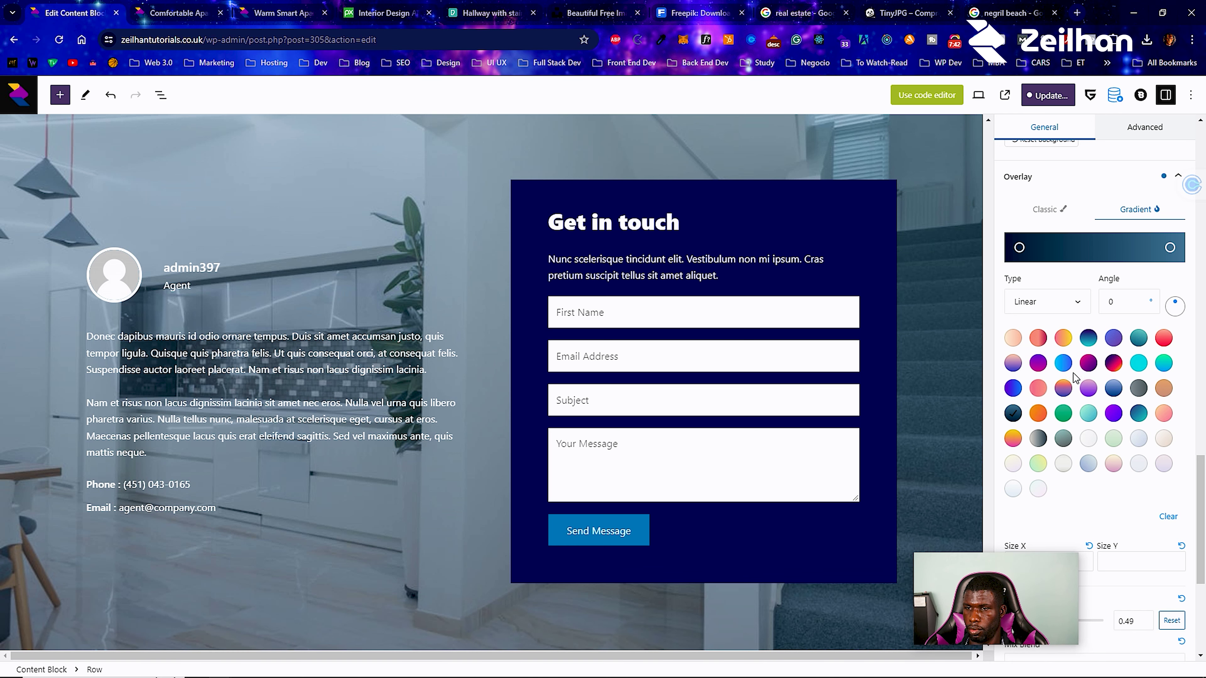
left_click(1063, 363)
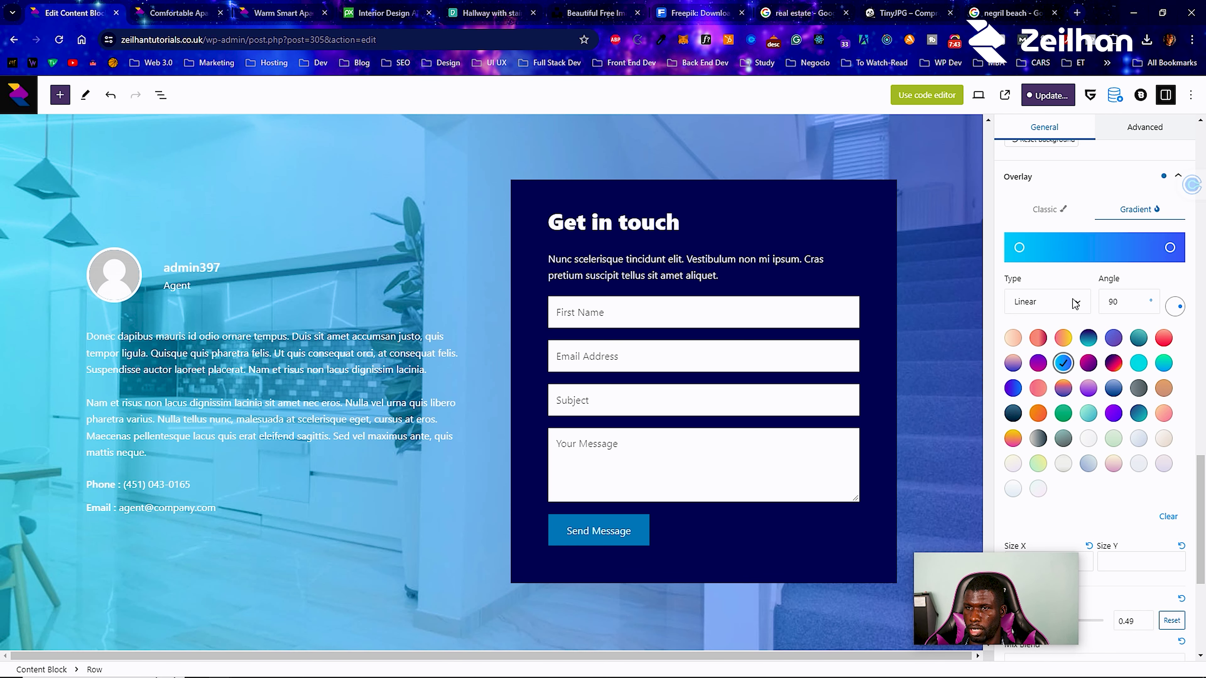
left_click(1020, 248)
left_click(1037, 407)
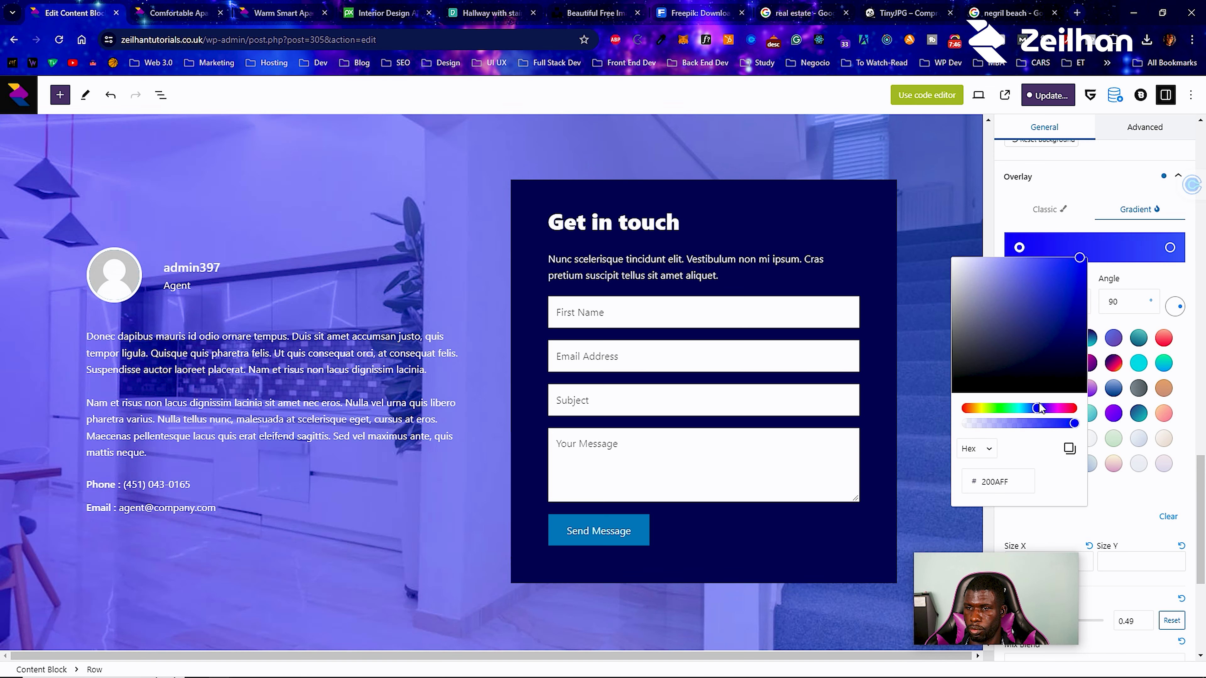
left_click_drag(1024, 311, 945, 398)
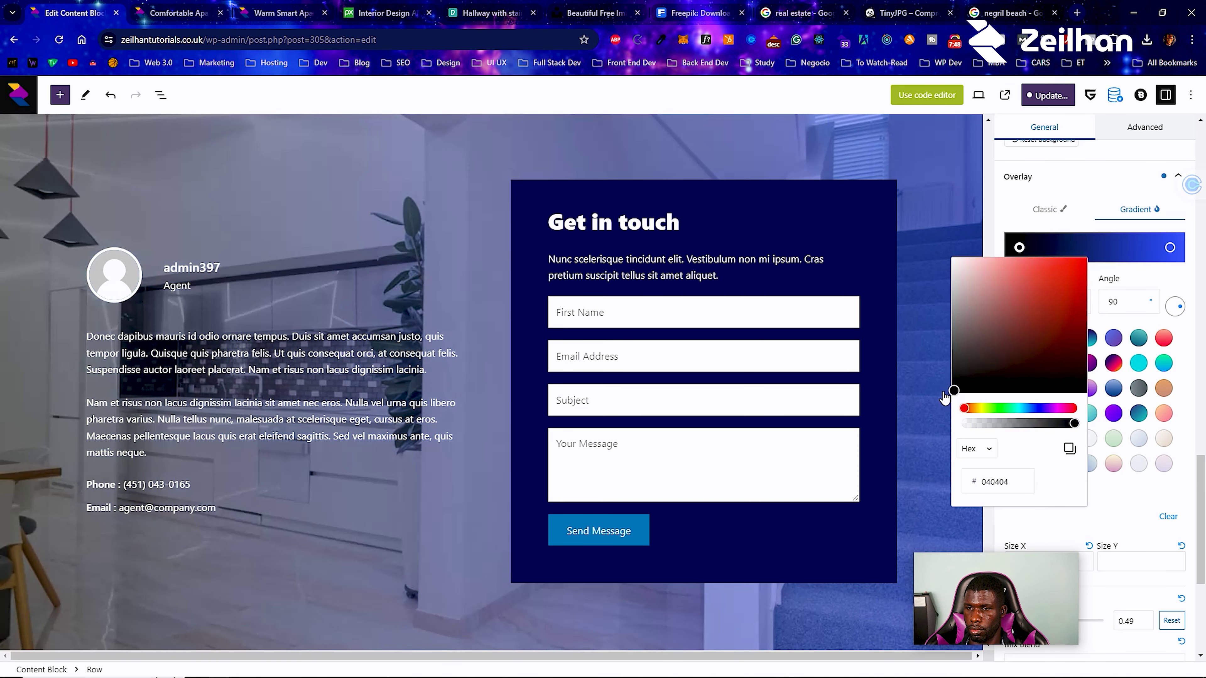
left_click(1169, 248)
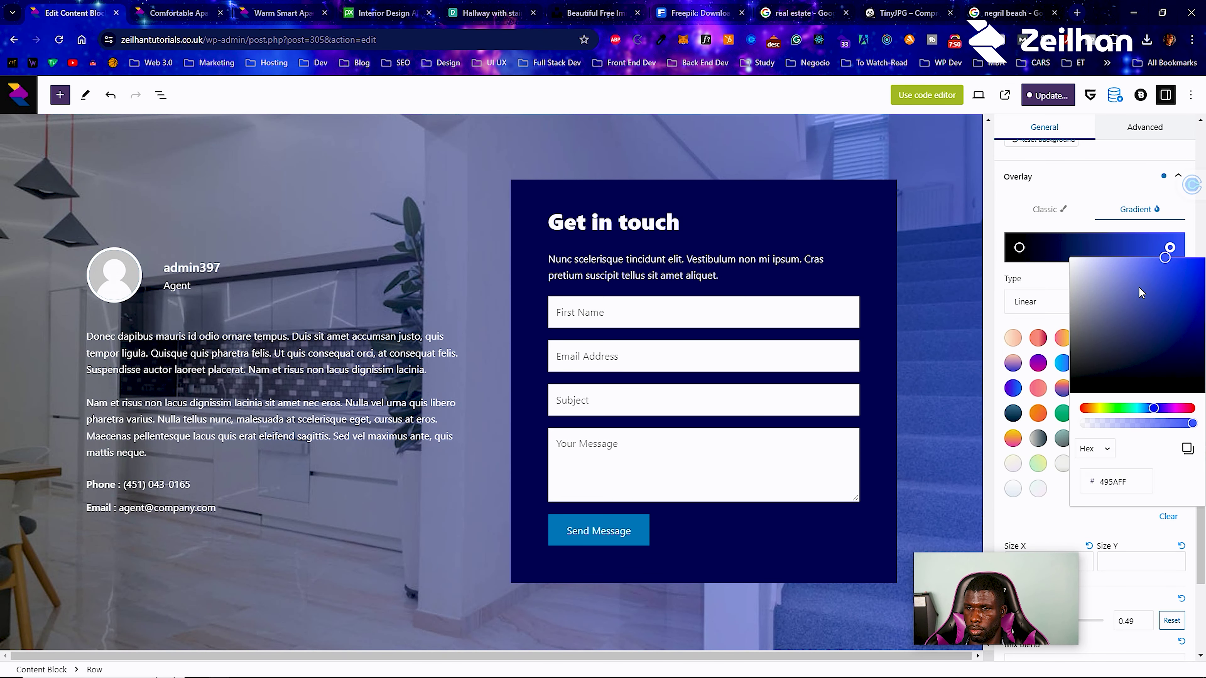
left_click_drag(1201, 311, 1199, 285)
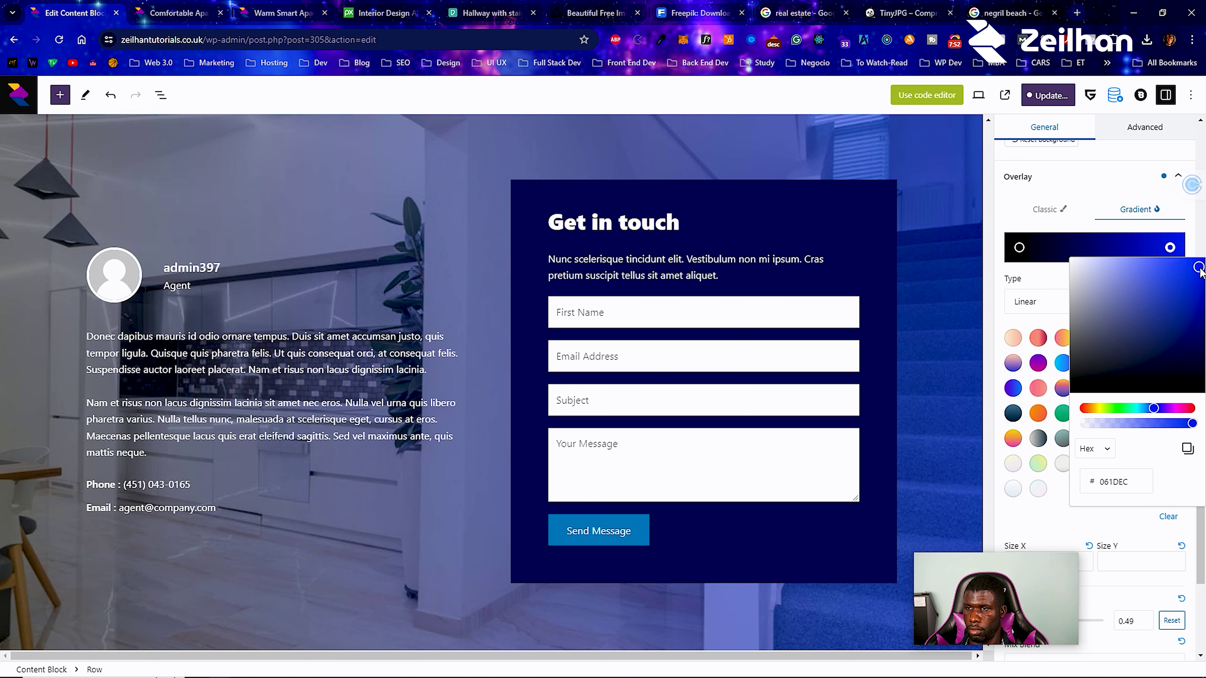
left_click(1054, 519)
Set the overlay opacity to 0.51 and start updating the template.
scroll(1105, 474, "down", 4)
mouse_move(1055, 433)
left_mouse_down()
mouse_move(1096, 430)
mouse_move(1044, 432)
mouse_move(1055, 433)
left_mouse_up()
scroll(1093, 385, "down", 2)
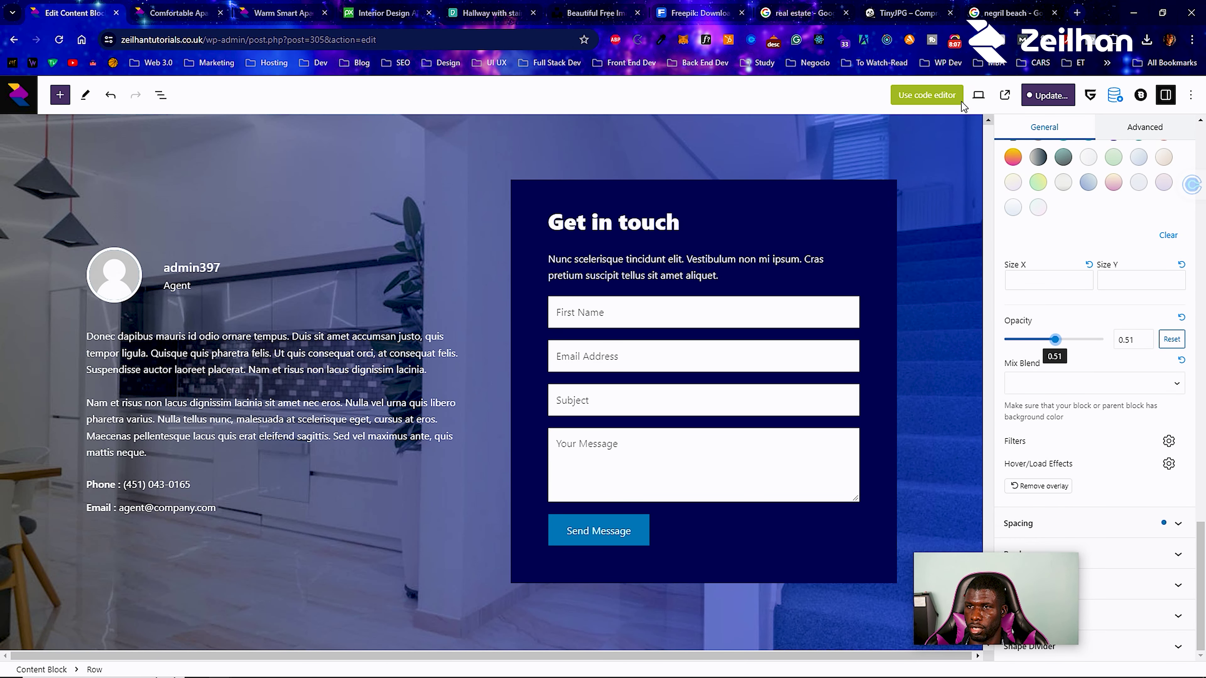
left_click(1048, 95)
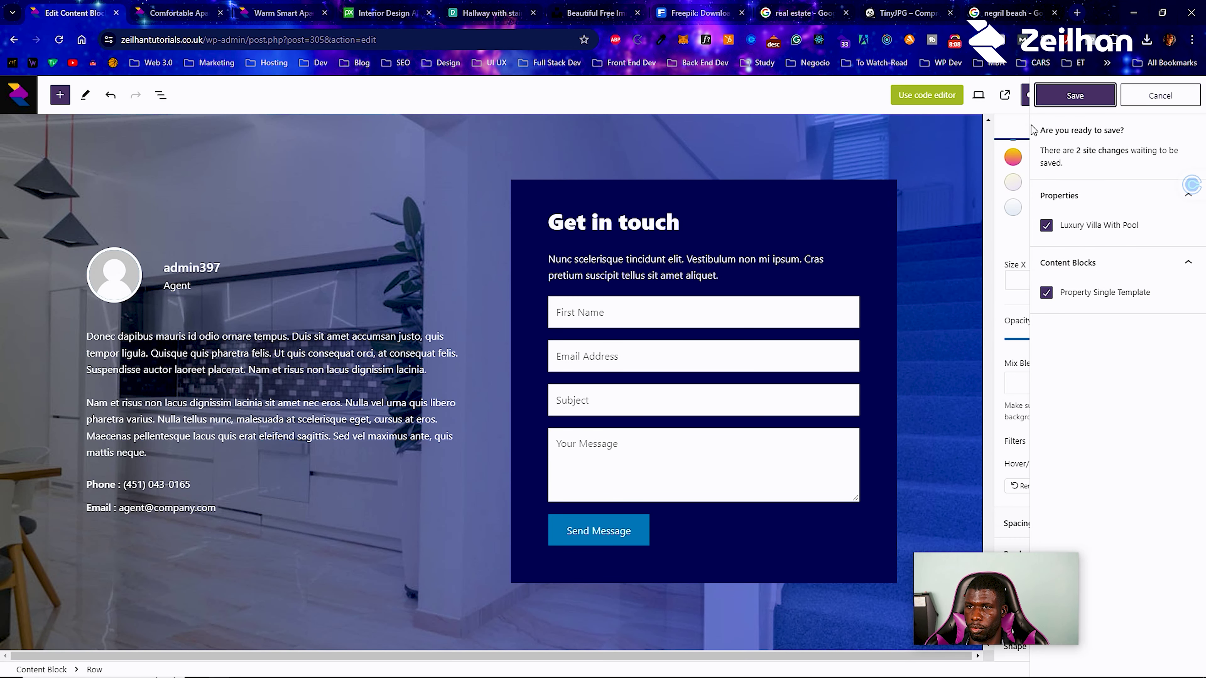
Save both site changes and open the live site in a new tab.
left_click(1071, 98)
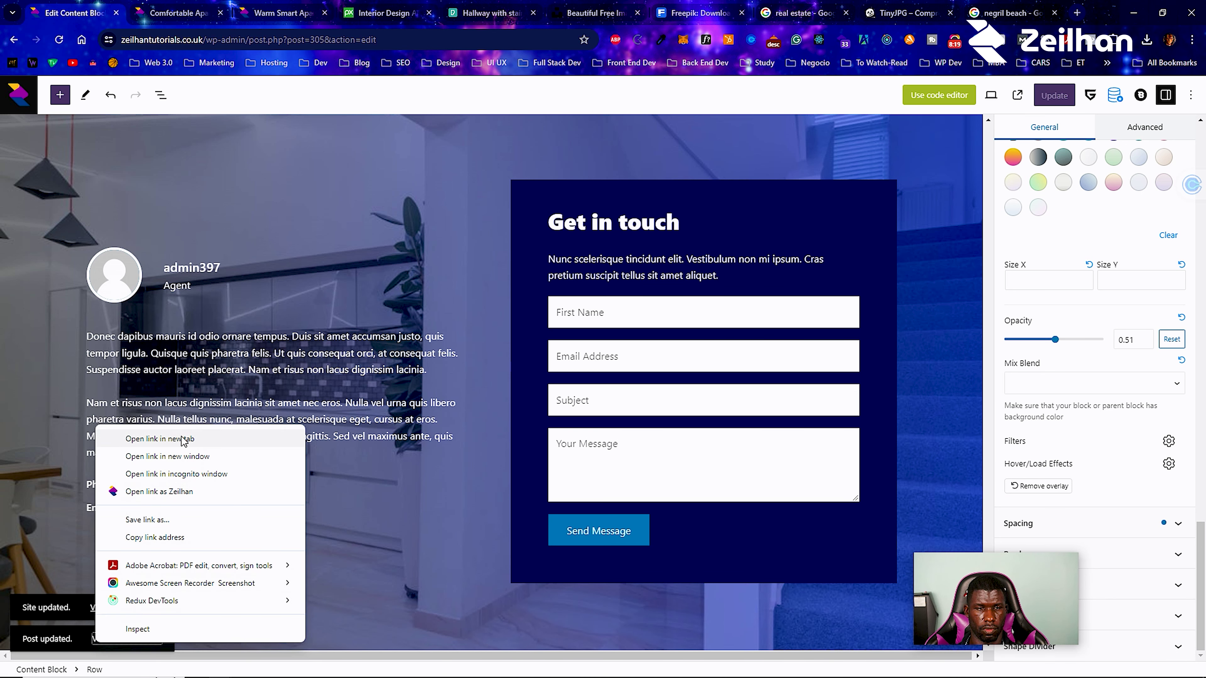
left_click(148, 438)
right_click(98, 609)
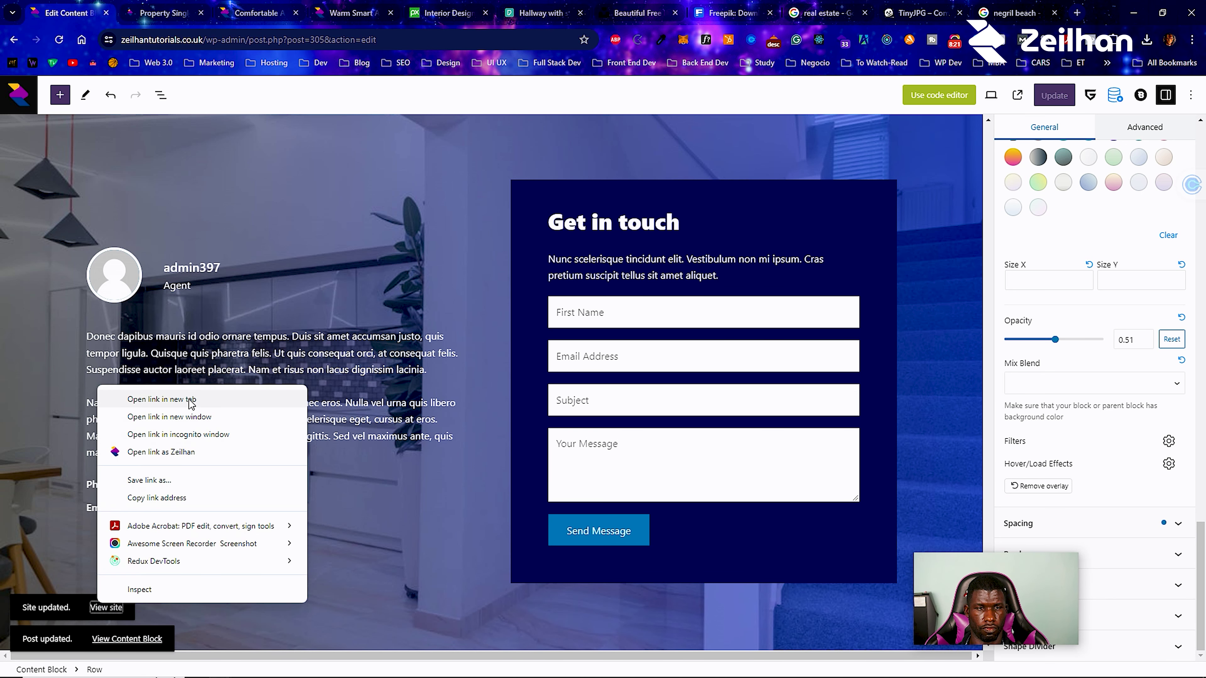
left_click(156, 399)
View the live property template's Get in touch section with the new overlay.
left_click(159, 7)
scroll(417, 270, "down", 10)
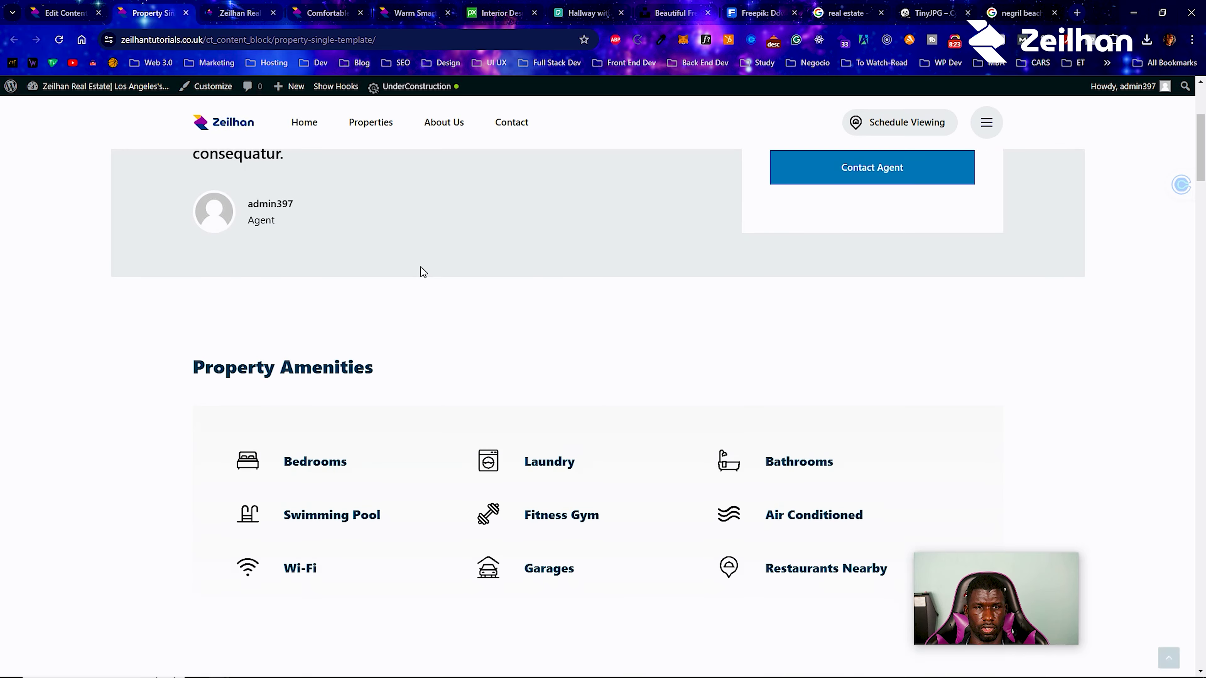
scroll(417, 275, "up", 6)
scroll(416, 277, "down", 15)
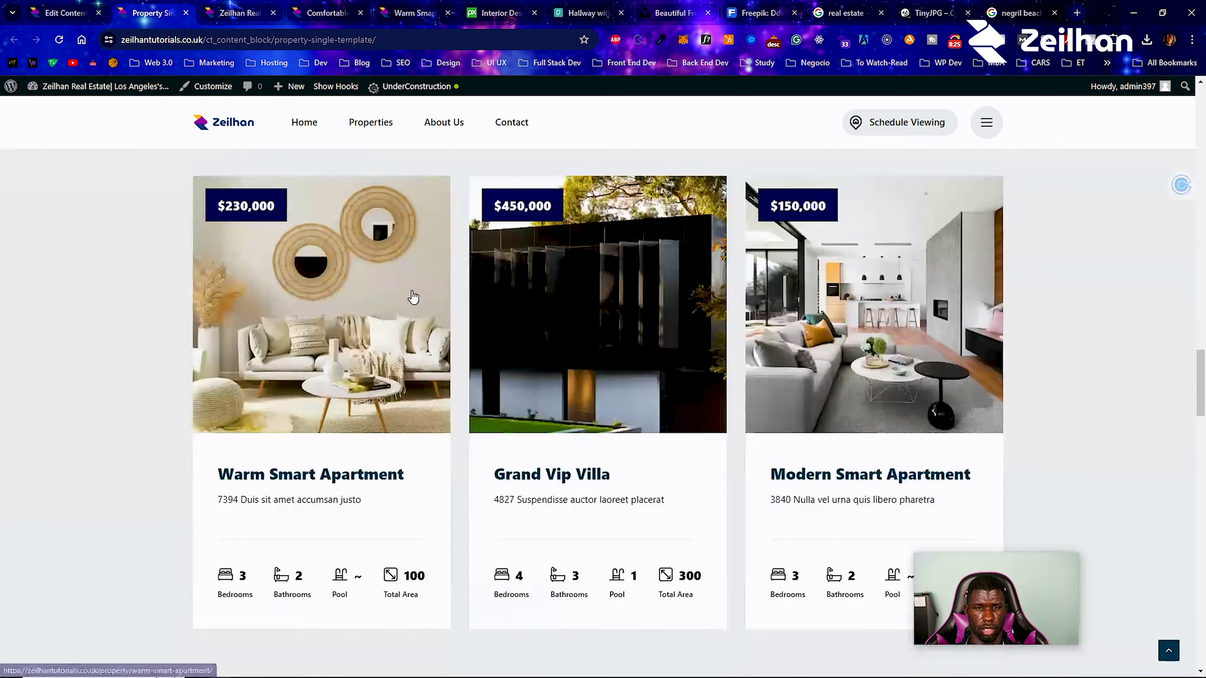
scroll(427, 304, "up", 6)
scroll(1062, 340, "down", 3)
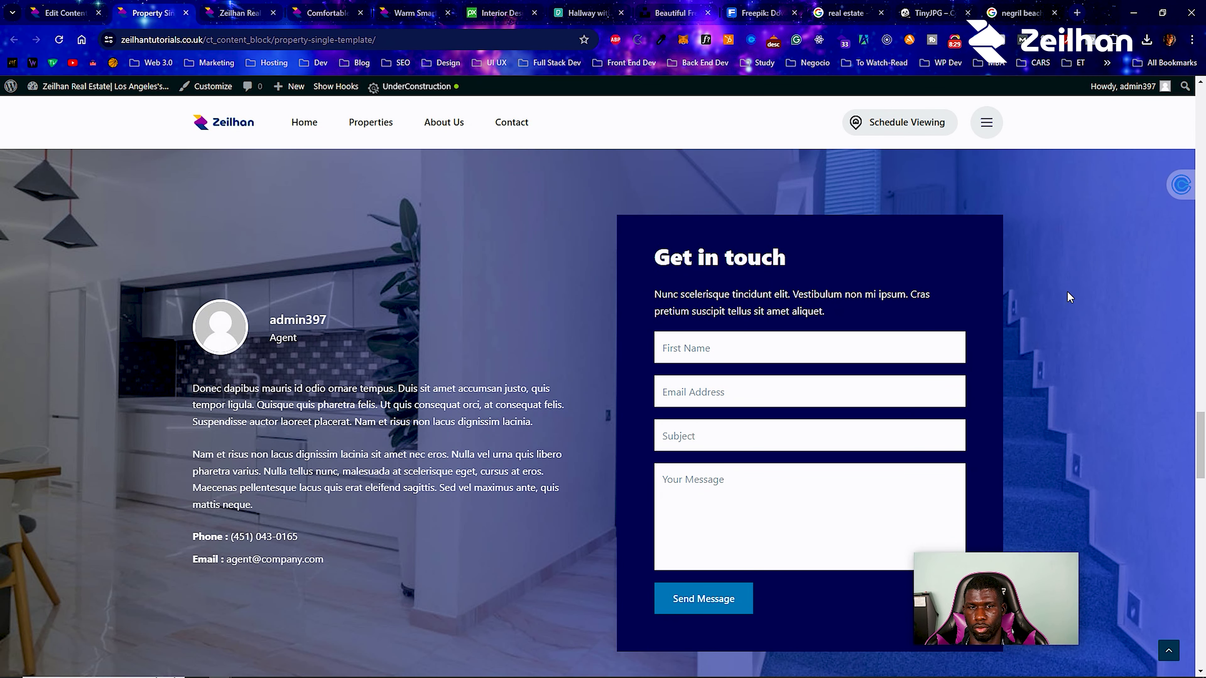
Change the overlay gradient to fade from deep blue to transparent black.
left_click(65, 13)
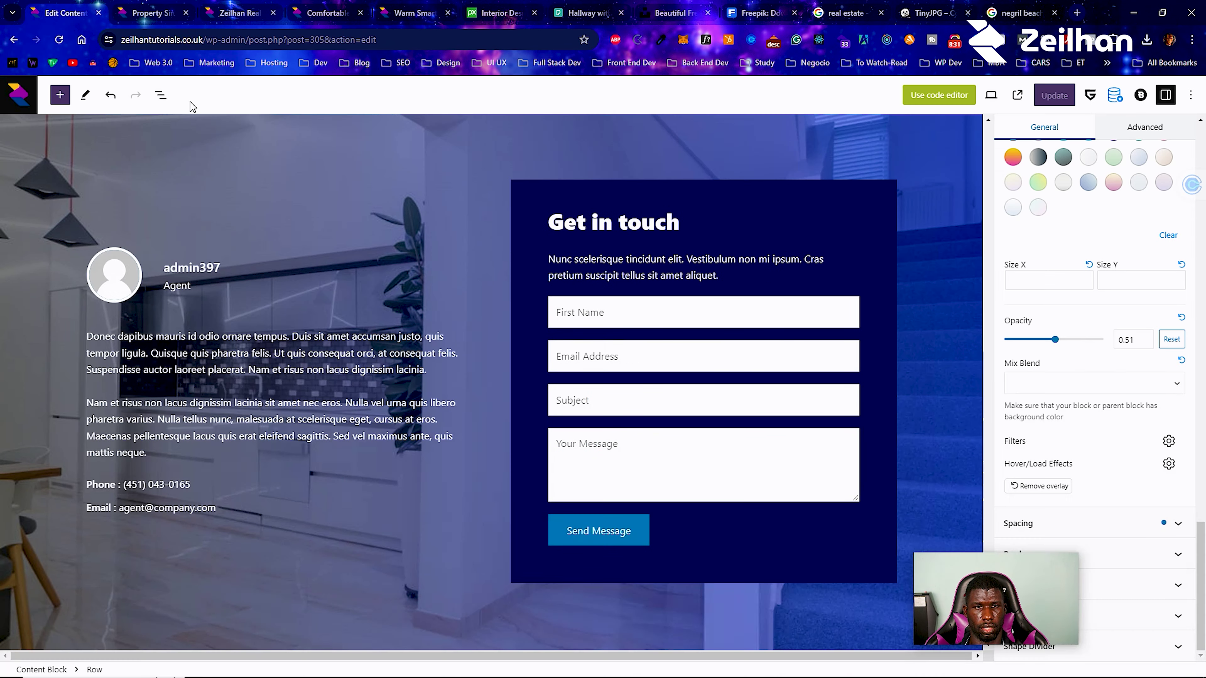
scroll(1081, 281, "up", 4)
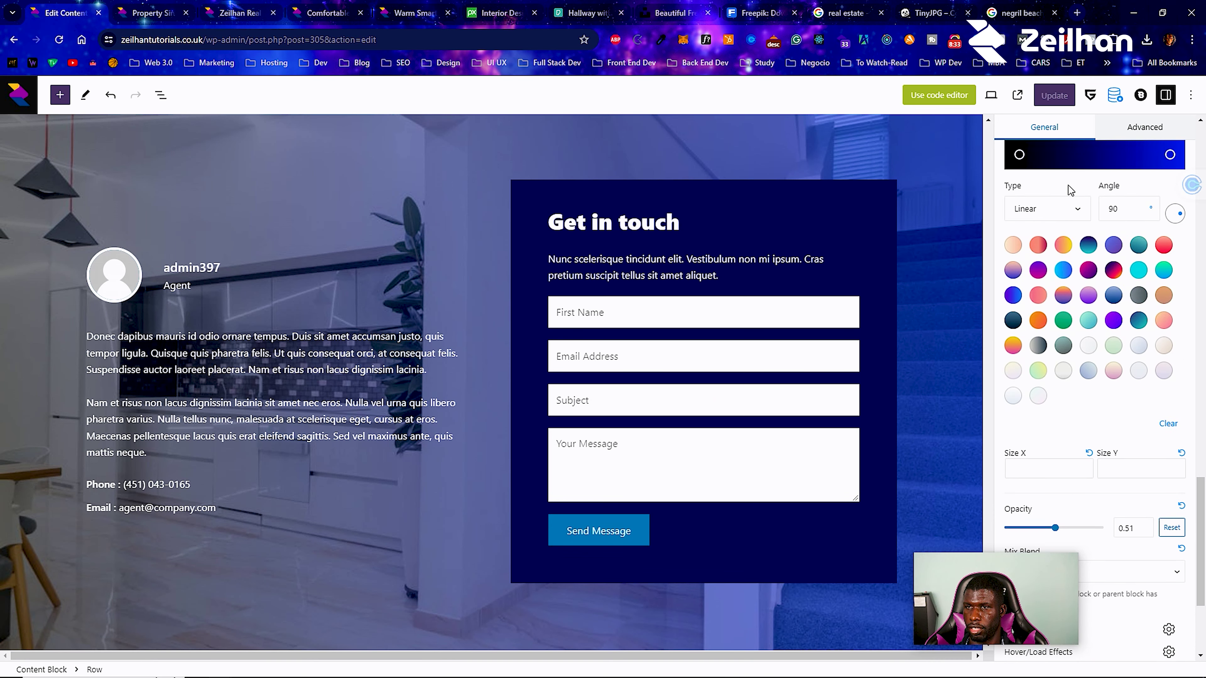
left_click(1019, 155)
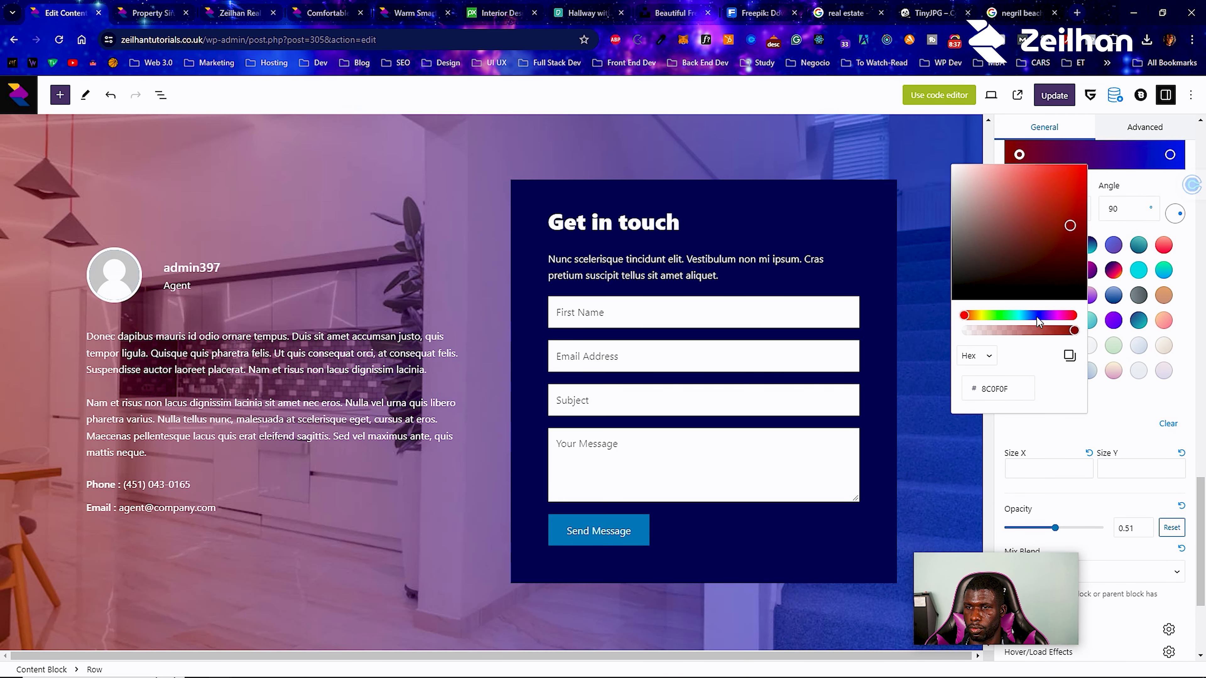
left_click(1037, 316)
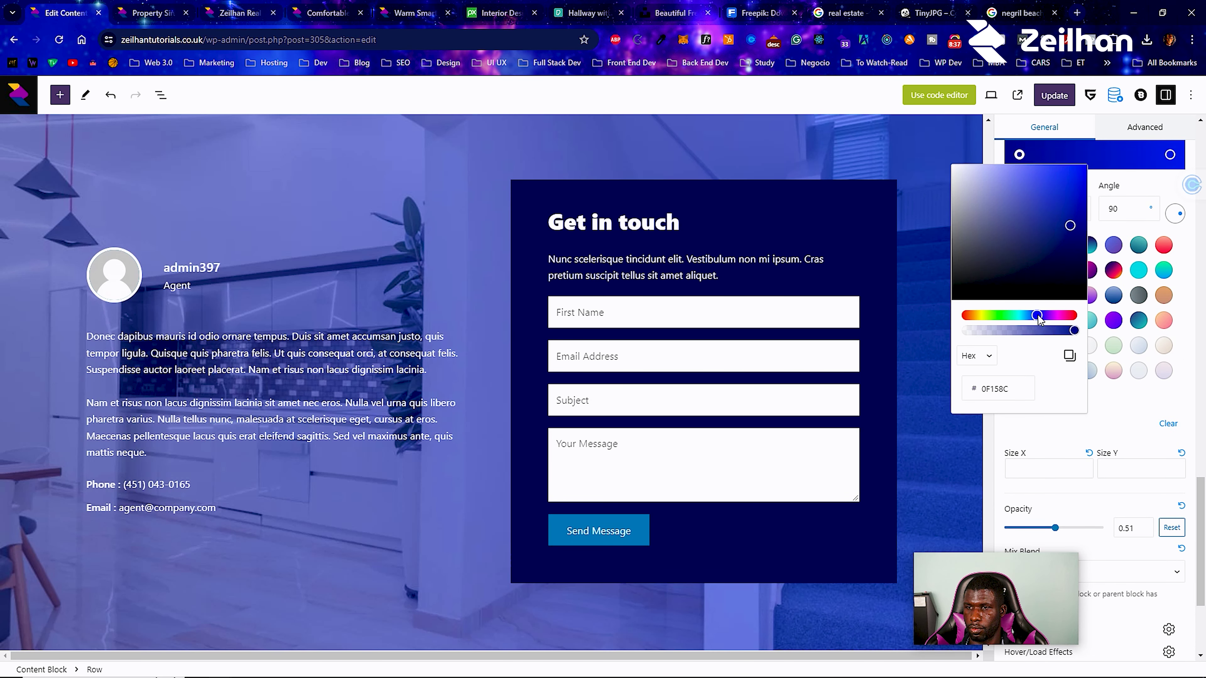
left_click(1079, 217)
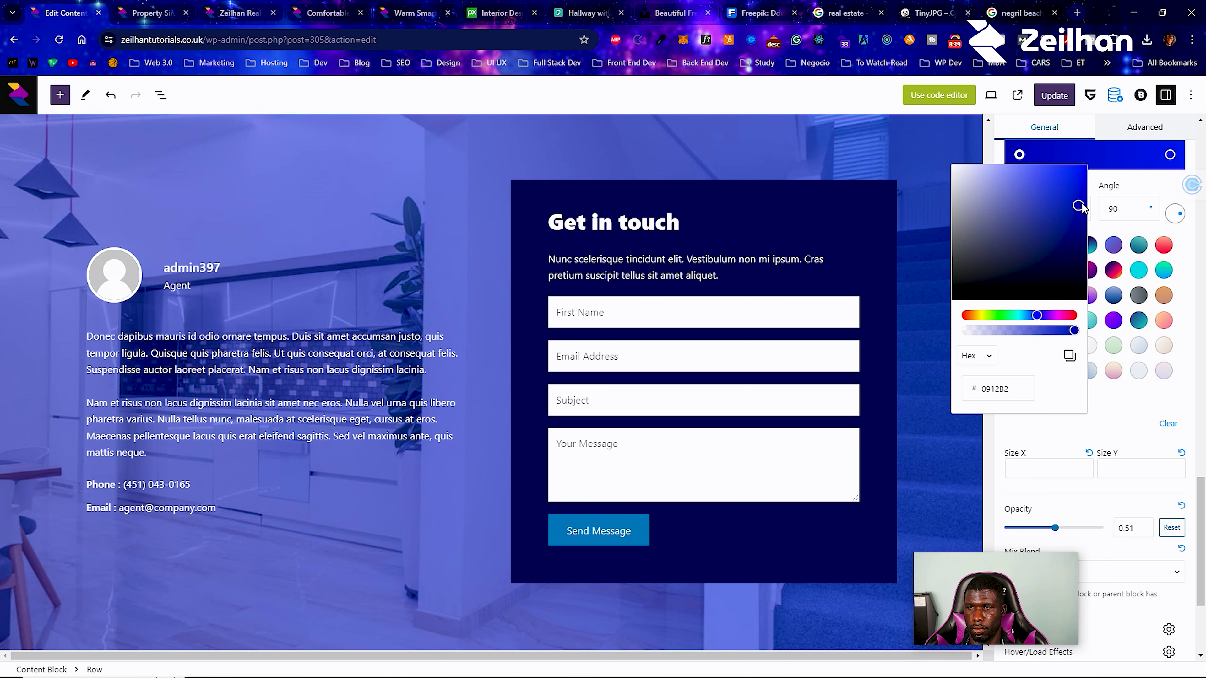
left_click(1169, 155)
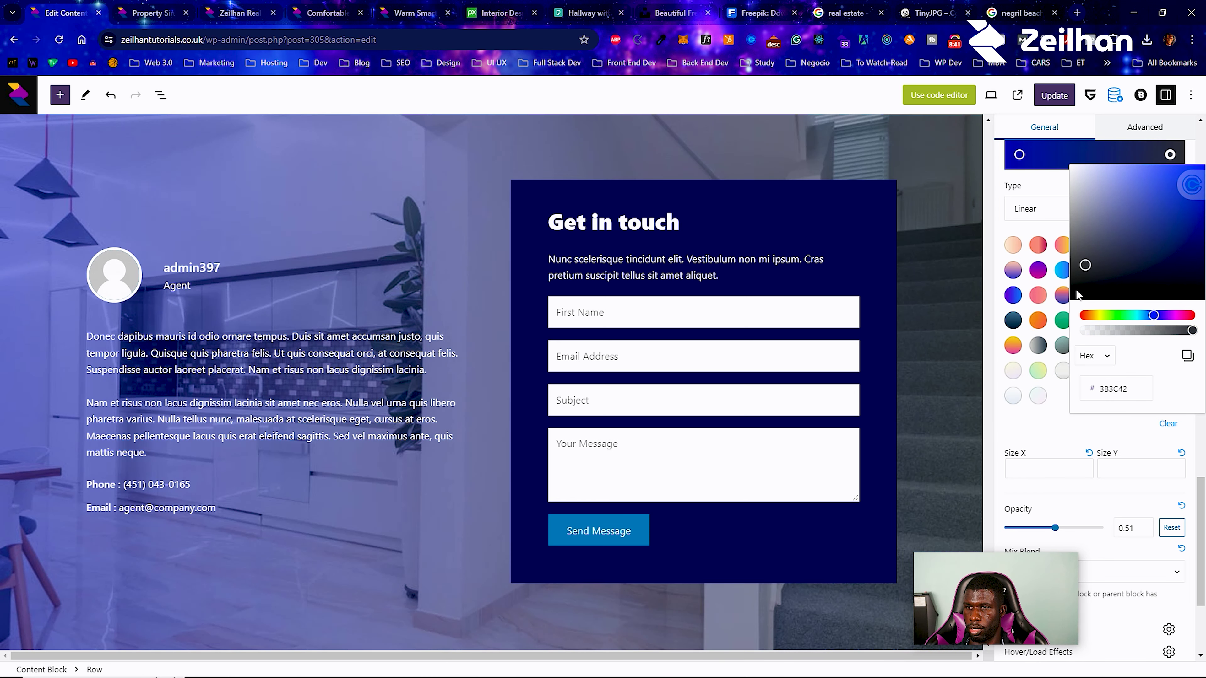
left_click(1071, 300)
mouse_move(1072, 300)
left_mouse_down()
mouse_move(1066, 188)
mouse_move(1083, 307)
left_mouse_up()
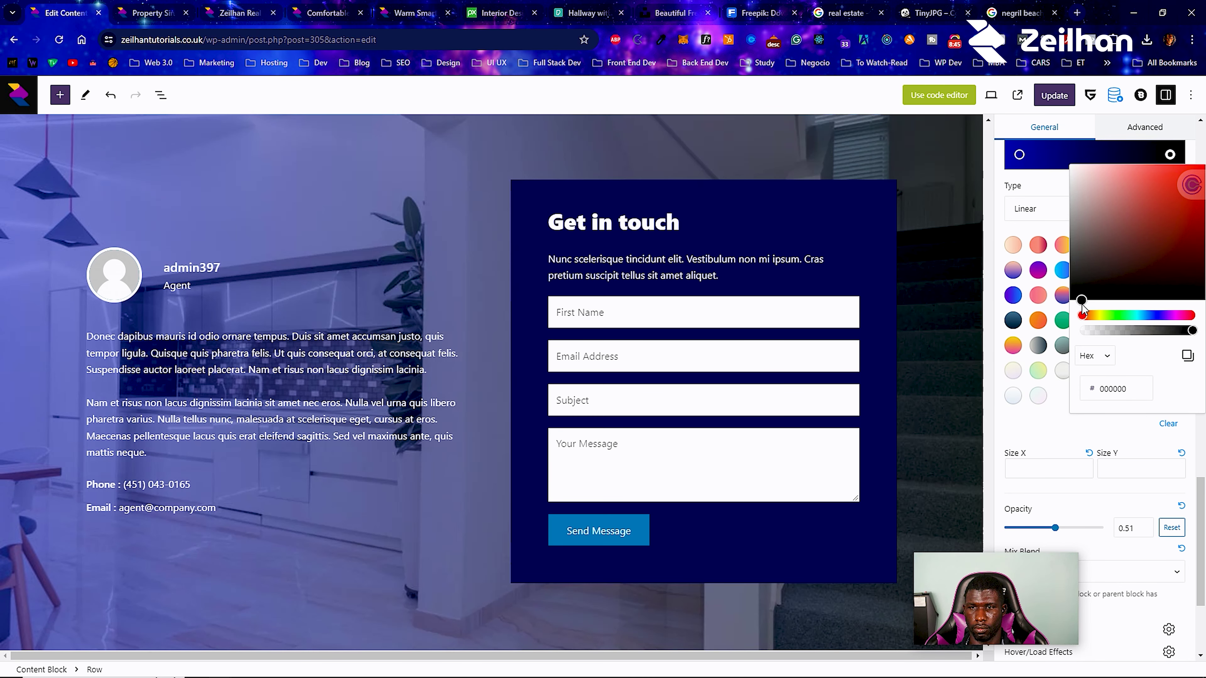
left_click_drag(1192, 331, 1114, 338)
Lower the overlay opacity to 0.46, update the template and switch to the live page.
left_click_drag(1055, 528, 1051, 528)
left_click(1054, 95)
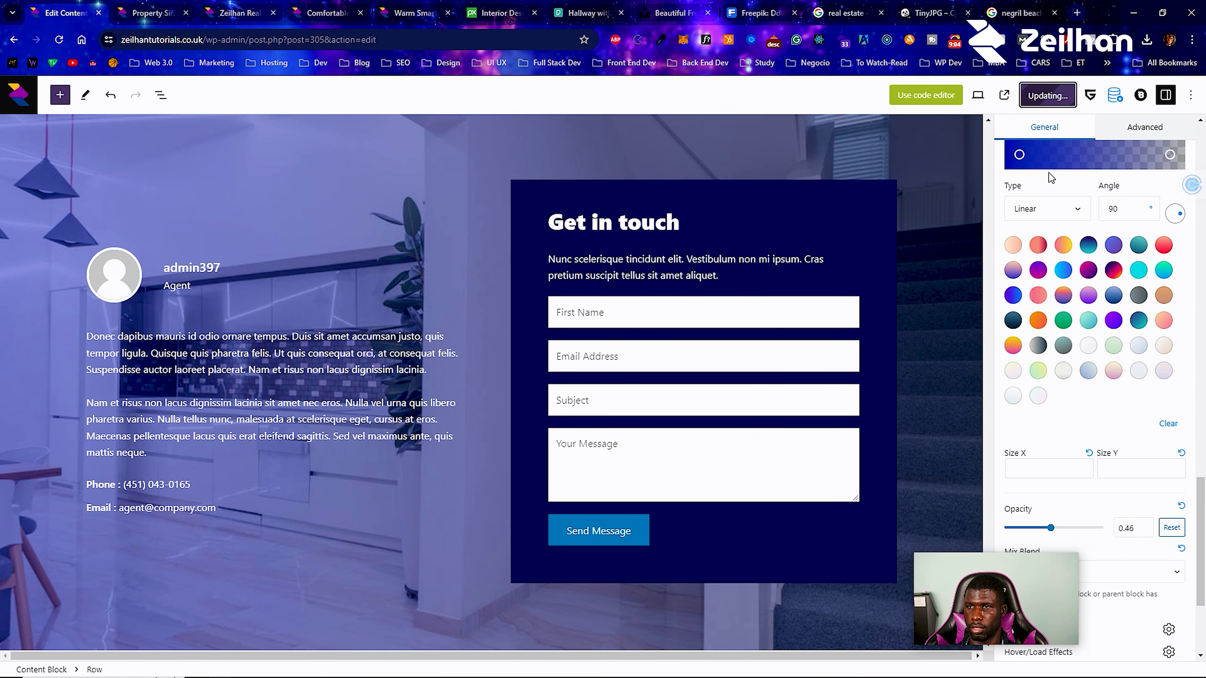
left_click(143, 13)
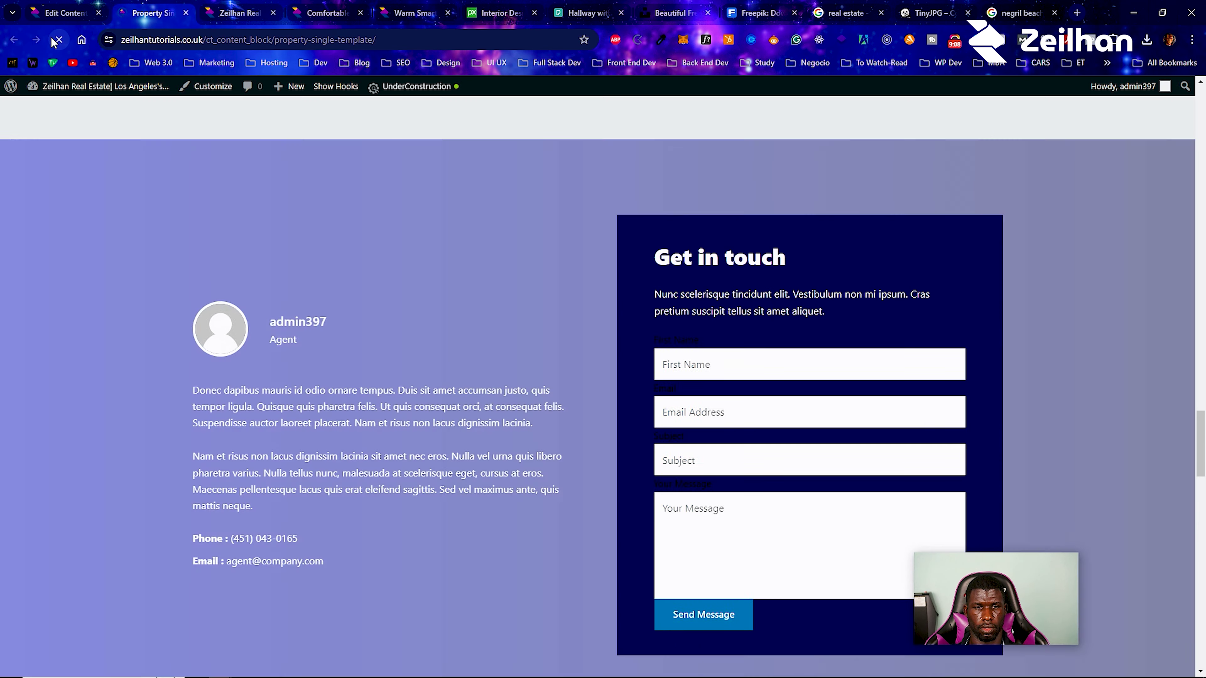
Scroll through the home page sections, then close the Property Single and home page tabs.
scroll(895, 330, "down", 1)
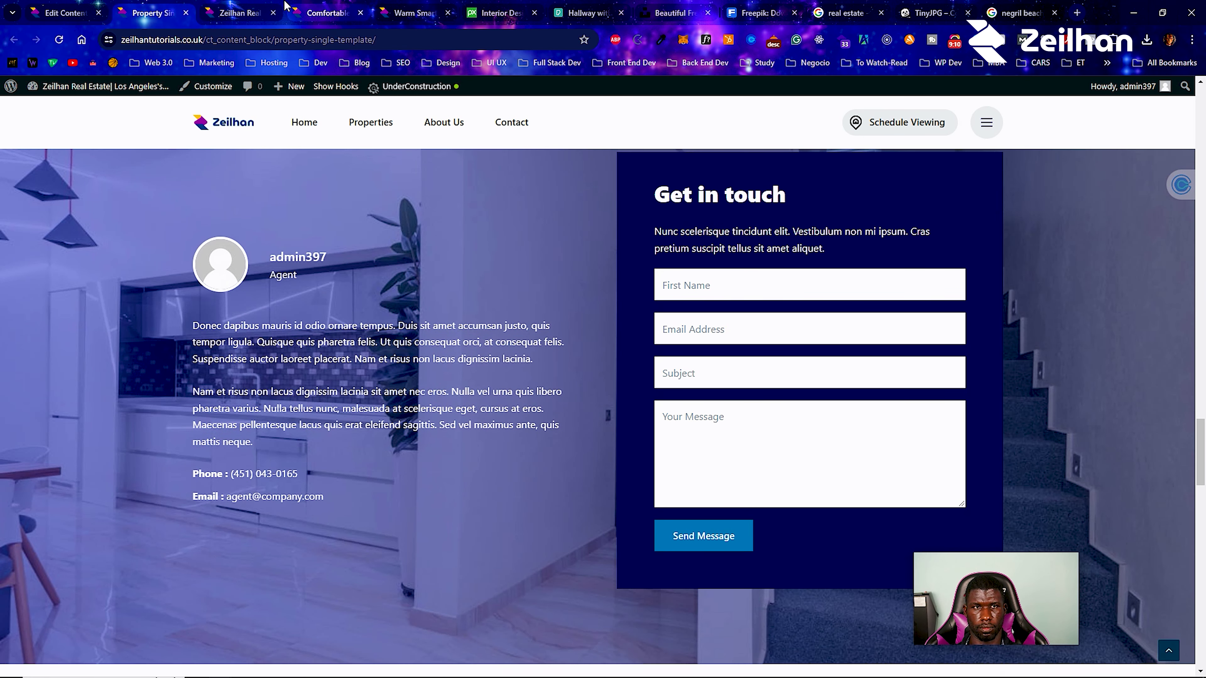
left_click(240, 13)
scroll(345, 263, "down", 1)
scroll(347, 259, "down", 20)
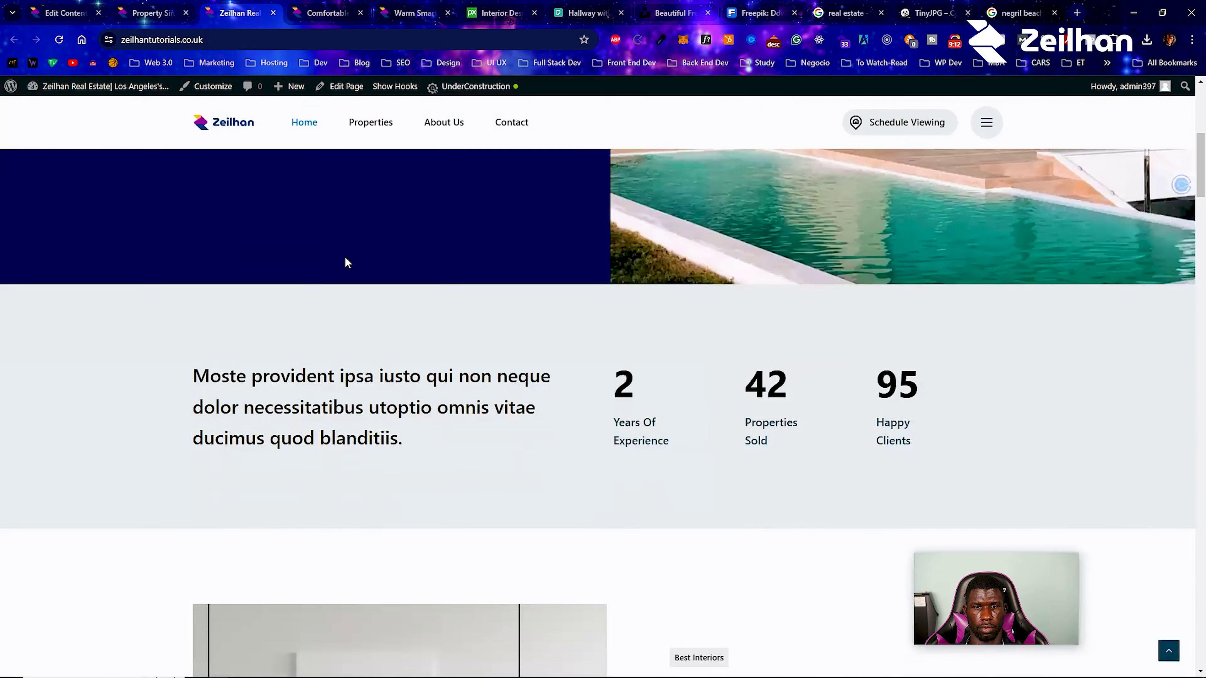
scroll(347, 263, "down", 10)
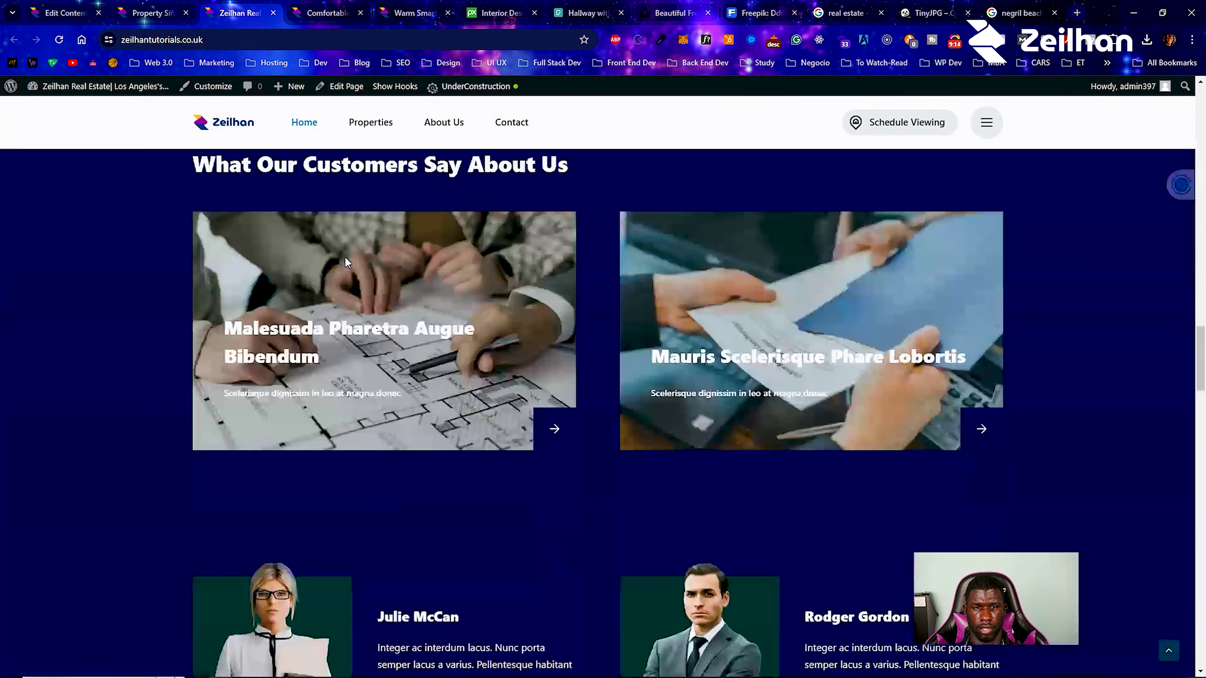
scroll(345, 261, "down", 5)
scroll(345, 269, "up", 4)
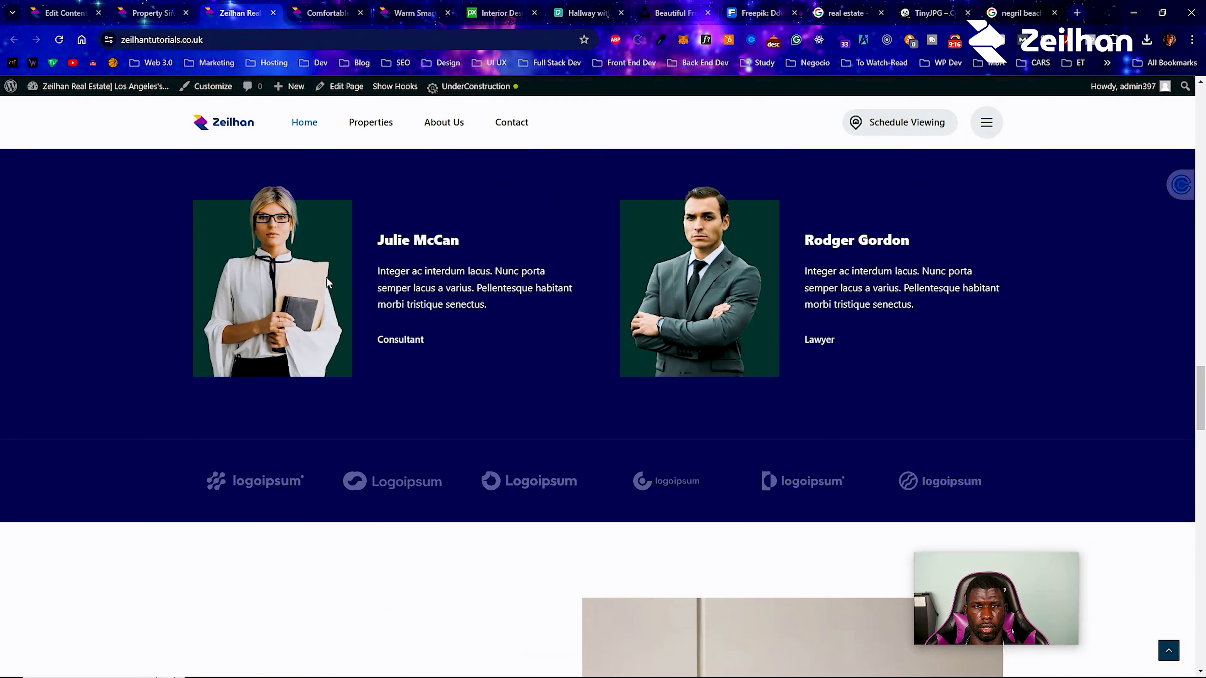
scroll(313, 281, "down", 20)
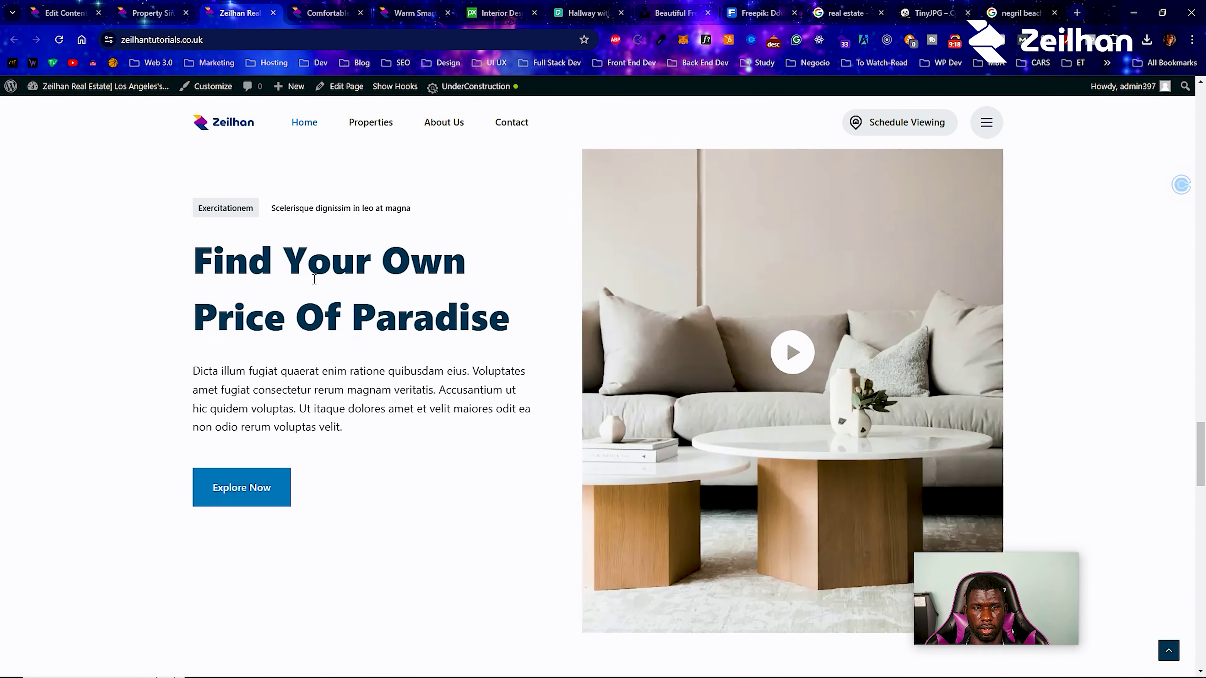
scroll(313, 279, "down", 20)
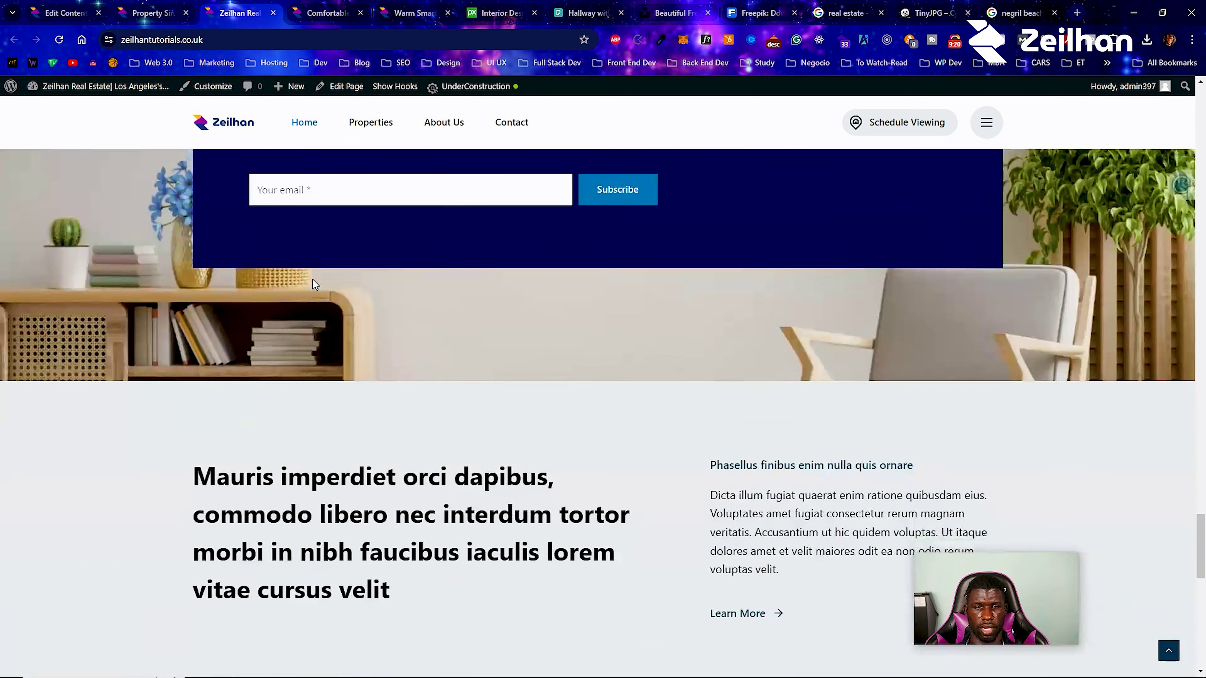
scroll(313, 280, "up", 10)
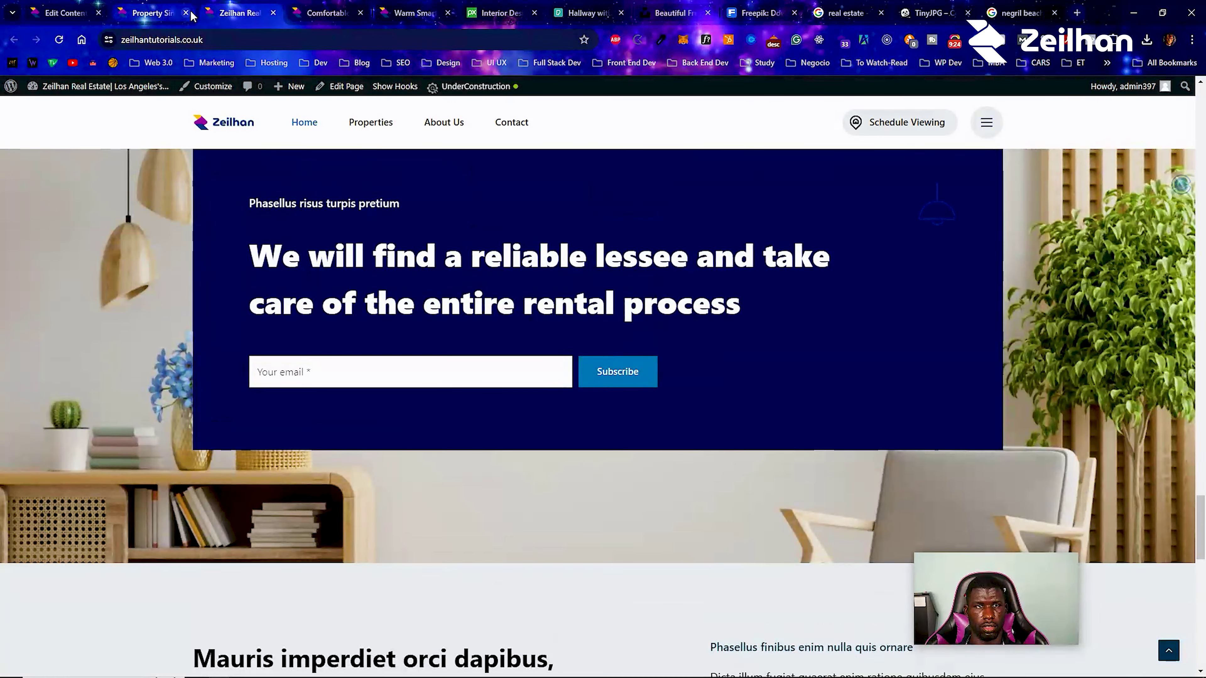
left_click(185, 13)
left_click(185, 13)
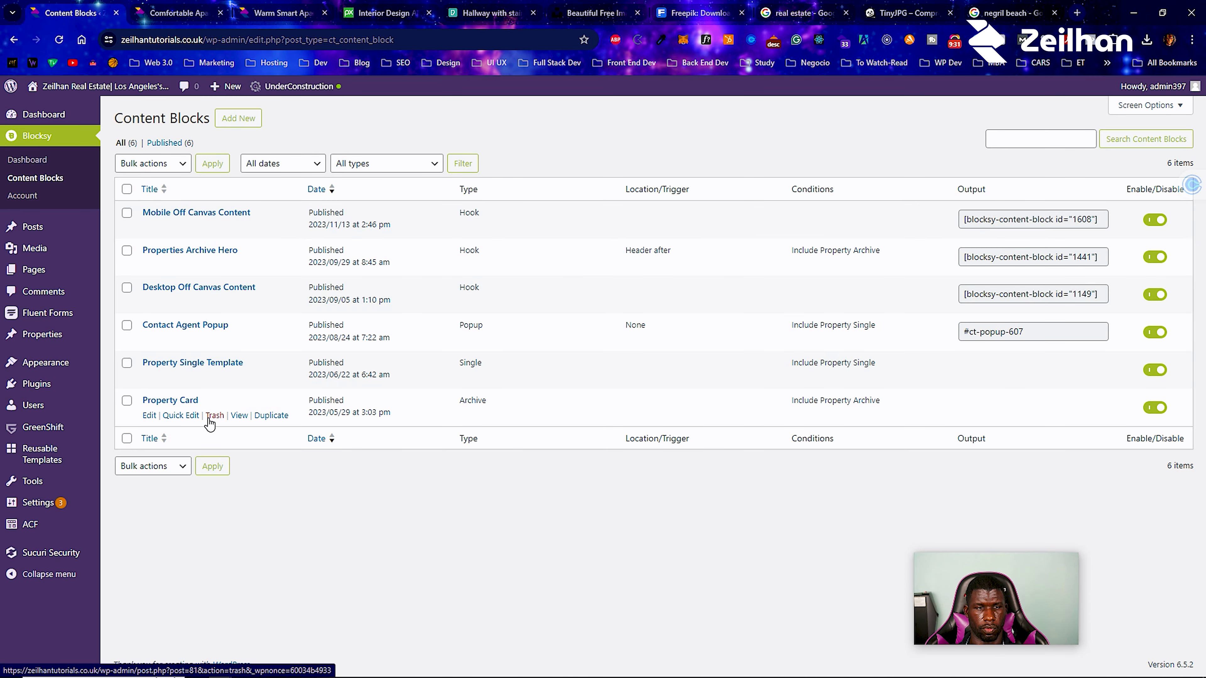
Preview the Property Card block in a new tab, close it, and show the Comfortable Apartment page.
right_click(236, 416)
left_click(266, 425)
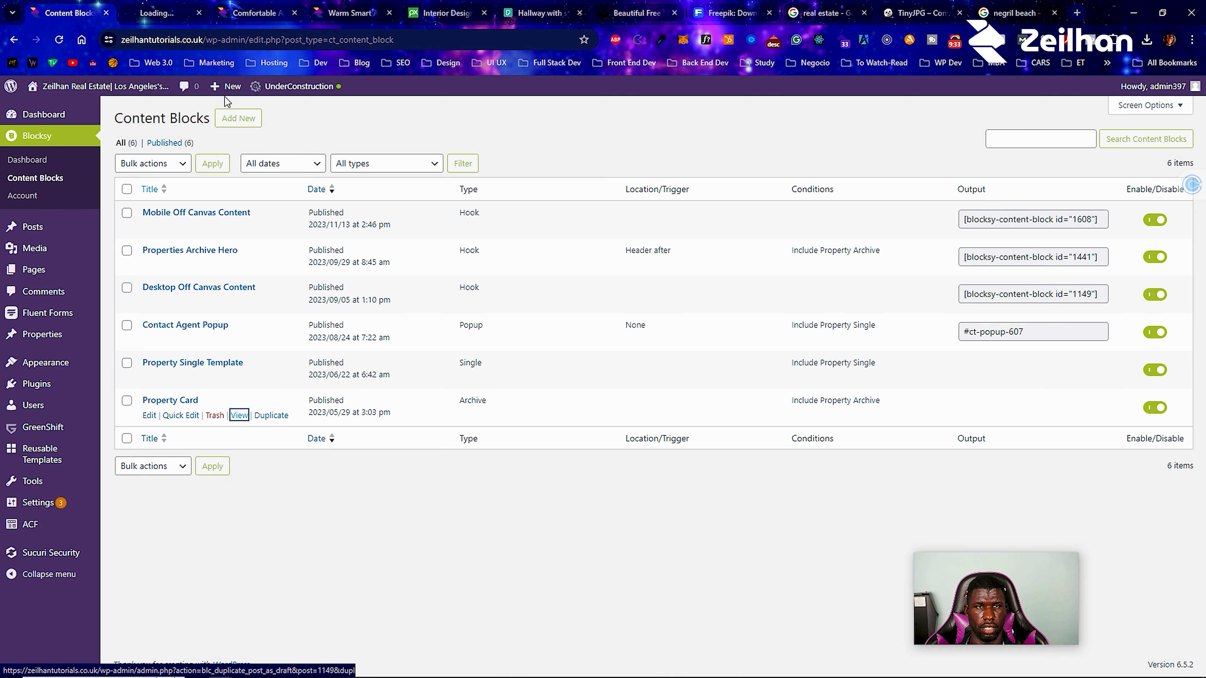
left_click(144, 6)
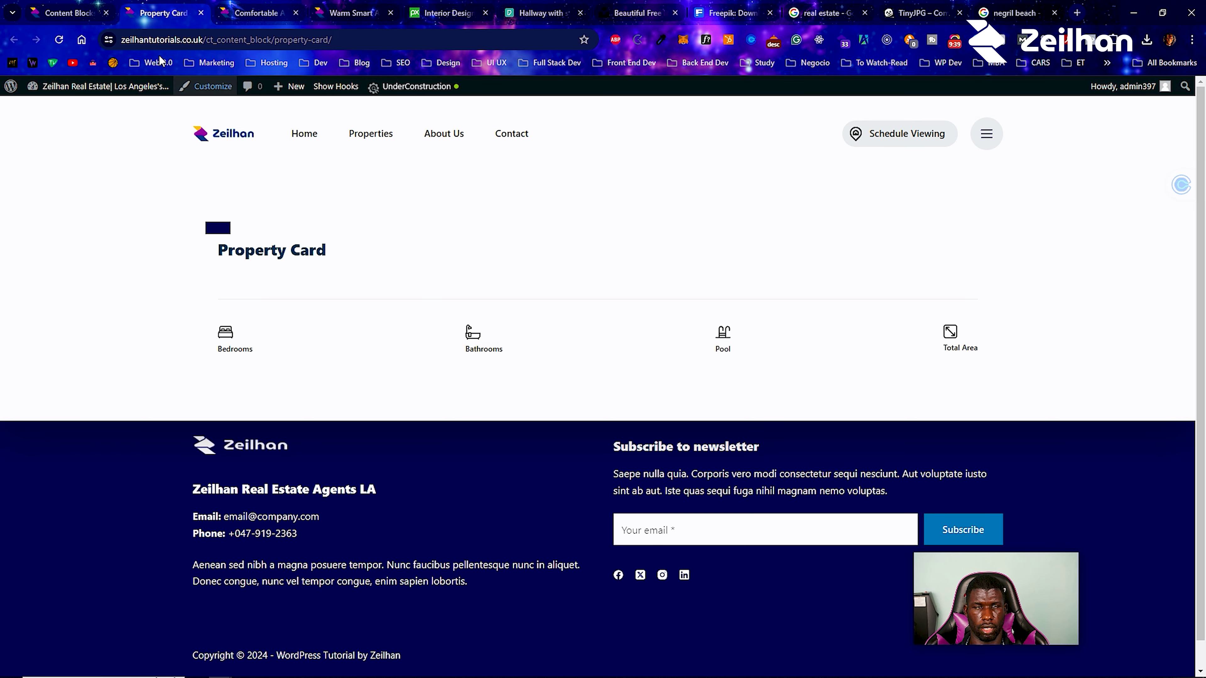
left_click(201, 13)
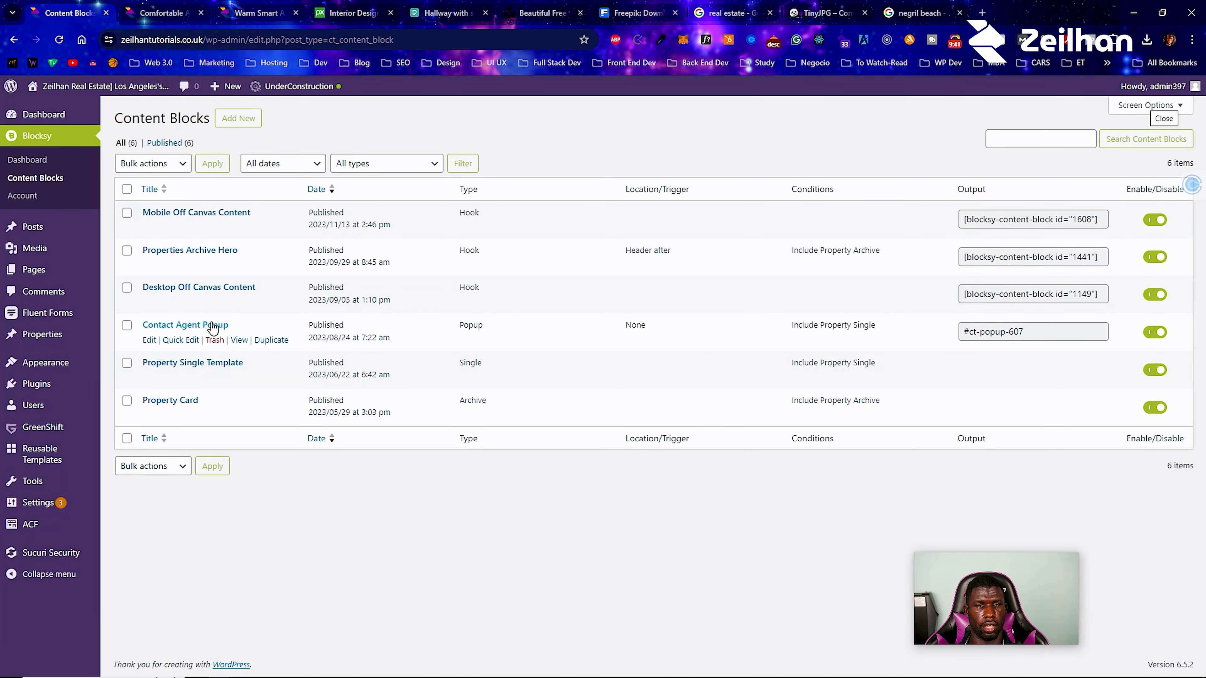
left_click(181, 14)
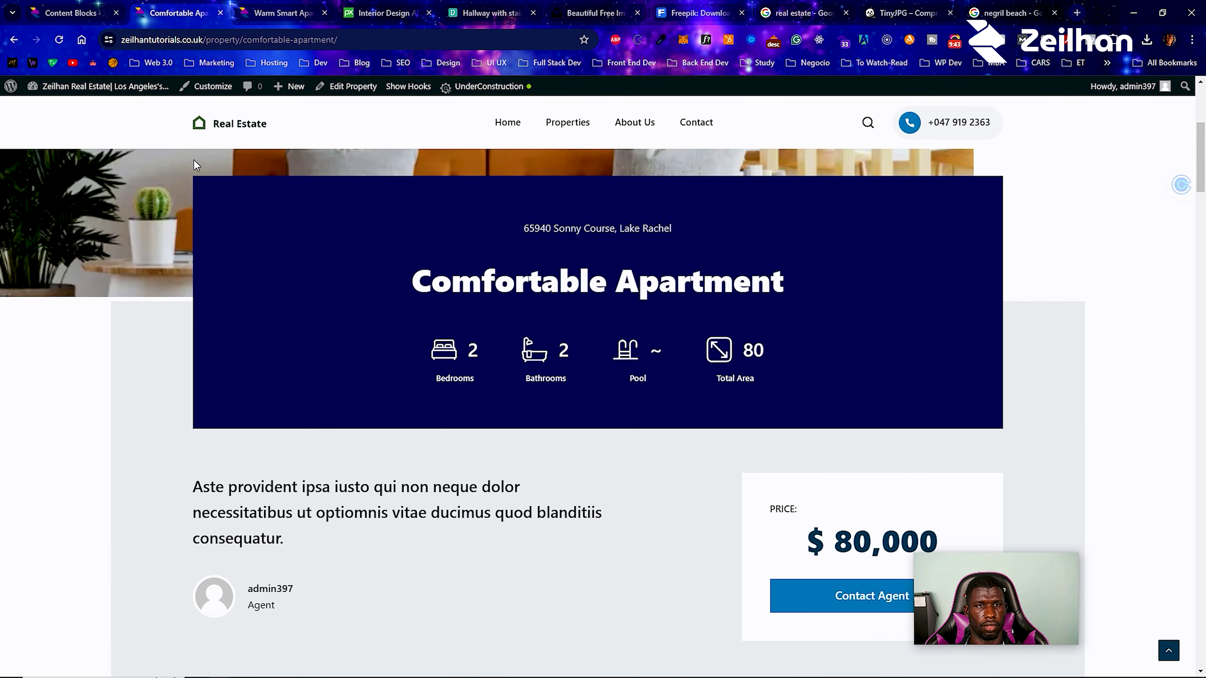
Browse the property cards on the Properties listing page.
left_click(589, 129)
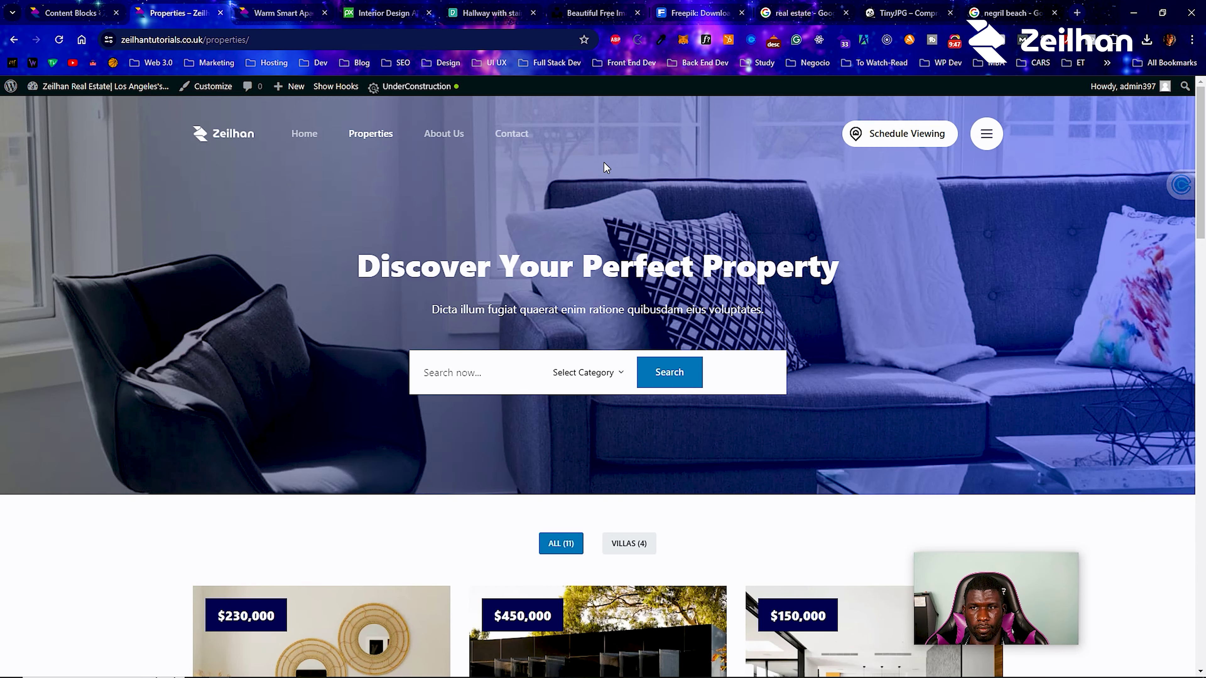
scroll(607, 187, "down", 5)
scroll(606, 188, "down", 5)
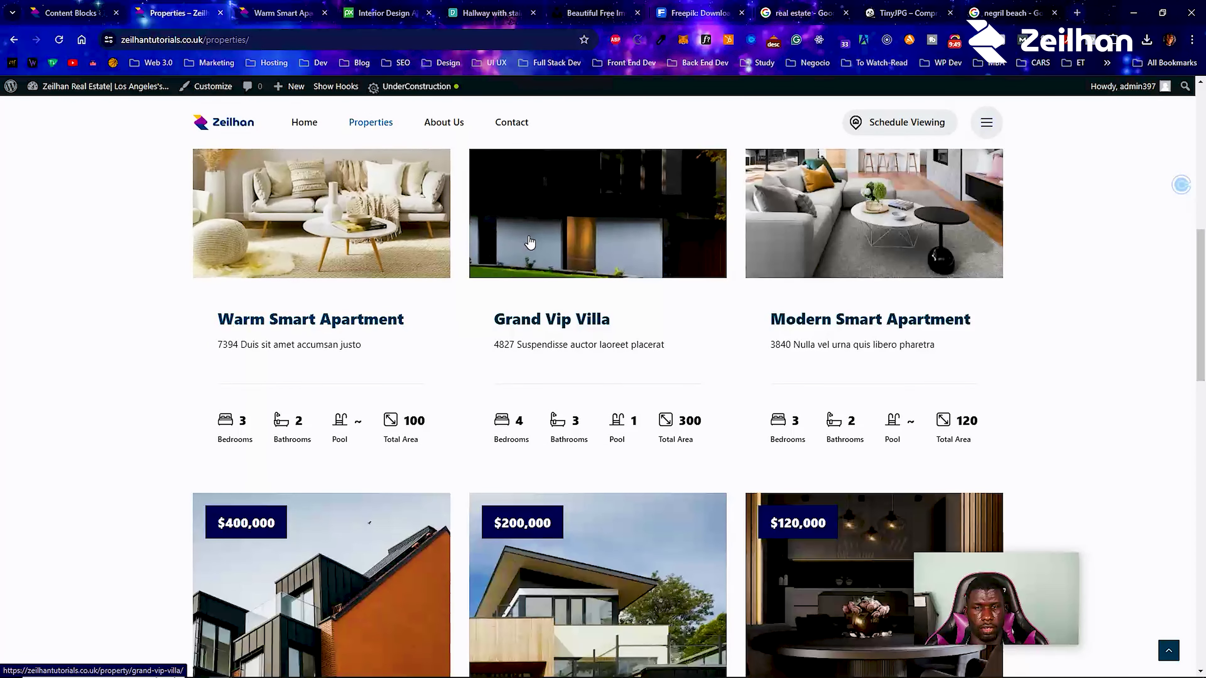
scroll(489, 220, "down", 5)
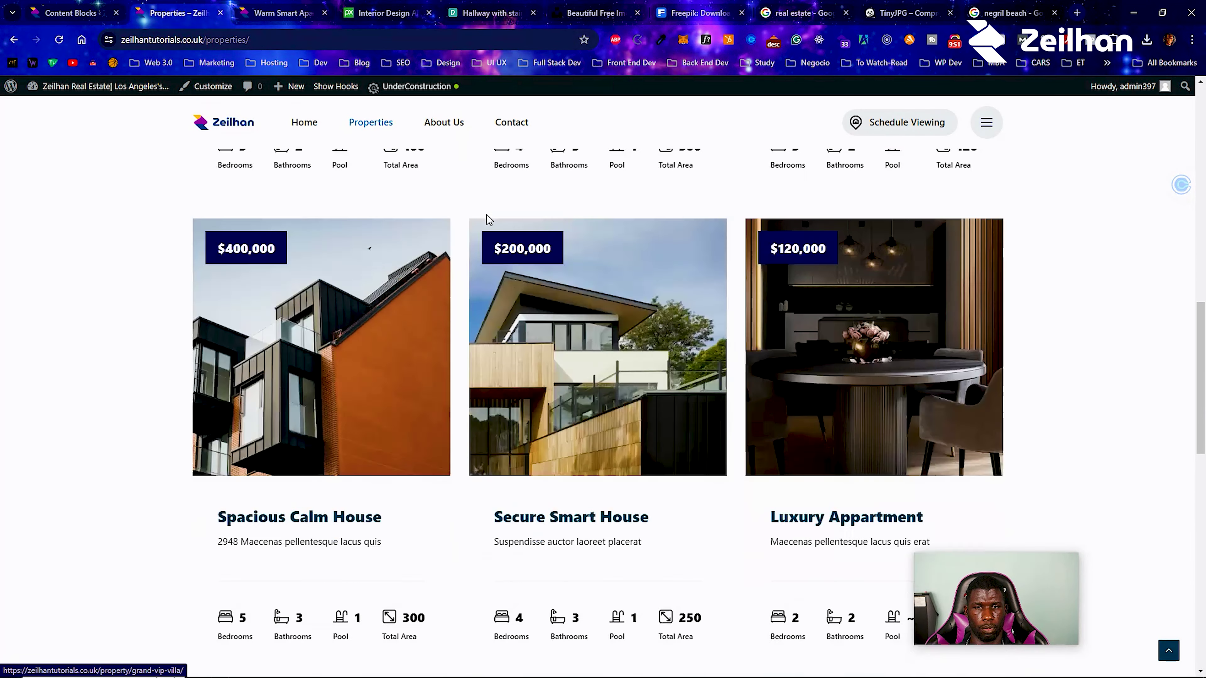
scroll(242, 359, "up", 4)
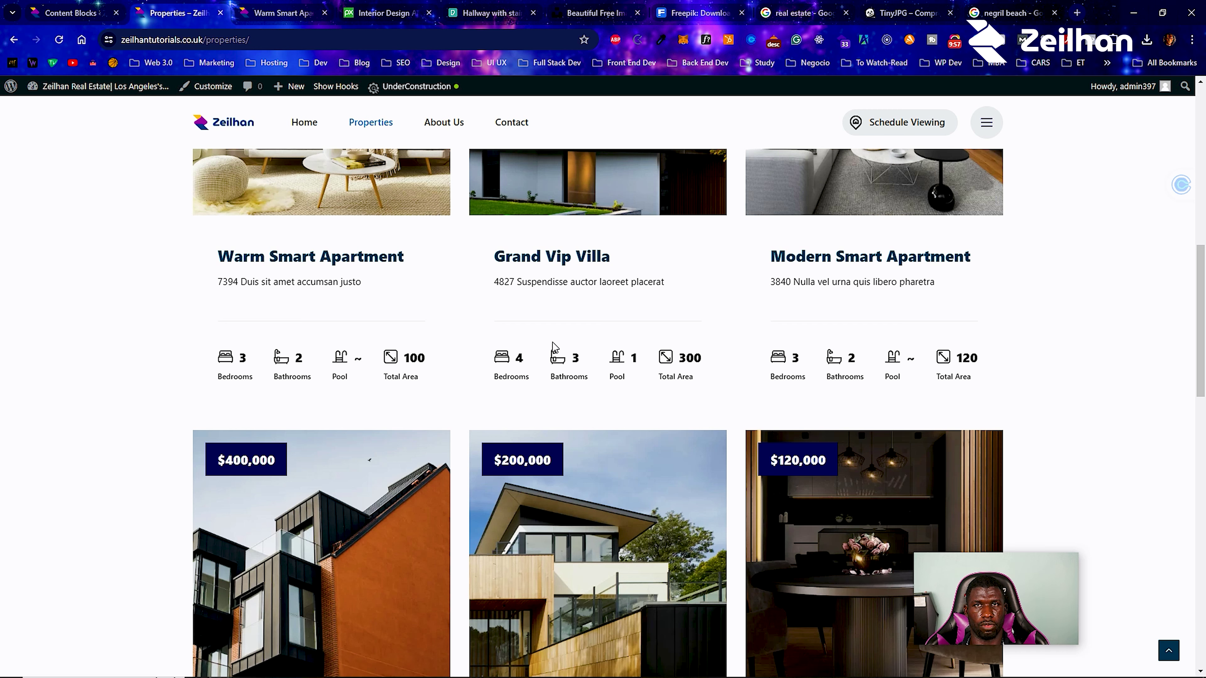
scroll(556, 346, "down", 8)
scroll(585, 341, "up", 10)
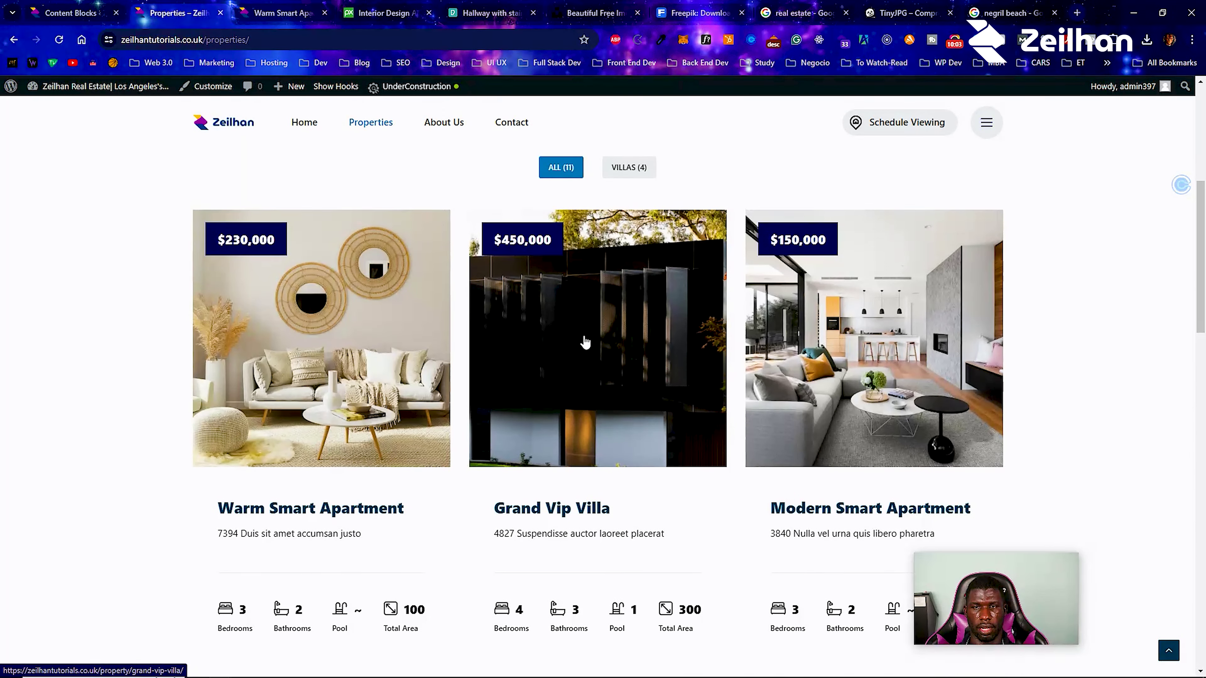
scroll(584, 341, "up", 5)
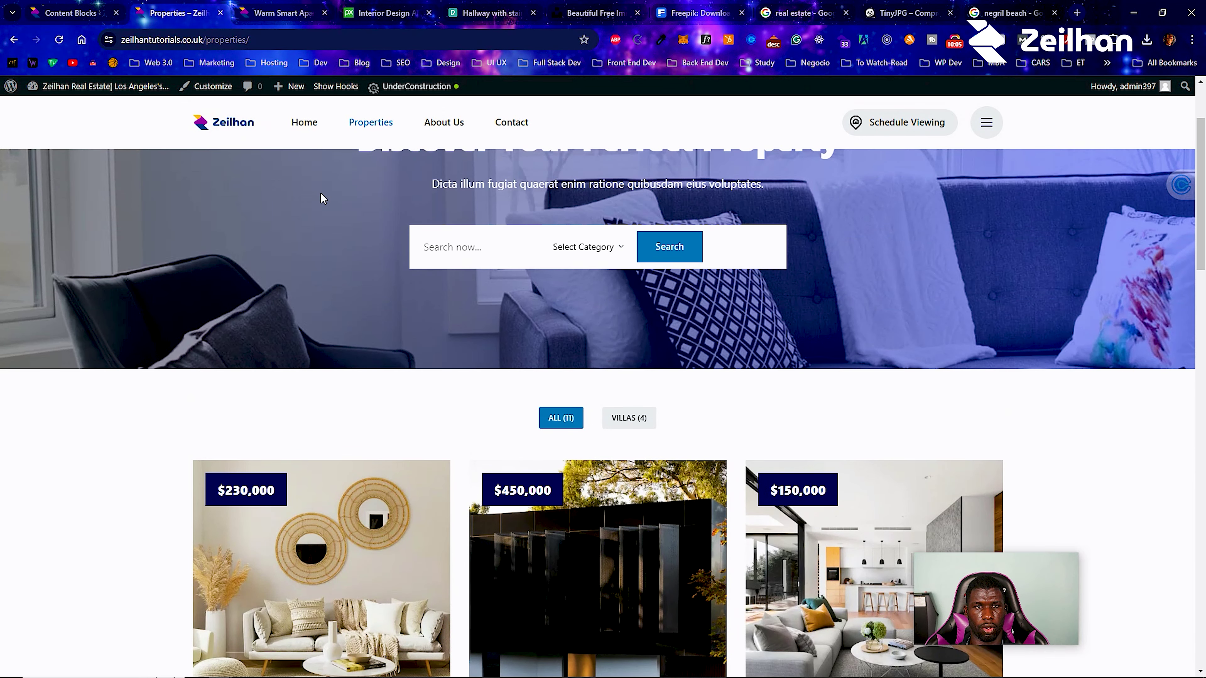
Review the Warm Smart Apartment page down to its House Plan, then return to Content Blocks.
left_click(409, 555)
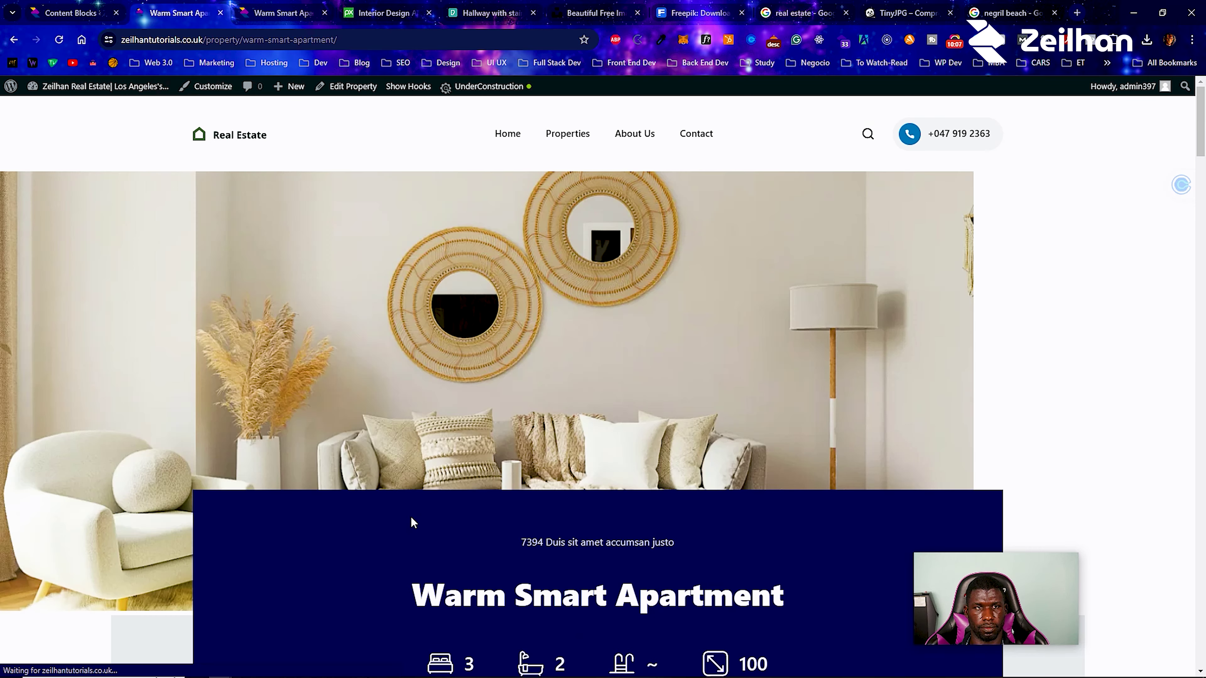
scroll(475, 494, "down", 5)
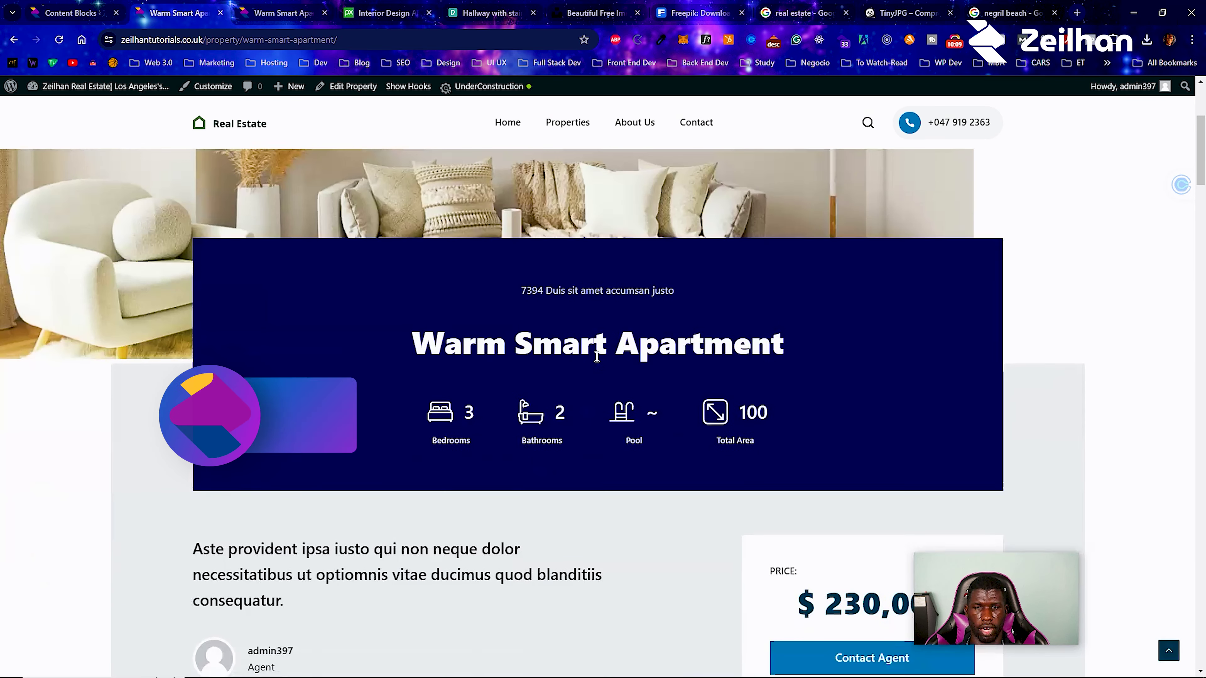
scroll(427, 404, "down", 10)
scroll(379, 341, "down", 4)
scroll(378, 342, "up", 8)
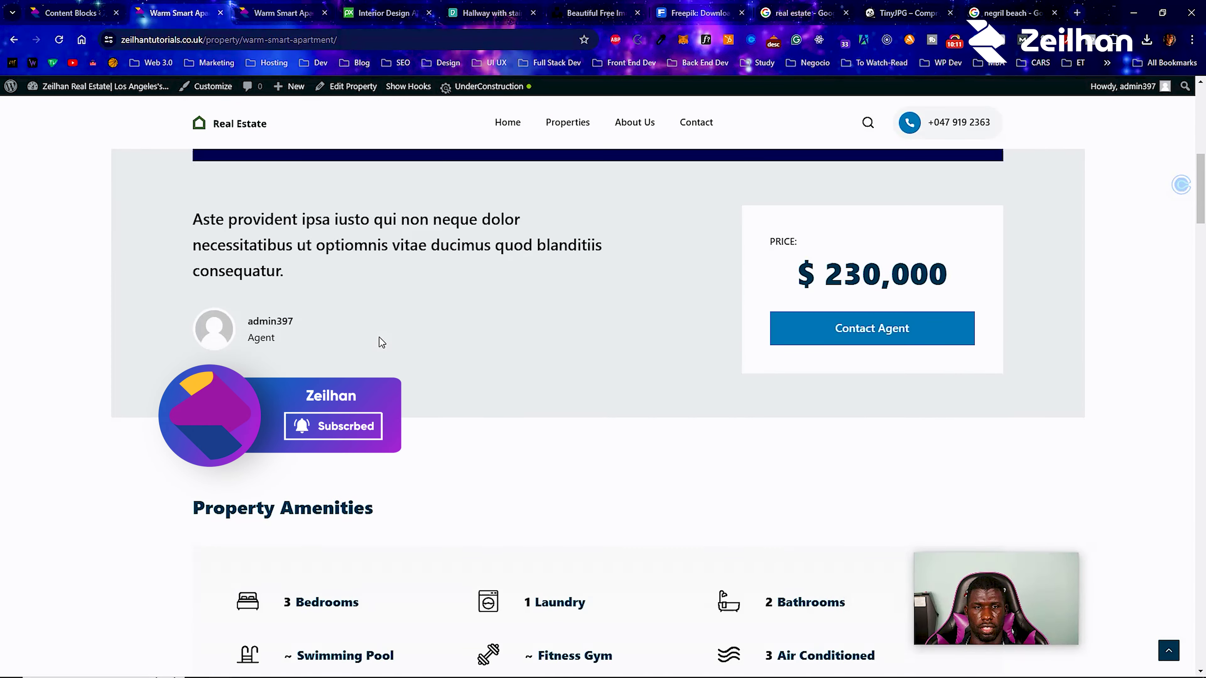
scroll(284, 280, "down", 4)
scroll(284, 279, "down", 20)
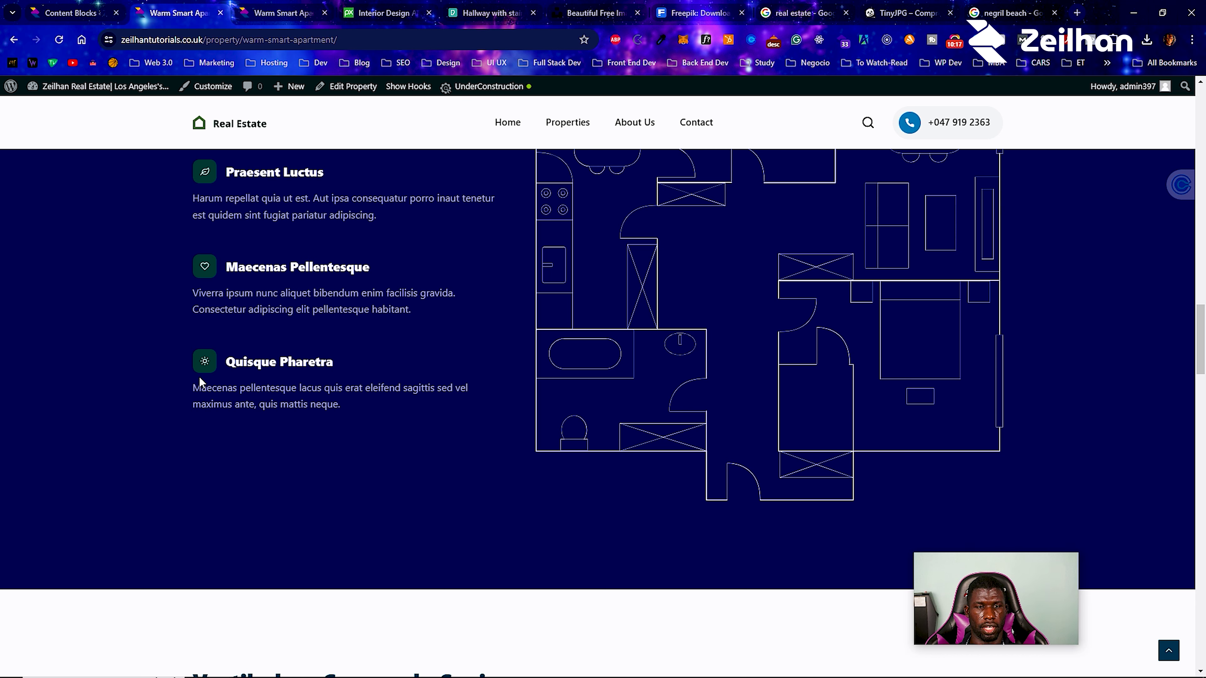
scroll(206, 365, "up", 3)
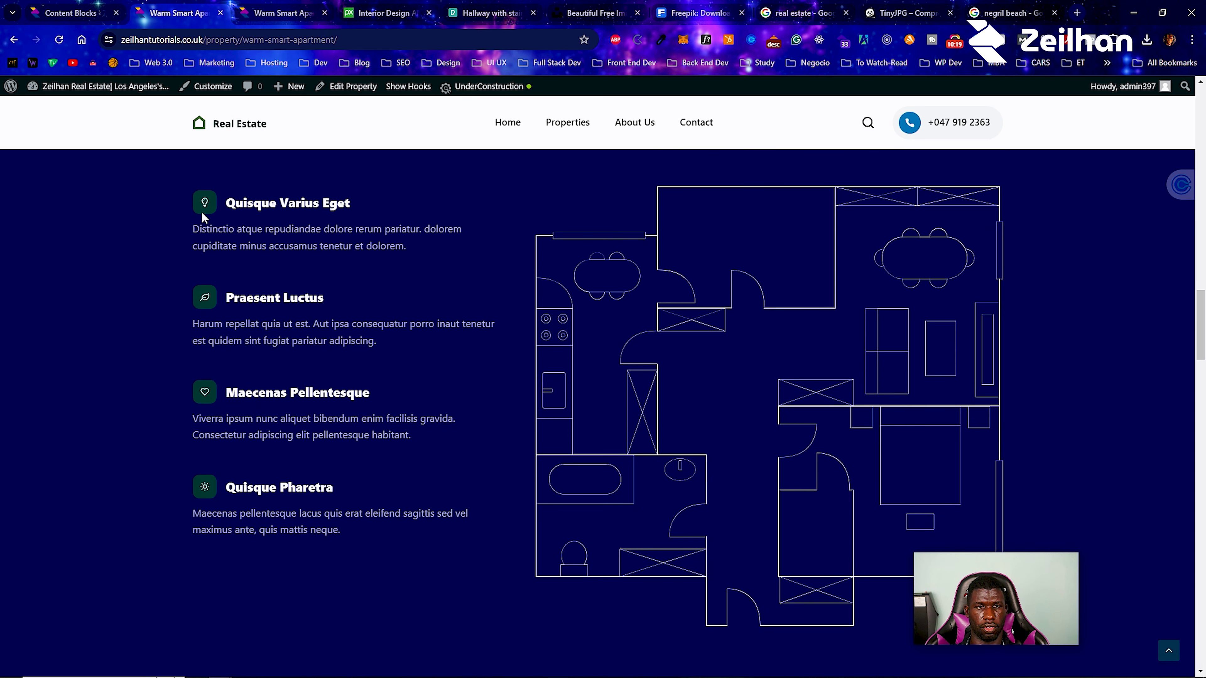
scroll(232, 609, "down", 15)
scroll(254, 466, "up", 16)
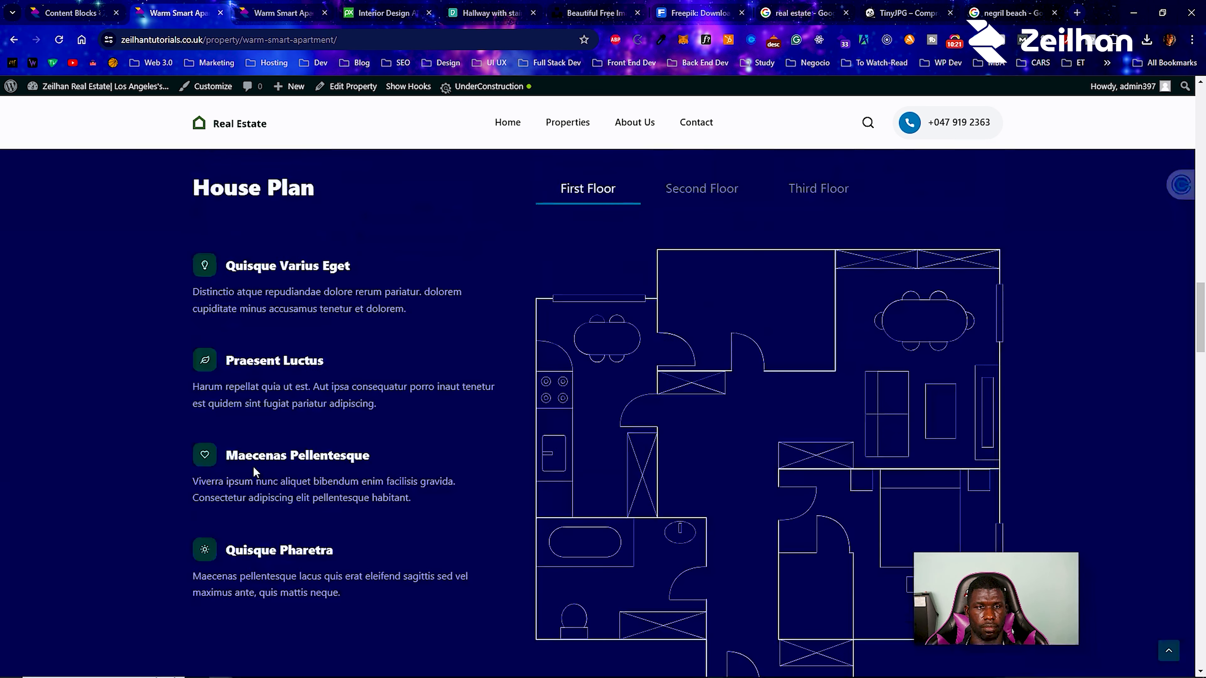
left_click(69, 10)
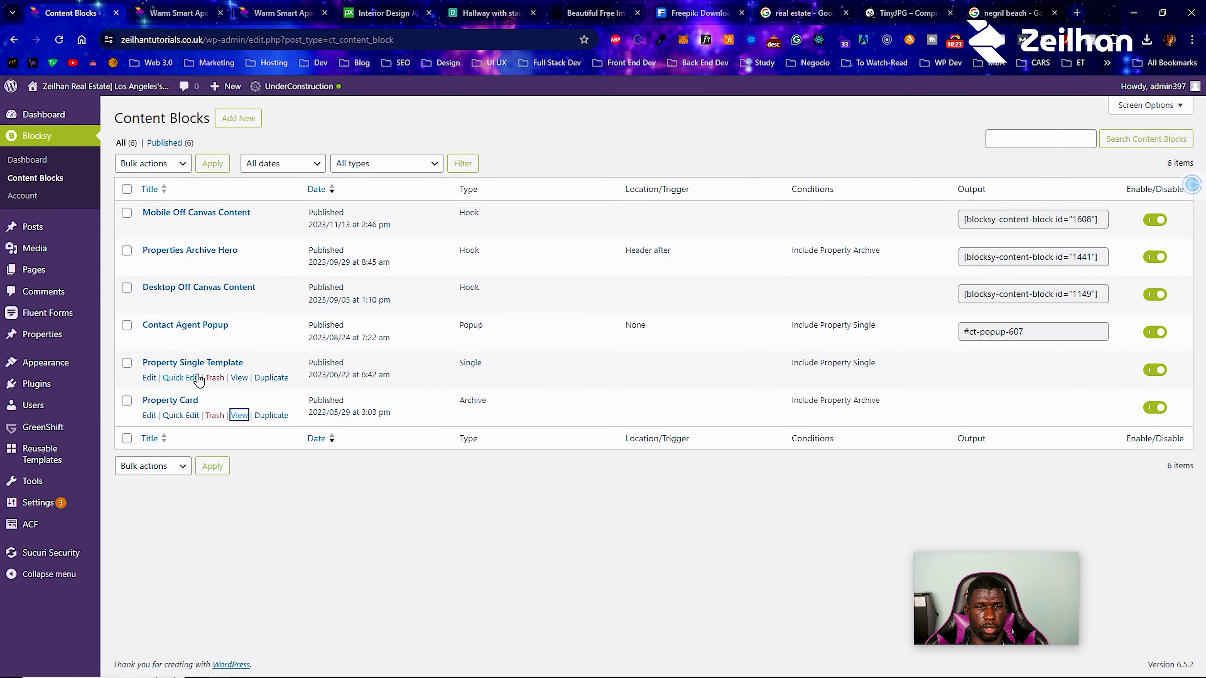
left_click(149, 377)
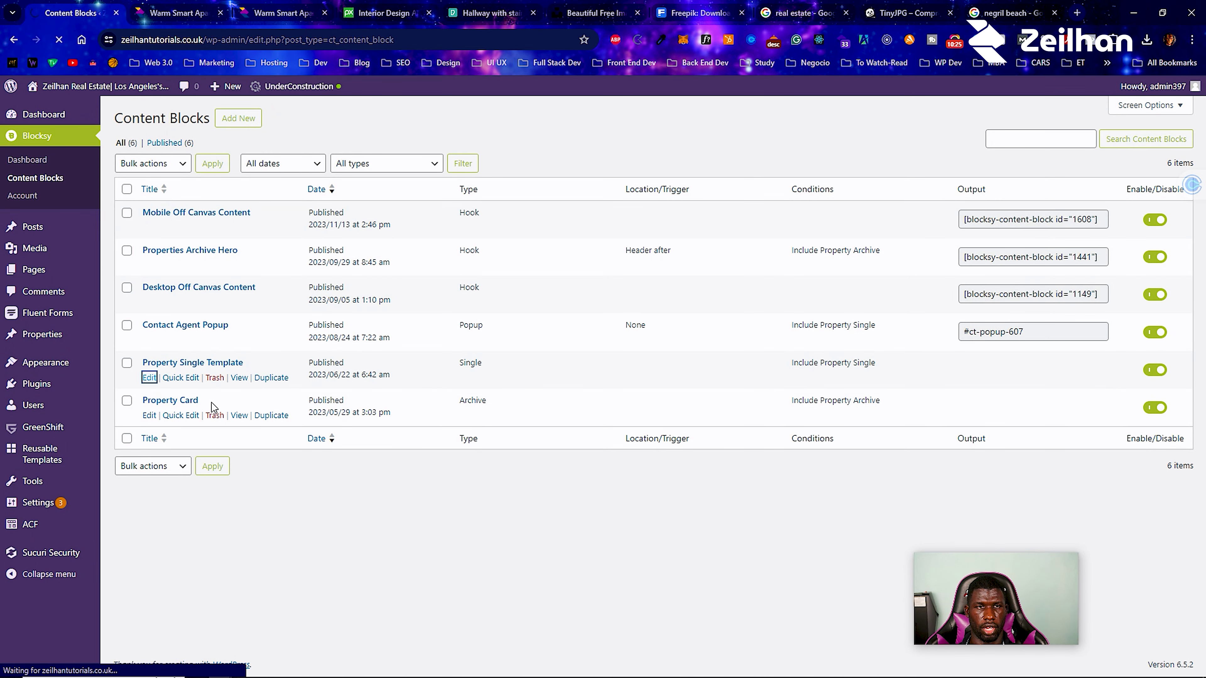
left_click(199, 13)
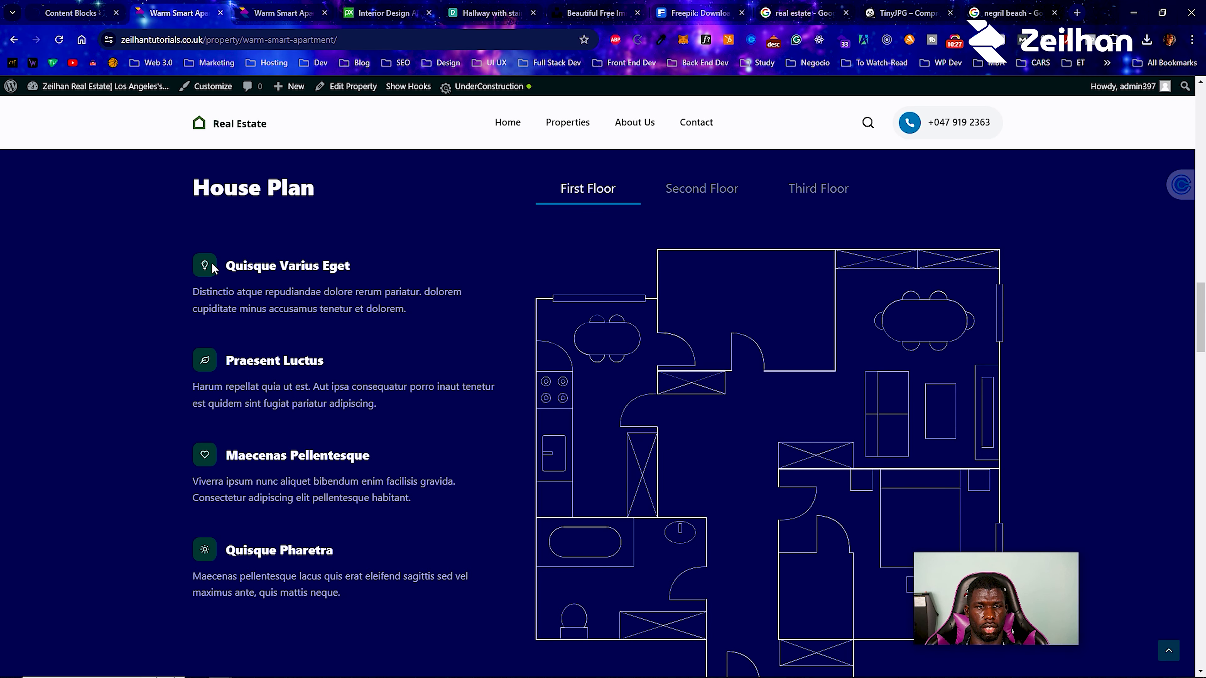
left_click(70, 7)
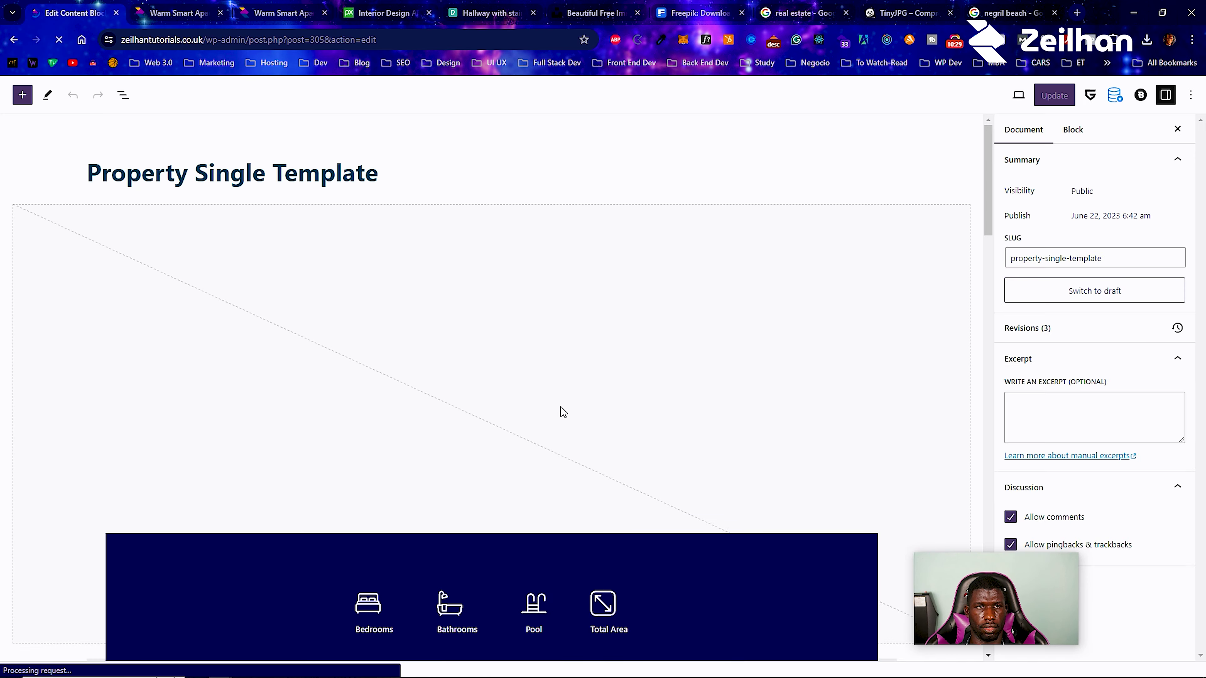
scroll(561, 407, "down", 10)
scroll(561, 407, "down", 20)
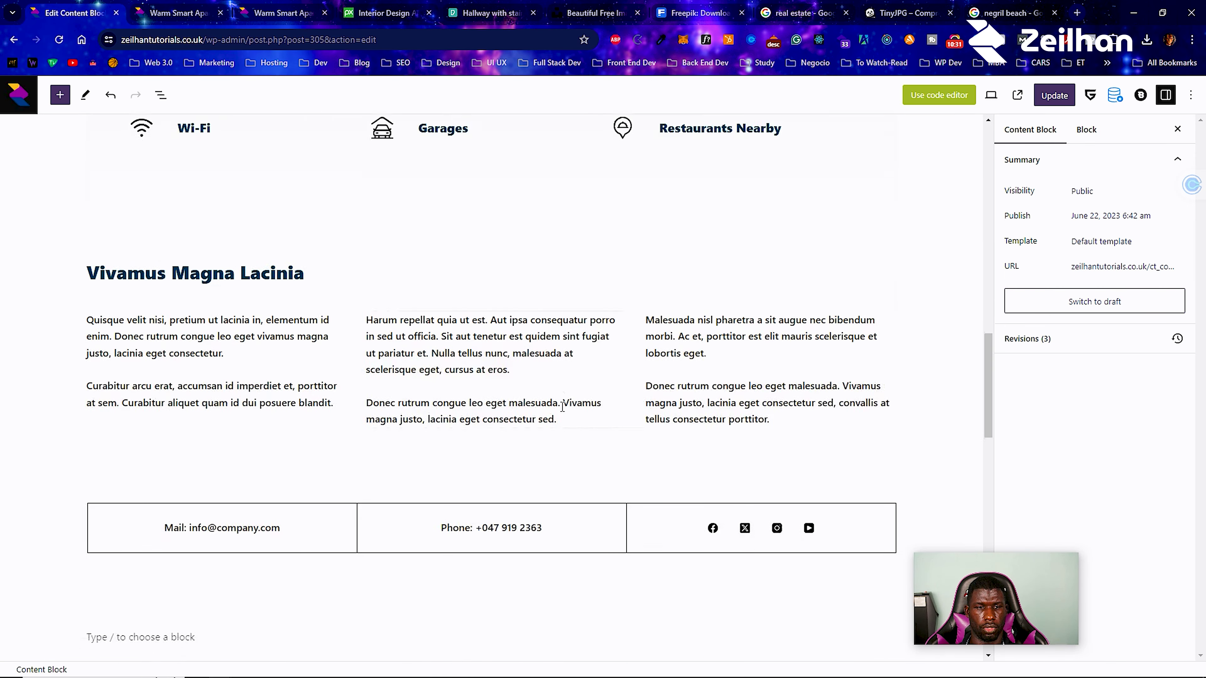
scroll(418, 437, "up", 5)
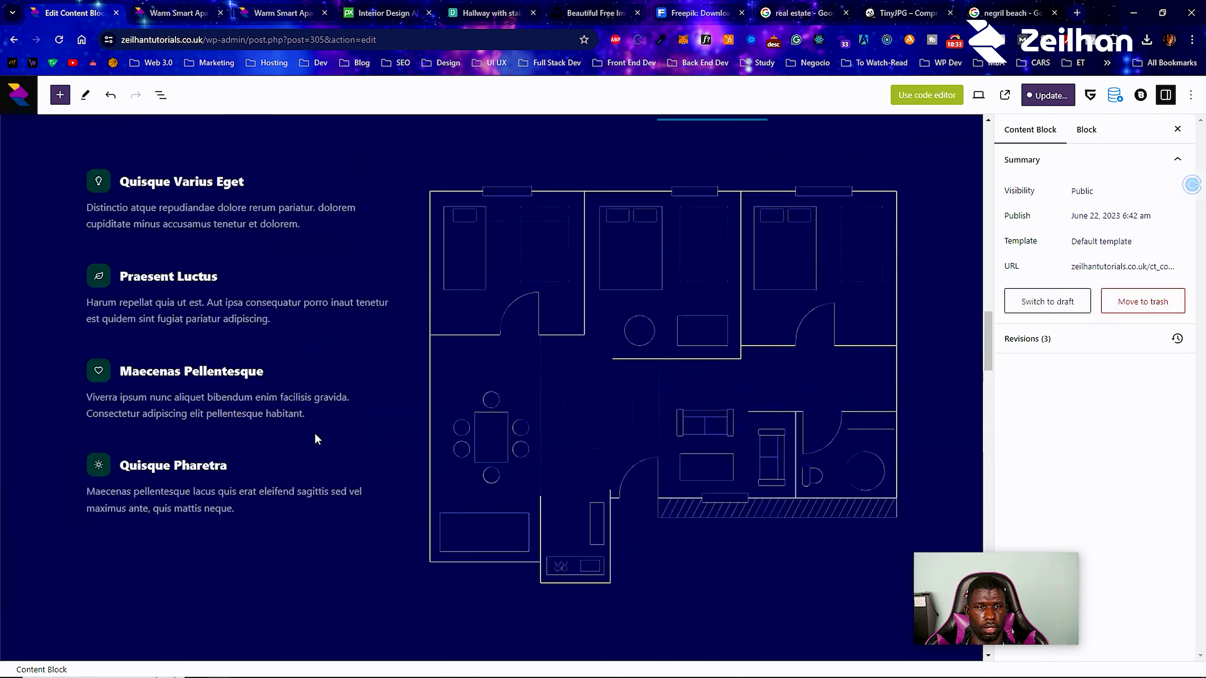
left_click(102, 183)
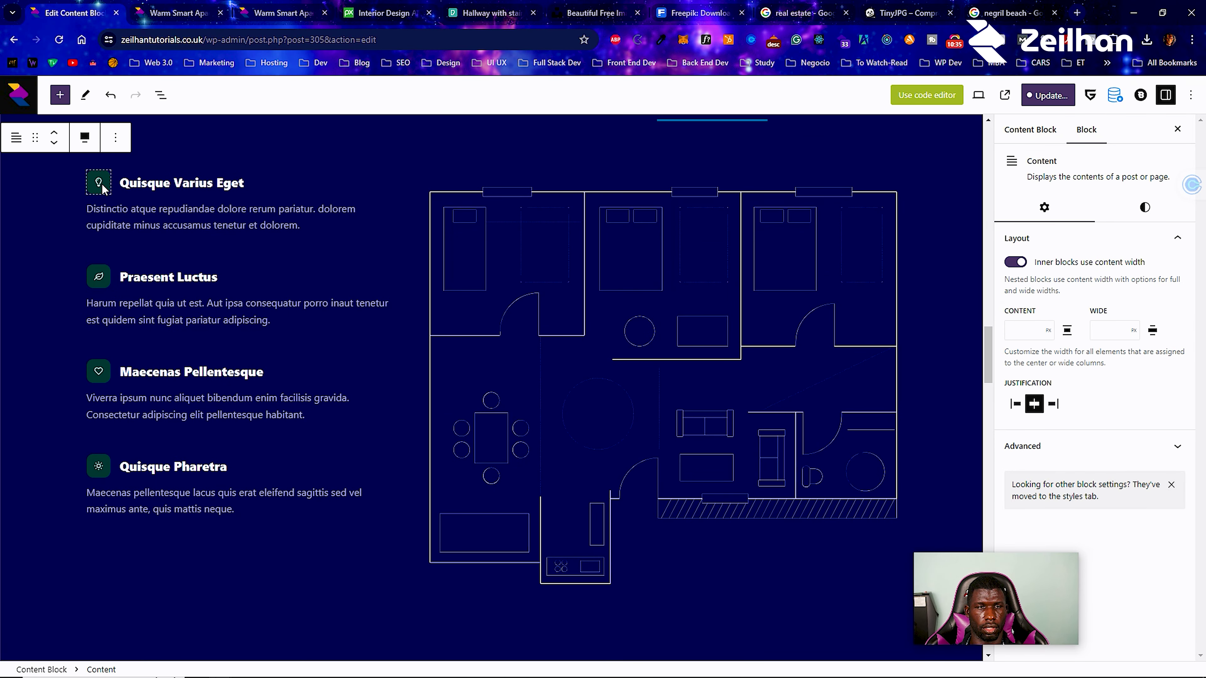
scroll(101, 183, "down", 3)
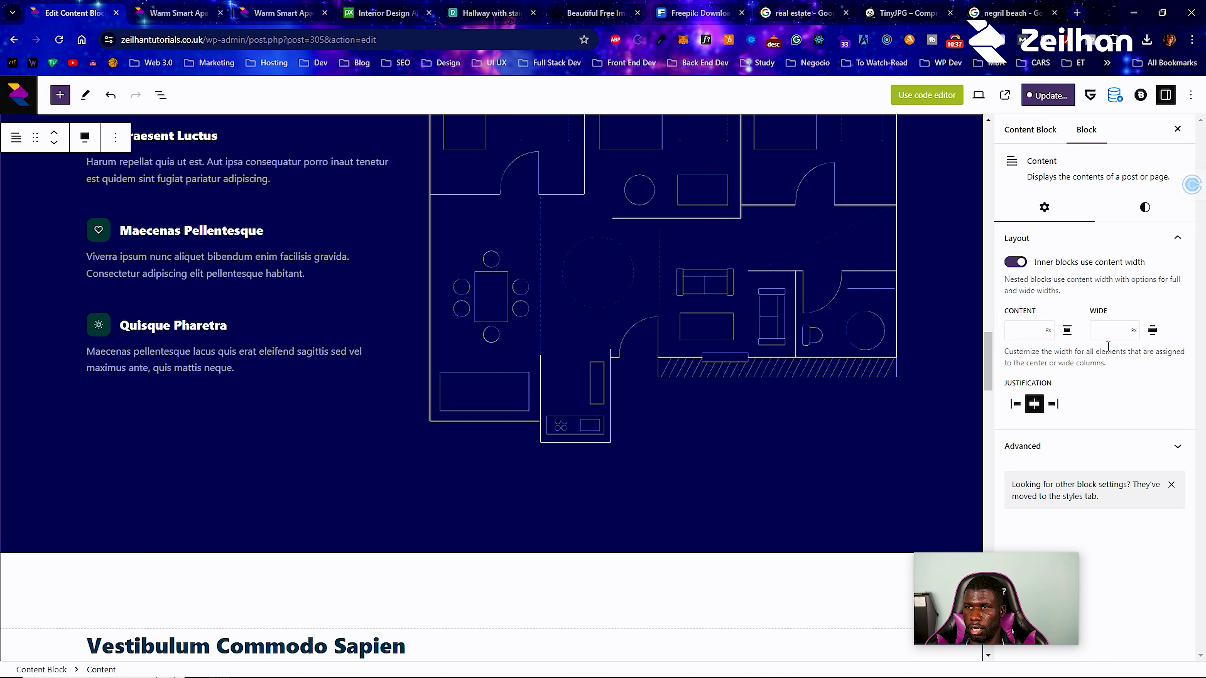
left_click(1167, 96)
left_click(1166, 96)
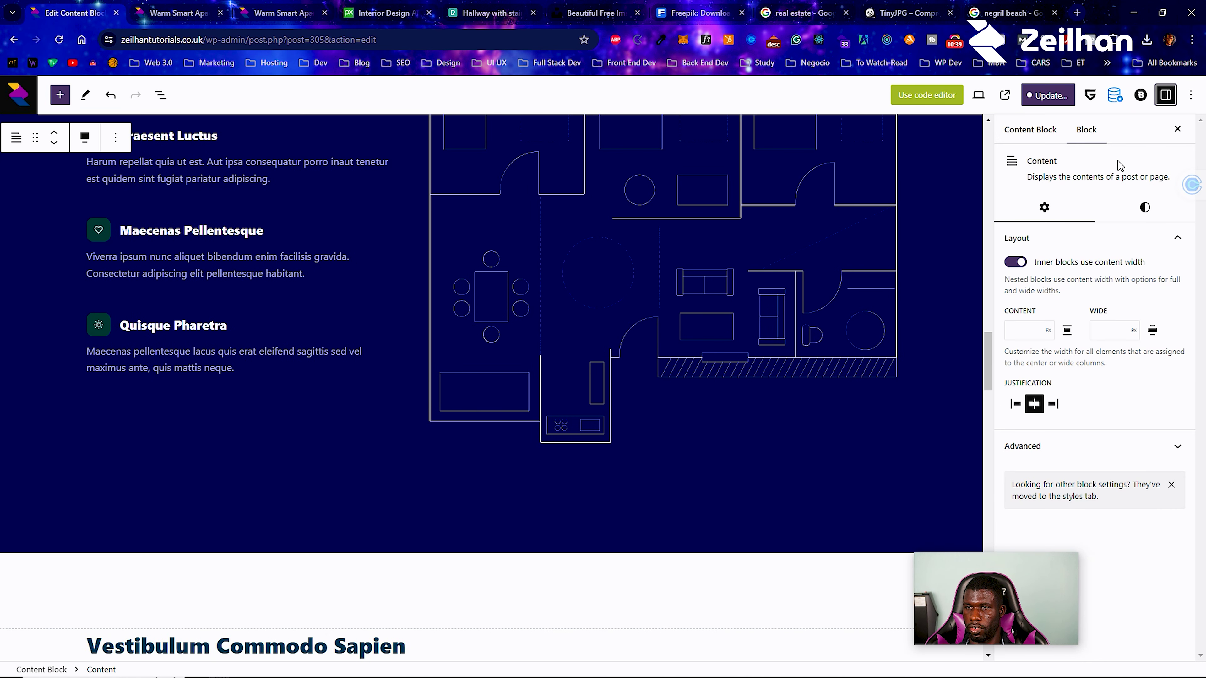
left_click(1140, 209)
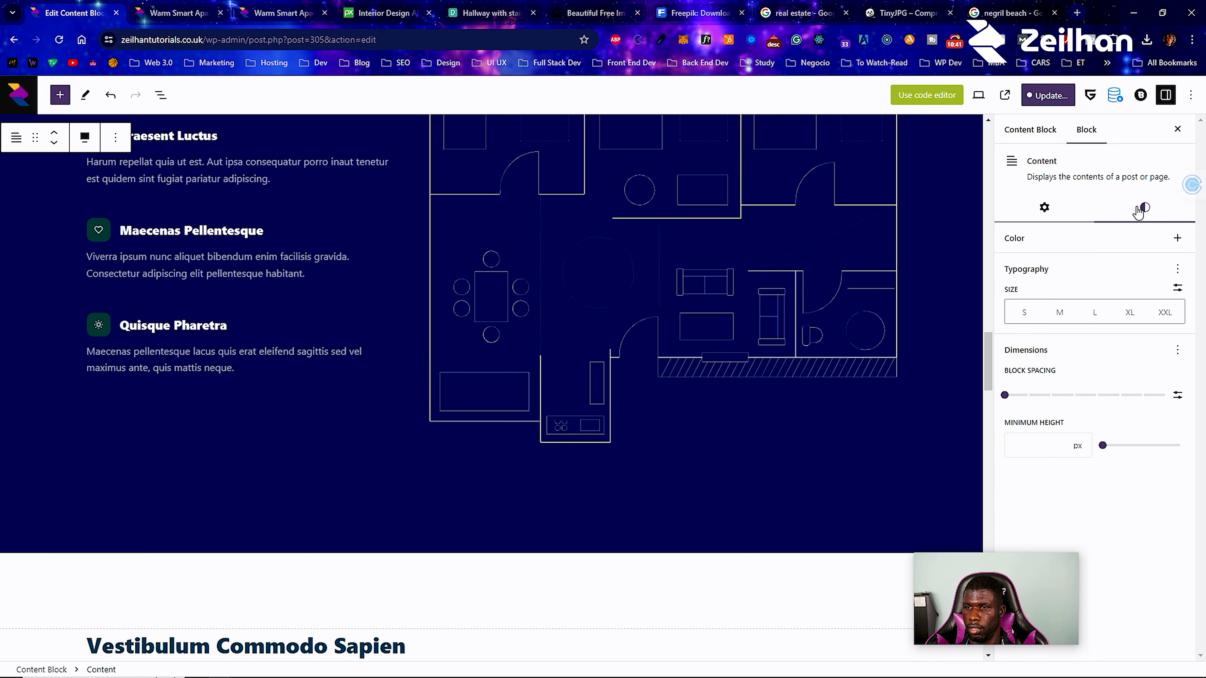
left_click(1176, 238)
left_click(963, 289)
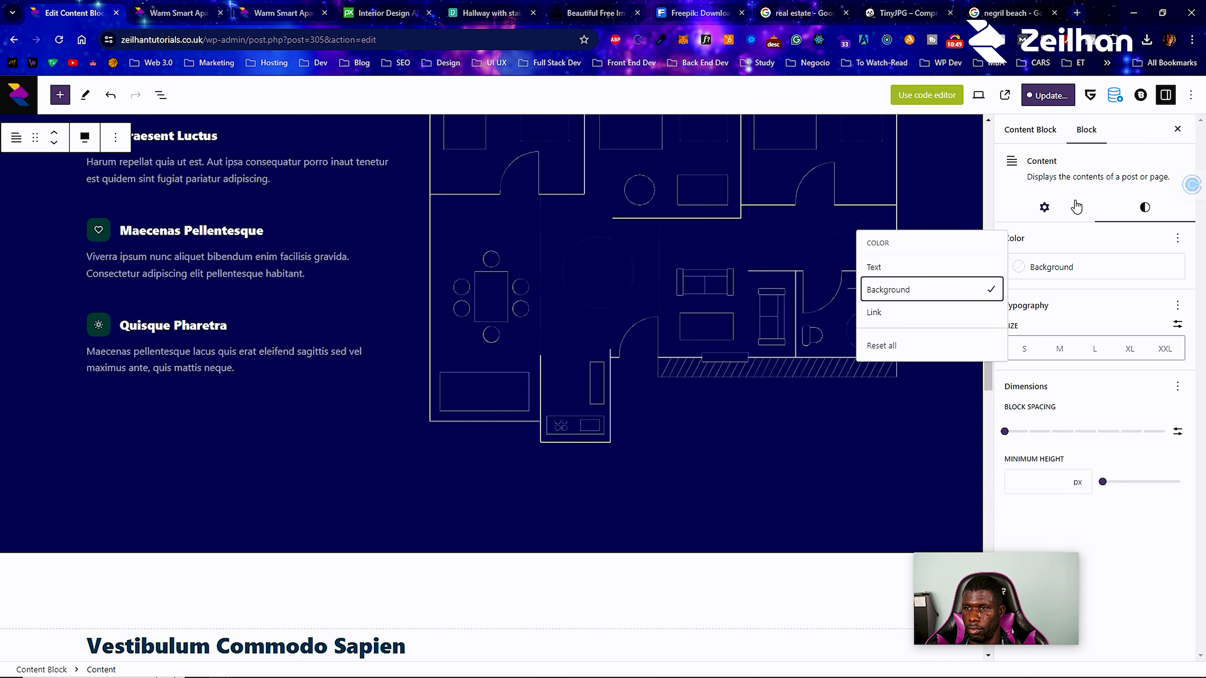
left_click(1063, 211)
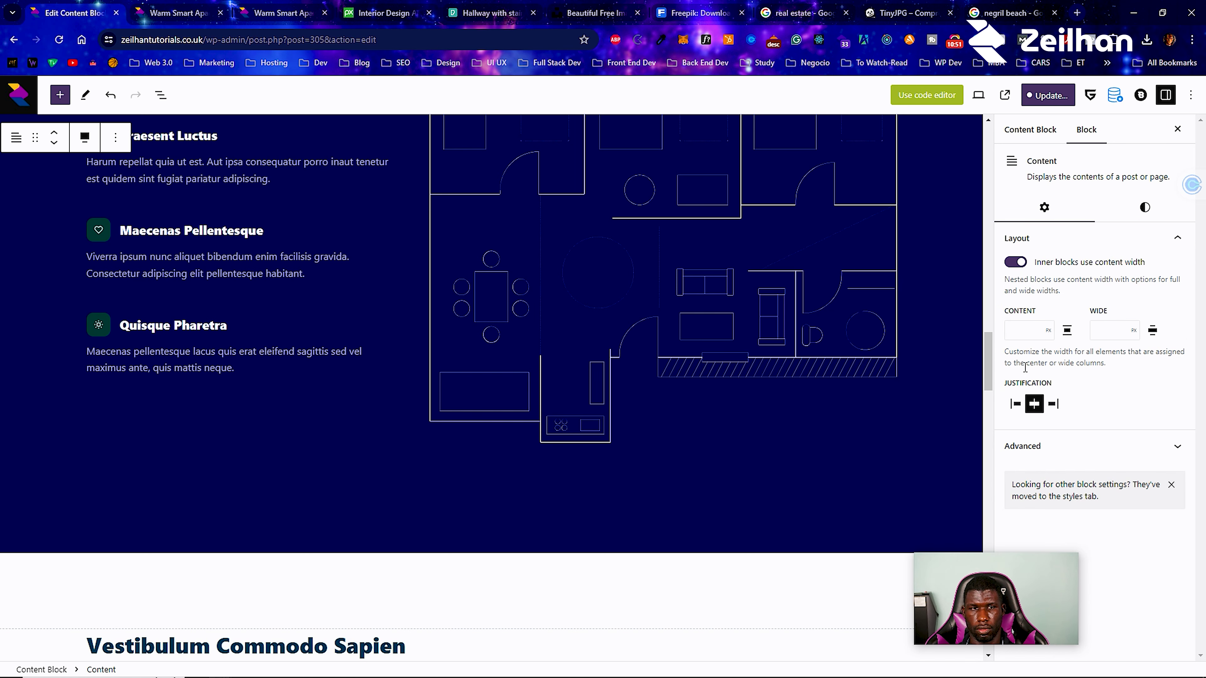
scroll(233, 299, "up", 4)
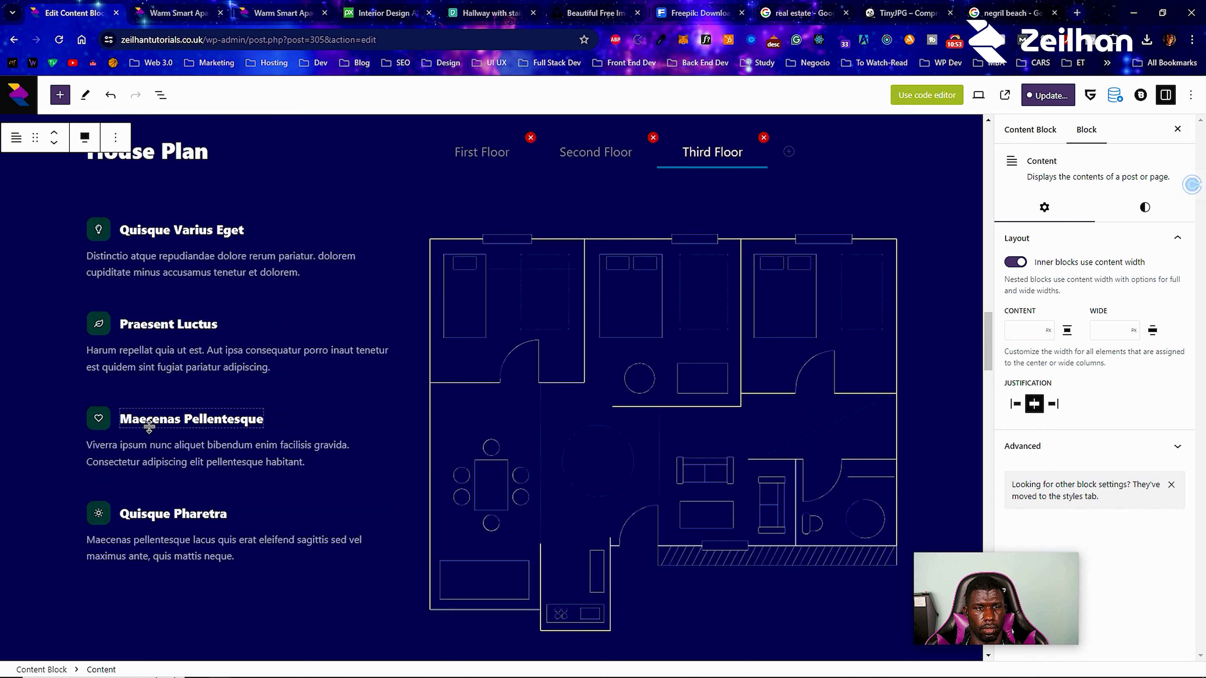
Make the Maecenas Pellentesque heart icon's background blue from the theme palette.
left_click(97, 422)
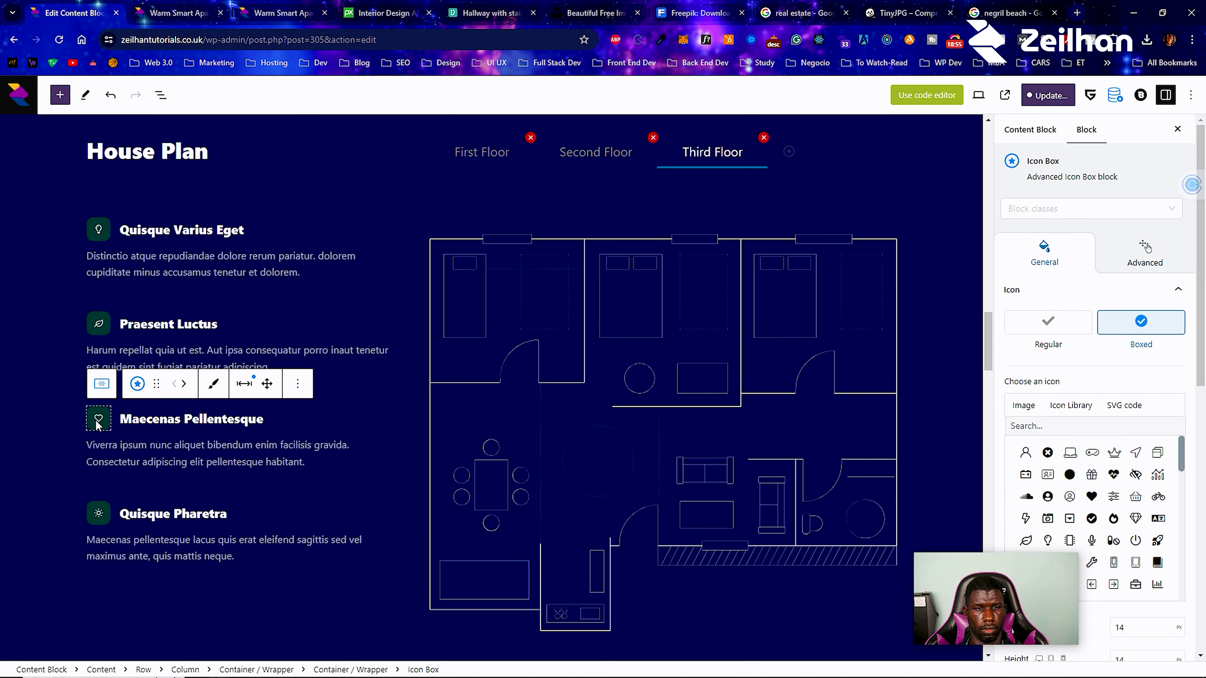
scroll(1119, 365, "down", 8)
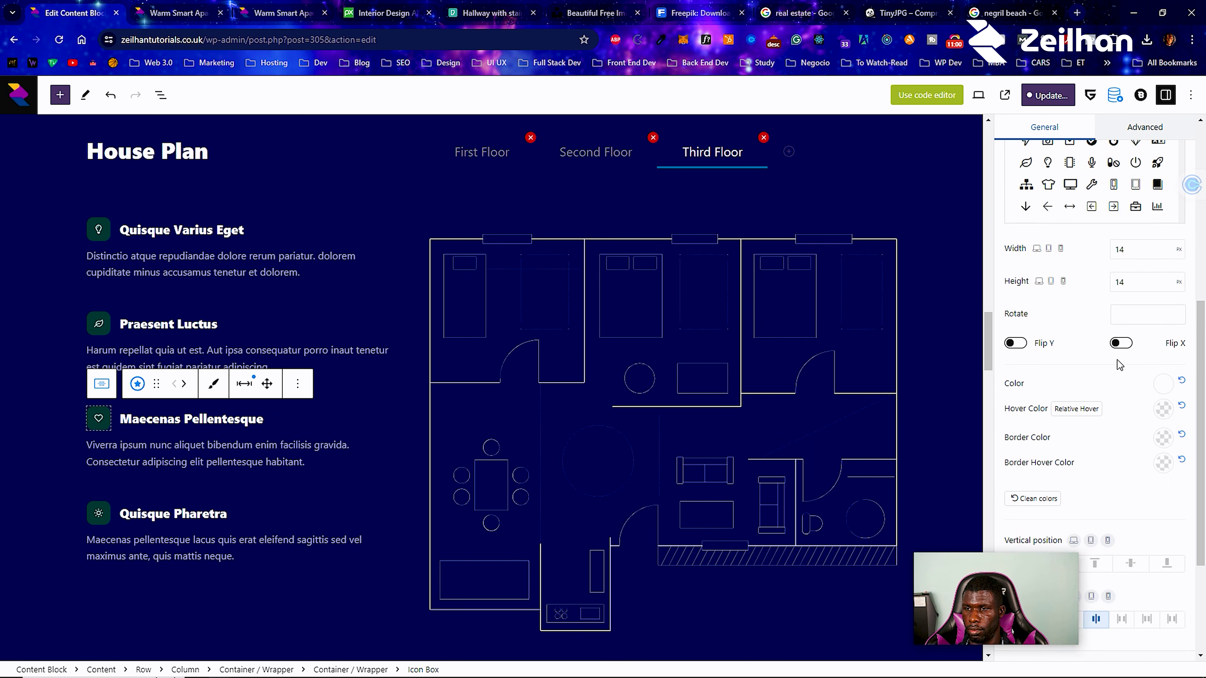
scroll(1119, 365, "down", 4)
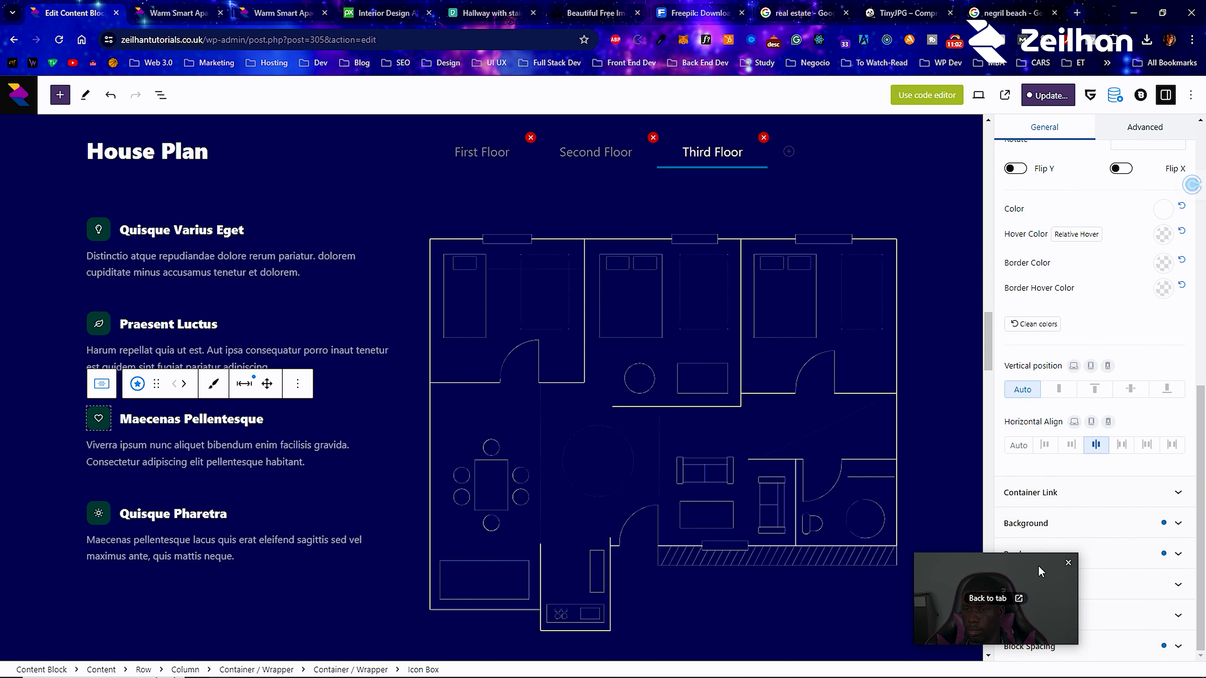
left_click(1181, 525)
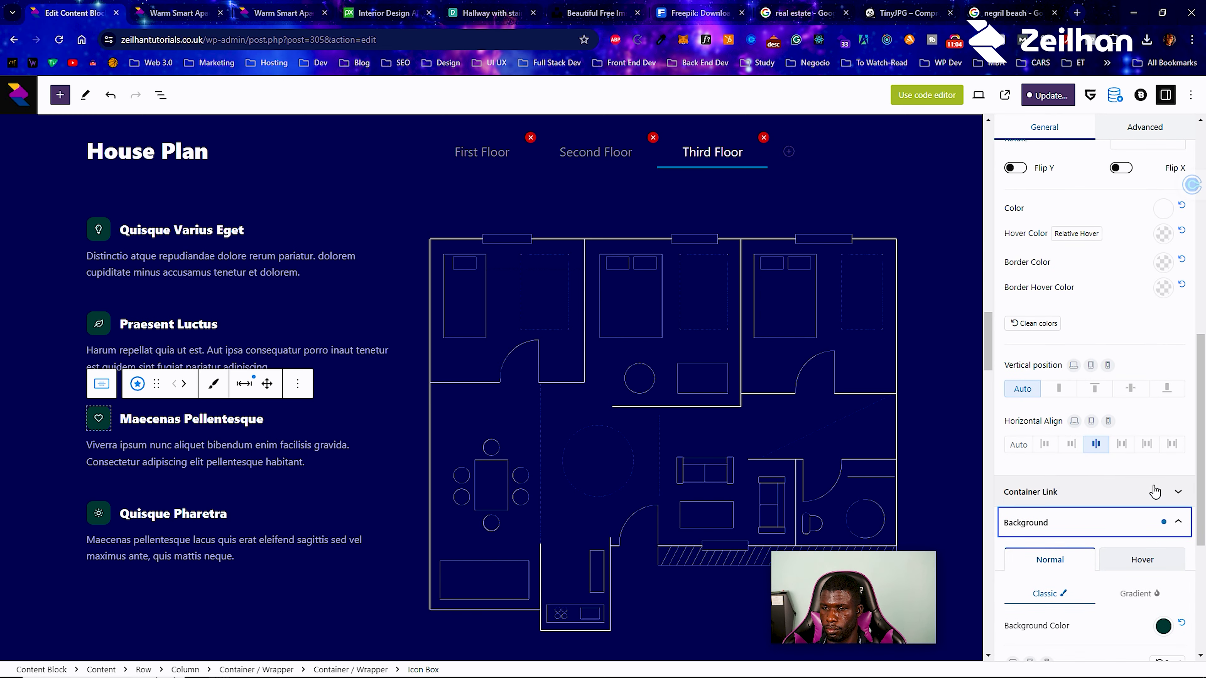
scroll(1152, 490, "down", 5)
left_click(1163, 375)
left_click(1036, 314)
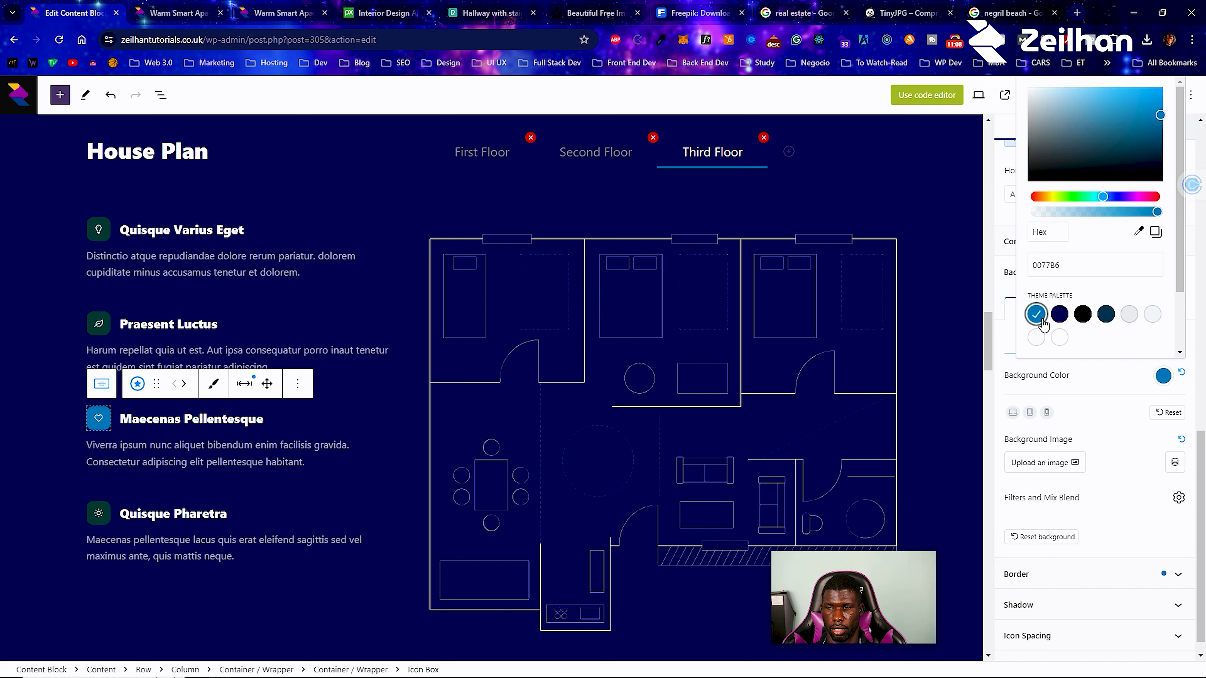
Make the Praesent Luctus and Quisque Varius Eget icon backgrounds the same blue.
left_click(99, 325)
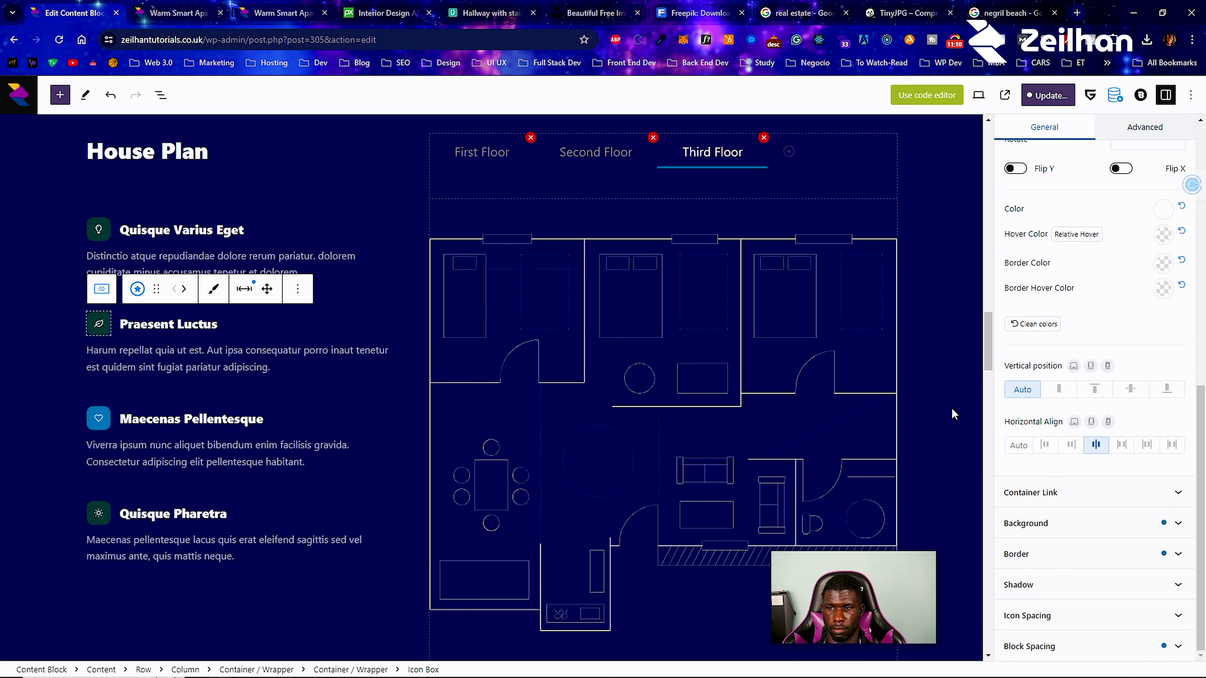
left_click(1119, 524)
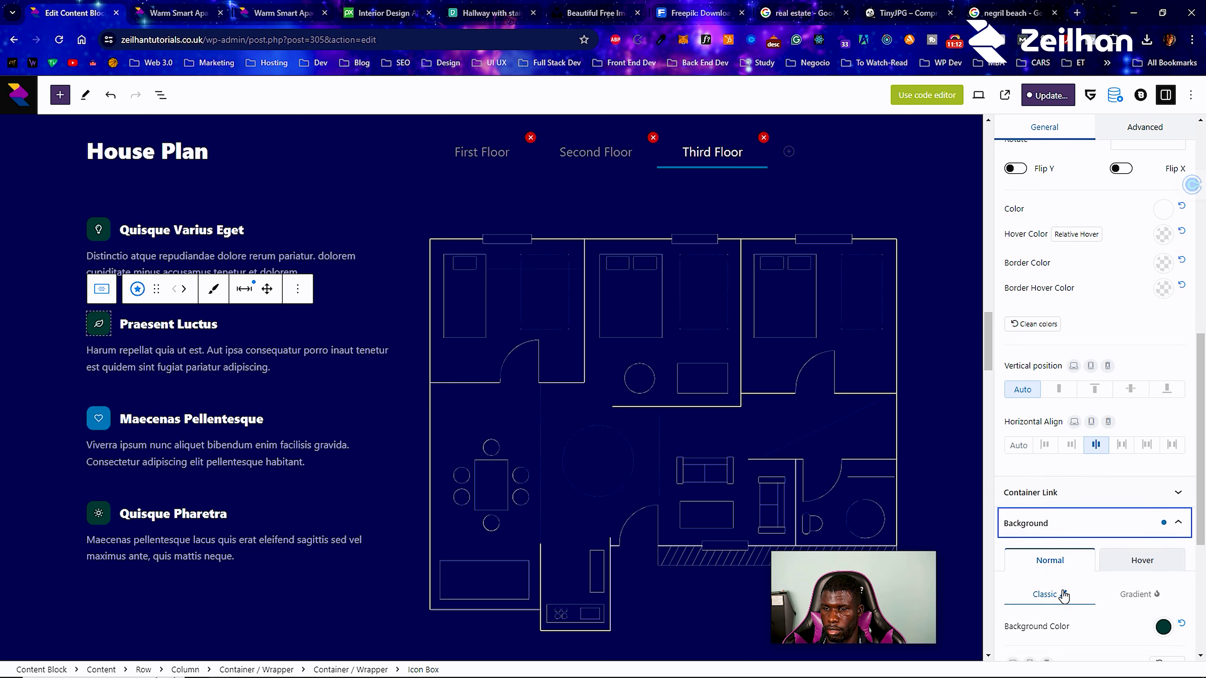
left_click(1164, 625)
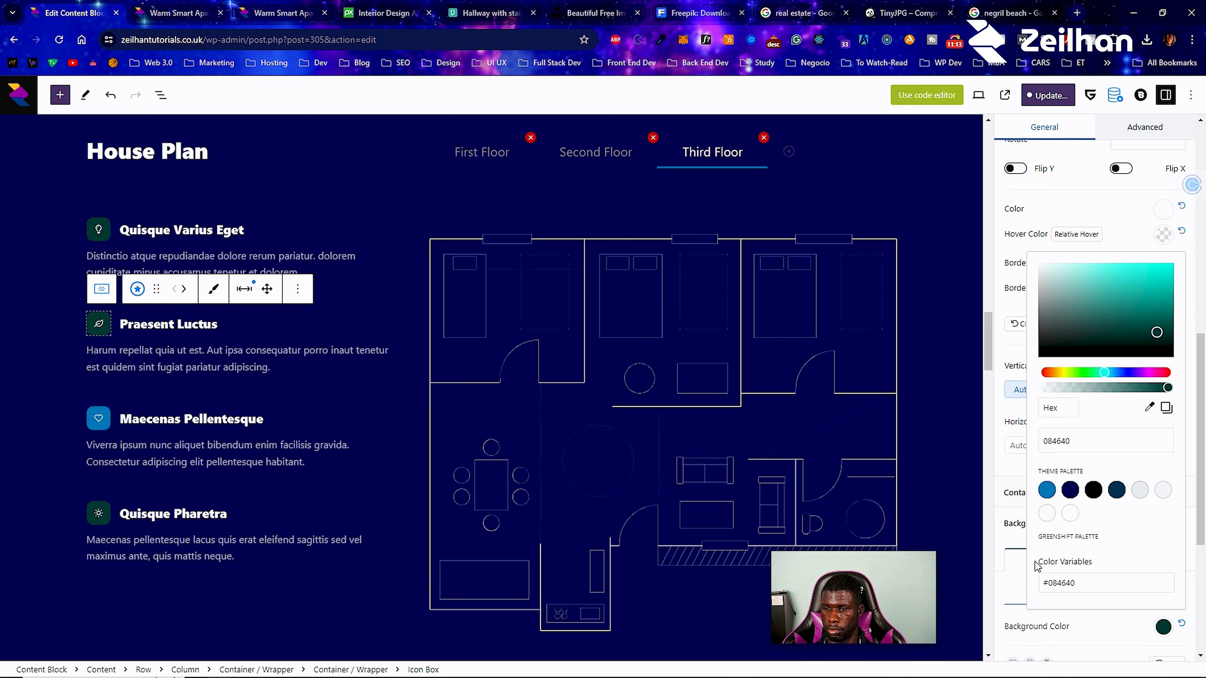
left_click(1049, 493)
left_click(96, 232)
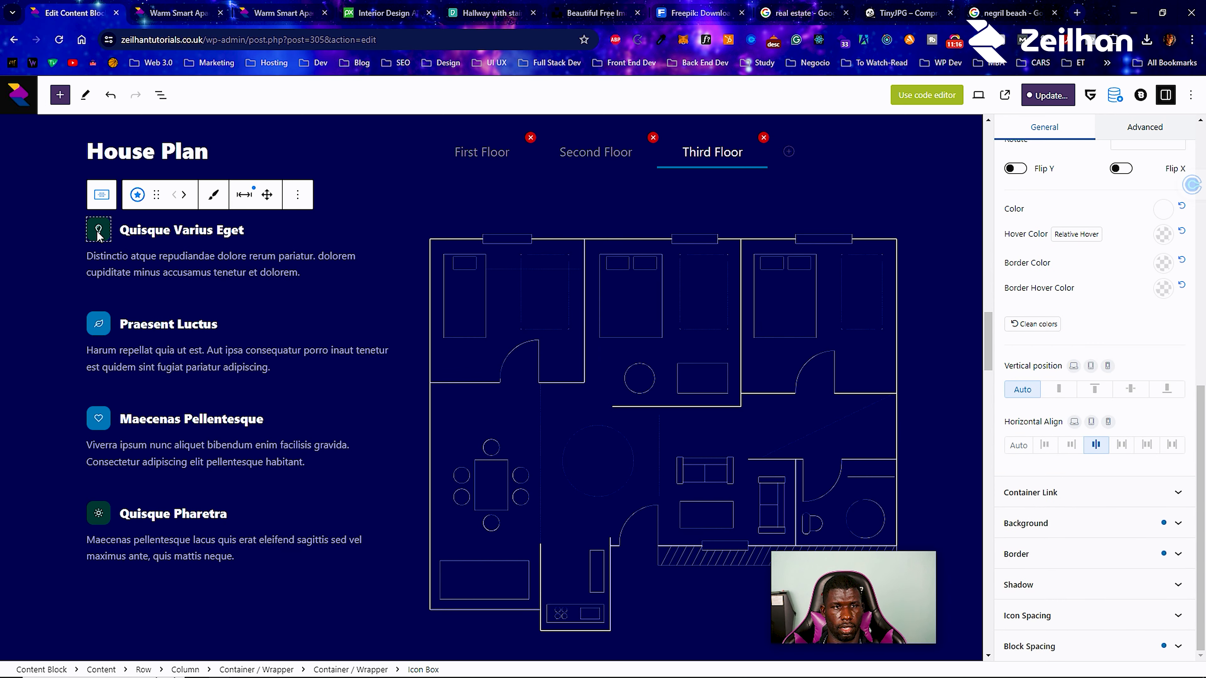
left_click(1158, 526)
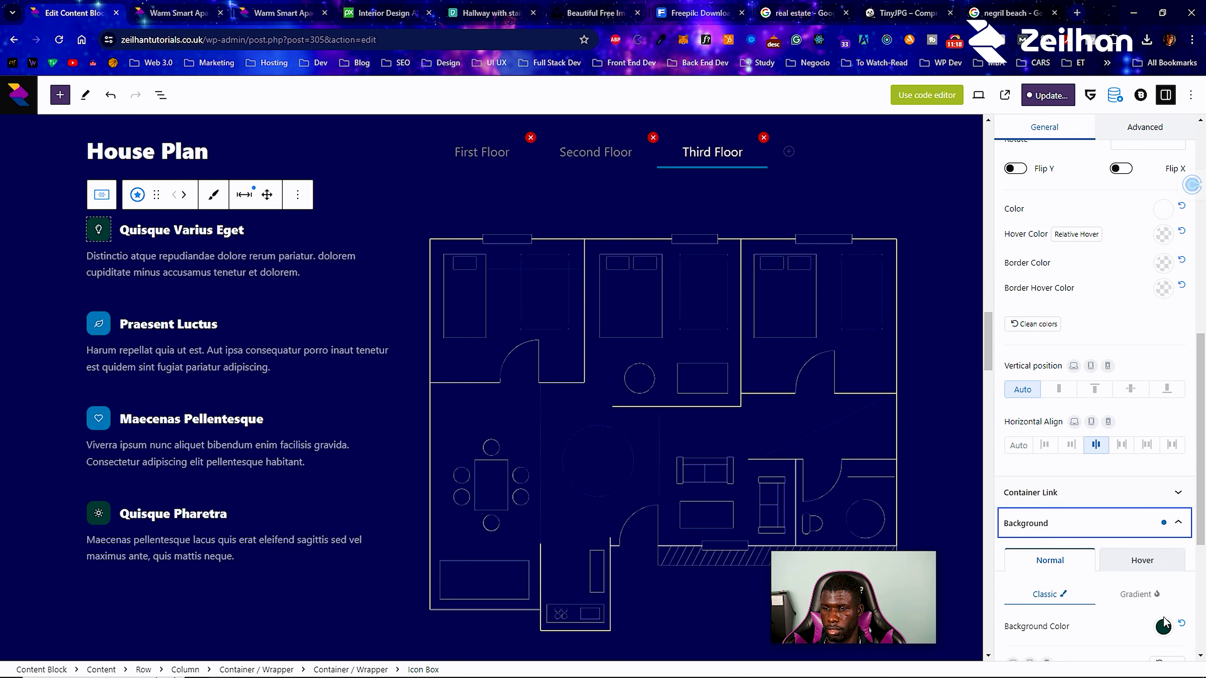
left_click(1163, 627)
left_click(1047, 490)
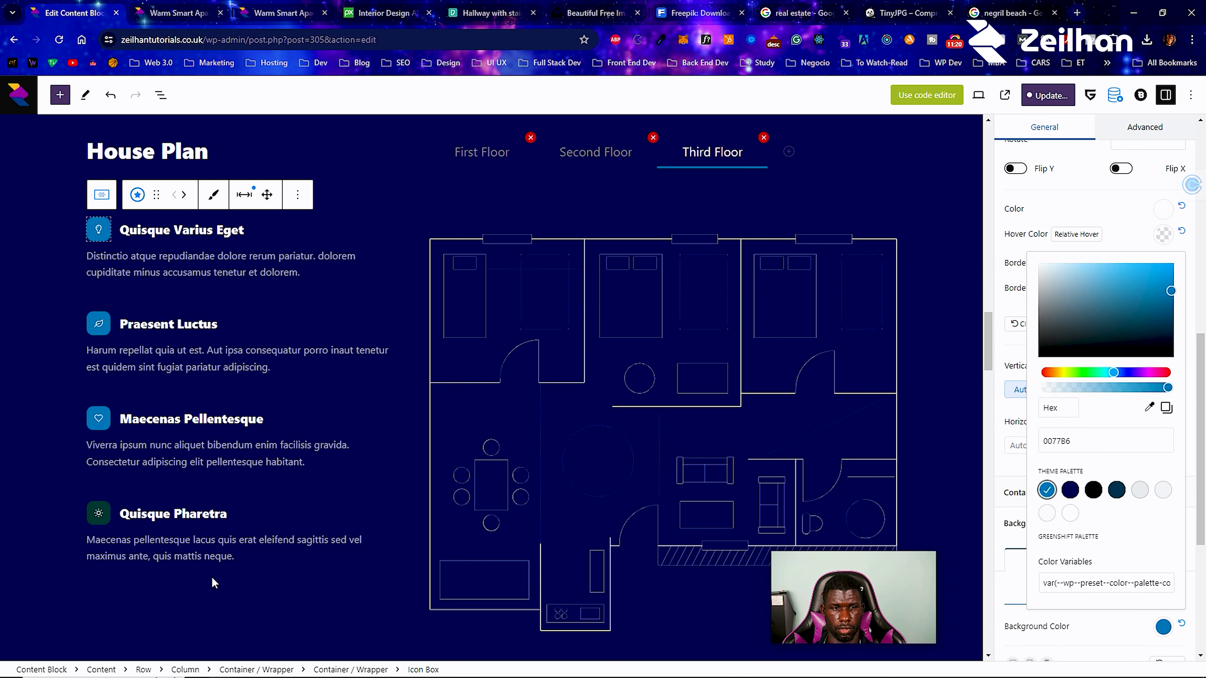
Set the Quisque Pharetra icon background to the same palette blue.
left_click(98, 521)
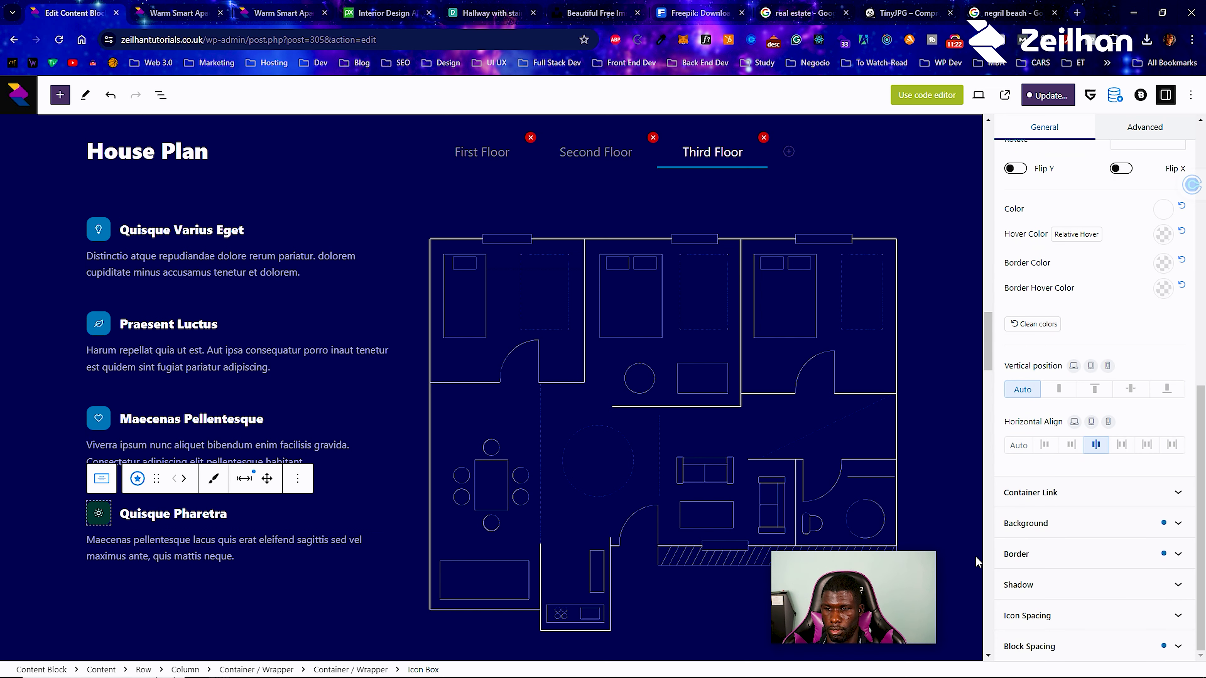
left_click(1094, 523)
scroll(1080, 556, "down", 3)
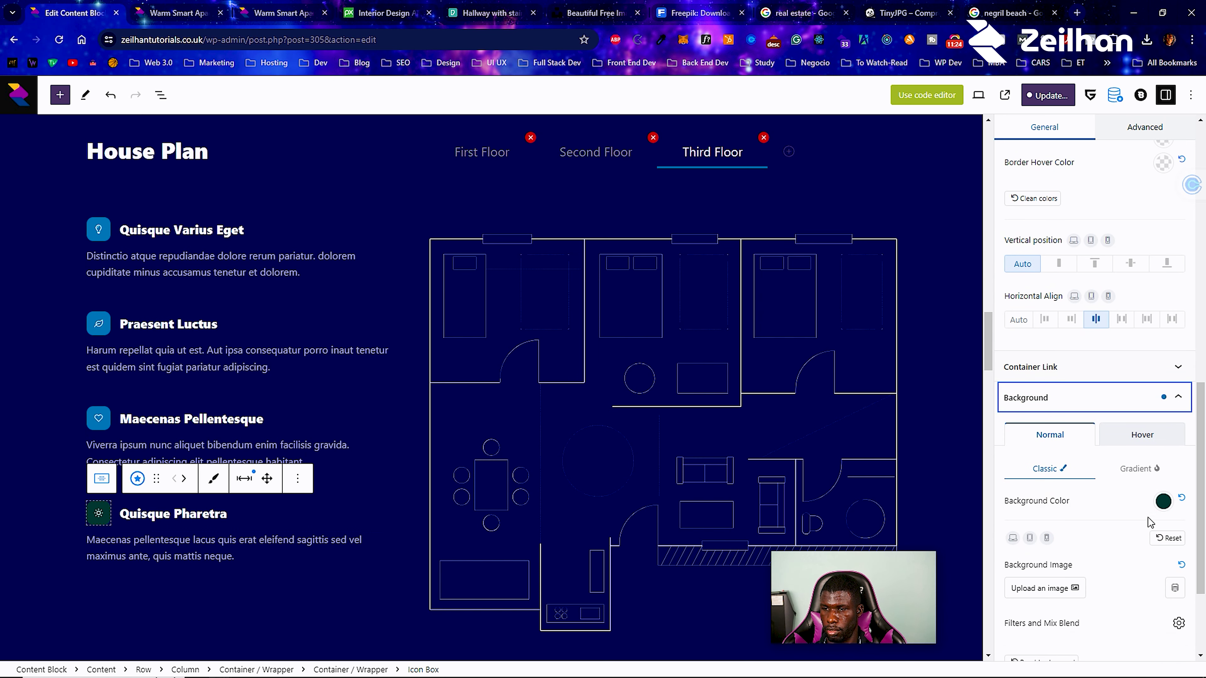
left_click(1163, 501)
left_click(1047, 364)
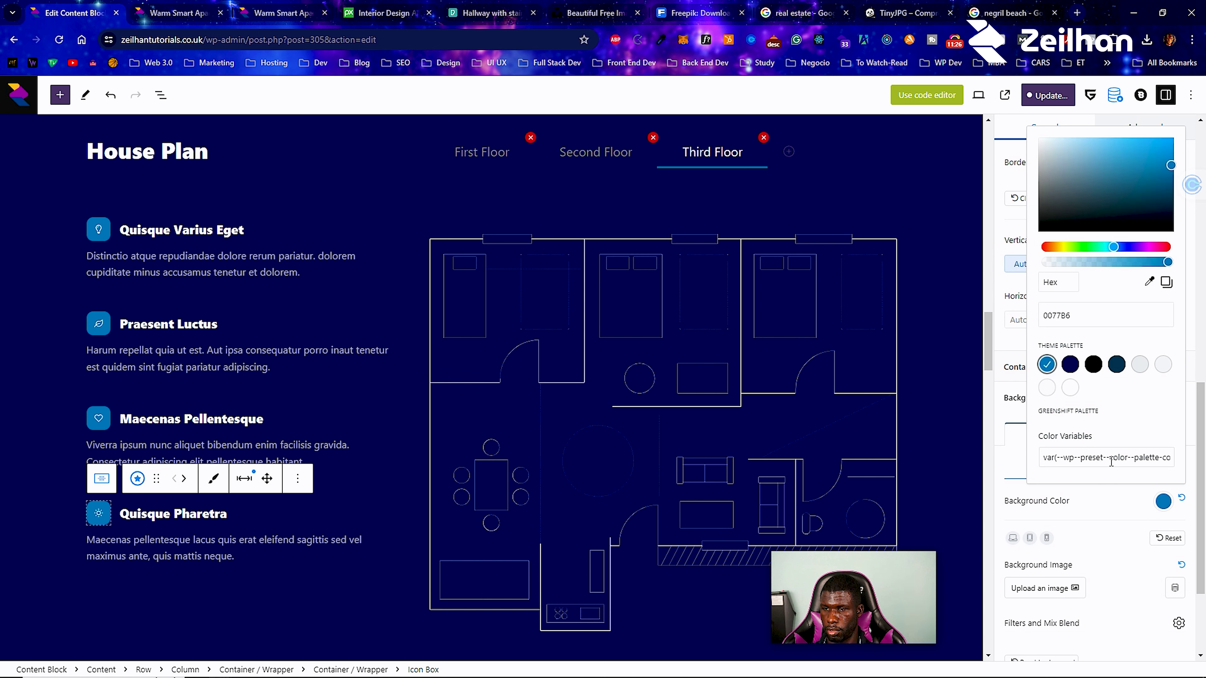
left_click(1100, 514)
Give the Quisque Pharetra icon a blue 0077B6 hover background after trying white and dark teal.
left_click(1149, 428)
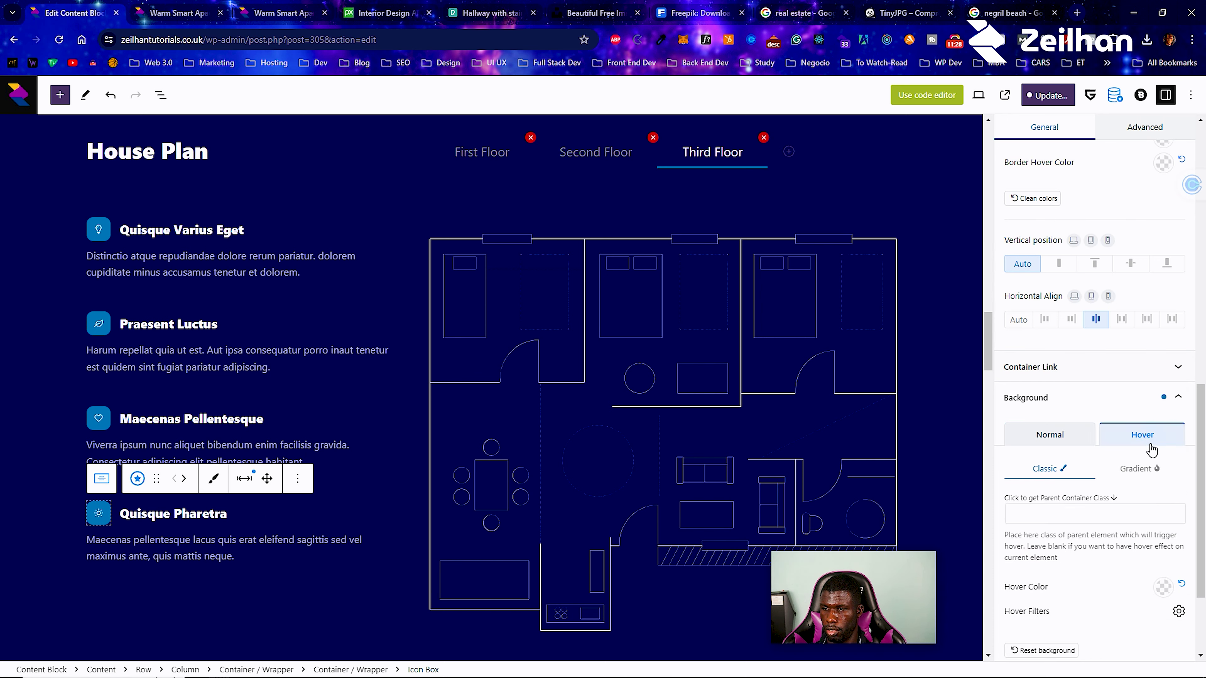
left_click(1168, 592)
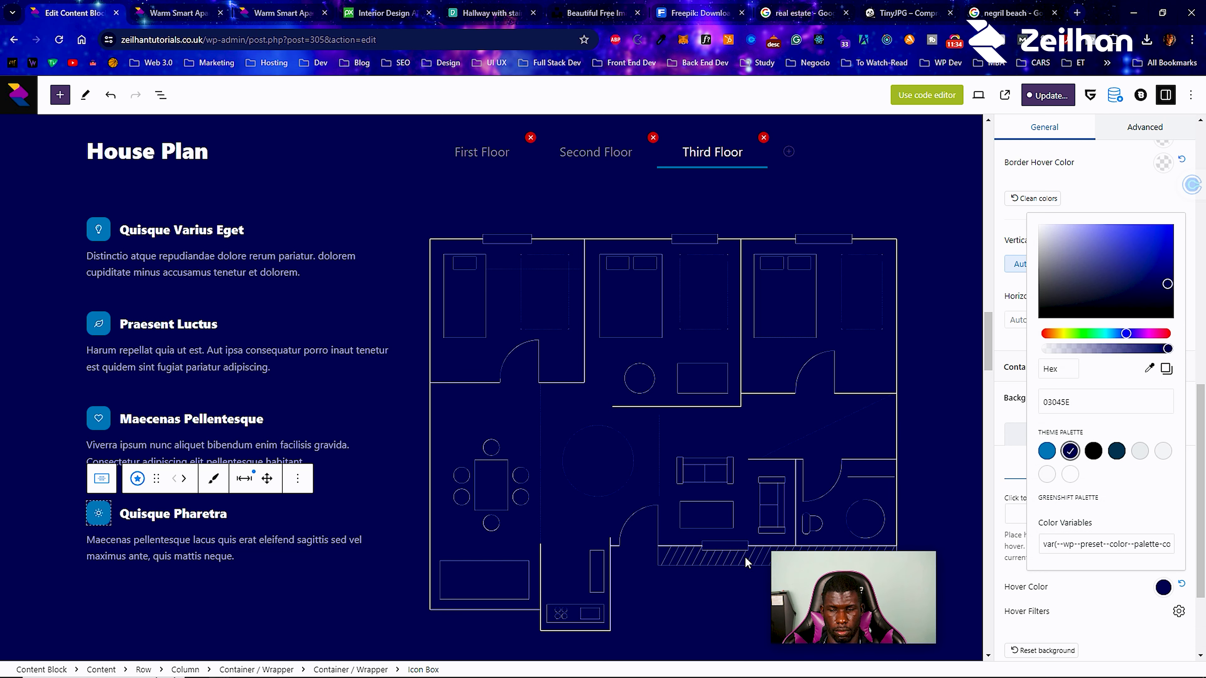
left_click(1042, 475)
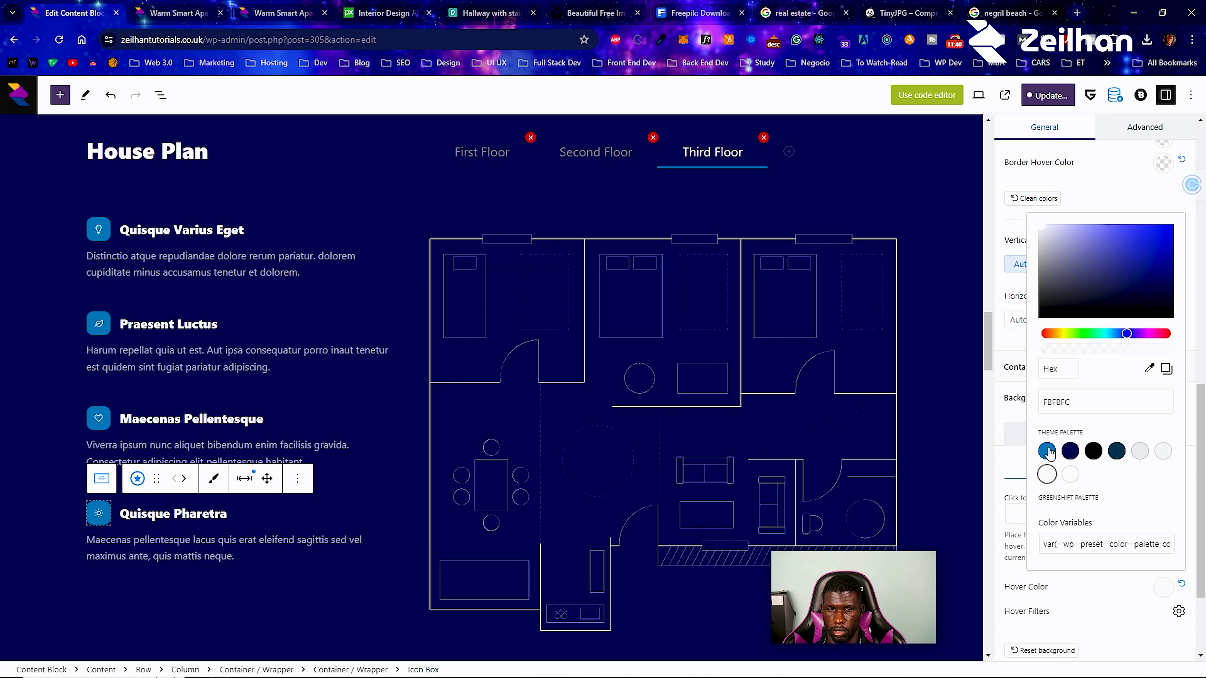
left_click(1115, 452)
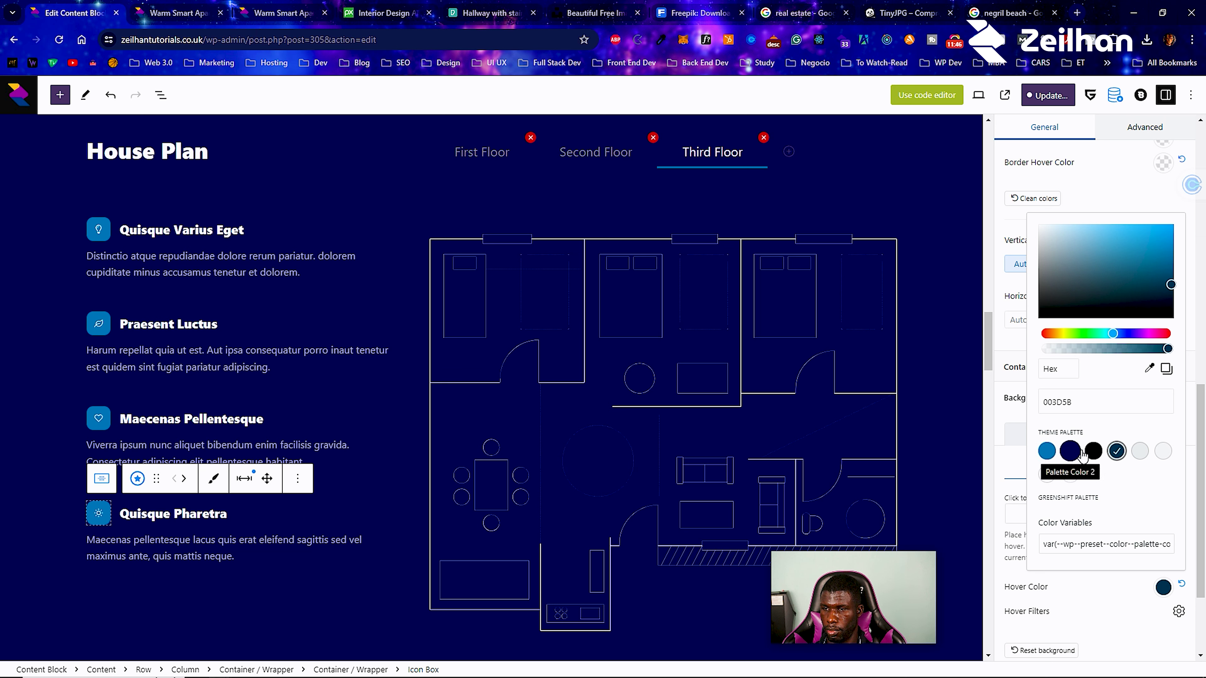
left_click(1047, 453)
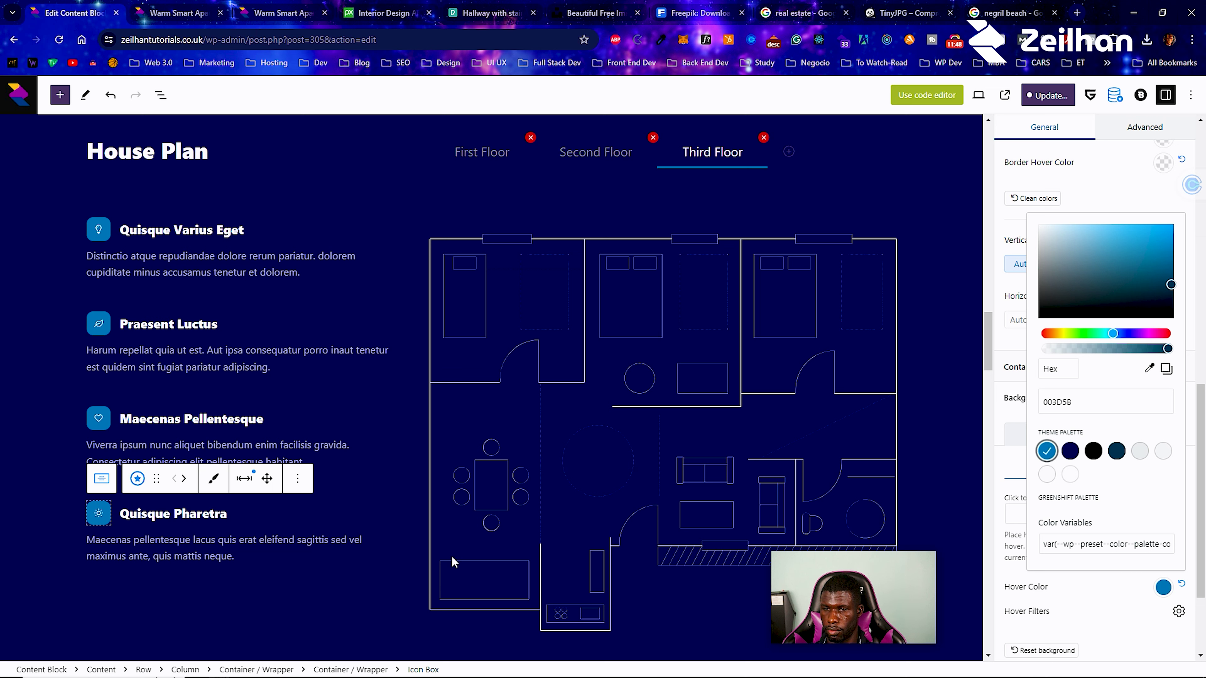
left_click(1075, 594)
scroll(1075, 593, "down", 3)
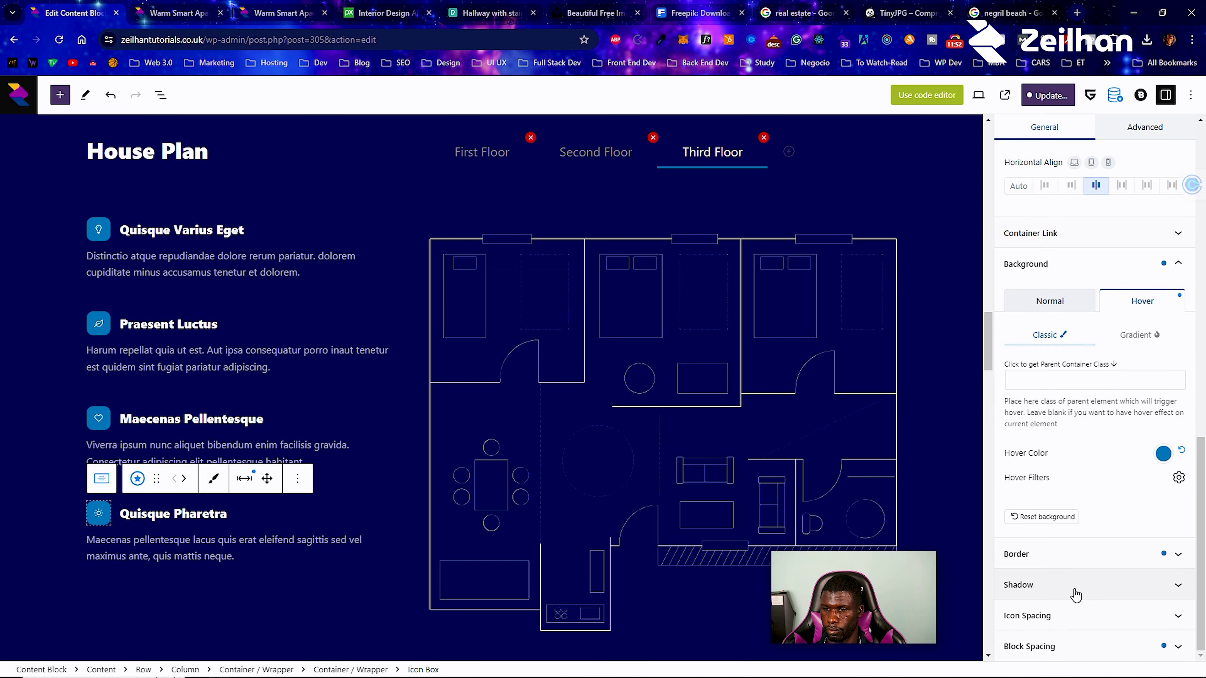
Attempt to save the template changes, then reload the editor past the leave-site warning.
left_click(1039, 95)
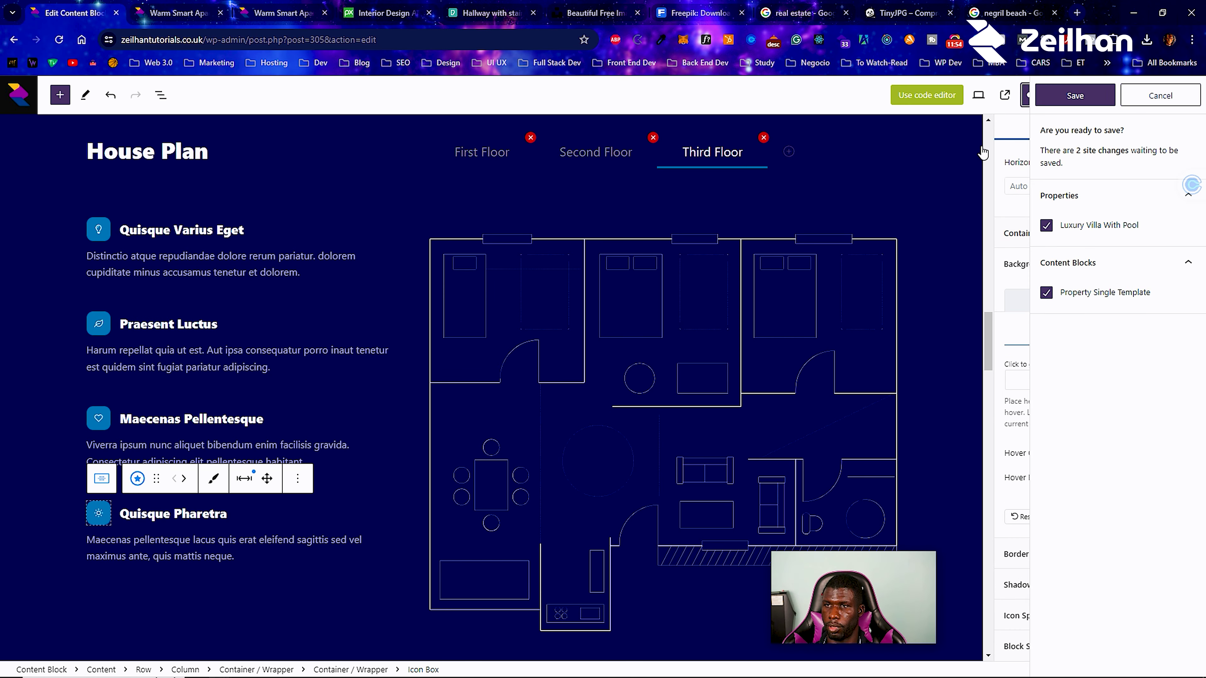
scroll(325, 298, "up", 10)
scroll(324, 299, "up", 12)
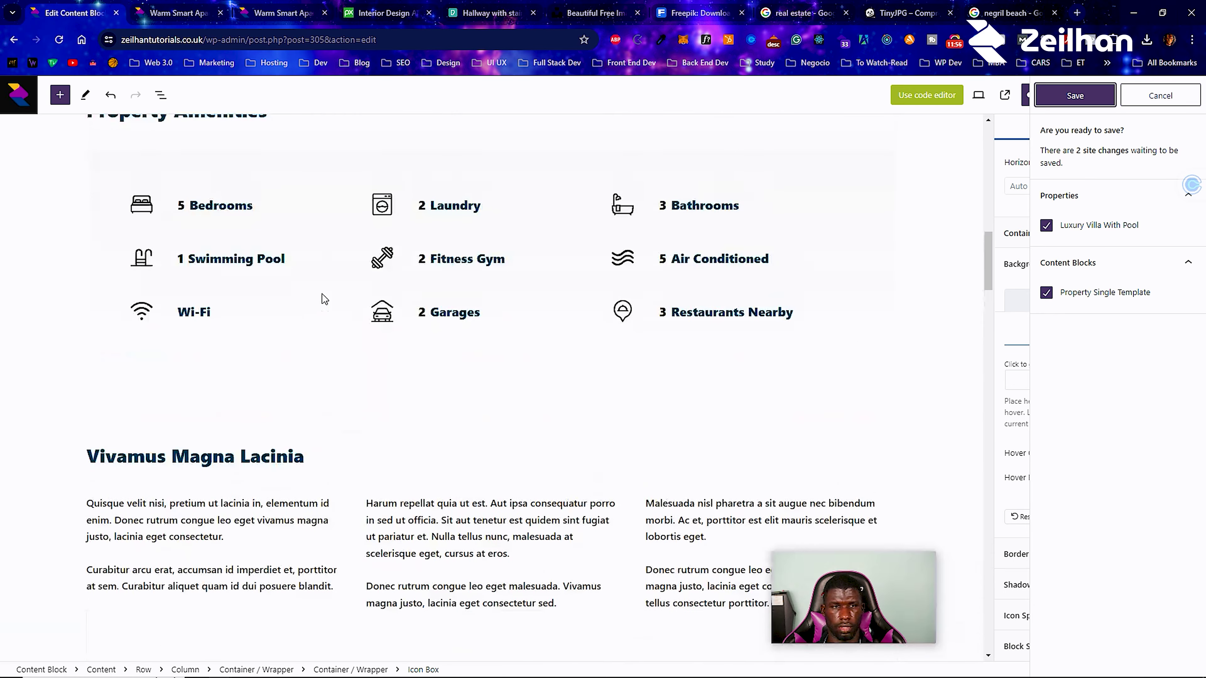
scroll(321, 293, "up", 8)
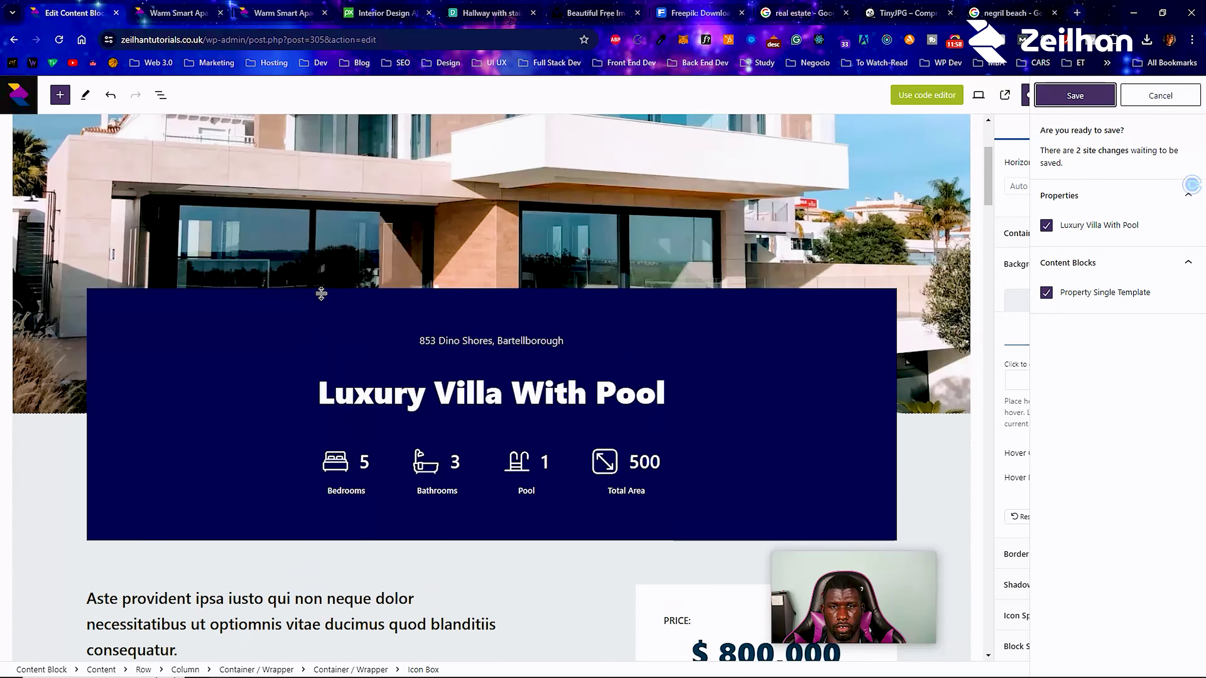
scroll(322, 294, "down", 14)
scroll(332, 311, "down", 12)
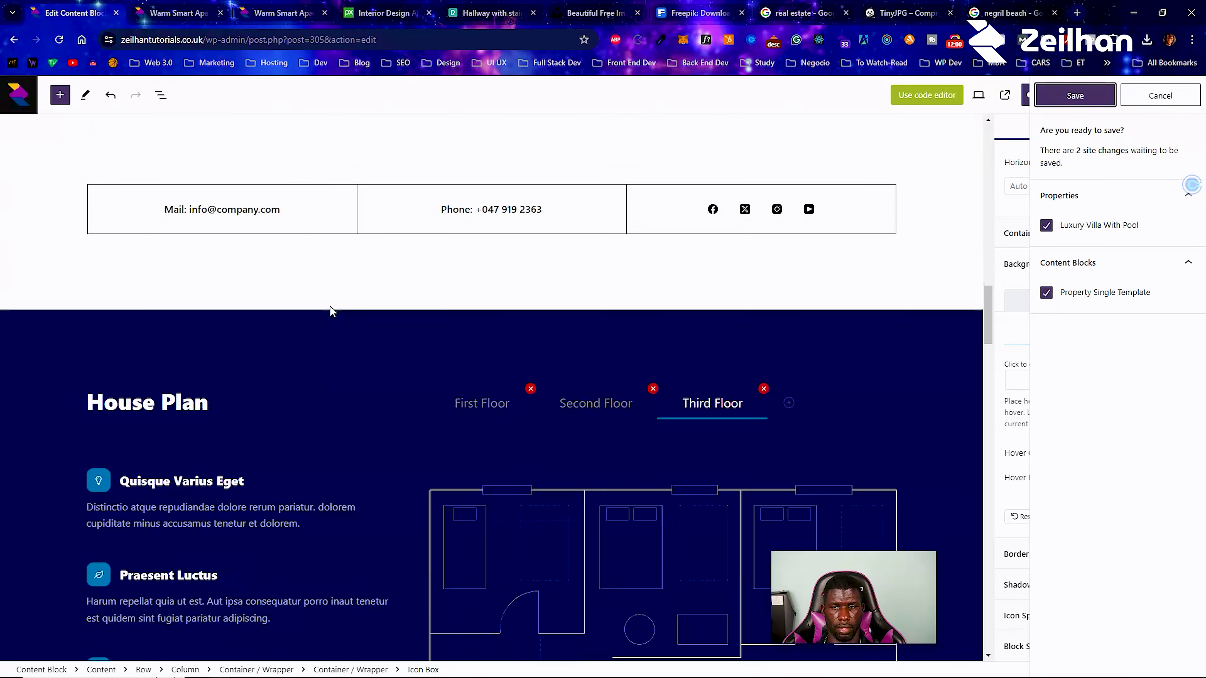
scroll(330, 307, "down", 20)
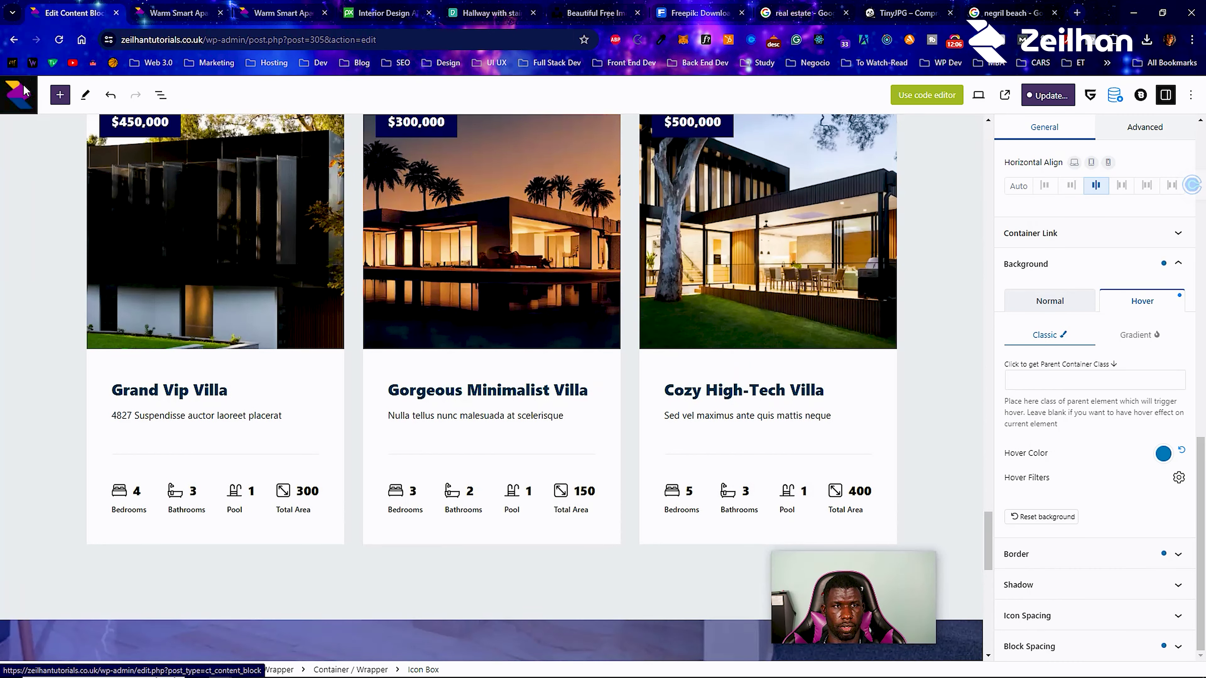
left_click(58, 40)
left_click(709, 120)
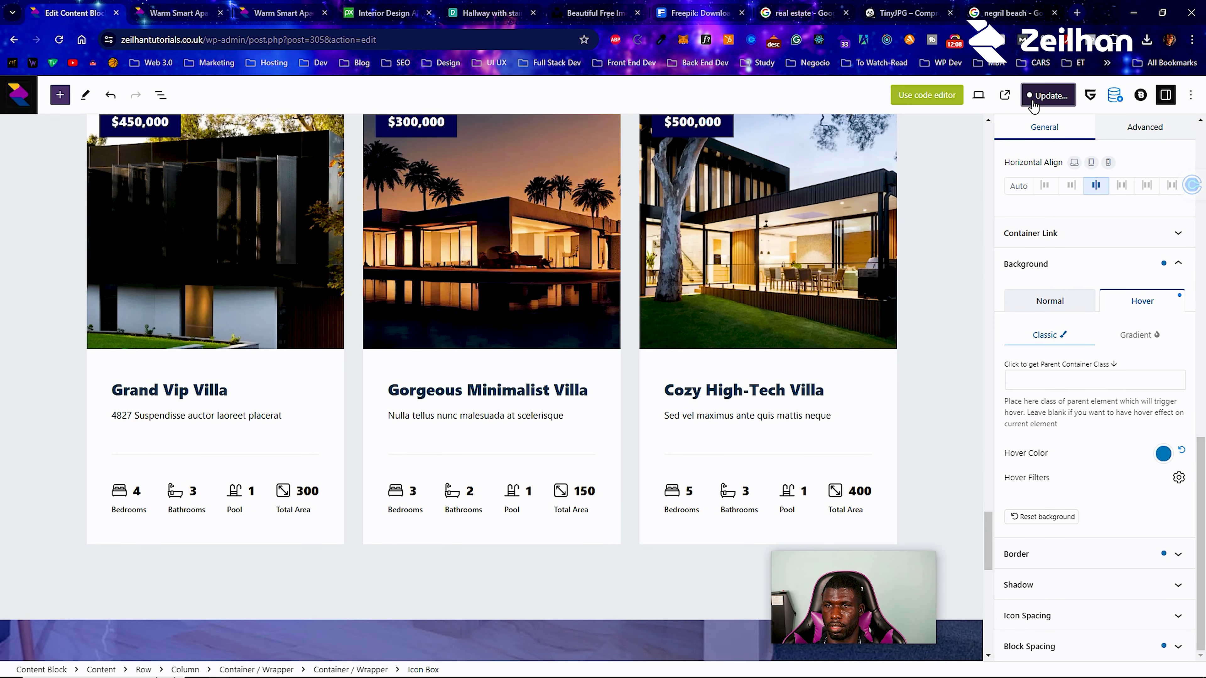
Save the Property Single Template and Luxury Villa With Pool changes and return to Content Blocks.
left_click(1047, 95)
left_click(1073, 96)
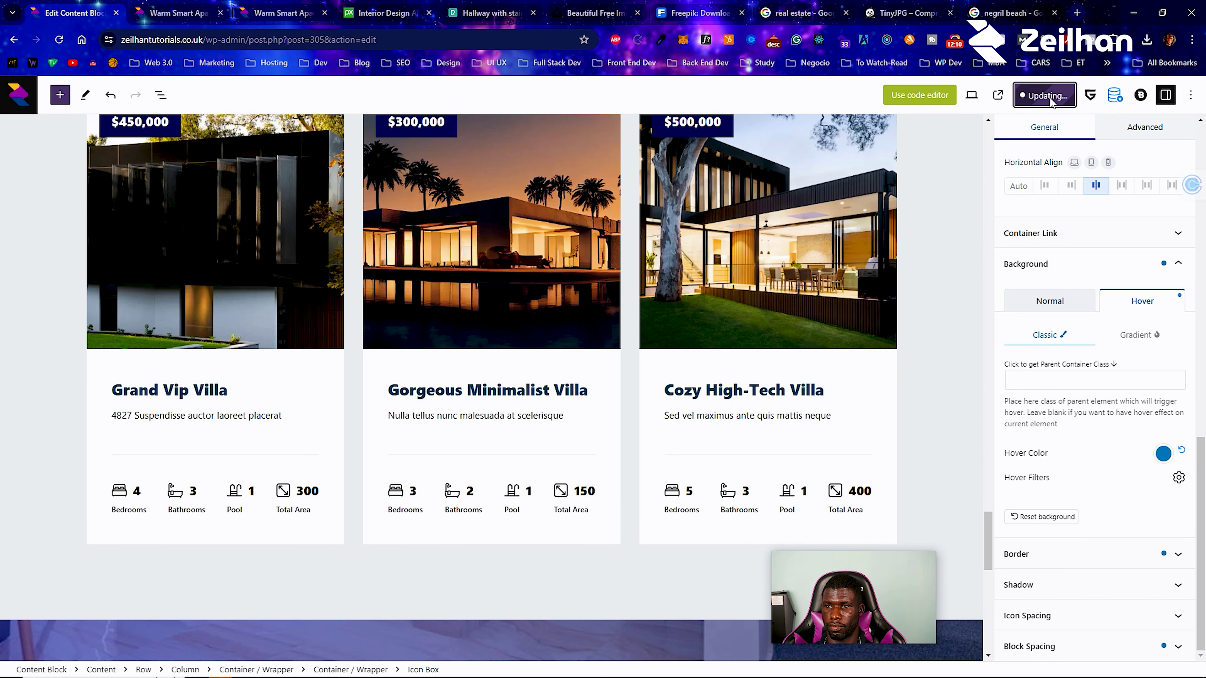
left_click(3, 108)
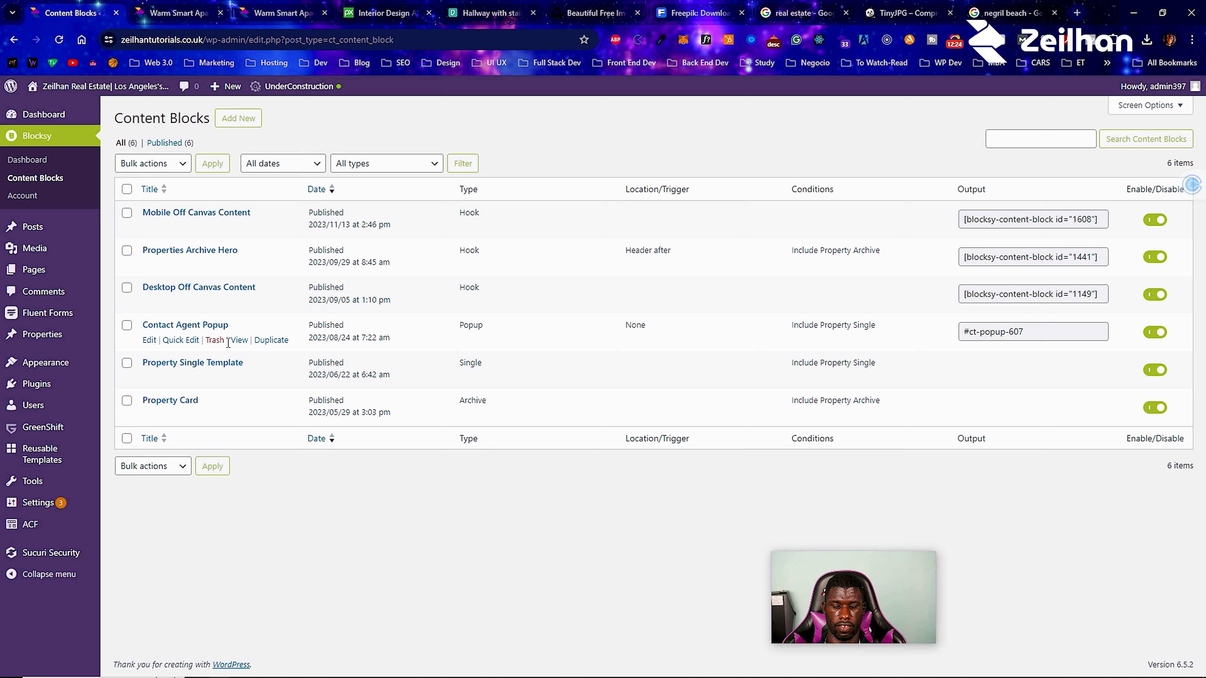
left_click(176, 13)
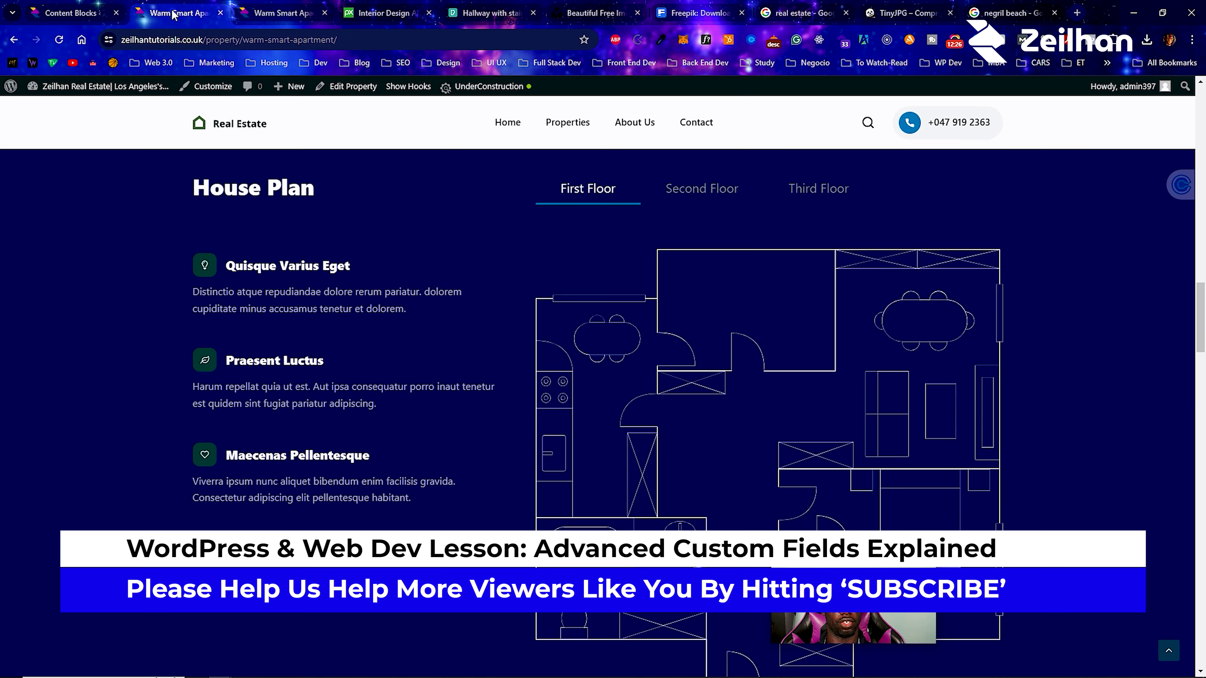
scroll(478, 245, "up", 10)
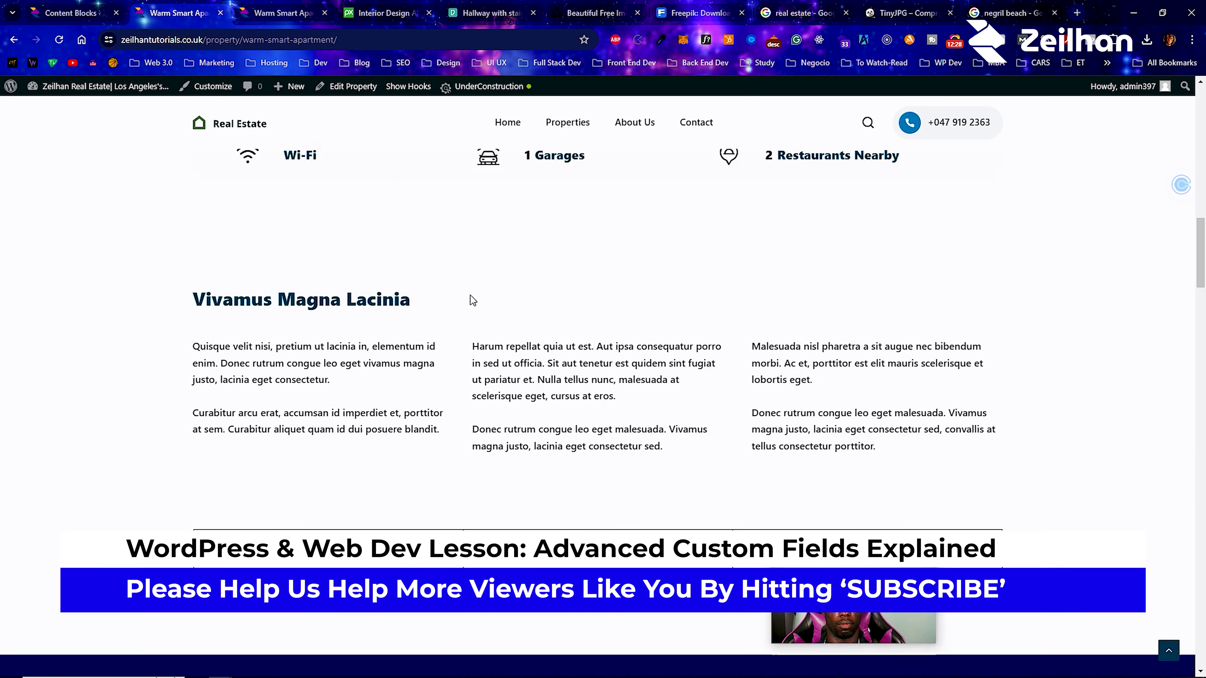
scroll(473, 302, "up", 10)
left_click(581, 137)
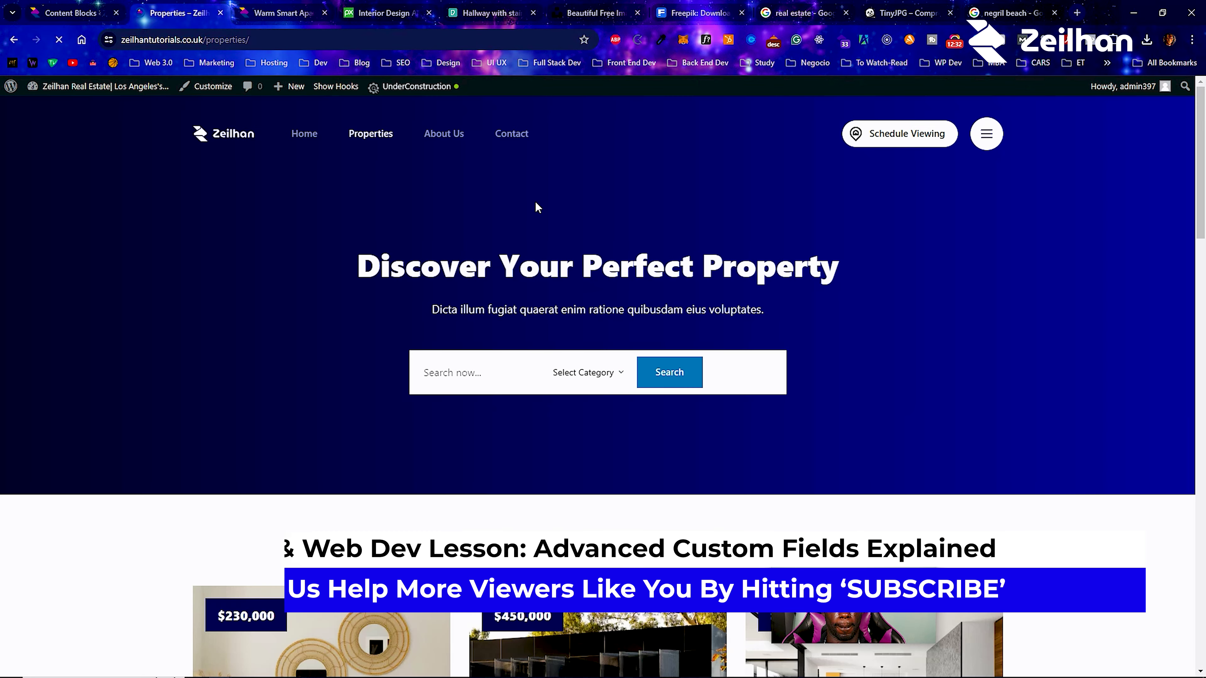
scroll(531, 204, "down", 5)
scroll(488, 224, "down", 4)
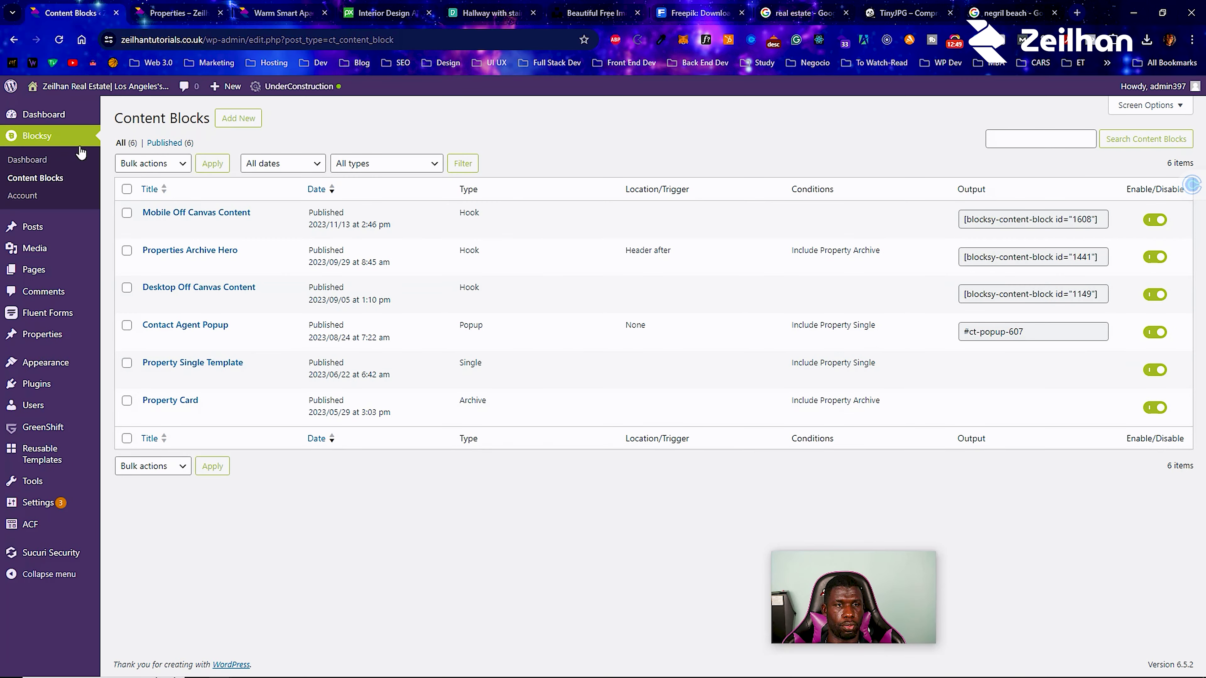
mouse_move(83, 237)
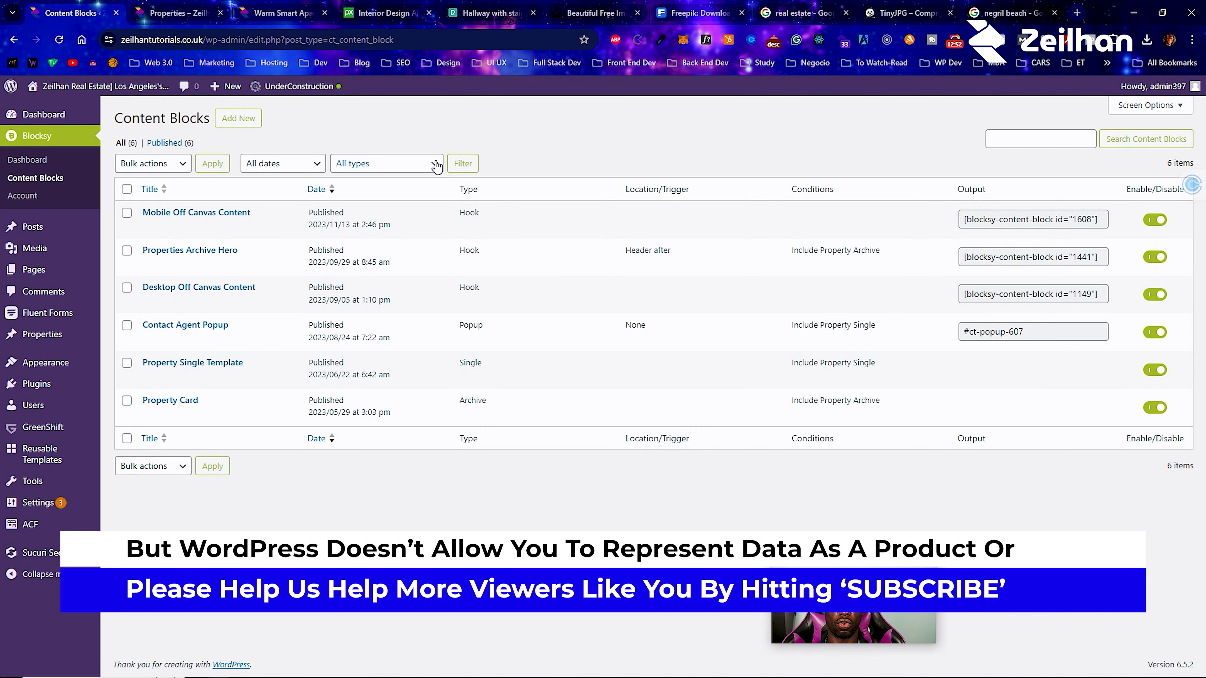
left_click(175, 13)
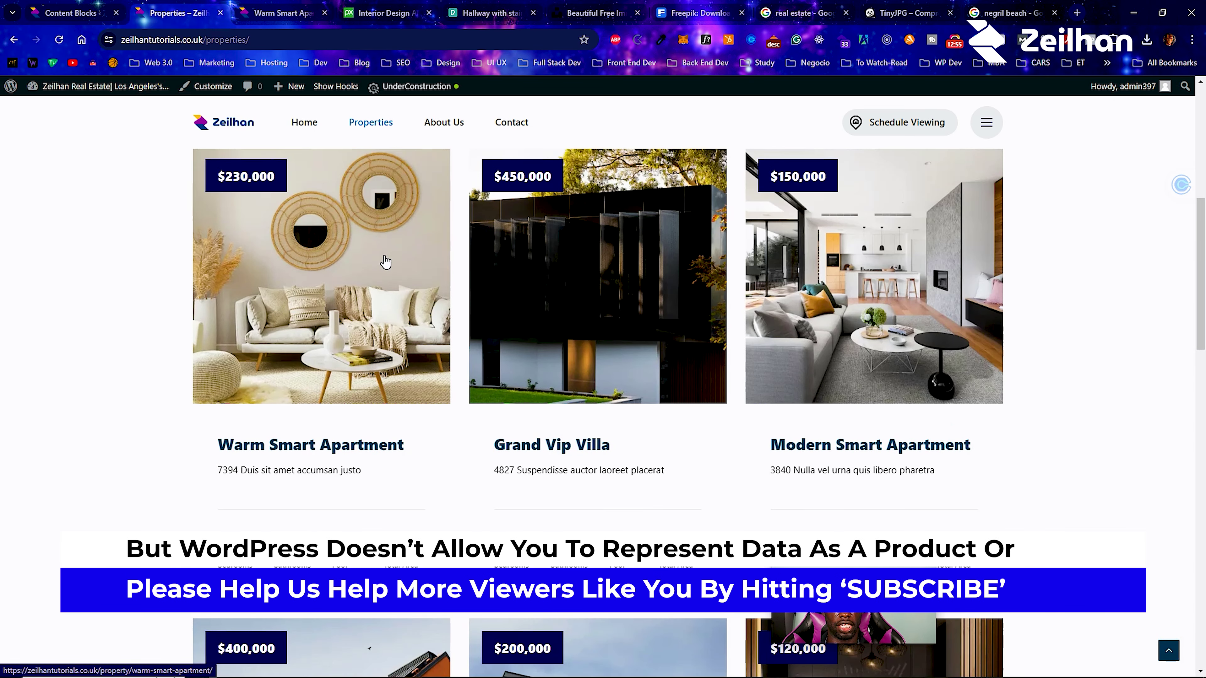
scroll(385, 260, "up", 5)
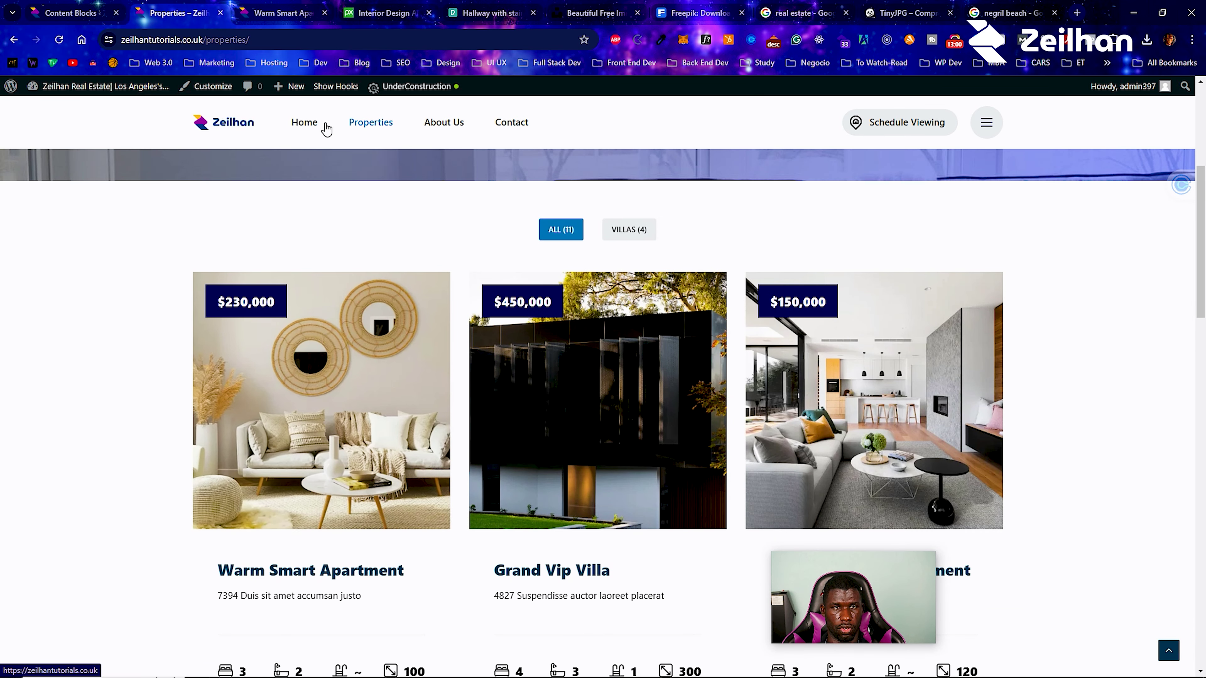
right_click(319, 403)
left_click(385, 45)
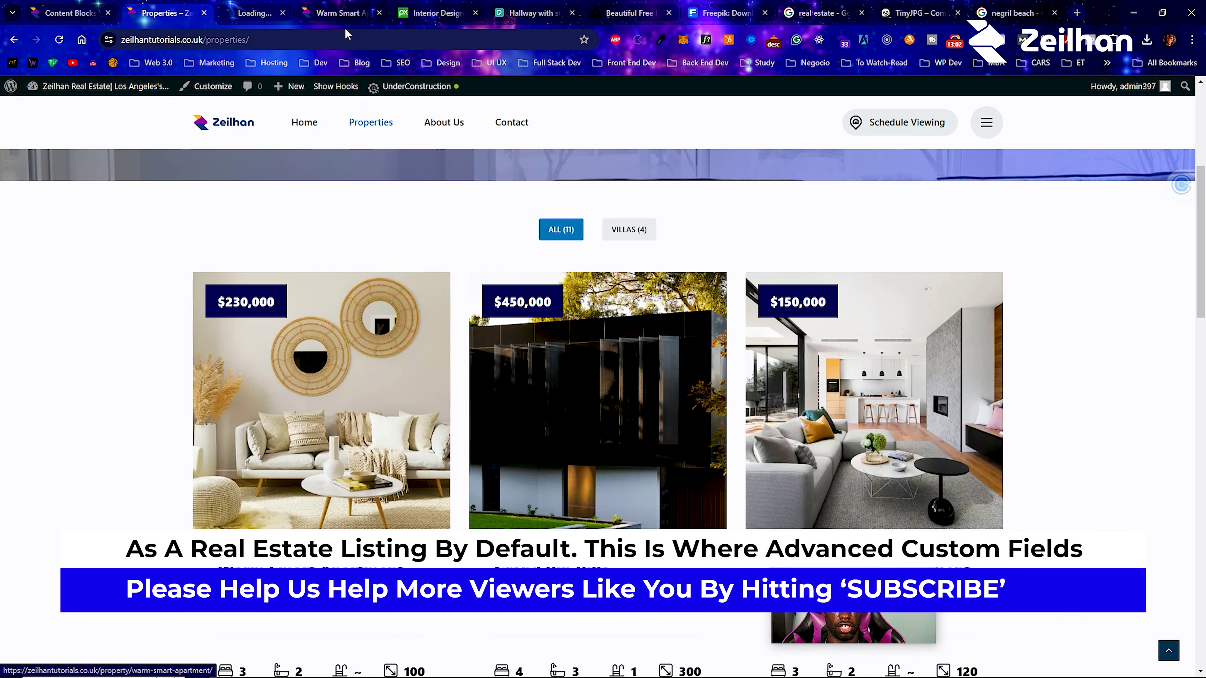
left_click(266, 14)
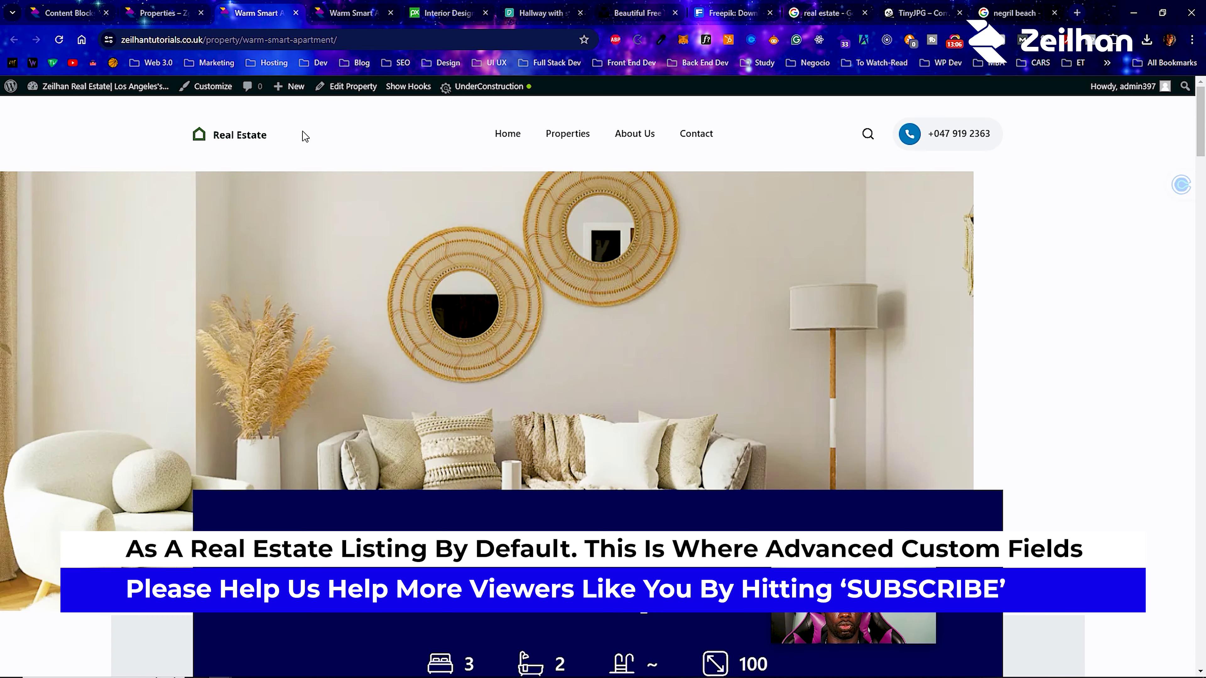
scroll(357, 307, "down", 15)
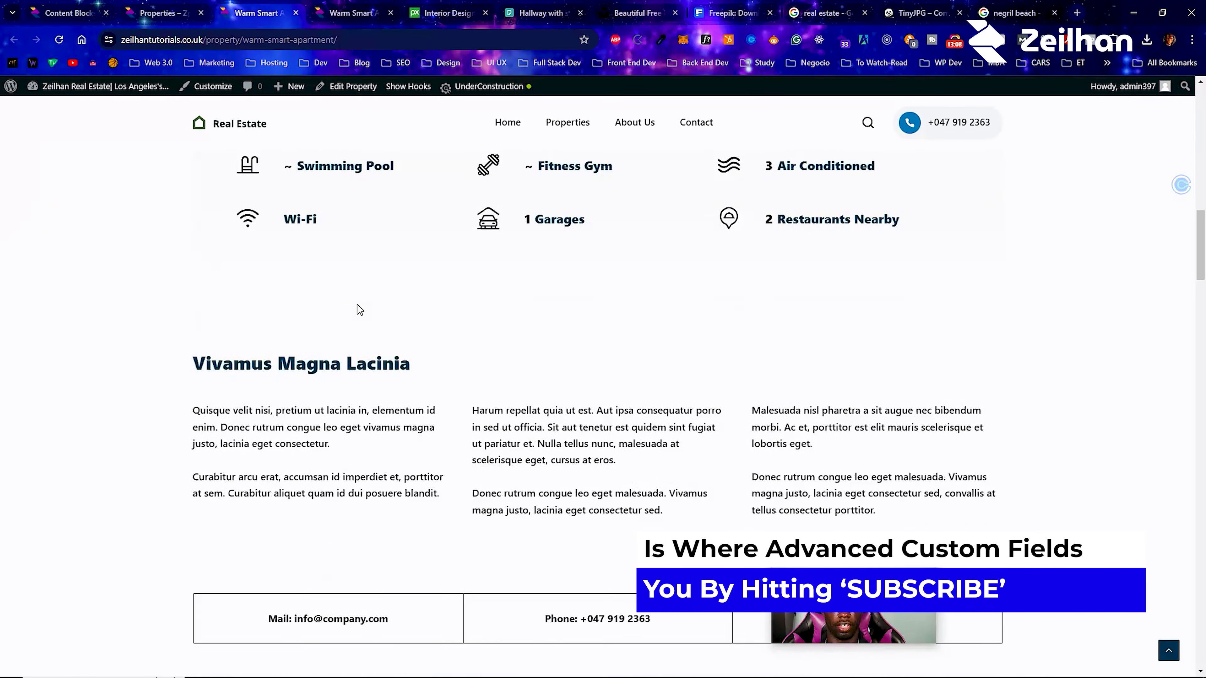
scroll(358, 309, "up", 10)
left_click(87, 7)
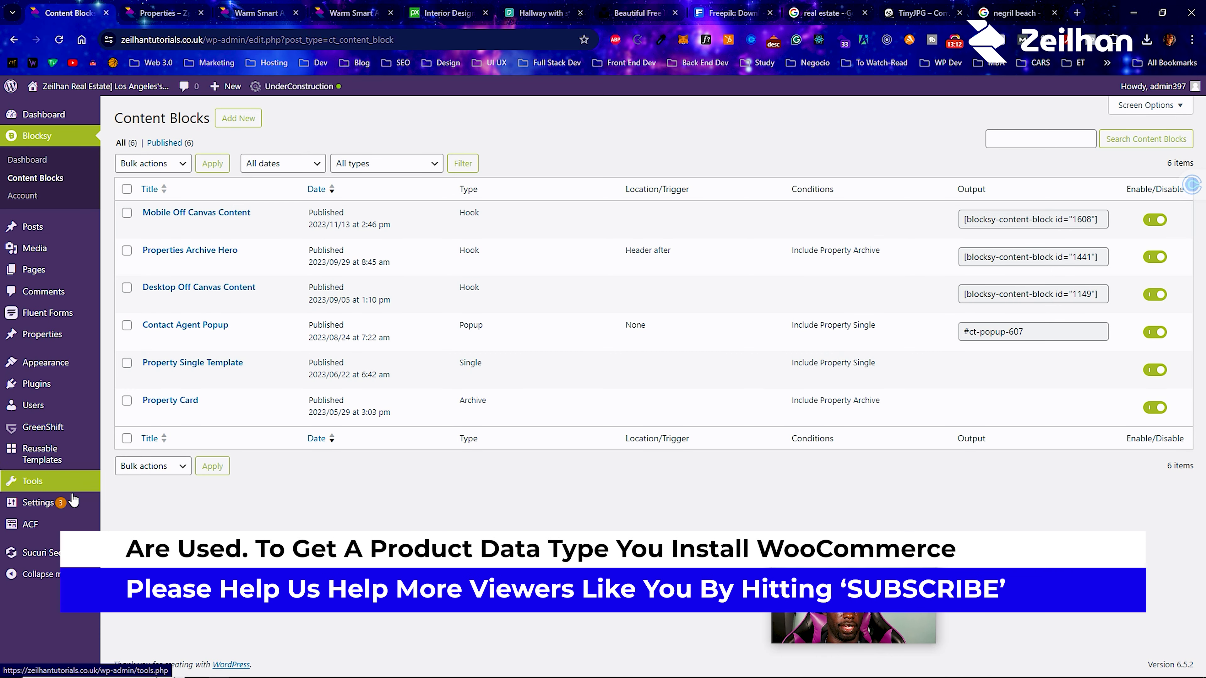
mouse_move(62, 524)
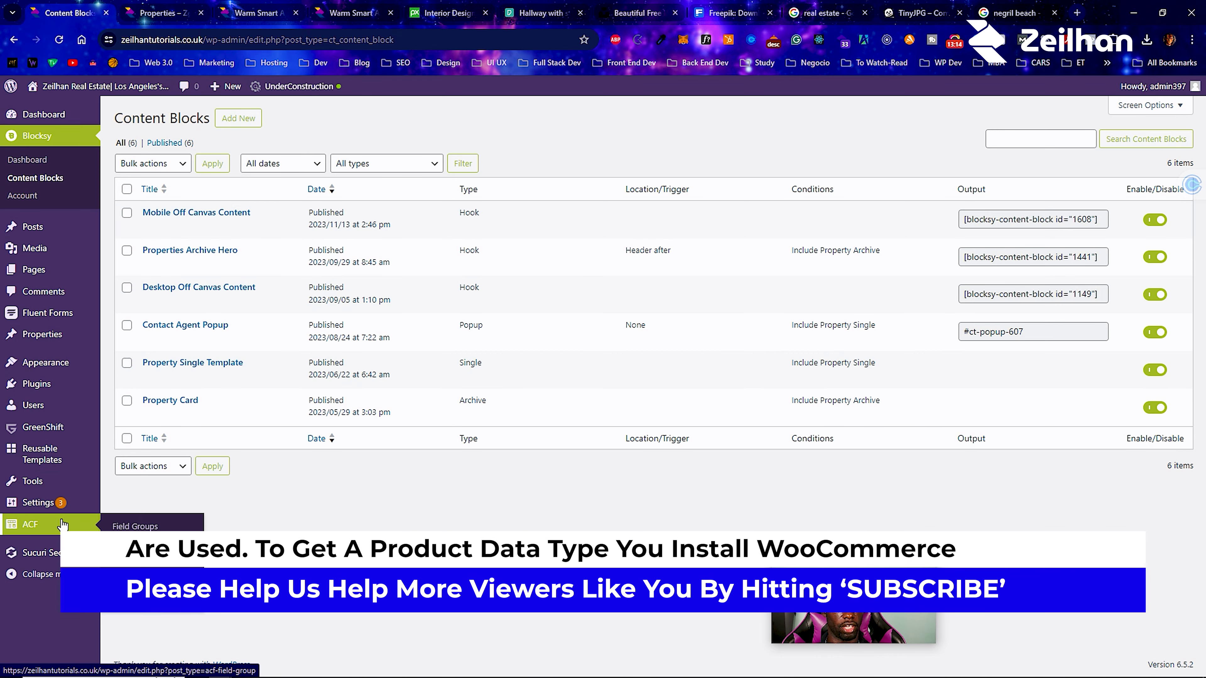
From ACF Field Groups, briefly start a new group, then go back and edit the Property group.
left_click(85, 529)
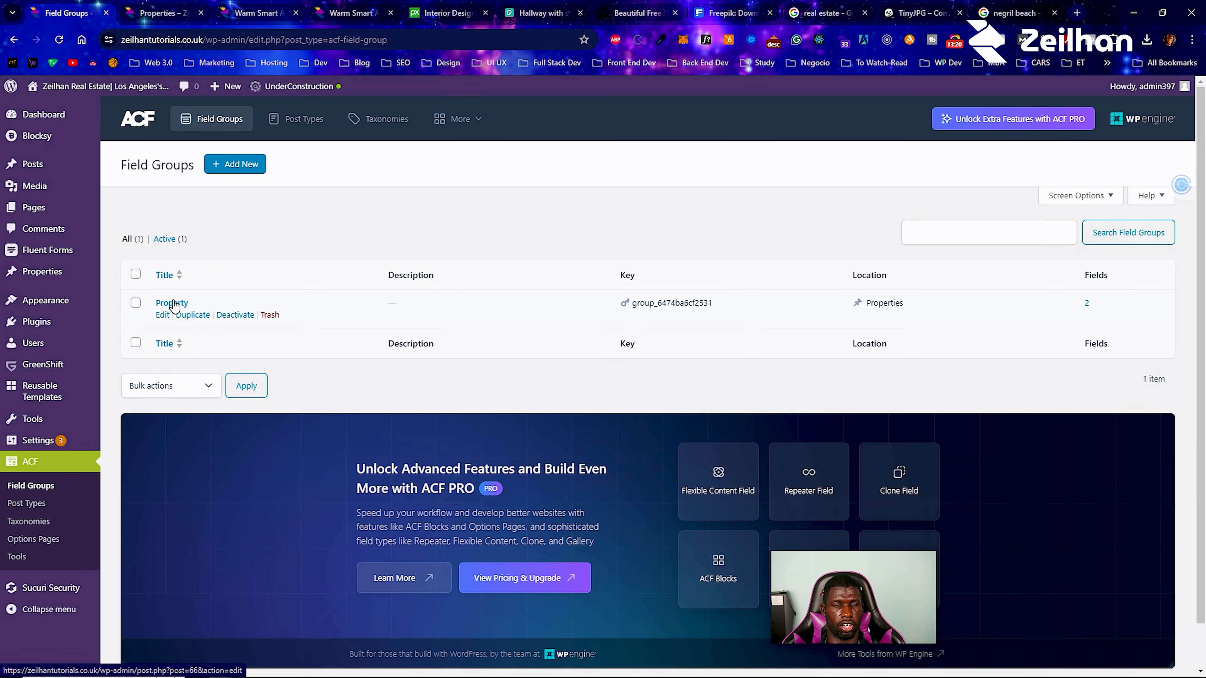
left_click(217, 174)
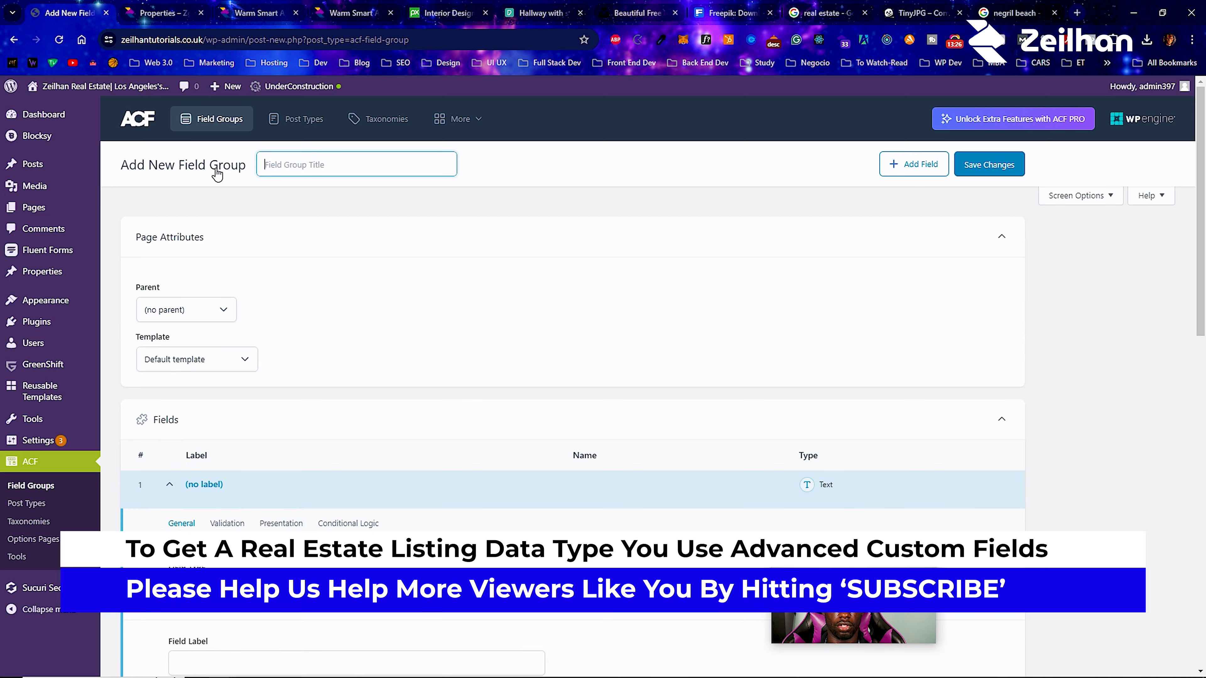
scroll(332, 401, "down", 10)
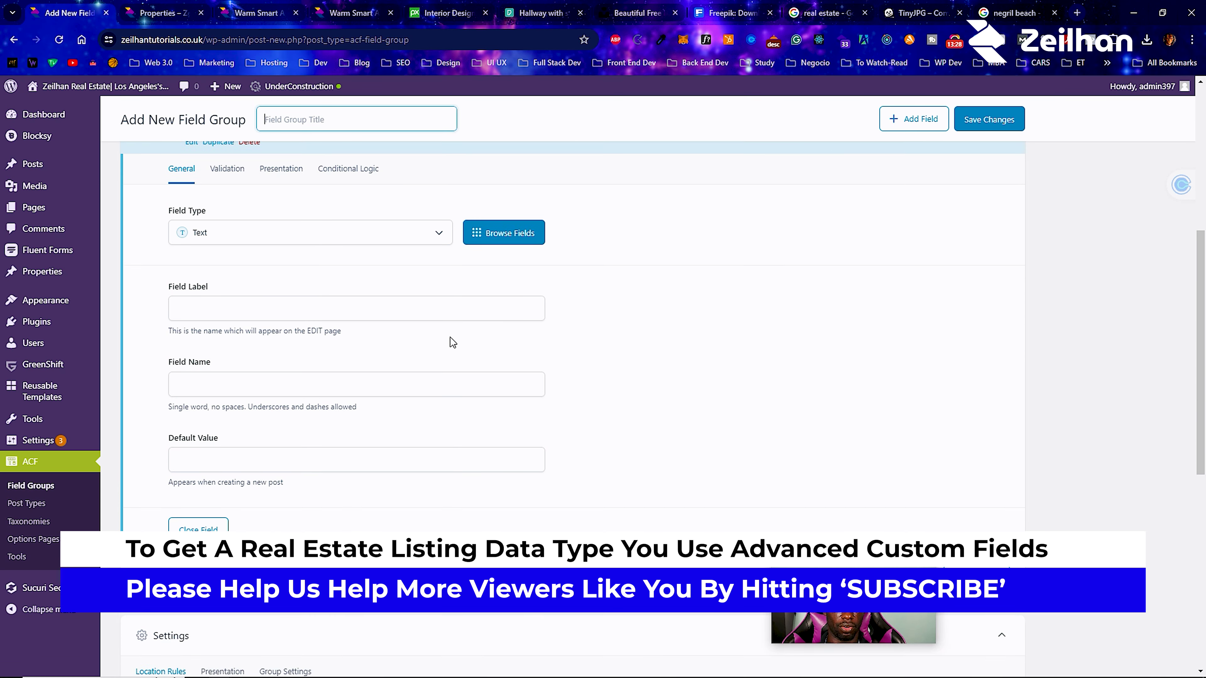
key("Return")
mouse_move(102, 416)
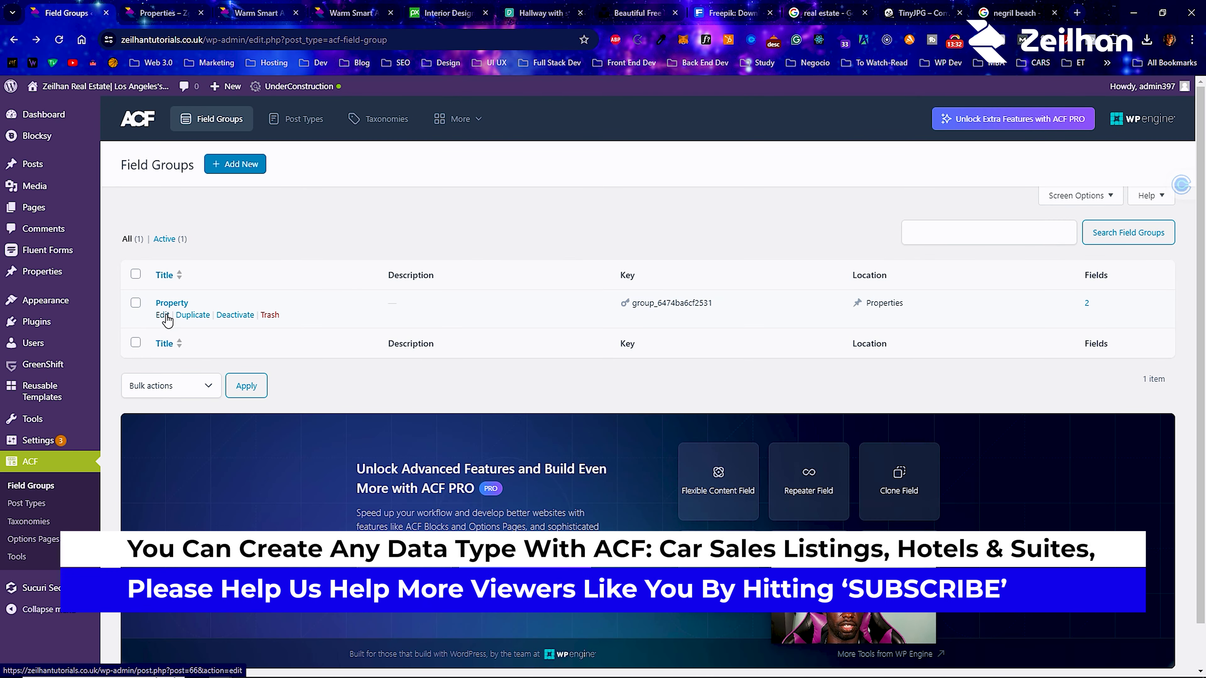
left_click(164, 315)
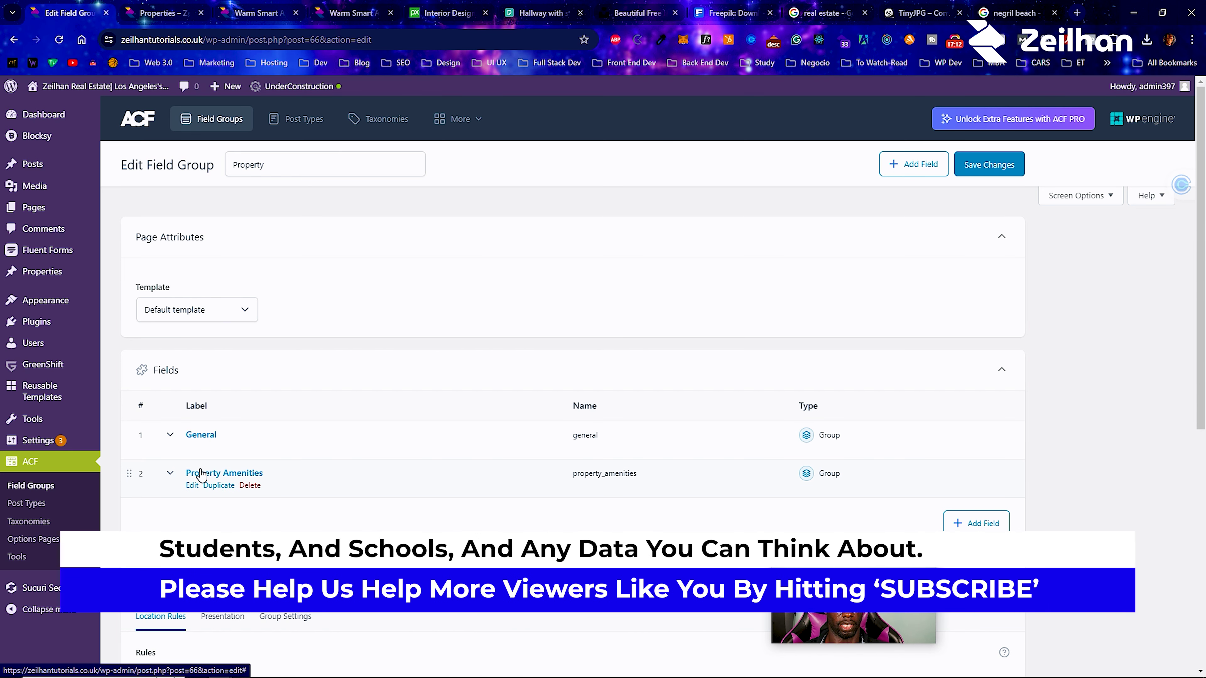
Expand the General field and review its settings.
left_click(172, 442)
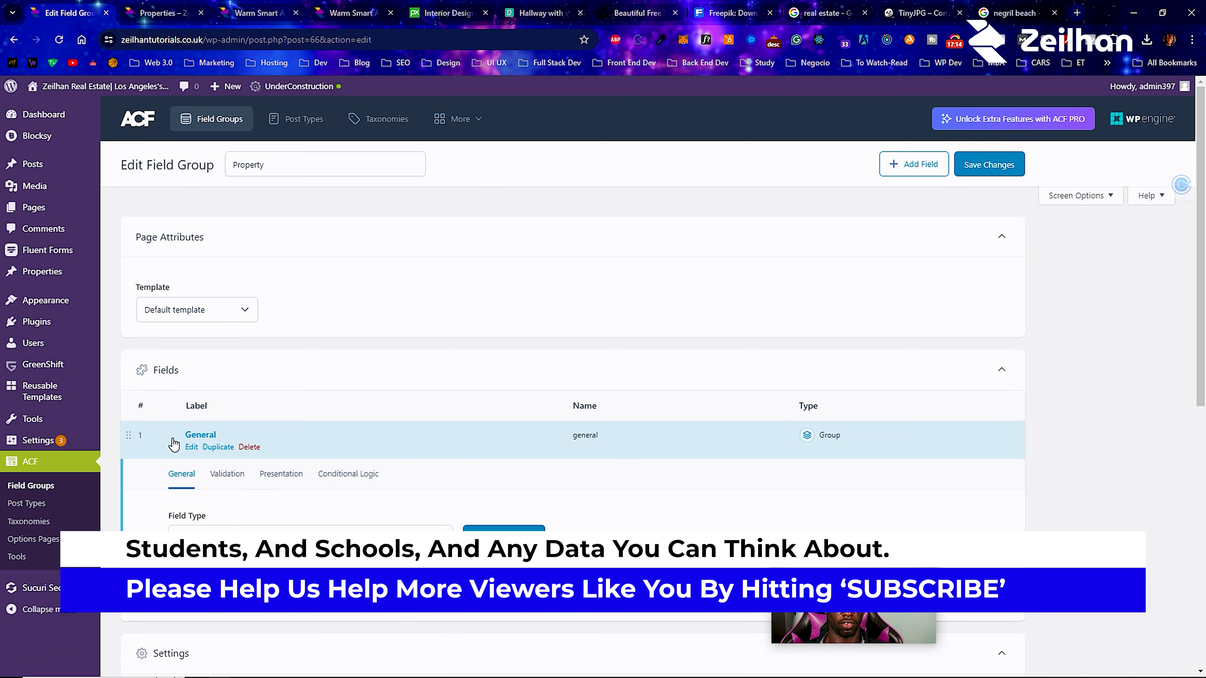
scroll(251, 494, "down", 6)
scroll(252, 492, "down", 4)
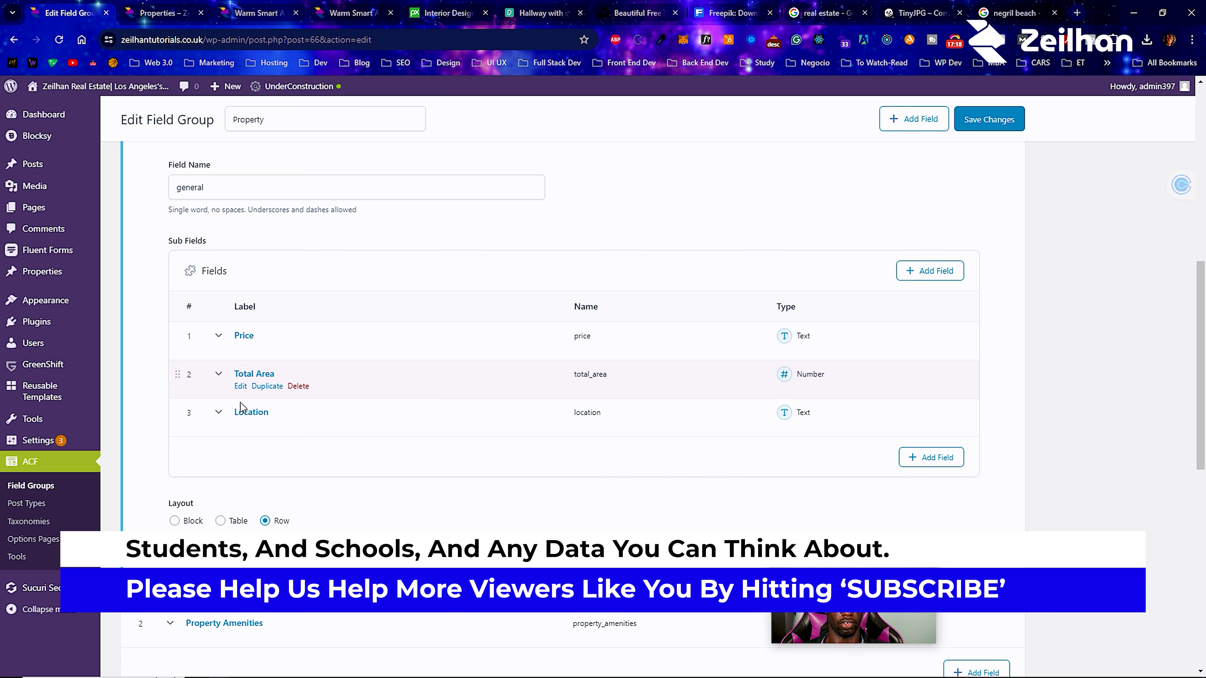
scroll(241, 409, "up", 4)
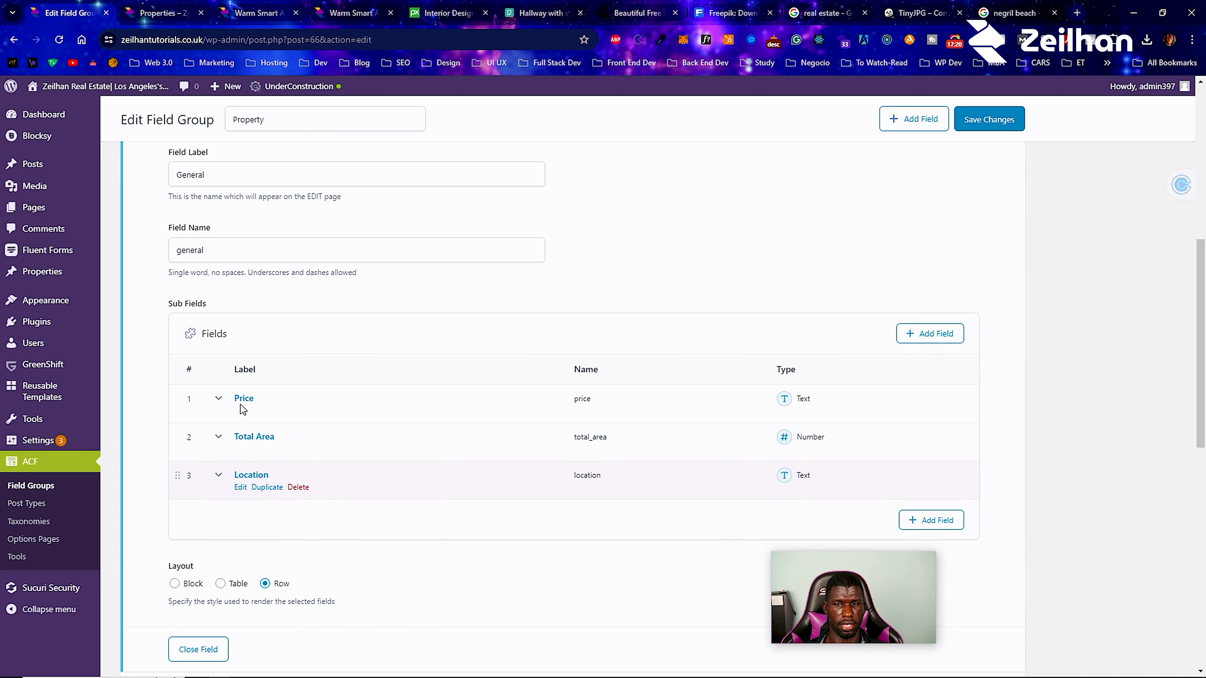
scroll(242, 408, "up", 3)
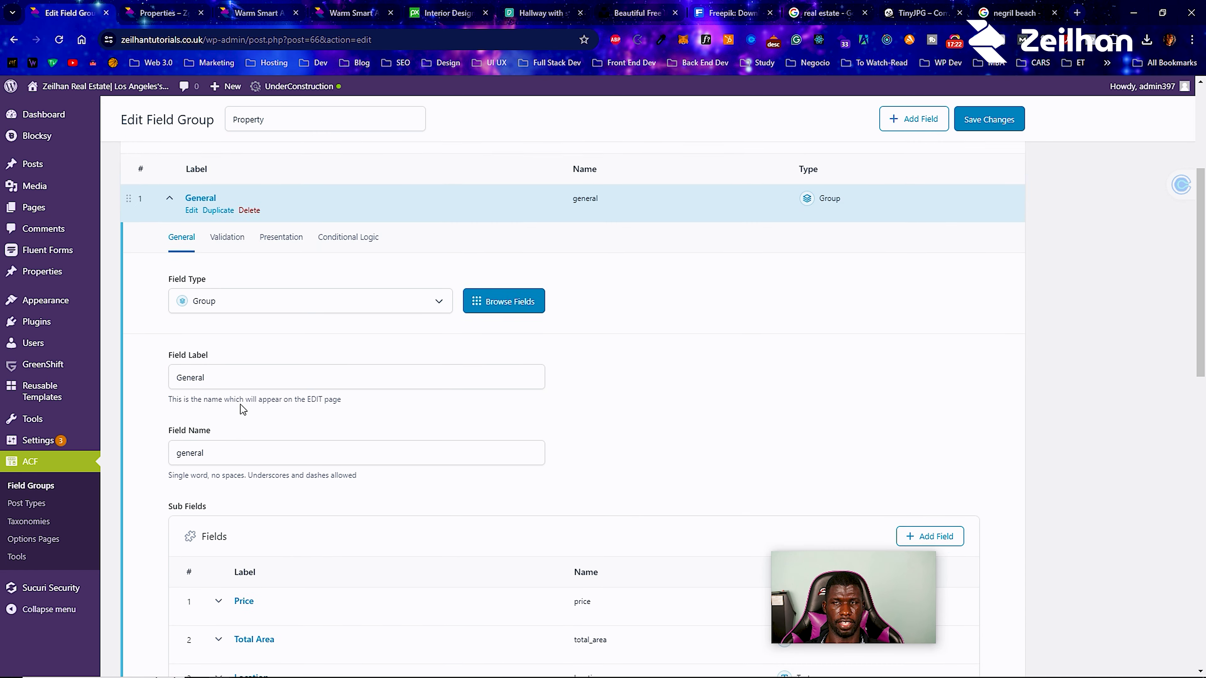
scroll(244, 409, "up", 4)
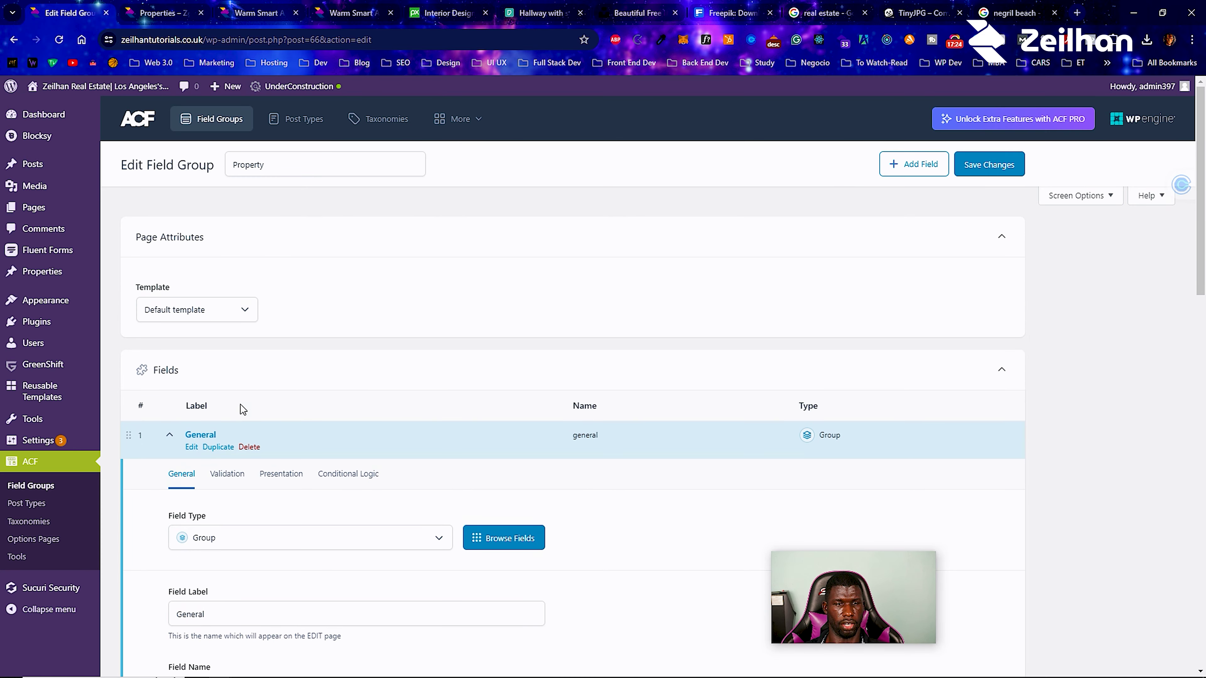
scroll(242, 408, "down", 4)
scroll(239, 406, "down", 13)
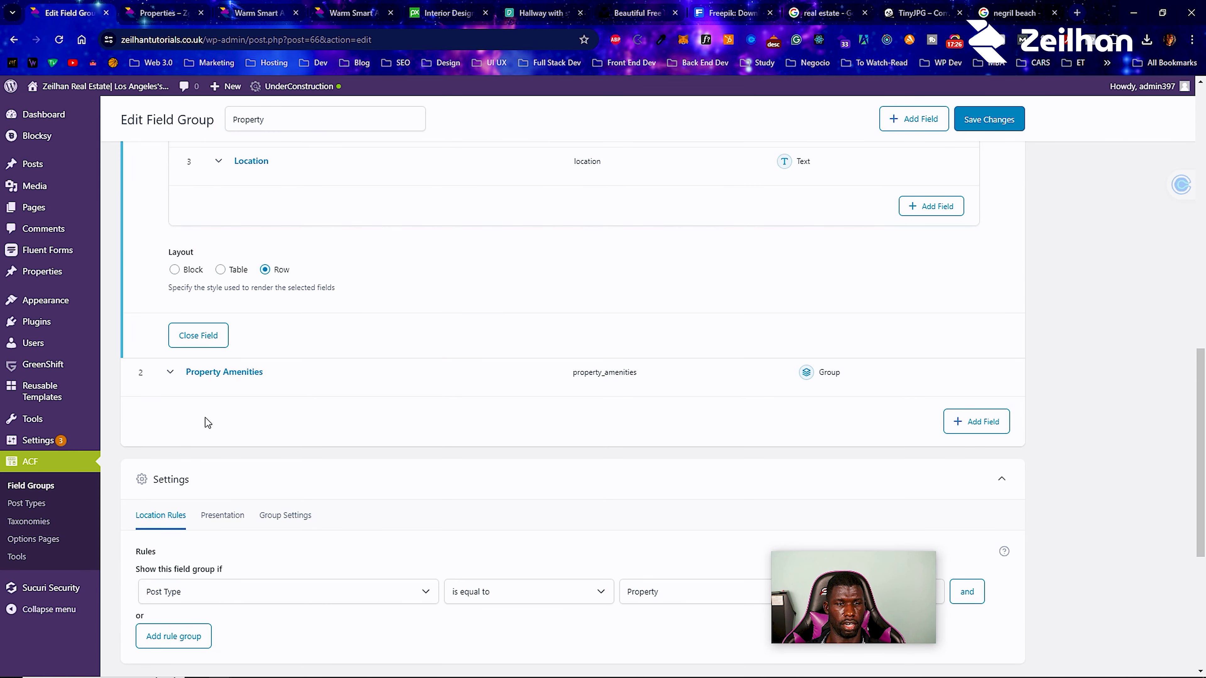
Expand the Property Amenities field to review its subfields, then collapse it.
left_click(171, 374)
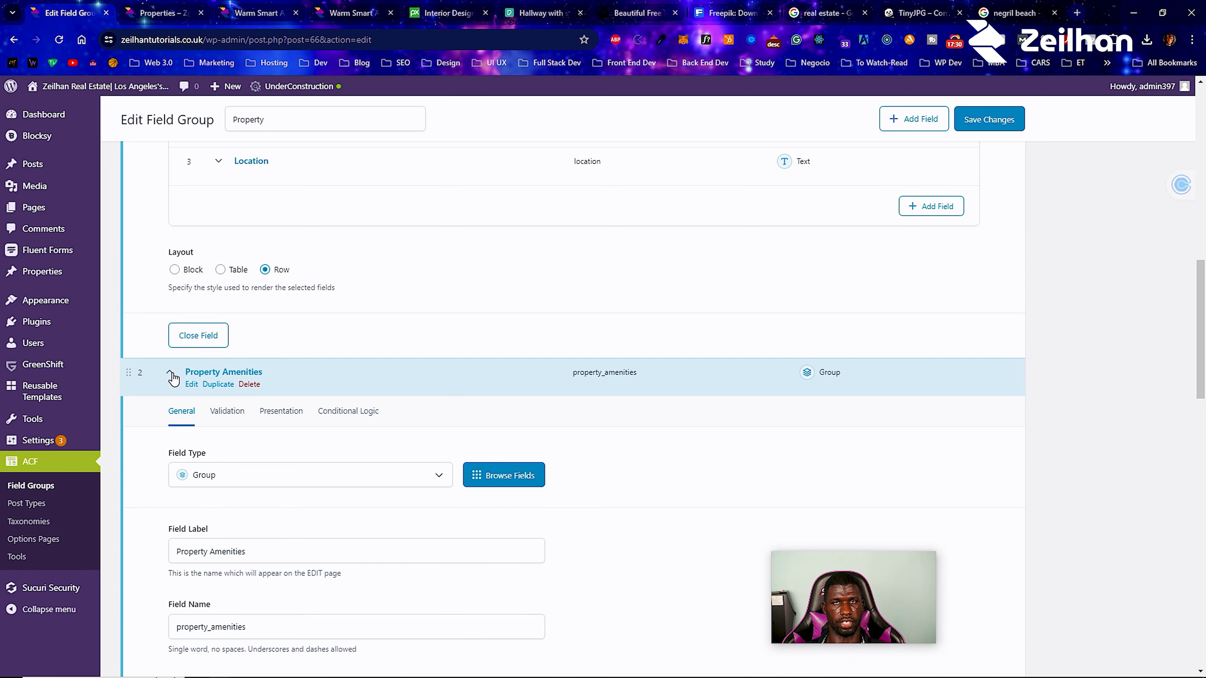
scroll(173, 378, "down", 13)
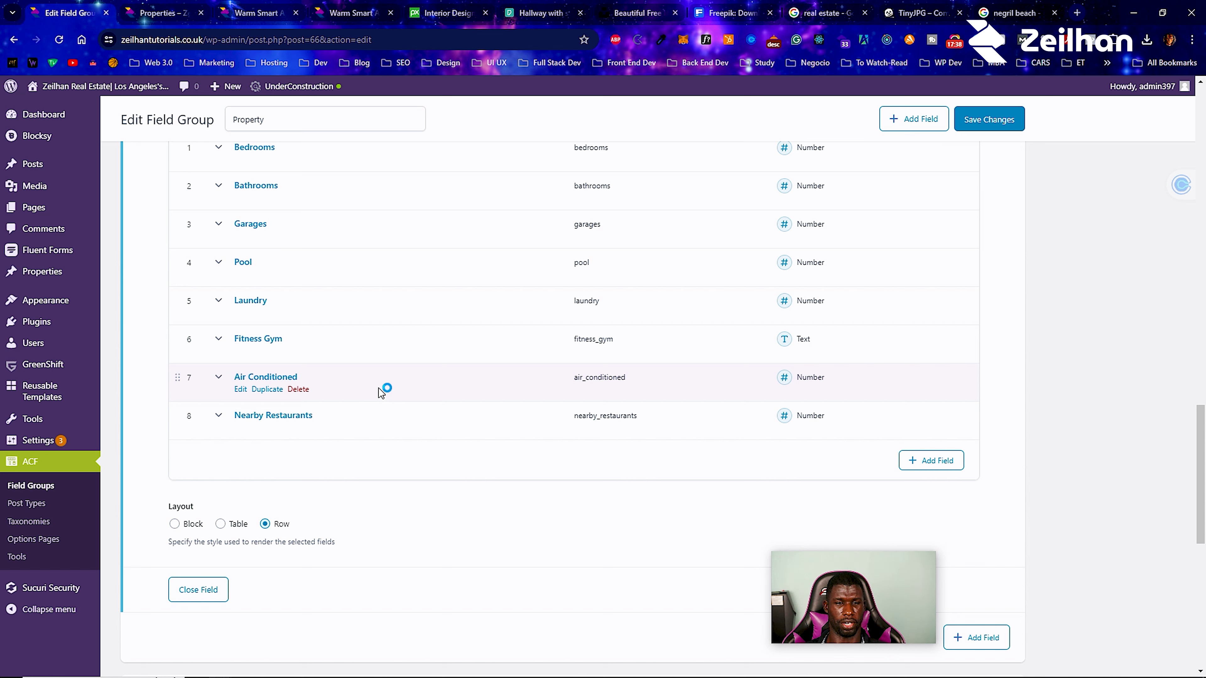
scroll(317, 400, "up", 4)
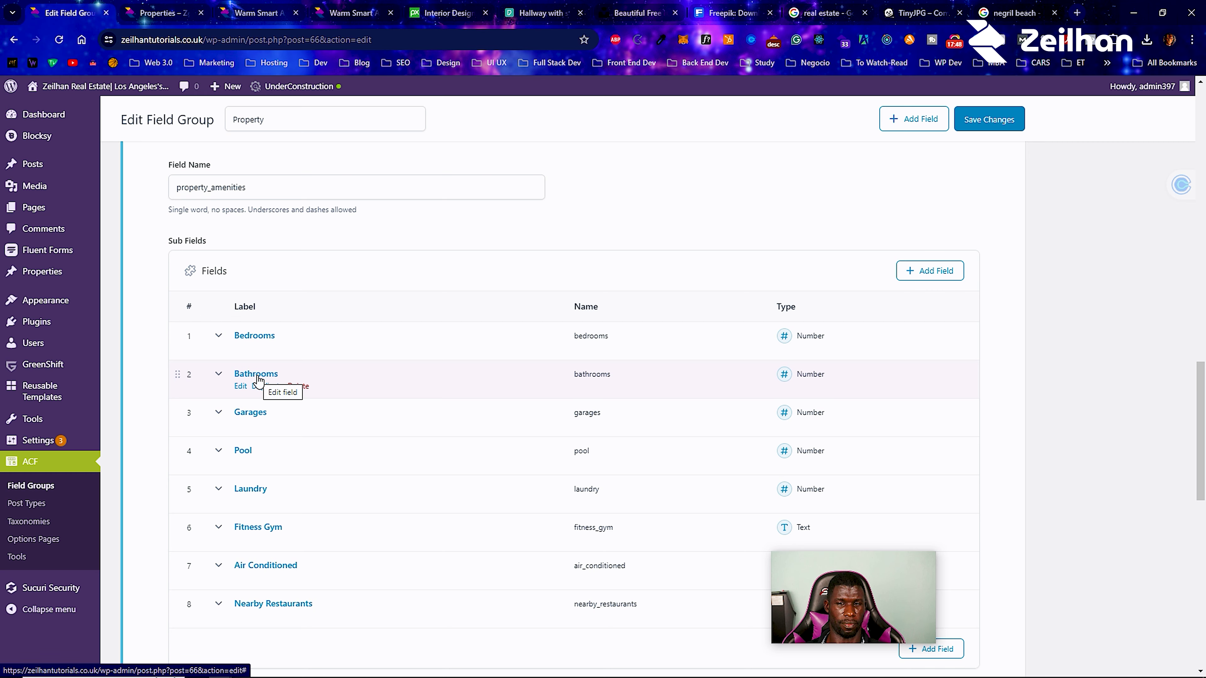
scroll(309, 378, "up", 8)
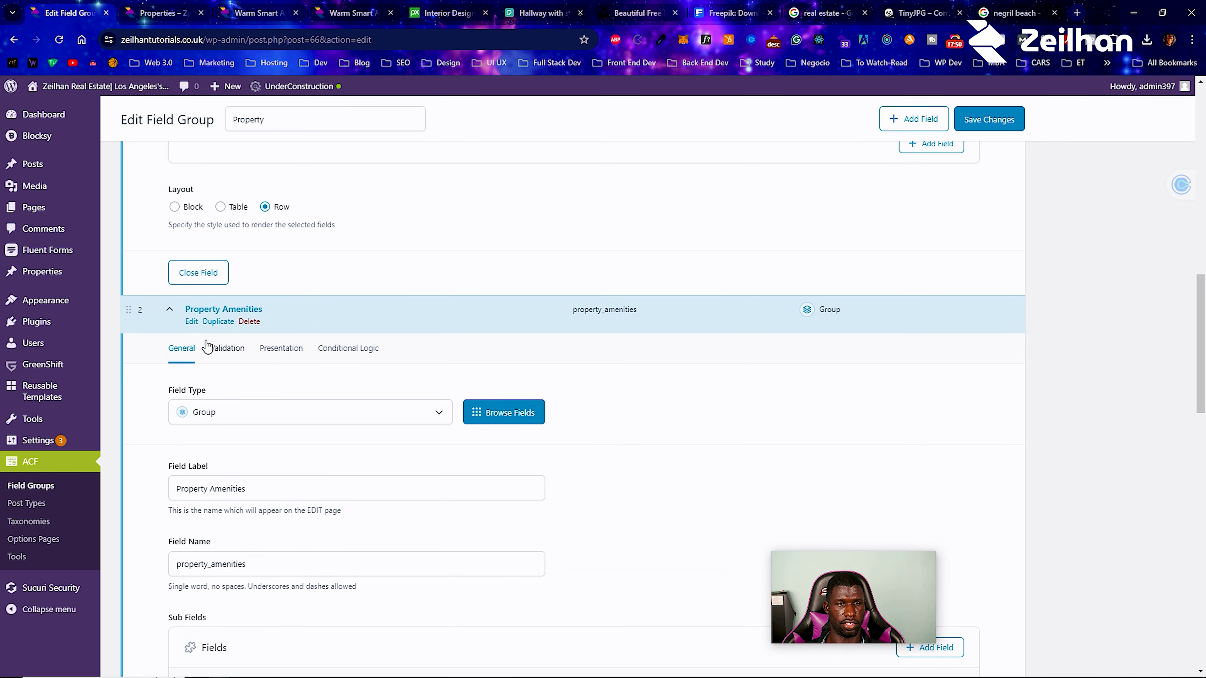
left_click(163, 316)
Re-check the General and Property Amenities settings, leaving both fields collapsed.
scroll(165, 323, "up", 12)
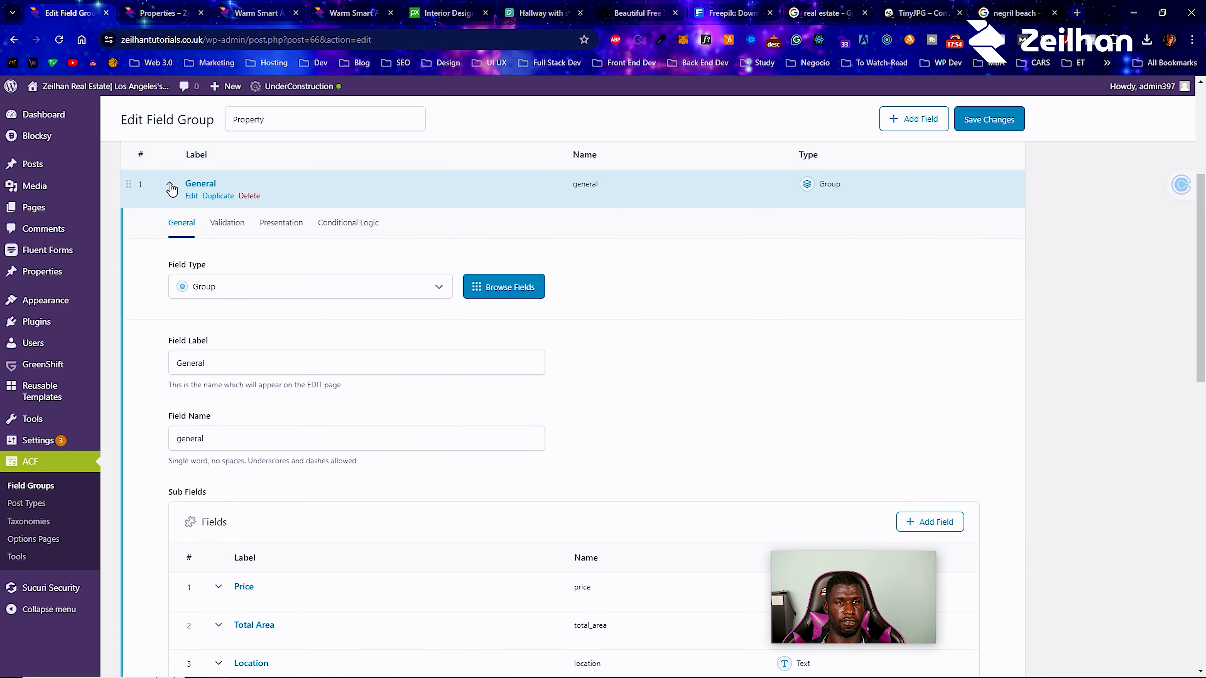
left_click(171, 186)
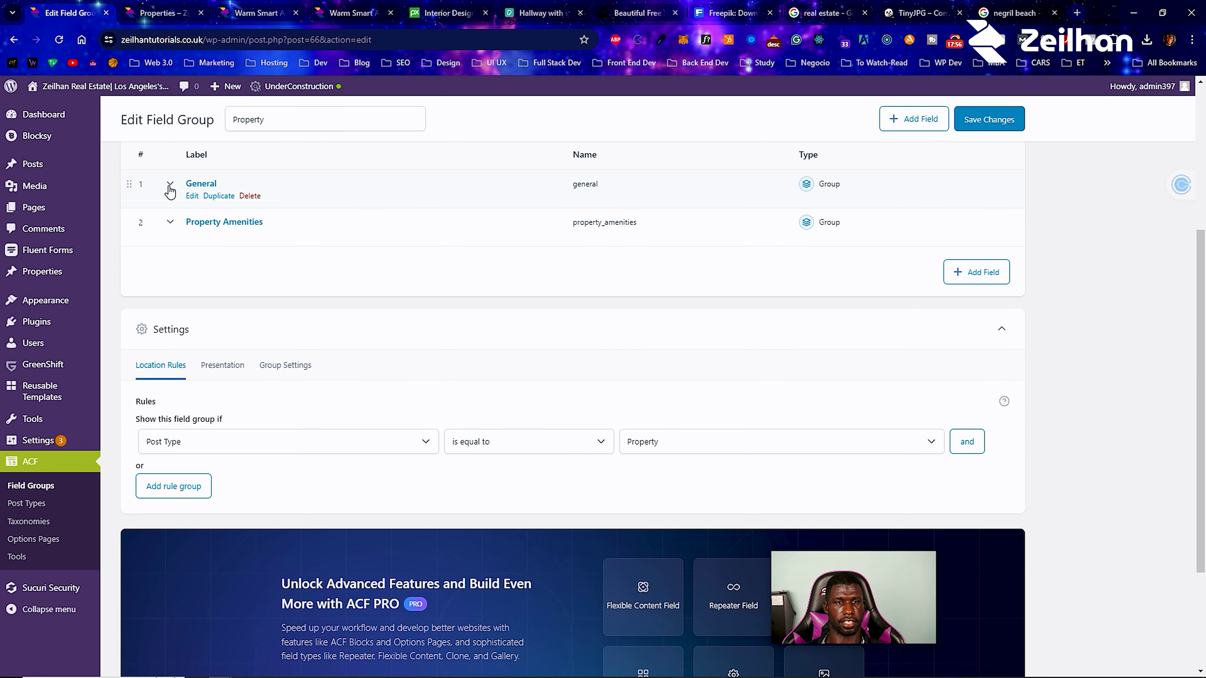
left_click(170, 192)
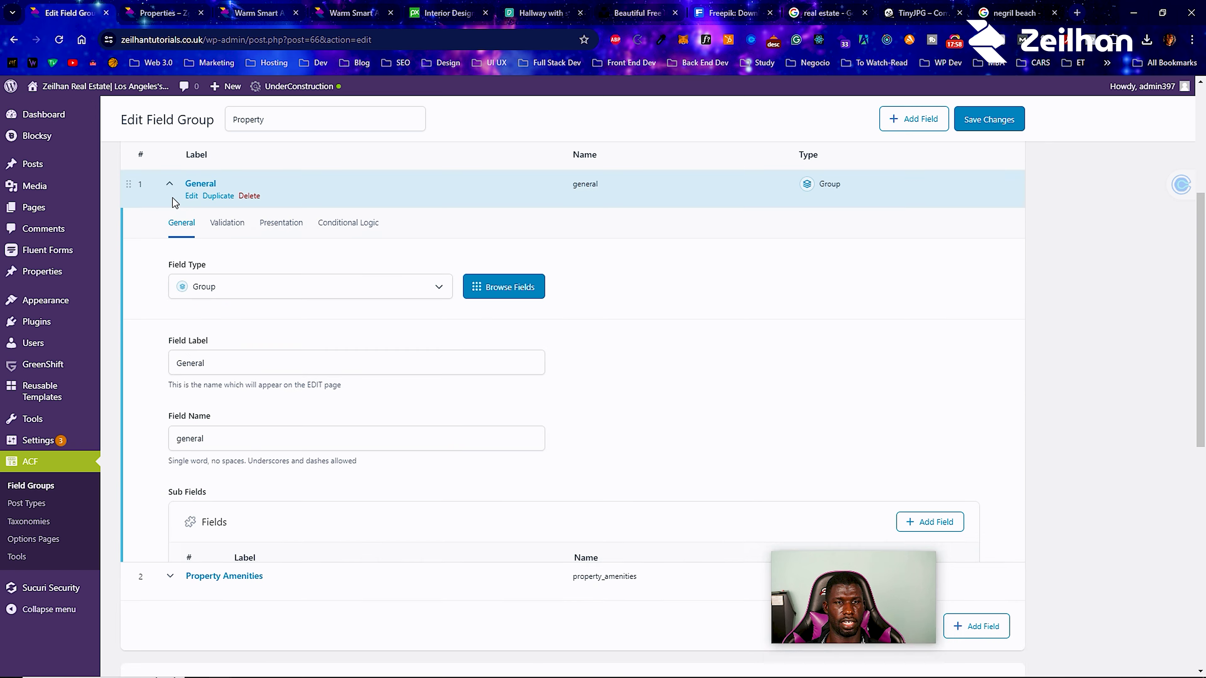
scroll(248, 450, "down", 4)
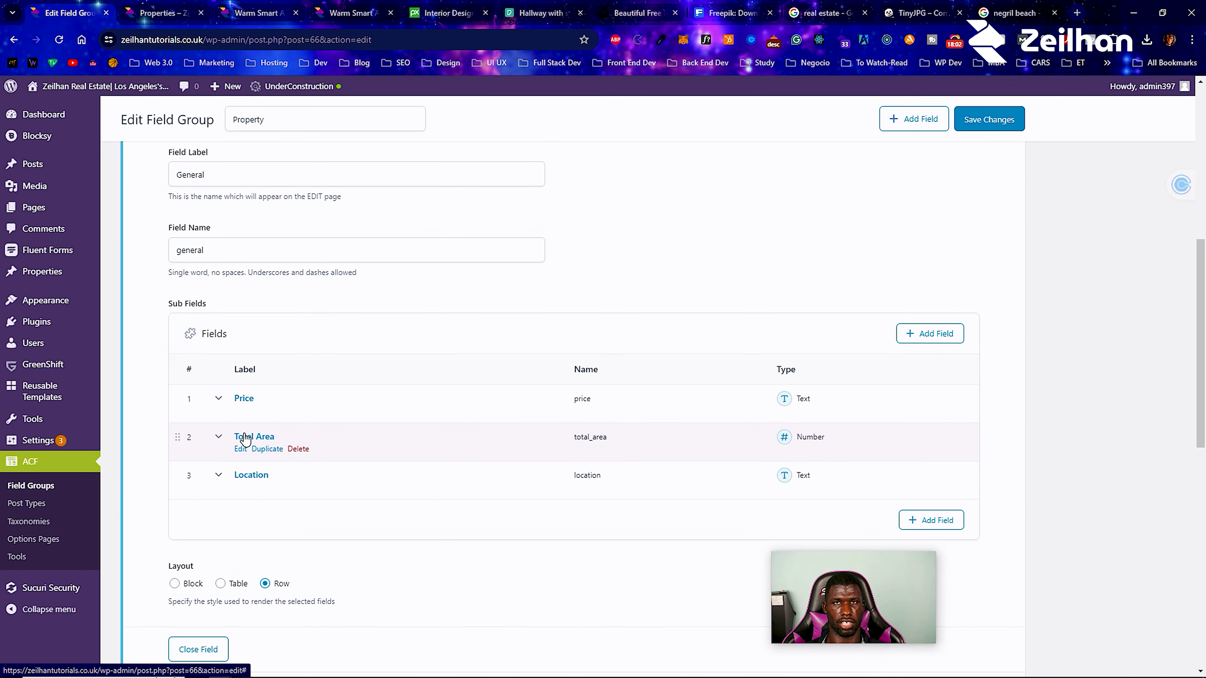
scroll(222, 394, "up", 5)
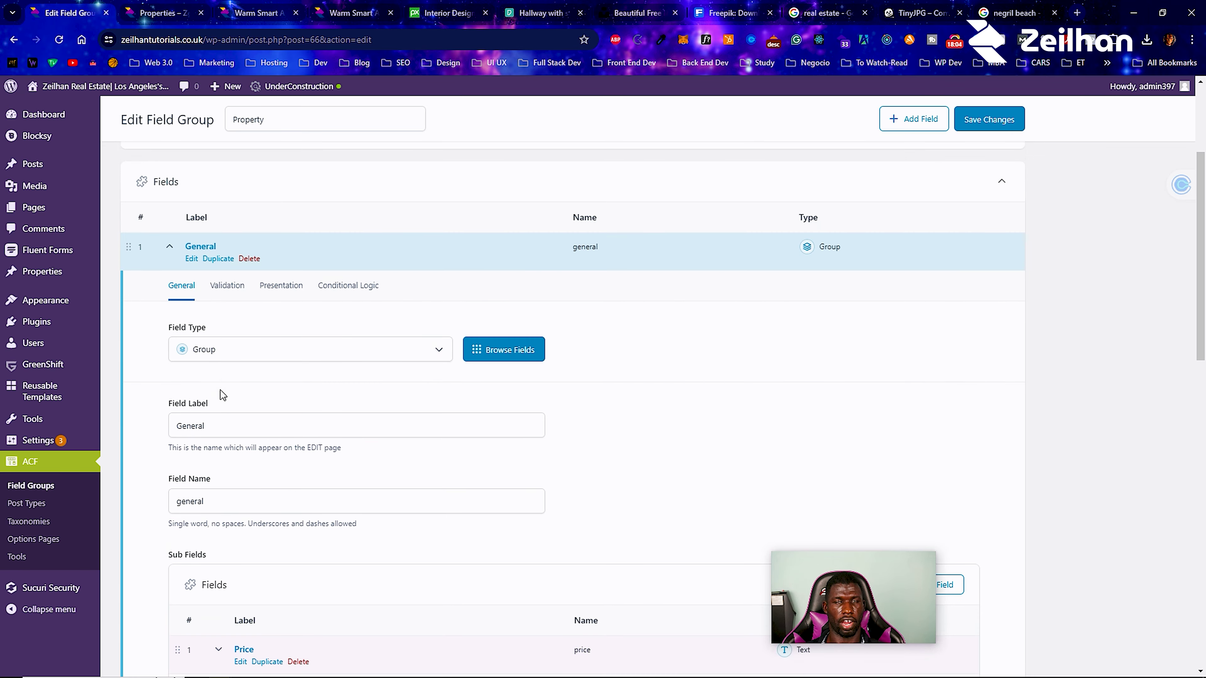
left_click(169, 311)
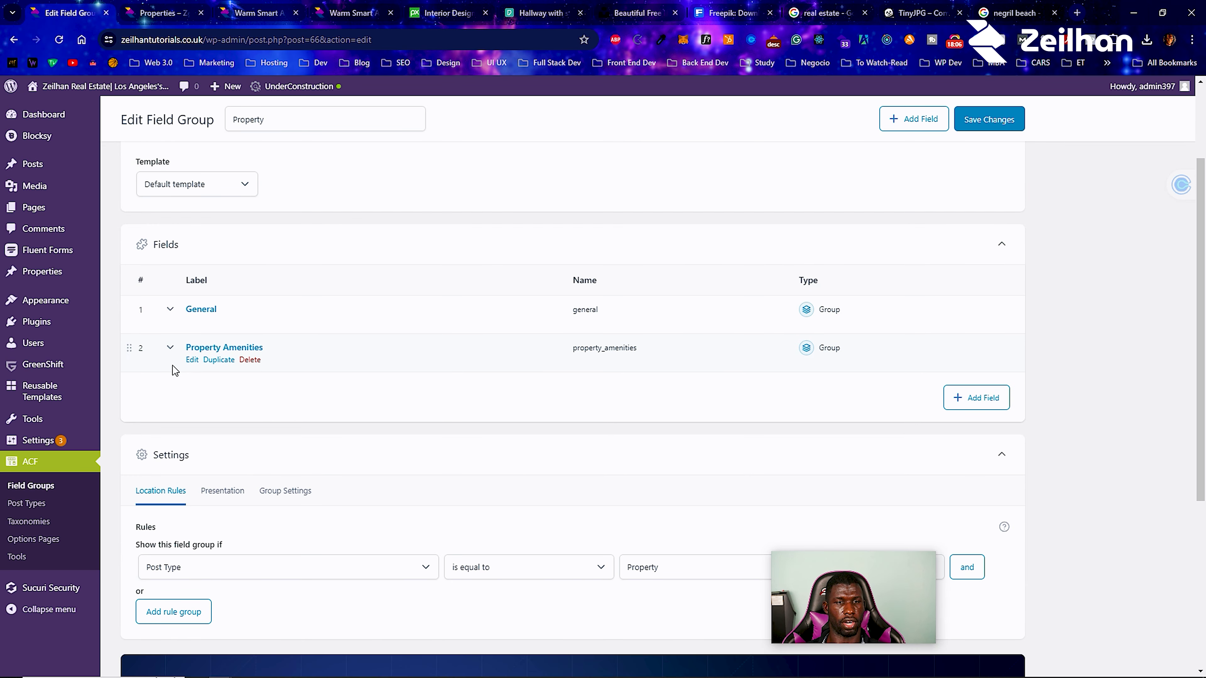
left_click(169, 348)
scroll(238, 432, "down", 7)
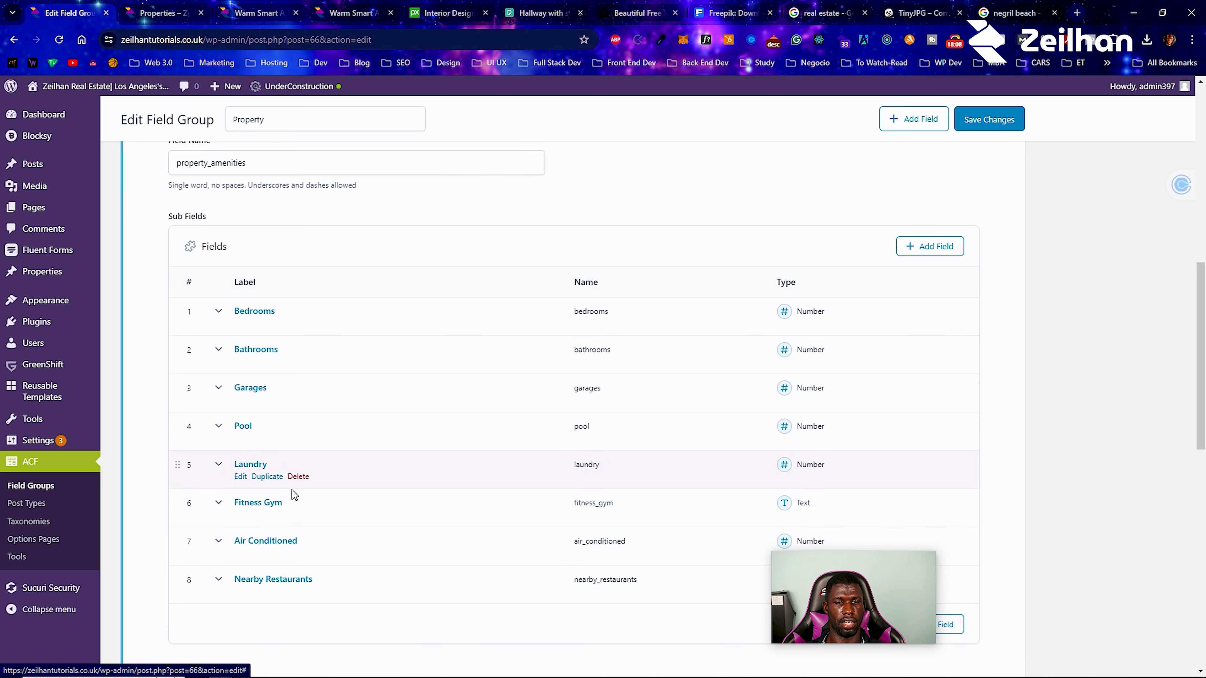
scroll(167, 269, "up", 8)
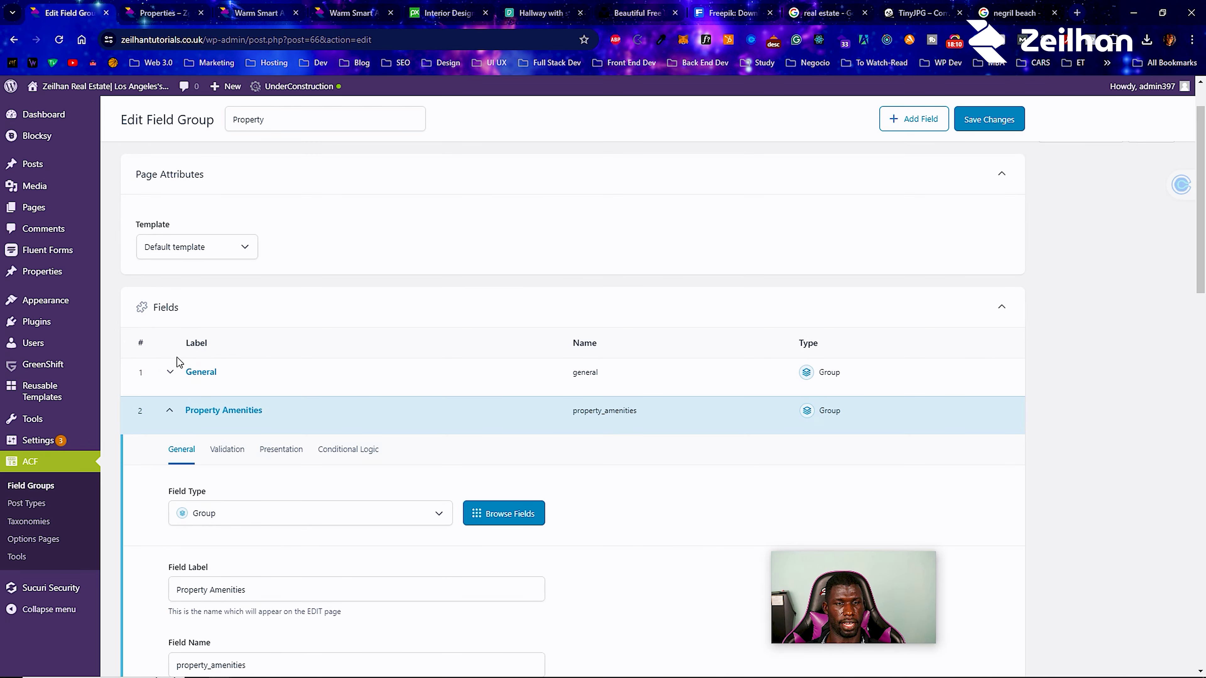
left_click(170, 411)
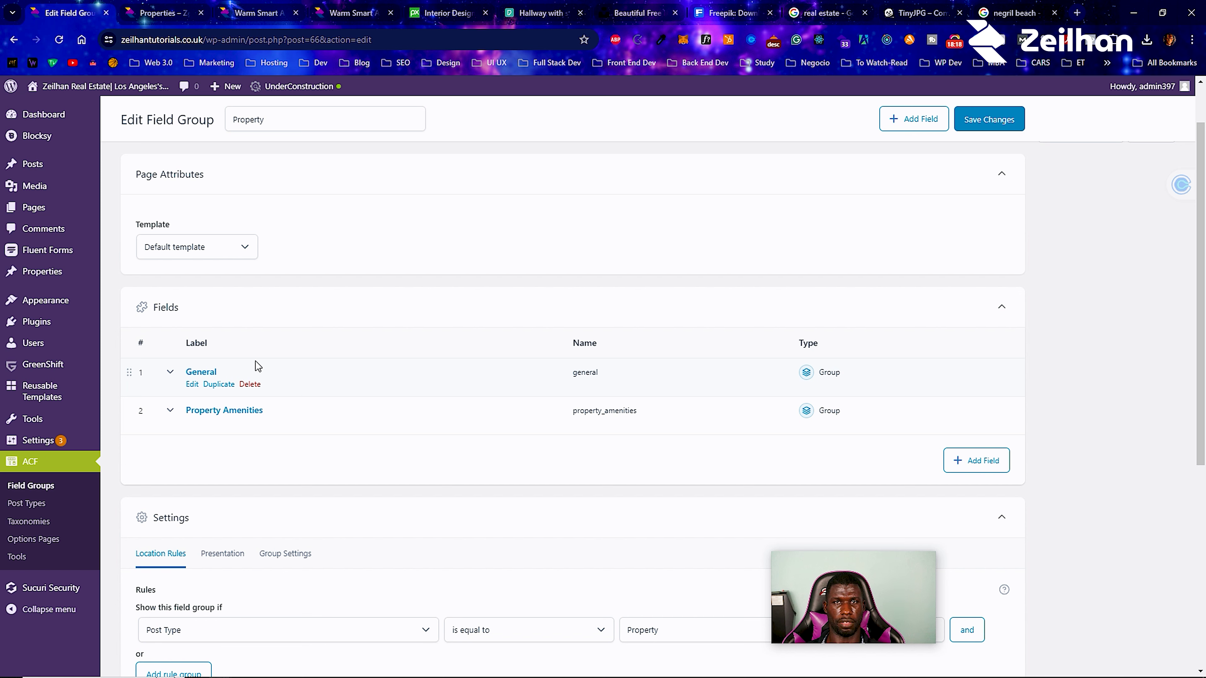
Review the page template options, then go to the ACF Post Types list.
scroll(256, 366, "down", 7)
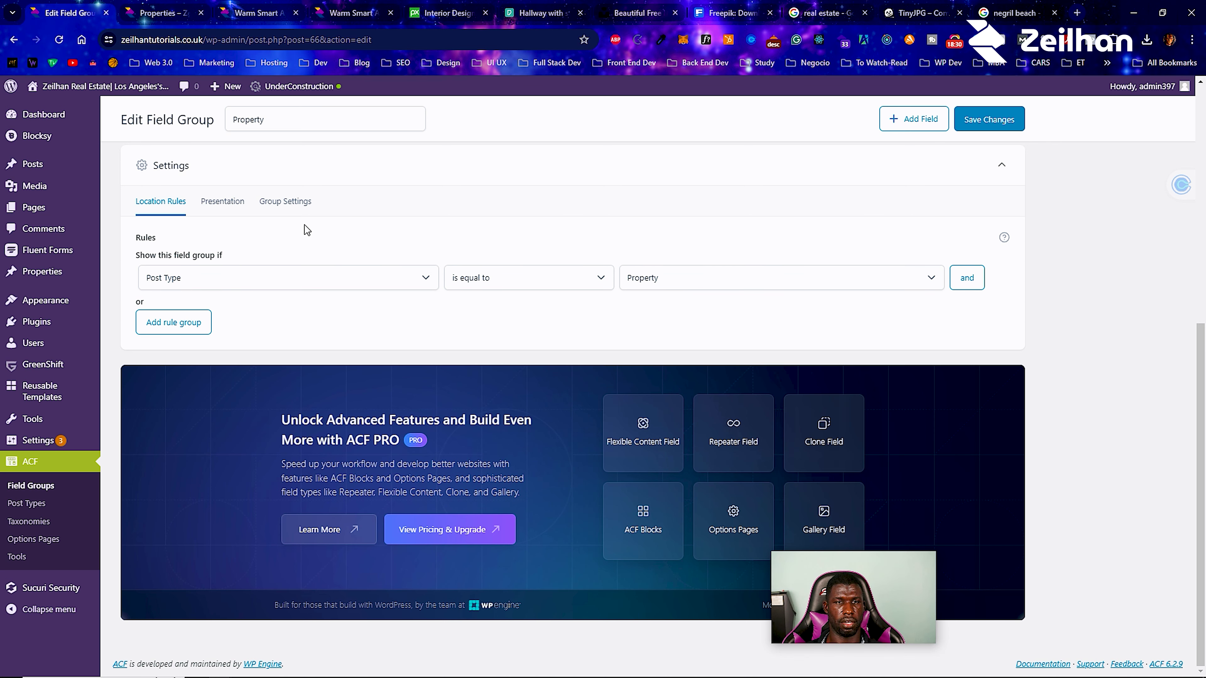
scroll(308, 238, "up", 7)
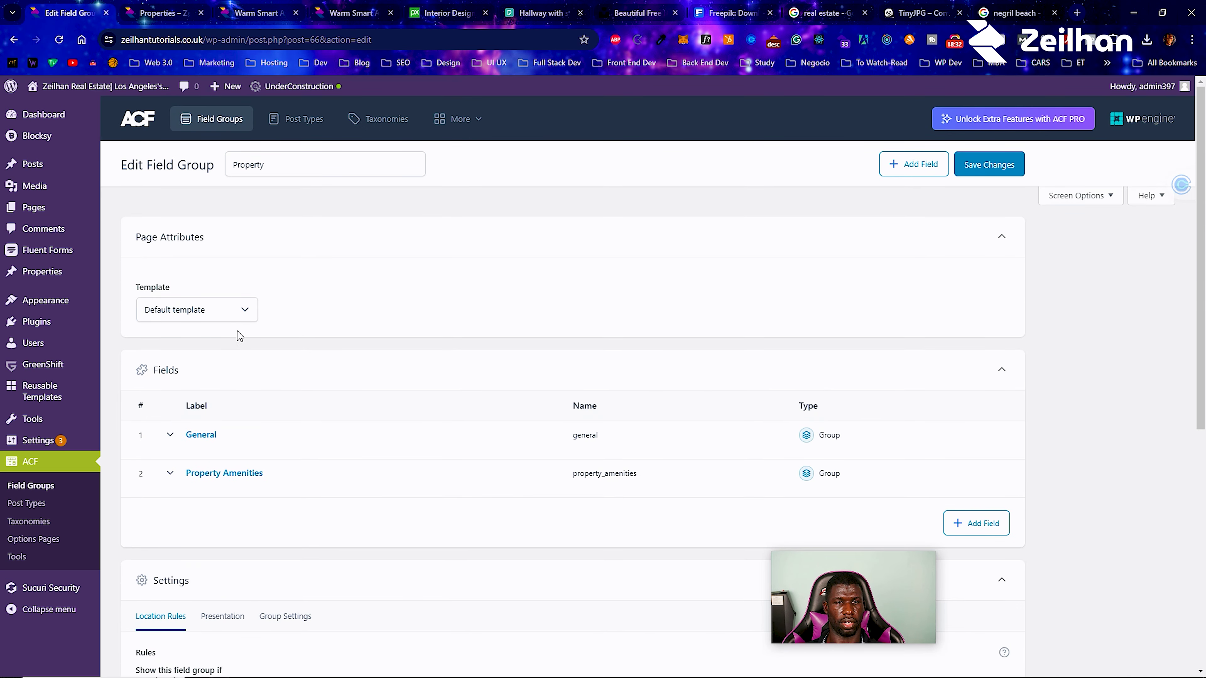
left_click(232, 321)
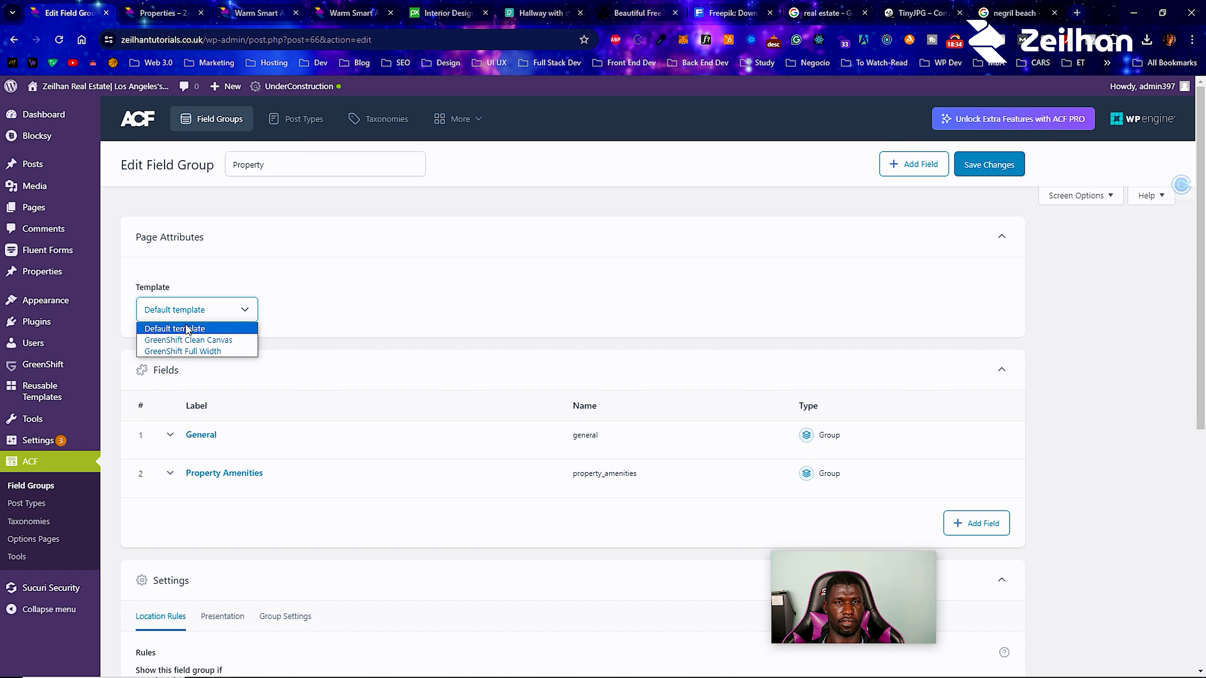
left_click(306, 128)
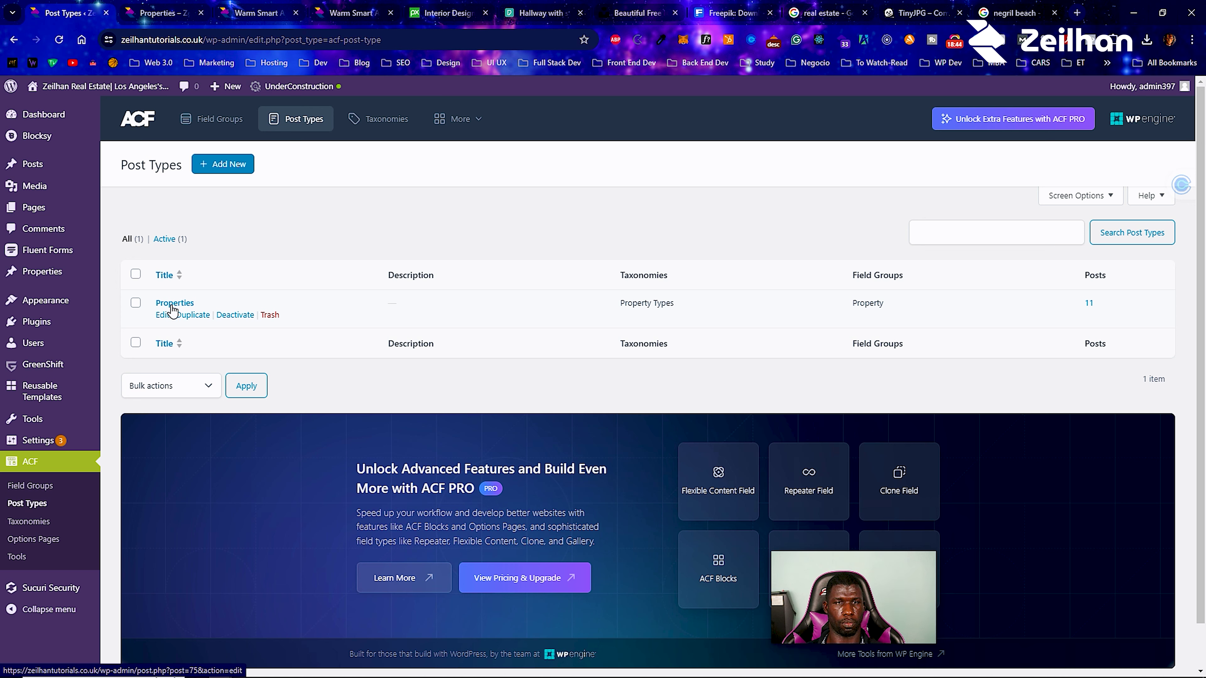
Add a post type labelled 'New Listings' plural and 'New Listing' singular, key new-listing.
left_click(231, 167)
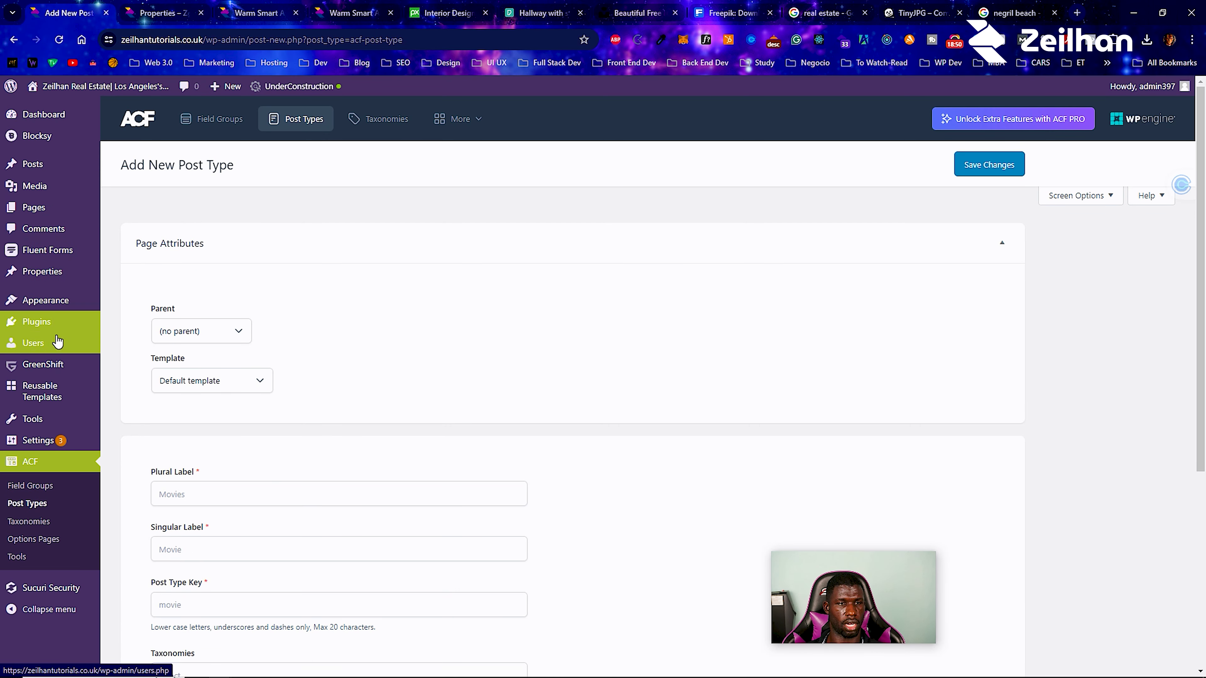
mouse_move(49, 274)
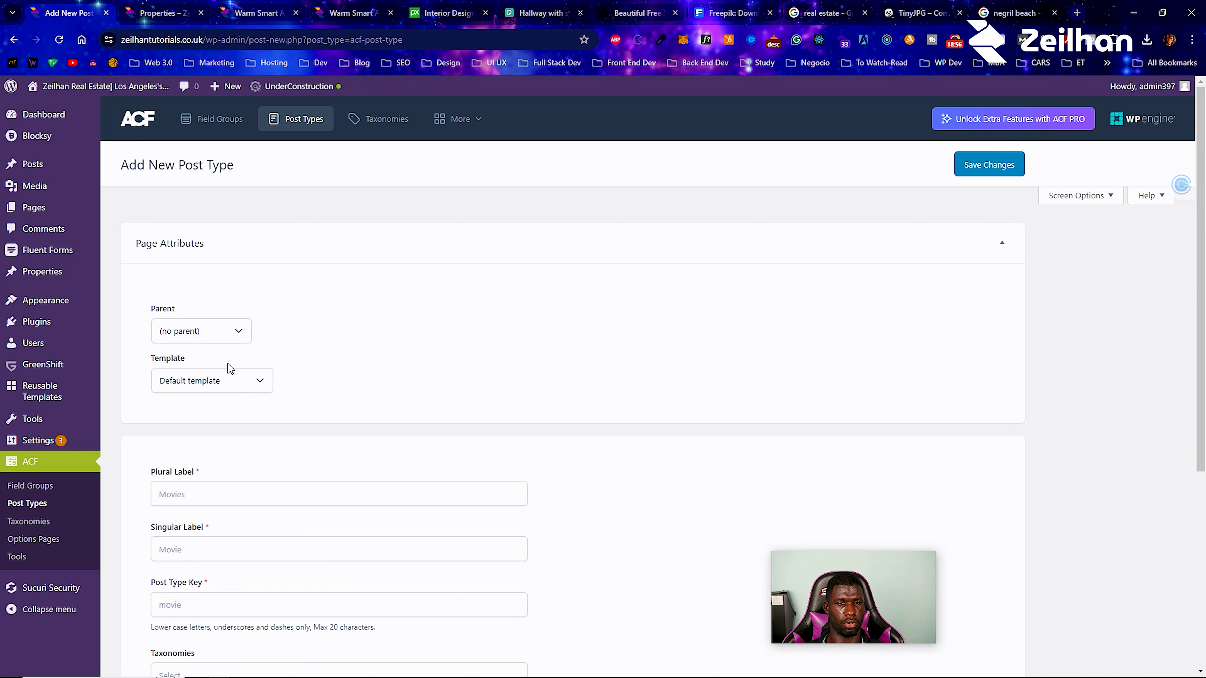
left_click(210, 489)
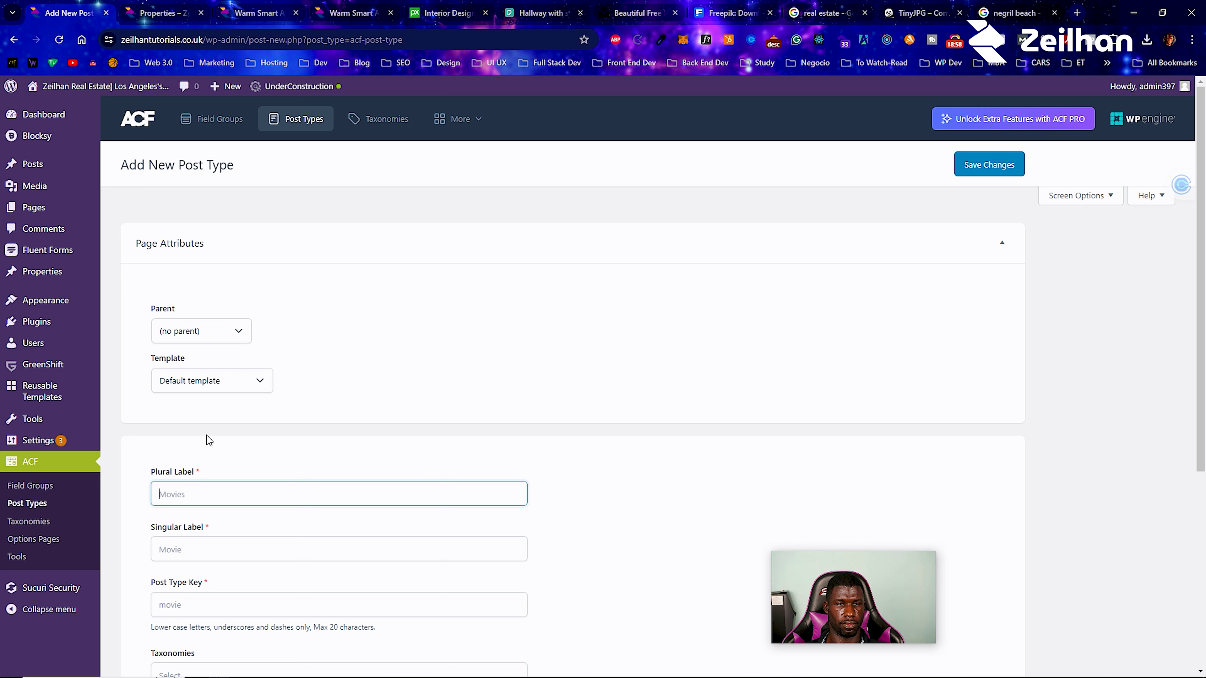
scroll(223, 385, "down", 2)
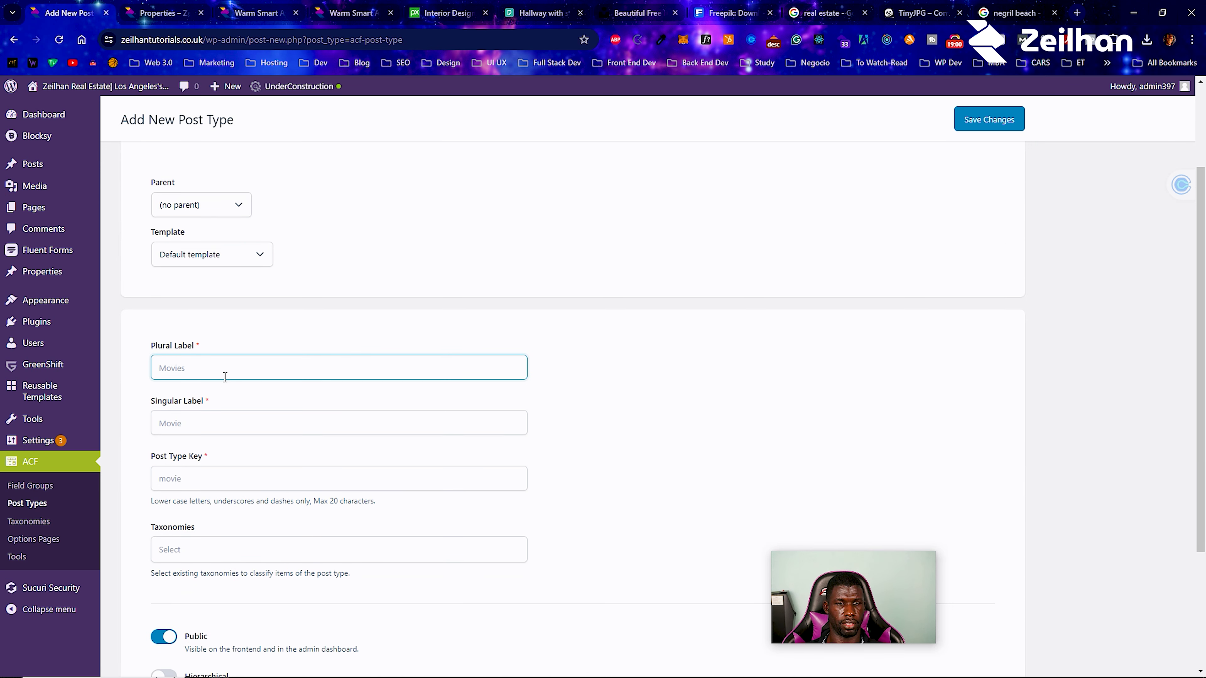
scroll(225, 377, "down", 3)
scroll(225, 376, "up", 1)
type("New Listings")
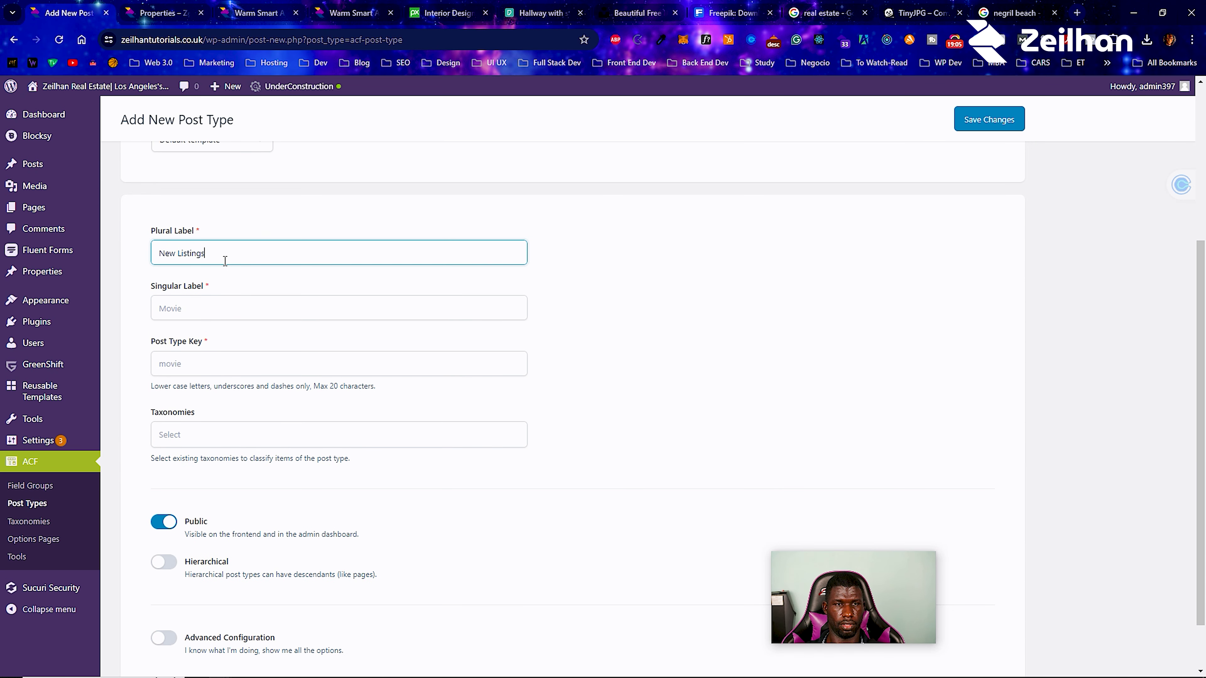
left_click(220, 312)
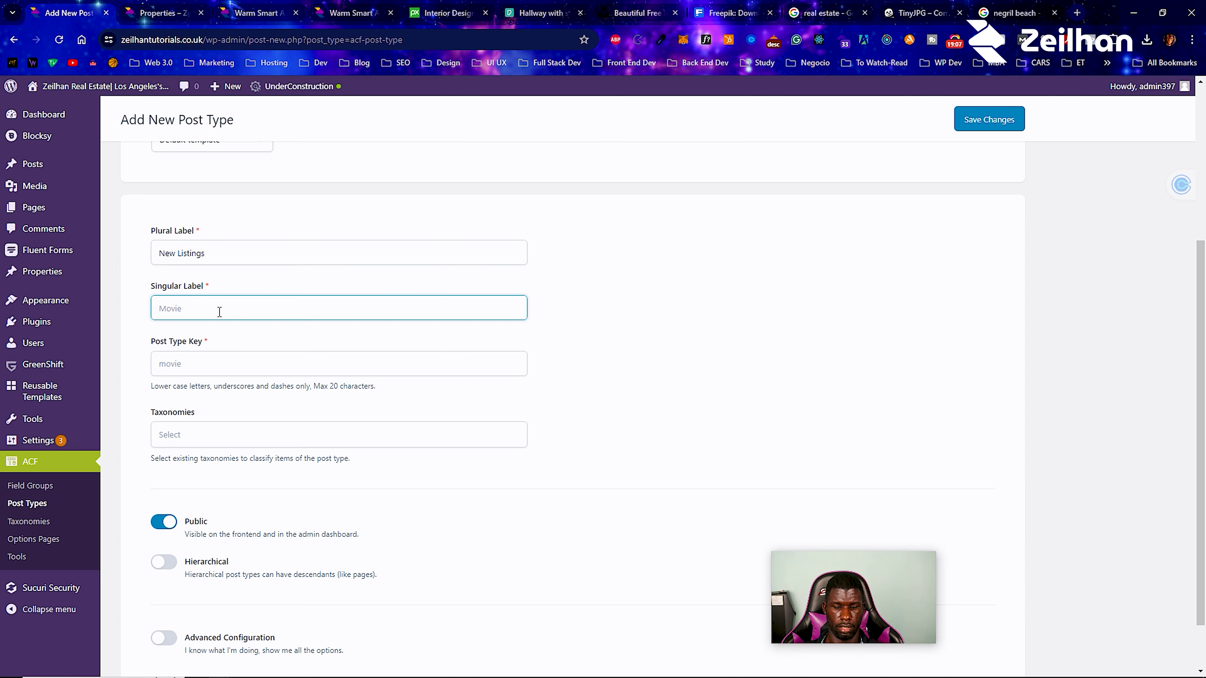
type("New Listing")
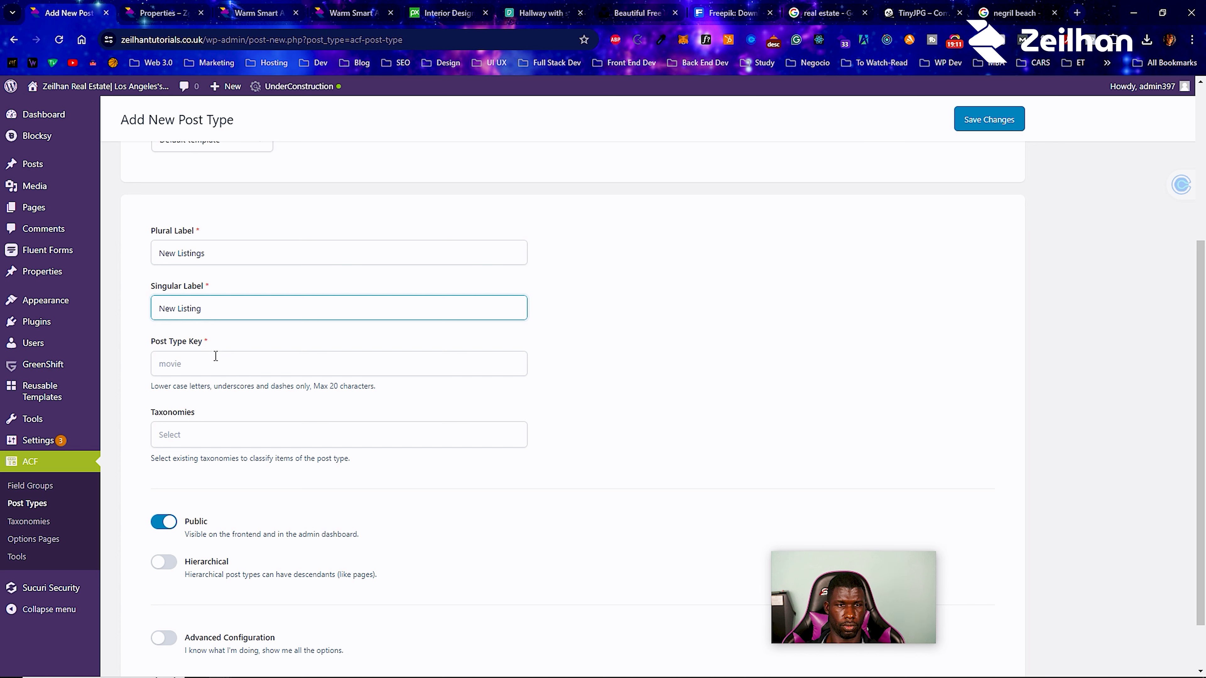
left_click(216, 356)
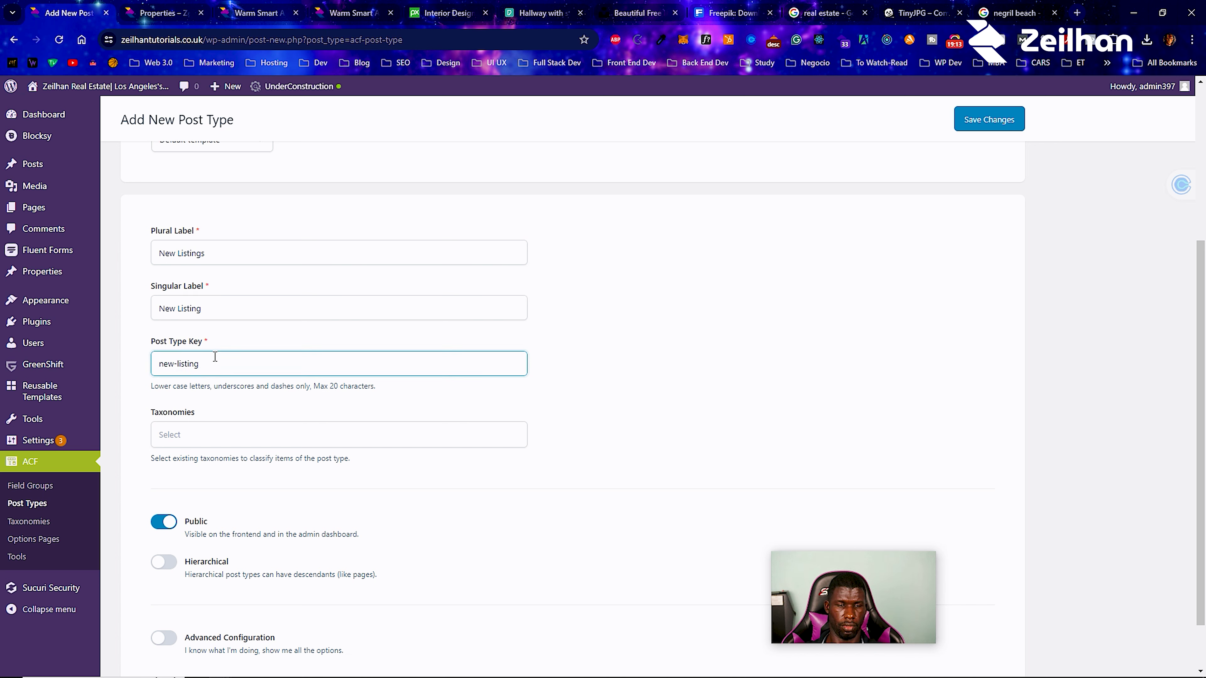
Attach the Property Type taxonomy to the new post type.
left_click(232, 427)
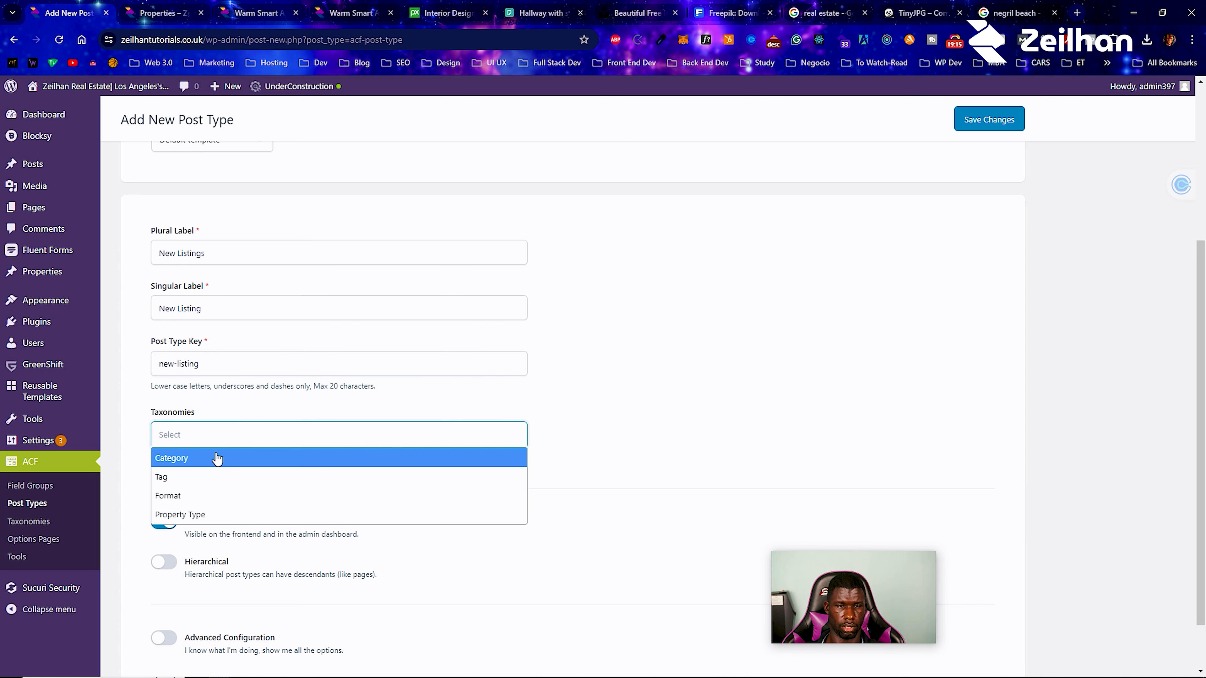
left_click(205, 514)
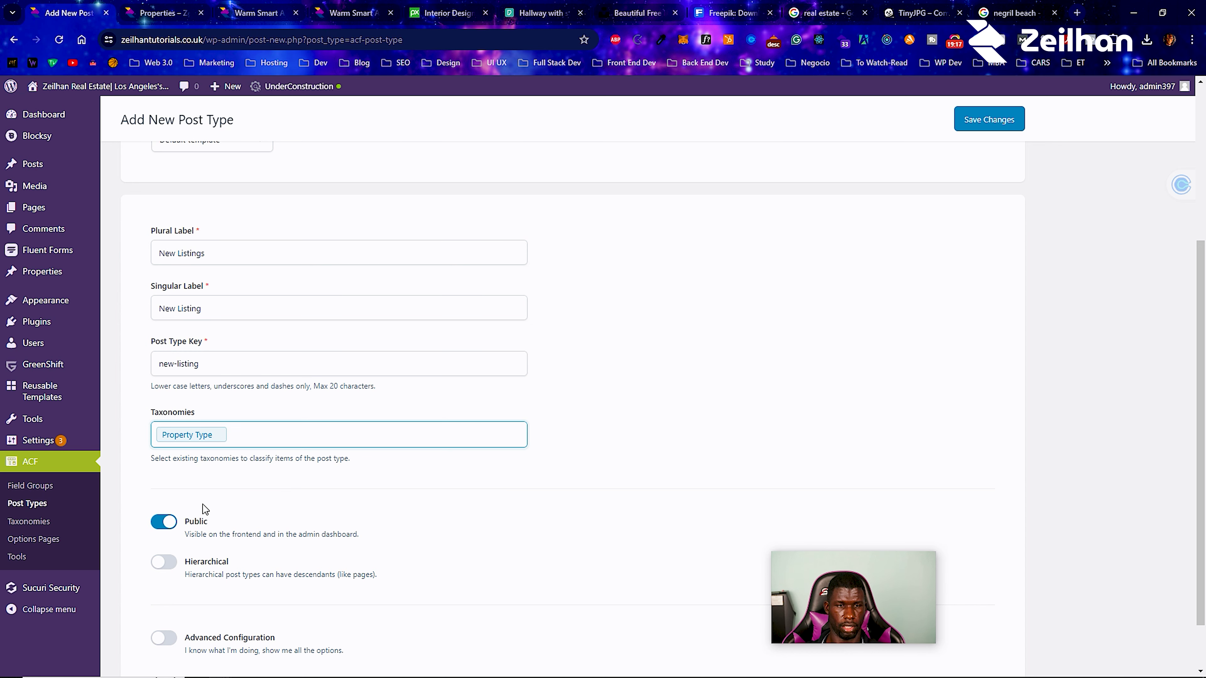
left_click(291, 437)
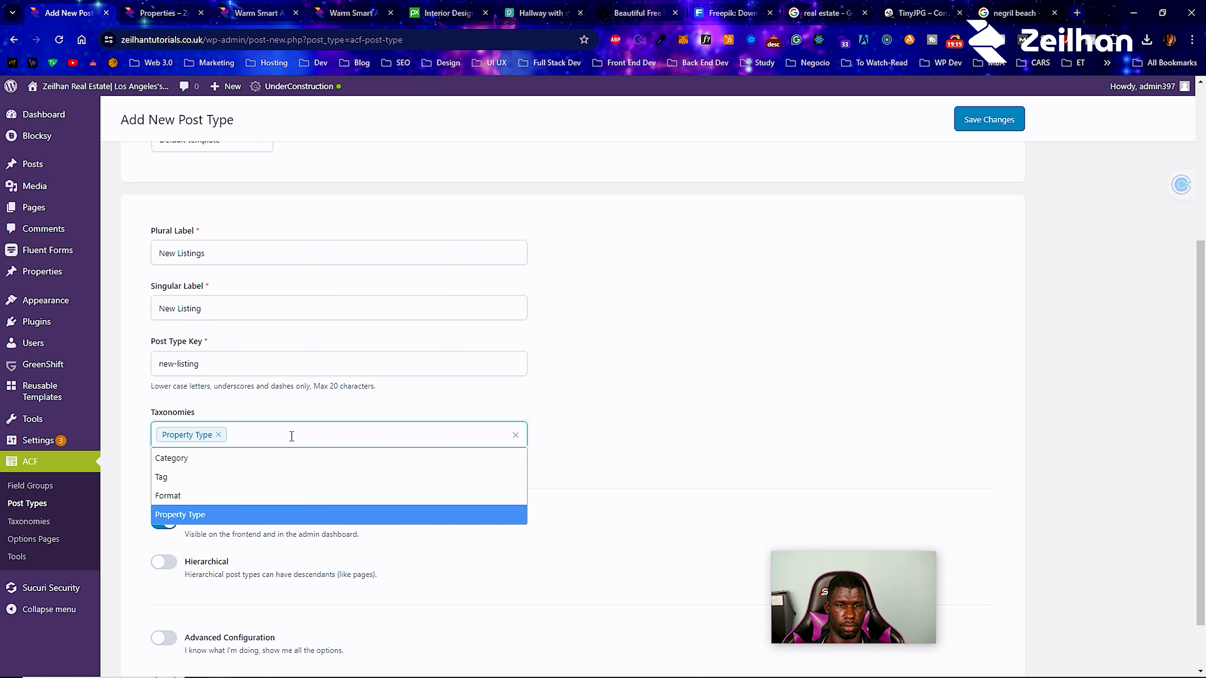
left_click(581, 417)
scroll(481, 380, "down", 2)
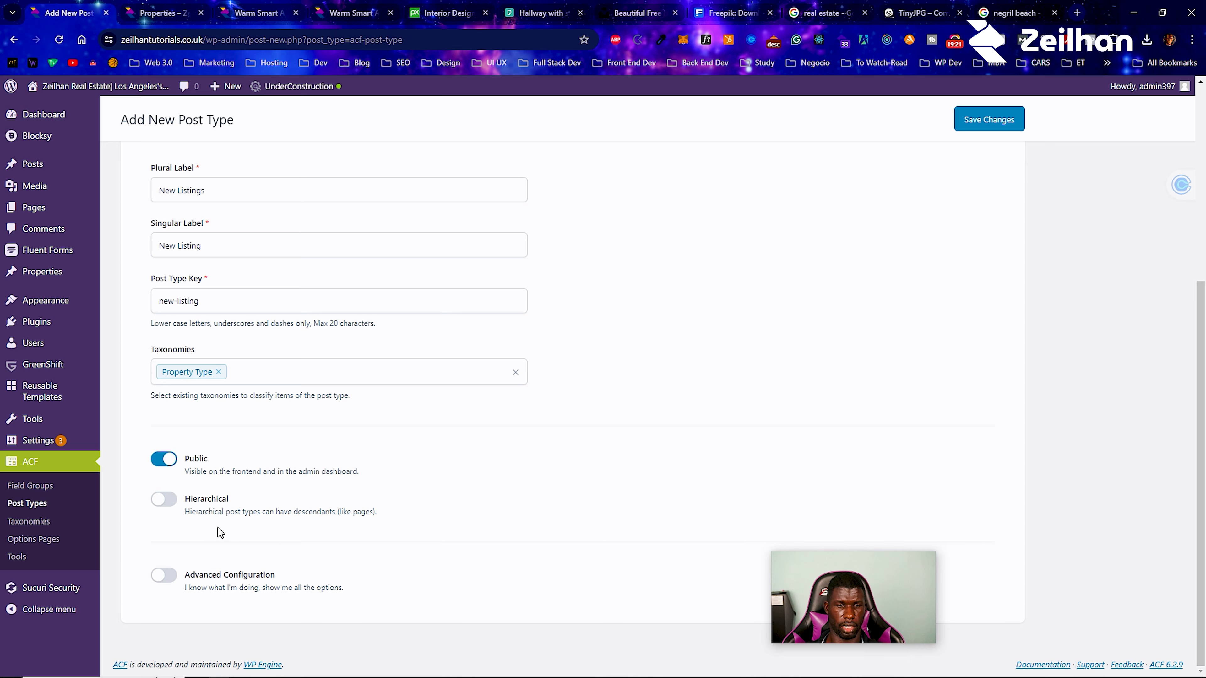
scroll(691, 427, "up", 5)
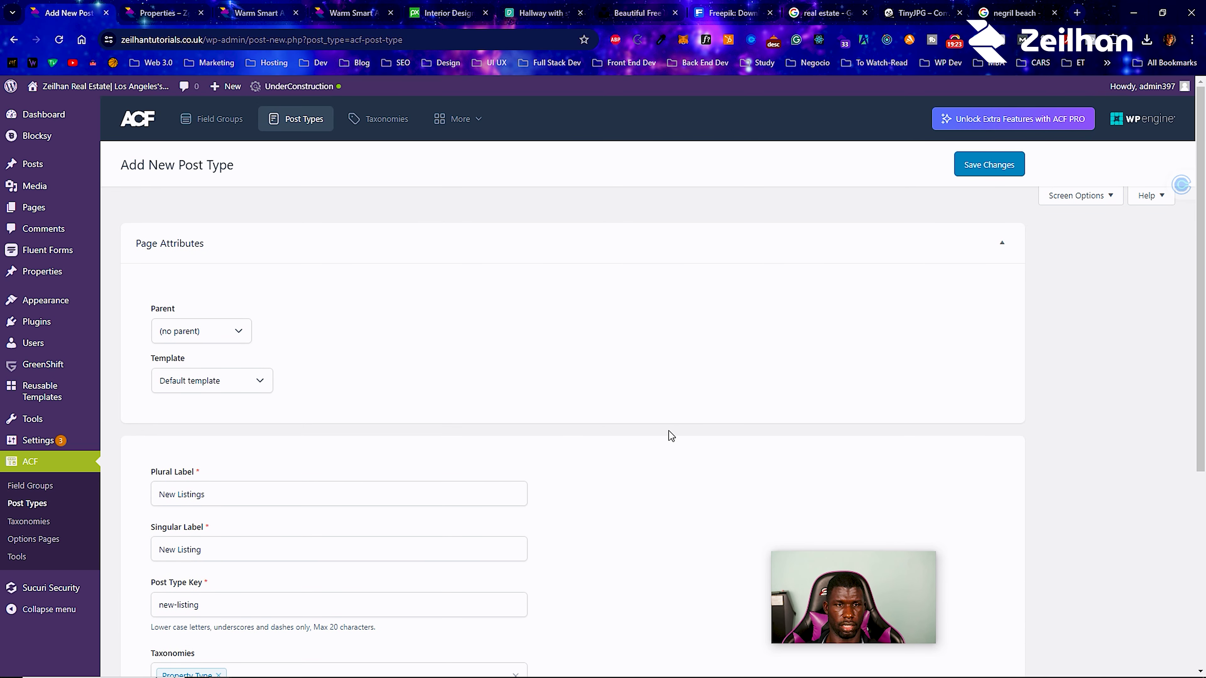
Set Properties as the parent and save the New Listings post type.
left_click(259, 385)
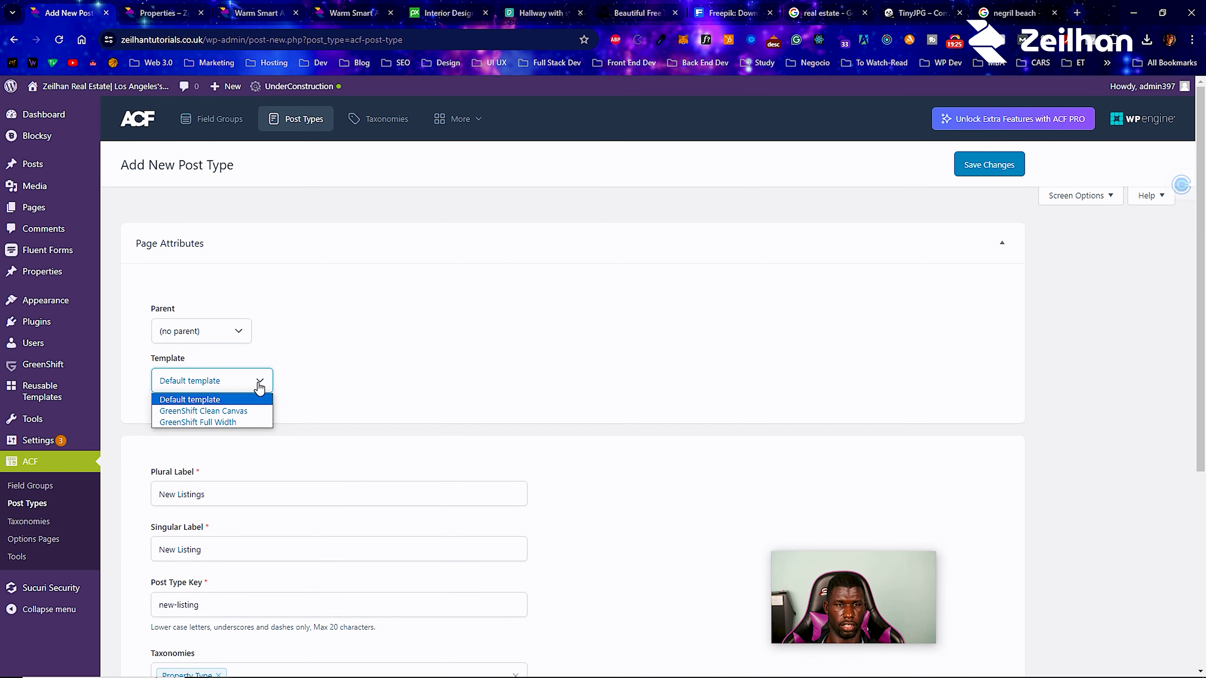
left_click(250, 336)
left_click(218, 360)
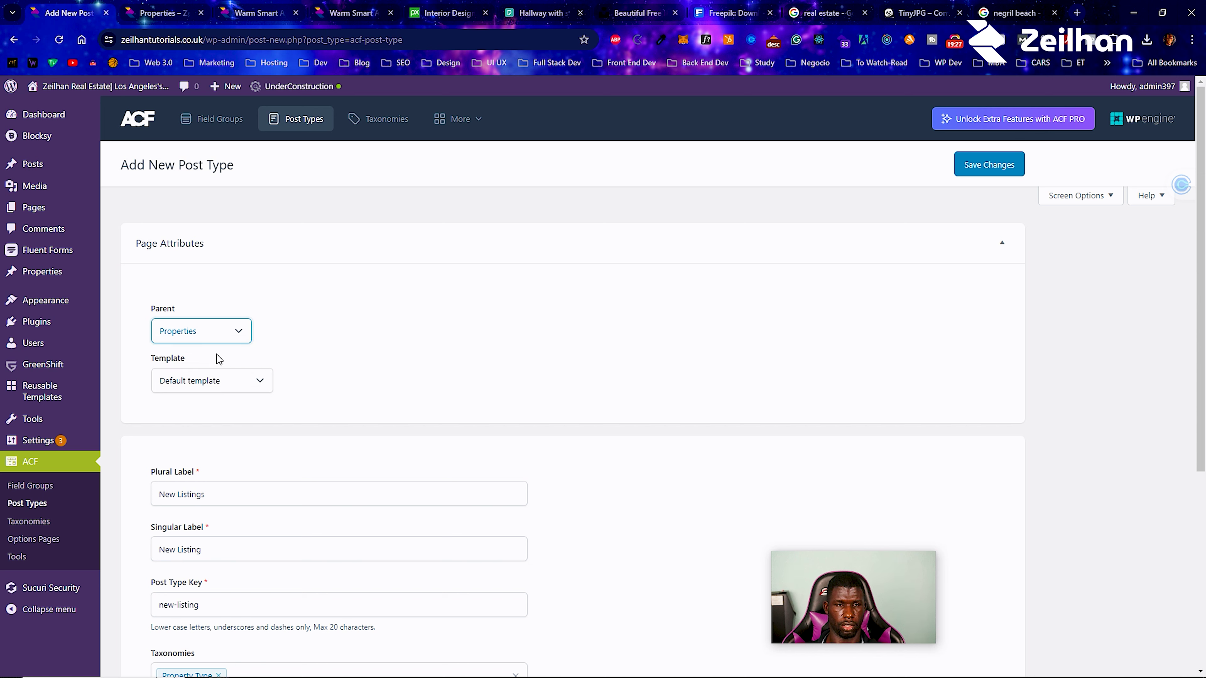
left_click(1002, 167)
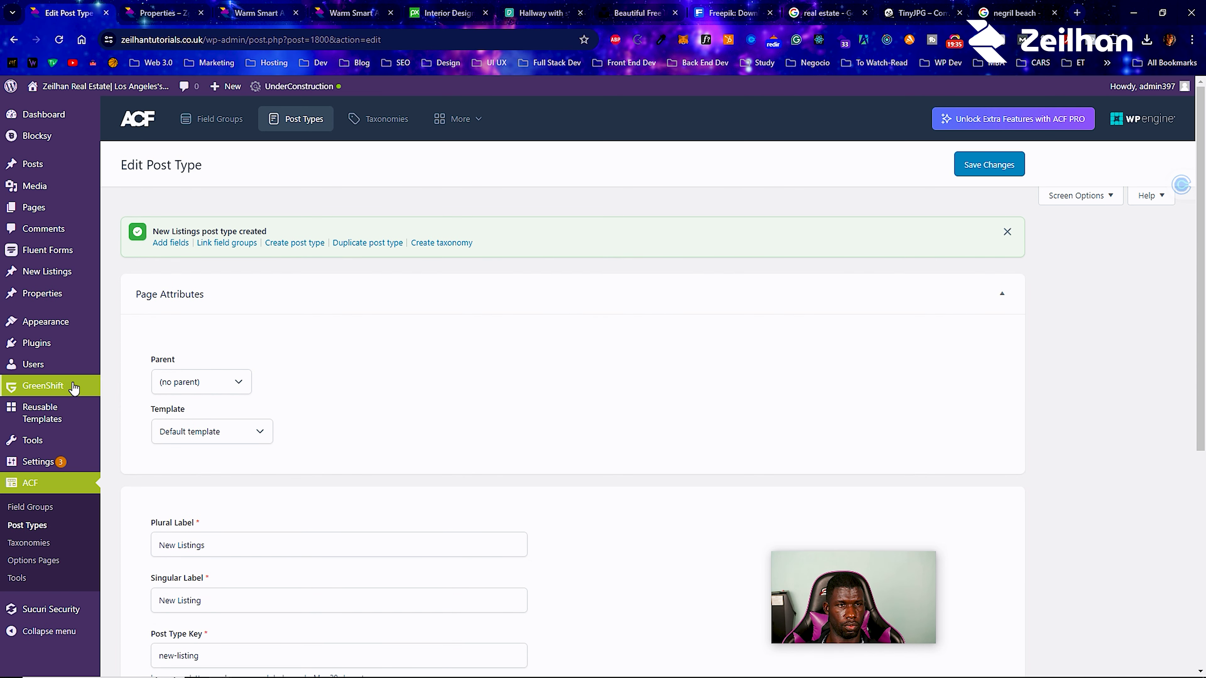
Trash New Listings from the Post Types list, leaving only Properties, and open Taxonomies.
mouse_move(47, 270)
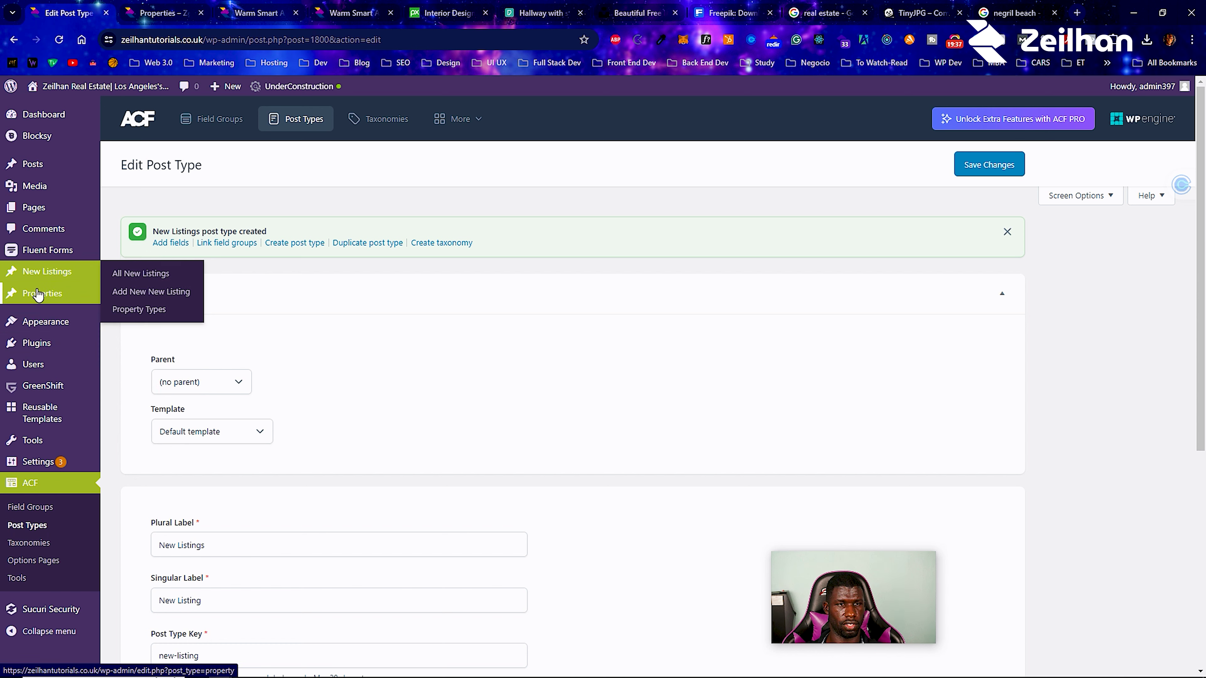
mouse_move(38, 295)
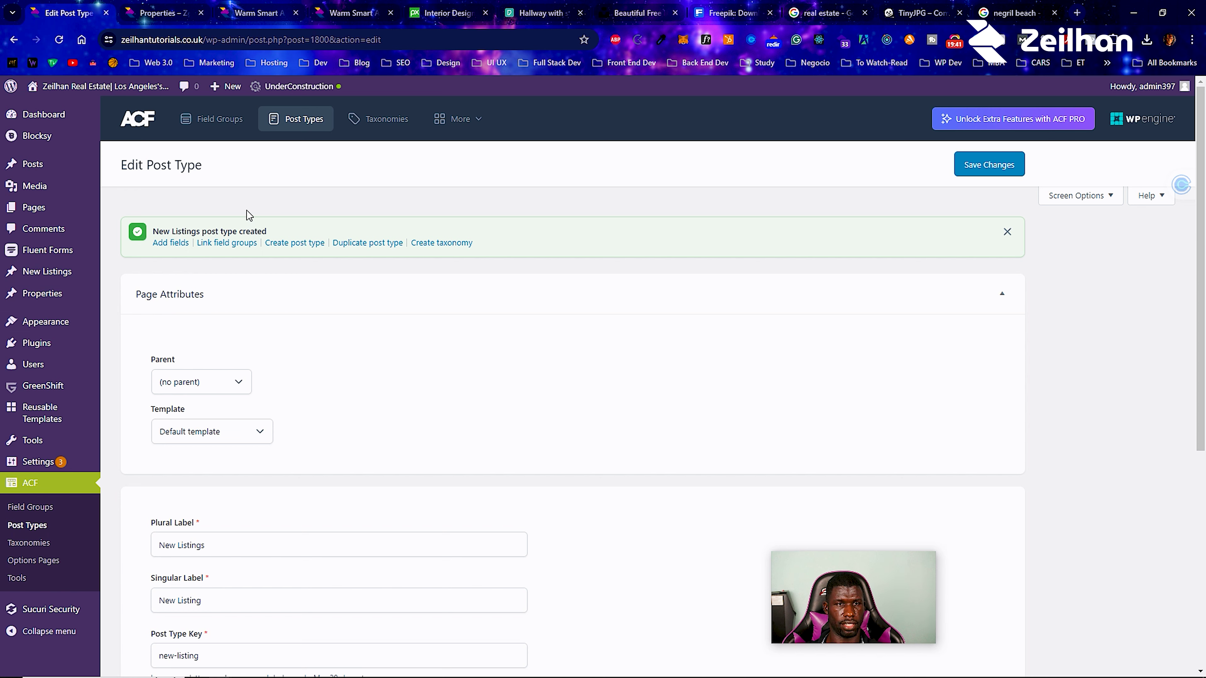
left_click(315, 122)
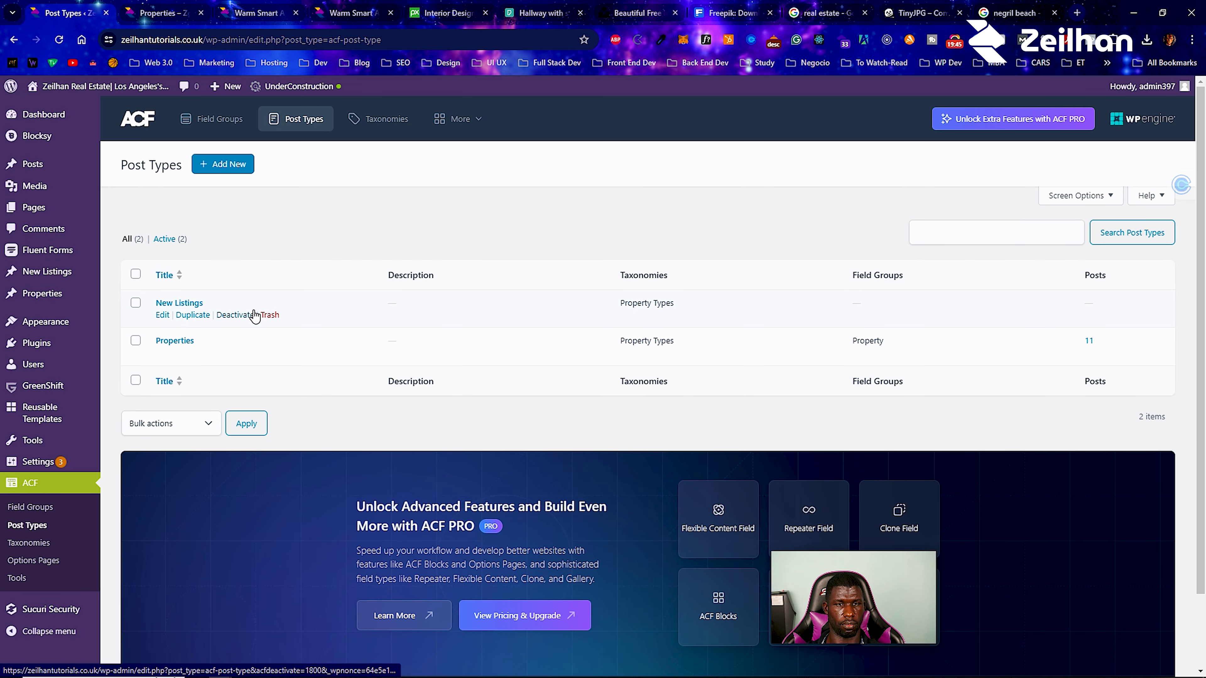
left_click(273, 316)
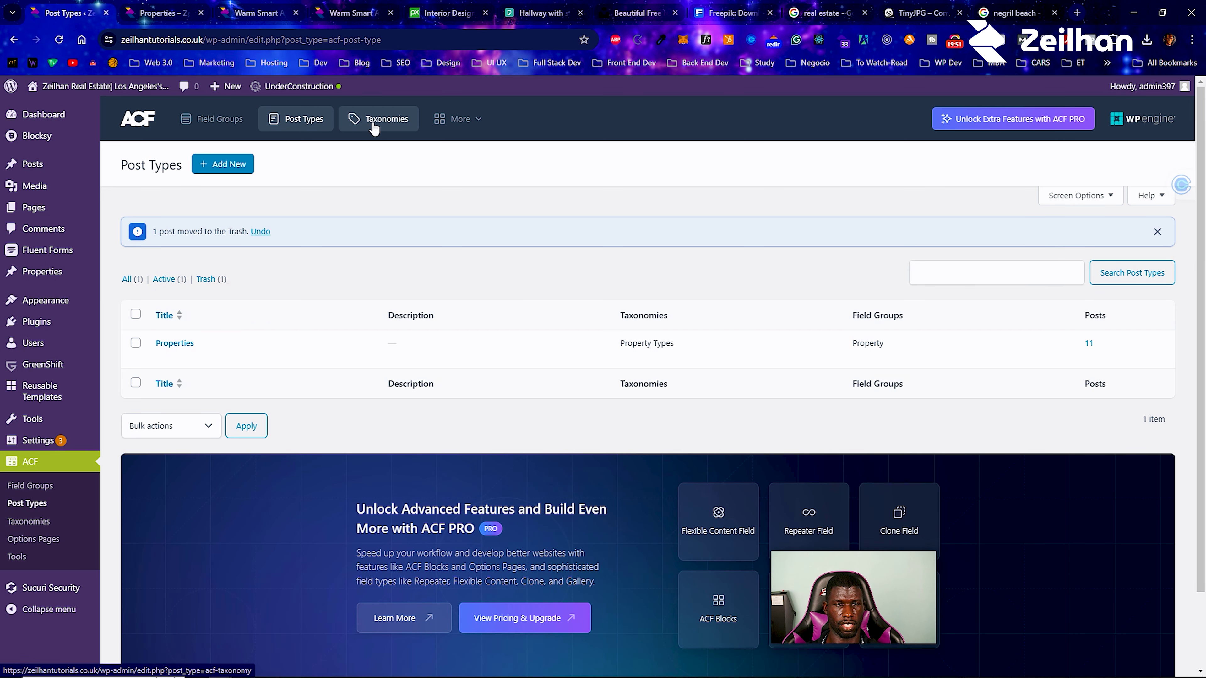
left_click(374, 127)
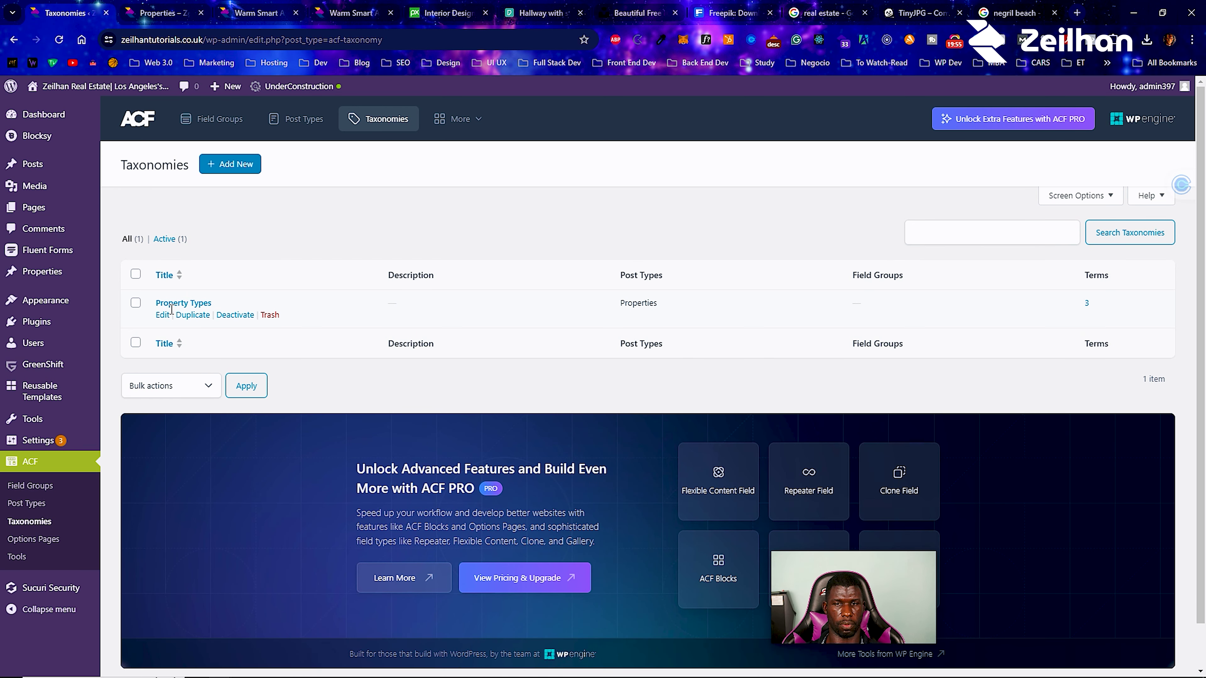
Review the Property Types taxonomy (key property-type) settings, then return to Field Groups.
left_click(167, 316)
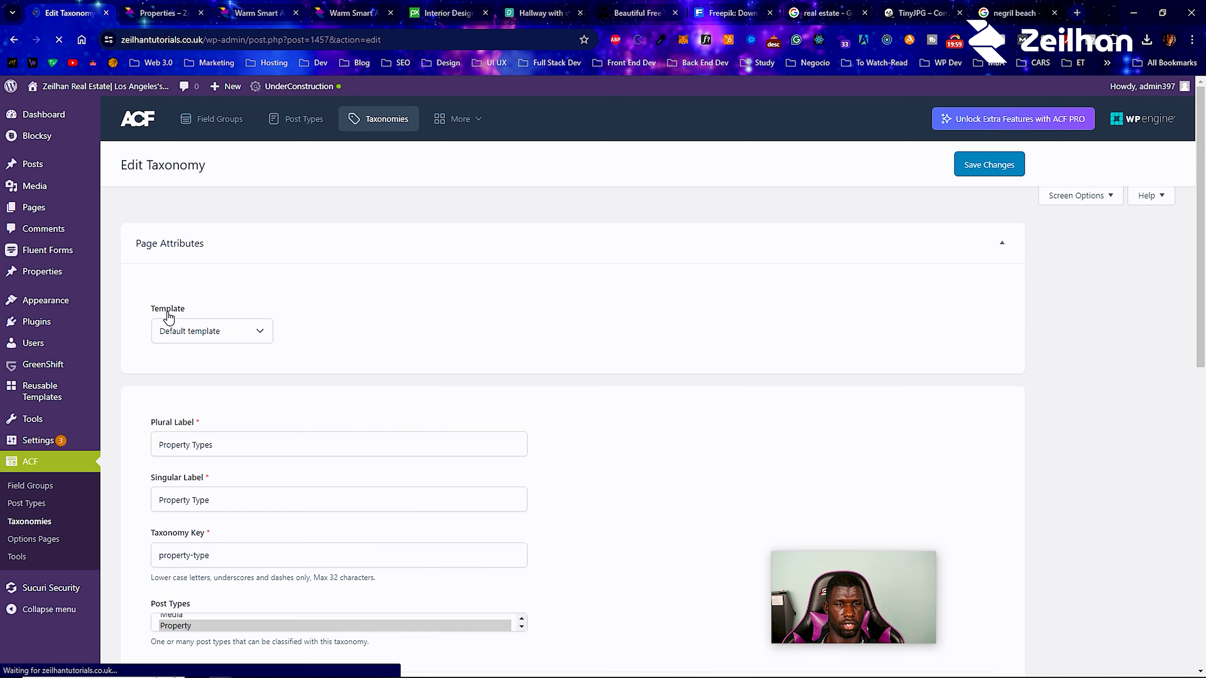
scroll(169, 317, "down", 5)
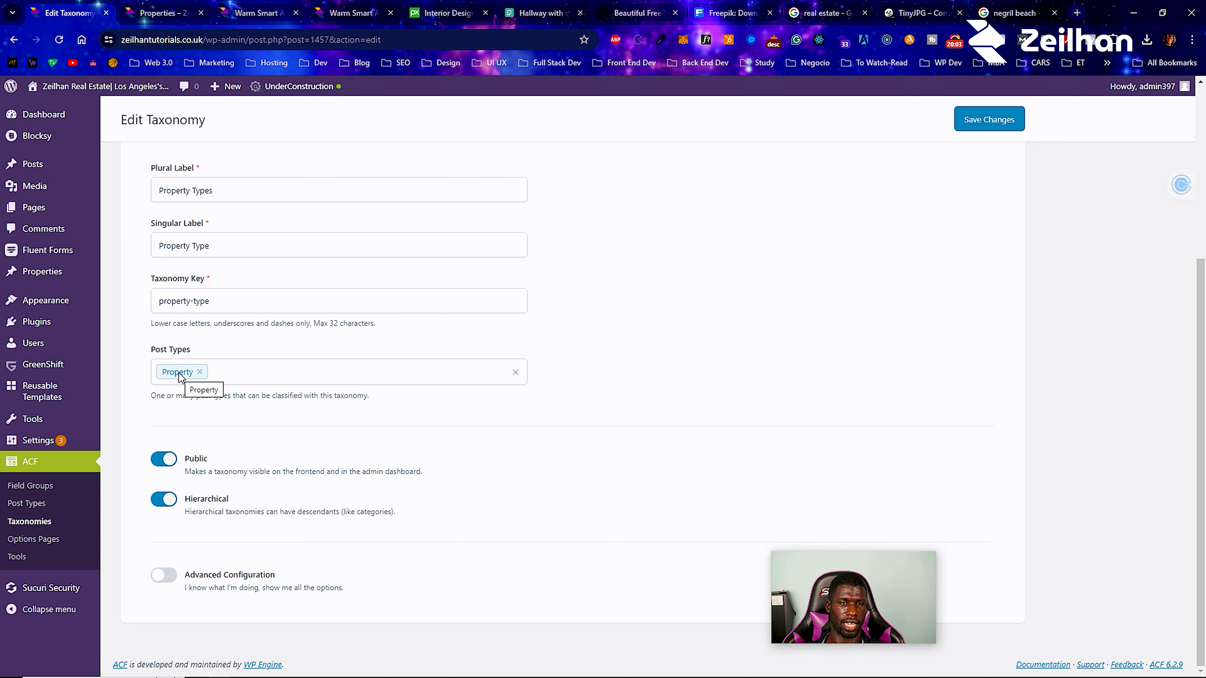
scroll(181, 378, "up", 5)
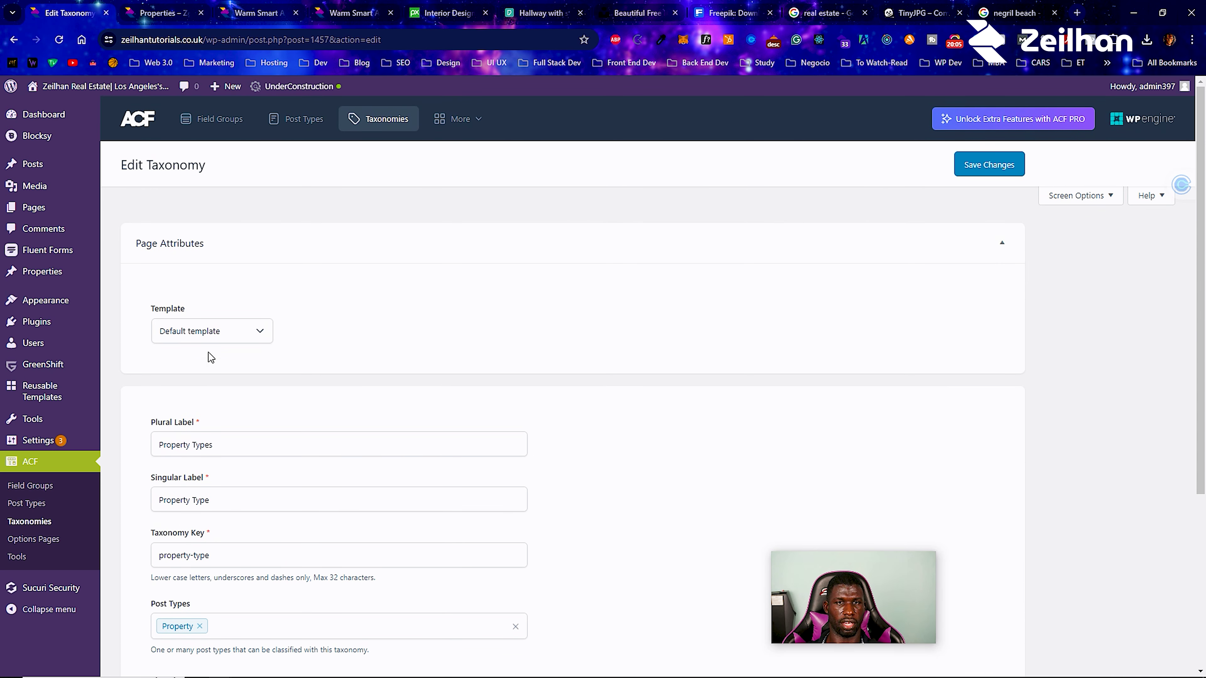
mouse_move(466, 116)
left_click(36, 466)
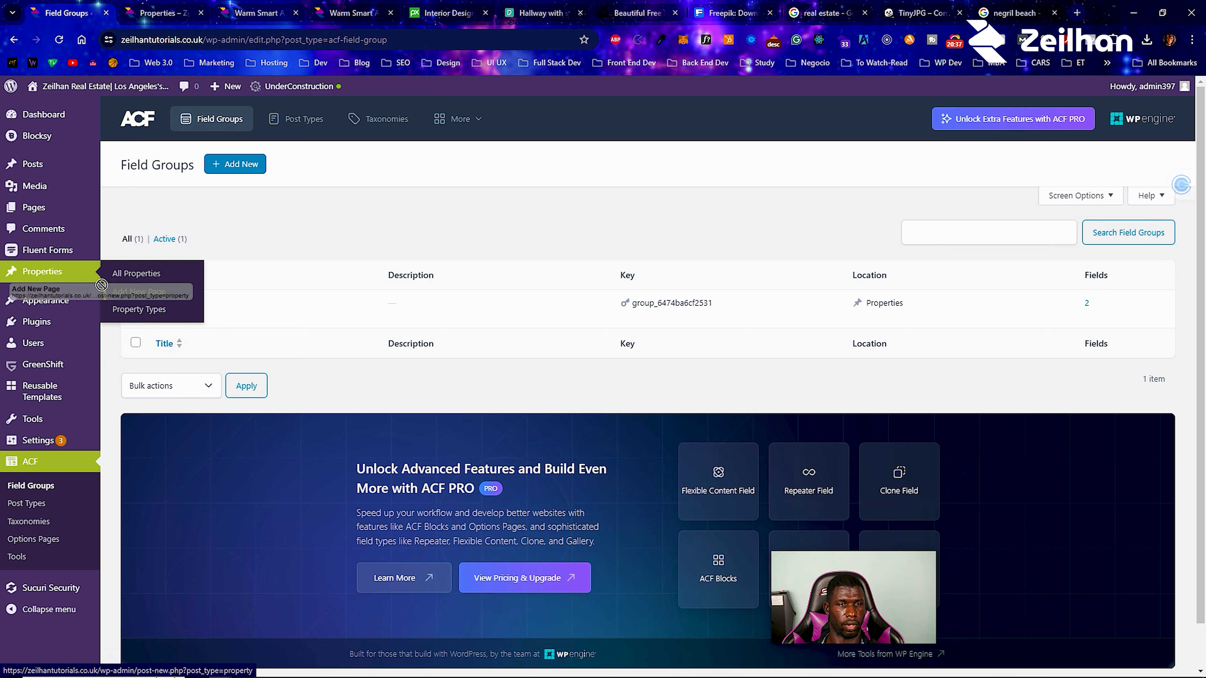
Start a new property with price 750000, total area 4500 and location Negril City.
left_click(120, 281)
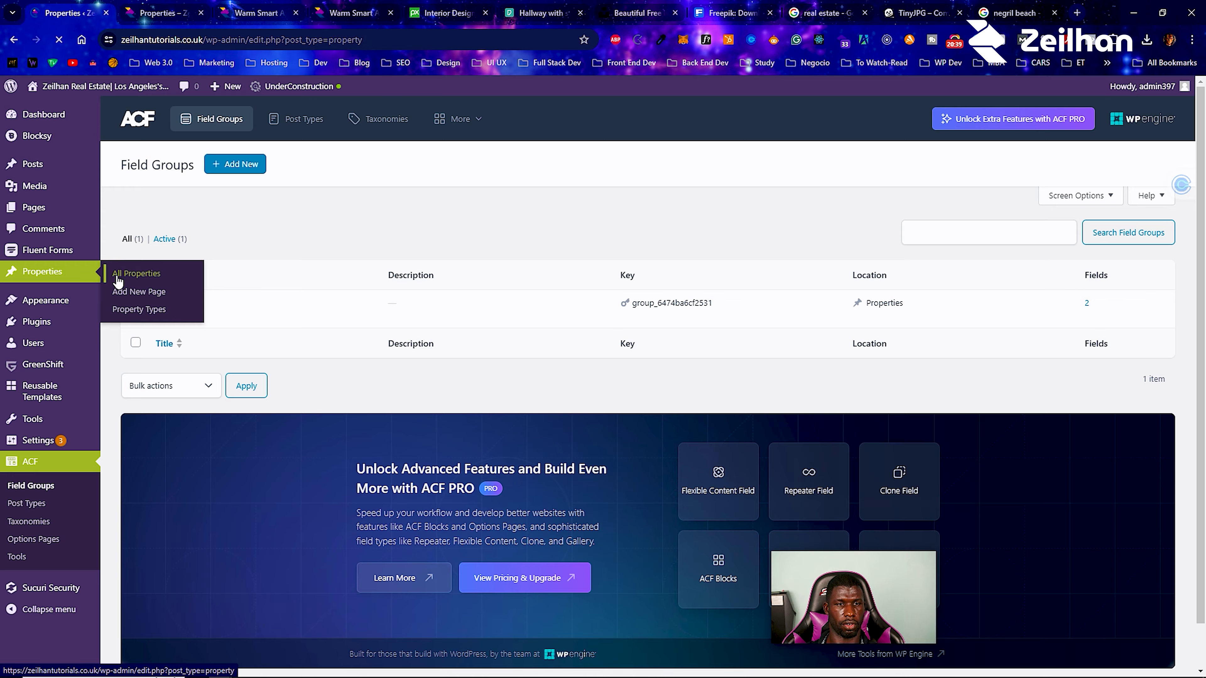
scroll(174, 335, "down", 1)
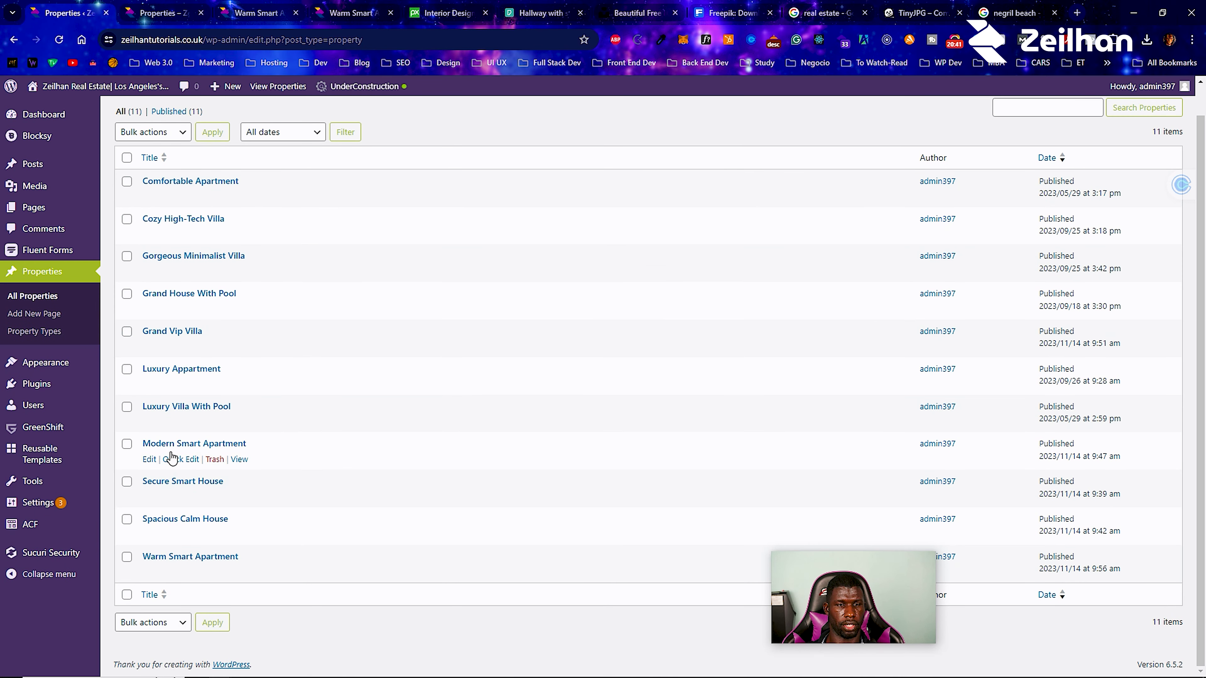
scroll(173, 361, "up", 1)
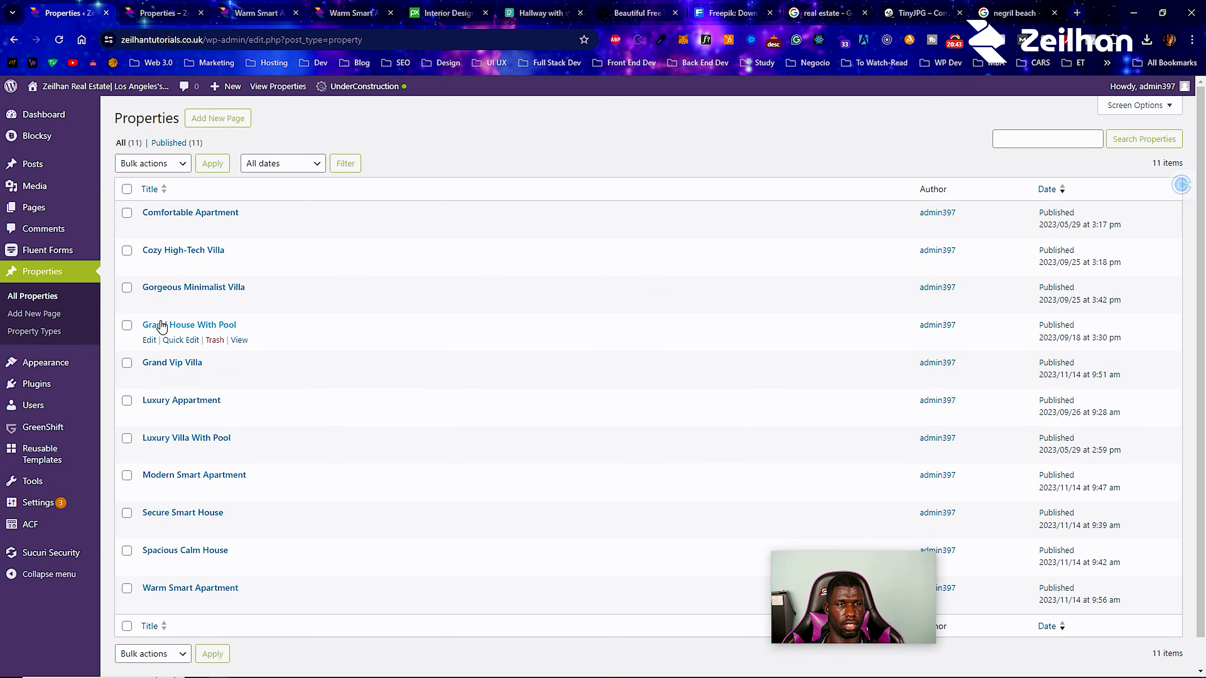
left_click(64, 315)
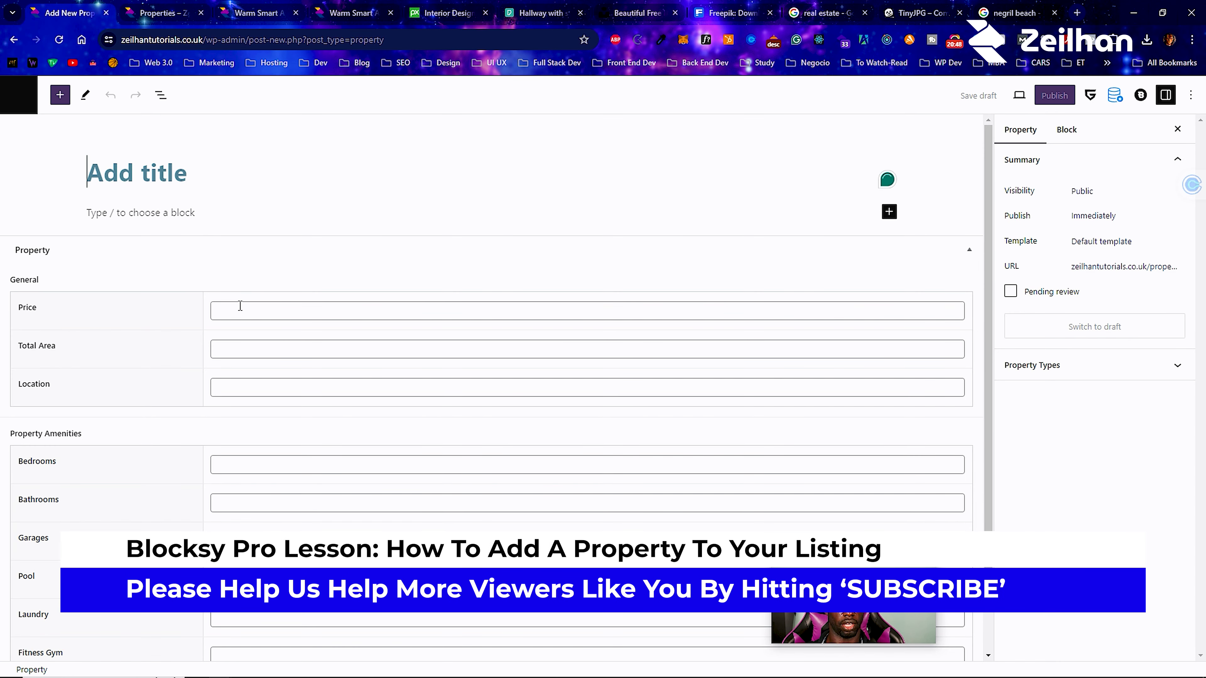
left_click(240, 305)
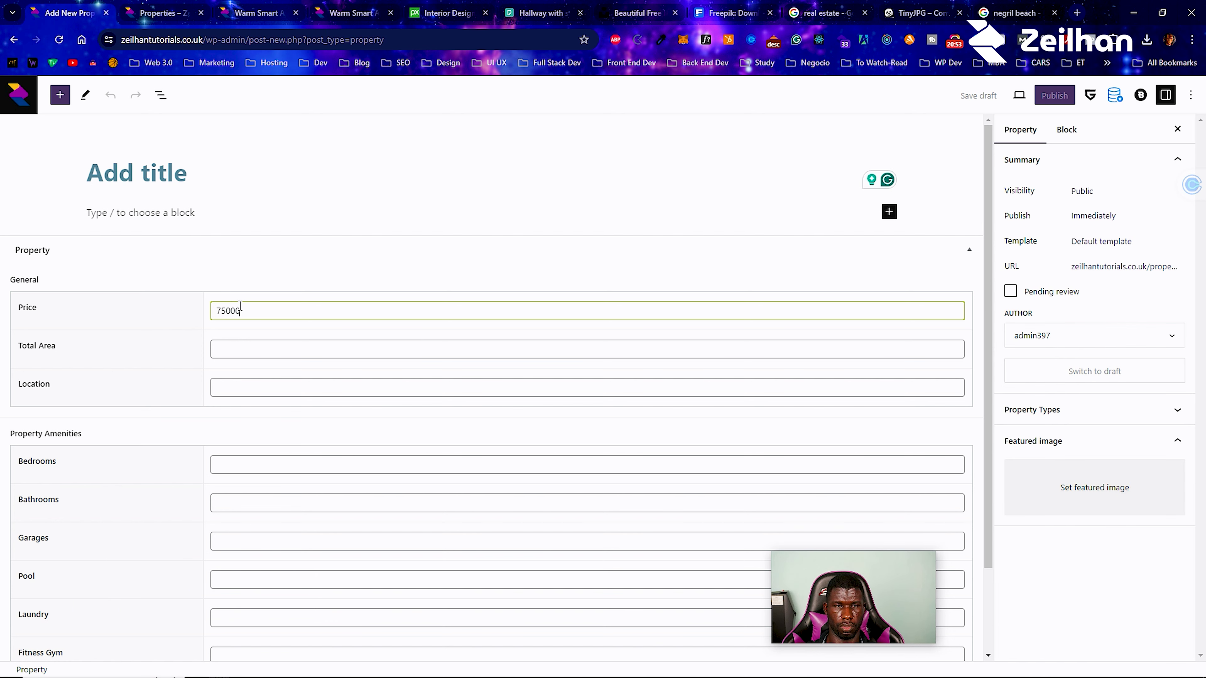
left_click(232, 357)
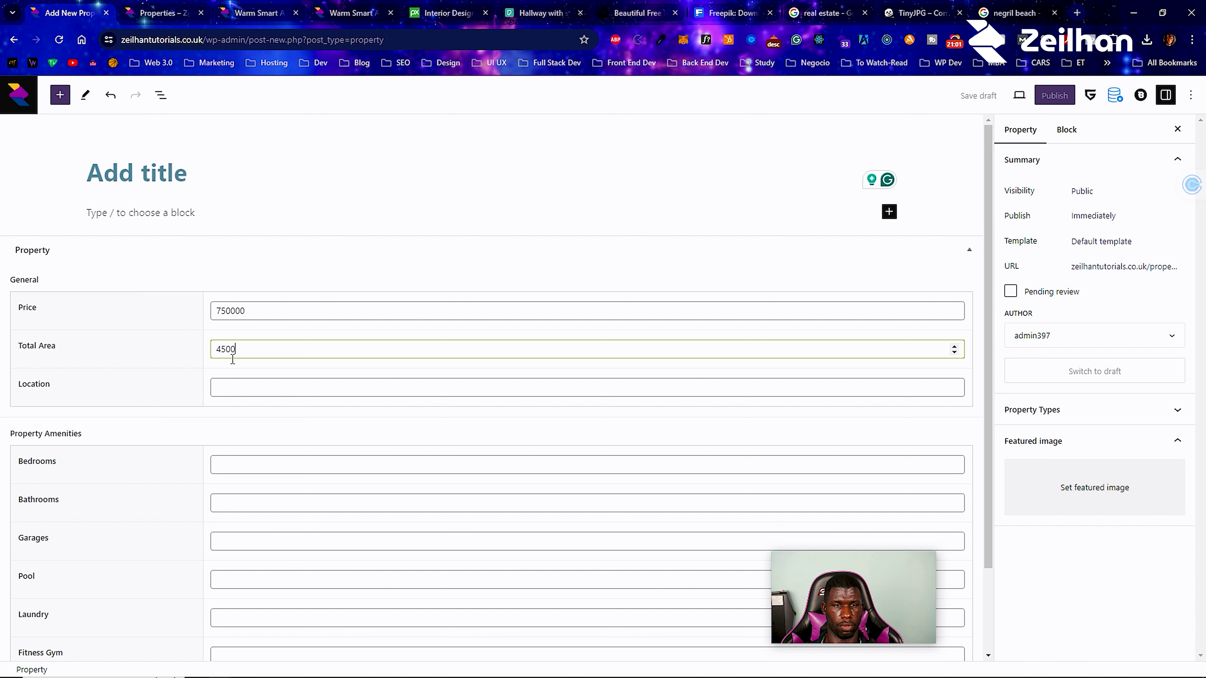
left_click(243, 388)
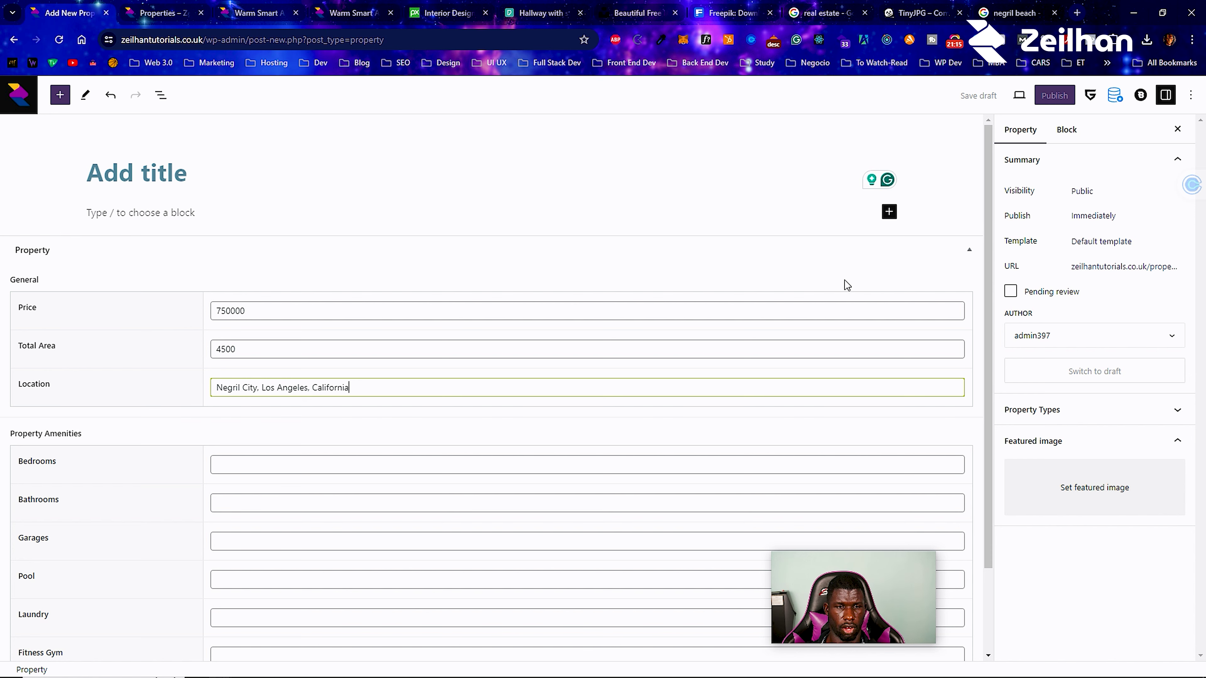
Fill the amenity counts: 6 bedrooms, 7 bathrooms, 1 pool, 2 laundry, plus garage, gym and AC.
scroll(865, 278, "down", 2)
left_click(343, 367)
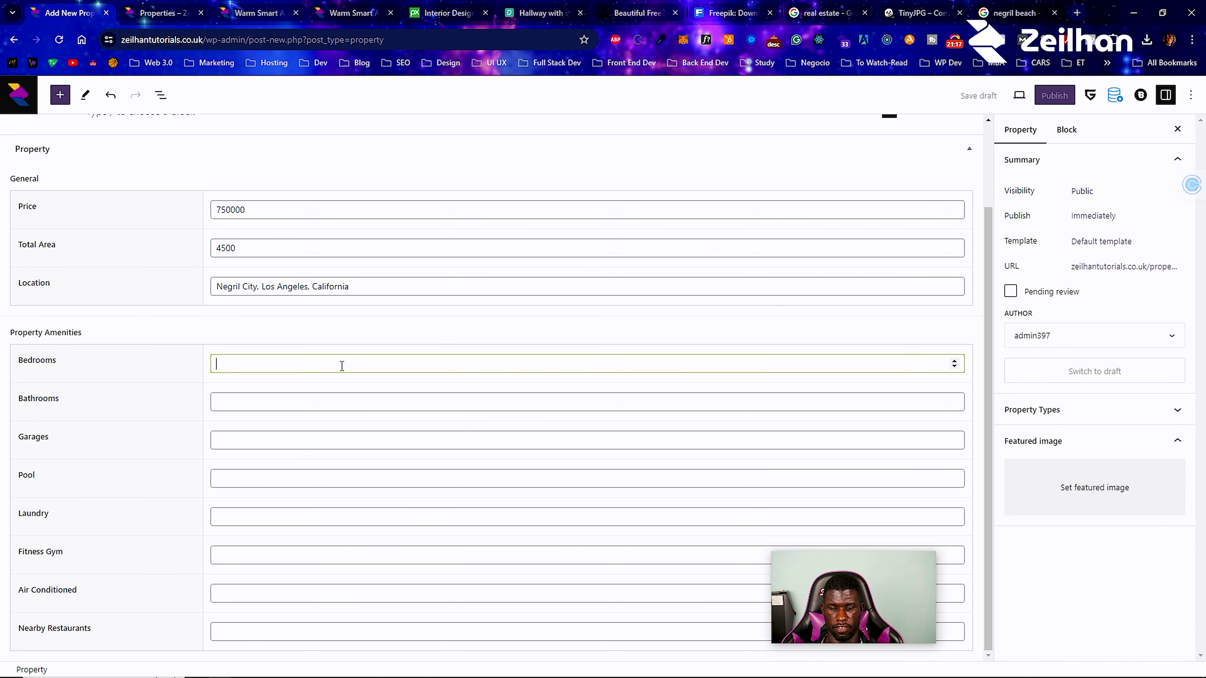
left_click(264, 405)
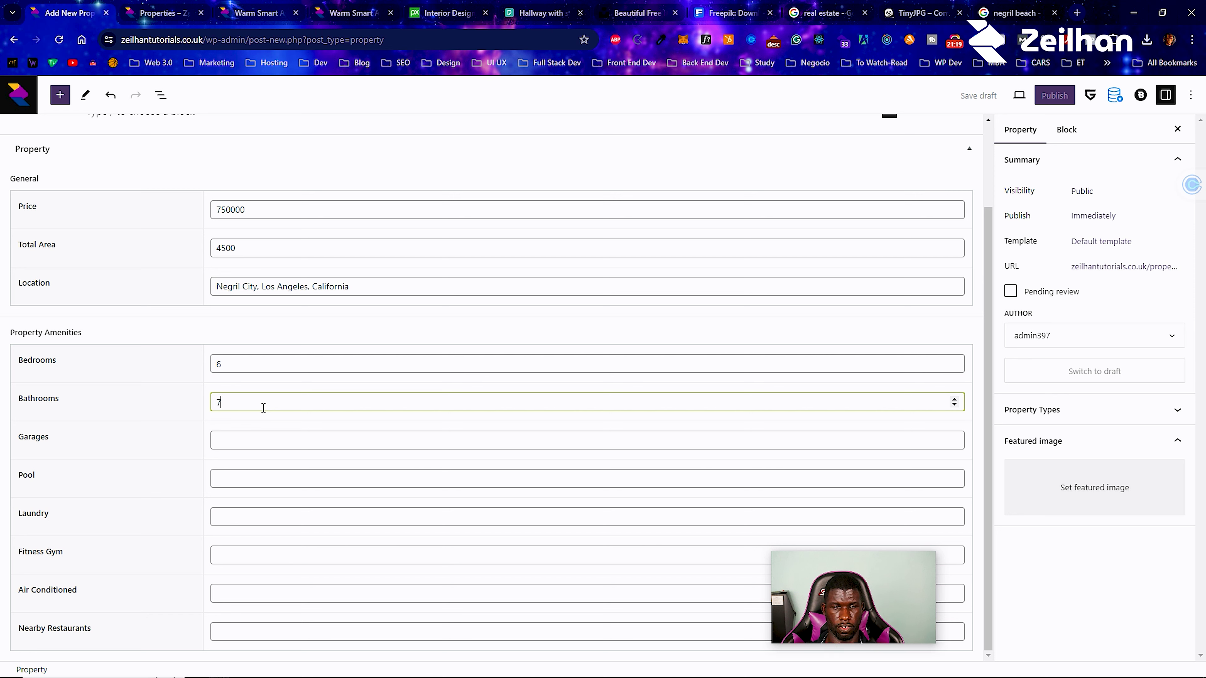
left_click(256, 441)
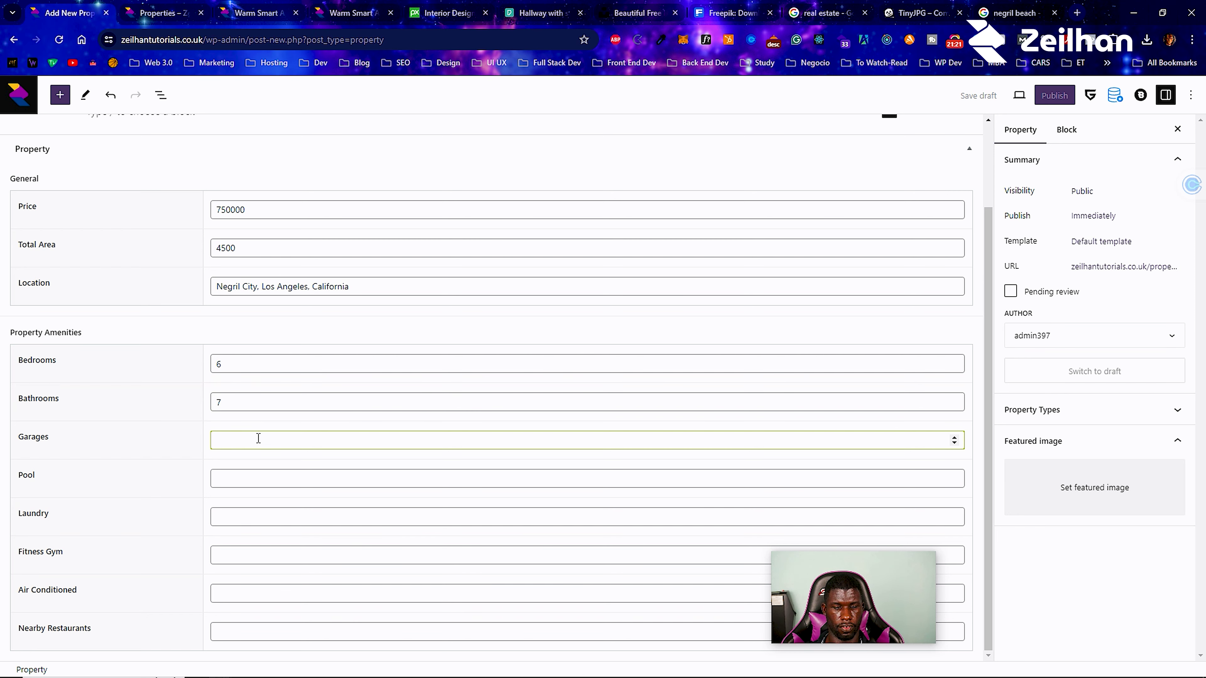
left_click(260, 484)
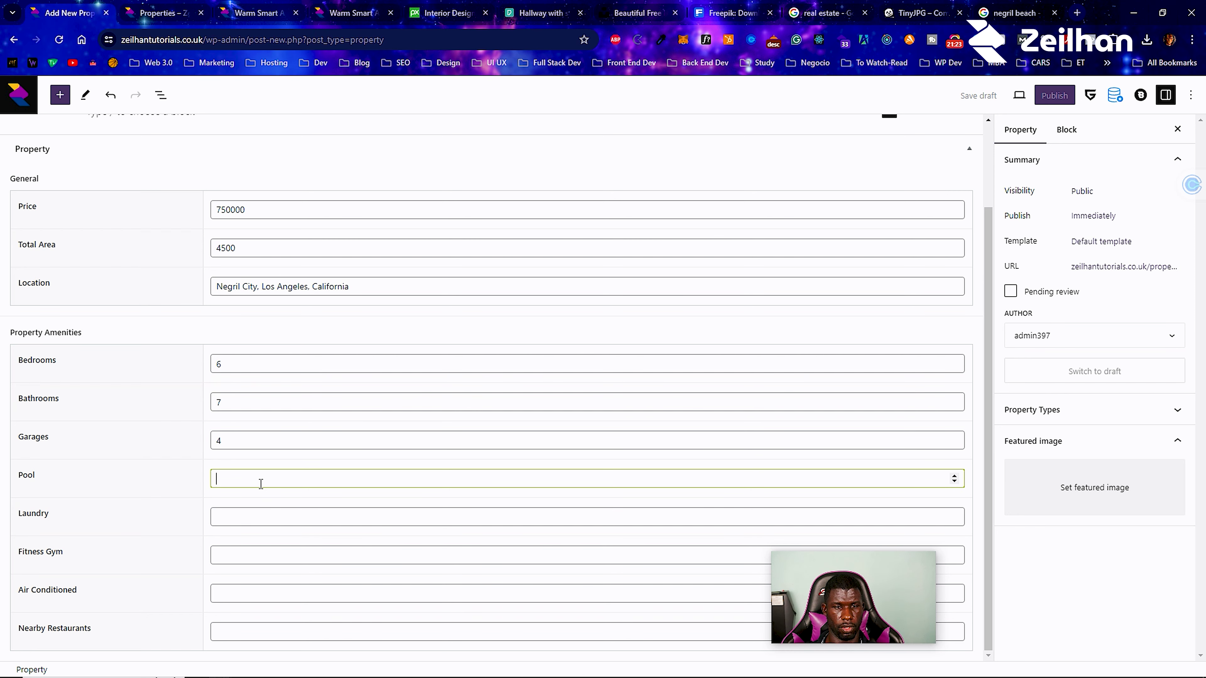
left_click(247, 511)
type("2")
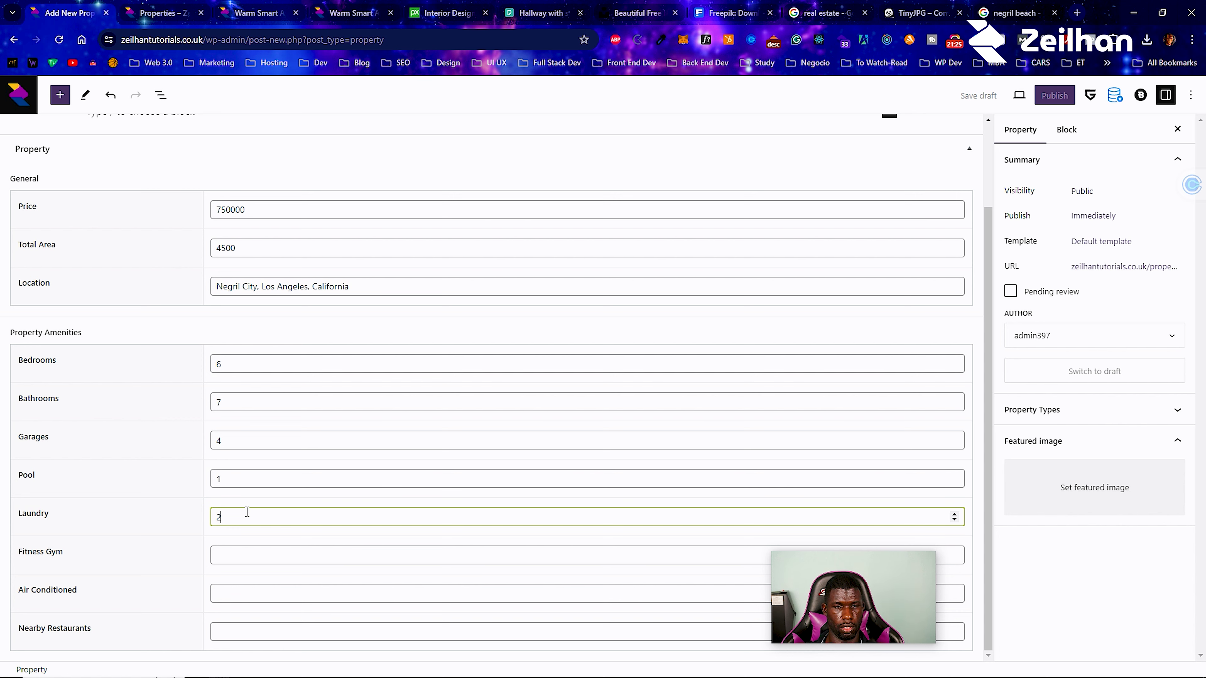
left_click(227, 547)
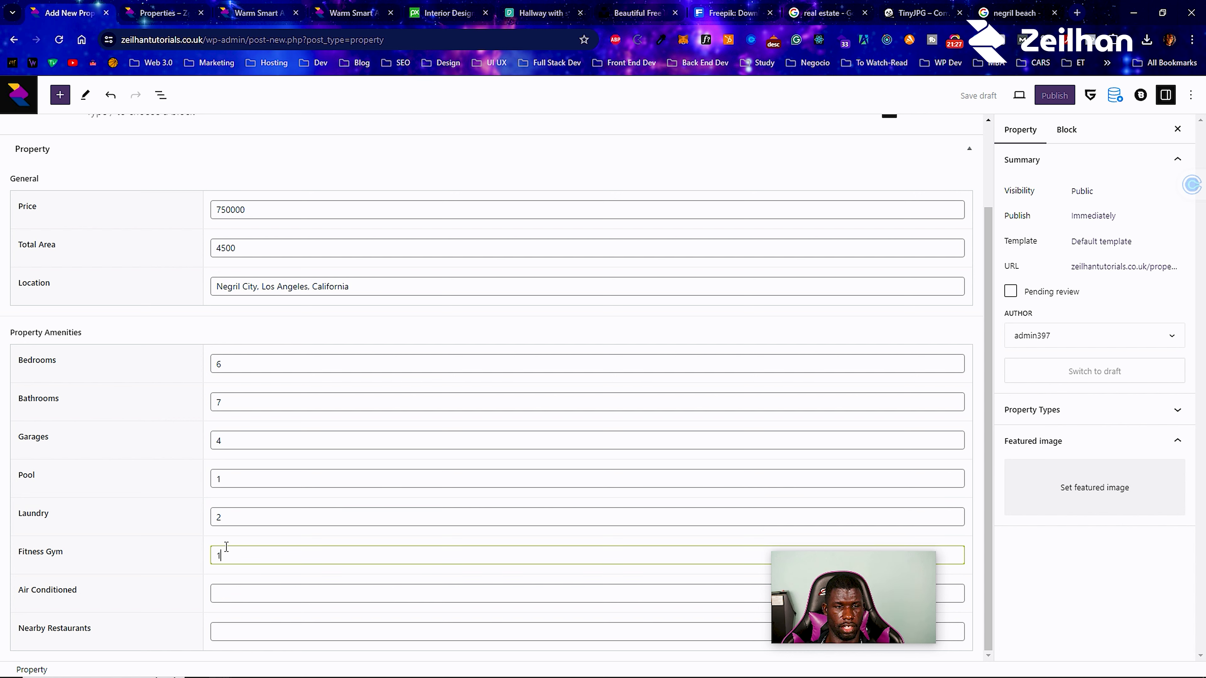
left_click(230, 590)
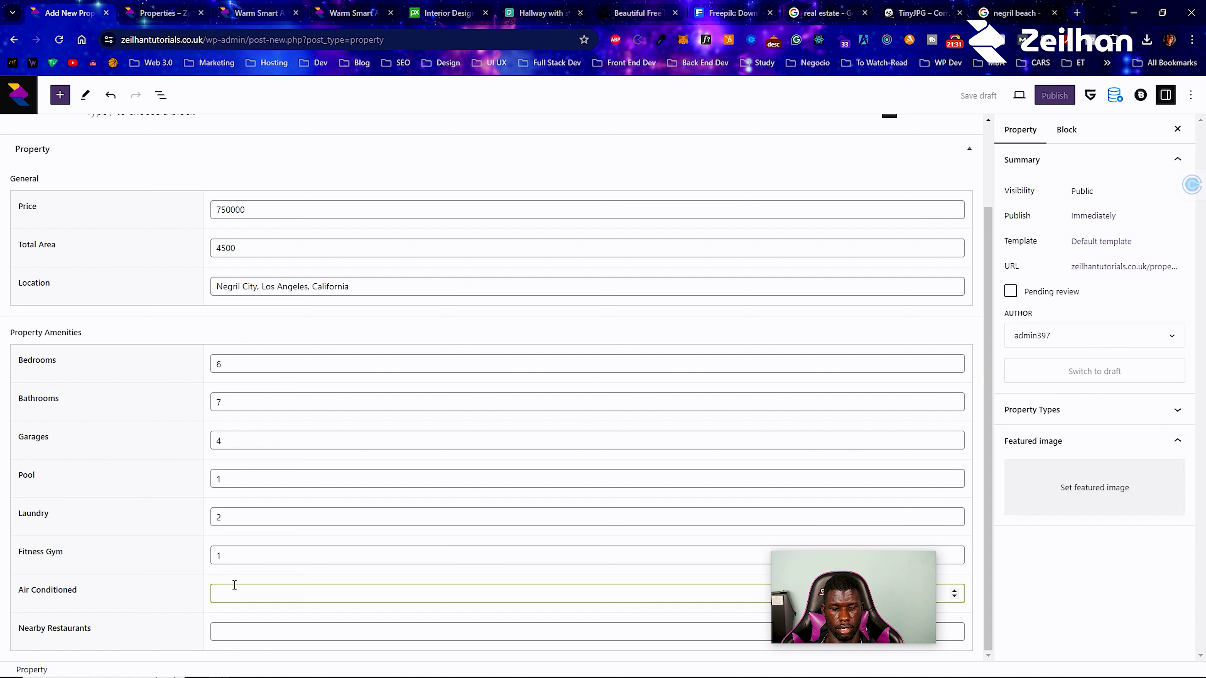
left_click(224, 632)
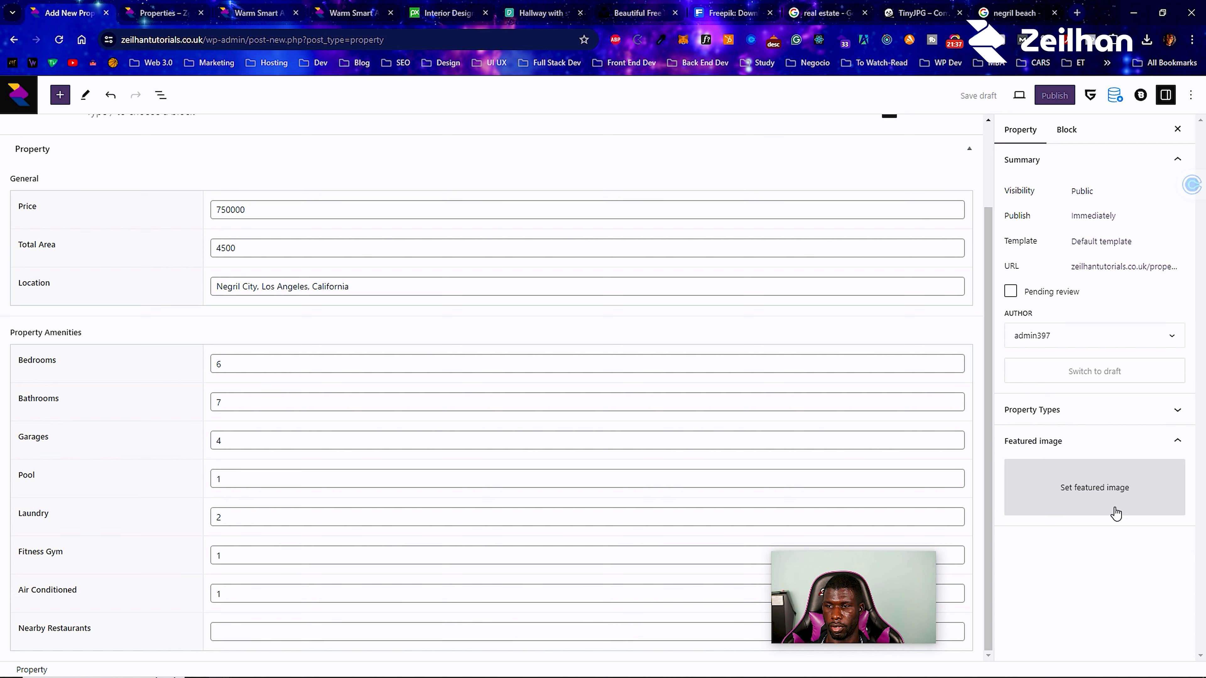
left_click(1104, 502)
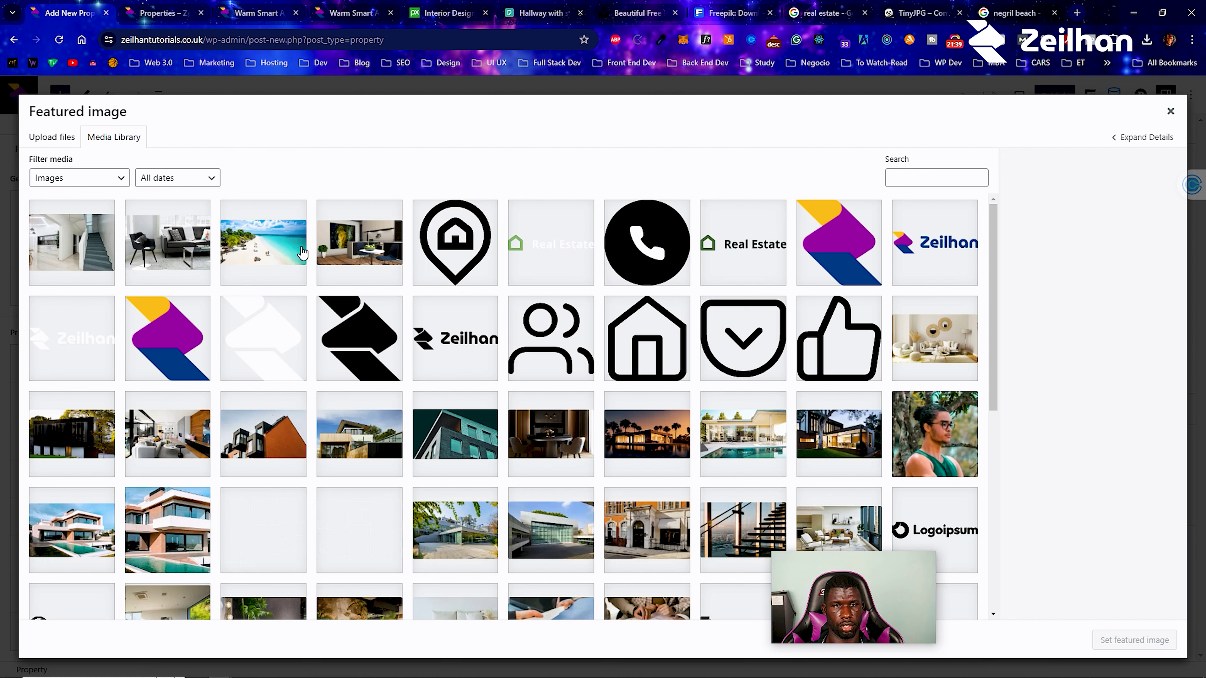
Set the beach photo as featured image and title the property 'Negril Beach Vacation Villa'.
left_click(283, 252)
left_click(1133, 647)
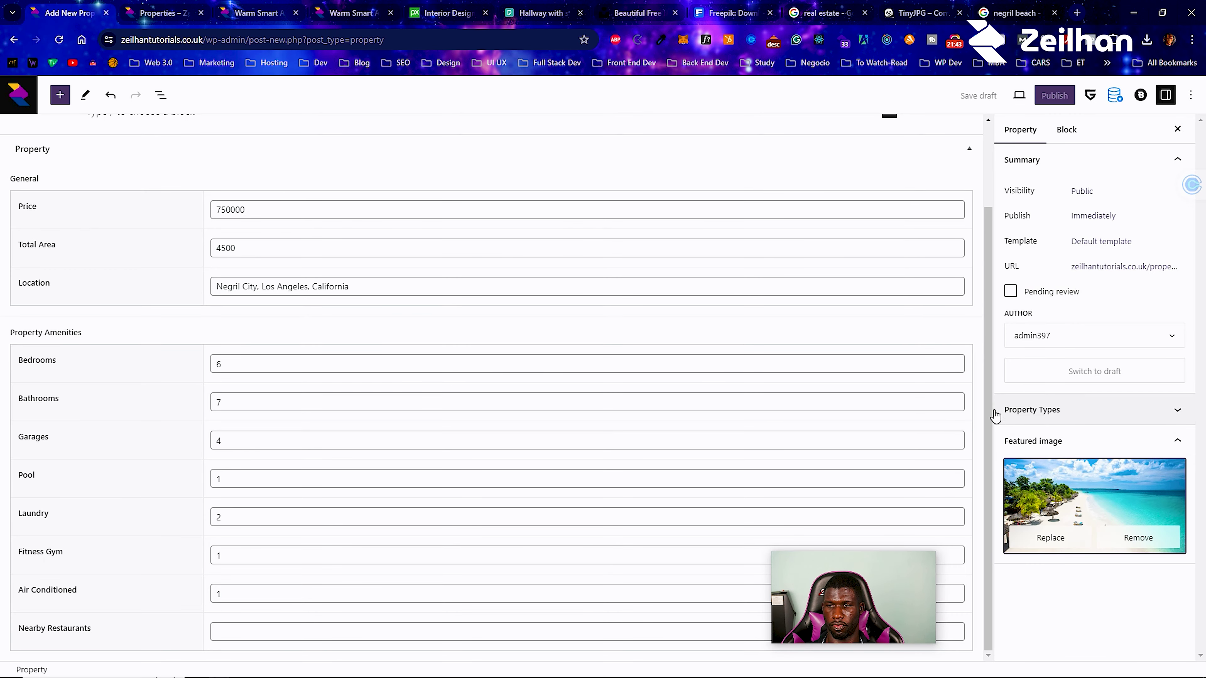
scroll(569, 341, "up", 2)
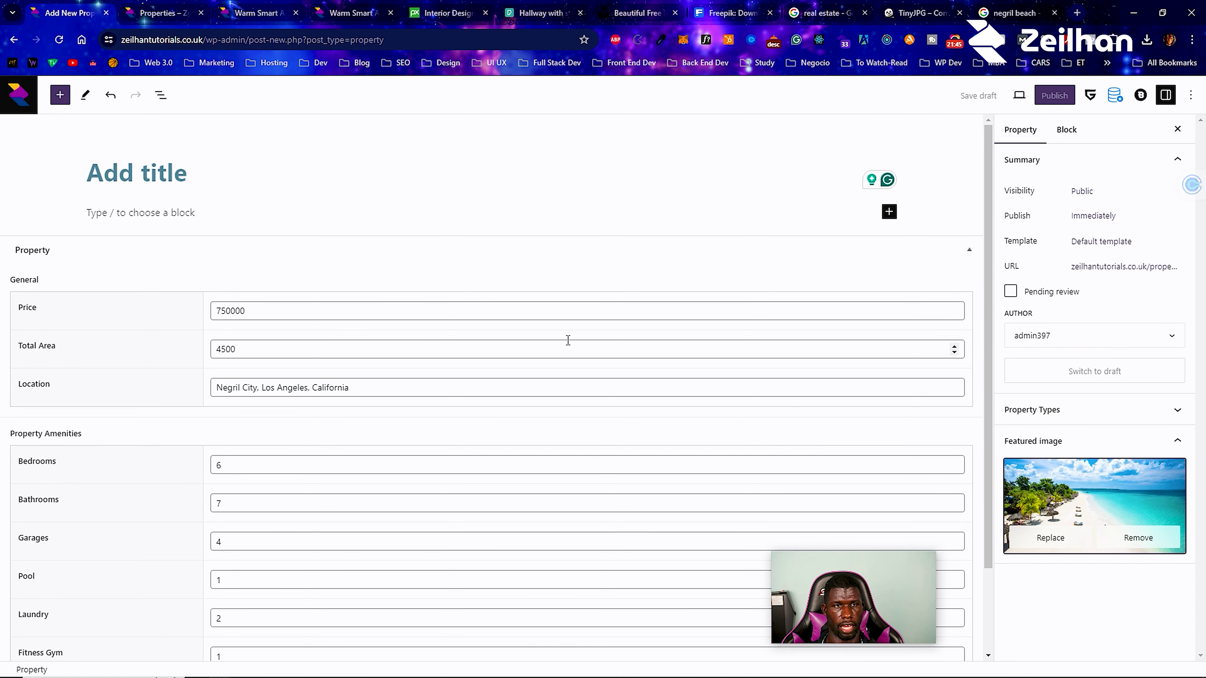
left_click(240, 178)
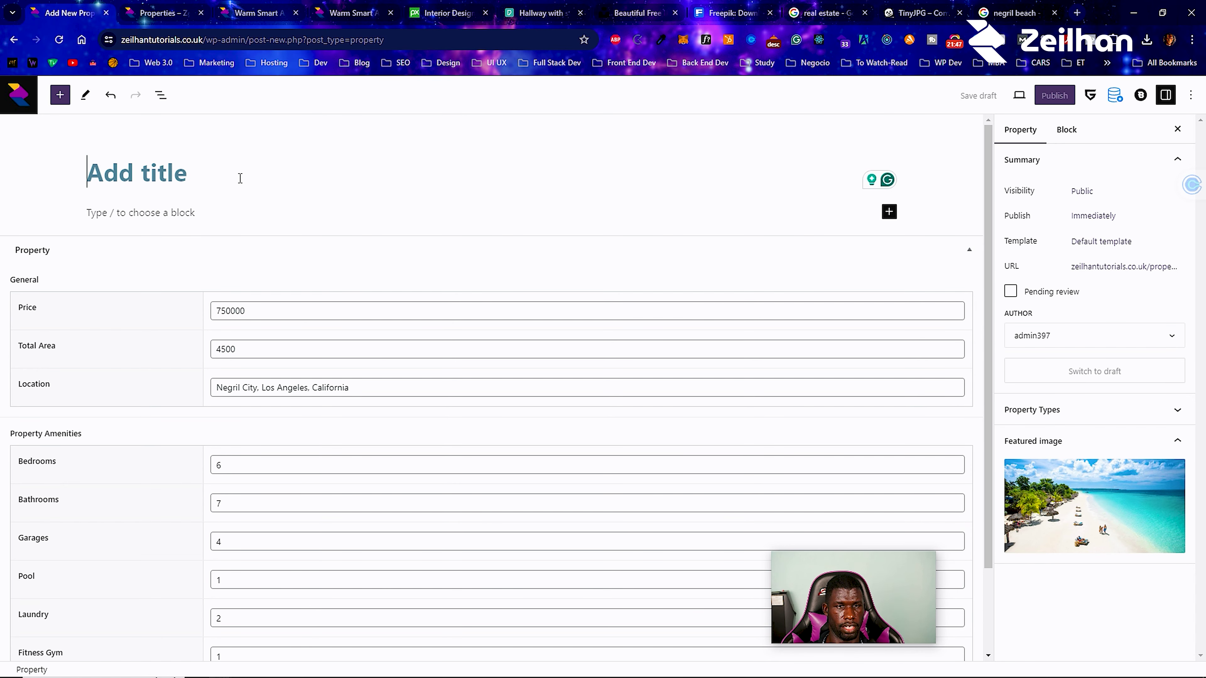
type("Negri")
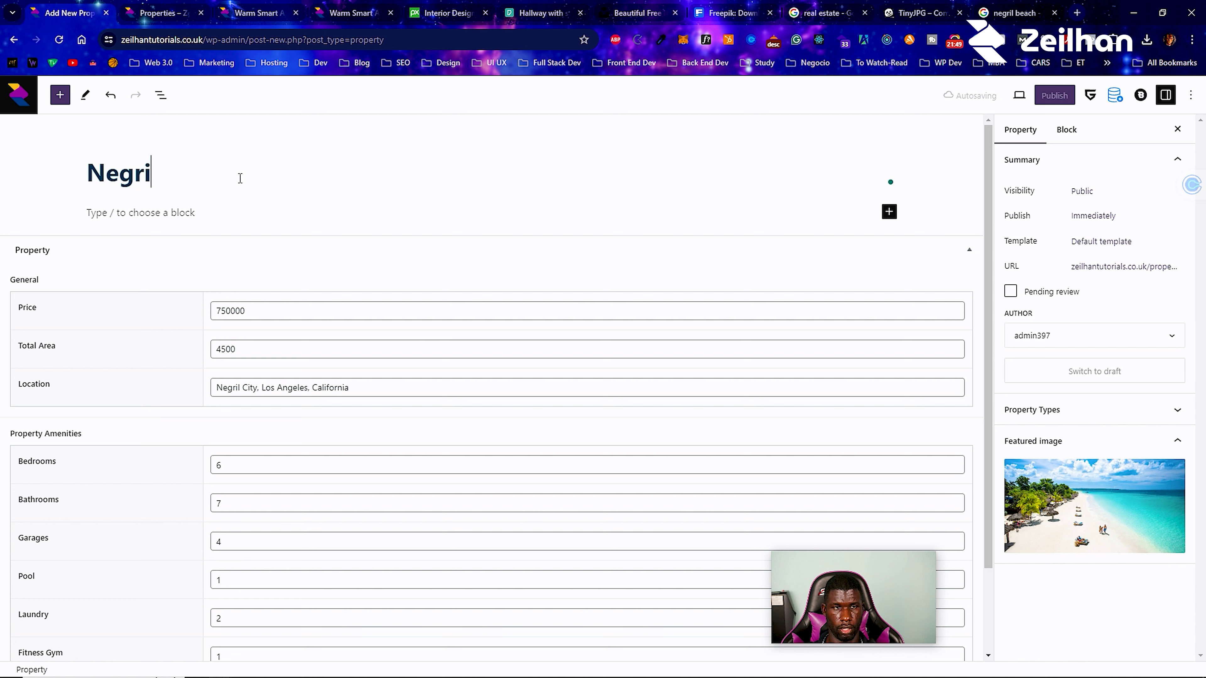
type("l Beach Vacation Villa")
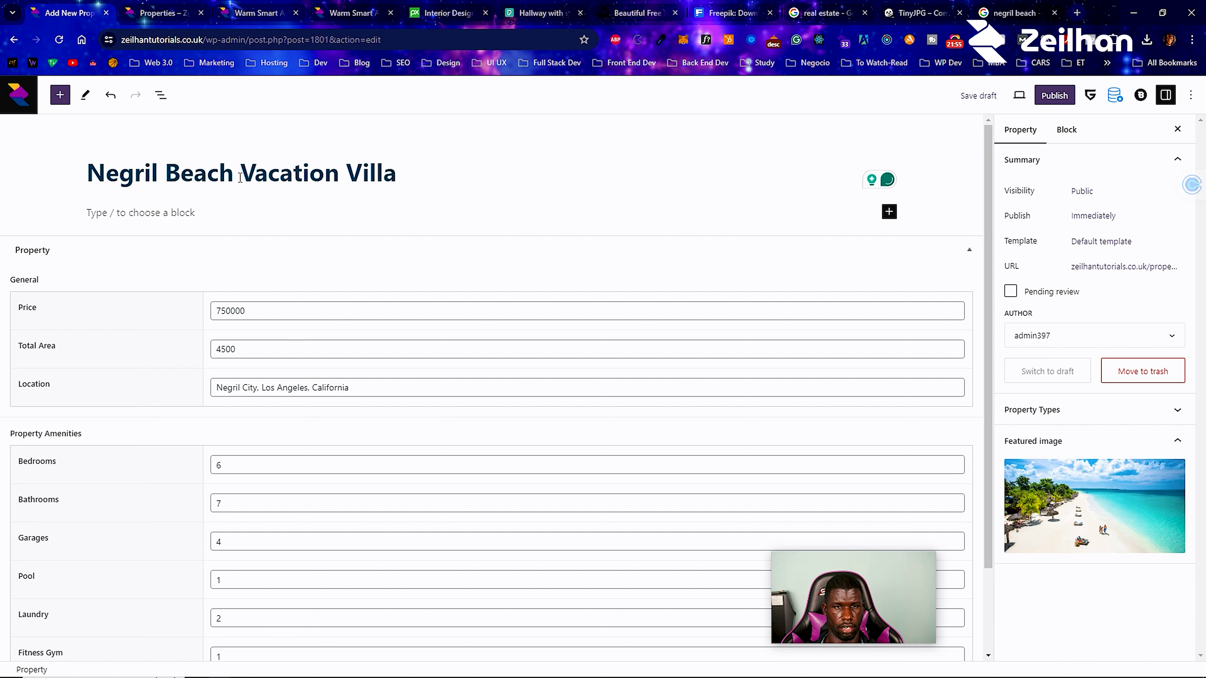
Publish the property and view it on the live site.
left_click(1062, 100)
left_click(1064, 100)
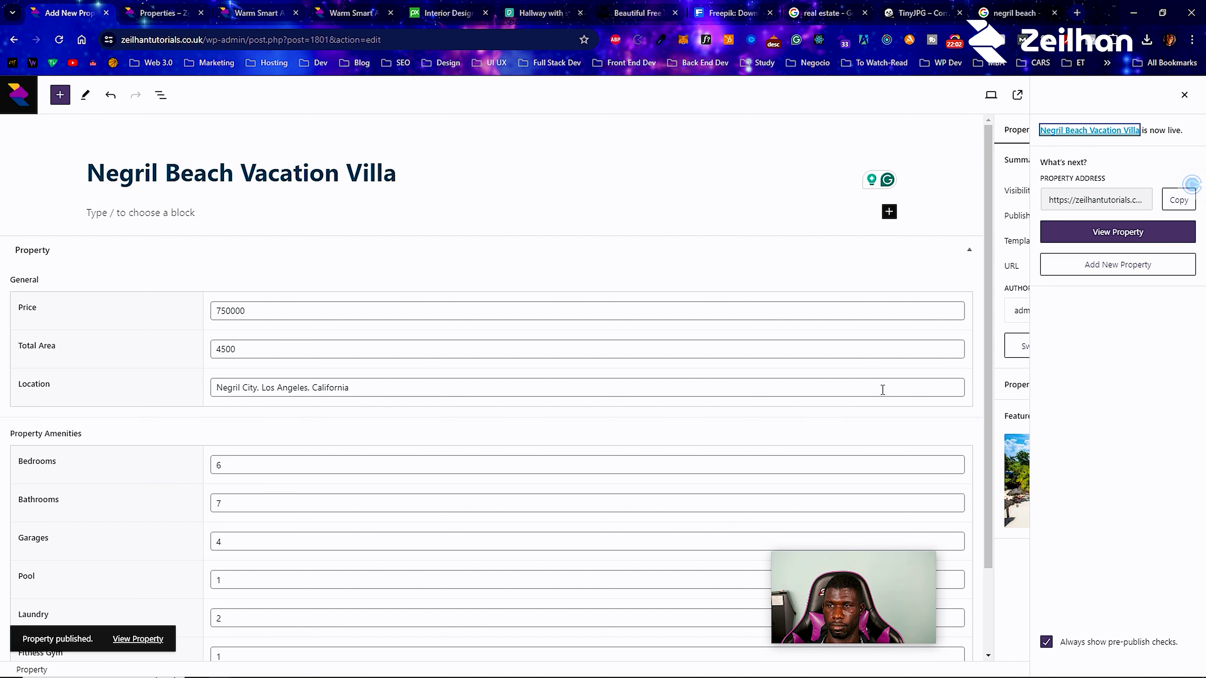
left_click(1104, 240)
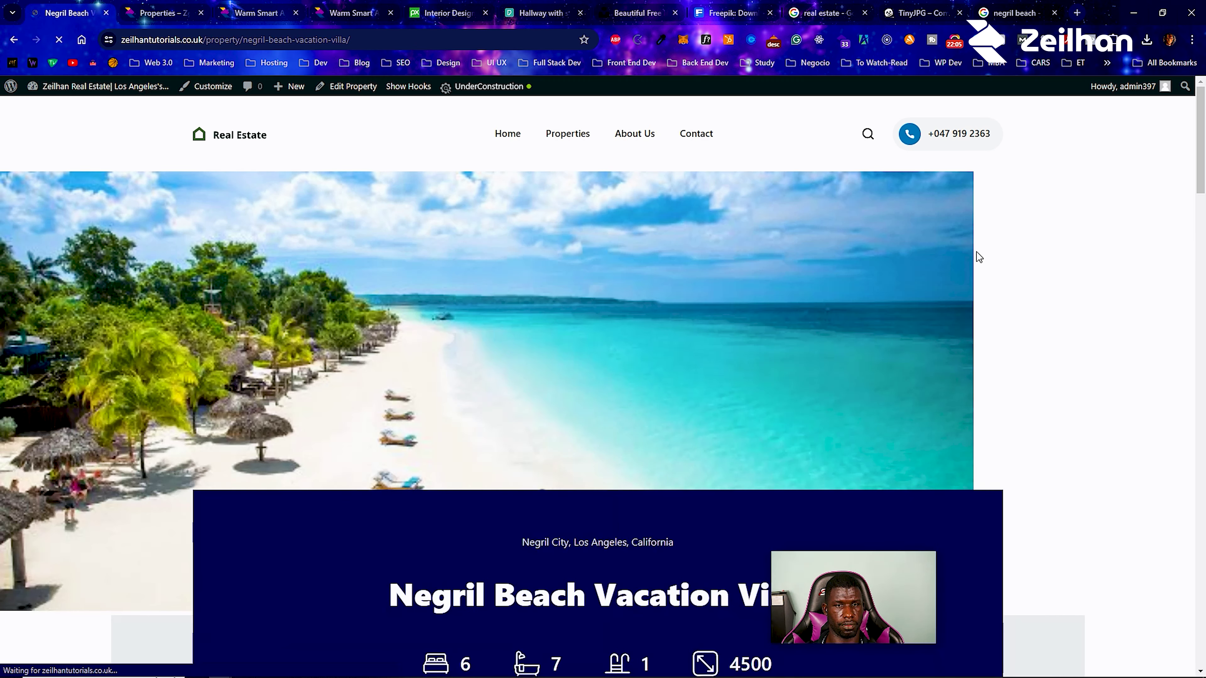
Review the villa page, checking the agent contact link beside the price.
scroll(496, 241, "down", 5)
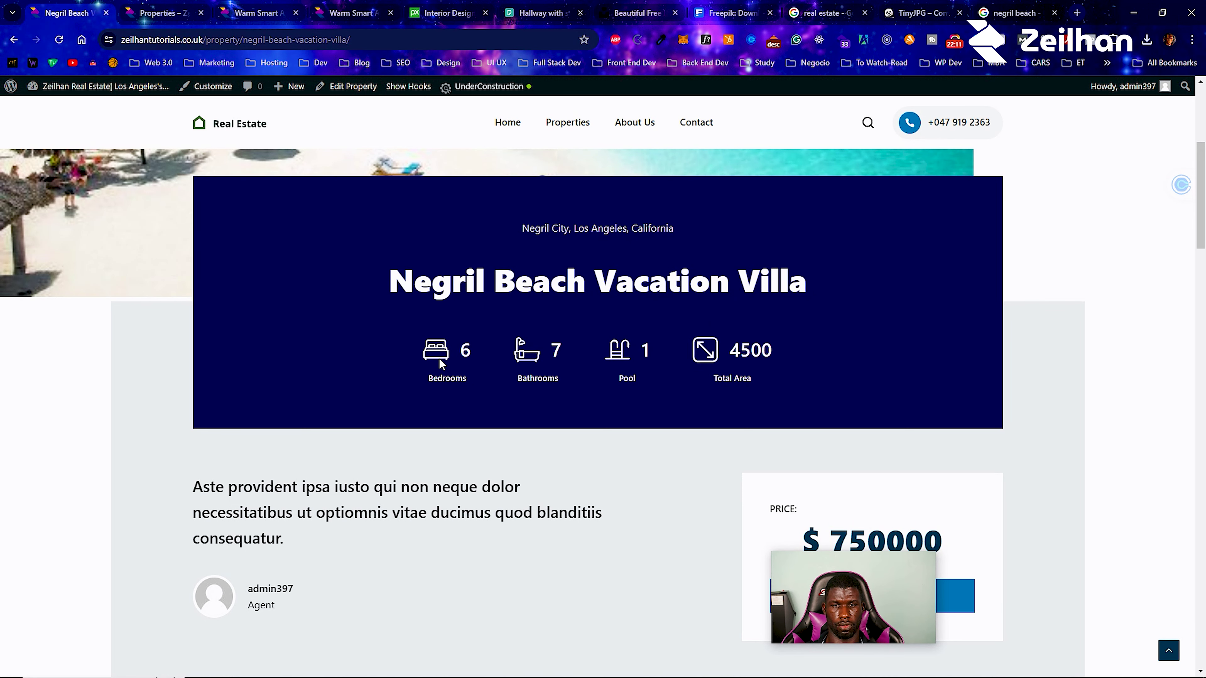
scroll(515, 361, "down", 5)
left_click(916, 335)
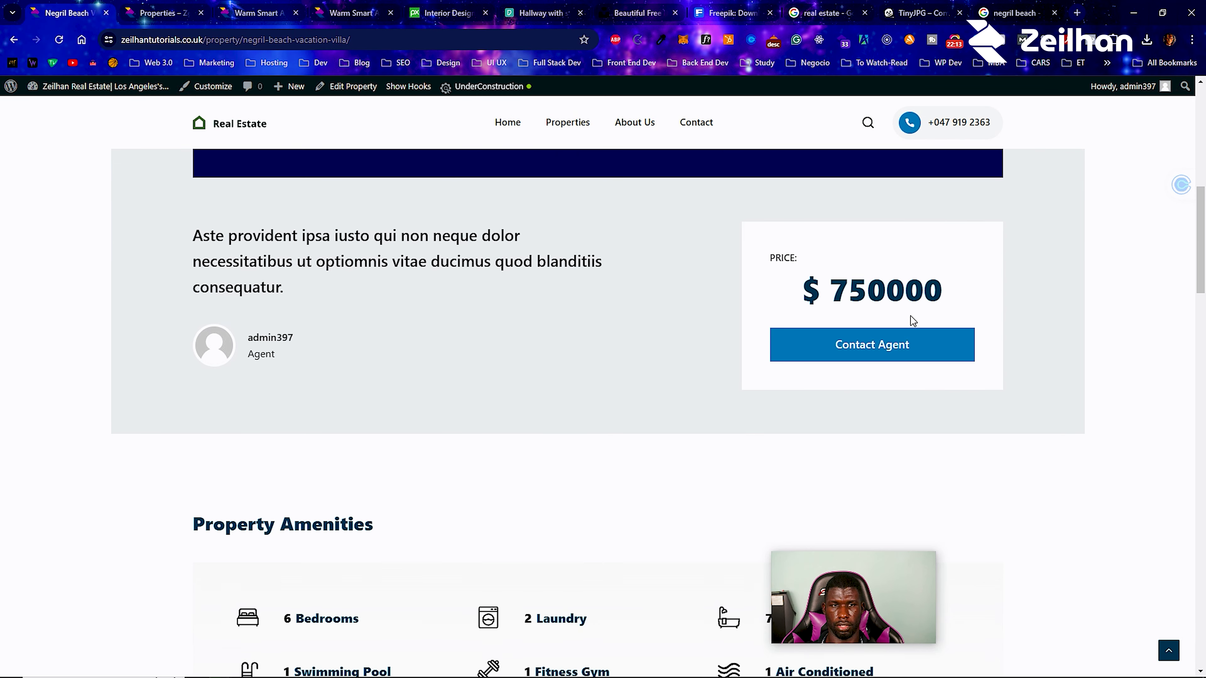
scroll(727, 315, "down", 5)
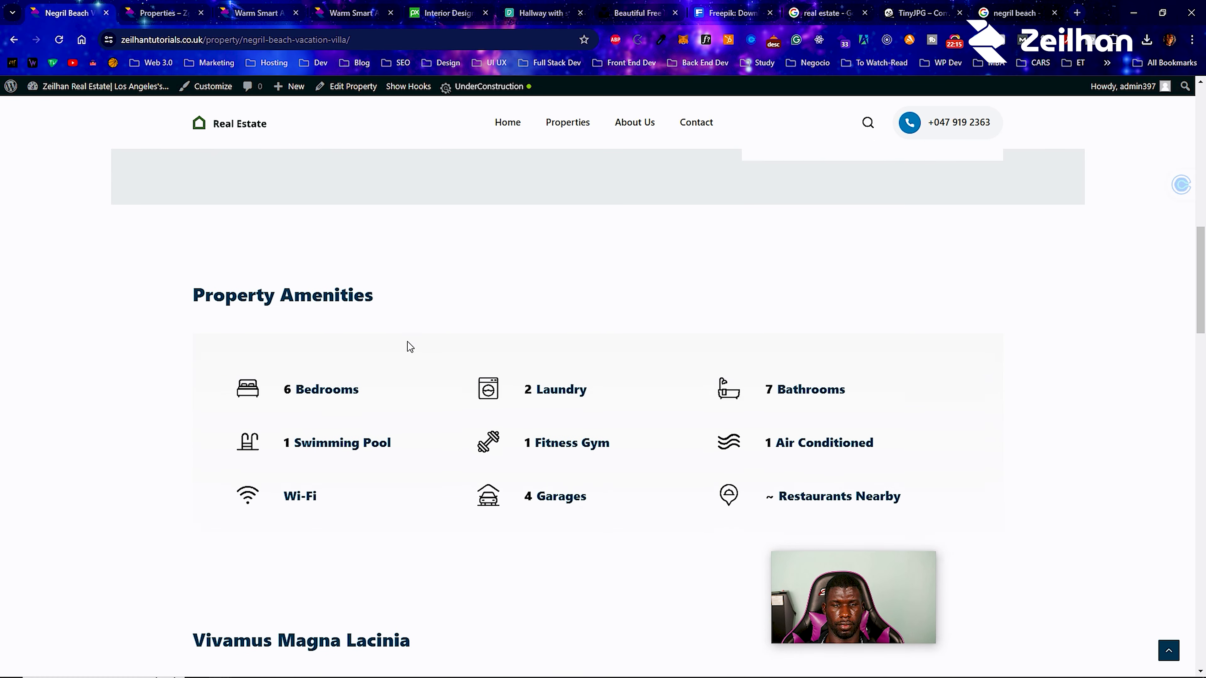
scroll(802, 398, "down", 10)
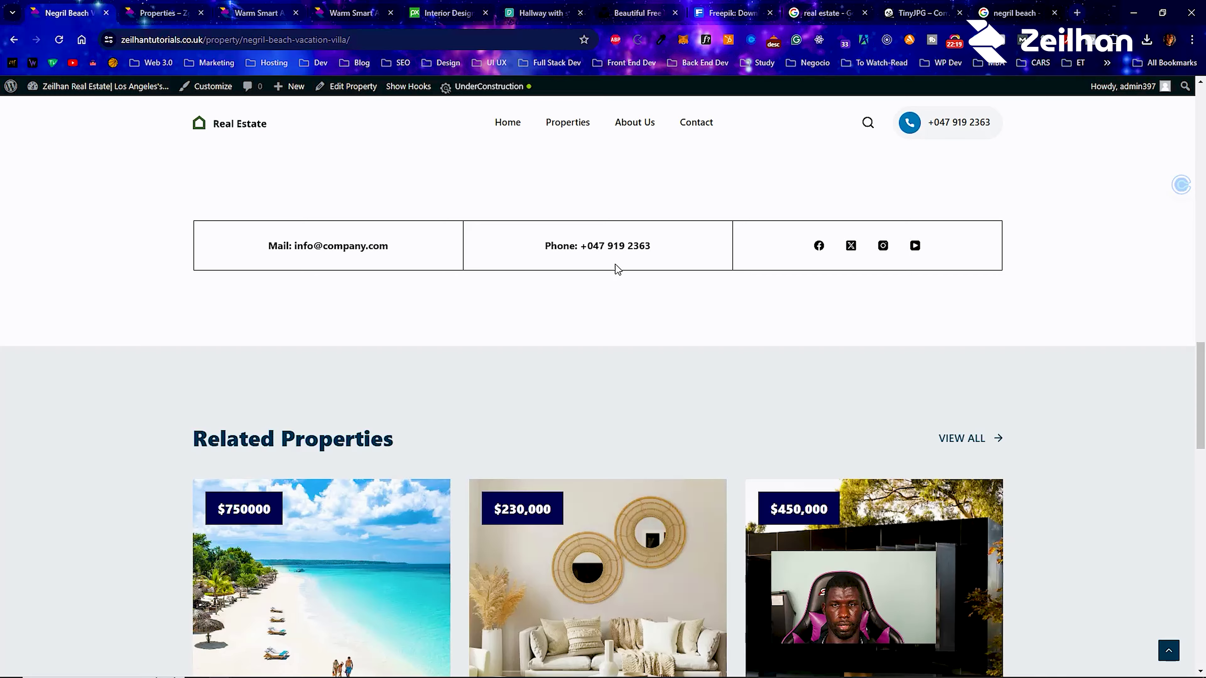
scroll(592, 285, "up", 10)
scroll(589, 273, "up", 10)
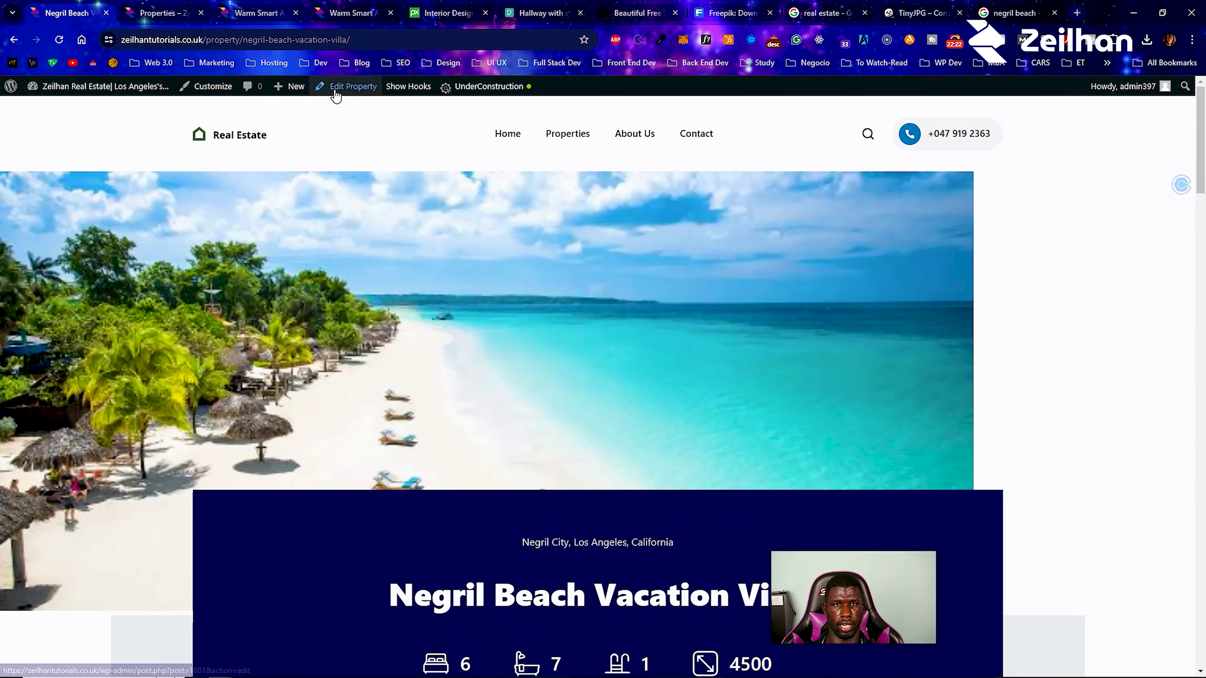
Check the villa's fields in the admin, then go to the 12-property Properties listing.
left_click(335, 96)
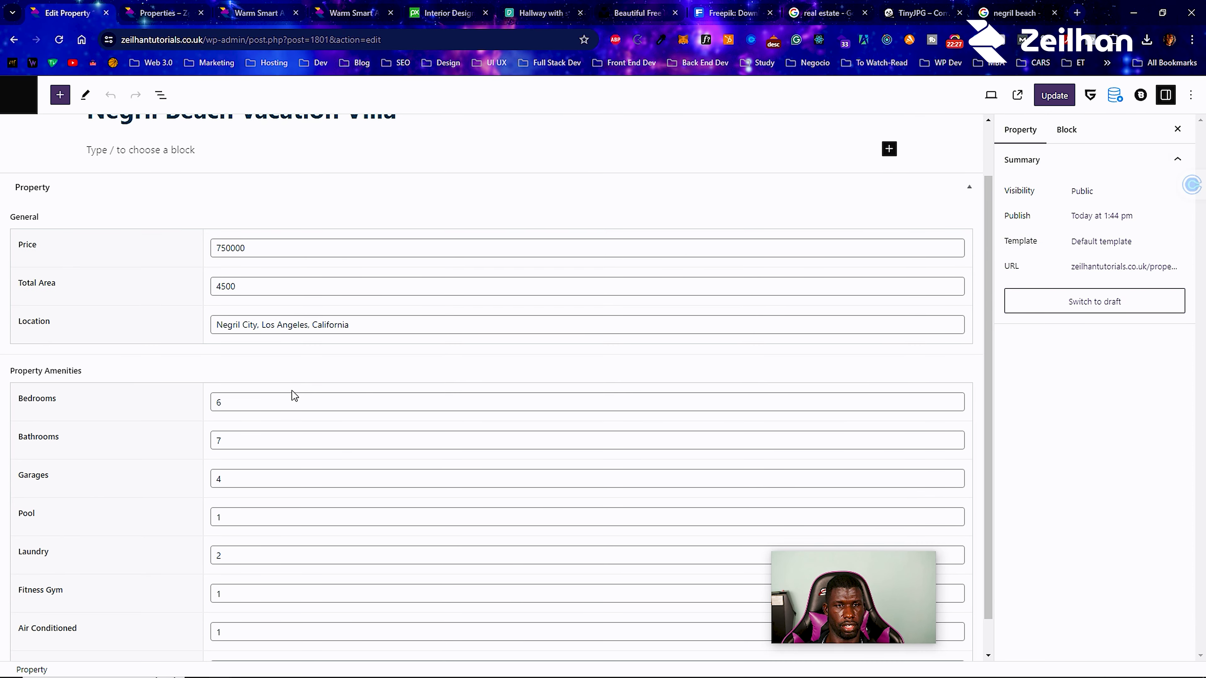
scroll(293, 395, "down", 1)
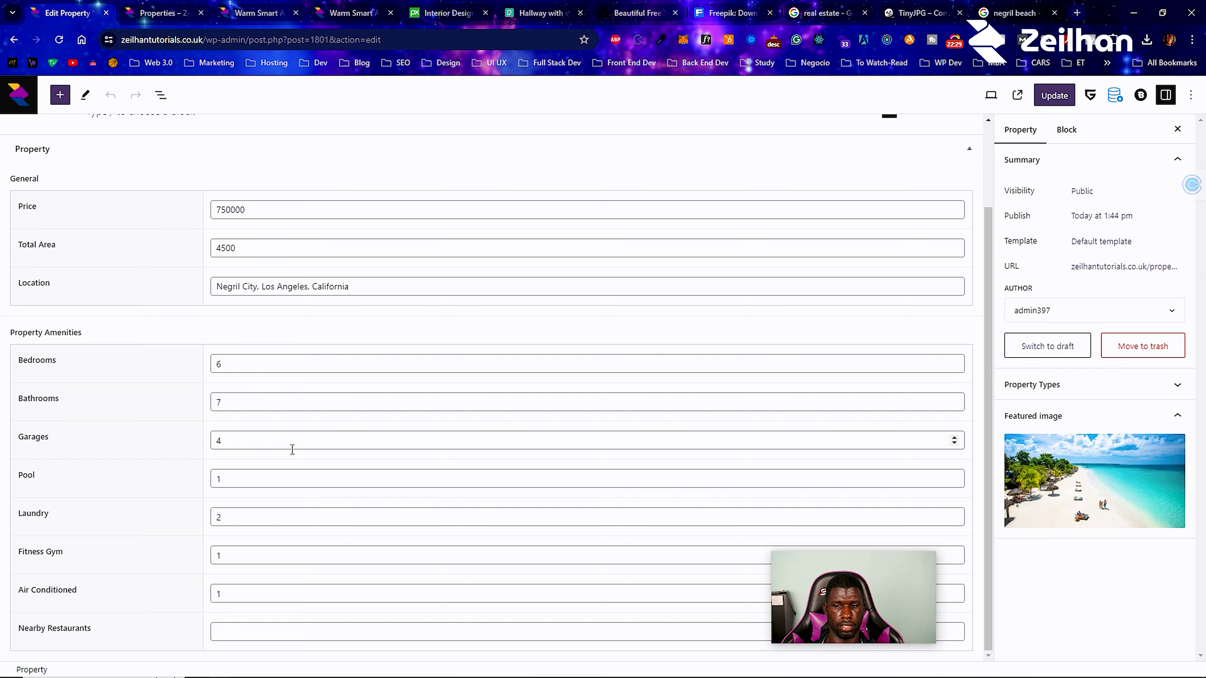
scroll(292, 449, "up", 2)
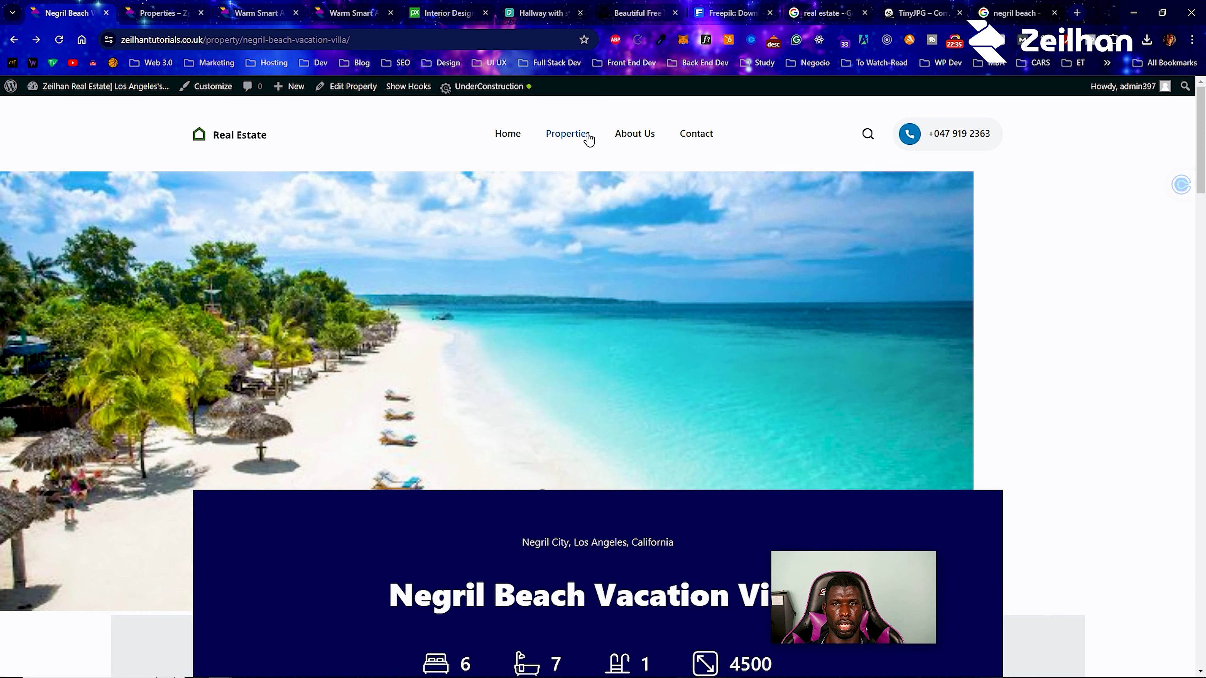
left_click(584, 135)
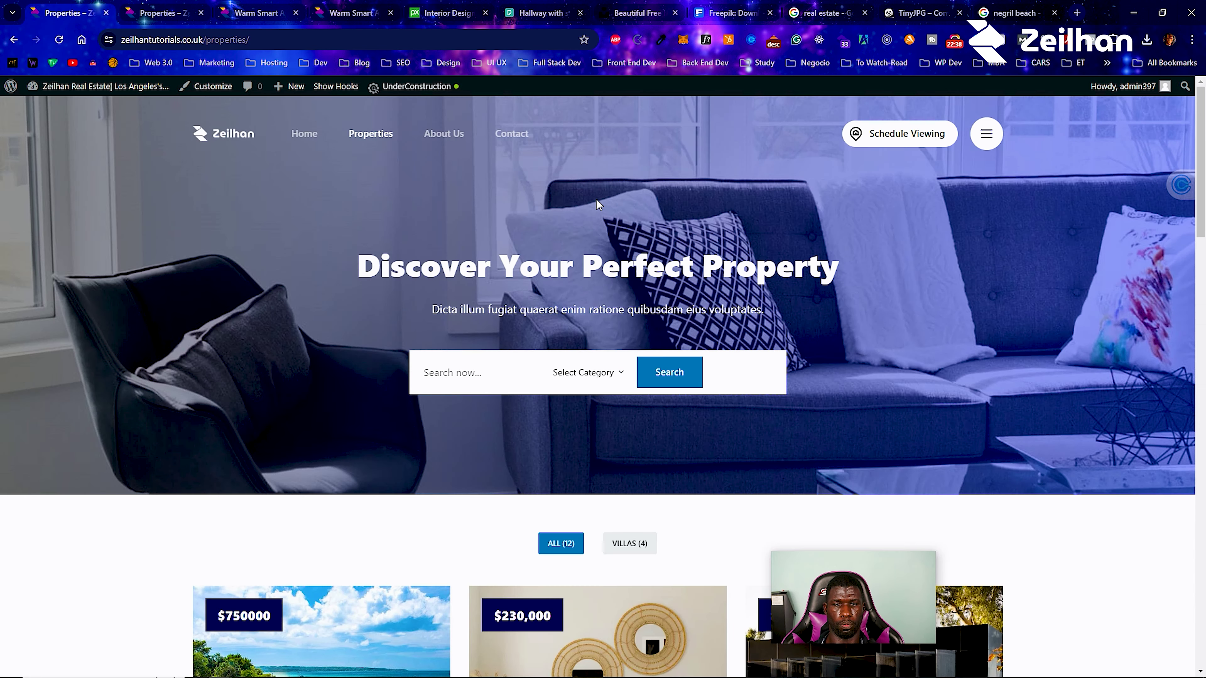
Search the properties filtered by the Villas category and review the results.
scroll(596, 200, "down", 7)
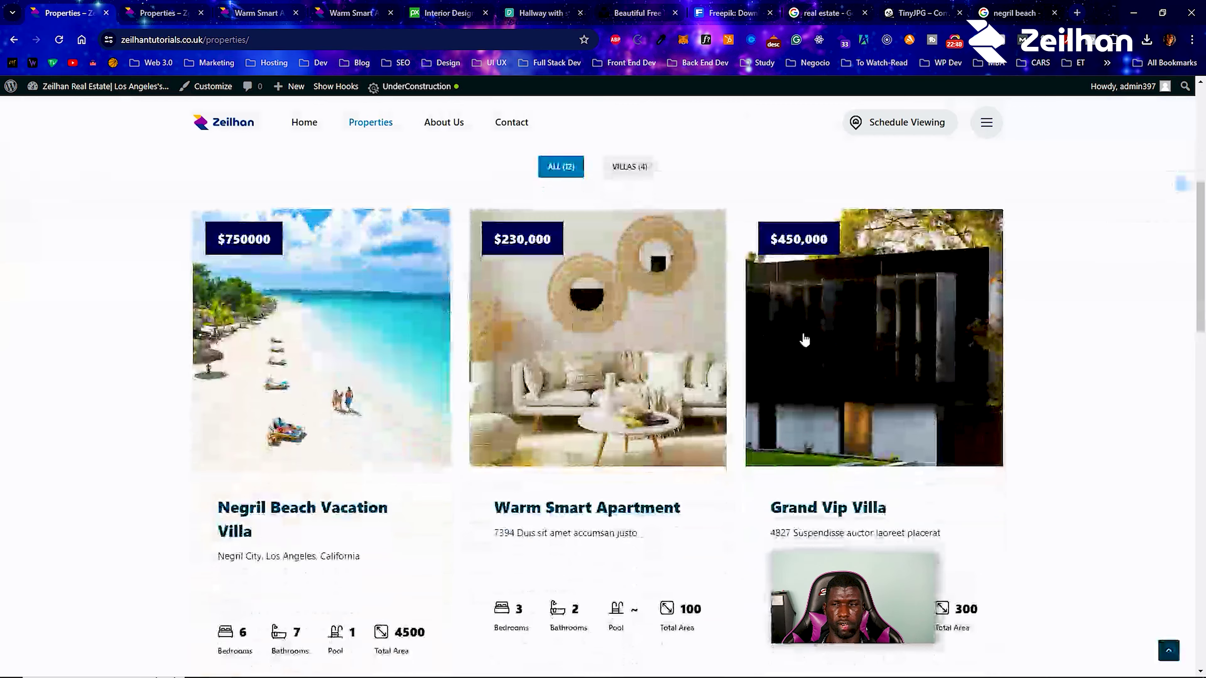
scroll(589, 322, "up", 7)
left_click(593, 375)
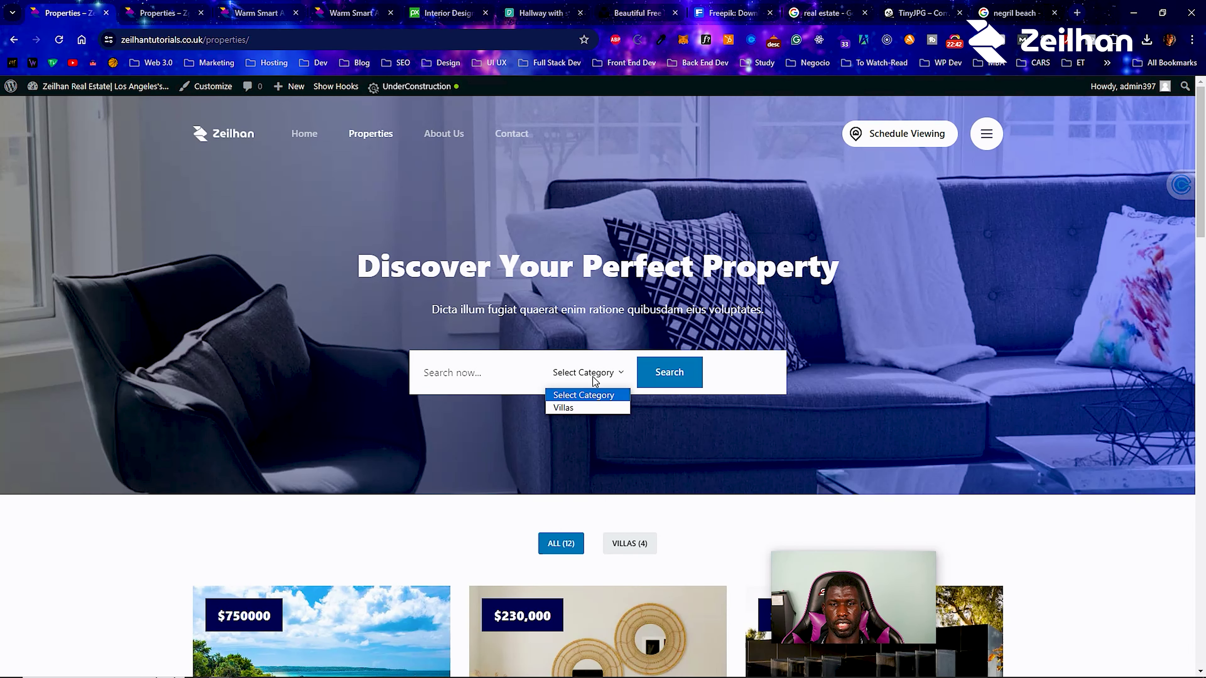
left_click(664, 374)
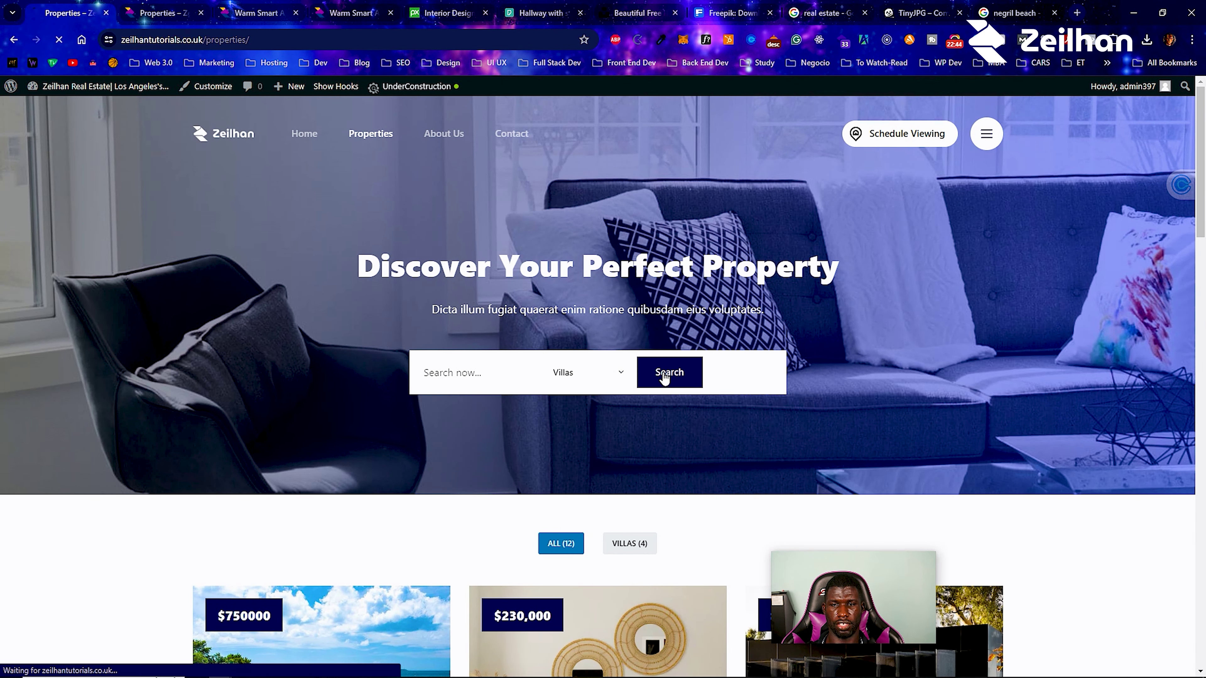
scroll(640, 372, "down", 10)
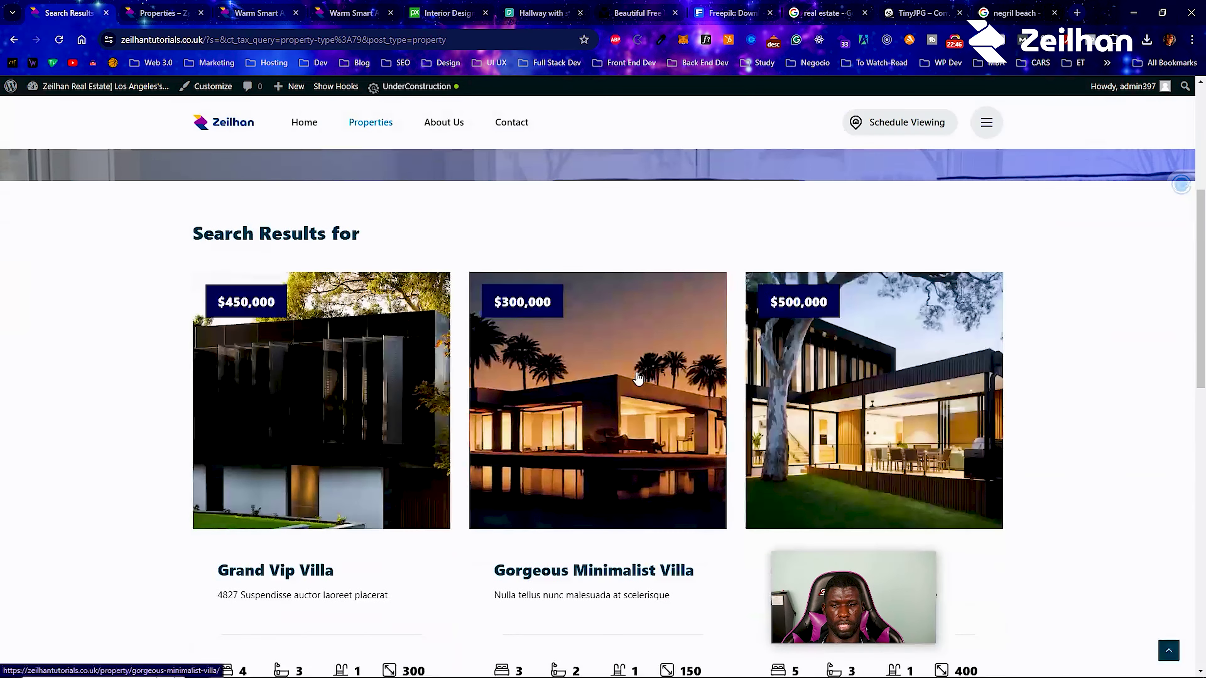
scroll(617, 365, "down", 5)
scroll(598, 355, "up", 10)
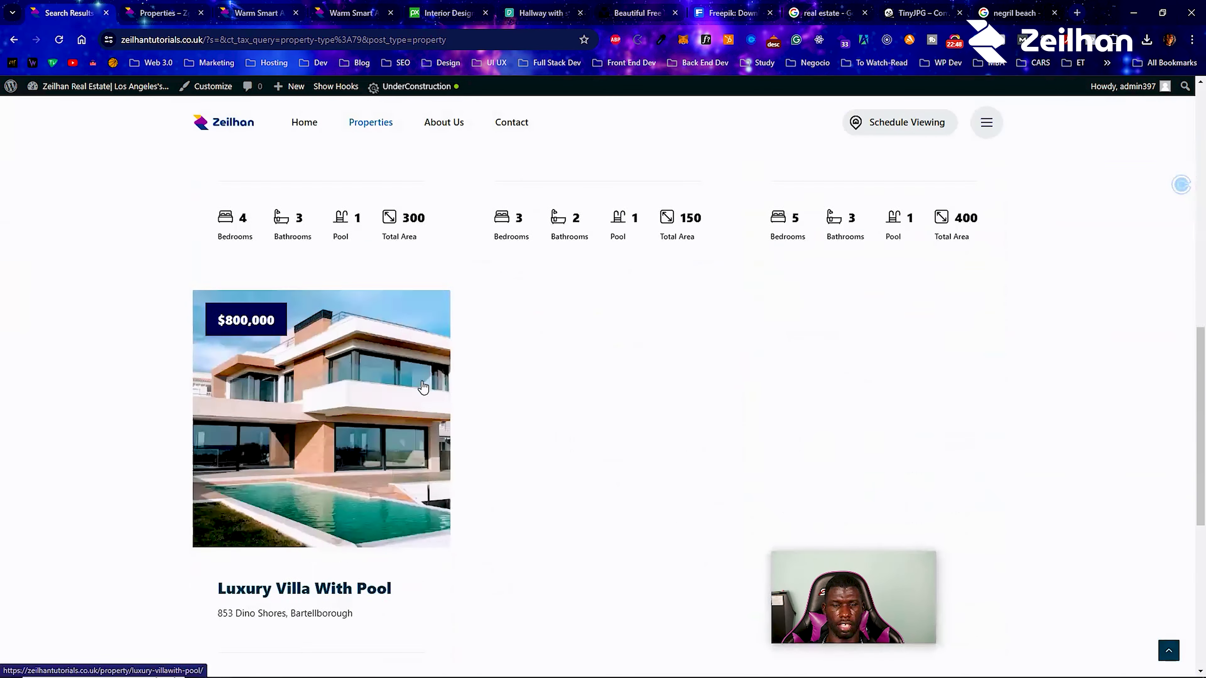
scroll(424, 386, "up", 3)
Reset the category filter to all, then open the Negril Beach Vacation Villa and its edit screen.
left_click(624, 247)
left_click(590, 271)
scroll(593, 304, "down", 5)
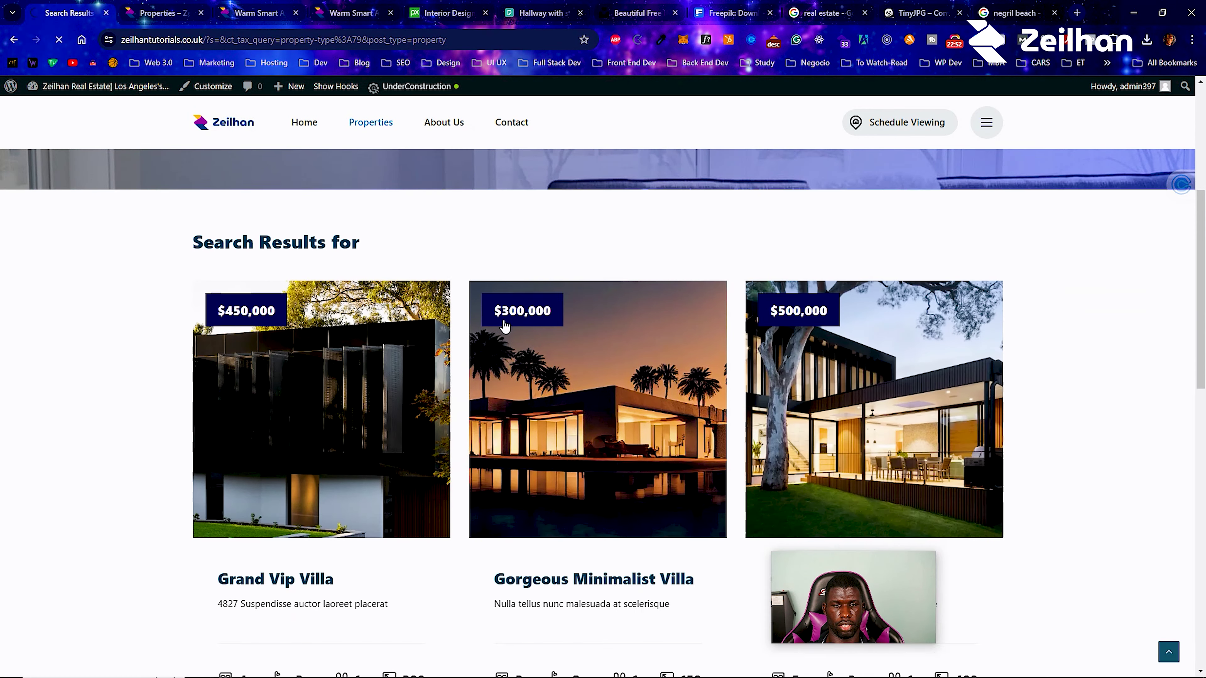
scroll(375, 451, "down", 5)
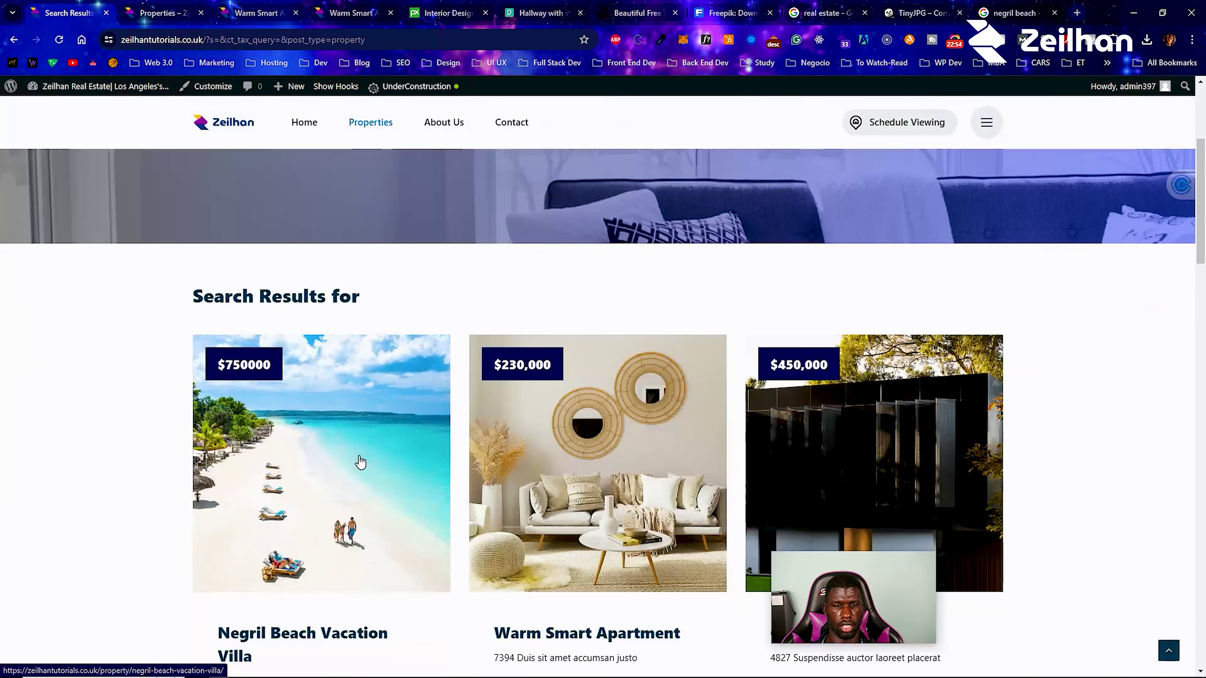
scroll(353, 427, "down", 4)
left_click(338, 362)
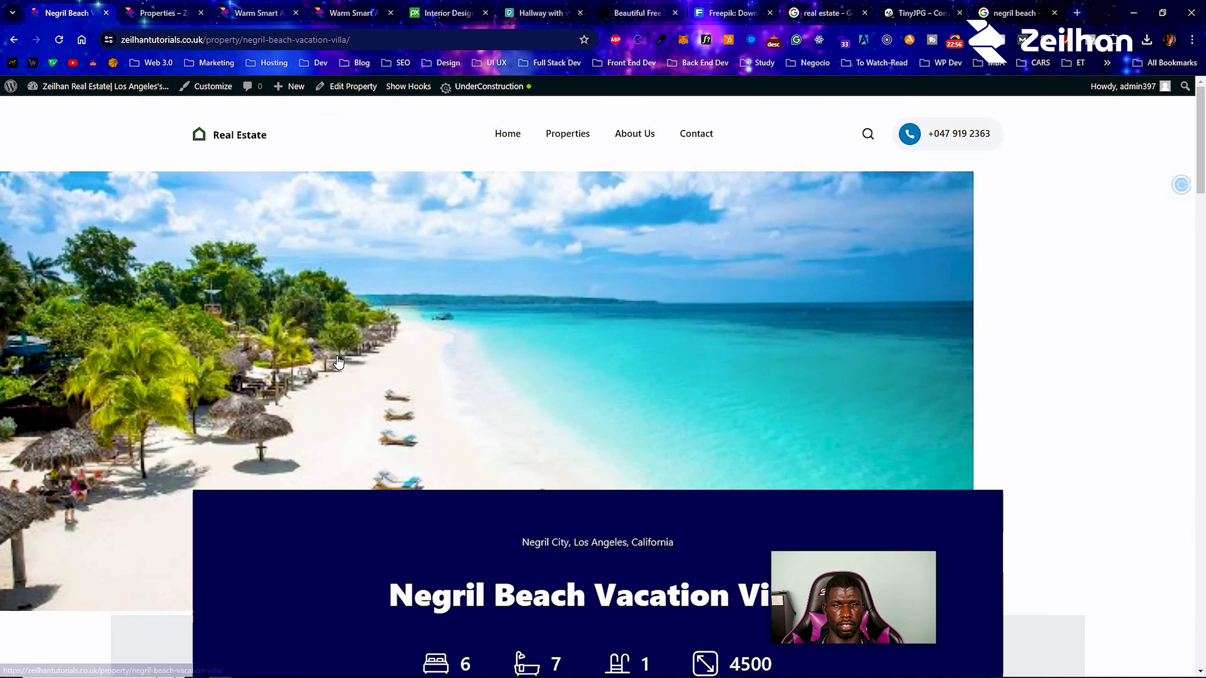
scroll(663, 169, "down", 5)
left_click(316, 95)
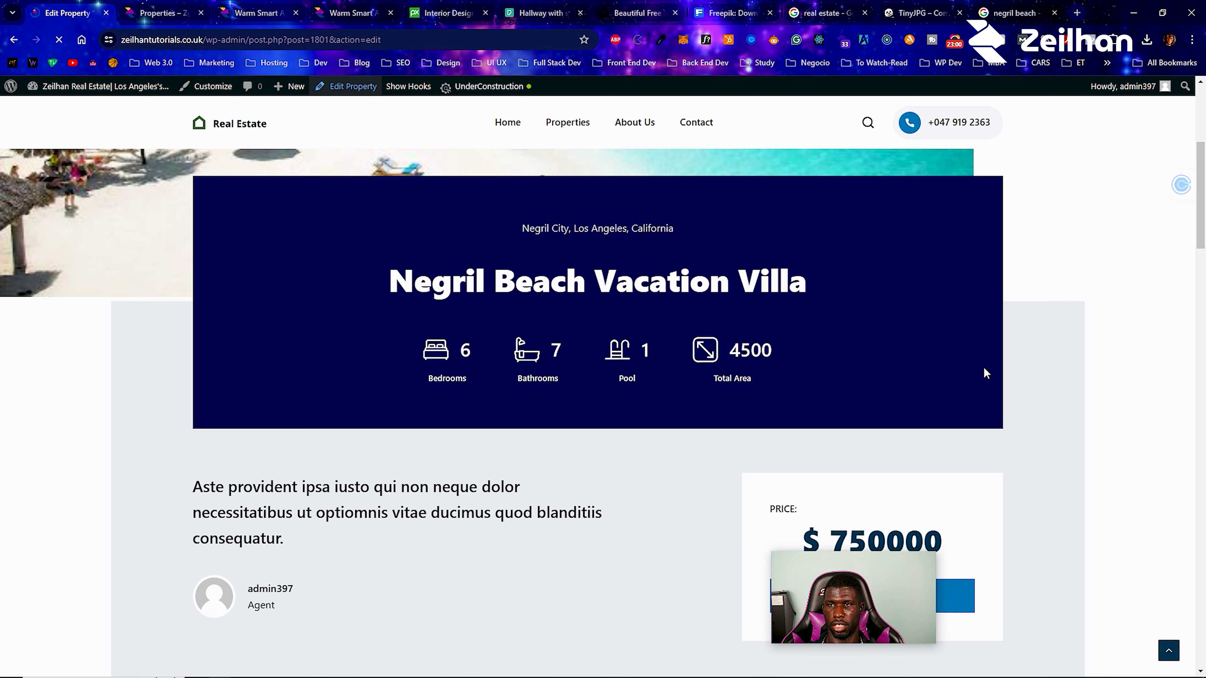
Assign the Villas property type to the Negril Beach villa, update it, and view the live page.
scroll(392, 323, "down", 2)
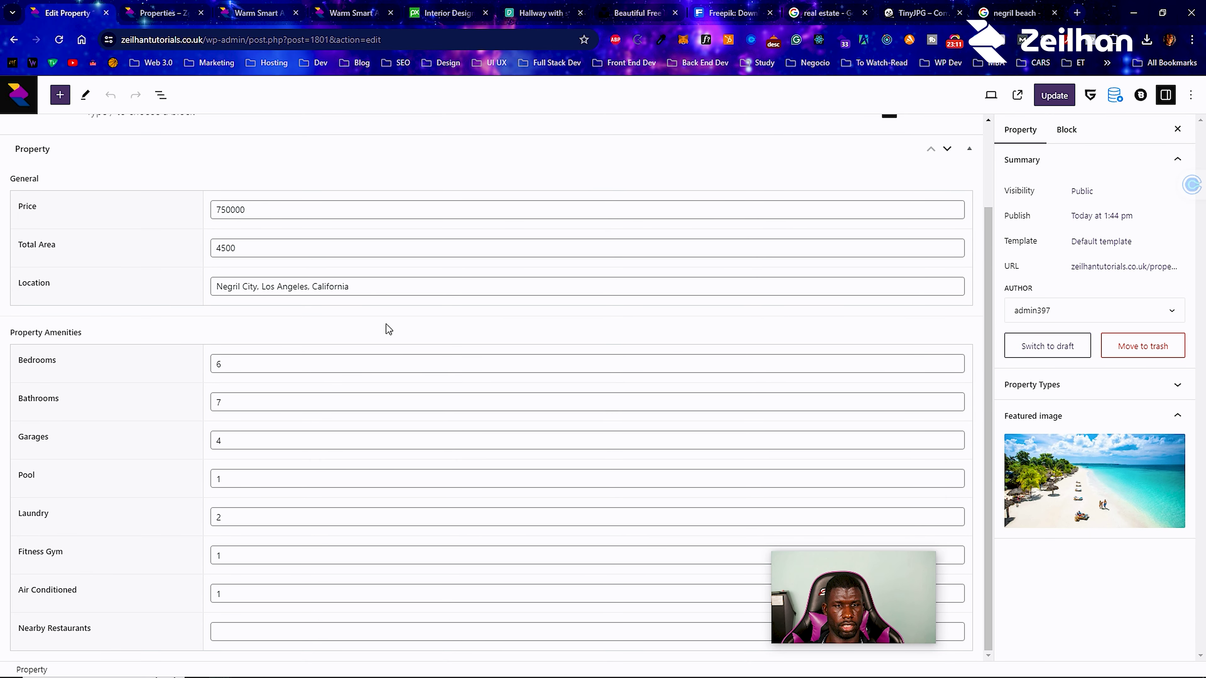
left_click(1171, 386)
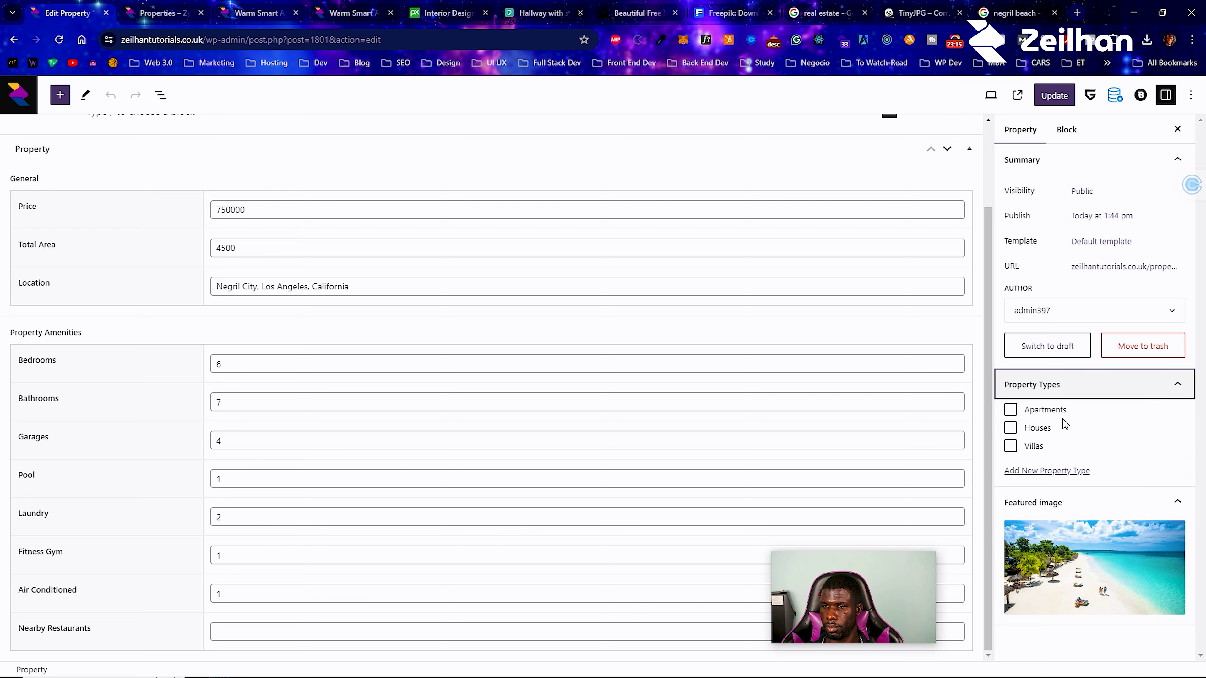
left_click(1010, 447)
left_click(1067, 98)
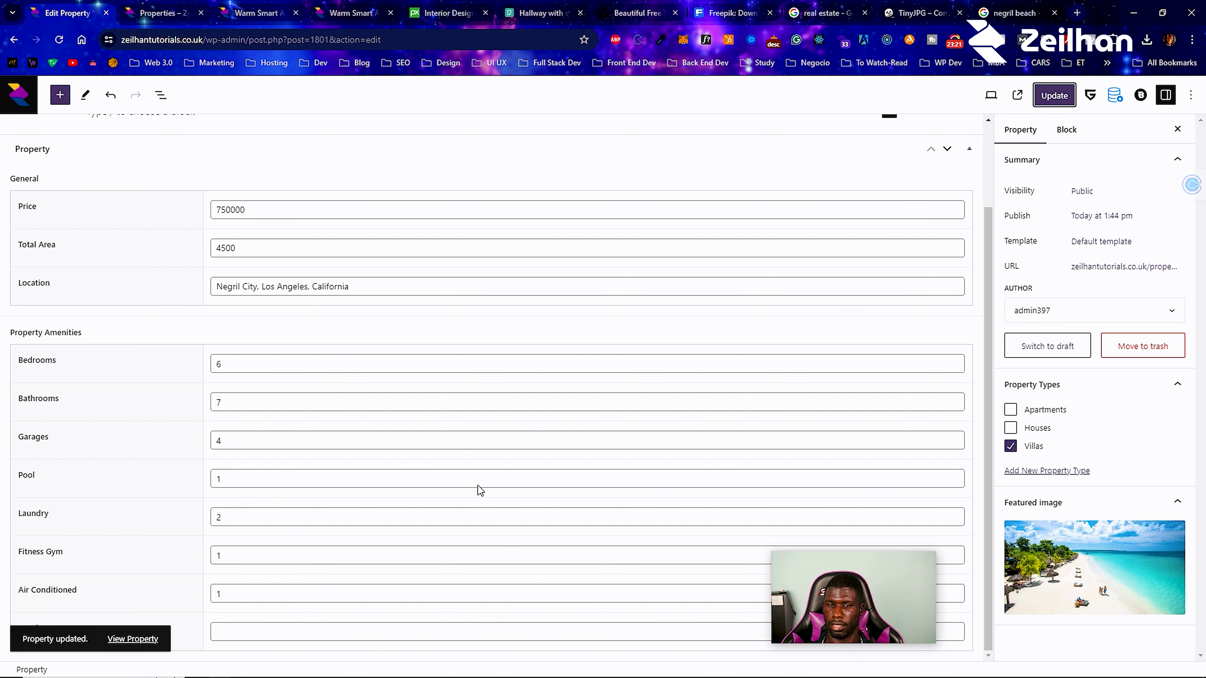
left_click(122, 638)
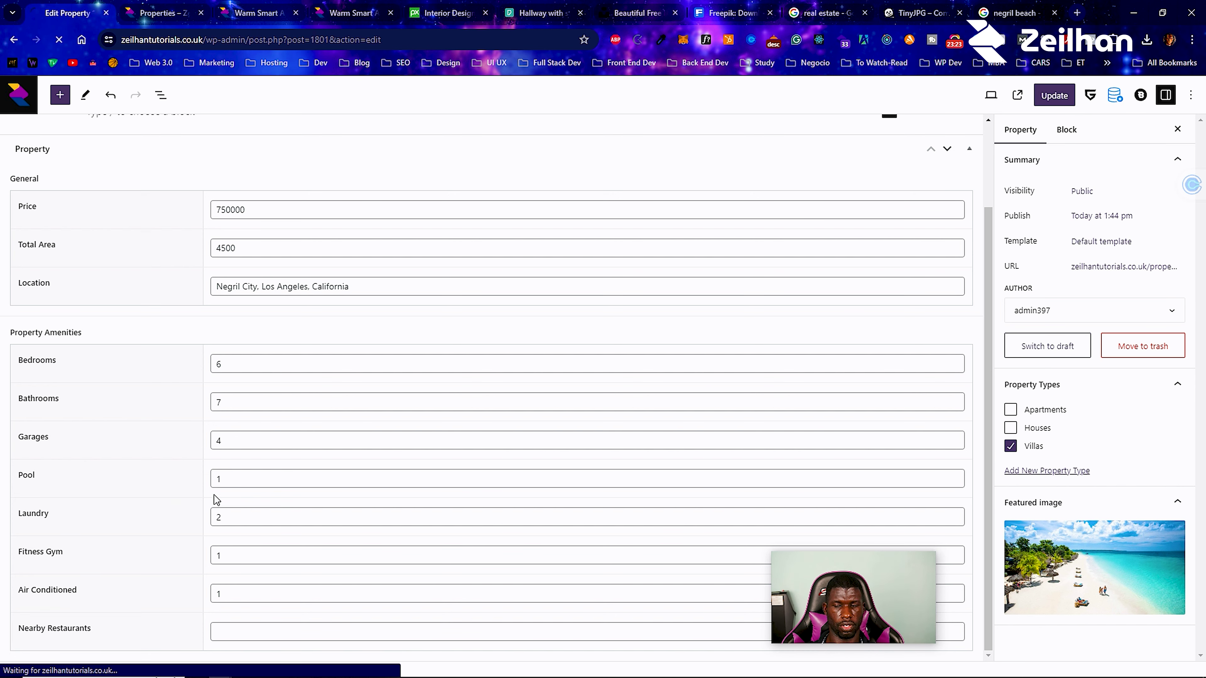
Search Properties by the Villas category, listing Negril Beach Vacation Villa ($750000) beside Grand Vip Villa.
left_click(562, 126)
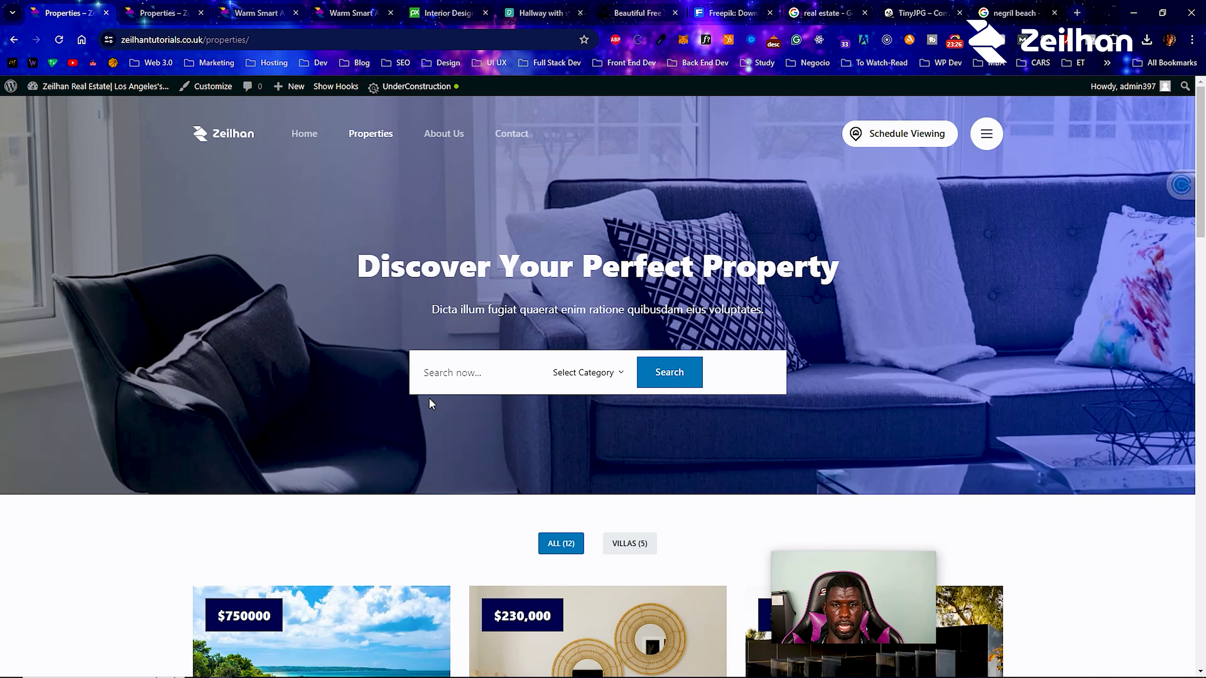
left_click(584, 373)
left_click(577, 407)
left_click(667, 372)
scroll(226, 377, "down", 6)
scroll(418, 369, "up", 6)
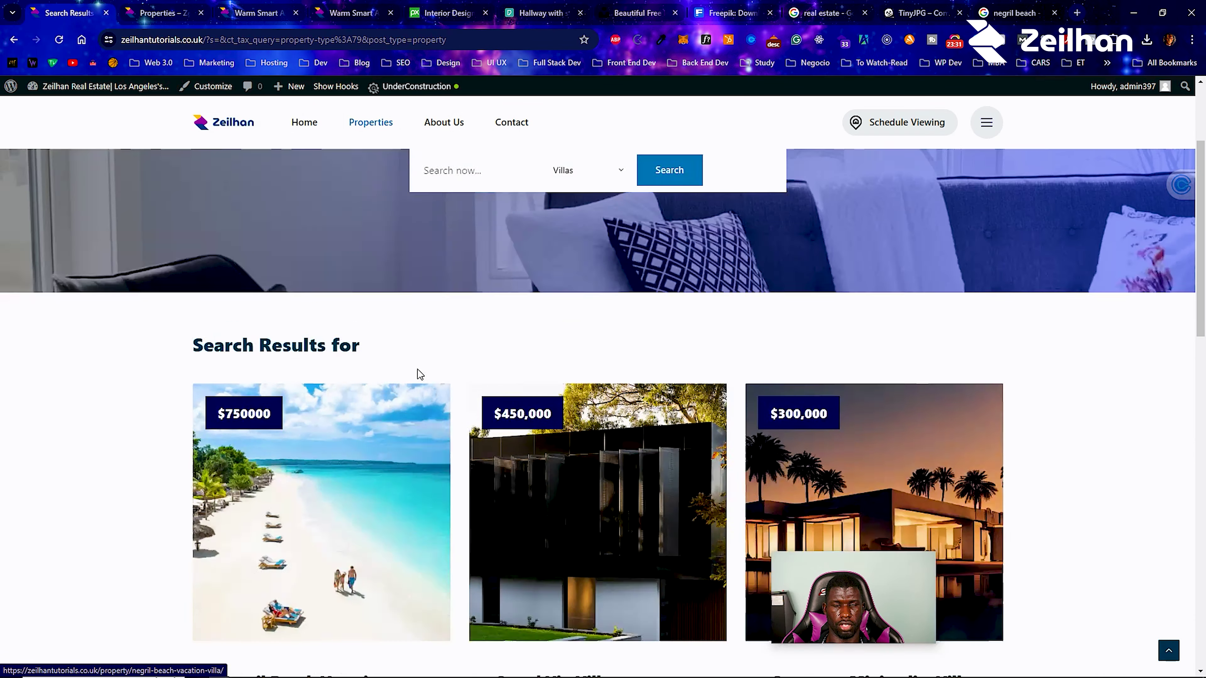
scroll(731, 347, "down", 5)
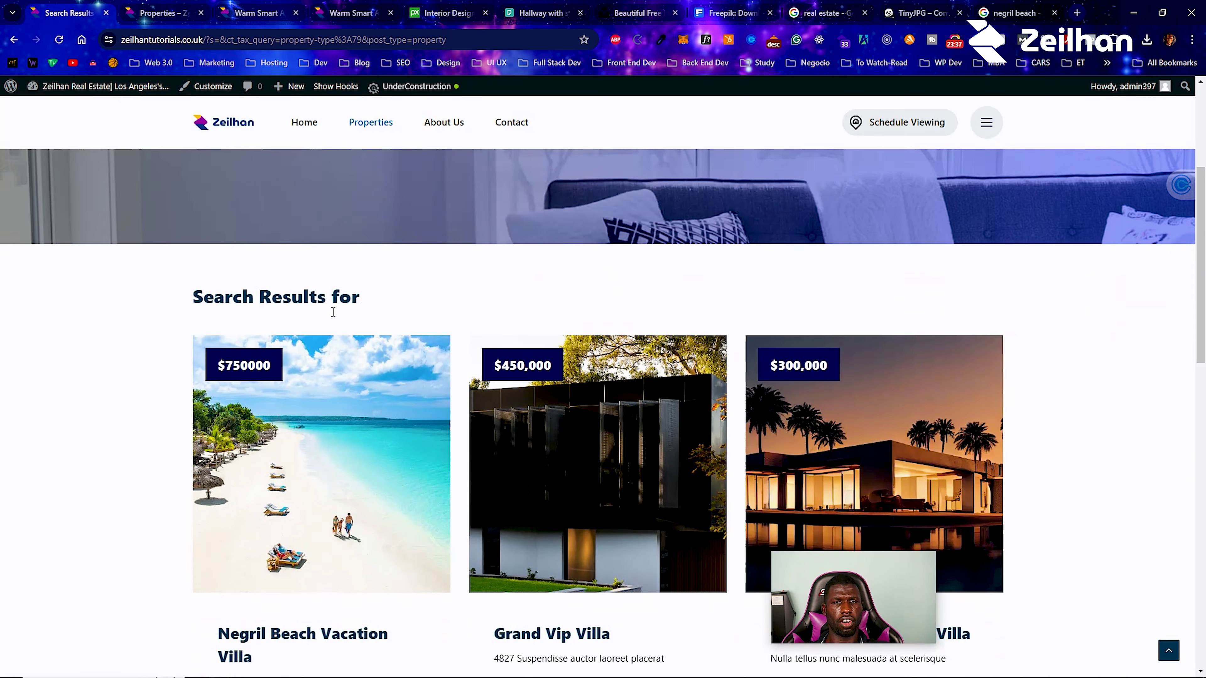
scroll(334, 316, "up", 5)
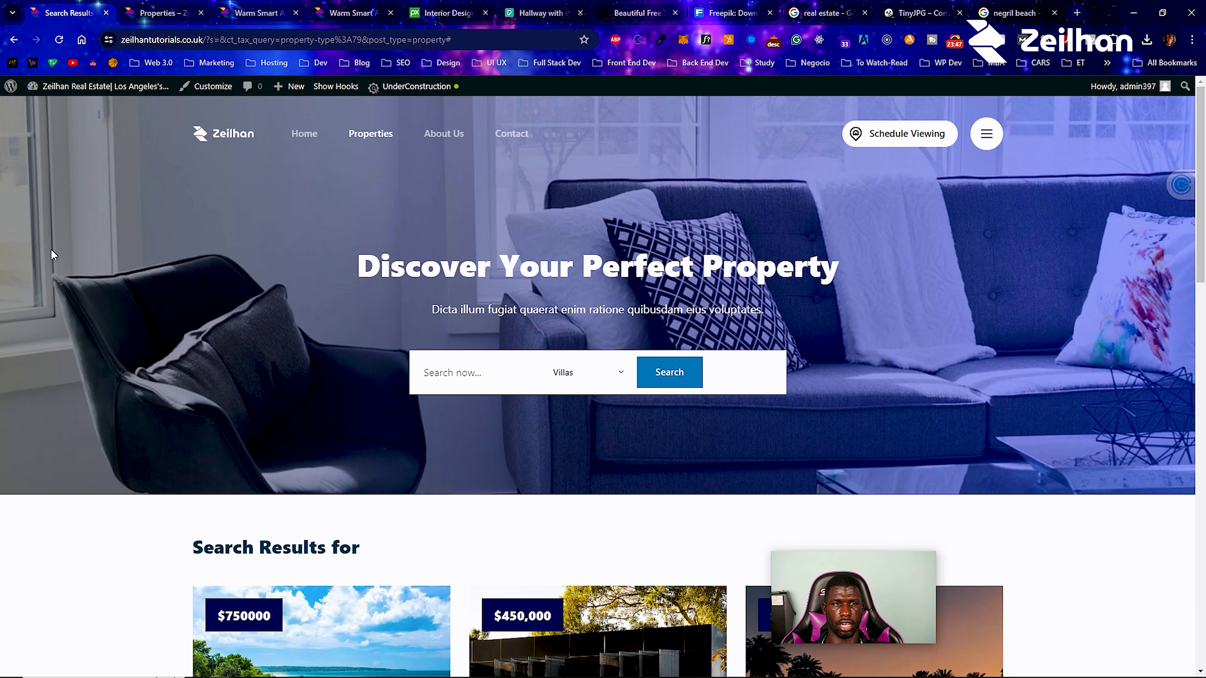
Start a new blank page, then leave it for the pages list.
mouse_move(95, 86)
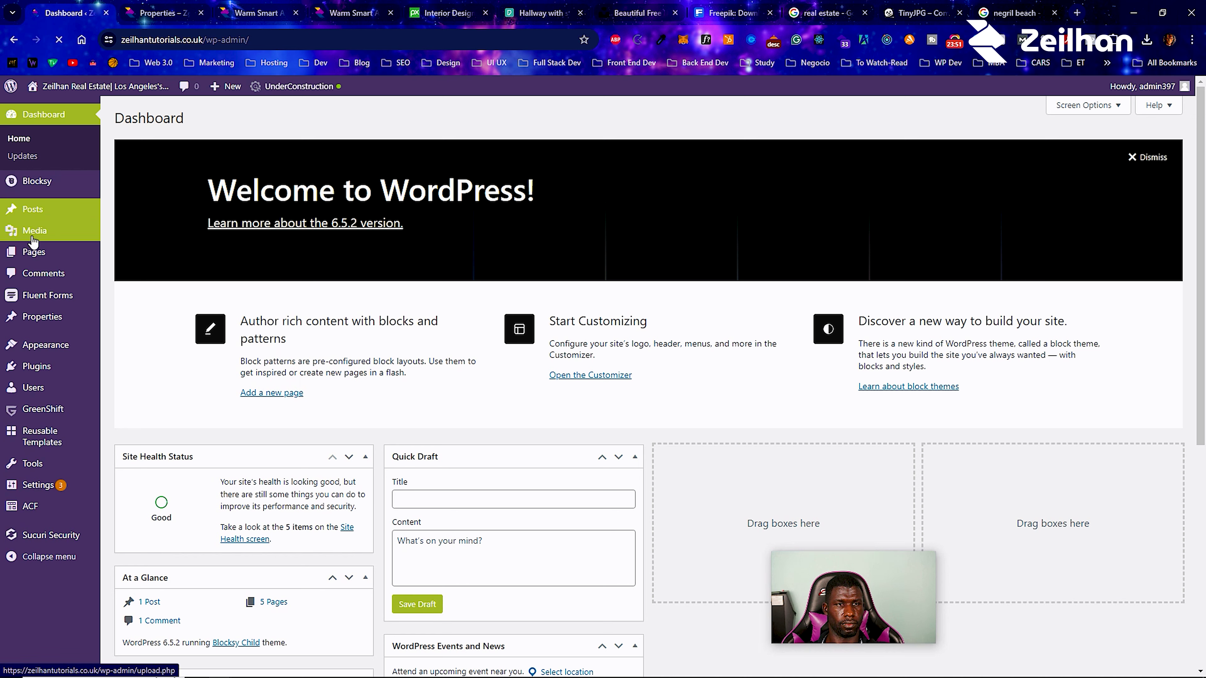
mouse_move(38, 253)
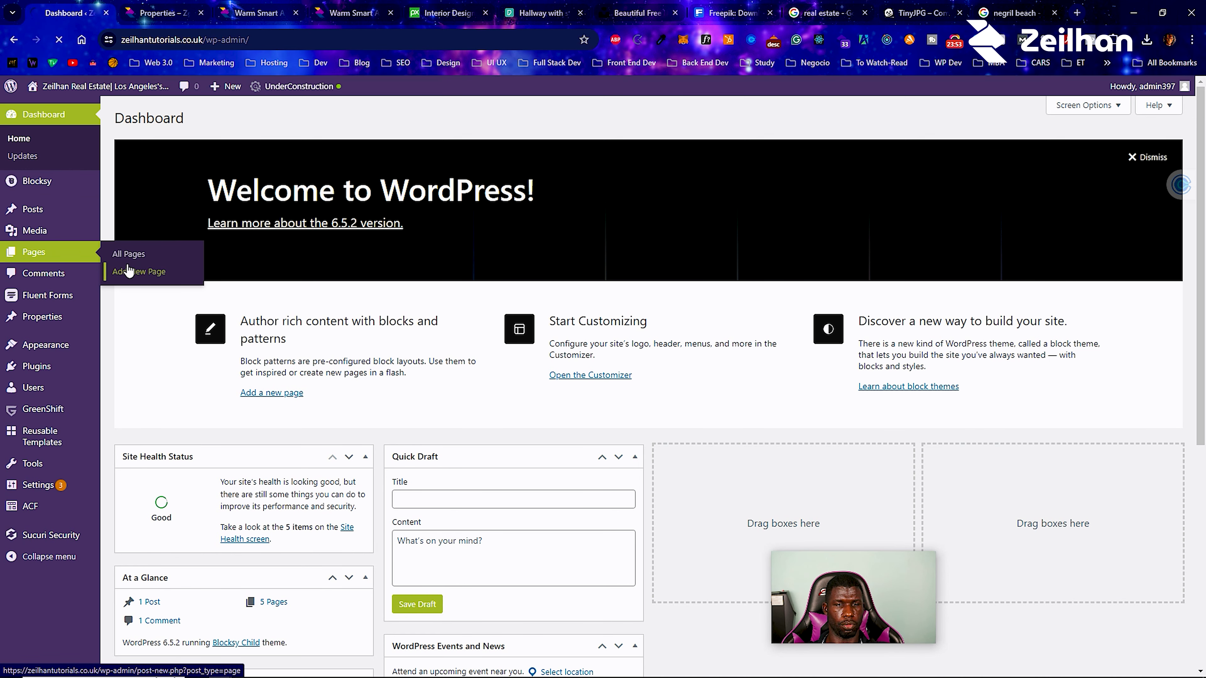
left_click(128, 270)
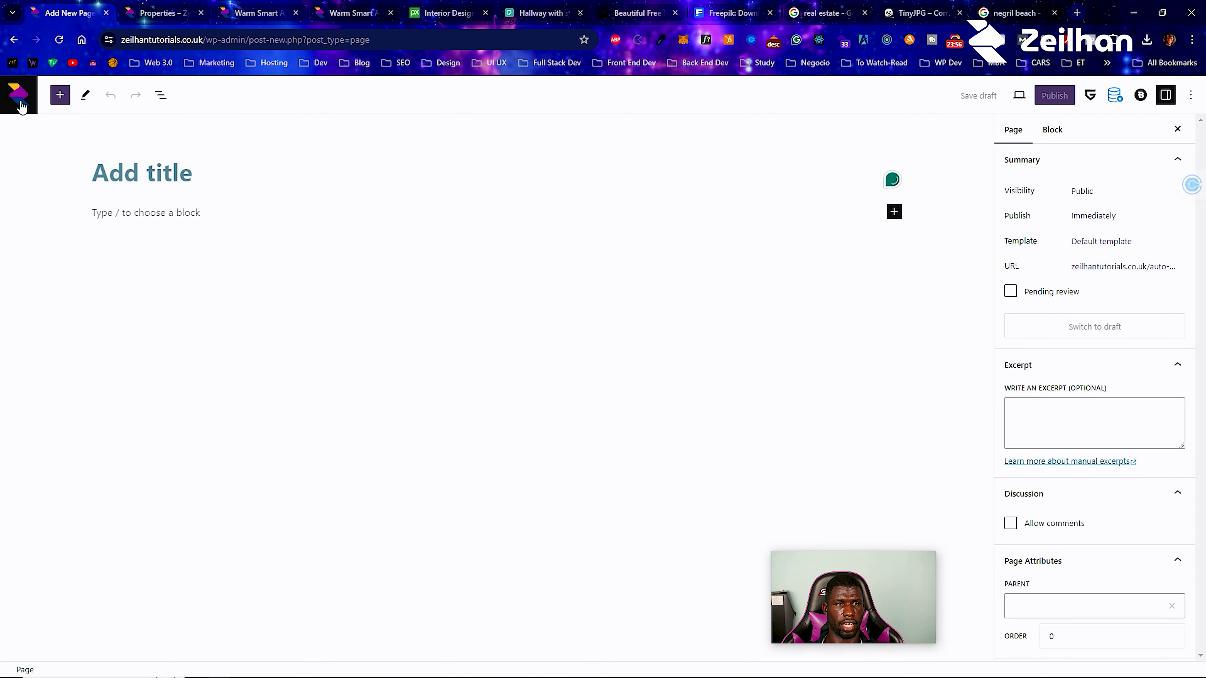
left_click(19, 102)
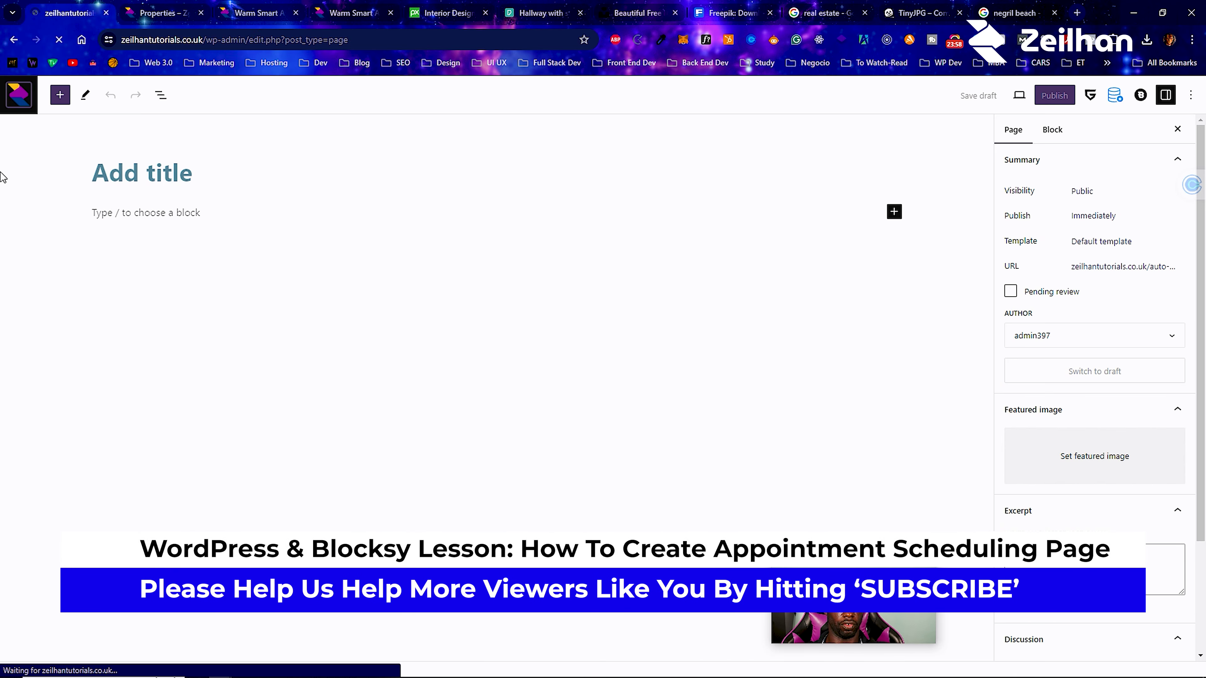
Go to the Fluent Forms forms list and begin adding a new form.
mouse_move(38, 302)
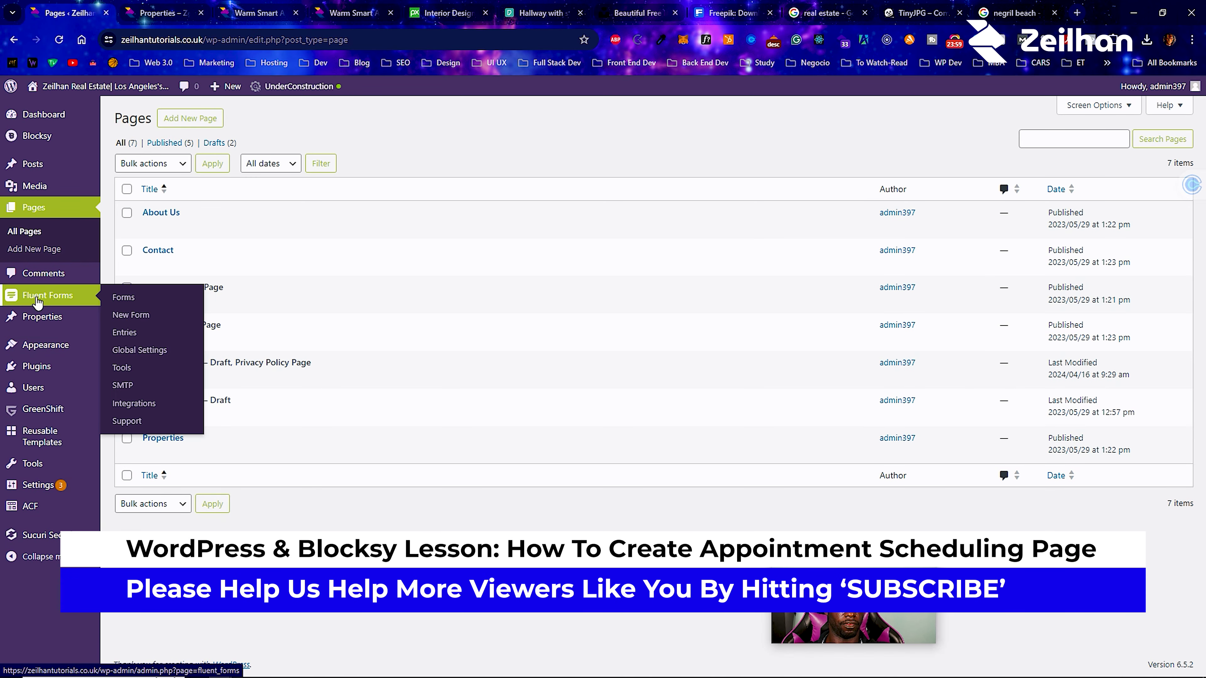
left_click(134, 304)
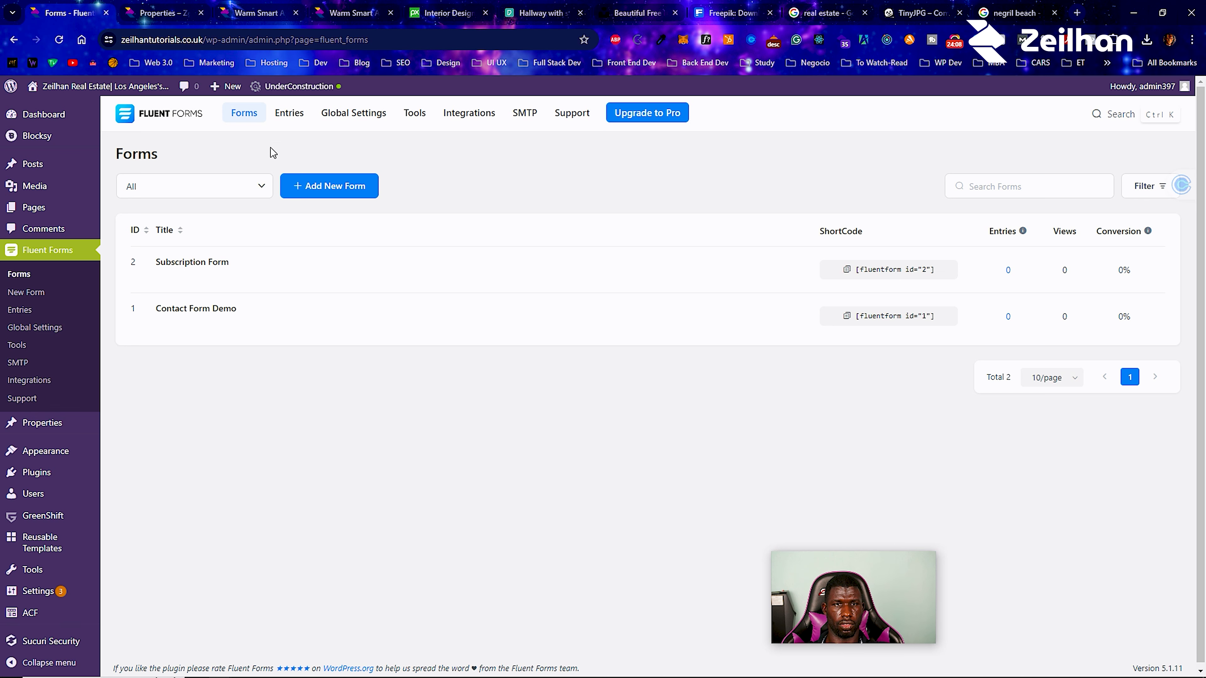
left_click(363, 188)
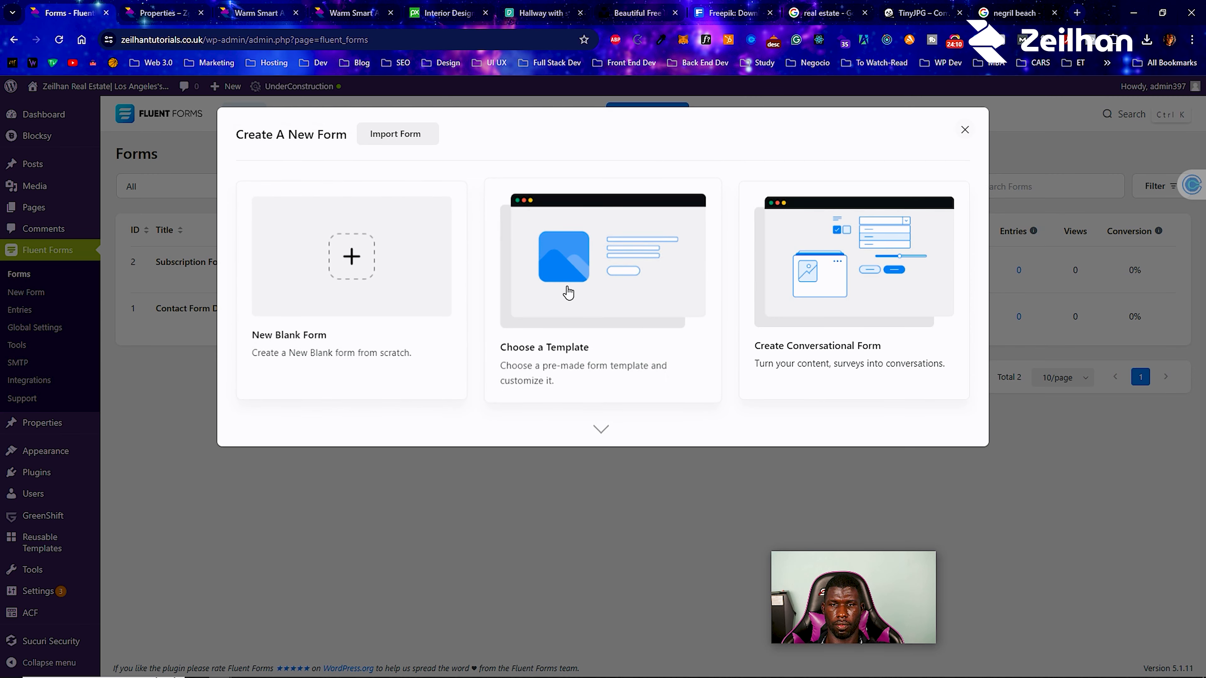
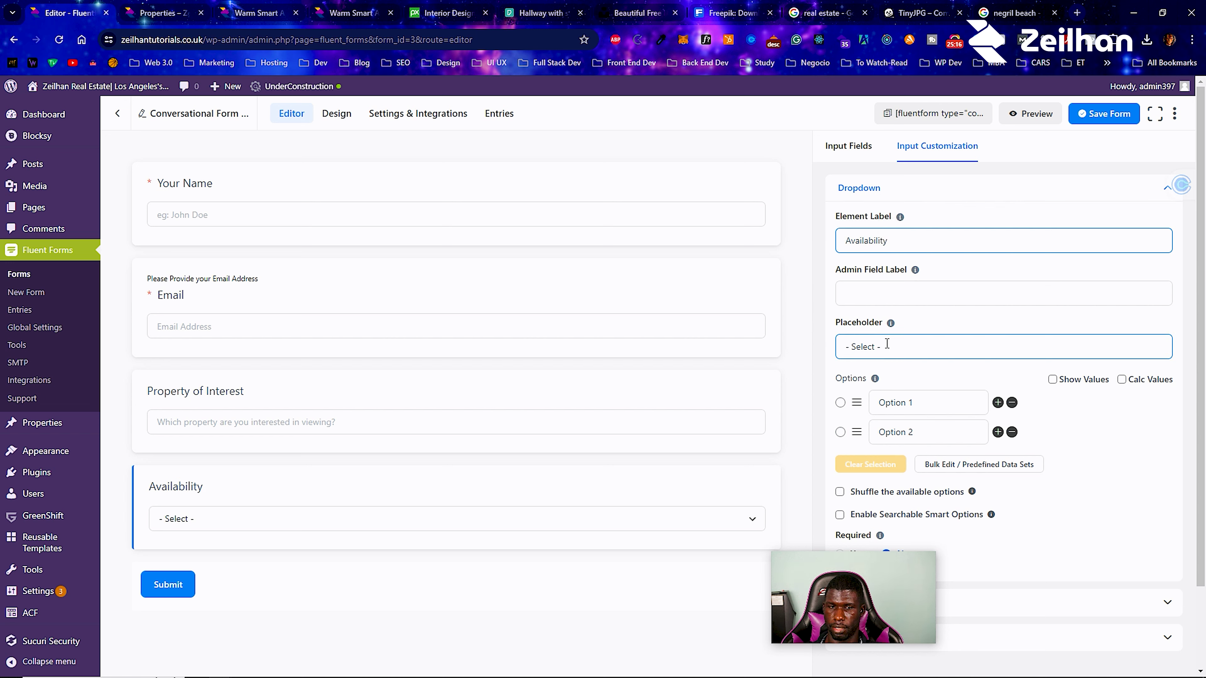
Set the Availability placeholder to '- Select Time Below-' and rename options to '9 AM - 11 AM' and '11 am - 1 pm'.
left_click(901, 355)
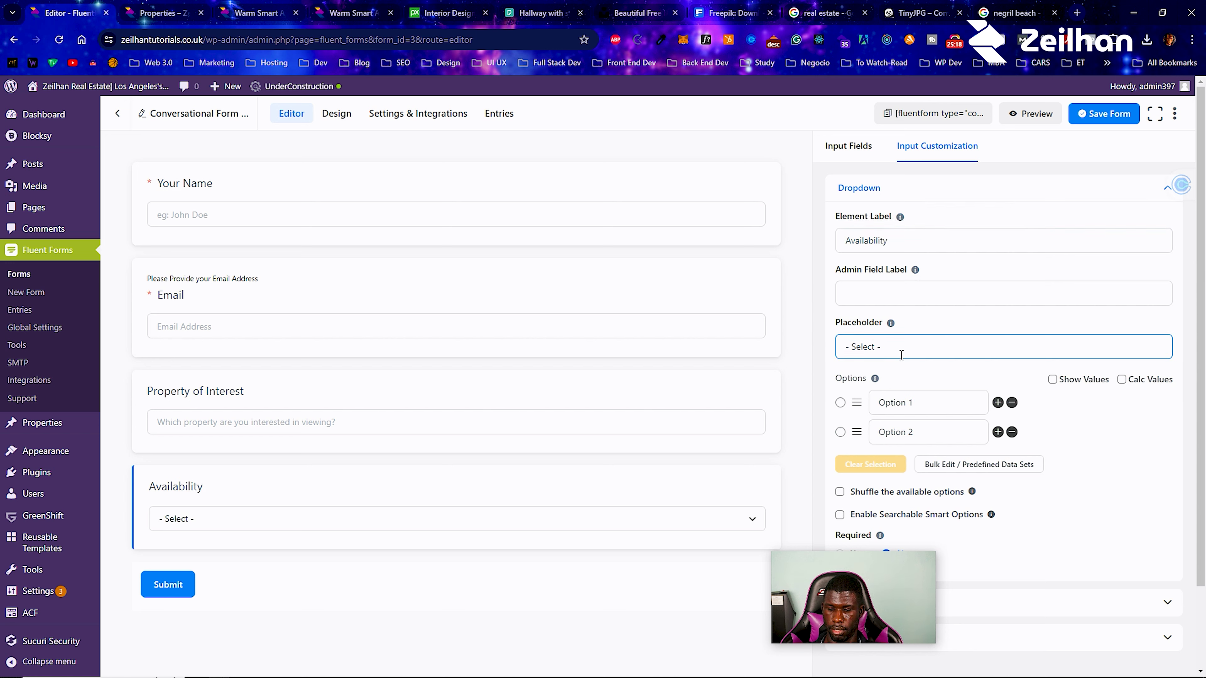
type("Time Bekow")
type("low")
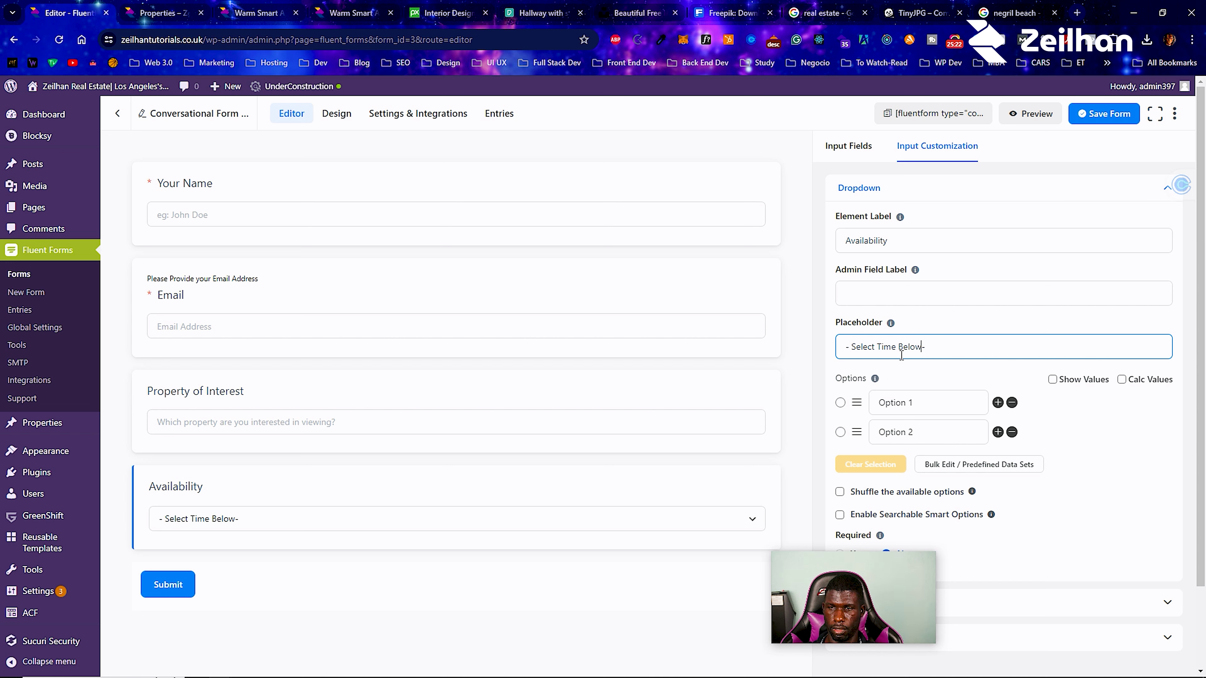
left_click_drag(917, 399, 814, 409)
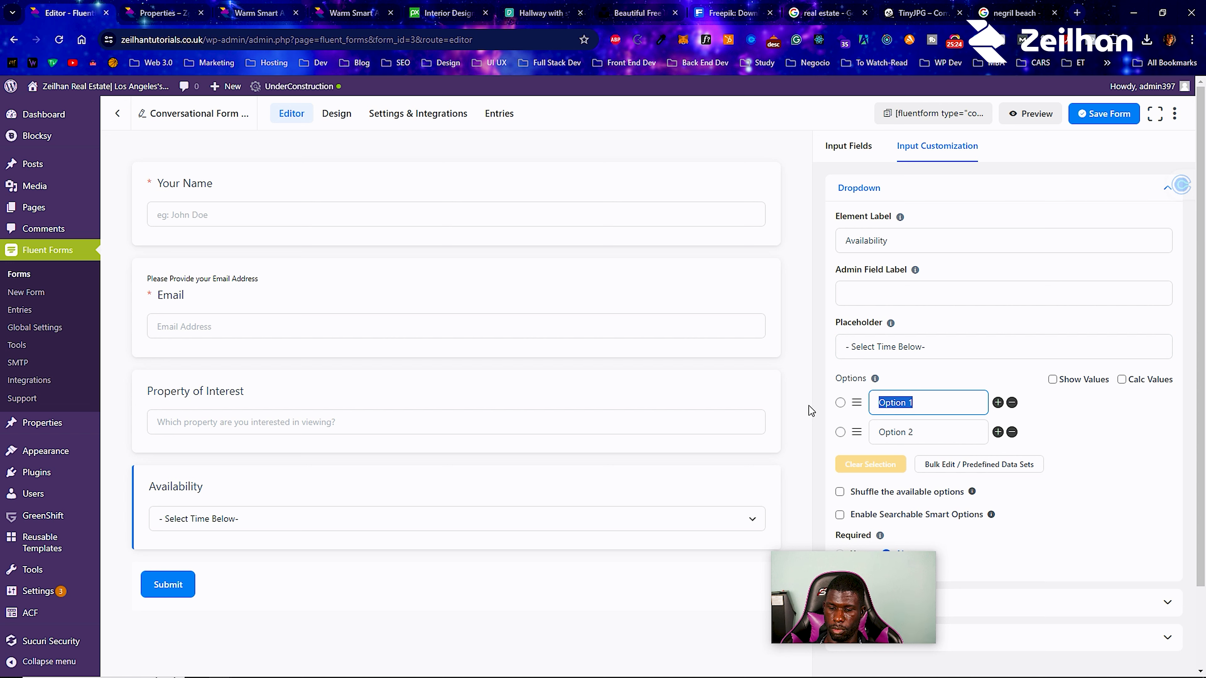
type("9 AM - 11 AM")
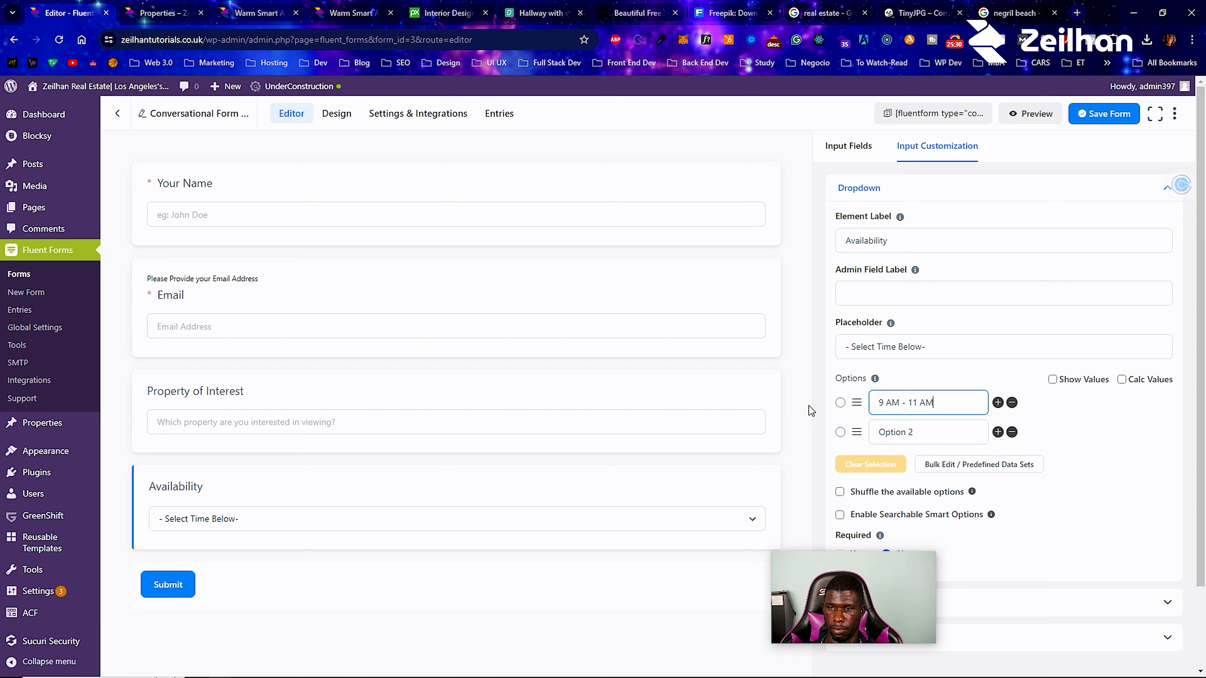
left_click_drag(912, 432, 886, 437)
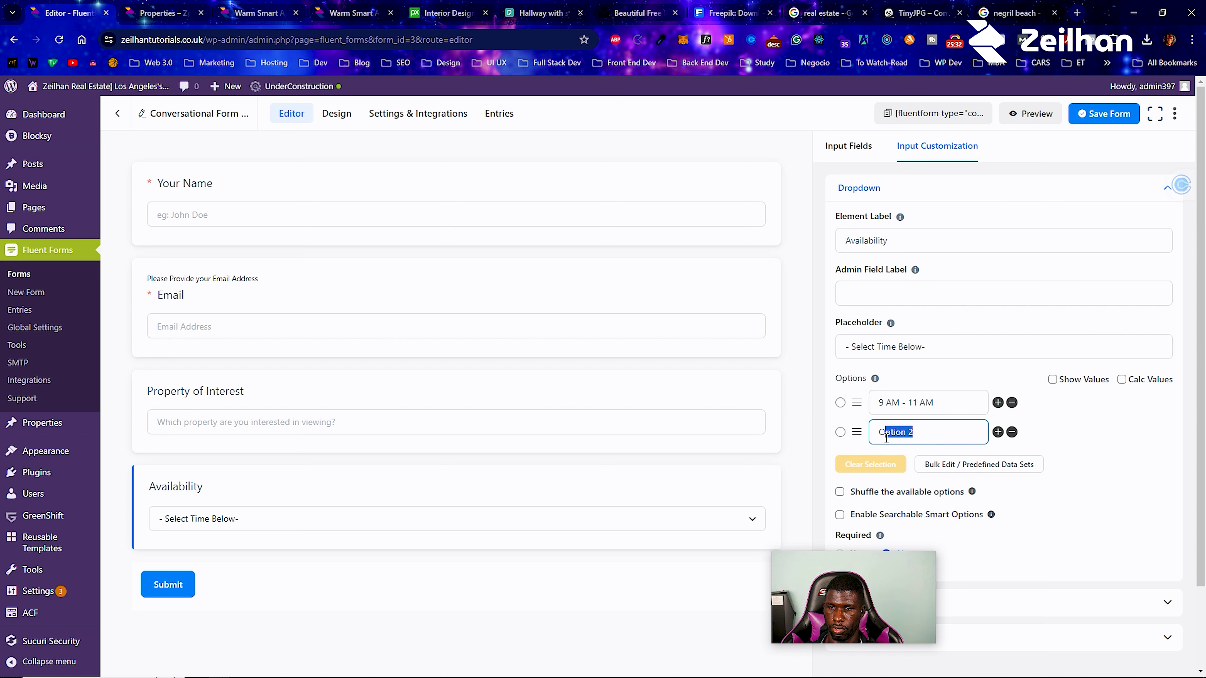
type("11 am - 1 pm")
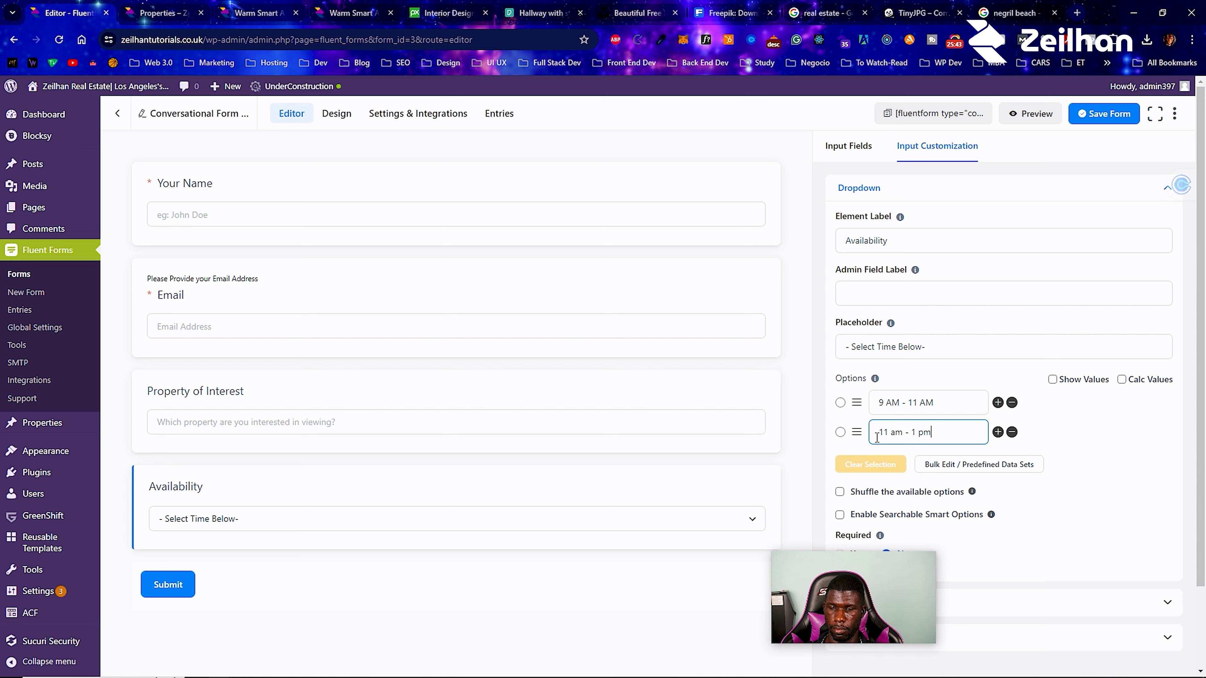
left_click(941, 403)
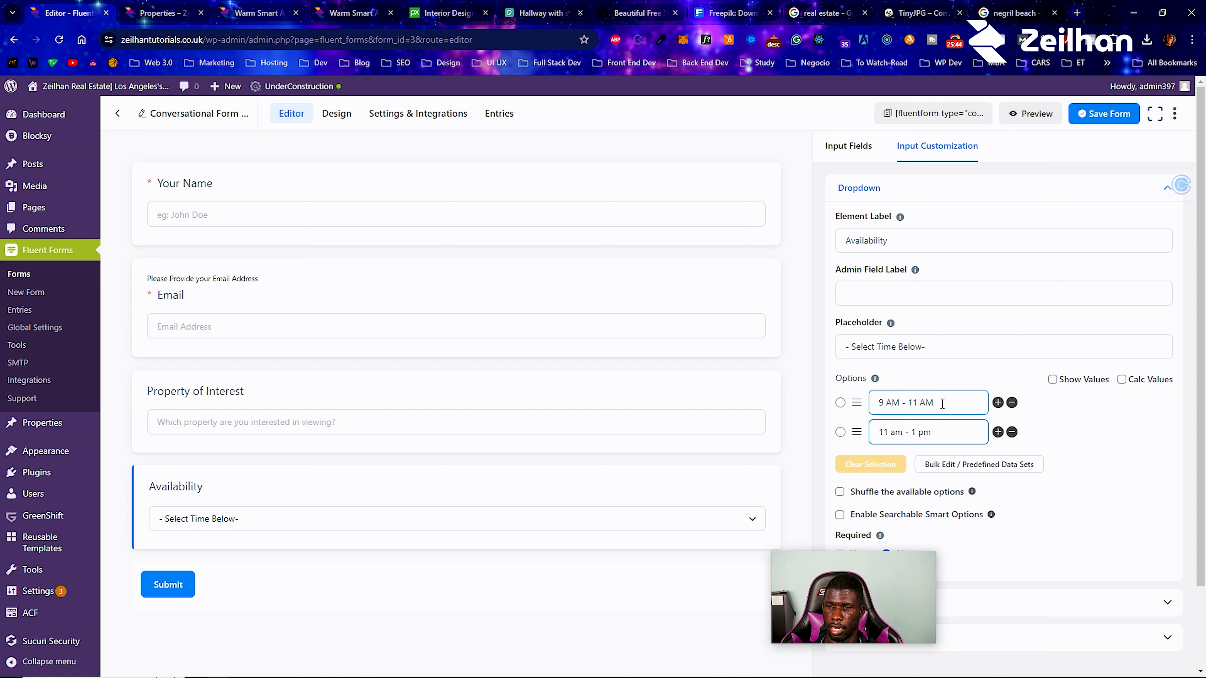
Add a third Availability option named 'Weekend Viewing'.
left_click(998, 432)
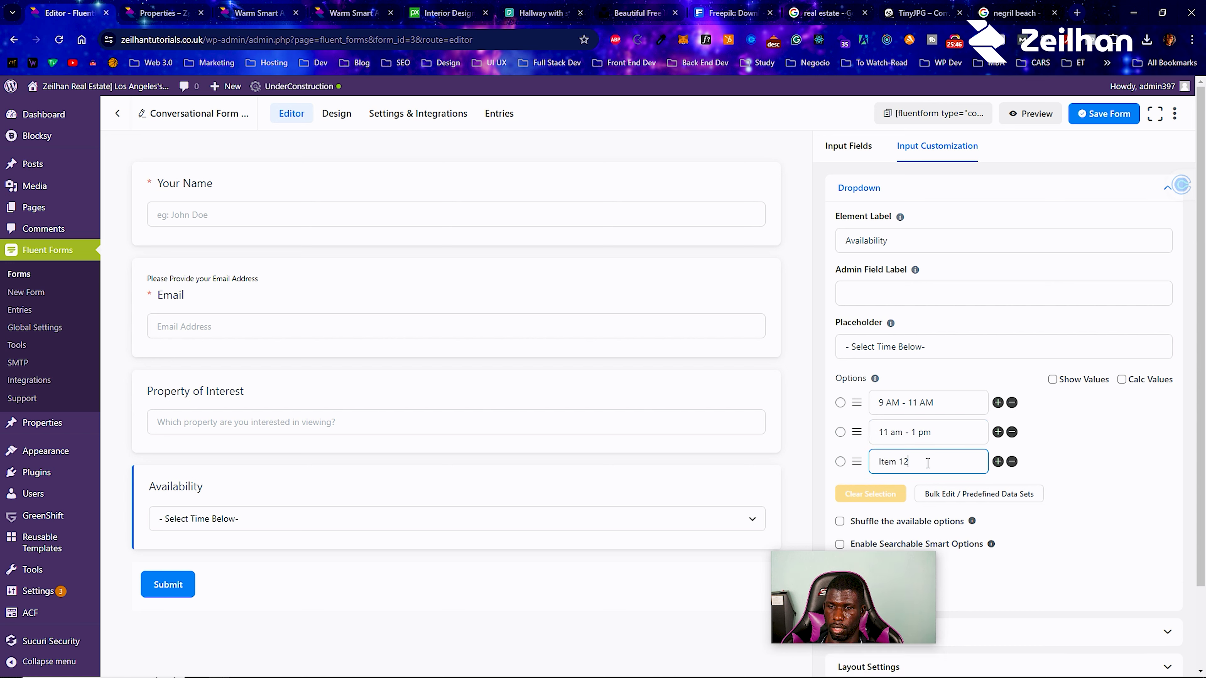
left_click_drag(925, 463, 868, 470)
type("wEEKE")
key("BackSpace")
key("BackSpace")
key("BackSpace")
key("BackSpace")
key("BackSpace")
type("Weekend Viewing")
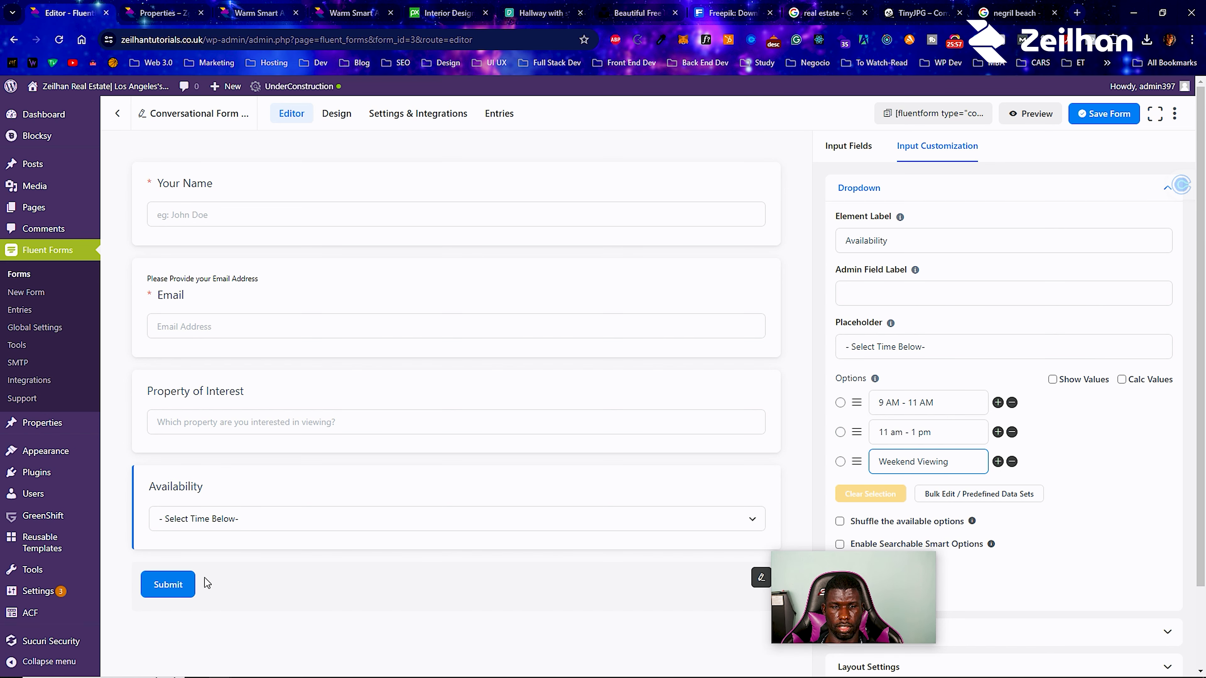
left_click(194, 582)
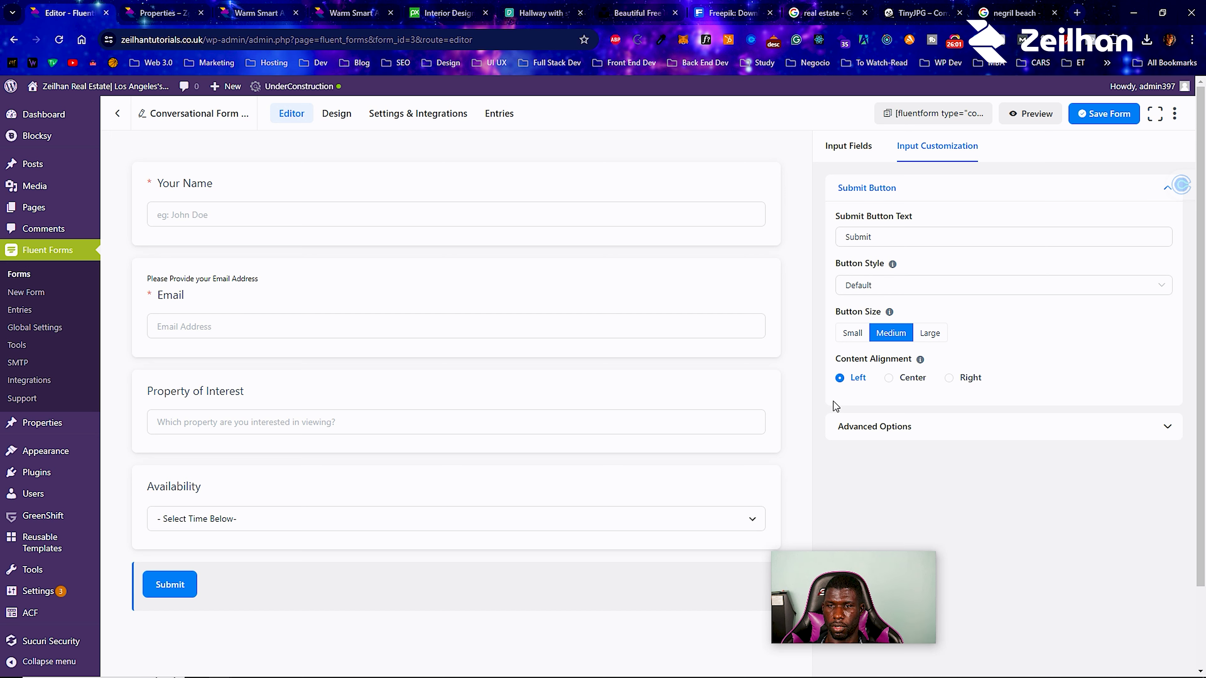
Switch the Submit button to Custom style with a dark blue background and cyan border.
left_click(872, 285)
left_click(885, 447)
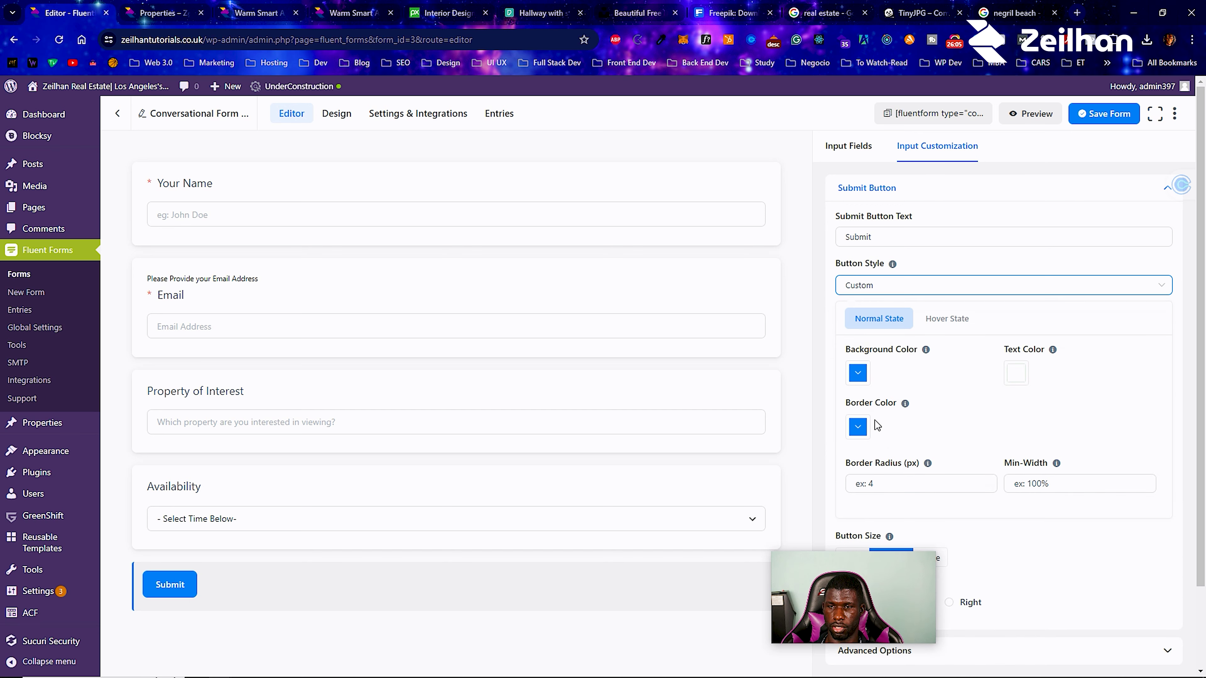
left_click(857, 373)
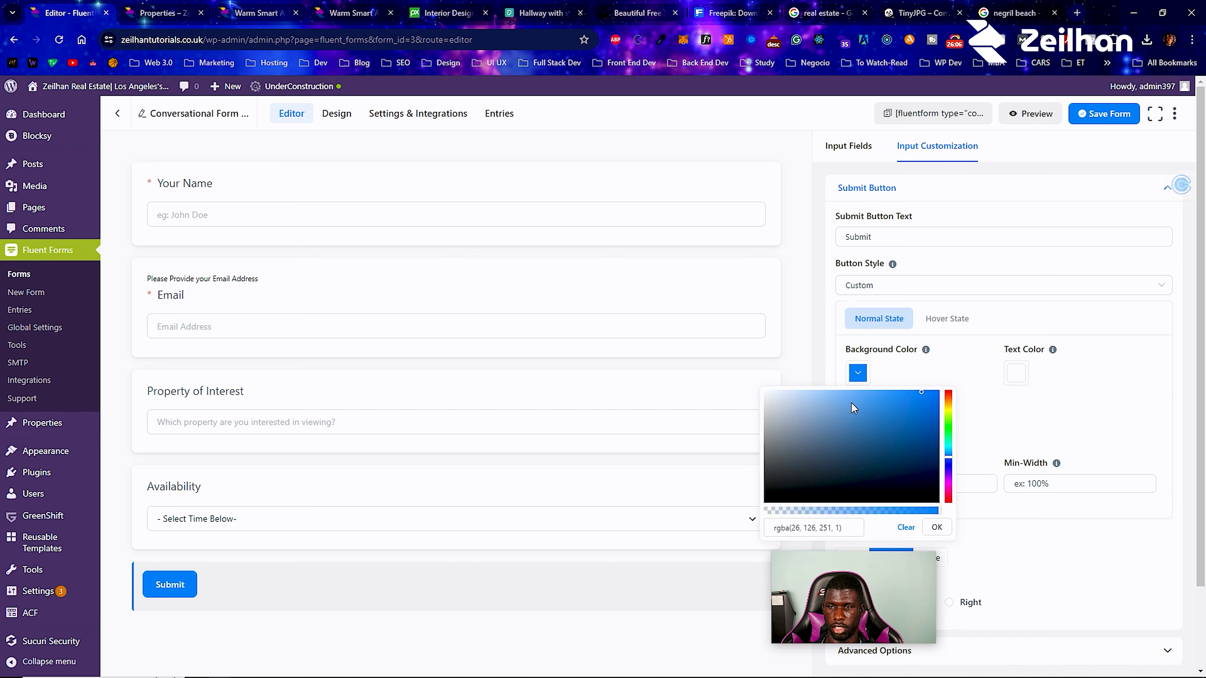
left_click(933, 421)
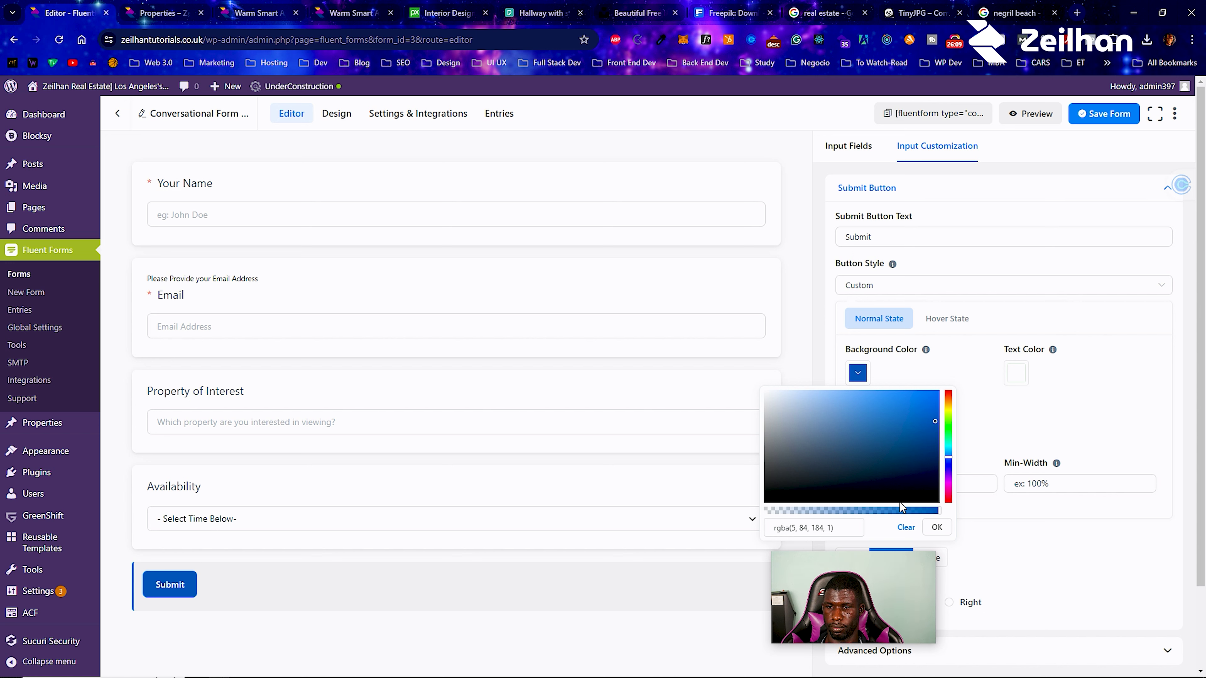
left_click(936, 527)
left_click(858, 428)
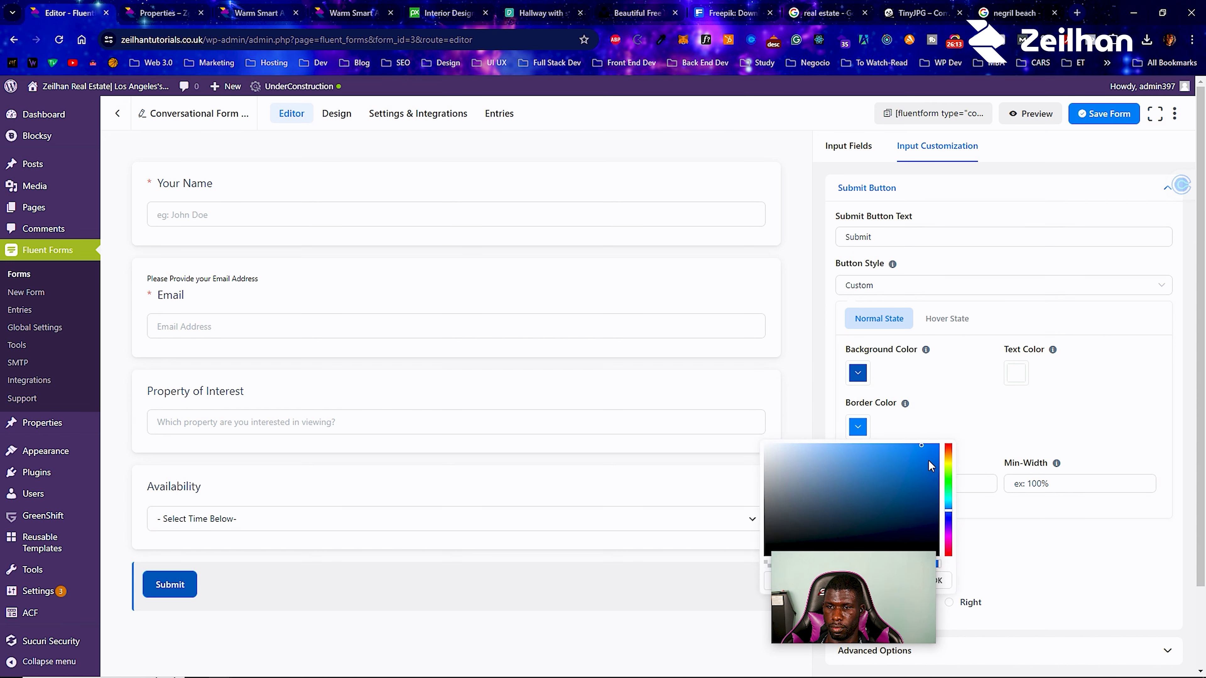
left_click(948, 504)
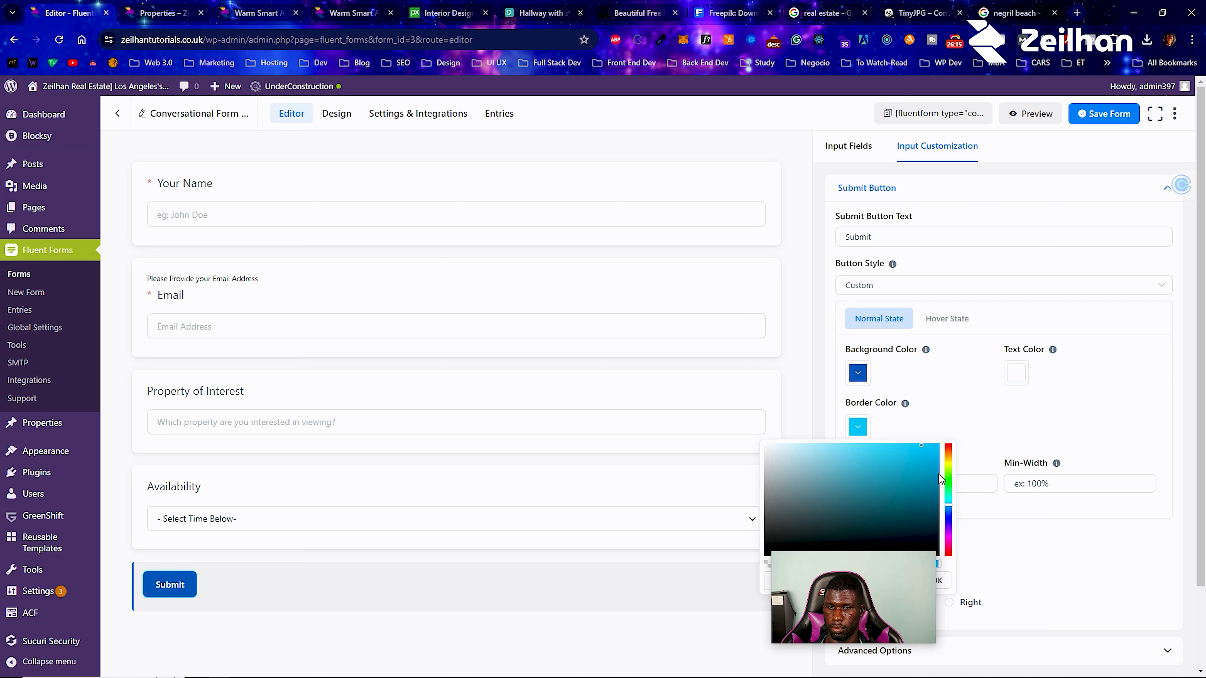
left_click(969, 428)
left_click(1016, 373)
left_click(974, 366)
Set the Submit button's hover background to navy rgba(12, 7, 119, 1).
left_click(946, 333)
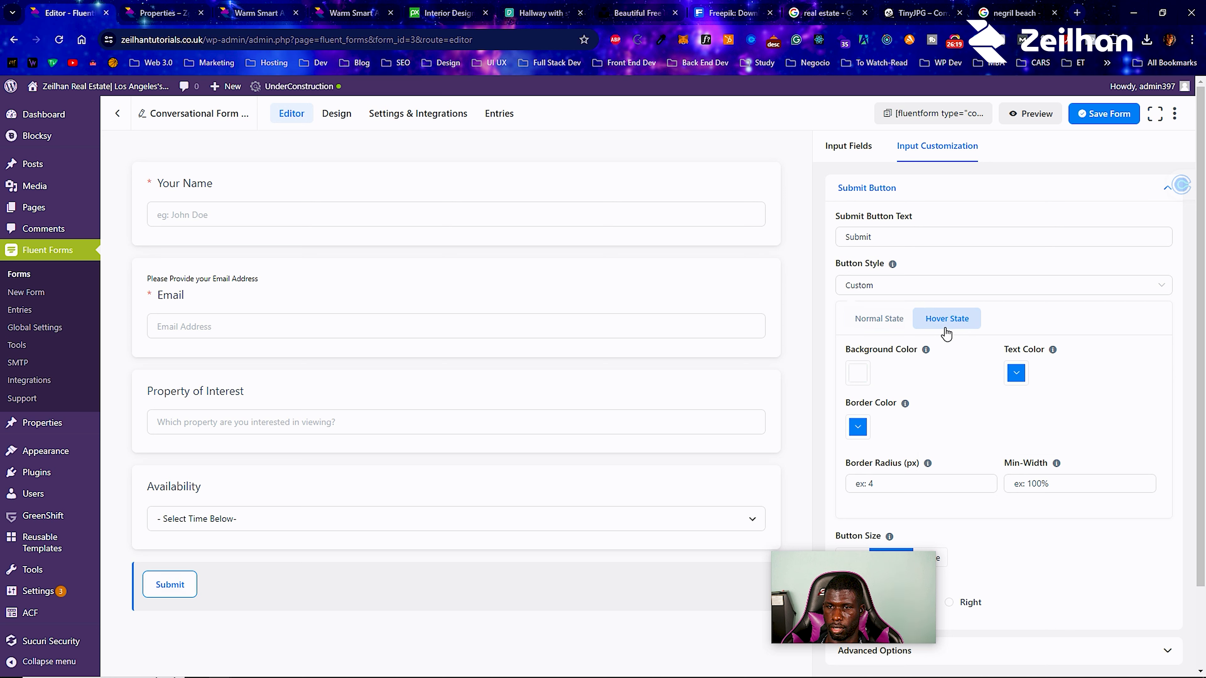
left_click(858, 373)
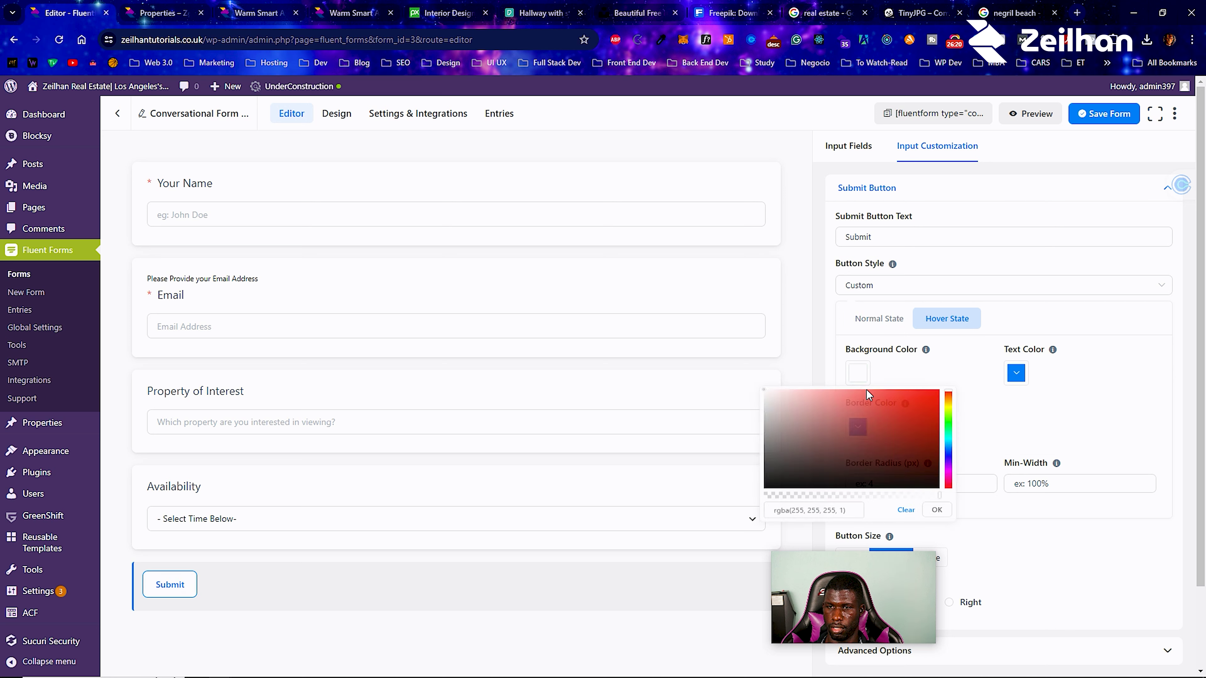
left_click(949, 467)
left_click_drag(910, 441, 929, 450)
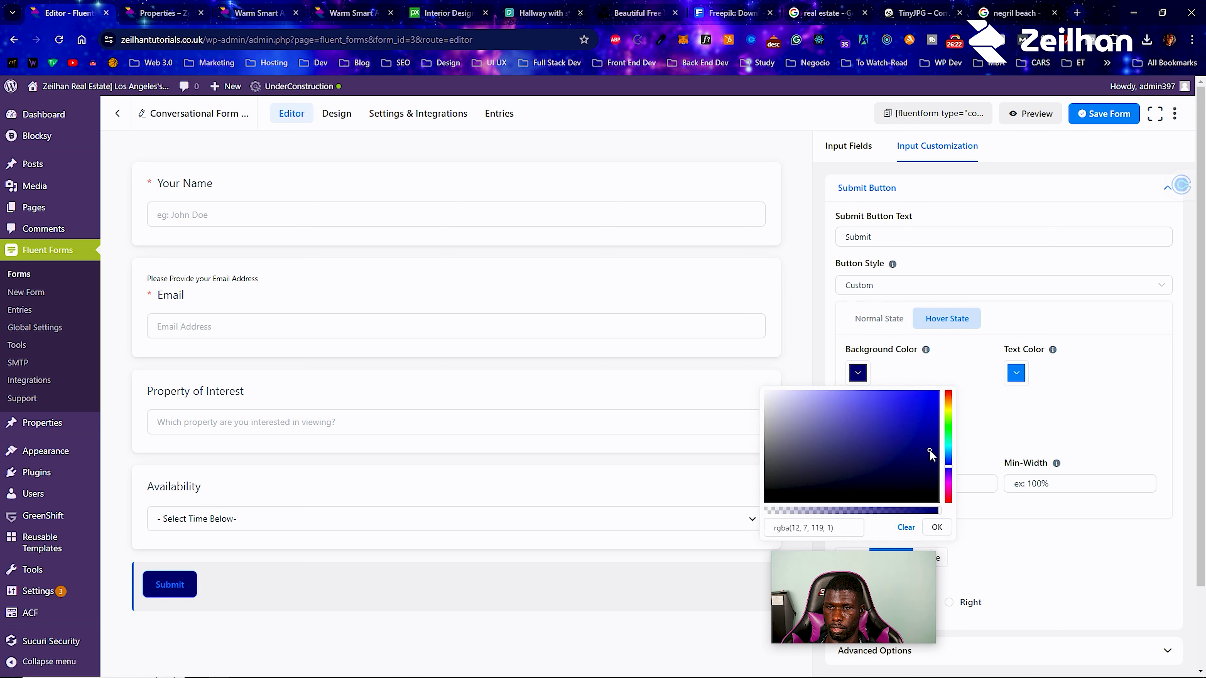
left_click(916, 367)
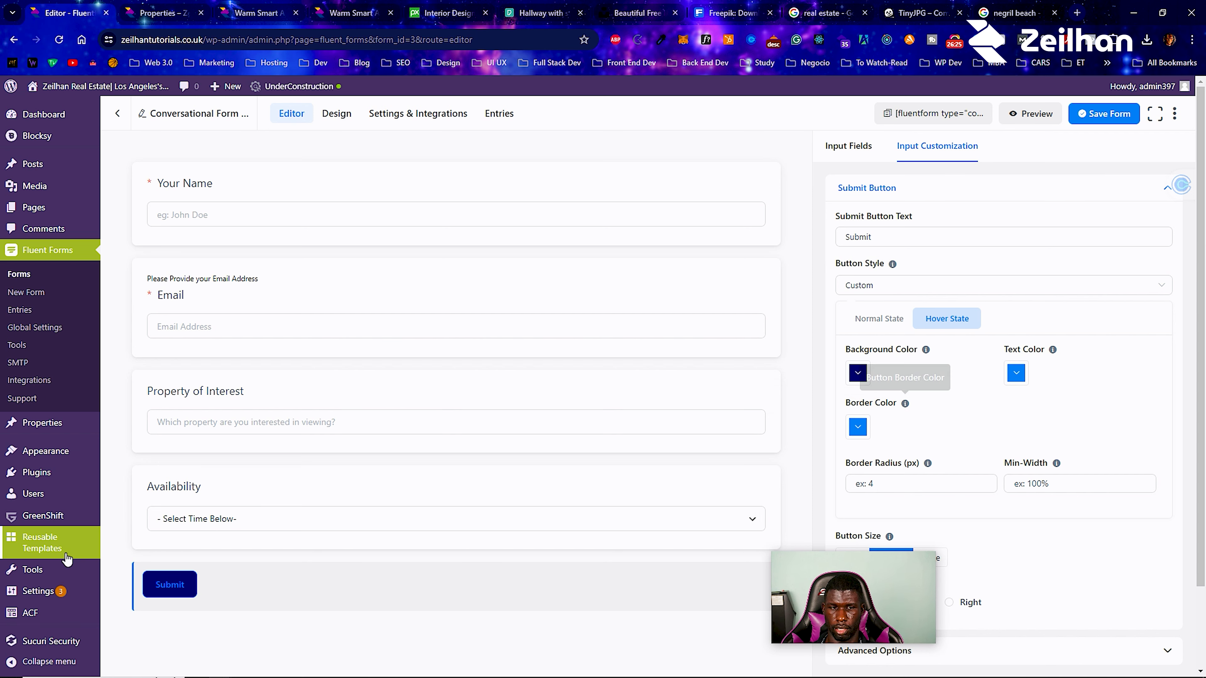
left_click(879, 320)
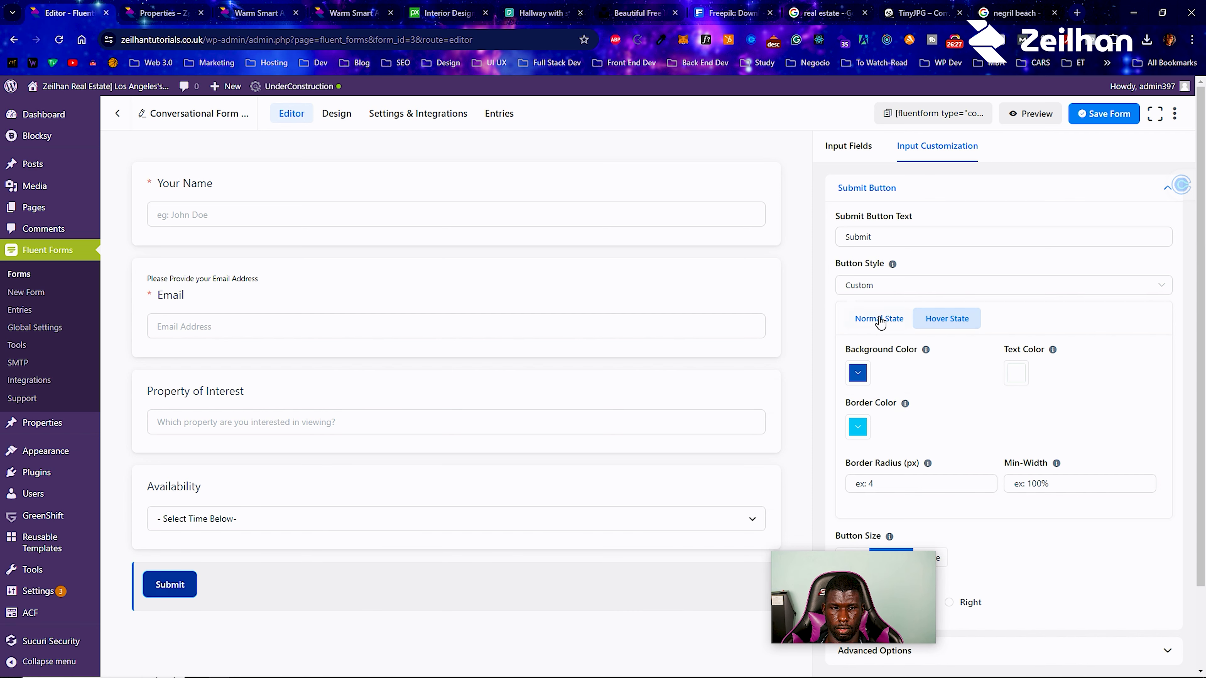
scroll(899, 385, "down", 3)
scroll(1005, 383, "up", 3)
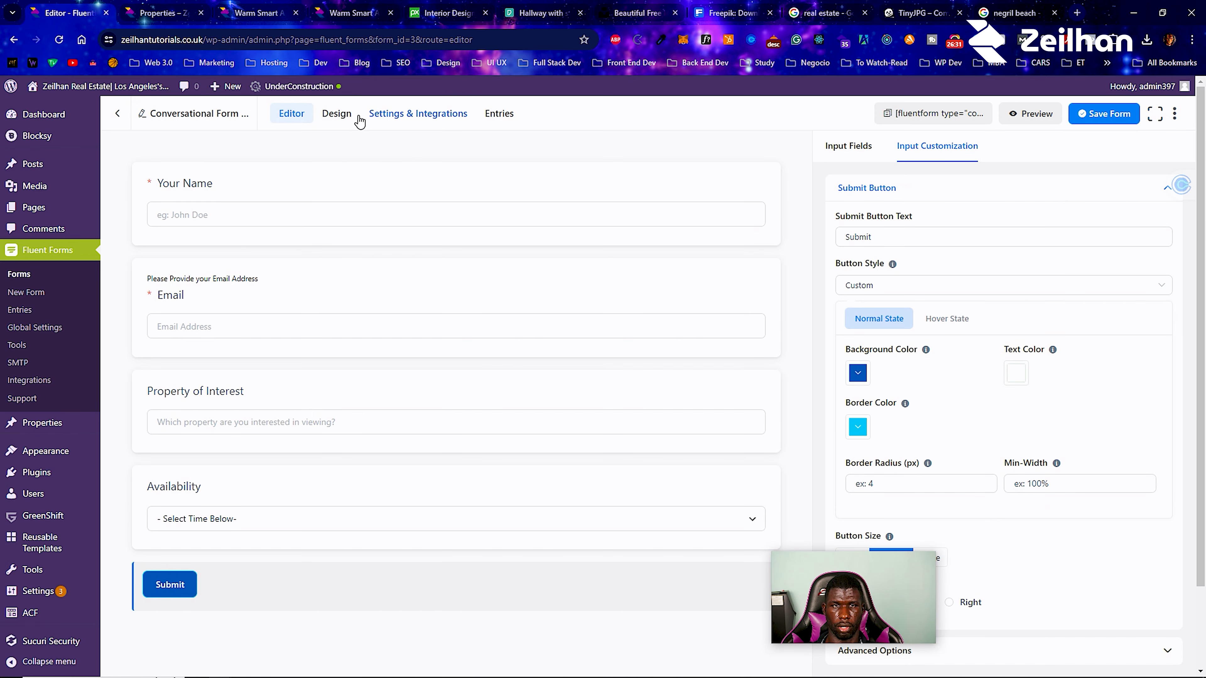
Mark the Property of Interest and Availability fields as required.
left_click(248, 388)
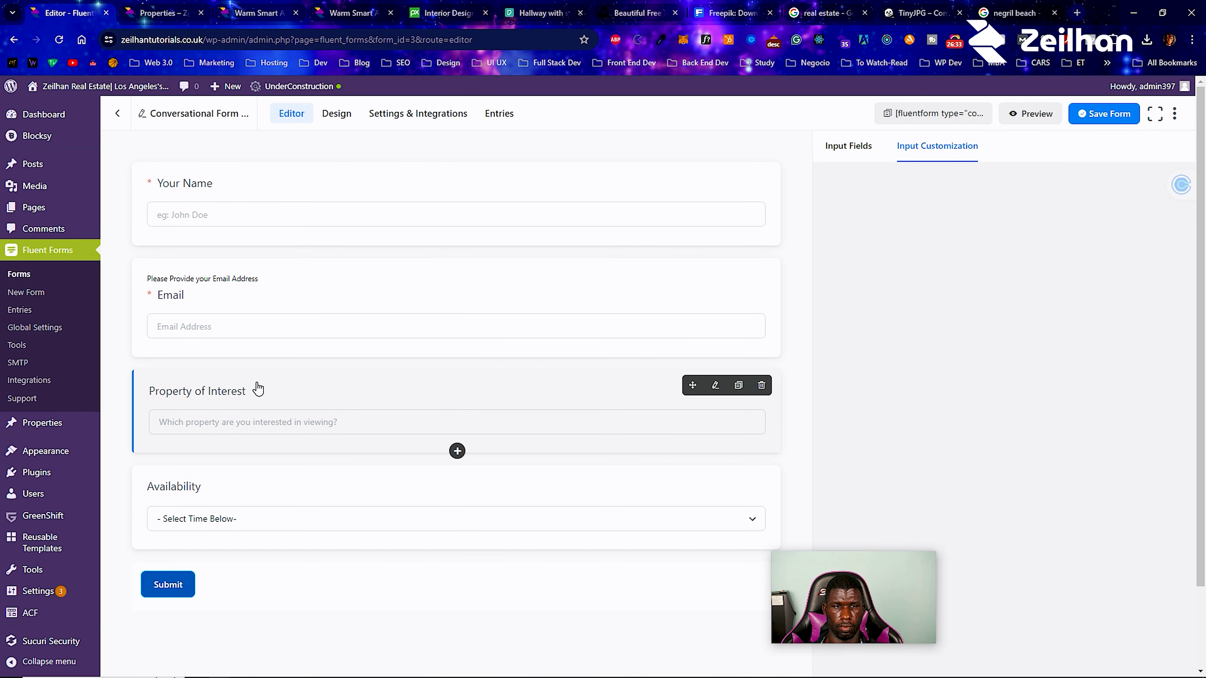
scroll(979, 487, "down", 2)
left_click(840, 338)
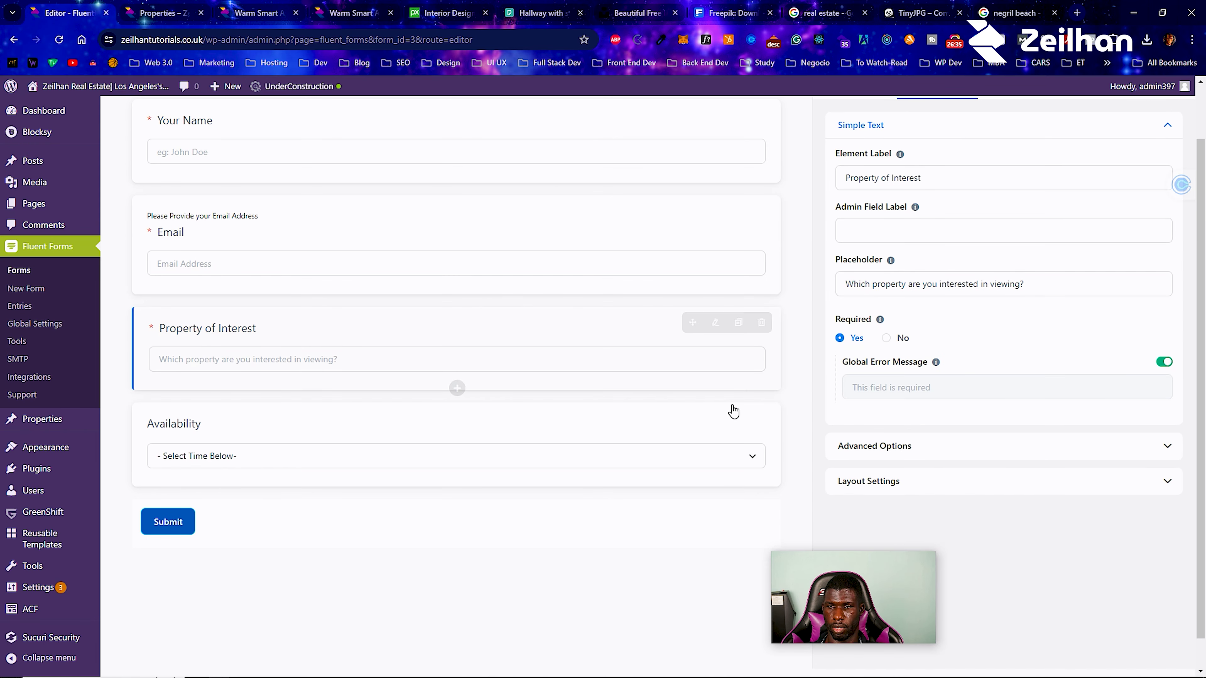
left_click(611, 415)
scroll(885, 428, "down", 2)
left_click(841, 493)
scroll(189, 285, "up", 1)
scroll(189, 285, "up", 1)
Add a required numeric field labelled 'Contact No.' below Email.
left_click(455, 356)
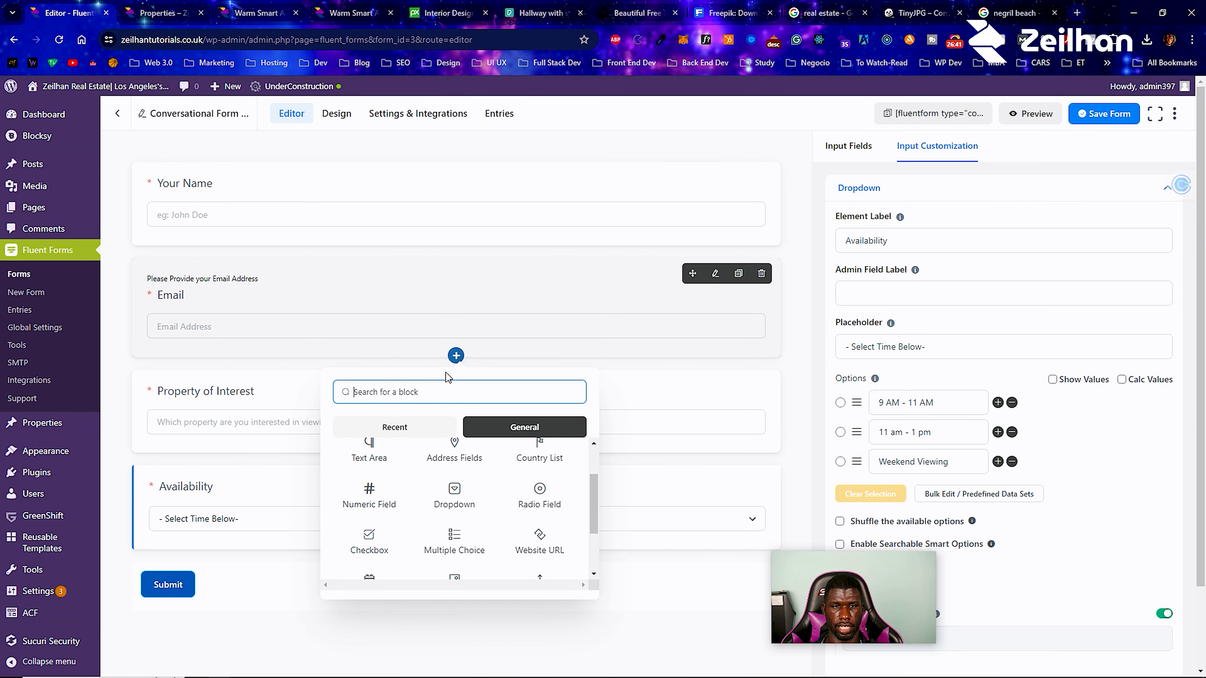
scroll(427, 470, "up", 2)
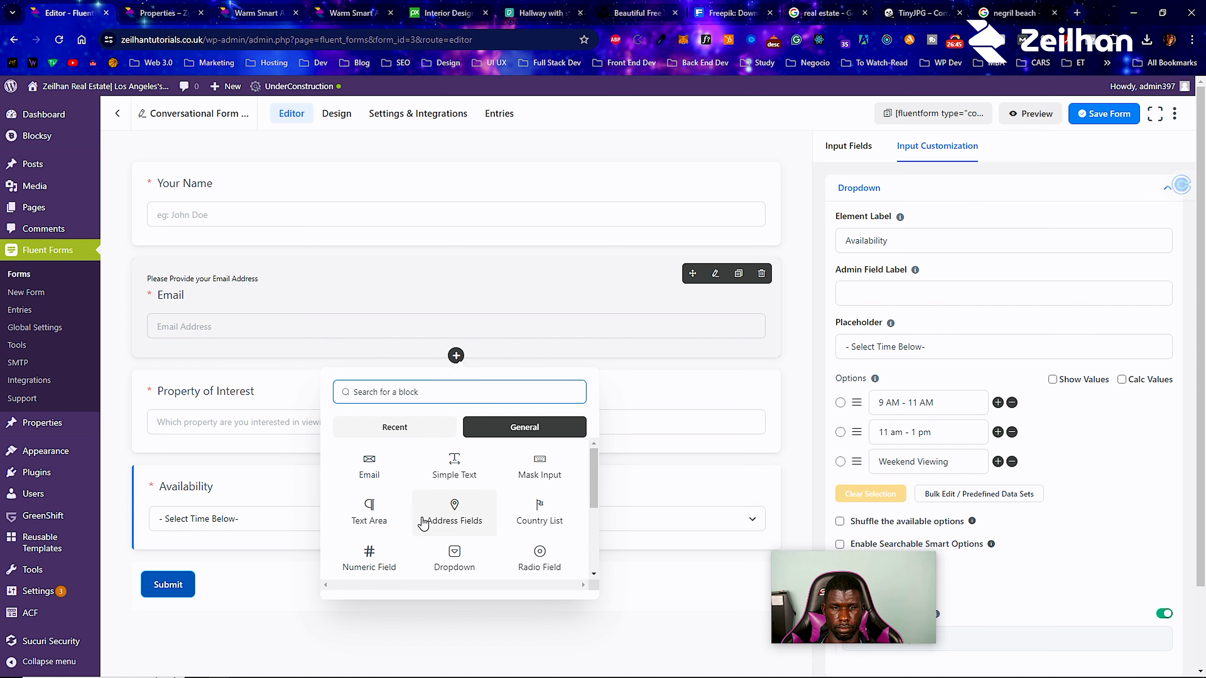
left_click(369, 558)
triple_click(967, 242)
type("Contact c")
key("BackSpace")
type("No.")
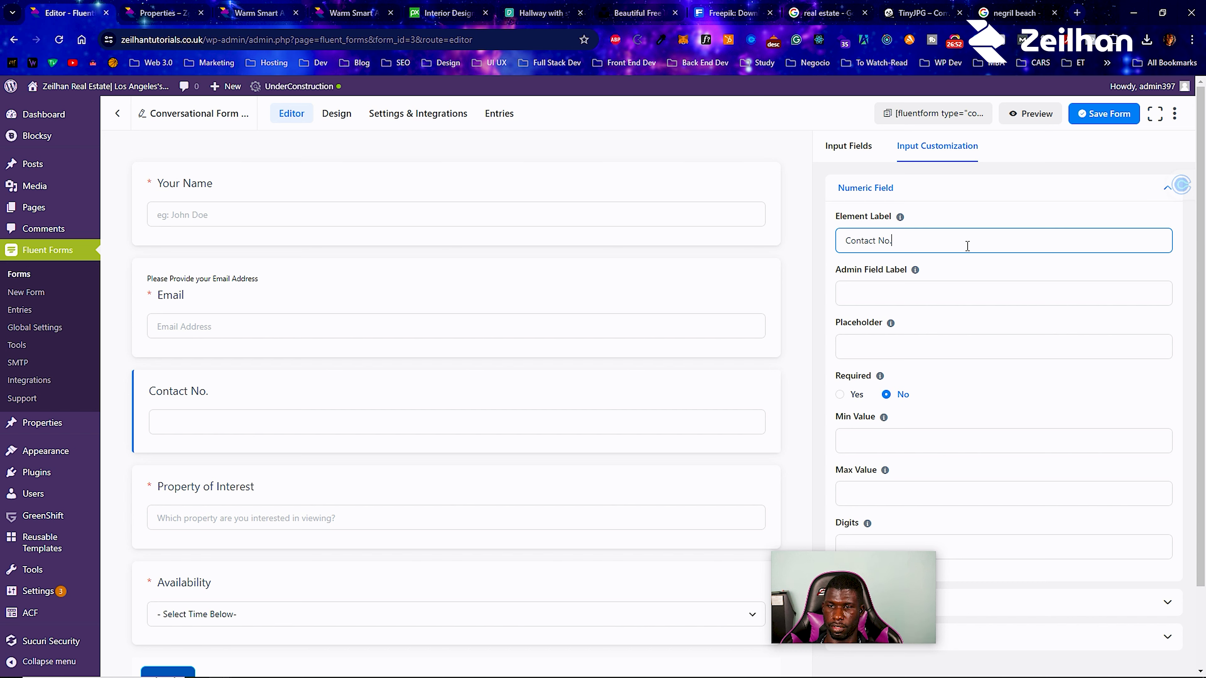
left_click(841, 398)
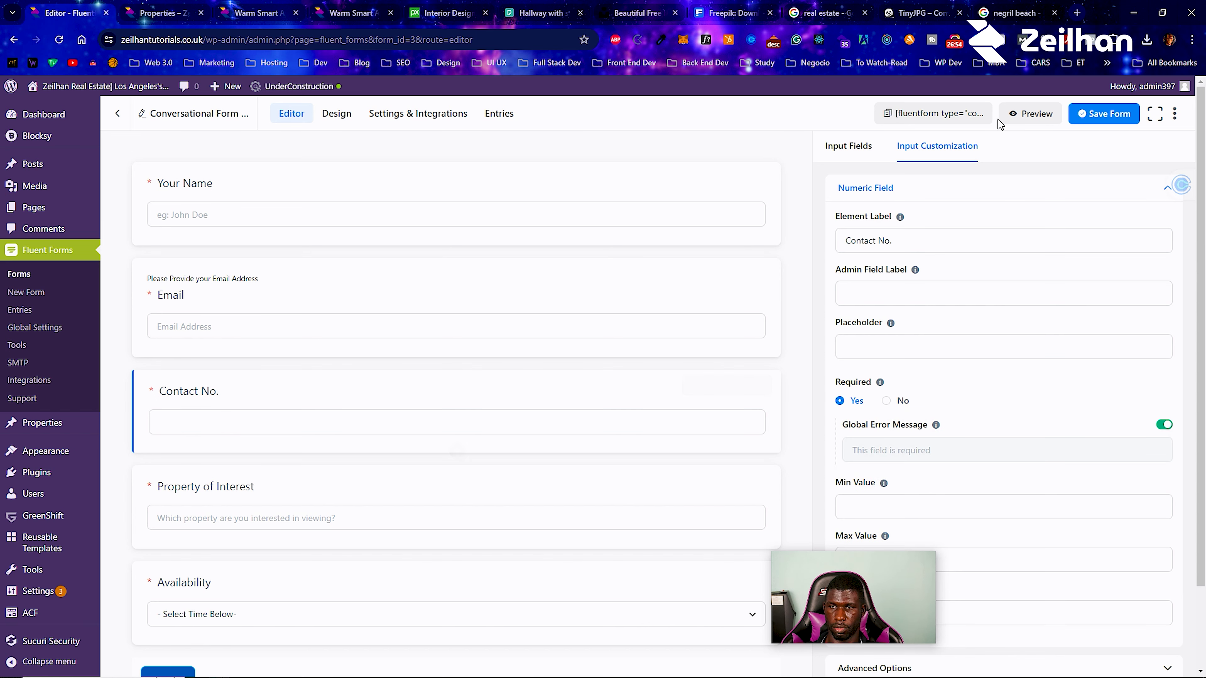
Save the form and move to its design settings.
left_click(333, 119)
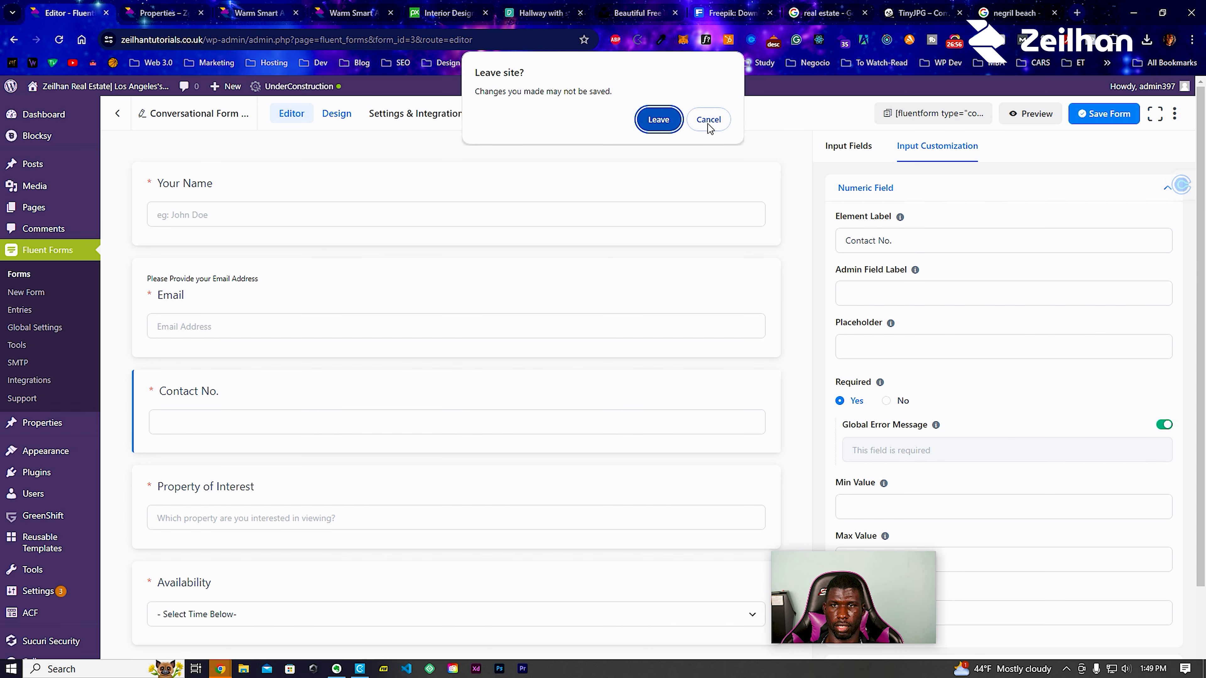
left_click(706, 119)
left_click(1100, 118)
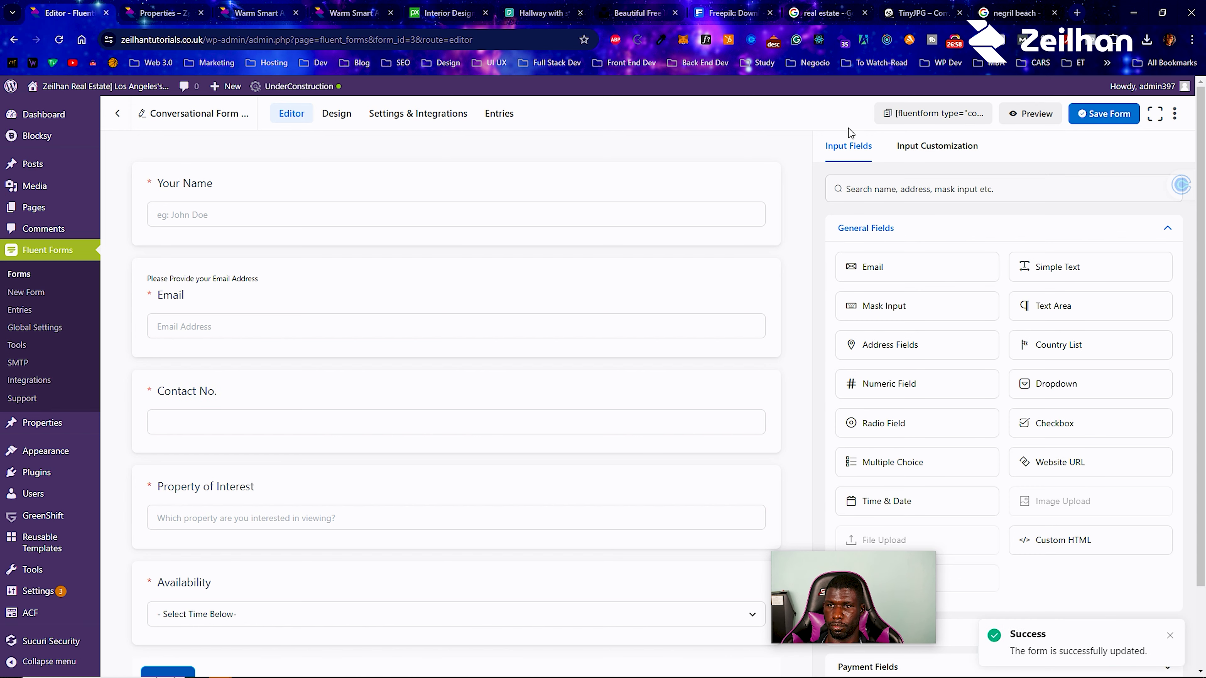
left_click(337, 119)
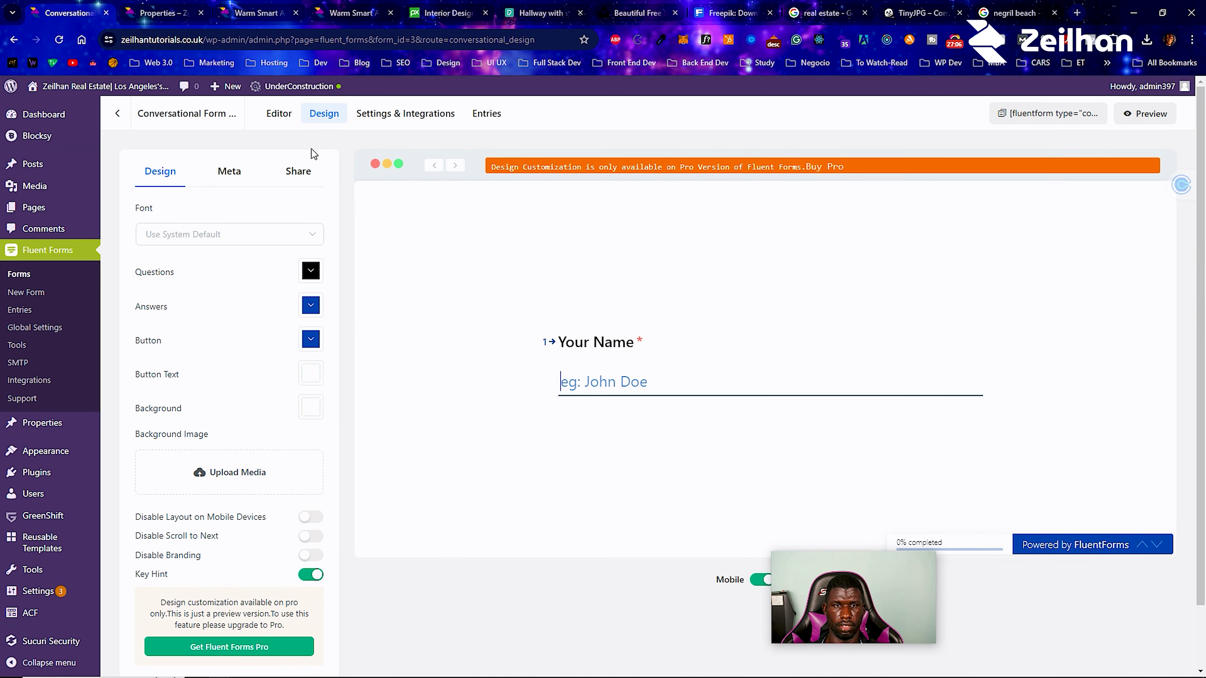
Rewrite the confirmation message to thank visitors for their interest and promise an agent will serve them.
left_click(368, 124)
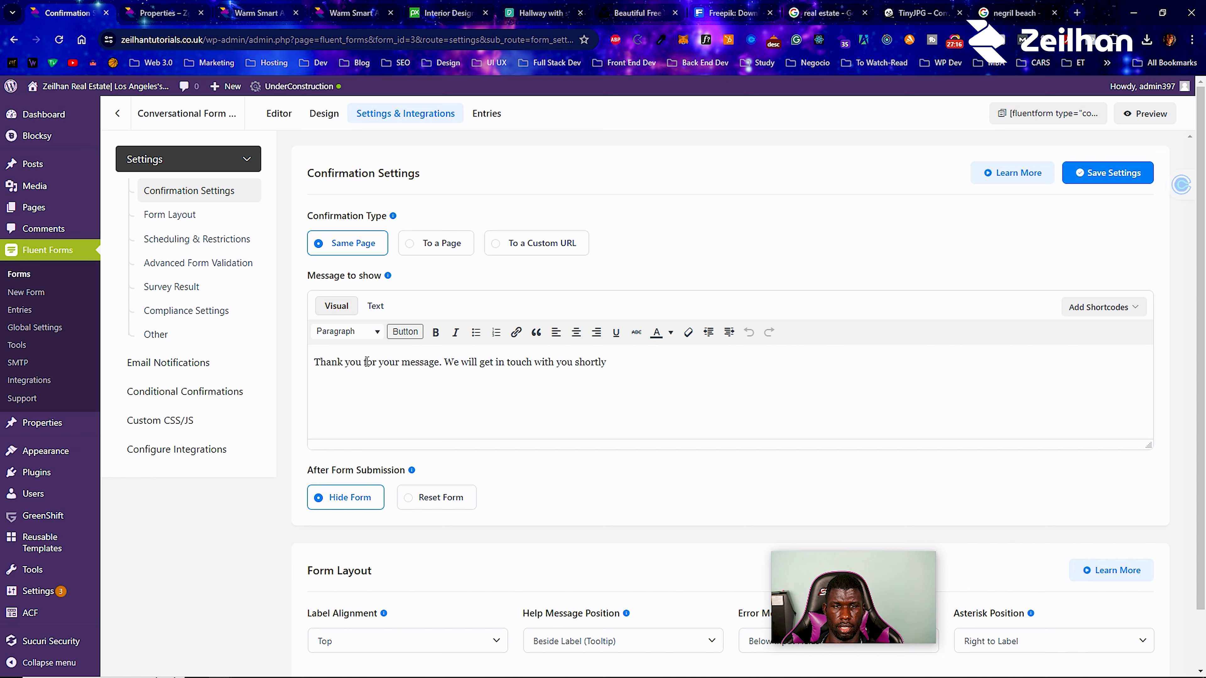
double_click(424, 363)
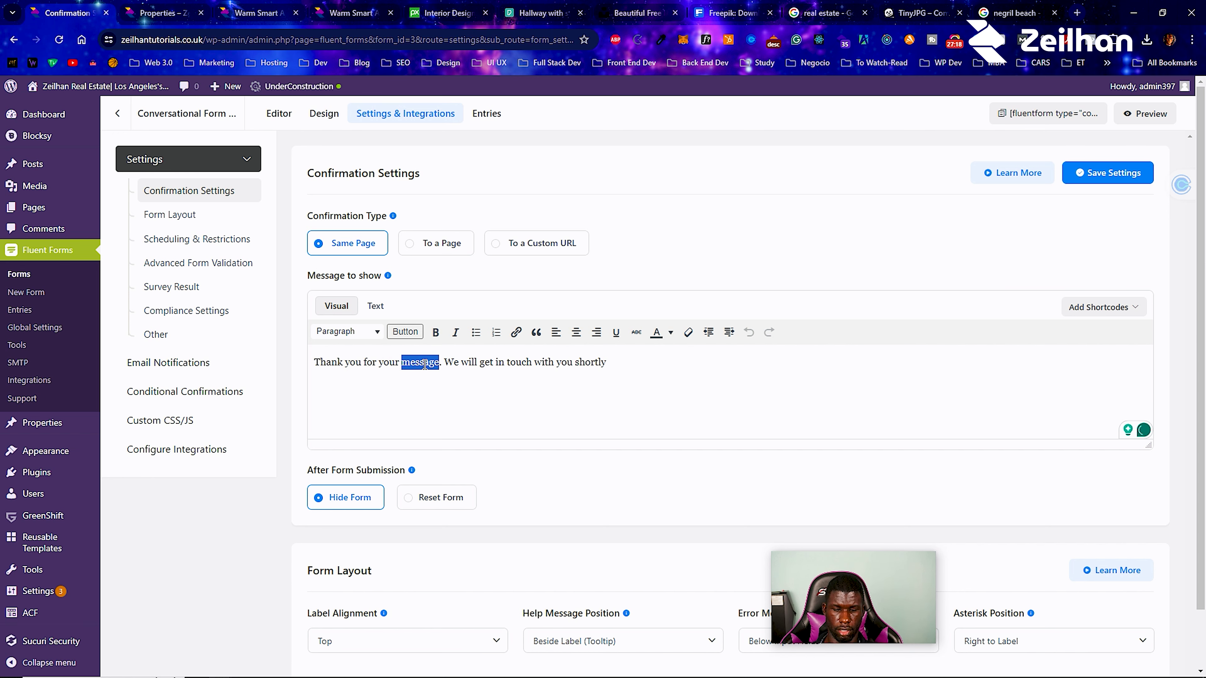
type("interest in one of our lisitng")
key("shift+End")
type(". One of our ")
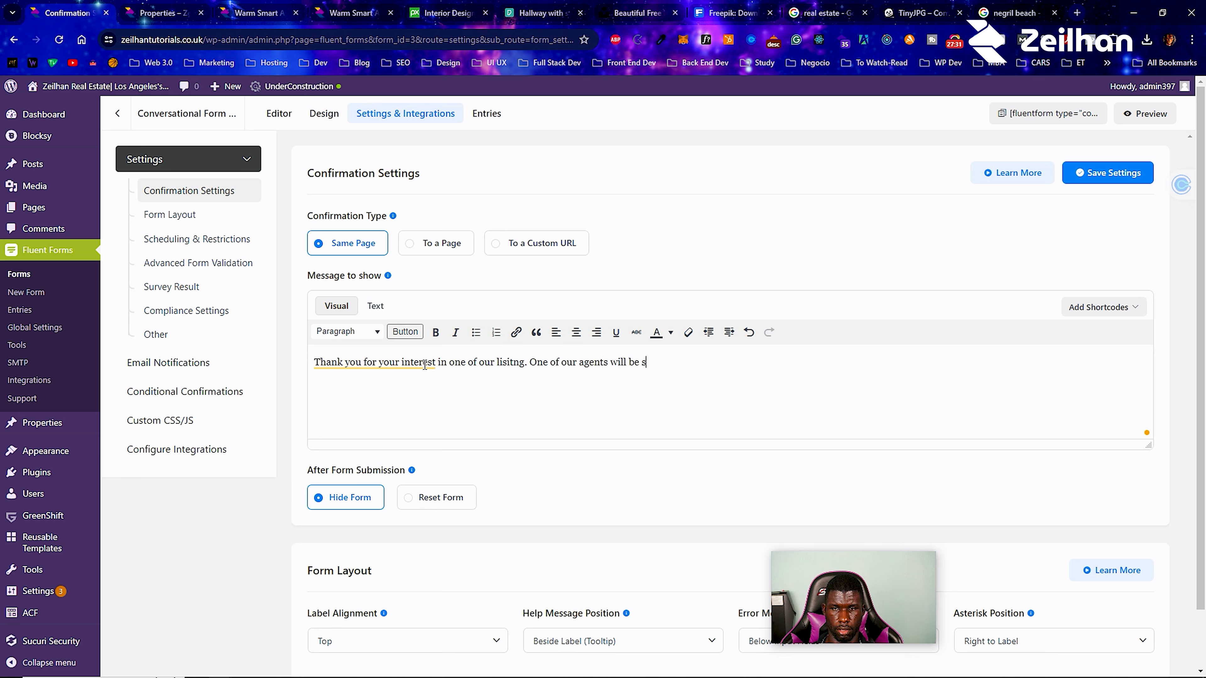
type("agents will servf")
key("BackSpace")
type("e")
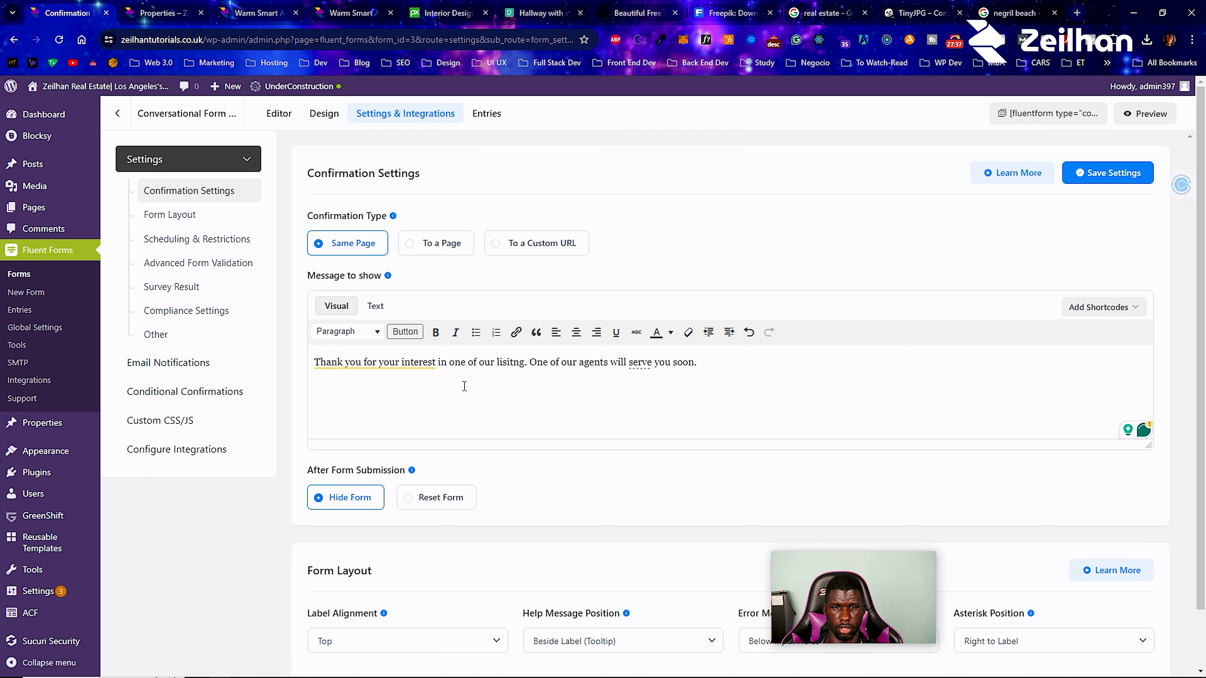
Correct the confirmation text to 'one of our listings' and dismiss the writing suggestions.
left_click(415, 370)
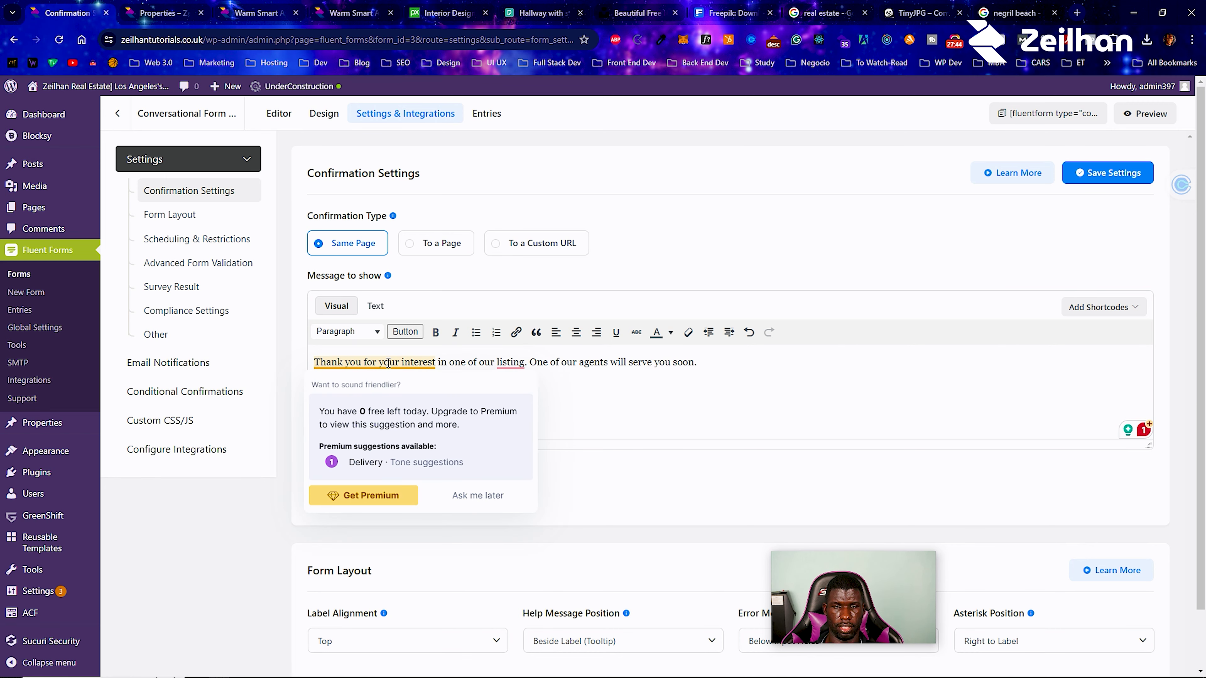
left_click(597, 380)
left_click(519, 364)
left_click(519, 394)
scroll(708, 383, "down", 4)
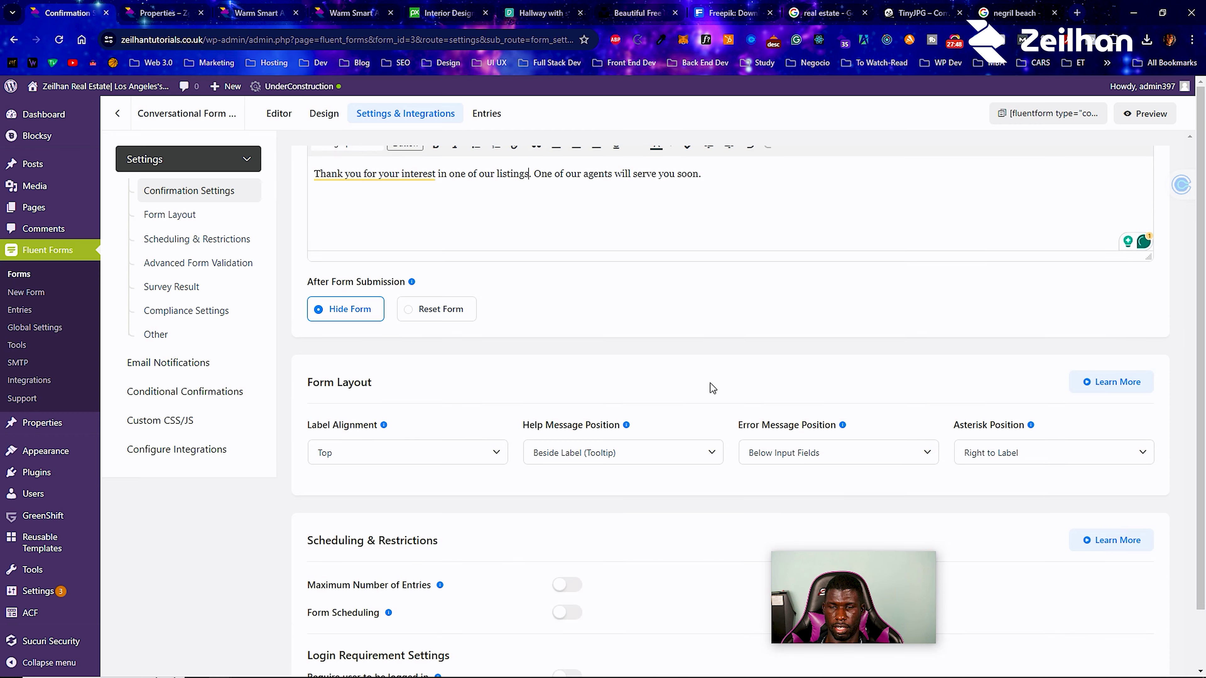
scroll(665, 374, "down", 3)
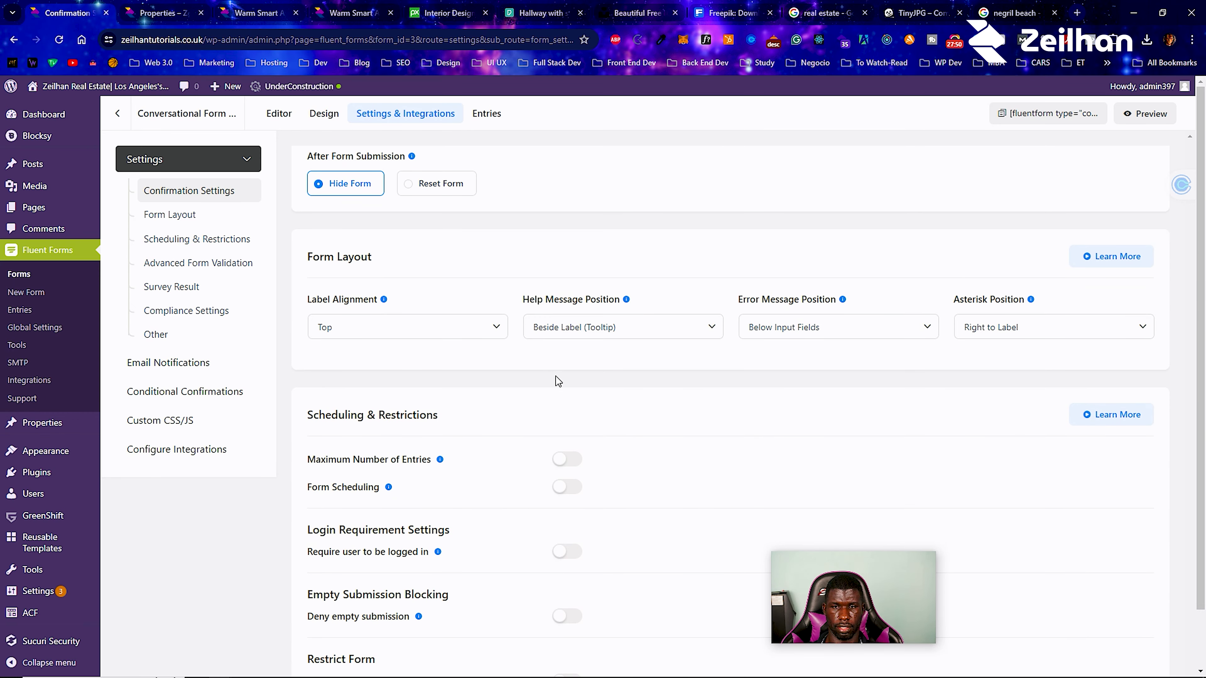
scroll(522, 427, "down", 3)
scroll(380, 522, "down", 4)
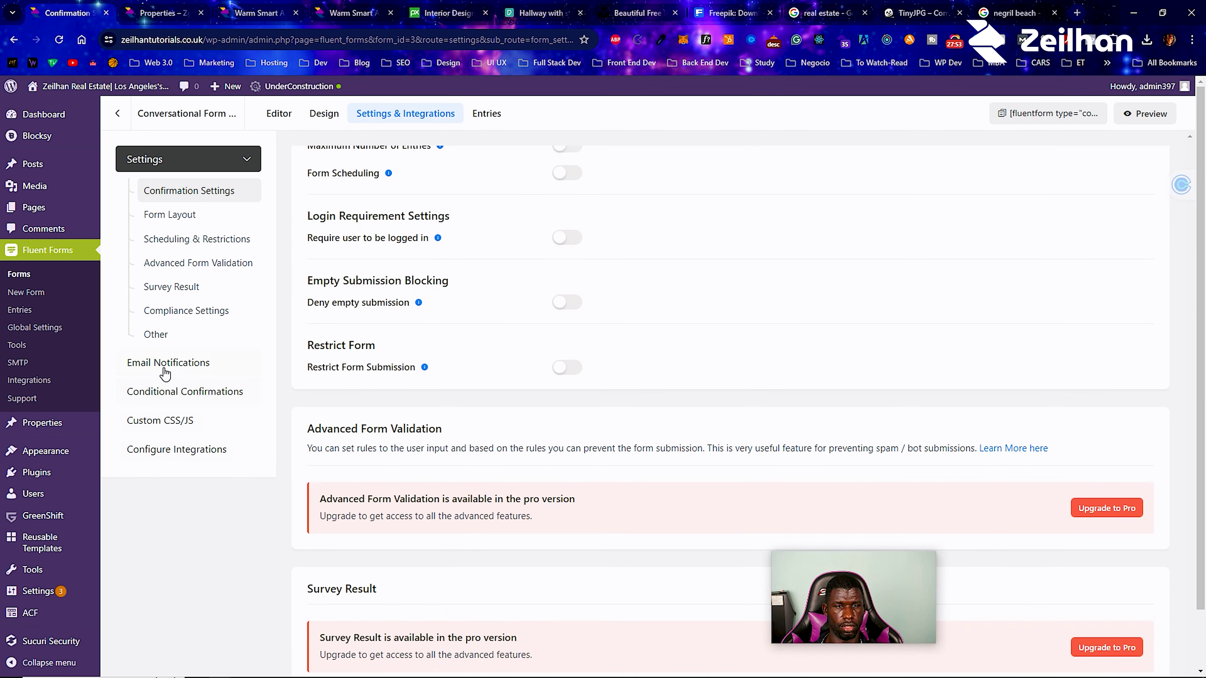
left_click(164, 366)
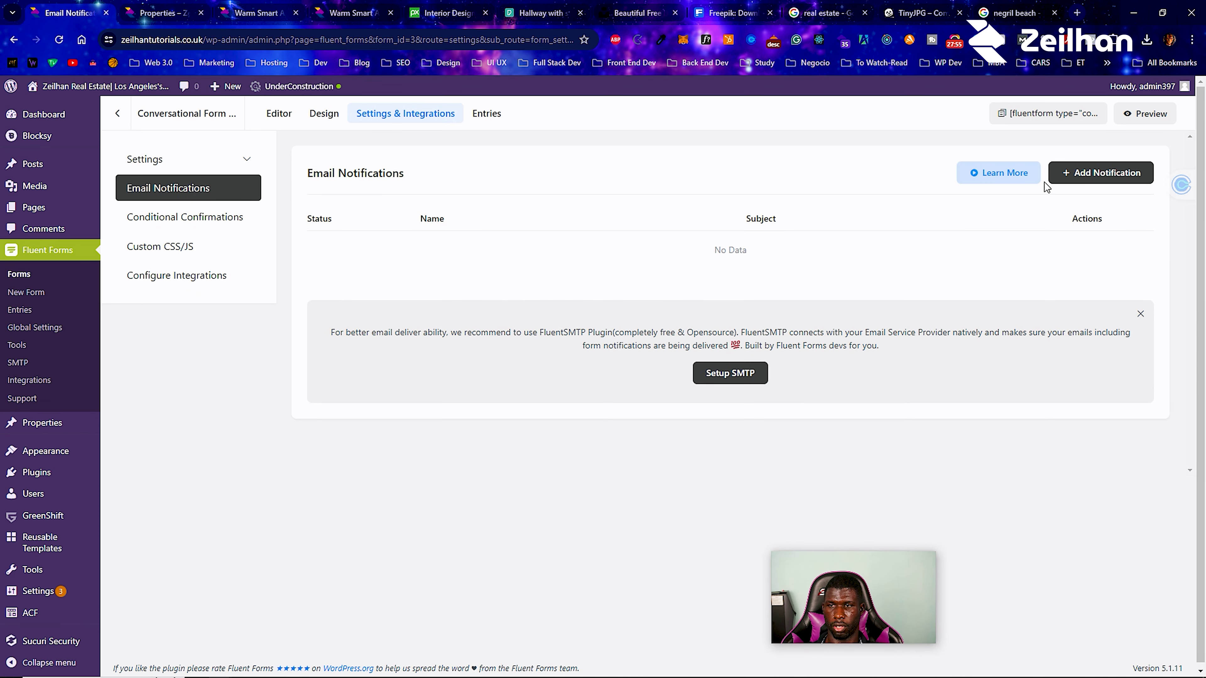
Create a 'New Interest In Listing' notification with recipient and subject 'New Listing Viewing Scheduled'.
left_click(1084, 173)
left_click(387, 249)
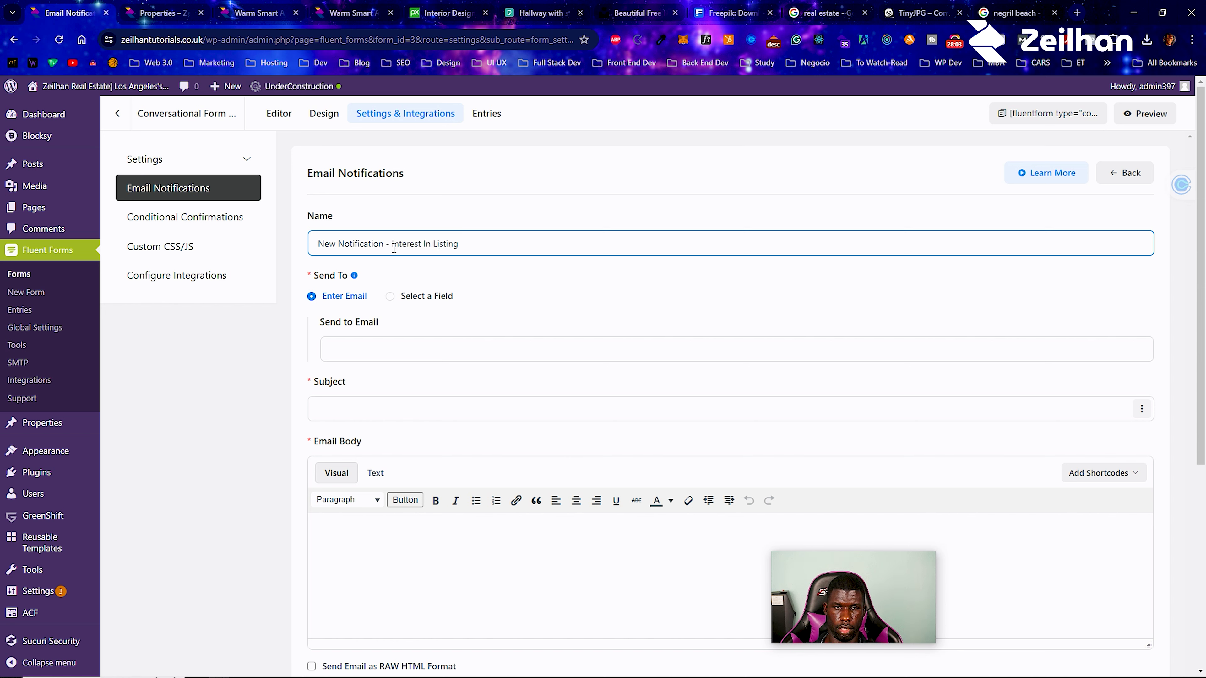
double_click(372, 246)
key("Delete")
key("Delete")
key("Delete")
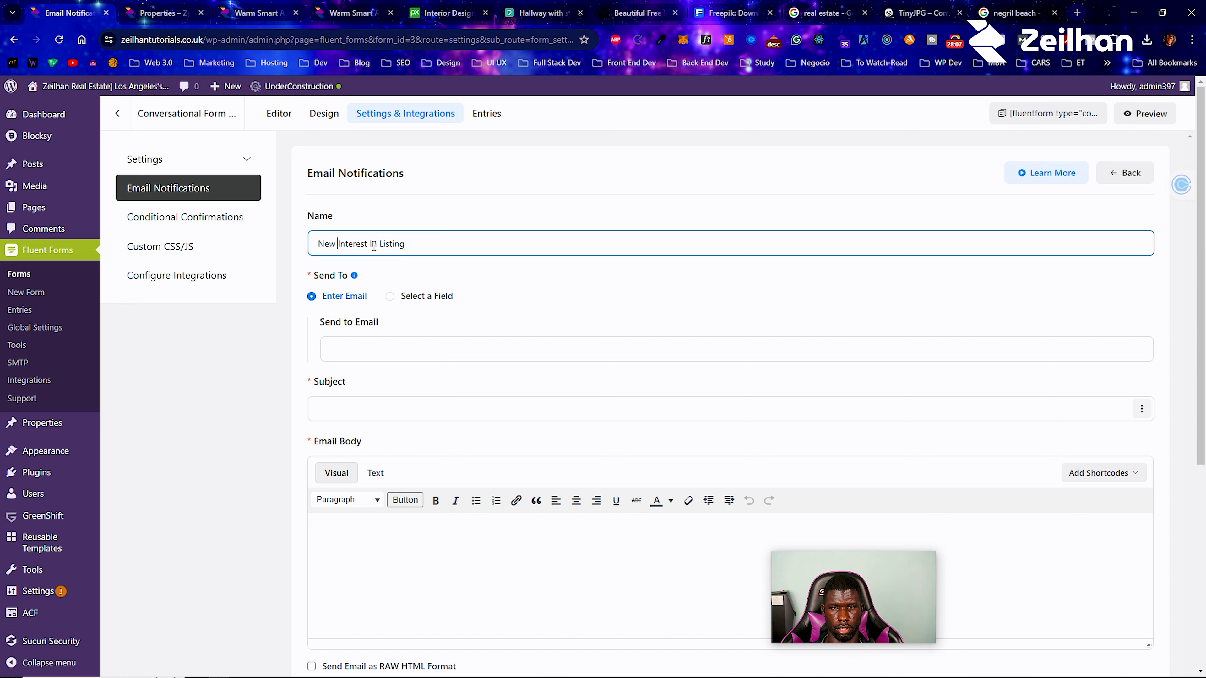
left_click(363, 348)
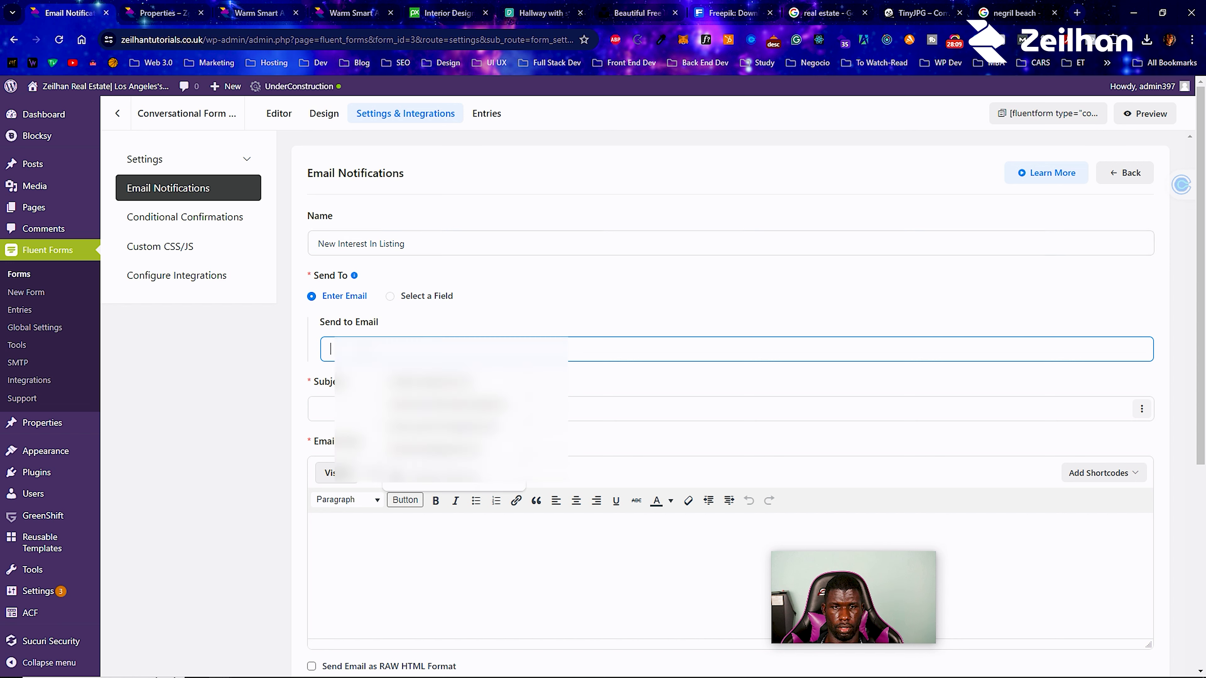
left_click(366, 412)
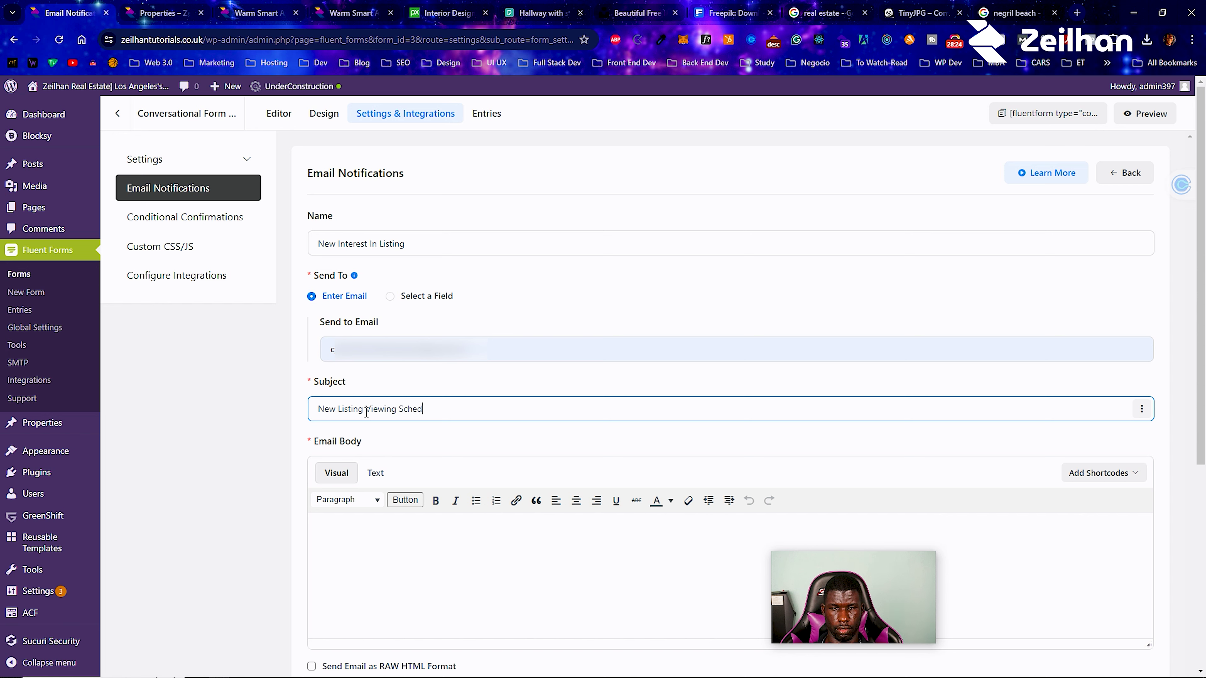
type("d")
Insert Property of Interest, Your Name, Availability and Contact No. shortcodes into the email body.
left_click(1044, 545)
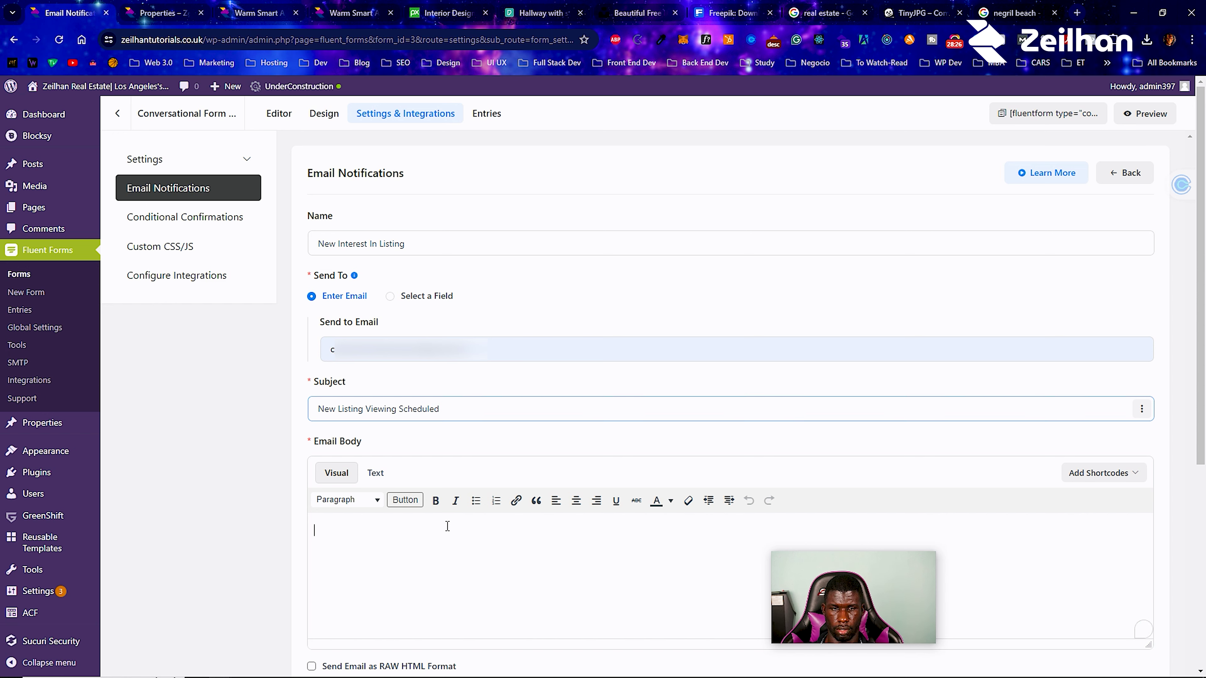
left_click(1067, 482)
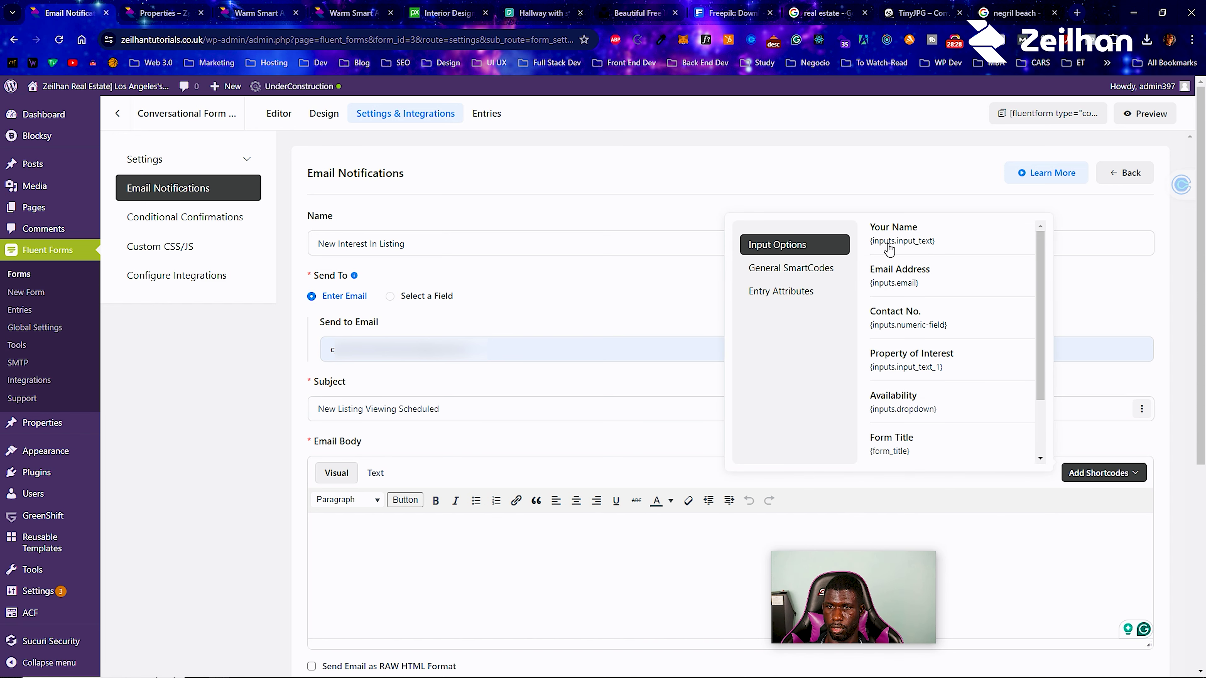
left_click(903, 362)
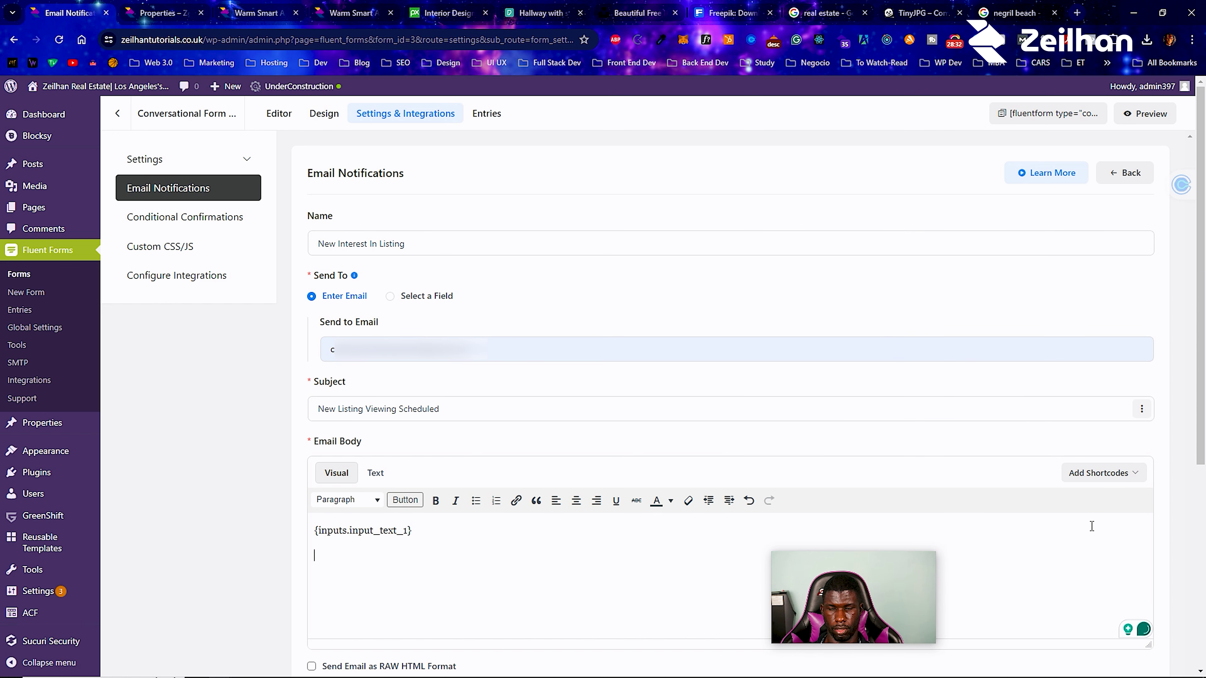
left_click(1103, 472)
left_click(918, 248)
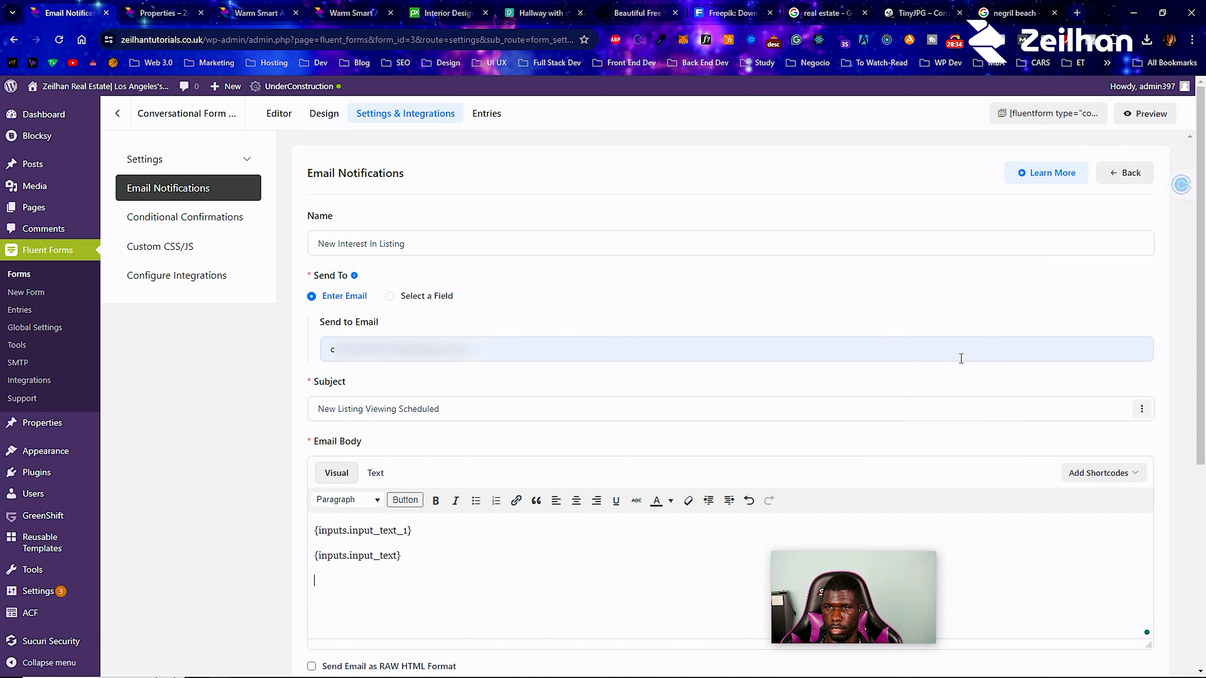
left_click(1103, 473)
left_click(921, 413)
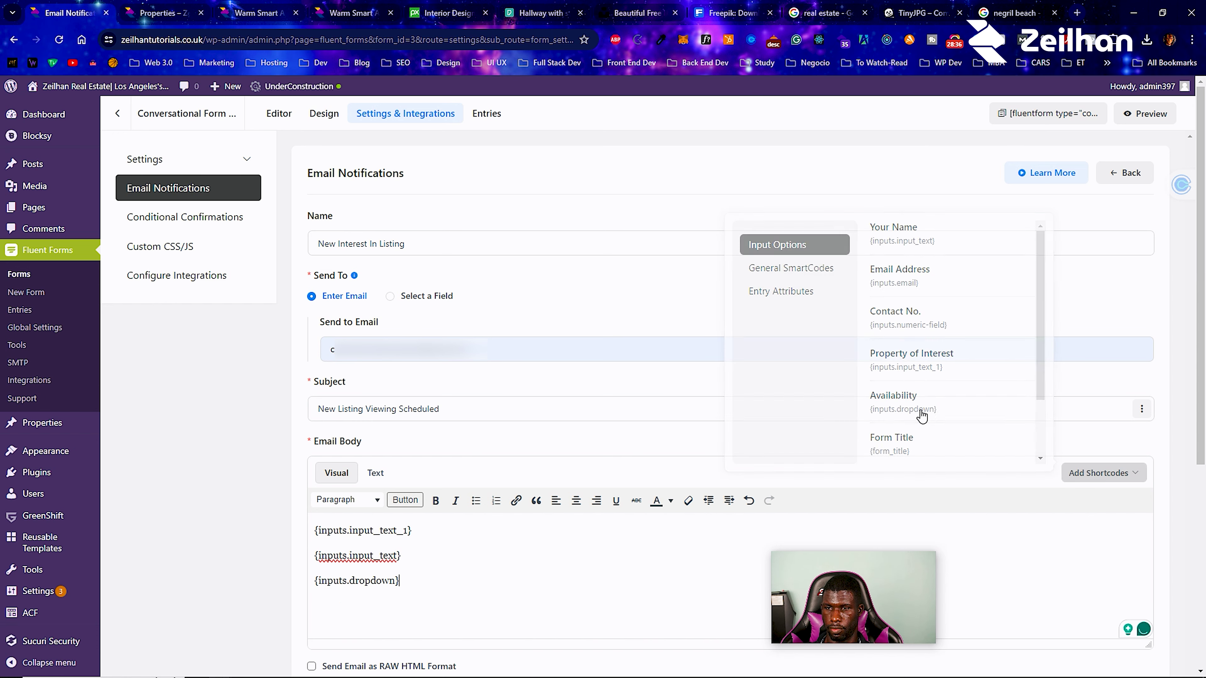
left_click(1100, 472)
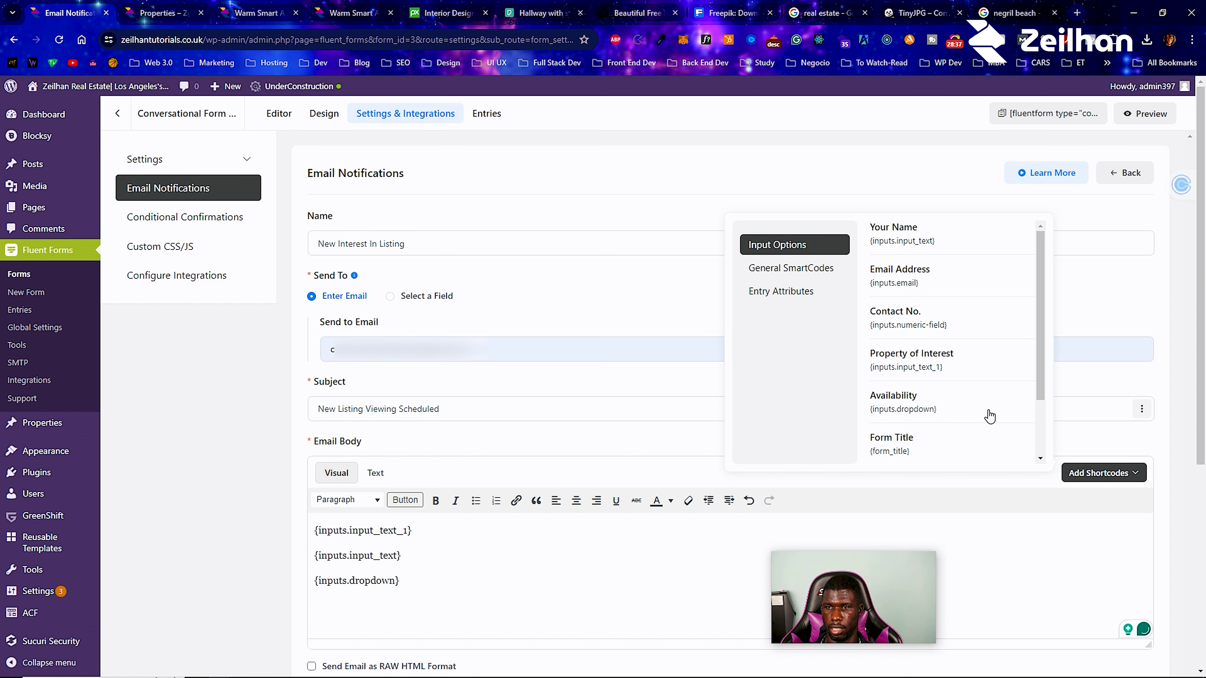
left_click(919, 311)
Save the new email notification.
scroll(326, 465, "down", 5)
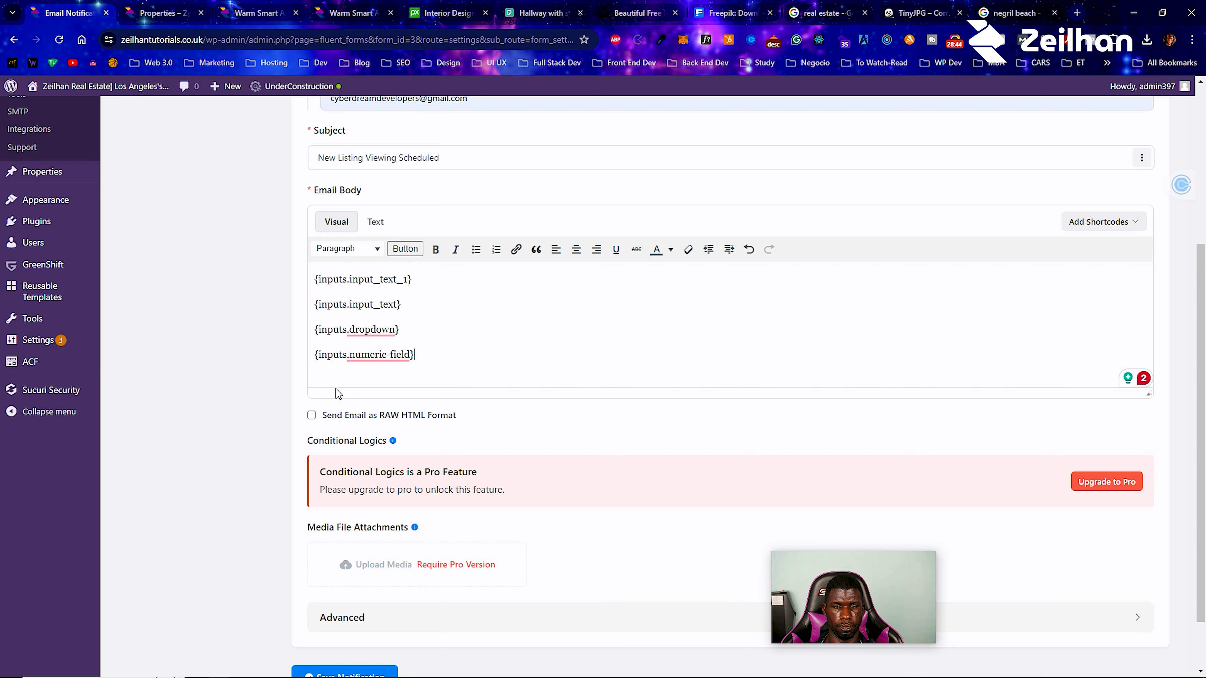
scroll(316, 417, "down", 2)
left_click(341, 607)
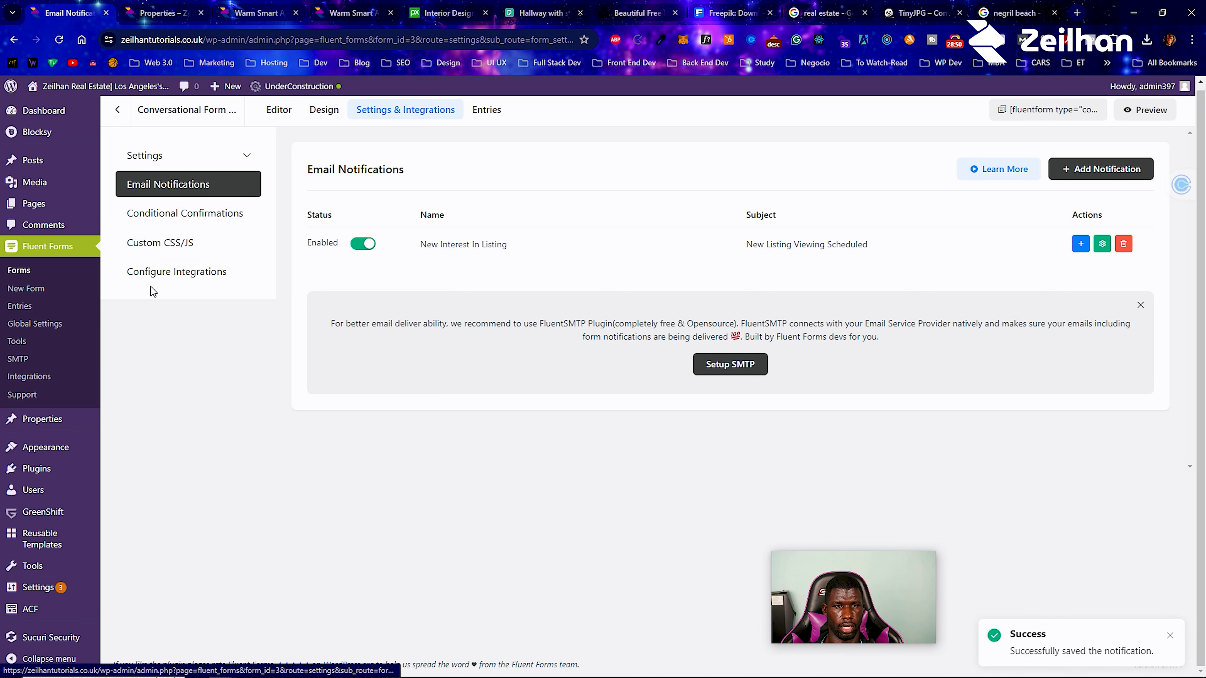
left_click(164, 274)
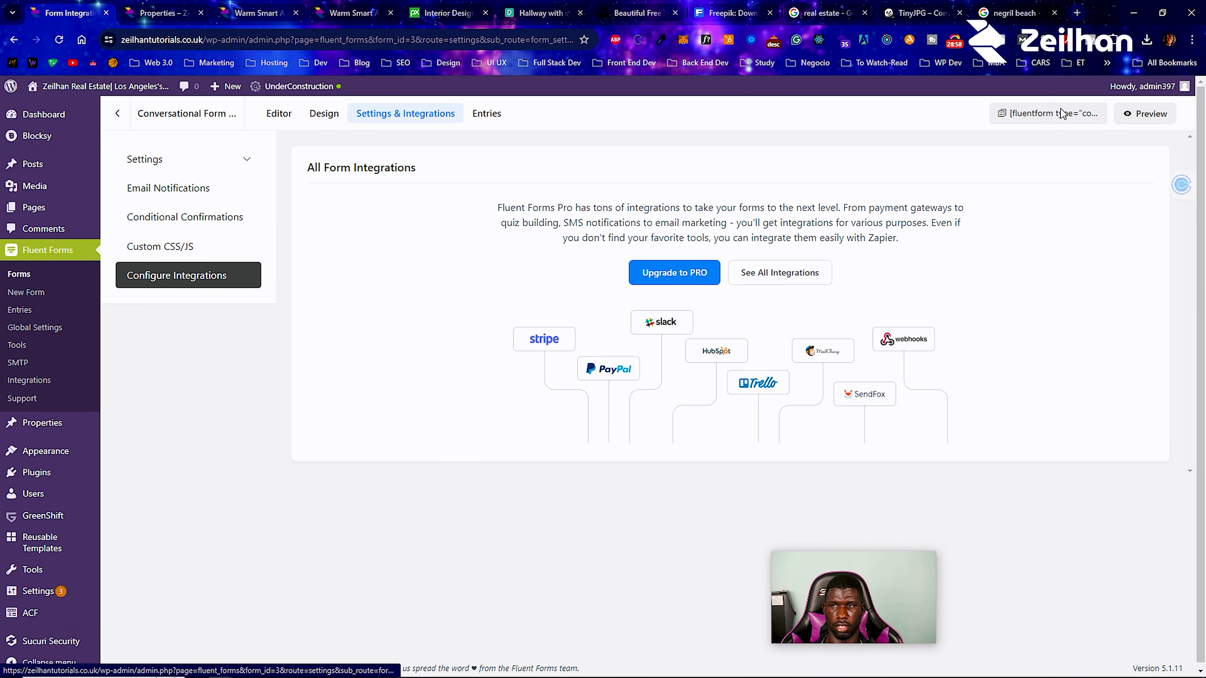
Copy the form's [fluentform] shortcode to the clipboard and start a new WordPress page.
left_click(1077, 117)
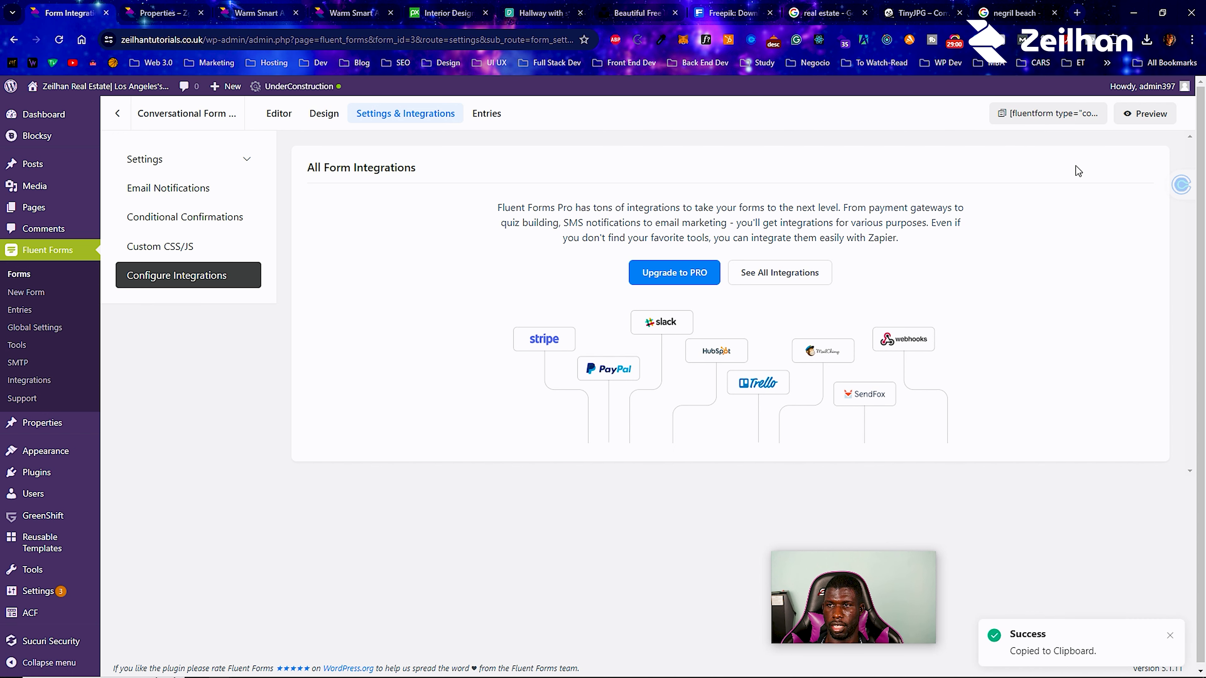
left_click(160, 159)
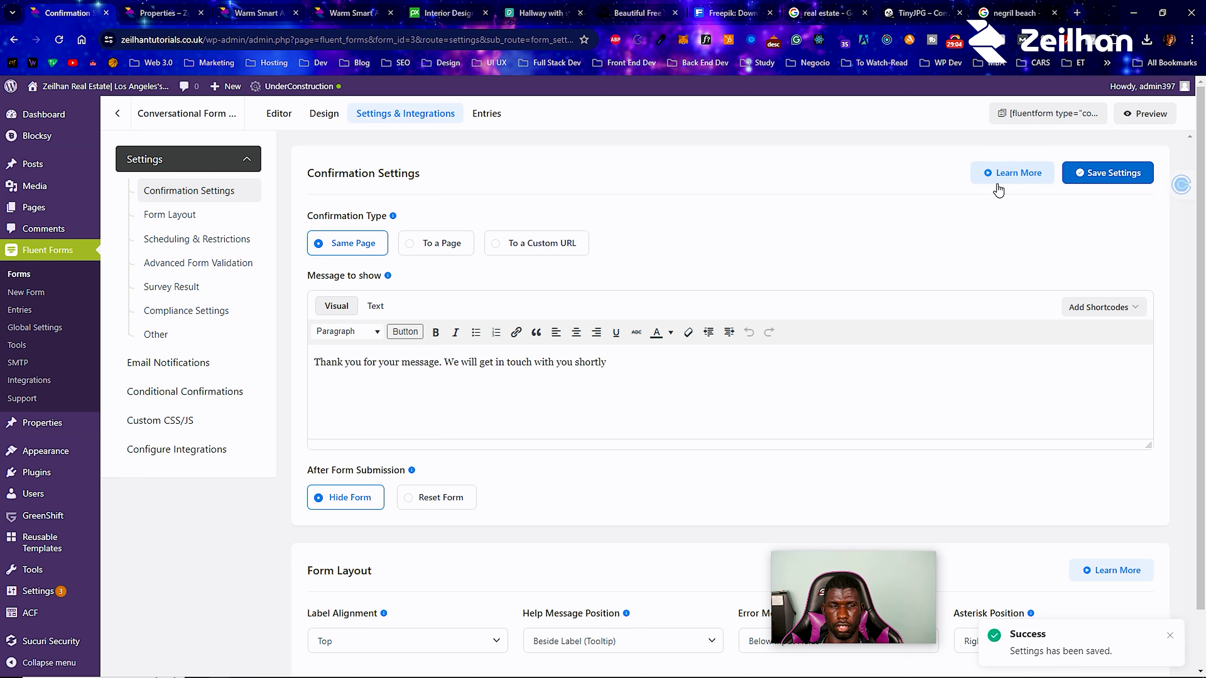
mouse_move(90, 206)
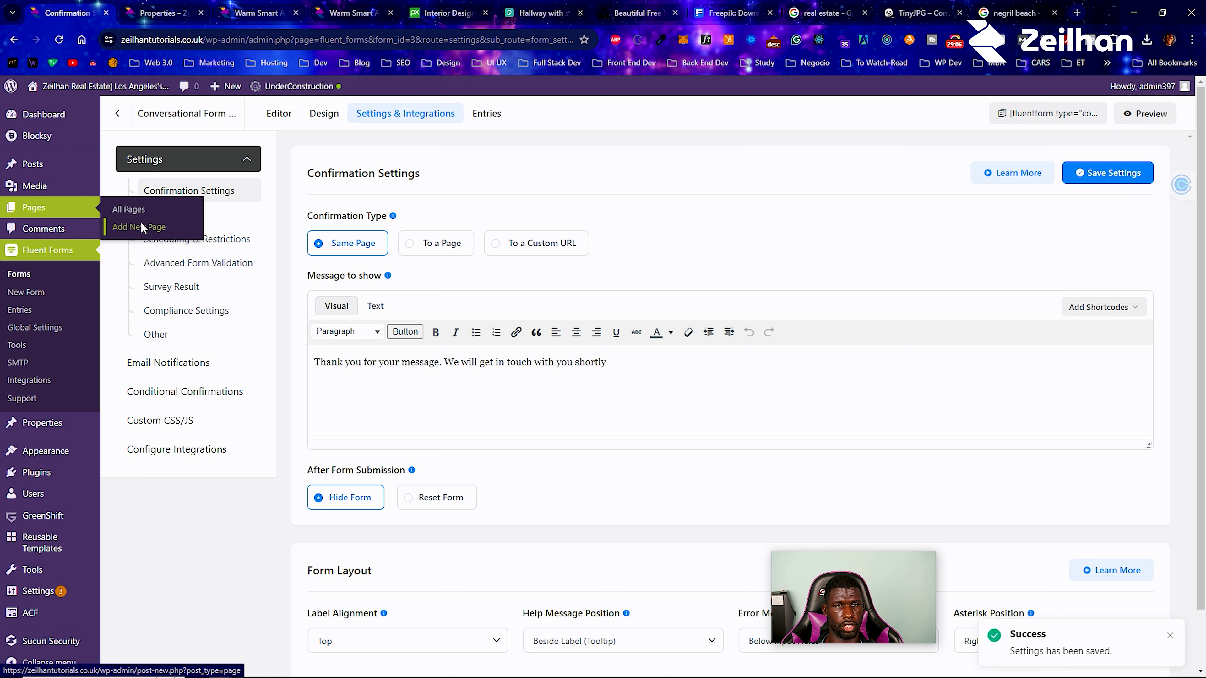
left_click(137, 224)
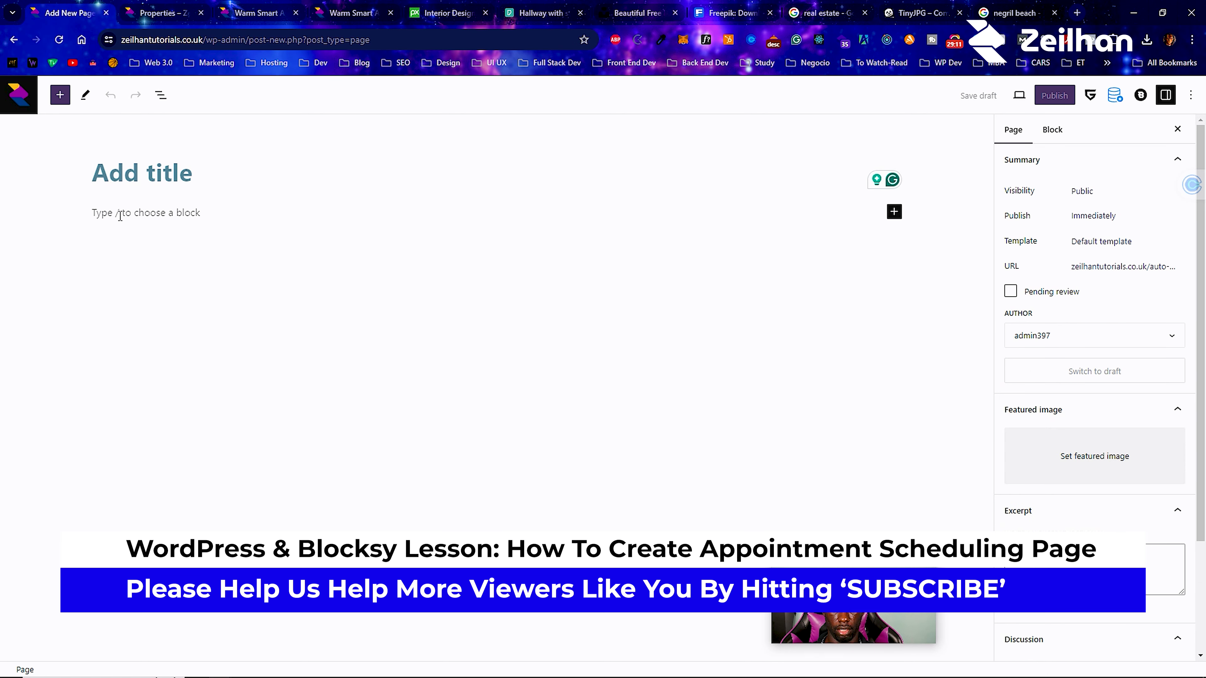
Title the page 'Schedule Listing Viewing' and add a Shortcode block with the pasted form shortcode.
type("Schedule")
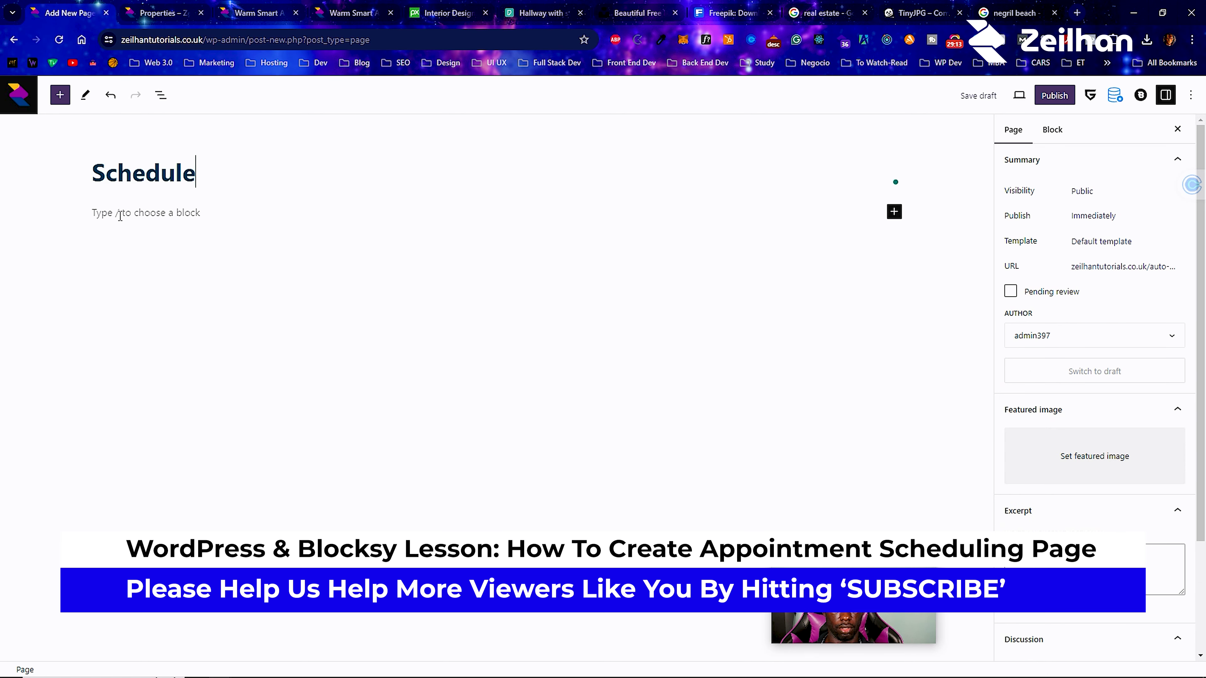
type(" Listing ")
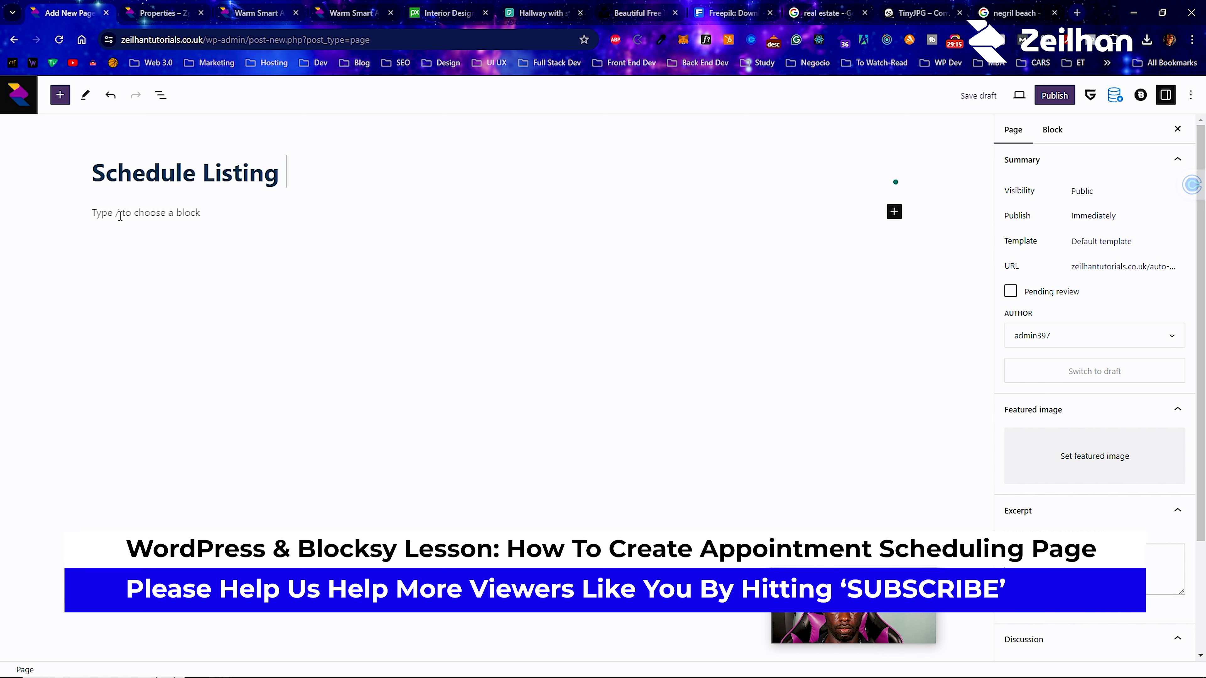
type("Viewing")
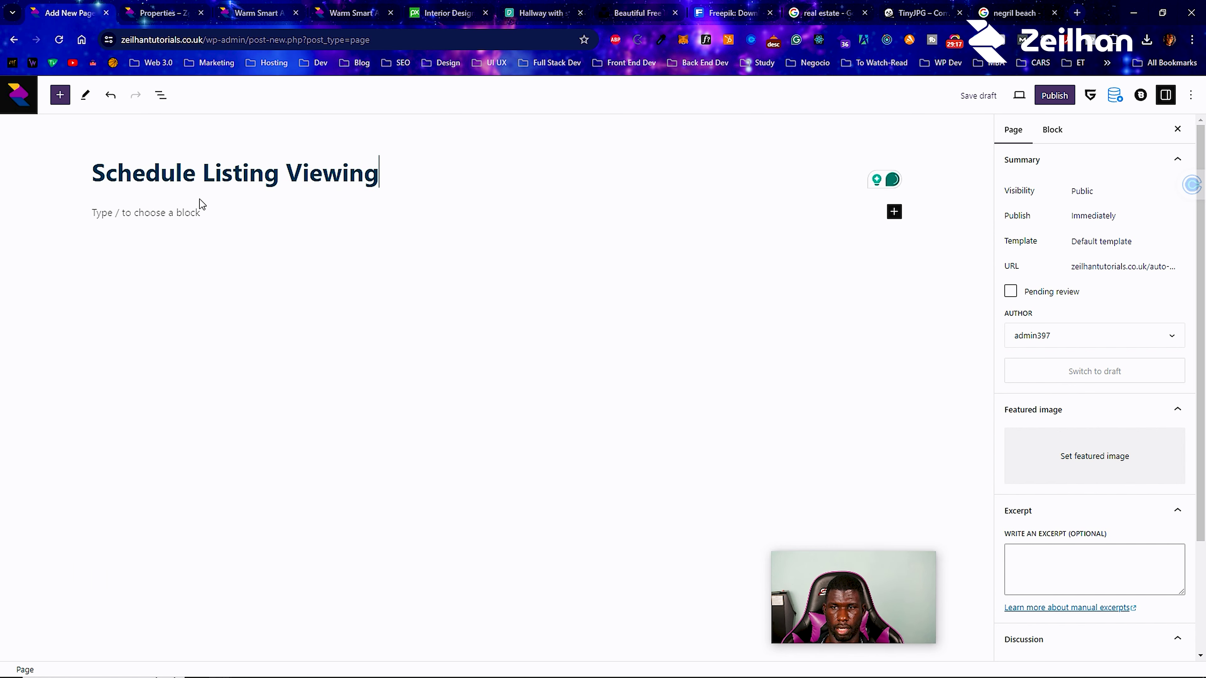
left_click(60, 95)
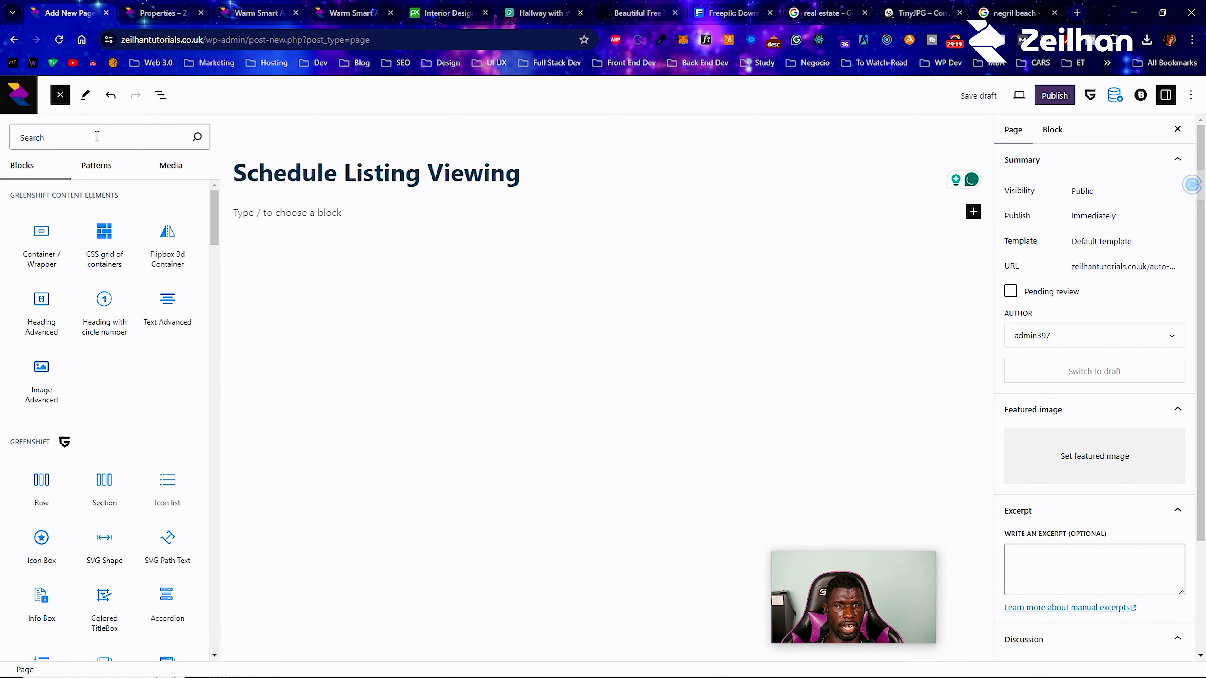
type("sah")
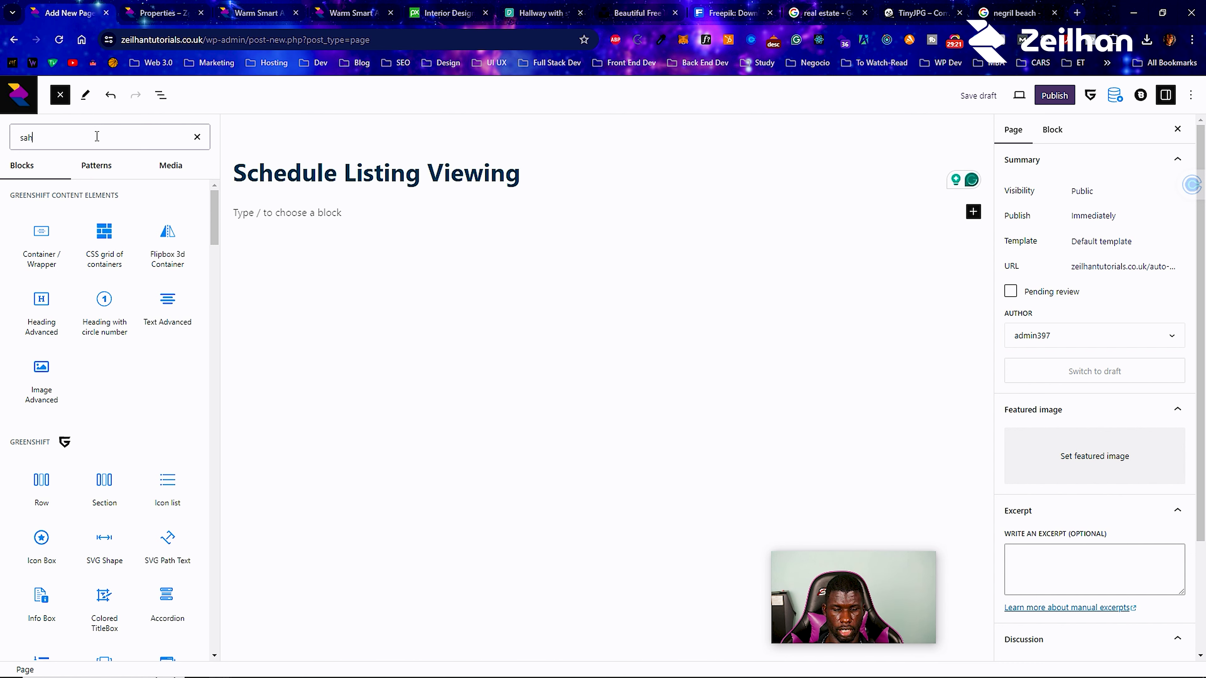
type("ort")
key("BackSpace")
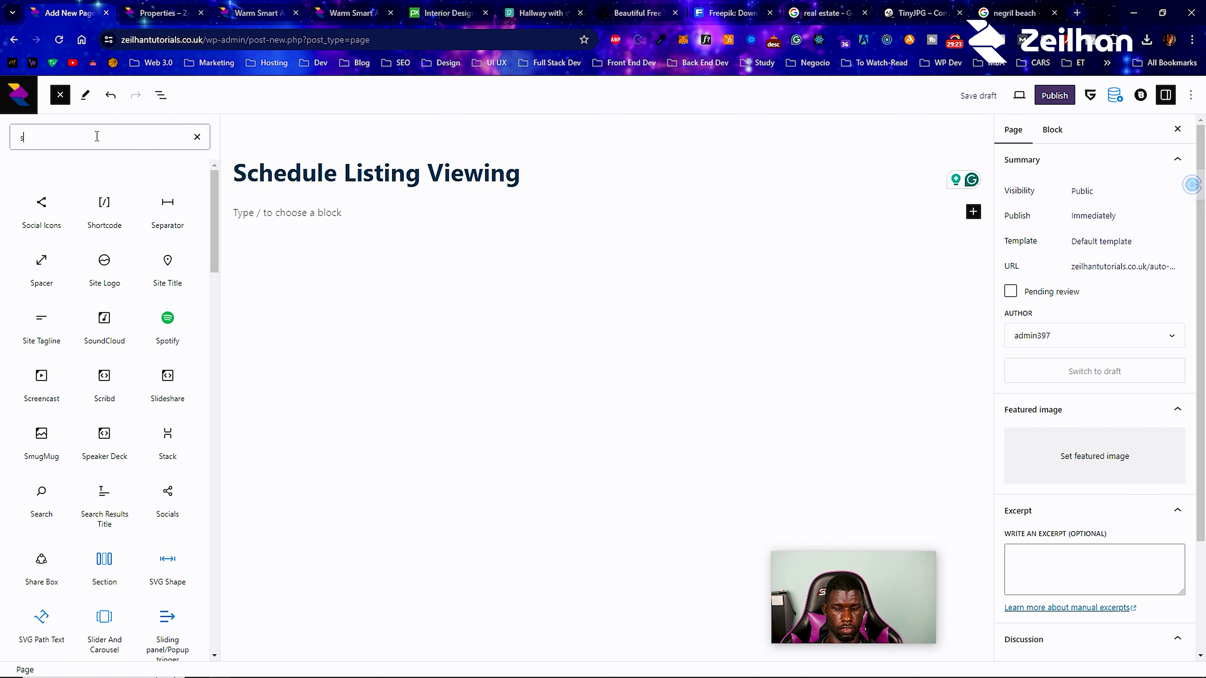
type("hortcode")
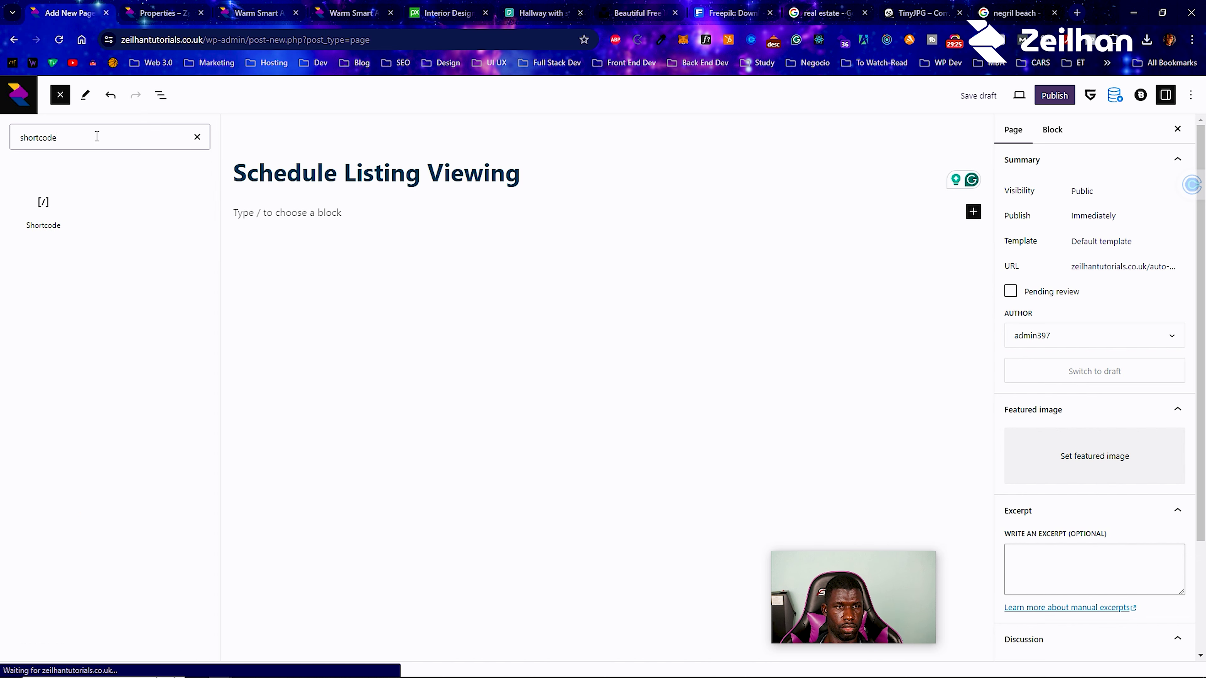
left_click(57, 216)
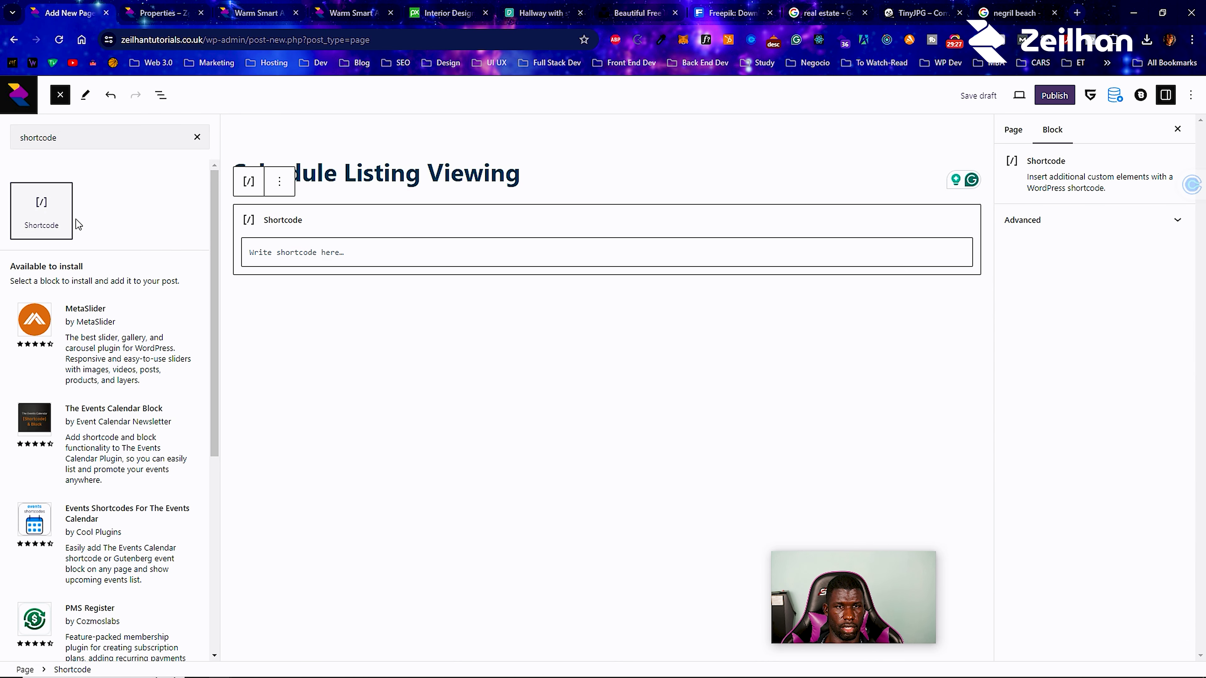
left_click(395, 258)
key("ctrl+v")
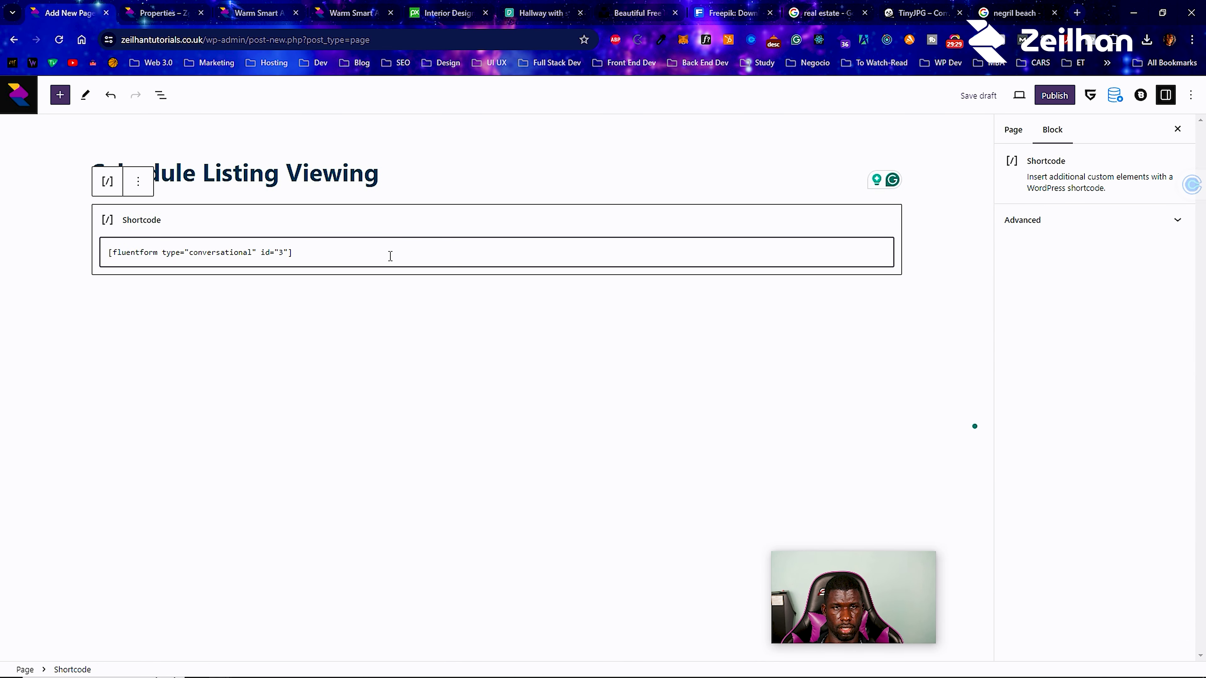
Publish the page and view it live.
left_click(1054, 95)
left_click(1059, 100)
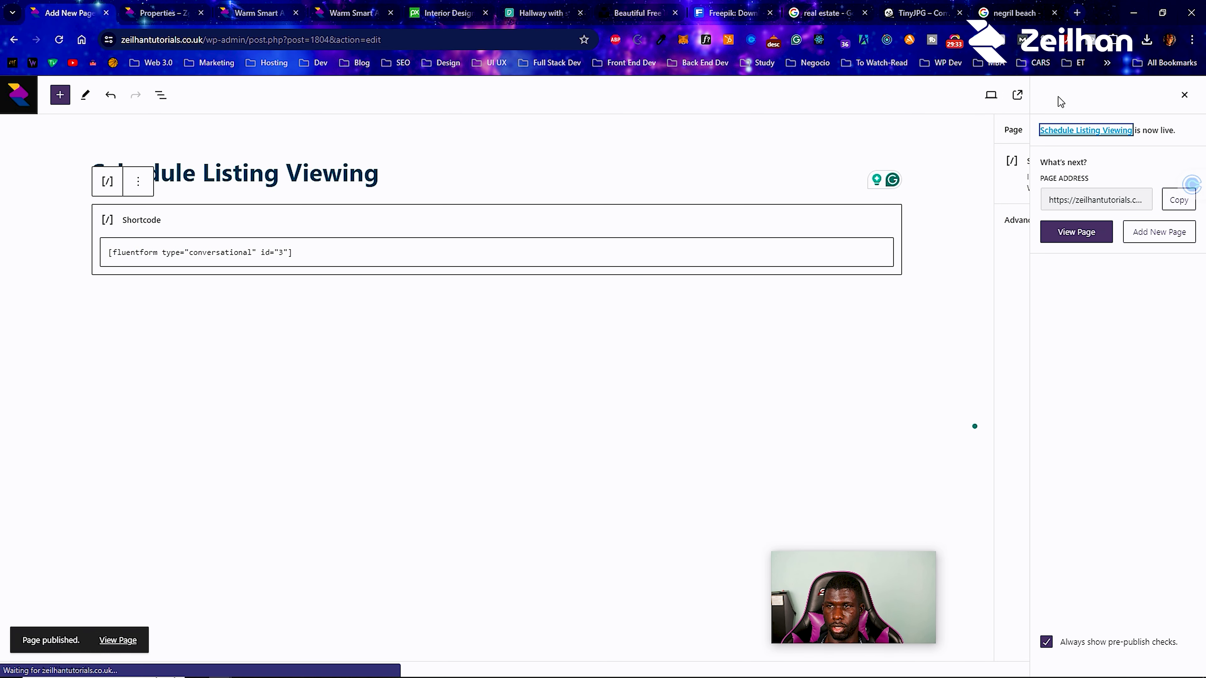
left_click(1077, 238)
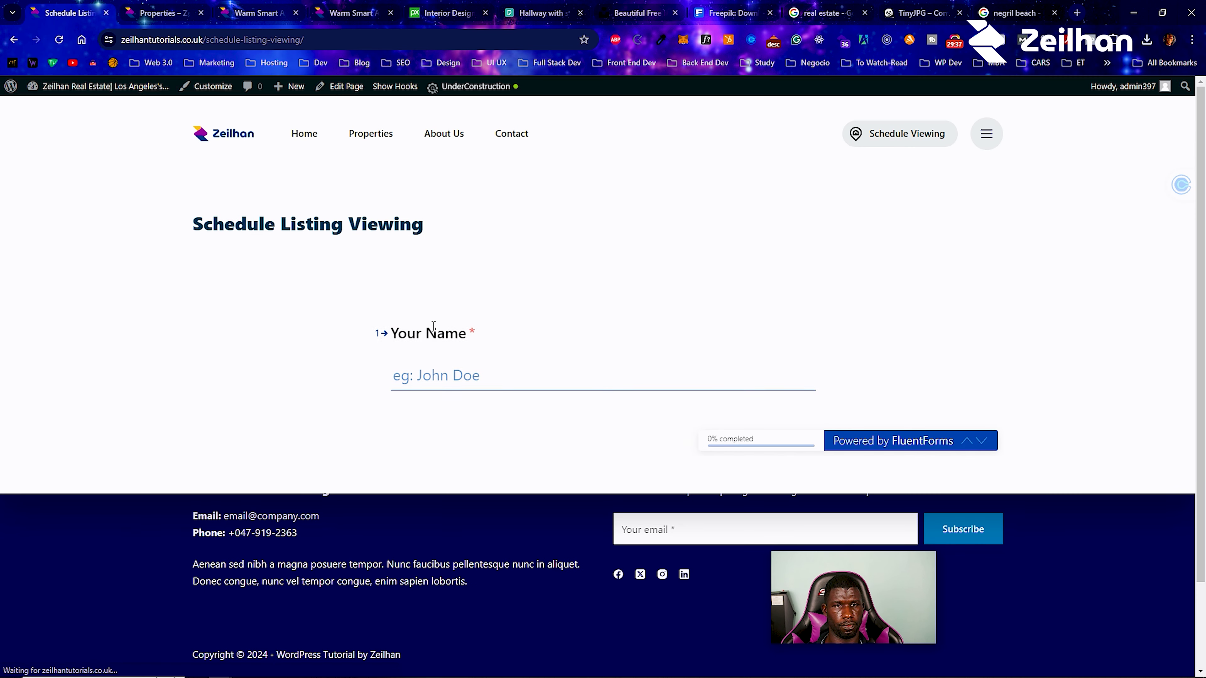
Submit a test entry with name, email, contact number, property and the '11 am - 1 pm' slot.
left_click(433, 371)
type("dtghnbdtg")
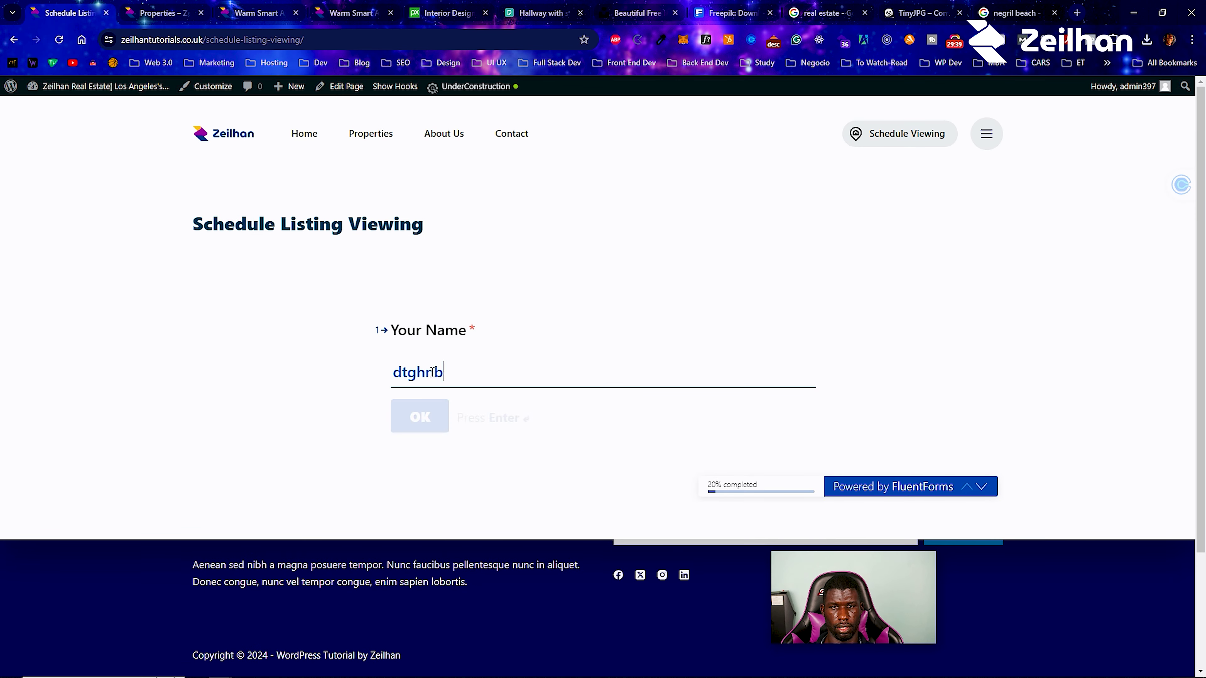
left_click(428, 413)
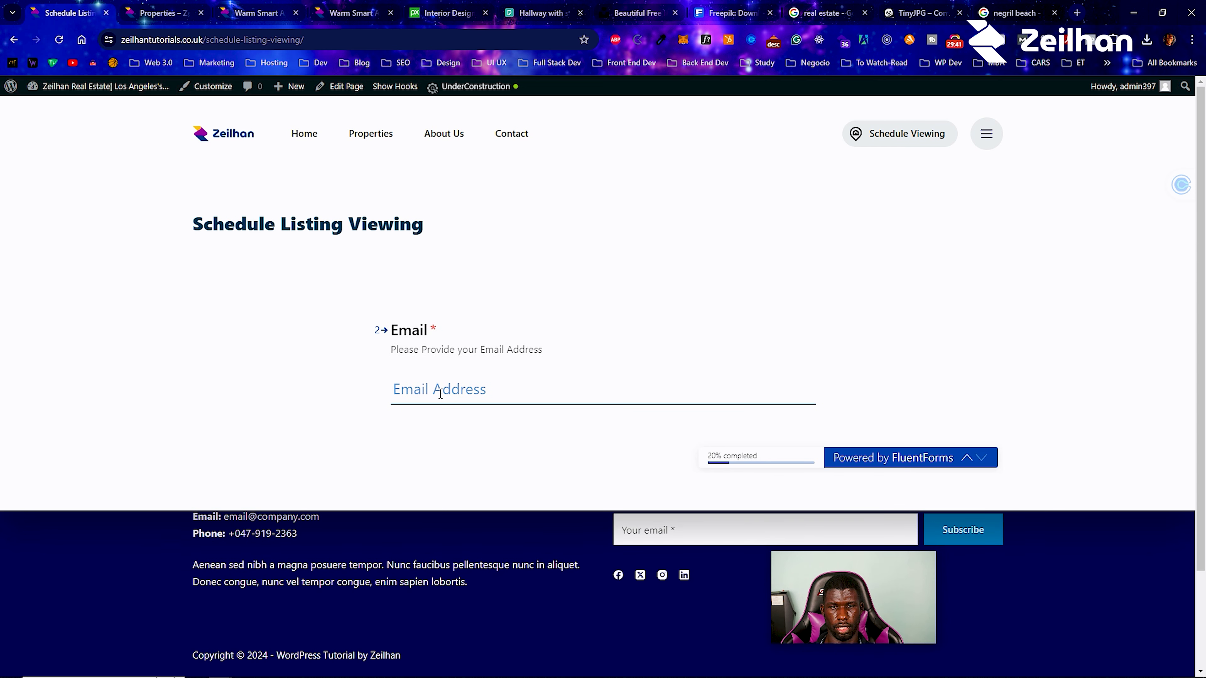
type("dgftbdftg")
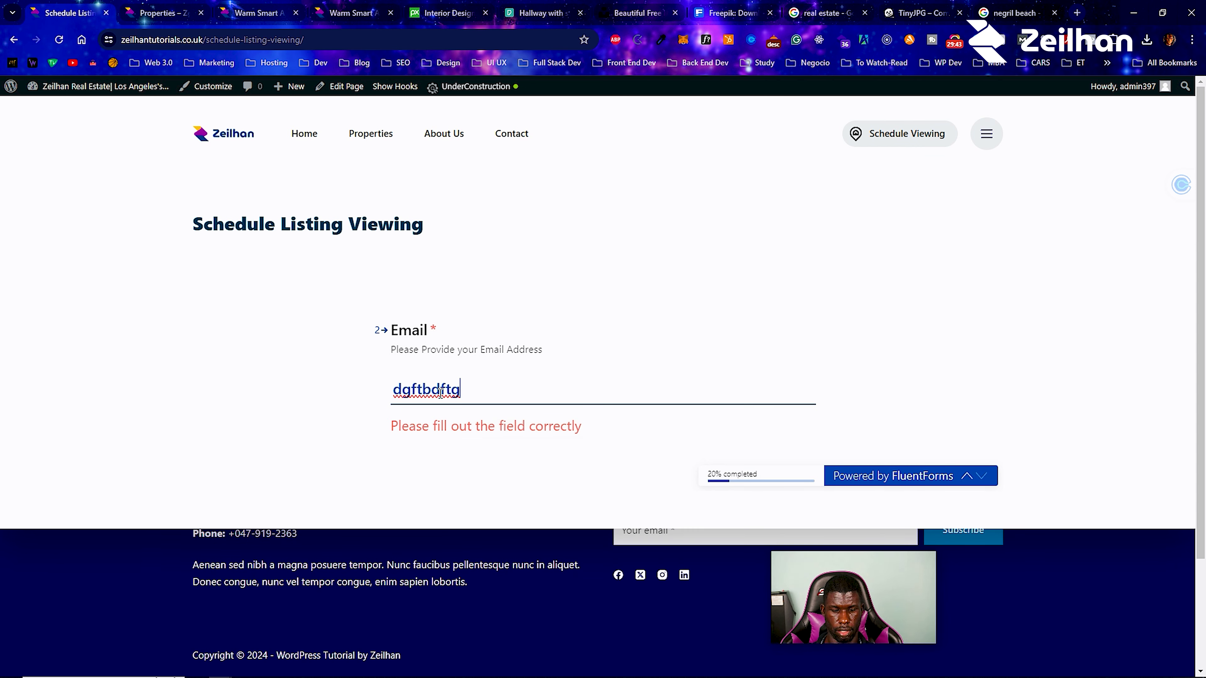
type("@mail.com")
left_click(439, 422)
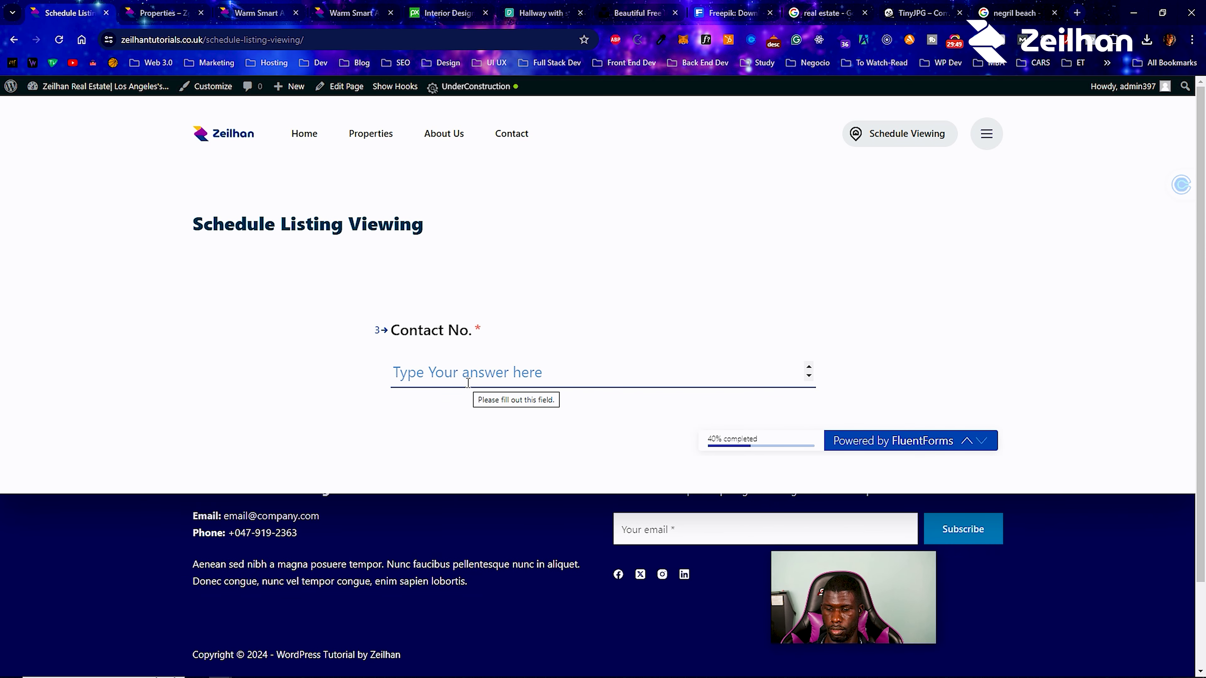
type("8545463463463")
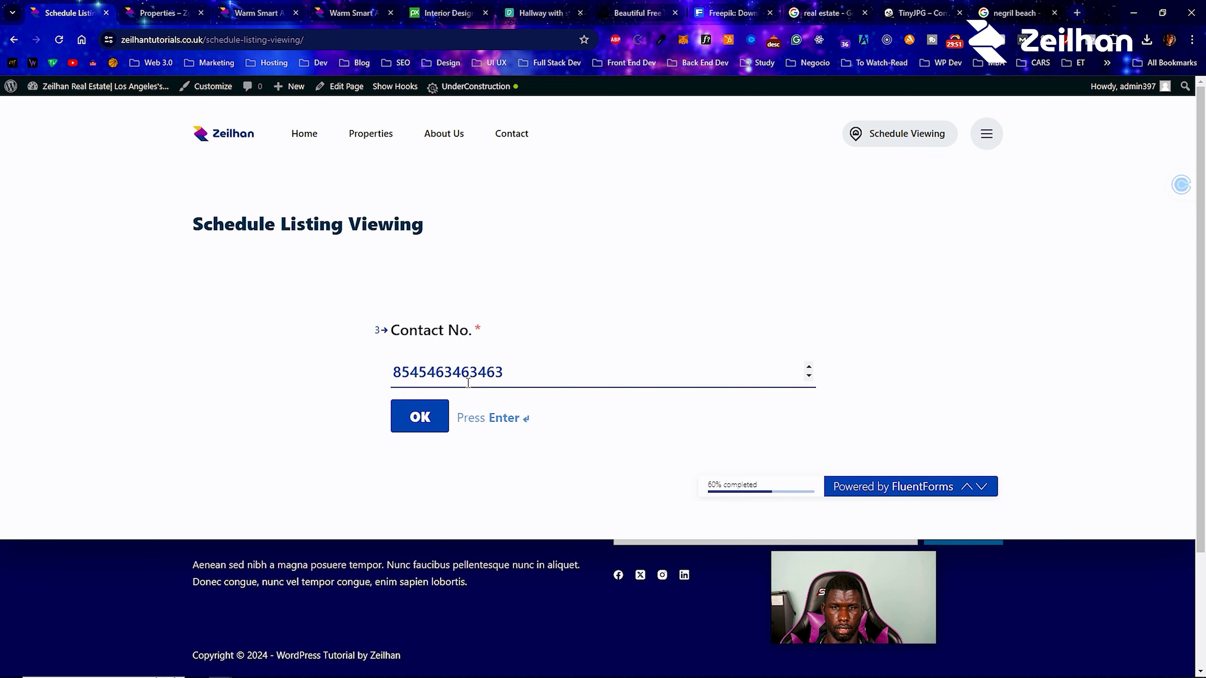
left_click(442, 408)
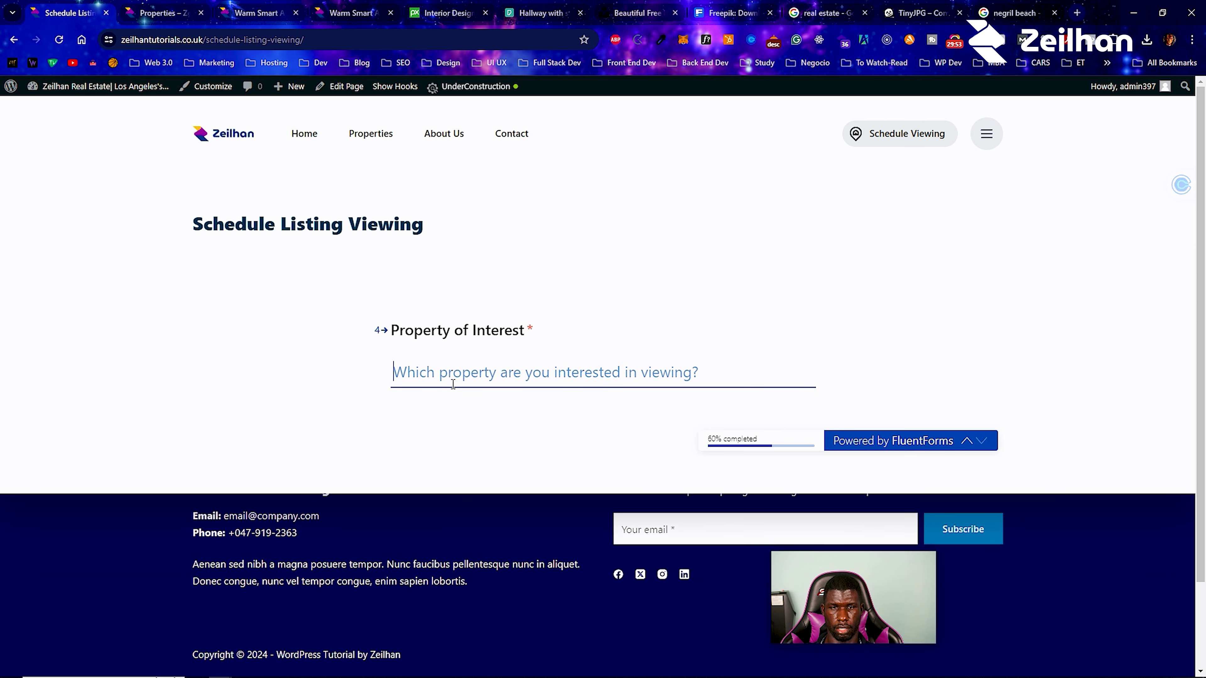
type("zdfhtbdftgbhn")
left_click(444, 415)
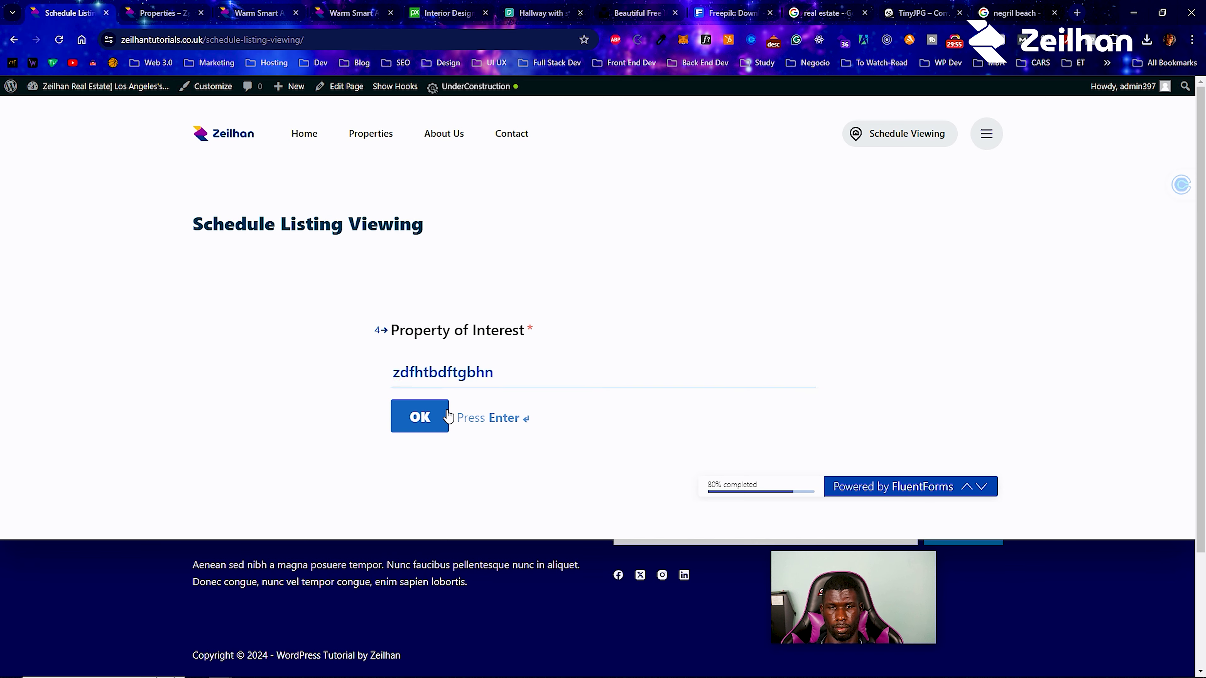
left_click(465, 379)
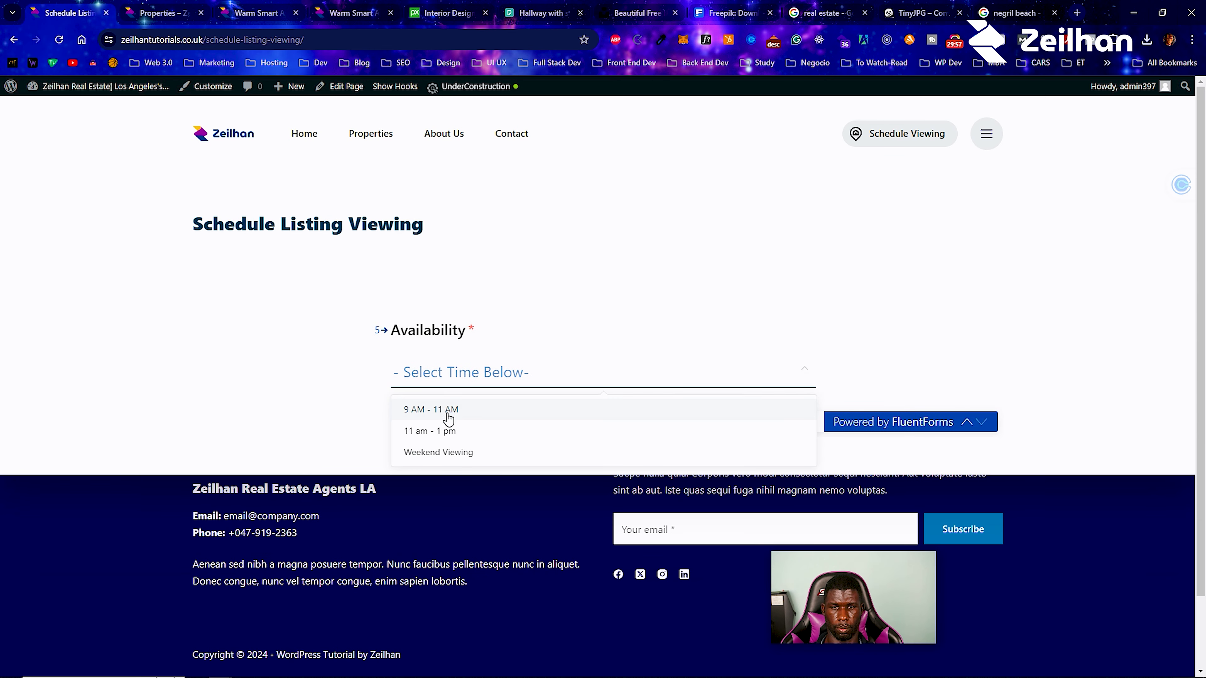
left_click(446, 431)
left_click(433, 418)
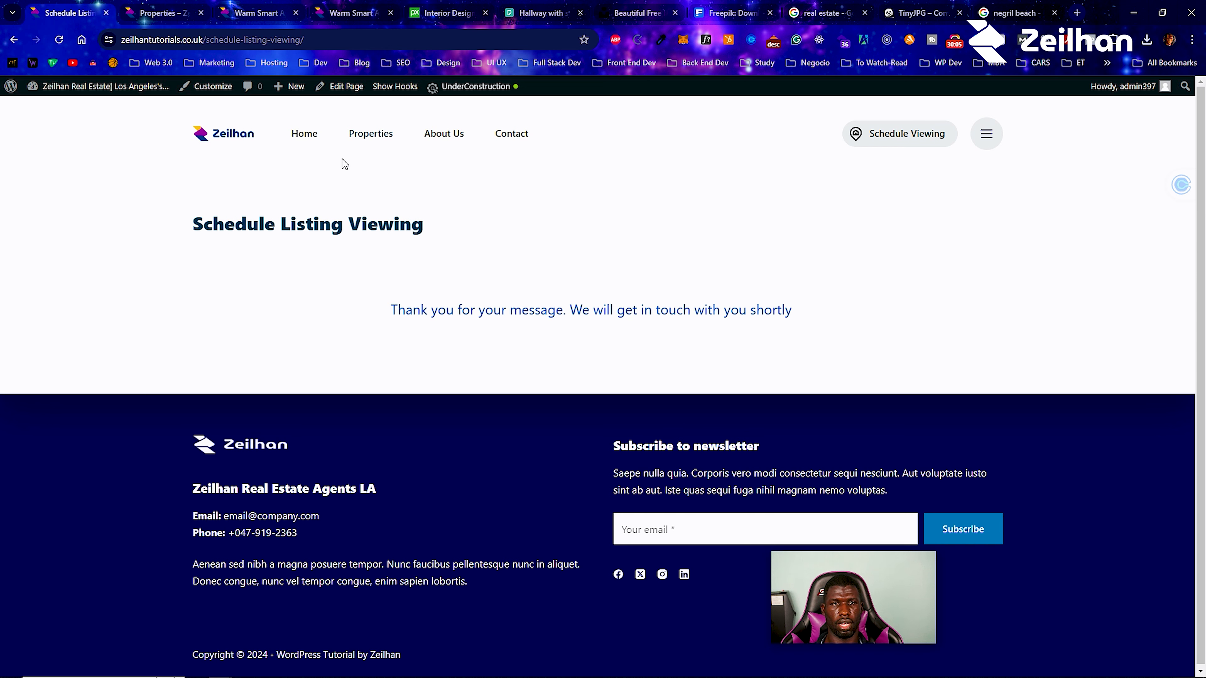
Copy the live page's web address from the address bar.
left_click(234, 42)
right_click(234, 42)
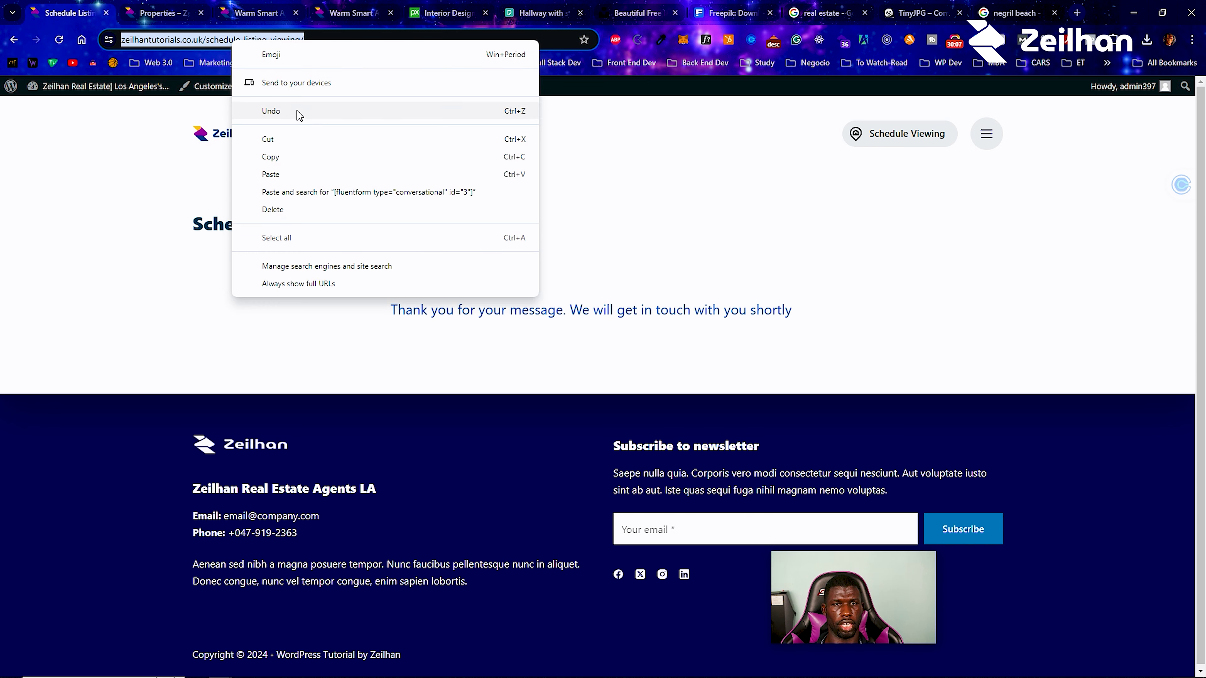
left_click(296, 159)
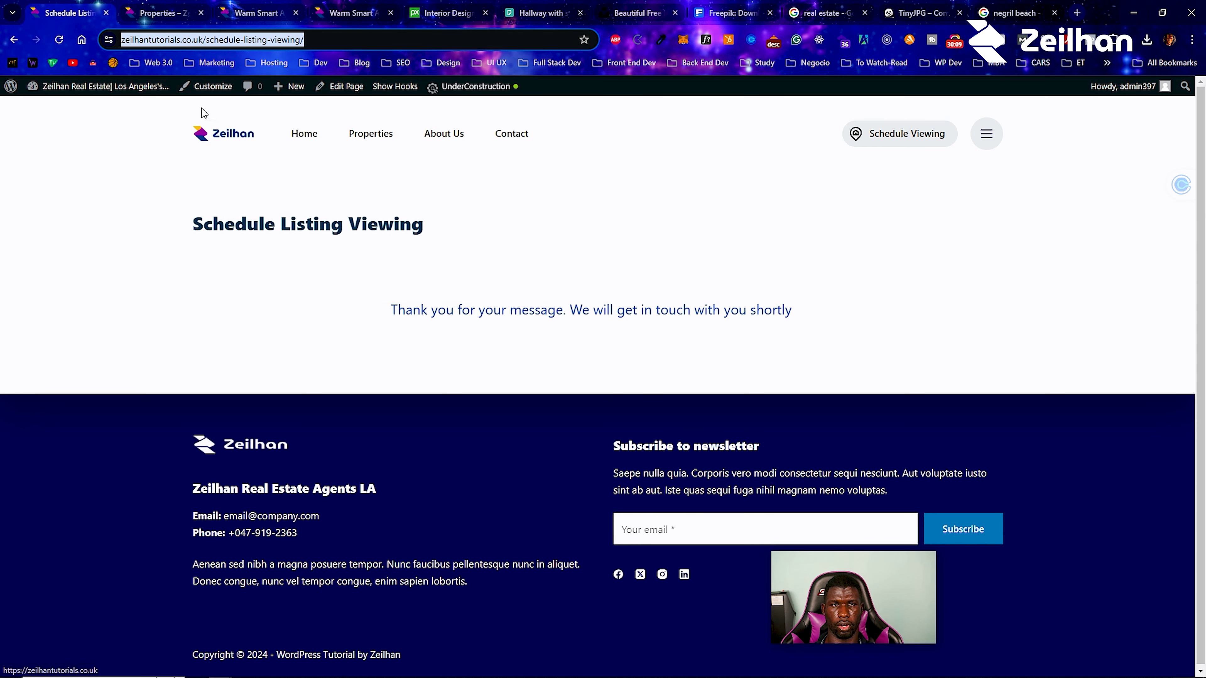
mouse_move(104, 100)
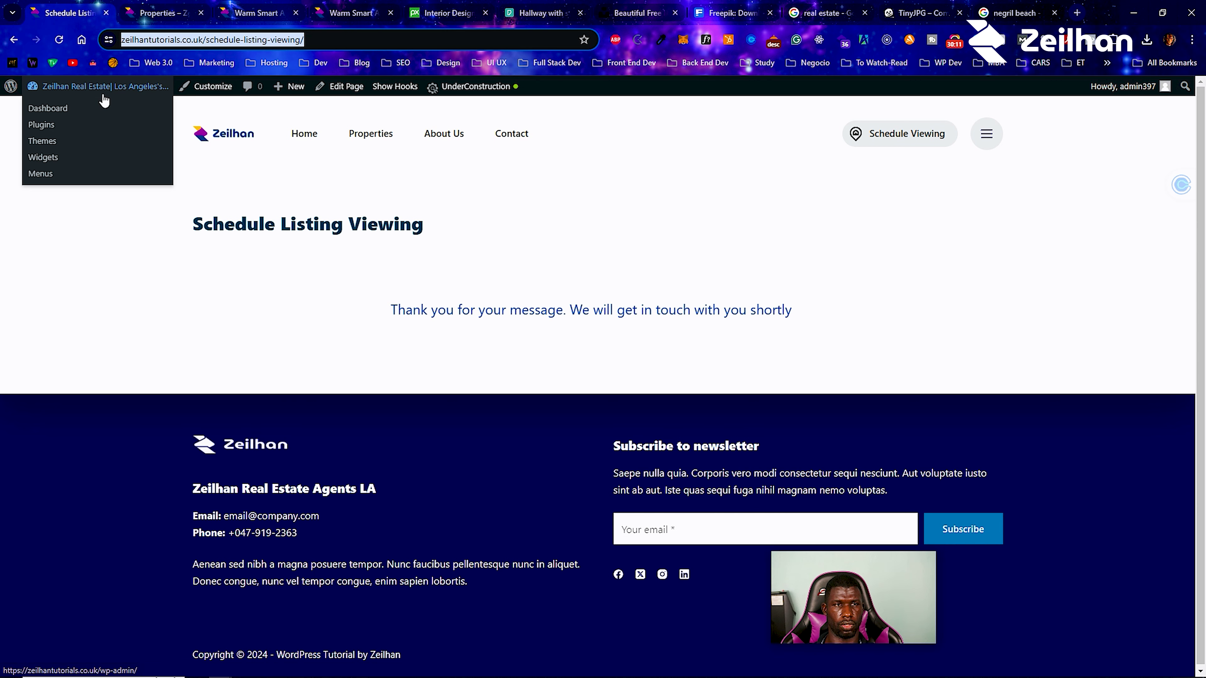
left_click(185, 90)
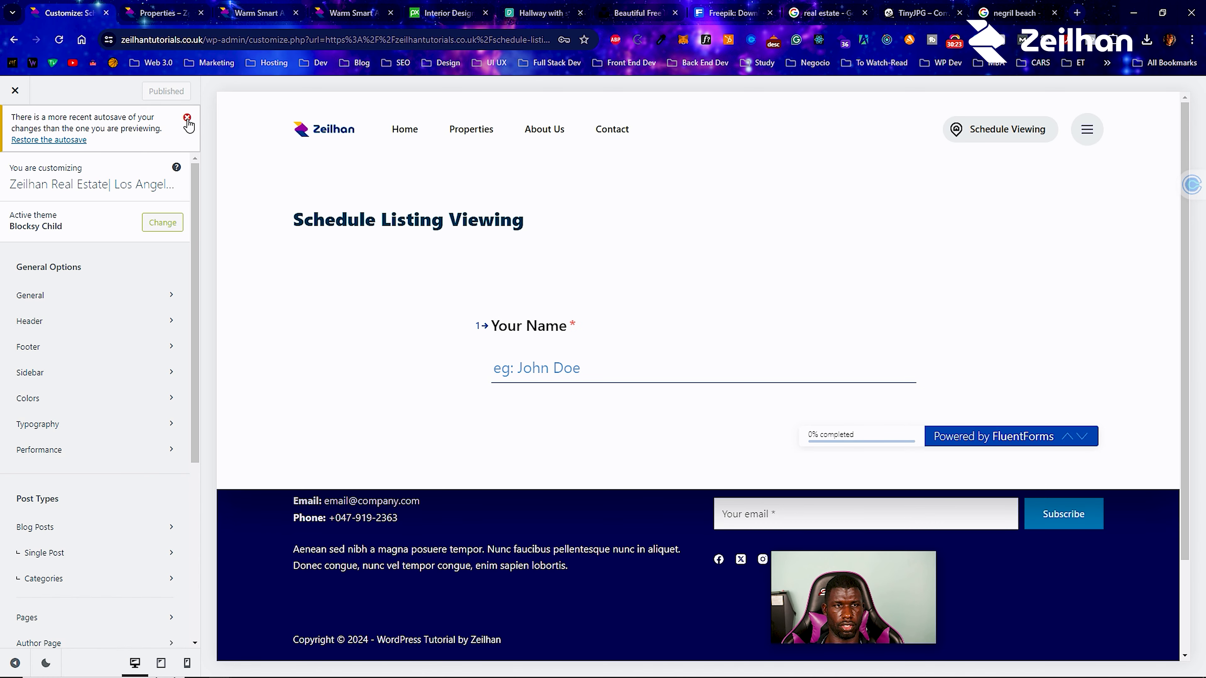
Paste the Schedule Listing Viewing page URL as the header button's link, publish, and close the Customizer.
left_click(186, 118)
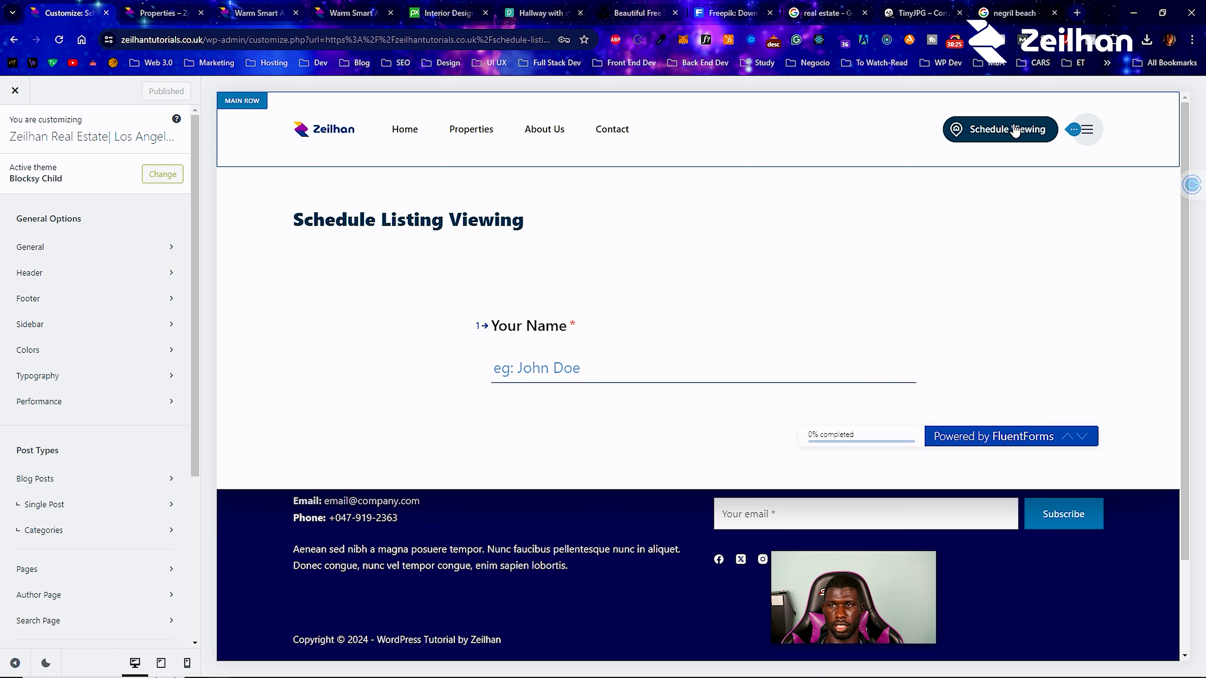
left_click(1068, 134)
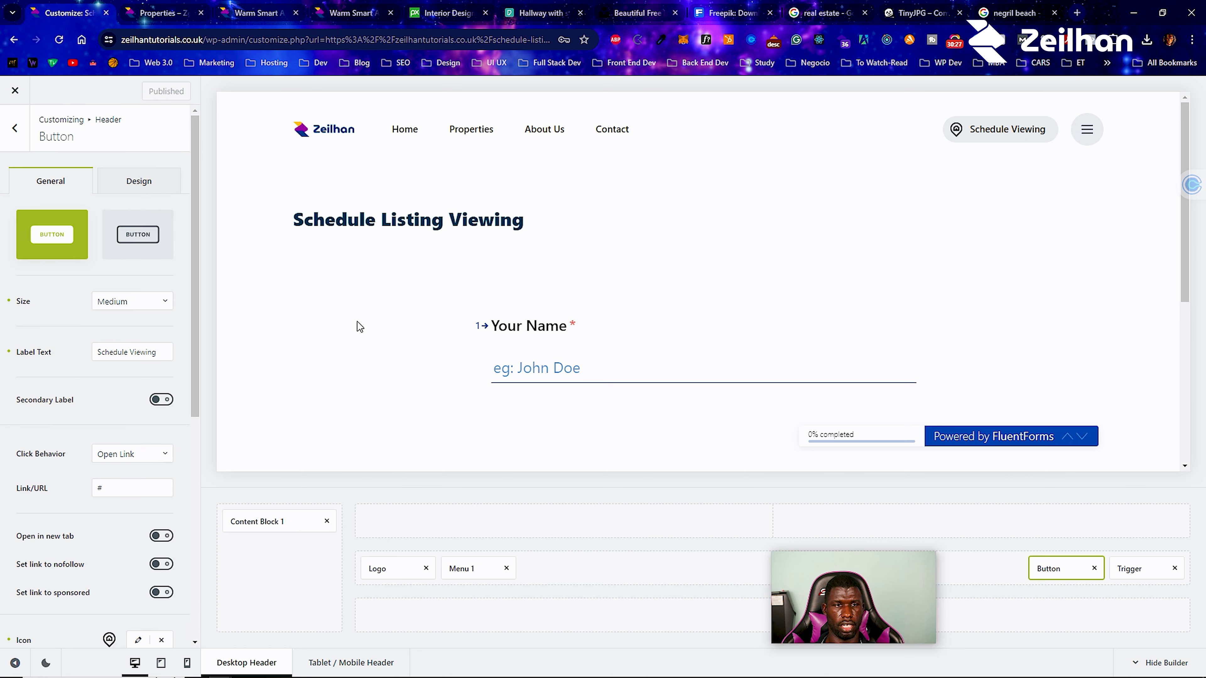
left_click_drag(118, 487, 91, 488)
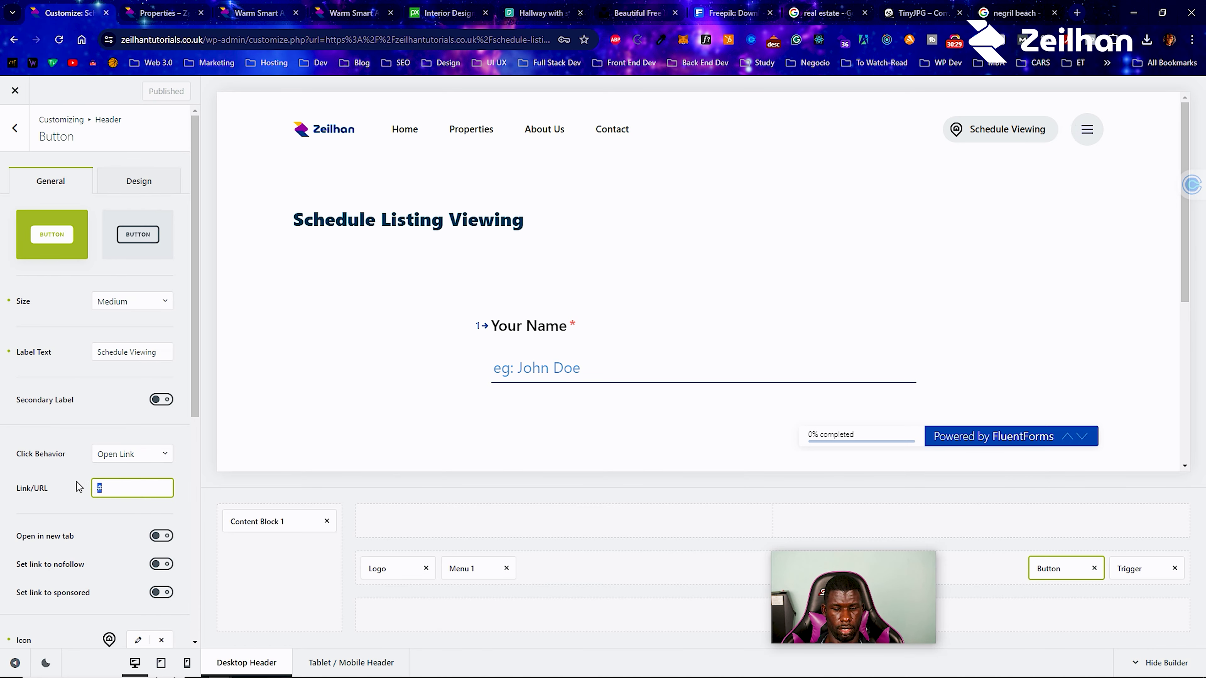
key("ctrl+v")
left_click(139, 457)
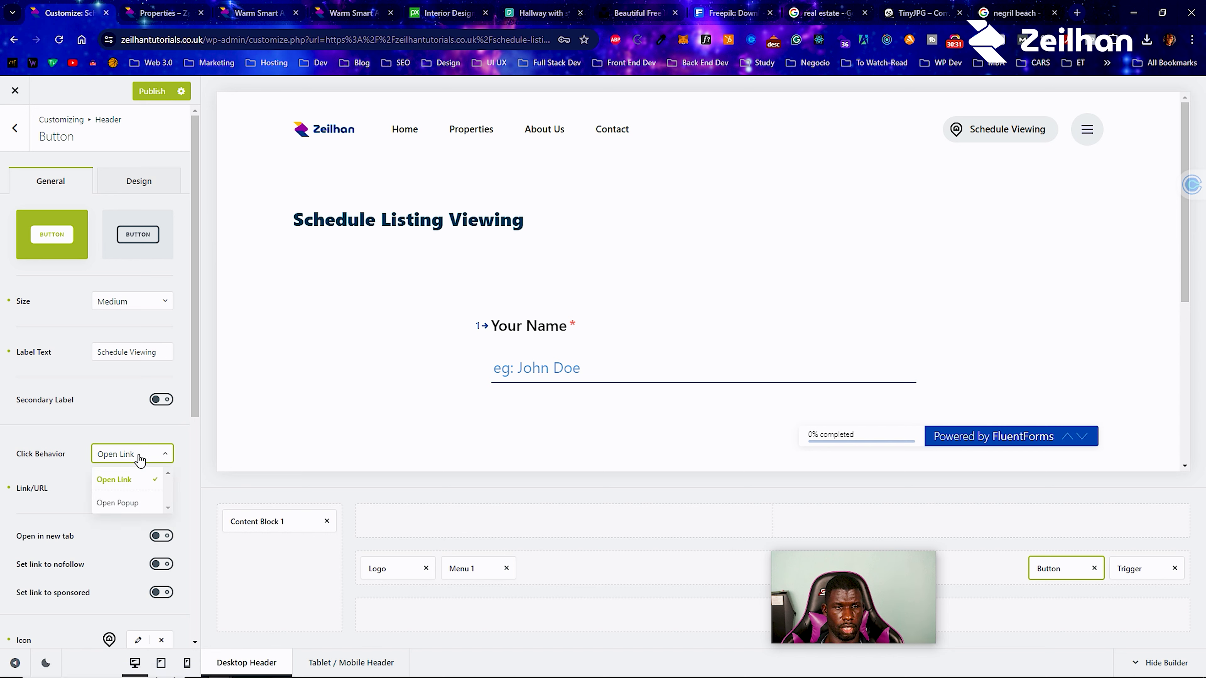
left_click(92, 436)
left_click(152, 91)
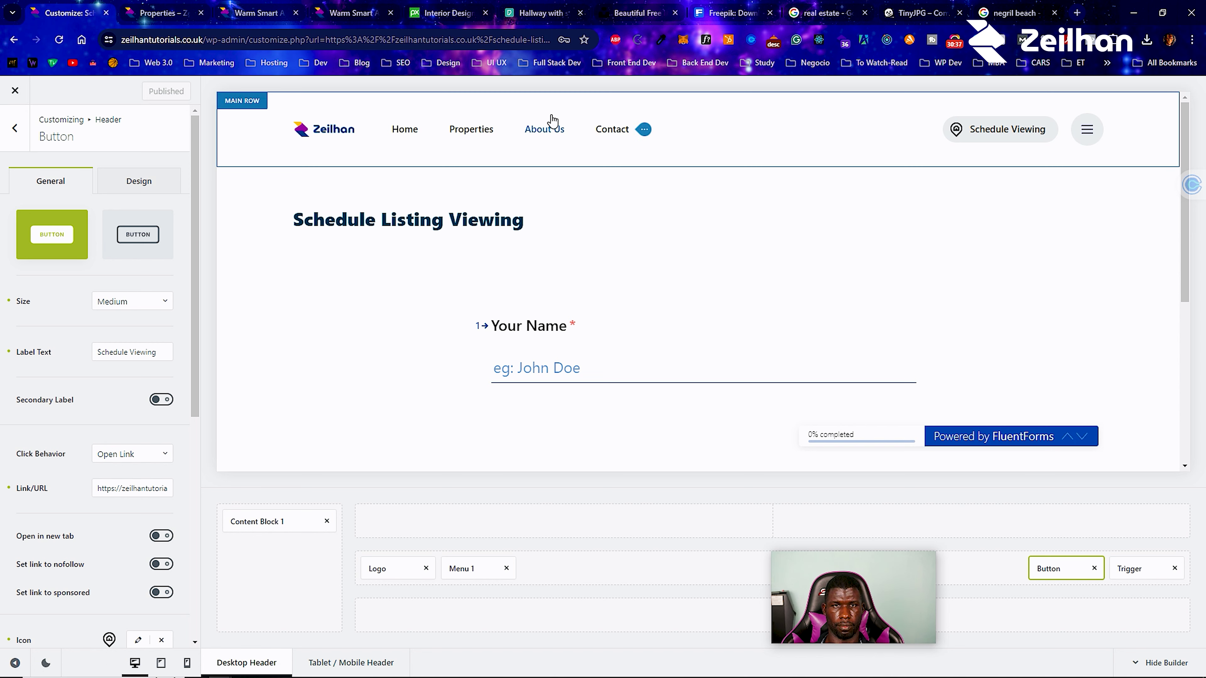
left_click(15, 133)
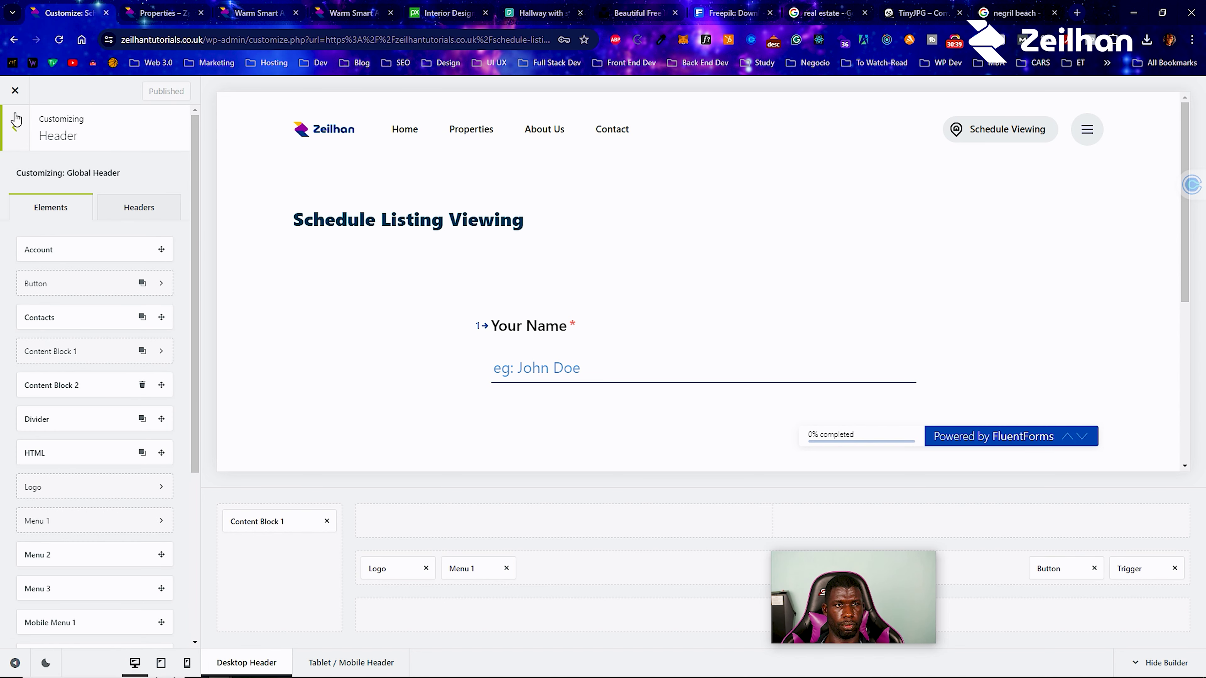
left_click(19, 97)
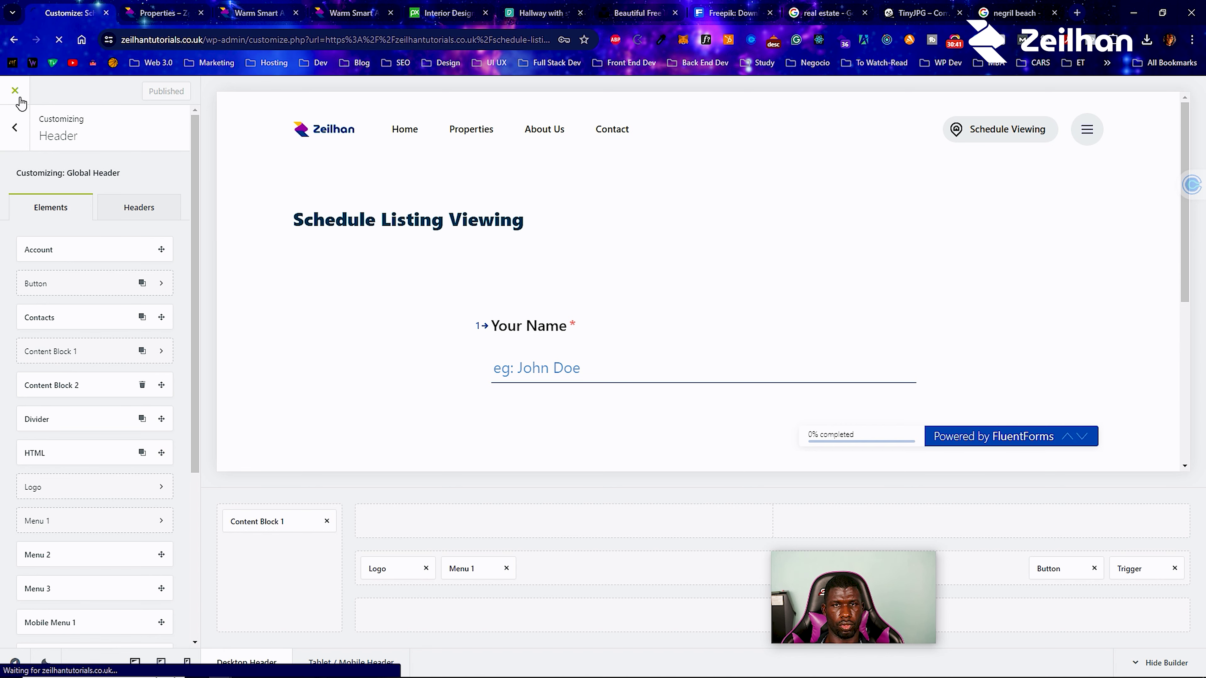
Add Schedule Listing Viewing to the Main Menu nested under Properties, and save the menu.
mouse_move(52, 97)
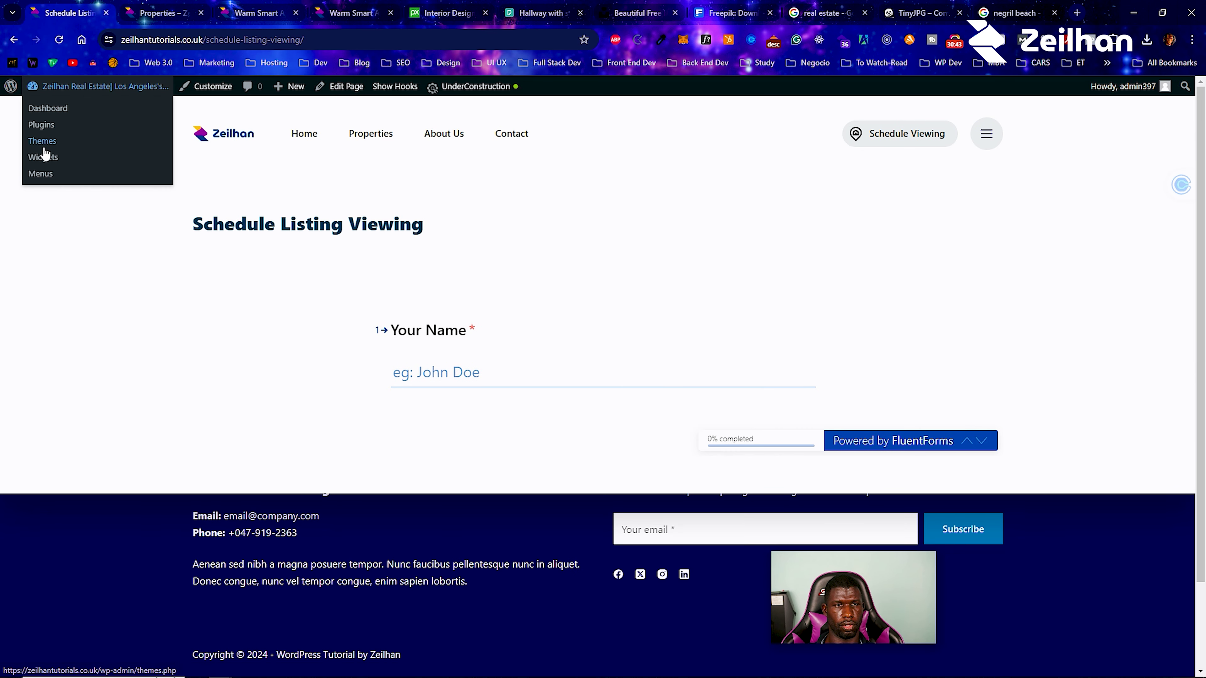
left_click(111, 146)
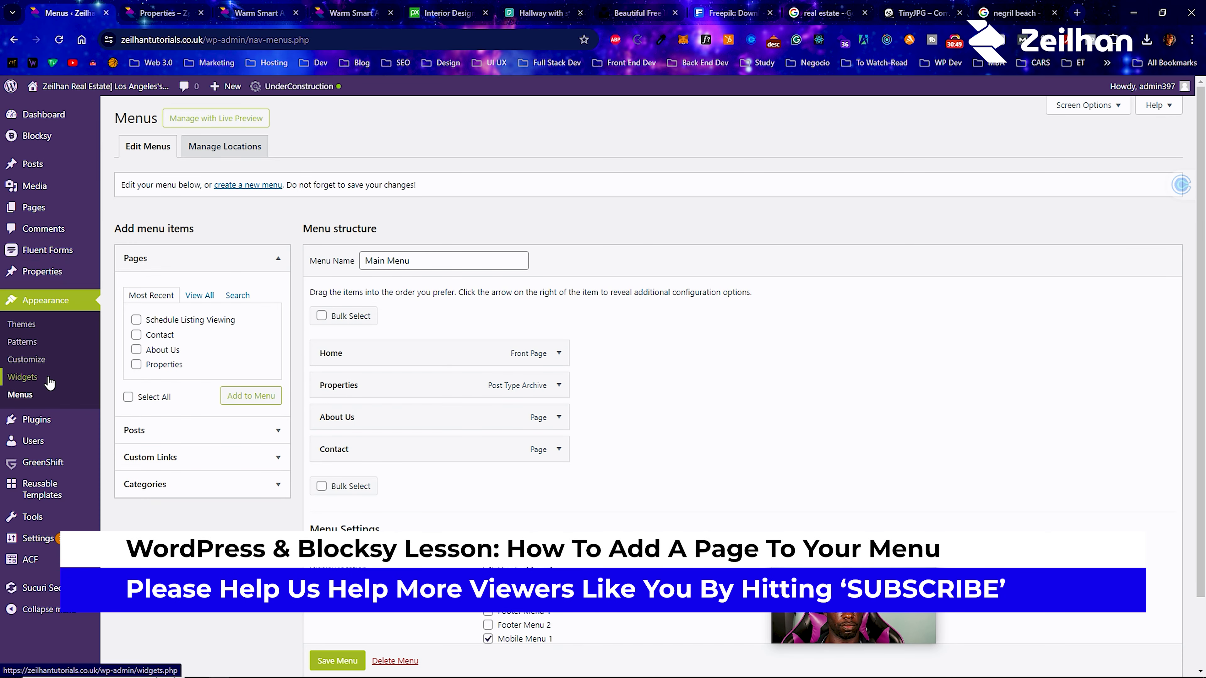
left_click(261, 403)
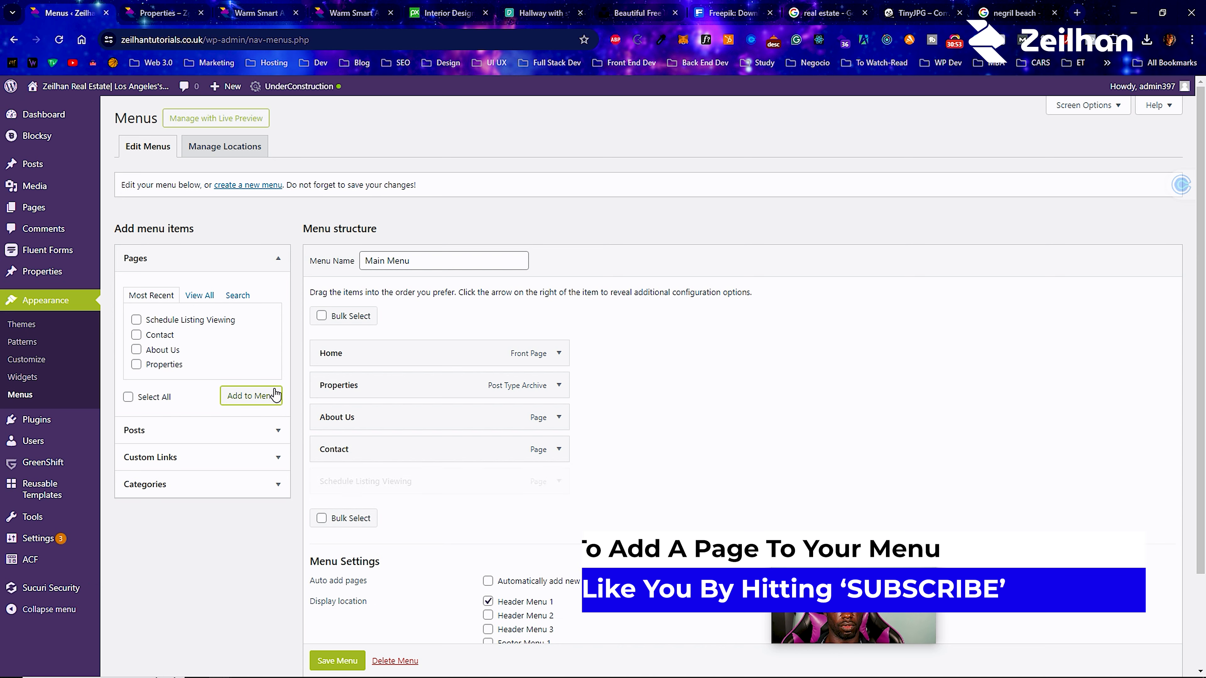
left_click_drag(370, 482, 390, 416)
scroll(646, 419, "down", 2)
left_click(348, 612)
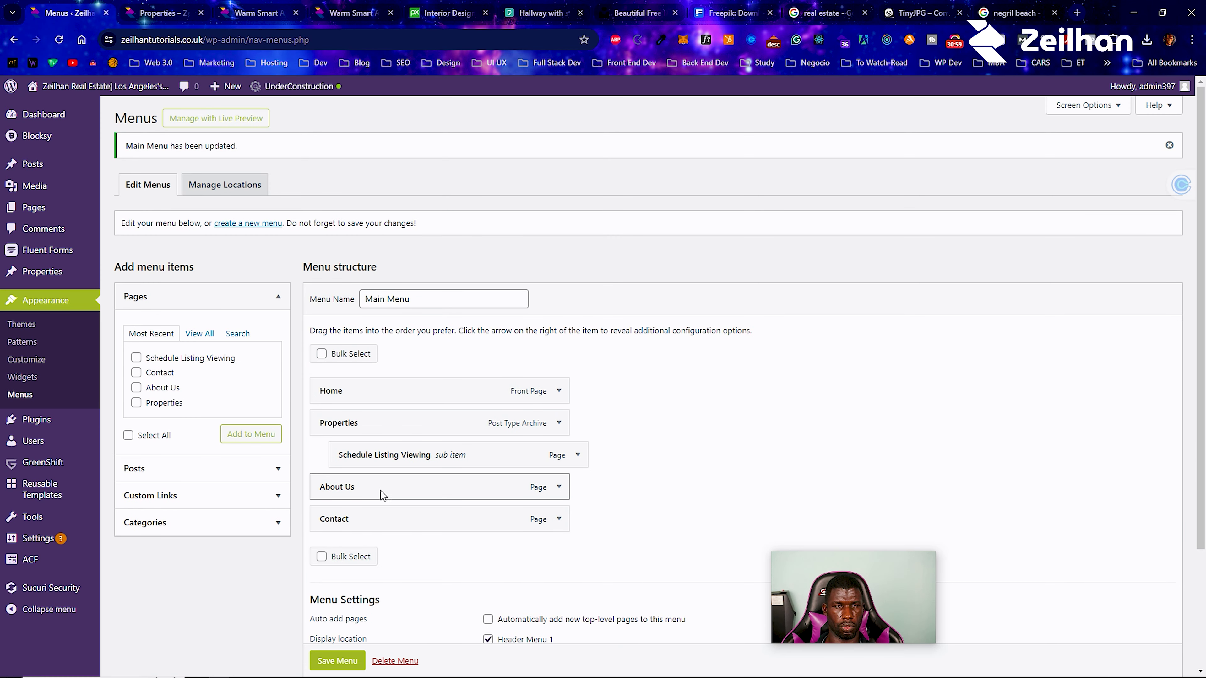
mouse_move(29, 121)
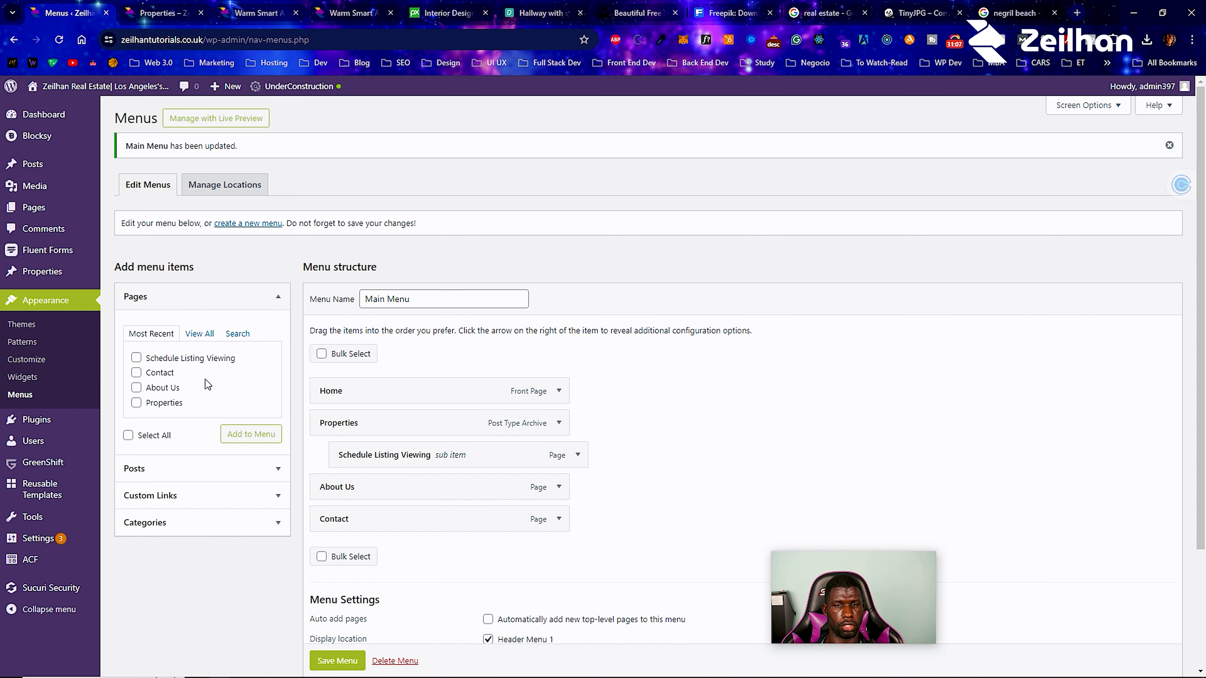
mouse_move(95, 86)
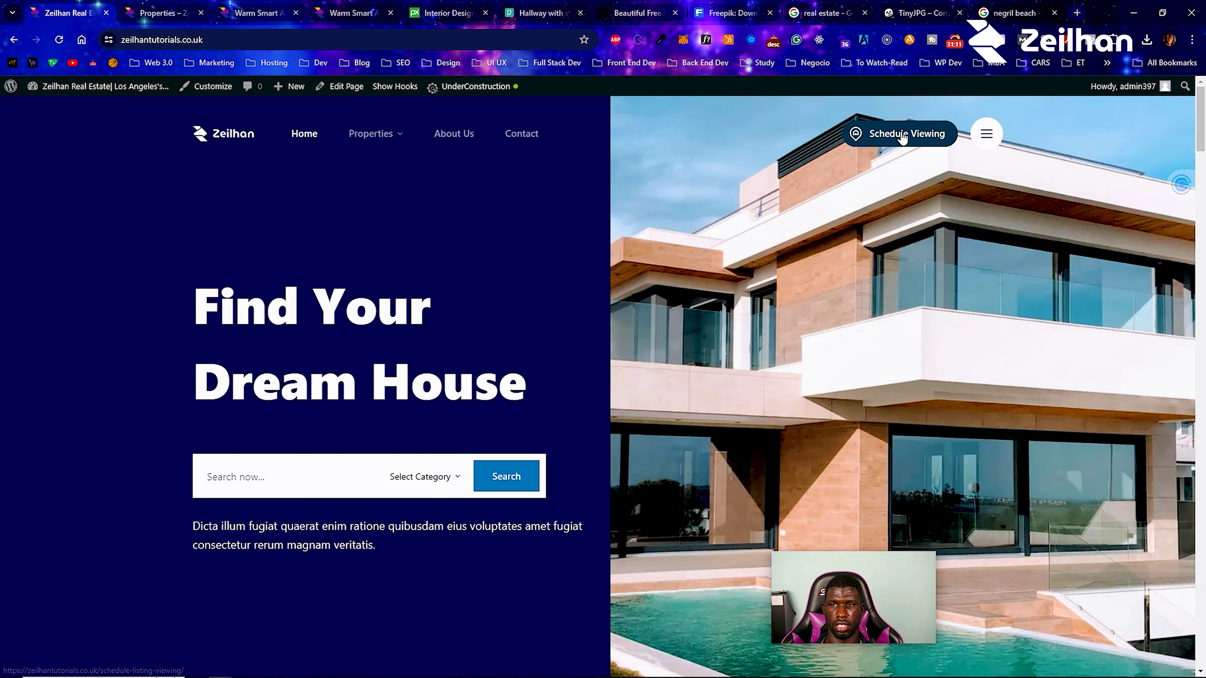
left_click(902, 137)
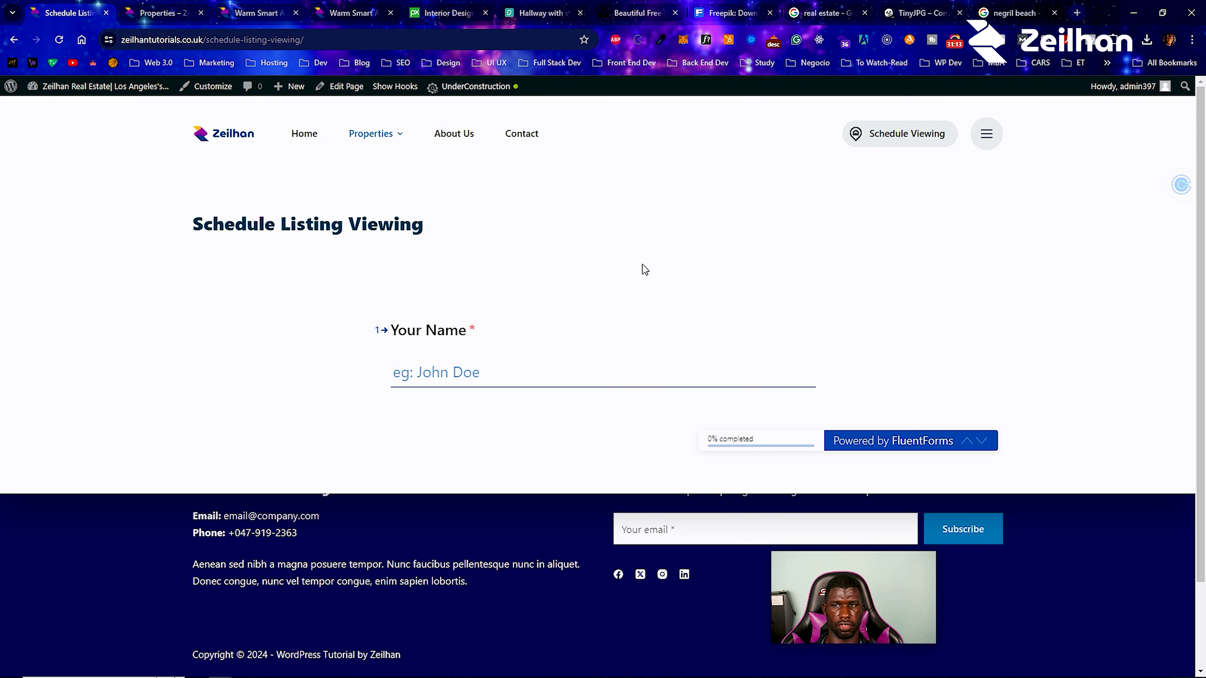
left_click(304, 133)
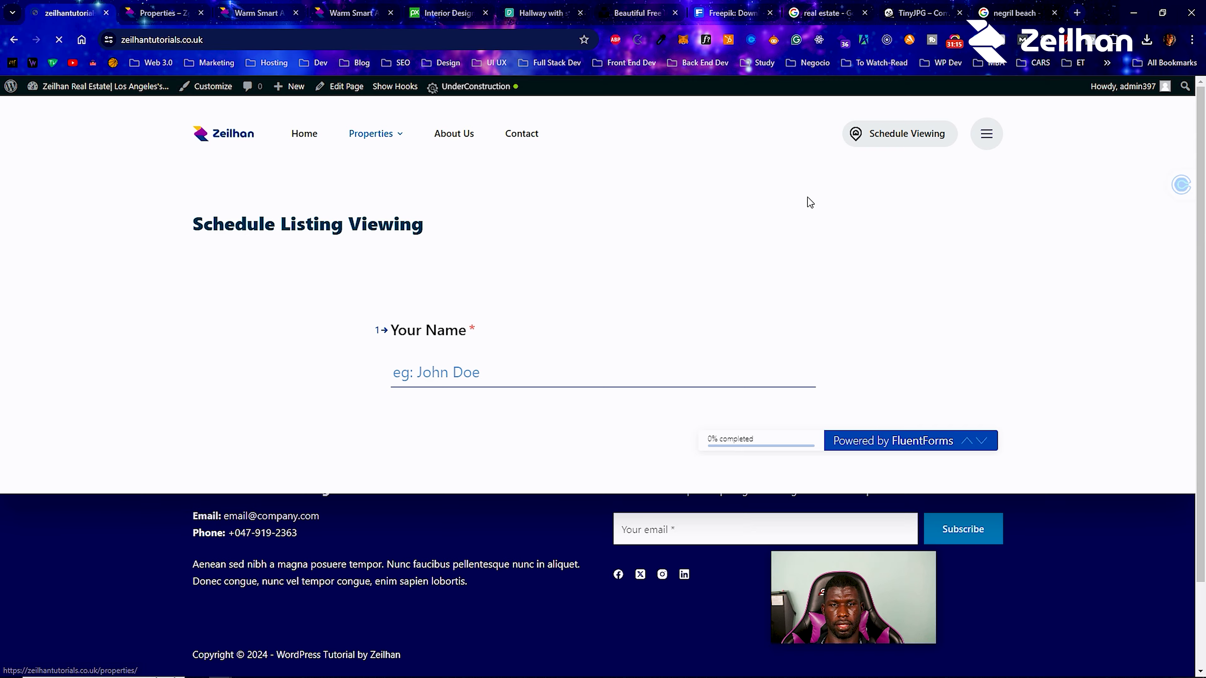
left_click(993, 134)
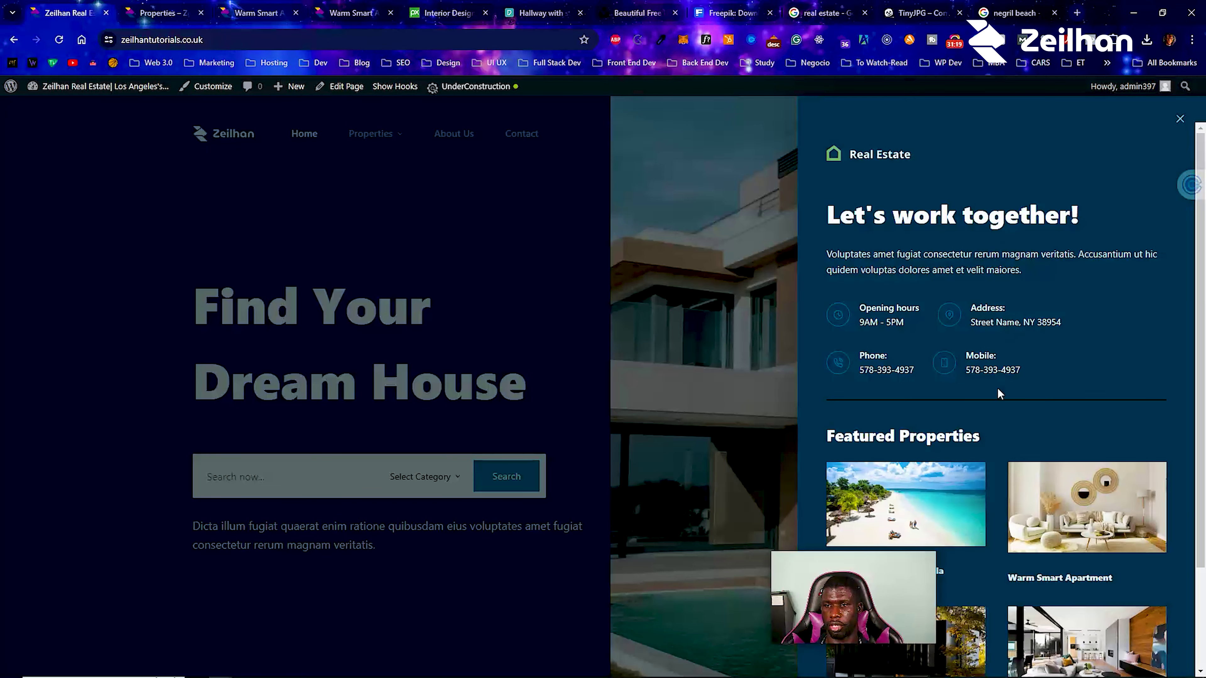
scroll(1015, 475, "down", 3)
scroll(997, 428, "up", 3)
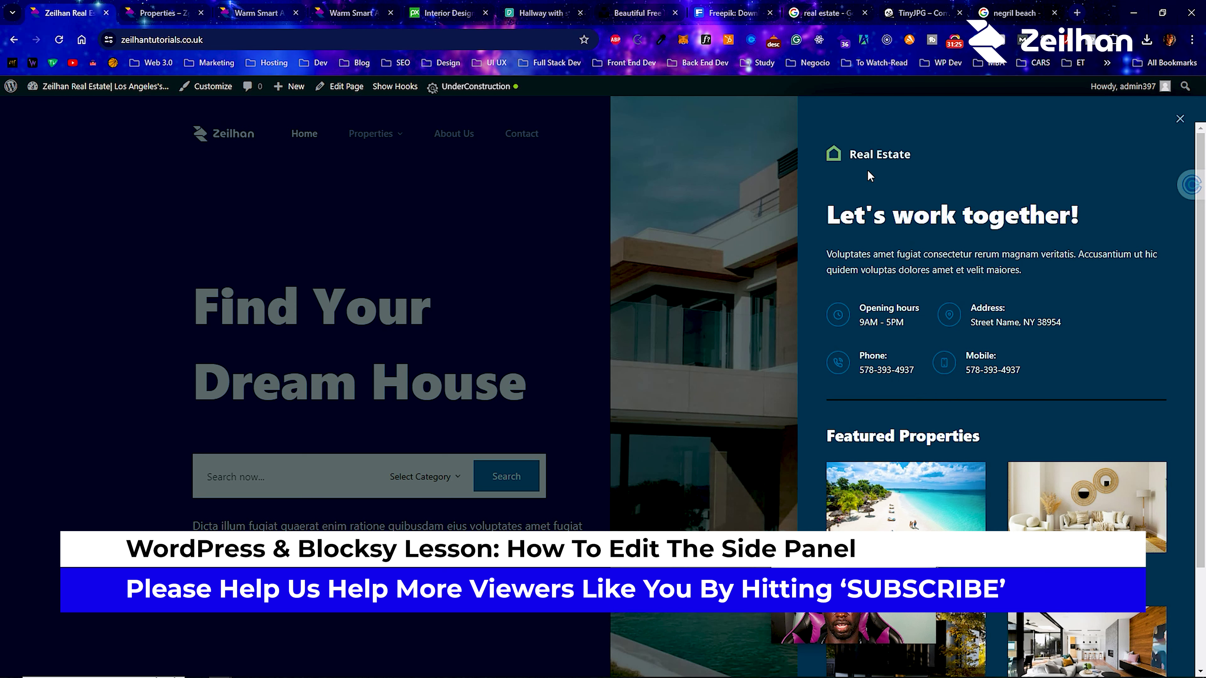
left_click(1179, 119)
mouse_move(58, 108)
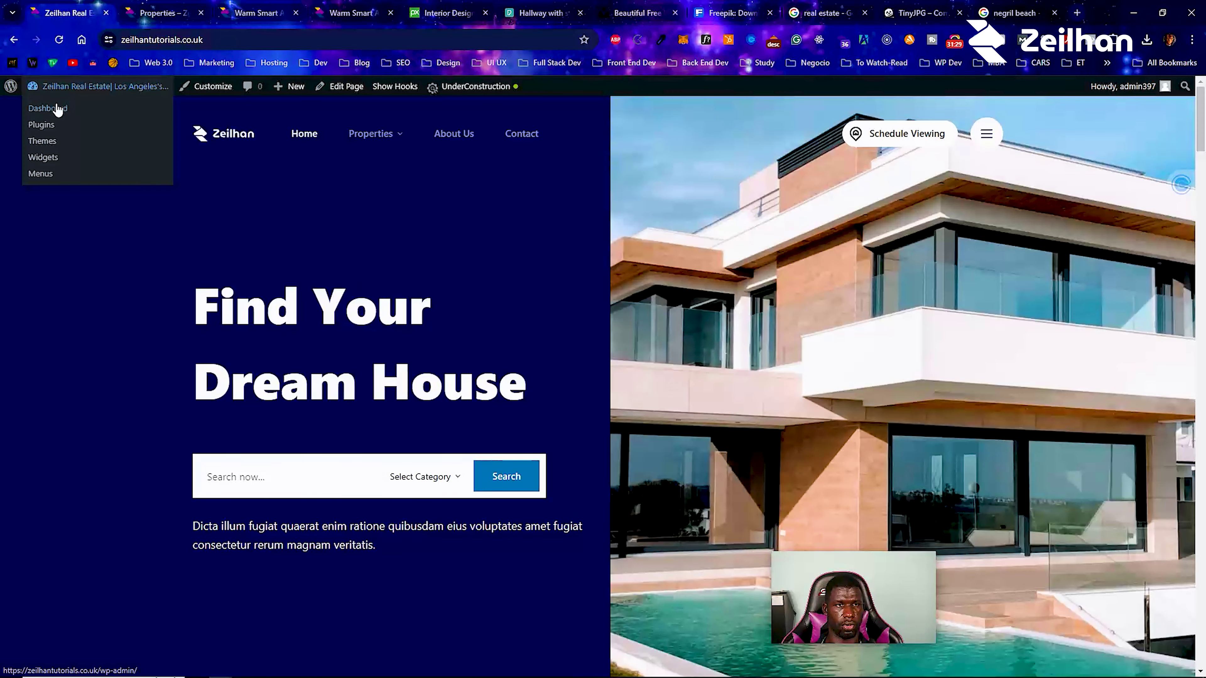
Go to Blocksy's Content Blocks list and preview Mobile Off Canvas Content in a new tab.
left_click(57, 109)
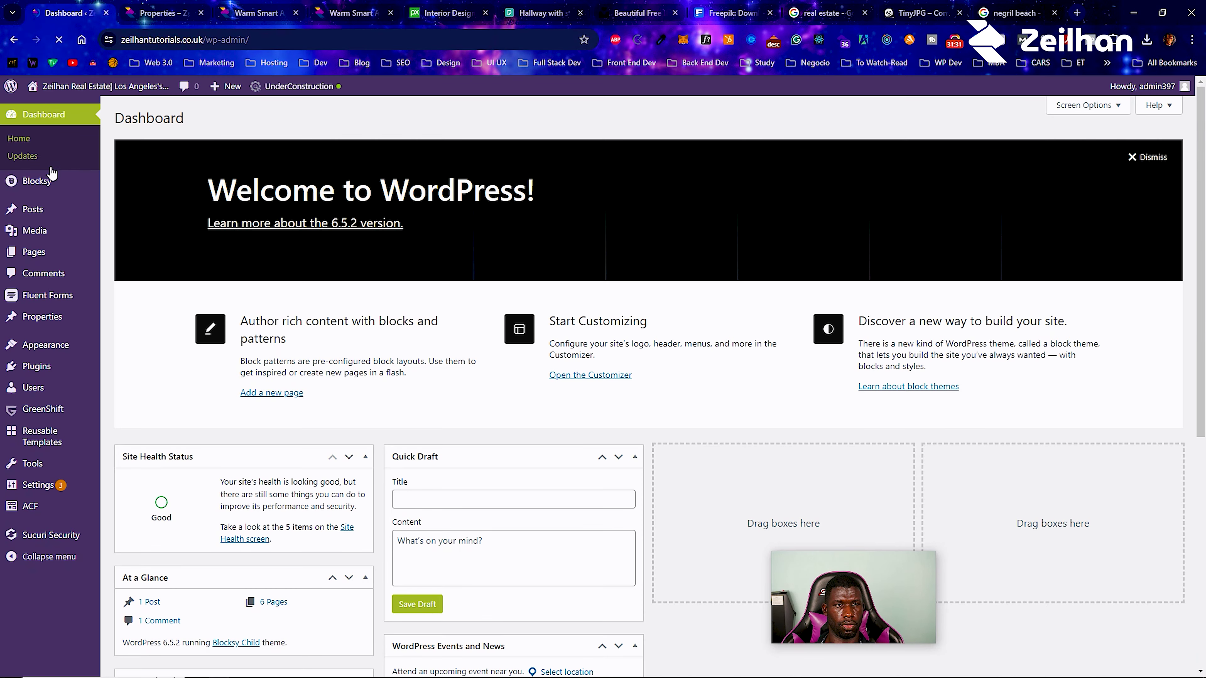
mouse_move(47, 181)
left_click(131, 205)
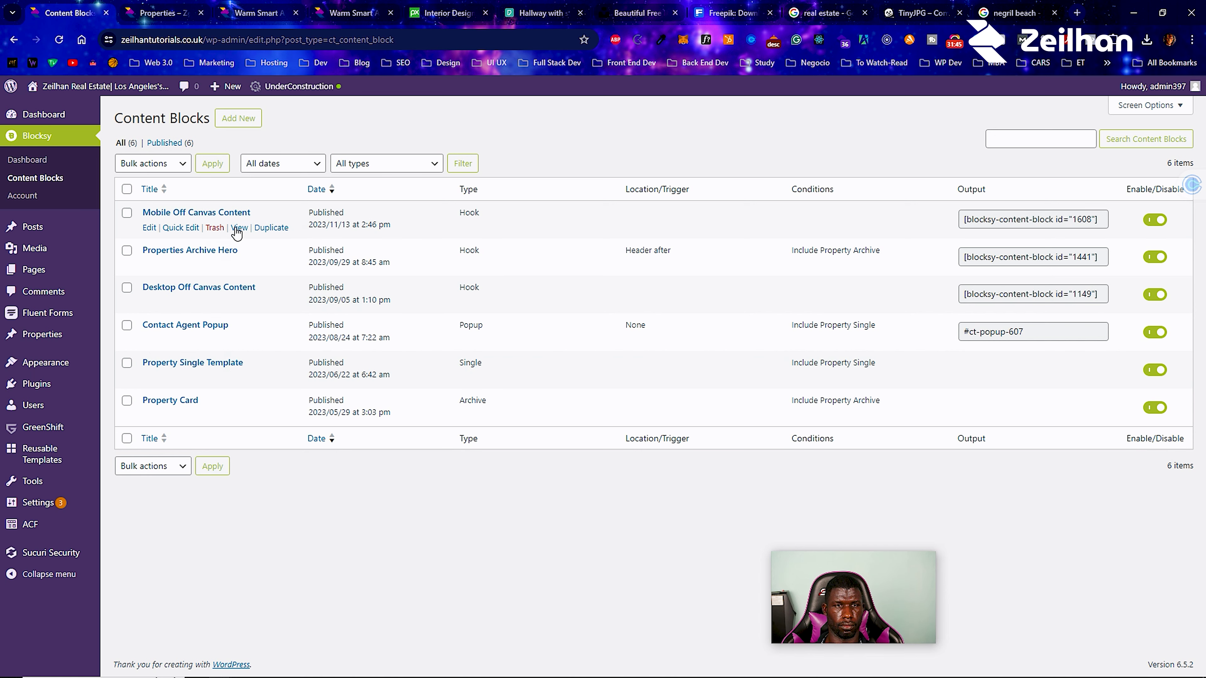
right_click(237, 228)
left_click(266, 237)
left_click(151, 6)
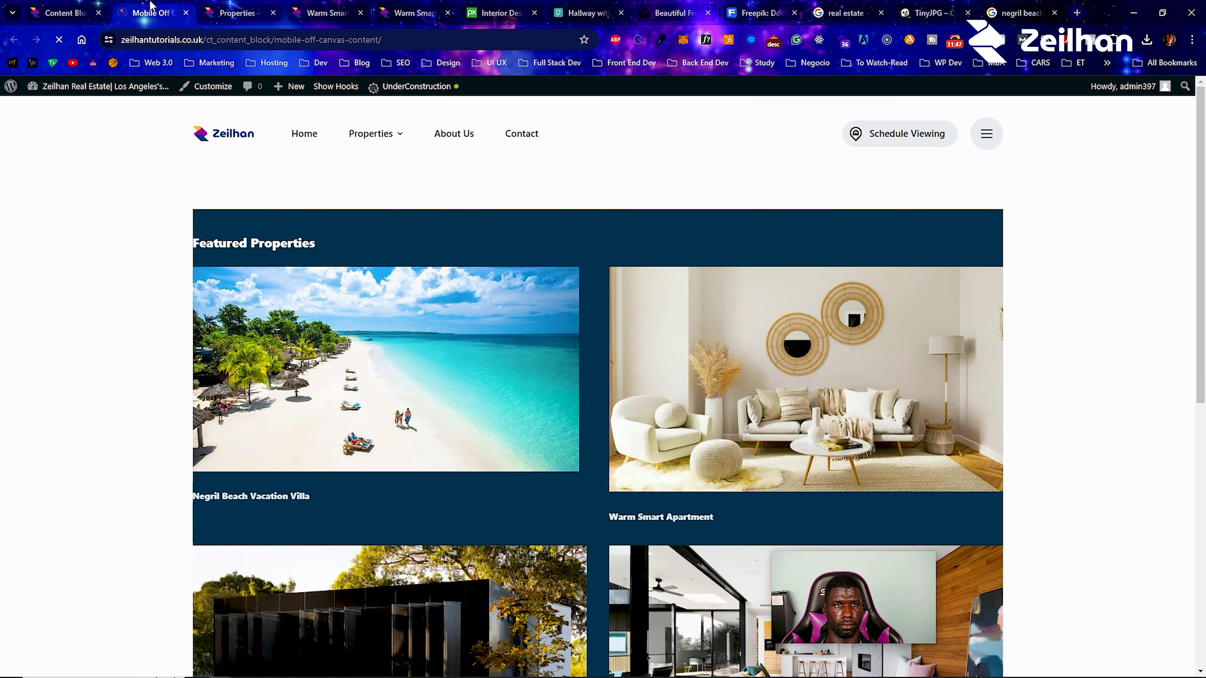
Compare the Mobile Off Canvas preview with the site's side panel, then return to Content Blocks.
mouse_move(156, 88)
scroll(156, 88, "down", 8)
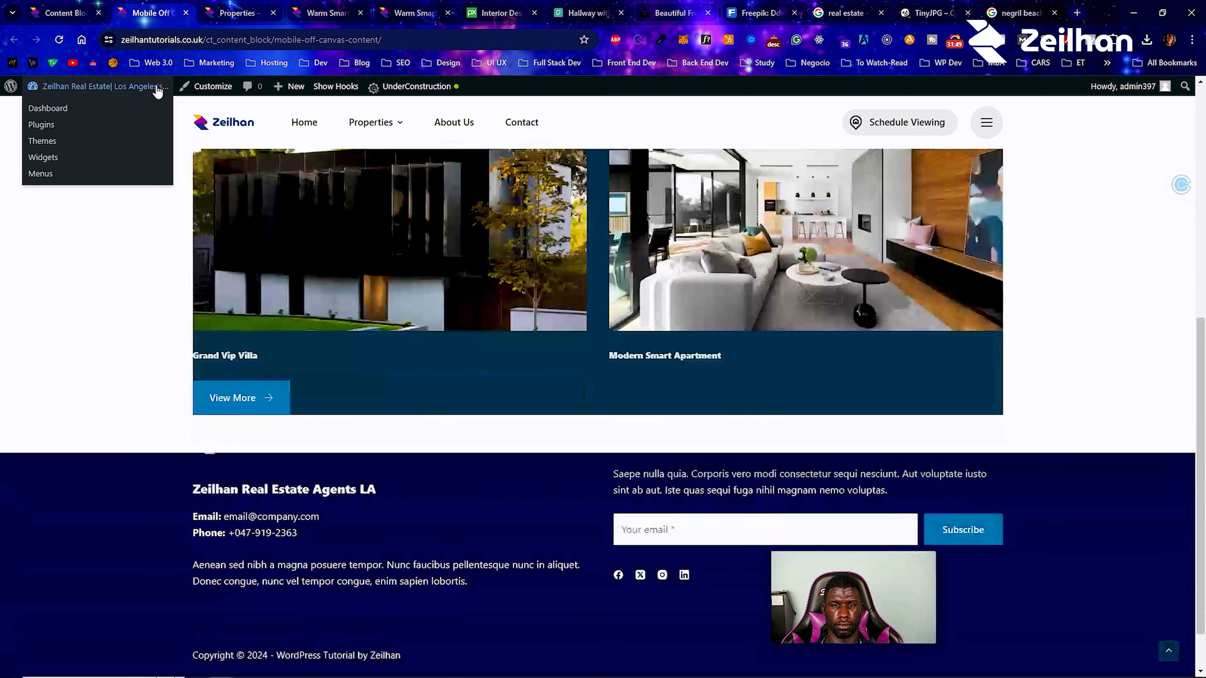
scroll(156, 88, "up", 8)
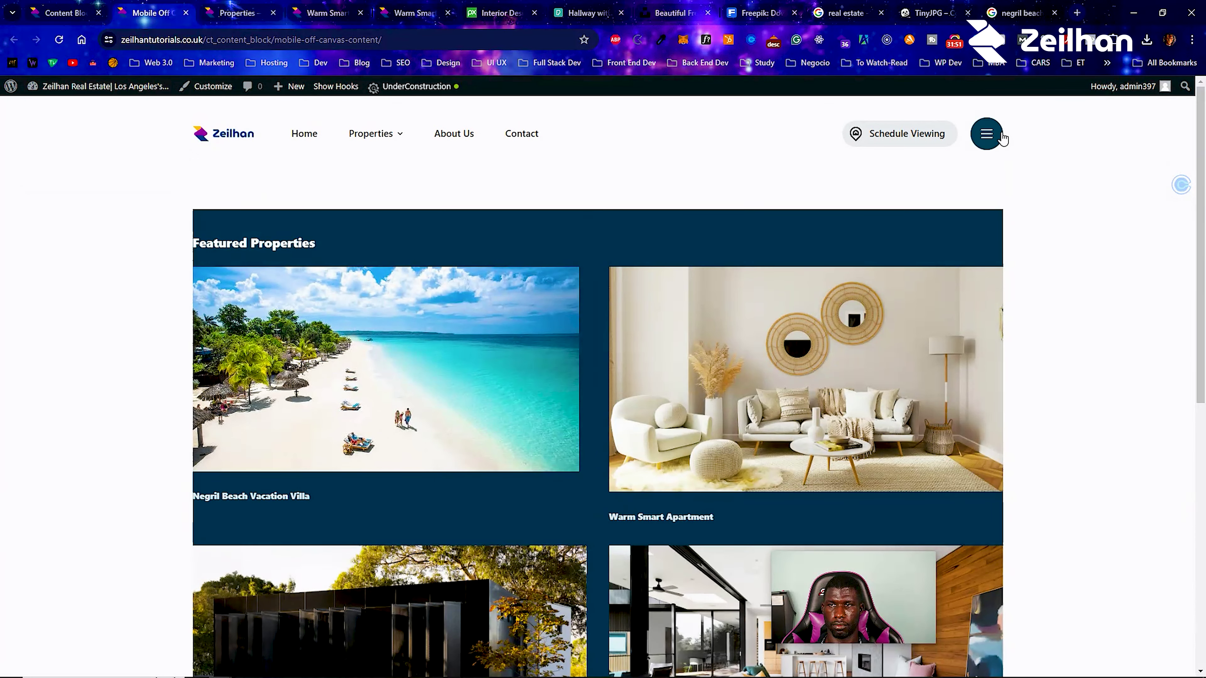
left_click(996, 136)
scroll(1076, 299, "down", 3)
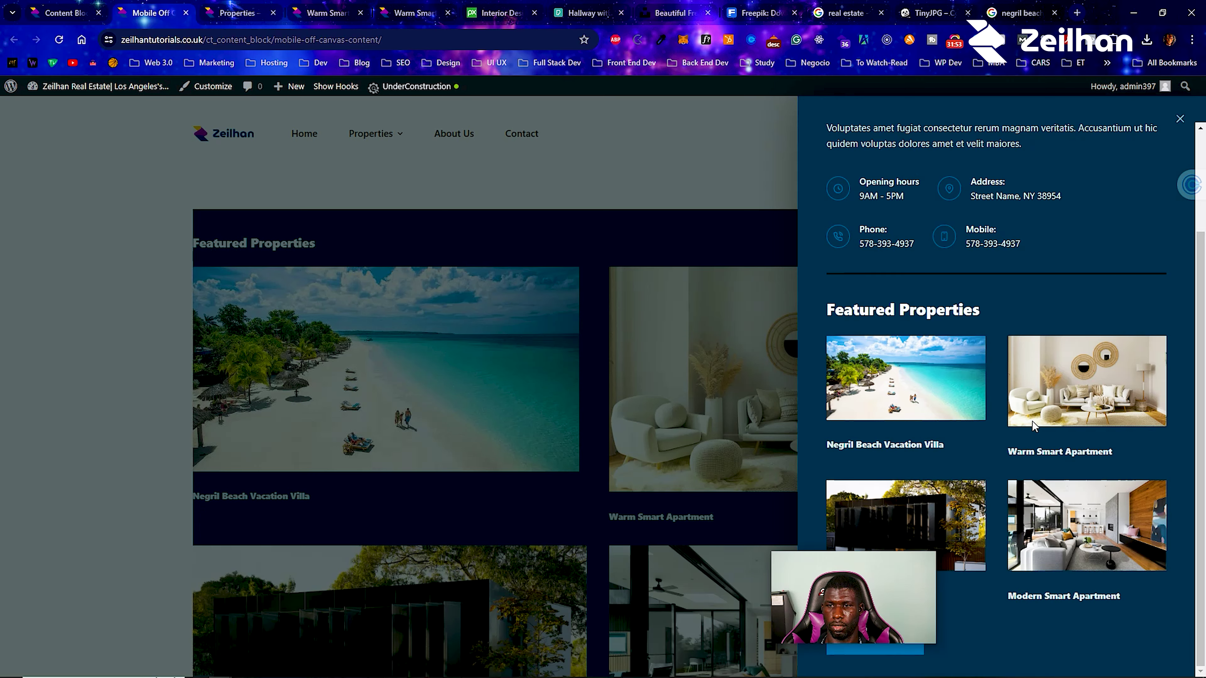
scroll(966, 393, "up", 3)
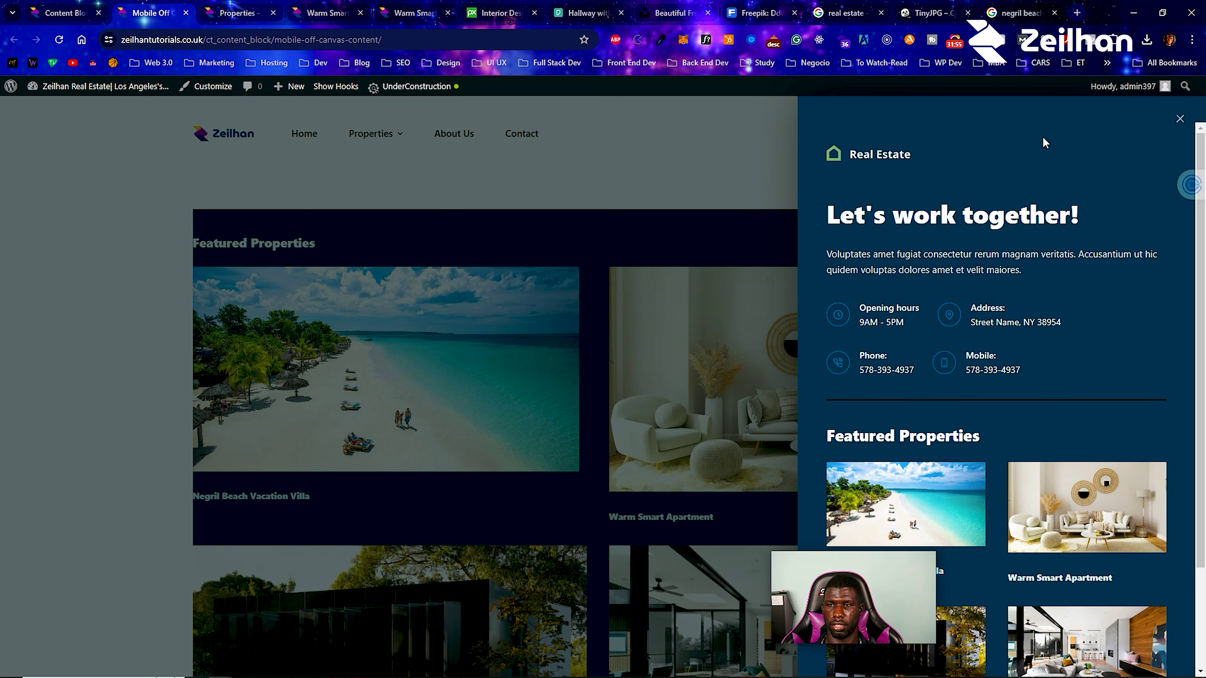
left_click(100, 6)
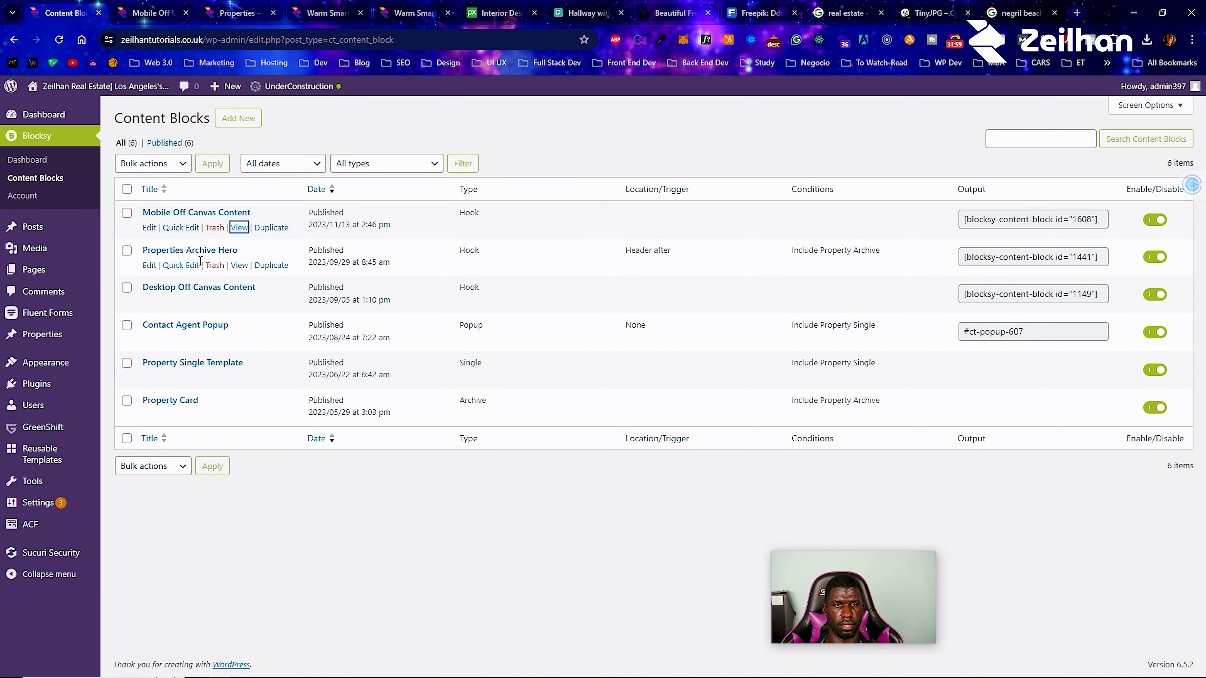
Preview Desktop Off Canvas Content in a new tab, then start editing that block.
right_click(236, 340)
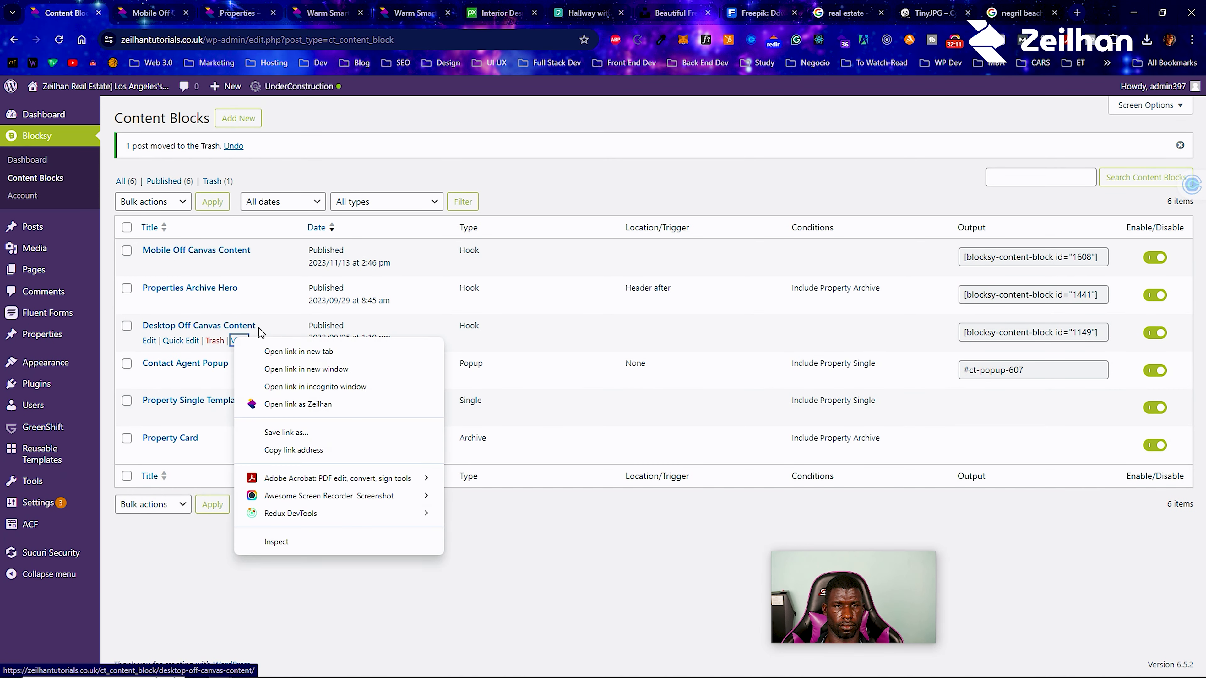
left_click(278, 351)
left_click(220, 13)
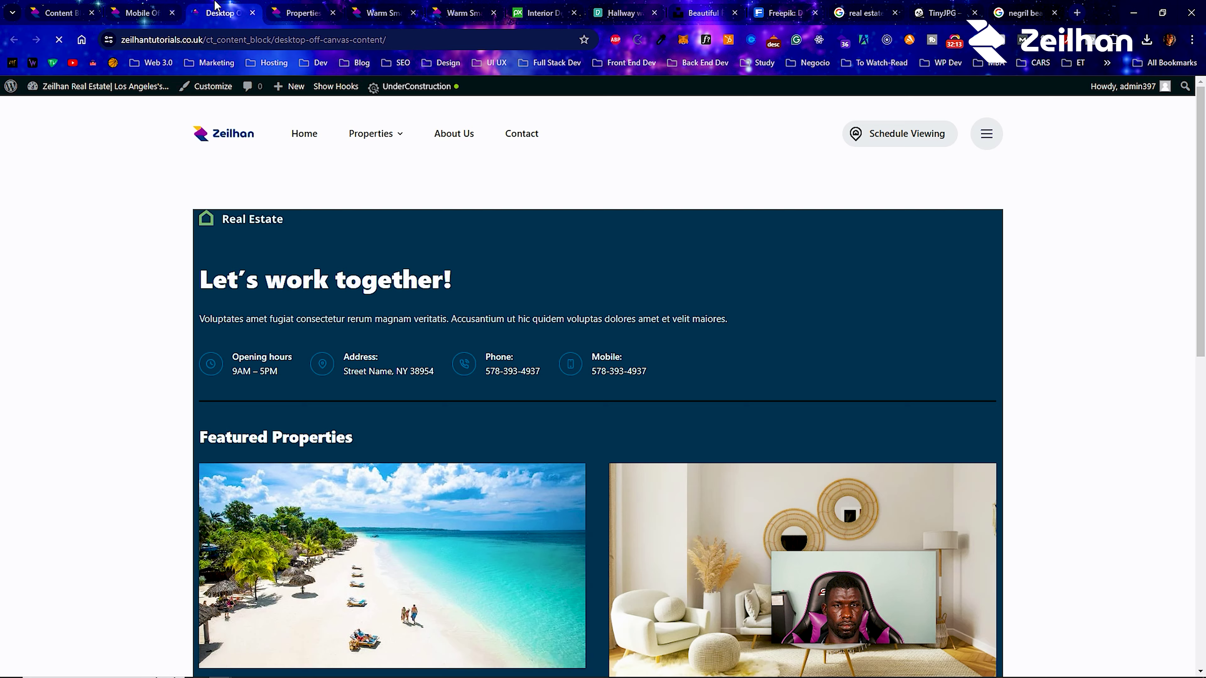
scroll(275, 244, "down", 10)
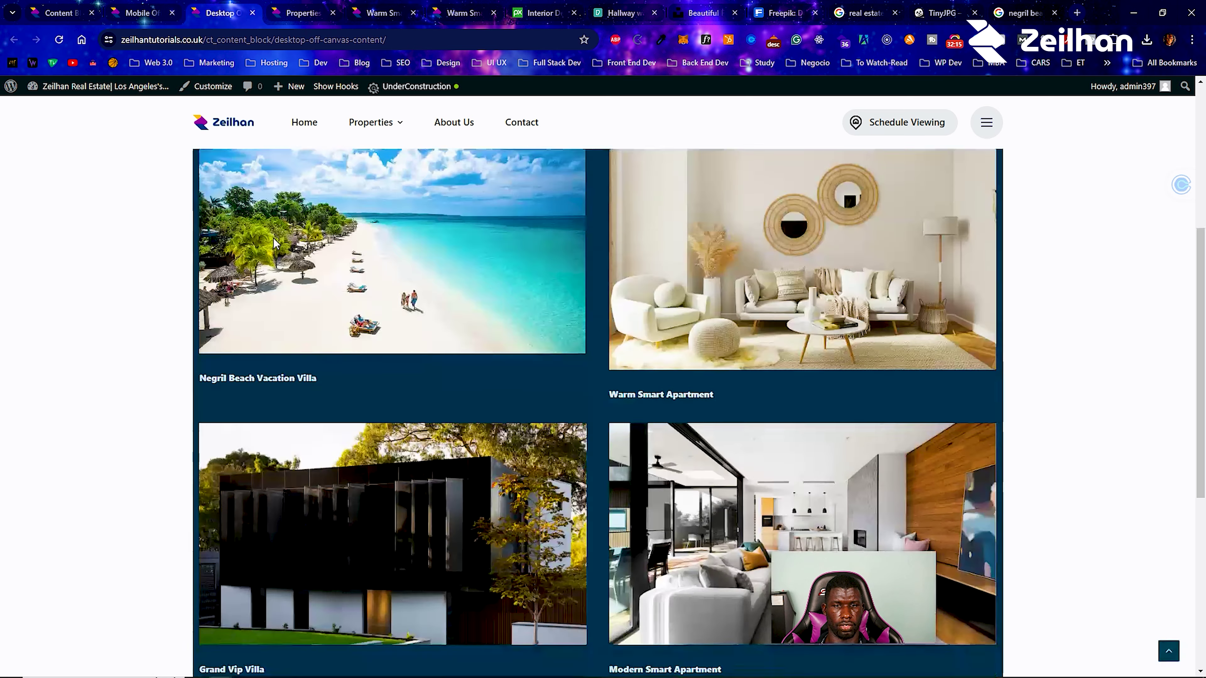
scroll(273, 252, "up", 7)
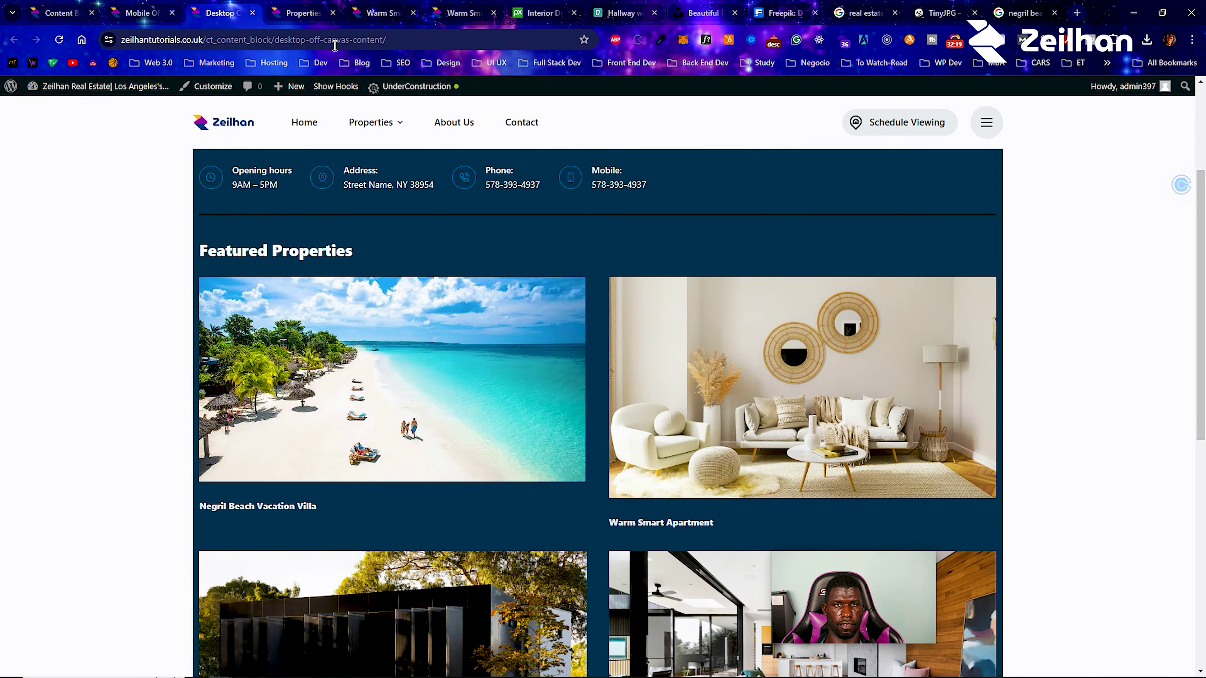
left_click(172, 13)
left_click(172, 13)
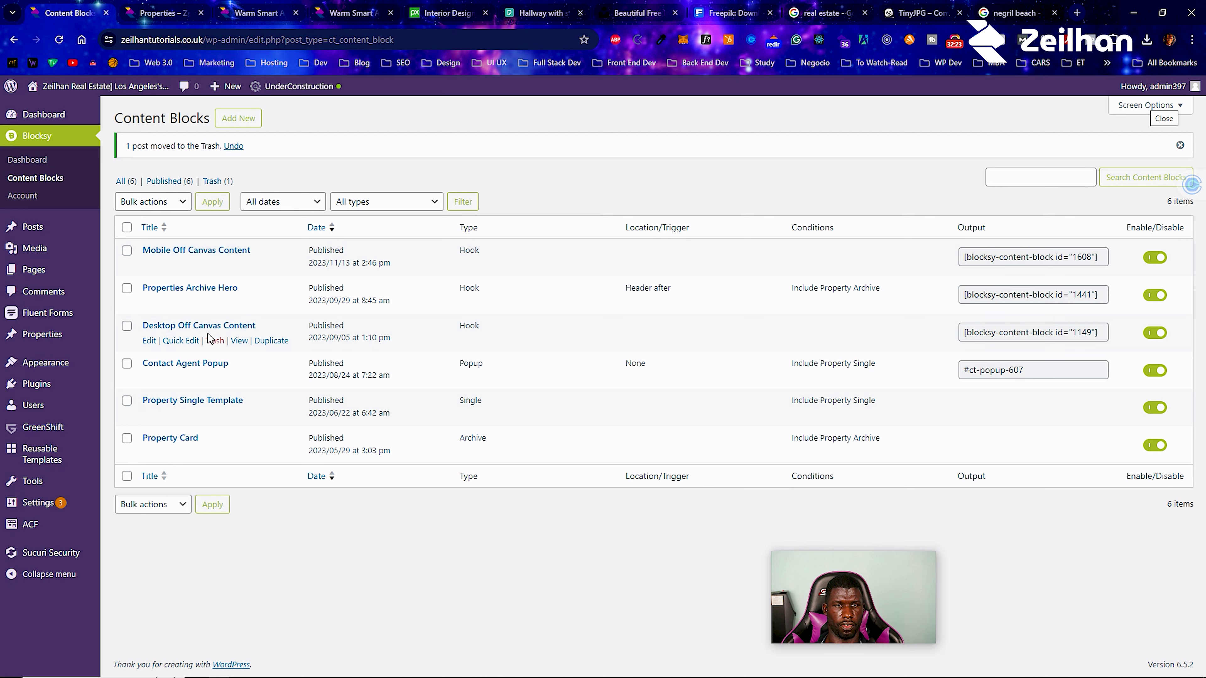
left_click(150, 341)
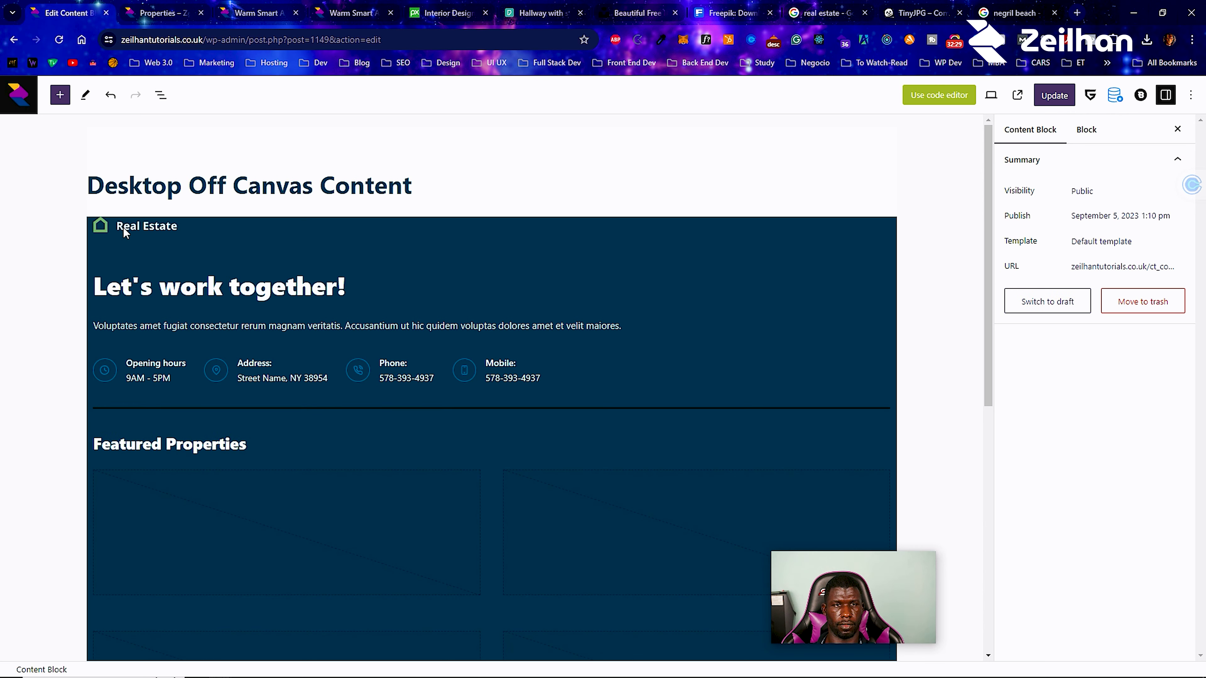
Replace the Real Estate logo image with the white Zeilhan logo from the Media Library.
left_click(123, 227)
left_click(361, 195)
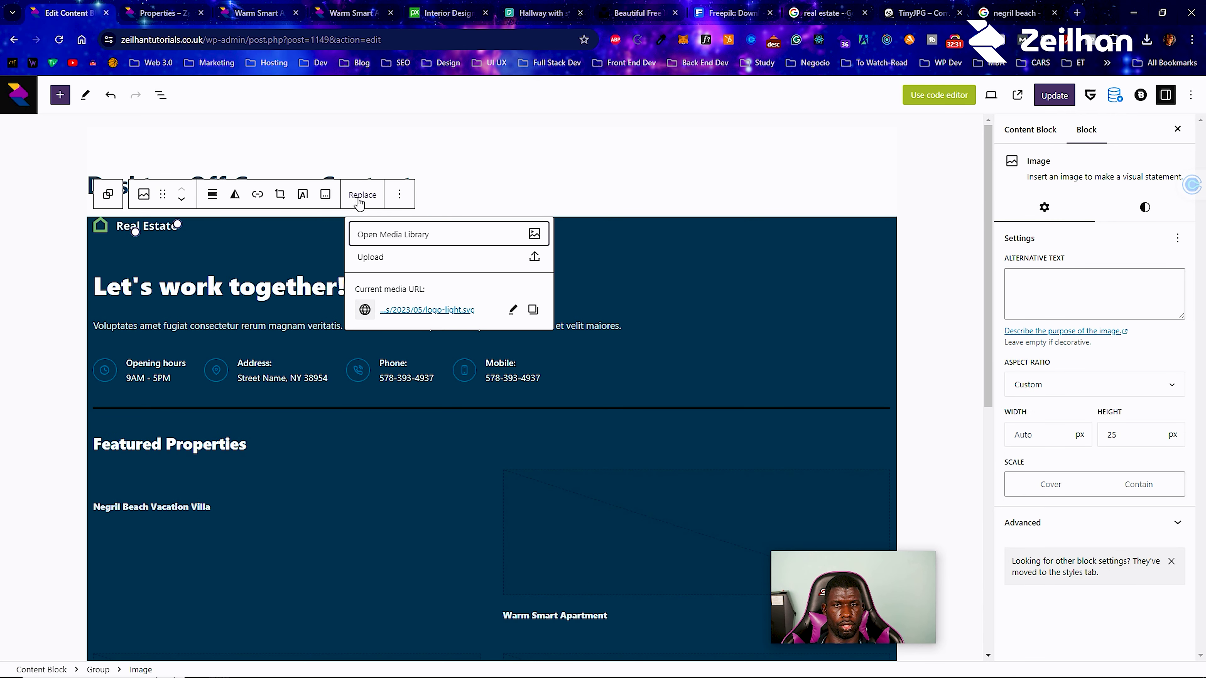
left_click(393, 234)
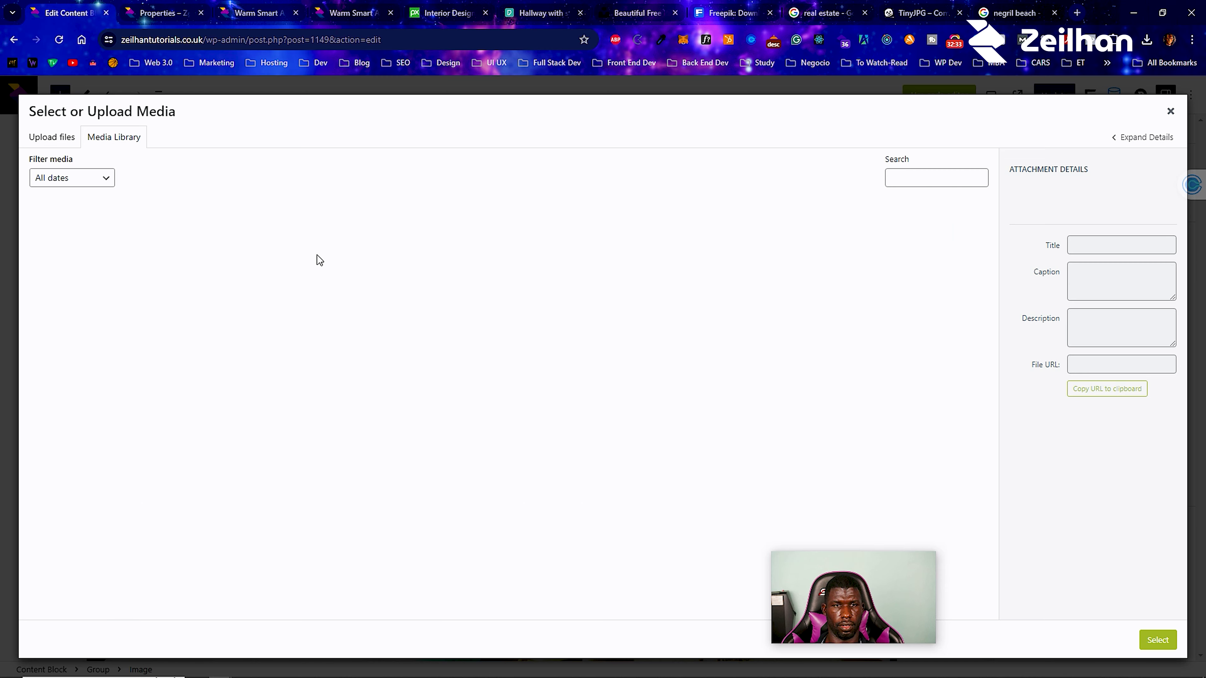
left_click(168, 351)
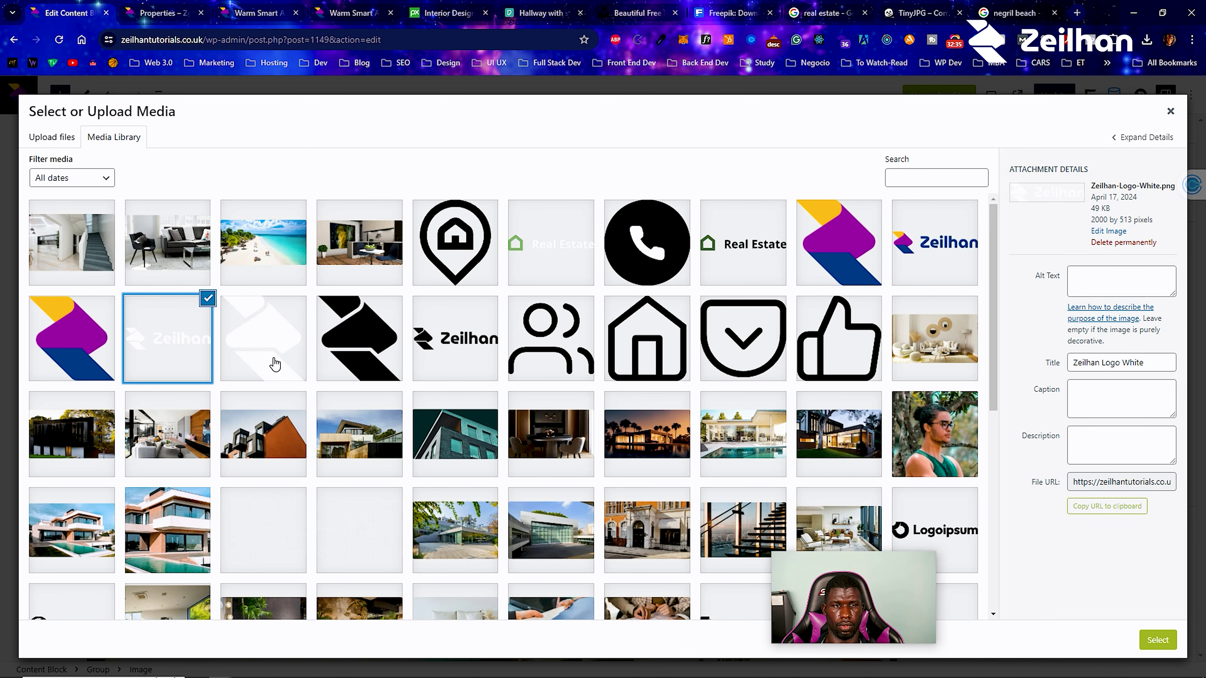
left_click(1158, 639)
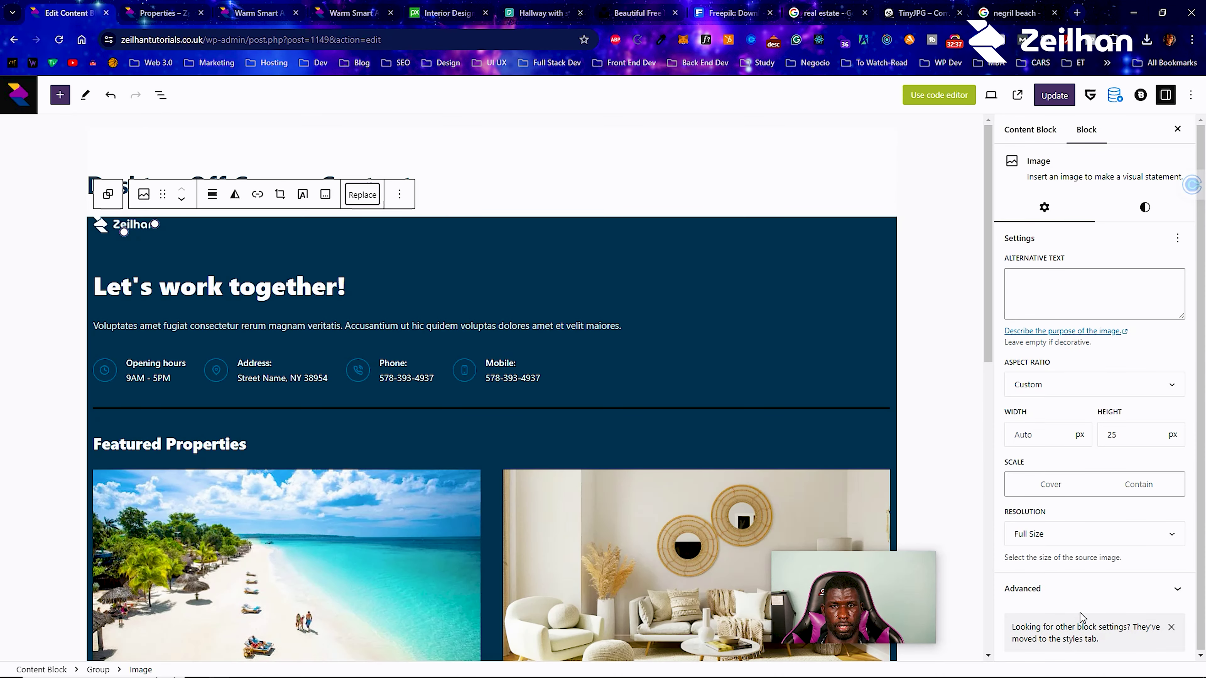
Select the contact information block below the new logo.
scroll(217, 295, "down", 10)
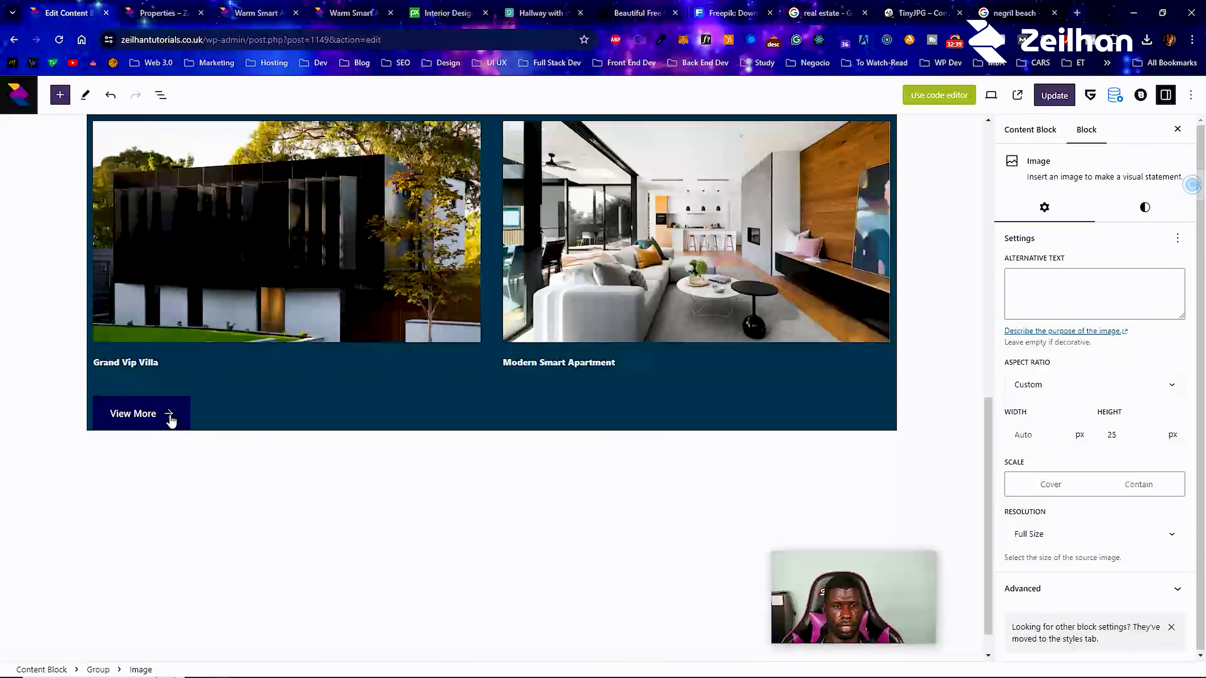
scroll(267, 388, "up", 6)
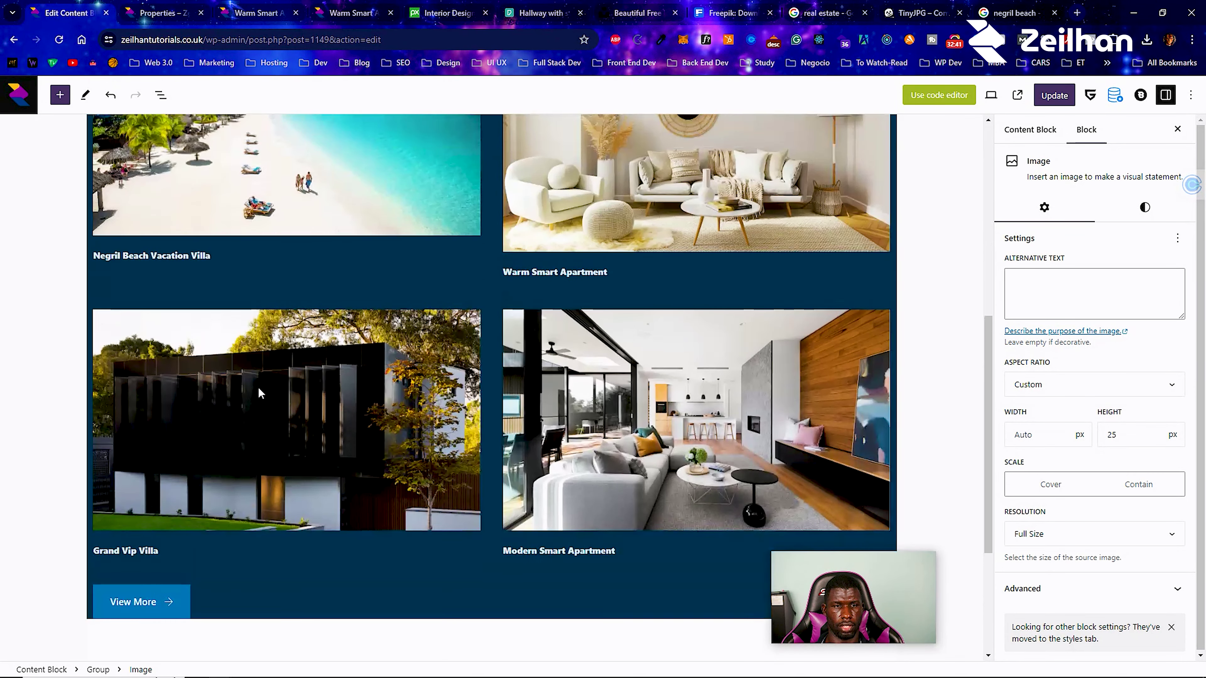
scroll(121, 277, "up", 3)
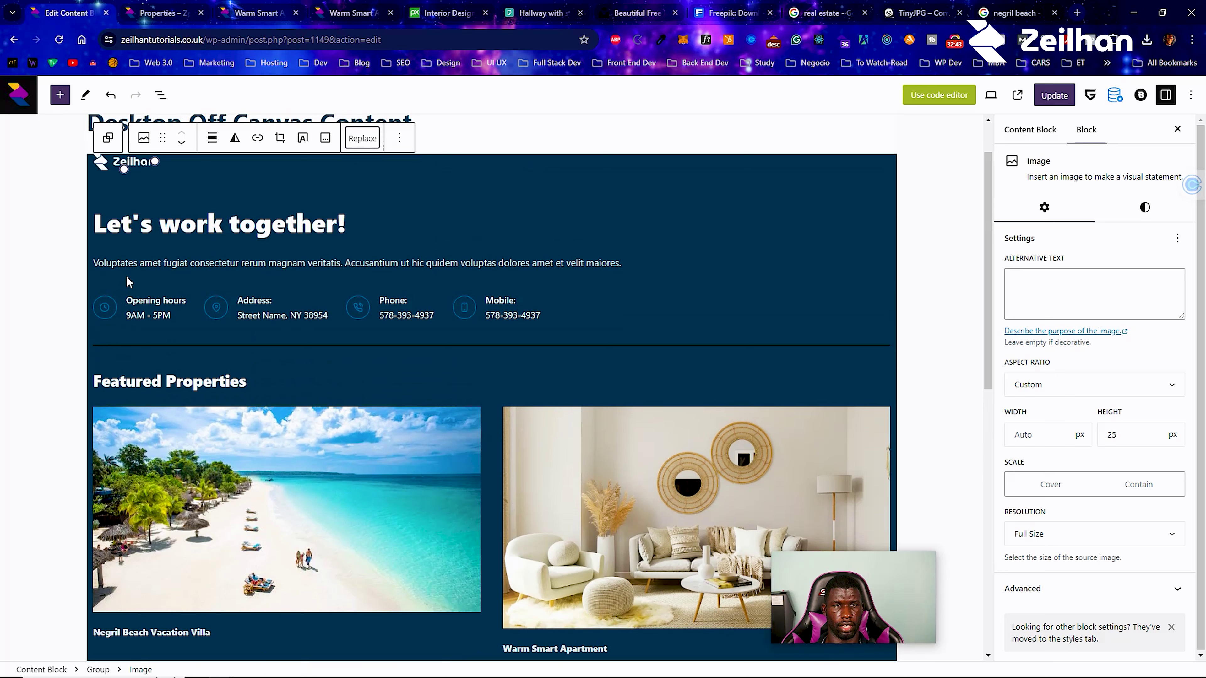
left_click(105, 315)
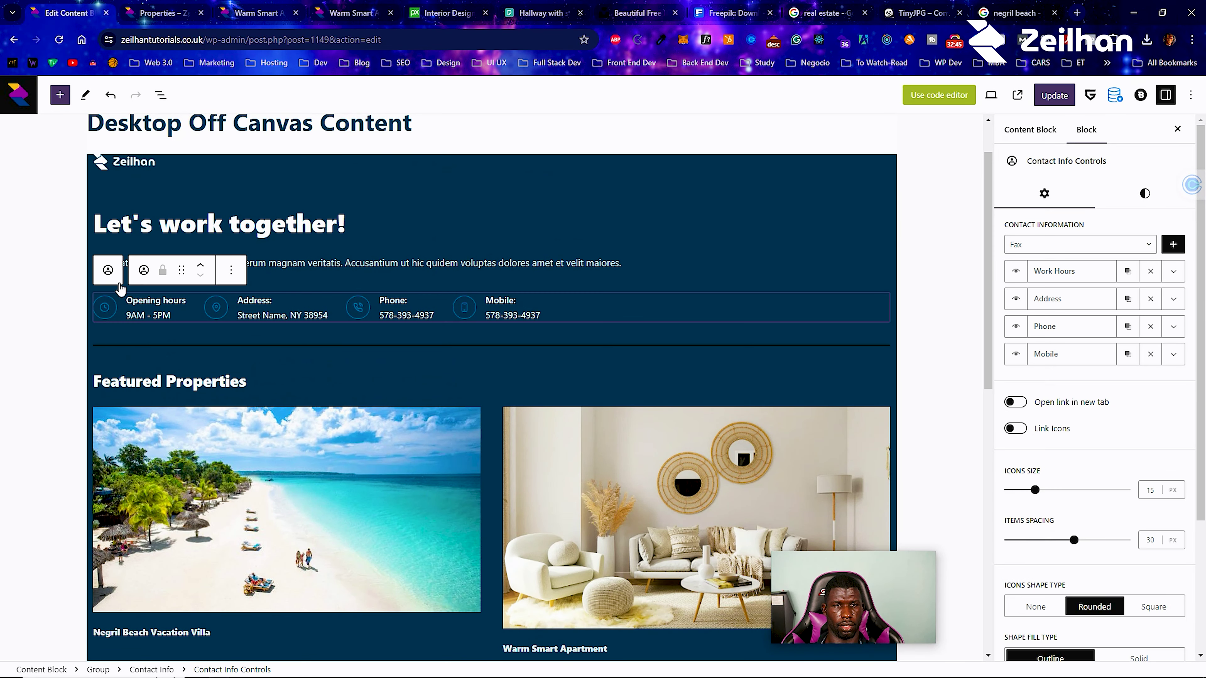
scroll(1117, 474, "down", 4)
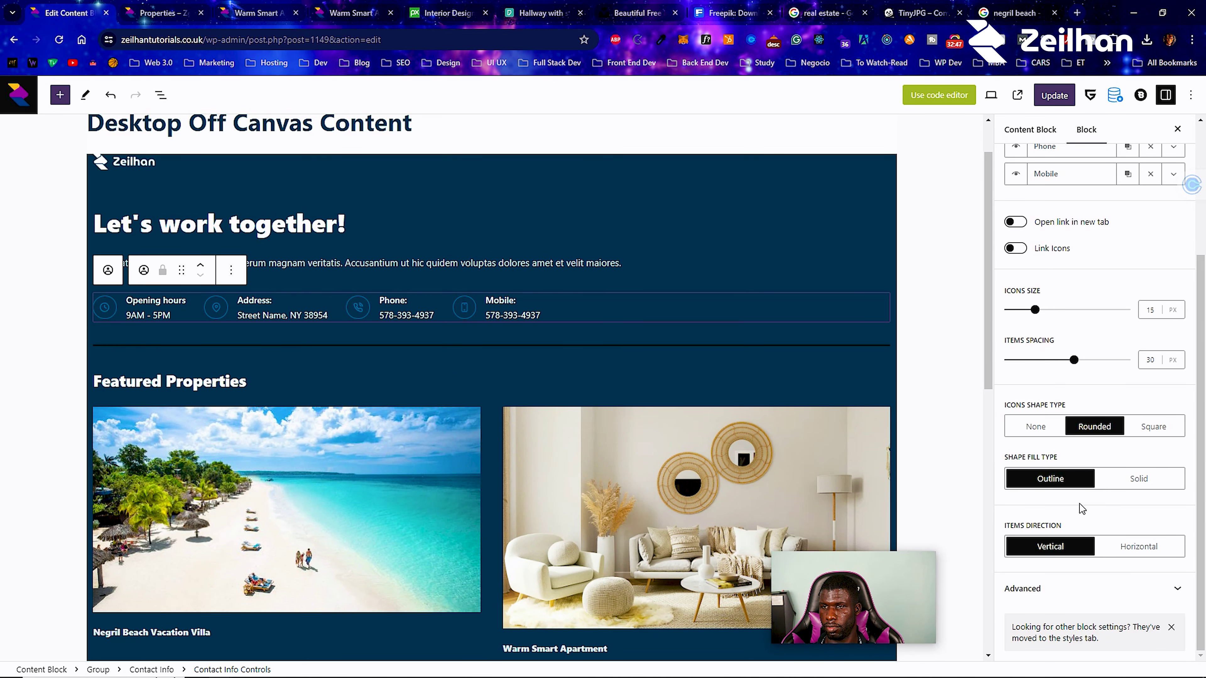